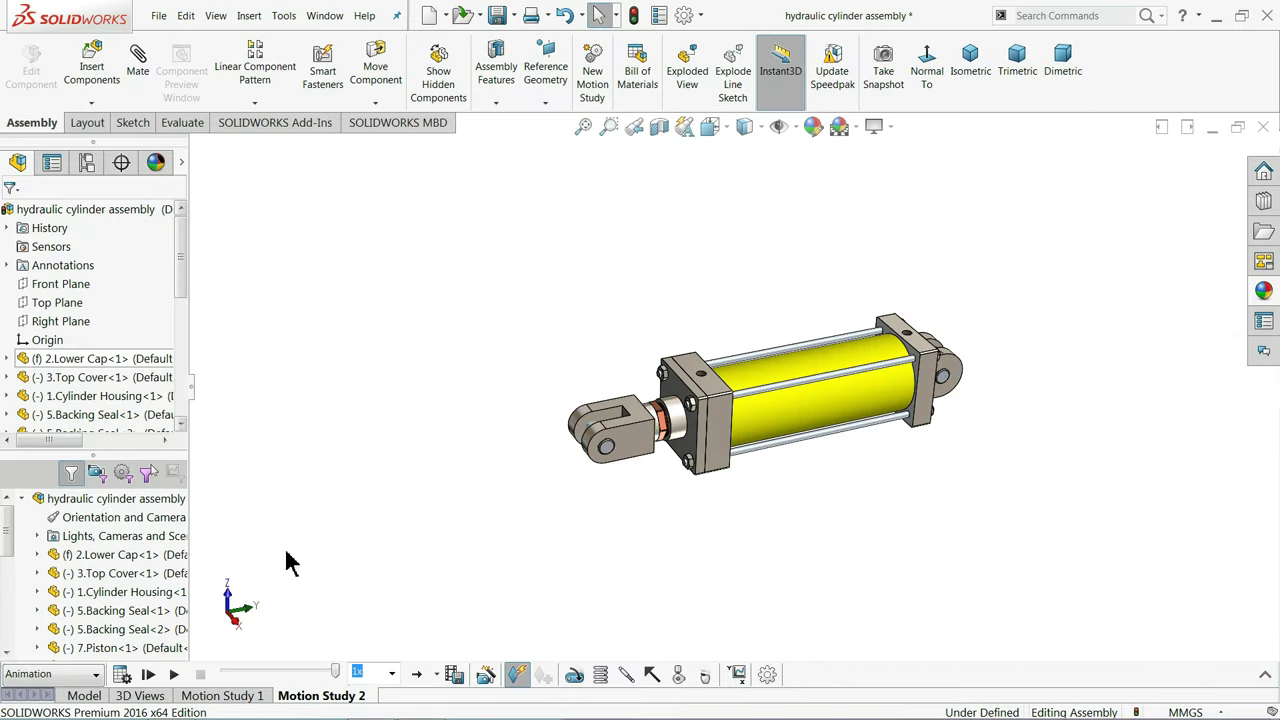
# Play the hydraulic cylinder assembly's Motion Study 2 animation
pyautogui.click(174, 675)
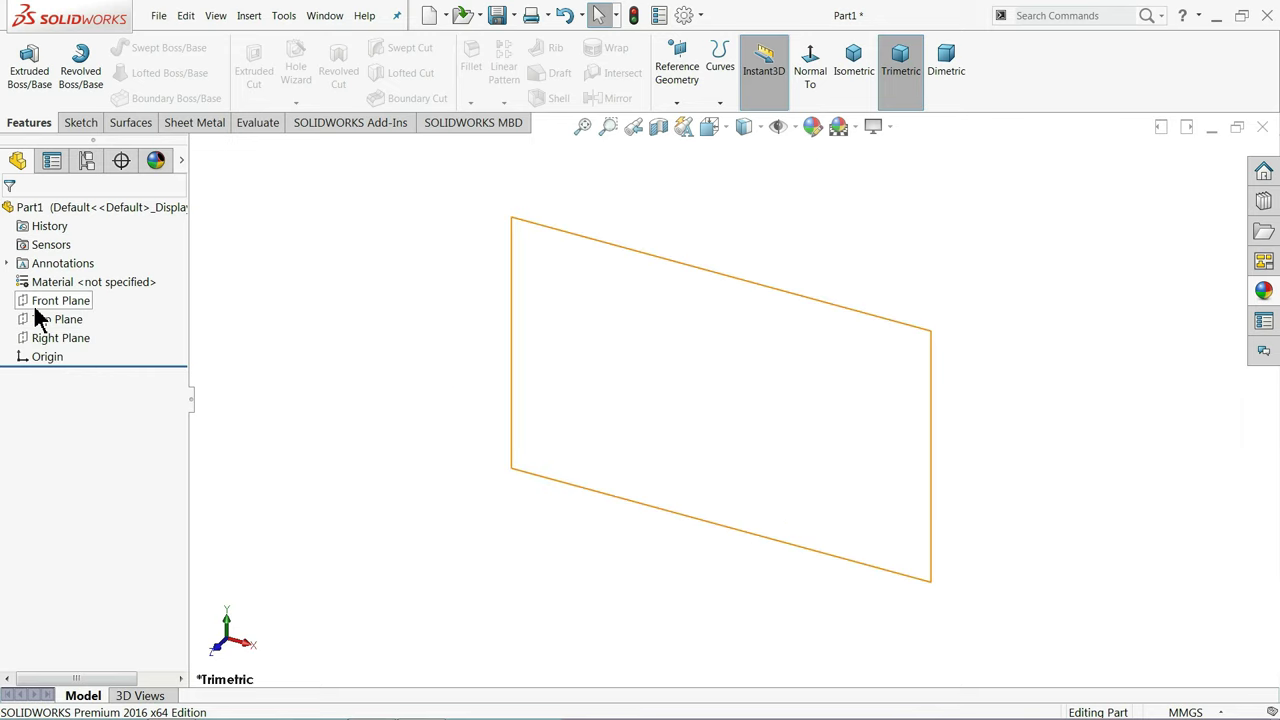
# Sketch on the Right Plane and draw two circles centred on the origin
pyautogui.click(42, 341)
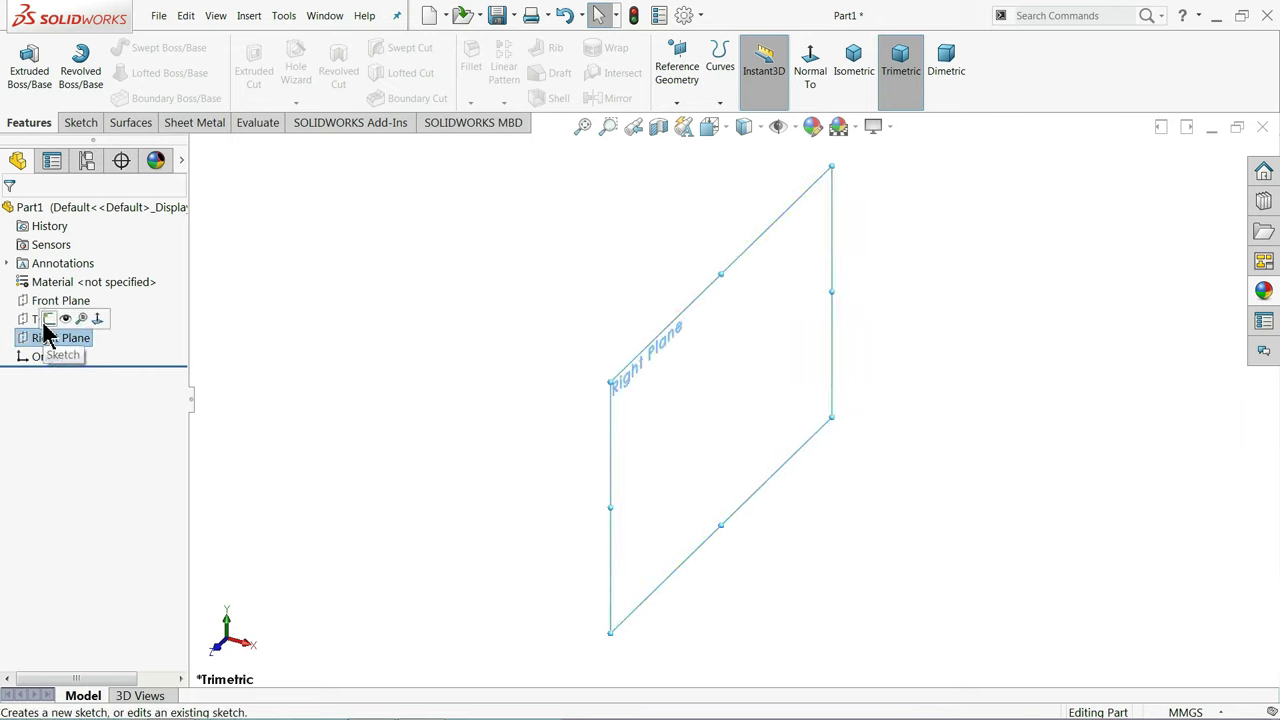
pyautogui.click(45, 329)
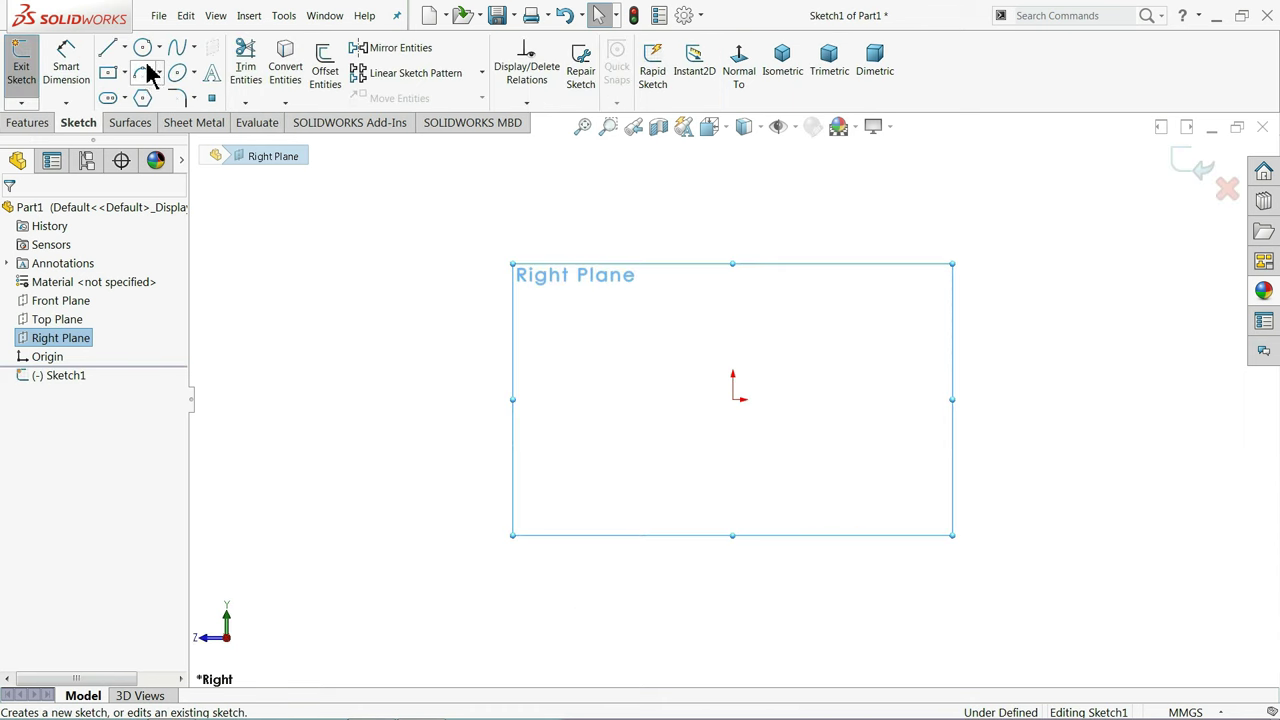
pyautogui.click(143, 48)
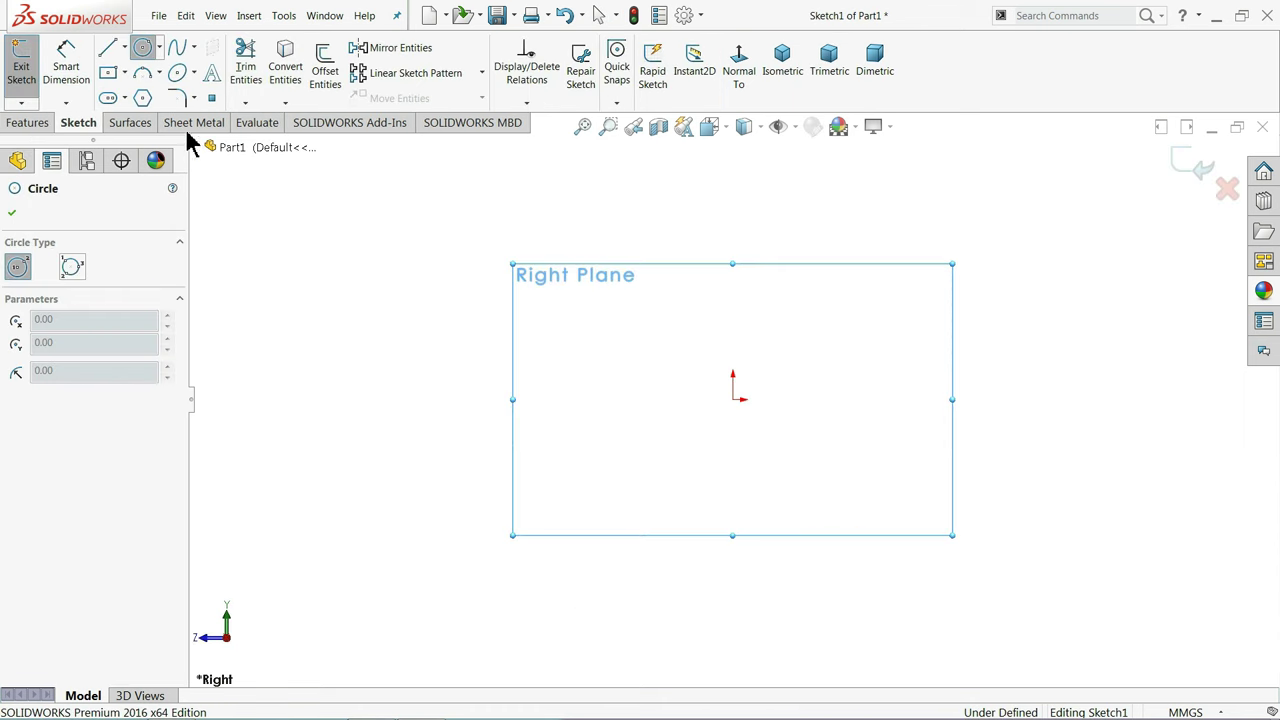
pyautogui.click(733, 400)
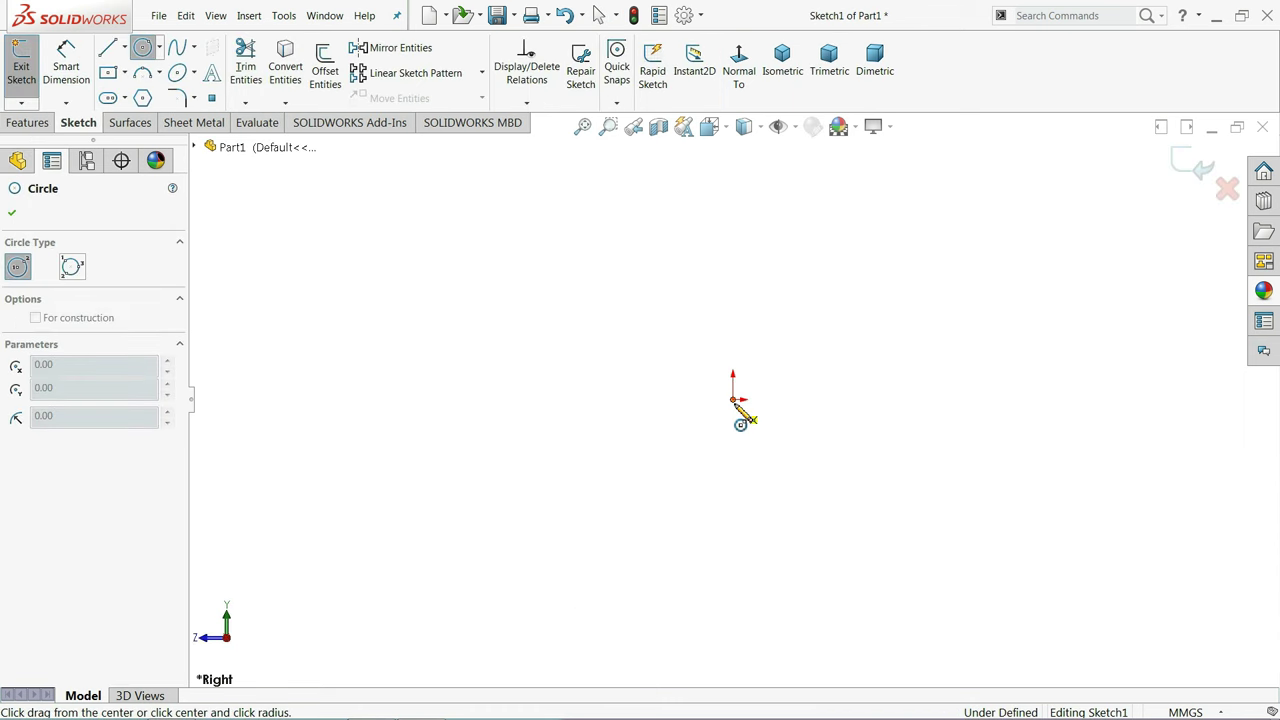
pyautogui.click(521, 282)
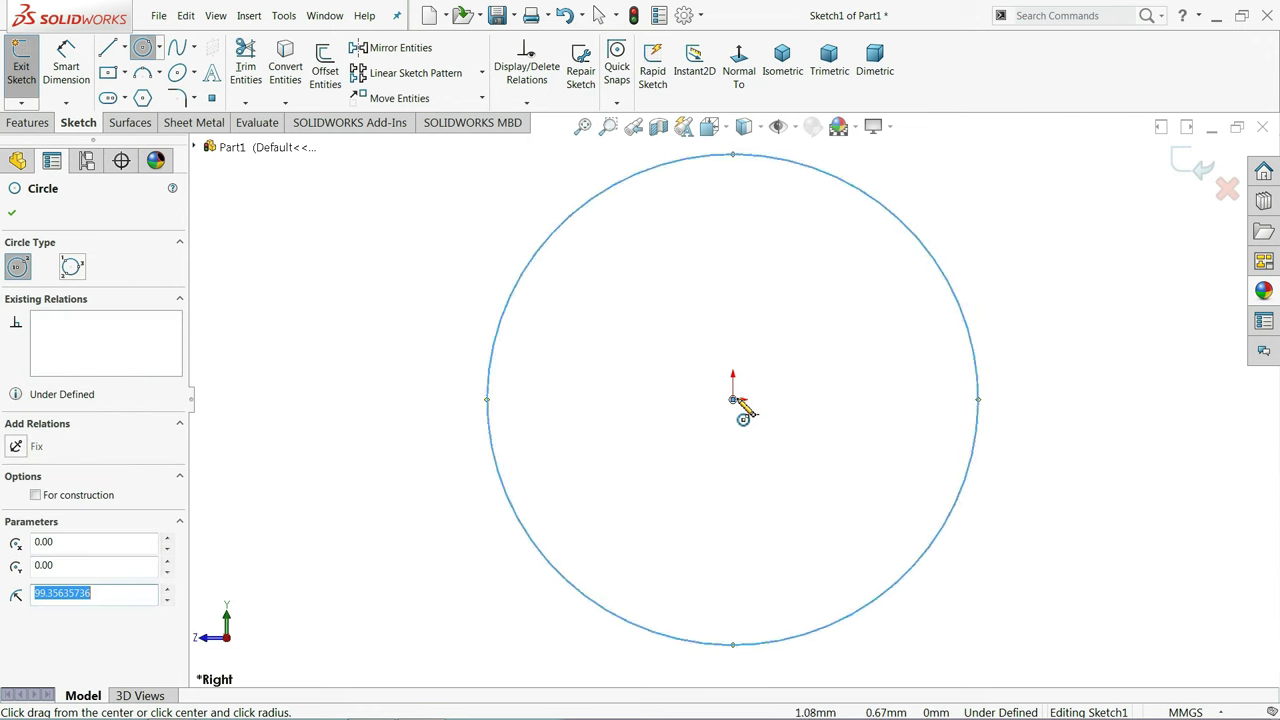
pyautogui.click(733, 400)
pyautogui.click(540, 306)
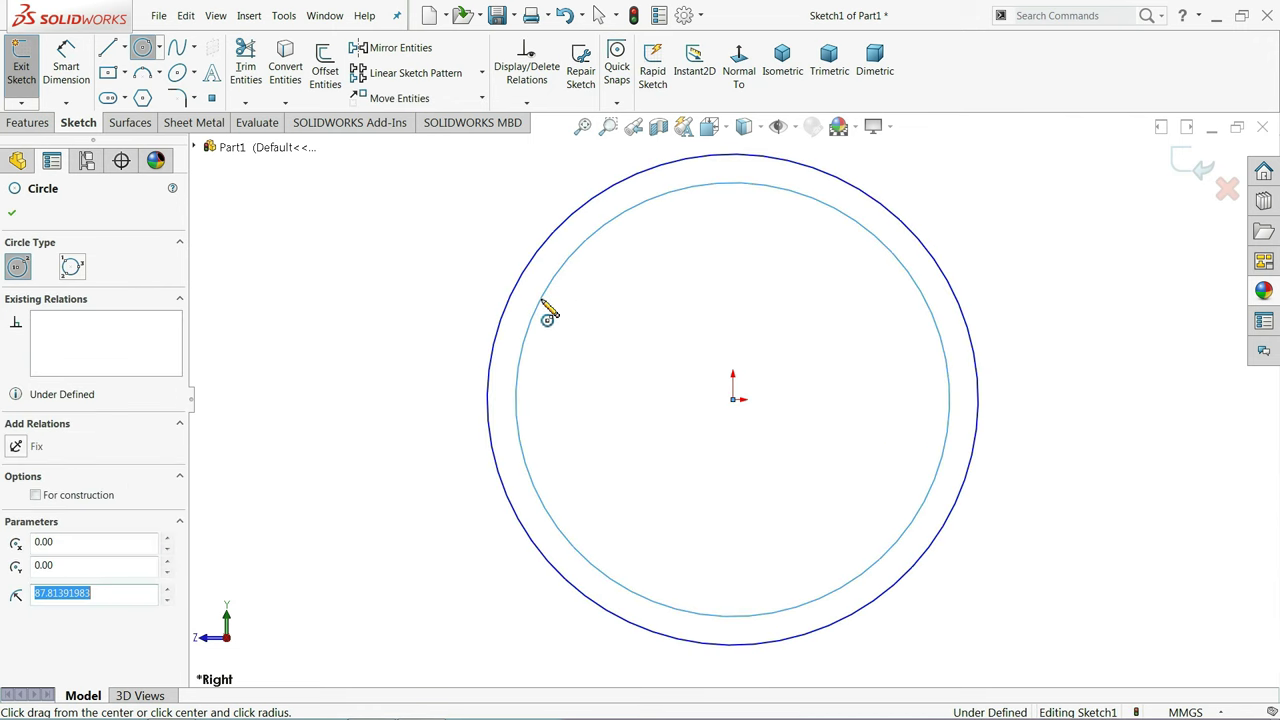
pyautogui.click(13, 214)
pyautogui.press('Escape')
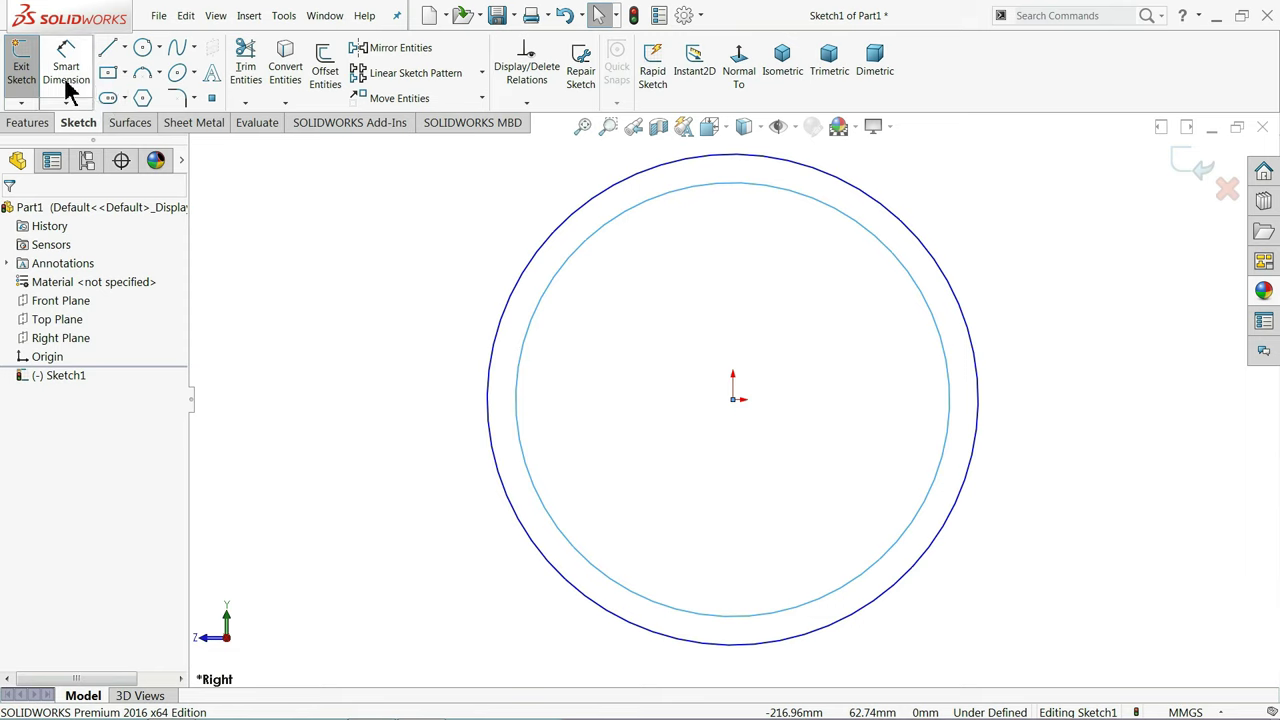
# Dimension the circles to Ø139.70 mm inner and Ø152.40 mm outer
pyautogui.click(65, 82)
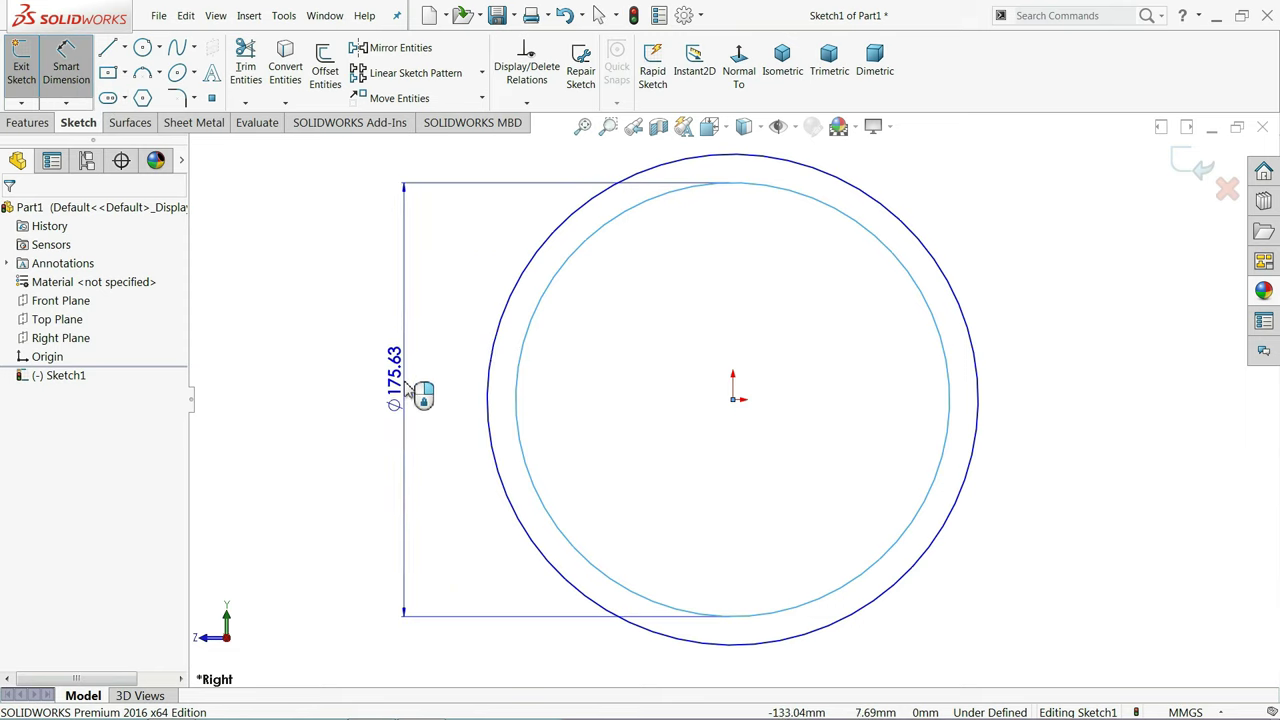
pyautogui.click(418, 385)
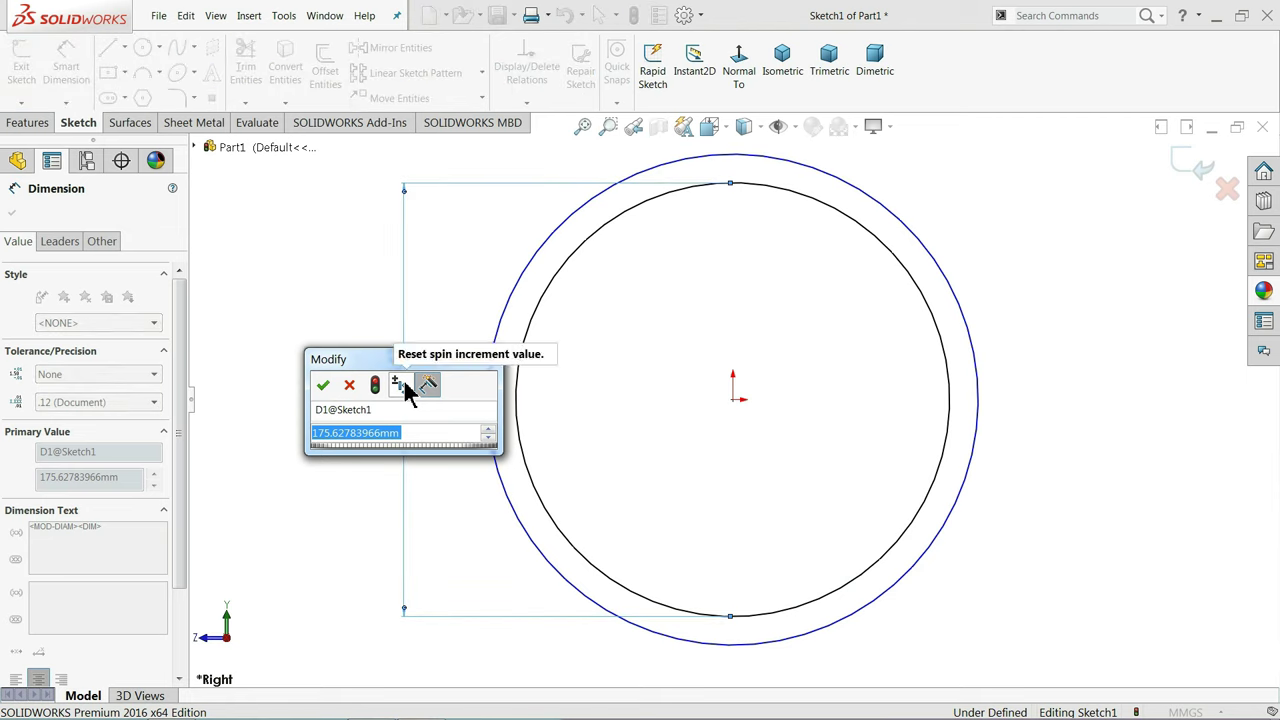
pyautogui.write('1')
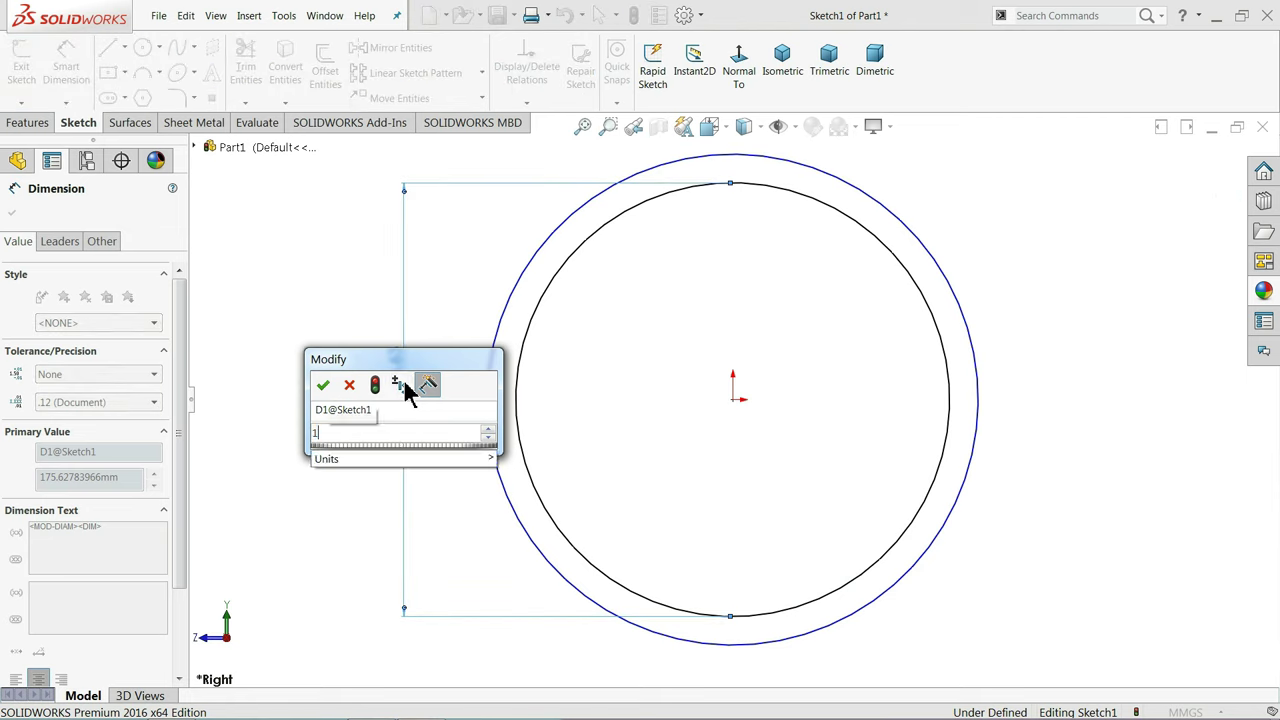
pyautogui.write('3')
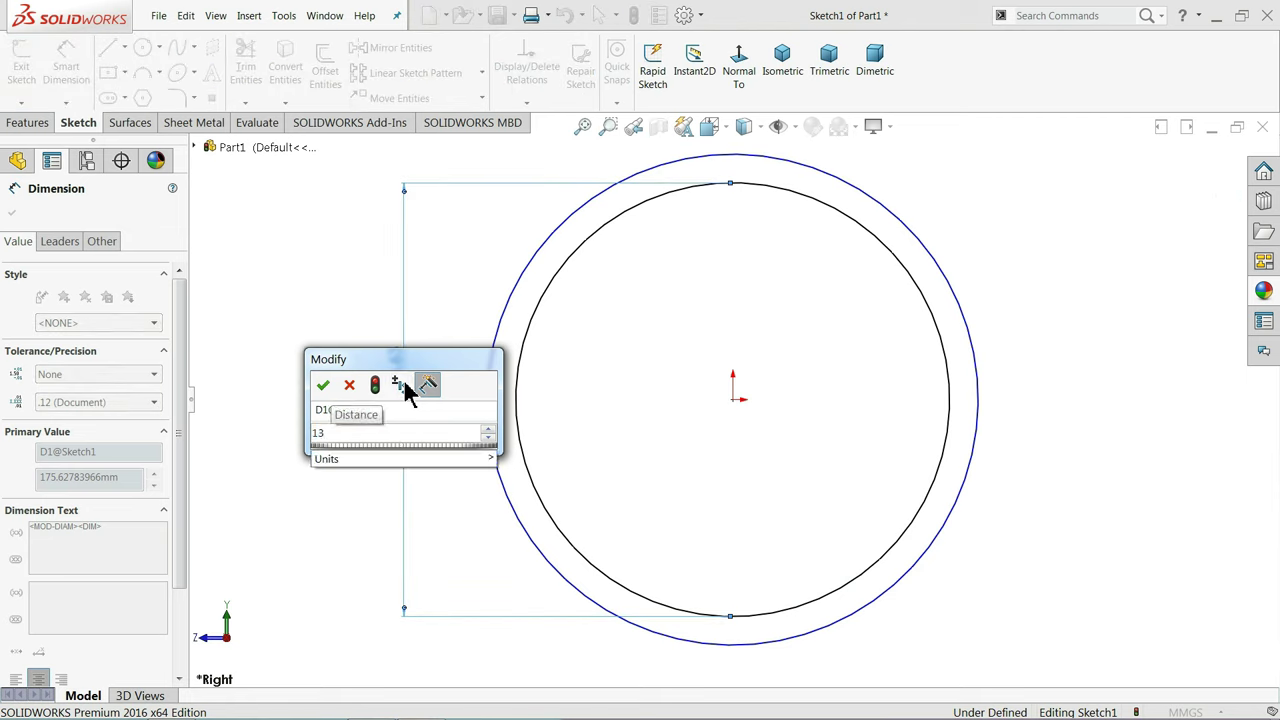
pyautogui.write('9.7')
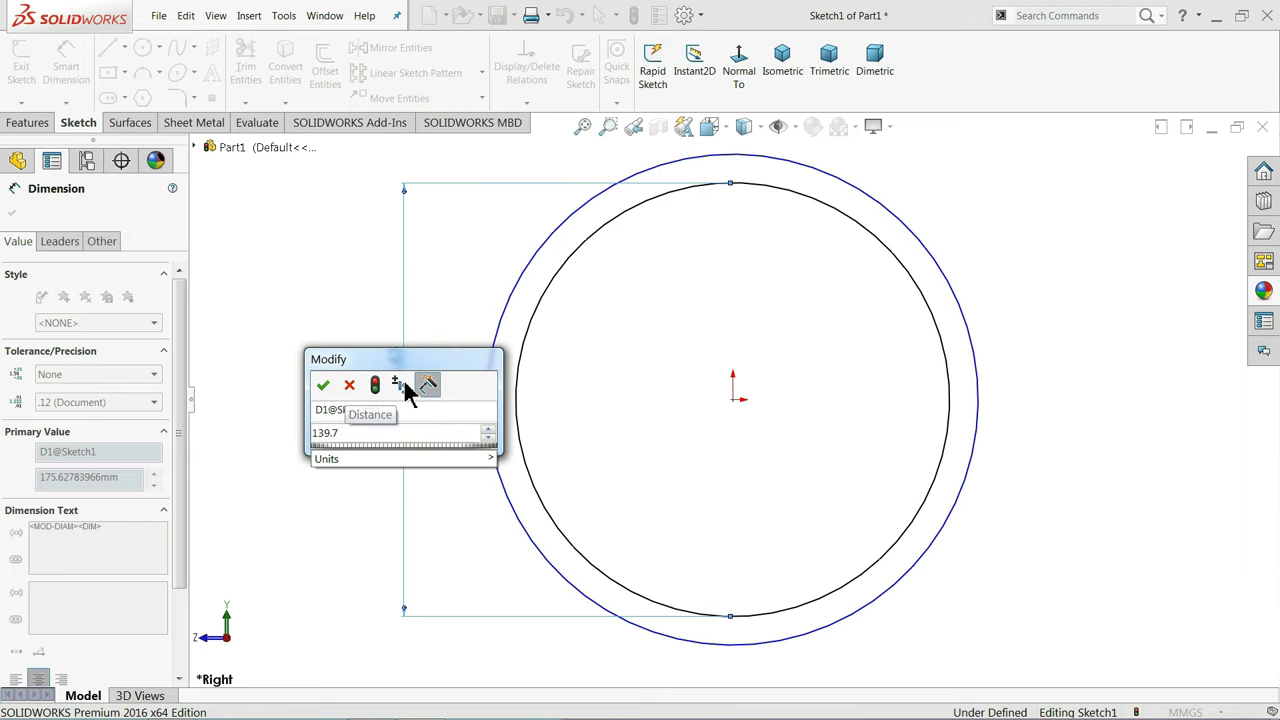
pyautogui.click(322, 386)
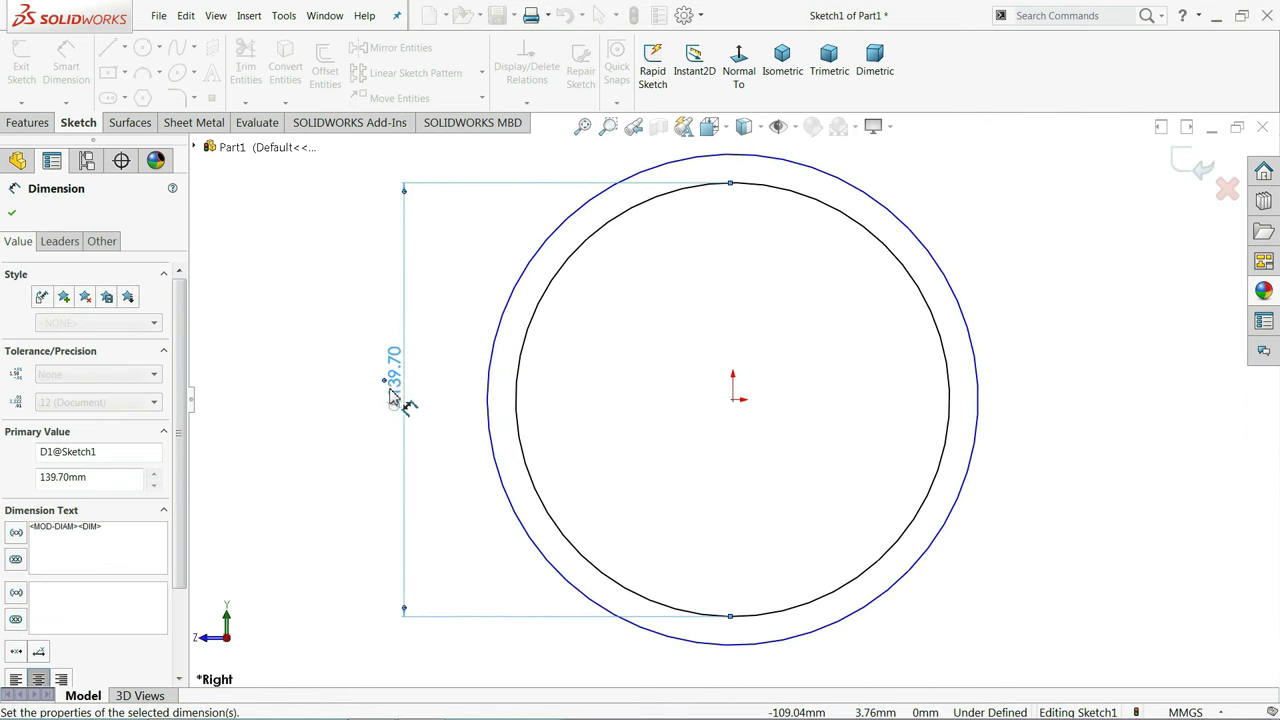
pyautogui.click(489, 400)
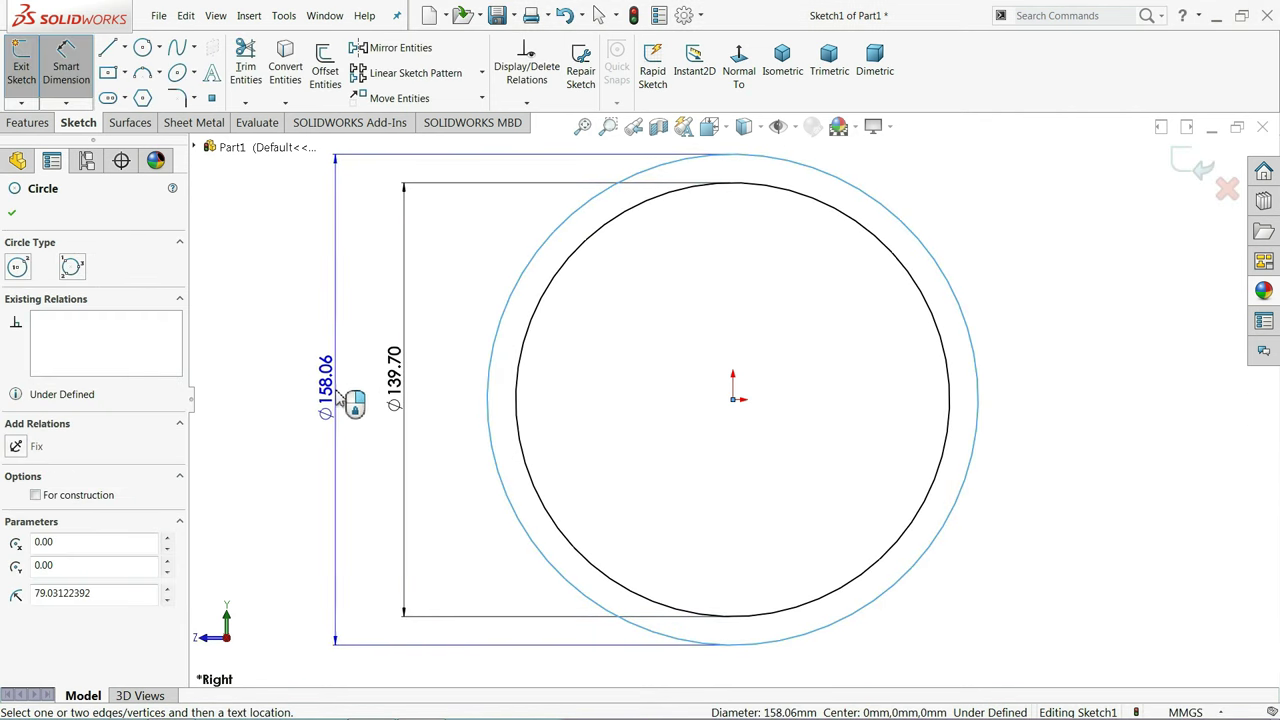
pyautogui.click(335, 400)
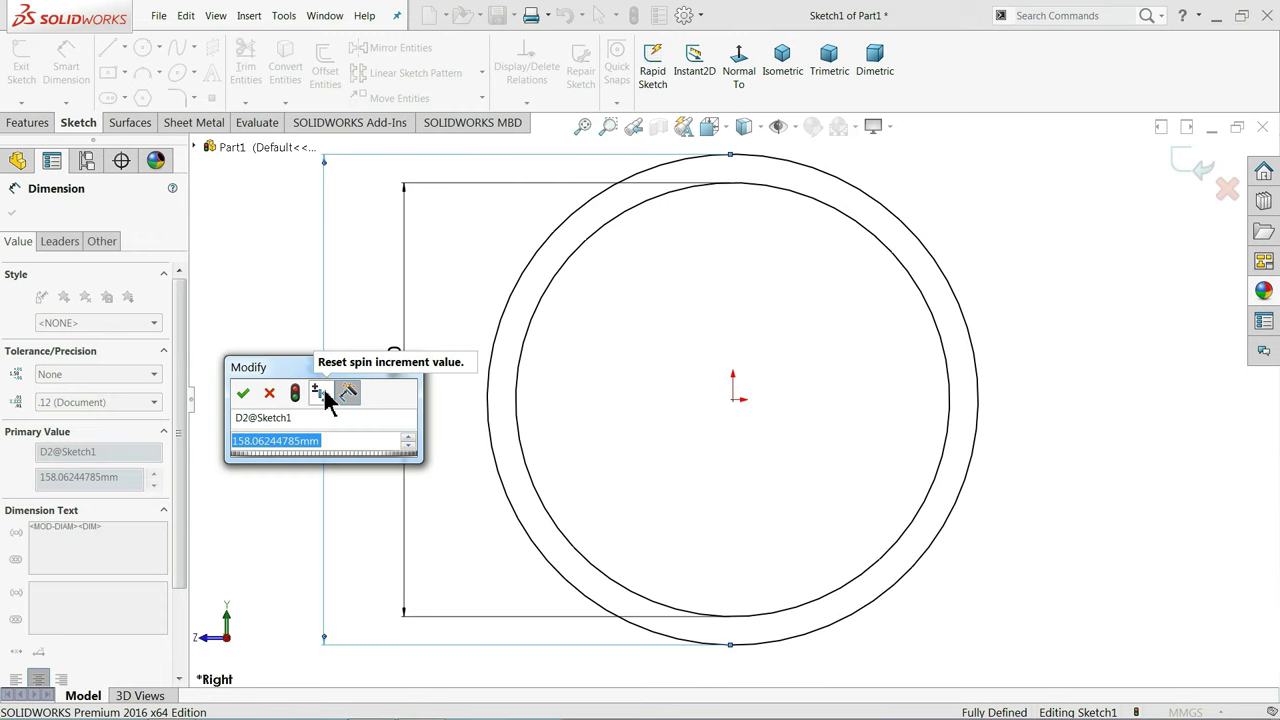
pyautogui.write('152.')
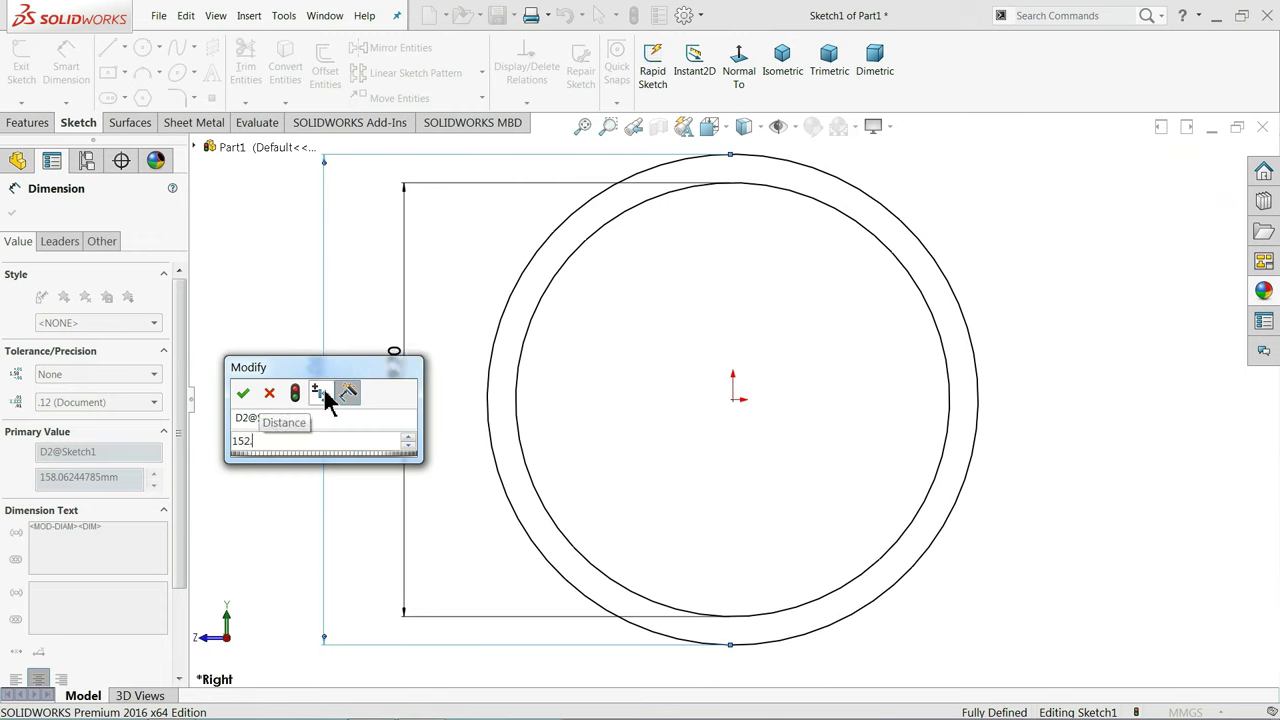
pyautogui.write('4')
pyautogui.press('Return')
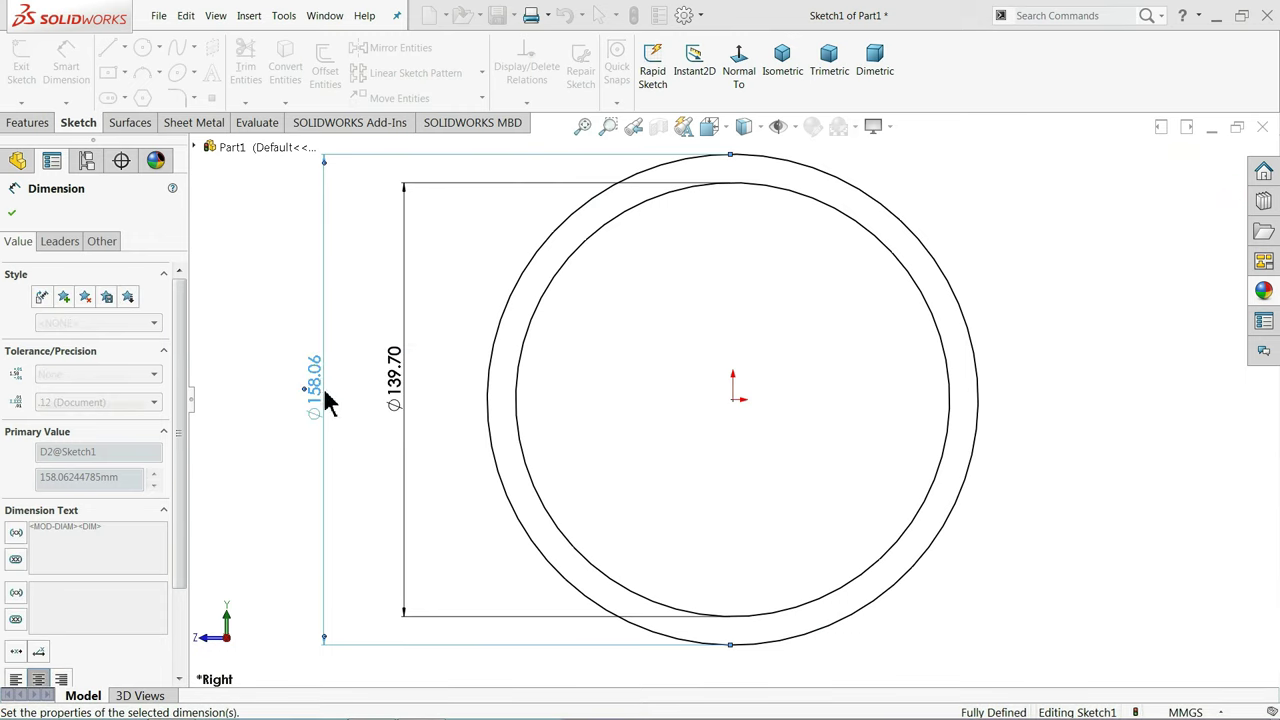
pyautogui.click(11, 212)
# Extrude the ring sketch Mid Plane to 412 mm as a hollow tube
pyautogui.click(1195, 163)
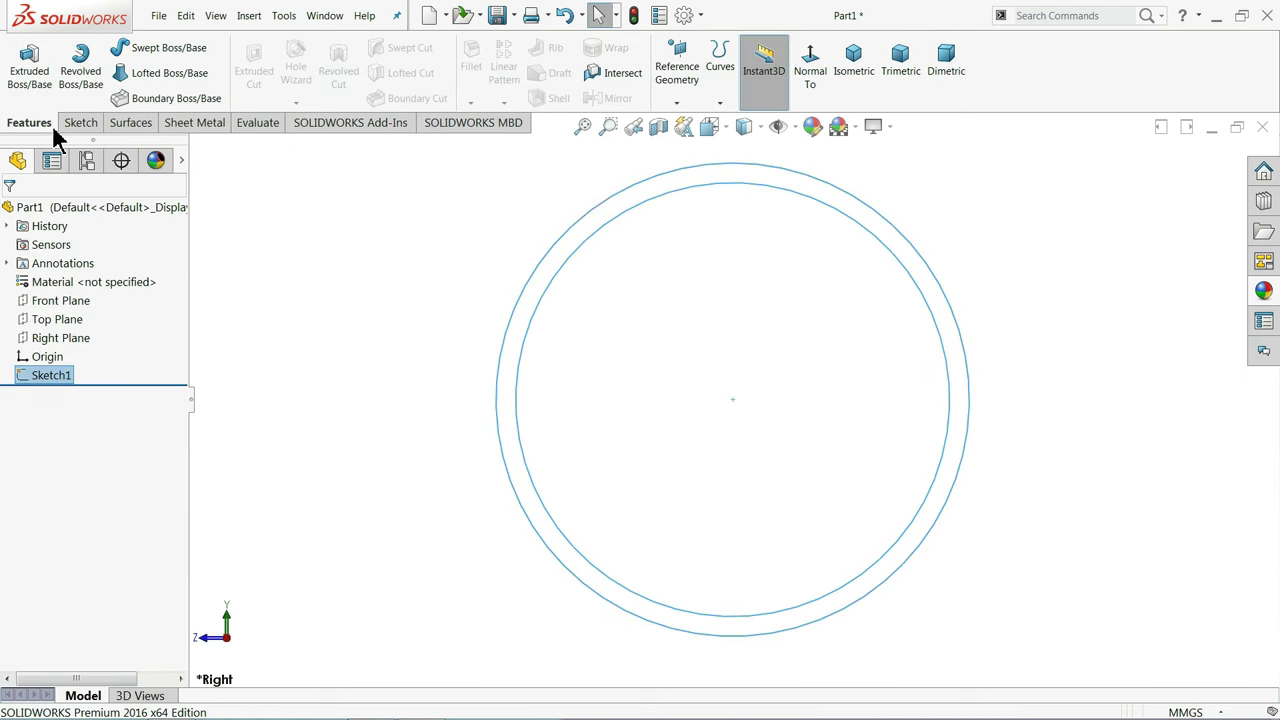
pyautogui.click(32, 80)
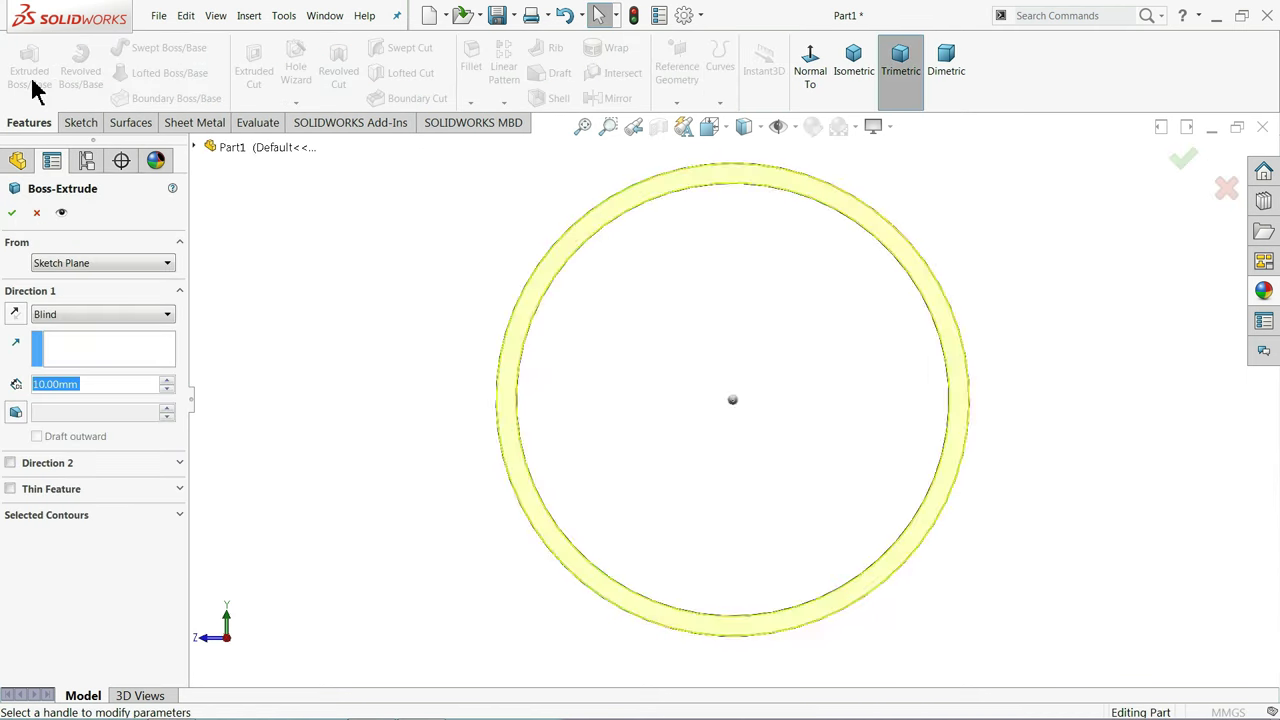
pyautogui.click(58, 318)
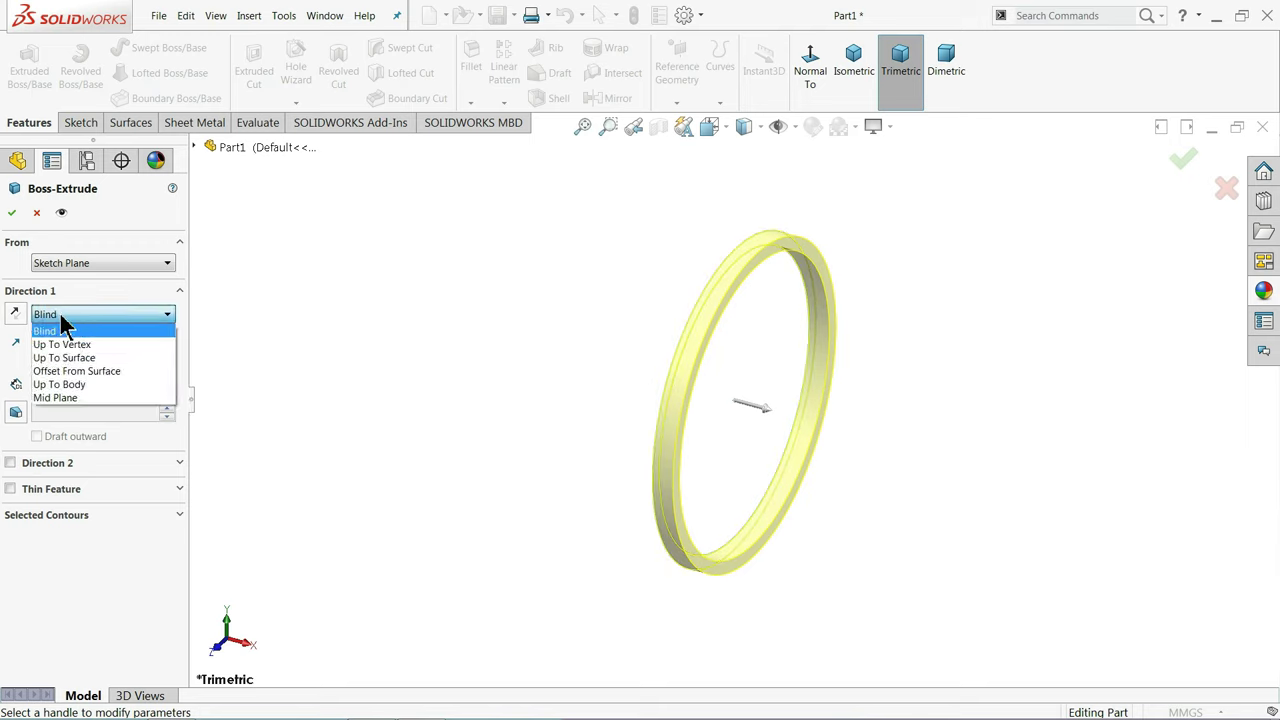
pyautogui.click(46, 398)
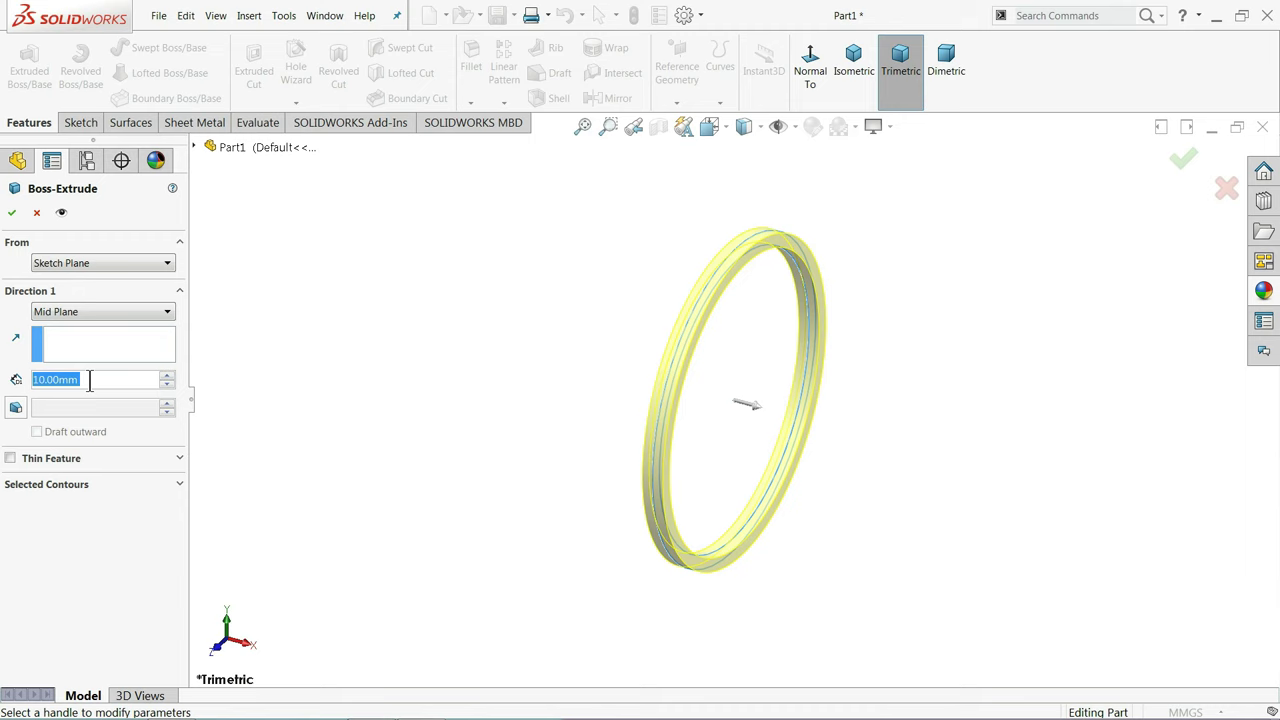
pyautogui.write('412')
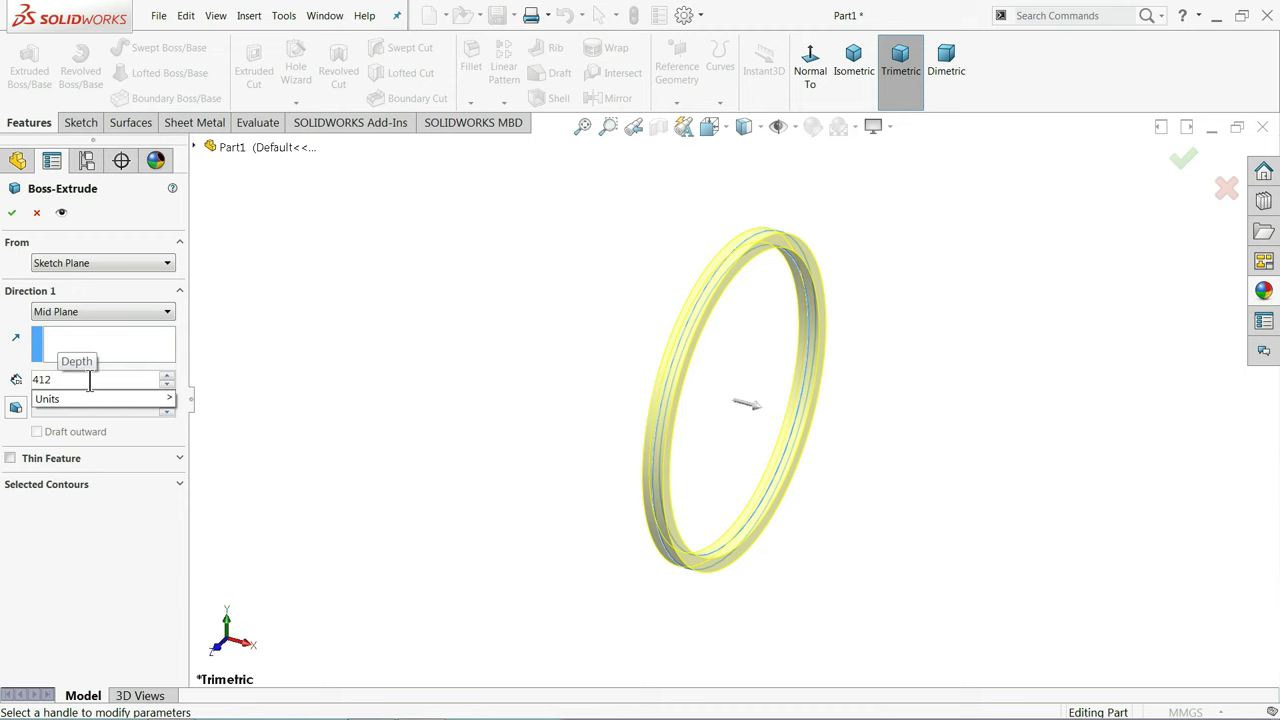
pyautogui.press('Return')
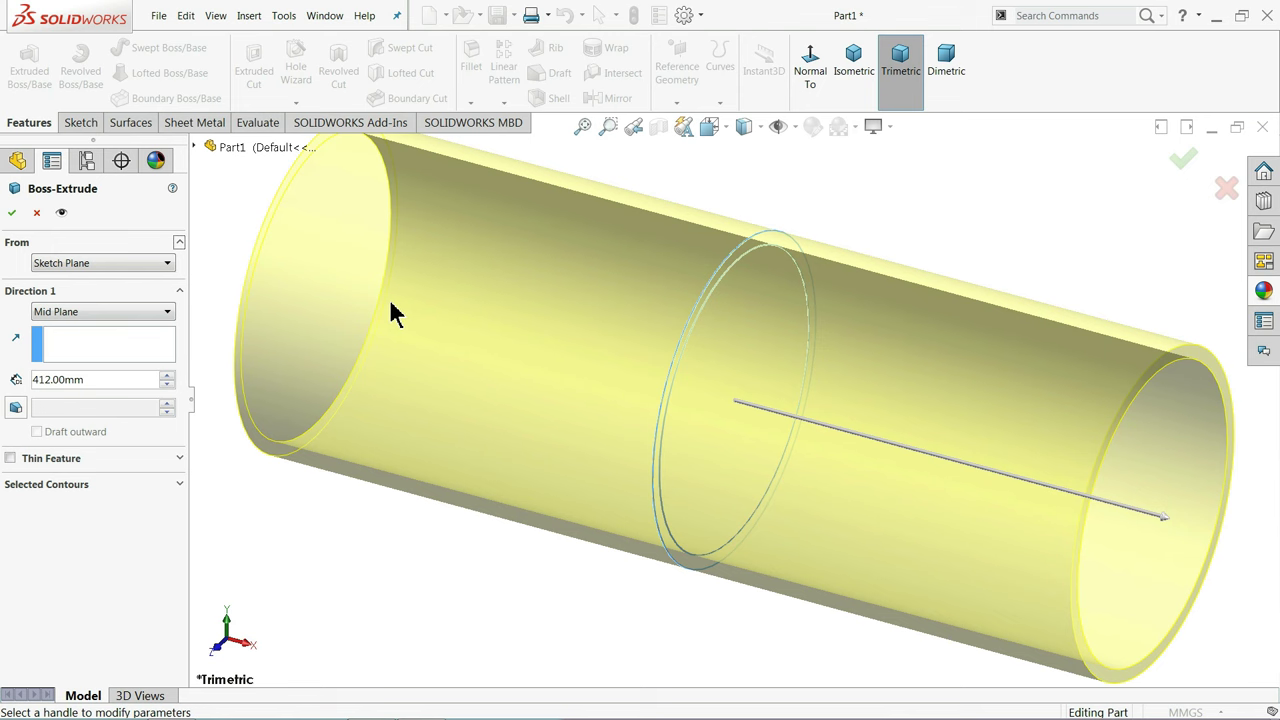
pyautogui.scroll(1, 404, 378)
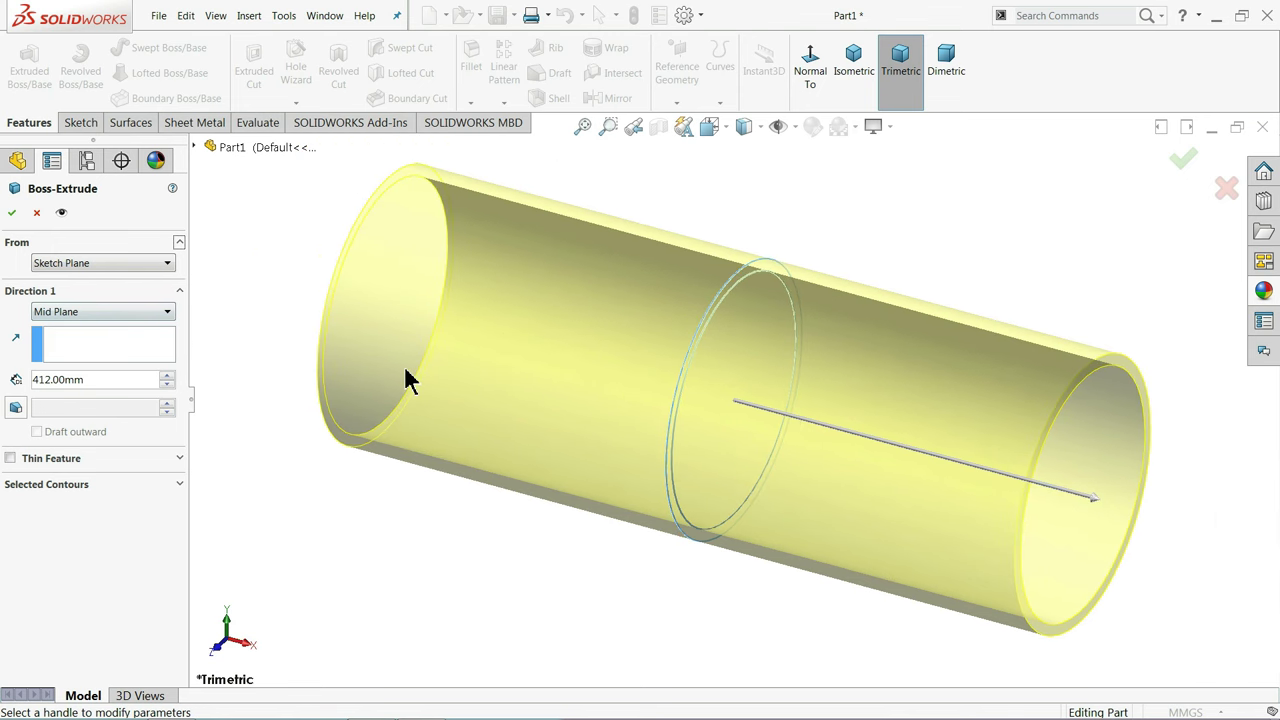
pyautogui.click(11, 212)
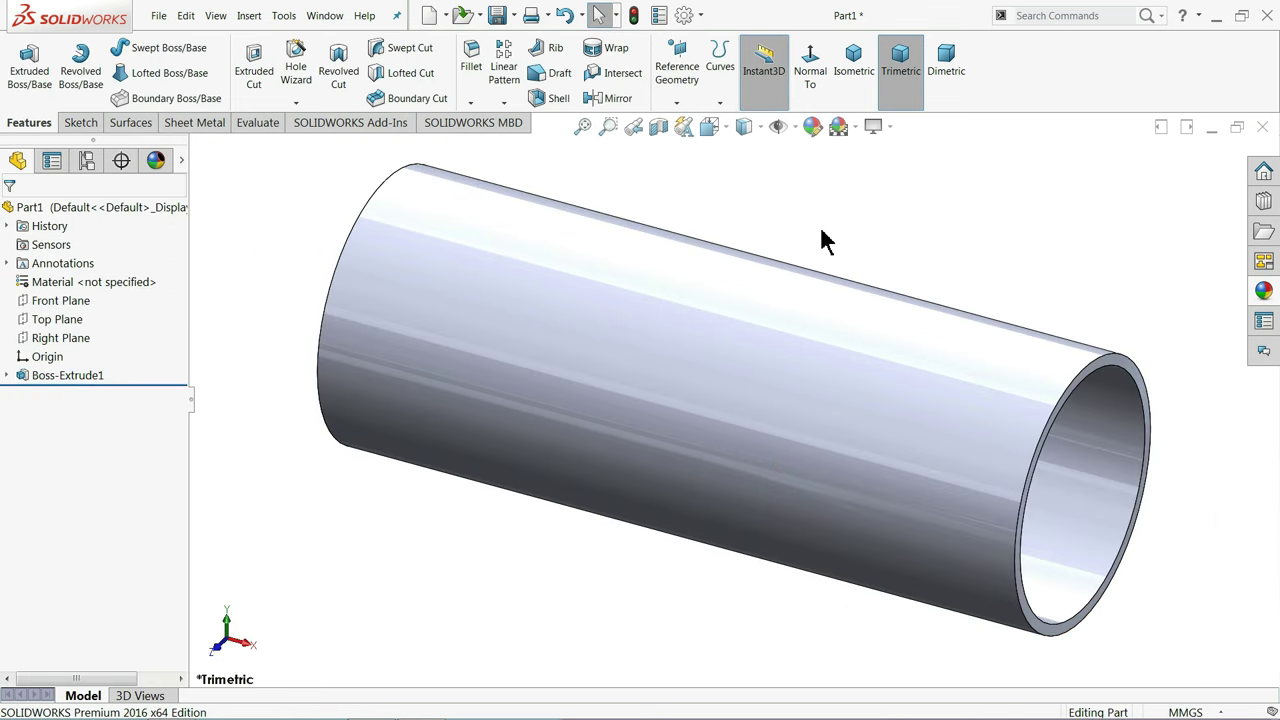
# Switch the view to perspective and orbit the tube
pyautogui.click(876, 127)
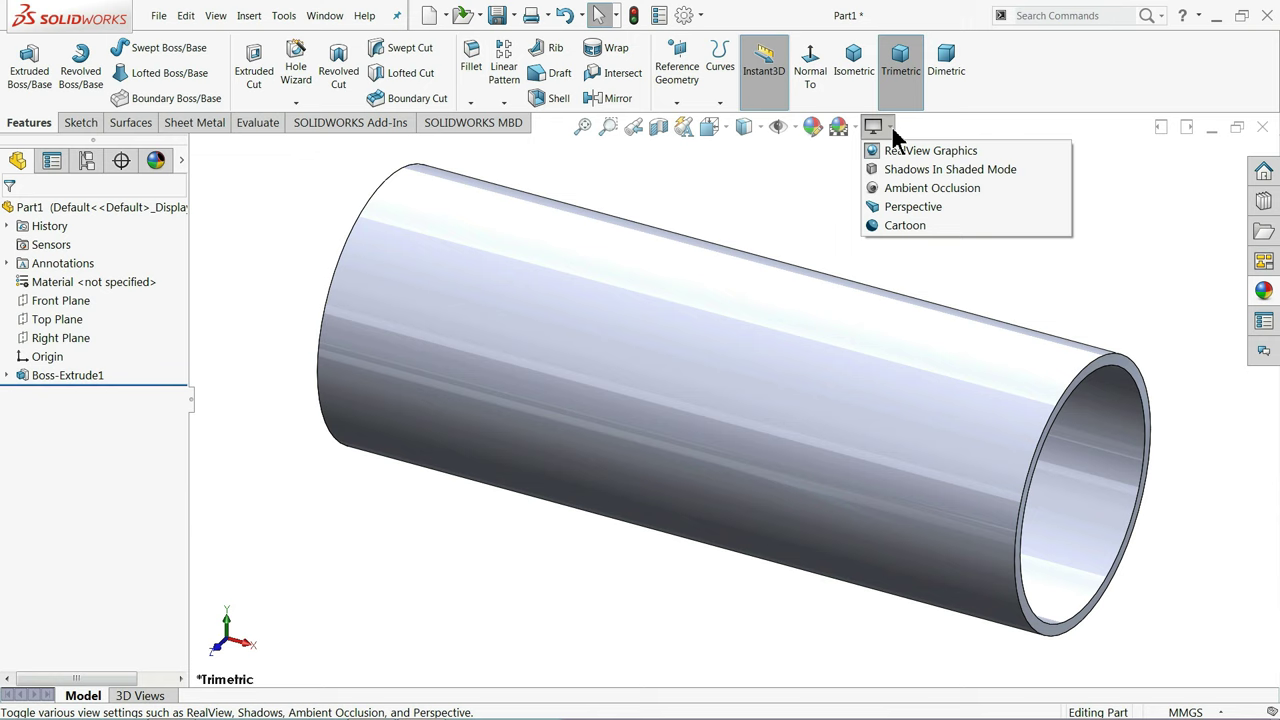
pyautogui.click(906, 208)
pyautogui.moveTo(621, 424); pyautogui.dragTo(618, 430, button='middle')
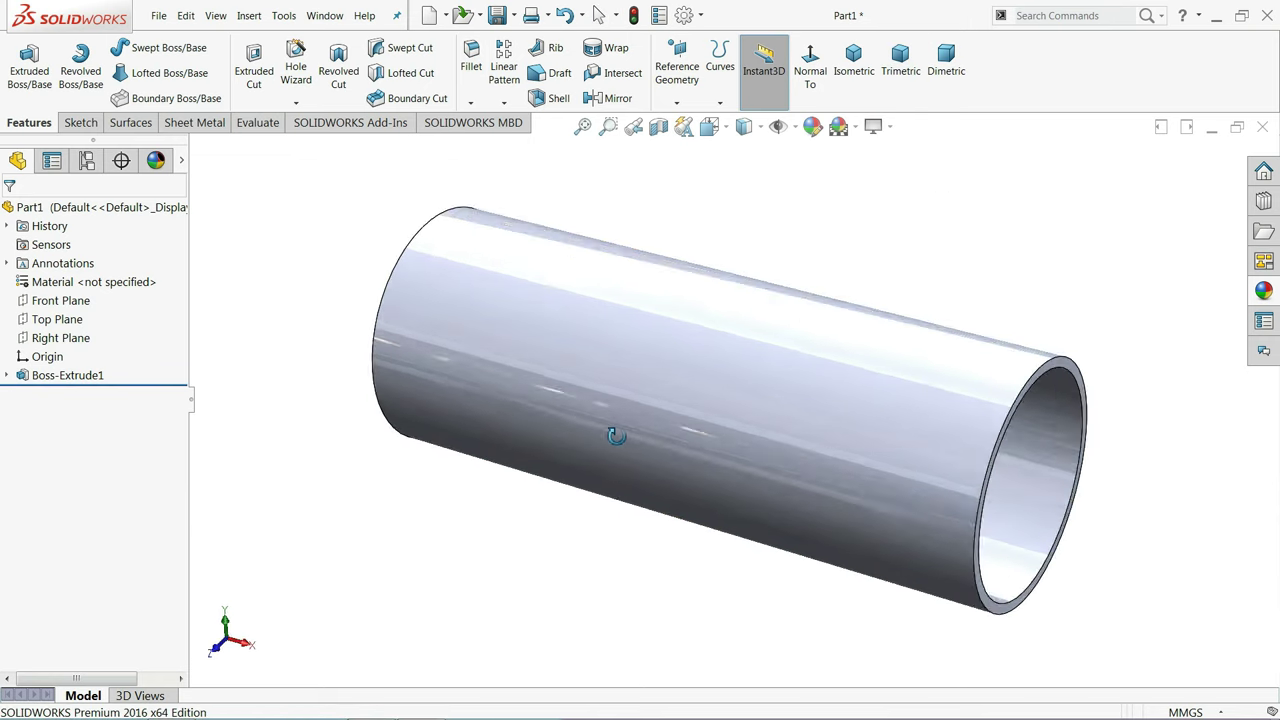
pyautogui.scroll(-2, 726, 401)
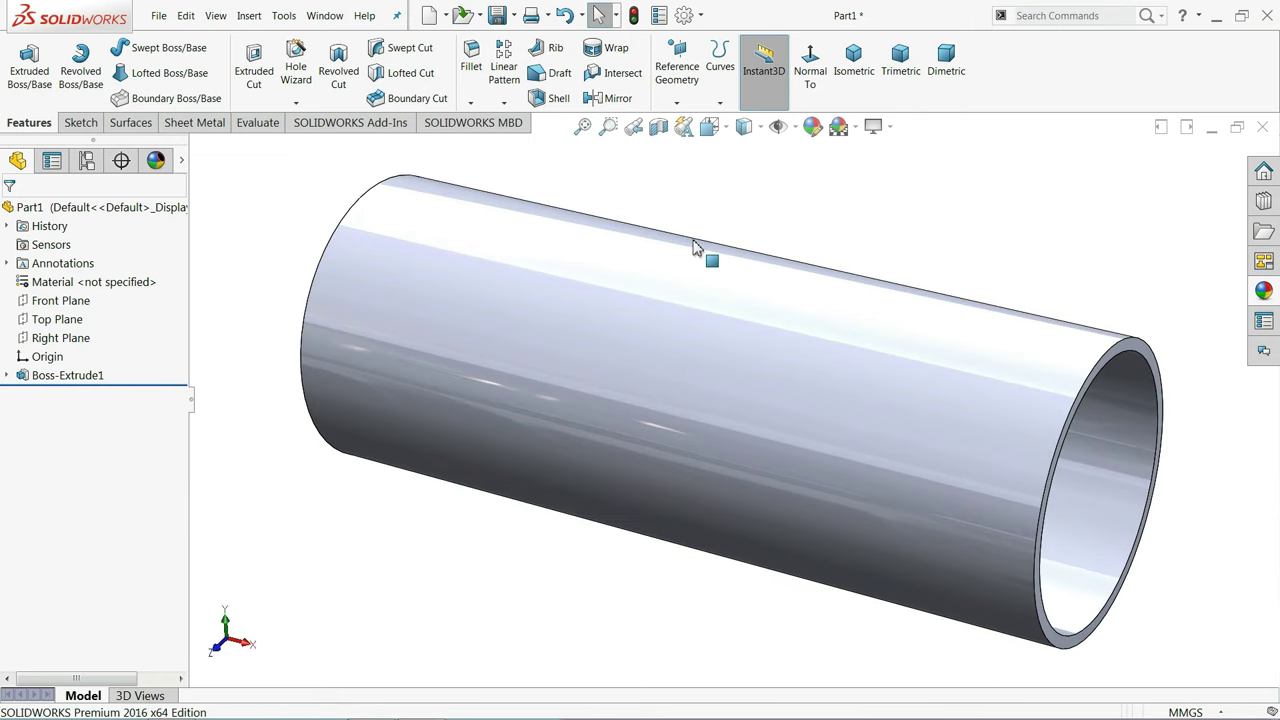
# Apply the metallic gold appearance to the whole part
pyautogui.click(112, 206)
pyautogui.click(1263, 290)
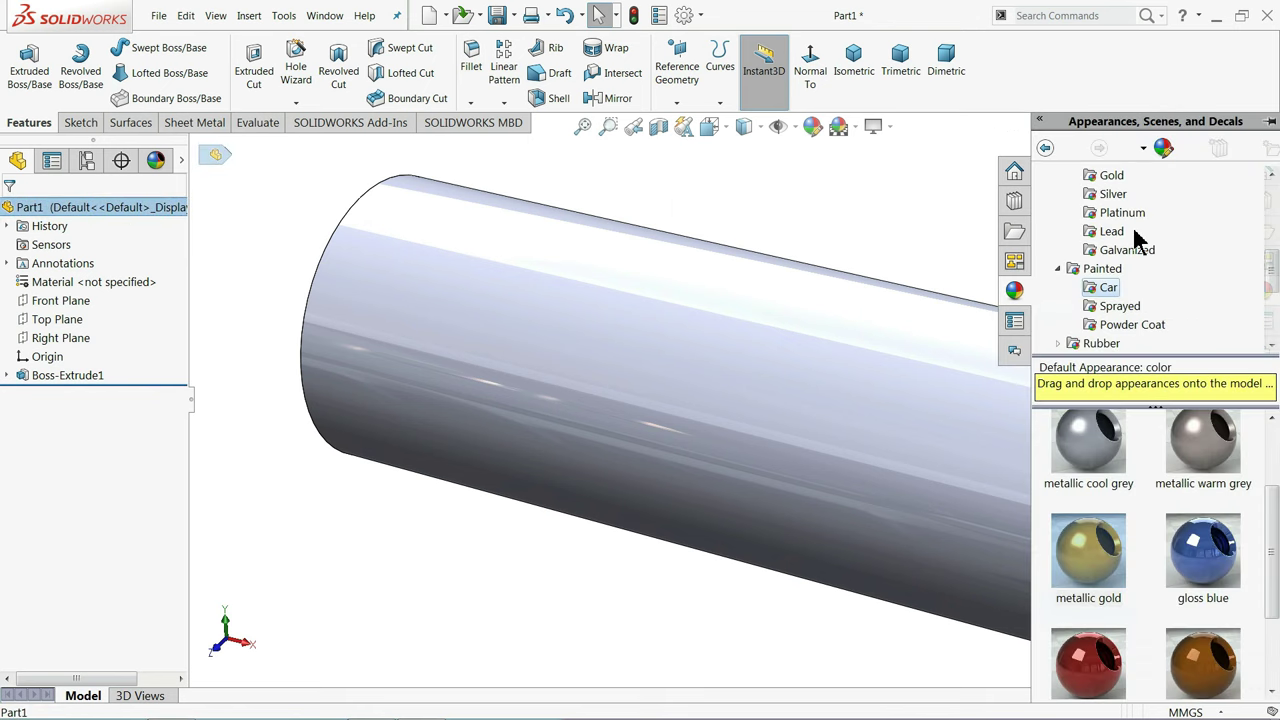
pyautogui.click(1060, 215)
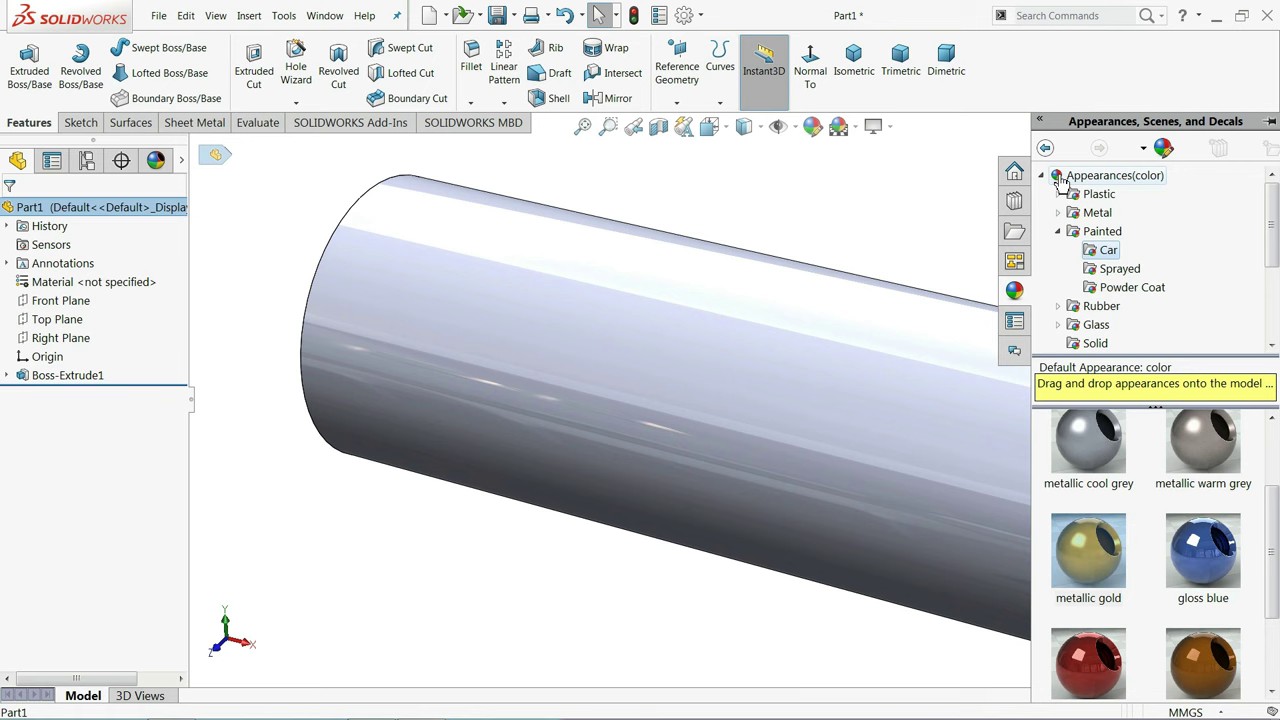
pyautogui.click(1110, 176)
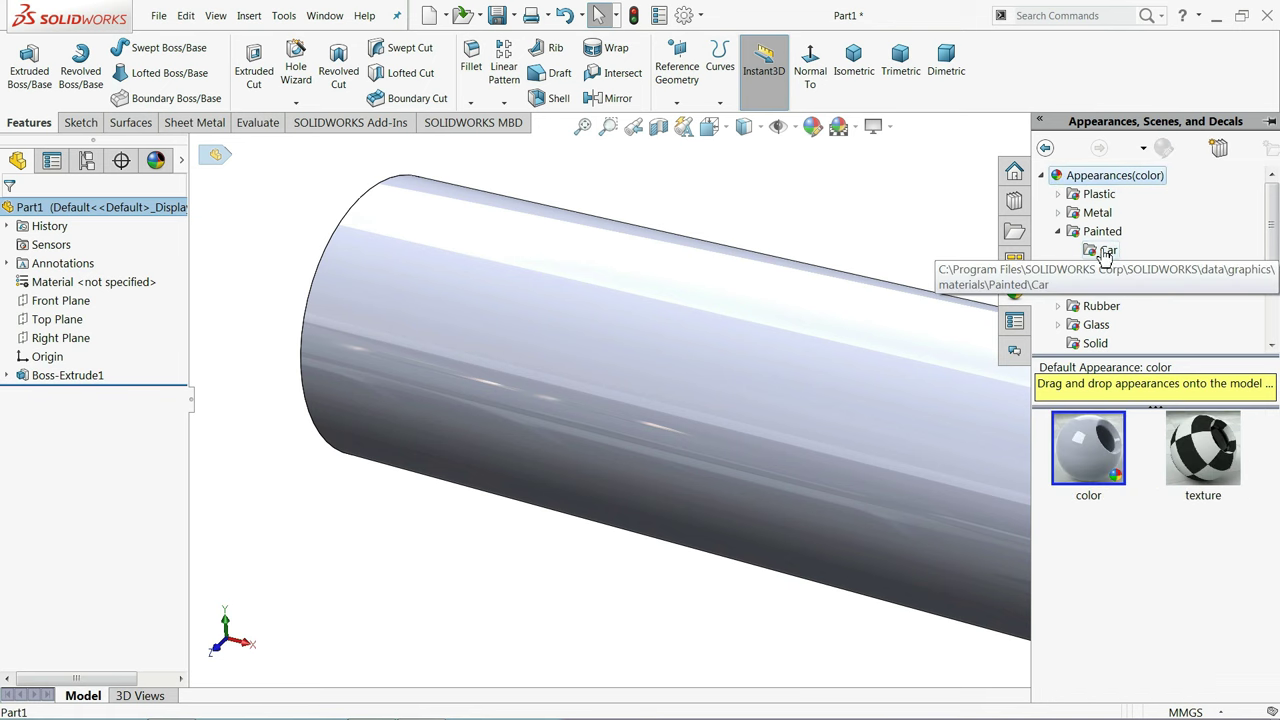
pyautogui.moveTo(1108, 250)
pyautogui.mouseDown()
pyautogui.moveTo(793, 396)
pyautogui.moveTo(725, 392)
pyautogui.mouseUp()
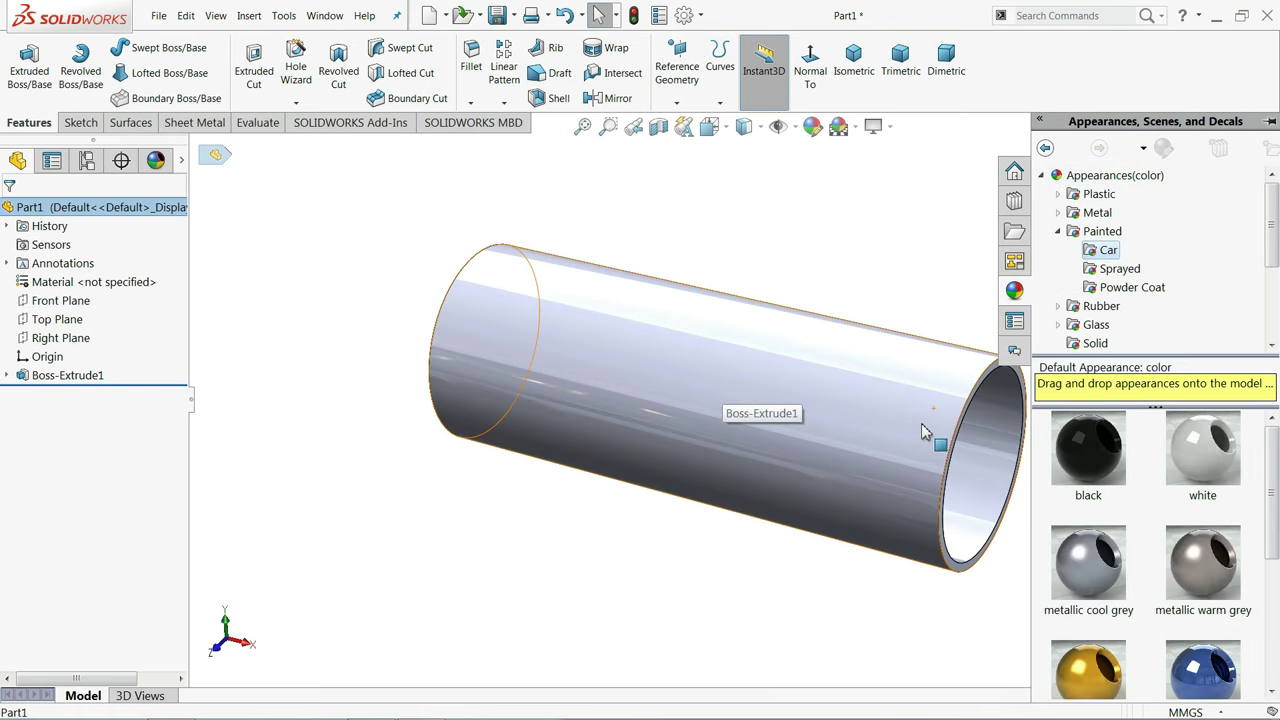
pyautogui.moveTo(921, 423)
pyautogui.mouseDown()
pyautogui.moveTo(1103, 478)
pyautogui.moveTo(897, 423)
pyautogui.moveTo(1083, 513)
pyautogui.mouseUp()
pyautogui.scroll(-3, 1103, 478)
pyautogui.doubleClick(1083, 513)
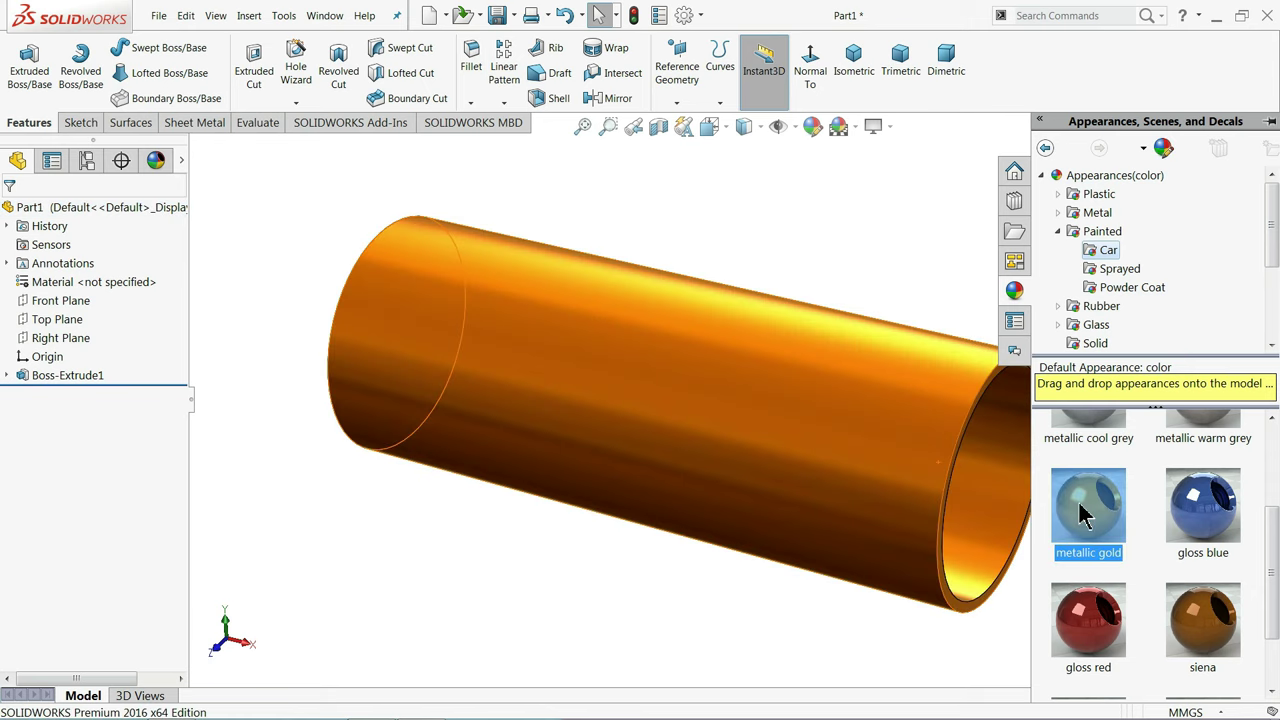
# Edit the gold appearance colour to pure yellow (255, 255, 0)
pyautogui.click(811, 126)
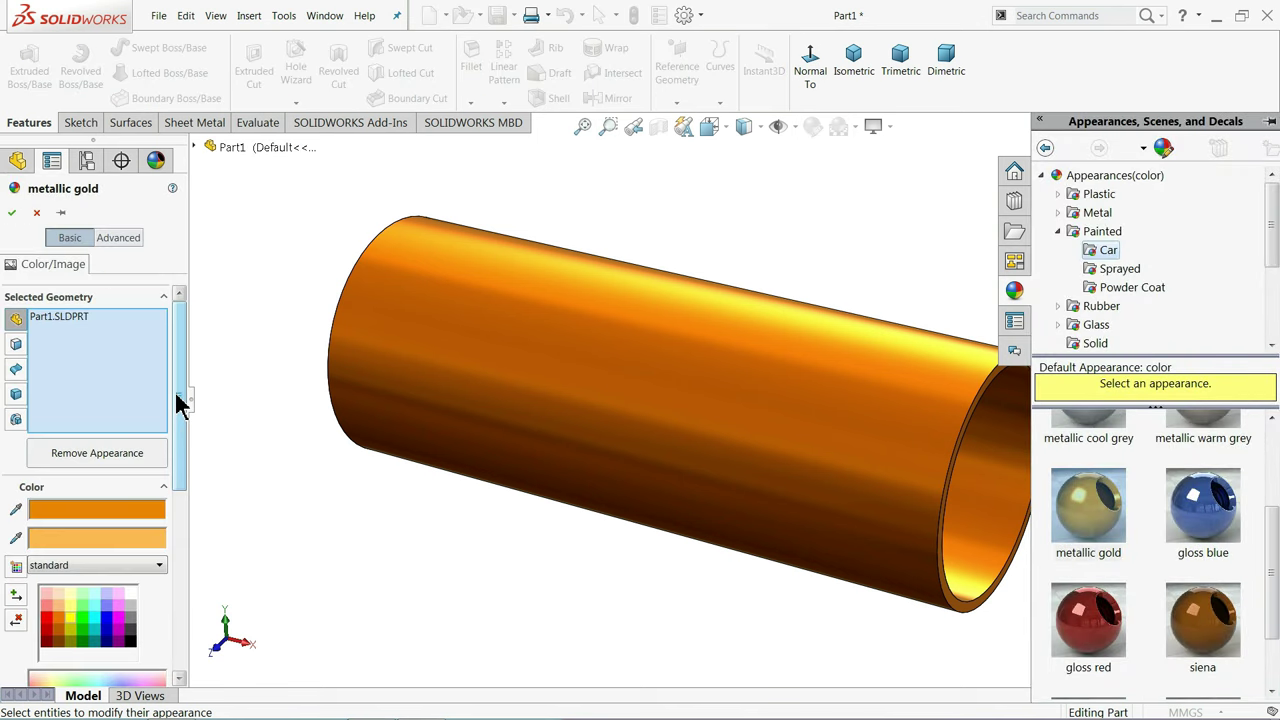
pyautogui.moveTo(177, 400); pyautogui.dragTo(177, 500)
pyautogui.click(68, 410)
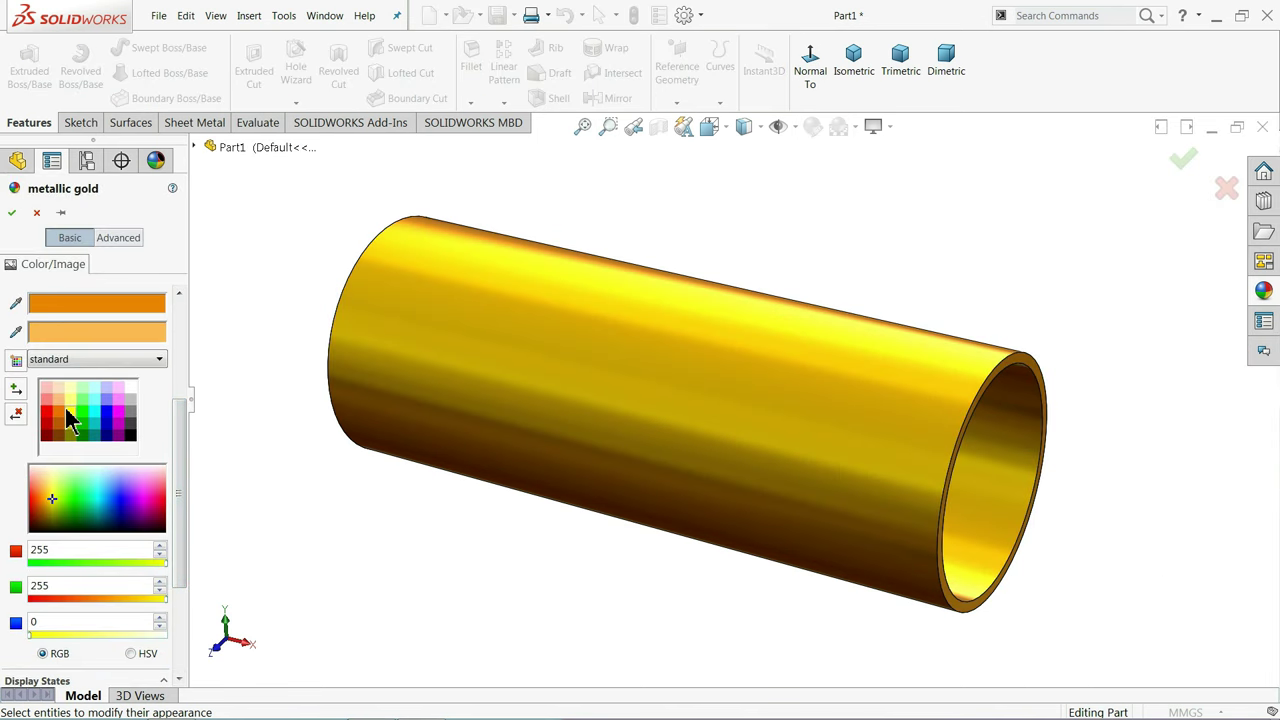
pyautogui.moveTo(286, 428)
pyautogui.mouseDown(button='middle')
pyautogui.moveTo(323, 403)
pyautogui.moveTo(296, 362)
pyautogui.moveTo(383, 397)
pyautogui.moveTo(434, 371)
pyautogui.moveTo(376, 375)
pyautogui.moveTo(371, 409)
pyautogui.moveTo(434, 380)
pyautogui.moveTo(363, 372)
pyautogui.mouseUp(button='middle')
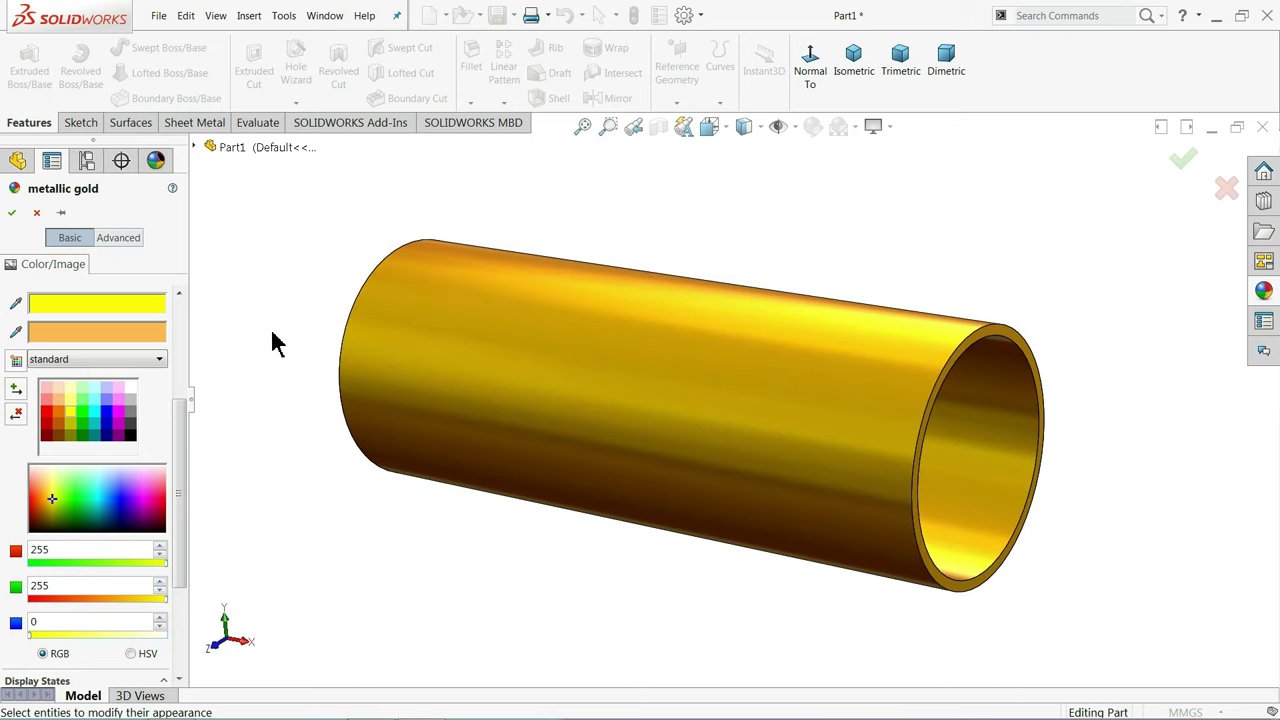
pyautogui.click(12, 212)
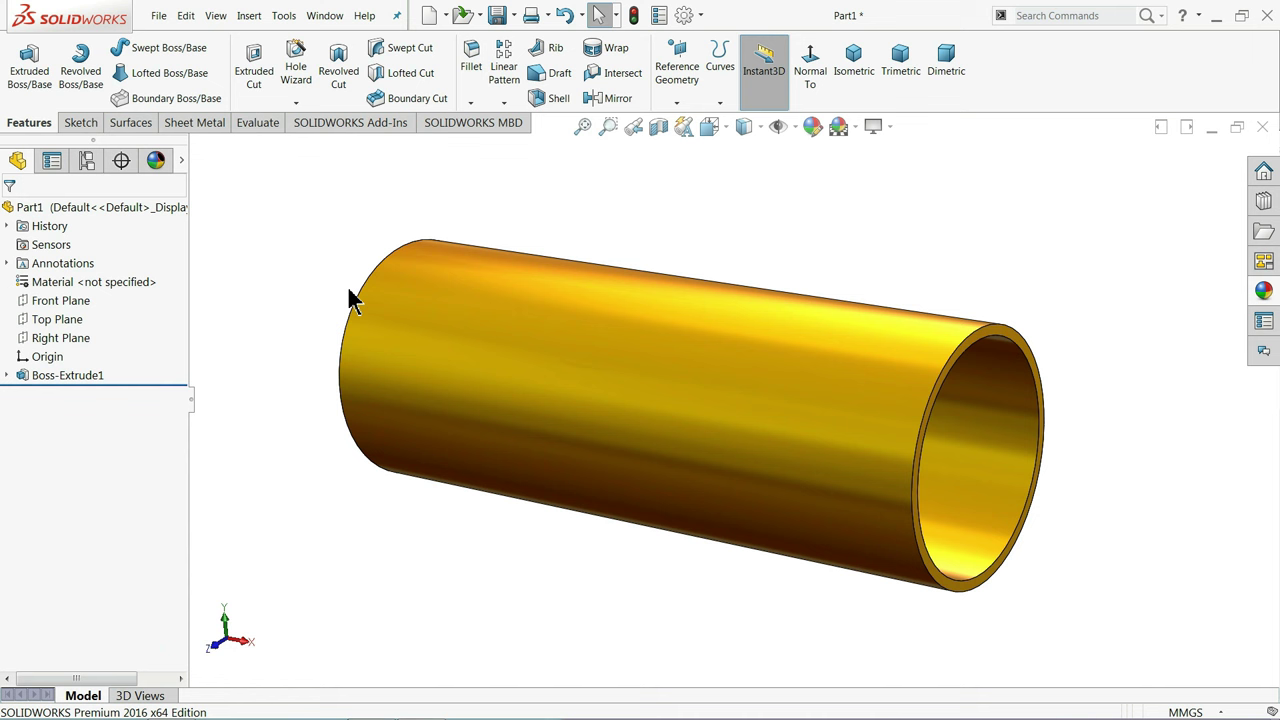
# Save the part as '1.Cylinder Housing' in a new Desktop folder 'Hydraulic Cylinder'
pyautogui.click(497, 16)
pyautogui.click(420, 204)
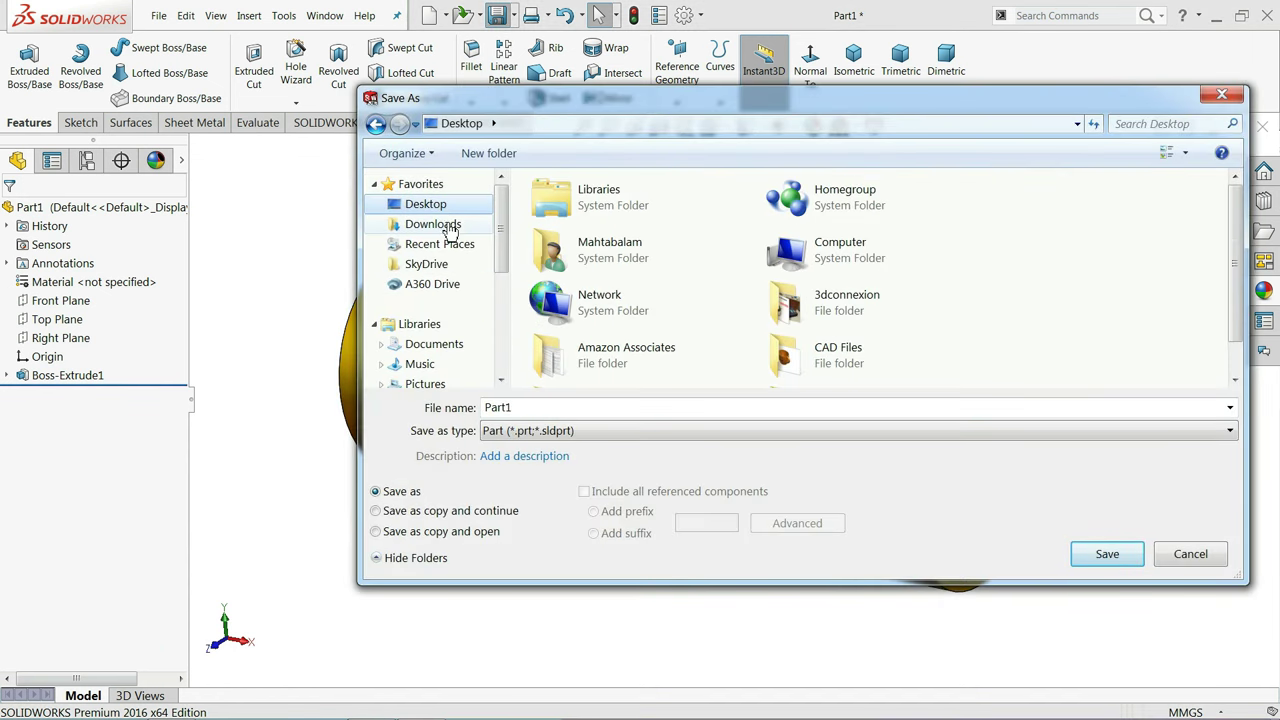
pyautogui.click(490, 154)
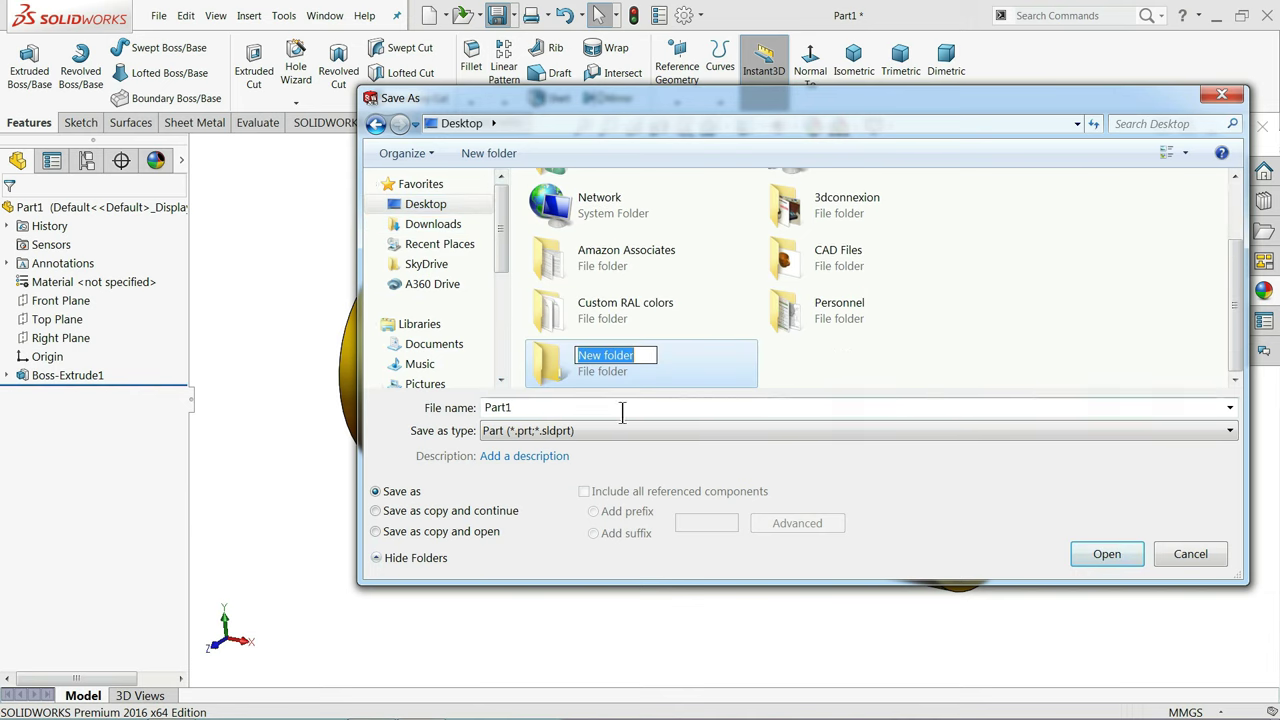
pyautogui.write('Hydraulic')
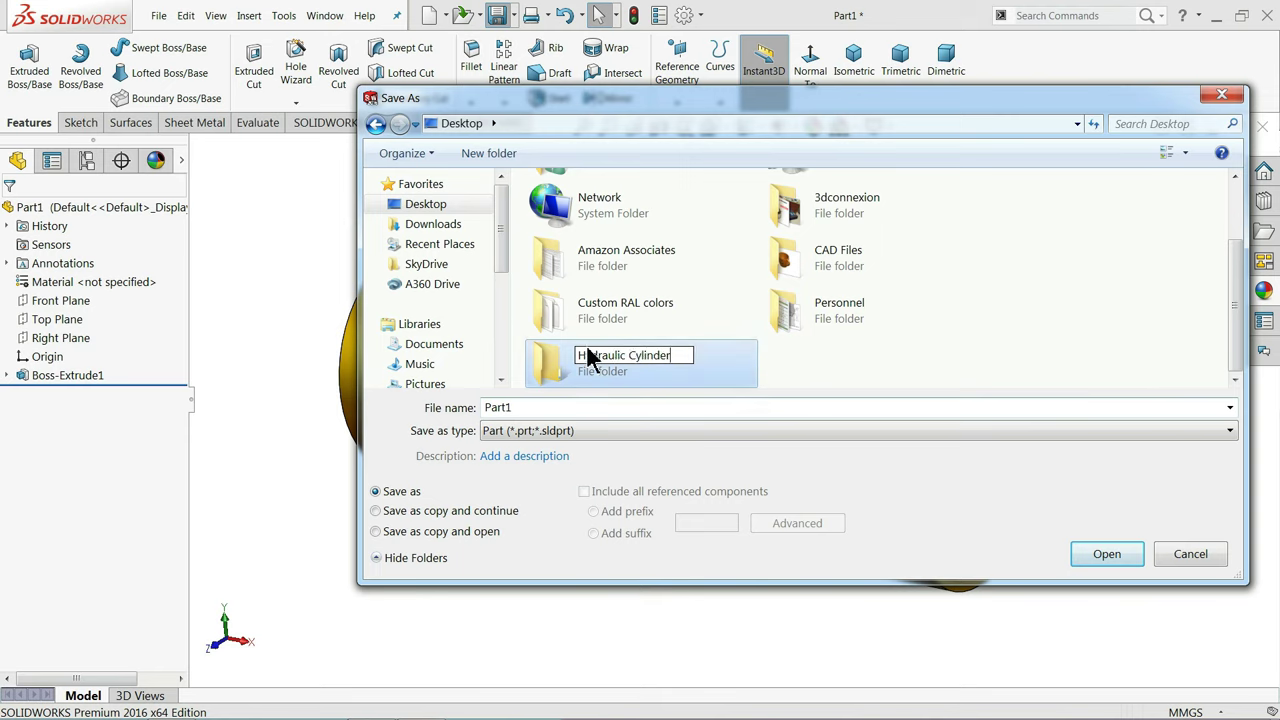
pyautogui.press('Return')
pyautogui.doubleClick(563, 380)
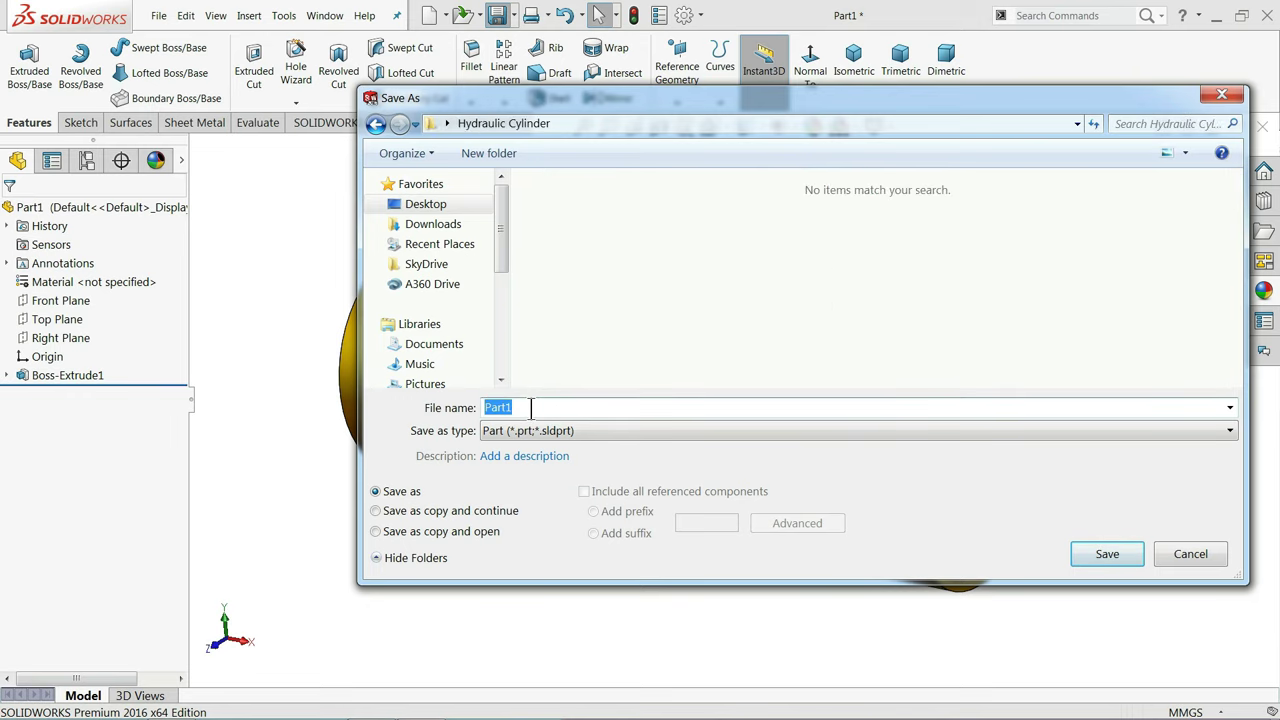
pyautogui.write('1.Cylinder Housing')
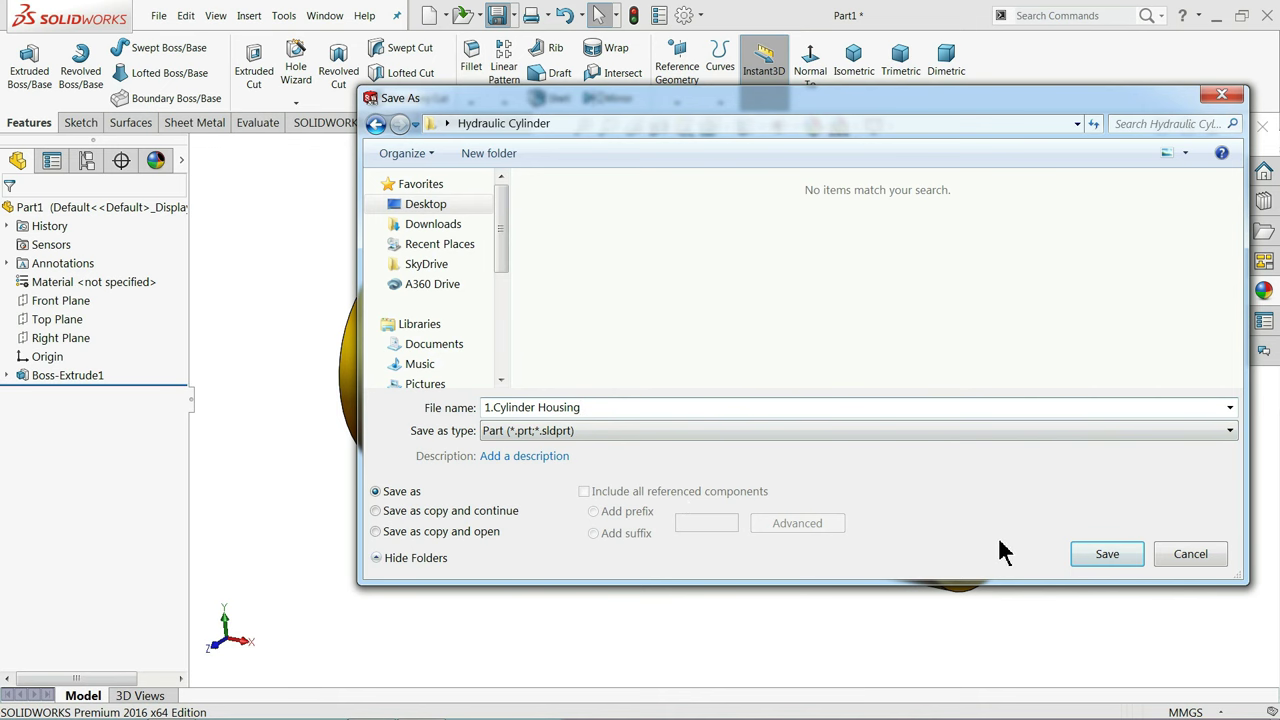
pyautogui.click(1107, 556)
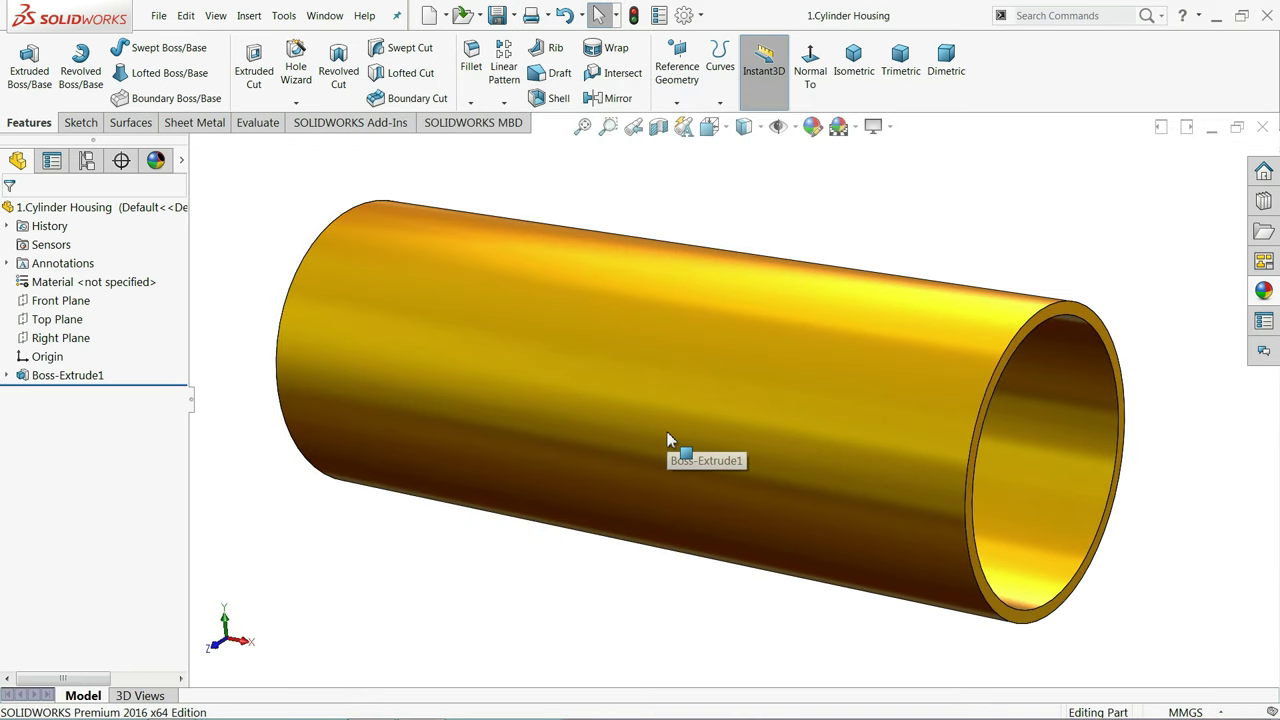
pyautogui.moveTo(670, 440)
pyautogui.mouseDown(button='middle')
pyautogui.moveTo(723, 437)
pyautogui.moveTo(660, 431)
pyautogui.mouseUp(button='middle')
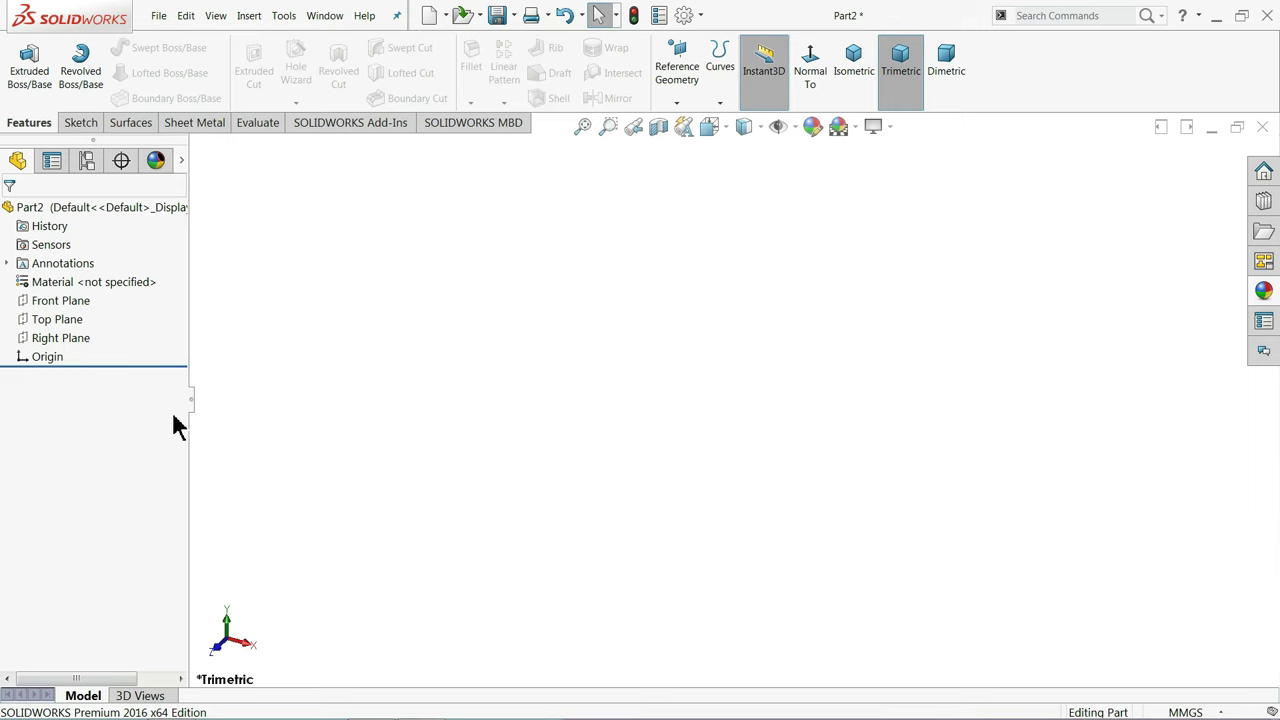
# On the Top Plane, sketch an origin-centred rectangle made square with an Equal relation
pyautogui.click(45, 320)
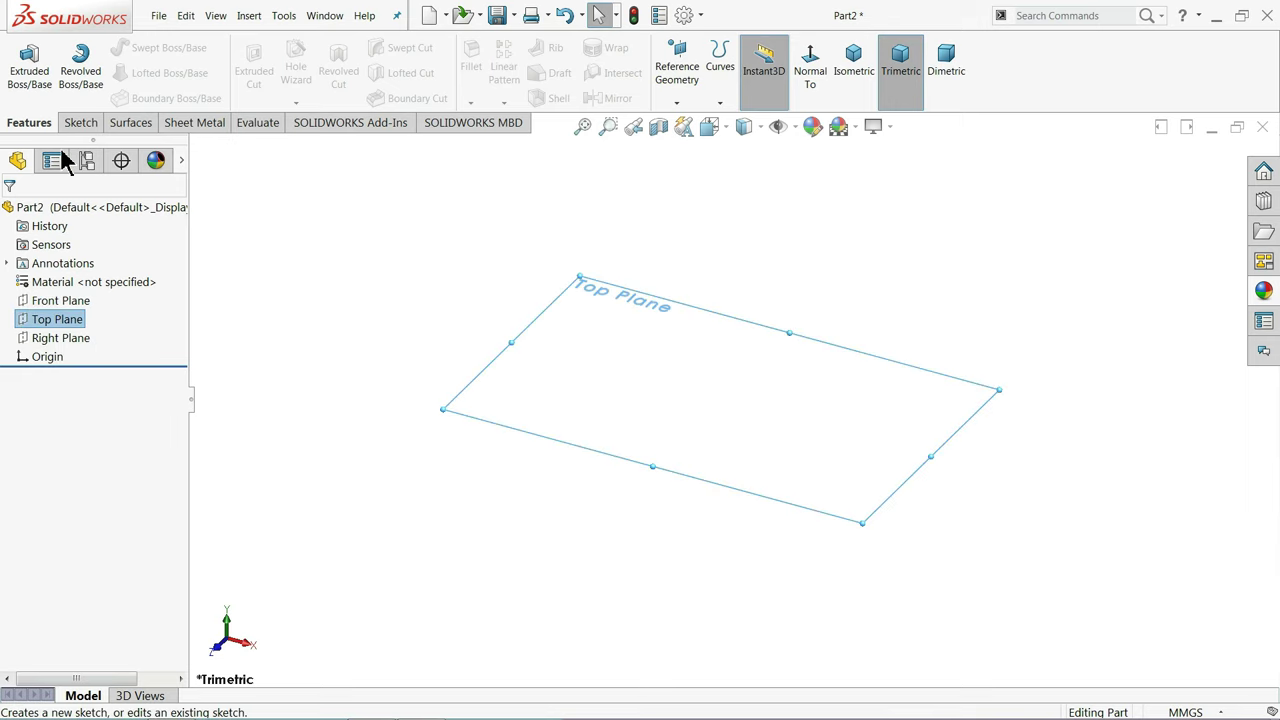
pyautogui.click(81, 123)
pyautogui.click(21, 62)
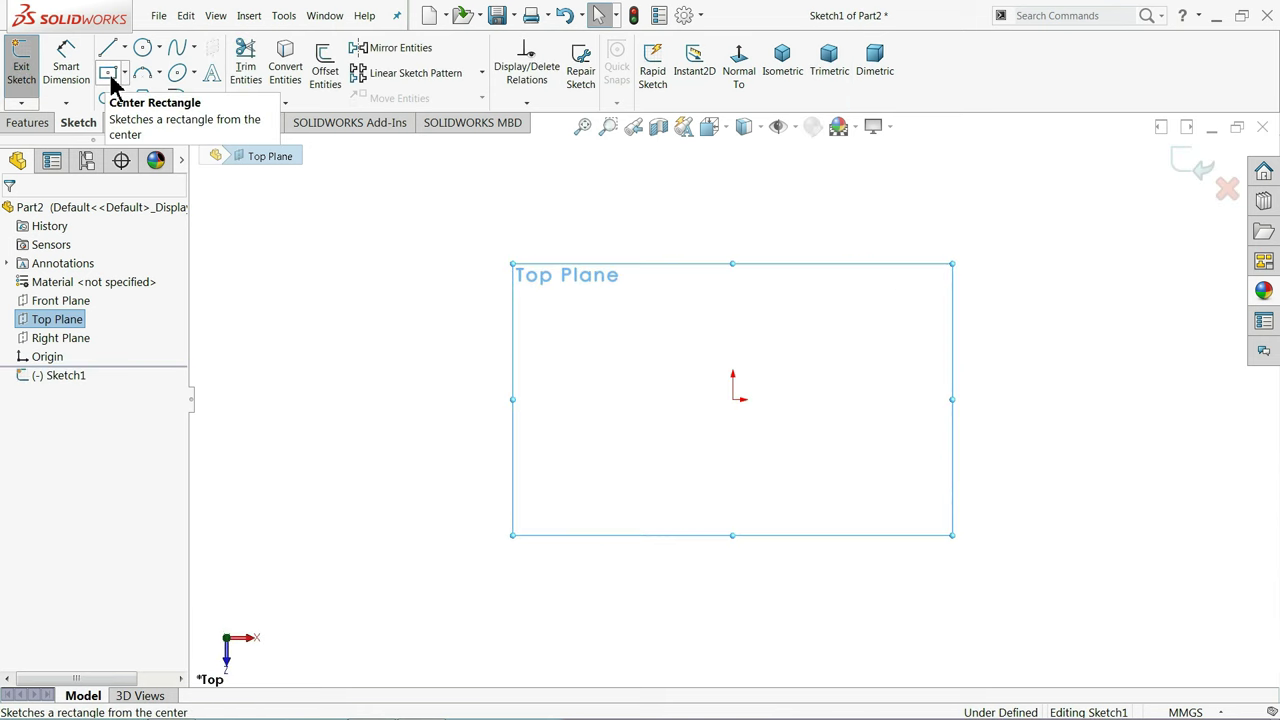
pyautogui.click(111, 79)
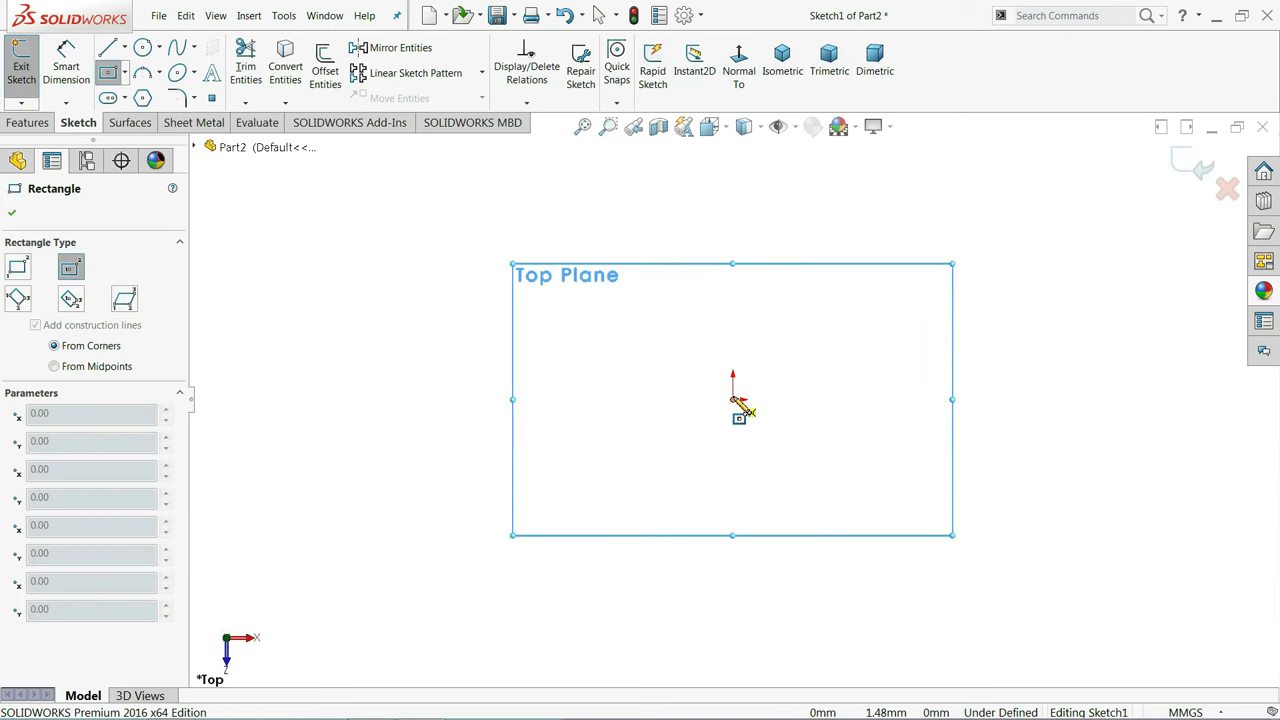
pyautogui.moveTo(735, 400); pyautogui.dragTo(494, 196)
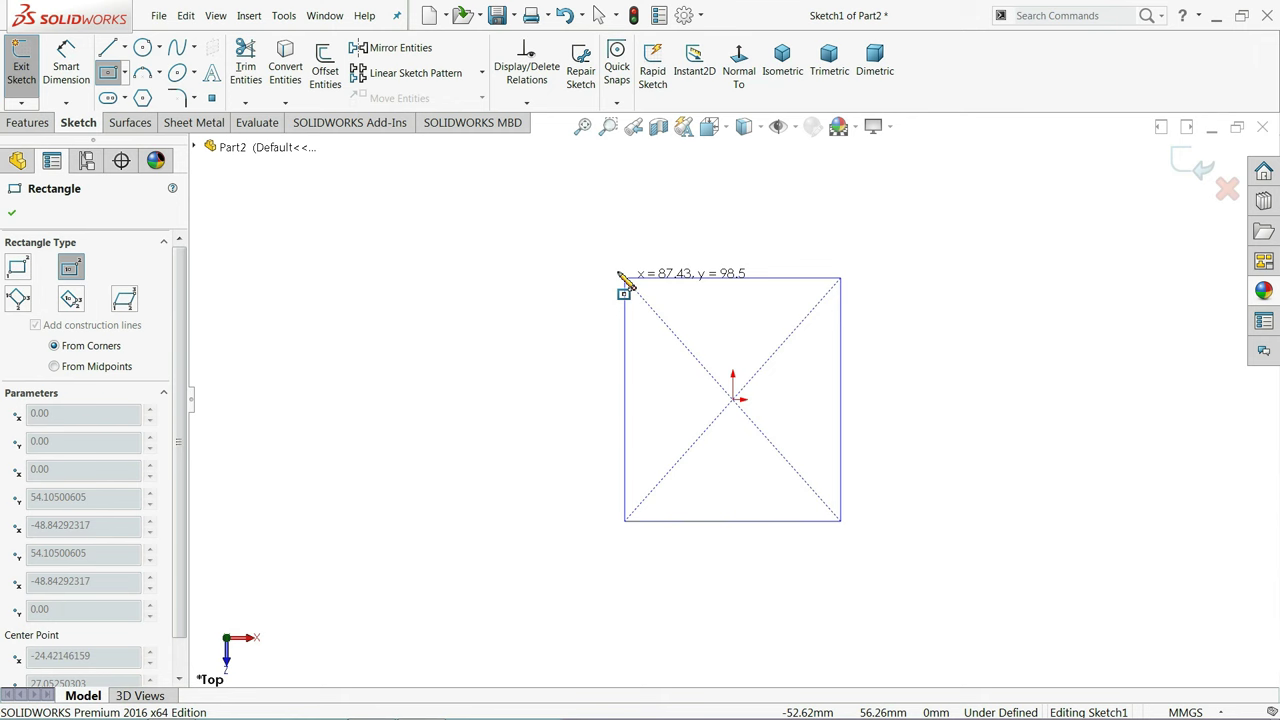
pyautogui.rightClick(355, 188)
pyautogui.click(396, 201)
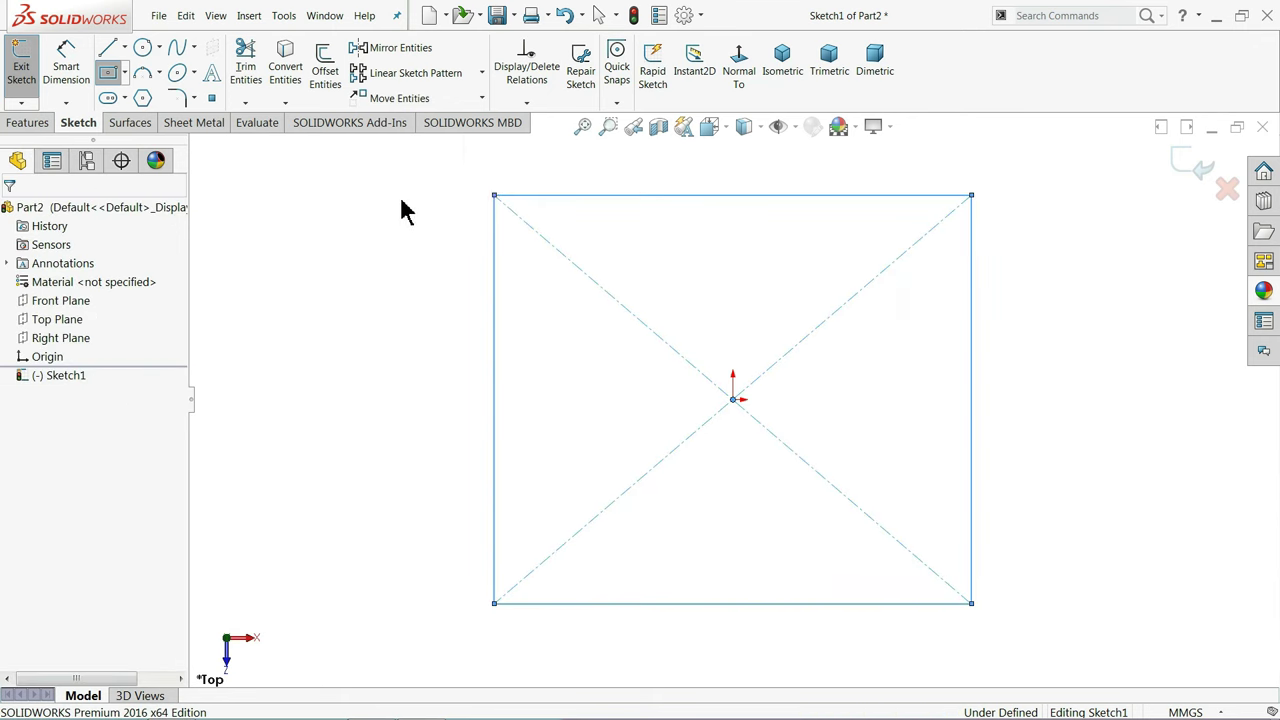
pyautogui.click(513, 200)
pyautogui.keyDown('ctrl'); pyautogui.click(500, 260); pyautogui.keyUp('ctrl')
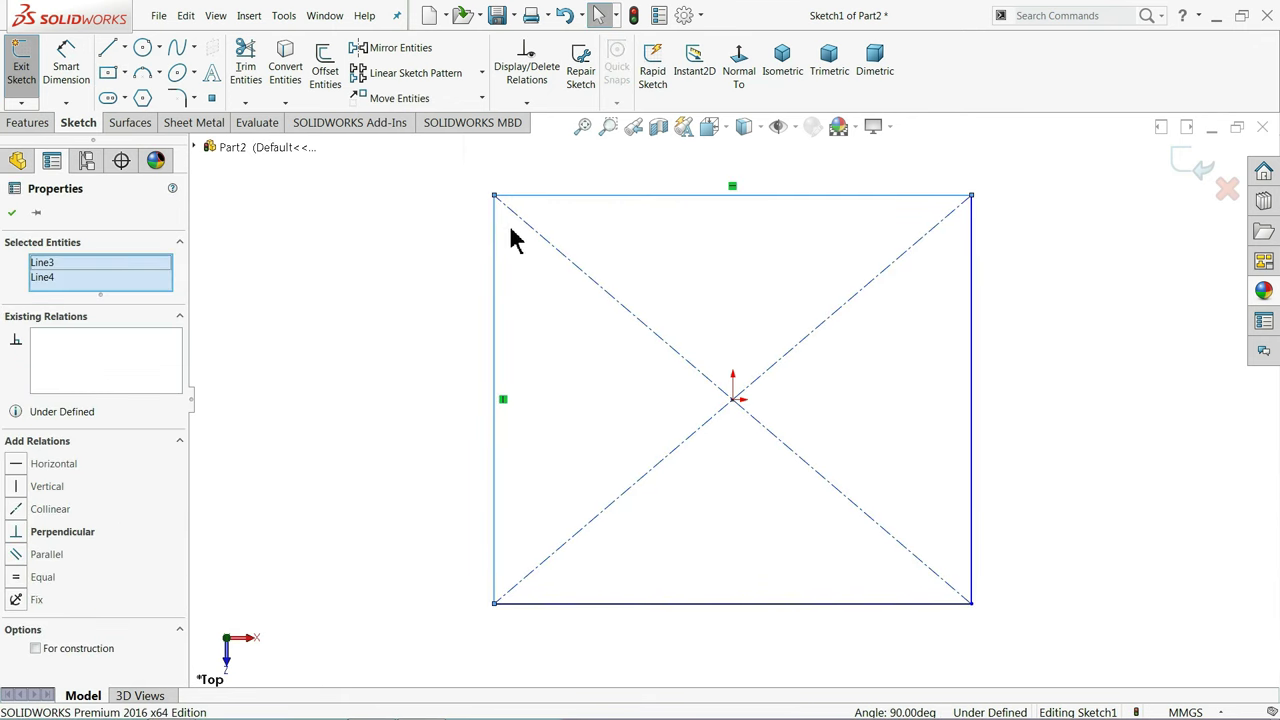
pyautogui.click(19, 580)
pyautogui.click(432, 376)
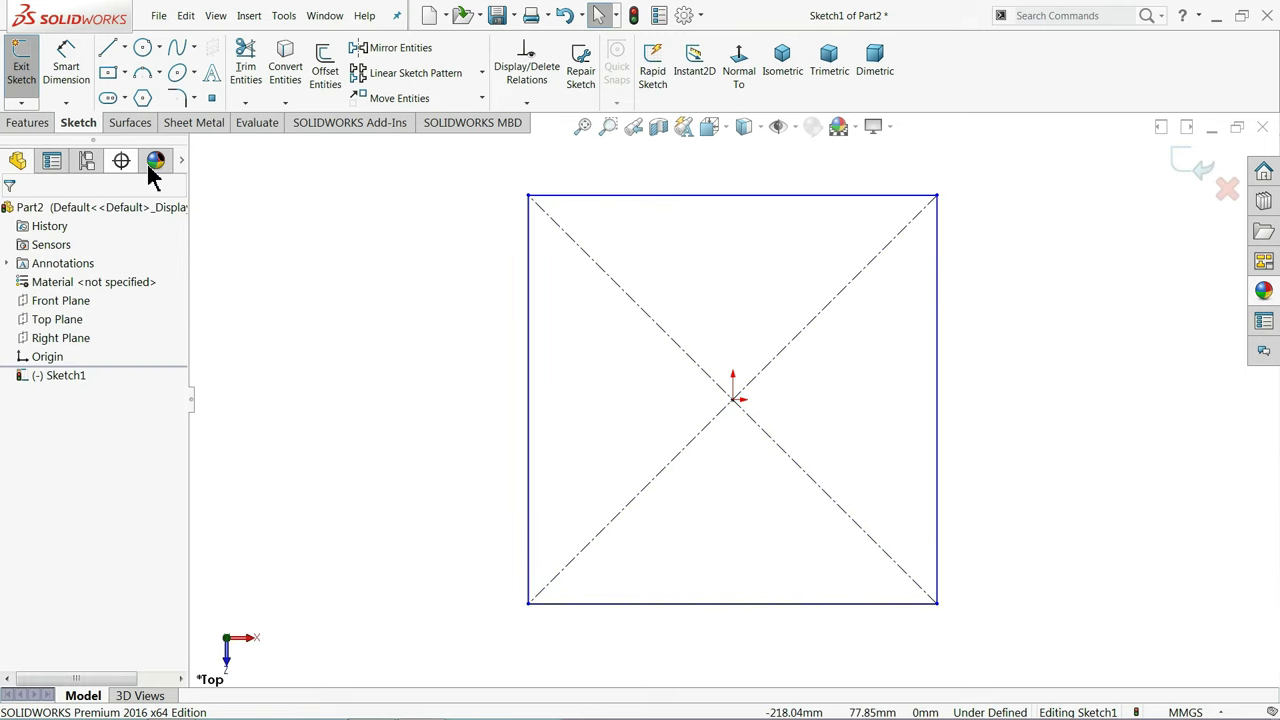
# Dimension the square's top edge to 165.10 mm
pyautogui.click(66, 65)
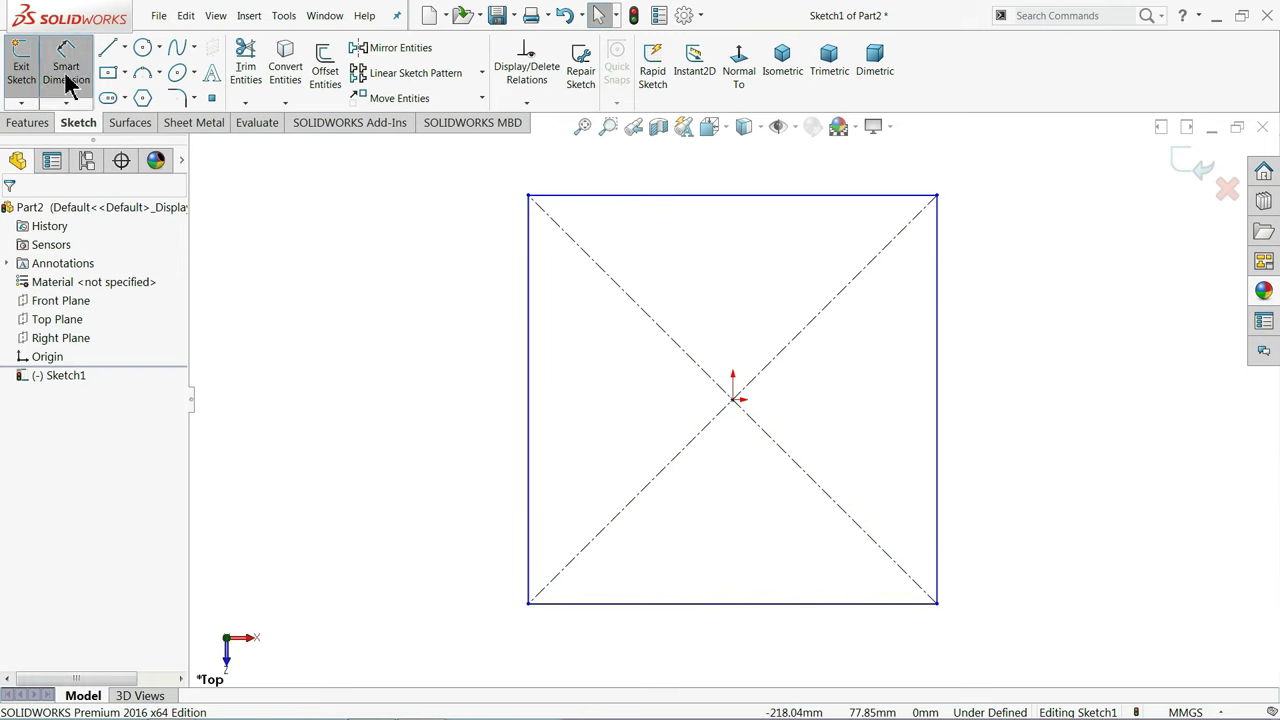
pyautogui.click(746, 200)
pyautogui.click(742, 170)
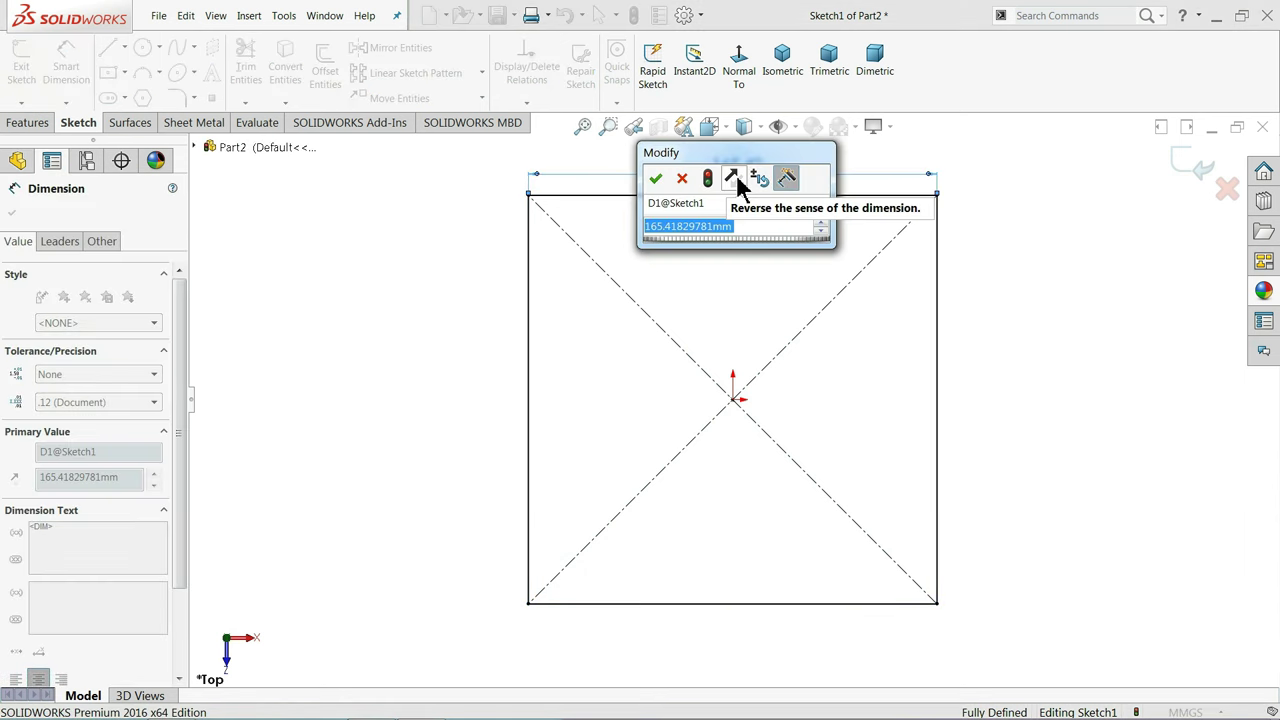
pyautogui.write('165.1')
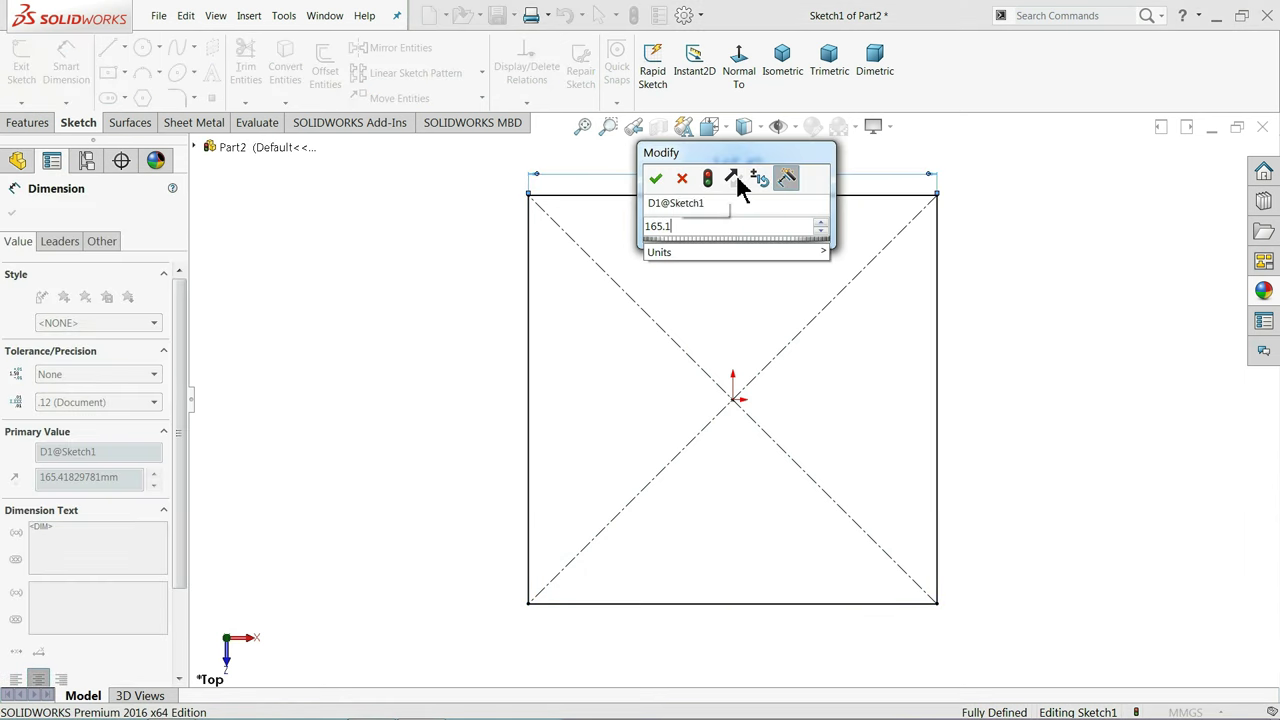
pyautogui.press('Return')
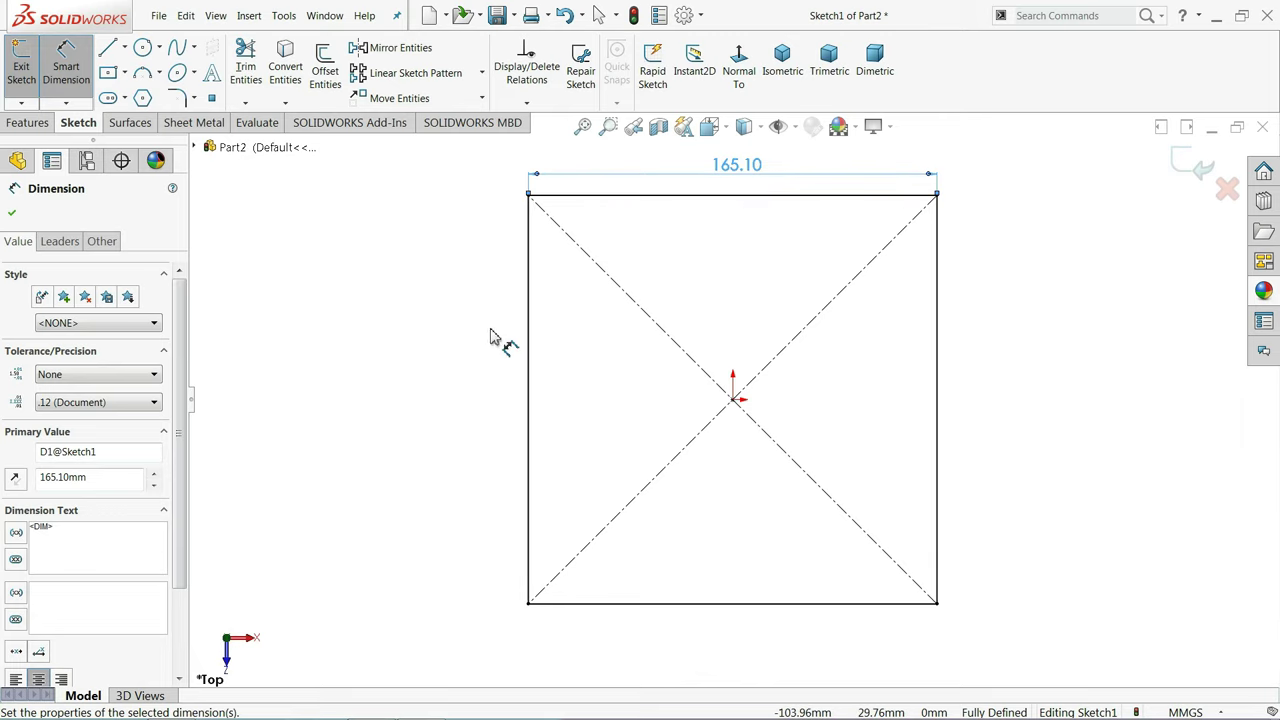
pyautogui.click(11, 216)
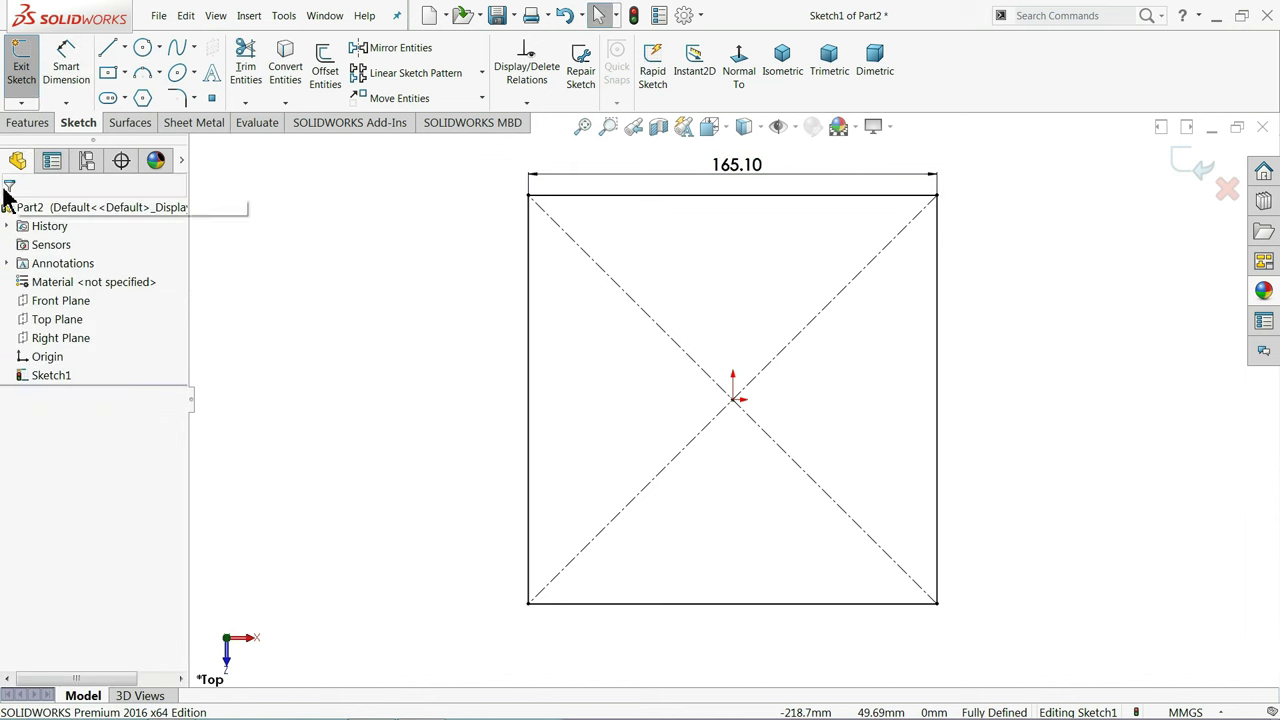
# Extrude the square 1.5 in (38.10 mm) in Direction 1 and 2 mm in Direction 2
pyautogui.click(28, 122)
pyautogui.click(28, 62)
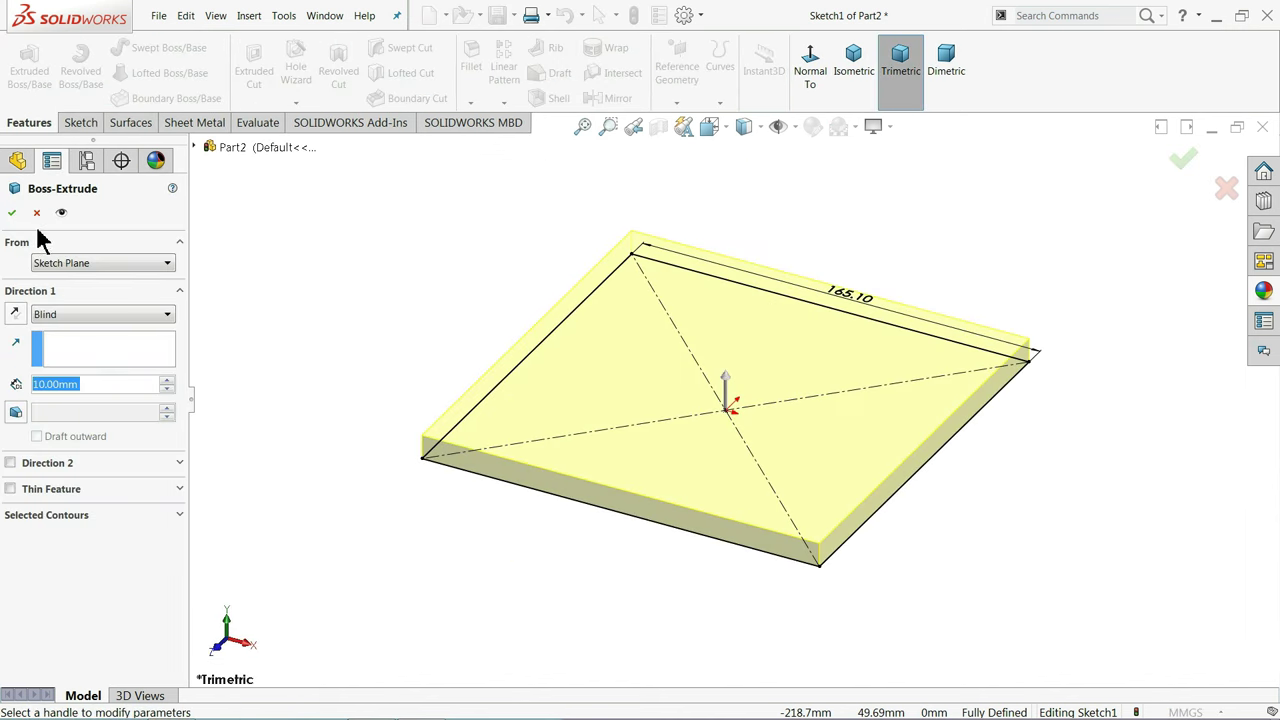
pyautogui.write('1.5in')
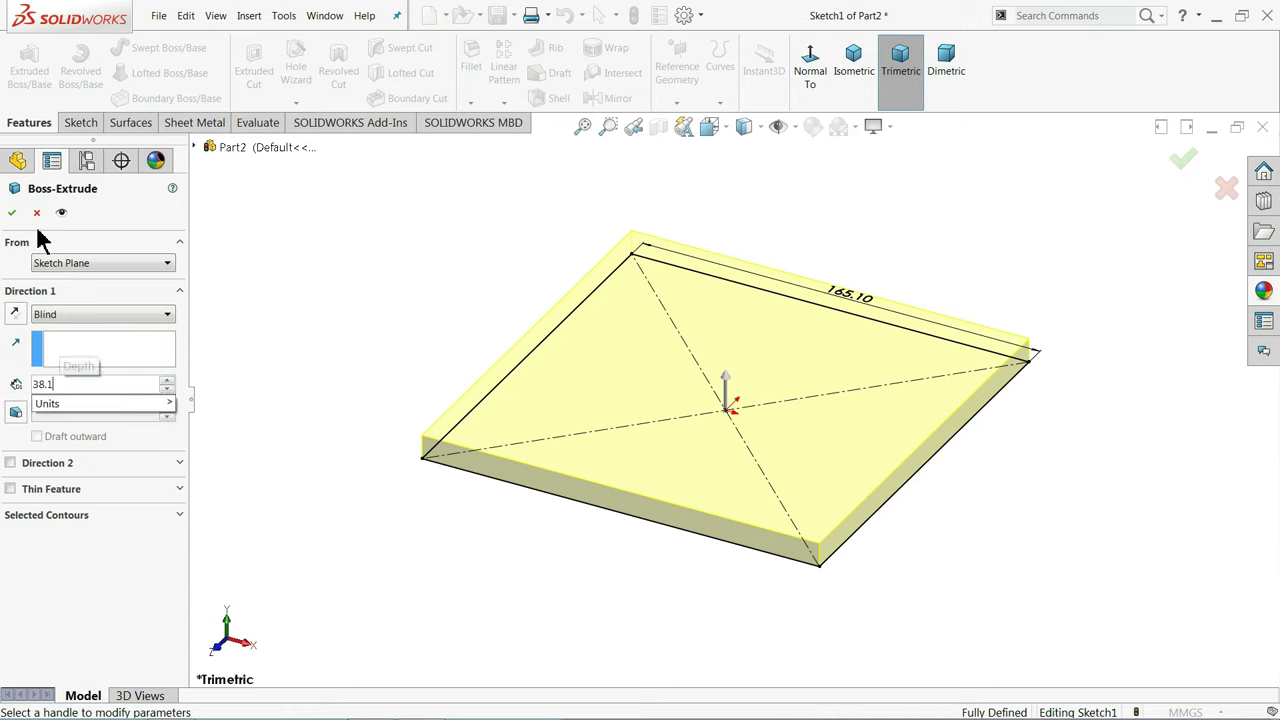
pyautogui.press('Return')
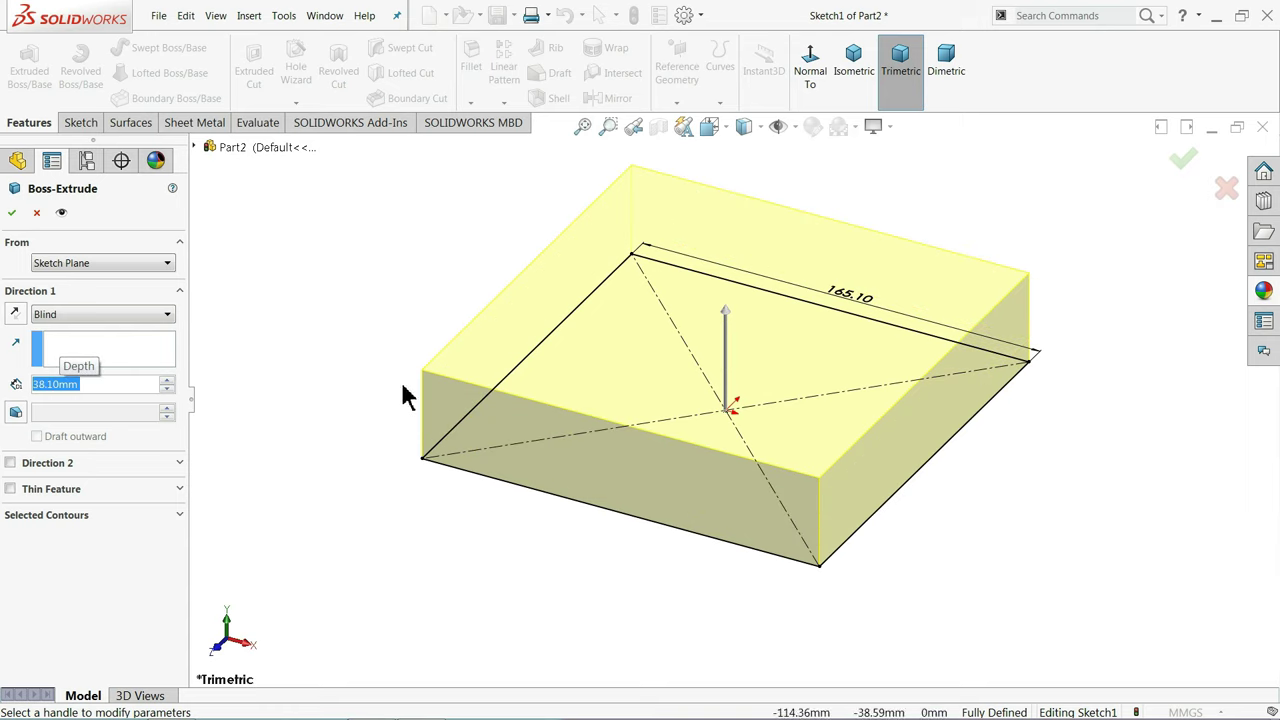
pyautogui.click(10, 464)
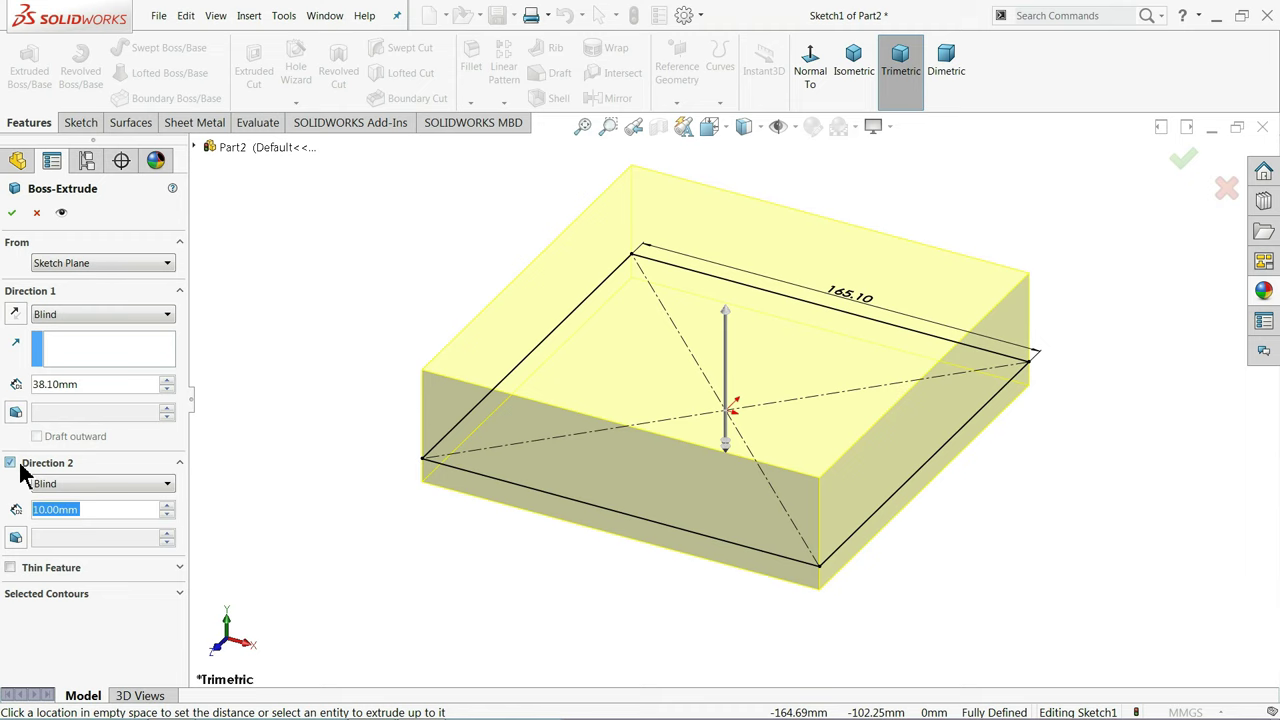
pyautogui.write('2')
pyautogui.press('Return')
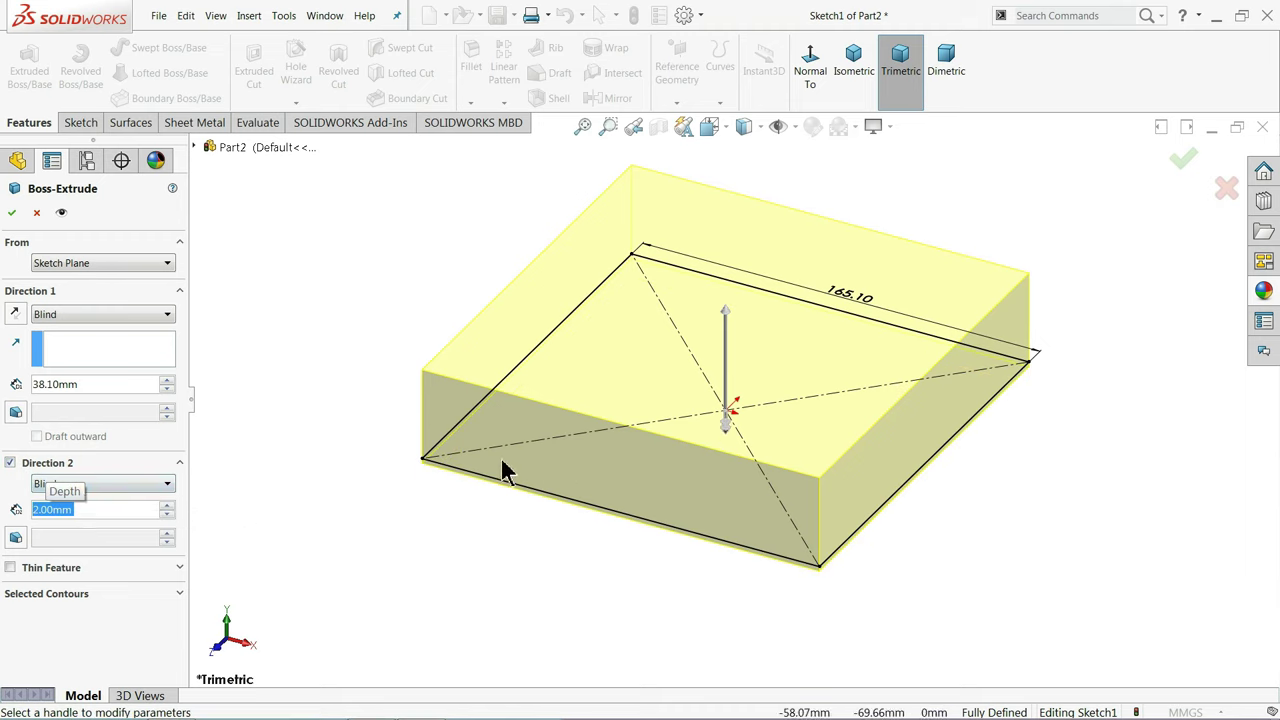
pyautogui.click(11, 213)
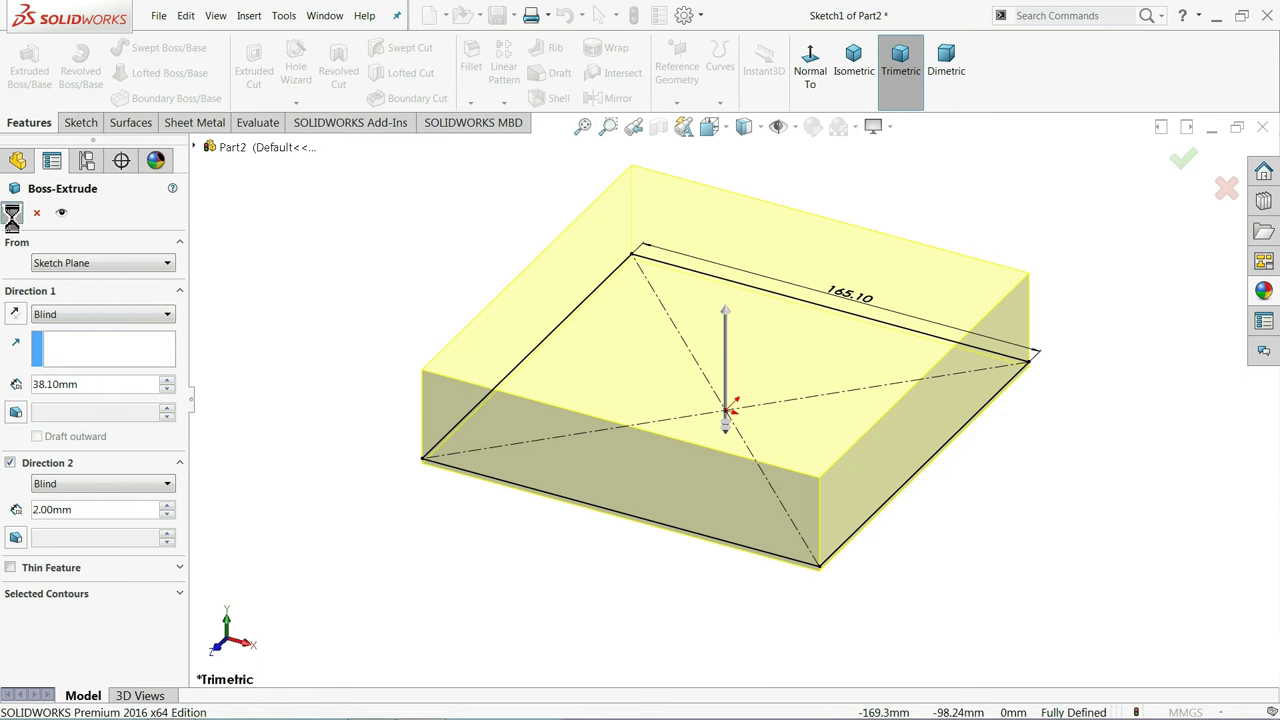
pyautogui.click(724, 337)
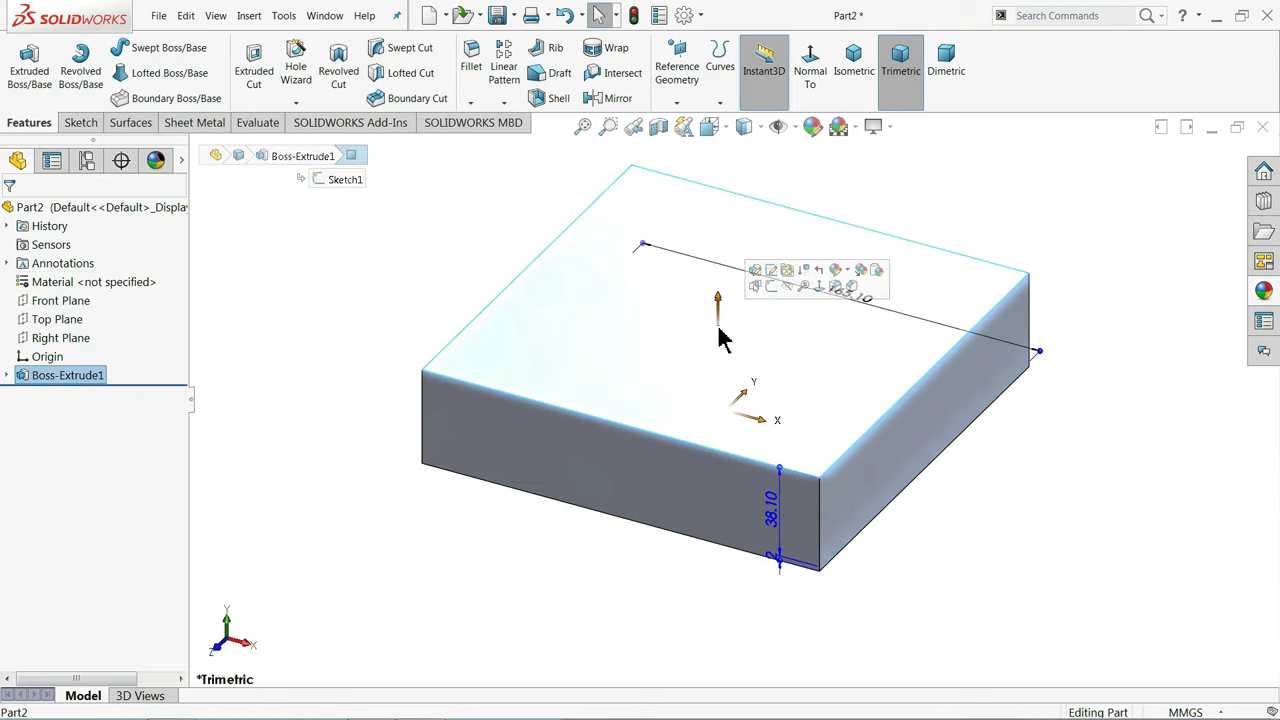
pyautogui.click(445, 237)
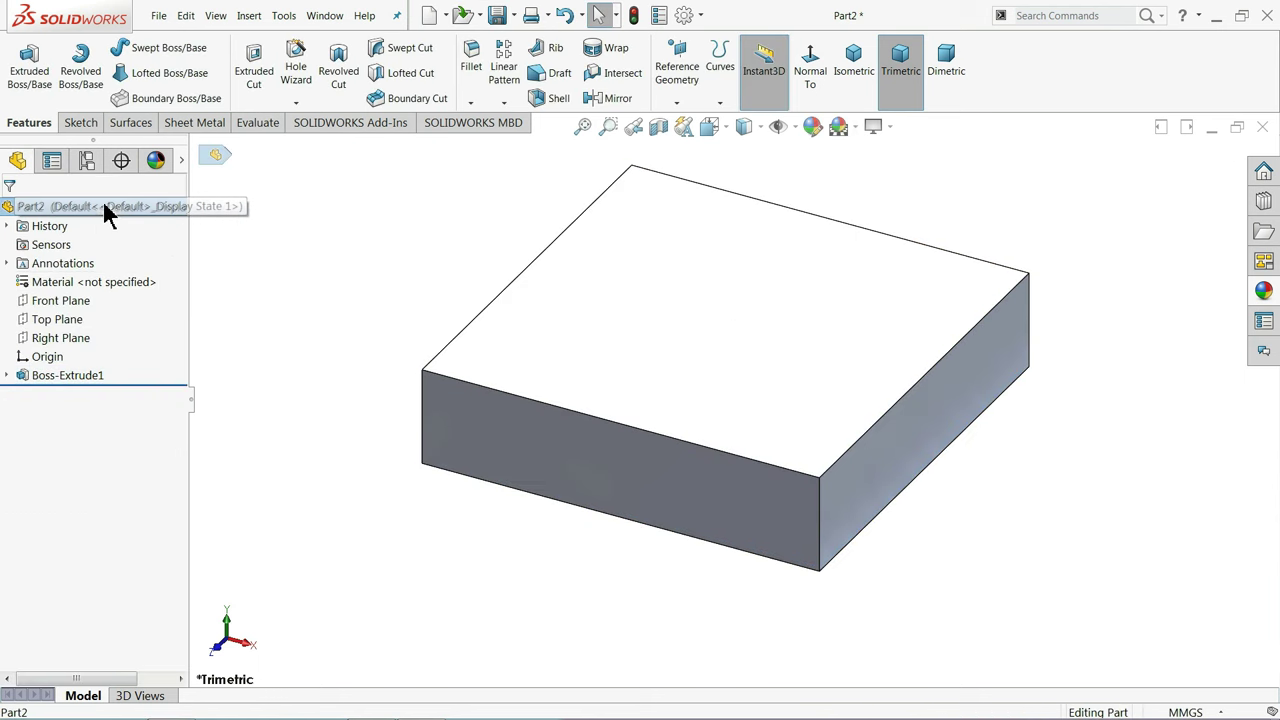
# Apply the cast stainless steel appearance to the whole part
pyautogui.click(102, 207)
pyautogui.click(1266, 292)
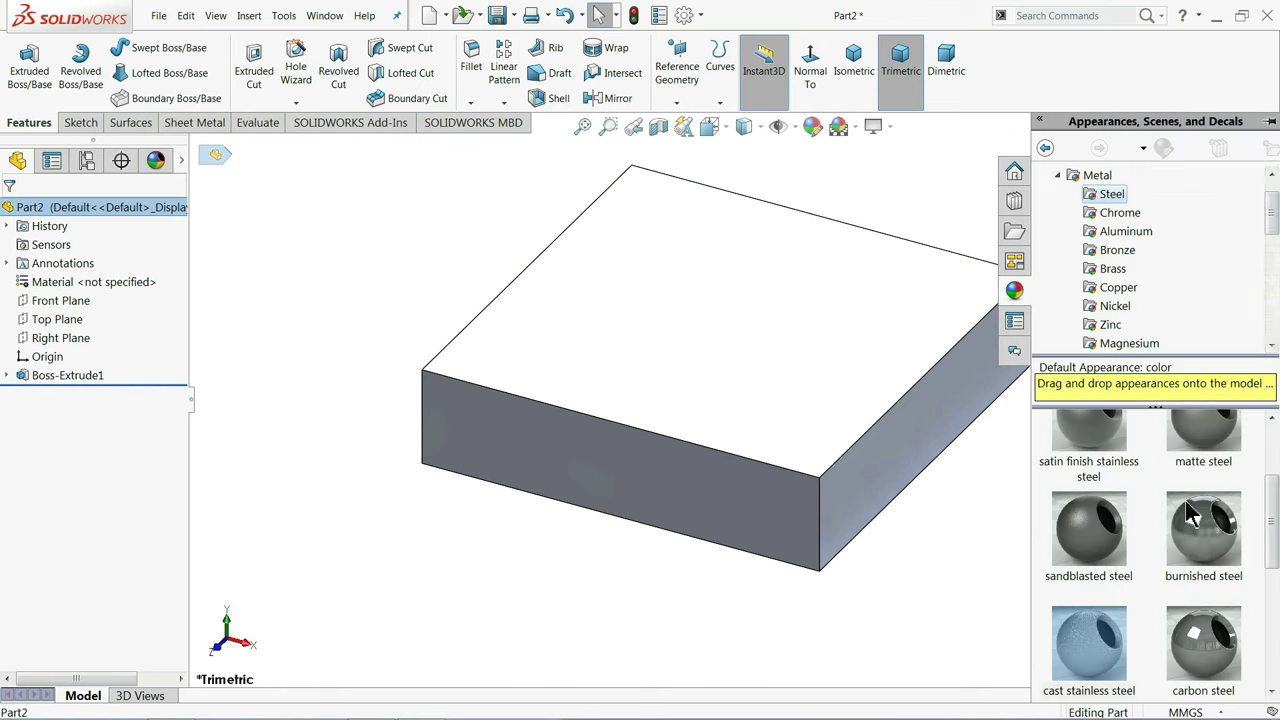
pyautogui.doubleClick(1097, 657)
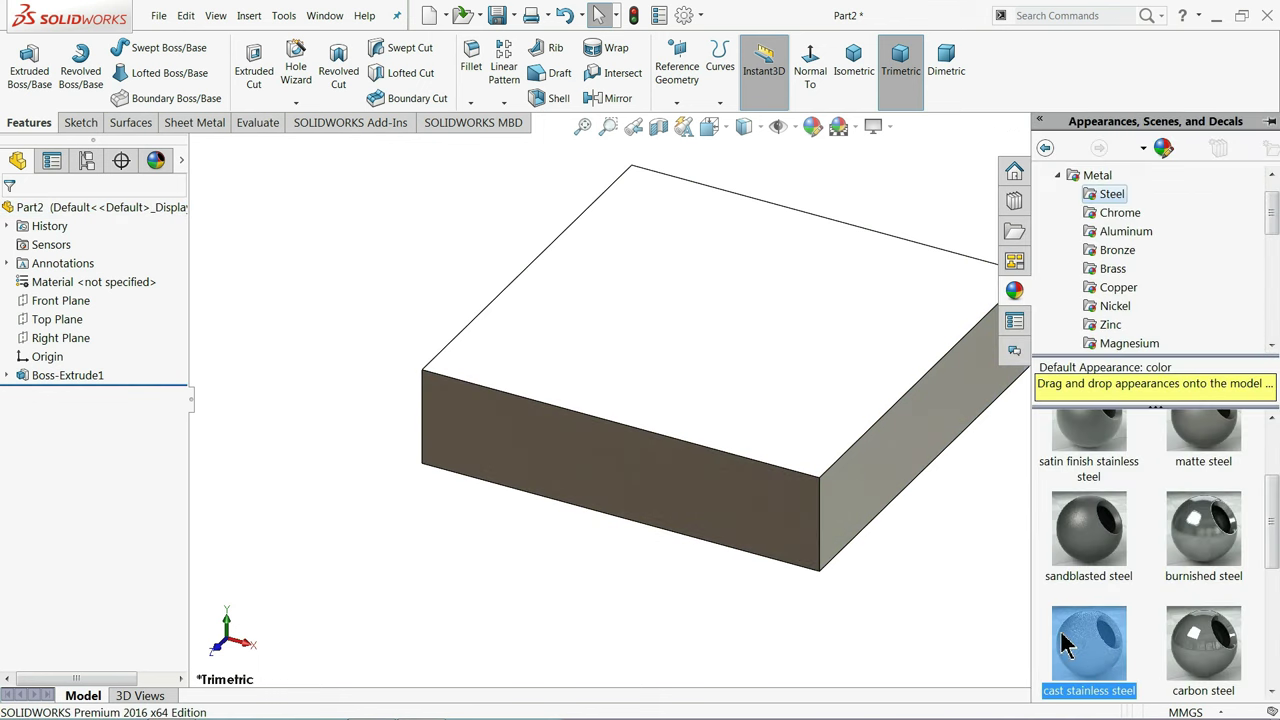
pyautogui.moveTo(918, 562)
pyautogui.mouseDown(button='middle')
pyautogui.moveTo(860, 400)
pyautogui.moveTo(860, 477)
pyautogui.moveTo(909, 537)
pyautogui.mouseUp(button='middle')
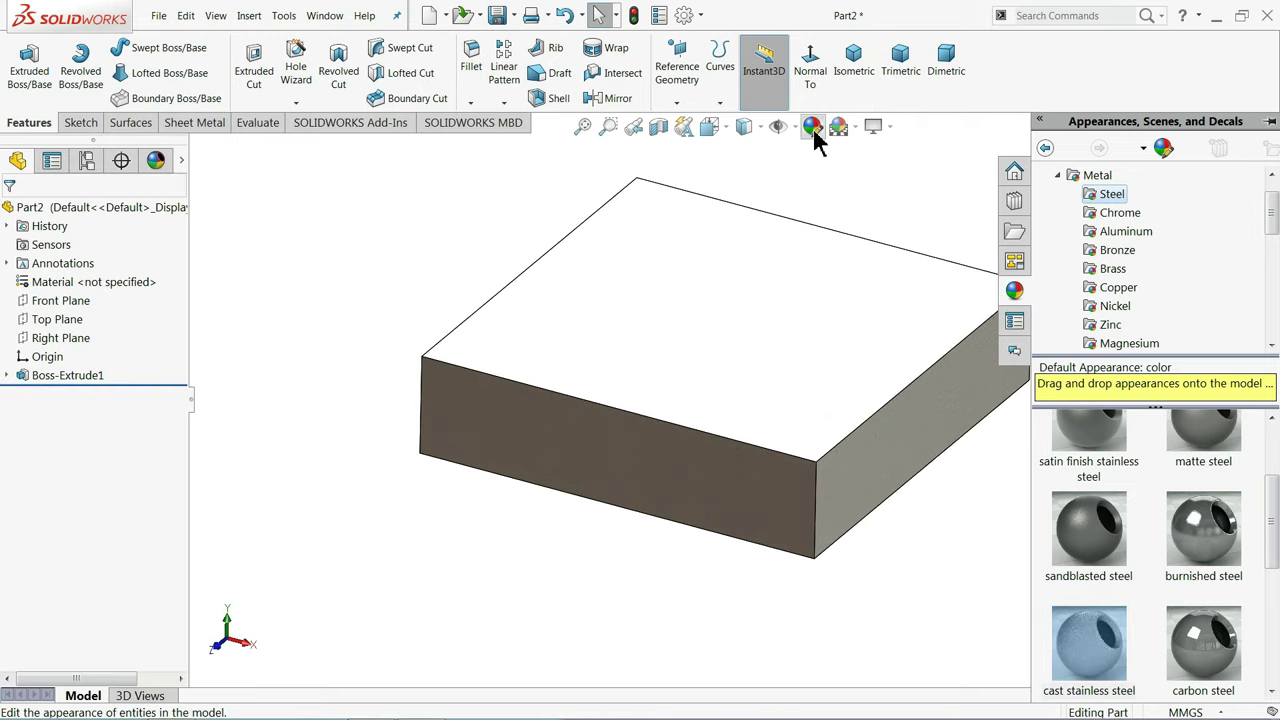
pyautogui.click(133, 208)
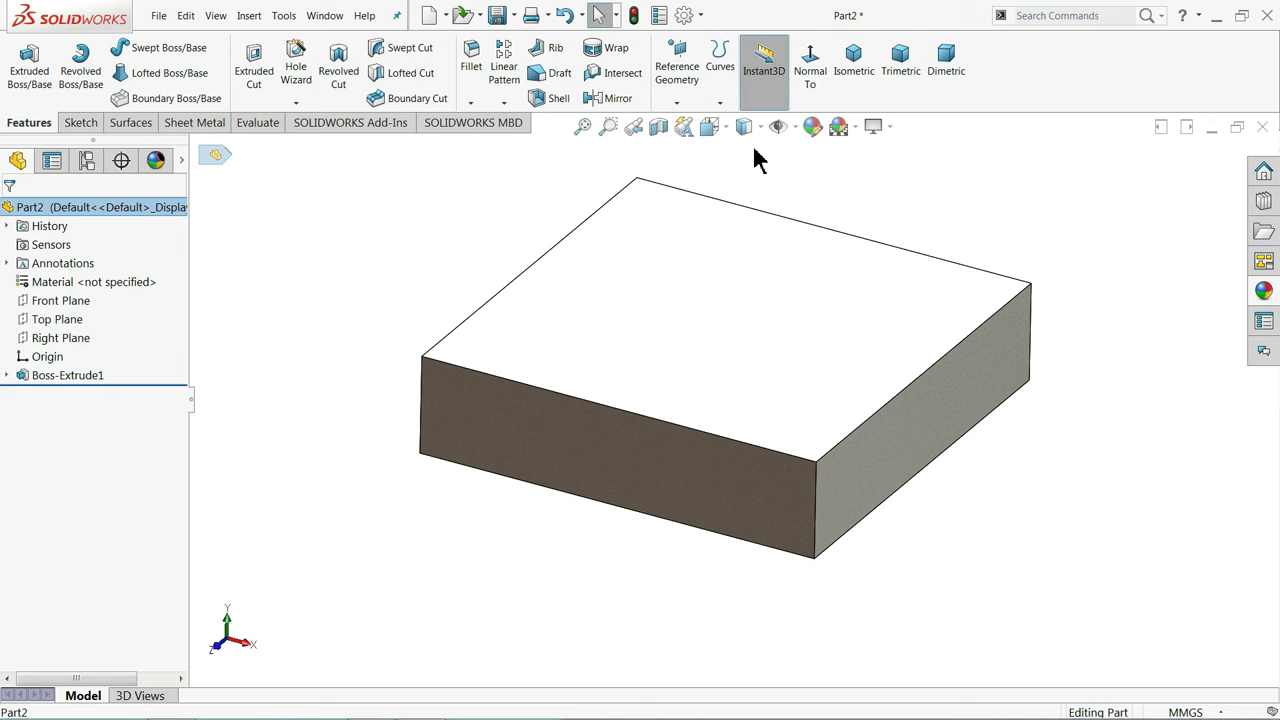
# Edit the appearance colour to a medium grey
pyautogui.click(808, 126)
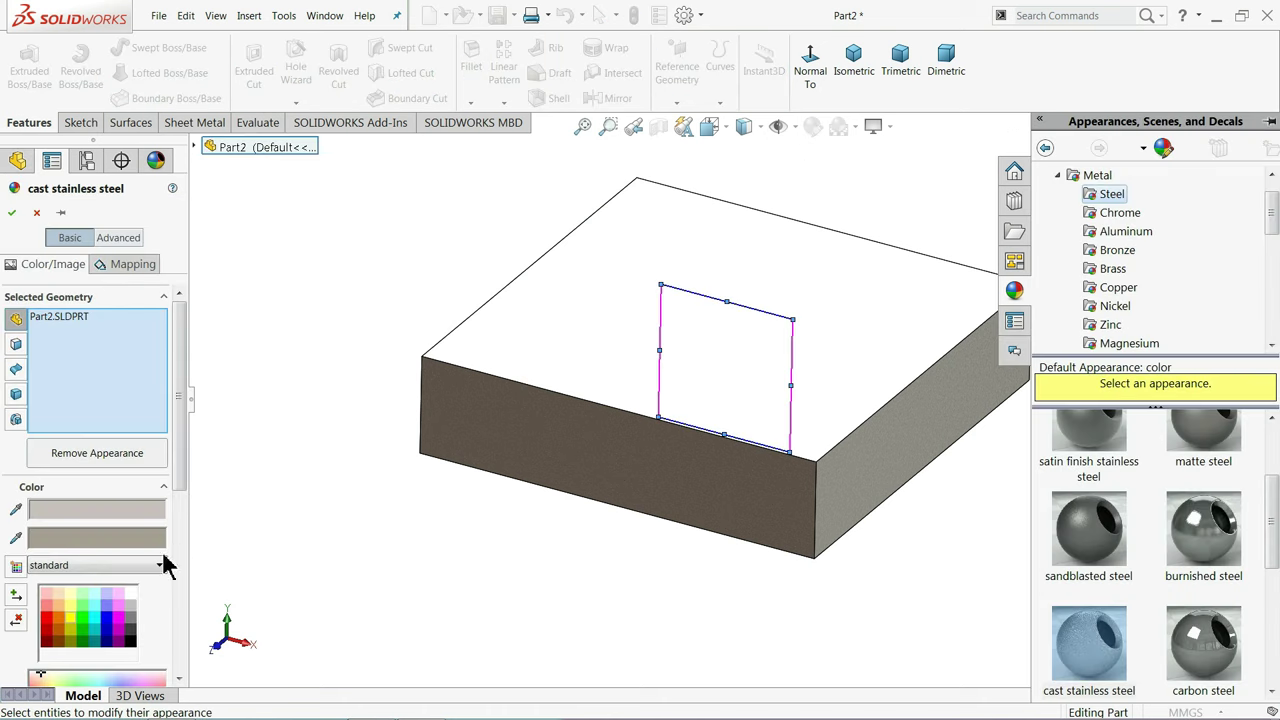
pyautogui.click(130, 630)
pyautogui.moveTo(432, 617)
pyautogui.mouseDown(button='middle')
pyautogui.moveTo(394, 553)
pyautogui.moveTo(380, 571)
pyautogui.moveTo(408, 591)
pyautogui.moveTo(334, 451)
pyautogui.moveTo(331, 263)
pyautogui.moveTo(348, 580)
pyautogui.mouseUp(button='middle')
pyautogui.click(136, 636)
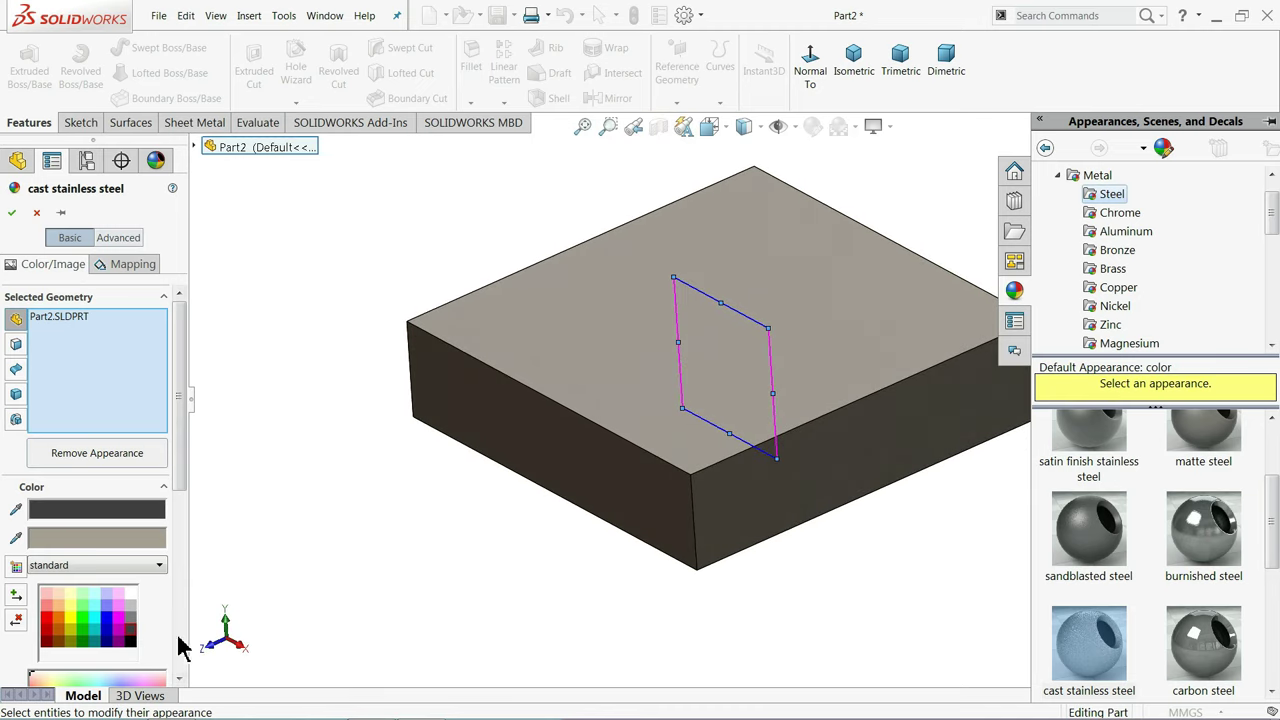
pyautogui.click(132, 619)
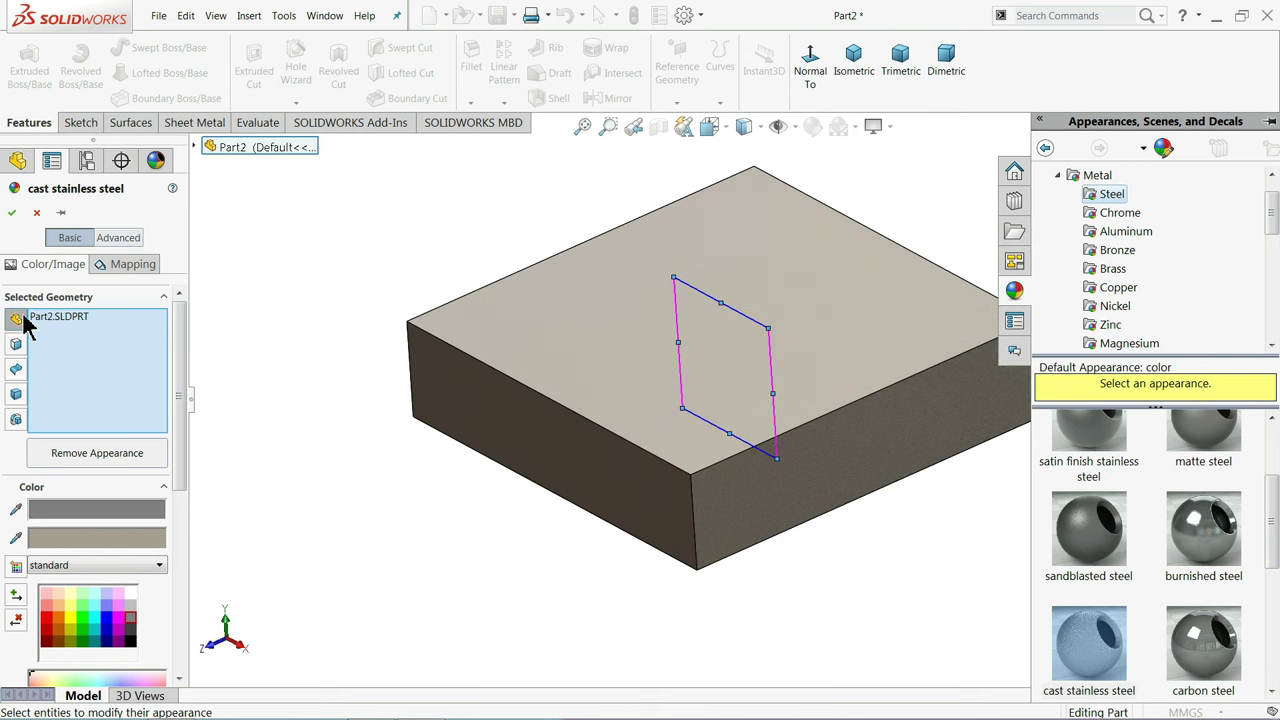
pyautogui.click(10, 213)
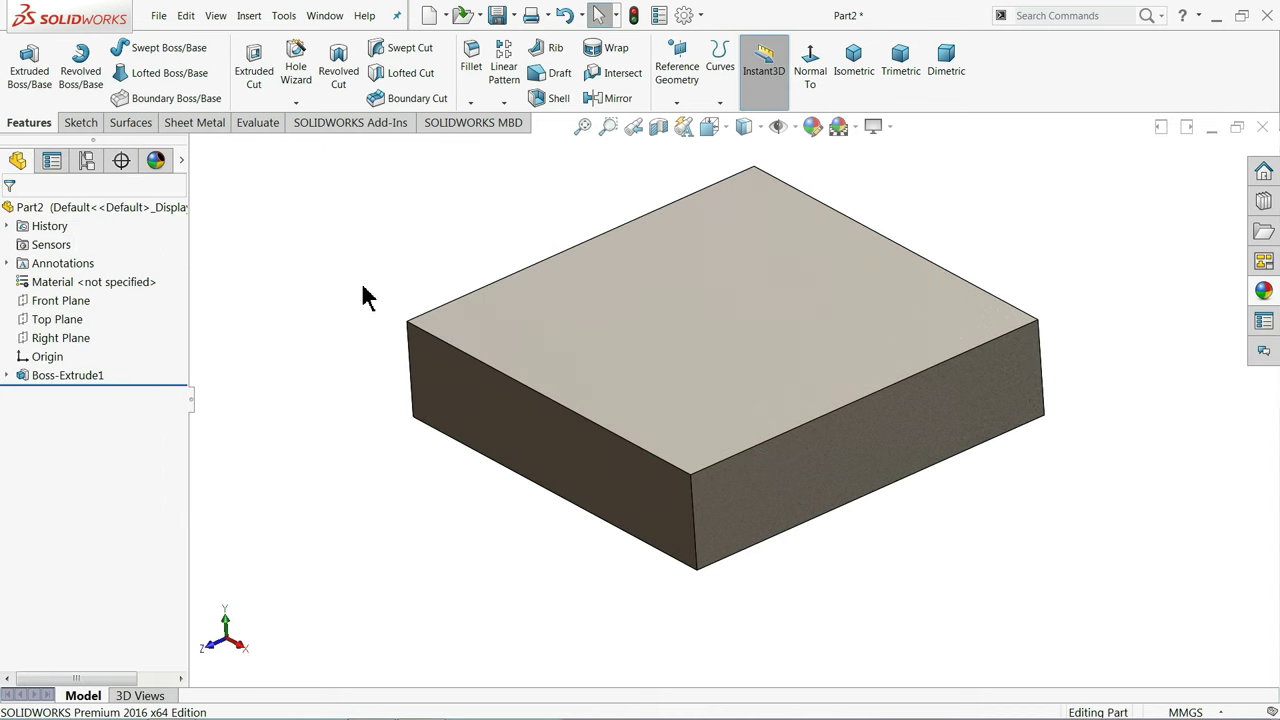
# Sketch an origin-centred rectangle on the block's top face, made square with an Equal relation
pyautogui.click(663, 318)
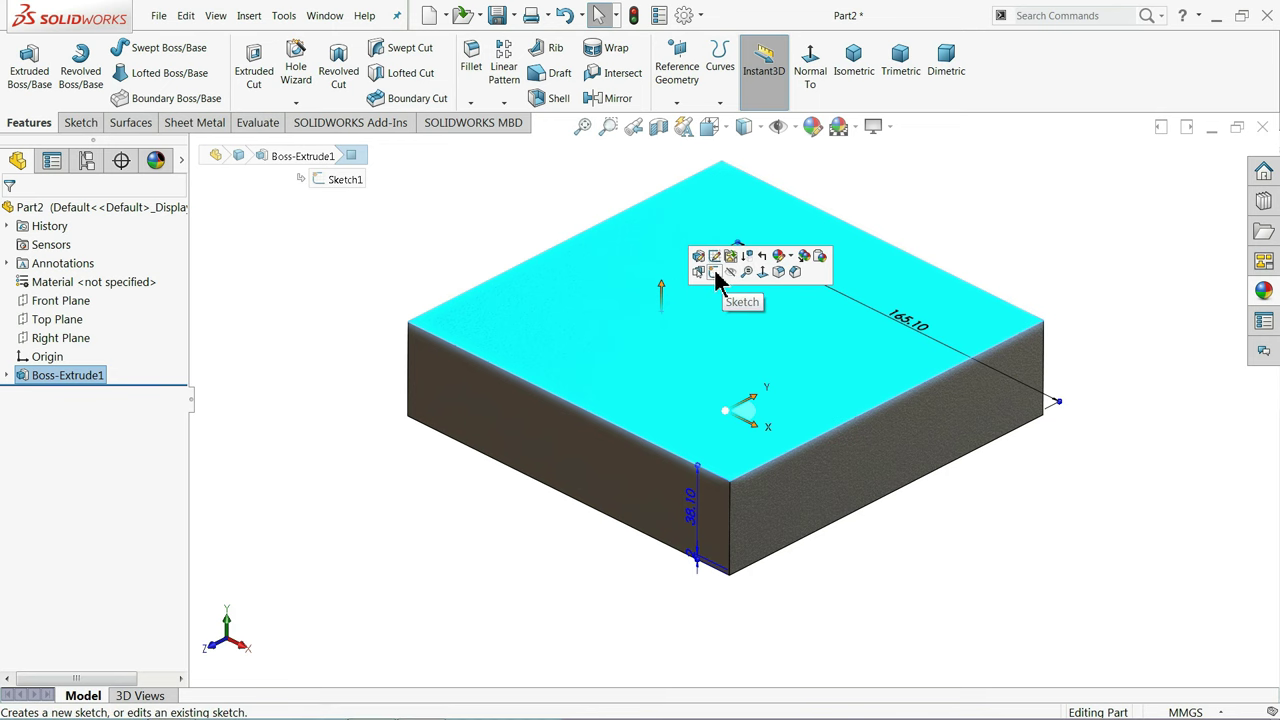
pyautogui.click(714, 273)
pyautogui.click(738, 62)
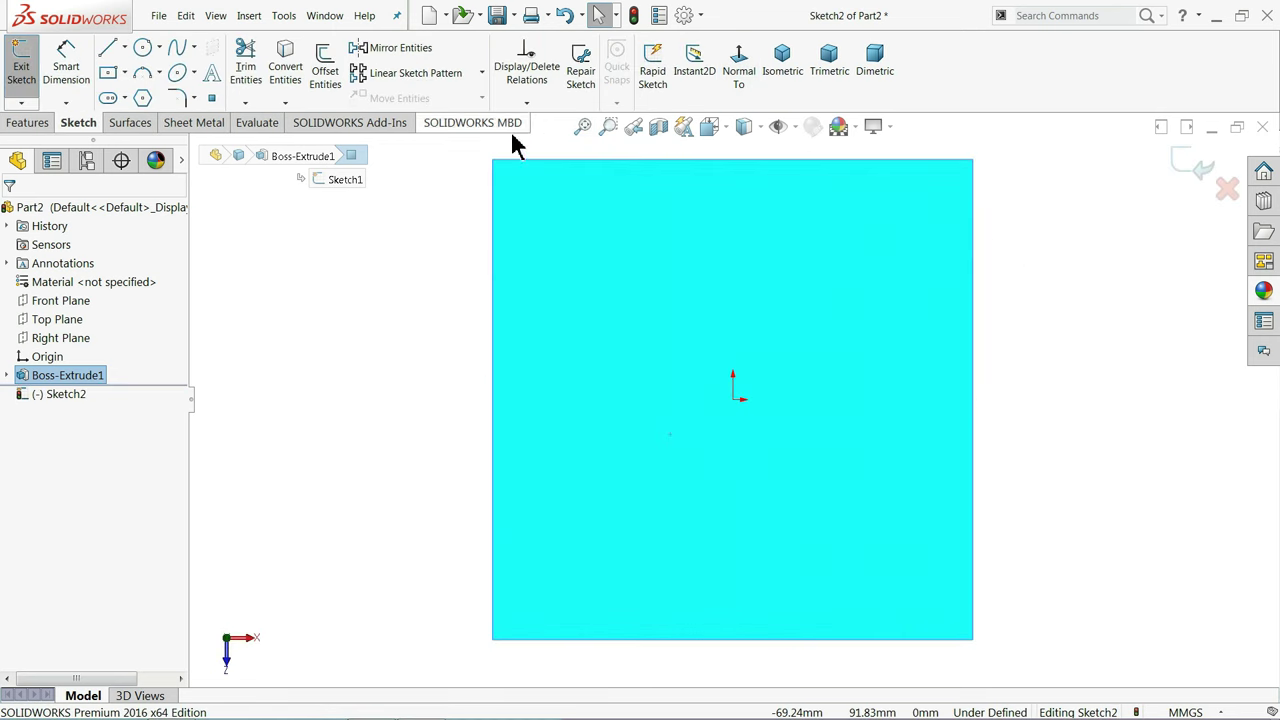
pyautogui.click(124, 72)
pyautogui.click(140, 112)
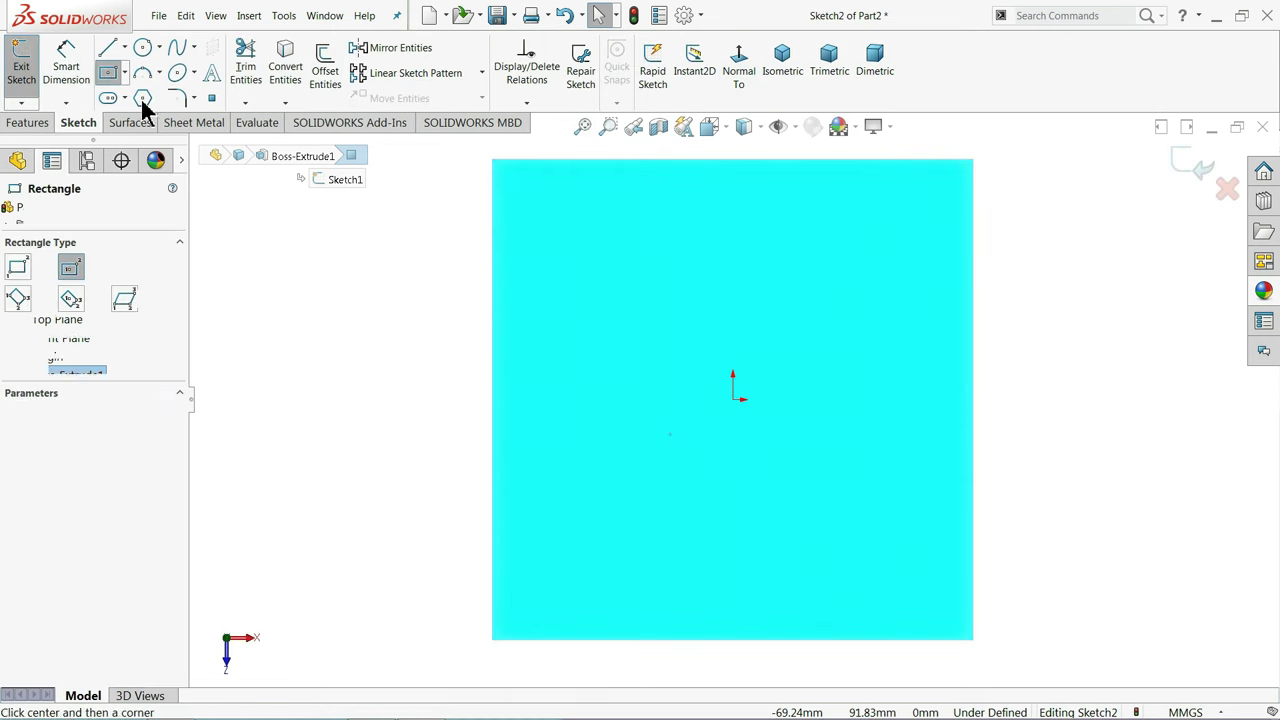
pyautogui.click(733, 399)
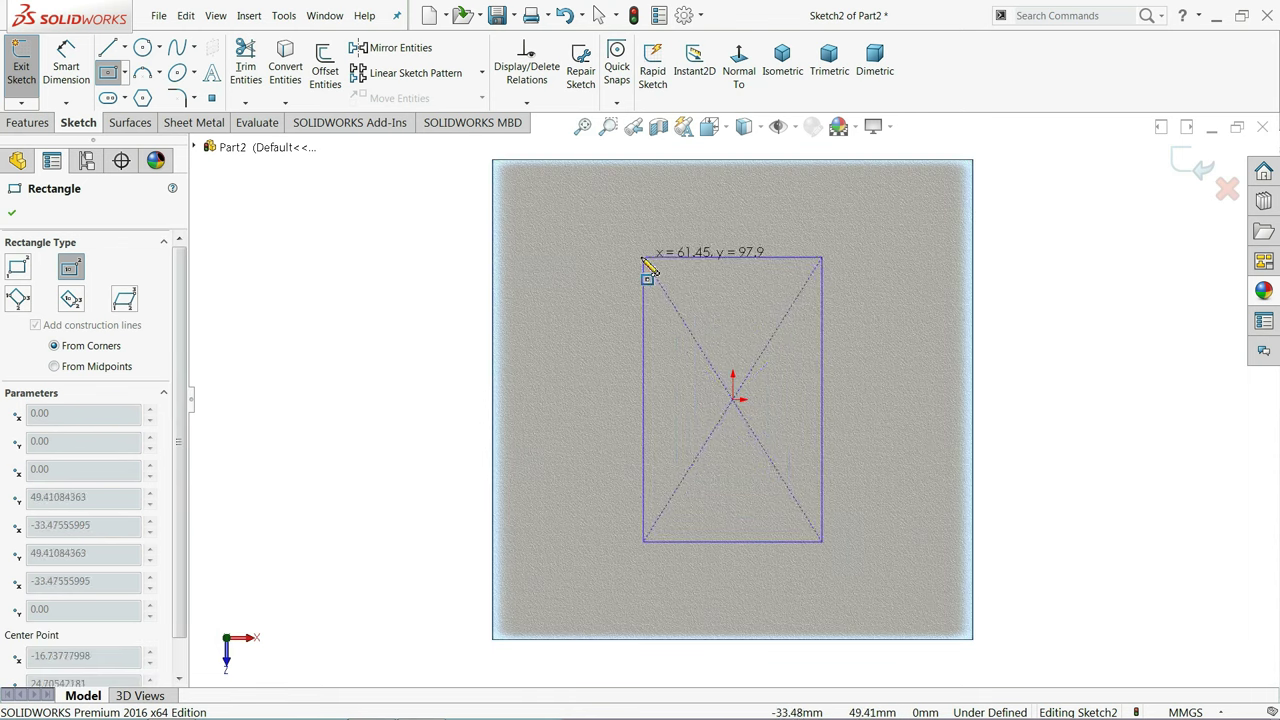
pyautogui.click(578, 262)
pyautogui.rightClick(295, 215)
pyautogui.click(355, 216)
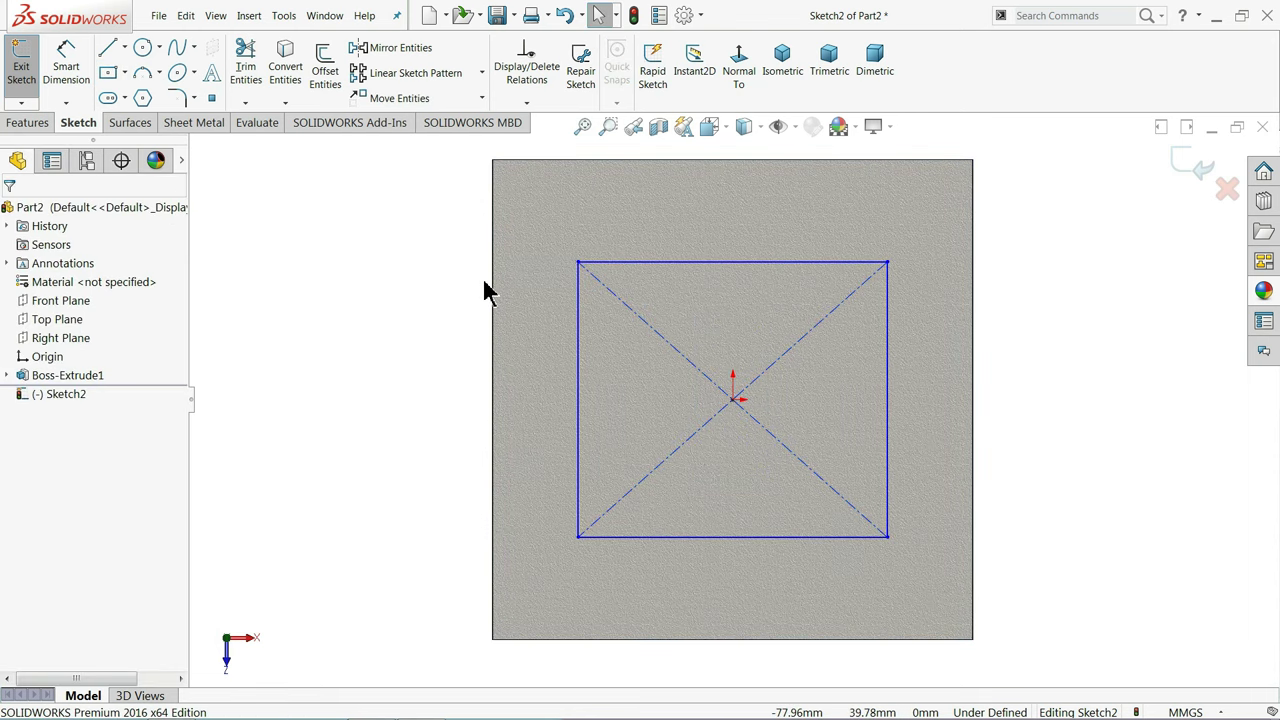
pyautogui.click(598, 264)
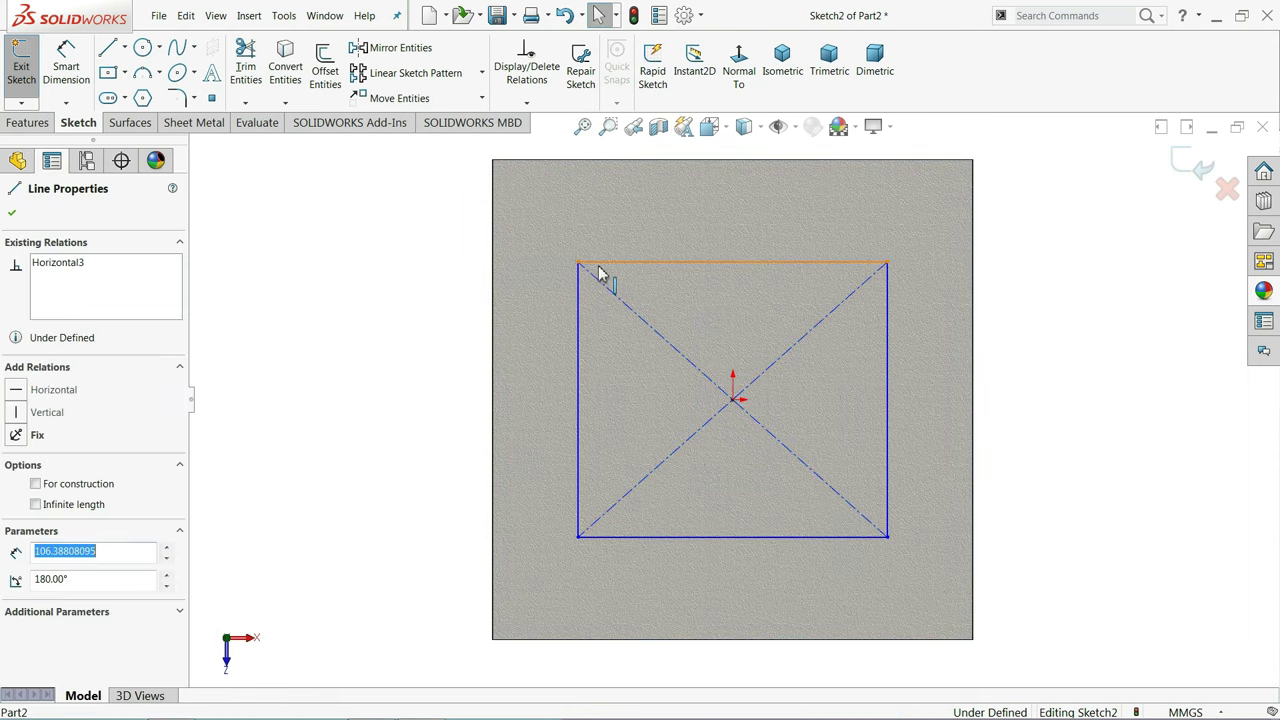
pyautogui.keyDown('ctrl'); pyautogui.click(580, 336); pyautogui.keyUp('ctrl')
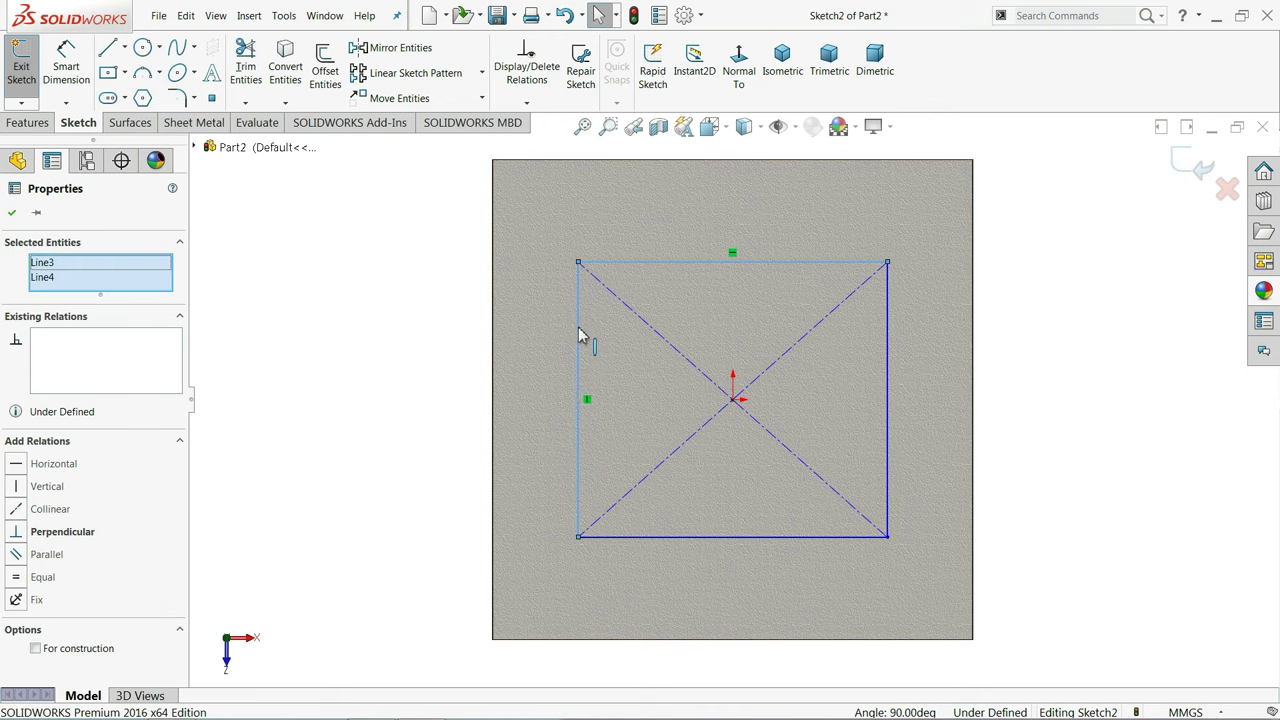
pyautogui.click(50, 580)
pyautogui.click(318, 403)
# Dimension the square's side to 95.25 mm and begin extruding it
pyautogui.click(66, 65)
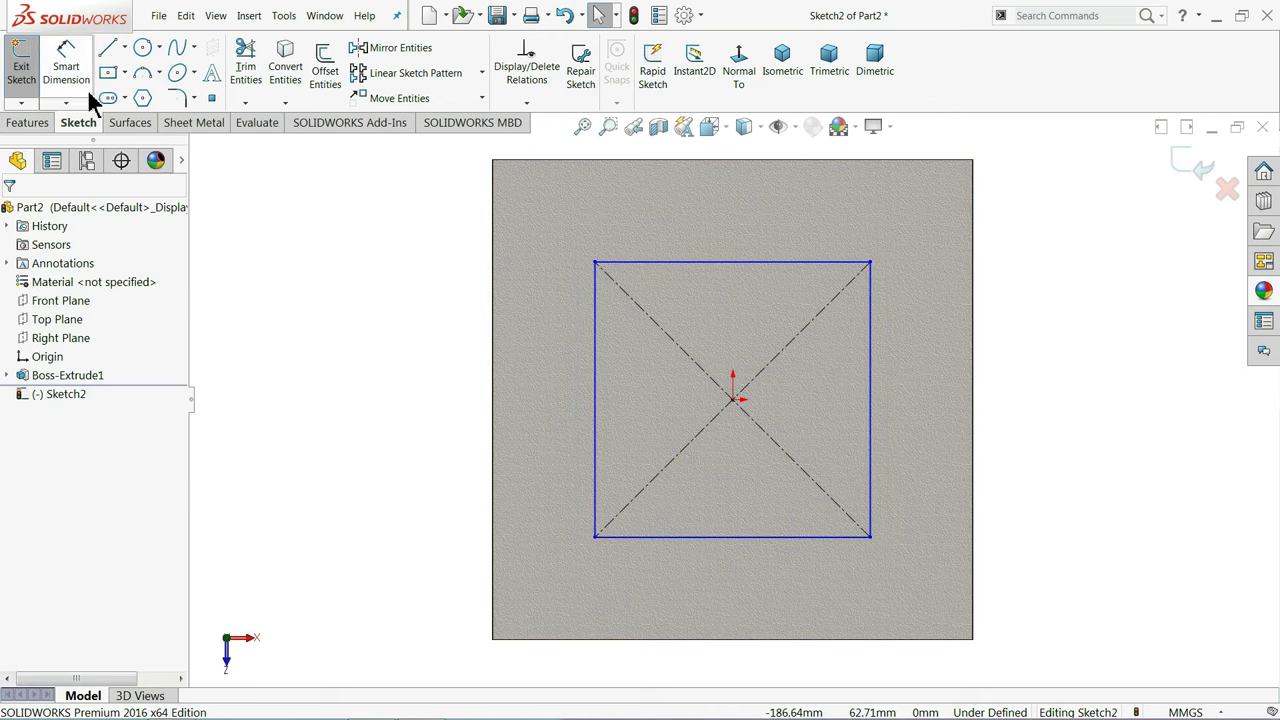
pyautogui.click(736, 264)
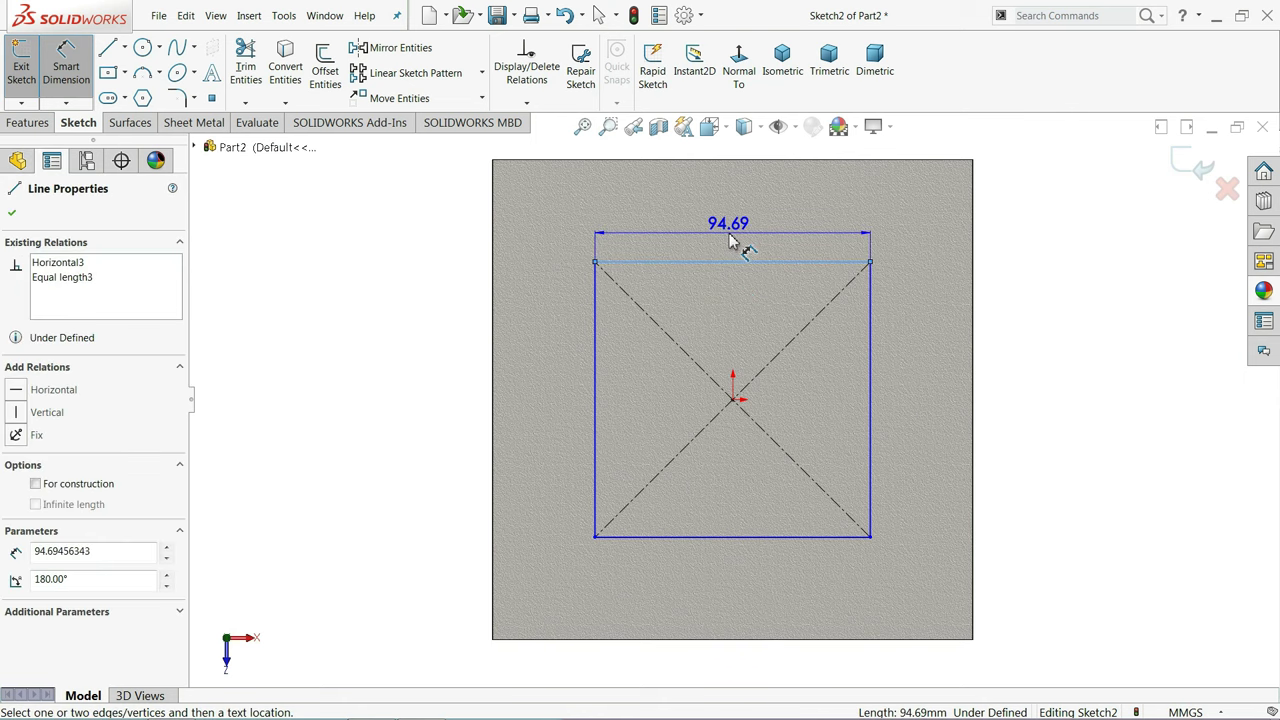
pyautogui.click(736, 238)
pyautogui.write('95.')
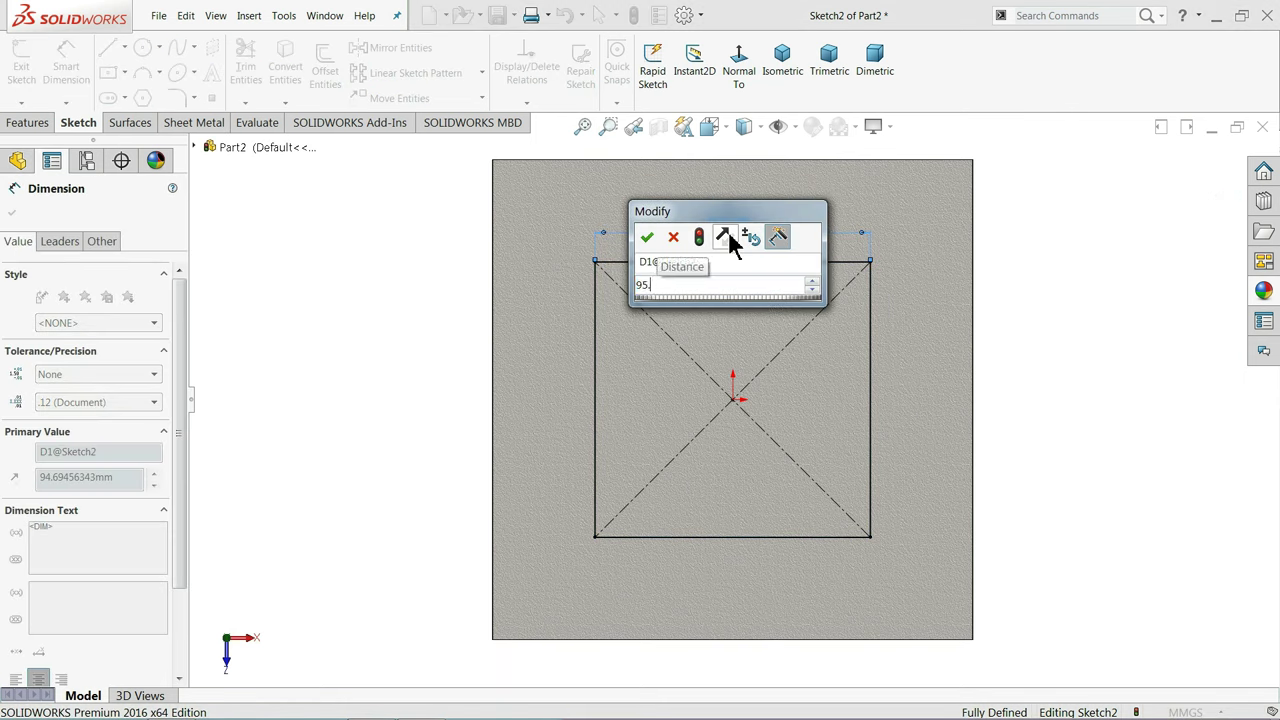
pyautogui.write('25')
pyautogui.press('Return')
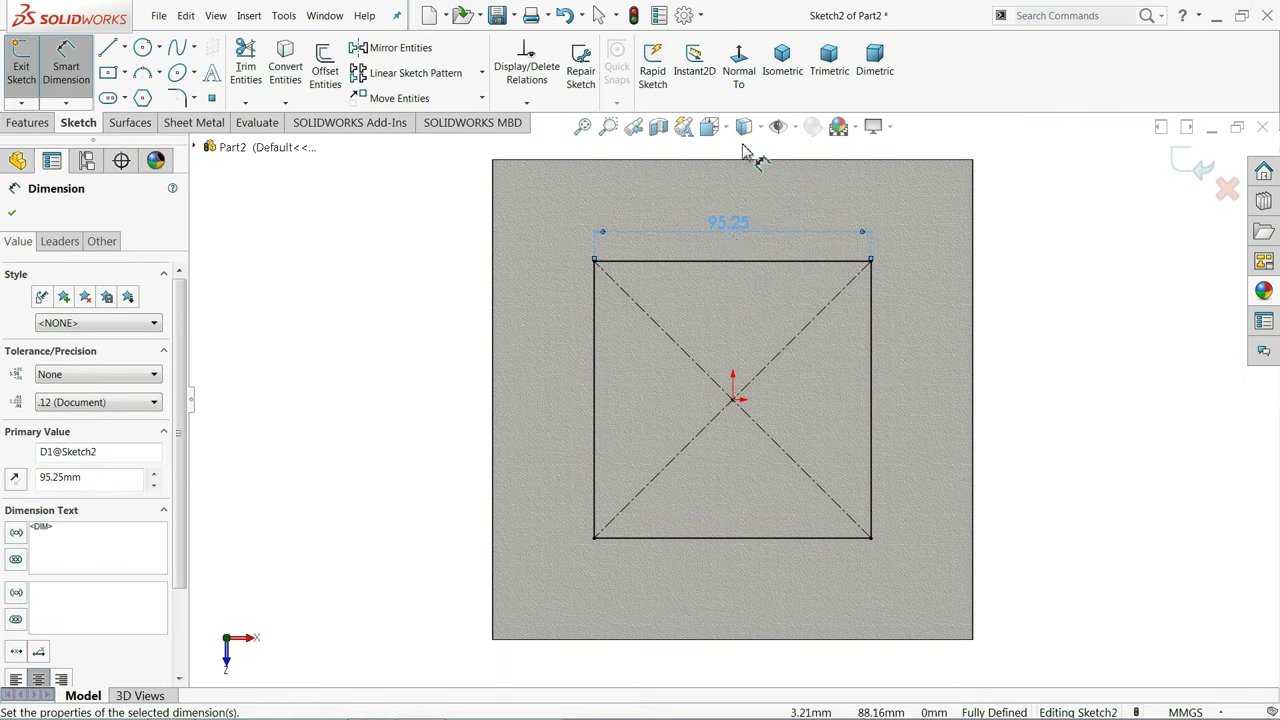
pyautogui.click(30, 122)
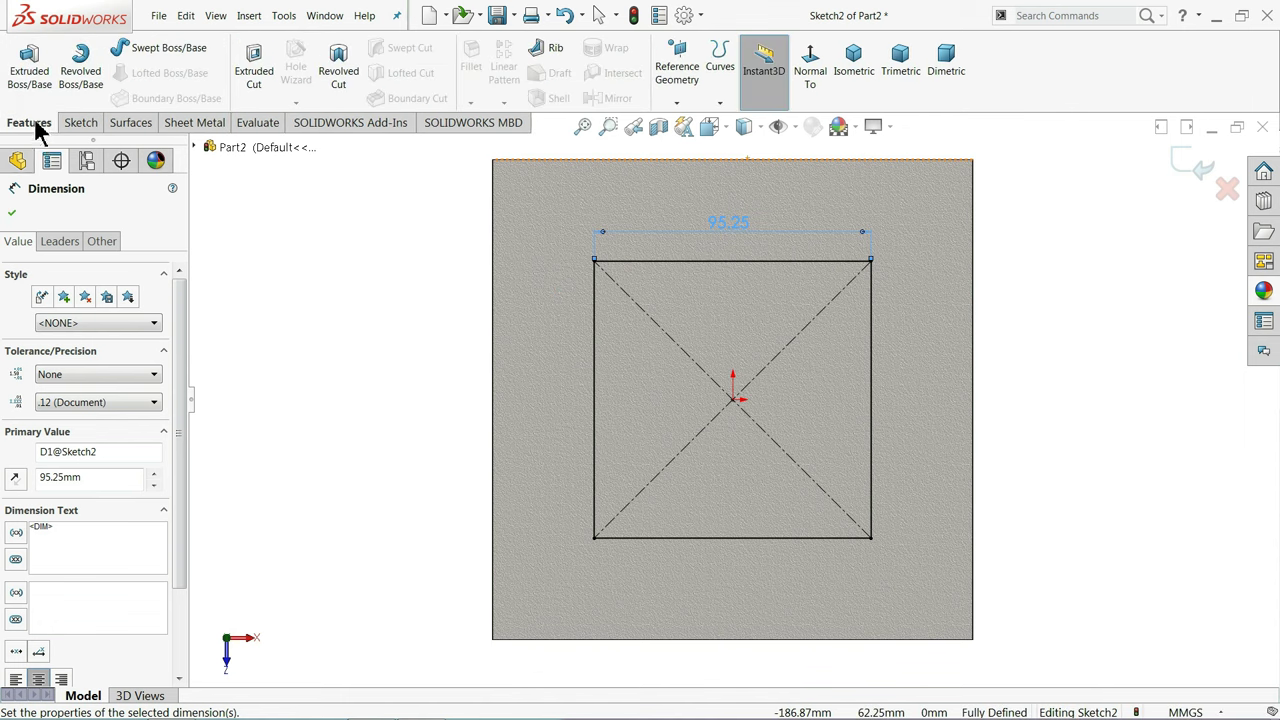
pyautogui.click(30, 78)
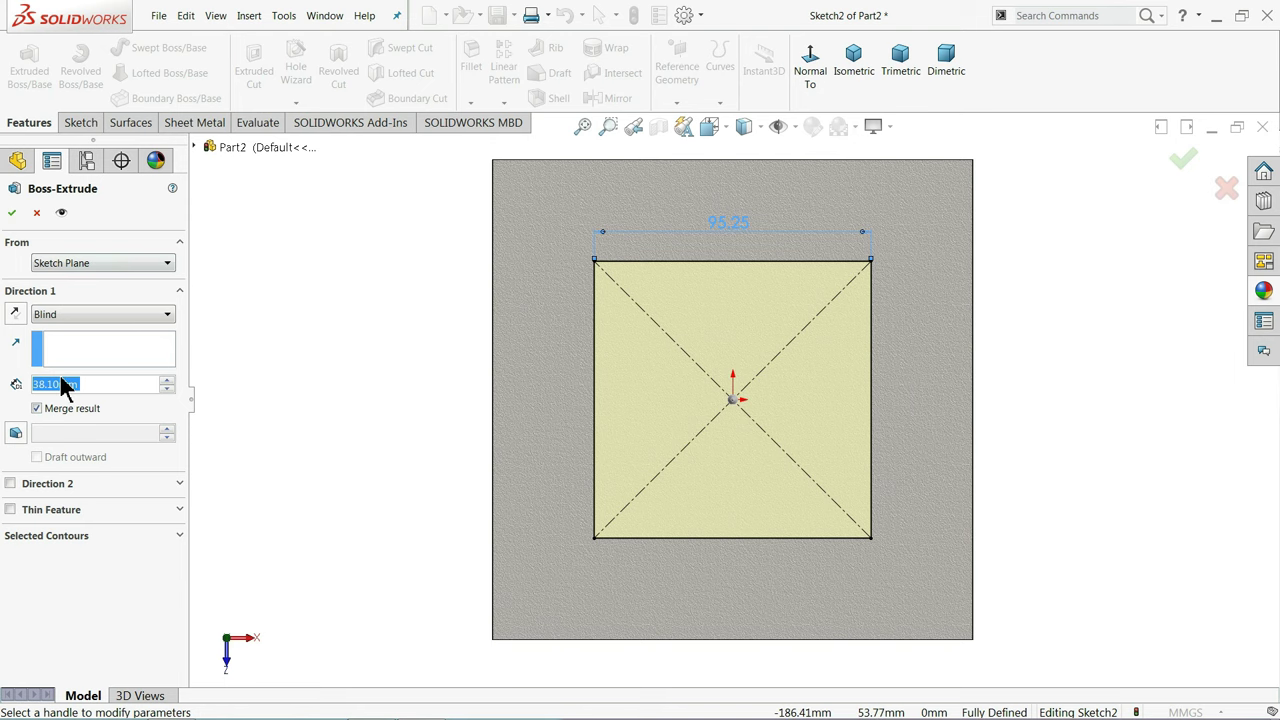
# Accept the 38.10 mm square boss and start a sketch on its front face
pyautogui.moveTo(363, 386); pyautogui.dragTo(350, 215, button='middle')
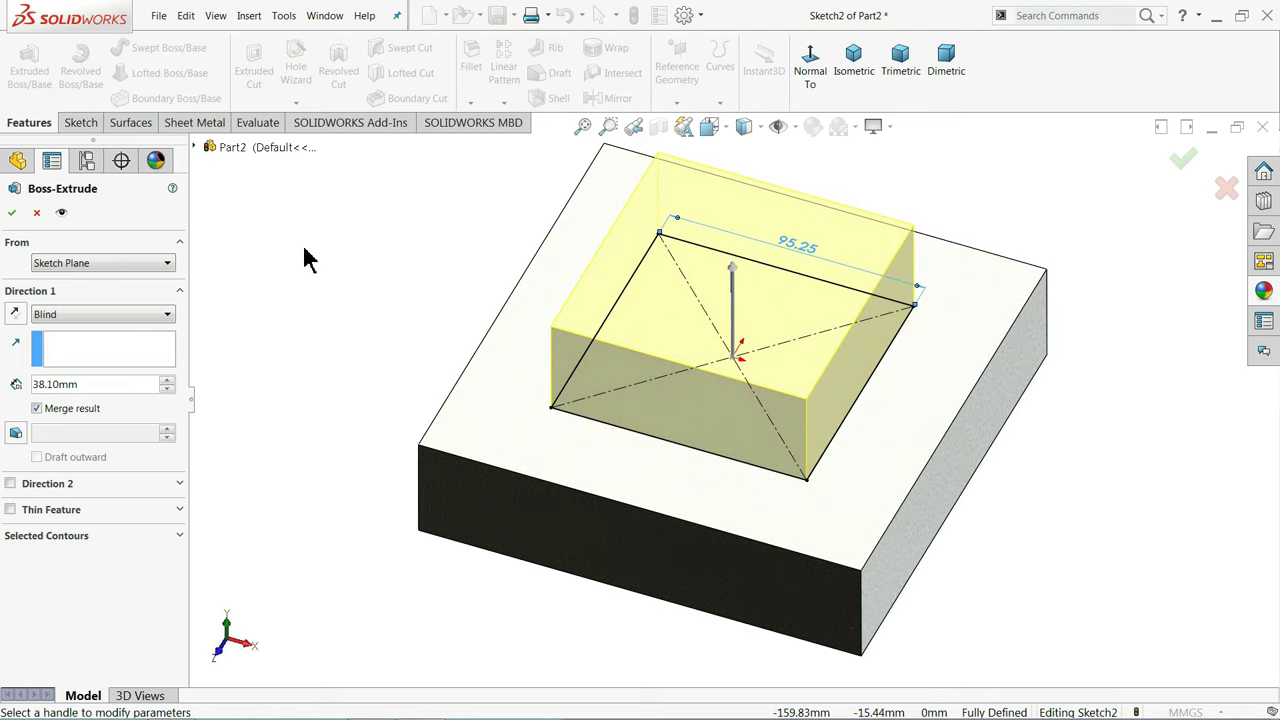
pyautogui.click(10, 214)
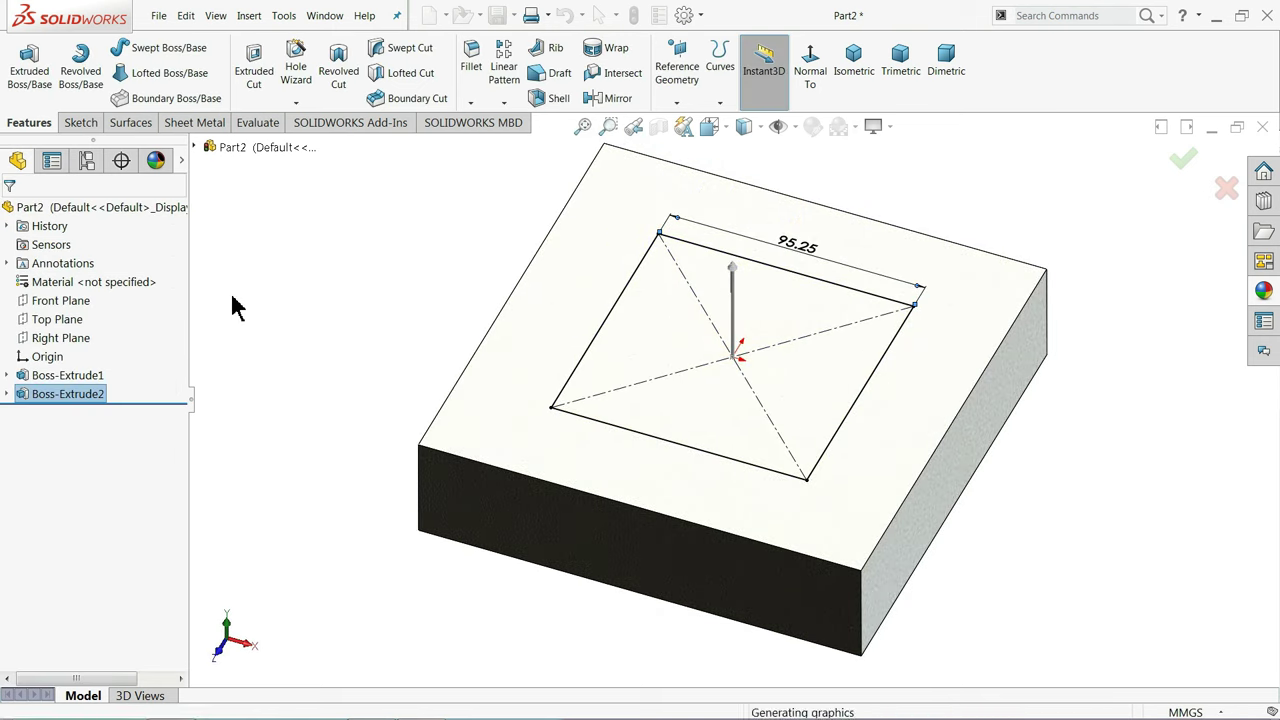
pyautogui.click(853, 62)
pyautogui.click(662, 412)
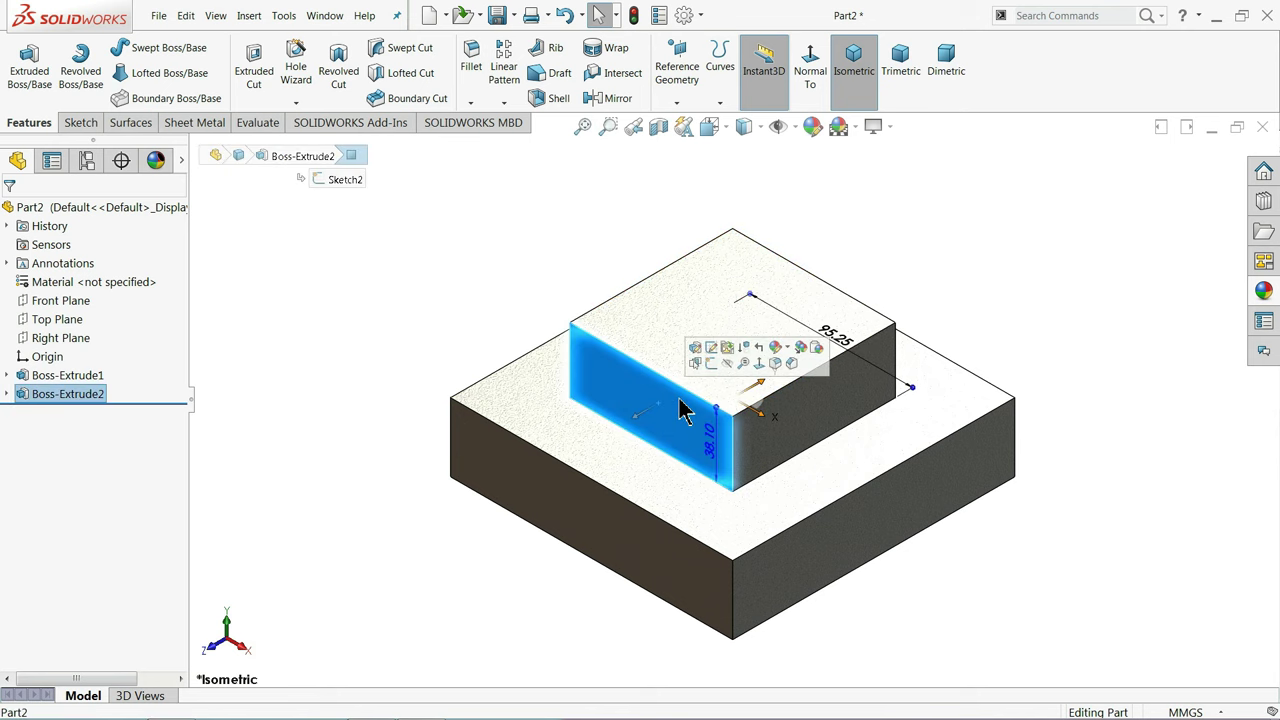
pyautogui.click(716, 372)
# Draw a three-point arc between the upper block's top corners and close it with a base line
pyautogui.click(748, 90)
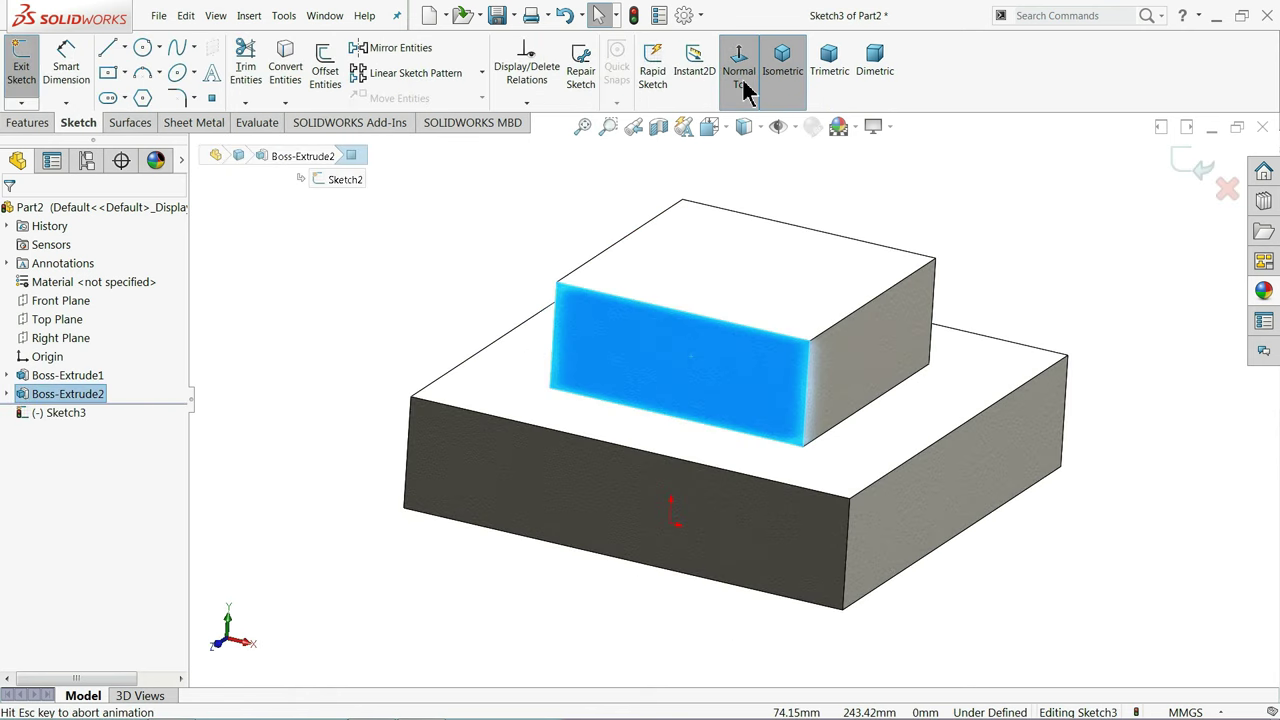
pyautogui.click(143, 75)
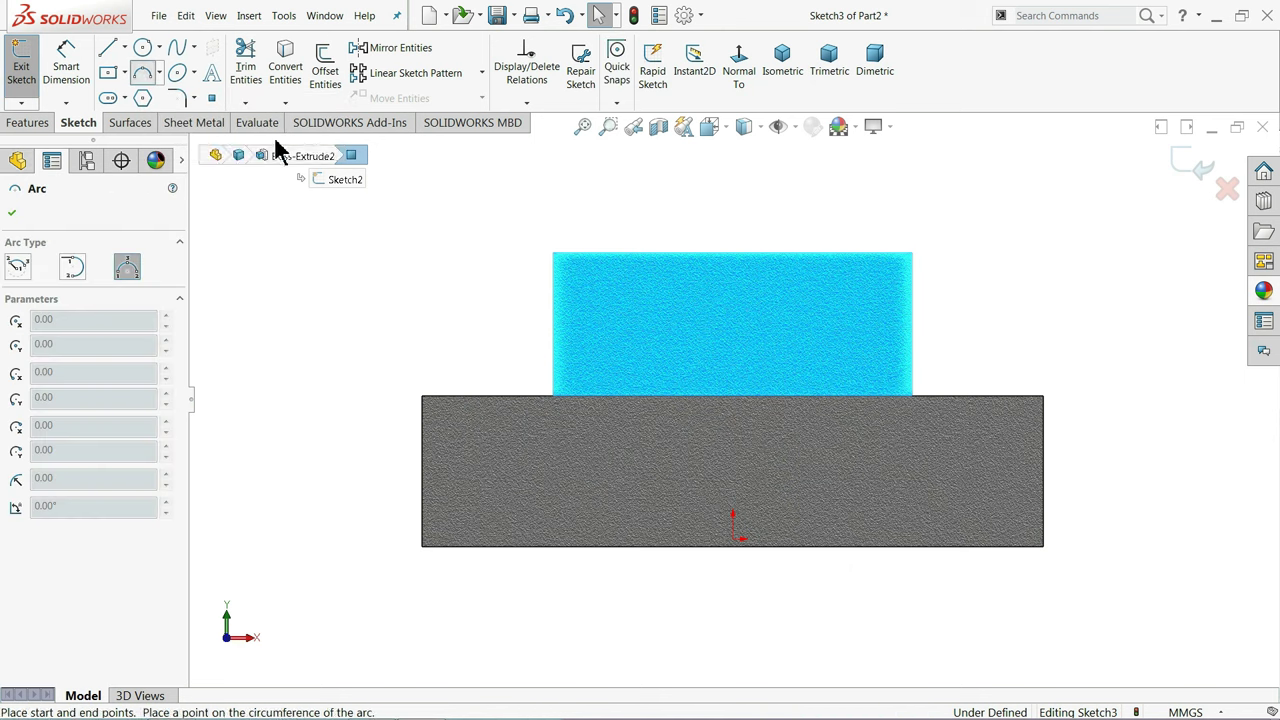
pyautogui.click(911, 254)
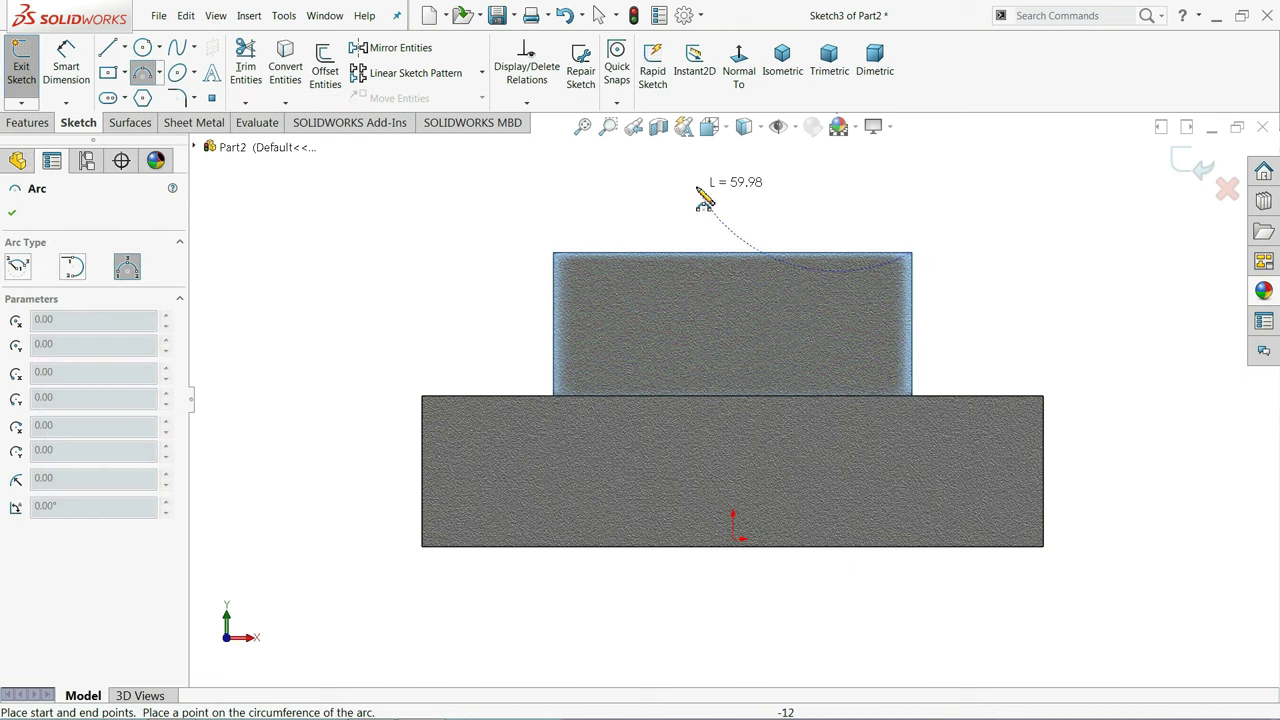
pyautogui.click(566, 256)
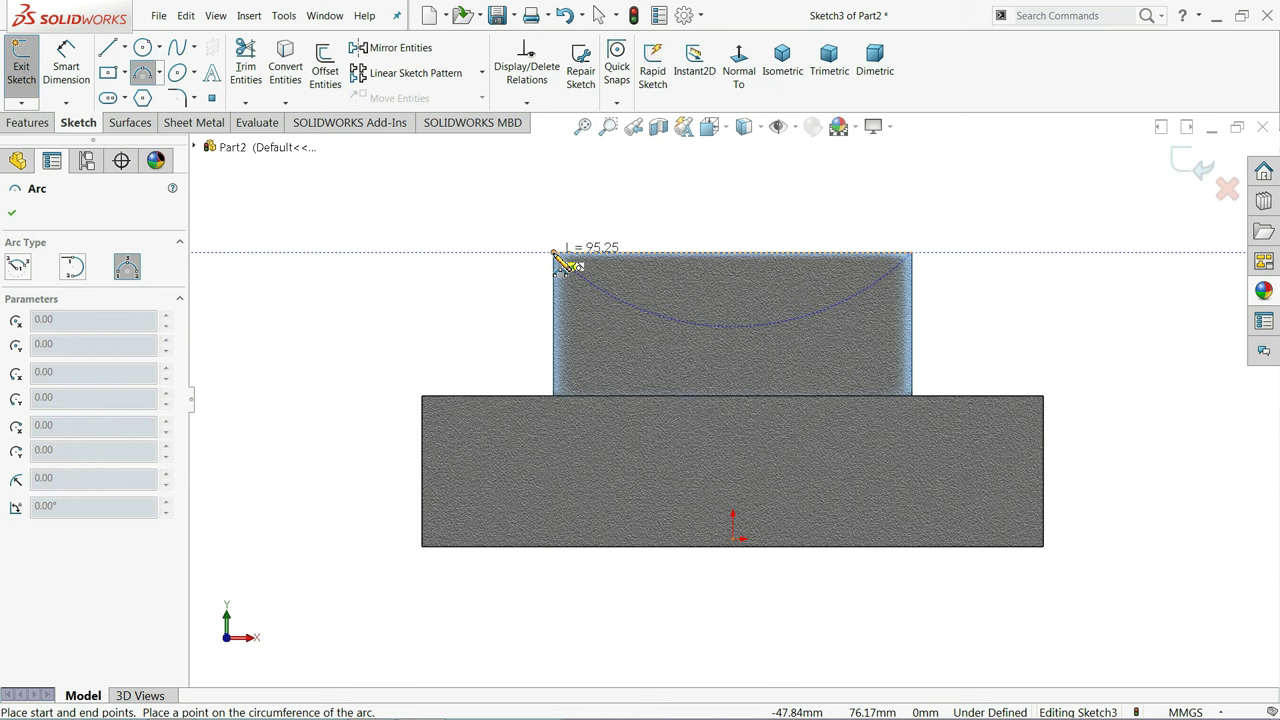
pyautogui.press('f')
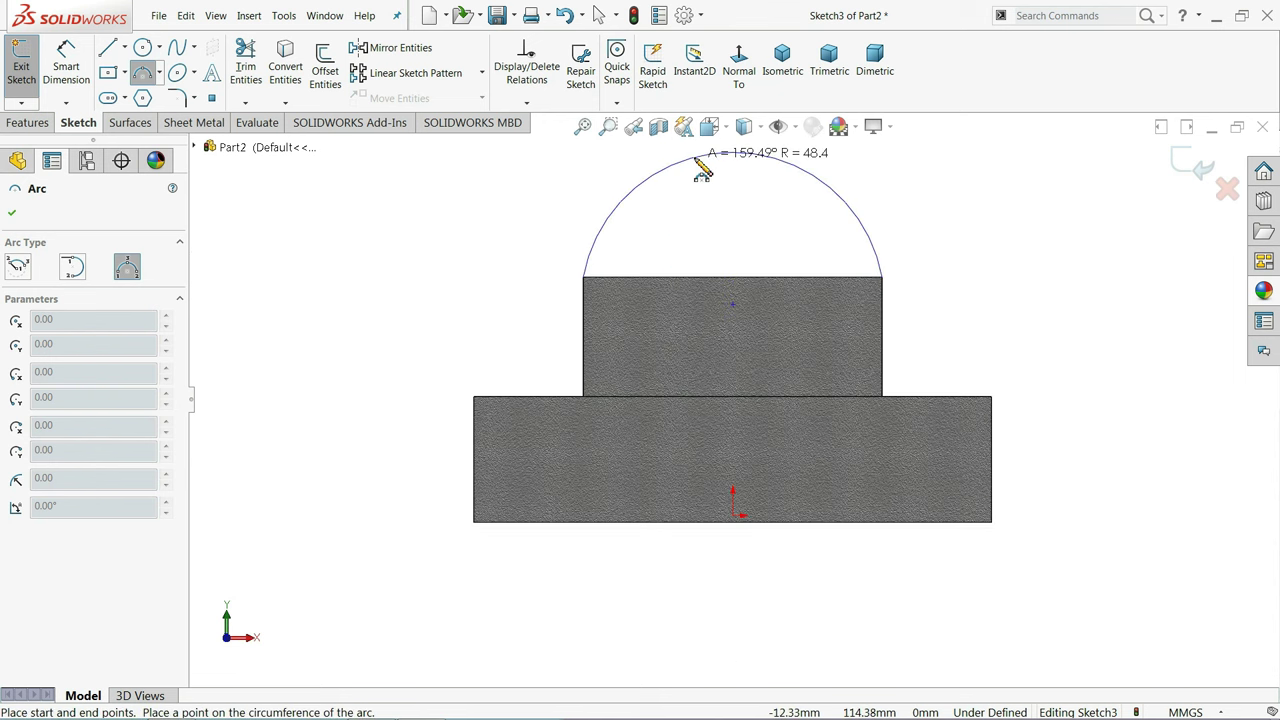
pyautogui.press('f')
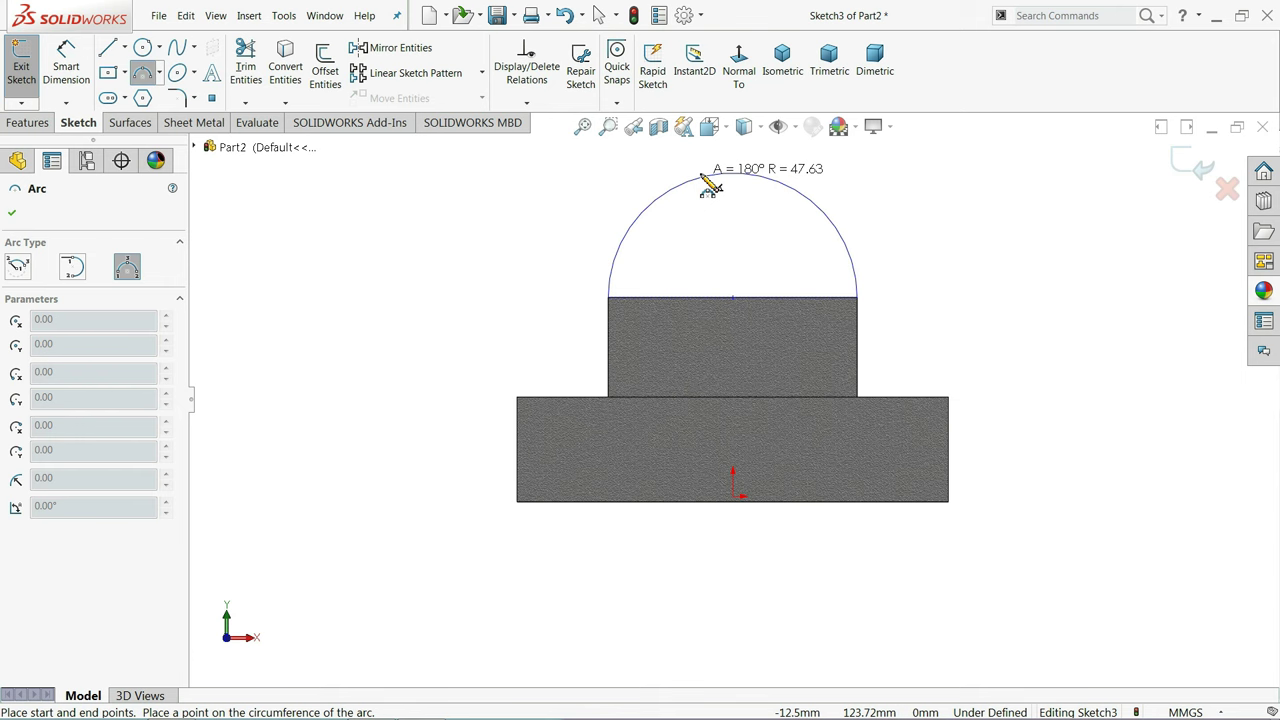
pyautogui.click(706, 186)
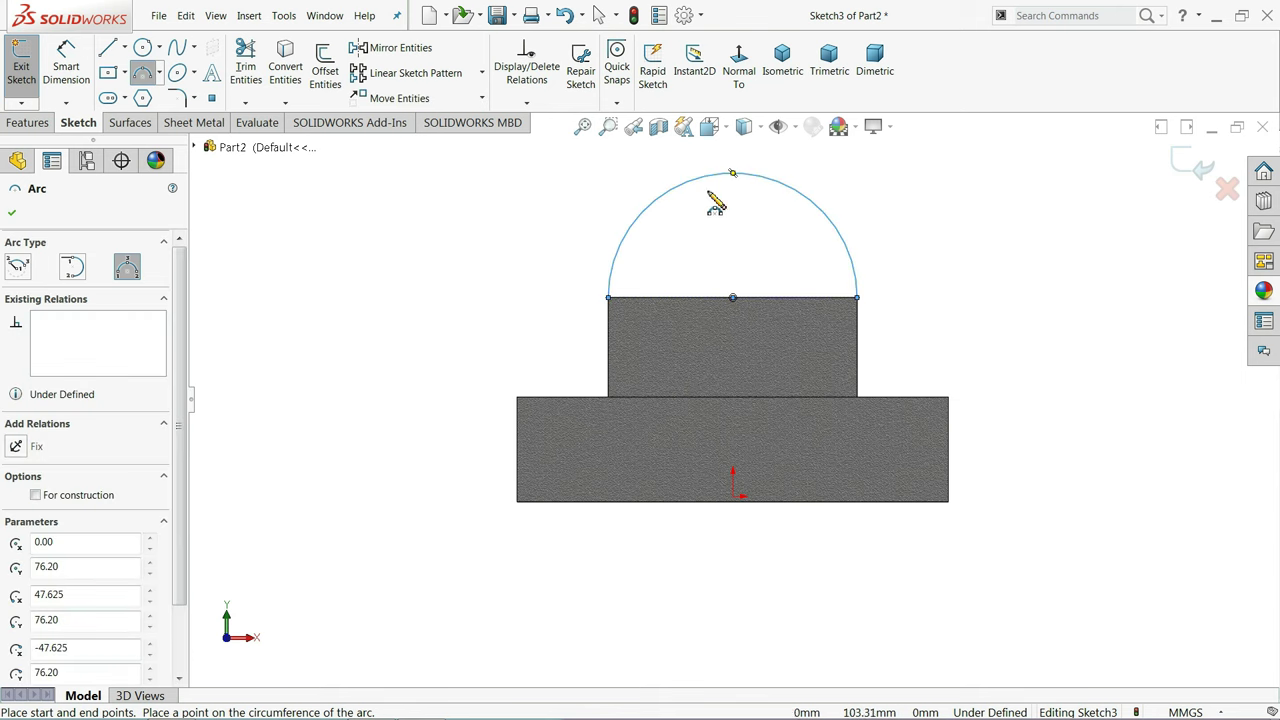
pyautogui.click(108, 50)
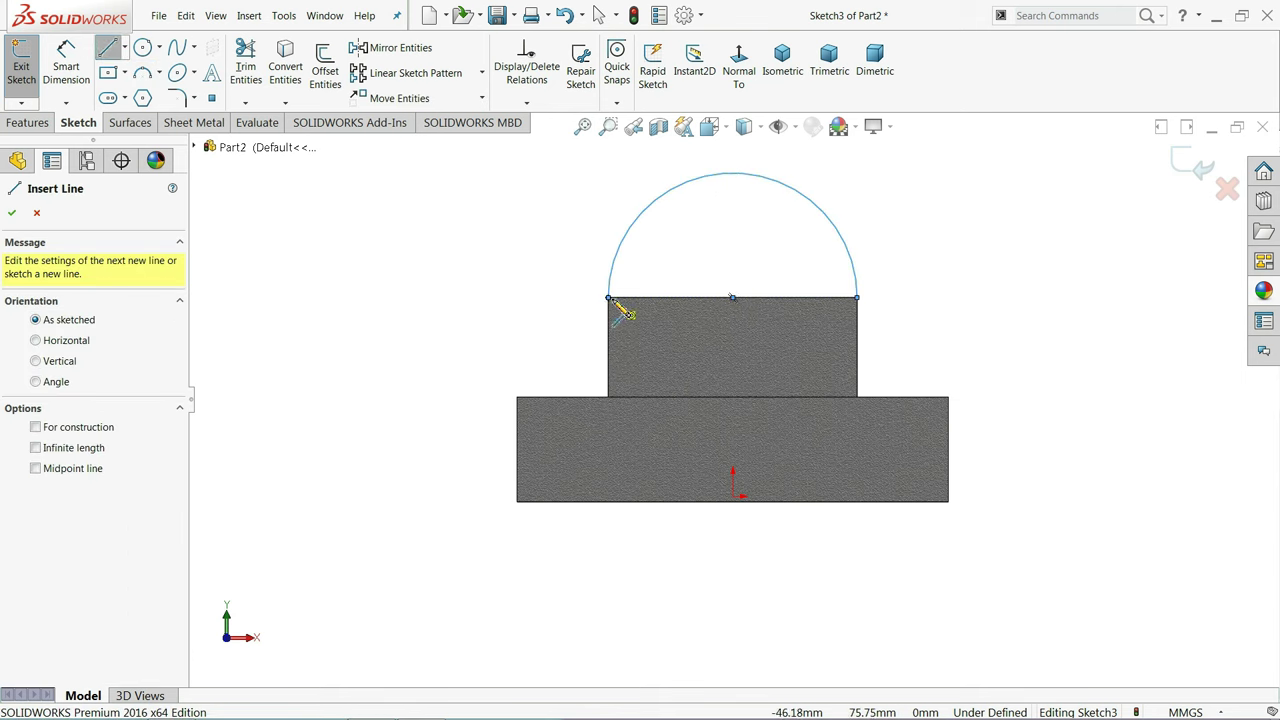
pyautogui.moveTo(610, 298); pyautogui.dragTo(857, 297)
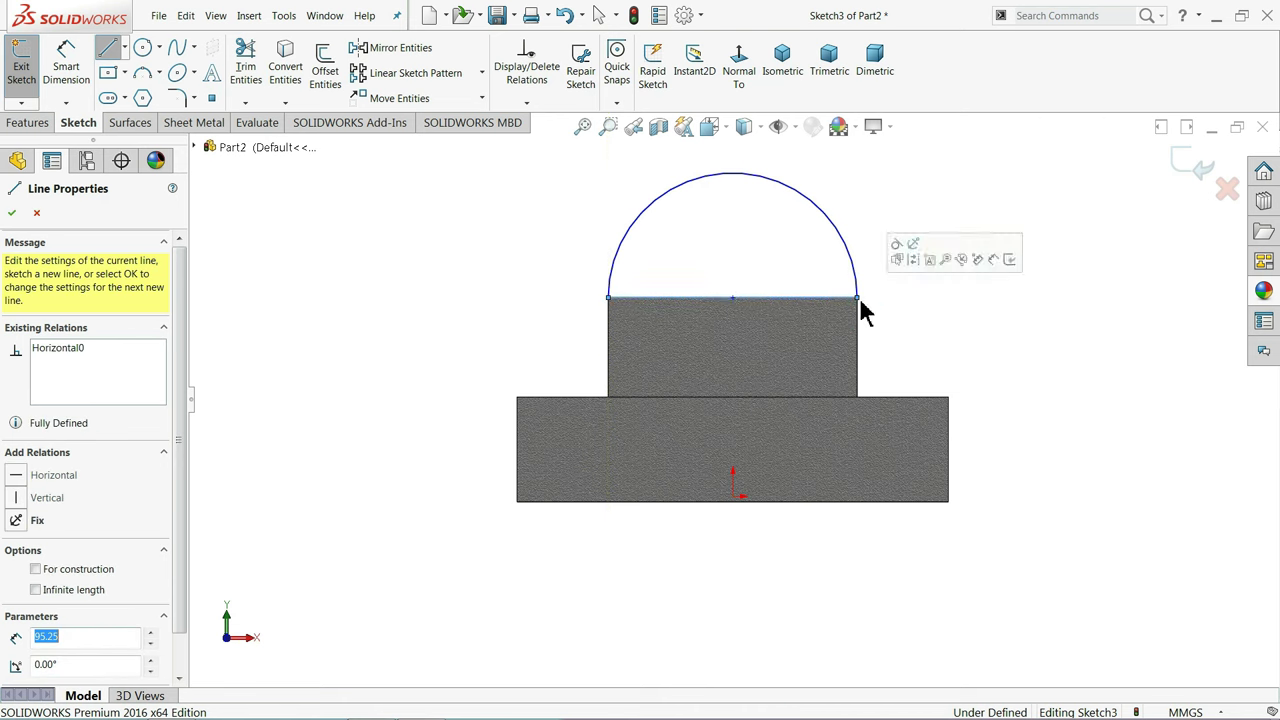
pyautogui.rightClick(426, 150)
pyautogui.click(471, 210)
# Dimension the half-circle arc to a 47.63 mm radius
pyautogui.moveTo(500, 234)
pyautogui.mouseDown(button='middle')
pyautogui.moveTo(410, 293)
pyautogui.moveTo(446, 257)
pyautogui.moveTo(457, 306)
pyautogui.moveTo(446, 306)
pyautogui.mouseUp(button='middle')
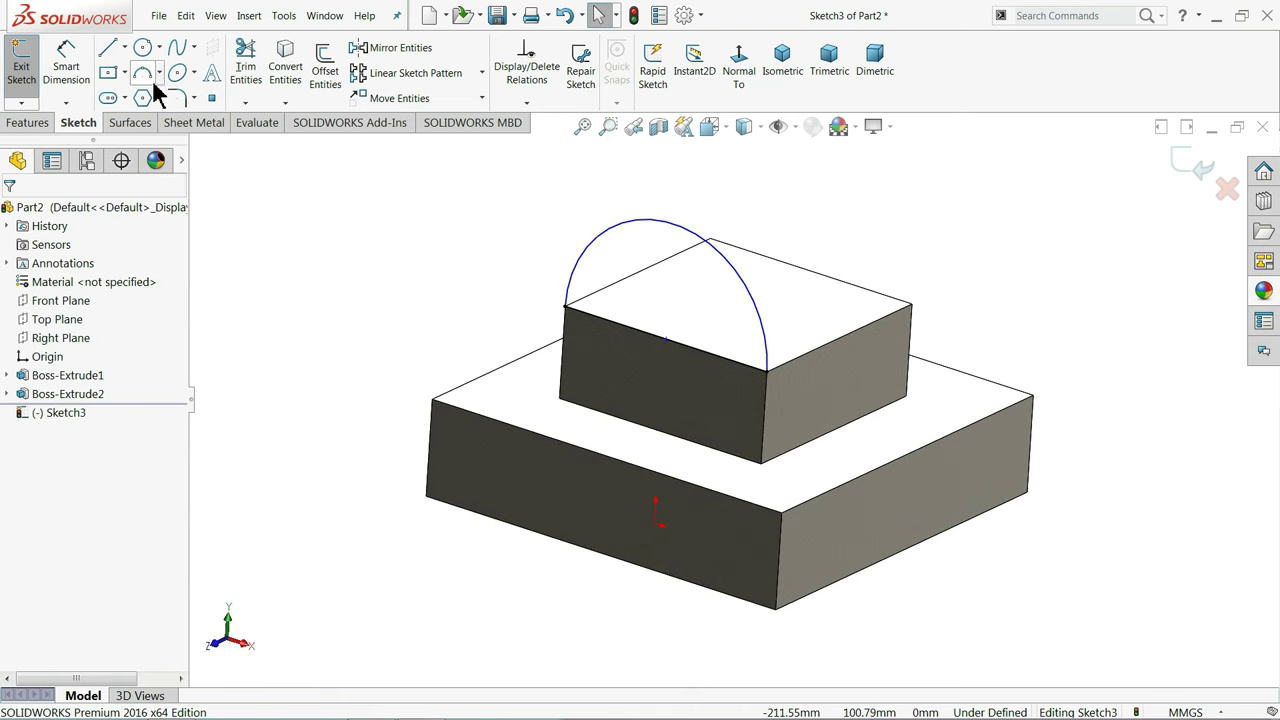
pyautogui.click(66, 66)
pyautogui.click(647, 220)
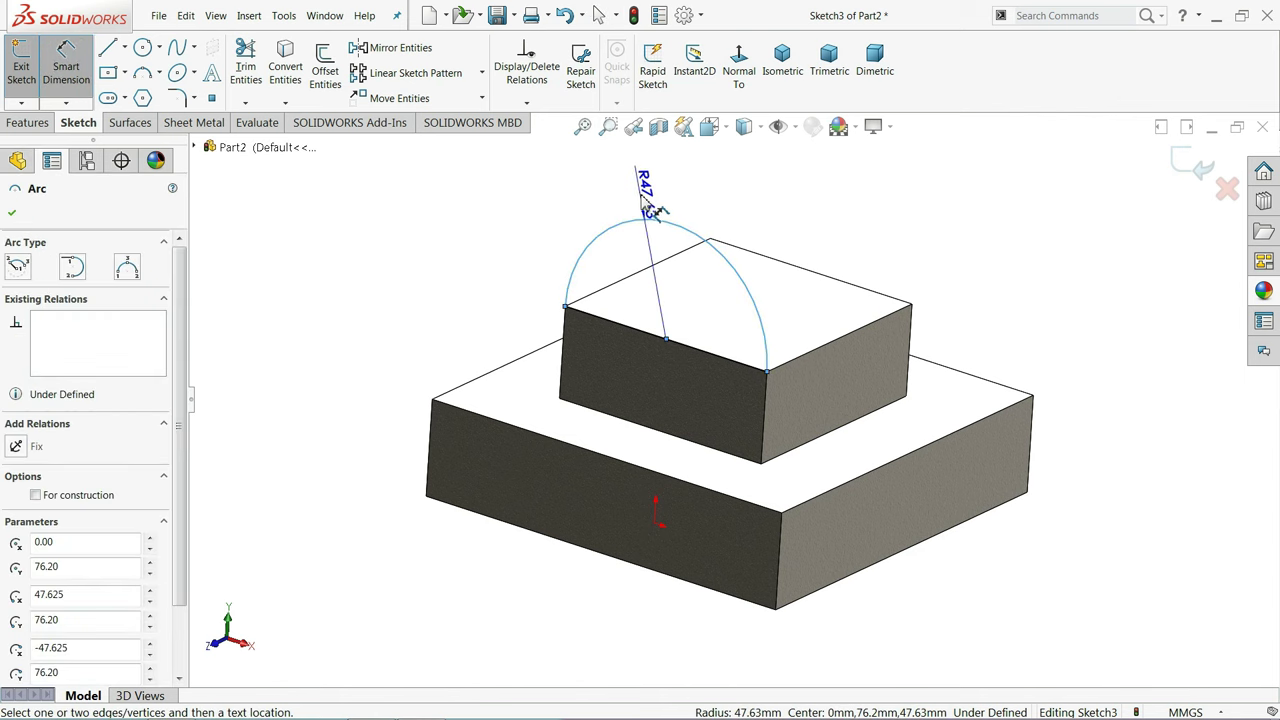
pyautogui.click(680, 190)
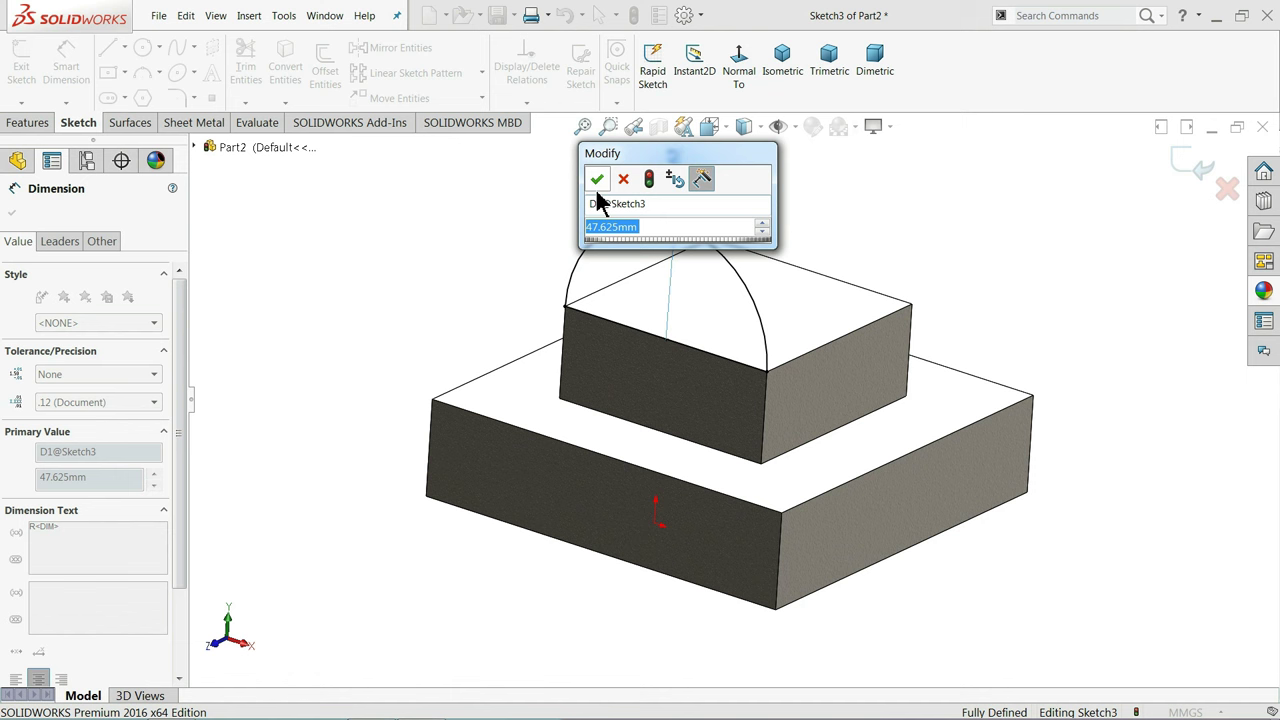
pyautogui.click(596, 180)
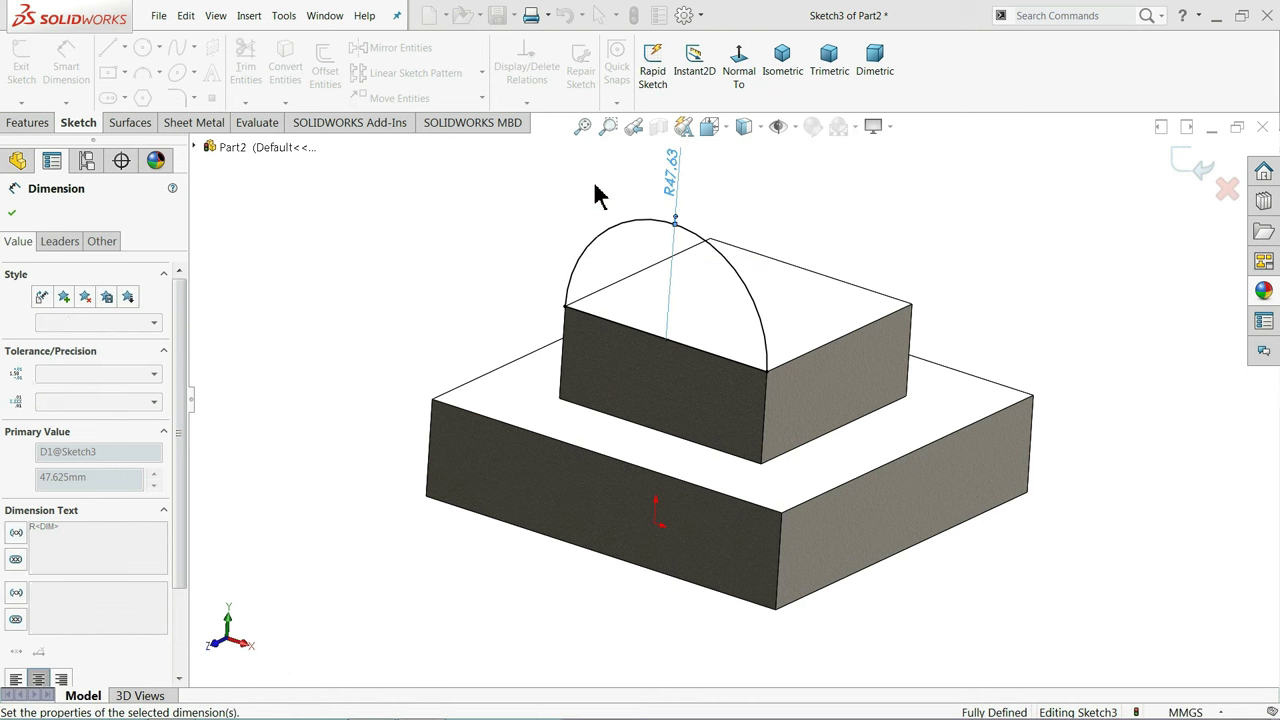
pyautogui.click(28, 122)
# Extrude the half-circle in reverse, Up To Vertex at the block's far top corner
pyautogui.click(29, 80)
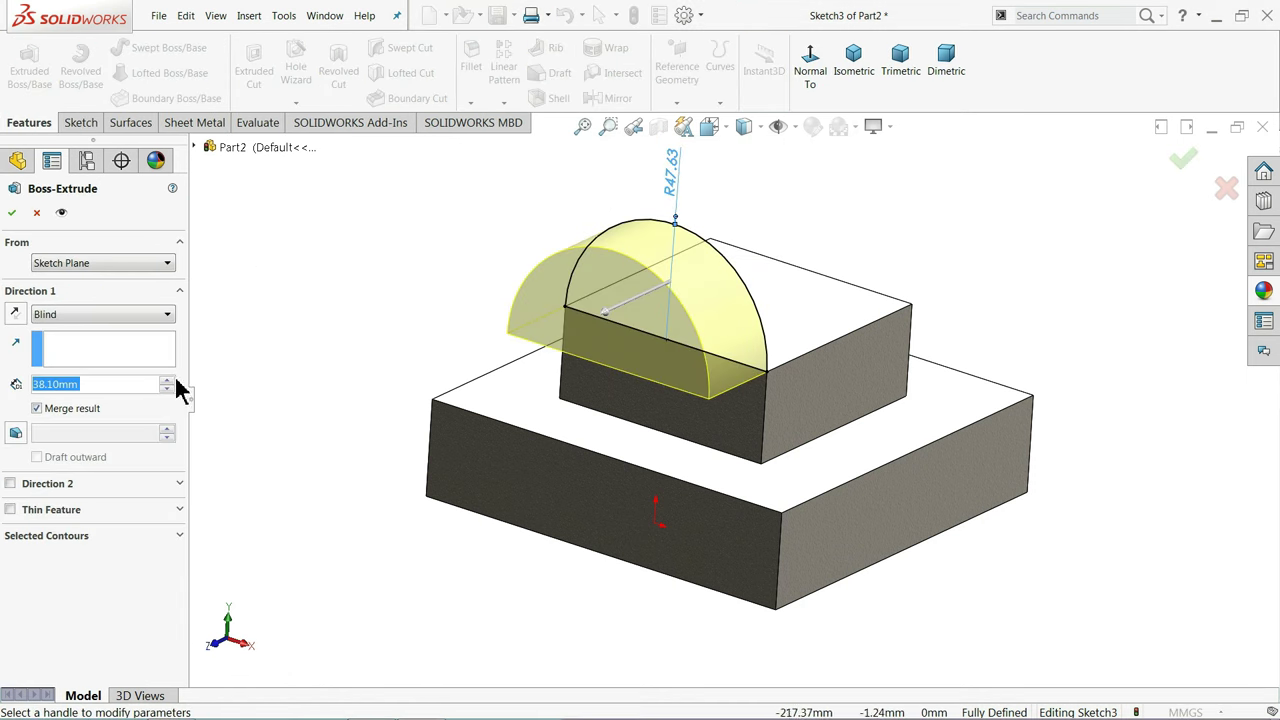
pyautogui.click(17, 315)
pyautogui.click(55, 315)
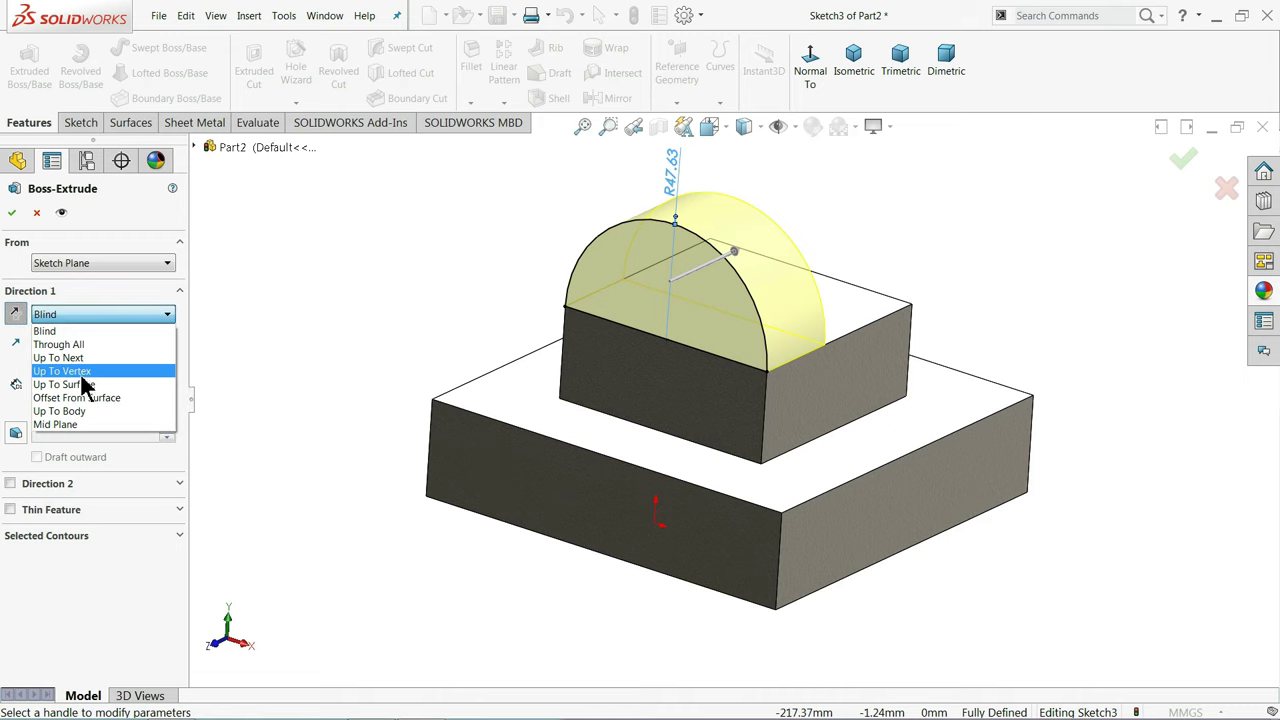
pyautogui.click(84, 373)
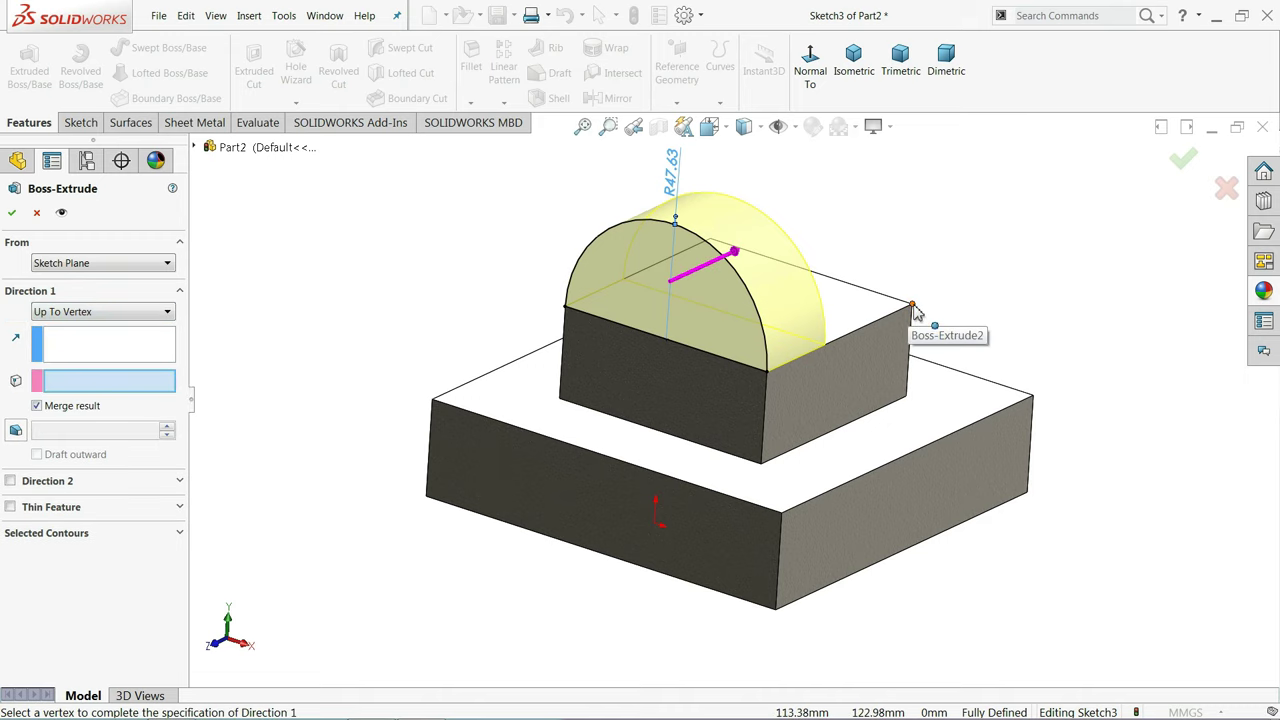
pyautogui.click(913, 310)
pyautogui.moveTo(918, 314); pyautogui.dragTo(882, 350, button='middle')
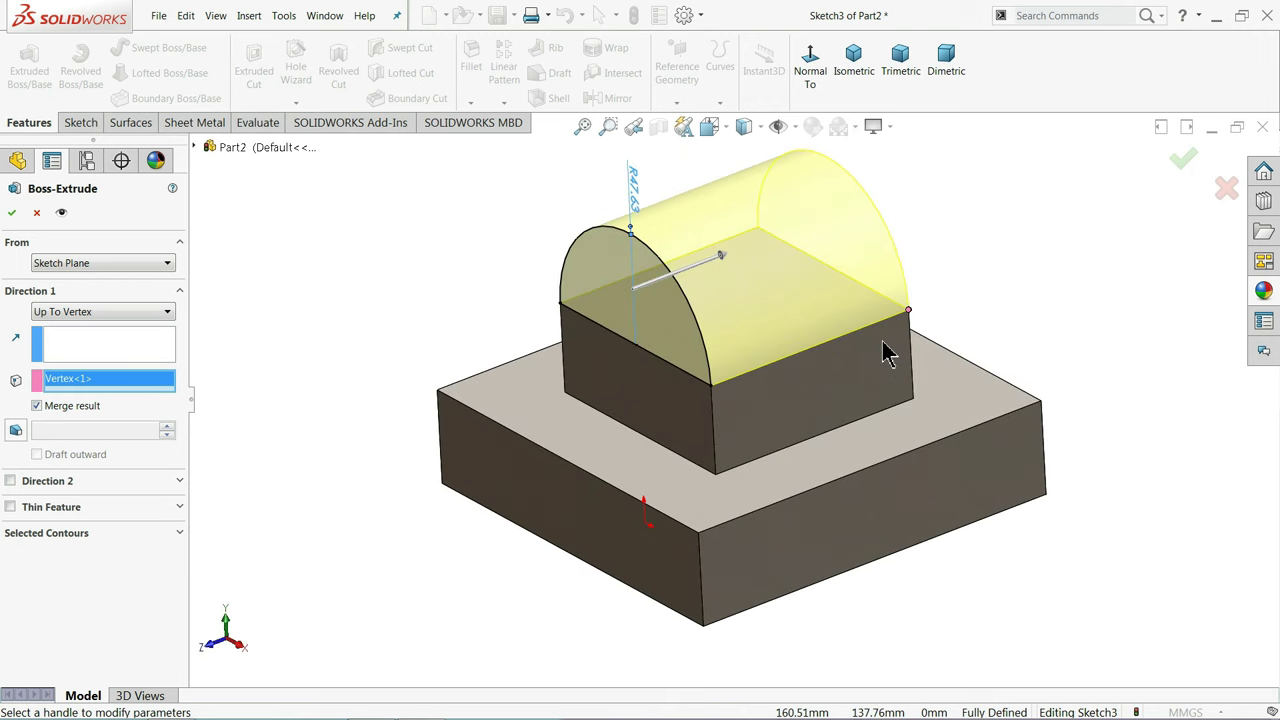
pyautogui.scroll(-2, 882, 350)
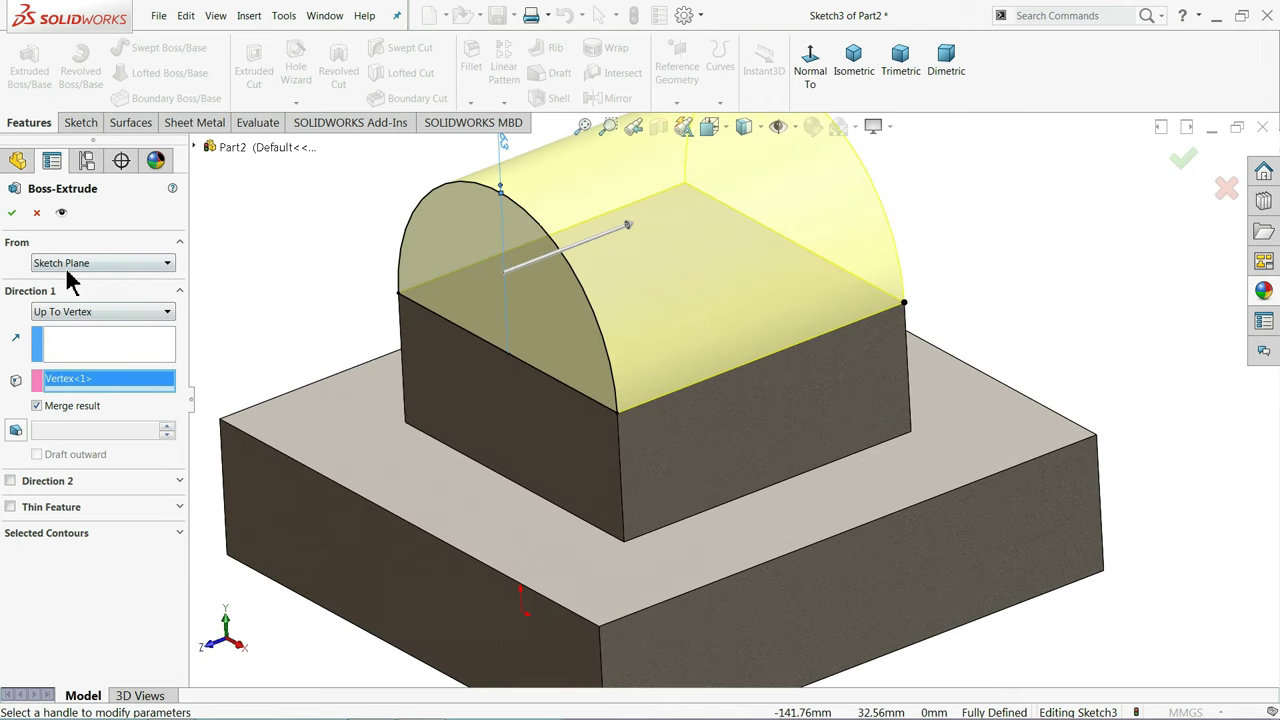
pyautogui.click(12, 214)
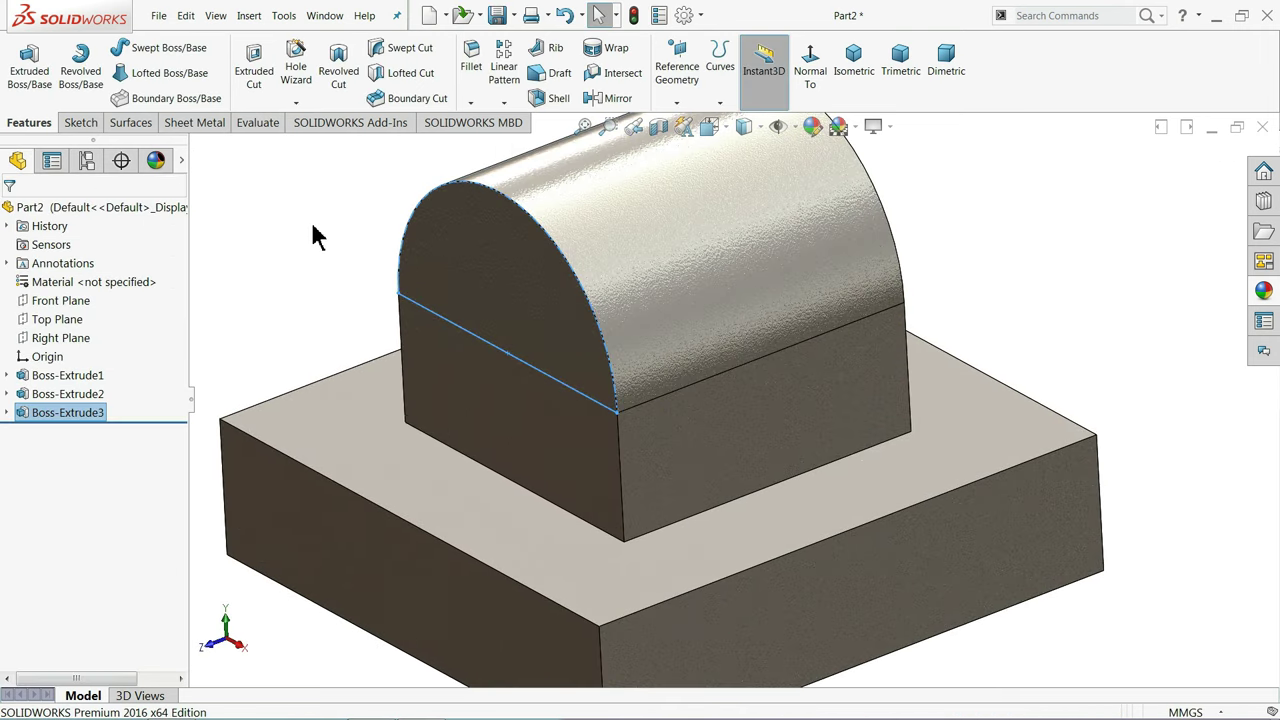
pyautogui.scroll(2, 345, 250)
pyautogui.scroll(1, 362, 262)
pyautogui.moveTo(364, 263)
pyautogui.mouseDown(button='middle')
pyautogui.moveTo(437, 229)
pyautogui.moveTo(395, 213)
pyautogui.moveTo(394, 245)
pyautogui.mouseUp(button='middle')
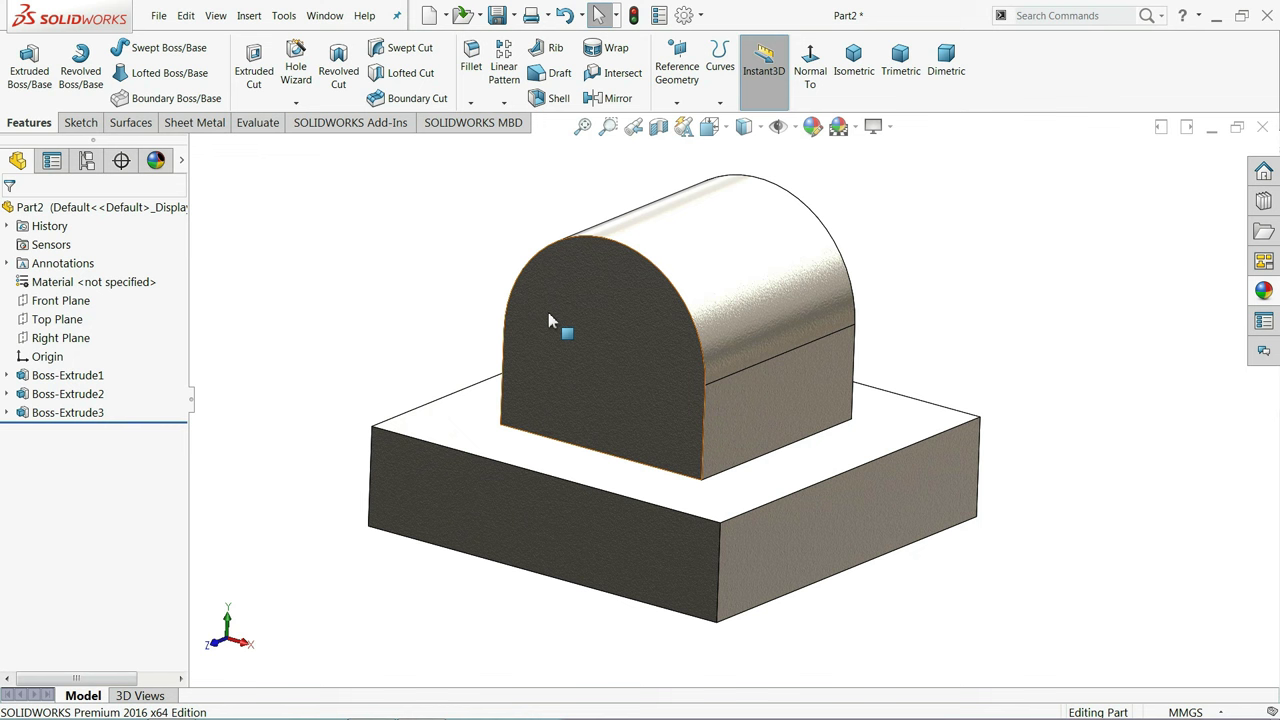
# Sketch a 25.4 mm diameter circle on the rounded front face
pyautogui.click(585, 350)
pyautogui.click(634, 312)
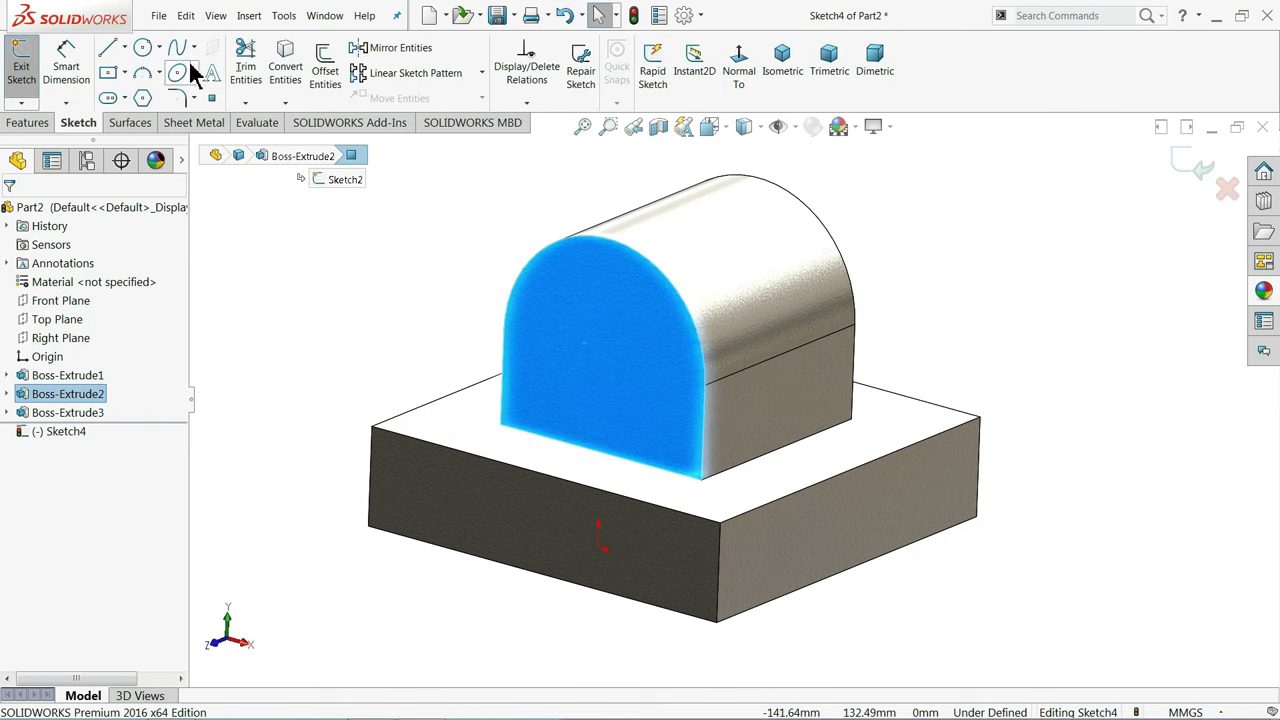
pyautogui.click(143, 48)
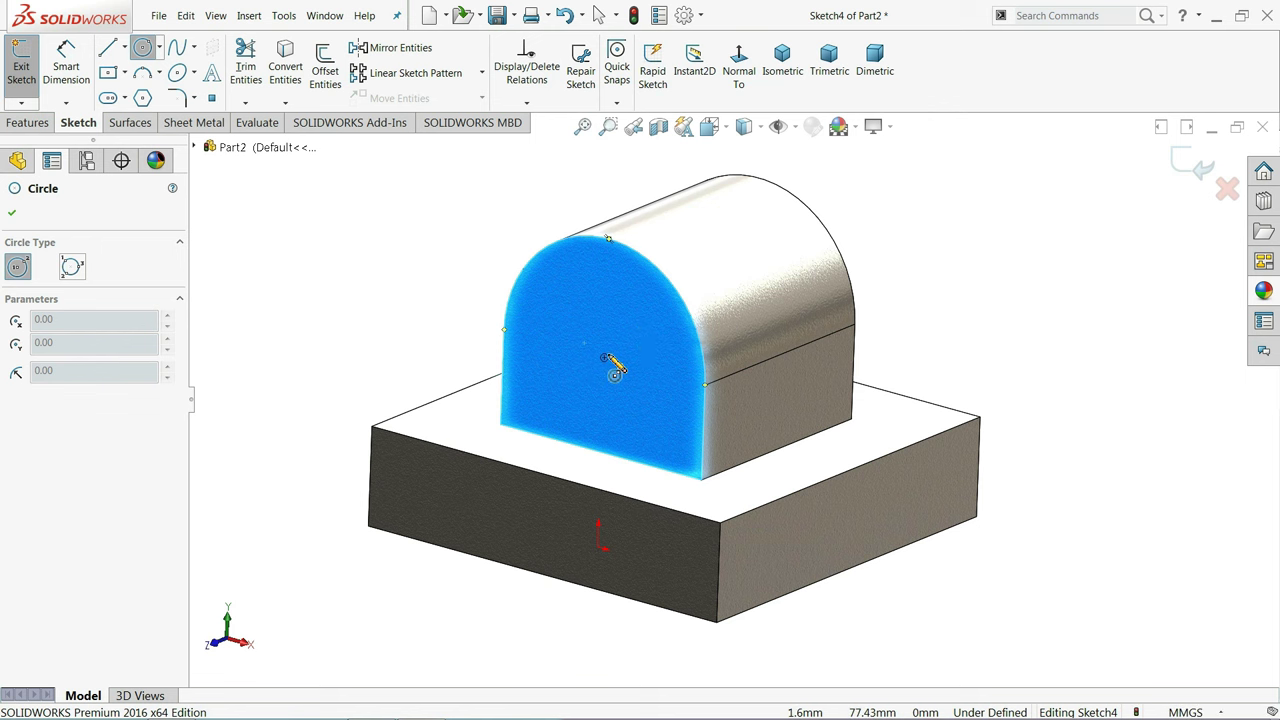
pyautogui.moveTo(612, 372); pyautogui.dragTo(611, 322)
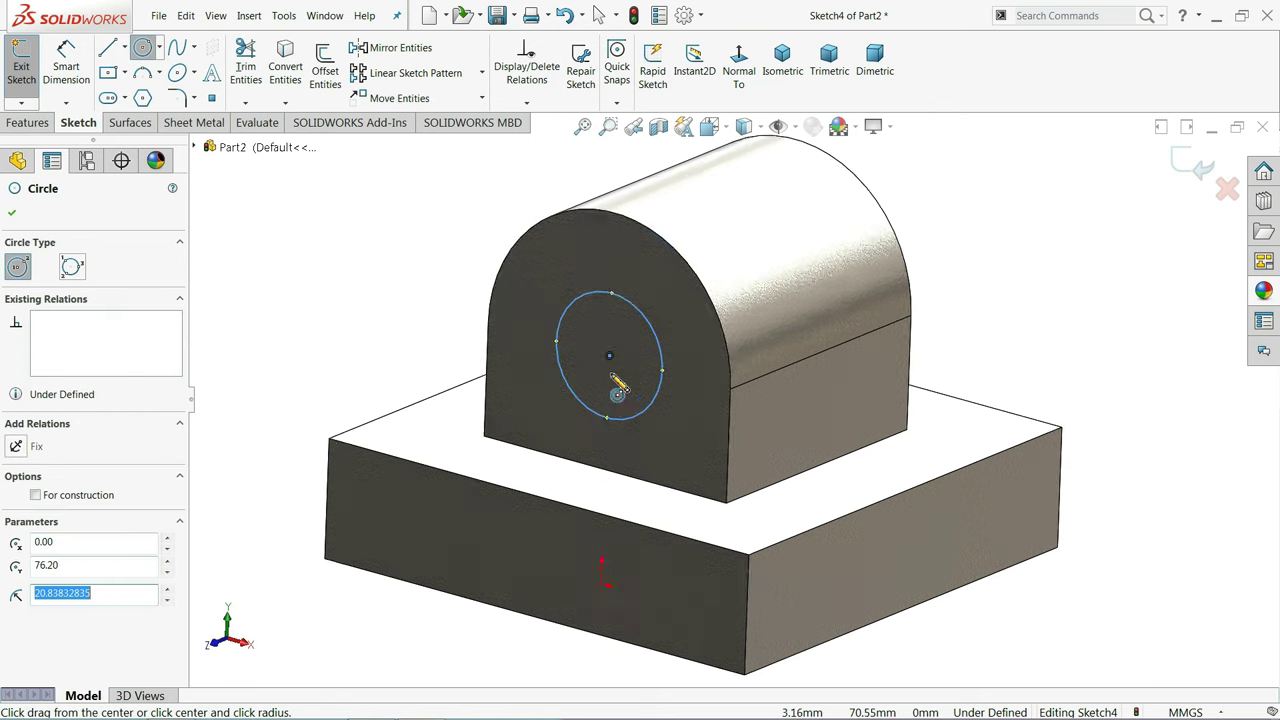
pyautogui.scroll(-2, 611, 330)
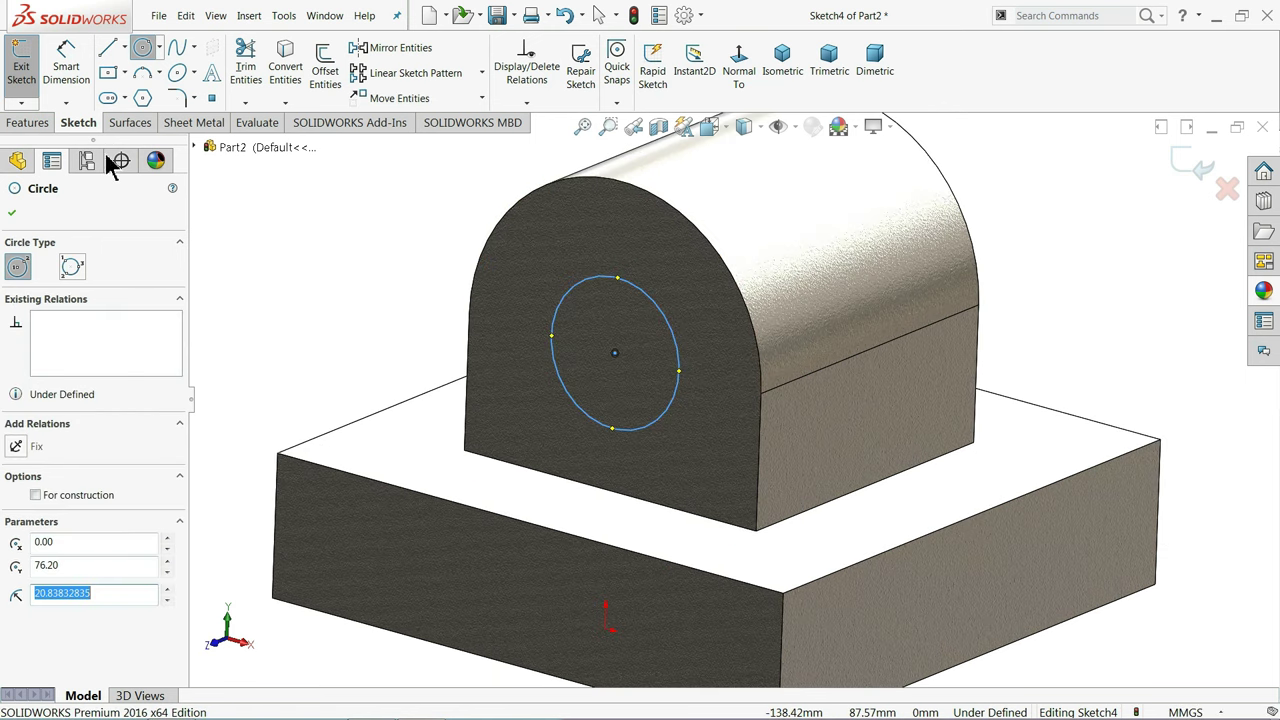
pyautogui.click(66, 65)
pyautogui.click(553, 334)
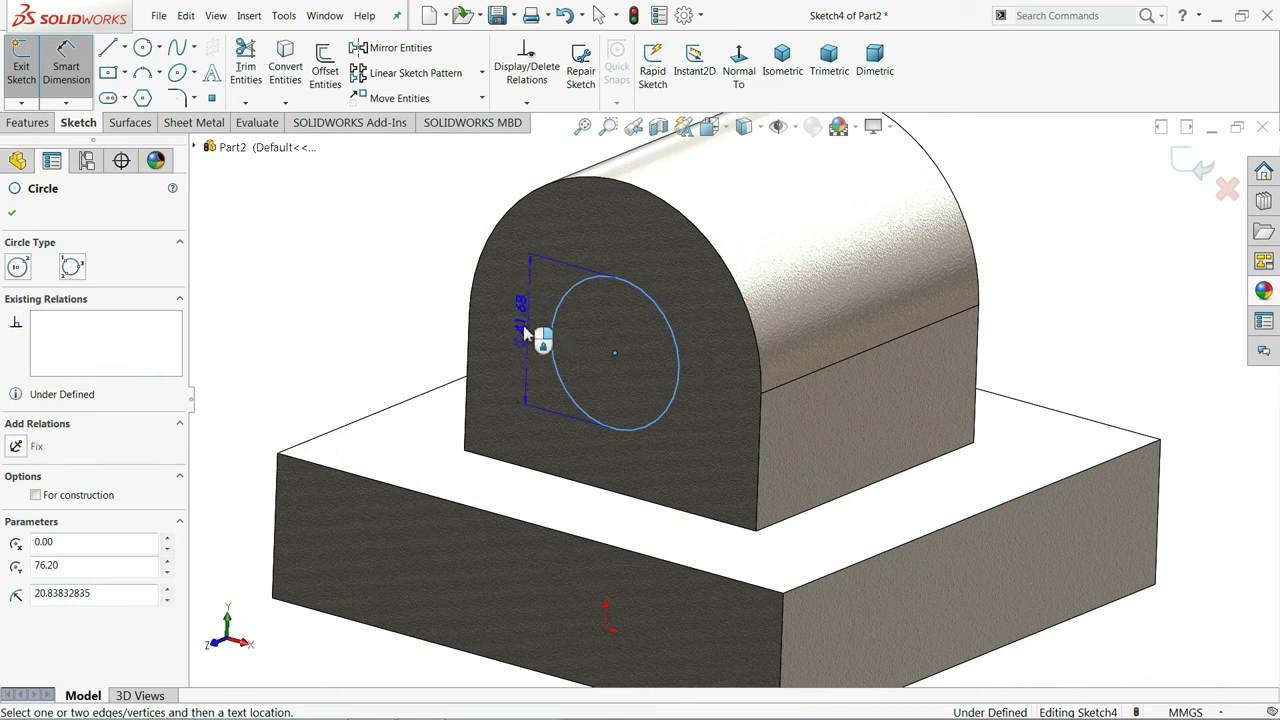
pyautogui.click(440, 333)
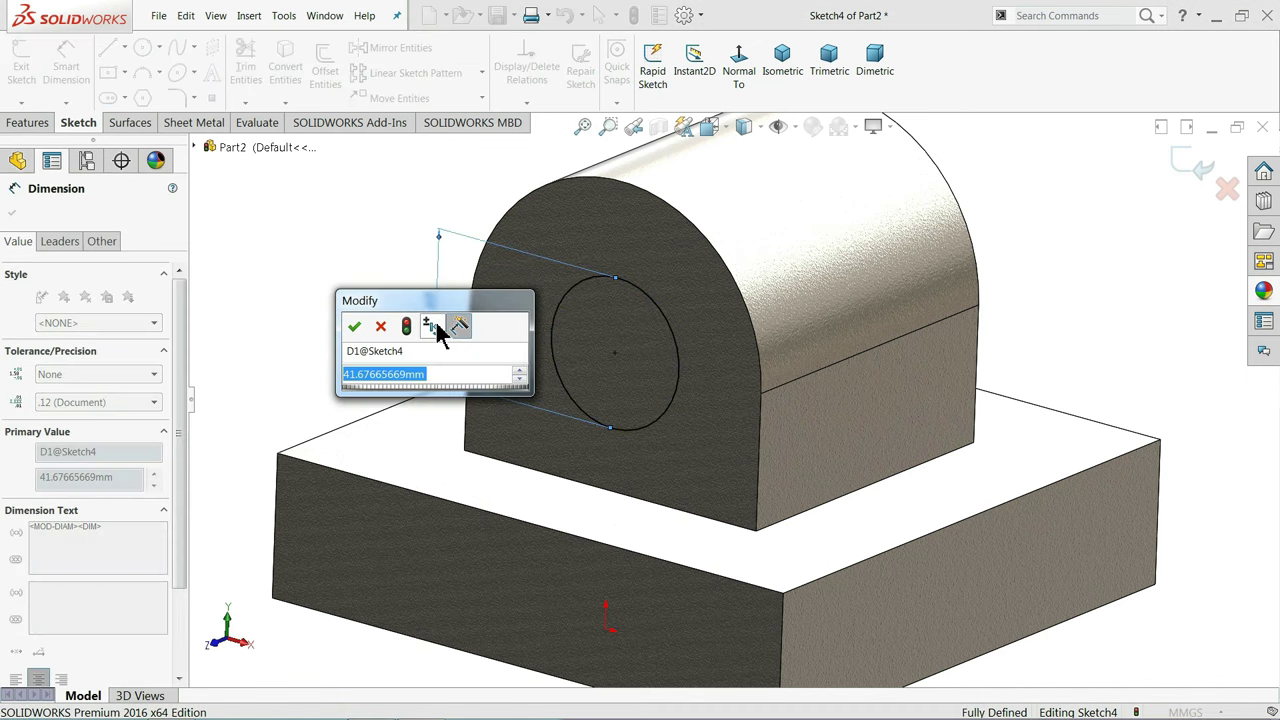
pyautogui.write('25.4')
pyautogui.press('Return')
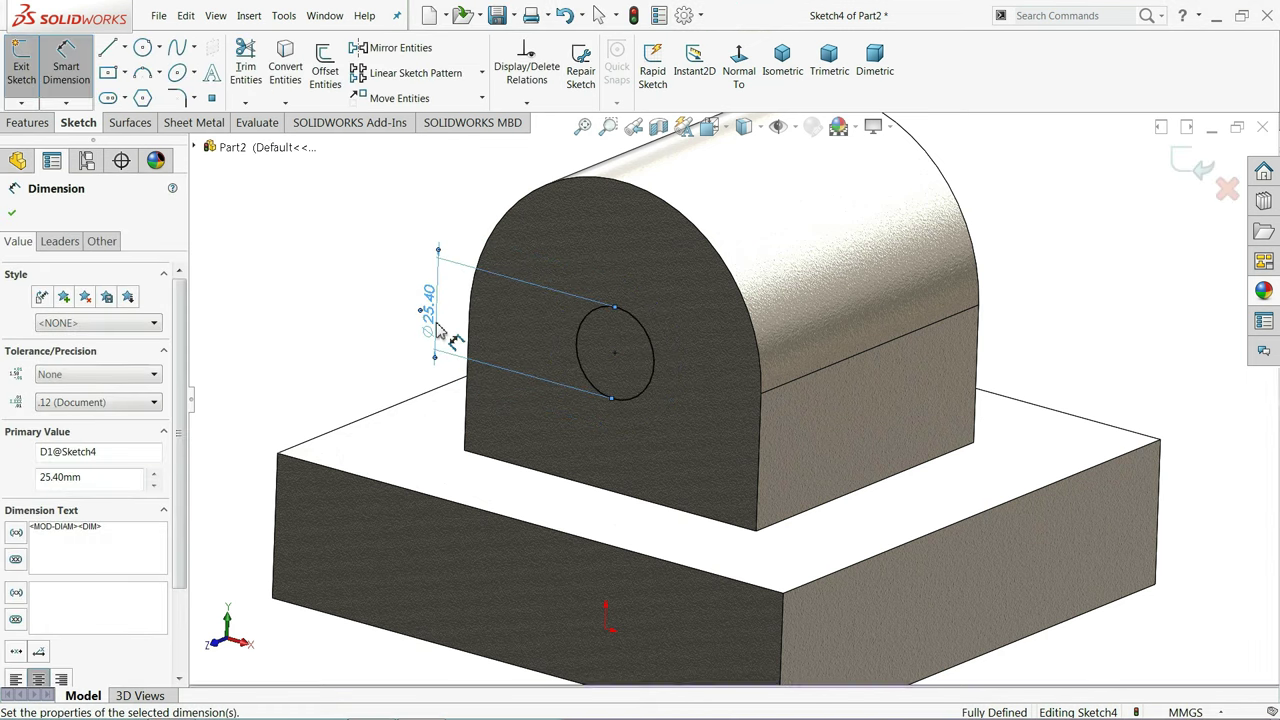
# Extruded-cut the Ø25.4 circle Through All to pierce the rounded boss
pyautogui.moveTo(796, 341); pyautogui.dragTo(757, 363, button='middle')
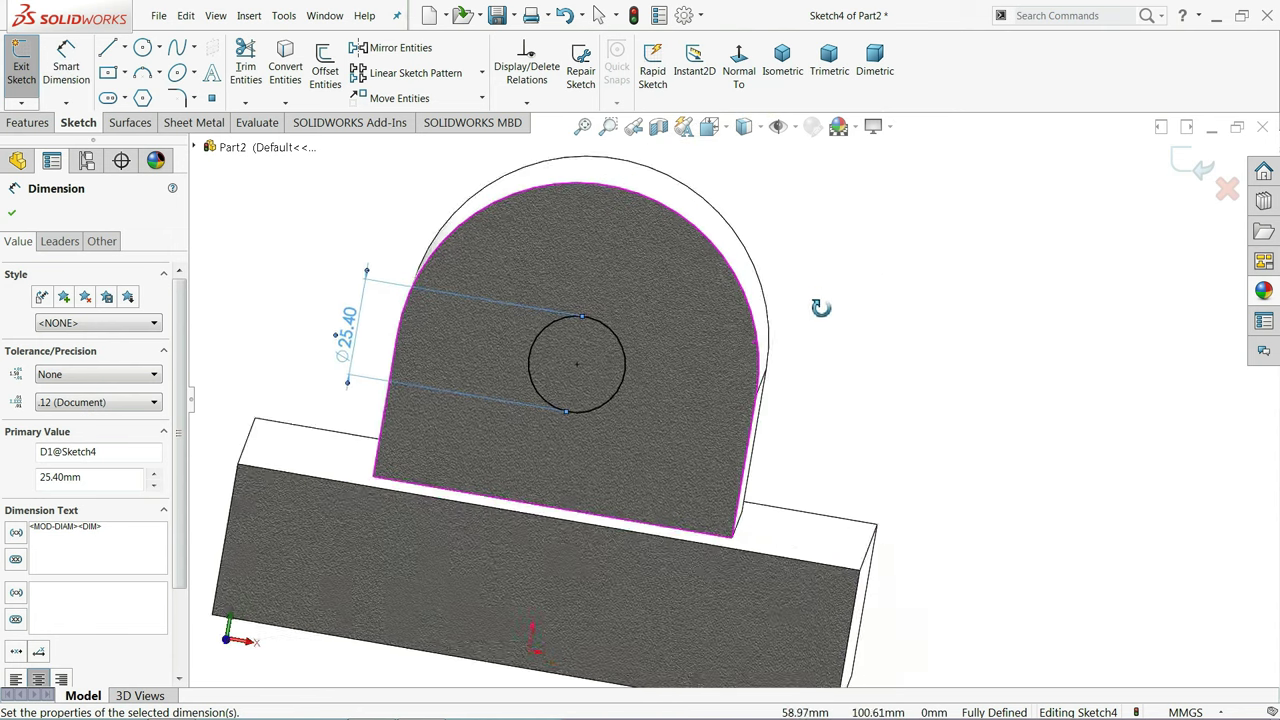
pyautogui.click(27, 122)
pyautogui.click(254, 72)
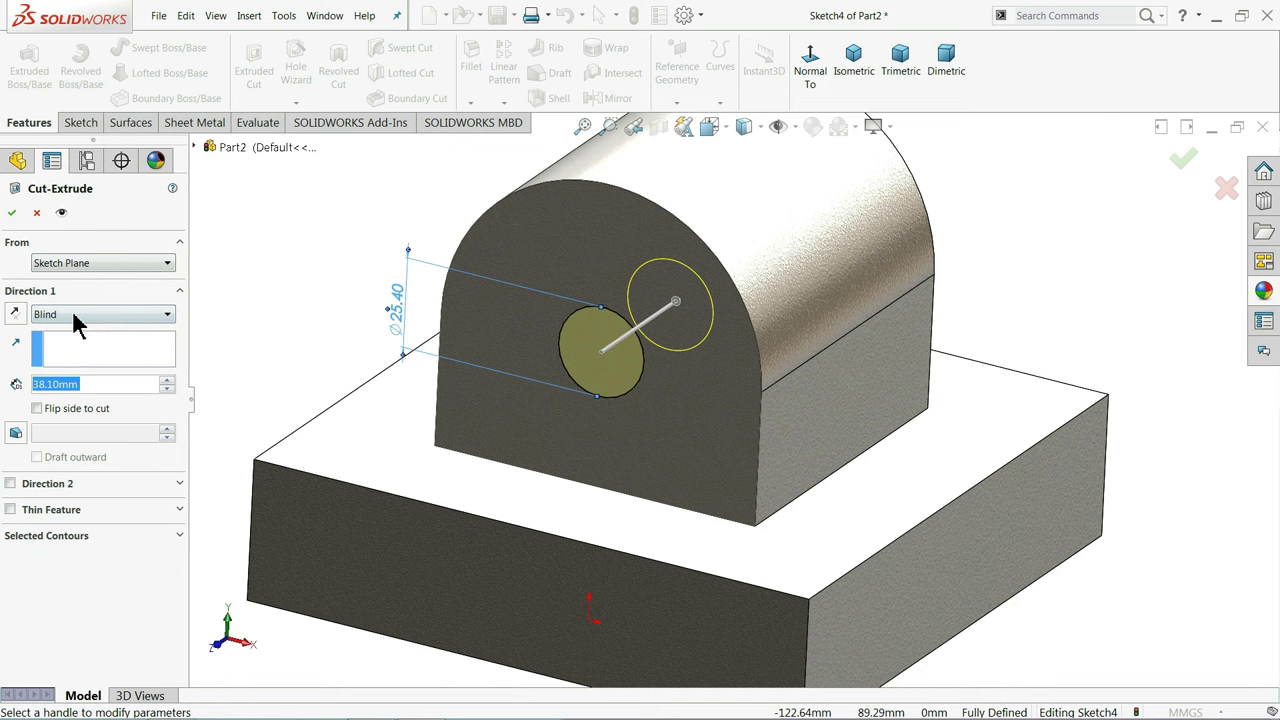
pyautogui.click(79, 316)
pyautogui.click(63, 348)
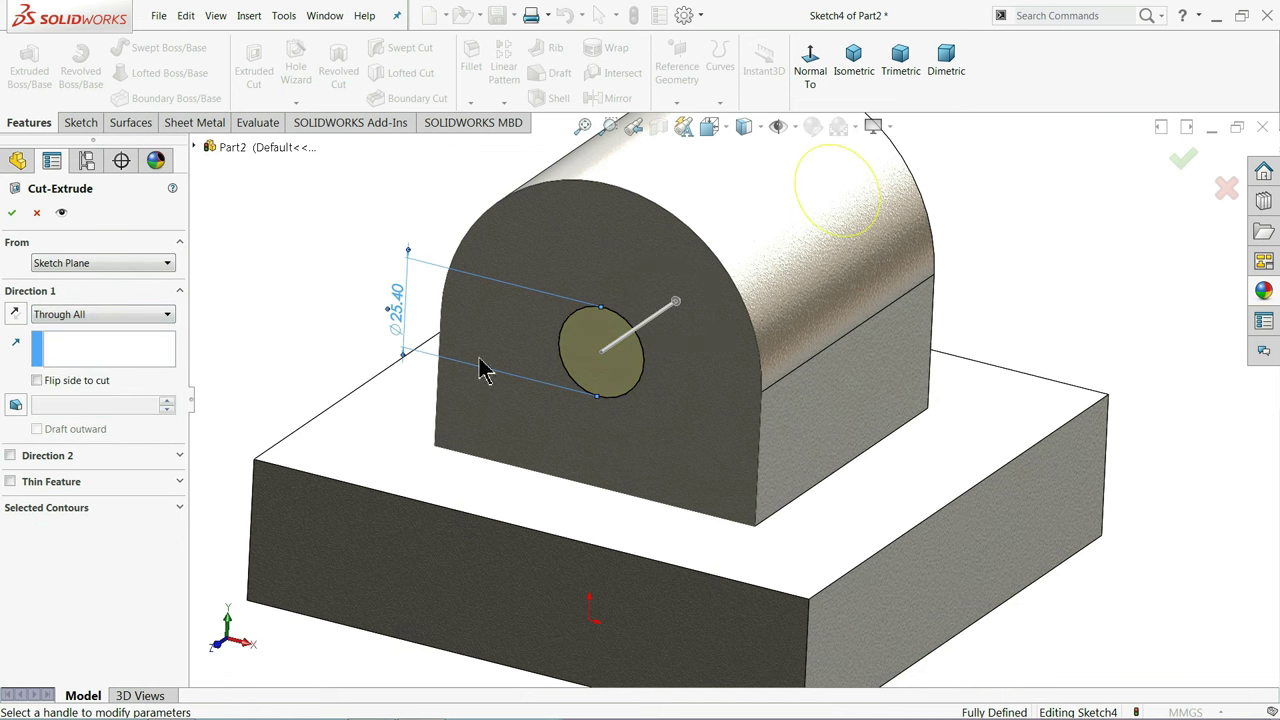
pyautogui.click(14, 224)
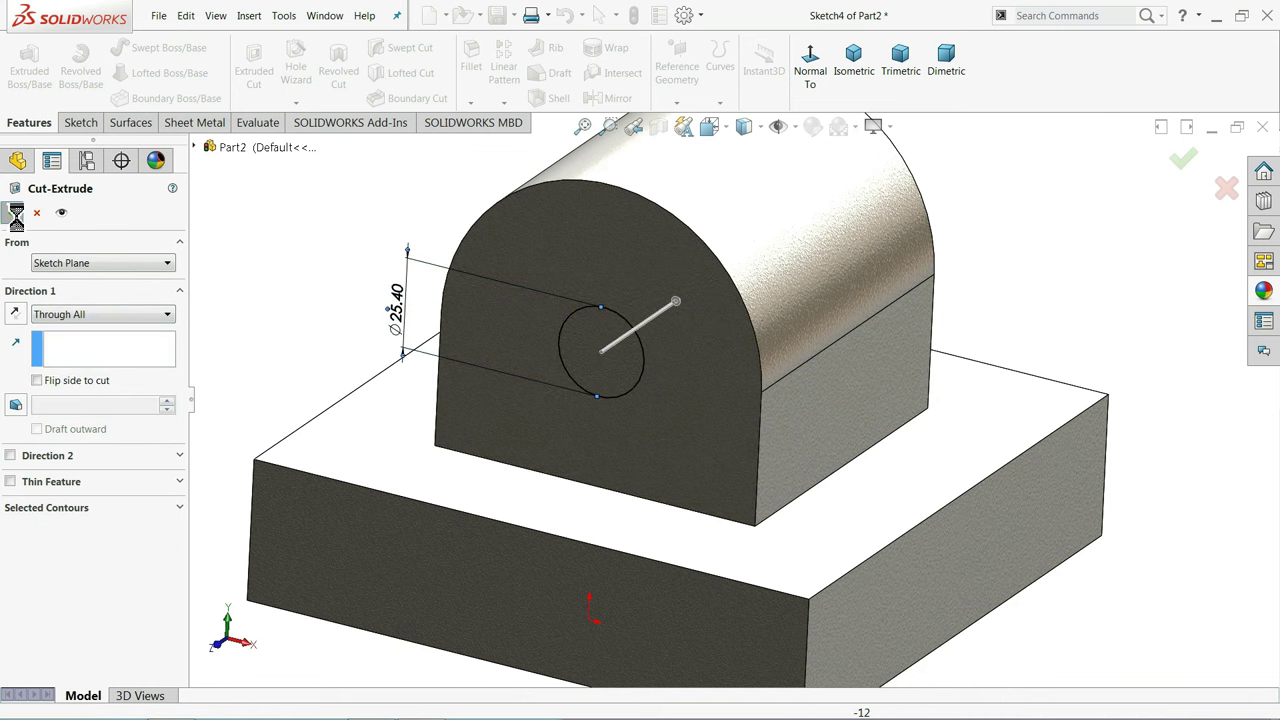
pyautogui.moveTo(343, 280)
pyautogui.mouseDown(button='middle')
pyautogui.moveTo(443, 186)
pyautogui.moveTo(360, 230)
pyautogui.mouseUp(button='middle')
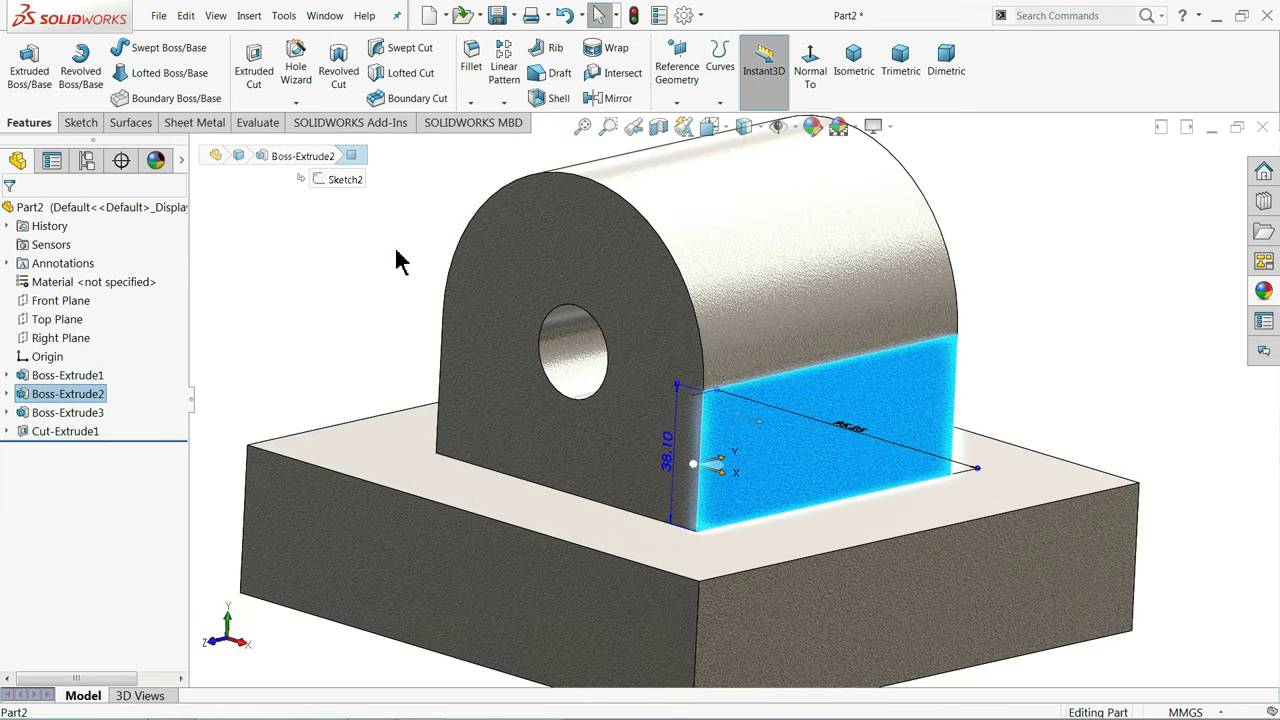
# Draw a corner rectangle on the boss's flat side face, from the base top to the boss's top edge
pyautogui.click(391, 251)
pyautogui.scroll(-5, 391, 251)
pyautogui.moveTo(505, 291); pyautogui.dragTo(423, 330, button='middle')
pyautogui.click(423, 328)
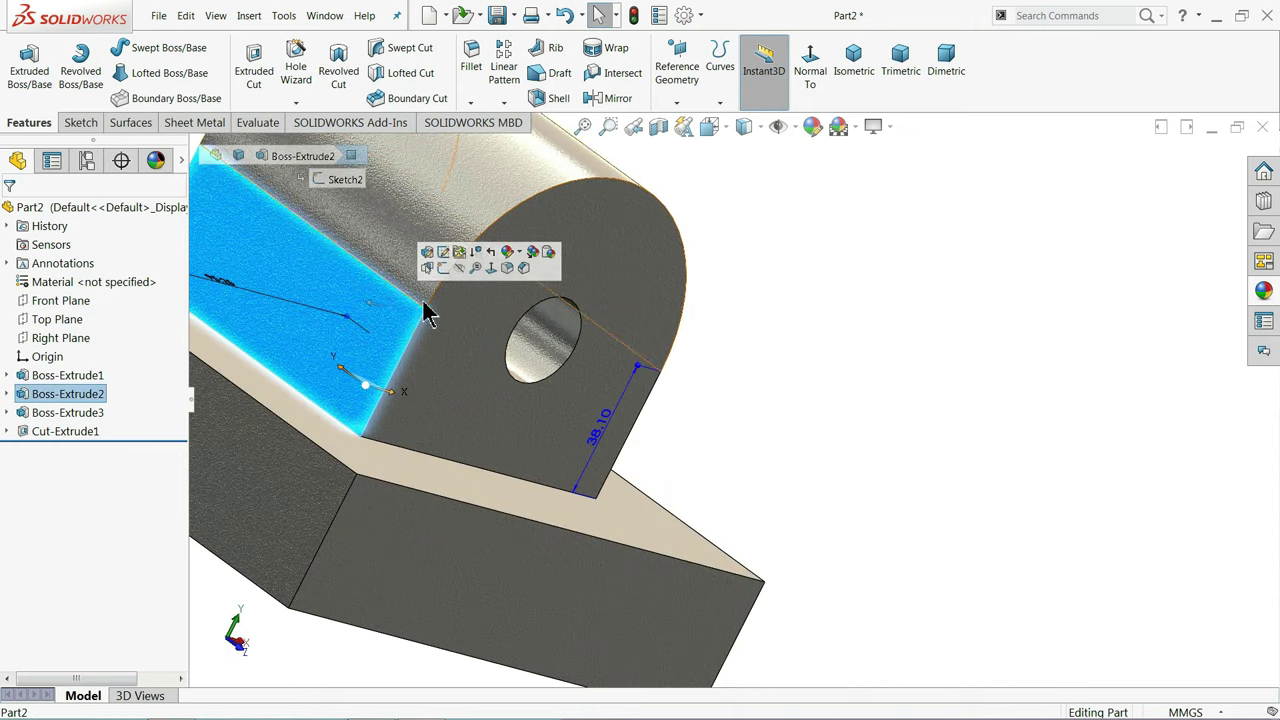
pyautogui.click(476, 272)
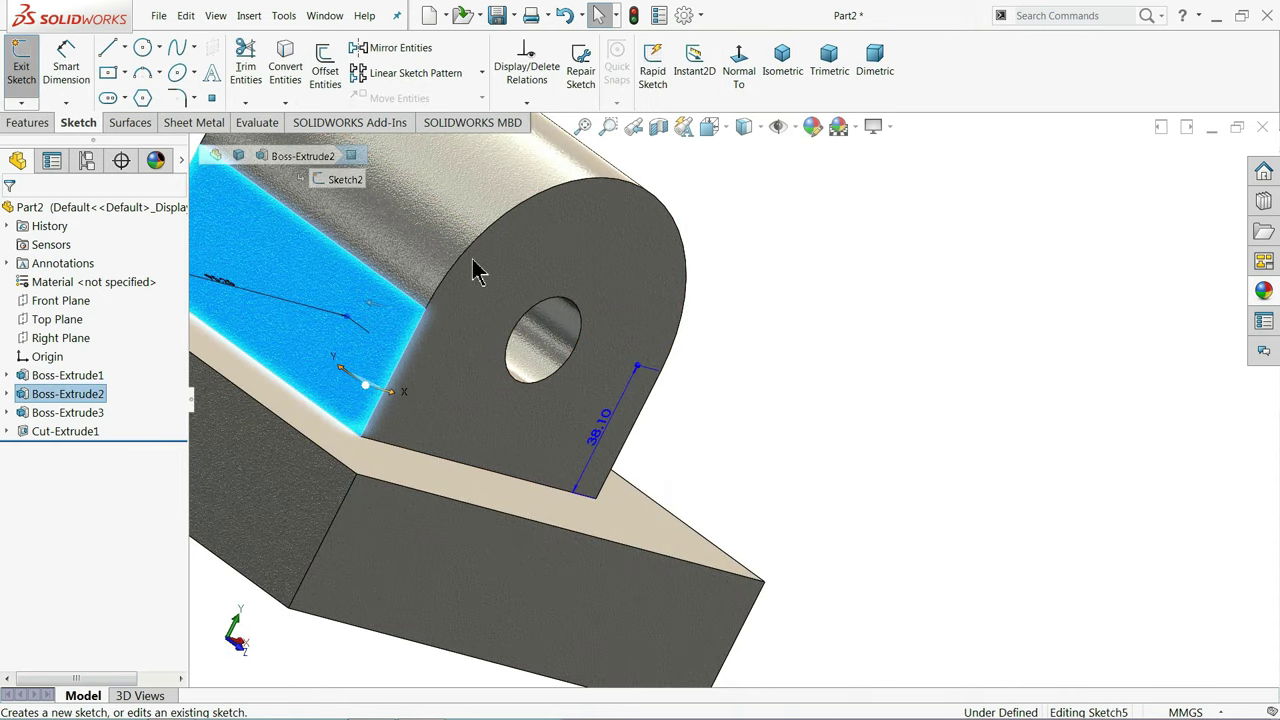
pyautogui.click(738, 78)
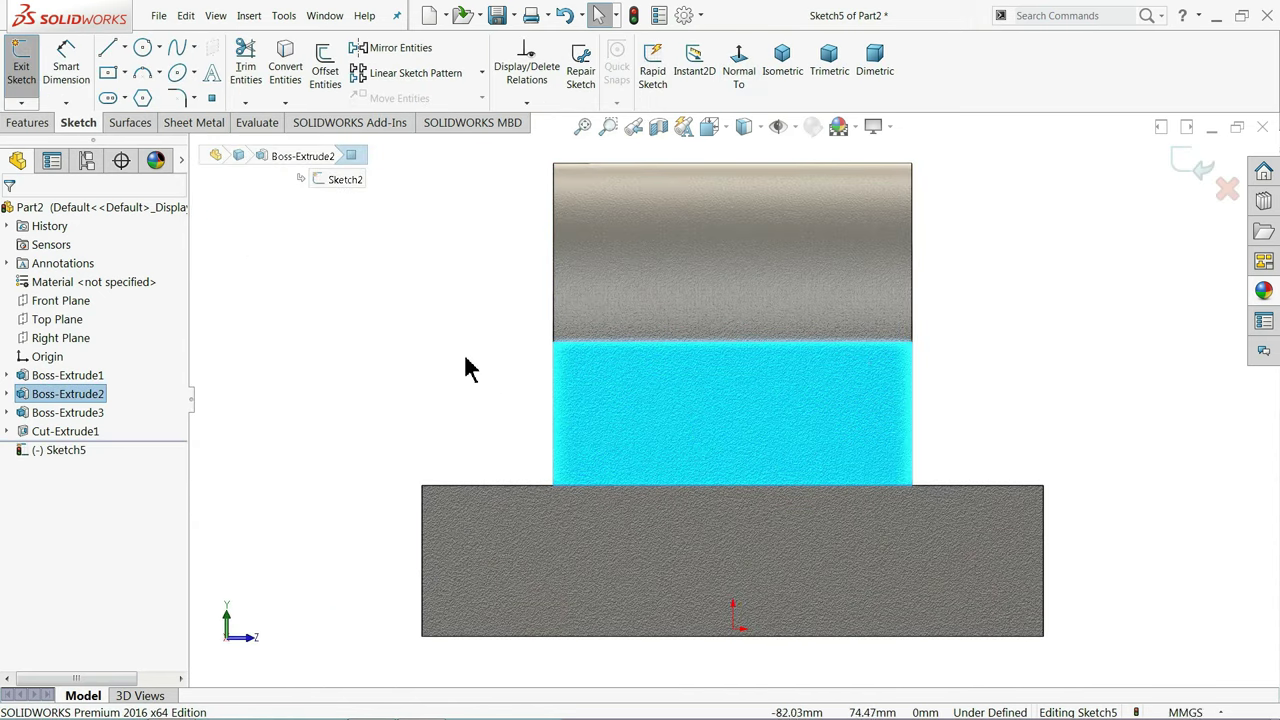
pyautogui.click(124, 73)
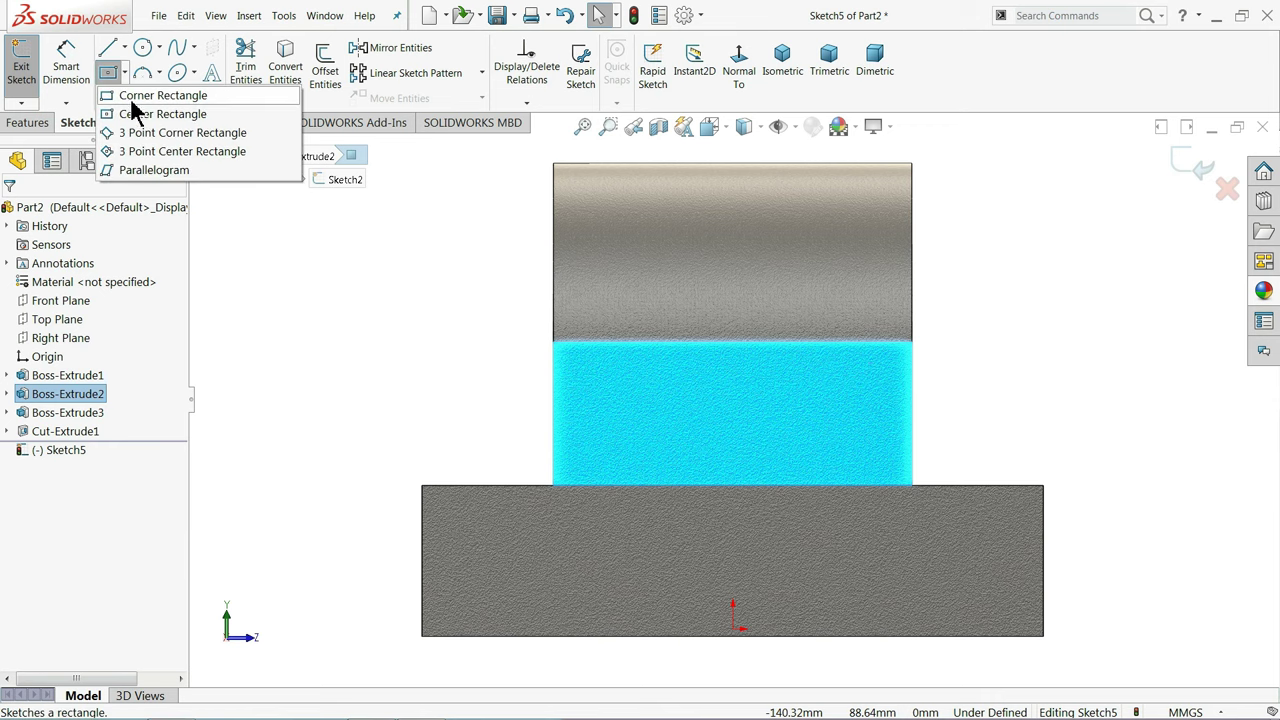
pyautogui.click(135, 96)
pyautogui.scroll(2, 734, 371)
pyautogui.scroll(-2, 750, 455)
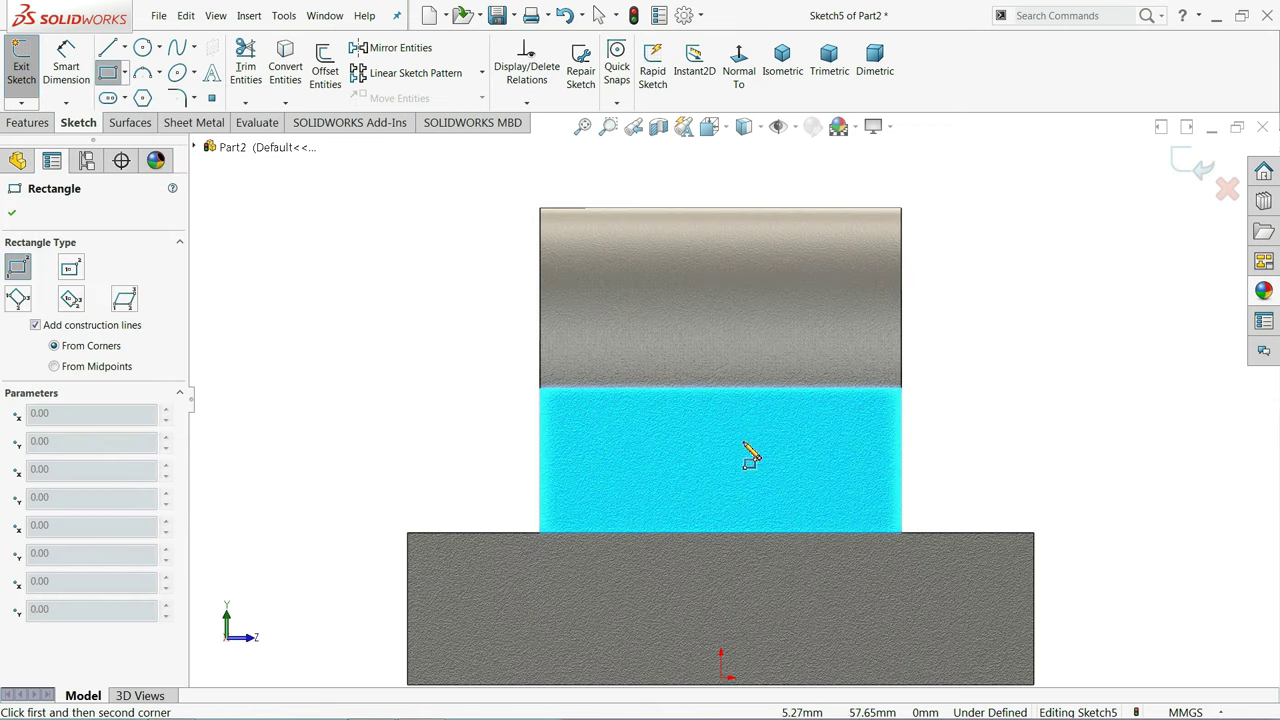
pyautogui.click(652, 532)
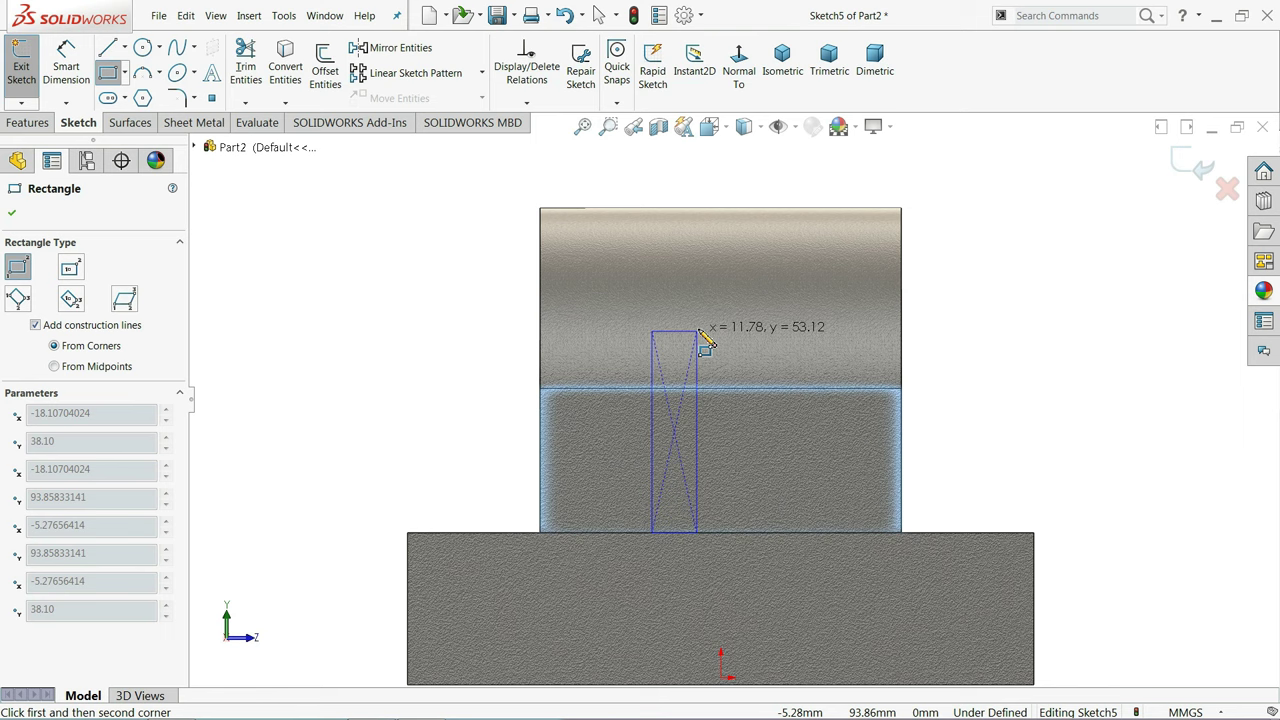
pyautogui.click(770, 209)
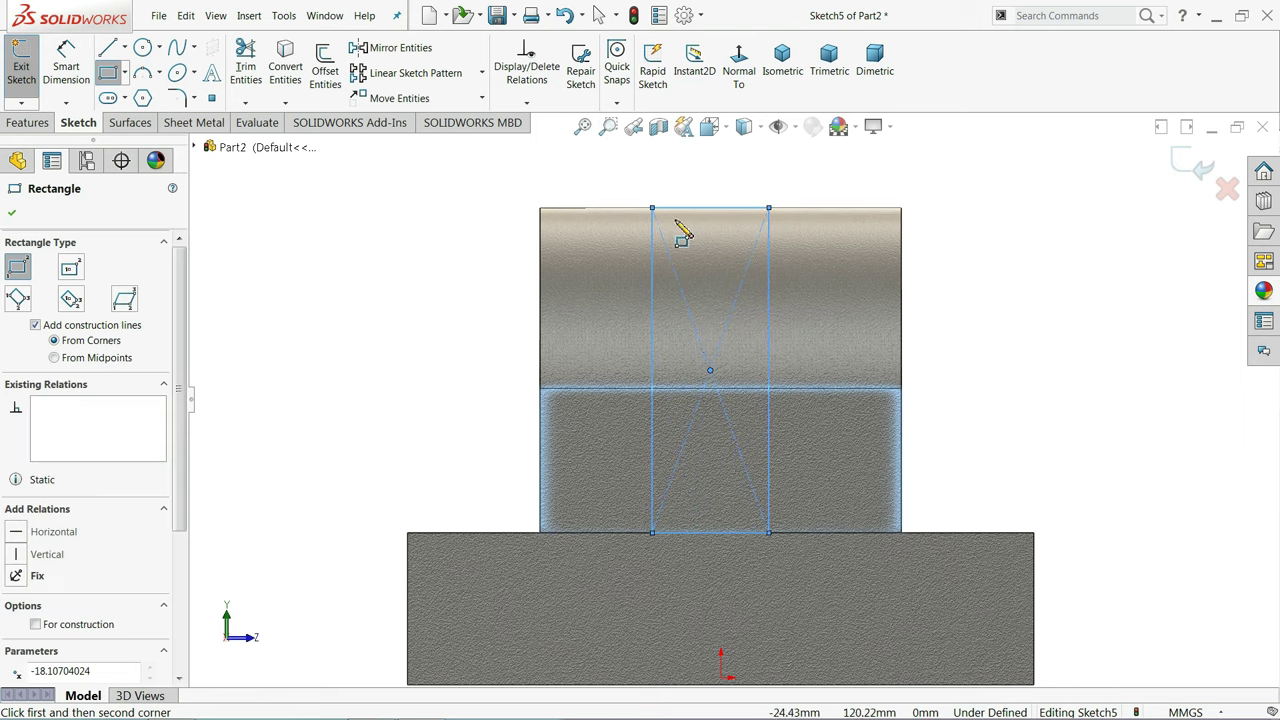
# Dimension the rectangle 38.1 mm wide and 28.575 mm from the face's left edge
pyautogui.click(66, 62)
pyautogui.scroll(-1, 700, 215)
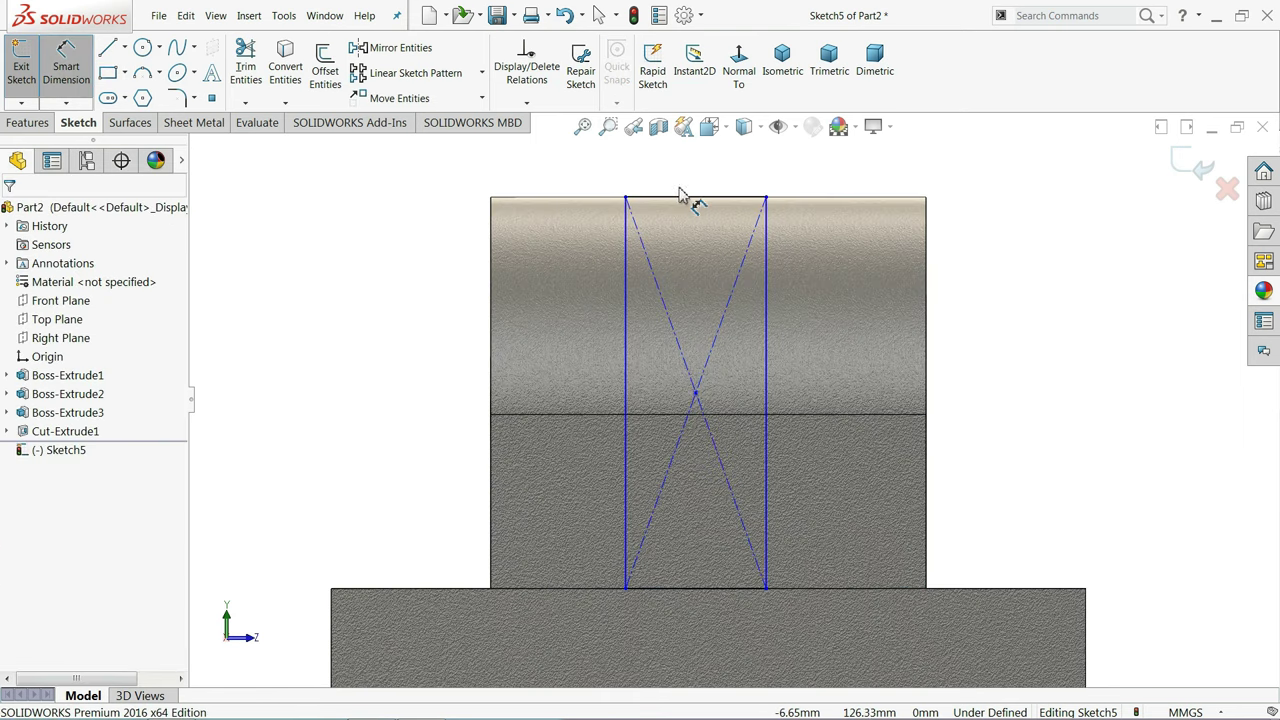
pyautogui.scroll(-2, 680, 194)
pyautogui.click(607, 275)
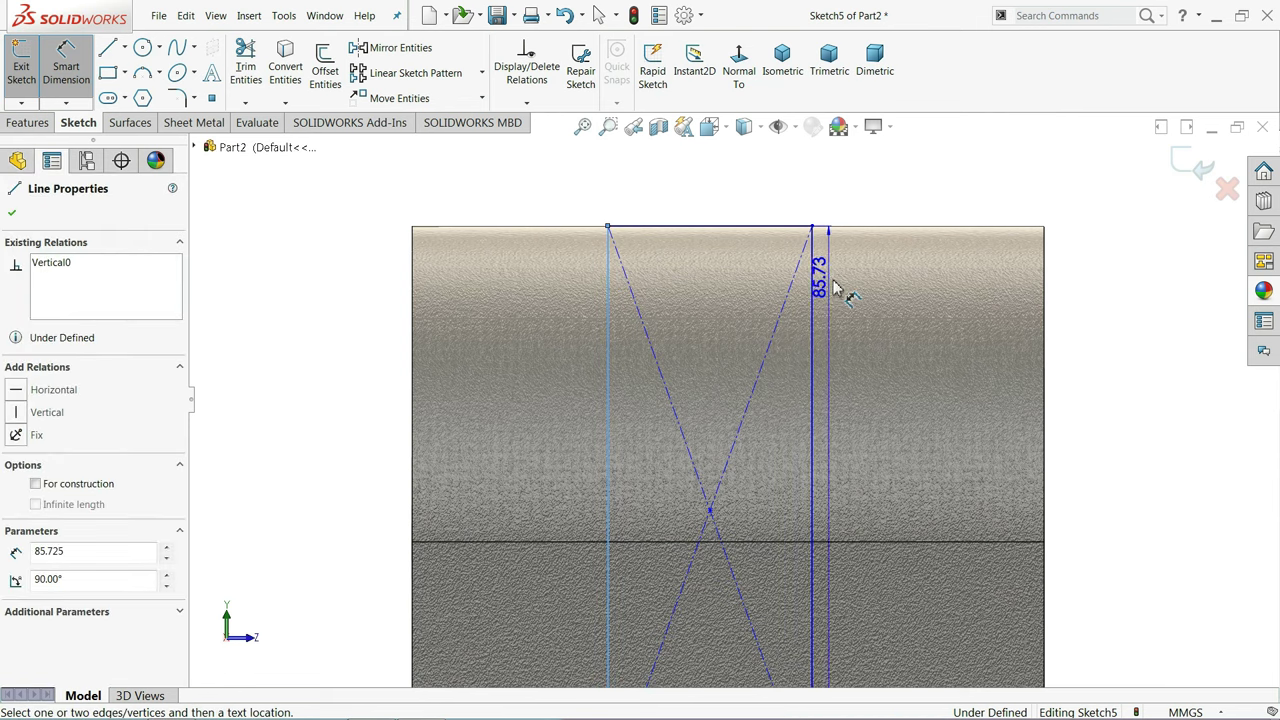
pyautogui.click(811, 277)
pyautogui.click(710, 207)
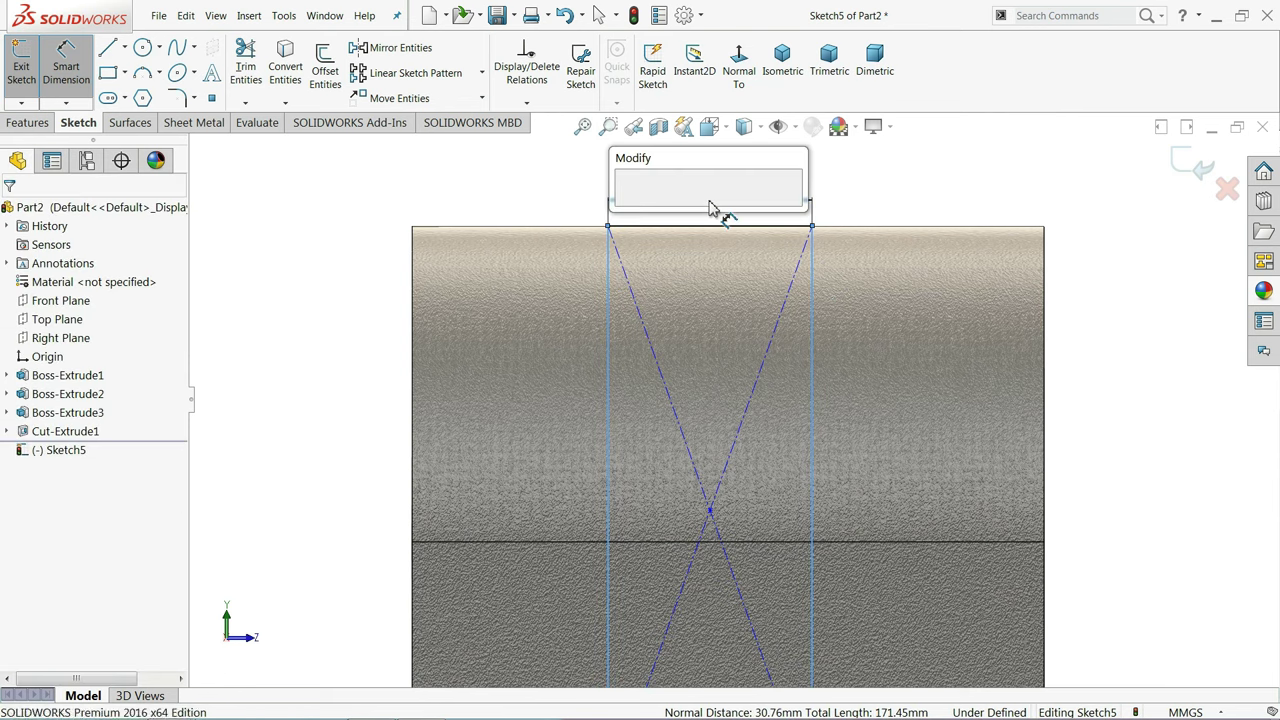
pyautogui.write('38.1')
pyautogui.press('Return')
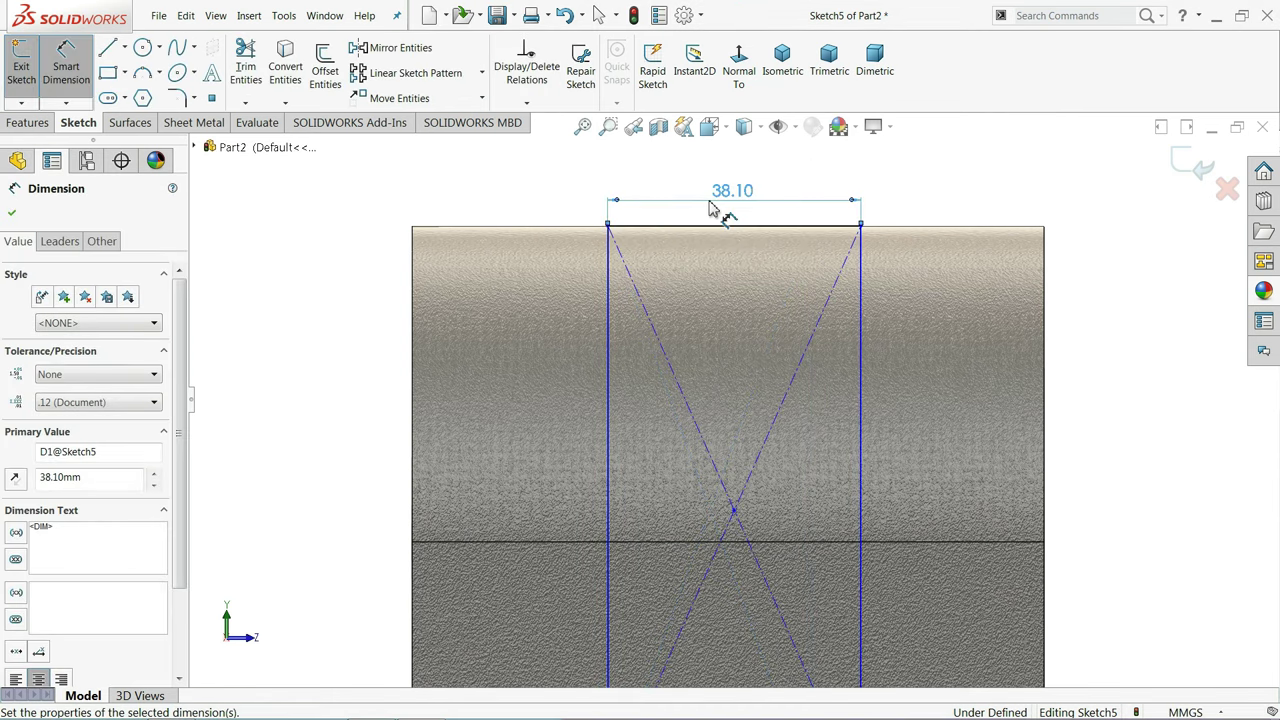
pyautogui.click(606, 285)
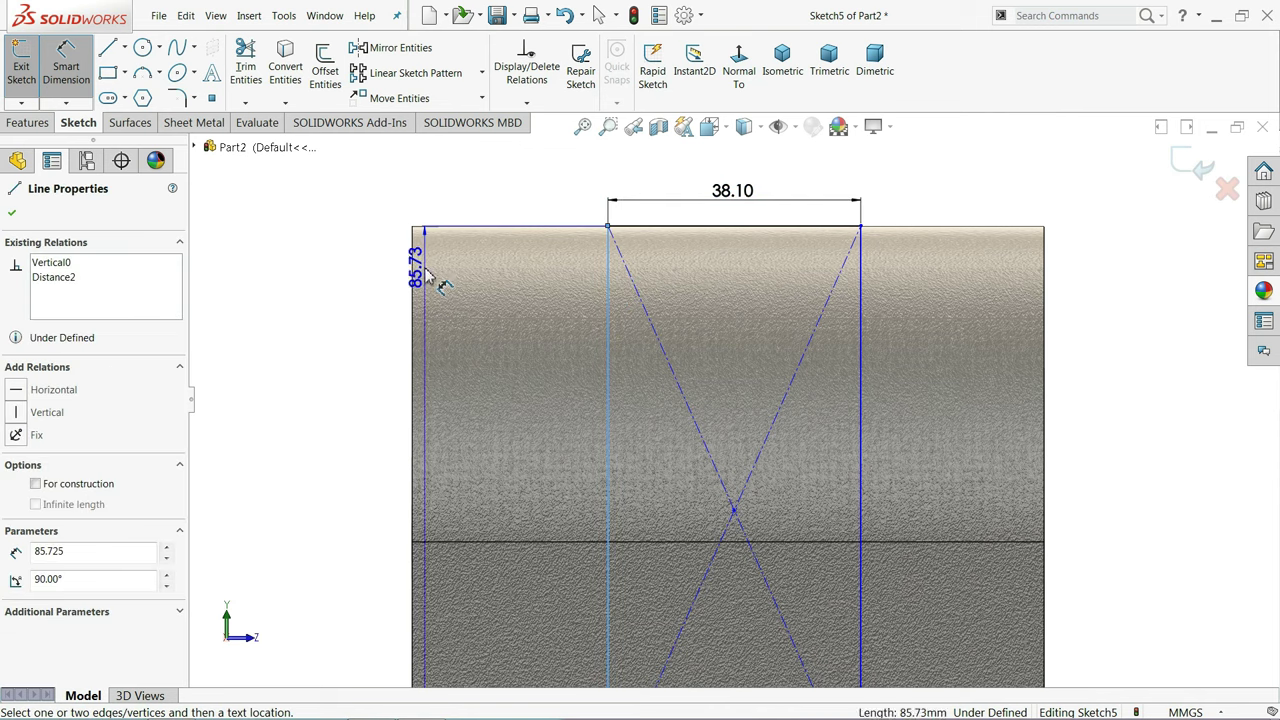
pyautogui.click(413, 282)
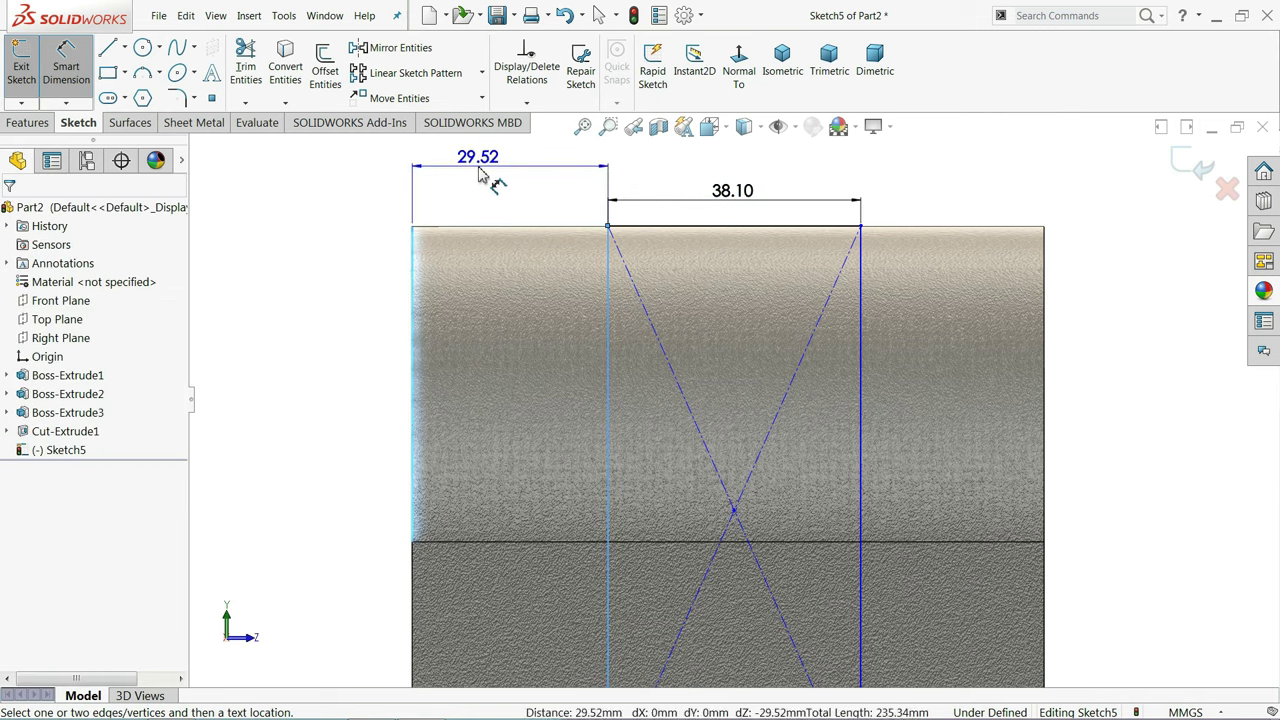
pyautogui.click(486, 177)
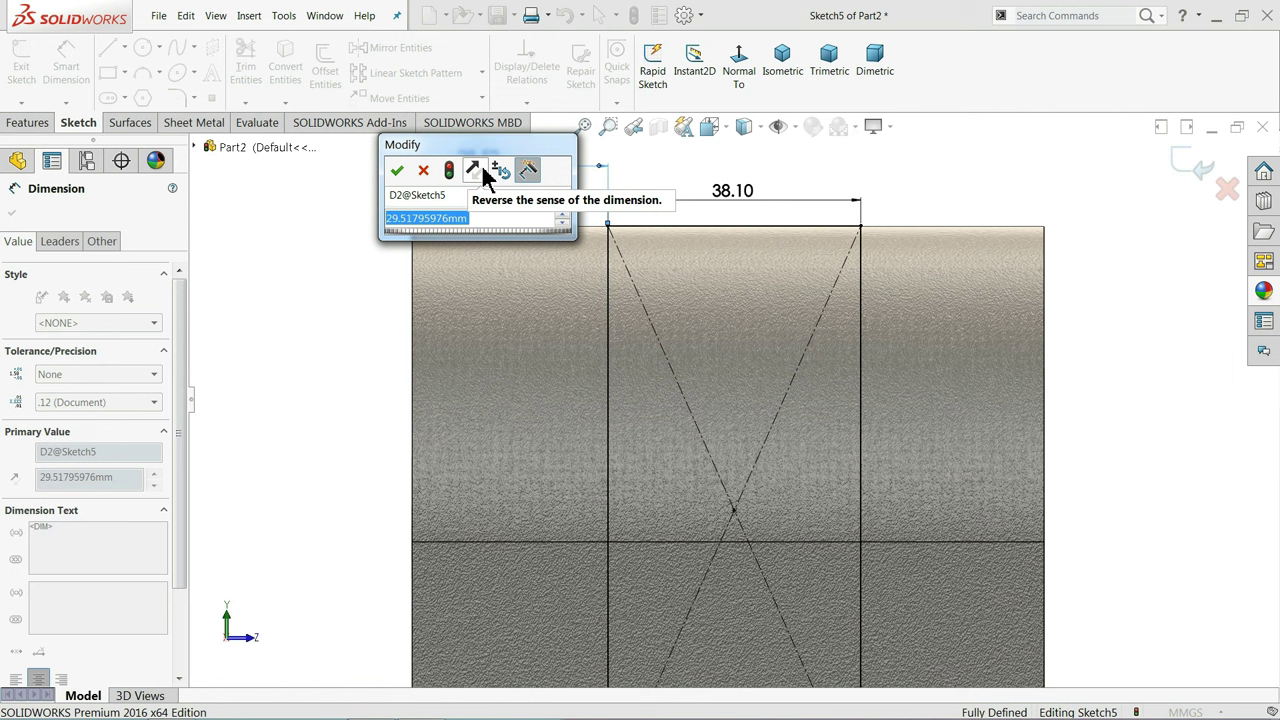
pyautogui.write('28.')
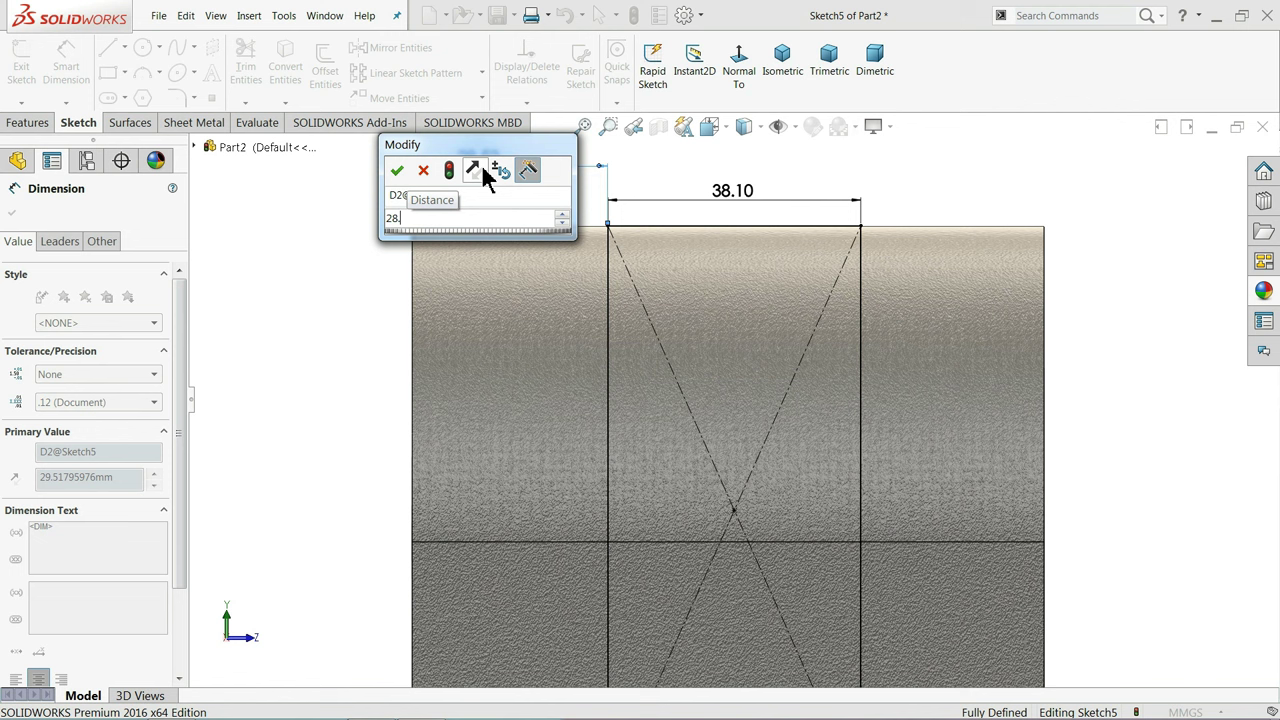
pyautogui.write('575')
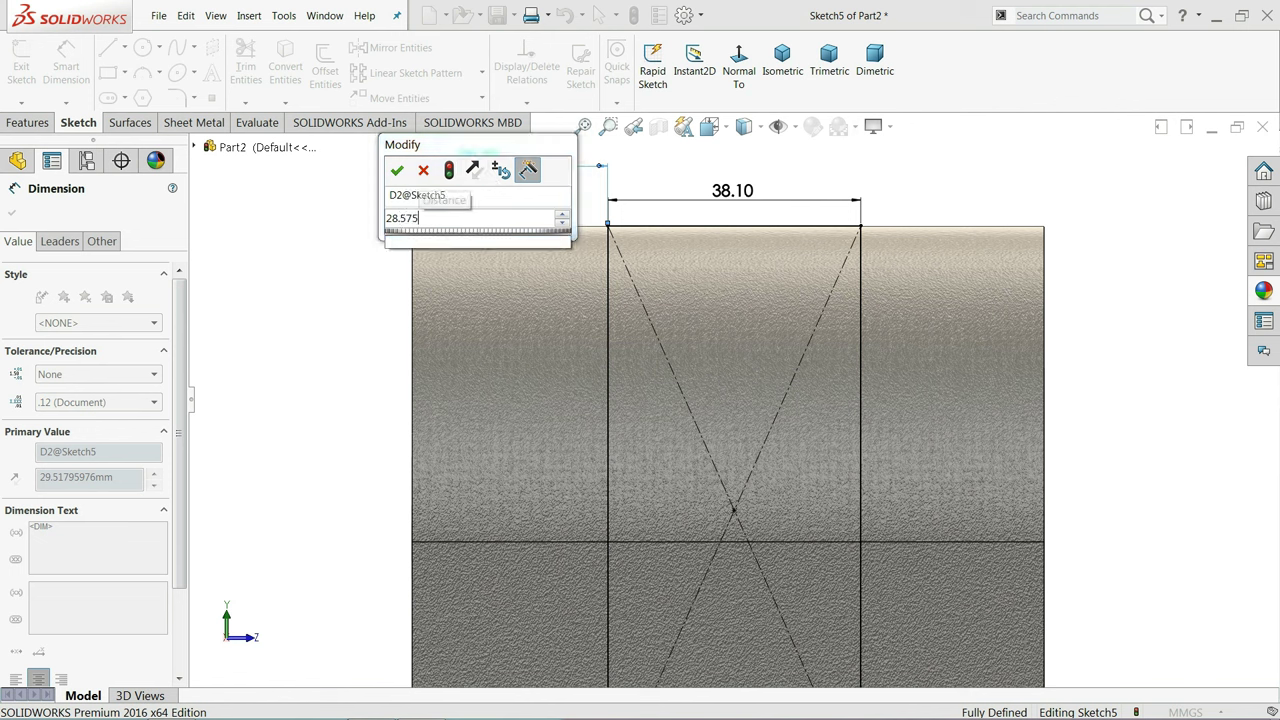
pyautogui.click(398, 172)
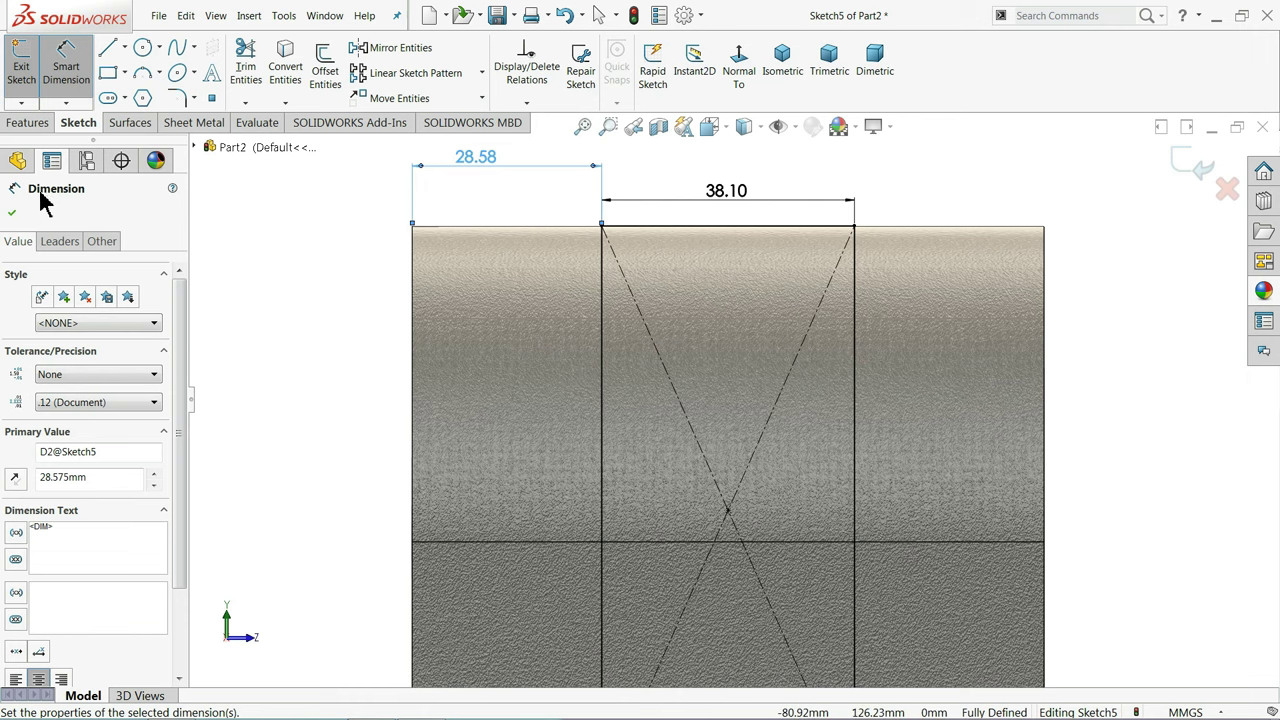
pyautogui.click(12, 214)
# Extruded-cut the rectangle with Through All depth, slotting the boss into twin lugs
pyautogui.click(40, 124)
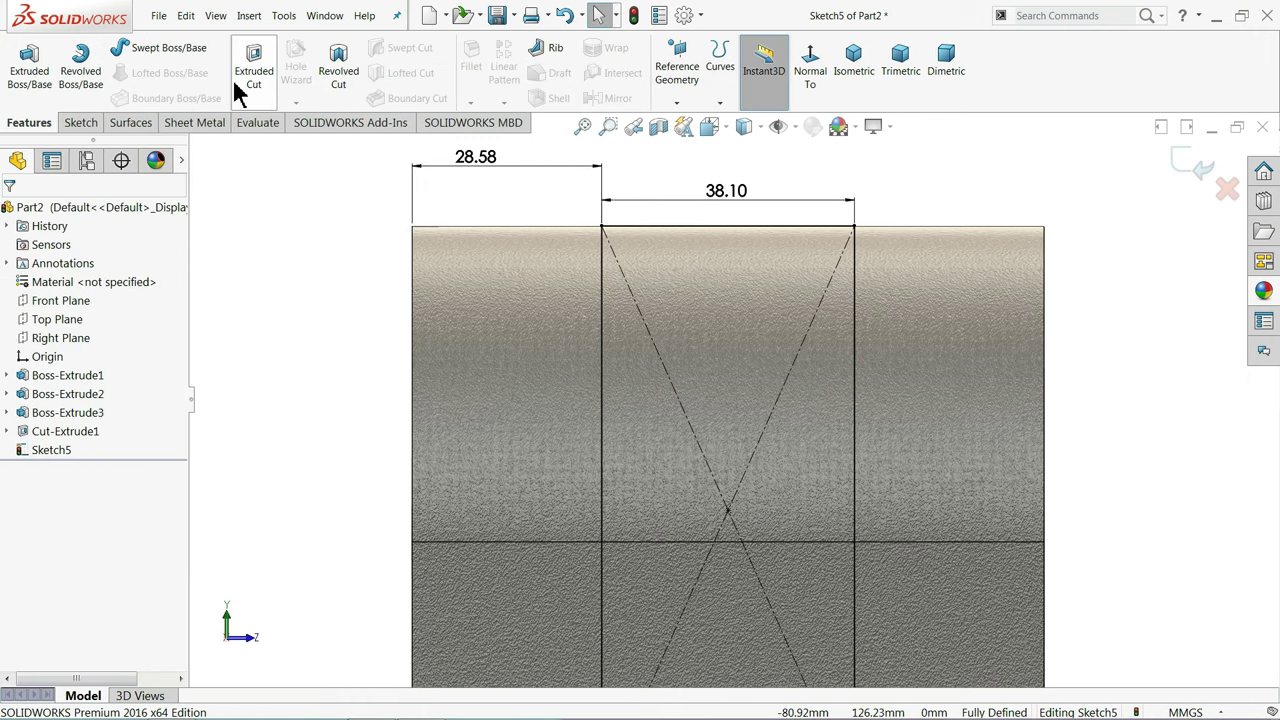
pyautogui.click(254, 80)
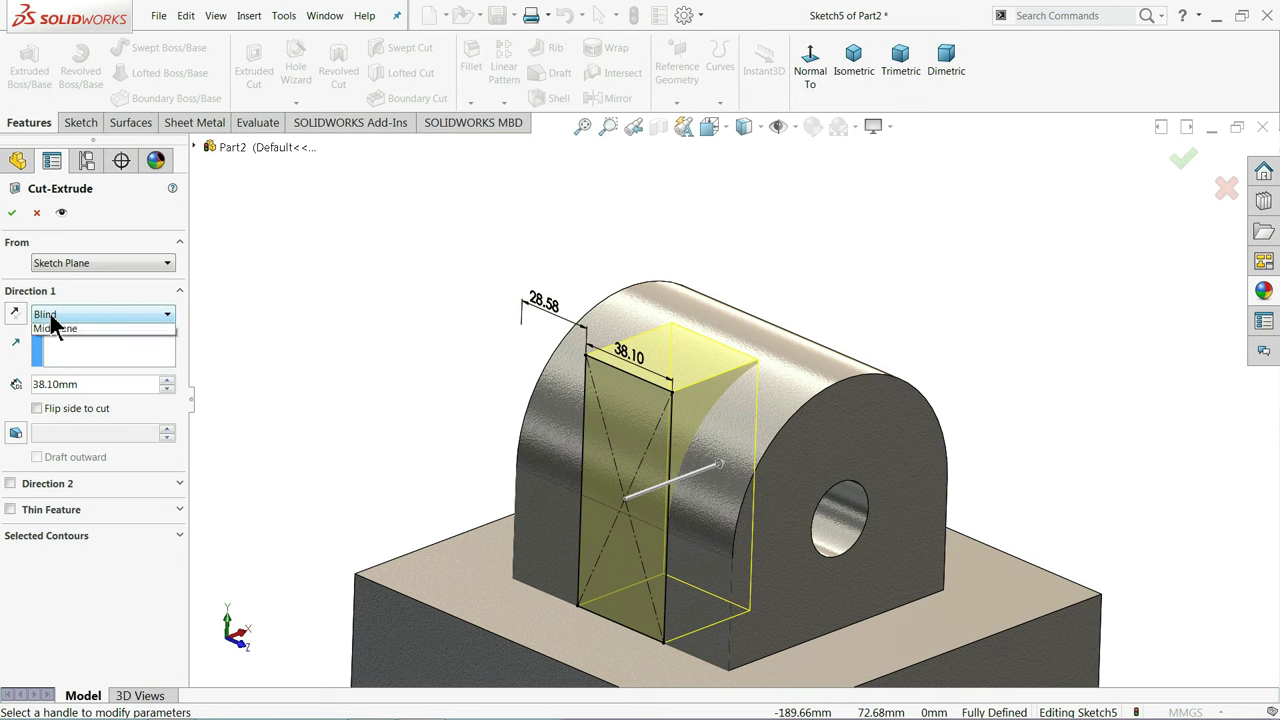
pyautogui.click(58, 345)
pyautogui.moveTo(286, 363)
pyautogui.mouseDown(button='middle')
pyautogui.moveTo(274, 338)
pyautogui.moveTo(586, 457)
pyautogui.mouseUp(button='middle')
pyautogui.scroll(2, 274, 338)
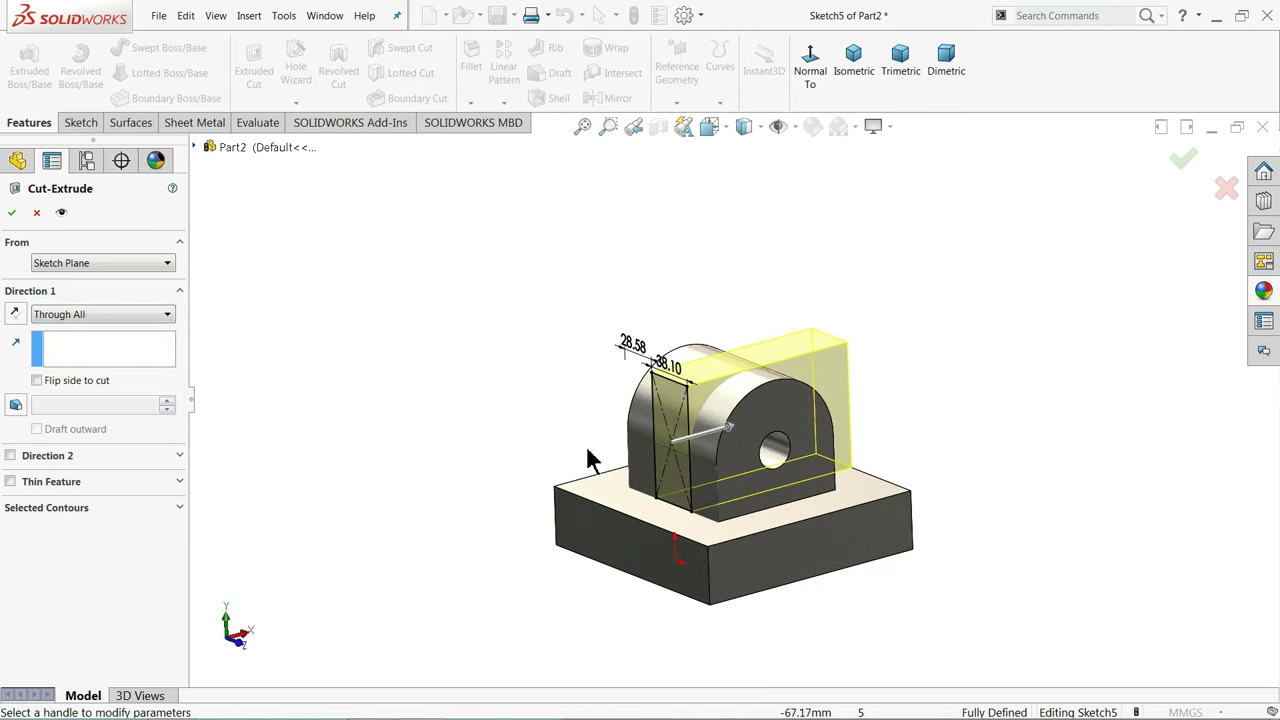
pyautogui.scroll(-4, 771, 466)
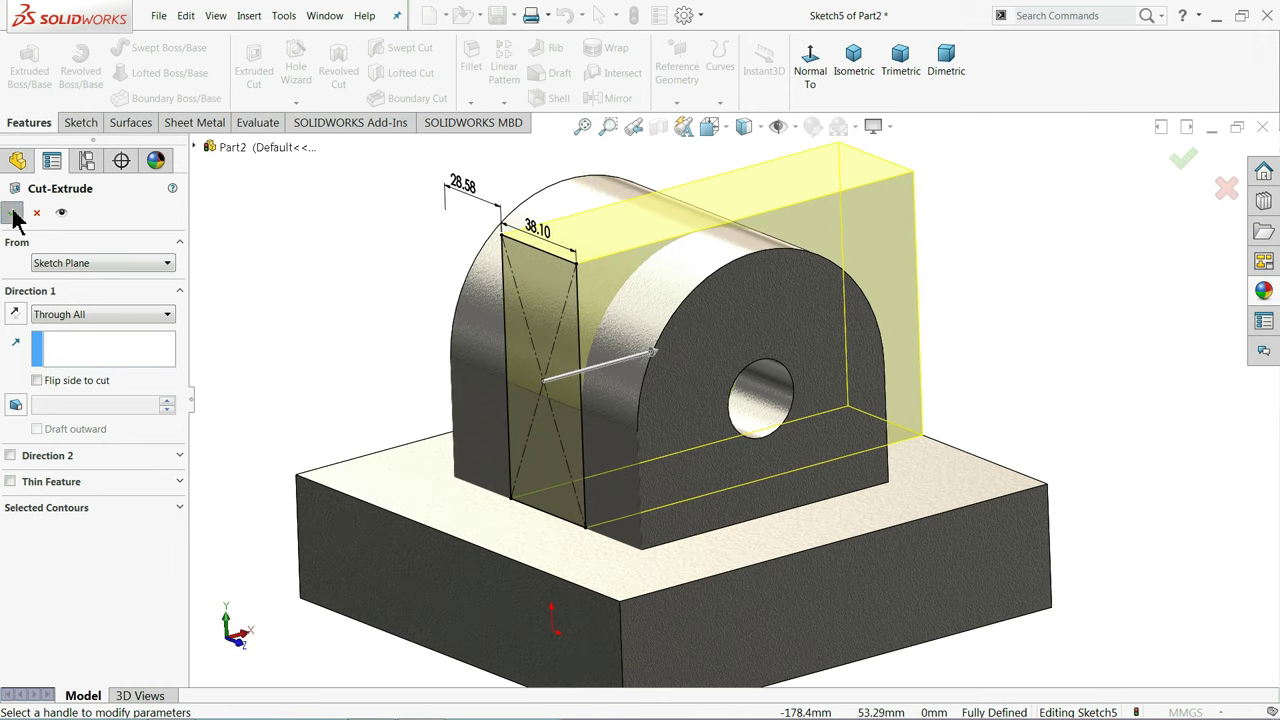
pyautogui.click(14, 213)
pyautogui.moveTo(330, 304)
pyautogui.mouseDown(button='middle')
pyautogui.moveTo(449, 346)
pyautogui.moveTo(414, 337)
pyautogui.moveTo(394, 297)
pyautogui.moveTo(390, 311)
pyautogui.mouseUp(button='middle')
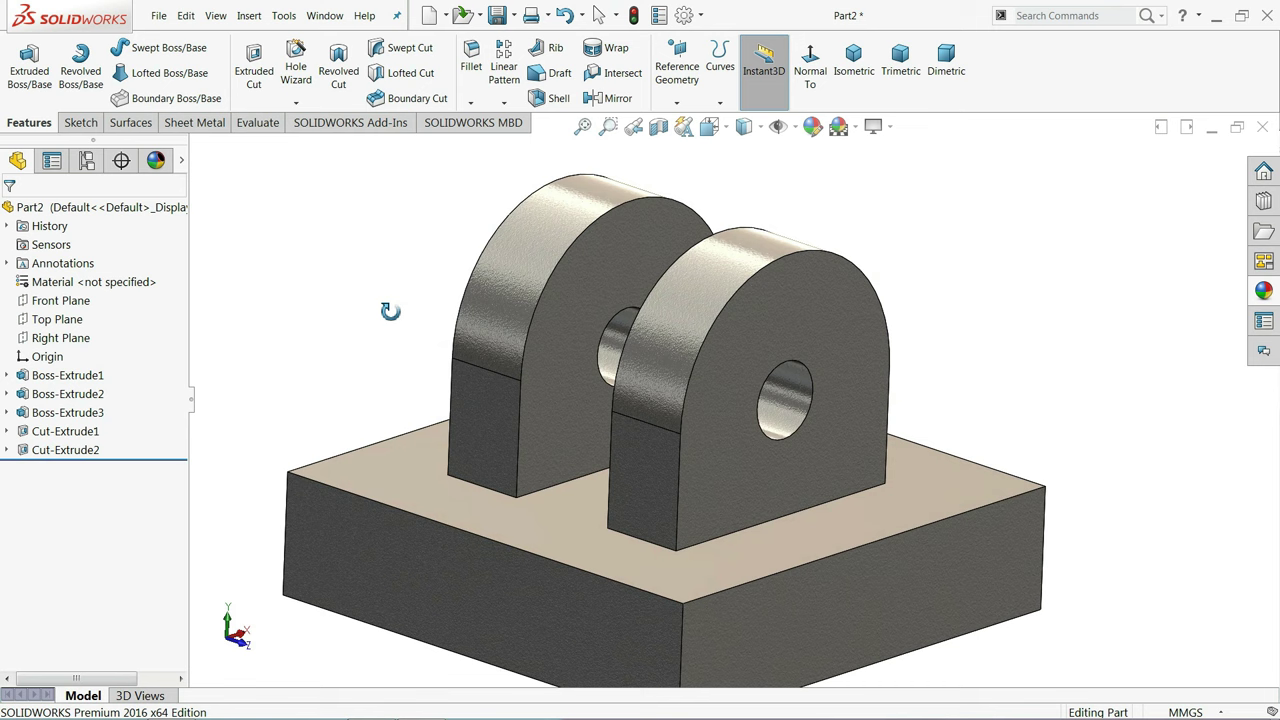
# Fillet the base block's four vertical corner edges at a 3.175 mm radius
pyautogui.press('f')
pyautogui.click(476, 80)
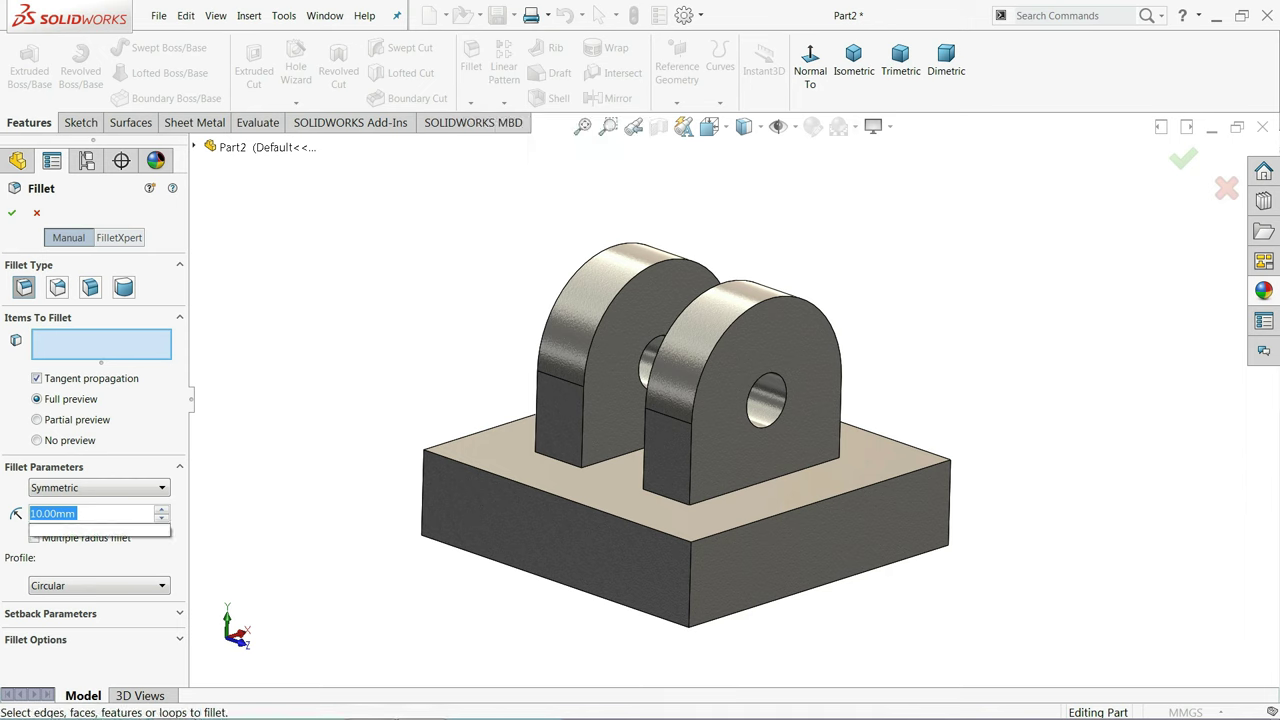
pyautogui.write('3.175')
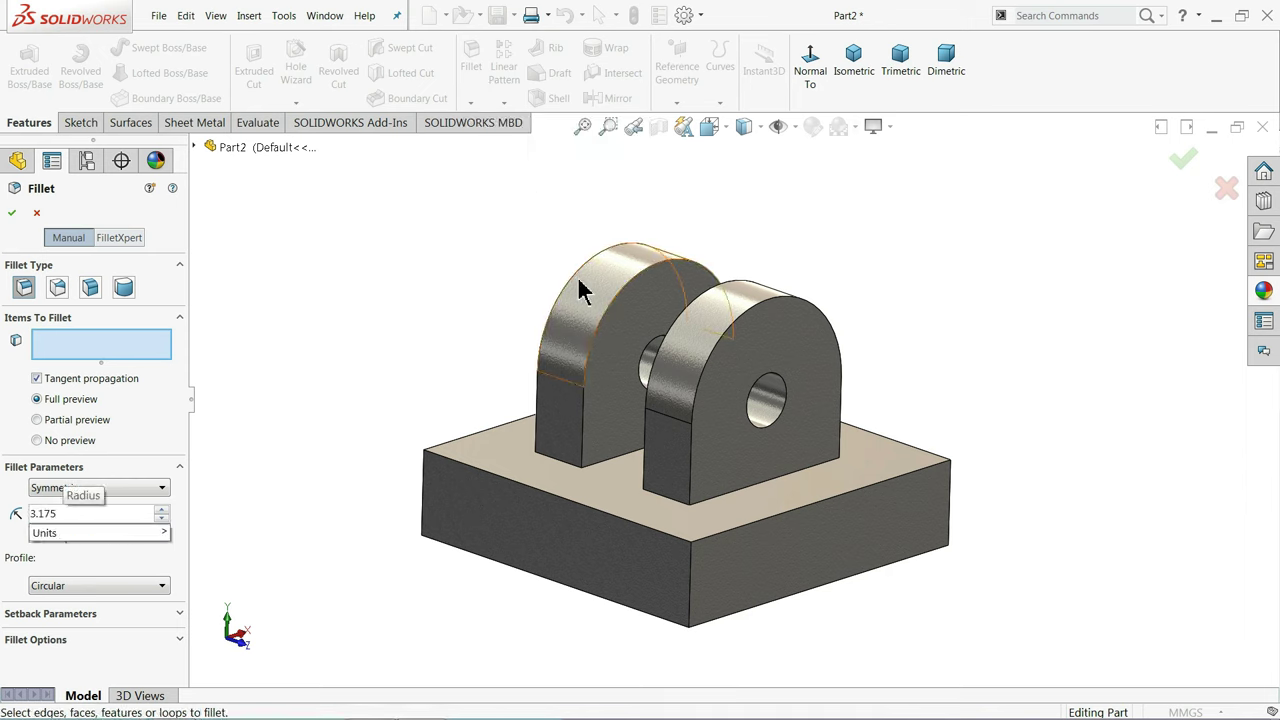
pyautogui.click(694, 572)
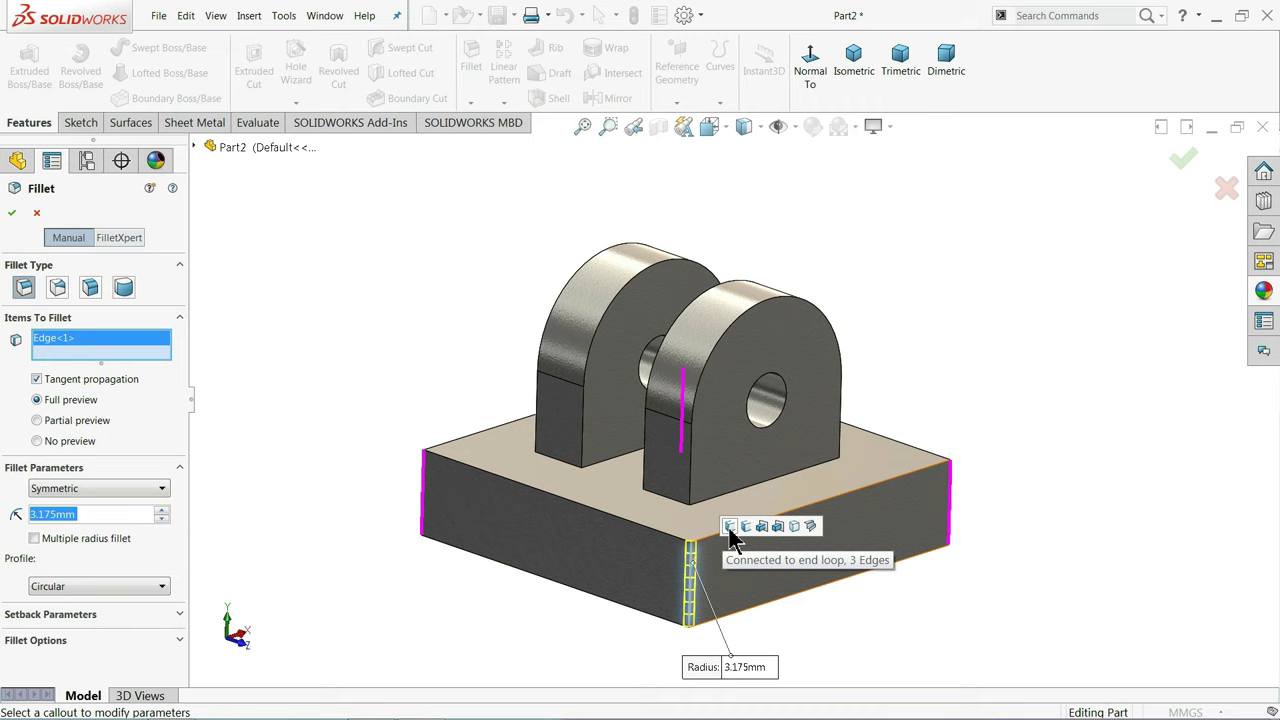
pyautogui.click(731, 527)
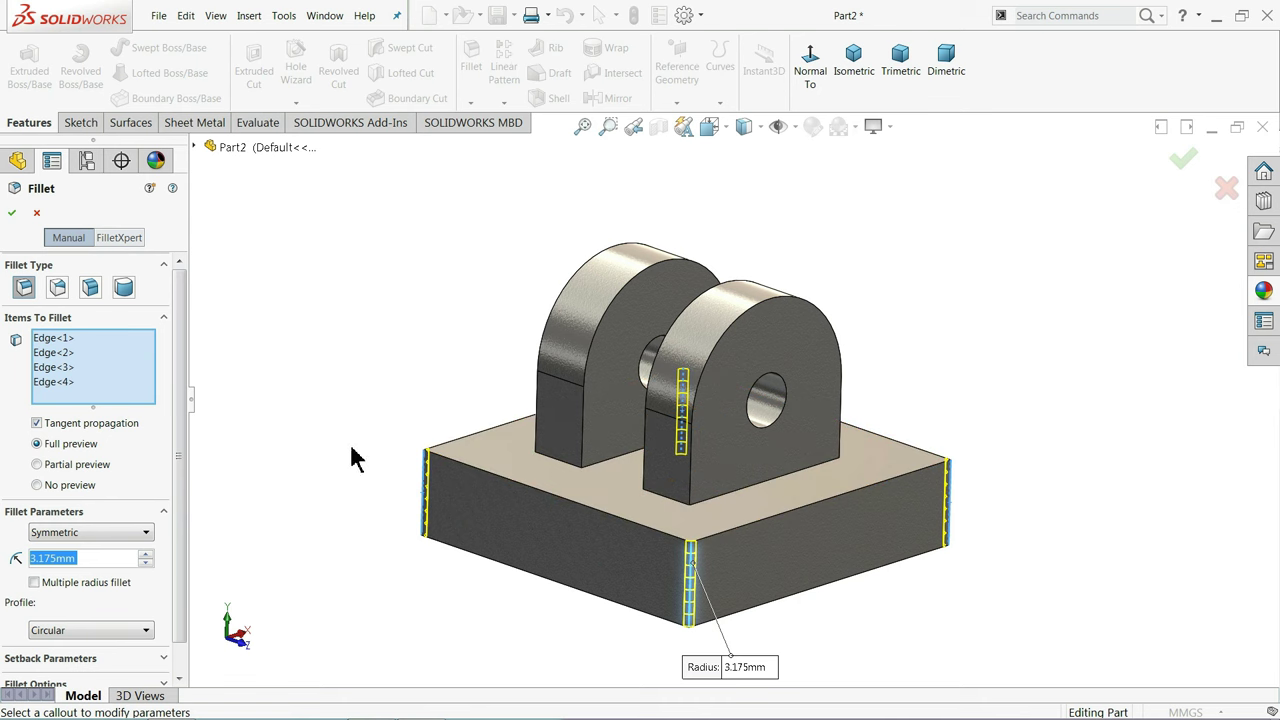
pyautogui.click(11, 212)
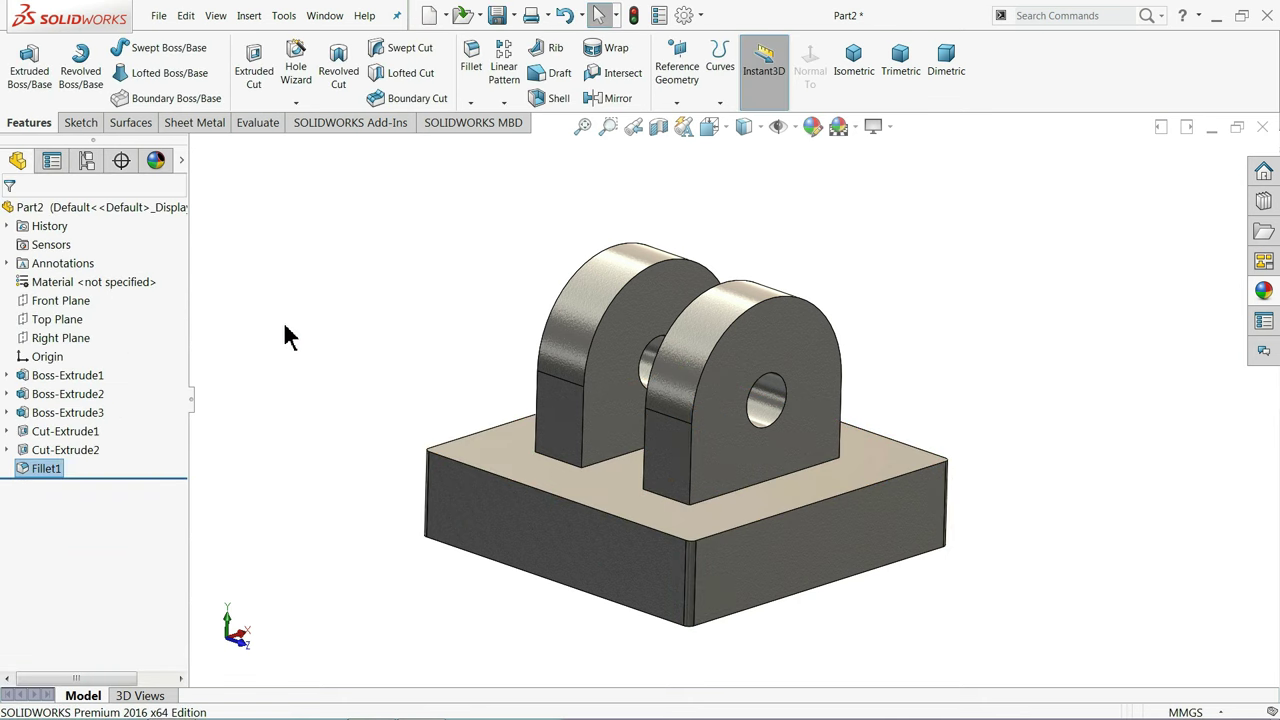
# Rotate to the underside and sketch an origin-centred circle on the square face
pyautogui.moveTo(350, 347)
pyautogui.mouseDown(button='middle')
pyautogui.moveTo(254, 337)
pyautogui.moveTo(390, 368)
pyautogui.mouseUp(button='middle')
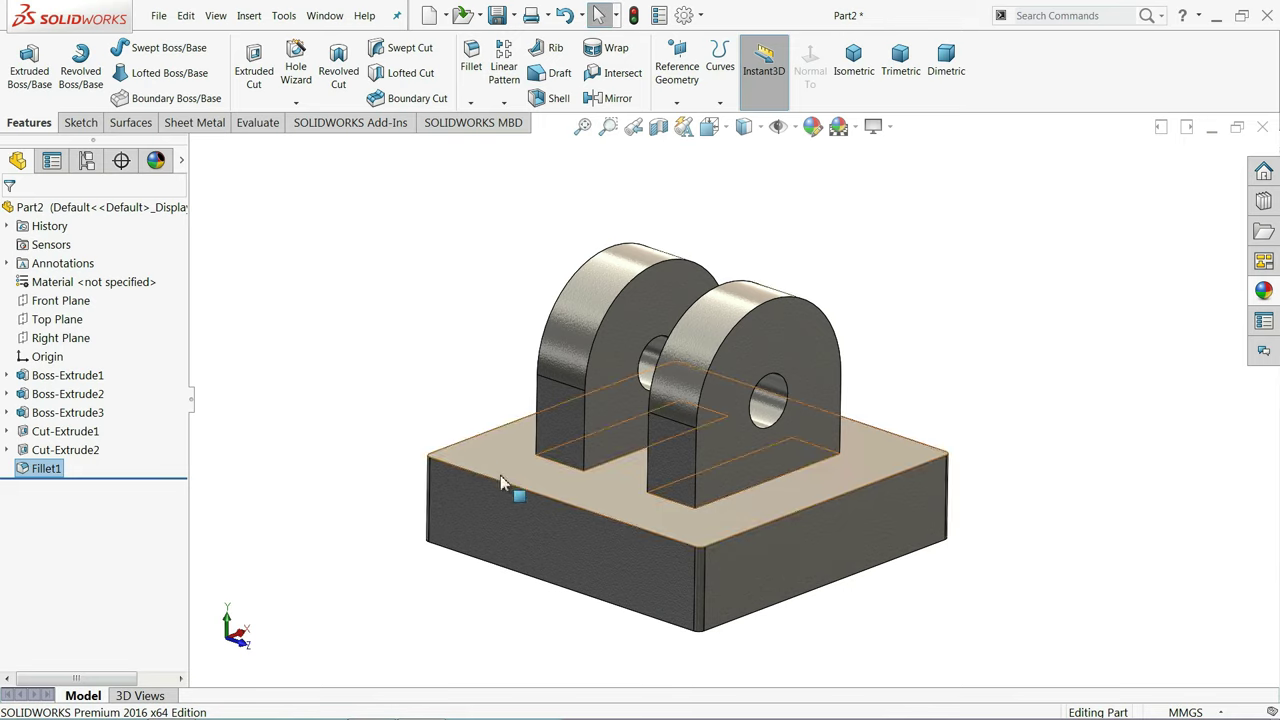
pyautogui.moveTo(508, 486); pyautogui.dragTo(508, 200, button='middle')
pyautogui.click(669, 460)
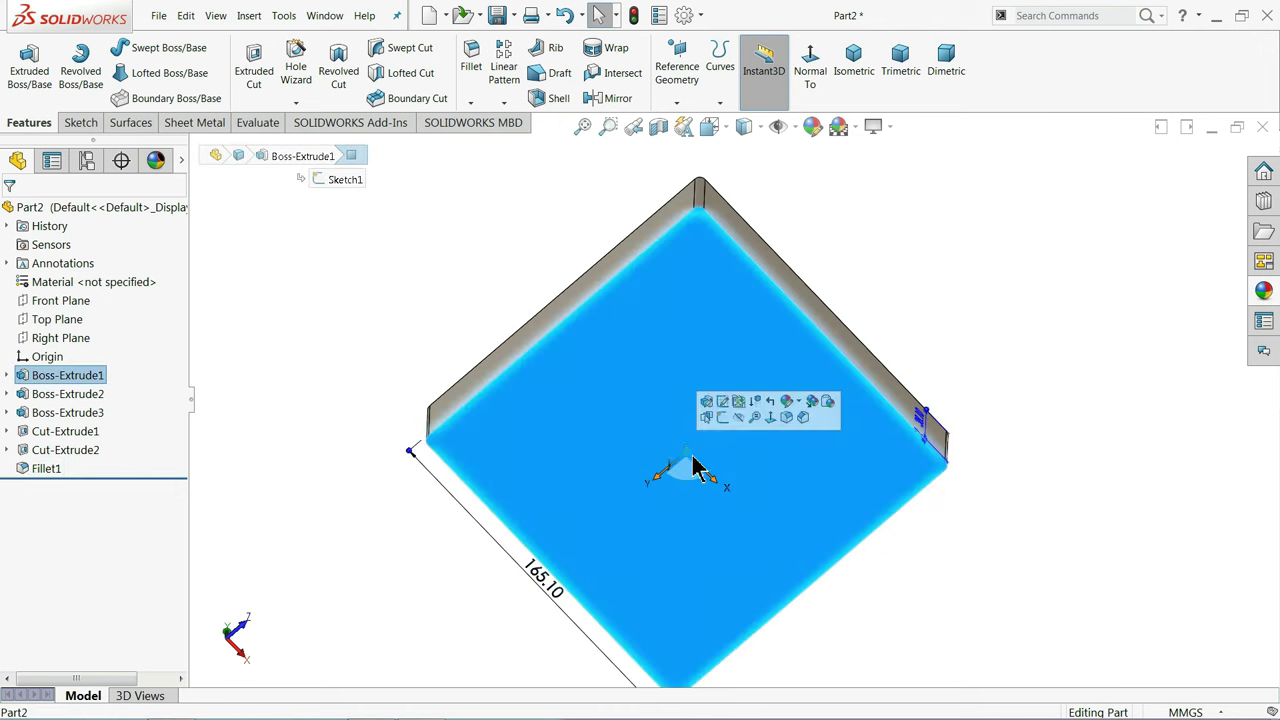
pyautogui.click(732, 424)
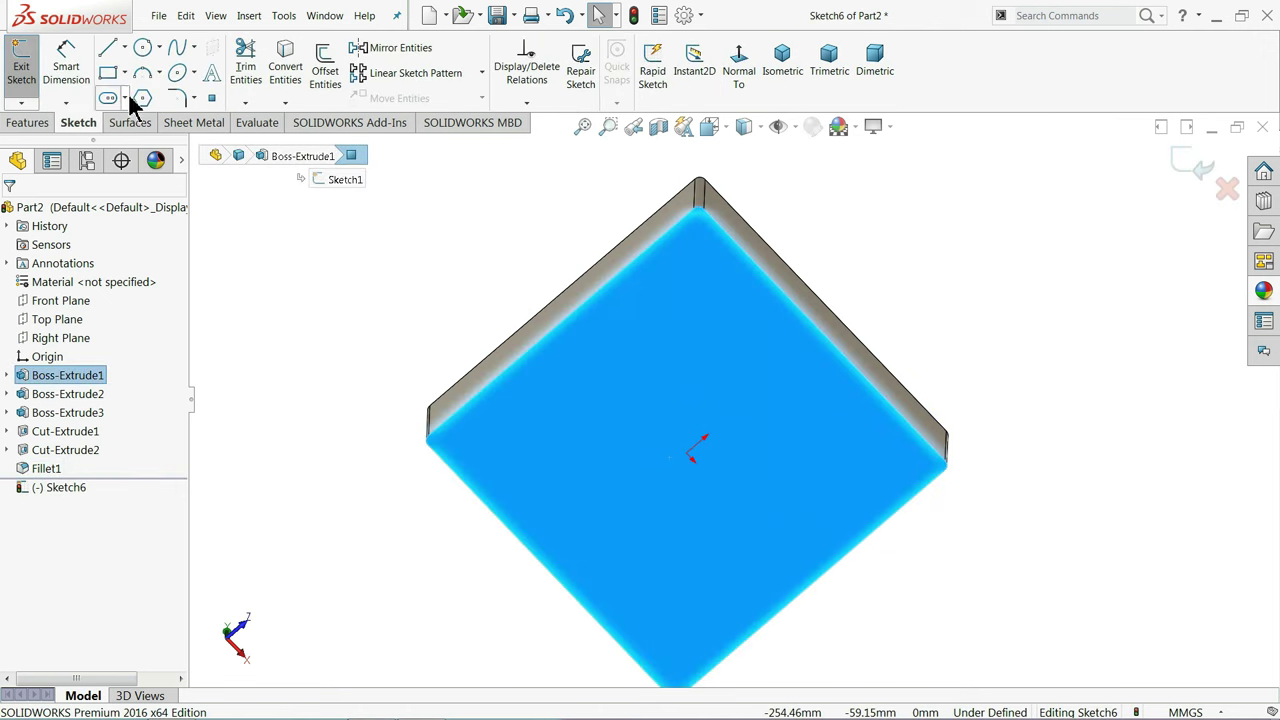
pyautogui.click(142, 50)
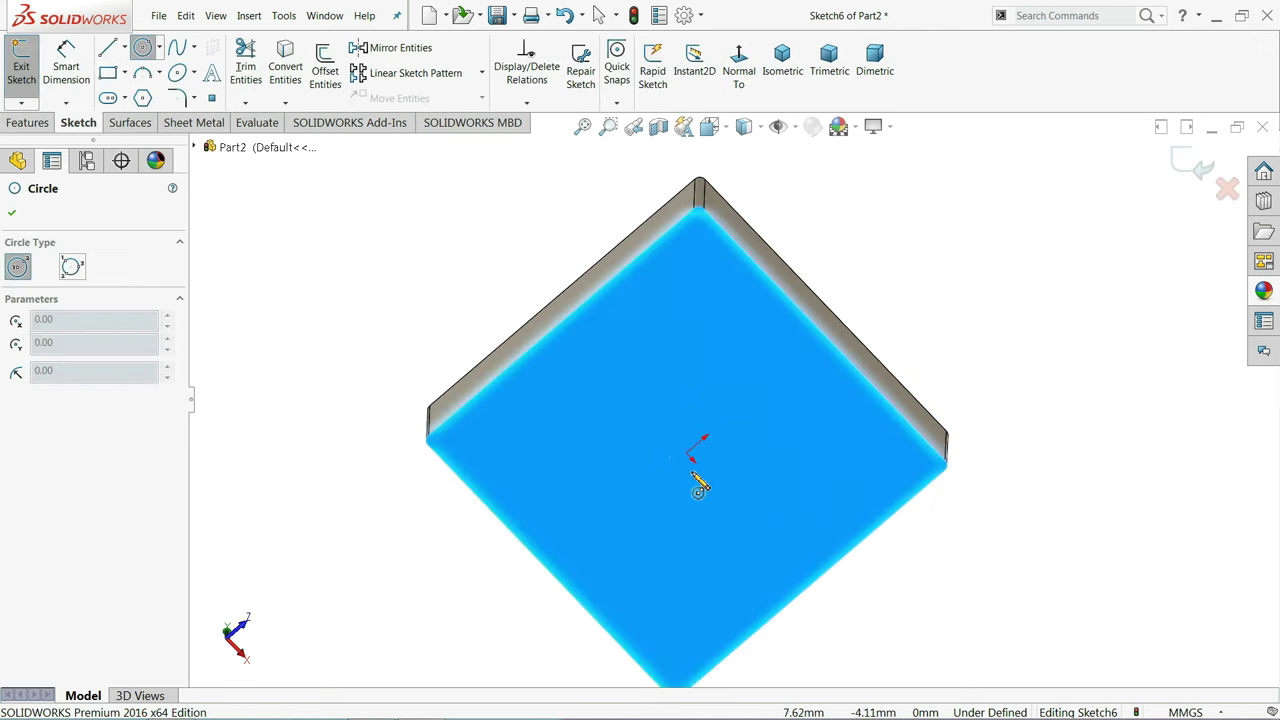
pyautogui.click(686, 453)
pyautogui.click(700, 378)
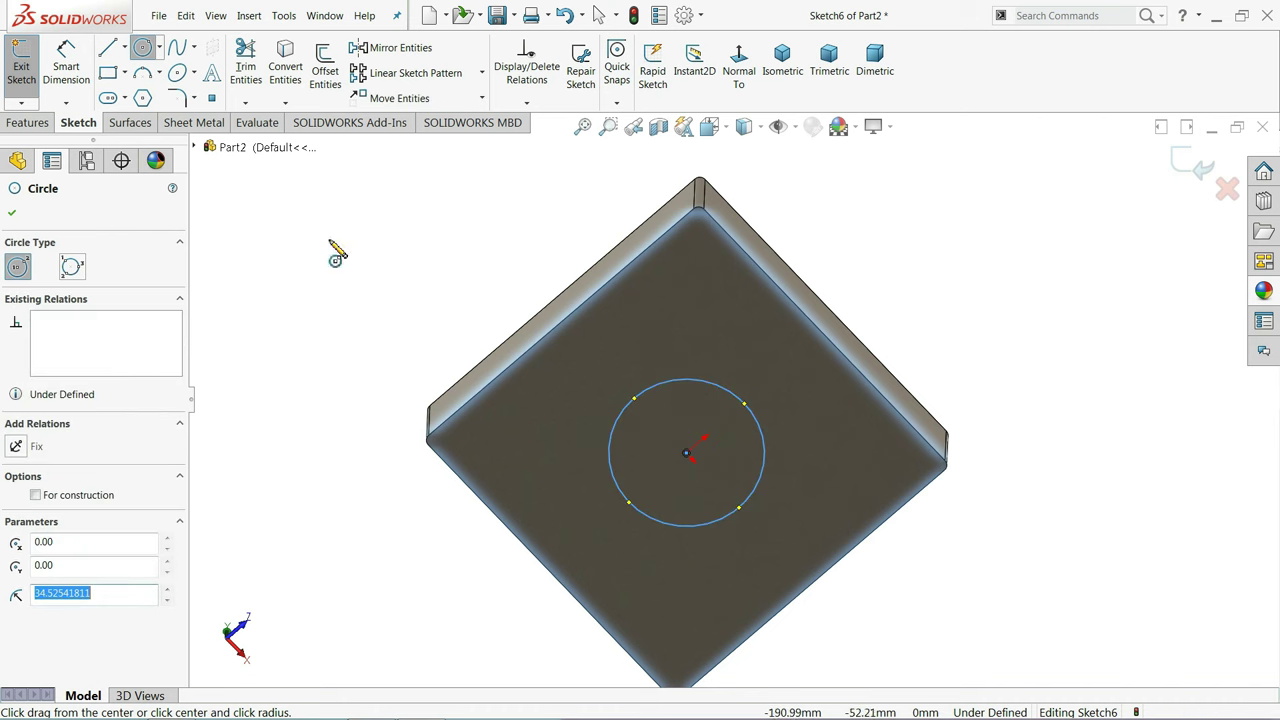
# Dimension the circle to a 52 mm diameter
pyautogui.click(62, 80)
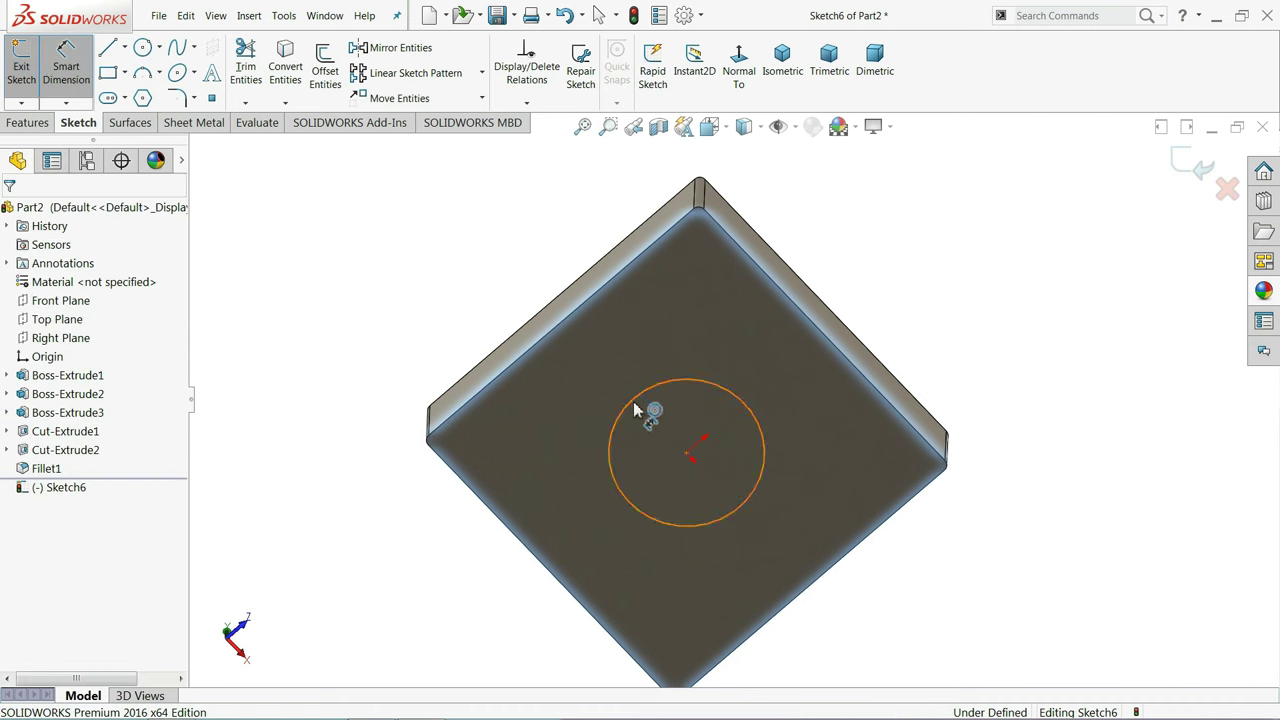
pyautogui.click(631, 401)
pyautogui.click(515, 278)
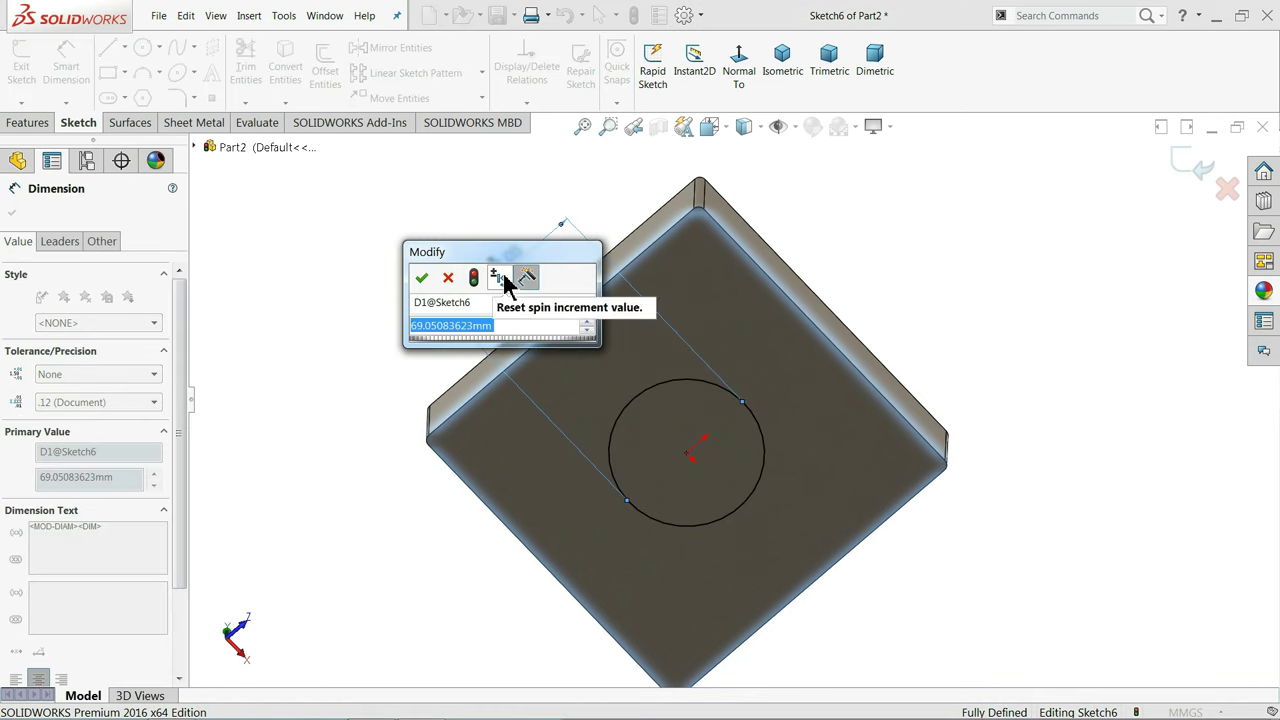
pyautogui.write('52')
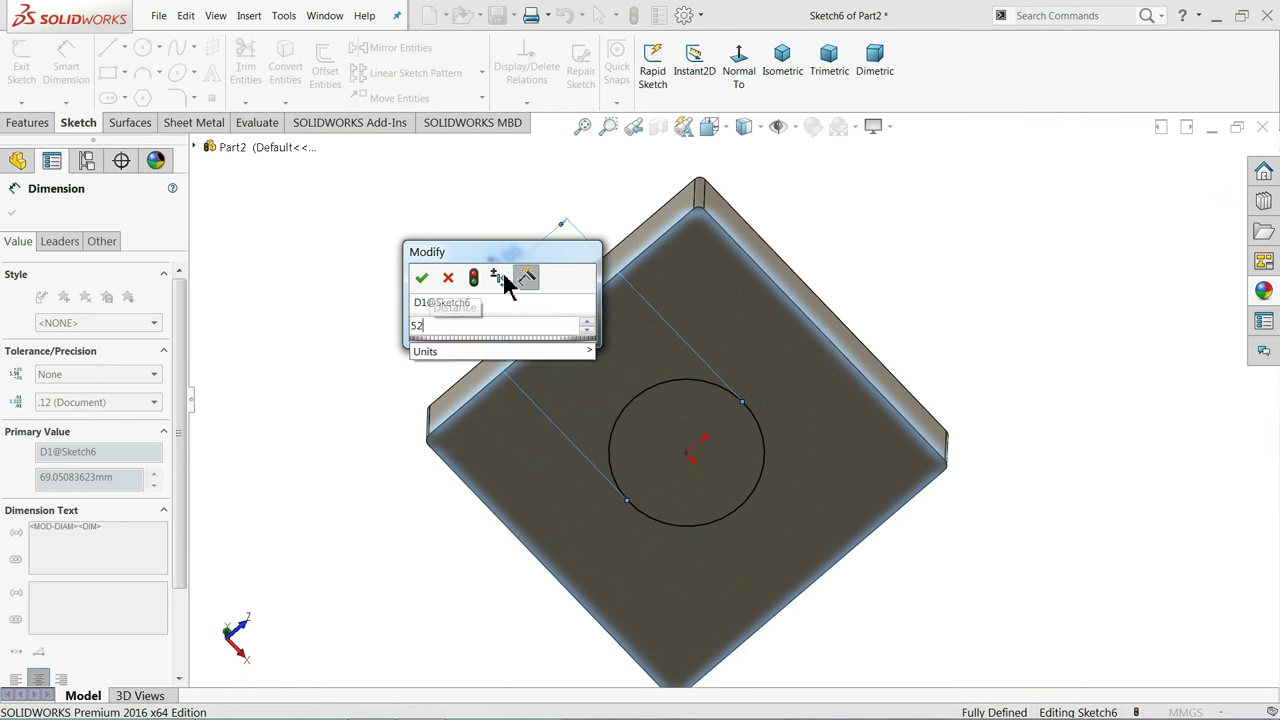
pyautogui.press('Return')
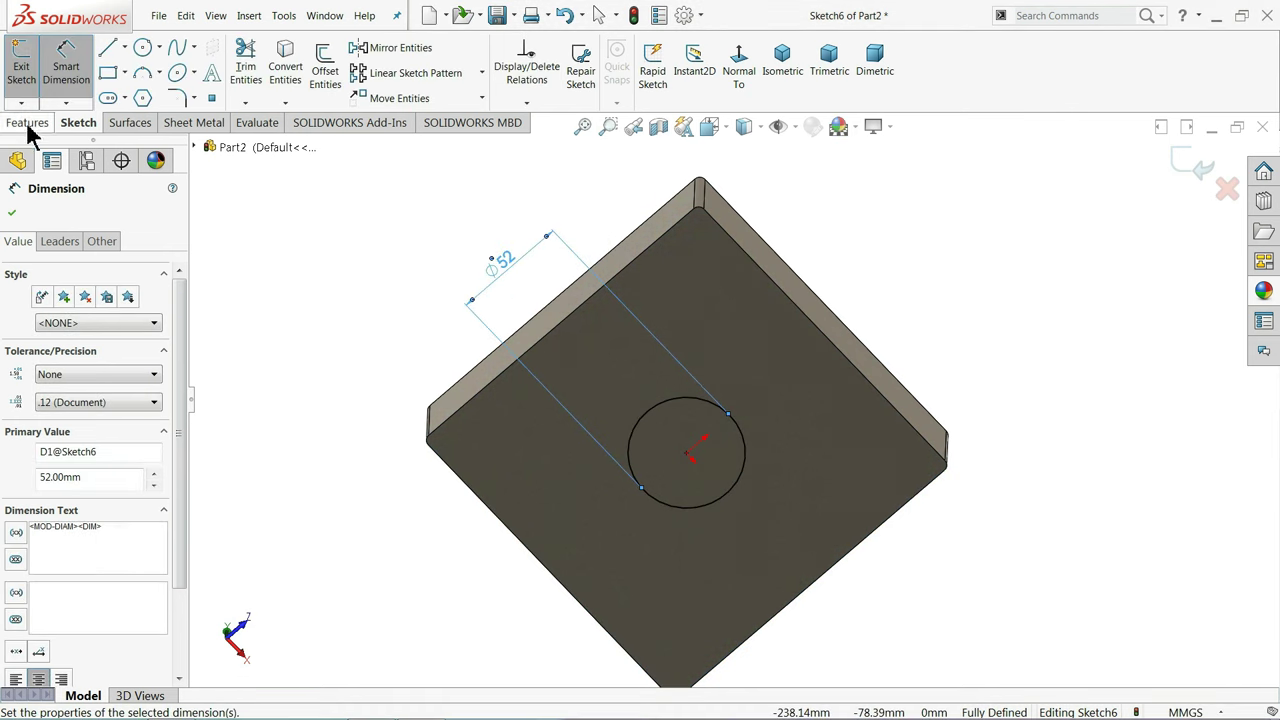
pyautogui.click(28, 125)
pyautogui.click(258, 90)
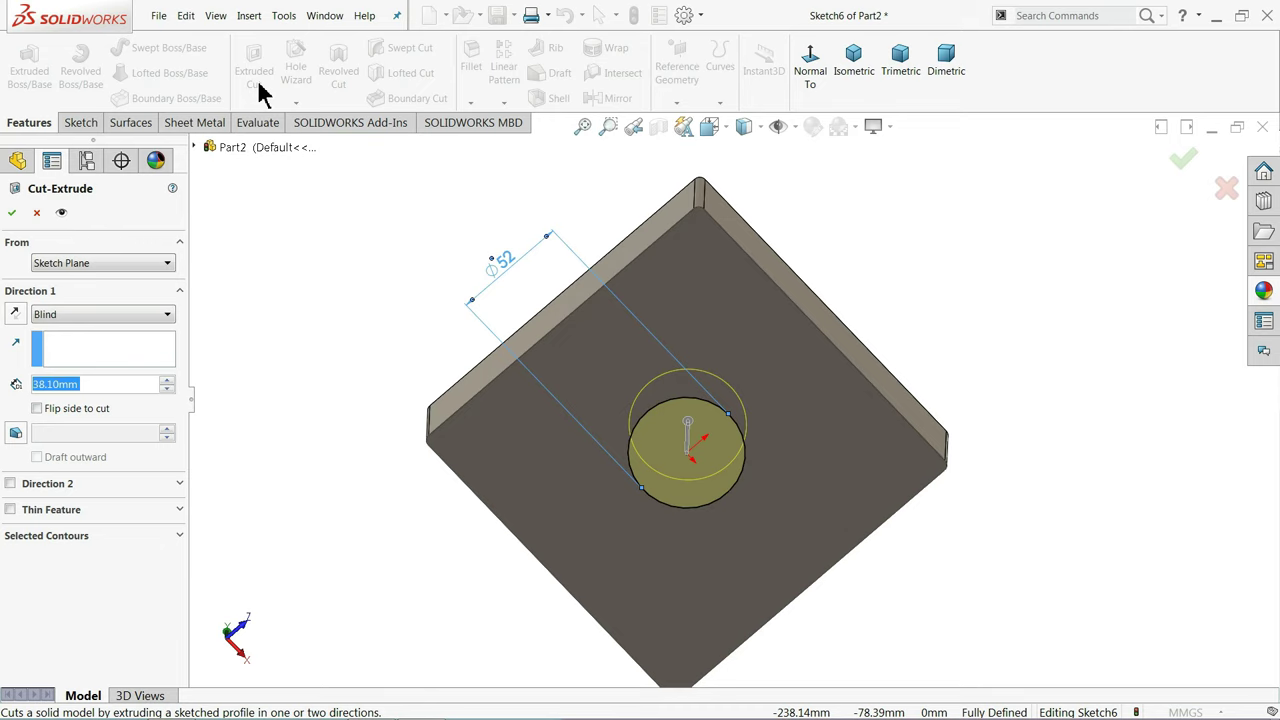
# Set the extruded cut to a 36.83 mm blind depth and accept it
pyautogui.write('36.83')
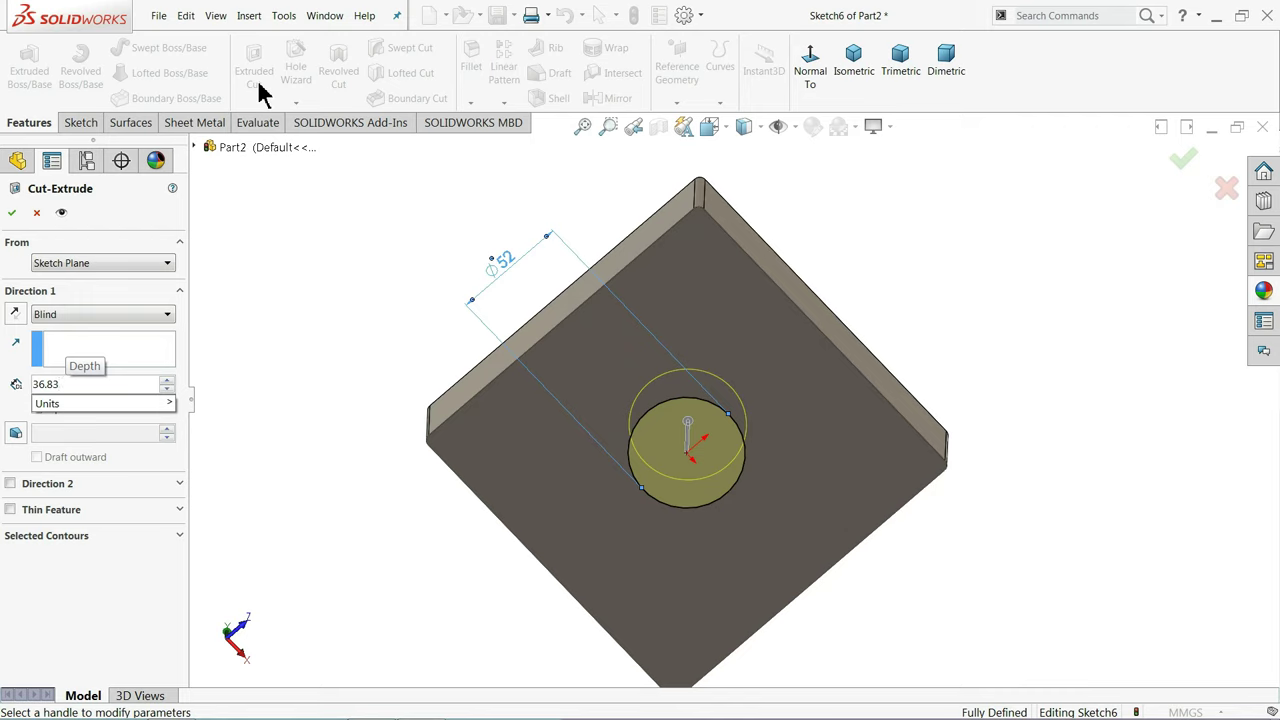
pyautogui.click(12, 213)
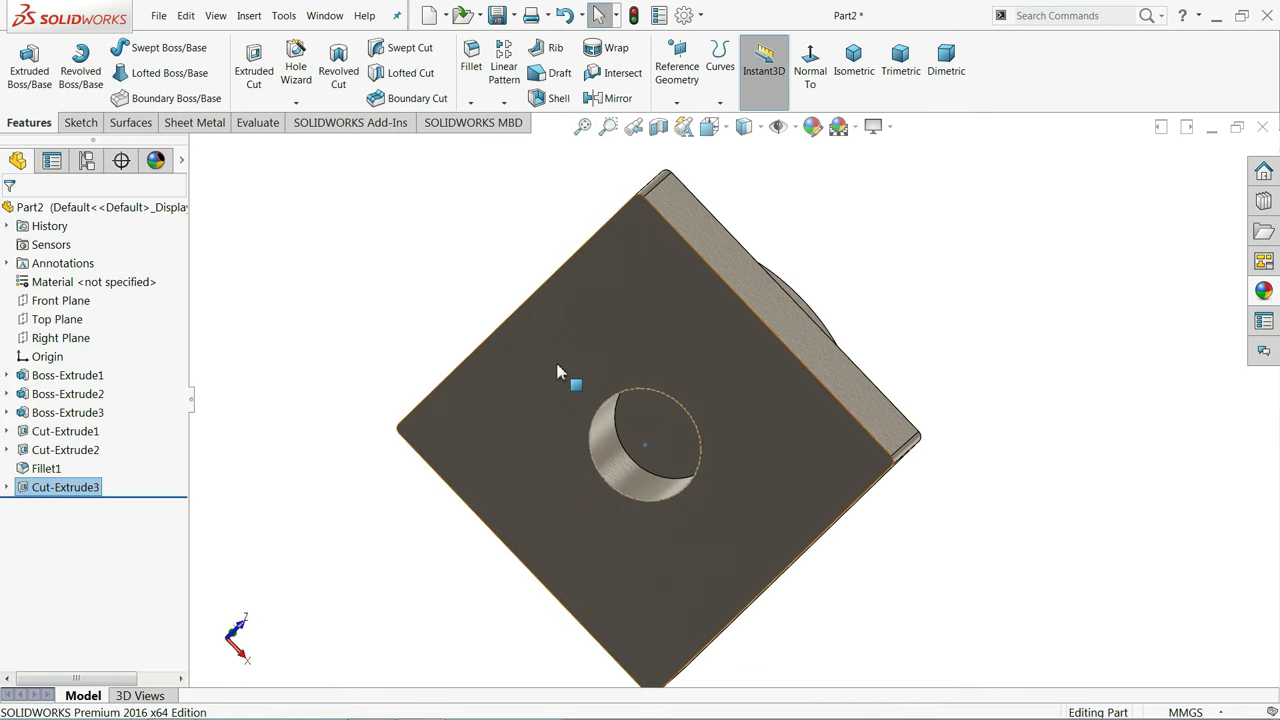
pyautogui.click(563, 371)
# Start a sketch on the square face and draw two circles centred on the origin
pyautogui.click(611, 324)
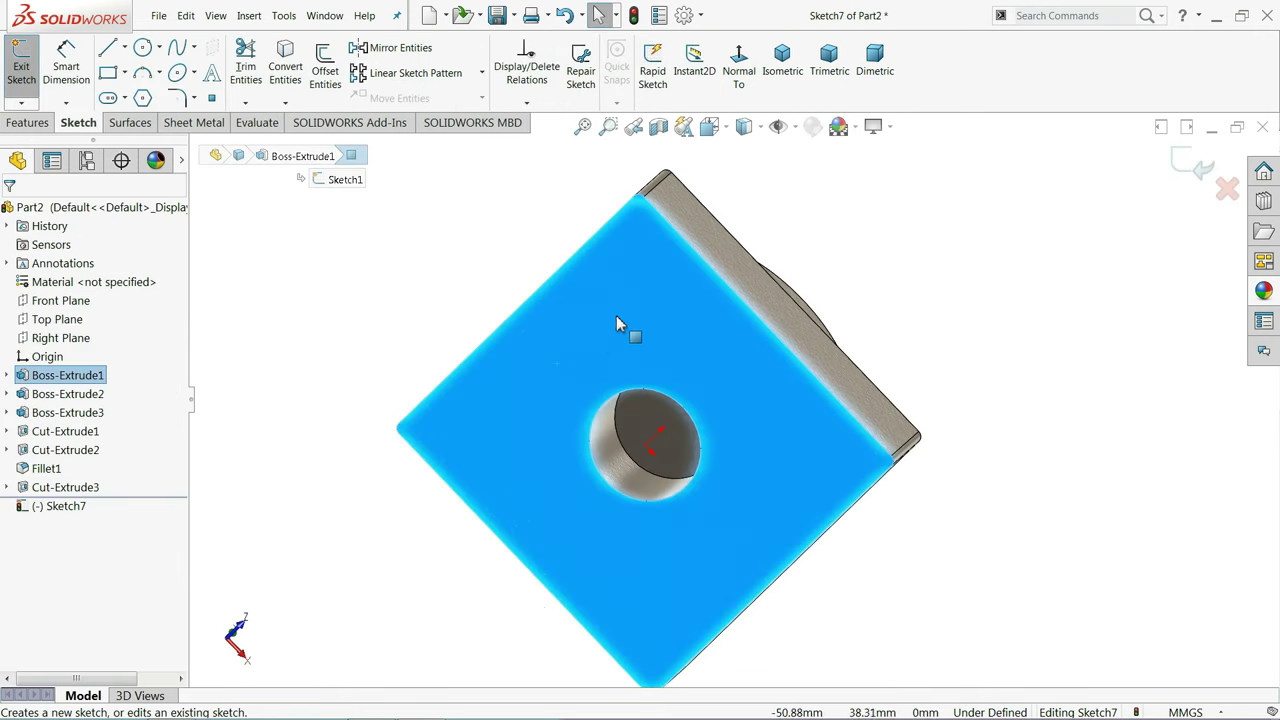
pyautogui.click(738, 70)
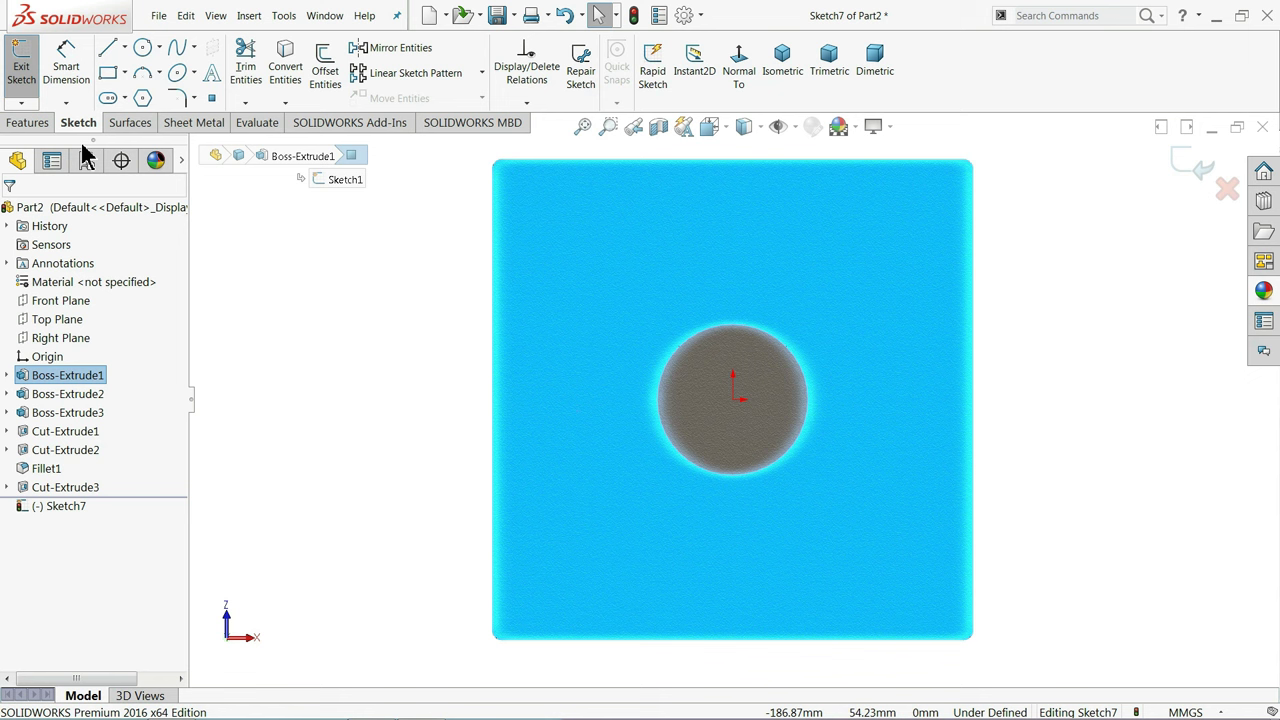
pyautogui.click(141, 50)
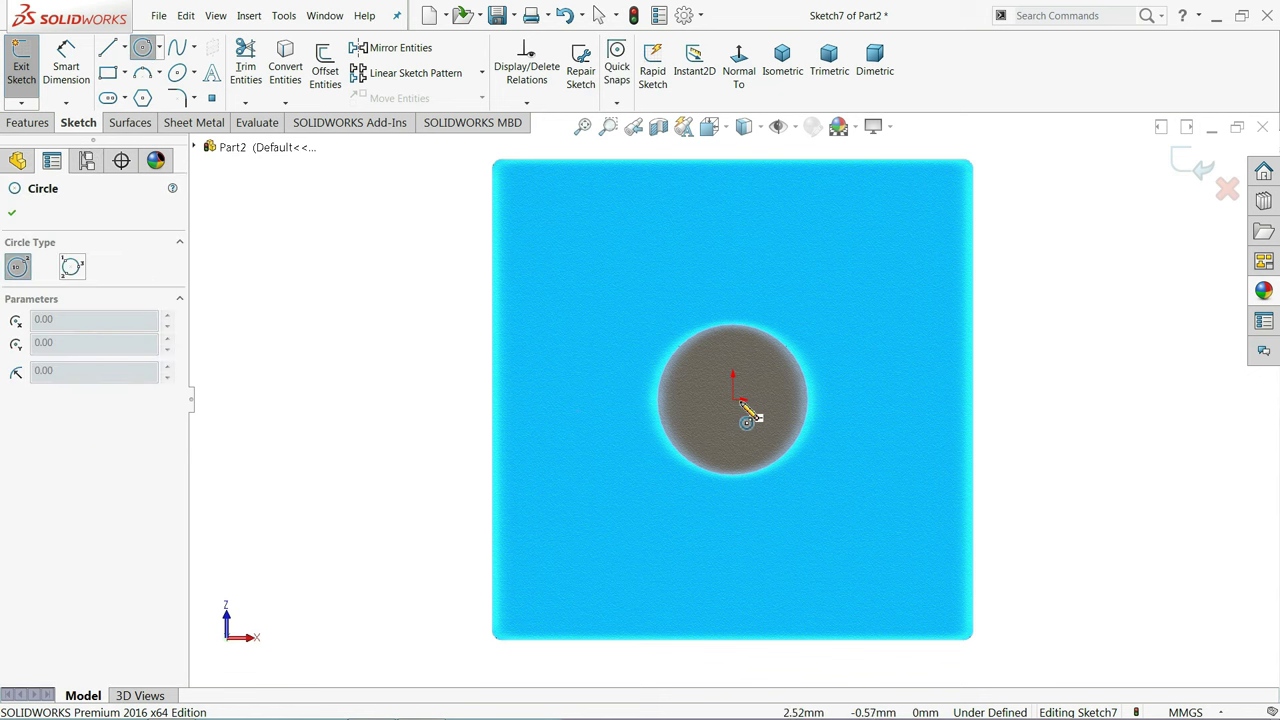
pyautogui.click(733, 400)
pyautogui.click(607, 265)
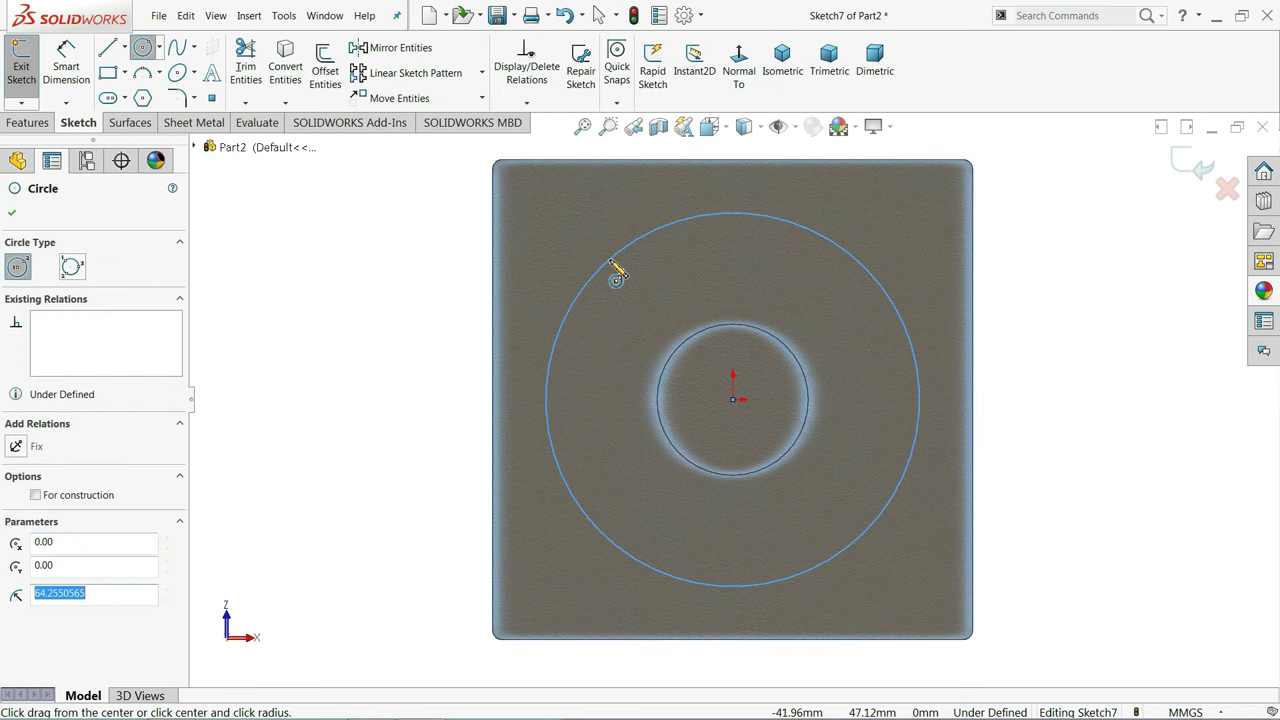
pyautogui.click(733, 400)
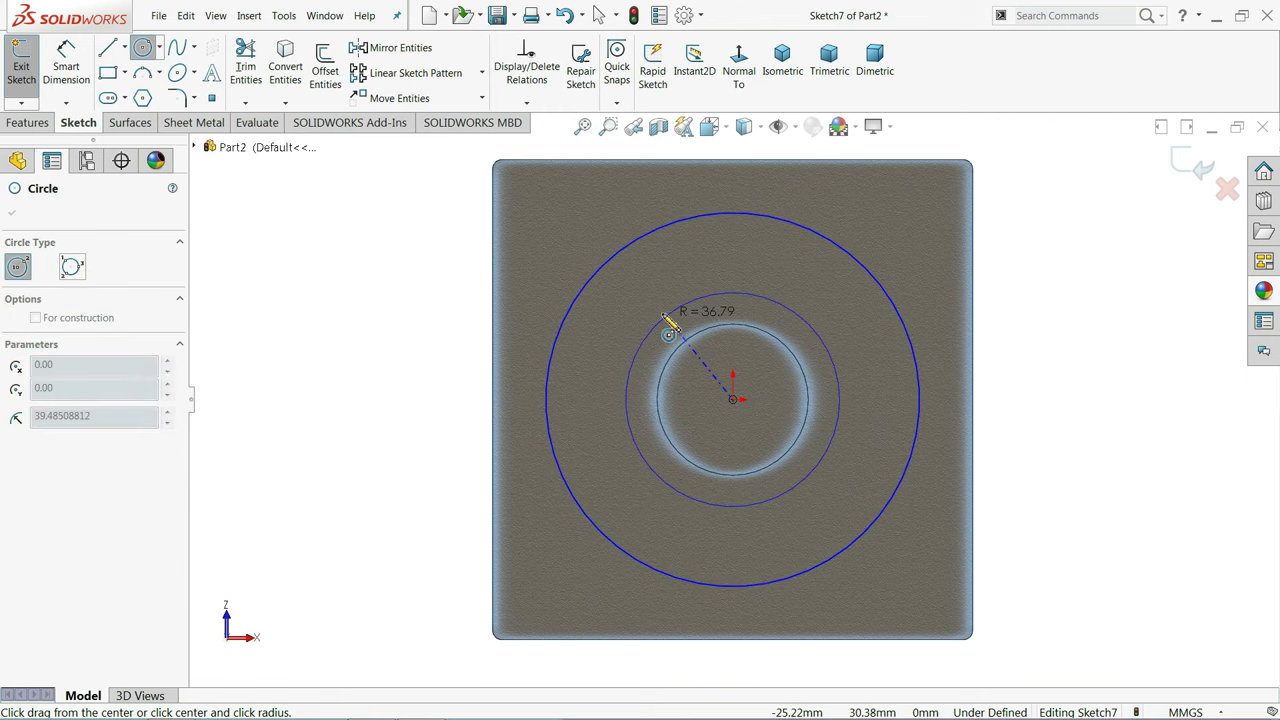
pyautogui.click(625, 287)
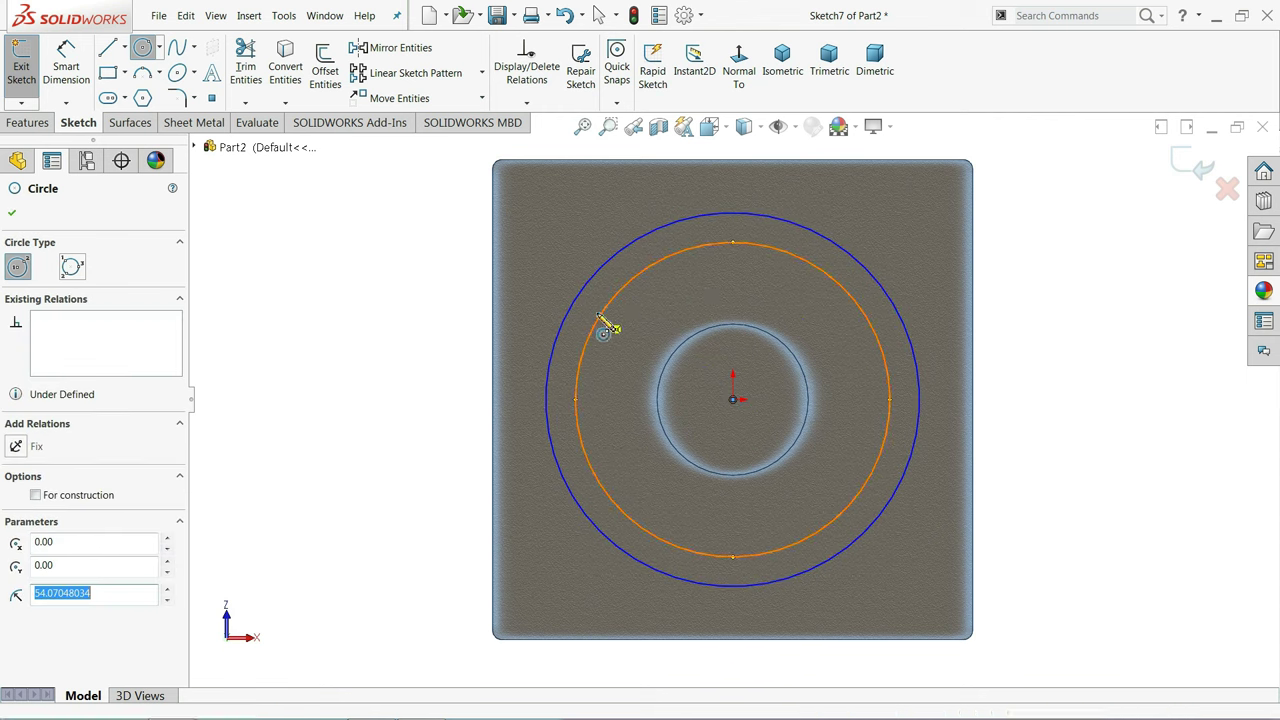
pyautogui.click(12, 212)
# Dimension the outer circle to 152.4 mm and the inner circle to 5.5in (139.70 mm)
pyautogui.click(80, 85)
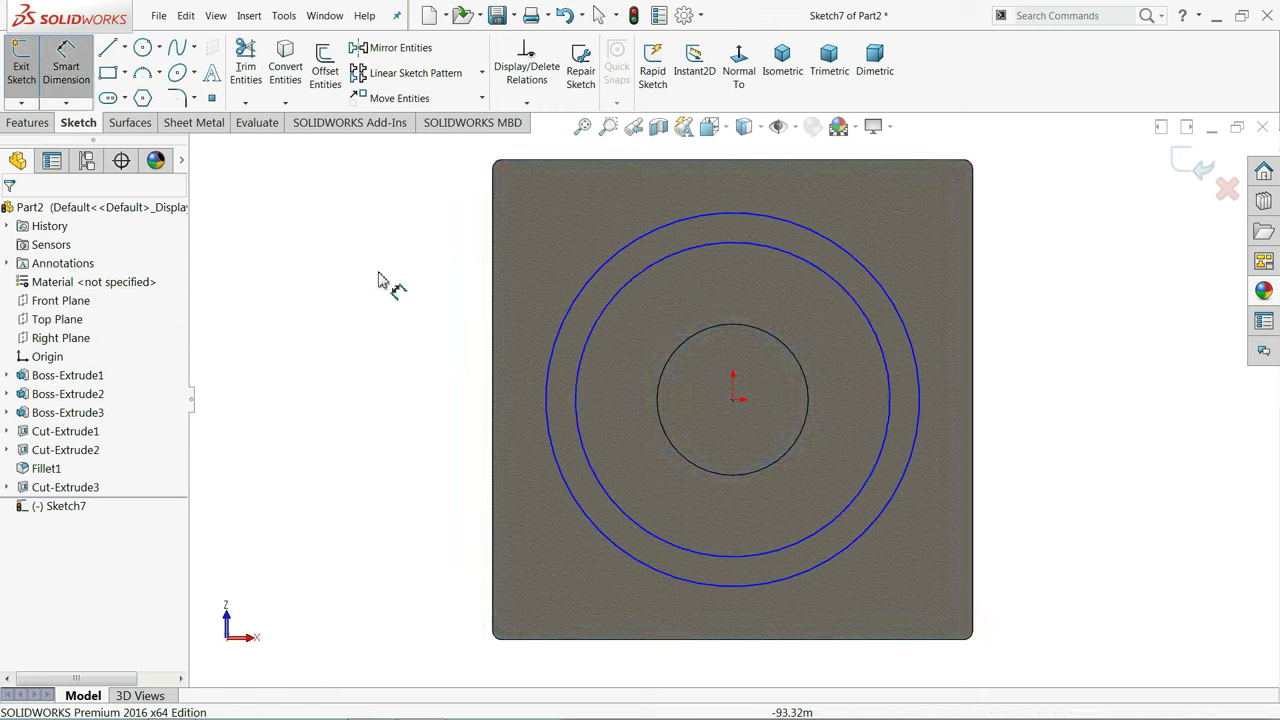
pyautogui.click(548, 395)
pyautogui.click(397, 378)
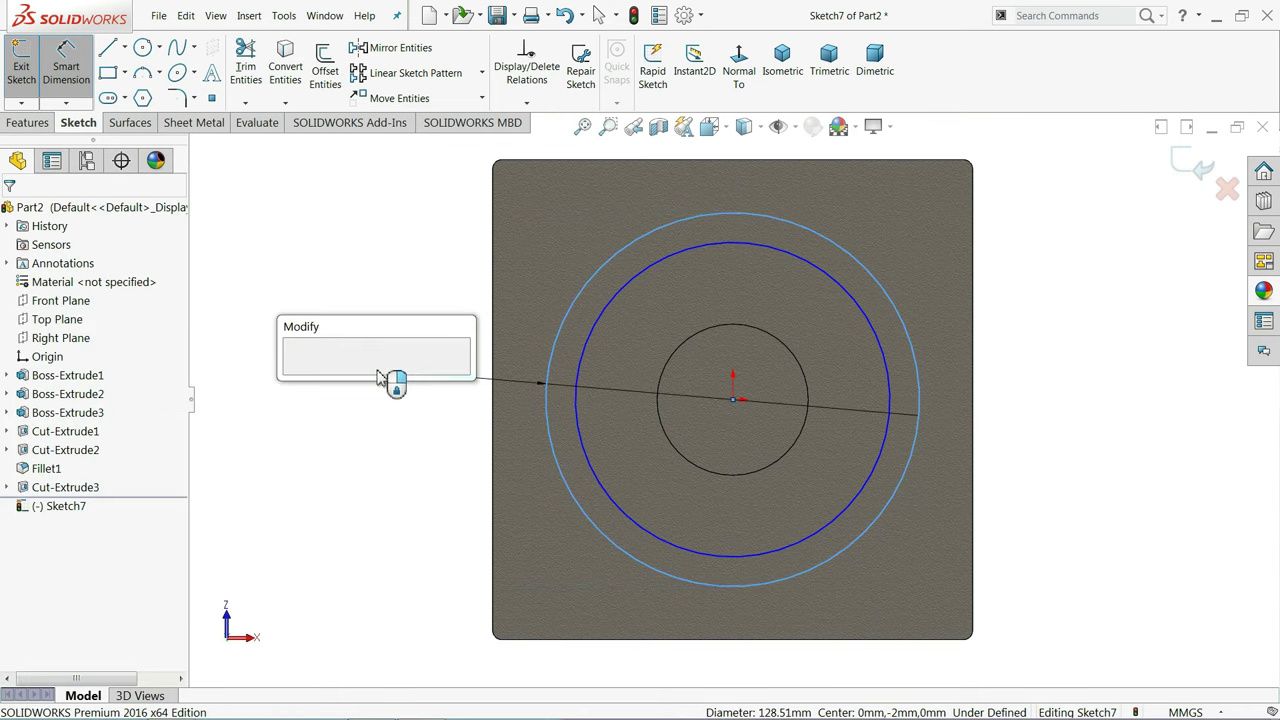
pyautogui.write('152.')
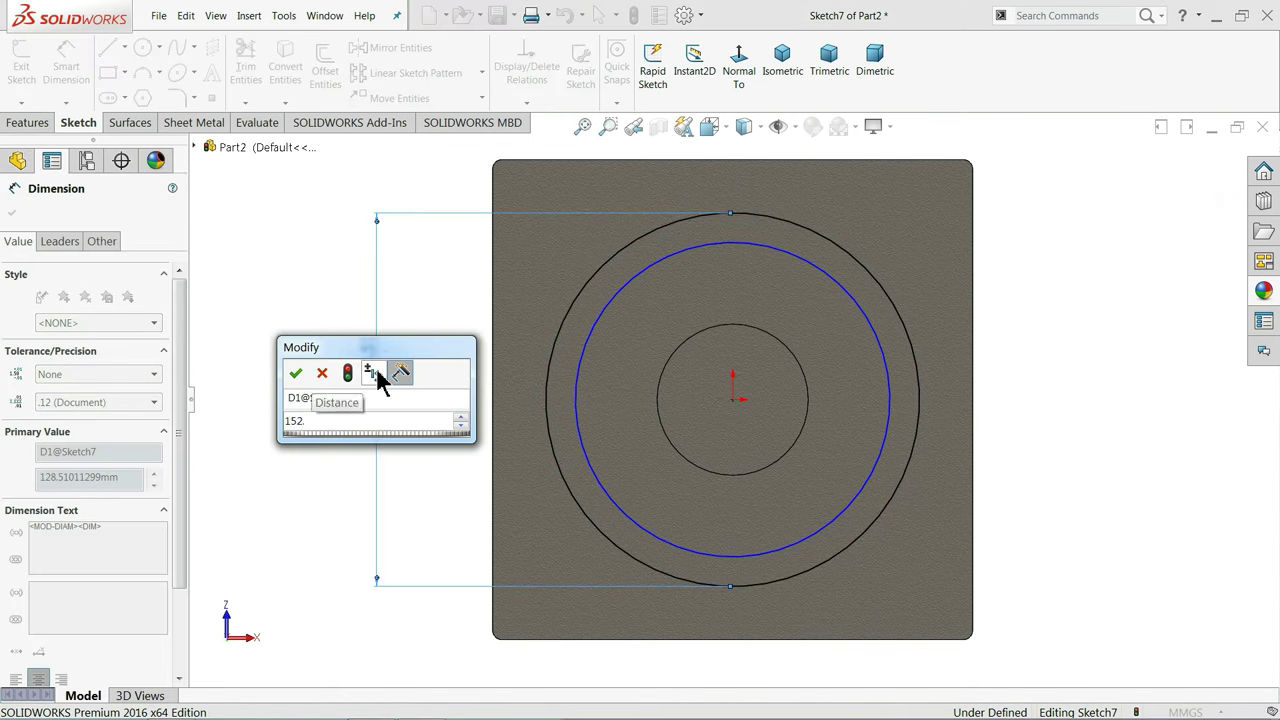
pyautogui.write('4')
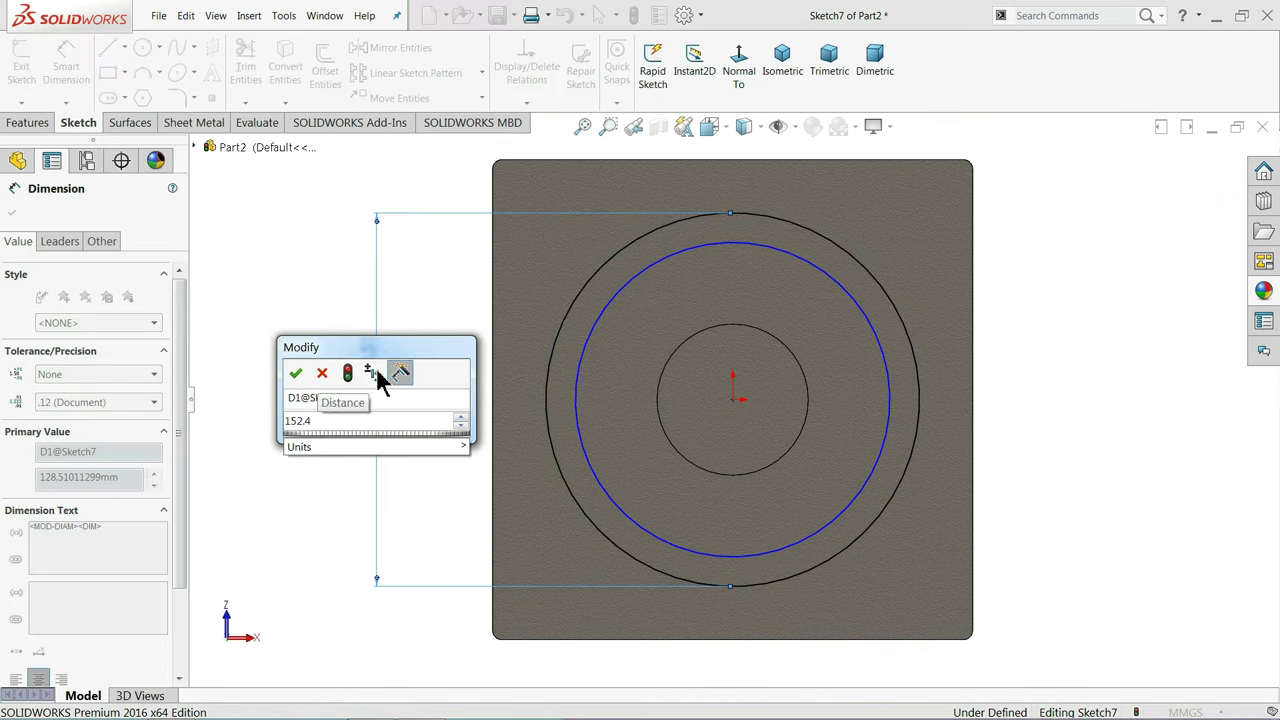
pyautogui.press('Return')
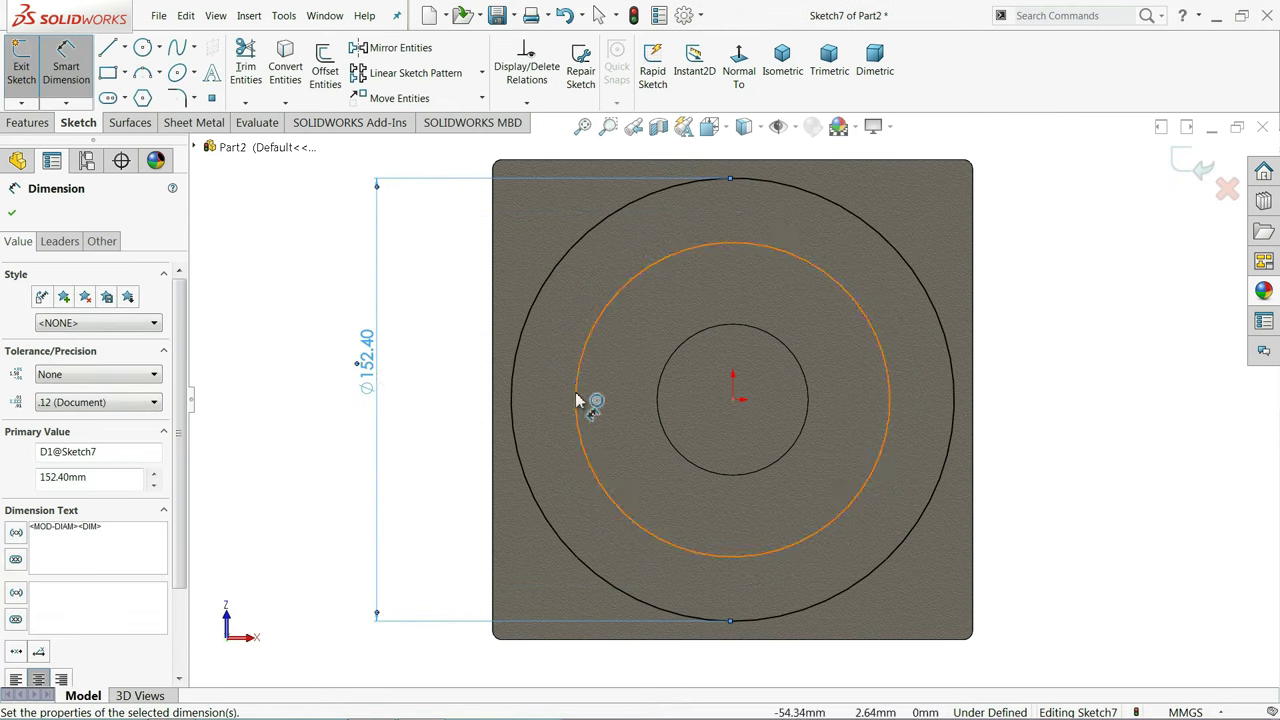
pyautogui.click(580, 400)
pyautogui.click(420, 392)
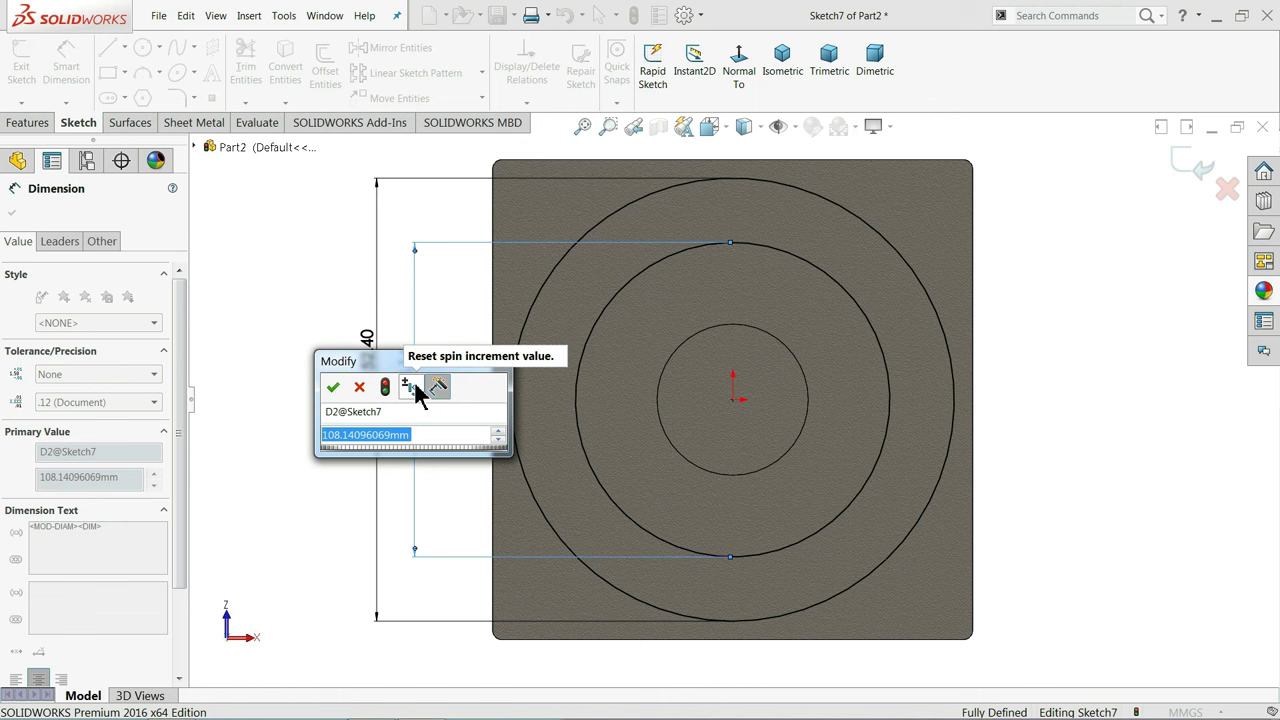
pyautogui.write('5.5in')
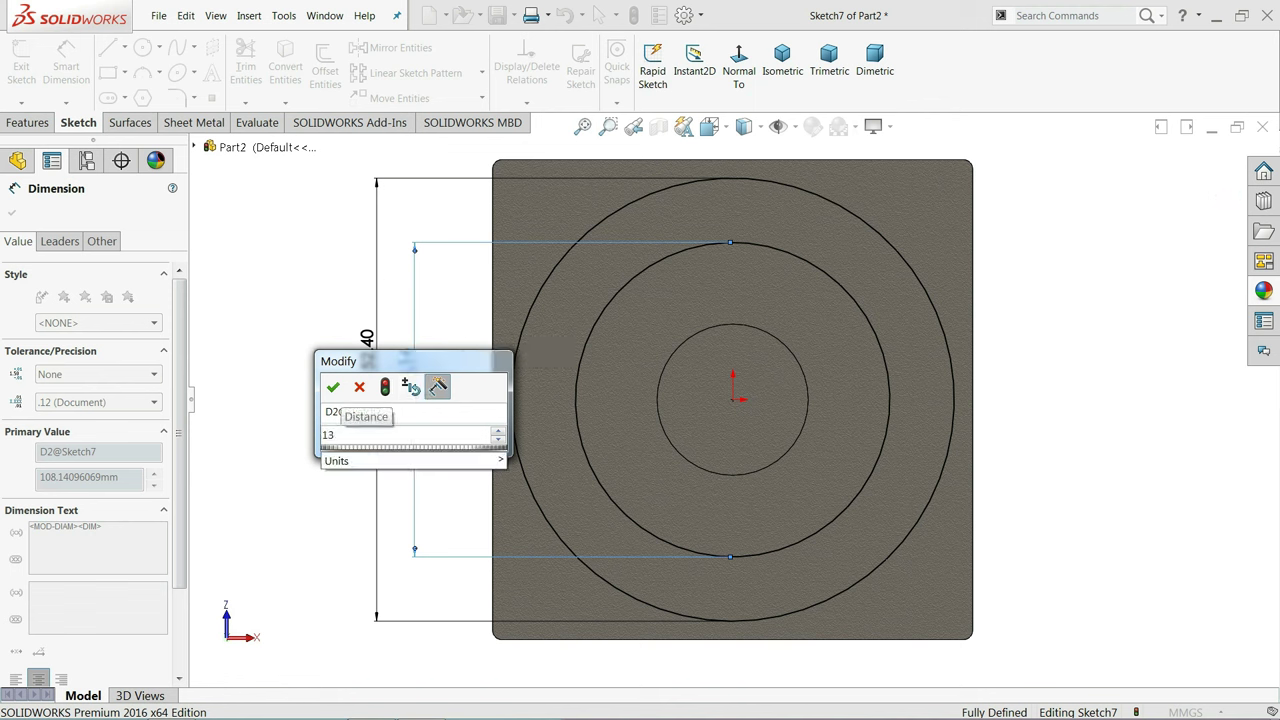
pyautogui.press('Return')
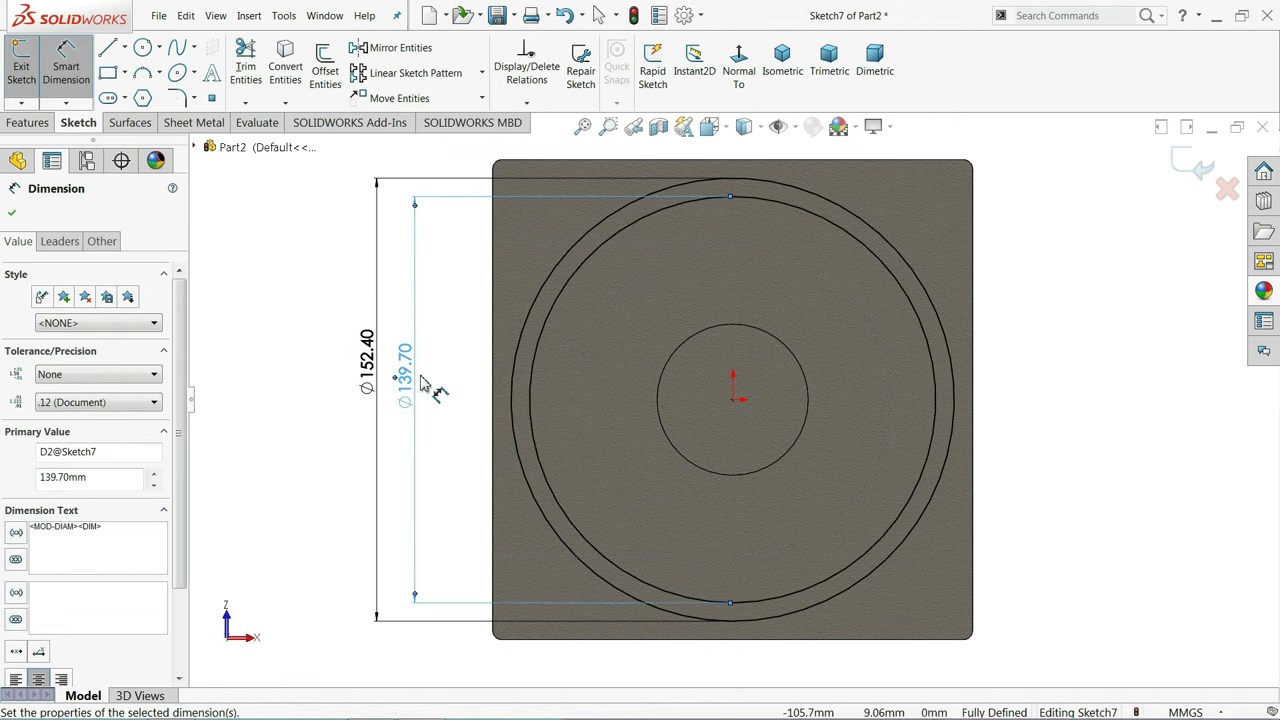
pyautogui.click(12, 218)
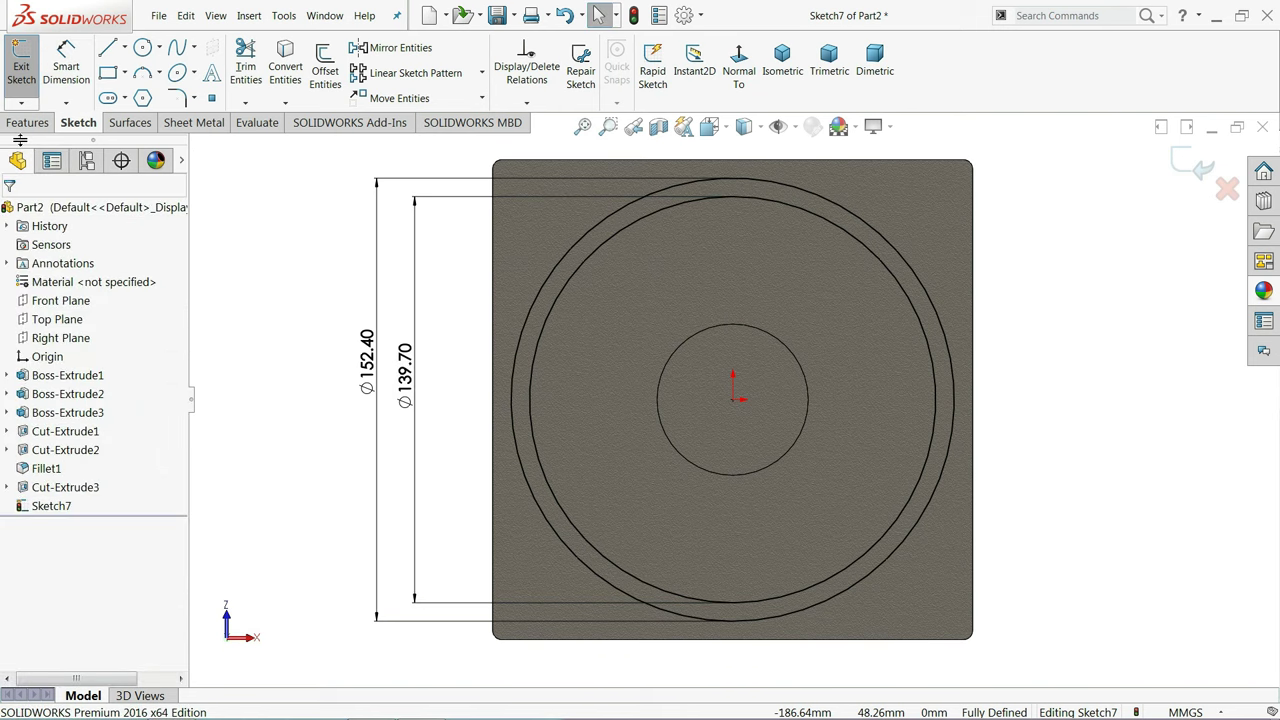
pyautogui.click(29, 122)
# Cut the ring between the Ø152.40 and Ø139.70 circles as a shallow groove, then inspect the whole part
pyautogui.click(255, 78)
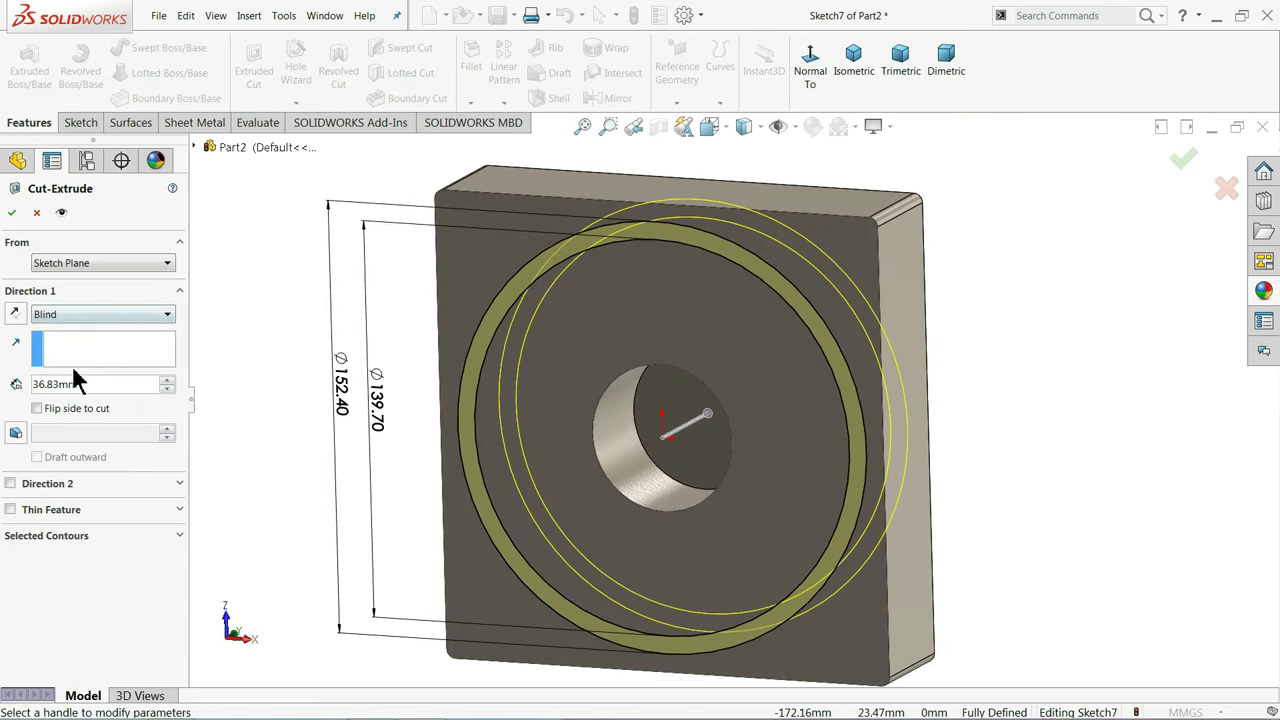
pyautogui.write('5')
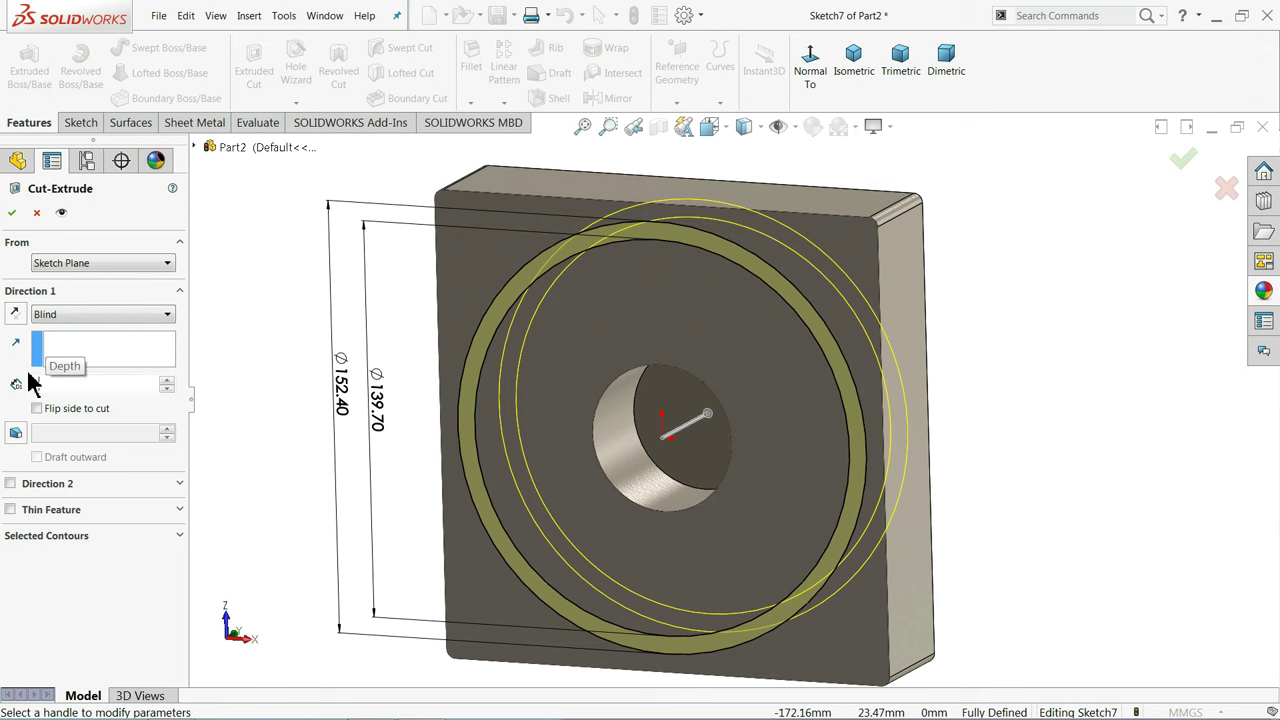
pyautogui.press('Return')
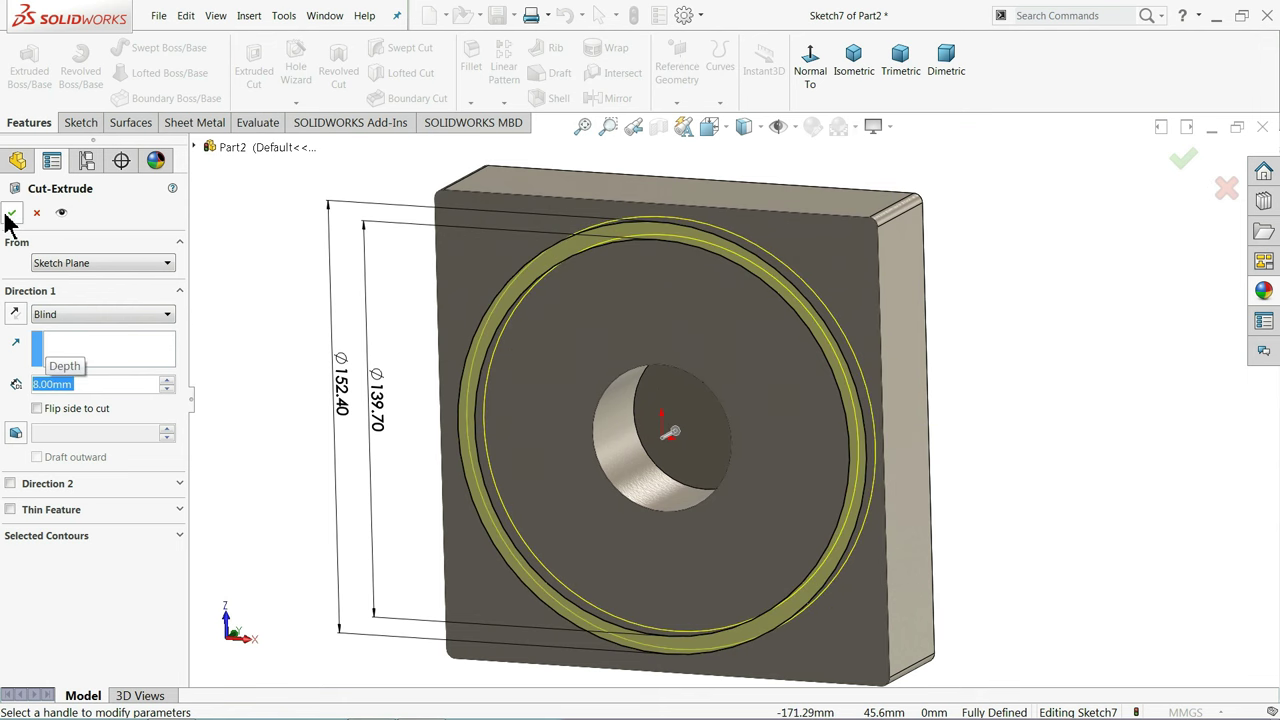
pyautogui.click(12, 214)
pyautogui.moveTo(371, 352)
pyautogui.mouseDown(button='middle')
pyautogui.moveTo(388, 265)
pyautogui.moveTo(340, 297)
pyautogui.moveTo(366, 337)
pyautogui.mouseUp(button='middle')
pyautogui.scroll(-2, 794, 363)
pyautogui.scroll(-2, 828, 333)
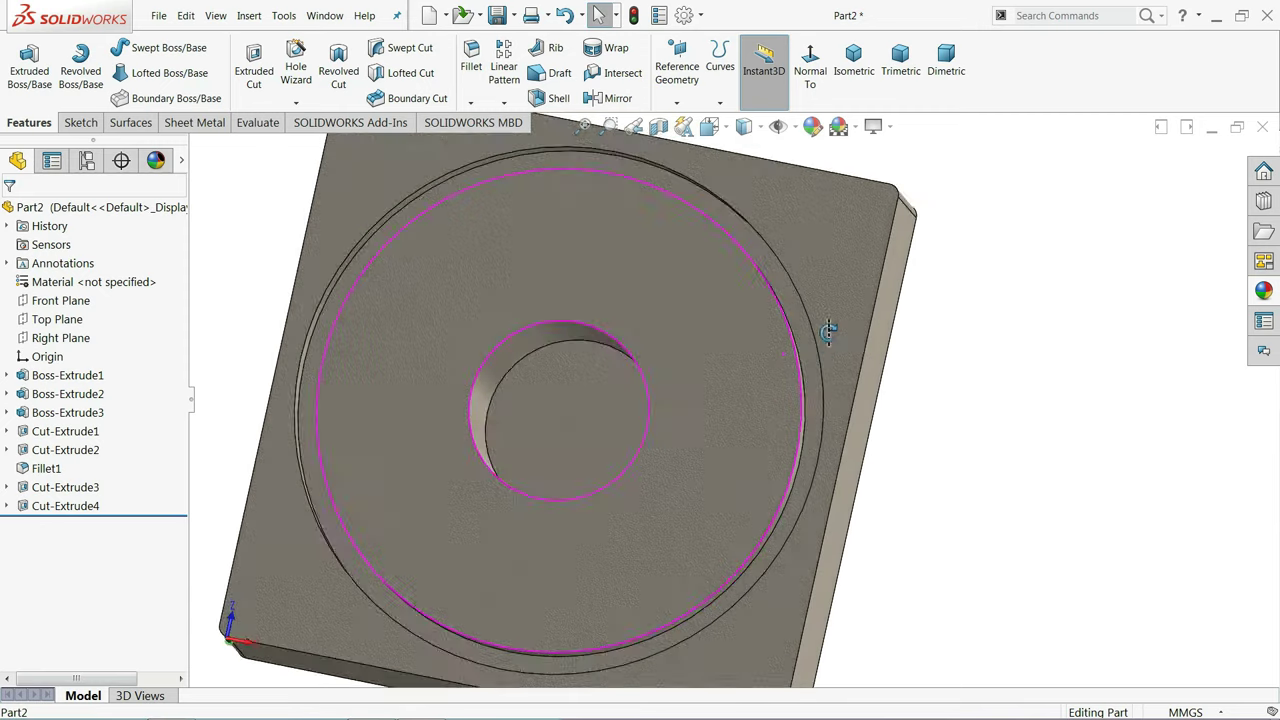
pyautogui.moveTo(828, 333)
pyautogui.mouseDown(button='middle')
pyautogui.moveTo(834, 177)
pyautogui.moveTo(837, 237)
pyautogui.moveTo(797, 420)
pyautogui.moveTo(740, 263)
pyautogui.moveTo(814, 386)
pyautogui.moveTo(848, 506)
pyautogui.moveTo(829, 320)
pyautogui.moveTo(823, 463)
pyautogui.moveTo(877, 423)
pyautogui.moveTo(888, 438)
pyautogui.mouseUp(button='middle')
pyautogui.scroll(3, 829, 320)
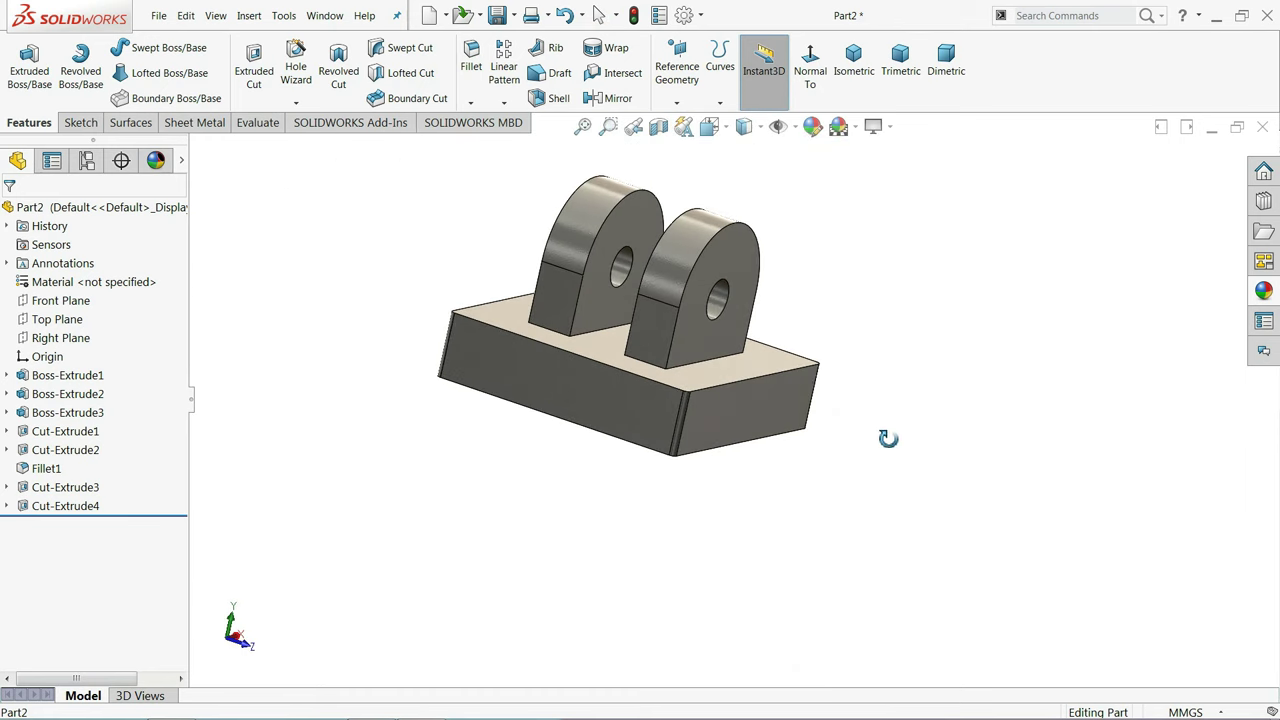
pyautogui.scroll(-3, 601, 405)
# Create Sketch8: a horizontal construction centerline edge to edge across the base plate's front face
pyautogui.click(598, 388)
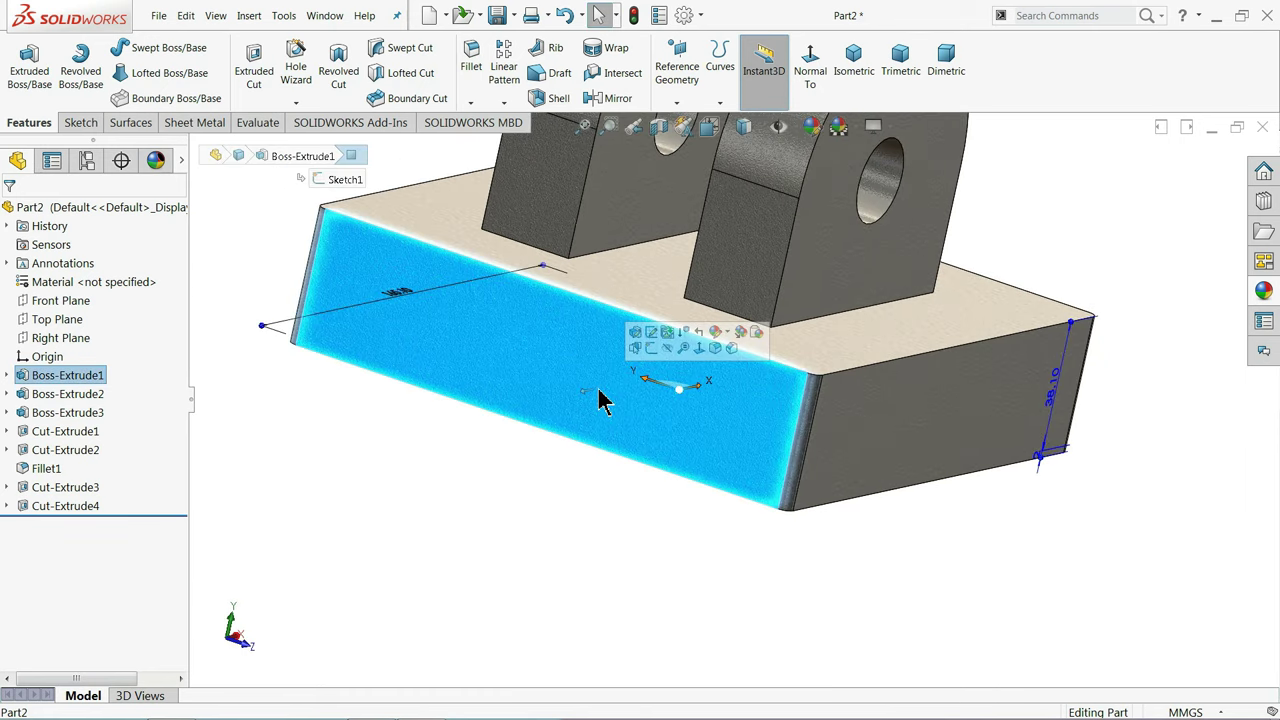
pyautogui.click(651, 347)
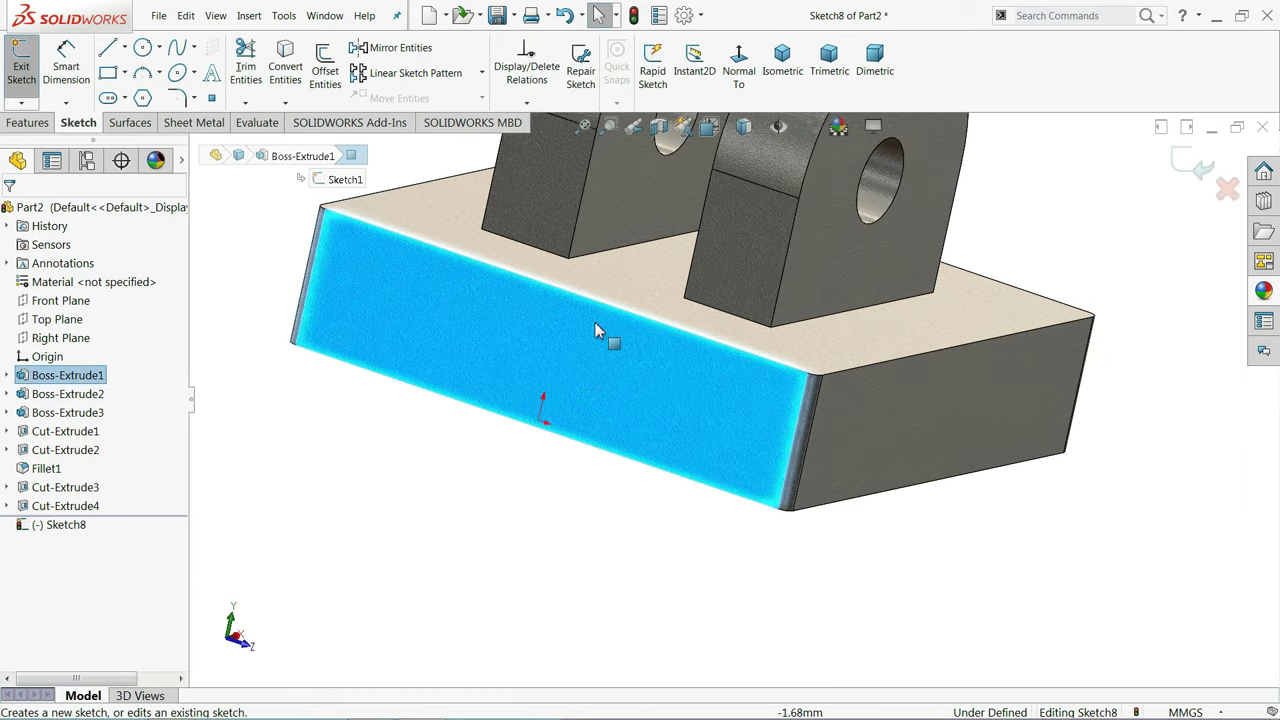
pyautogui.click(126, 48)
pyautogui.click(140, 89)
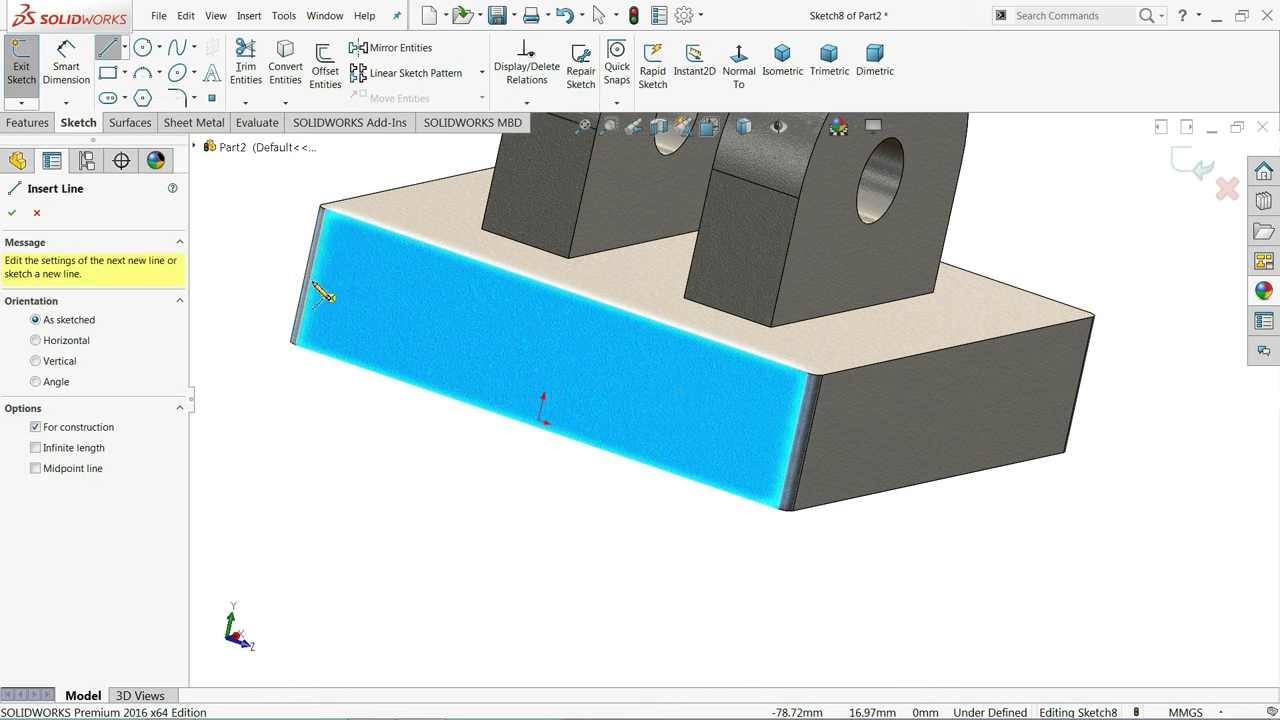
pyautogui.click(311, 279)
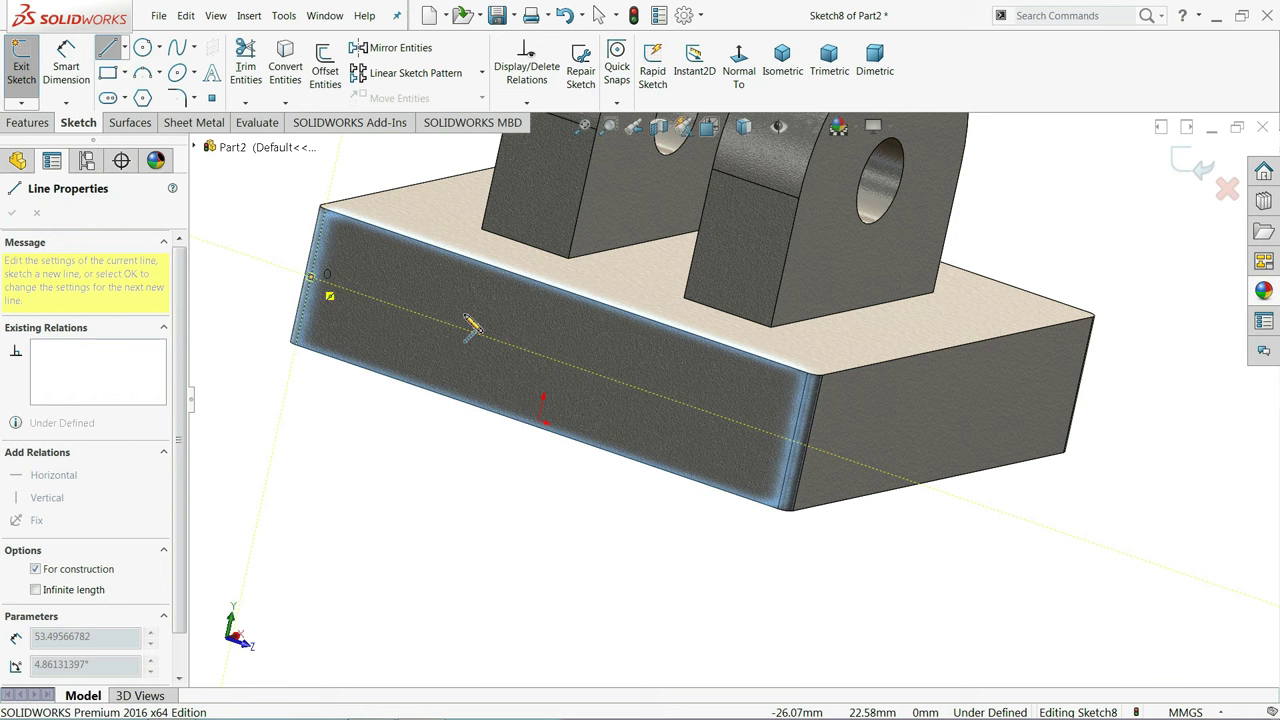
pyautogui.click(797, 443)
pyautogui.rightClick(434, 480)
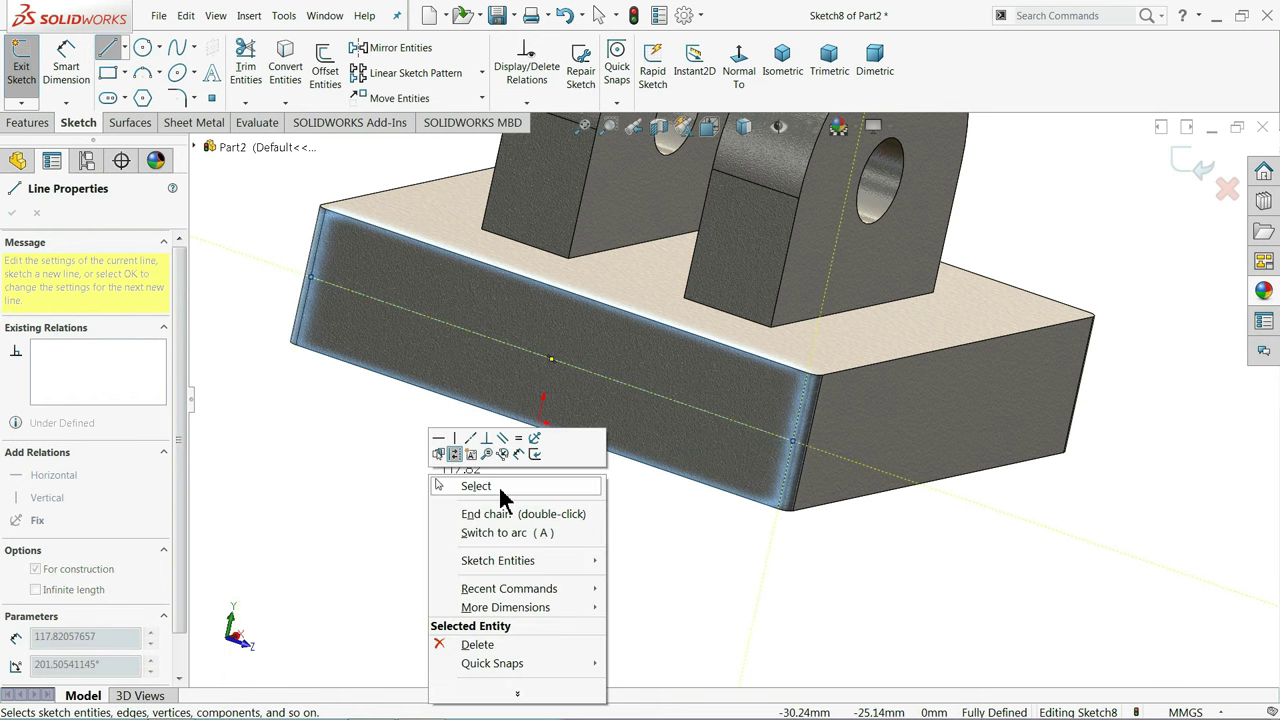
pyautogui.click(500, 488)
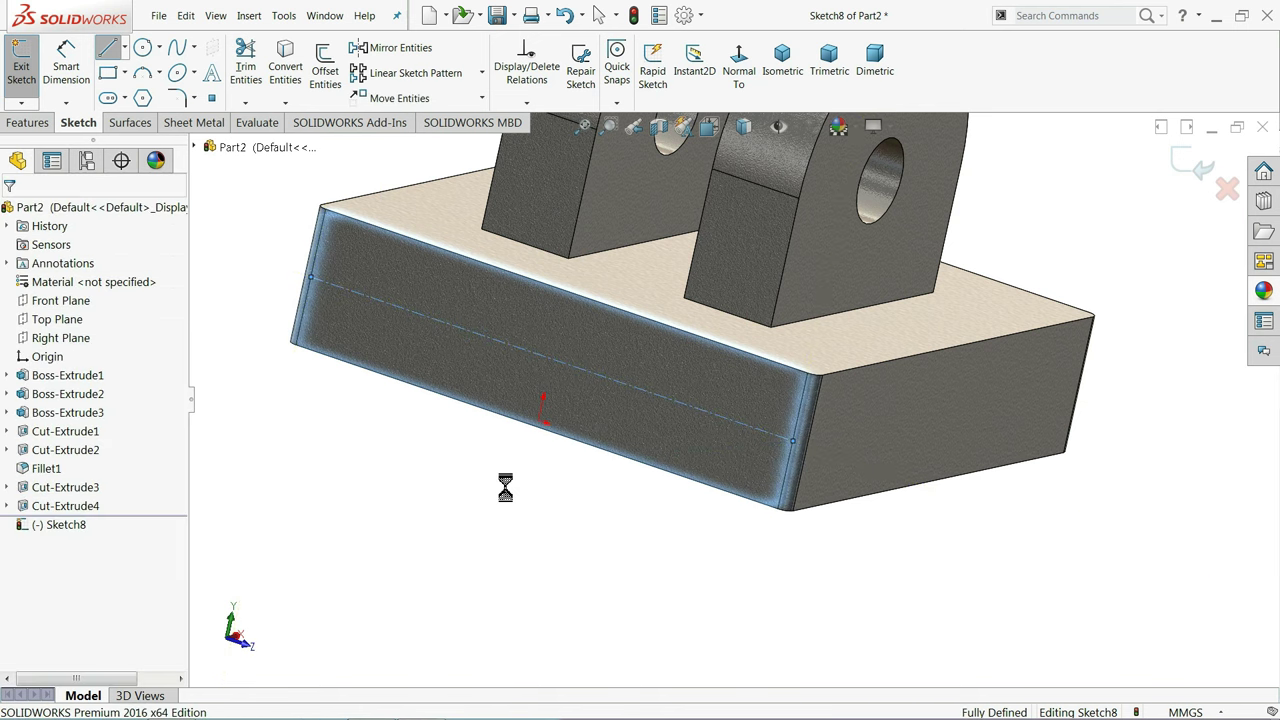
pyautogui.click(1200, 167)
pyautogui.click(350, 341)
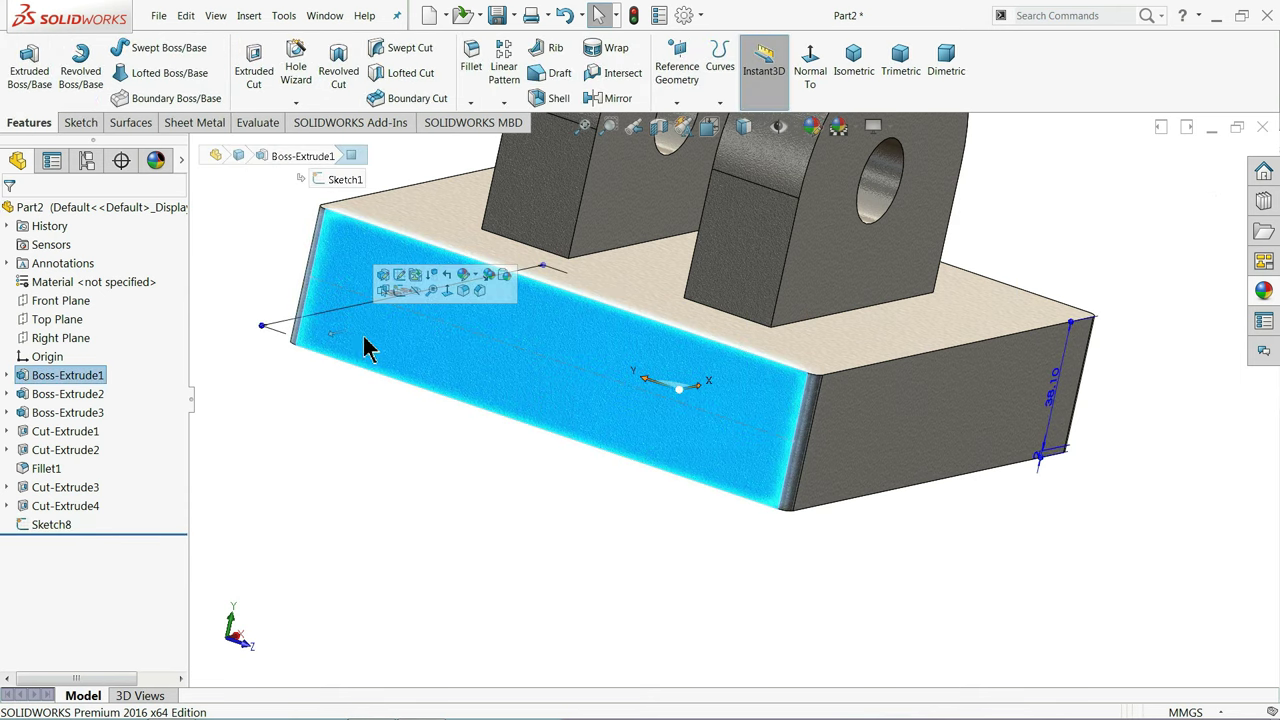
# Define a Hole Wizard straight tap: ANSI Inch, Straight Pipe Tapped hole, size 1/2-14 NPSM
pyautogui.click(296, 72)
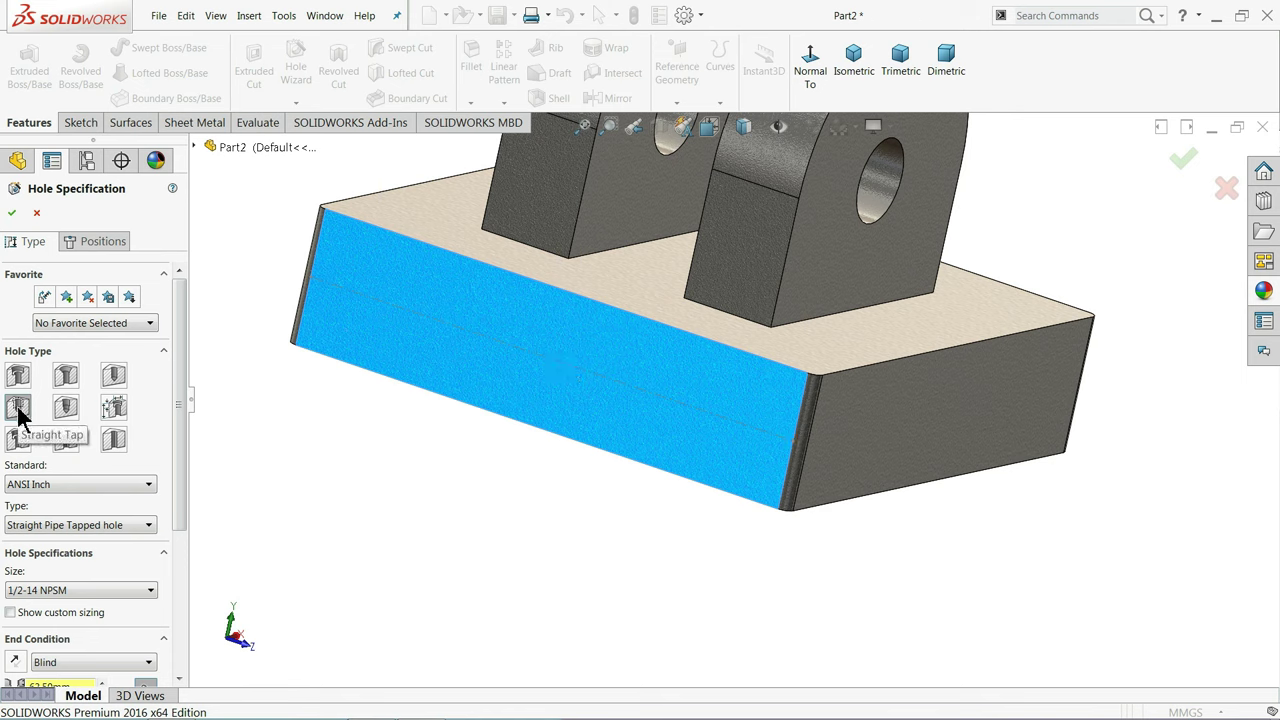
pyautogui.scroll(-3, 190, 450)
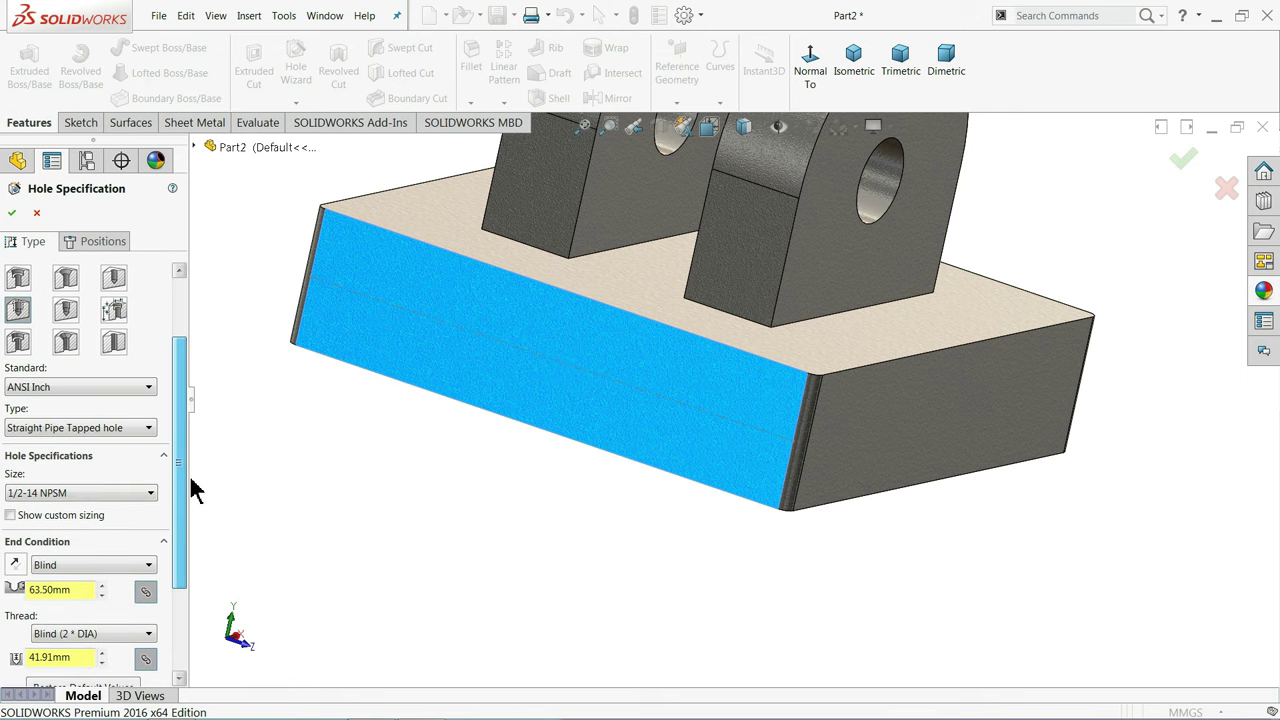
pyautogui.click(47, 400)
pyautogui.click(43, 392)
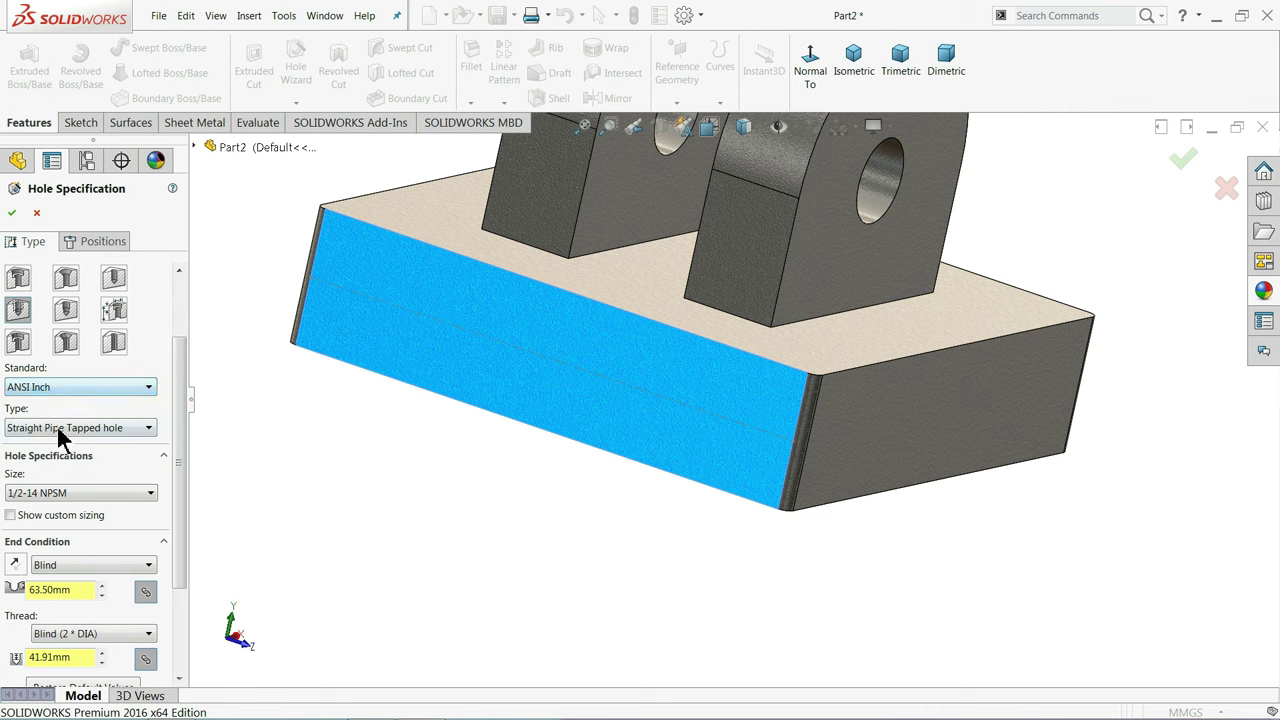
pyautogui.click(58, 429)
pyautogui.click(125, 432)
pyautogui.click(47, 498)
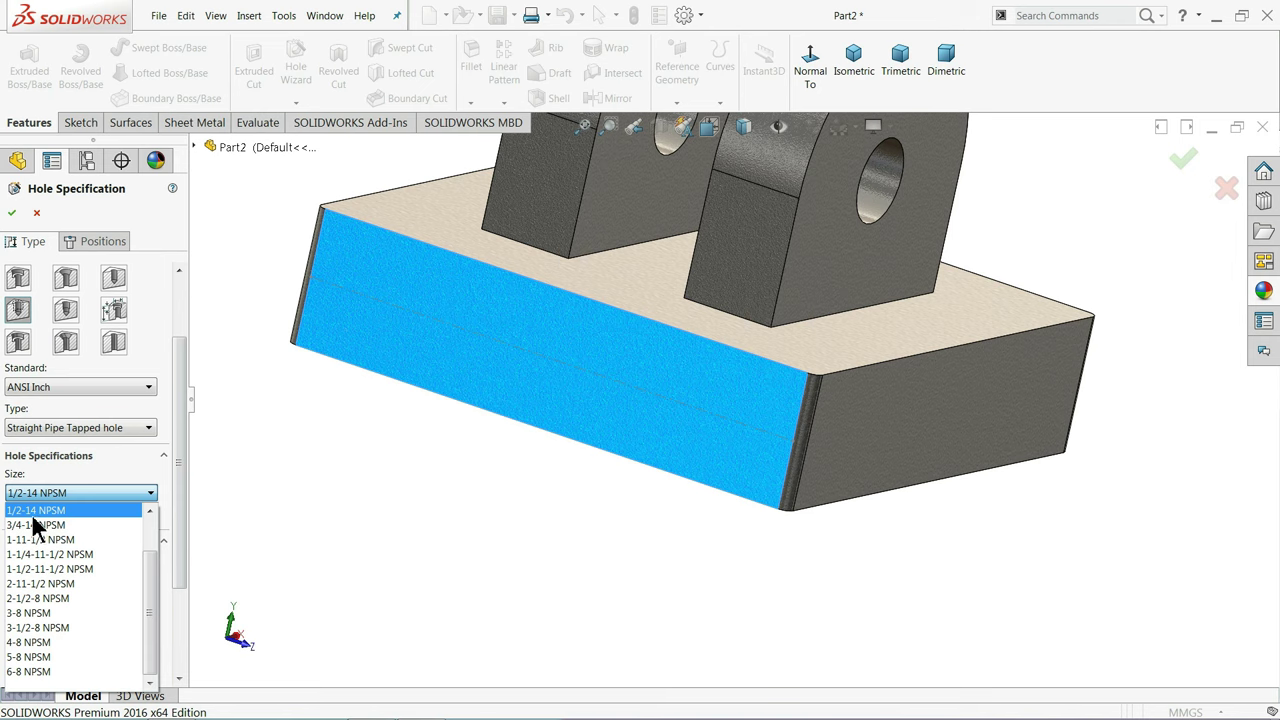
pyautogui.click(90, 496)
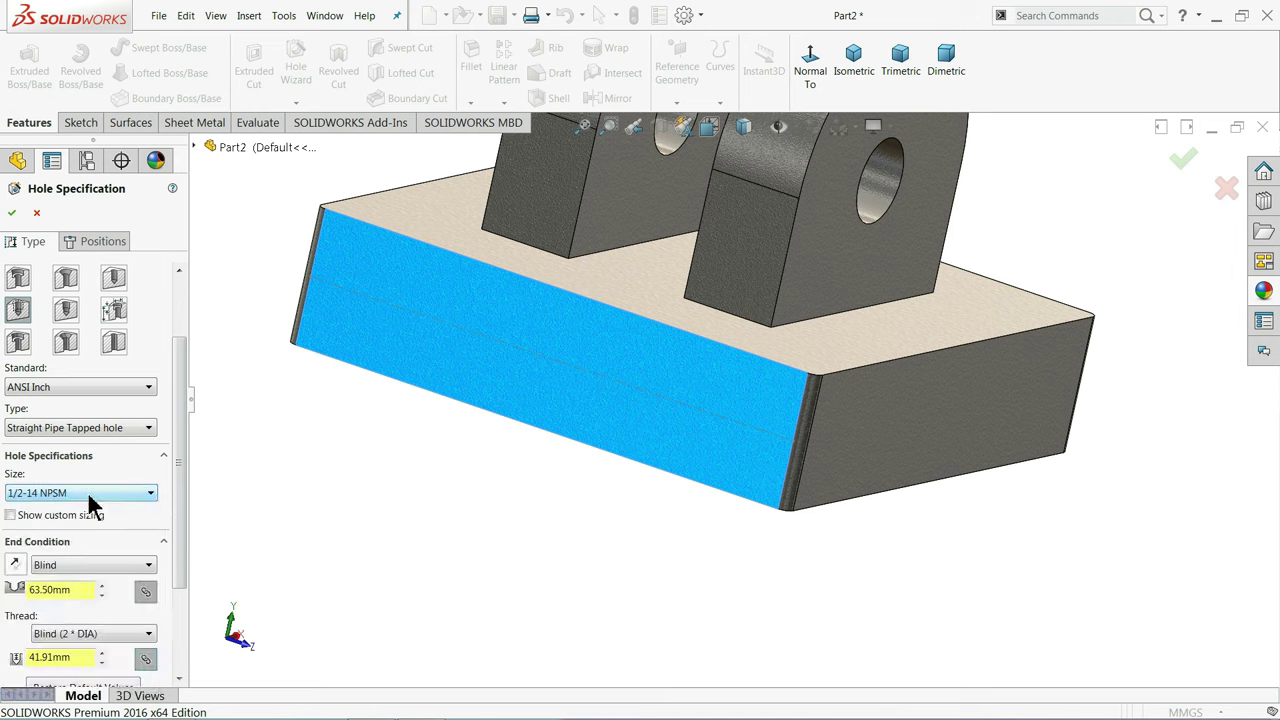
pyautogui.moveTo(180, 514); pyautogui.dragTo(180, 554)
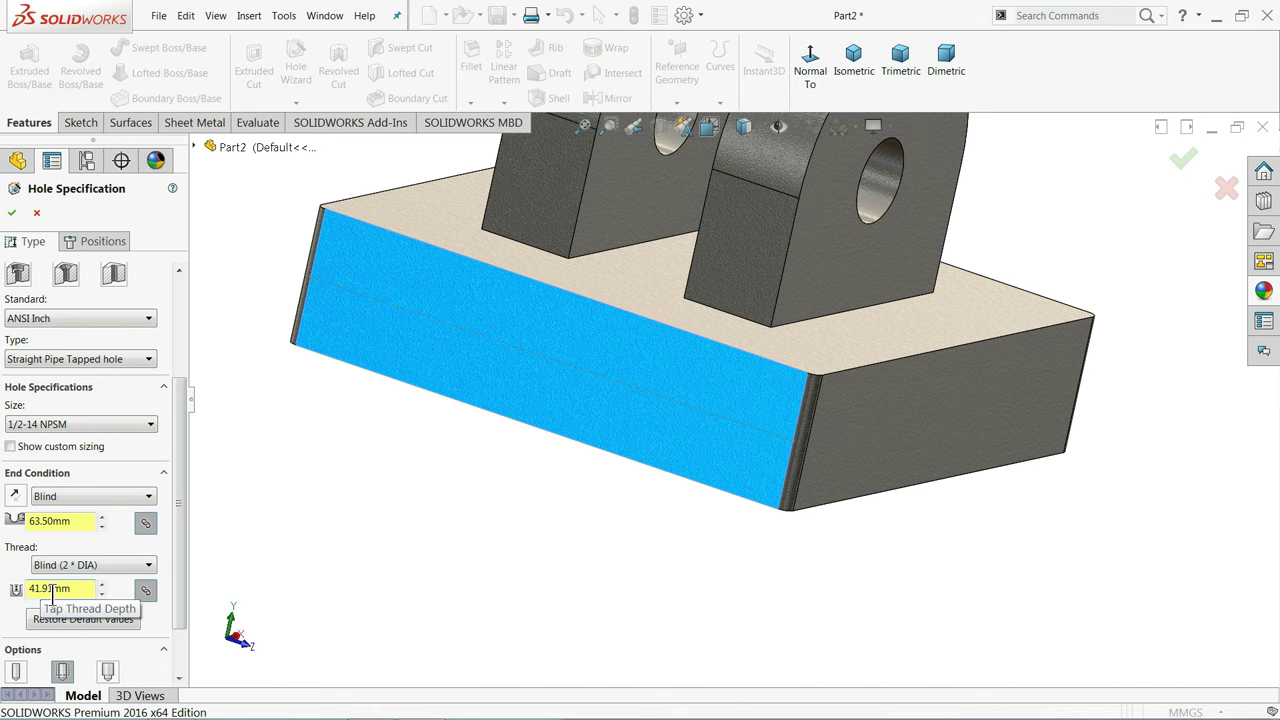
# Position the hole point on the centerline, viewing the front face Normal To
pyautogui.click(103, 241)
pyautogui.scroll(-2, 600, 370)
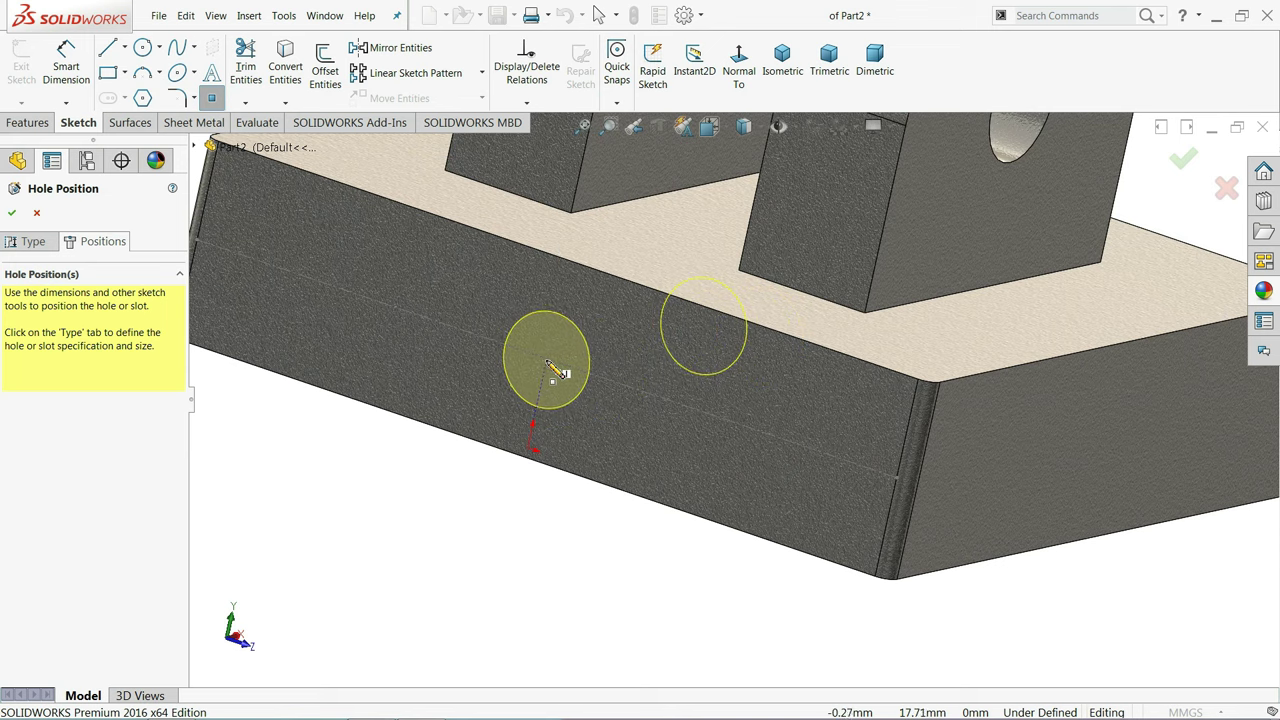
pyautogui.click(738, 80)
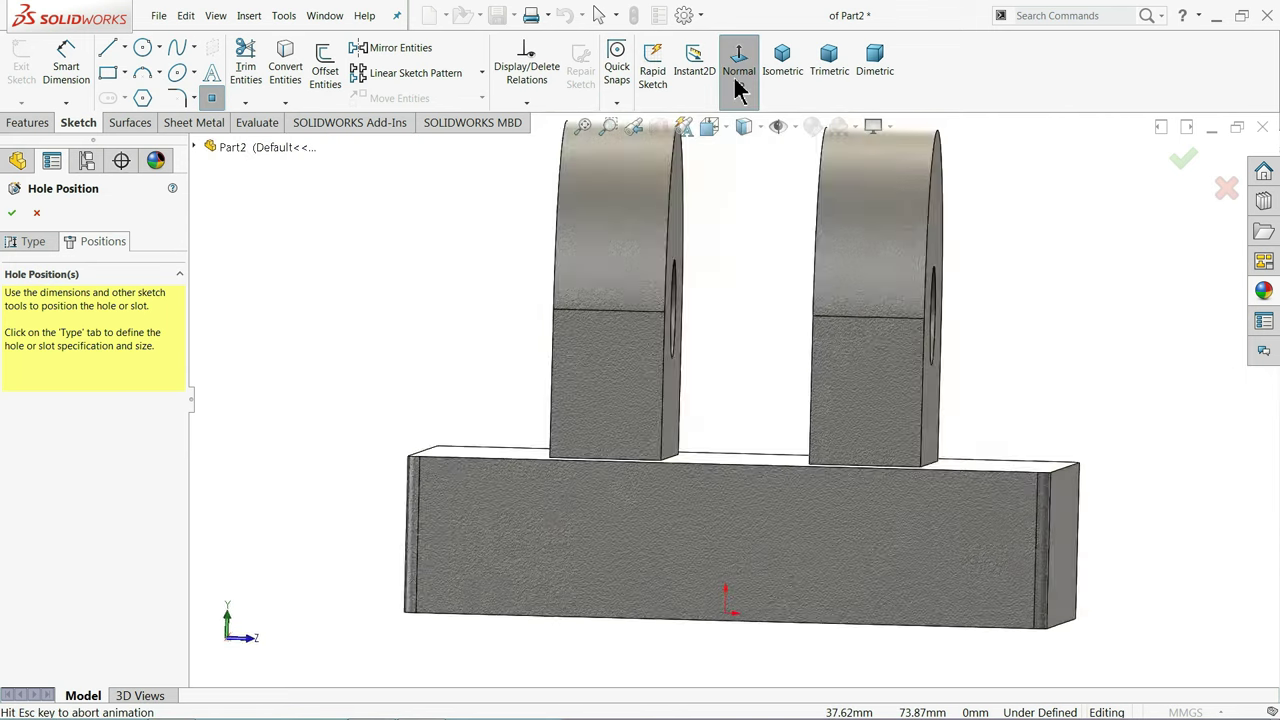
pyautogui.scroll(3, 752, 290)
pyautogui.scroll(-1, 752, 455)
pyautogui.scroll(-3, 748, 520)
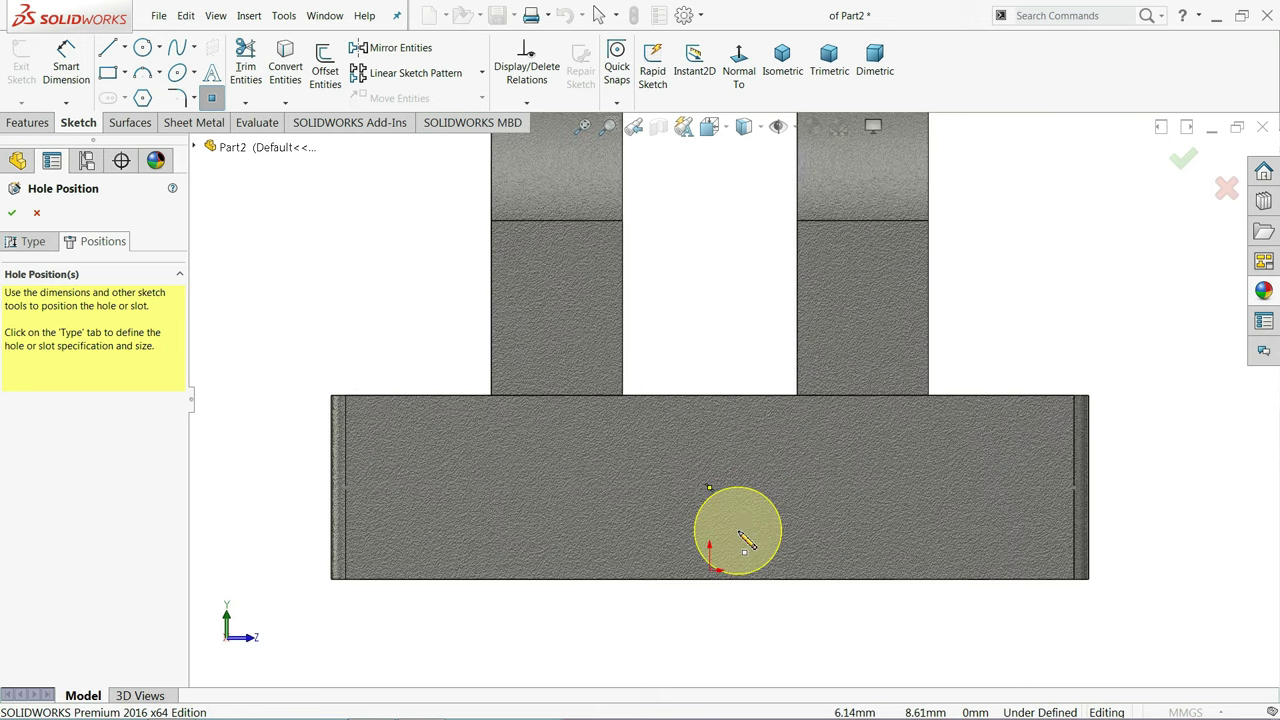
pyautogui.scroll(-3, 740, 538)
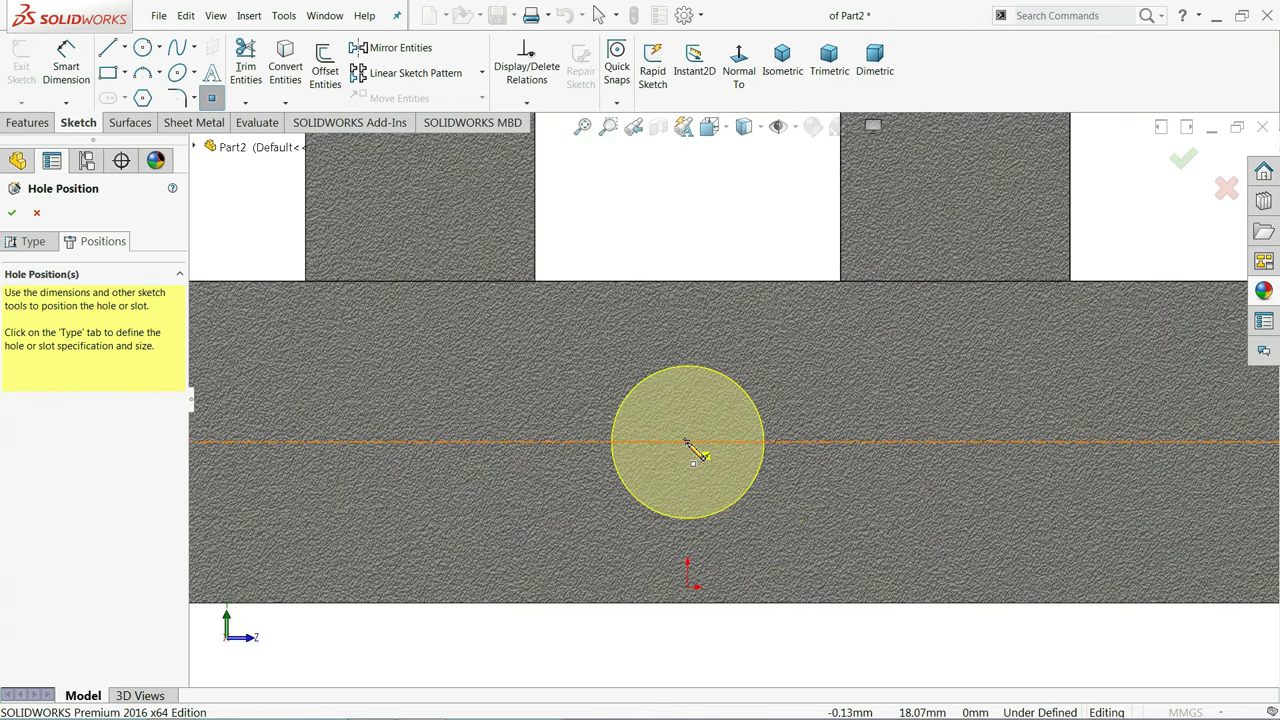
pyautogui.click(687, 443)
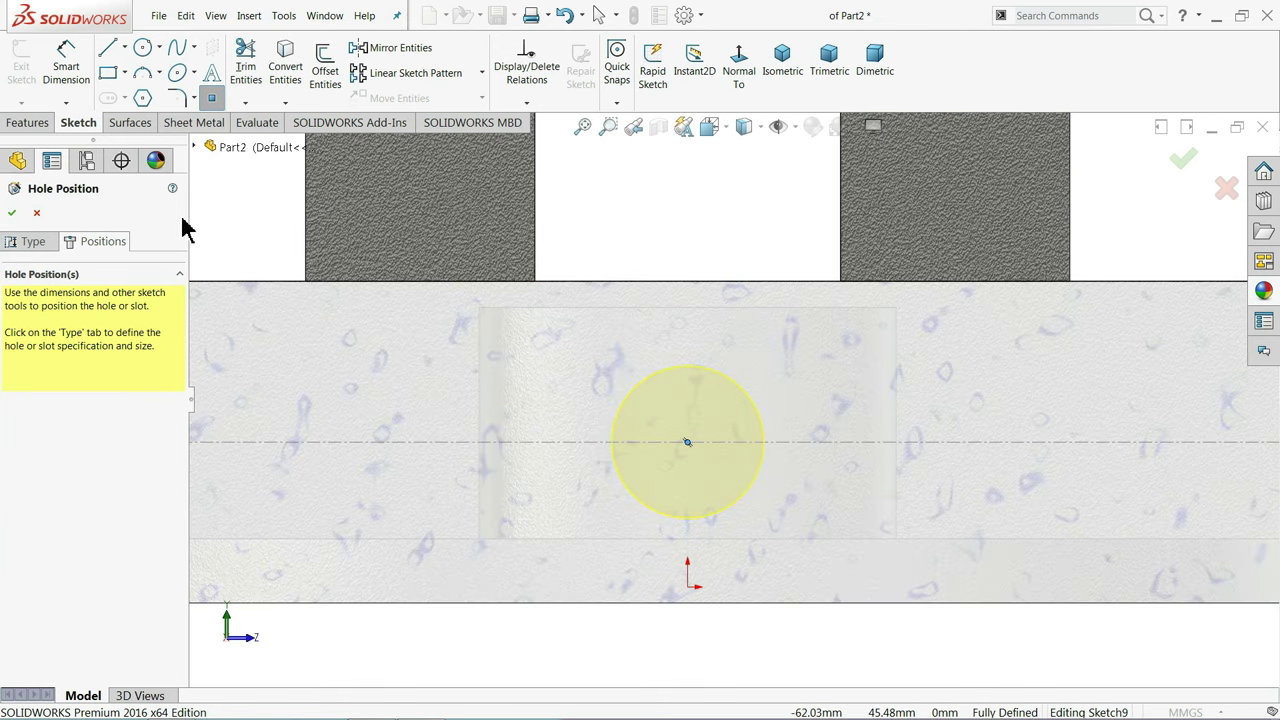
# Inspect the hole preview in 3D and create the 1/2-14 NPSM Tapped Hole1
pyautogui.scroll(3, 668, 262)
pyautogui.scroll(2, 675, 260)
pyautogui.moveTo(677, 260); pyautogui.dragTo(651, 329, button='middle')
pyautogui.scroll(-2, 729, 449)
pyautogui.moveTo(729, 449)
pyautogui.mouseDown(button='middle')
pyautogui.moveTo(686, 451)
pyautogui.moveTo(680, 506)
pyautogui.moveTo(737, 340)
pyautogui.moveTo(713, 357)
pyautogui.moveTo(737, 414)
pyautogui.mouseUp(button='middle')
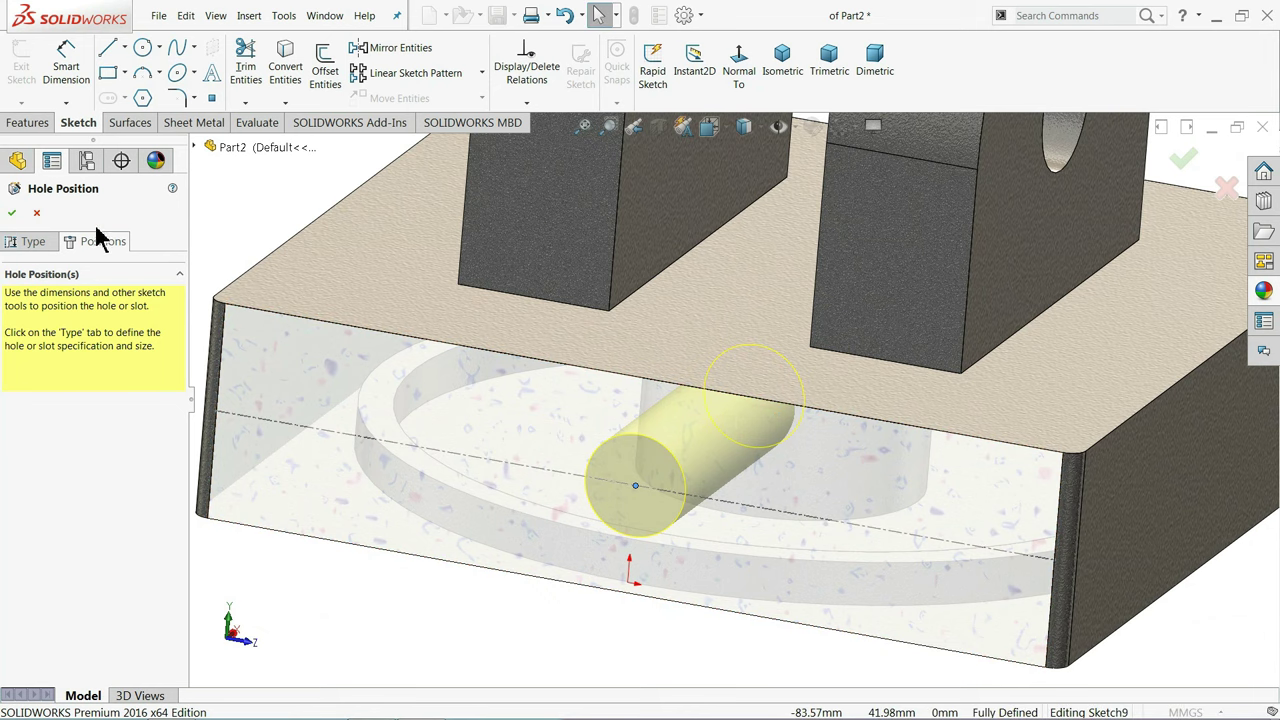
pyautogui.click(12, 214)
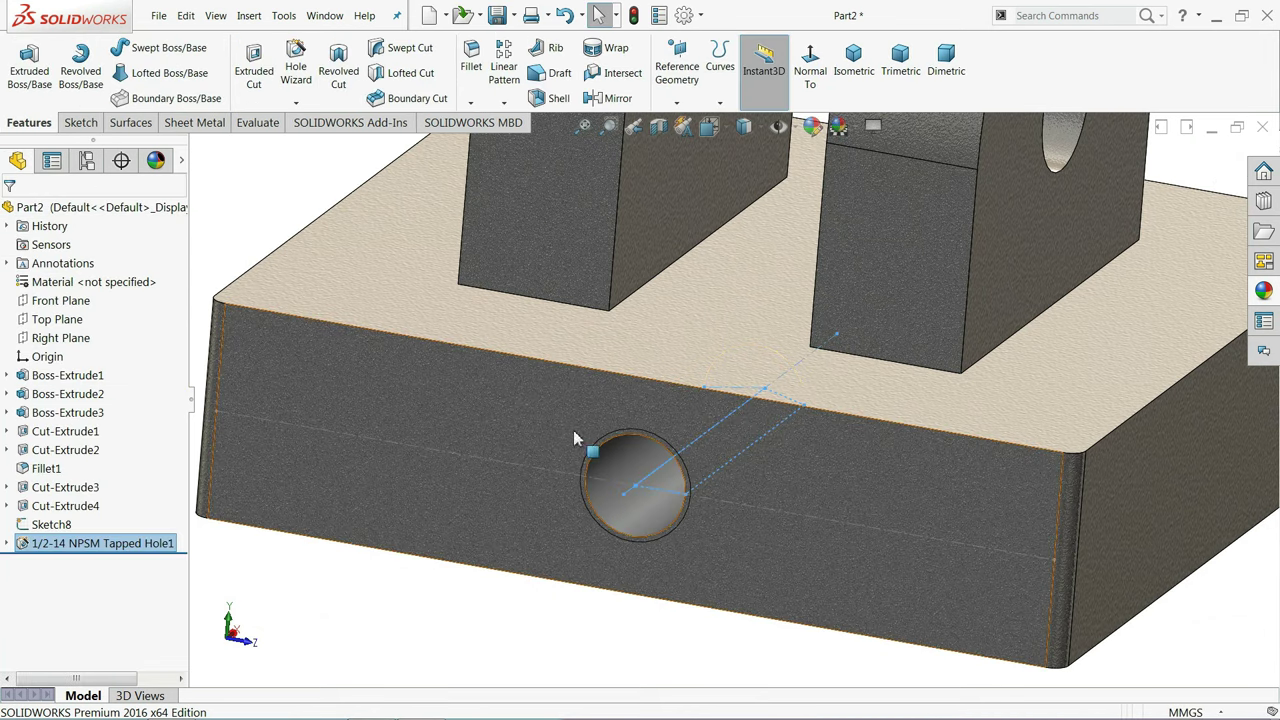
# Open the part's Document Properties at the Detailing page for cosmetic thread display settings
pyautogui.moveTo(666, 523)
pyautogui.mouseDown(button='middle')
pyautogui.moveTo(611, 468)
pyautogui.moveTo(617, 391)
pyautogui.moveTo(634, 406)
pyautogui.moveTo(623, 389)
pyautogui.moveTo(609, 443)
pyautogui.mouseUp(button='middle')
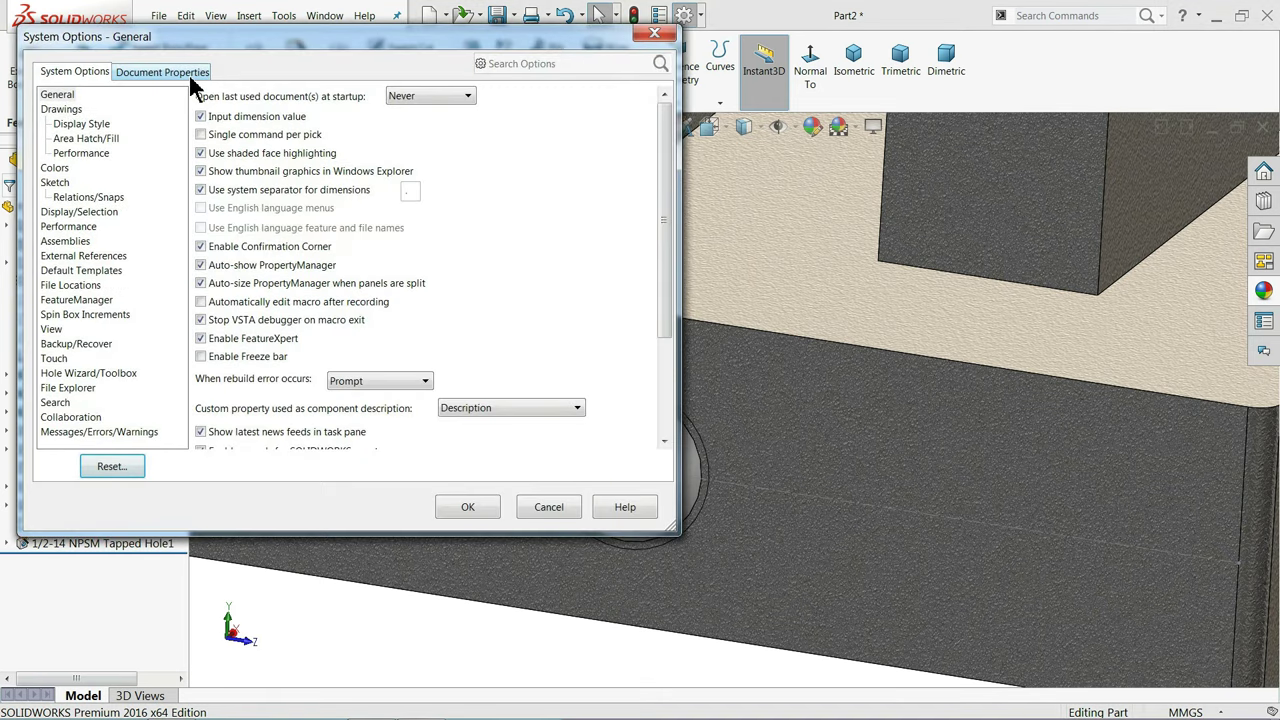
pyautogui.click(194, 85)
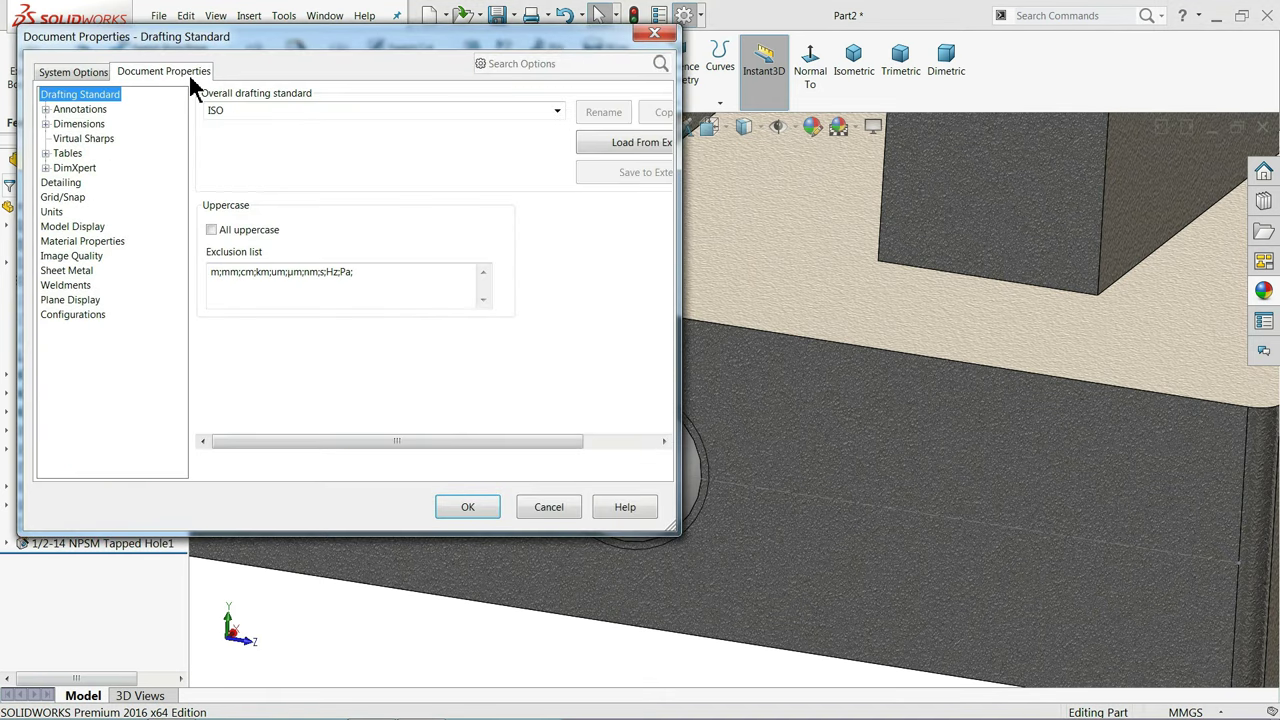
pyautogui.click(78, 170)
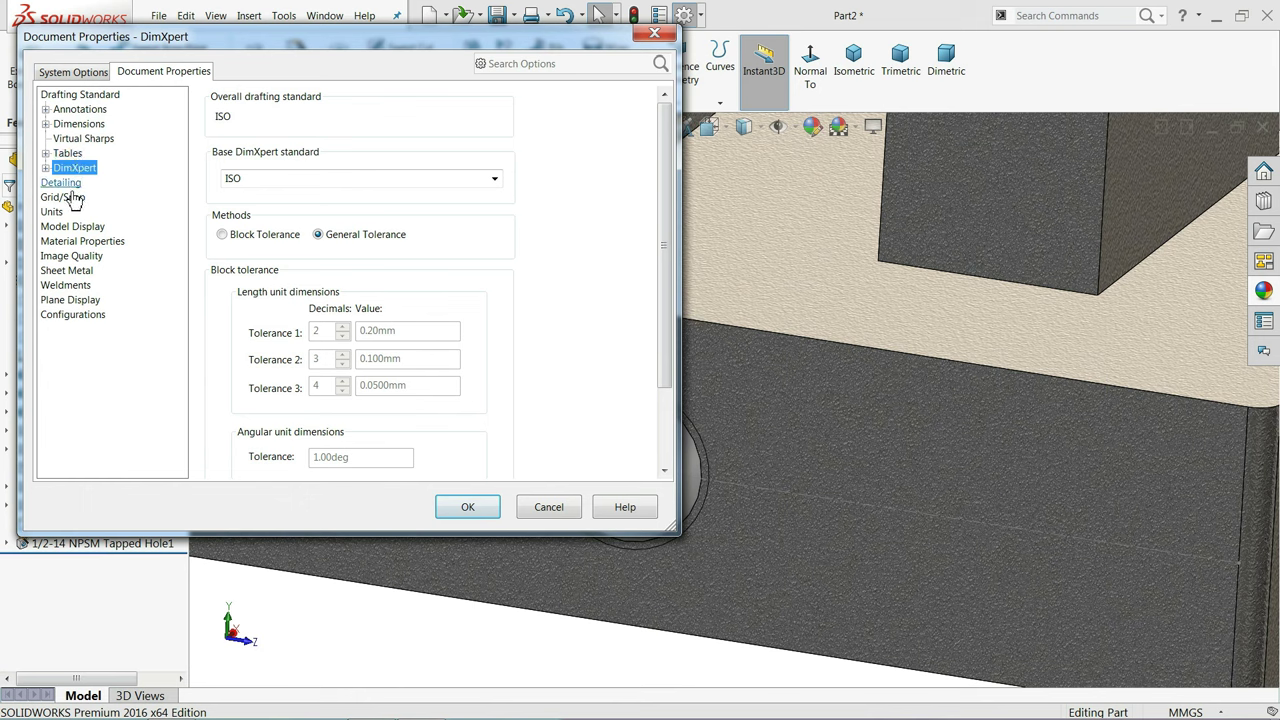
pyautogui.click(62, 184)
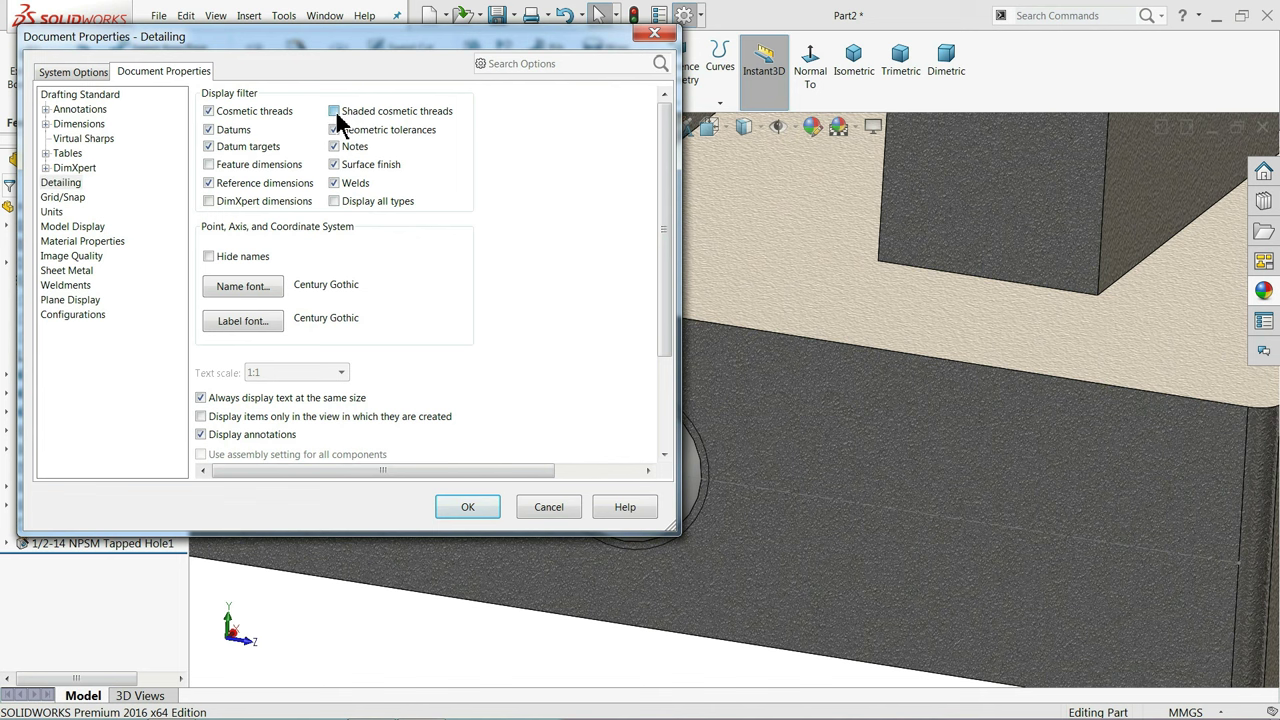
pyautogui.click(469, 507)
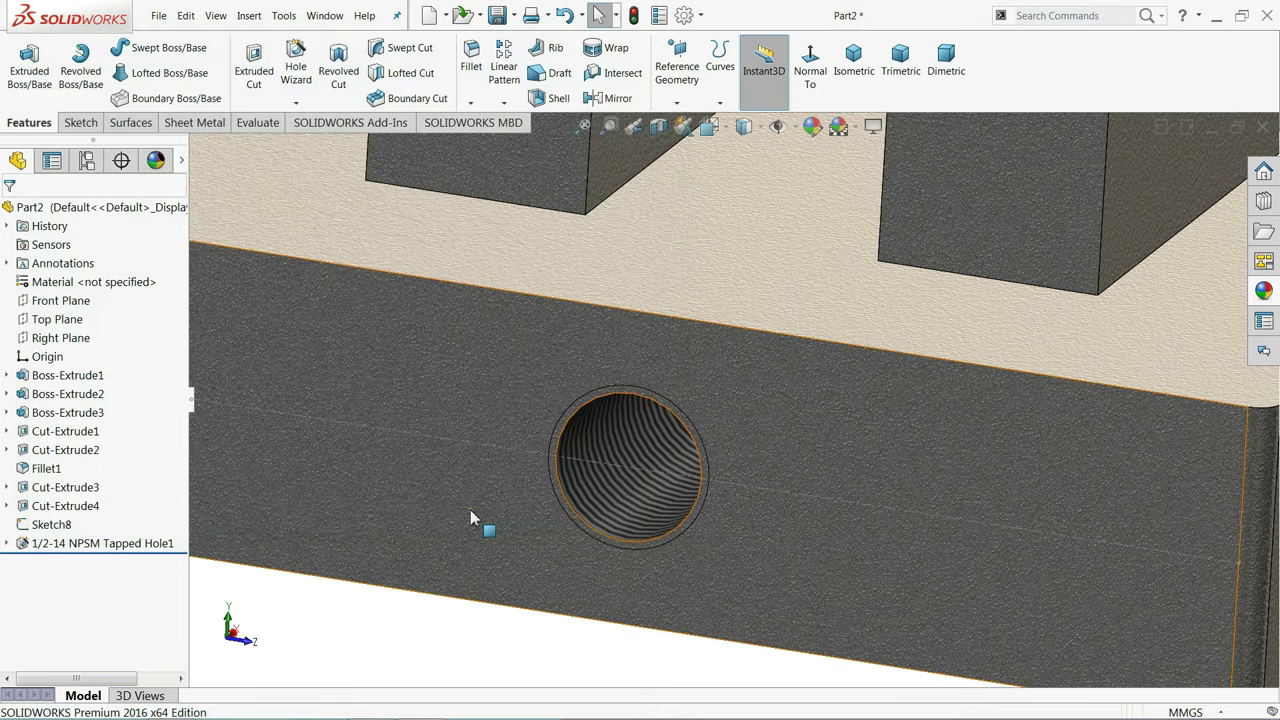
pyautogui.scroll(2, 625, 502)
pyautogui.scroll(-3, 641, 472)
pyautogui.scroll(2, 641, 472)
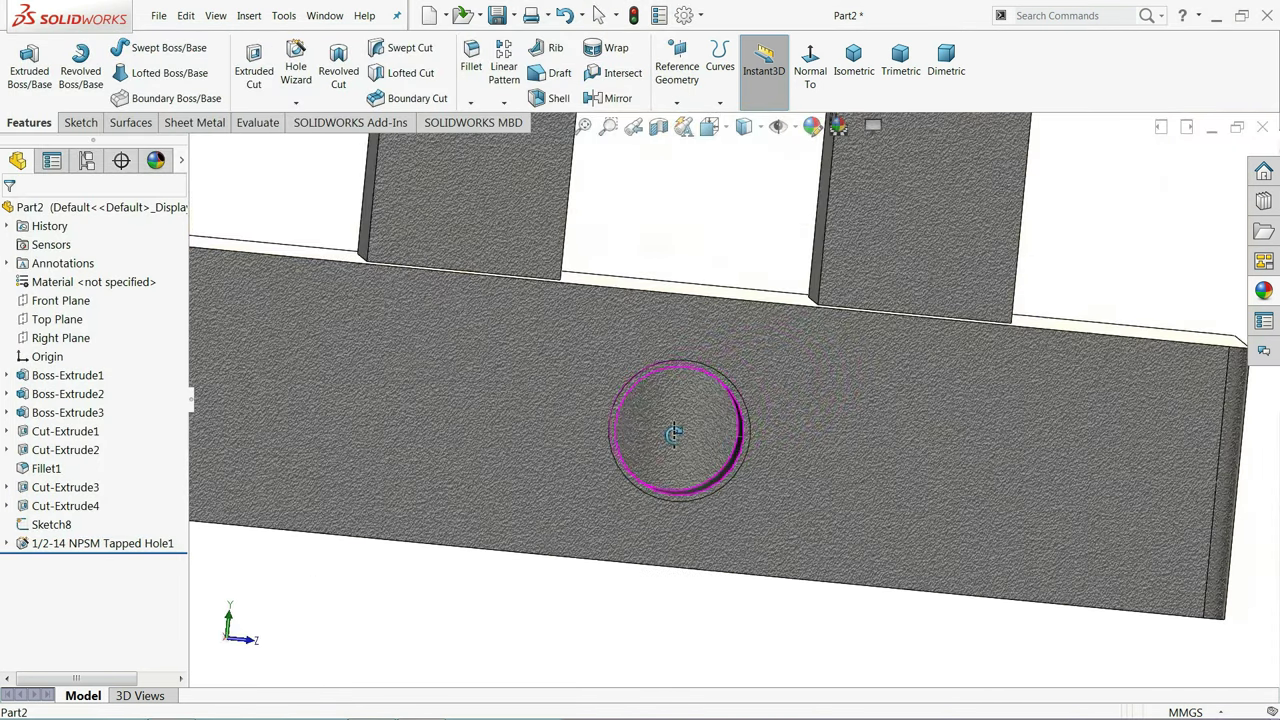
pyautogui.scroll(-3, 641, 474)
pyautogui.scroll(3, 641, 477)
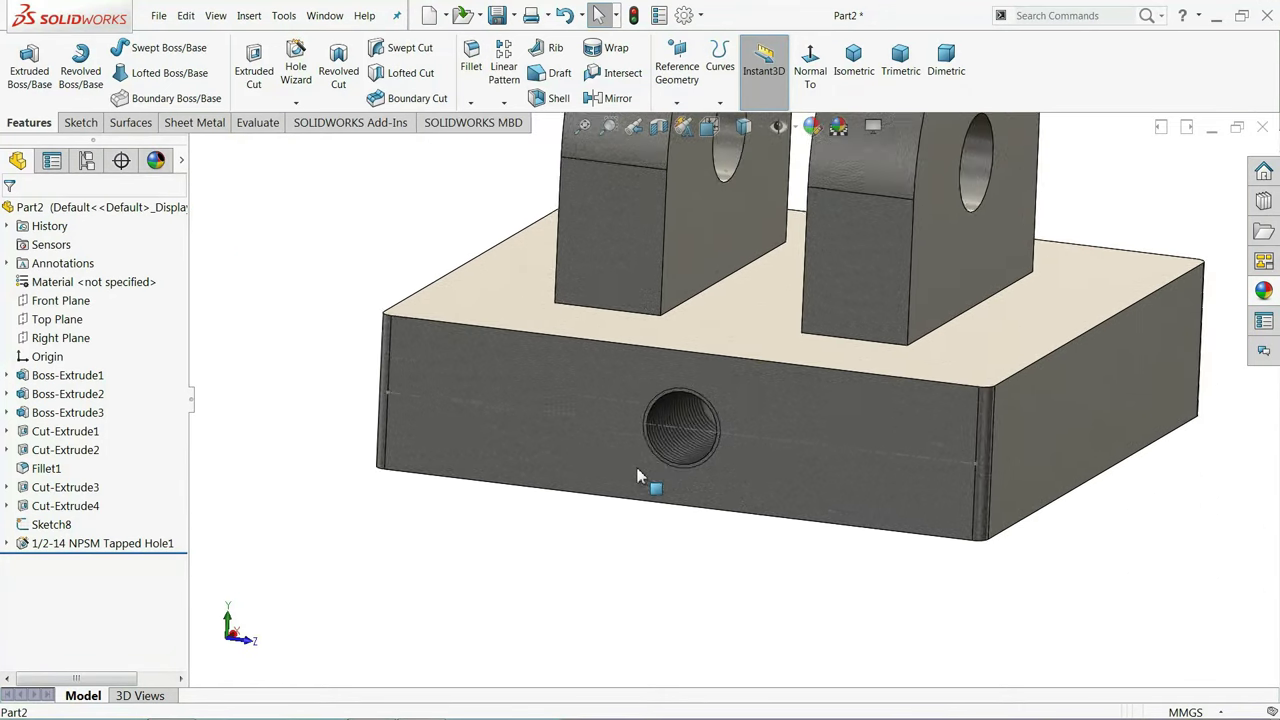
pyautogui.scroll(1, 651, 480)
pyautogui.moveTo(729, 523); pyautogui.dragTo(750, 279, button='middle')
pyautogui.scroll(2, 725, 368)
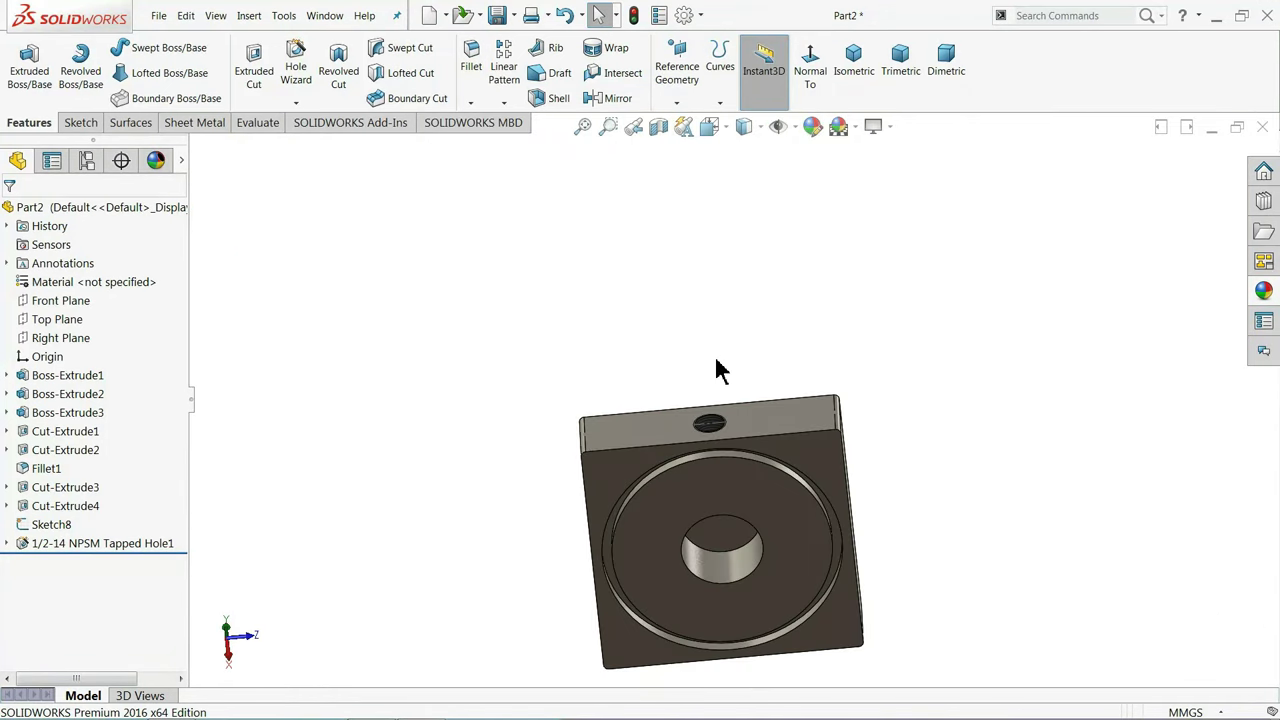
pyautogui.scroll(-3, 737, 524)
pyautogui.scroll(-2, 702, 438)
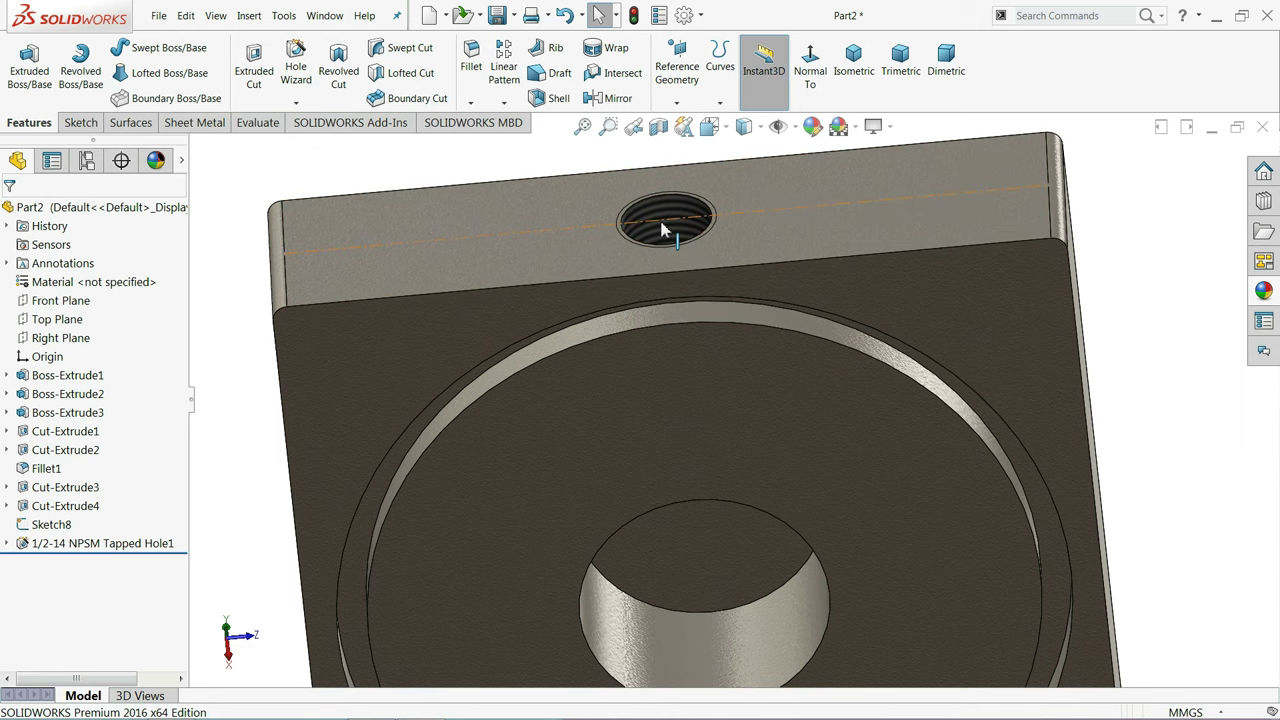
# Sketch a small circle on the part's bottom face, viewed Normal To
pyautogui.click(683, 422)
pyautogui.click(728, 372)
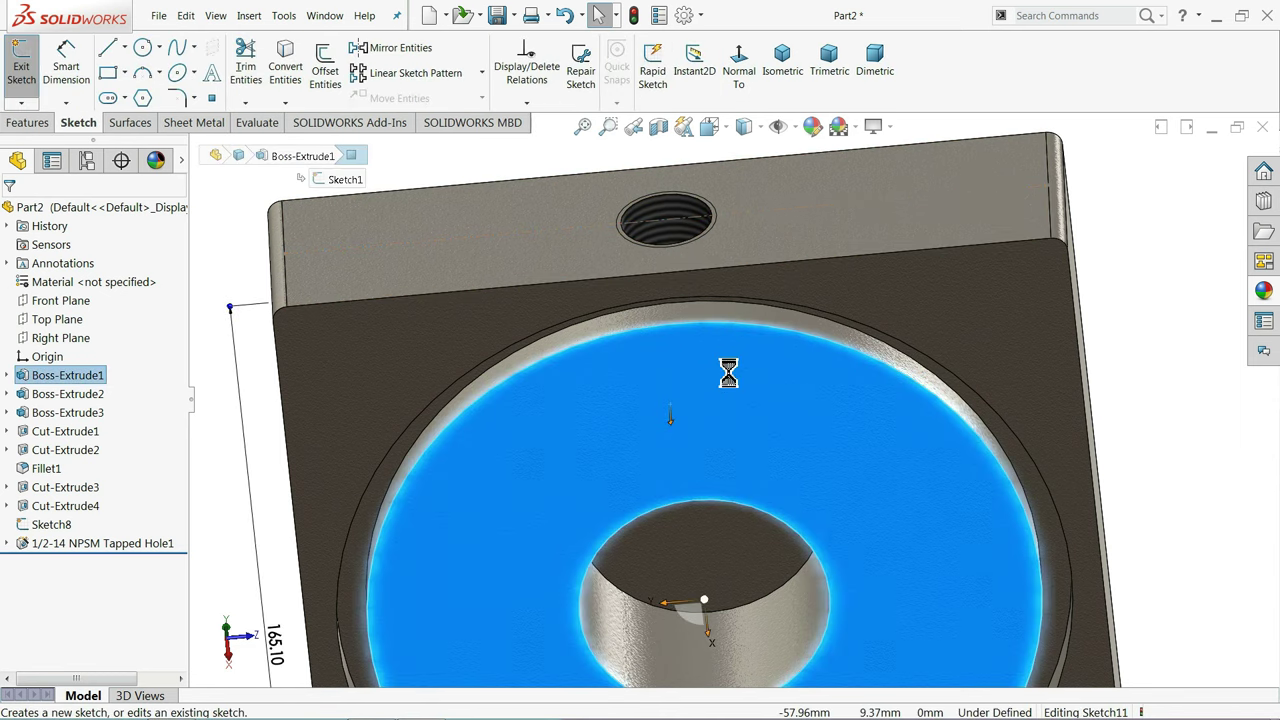
pyautogui.click(738, 72)
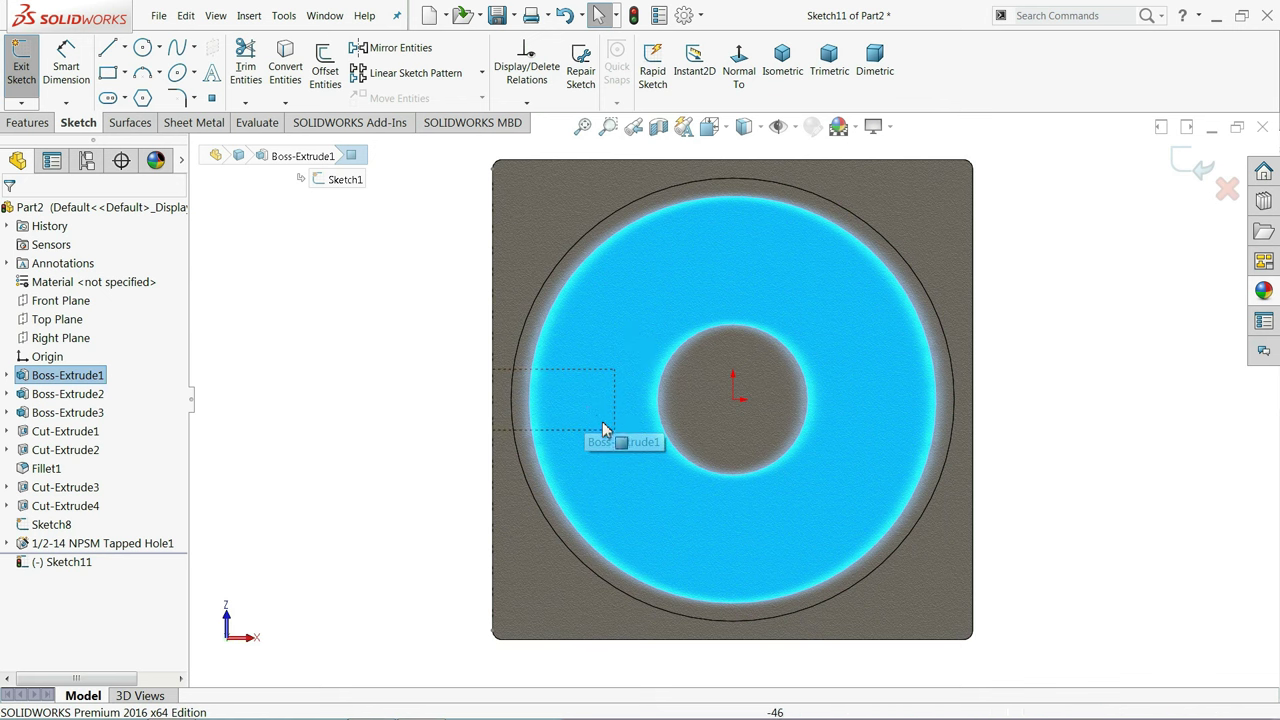
pyautogui.scroll(-1, 605, 415)
pyautogui.scroll(-2, 600, 405)
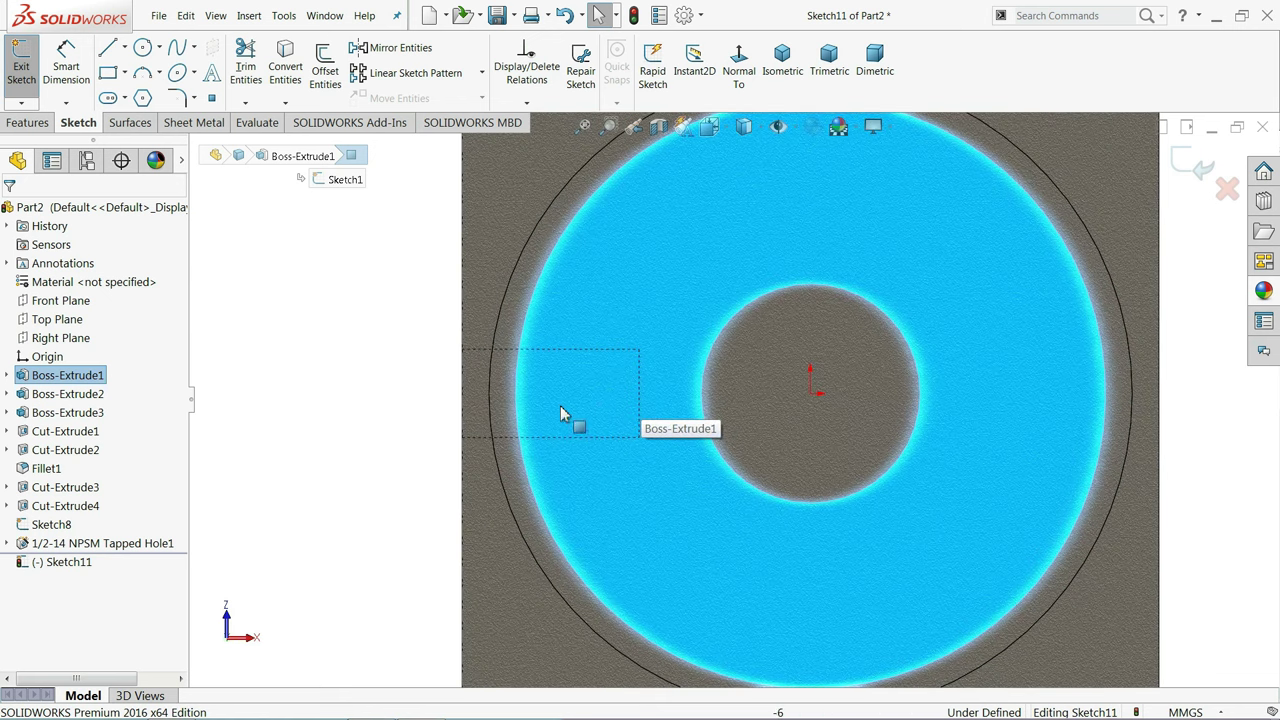
pyautogui.scroll(4, 560, 410)
pyautogui.click(139, 45)
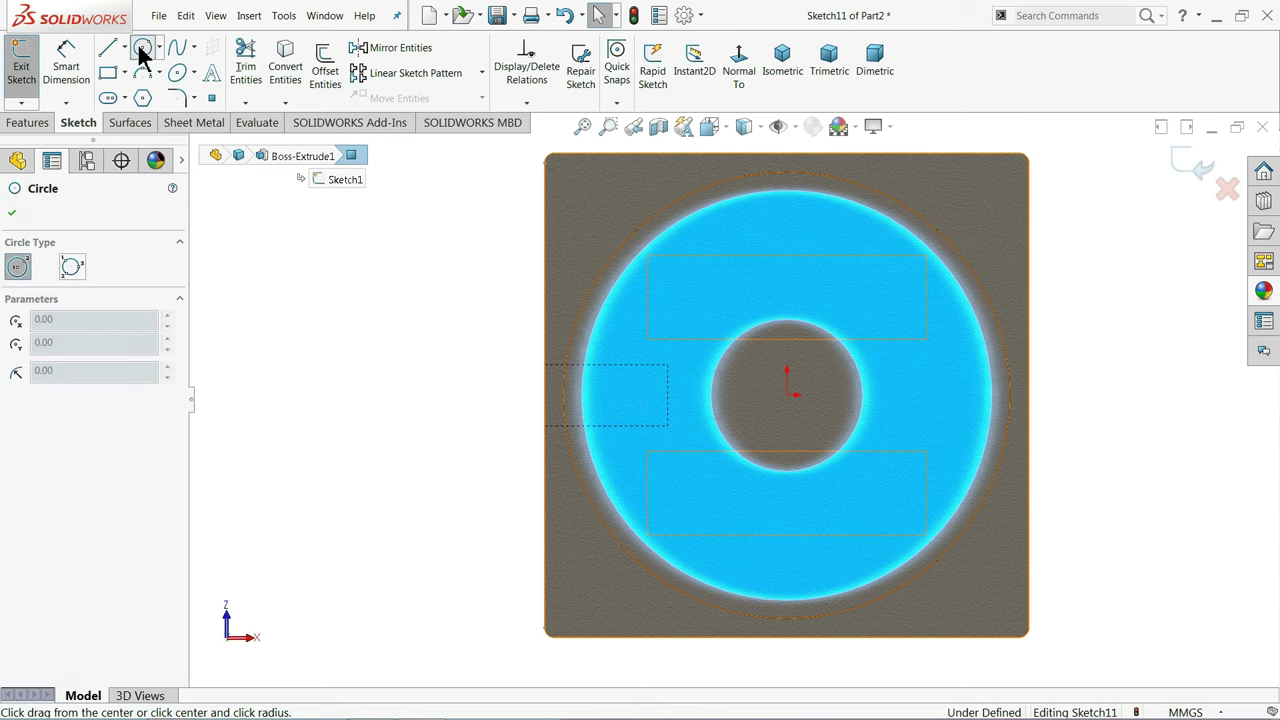
pyautogui.scroll(-2, 680, 457)
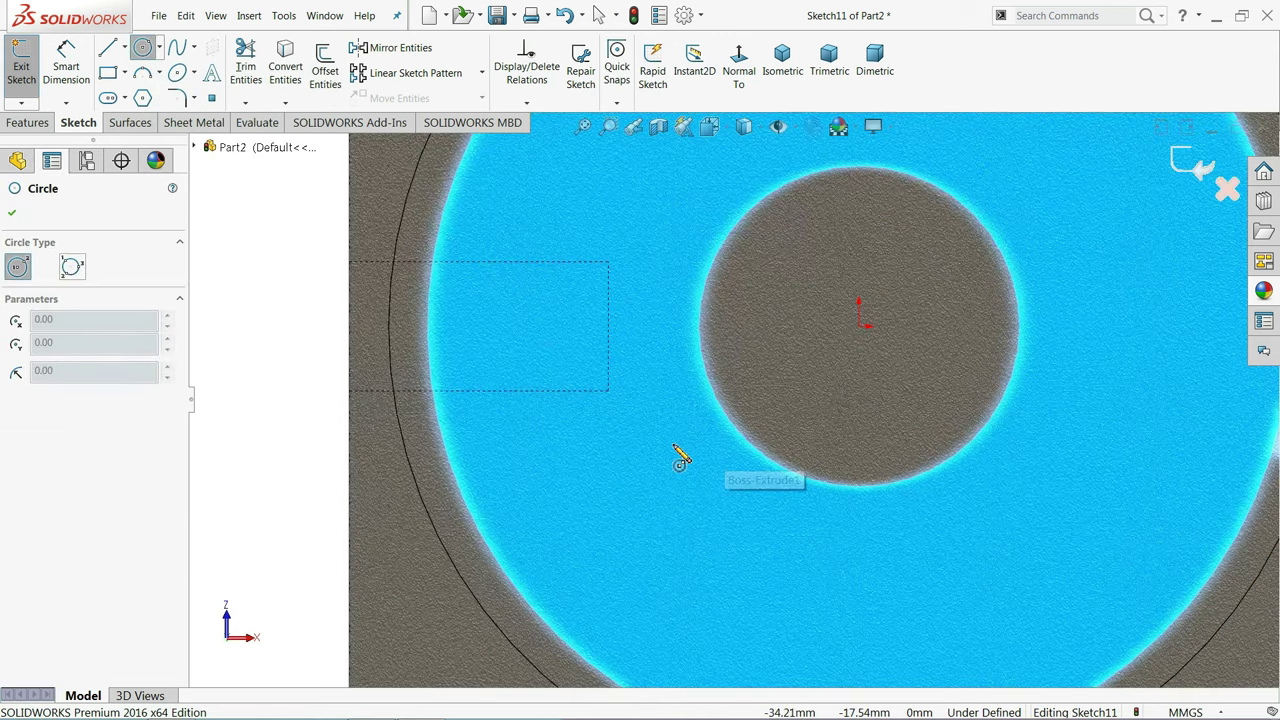
pyautogui.click(553, 361)
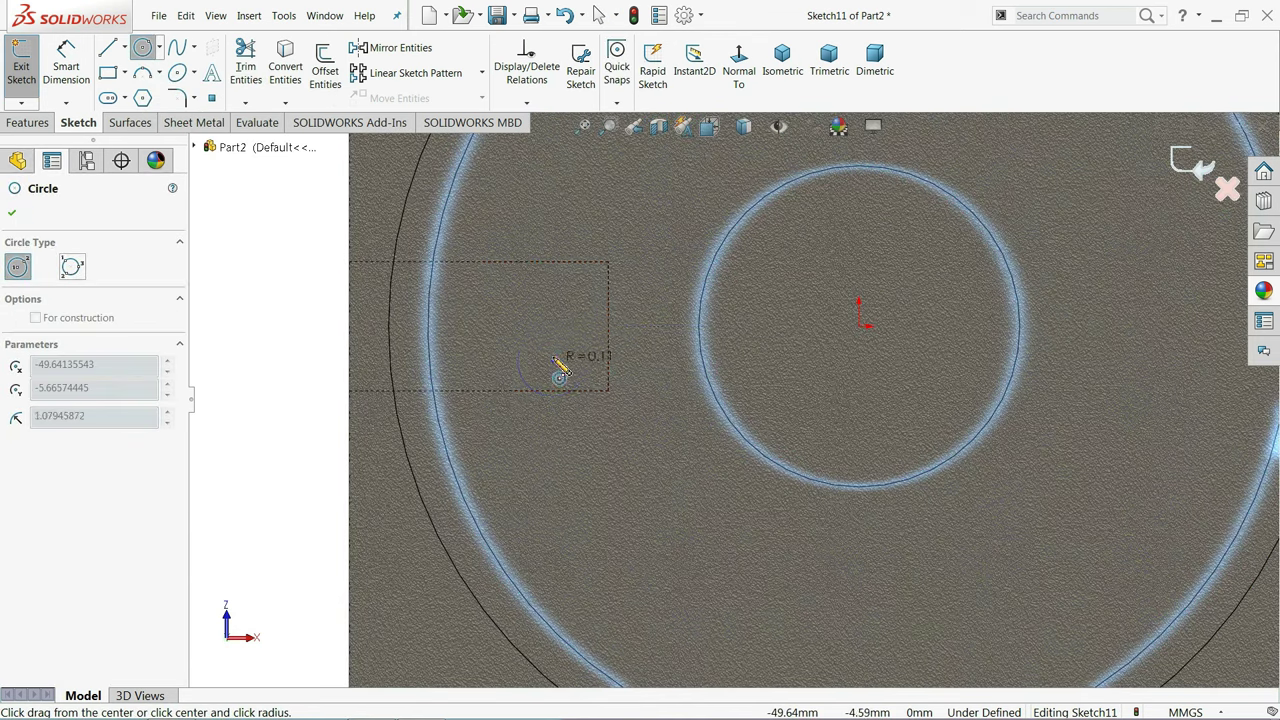
pyautogui.click(563, 318)
# Dimension the circle to Ø12.7 and its centre 32 mm from the left edge
pyautogui.click(65, 60)
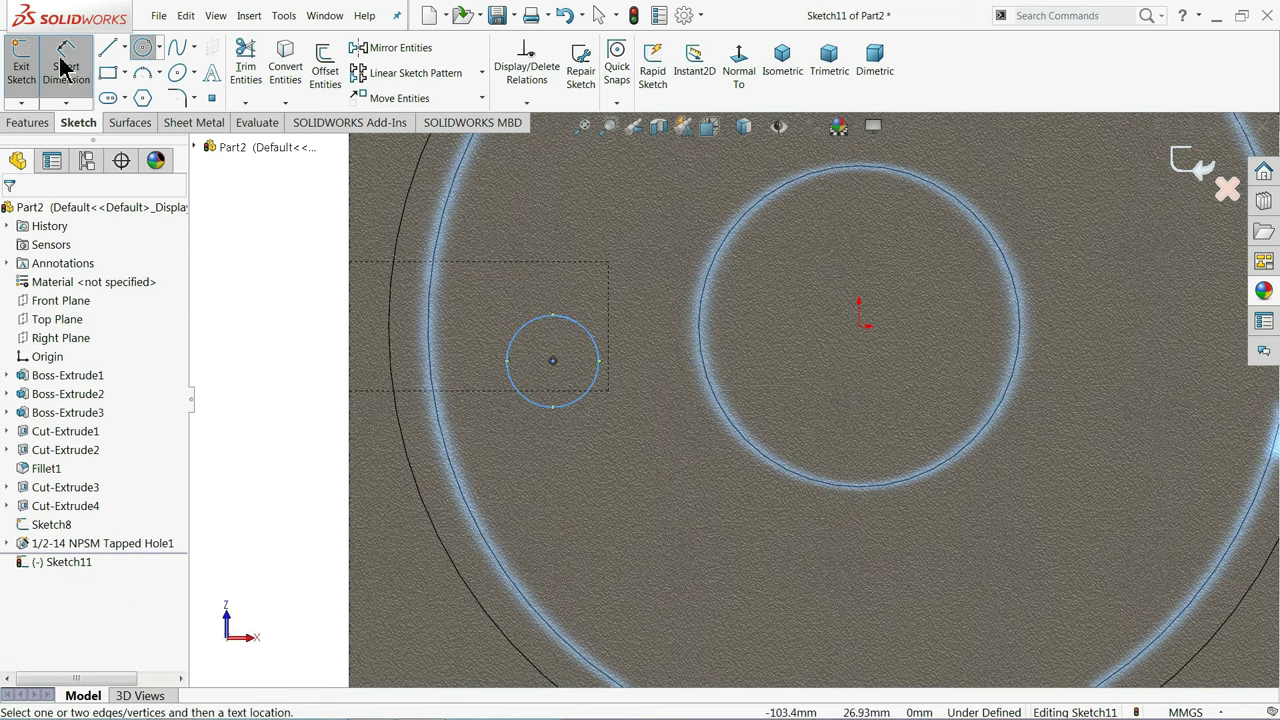
pyautogui.click(600, 372)
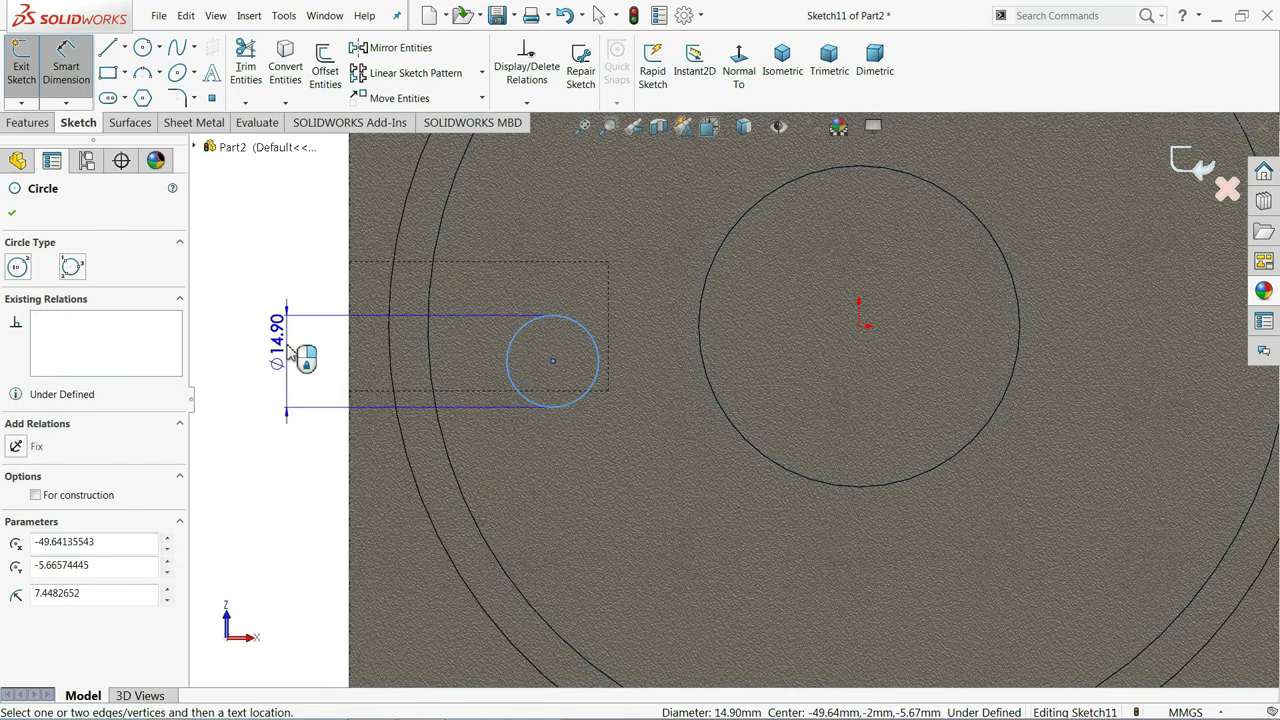
pyautogui.click(300, 355)
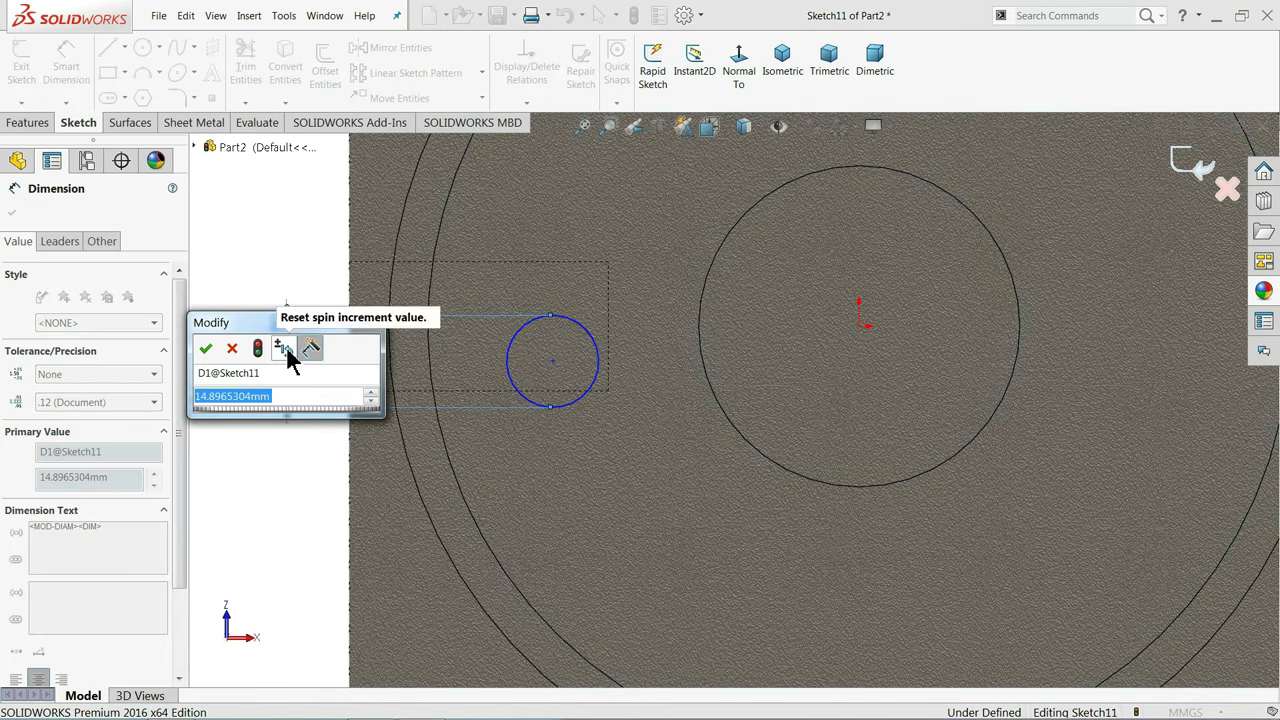
pyautogui.write('12.7')
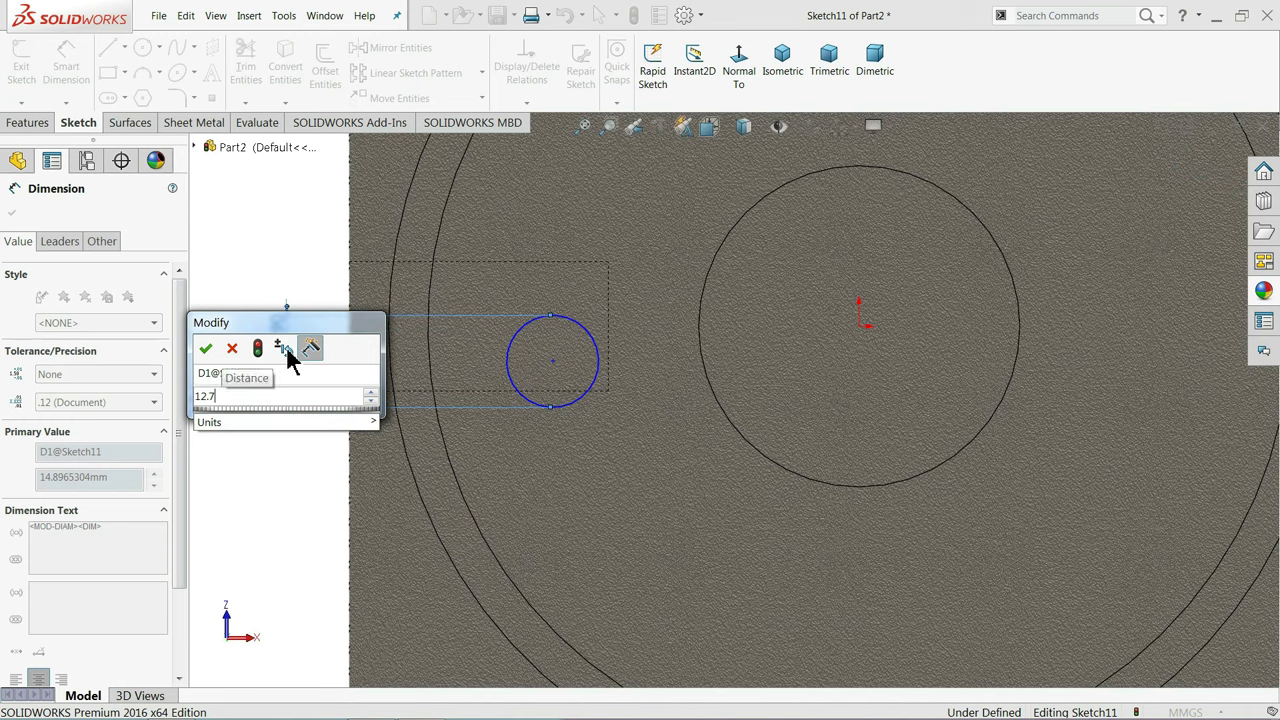
pyautogui.press('Return')
pyautogui.scroll(2, 566, 390)
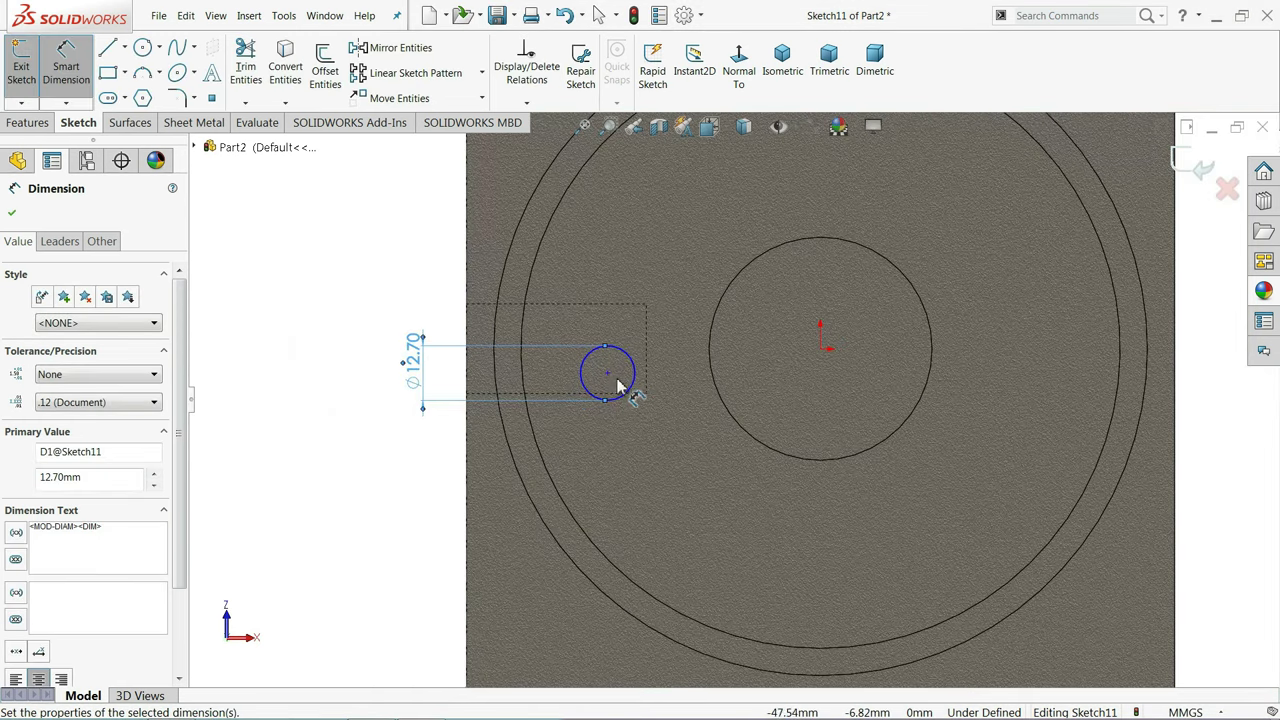
pyautogui.click(607, 373)
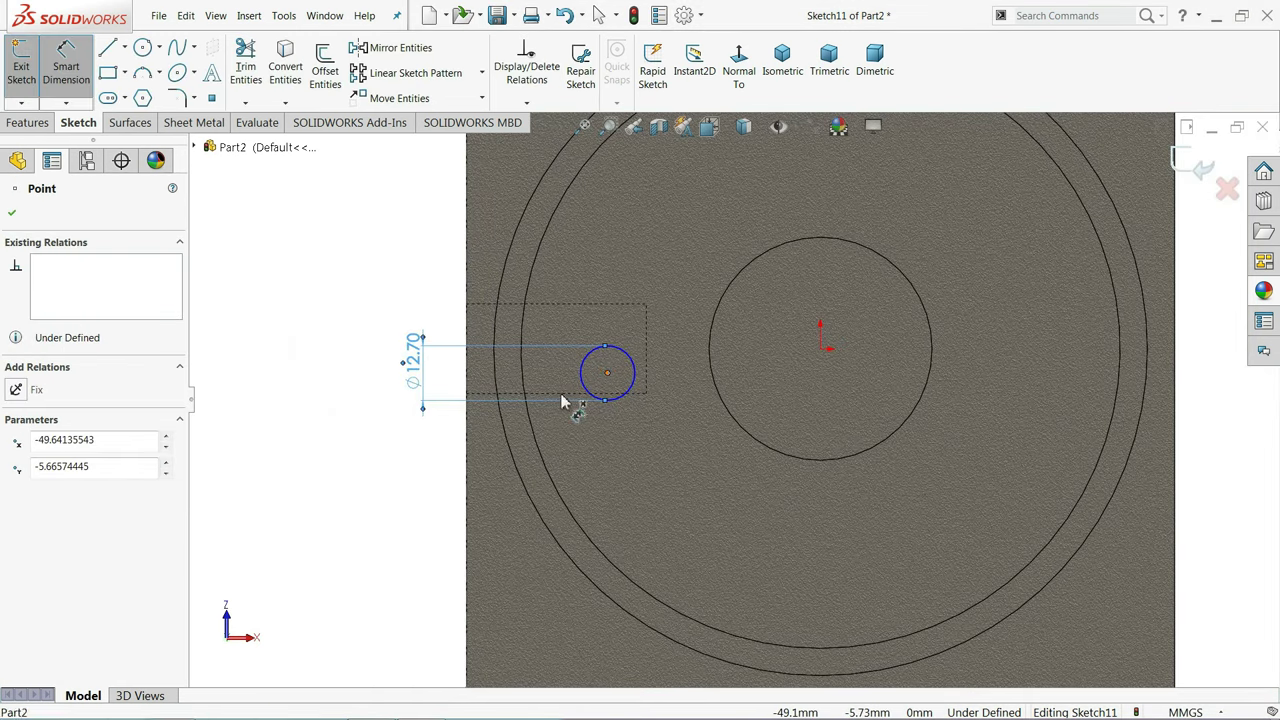
pyautogui.click(468, 440)
pyautogui.click(388, 510)
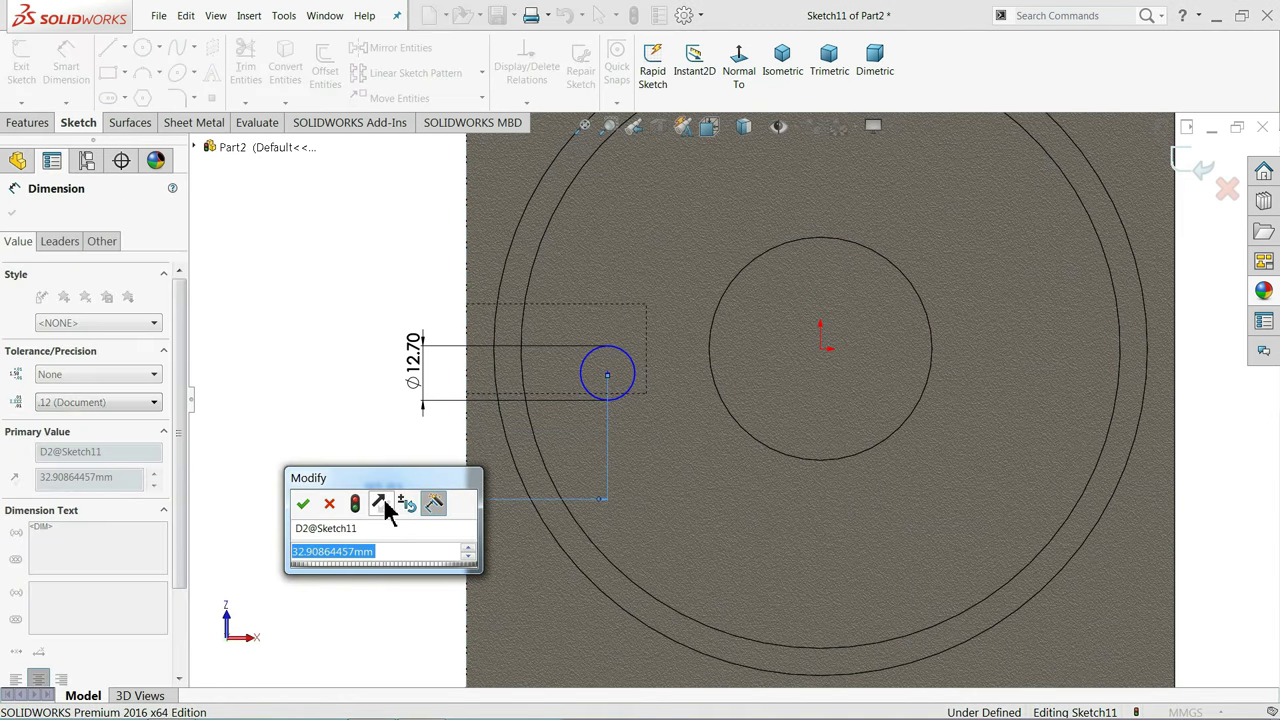
pyautogui.write('32')
pyautogui.press('Return')
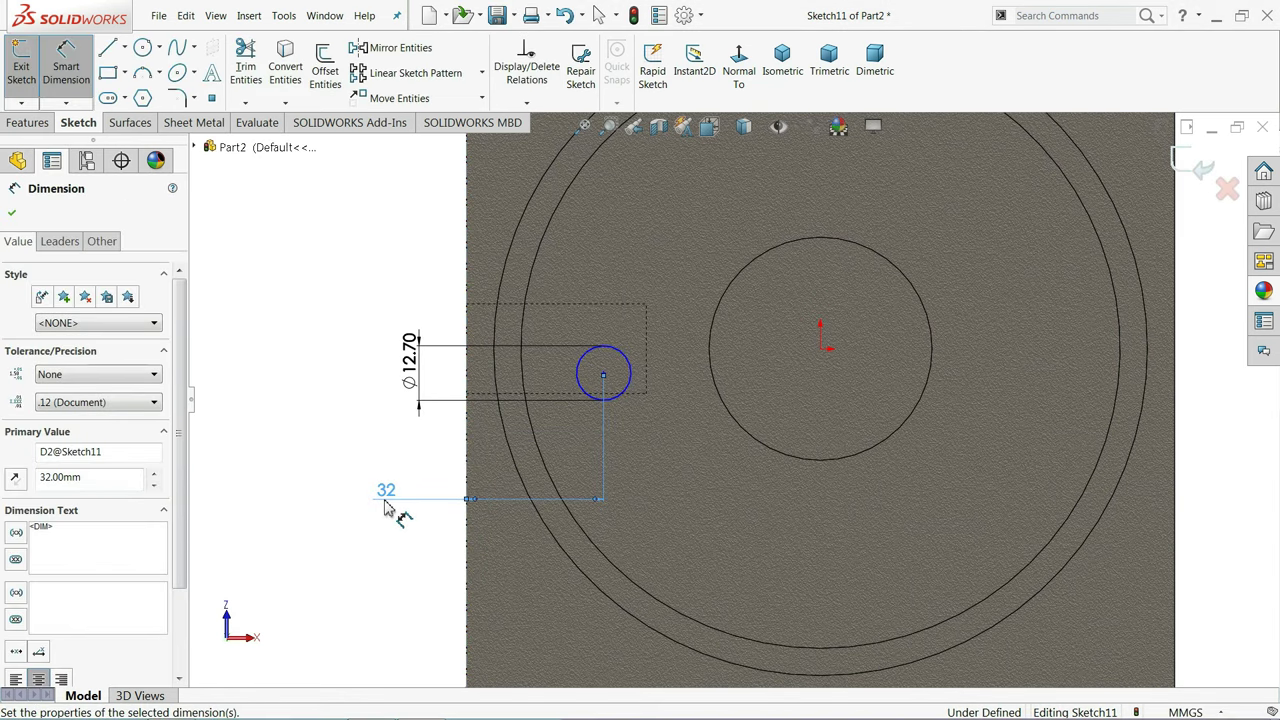
pyautogui.click(11, 213)
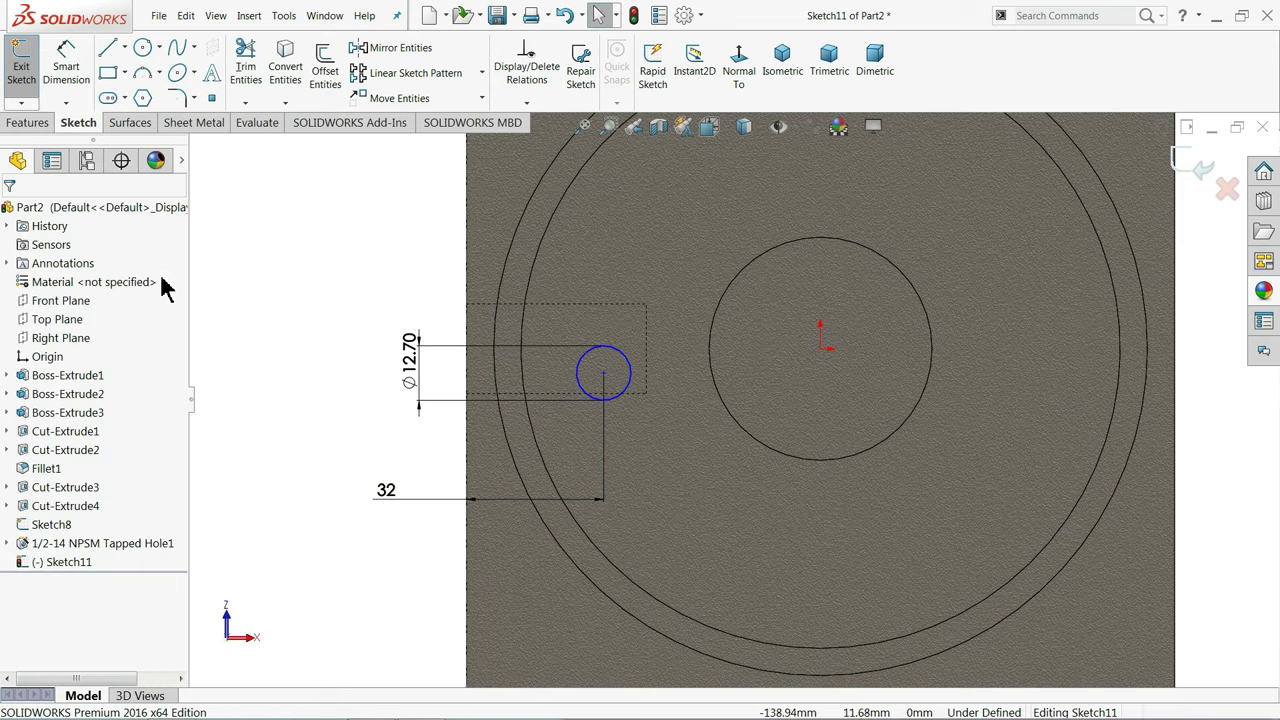
# Add a Horizontal relation between the circle centre and the sketch origin
pyautogui.scroll(-2, 894, 337)
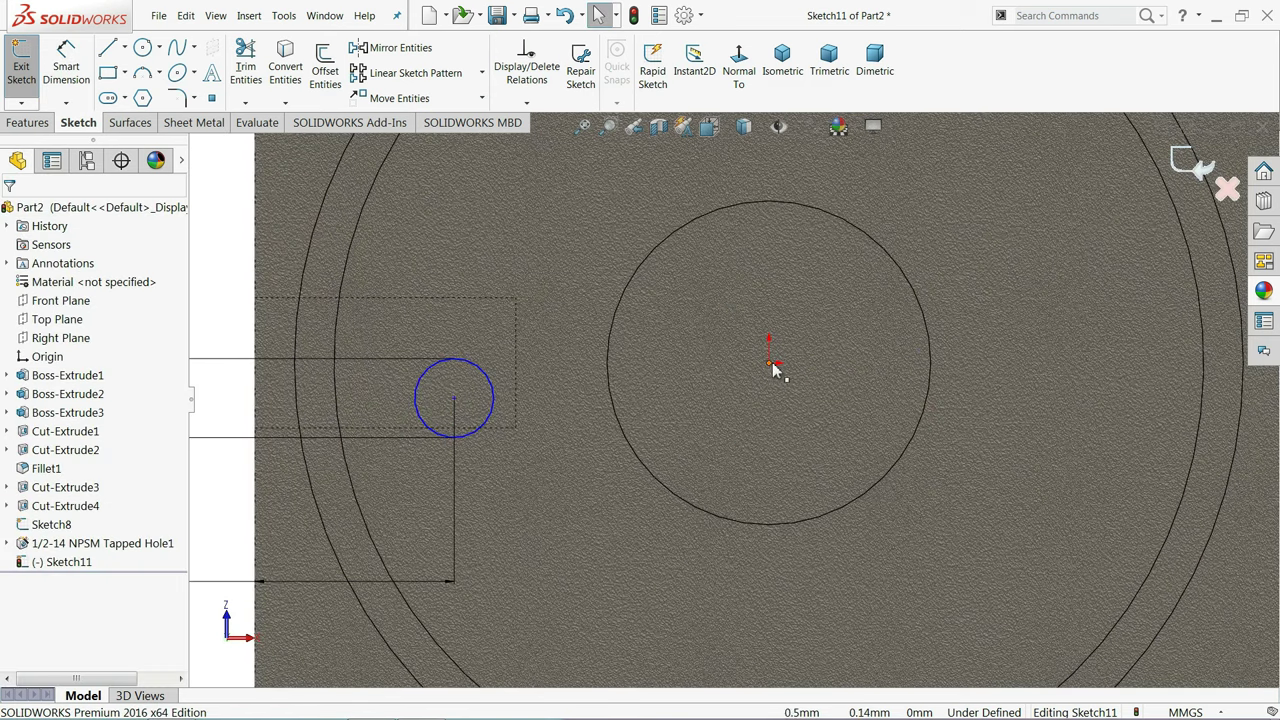
pyautogui.click(770, 363)
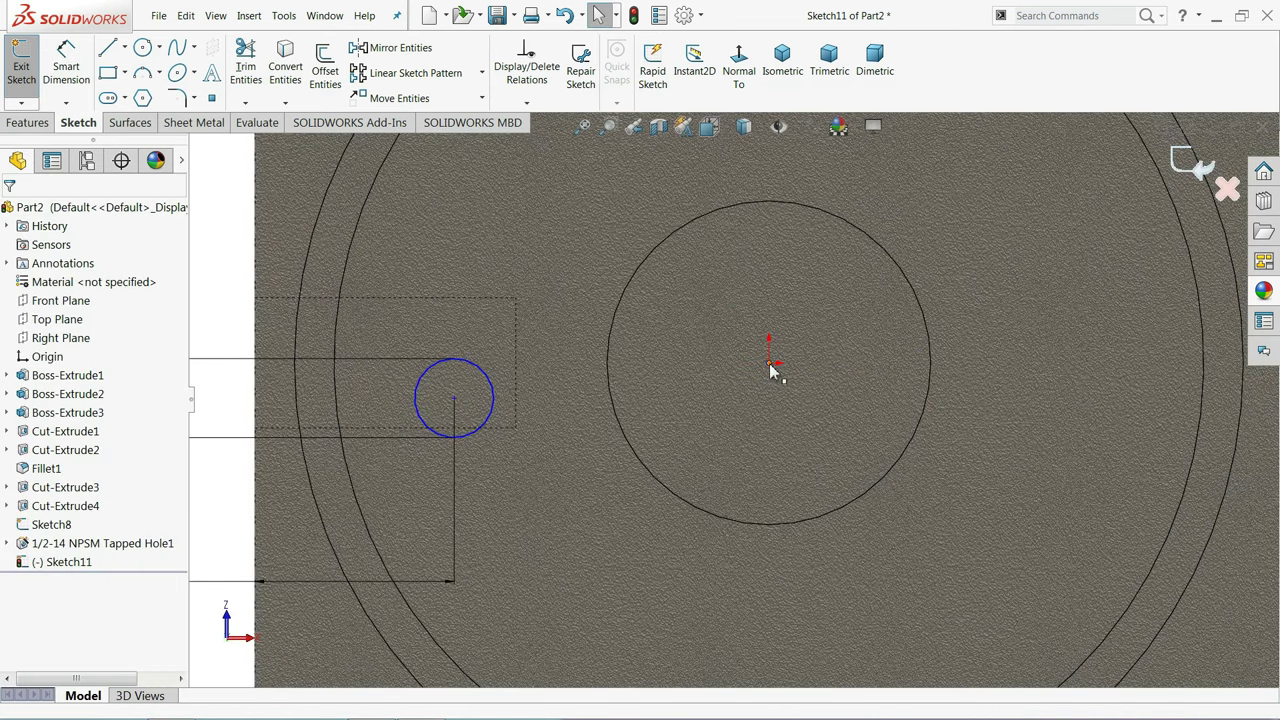
pyautogui.keyDown('ctrl'); pyautogui.click(458, 403); pyautogui.keyUp('ctrl')
pyautogui.click(490, 346)
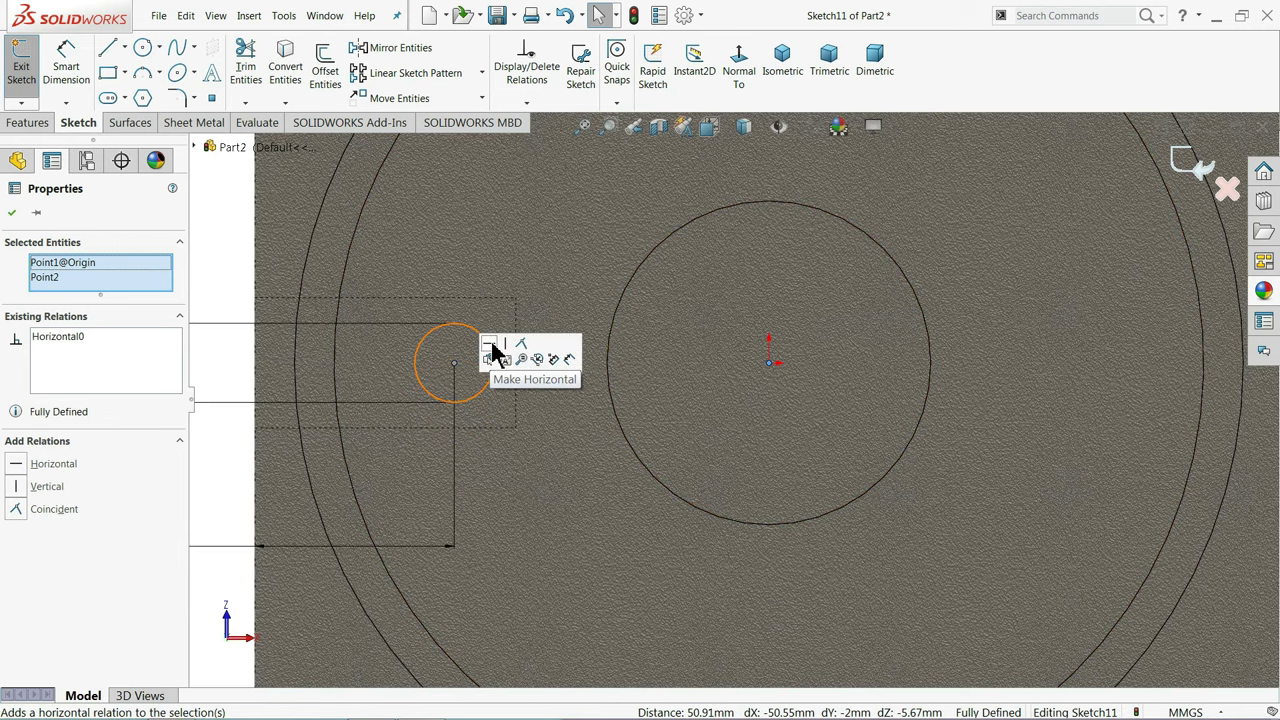
pyautogui.click(275, 375)
pyautogui.scroll(2, 622, 396)
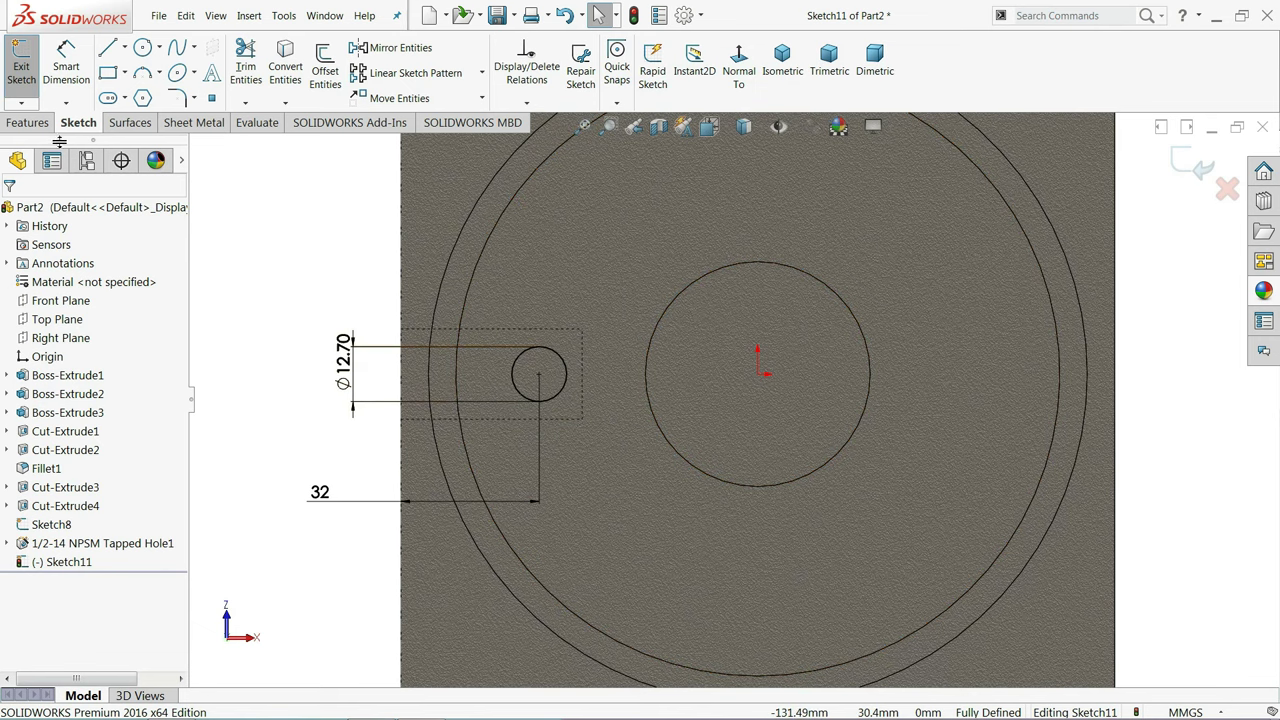
pyautogui.click(31, 125)
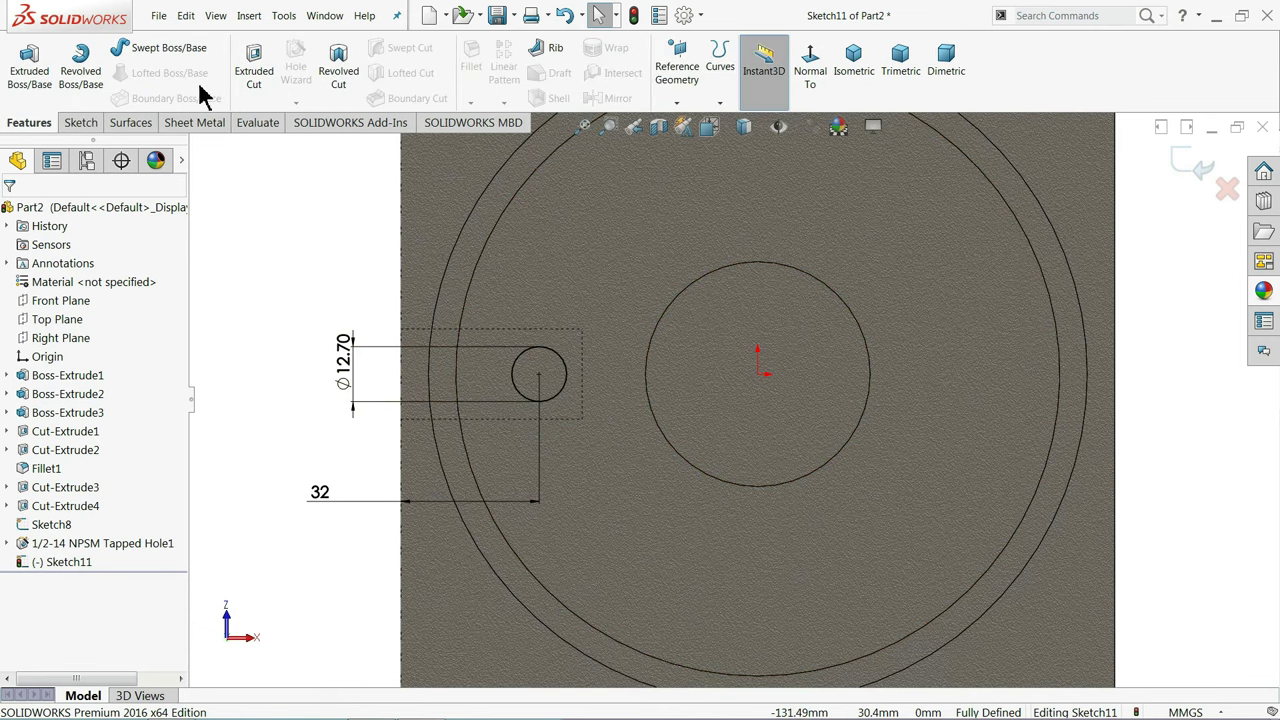
# Extrude-cut the Ø12.70 circle Blind 25 mm deep, correcting an initial 30 mm, creating Cut-Extrude5
pyautogui.click(254, 88)
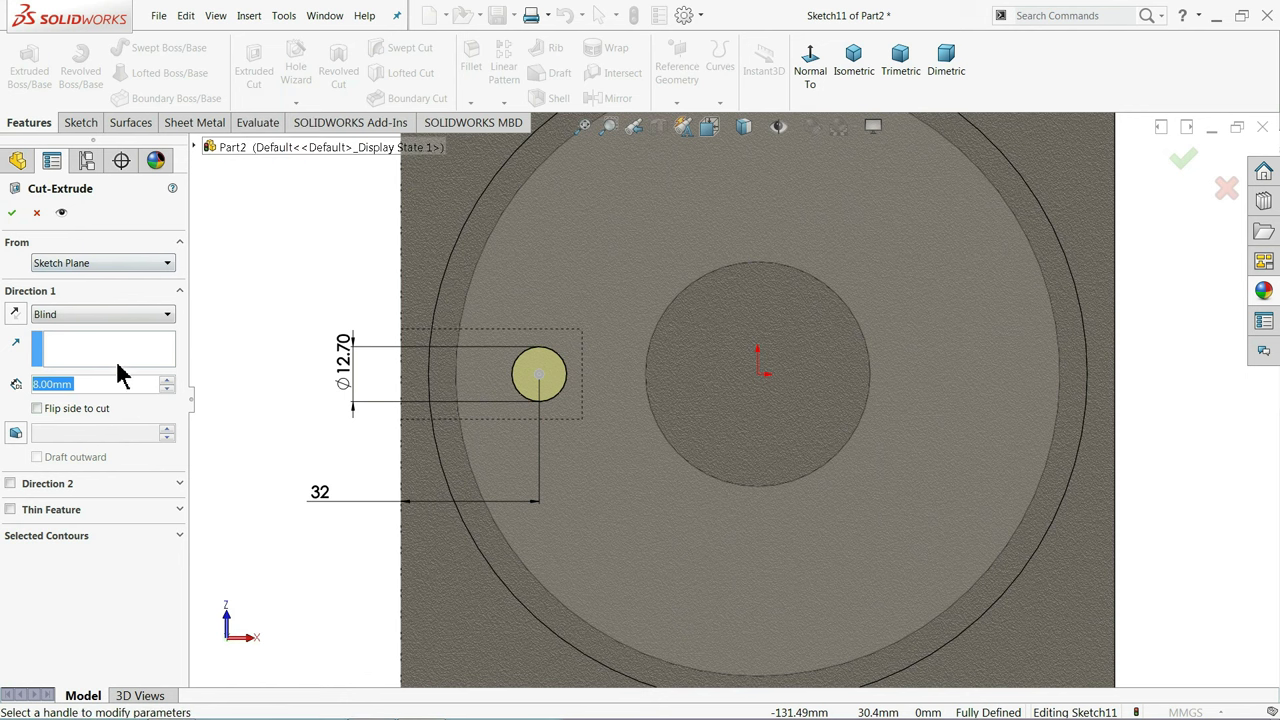
pyautogui.write('30')
pyautogui.press('Return')
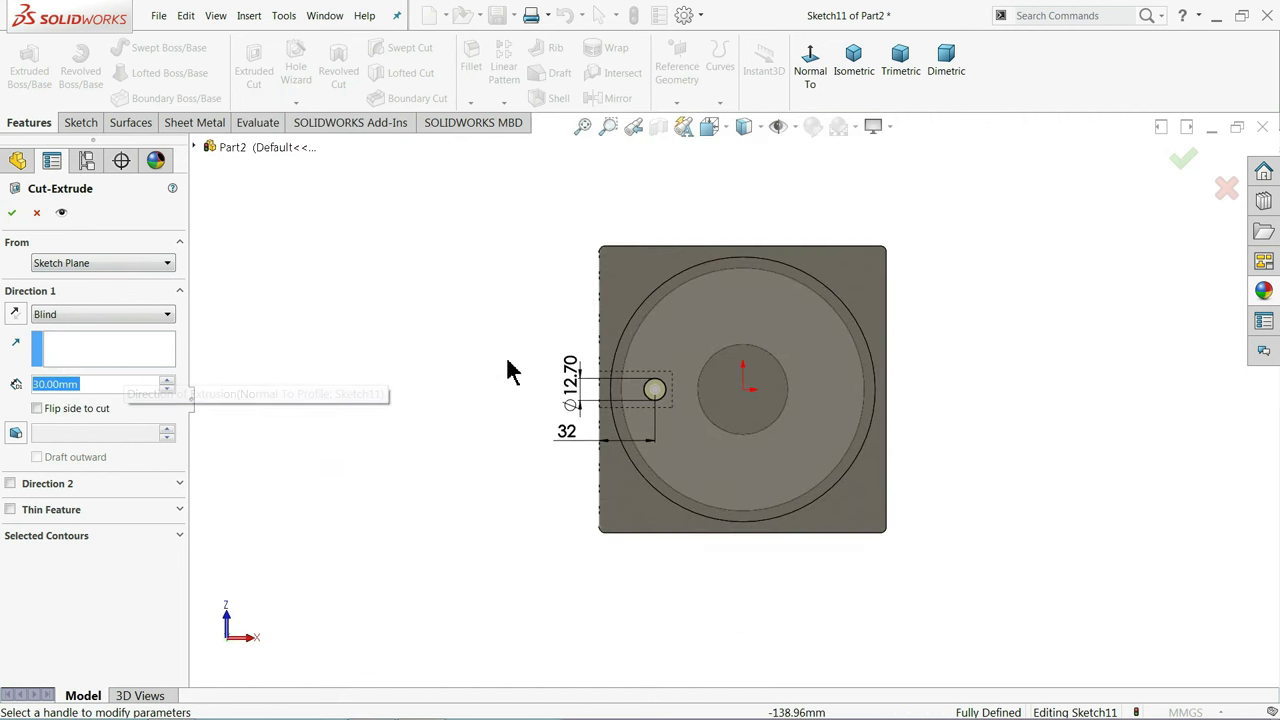
pyautogui.moveTo(510, 370)
pyautogui.mouseDown(button='middle')
pyautogui.moveTo(666, 428)
pyautogui.moveTo(706, 406)
pyautogui.moveTo(700, 366)
pyautogui.moveTo(685, 462)
pyautogui.moveTo(694, 409)
pyautogui.moveTo(706, 434)
pyautogui.moveTo(706, 391)
pyautogui.moveTo(698, 440)
pyautogui.moveTo(623, 286)
pyautogui.moveTo(714, 429)
pyautogui.moveTo(711, 417)
pyautogui.mouseUp(button='middle')
pyautogui.scroll(-2, 580, 406)
pyautogui.scroll(-2, 580, 406)
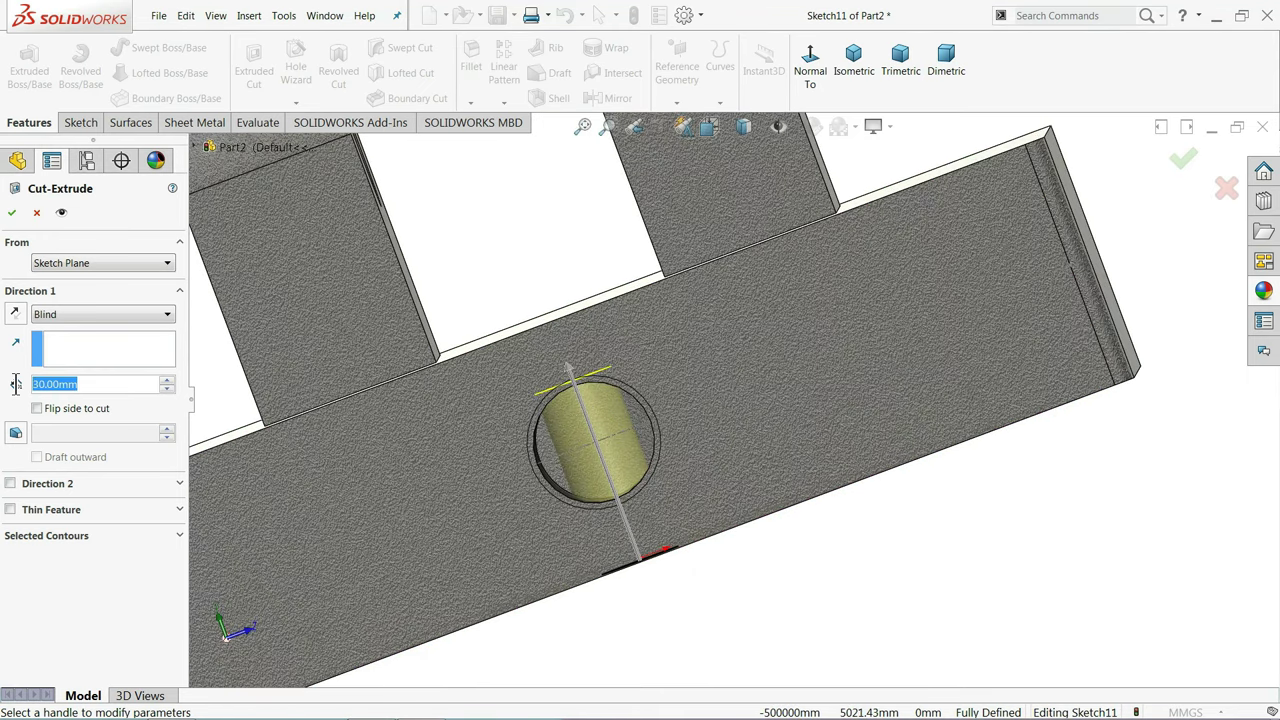
pyautogui.write('25')
pyautogui.press('Return')
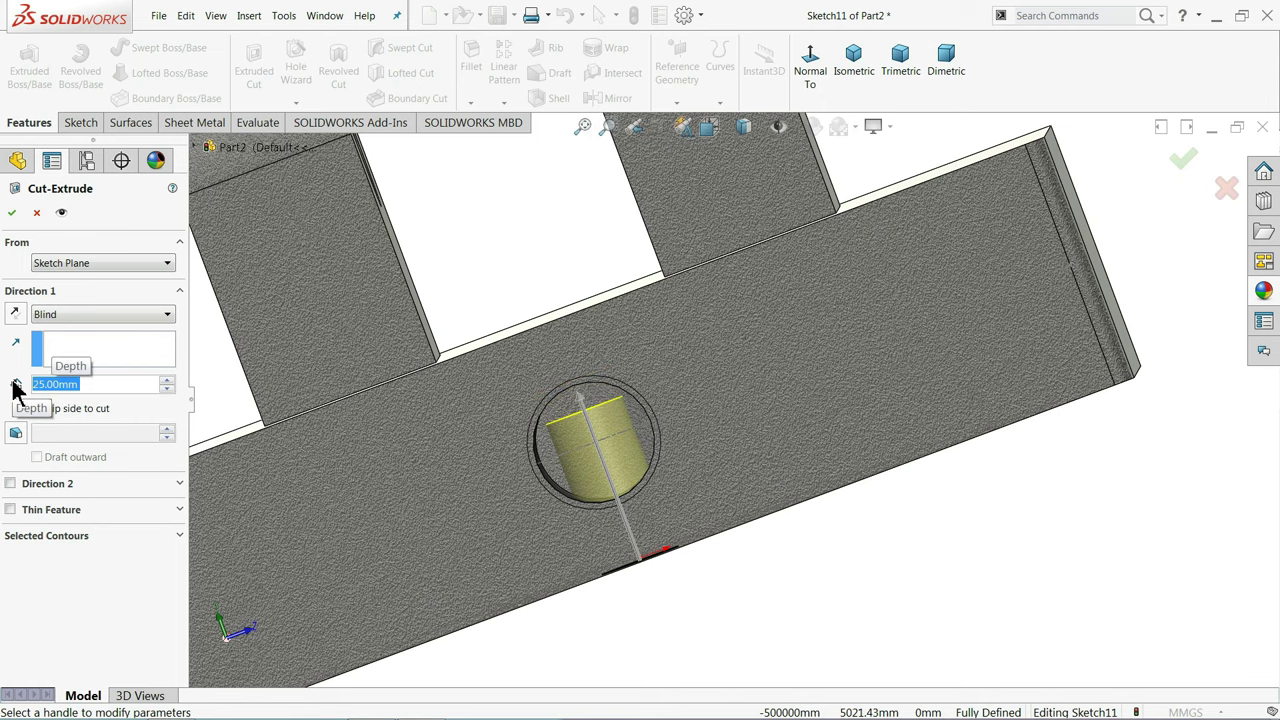
pyautogui.moveTo(510, 453); pyautogui.dragTo(660, 465, button='middle')
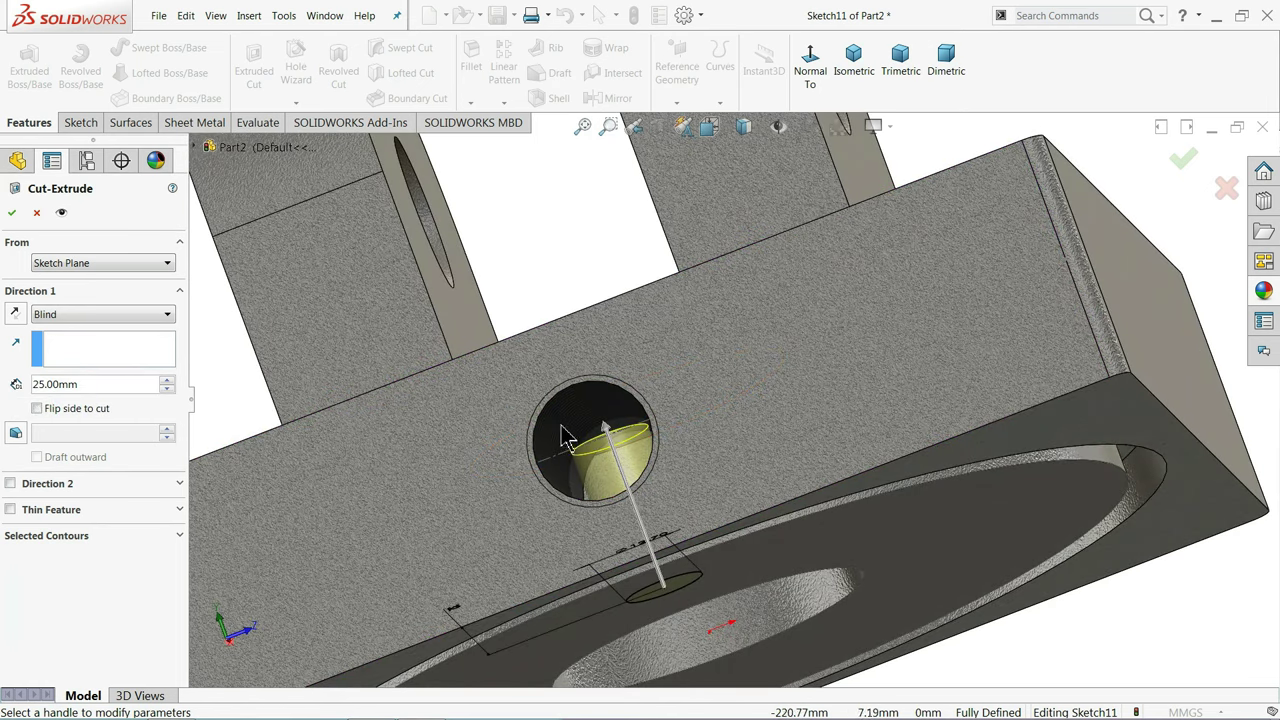
pyautogui.click(12, 215)
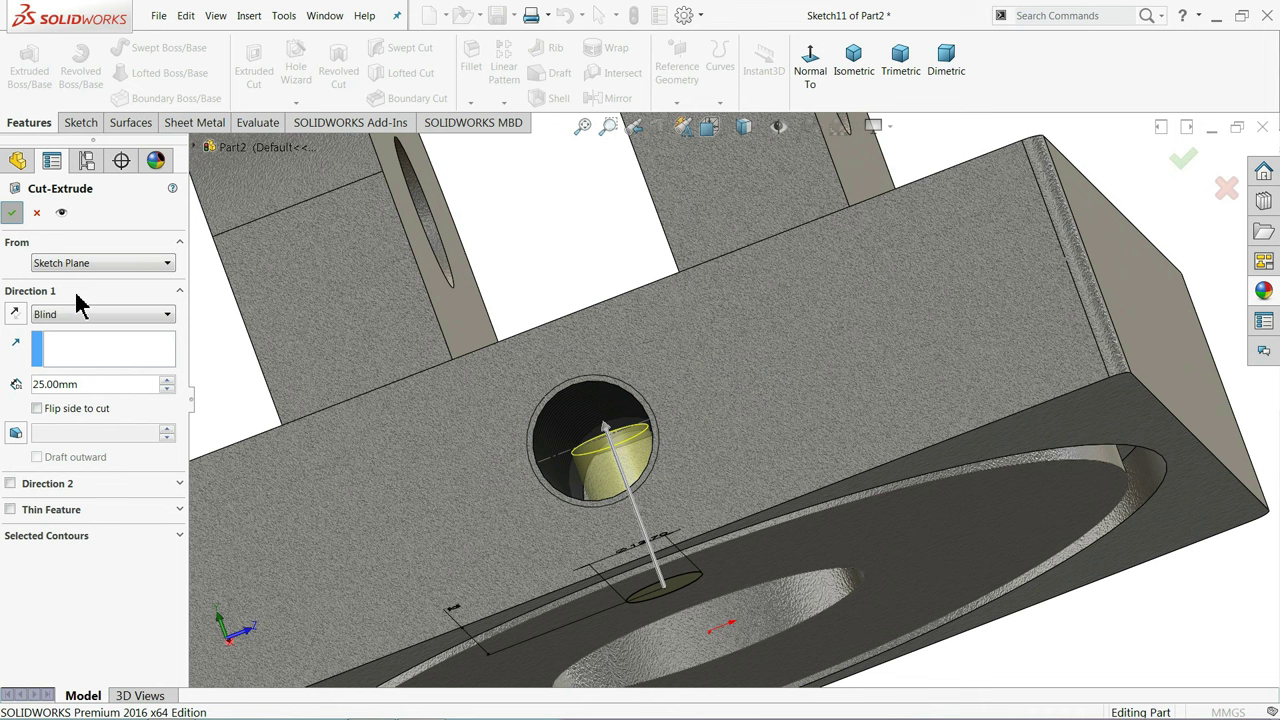
pyautogui.moveTo(557, 270); pyautogui.dragTo(313, 425, button='middle')
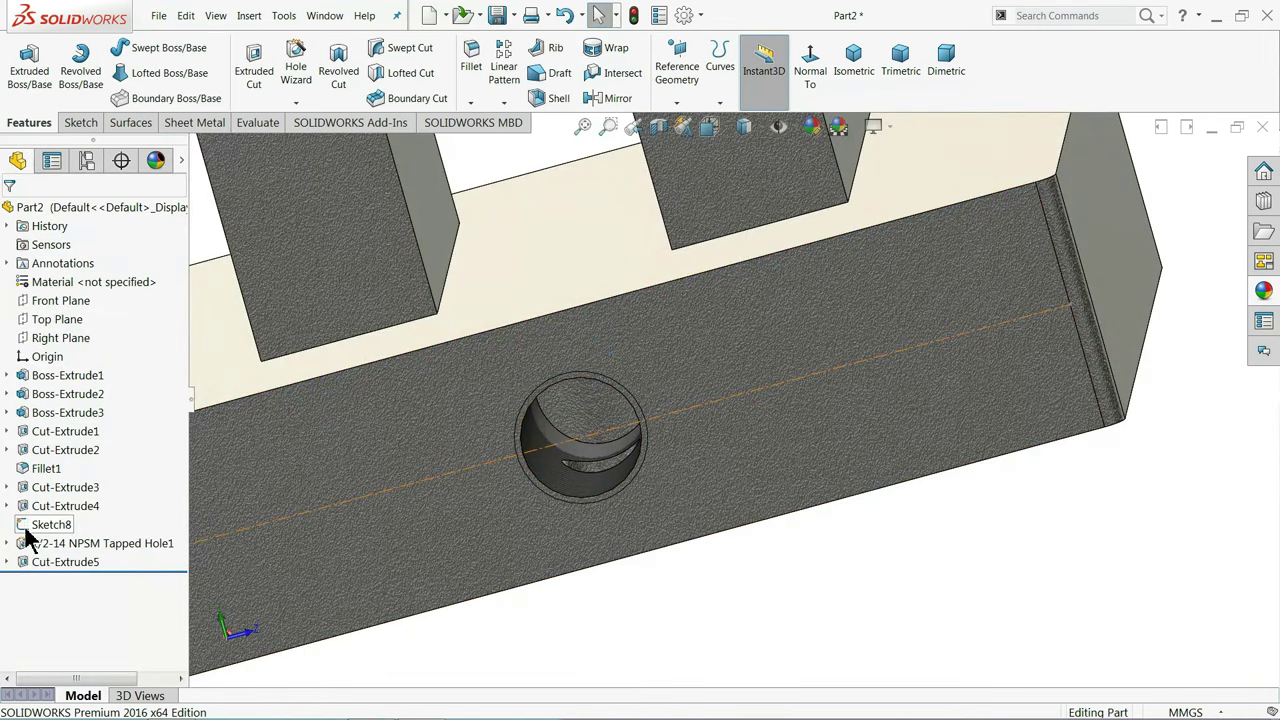
# Hide Sketch8, reorient the view, and select the square base's front face
pyautogui.click(40, 525)
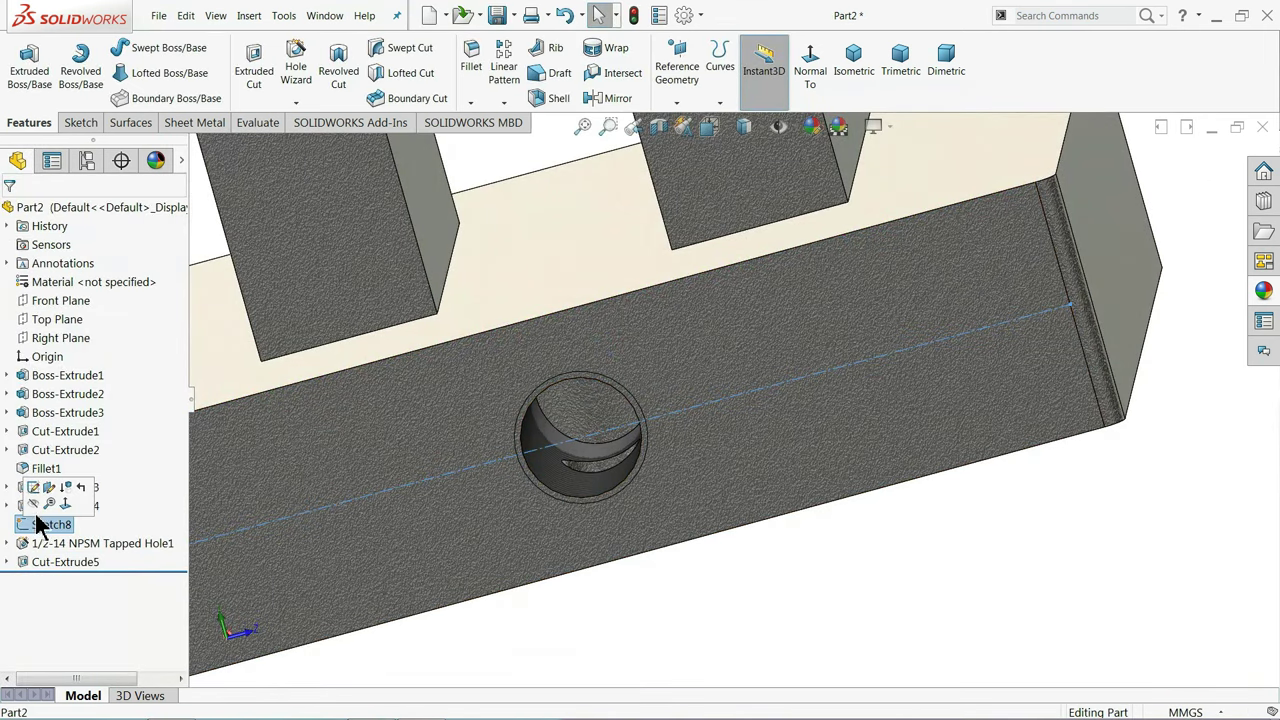
pyautogui.click(30, 512)
pyautogui.moveTo(443, 514)
pyautogui.mouseDown(button='middle')
pyautogui.moveTo(530, 420)
pyautogui.moveTo(477, 283)
pyautogui.moveTo(467, 152)
pyautogui.moveTo(494, 374)
pyautogui.moveTo(523, 480)
pyautogui.moveTo(545, 493)
pyautogui.moveTo(491, 451)
pyautogui.moveTo(509, 534)
pyautogui.mouseUp(button='middle')
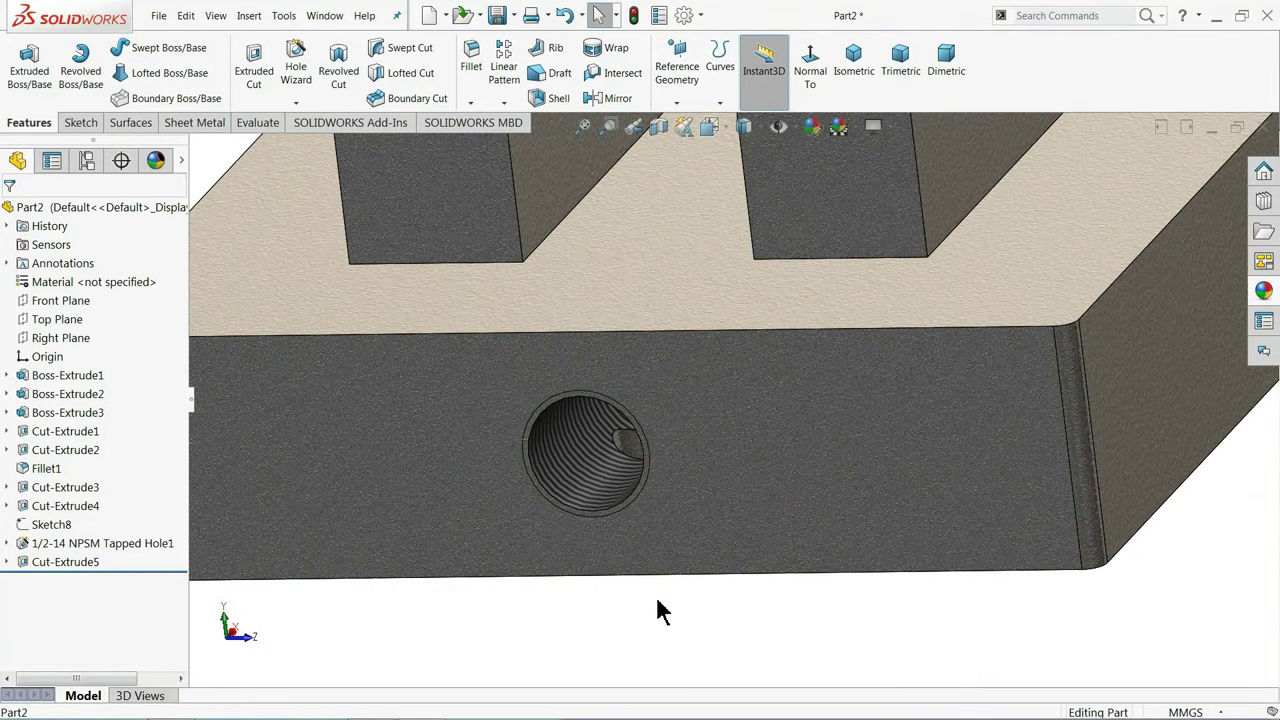
pyautogui.press('f')
pyautogui.moveTo(629, 514)
pyautogui.mouseDown(button='middle')
pyautogui.moveTo(663, 240)
pyautogui.moveTo(610, 478)
pyautogui.mouseUp(button='middle')
pyautogui.press('f')
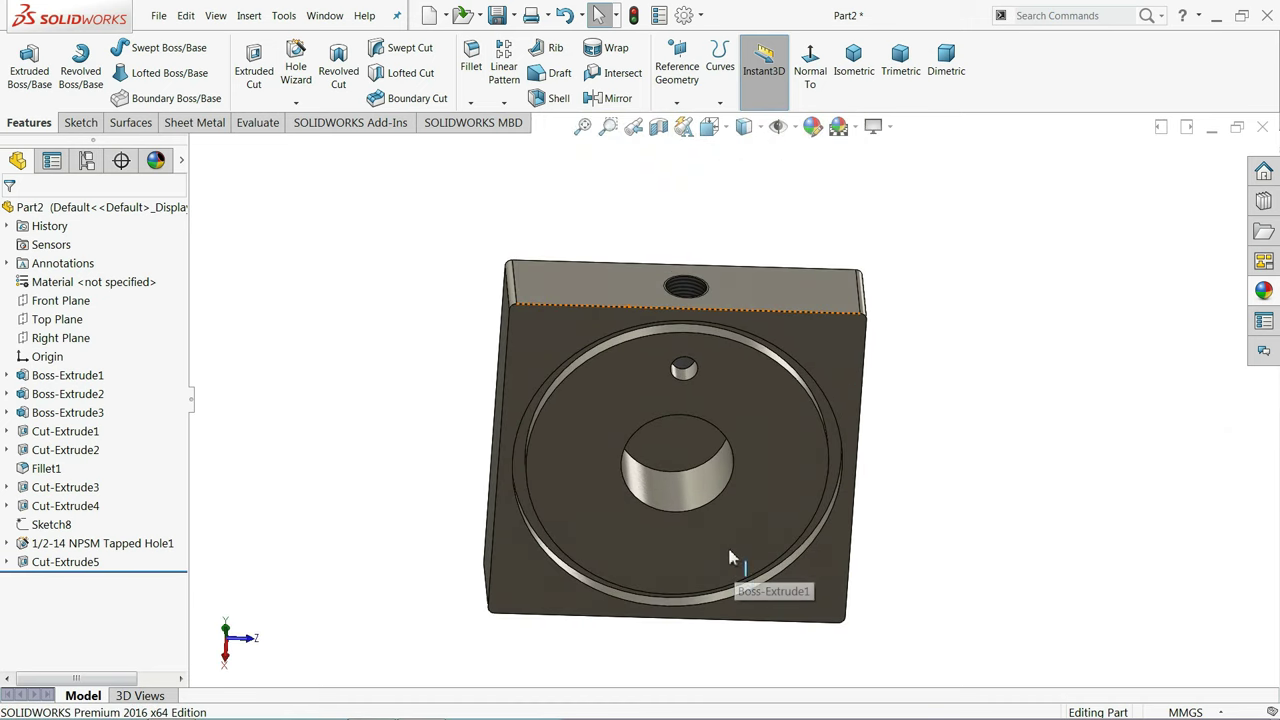
pyautogui.click(565, 345)
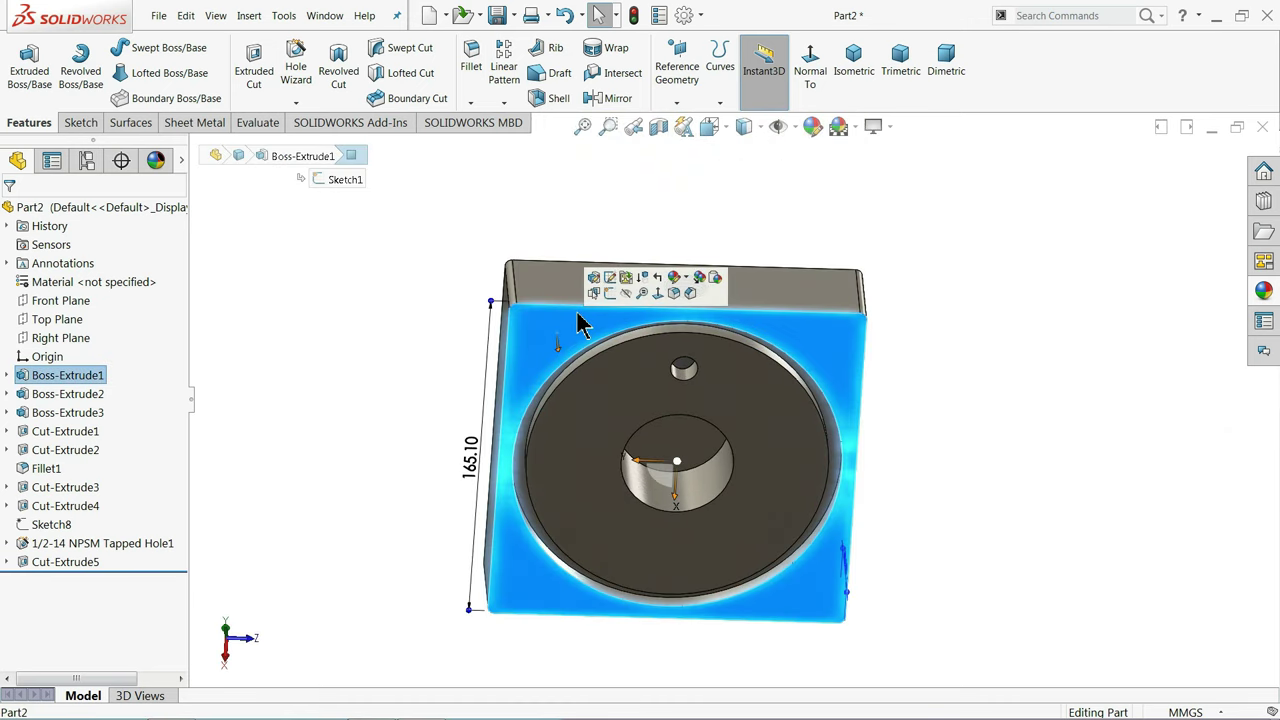
# Start a sketch on the base face with a construction circle centred on the origin
pyautogui.click(606, 300)
pyautogui.click(740, 88)
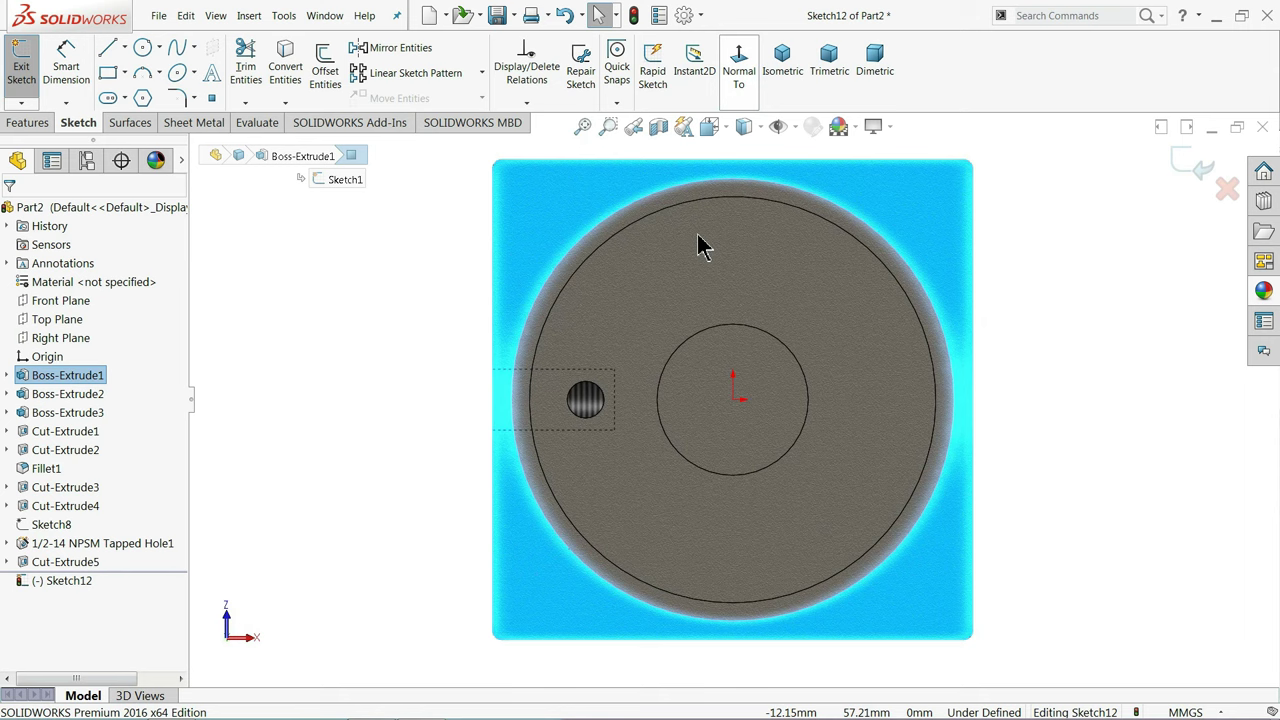
pyautogui.click(142, 48)
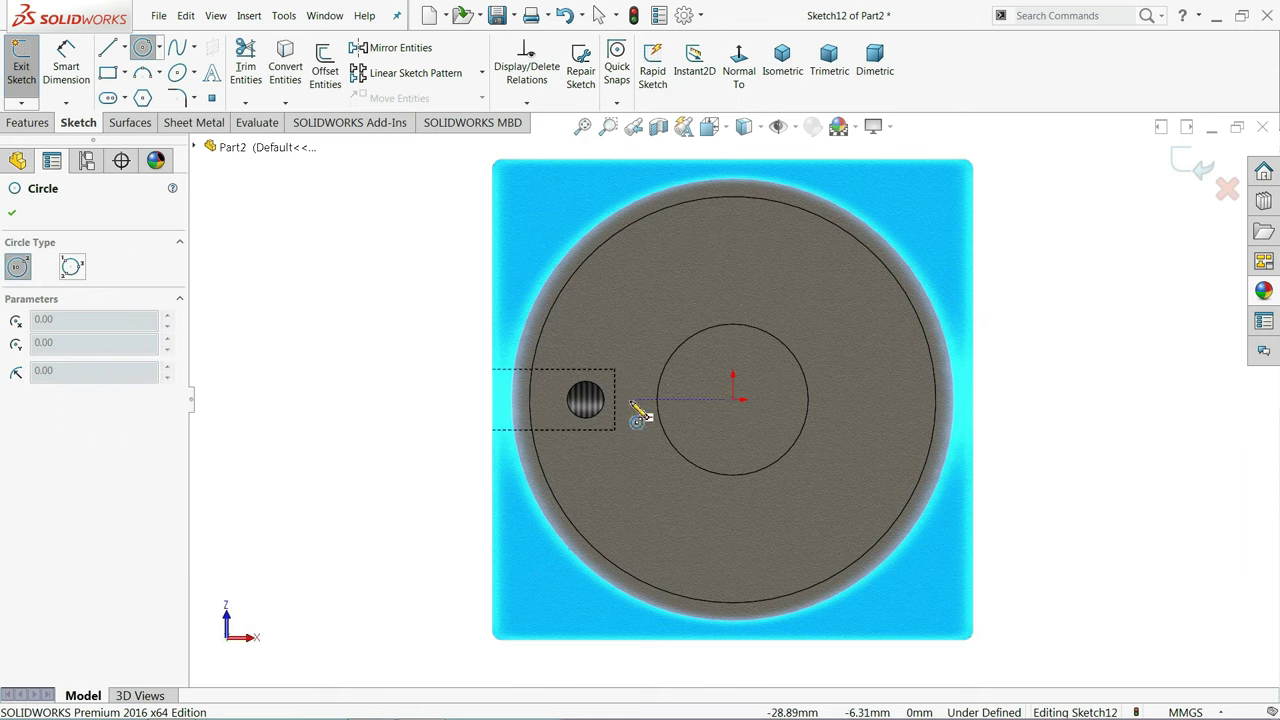
pyautogui.click(734, 400)
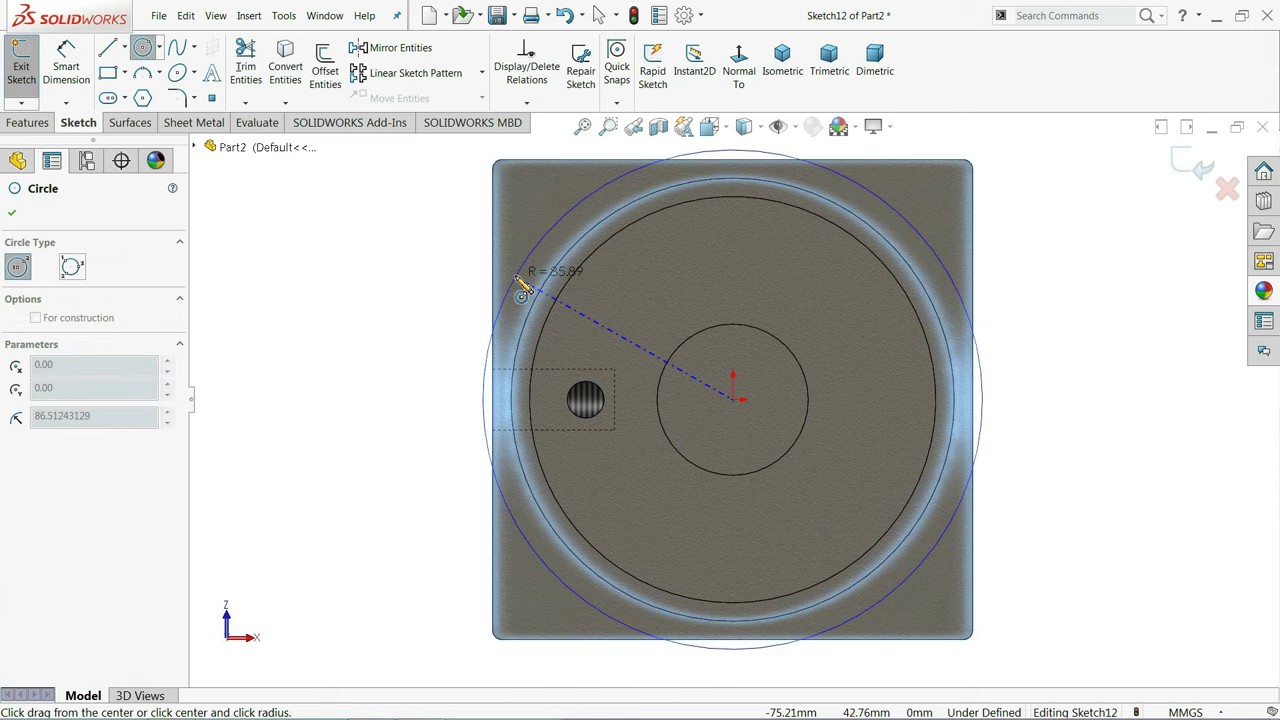
pyautogui.click(457, 300)
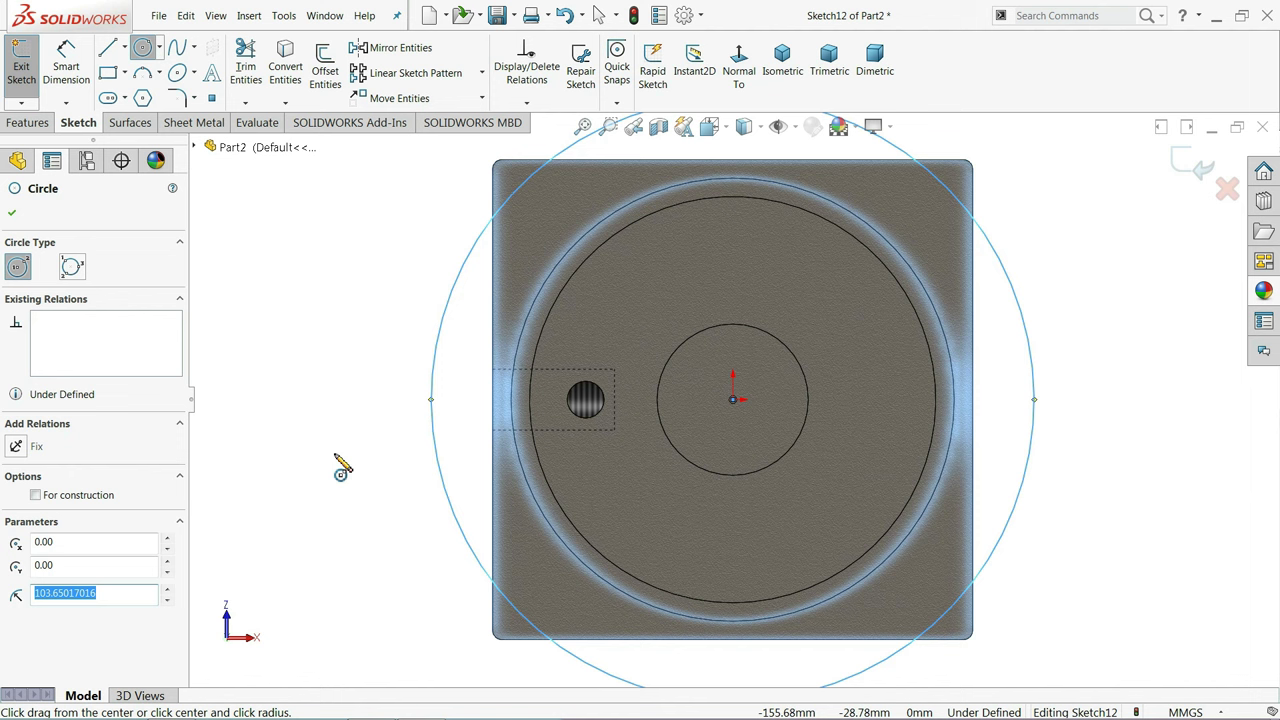
pyautogui.click(36, 495)
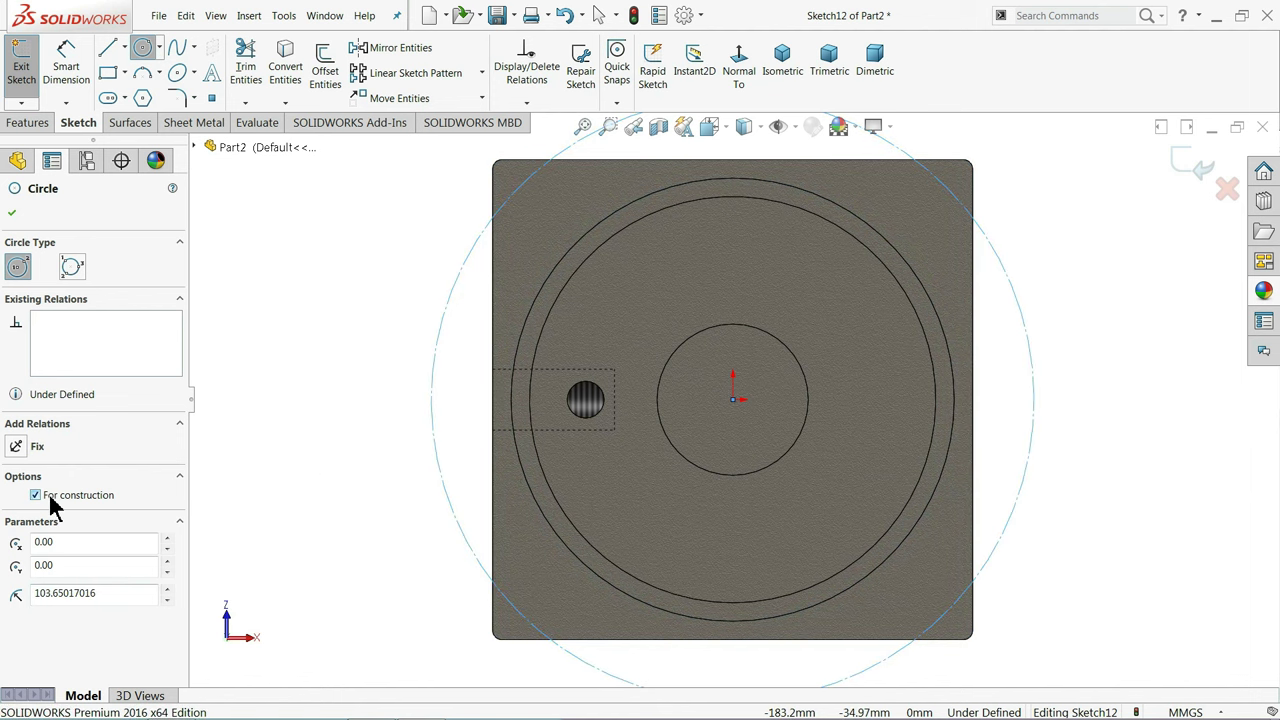
pyautogui.click(12, 215)
# Dimension the construction circle's diameter to 175.26 mm
pyautogui.click(66, 66)
pyautogui.click(433, 415)
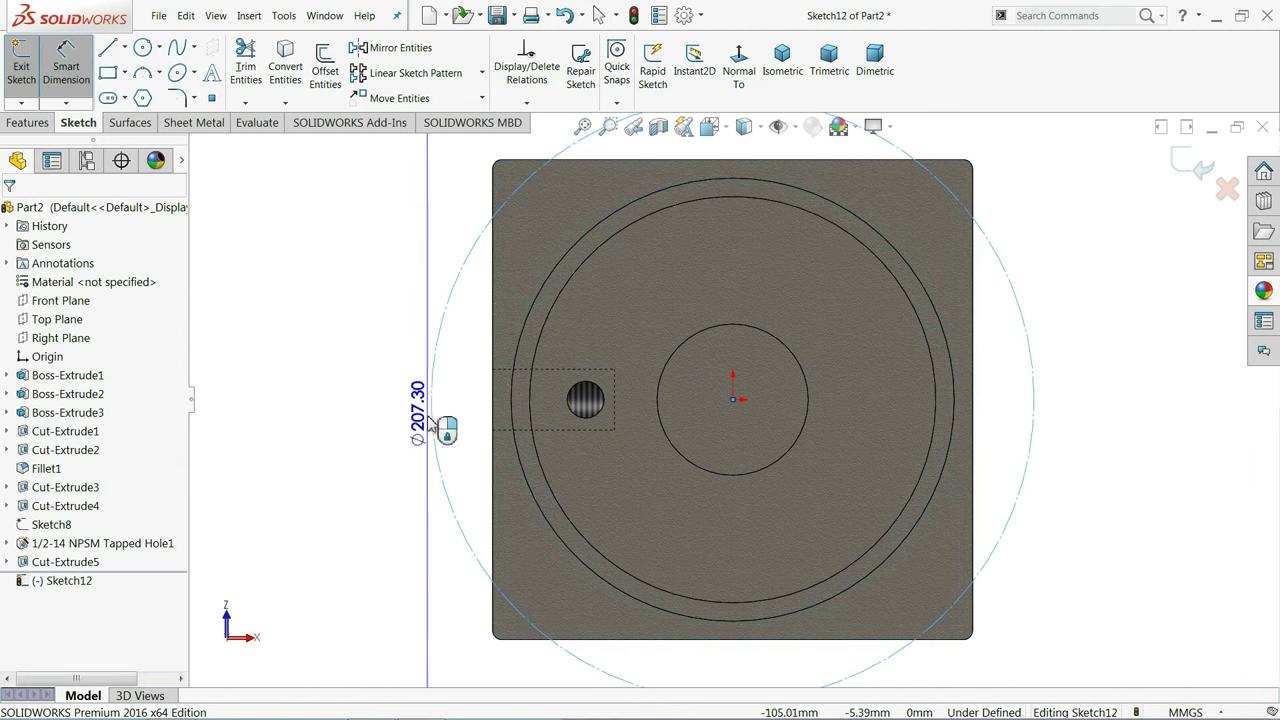
pyautogui.click(286, 386)
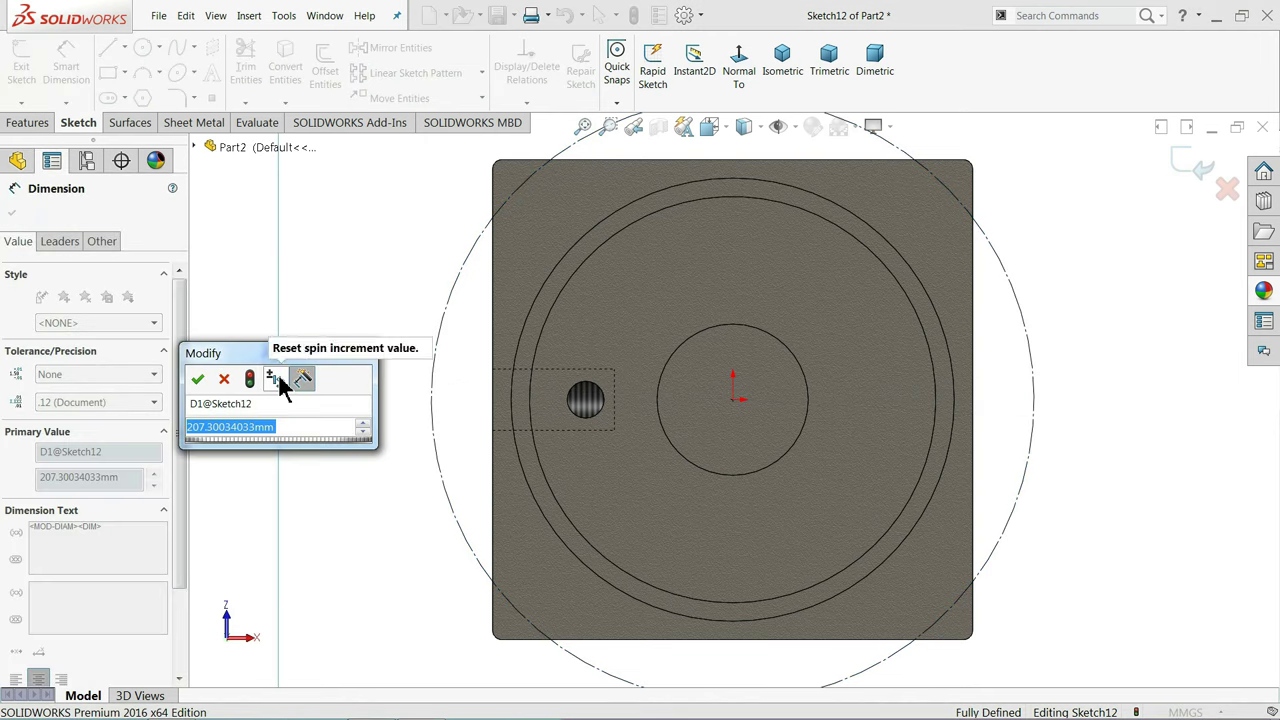
pyautogui.write('175.26')
pyautogui.press('Return')
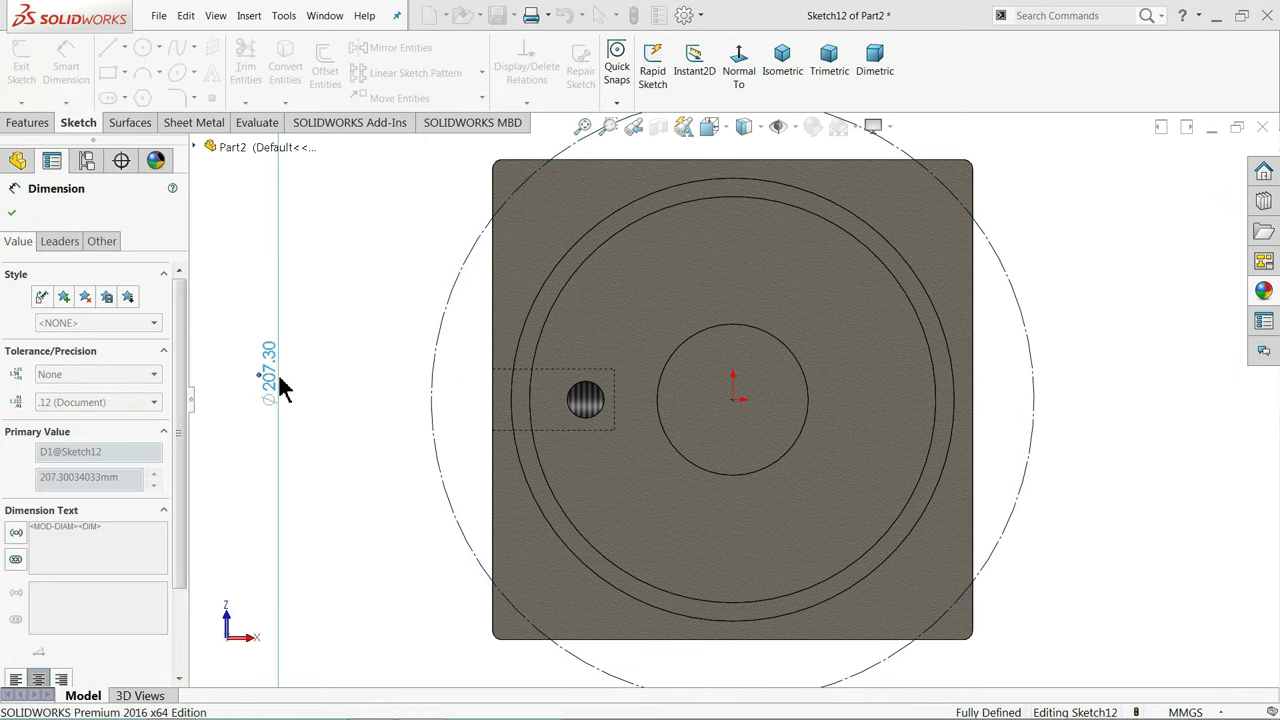
pyautogui.click(12, 217)
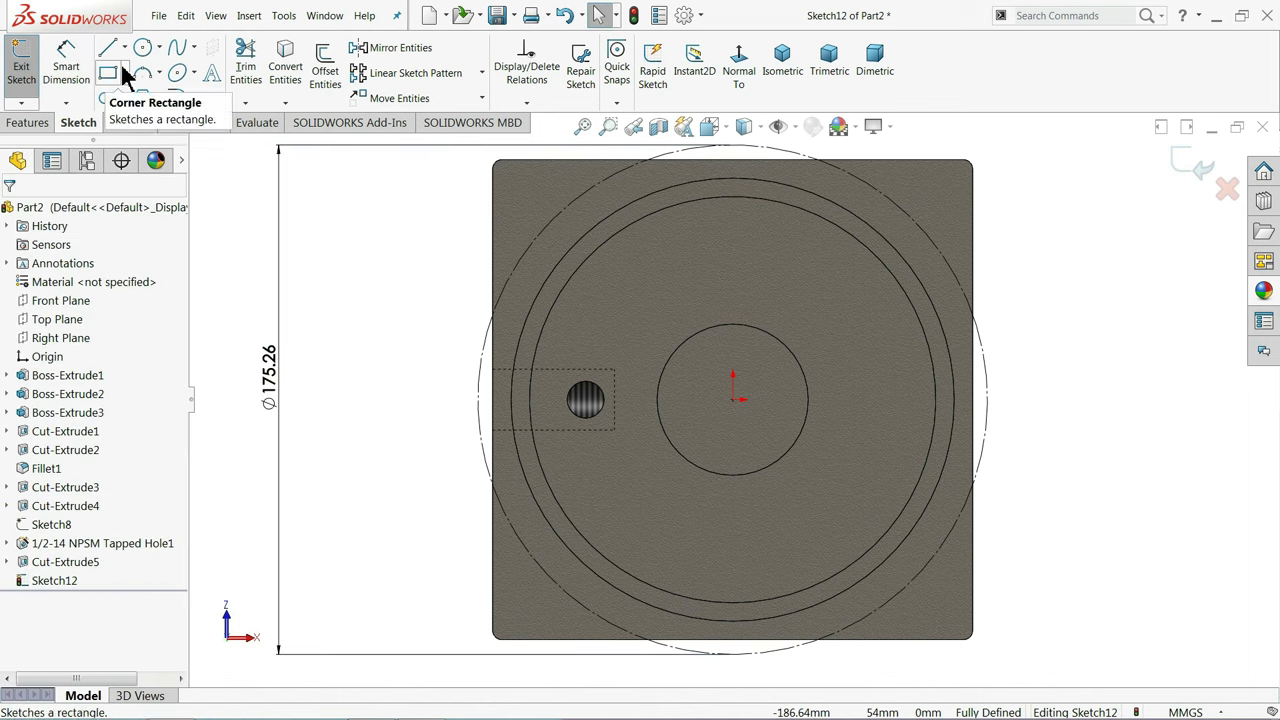
# Draw a center rectangle from the origin with its corner on the construction circle
pyautogui.click(125, 76)
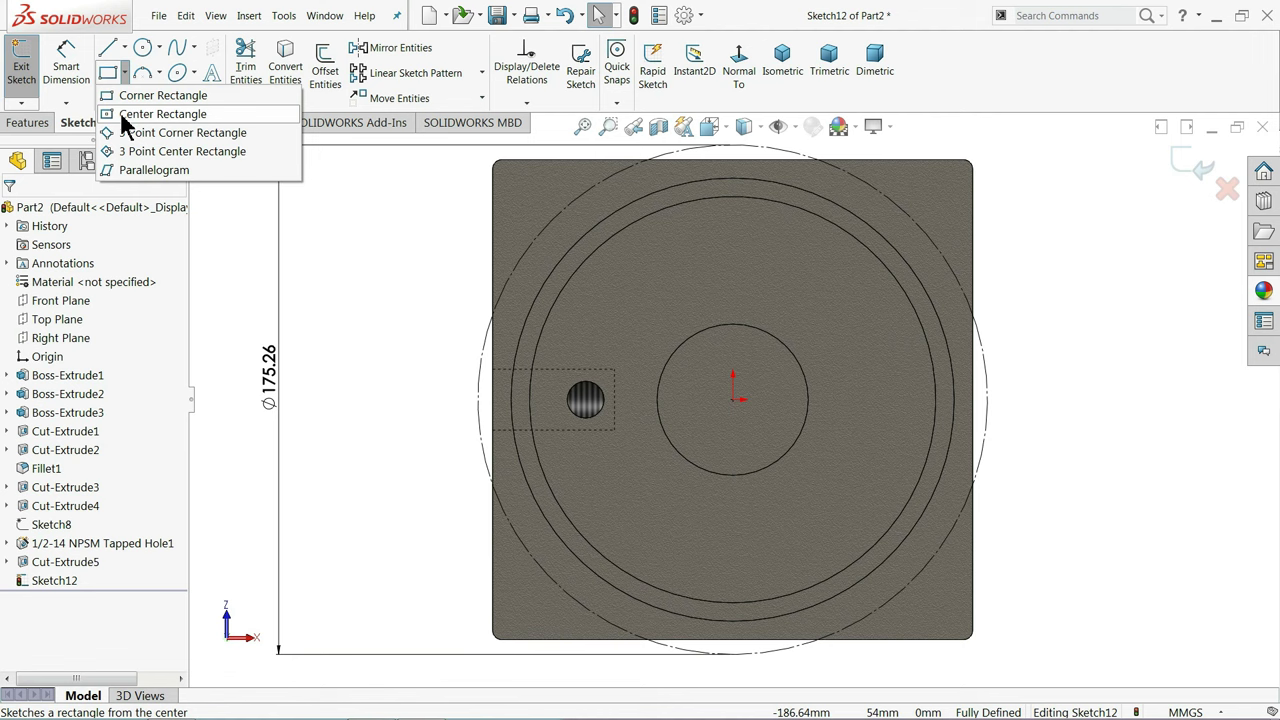
pyautogui.click(140, 114)
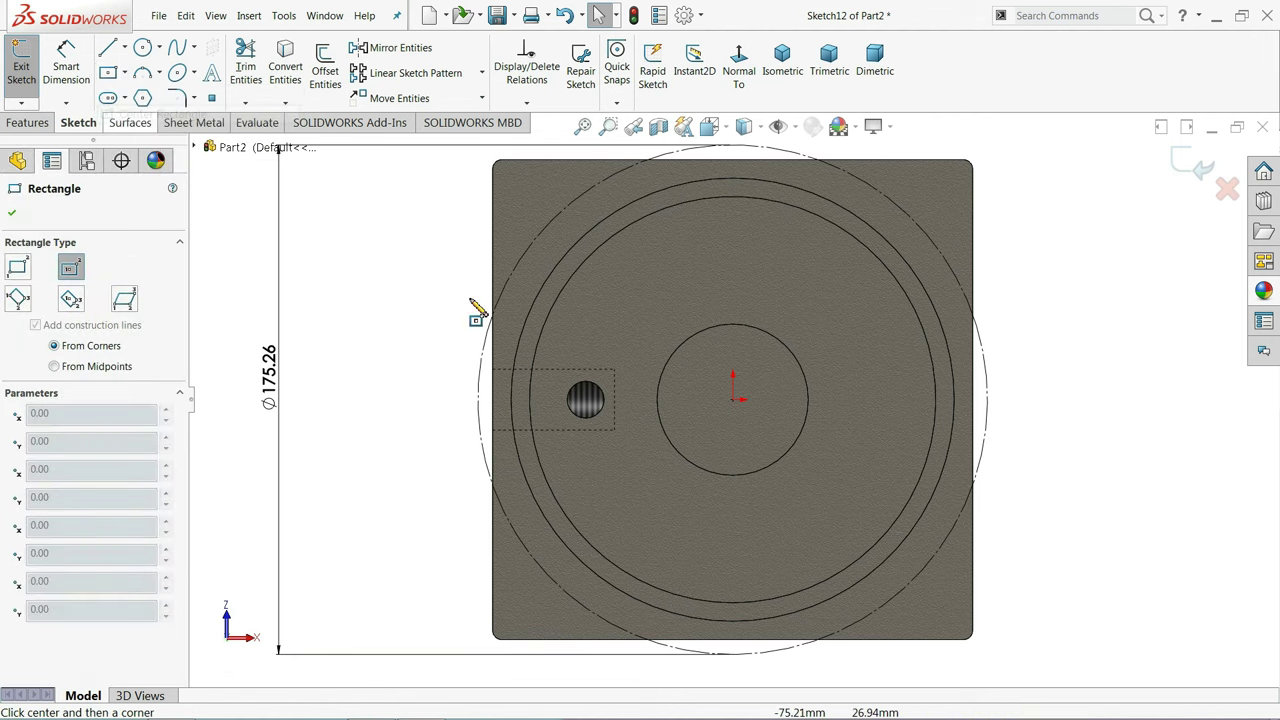
pyautogui.click(734, 400)
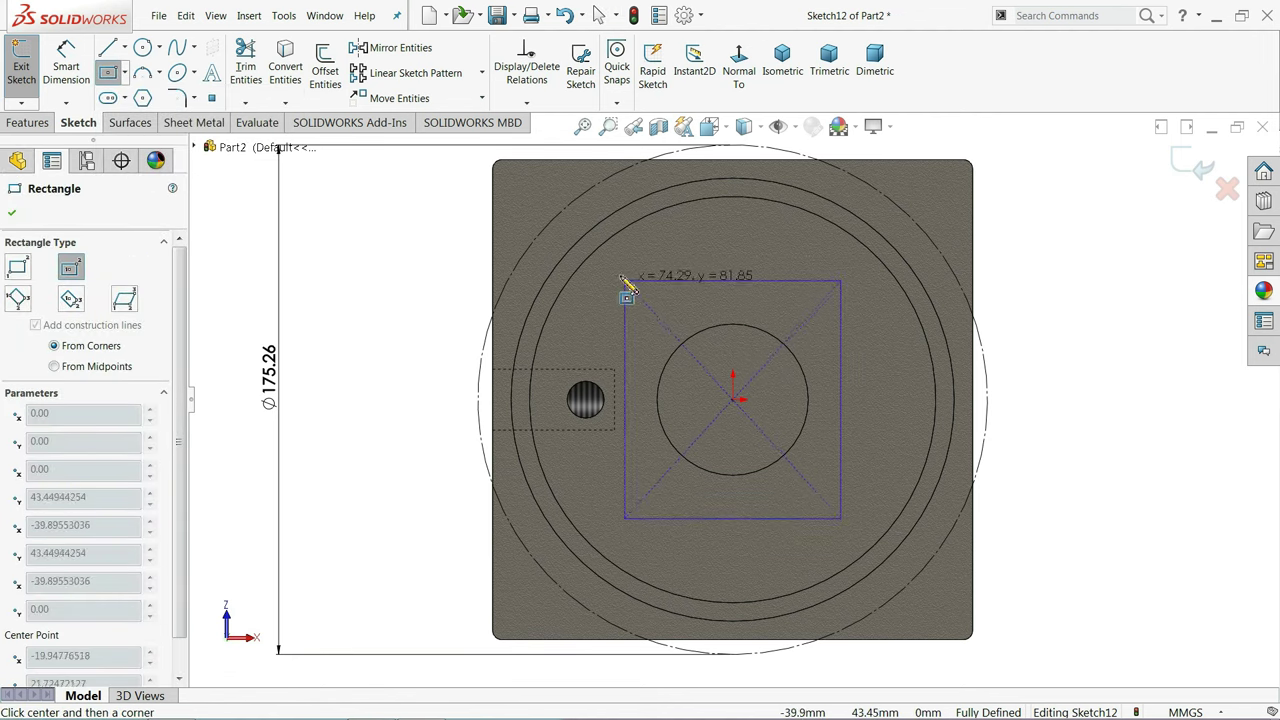
pyautogui.click(536, 242)
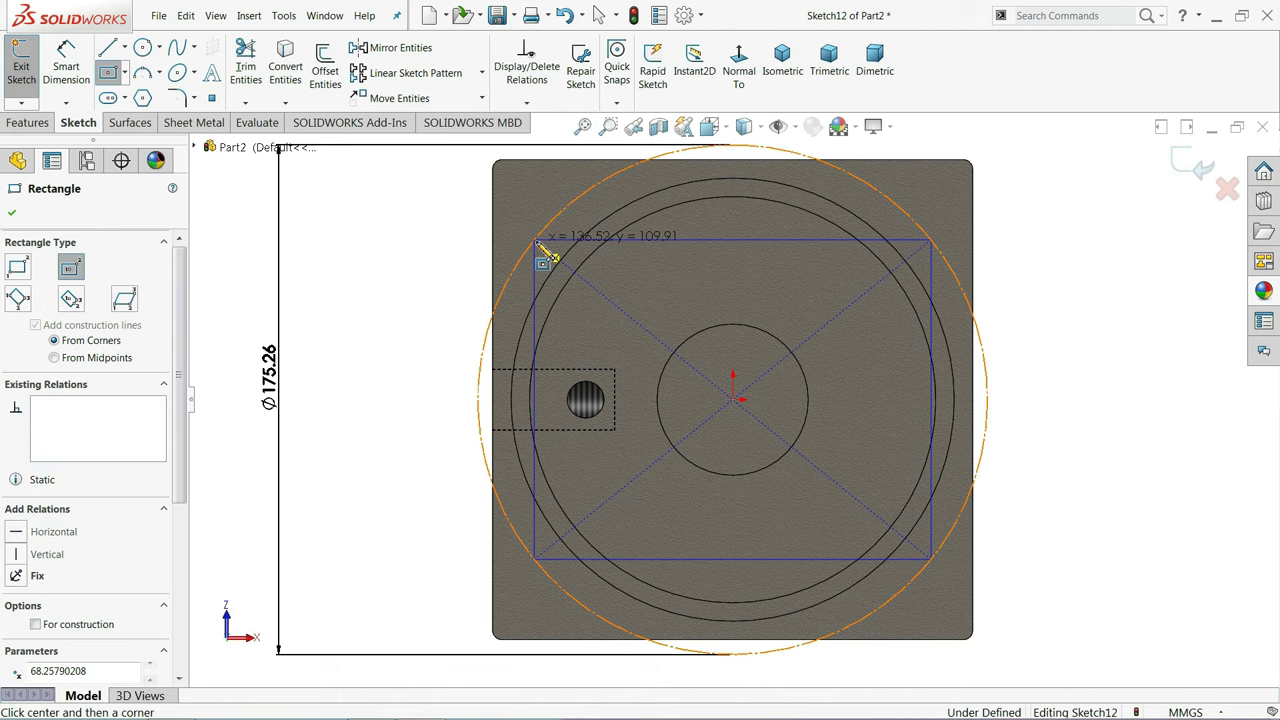
pyautogui.rightClick(383, 228)
pyautogui.click(390, 215)
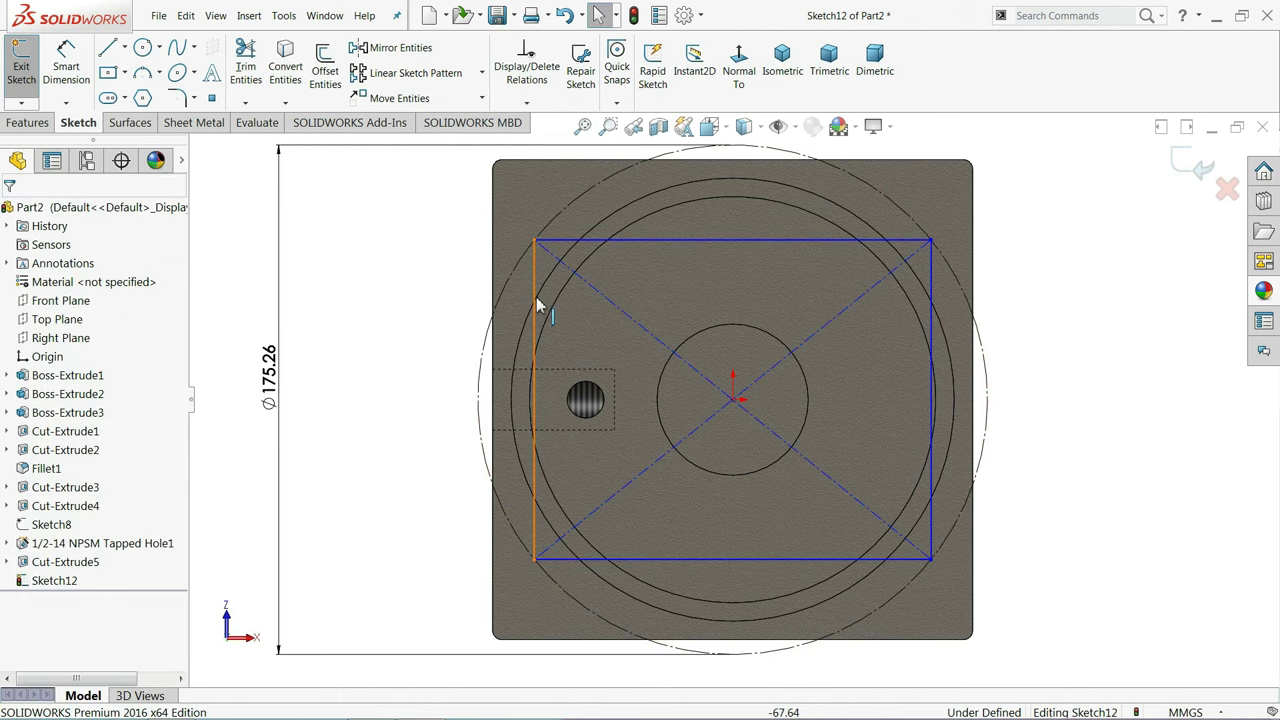
# Make the top and left edges Equal to form a square, and set all four edges to construction
pyautogui.click(647, 244)
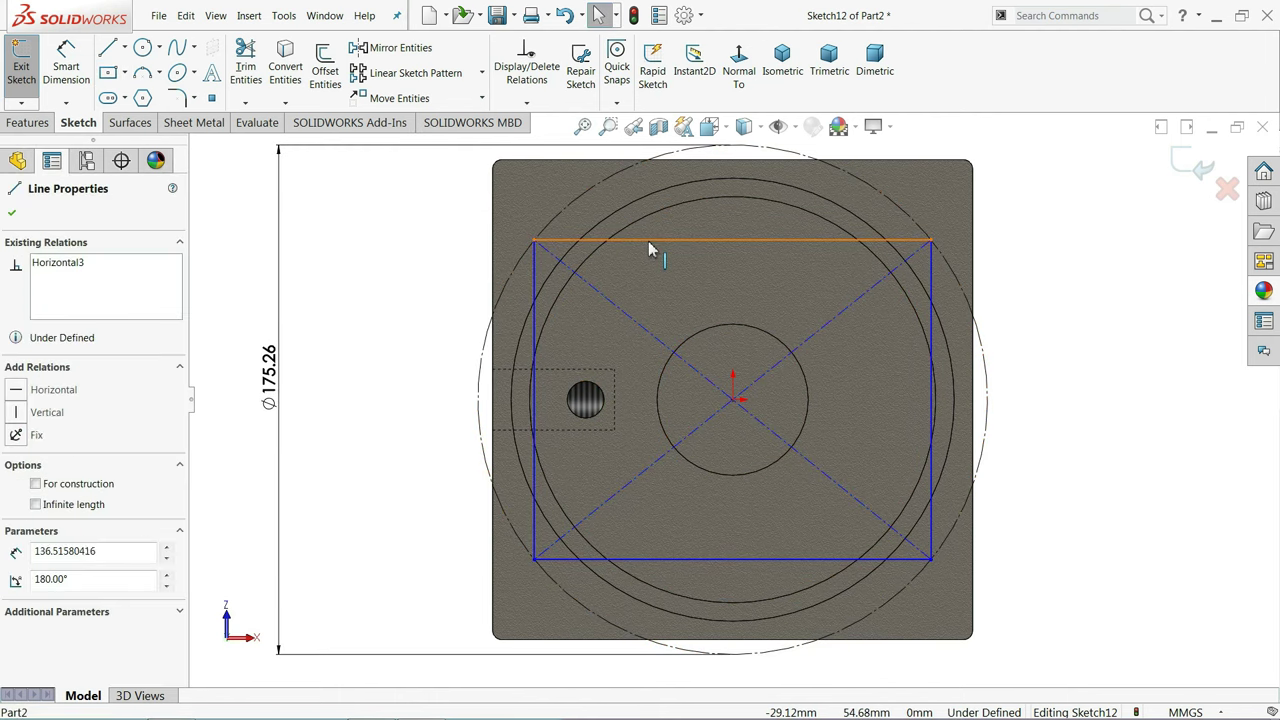
pyautogui.keyDown('ctrl'); pyautogui.click(535, 283); pyautogui.keyUp('ctrl')
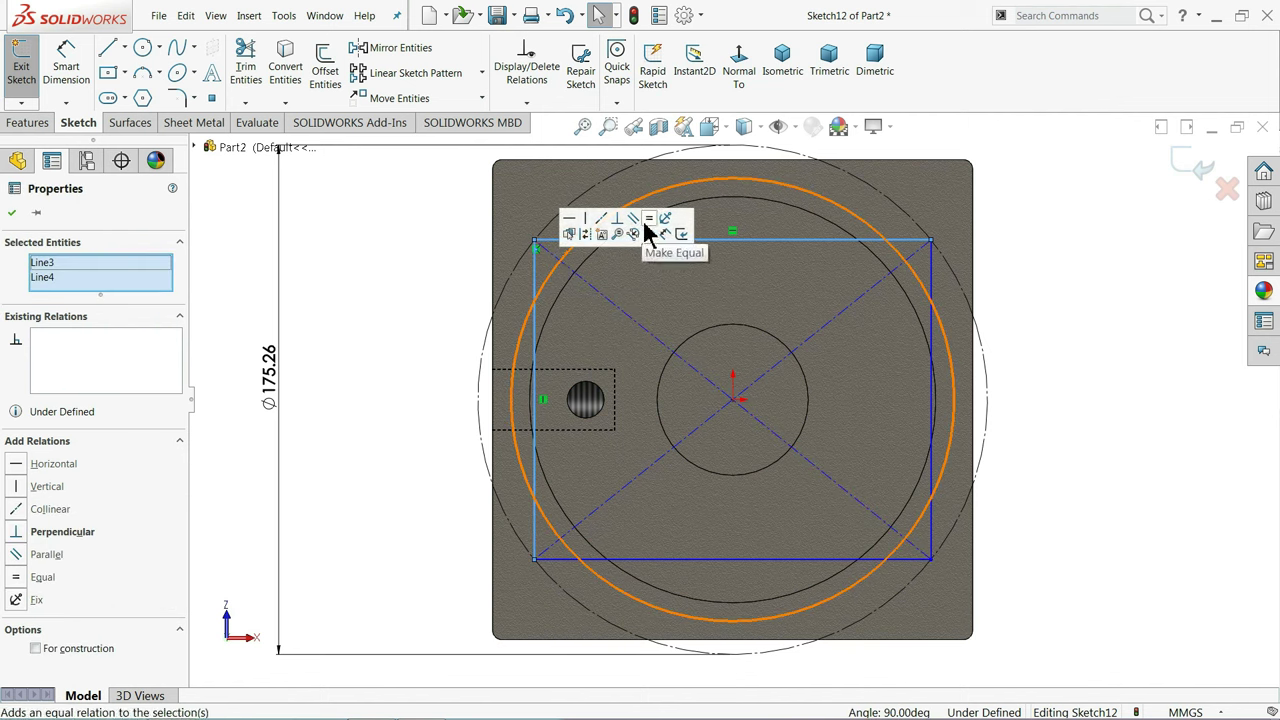
pyautogui.click(652, 226)
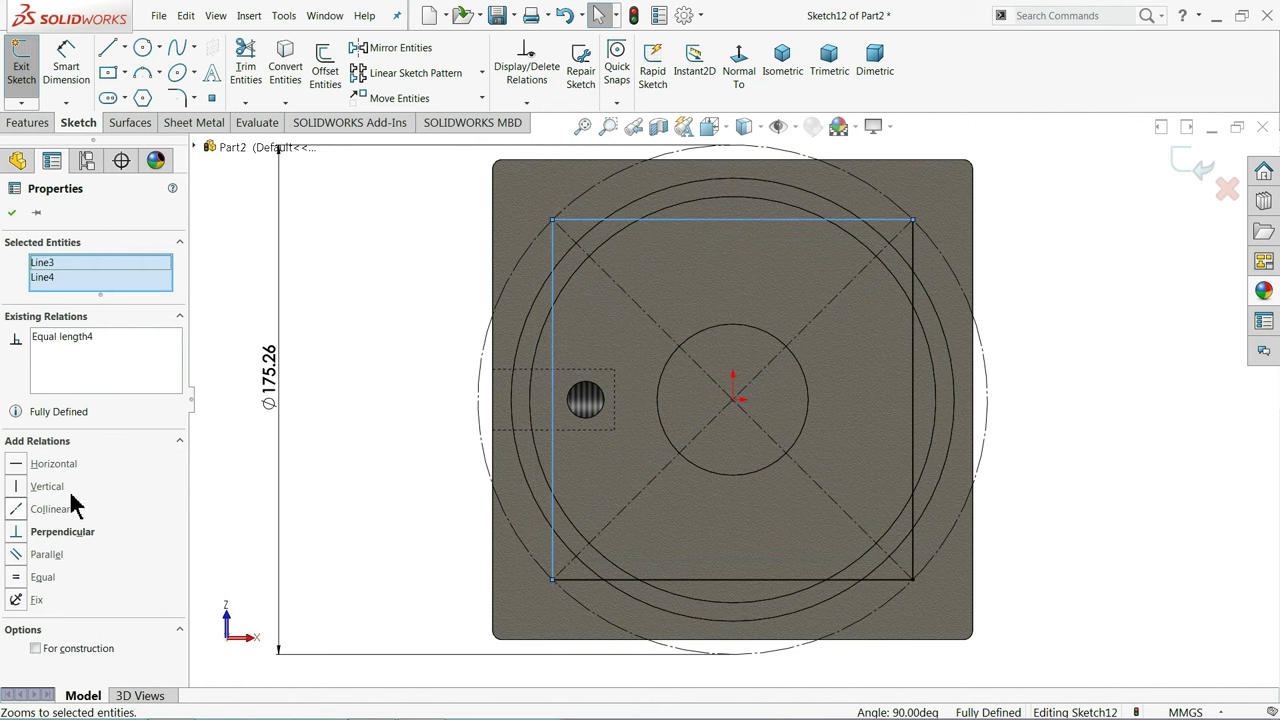
pyautogui.click(61, 649)
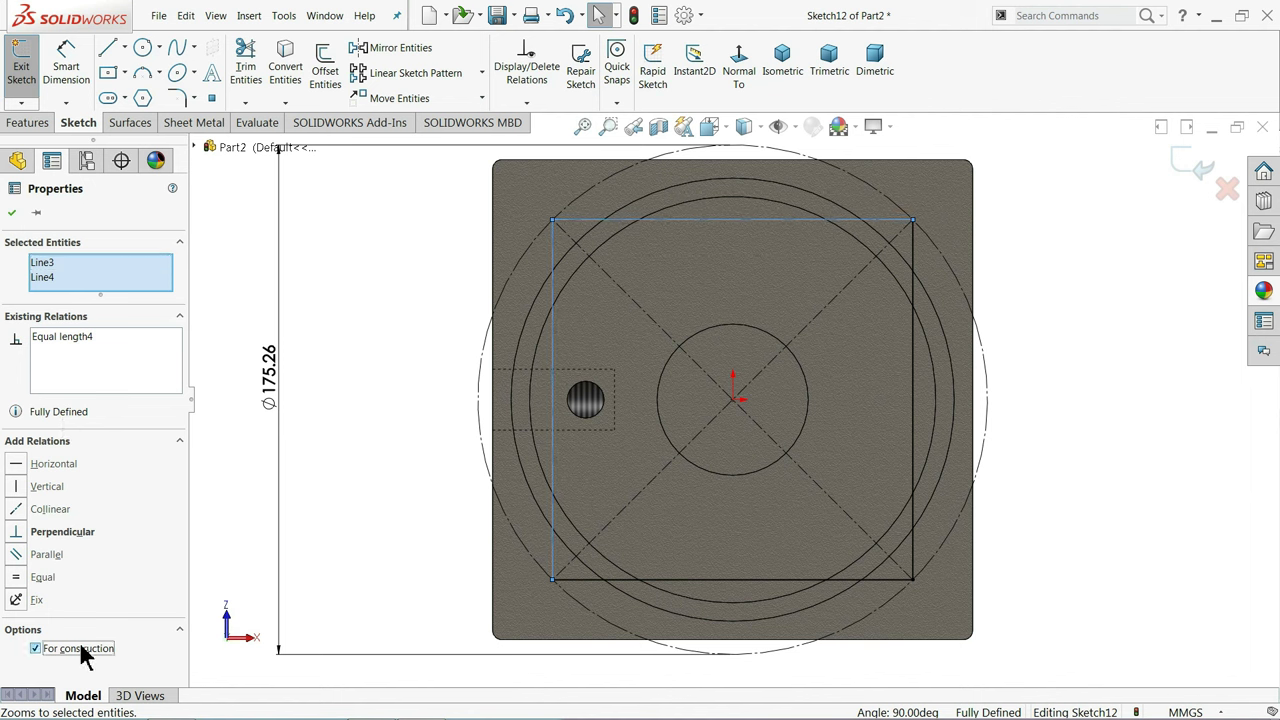
pyautogui.click(913, 420)
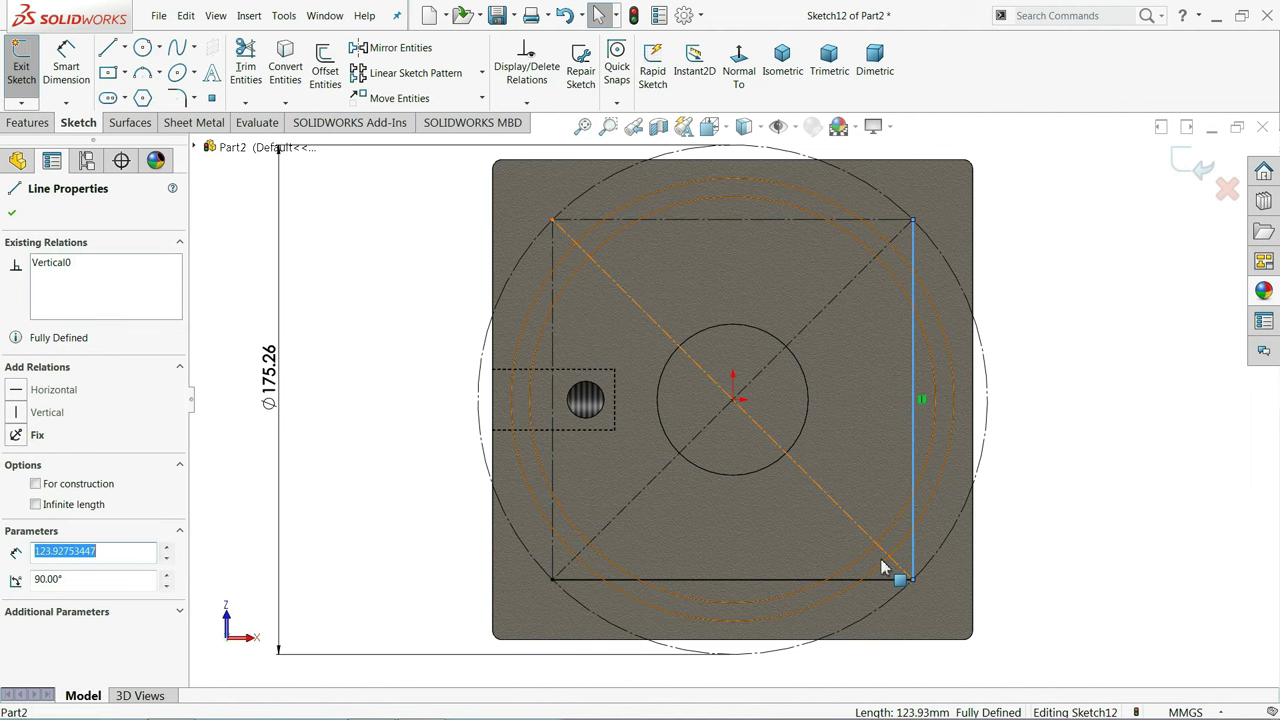
pyautogui.keyDown('ctrl'); pyautogui.click(882, 579); pyautogui.keyUp('ctrl')
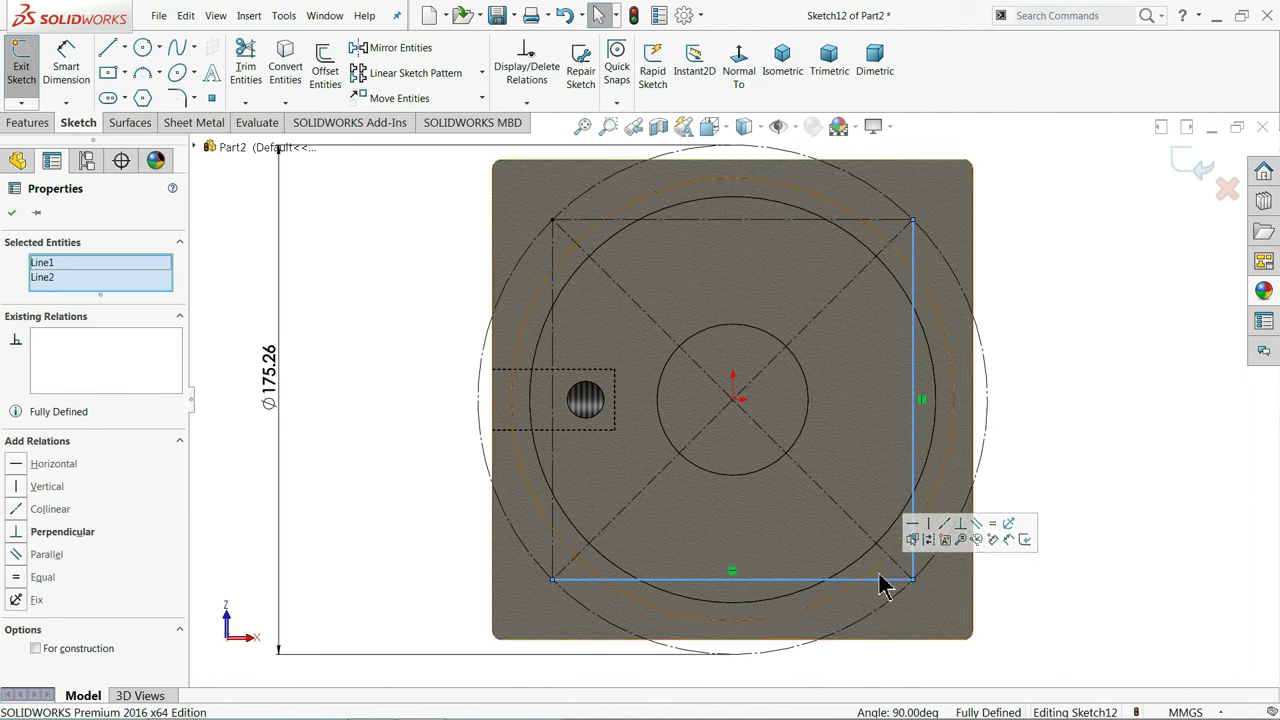
pyautogui.click(929, 541)
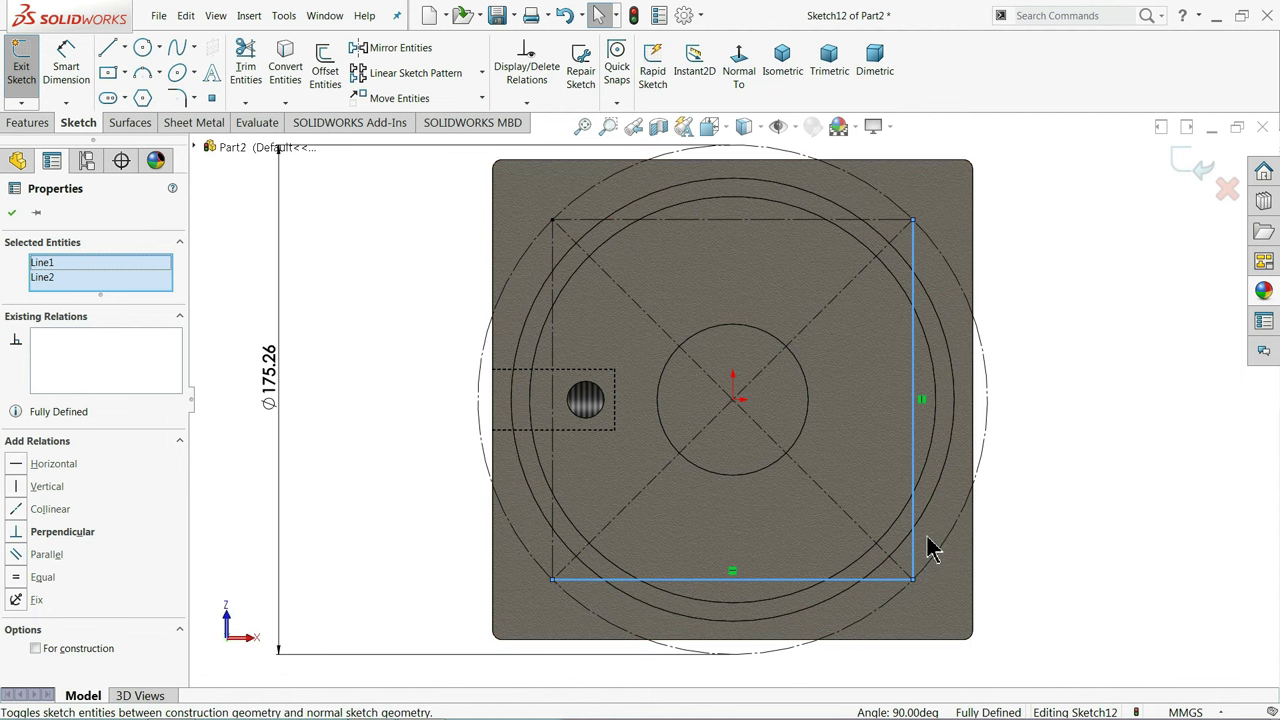
pyautogui.scroll(1, 370, 320)
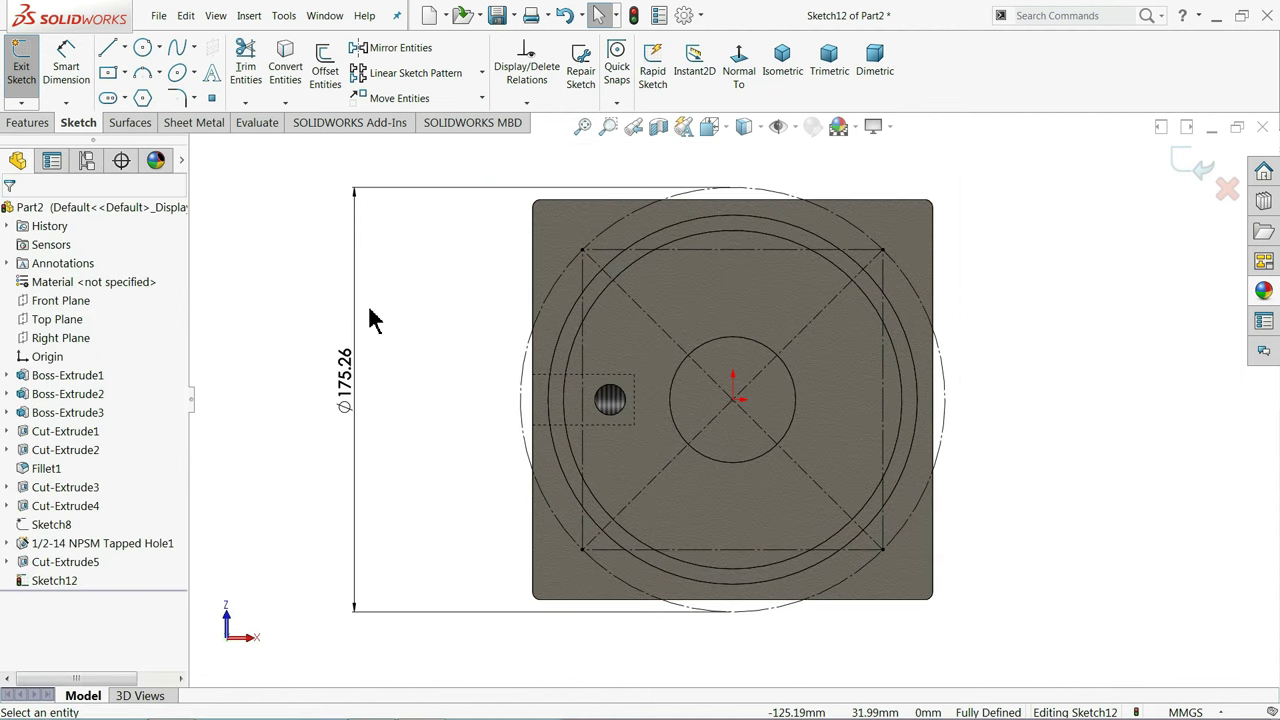
pyautogui.scroll(-1, 748, 414)
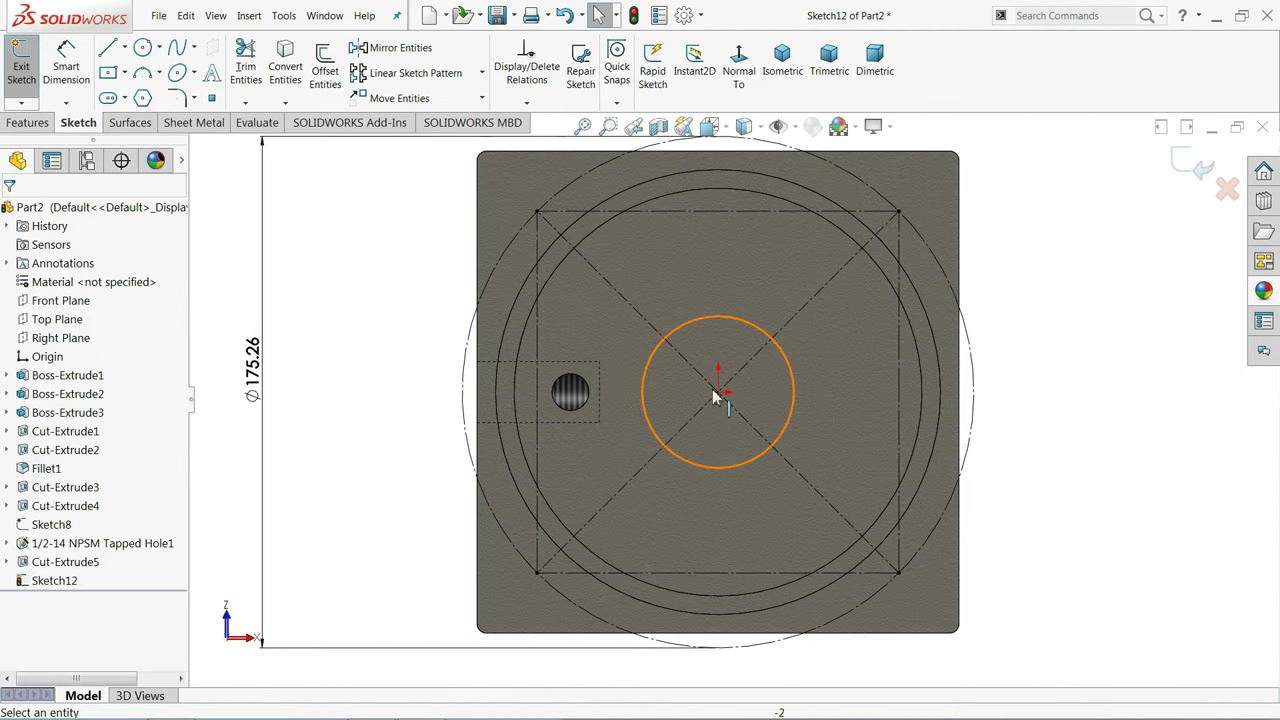
# Draw four circles centred on the construction square's four corners
pyautogui.click(143, 50)
pyautogui.click(537, 211)
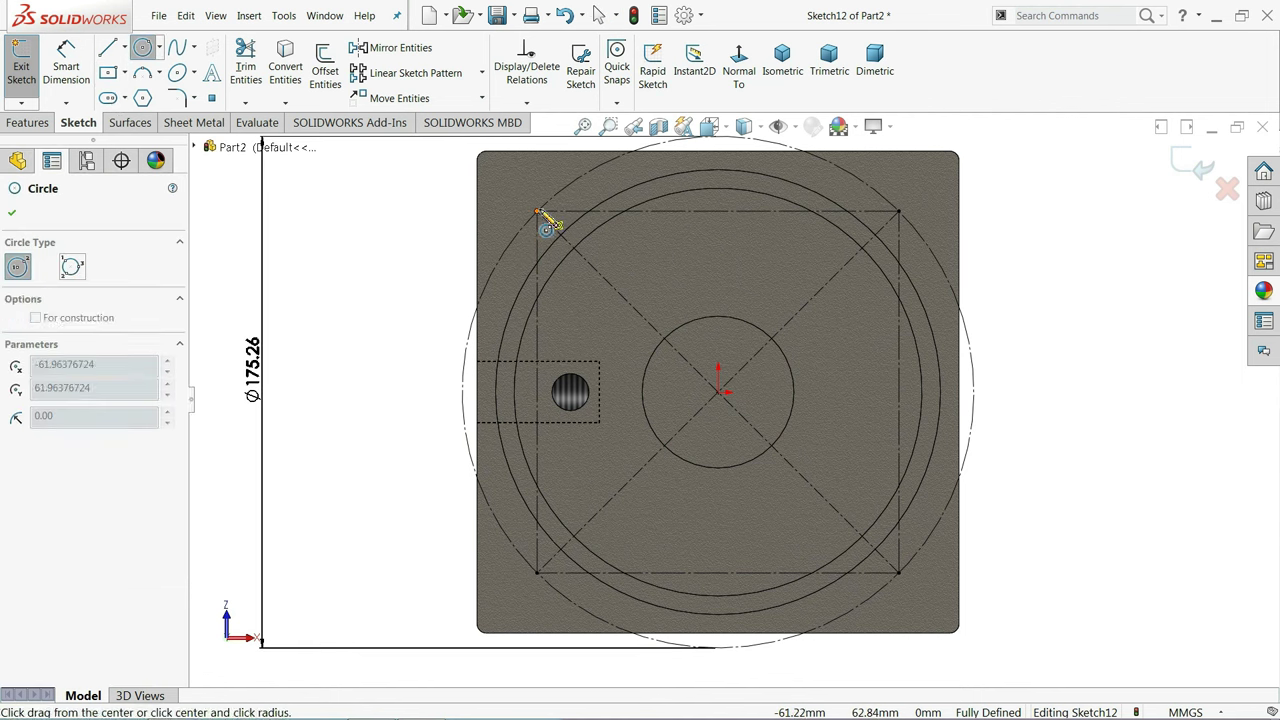
pyautogui.click(507, 191)
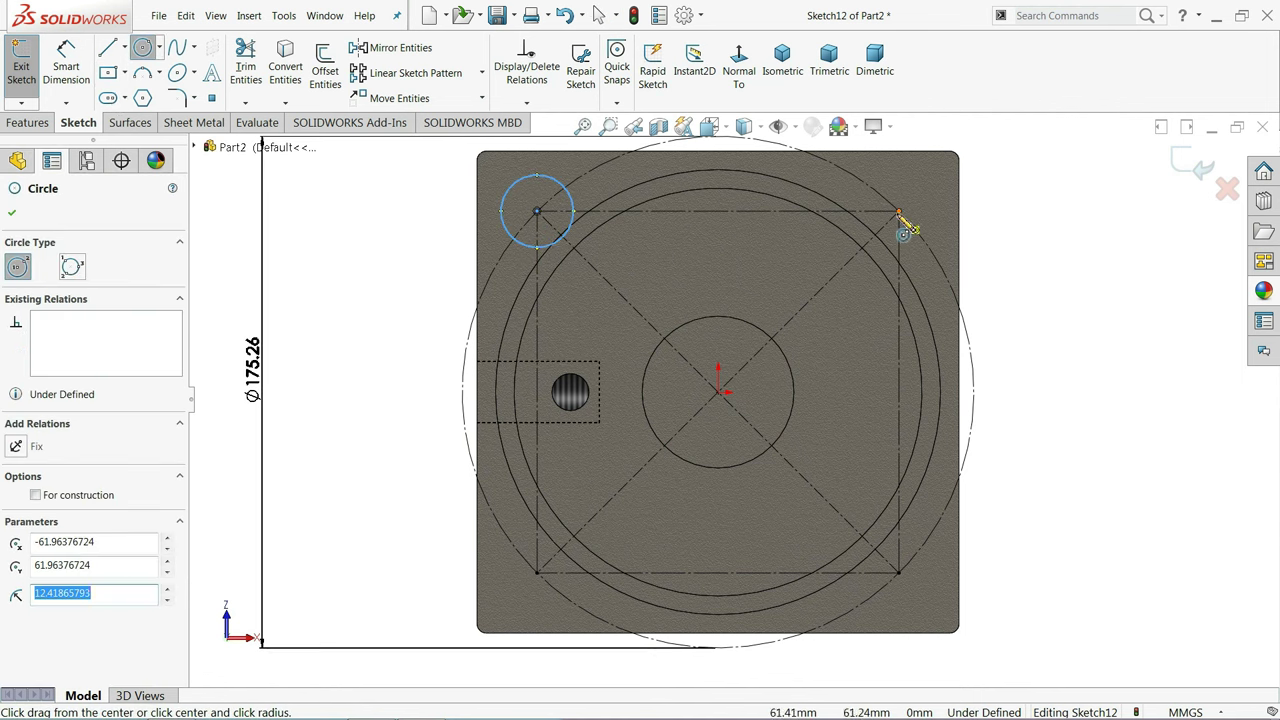
pyautogui.click(899, 211)
pyautogui.click(916, 197)
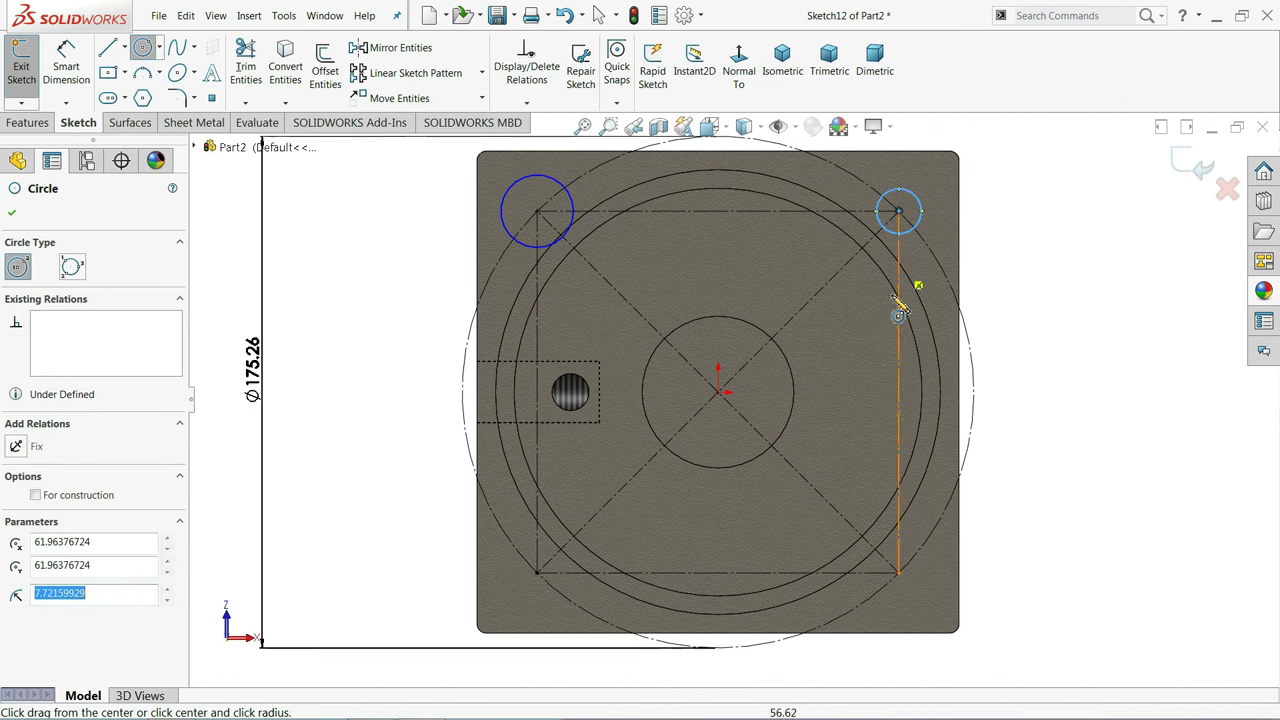
pyautogui.click(899, 573)
pyautogui.click(936, 578)
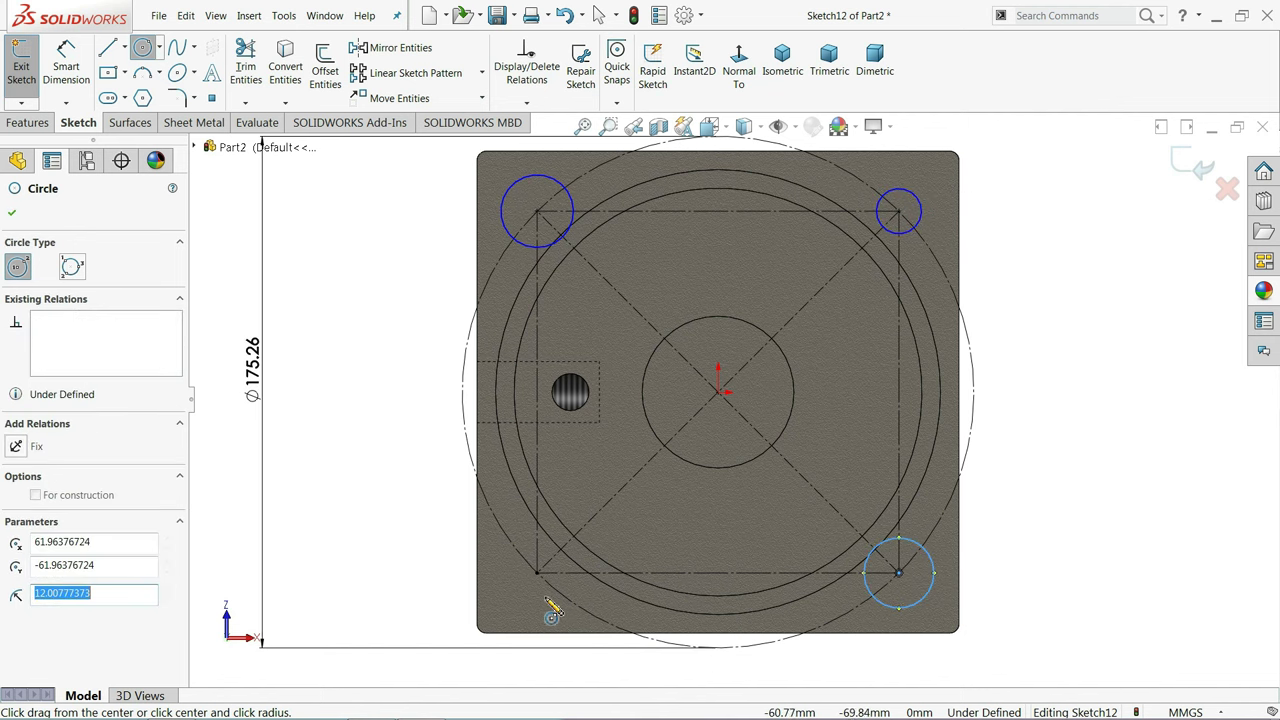
pyautogui.click(537, 573)
pyautogui.click(512, 578)
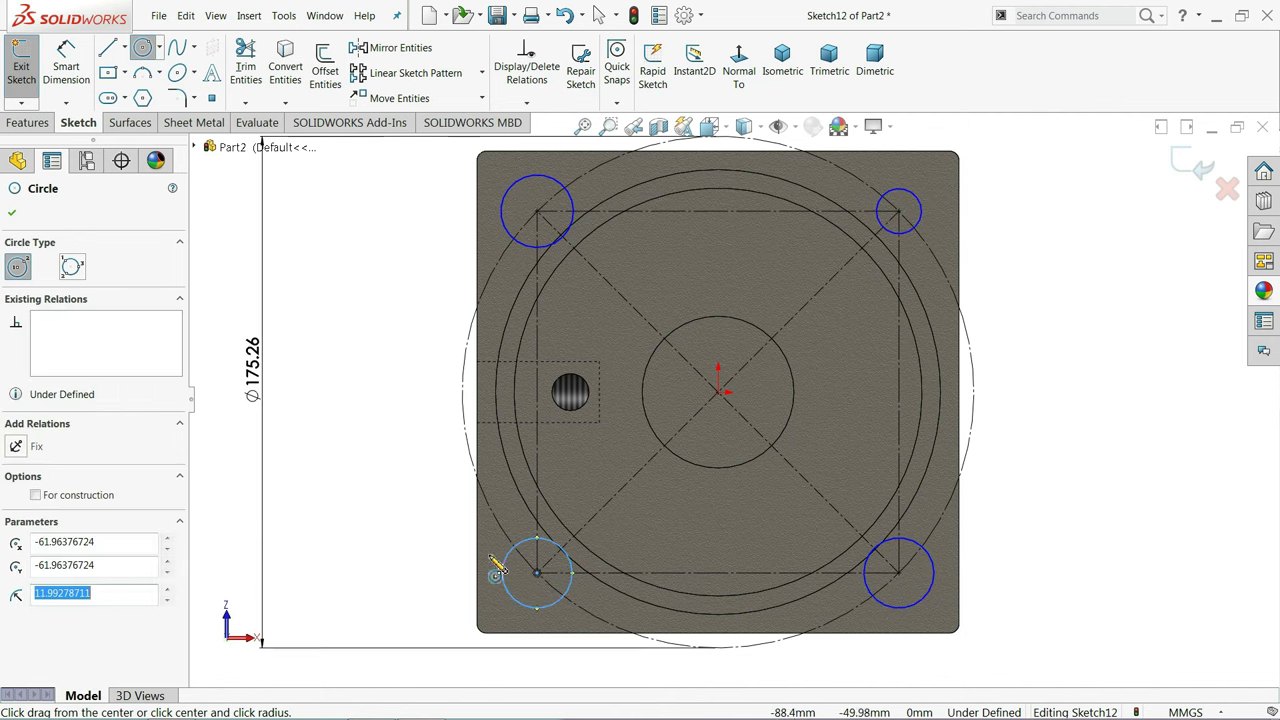
pyautogui.rightClick(296, 308)
pyautogui.click(346, 322)
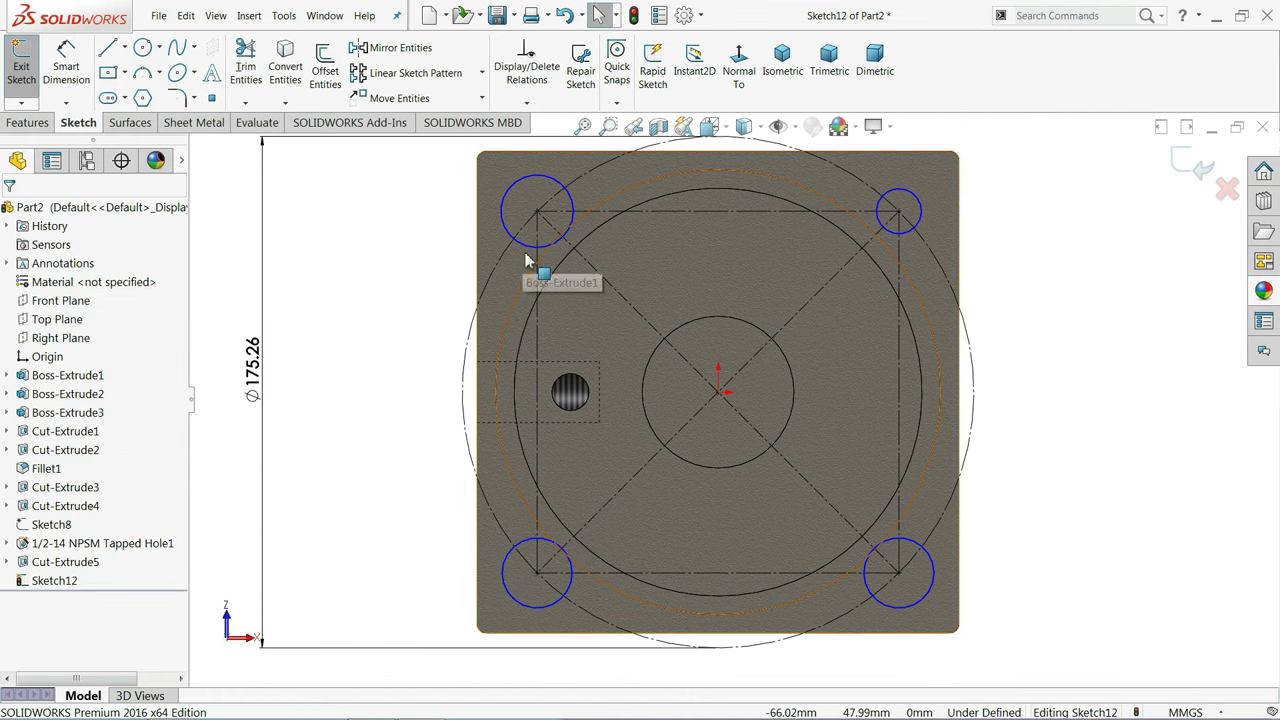
# Make the four corner circles Equal
pyautogui.click(540, 247)
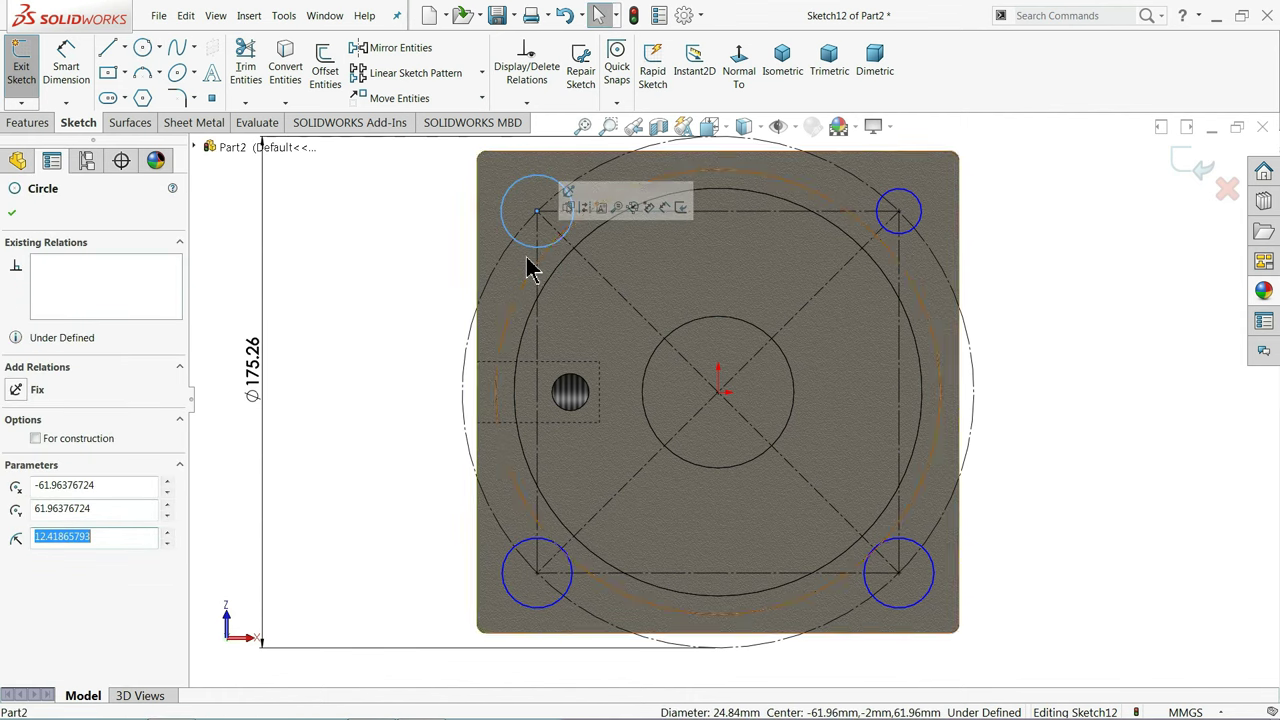
pyautogui.keyDown('ctrl'); pyautogui.click(914, 241); pyautogui.keyUp('ctrl')
pyautogui.keyDown('ctrl'); pyautogui.click(912, 548); pyautogui.keyUp('ctrl')
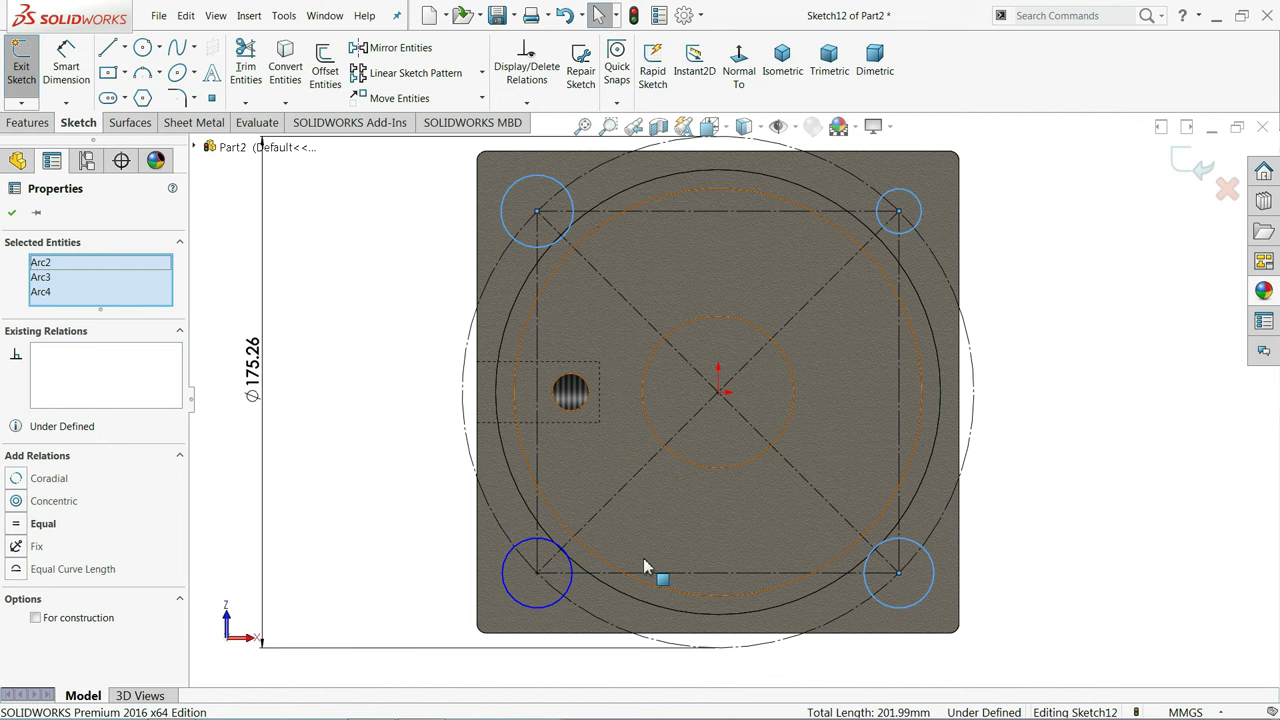
pyautogui.keyDown('ctrl'); pyautogui.click(571, 586); pyautogui.keyUp('ctrl')
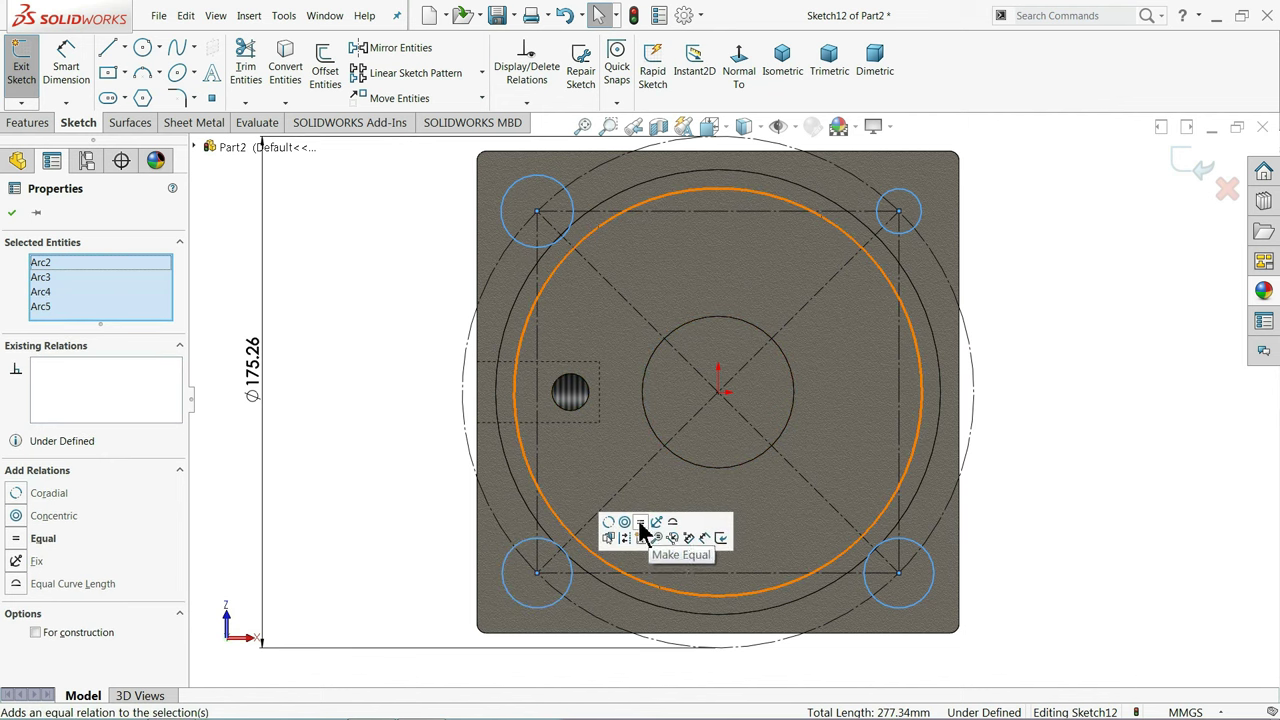
pyautogui.click(12, 212)
# Dimension one corner circle's diameter to 12.7 mm, fully defining the sketch
pyautogui.click(66, 62)
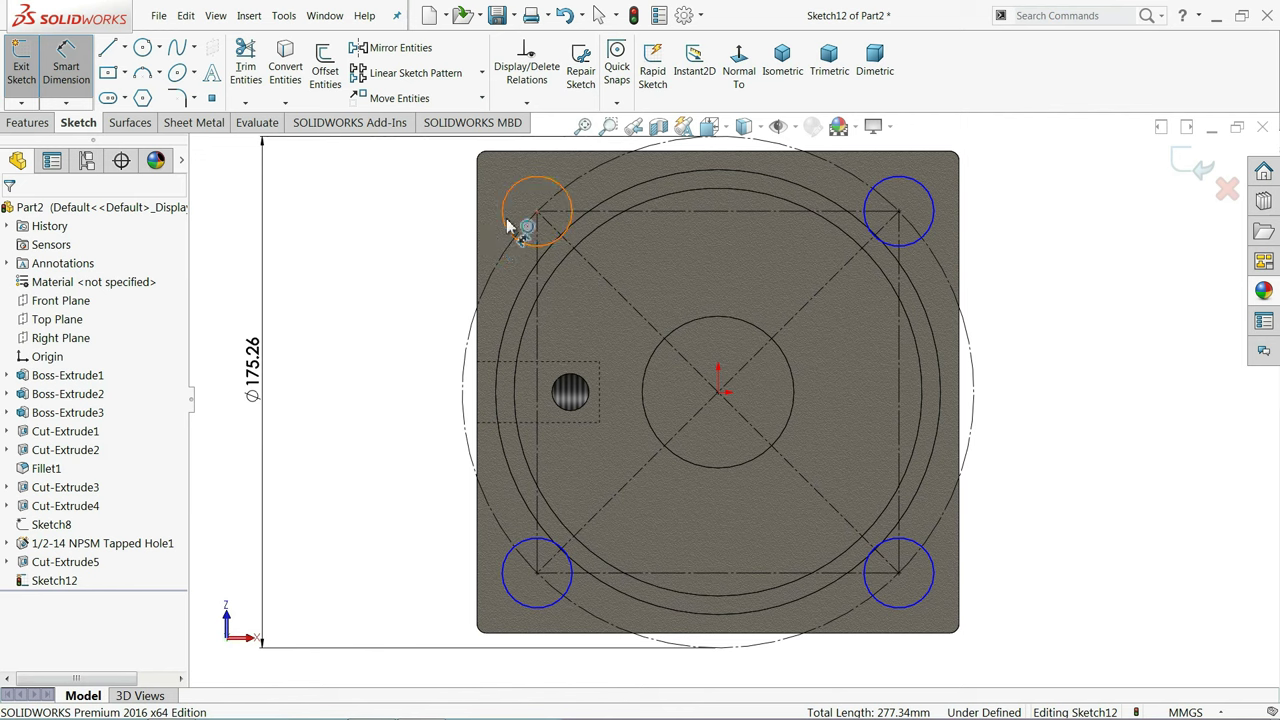
pyautogui.click(507, 226)
pyautogui.click(407, 221)
pyautogui.write('1')
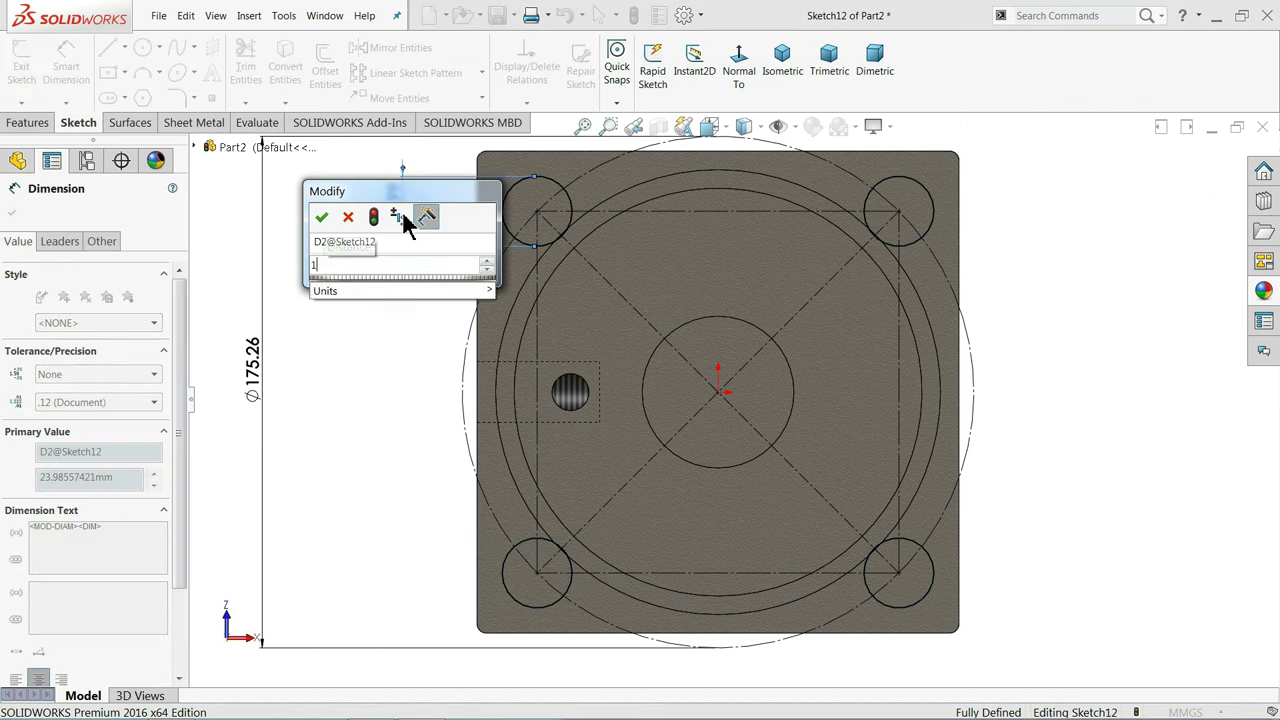
pyautogui.write('2.7')
pyautogui.press('Return')
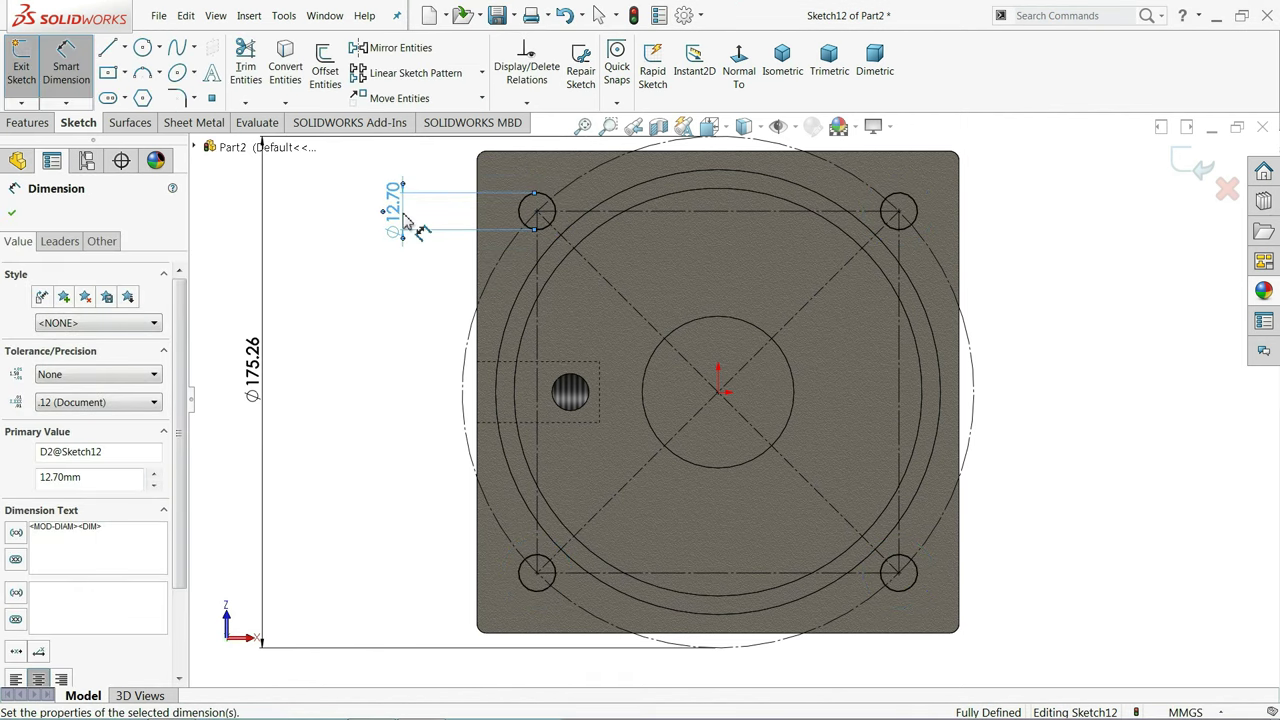
pyautogui.click(13, 215)
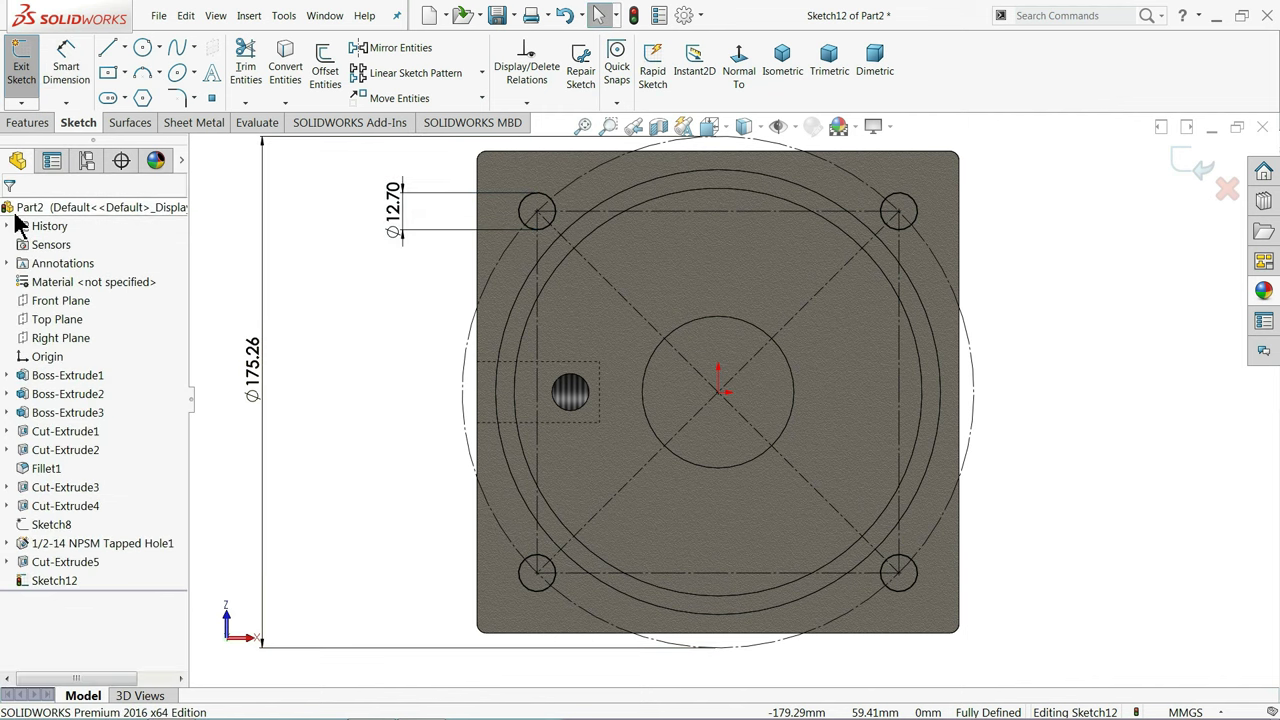
# Extrude-cut the four Ø12.70 corner circles Through All the base plate as mounting holes
pyautogui.click(33, 125)
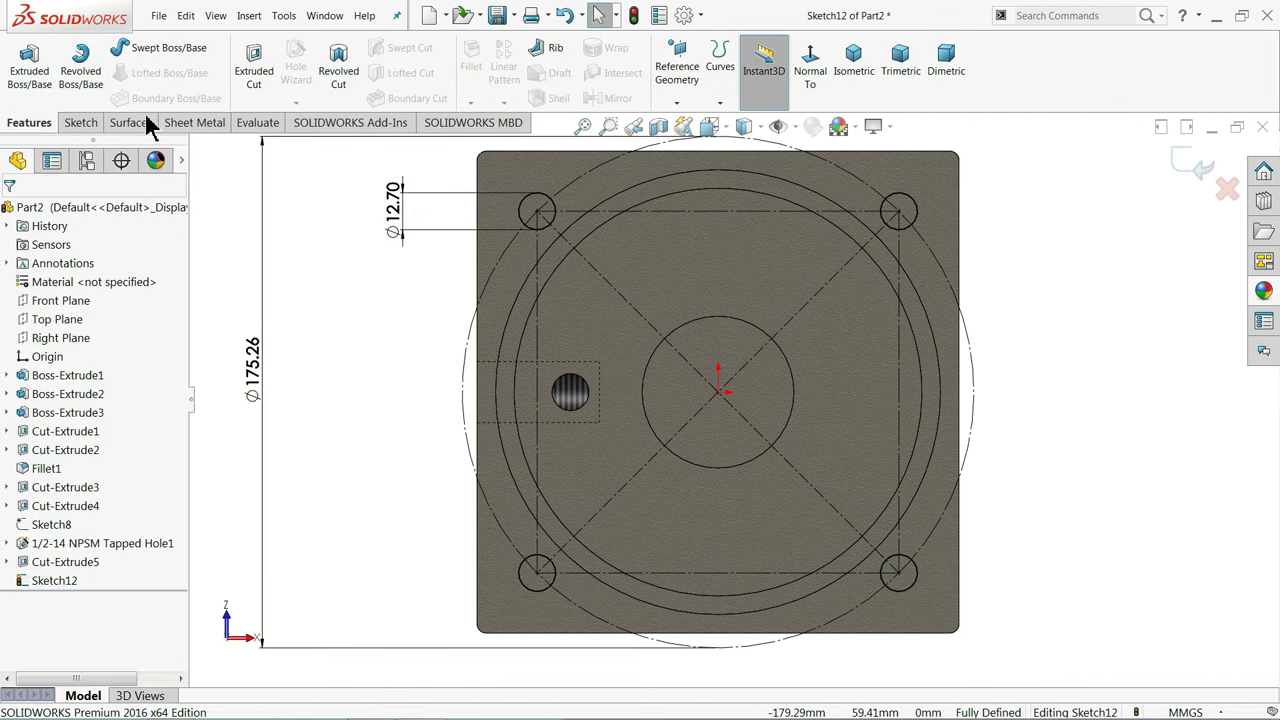
pyautogui.click(252, 75)
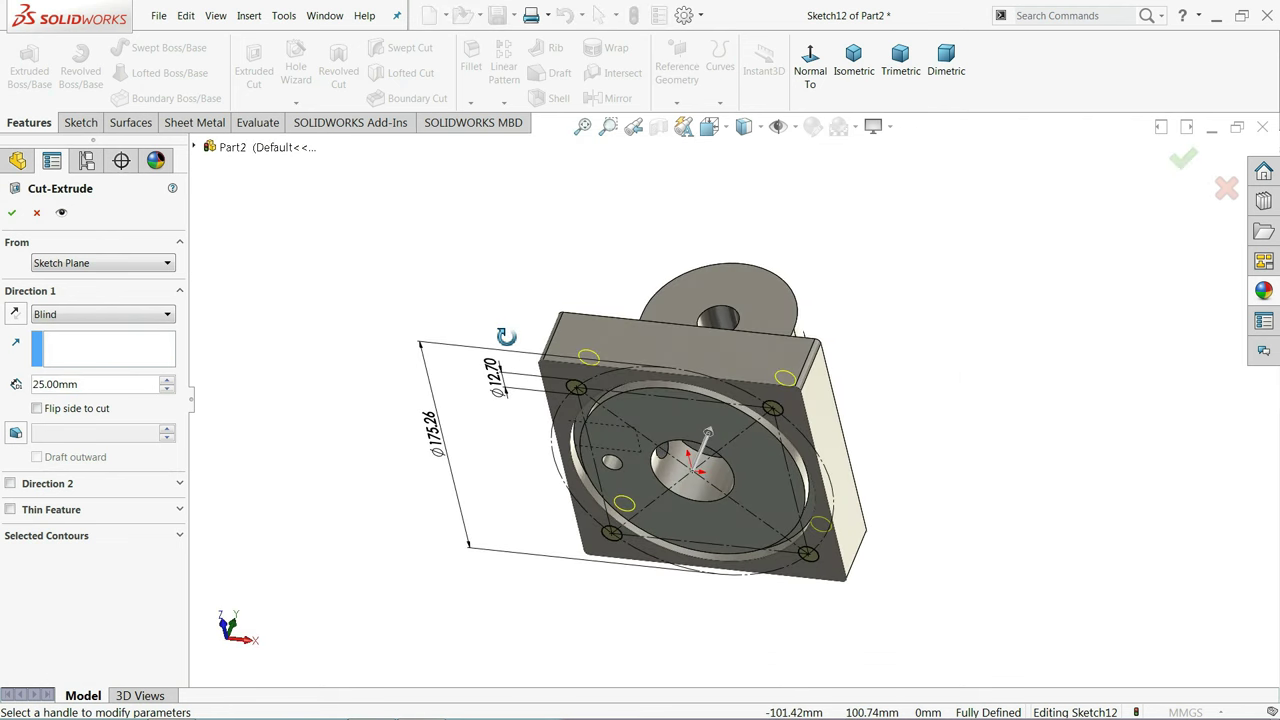
pyautogui.click(47, 316)
pyautogui.click(60, 328)
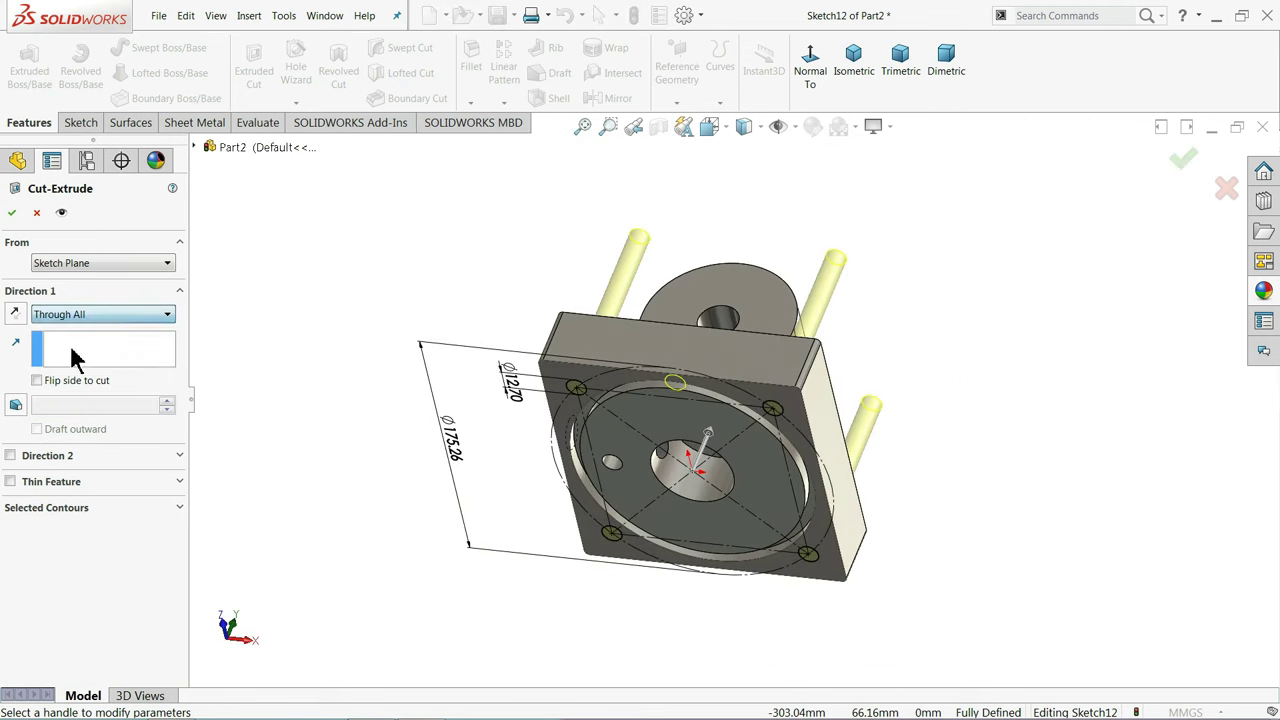
pyautogui.moveTo(374, 346)
pyautogui.mouseDown(button='middle')
pyautogui.moveTo(318, 394)
pyautogui.moveTo(170, 359)
pyautogui.mouseUp(button='middle')
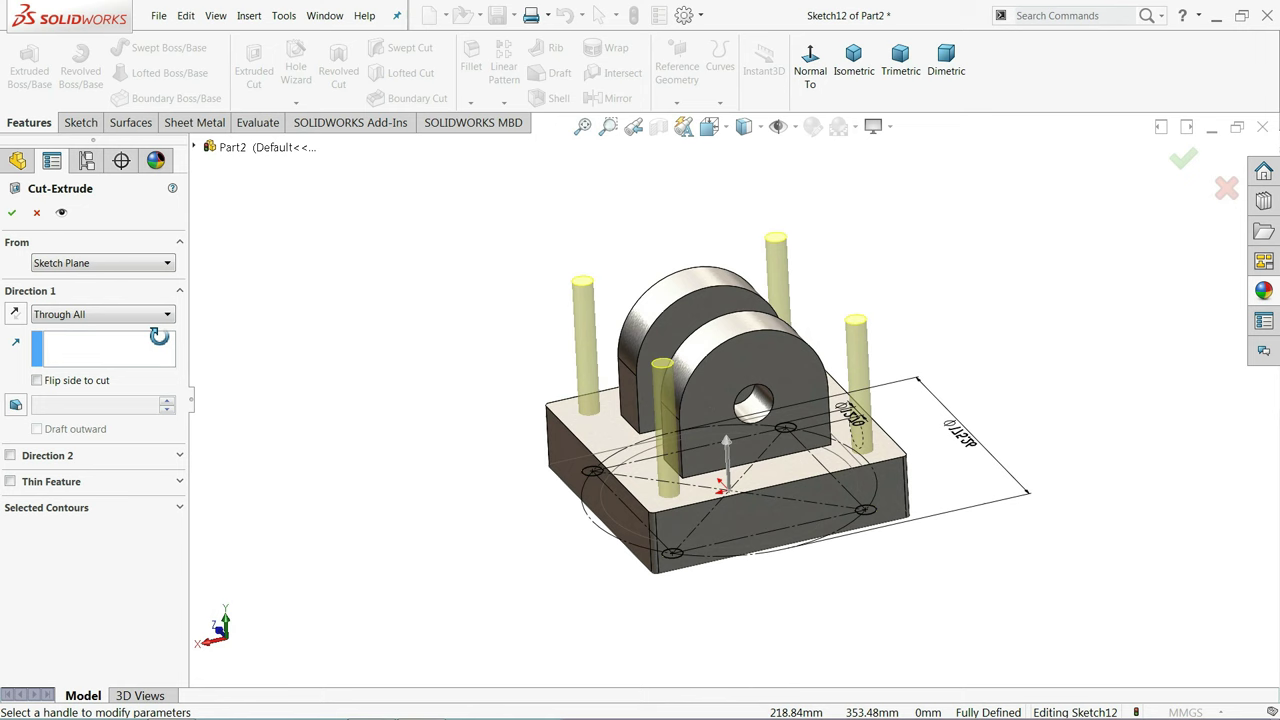
pyautogui.scroll(-3, 800, 472)
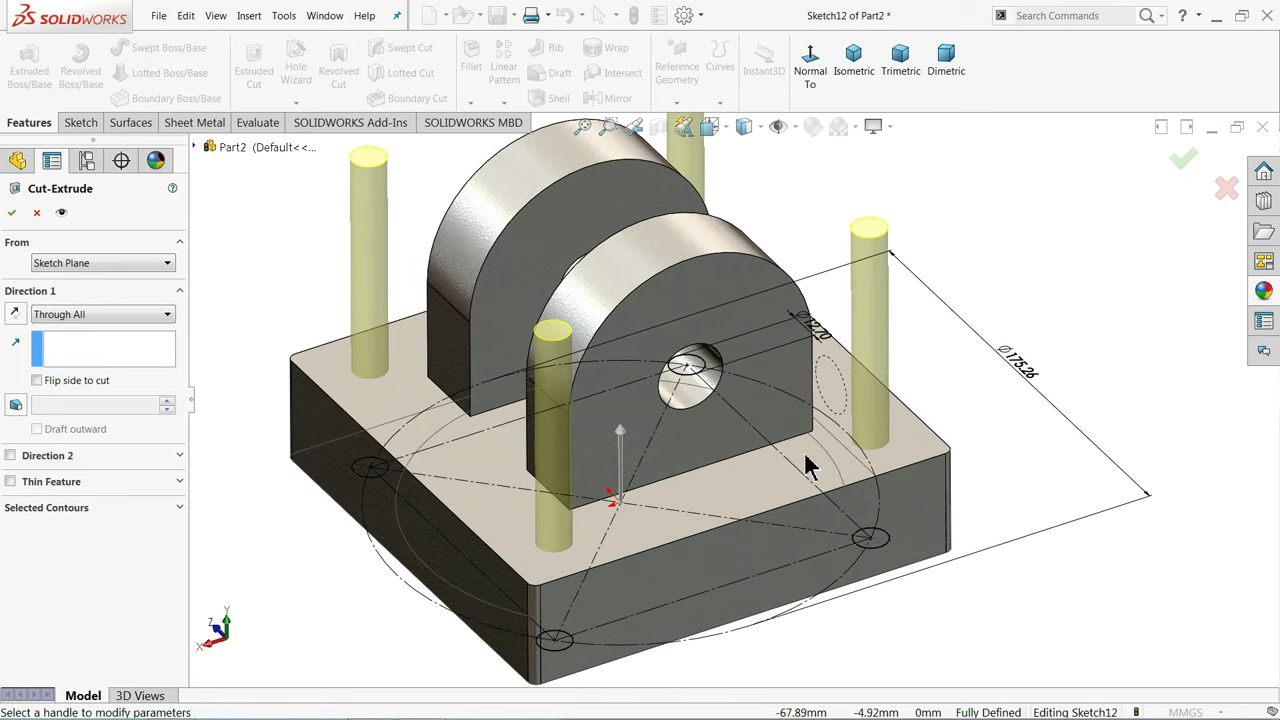
pyautogui.click(12, 216)
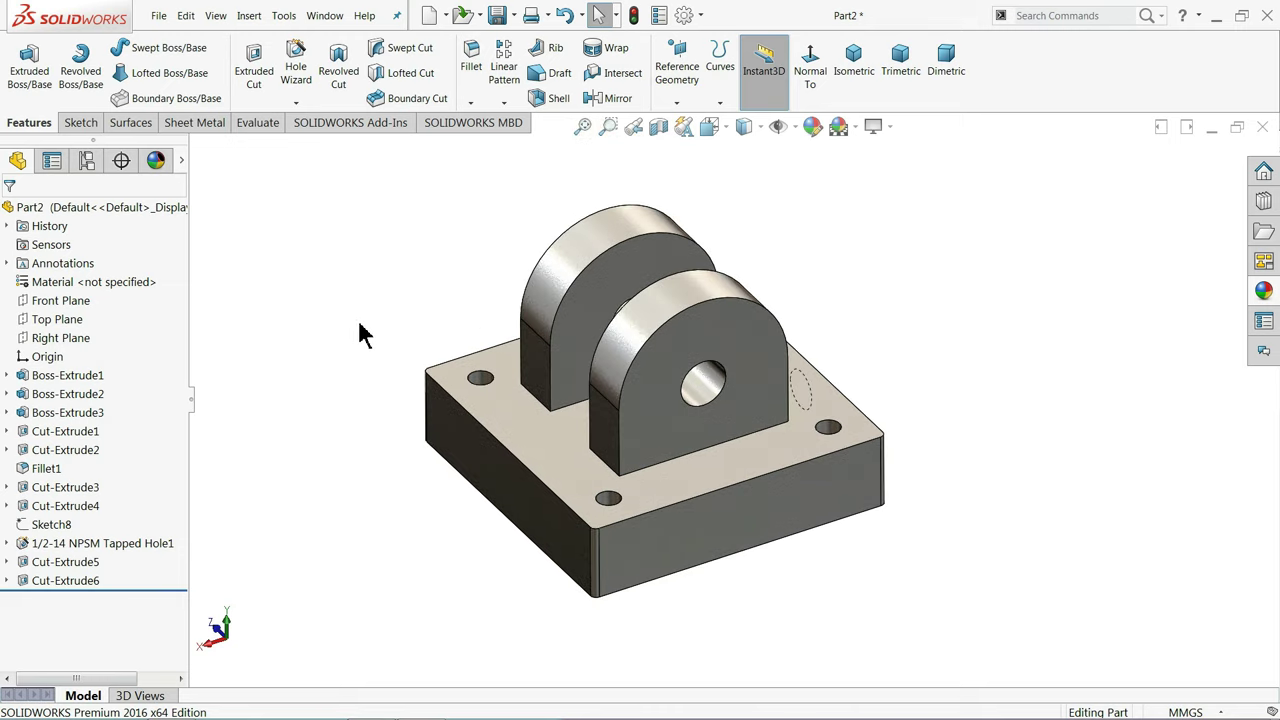
pyautogui.moveTo(360, 334)
pyautogui.mouseDown(button='middle')
pyautogui.moveTo(257, 130)
pyautogui.moveTo(320, 270)
pyautogui.moveTo(358, 270)
pyautogui.moveTo(334, 246)
pyautogui.moveTo(283, 257)
pyautogui.moveTo(437, 240)
pyautogui.moveTo(425, 301)
pyautogui.mouseUp(button='middle')
pyautogui.click(877, 88)
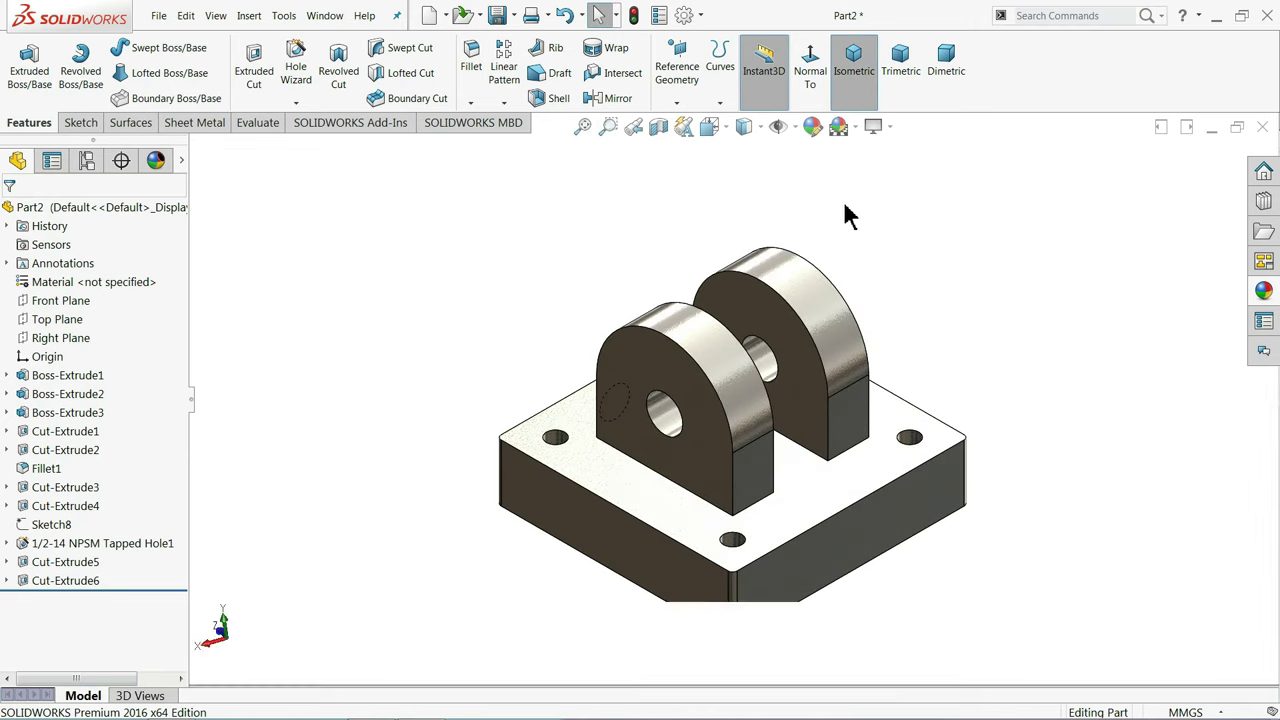
pyautogui.moveTo(808, 560)
pyautogui.mouseDown(button='middle')
pyautogui.moveTo(780, 434)
pyautogui.moveTo(822, 452)
pyautogui.moveTo(774, 480)
pyautogui.moveTo(789, 478)
pyautogui.mouseUp(button='middle')
pyautogui.scroll(2, 788, 480)
pyautogui.scroll(1, 788, 480)
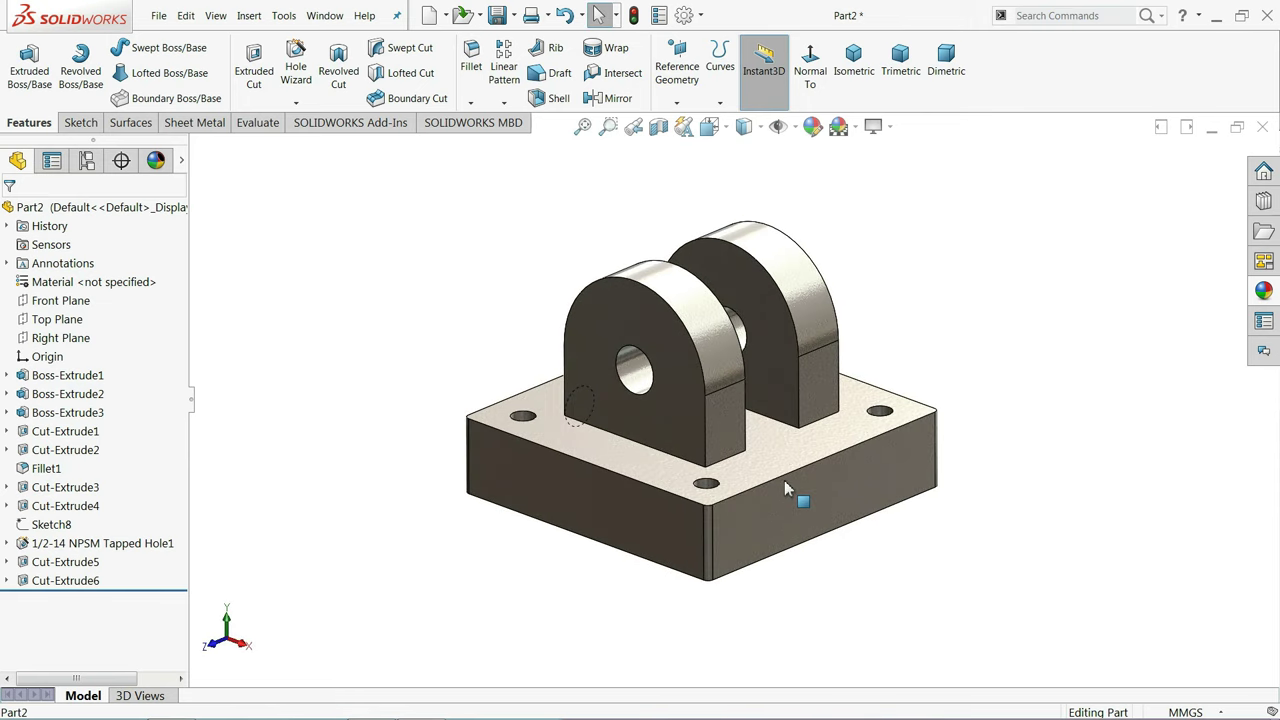
pyautogui.click(130, 205)
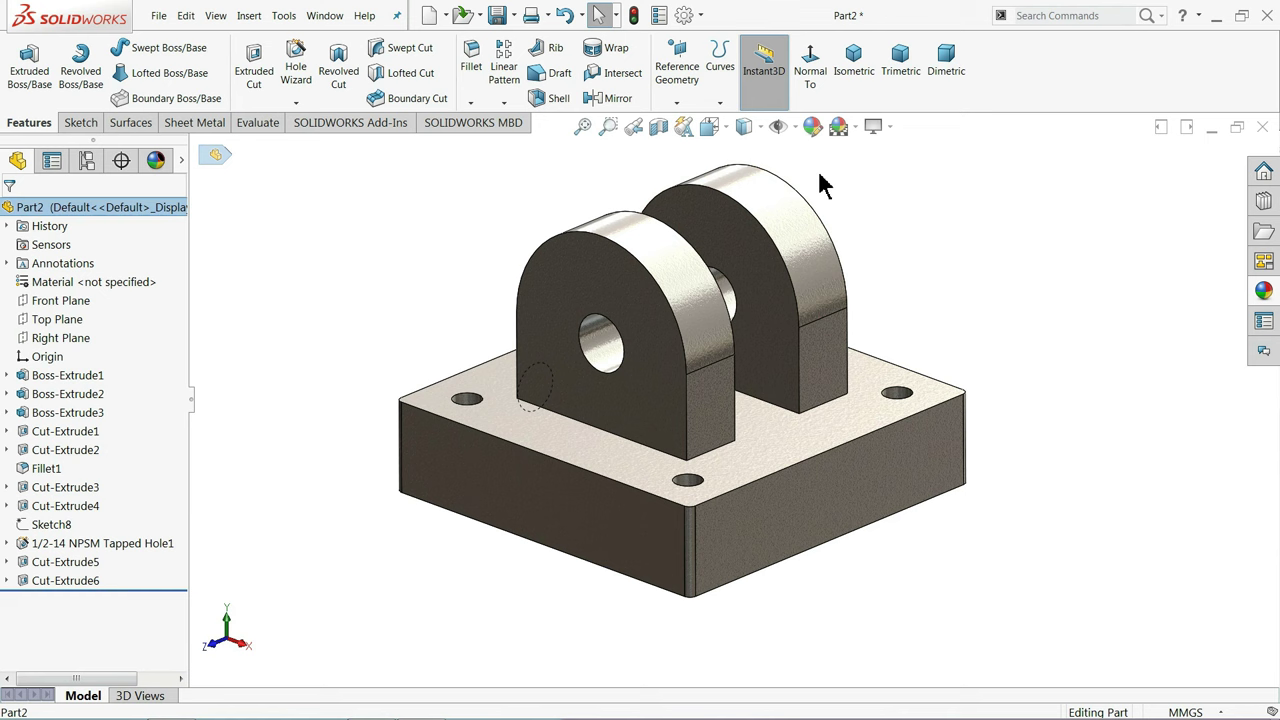
# Set the whole part's appearance colour to grey, after trying black and dark grey
pyautogui.click(812, 127)
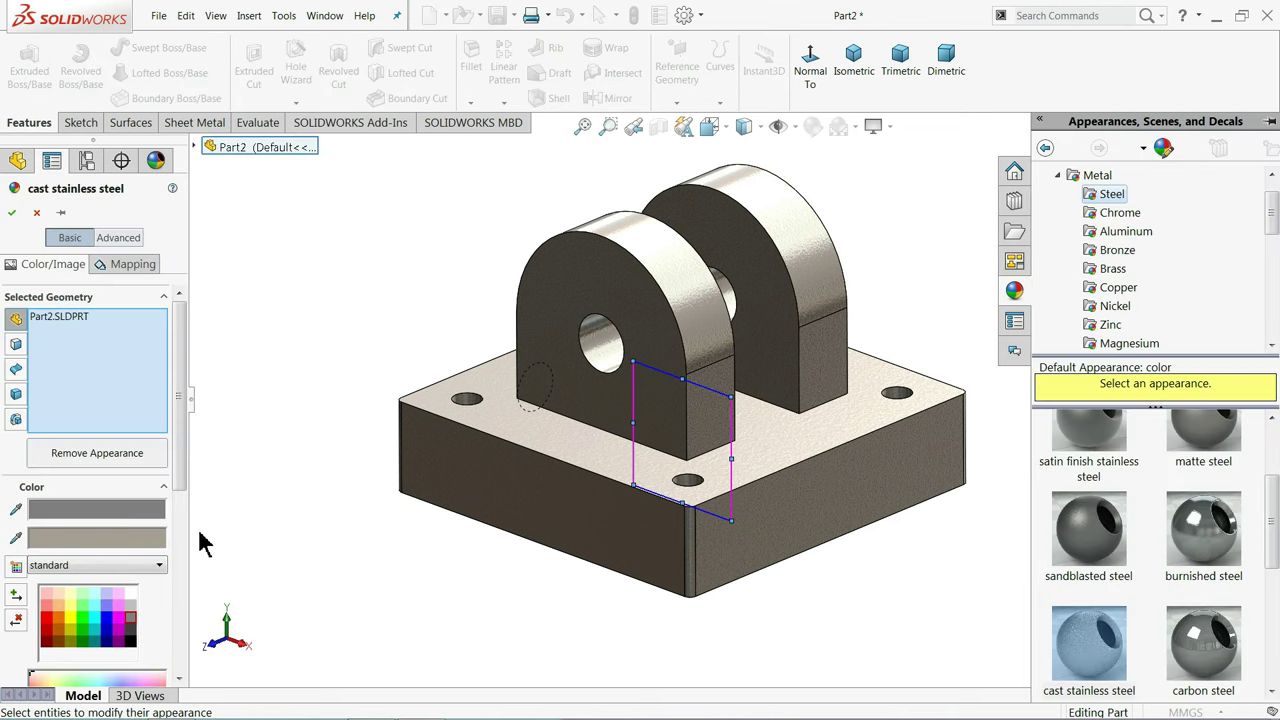
pyautogui.click(133, 635)
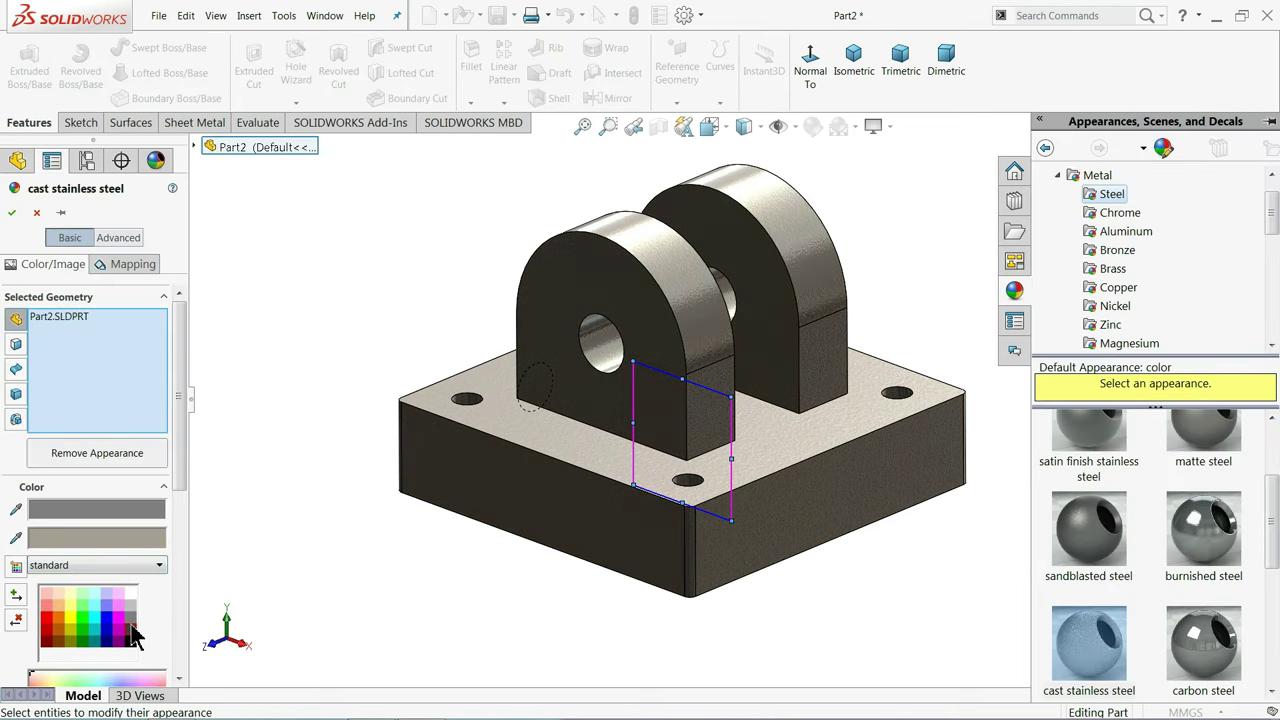
pyautogui.click(131, 642)
pyautogui.moveTo(346, 577)
pyautogui.mouseDown(button='middle')
pyautogui.moveTo(330, 438)
pyautogui.moveTo(306, 486)
pyautogui.moveTo(409, 503)
pyautogui.moveTo(398, 503)
pyautogui.mouseUp(button='middle')
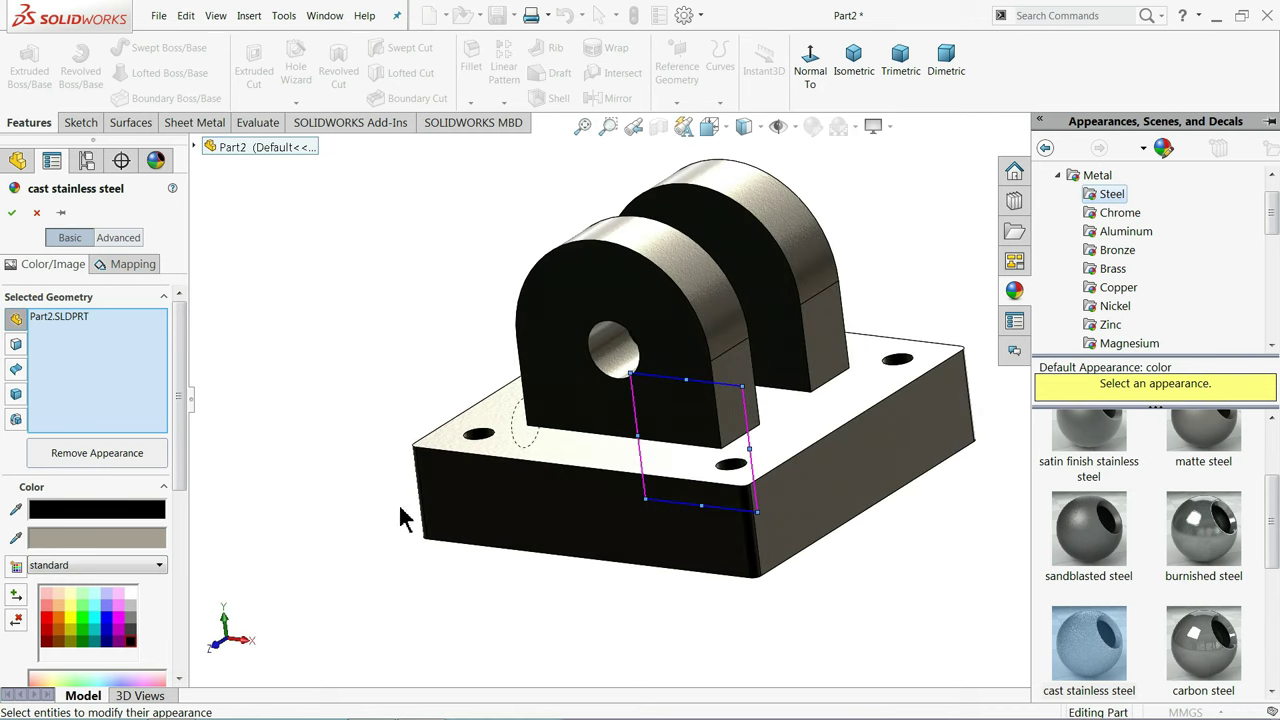
pyautogui.click(135, 640)
pyautogui.moveTo(306, 623); pyautogui.dragTo(470, 528, button='middle')
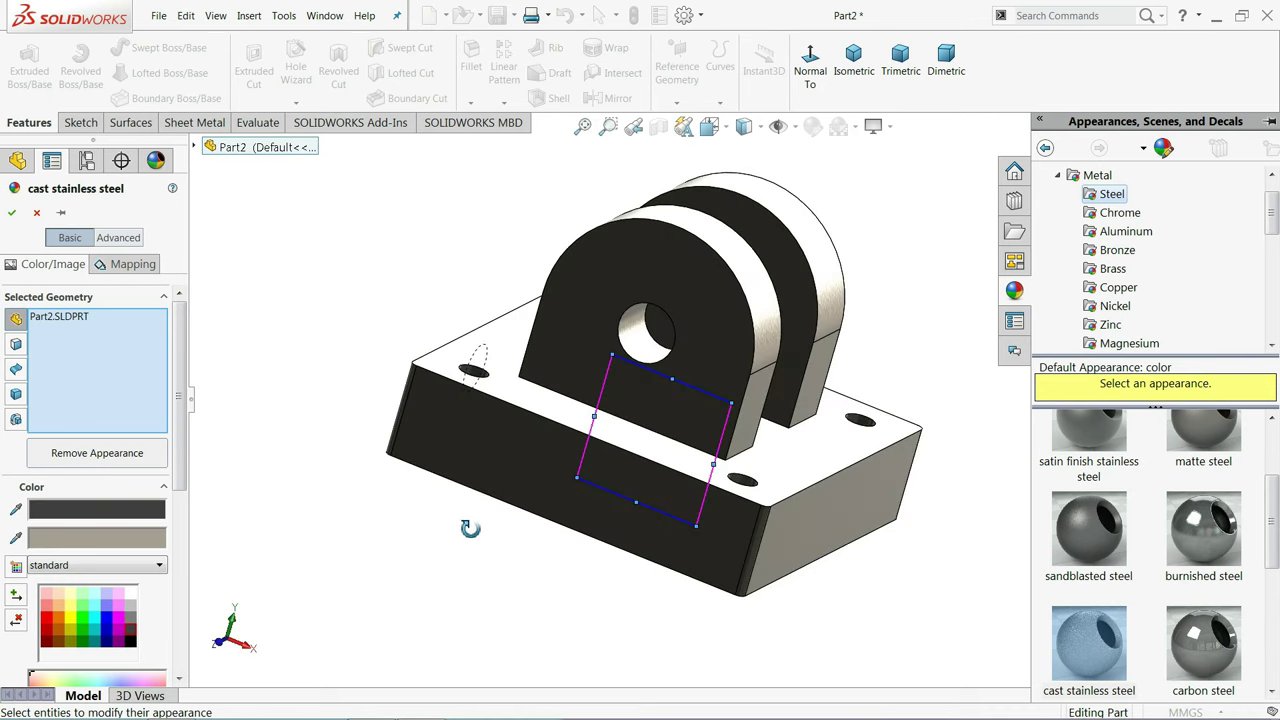
pyautogui.click(129, 620)
pyautogui.moveTo(306, 566)
pyautogui.mouseDown(button='middle')
pyautogui.moveTo(286, 541)
pyautogui.moveTo(314, 526)
pyautogui.moveTo(287, 532)
pyautogui.mouseUp(button='middle')
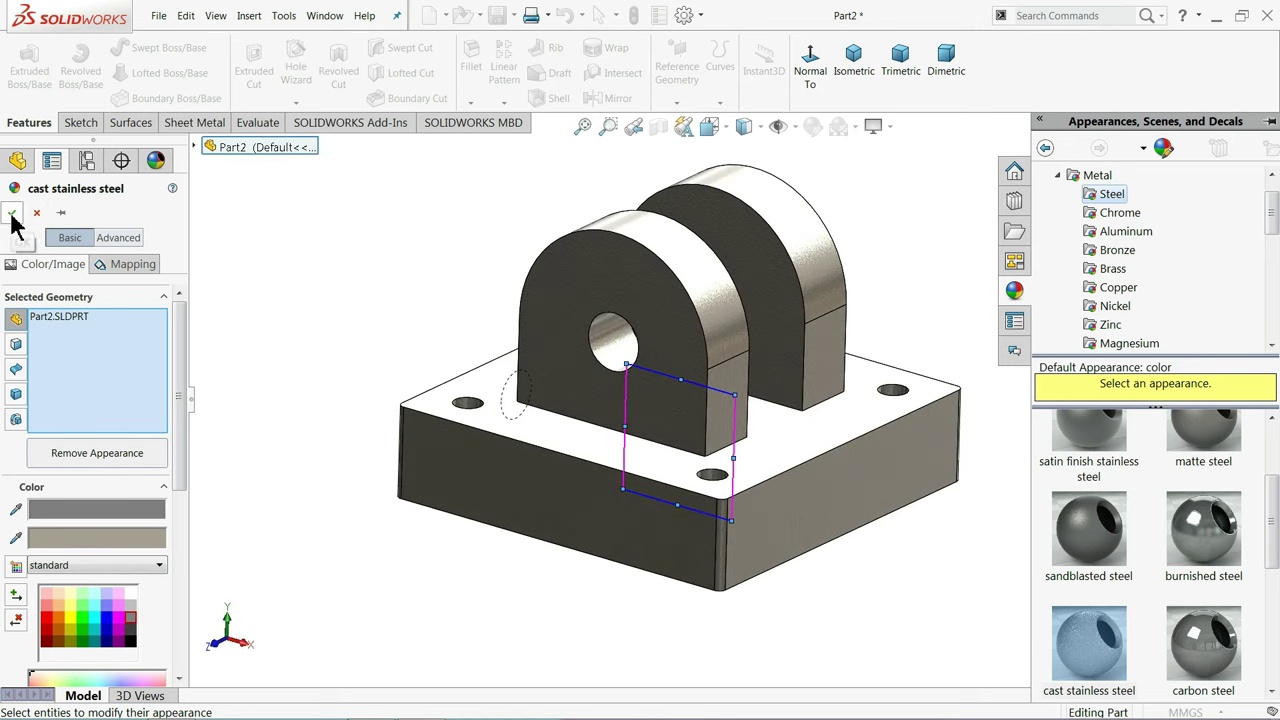
pyautogui.click(12, 213)
pyautogui.moveTo(294, 357); pyautogui.dragTo(295, 366, button='middle')
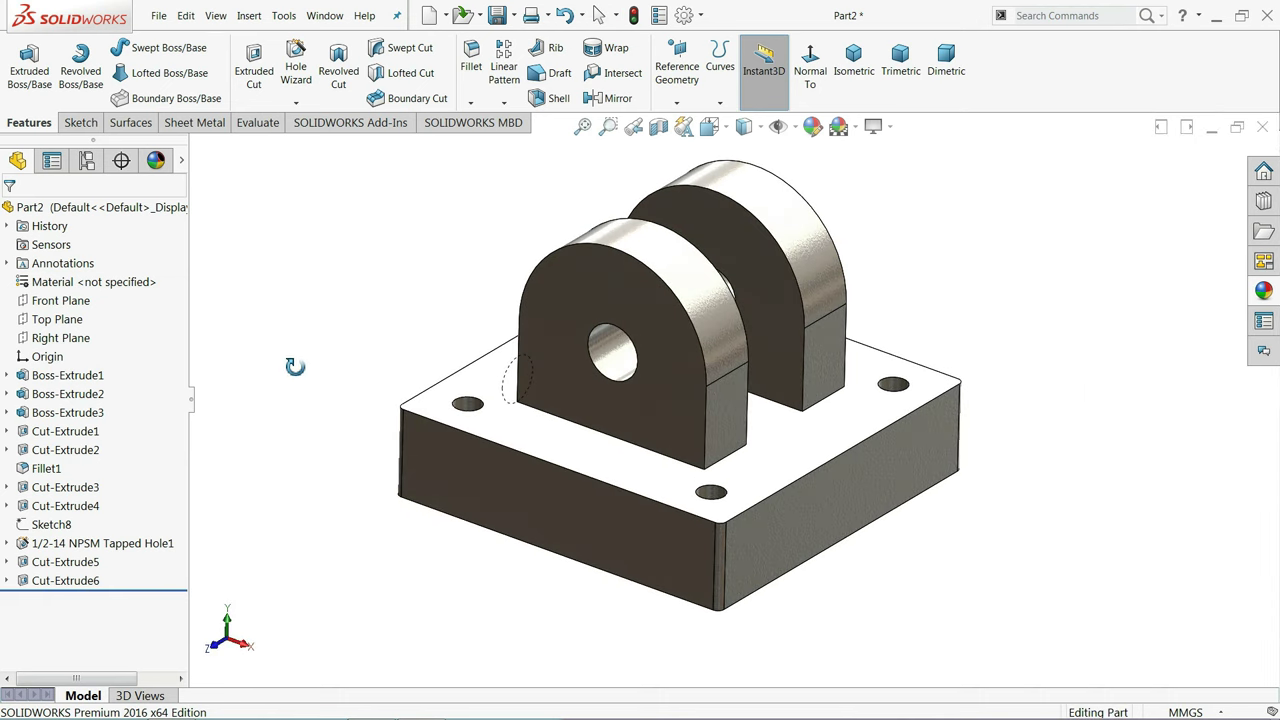
pyautogui.press('Escape')
# Save Part2 under the file name '2.Lower Cap' in the Hydraulic Cylinder folder
pyautogui.click(497, 26)
pyautogui.write('2.Lower Cap')
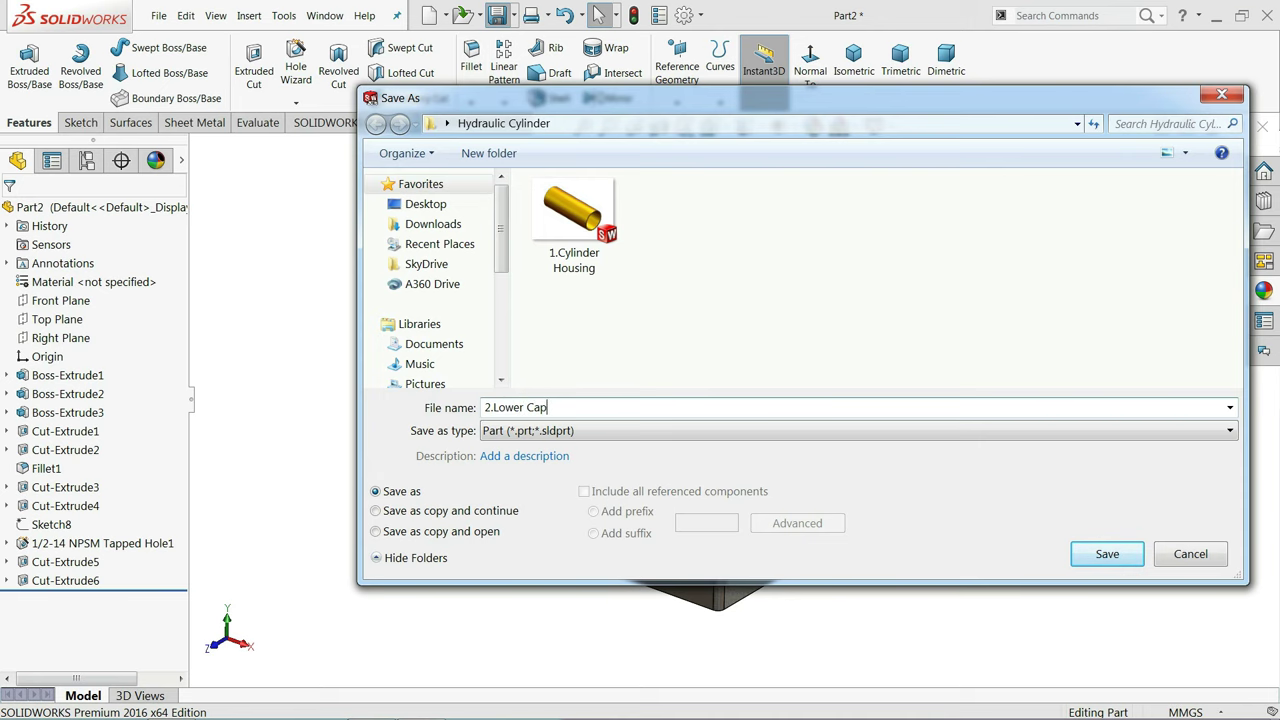
pyautogui.click(1094, 553)
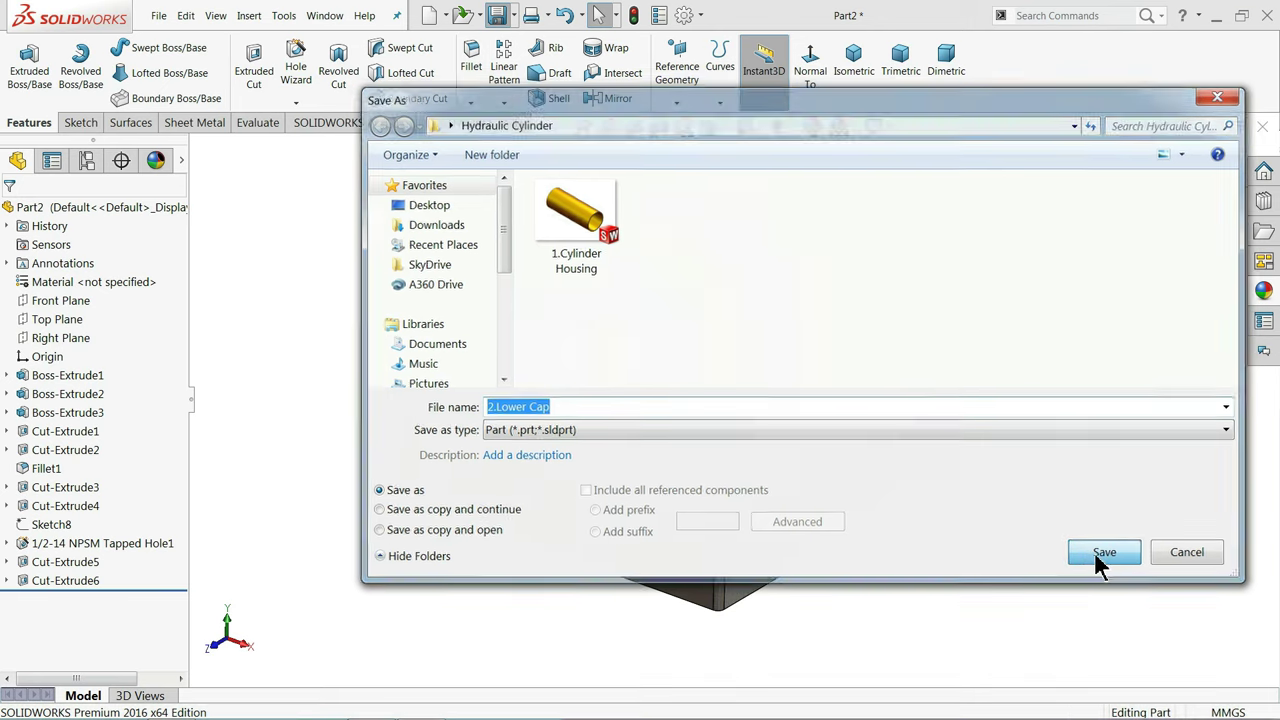
pyautogui.moveTo(698, 459); pyautogui.dragTo(630, 458, button='middle')
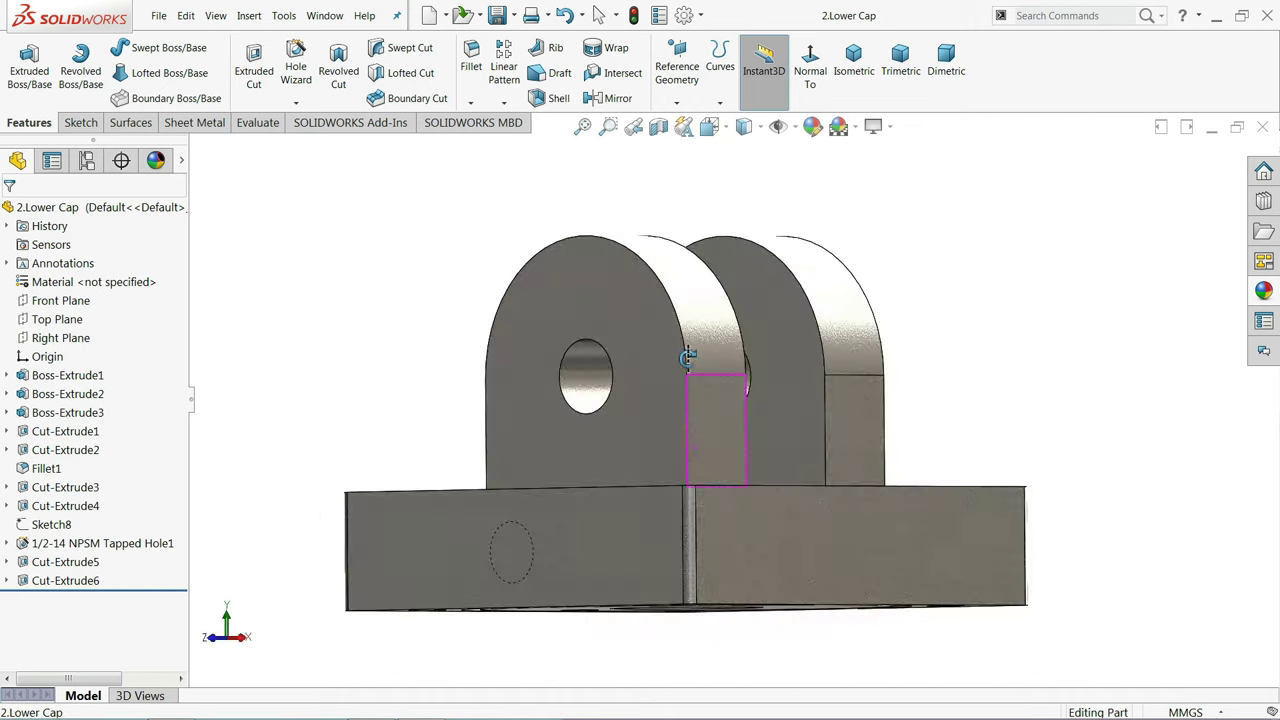
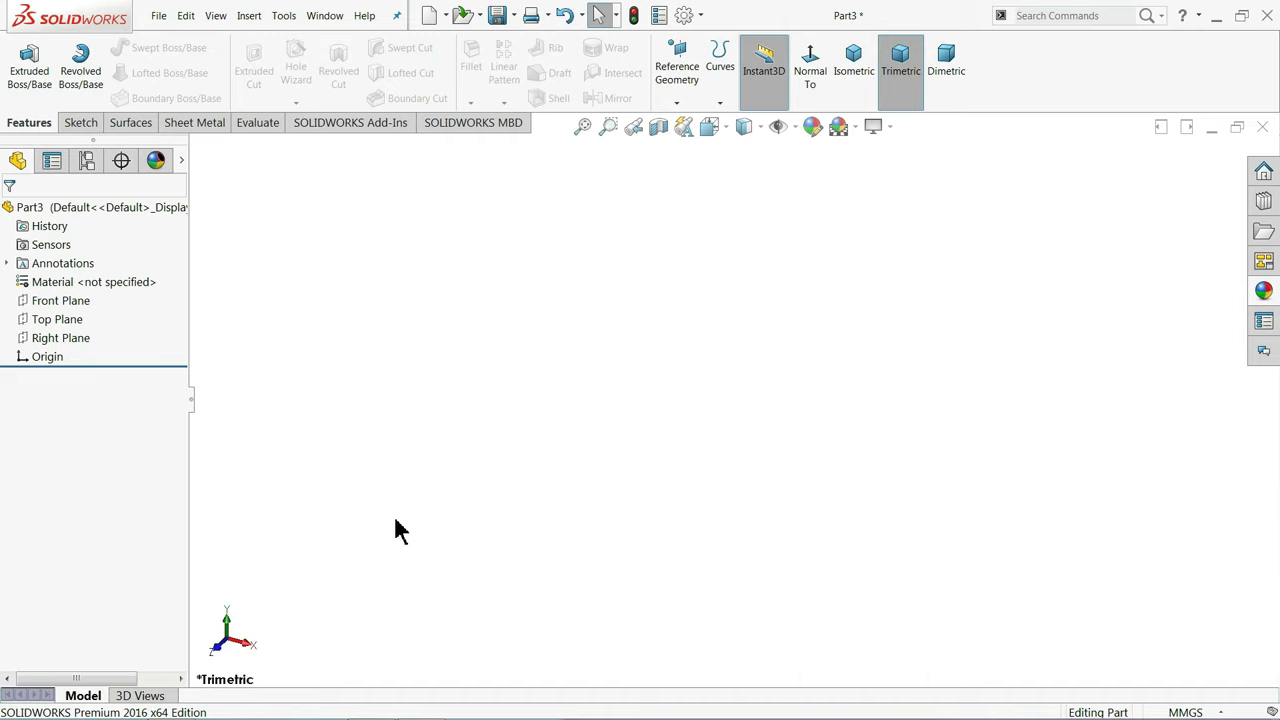
# Start a Top Plane sketch and draw a center rectangle centred on the origin
pyautogui.click(33, 320)
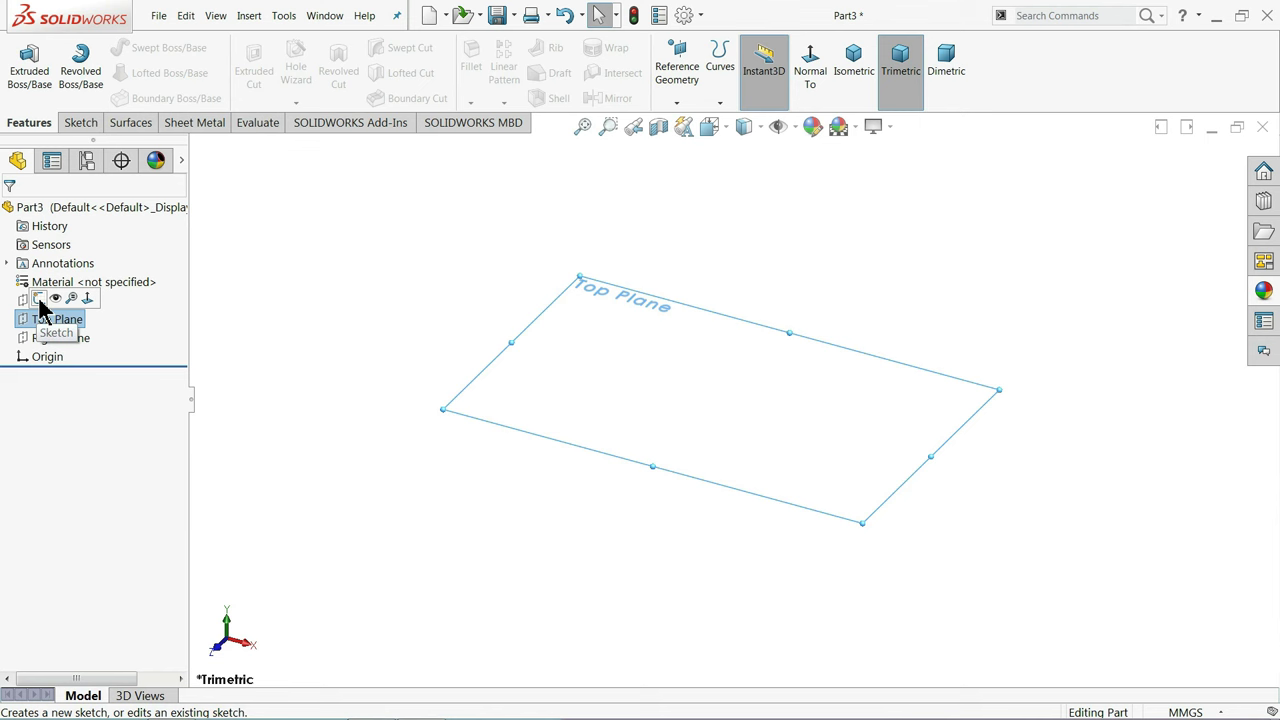
pyautogui.click(39, 298)
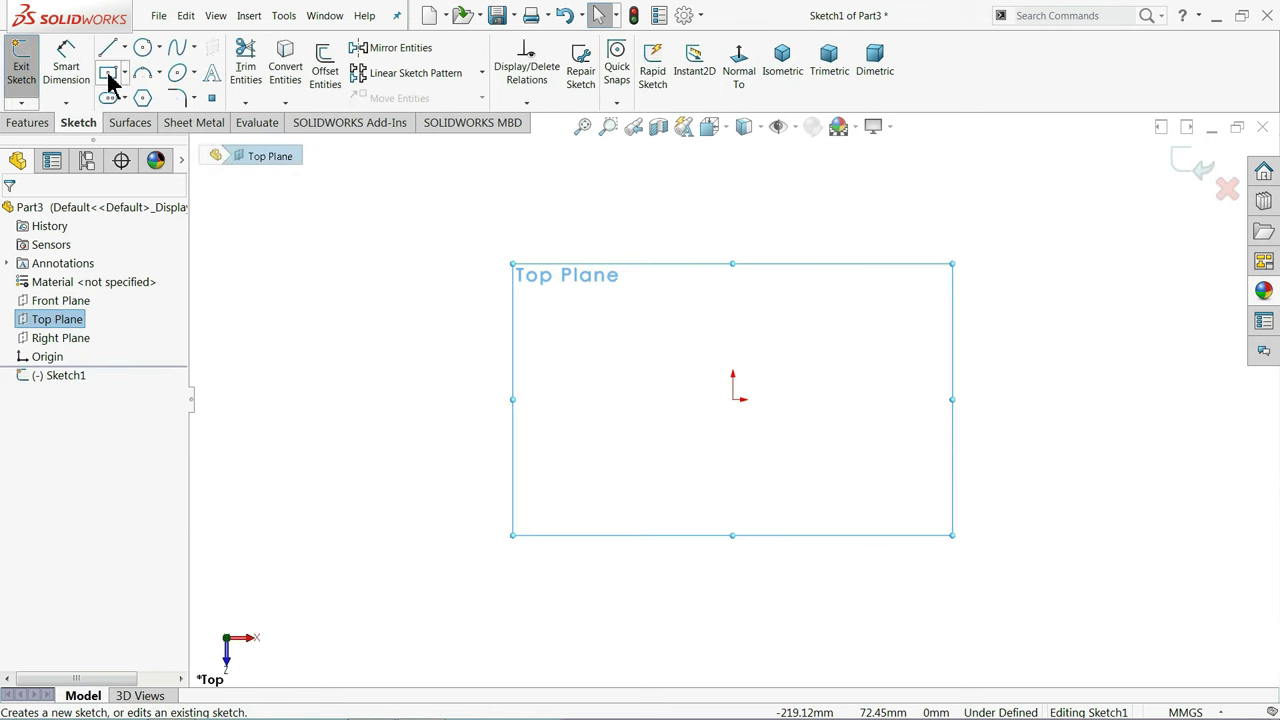
pyautogui.click(108, 74)
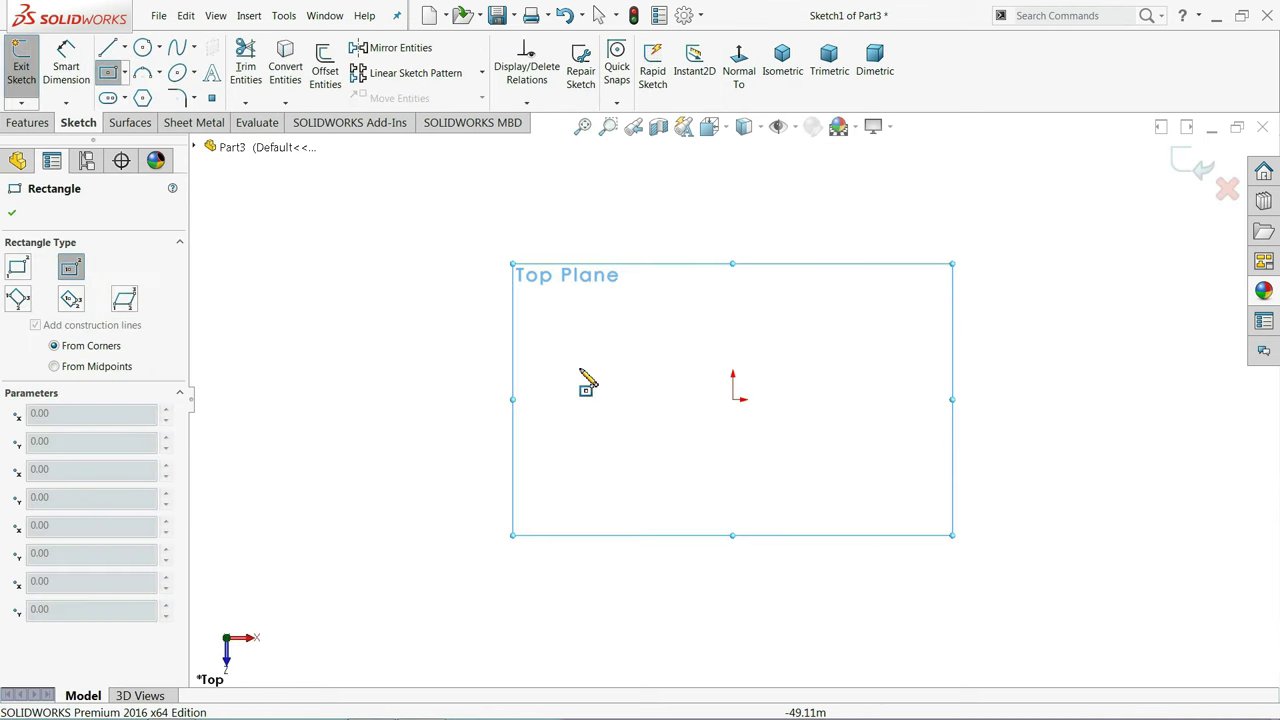
pyautogui.click(733, 398)
pyautogui.click(523, 209)
pyautogui.rightClick(380, 222)
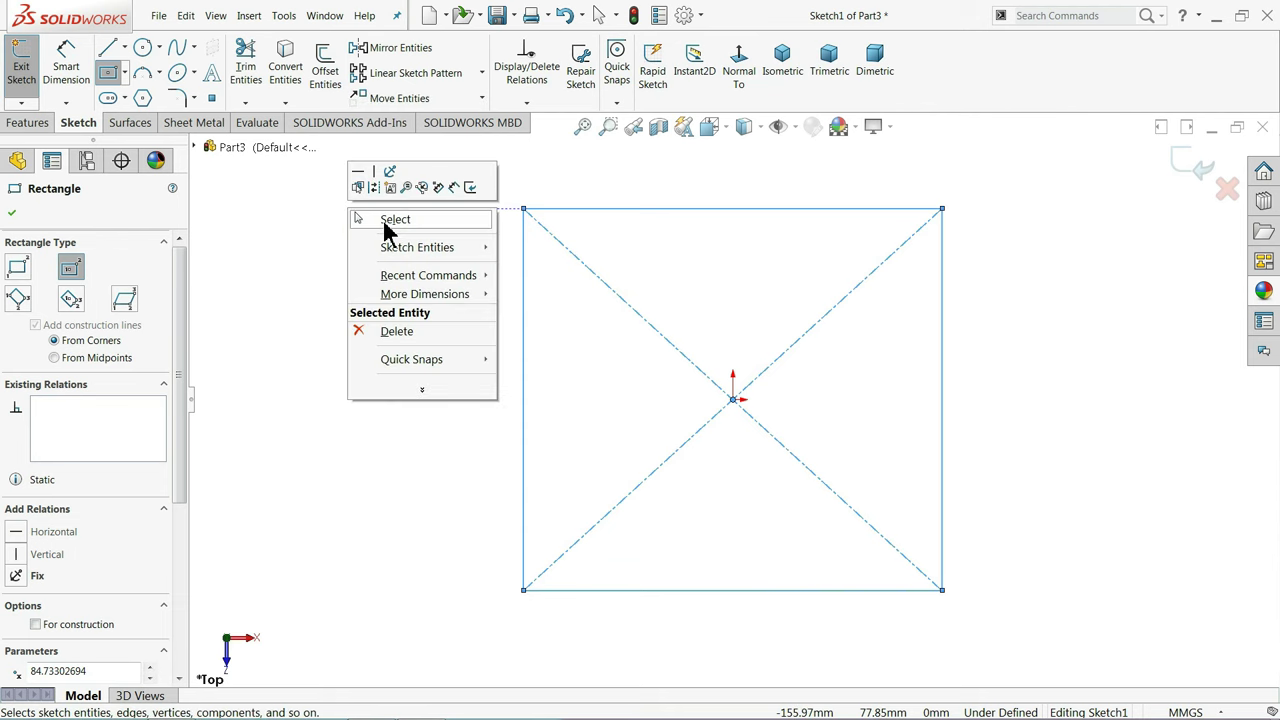
pyautogui.click(386, 228)
# Make the rectangle a square with an Equal relation and dimension its top edge 165.1 mm
pyautogui.click(568, 212)
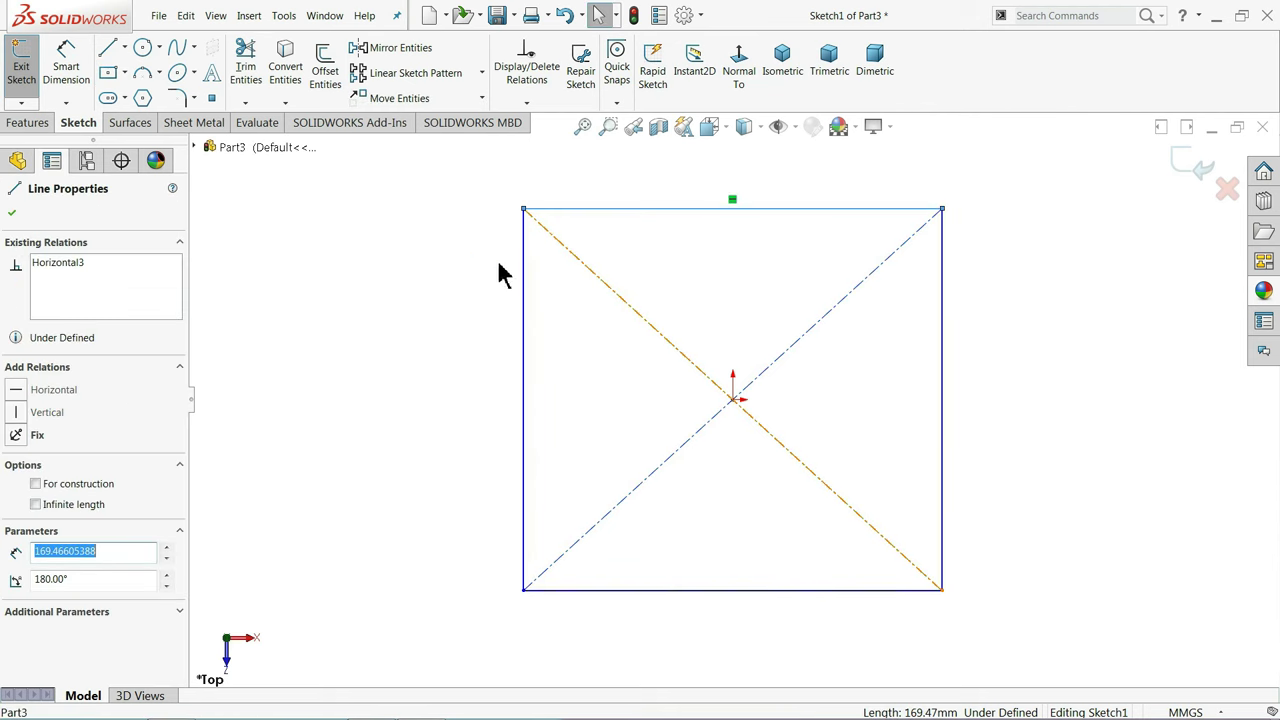
pyautogui.keyDown('ctrl'); pyautogui.click(524, 310); pyautogui.keyUp('ctrl')
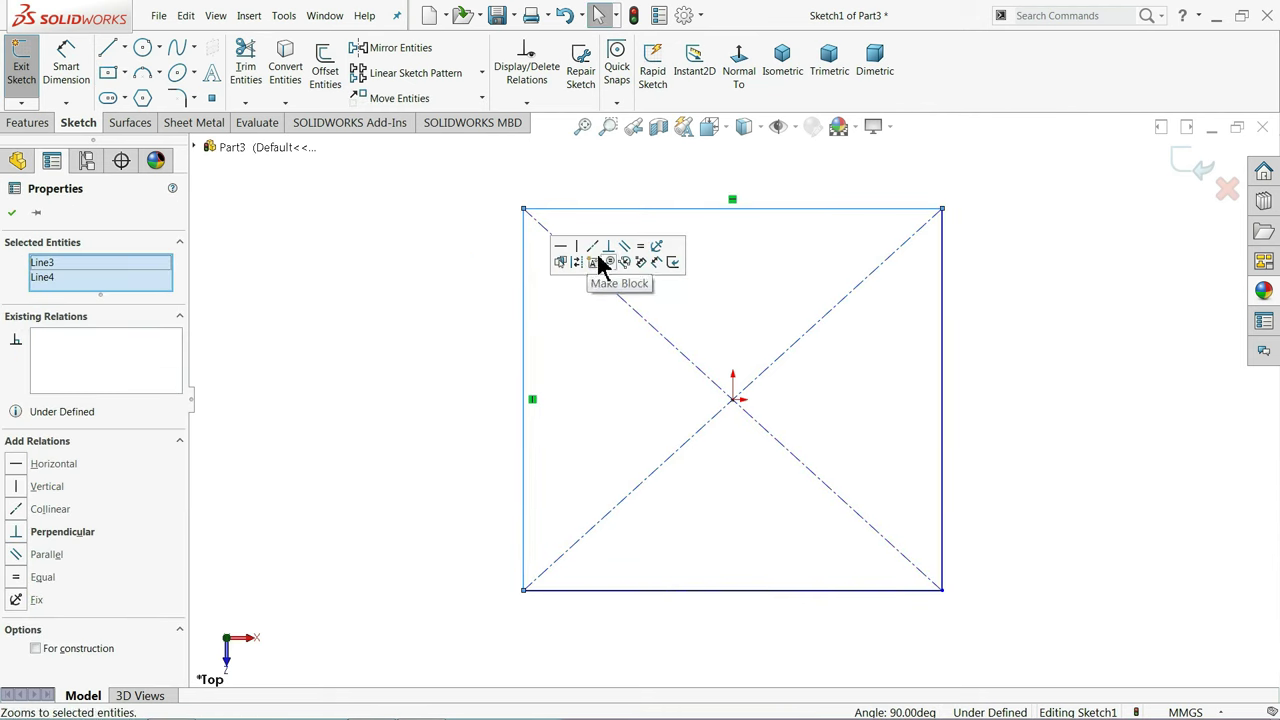
pyautogui.click(645, 258)
pyautogui.click(300, 190)
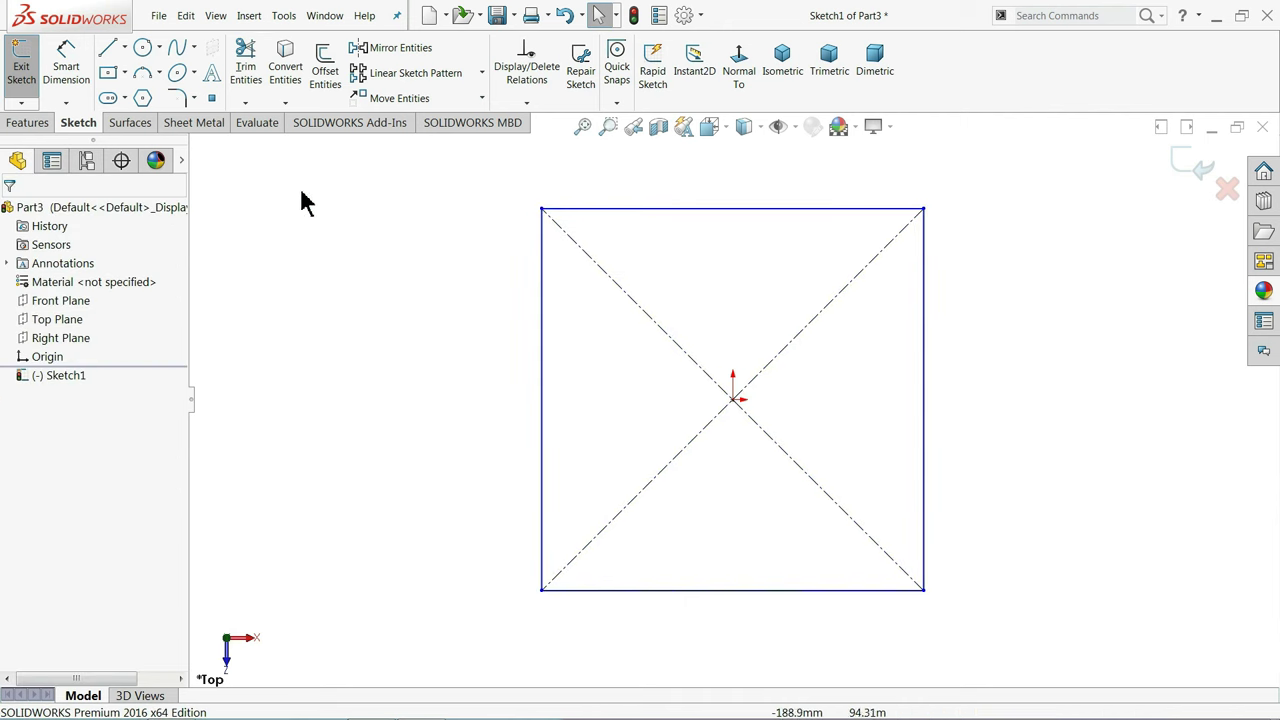
pyautogui.click(66, 65)
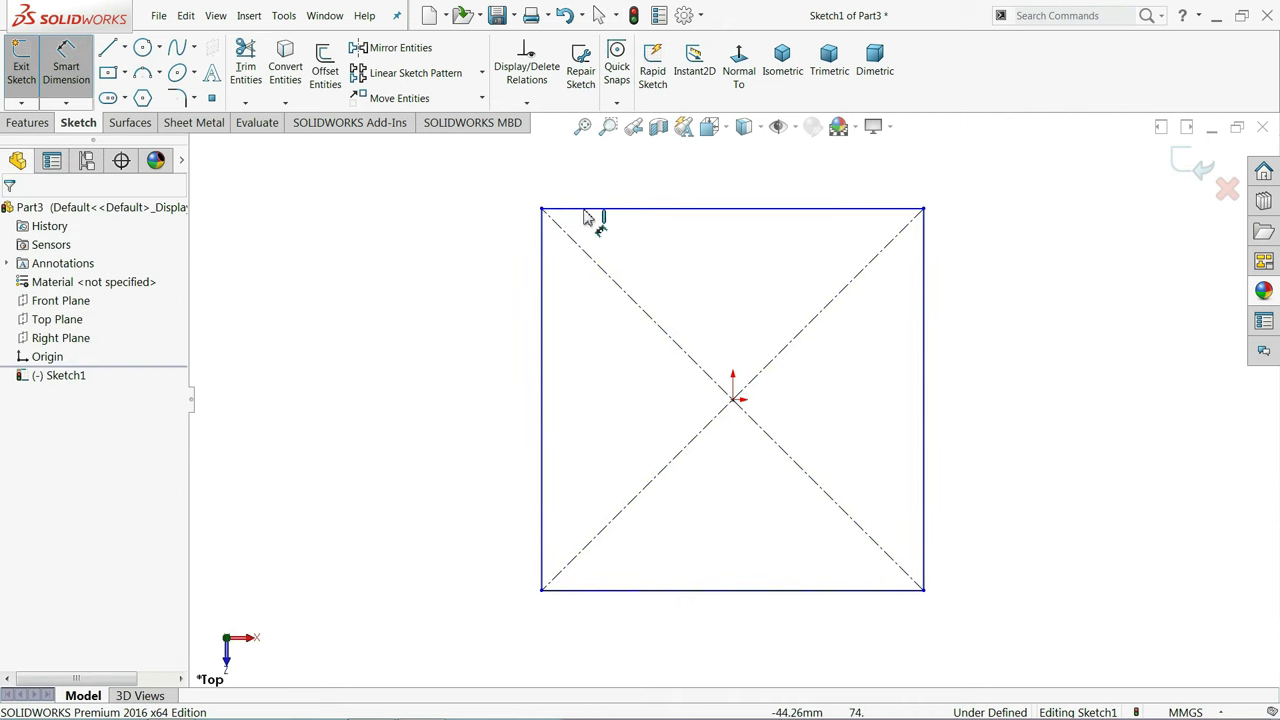
pyautogui.click(712, 211)
pyautogui.click(716, 180)
pyautogui.write('165')
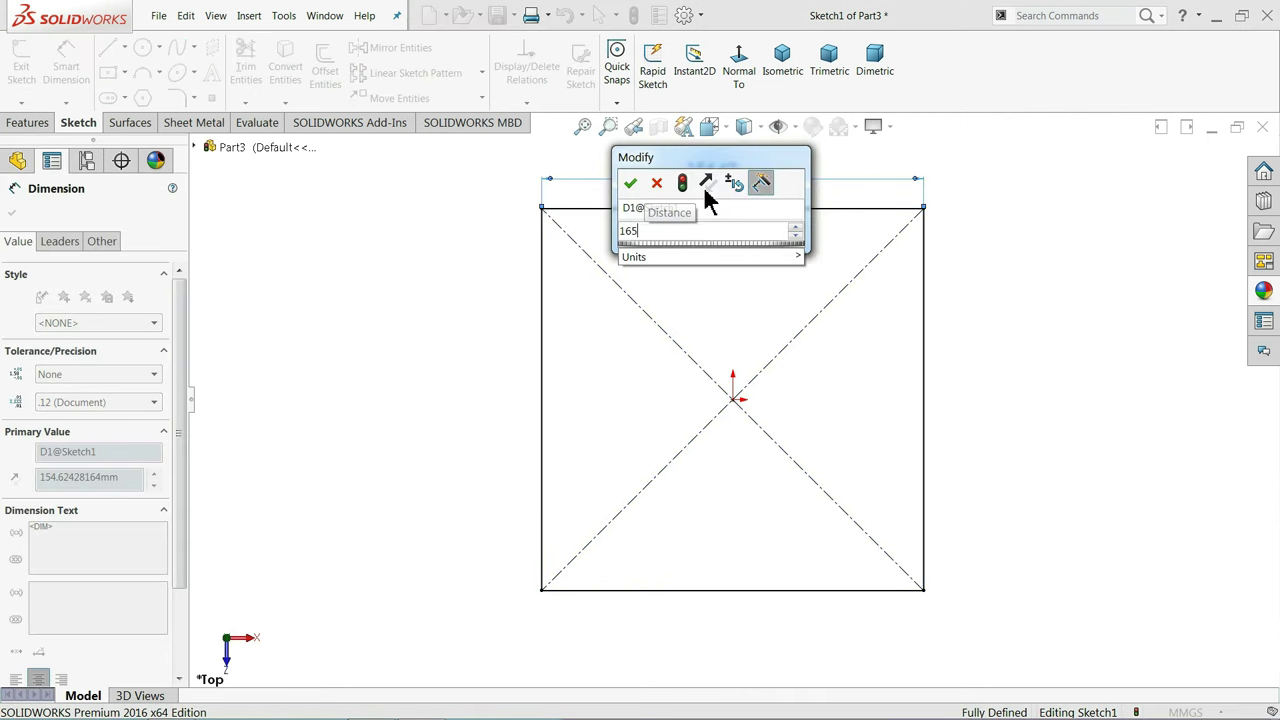
pyautogui.write('.1')
pyautogui.click(630, 184)
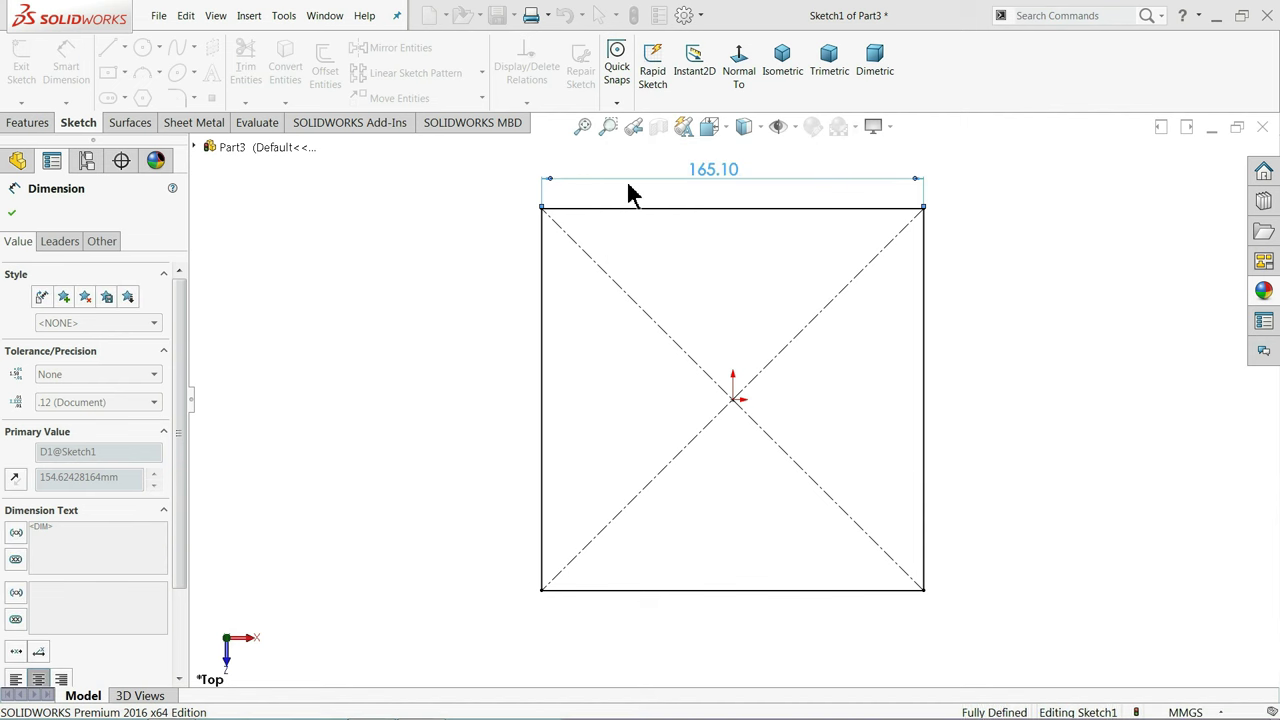
# Extrude the square sketch 50.8 mm deep as Boss-Extrude1
pyautogui.click(27, 122)
pyautogui.click(32, 75)
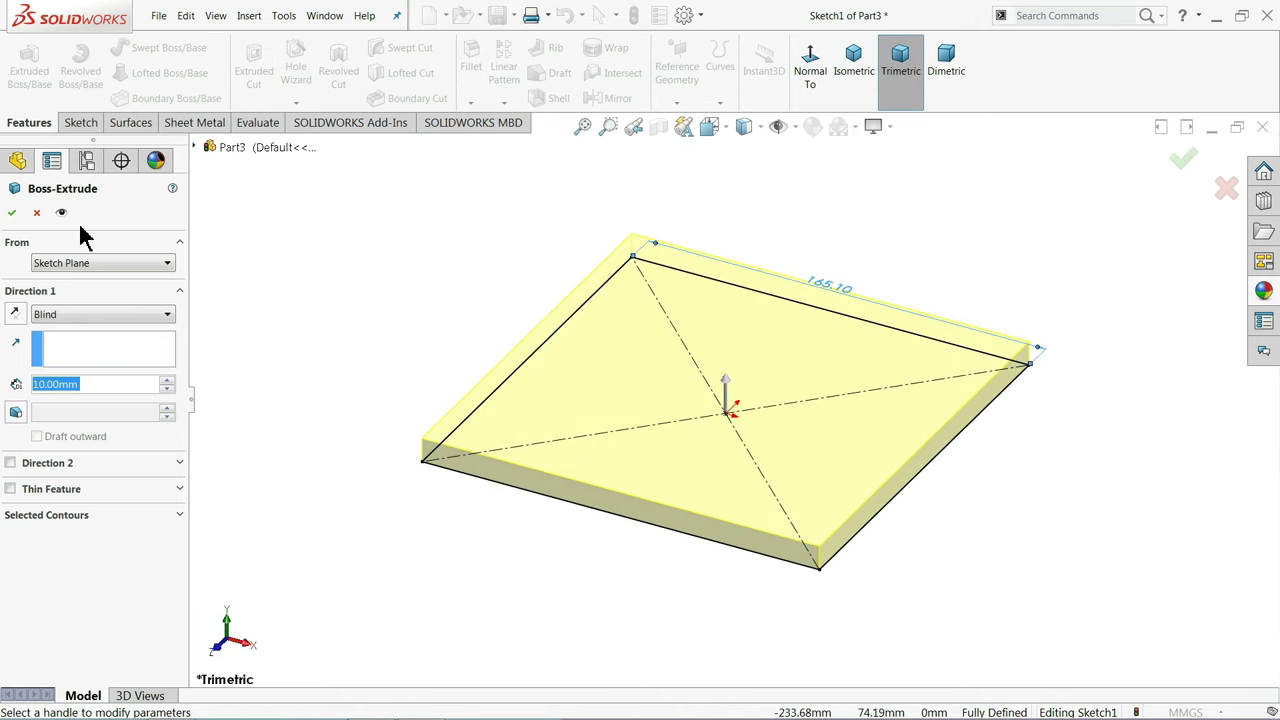
pyautogui.write('50.8')
pyautogui.press('Return')
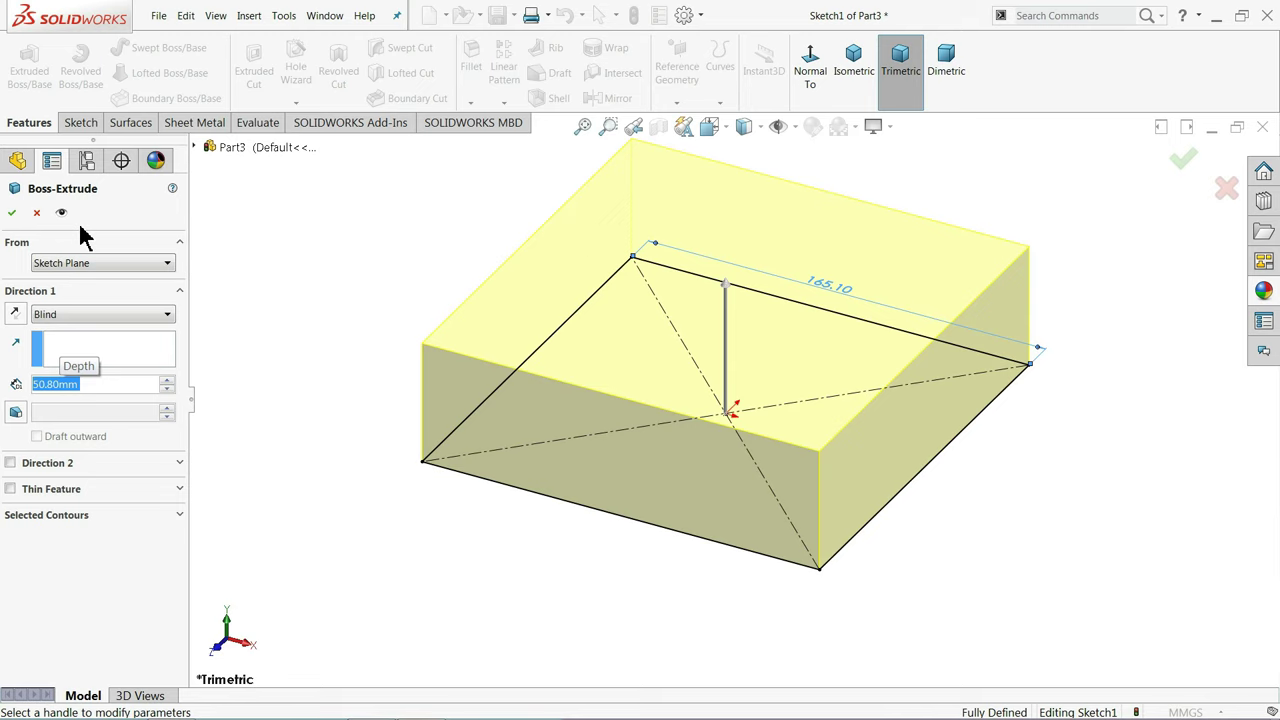
pyautogui.click(11, 212)
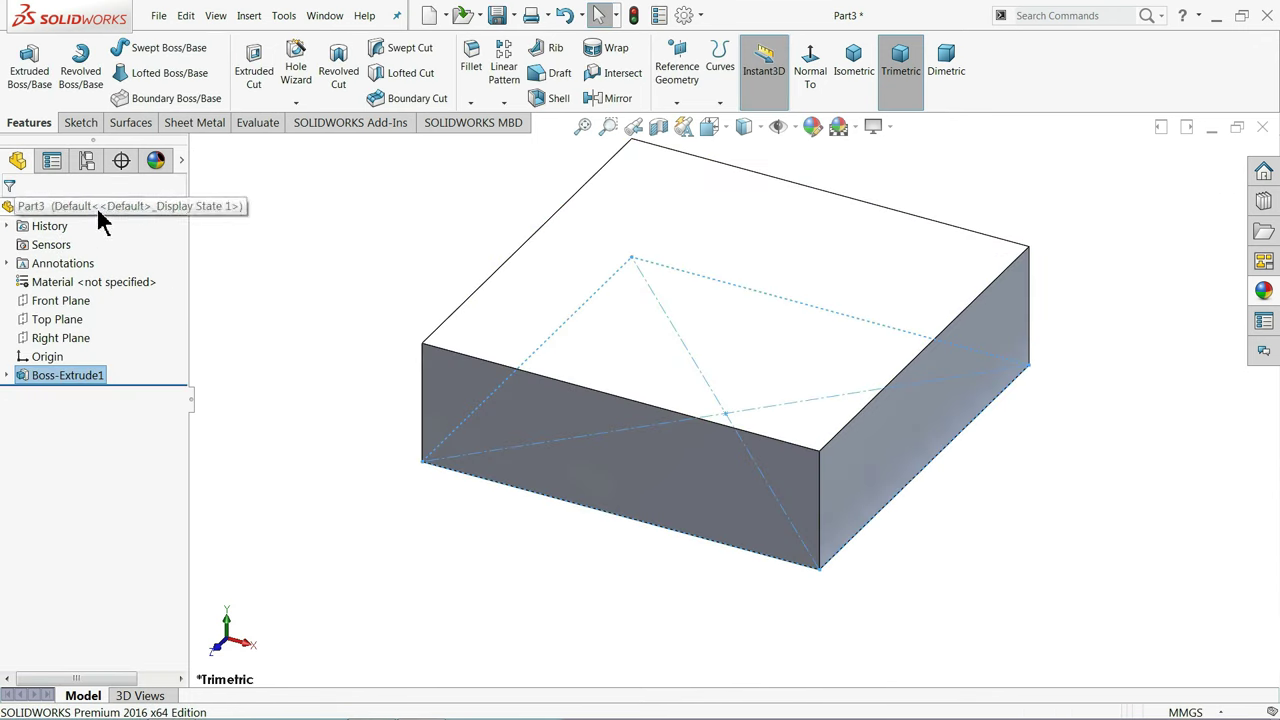
pyautogui.click(96, 206)
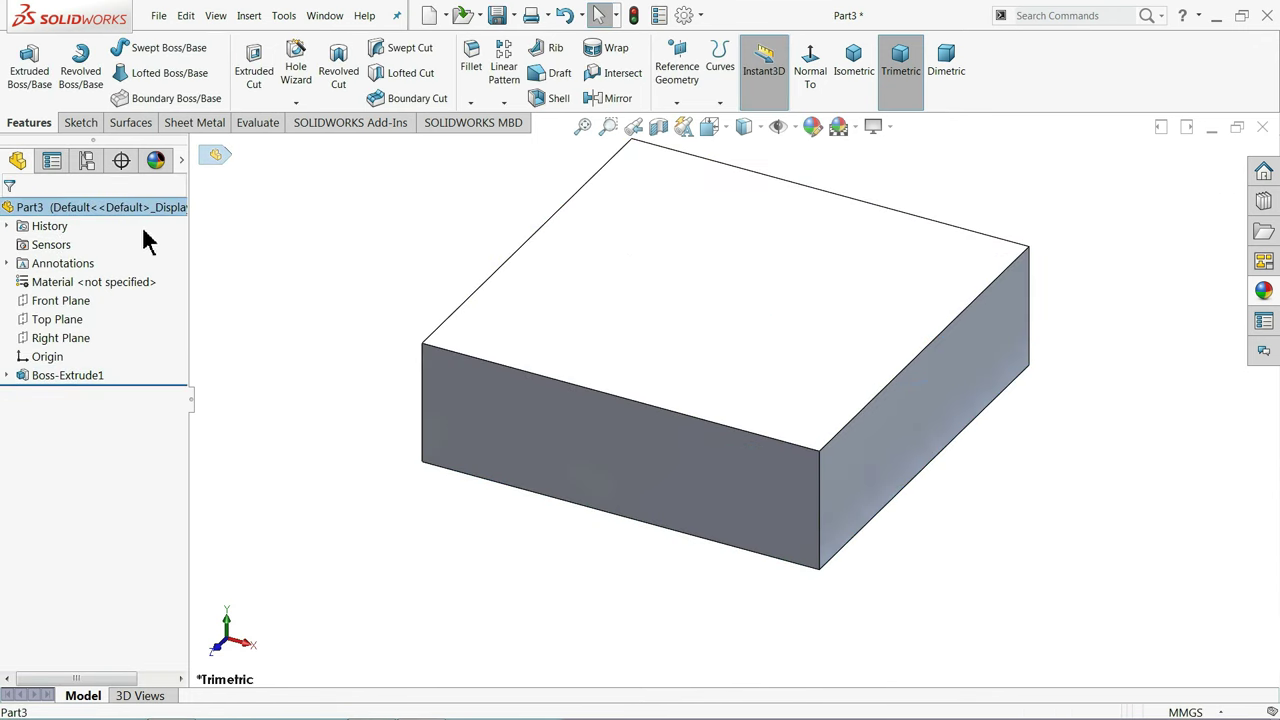
# Sketch a Ø80 mm circle centred at the origin on the block's top face
pyautogui.click(730, 305)
pyautogui.click(776, 259)
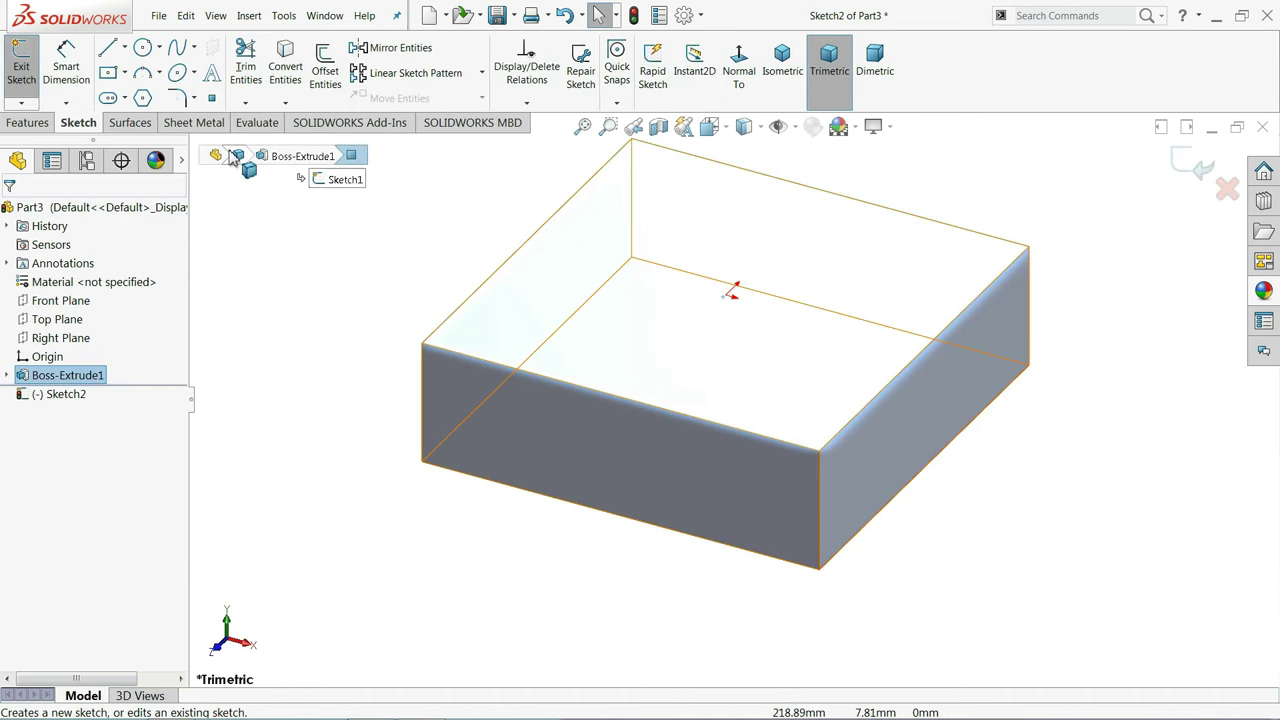
pyautogui.click(143, 47)
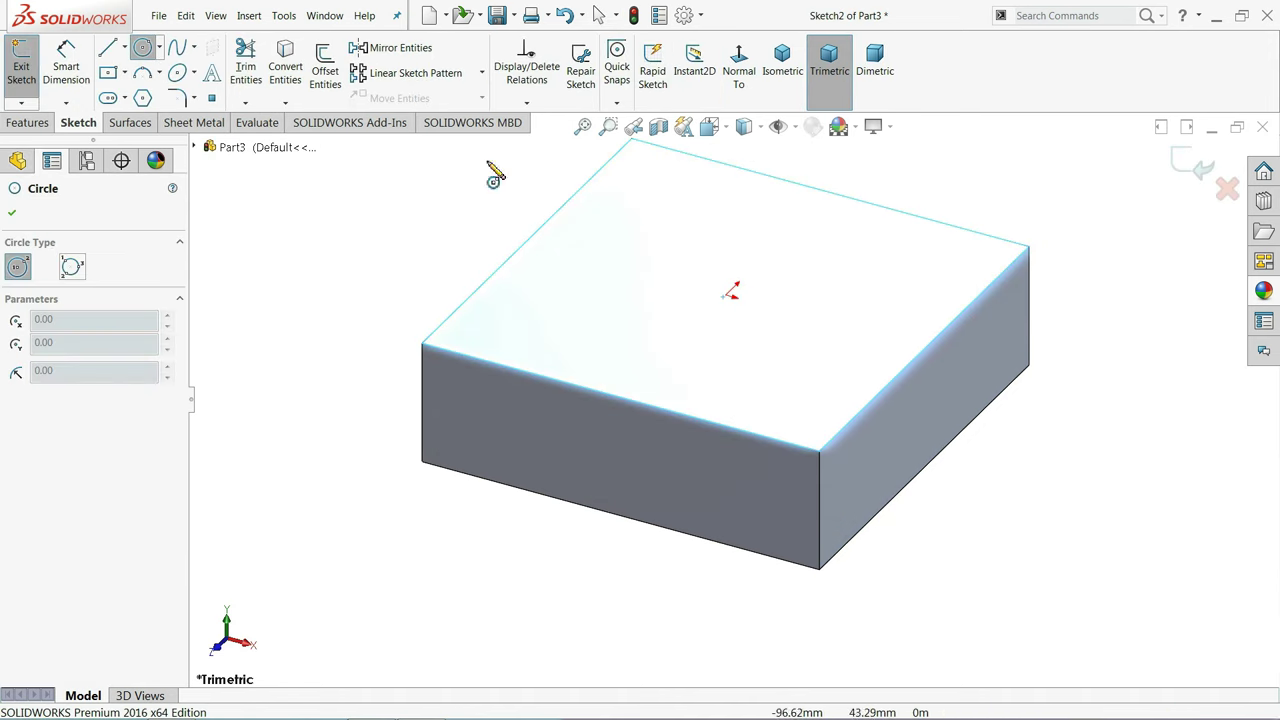
pyautogui.click(733, 305)
pyautogui.click(731, 229)
pyautogui.scroll(-1, 745, 232)
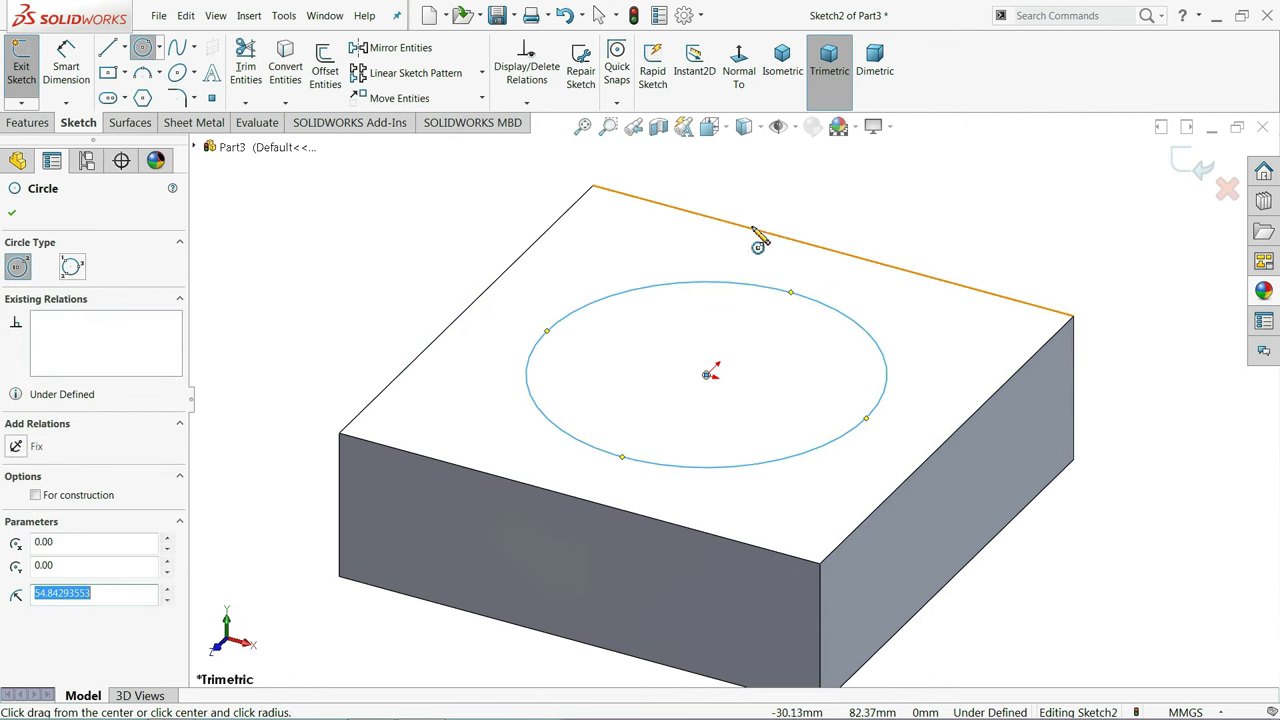
pyautogui.click(66, 62)
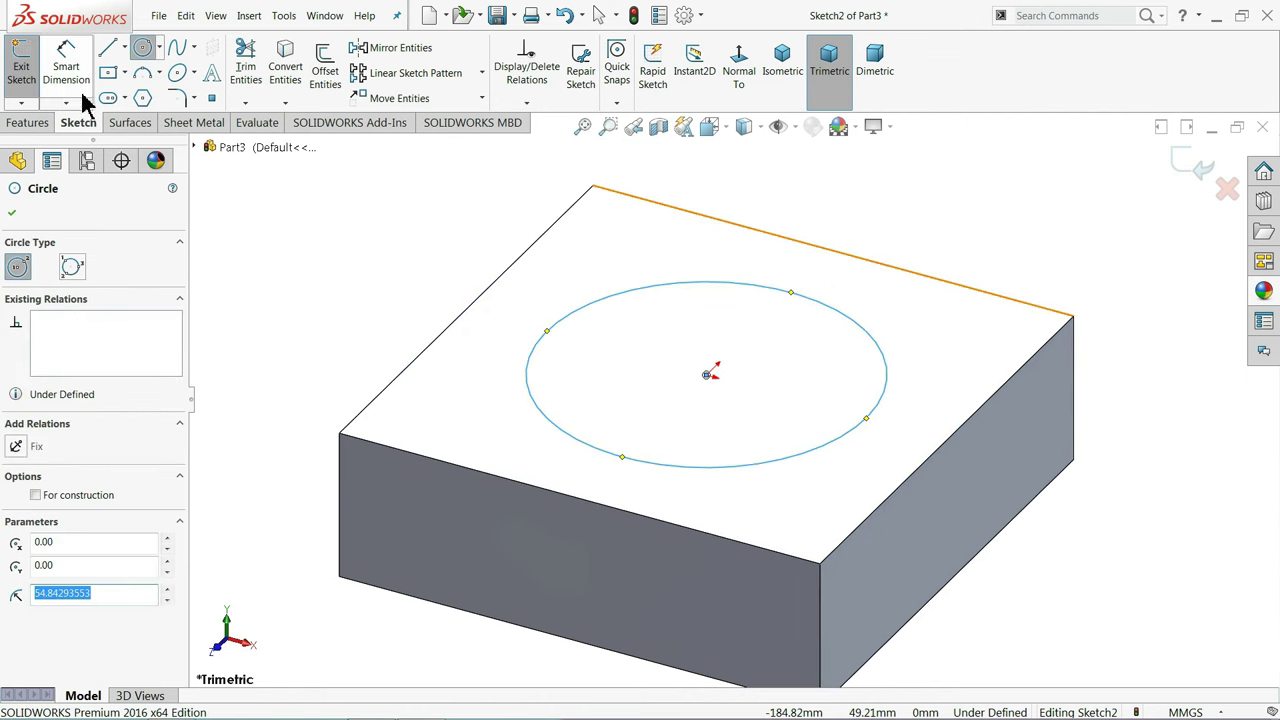
pyautogui.click(558, 330)
pyautogui.click(445, 295)
pyautogui.write('80')
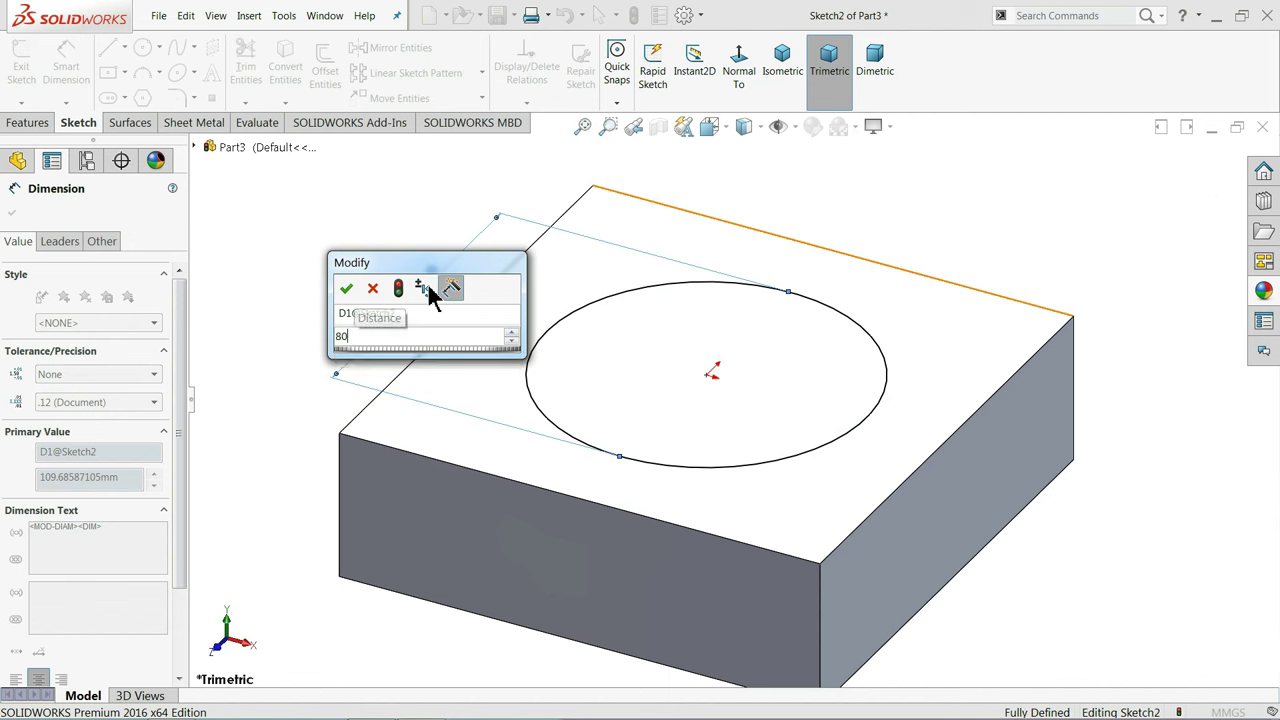
pyautogui.press('Return')
# Extrude the Ø80 circle 52 mm upward as Boss-Extrude2
pyautogui.click(35, 122)
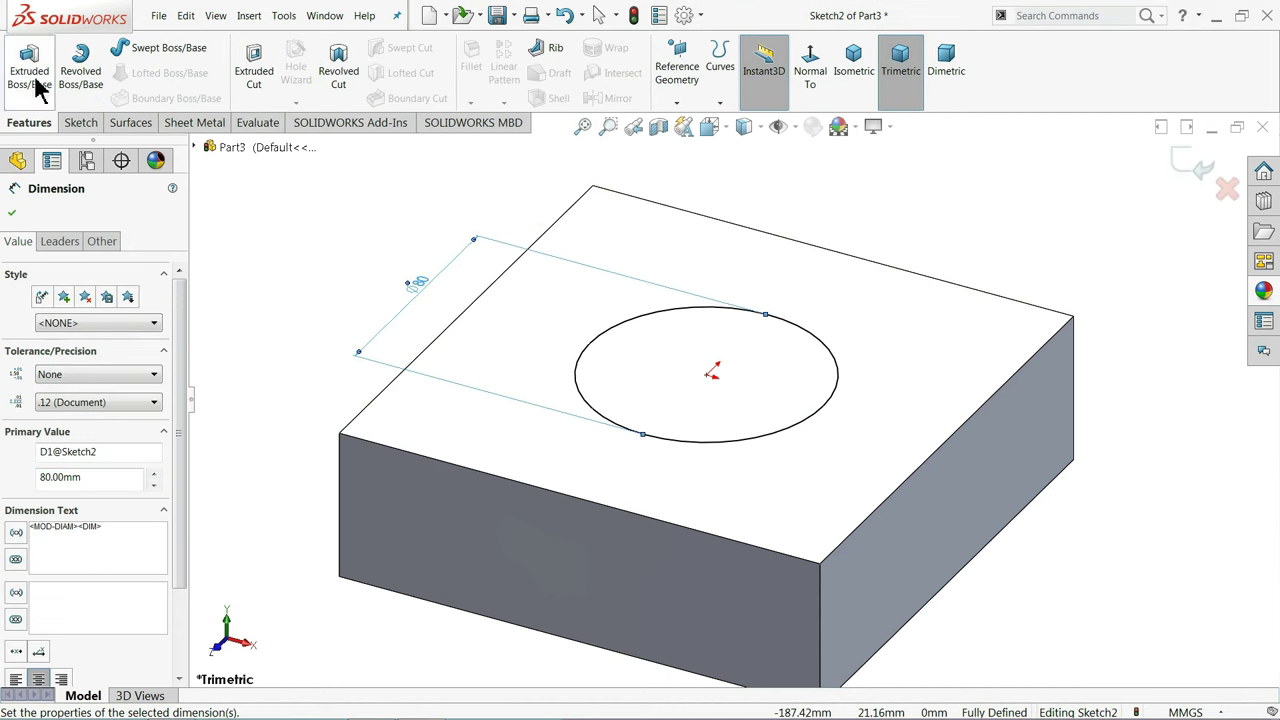
pyautogui.click(29, 66)
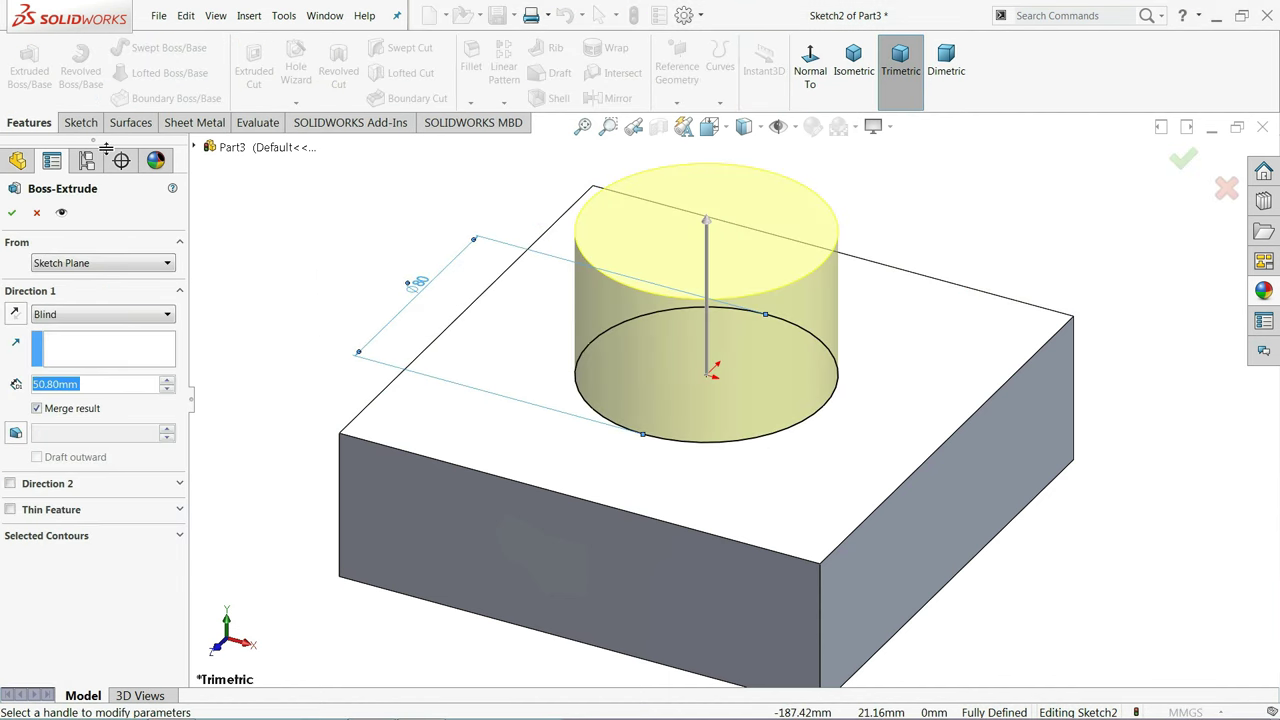
pyautogui.write('52')
pyautogui.press('Return')
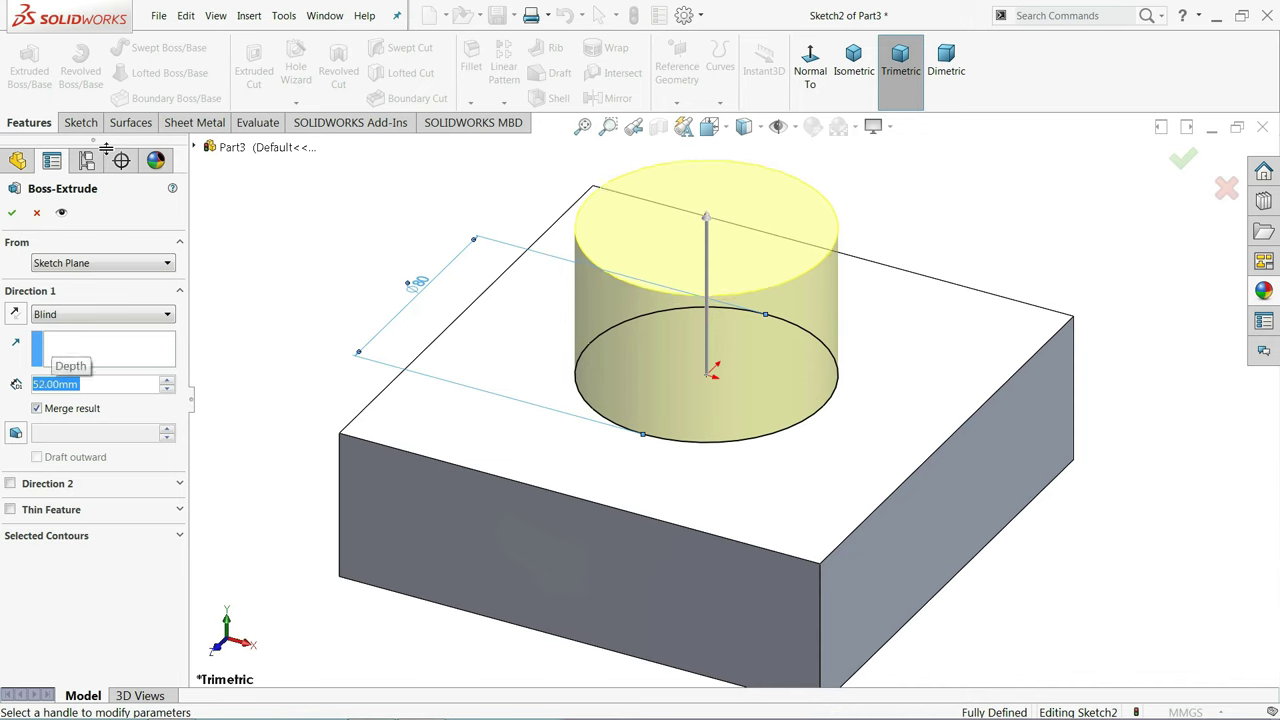
pyautogui.click(12, 212)
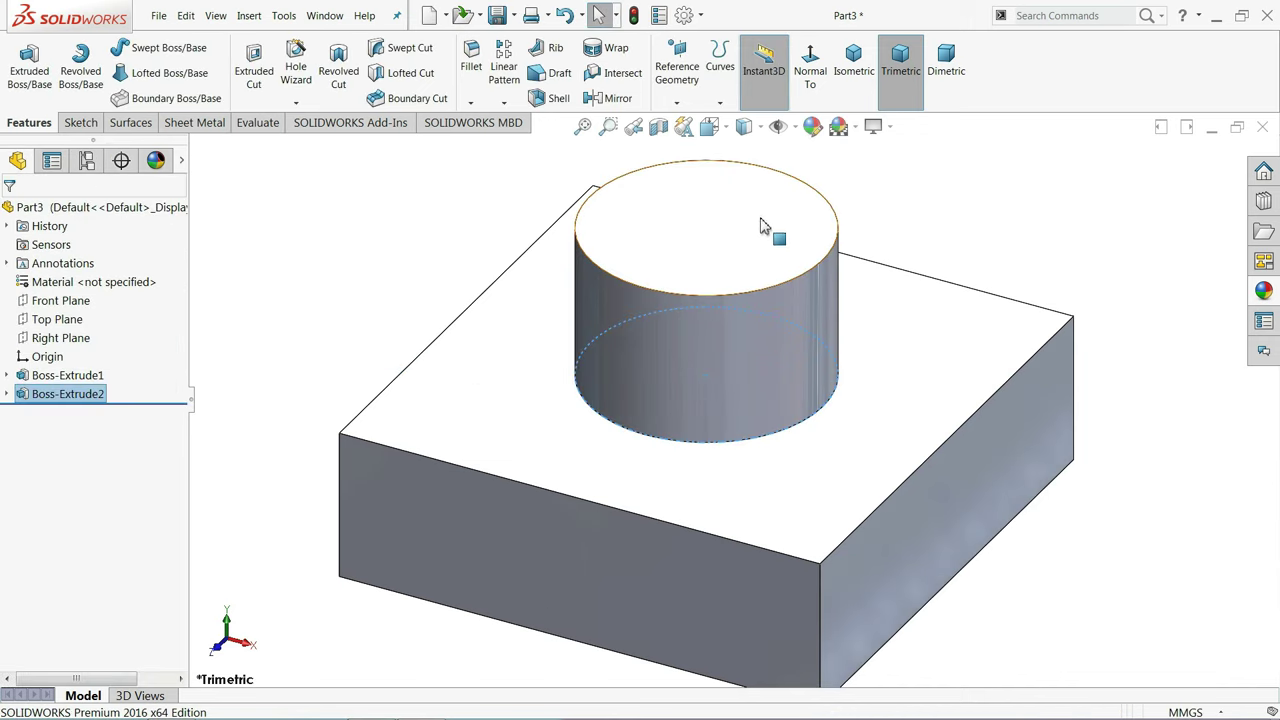
pyautogui.click(760, 226)
pyautogui.scroll(-1, 732, 210)
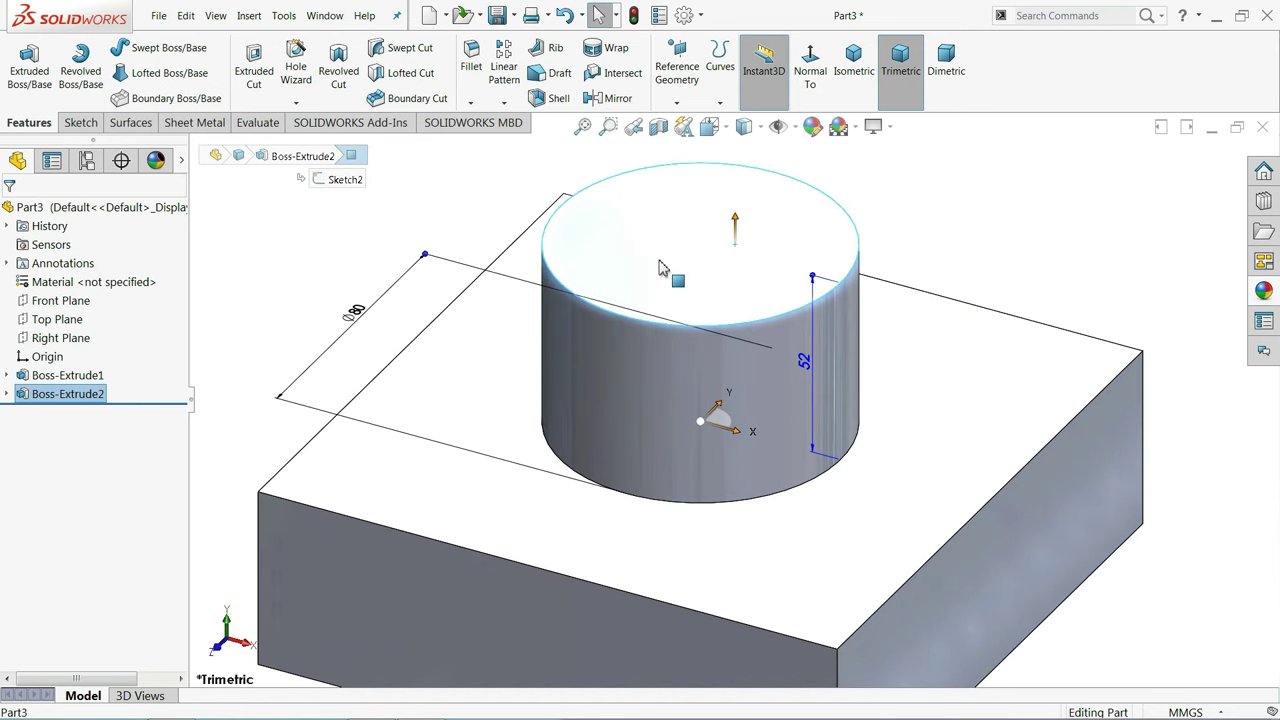
# Sketch a Ø64 mm circle centred on the cylinder's top face
pyautogui.click(81, 122)
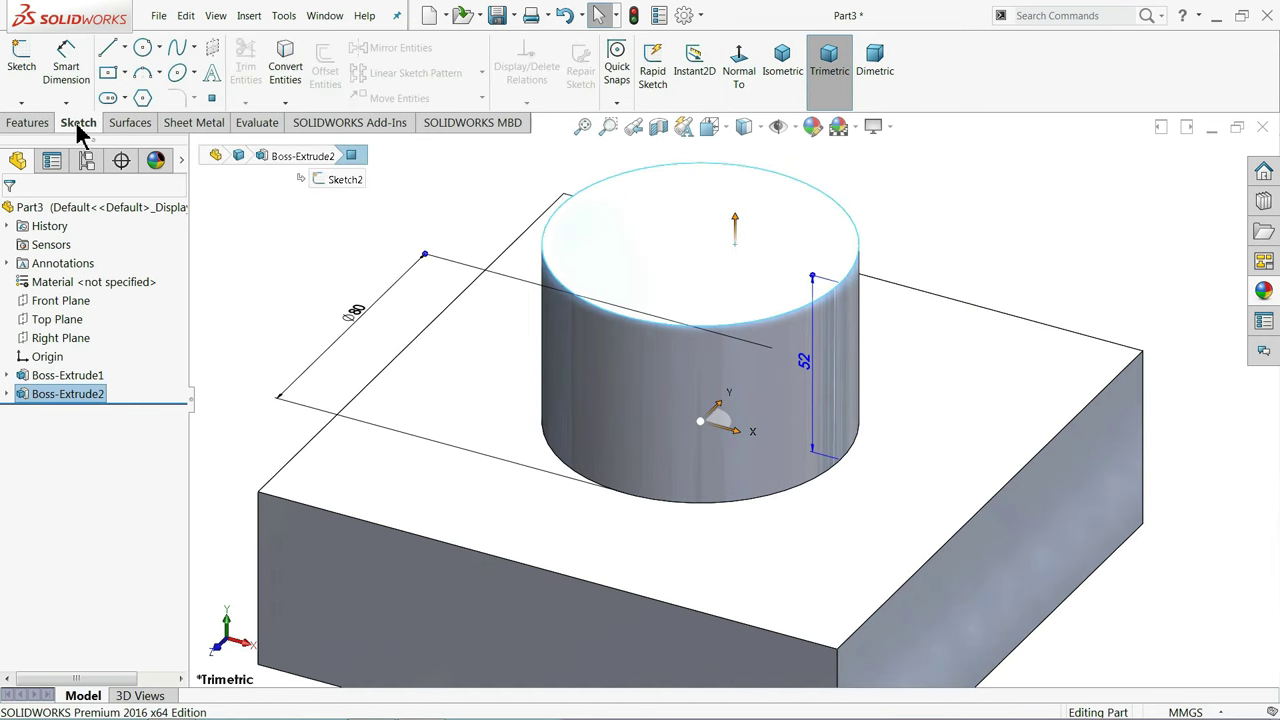
pyautogui.click(27, 85)
pyautogui.click(141, 50)
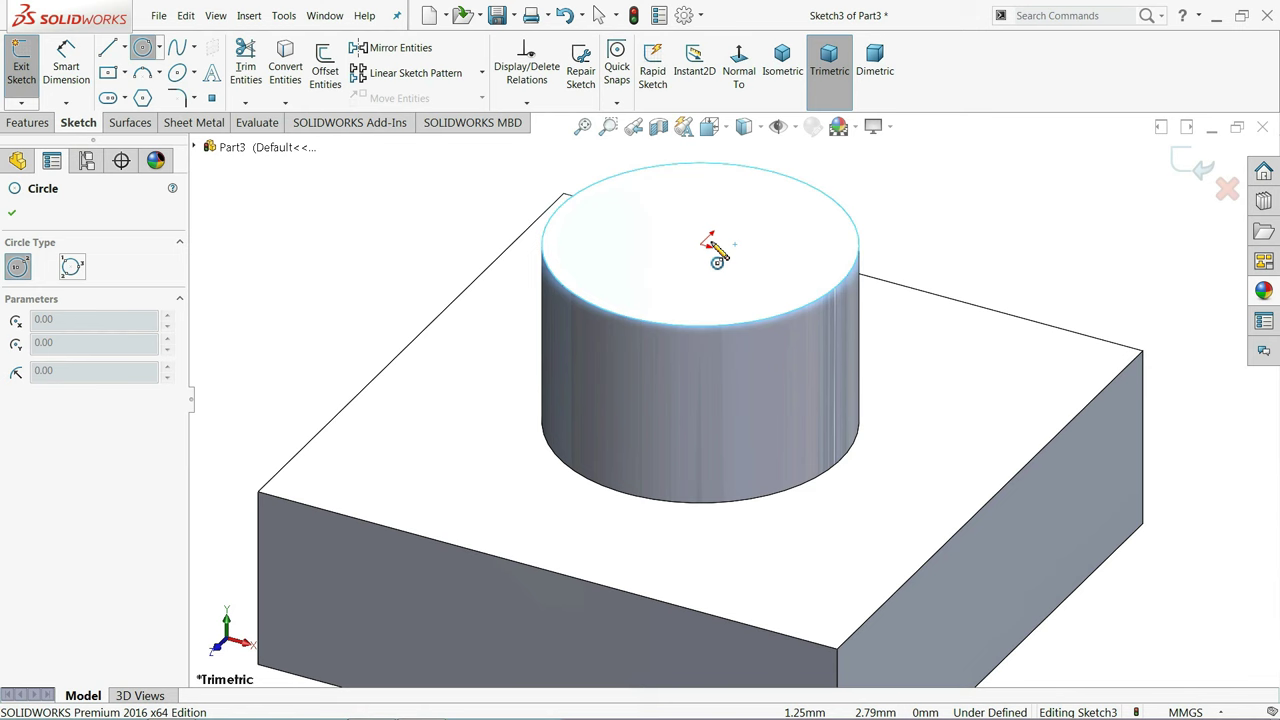
pyautogui.click(703, 242)
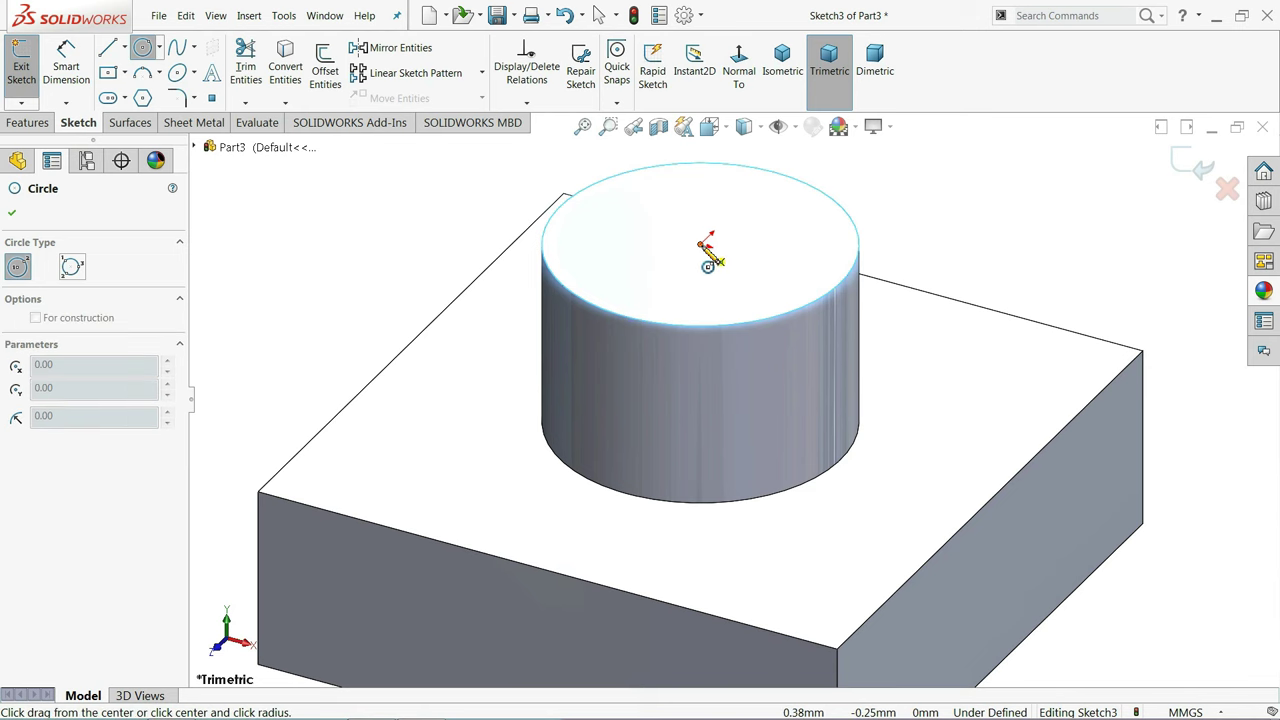
pyautogui.click(617, 199)
pyautogui.scroll(-2, 600, 200)
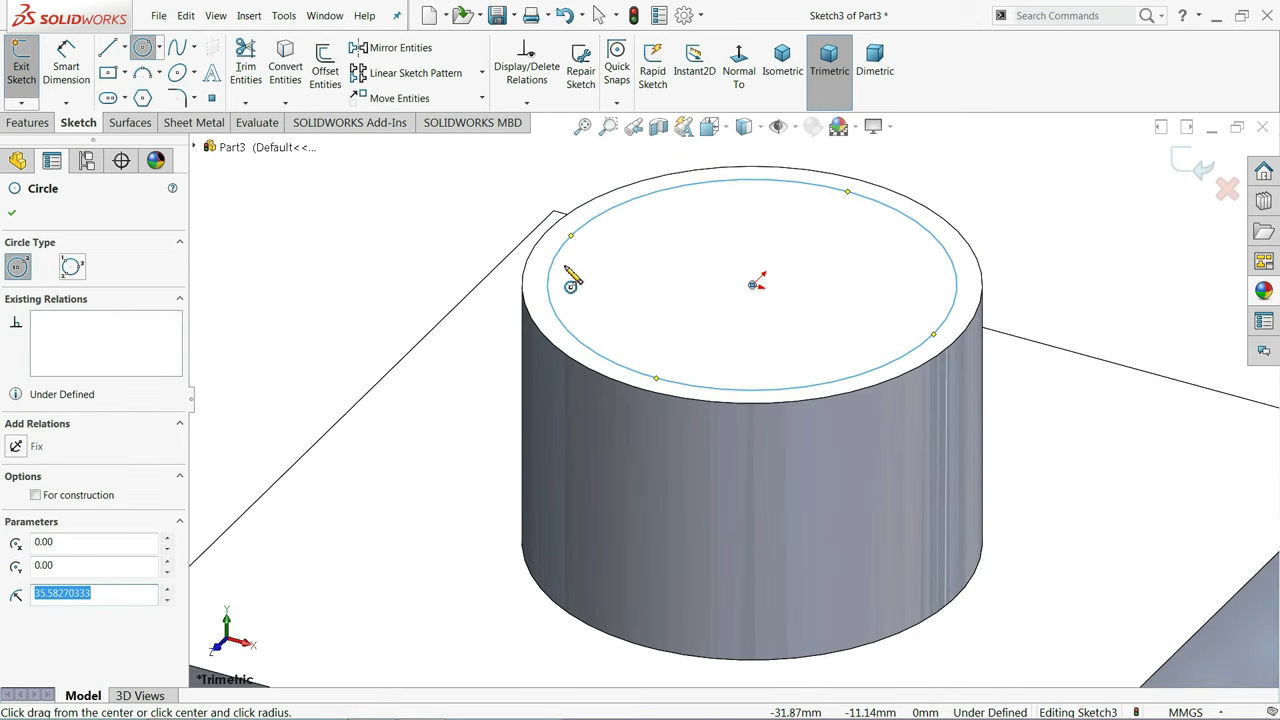
pyautogui.click(66, 62)
pyautogui.click(591, 236)
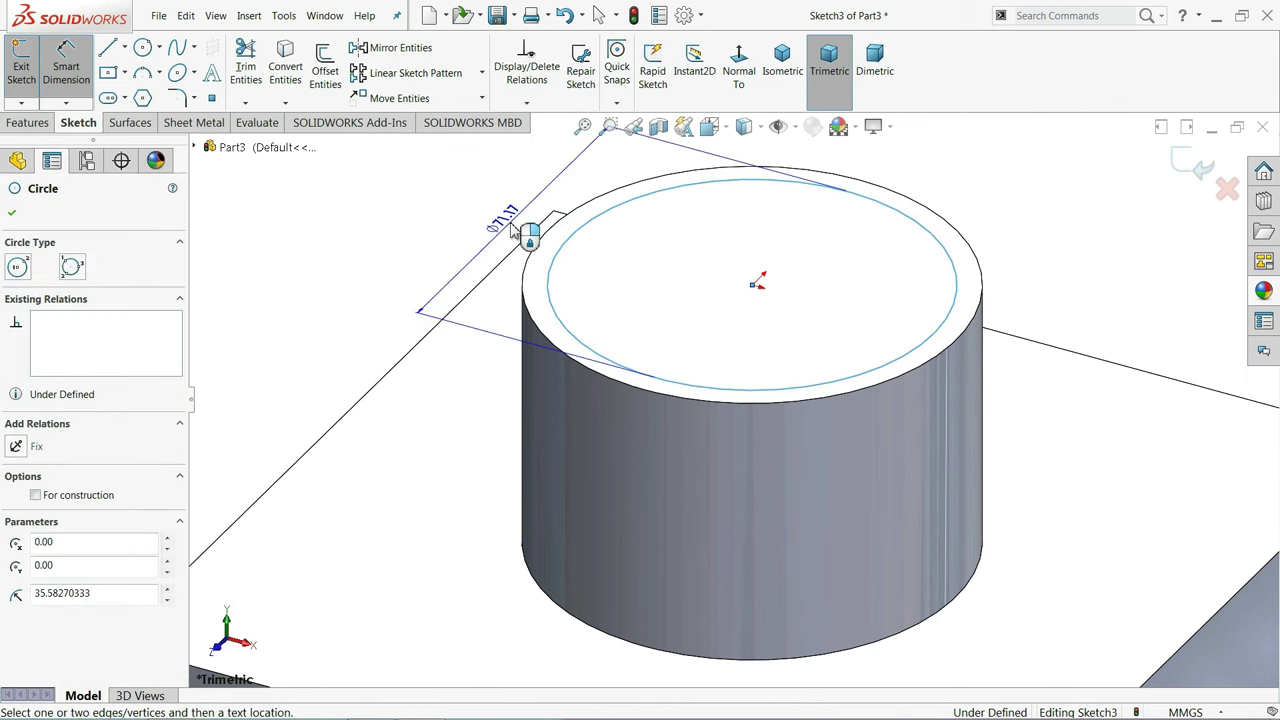
pyautogui.click(510, 228)
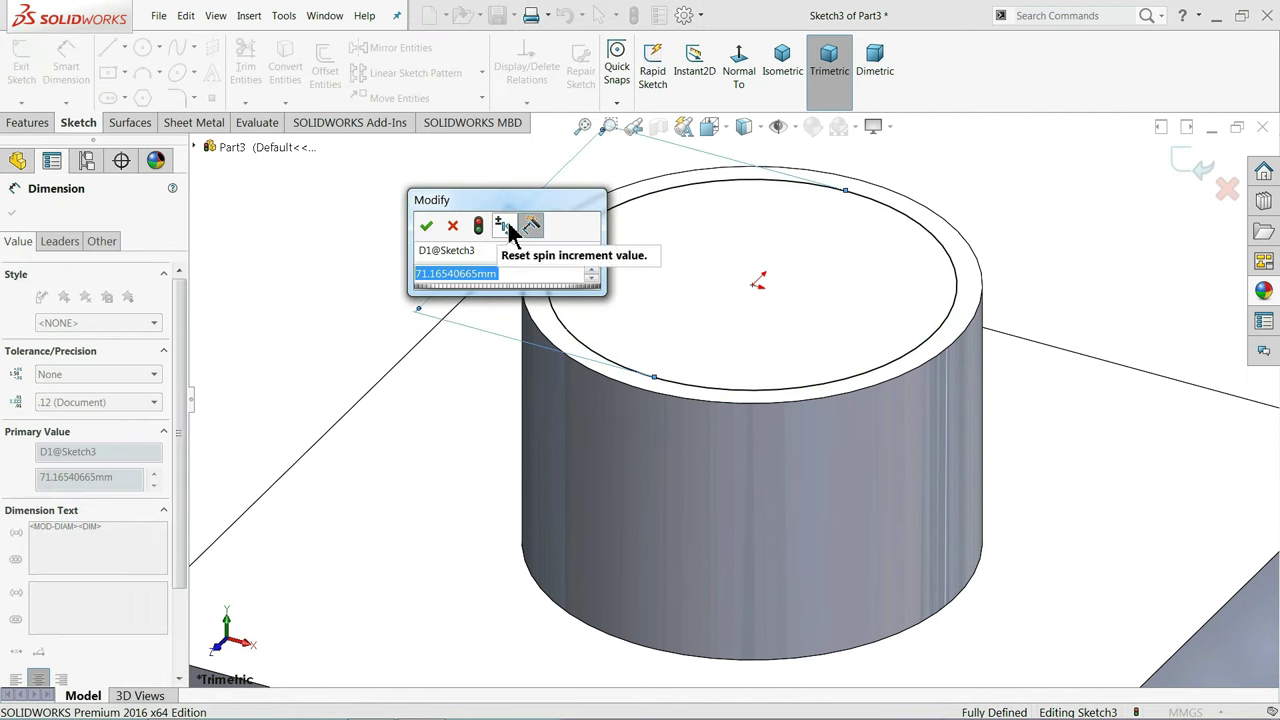
pyautogui.write('64')
pyautogui.press('Return')
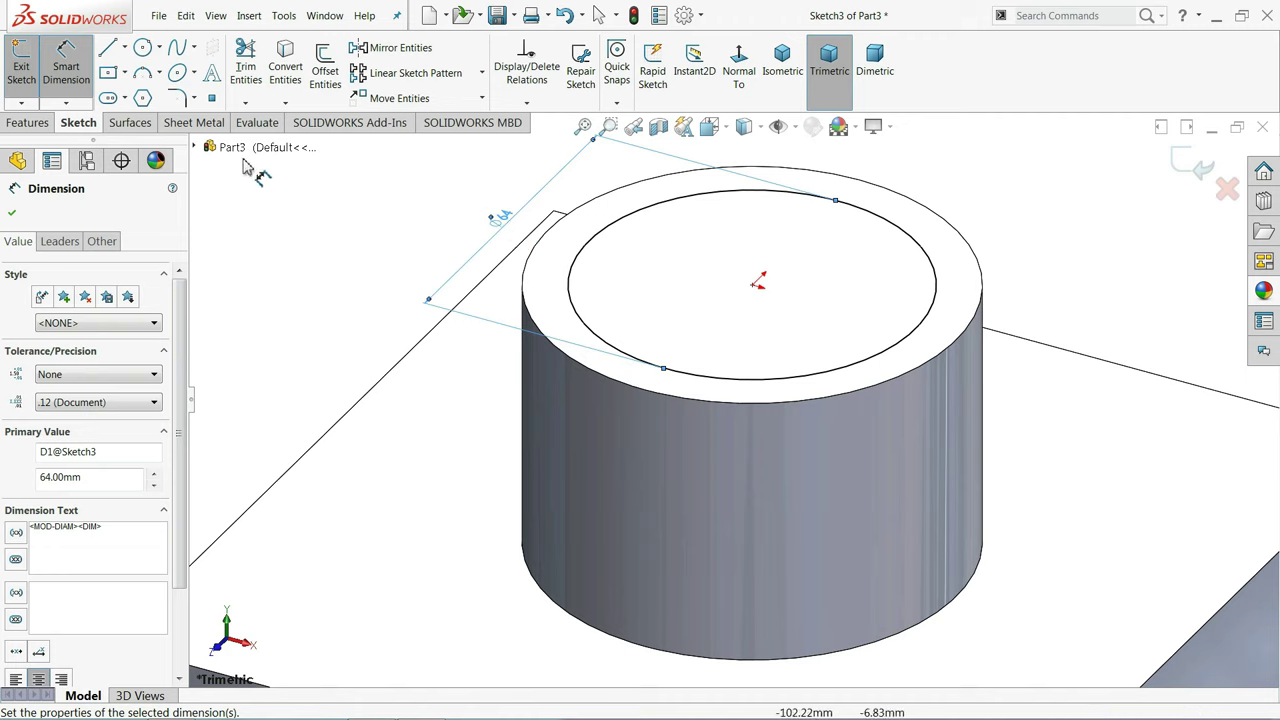
# Cut the Ø64 circle 28 mm deep into the cylinder as Cut-Extrude1
pyautogui.click(47, 126)
pyautogui.click(255, 88)
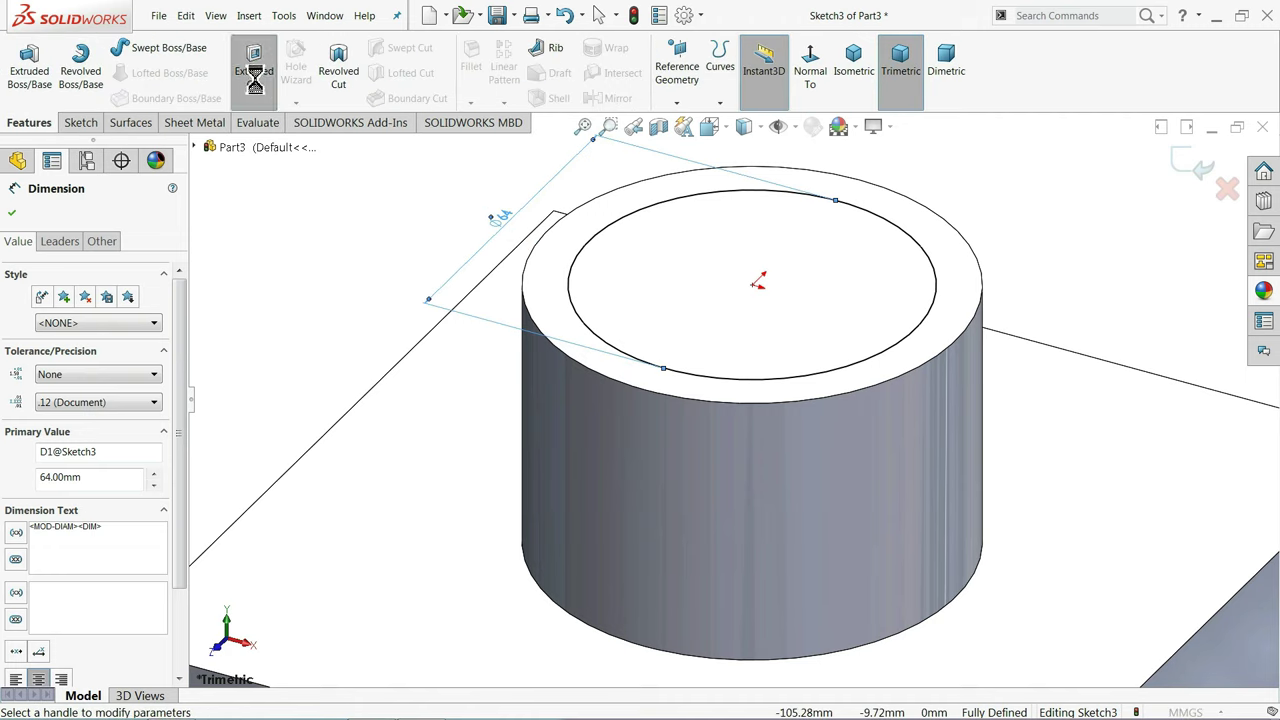
pyautogui.write('28')
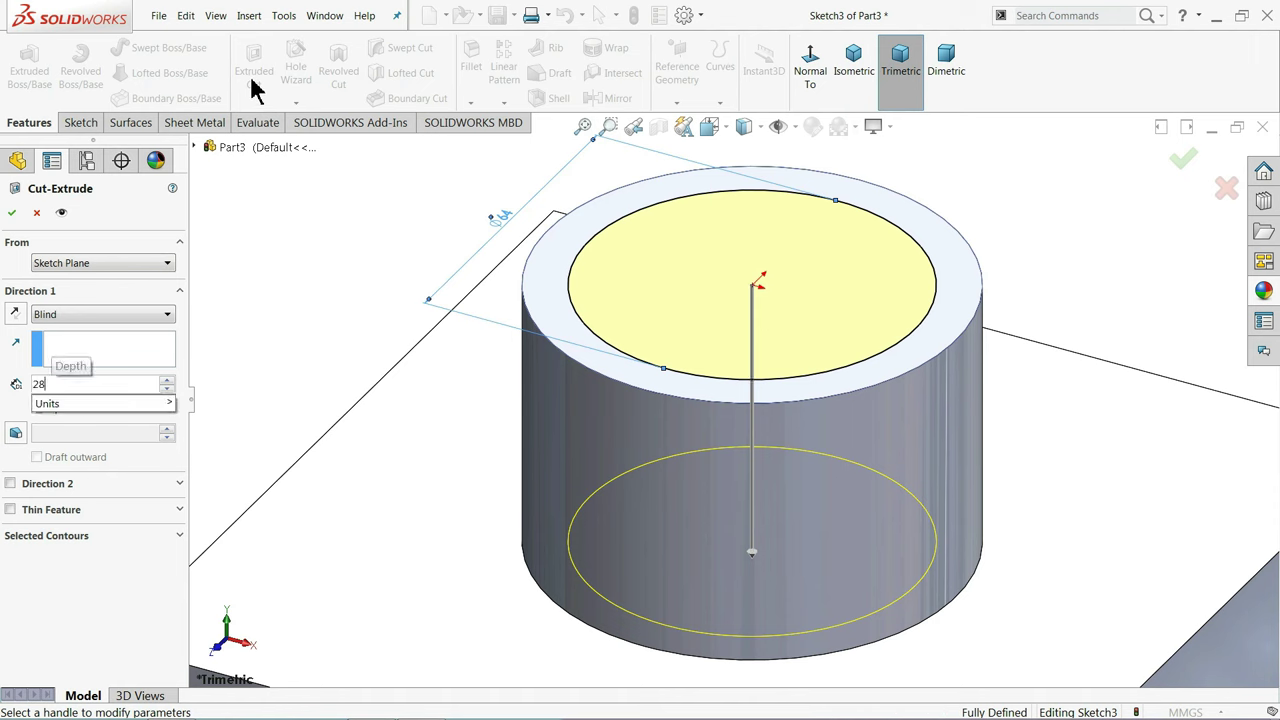
pyautogui.press('Return')
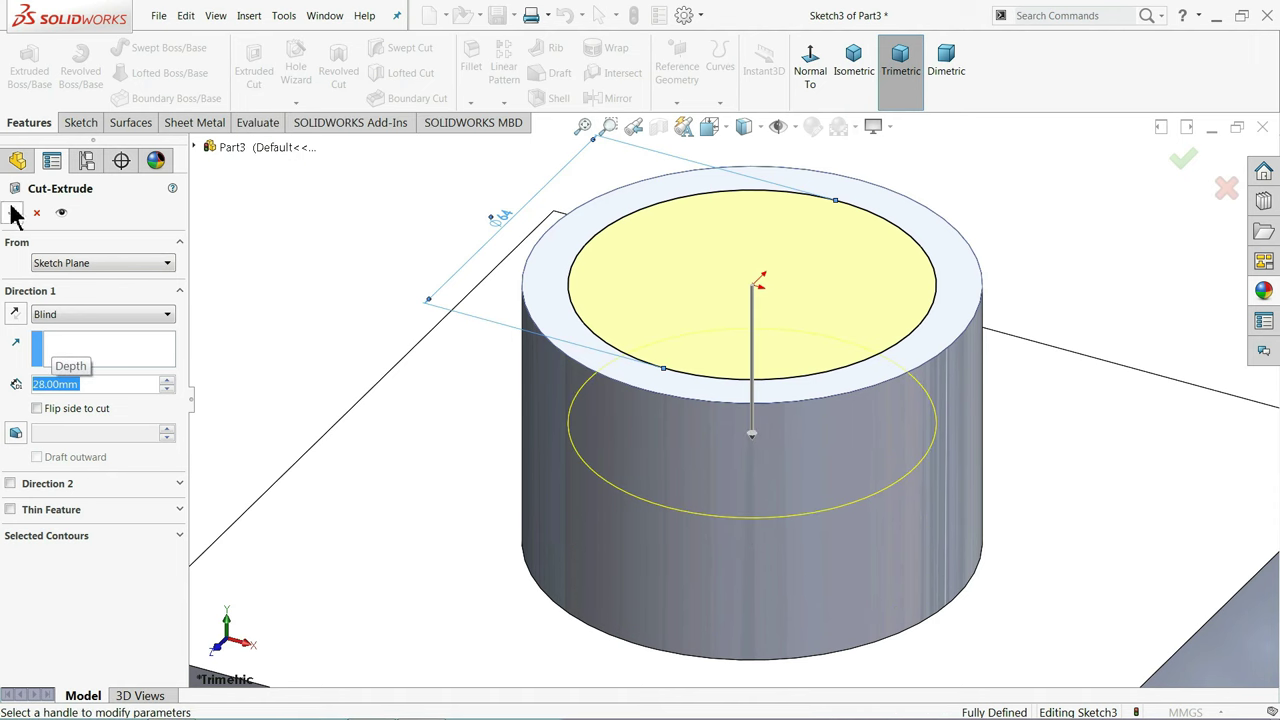
pyautogui.click(14, 212)
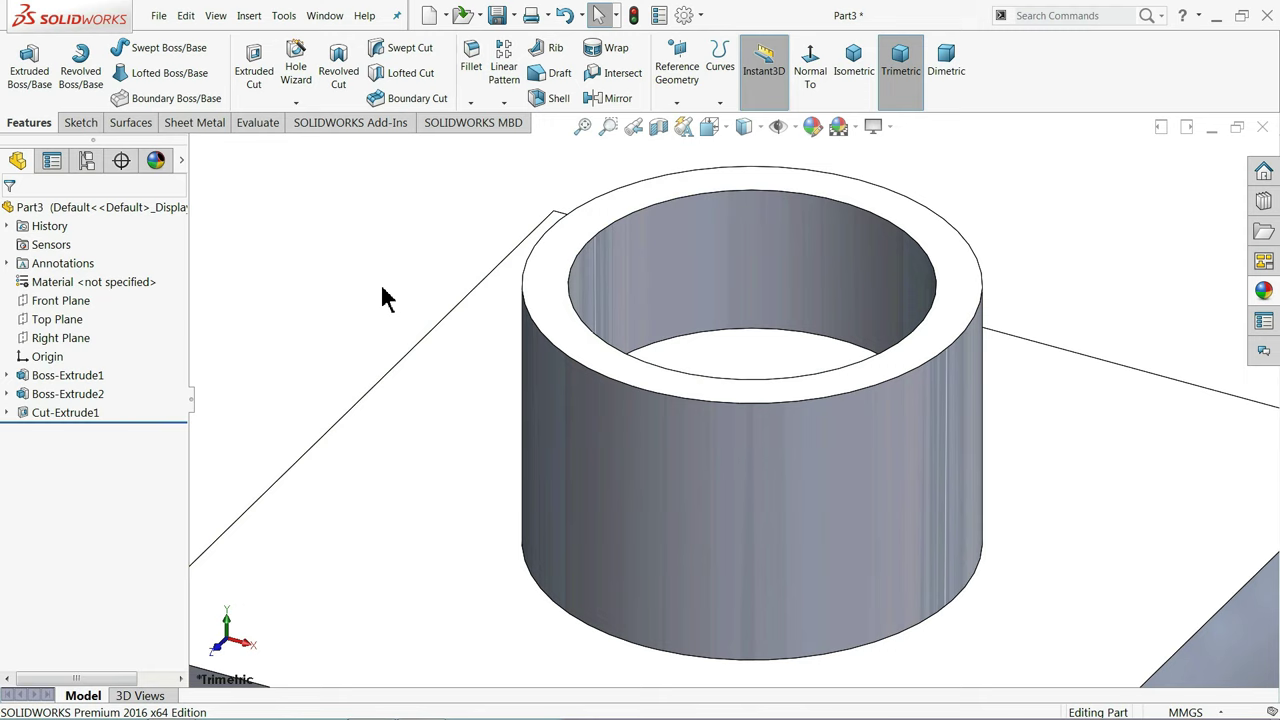
pyautogui.press('f')
pyautogui.moveTo(520, 343); pyautogui.dragTo(709, 451, button='middle')
# Draw a circle at the origin on the hollow's floor and dimension it Ø60 mm
pyautogui.scroll(-5, 709, 451)
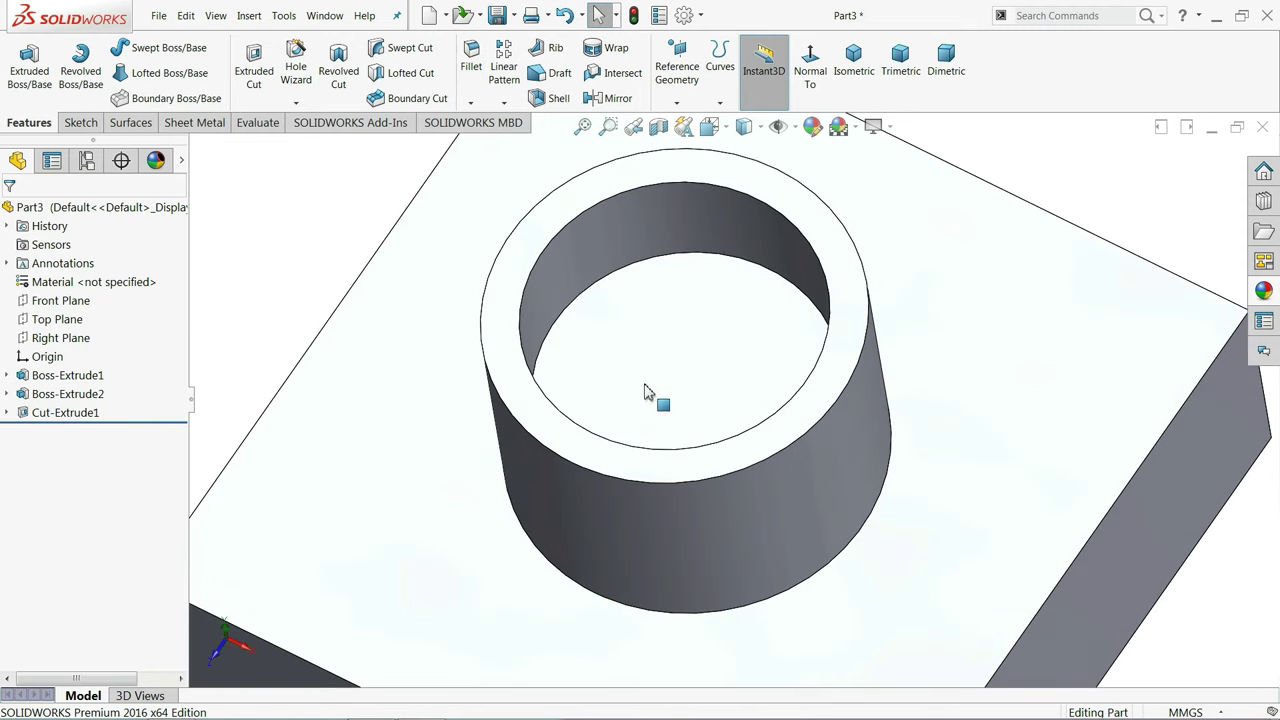
pyautogui.click(665, 372)
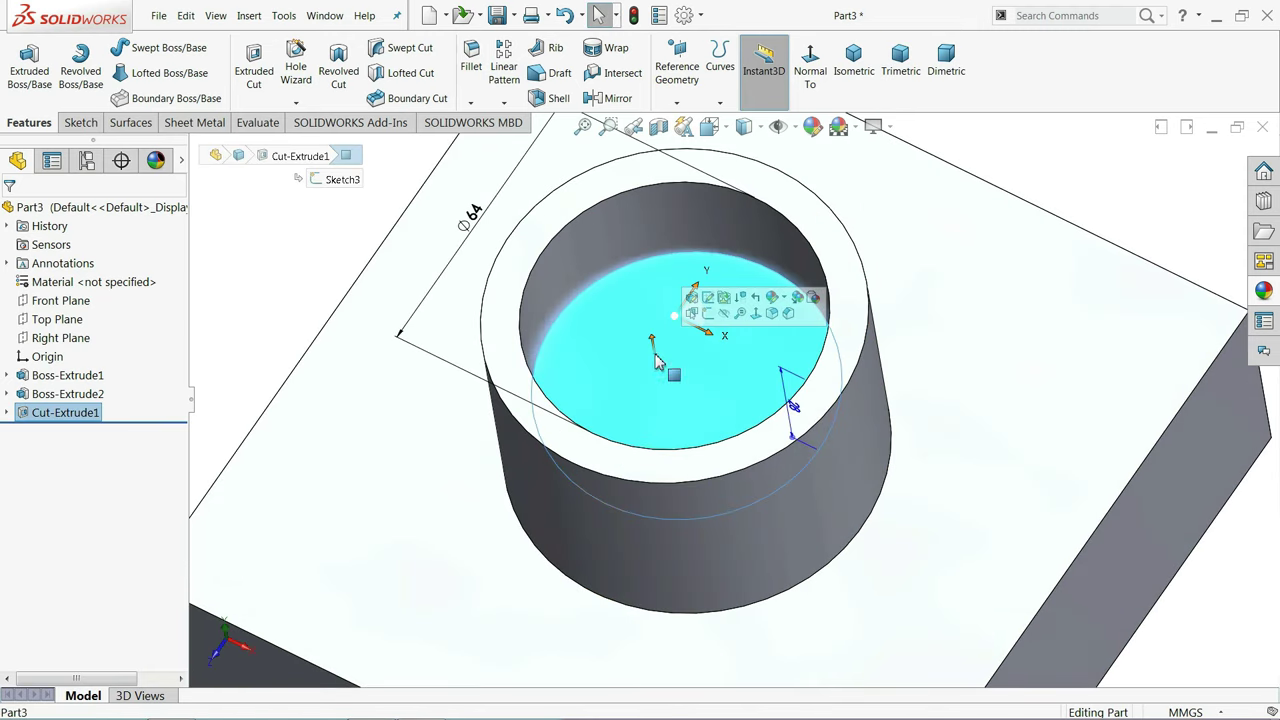
pyautogui.click(708, 314)
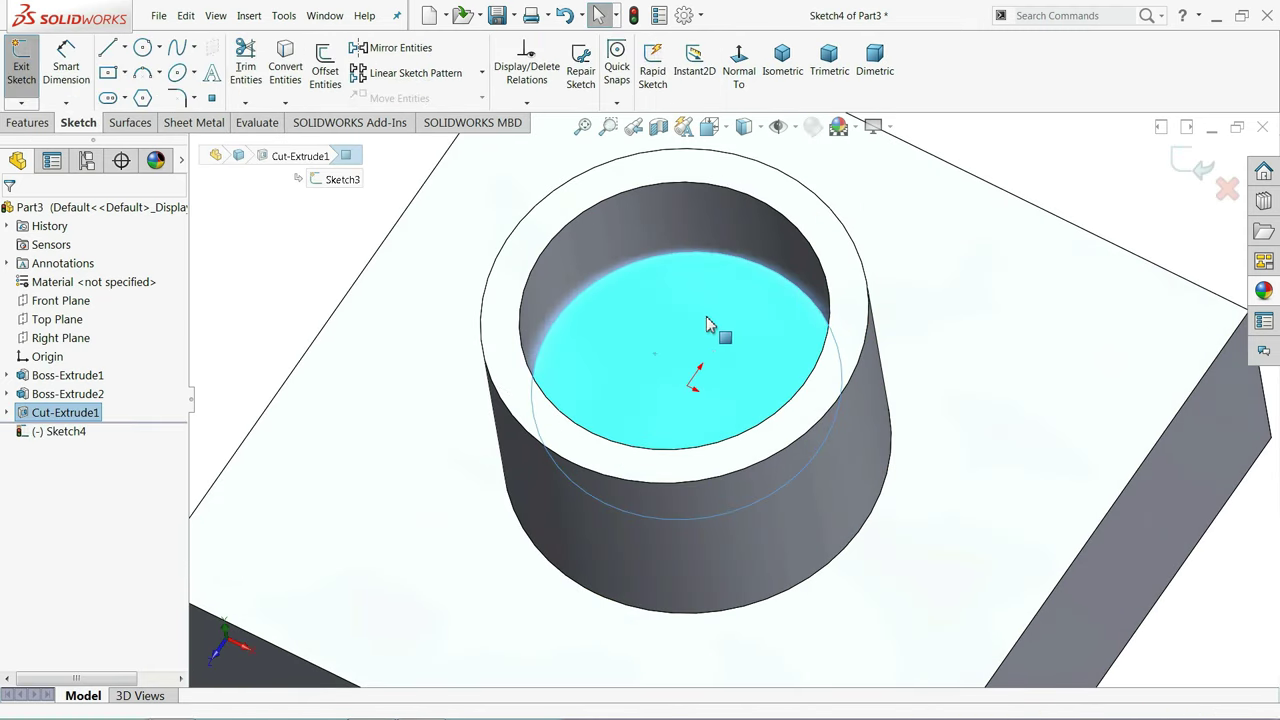
pyautogui.click(143, 47)
pyautogui.scroll(-3, 686, 386)
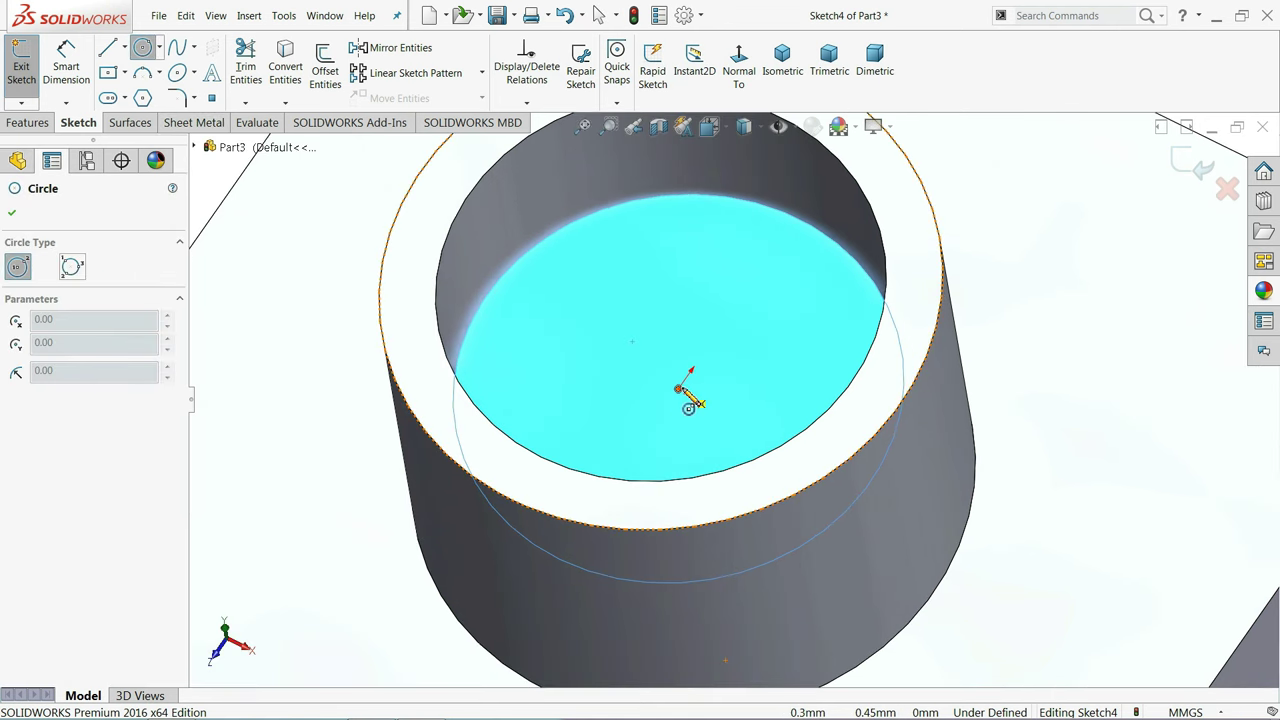
pyautogui.click(681, 389)
pyautogui.click(665, 250)
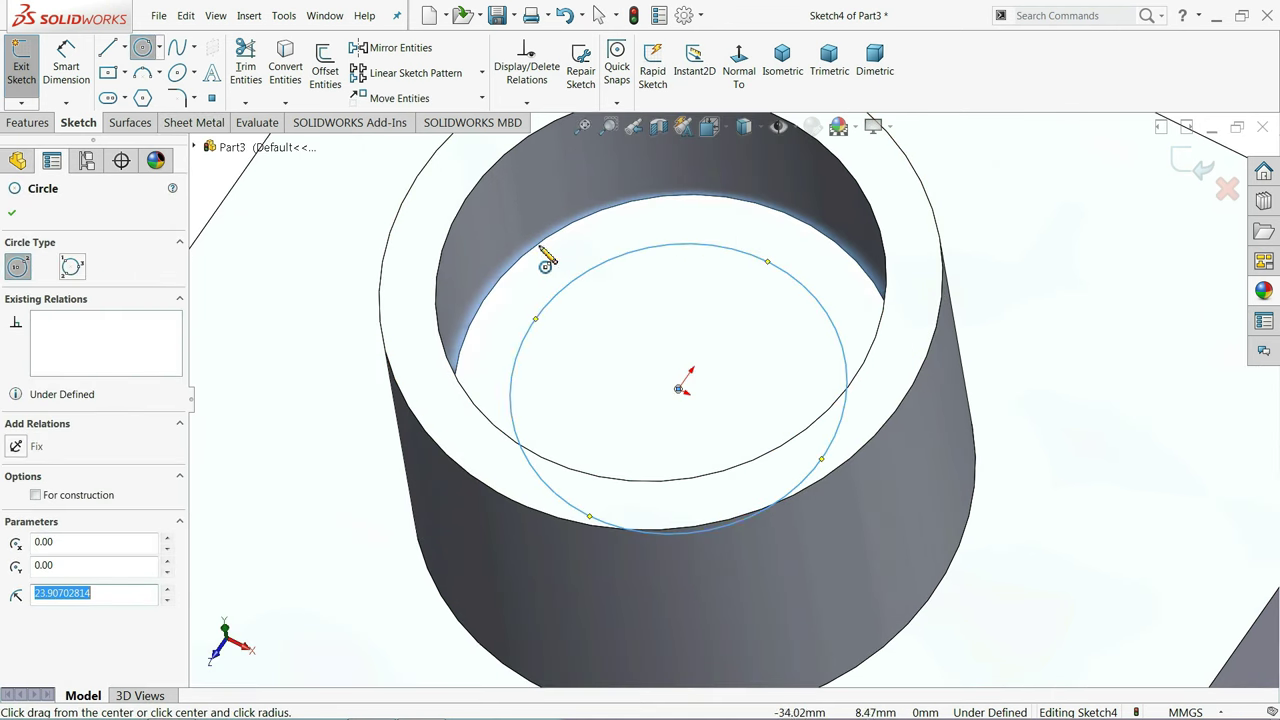
pyautogui.click(66, 70)
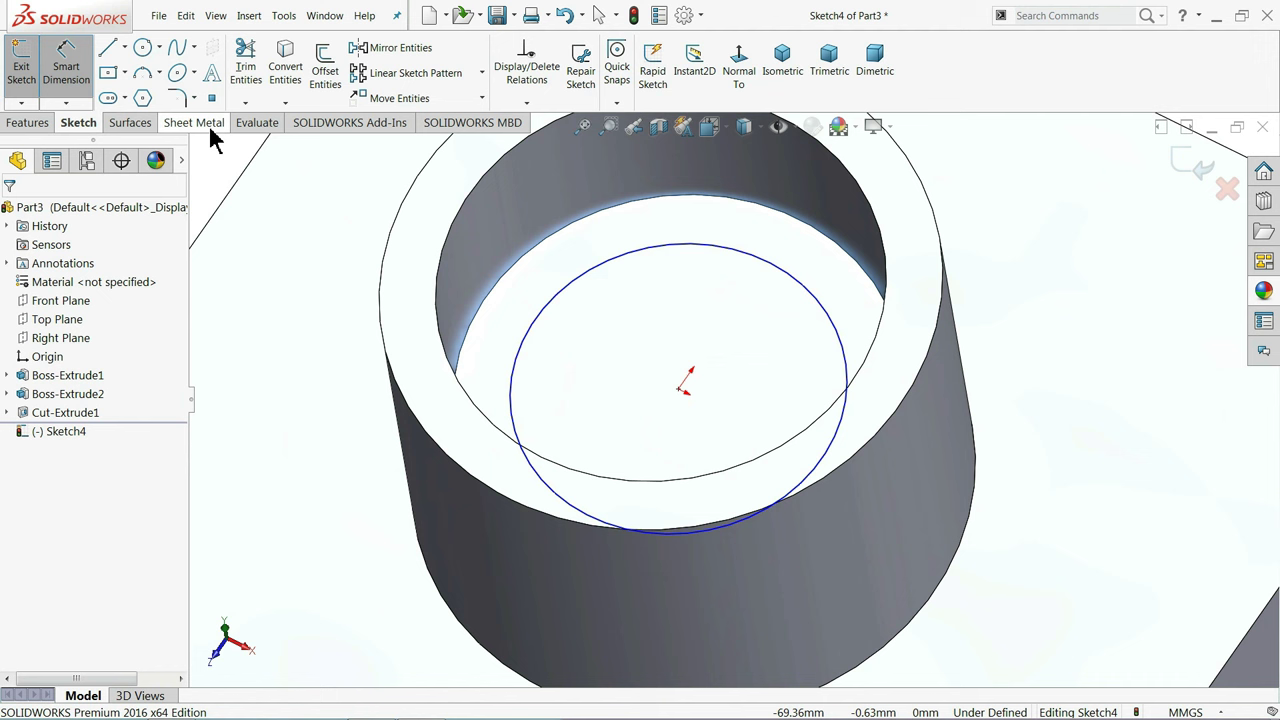
pyautogui.click(565, 290)
pyautogui.click(428, 258)
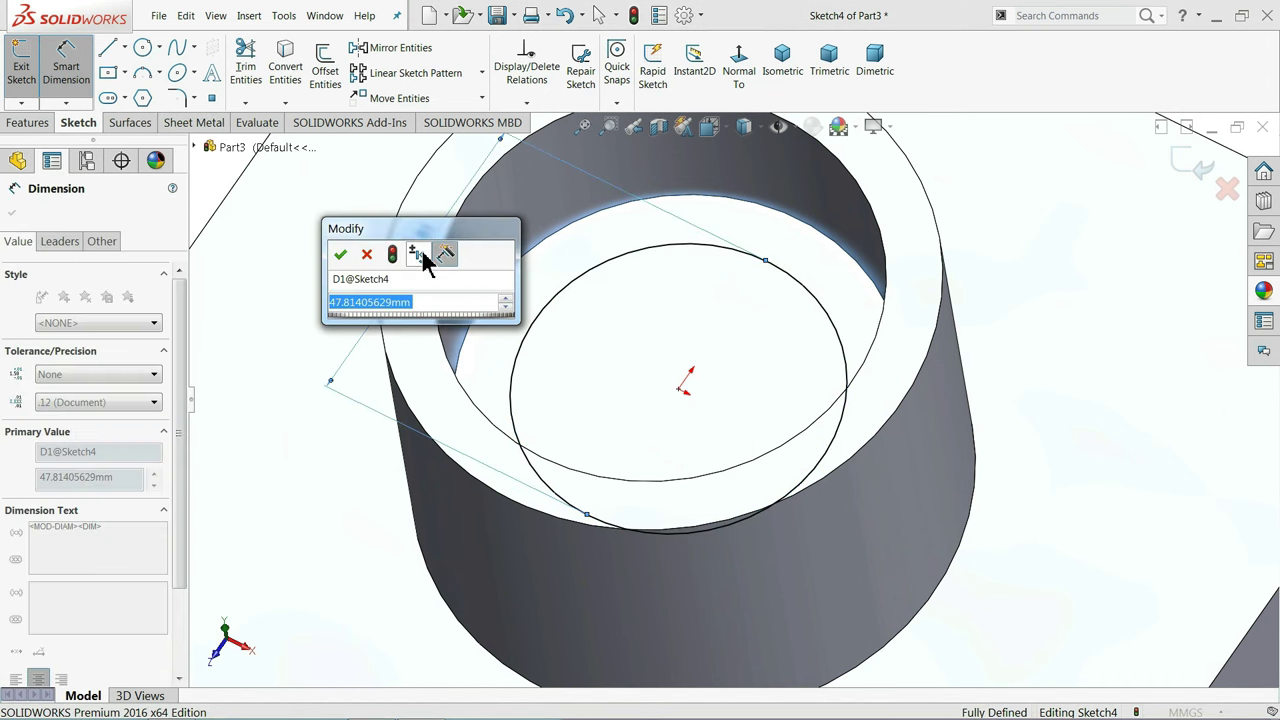
pyautogui.write('60')
pyautogui.press('Return')
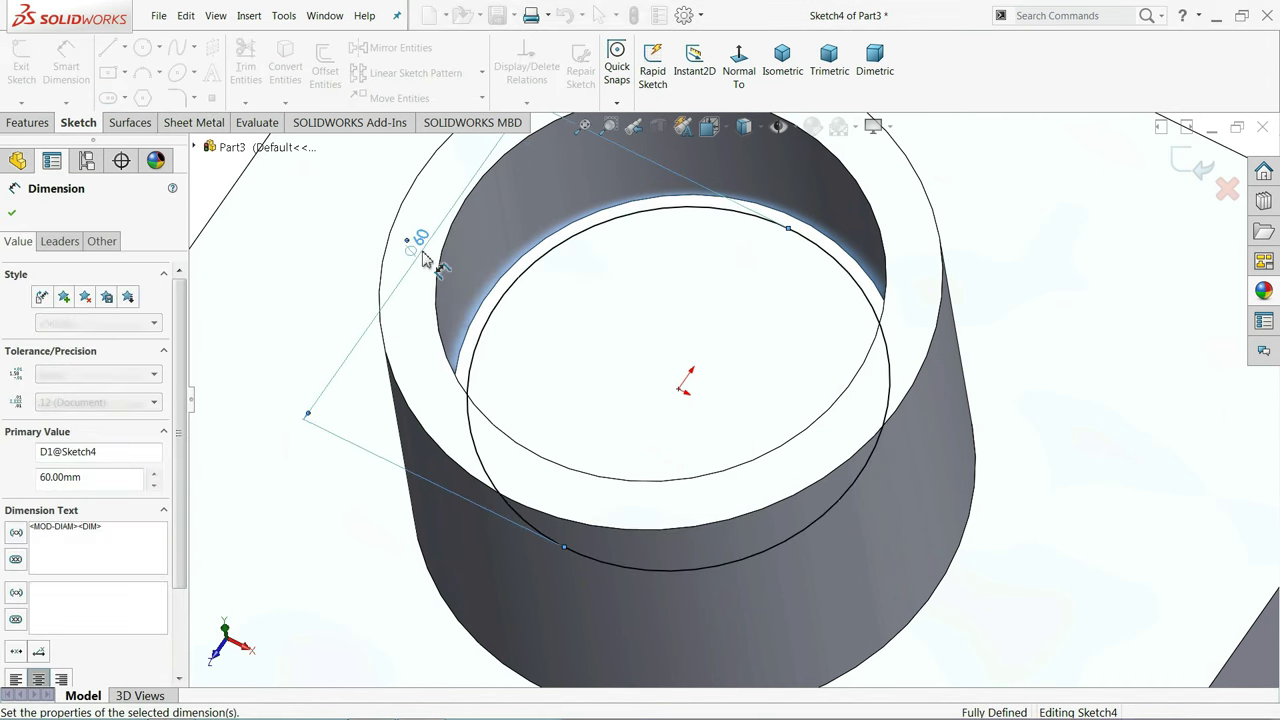
pyautogui.click(30, 122)
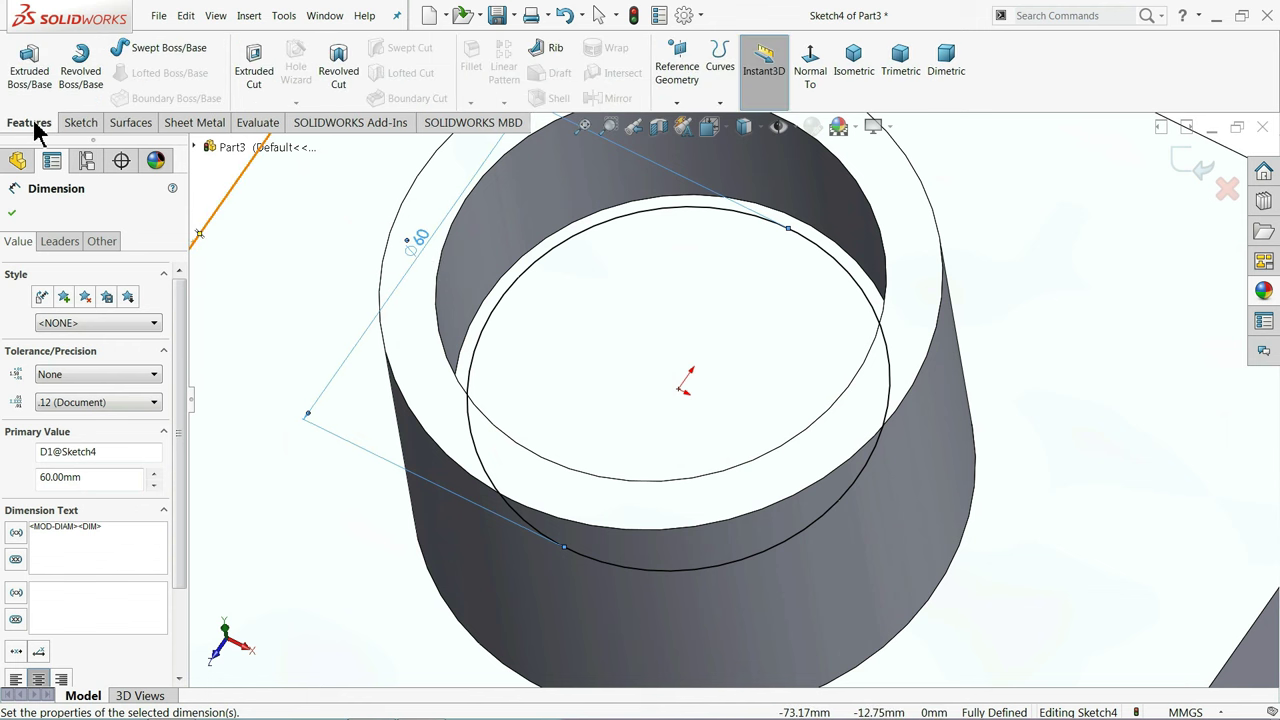
# Cut the Ø60 circle 22 mm deep as Cut-Extrude2 and reorient to inspect the bore
pyautogui.click(264, 77)
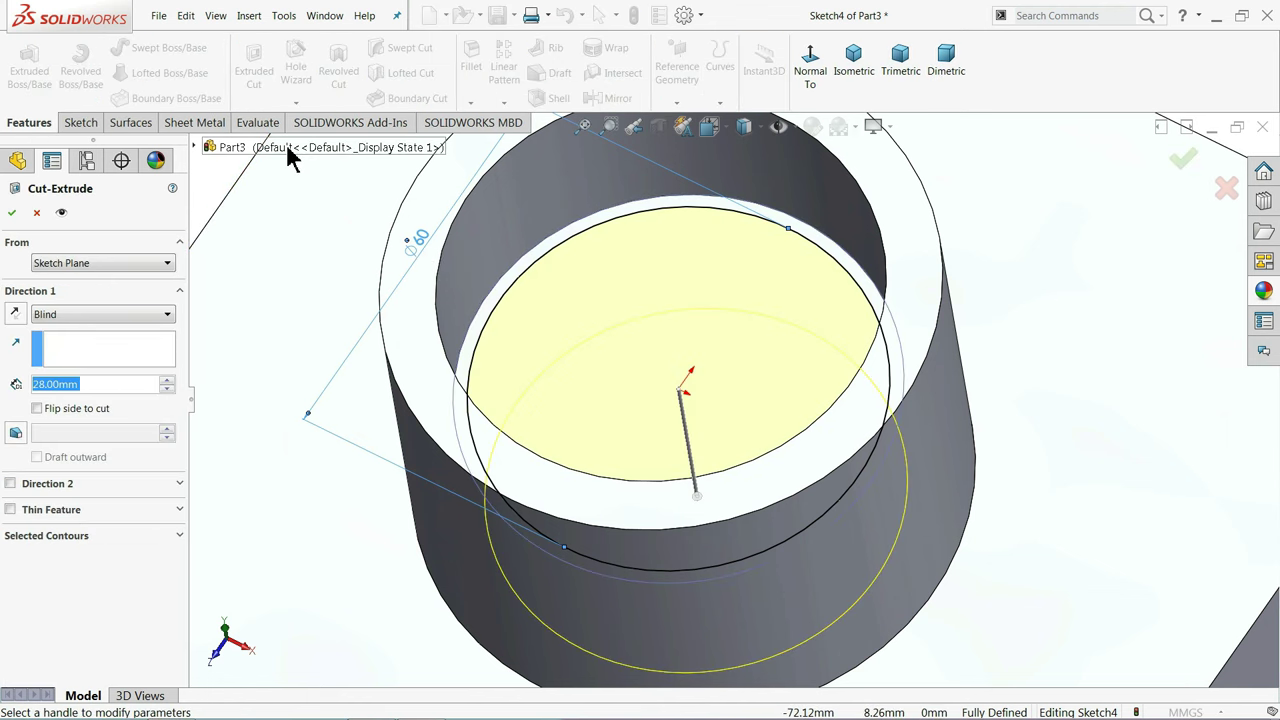
pyautogui.write('22')
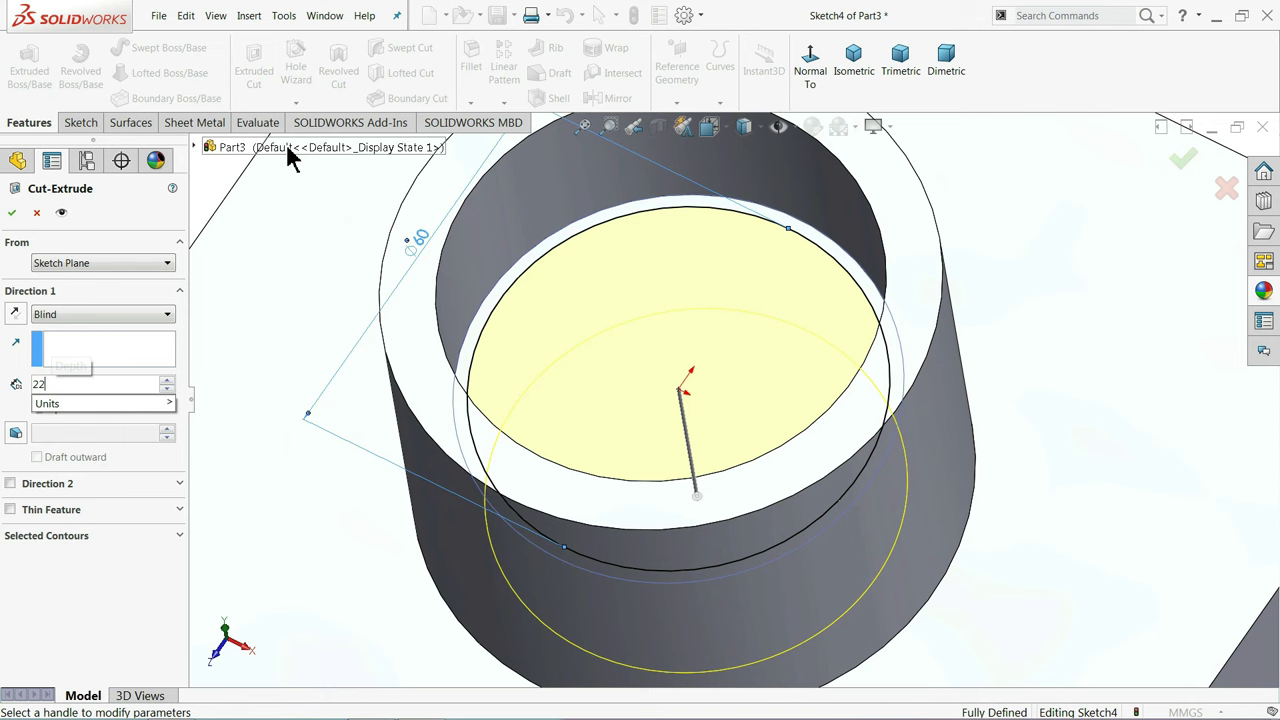
pyautogui.press('Return')
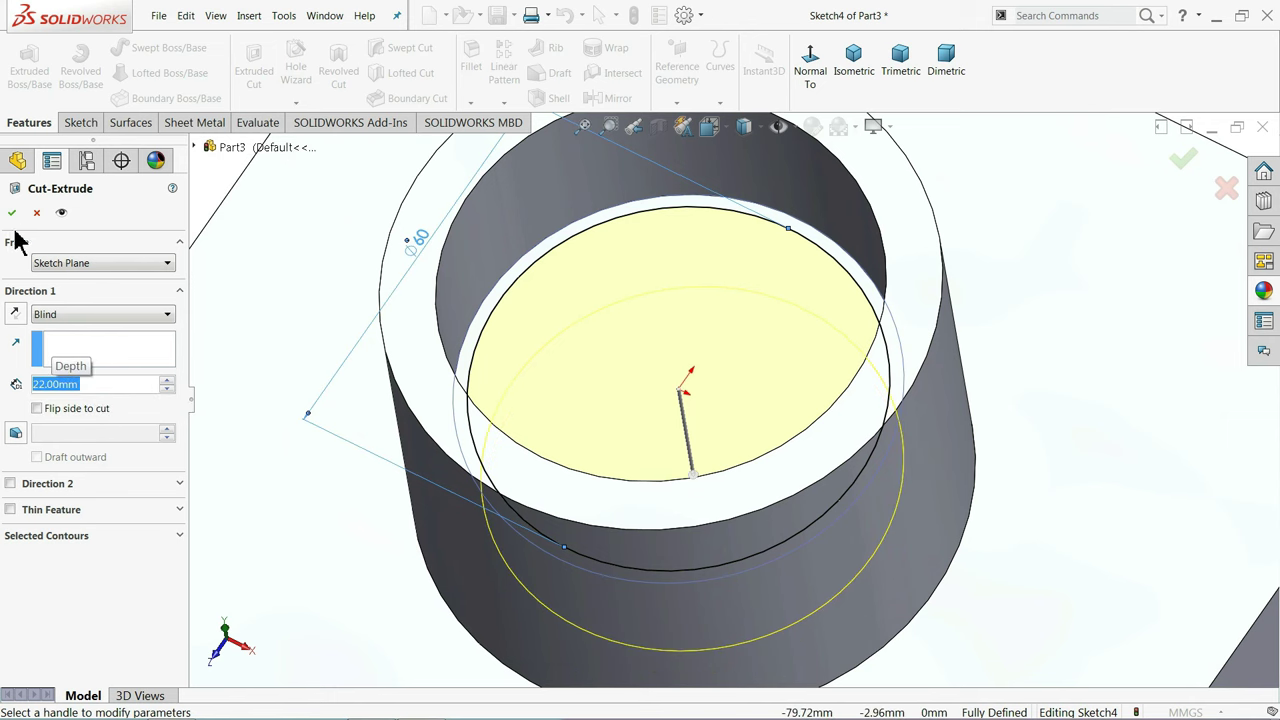
pyautogui.click(11, 212)
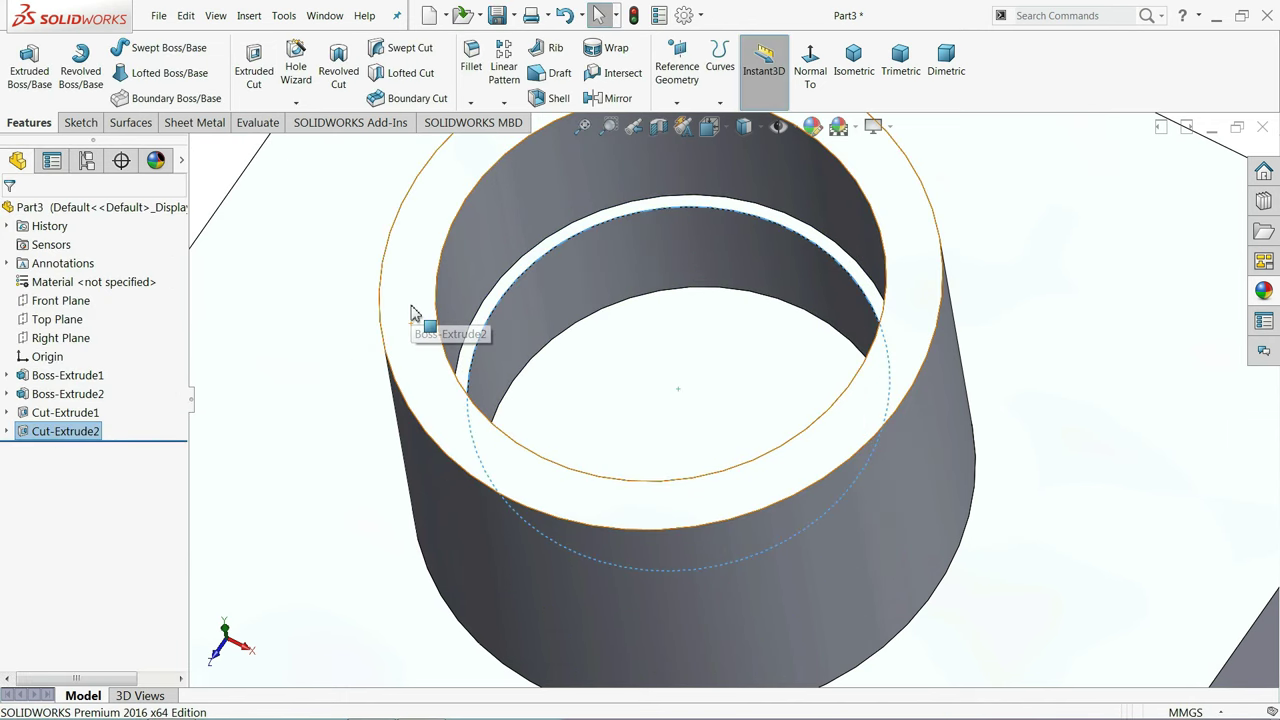
pyautogui.moveTo(423, 322)
pyautogui.mouseDown(button='middle')
pyautogui.moveTo(453, 346)
pyautogui.moveTo(423, 343)
pyautogui.moveTo(423, 320)
pyautogui.mouseUp(button='middle')
pyautogui.press('f')
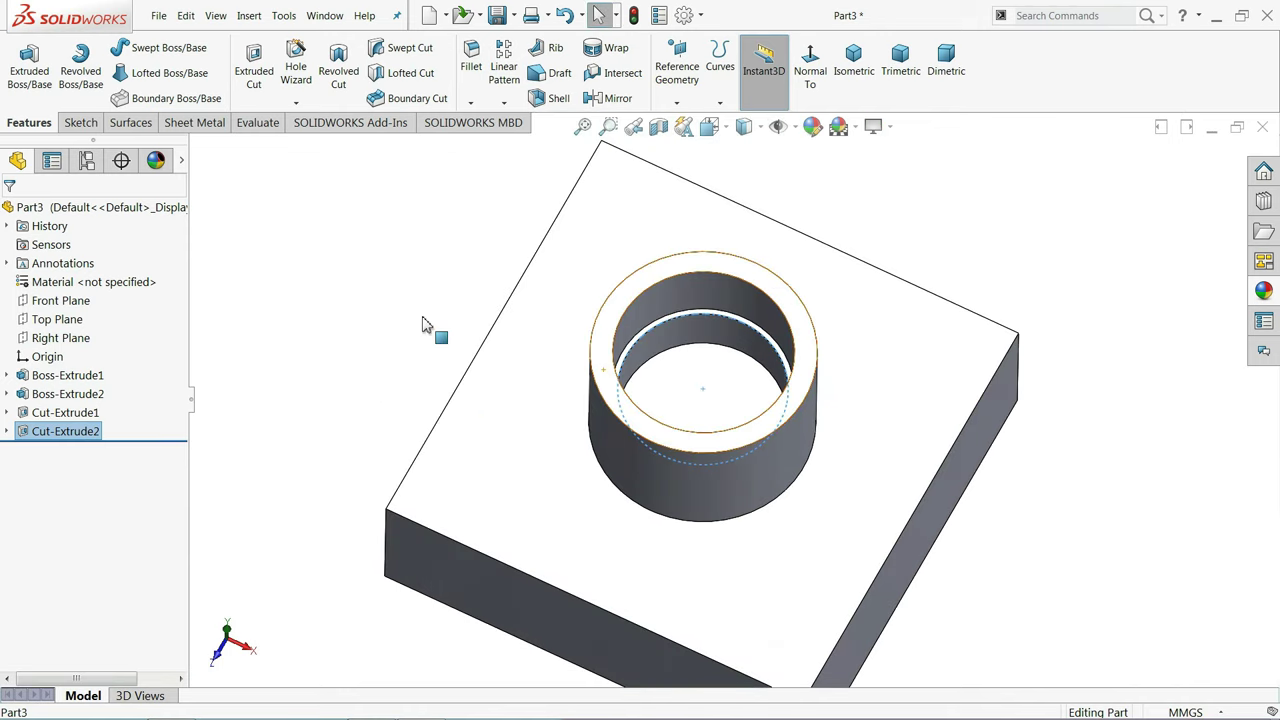
pyautogui.moveTo(557, 411); pyautogui.dragTo(634, 337, button='middle')
pyautogui.click(509, 351)
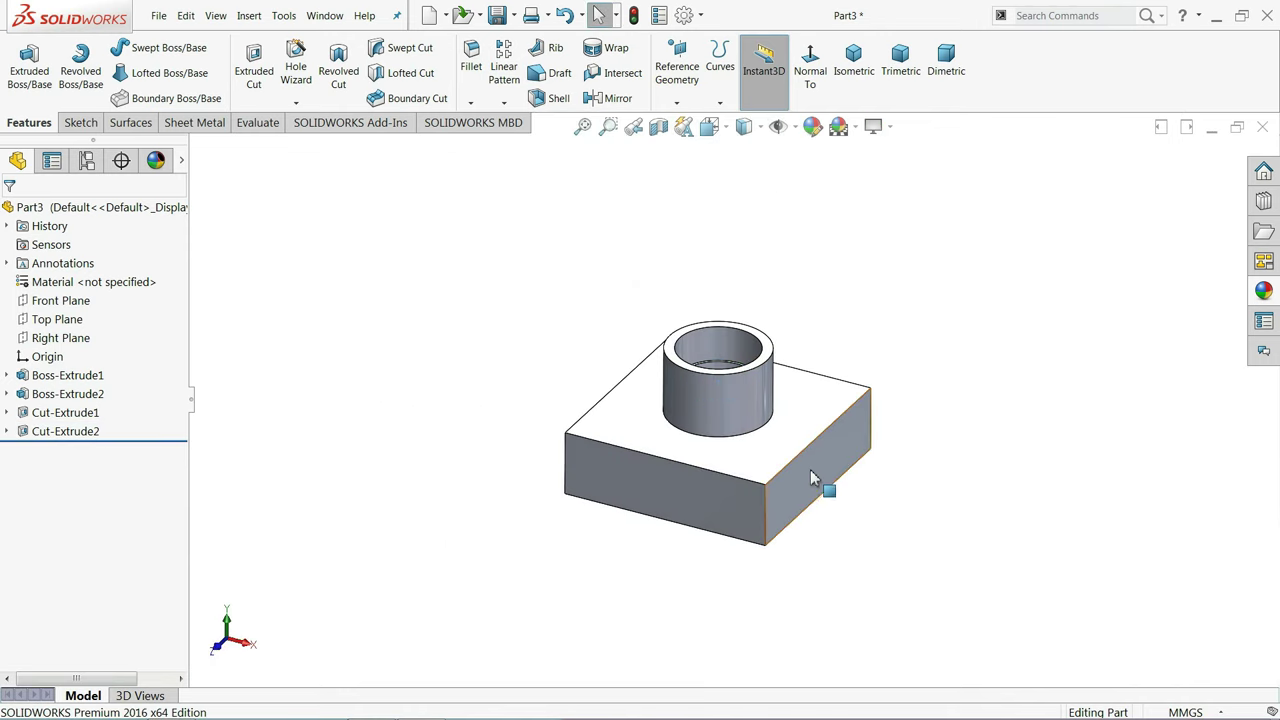
pyautogui.scroll(-2, 820, 481)
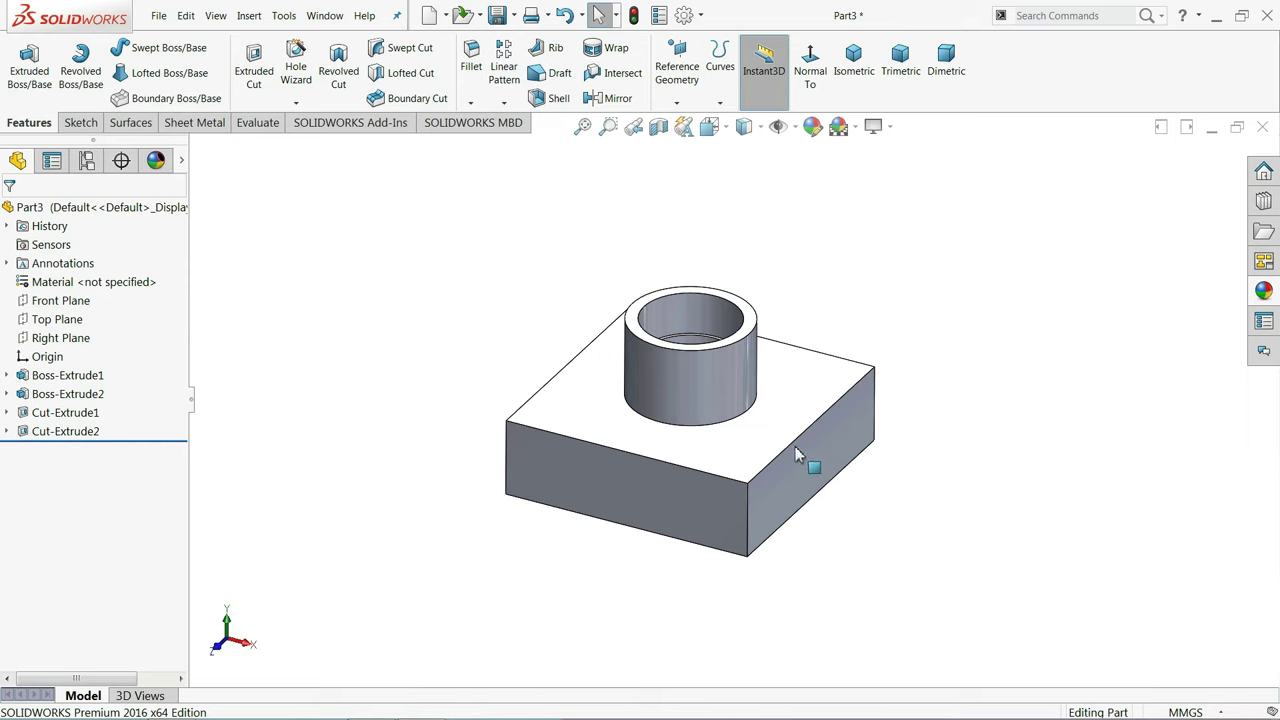
# Fillet the block's four vertical corner edges with a 3.175 mm radius
pyautogui.click(470, 62)
pyautogui.write('3')
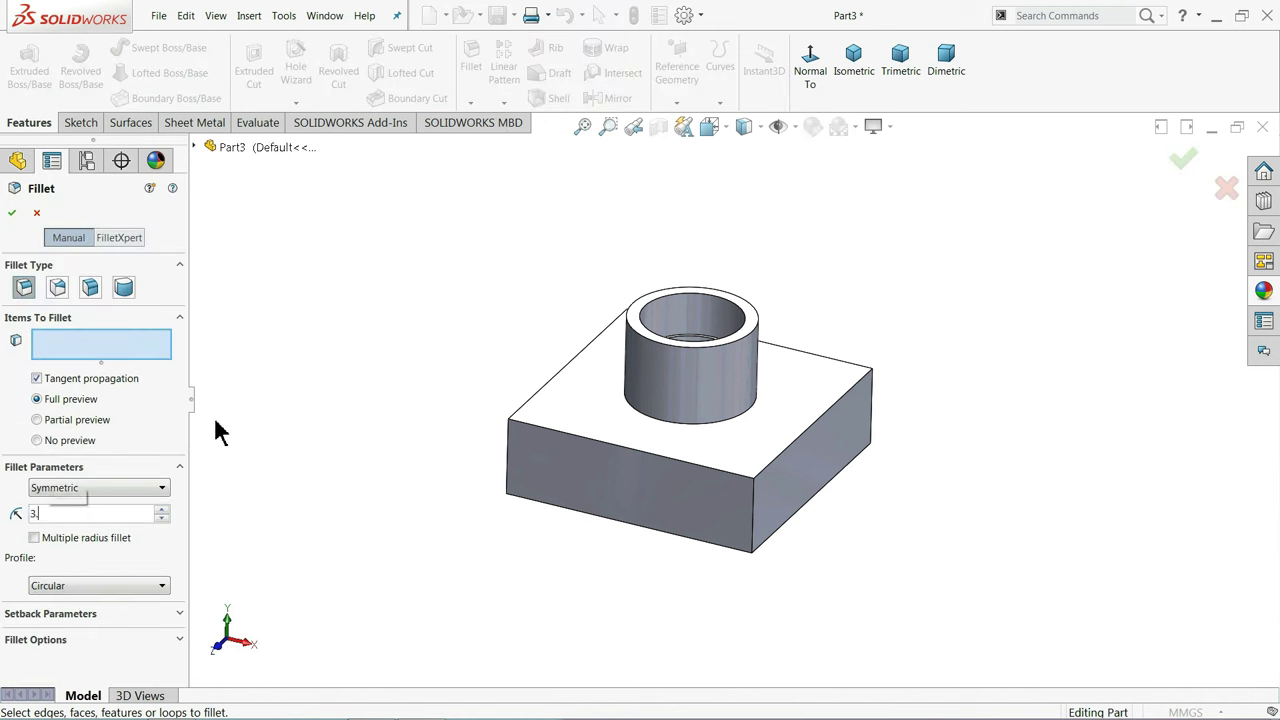
pyautogui.write('175')
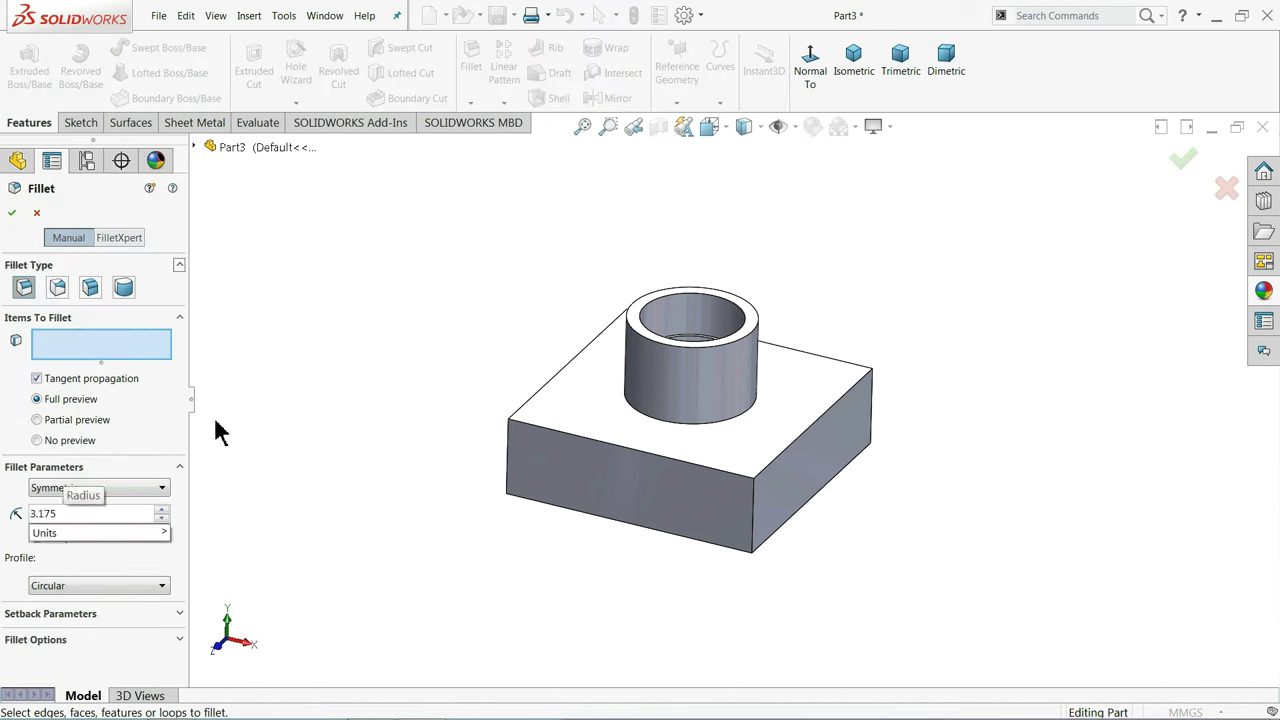
pyautogui.press('Return')
pyautogui.scroll(-2, 837, 509)
pyautogui.scroll(-2, 837, 509)
pyautogui.click(705, 530)
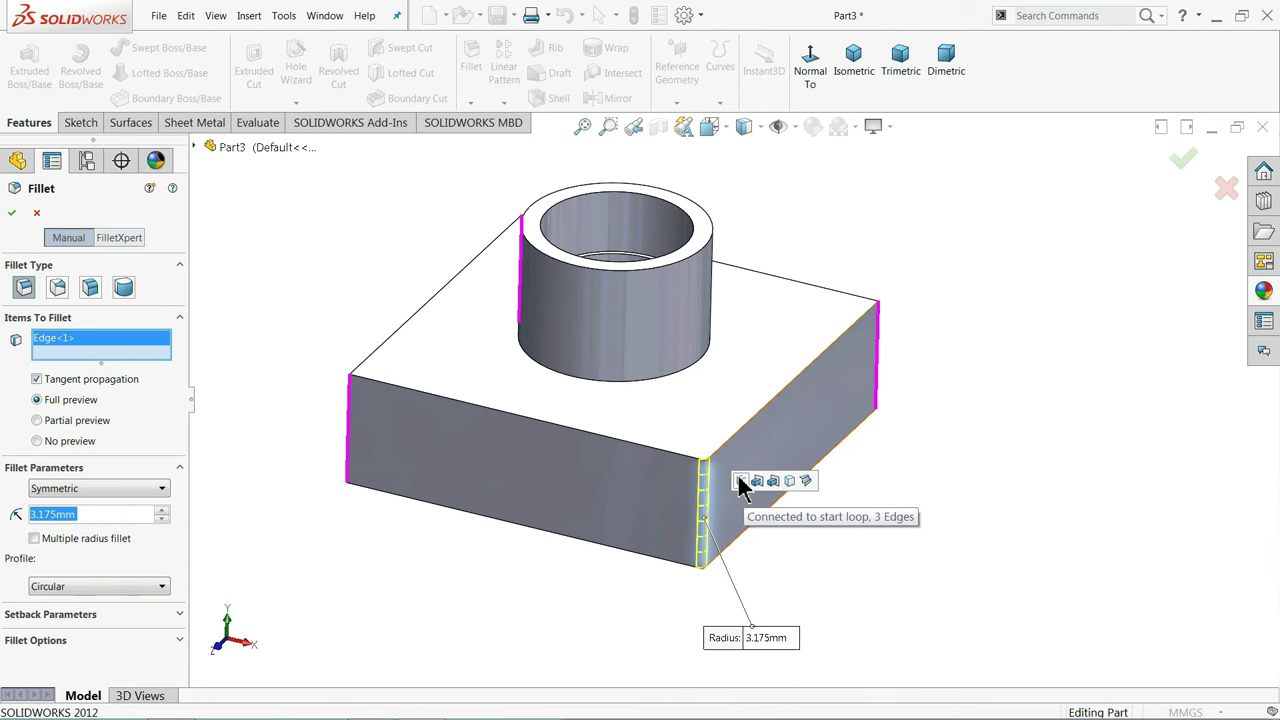
pyautogui.click(741, 482)
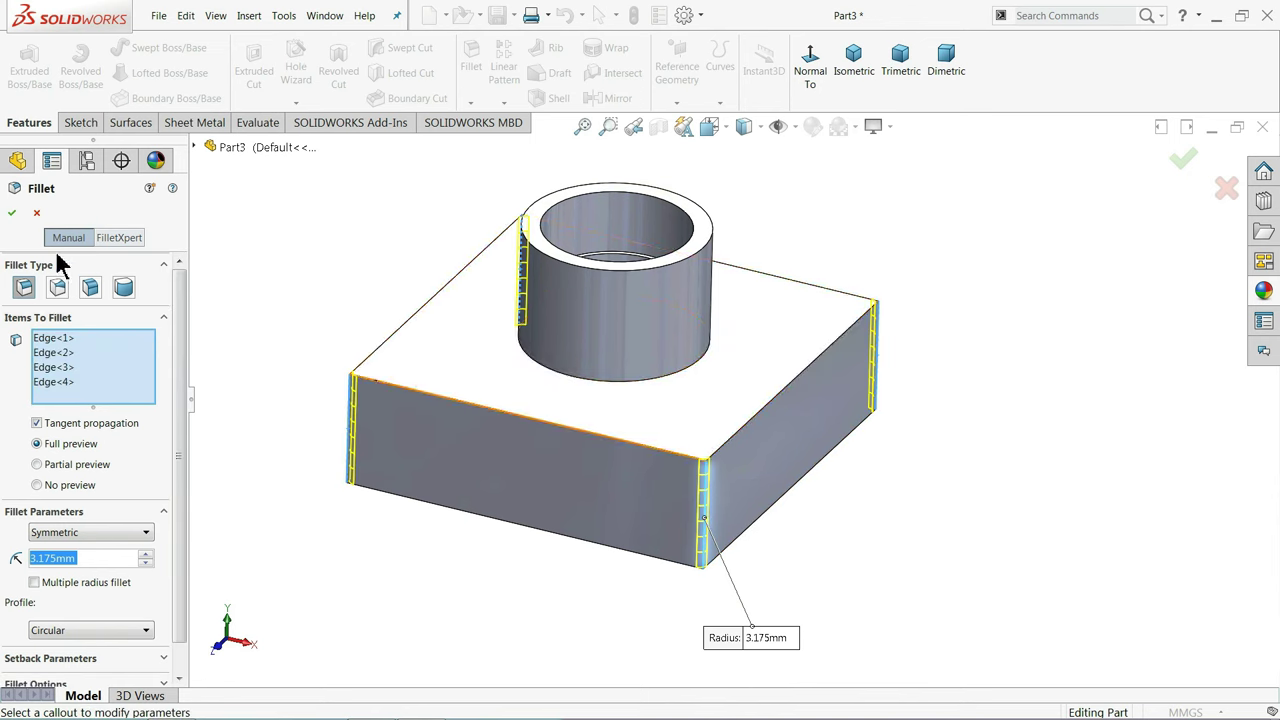
pyautogui.click(11, 213)
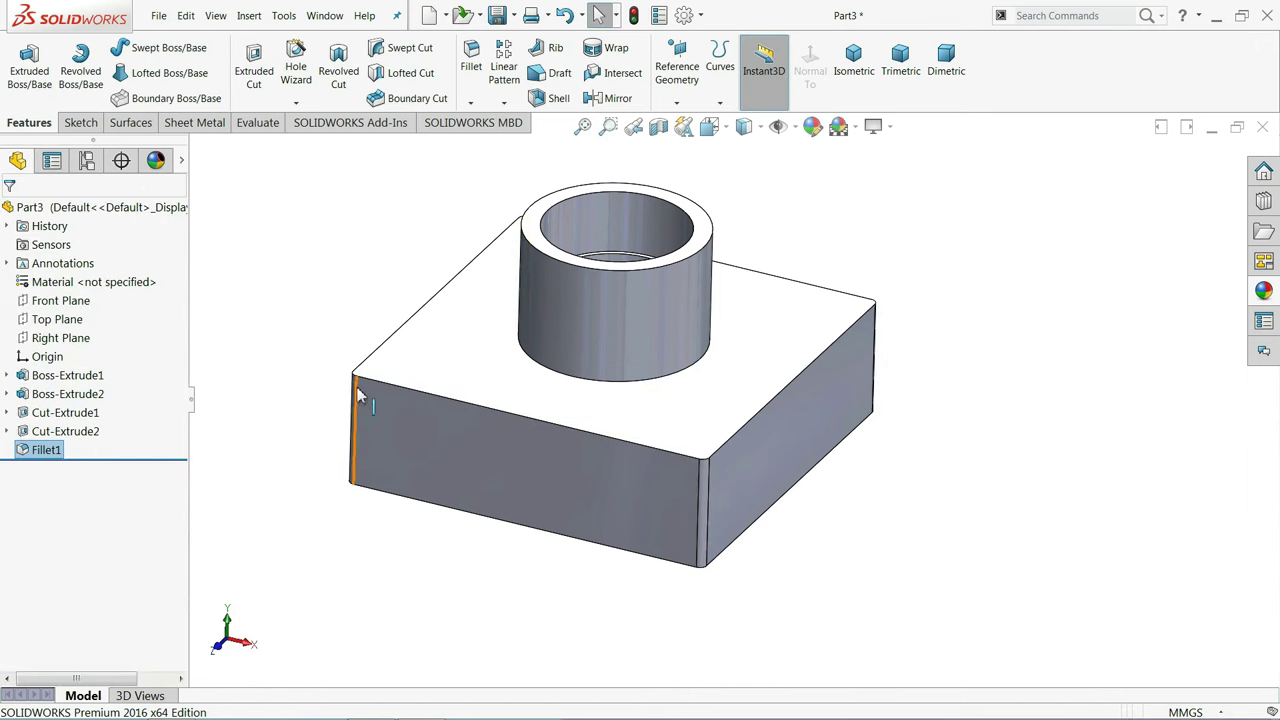
pyautogui.moveTo(357, 395)
pyautogui.mouseDown(button='middle')
pyautogui.moveTo(543, 334)
pyautogui.moveTo(543, 243)
pyautogui.mouseUp(button='middle')
# Sketch a circle centred at the origin on the block's bottom face
pyautogui.click(578, 348)
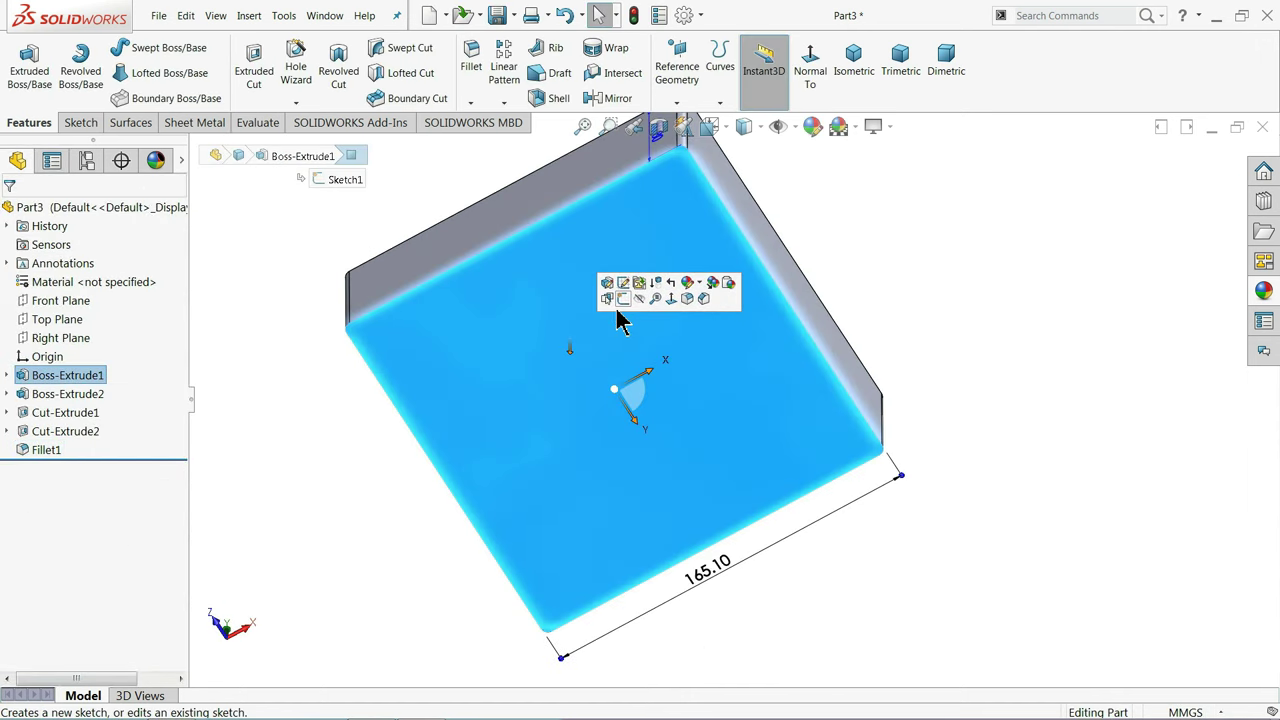
pyautogui.click(620, 305)
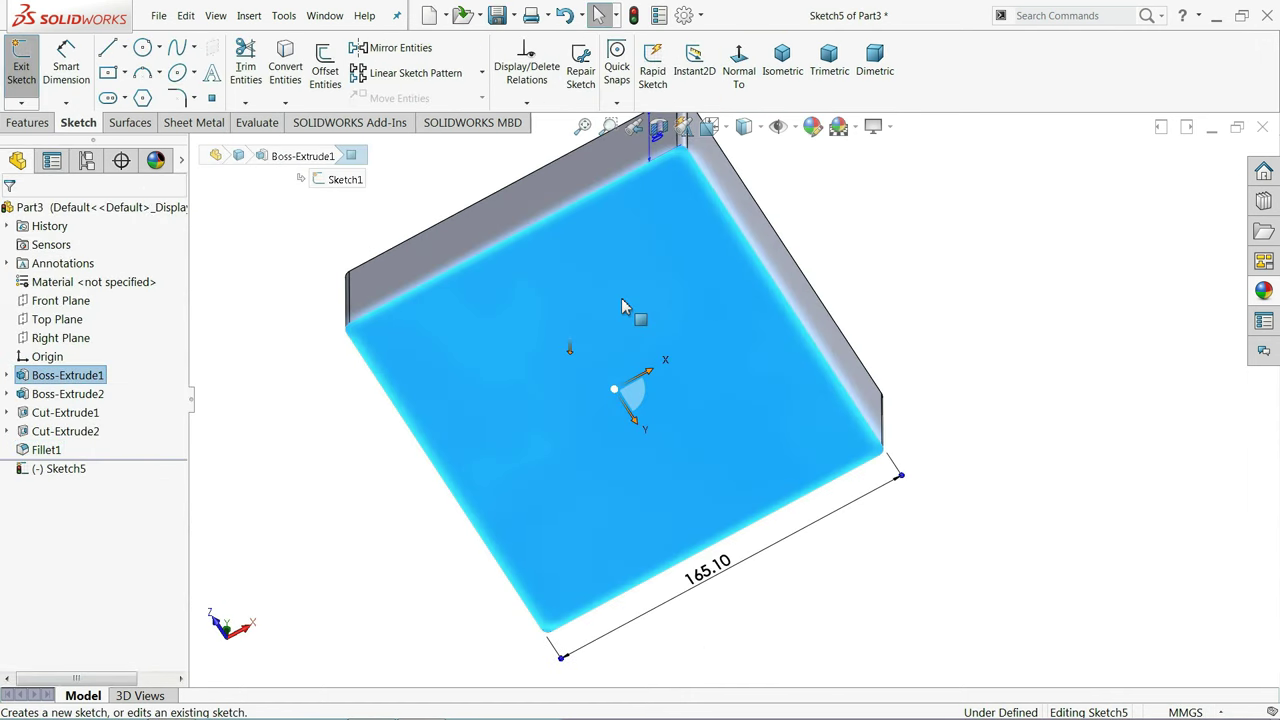
pyautogui.click(142, 55)
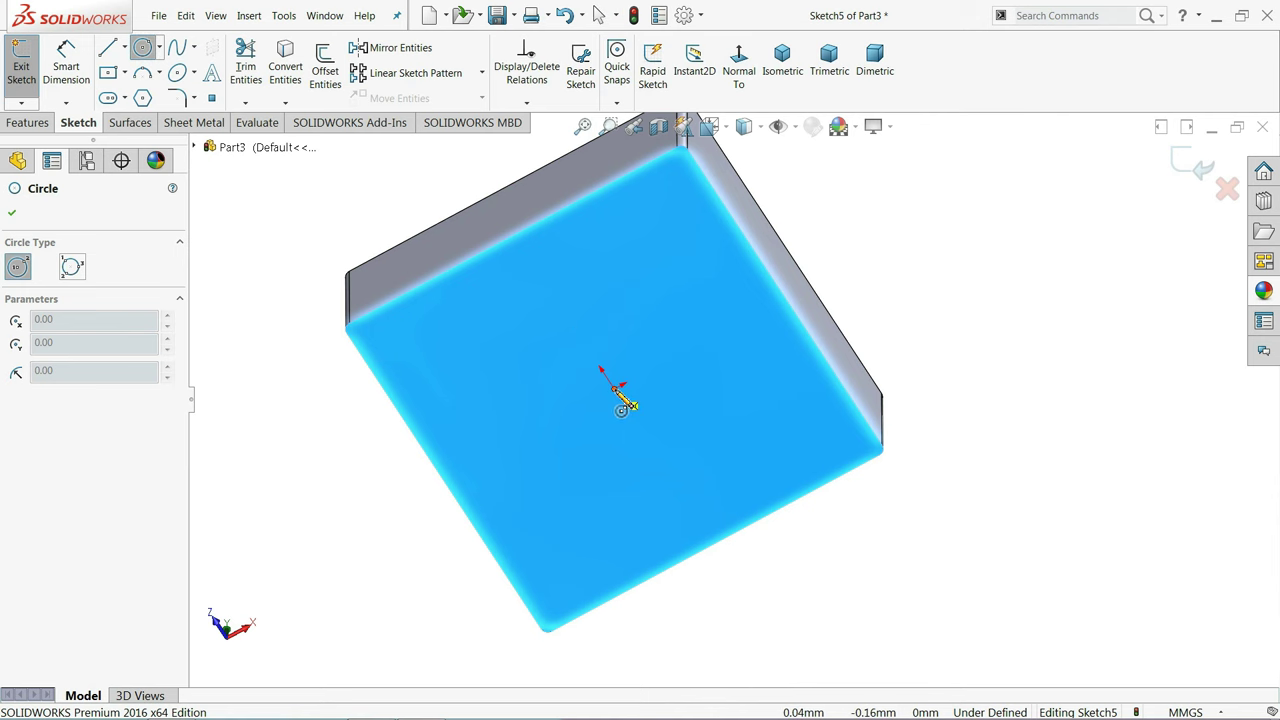
pyautogui.click(614, 388)
pyautogui.click(608, 284)
# Dimension the circle to 40 mm diameter and preview a boss extrusion
pyautogui.click(65, 78)
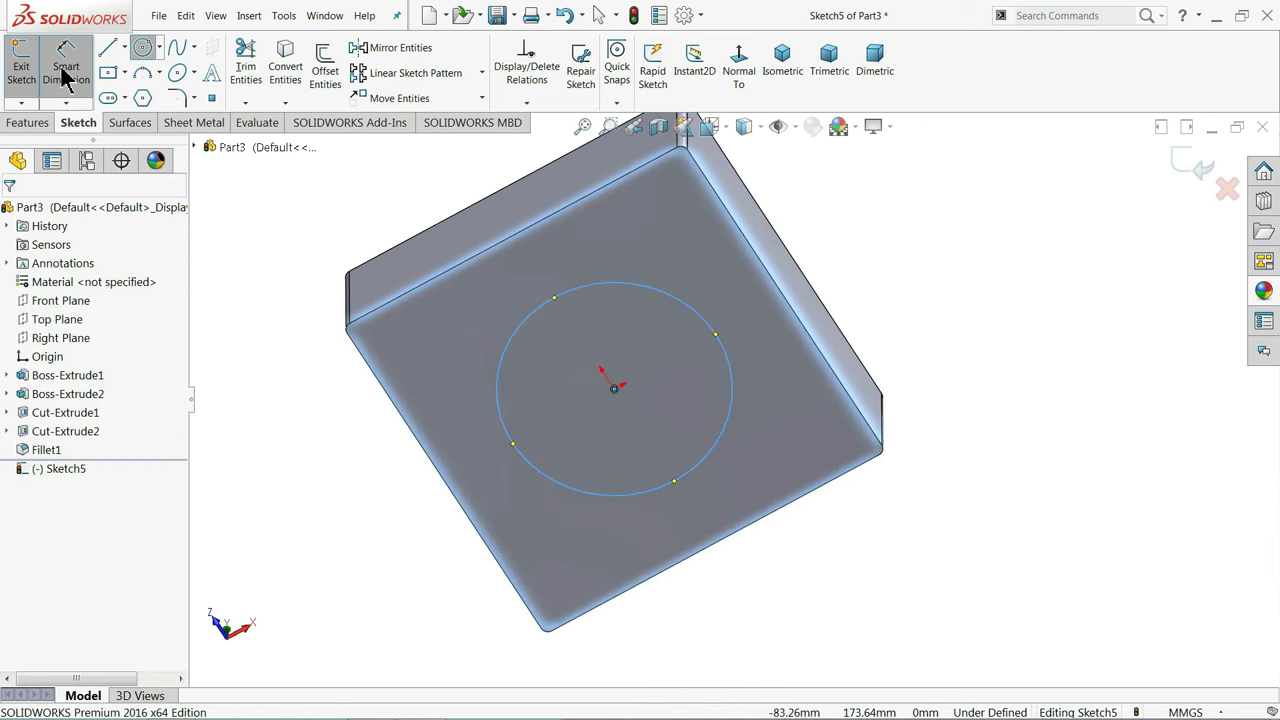
pyautogui.click(65, 78)
pyautogui.scroll(-2, 560, 320)
pyautogui.click(515, 347)
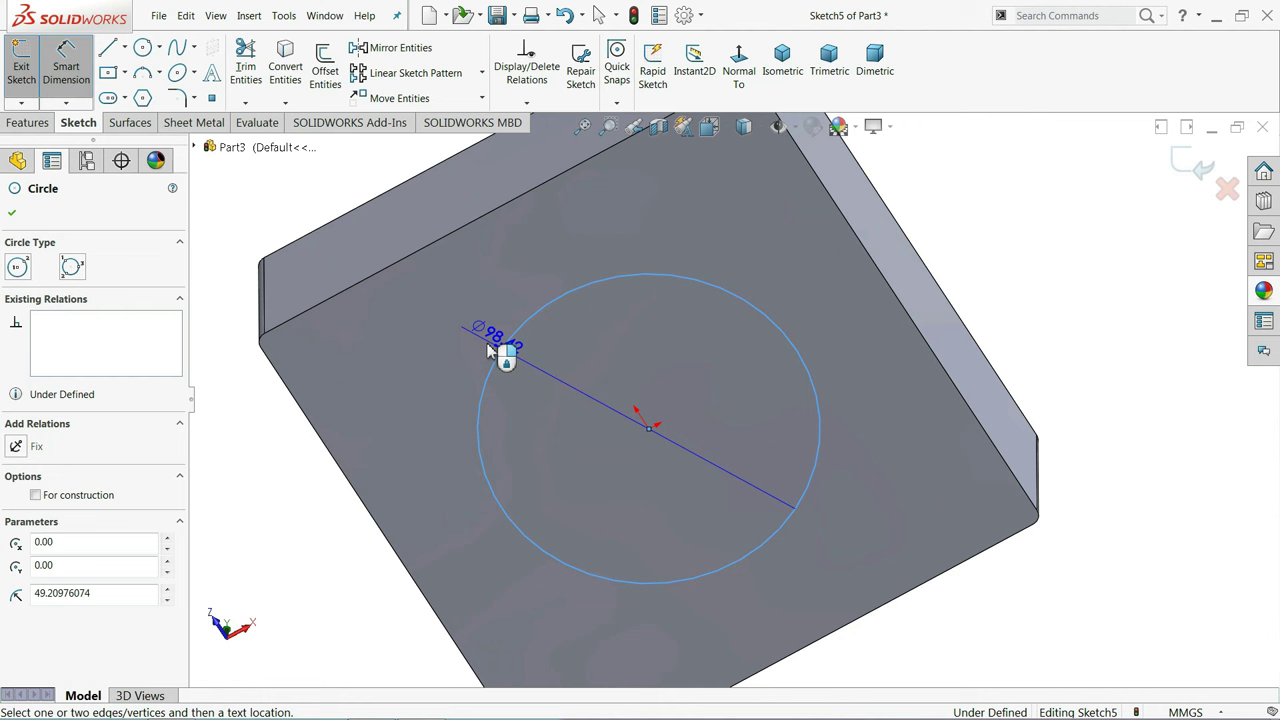
pyautogui.click(465, 337)
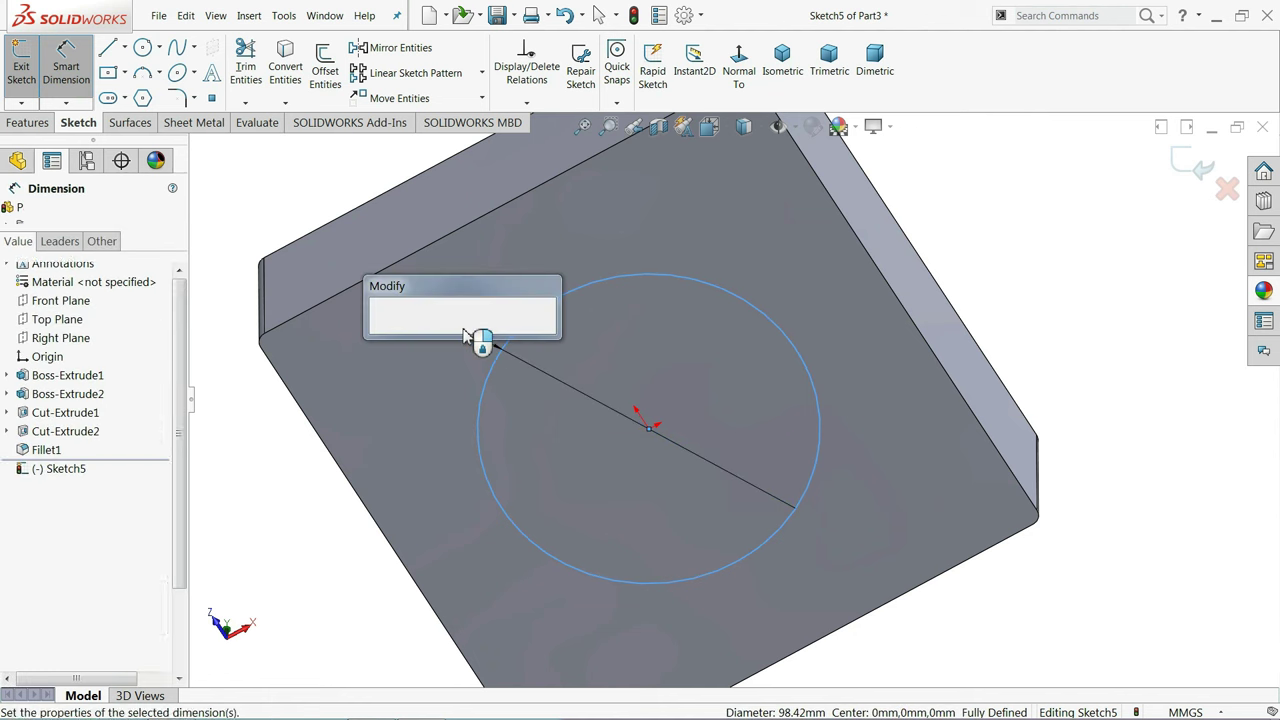
pyautogui.write('40')
pyautogui.press('Return')
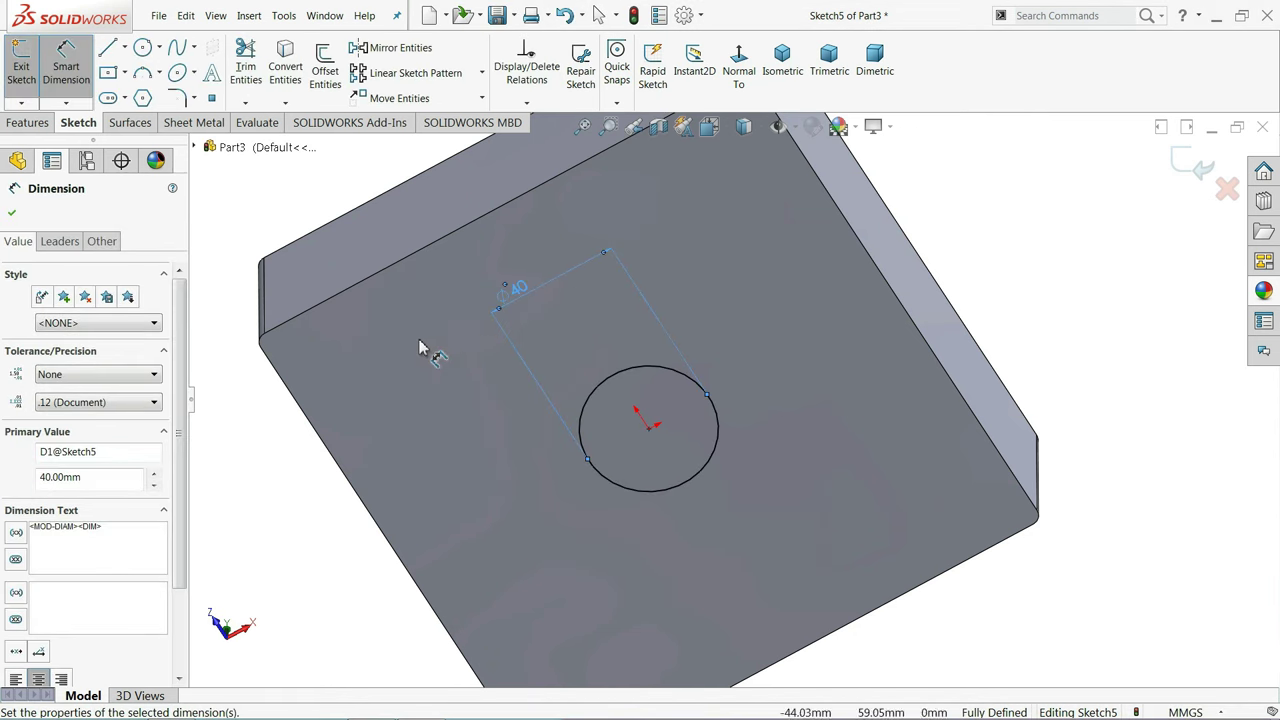
pyautogui.click(29, 124)
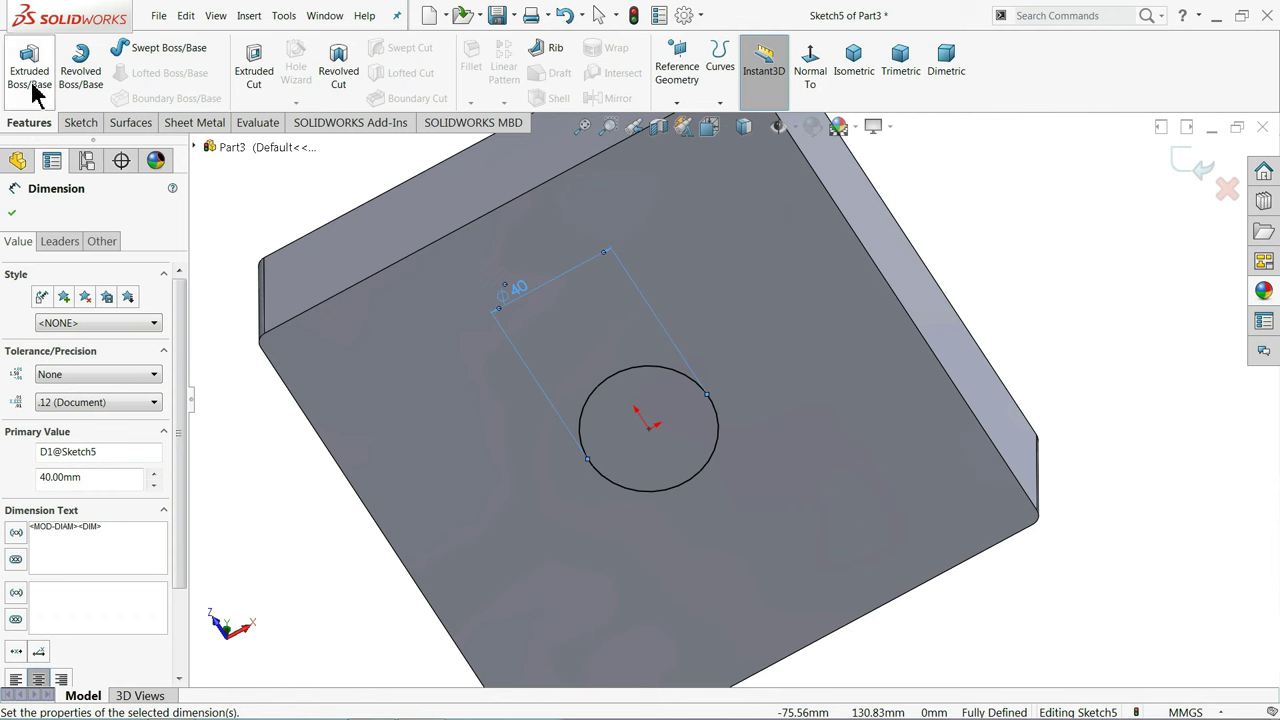
pyautogui.click(33, 88)
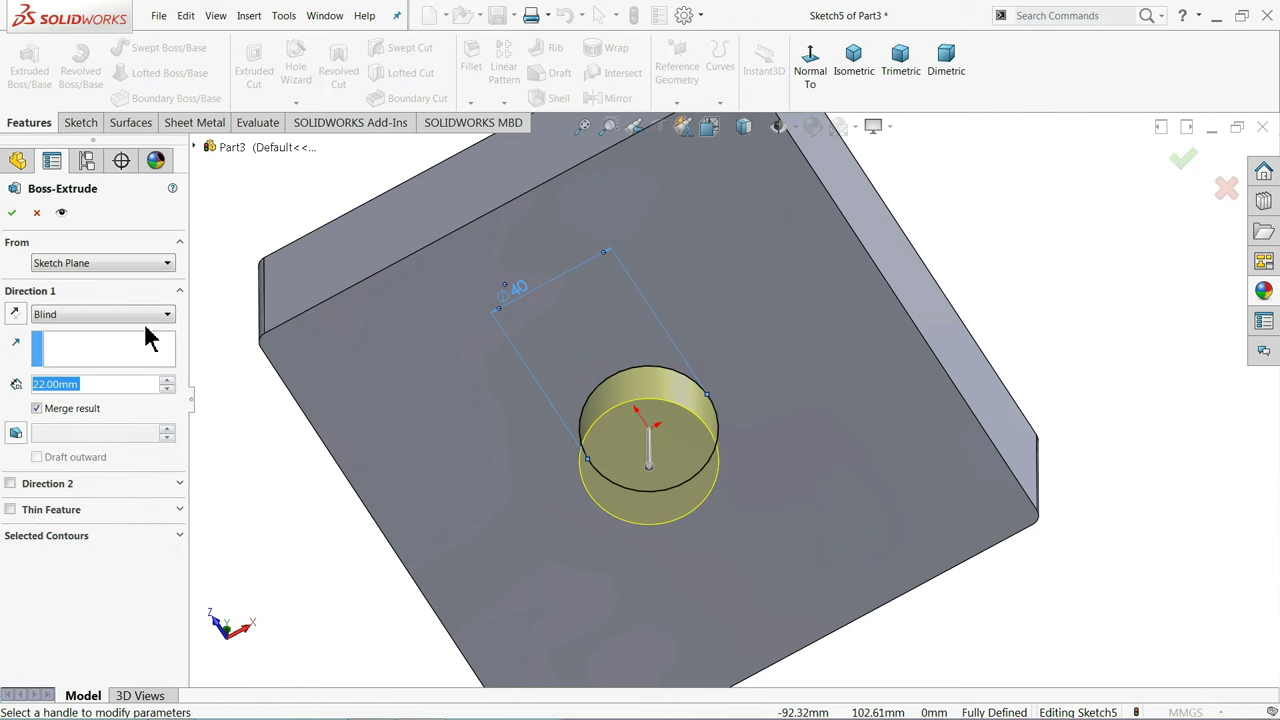
# Replace the boss with a 40 mm deep extruded cut, making hole Cut-Extrude3
pyautogui.click(36, 212)
pyautogui.click(262, 88)
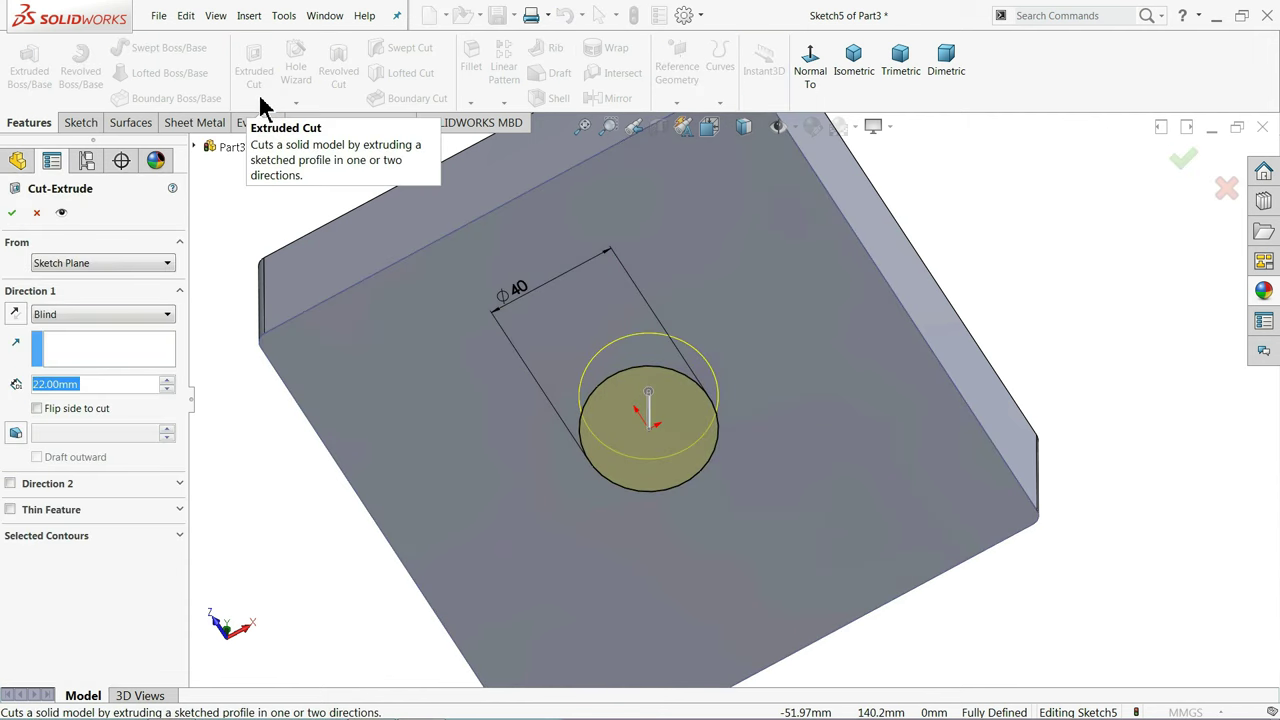
pyautogui.write('40')
pyautogui.press('Return')
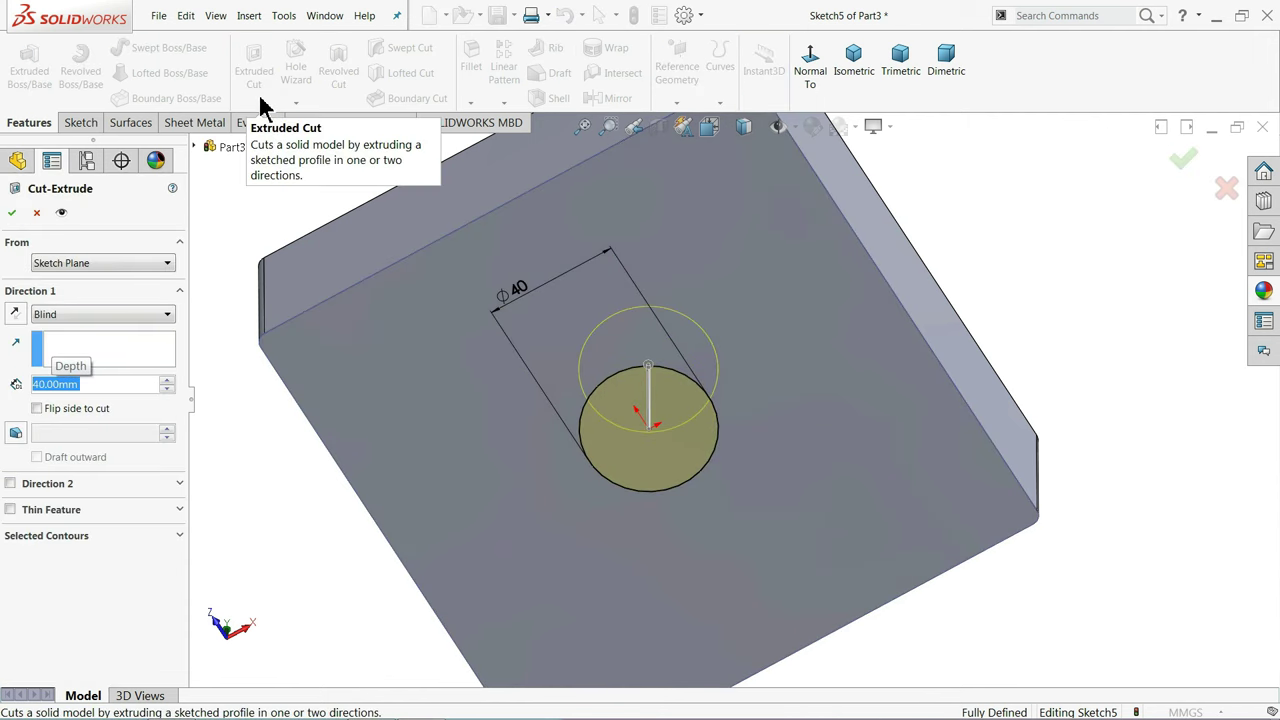
pyautogui.click(11, 214)
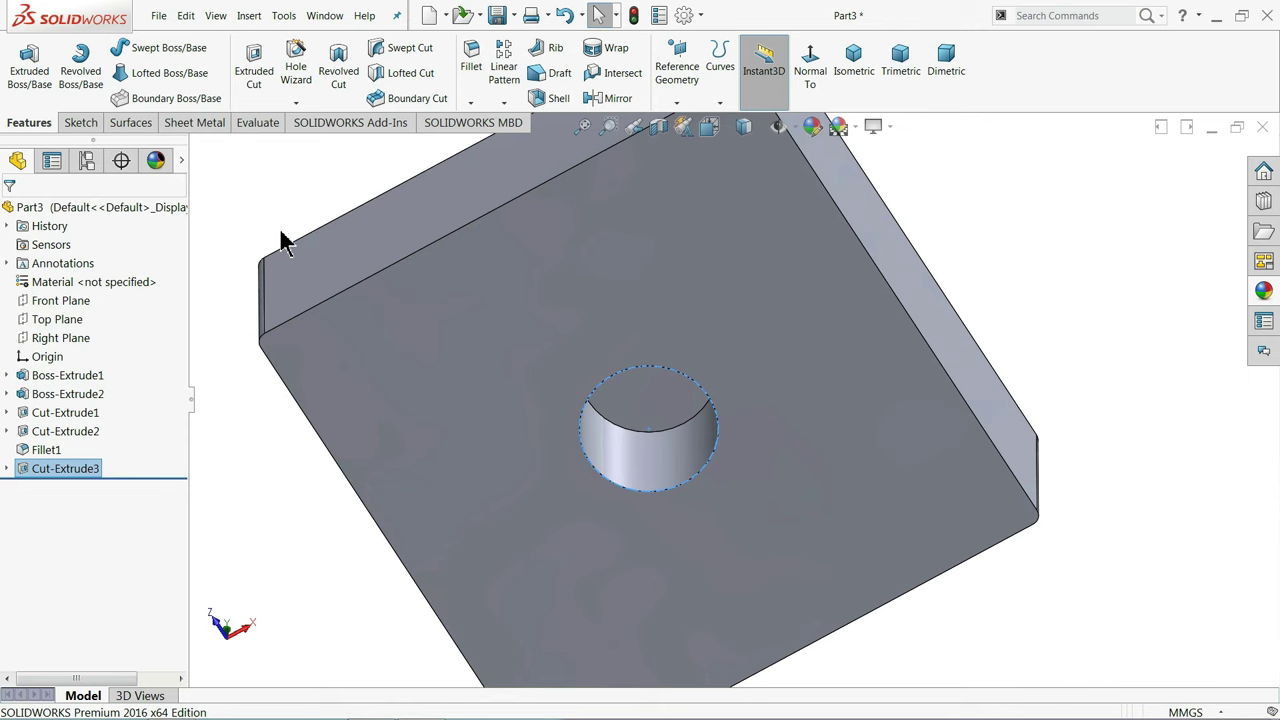
# Sketch two concentric circles at the origin on the block's bottom face, viewed head-on
pyautogui.click(460, 335)
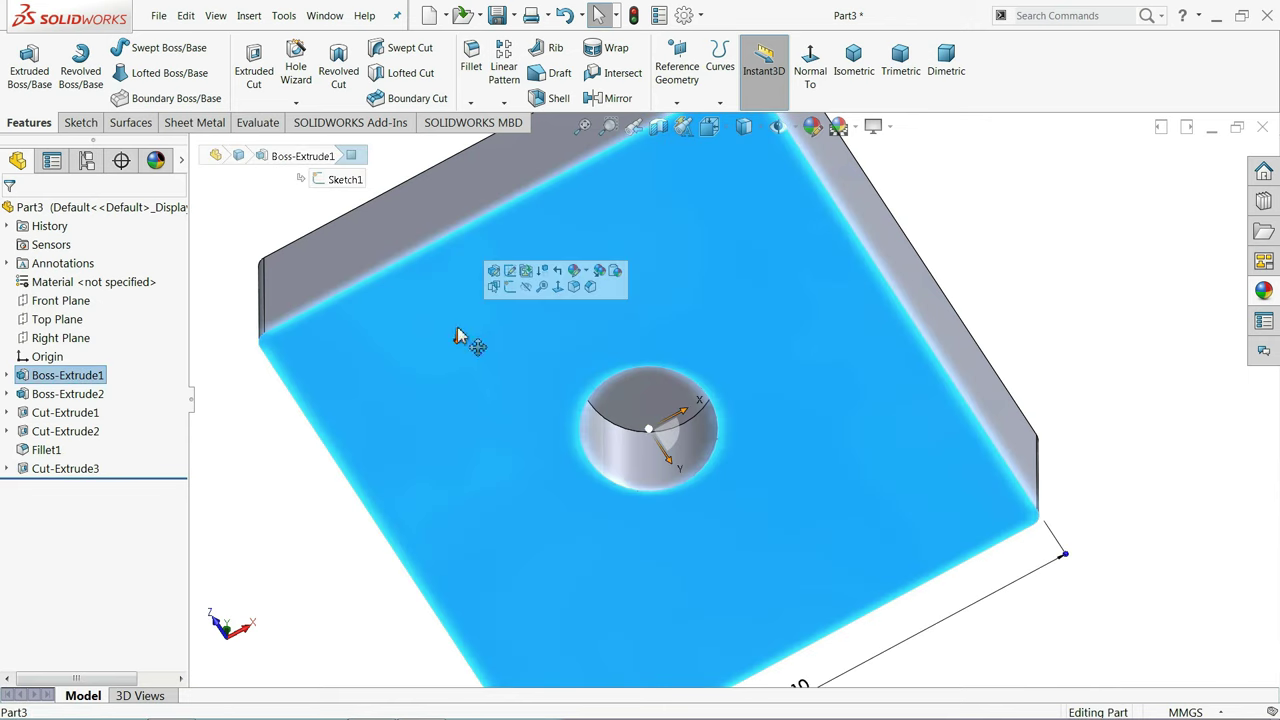
pyautogui.click(508, 290)
pyautogui.click(740, 88)
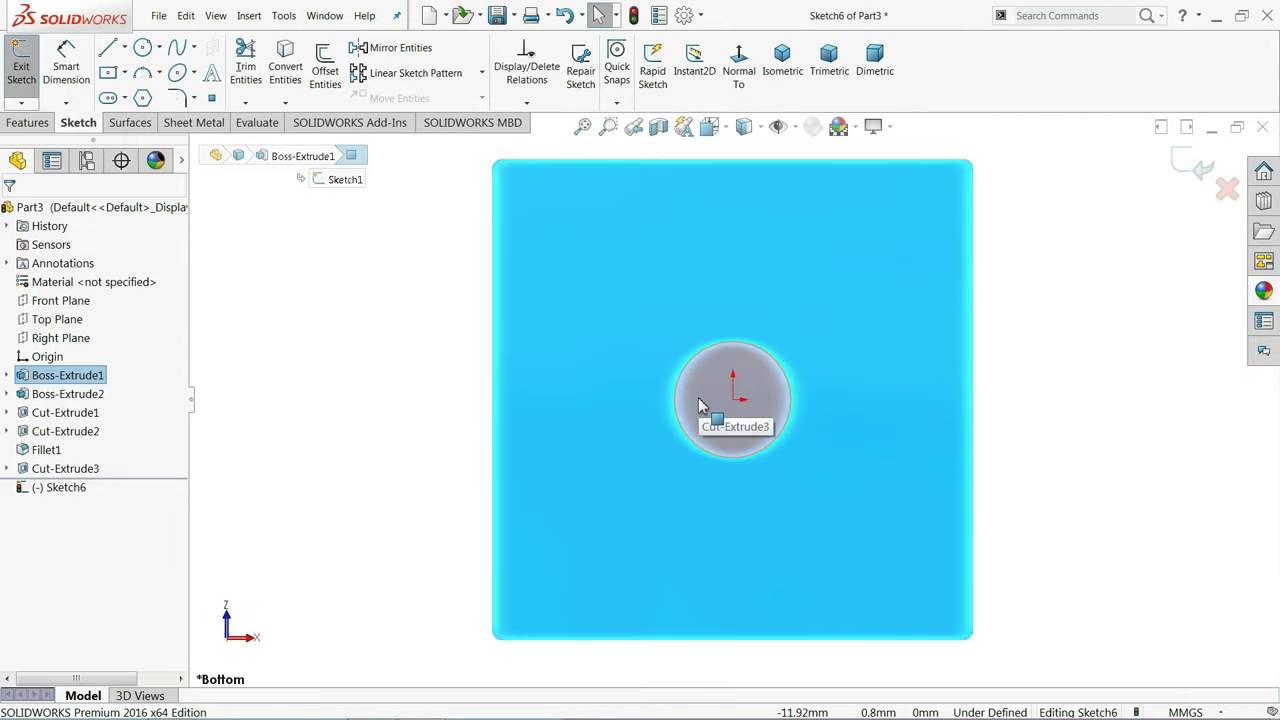
pyautogui.click(143, 50)
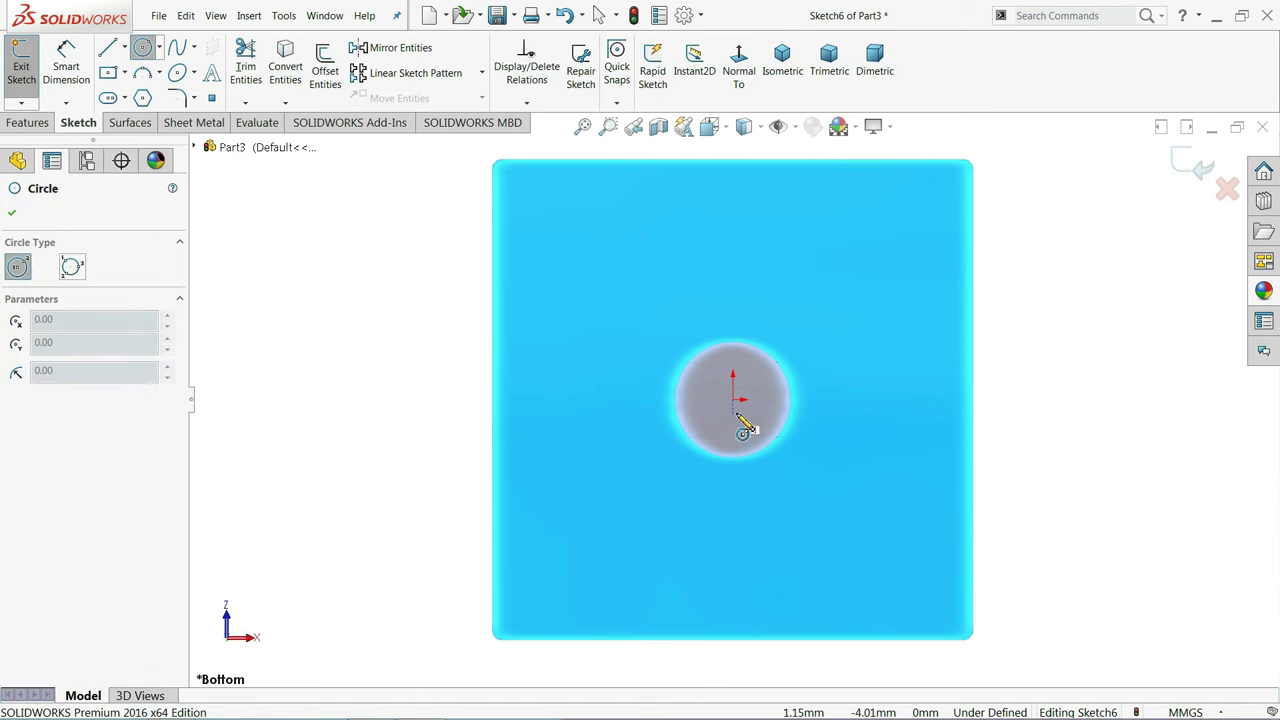
pyautogui.click(734, 401)
pyautogui.click(583, 249)
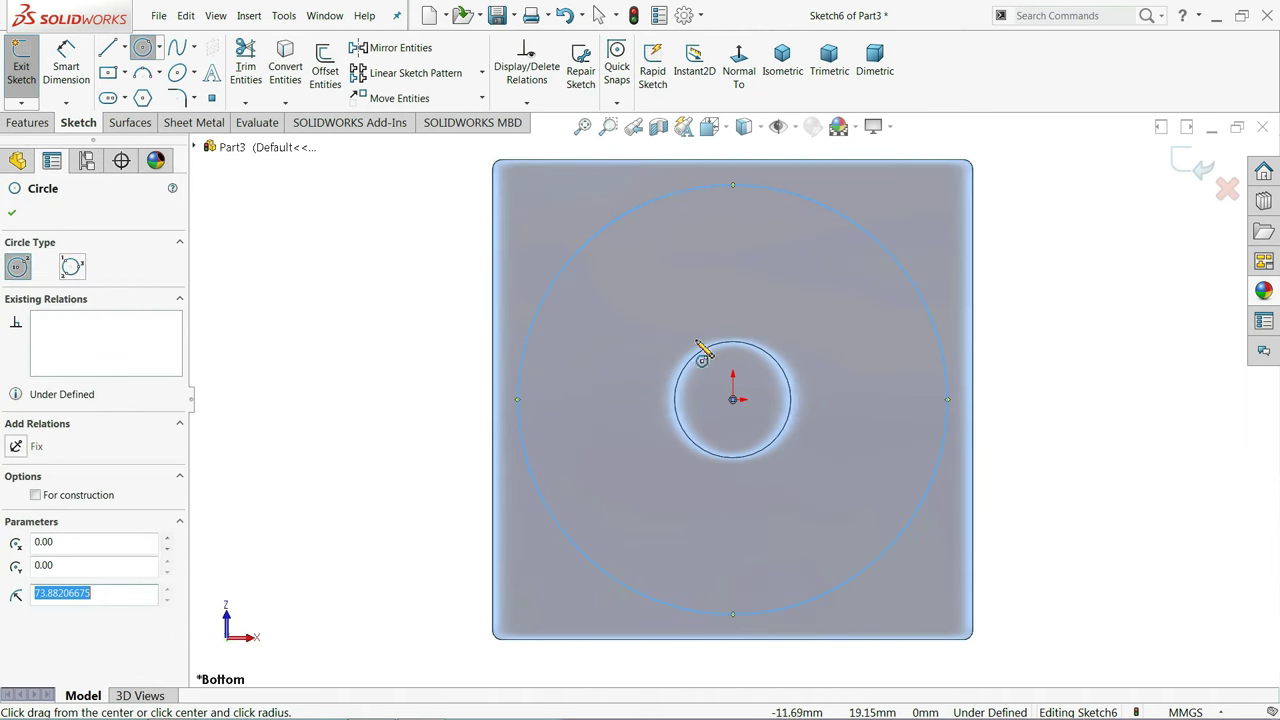
pyautogui.click(734, 401)
pyautogui.click(604, 274)
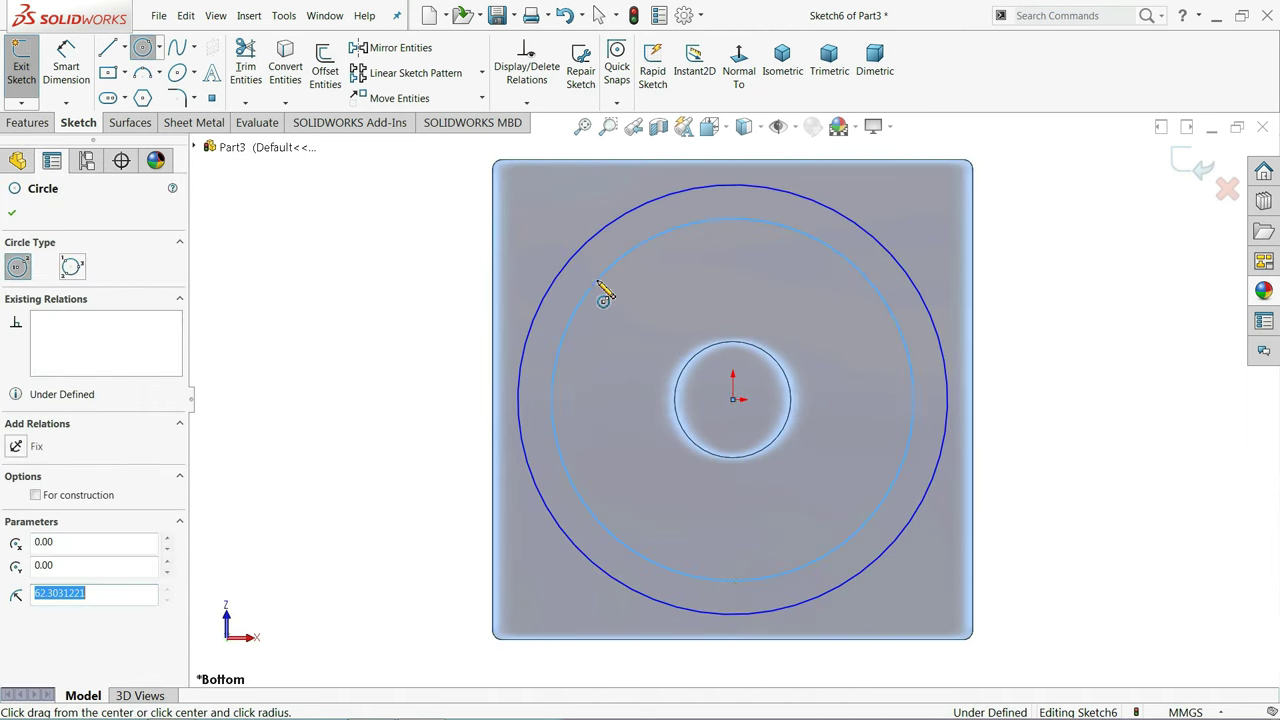
pyautogui.rightClick(357, 234)
pyautogui.click(385, 245)
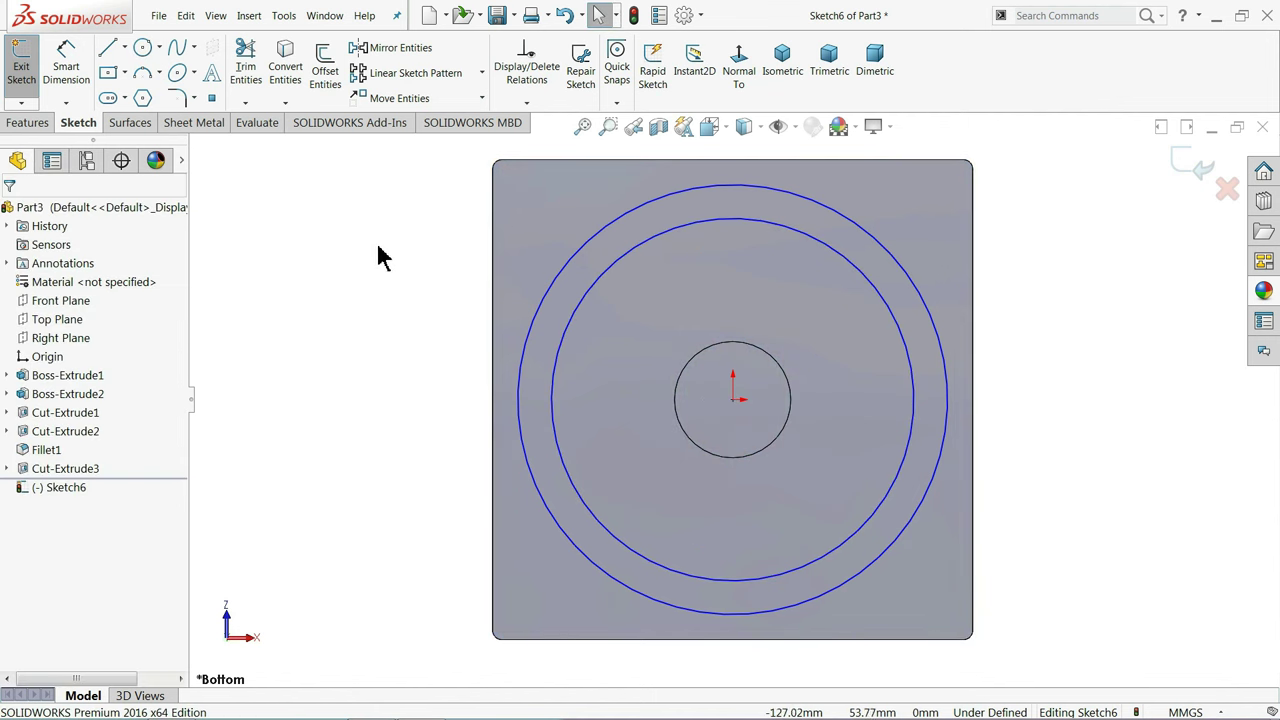
# Dimension the circles Ø152.4 and Ø139.7 mm and start an extruded cut of the ring
pyautogui.click(64, 80)
pyautogui.click(524, 394)
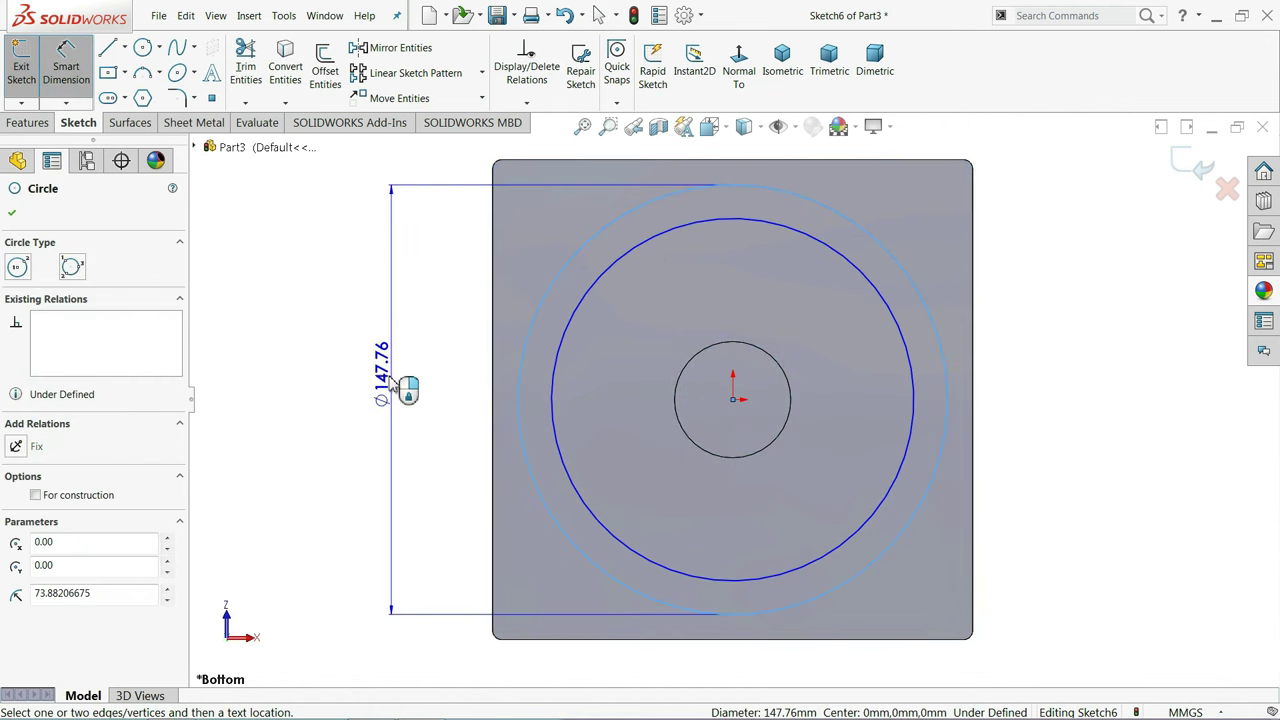
pyautogui.click(376, 385)
pyautogui.write('152')
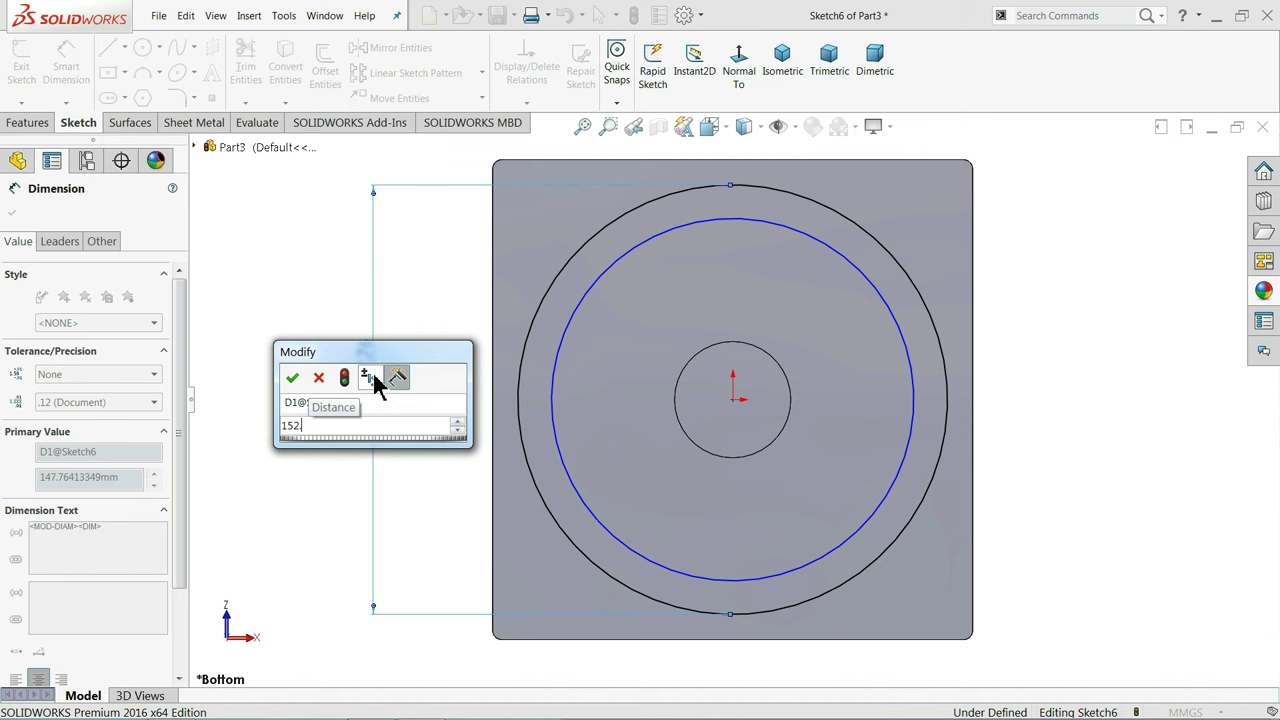
pyautogui.write('.4')
pyautogui.press('Return')
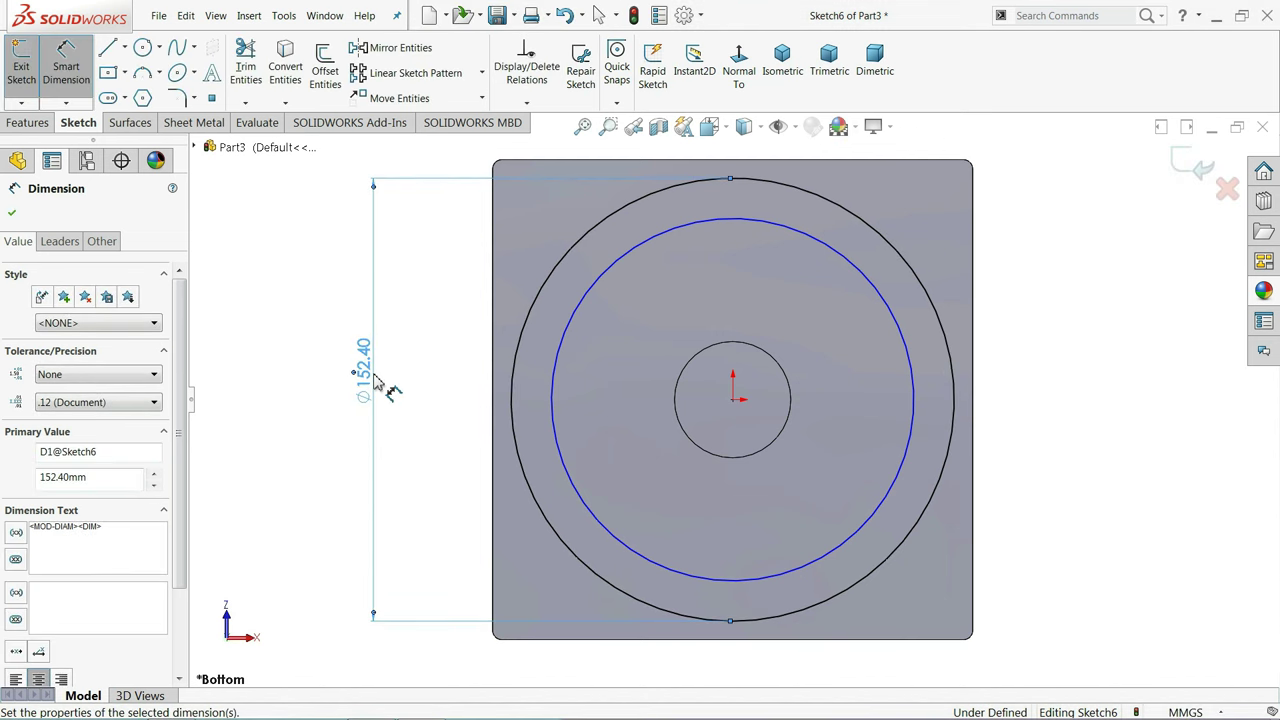
pyautogui.click(553, 401)
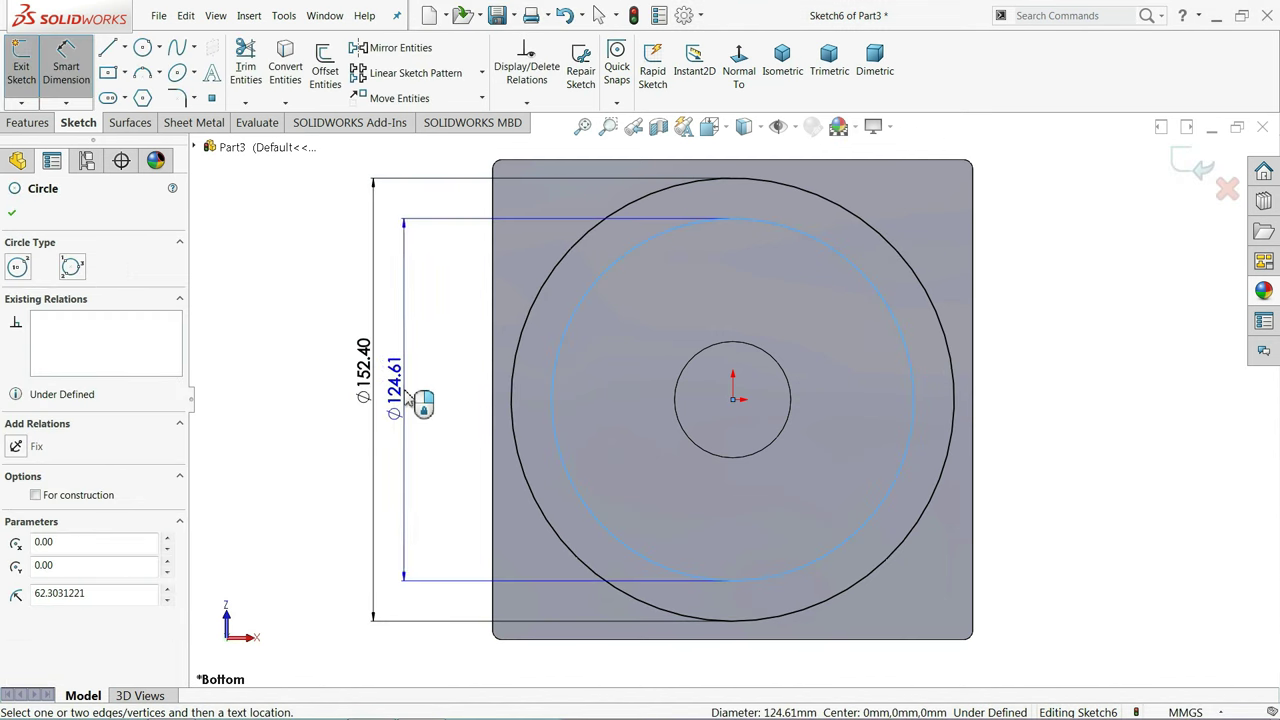
pyautogui.click(422, 404)
pyautogui.write('13')
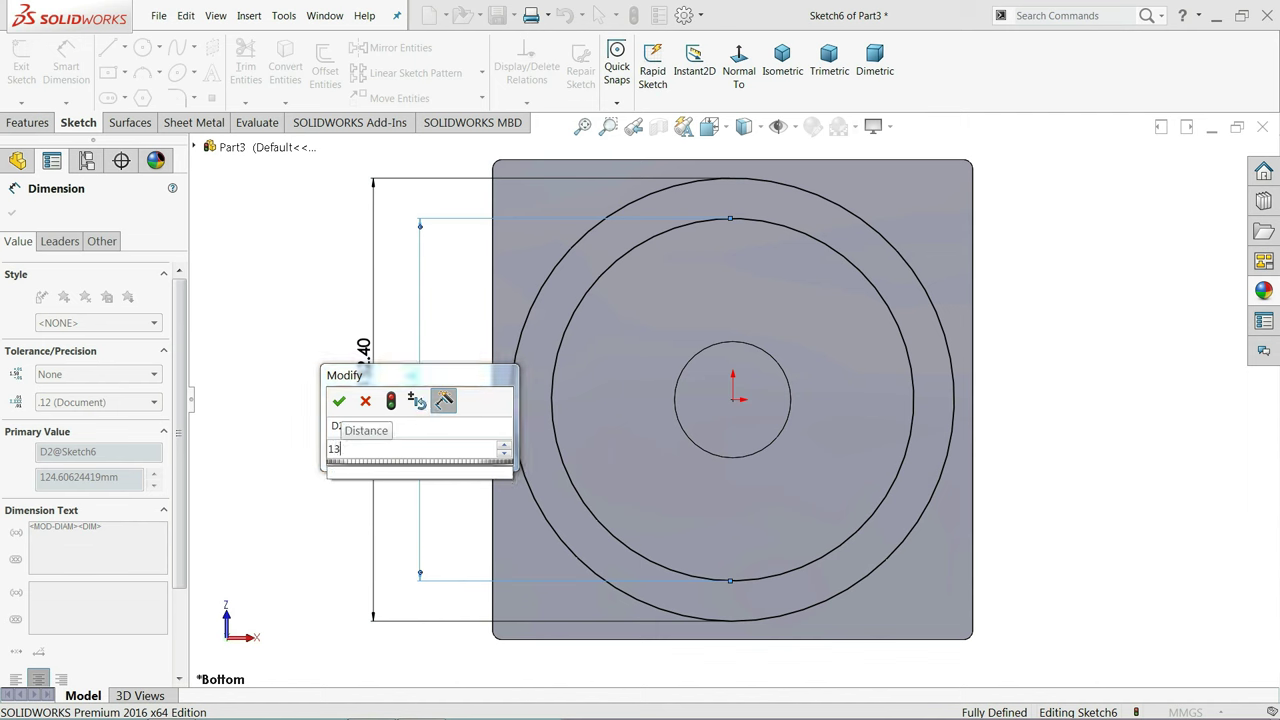
pyautogui.write('9.7')
pyautogui.press('Return')
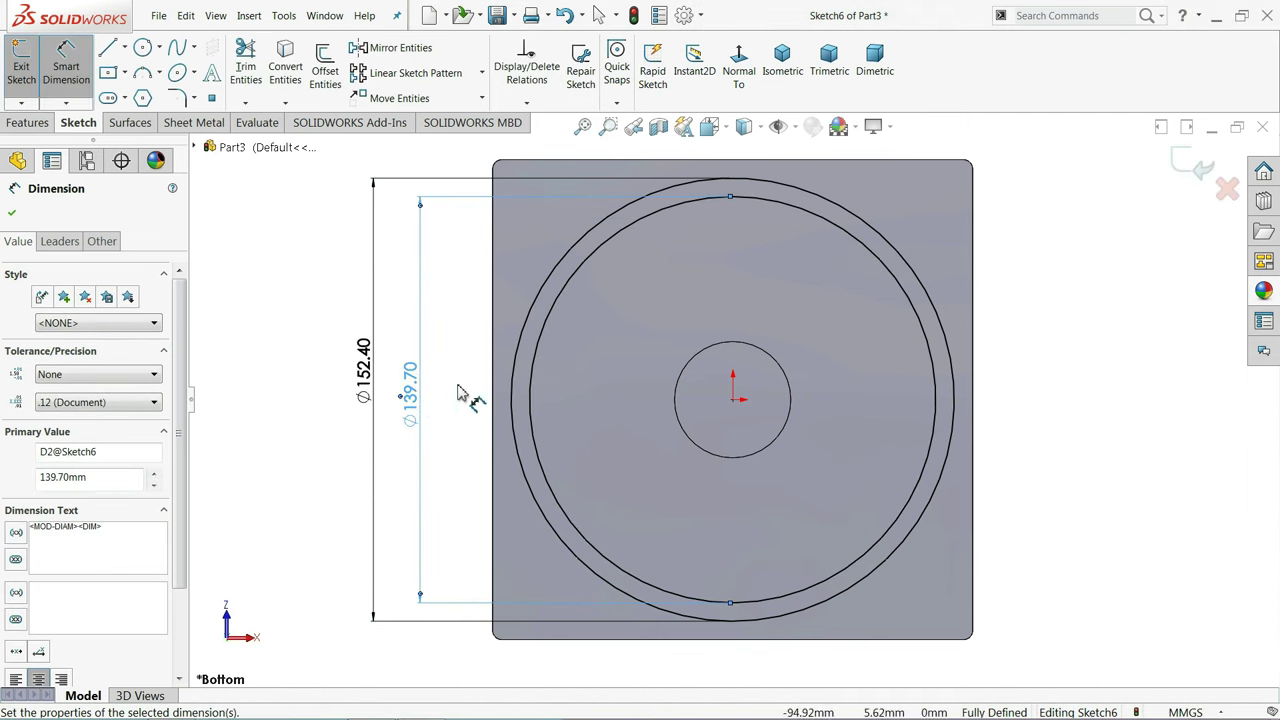
pyautogui.click(30, 123)
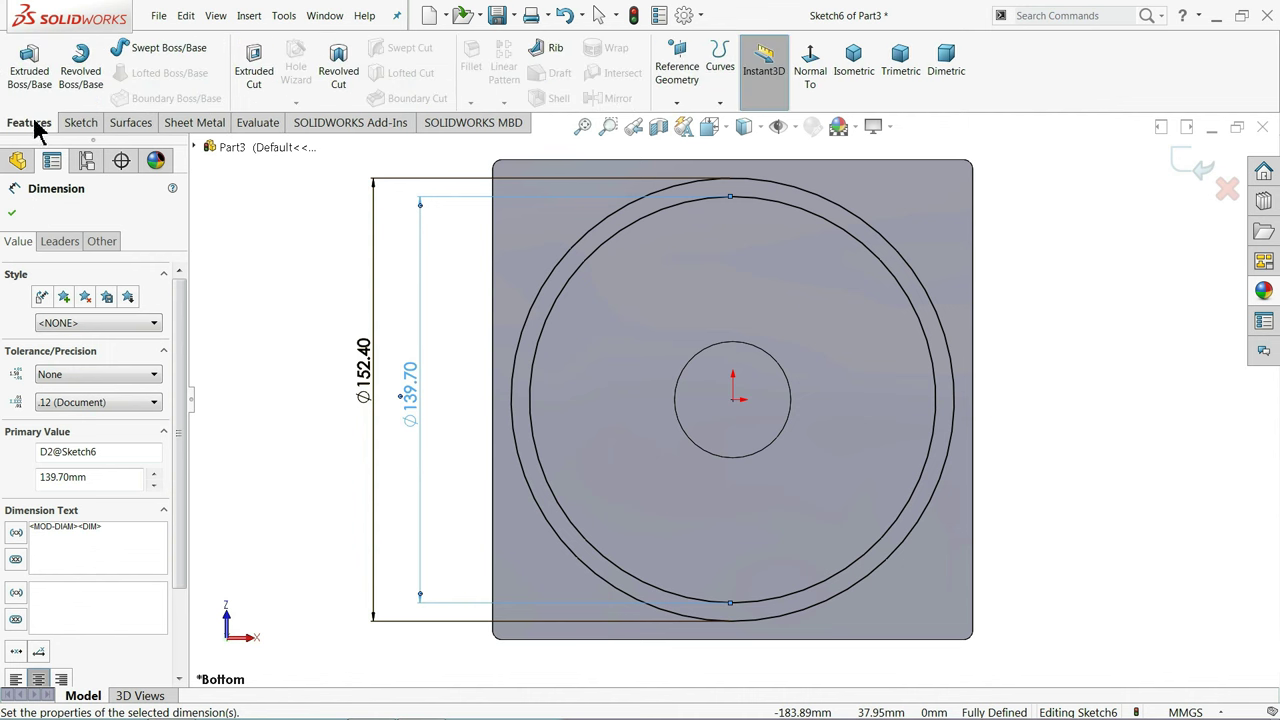
pyautogui.click(253, 66)
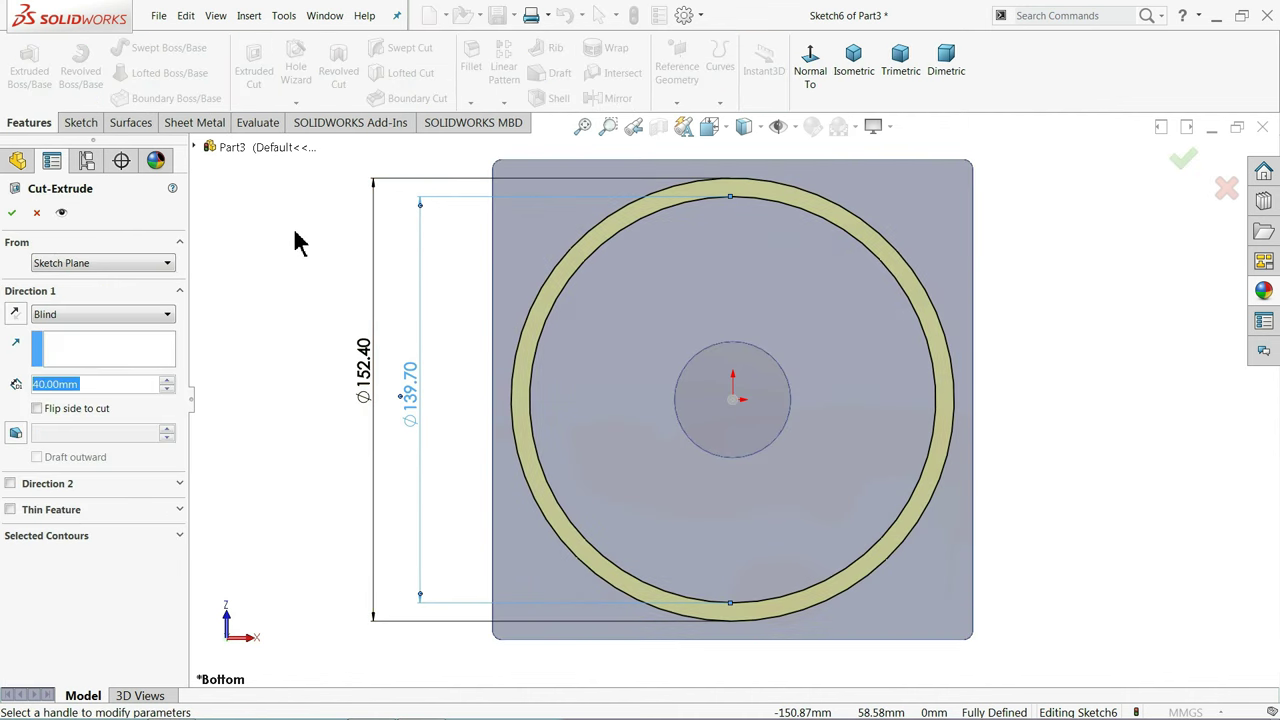
# Cut the ring between the two circles 8 mm deep into the block's underside
pyautogui.write('8')
pyautogui.press('Return')
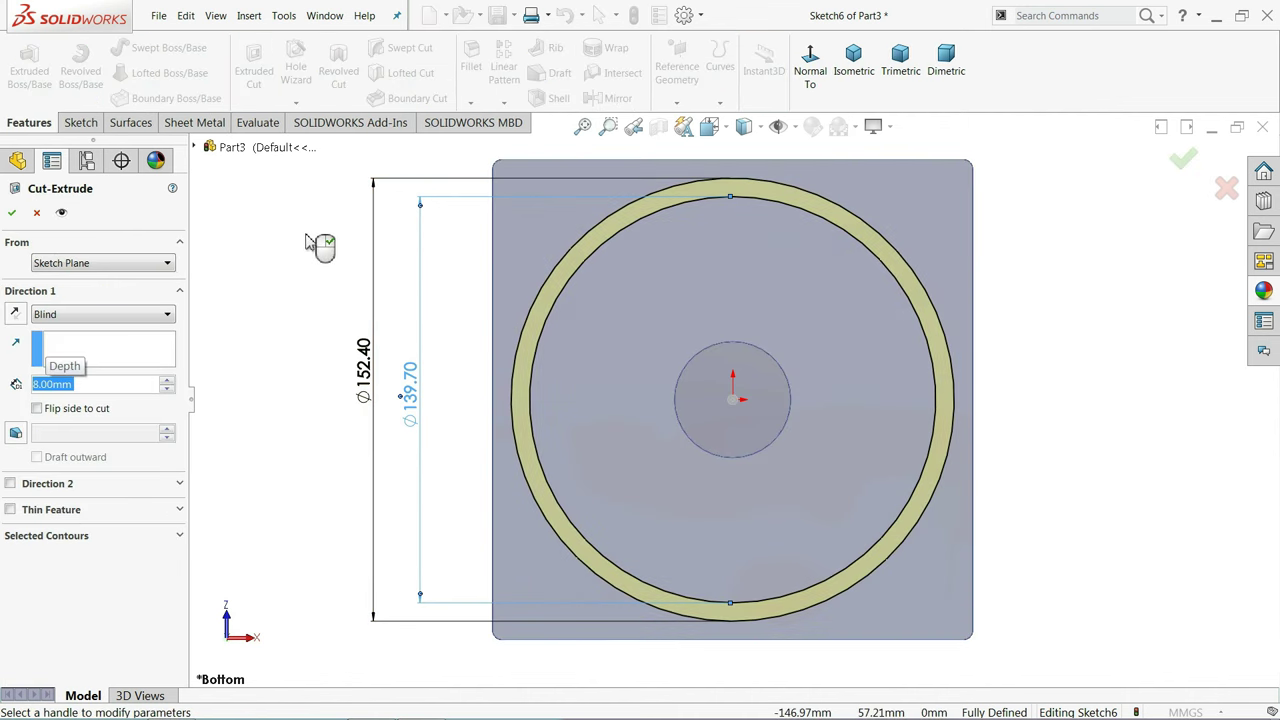
pyautogui.moveTo(323, 243); pyautogui.dragTo(263, 277, button='middle')
pyautogui.click(13, 213)
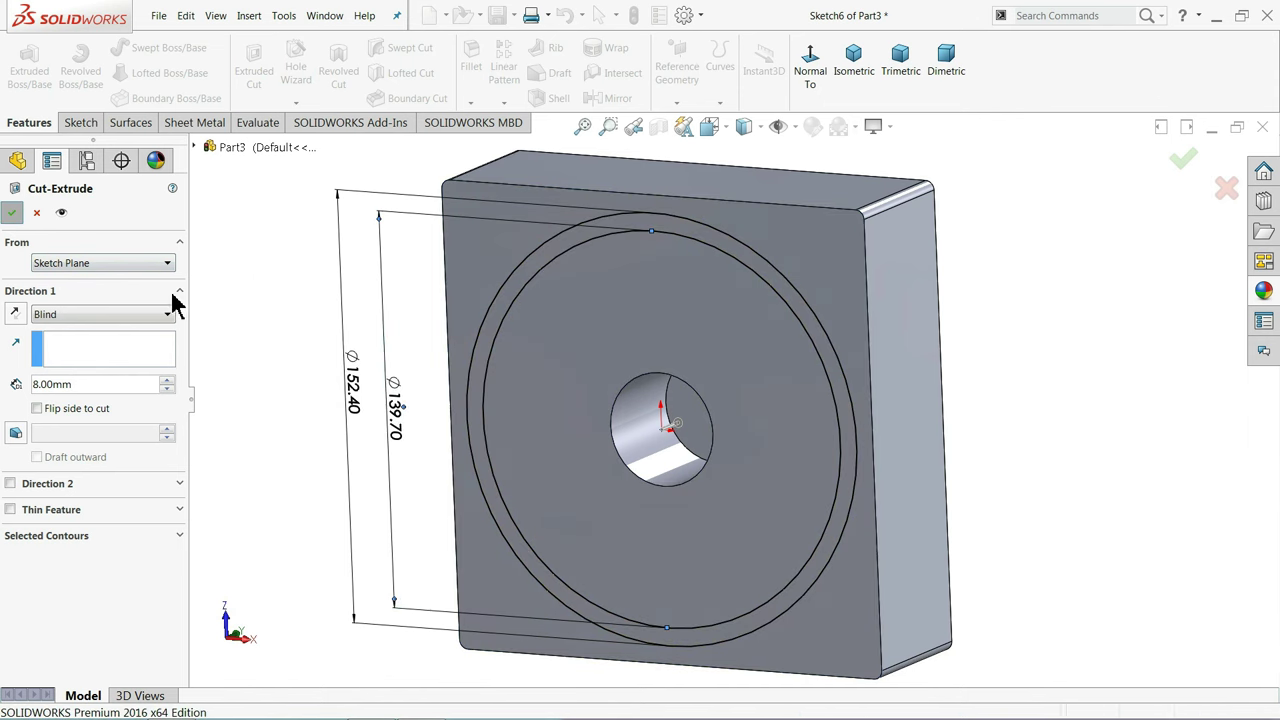
pyautogui.scroll(-2, 658, 515)
pyautogui.scroll(2, 658, 515)
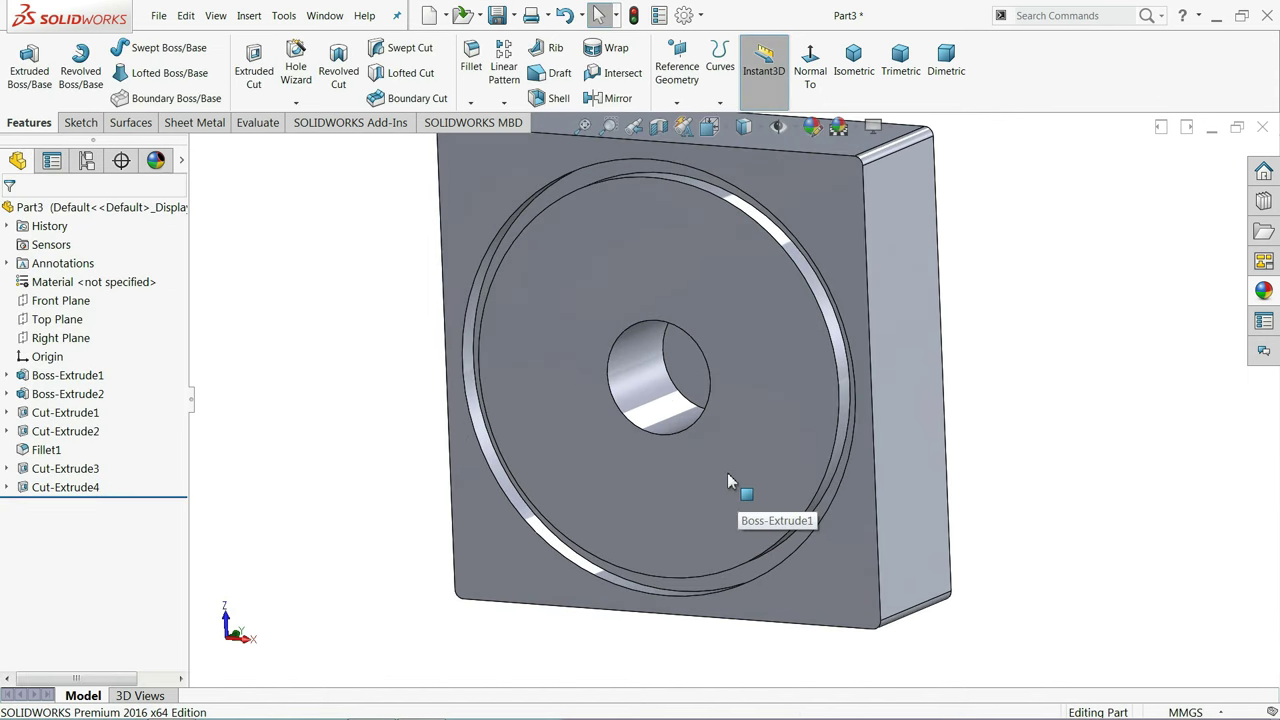
# Return the model to isometric view and select the block's front side face
pyautogui.moveTo(727, 472)
pyautogui.mouseDown(button='middle')
pyautogui.moveTo(737, 434)
pyautogui.moveTo(720, 455)
pyautogui.moveTo(737, 462)
pyautogui.mouseUp(button='middle')
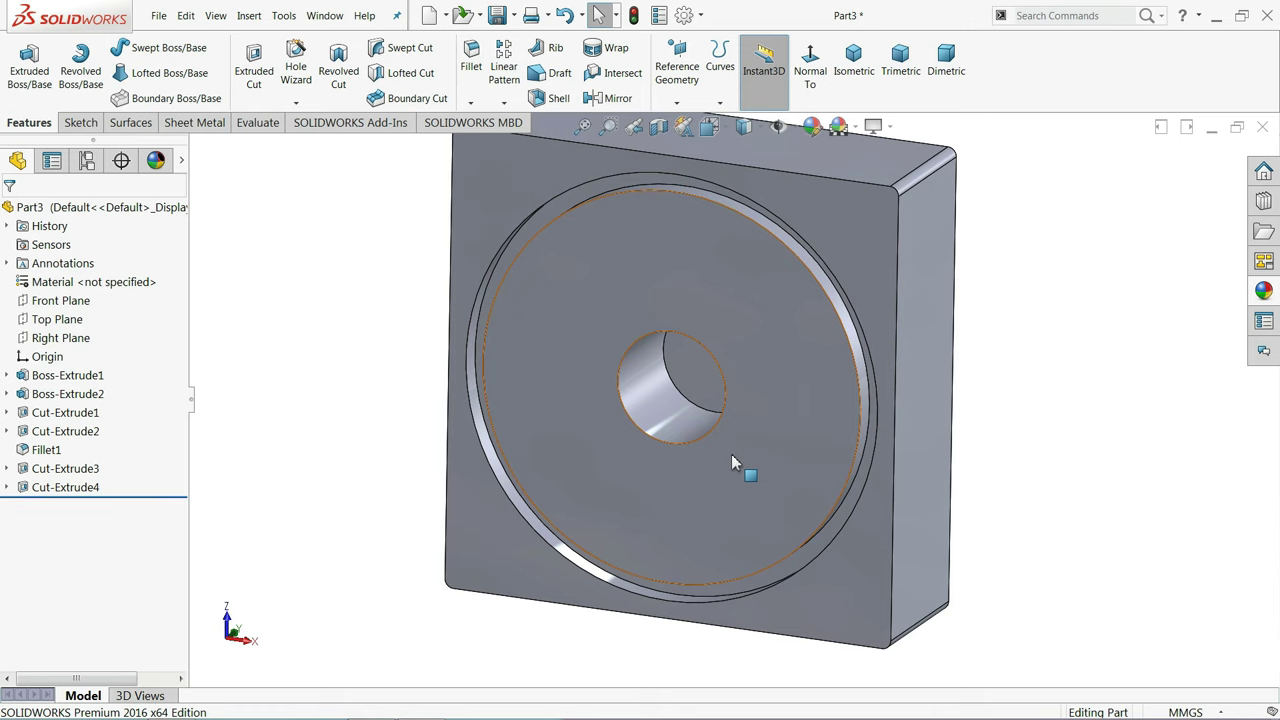
pyautogui.hotkey('ctrl', '7')
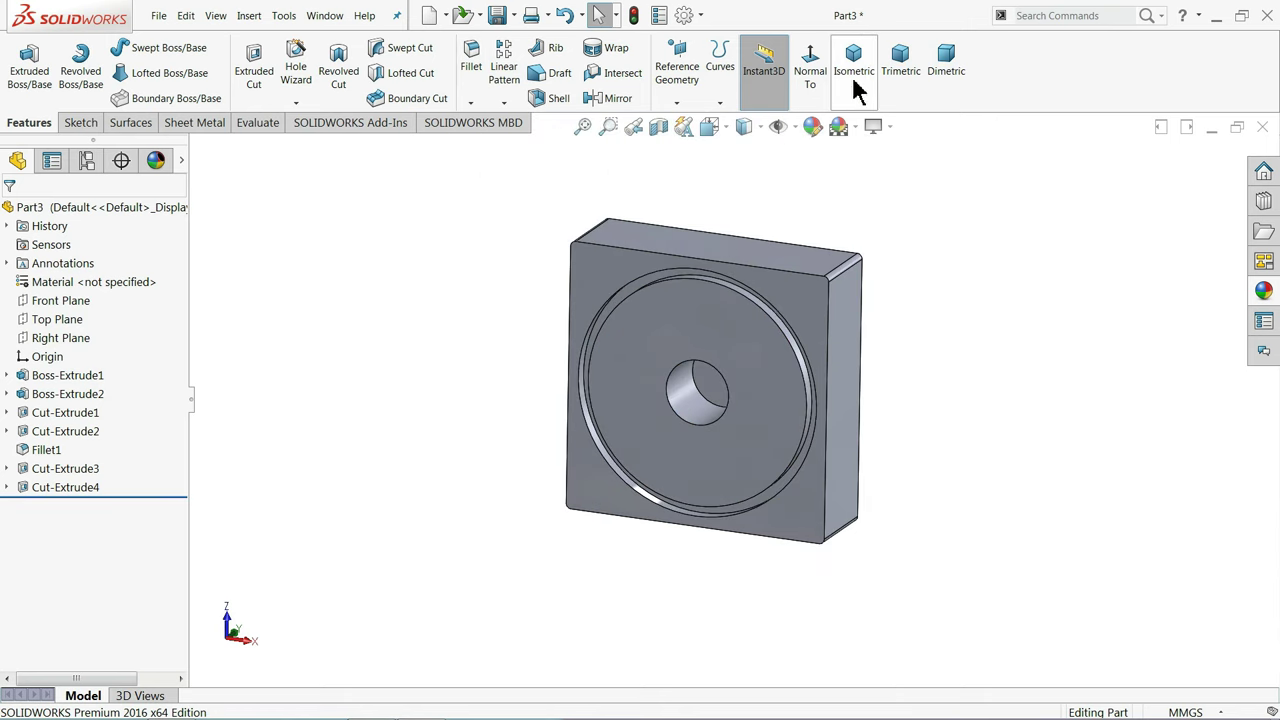
pyautogui.click(856, 90)
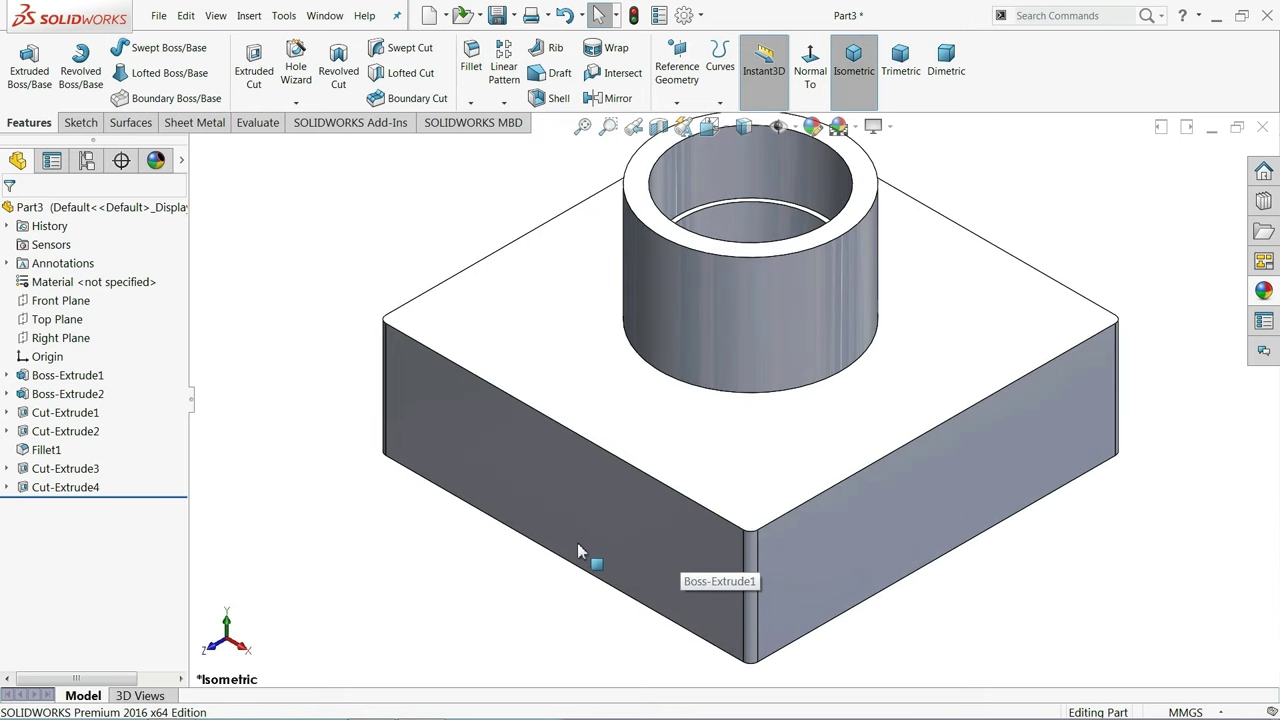
pyautogui.click(578, 550)
# Start Sketch7 on the block's side face, viewed head-on, with the centerline tool
pyautogui.click(646, 489)
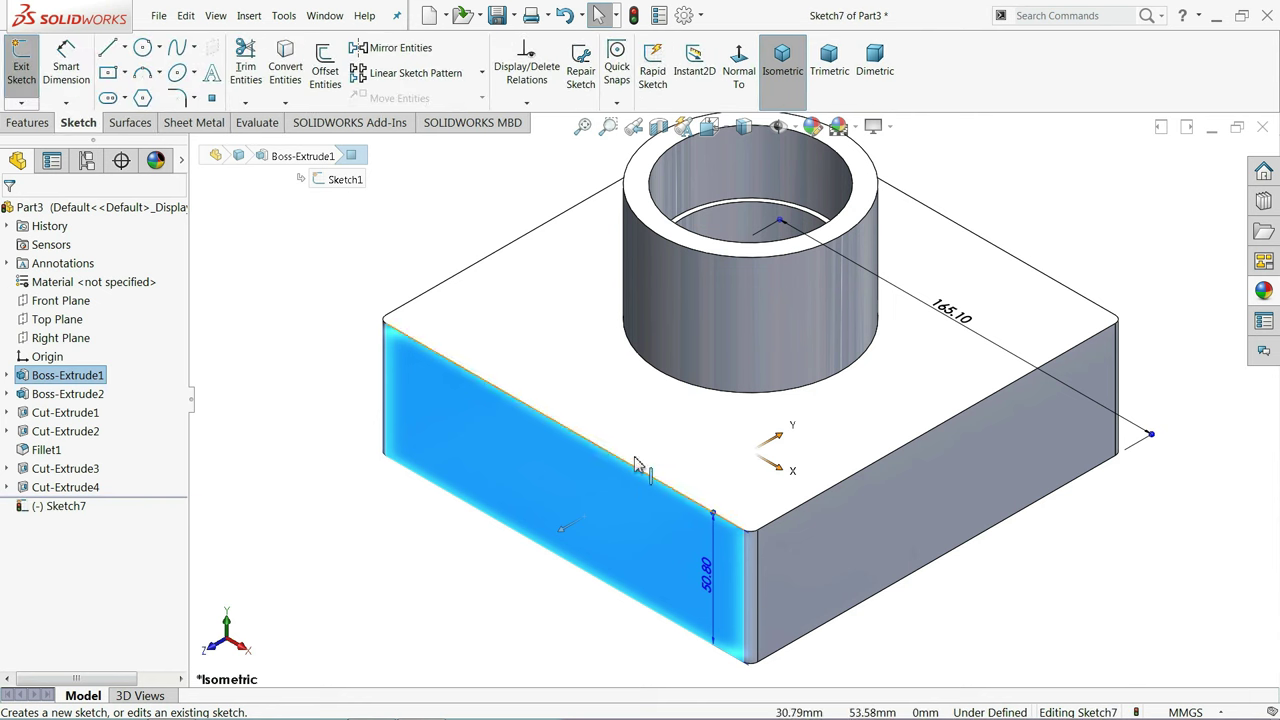
pyautogui.click(740, 86)
pyautogui.click(125, 50)
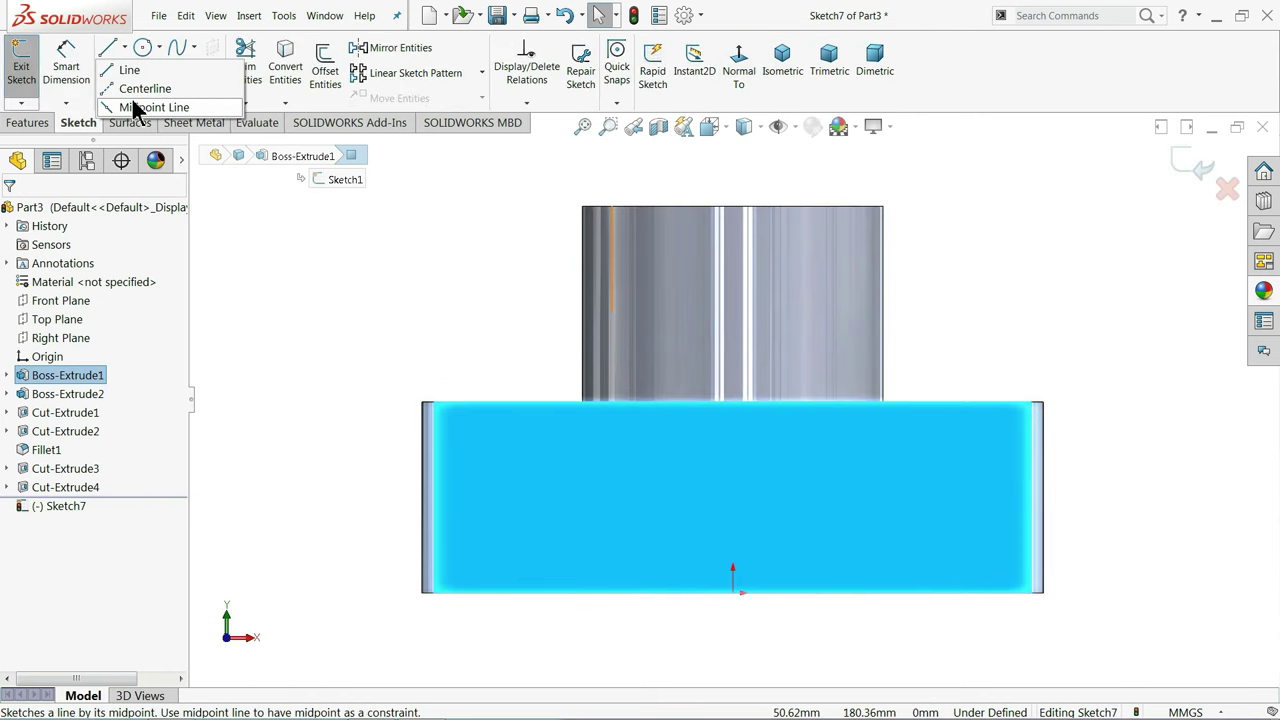
pyautogui.click(132, 88)
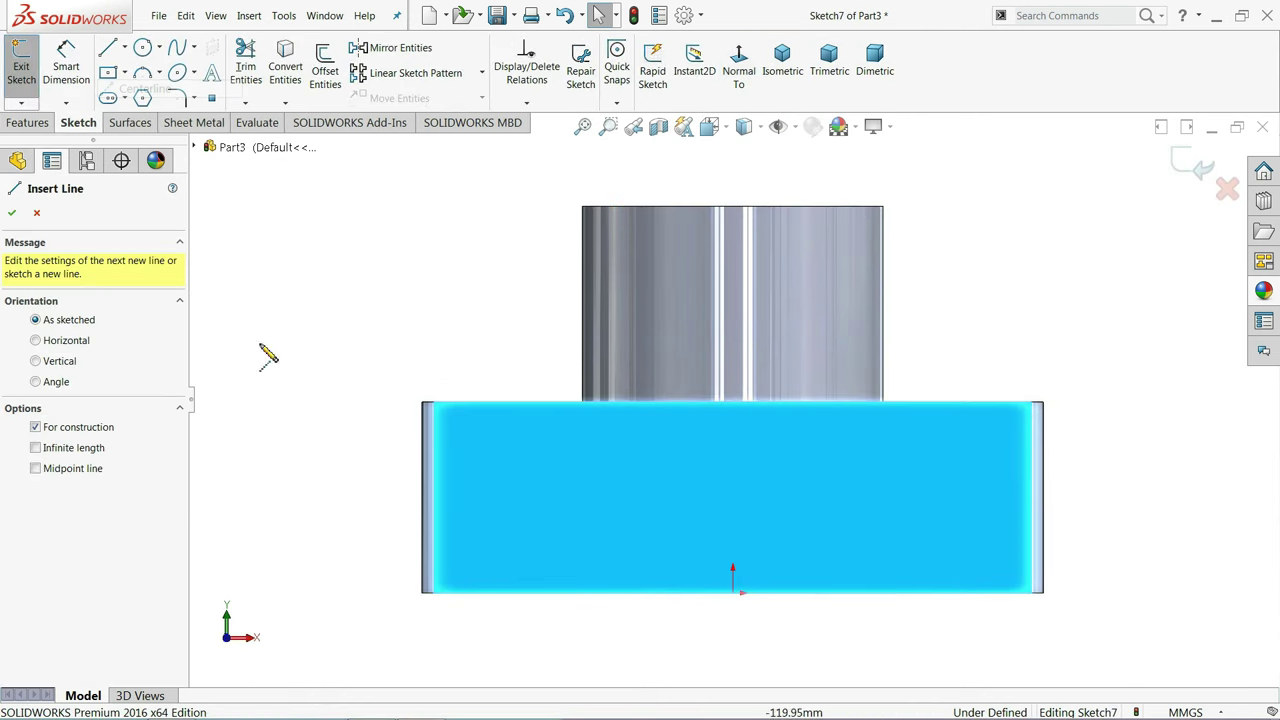
# Draw a horizontal centerline from the block's left edge to its right edge and exit the sketch
pyautogui.click(433, 497)
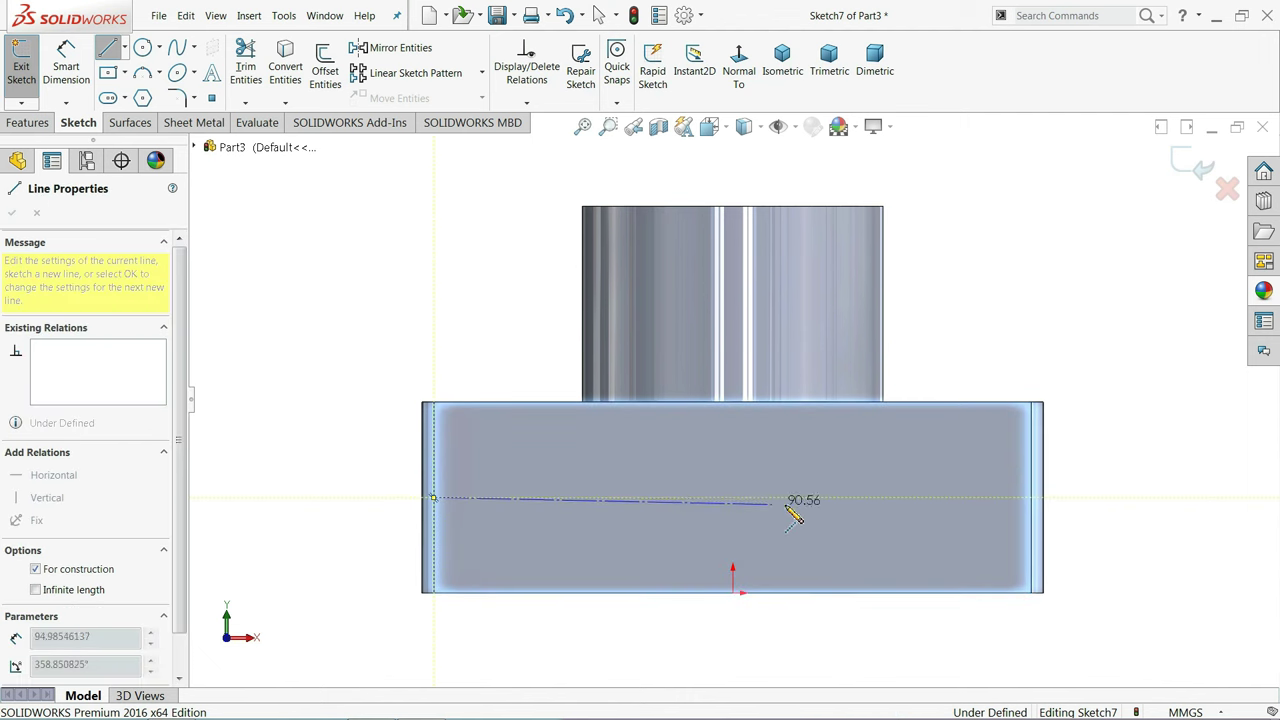
pyautogui.click(1031, 497)
pyautogui.rightClick(992, 318)
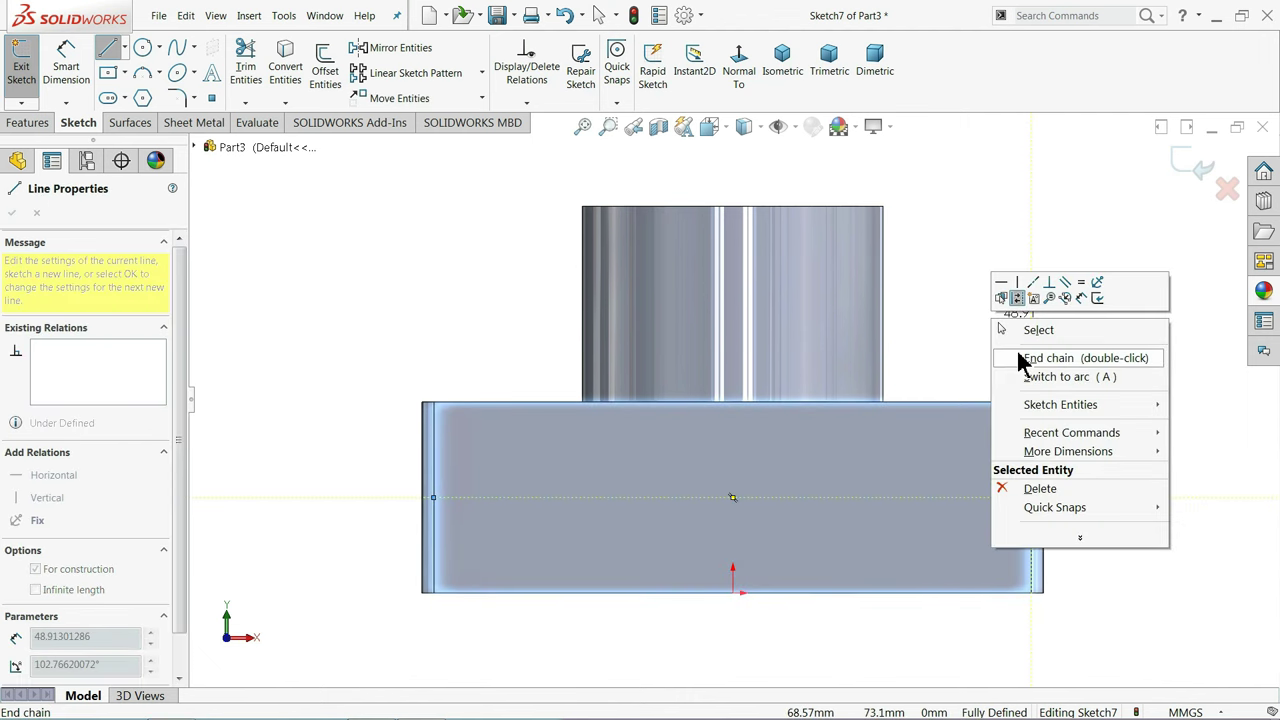
pyautogui.click(1028, 334)
pyautogui.scroll(-1, 755, 500)
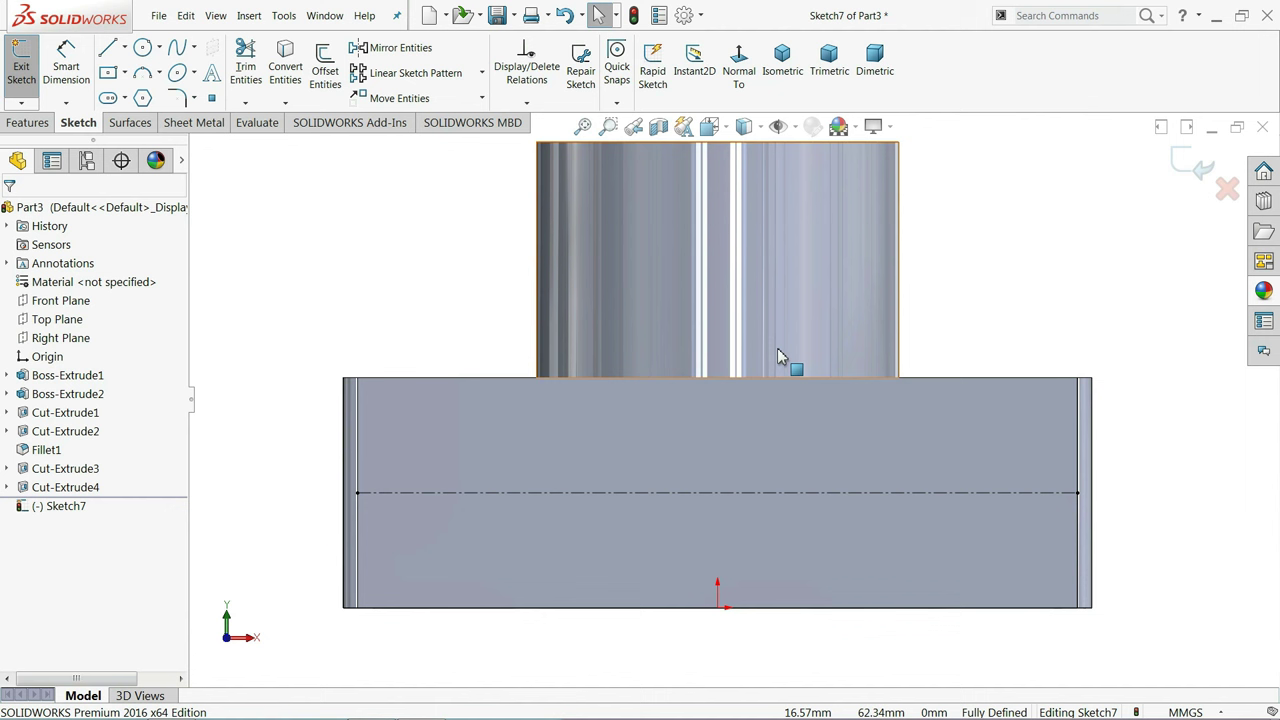
pyautogui.click(1200, 168)
pyautogui.click(549, 408)
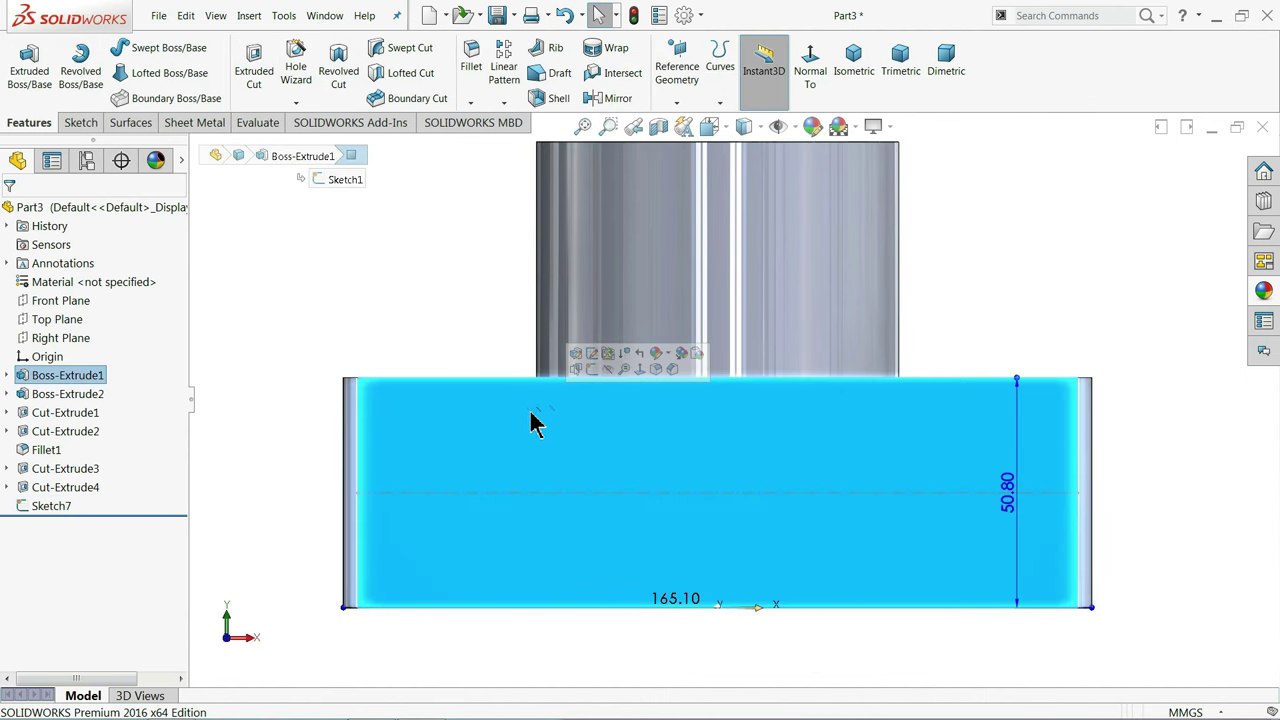
# Set up an ANSI Inch Straight Pipe Tapped 1/2-14 NPSM hole, blind 47.24 mm deep
pyautogui.click(296, 76)
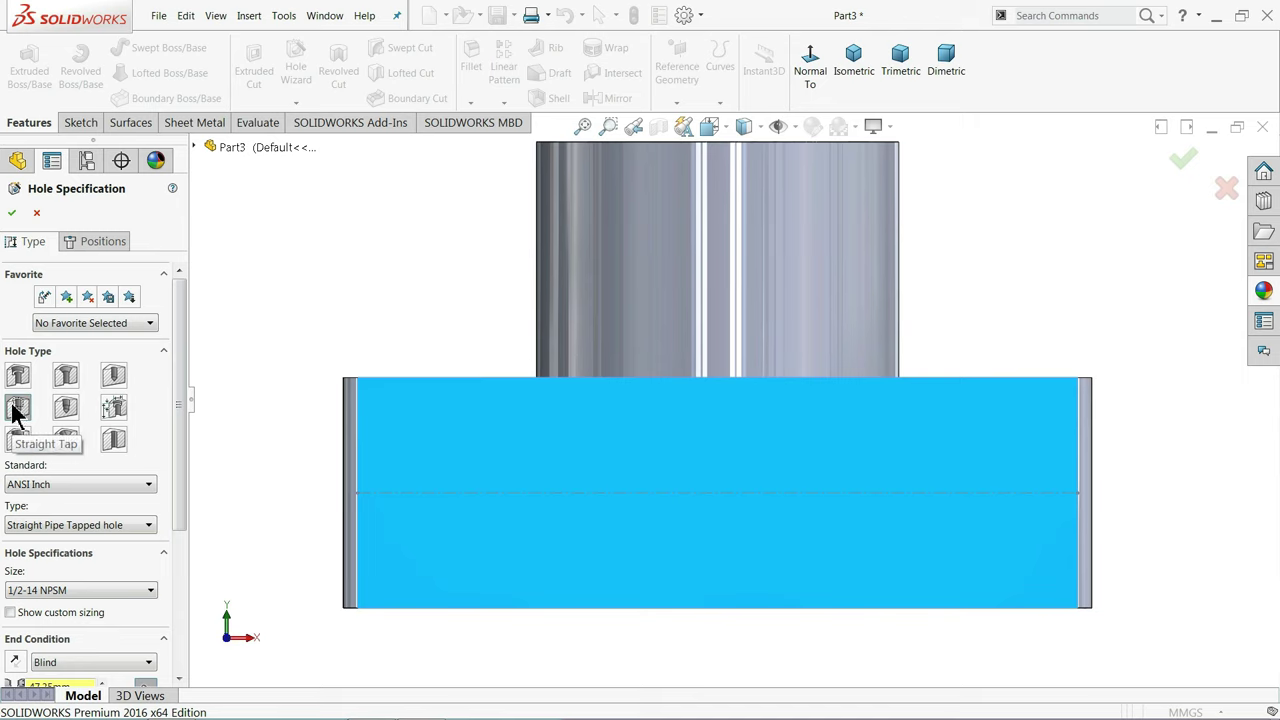
pyautogui.moveTo(181, 414); pyautogui.dragTo(181, 480)
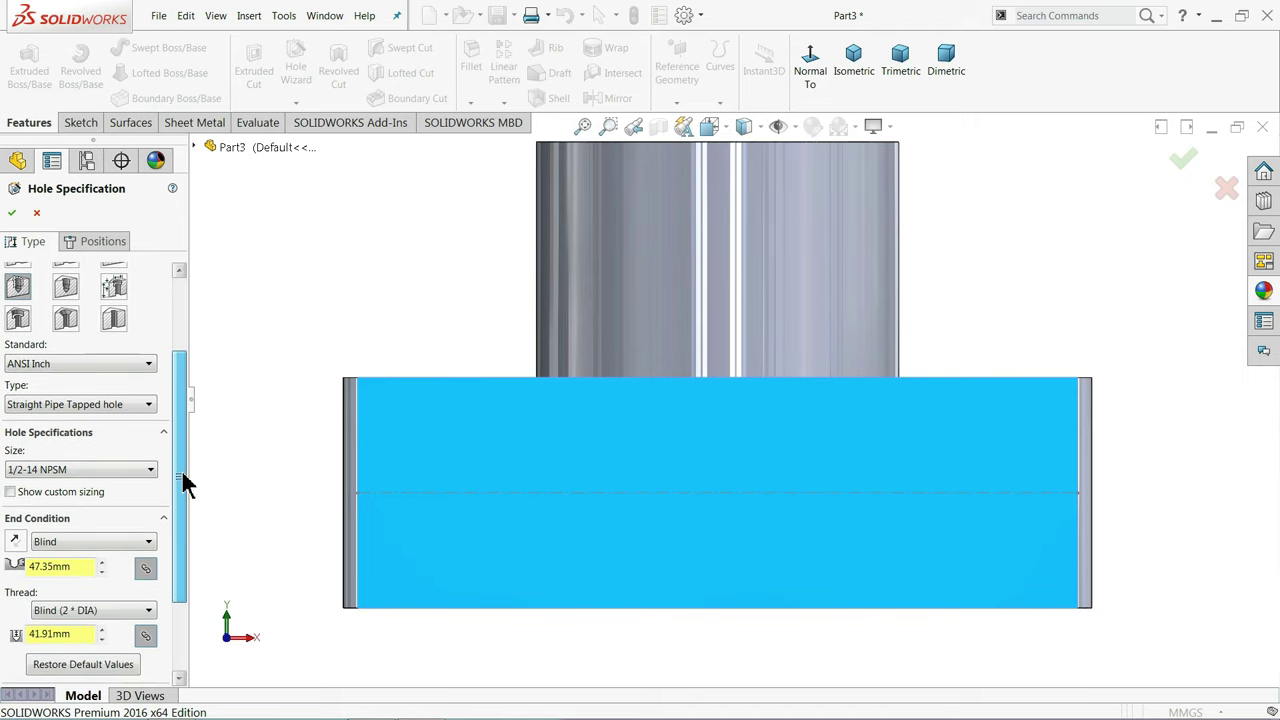
pyautogui.click(70, 360)
pyautogui.click(59, 366)
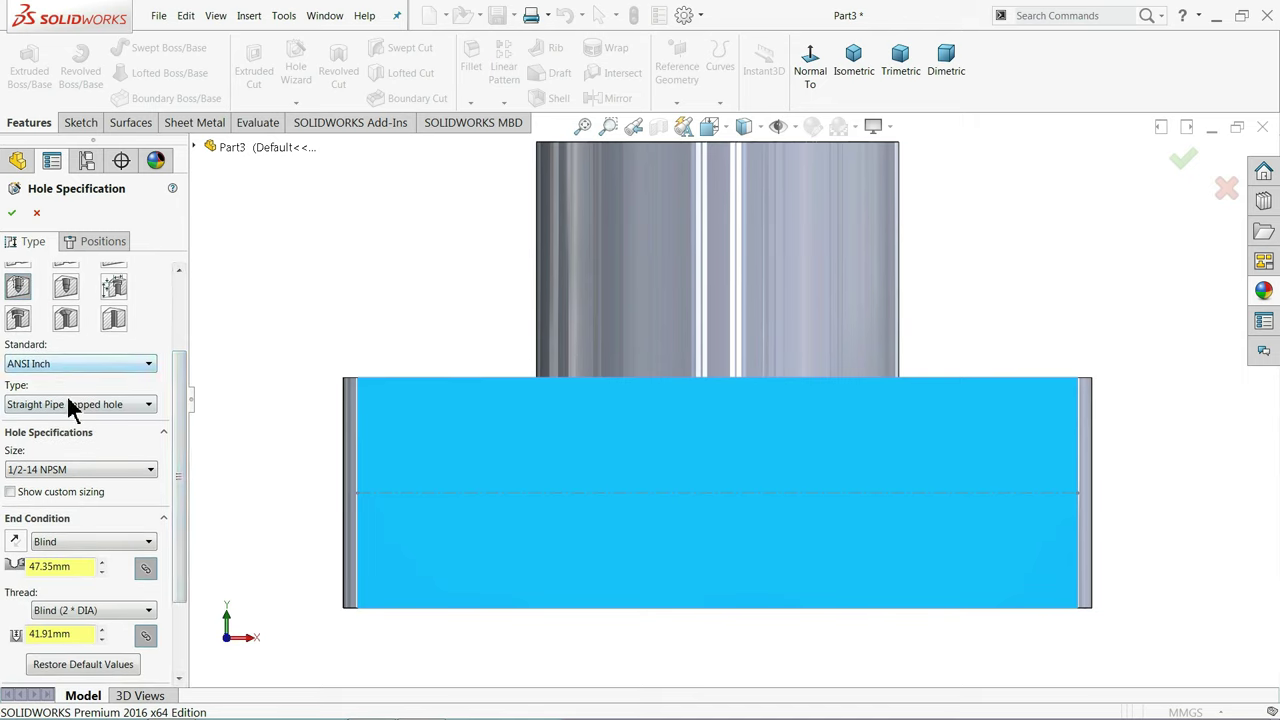
pyautogui.click(64, 404)
pyautogui.click(100, 414)
pyautogui.click(40, 472)
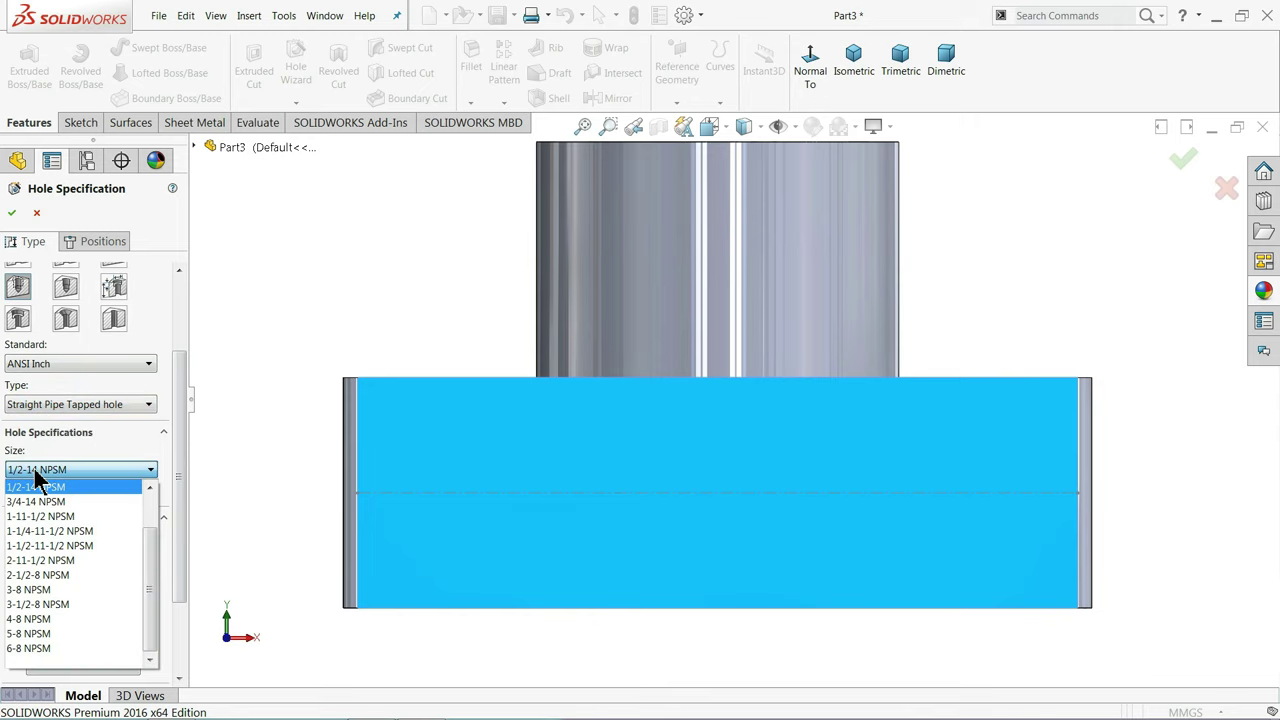
pyautogui.click(36, 478)
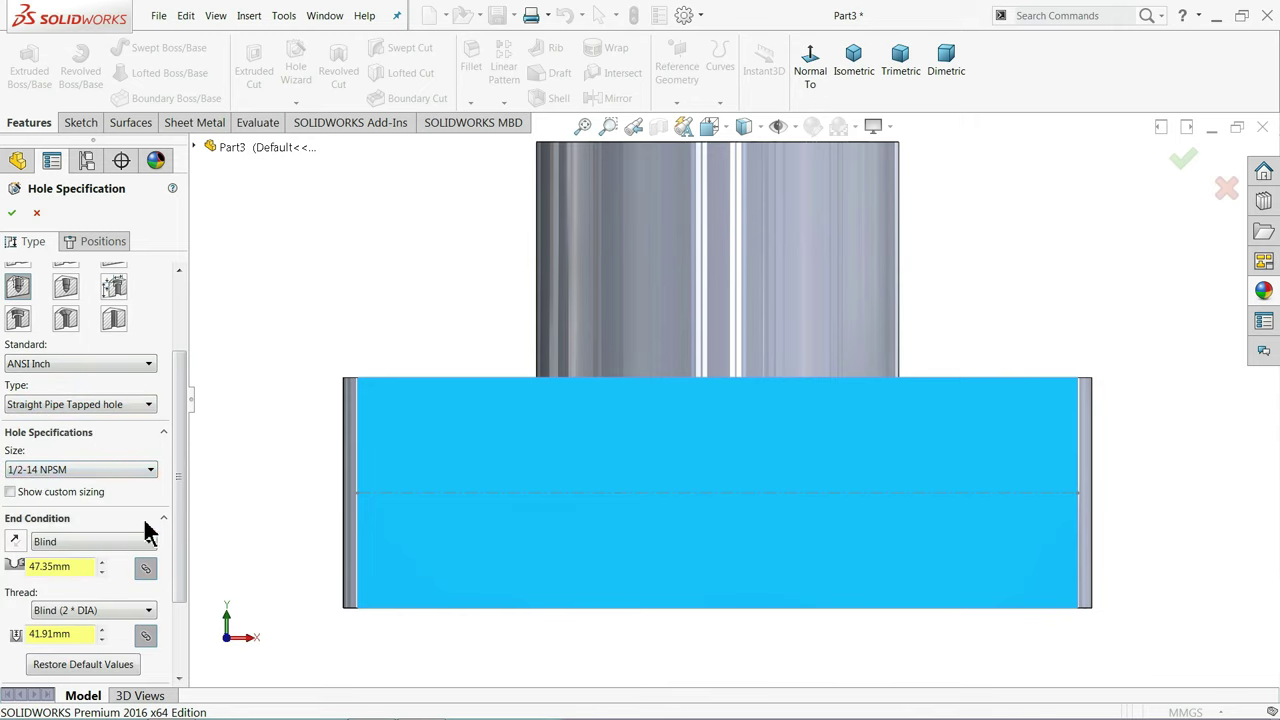
pyautogui.scroll(-3, 177, 520)
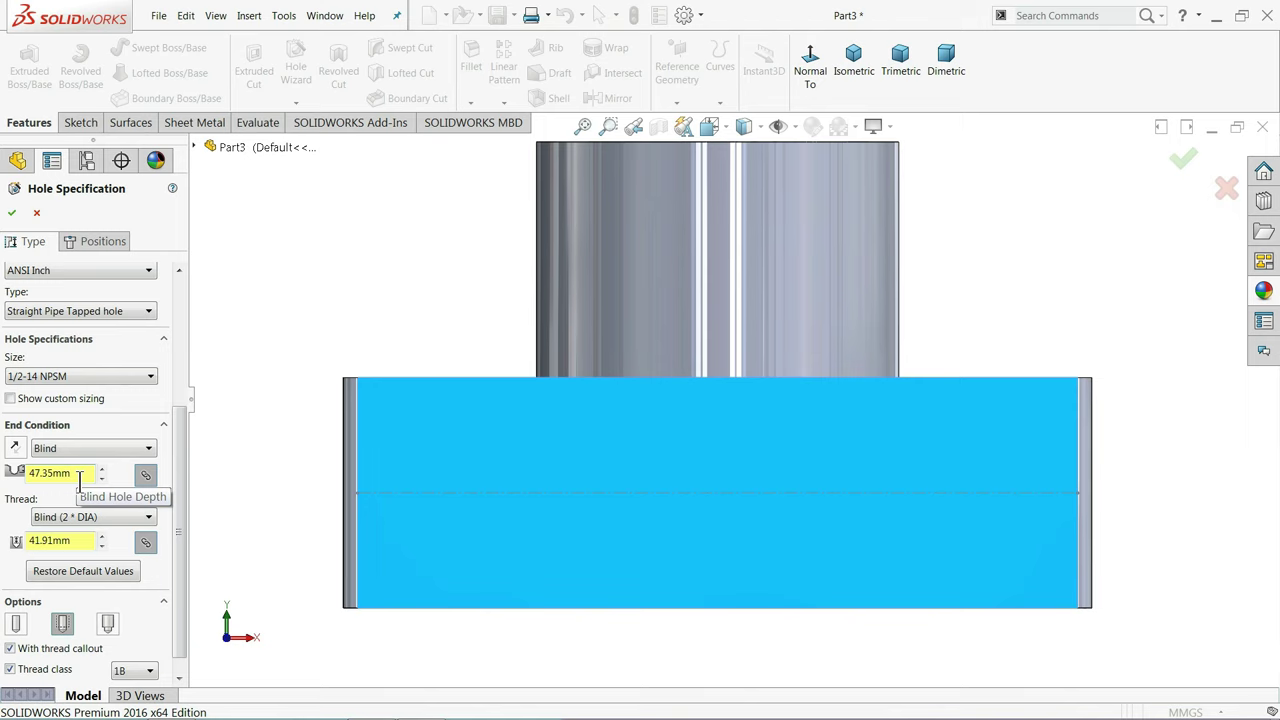
pyautogui.moveTo(79, 481); pyautogui.dragTo(71, 479)
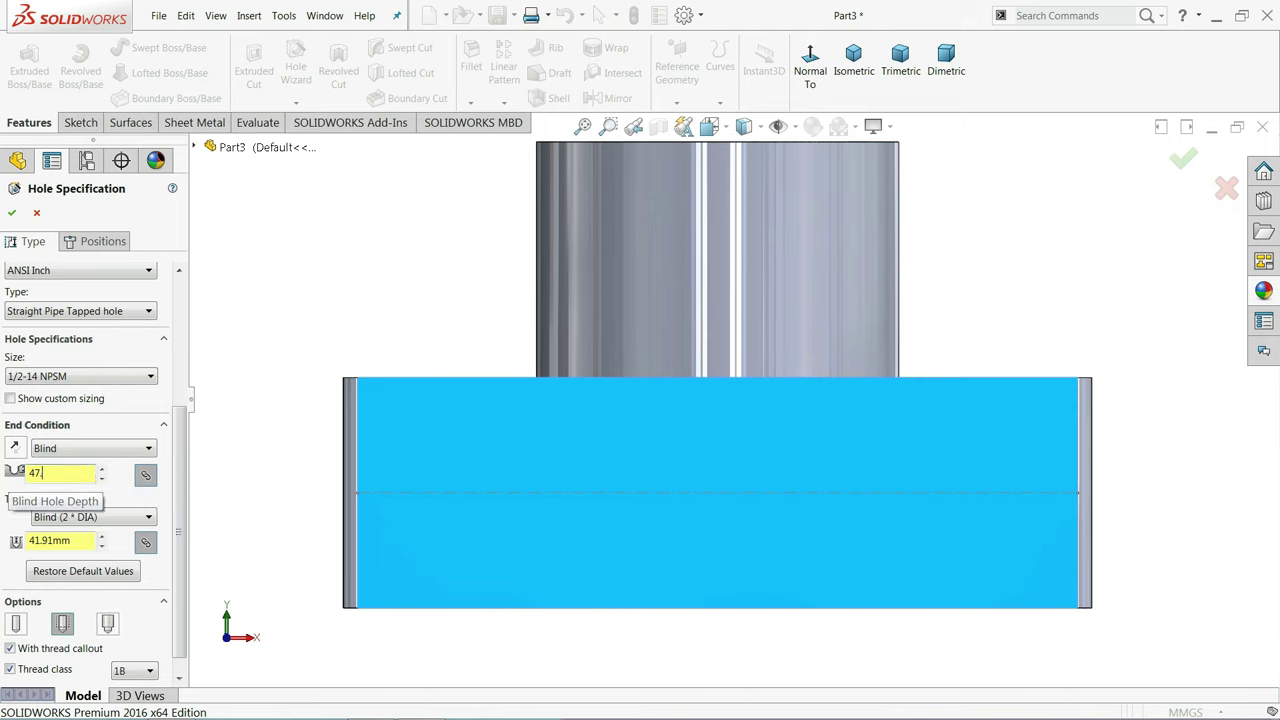
pyautogui.write('24')
pyautogui.press('Return')
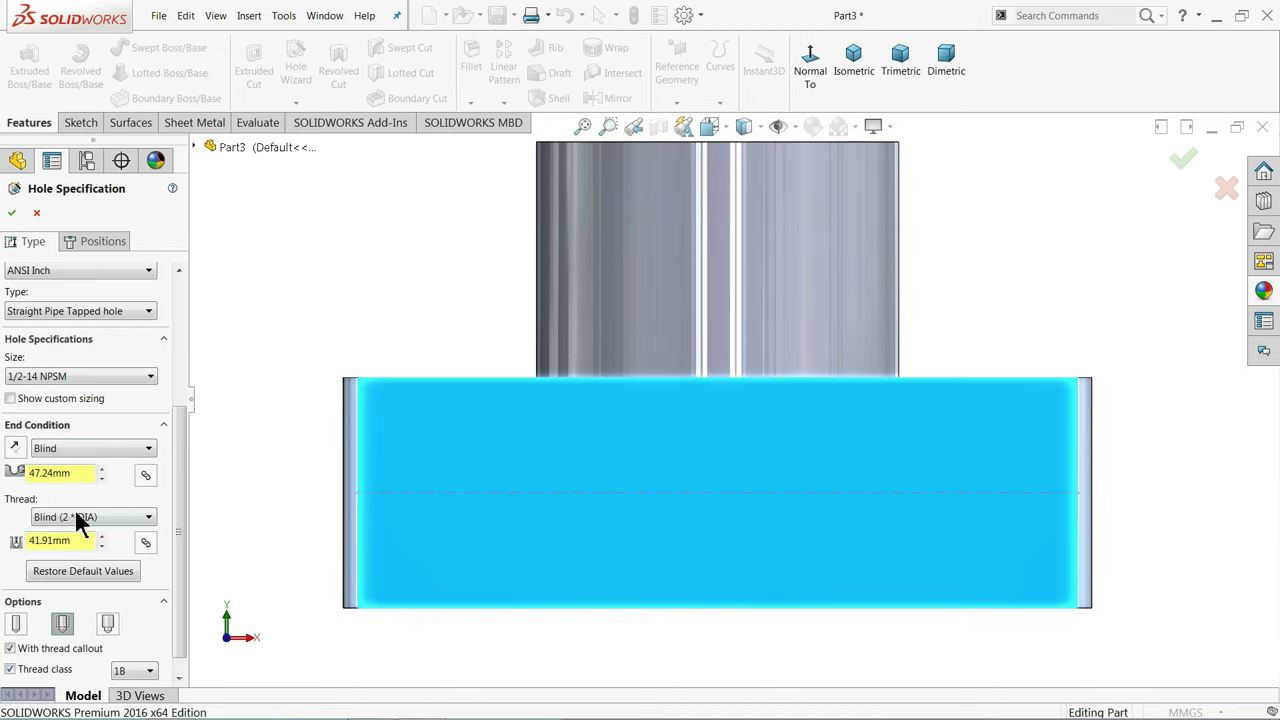
# Place the tapped hole on the centerline at mid-face and confirm Tapped Hole1
pyautogui.click(101, 241)
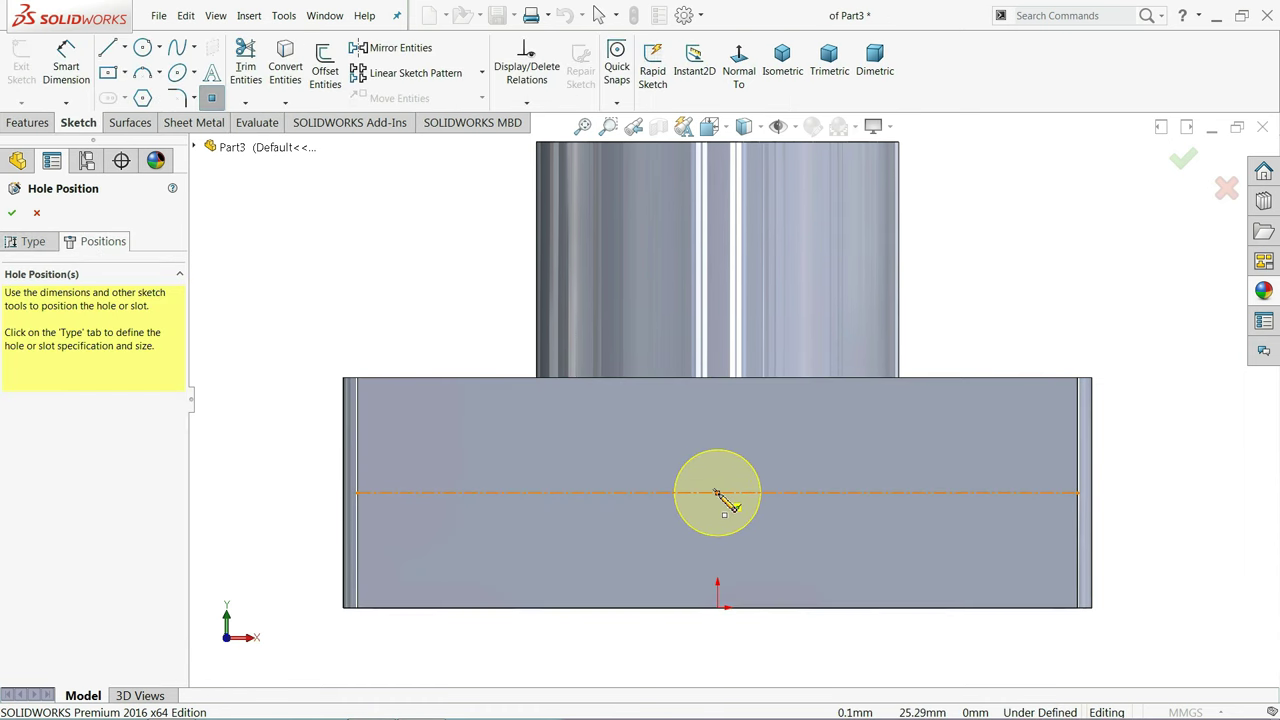
pyautogui.click(716, 493)
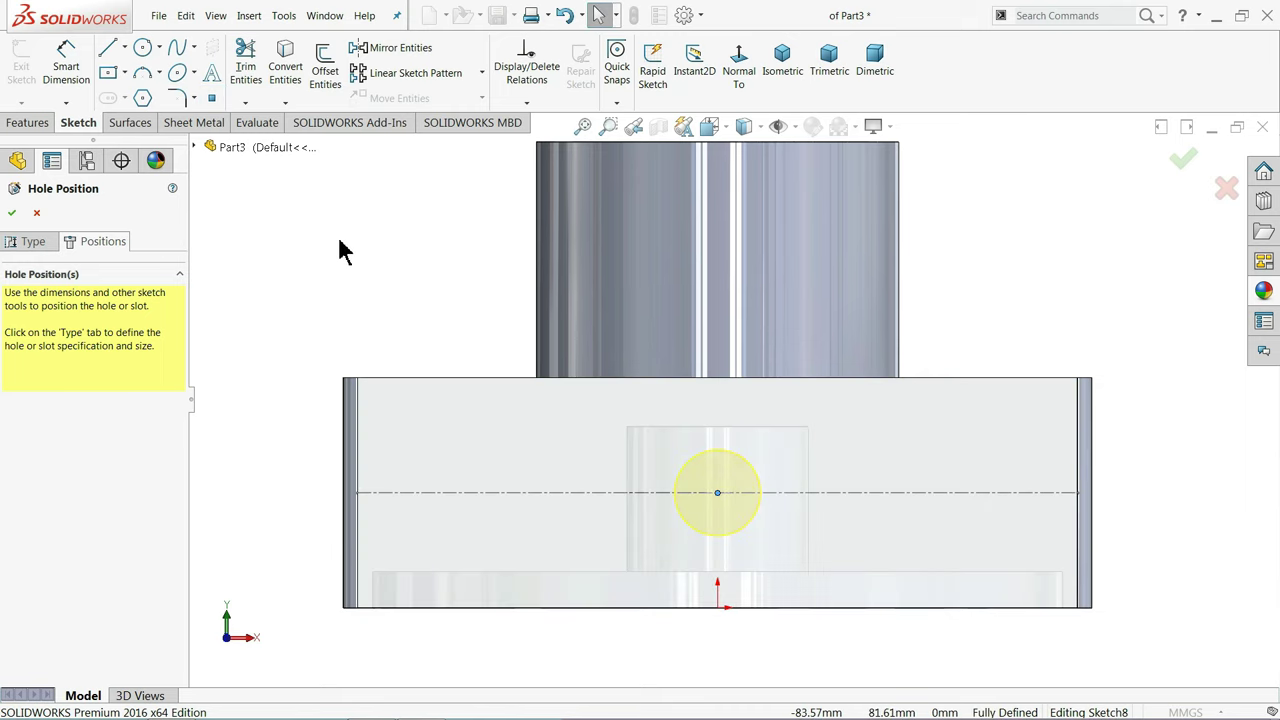
pyautogui.moveTo(471, 300); pyautogui.dragTo(414, 371, button='middle')
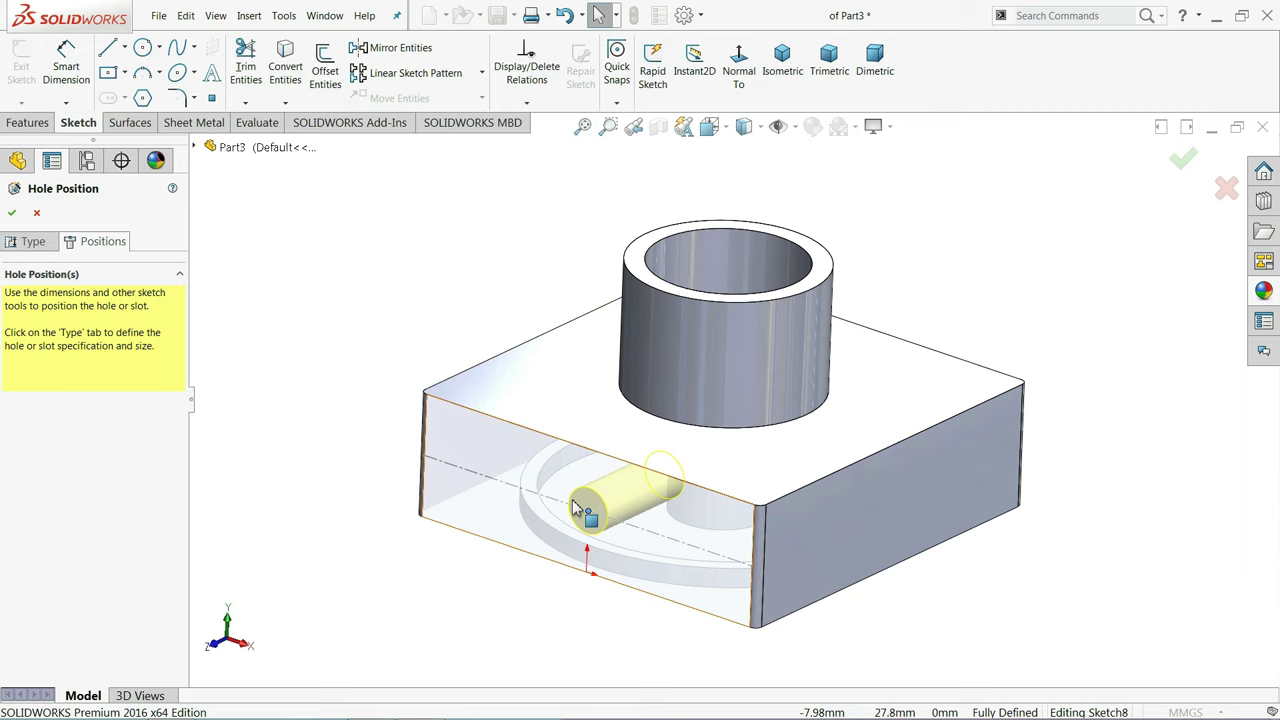
pyautogui.scroll(-3, 575, 508)
pyautogui.click(12, 212)
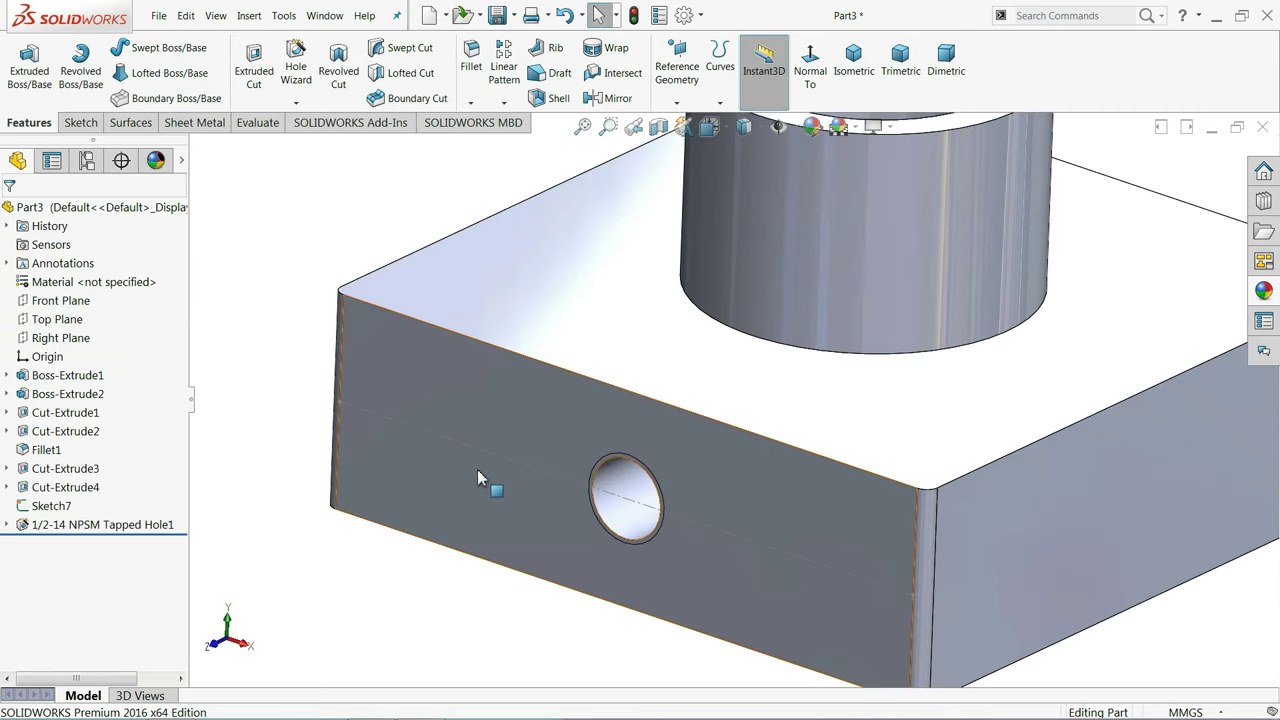
pyautogui.moveTo(478, 478)
pyautogui.mouseDown(button='middle')
pyautogui.moveTo(500, 394)
pyautogui.moveTo(494, 471)
pyautogui.mouseUp(button='middle')
pyautogui.scroll(-2, 633, 522)
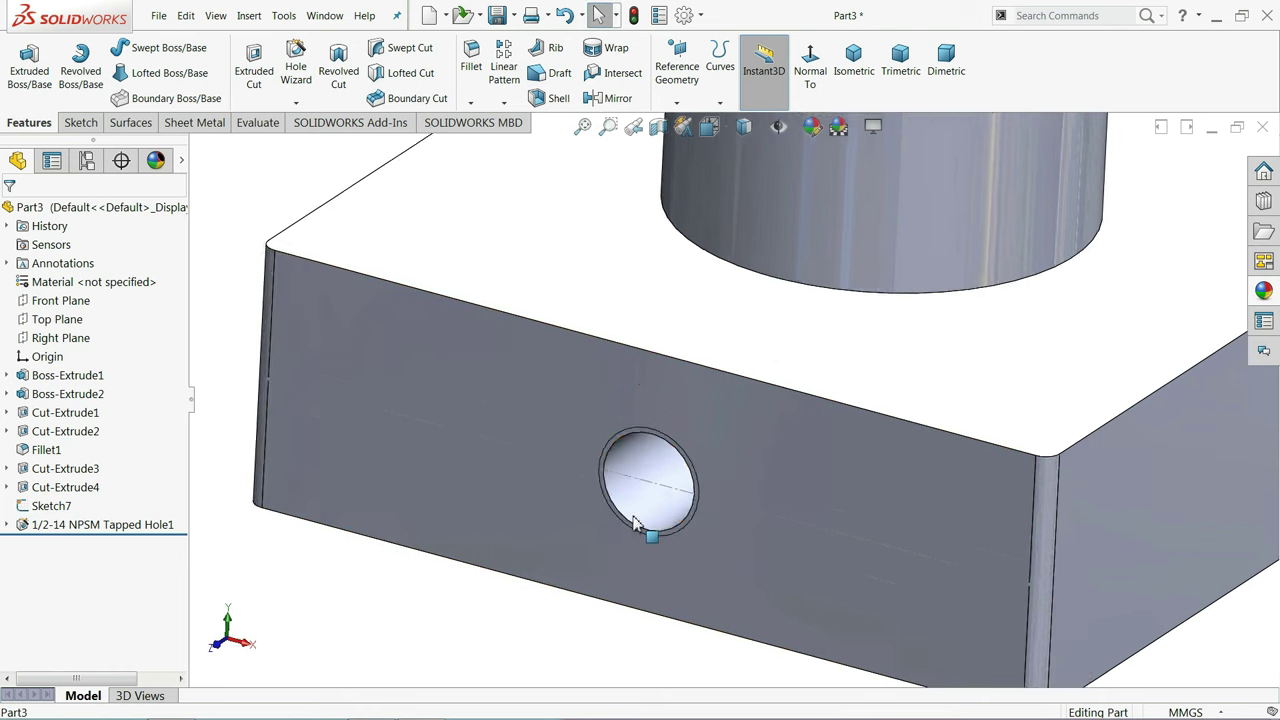
pyautogui.scroll(-2, 633, 522)
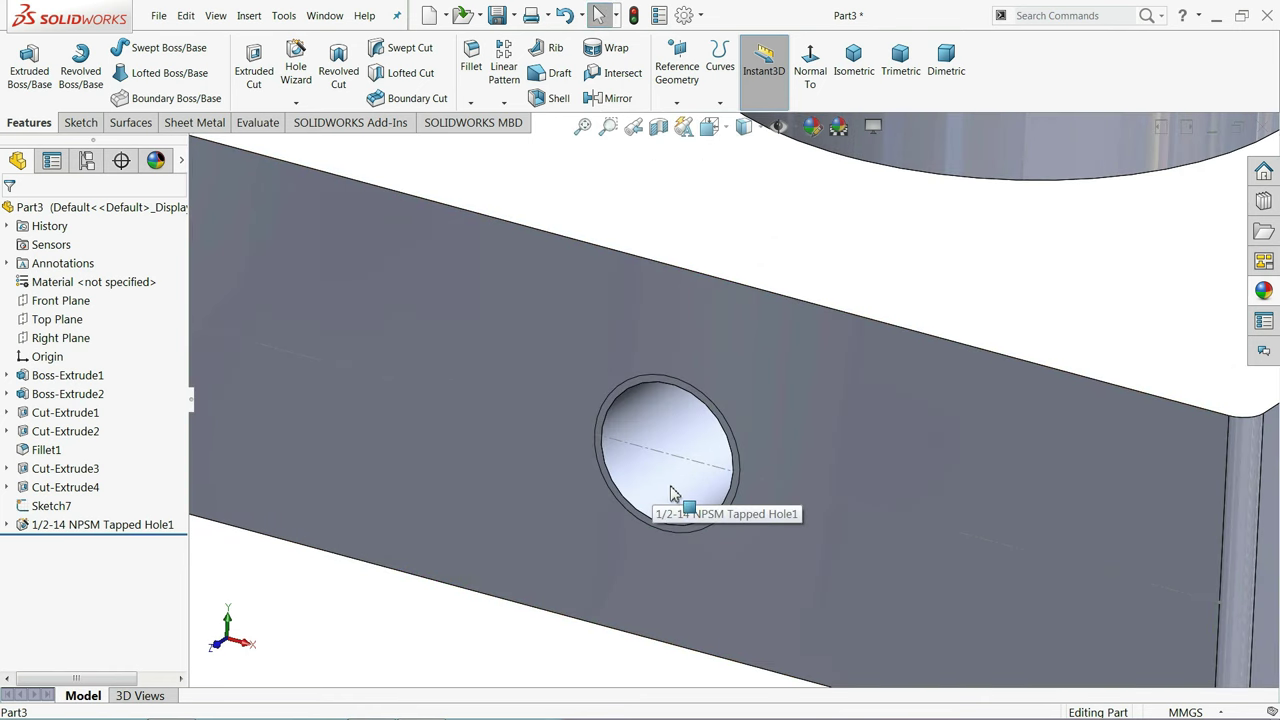
# Enable Shaded cosmetic threads in the Document Properties > Detailing settings
pyautogui.click(685, 17)
pyautogui.click(183, 75)
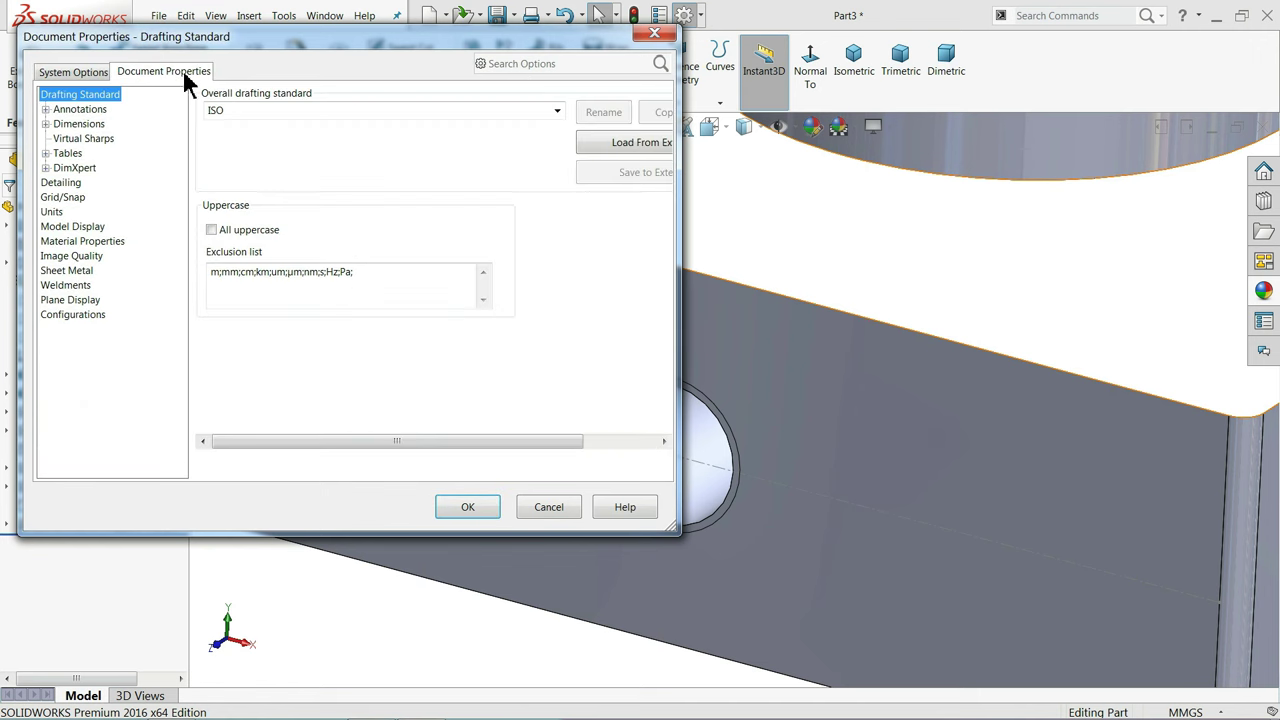
pyautogui.click(76, 185)
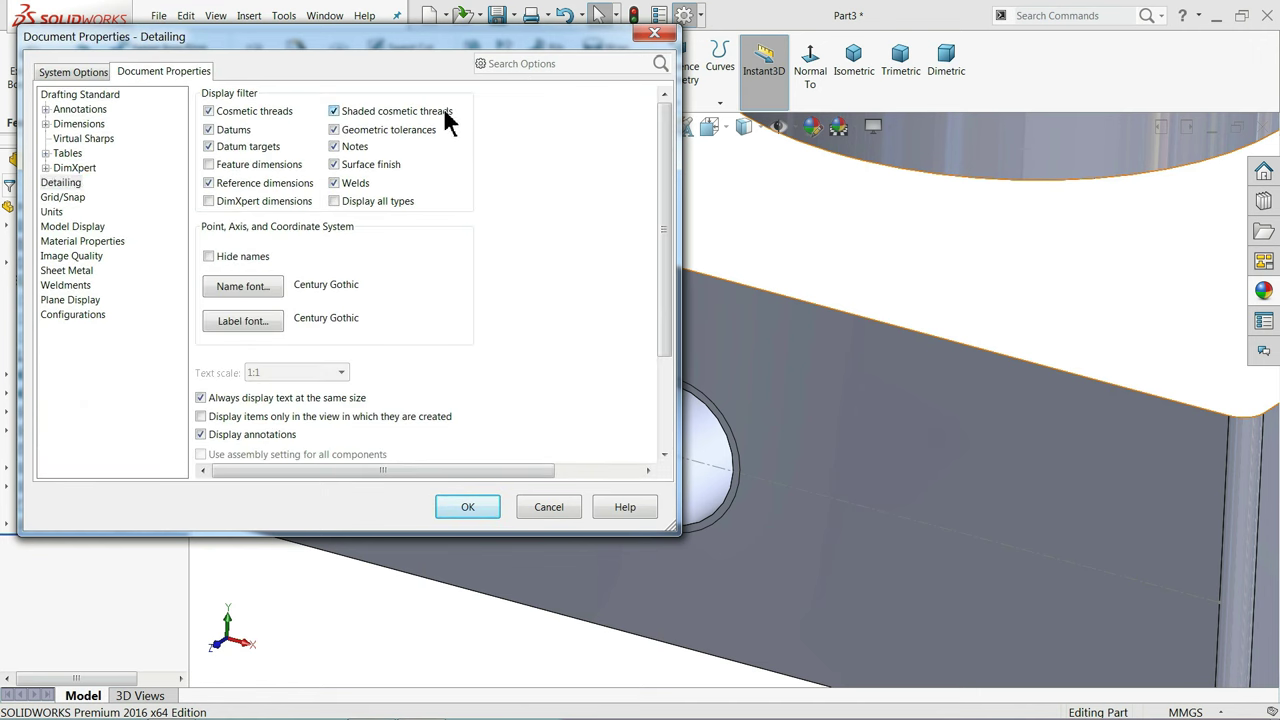
pyautogui.click(467, 507)
# Orbit around the threaded hole and underside to inspect it, then select the bottom face
pyautogui.scroll(-3, 670, 470)
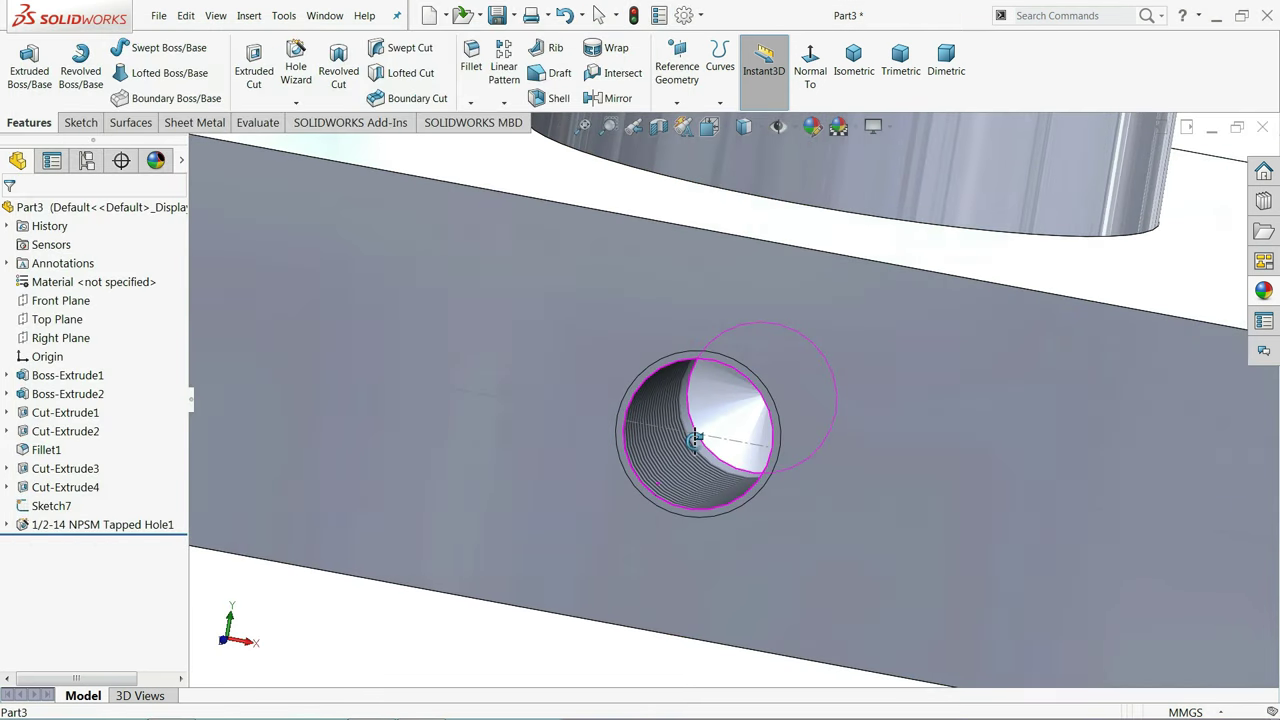
pyautogui.moveTo(695, 438); pyautogui.dragTo(678, 462, button='middle')
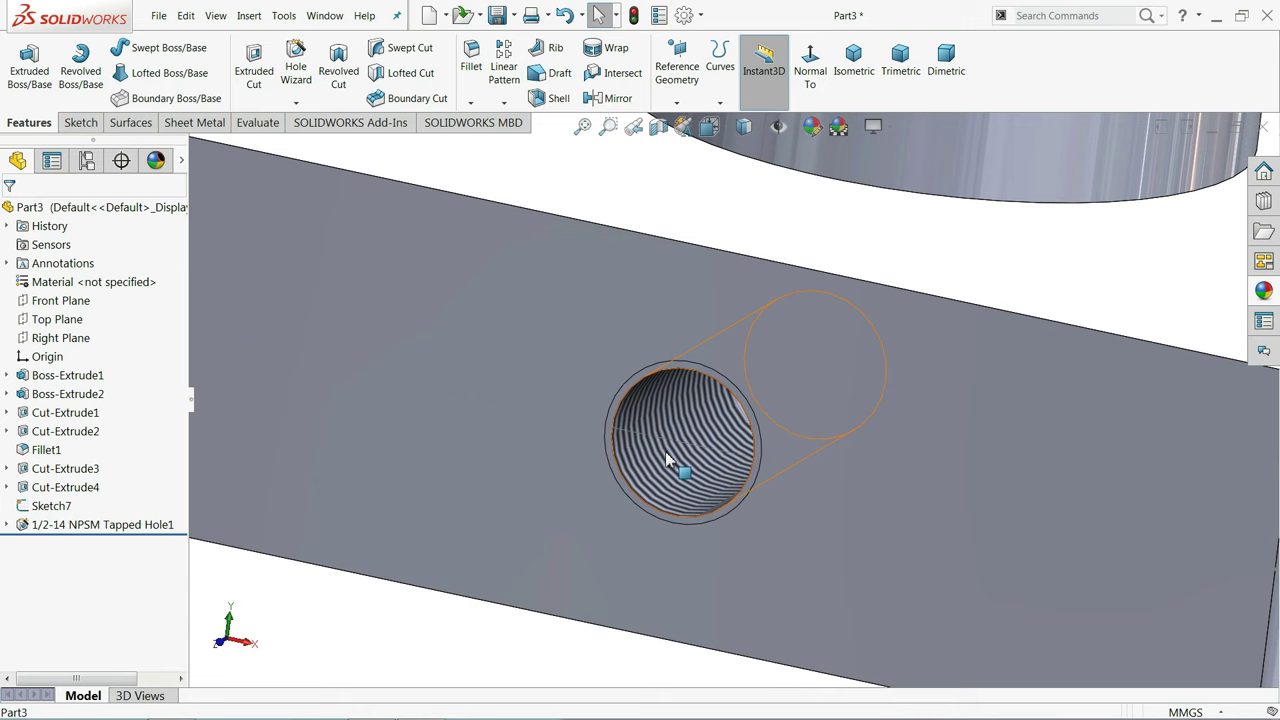
pyautogui.scroll(3, 666, 463)
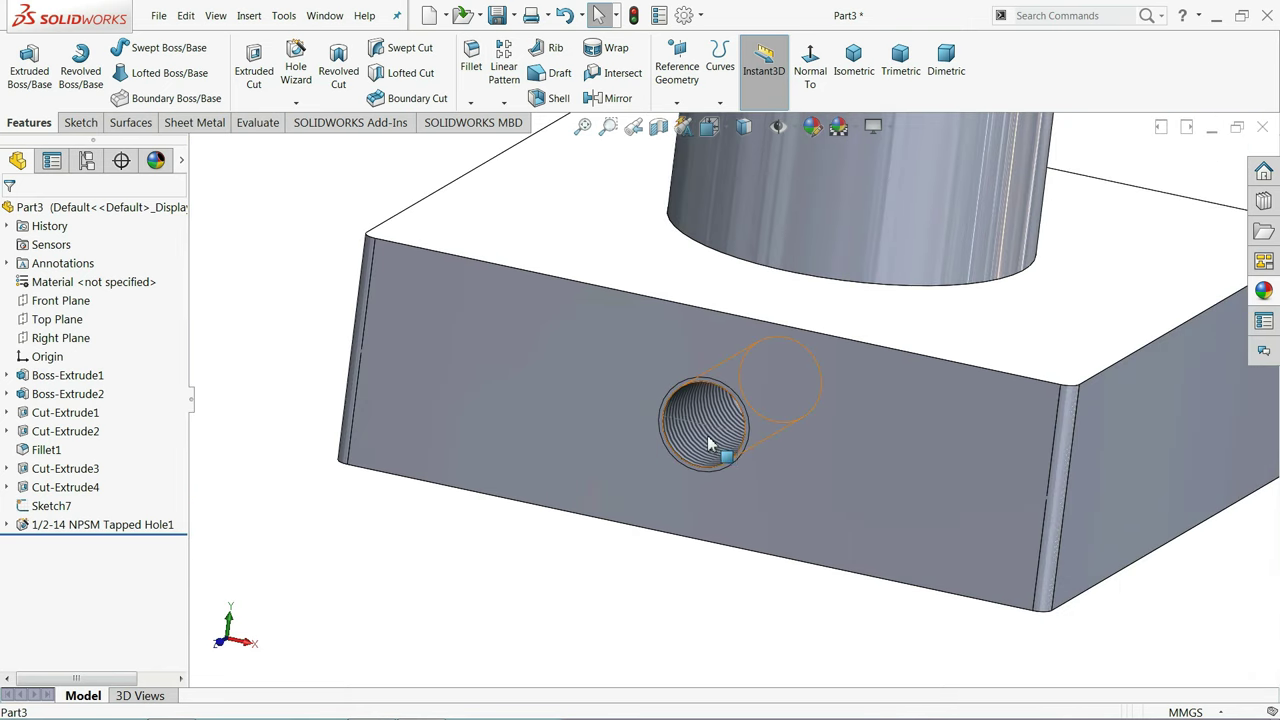
pyautogui.moveTo(708, 444); pyautogui.dragTo(698, 444, button='middle')
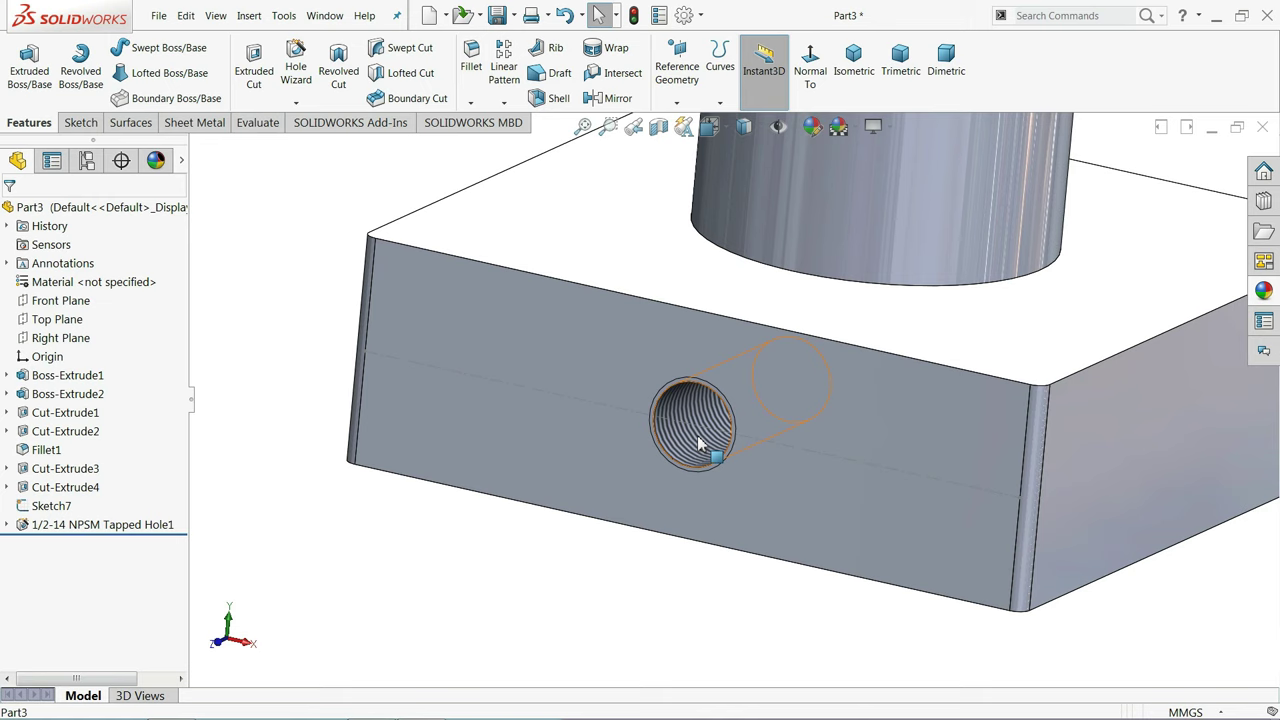
pyautogui.scroll(2, 698, 445)
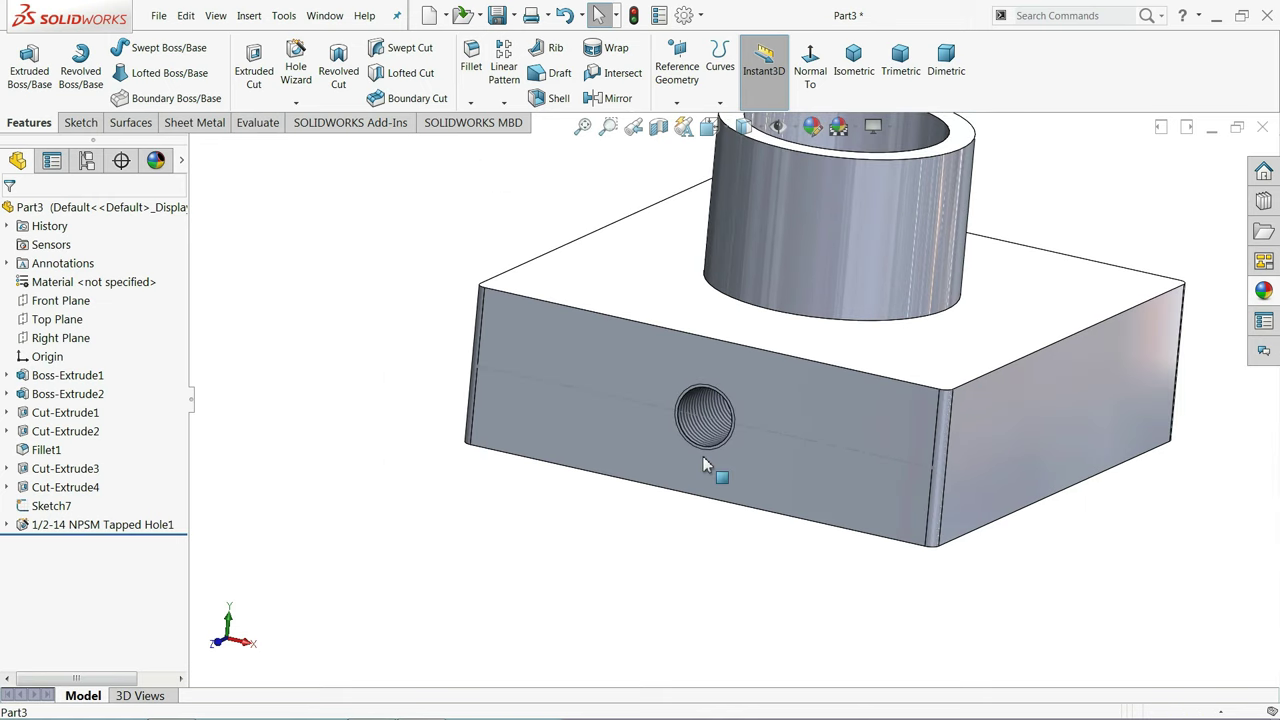
pyautogui.moveTo(720, 480)
pyautogui.mouseDown(button='middle')
pyautogui.moveTo(720, 263)
pyautogui.moveTo(729, 443)
pyautogui.mouseUp(button='middle')
pyautogui.scroll(-3, 716, 437)
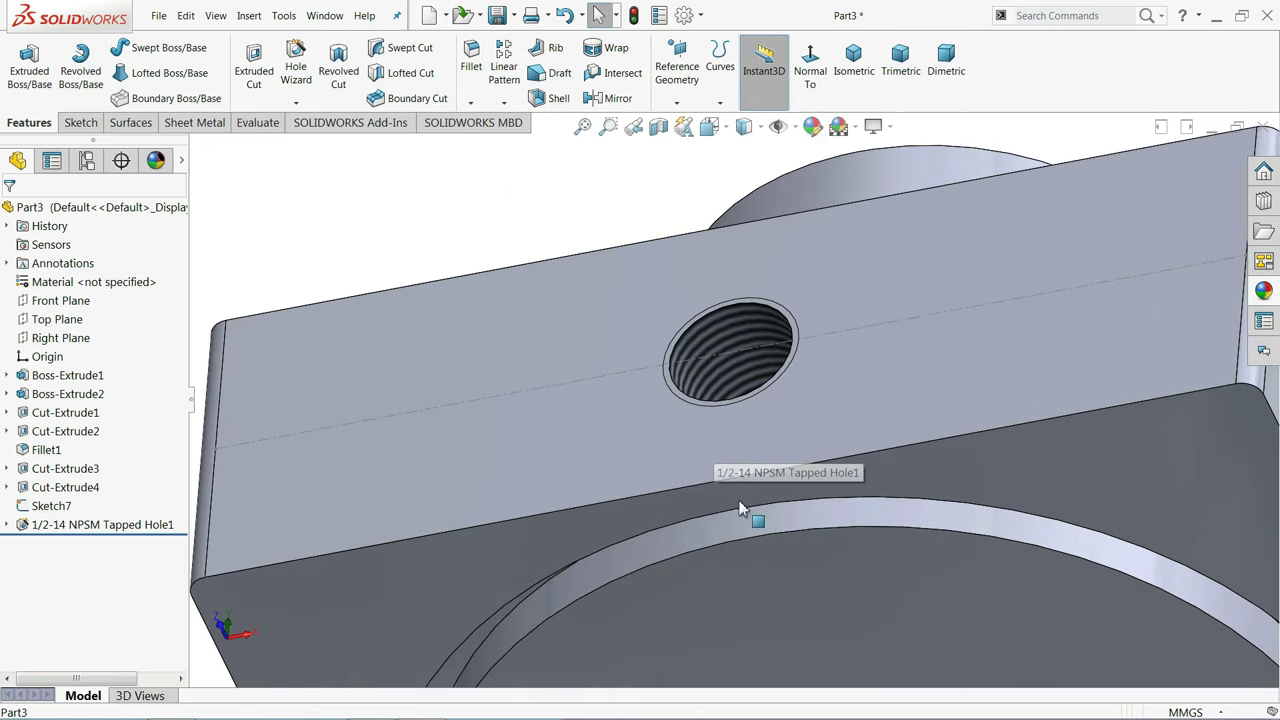
pyautogui.scroll(1, 744, 503)
pyautogui.click(752, 523)
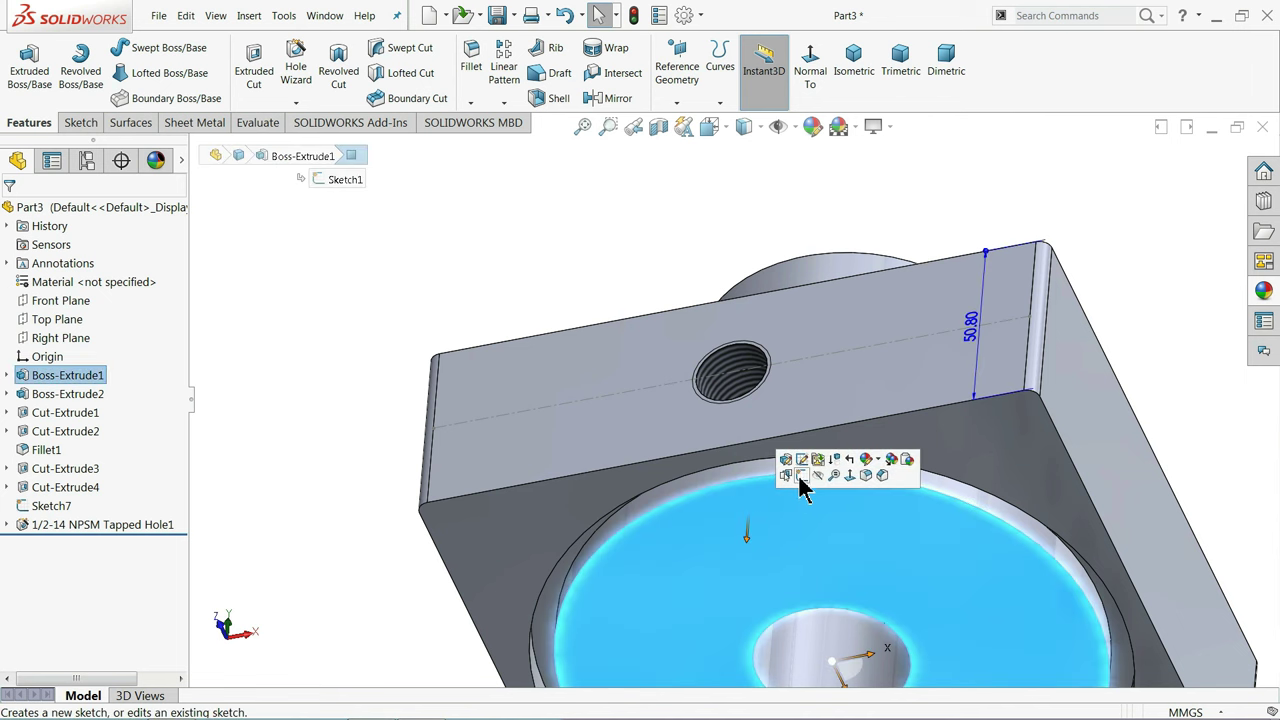
# Start a sketch on the bottom face and draw a small circle inside the slot outline
pyautogui.click(805, 482)
pyautogui.click(745, 84)
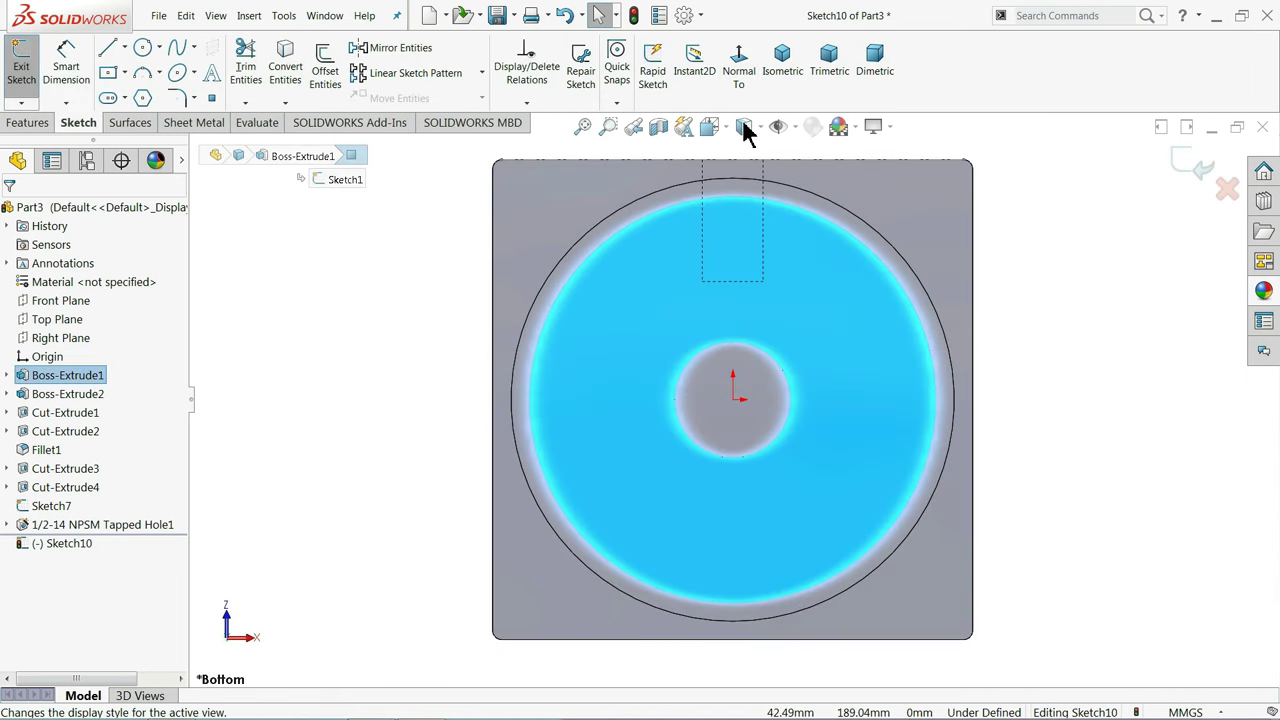
pyautogui.scroll(-2, 746, 165)
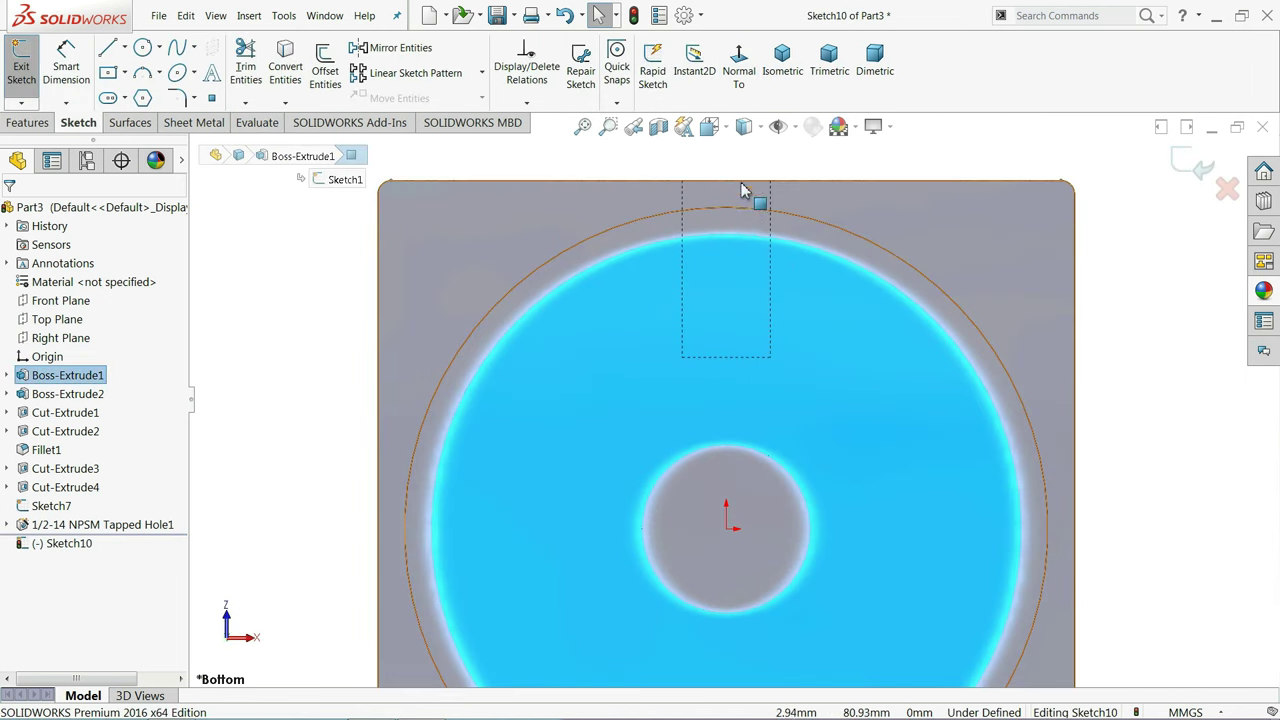
pyautogui.click(143, 48)
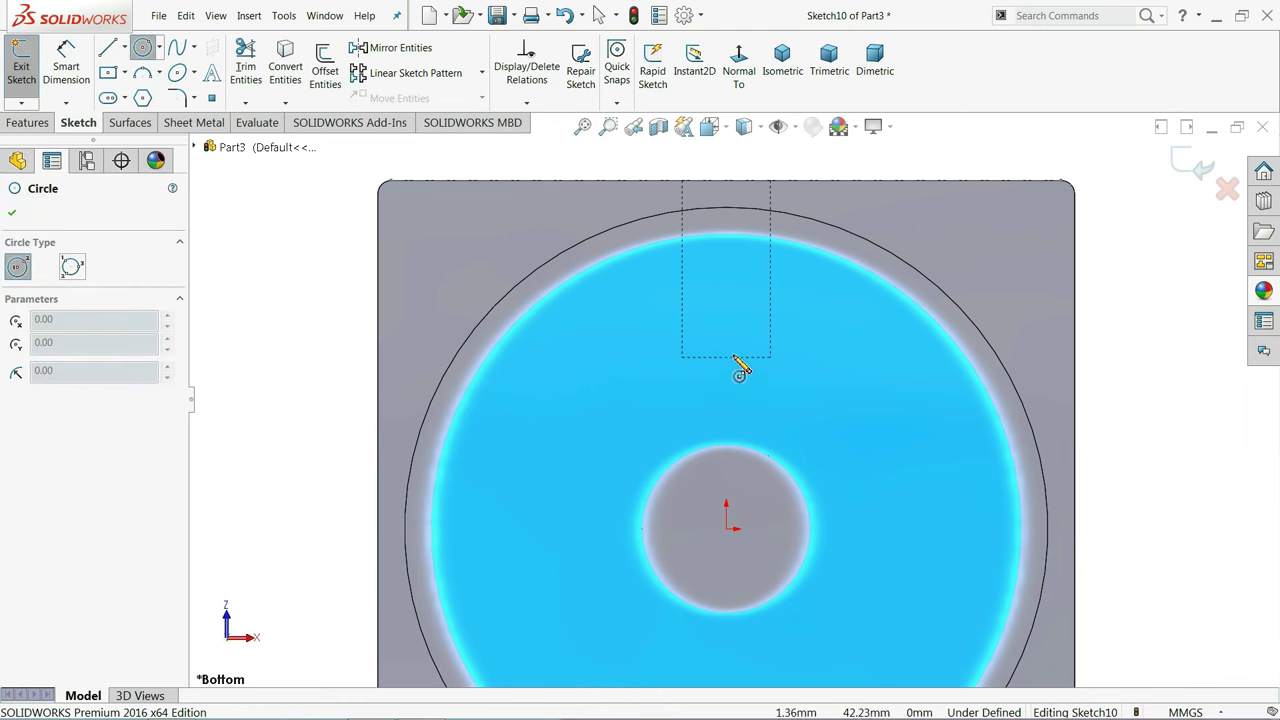
pyautogui.click(691, 296)
pyautogui.click(739, 306)
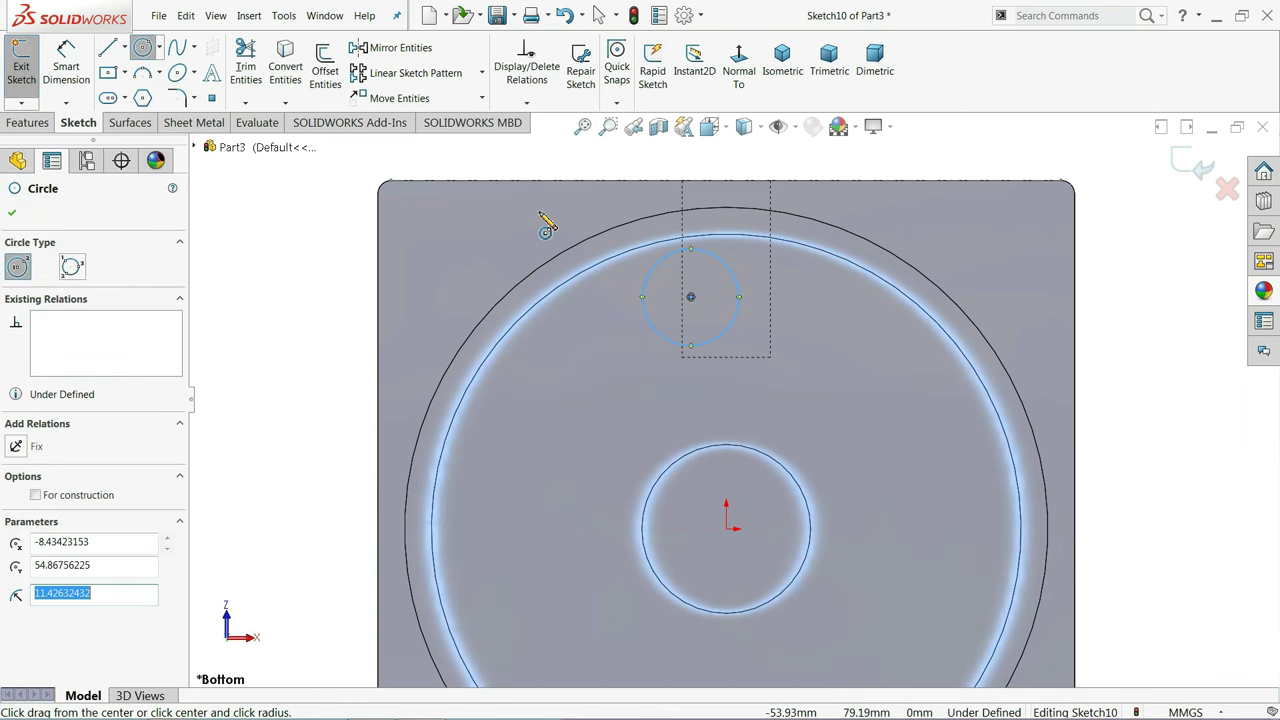
# Dimension the circle centre 32 mm from the top edge and its diameter 12.7 mm
pyautogui.click(70, 70)
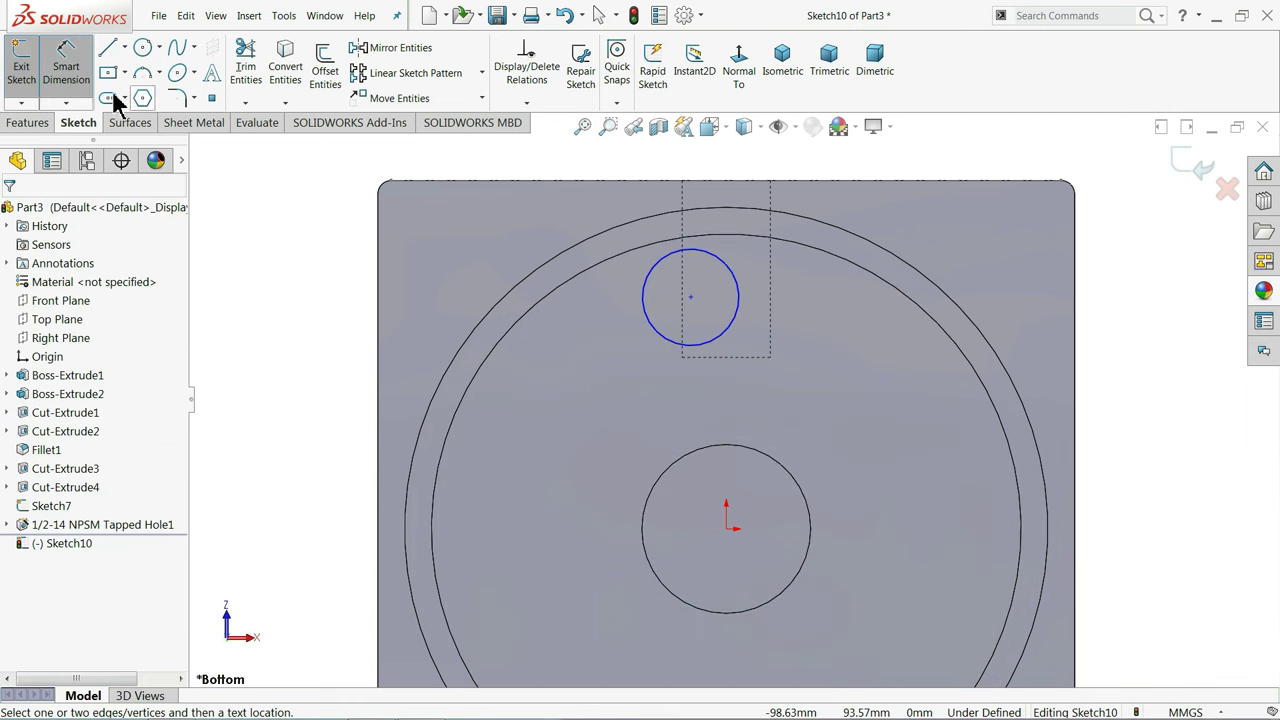
pyautogui.click(692, 299)
pyautogui.click(662, 182)
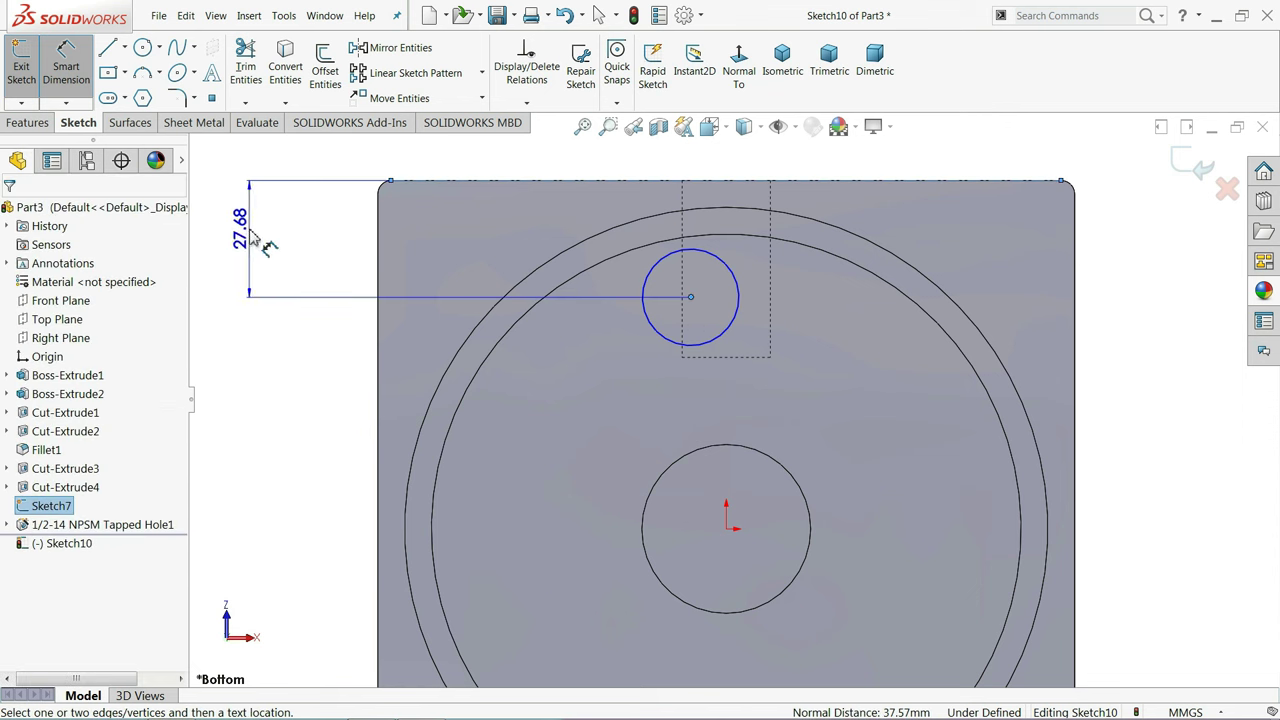
pyautogui.click(252, 245)
pyautogui.write('32')
pyautogui.press('Return')
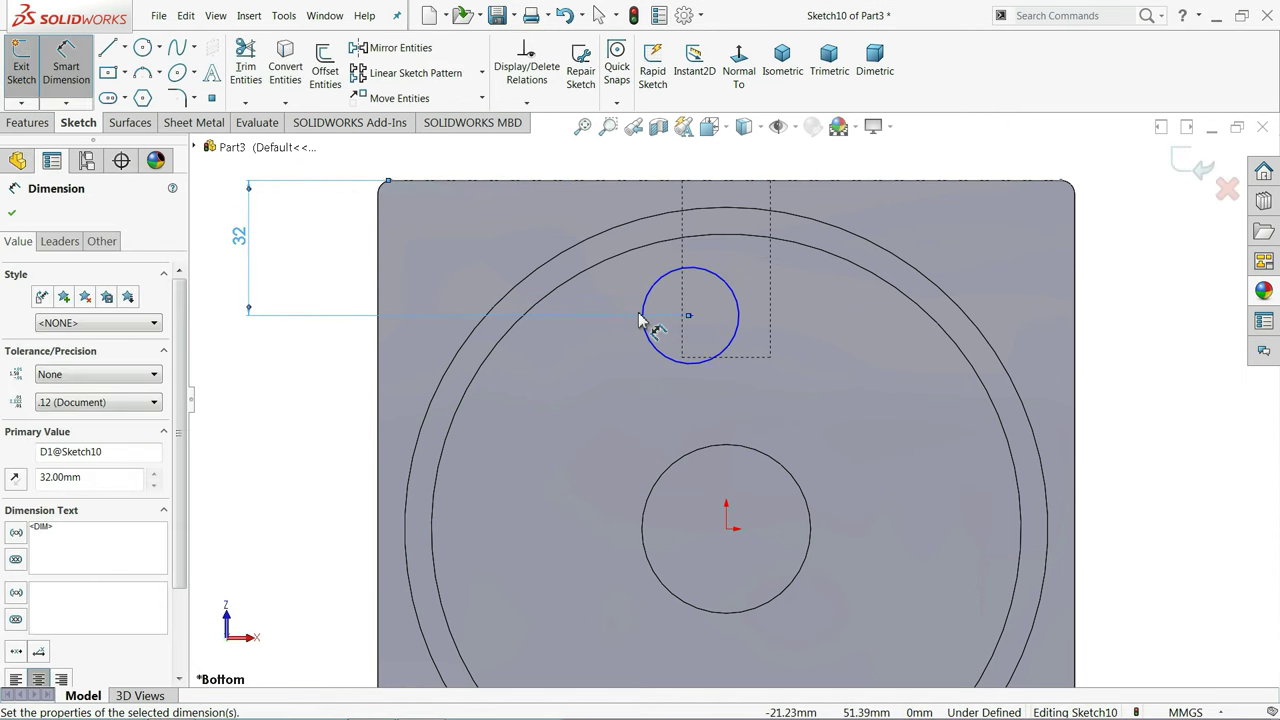
pyautogui.click(645, 316)
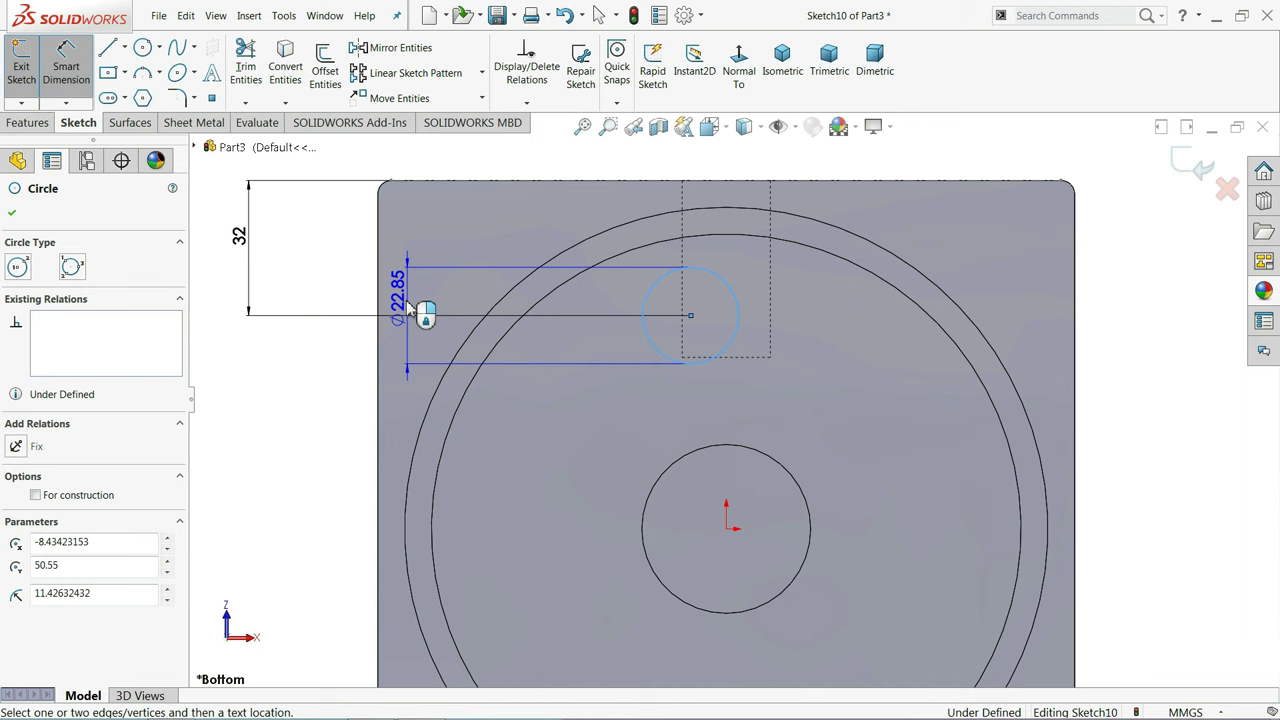
pyautogui.click(352, 300)
pyautogui.write('12.7')
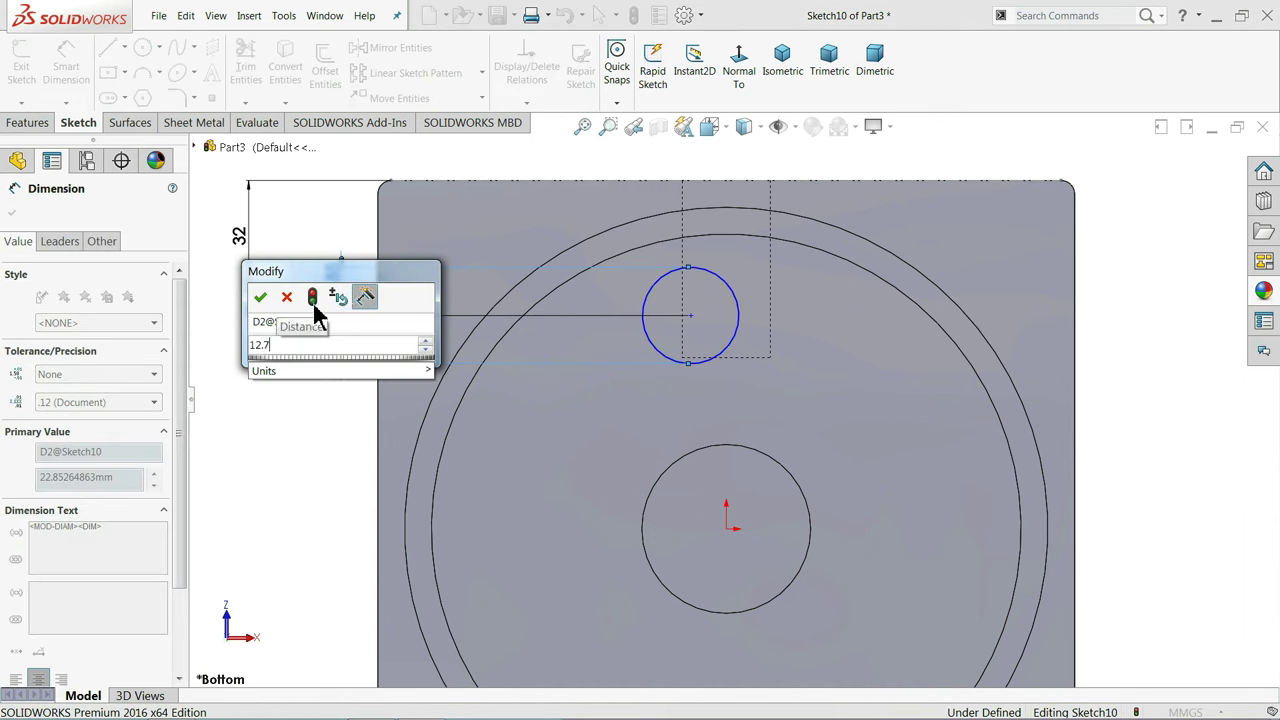
pyautogui.click(262, 297)
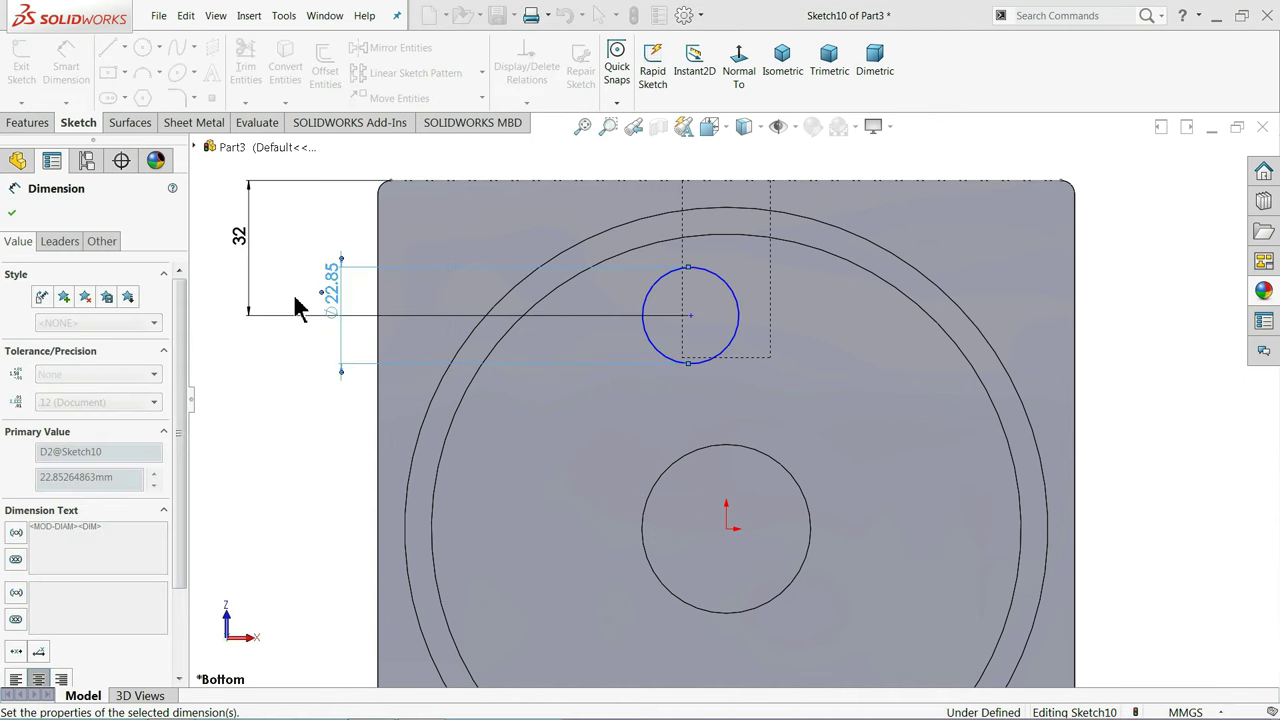
pyautogui.click(13, 216)
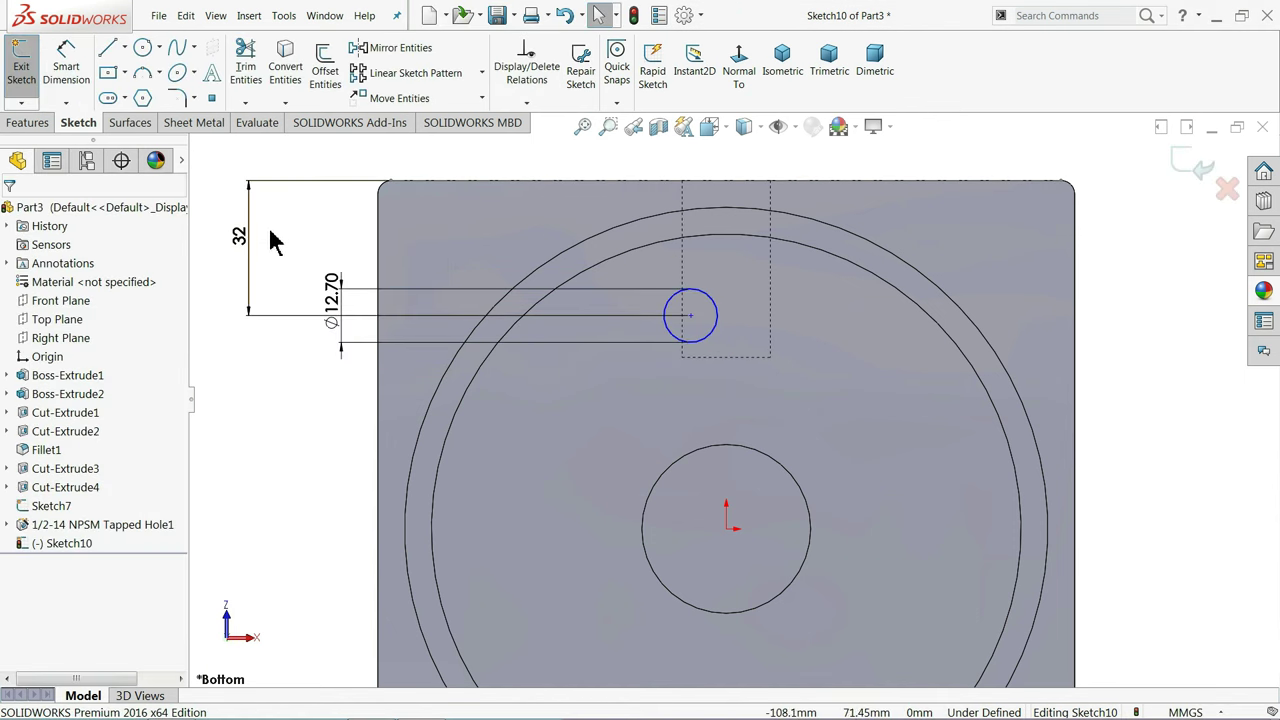
# Add a Vertical relation between the circle centre and the origin
pyautogui.click(690, 317)
pyautogui.keyDown('ctrl'); pyautogui.click(726, 529); pyautogui.keyUp('ctrl')
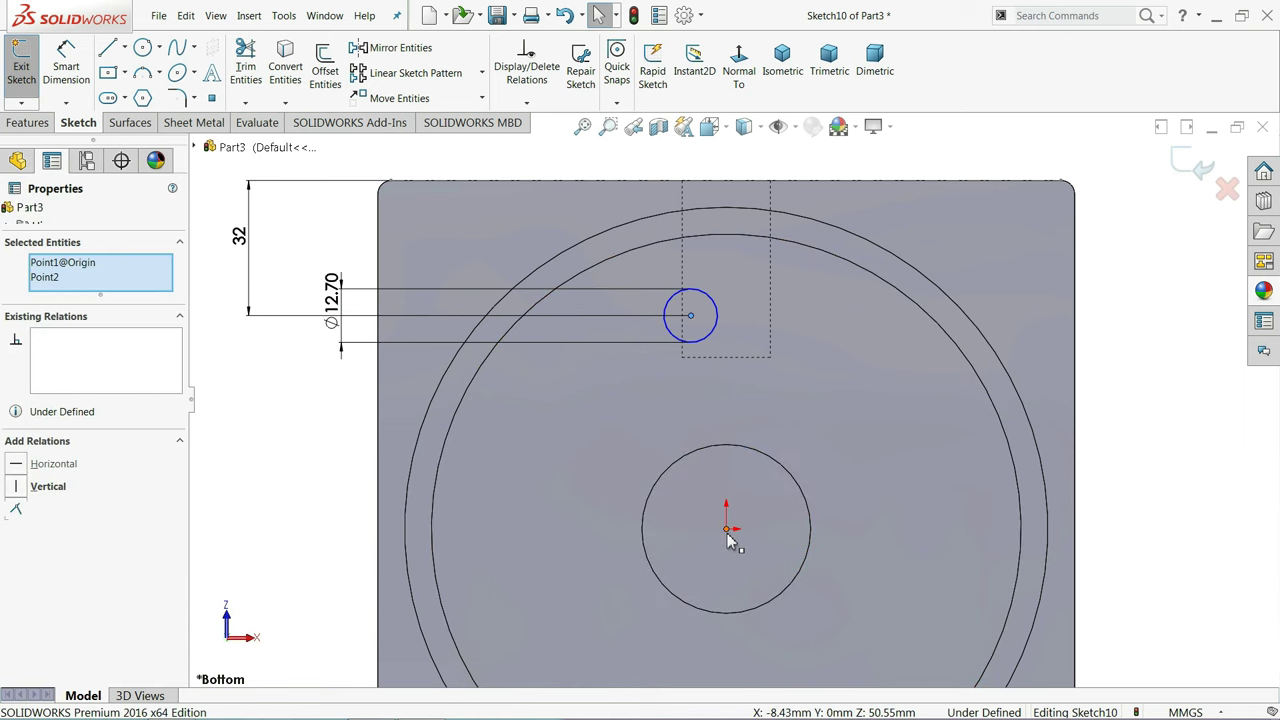
pyautogui.click(780, 482)
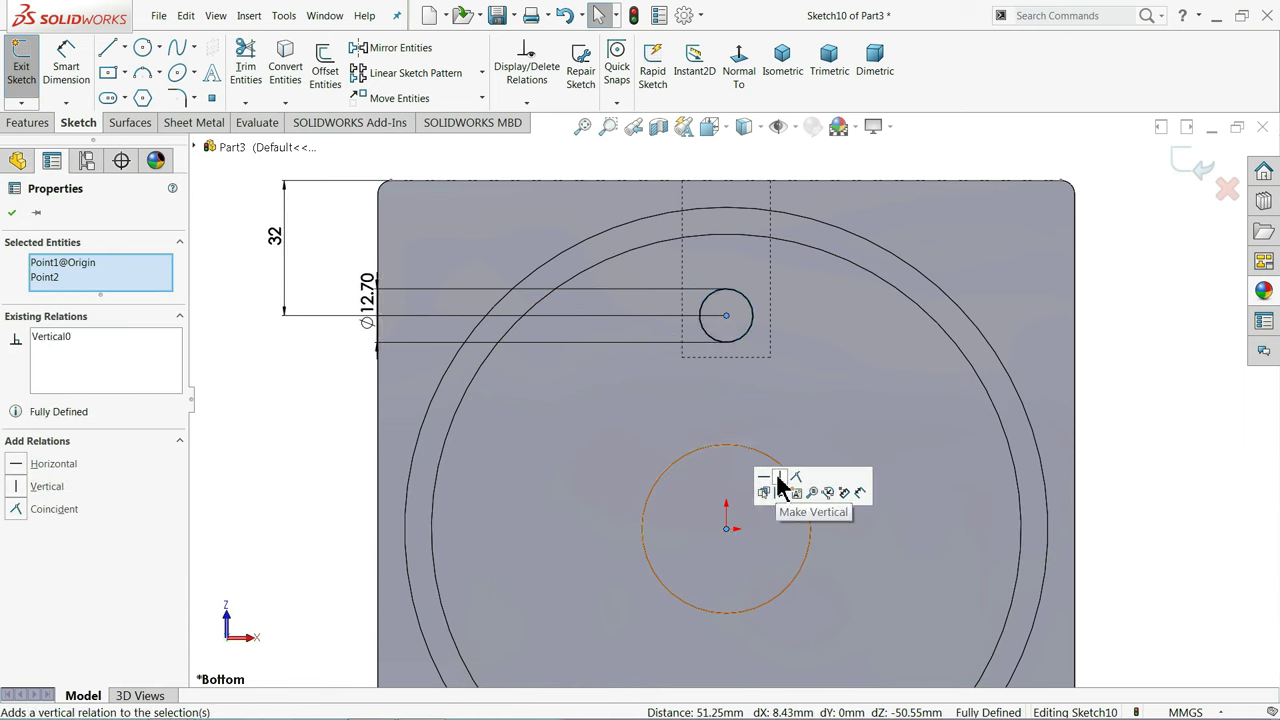
pyautogui.click(306, 360)
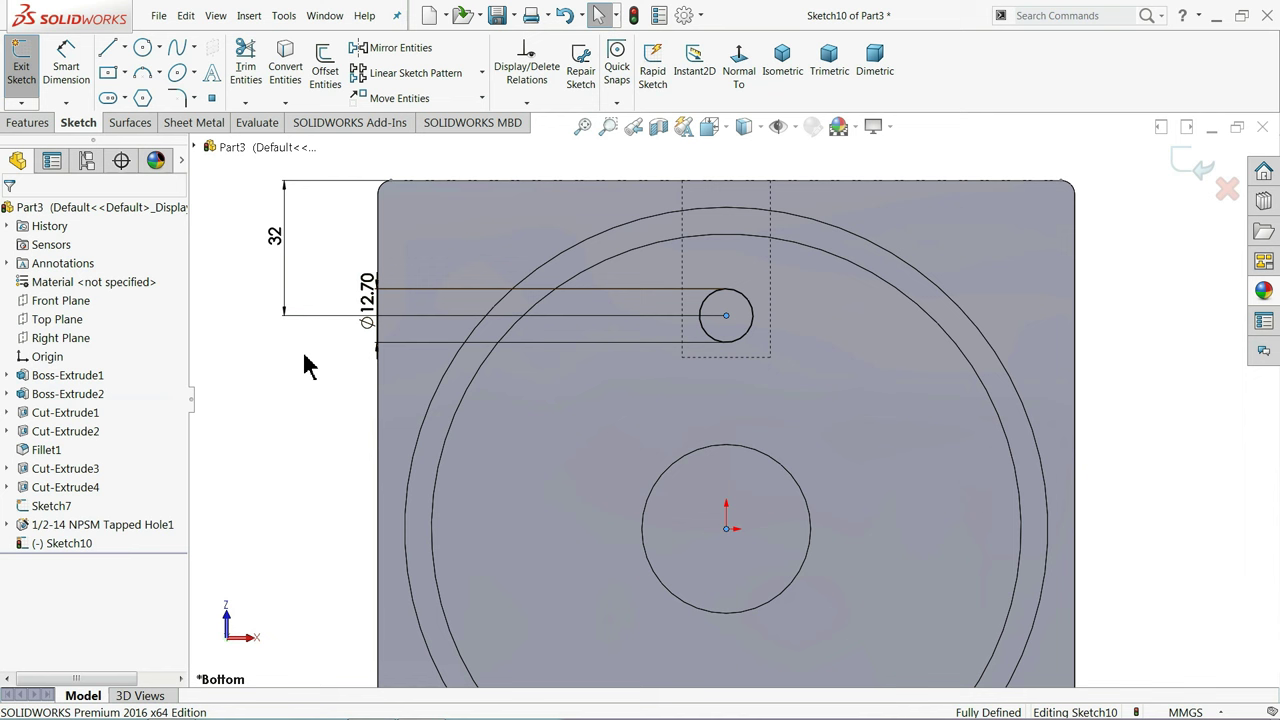
pyautogui.click(28, 122)
# Extrude-cut the Ø12.70 mm circle blind 25 mm deep as Cut-Extrude5
pyautogui.click(250, 84)
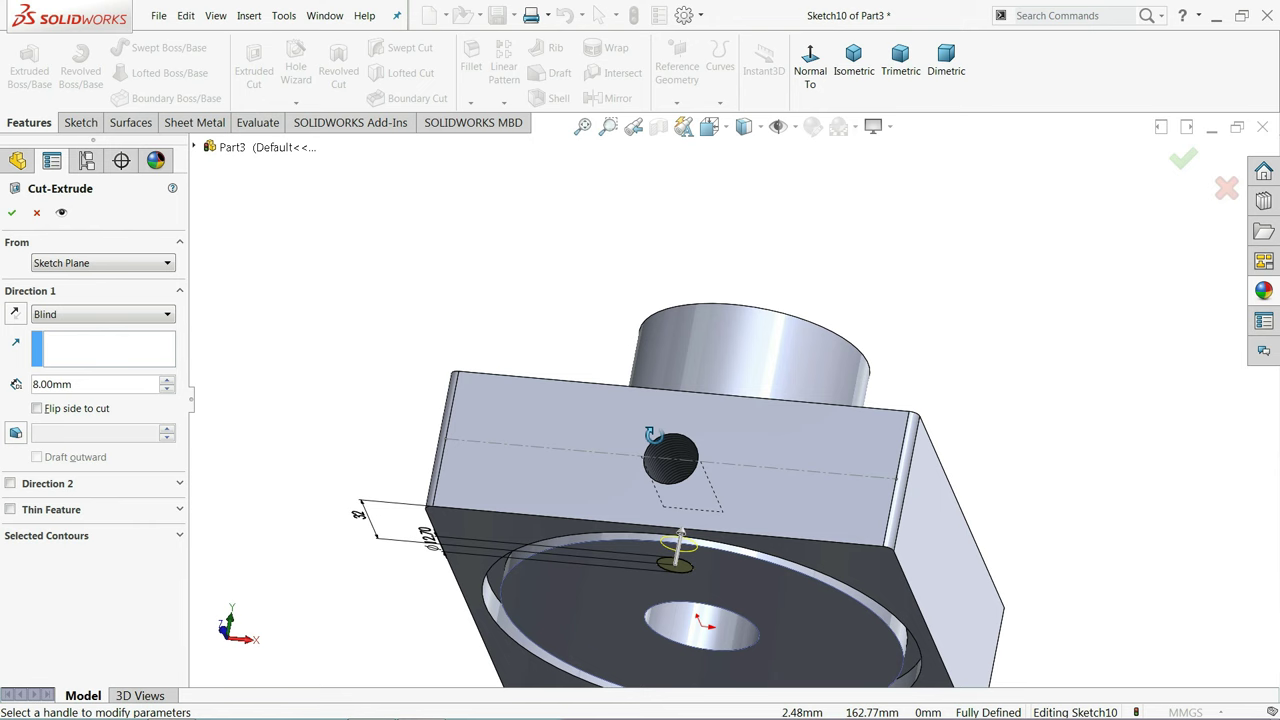
pyautogui.scroll(-5, 700, 514)
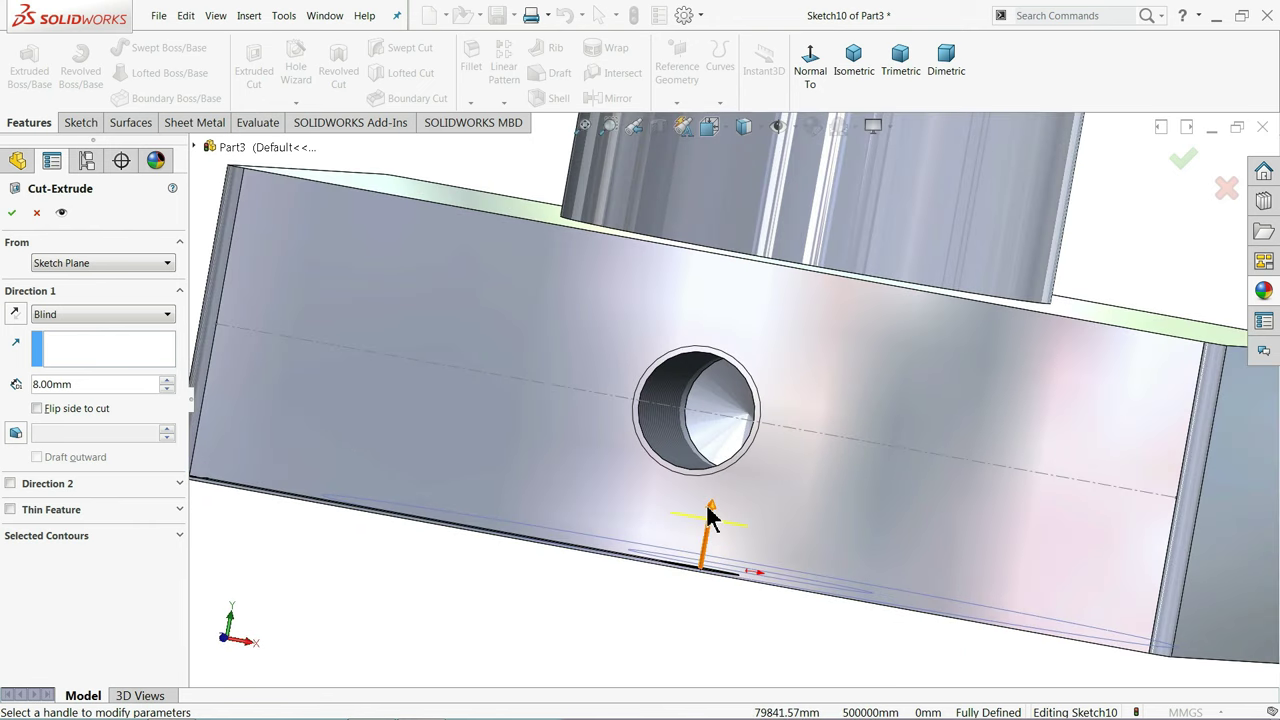
pyautogui.moveTo(708, 514); pyautogui.dragTo(725, 425)
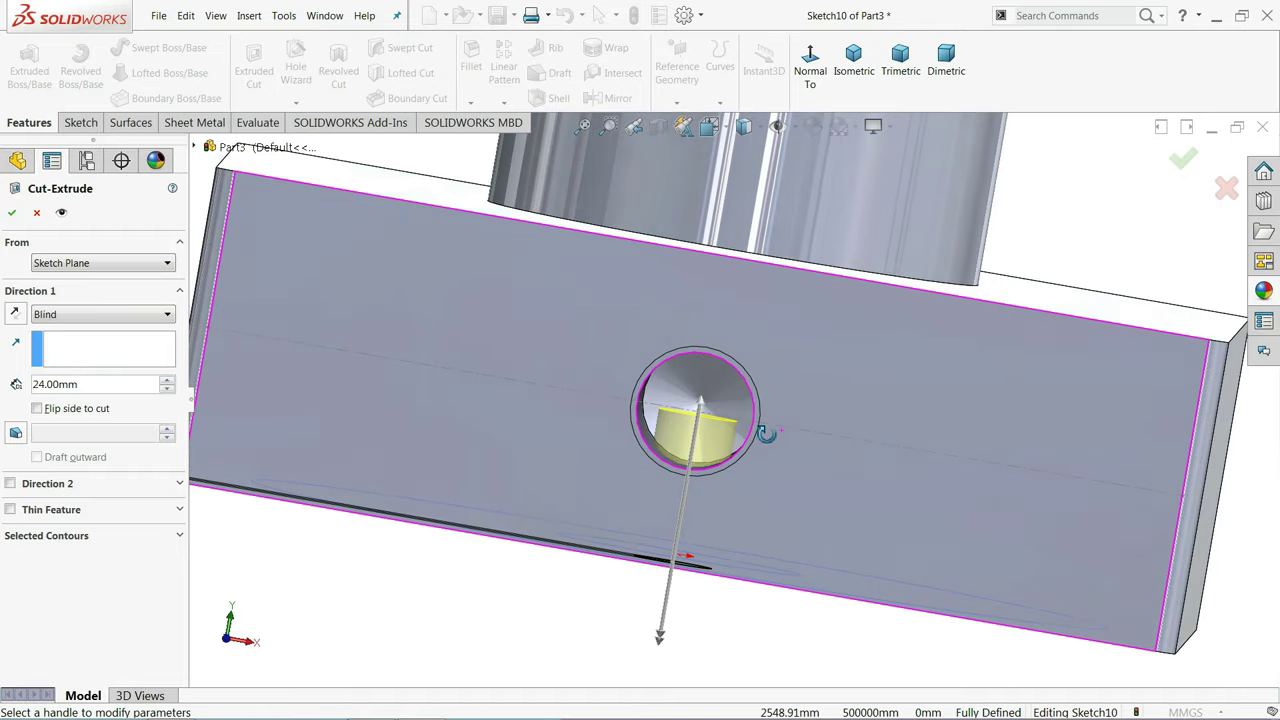
pyautogui.moveTo(733, 412); pyautogui.dragTo(252, 427, button='middle')
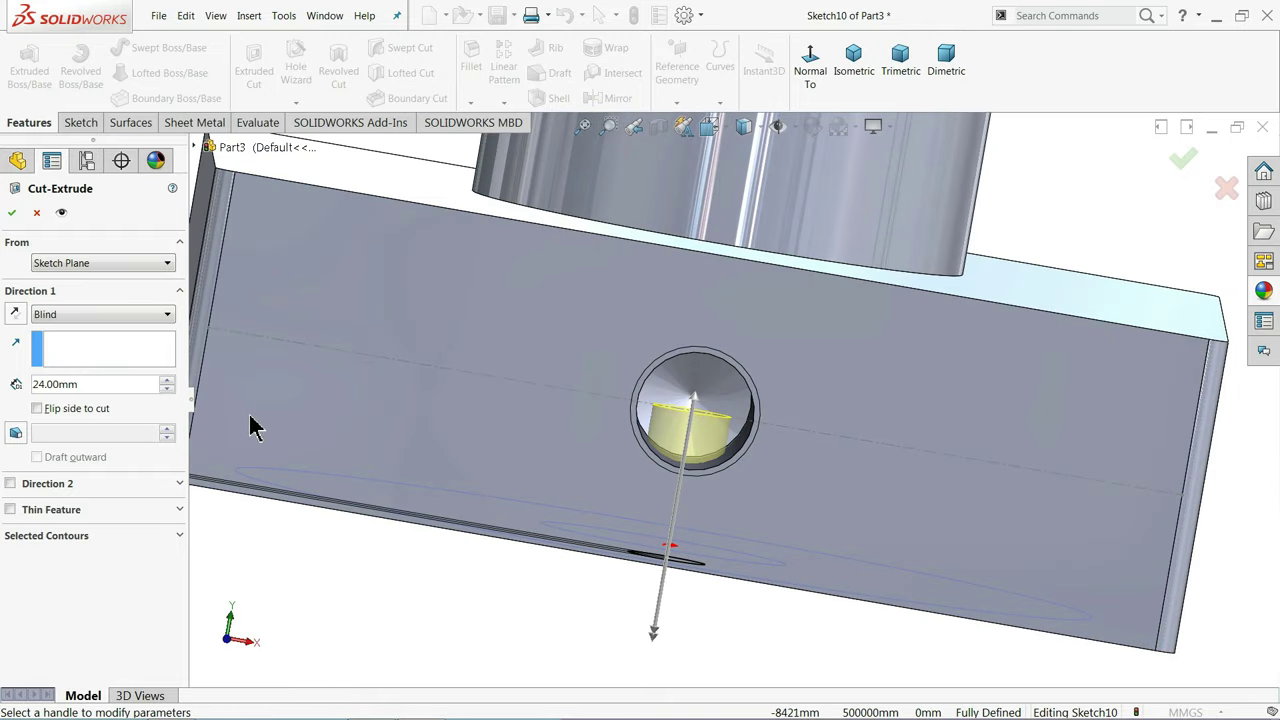
pyautogui.write('25')
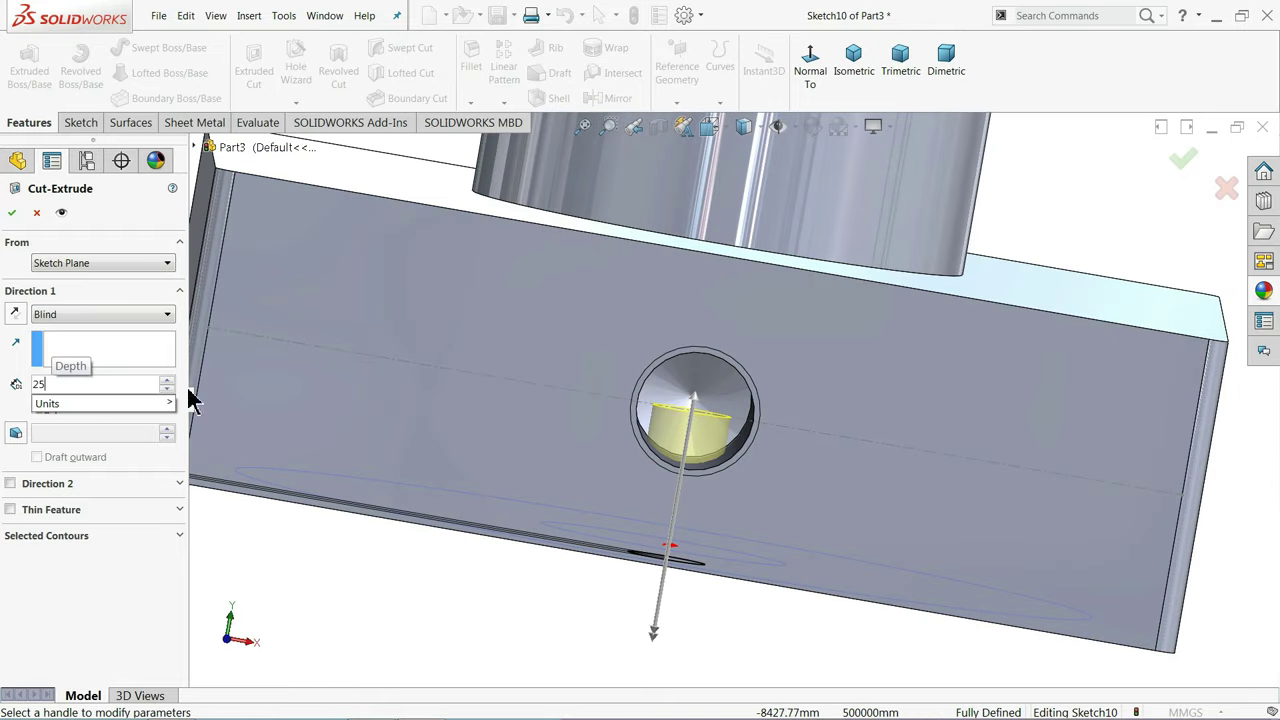
pyautogui.press('Return')
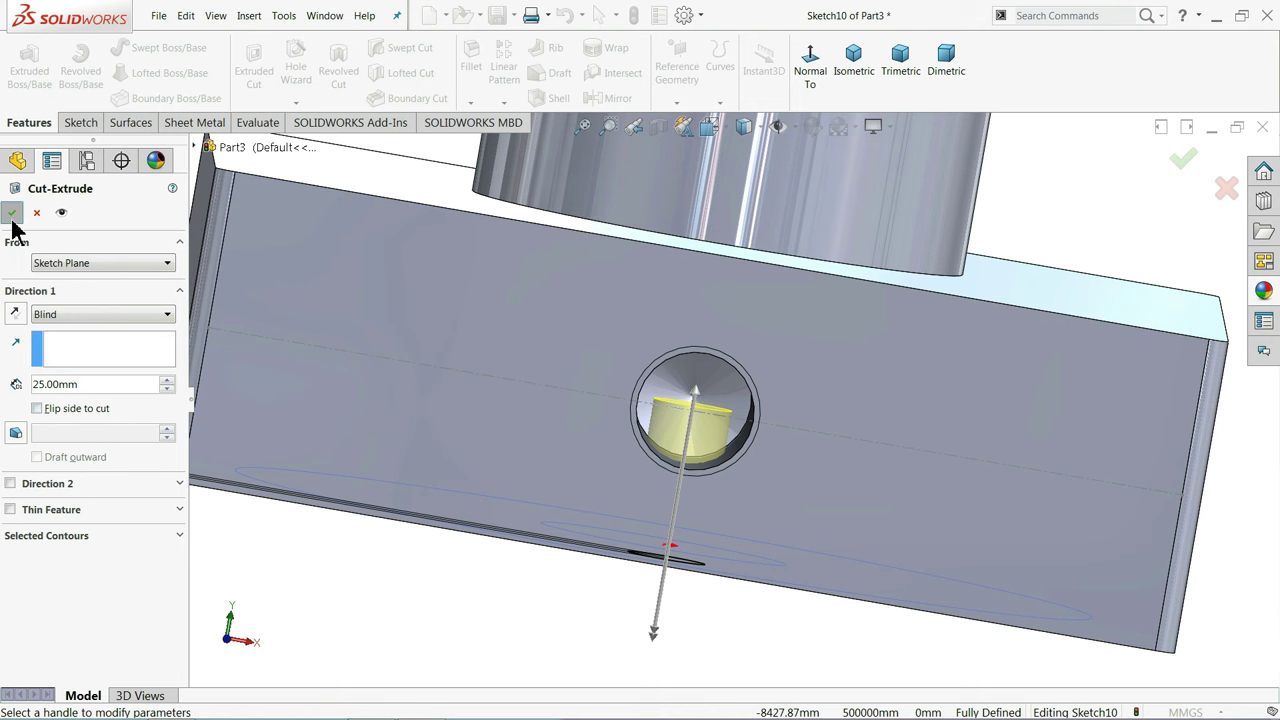
pyautogui.click(12, 216)
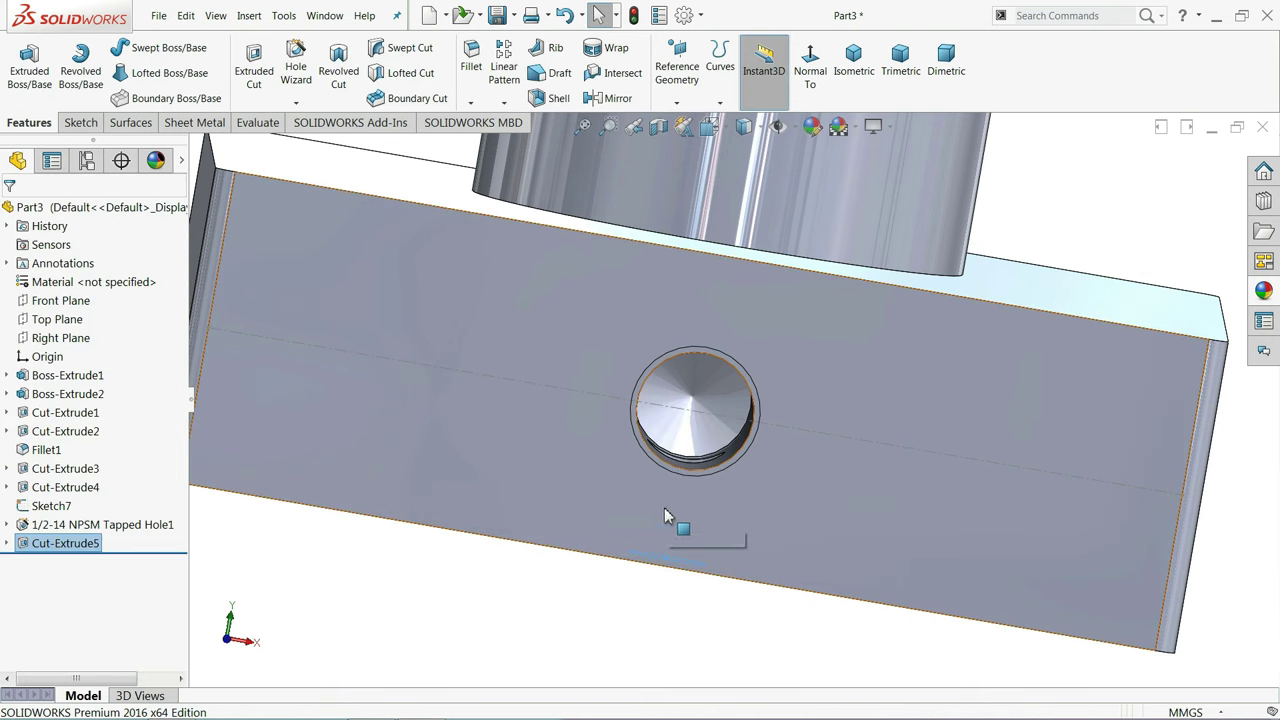
# Inspect the new hole and hide Sketch7 from the FeatureManager
pyautogui.moveTo(664, 507)
pyautogui.mouseDown(button='middle')
pyautogui.moveTo(663, 371)
pyautogui.moveTo(663, 529)
pyautogui.moveTo(638, 543)
pyautogui.moveTo(651, 551)
pyautogui.moveTo(663, 480)
pyautogui.moveTo(651, 543)
pyautogui.moveTo(630, 478)
pyautogui.mouseUp(button='middle')
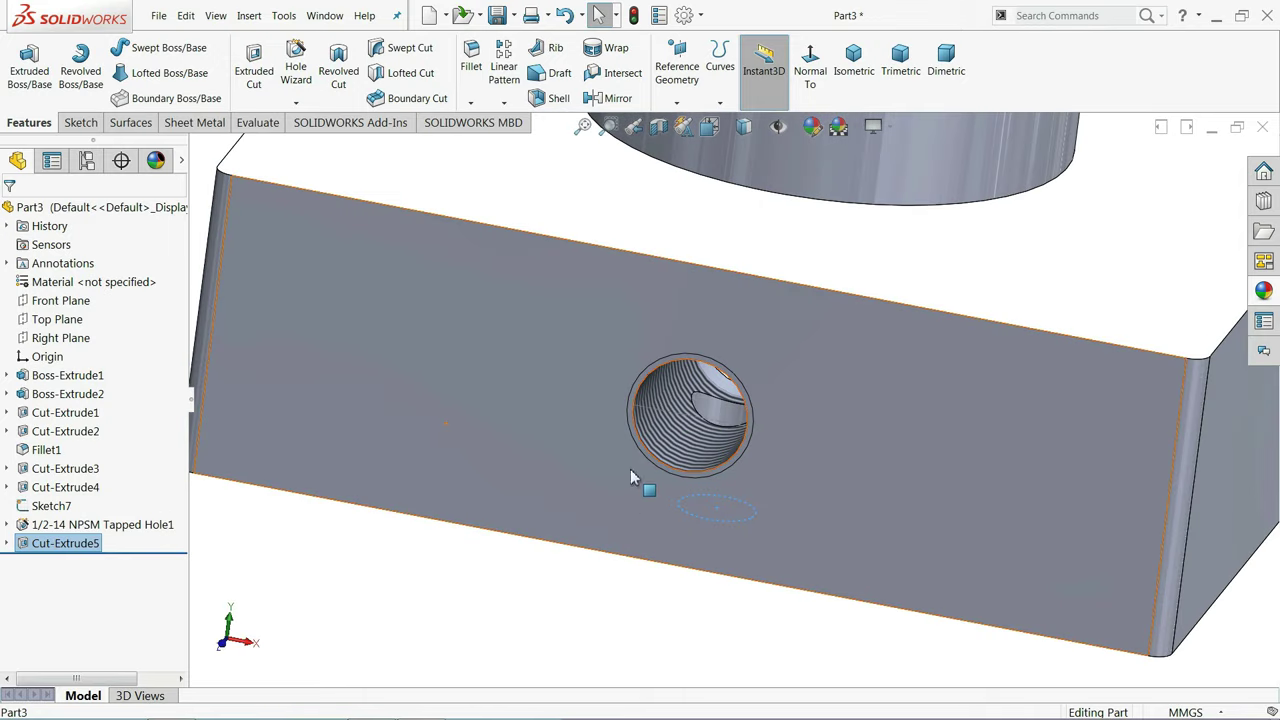
pyautogui.click(28, 505)
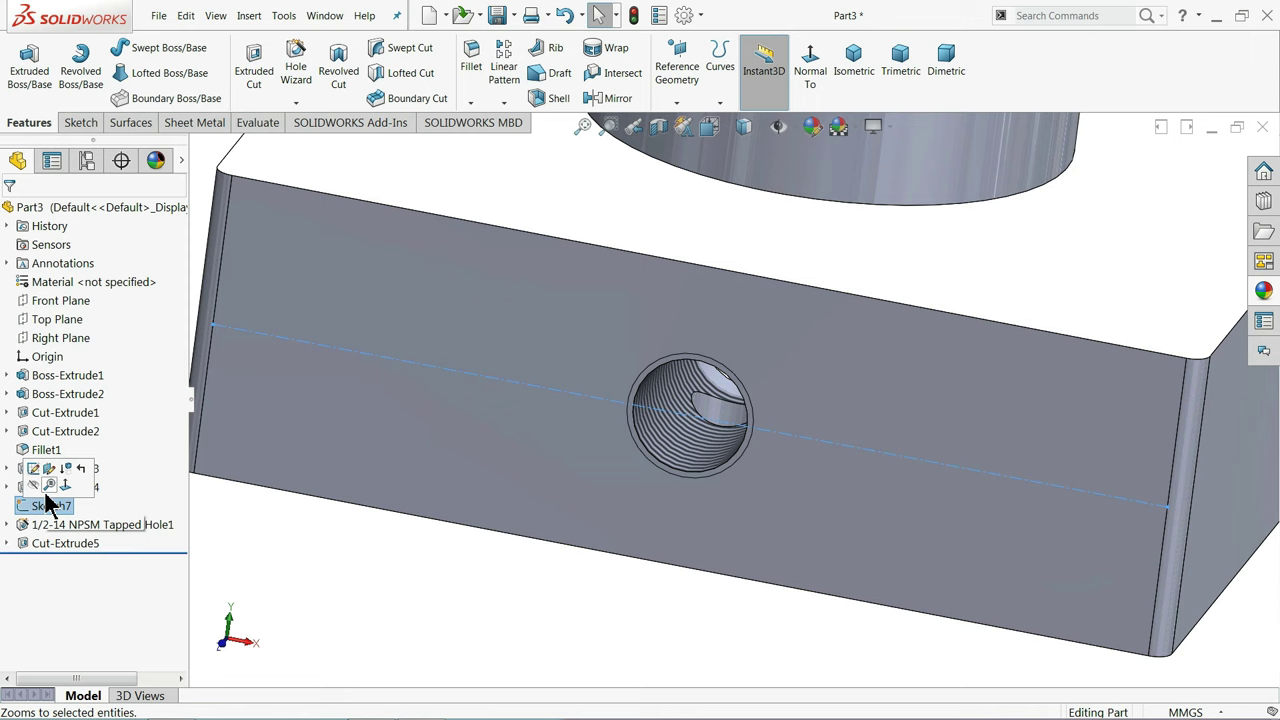
pyautogui.click(49, 487)
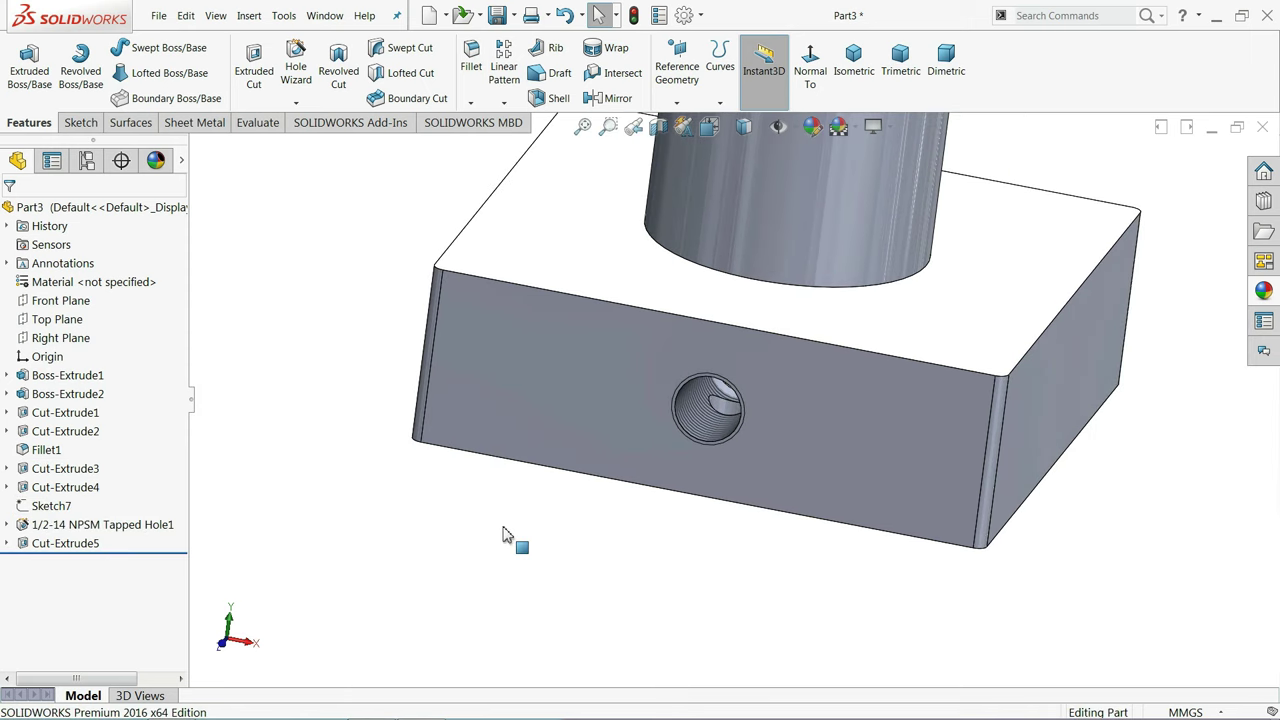
# Orbit to a bottom view of the part and select the block's bottom face
pyautogui.moveTo(505, 535); pyautogui.dragTo(602, 517, button='middle')
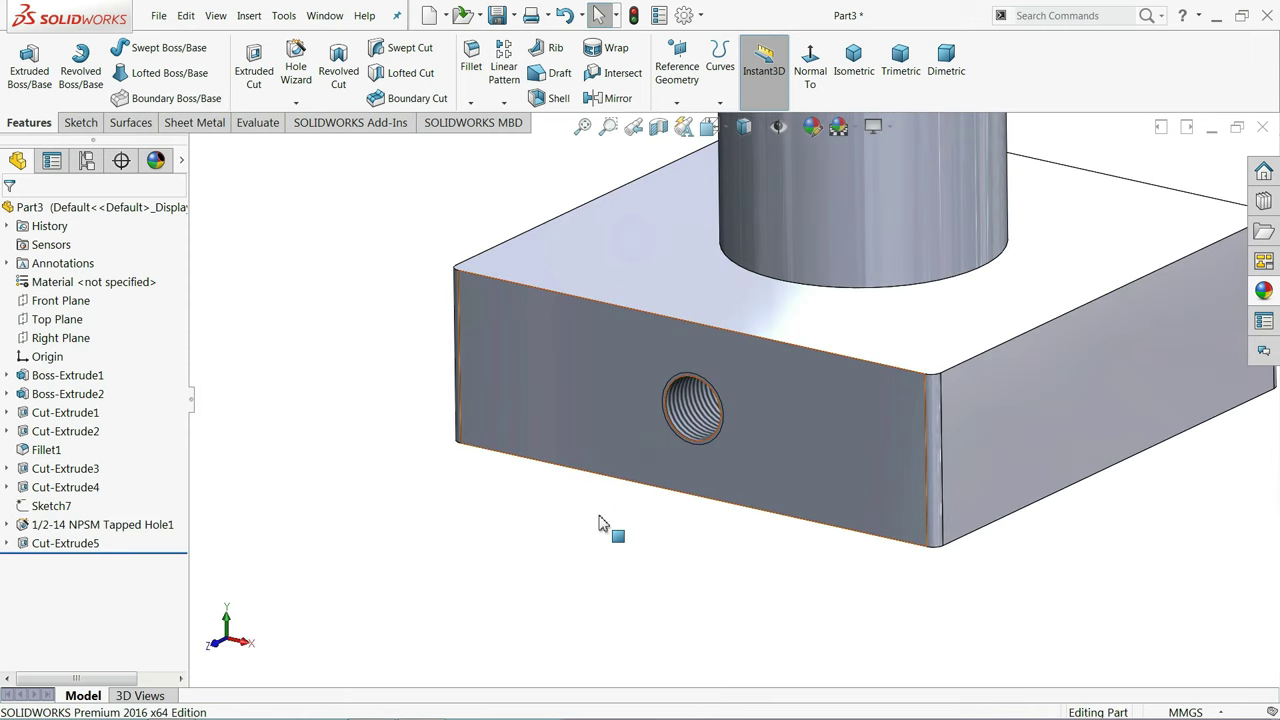
pyautogui.hotkey('ctrl', '6')
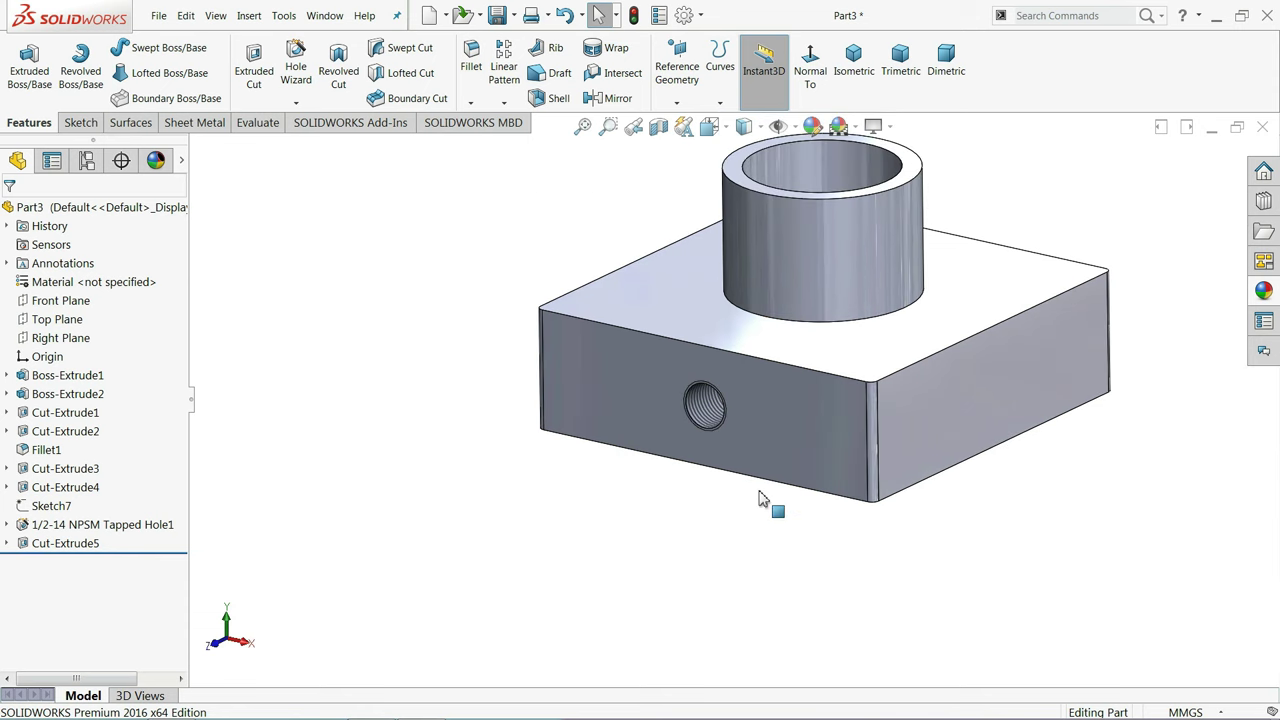
pyautogui.moveTo(737, 294); pyautogui.dragTo(768, 278, button='middle')
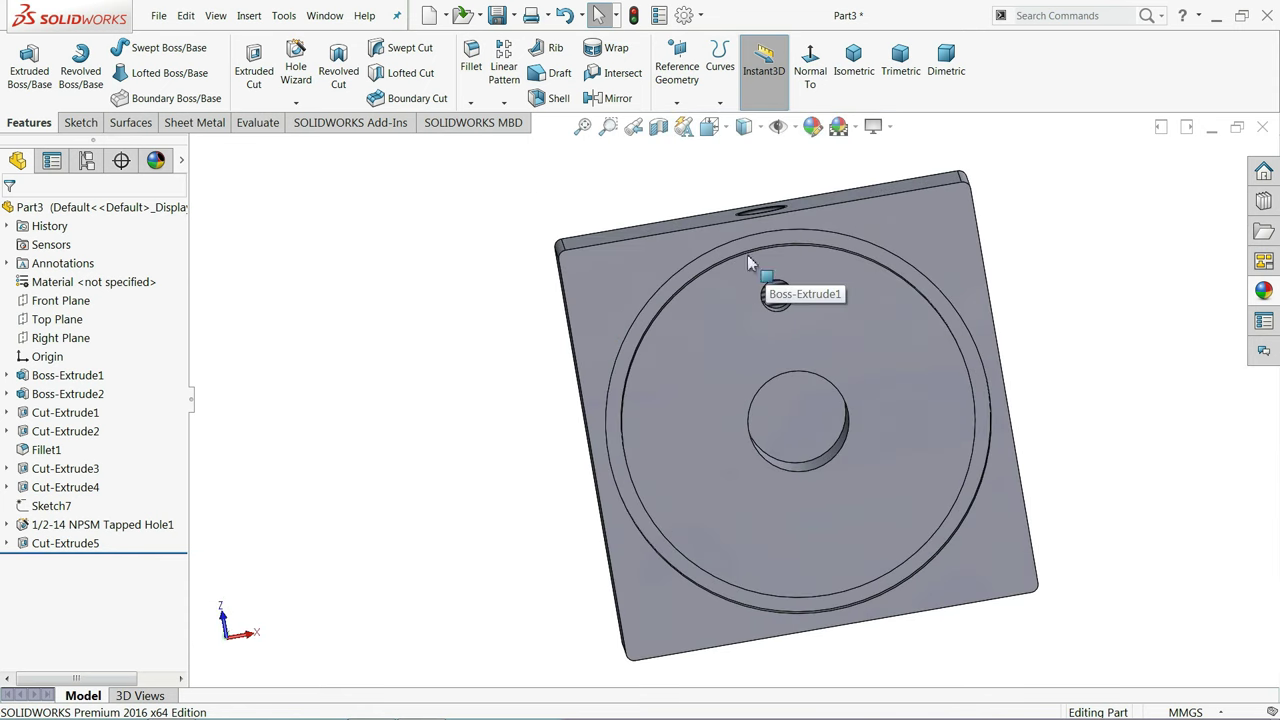
pyautogui.moveTo(684, 330)
pyautogui.mouseDown(button='middle')
pyautogui.moveTo(690, 400)
pyautogui.moveTo(701, 370)
pyautogui.mouseUp(button='middle')
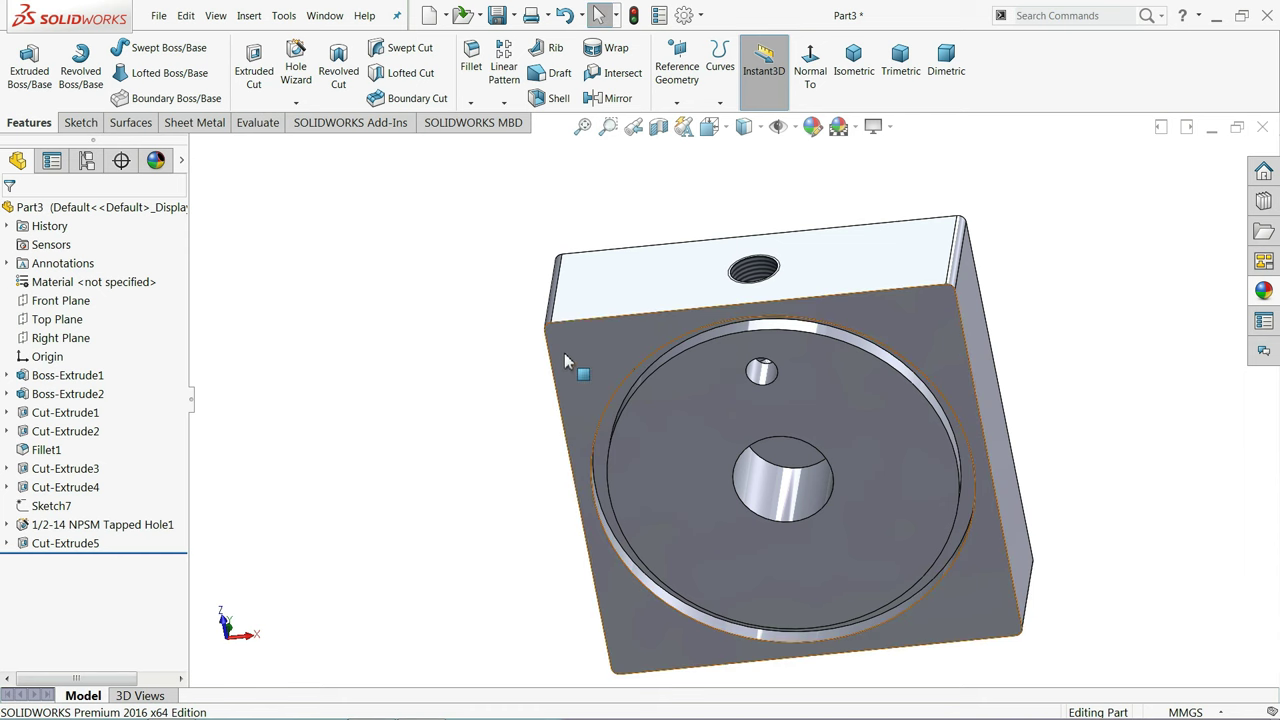
pyautogui.click(604, 349)
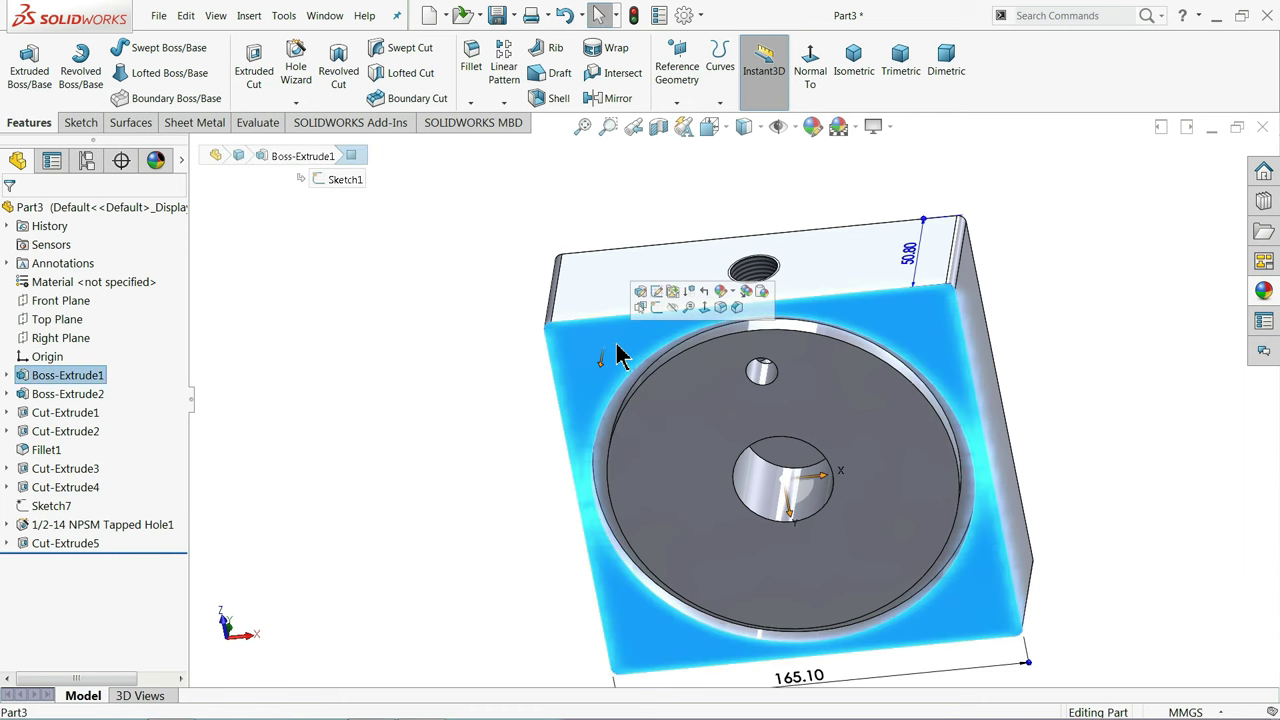
# Start a sketch on the bottom face with a construction circle centred on the origin
pyautogui.click(657, 310)
pyautogui.click(737, 68)
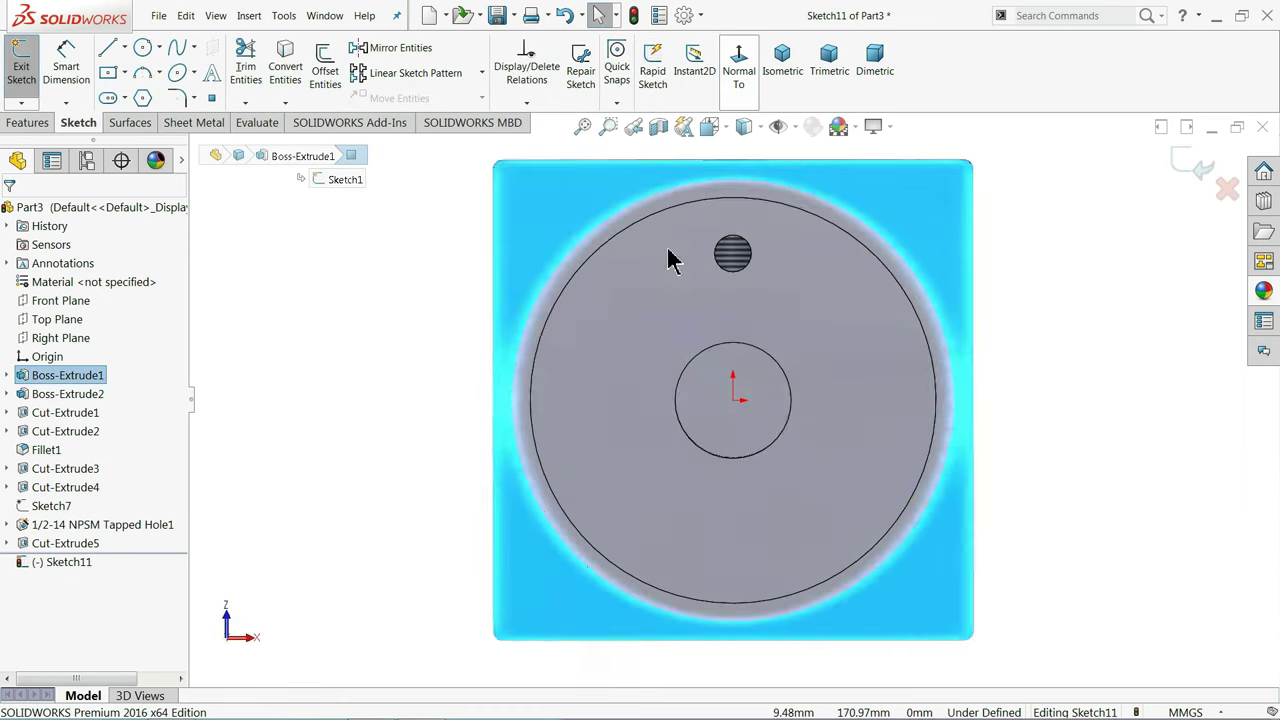
pyautogui.click(143, 48)
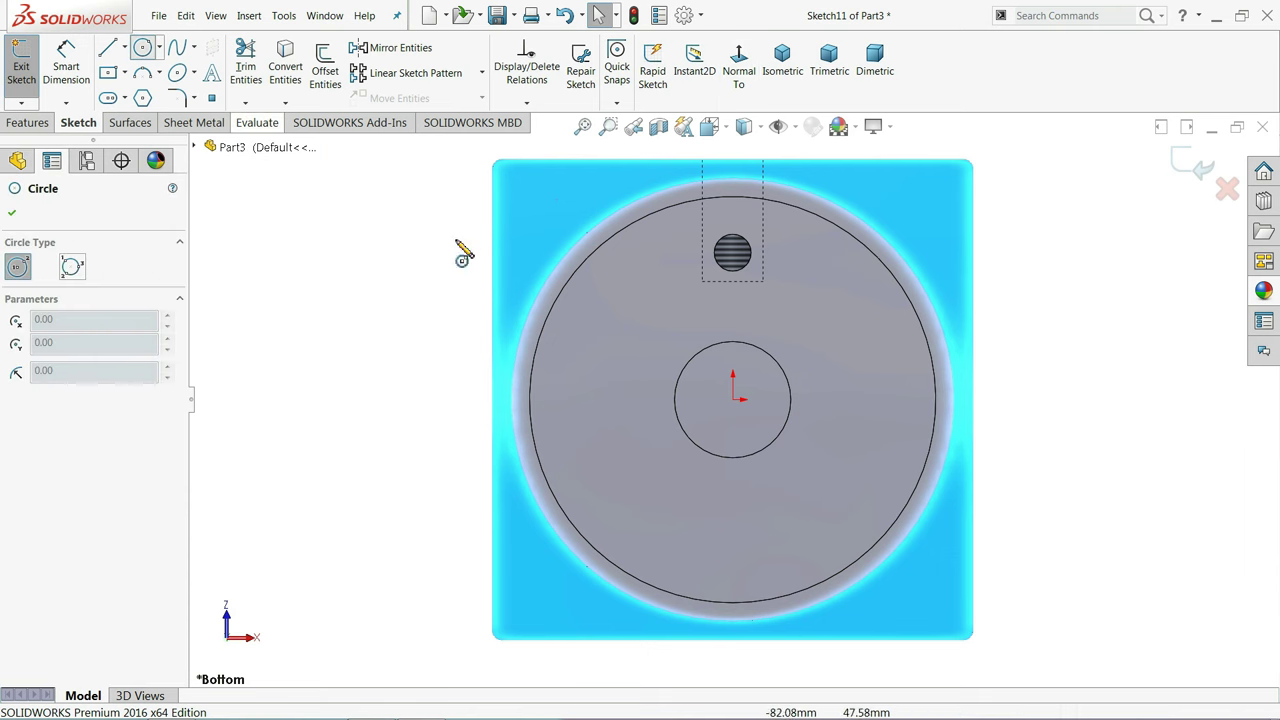
pyautogui.click(733, 399)
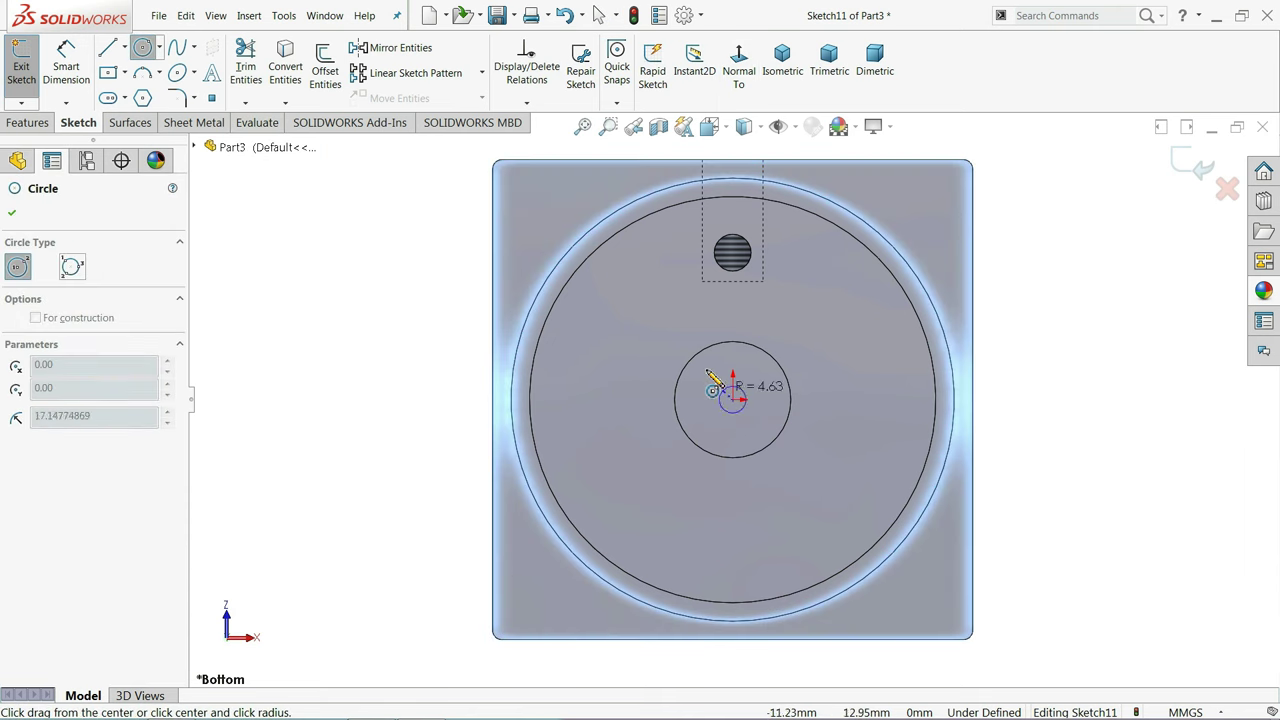
pyautogui.click(515, 206)
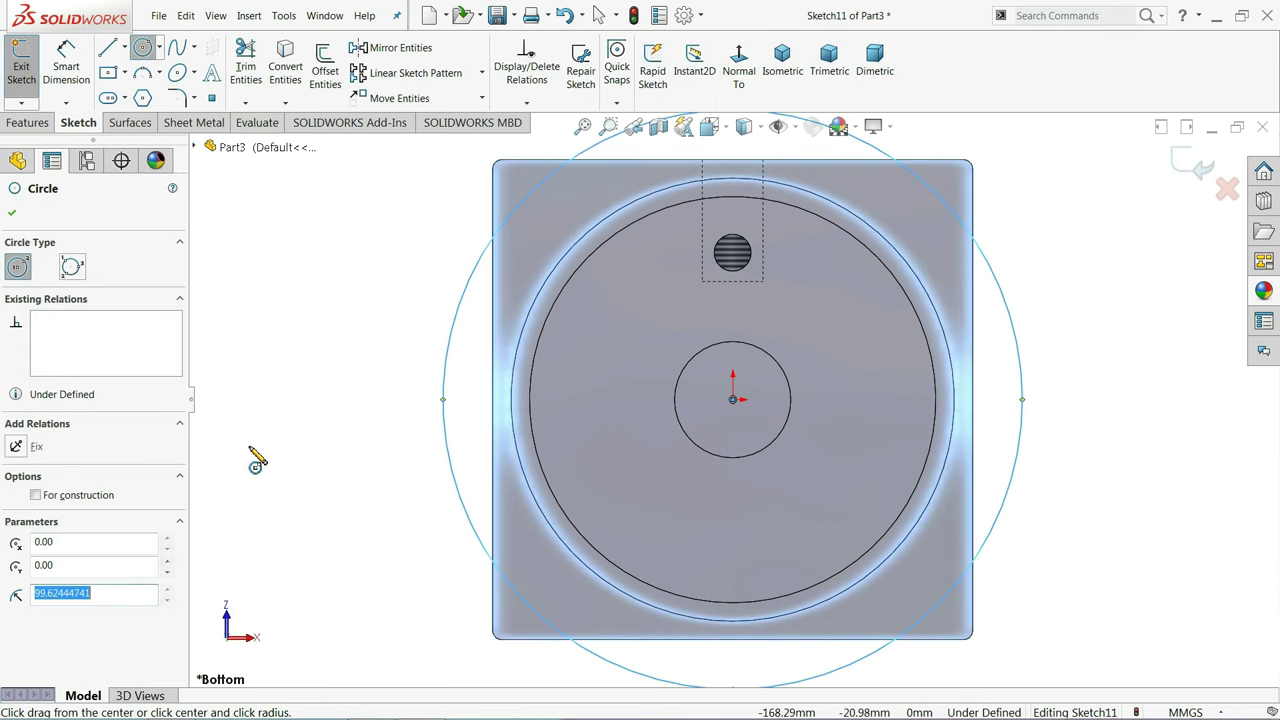
pyautogui.click(45, 496)
# Dimension the construction circle's diameter to 175.26 mm
pyautogui.click(66, 80)
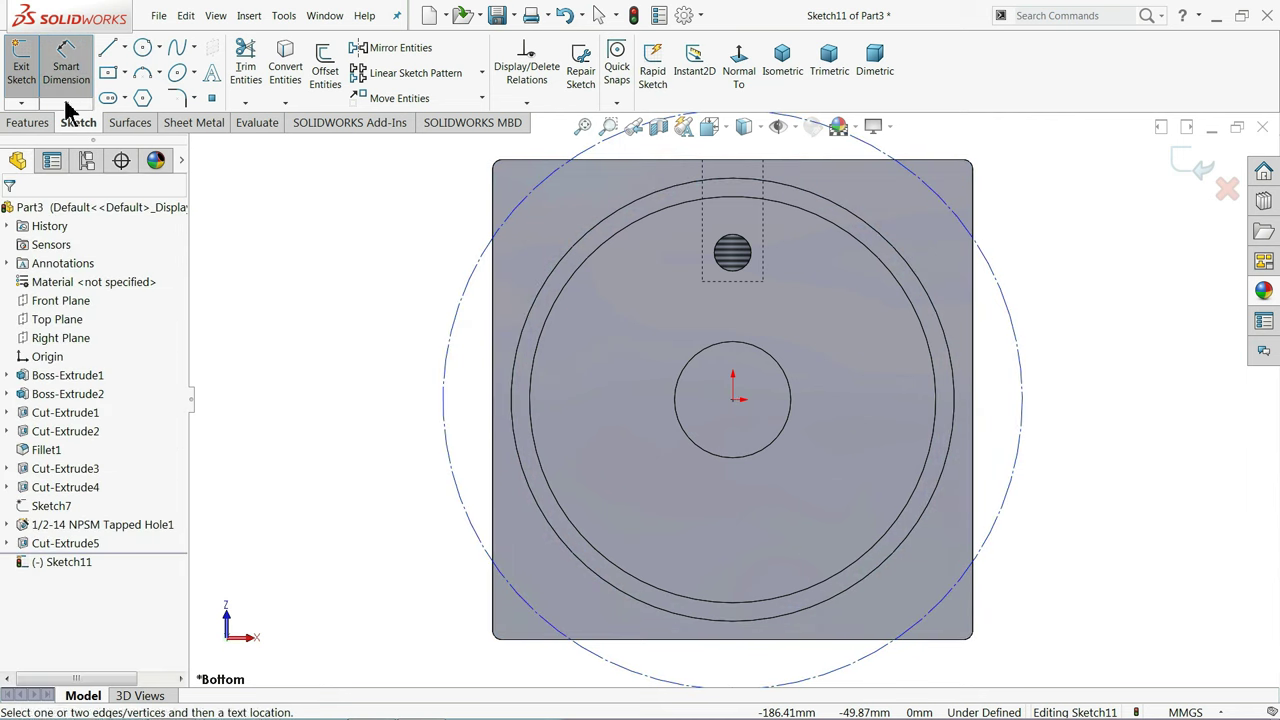
pyautogui.click(449, 407)
pyautogui.click(367, 390)
pyautogui.write('1')
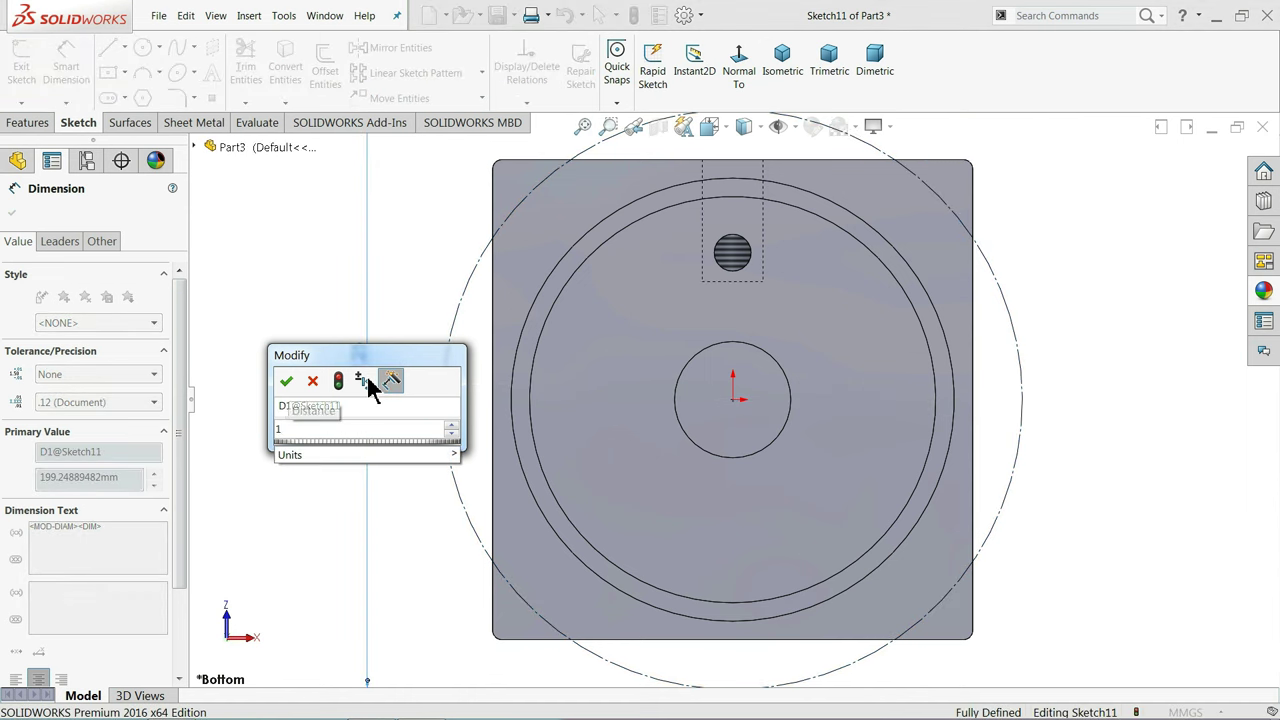
pyautogui.write('75.26')
pyautogui.press('Return')
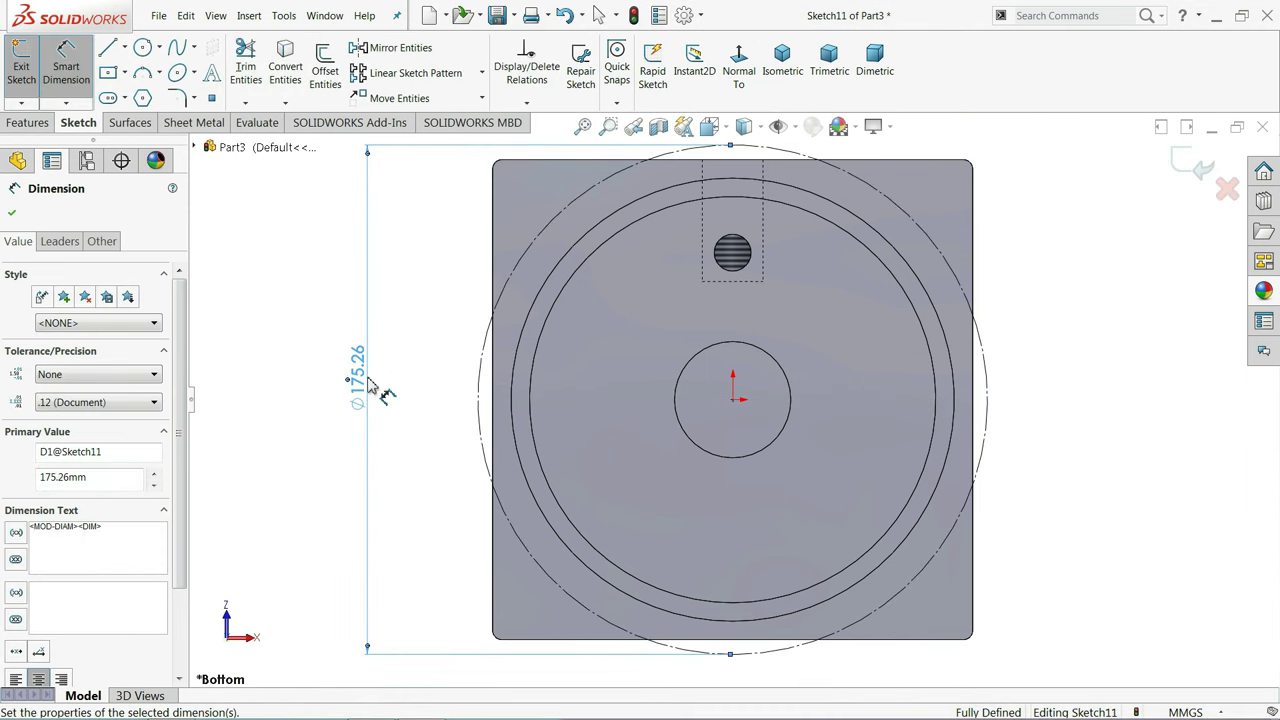
pyautogui.click(109, 75)
# Draw a centre rectangle at the origin with corners on the circle, as construction geometry
pyautogui.click(733, 400)
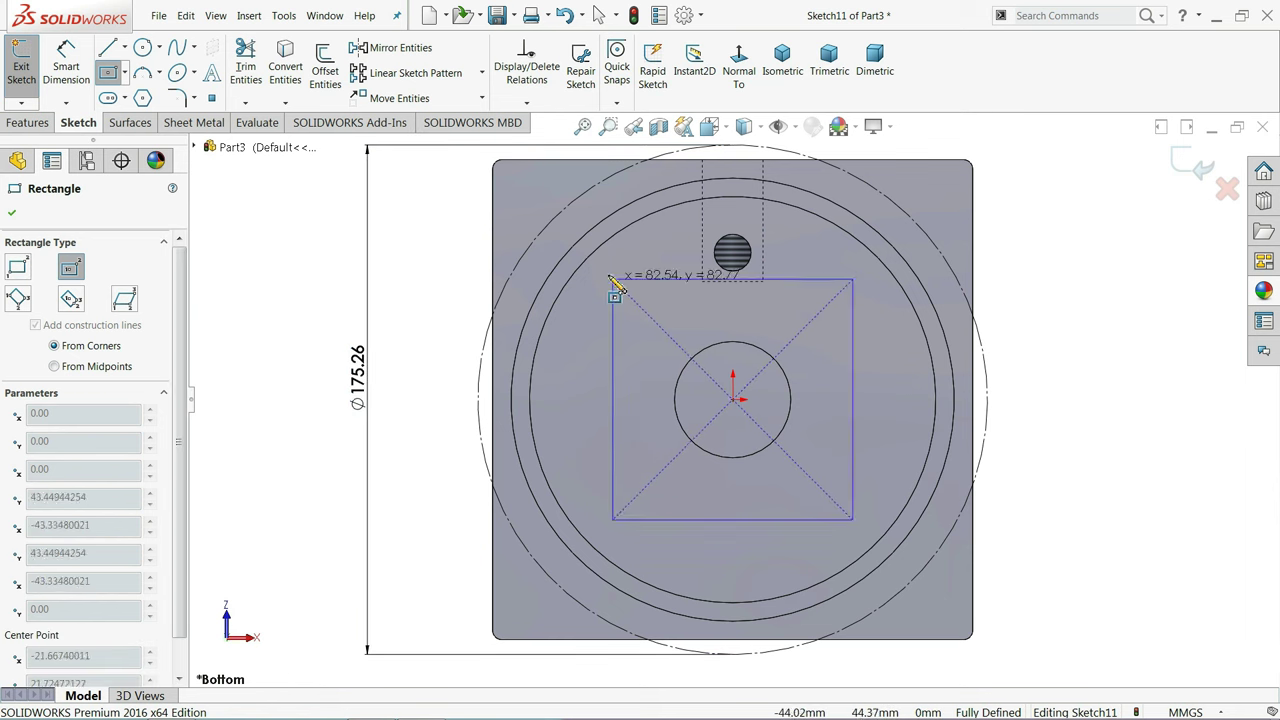
pyautogui.click(545, 227)
pyautogui.rightClick(342, 203)
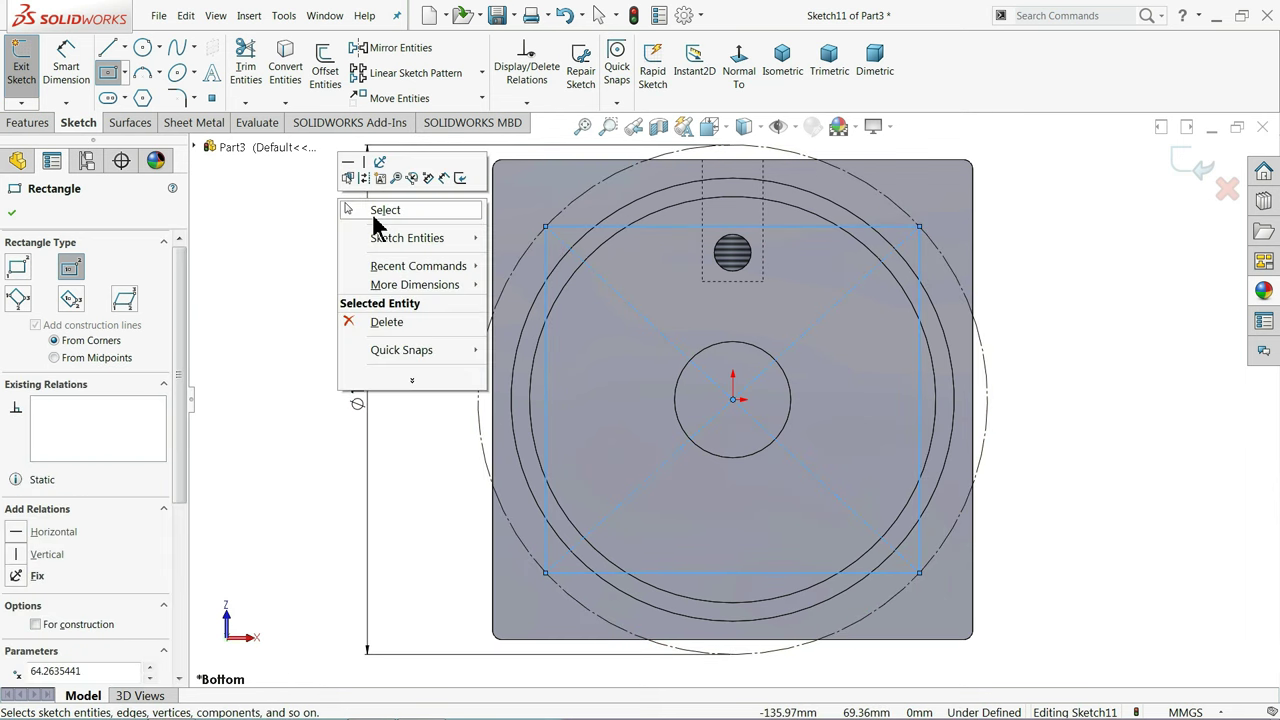
pyautogui.click(70, 640)
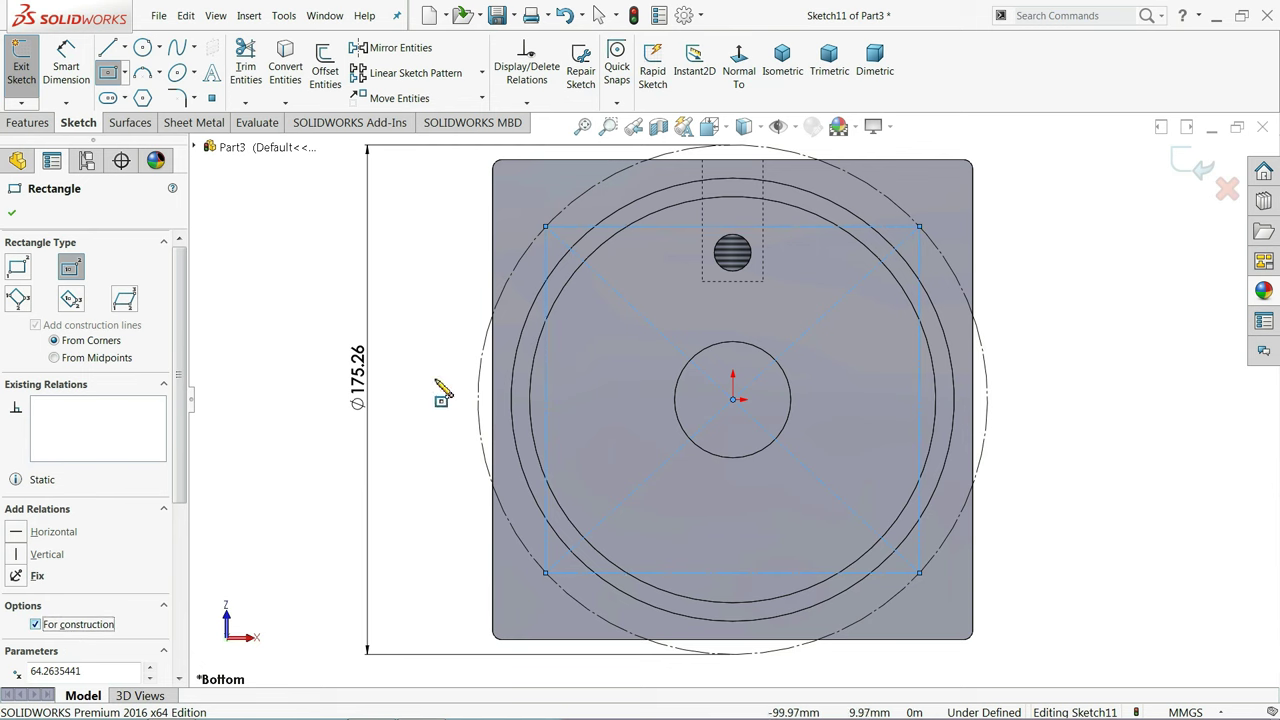
pyautogui.click(11, 213)
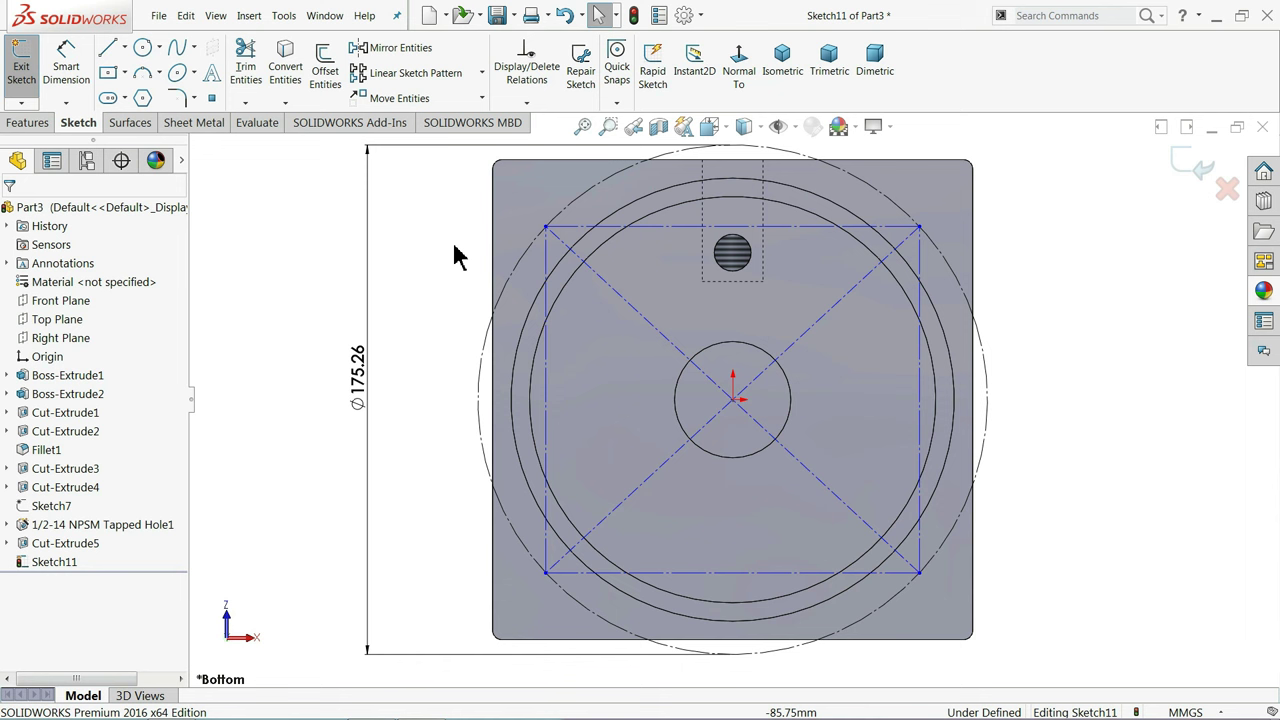
# Make the rectangle's top and left edges Equal so it becomes a square
pyautogui.click(577, 236)
pyautogui.keyDown('ctrl'); pyautogui.click(548, 267); pyautogui.keyUp('ctrl')
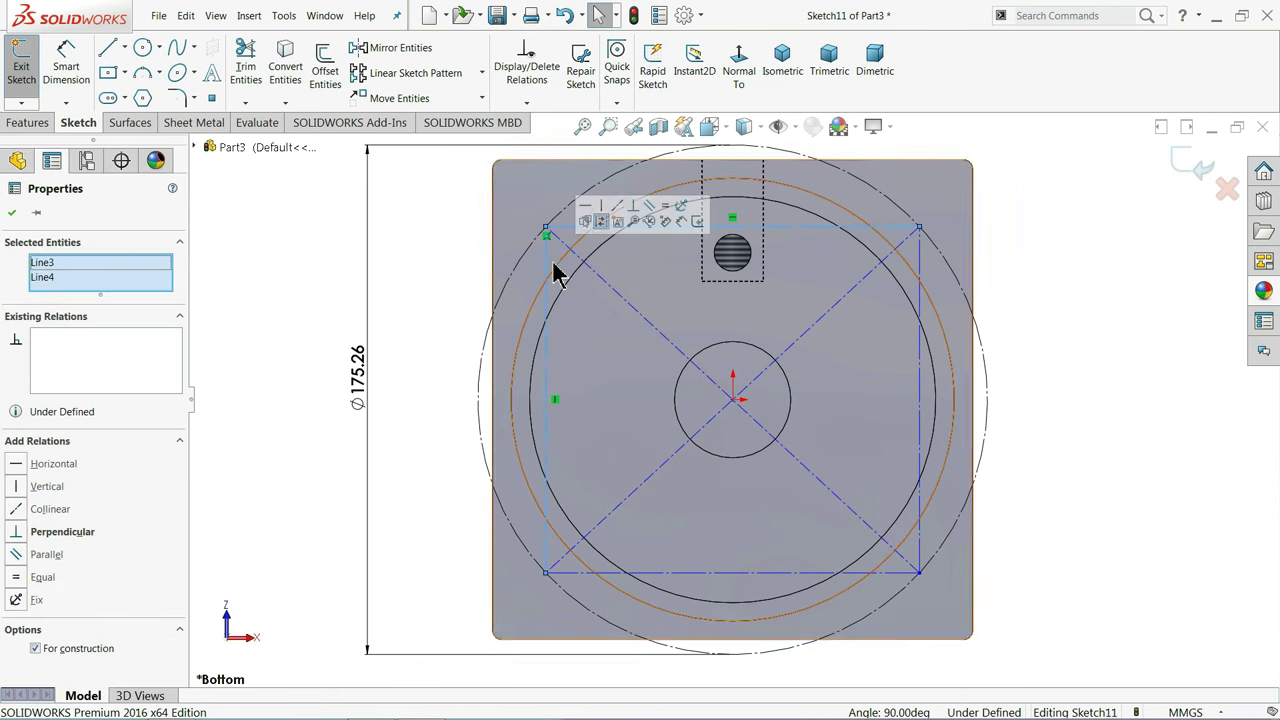
pyautogui.click(665, 205)
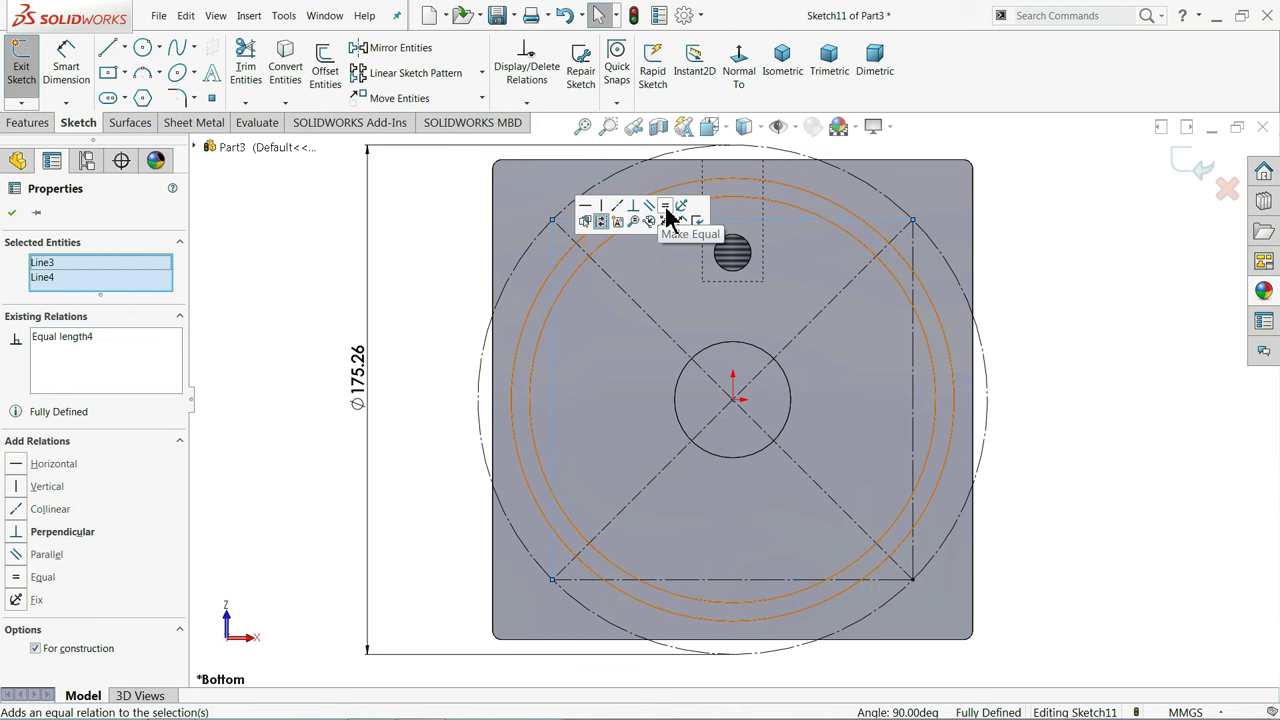
pyautogui.click(305, 253)
pyautogui.click(176, 74)
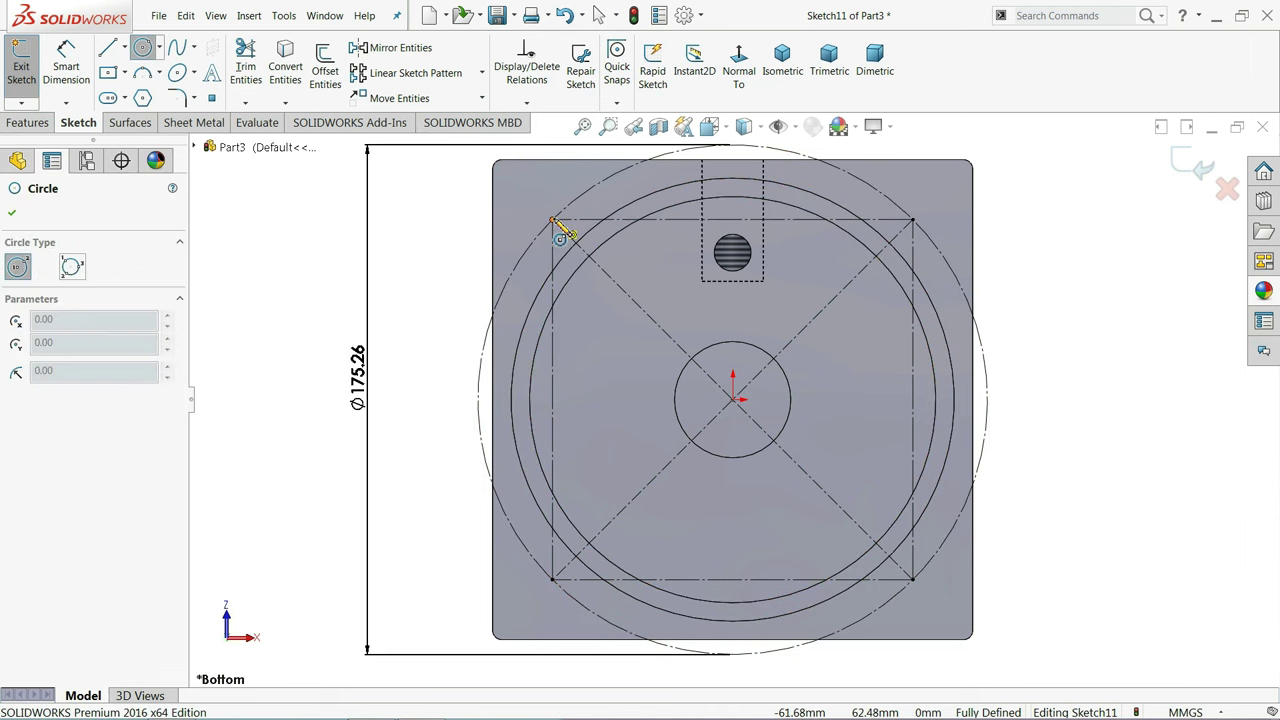
# Draw four circles centred on the square's four corners
pyautogui.click(552, 220)
pyautogui.click(545, 212)
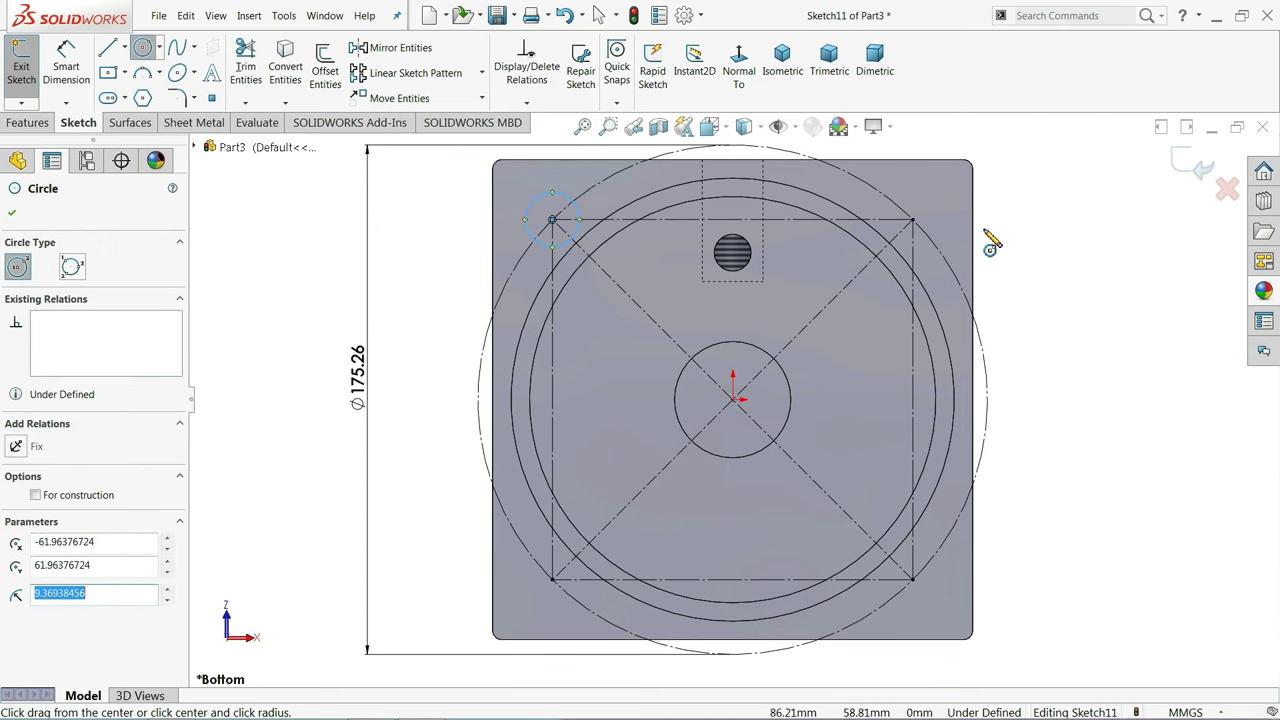
pyautogui.click(912, 220)
pyautogui.click(930, 208)
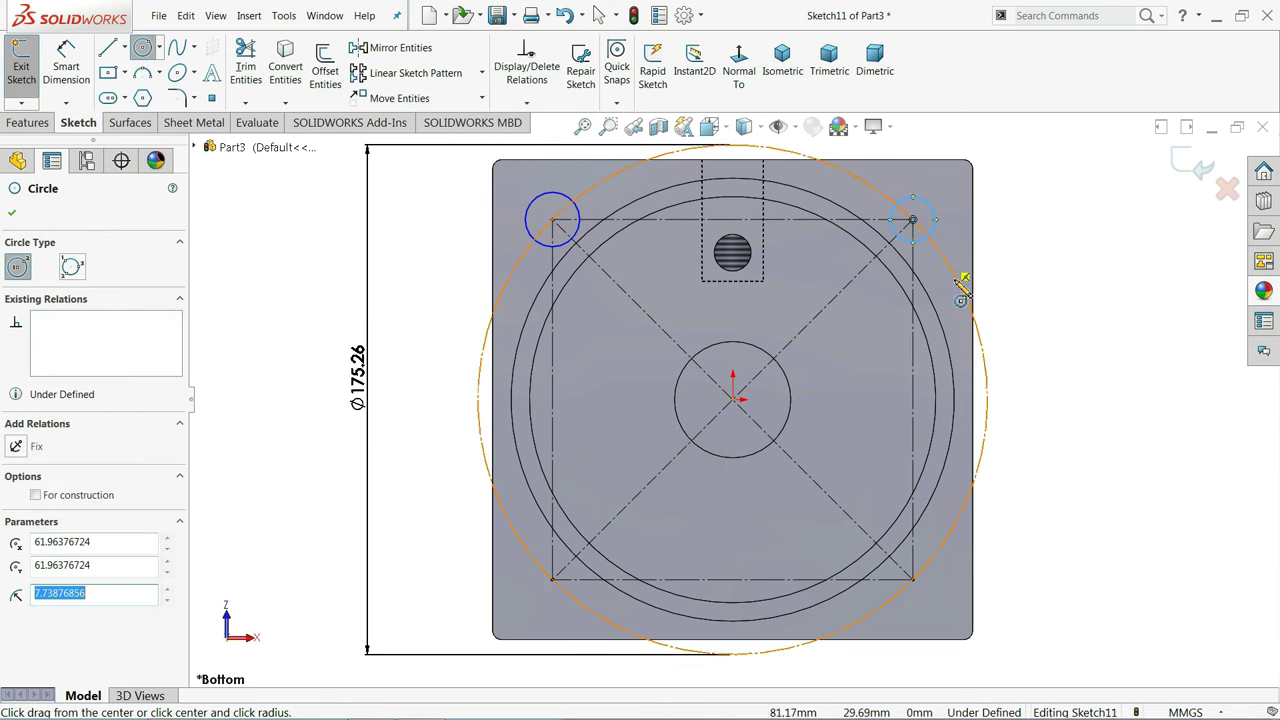
pyautogui.click(912, 578)
pyautogui.click(954, 582)
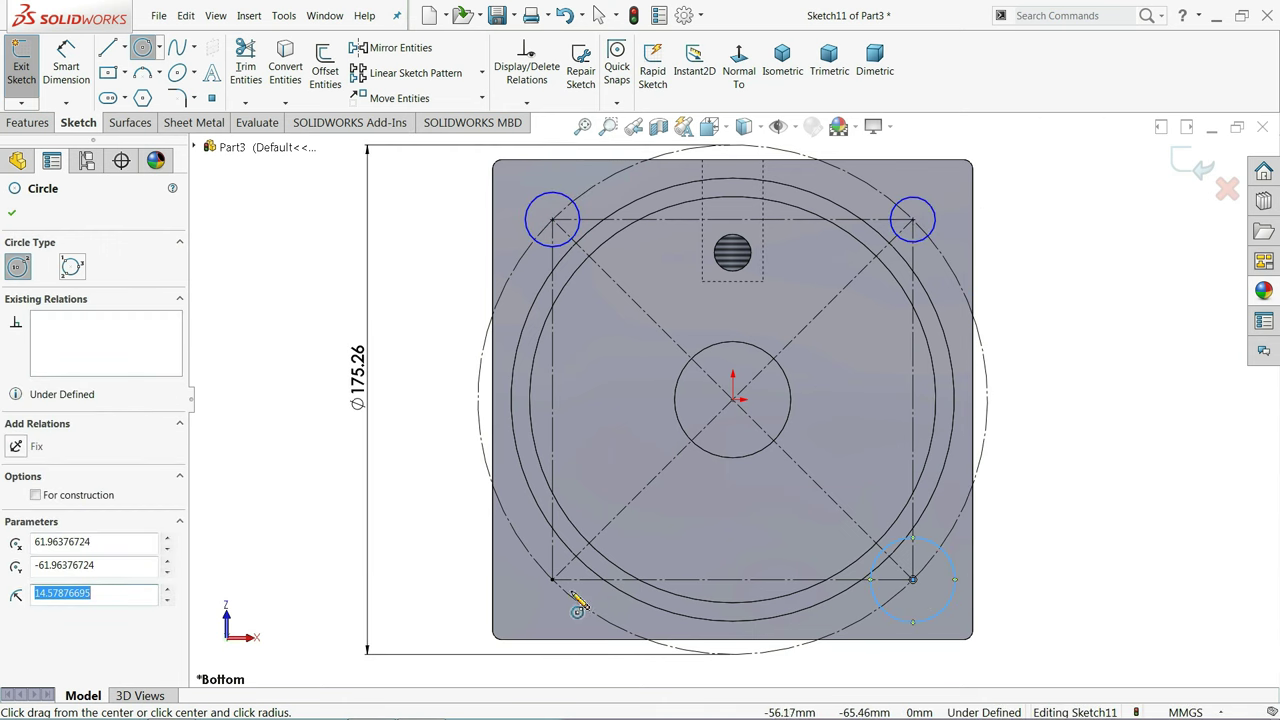
pyautogui.click(552, 578)
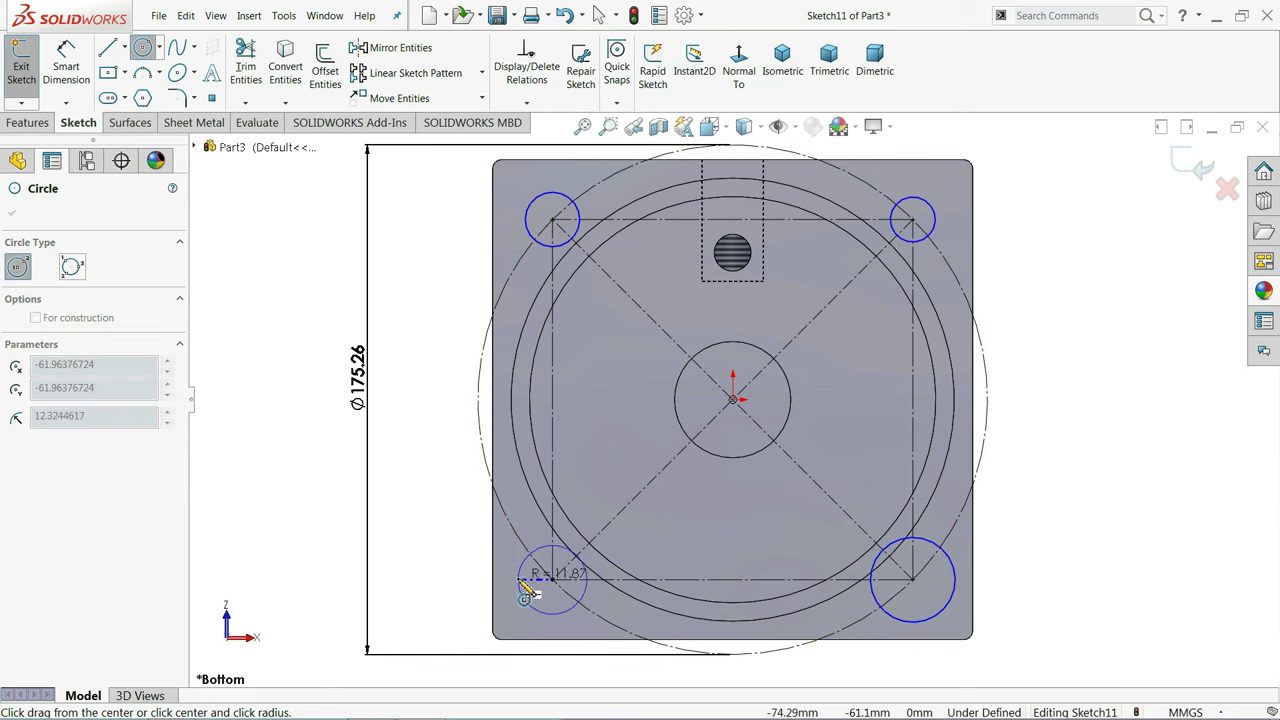
pyautogui.click(514, 592)
pyautogui.rightClick(214, 288)
pyautogui.click(252, 292)
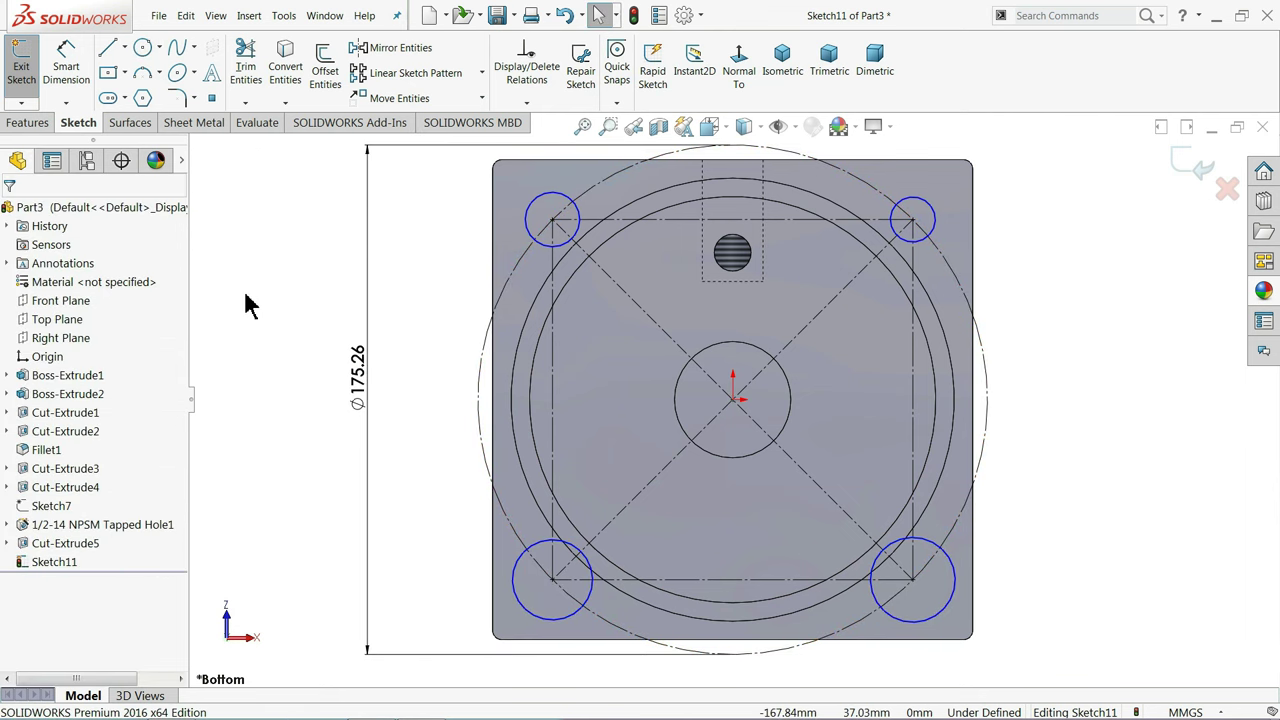
# Make the four corner circles Equal in size
pyautogui.click(924, 250)
pyautogui.keyDown('ctrl'); pyautogui.click(571, 234); pyautogui.keyUp('ctrl')
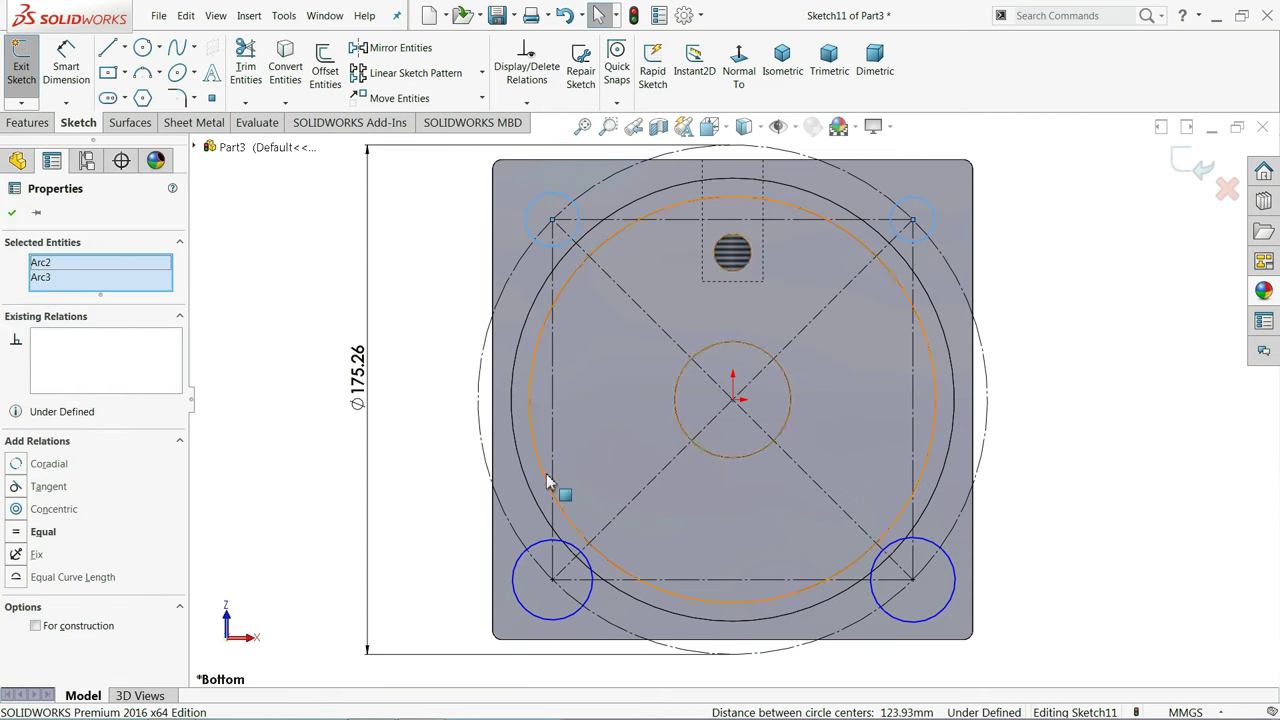
pyautogui.keyDown('ctrl'); pyautogui.click(527, 552); pyautogui.keyUp('ctrl')
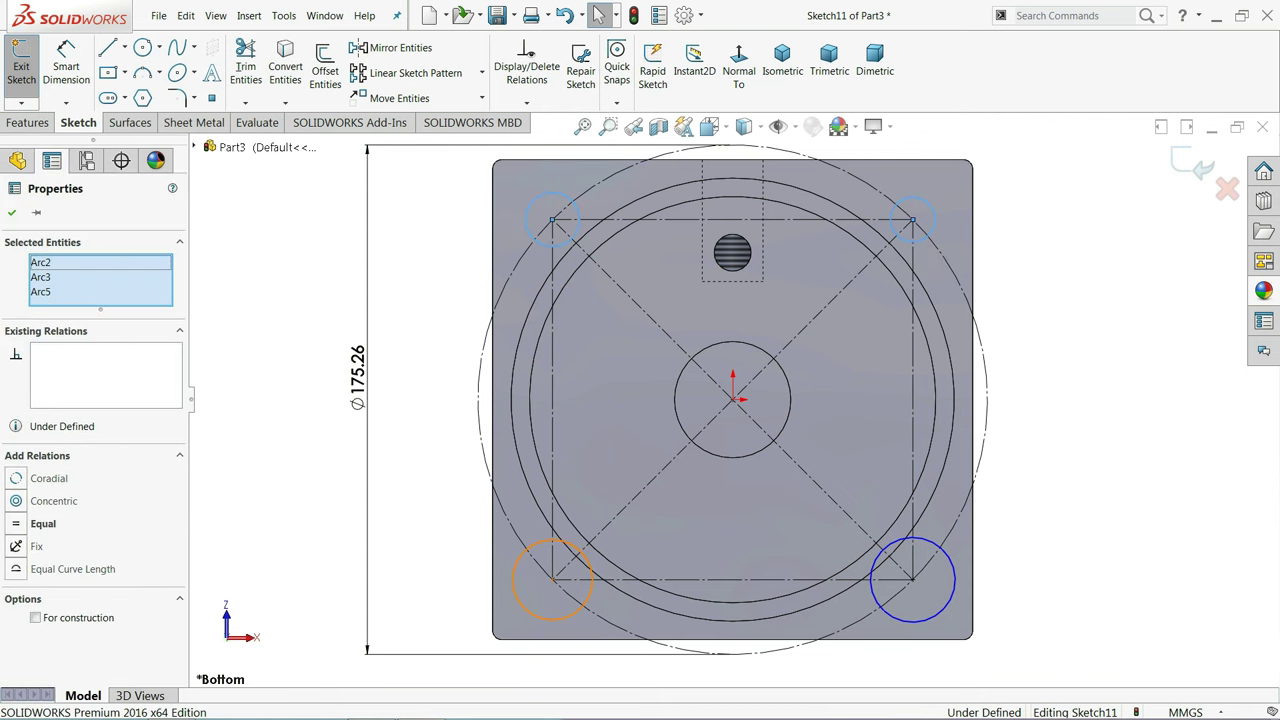
pyautogui.keyDown('ctrl'); pyautogui.click(878, 566); pyautogui.keyUp('ctrl')
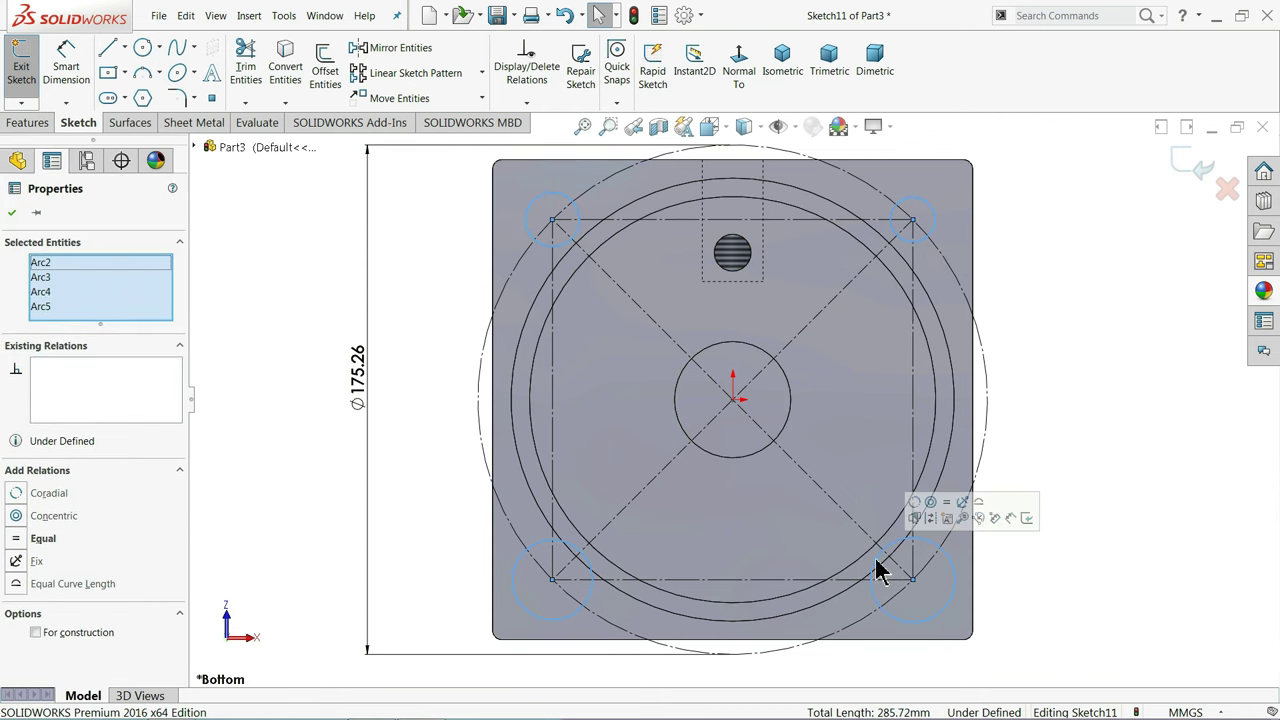
pyautogui.click(942, 503)
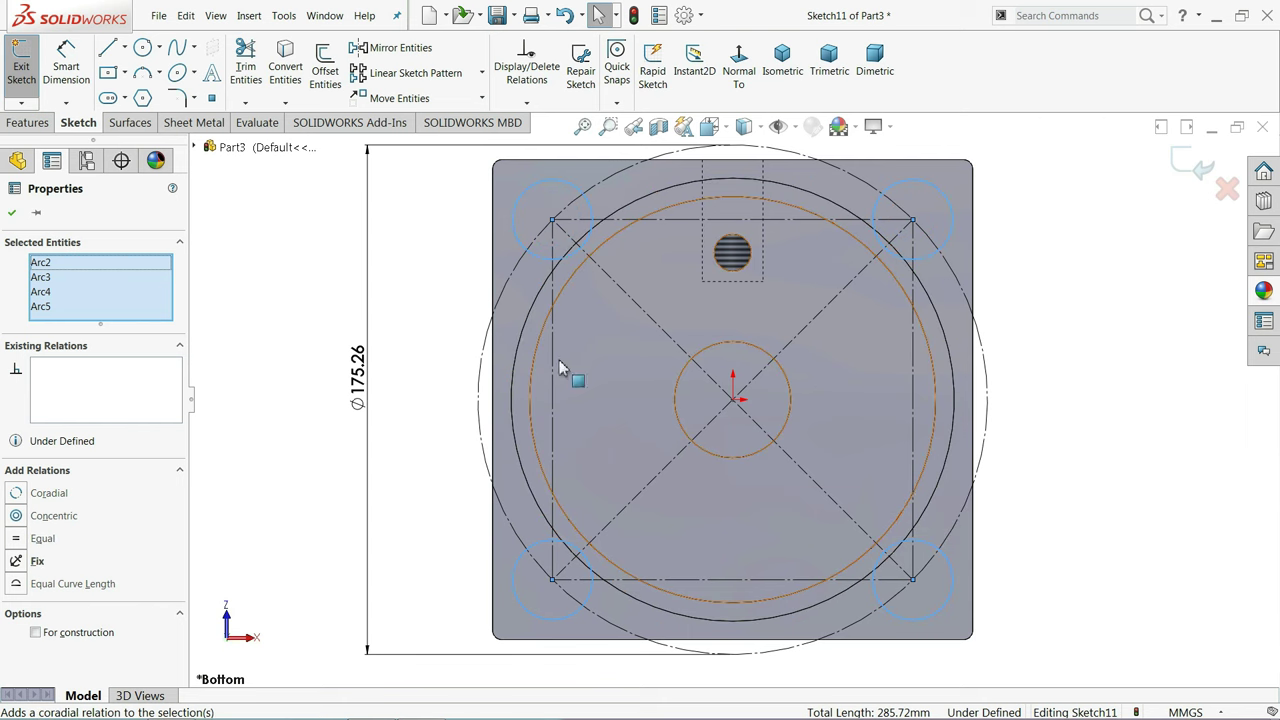
pyautogui.click(12, 213)
# Dimension the top-left circle's diameter to 12.7 mm
pyautogui.click(66, 66)
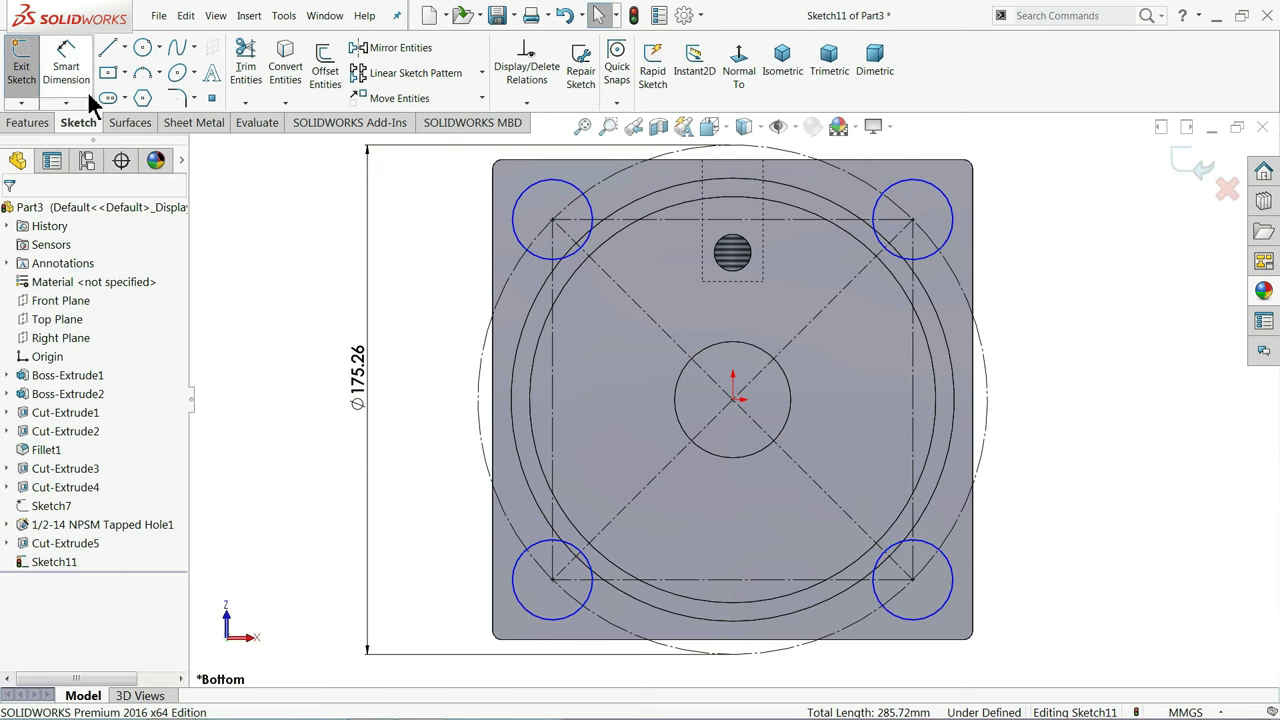
pyautogui.click(516, 218)
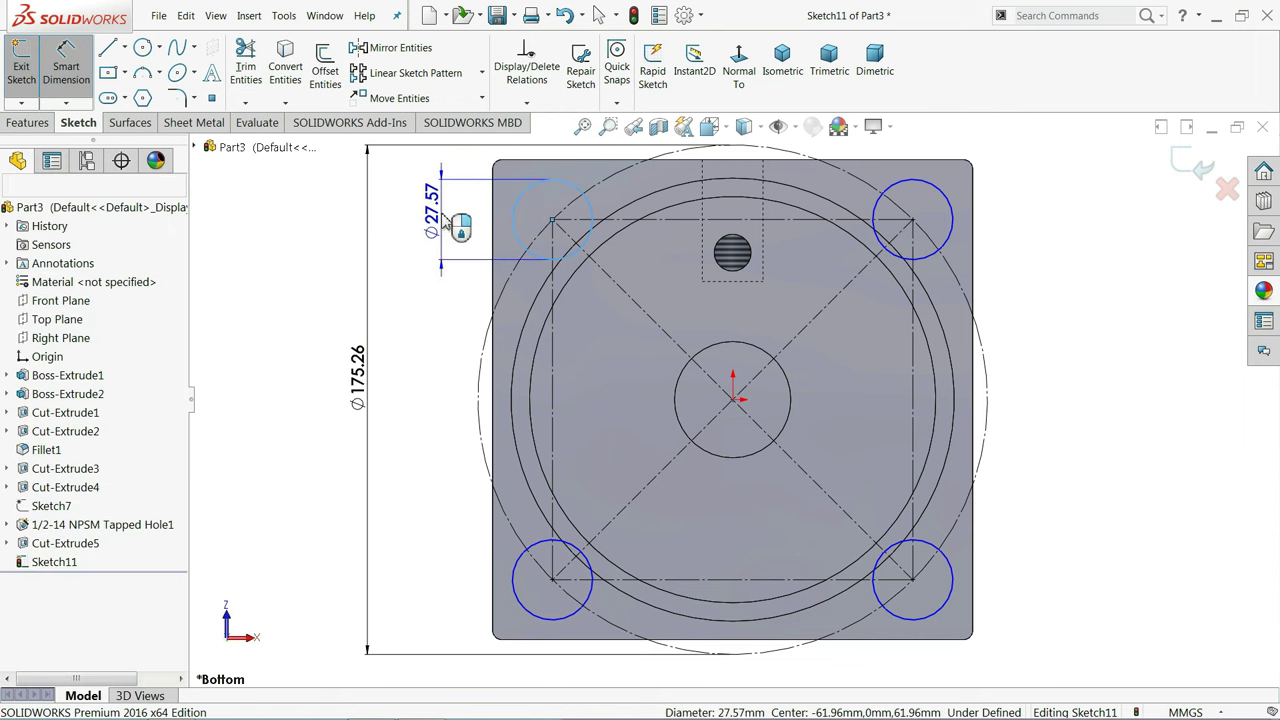
pyautogui.click(440, 220)
pyautogui.write('12.7')
pyautogui.click(360, 217)
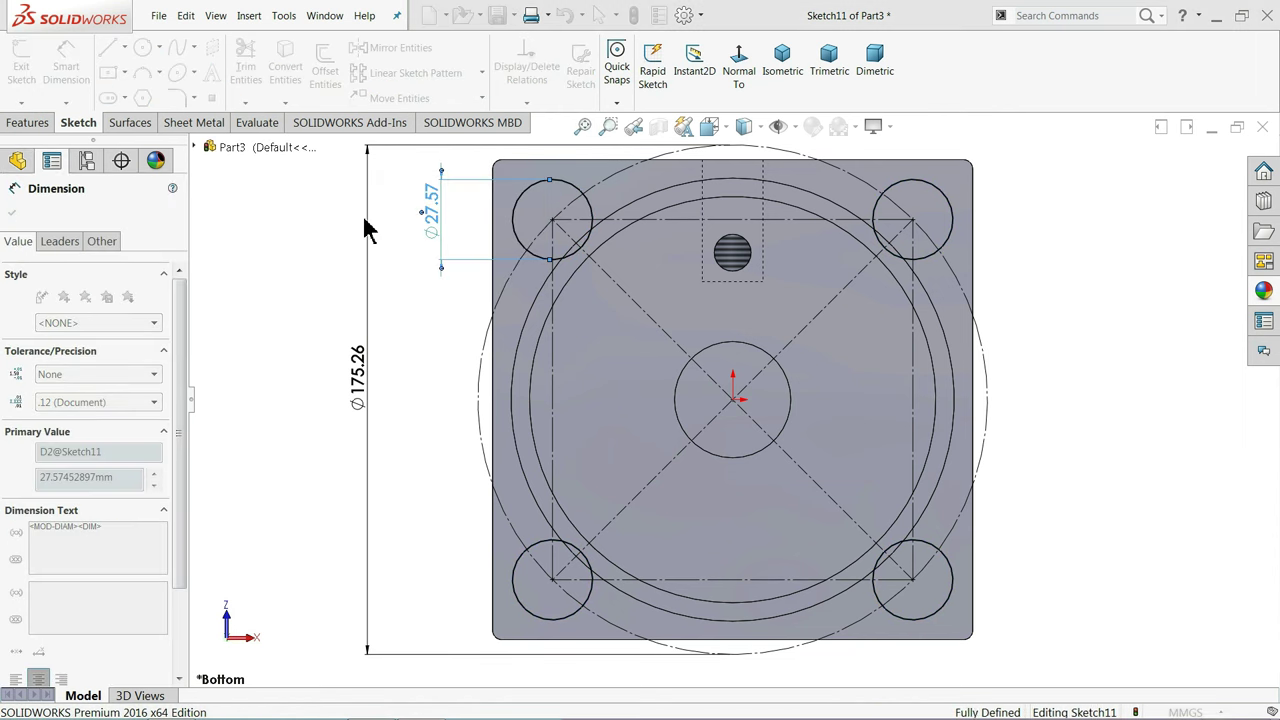
pyautogui.click(12, 214)
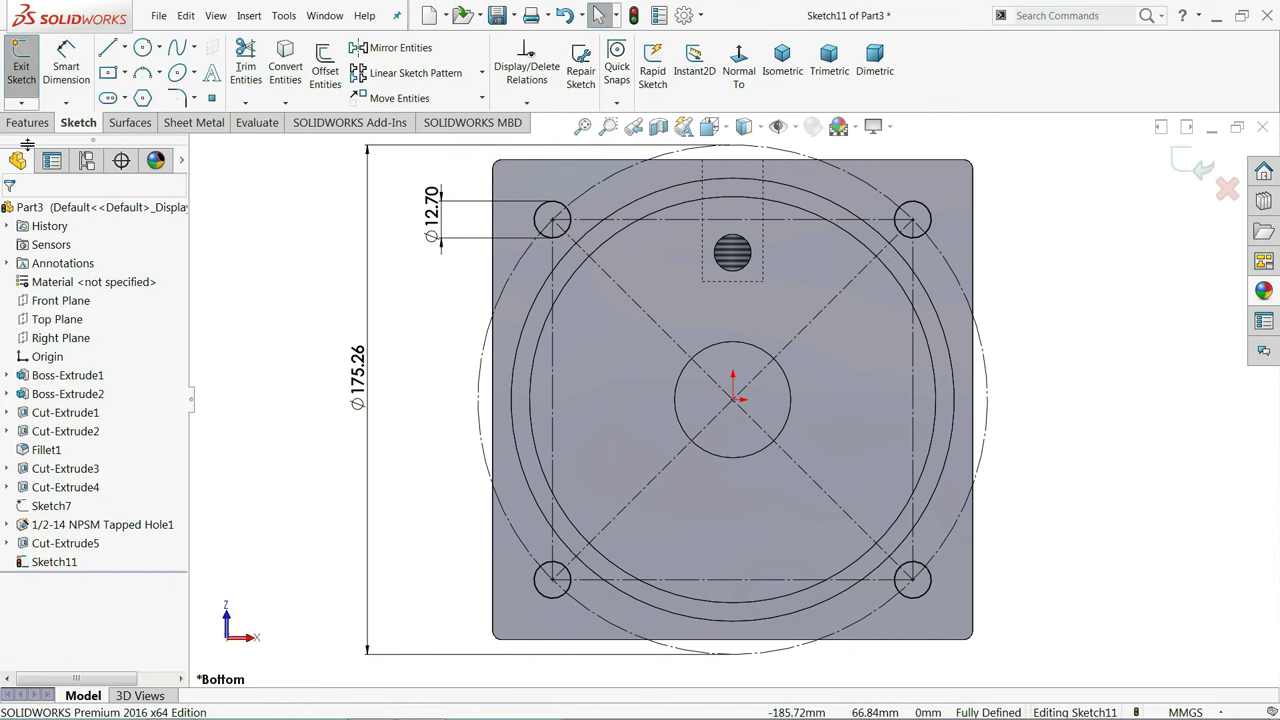
pyautogui.click(27, 124)
# Extrude-cut the four Ø12.70 mm corner circles Through All to make mounting holes
pyautogui.click(256, 70)
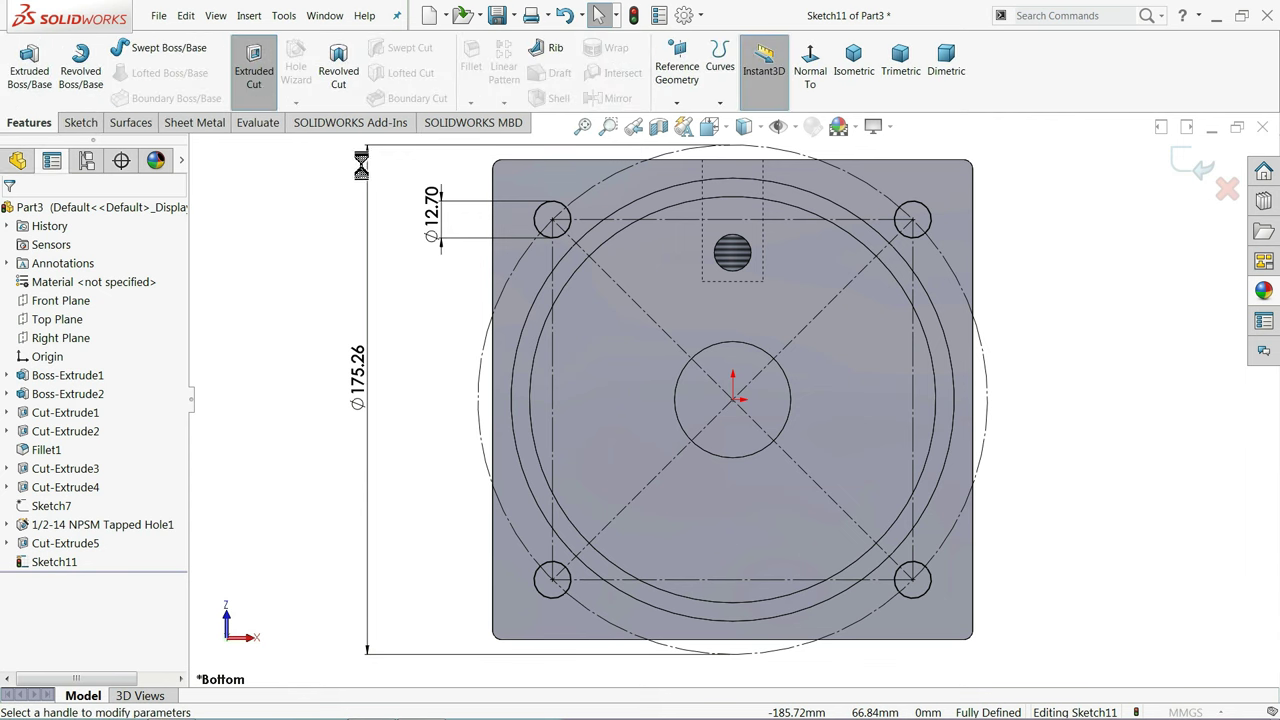
pyautogui.click(862, 75)
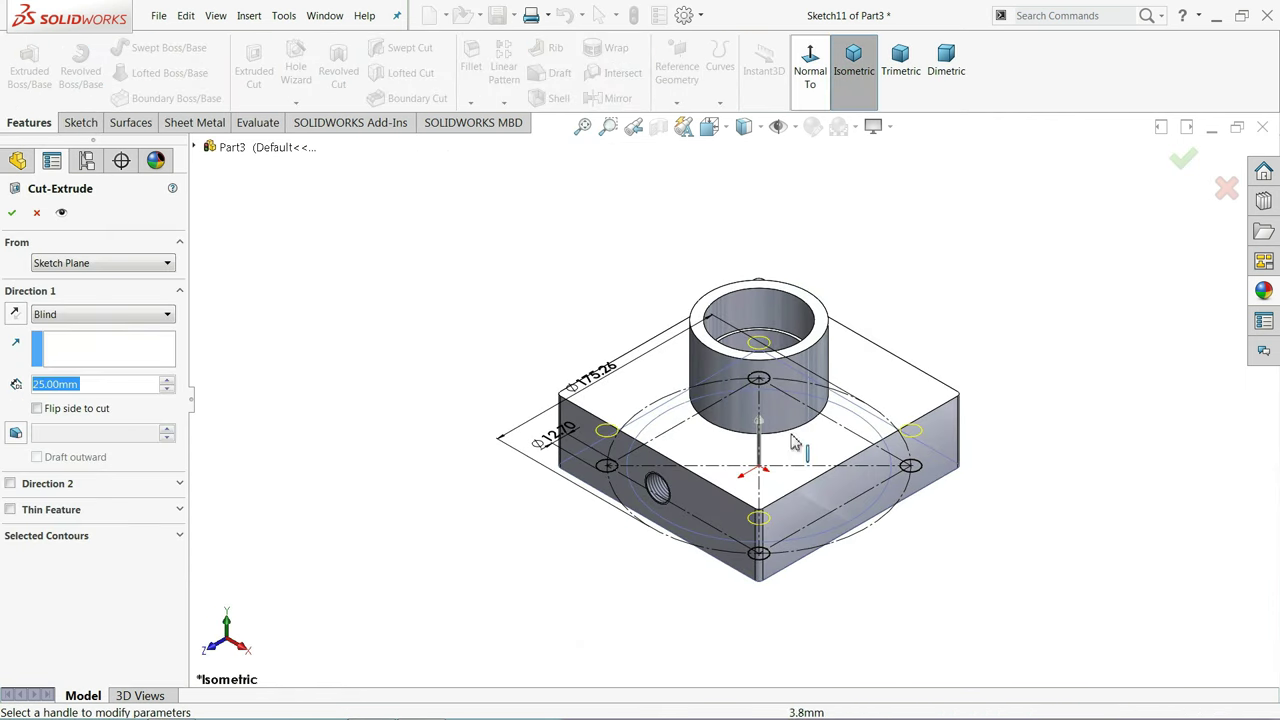
pyautogui.scroll(-2, 817, 471)
pyautogui.scroll(-2, 620, 465)
pyautogui.click(65, 320)
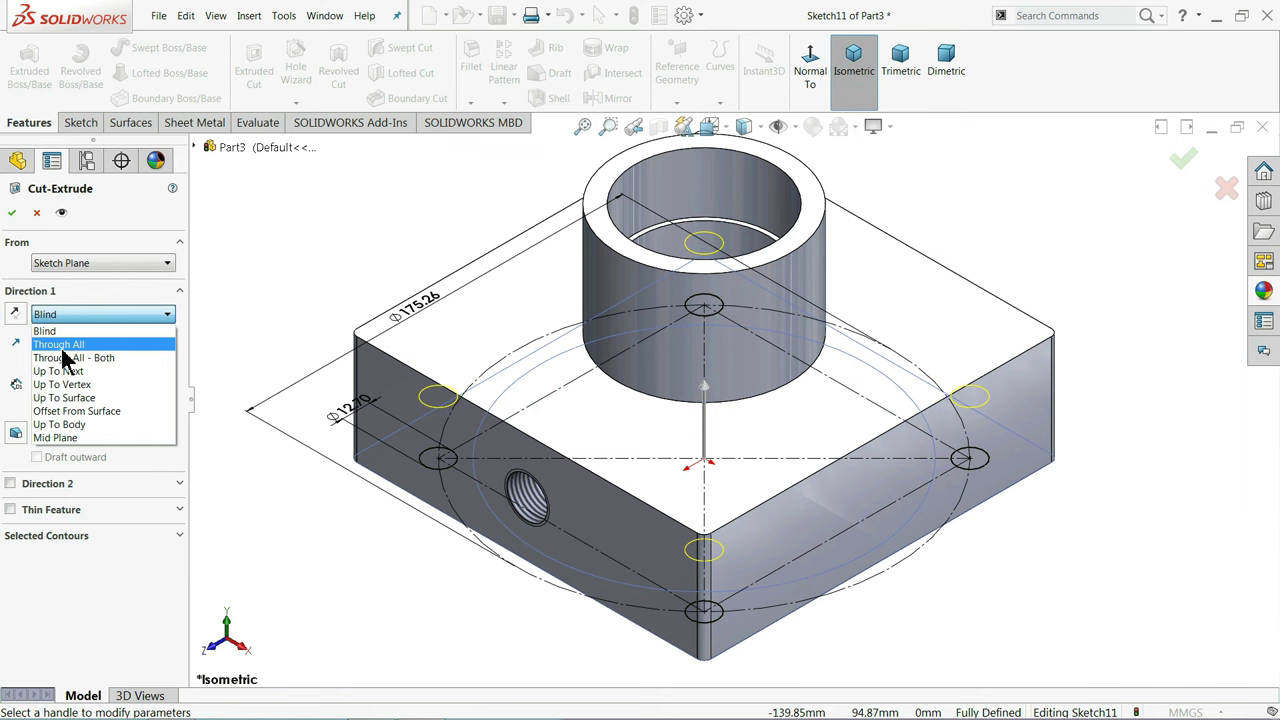
pyautogui.click(65, 345)
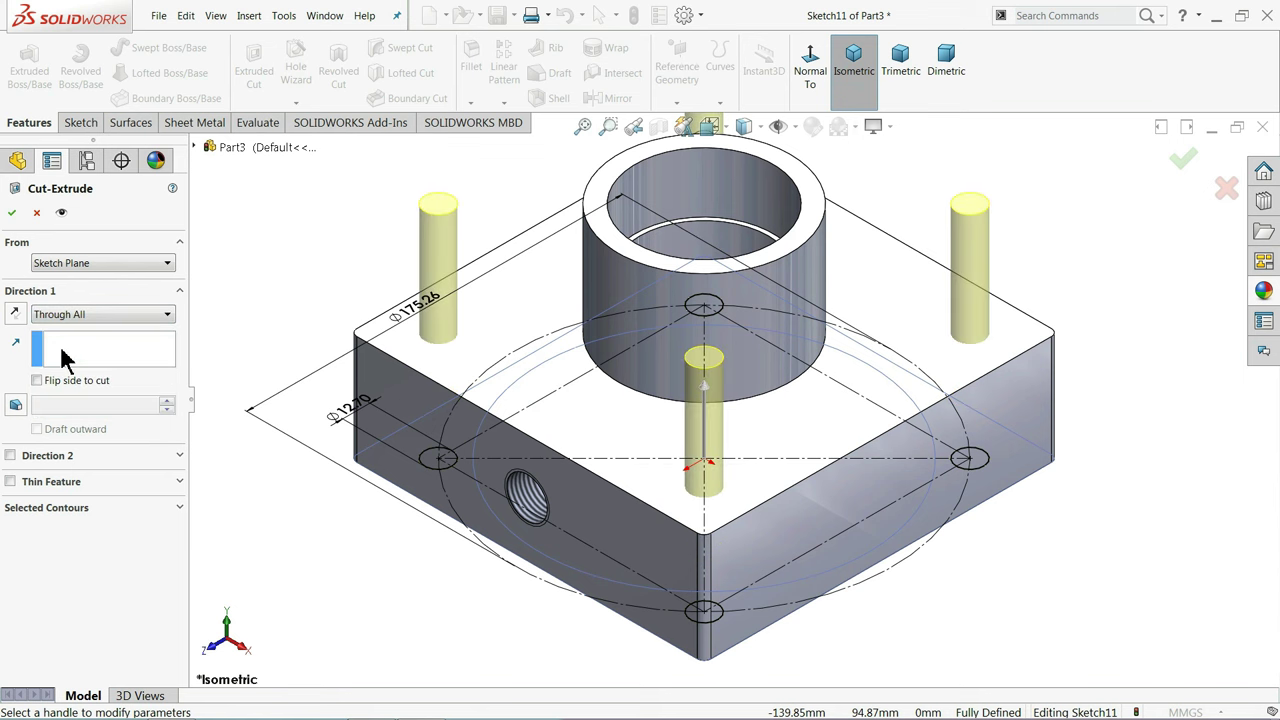
pyautogui.click(11, 213)
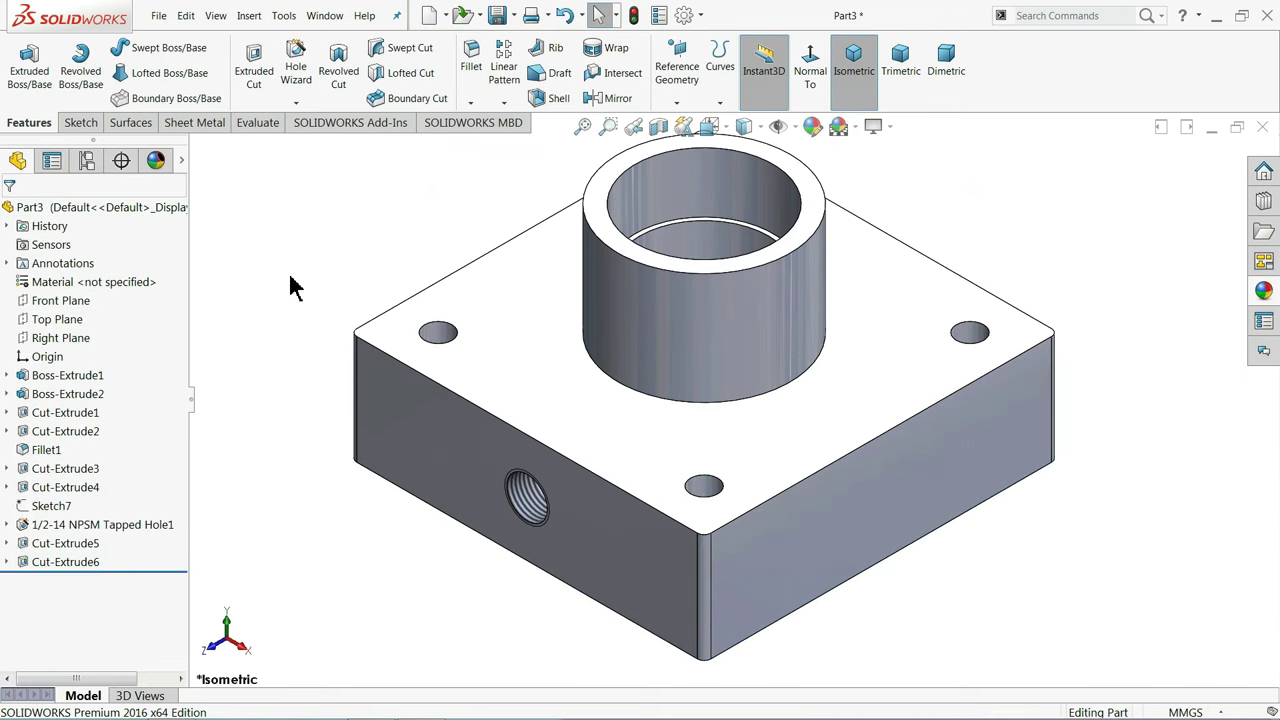
pyautogui.moveTo(290, 287); pyautogui.dragTo(320, 351, button='middle')
pyautogui.scroll(2, 320, 351)
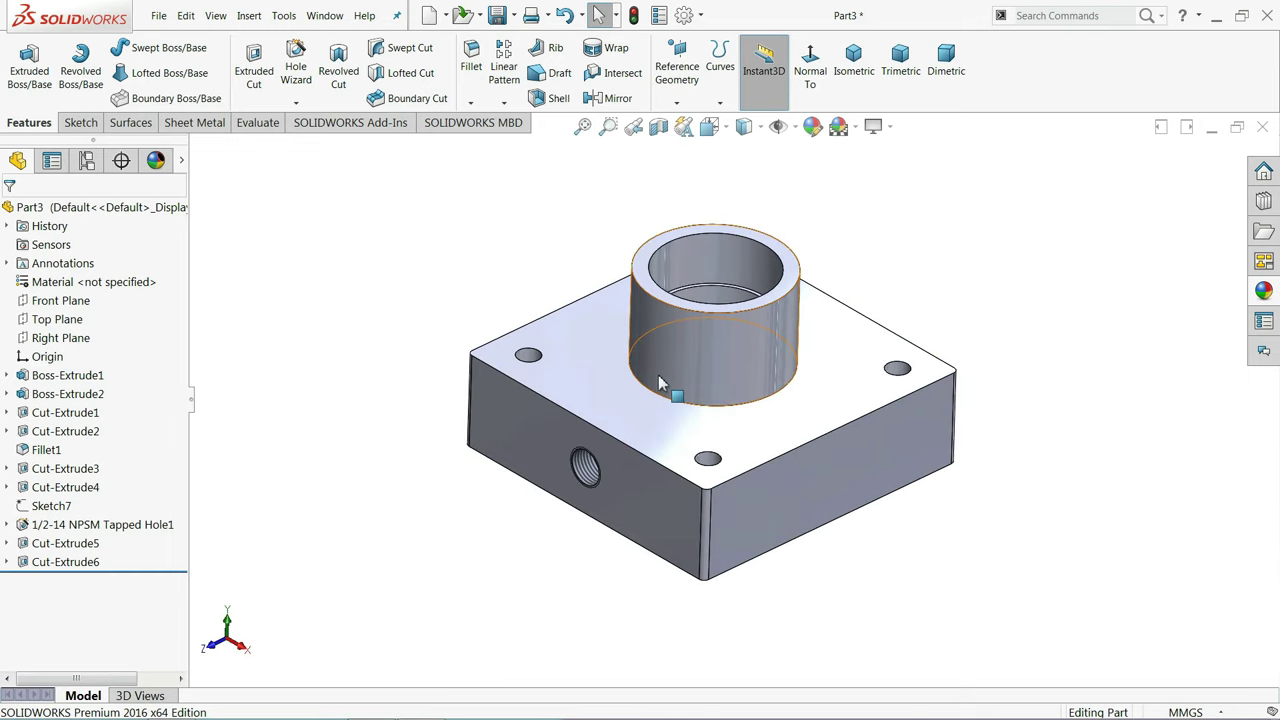
pyautogui.scroll(-2, 743, 330)
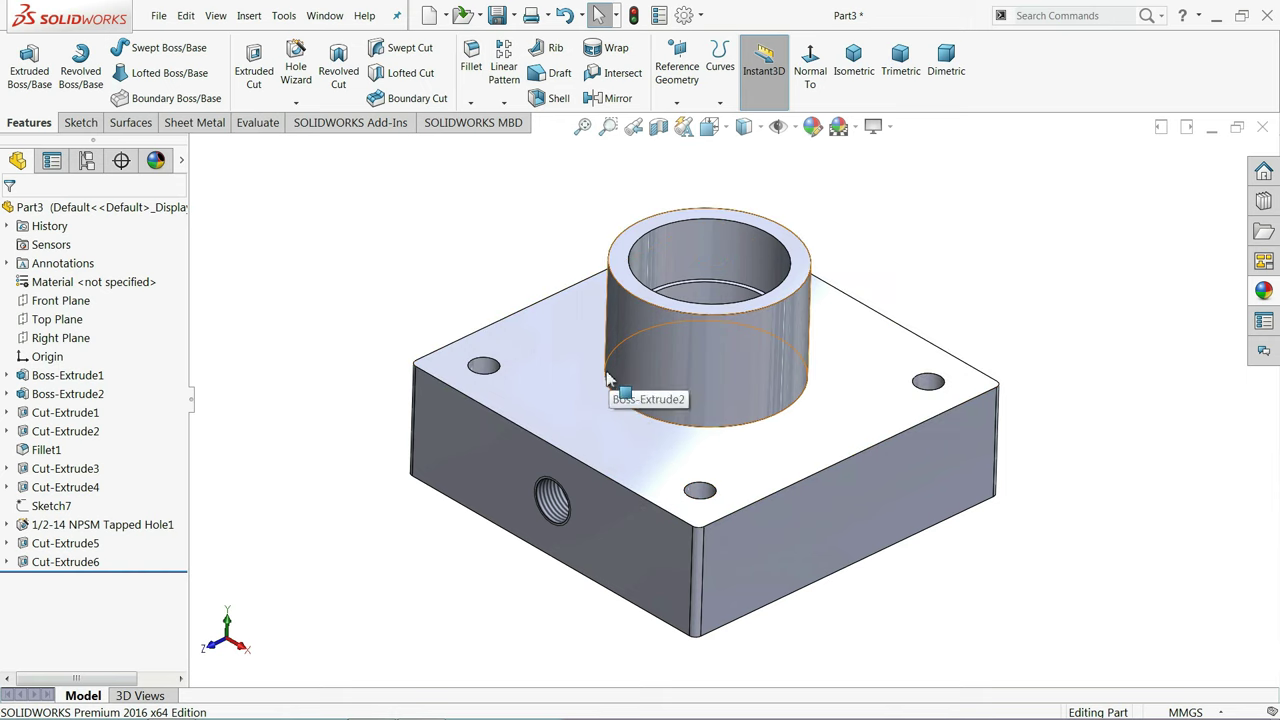
# Convert the block's top face edges into Sketch12
pyautogui.click(570, 388)
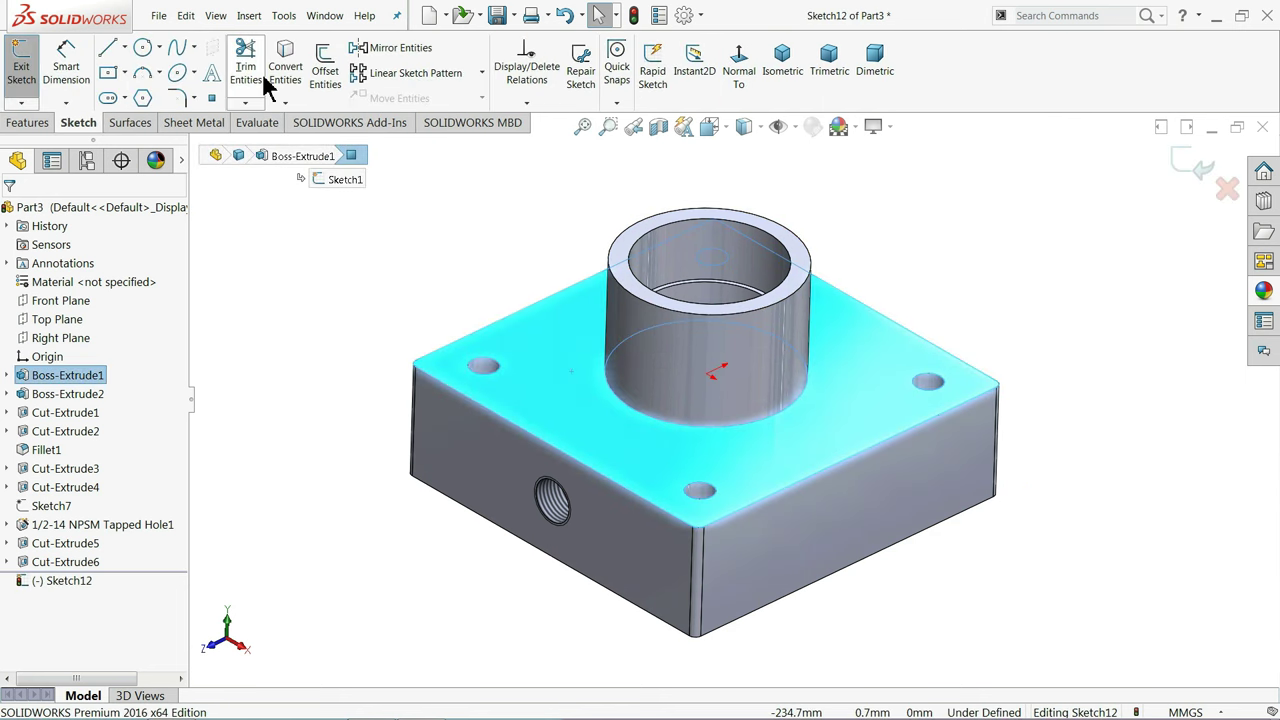
pyautogui.click(287, 64)
pyautogui.scroll(-1, 760, 393)
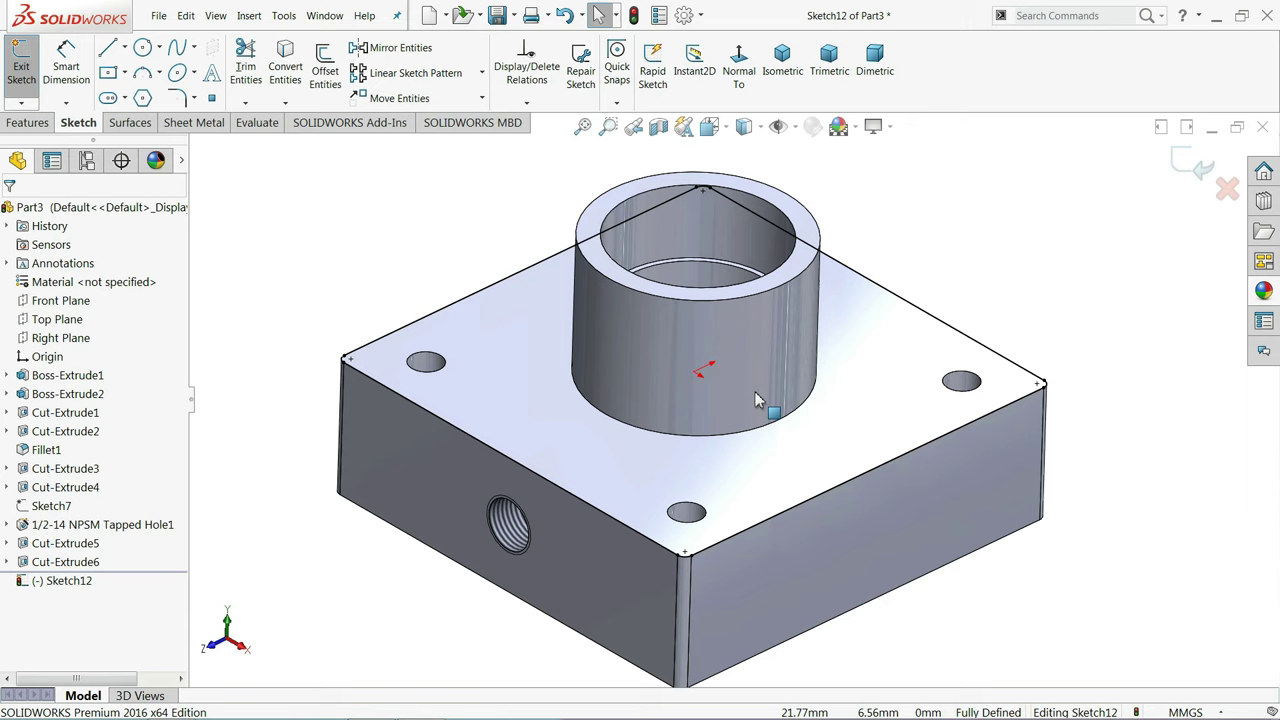
pyautogui.scroll(-2, 760, 393)
# Convert the corner, left and right mounting-hole edges into the sketch
pyautogui.click(673, 536)
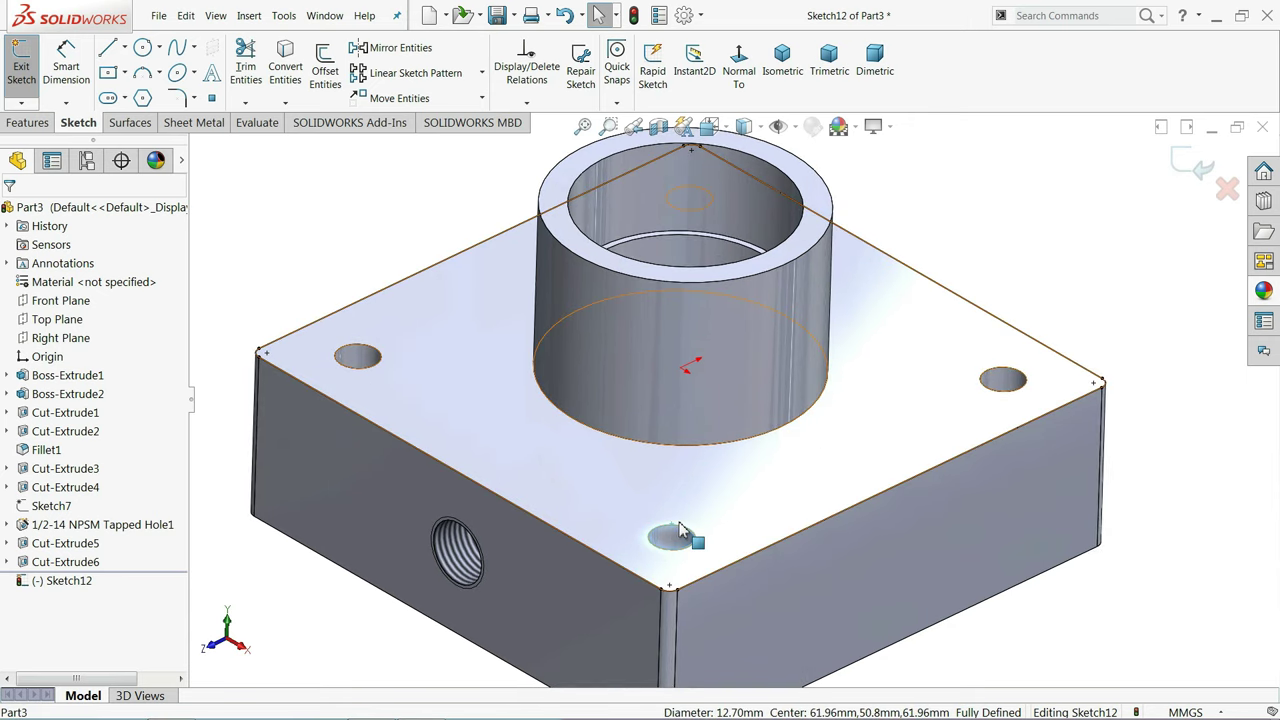
pyautogui.keyDown('ctrl'); pyautogui.click(379, 360); pyautogui.keyUp('ctrl')
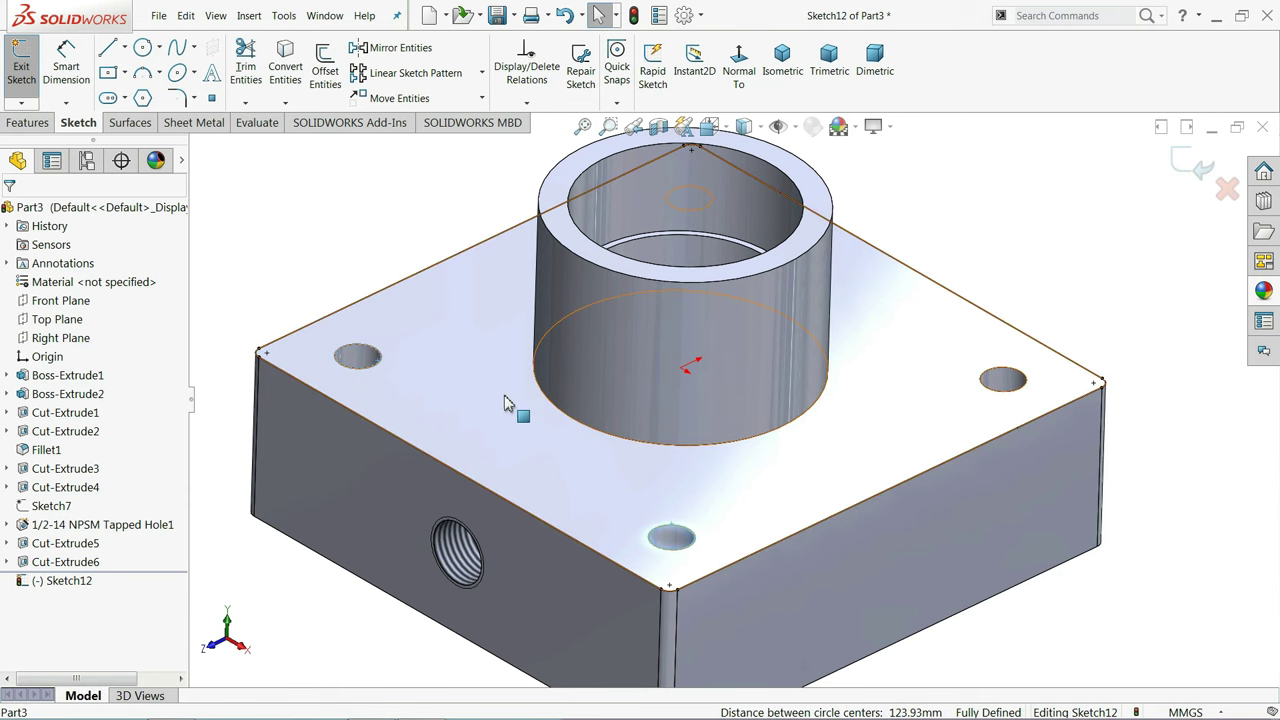
pyautogui.click(602, 440)
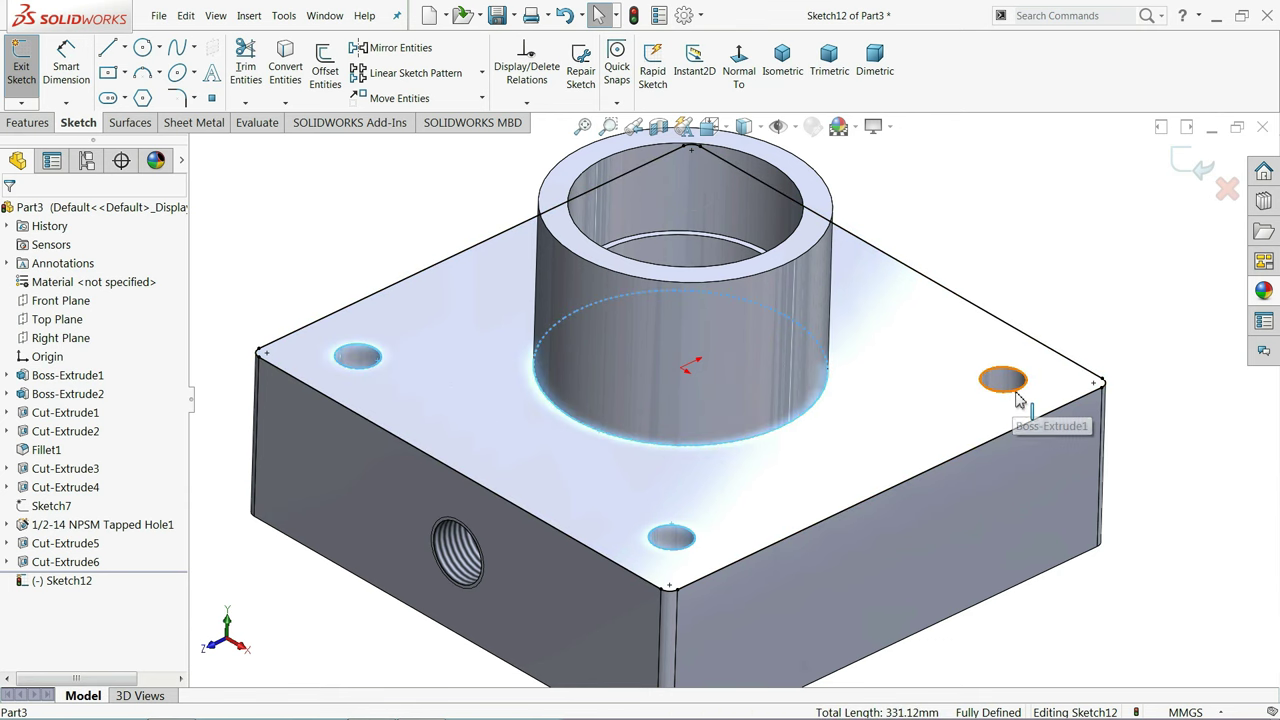
pyautogui.keyDown('ctrl'); pyautogui.click(1016, 396); pyautogui.keyUp('ctrl')
pyautogui.click(282, 82)
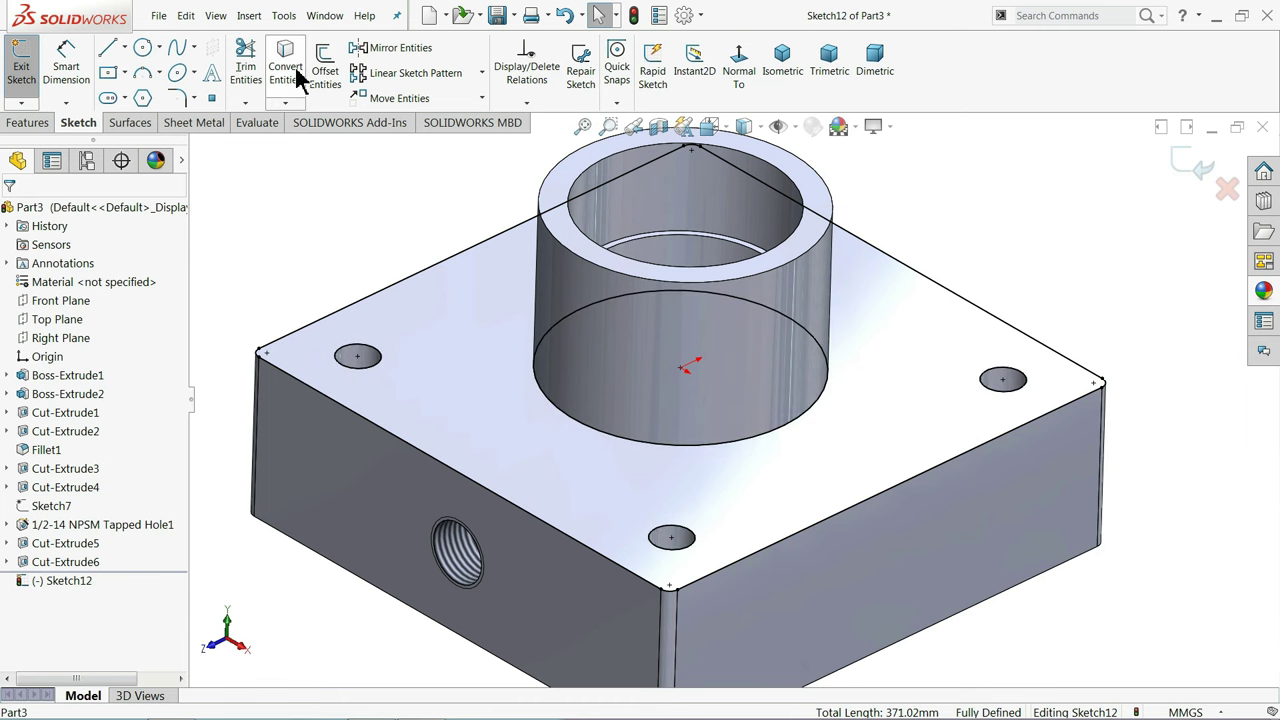
# Convert the upper-right hole's edge too, then start a boss extrusion of Sketch12
pyautogui.moveTo(677, 423); pyautogui.dragTo(594, 430, button='middle')
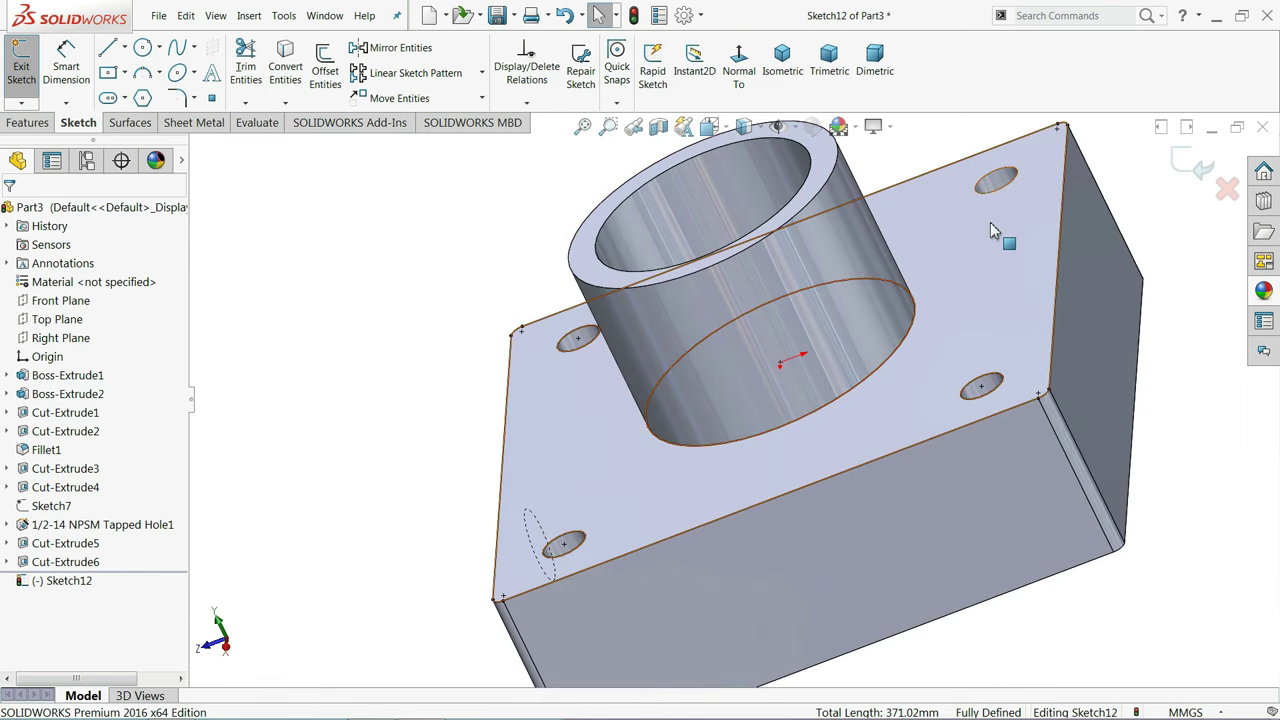
pyautogui.click(997, 186)
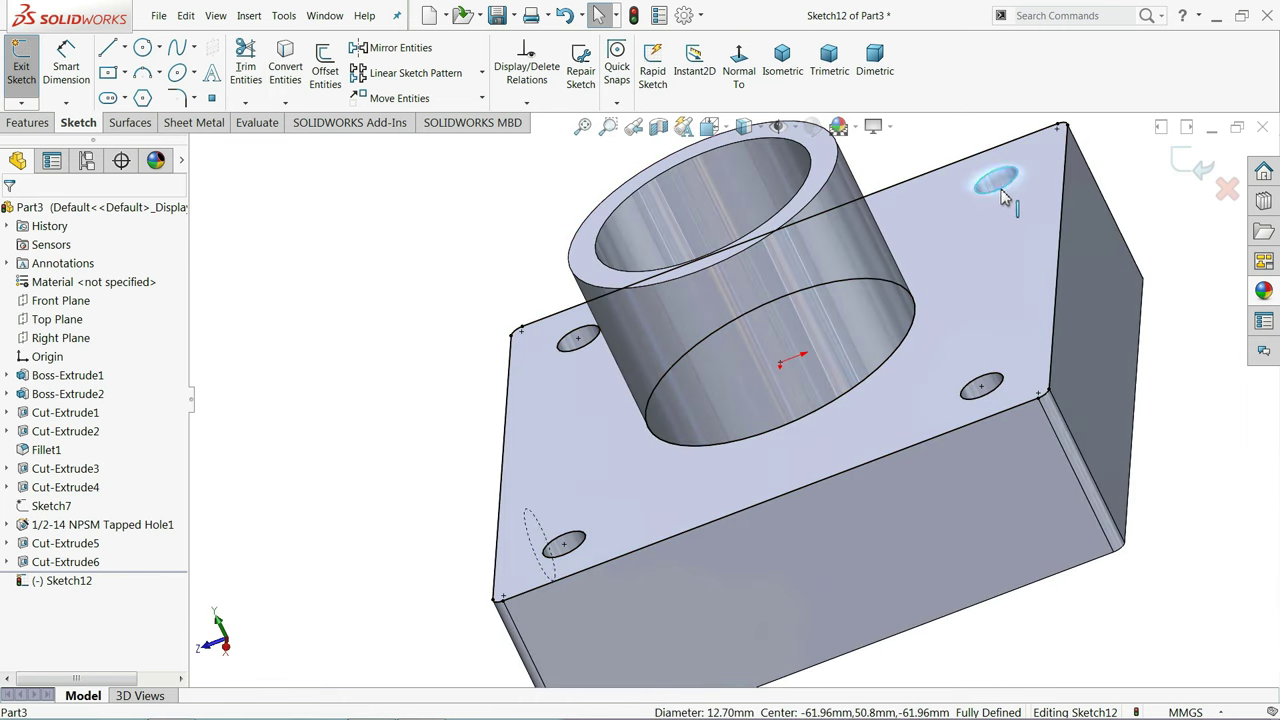
pyautogui.click(285, 75)
pyautogui.moveTo(480, 248); pyautogui.dragTo(768, 410, button='middle')
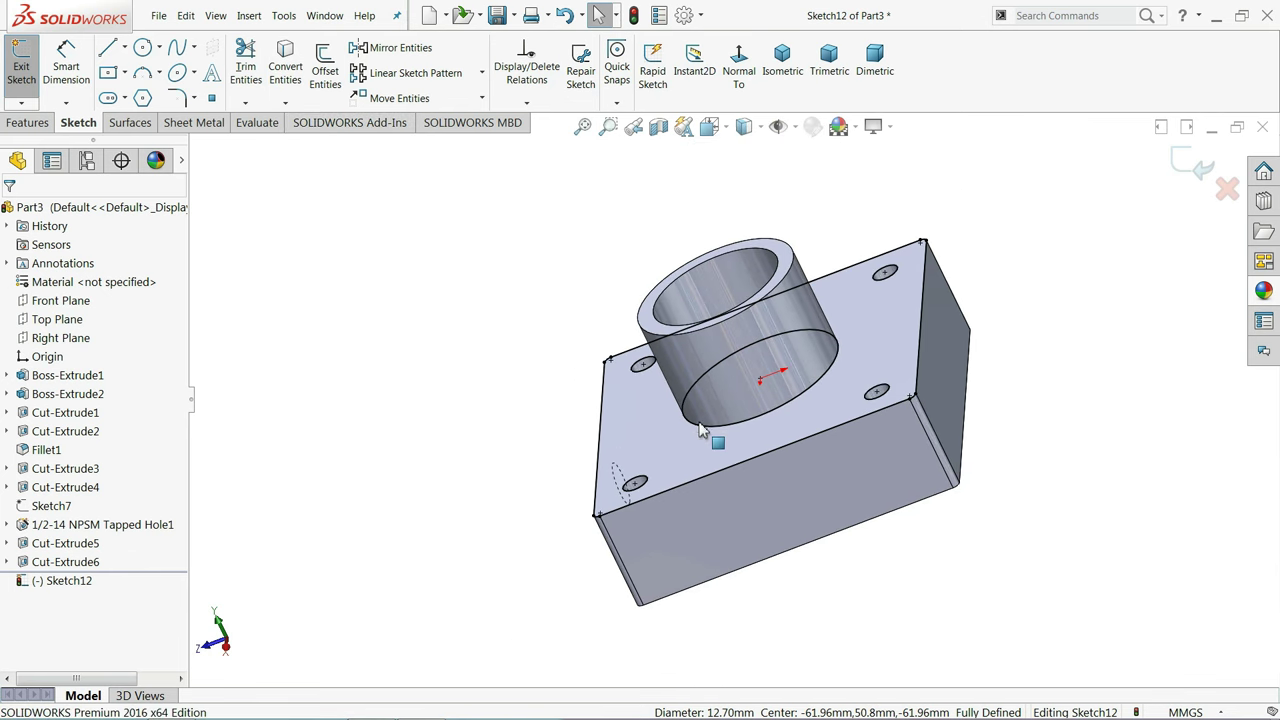
pyautogui.scroll(-2, 762, 378)
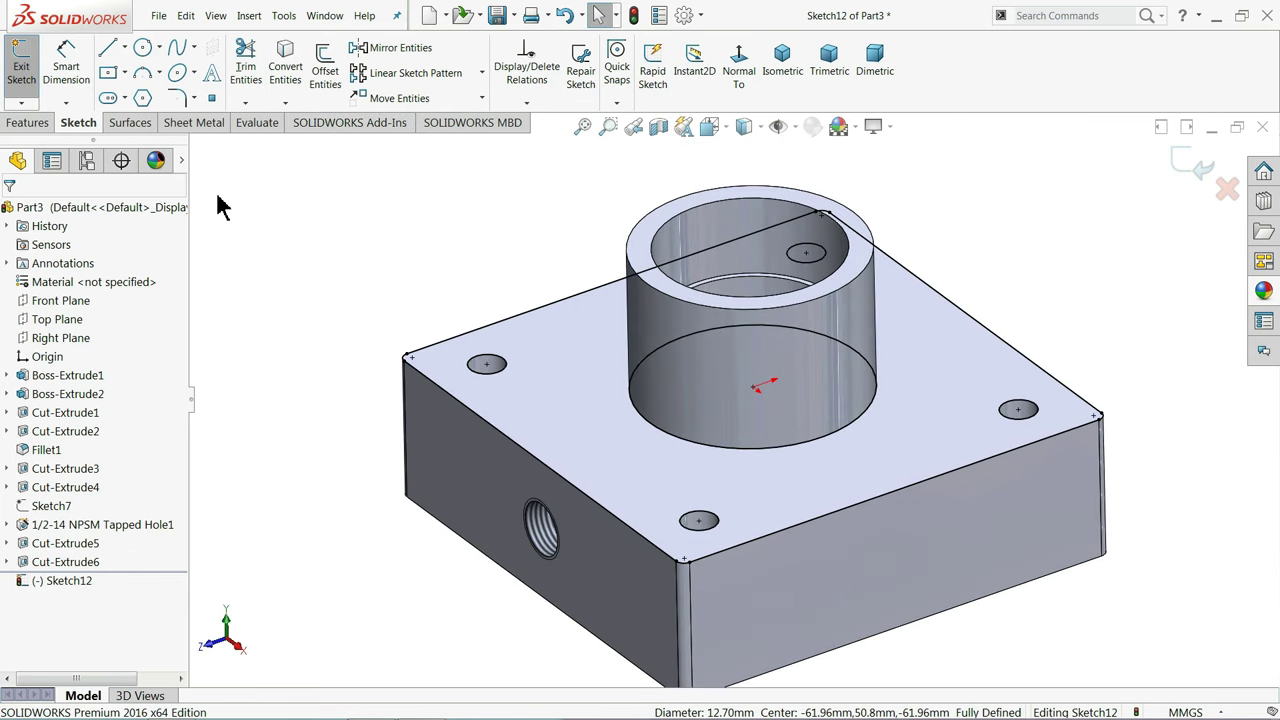
pyautogui.click(27, 122)
pyautogui.click(30, 68)
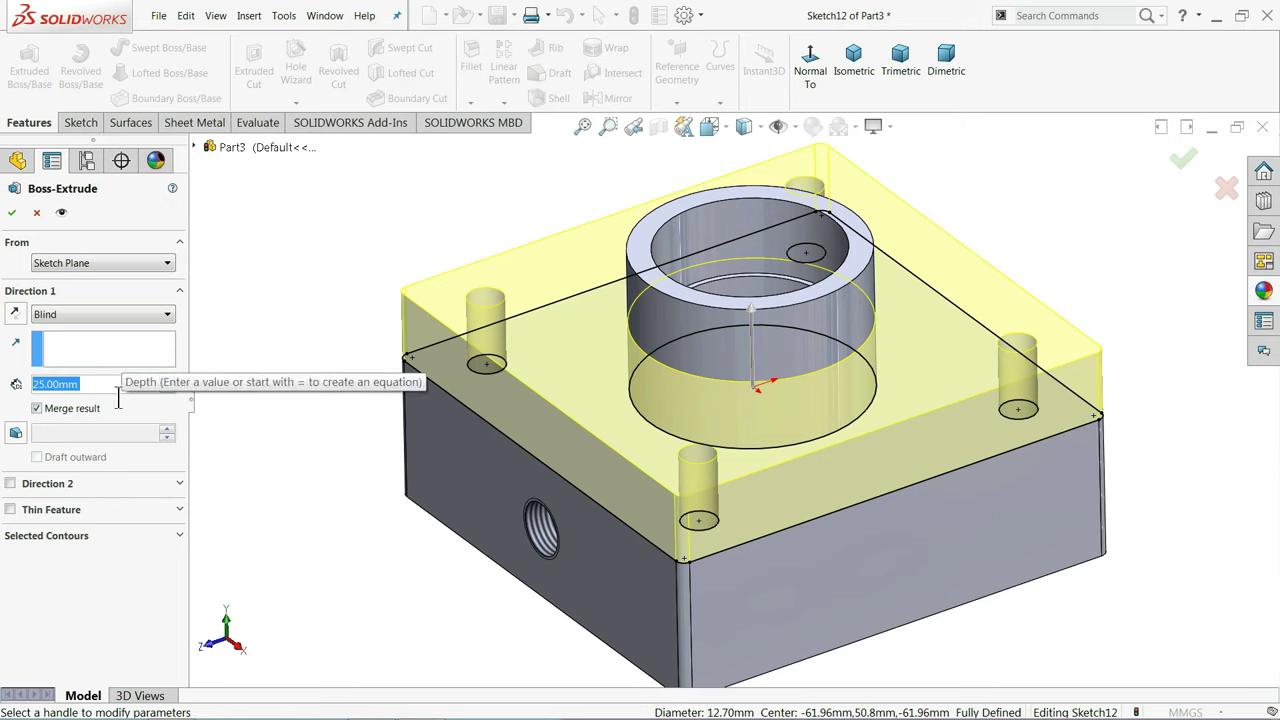
# Extrude Sketch12 19.05 mm as Boss-Extrude3, a plate on the block's top
pyautogui.write('19.05')
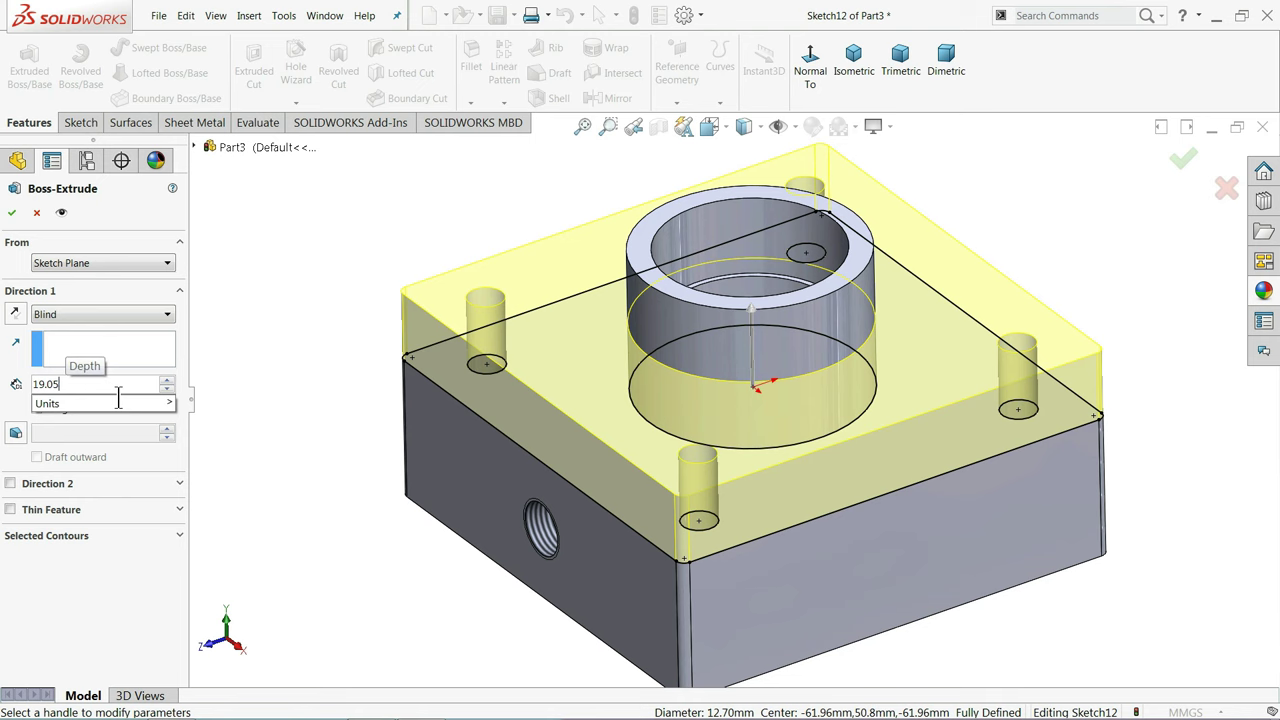
pyautogui.press('Return')
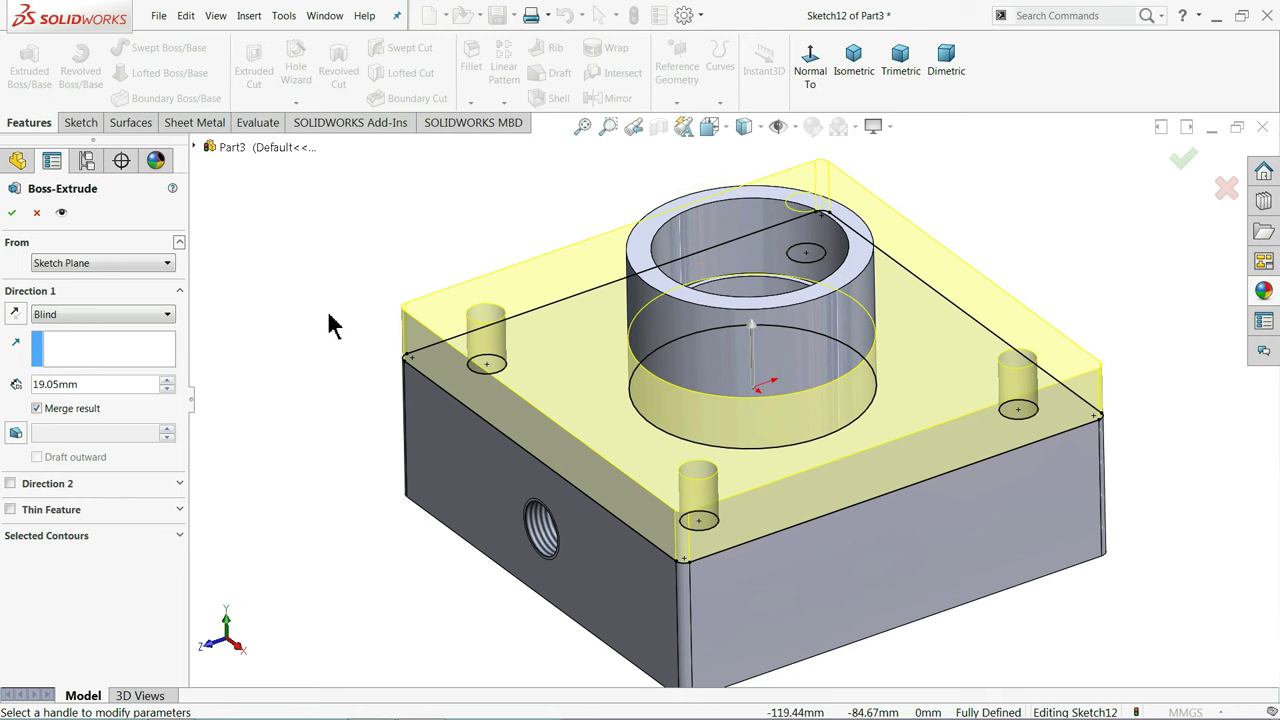
pyautogui.moveTo(330, 322)
pyautogui.mouseDown(button='middle')
pyautogui.moveTo(351, 309)
pyautogui.moveTo(340, 310)
pyautogui.mouseUp(button='middle')
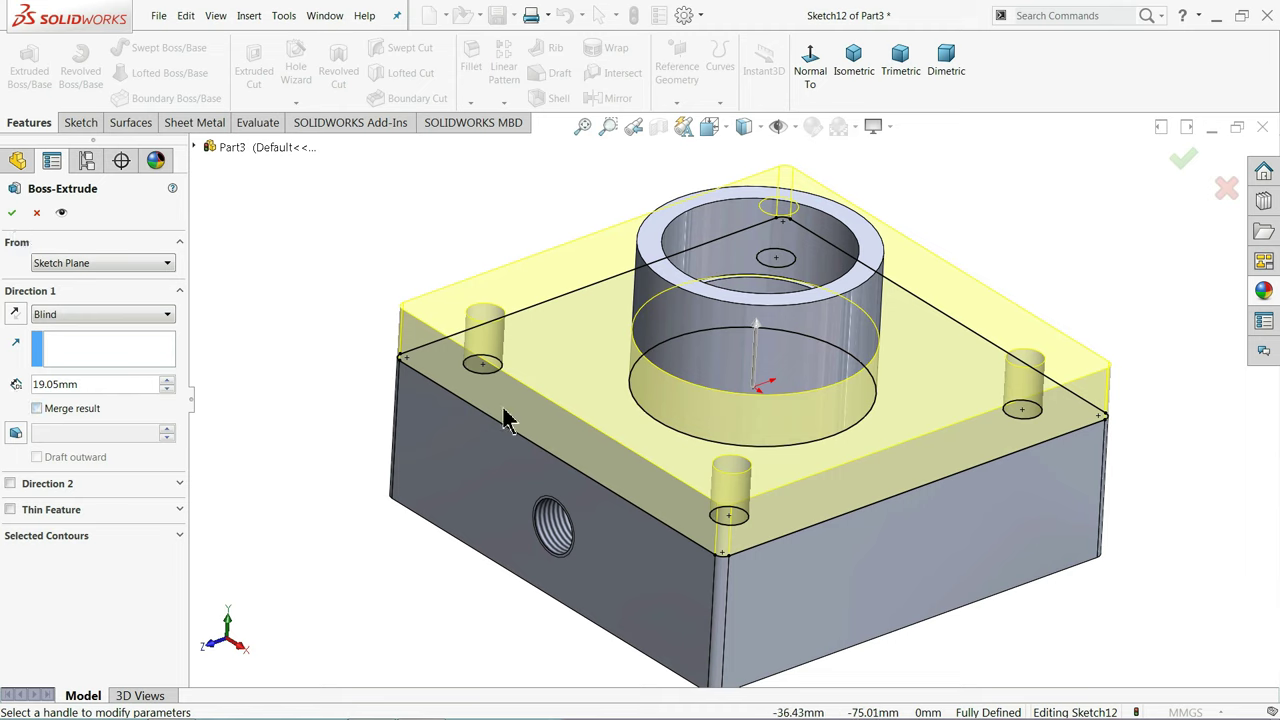
pyautogui.click(12, 213)
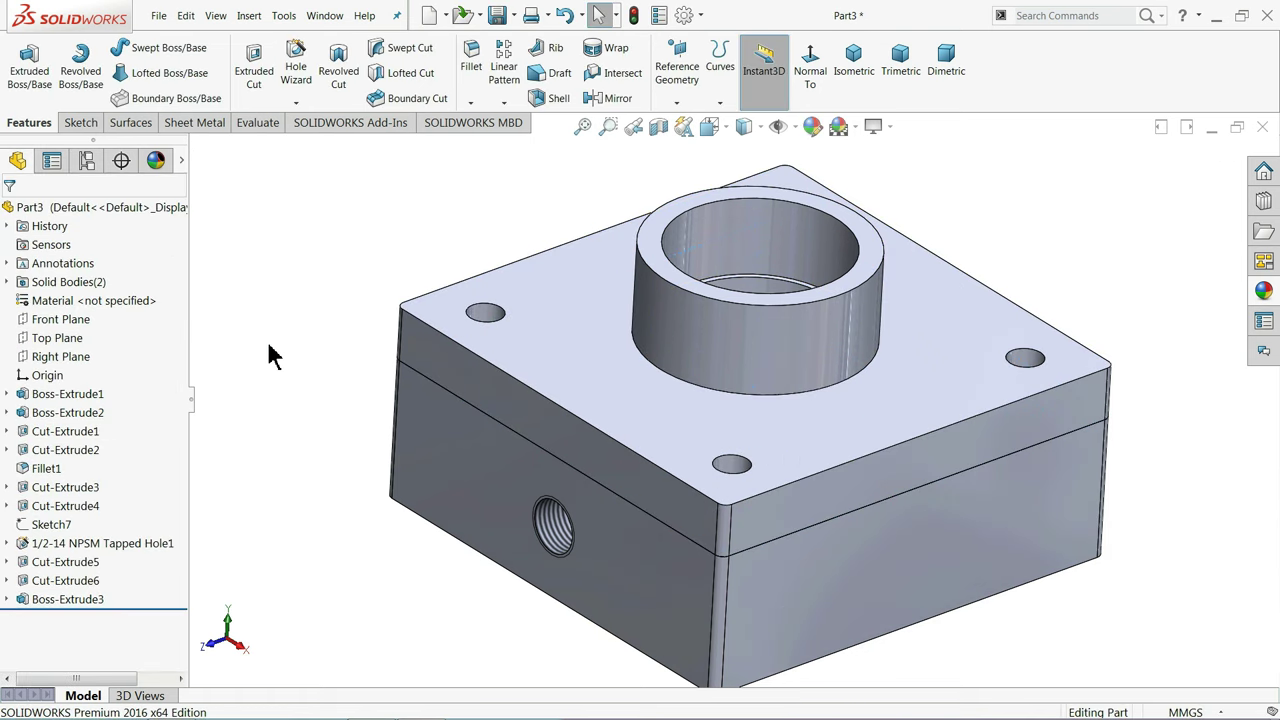
pyautogui.moveTo(371, 440); pyautogui.dragTo(368, 424, button='middle')
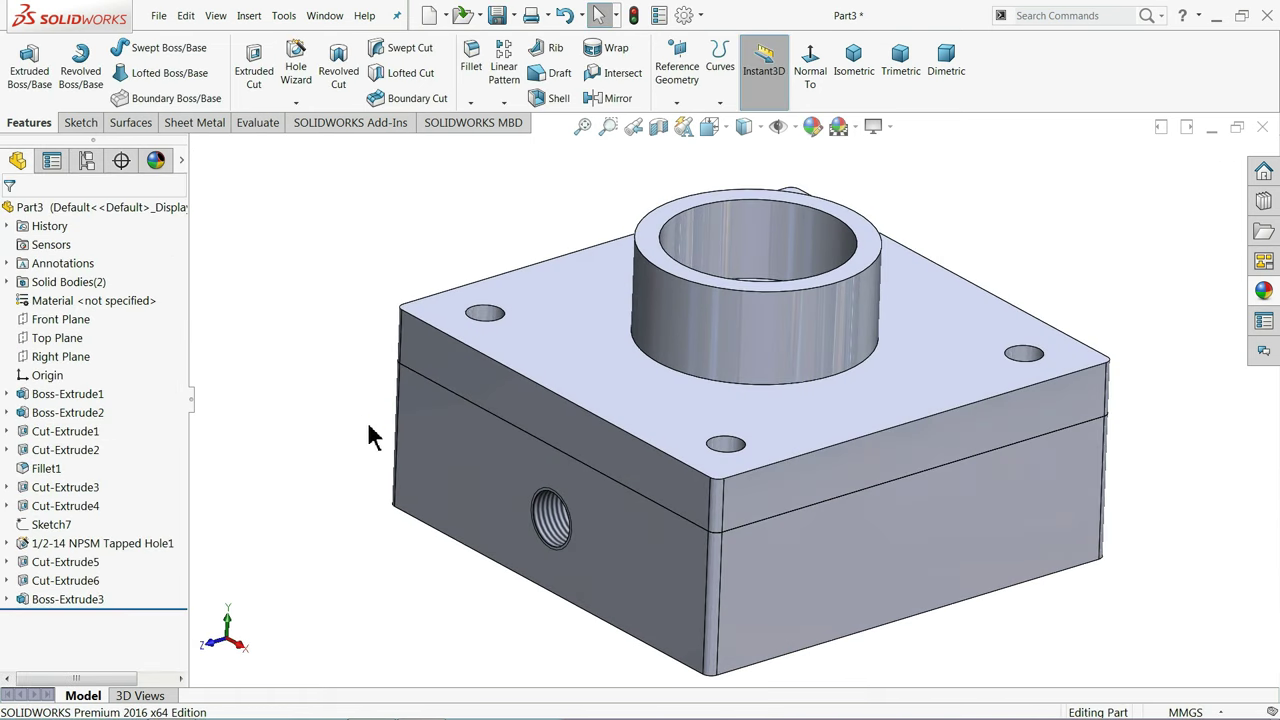
# Review Boss-Extrude3 and Boss-Extrude1 through Cut-Extrude6 in the tree, then show the appearances library
pyautogui.click(85, 597)
pyautogui.click(245, 432)
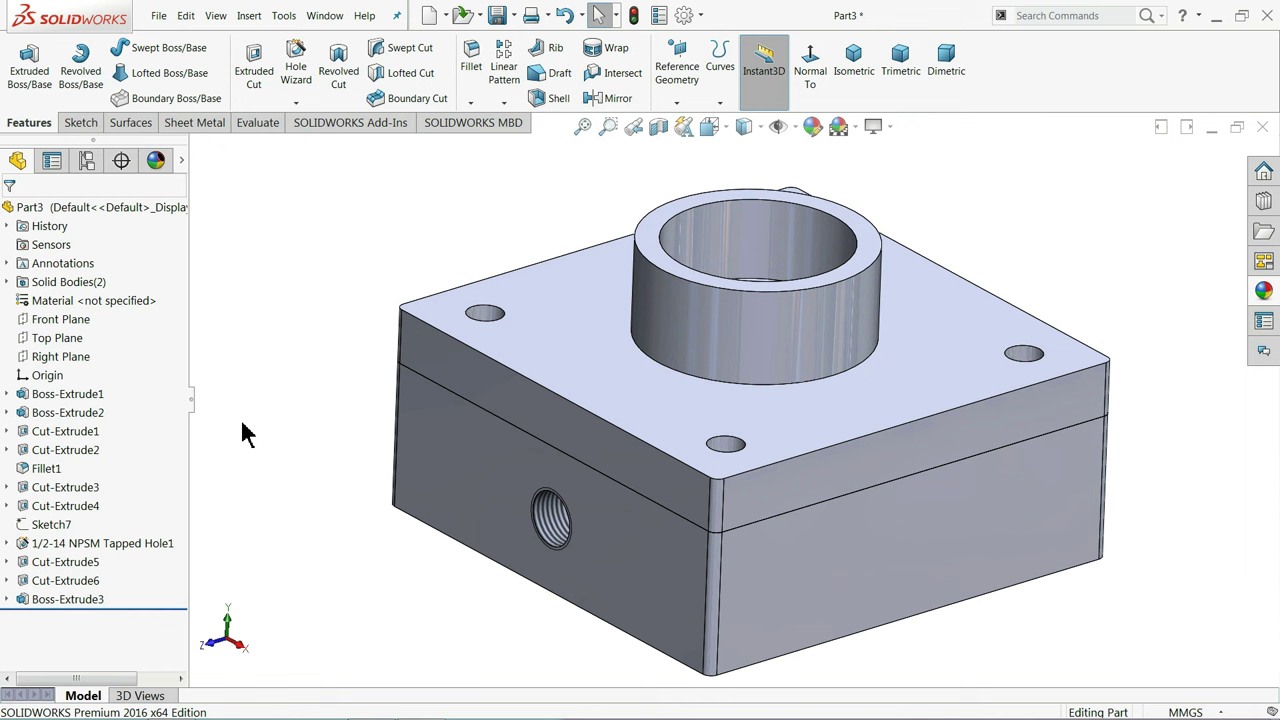
pyautogui.click(60, 396)
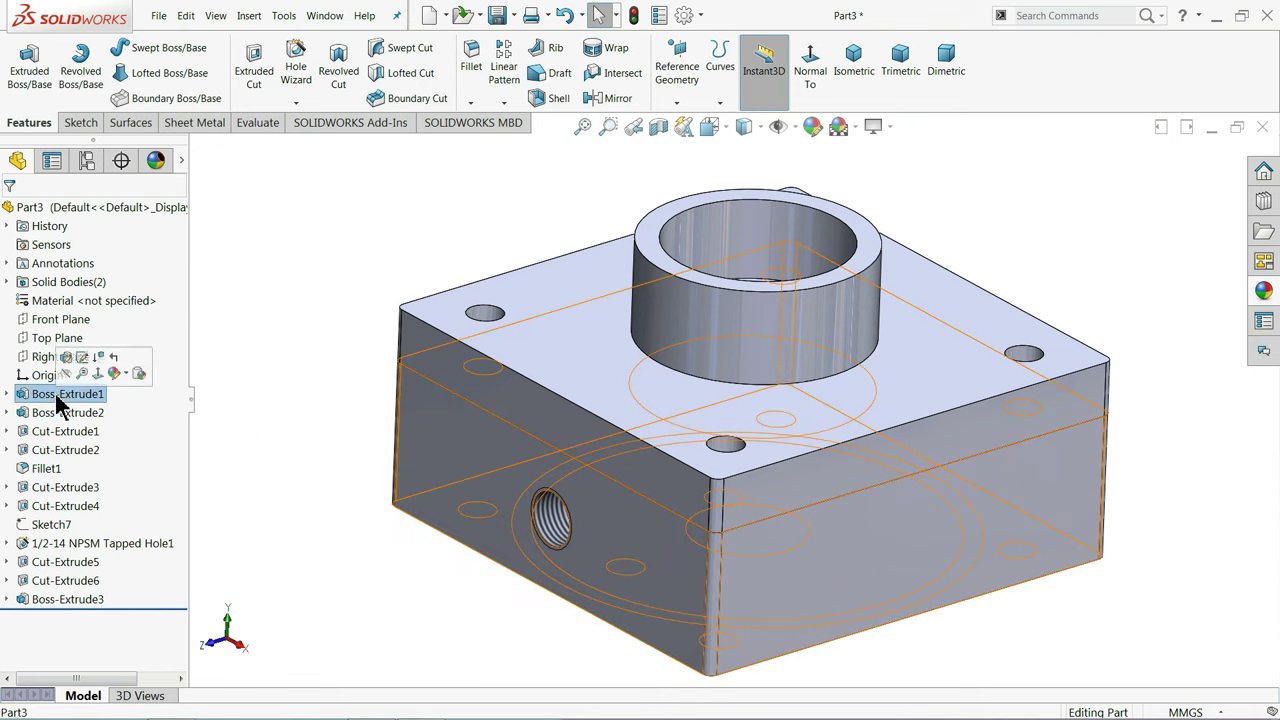
pyautogui.keyDown('shift'); pyautogui.click(60, 582); pyautogui.keyUp('shift')
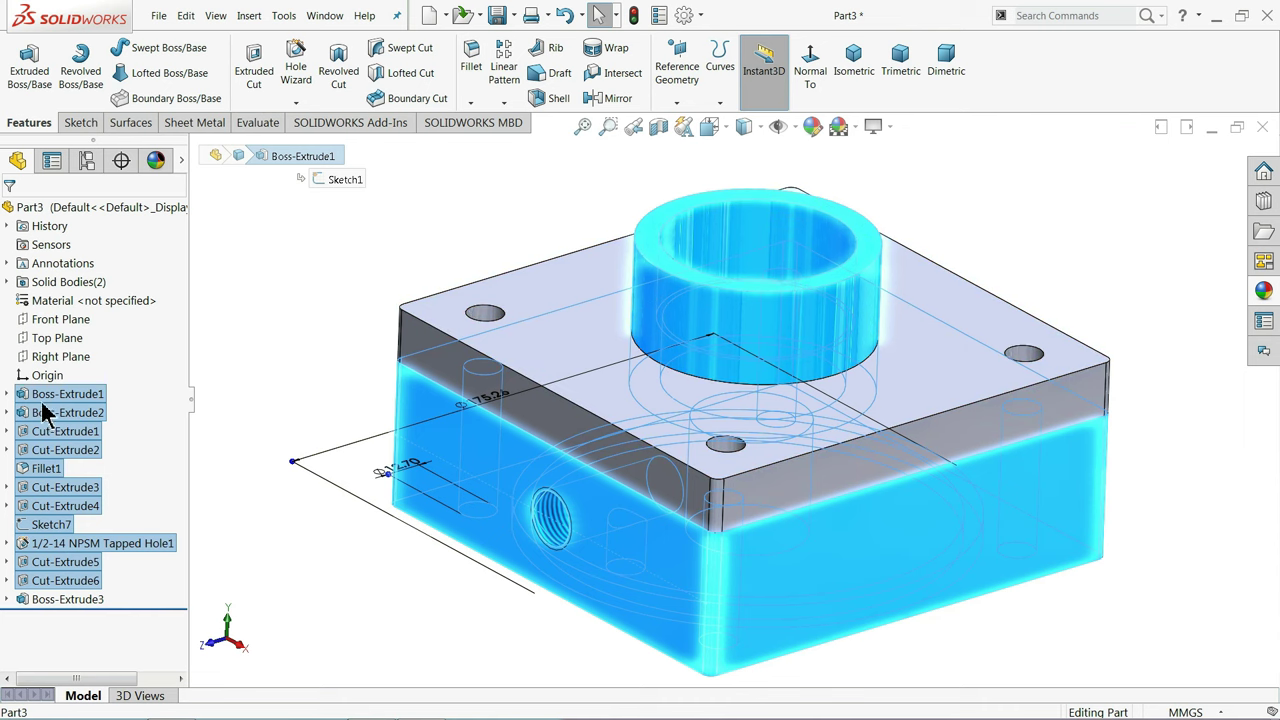
pyautogui.click(104, 210)
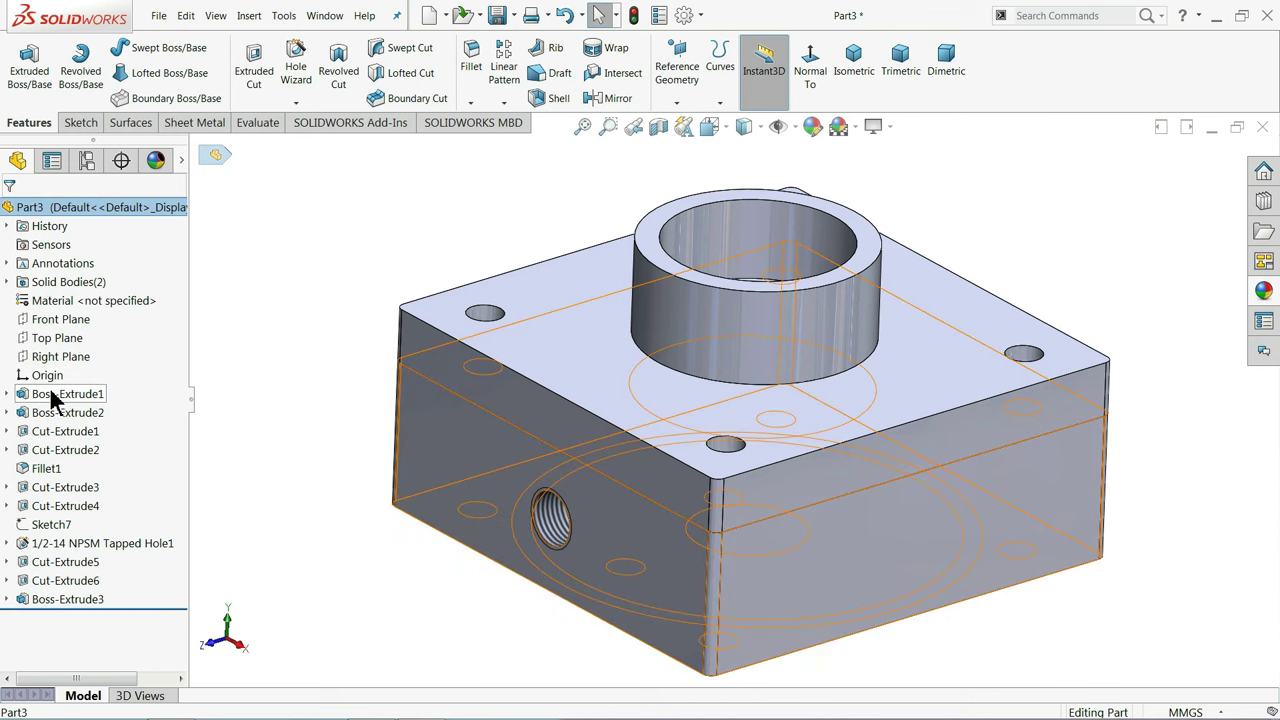
pyautogui.click(1265, 298)
# Apply cast stainless steel to the whole part in medium grey, then inspect it
pyautogui.doubleClick(1108, 657)
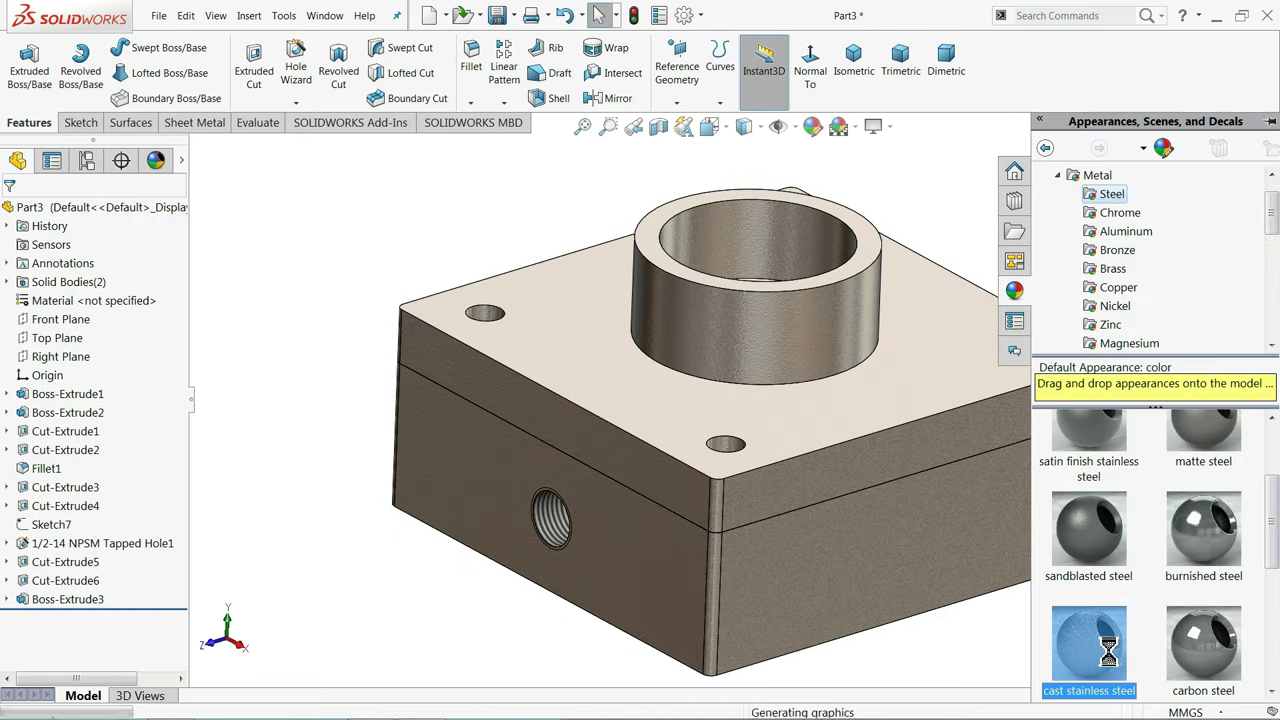
pyautogui.click(813, 128)
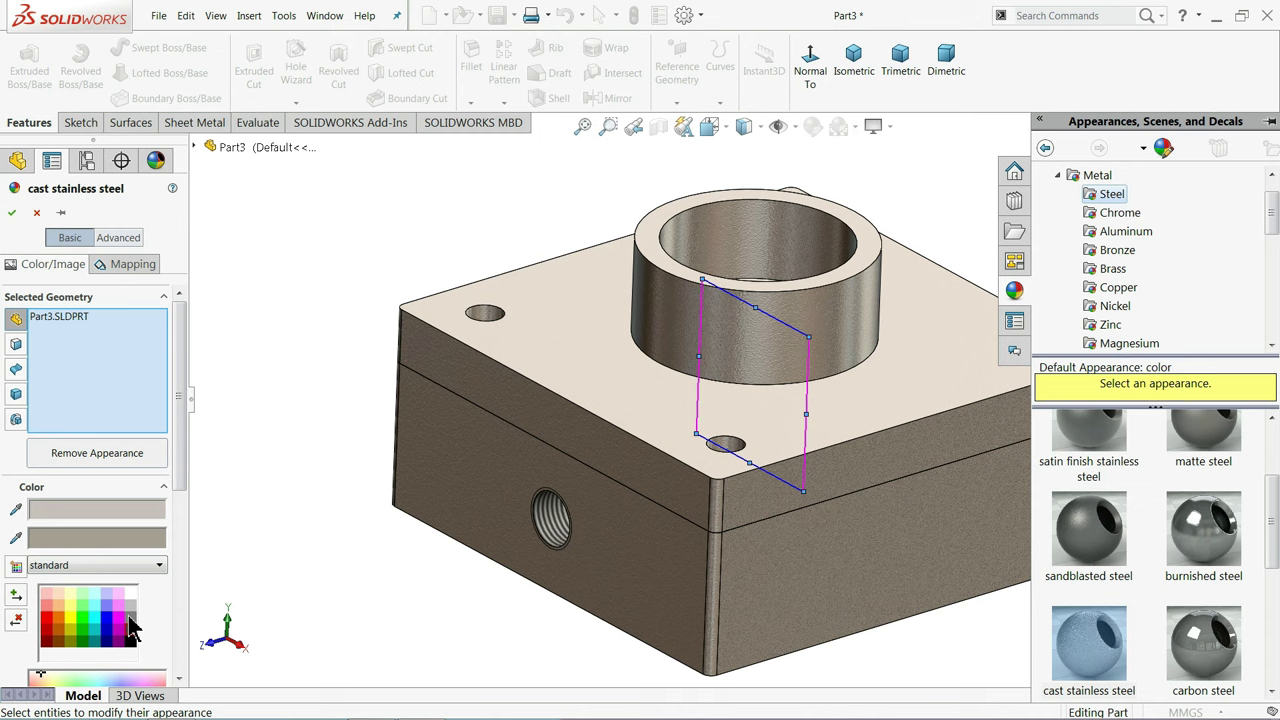
pyautogui.click(132, 620)
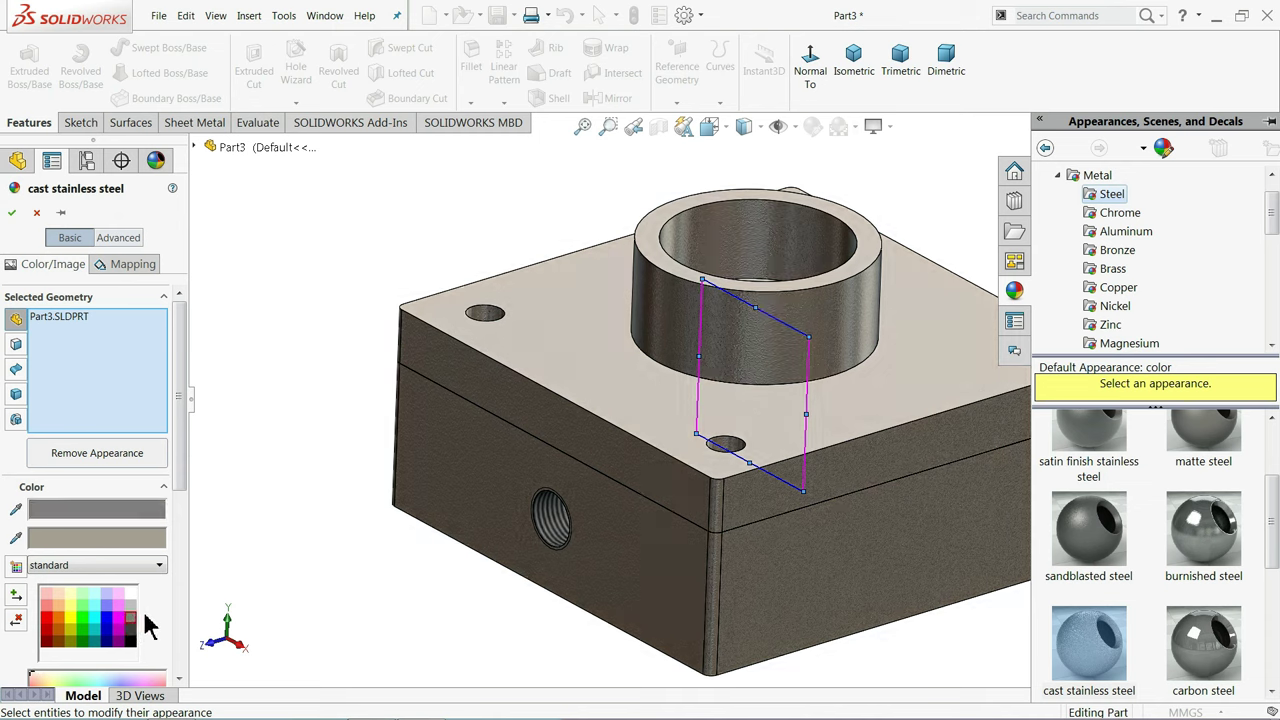
pyautogui.click(131, 634)
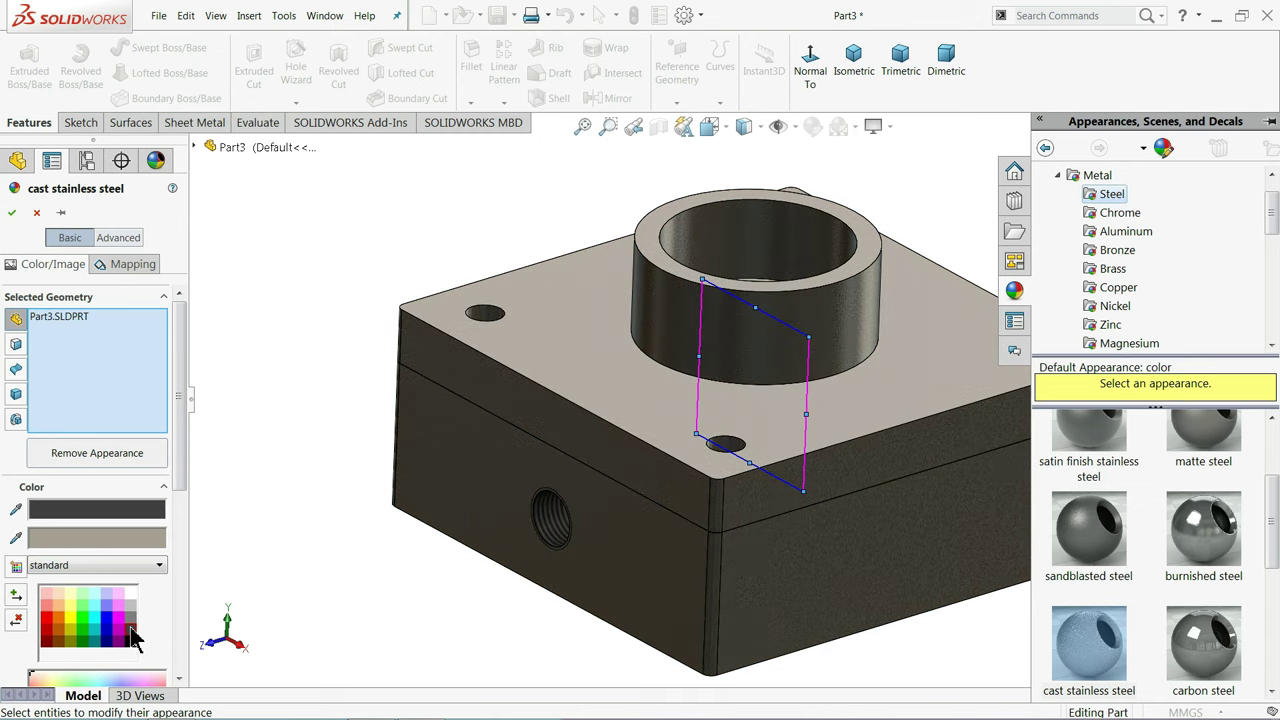
pyautogui.click(131, 620)
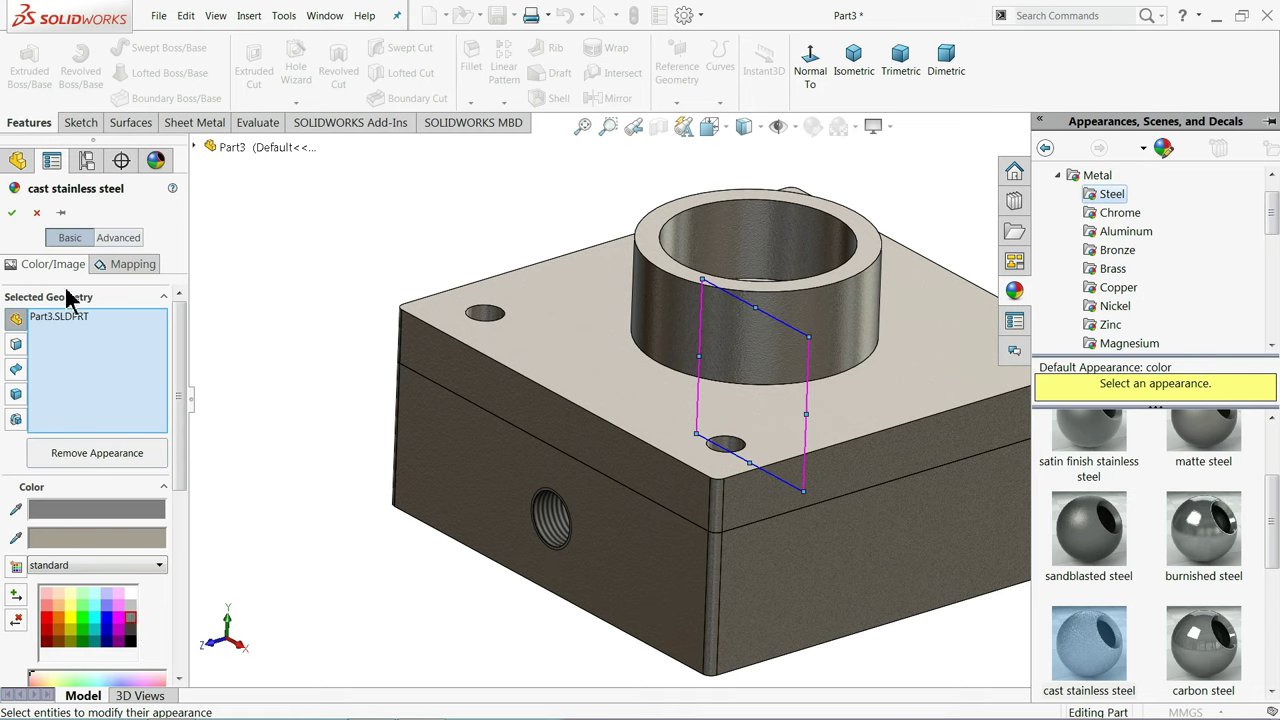
pyautogui.click(12, 213)
pyautogui.moveTo(266, 403); pyautogui.dragTo(300, 420, button='middle')
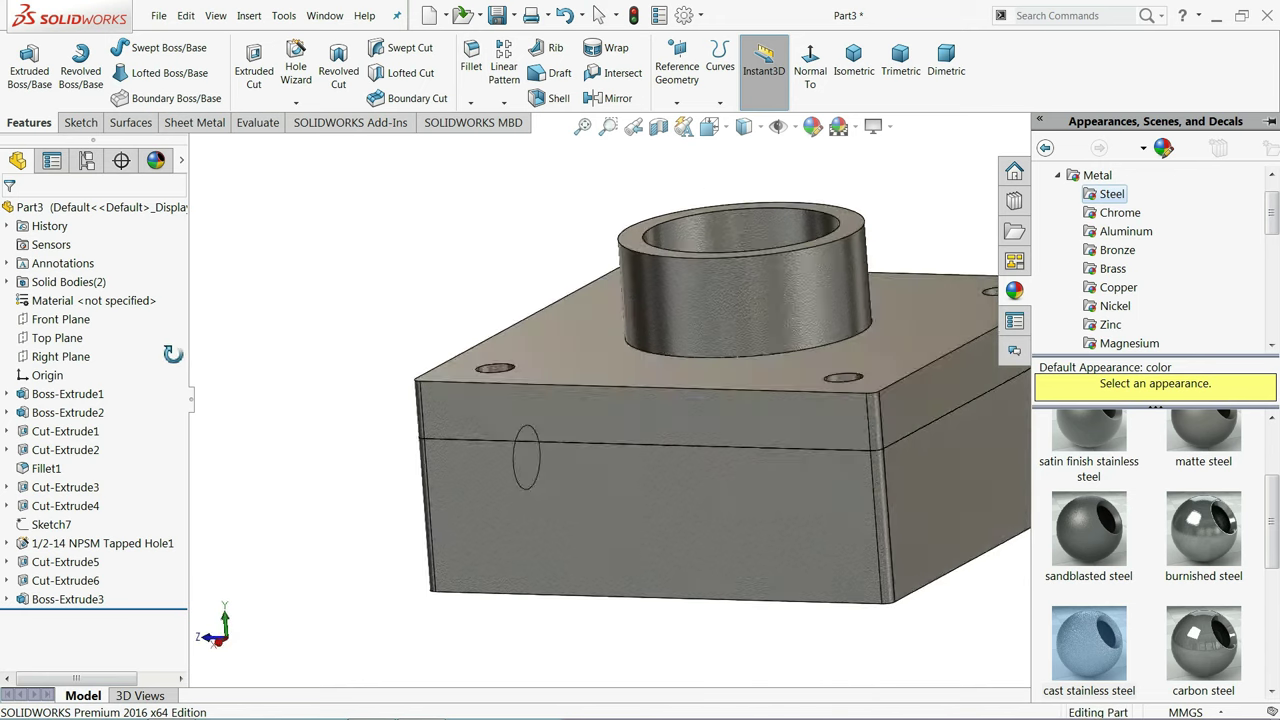
pyautogui.moveTo(172, 354)
pyautogui.mouseDown(button='middle')
pyautogui.moveTo(168, 557)
pyautogui.moveTo(262, 411)
pyautogui.moveTo(271, 486)
pyautogui.mouseUp(button='middle')
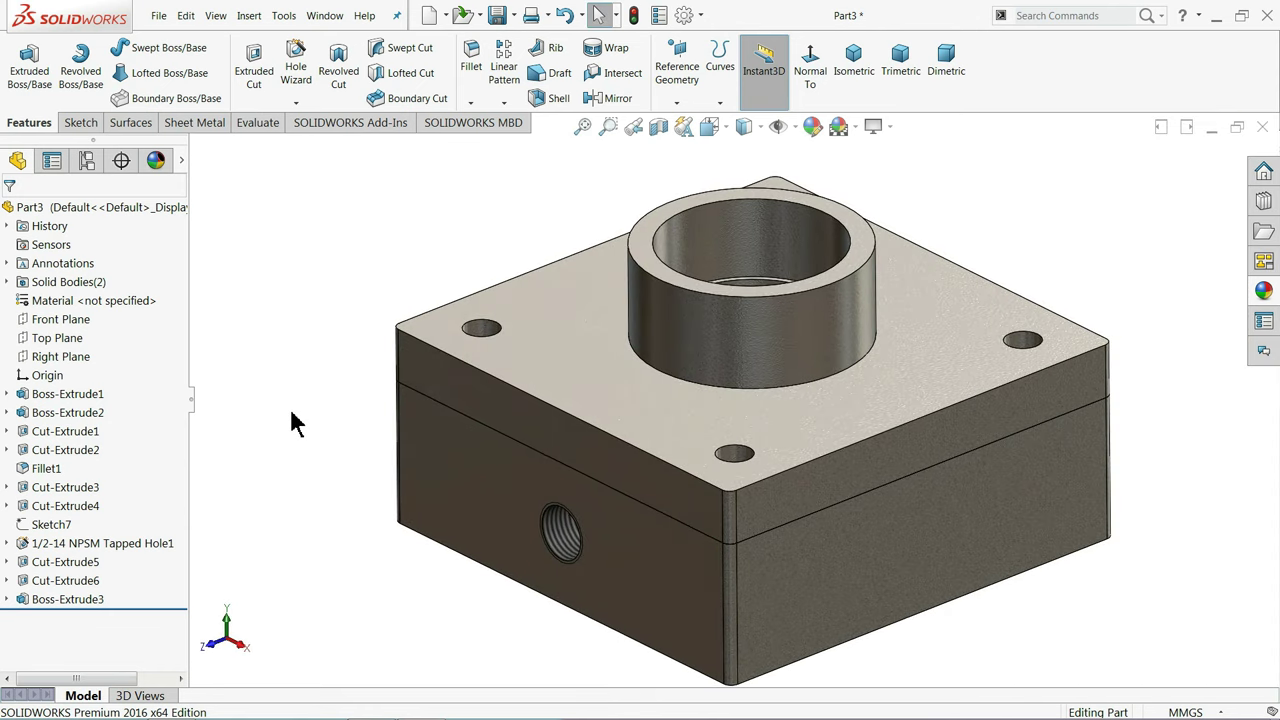
pyautogui.scroll(3, 749, 507)
pyautogui.scroll(-2, 808, 474)
pyautogui.scroll(-2, 781, 457)
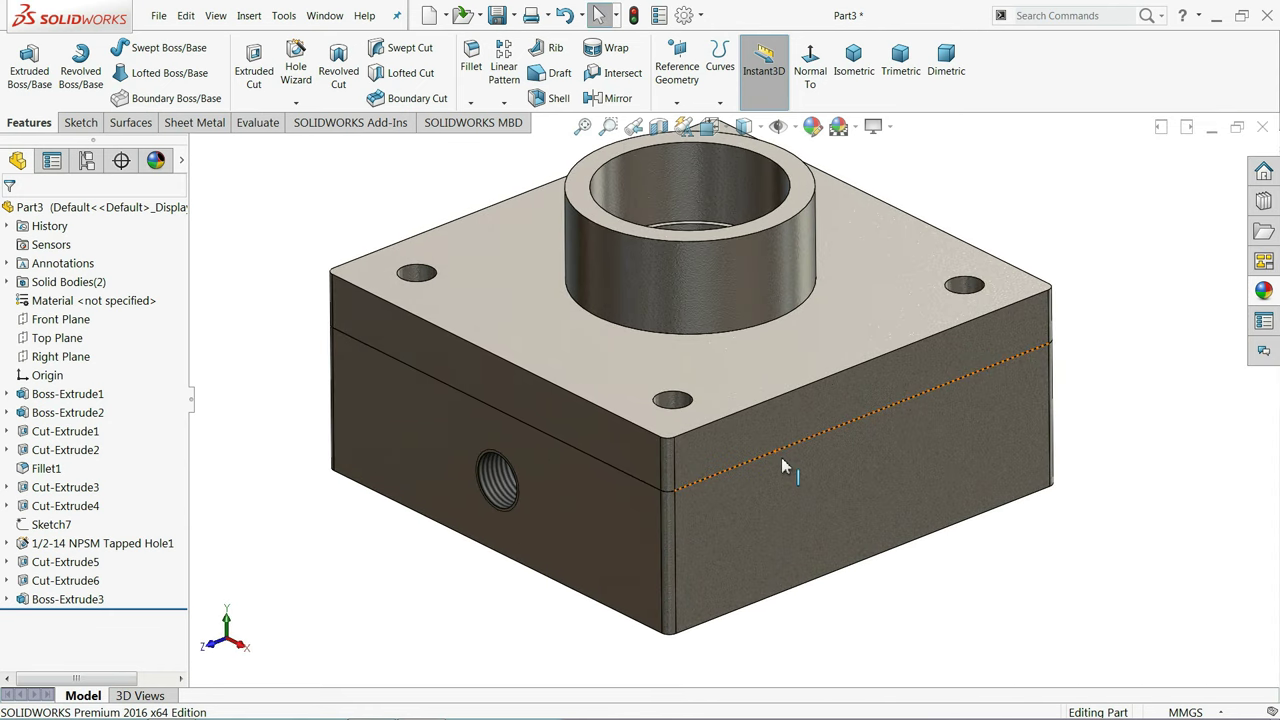
# Save the part as '3.Top Cover' in the Hydraulic Cylinder folder
pyautogui.click(498, 22)
pyautogui.write('3.Top Cover')
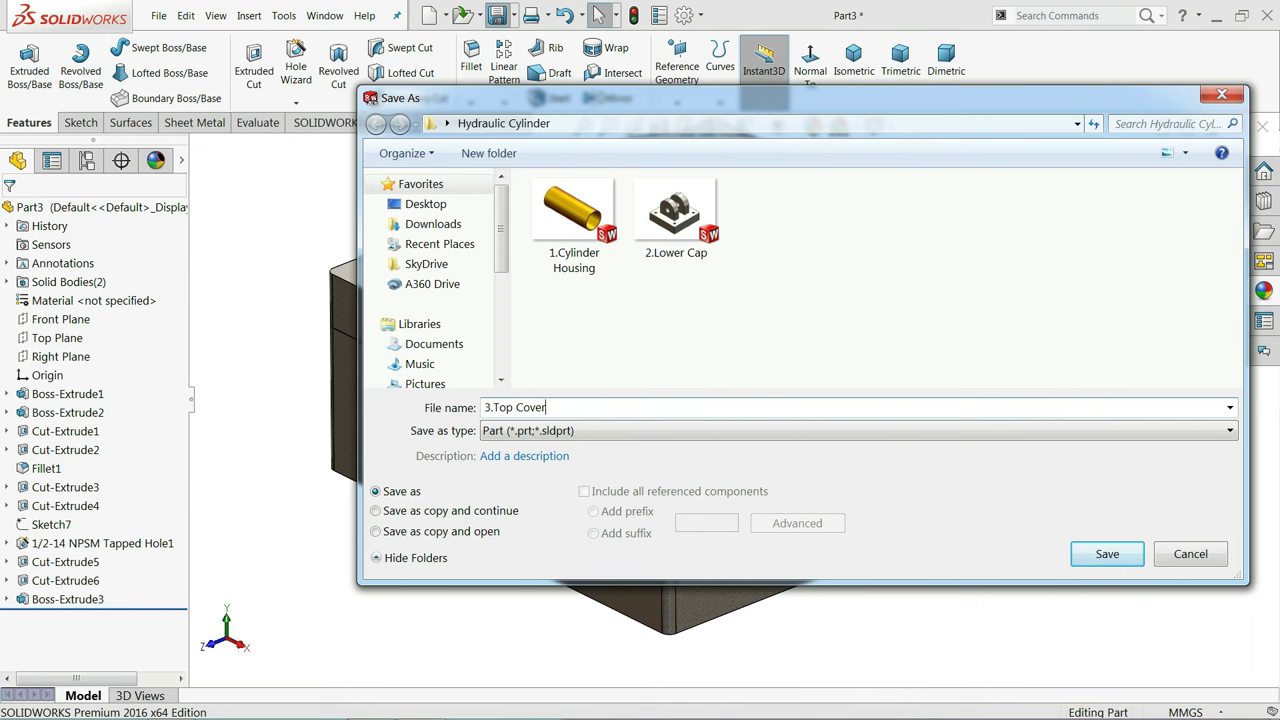
pyautogui.click(1106, 556)
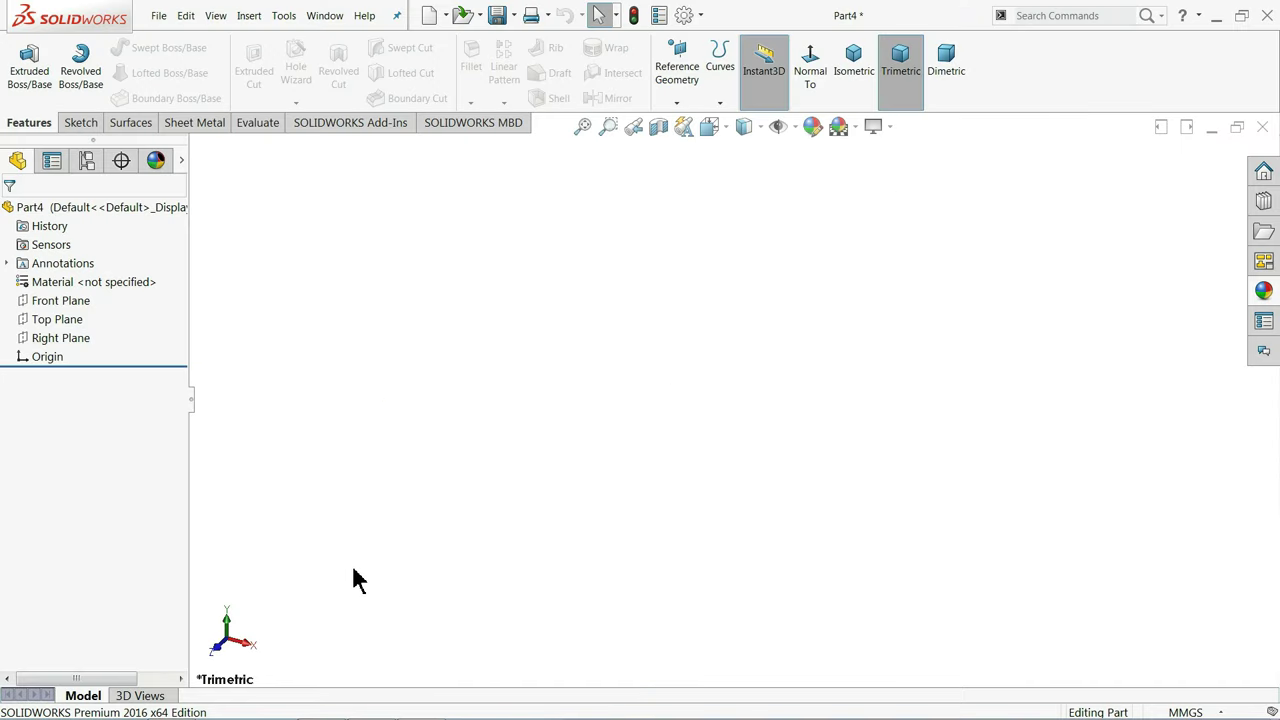
# Sketch a centre rectangle about the origin on the Front Plane
pyautogui.click(40, 301)
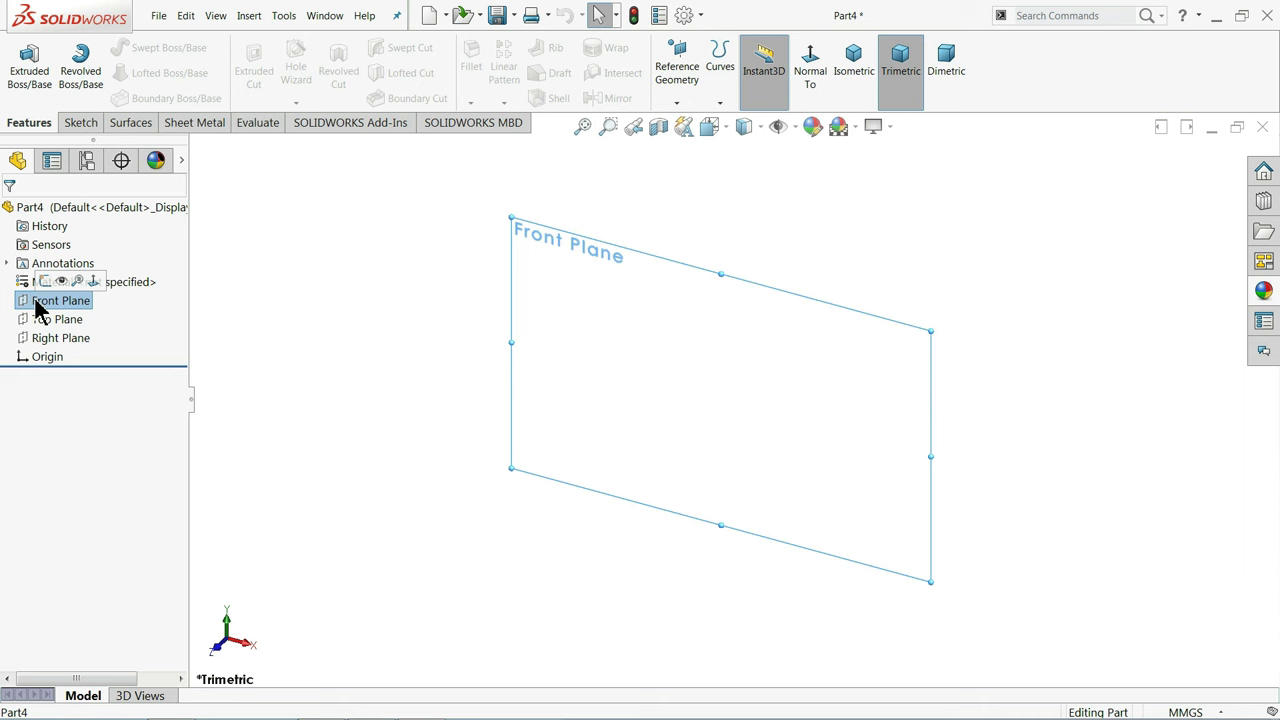
pyautogui.click(45, 282)
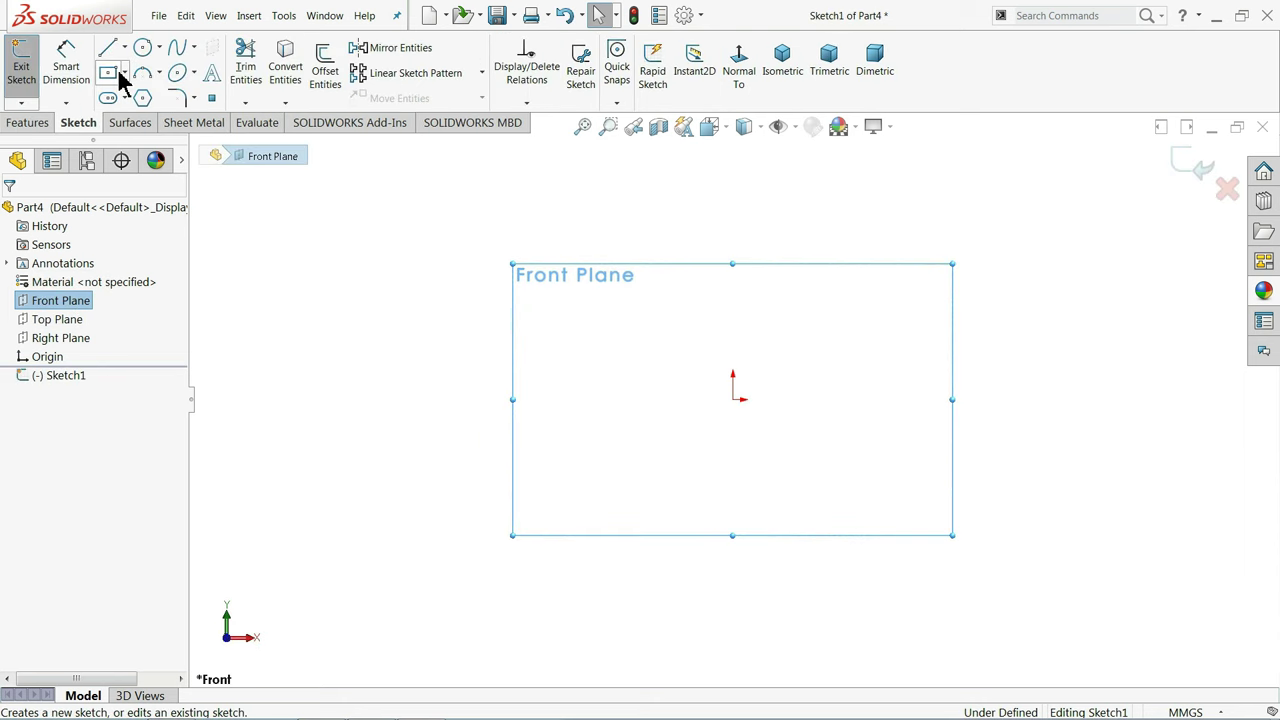
pyautogui.click(111, 74)
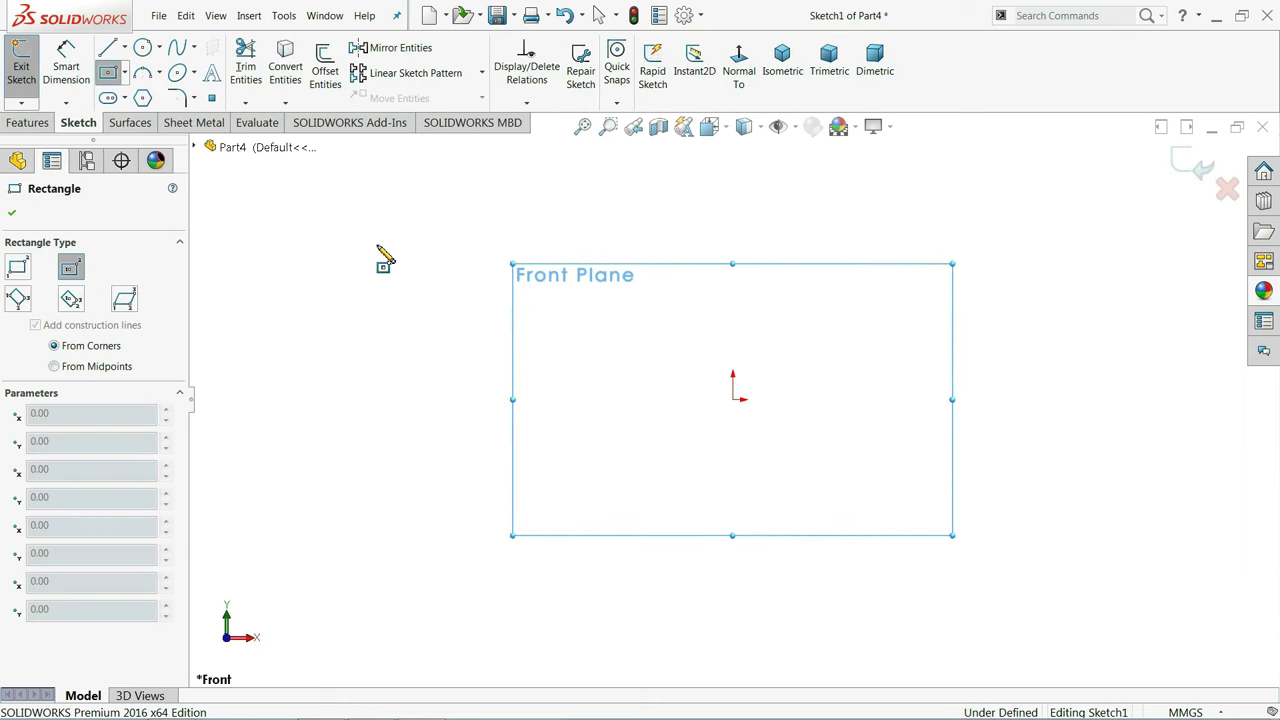
pyautogui.click(736, 398)
pyautogui.click(465, 248)
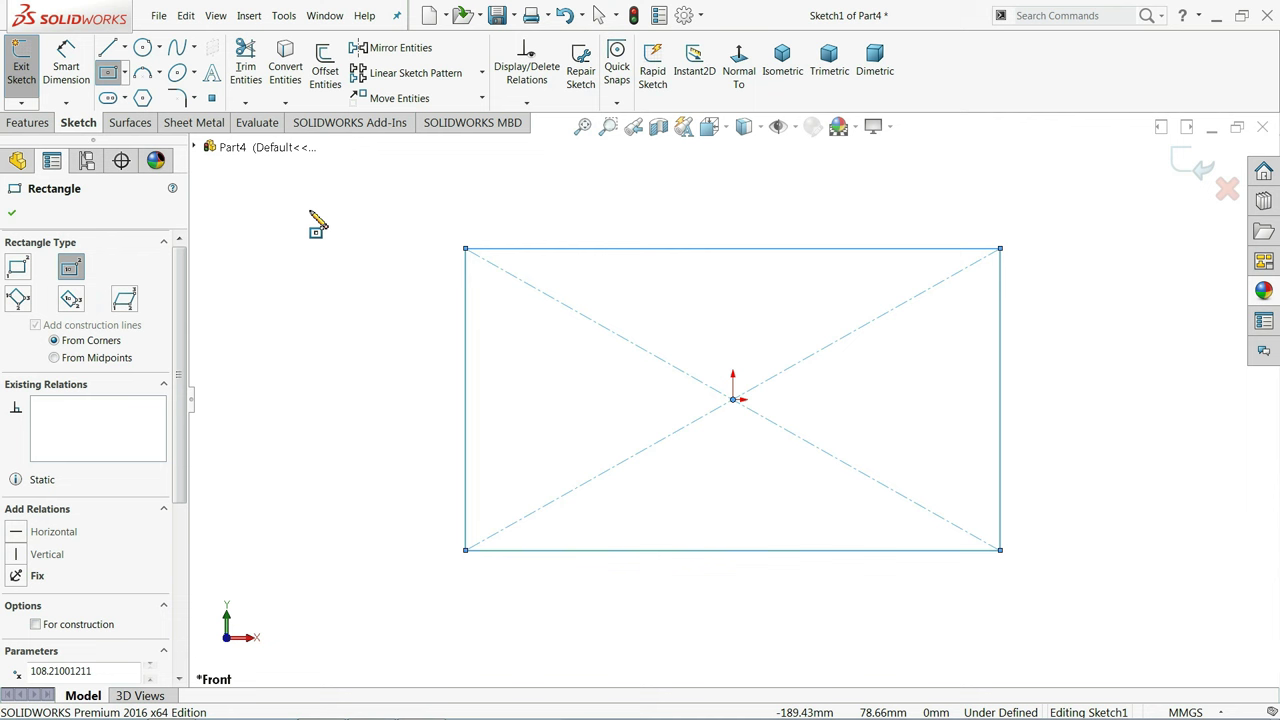
# Dimension the rectangle 132 mm wide and 72 mm tall
pyautogui.click(62, 66)
pyautogui.click(600, 249)
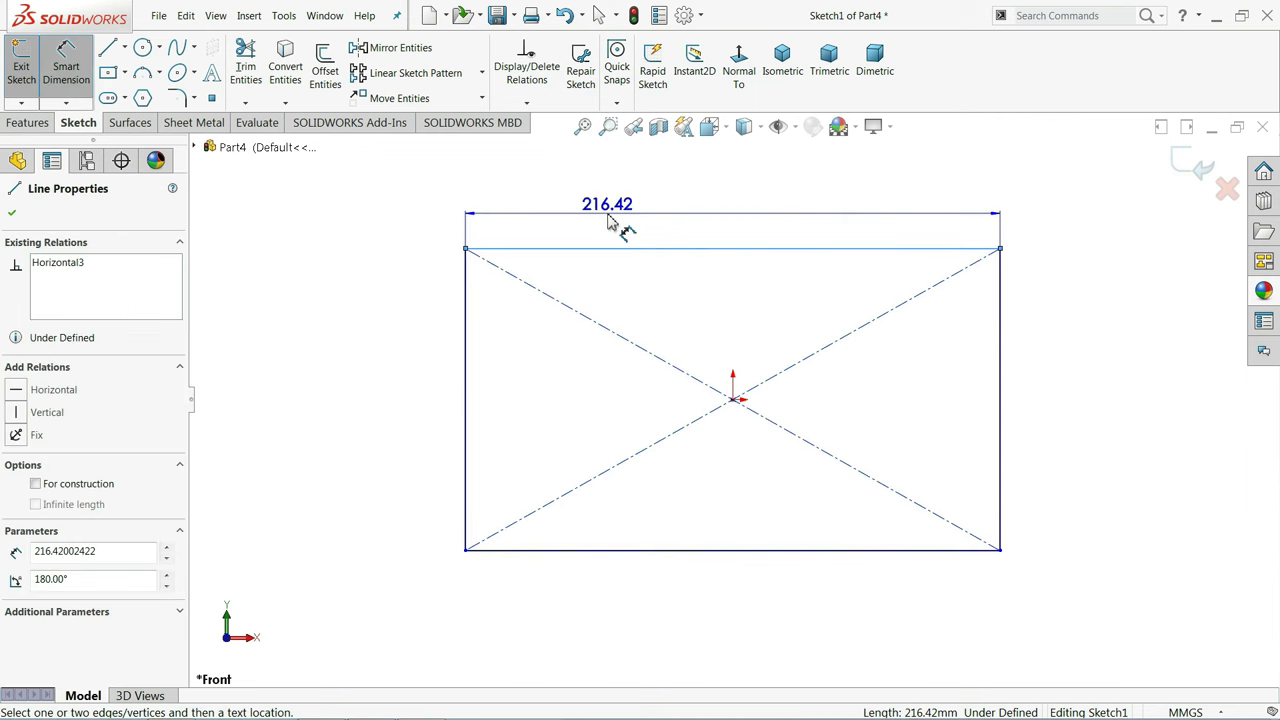
pyautogui.click(615, 206)
pyautogui.write('32')
pyautogui.press('Return')
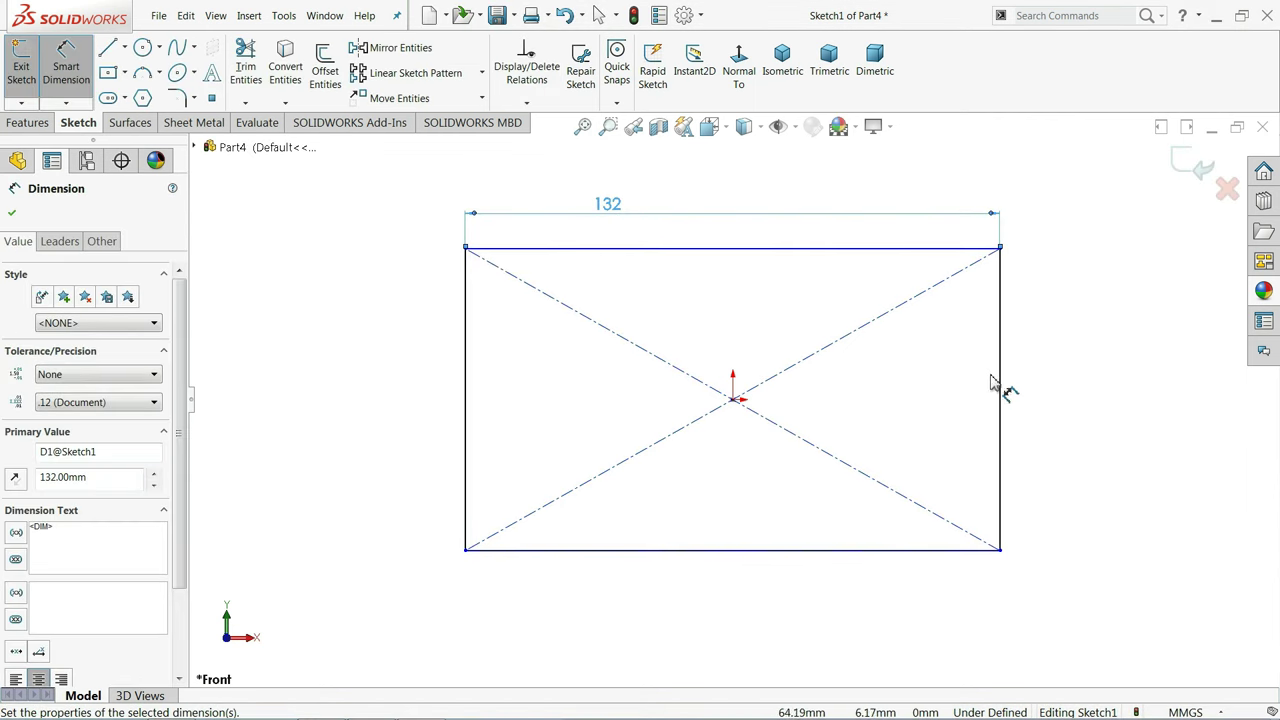
pyautogui.click(1000, 385)
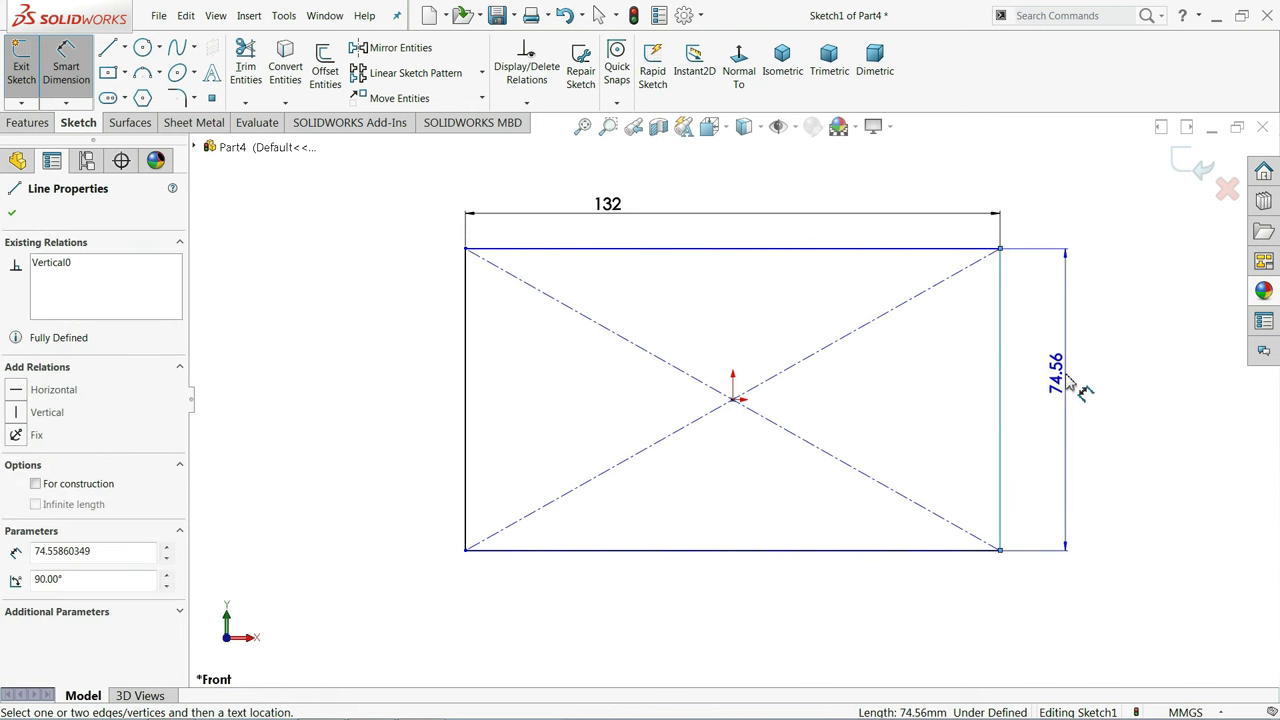
pyautogui.click(1066, 385)
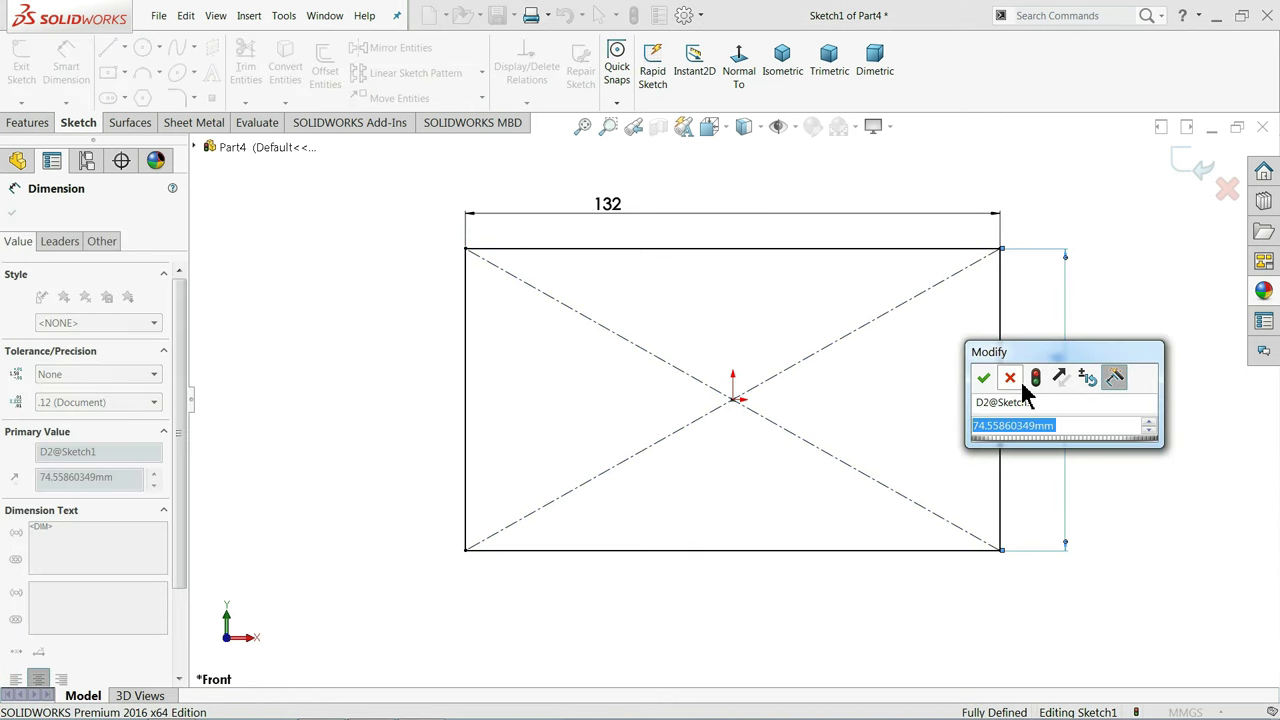
pyautogui.write('72')
pyautogui.click(983, 377)
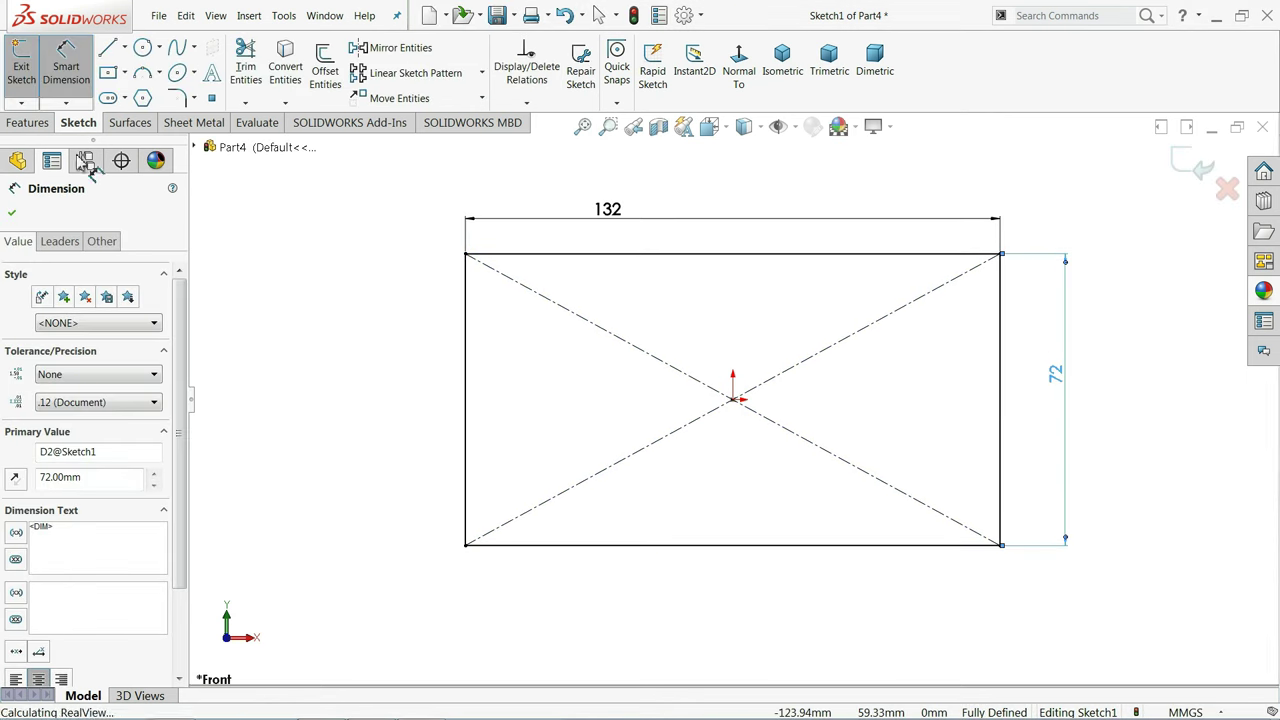
pyautogui.click(28, 122)
# Extrude the 132 × 72 rectangle 95.25 mm Mid Plane into a solid block
pyautogui.click(30, 68)
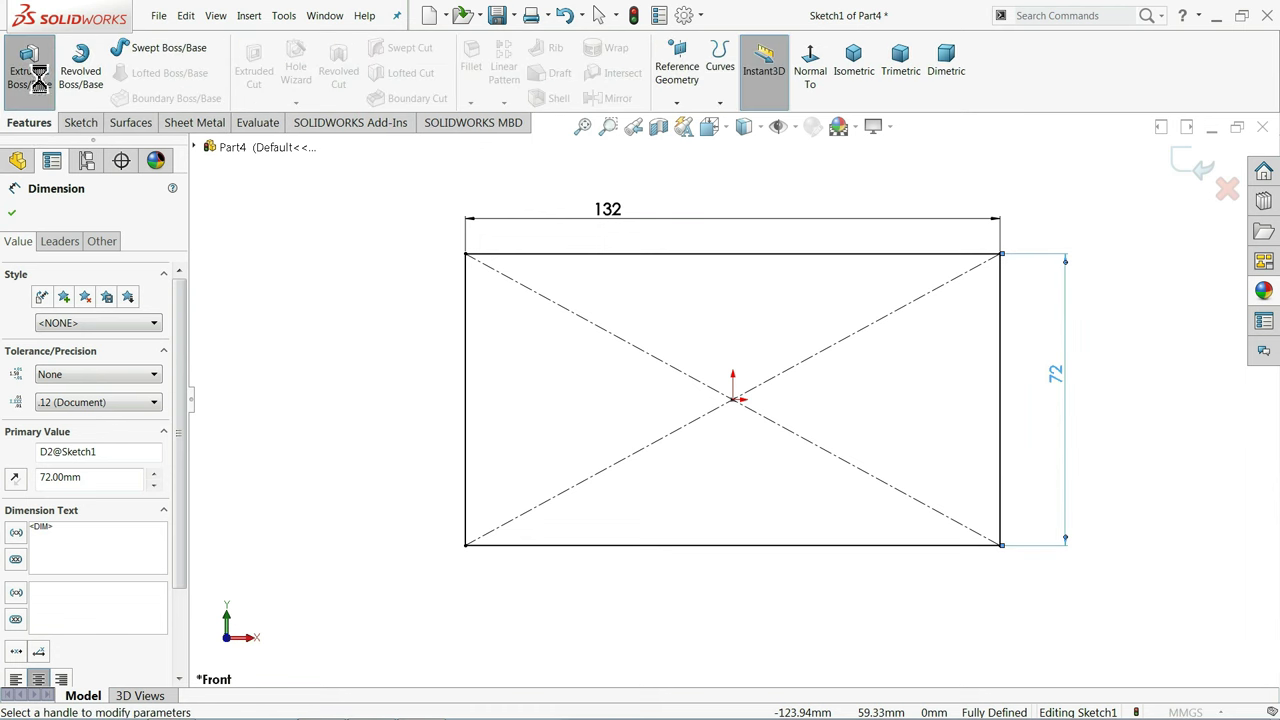
pyautogui.click(48, 318)
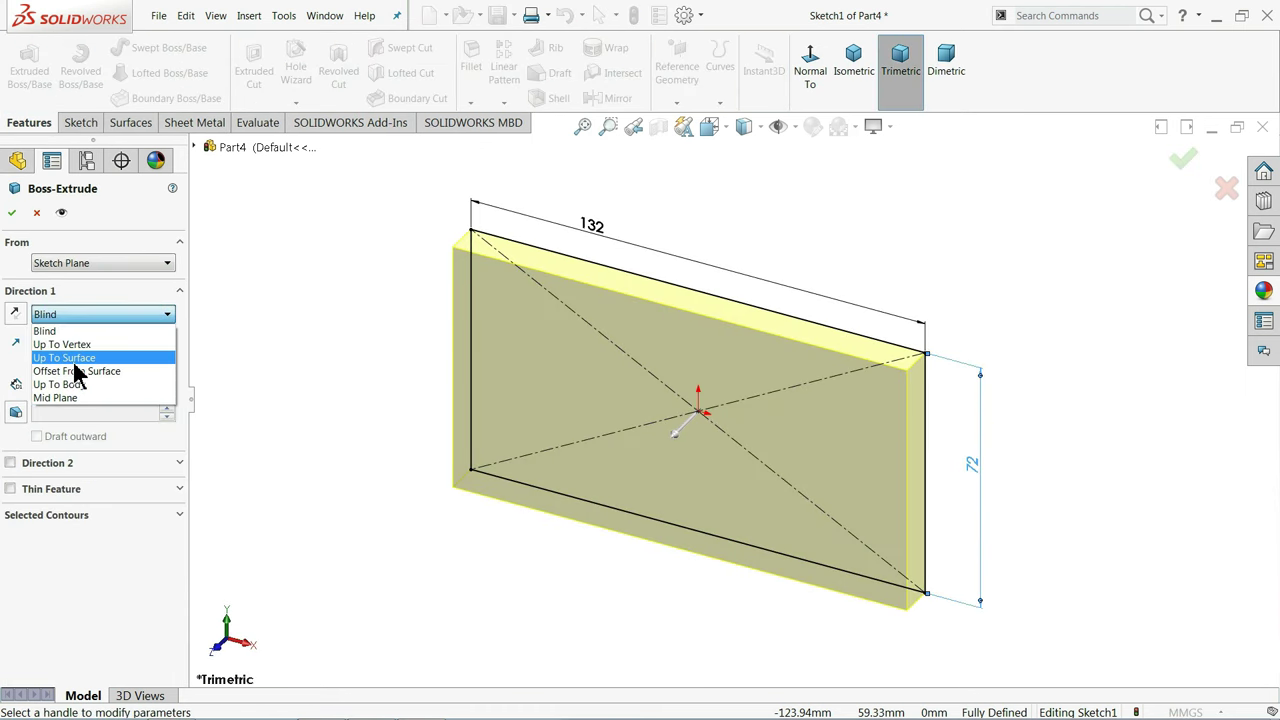
pyautogui.click(60, 405)
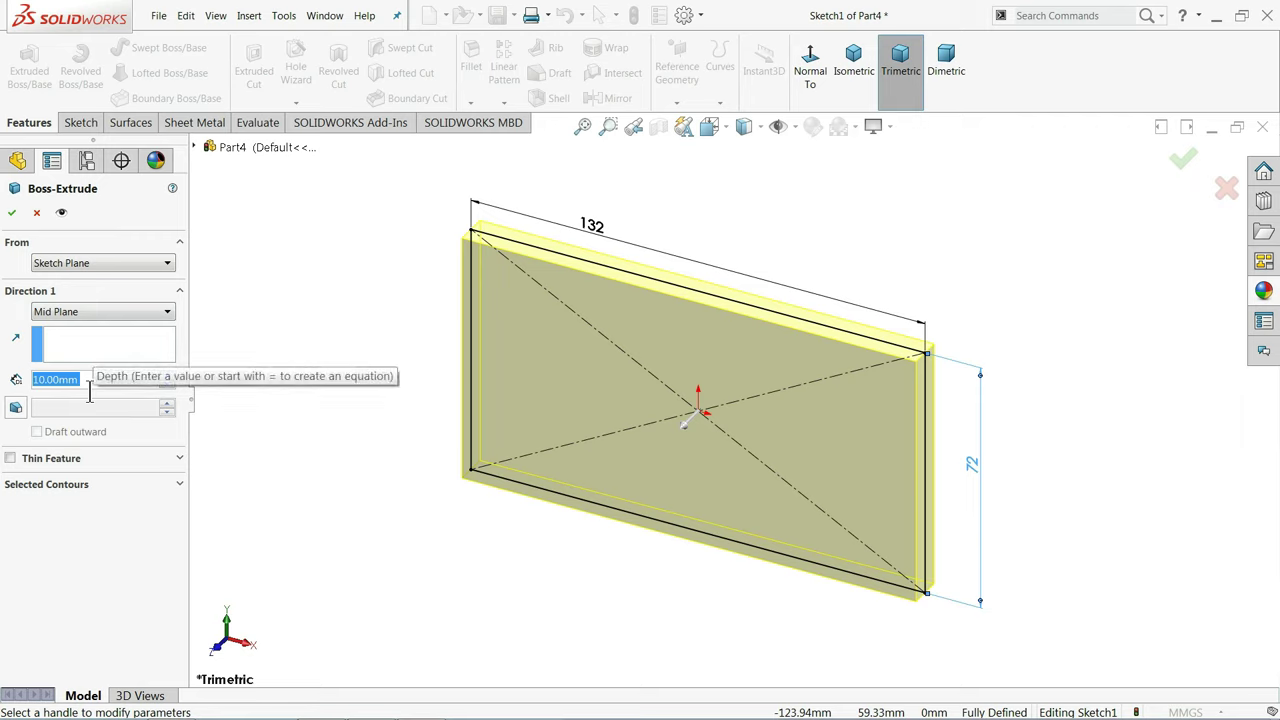
pyautogui.write('9')
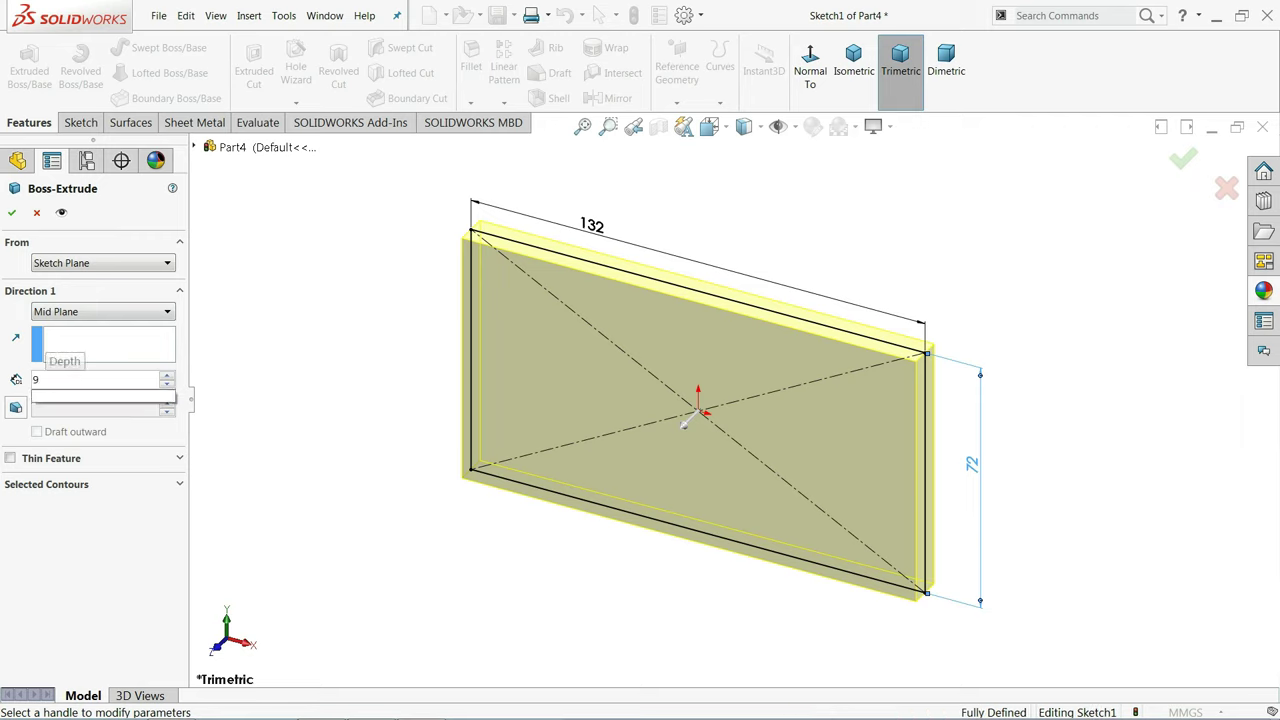
pyautogui.write('5.')
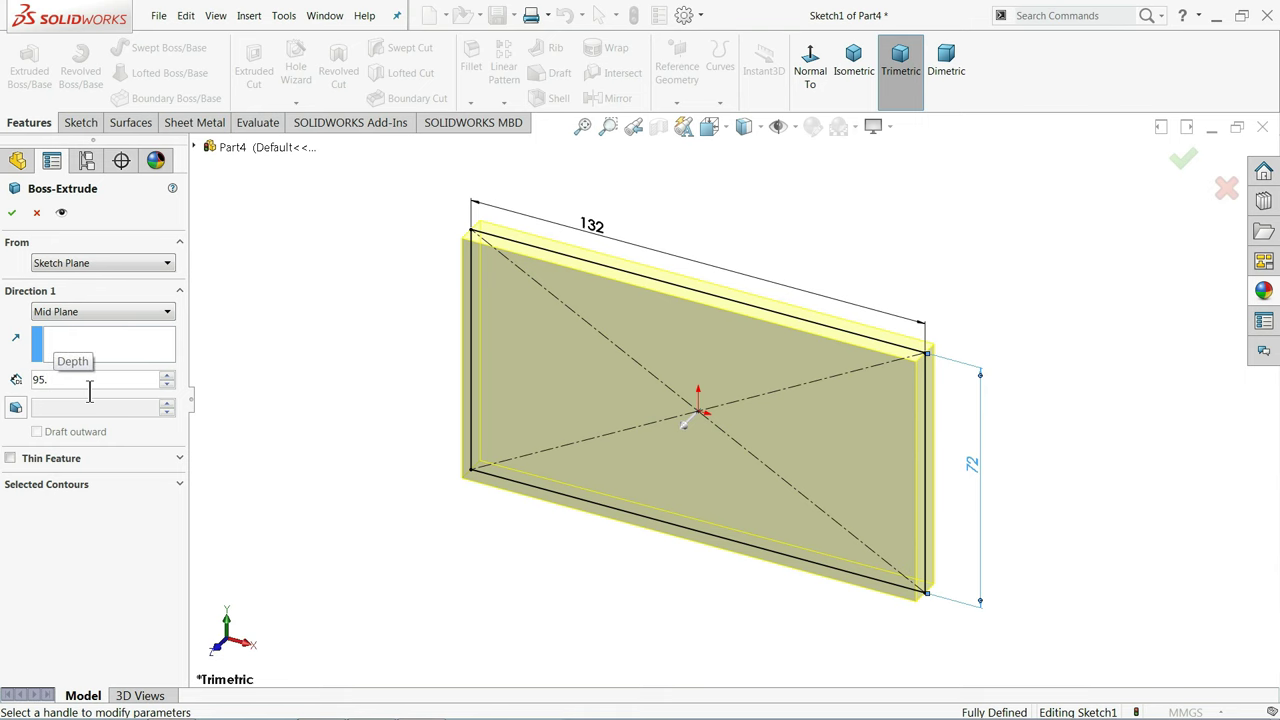
pyautogui.write('25')
pyautogui.press('Return')
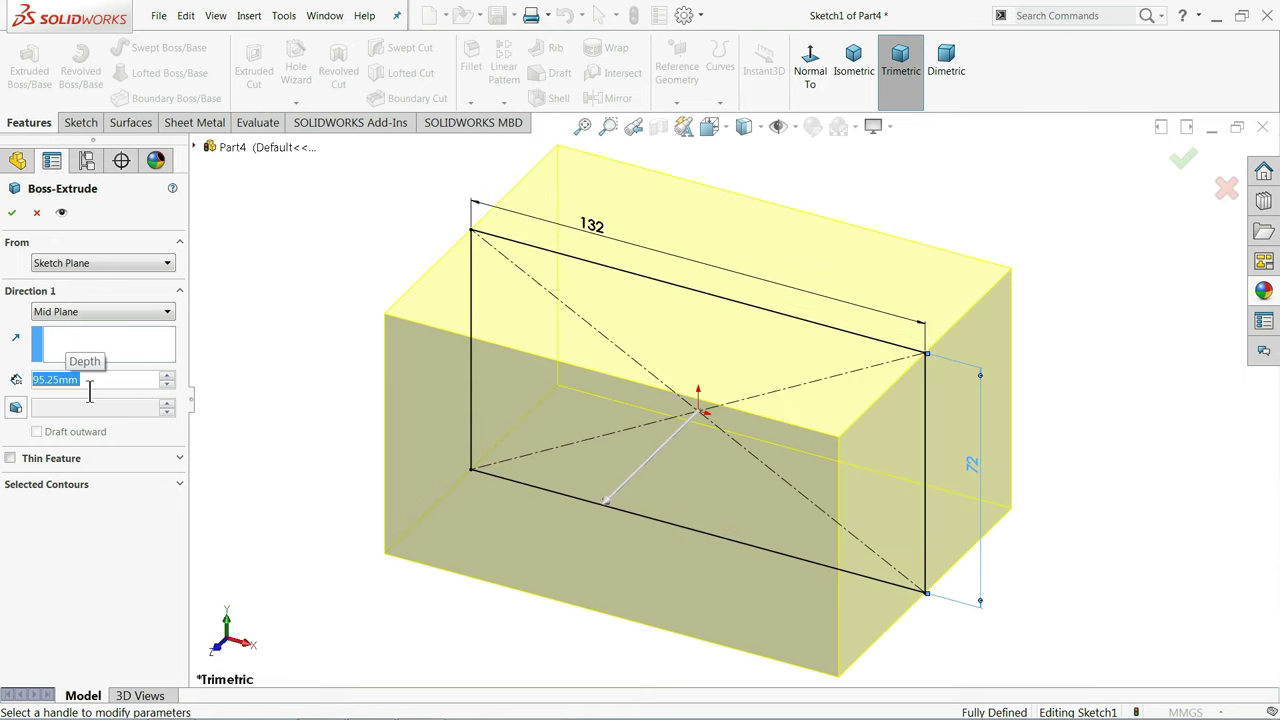
pyautogui.click(13, 214)
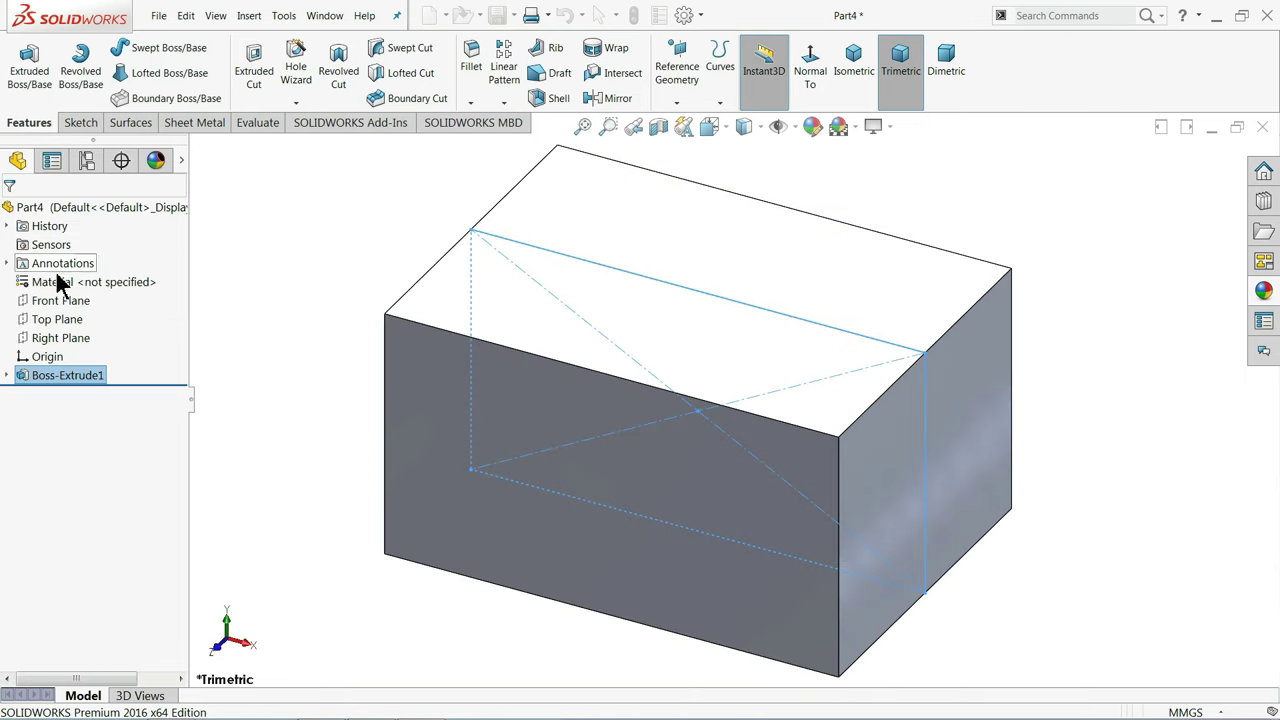
# On the front face, draw a 3-point arc from top edge to bottom edge bulging left
pyautogui.click(457, 438)
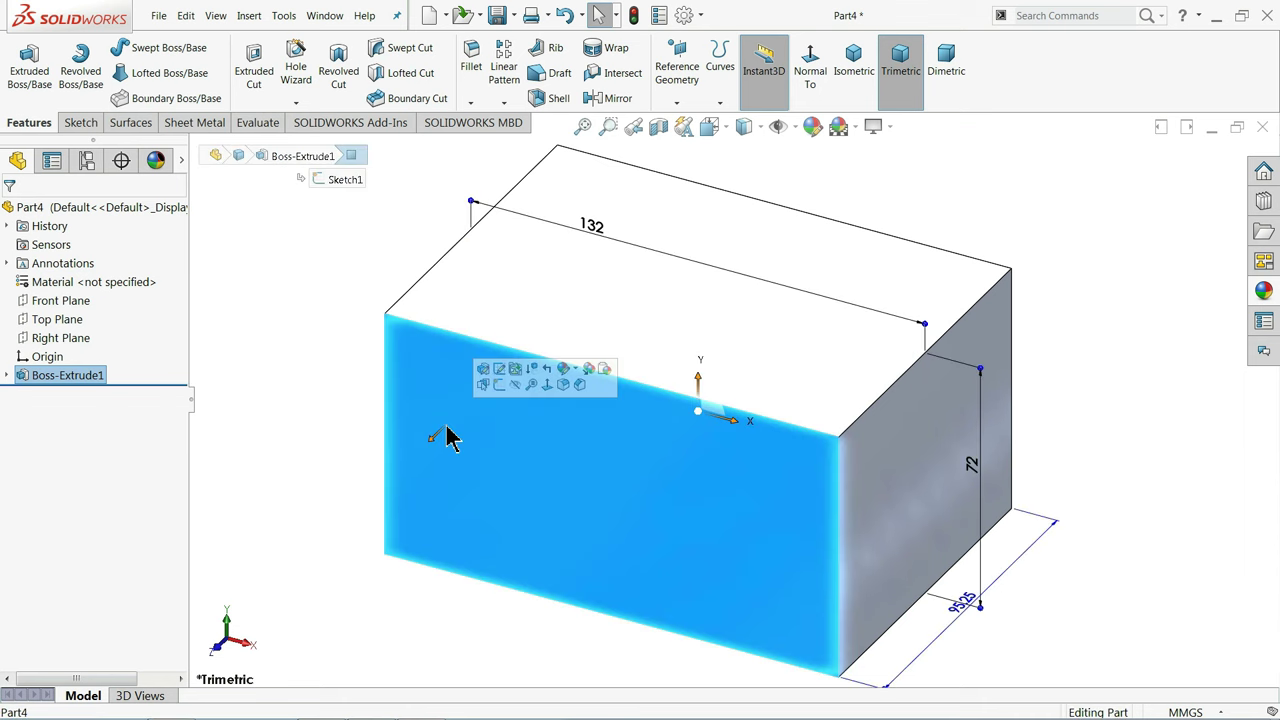
pyautogui.click(500, 394)
pyautogui.click(745, 76)
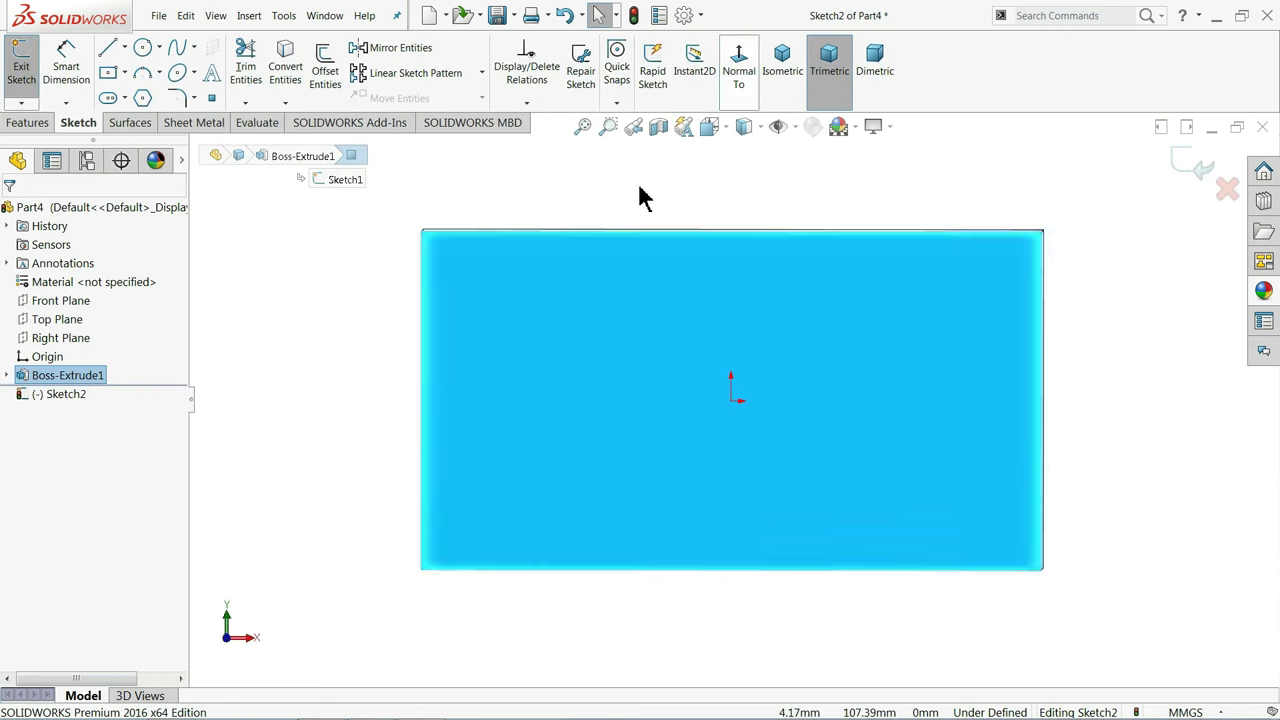
pyautogui.click(146, 76)
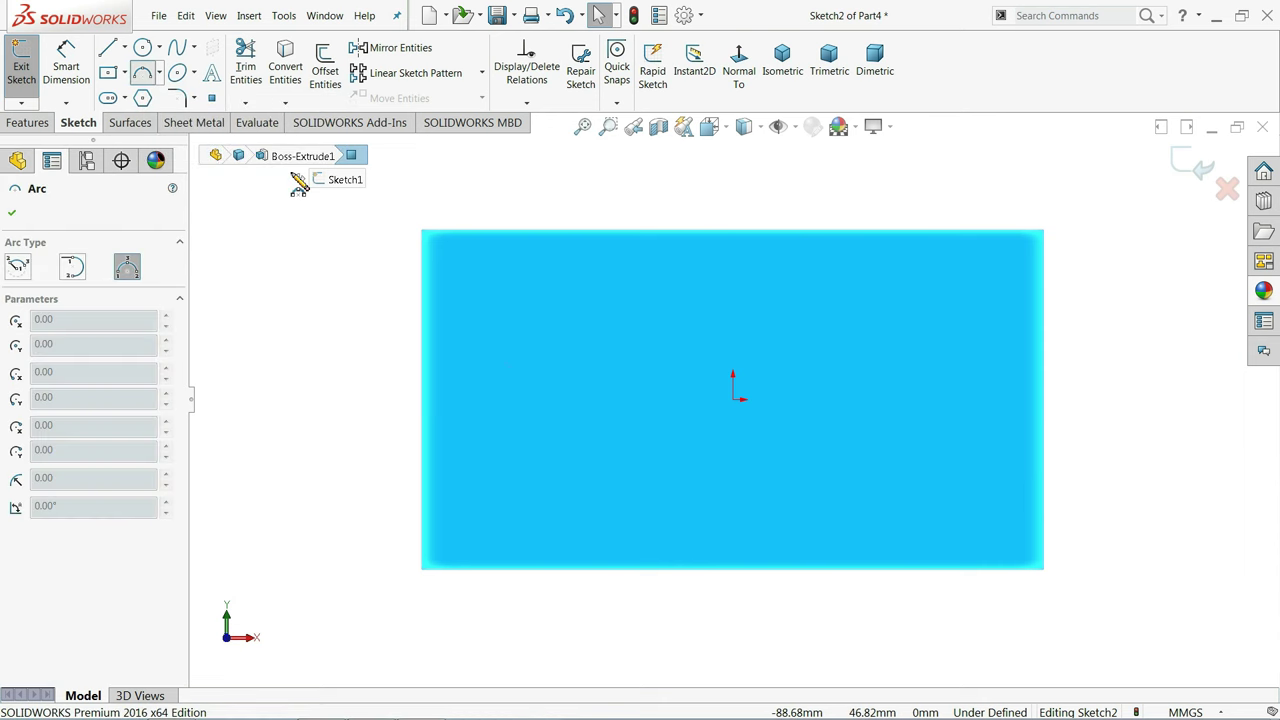
pyautogui.click(557, 232)
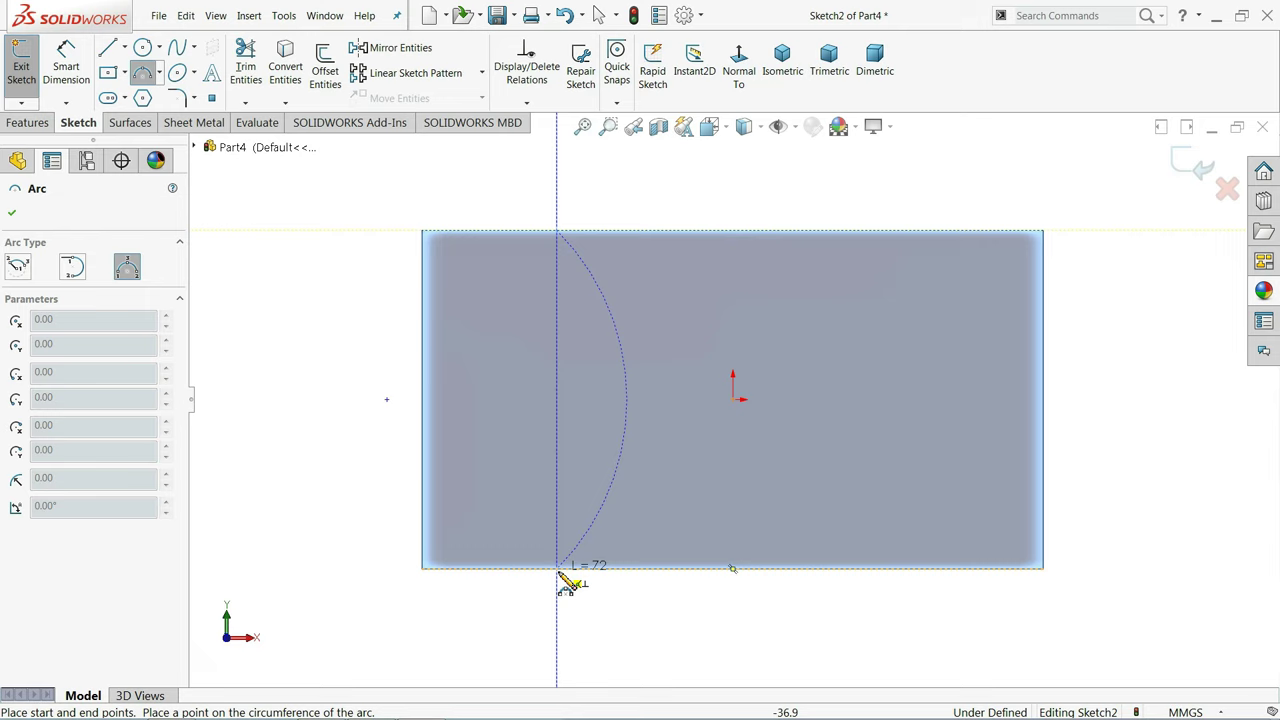
pyautogui.click(558, 570)
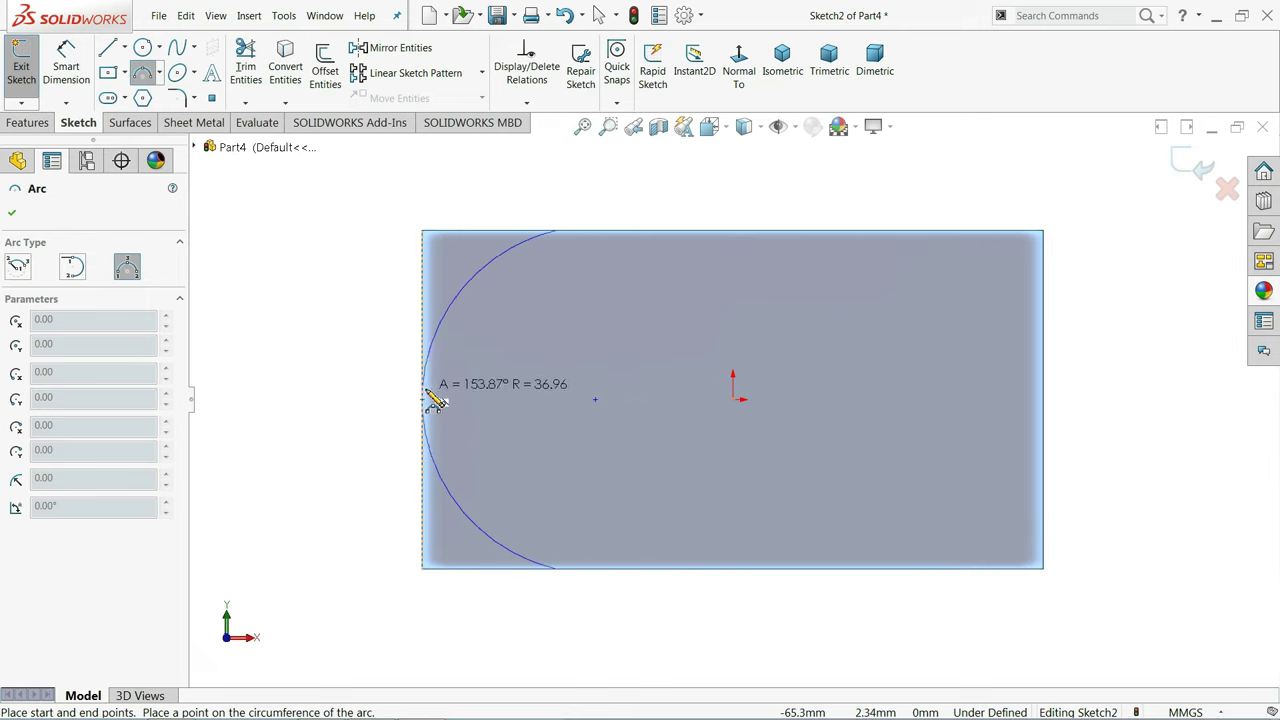
pyautogui.click(426, 400)
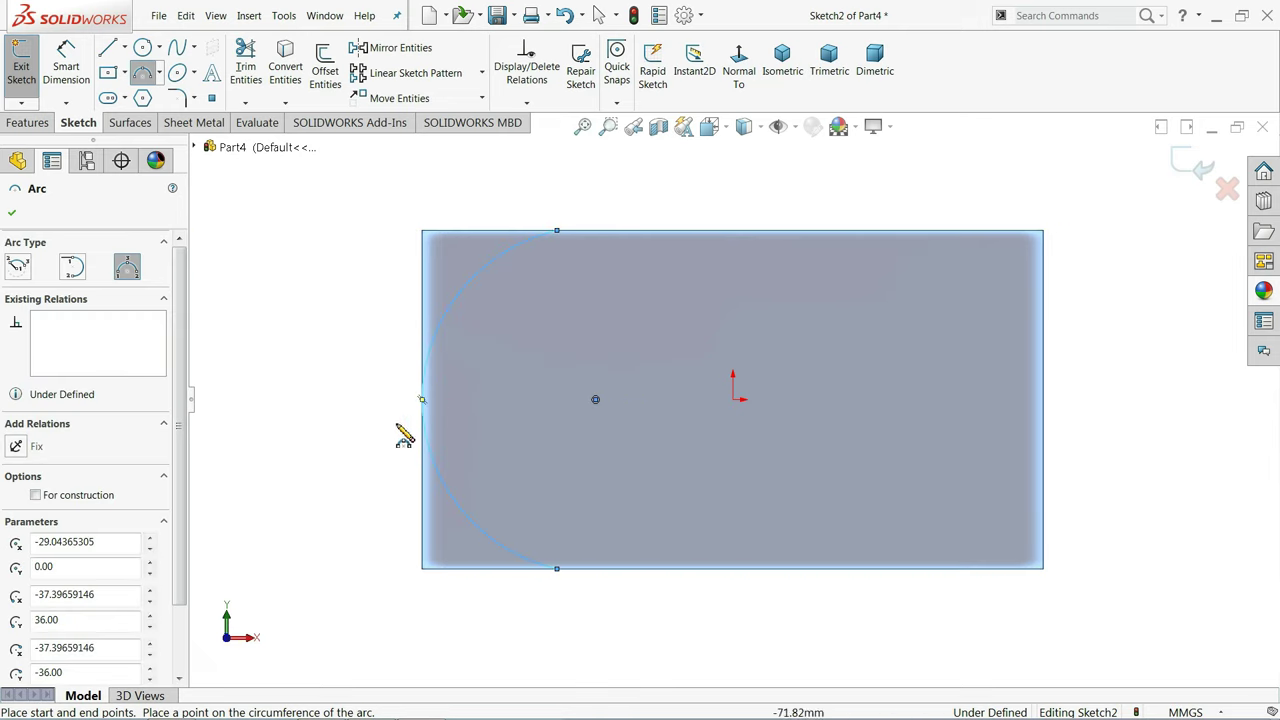
pyautogui.click(12, 216)
# Dimension the arc's radius to 36 mm
pyautogui.click(66, 65)
pyautogui.click(465, 284)
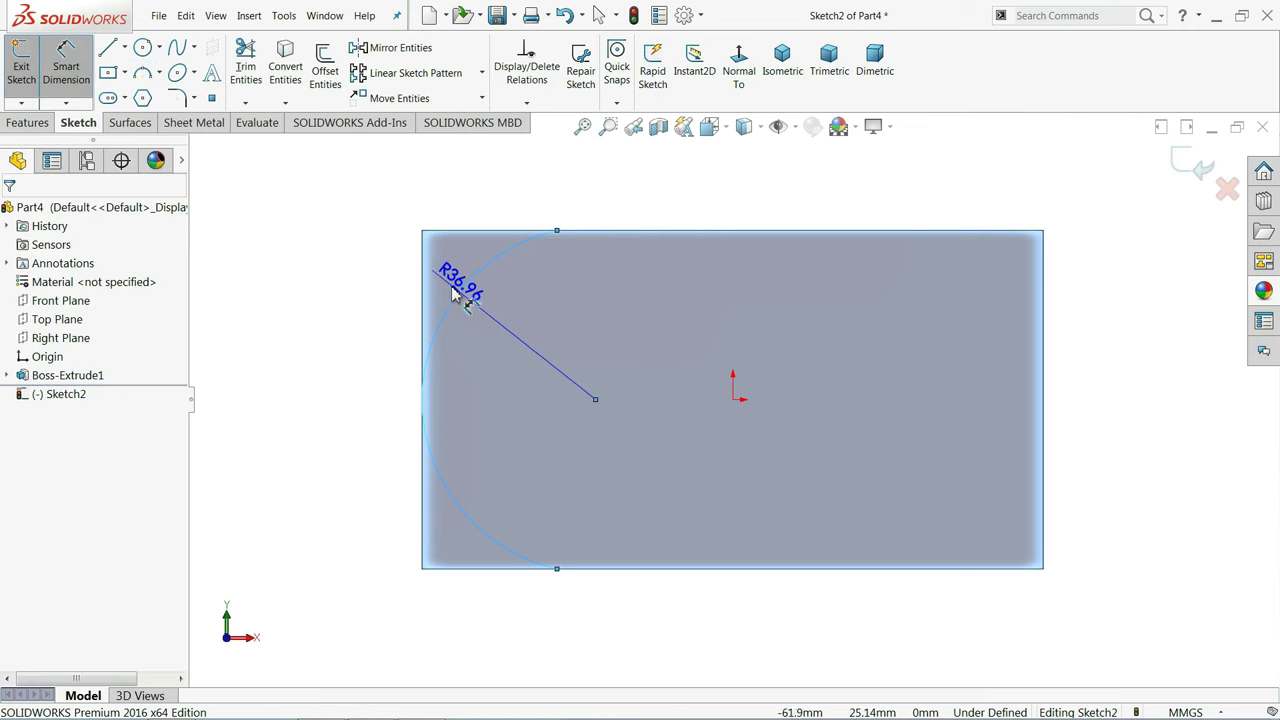
pyautogui.click(381, 249)
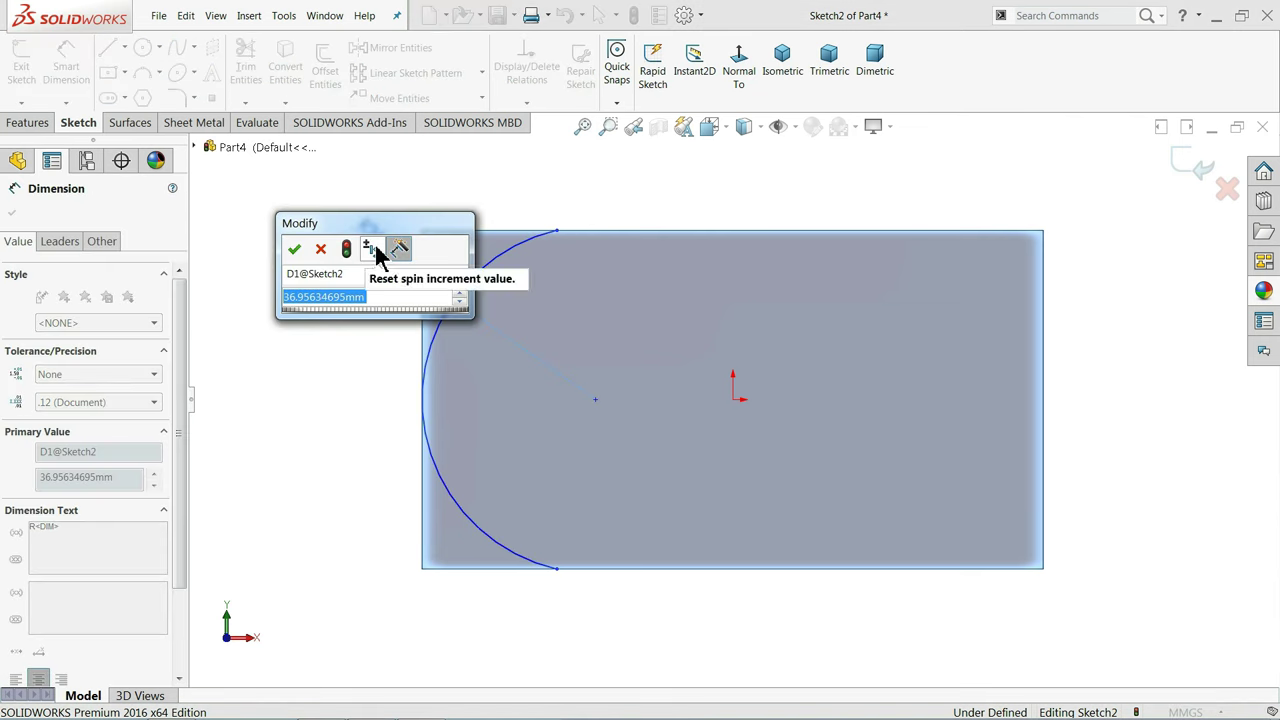
pyautogui.write('36')
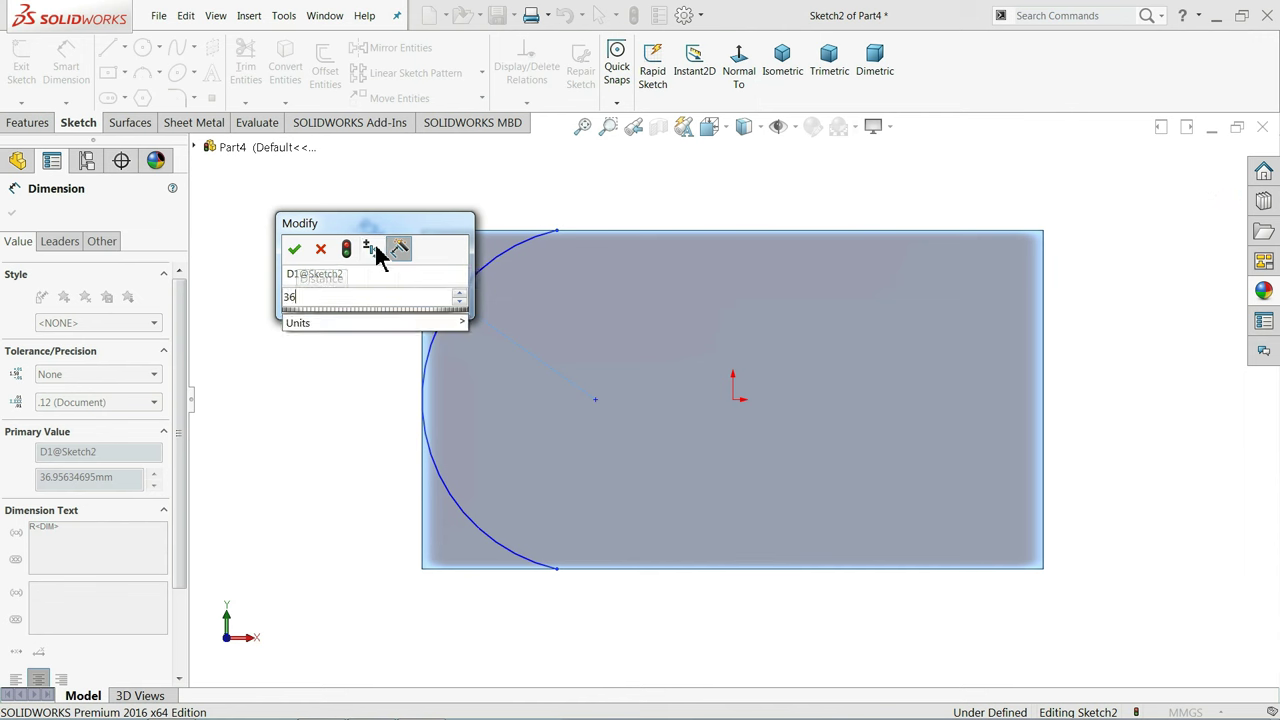
pyautogui.press('Return')
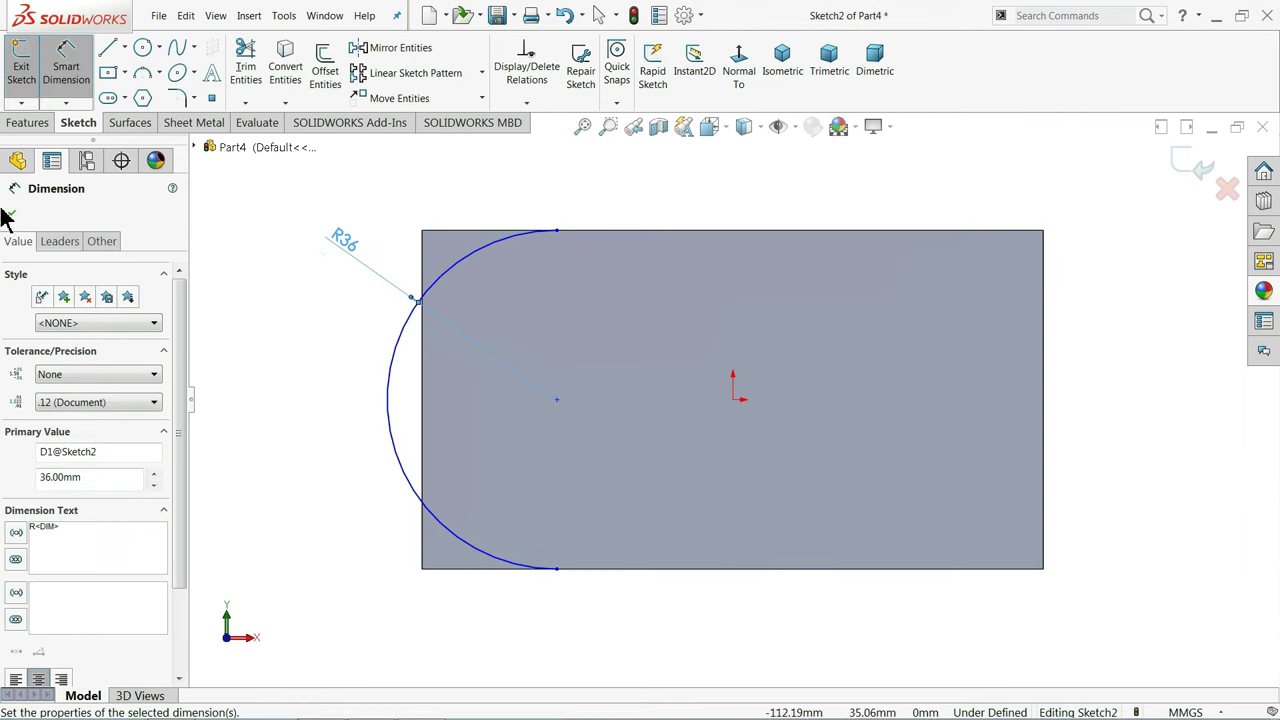
pyautogui.click(12, 212)
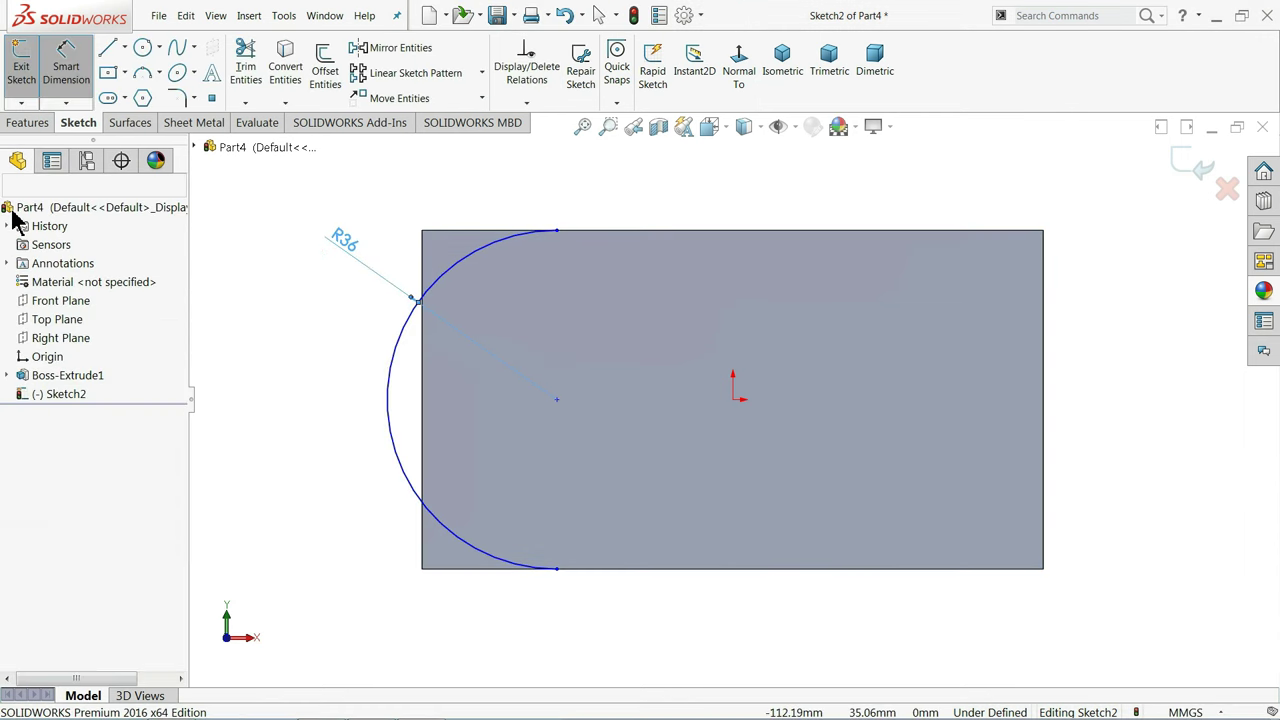
# Make the arc tangent to the block's left edge
pyautogui.click(424, 401)
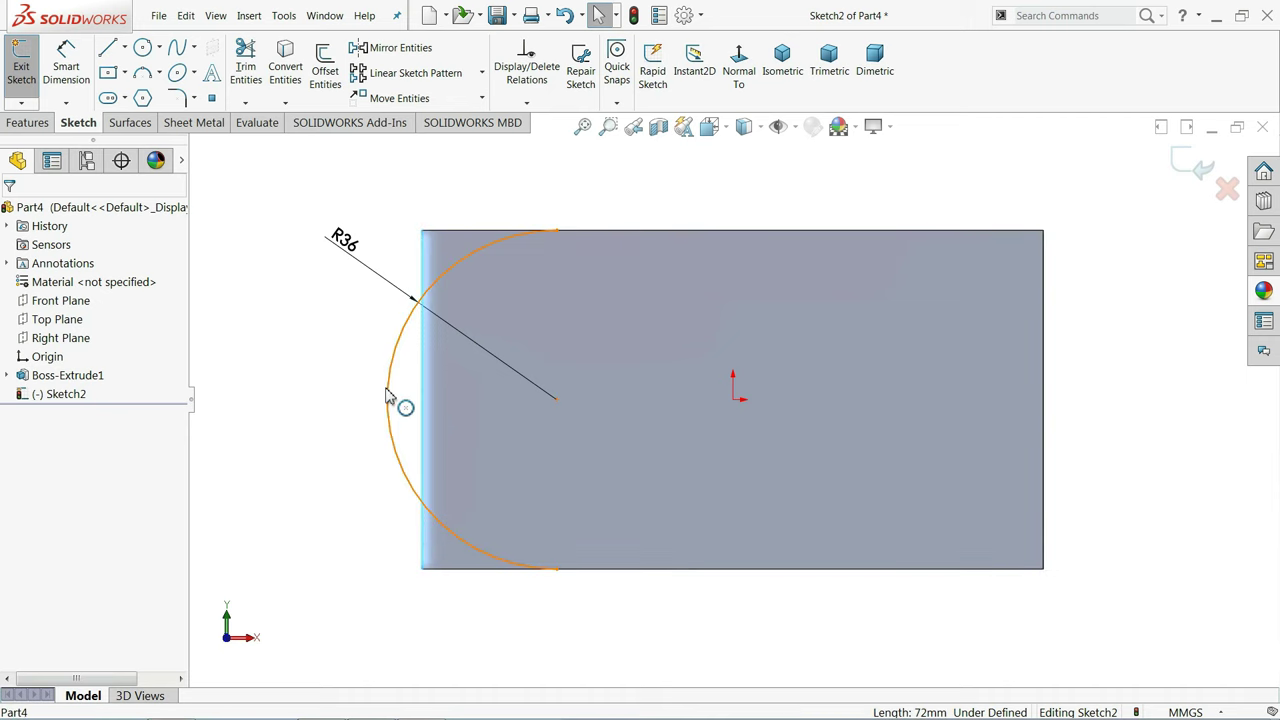
pyautogui.keyDown('ctrl'); pyautogui.click(399, 405); pyautogui.keyUp('ctrl')
pyautogui.click(425, 338)
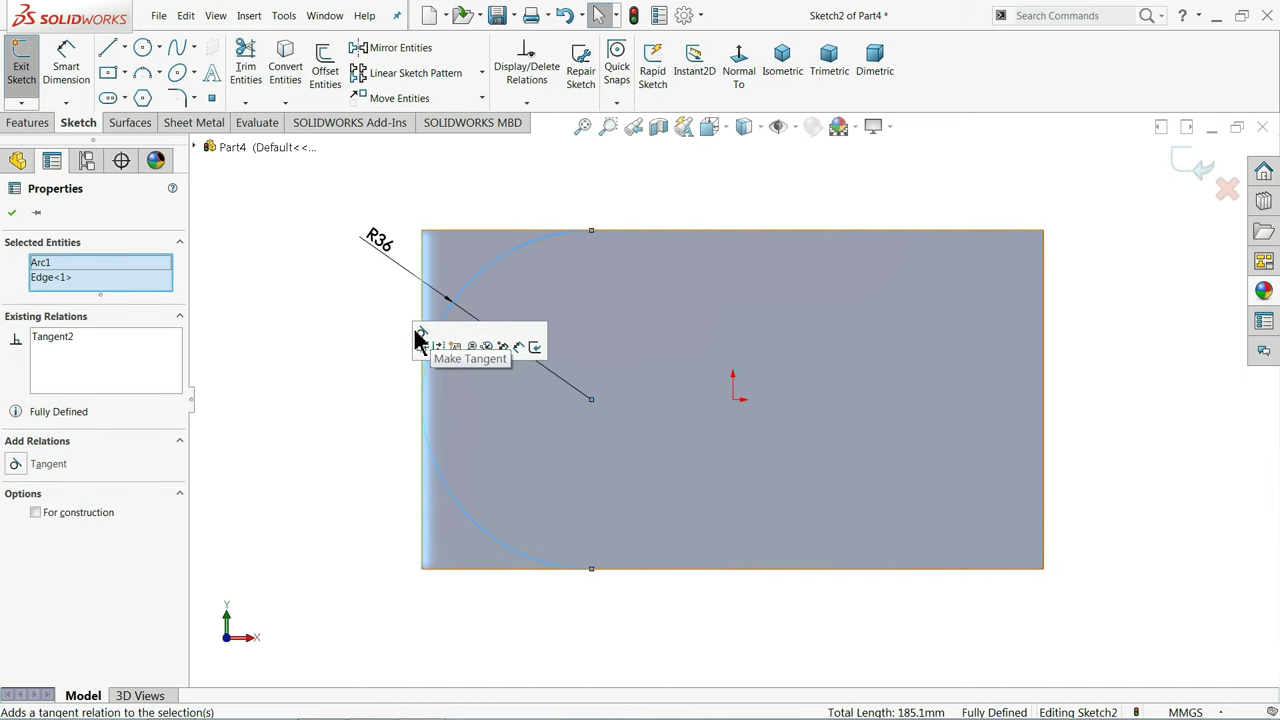
pyautogui.click(300, 343)
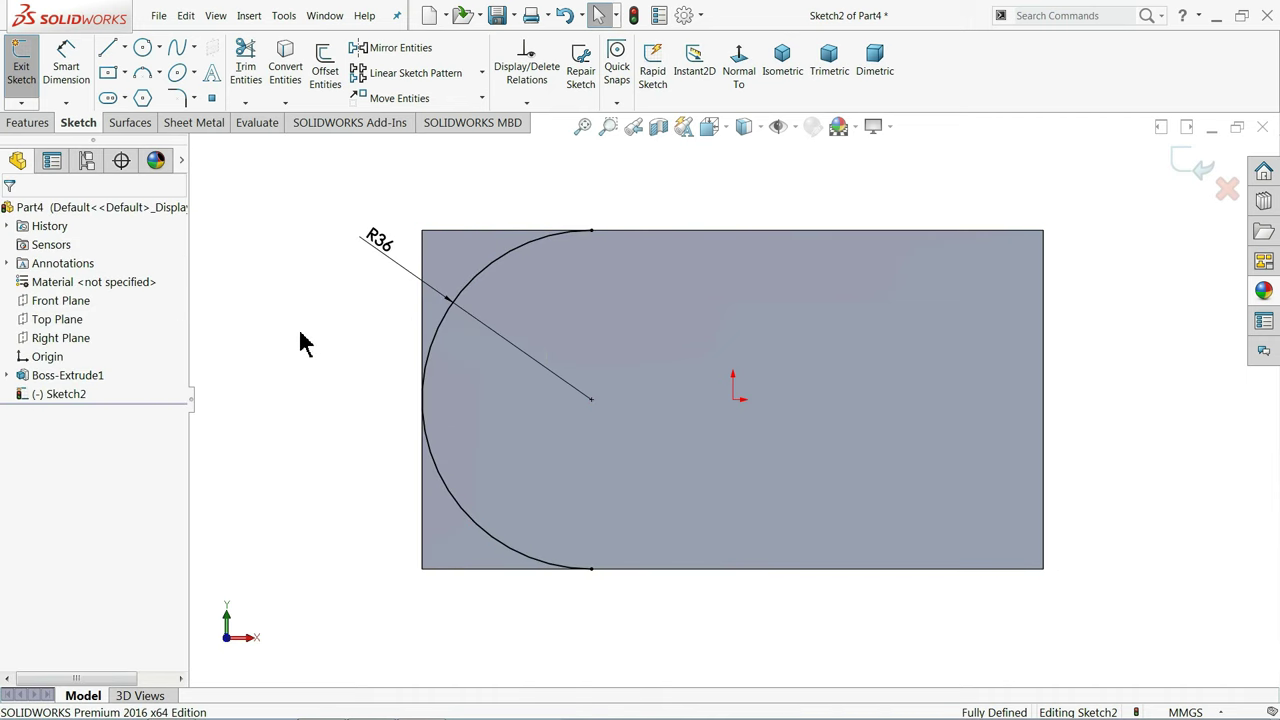
pyautogui.click(469, 259)
pyautogui.click(370, 334)
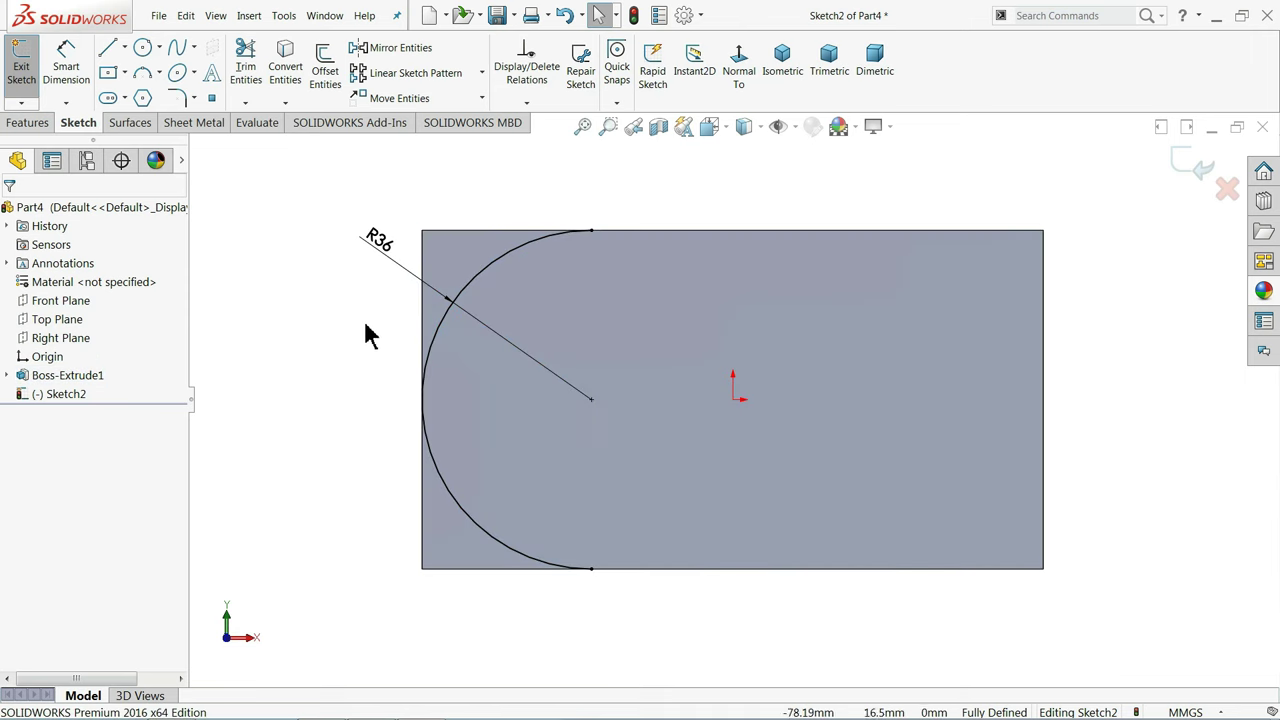
pyautogui.click(33, 124)
# Preview an extruded cut from the arc sketch with Flip side to cut enabled
pyautogui.click(253, 80)
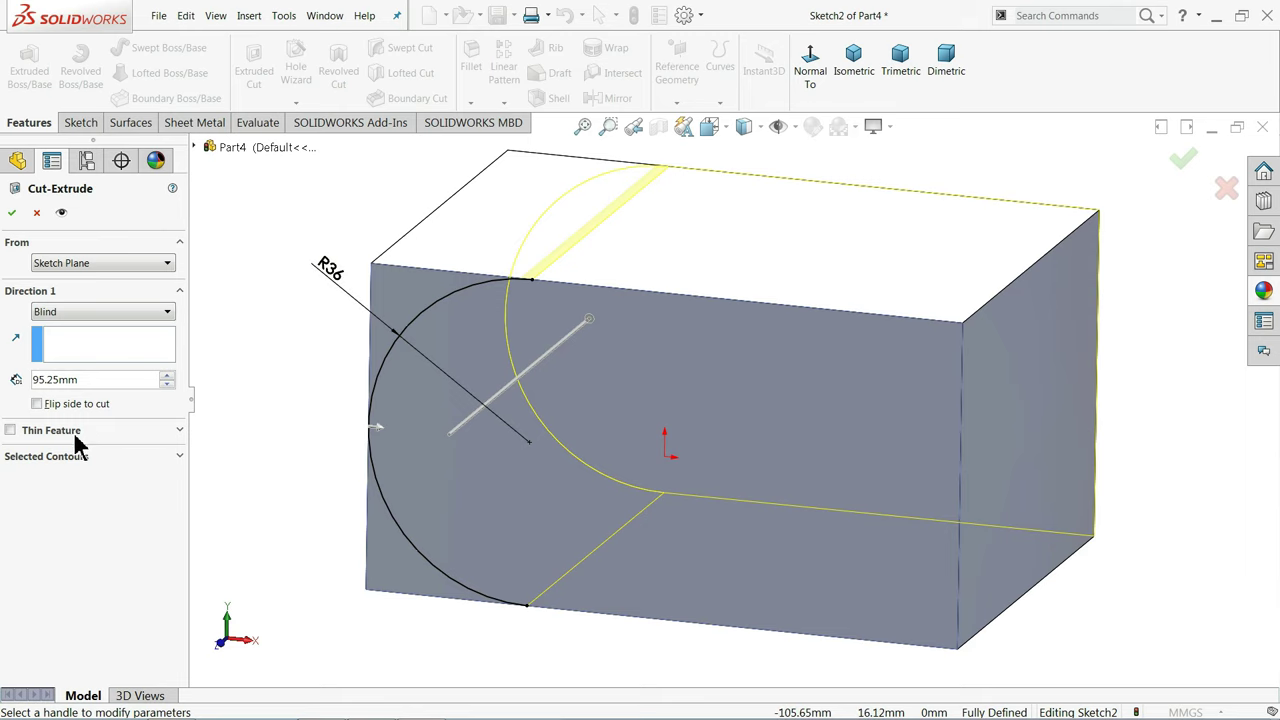
pyautogui.click(38, 404)
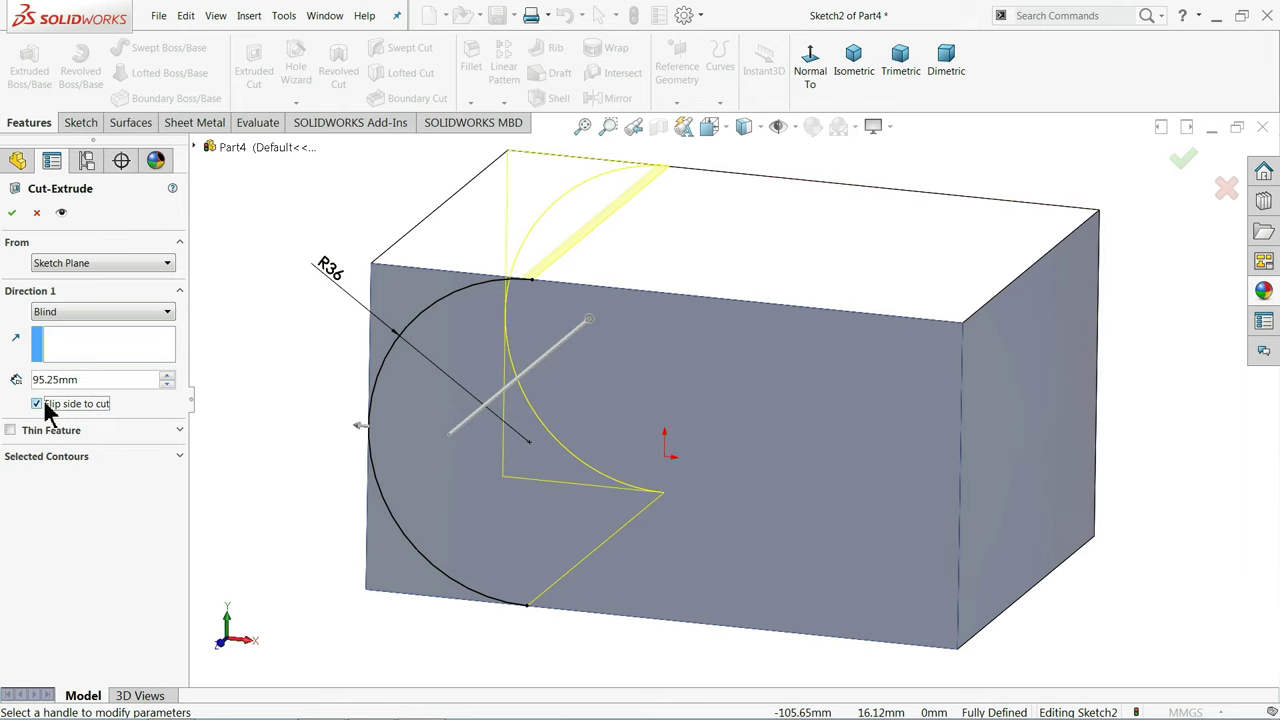
pyautogui.moveTo(330, 372); pyautogui.dragTo(280, 379, button='middle')
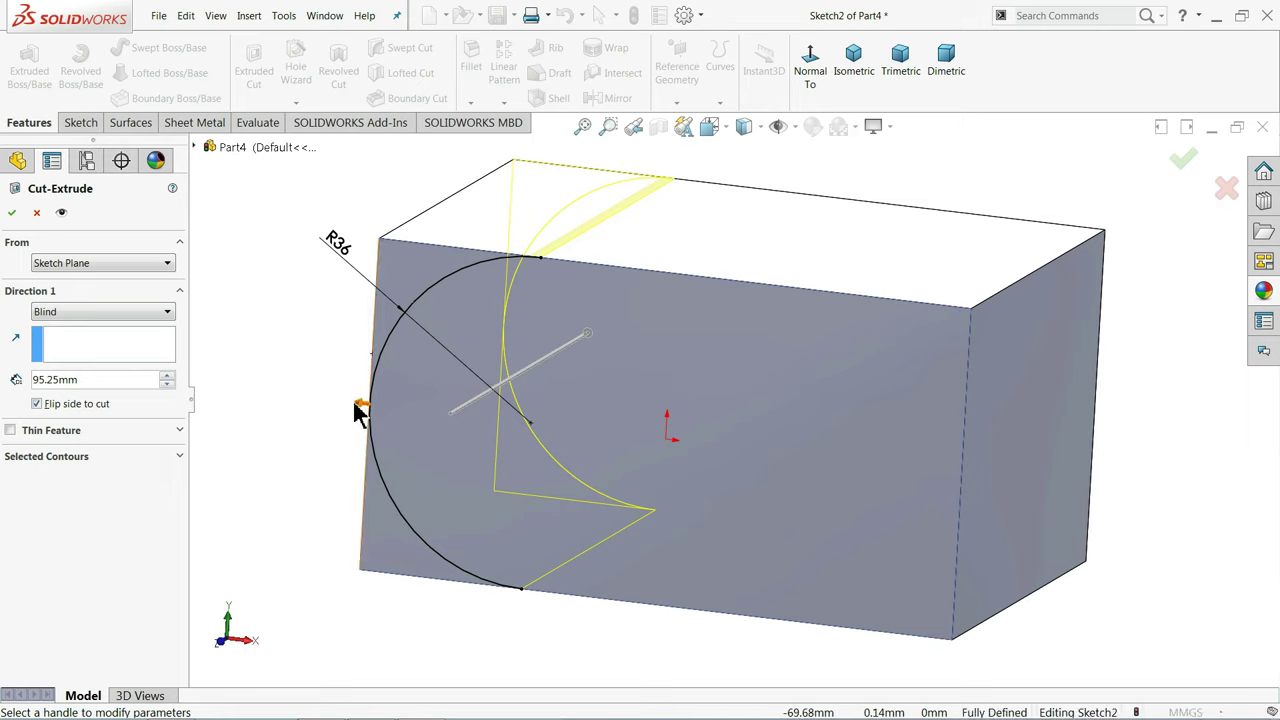
# Create Cut-Extrude1 as Through All - Both, rounding the block's end, and select its top face
pyautogui.click(57, 314)
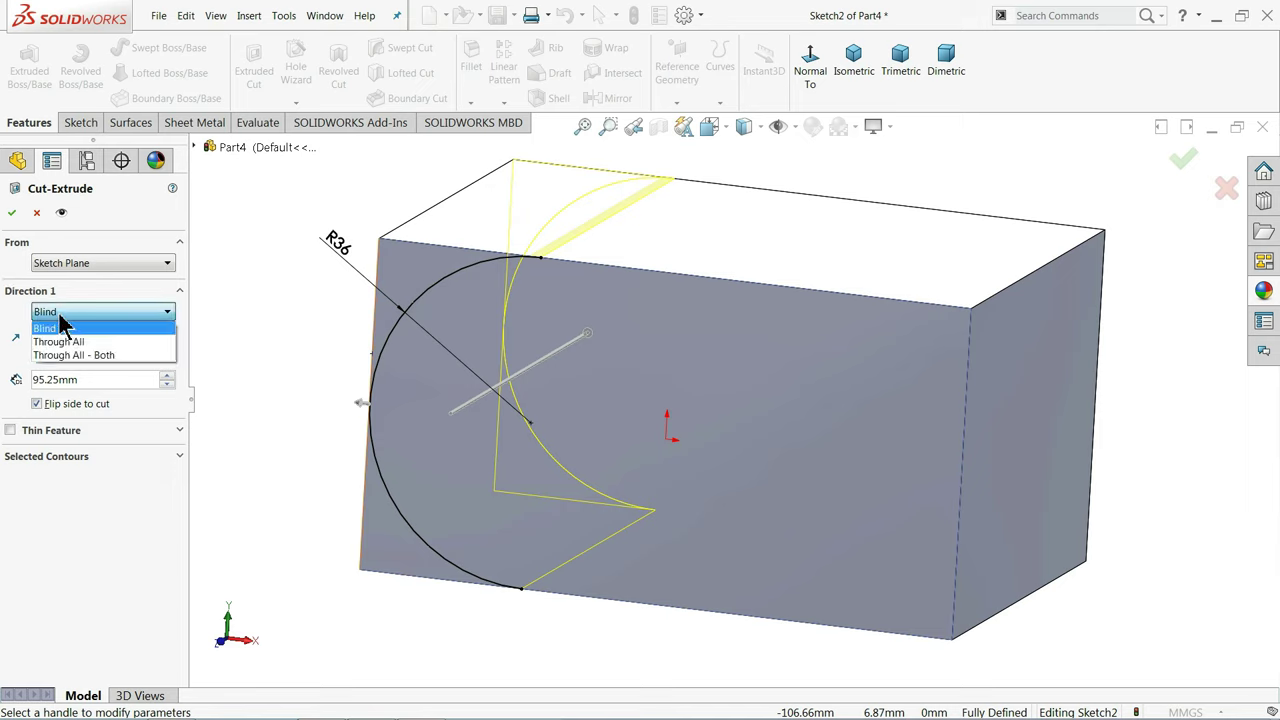
pyautogui.click(62, 342)
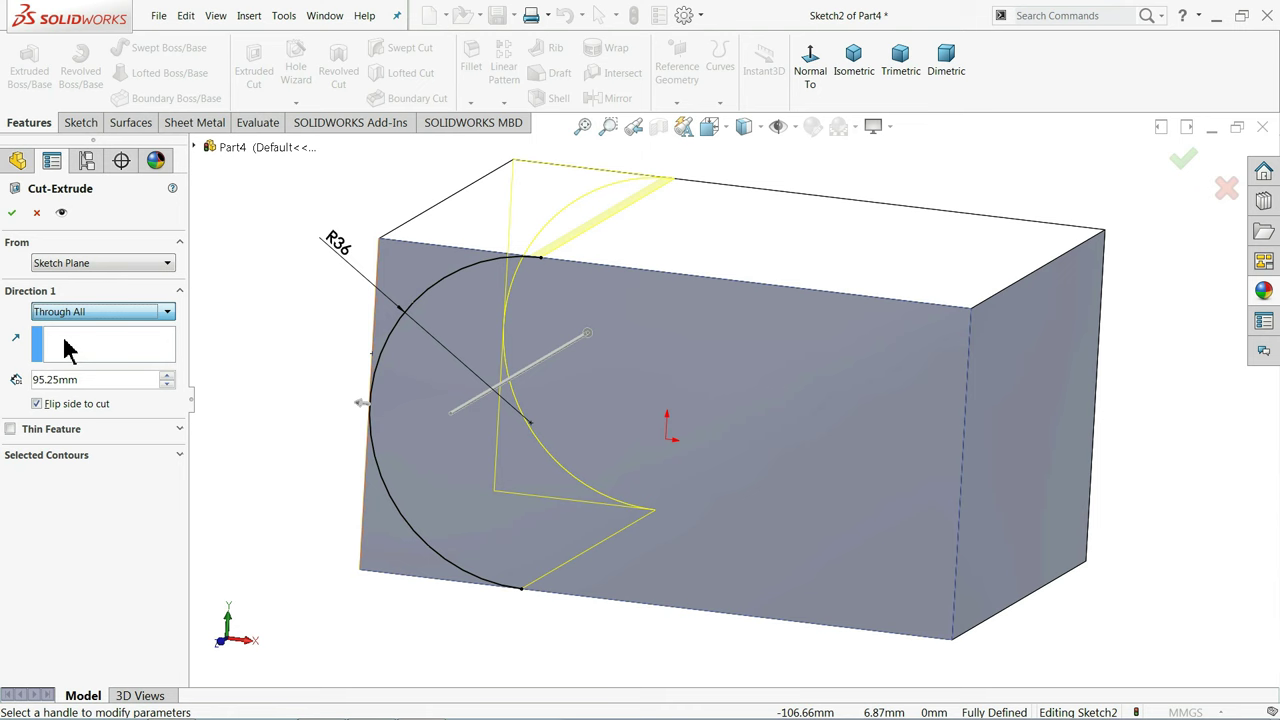
pyautogui.scroll(2, 294, 337)
pyautogui.scroll(2, 294, 340)
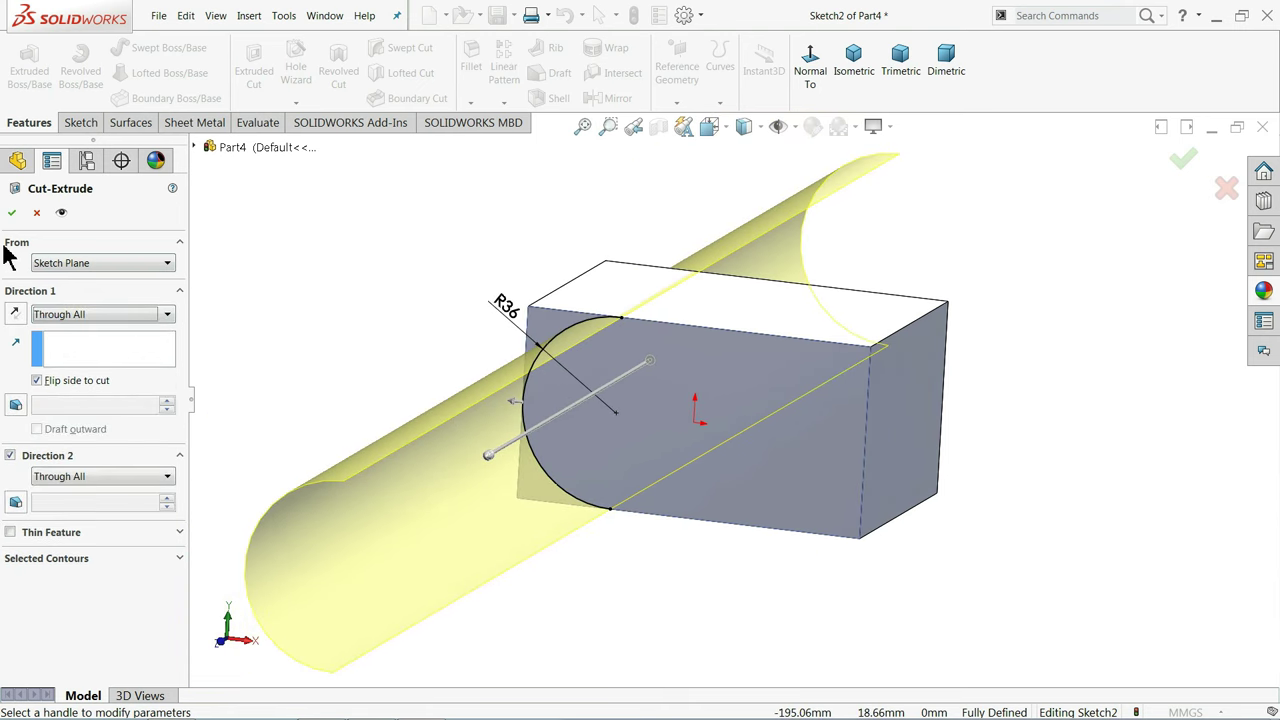
pyautogui.click(11, 212)
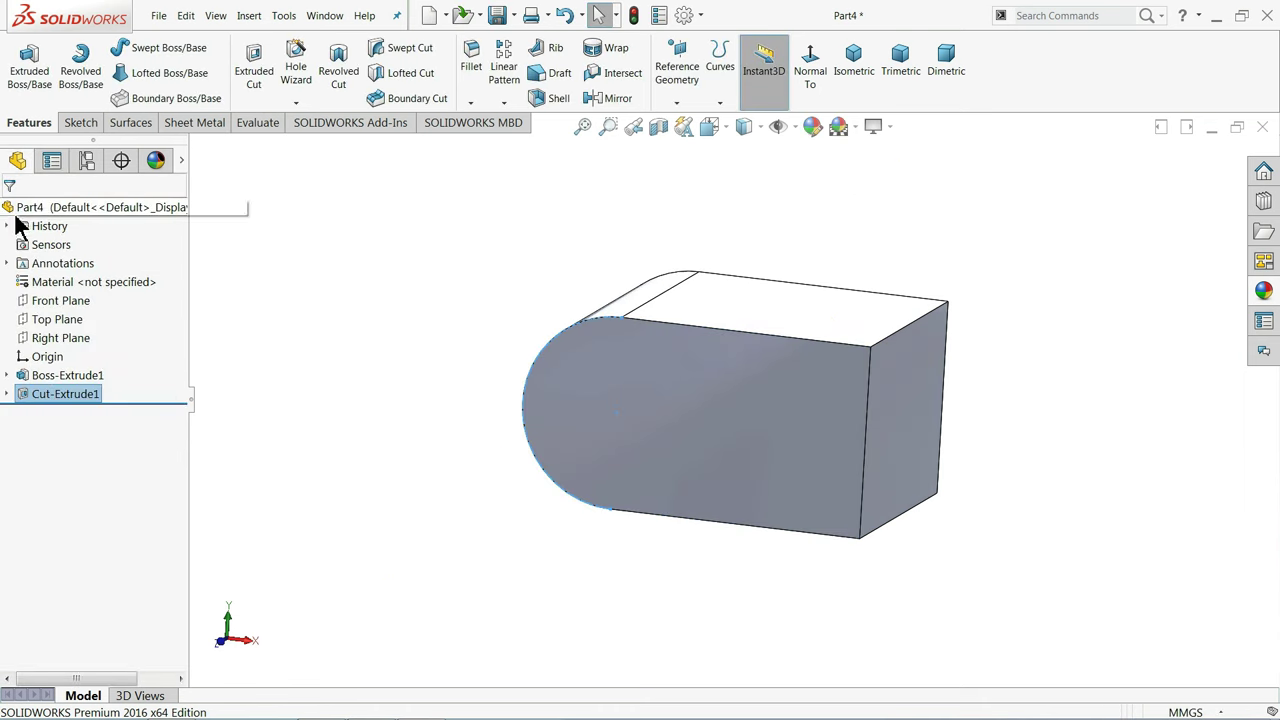
pyautogui.moveTo(338, 377)
pyautogui.mouseDown(button='middle')
pyautogui.moveTo(400, 394)
pyautogui.moveTo(400, 323)
pyautogui.moveTo(357, 394)
pyautogui.moveTo(343, 395)
pyautogui.mouseUp(button='middle')
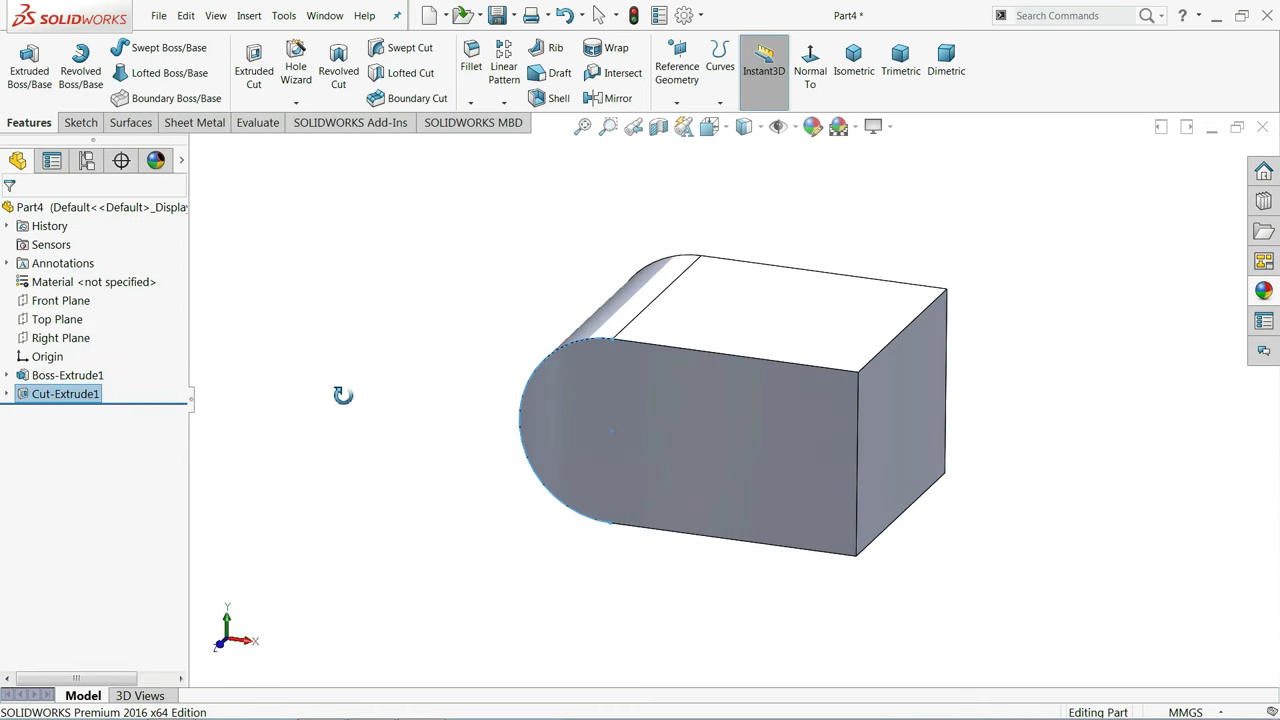
pyautogui.click(739, 325)
# Start a sketch on the top face and draw a corner rectangle reaching the face's left edge
pyautogui.click(786, 285)
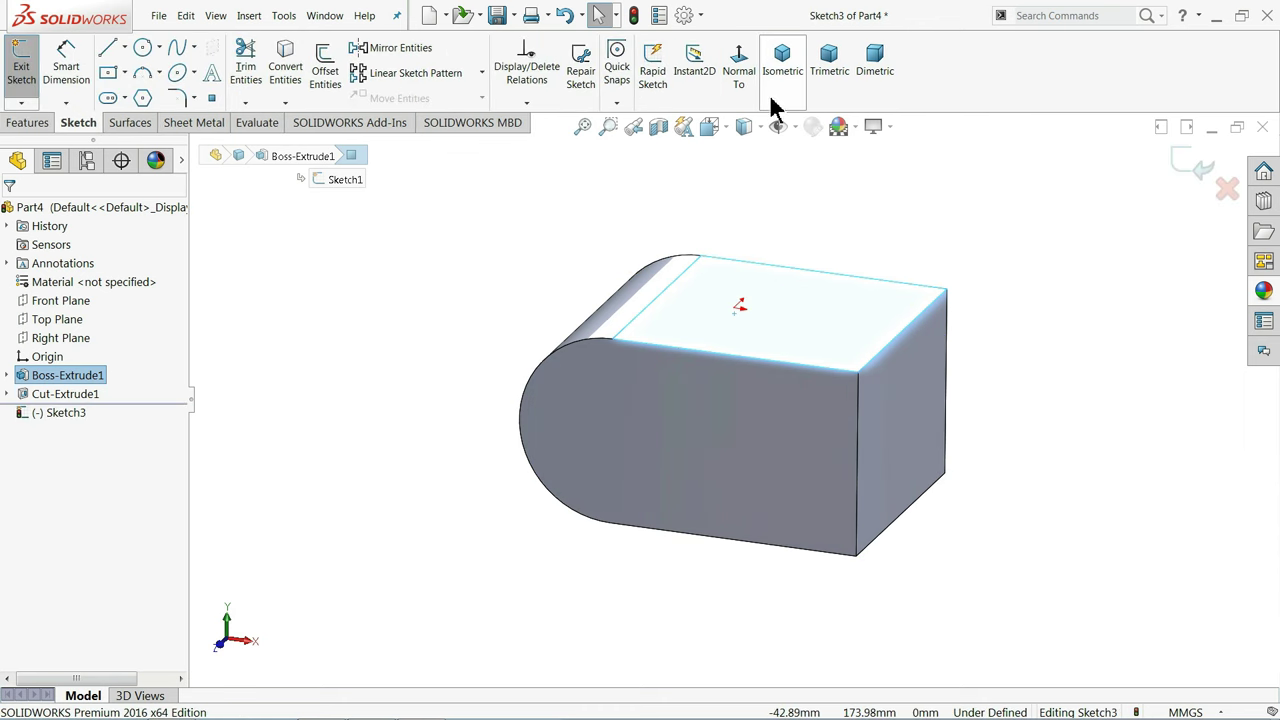
pyautogui.click(739, 66)
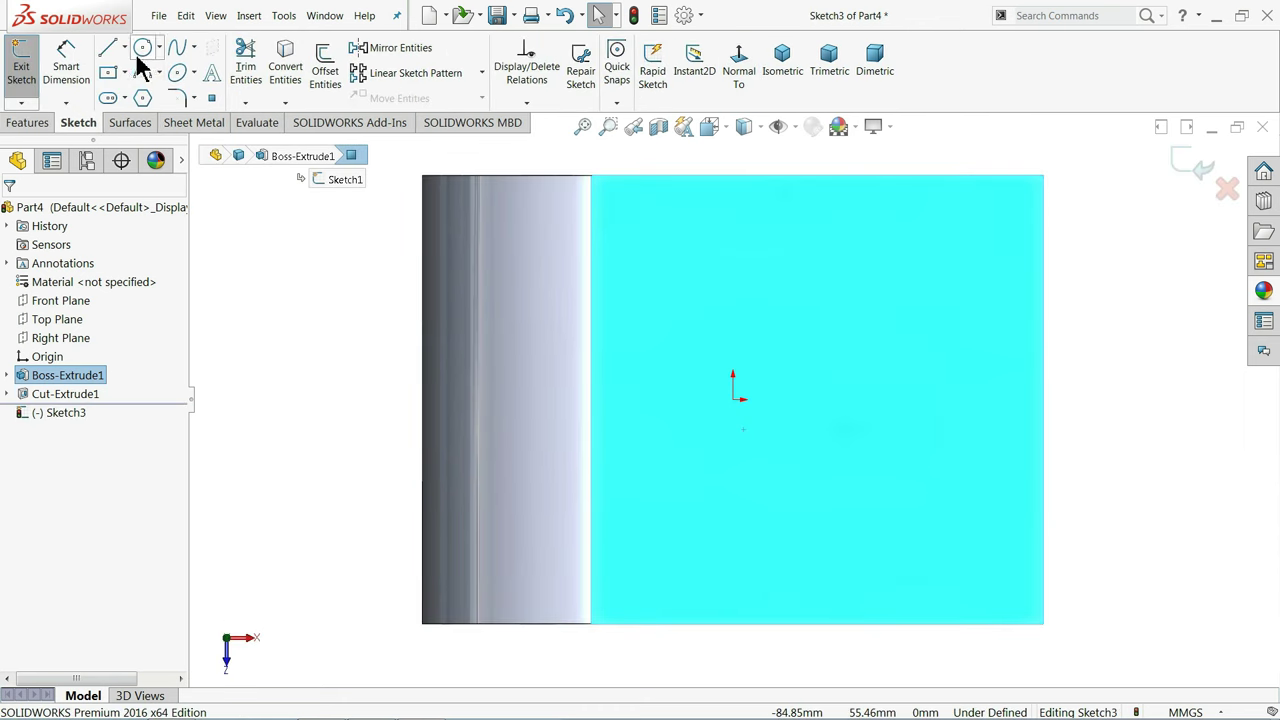
pyautogui.click(124, 72)
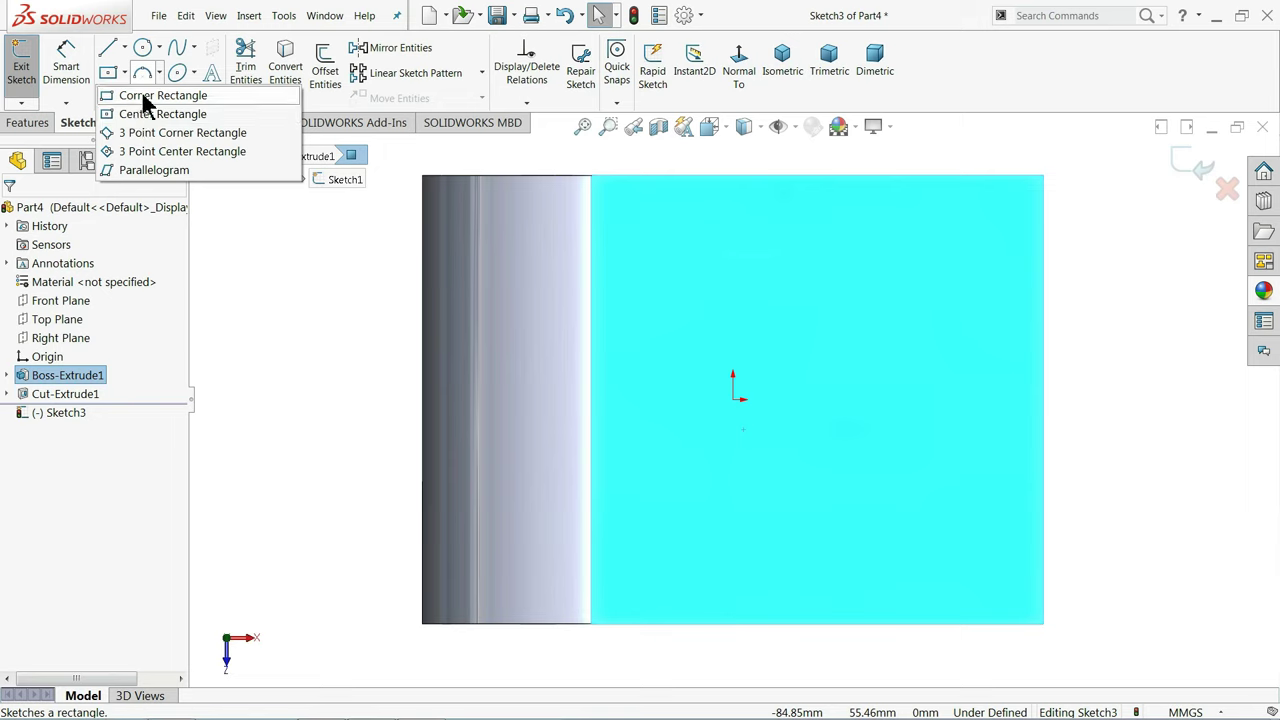
pyautogui.click(146, 96)
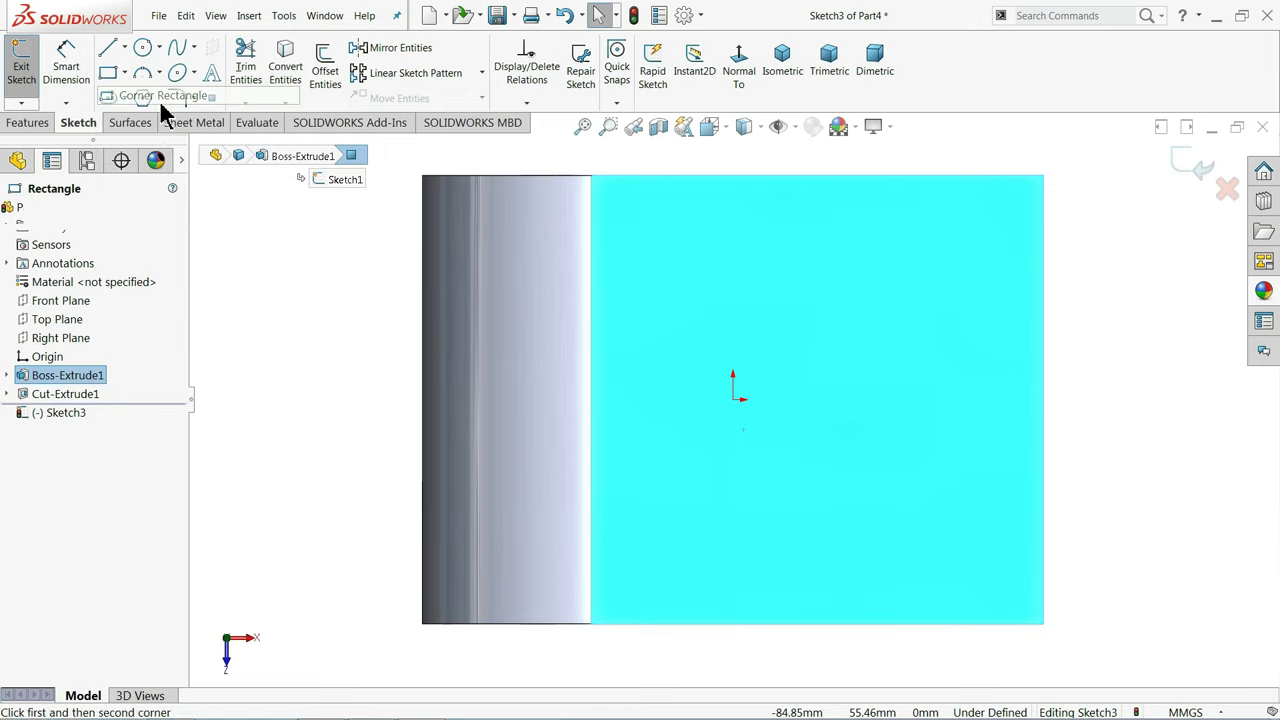
pyautogui.click(933, 322)
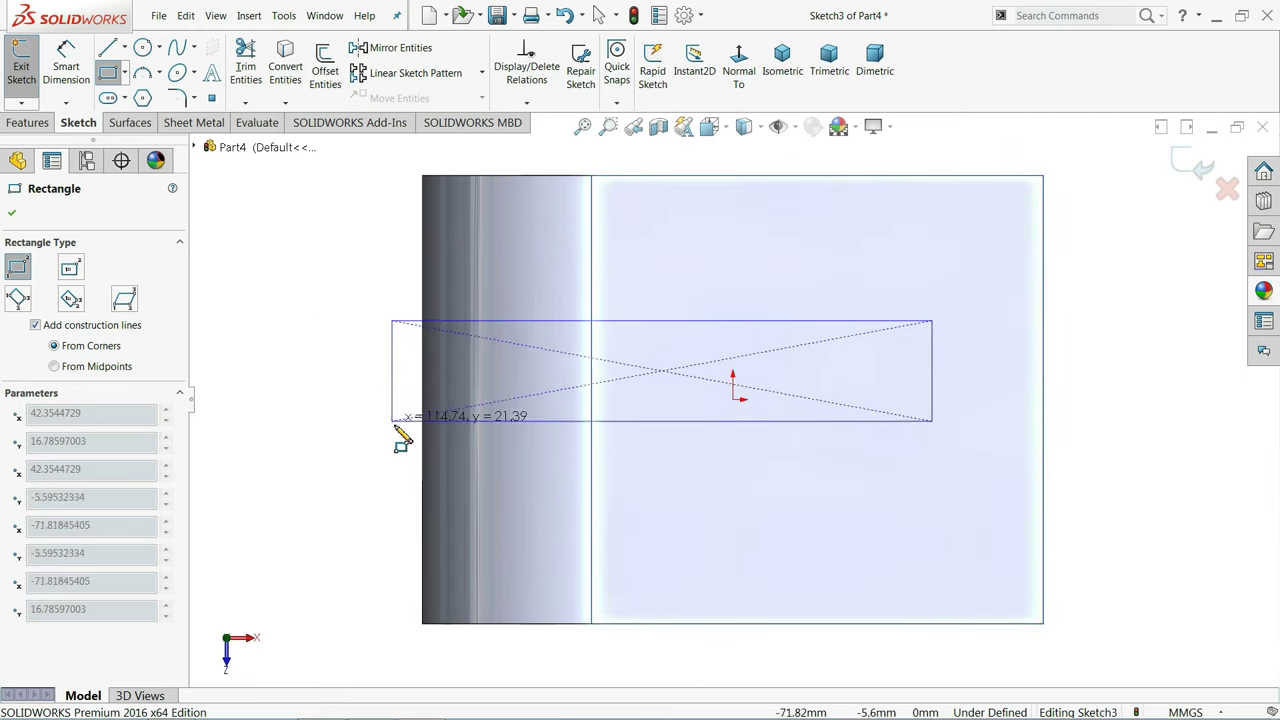
pyautogui.click(419, 470)
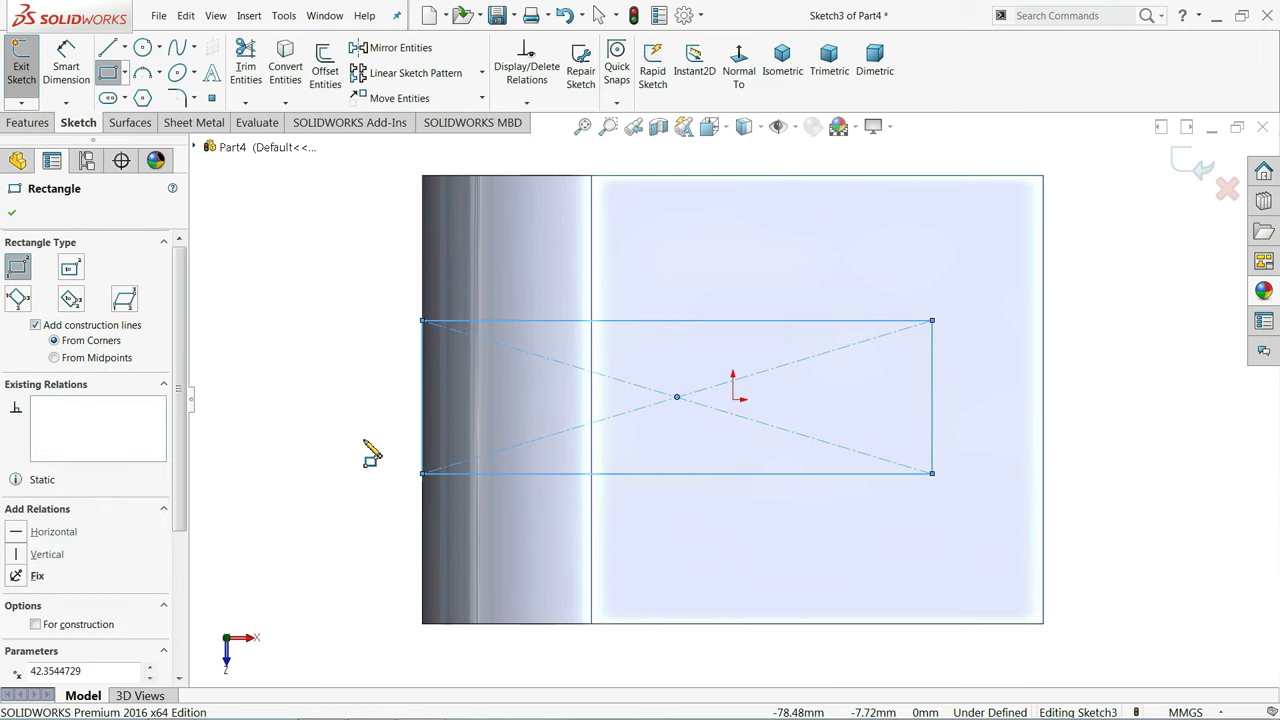
pyautogui.press('f')
# Dimension the rectangle 38.1 tall and 28.575 from the face's bottom edge
pyautogui.scroll(-2, 771, 560)
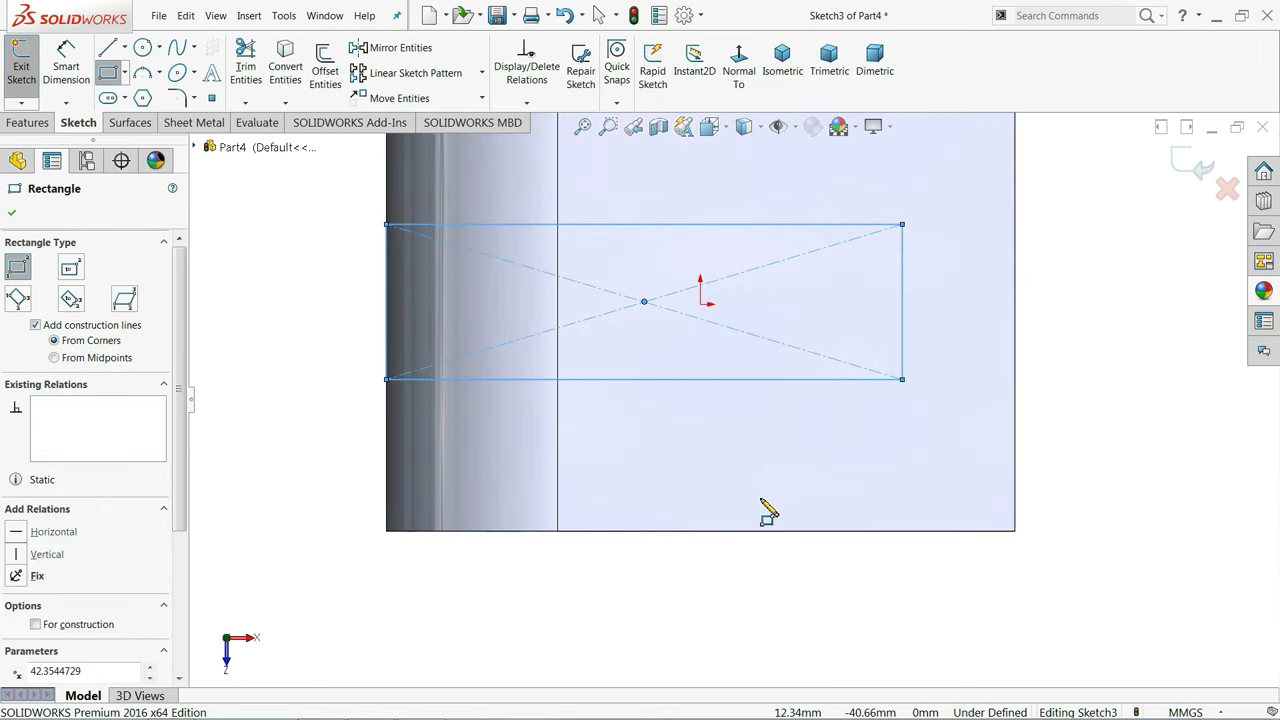
pyautogui.press('d')
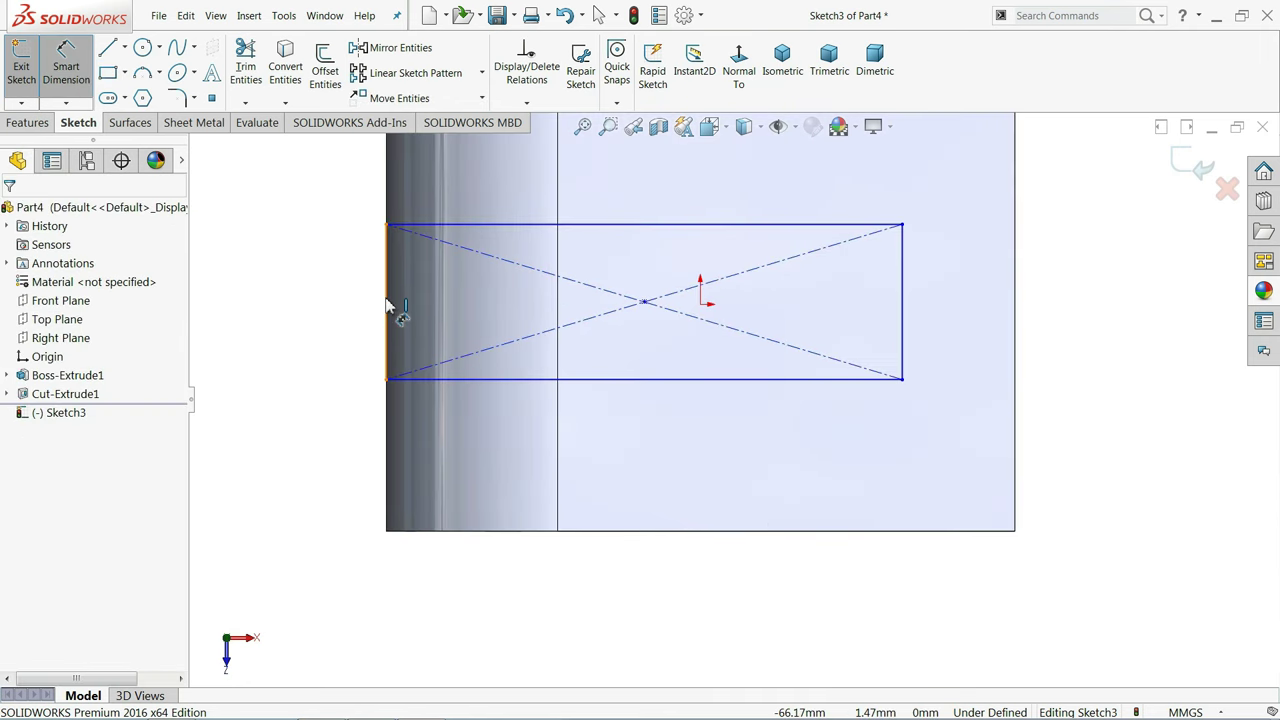
pyautogui.click(388, 306)
pyautogui.click(351, 306)
pyautogui.write('38')
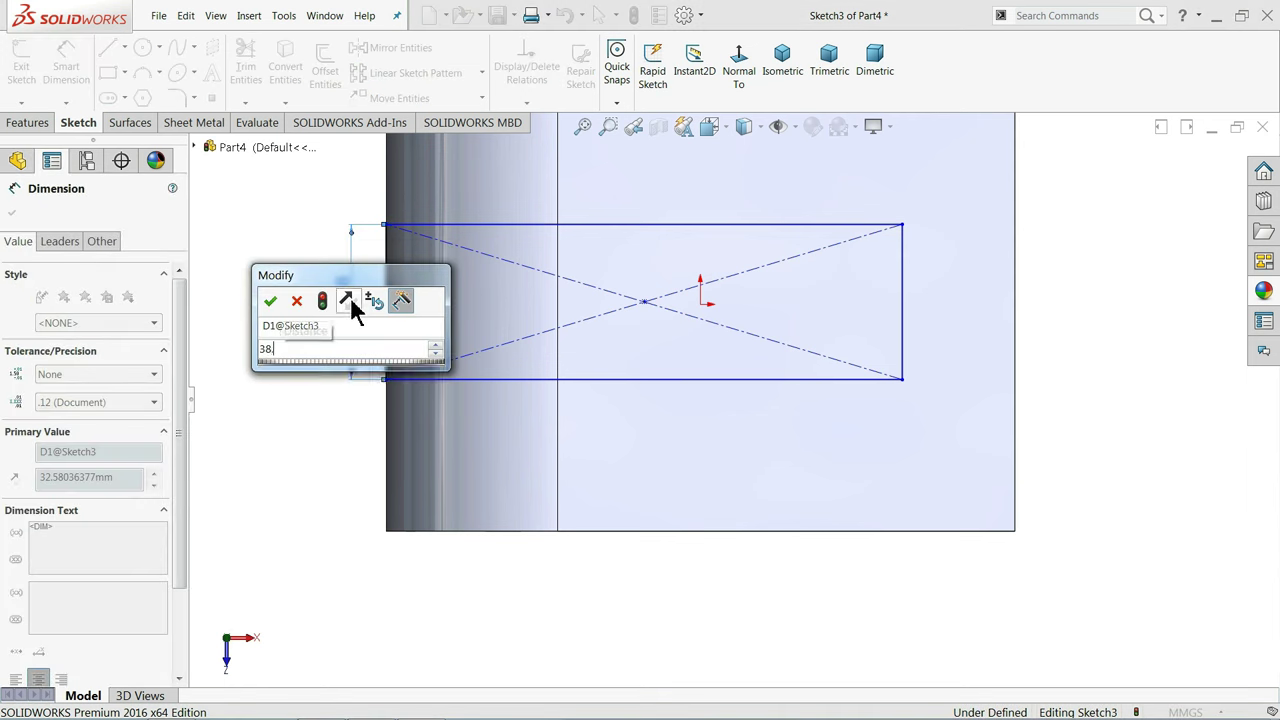
pyautogui.write('.1')
pyautogui.press('Return')
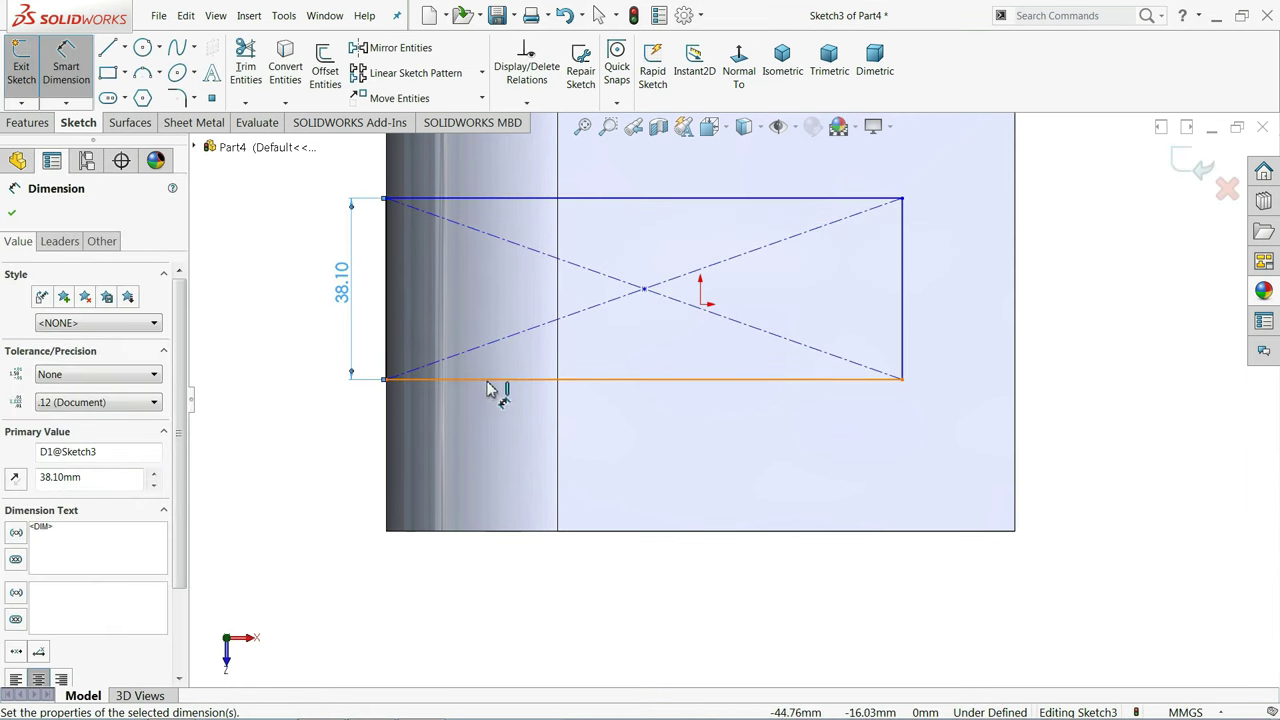
pyautogui.click(488, 380)
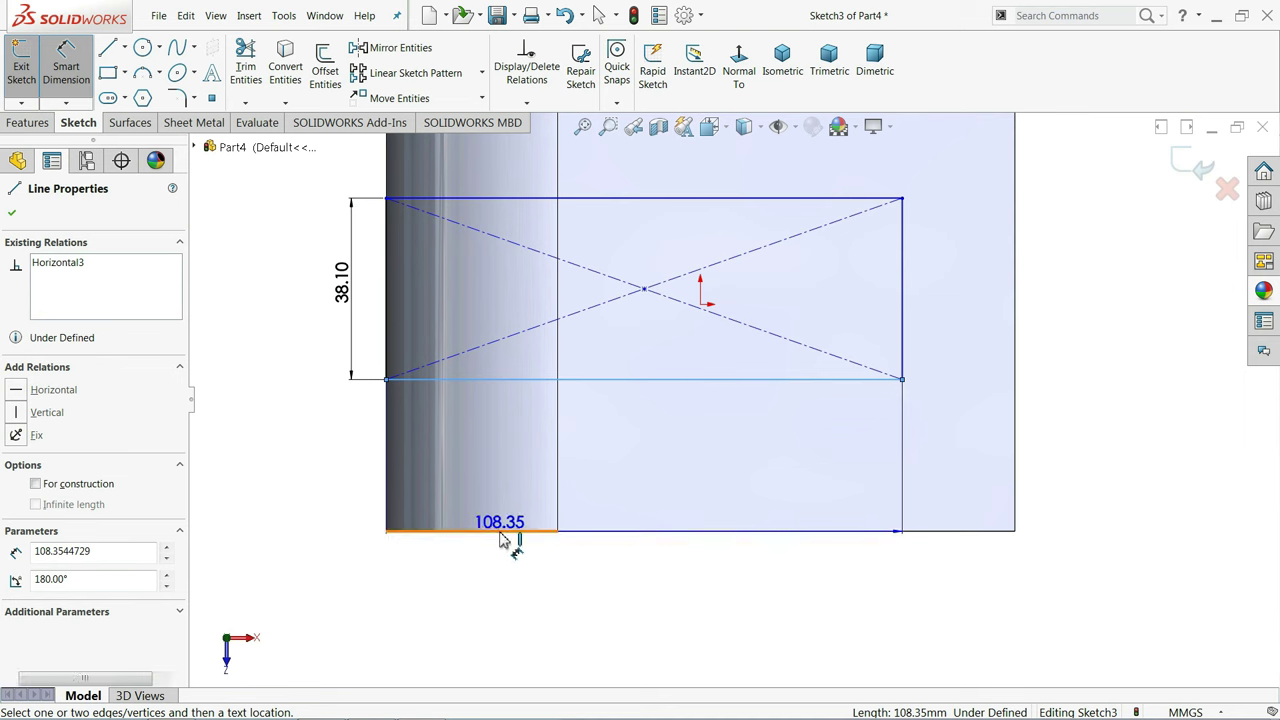
pyautogui.click(505, 533)
pyautogui.click(330, 482)
pyautogui.write('2')
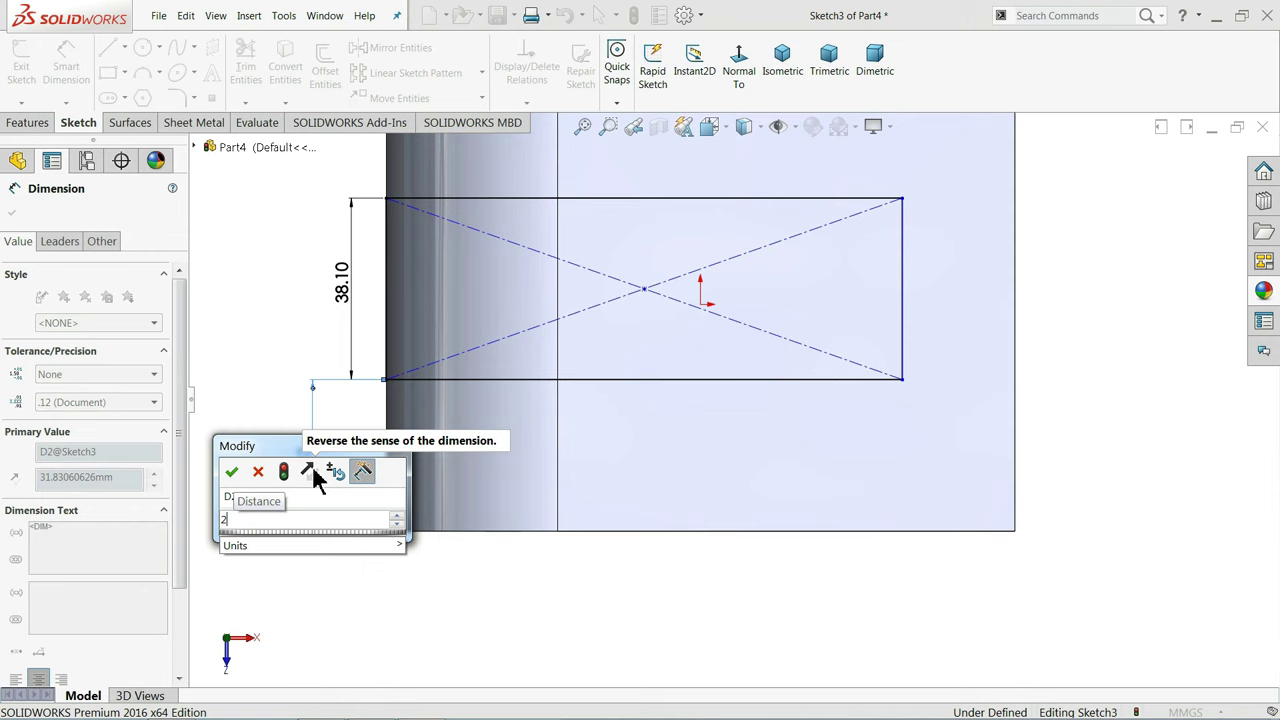
pyautogui.write('8')
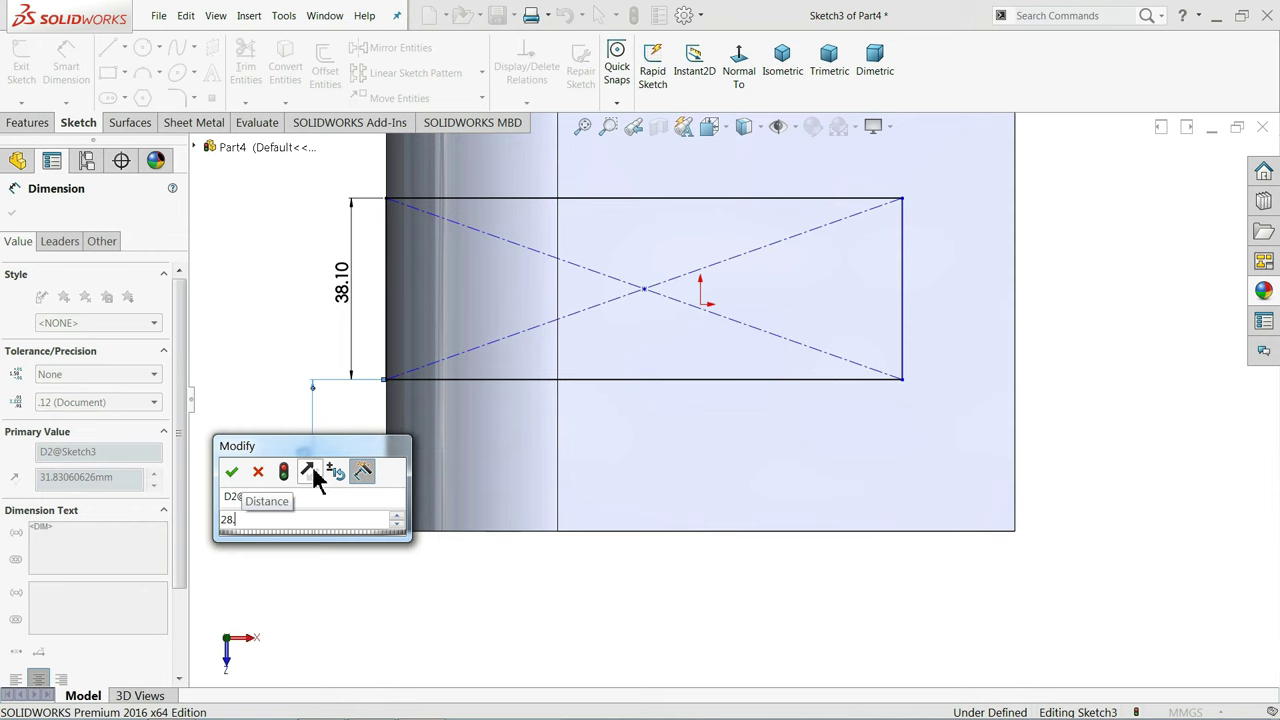
pyautogui.write('.575')
pyautogui.press('Return')
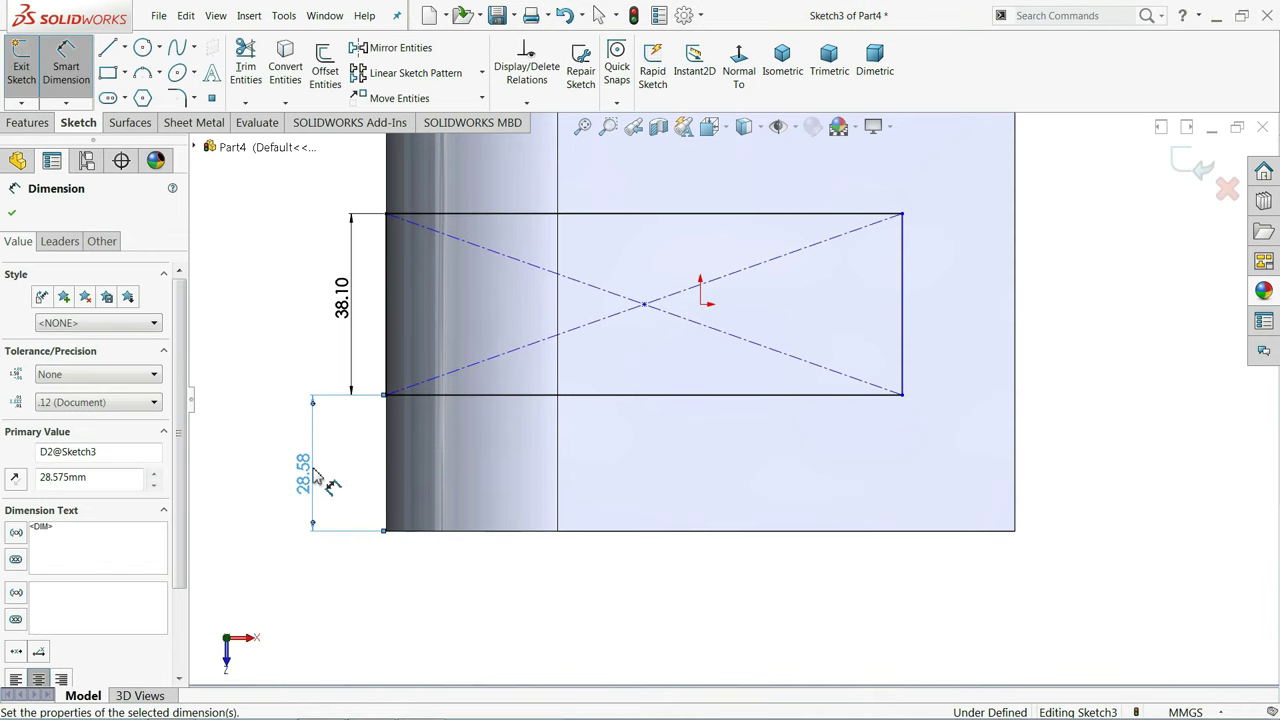
# Set 60 as the horizontal distance from the rectangle's right side to the rounded-end edge line
pyautogui.scroll(2, 703, 345)
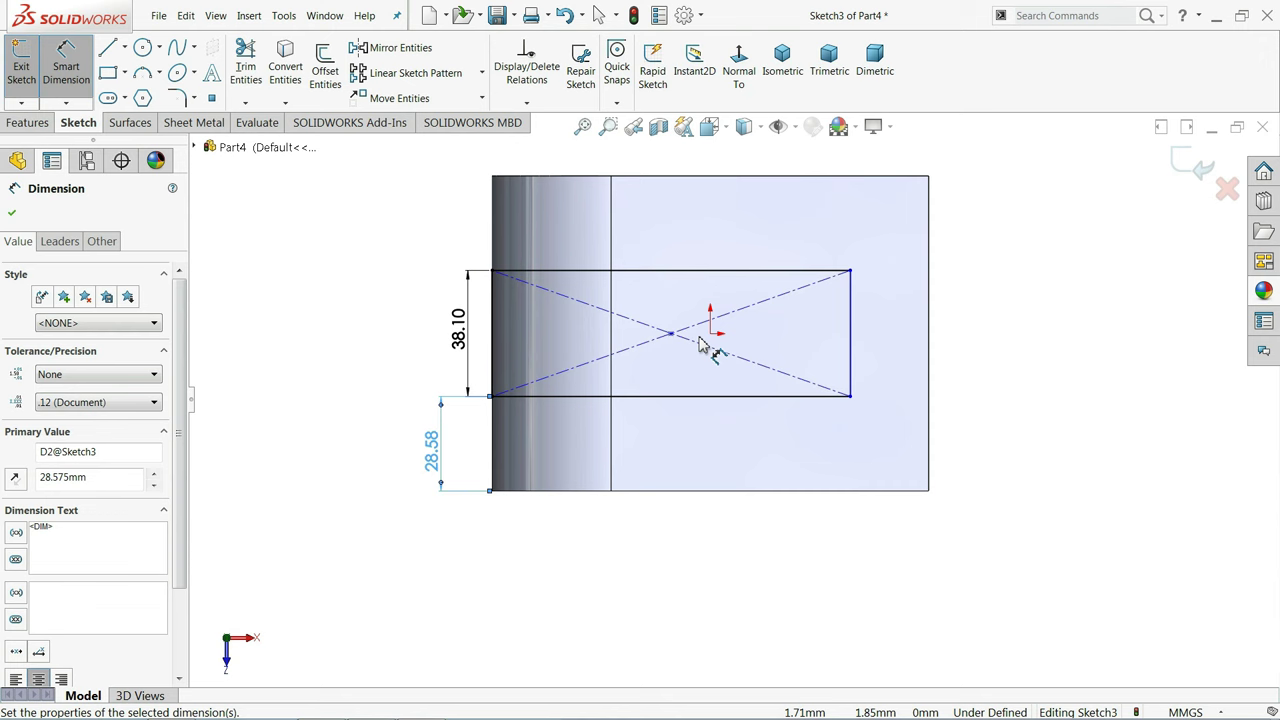
pyautogui.click(853, 331)
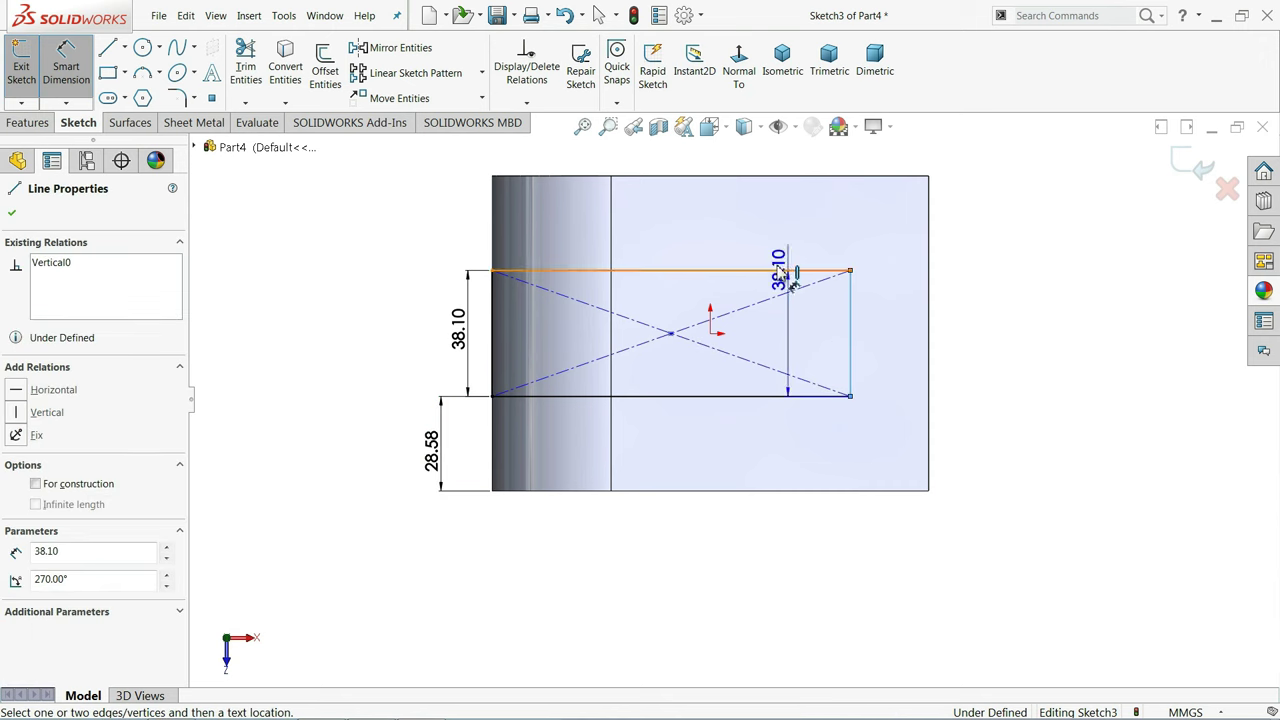
pyautogui.click(614, 245)
pyautogui.click(612, 245)
pyautogui.click(680, 160)
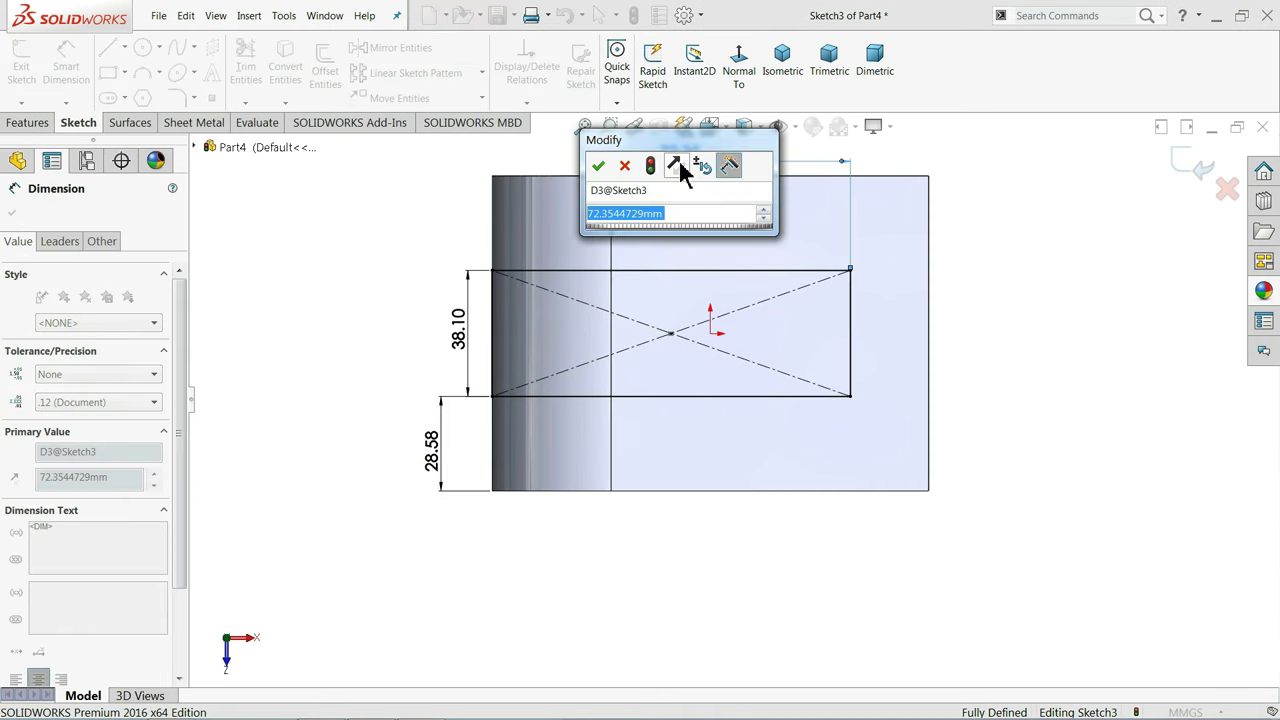
pyautogui.write('60')
pyautogui.press('Return')
pyautogui.scroll(-1, 730, 298)
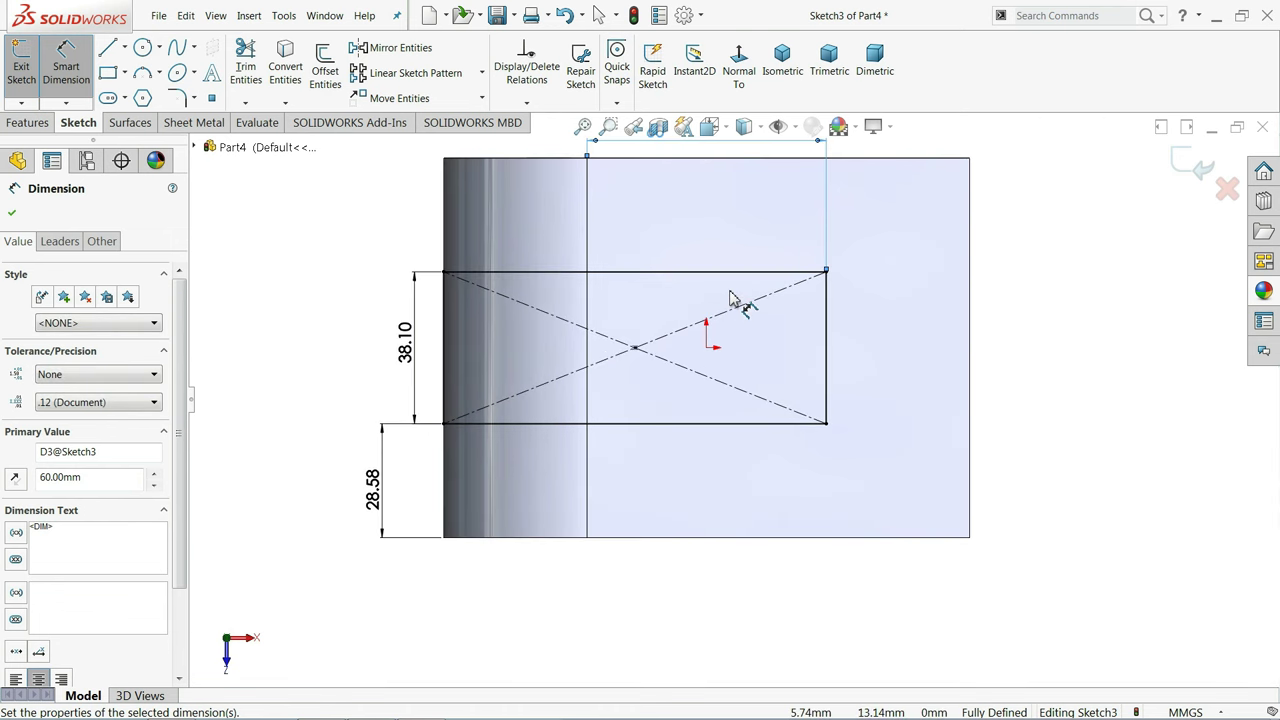
pyautogui.click(29, 123)
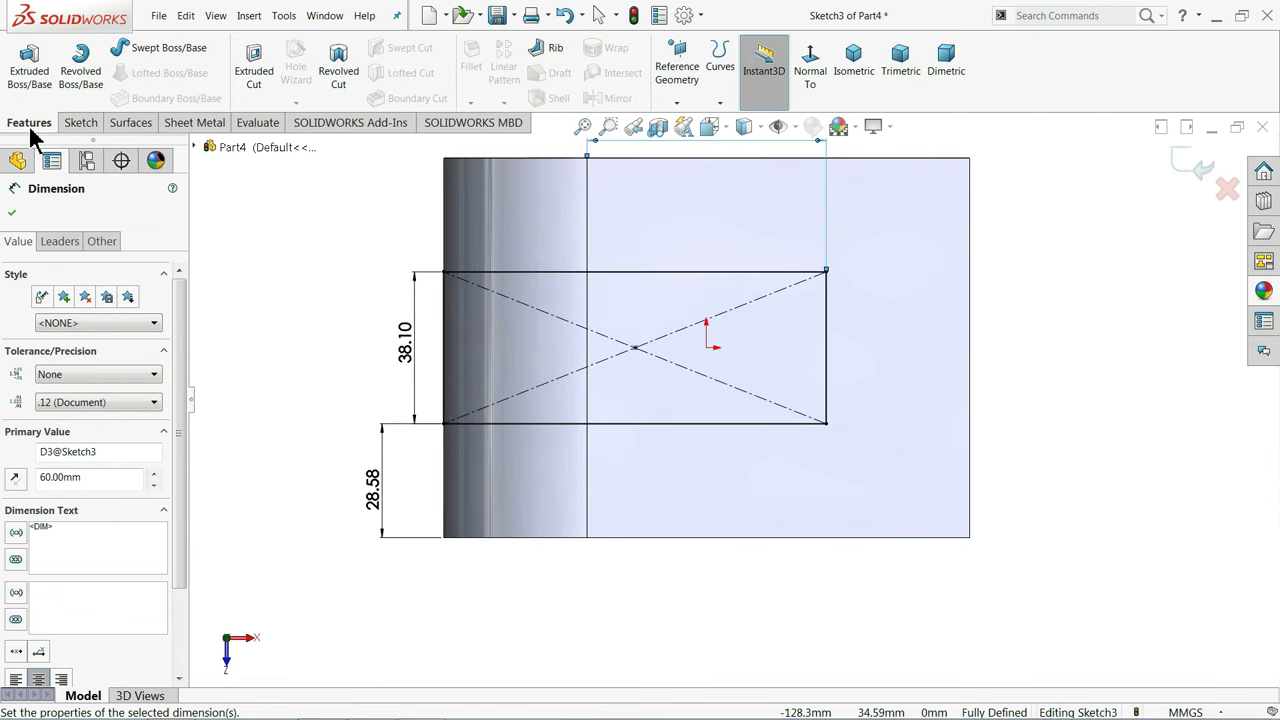
# Cut the rectangle Through All, carving a rectangular slot into the rounded end
pyautogui.click(248, 88)
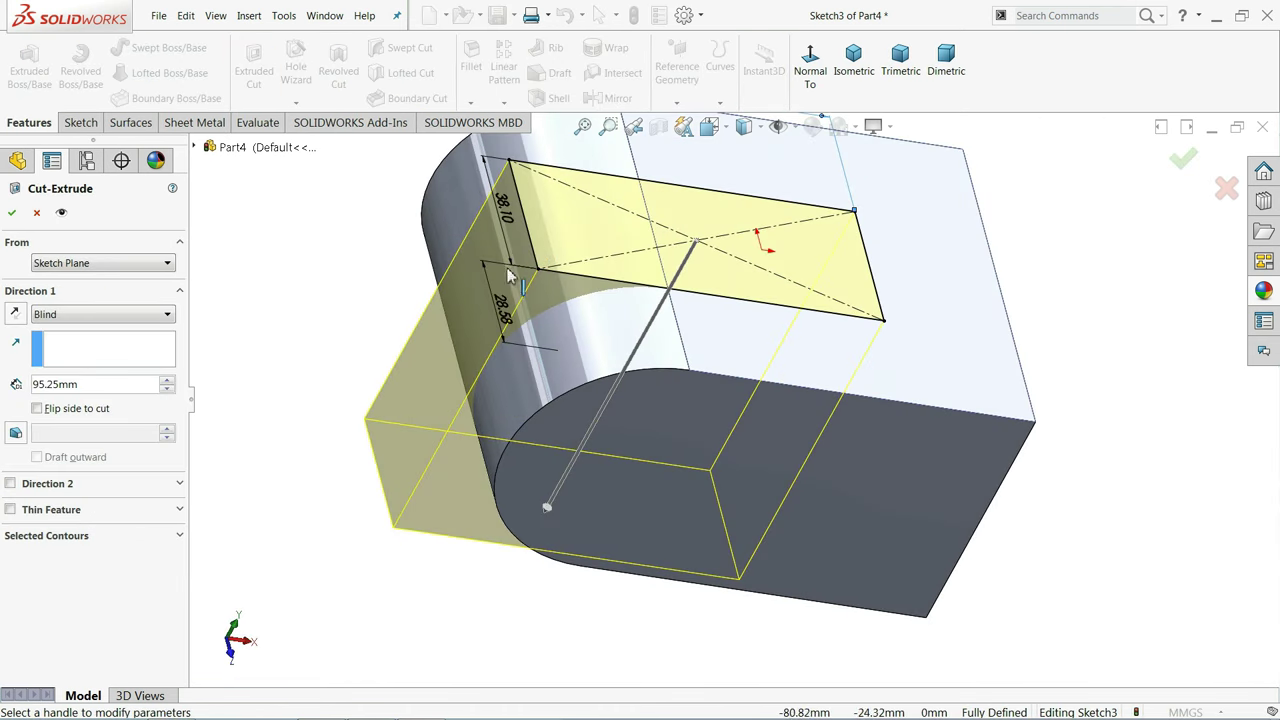
pyautogui.click(92, 316)
pyautogui.click(70, 348)
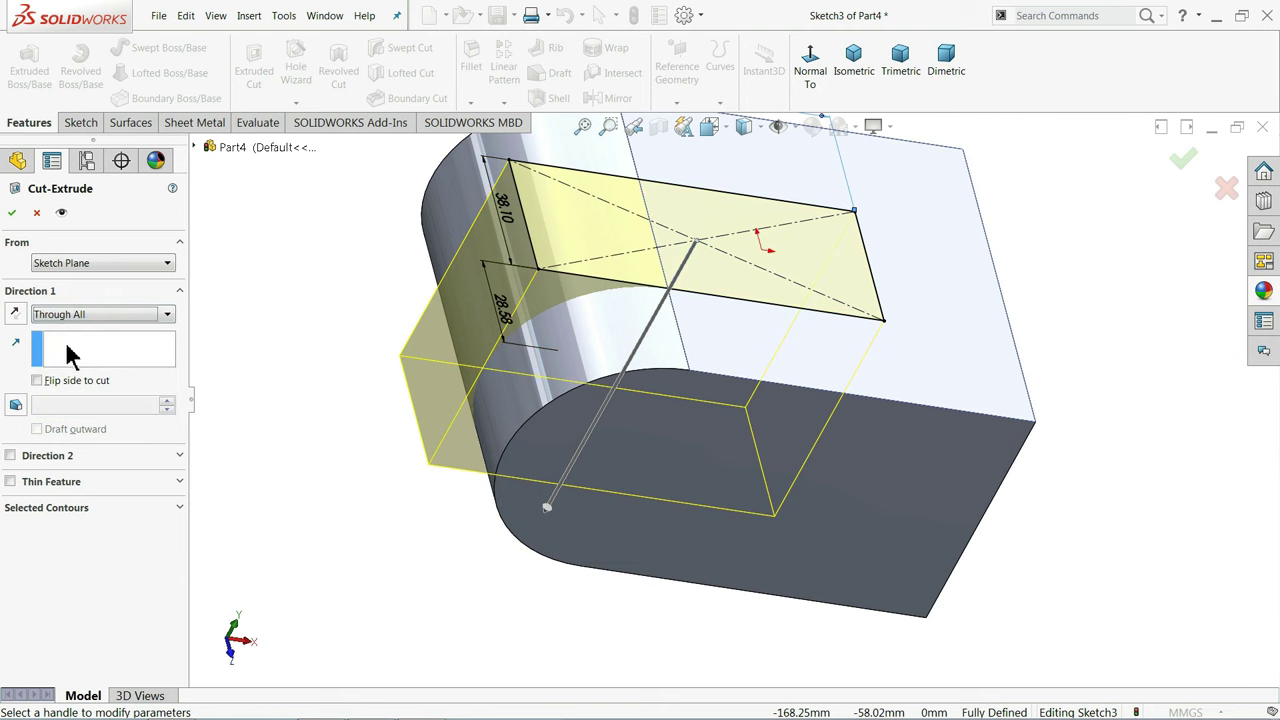
pyautogui.moveTo(364, 362); pyautogui.dragTo(343, 323, button='middle')
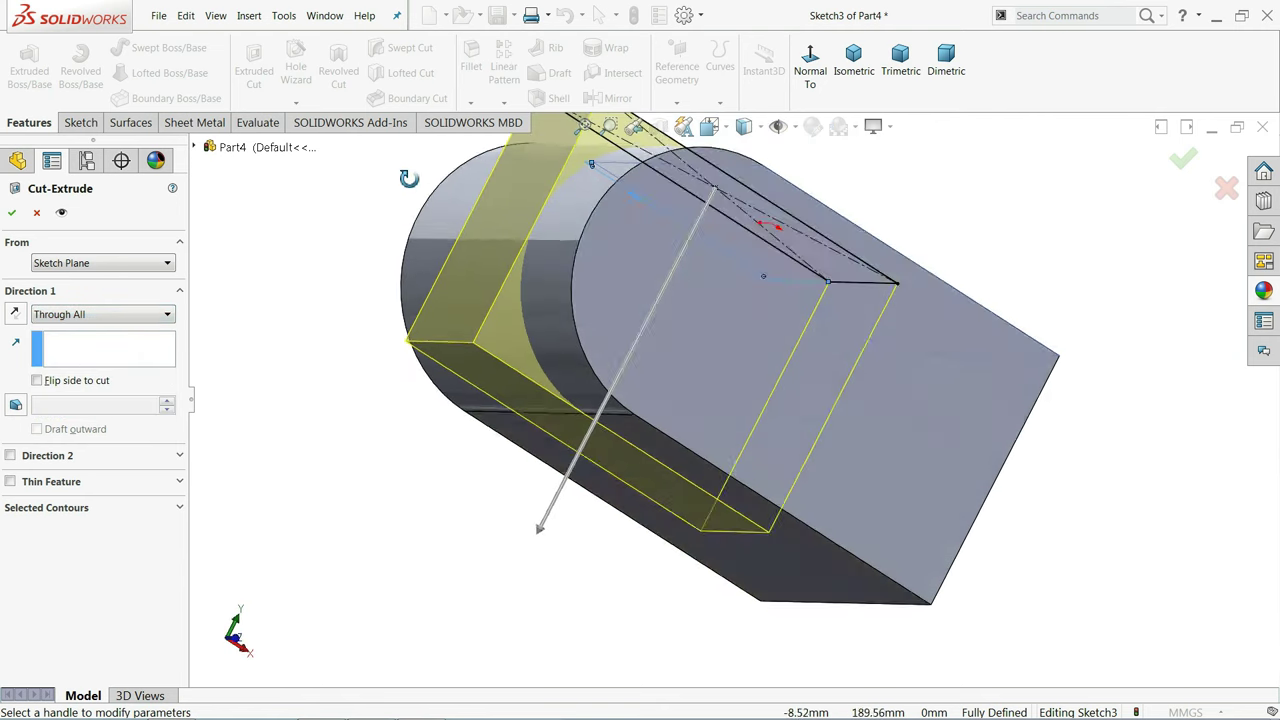
pyautogui.click(12, 215)
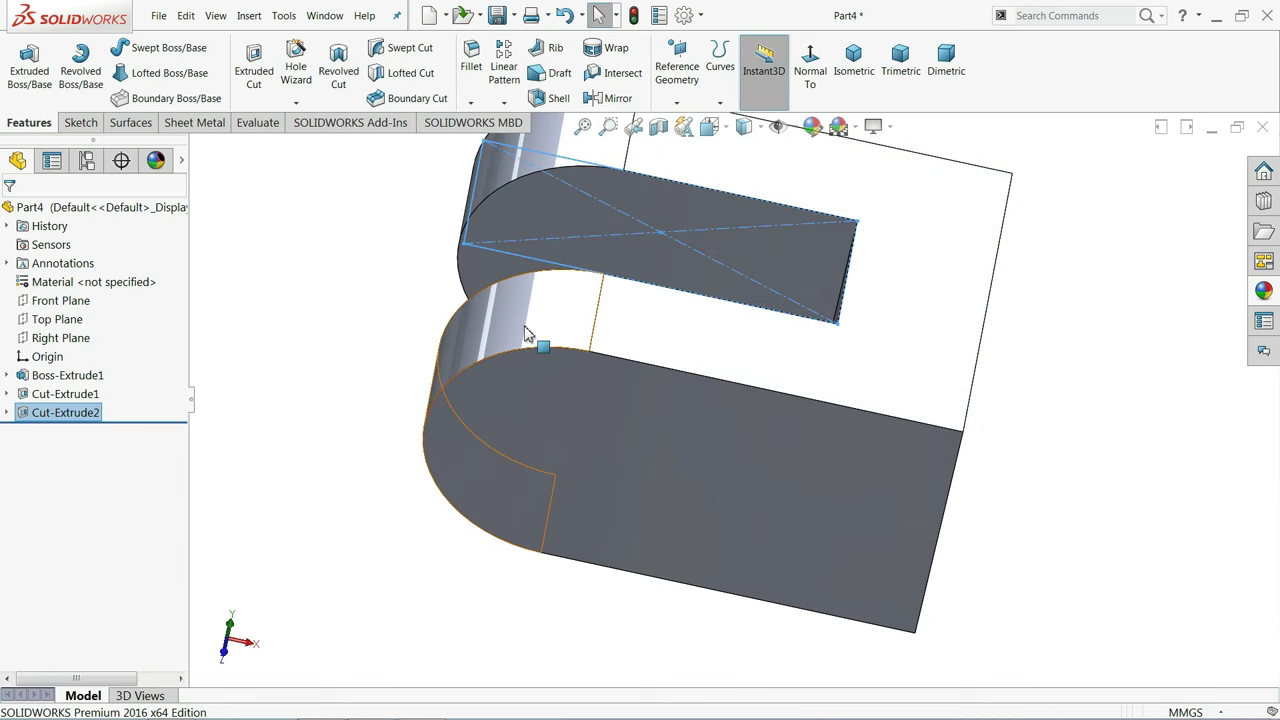
# Orbit to inspect the slot and select the square end face
pyautogui.moveTo(449, 327); pyautogui.dragTo(420, 329, button='middle')
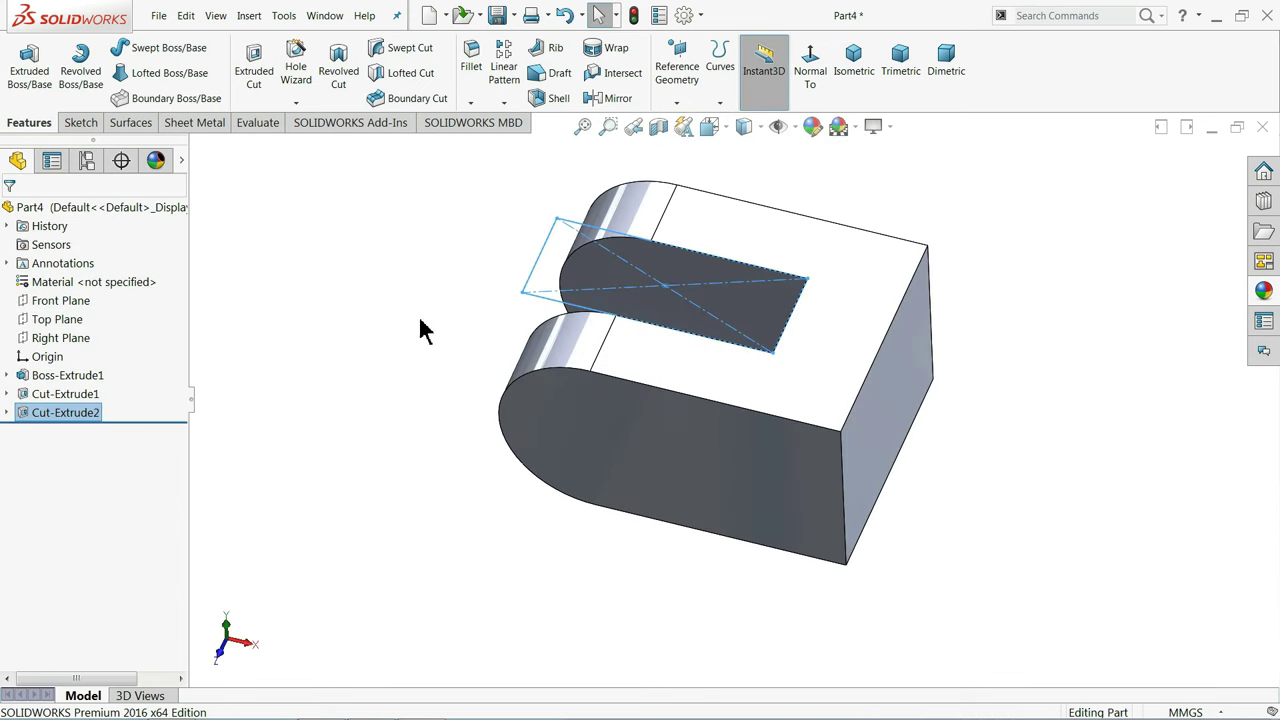
pyautogui.click(397, 335)
pyautogui.moveTo(517, 352)
pyautogui.mouseDown(button='middle')
pyautogui.moveTo(443, 271)
pyautogui.moveTo(508, 417)
pyautogui.moveTo(514, 315)
pyautogui.moveTo(481, 301)
pyautogui.mouseUp(button='middle')
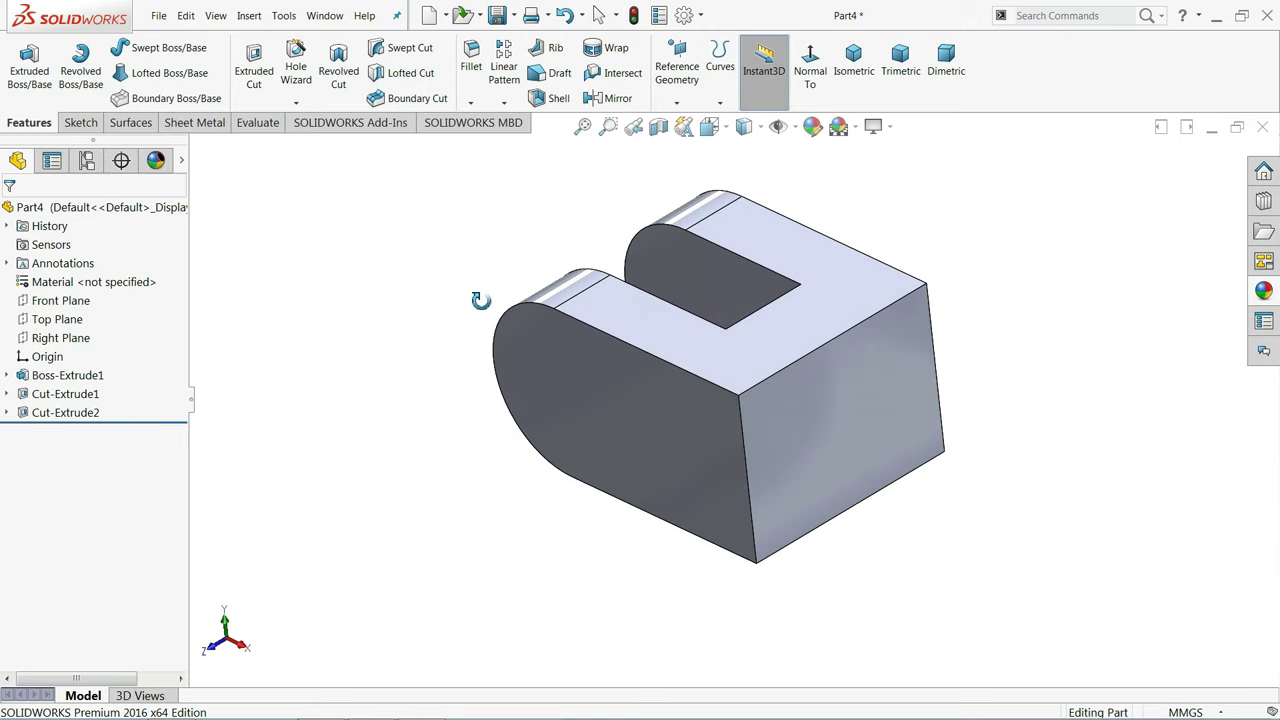
pyautogui.click(860, 429)
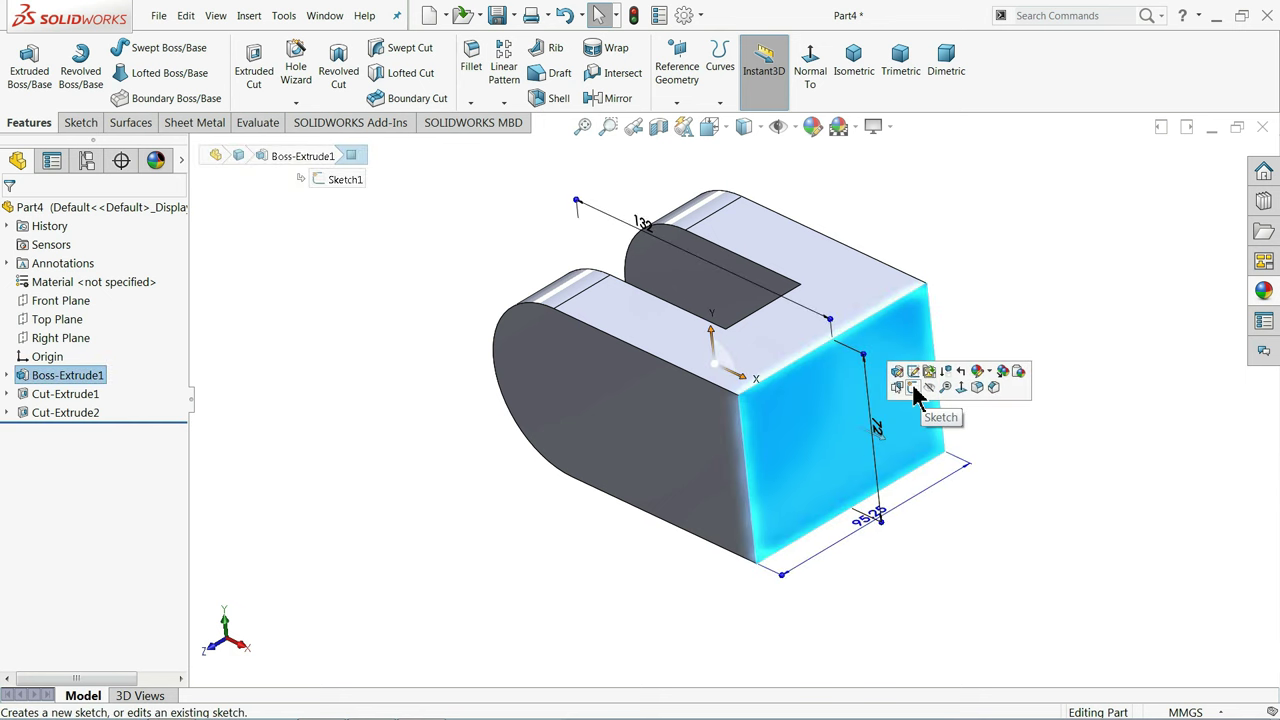
# Sketch a 30 mm diameter circle centred on the origin of the end face
pyautogui.click(916, 393)
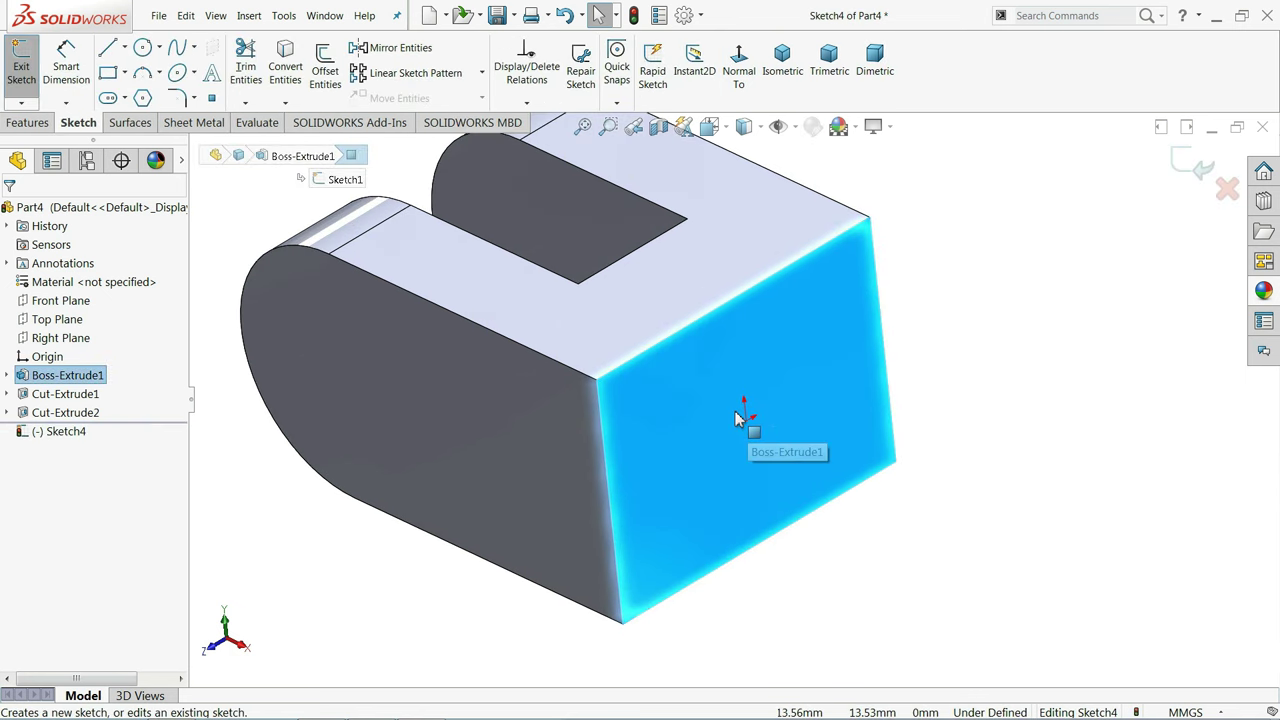
pyautogui.click(143, 50)
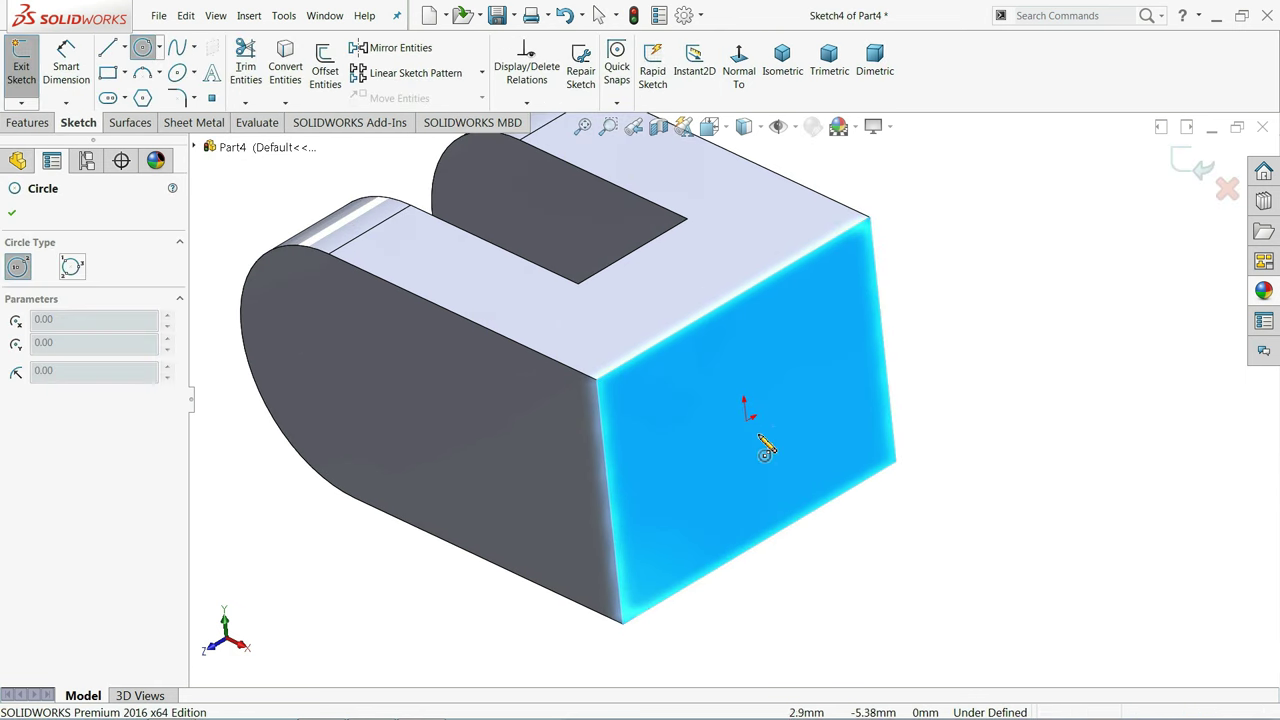
pyautogui.click(749, 421)
pyautogui.click(760, 354)
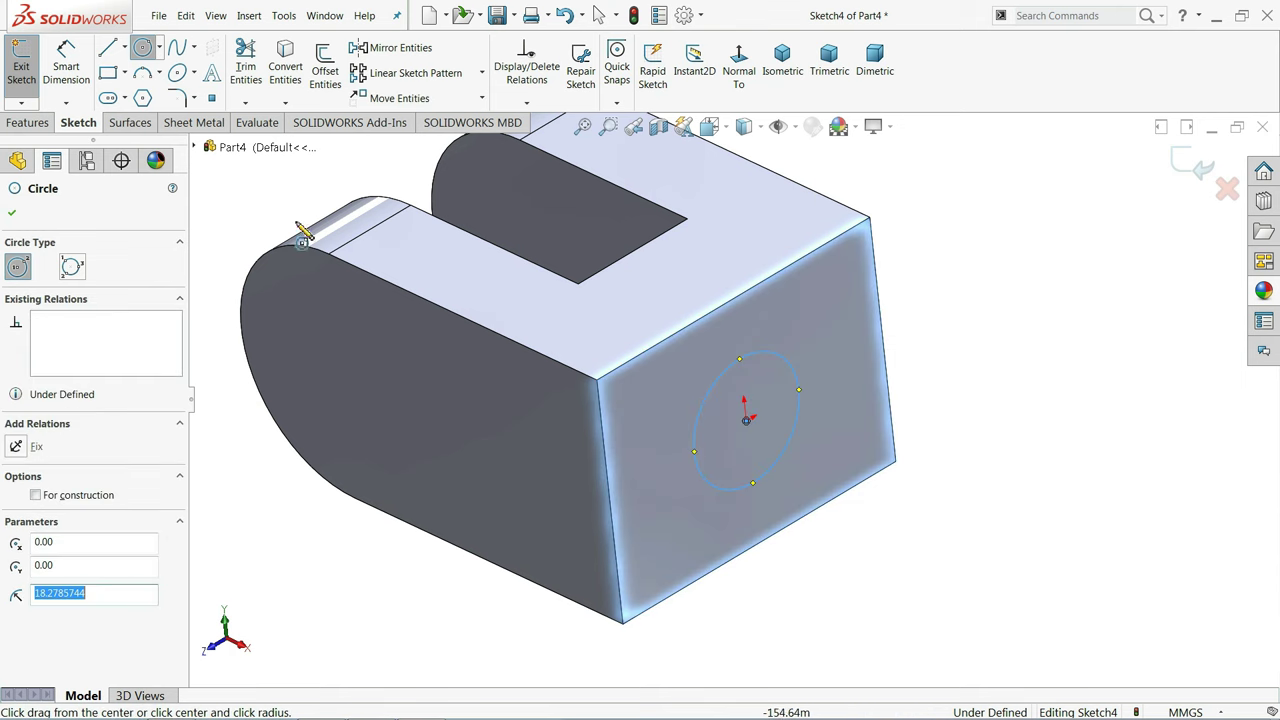
pyautogui.click(68, 72)
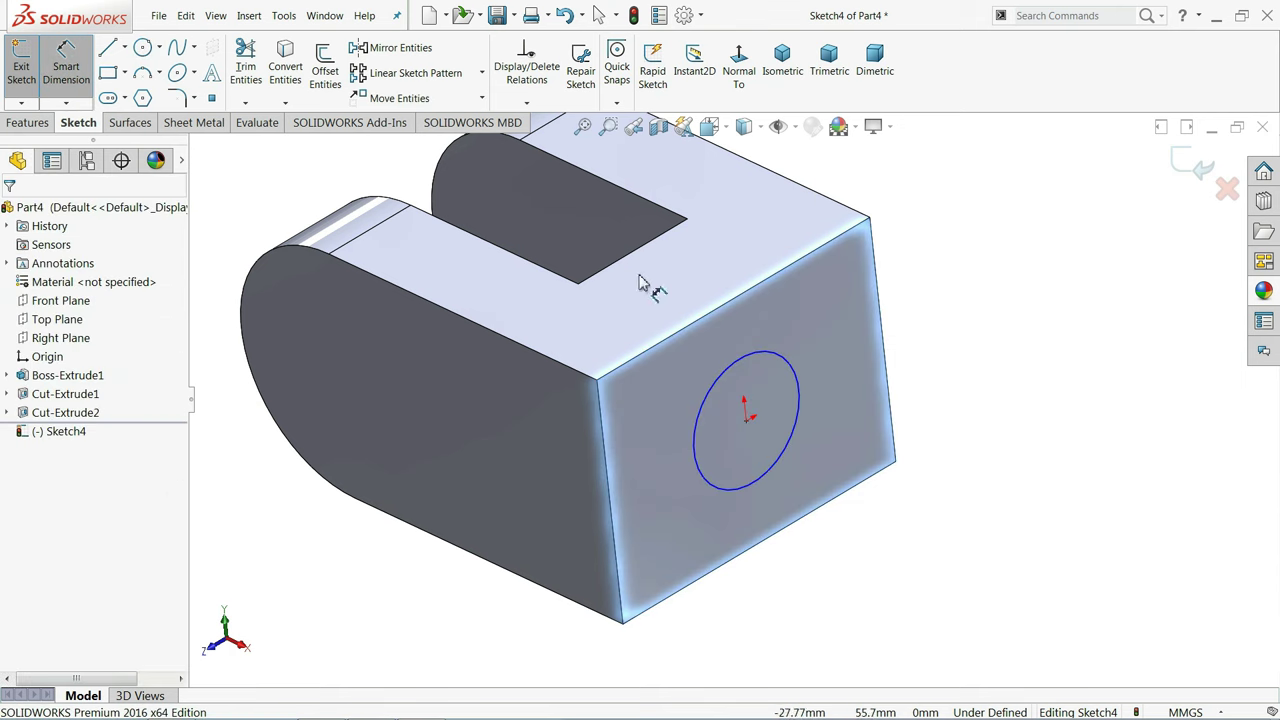
pyautogui.click(763, 360)
pyautogui.click(835, 370)
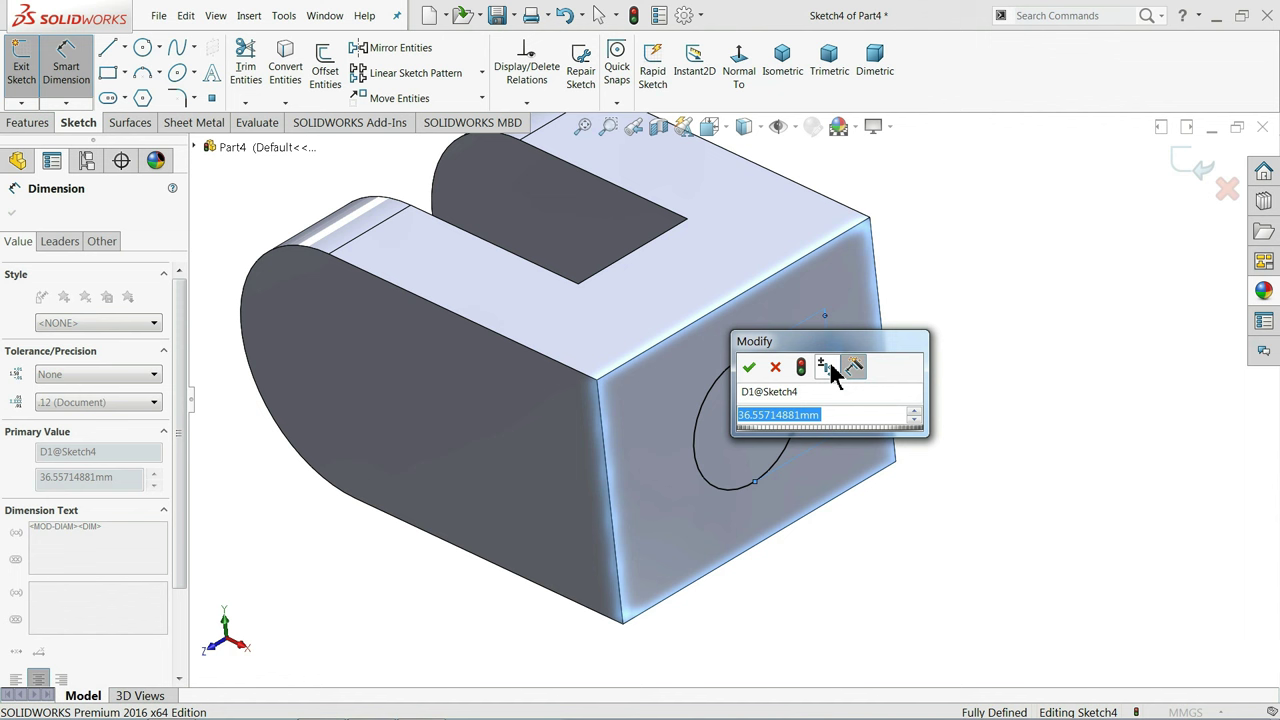
pyautogui.write('30')
pyautogui.press('Return')
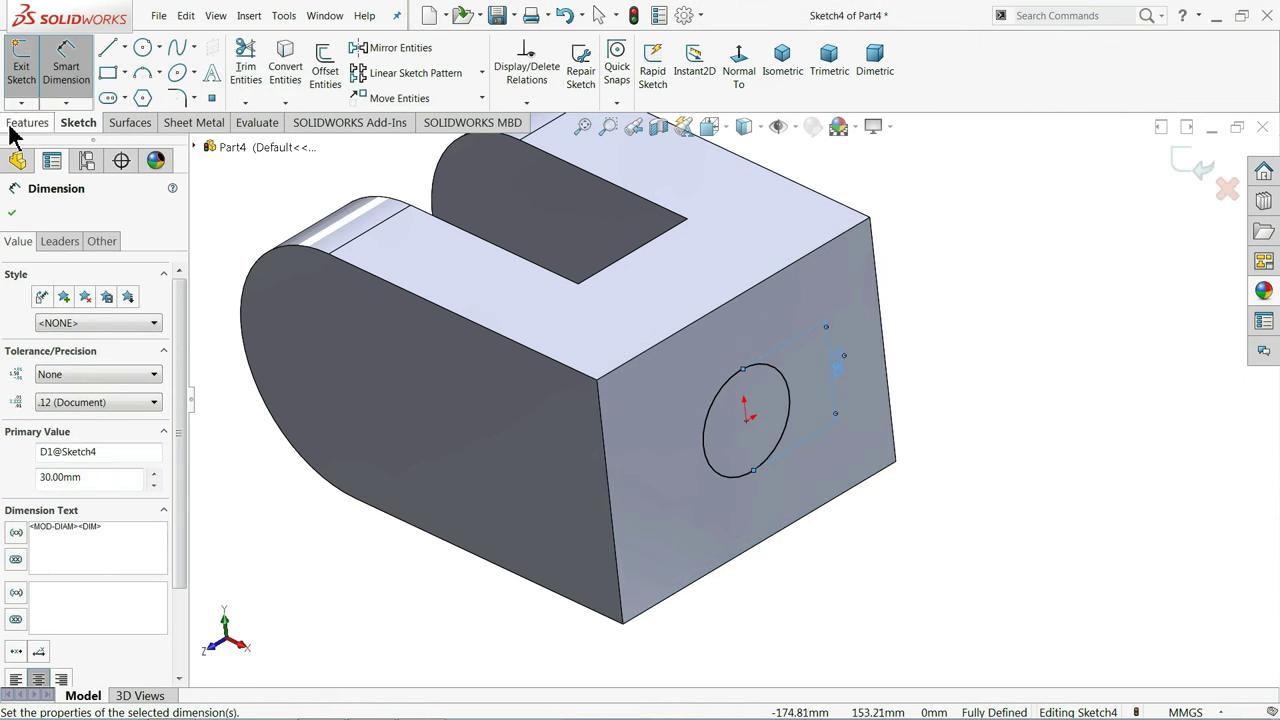
# Cut the 30 mm circle Through All to bore the hole as Cut-Extrude3
pyautogui.click(24, 123)
pyautogui.click(254, 68)
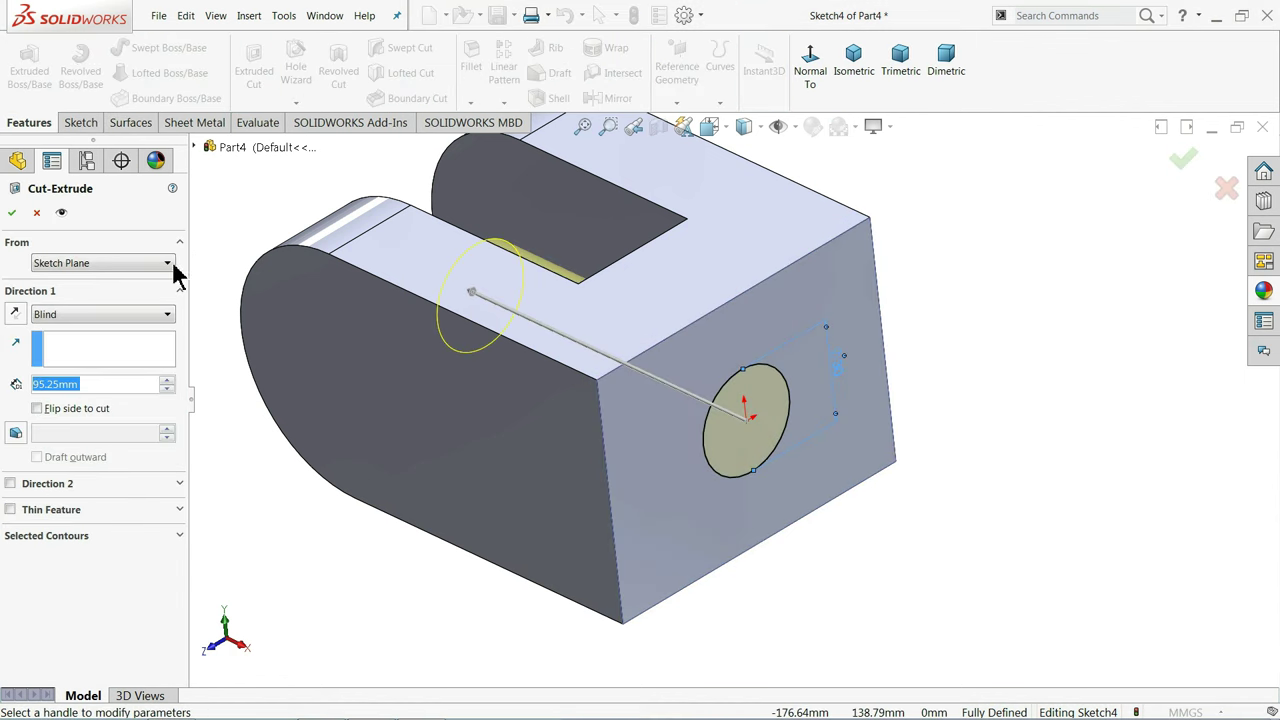
pyautogui.click(82, 318)
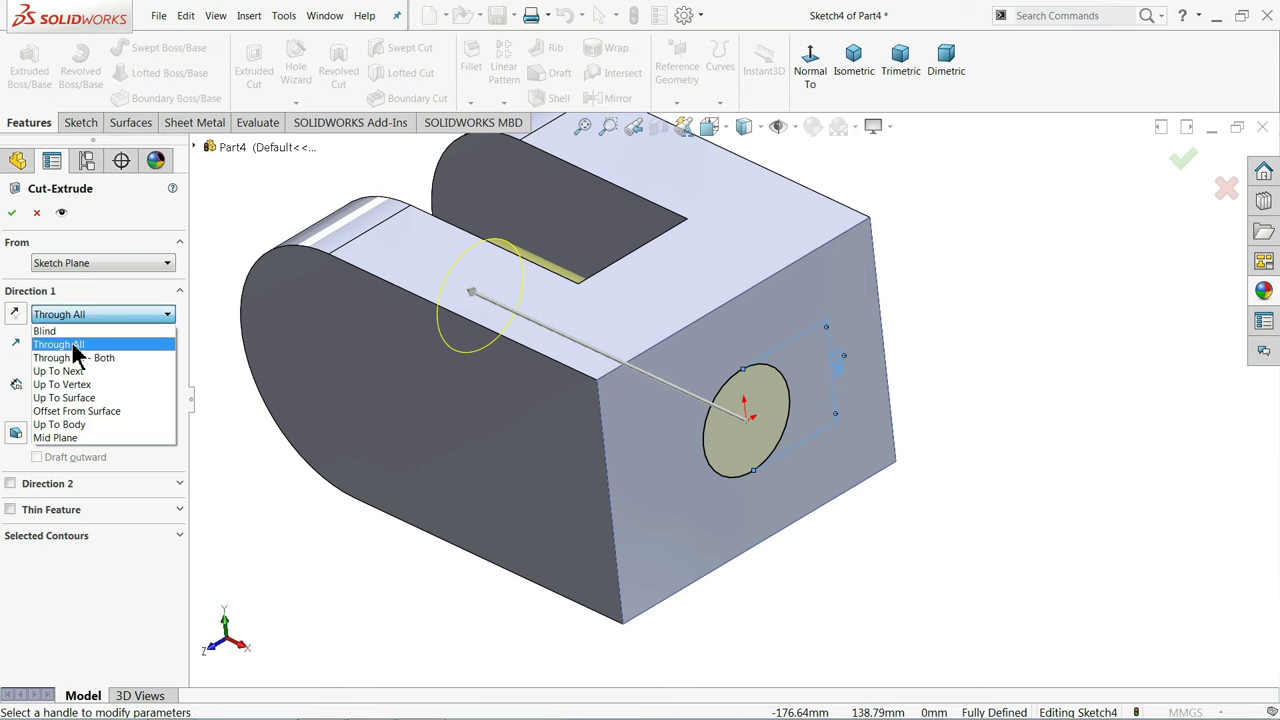
pyautogui.click(80, 342)
pyautogui.moveTo(224, 320)
pyautogui.mouseDown(button='middle')
pyautogui.moveTo(306, 467)
pyautogui.moveTo(309, 414)
pyautogui.moveTo(417, 400)
pyautogui.moveTo(634, 297)
pyautogui.moveTo(591, 342)
pyautogui.moveTo(598, 327)
pyautogui.mouseUp(button='middle')
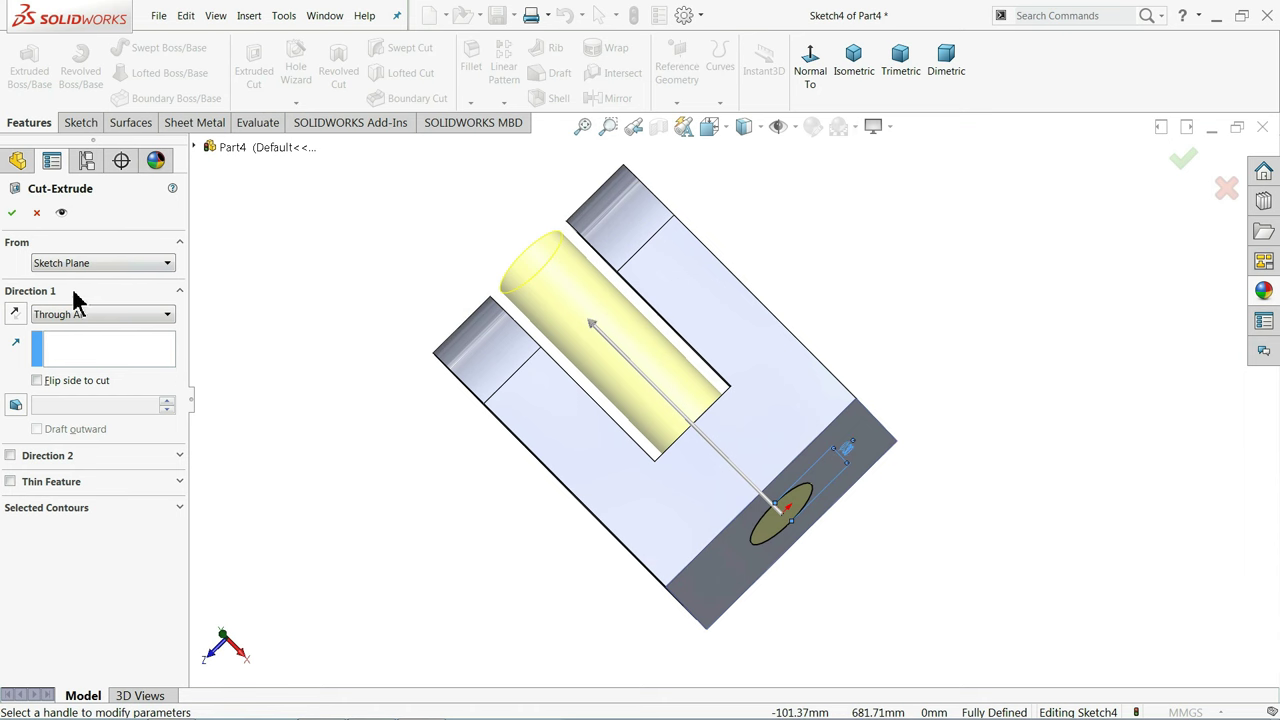
pyautogui.click(12, 213)
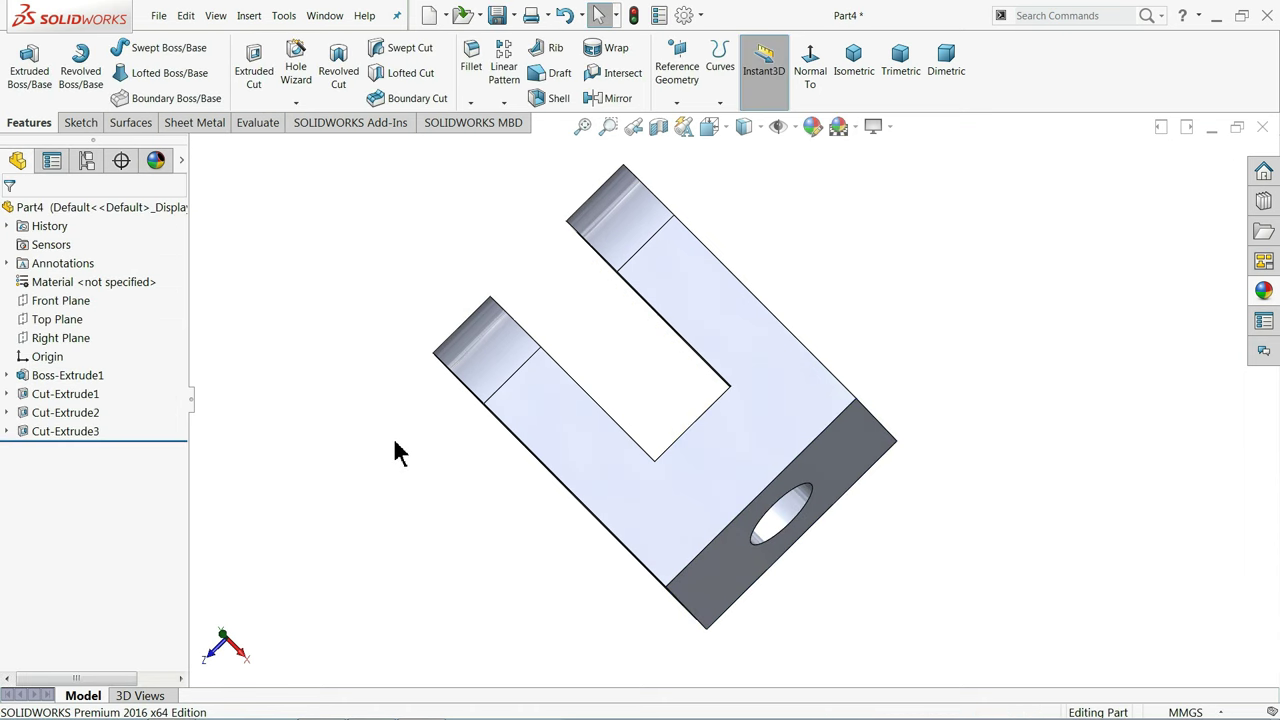
pyautogui.moveTo(393, 440)
pyautogui.mouseDown(button='middle')
pyautogui.moveTo(543, 356)
pyautogui.moveTo(531, 363)
pyautogui.mouseUp(button='middle')
pyautogui.scroll(2, 837, 486)
pyautogui.scroll(-3, 714, 429)
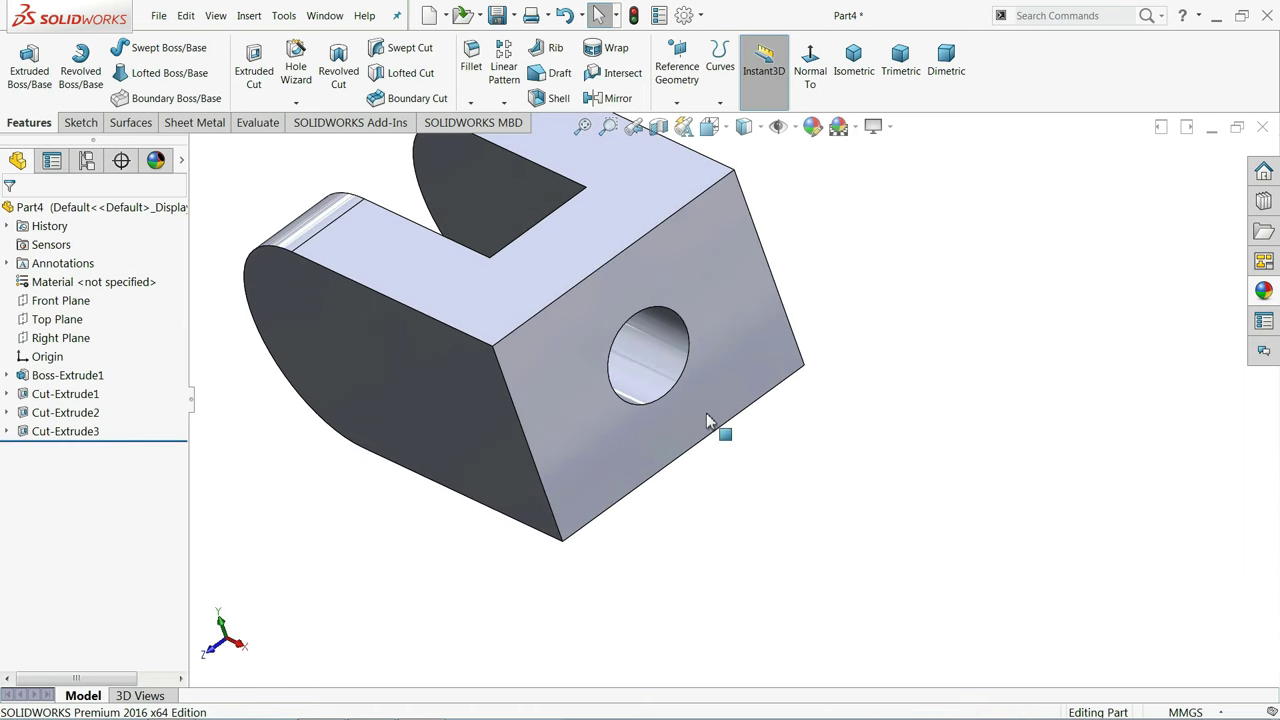
pyautogui.scroll(-3, 679, 386)
# Sketch a Ø72 circle centred on the hole on the holed end face
pyautogui.click(679, 386)
pyautogui.click(718, 347)
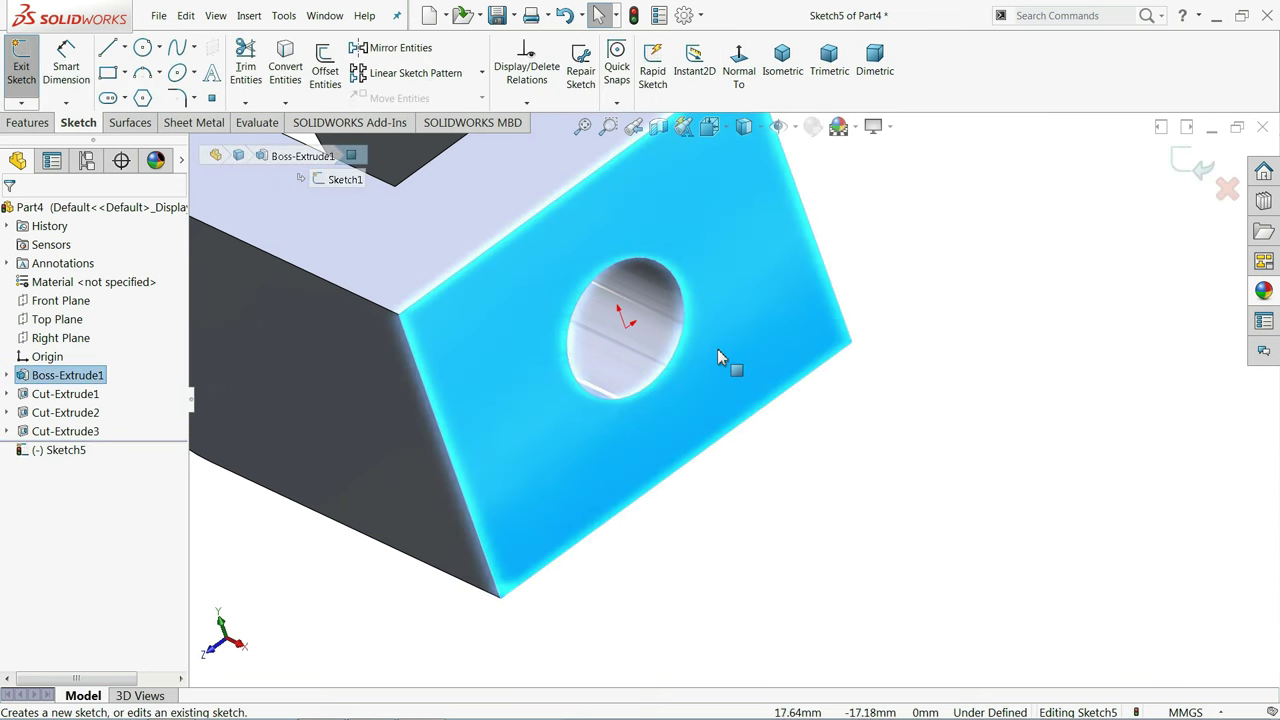
pyautogui.click(143, 47)
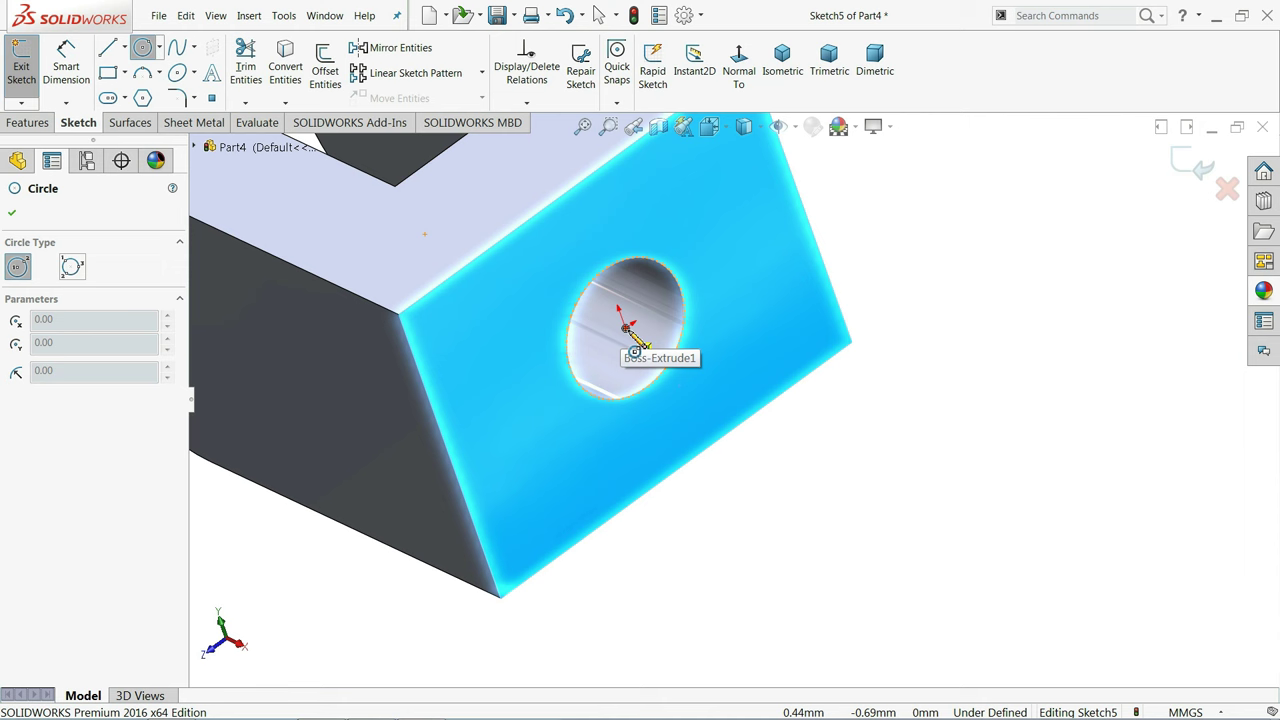
pyautogui.click(625, 328)
pyautogui.click(518, 250)
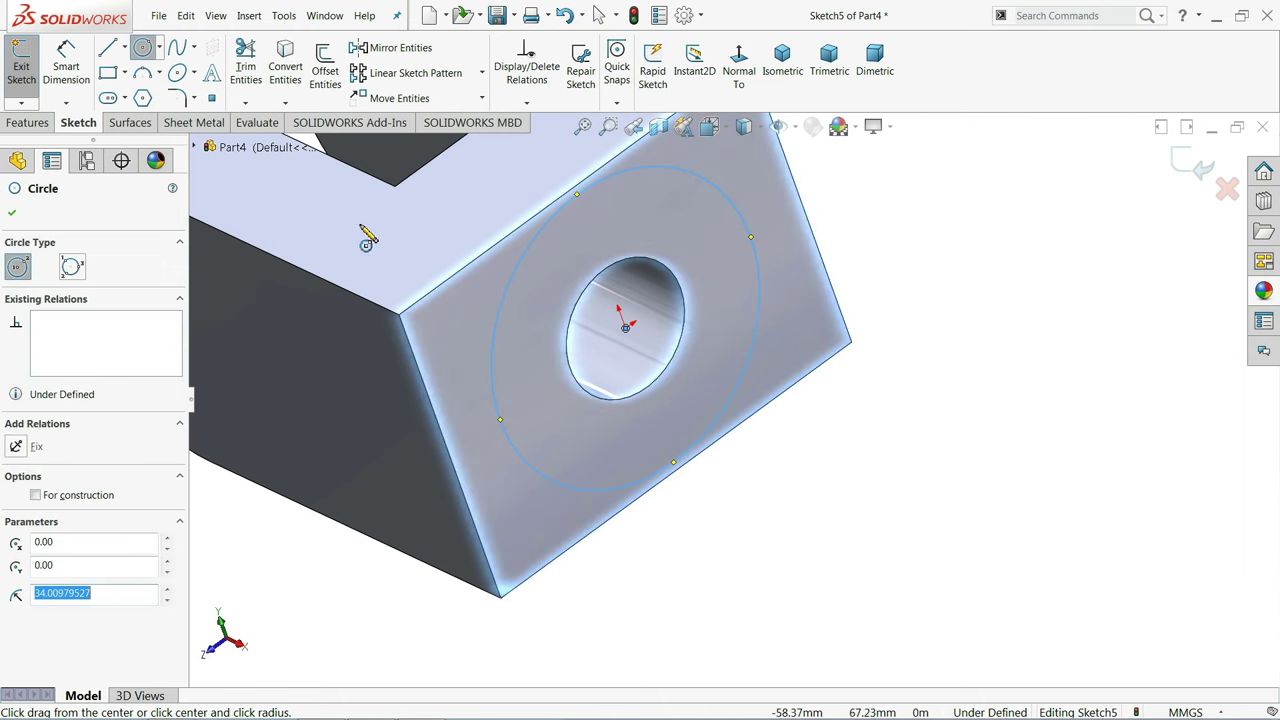
pyautogui.click(57, 68)
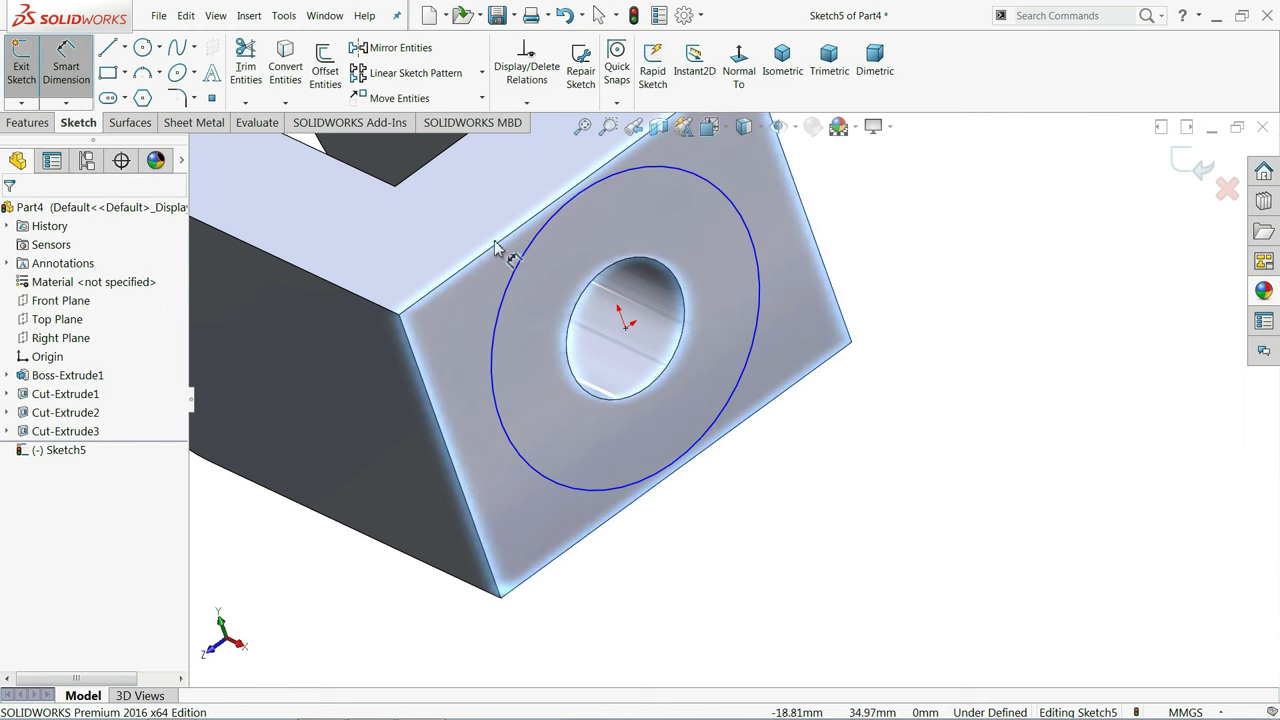
pyautogui.click(760, 265)
pyautogui.click(770, 228)
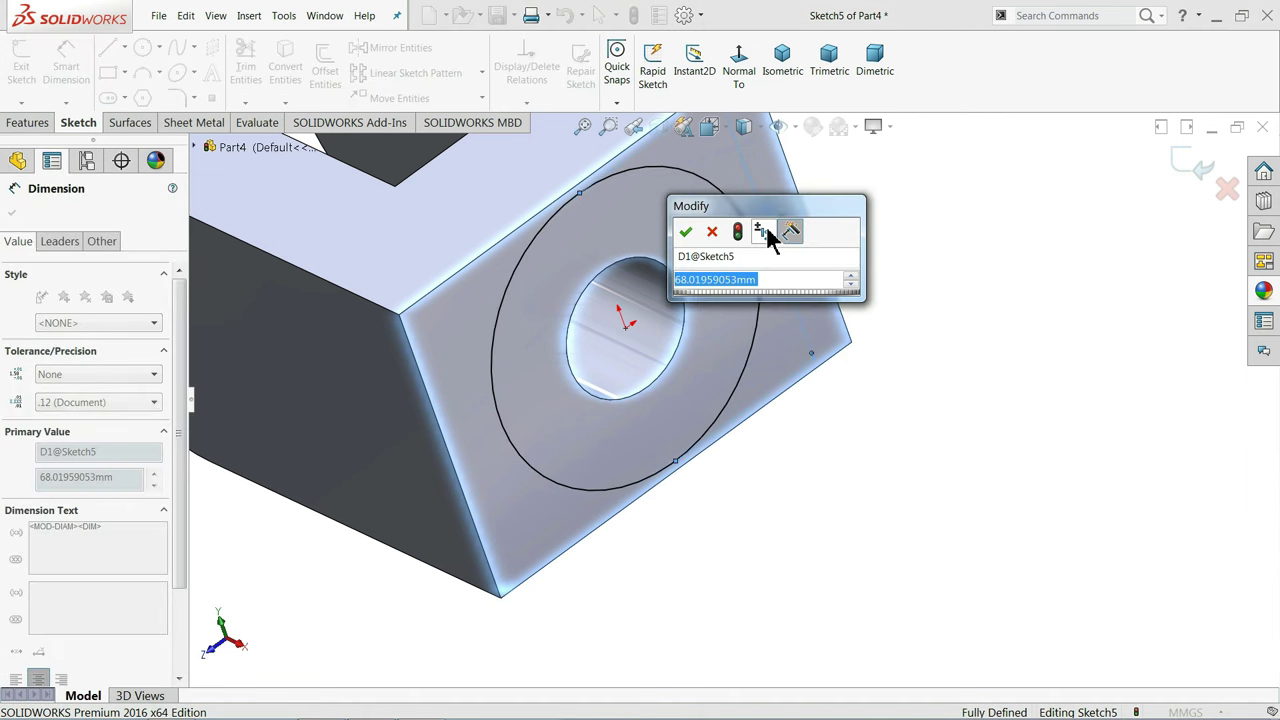
pyautogui.press('Return')
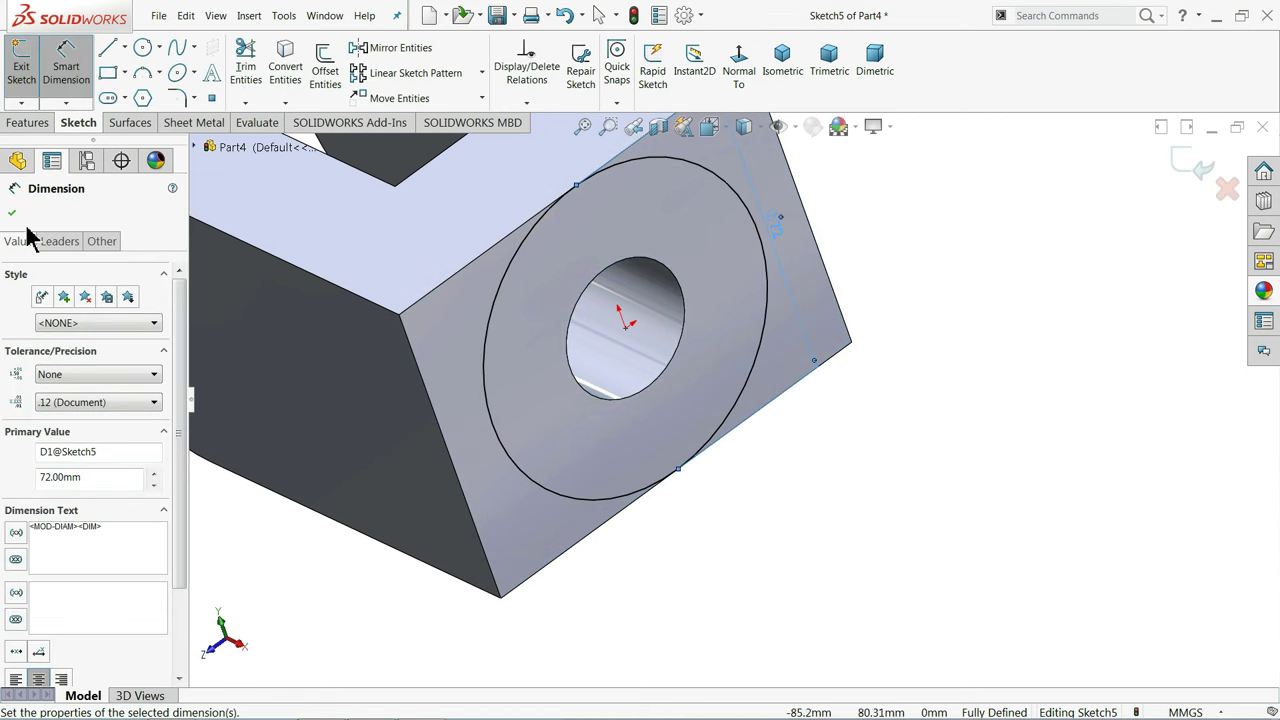
pyautogui.click(12, 212)
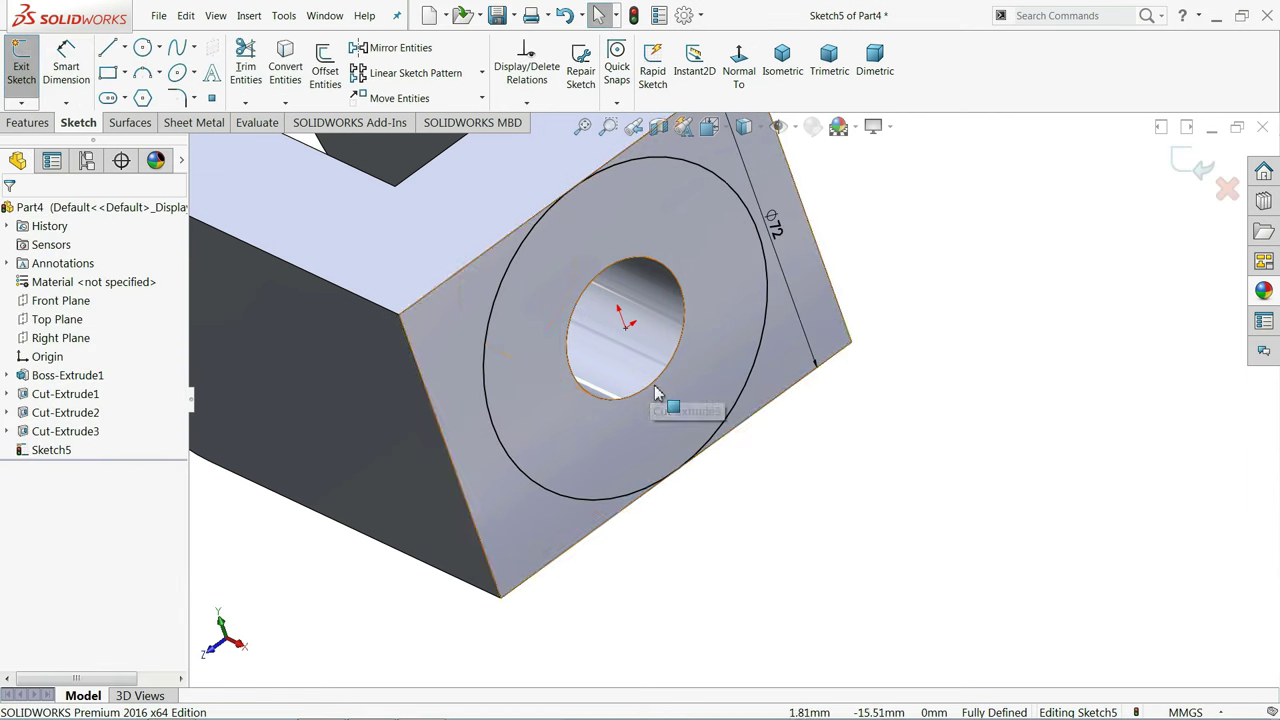
# Convert the hole's edge into the sketch
pyautogui.click(653, 384)
pyautogui.click(651, 380)
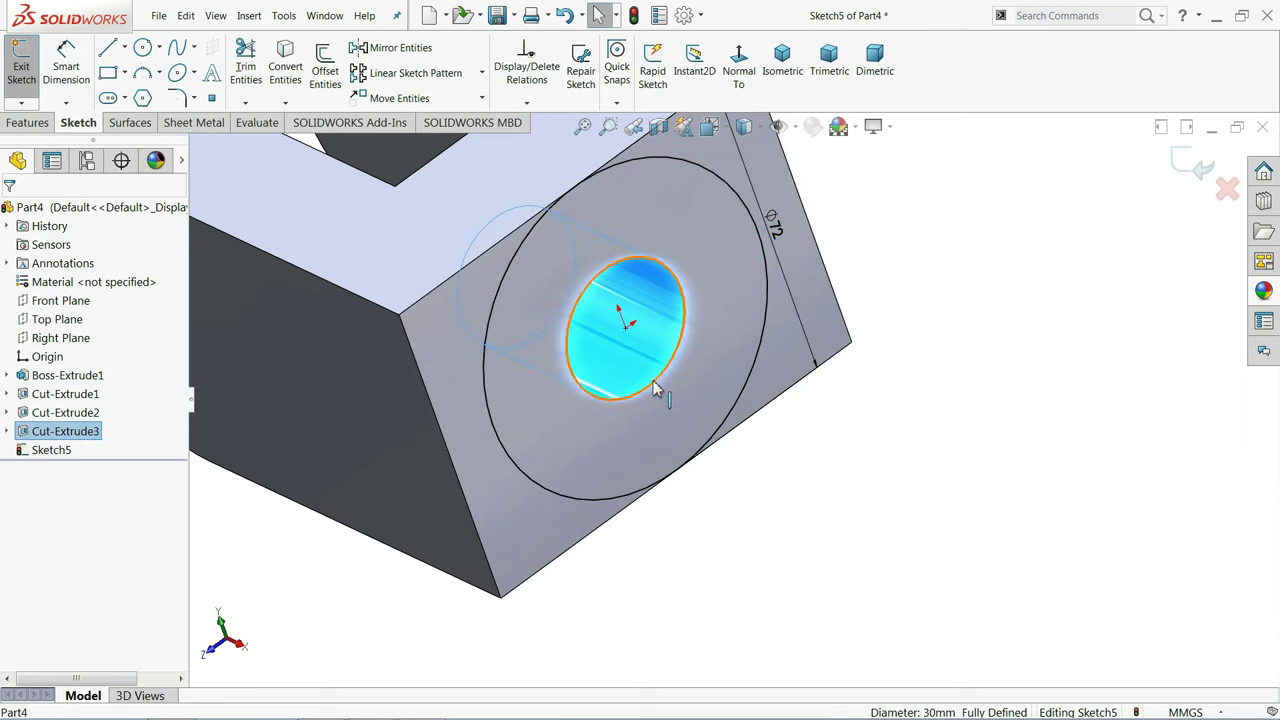
pyautogui.click(283, 78)
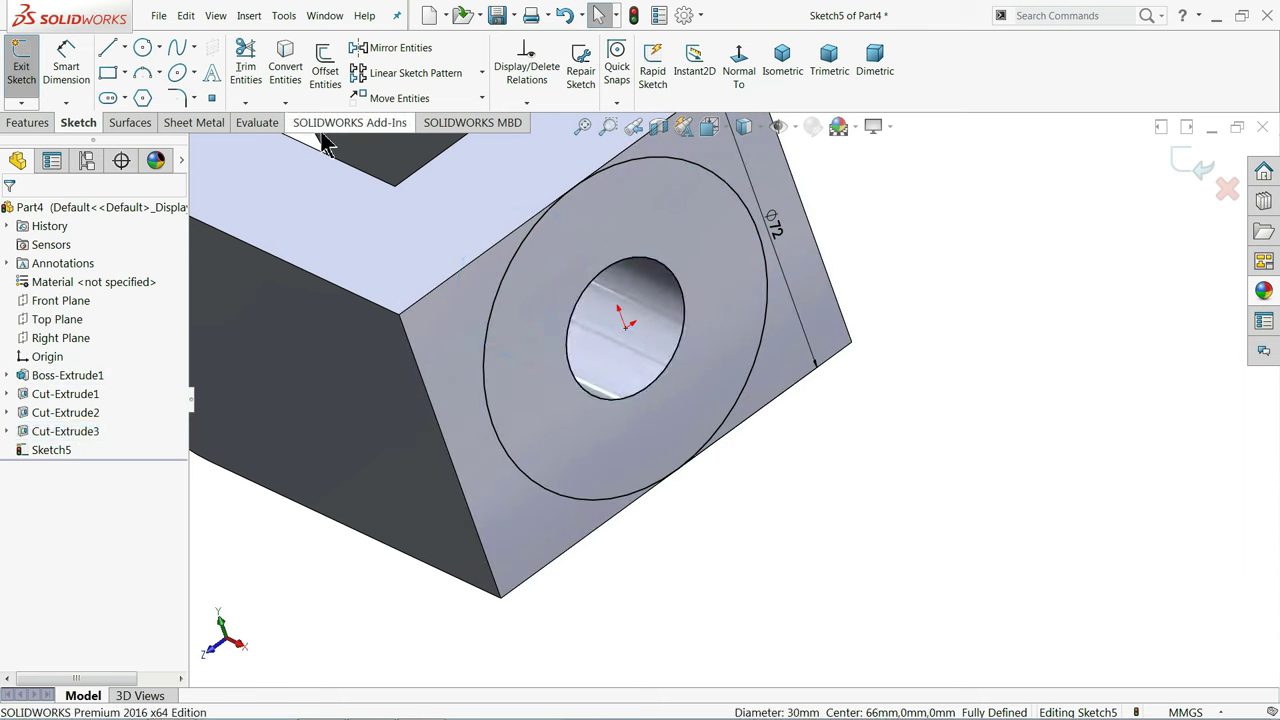
pyautogui.click(28, 122)
# Extrude the ring sketch 16 mm Blind to create Boss-Extrude2
pyautogui.click(26, 66)
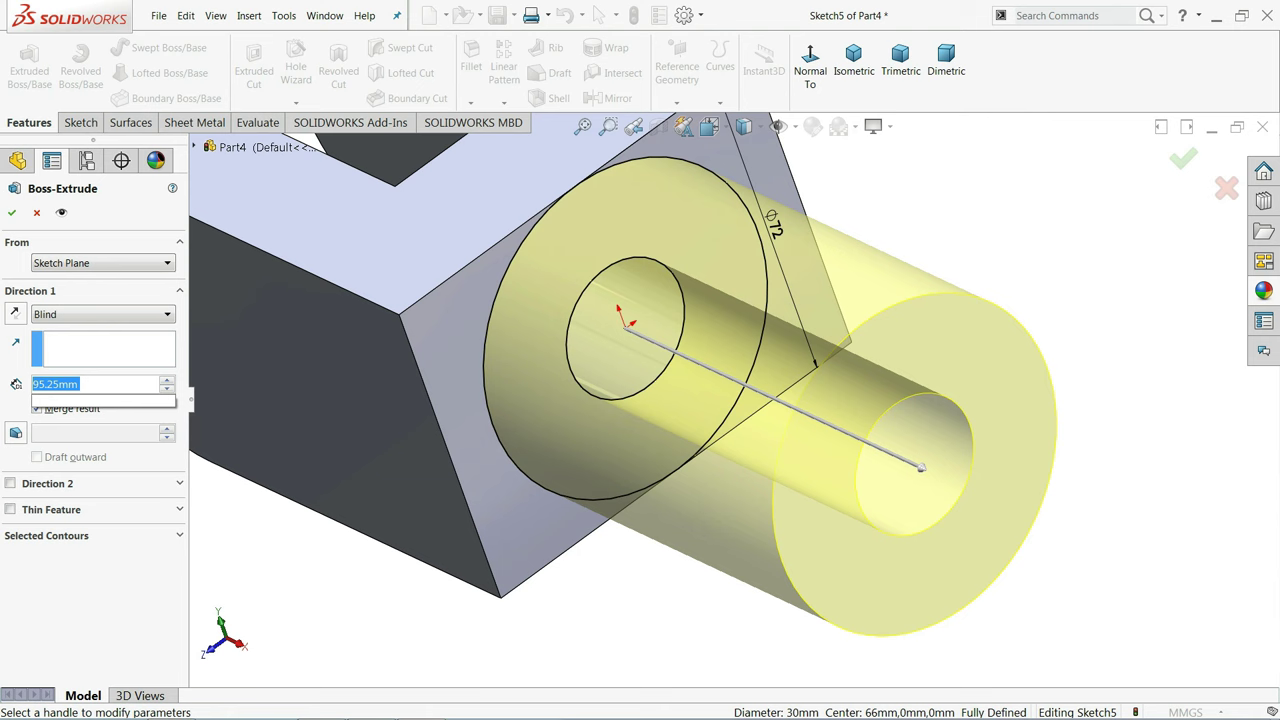
pyautogui.write('16')
pyautogui.press('Return')
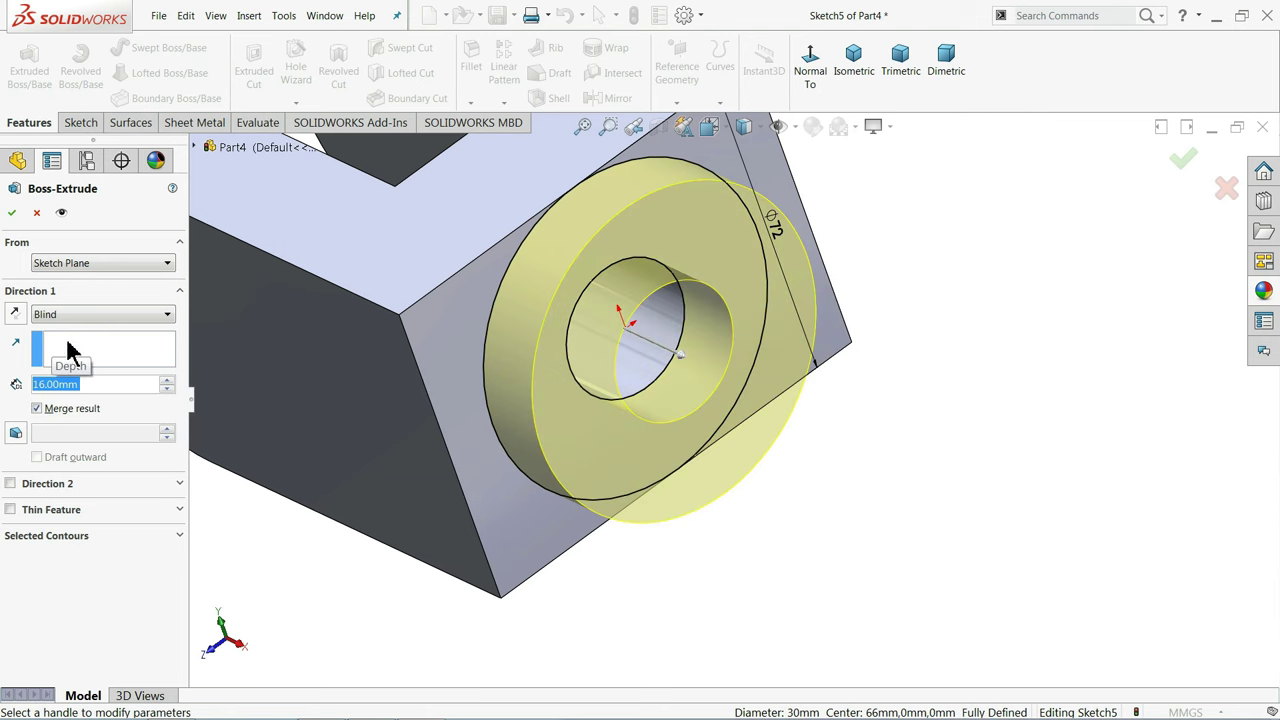
pyautogui.click(12, 213)
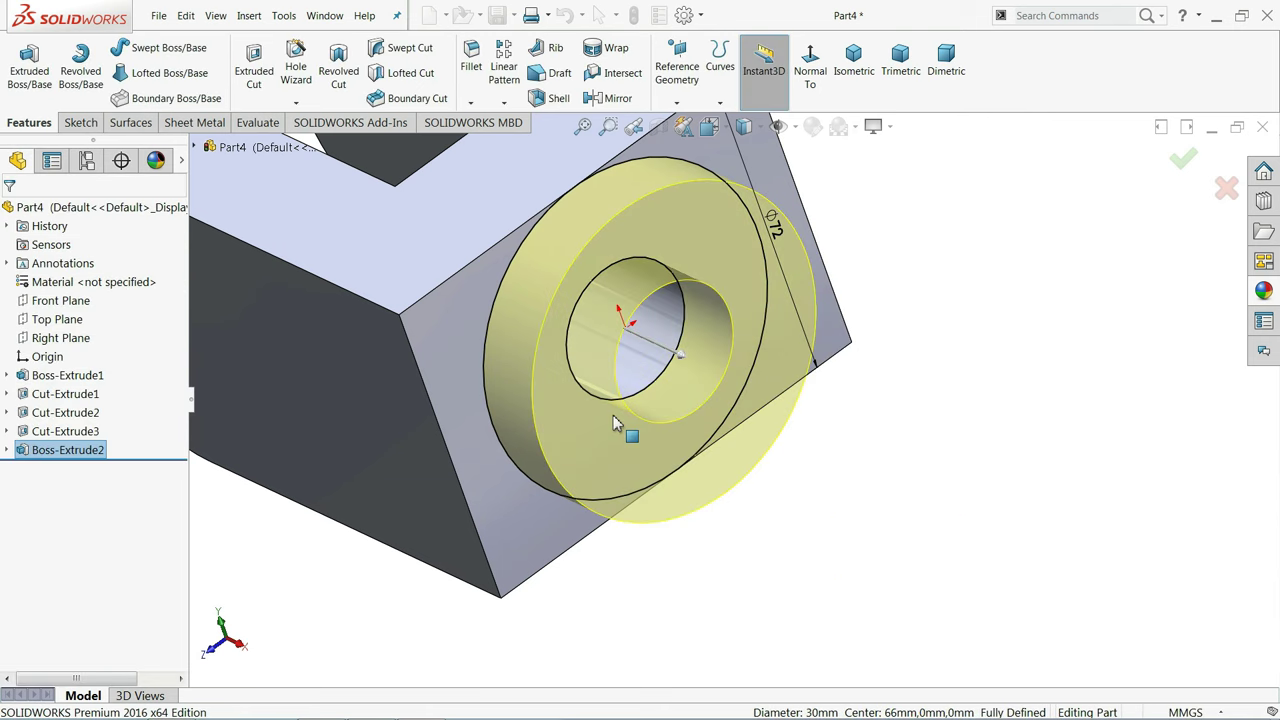
# Orbit the part and select its flat side face
pyautogui.scroll(3, 980, 279)
pyautogui.moveTo(823, 349)
pyautogui.mouseDown(button='middle')
pyautogui.moveTo(703, 314)
pyautogui.moveTo(720, 371)
pyautogui.moveTo(800, 501)
pyautogui.moveTo(777, 494)
pyautogui.moveTo(730, 400)
pyautogui.moveTo(663, 378)
pyautogui.mouseUp(button='middle')
pyautogui.click(413, 330)
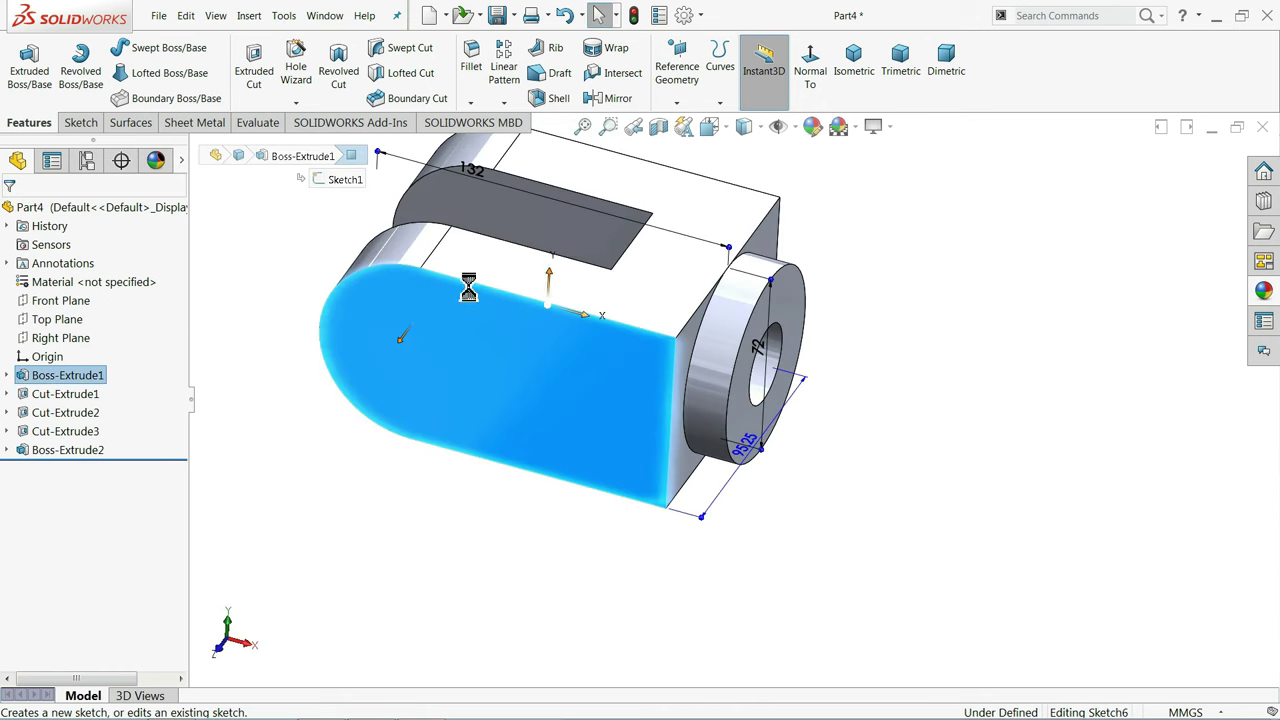
# Sketch a circle on the side face concentric with the arm's rounded end
pyautogui.click(466, 283)
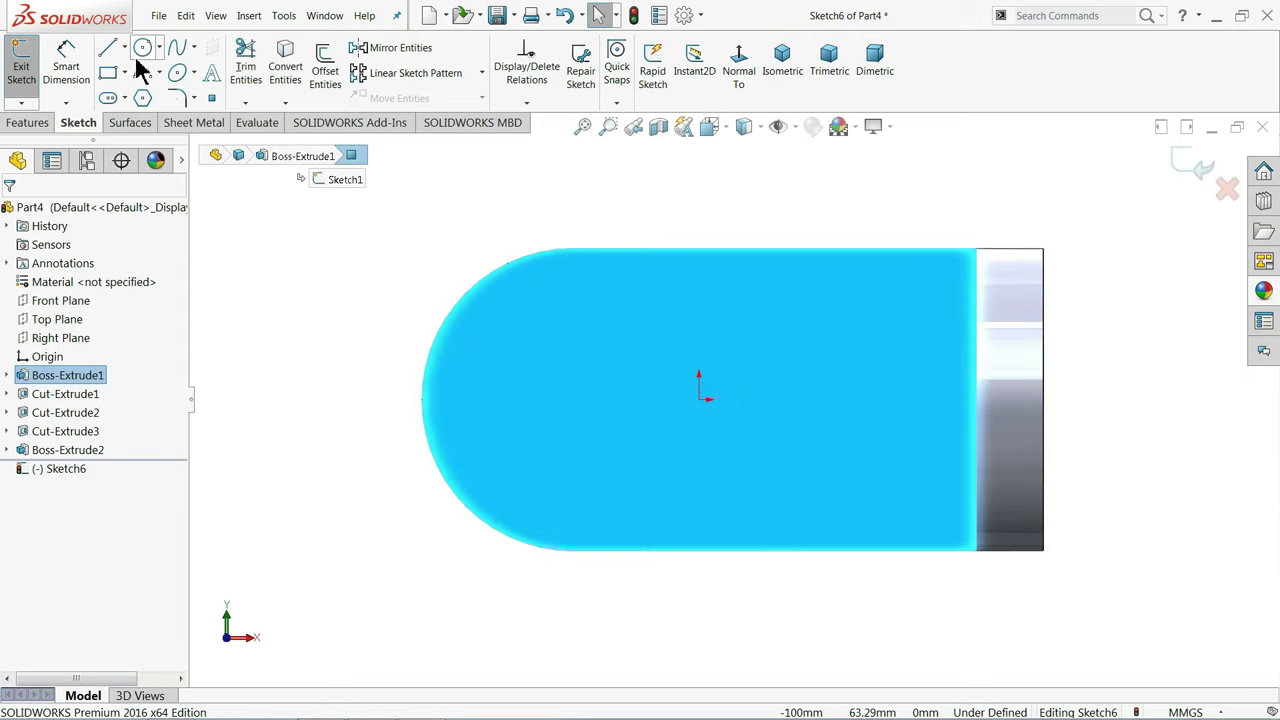
pyautogui.click(140, 50)
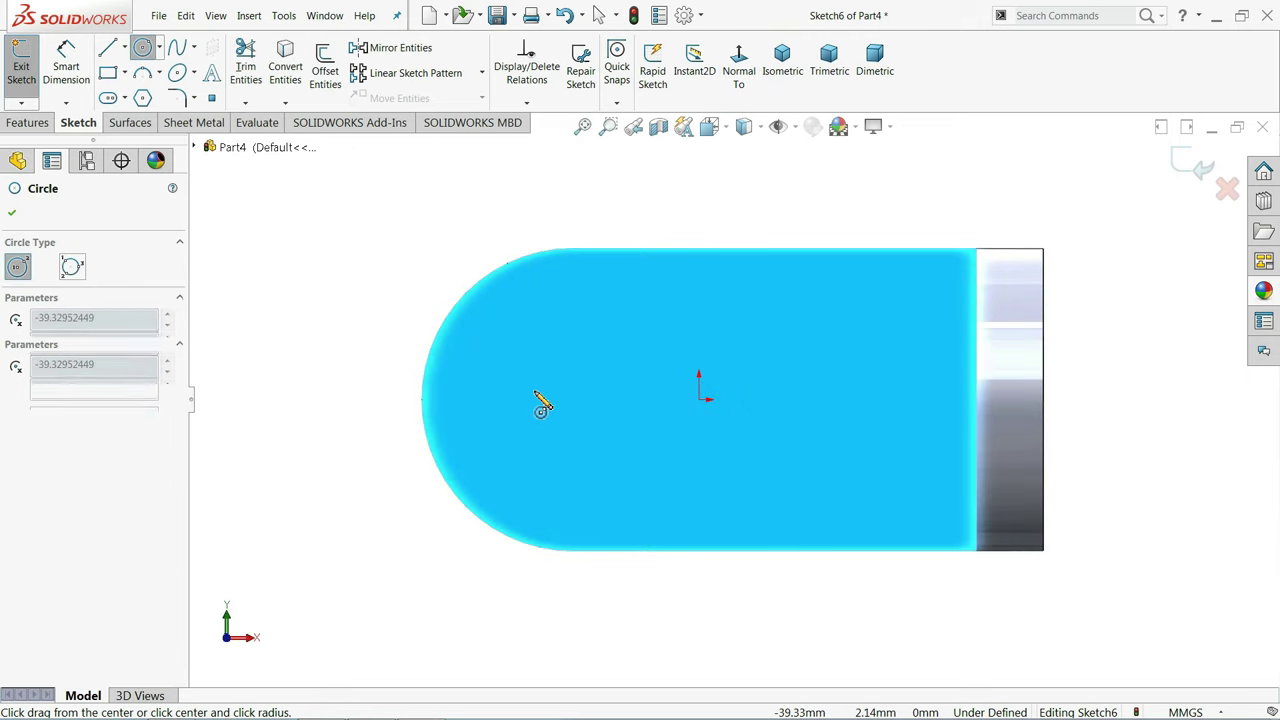
pyautogui.moveTo(534, 391); pyautogui.dragTo(521, 326)
pyautogui.rightClick(313, 243)
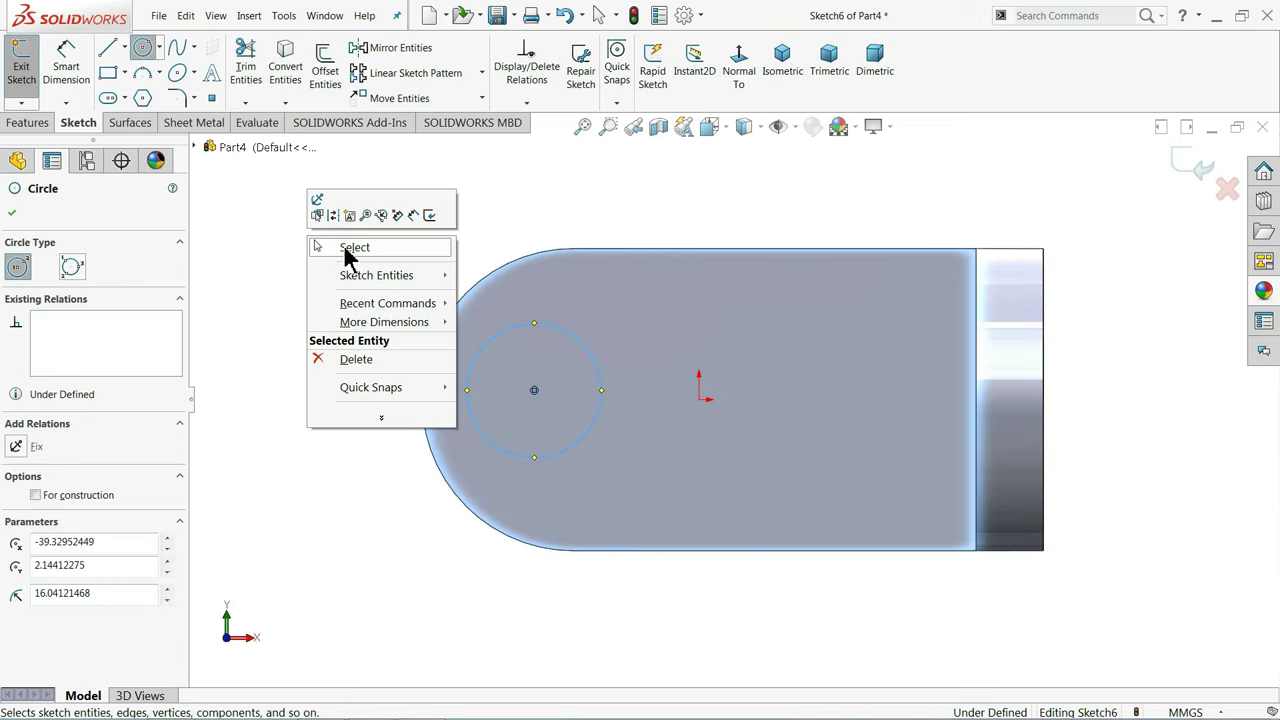
pyautogui.click(343, 251)
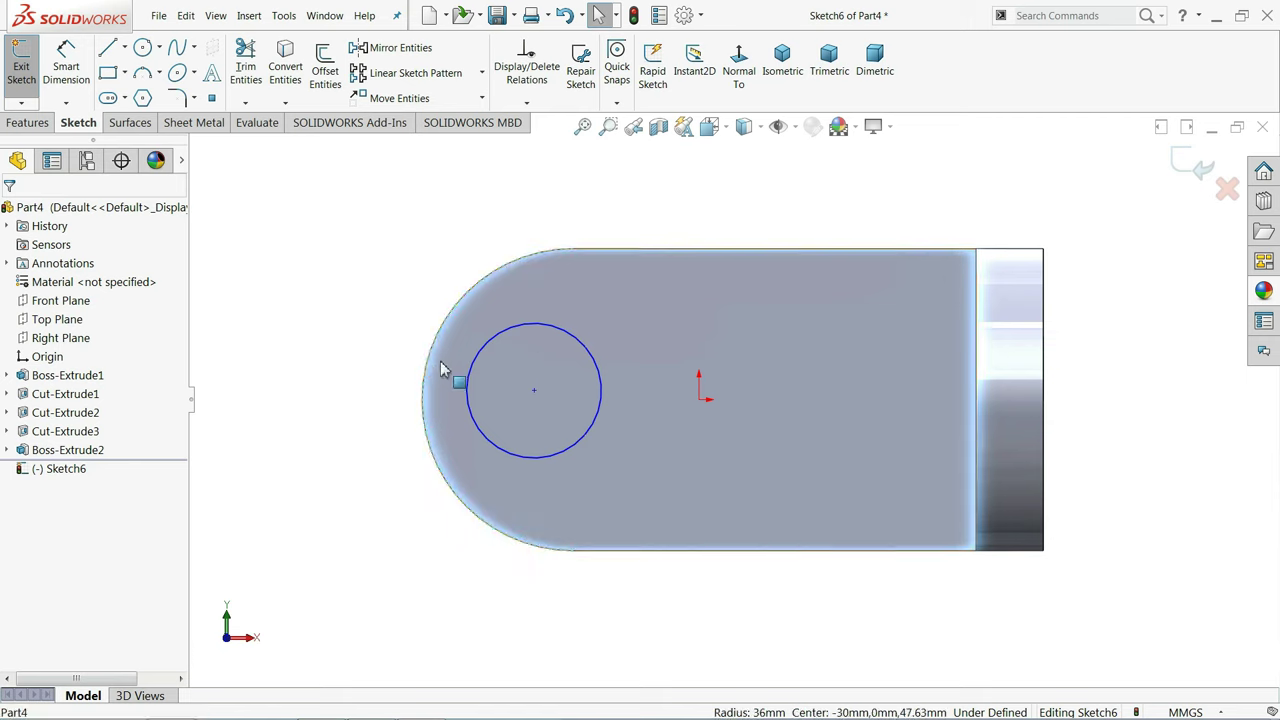
pyautogui.keyDown('ctrl'); pyautogui.click(471, 382); pyautogui.keyUp('ctrl')
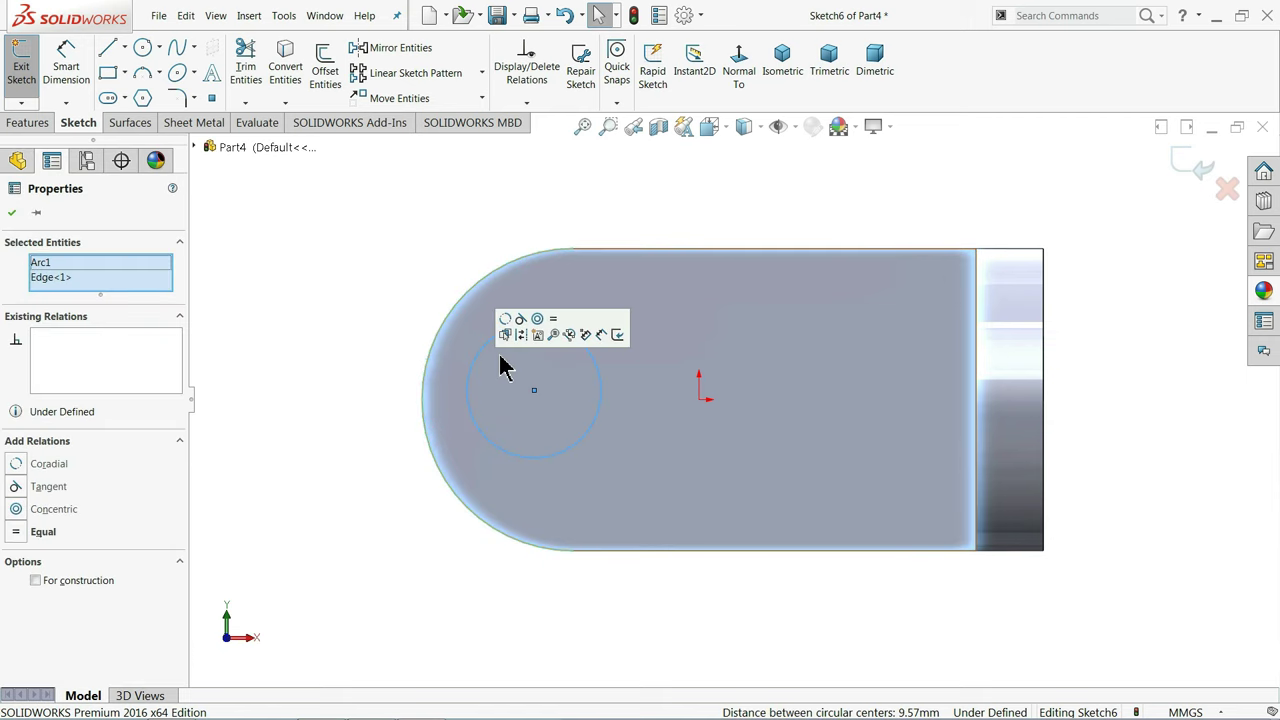
pyautogui.click(538, 320)
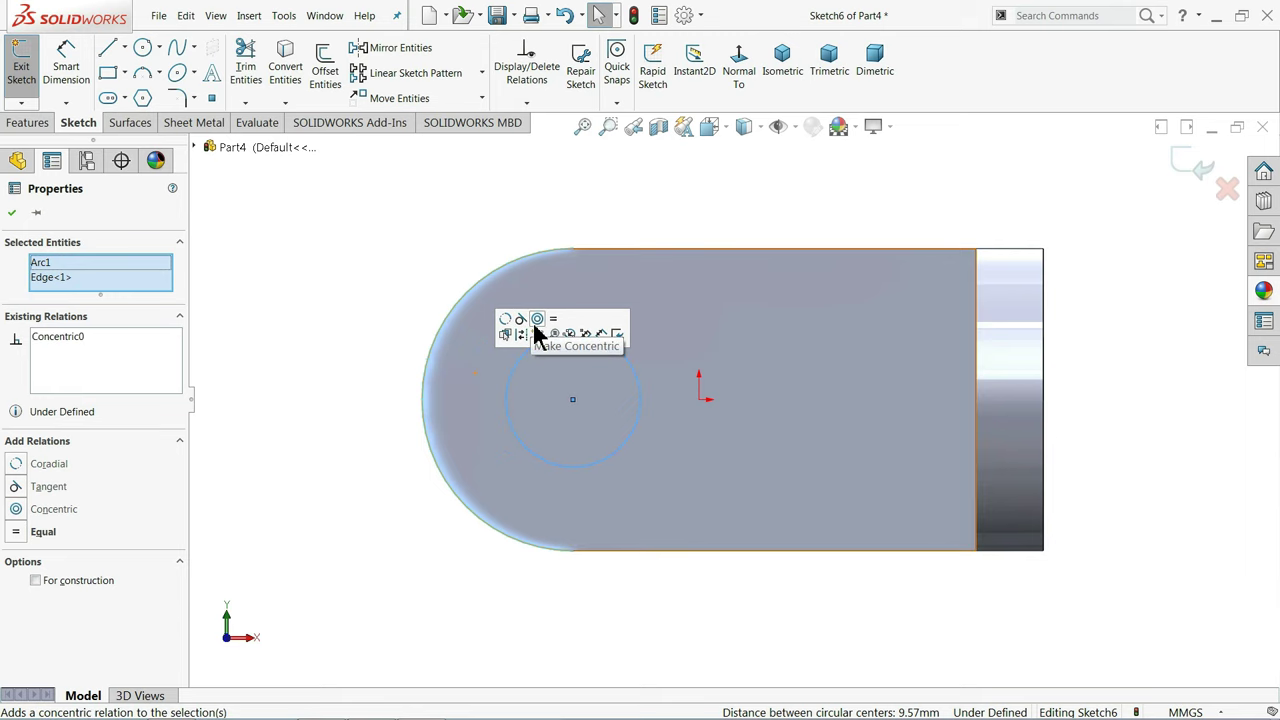
pyautogui.click(415, 272)
# Dimension the hole circle to 24 mm diameter
pyautogui.click(66, 62)
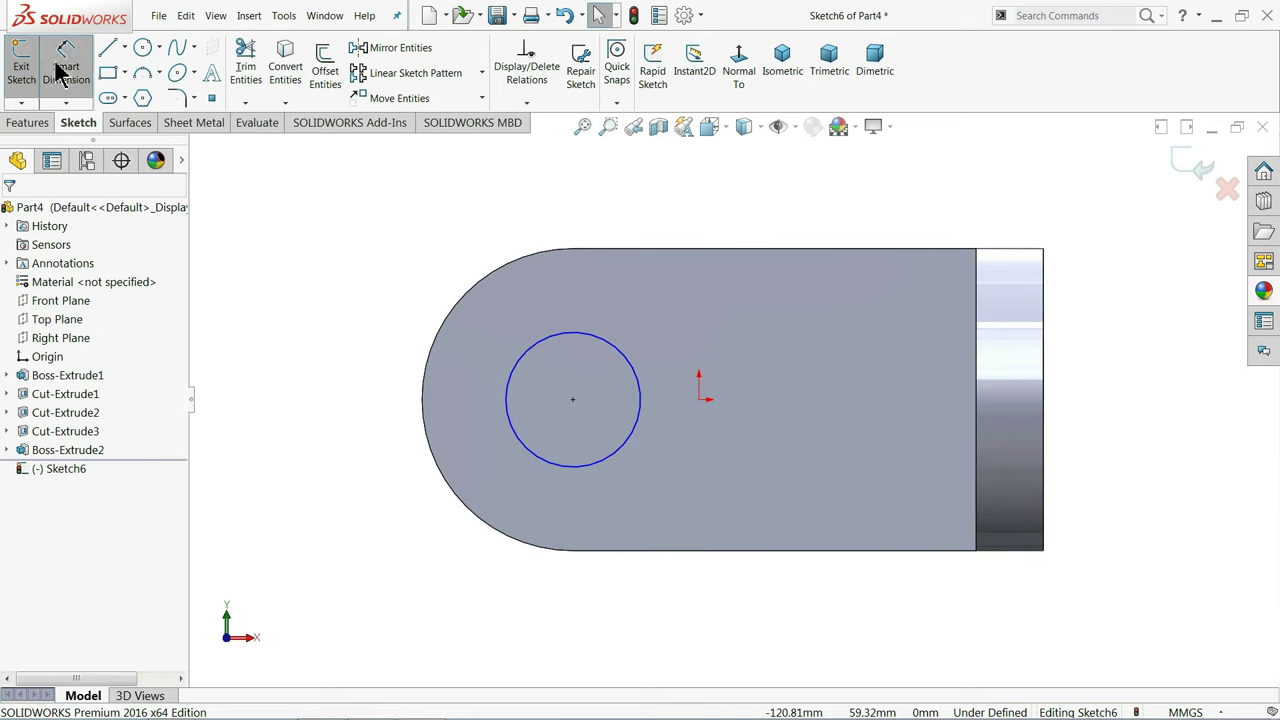
pyautogui.click(507, 415)
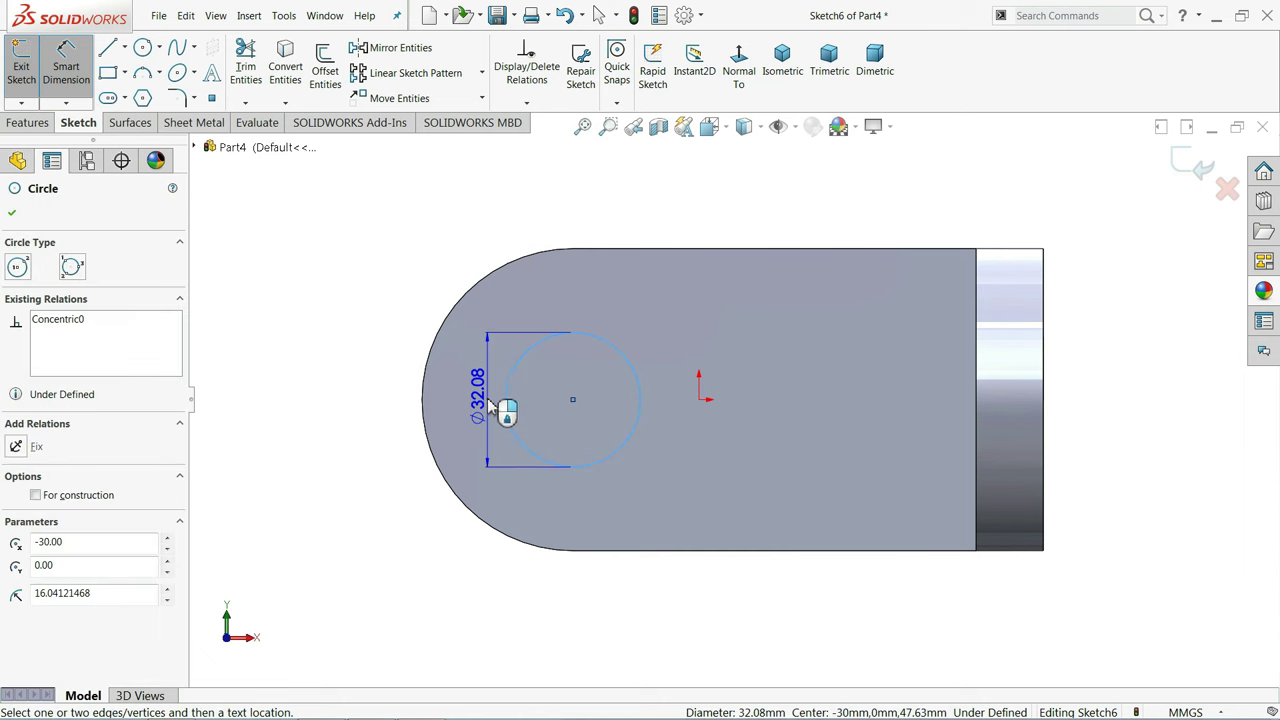
pyautogui.click(395, 398)
pyautogui.write('24')
pyautogui.press('Return')
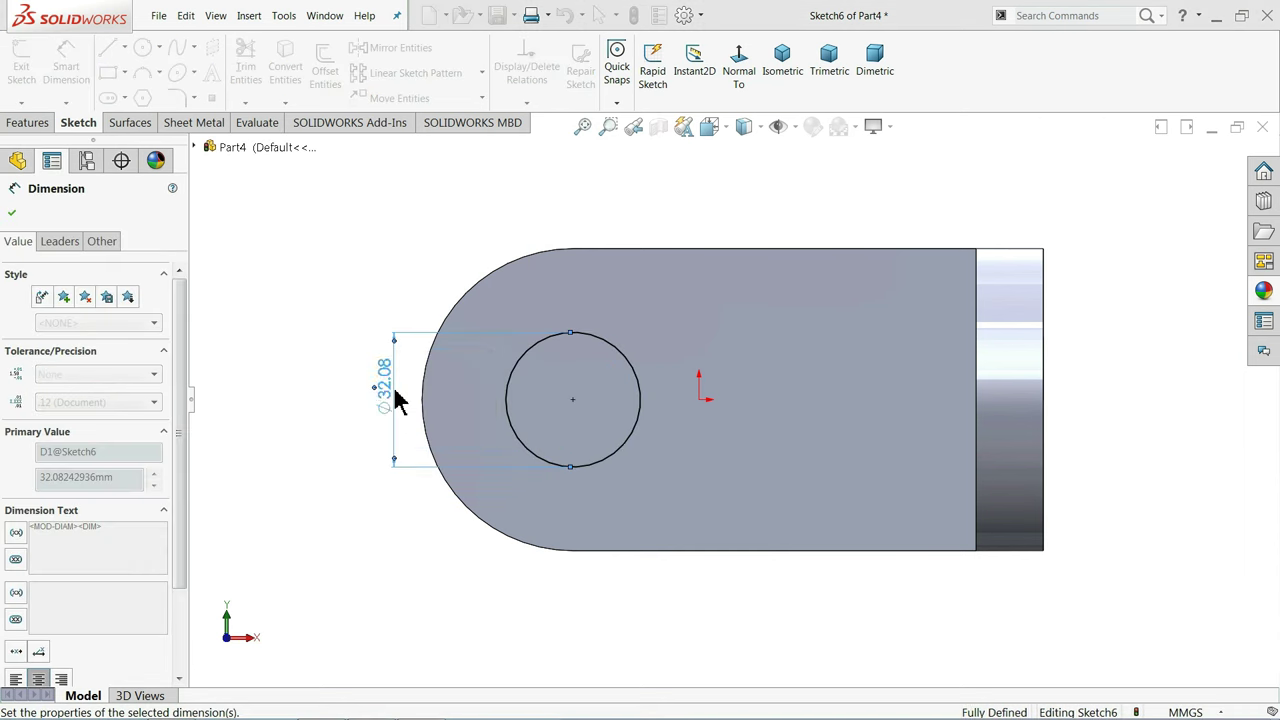
# Cut the Ø24 circle Through All across both arms as Cut-Extrude4
pyautogui.click(28, 122)
pyautogui.click(254, 68)
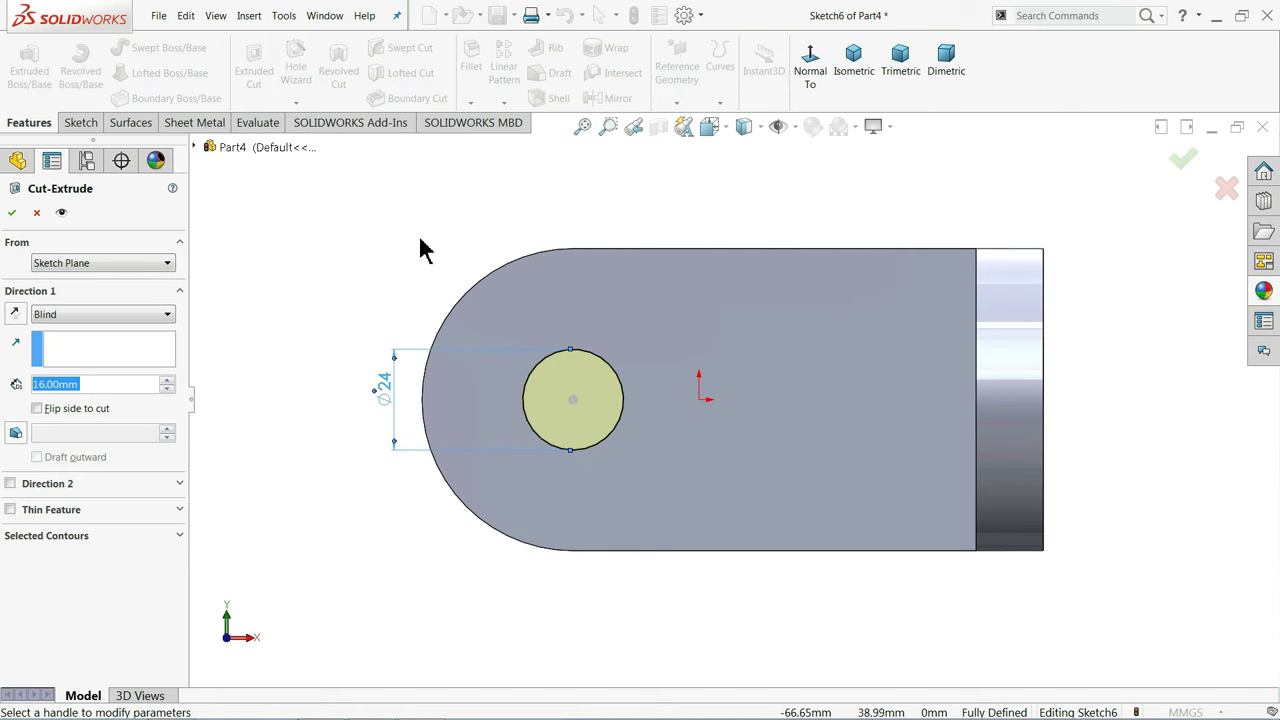
pyautogui.click(55, 316)
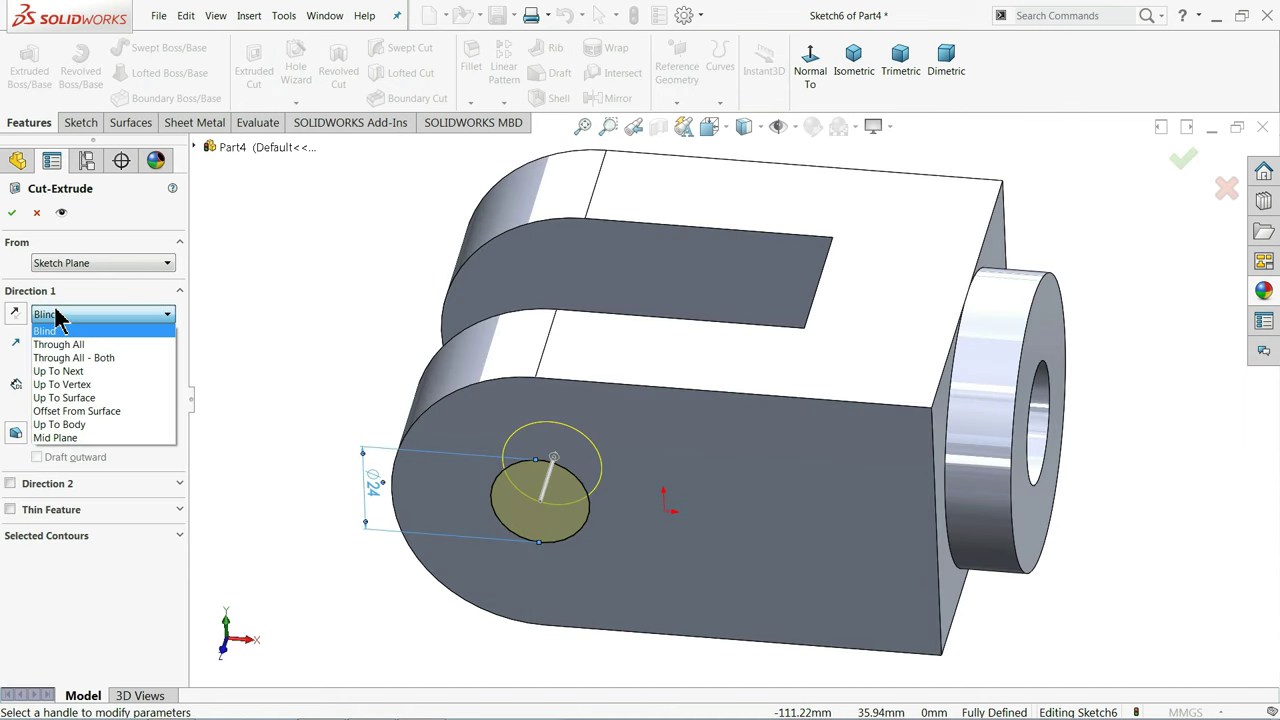
pyautogui.click(62, 345)
pyautogui.moveTo(395, 330)
pyautogui.mouseDown(button='middle')
pyautogui.moveTo(366, 500)
pyautogui.moveTo(386, 300)
pyautogui.mouseUp(button='middle')
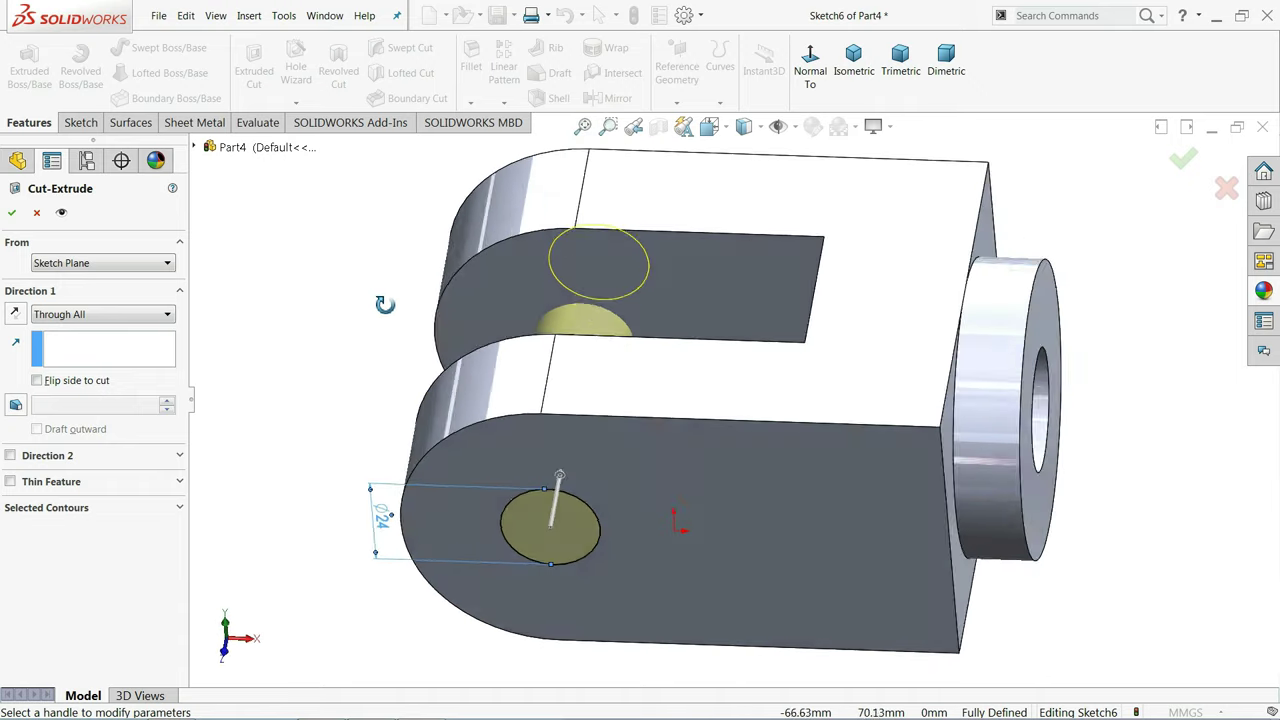
pyautogui.click(11, 213)
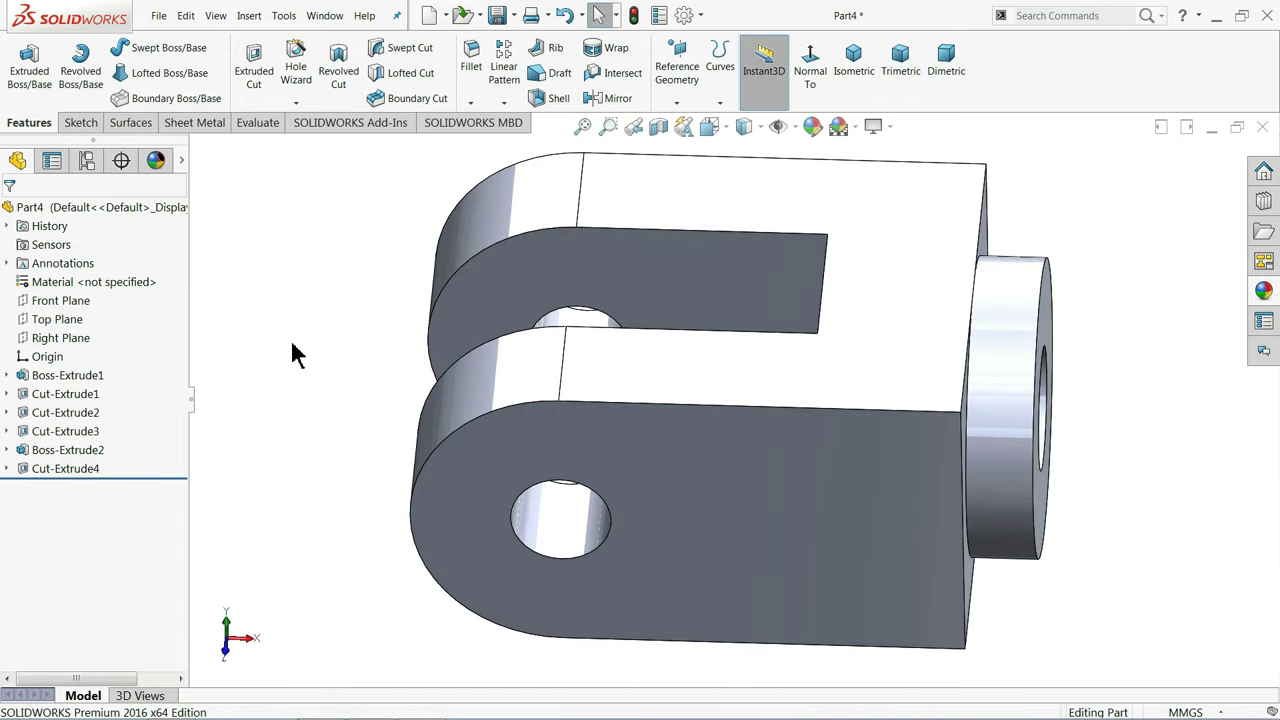
# Orbit the part to inspect the new holes from several angles
pyautogui.moveTo(323, 414)
pyautogui.mouseDown(button='middle')
pyautogui.moveTo(323, 606)
pyautogui.moveTo(329, 460)
pyautogui.moveTo(303, 284)
pyautogui.mouseUp(button='middle')
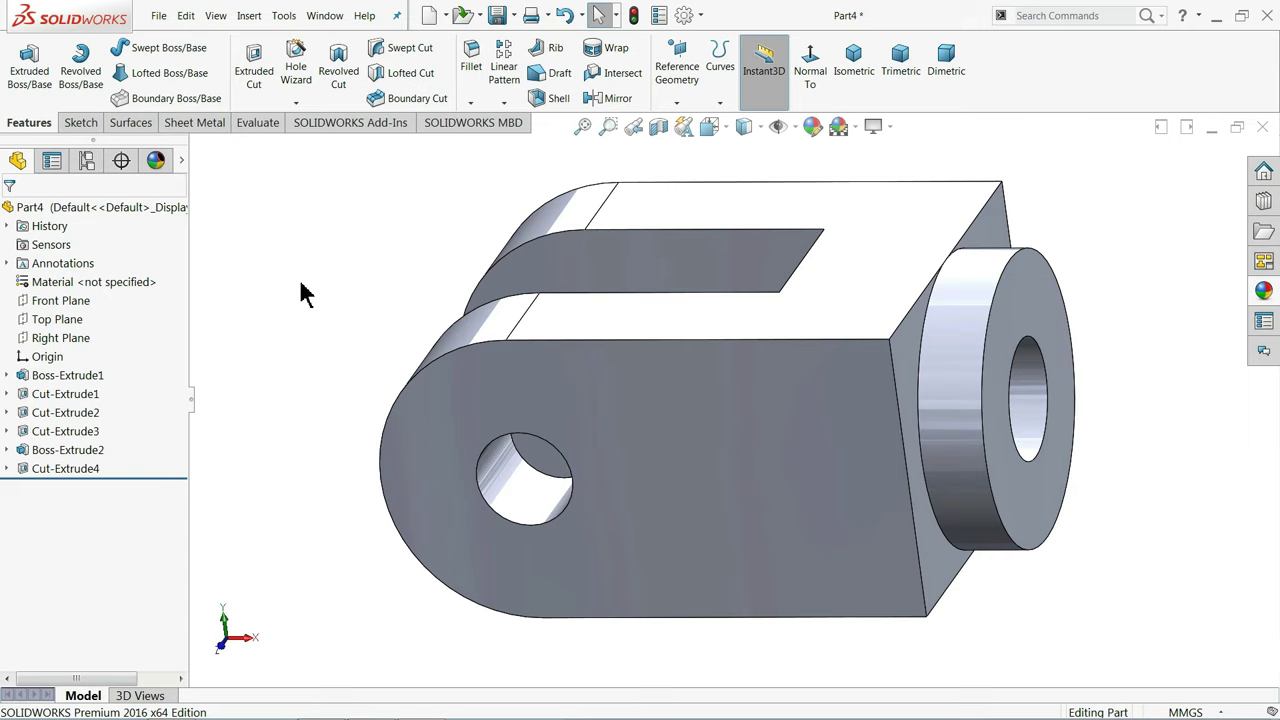
pyautogui.scroll(3, 306, 286)
pyautogui.moveTo(480, 271)
pyautogui.mouseDown(button='middle')
pyautogui.moveTo(449, 337)
pyautogui.moveTo(497, 329)
pyautogui.moveTo(486, 357)
pyautogui.moveTo(609, 423)
pyautogui.moveTo(737, 189)
pyautogui.moveTo(631, 163)
pyautogui.moveTo(634, 189)
pyautogui.mouseUp(button='middle')
pyautogui.scroll(2, 786, 457)
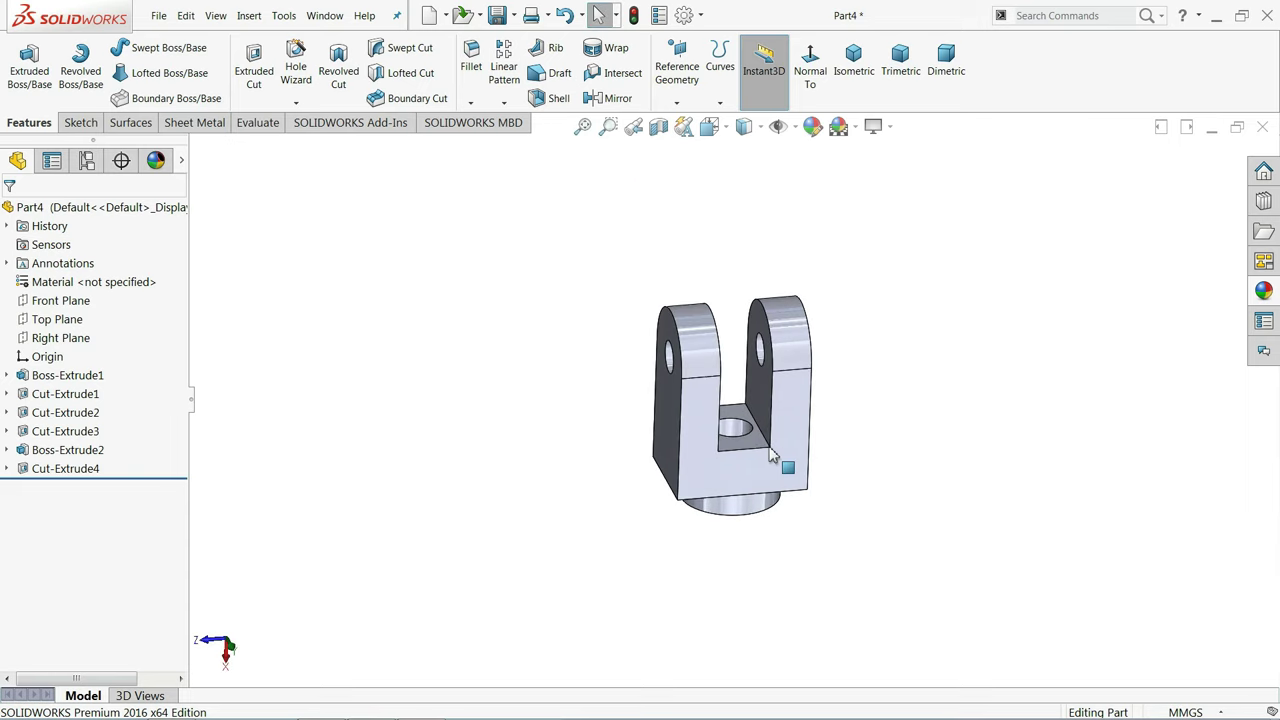
pyautogui.scroll(-2, 765, 422)
pyautogui.moveTo(765, 422)
pyautogui.mouseDown(button='middle')
pyautogui.moveTo(763, 326)
pyautogui.moveTo(777, 354)
pyautogui.moveTo(763, 361)
pyautogui.mouseUp(button='middle')
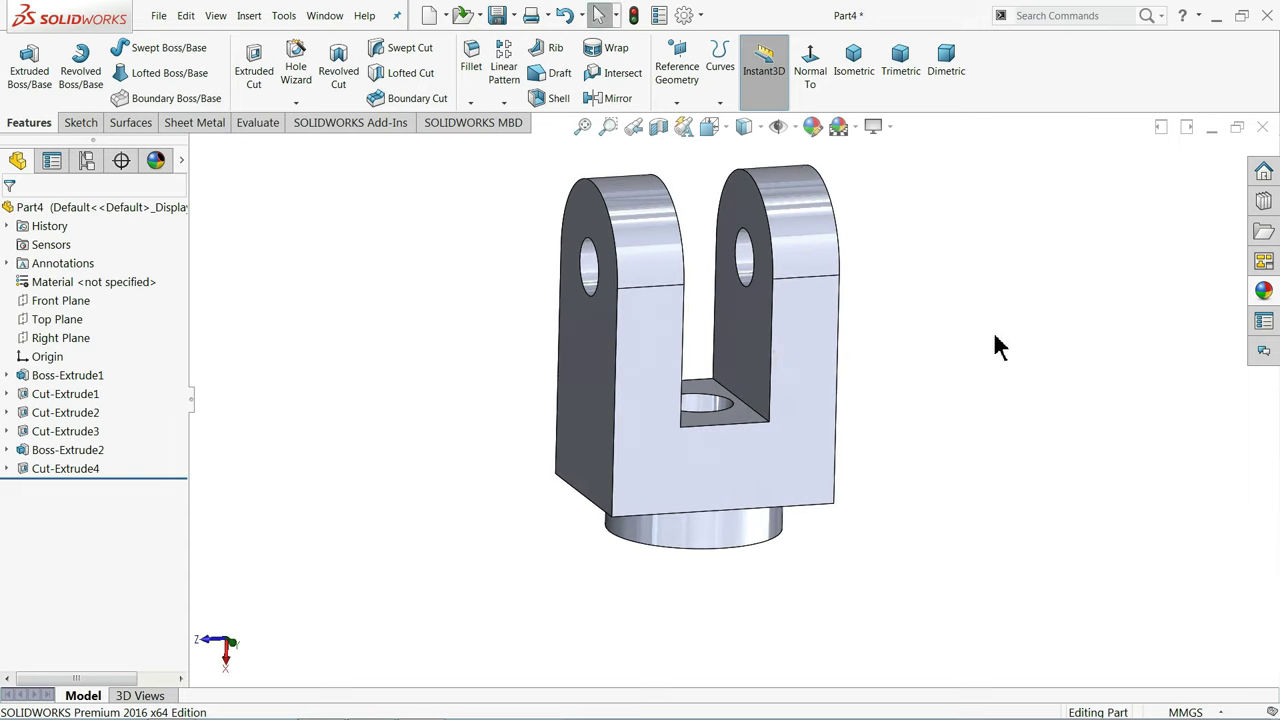
# Apply cast stainless steel to the part and tint it dark grey
pyautogui.click(1263, 291)
pyautogui.doubleClick(1105, 655)
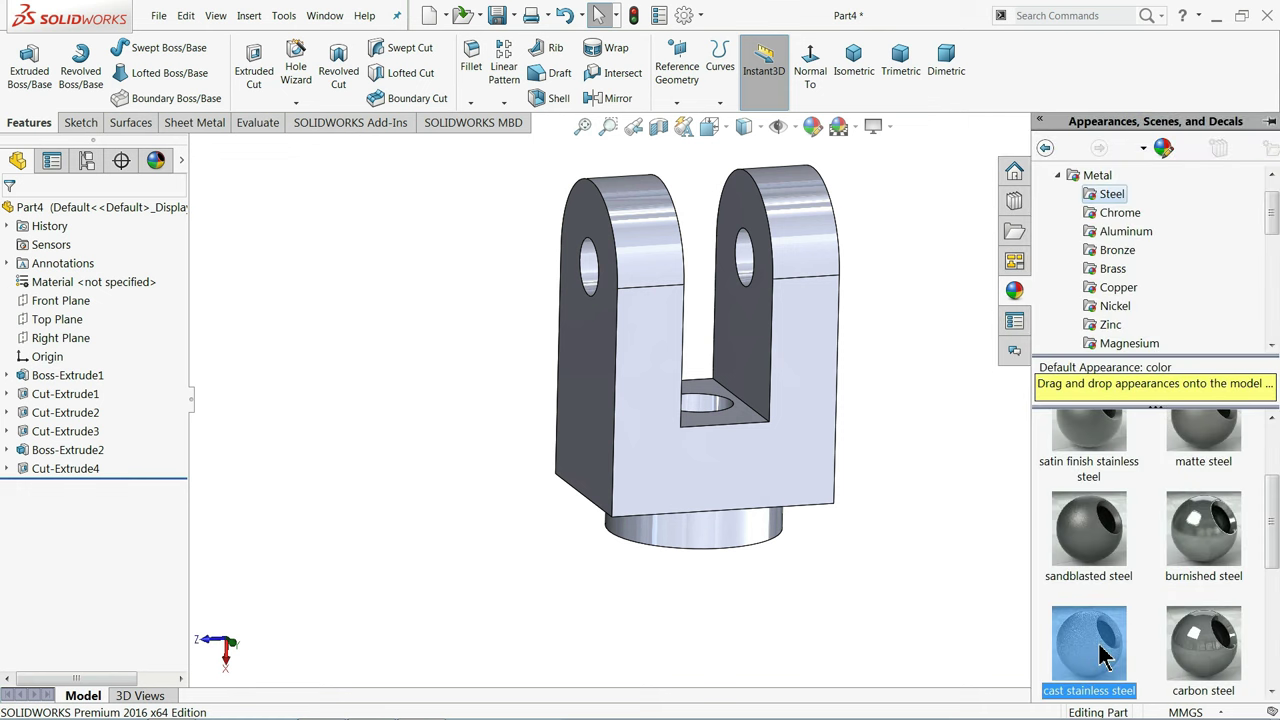
pyautogui.click(810, 127)
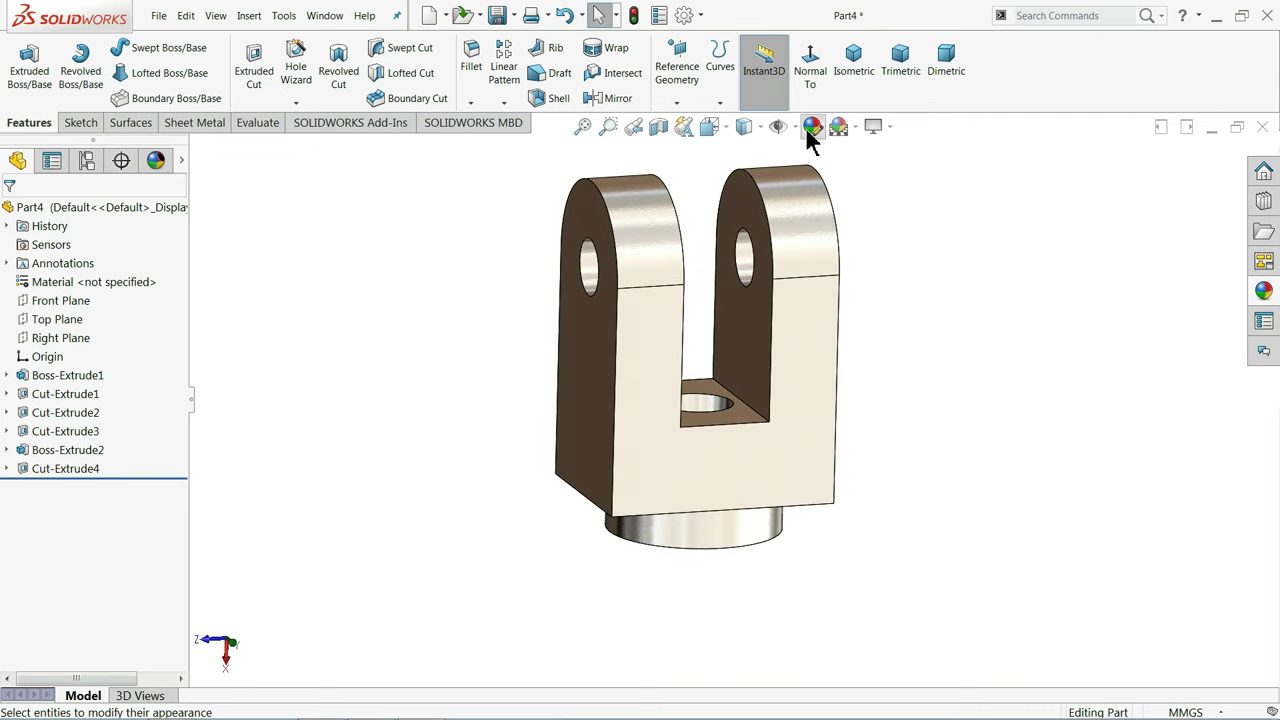
pyautogui.click(131, 620)
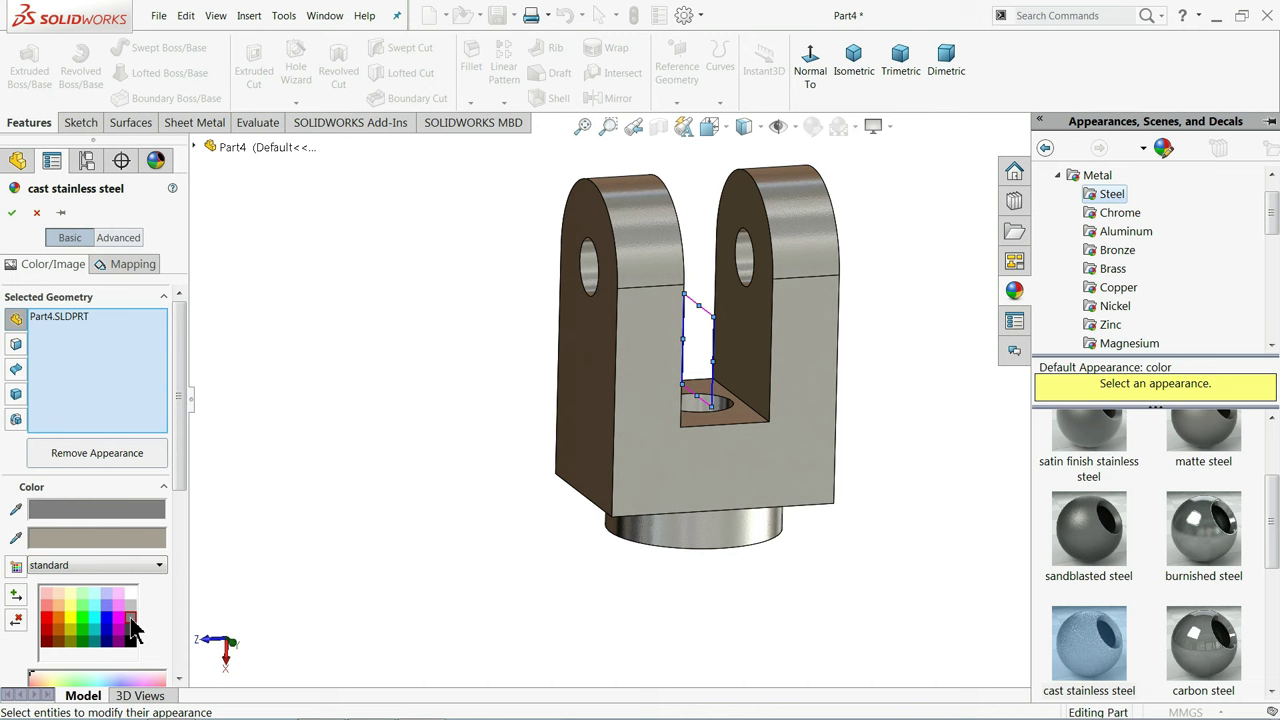
pyautogui.moveTo(410, 460); pyautogui.dragTo(444, 480, button='middle')
pyautogui.moveTo(438, 468); pyautogui.dragTo(429, 500, button='middle')
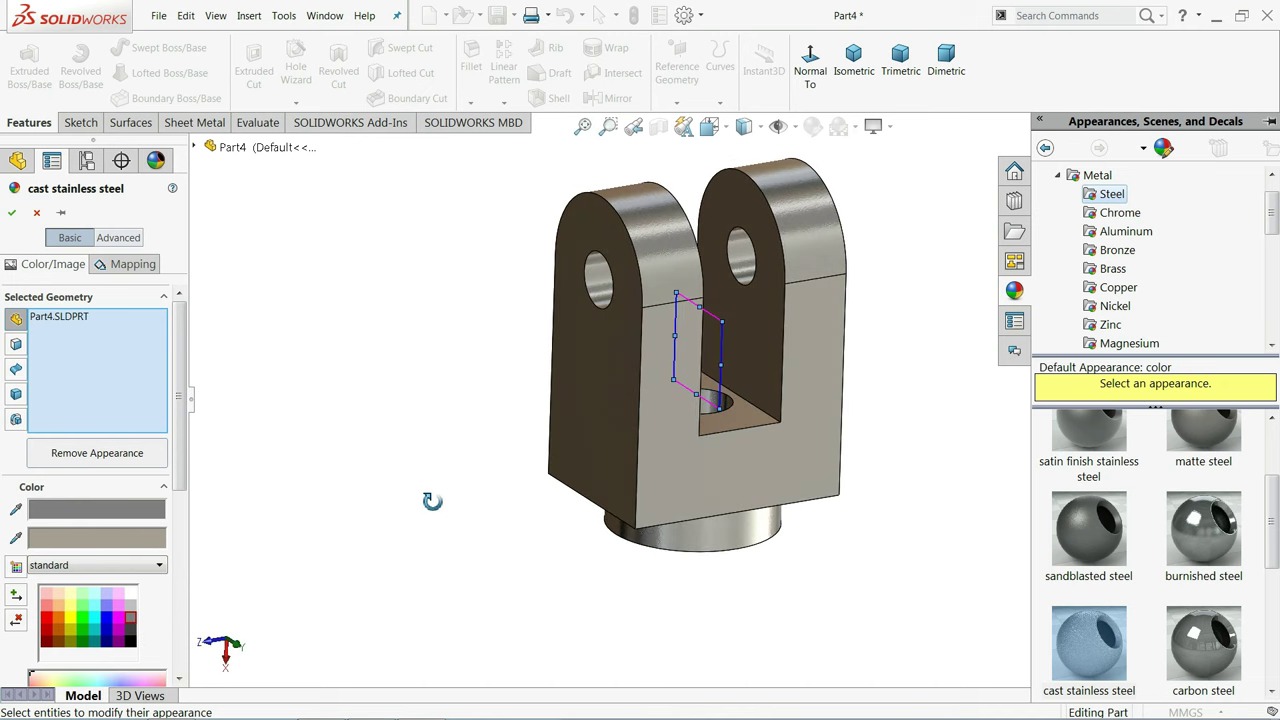
pyautogui.click(12, 213)
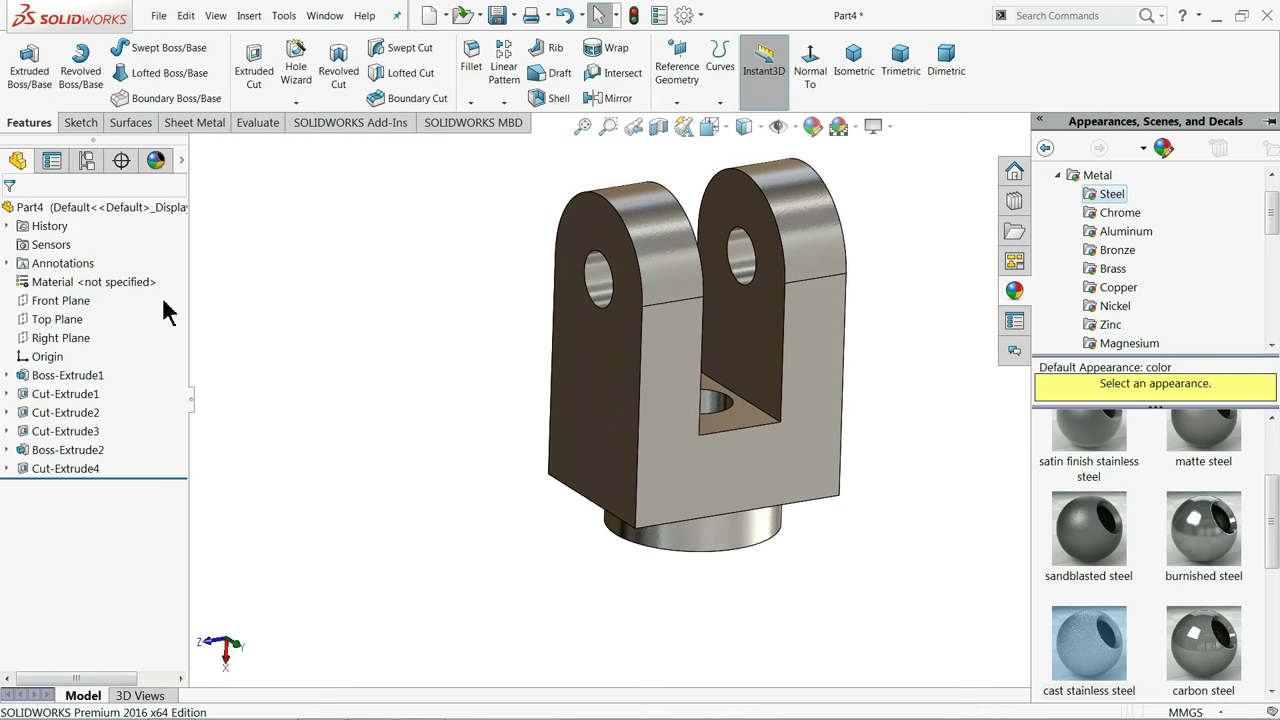
pyautogui.moveTo(377, 371)
pyautogui.mouseDown(button='middle')
pyautogui.moveTo(343, 309)
pyautogui.moveTo(384, 396)
pyautogui.mouseUp(button='middle')
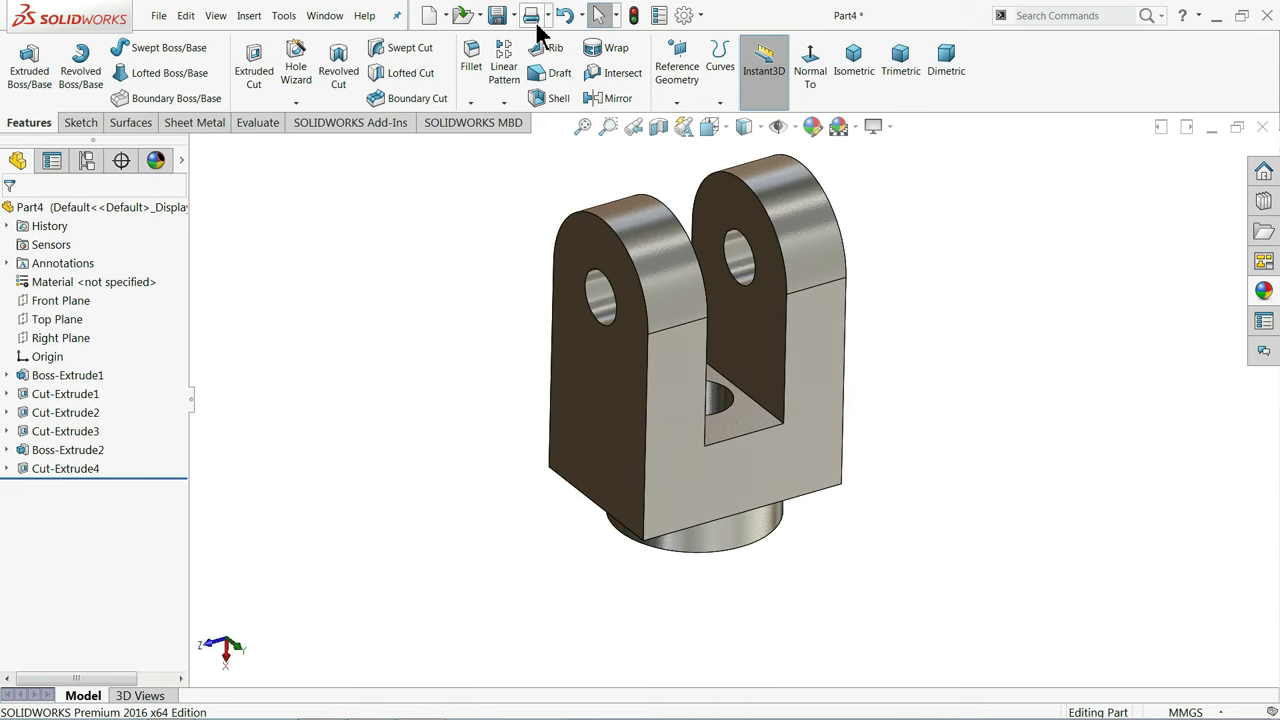
# Save the part as 4.Fork in the Hydraulic Cylinder folder
pyautogui.scroll(-2, 690, 297)
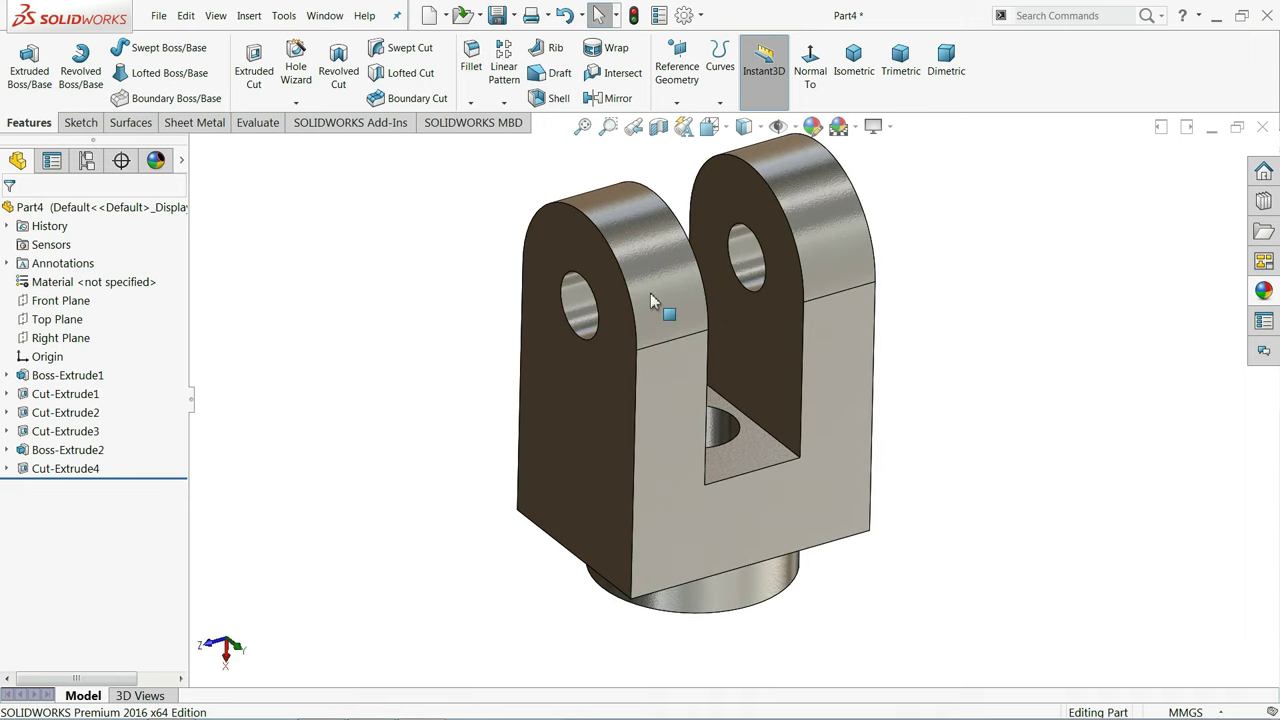
pyautogui.click(496, 17)
pyautogui.write('4.Fork')
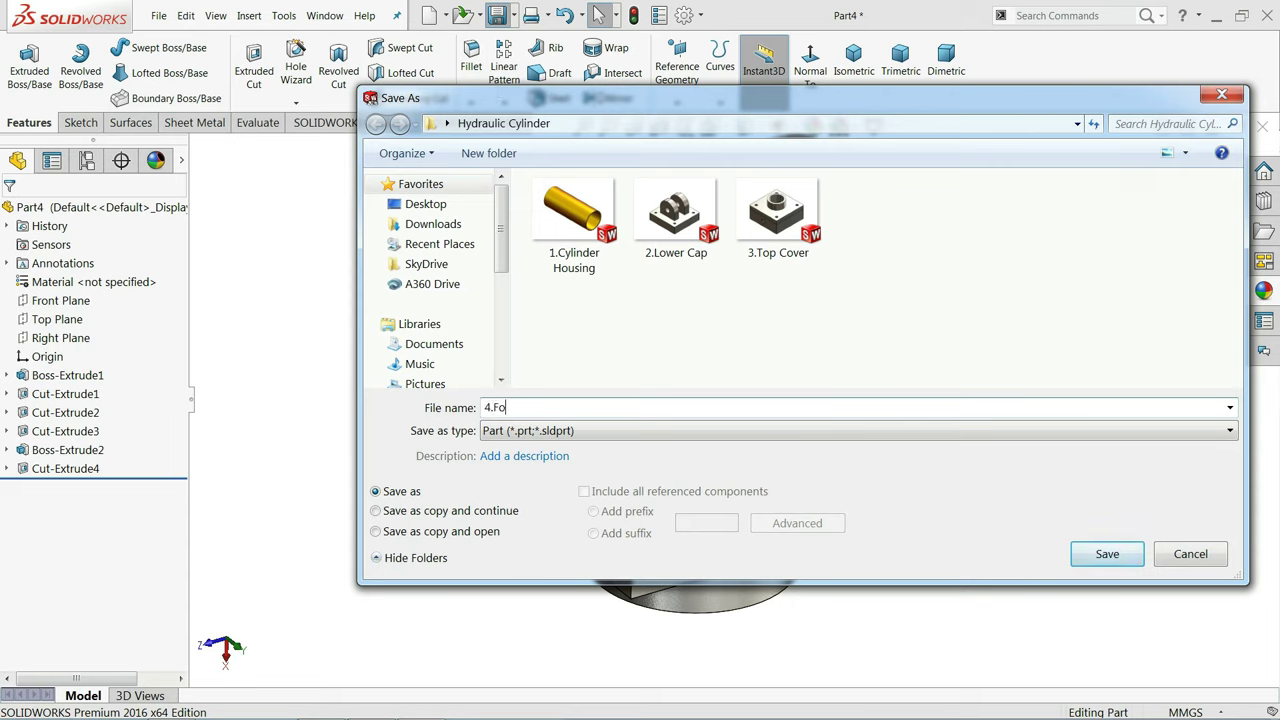
pyautogui.click(1098, 556)
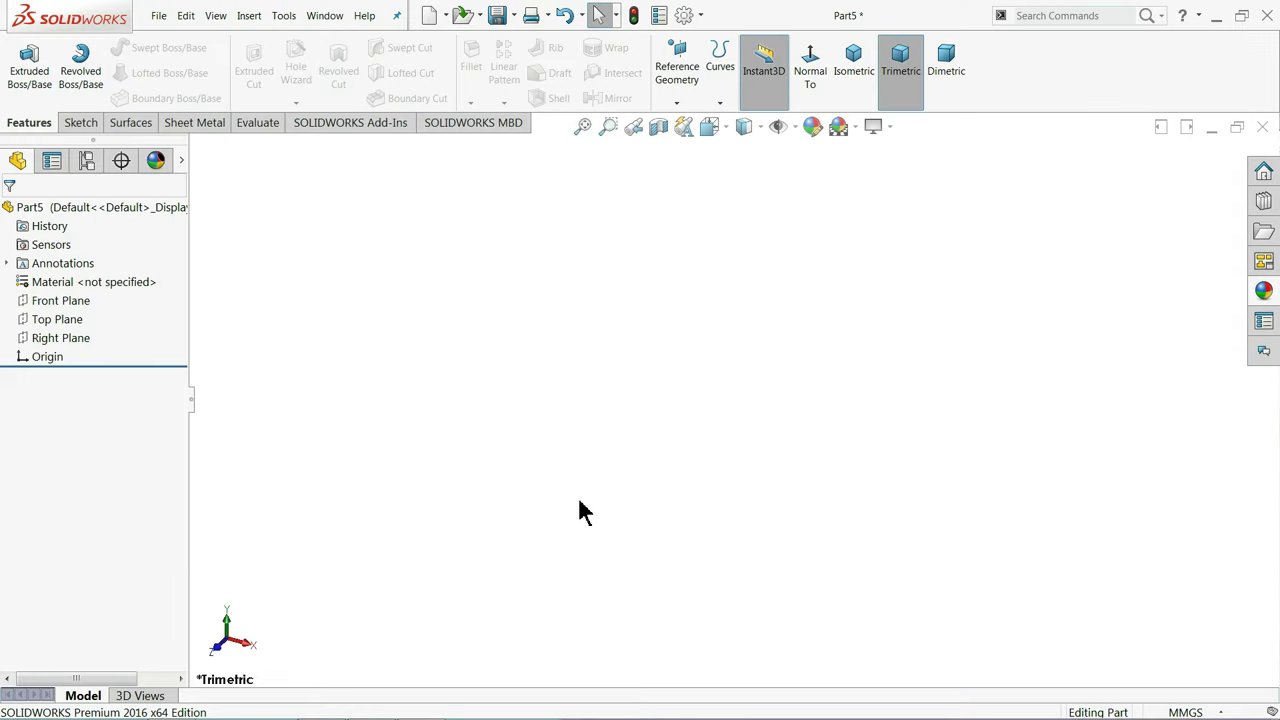
# Sketch two concentric circles centred on the origin on the Front Plane
pyautogui.click(37, 303)
pyautogui.click(49, 284)
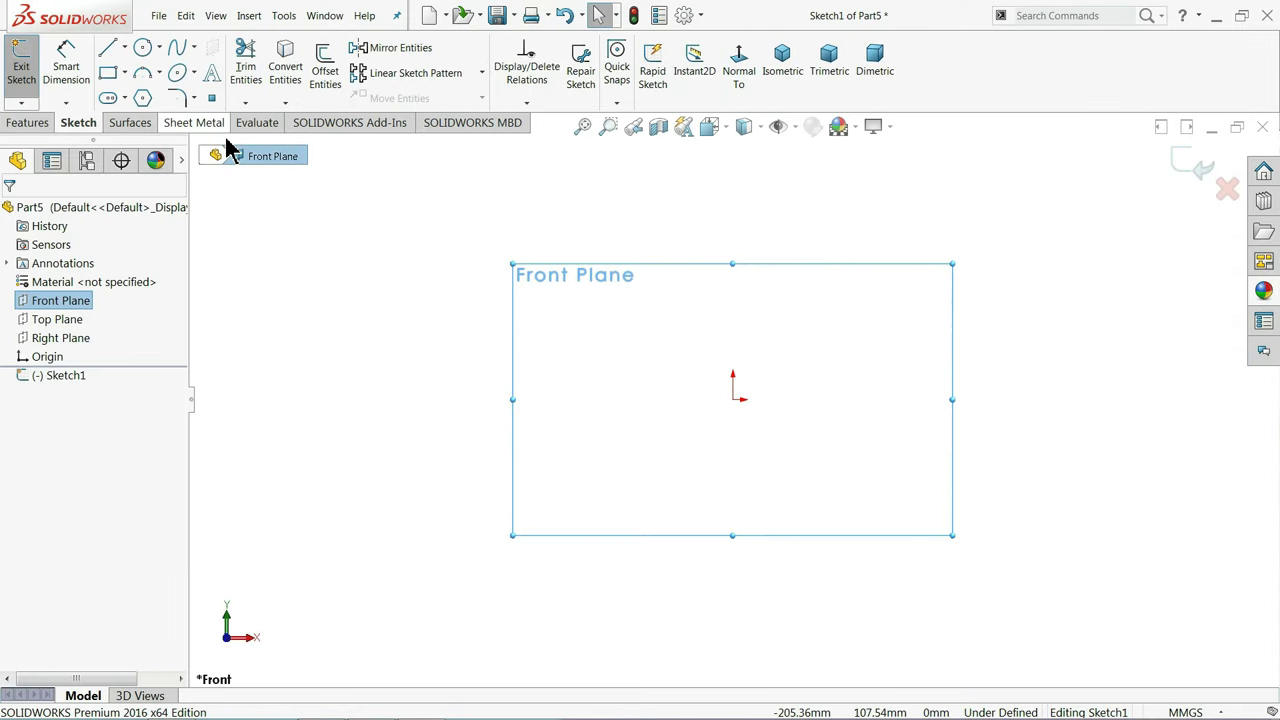
pyautogui.click(142, 47)
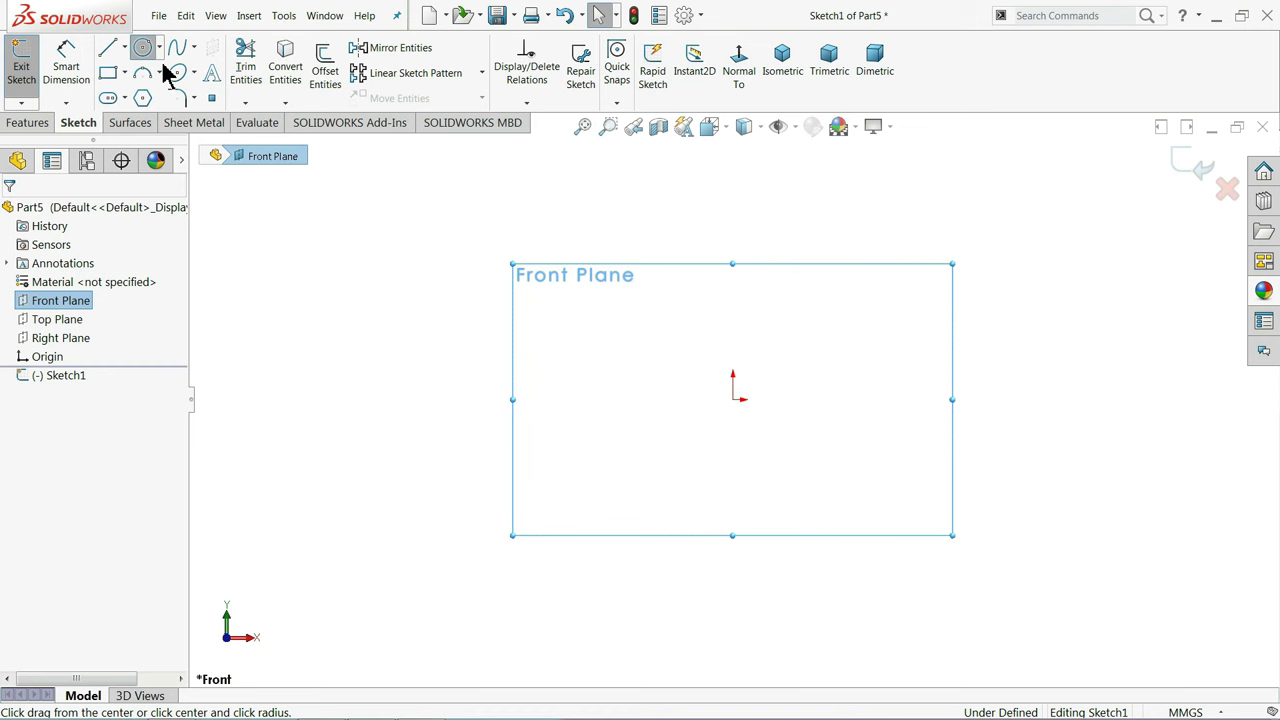
pyautogui.click(732, 399)
pyautogui.click(452, 283)
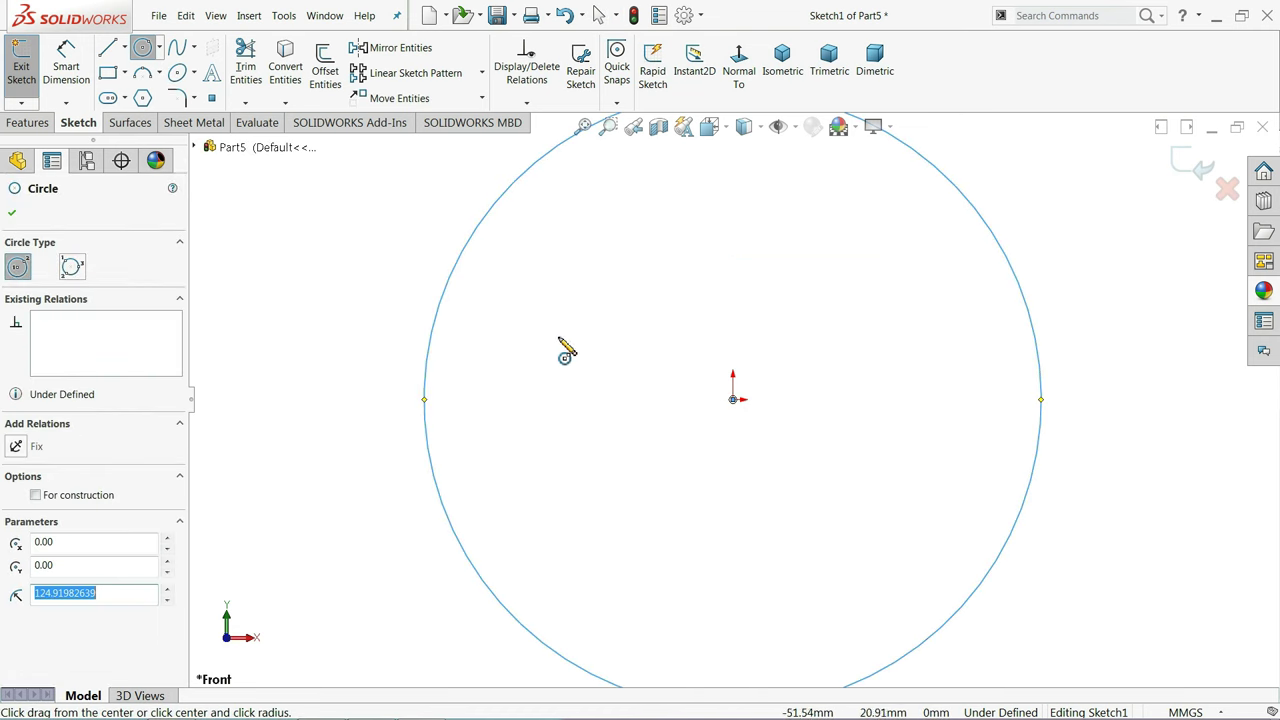
pyautogui.click(733, 400)
pyautogui.click(470, 348)
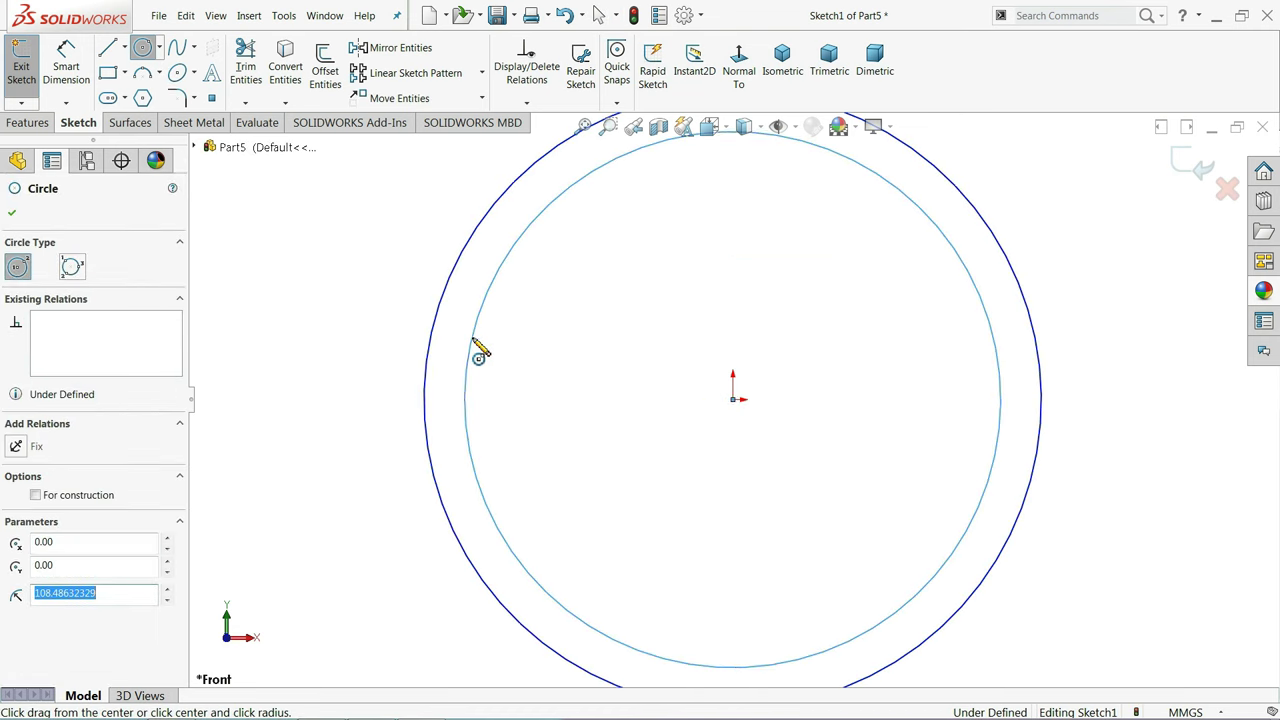
# Dimension the outer circle Ø138 and the inner circle Ø120, then fit the view
pyautogui.click(66, 66)
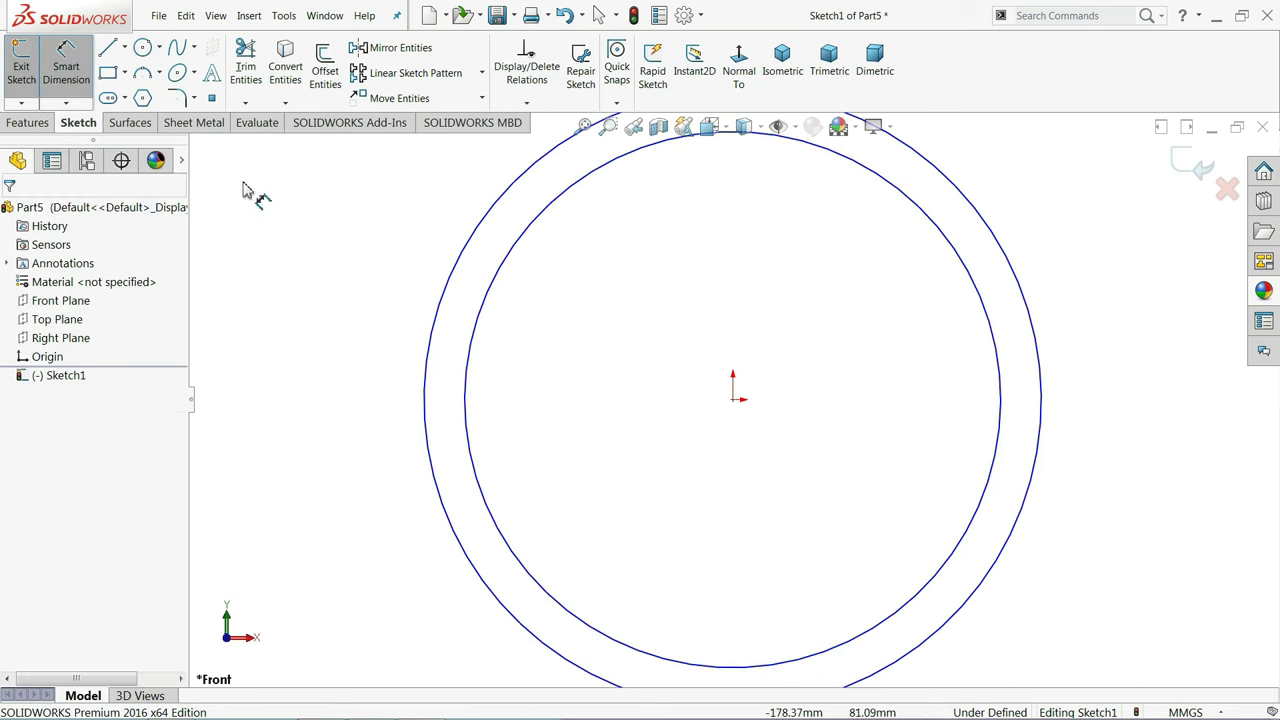
pyautogui.click(425, 380)
pyautogui.click(372, 376)
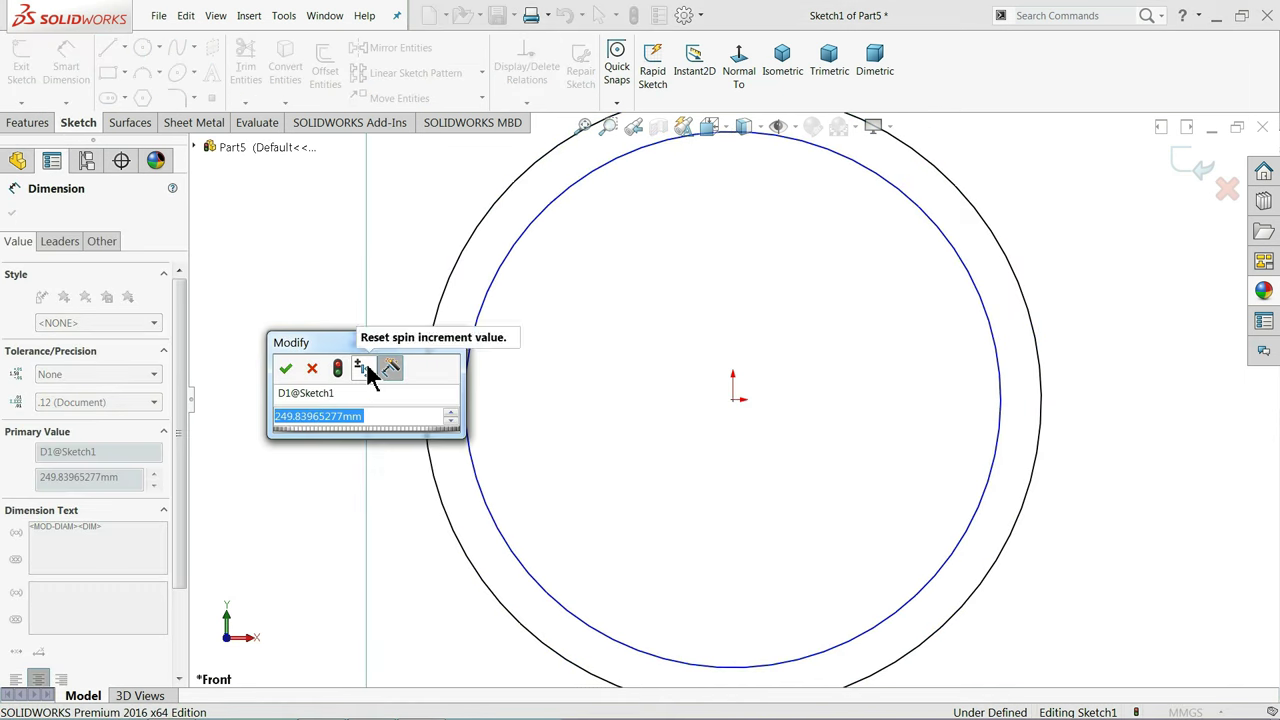
pyautogui.write('138')
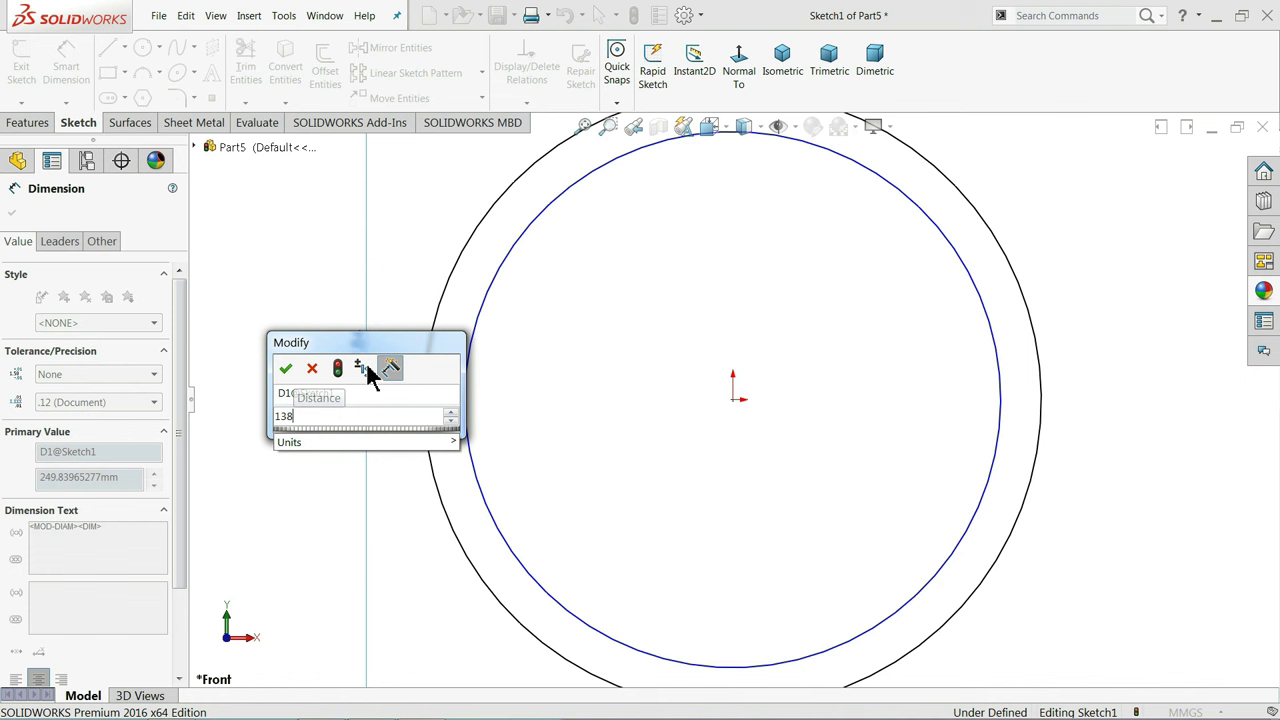
pyautogui.press('Return')
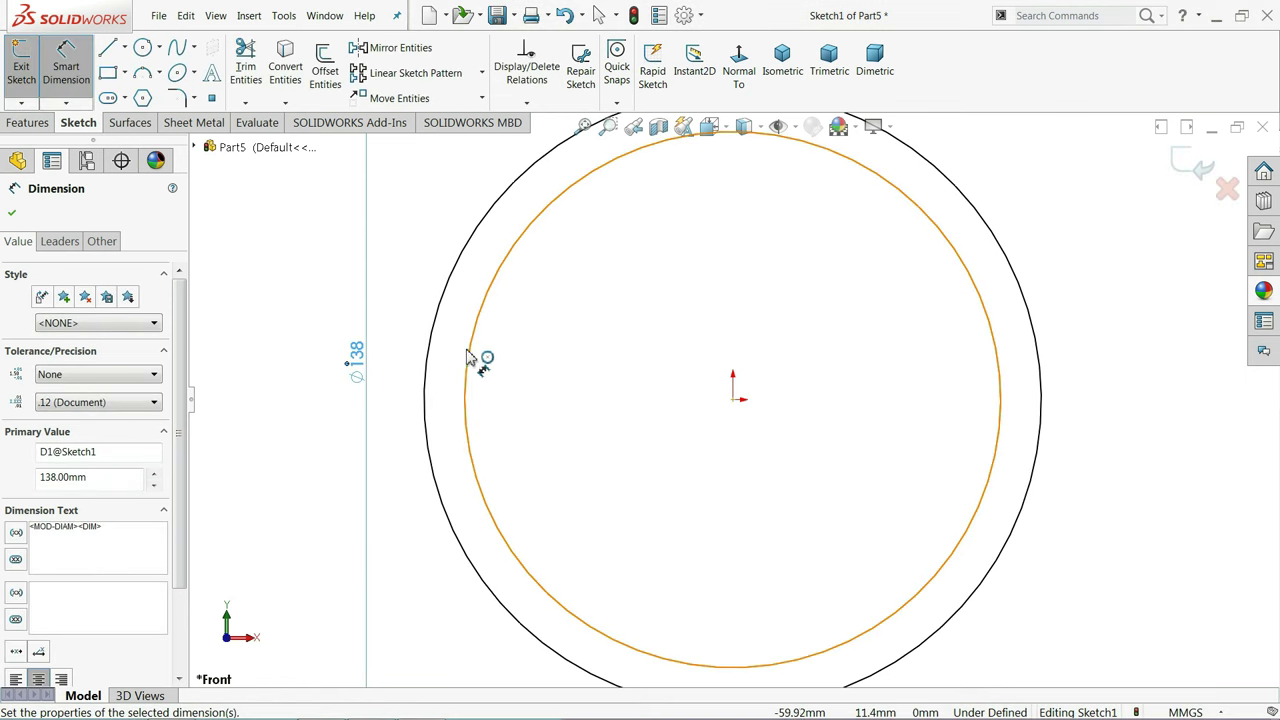
pyautogui.click(467, 364)
pyautogui.click(410, 372)
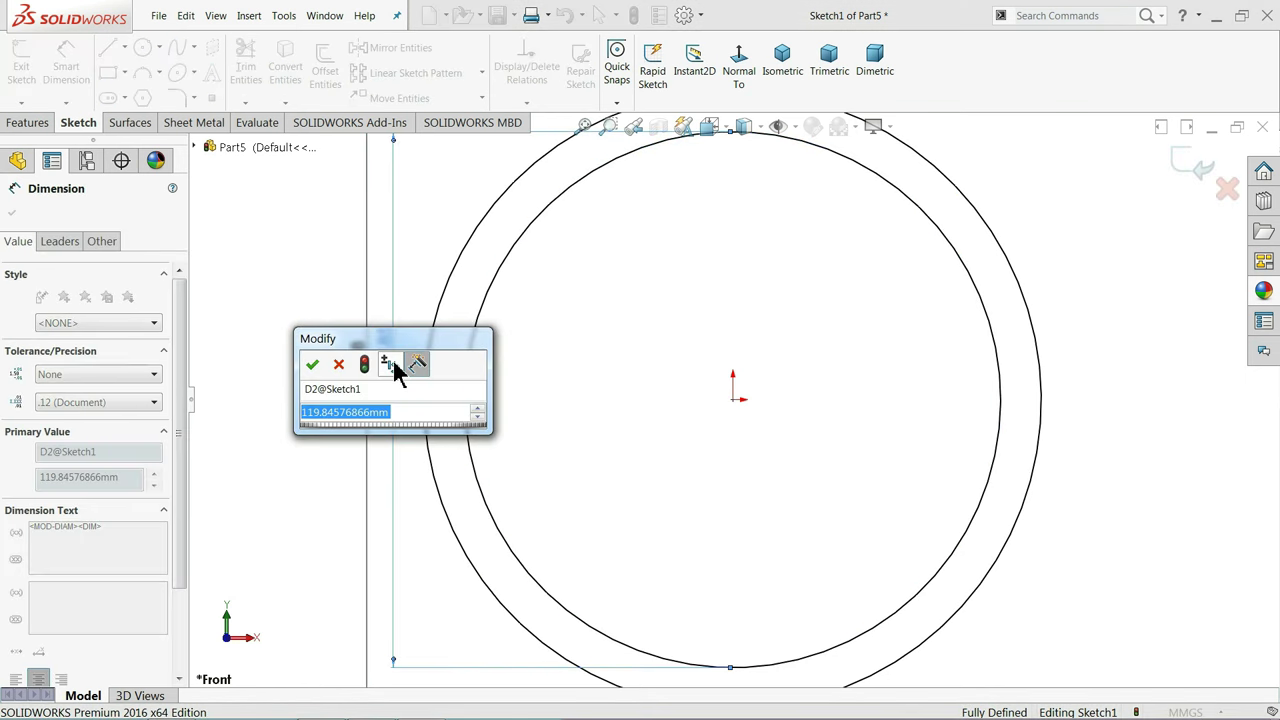
pyautogui.write('120')
pyautogui.press('Return')
pyautogui.press('f')
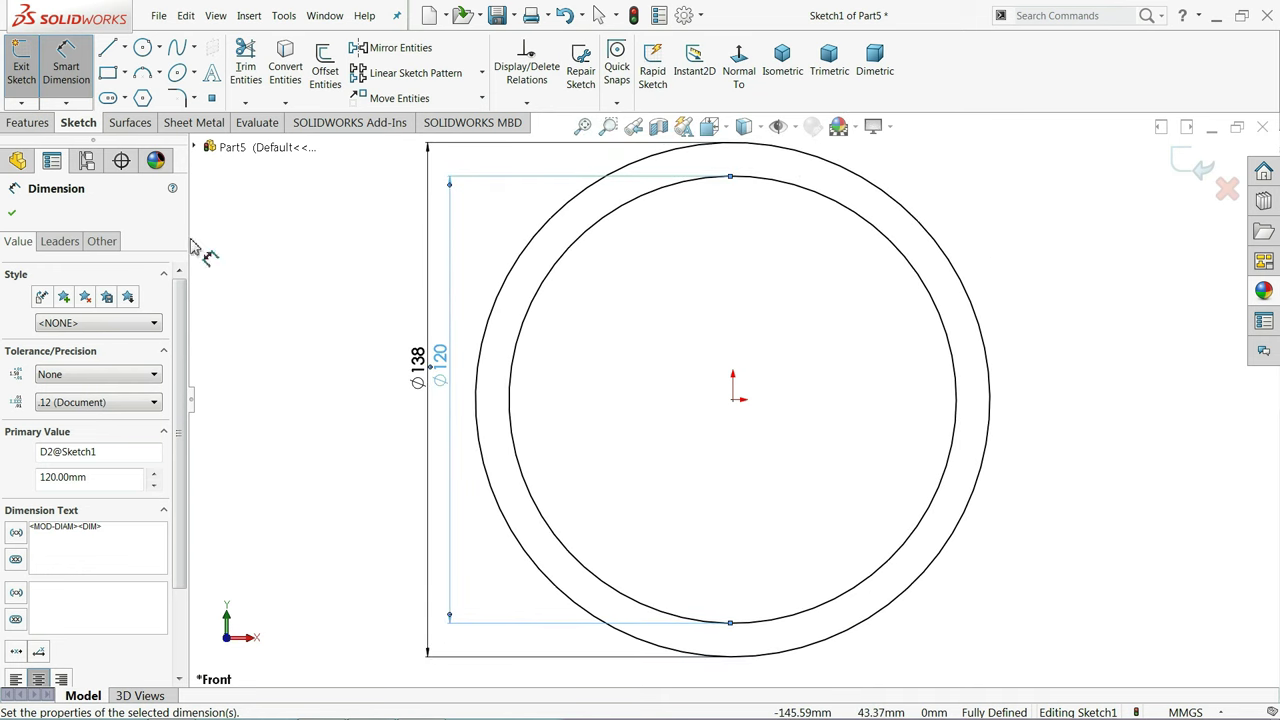
pyautogui.click(30, 122)
# Extrude the ring sketch 2 mm using the Mid Plane end condition
pyautogui.click(29, 66)
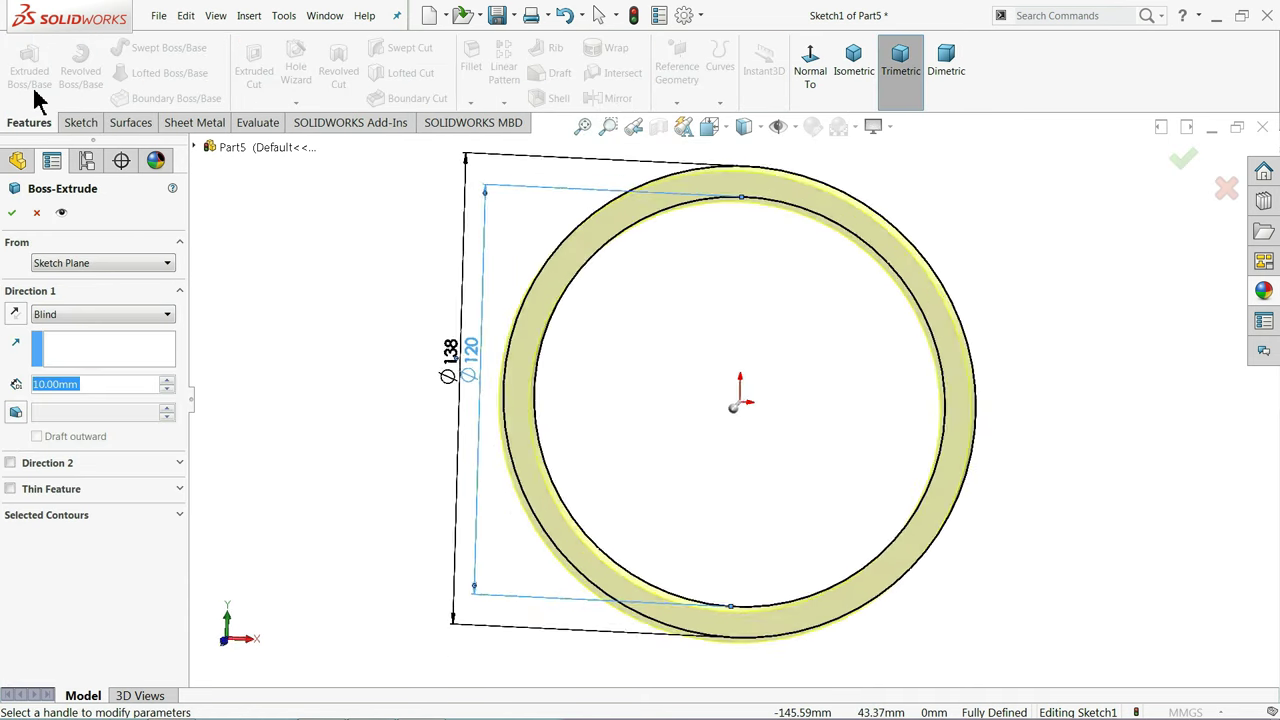
pyautogui.click(57, 314)
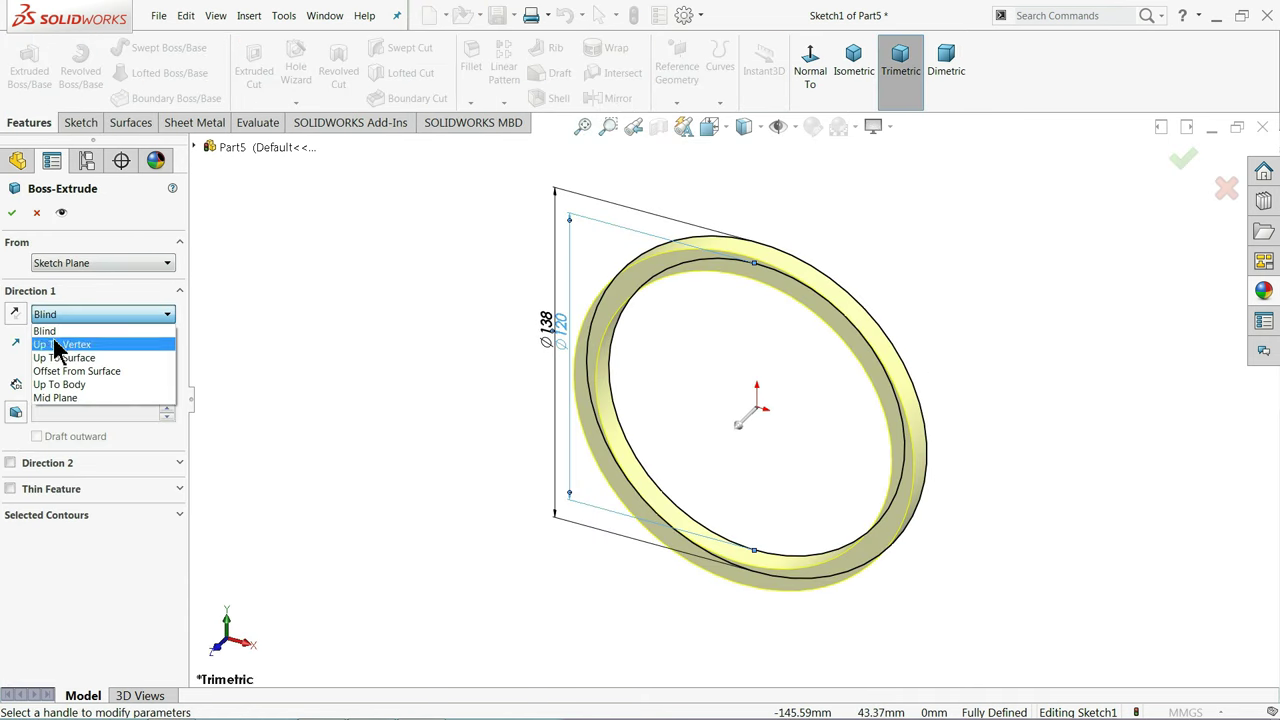
pyautogui.click(62, 402)
pyautogui.write('2')
pyautogui.press('Return')
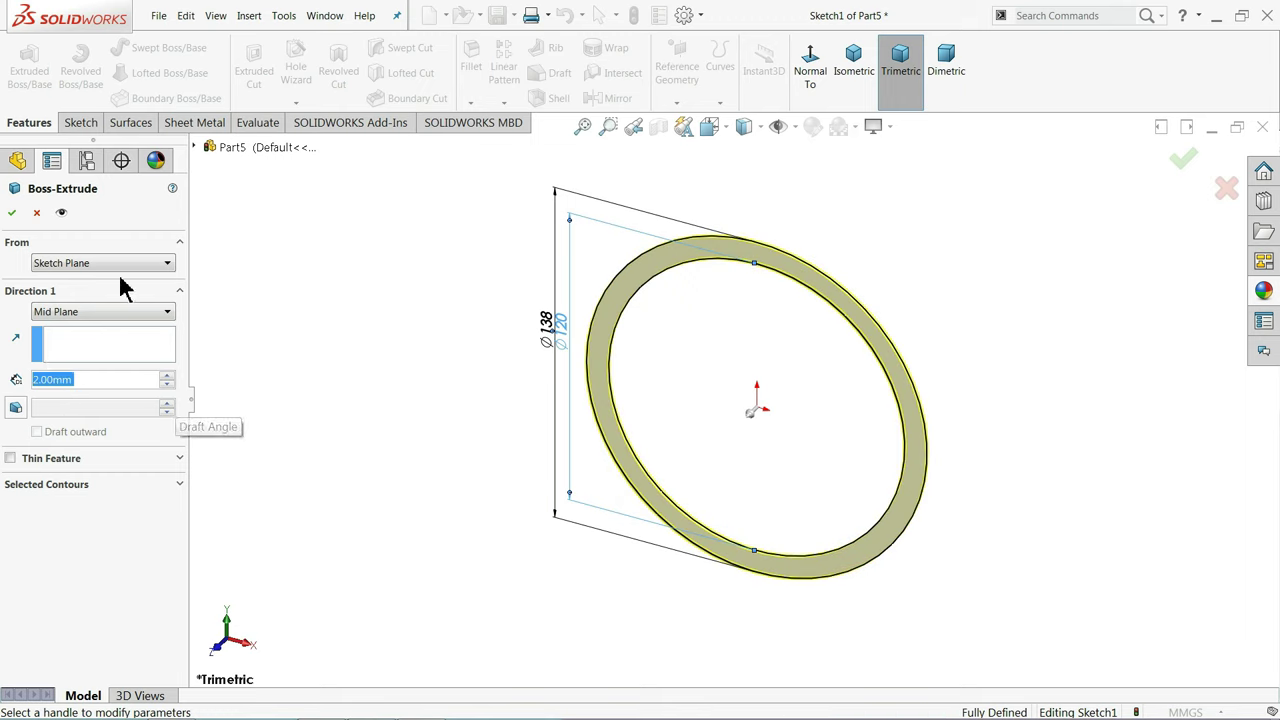
pyautogui.click(13, 214)
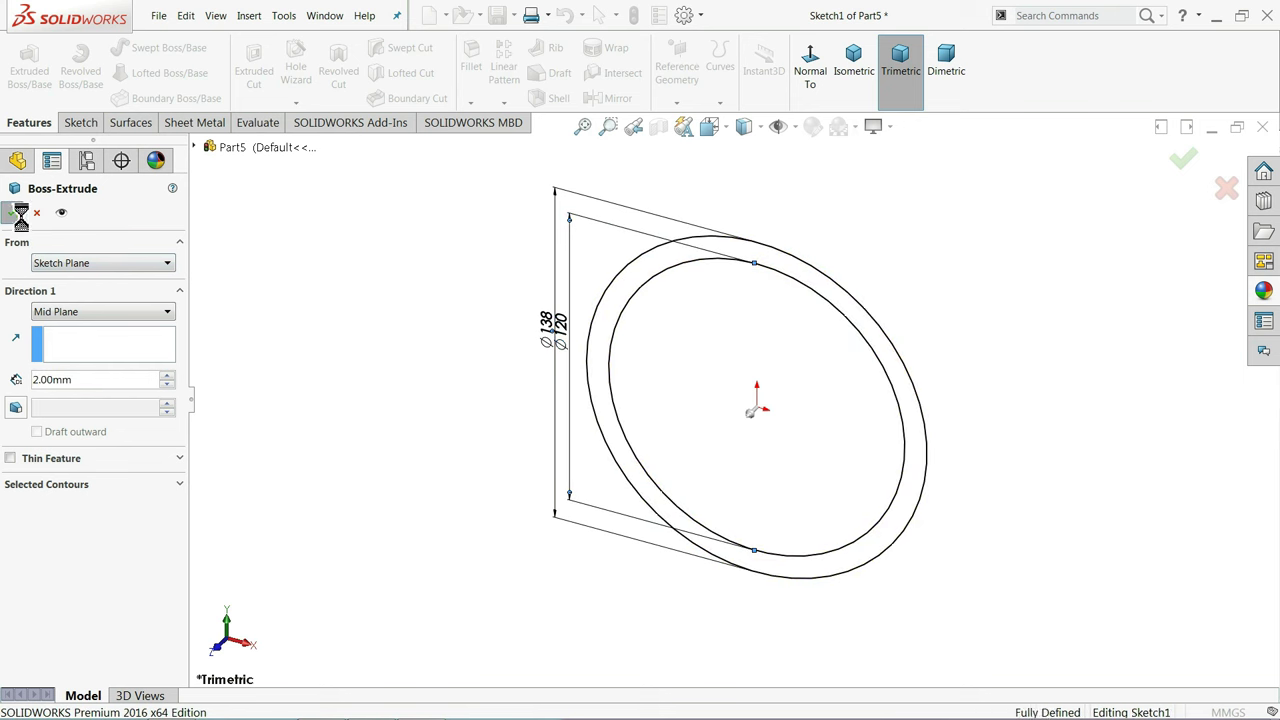
# Select Part5 and bring up the Appearances library
pyautogui.click(320, 297)
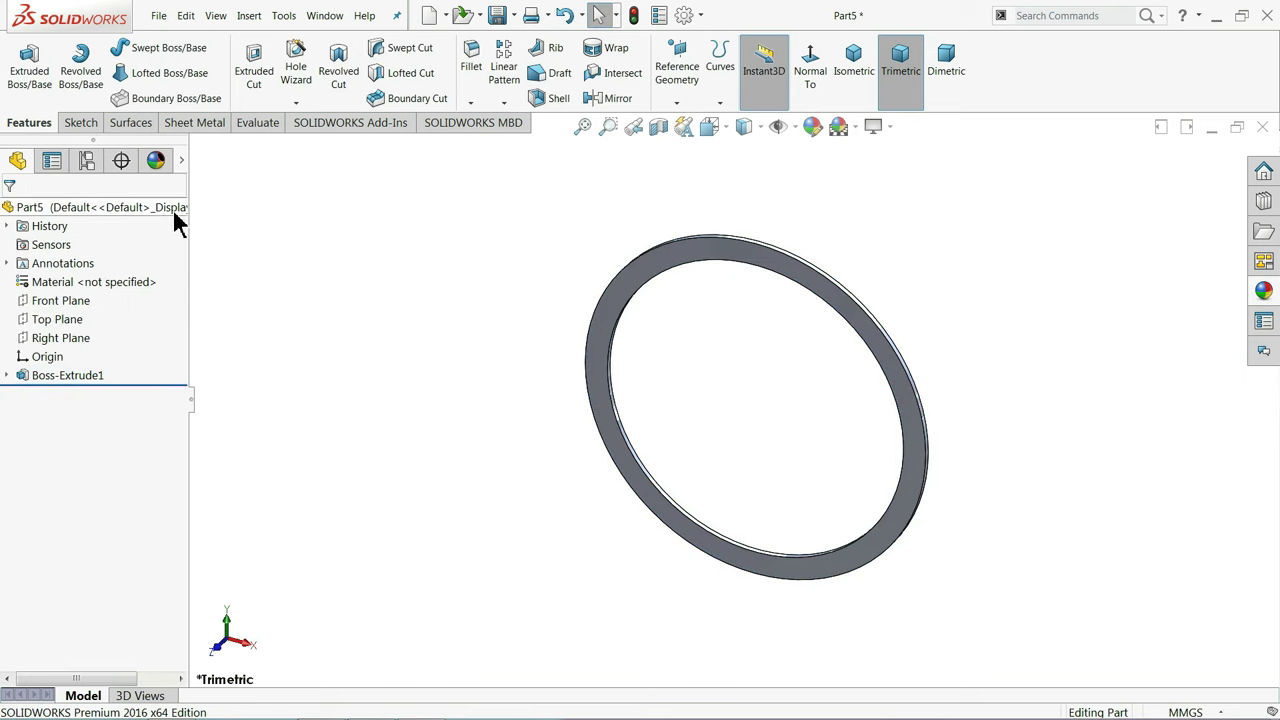
pyautogui.click(173, 211)
pyautogui.click(1270, 300)
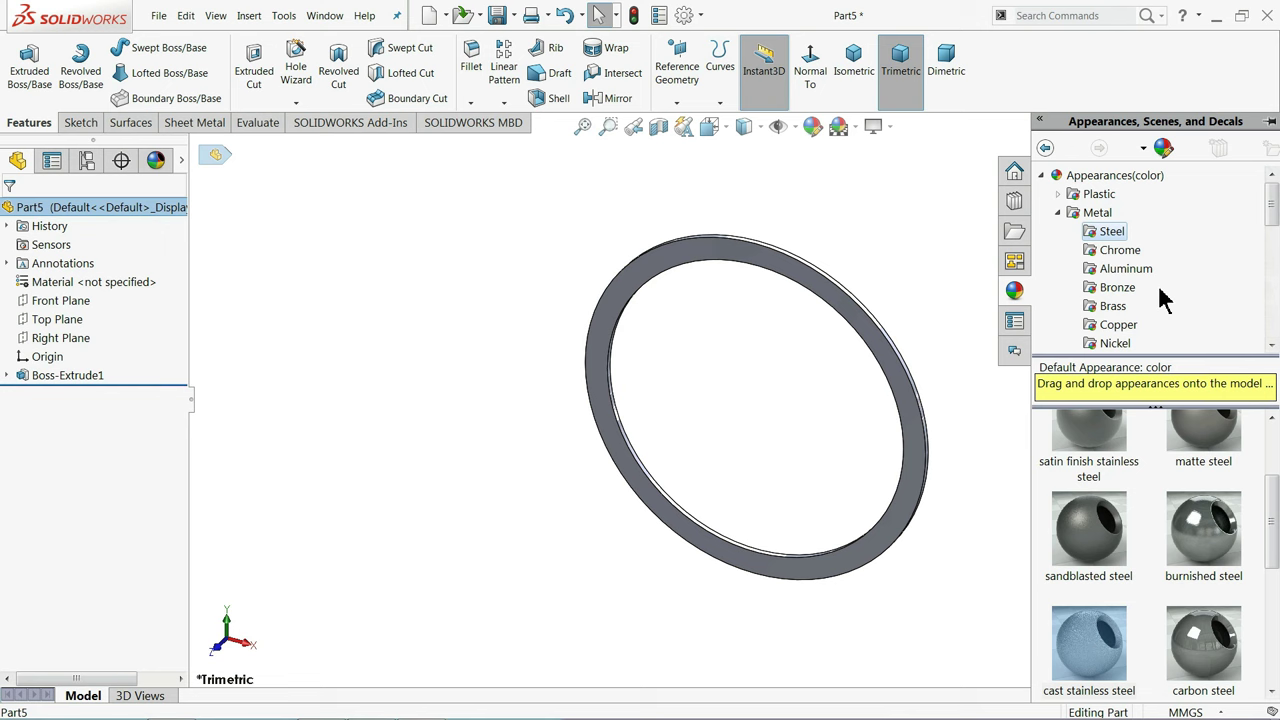
# Apply the polished copper appearance to the ring and orbit to inspect it
pyautogui.click(1115, 325)
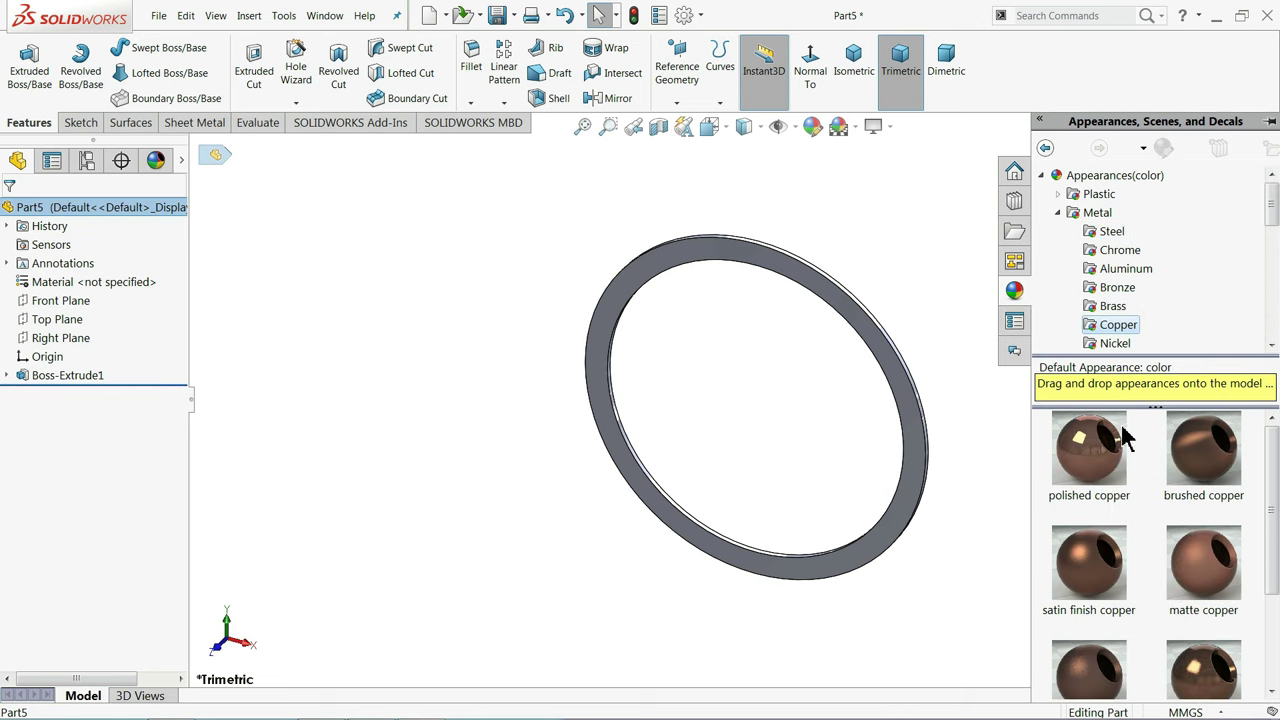
pyautogui.doubleClick(1093, 503)
pyautogui.moveTo(920, 405)
pyautogui.mouseDown(button='middle')
pyautogui.moveTo(711, 449)
pyautogui.moveTo(571, 417)
pyautogui.moveTo(571, 360)
pyautogui.moveTo(709, 437)
pyautogui.moveTo(841, 334)
pyautogui.moveTo(791, 371)
pyautogui.moveTo(591, 423)
pyautogui.moveTo(531, 540)
pyautogui.moveTo(657, 251)
pyautogui.mouseUp(button='middle')
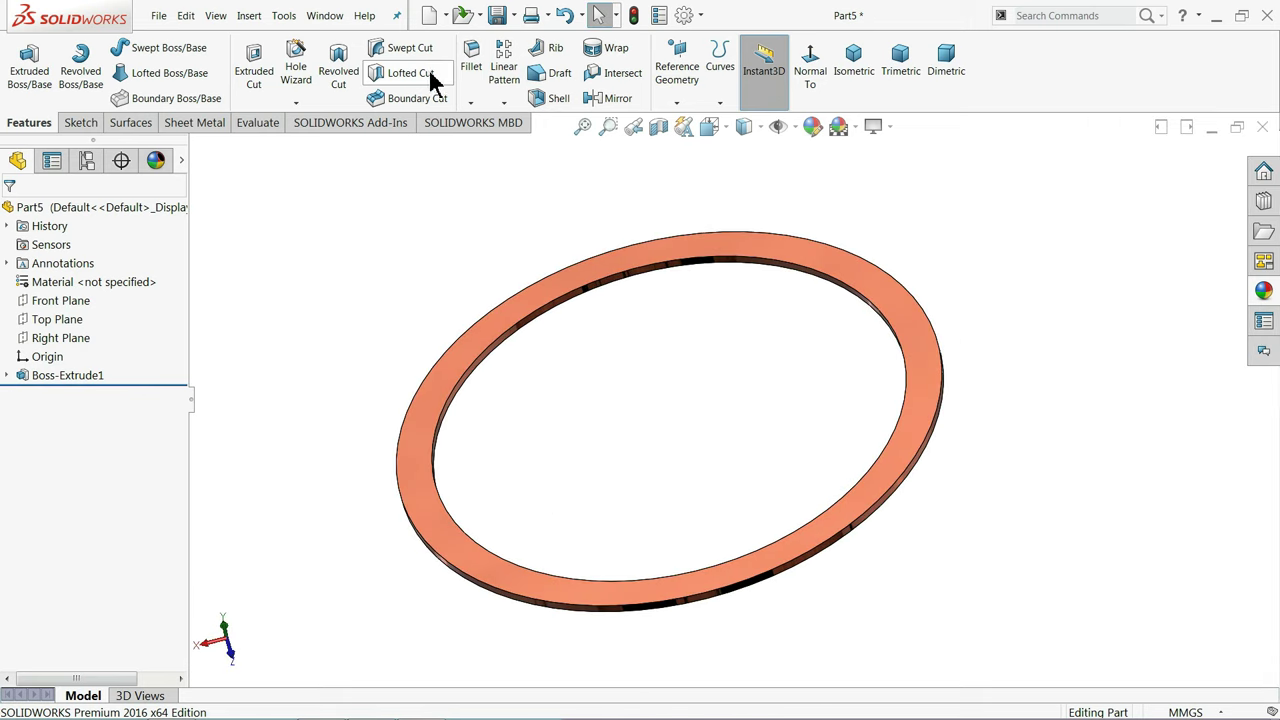
pyautogui.click(498, 17)
pyautogui.write('5.Backing Seal')
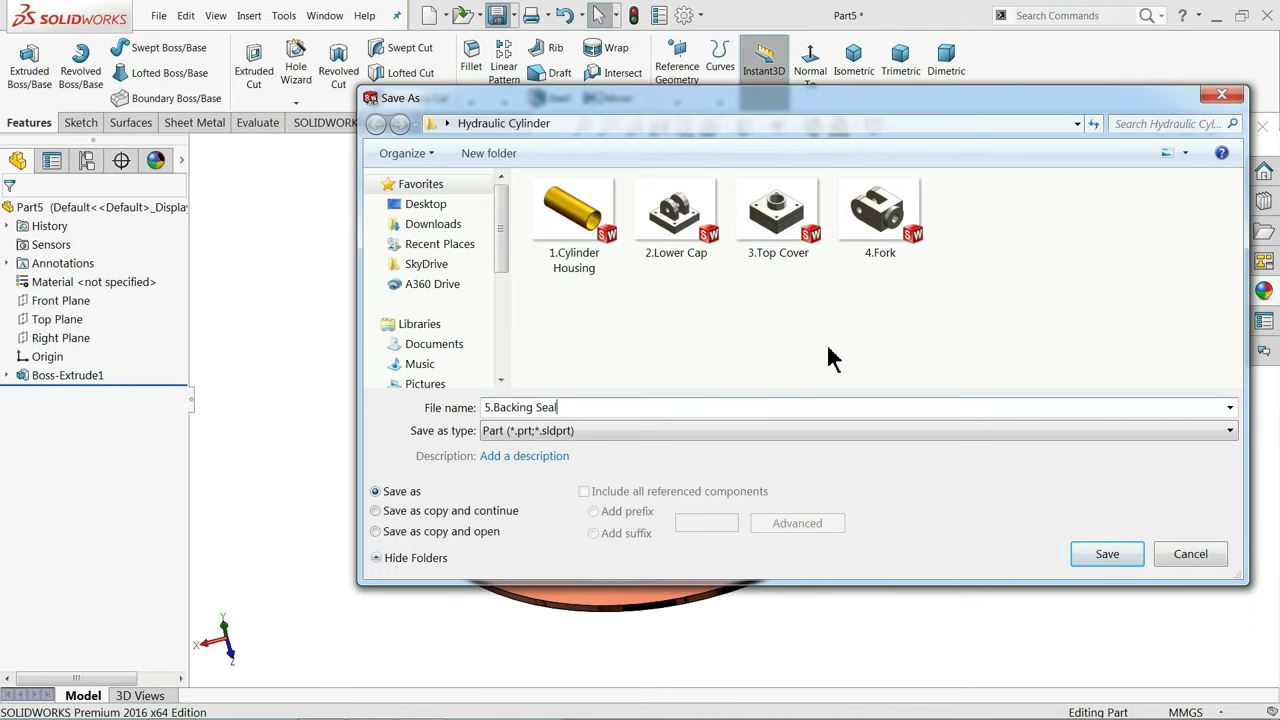
# Save the part as 5.Backing Seal in the Hydraulic Cylinder folder
pyautogui.click(1107, 556)
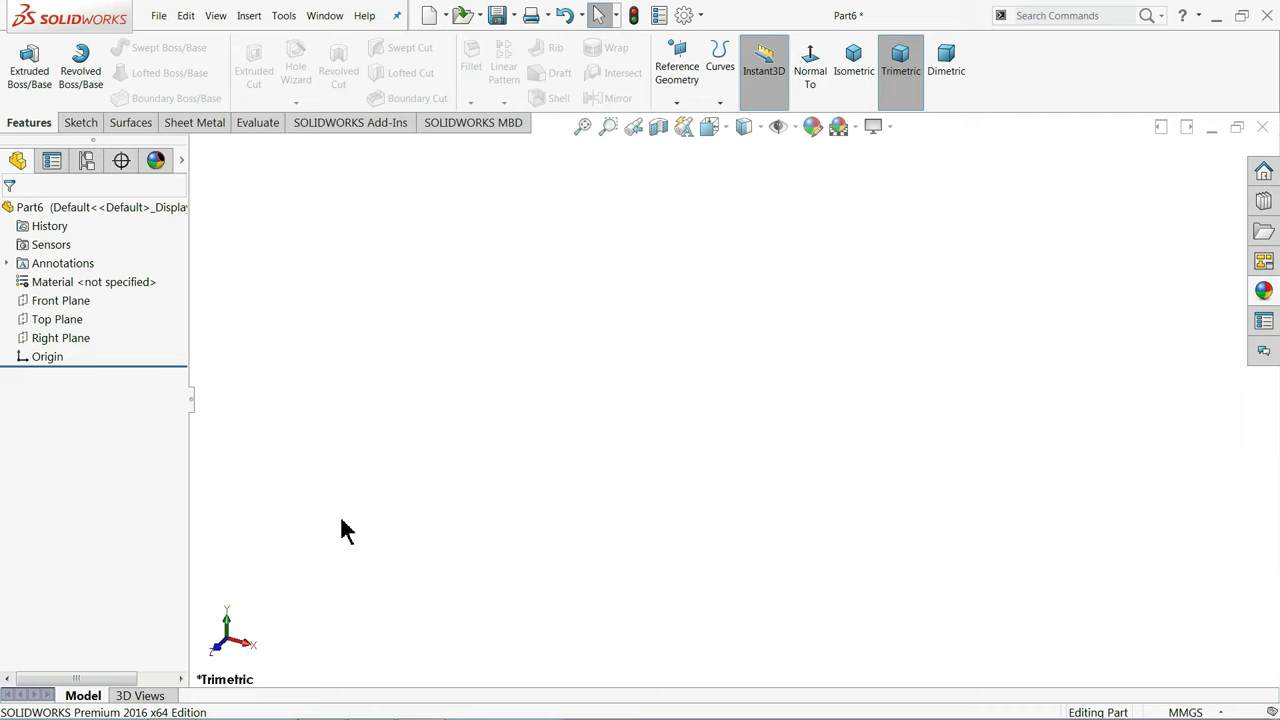
# Sketch a circle centred on the origin on the Right Plane
pyautogui.click(55, 339)
pyautogui.click(54, 318)
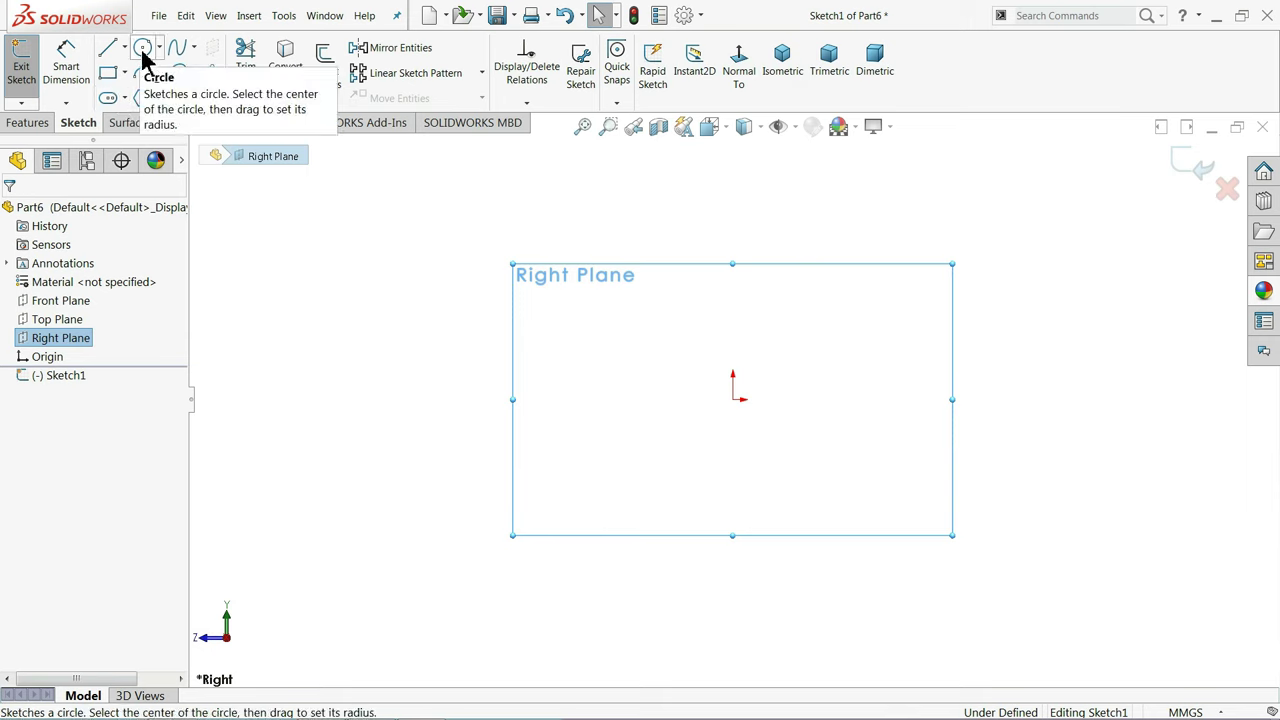
pyautogui.click(143, 48)
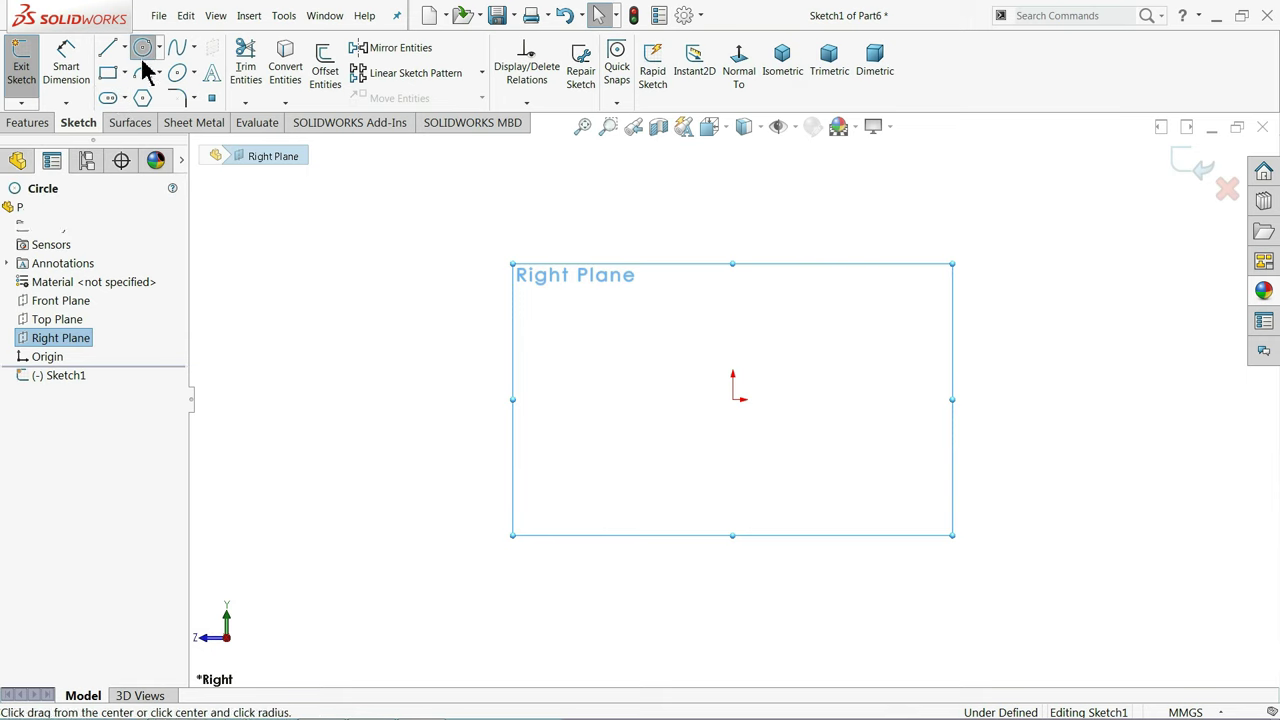
pyautogui.click(733, 398)
pyautogui.click(599, 340)
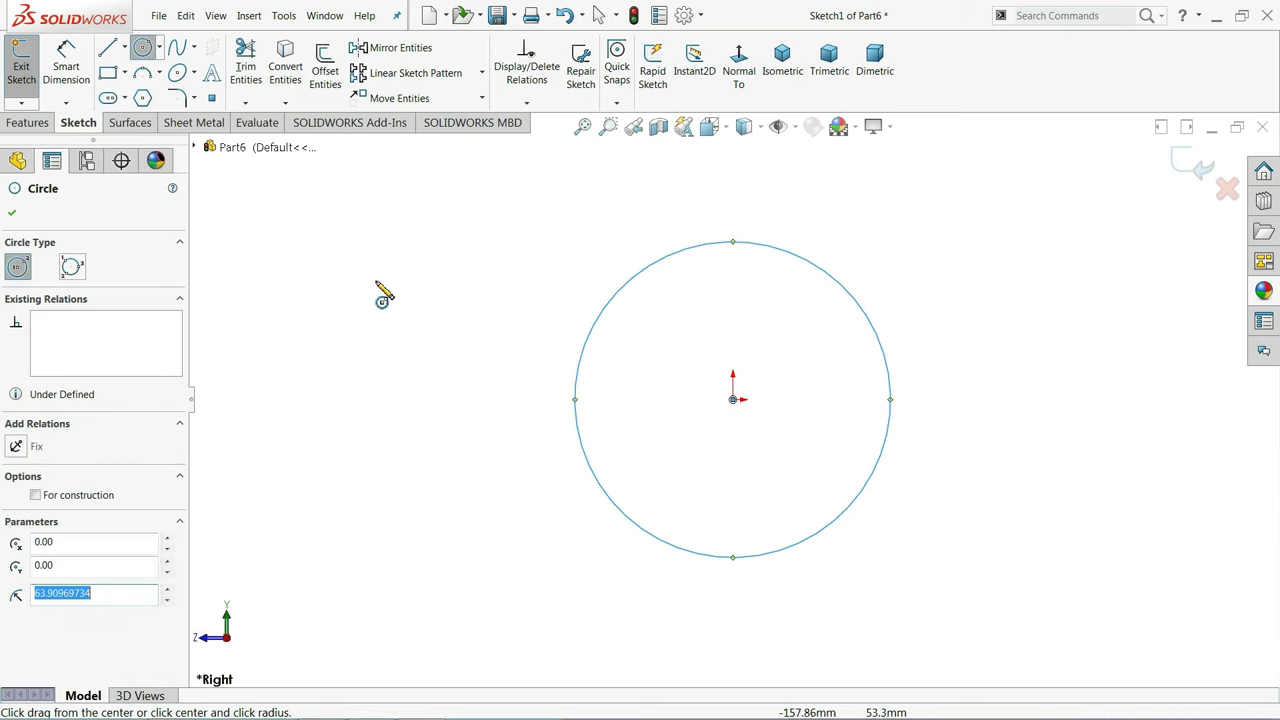
# Dimension the circle's diameter to 31.75 mm
pyautogui.click(66, 62)
pyautogui.click(584, 356)
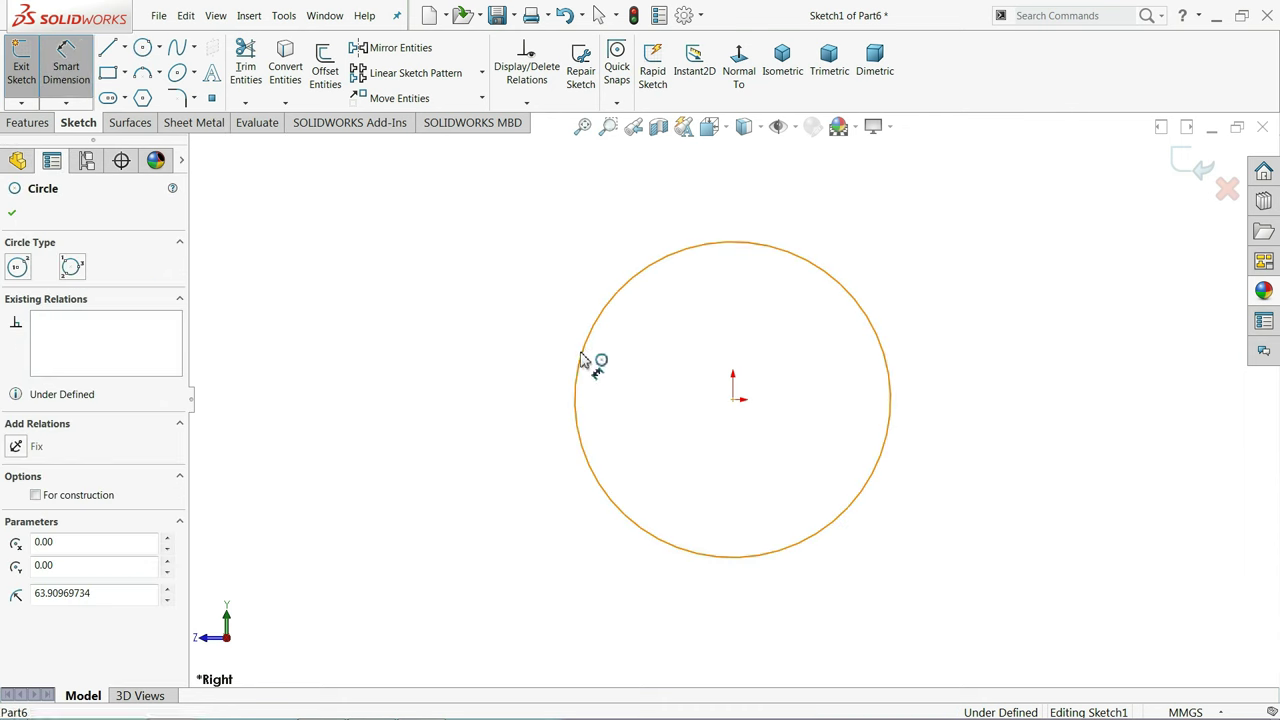
pyautogui.click(525, 368)
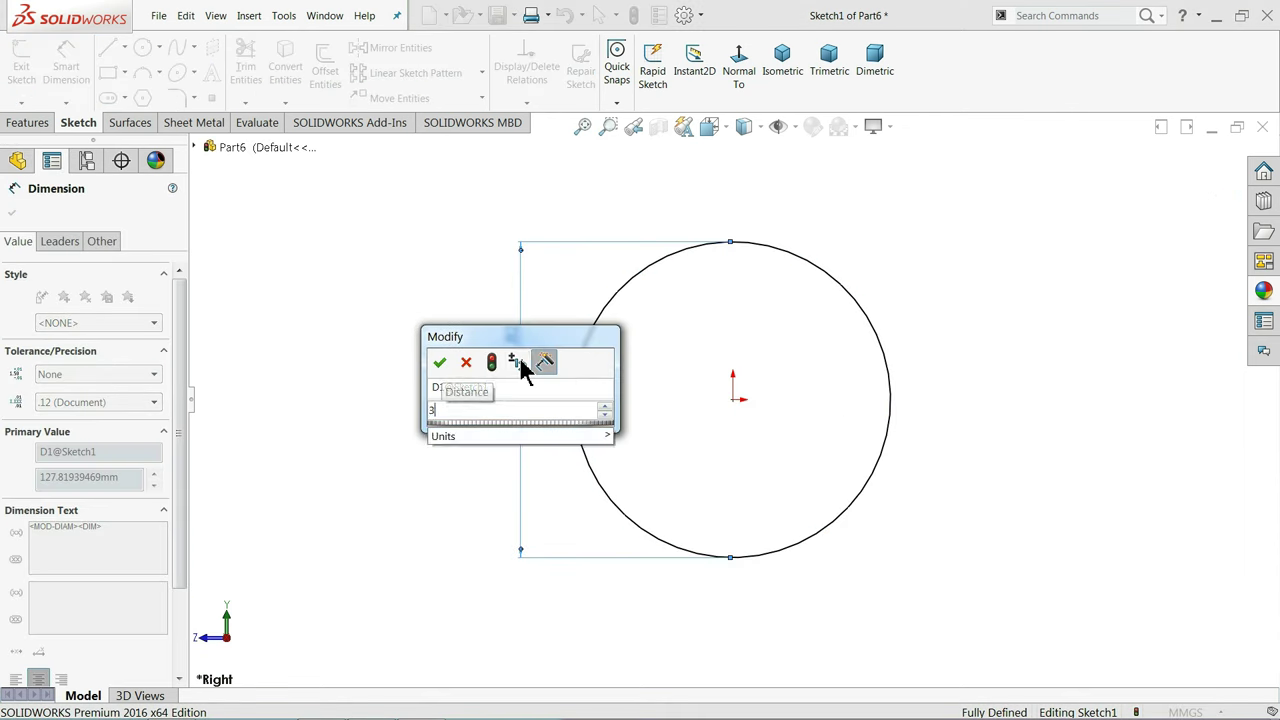
pyautogui.write('37.')
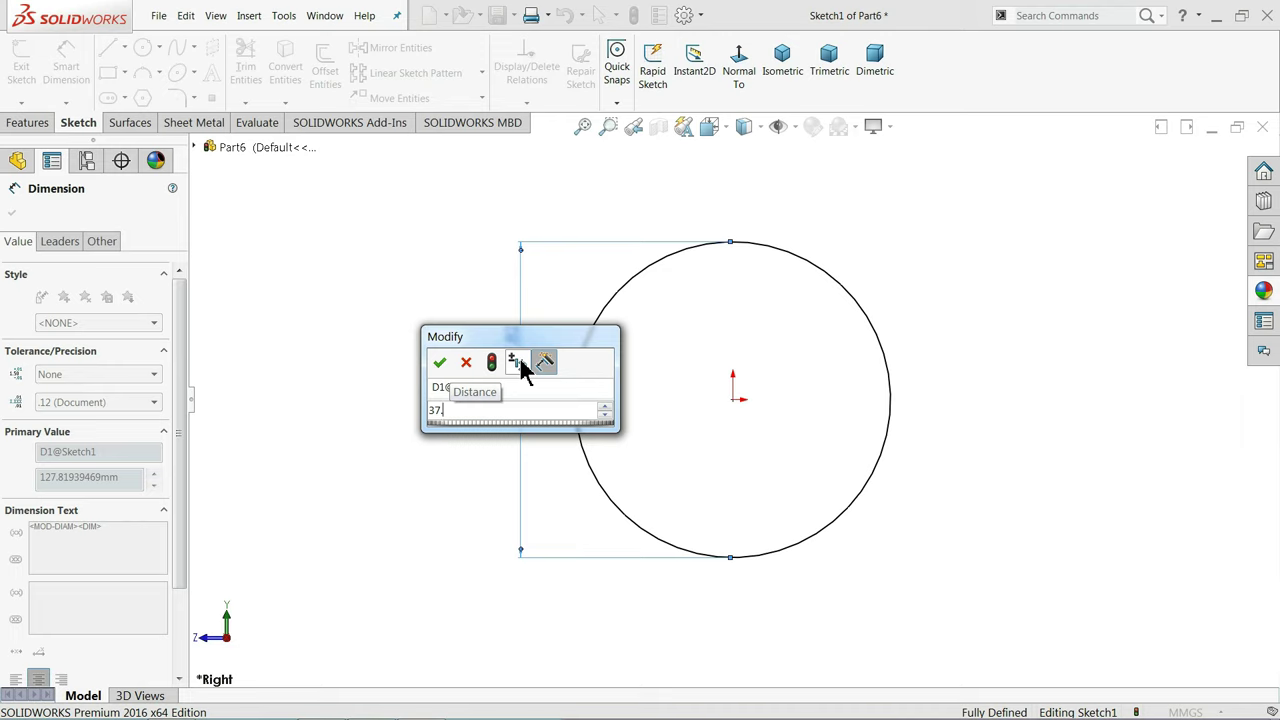
pyautogui.press('BackSpace')
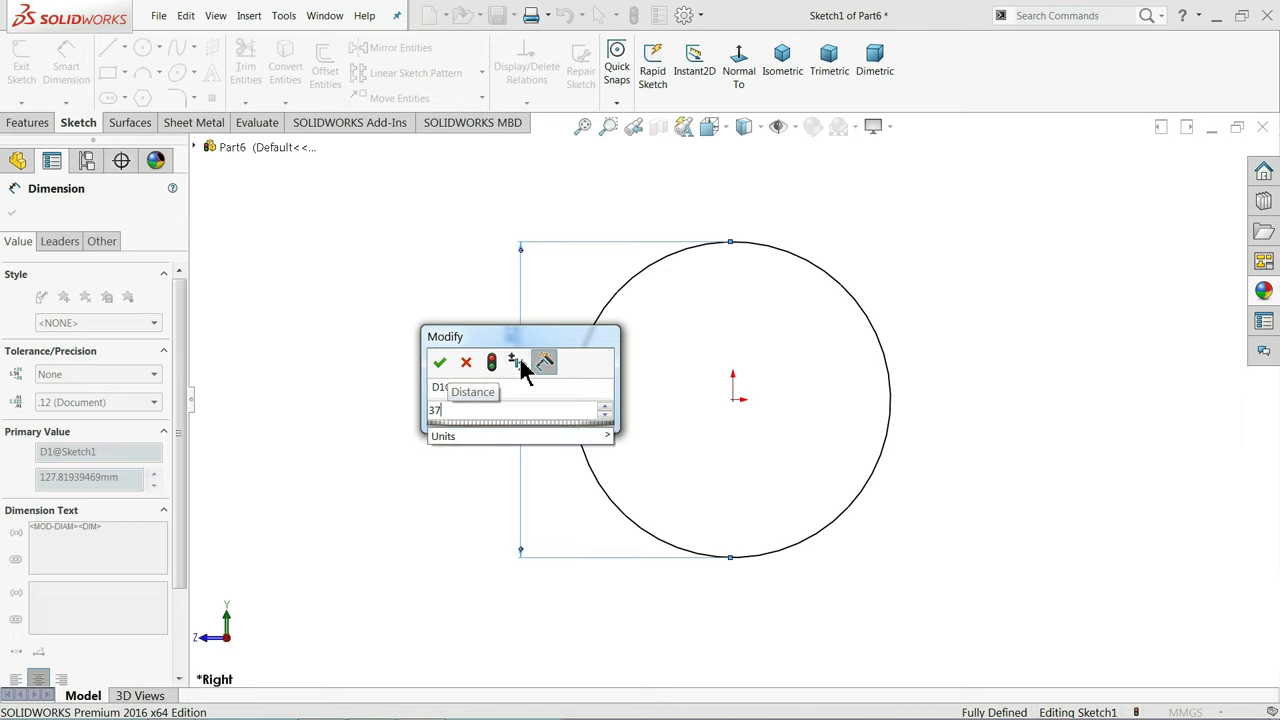
pyautogui.press('BackSpace')
pyautogui.write('1.75')
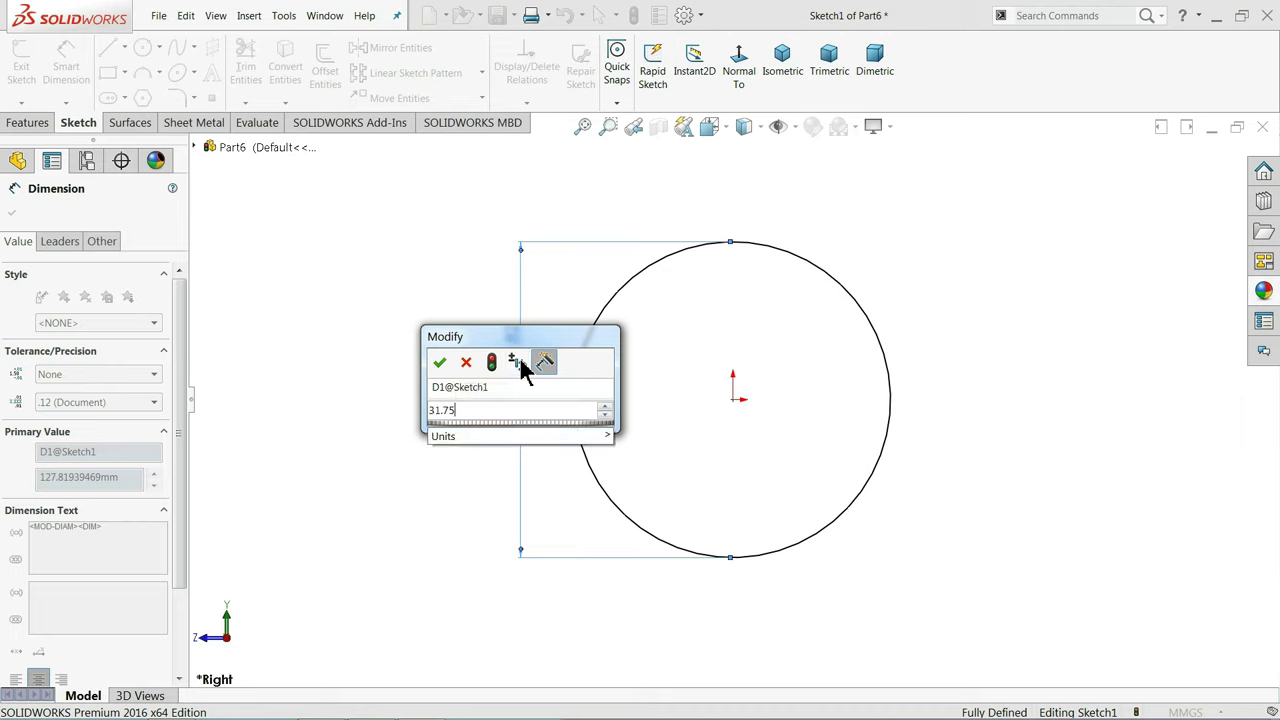
pyautogui.press('Return')
pyautogui.click(27, 122)
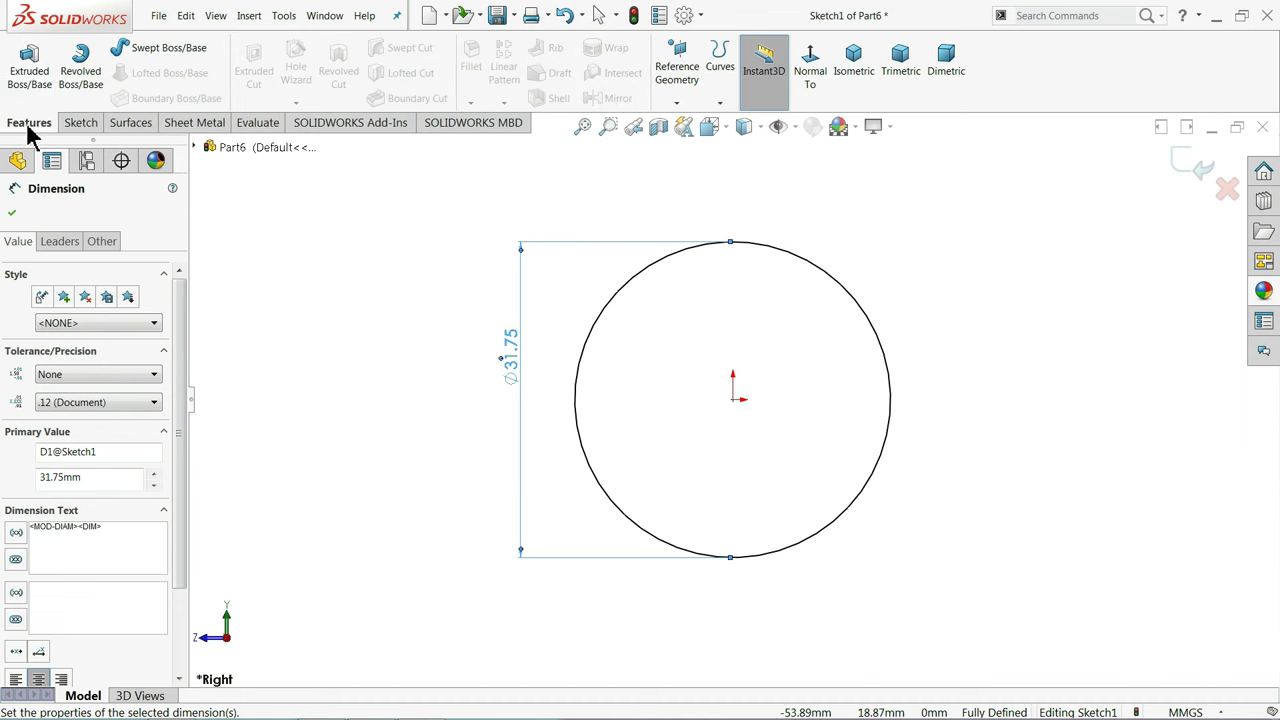
pyautogui.click(30, 70)
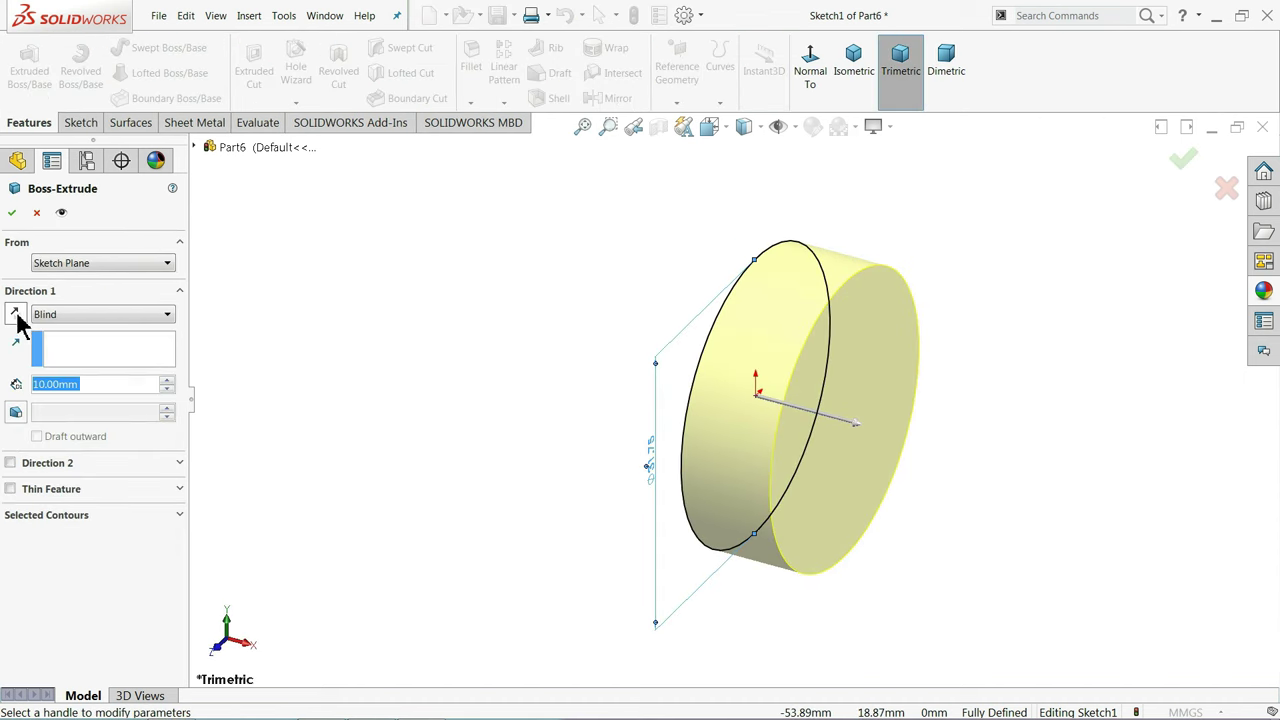
# Extrude the Ø31.75 circle 105 mm with the Mid Plane end condition
pyautogui.click(45, 315)
pyautogui.click(52, 397)
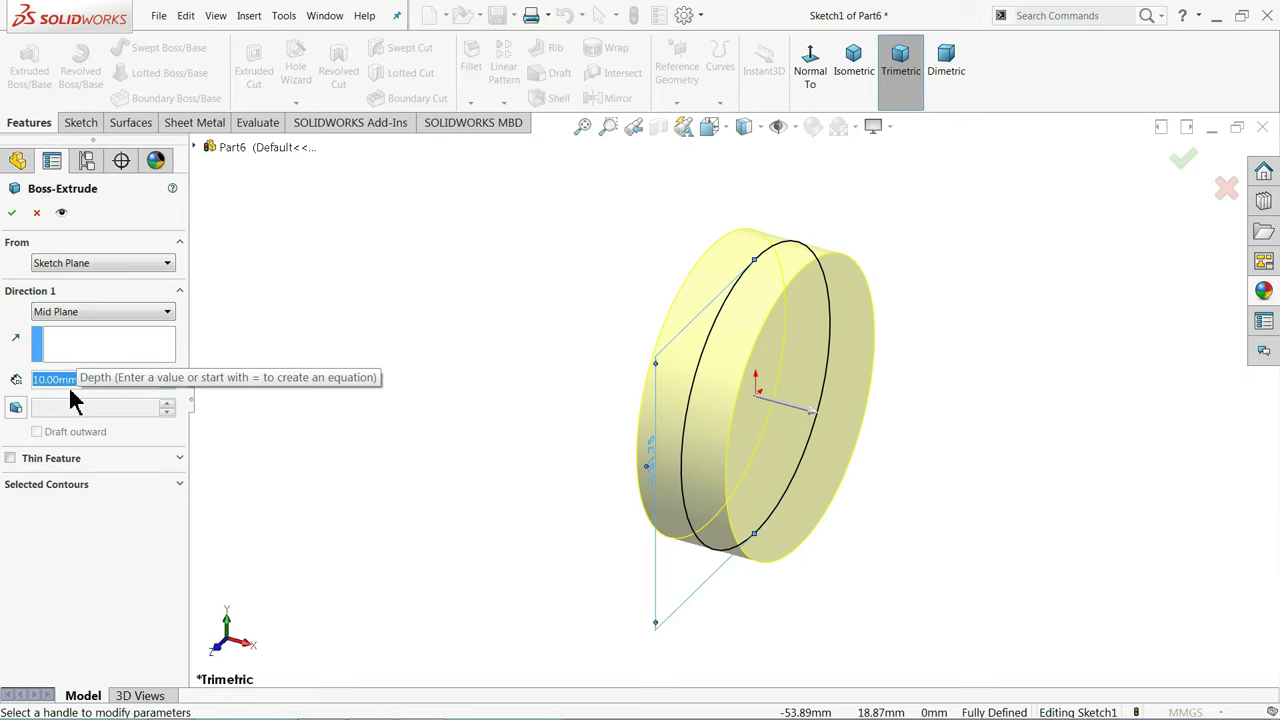
pyautogui.write('105')
pyautogui.press('Return')
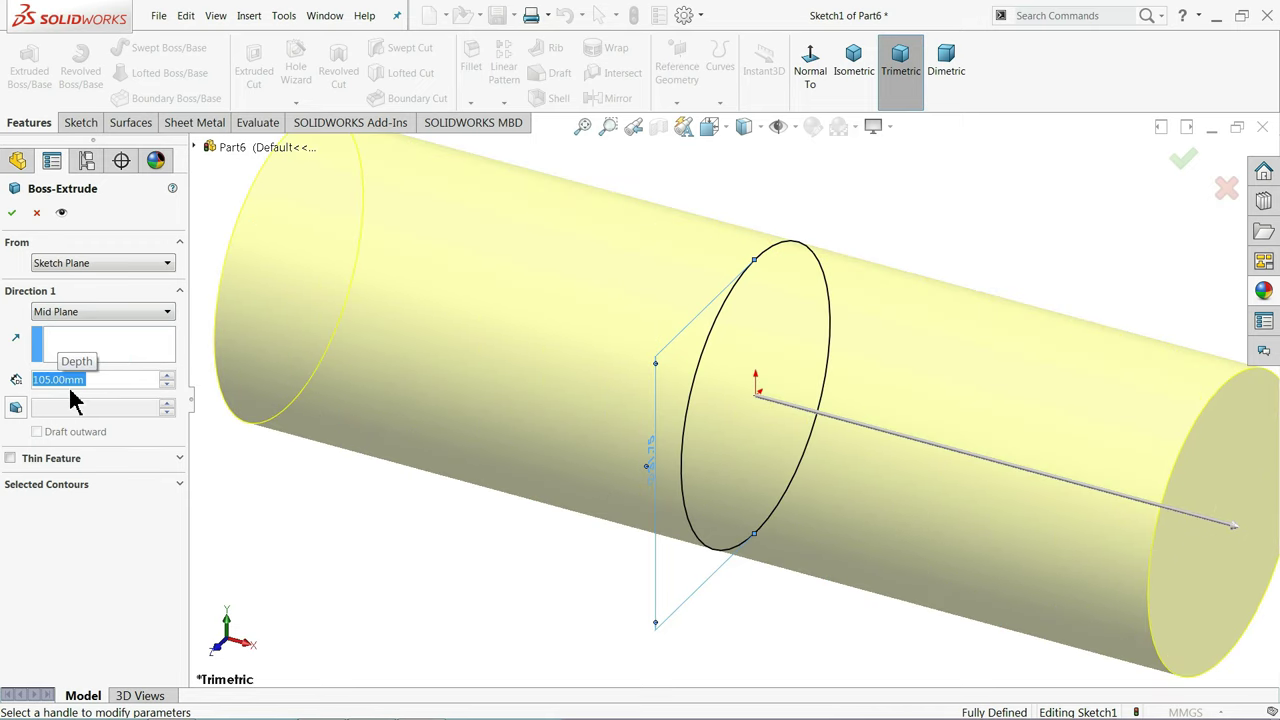
pyautogui.click(11, 212)
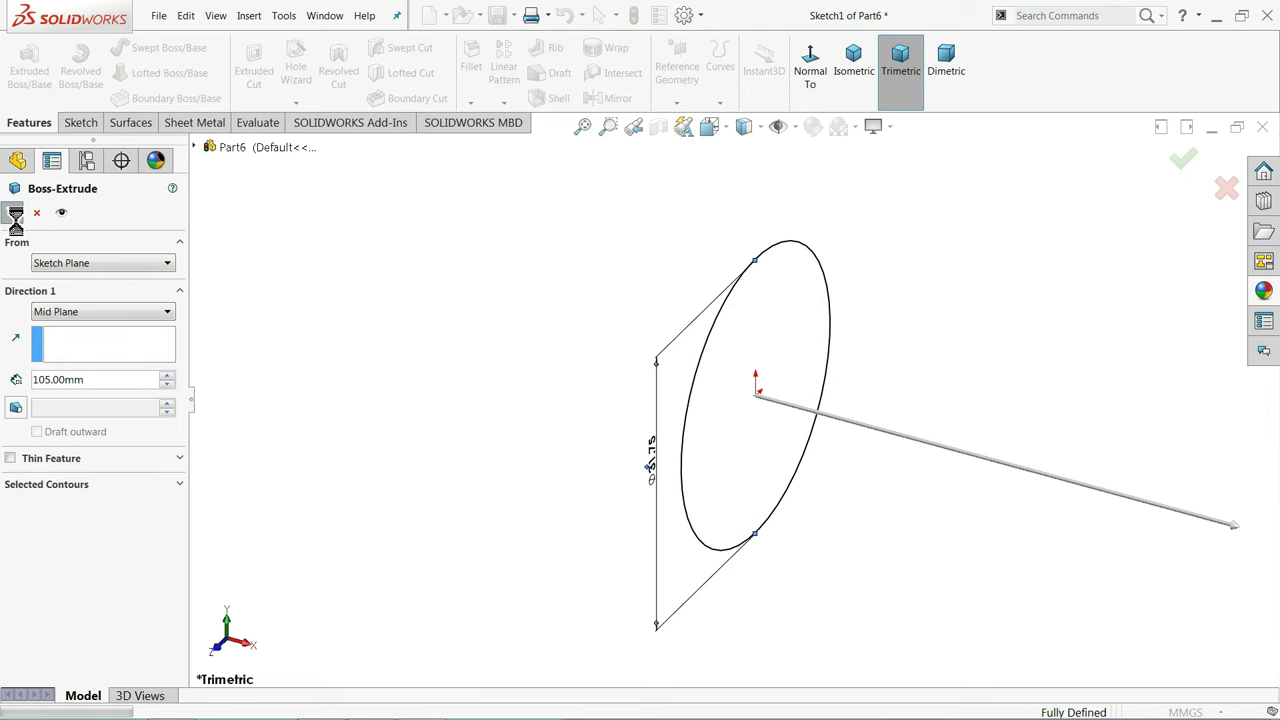
# Fit the cylinder in view and turn on perspective display
pyautogui.press('f')
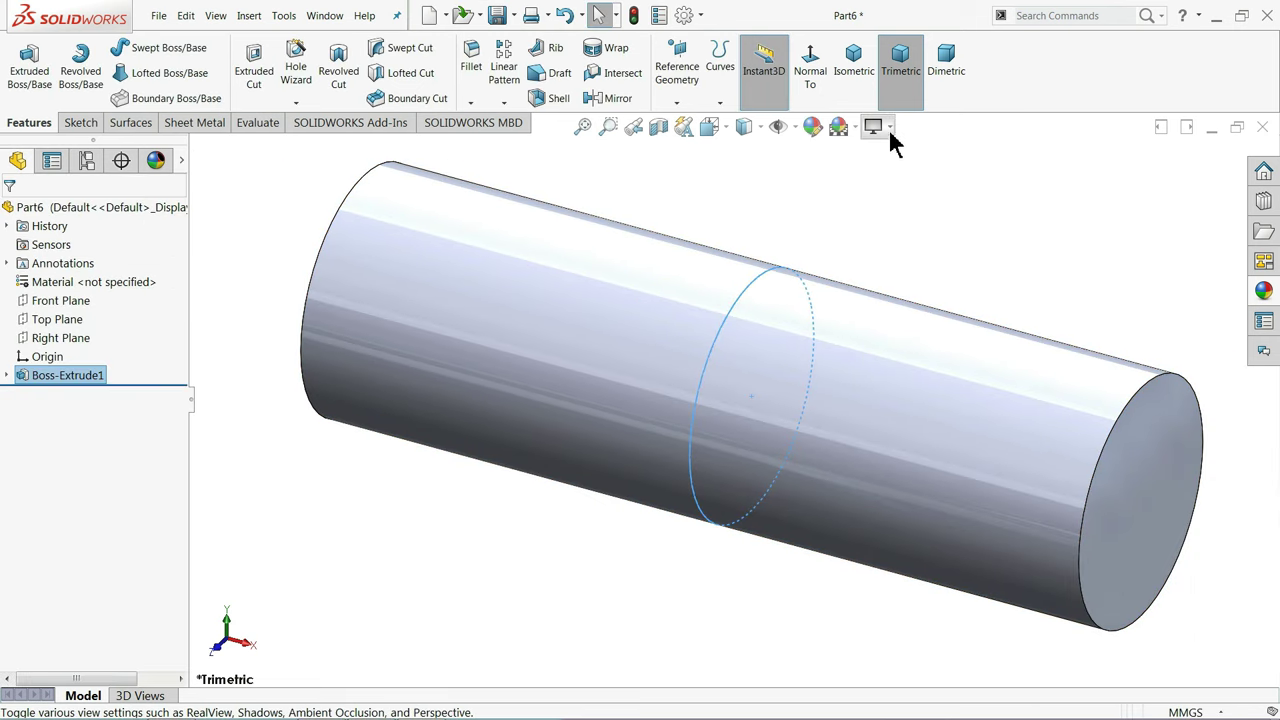
pyautogui.click(889, 126)
pyautogui.click(893, 207)
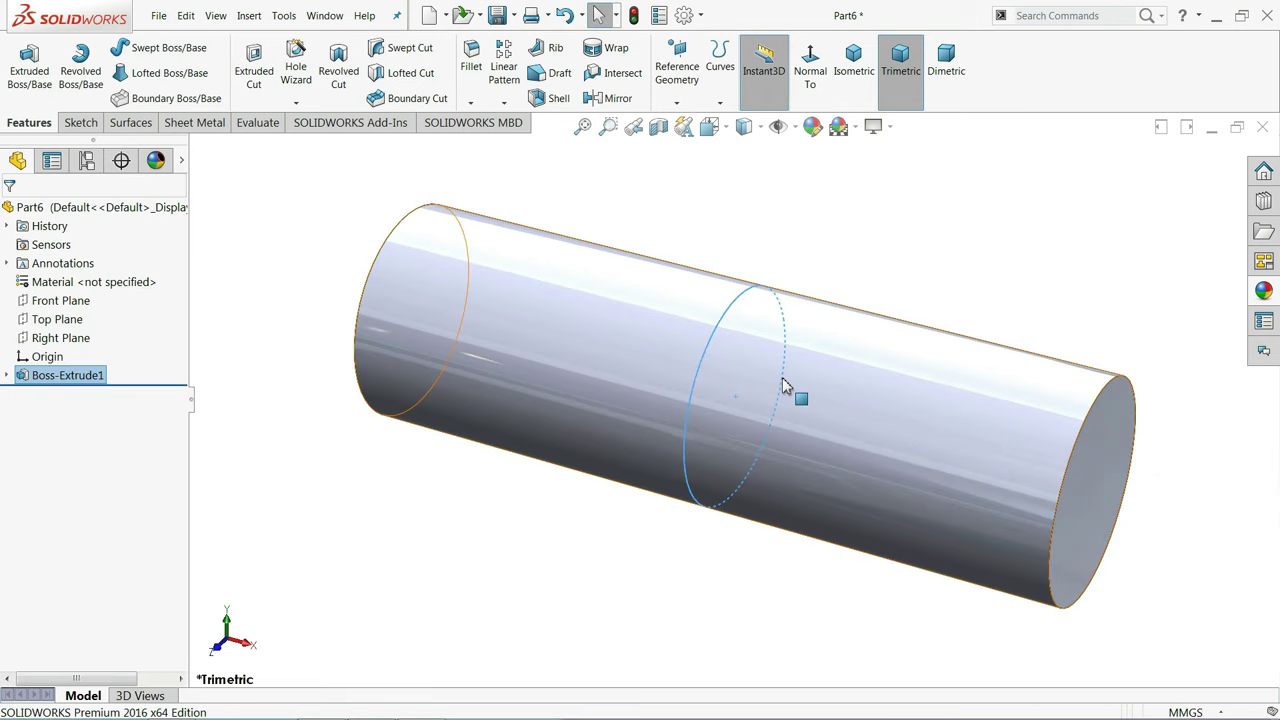
pyautogui.scroll(-2, 786, 380)
pyautogui.press('Escape')
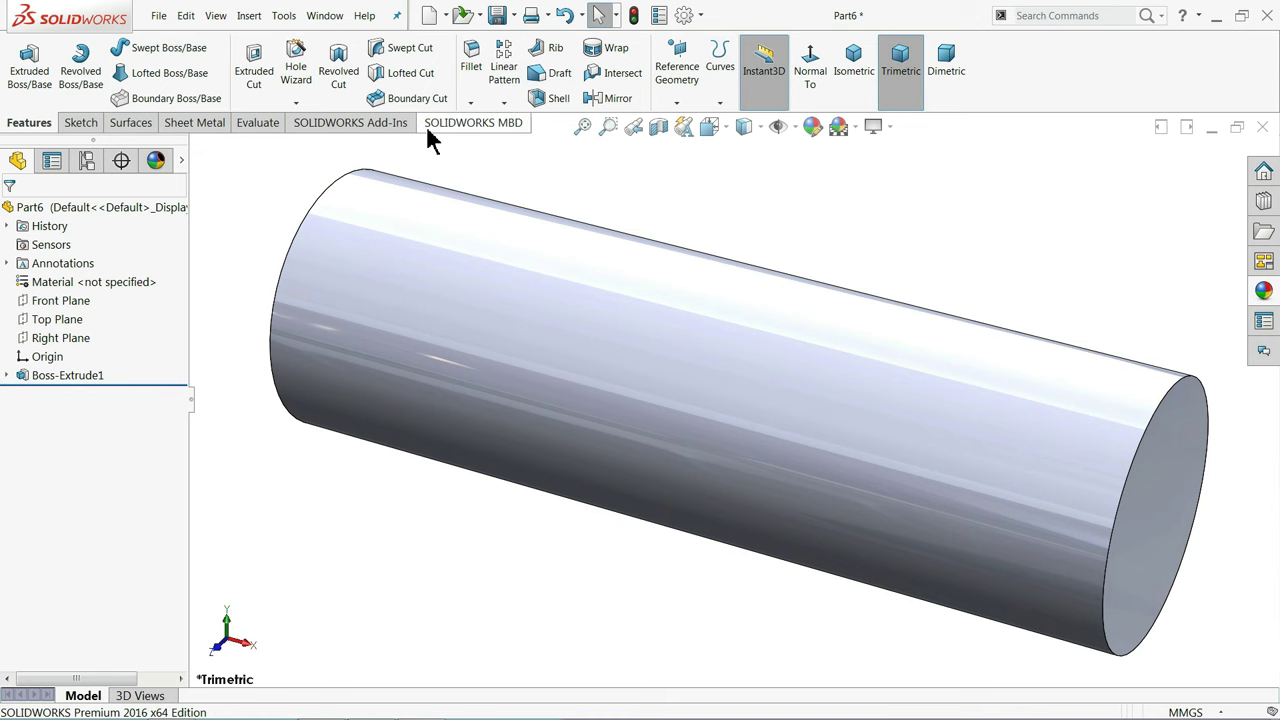
# Chamfer the cylinder's end edges by 2 mm and view the chamfered end
pyautogui.click(470, 104)
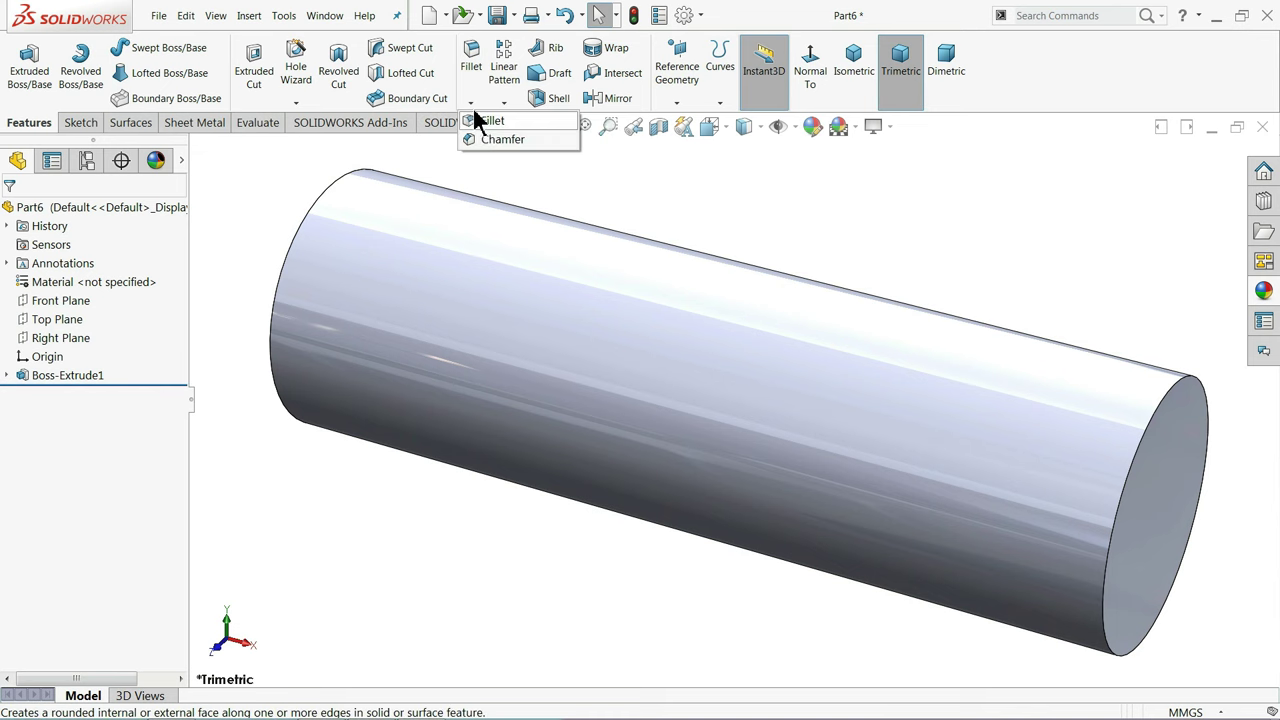
pyautogui.click(489, 134)
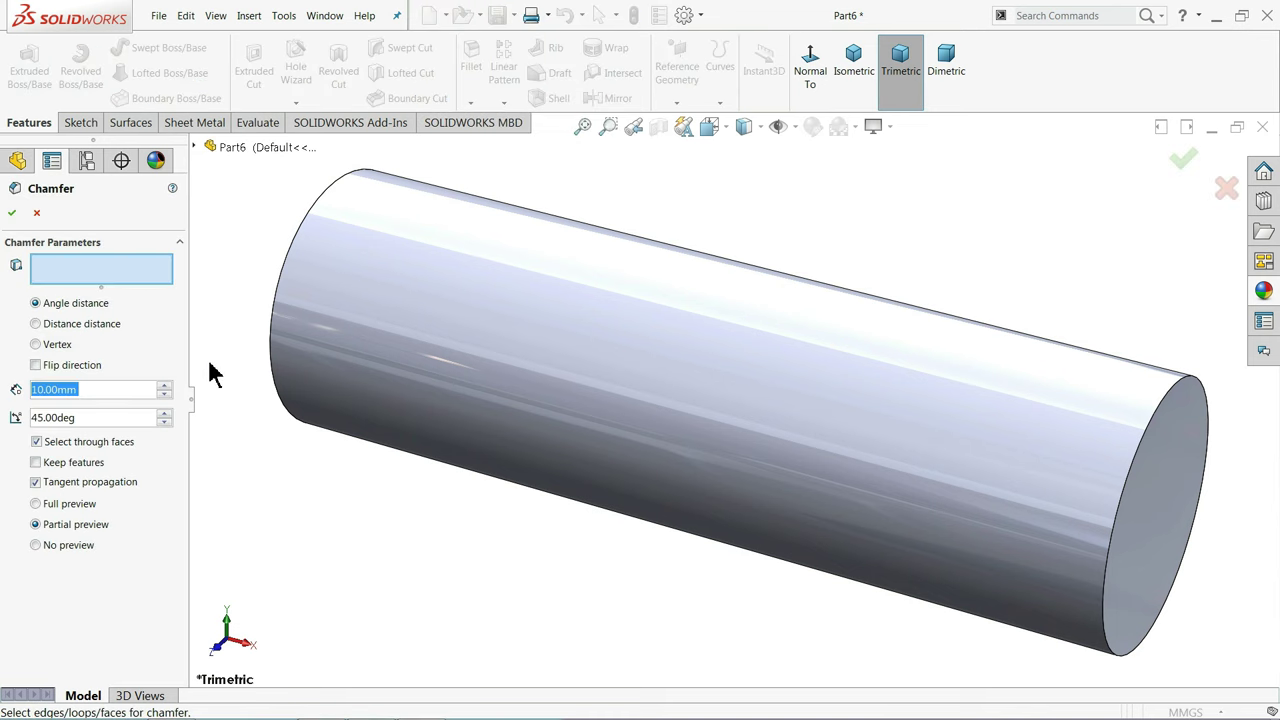
pyautogui.write('2')
pyautogui.press('Return')
pyautogui.click(637, 358)
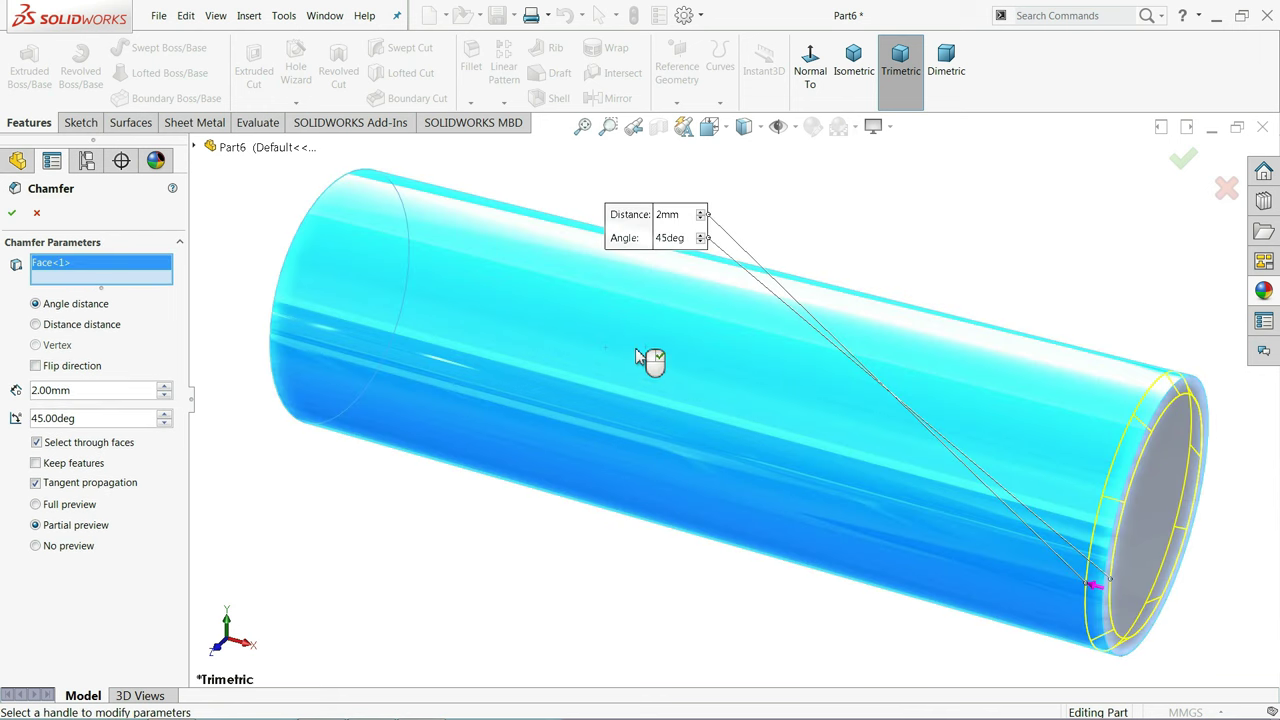
pyautogui.click(13, 214)
pyautogui.moveTo(210, 325); pyautogui.dragTo(340, 329, button='middle')
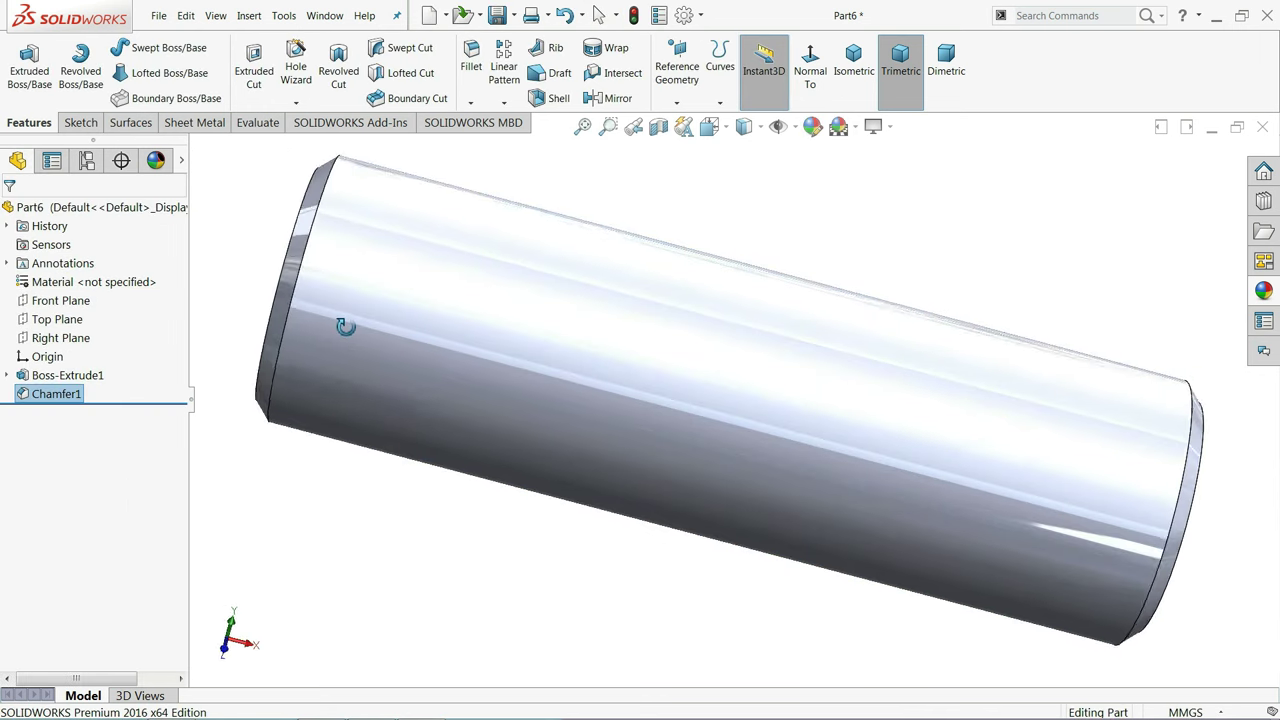
pyautogui.scroll(-5, 351, 329)
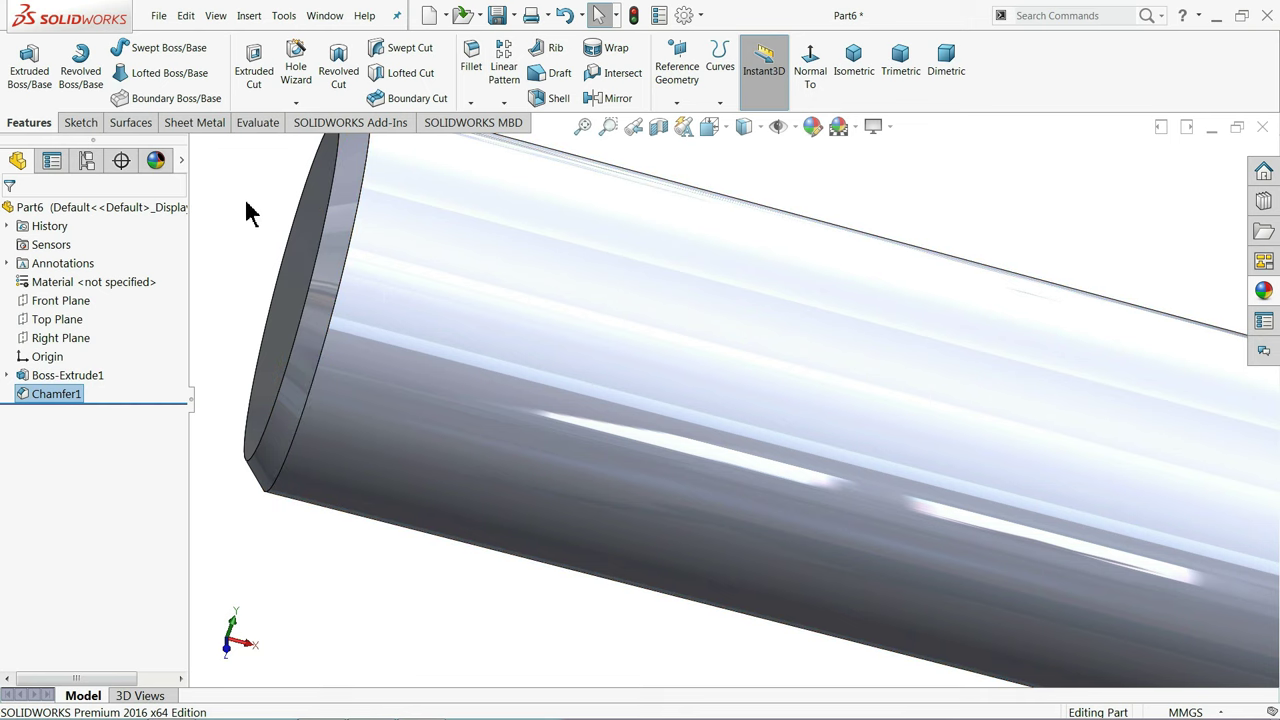
# Create Plane1 offset 5 mm inward from the cylinder's chamfered end face
pyautogui.click(677, 103)
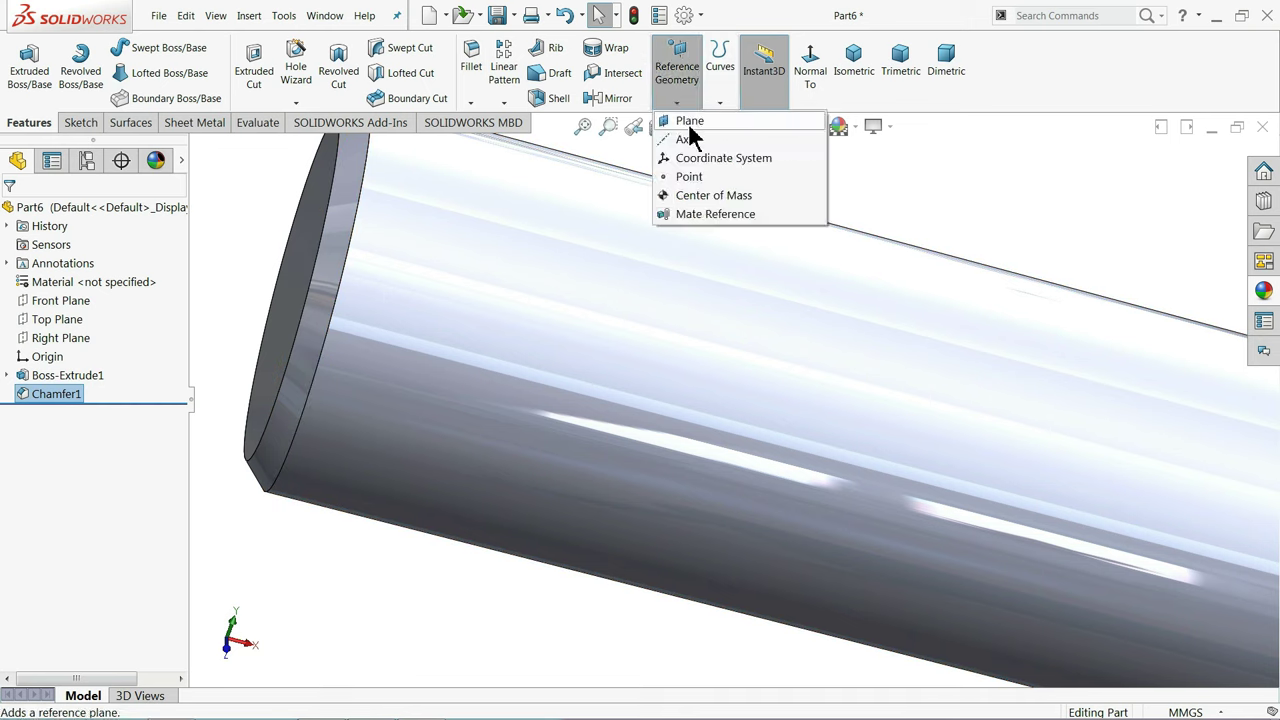
pyautogui.click(689, 127)
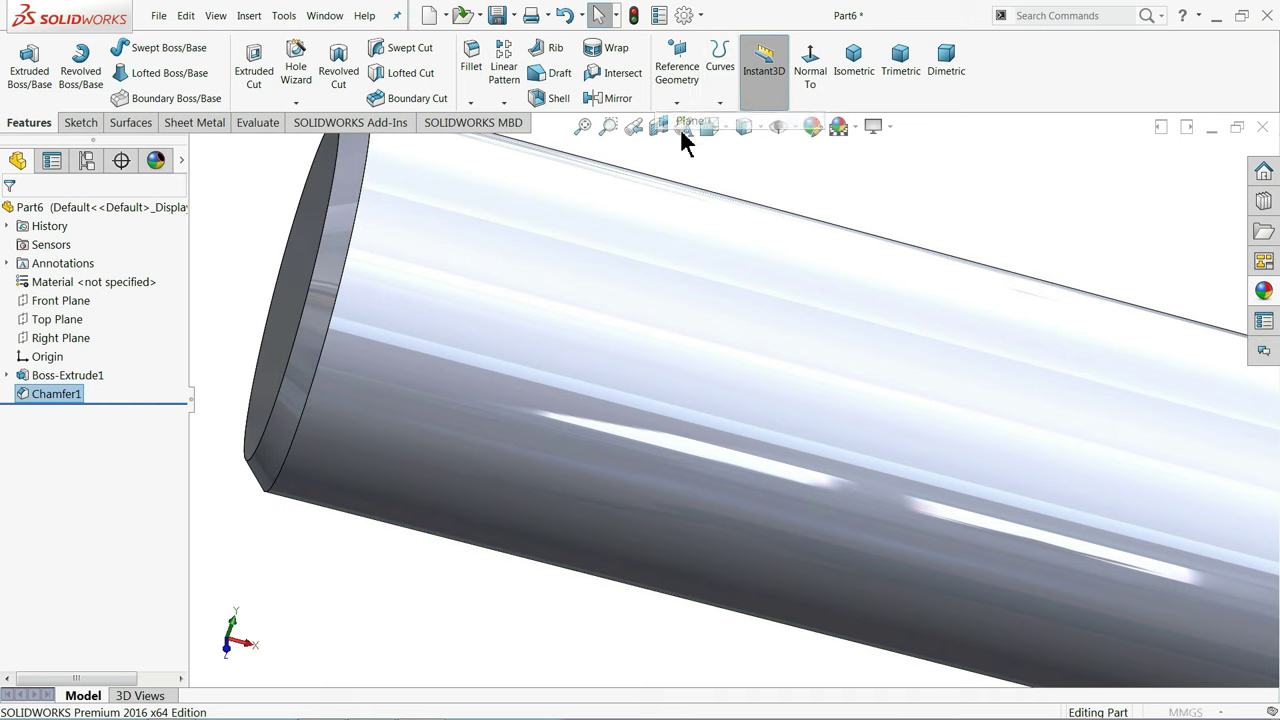
pyautogui.click(318, 260)
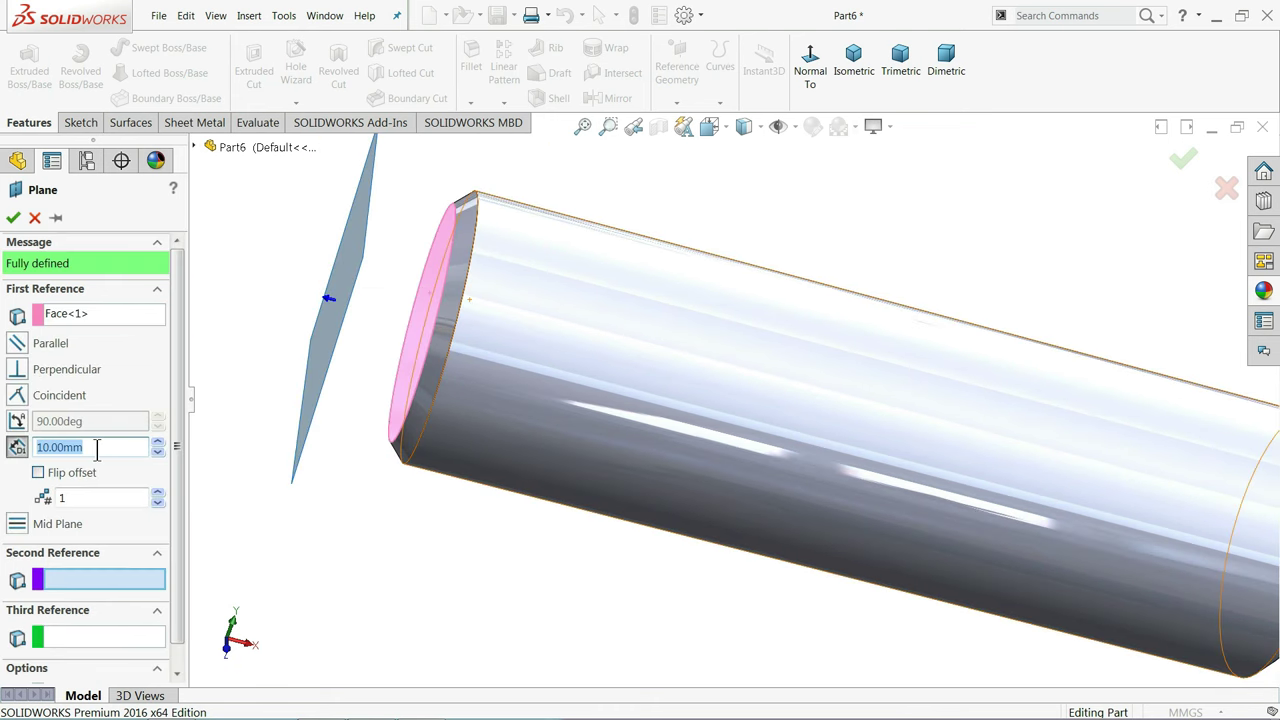
pyautogui.write('5')
pyautogui.press('Return')
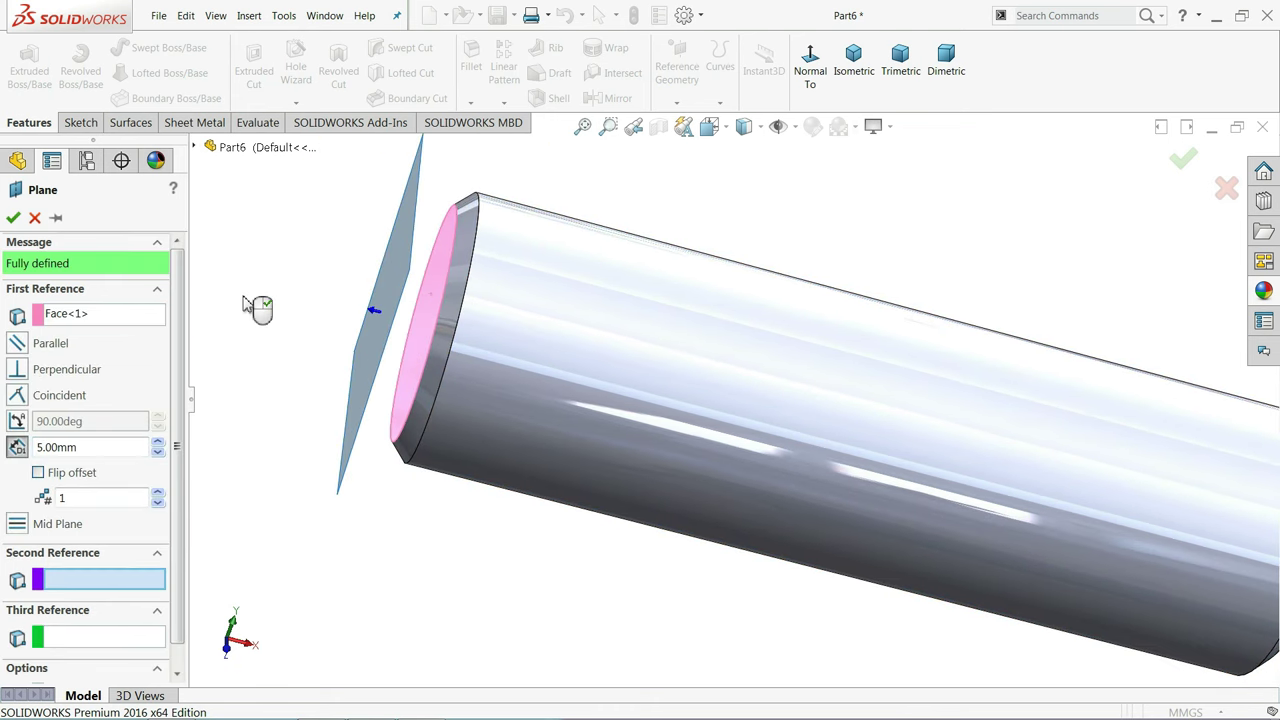
pyautogui.click(39, 473)
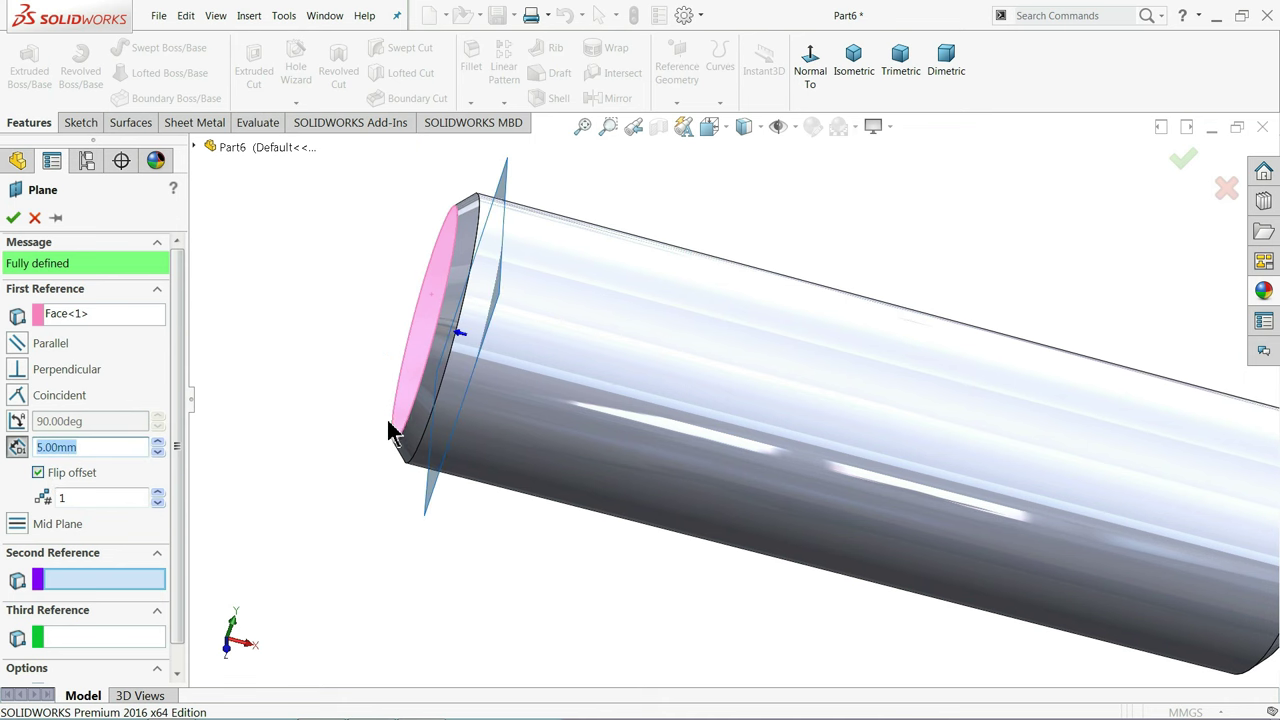
pyautogui.scroll(-2, 390, 432)
pyautogui.scroll(-3, 396, 383)
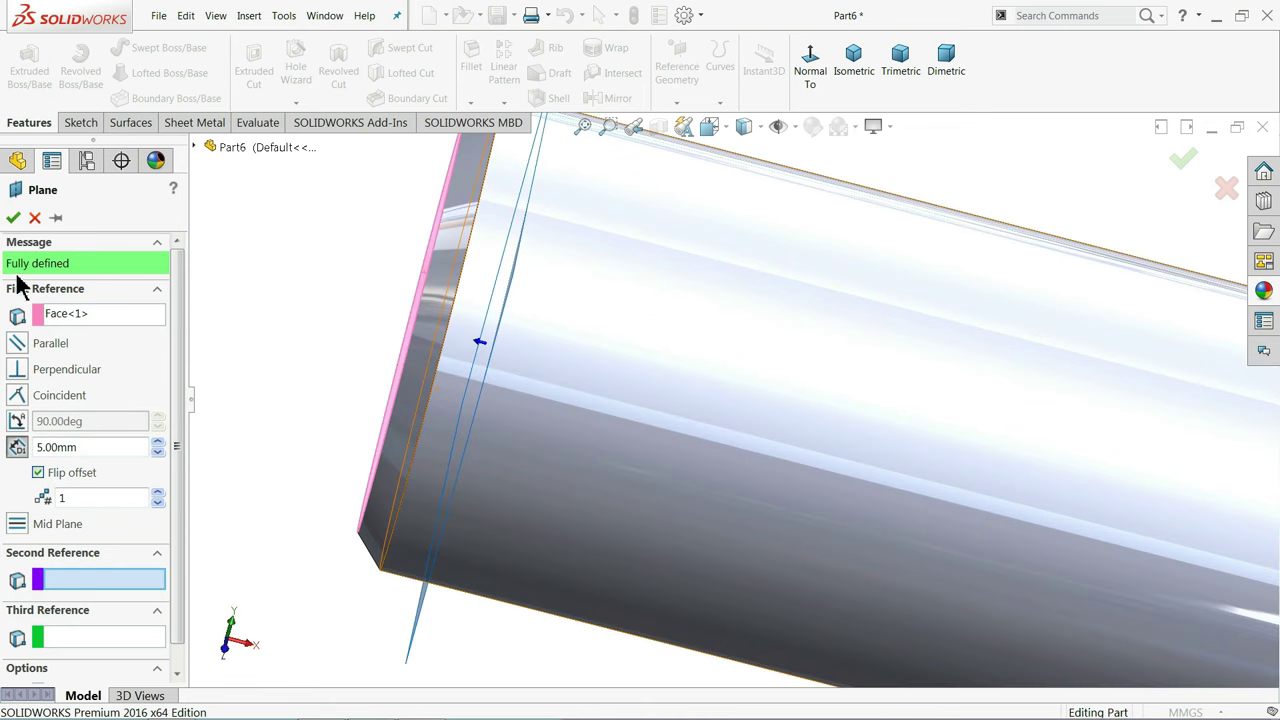
pyautogui.click(13, 217)
pyautogui.scroll(3, 420, 330)
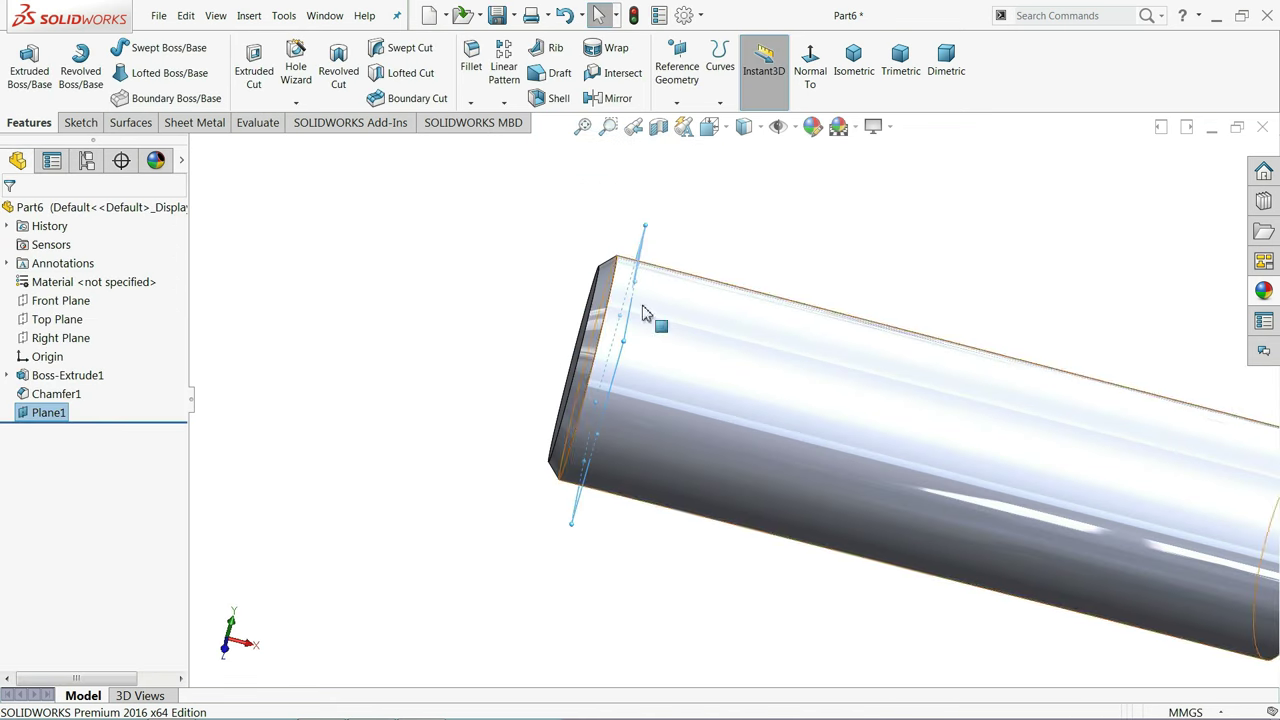
pyautogui.click(82, 124)
# Sketch two concentric origin-centred circles on Plane1, viewed normal to the plane
pyautogui.click(23, 86)
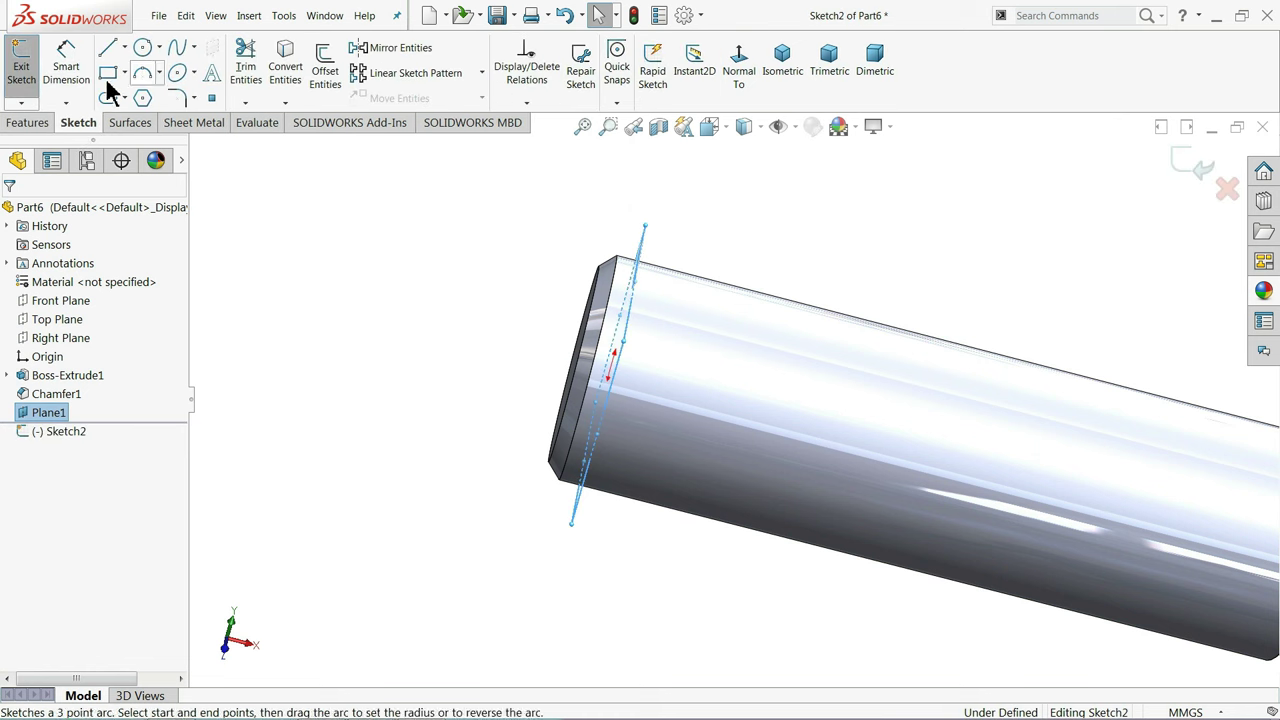
pyautogui.click(738, 66)
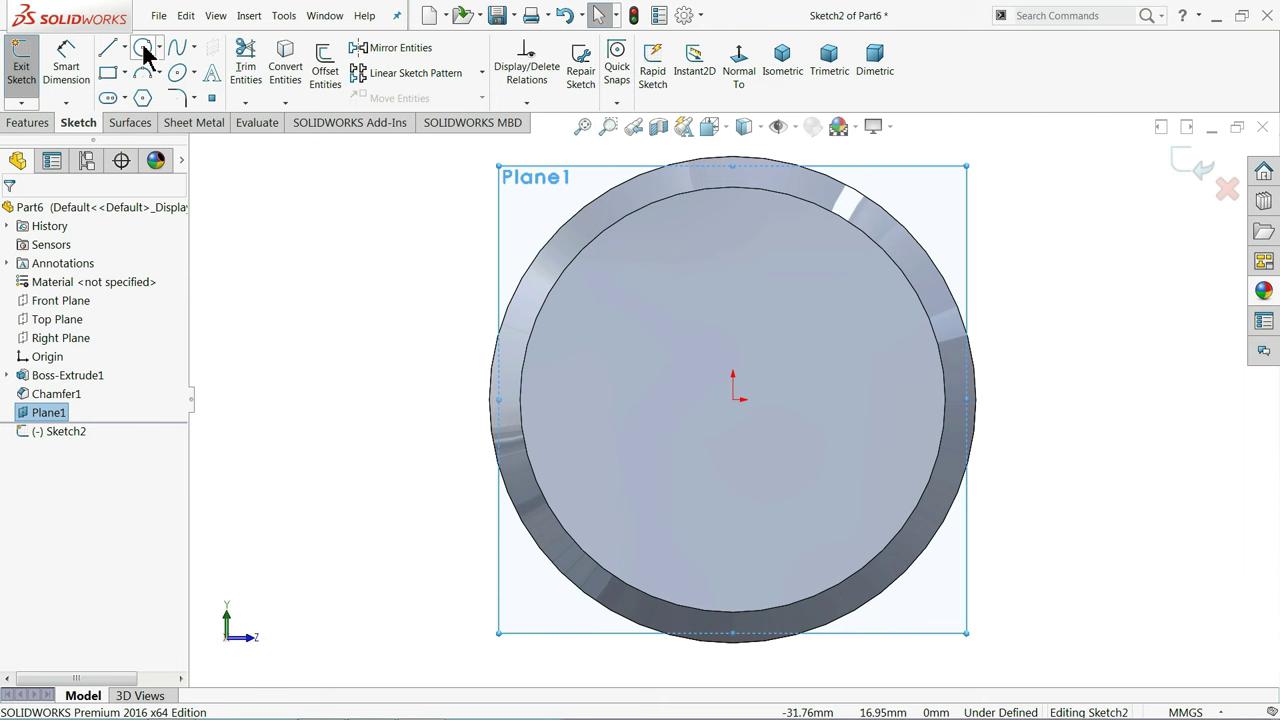
pyautogui.click(143, 50)
pyautogui.click(733, 399)
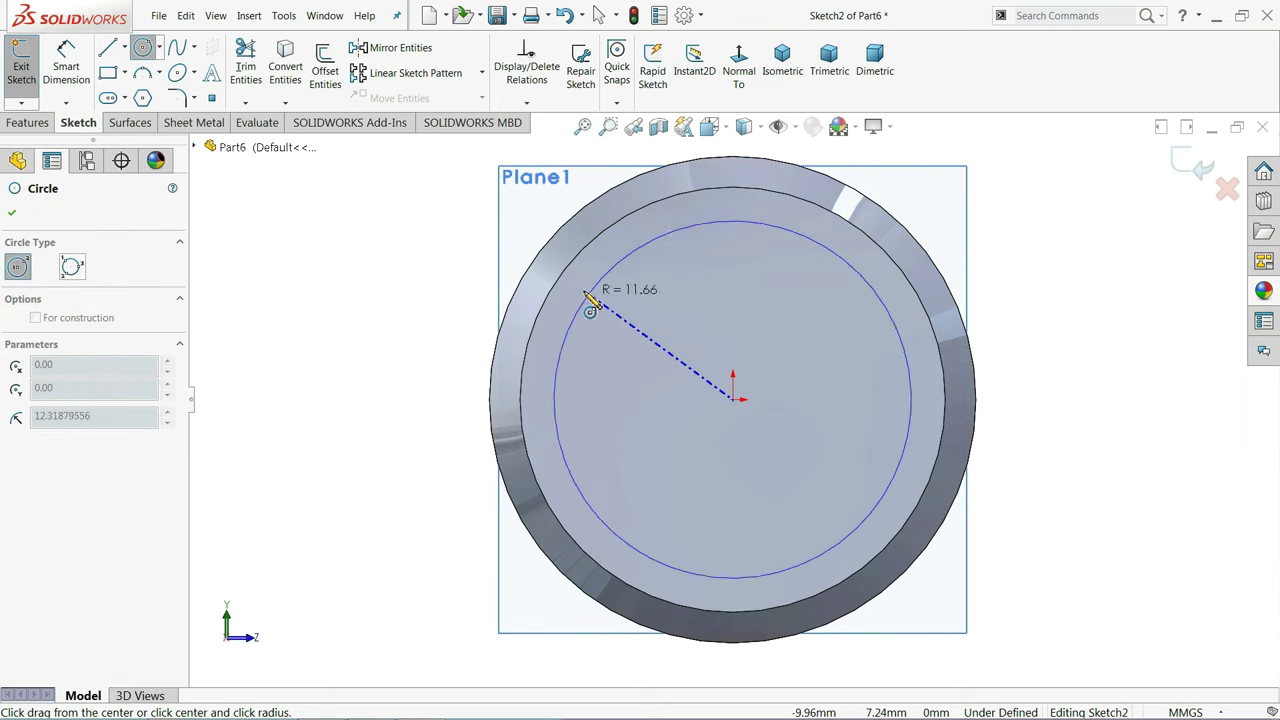
pyautogui.click(539, 279)
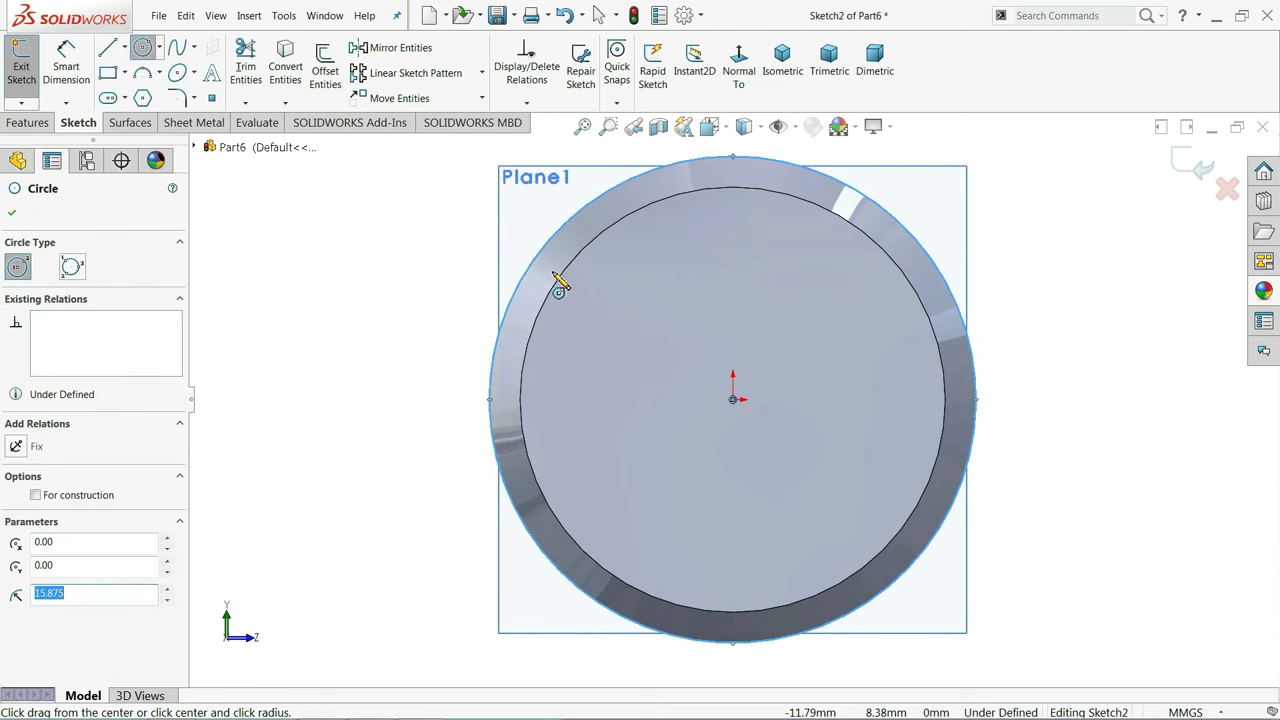
pyautogui.click(733, 400)
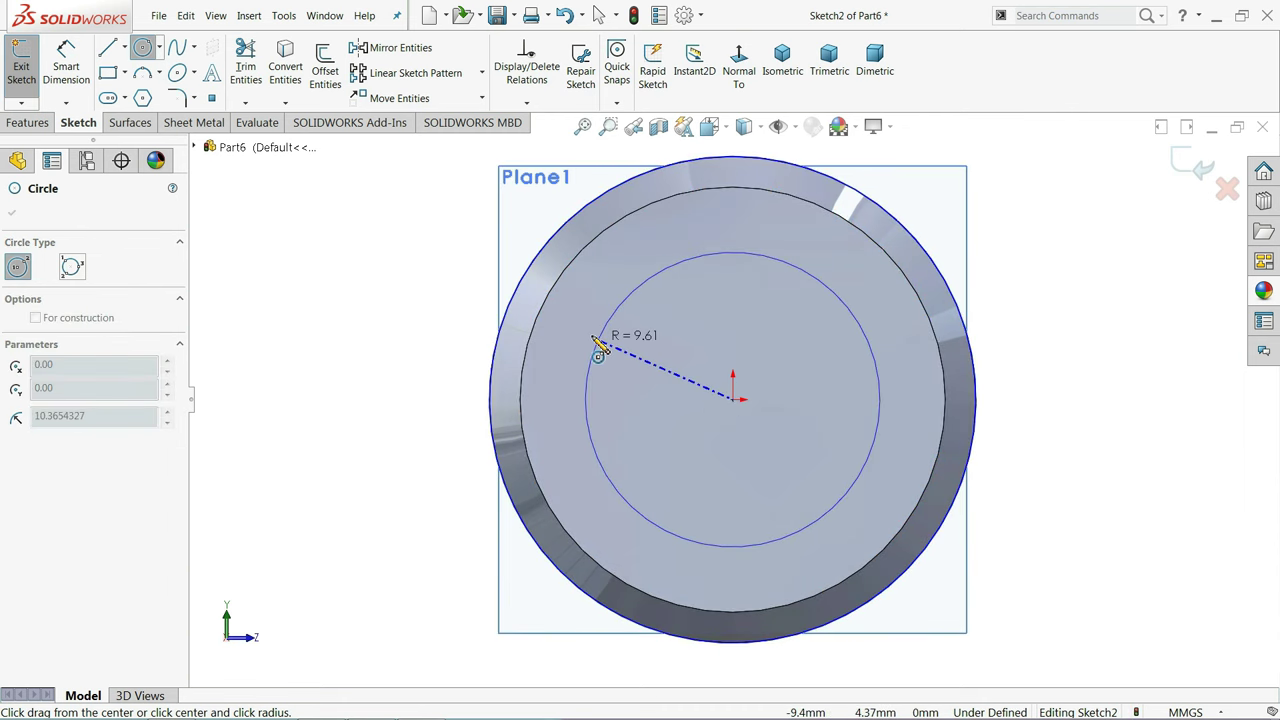
pyautogui.click(540, 305)
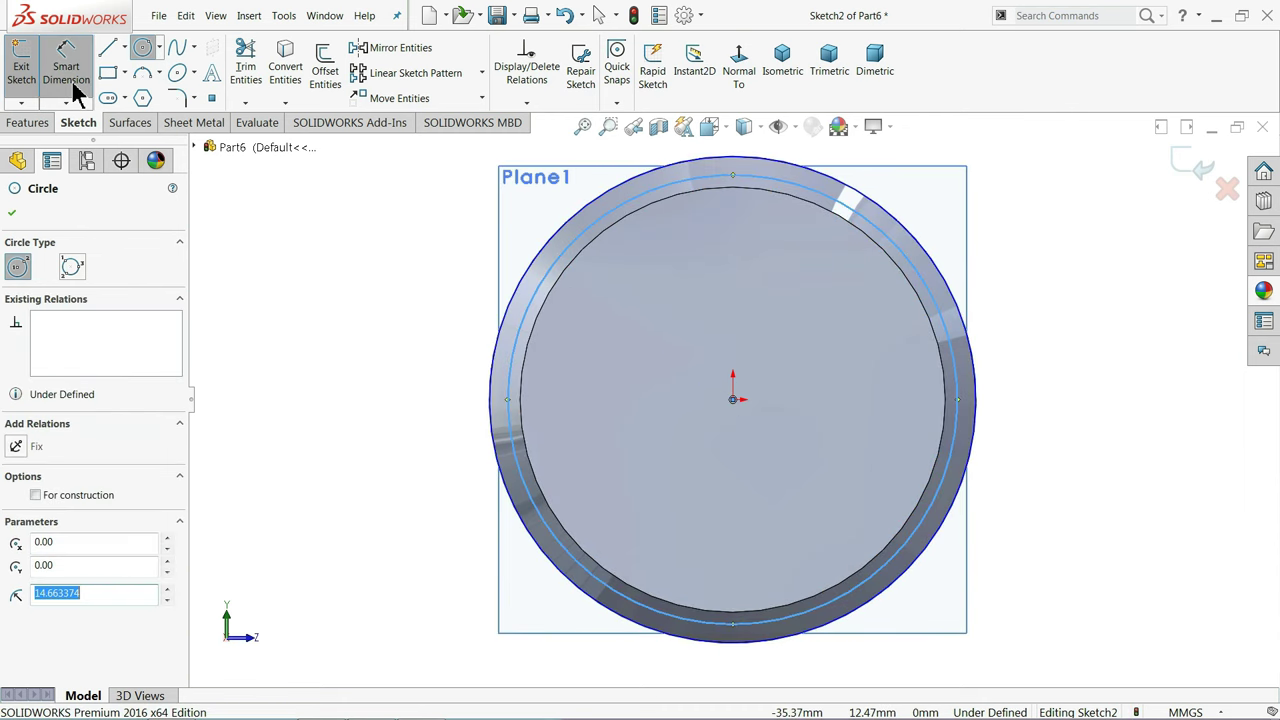
pyautogui.press('Escape')
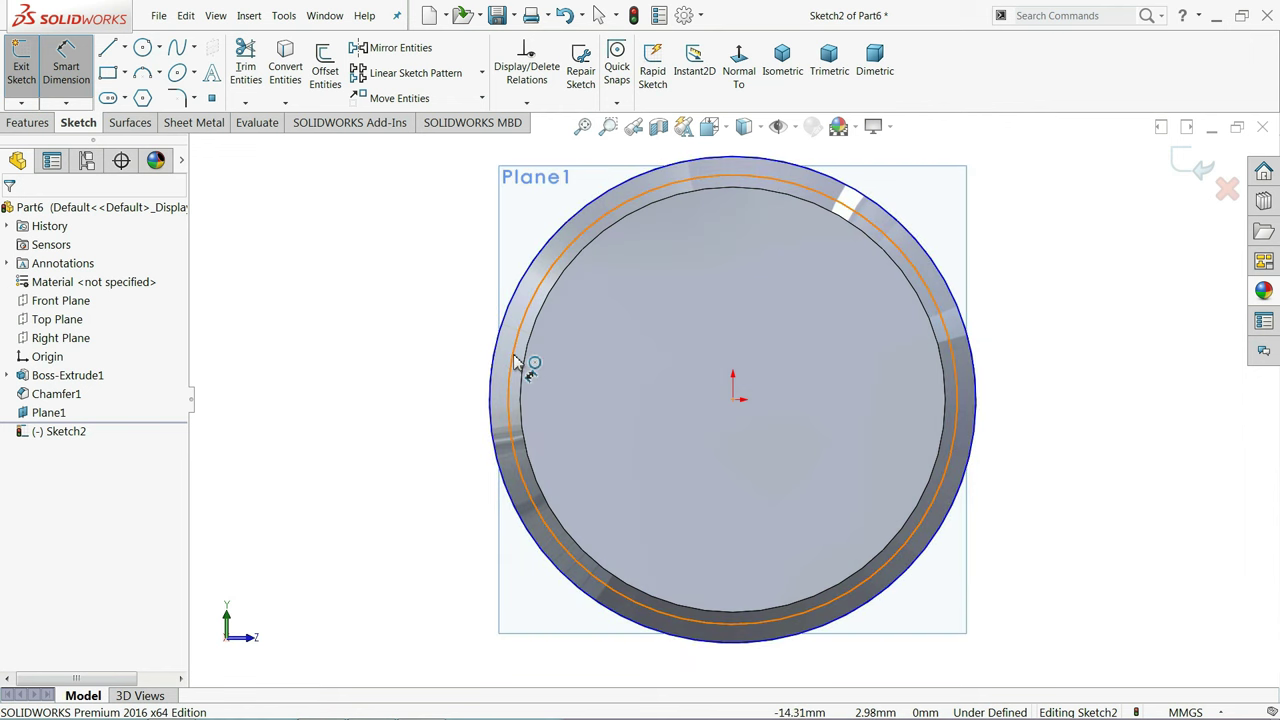
# Dimension the circles to Ø29.75 mm inner and Ø31.75 mm outer
pyautogui.click(515, 366)
pyautogui.click(405, 360)
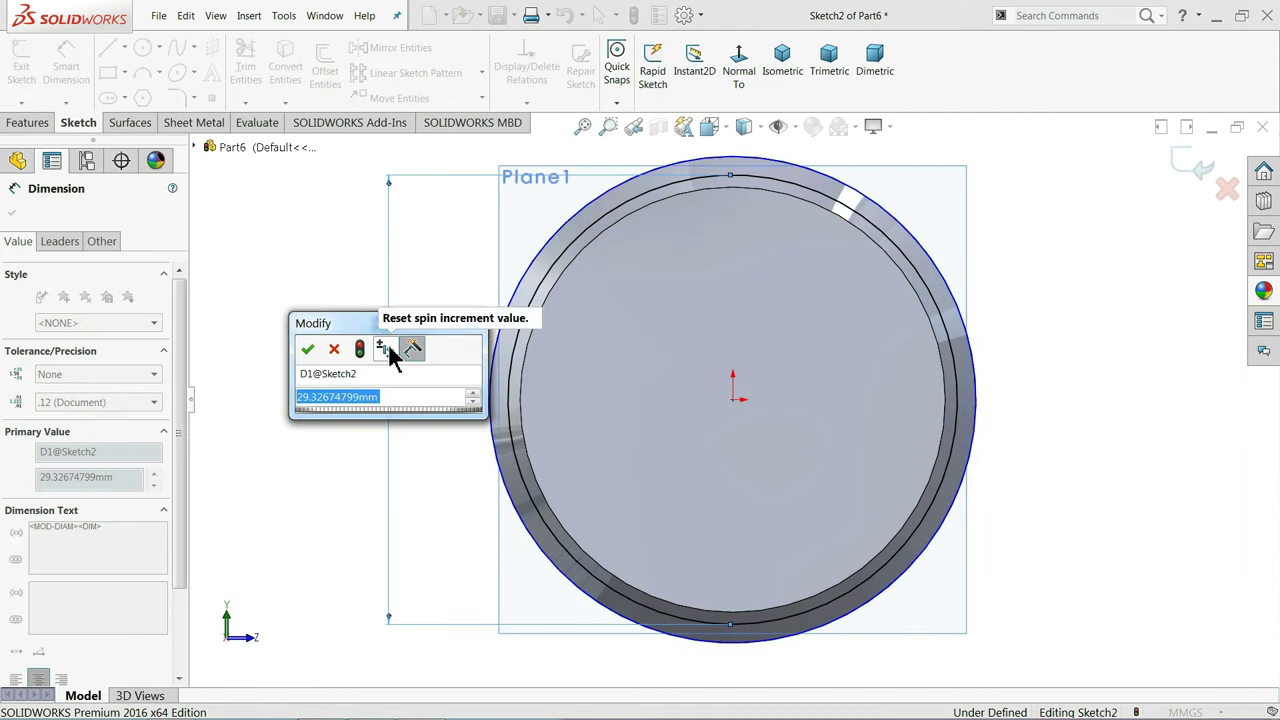
pyautogui.write('29')
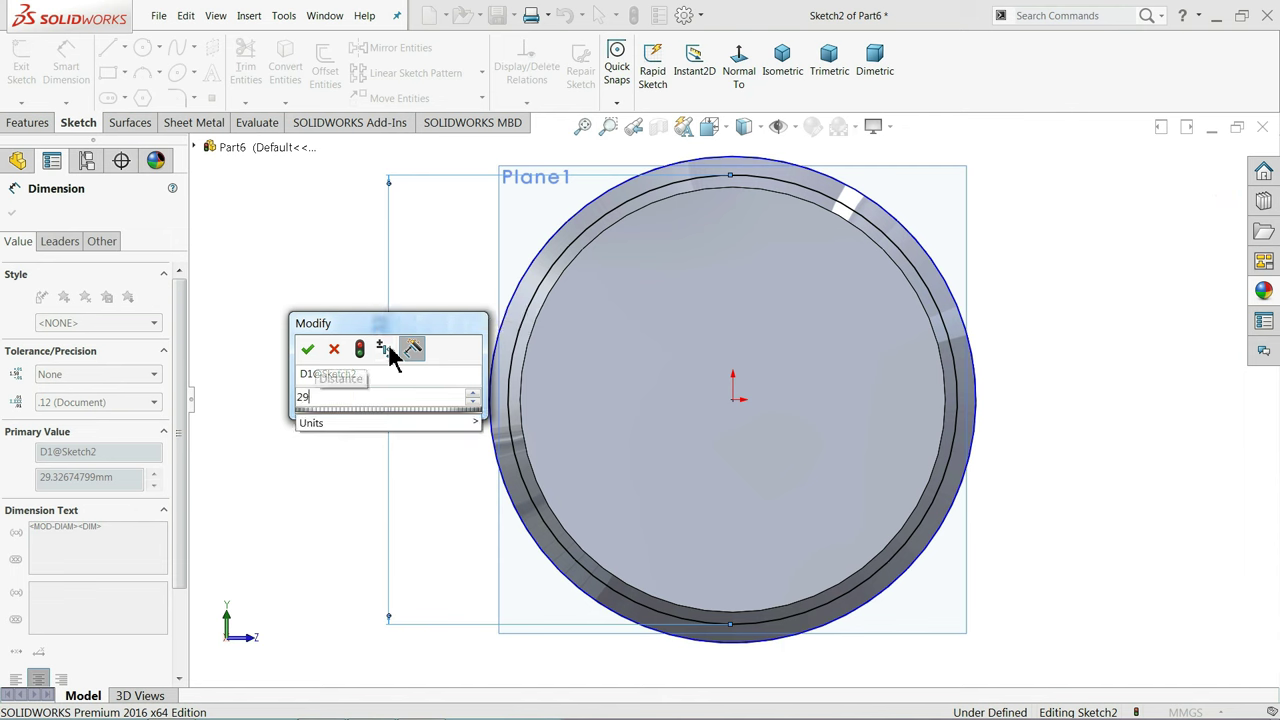
pyautogui.write('.75')
pyautogui.press('Return')
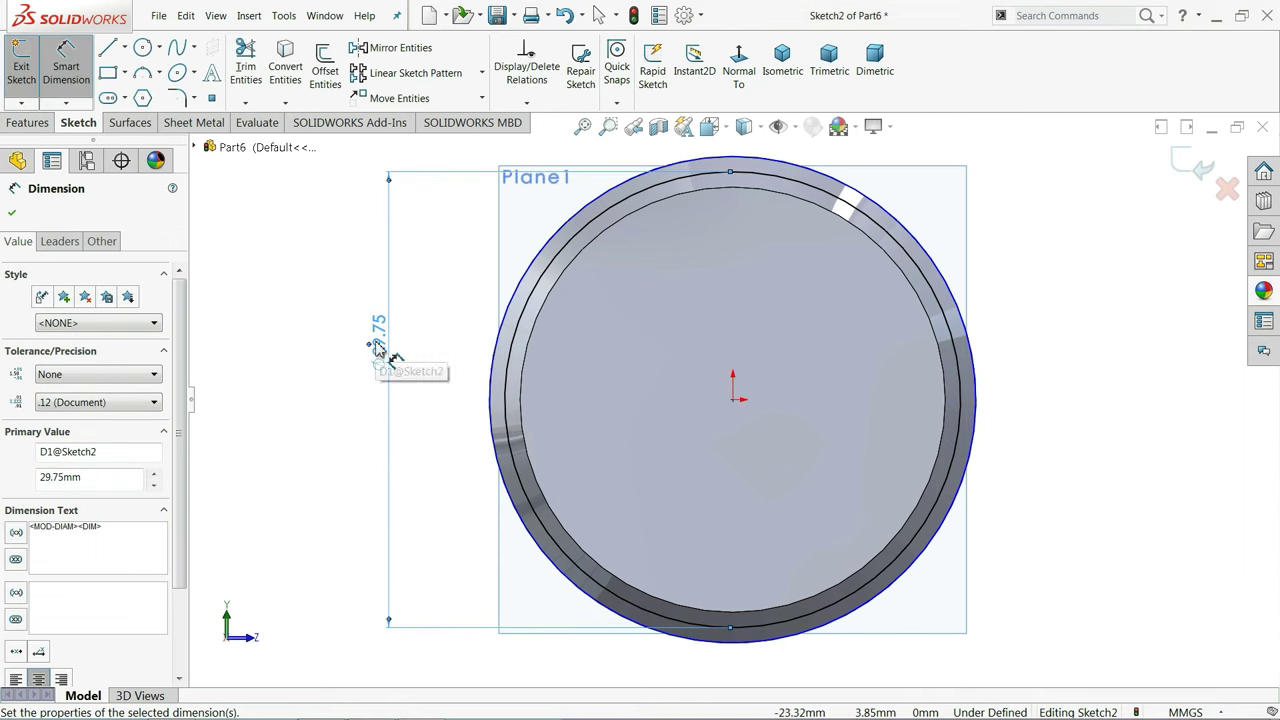
pyautogui.click(497, 355)
pyautogui.click(434, 360)
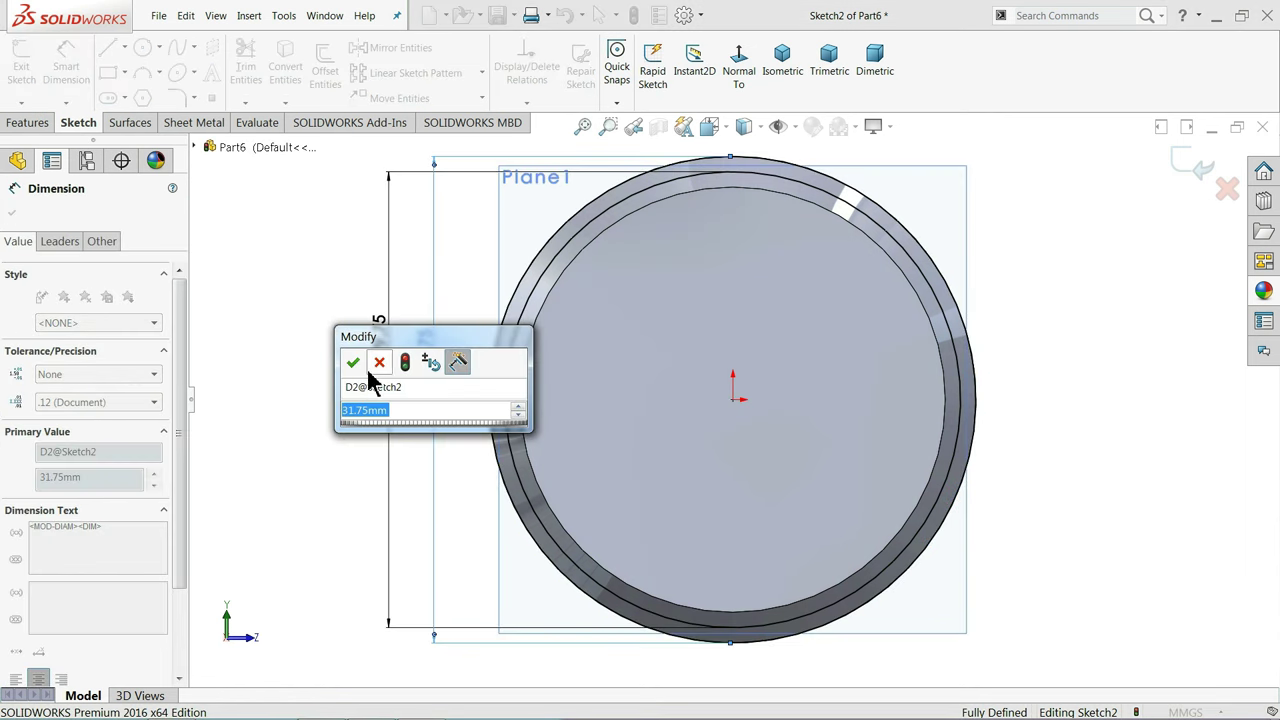
pyautogui.click(355, 365)
pyautogui.click(27, 122)
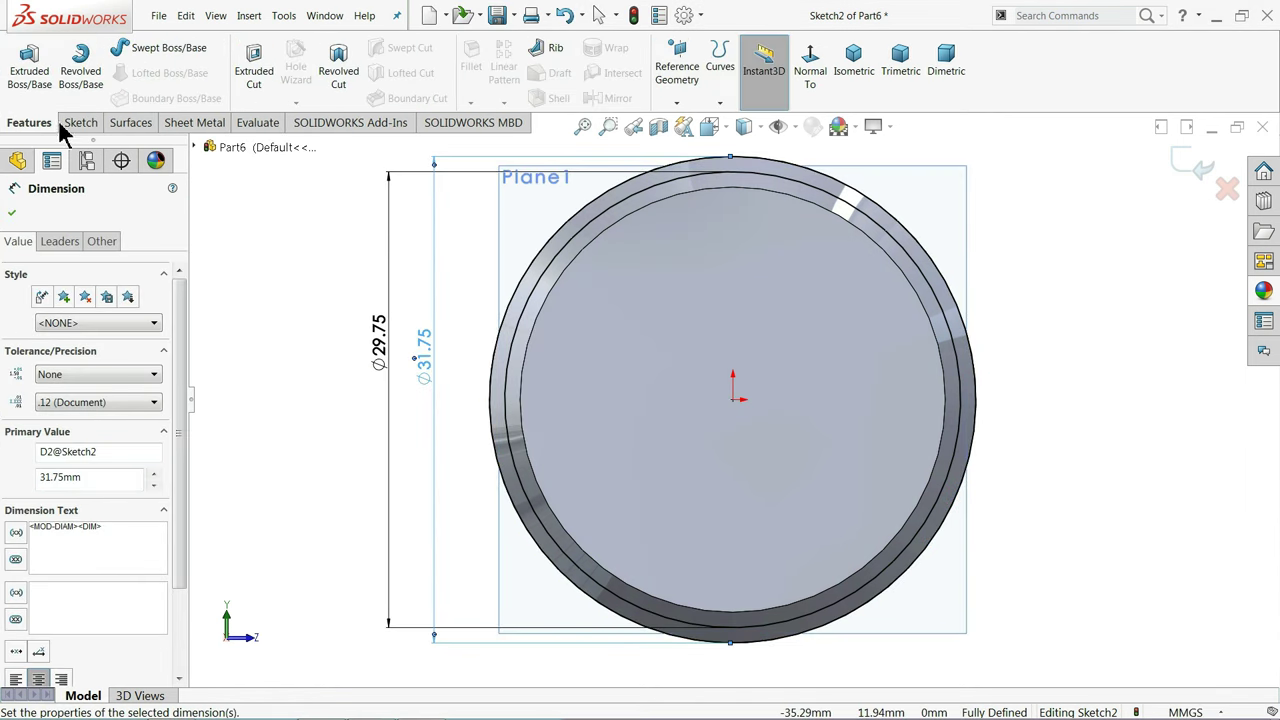
pyautogui.click(254, 68)
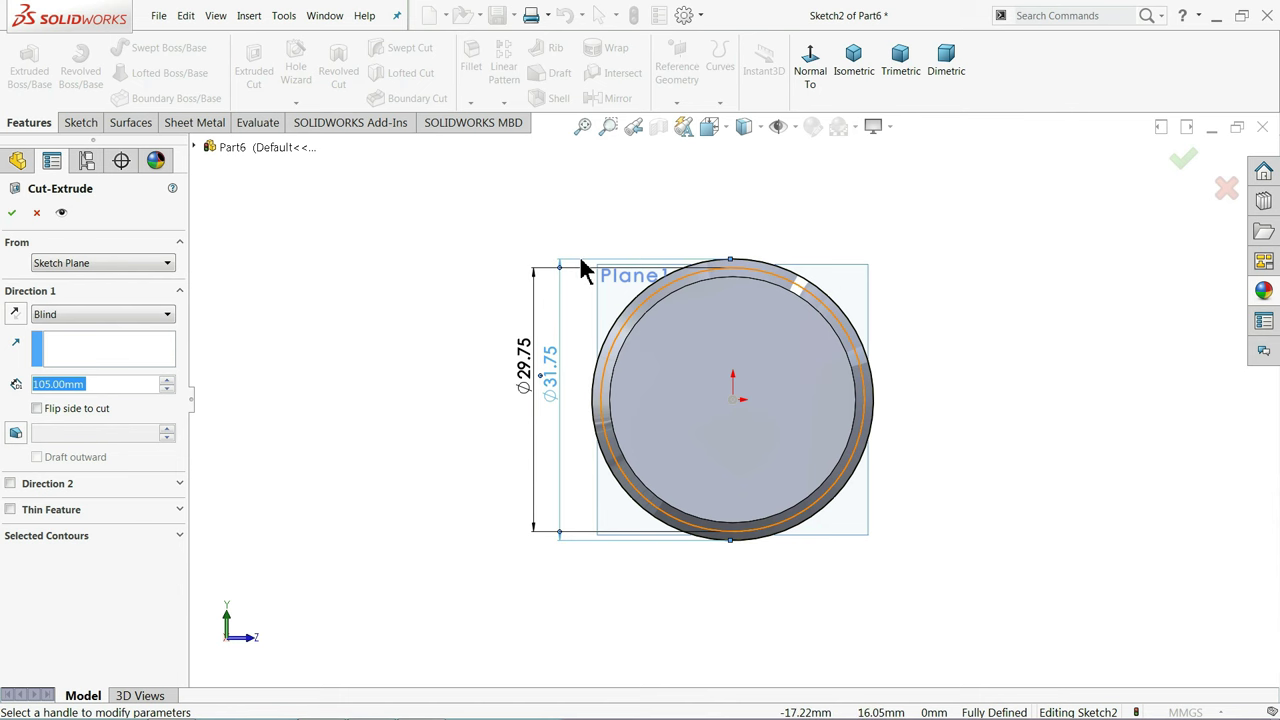
# Cut the ring sketch 2 mm deep, reversed toward the cylinder's end
pyautogui.moveTo(583, 266); pyautogui.dragTo(437, 330, button='middle')
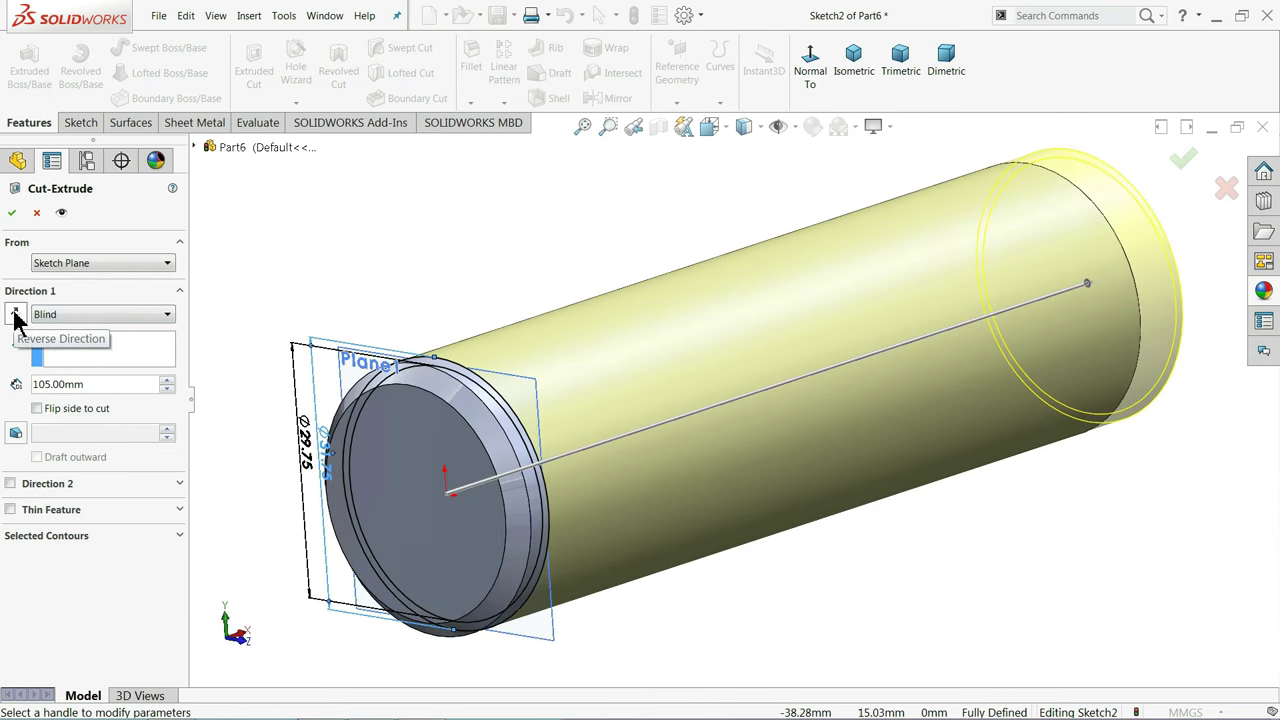
pyautogui.click(16, 314)
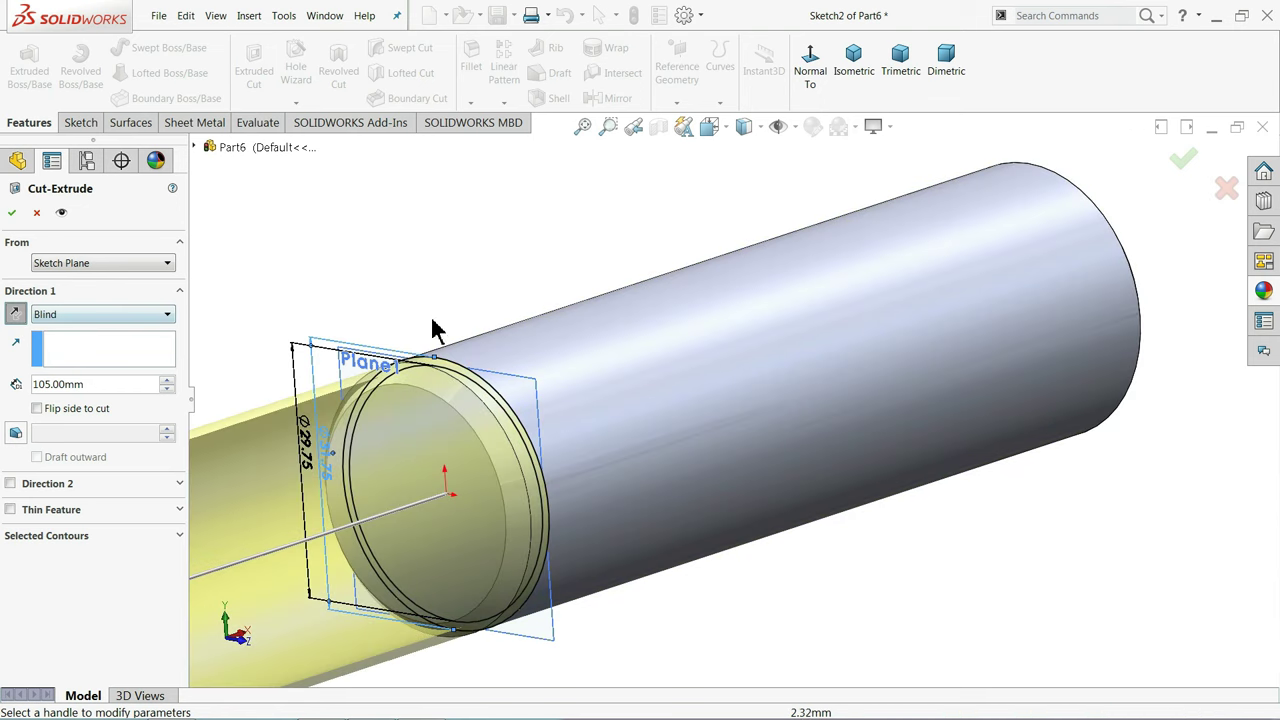
pyautogui.scroll(3, 462, 352)
pyautogui.scroll(-3, 305, 440)
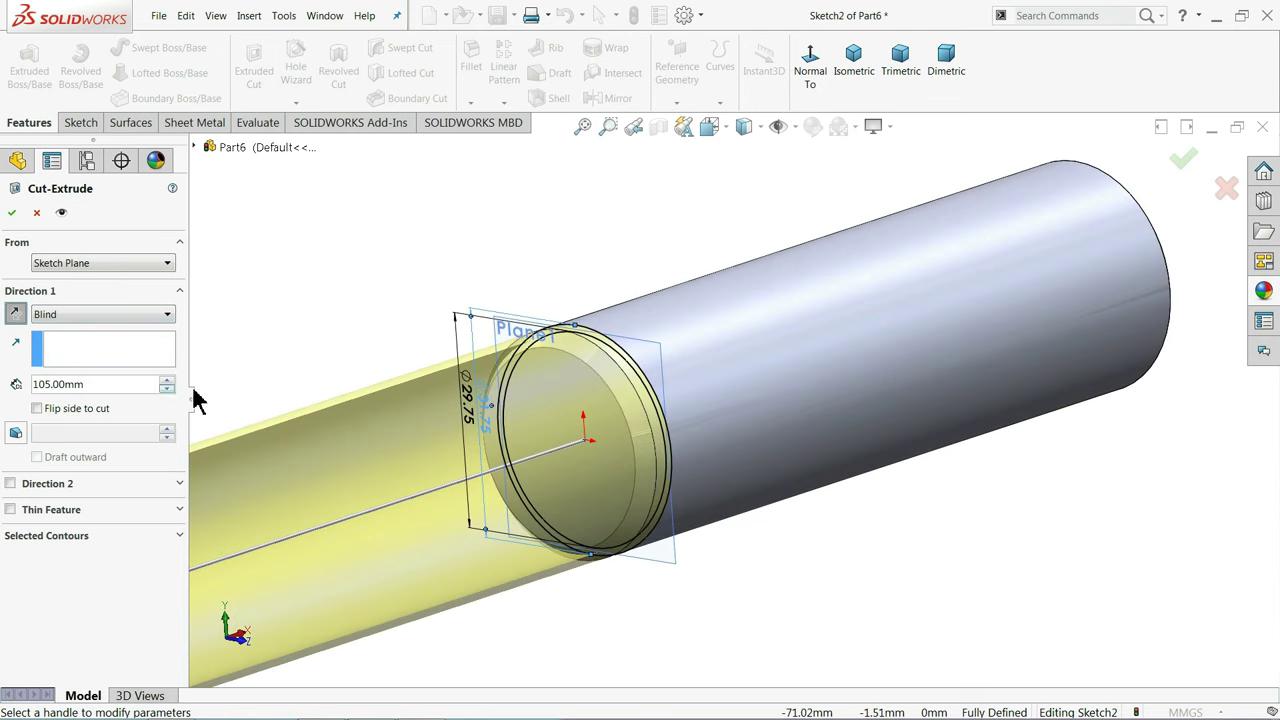
pyautogui.moveTo(96, 386); pyautogui.dragTo(24, 386)
pyautogui.write('2')
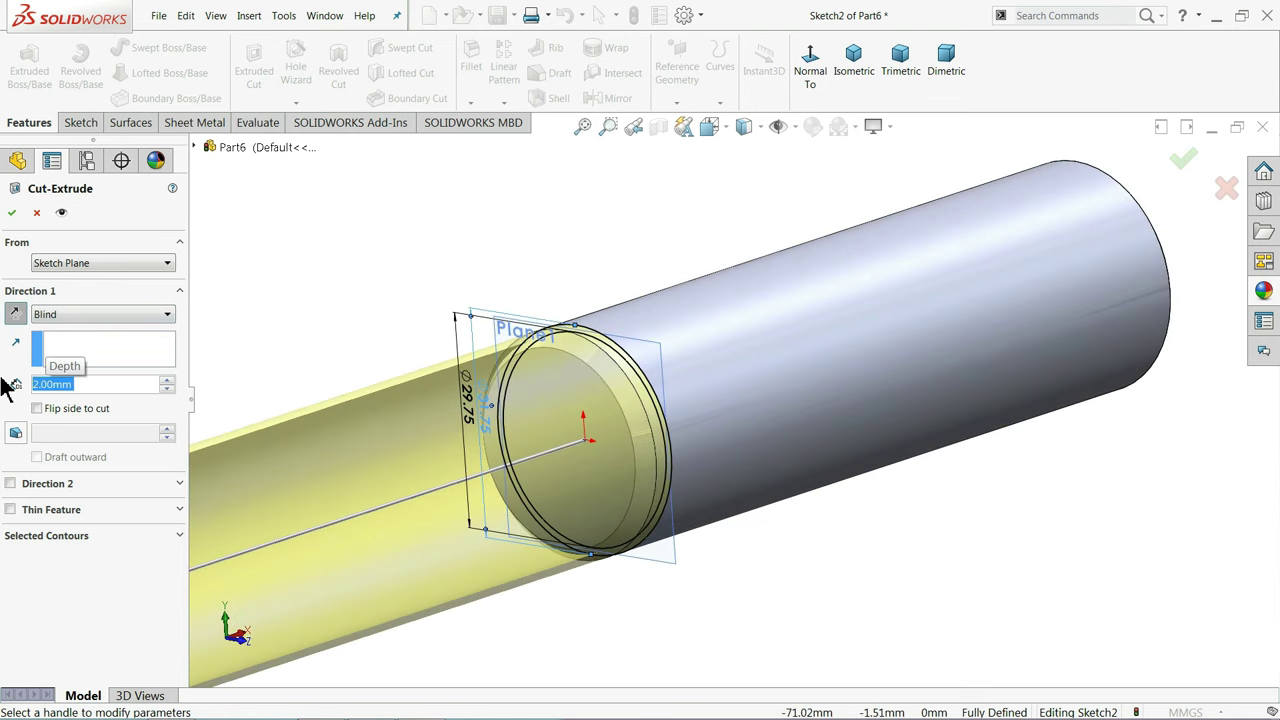
pyautogui.press('Return')
pyautogui.moveTo(358, 322); pyautogui.dragTo(527, 326, button='middle')
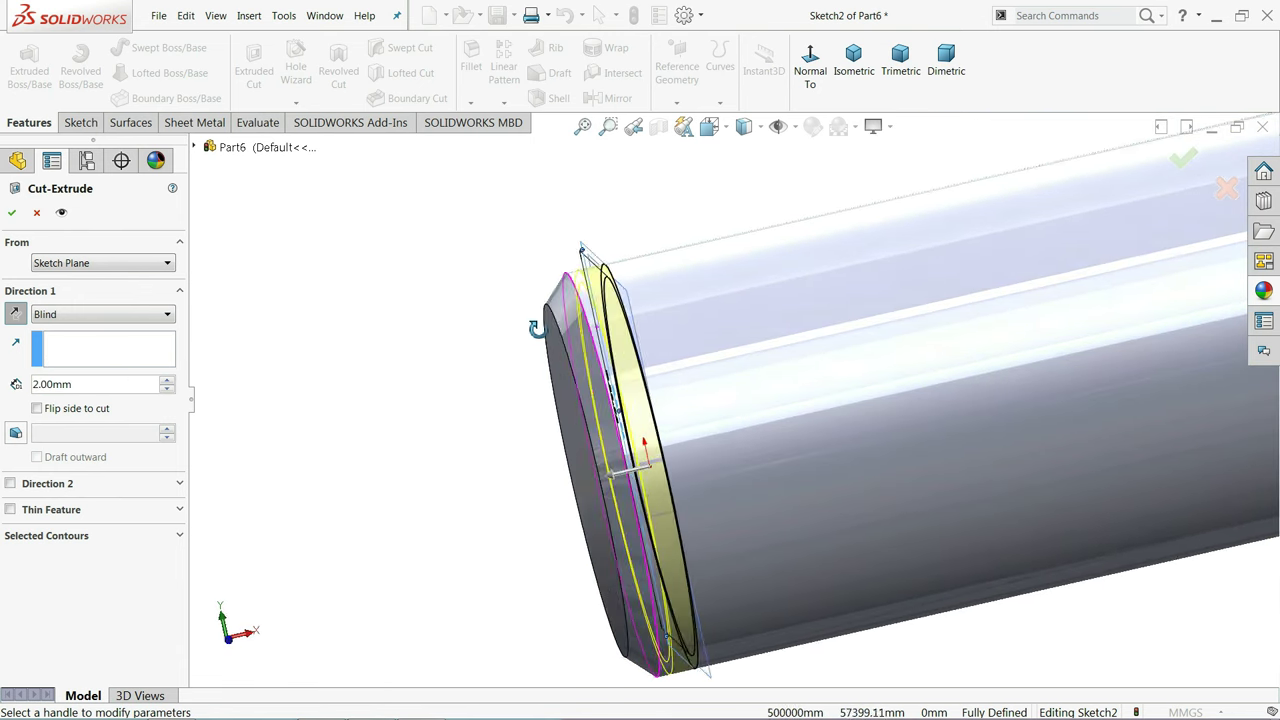
pyautogui.click(12, 213)
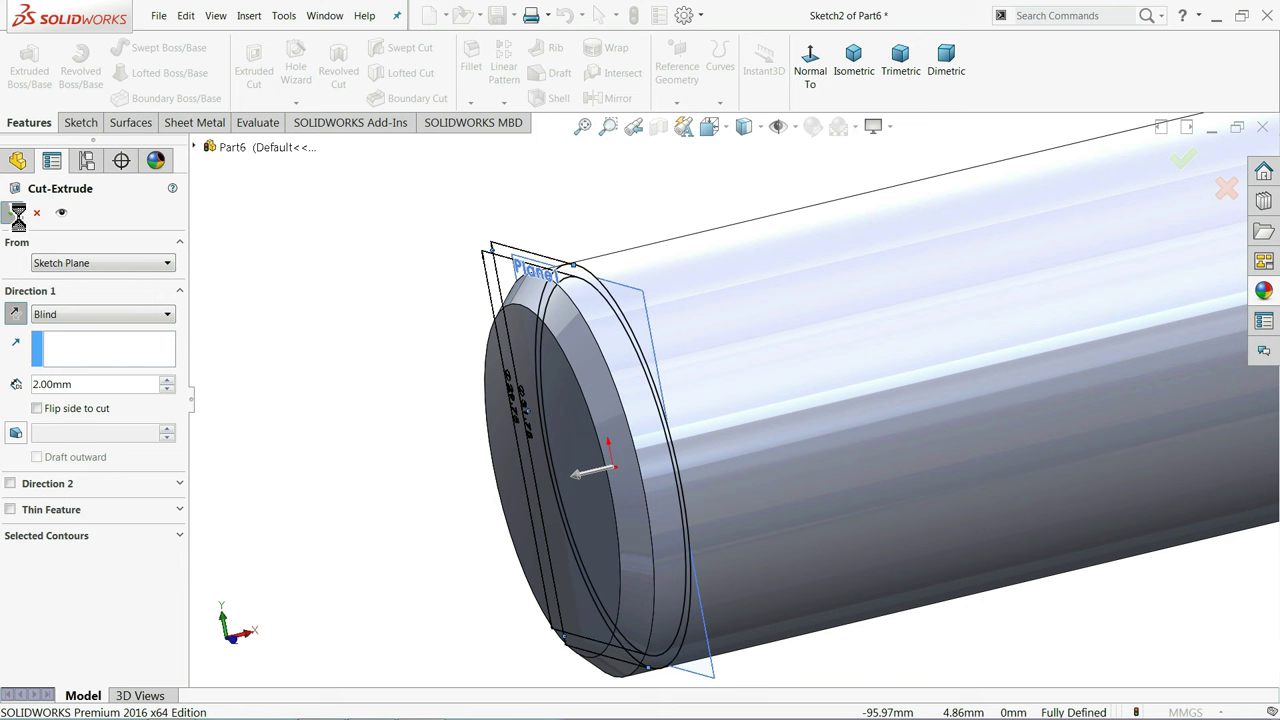
# Hide Plane1 and start a Mirror feature with the Right Plane as mirror plane
pyautogui.click(523, 266)
pyautogui.click(587, 229)
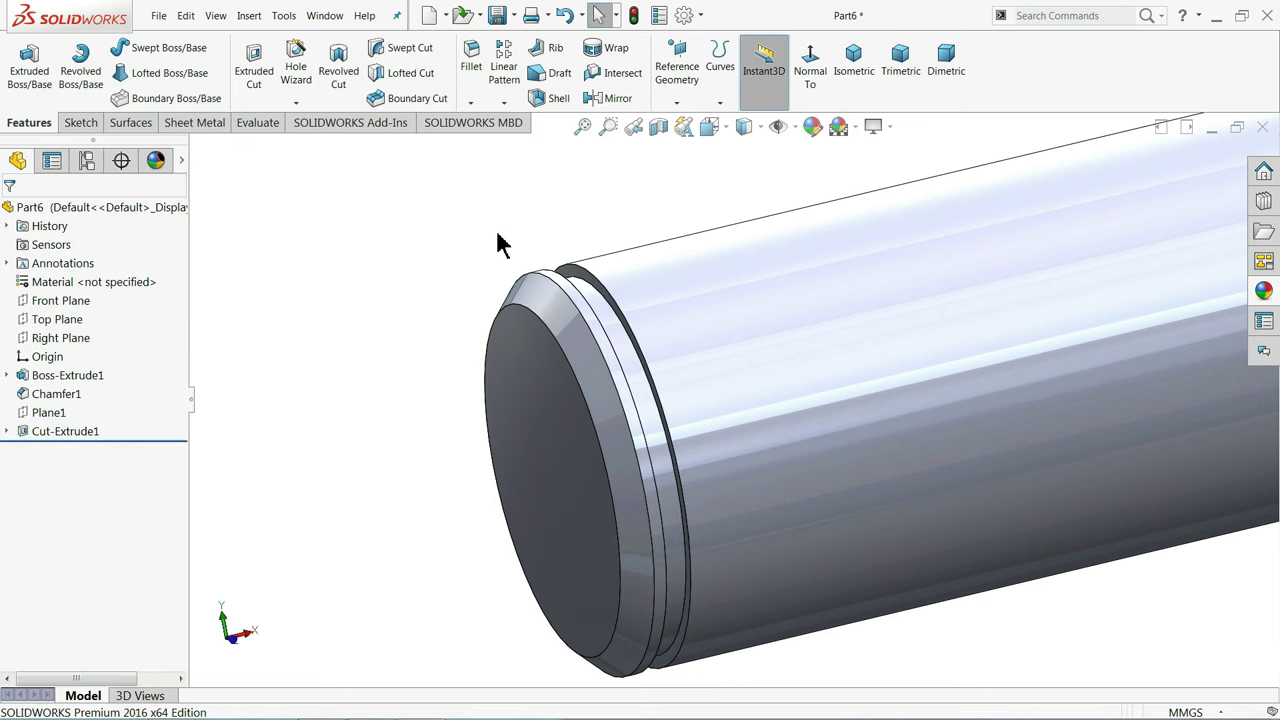
pyautogui.scroll(2, 640, 362)
pyautogui.scroll(2, 660, 370)
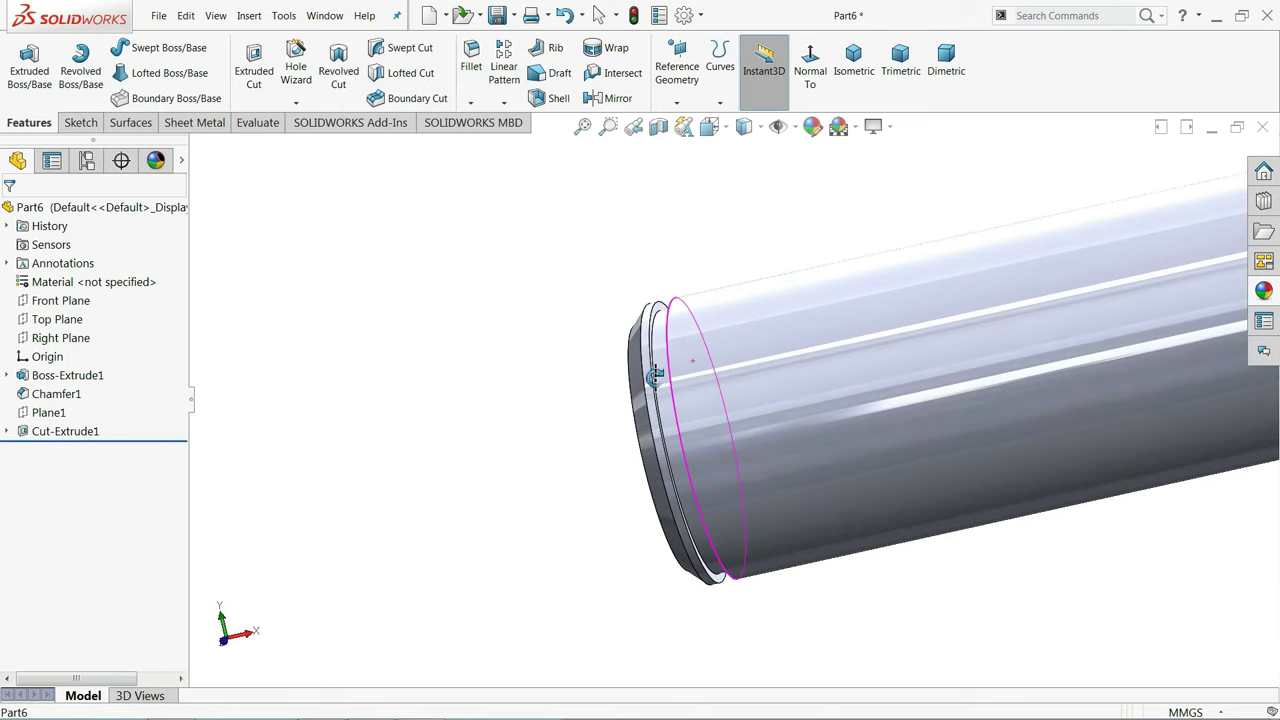
pyautogui.scroll(-2, 683, 384)
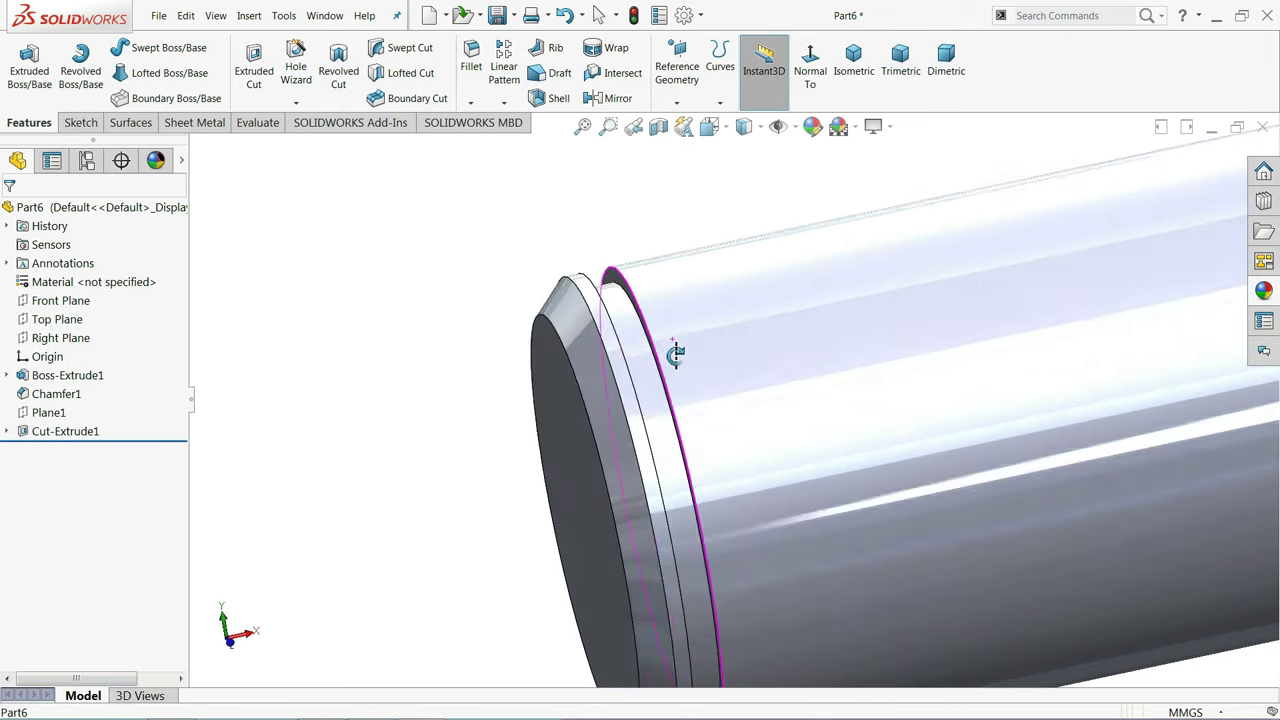
pyautogui.scroll(-3, 677, 354)
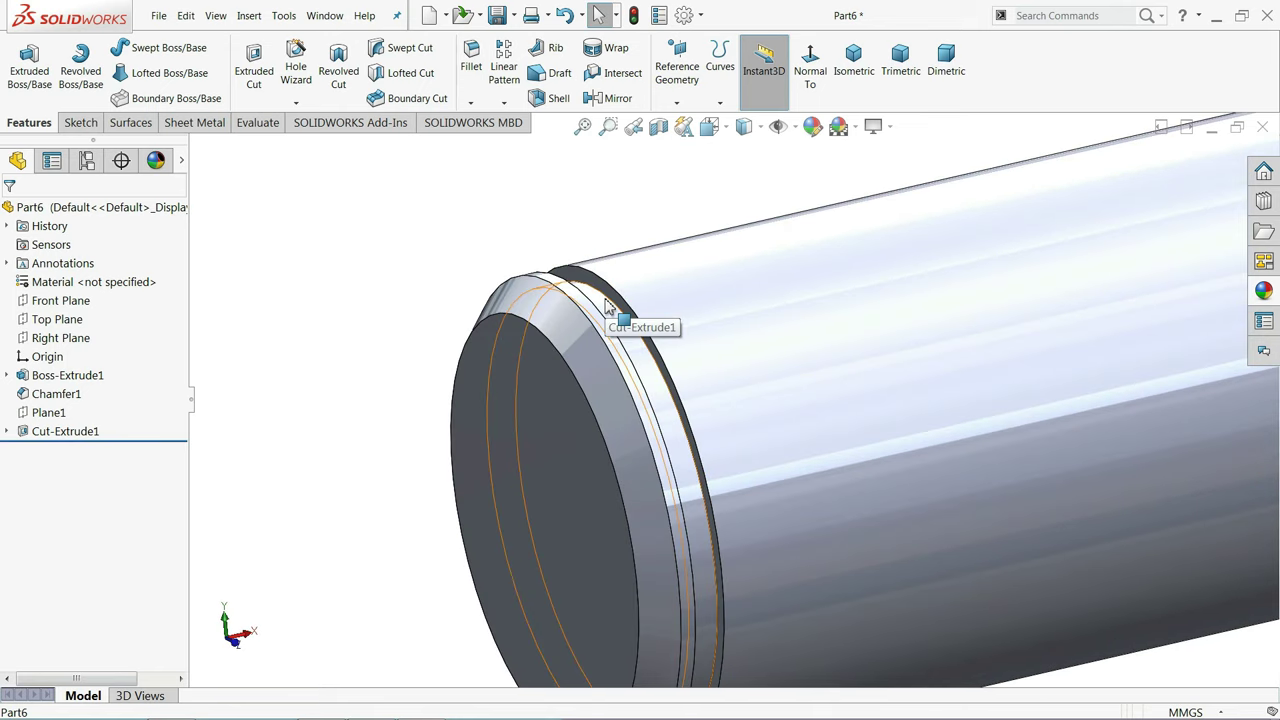
pyautogui.scroll(3, 605, 305)
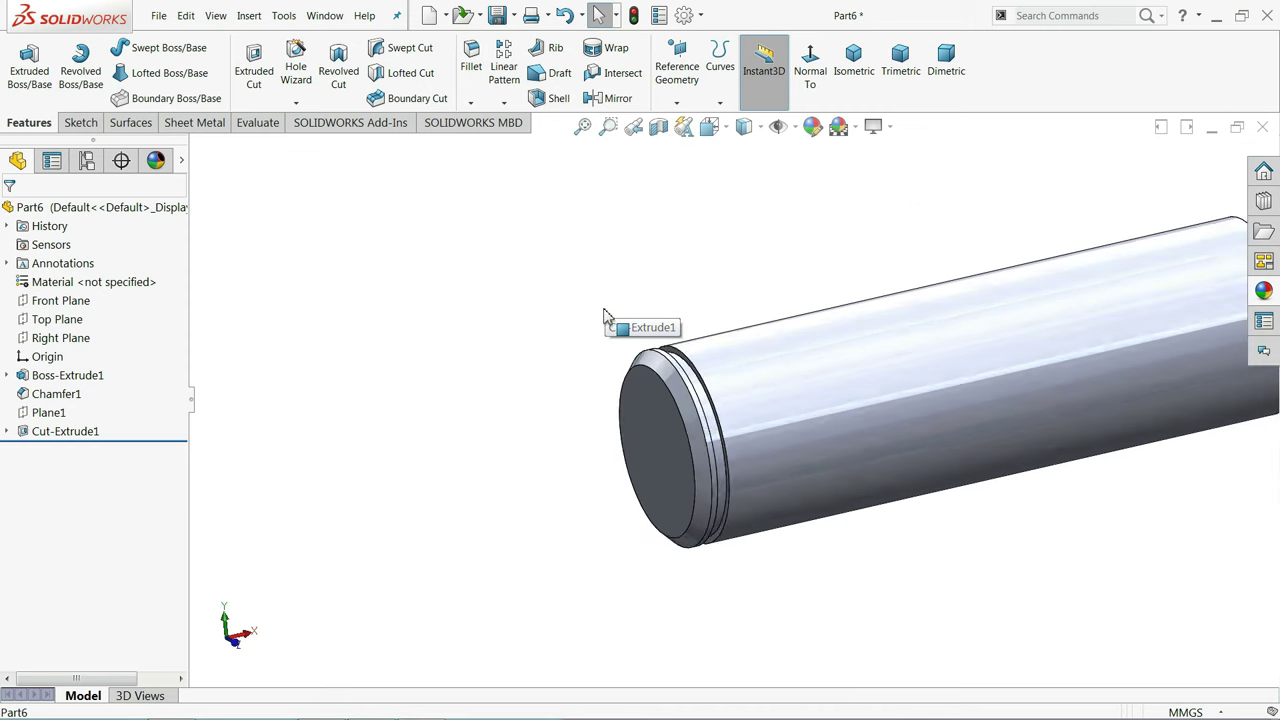
pyautogui.scroll(2, 650, 325)
pyautogui.scroll(-2, 900, 384)
pyautogui.scroll(-2, 900, 386)
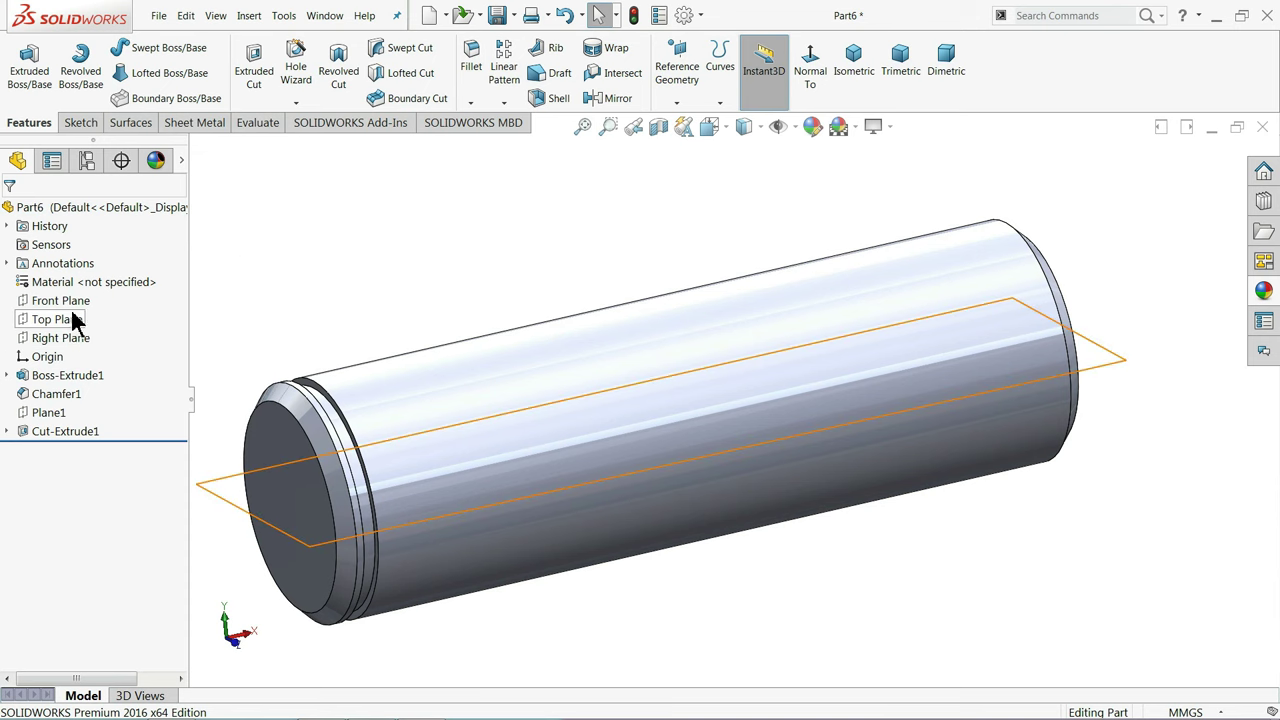
pyautogui.click(68, 340)
pyautogui.click(614, 98)
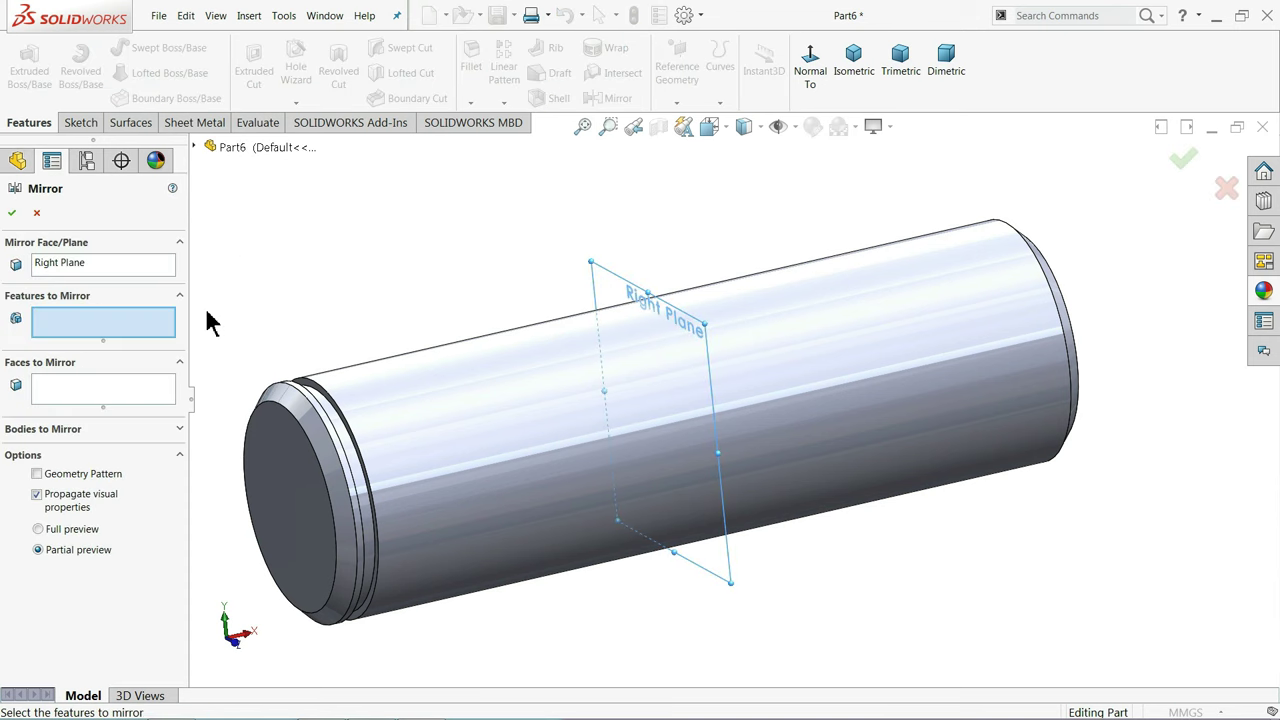
# Mirror Cut-Extrude1 across the Right Plane so both rod ends get seal grooves
pyautogui.click(200, 147)
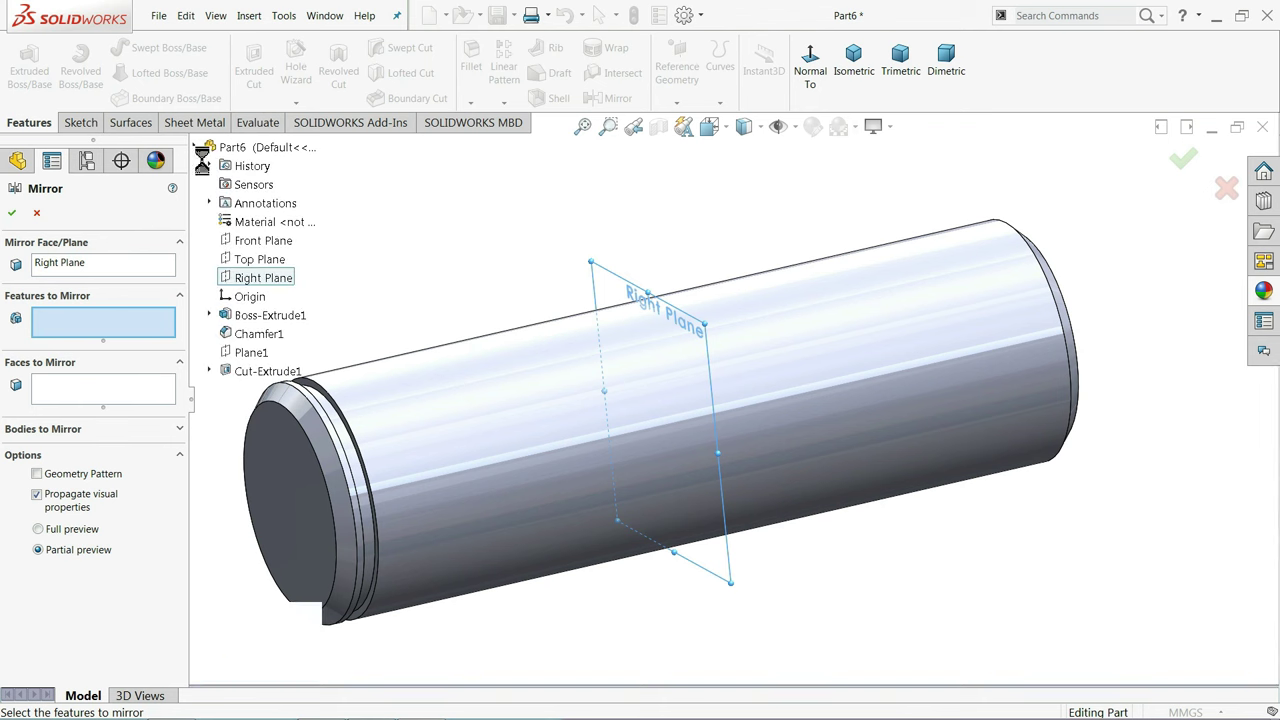
pyautogui.click(248, 371)
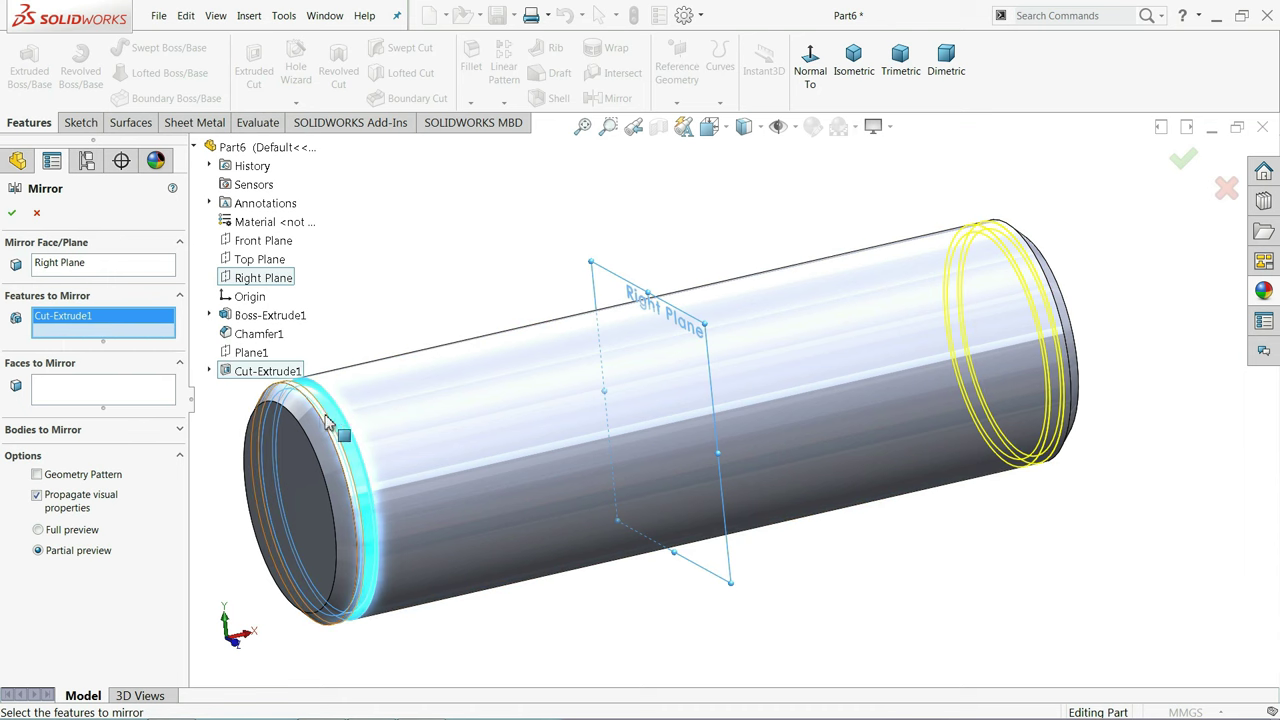
pyautogui.click(12, 215)
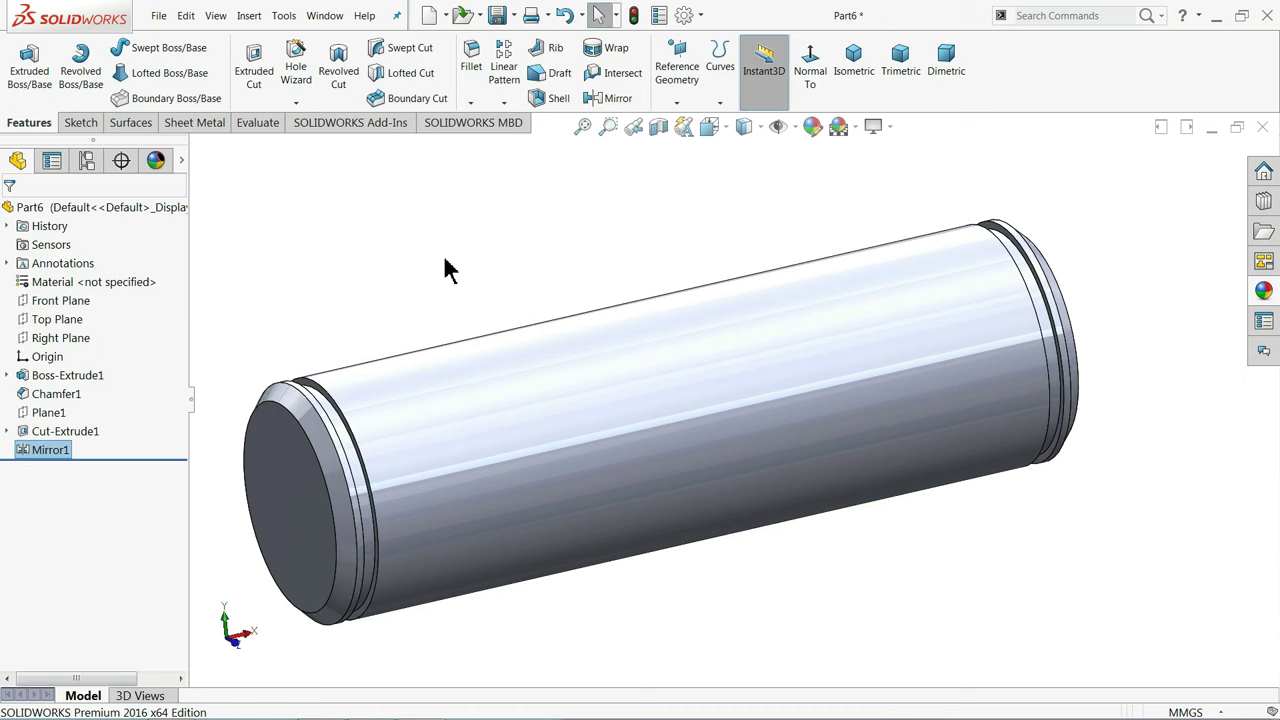
pyautogui.moveTo(488, 252)
pyautogui.mouseDown(button='middle')
pyautogui.moveTo(434, 242)
pyautogui.moveTo(506, 246)
pyautogui.mouseUp(button='middle')
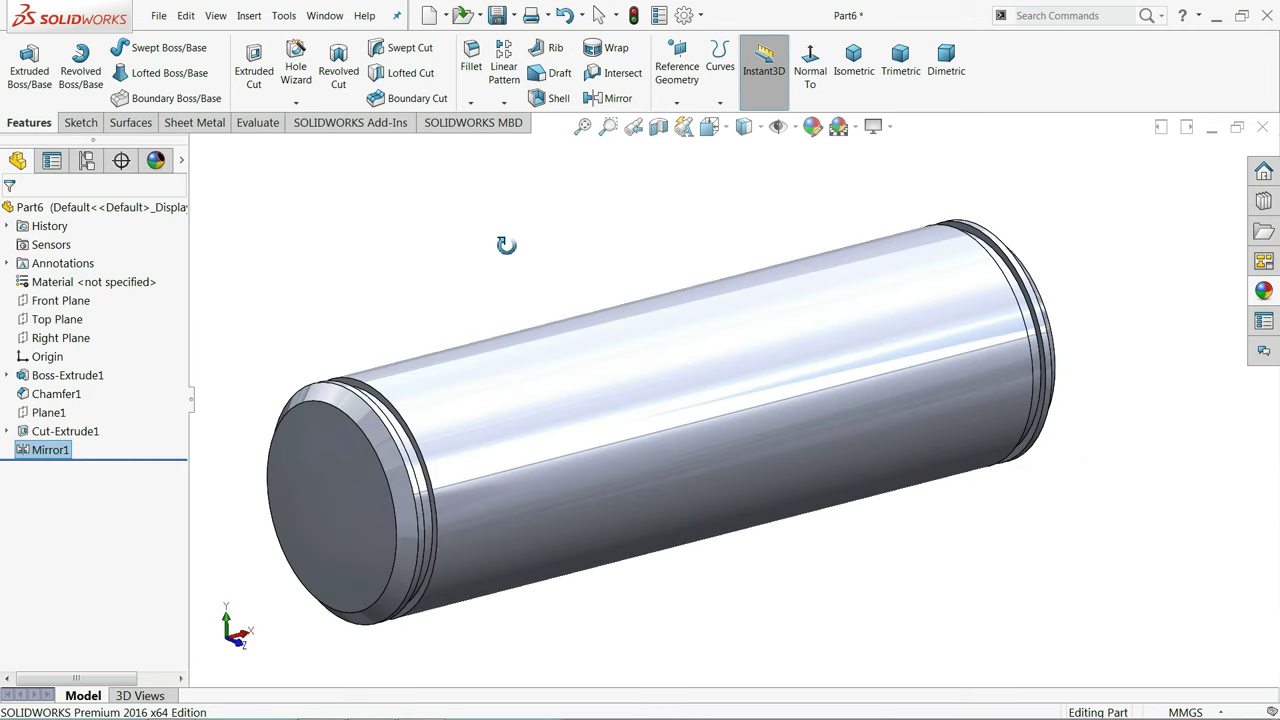
# Apply Metal > Steel brushed steel to the whole part, replacing a trial satin stainless finish
pyautogui.click(135, 208)
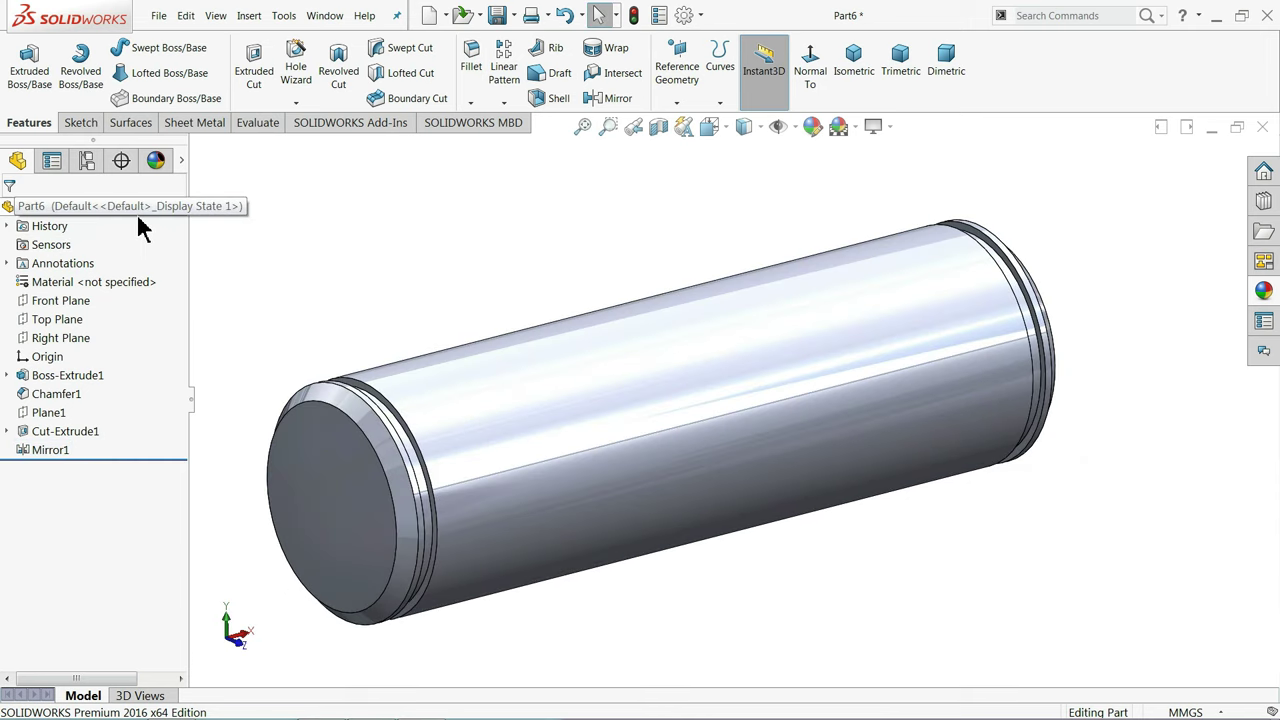
pyautogui.click(1264, 290)
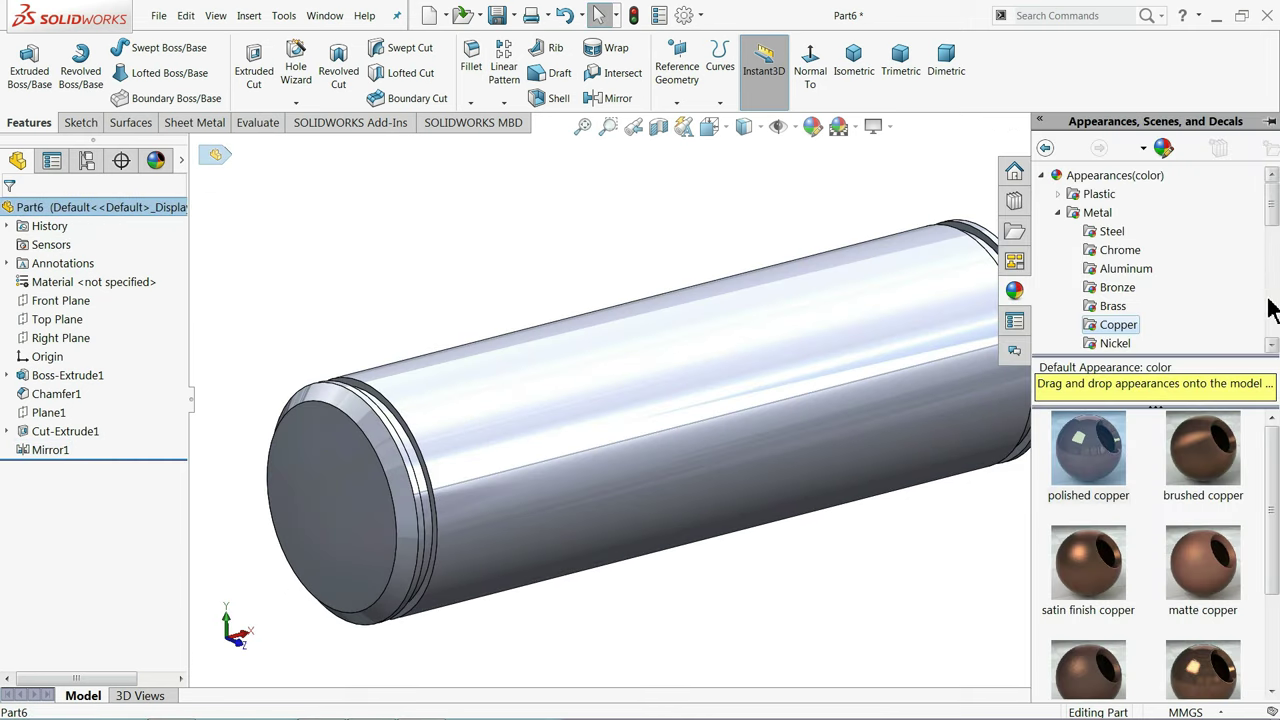
pyautogui.click(1109, 233)
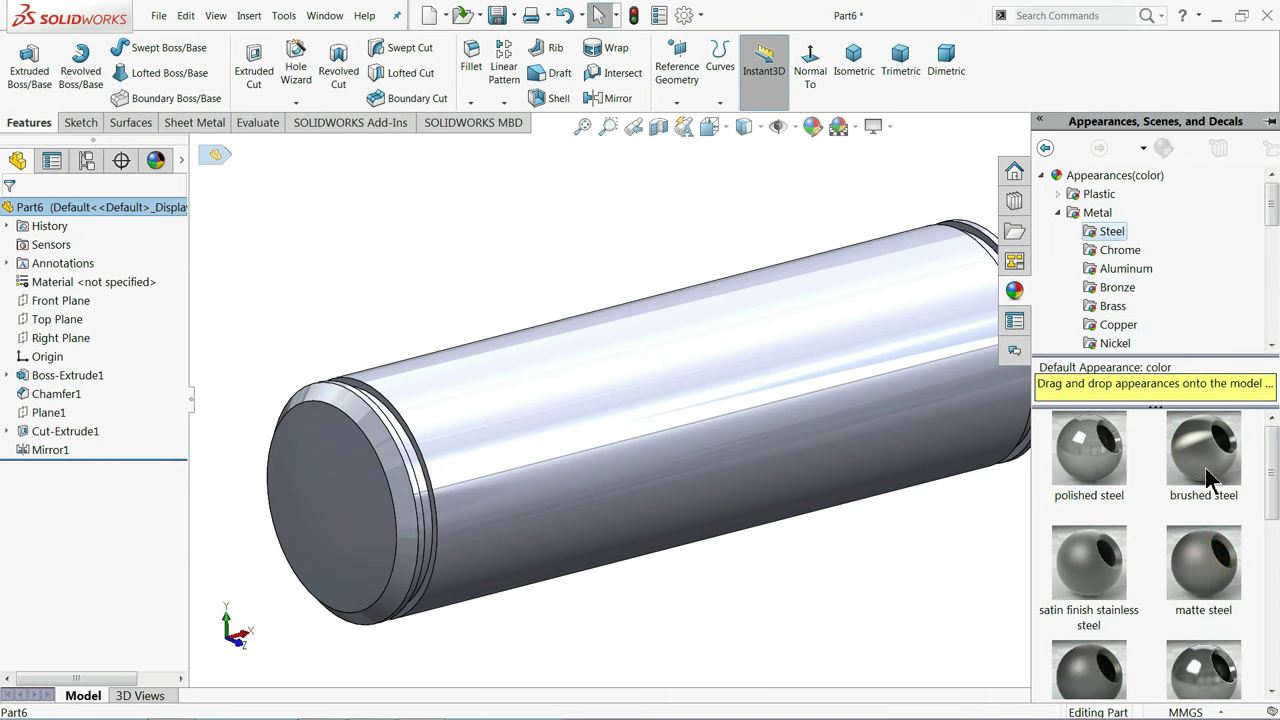
pyautogui.doubleClick(1120, 558)
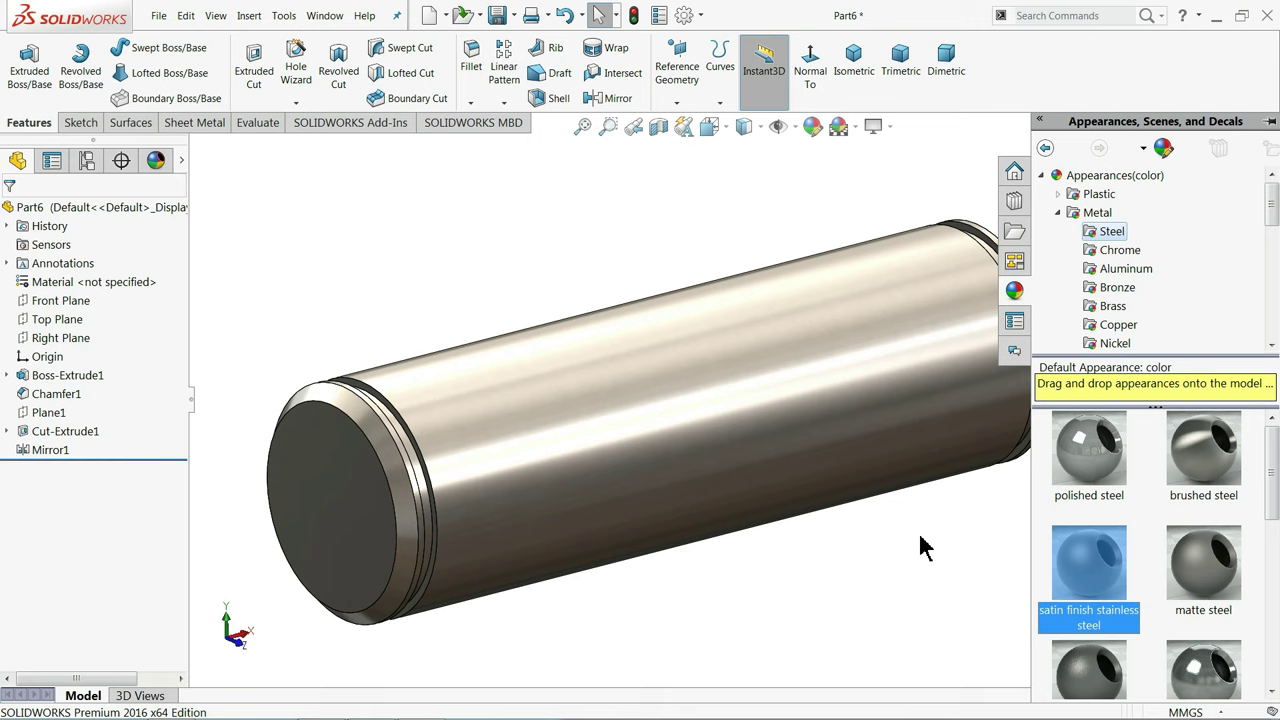
pyautogui.moveTo(1222, 462); pyautogui.dragTo(920, 462)
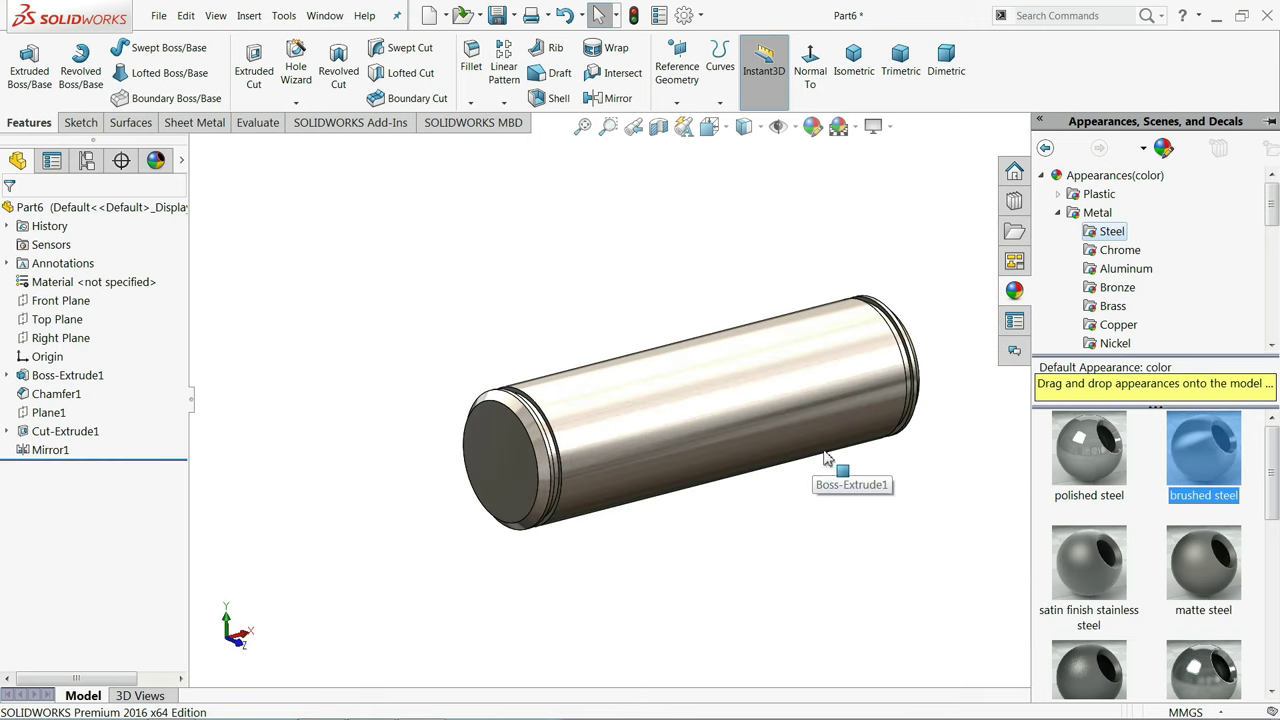
pyautogui.doubleClick(1091, 564)
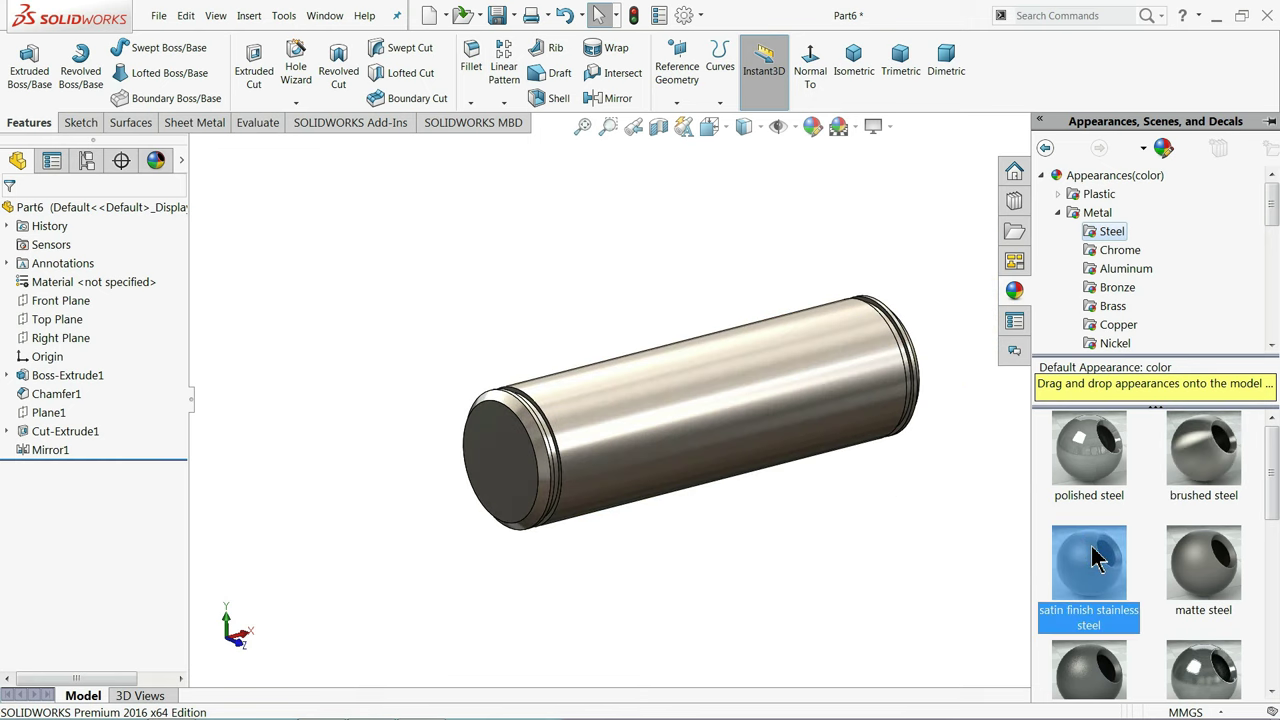
pyautogui.moveTo(891, 505)
pyautogui.mouseDown(button='middle')
pyautogui.moveTo(843, 524)
pyautogui.moveTo(1037, 600)
pyautogui.moveTo(1021, 593)
pyautogui.mouseUp(button='middle')
pyautogui.doubleClick(1212, 470)
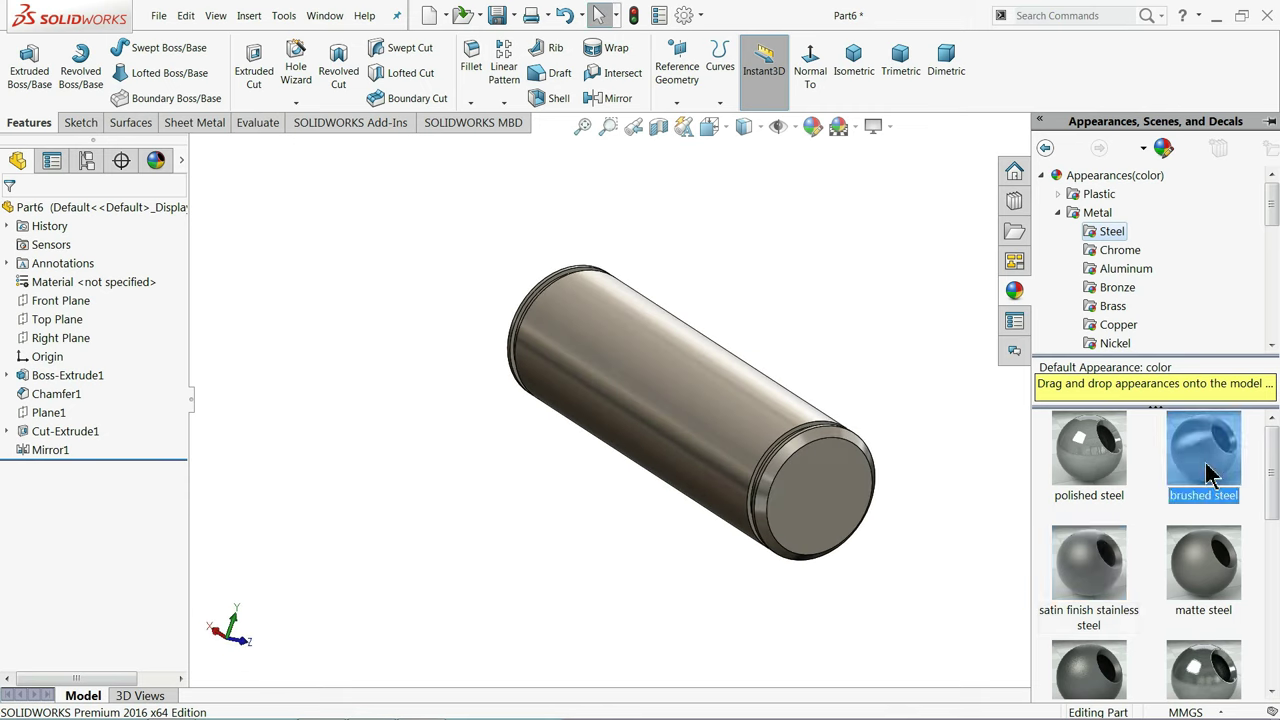
pyautogui.moveTo(977, 466)
pyautogui.mouseDown(button='middle')
pyautogui.moveTo(741, 428)
pyautogui.moveTo(651, 520)
pyautogui.moveTo(691, 634)
pyautogui.moveTo(689, 546)
pyautogui.moveTo(799, 654)
pyautogui.moveTo(756, 441)
pyautogui.moveTo(779, 489)
pyautogui.mouseUp(button='middle')
pyautogui.scroll(-3, 756, 441)
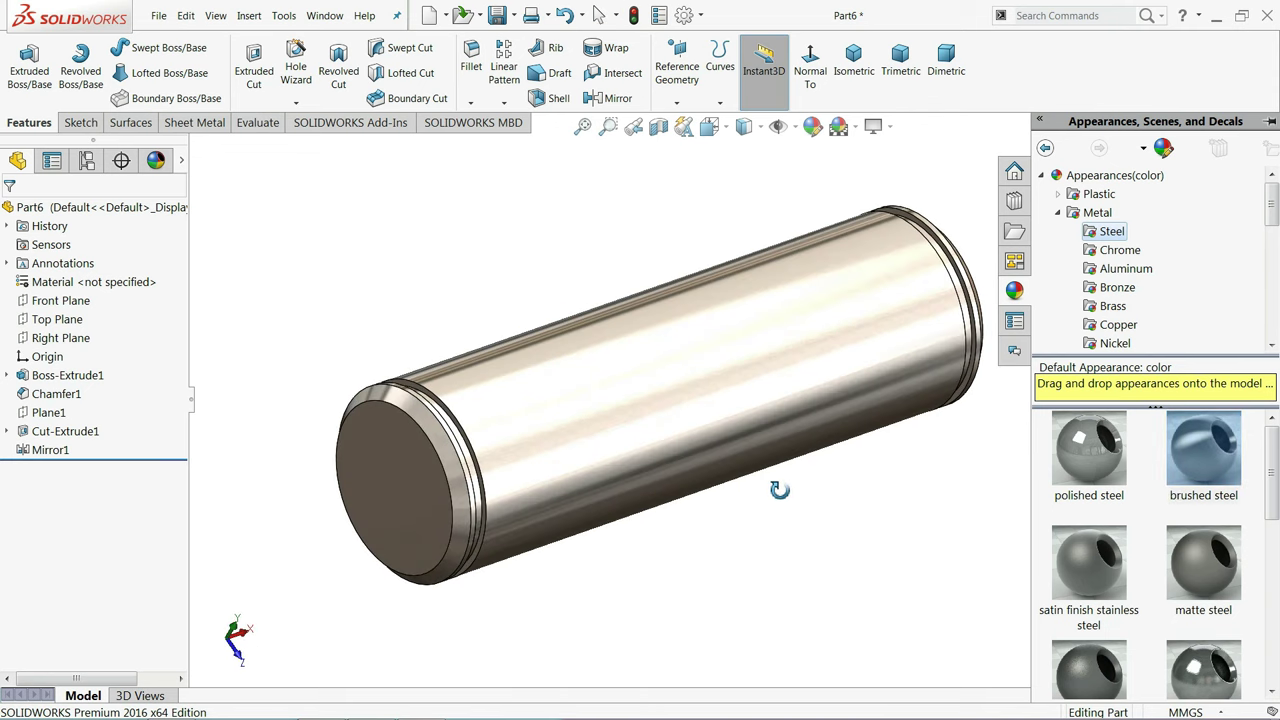
# Save the grooved cylinder part as 6.Barrette
pyautogui.click(497, 15)
pyautogui.write('6.Barrette')
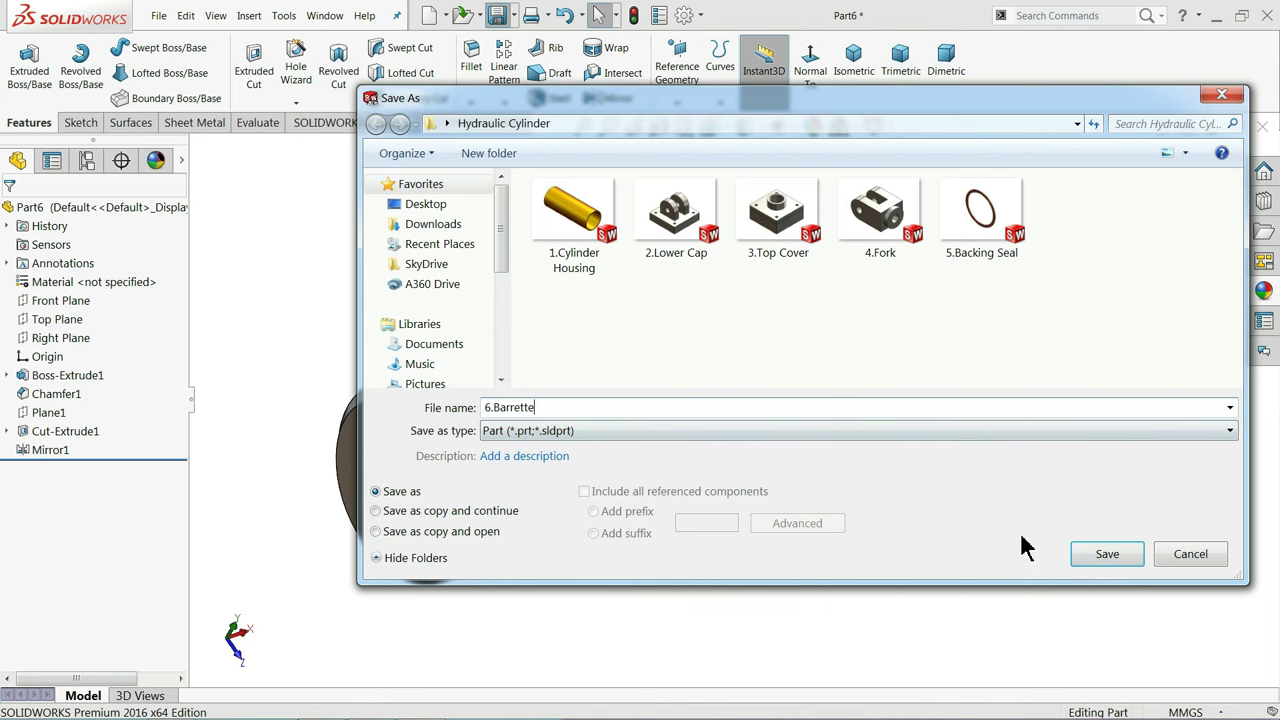
pyautogui.click(1106, 558)
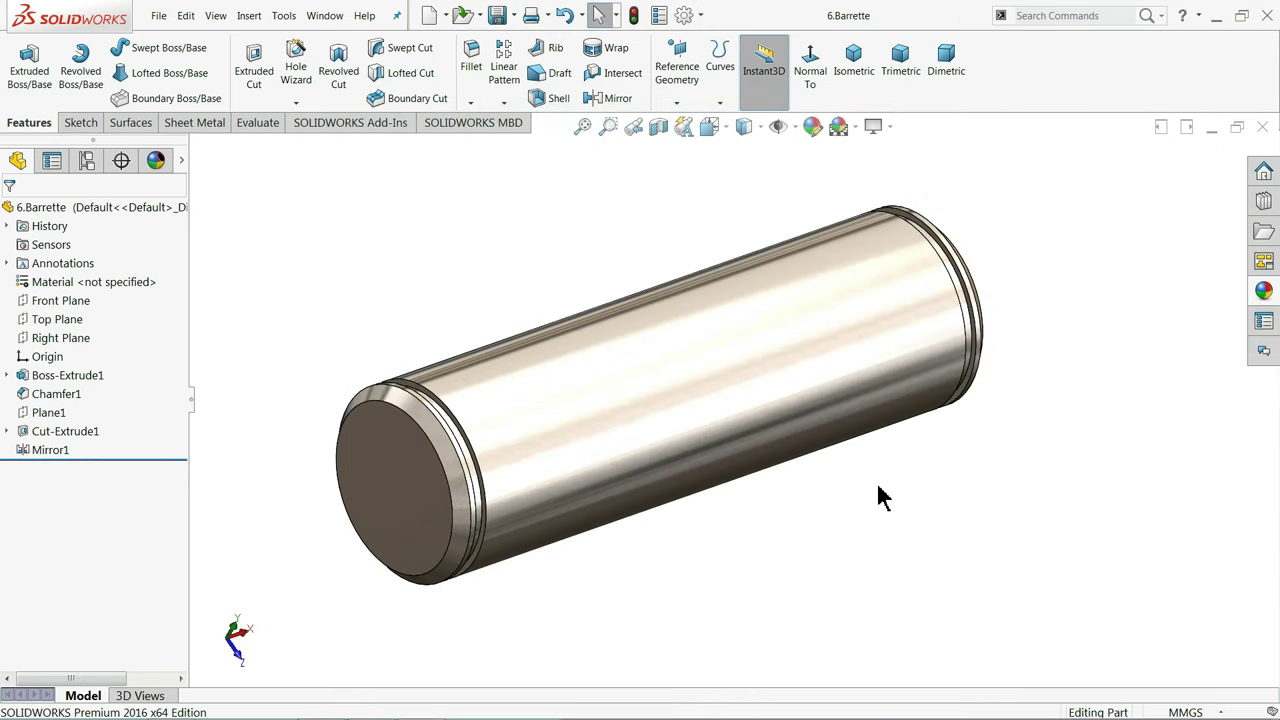
pyautogui.moveTo(709, 397); pyautogui.dragTo(665, 400, button='middle')
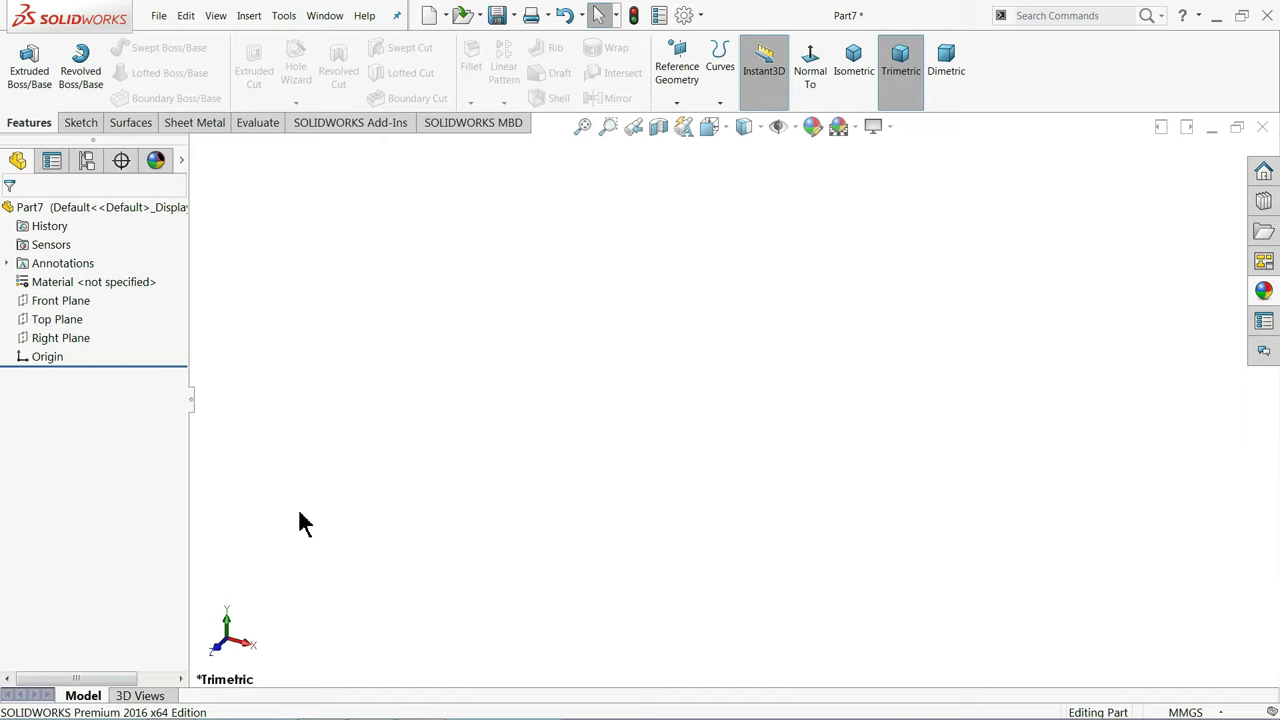
# Sketch two concentric origin-centred circles on the Front Plane of Part7
pyautogui.click(58, 301)
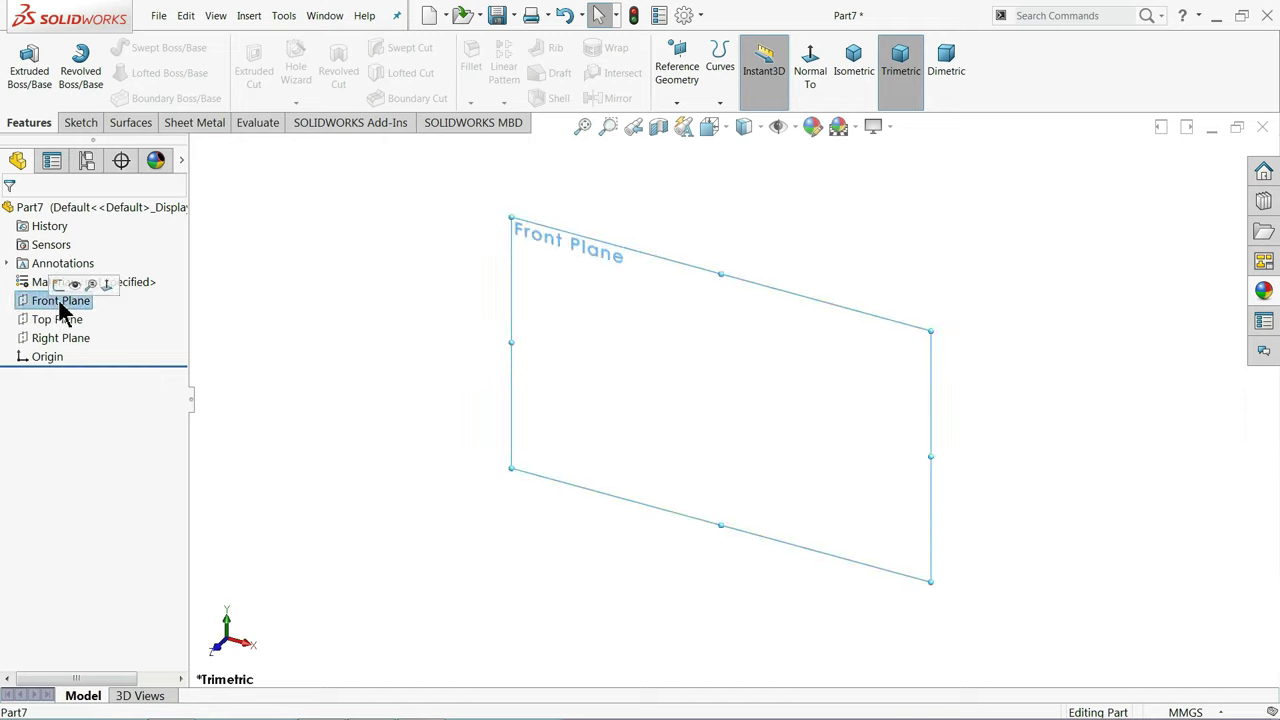
pyautogui.click(59, 286)
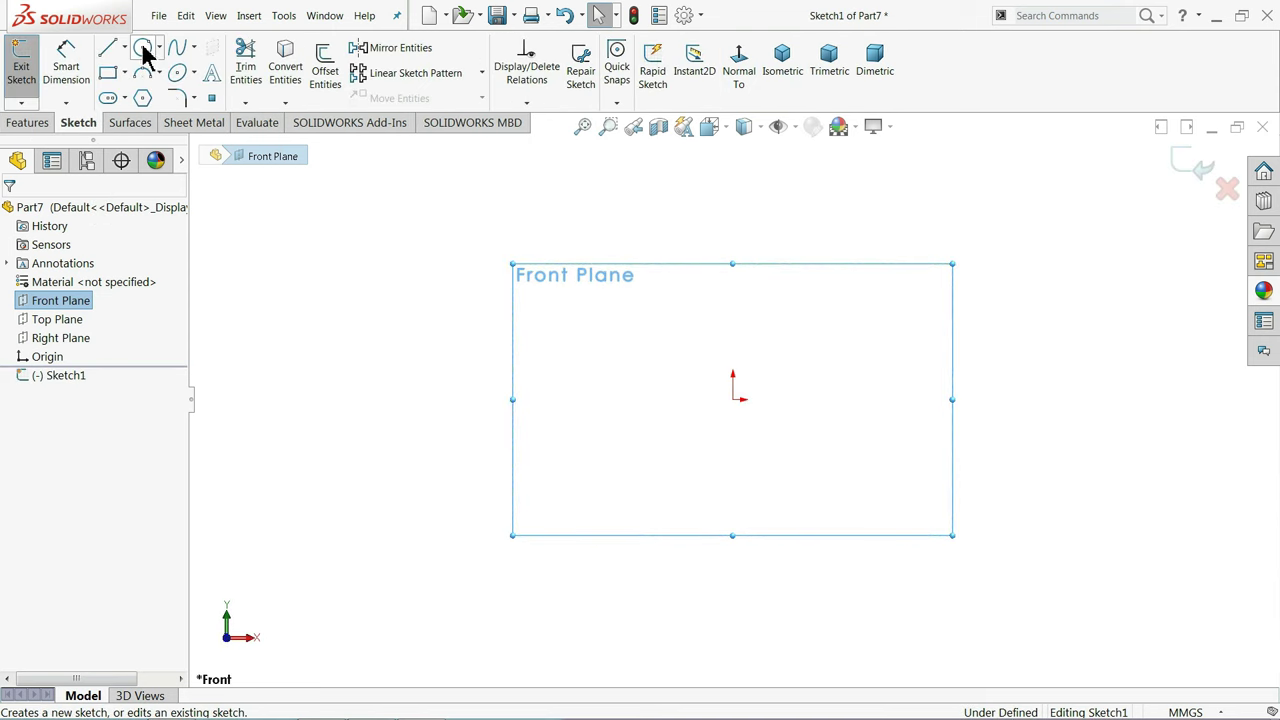
pyautogui.click(143, 47)
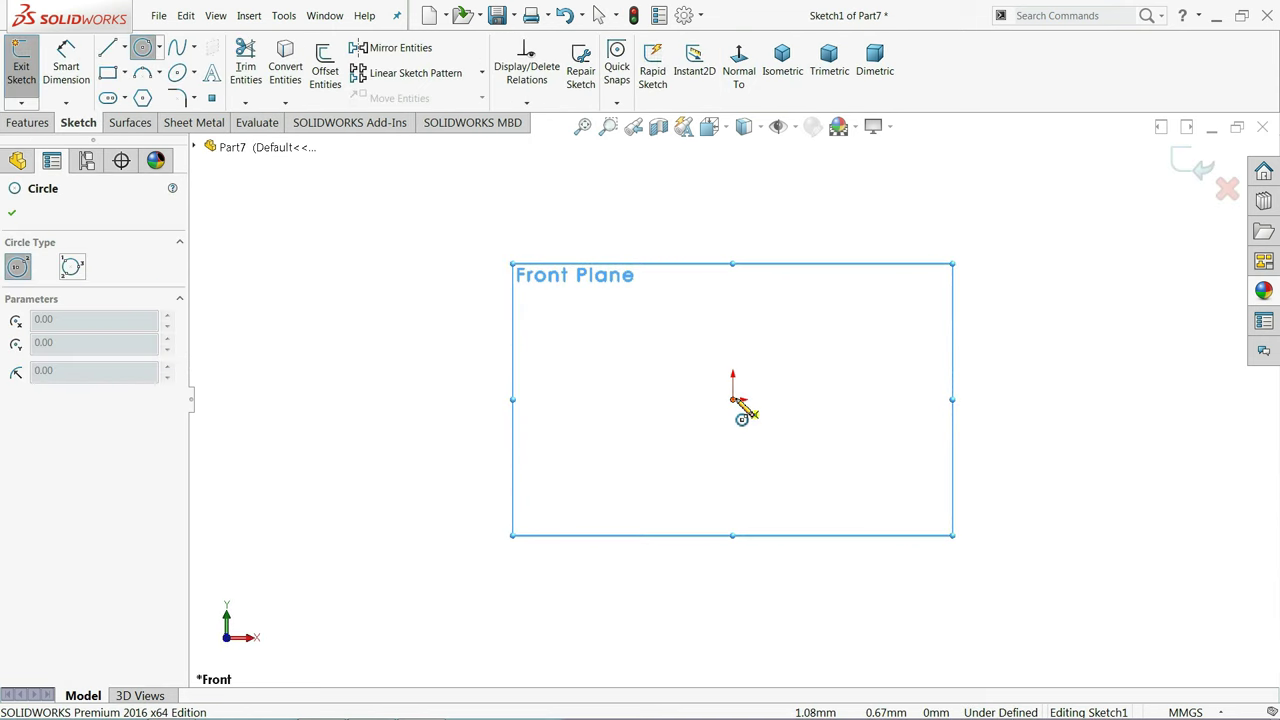
pyautogui.click(738, 400)
pyautogui.click(556, 238)
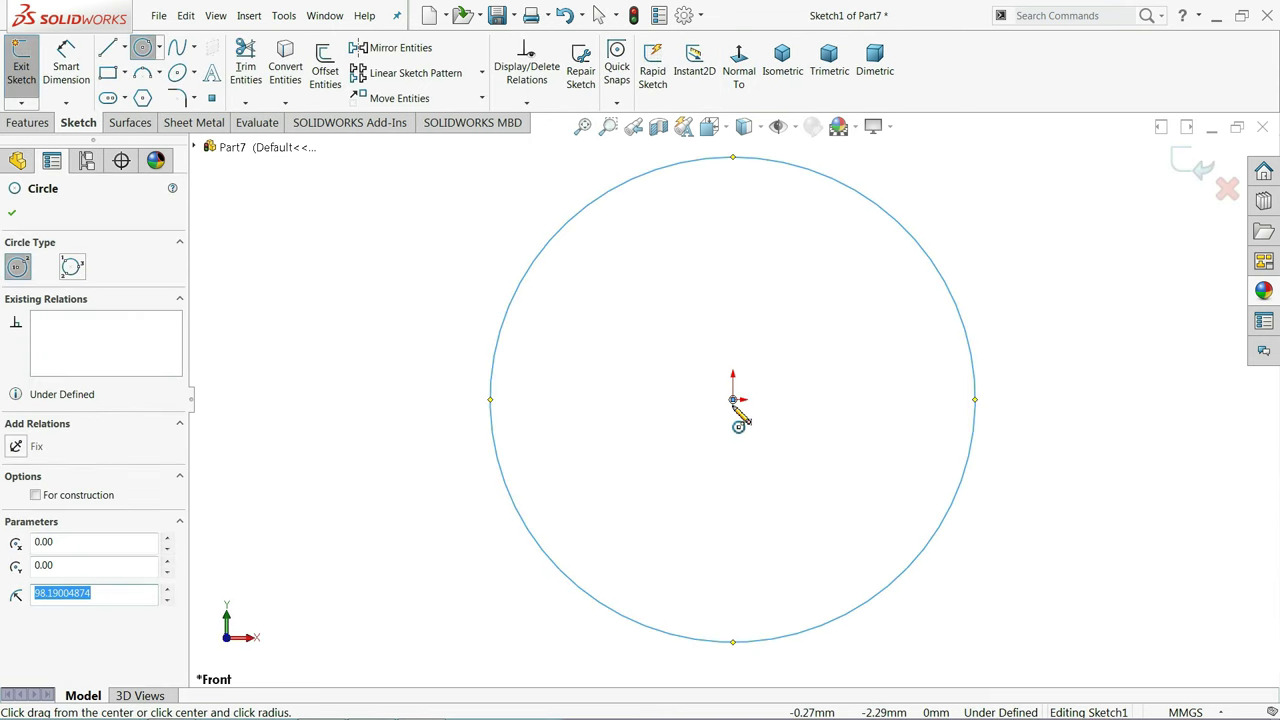
pyautogui.click(735, 400)
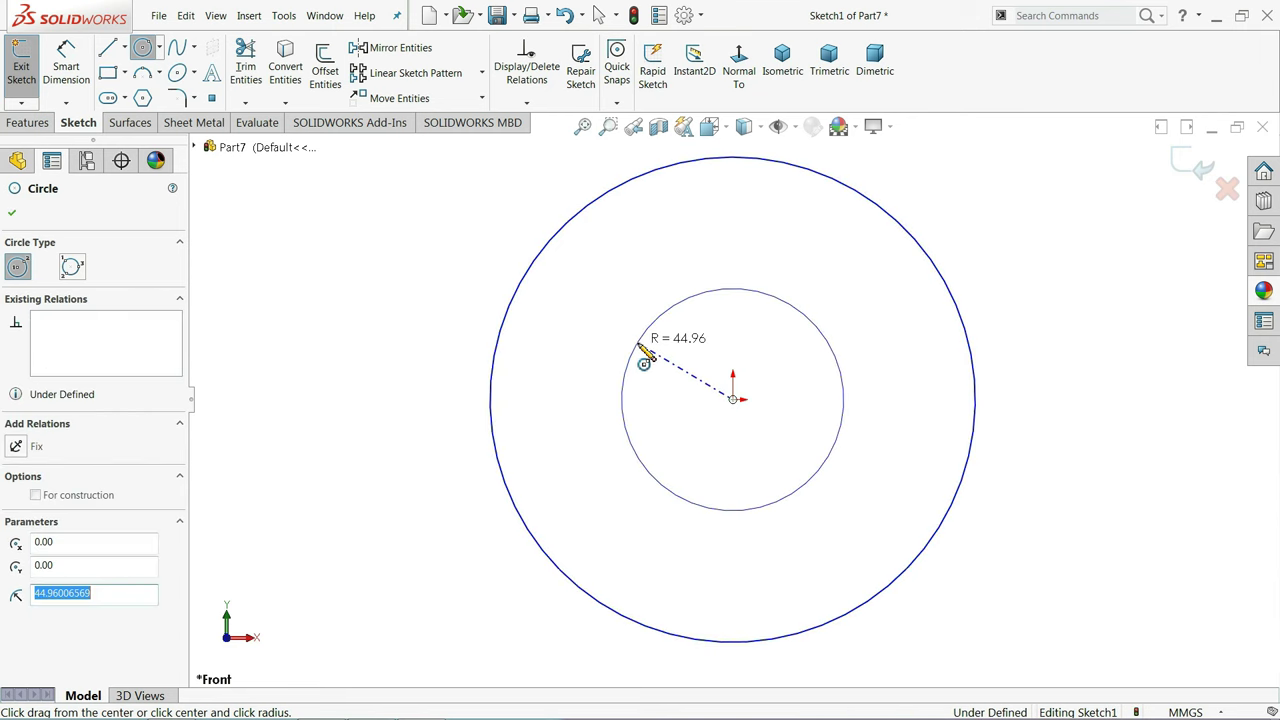
pyautogui.click(640, 340)
# Dimension the circles to Ø133.35 outer and Ø30 inner diameters
pyautogui.click(77, 75)
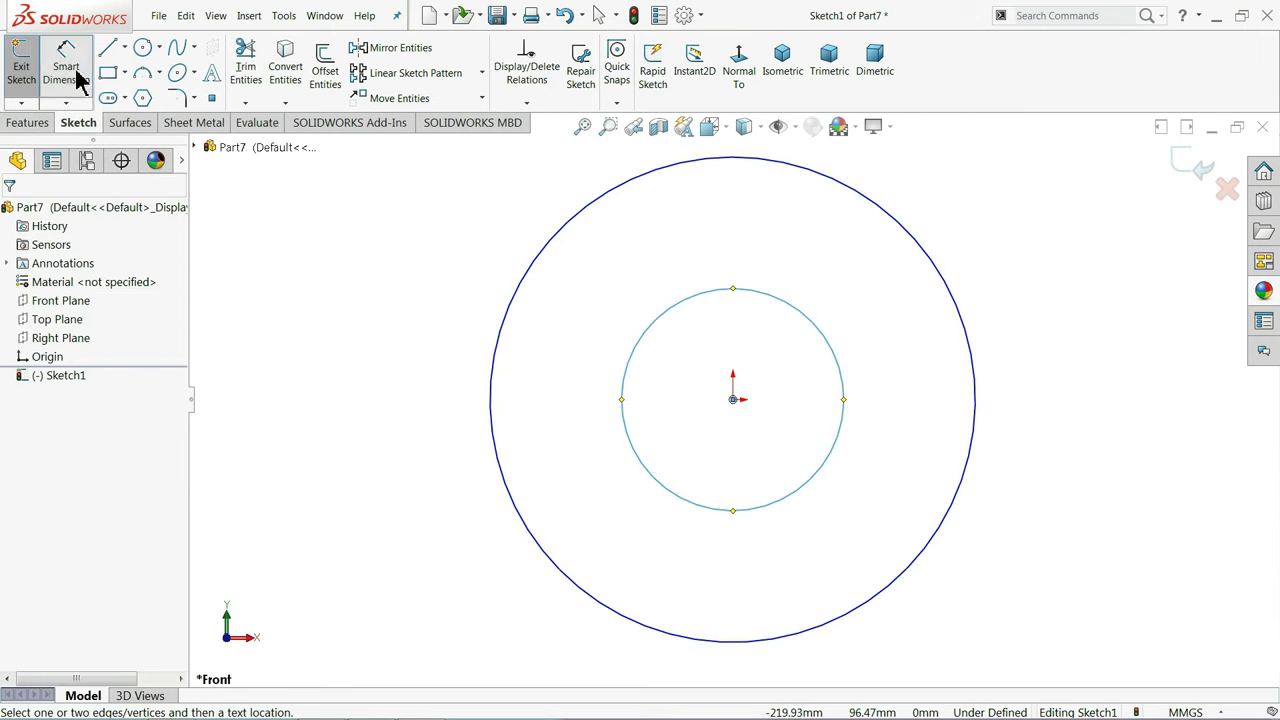
pyautogui.click(502, 312)
pyautogui.click(436, 345)
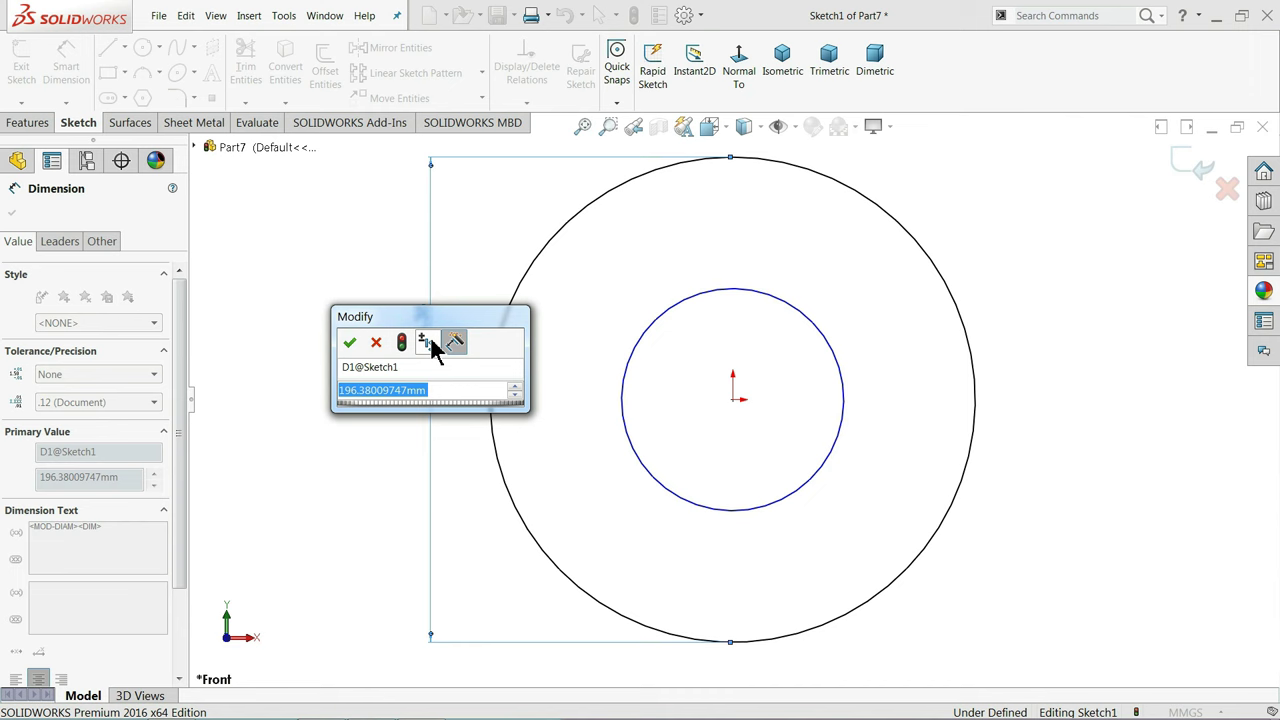
pyautogui.write('133.35')
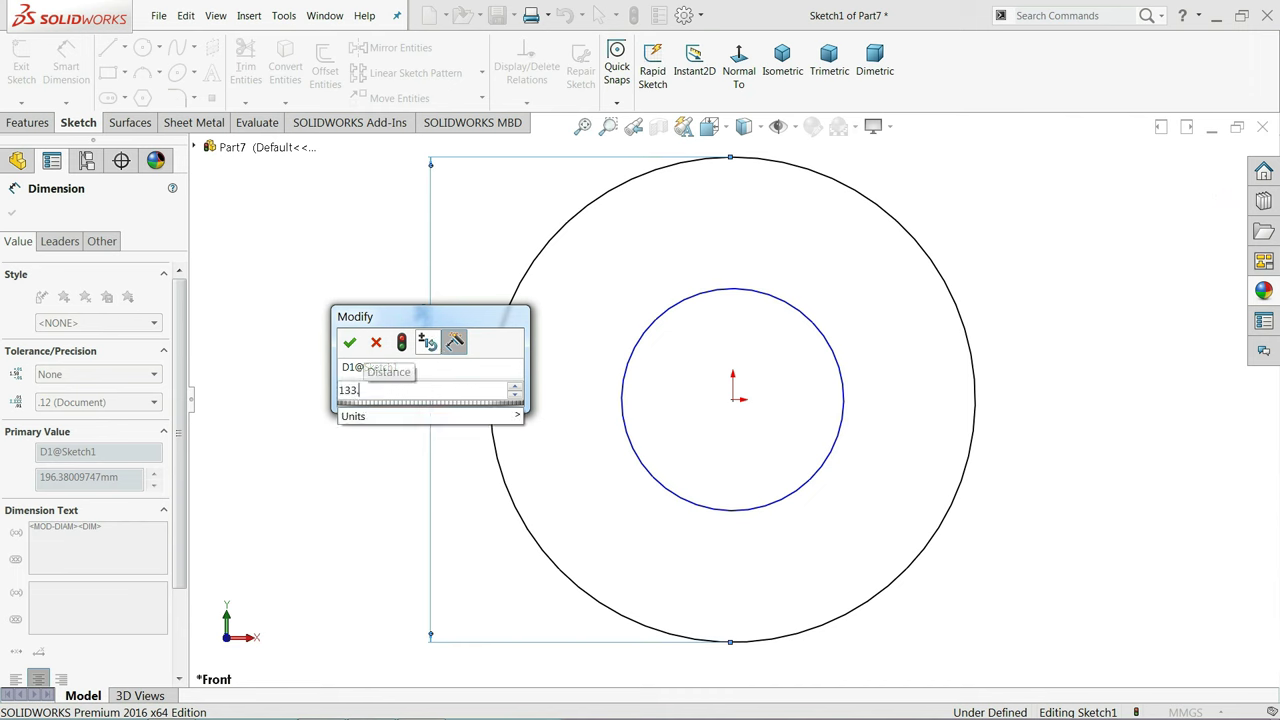
pyautogui.press('Return')
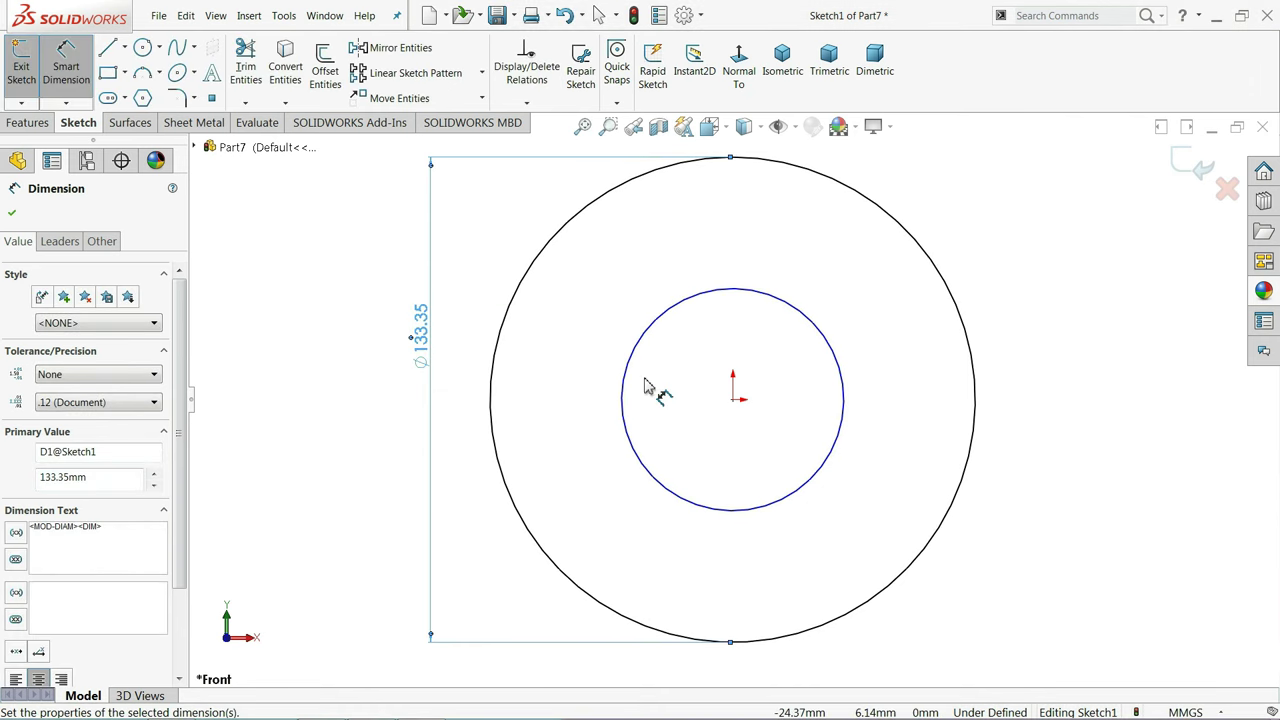
pyautogui.click(624, 394)
pyautogui.click(590, 398)
pyautogui.write('30')
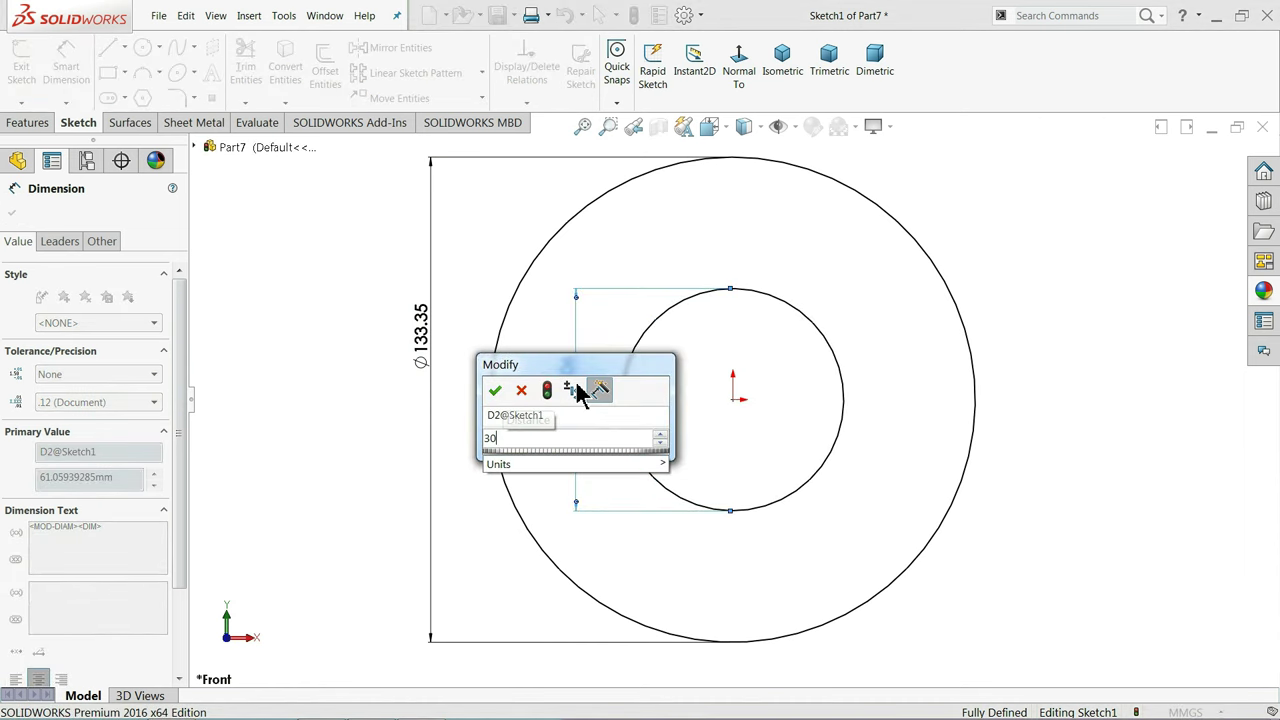
pyautogui.press('Return')
pyautogui.click(29, 122)
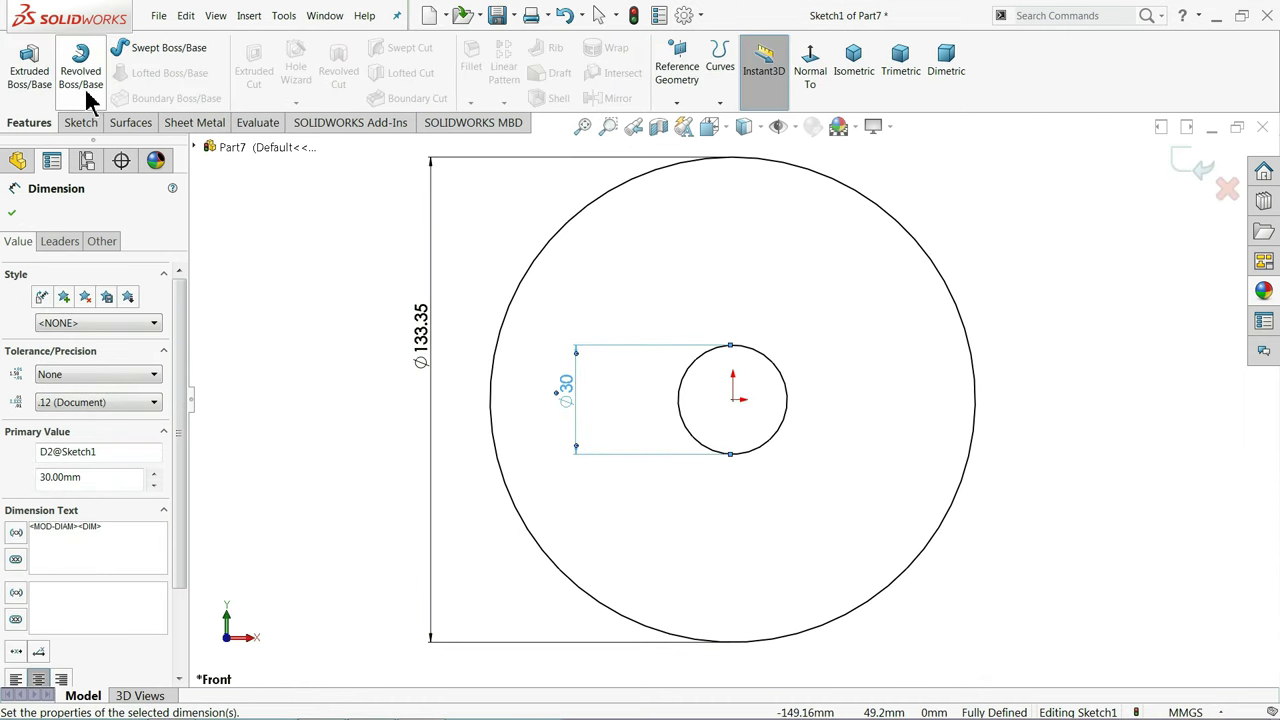
pyautogui.click(29, 76)
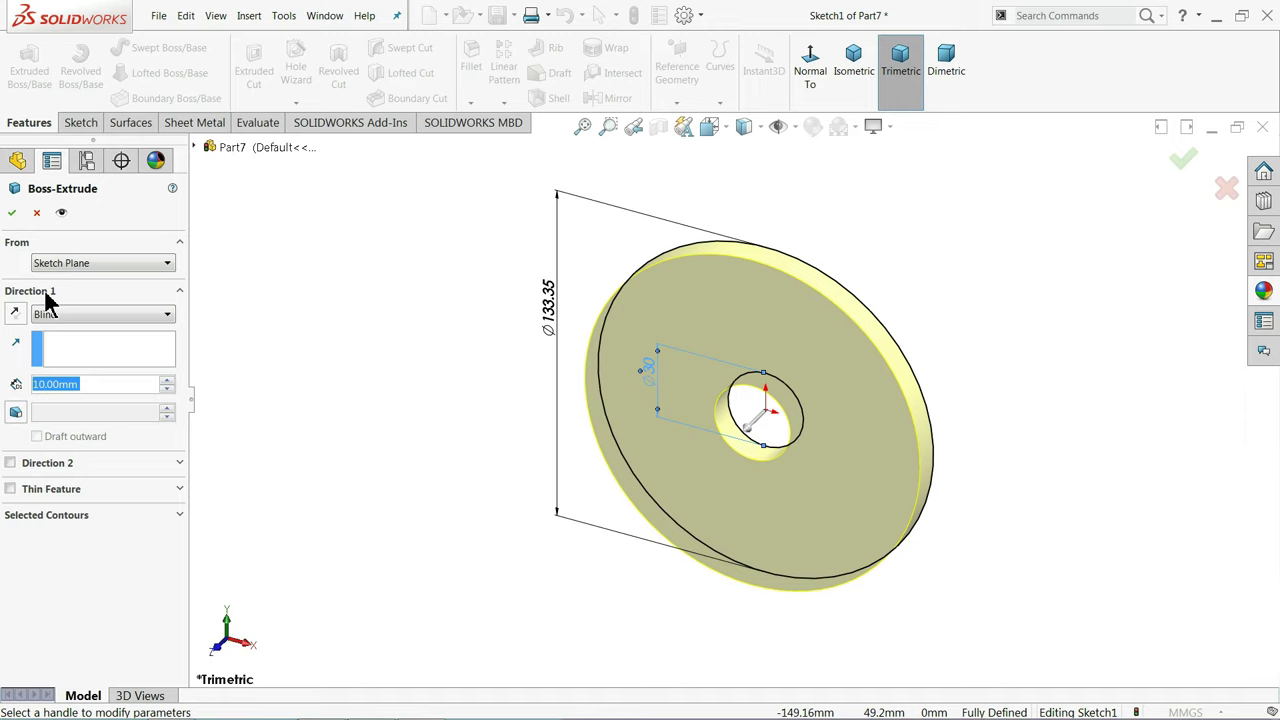
# Extrude the sketch 57 mm blind in the reversed direction into a bored cylinder
pyautogui.write('57')
pyautogui.press('Return')
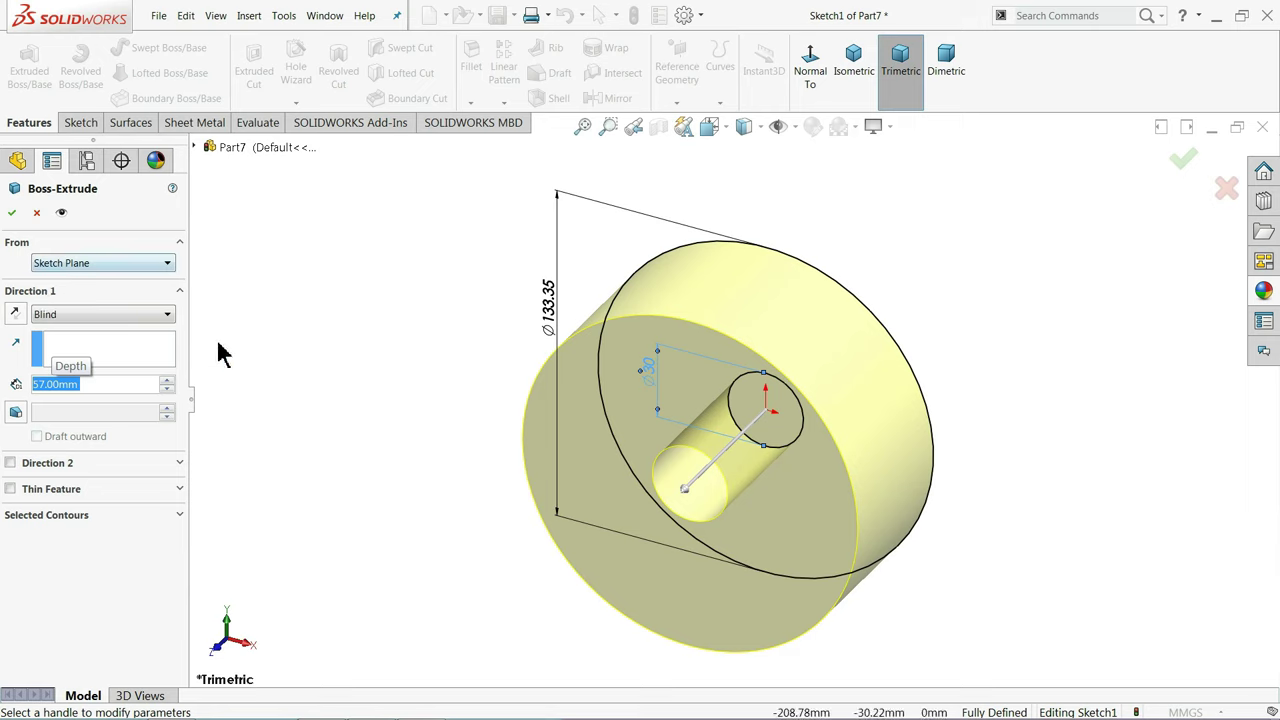
pyautogui.click(15, 314)
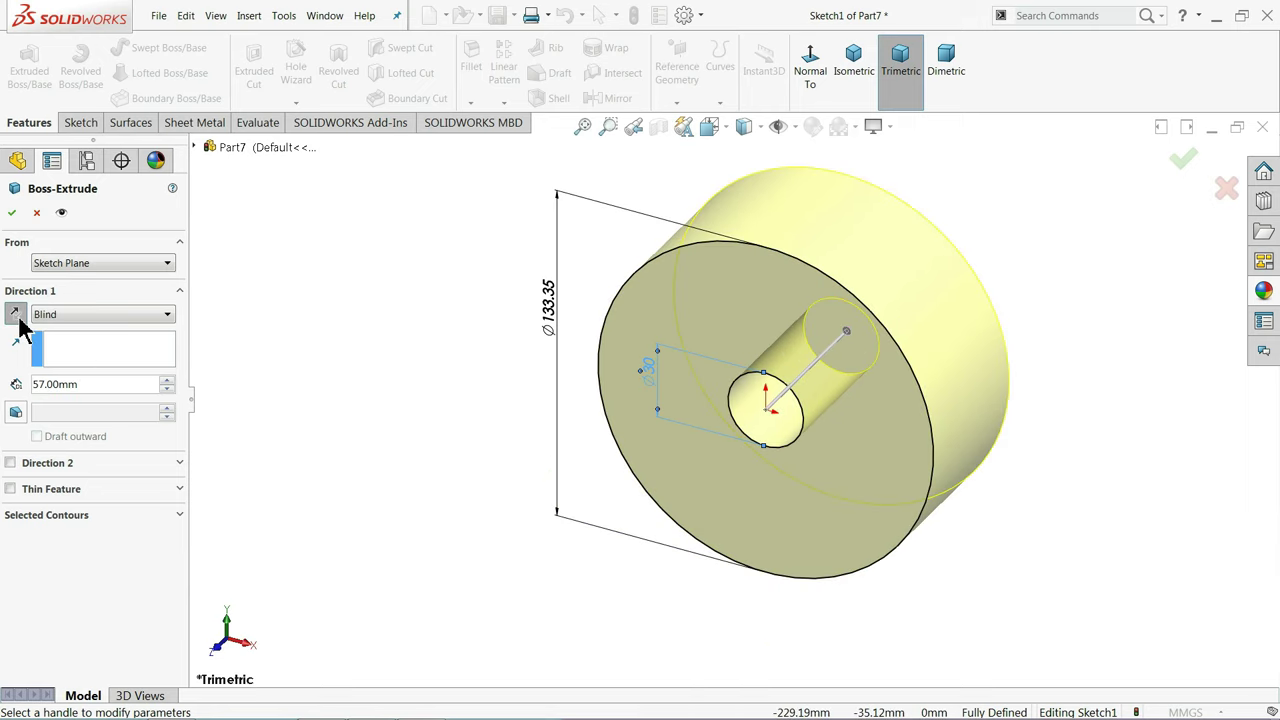
pyautogui.click(12, 214)
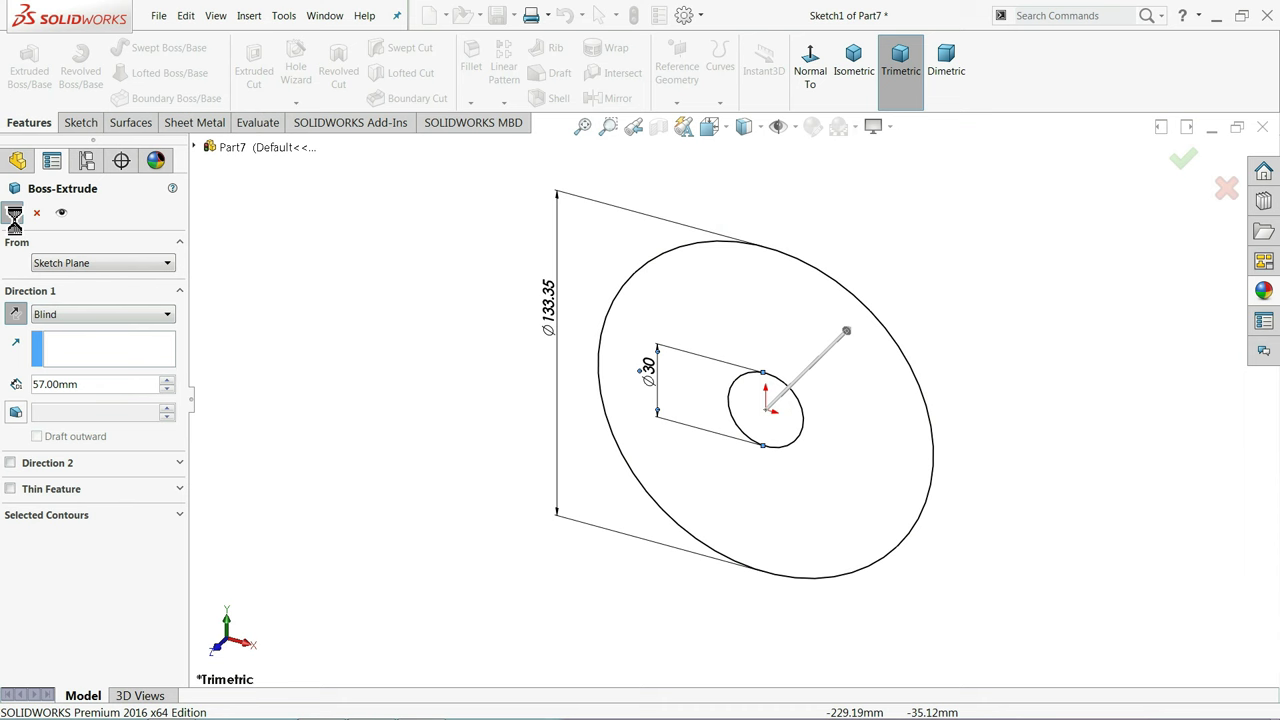
pyautogui.scroll(-2, 1050, 310)
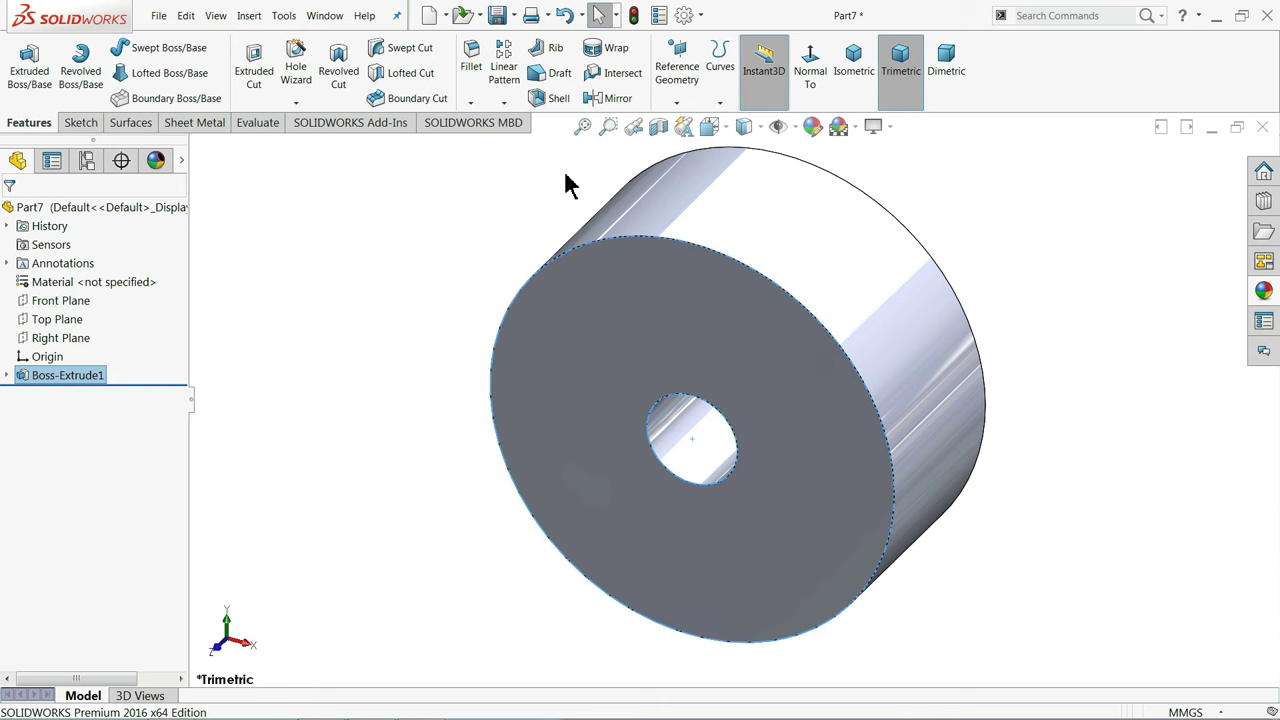
# Create Plane1 offset 3 mm from the front face, flipped into the part
pyautogui.click(677, 70)
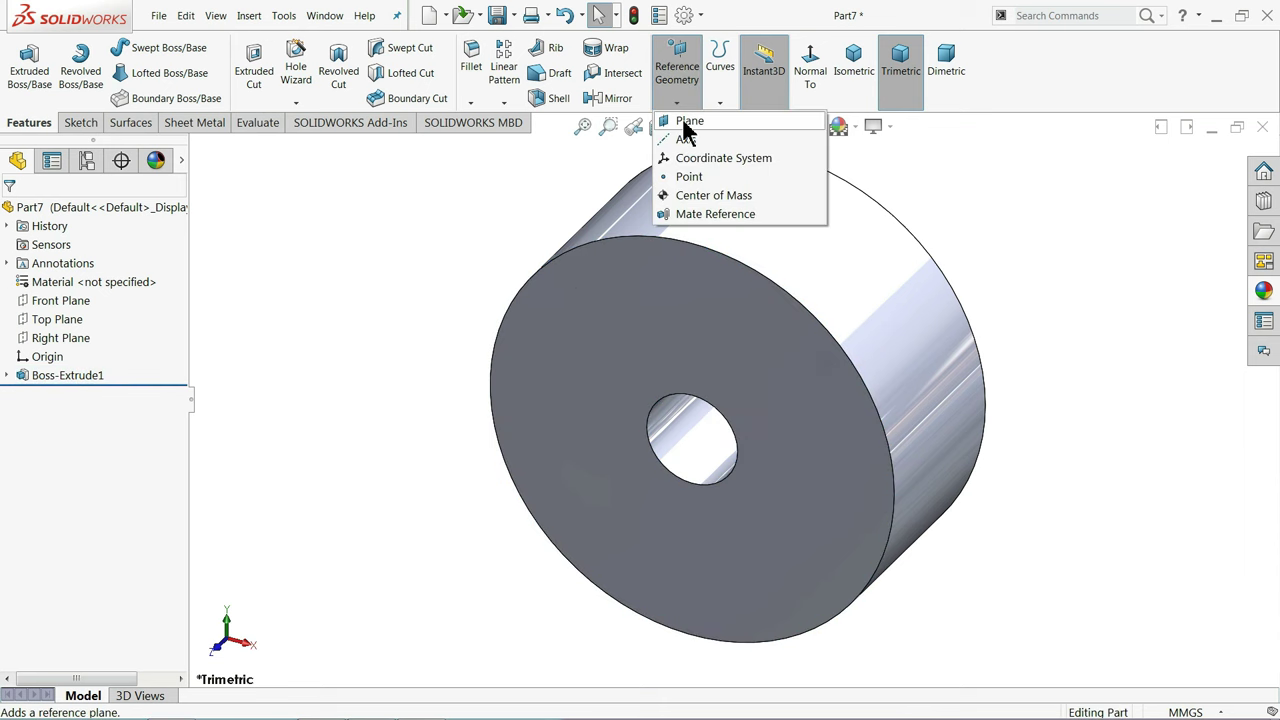
pyautogui.click(686, 121)
pyautogui.click(709, 355)
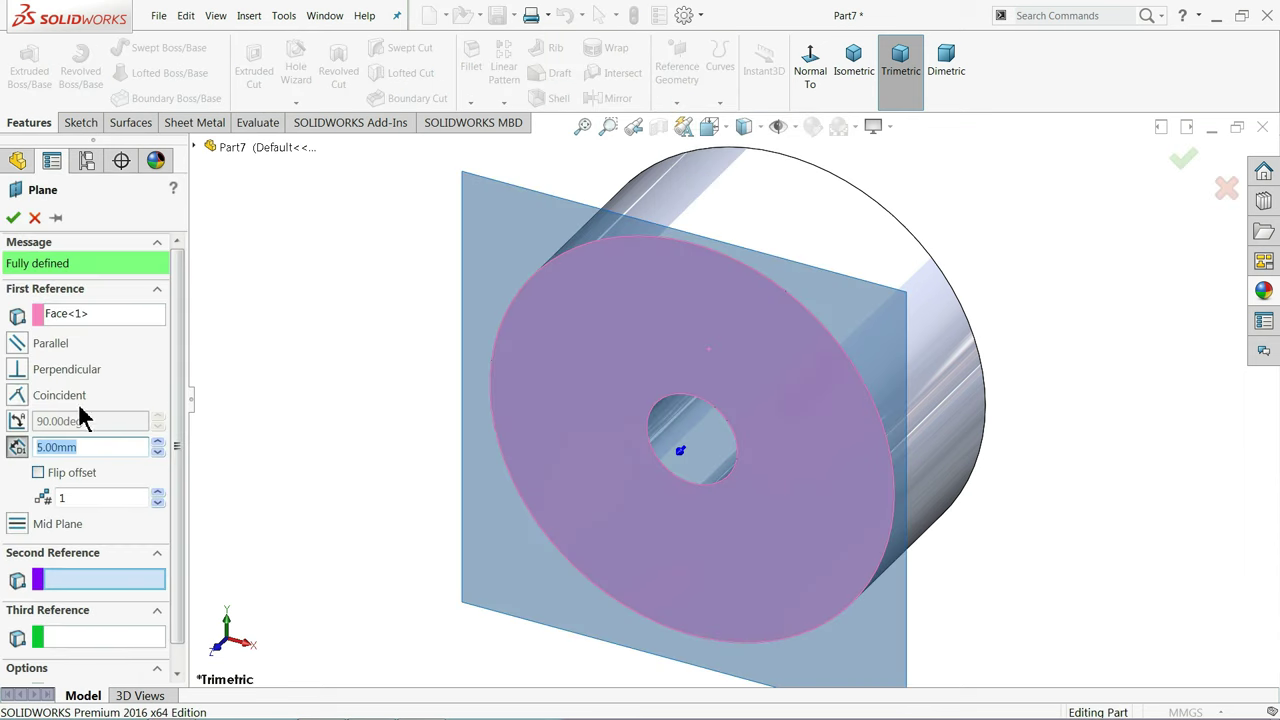
pyautogui.write('3')
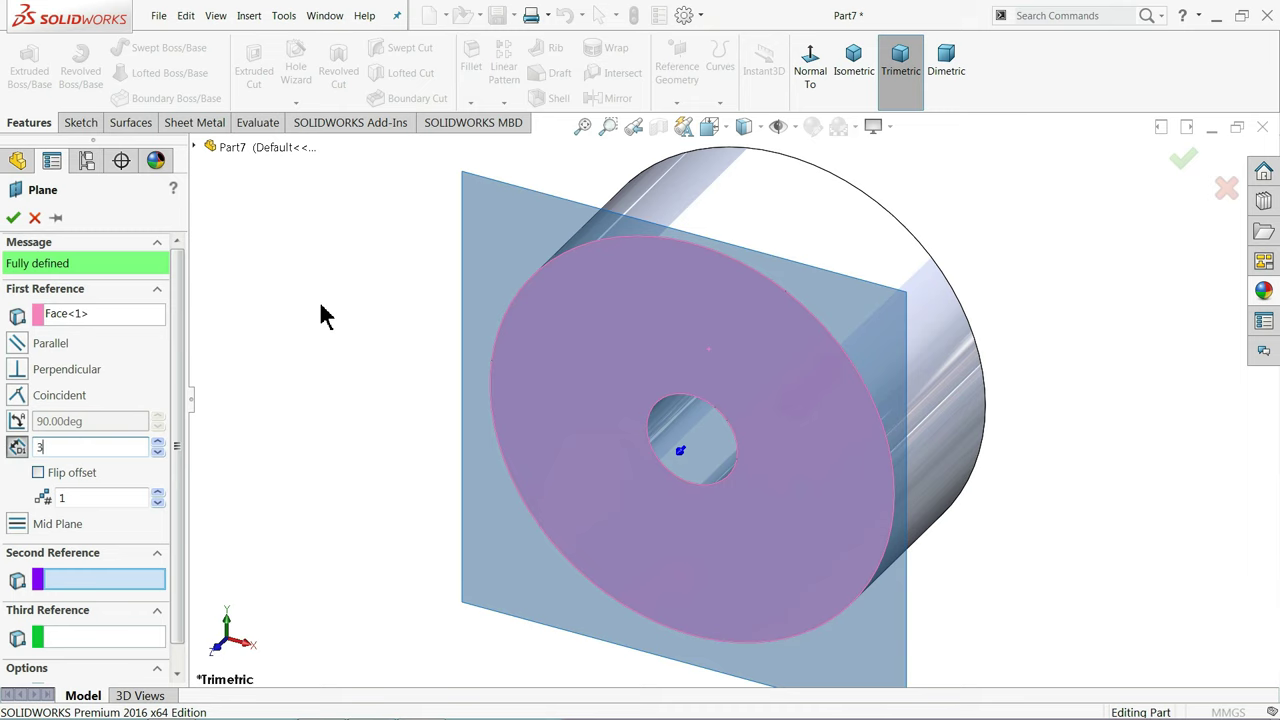
pyautogui.moveTo(323, 314); pyautogui.dragTo(238, 316, button='middle')
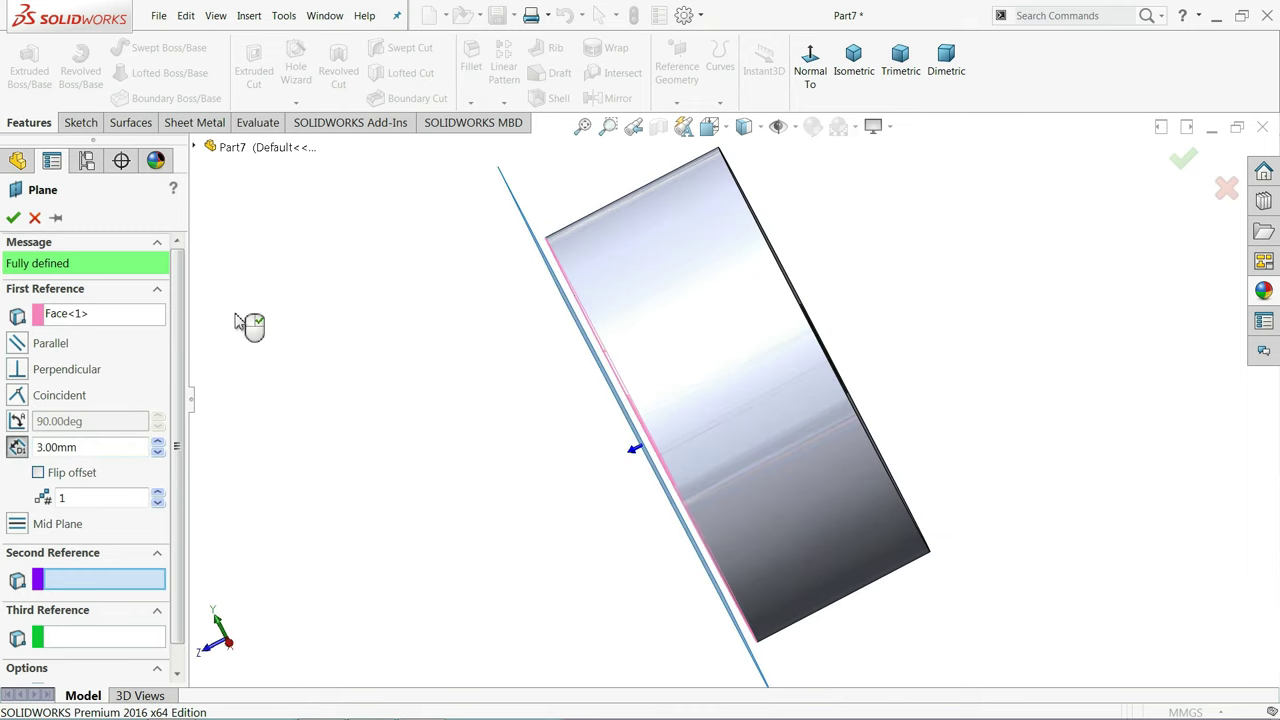
pyautogui.click(39, 475)
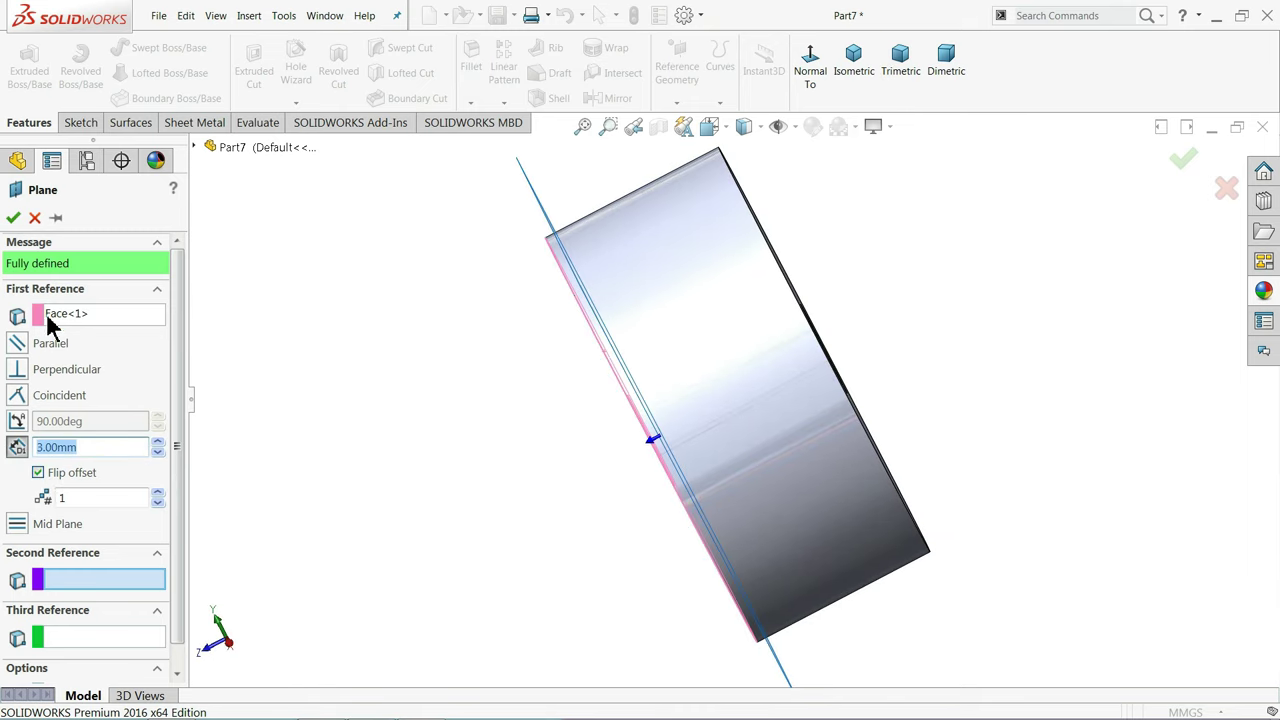
pyautogui.click(13, 218)
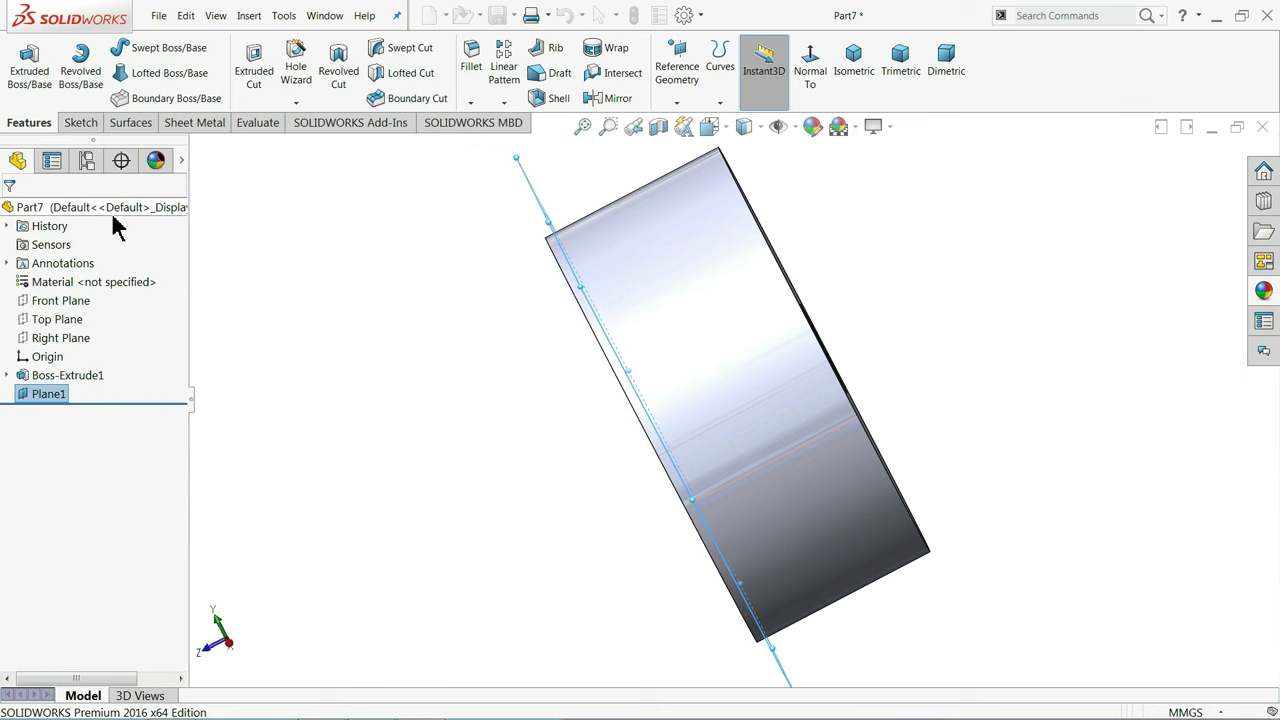
# Start a sketch on Plane1 and convert the cylinder's outer circular edge into it
pyautogui.click(82, 123)
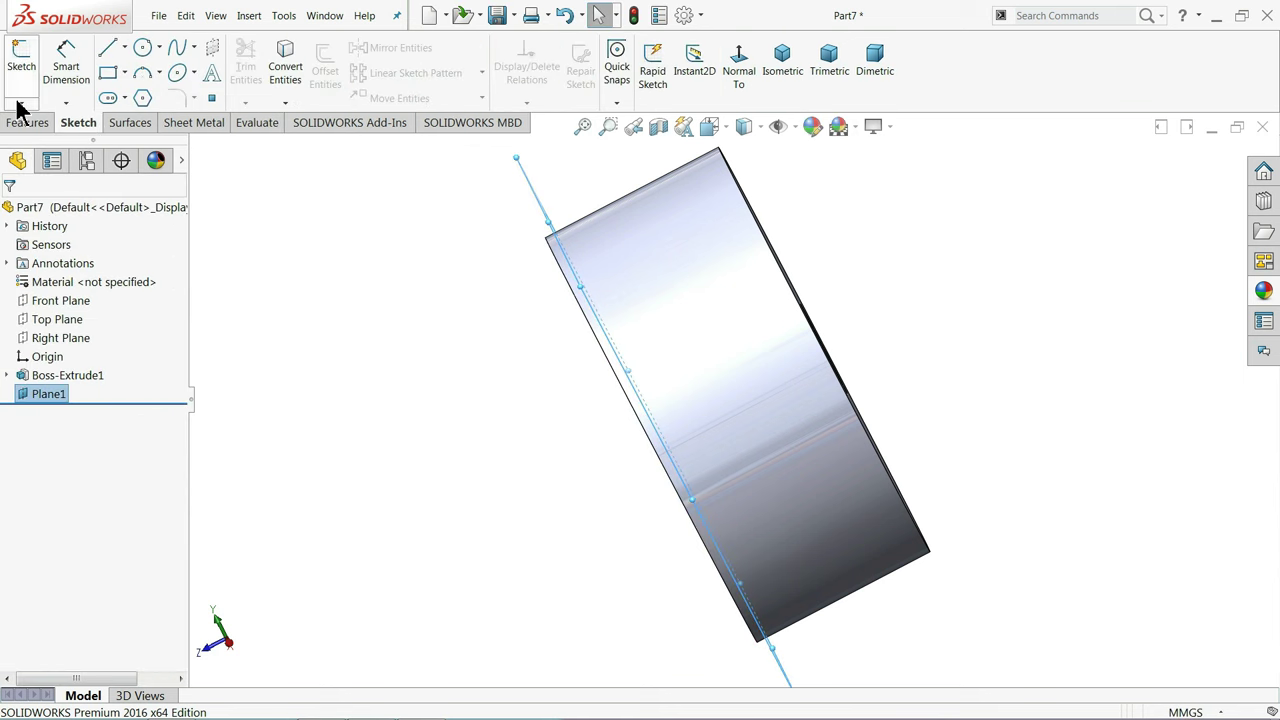
pyautogui.click(21, 62)
pyautogui.moveTo(443, 223); pyautogui.dragTo(498, 219, button='middle')
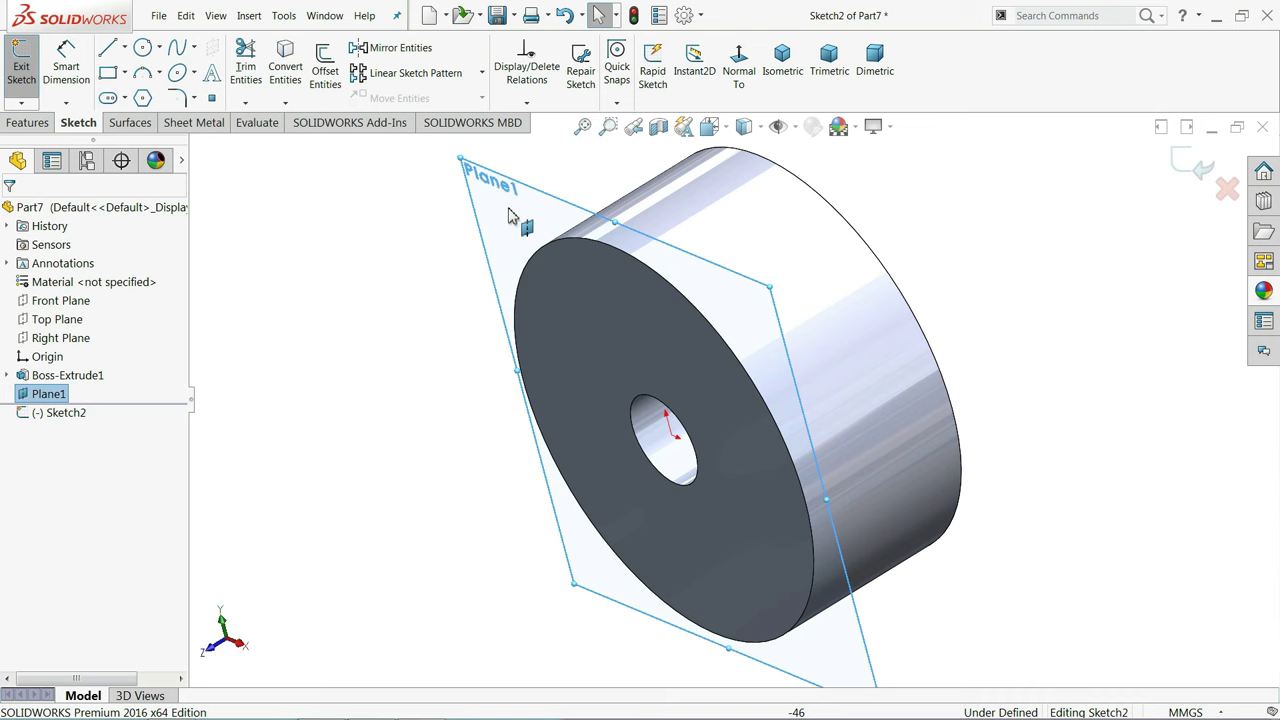
pyautogui.click(737, 78)
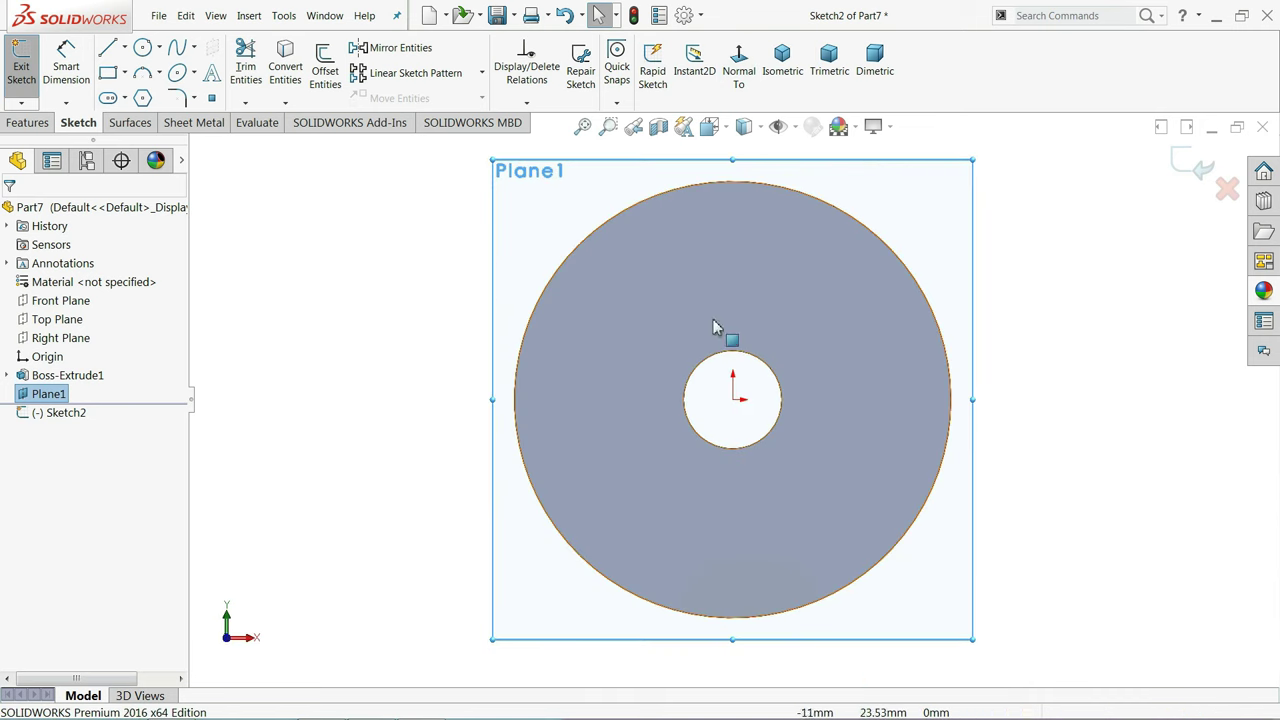
pyautogui.click(578, 250)
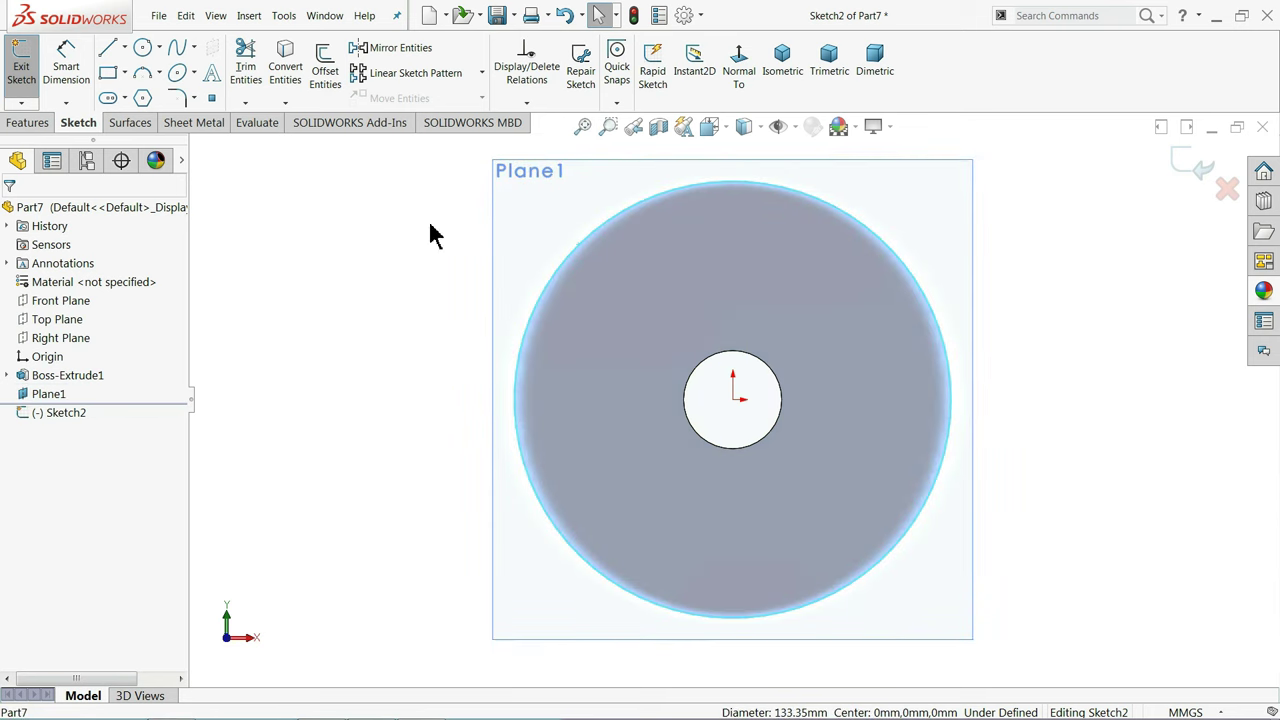
pyautogui.click(290, 72)
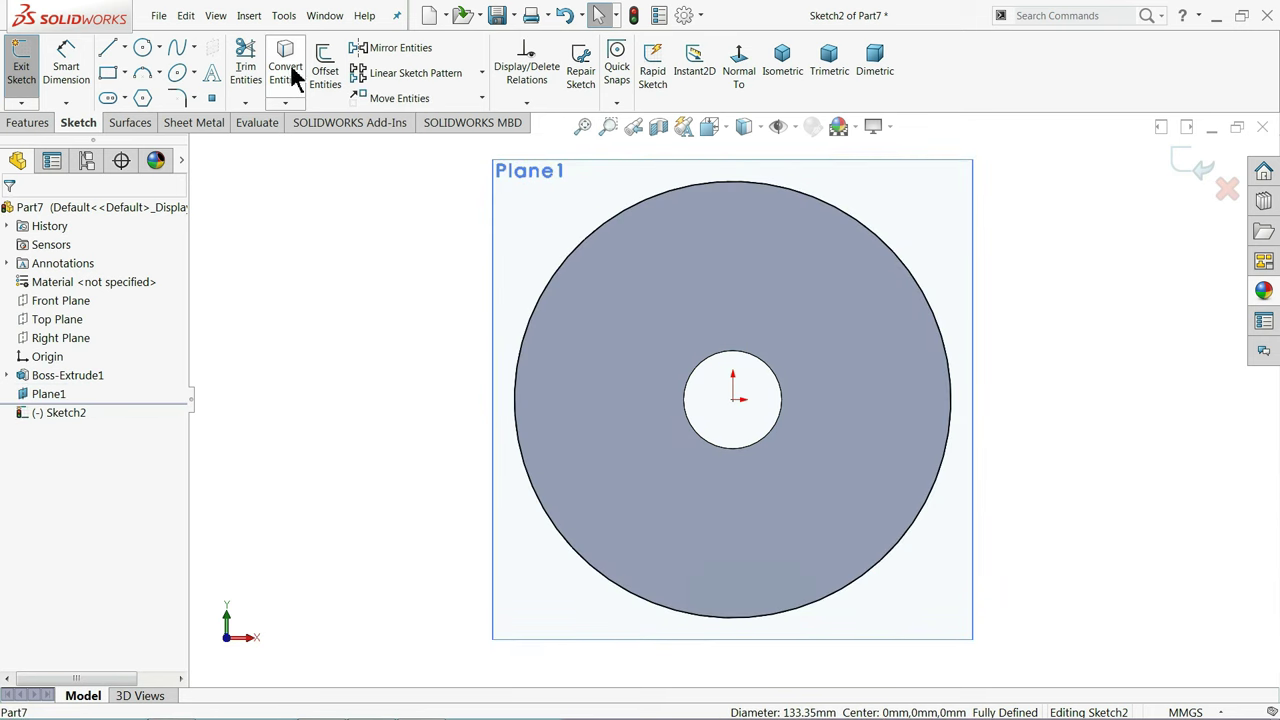
# Draw an origin-centred circle around the edge and dimension it to Ø146.05
pyautogui.click(143, 50)
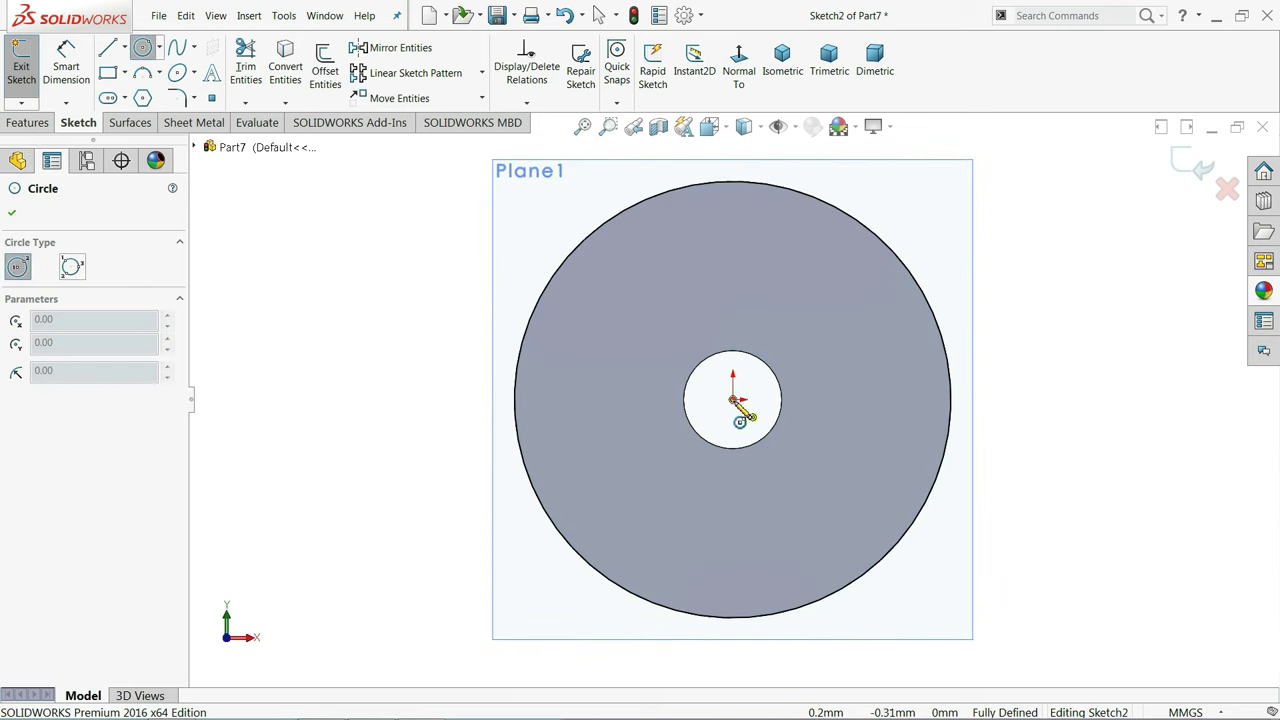
pyautogui.click(733, 400)
pyautogui.click(510, 299)
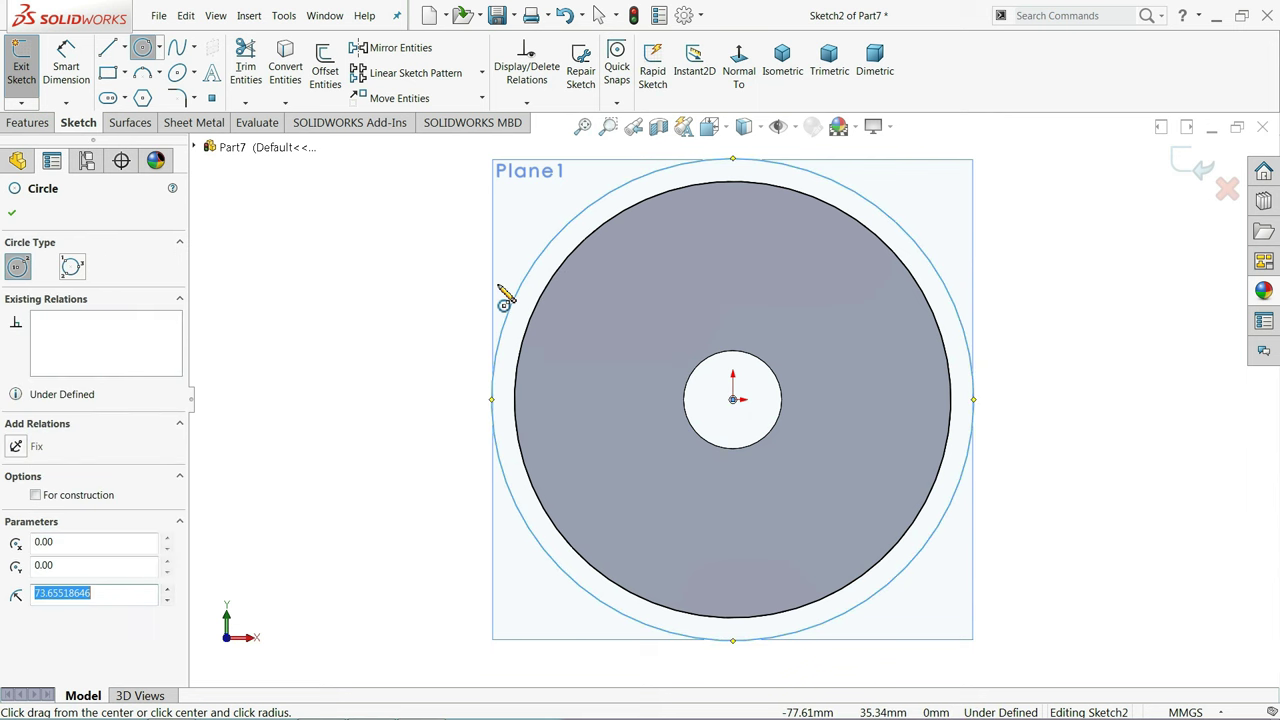
pyautogui.click(66, 70)
pyautogui.click(500, 346)
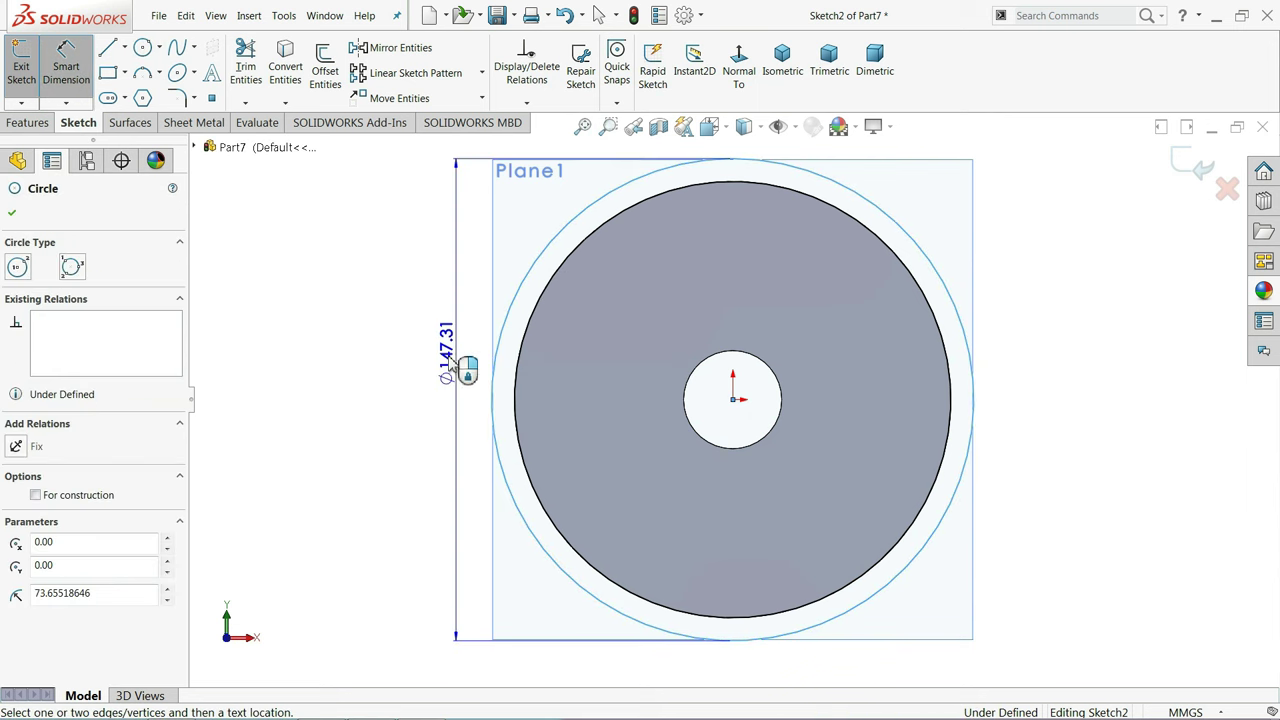
pyautogui.click(450, 367)
pyautogui.write('146.0')
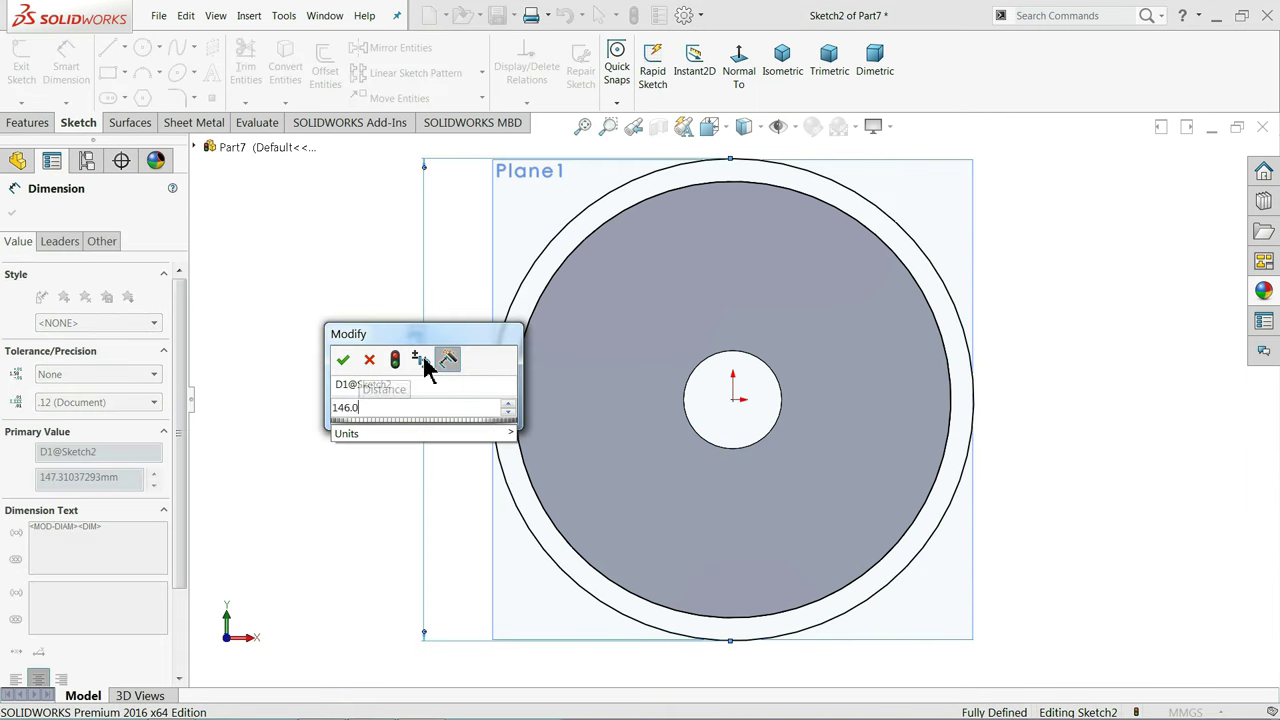
pyautogui.write('5')
pyautogui.press('Return')
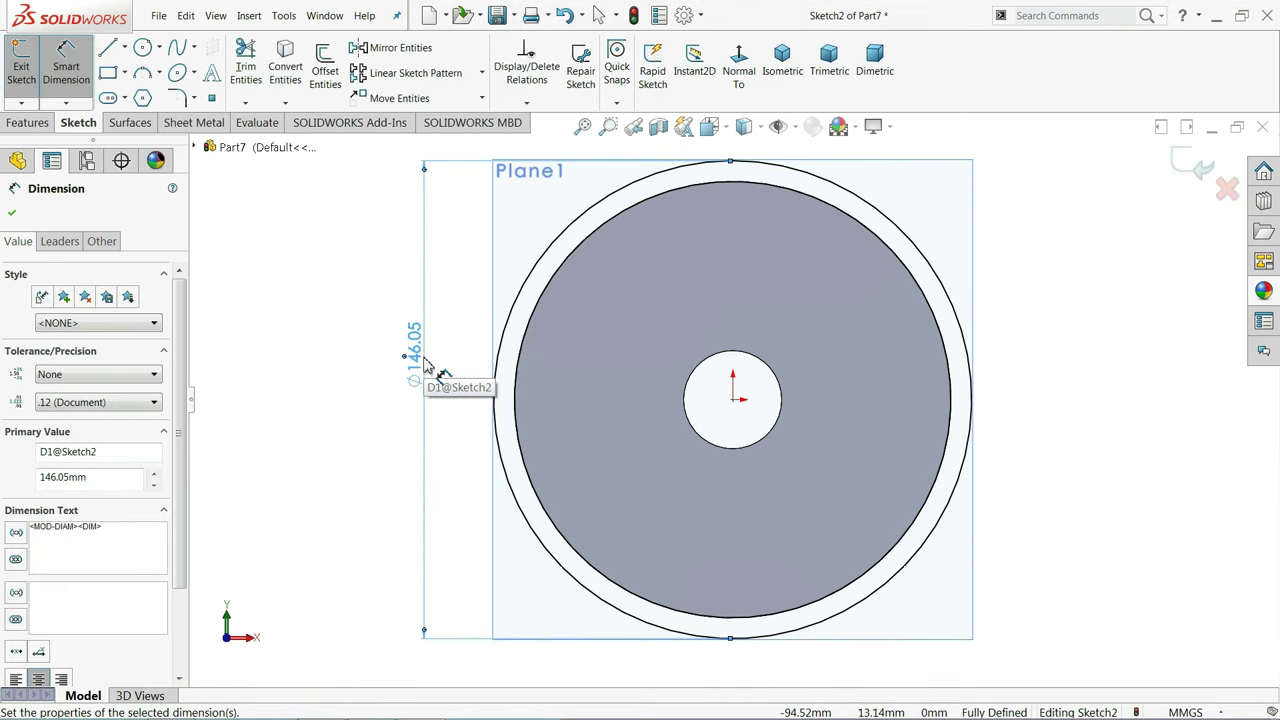
# Extrude the Ø146.05 ring sketch 9 mm, reversed toward the part, as Boss-Extrude2
pyautogui.click(40, 122)
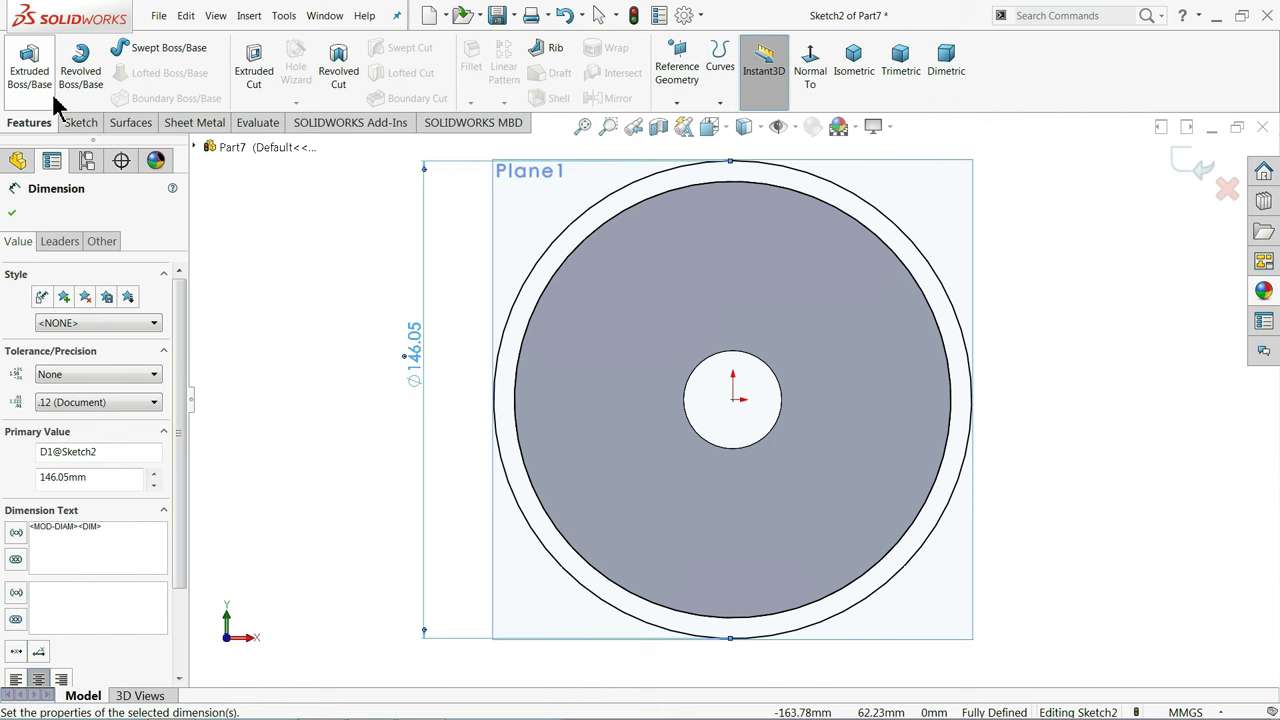
pyautogui.click(30, 75)
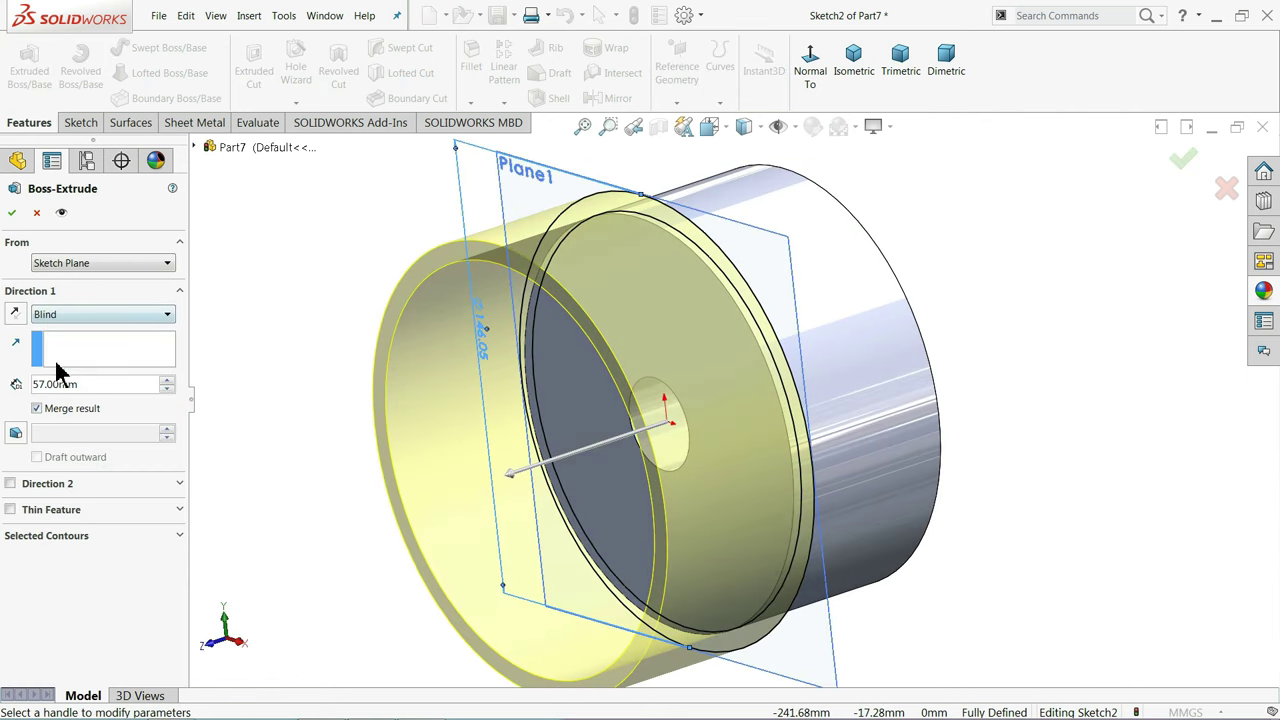
pyautogui.write('9')
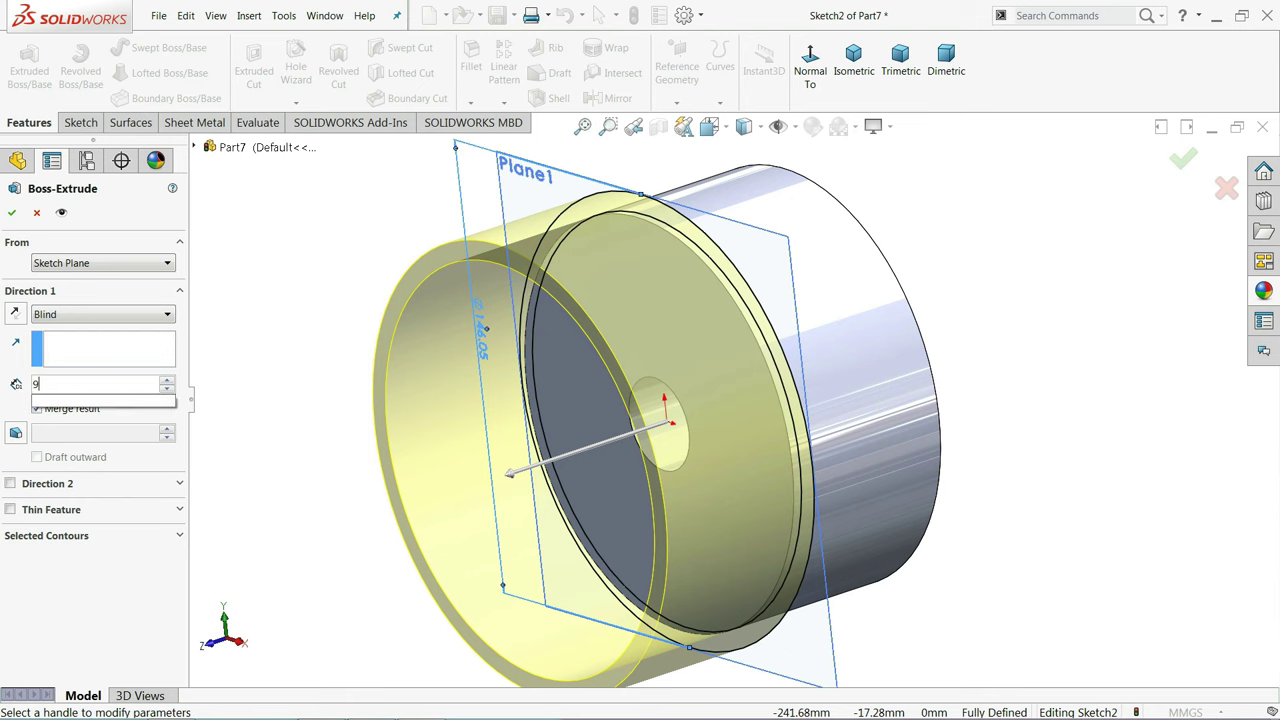
pyautogui.press('Return')
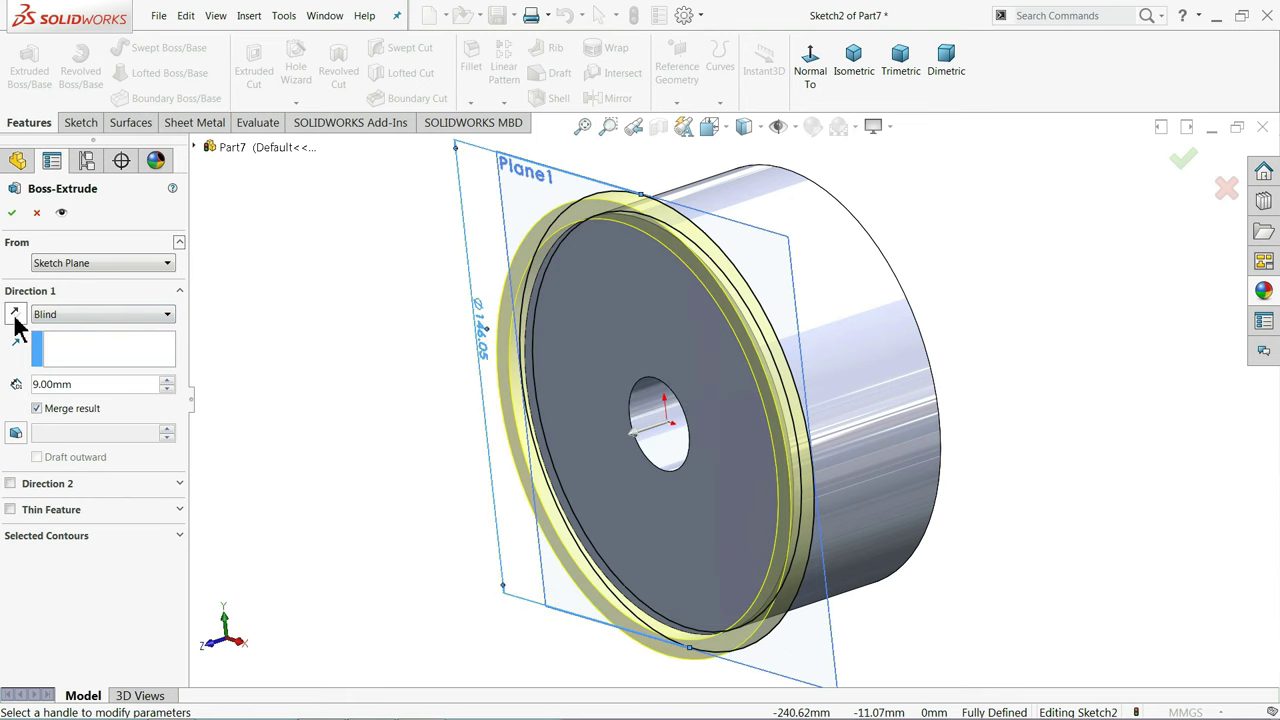
pyautogui.click(15, 314)
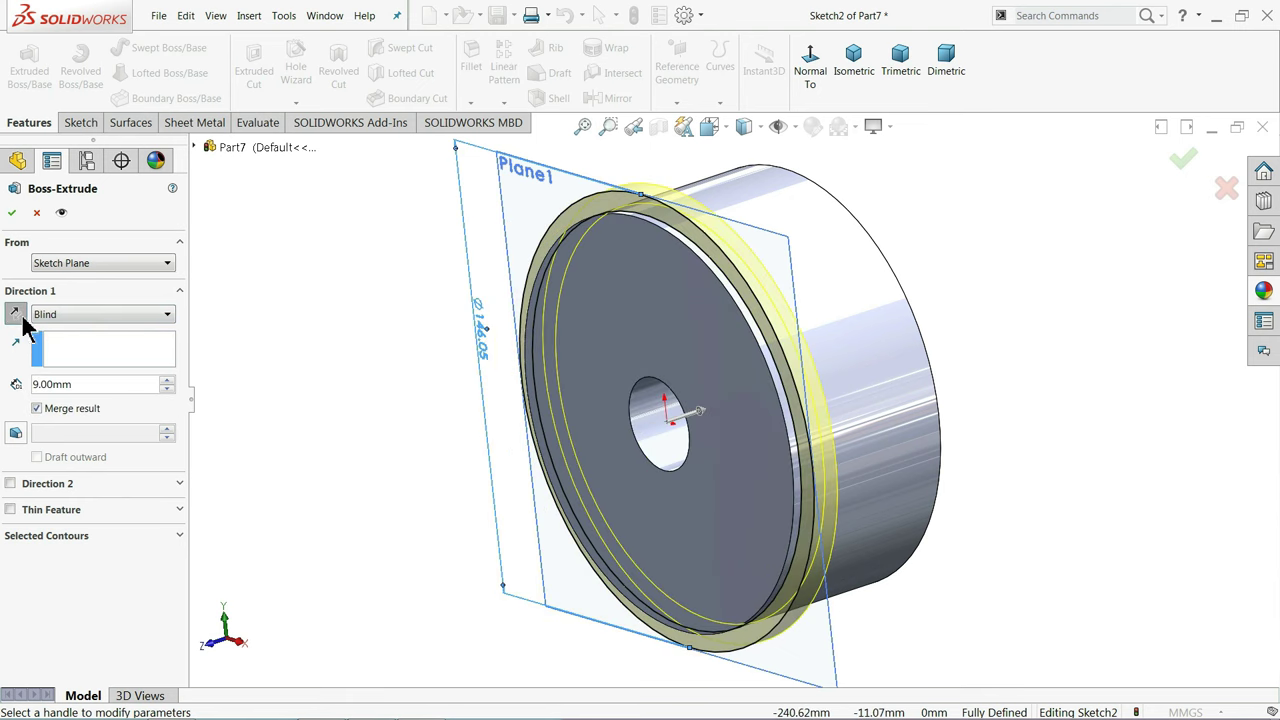
pyautogui.moveTo(274, 337); pyautogui.dragTo(398, 360, button='middle')
pyautogui.scroll(-3, 659, 280)
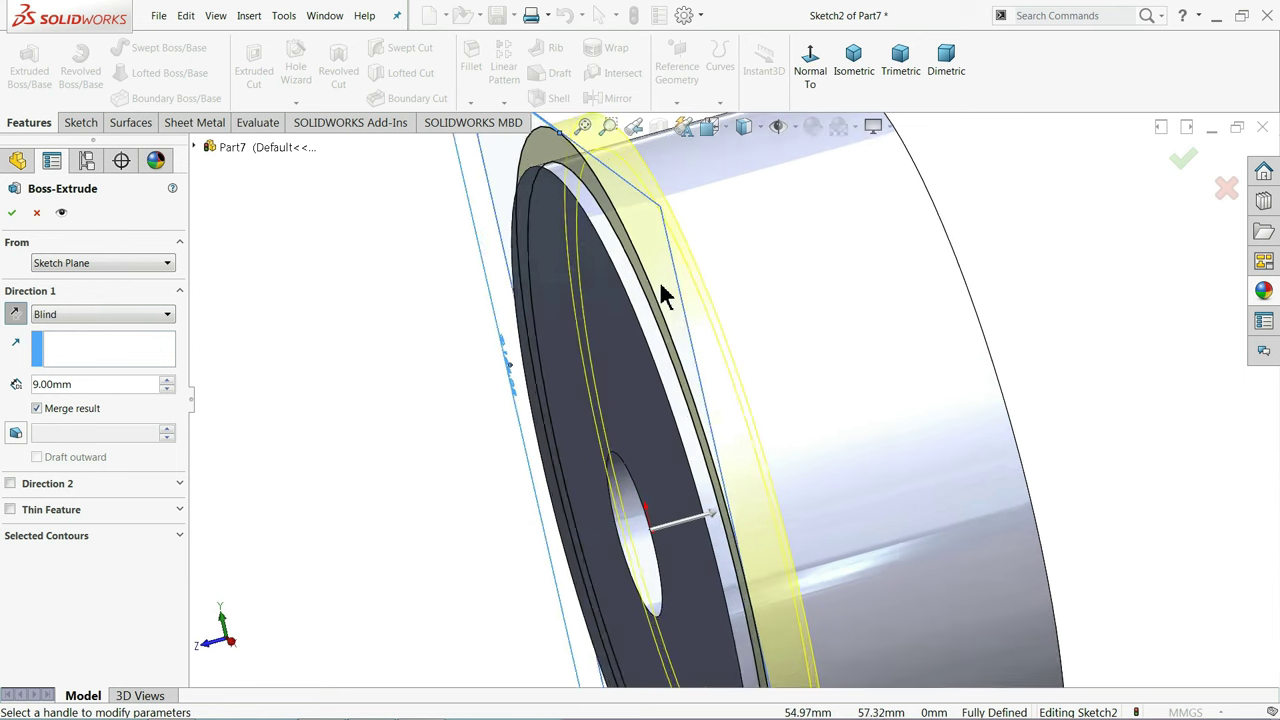
pyautogui.scroll(-3, 648, 262)
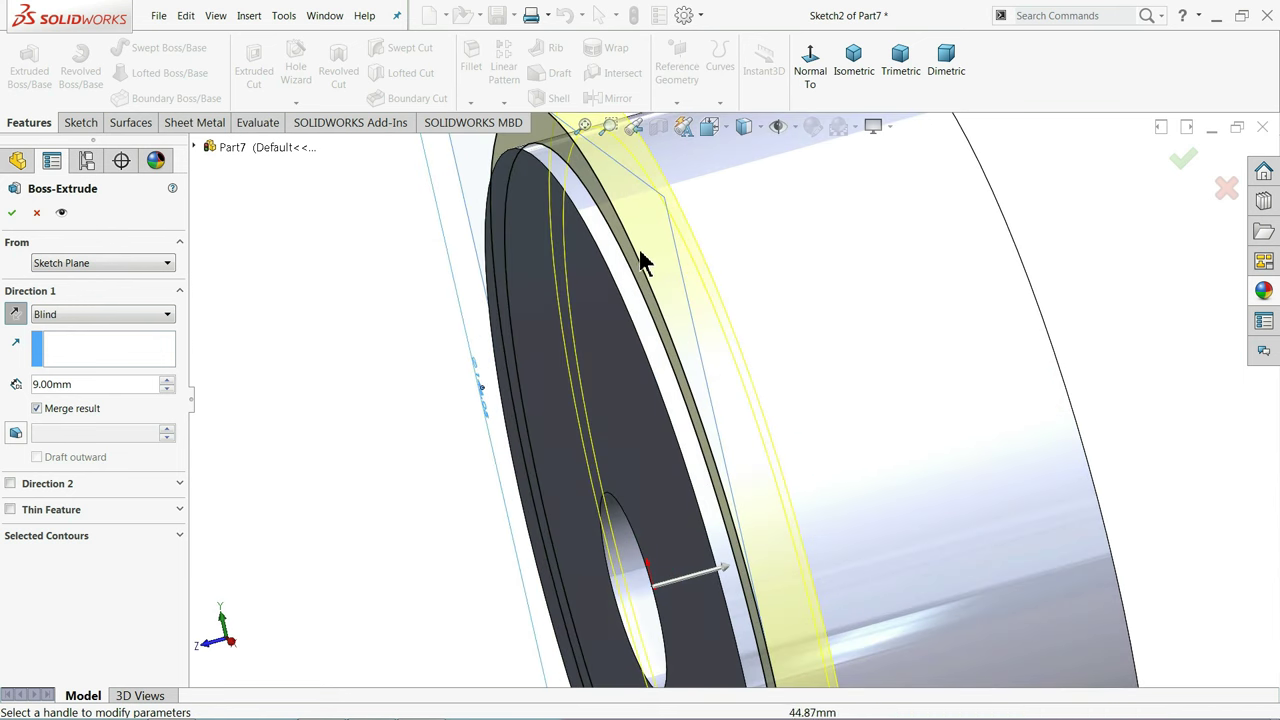
pyautogui.click(12, 213)
pyautogui.press('f')
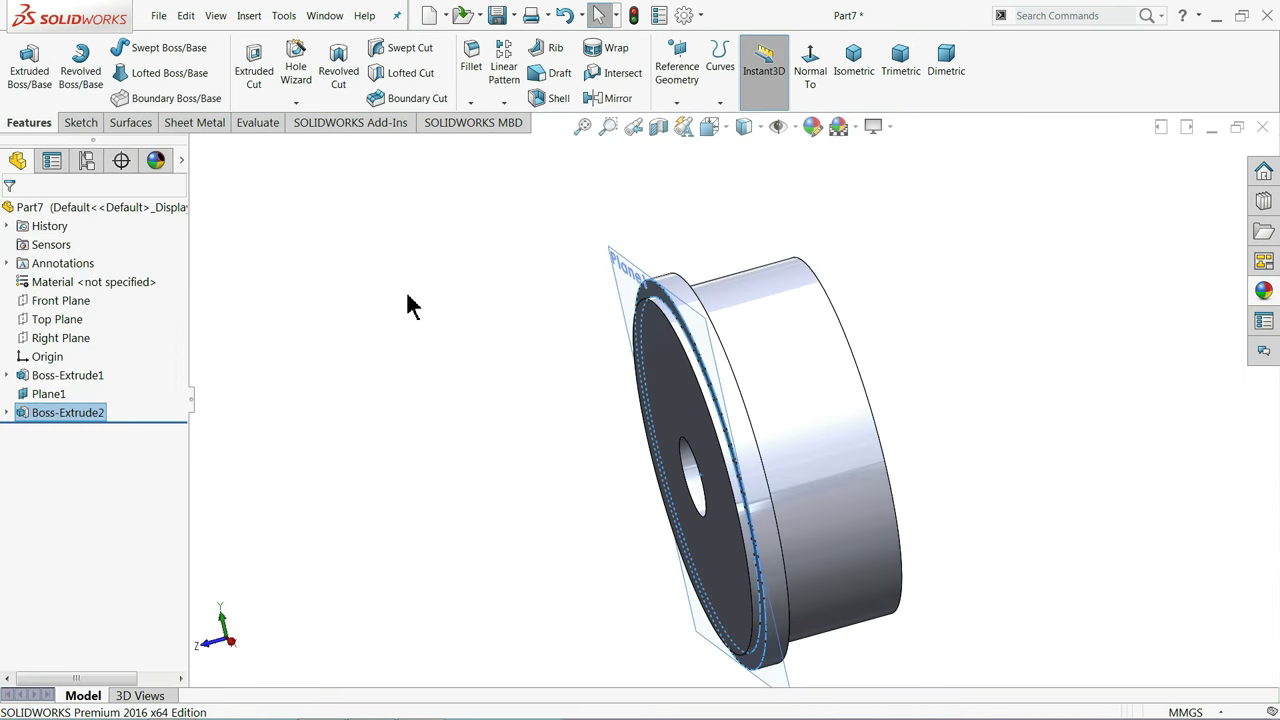
pyautogui.moveTo(406, 300); pyautogui.dragTo(477, 305, button='middle')
# Hide Plane1 from the view
pyautogui.click(620, 261)
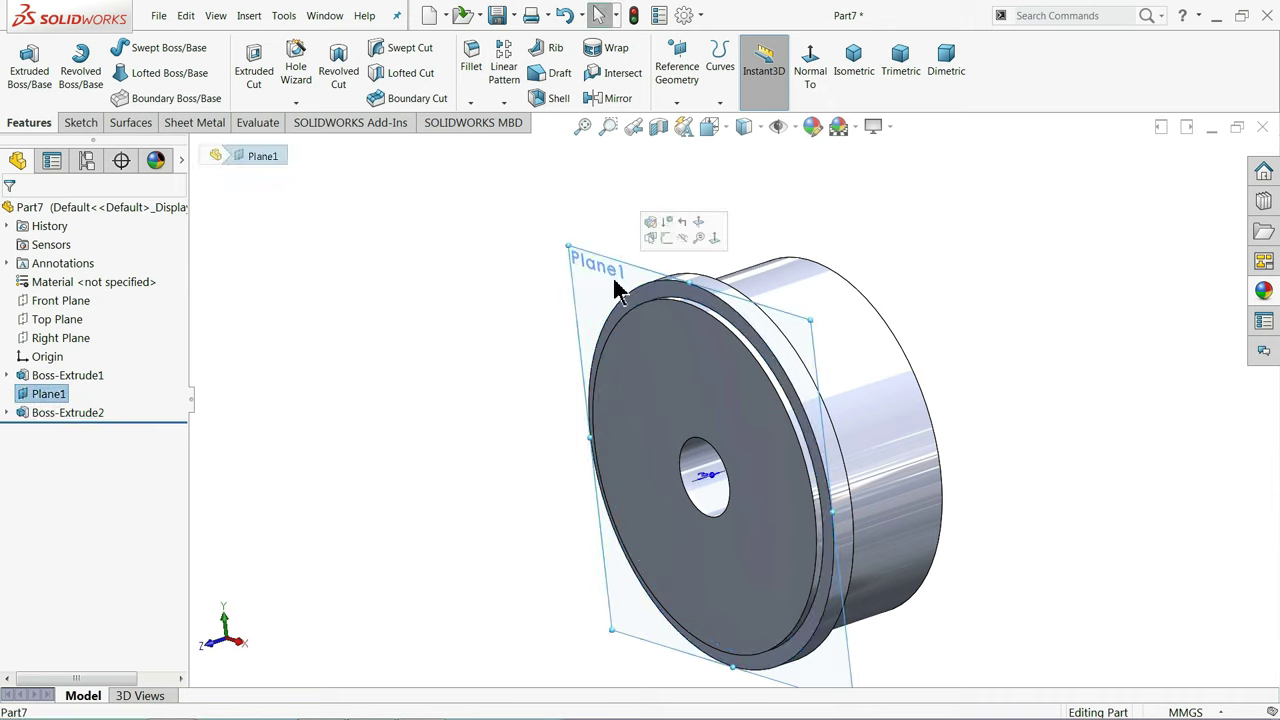
pyautogui.click(683, 240)
pyautogui.moveTo(514, 286); pyautogui.dragTo(471, 294, button='middle')
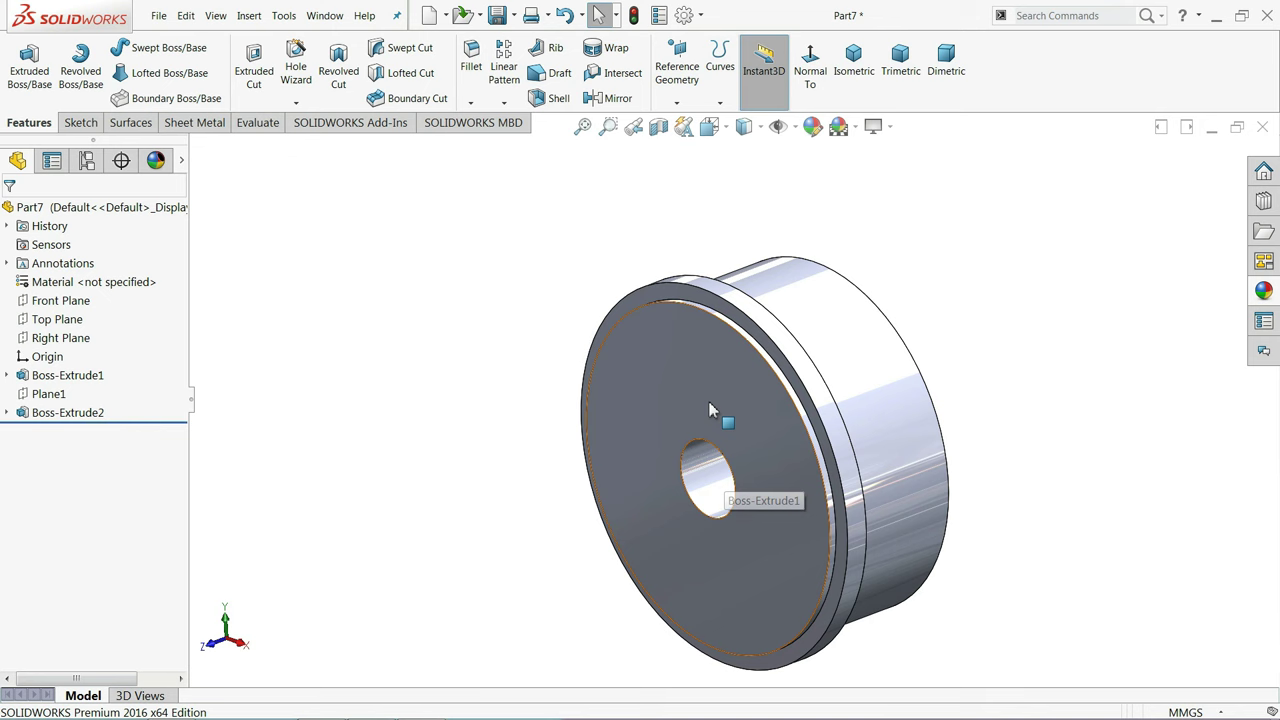
# Create reference axis Axis1 from the central bore's cylindrical face
pyautogui.click(677, 103)
pyautogui.click(686, 139)
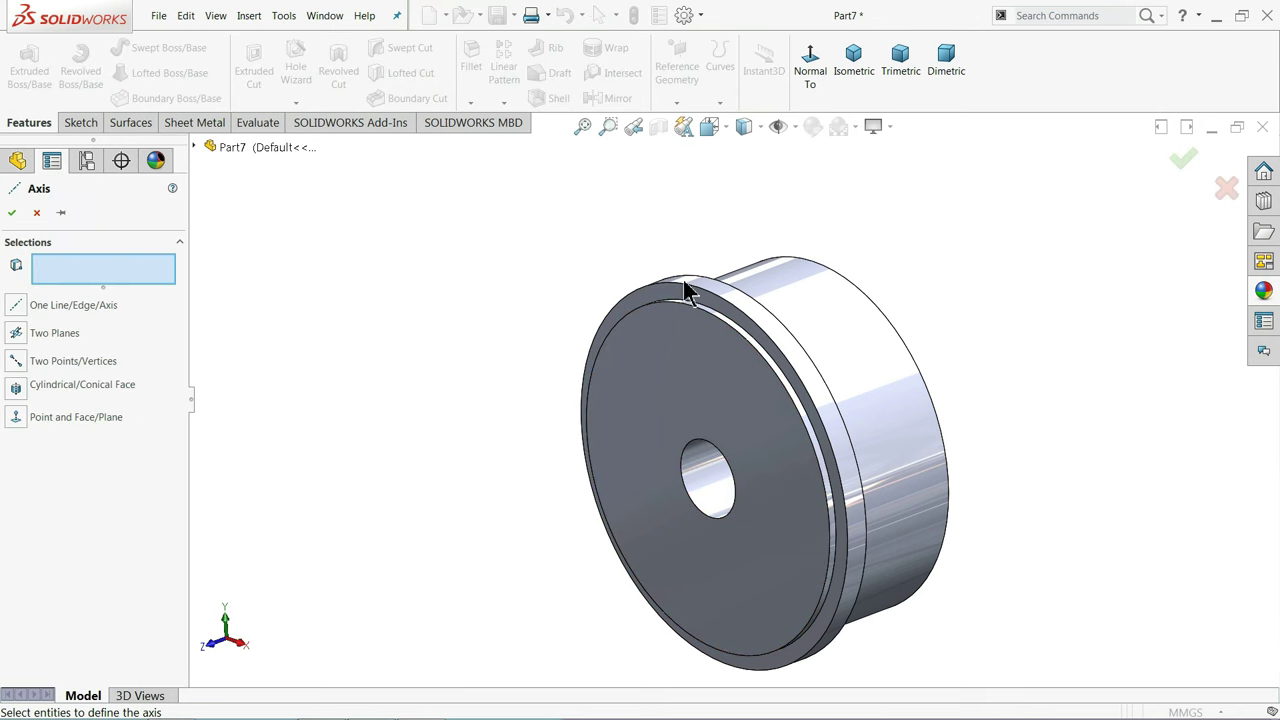
pyautogui.click(706, 500)
pyautogui.moveTo(706, 500)
pyautogui.mouseDown(button='middle')
pyautogui.moveTo(611, 497)
pyautogui.moveTo(700, 510)
pyautogui.mouseUp(button='middle')
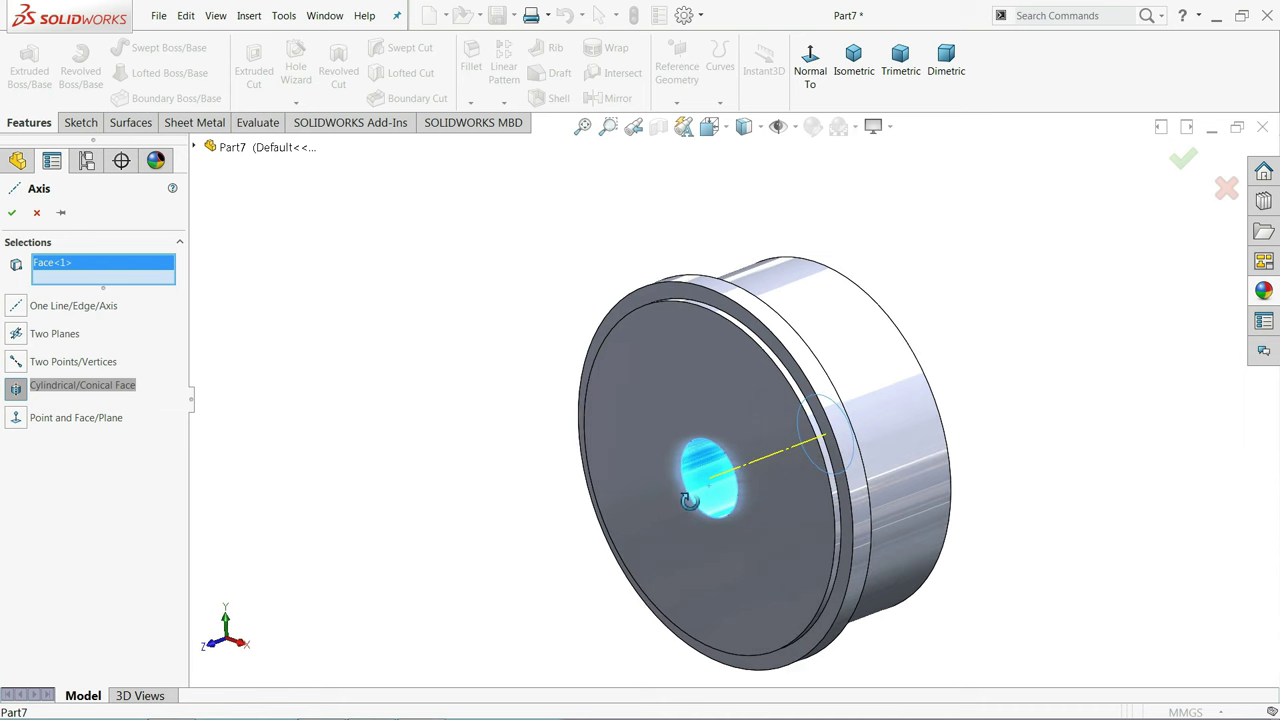
pyautogui.click(13, 214)
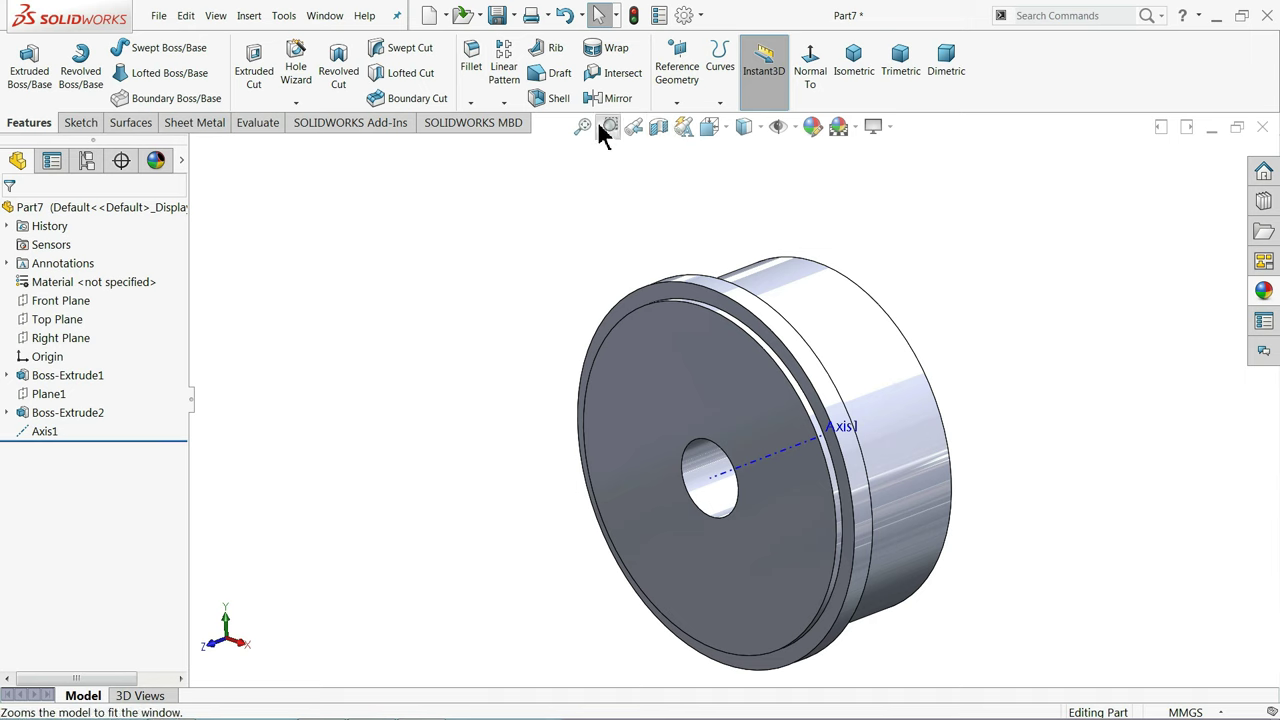
# Set up a linear pattern along Axis1 with 21 mm spacing
pyautogui.click(505, 72)
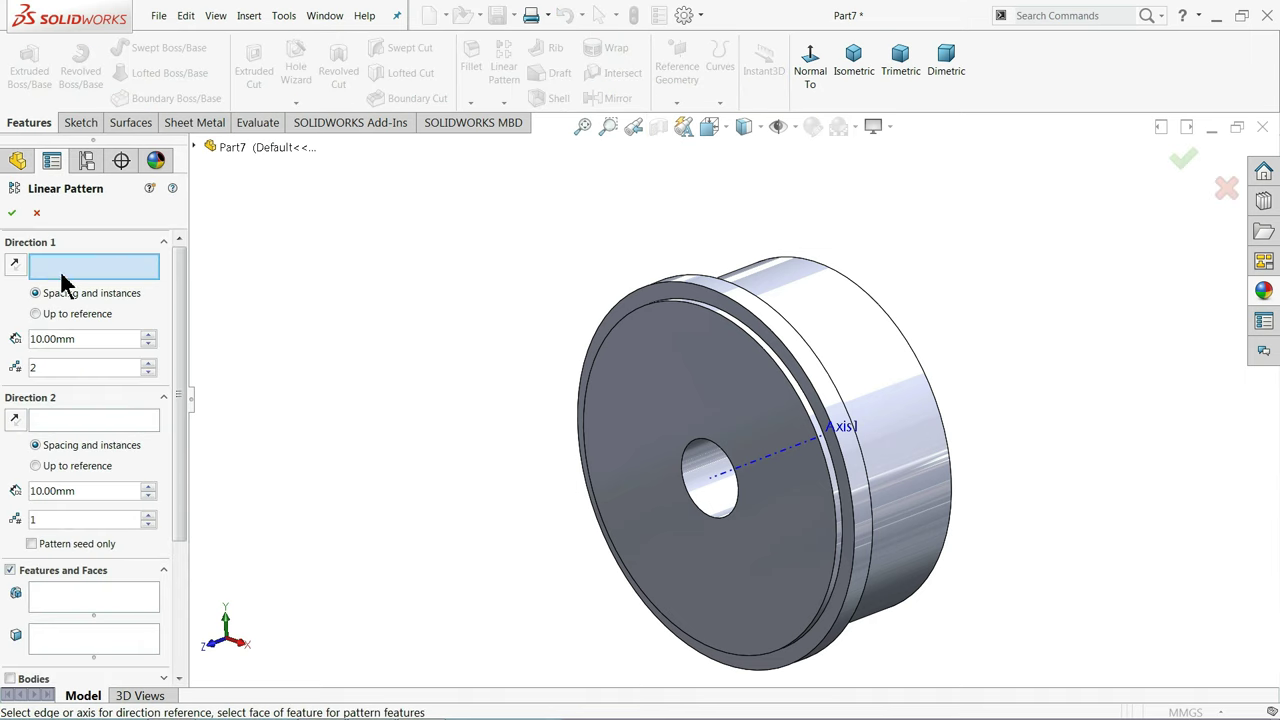
pyautogui.click(727, 481)
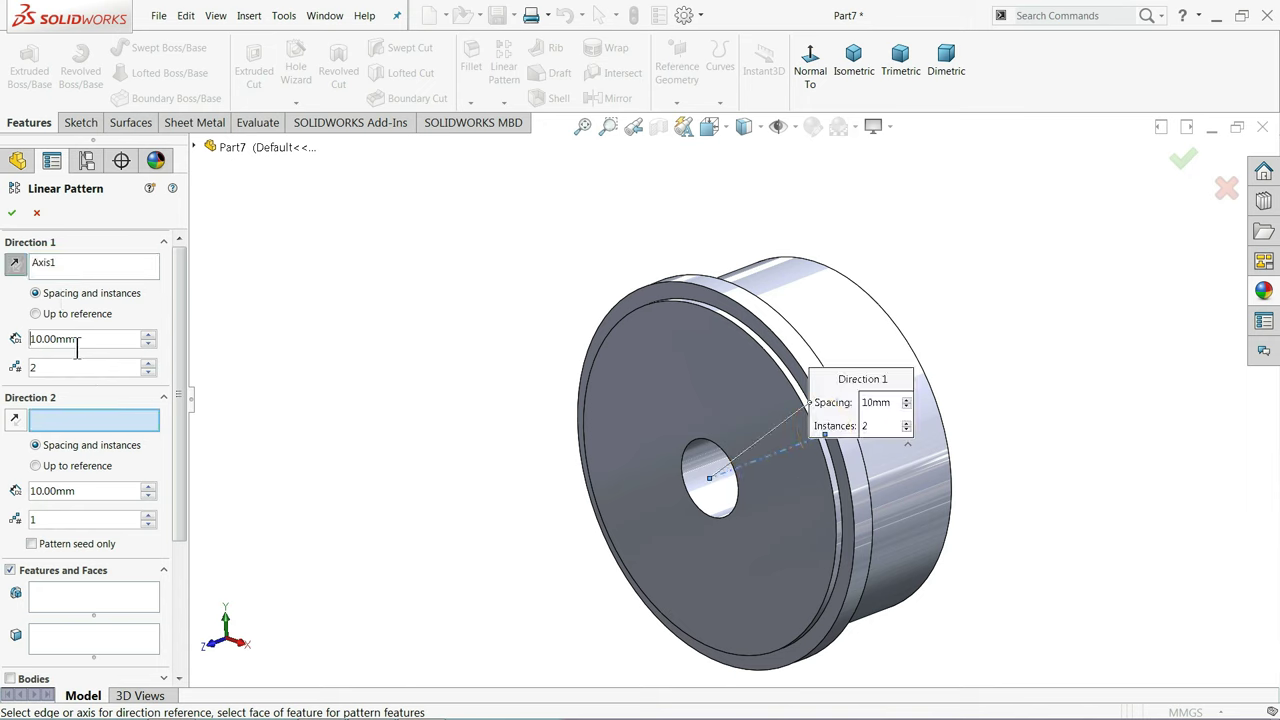
pyautogui.write('21')
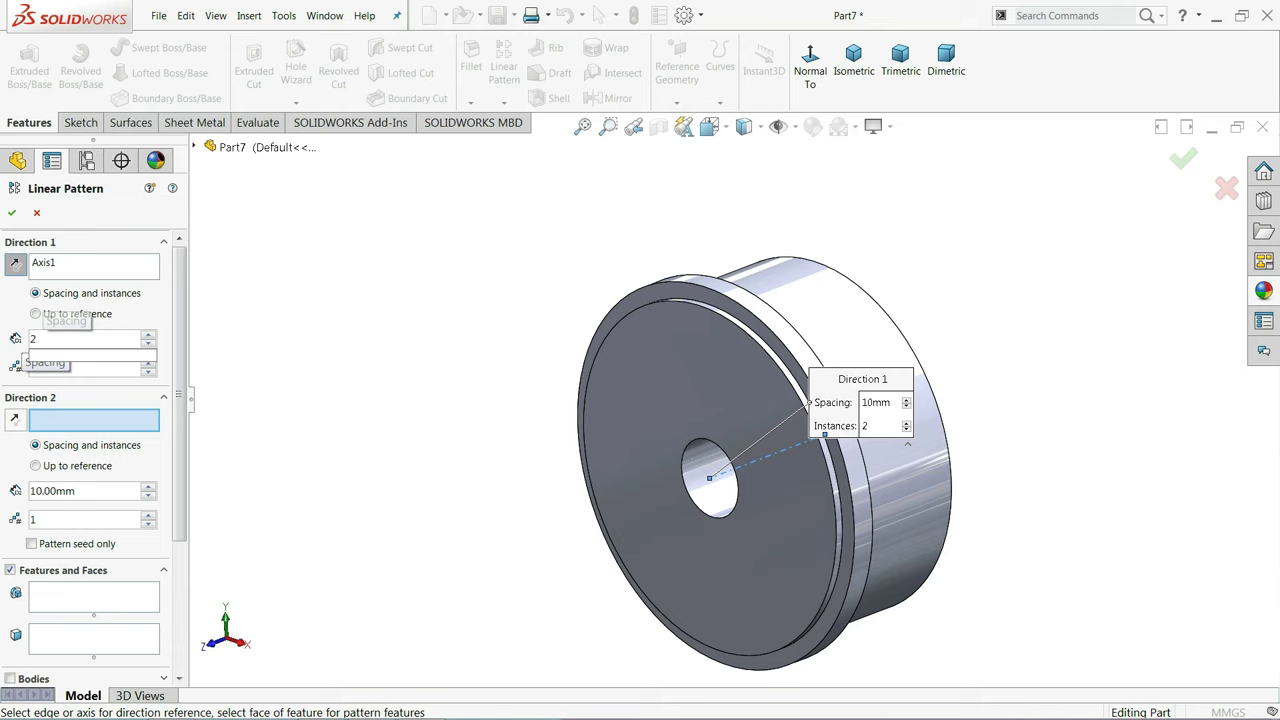
pyautogui.press('Return')
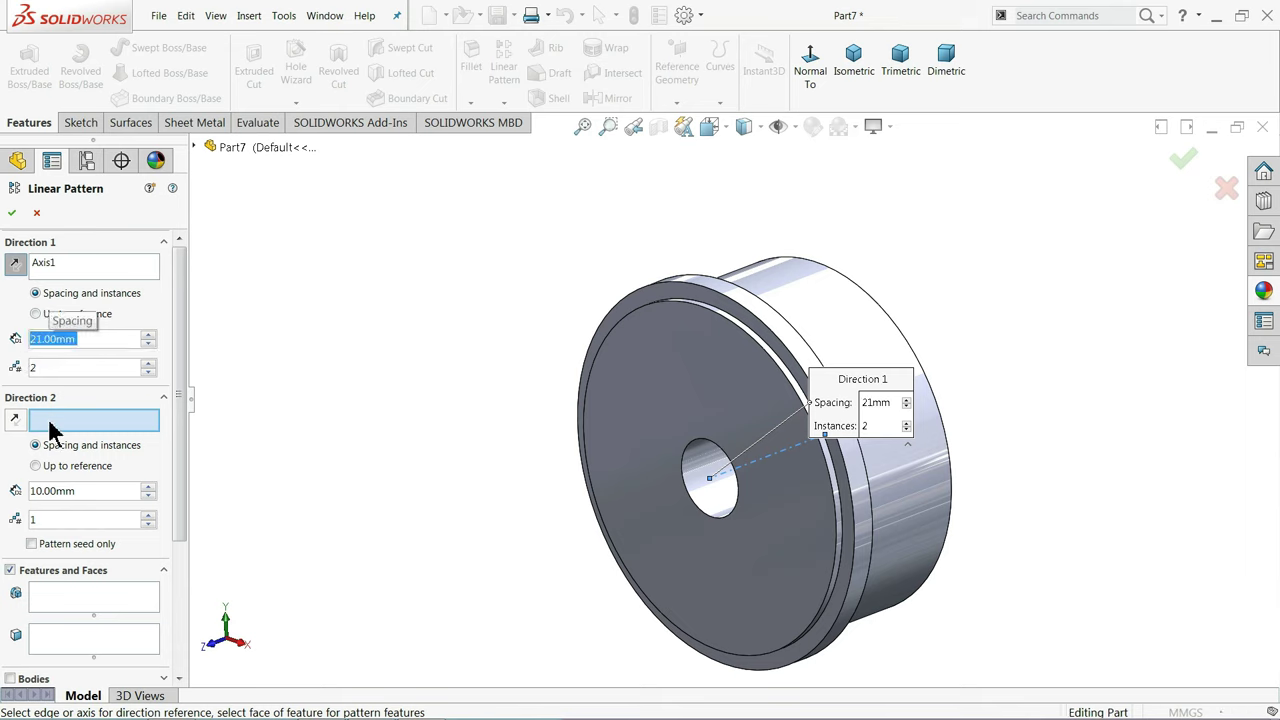
pyautogui.moveTo(183, 520)
pyautogui.mouseDown()
pyautogui.moveTo(196, 620)
pyautogui.moveTo(185, 575)
pyautogui.moveTo(185, 655)
pyautogui.moveTo(183, 547)
pyautogui.mouseUp()
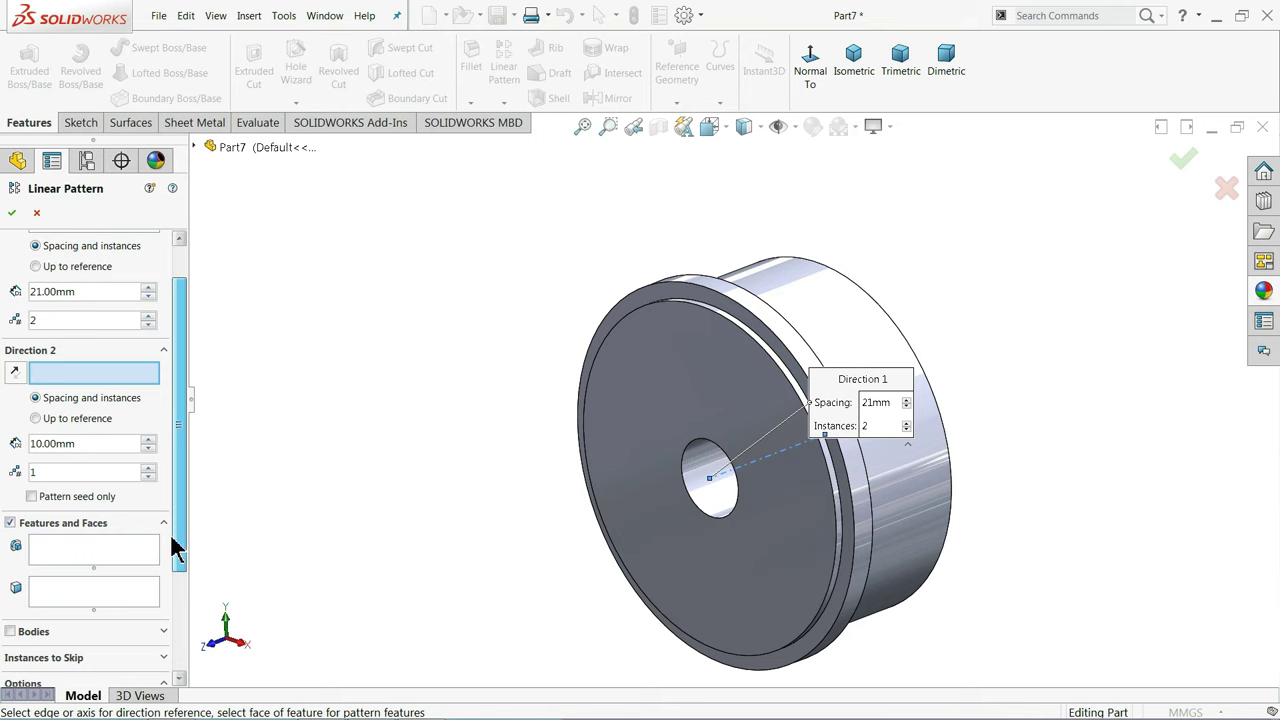
# Pattern Boss-Extrude2 as 3 instances to finish LPattern1
pyautogui.click(90, 556)
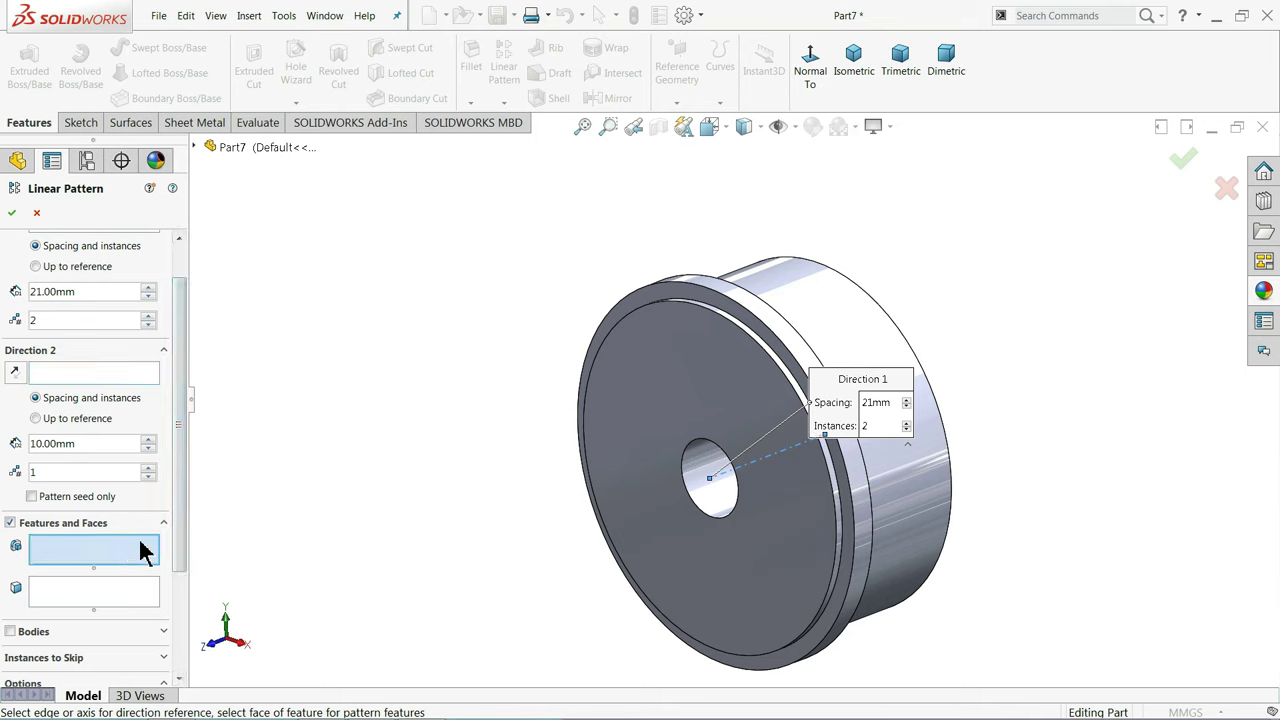
pyautogui.click(765, 325)
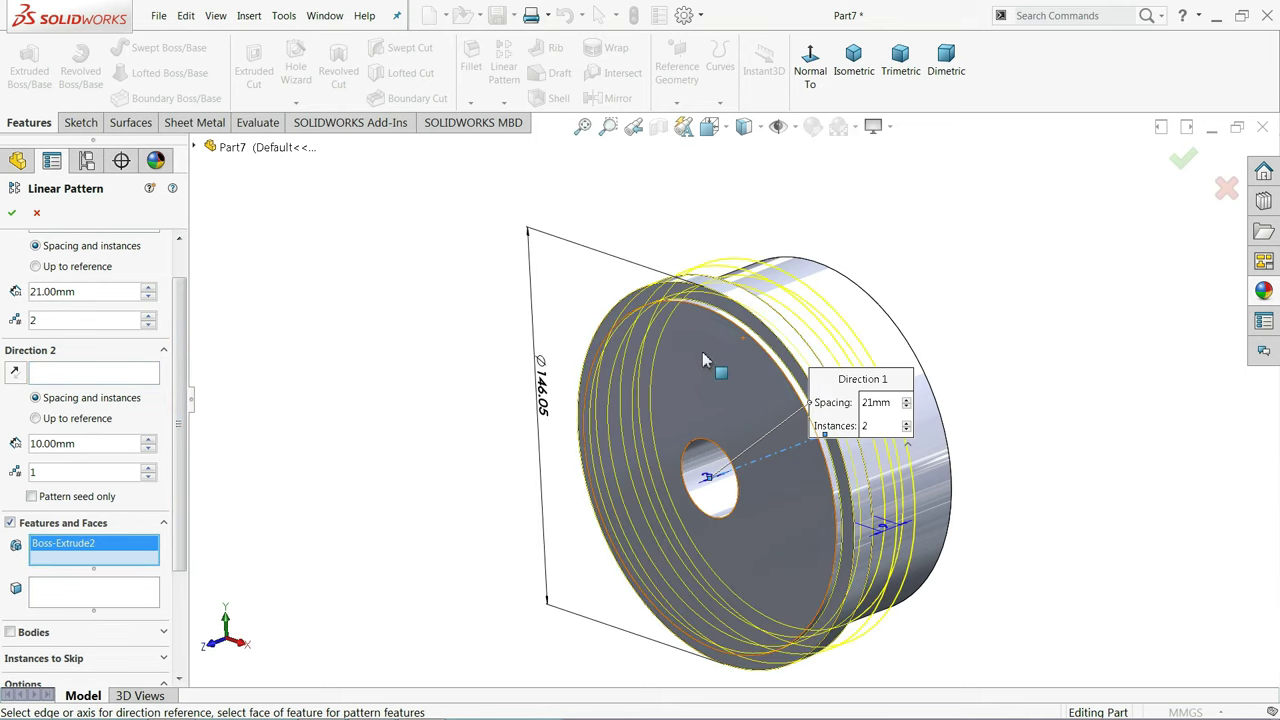
pyautogui.moveTo(702, 351)
pyautogui.mouseDown(button='middle')
pyautogui.moveTo(624, 370)
pyautogui.moveTo(685, 380)
pyautogui.mouseUp(button='middle')
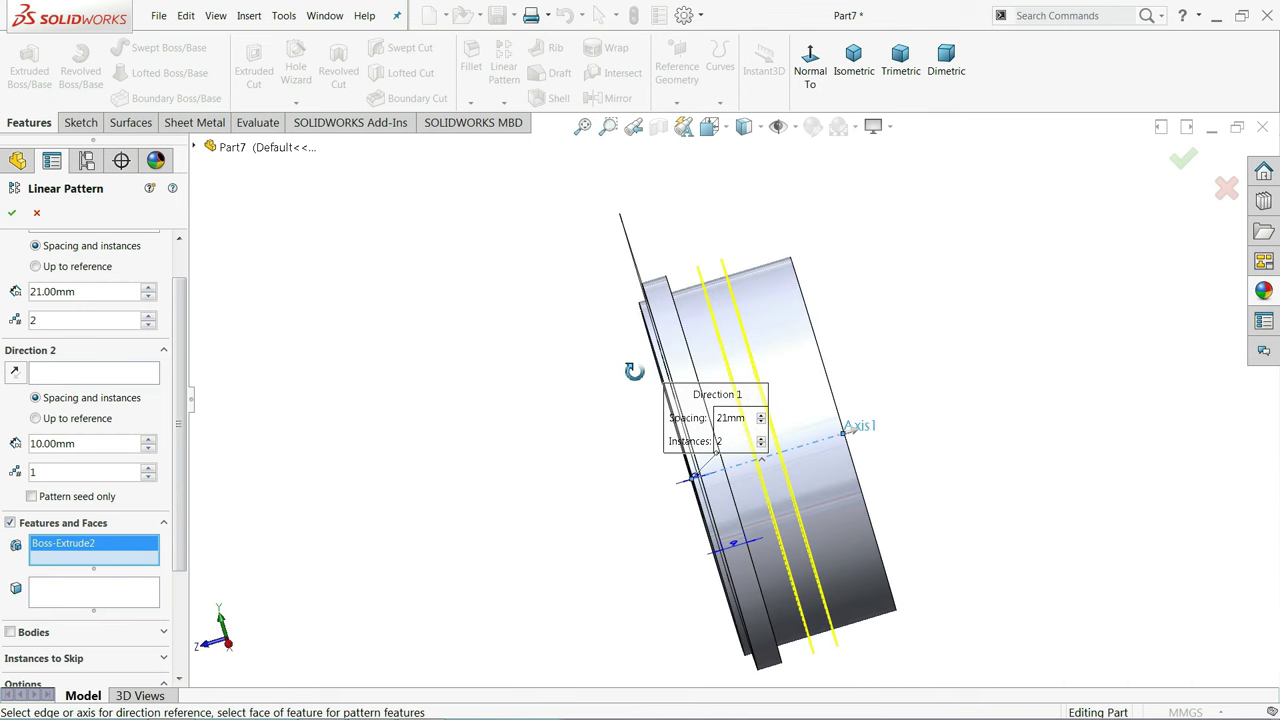
pyautogui.click(148, 318)
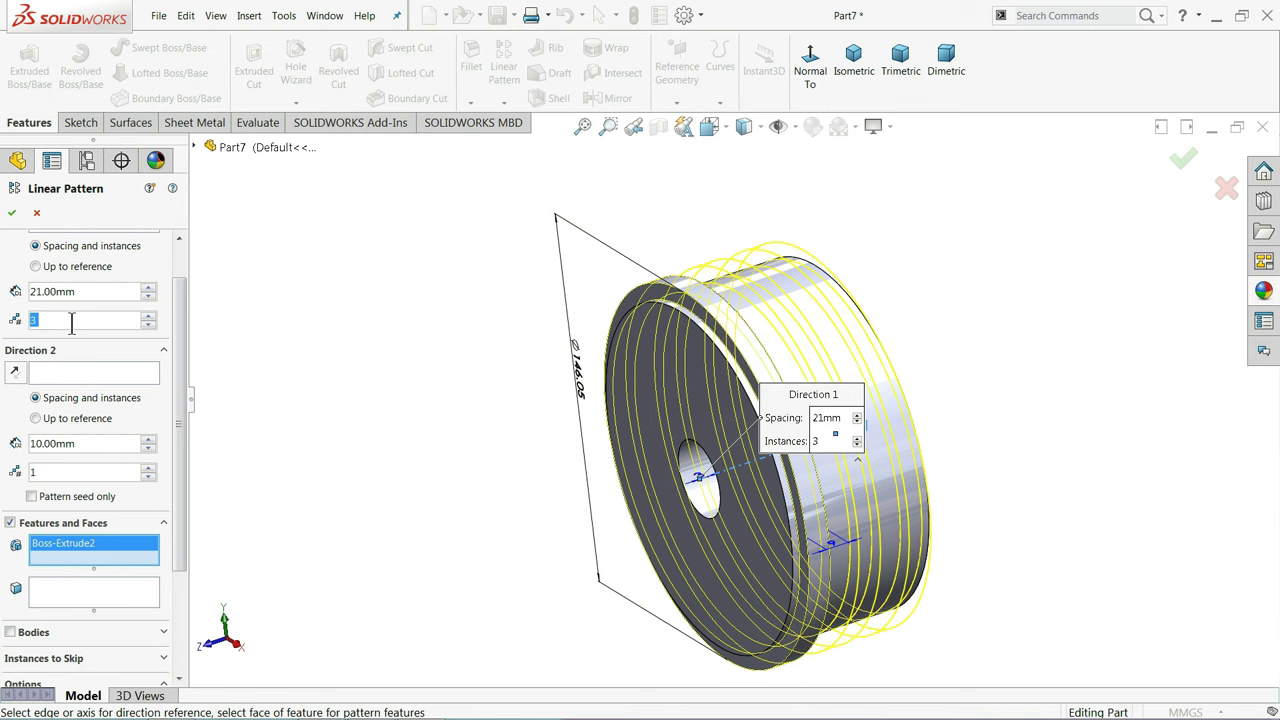
pyautogui.moveTo(690, 400); pyautogui.dragTo(677, 391, button='middle')
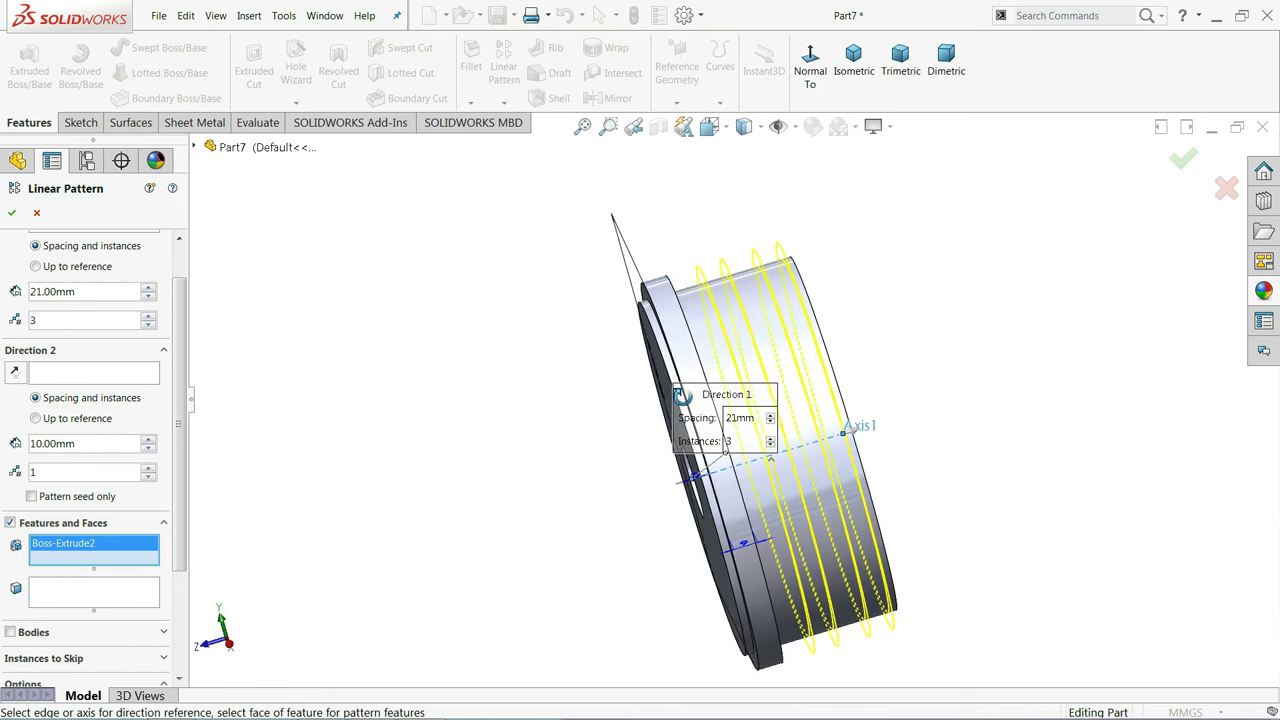
pyautogui.scroll(-2, 766, 418)
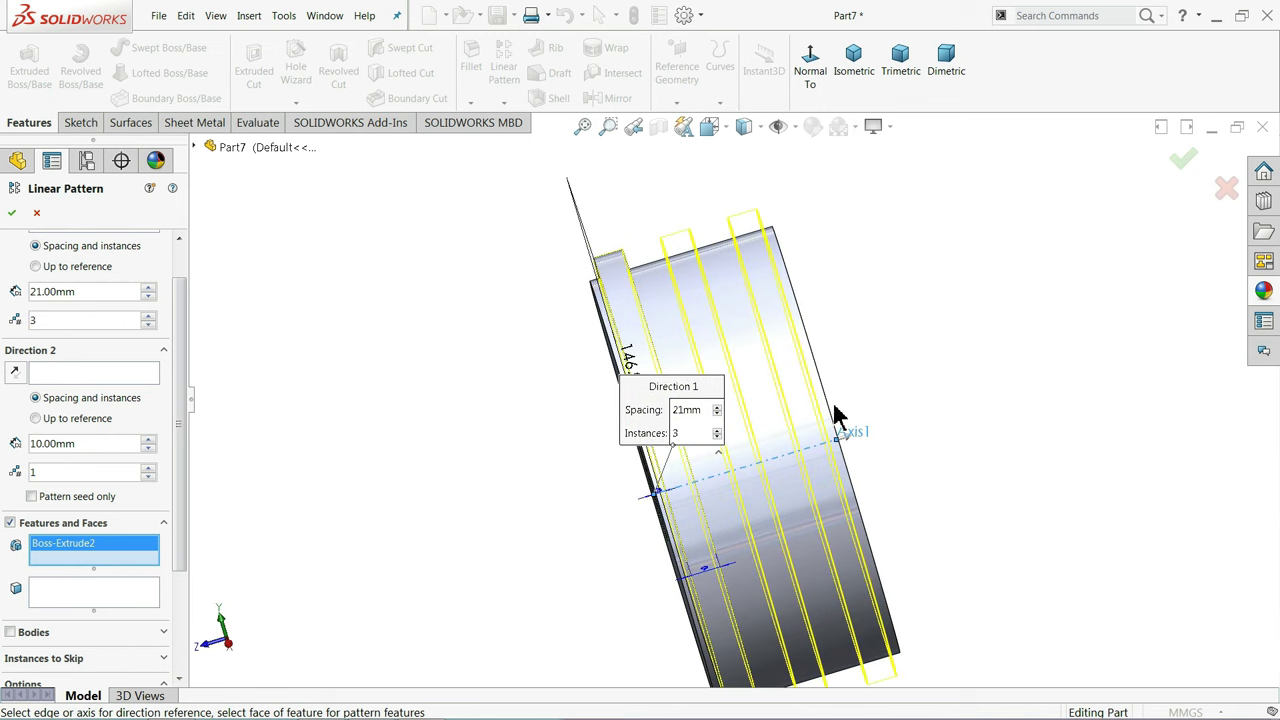
pyautogui.scroll(-3, 832, 401)
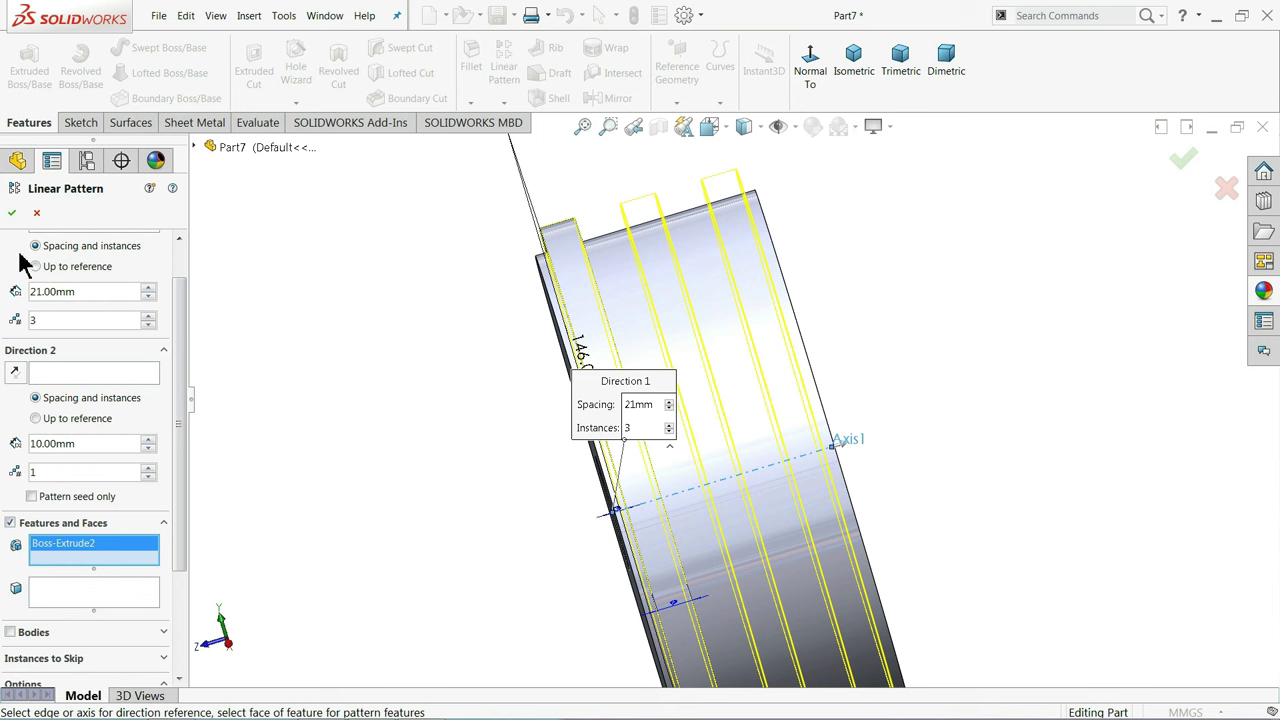
pyautogui.click(13, 214)
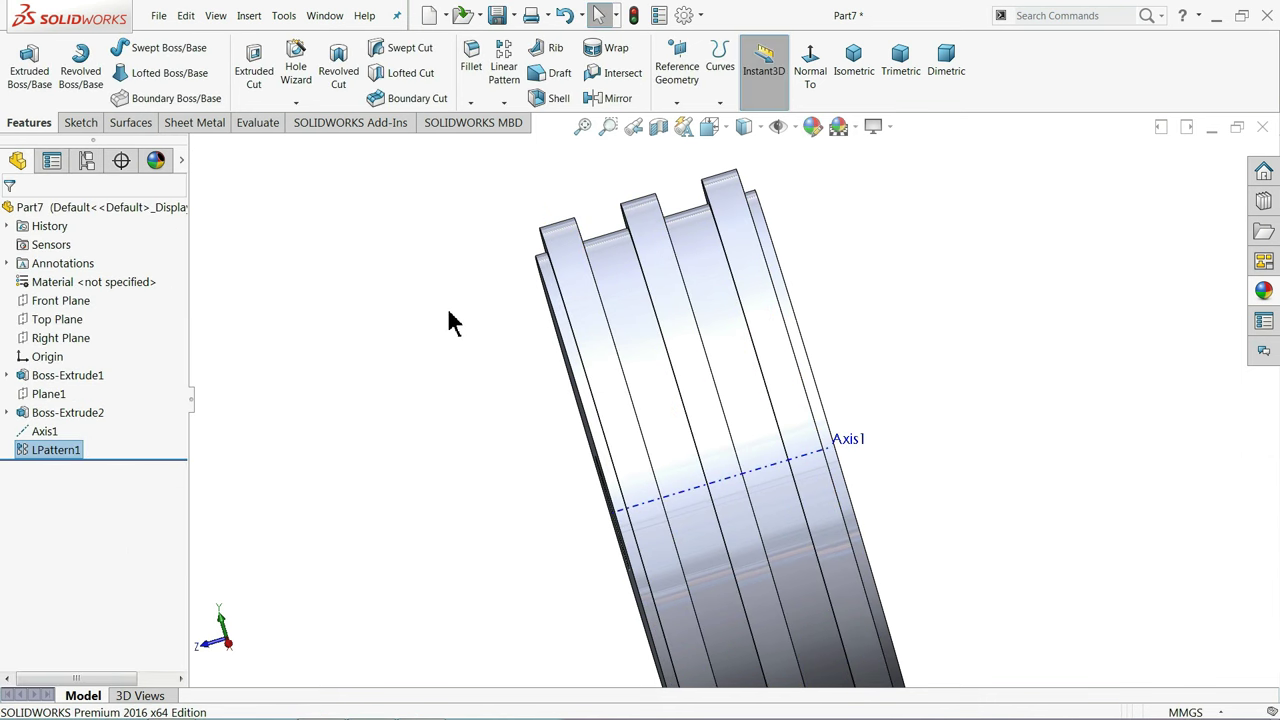
# Hide the reference axis Axis1 and review the finished piston
pyautogui.moveTo(451, 322); pyautogui.dragTo(510, 320, button='middle')
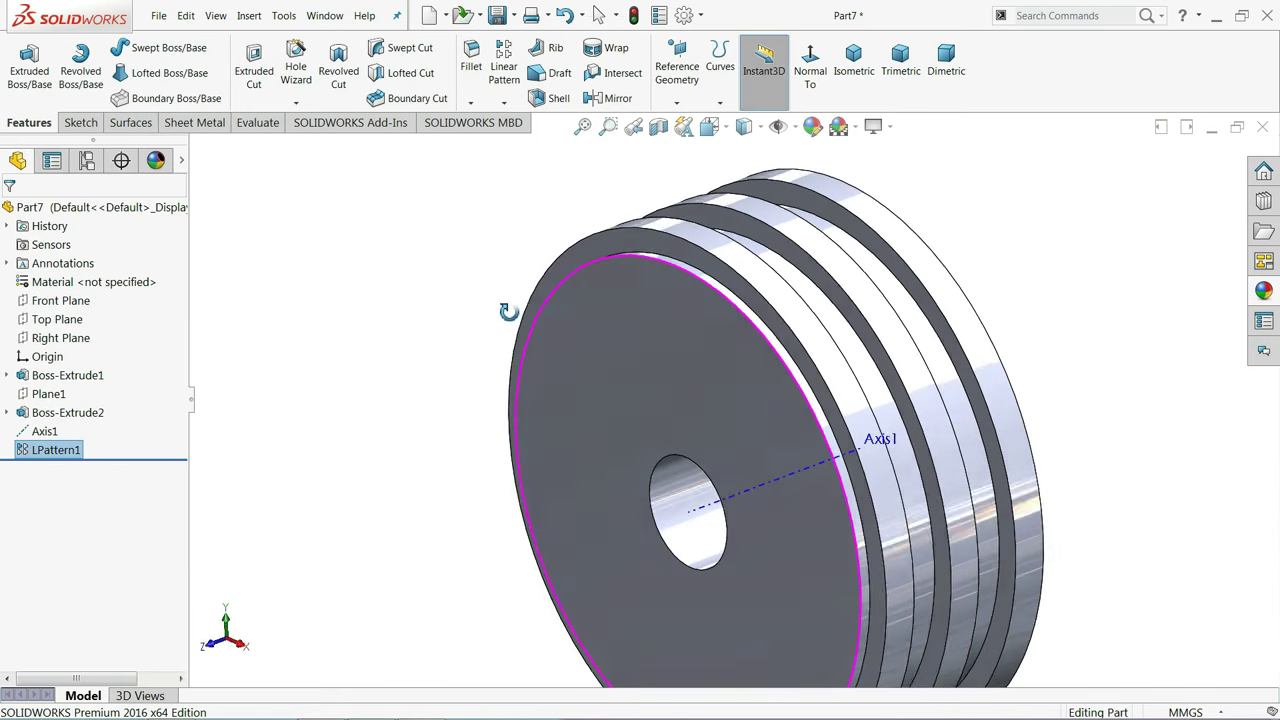
pyautogui.press('f')
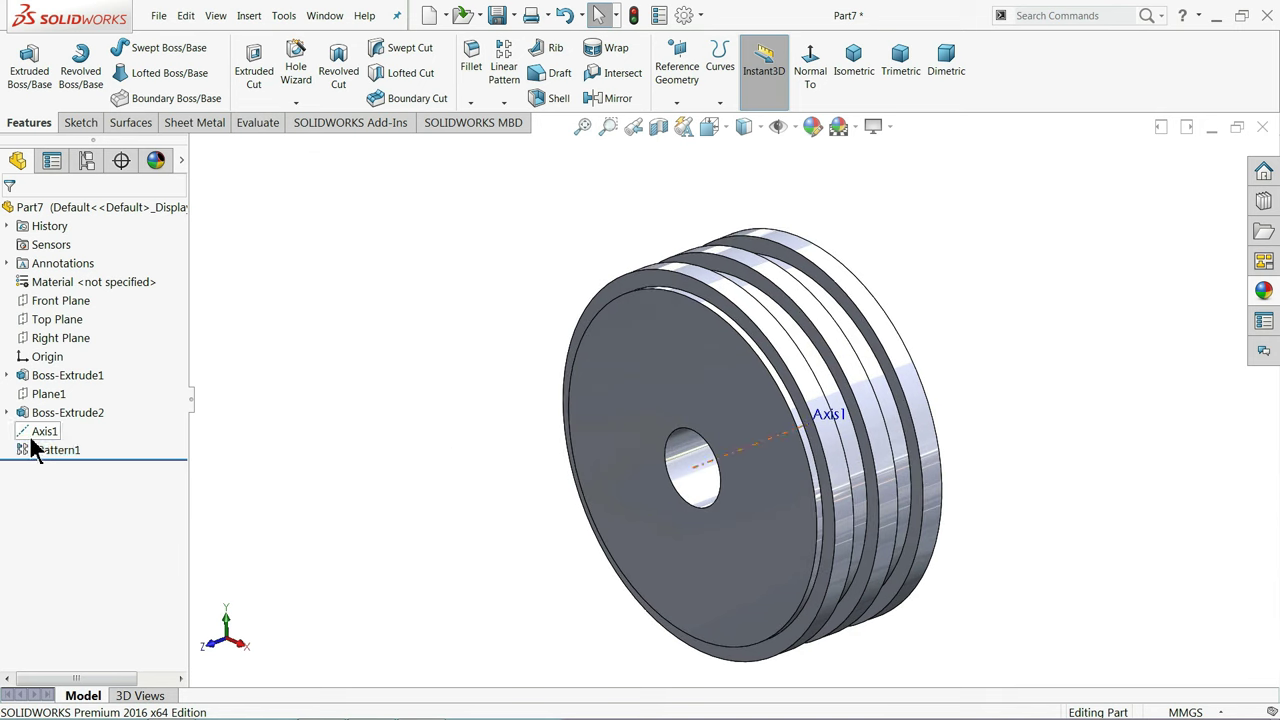
pyautogui.click(44, 431)
pyautogui.click(14, 410)
pyautogui.scroll(2, 760, 440)
pyautogui.moveTo(865, 480)
pyautogui.mouseDown(button='middle')
pyautogui.moveTo(788, 443)
pyautogui.moveTo(796, 470)
pyautogui.mouseUp(button='middle')
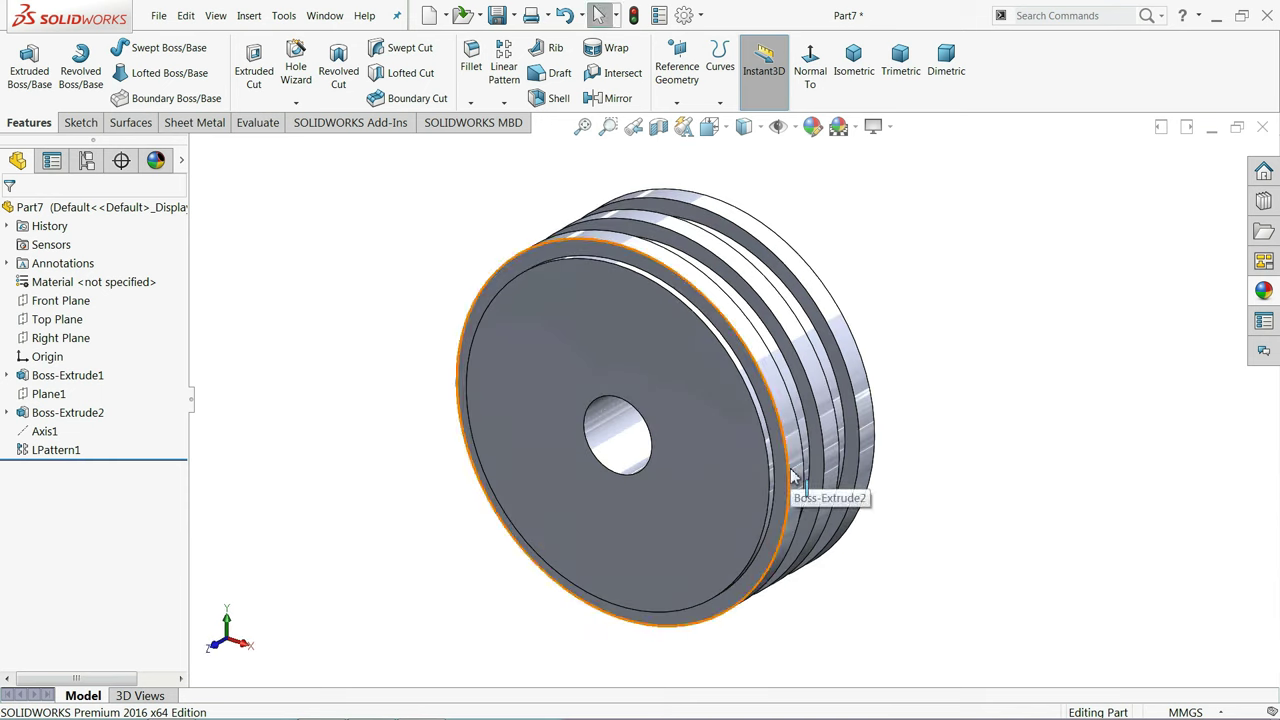
# Apply a brushed steel appearance to Part7, after briefly trying polished steel
pyautogui.click(148, 209)
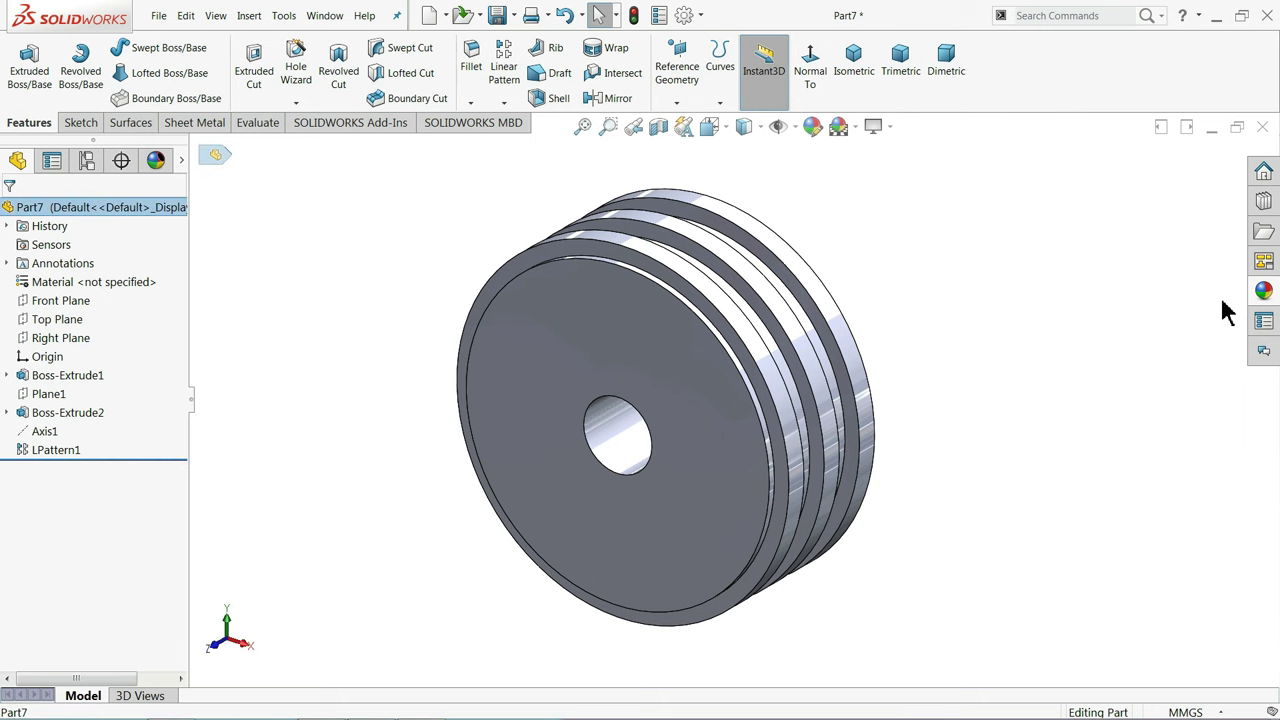
pyautogui.click(1264, 290)
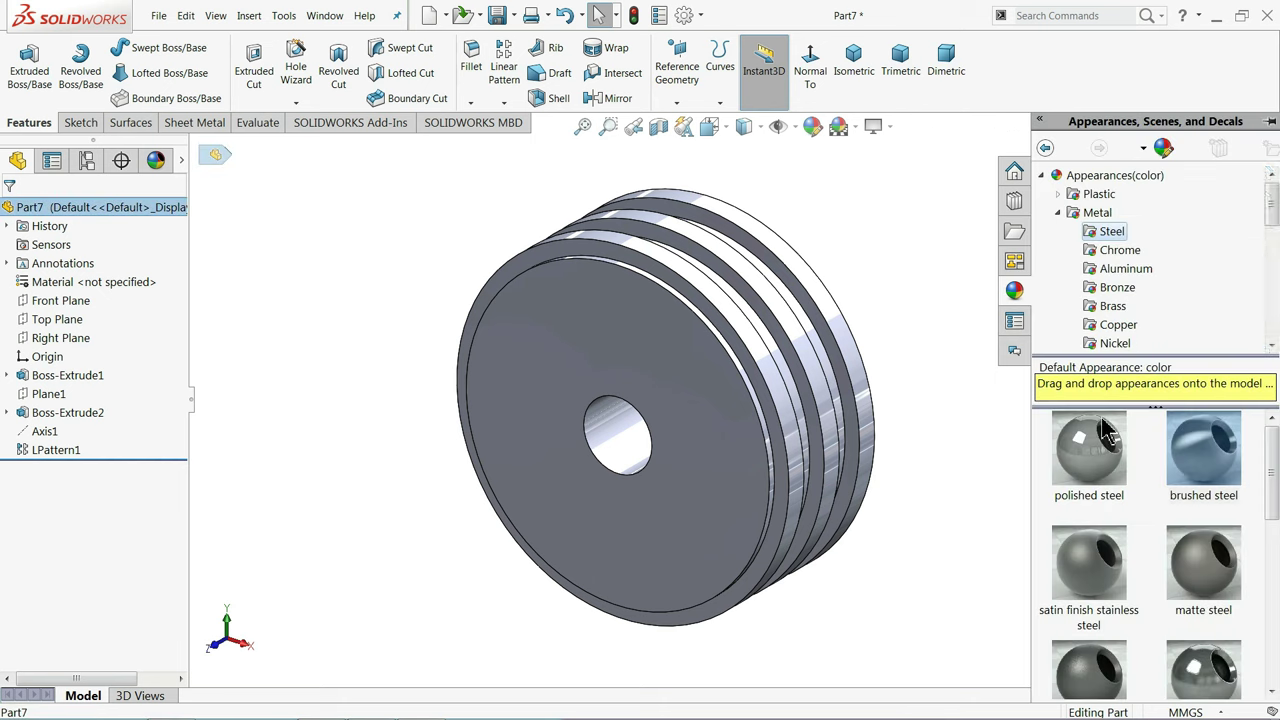
pyautogui.click(1092, 476)
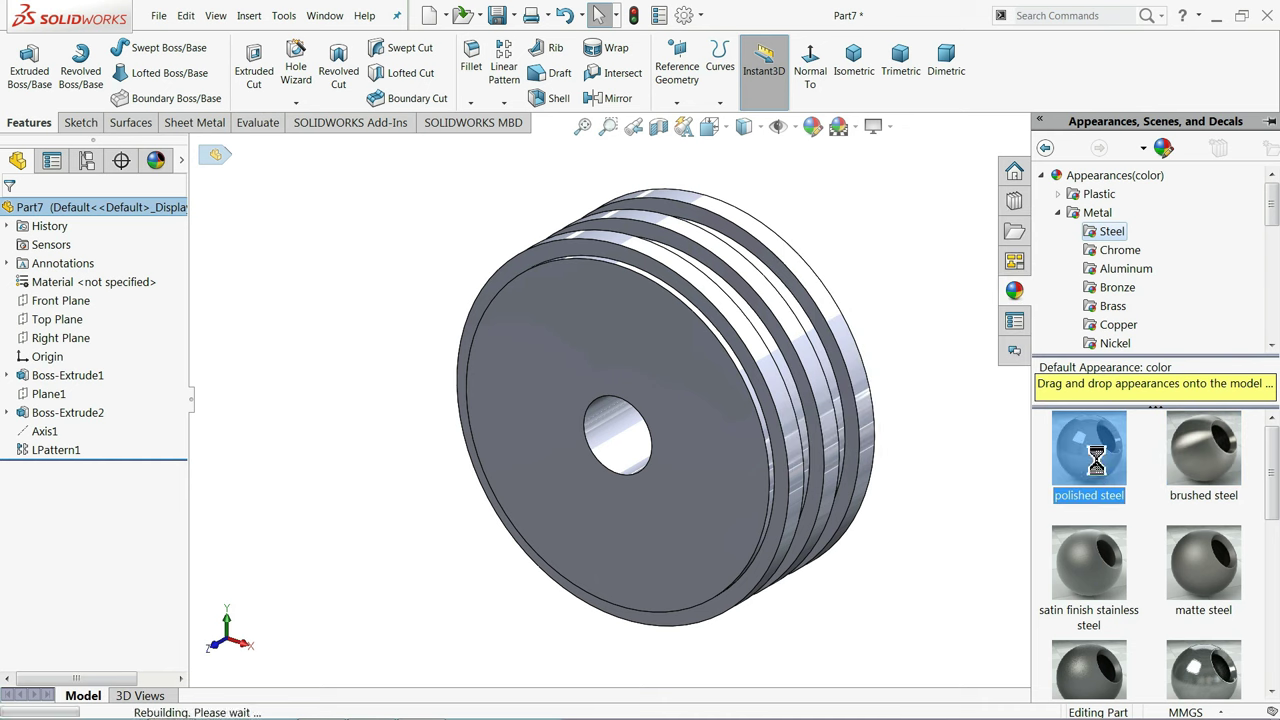
pyautogui.moveTo(900, 420)
pyautogui.mouseDown(button='middle')
pyautogui.moveTo(849, 435)
pyautogui.moveTo(898, 460)
pyautogui.mouseUp(button='middle')
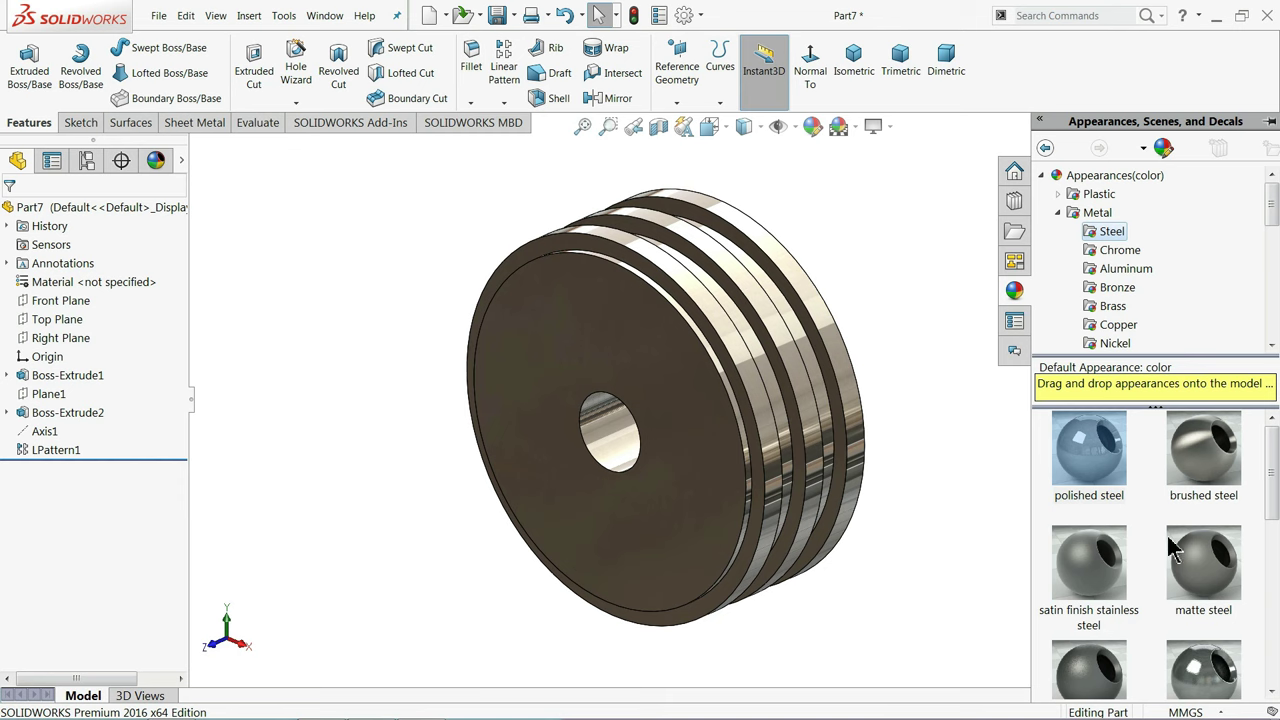
pyautogui.click(1200, 460)
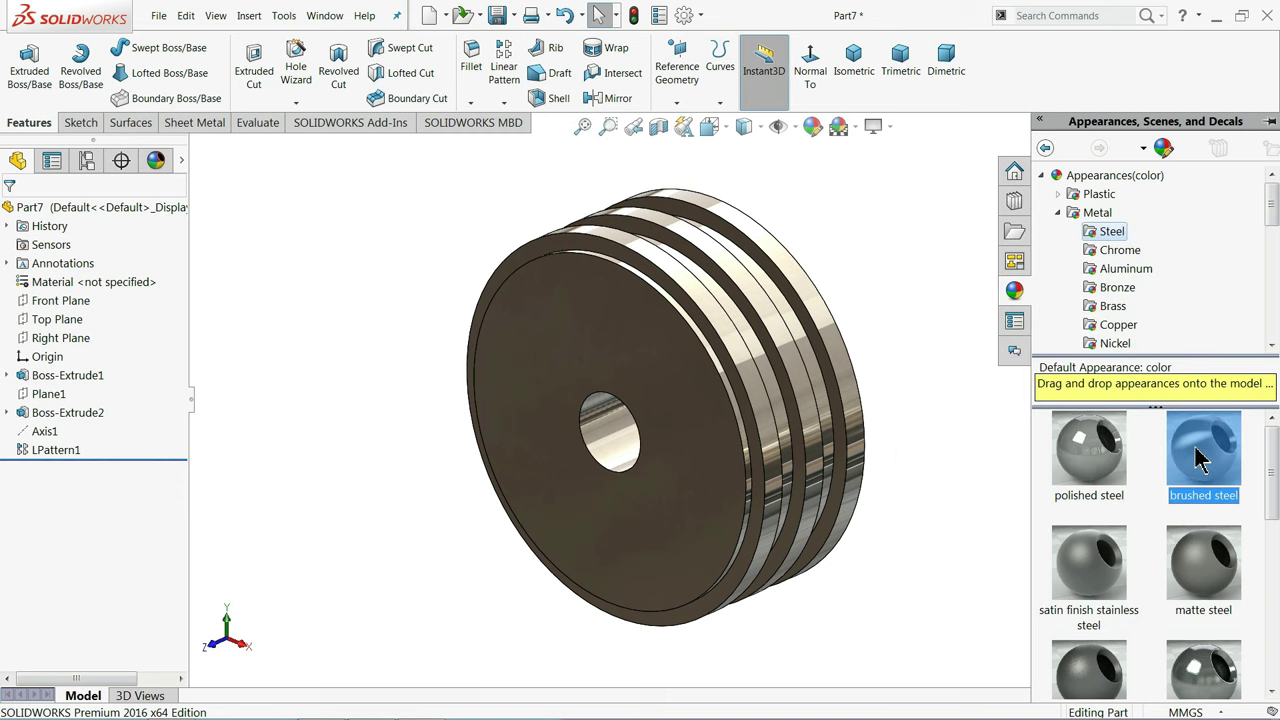
pyautogui.moveTo(930, 445)
pyautogui.mouseDown(button='middle')
pyautogui.moveTo(743, 449)
pyautogui.moveTo(694, 563)
pyautogui.moveTo(884, 515)
pyautogui.moveTo(976, 597)
pyautogui.mouseUp(button='middle')
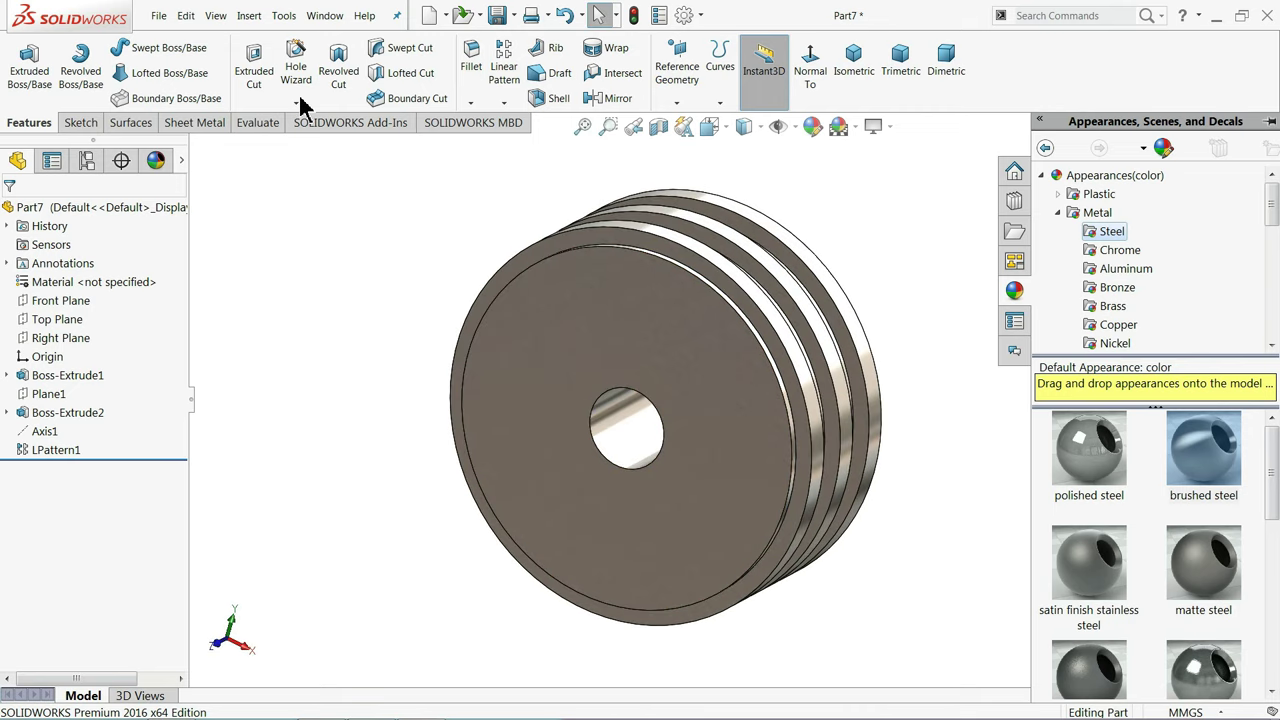
# Save the piston as 7.Piston in the Hydraulic Cylinder folder
pyautogui.click(497, 20)
pyautogui.write('7.Piston')
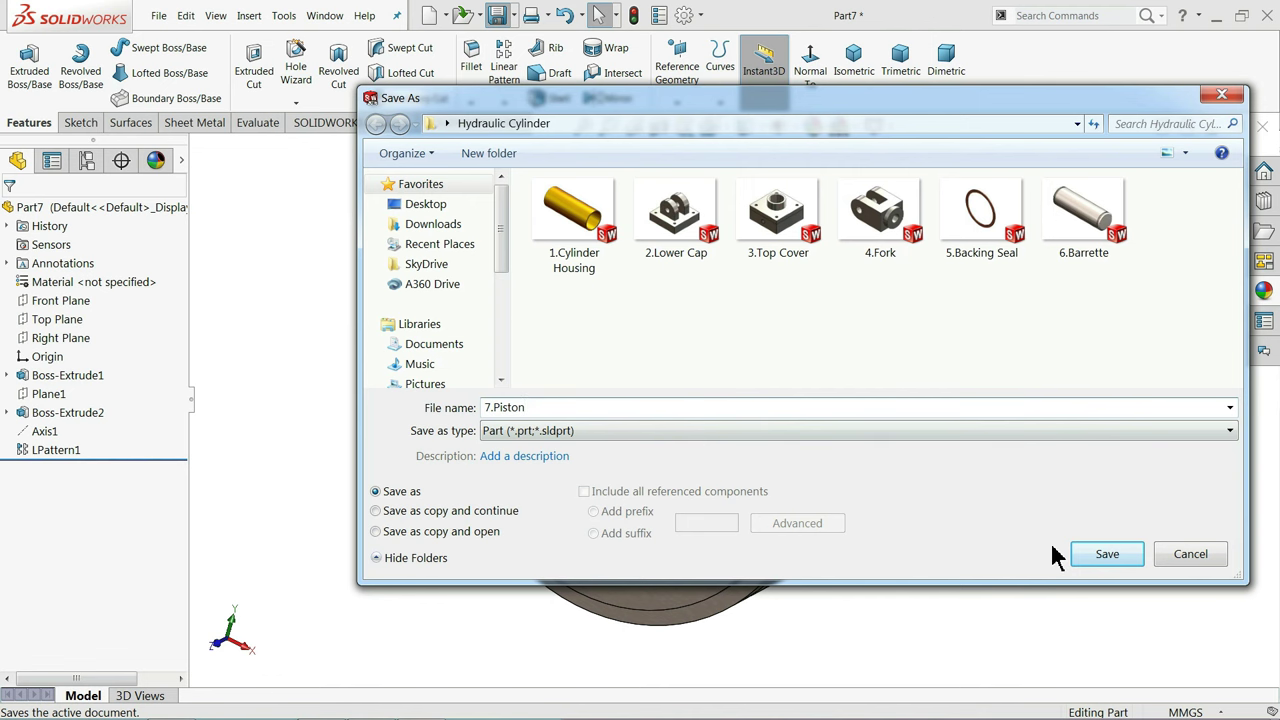
pyautogui.click(1089, 558)
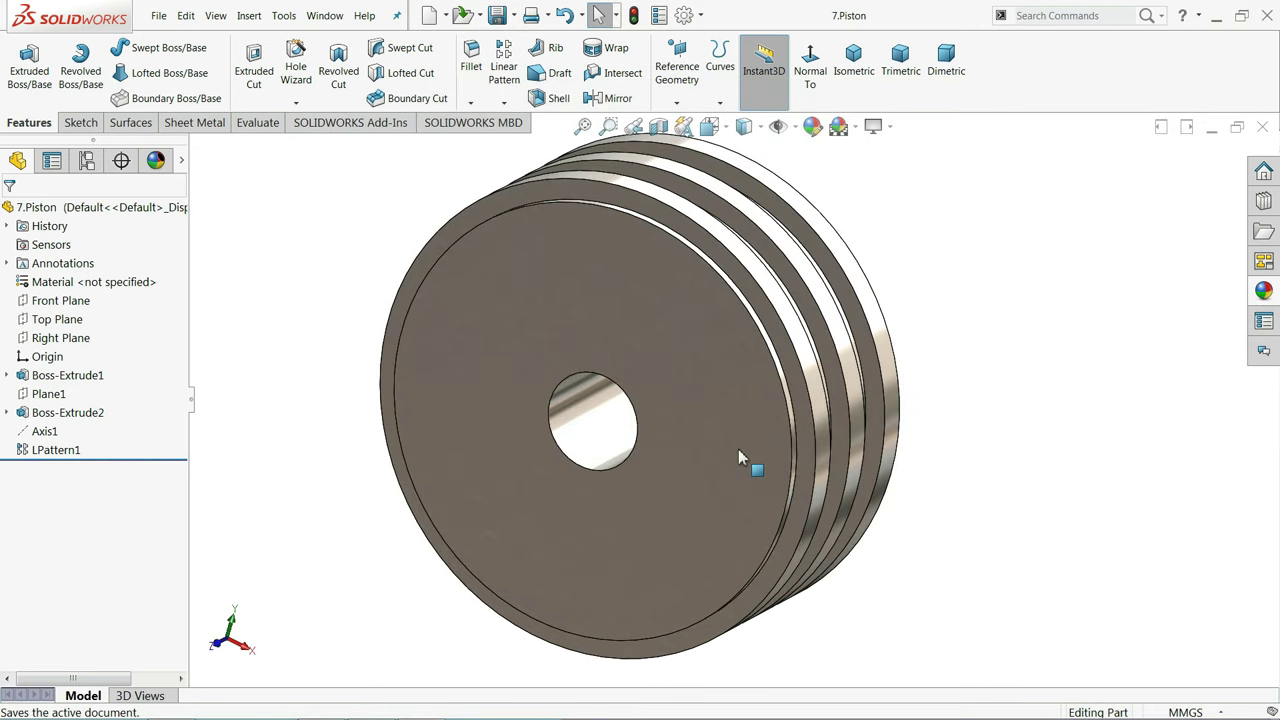
pyautogui.moveTo(752, 457)
pyautogui.mouseDown(button='middle')
pyautogui.moveTo(643, 449)
pyautogui.moveTo(723, 443)
pyautogui.mouseUp(button='middle')
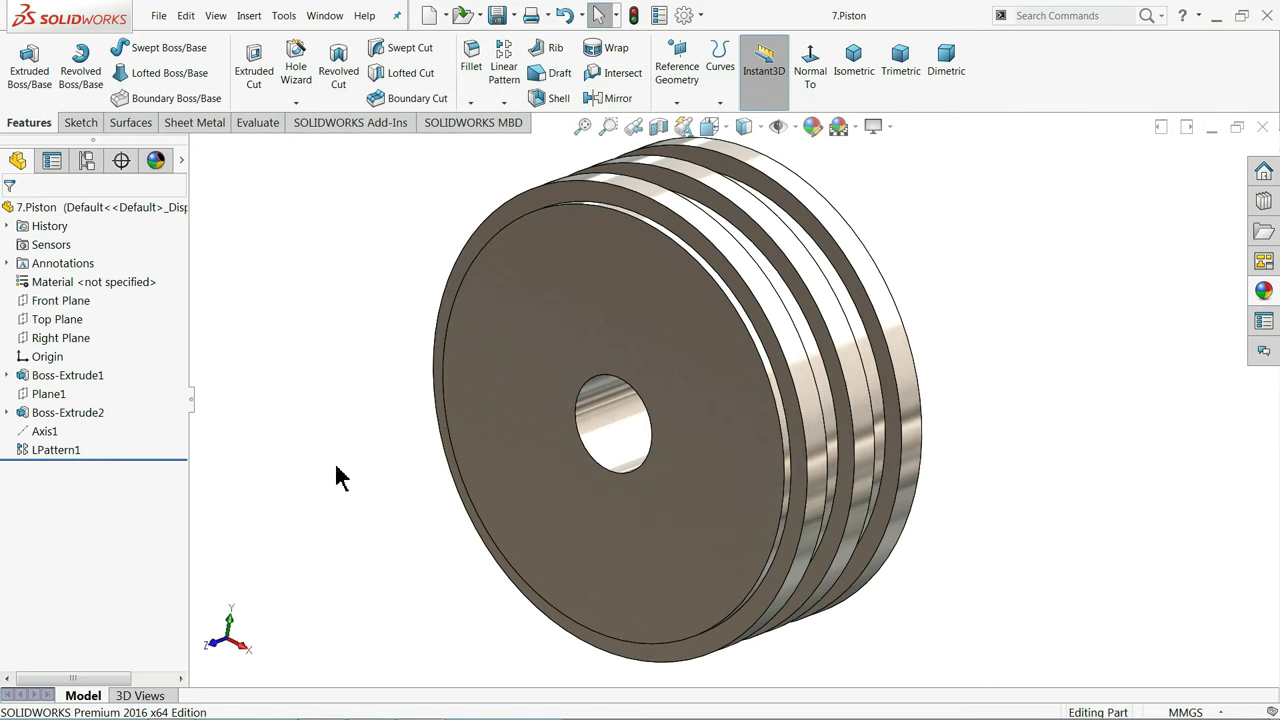
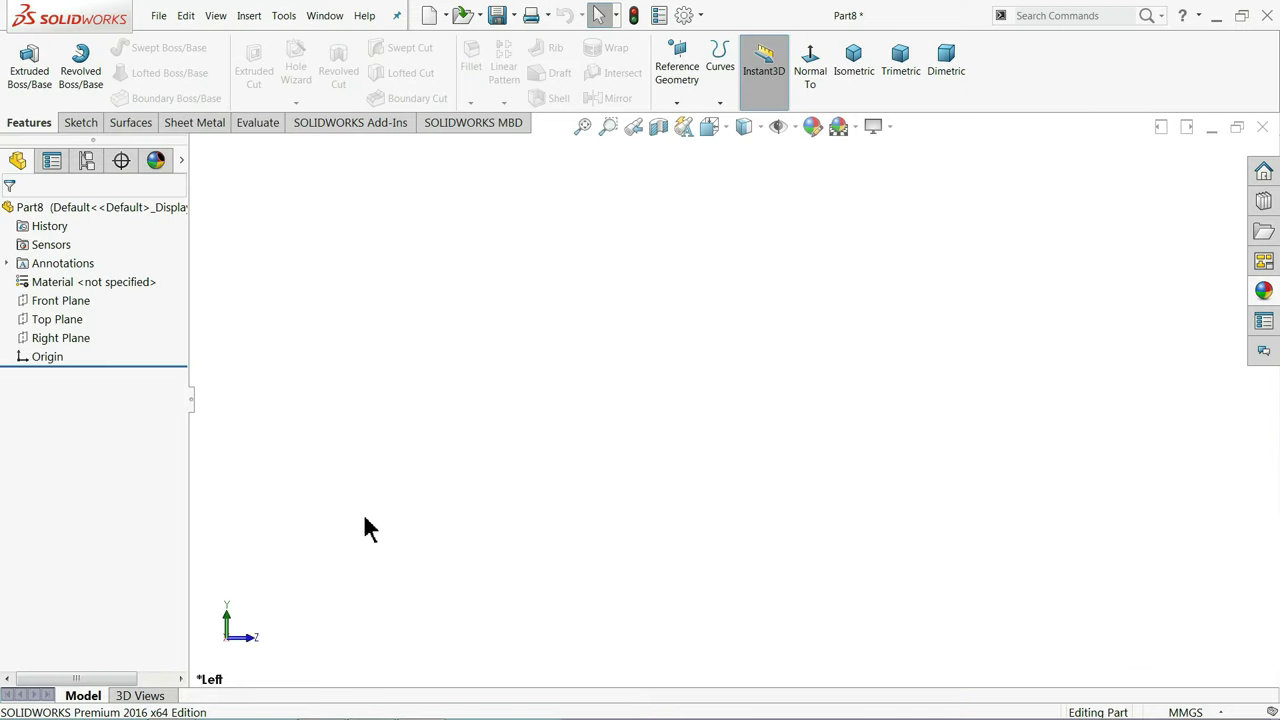
# Sketch a 40 mm diameter circle centred on the origin on the Front Plane
pyautogui.click(45, 300)
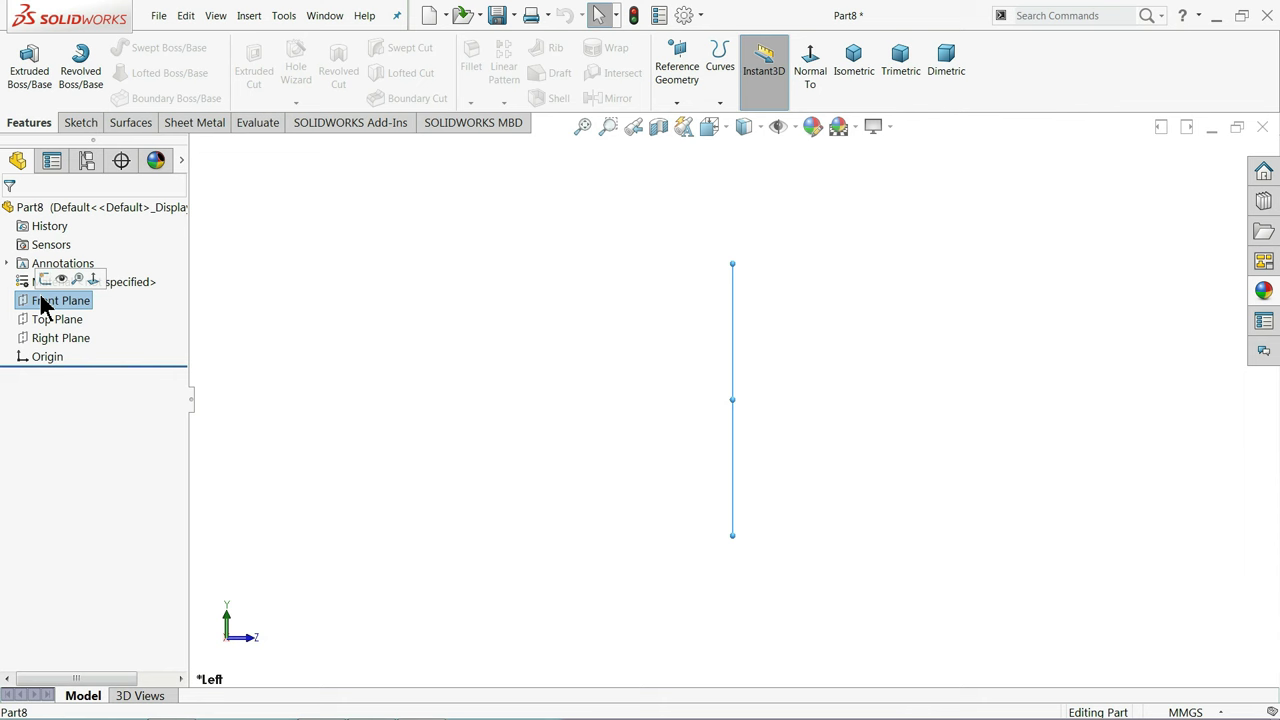
pyautogui.click(45, 281)
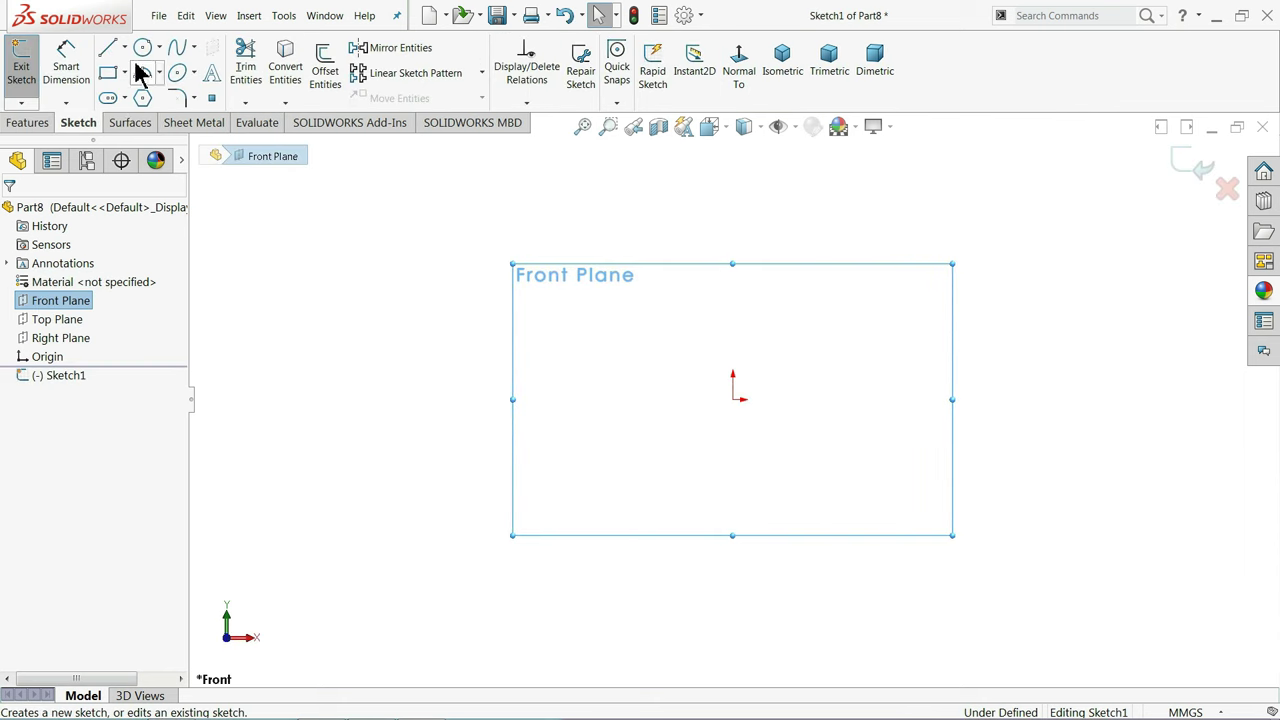
pyautogui.click(143, 47)
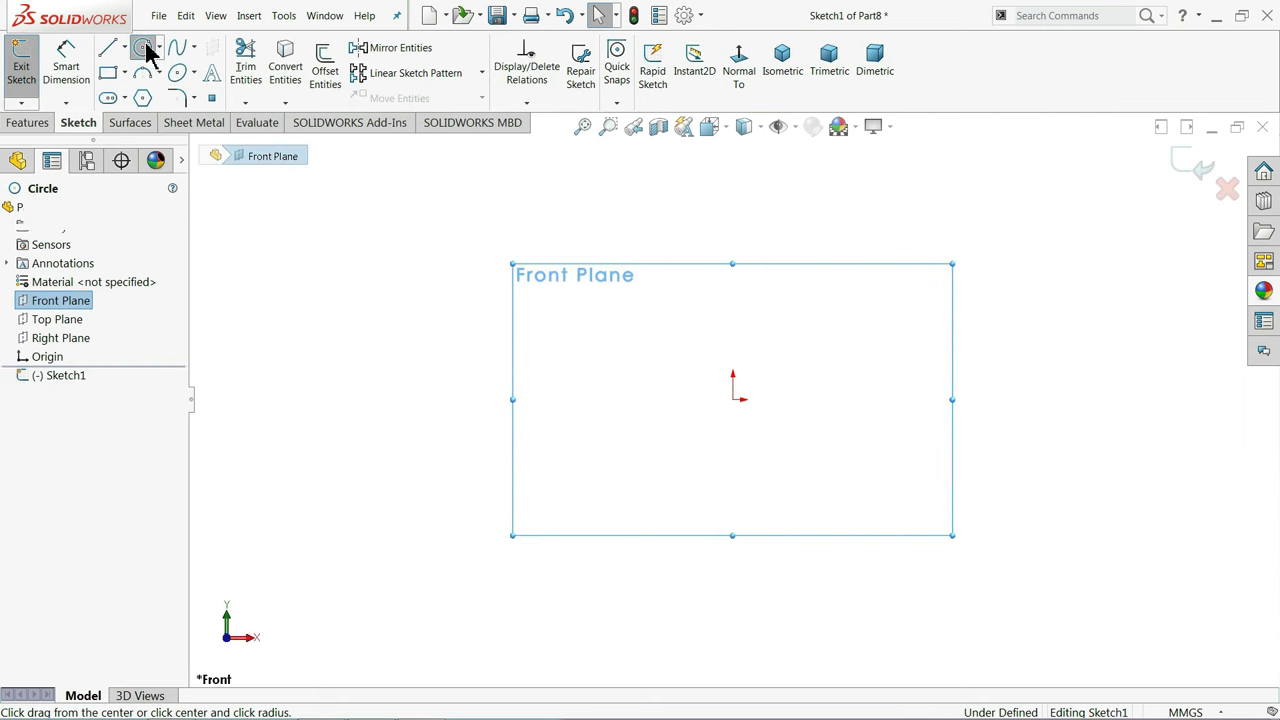
pyautogui.click(733, 399)
pyautogui.click(575, 301)
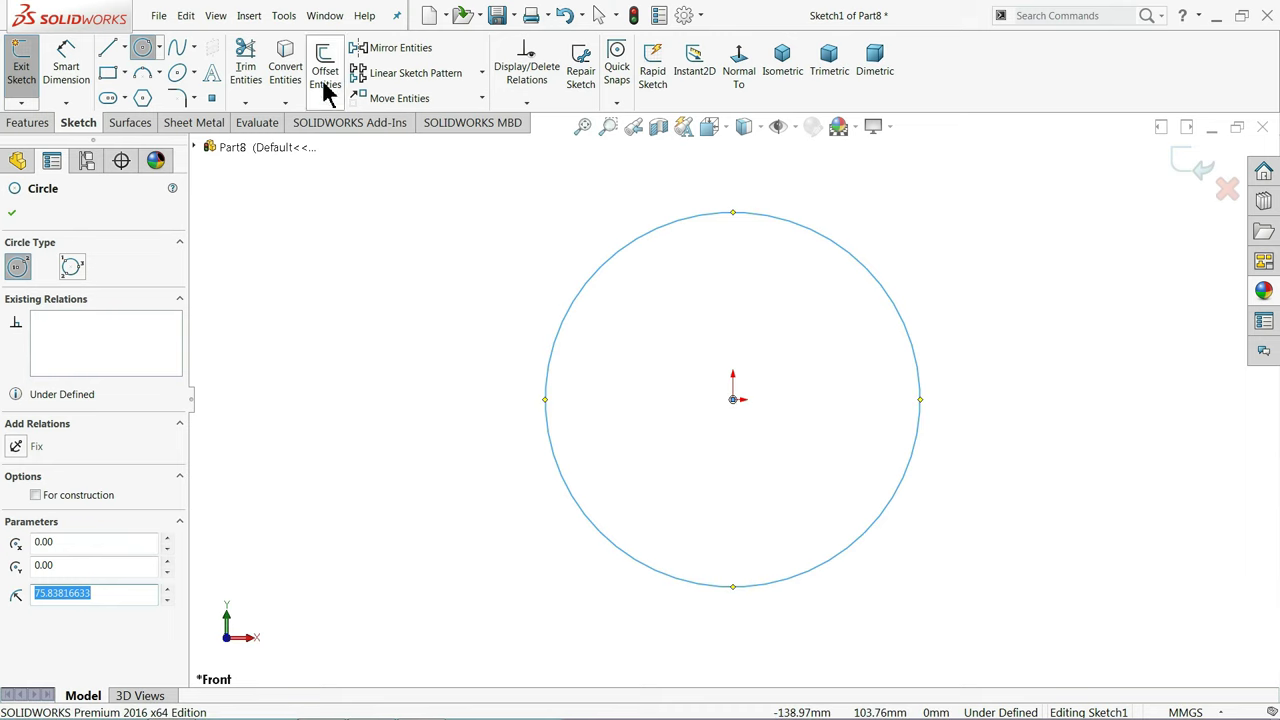
pyautogui.click(66, 68)
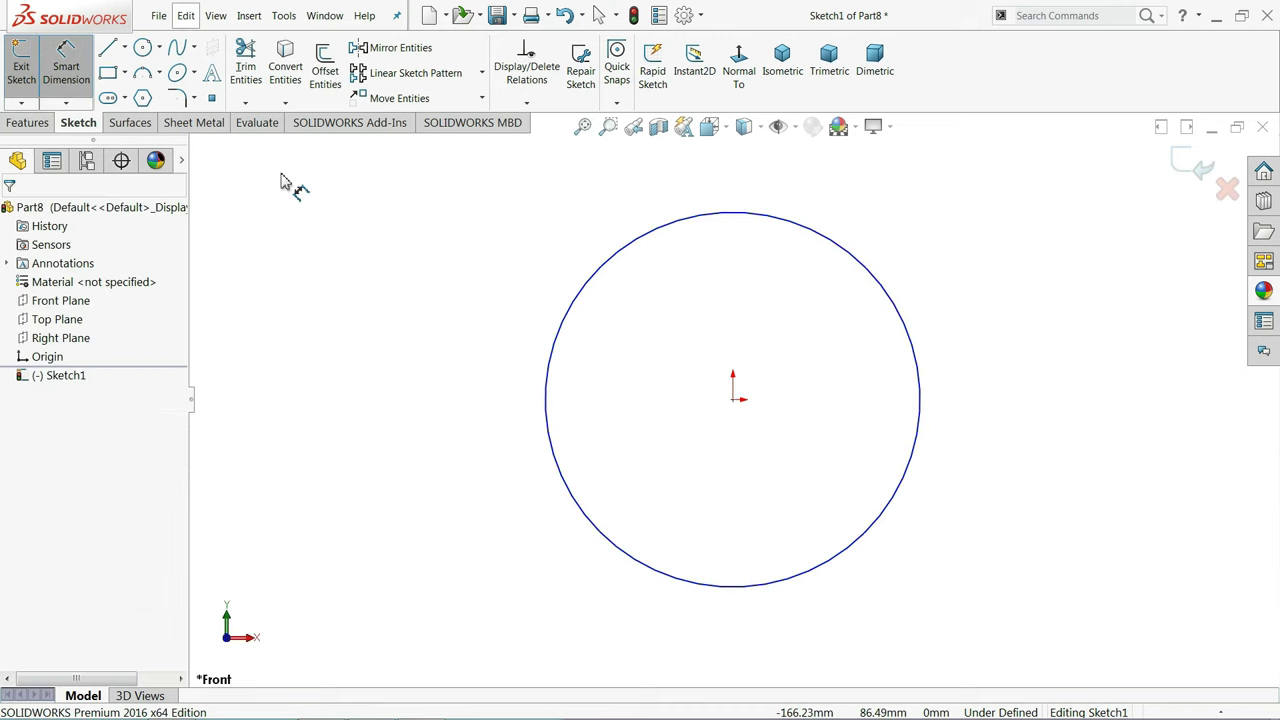
pyautogui.click(580, 311)
pyautogui.click(447, 340)
pyautogui.write('0')
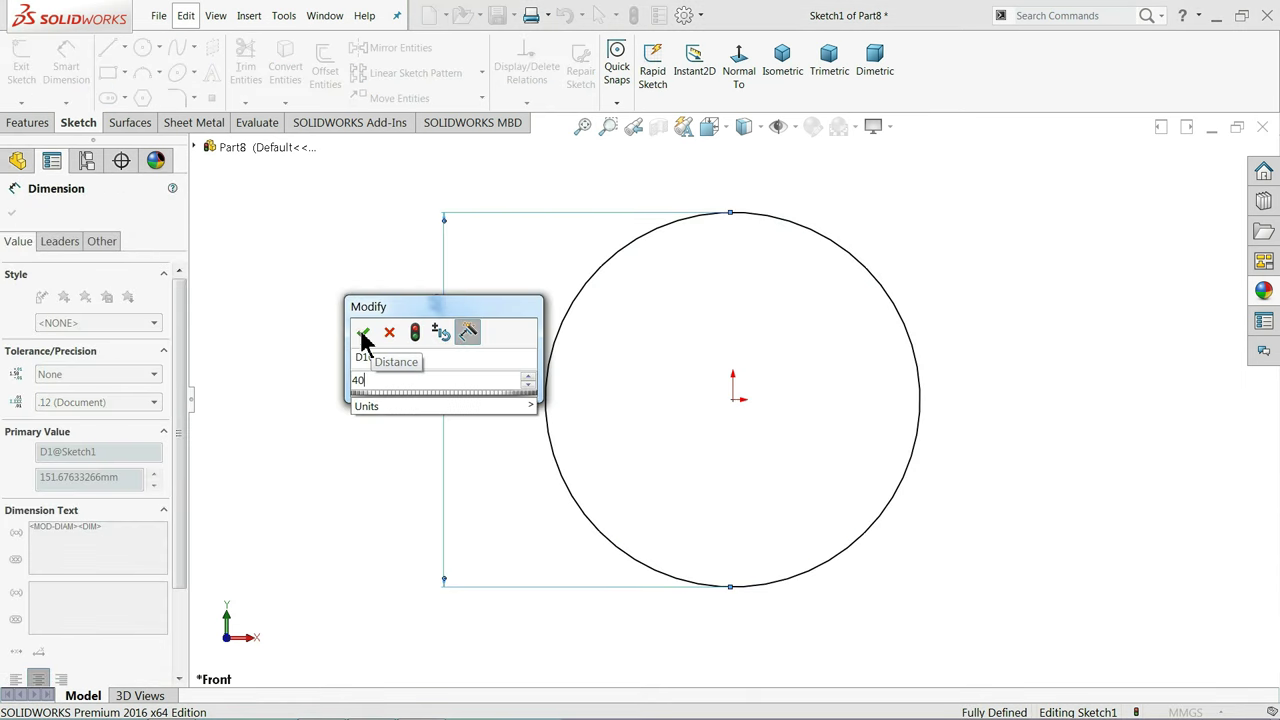
pyautogui.click(363, 333)
# Extrude the circle 510 mm with a Mid Plane end condition
pyautogui.click(29, 121)
pyautogui.click(32, 80)
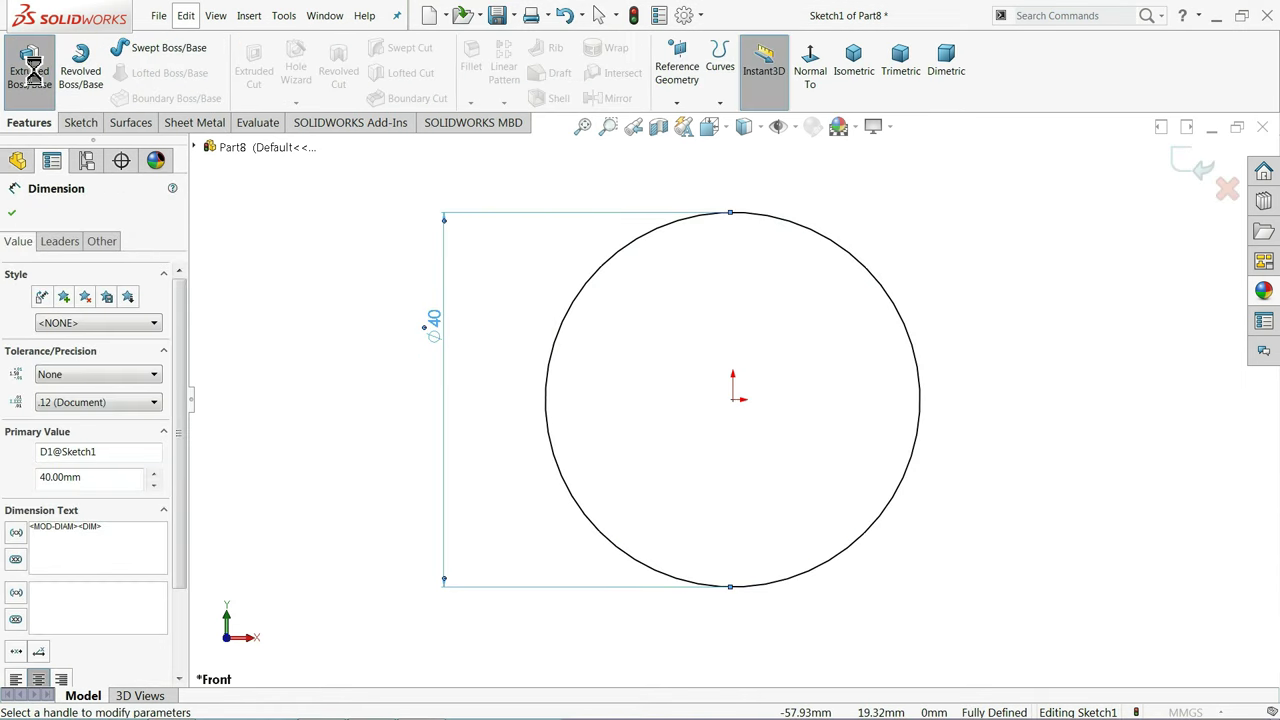
pyautogui.click(63, 316)
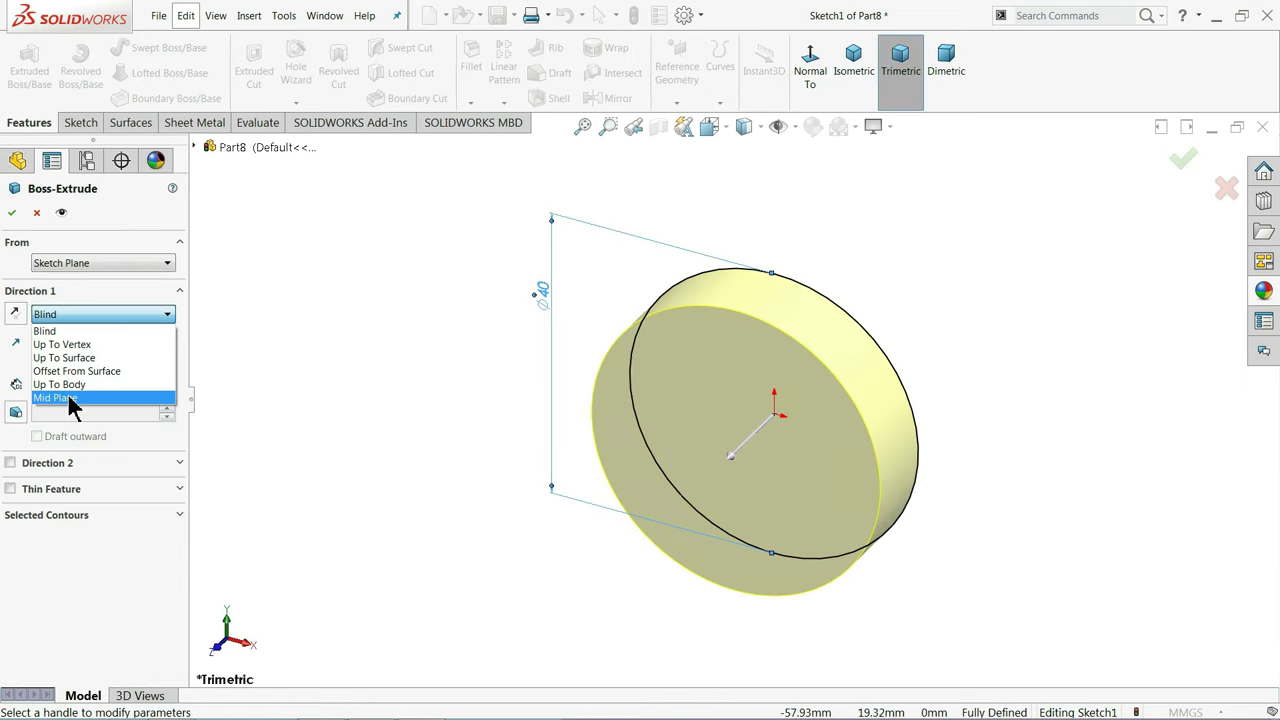
pyautogui.click(70, 399)
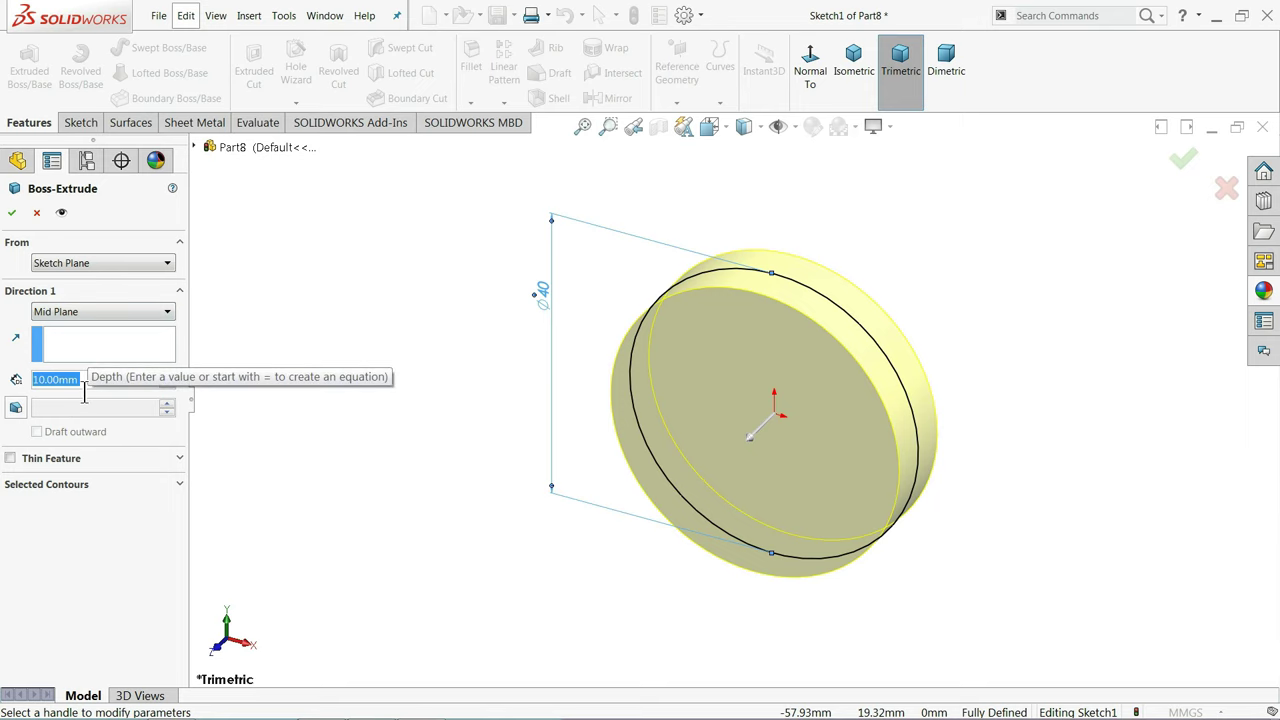
pyautogui.write('510')
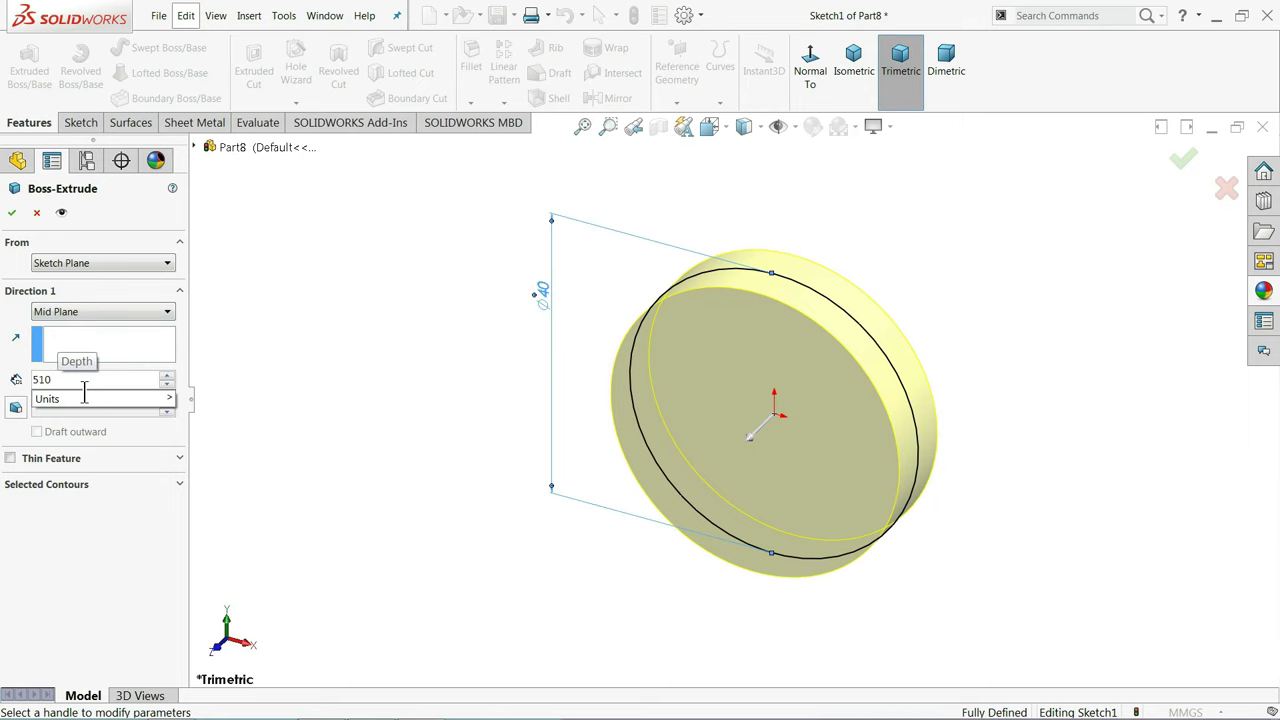
pyautogui.press('Return')
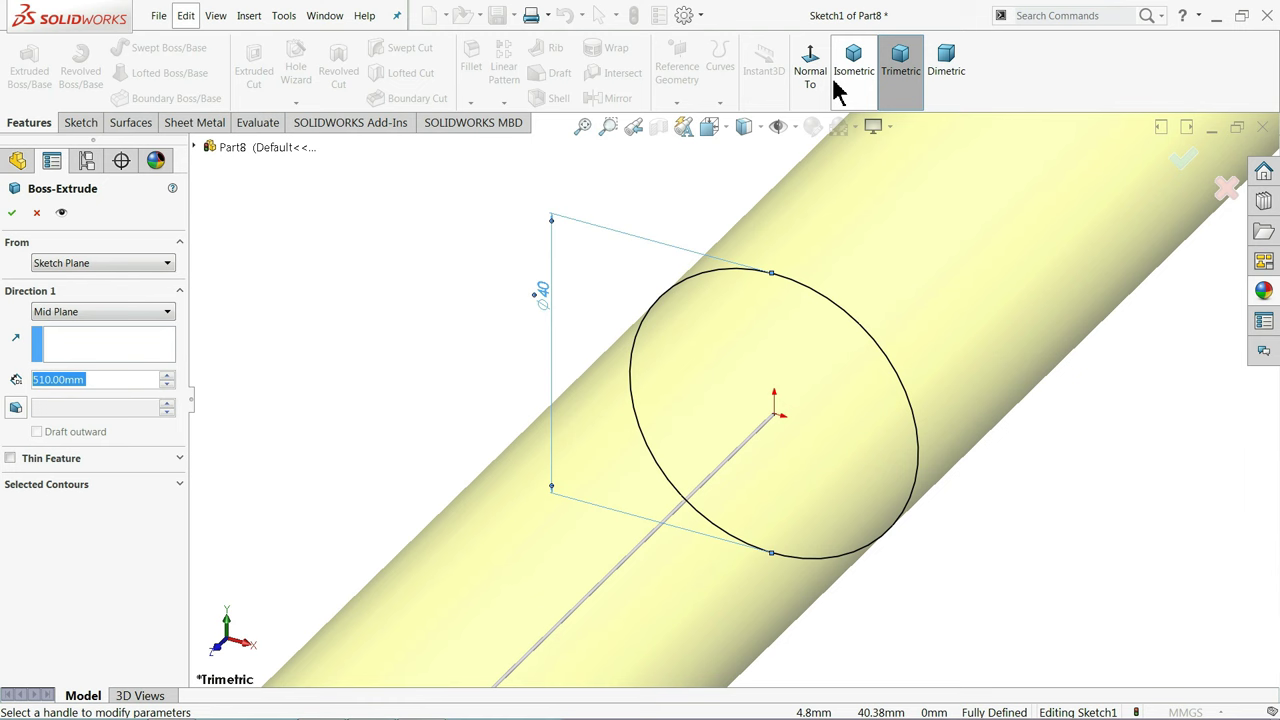
pyautogui.click(845, 80)
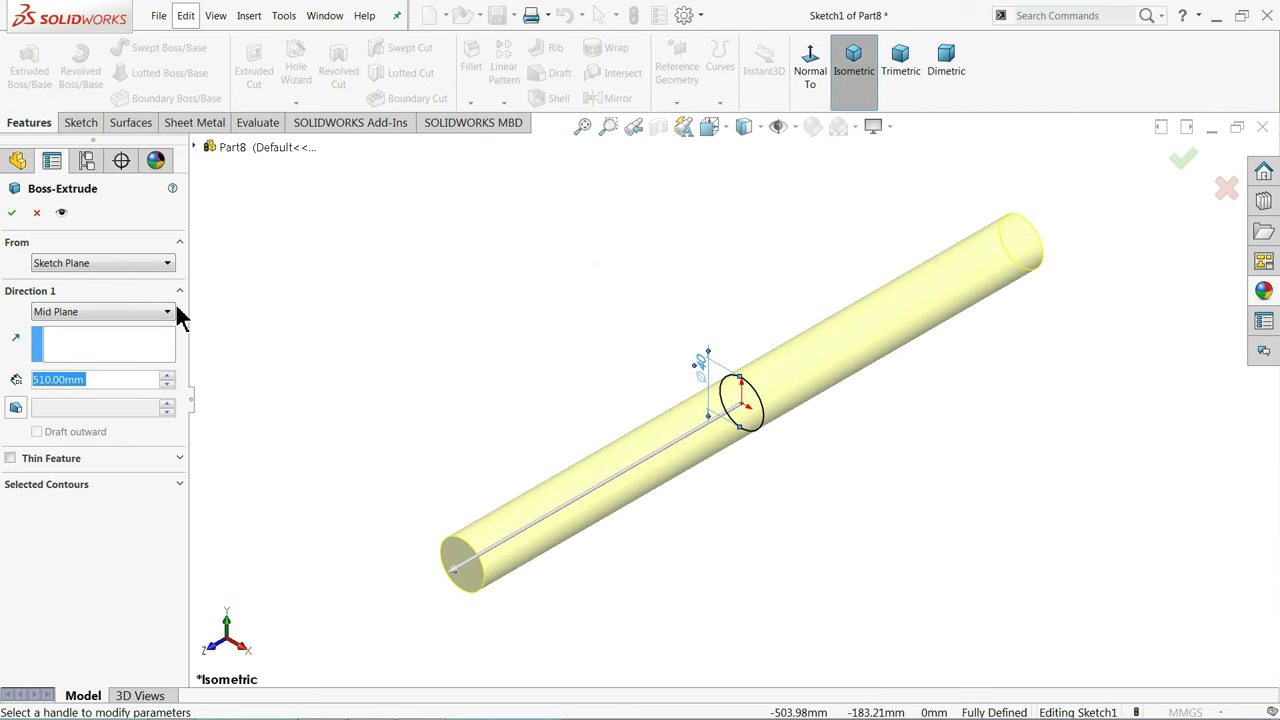
pyautogui.click(11, 215)
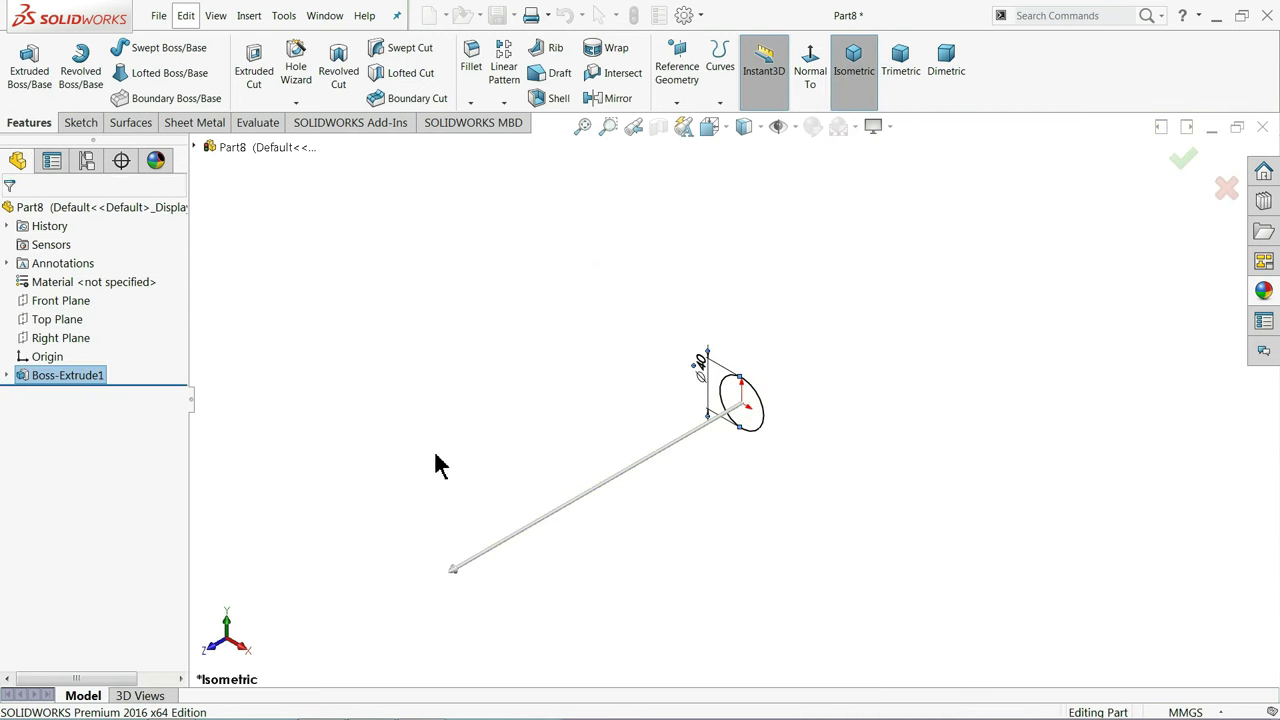
# Zoom in and select the rod's end face
pyautogui.scroll(-2, 471, 590)
pyautogui.scroll(-2, 563, 571)
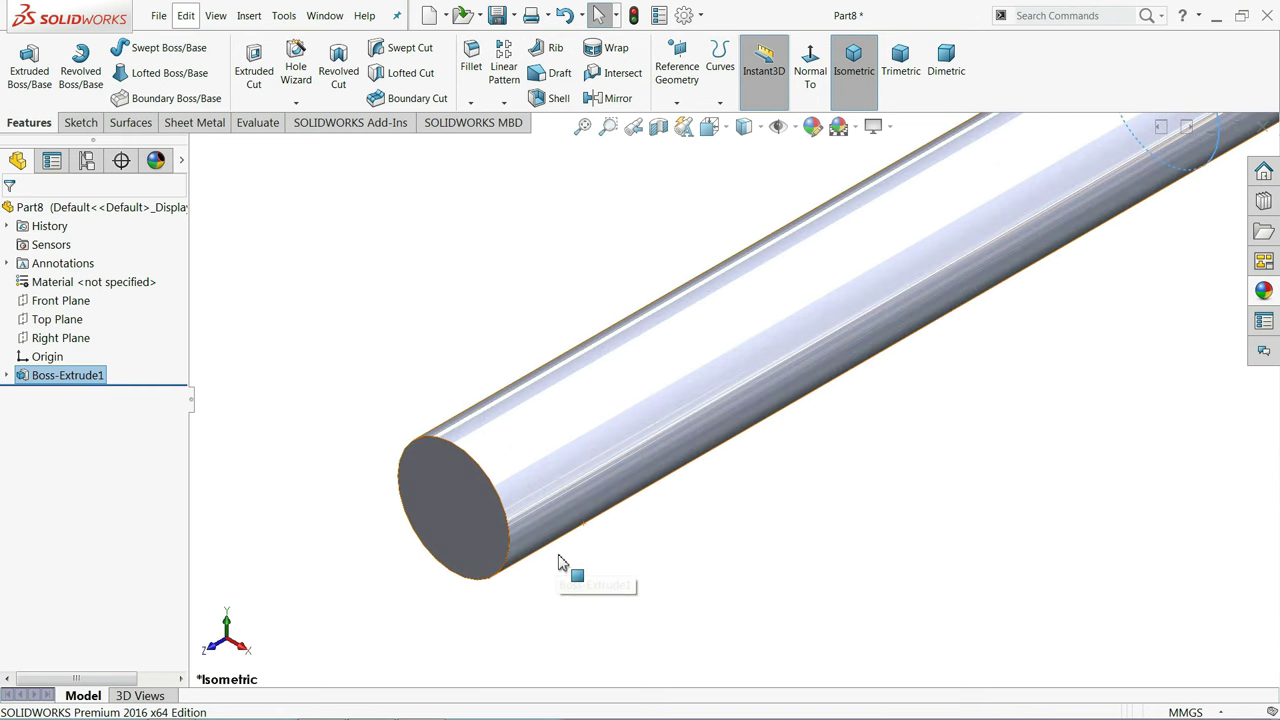
pyautogui.scroll(-2, 500, 534)
pyautogui.click(495, 492)
# Sketch a 30 mm circle on the end face and convert the rod's outer edge
pyautogui.click(549, 440)
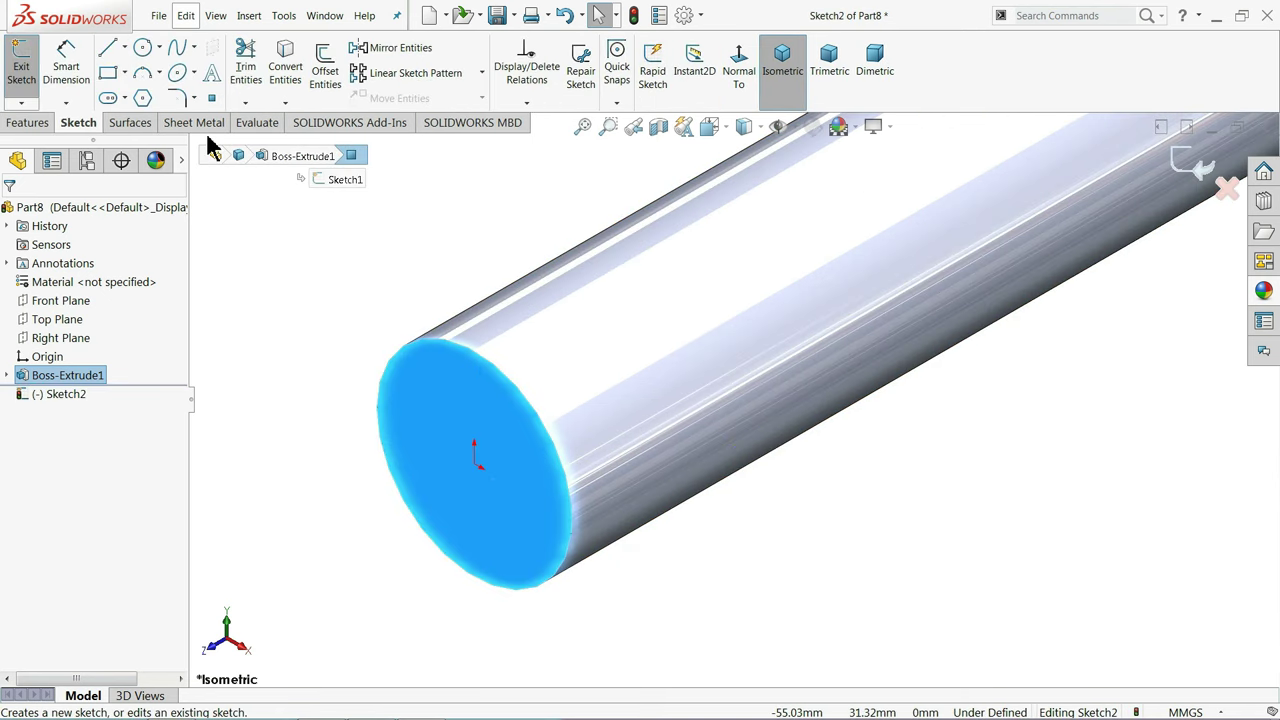
pyautogui.click(143, 47)
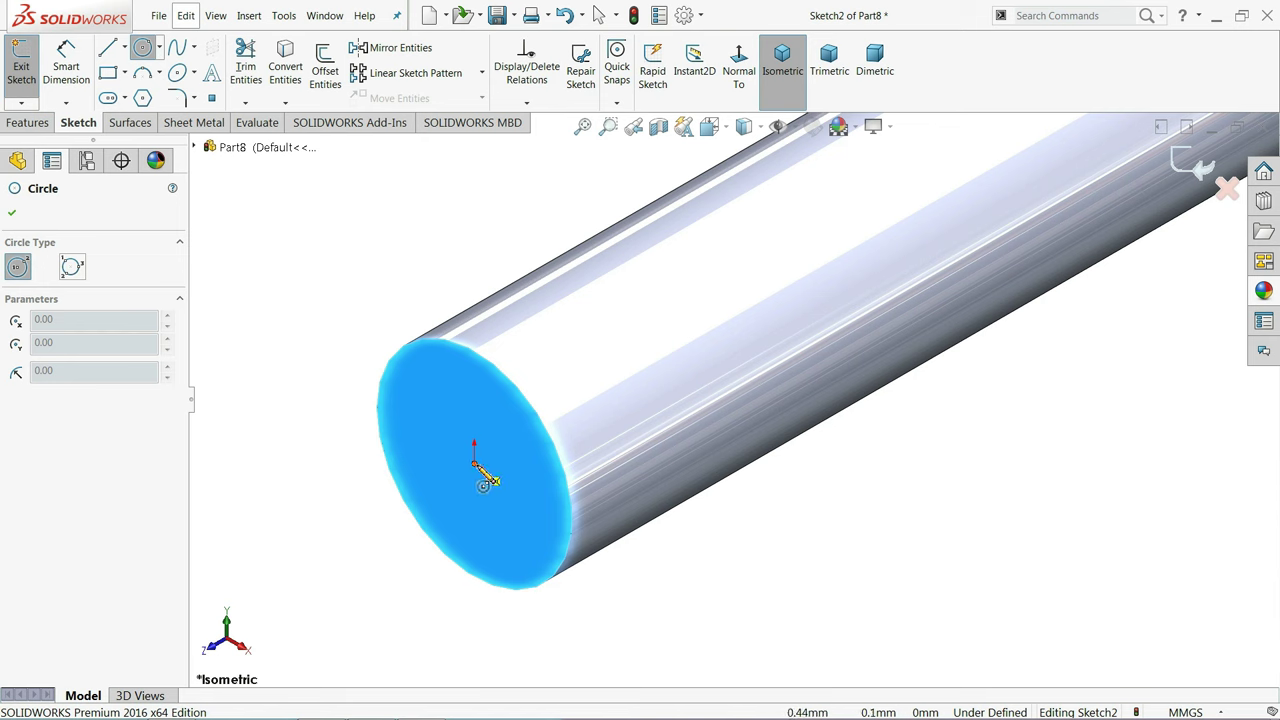
pyautogui.click(474, 464)
pyautogui.click(443, 380)
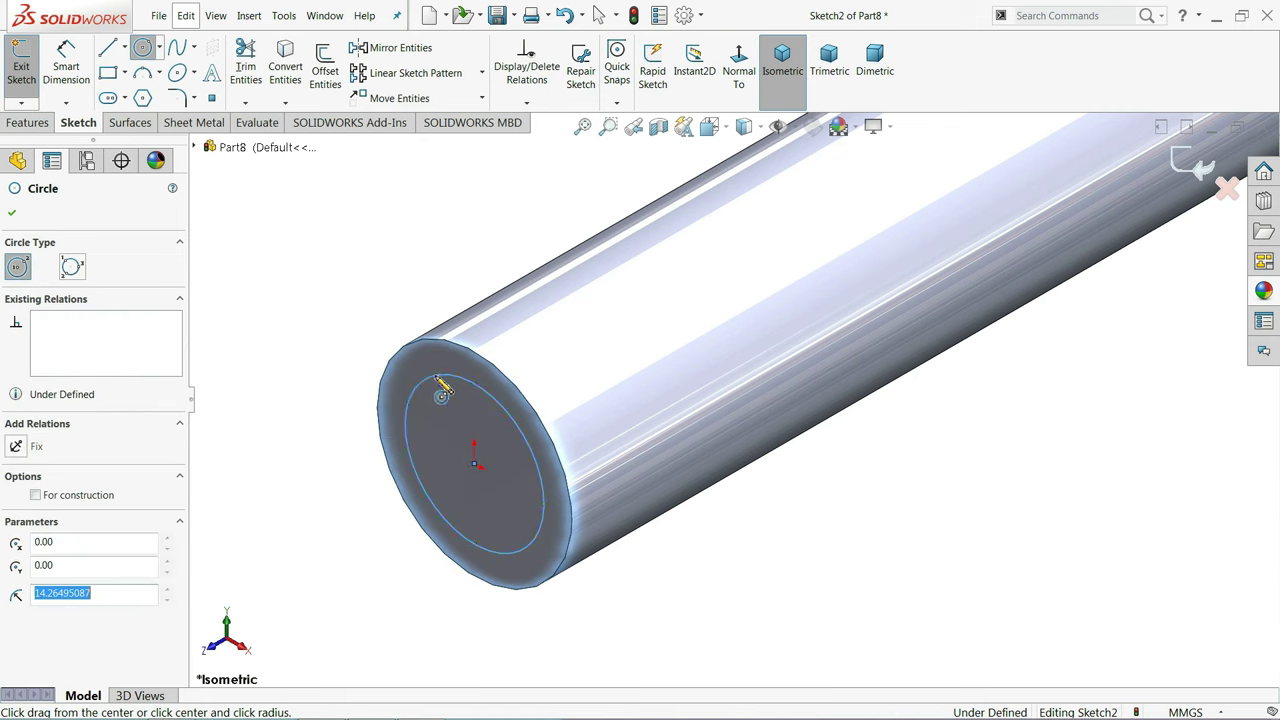
pyautogui.click(74, 98)
pyautogui.click(410, 414)
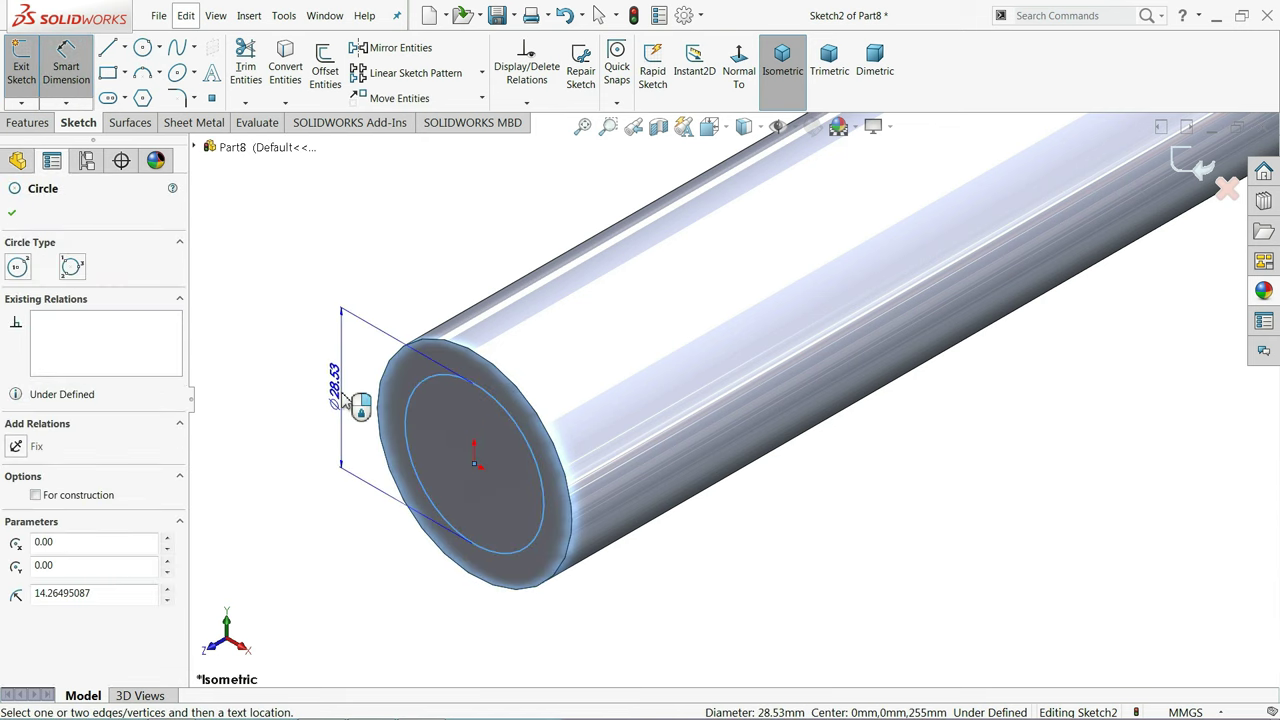
pyautogui.click(338, 392)
pyautogui.write('30')
pyautogui.press('Return')
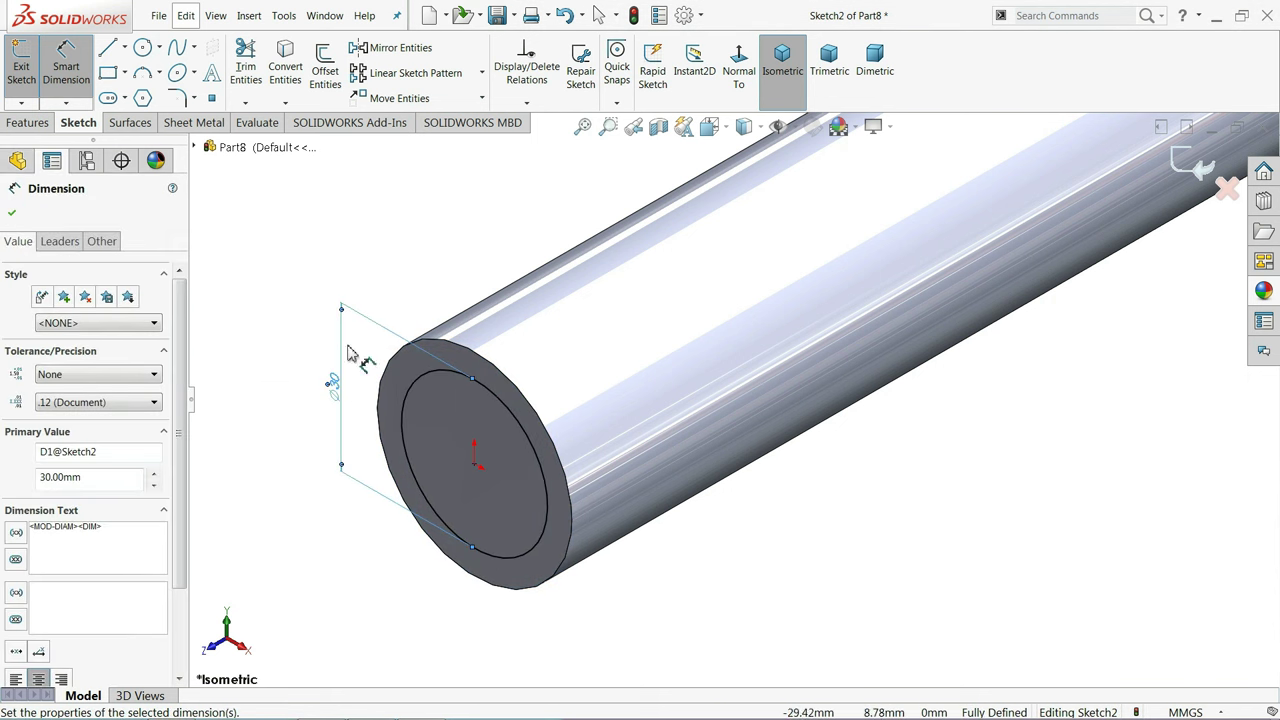
pyautogui.click(72, 70)
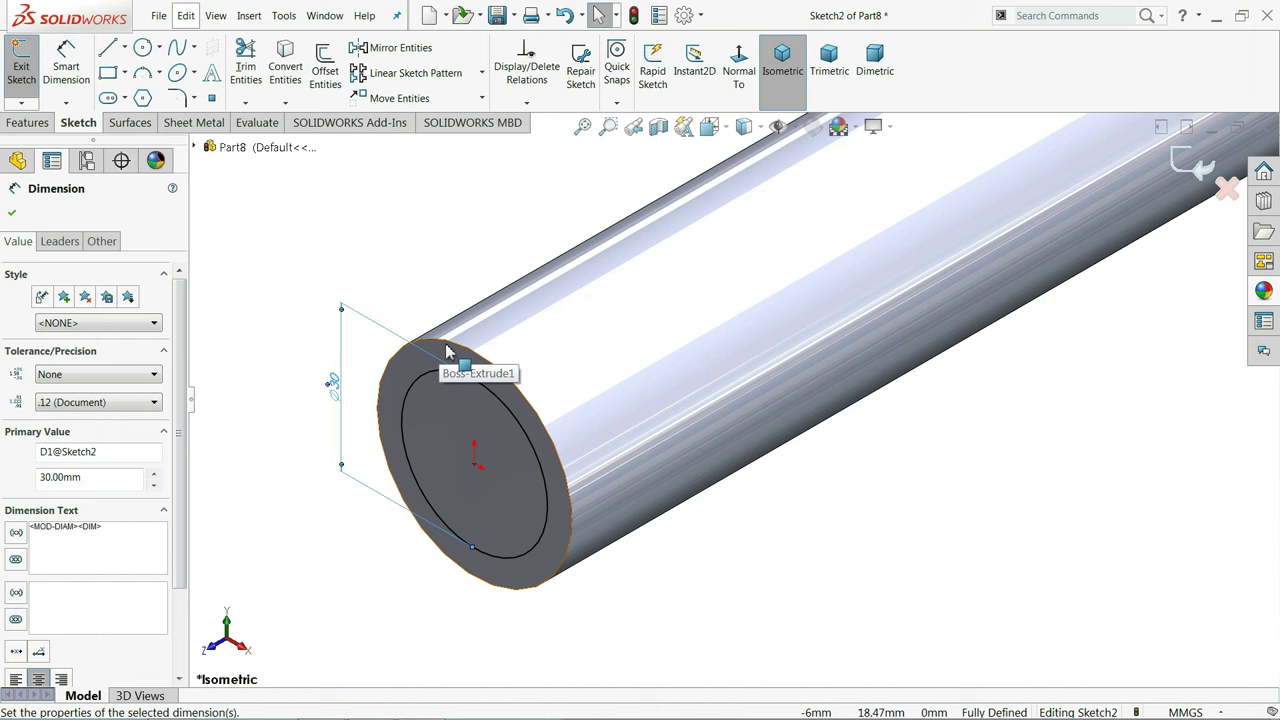
pyautogui.click(447, 352)
pyautogui.click(283, 68)
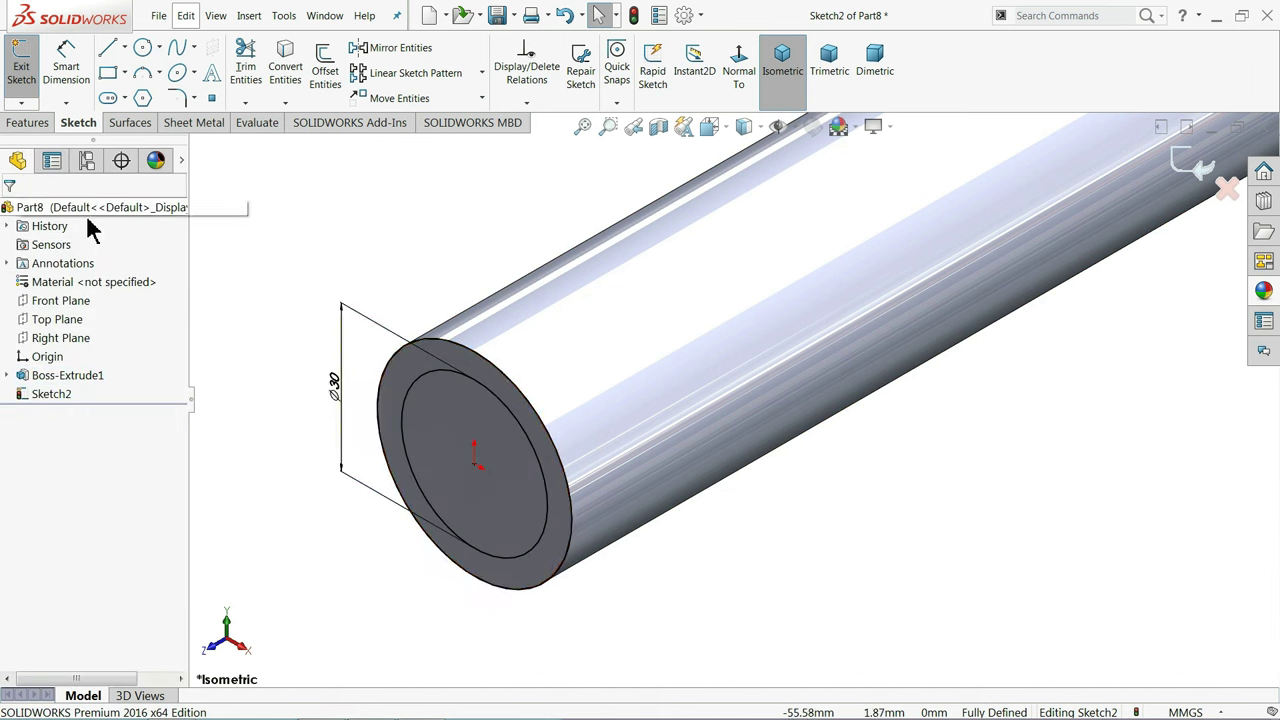
# Cut the sketch as an Extruded Cut, Blind depth 36 mm
pyautogui.click(28, 122)
pyautogui.click(253, 75)
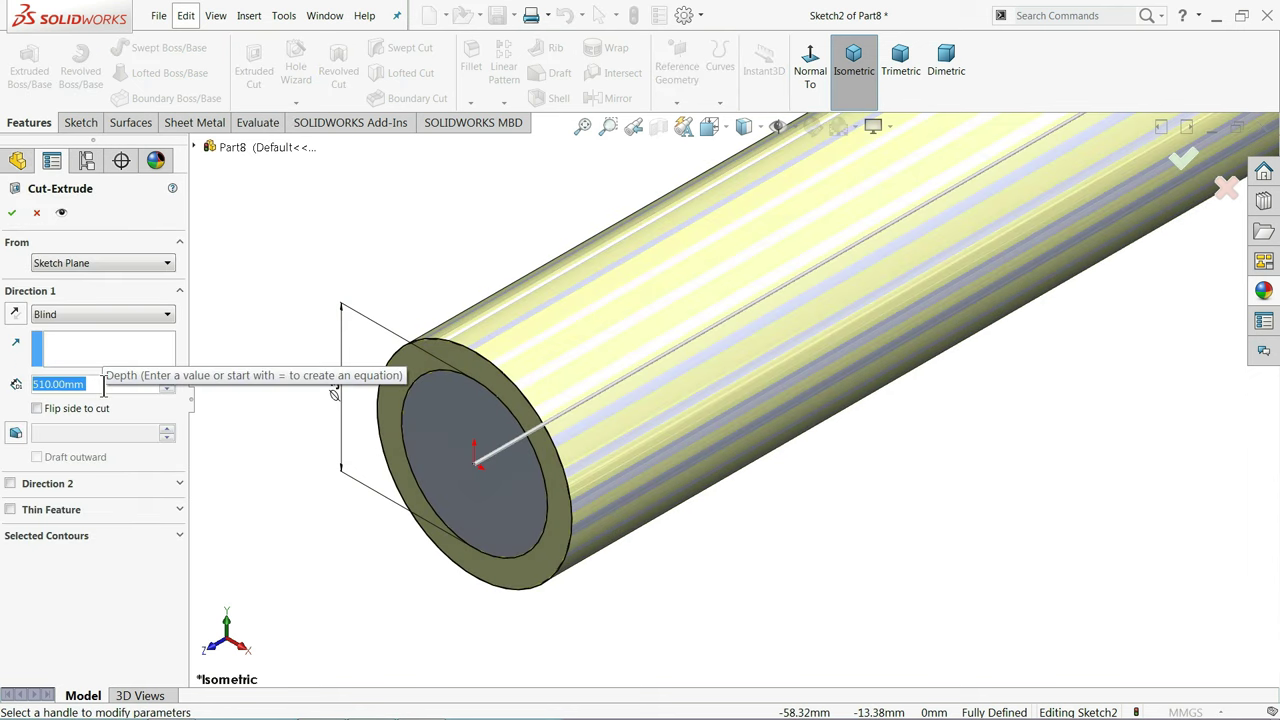
pyautogui.press('BackSpace')
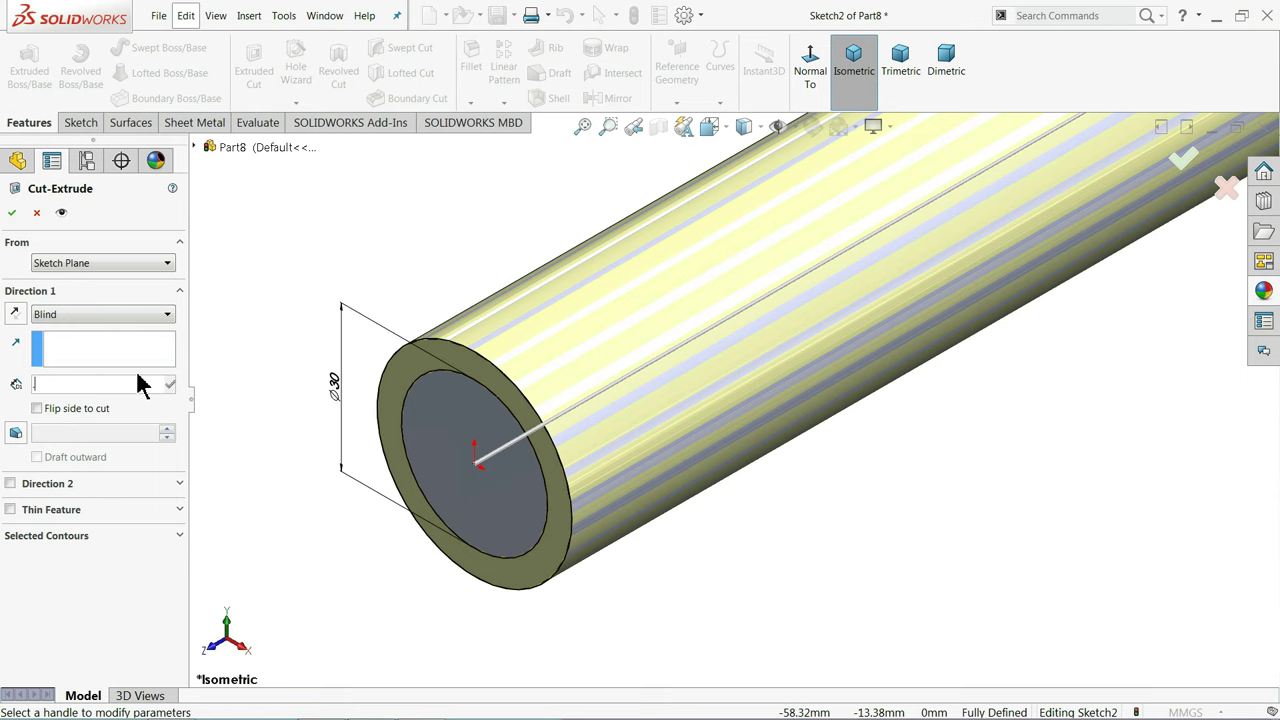
pyautogui.write('36')
pyautogui.press('Return')
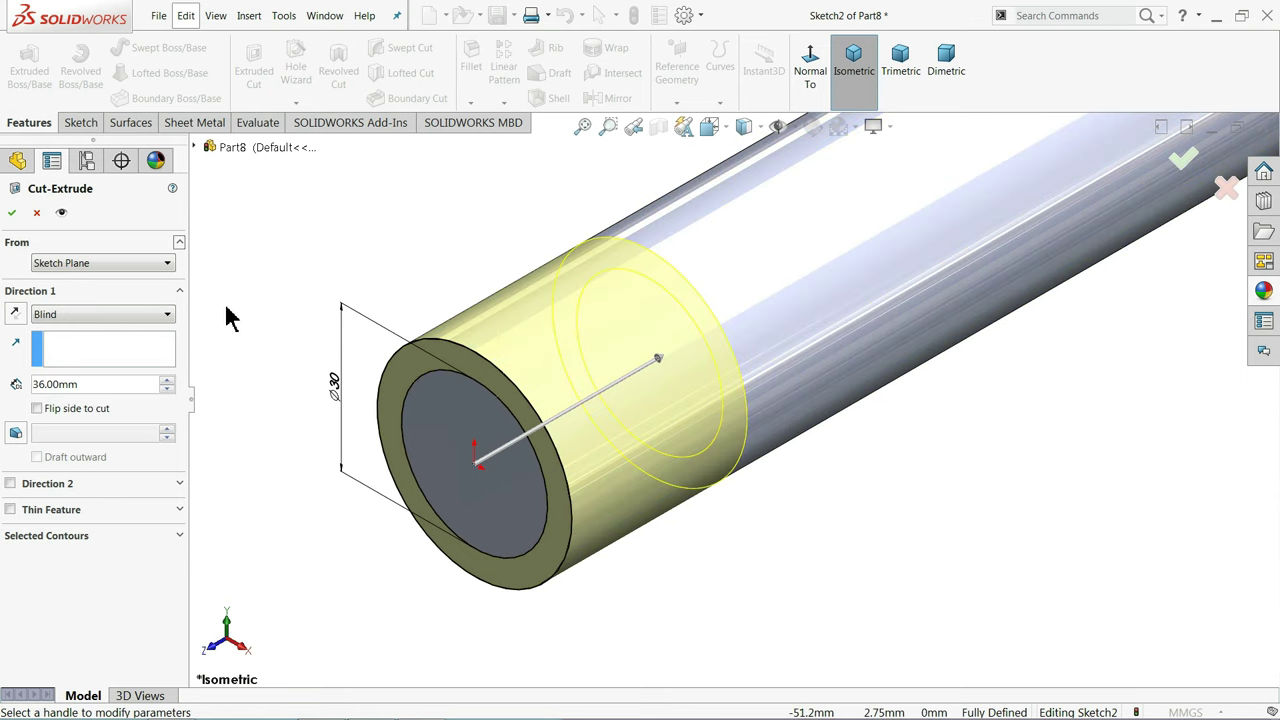
pyautogui.click(13, 213)
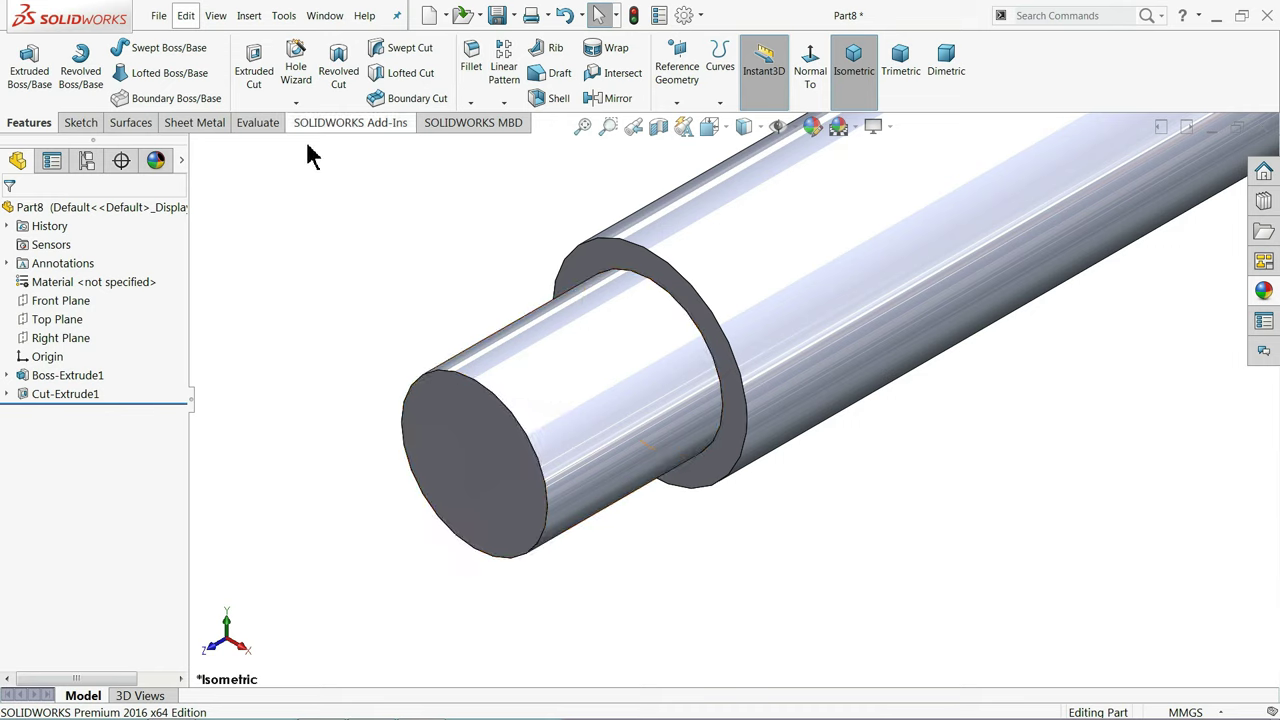
# Start a cosmetic thread on the stub's front edge with the ANSI Metric standard
pyautogui.click(249, 16)
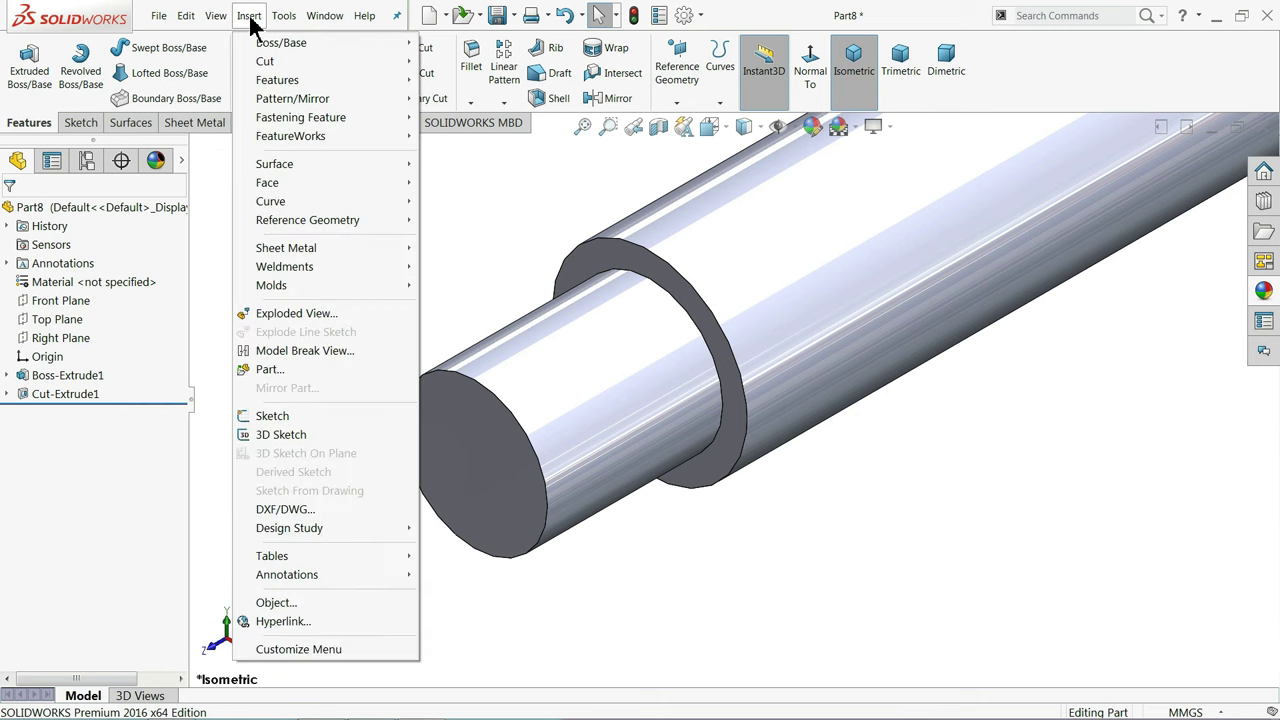
pyautogui.moveTo(287, 574)
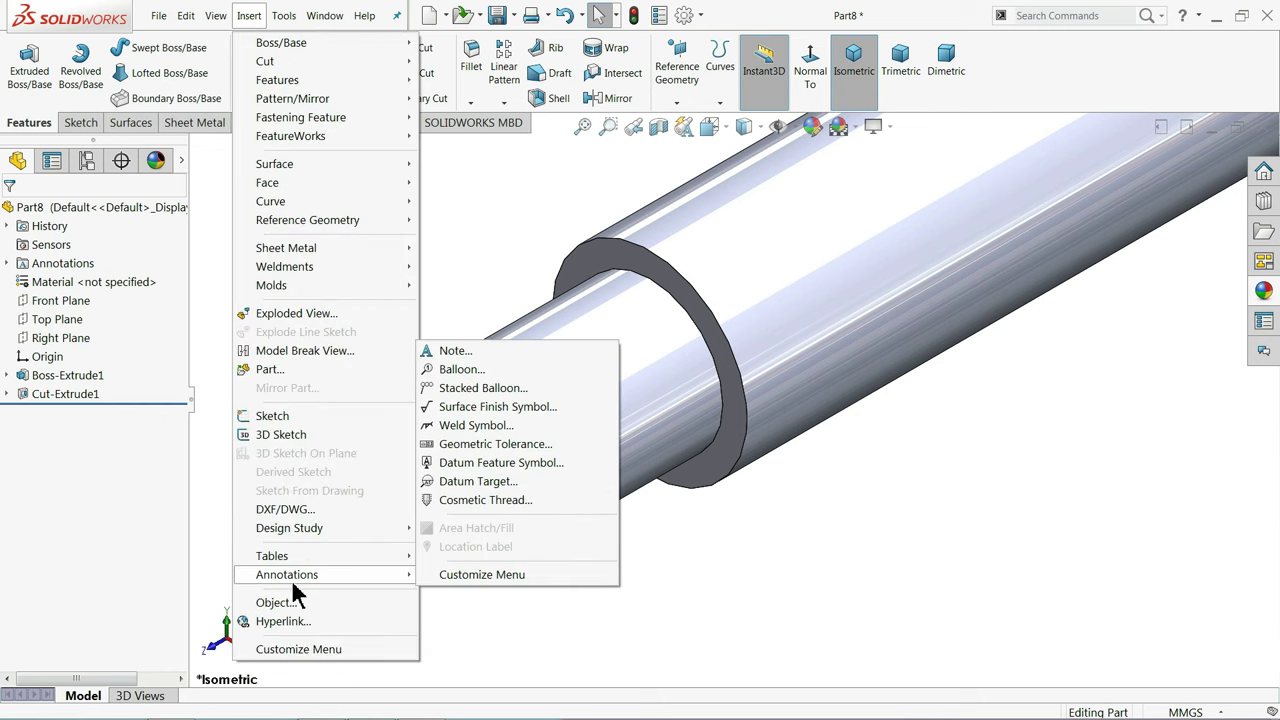
pyautogui.click(472, 506)
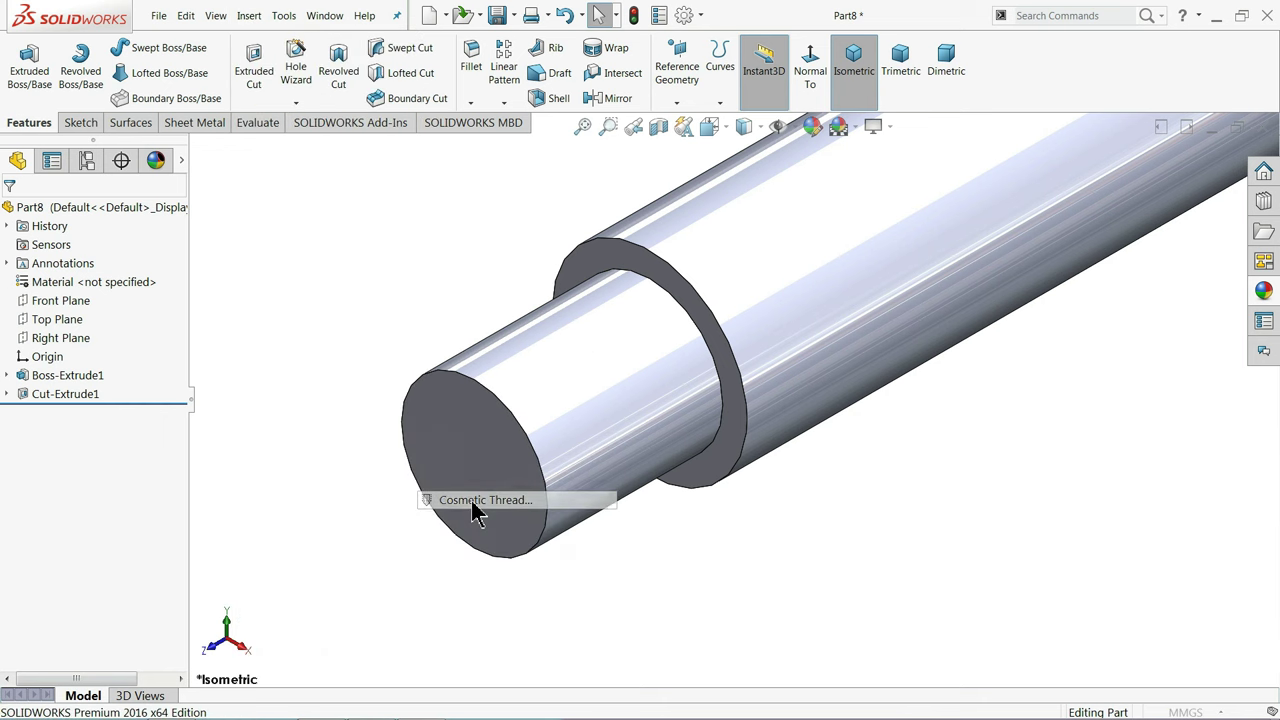
pyautogui.click(482, 395)
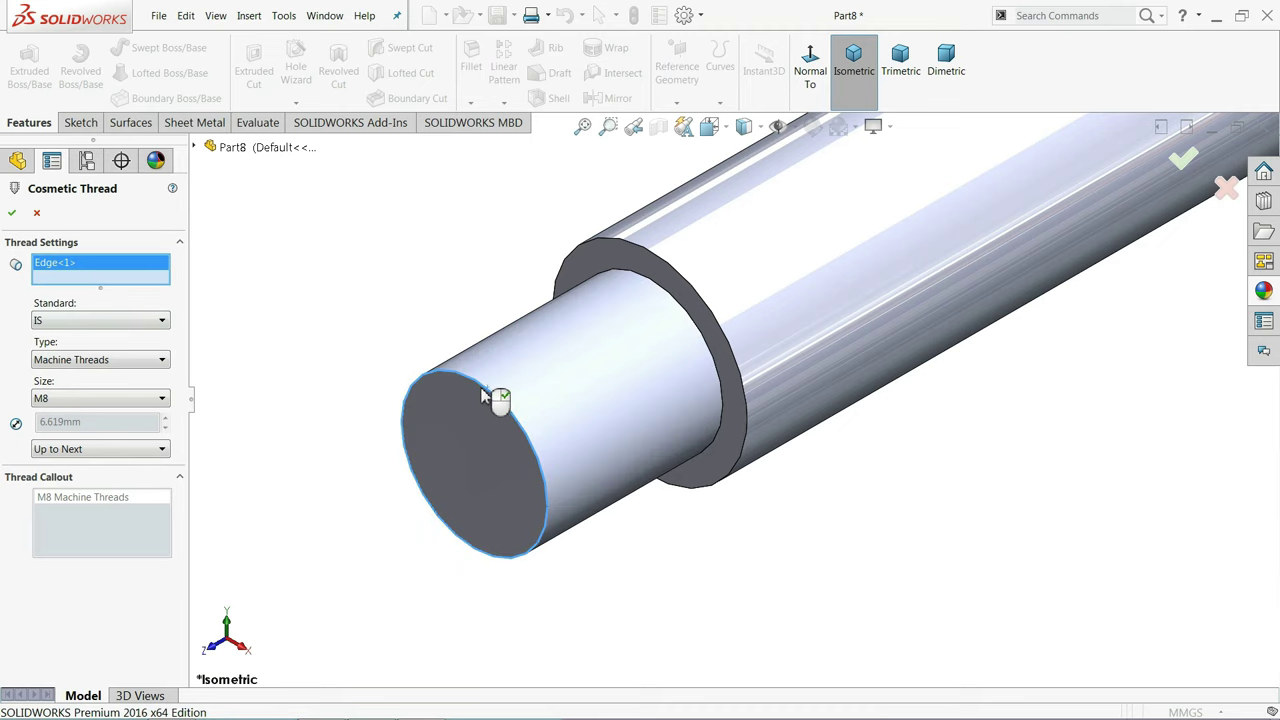
pyautogui.click(49, 322)
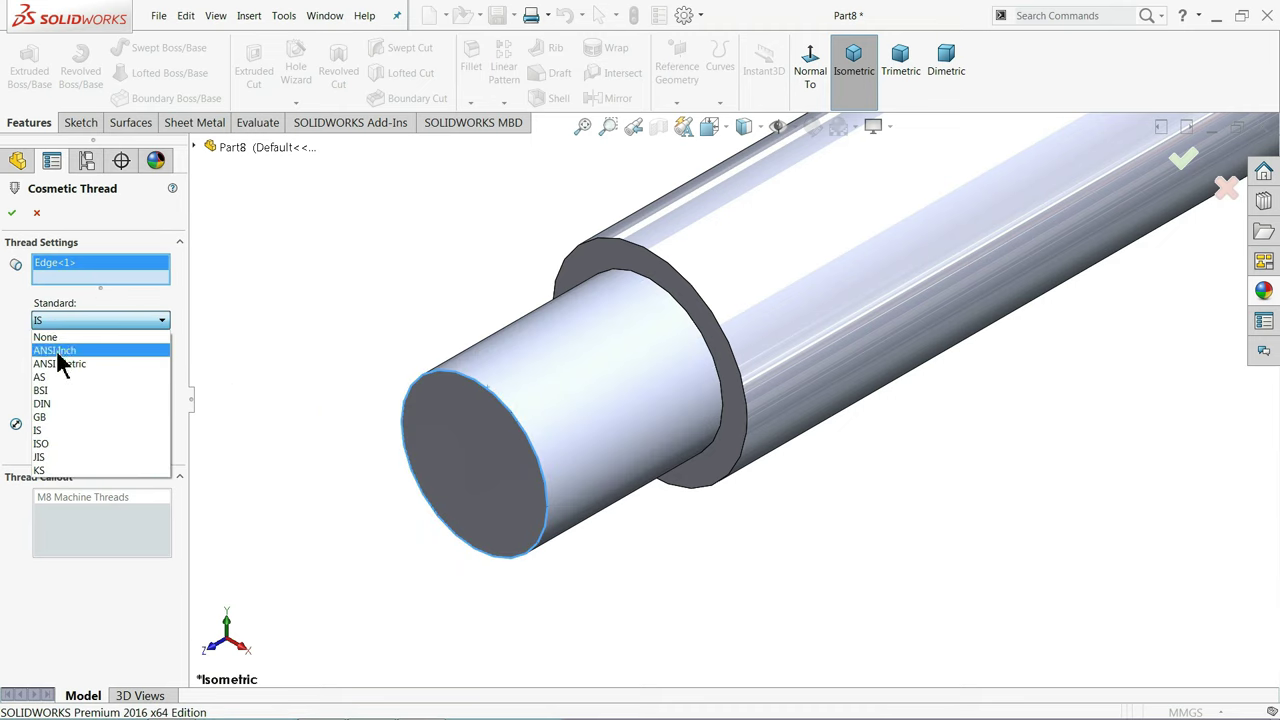
pyautogui.click(57, 351)
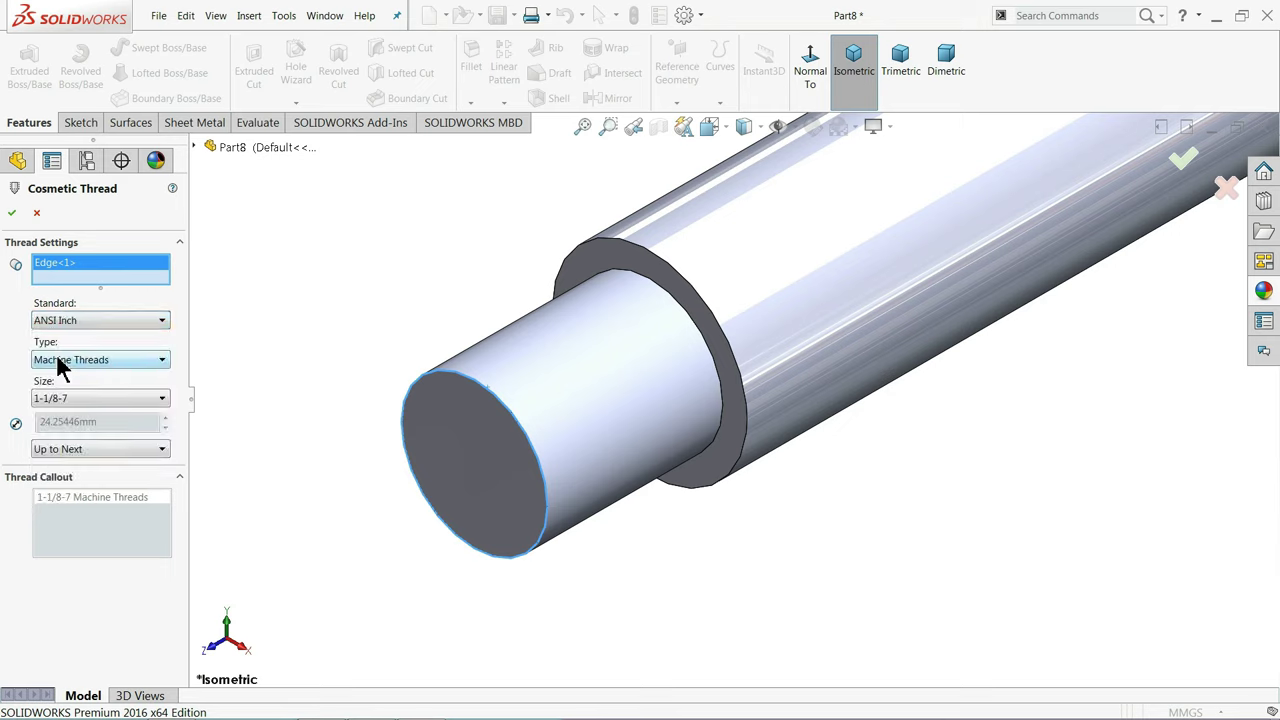
pyautogui.click(58, 322)
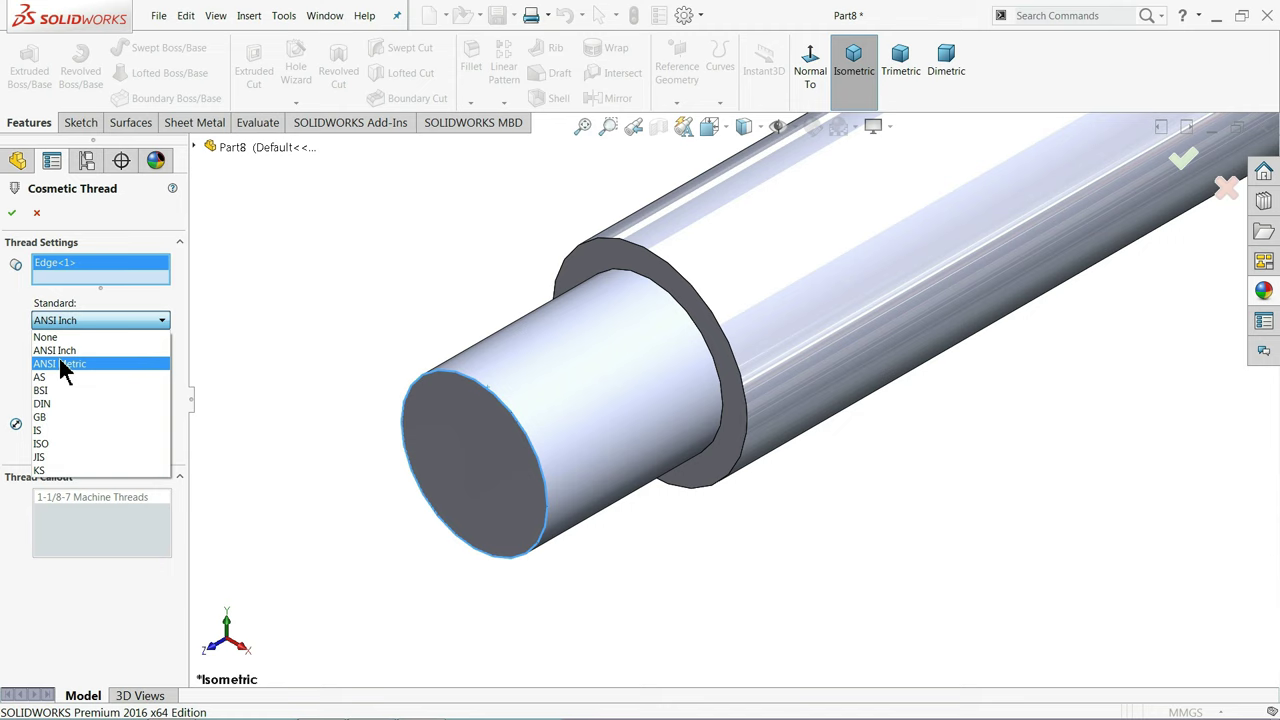
pyautogui.click(60, 364)
# Set the machine thread size to M30x2.0, ending Up to Next, and confirm
pyautogui.click(80, 362)
pyautogui.click(87, 366)
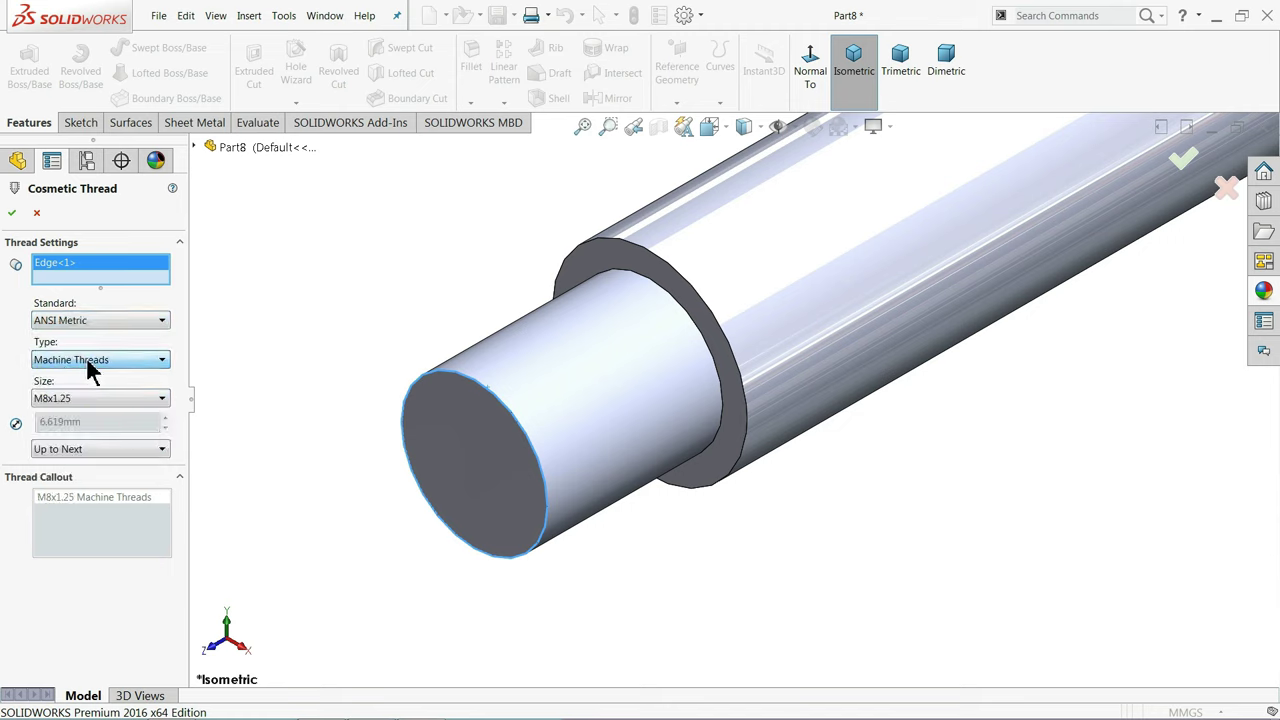
pyautogui.click(76, 402)
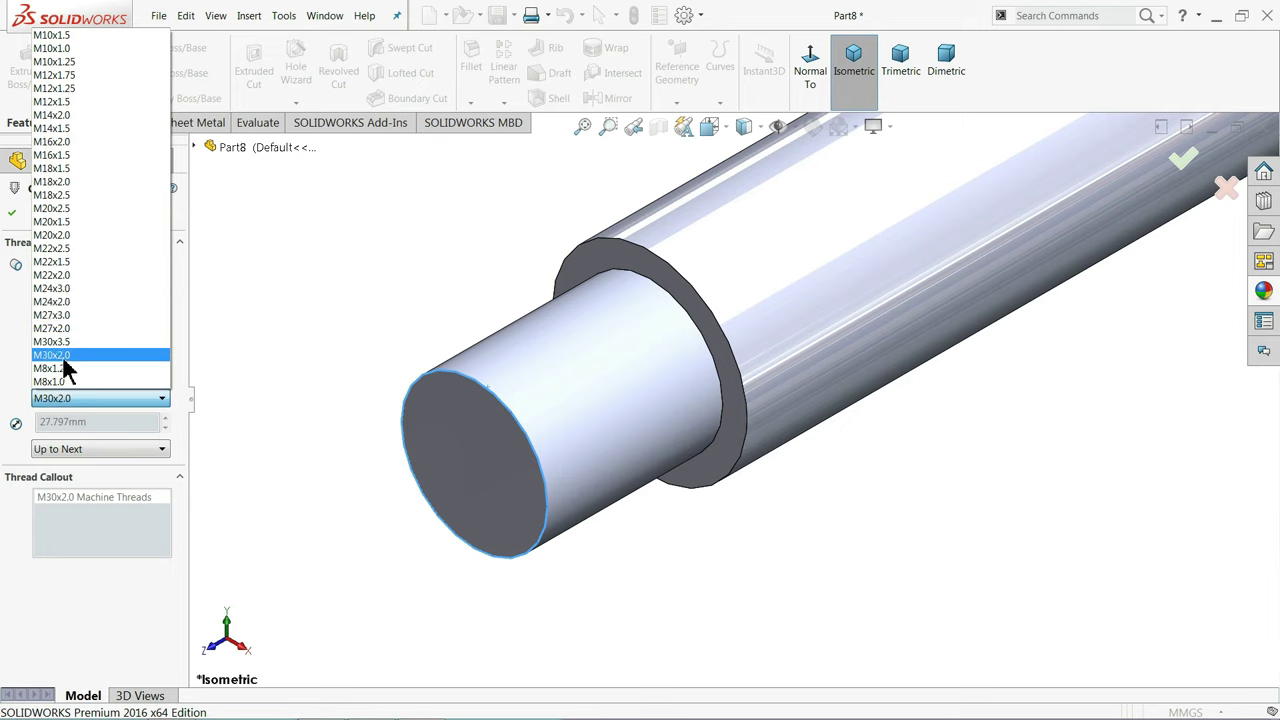
pyautogui.click(63, 359)
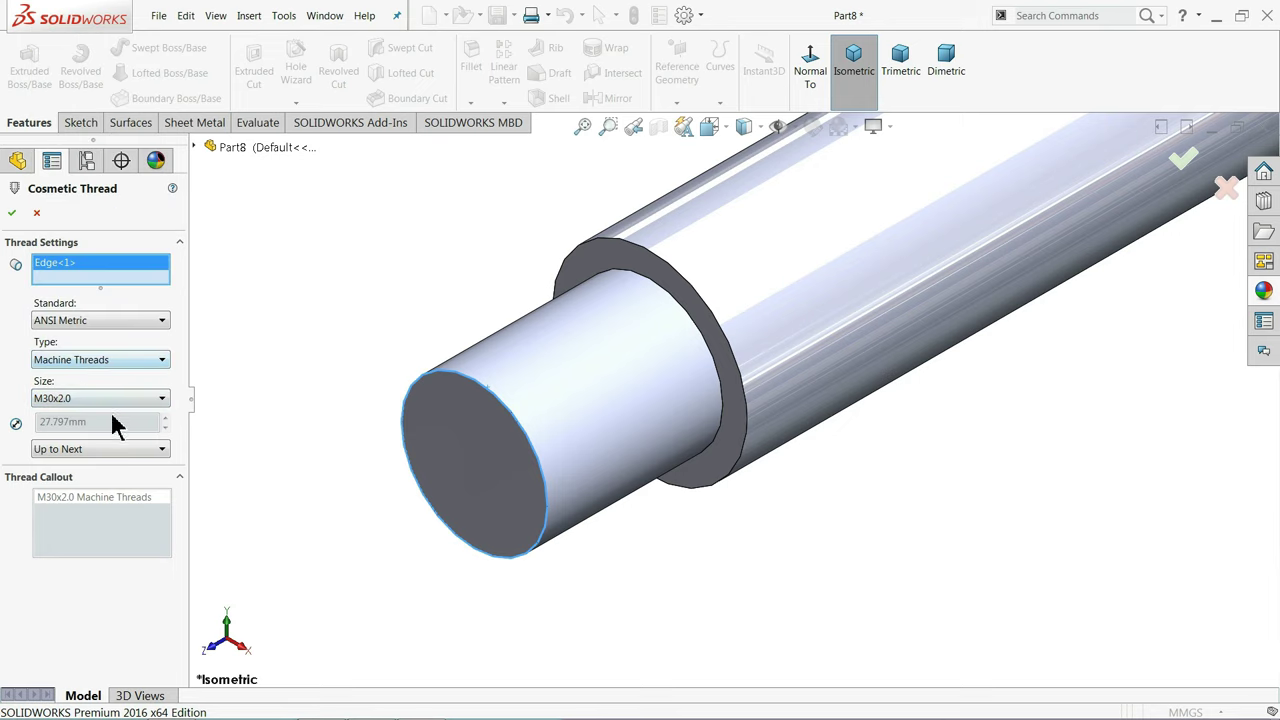
pyautogui.click(72, 452)
pyautogui.click(71, 456)
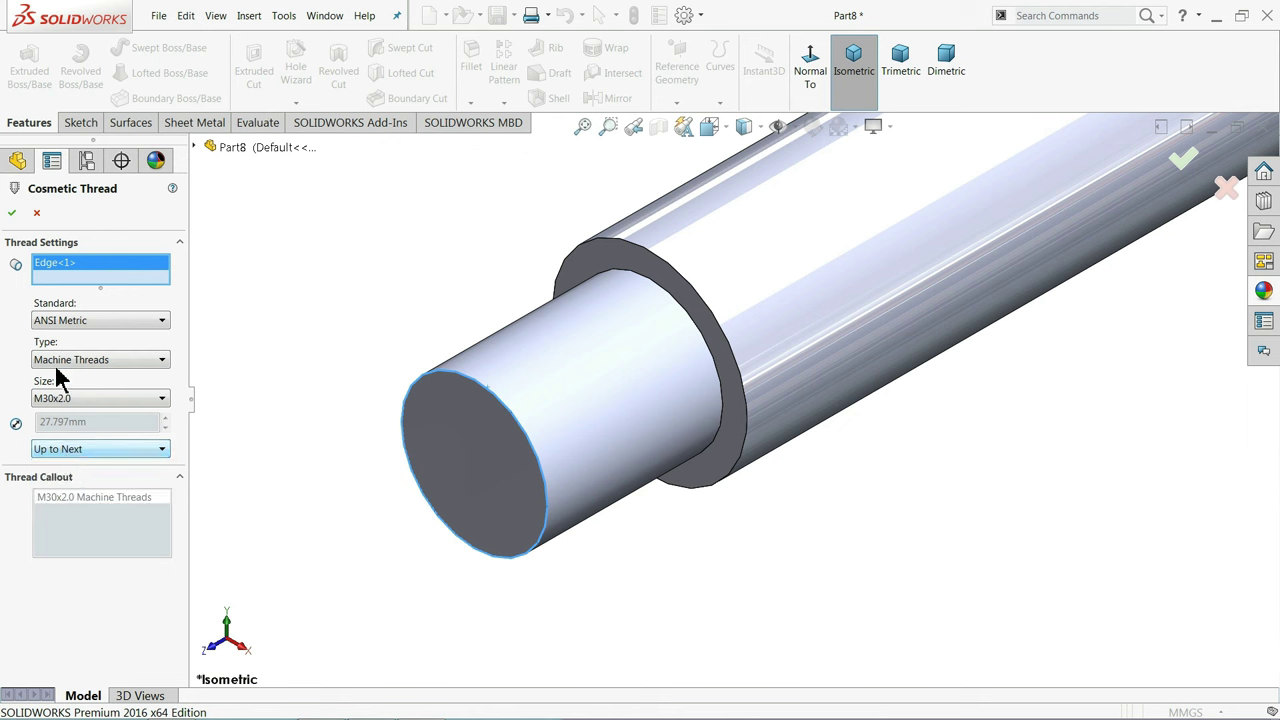
pyautogui.click(12, 214)
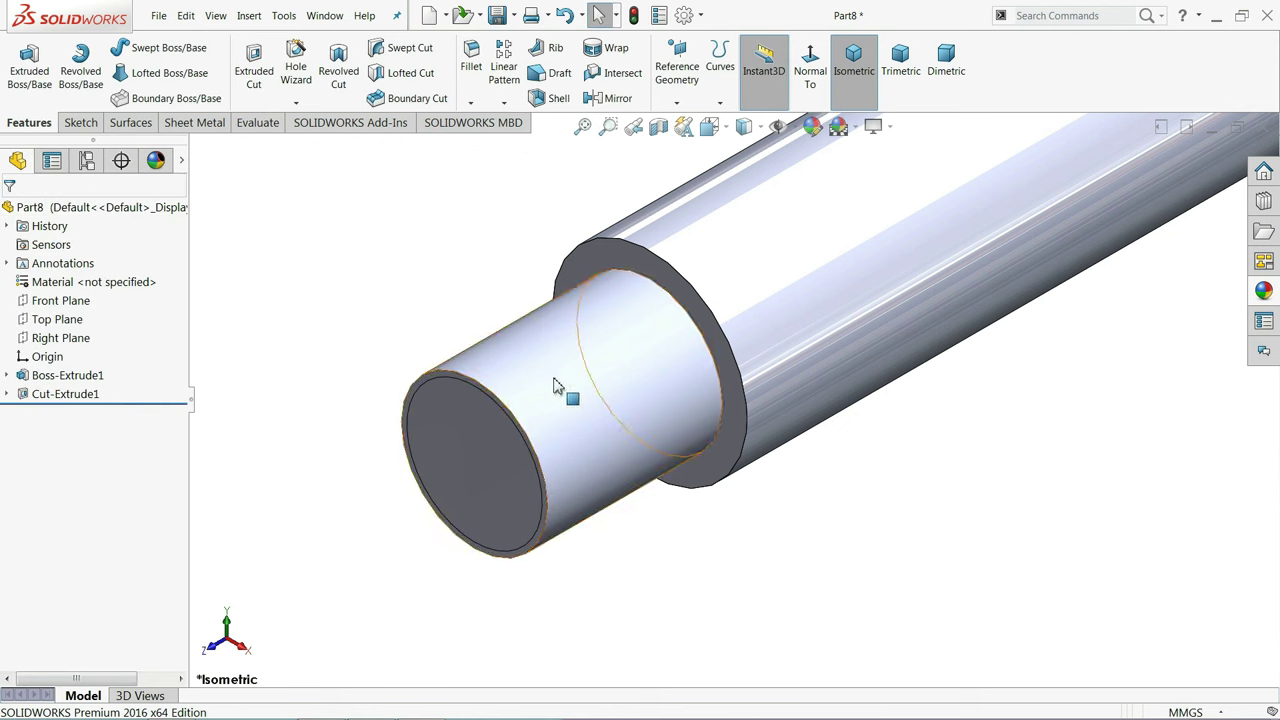
# Enable Shaded cosmetic threads in Document Properties > Detailing and inspect the threaded stub
pyautogui.click(684, 16)
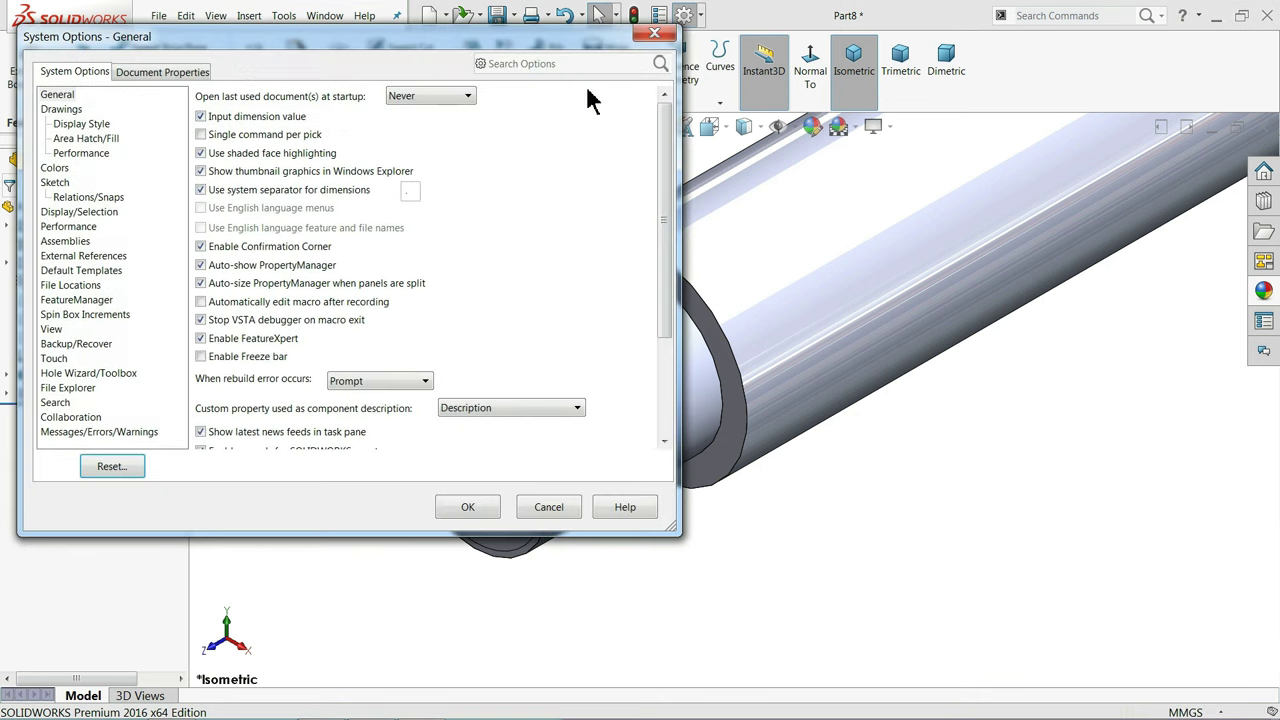
pyautogui.click(187, 80)
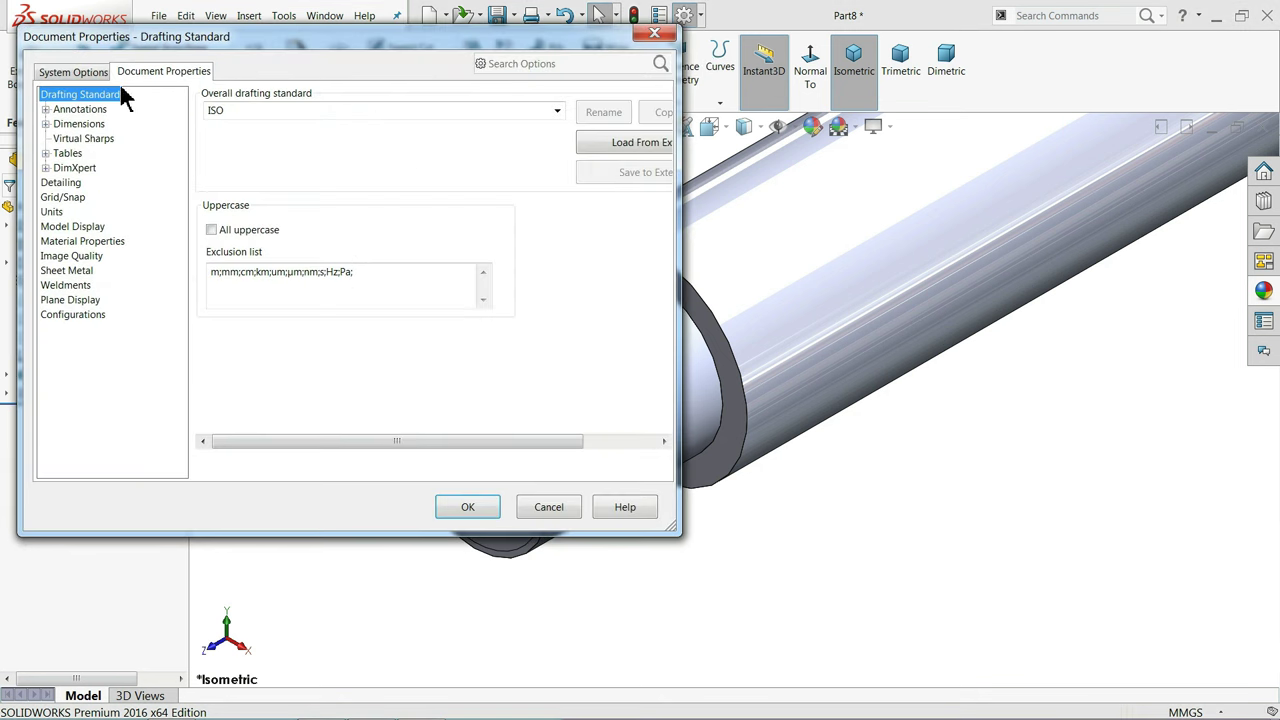
pyautogui.click(62, 183)
pyautogui.click(336, 112)
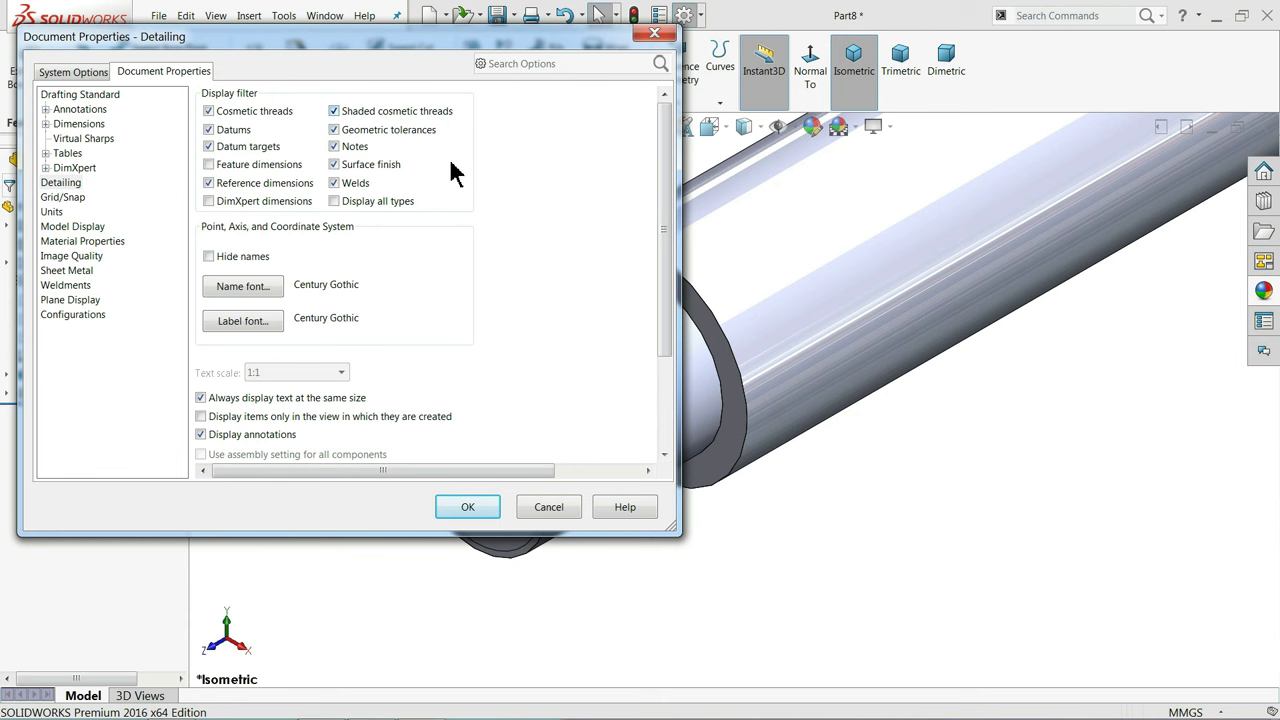
pyautogui.click(468, 507)
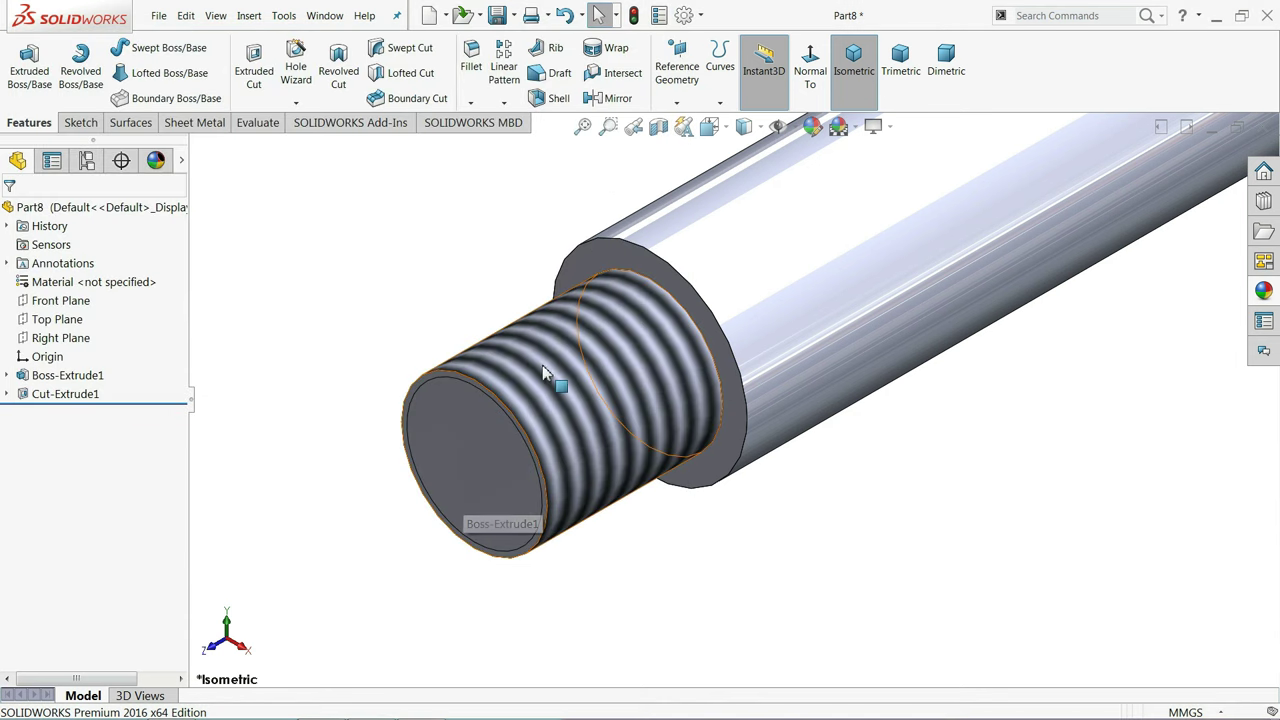
pyautogui.scroll(2, 437, 350)
pyautogui.scroll(-1, 690, 410)
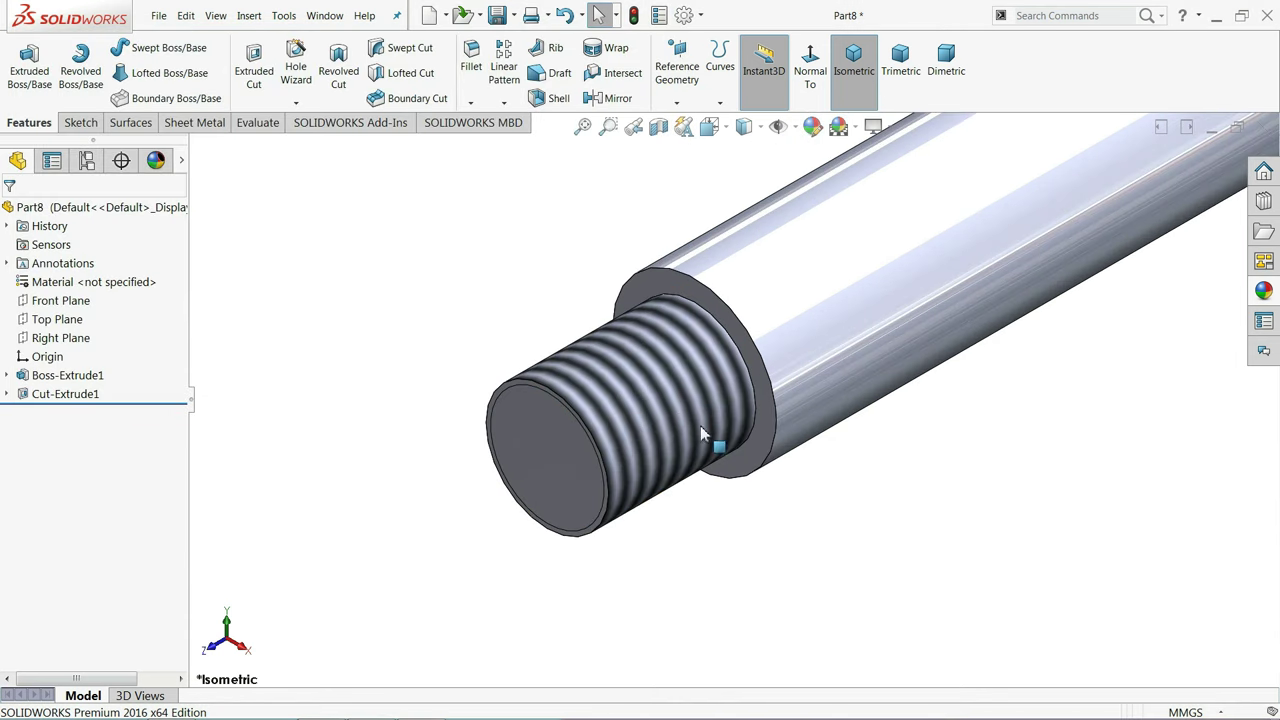
pyautogui.scroll(-2, 692, 407)
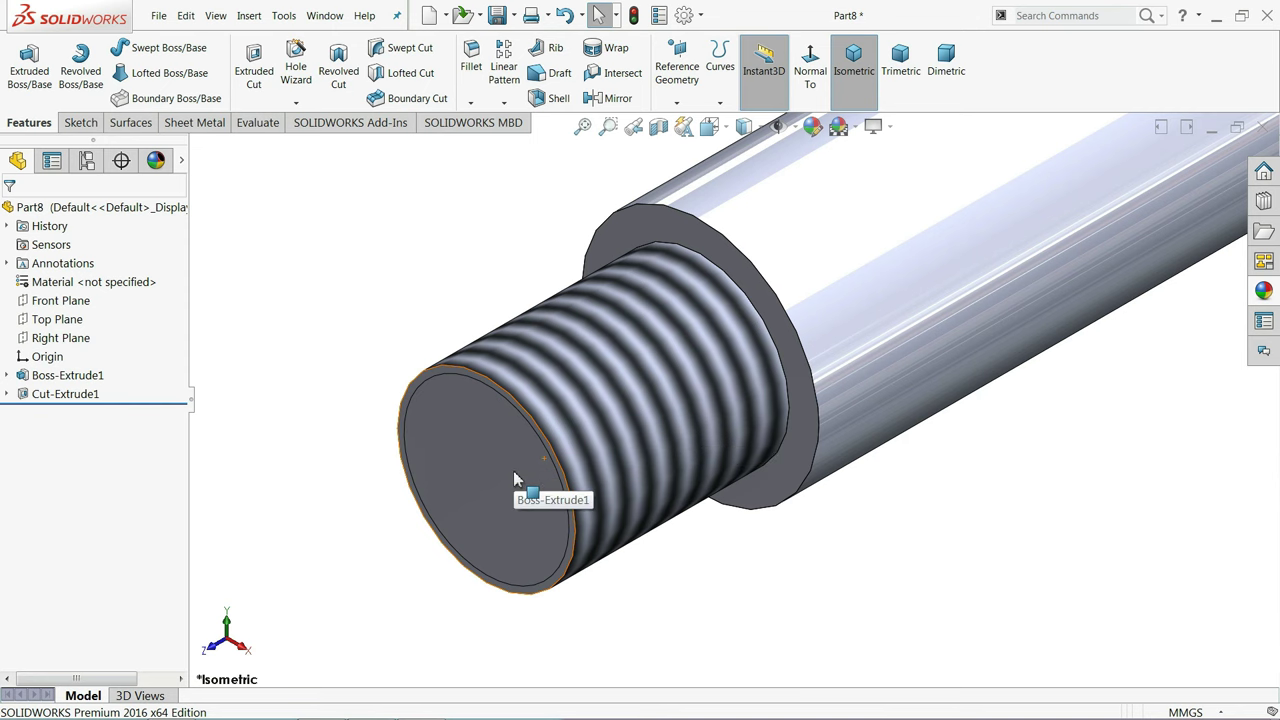
pyautogui.scroll(2, 513, 470)
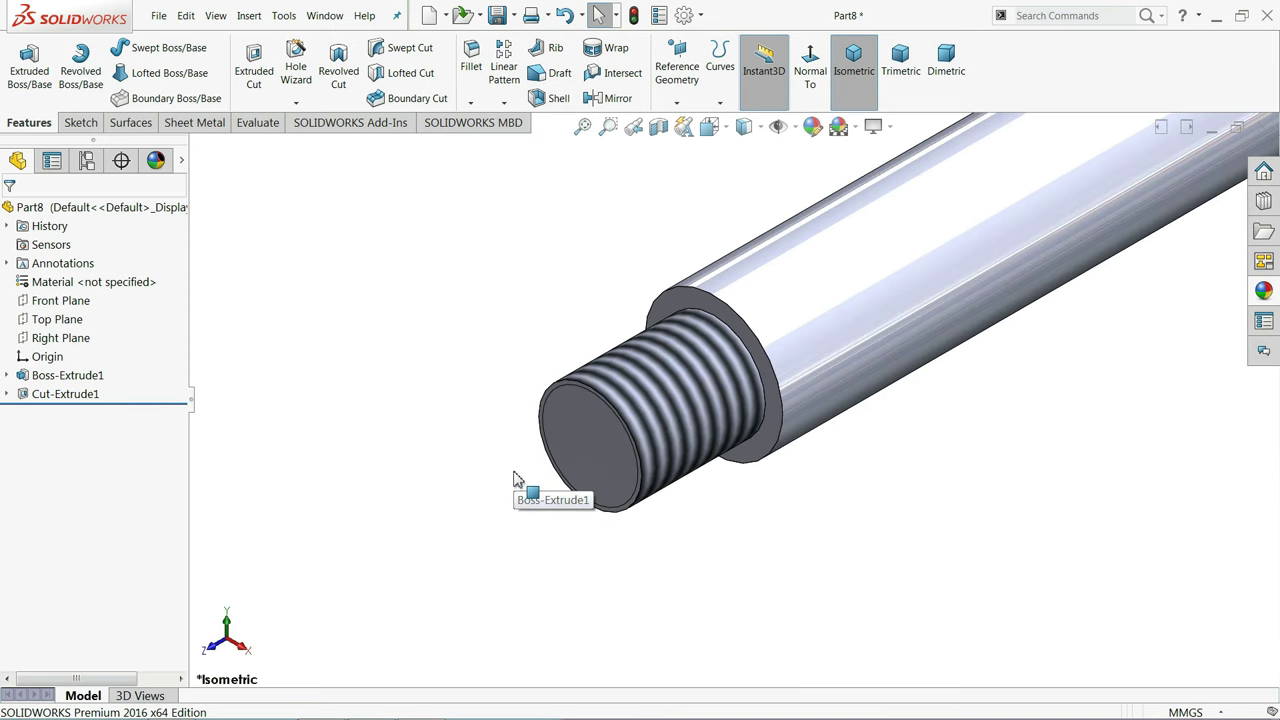
# On the shoulder face, viewed Normal To, draw two corner rectangles flanking the stub
pyautogui.click(676, 292)
pyautogui.click(718, 264)
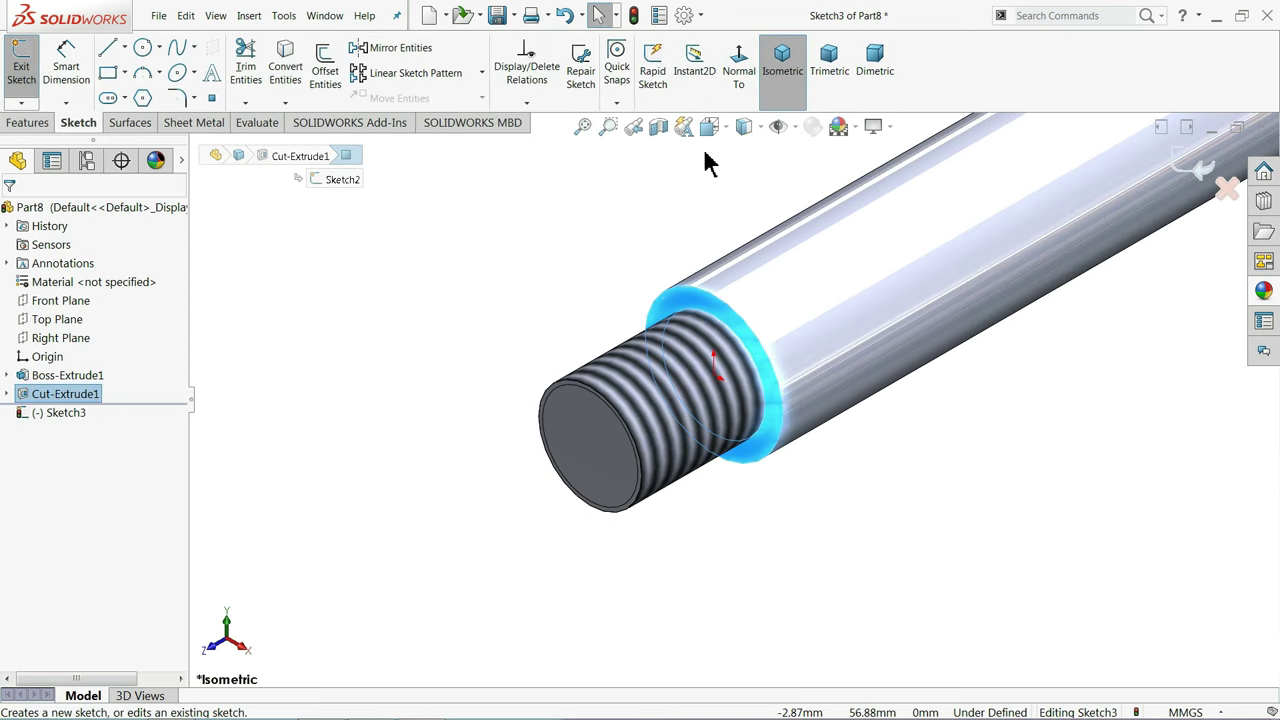
pyautogui.click(745, 72)
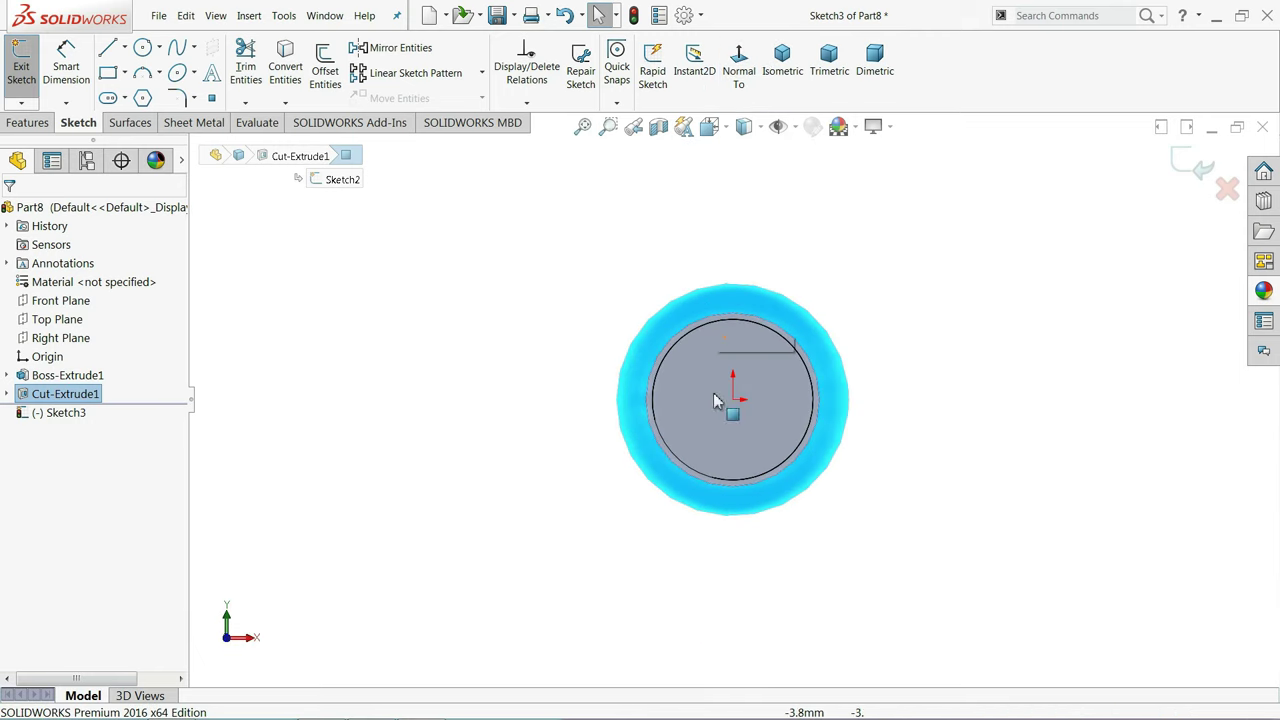
pyautogui.click(110, 80)
pyautogui.click(665, 274)
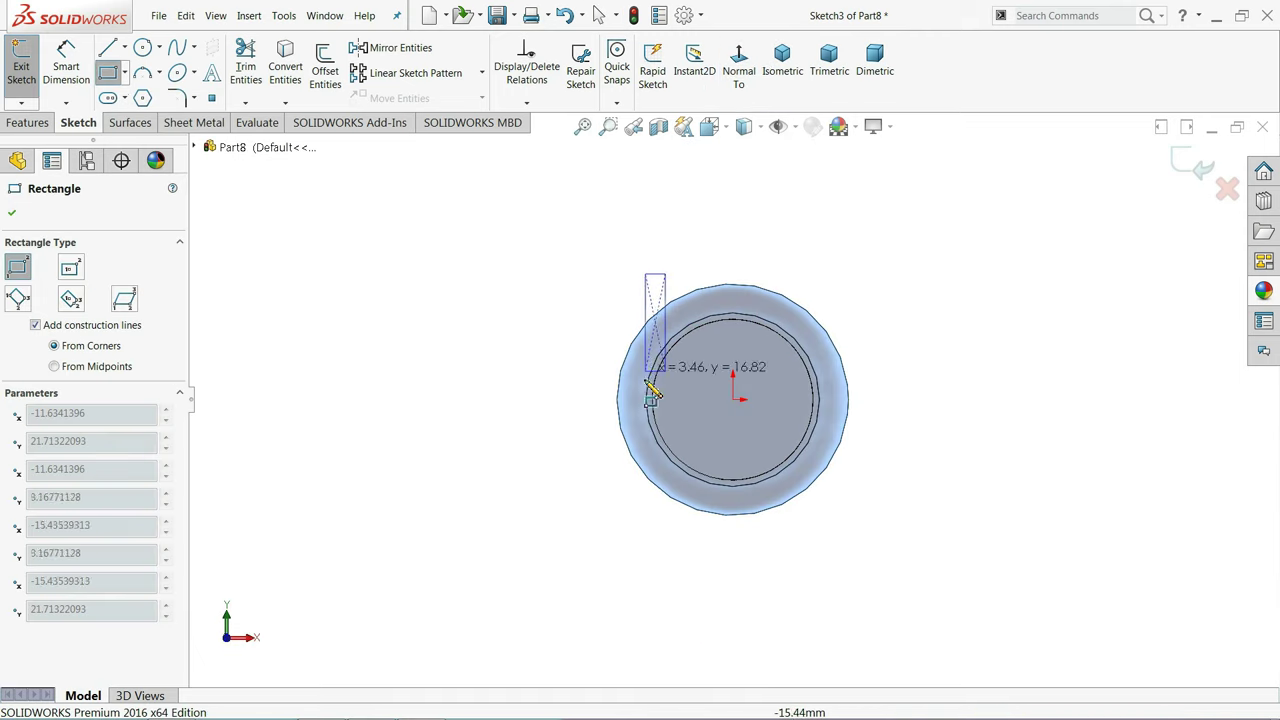
pyautogui.click(584, 542)
pyautogui.click(805, 257)
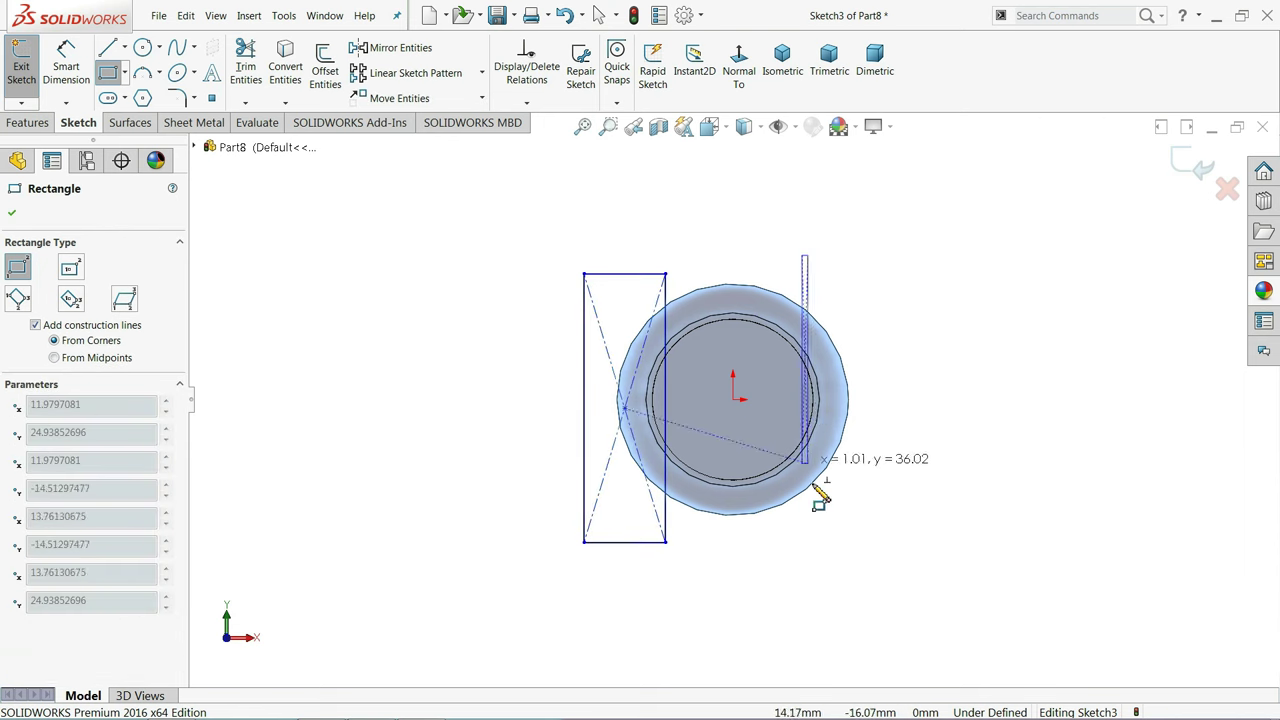
pyautogui.click(884, 565)
pyautogui.rightClick(401, 270)
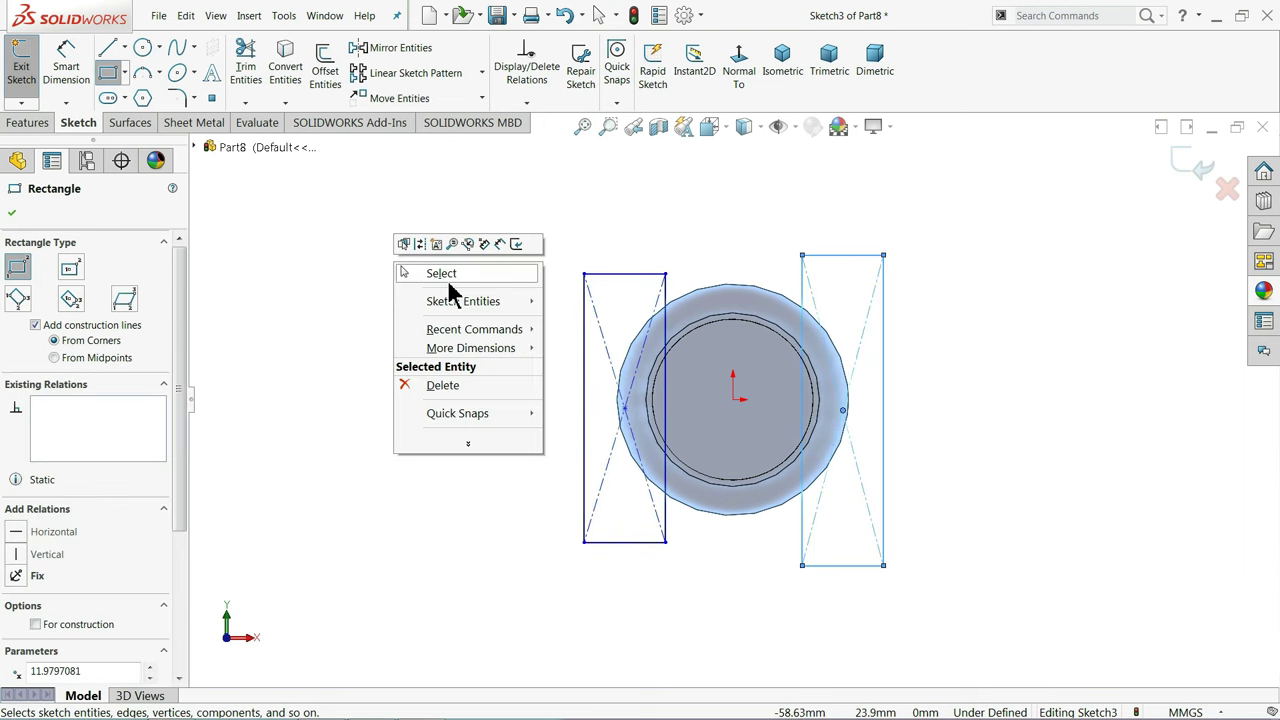
pyautogui.click(447, 276)
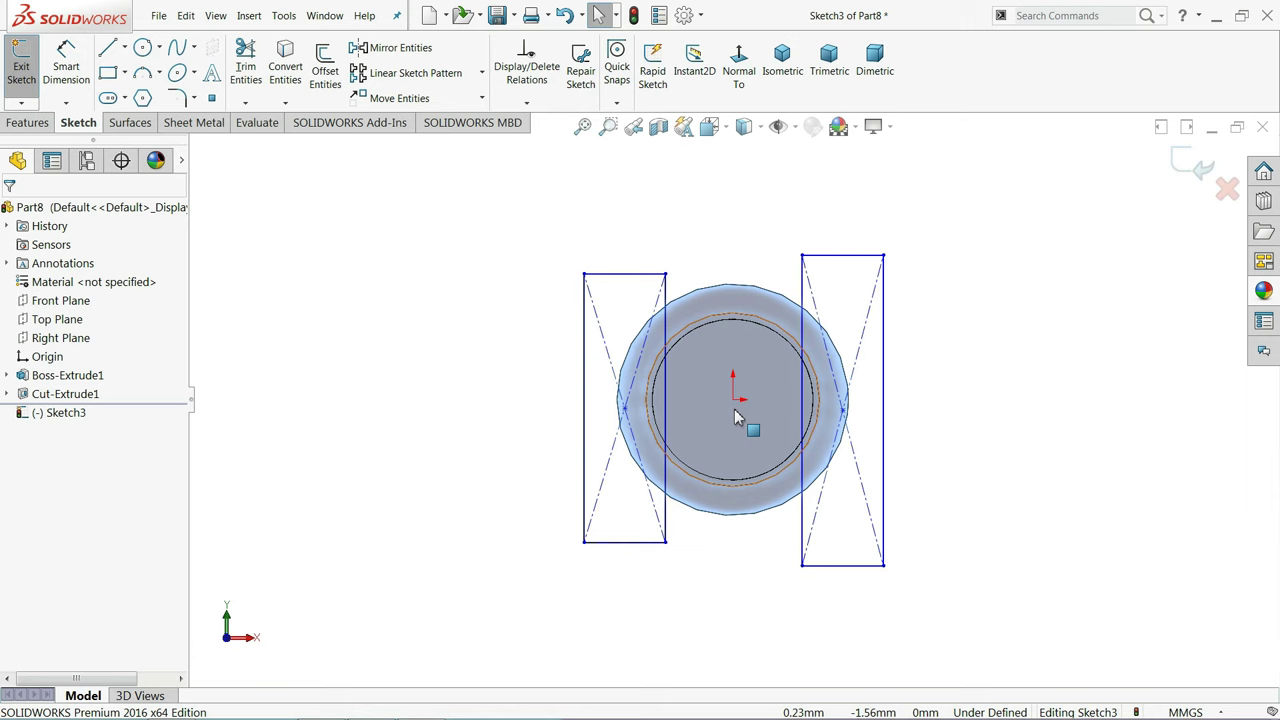
# Dimension the rectangles' inner gap to 34 mm and the left edge 17 mm from the origin
pyautogui.click(62, 70)
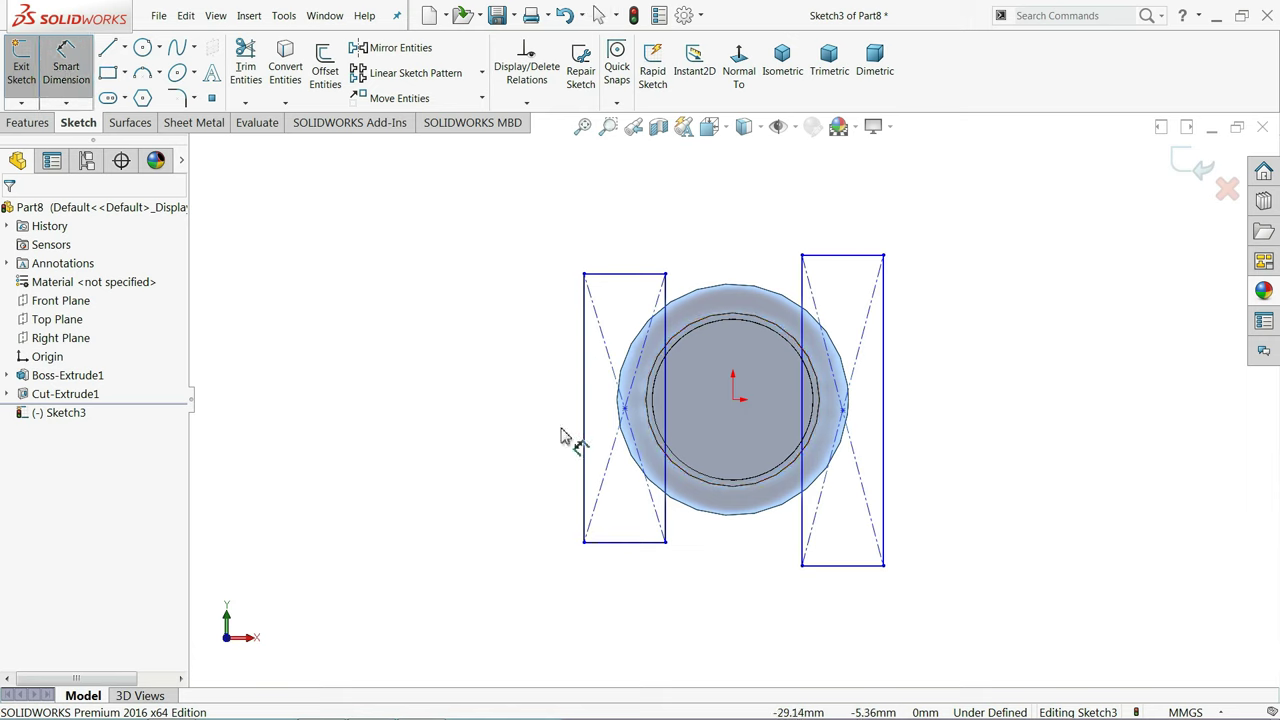
pyautogui.click(667, 465)
pyautogui.click(801, 297)
pyautogui.click(730, 220)
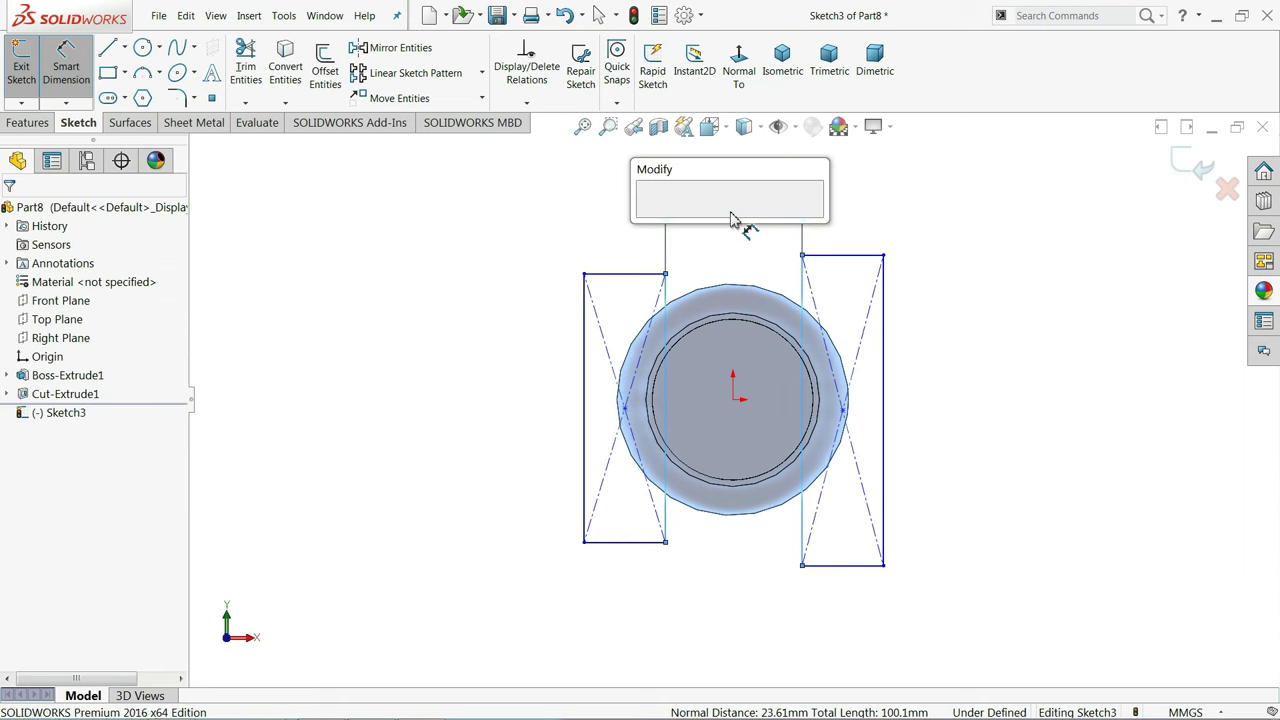
pyautogui.write('34')
pyautogui.press('Return')
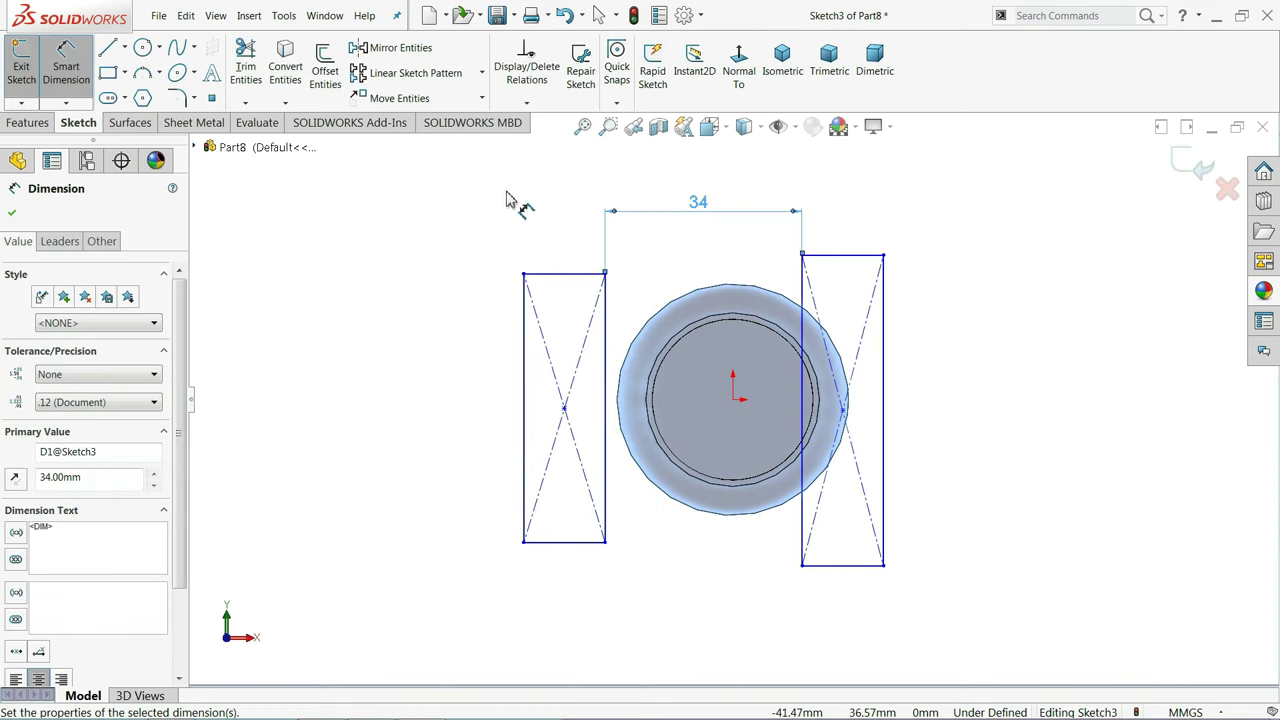
pyautogui.click(507, 199)
pyautogui.click(605, 408)
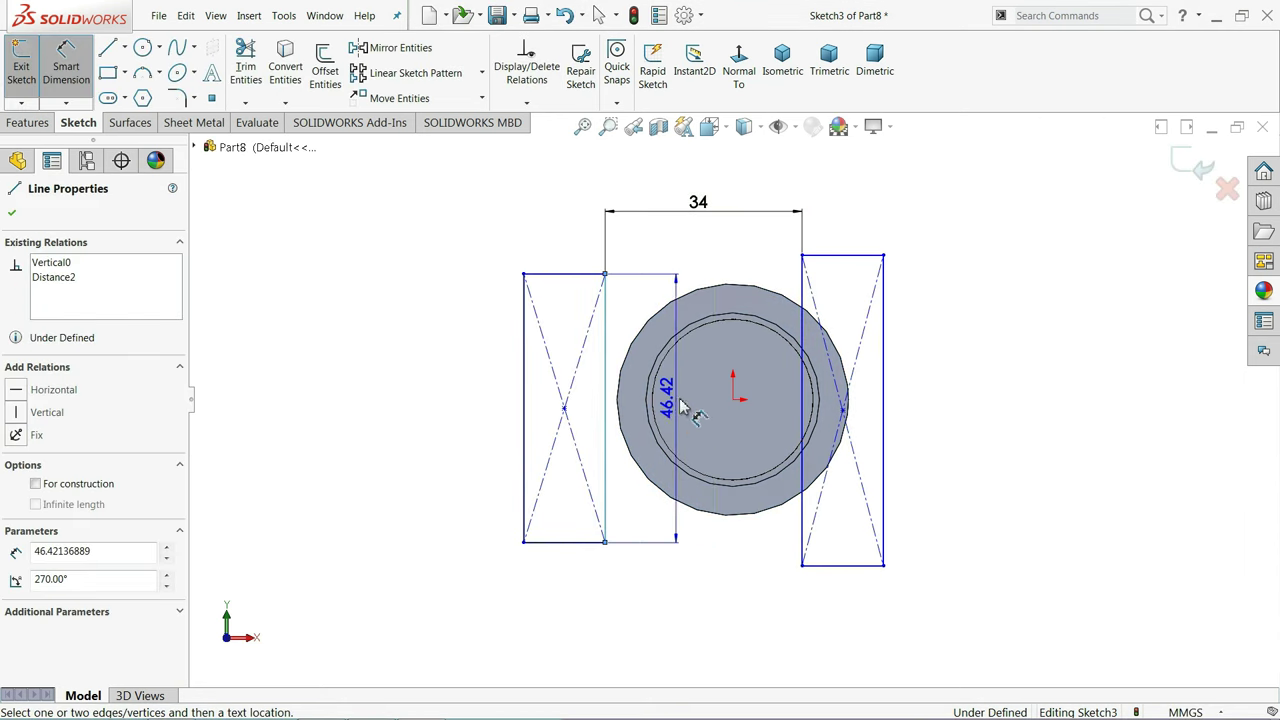
pyautogui.press('Escape')
pyautogui.click(733, 403)
pyautogui.click(698, 600)
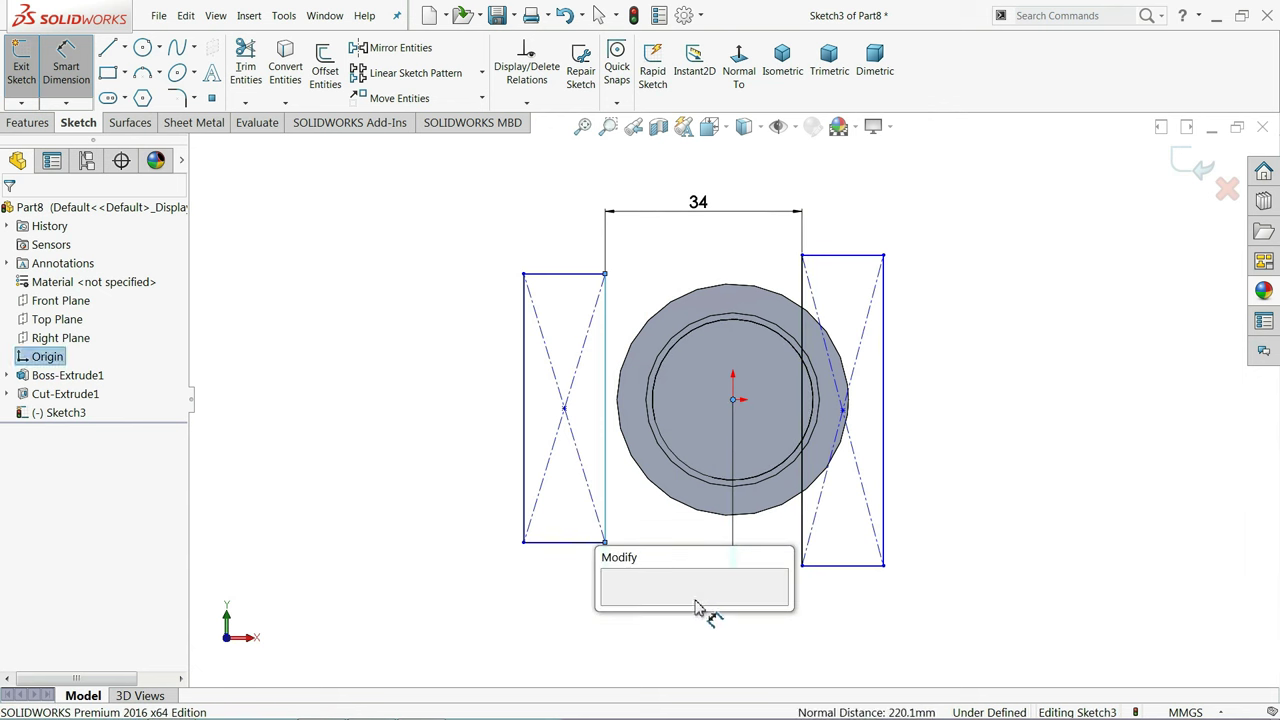
pyautogui.write('1')
pyautogui.press('Return')
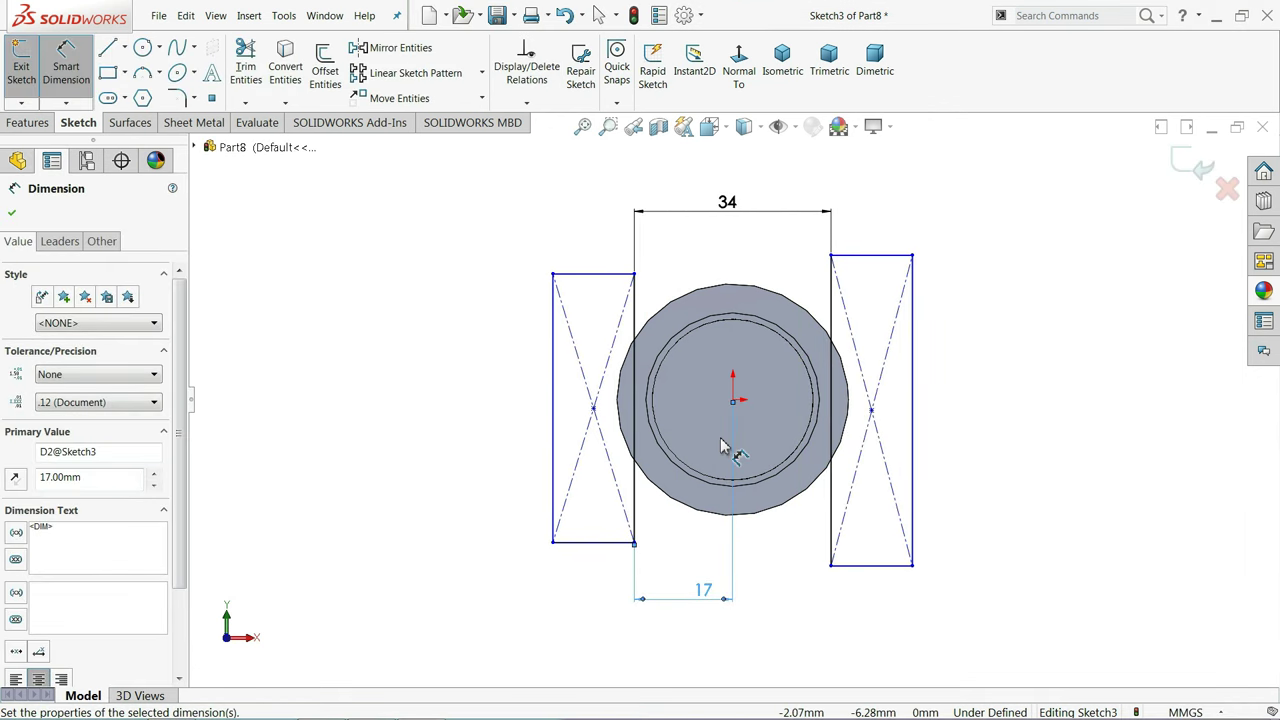
pyautogui.scroll(-2, 725, 450)
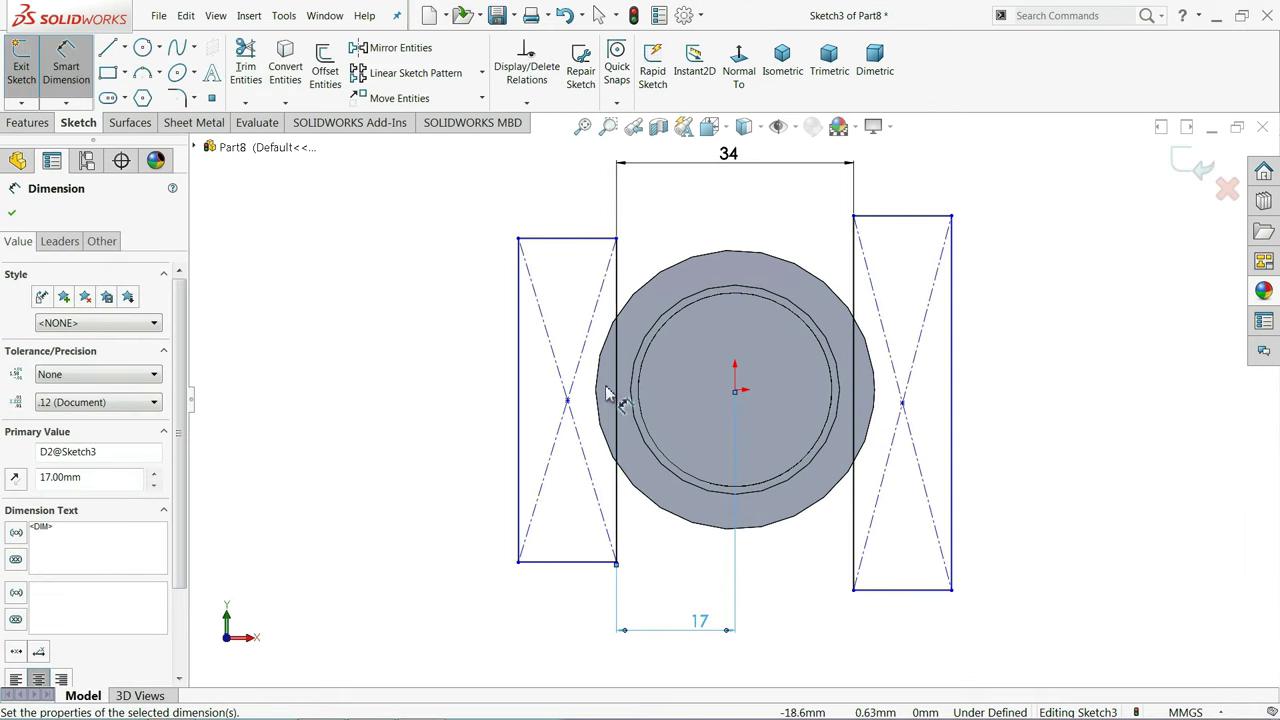
# Extruded Cut the rectangles Blind 17 mm deep to form the flats
pyautogui.click(30, 122)
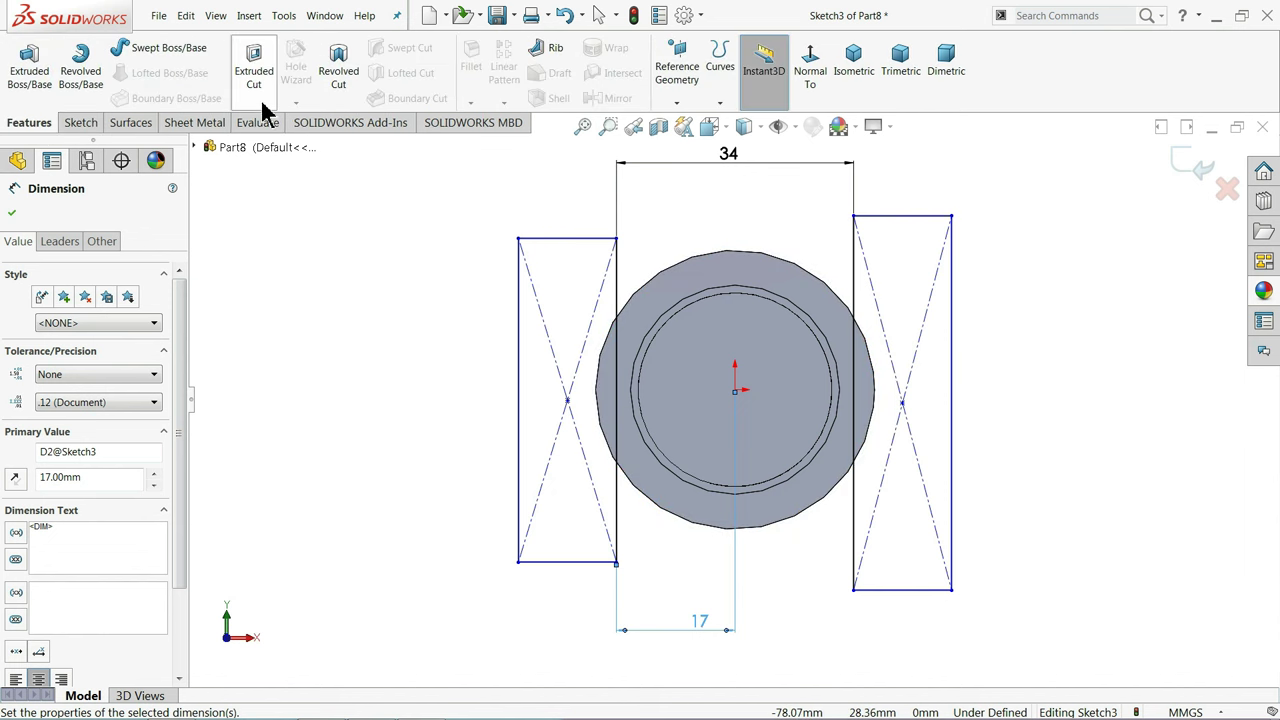
pyautogui.click(253, 70)
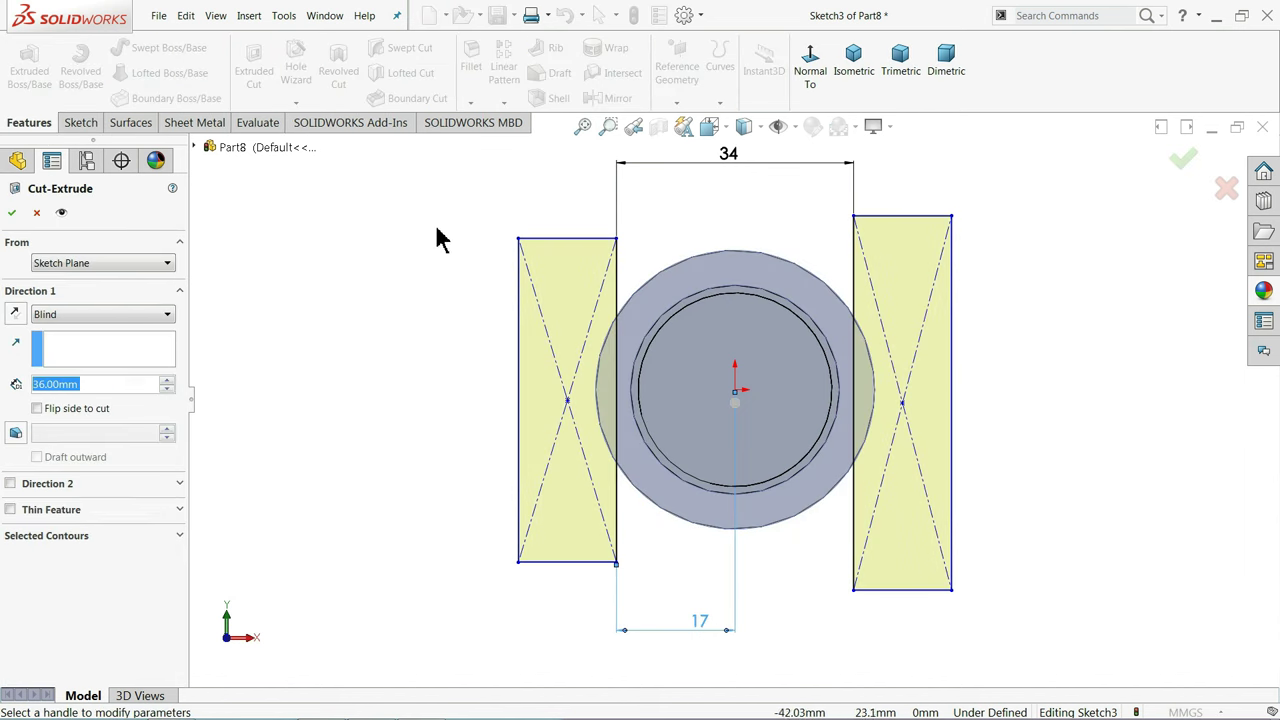
pyautogui.click(806, 84)
pyautogui.click(850, 70)
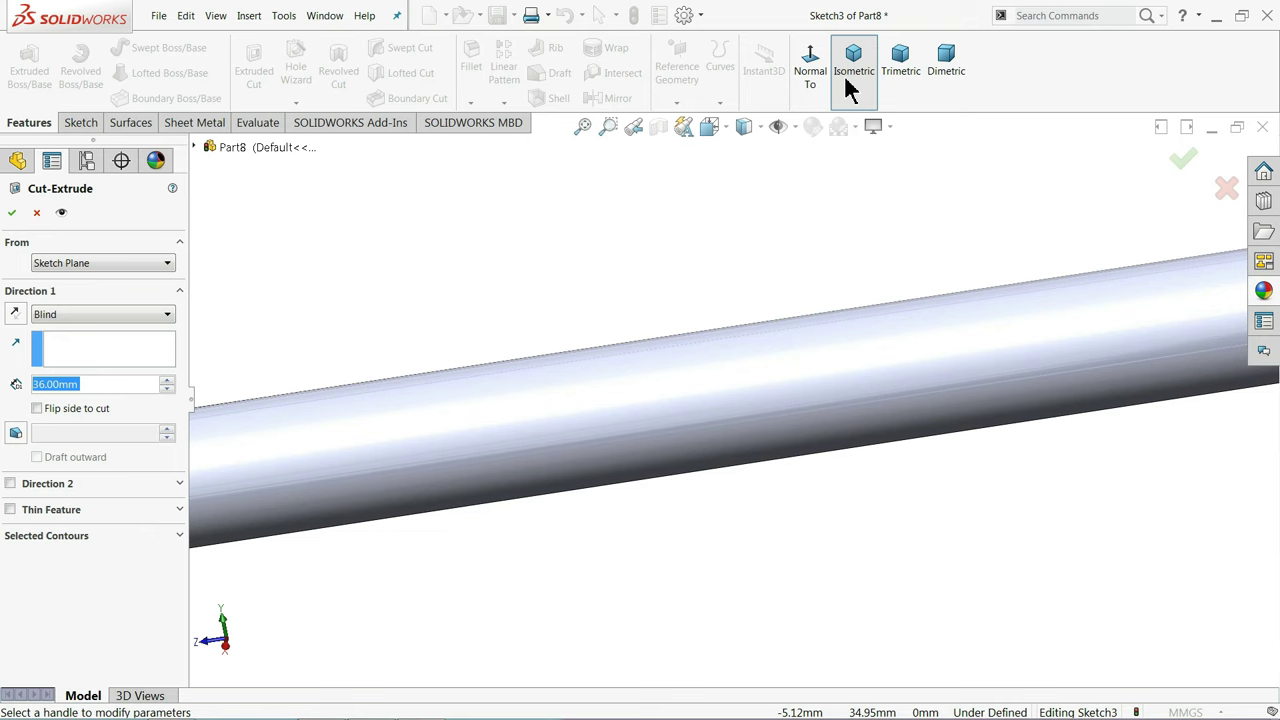
pyautogui.scroll(-4, 540, 565)
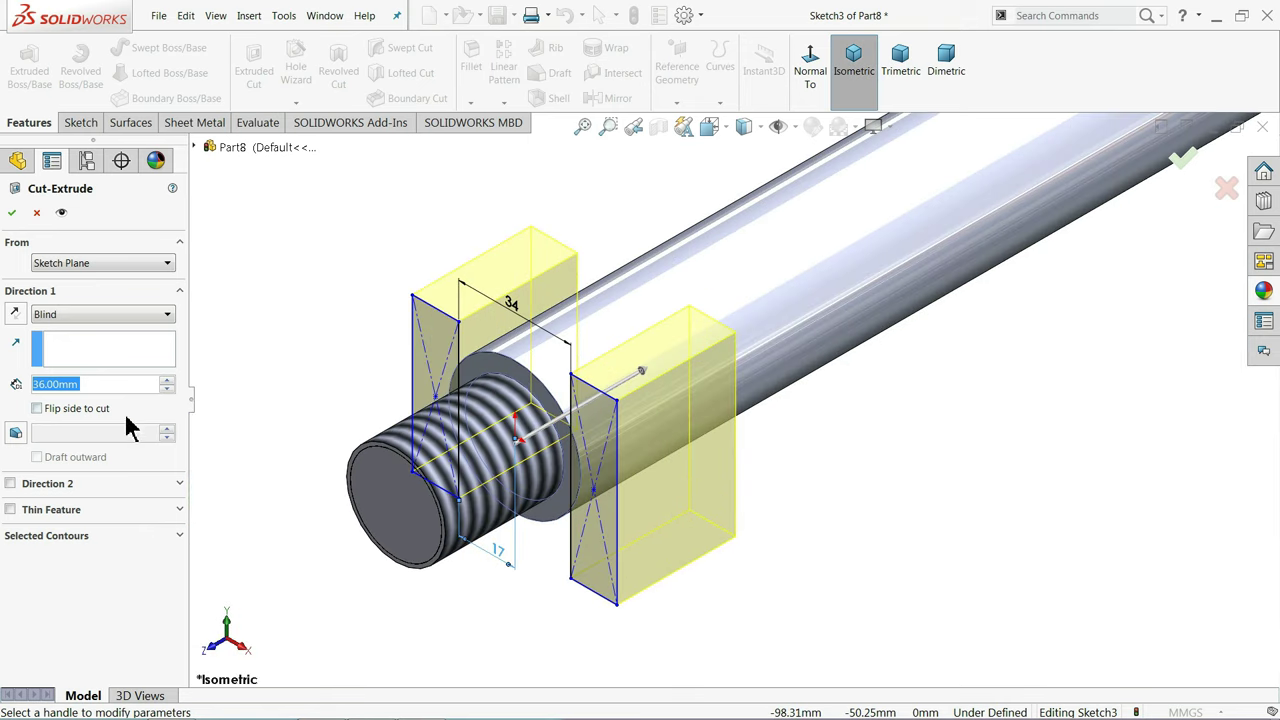
pyautogui.write('17')
pyautogui.press('Return')
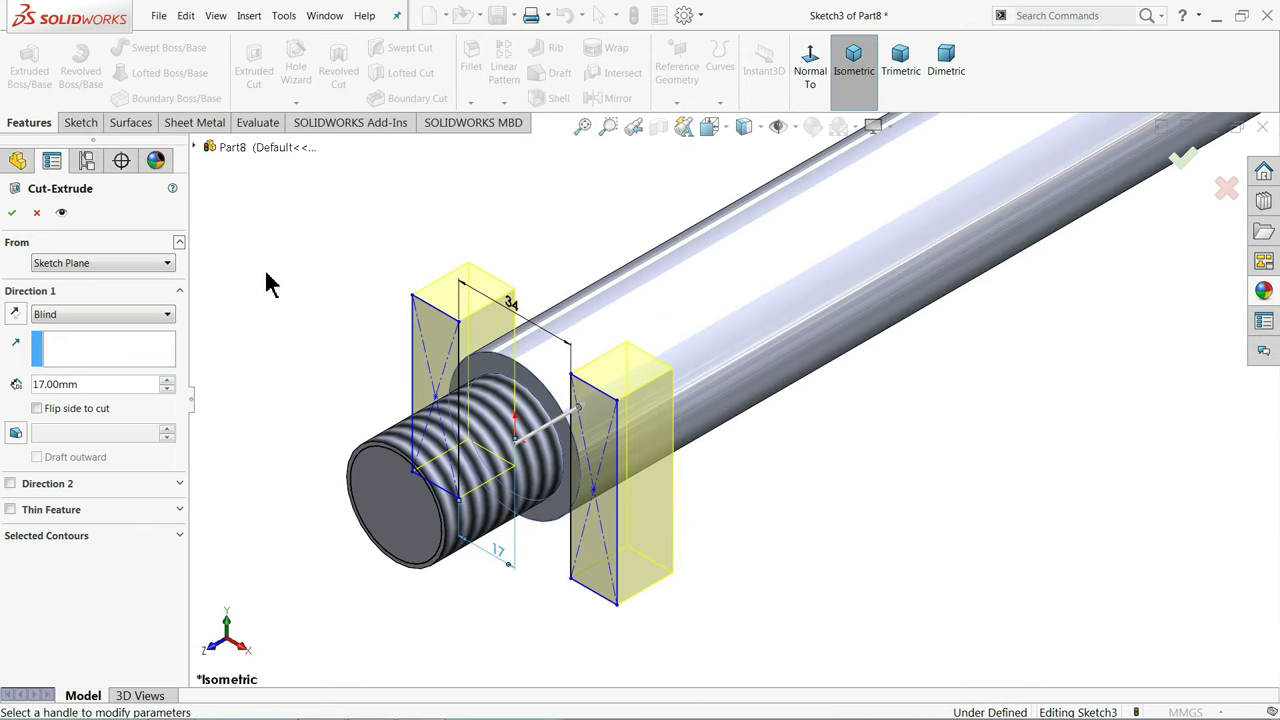
pyautogui.click(12, 214)
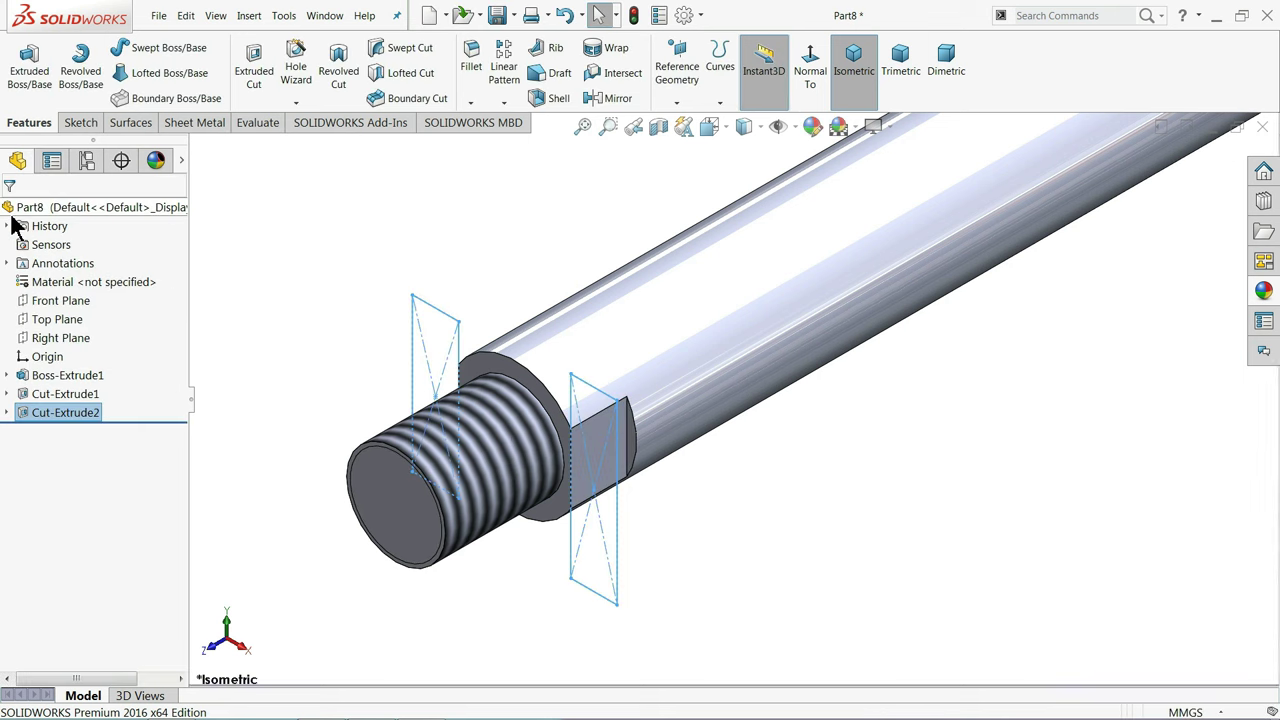
# Deselect the cut and orbit the view toward the shaft's far end
pyautogui.click(306, 220)
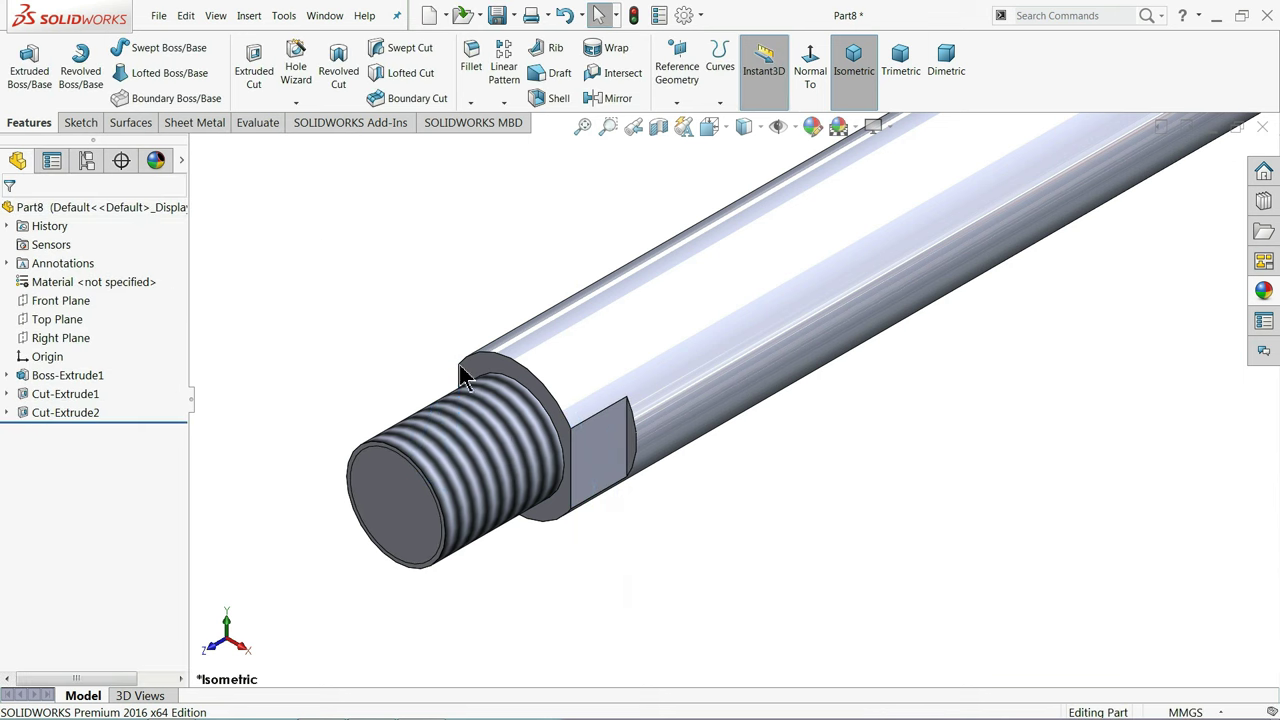
pyautogui.scroll(3, 500, 435)
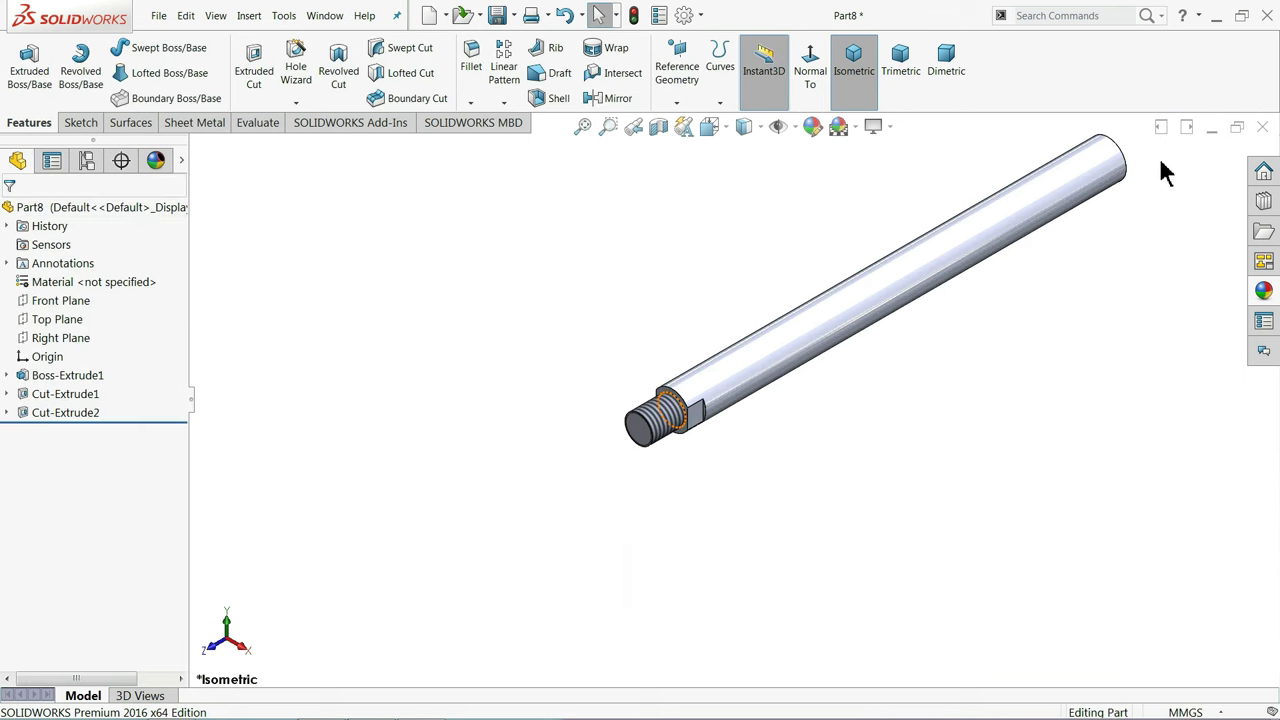
pyautogui.scroll(-3, 1160, 171)
pyautogui.moveTo(1143, 177)
pyautogui.mouseDown(button='middle')
pyautogui.moveTo(1082, 200)
pyautogui.moveTo(971, 309)
pyautogui.mouseUp(button='middle')
pyautogui.scroll(3, 994, 263)
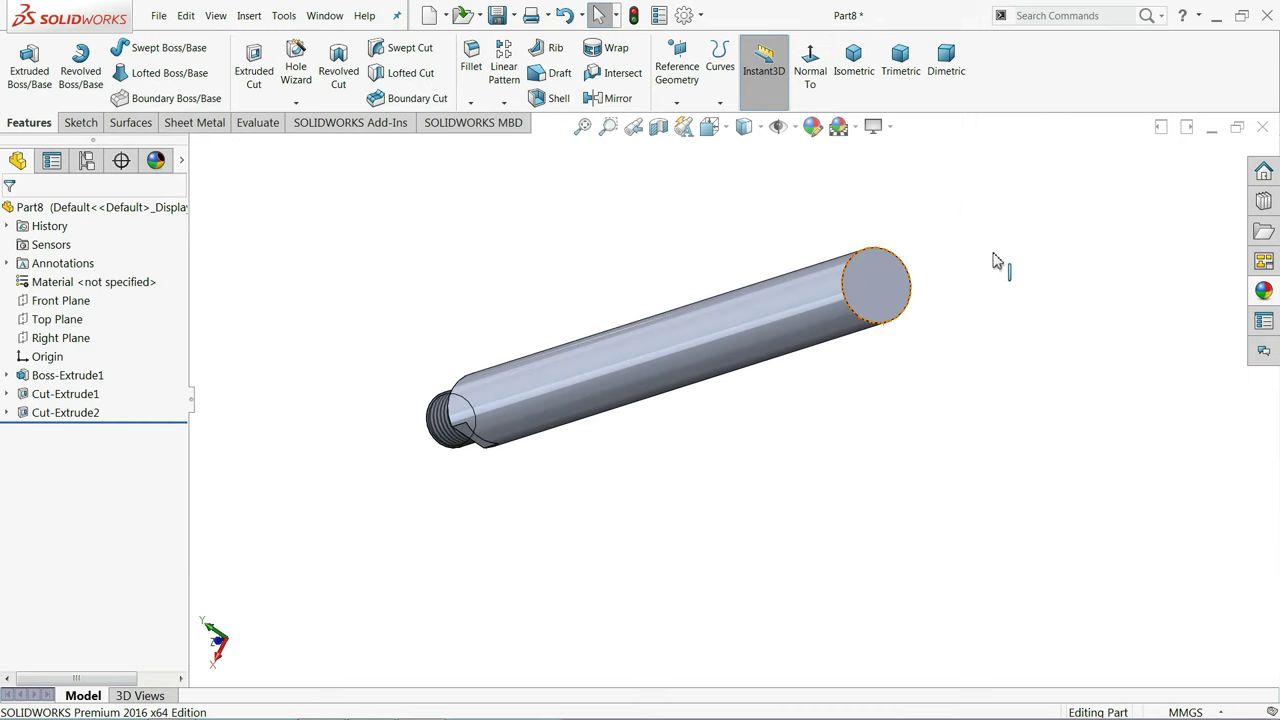
pyautogui.scroll(-3, 789, 349)
# Sketch a 30 mm diameter circle centred on the shaft's far end face
pyautogui.scroll(-2, 632, 435)
pyautogui.click(632, 435)
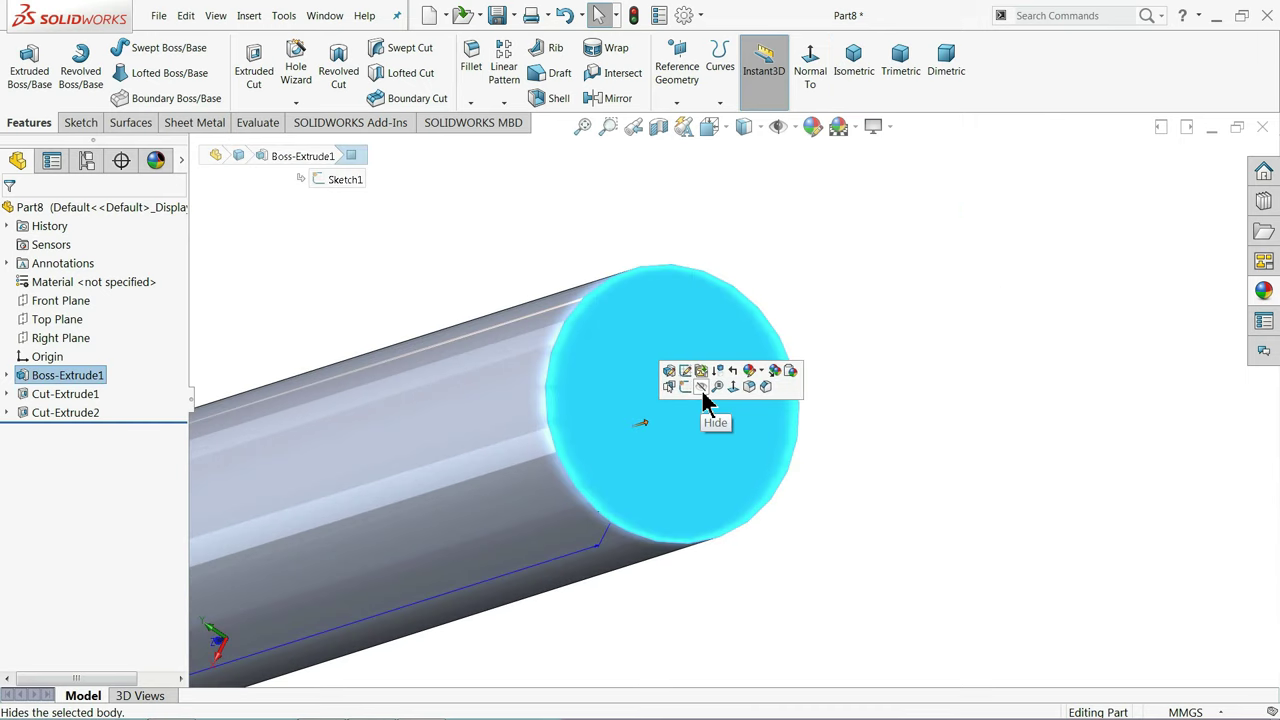
pyautogui.click(686, 387)
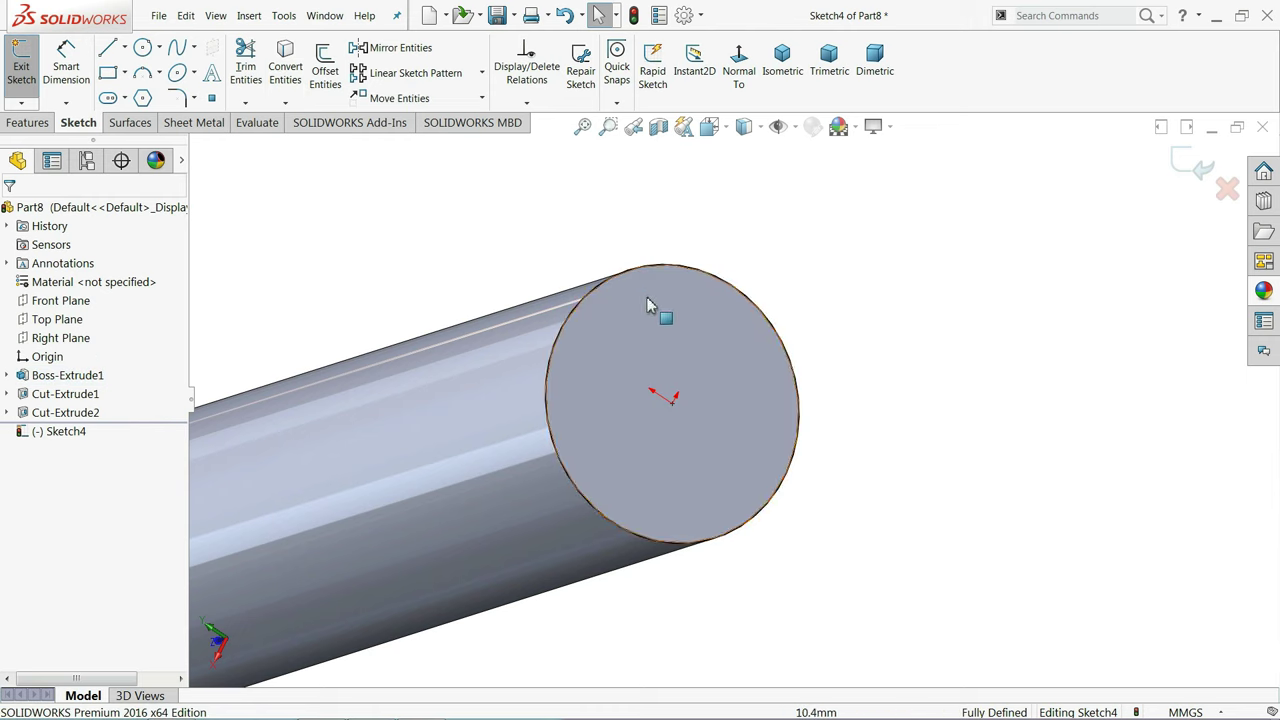
pyautogui.click(143, 50)
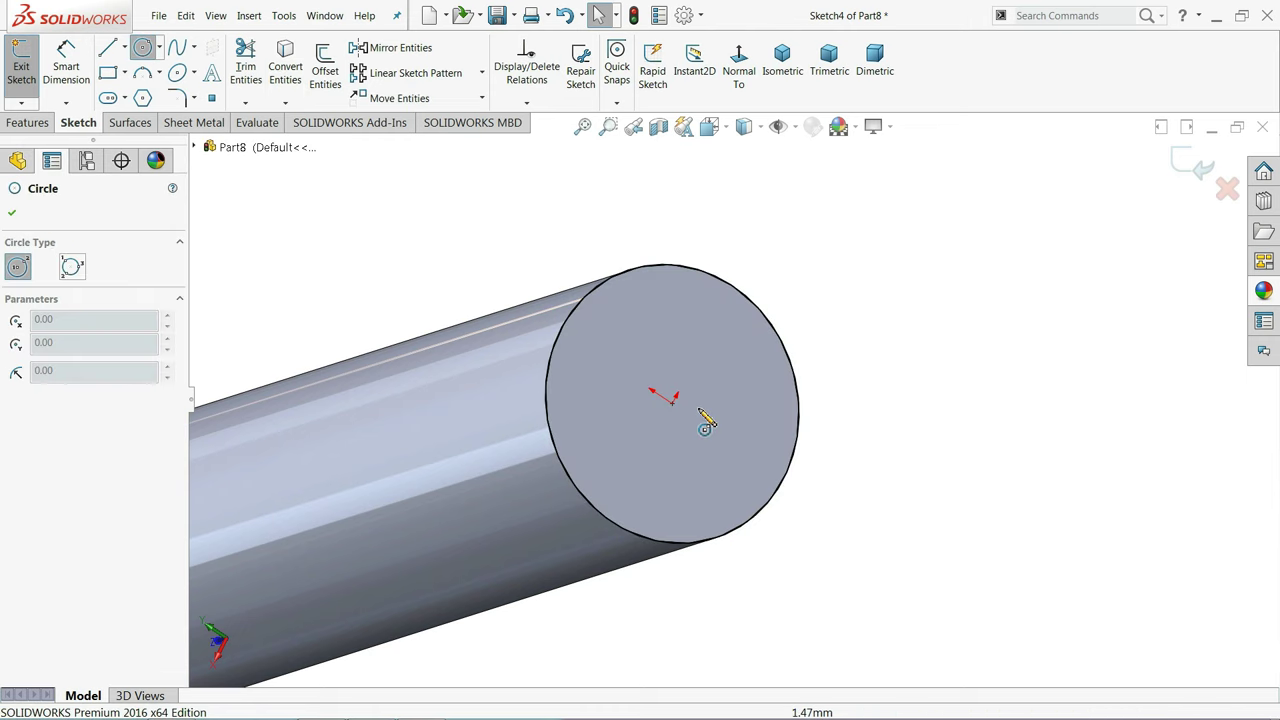
pyautogui.click(664, 397)
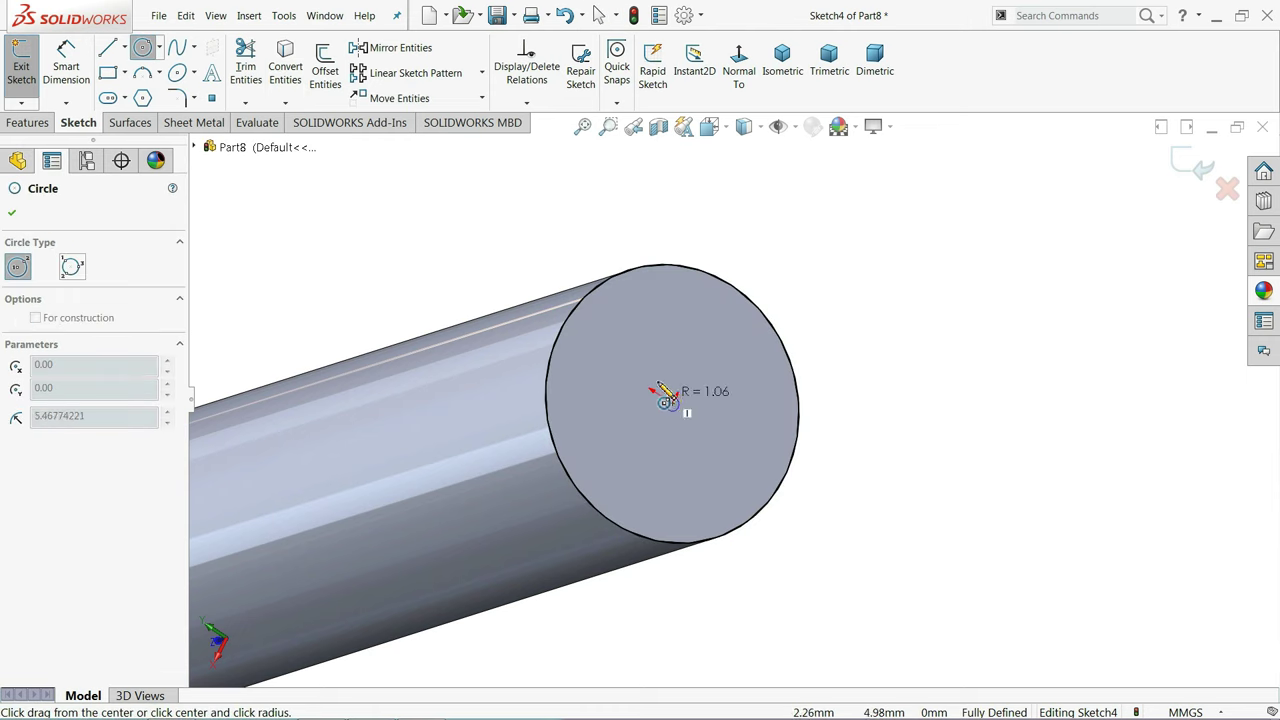
pyautogui.click(624, 318)
pyautogui.click(66, 62)
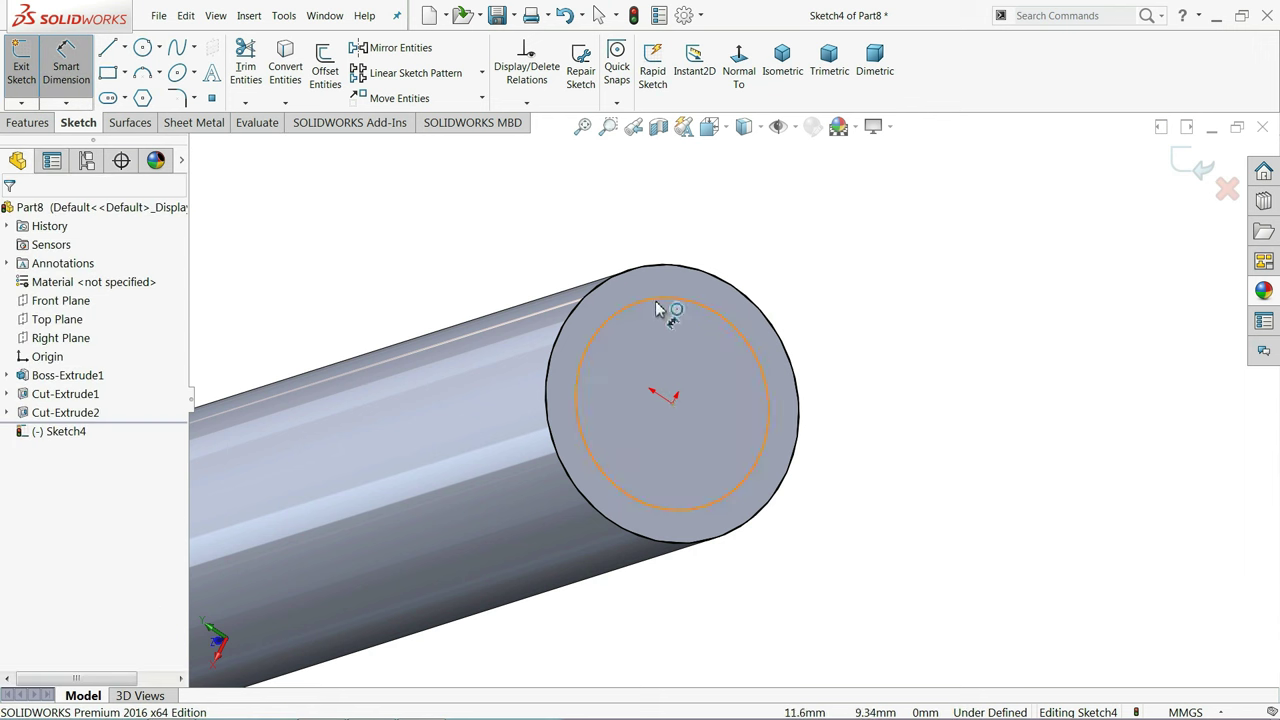
pyautogui.click(650, 302)
pyautogui.click(664, 240)
pyautogui.write('30.50264304mm')
pyautogui.press('Return')
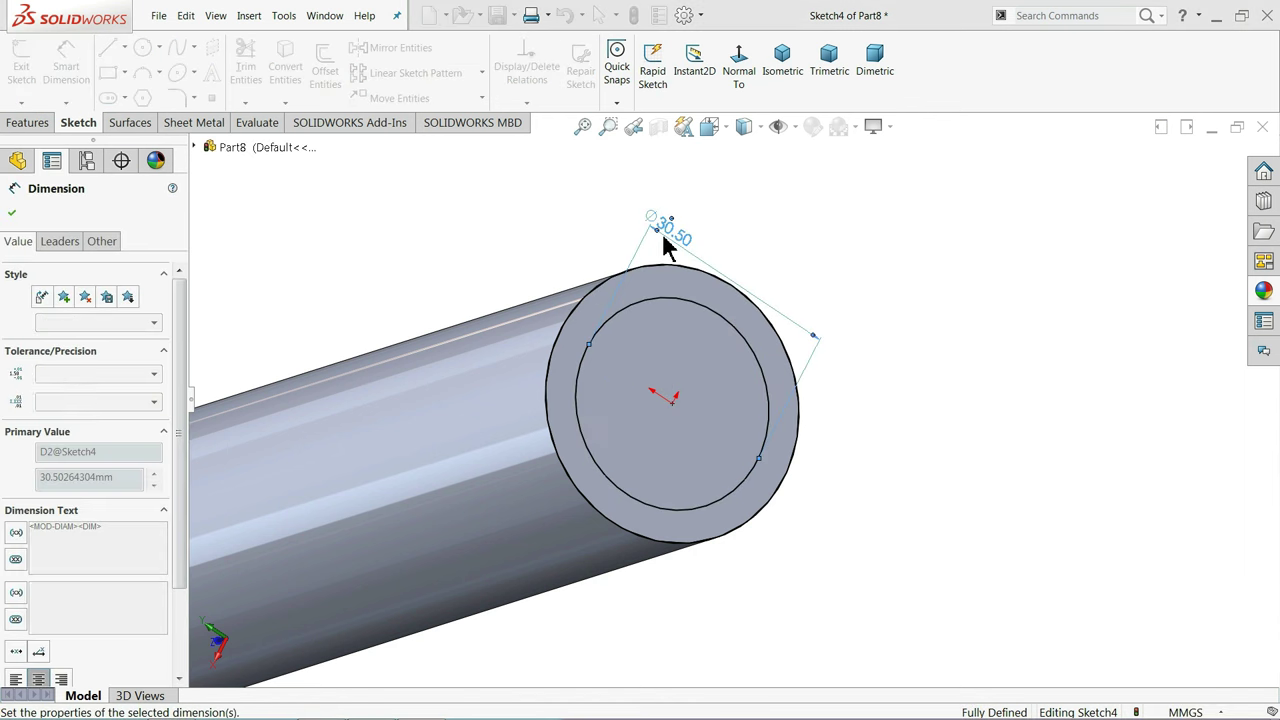
# Extruded Cut the sketch Blind 80 mm deep to create Cut-Extrude3
pyautogui.click(28, 122)
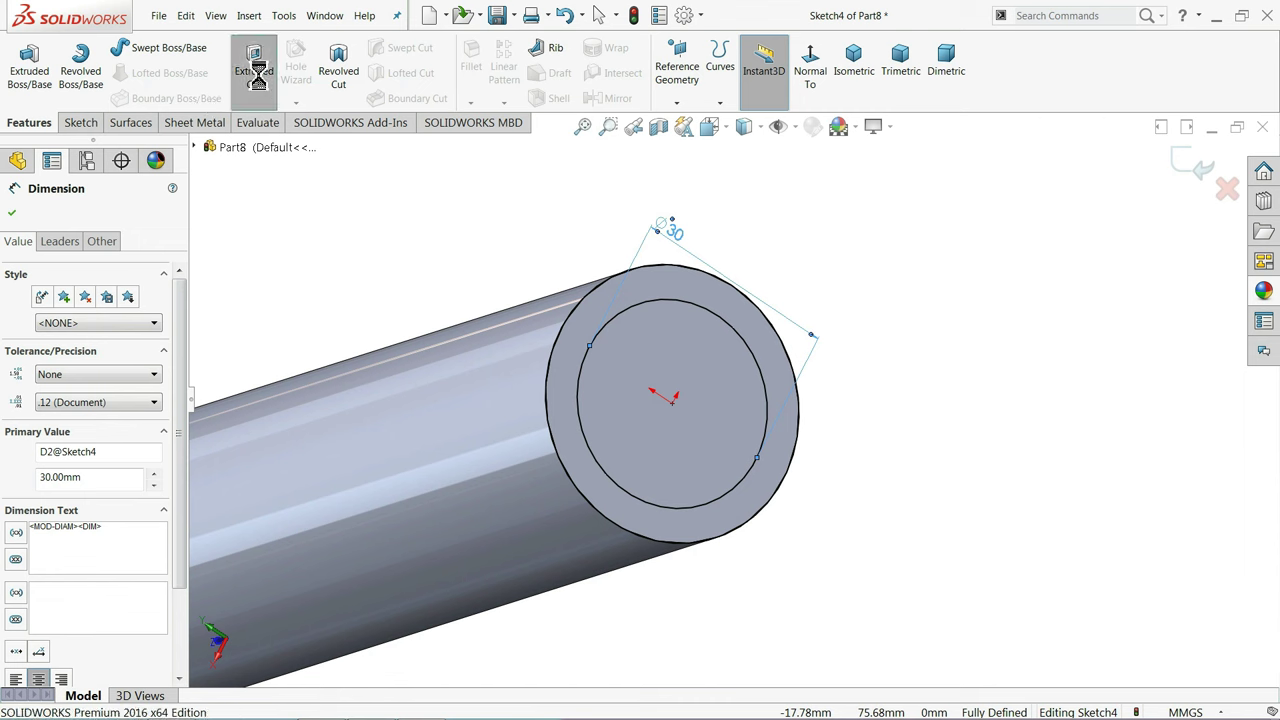
pyautogui.click(254, 68)
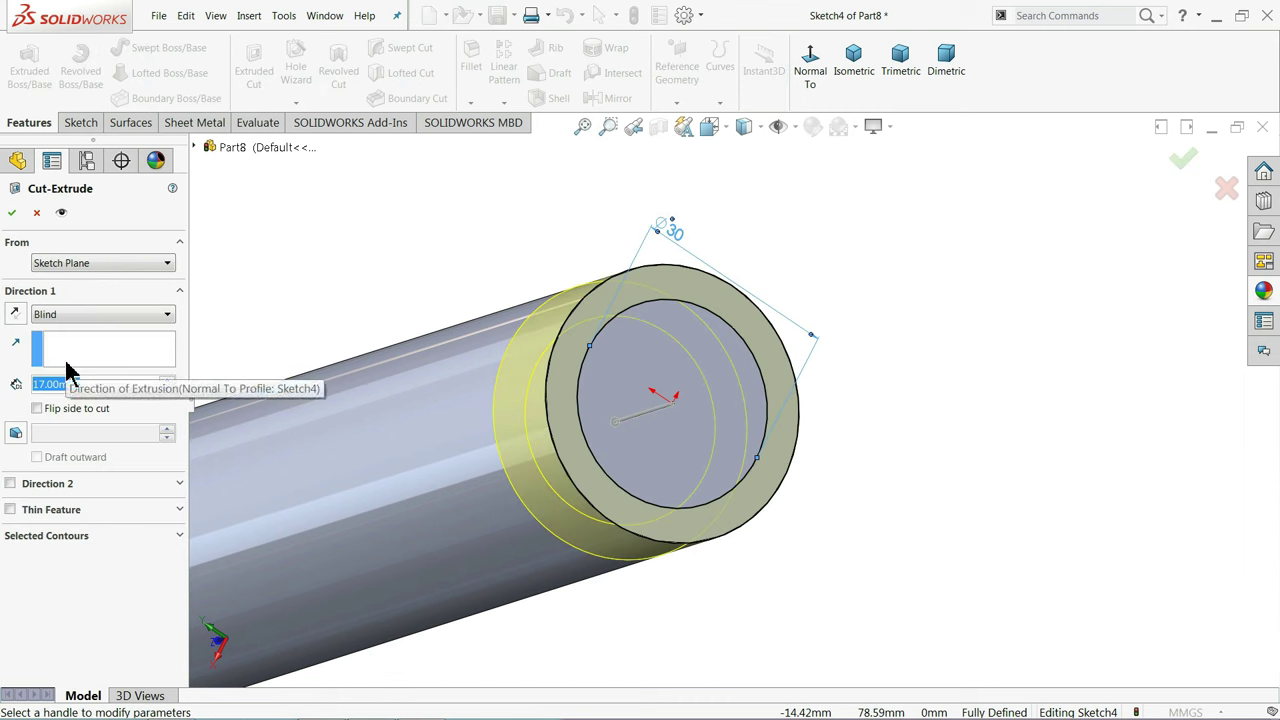
pyautogui.write('80')
pyautogui.press('Return')
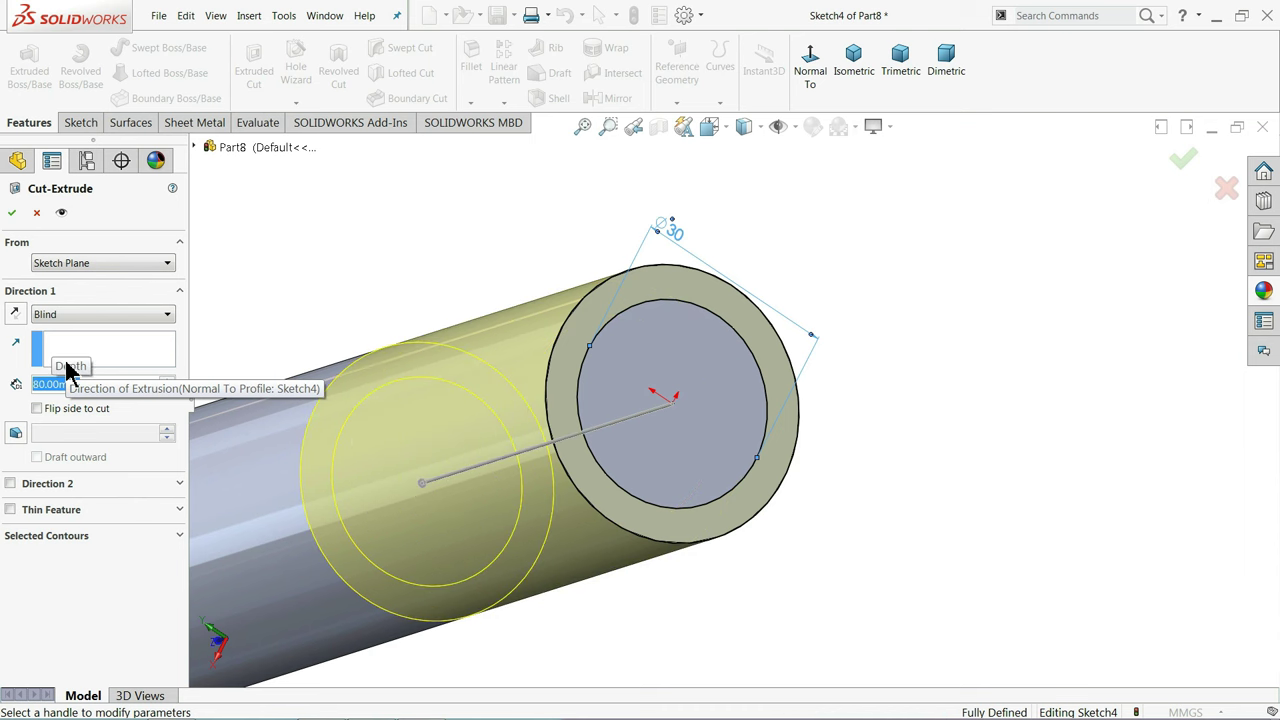
pyautogui.click(12, 212)
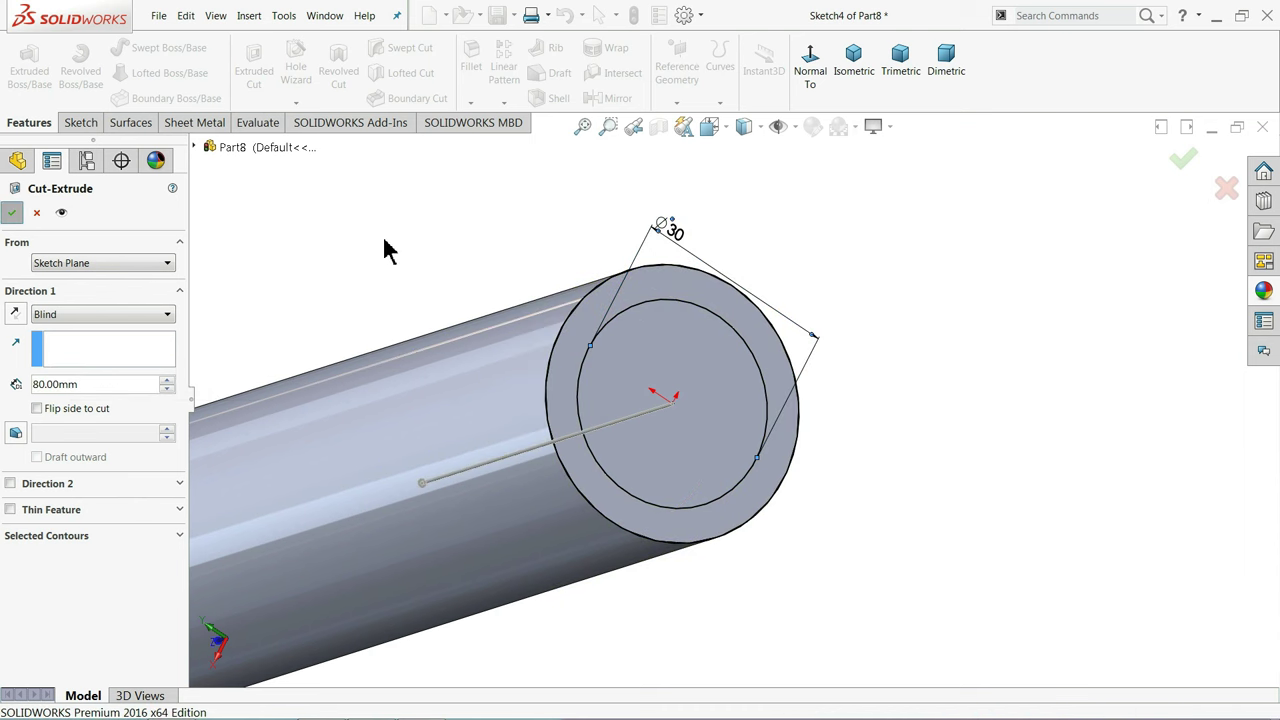
pyautogui.scroll(3, 497, 237)
pyautogui.moveTo(591, 337)
pyautogui.mouseDown(button='middle')
pyautogui.moveTo(643, 311)
pyautogui.moveTo(634, 306)
pyautogui.mouseUp(button='middle')
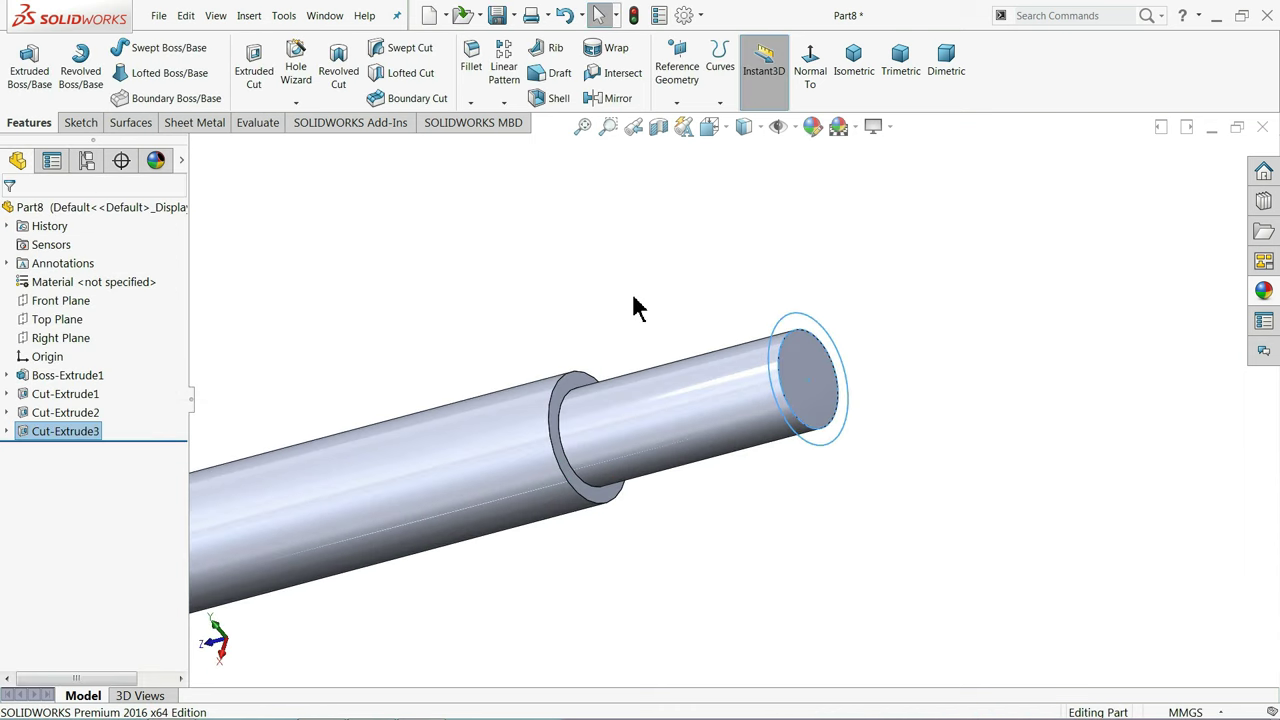
# Set up a cosmetic thread on the reduced end's edge: ANSI Metric, M30x2.0
pyautogui.scroll(-3, 815, 393)
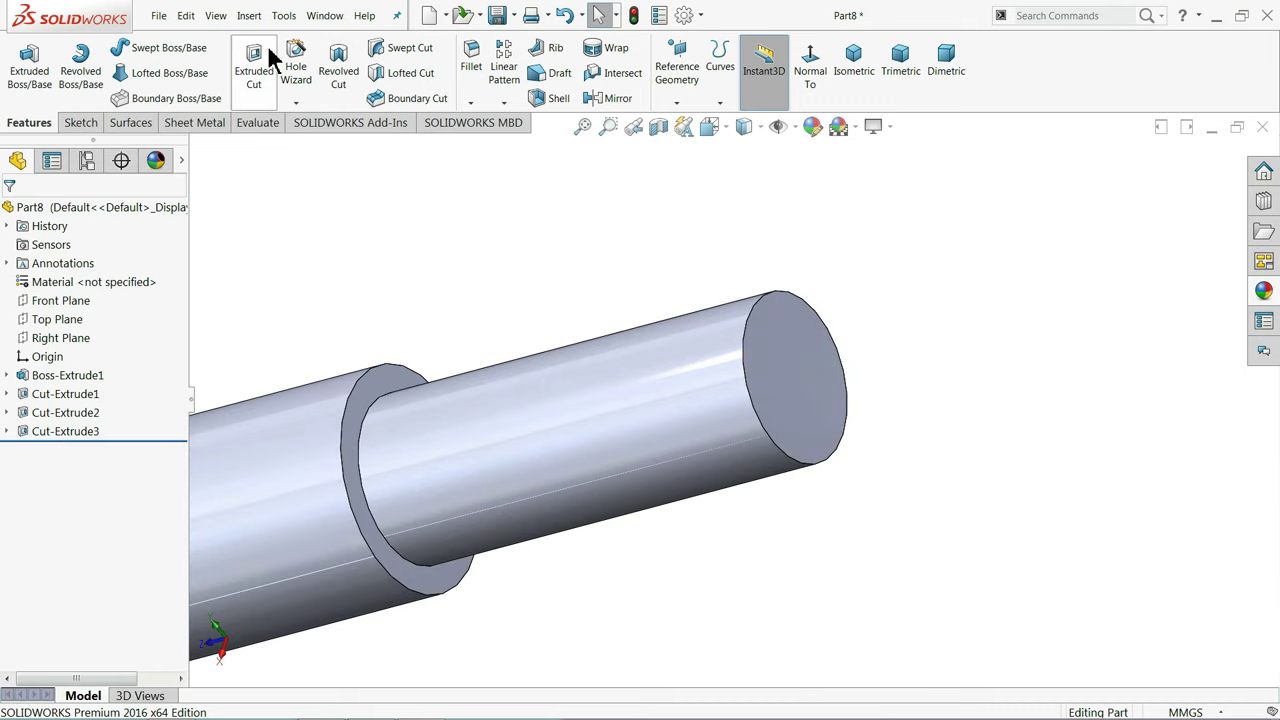
pyautogui.click(248, 16)
pyautogui.moveTo(287, 574)
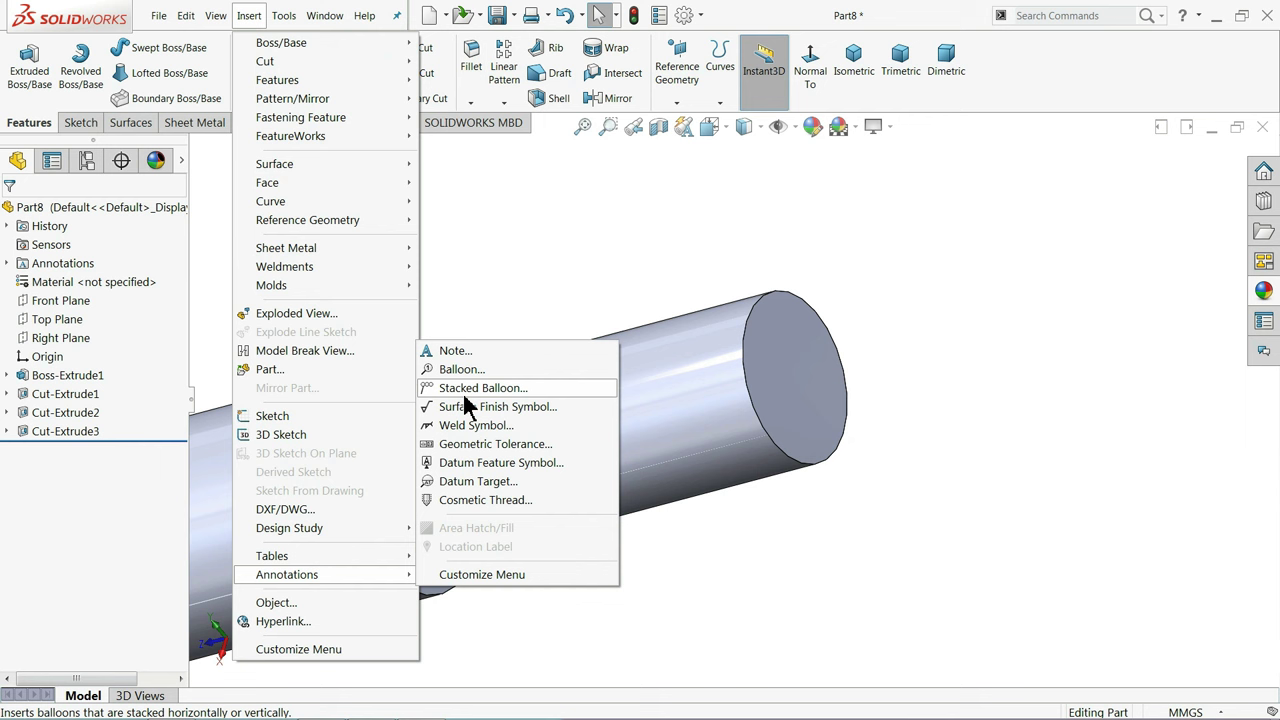
pyautogui.click(458, 500)
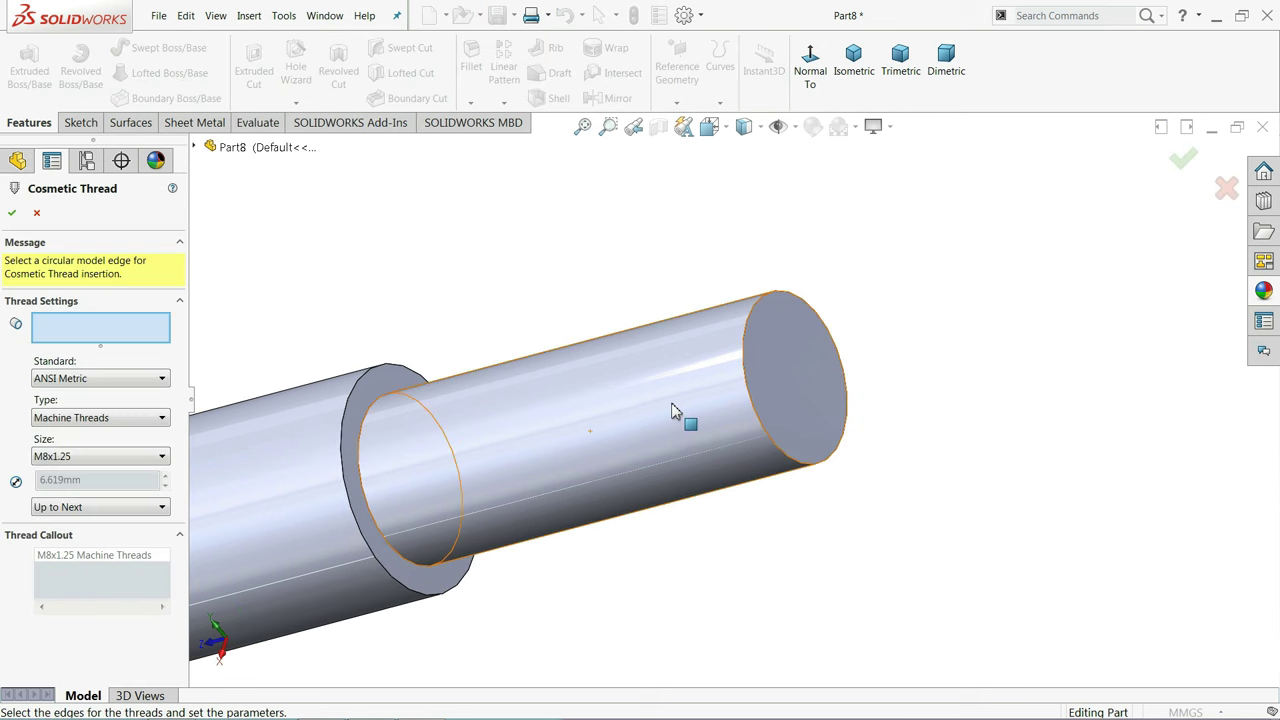
pyautogui.click(743, 406)
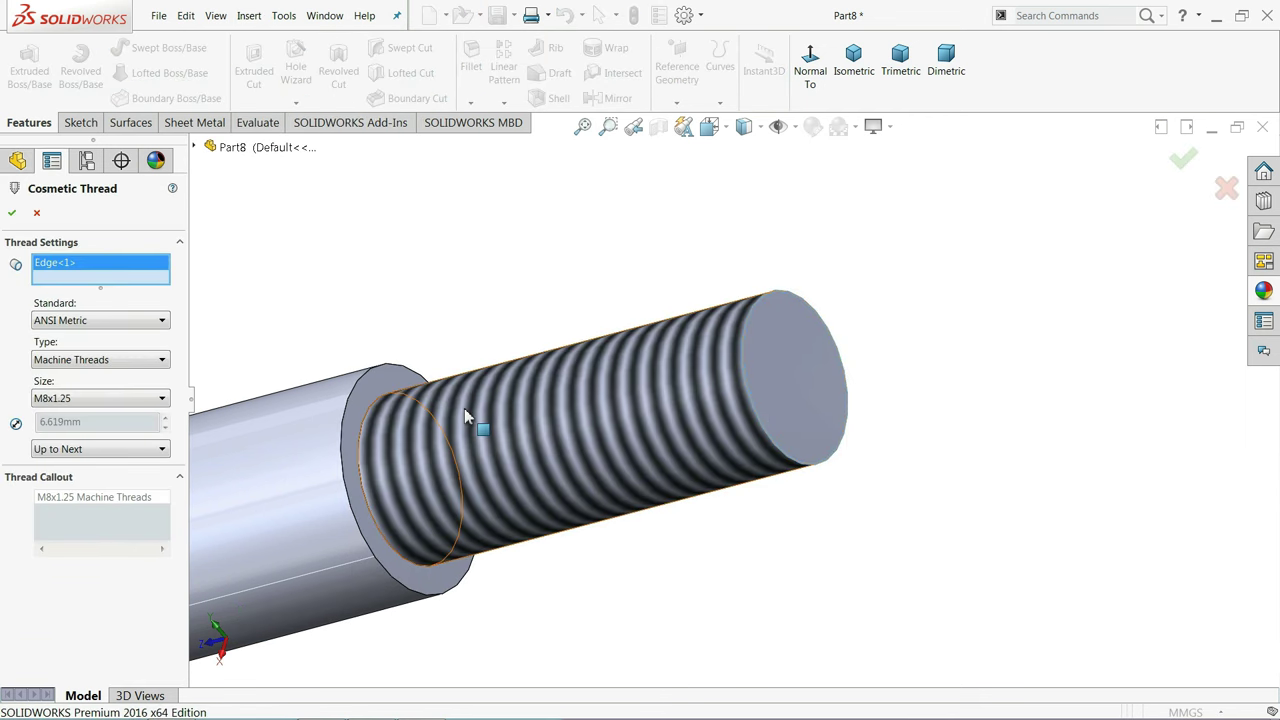
pyautogui.click(85, 320)
pyautogui.click(86, 360)
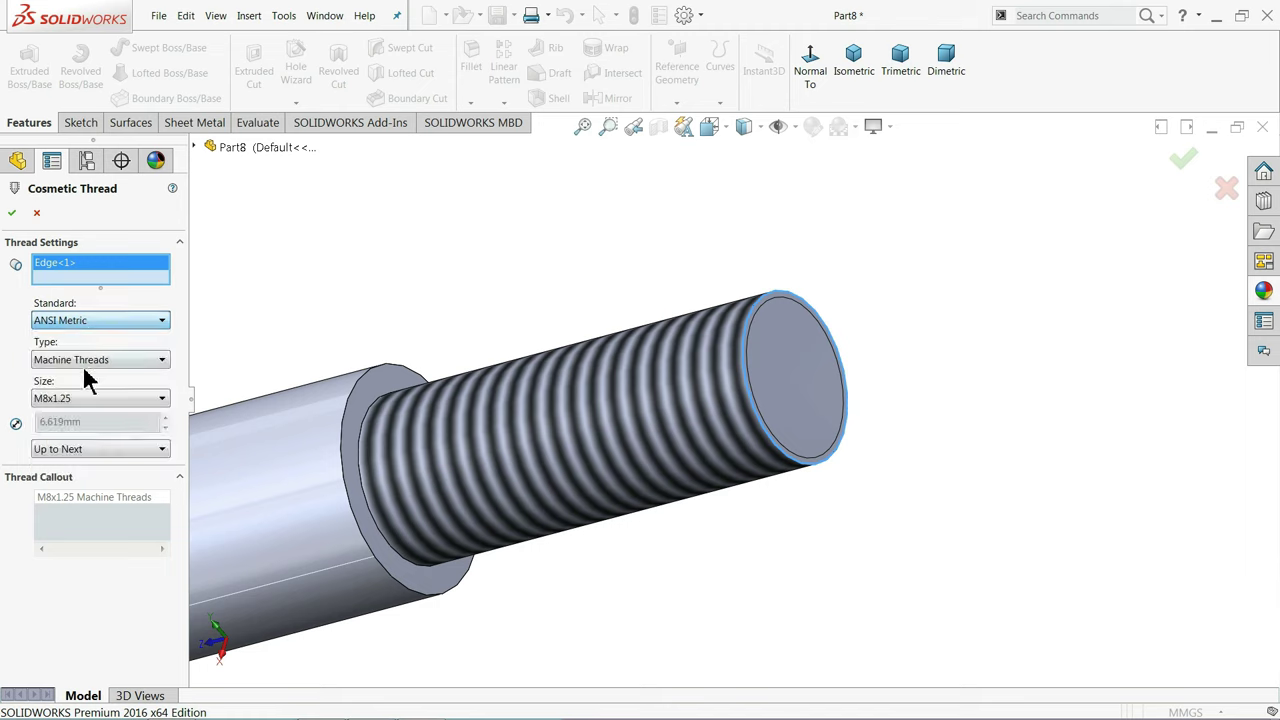
pyautogui.click(70, 400)
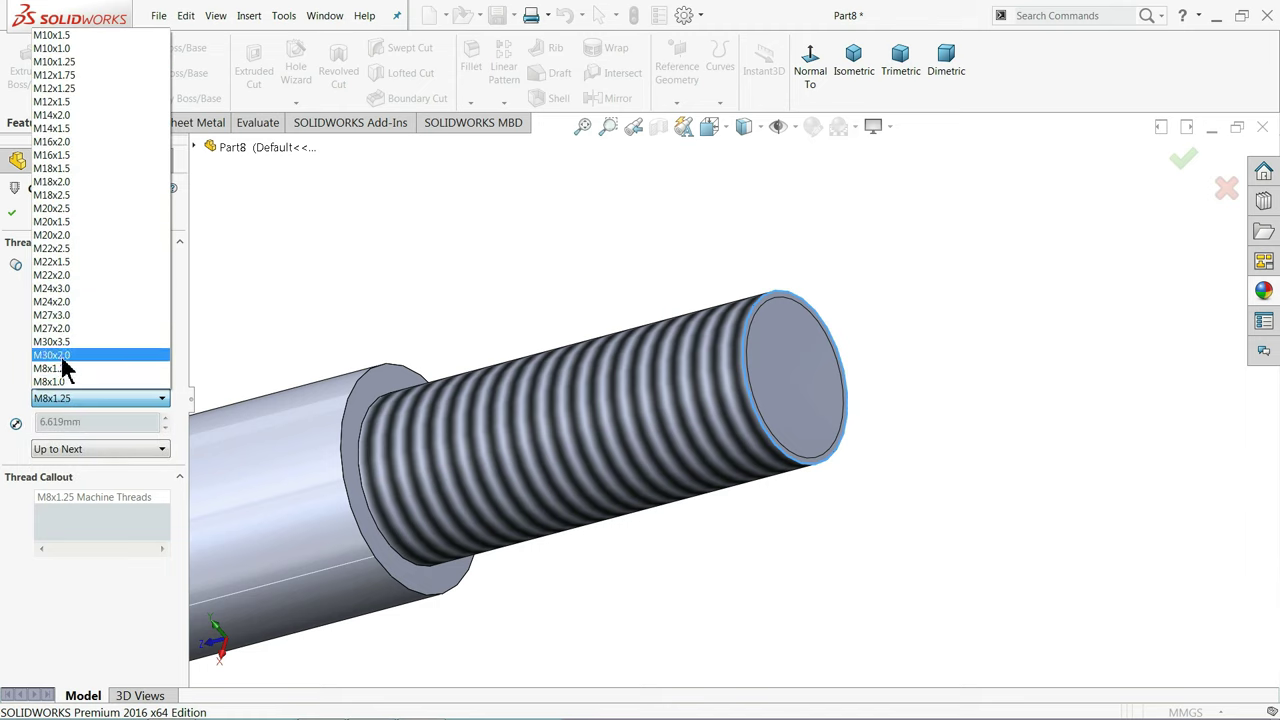
pyautogui.click(52, 355)
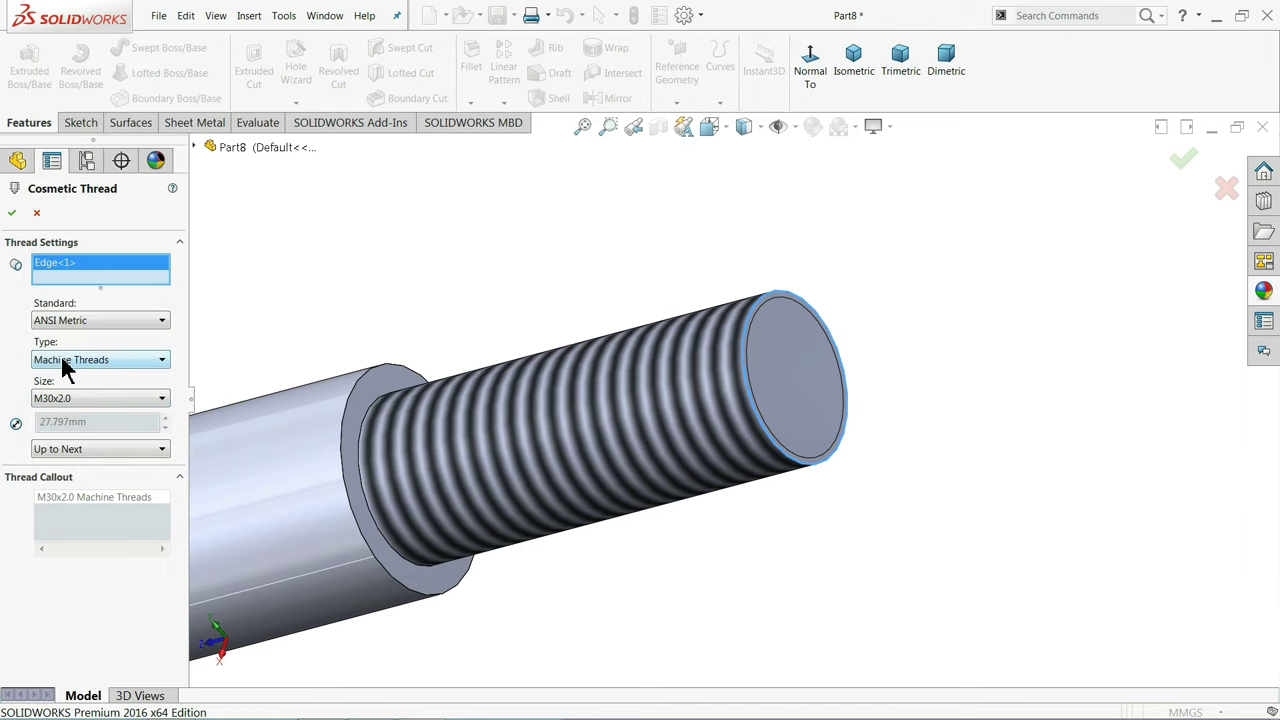
pyautogui.click(80, 460)
# Accept the far-end cosmetic thread and return to the isometric view
pyautogui.click(12, 214)
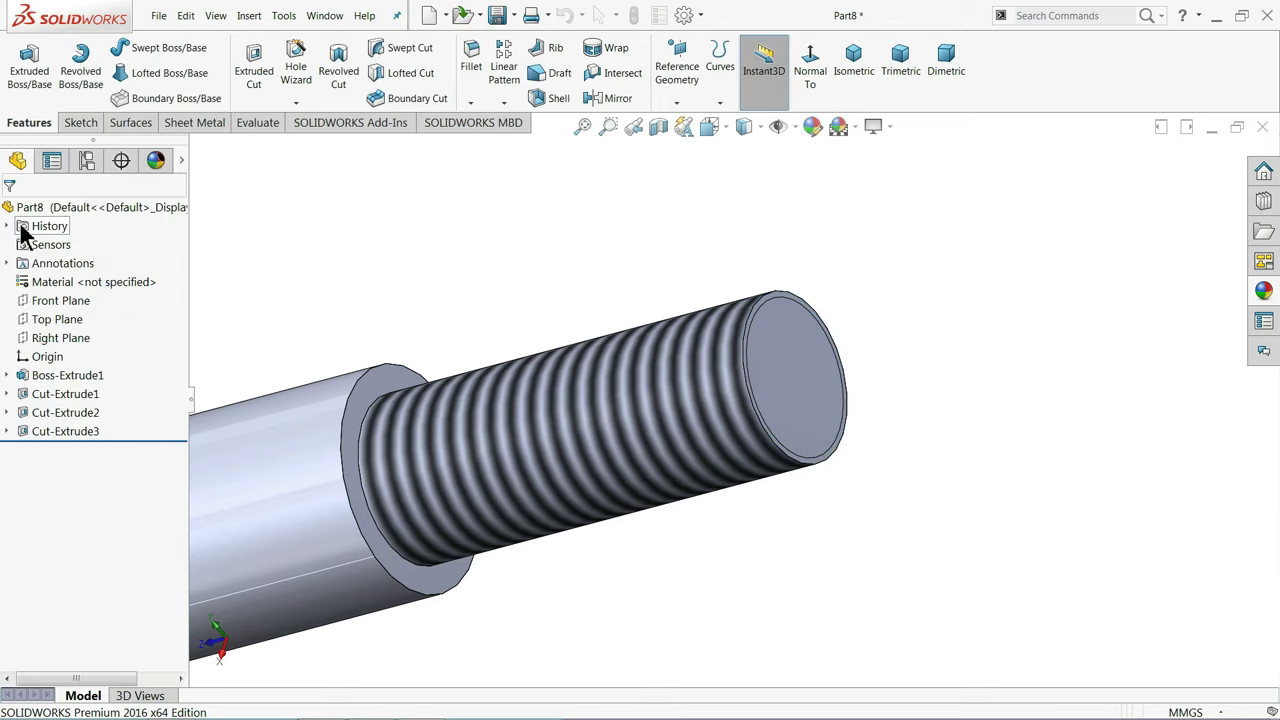
pyautogui.scroll(3, 604, 417)
pyautogui.scroll(3, 604, 417)
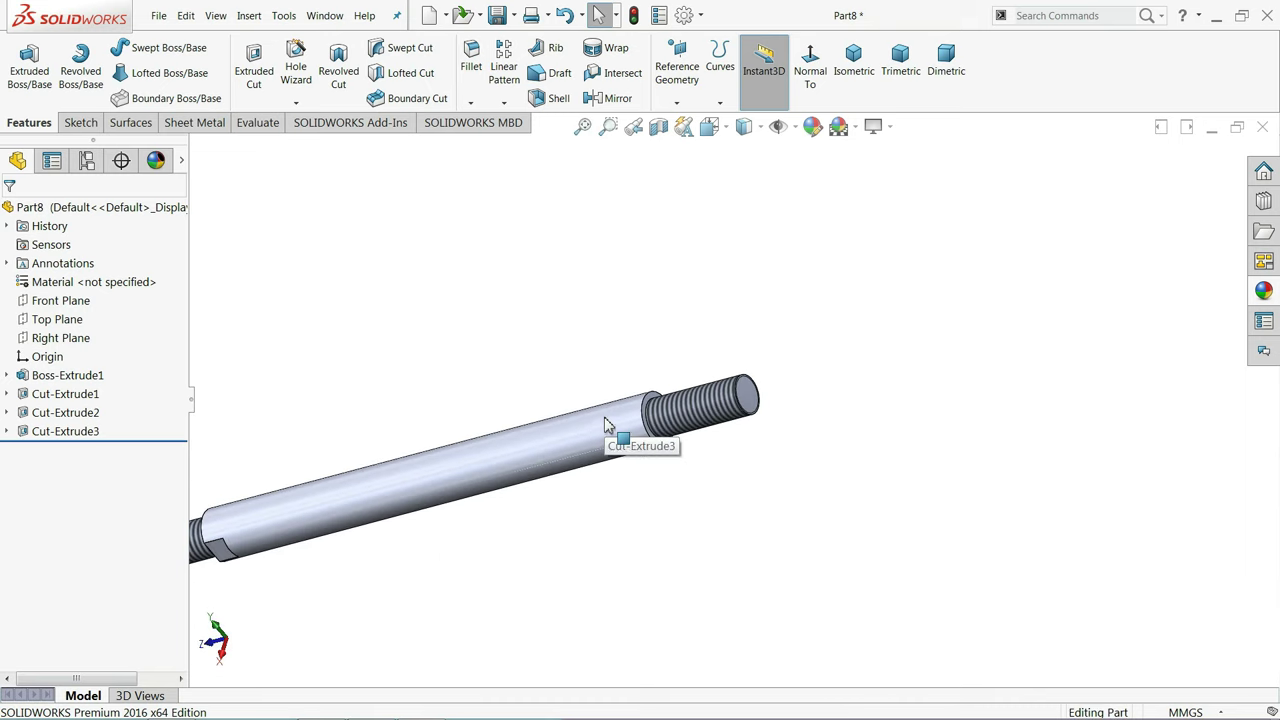
pyautogui.click(865, 78)
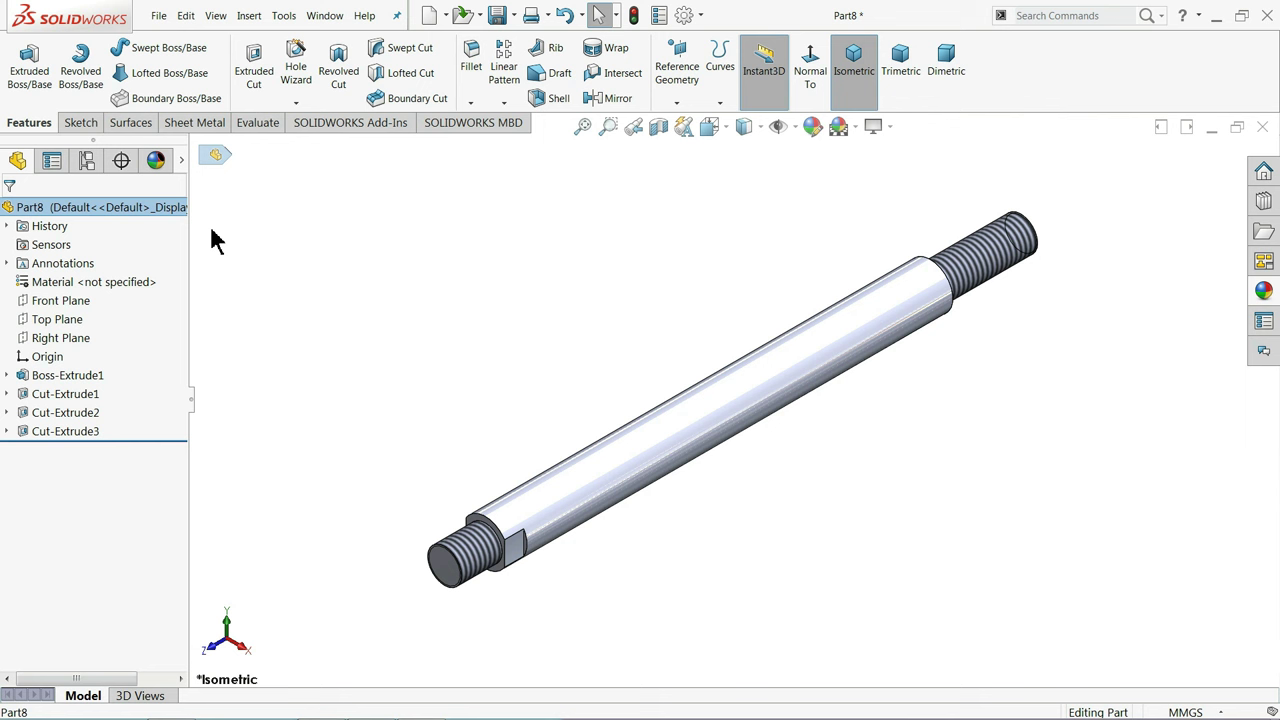
pyautogui.scroll(-1, 845, 430)
# Apply the satin finish stainless steel appearance and collapse the appearances pane
pyautogui.click(1264, 292)
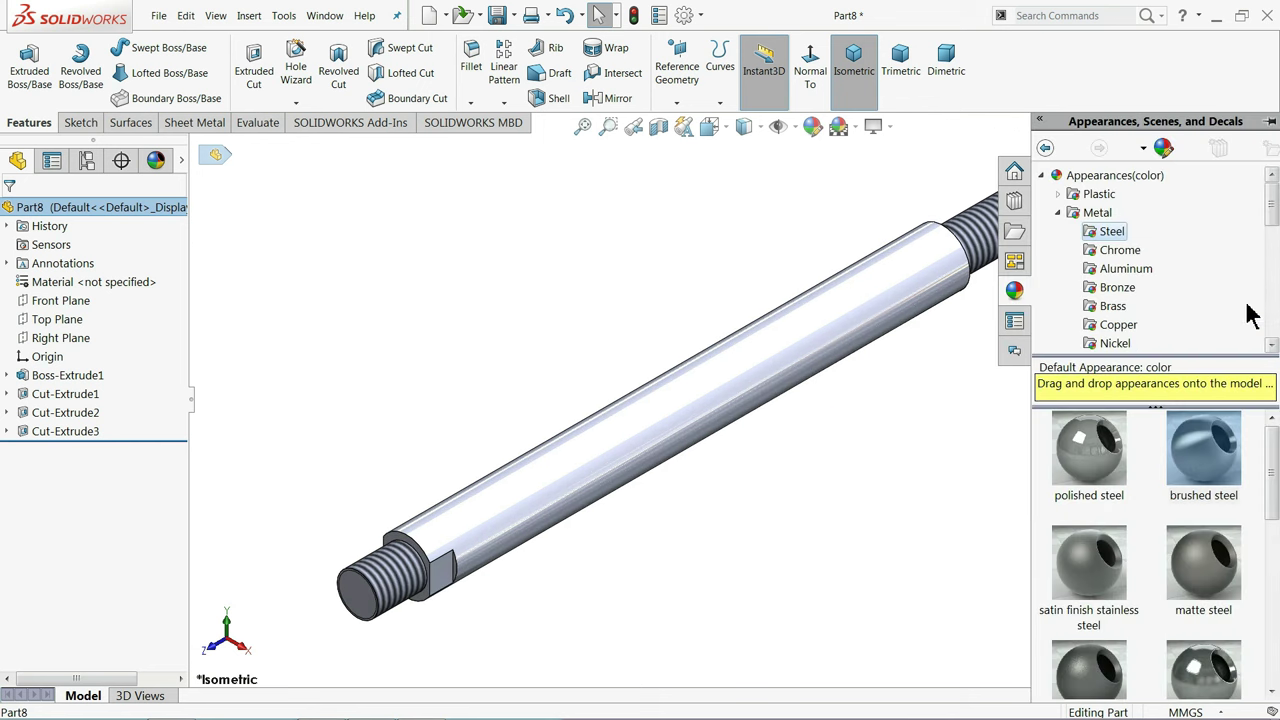
pyautogui.doubleClick(1089, 565)
pyautogui.scroll(2, 834, 475)
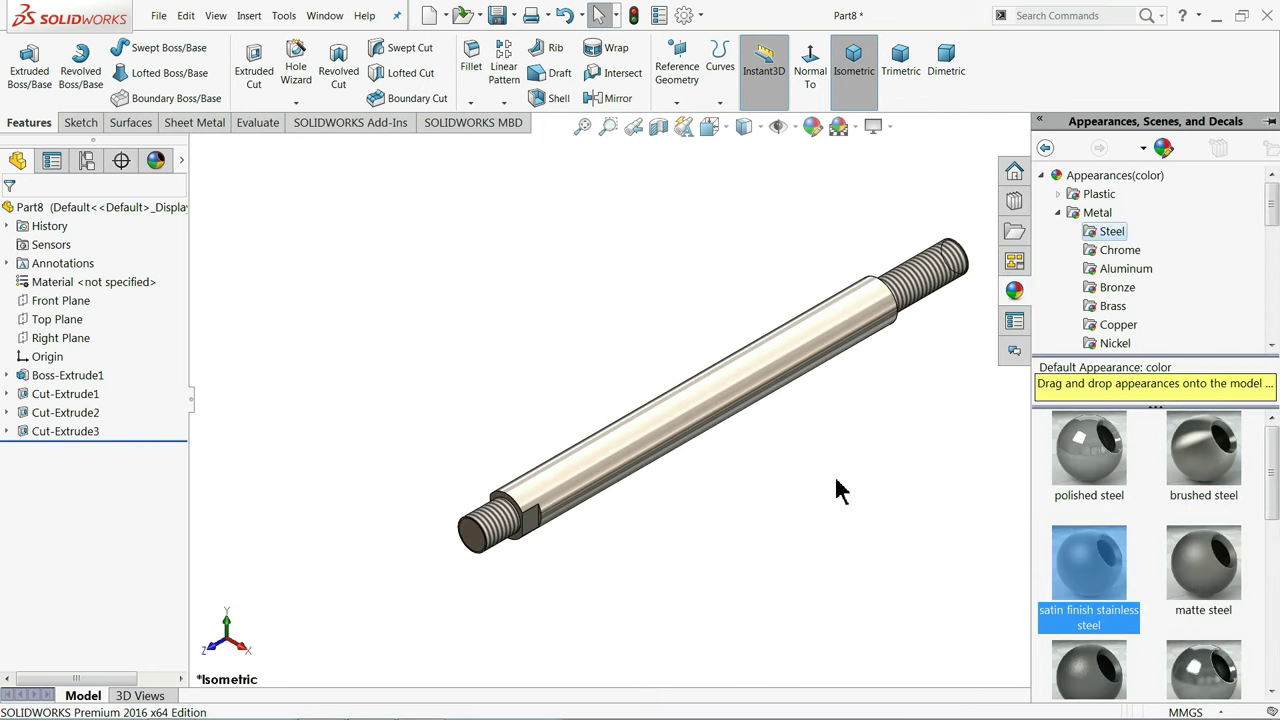
pyautogui.scroll(-3, 842, 405)
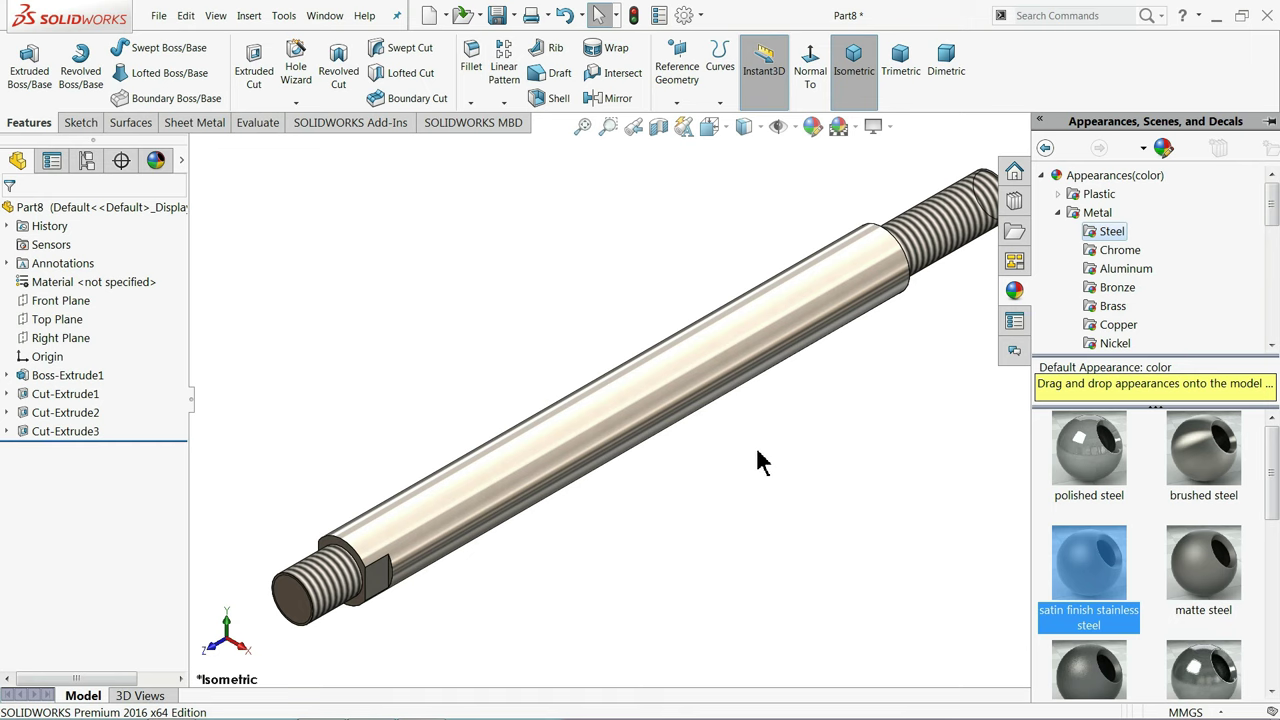
pyautogui.moveTo(757, 457)
pyautogui.mouseDown(button='middle')
pyautogui.moveTo(712, 438)
pyautogui.moveTo(743, 429)
pyautogui.mouseUp(button='middle')
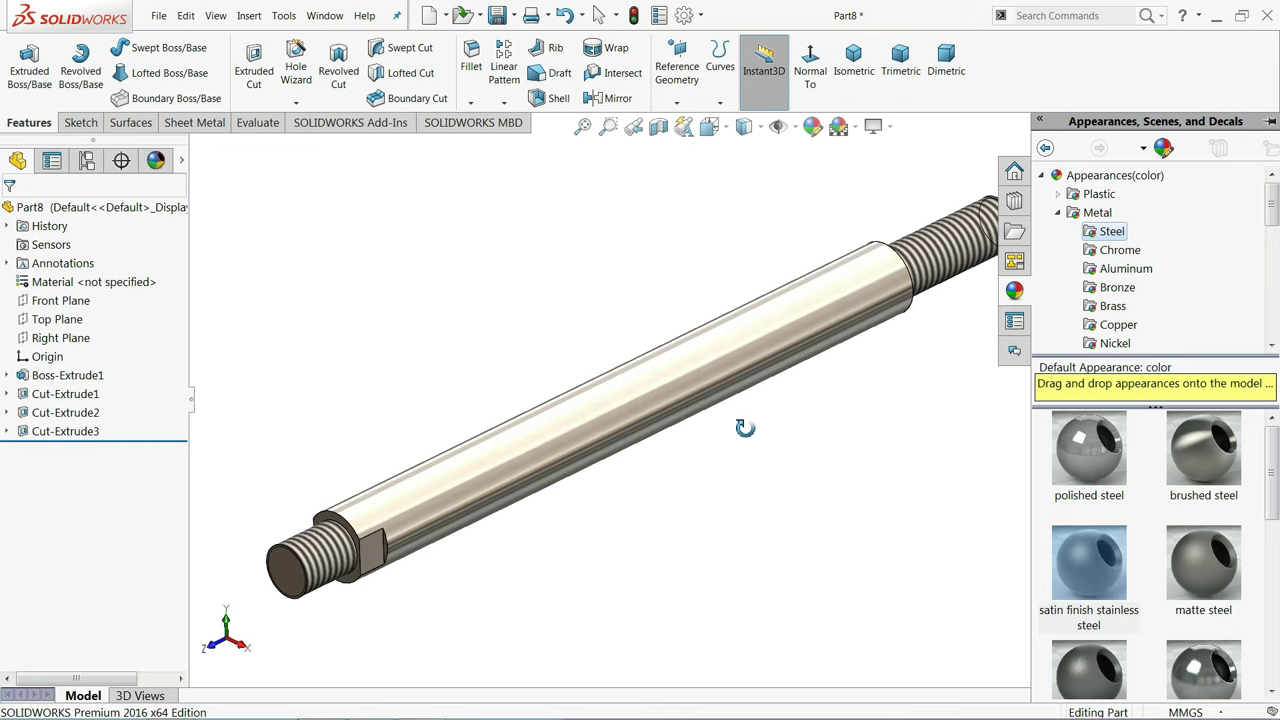
pyautogui.click(698, 457)
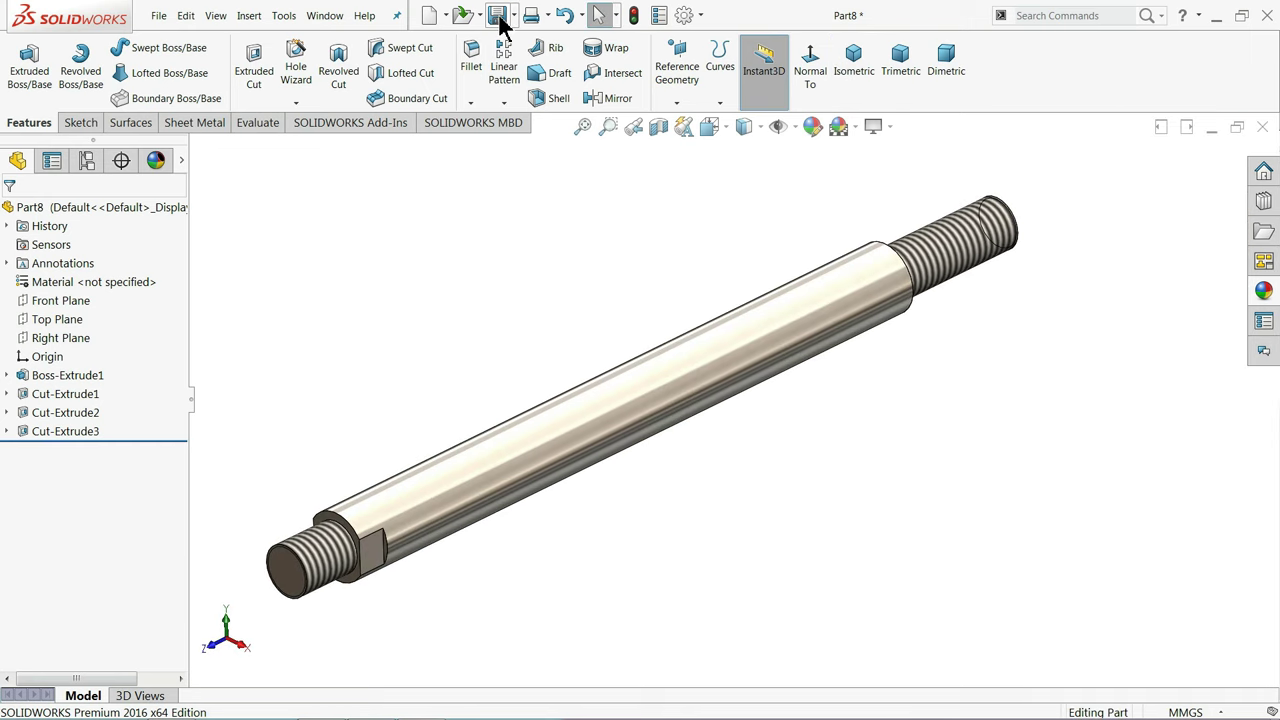
# Add a 2.00 mm Dome1 to the shaft's near and far end faces
pyautogui.click(249, 16)
pyautogui.moveTo(277, 80)
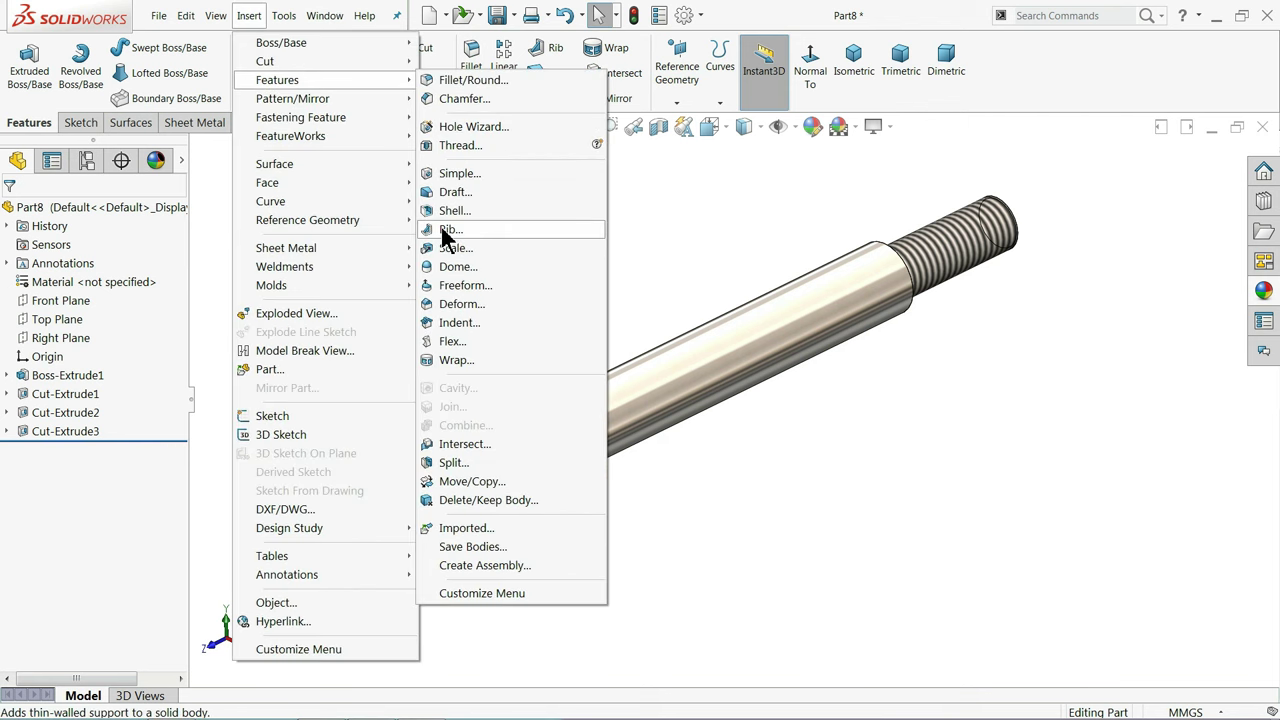
pyautogui.click(452, 267)
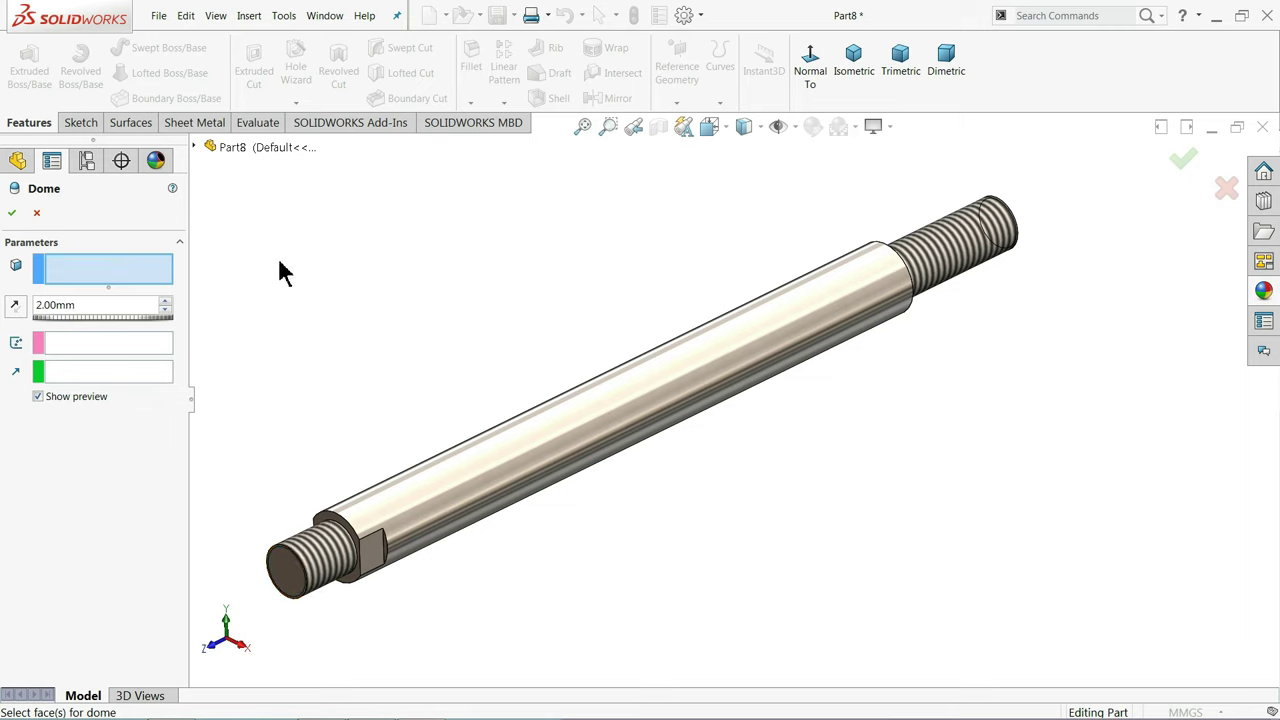
pyautogui.click(288, 550)
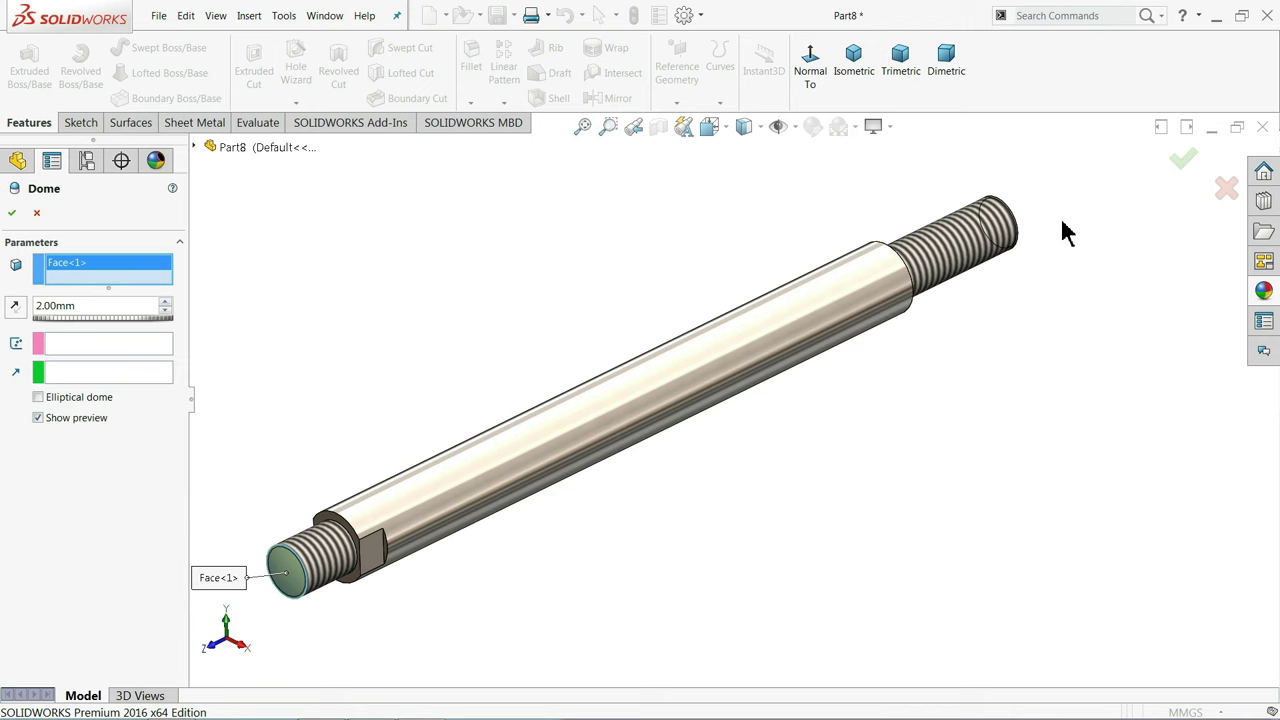
pyautogui.moveTo(1062, 231); pyautogui.dragTo(995, 257, button='middle')
pyautogui.click(1033, 233)
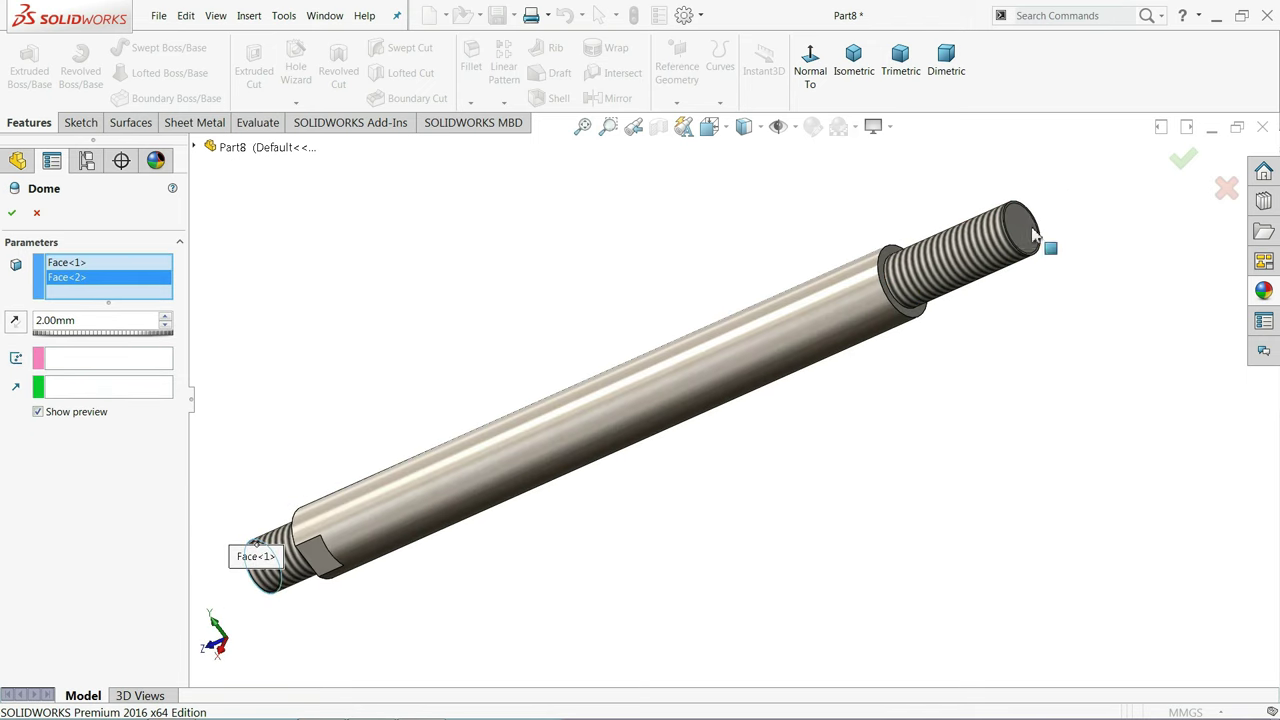
pyautogui.click(1178, 168)
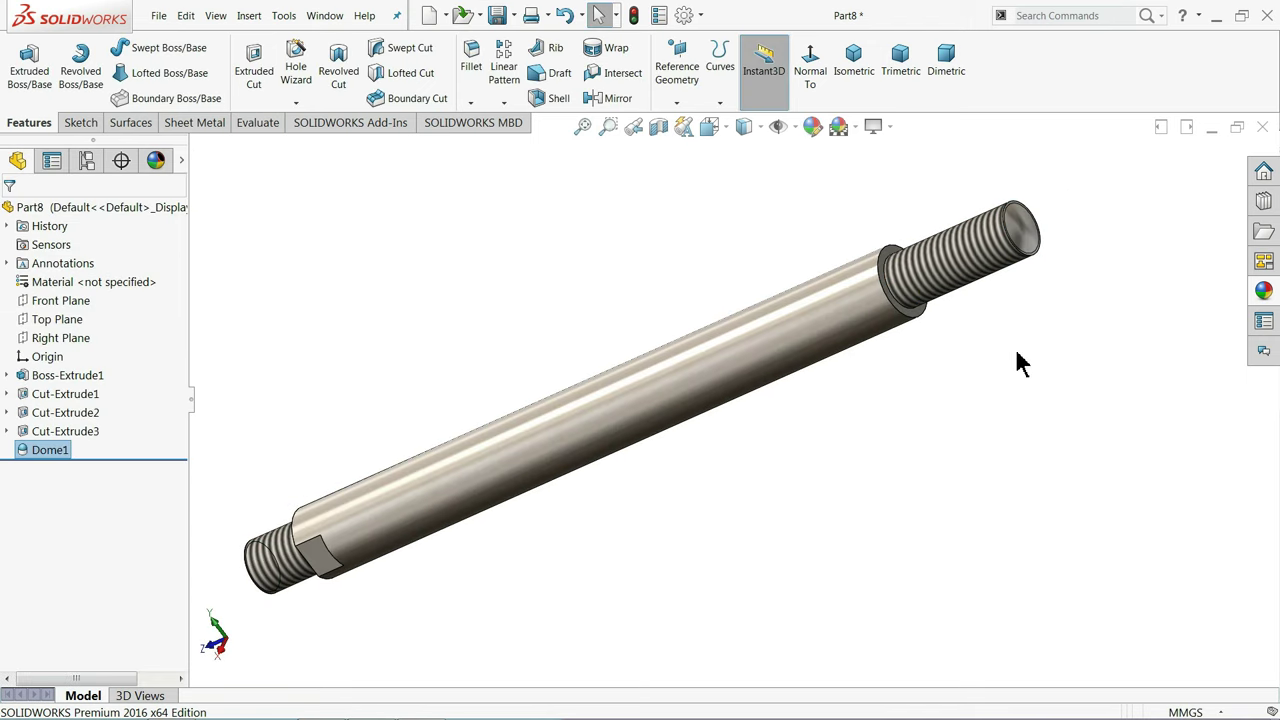
pyautogui.moveTo(1017, 363)
pyautogui.mouseDown(button='middle')
pyautogui.moveTo(1094, 323)
pyautogui.moveTo(1097, 334)
pyautogui.mouseUp(button='middle')
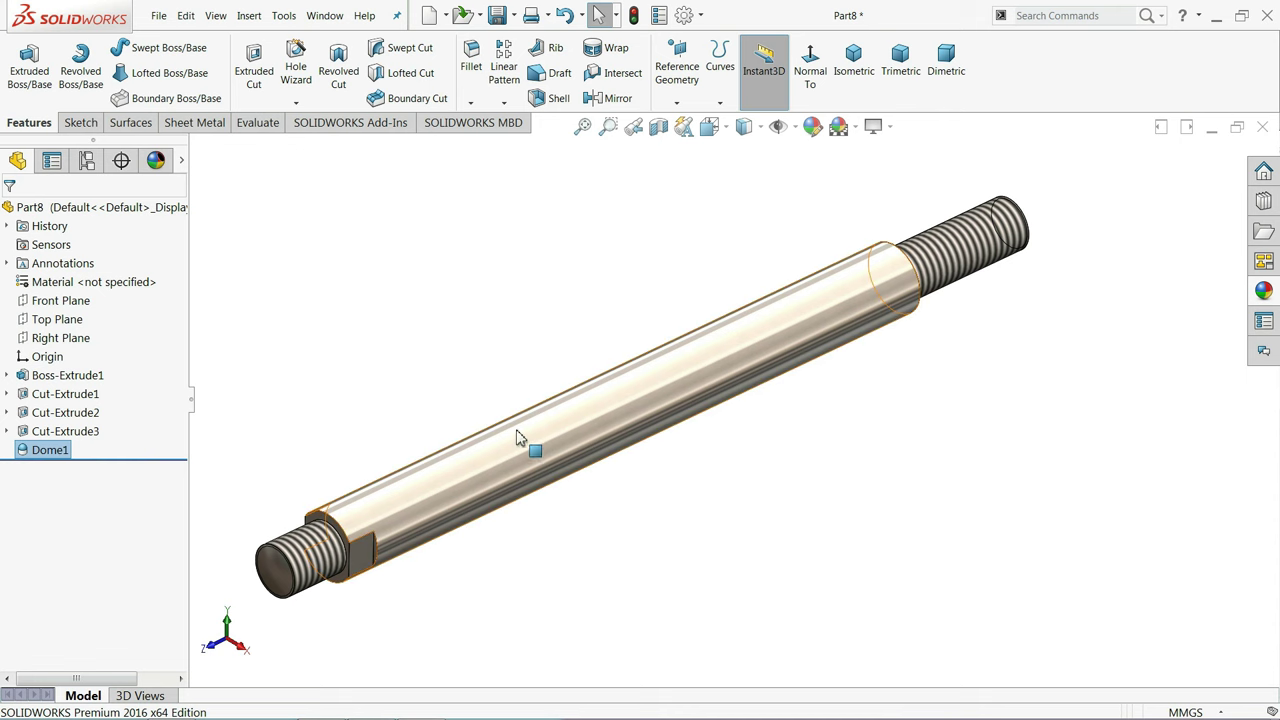
pyautogui.scroll(-2, 449, 440)
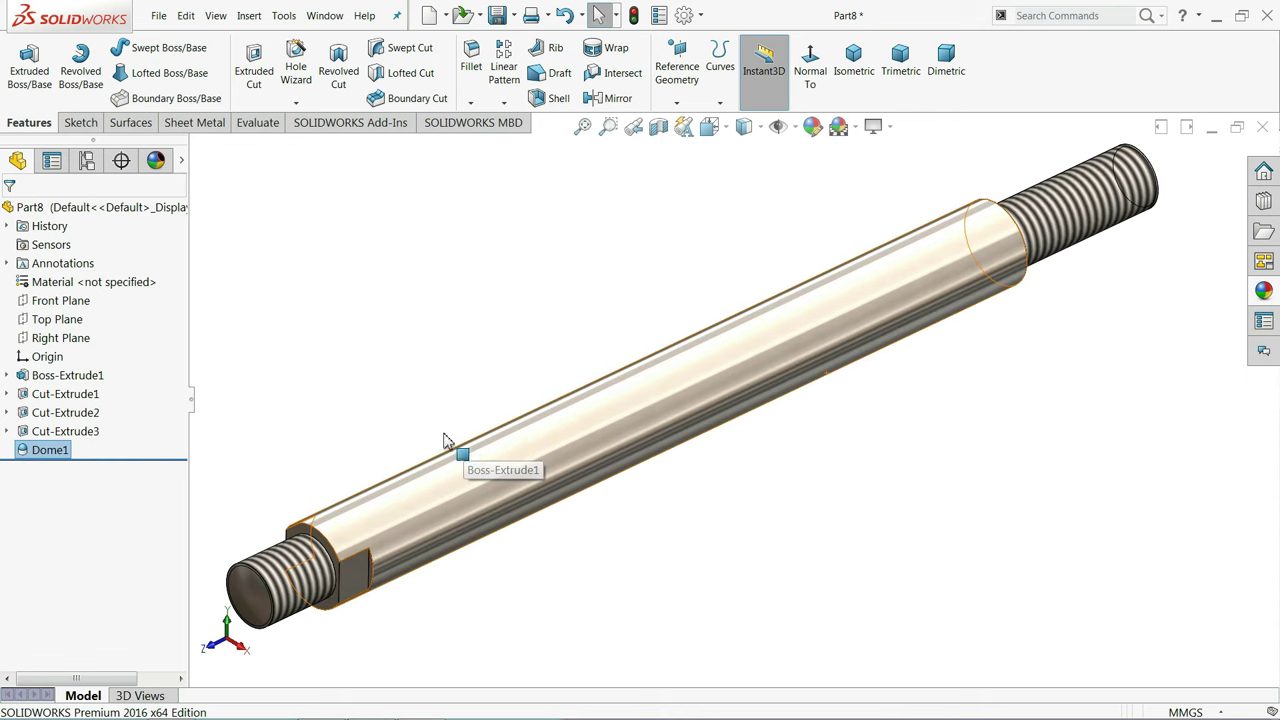
# Save the shaft as '8.Piston rod' in the Hydraulic Cylinder folder
pyautogui.click(497, 16)
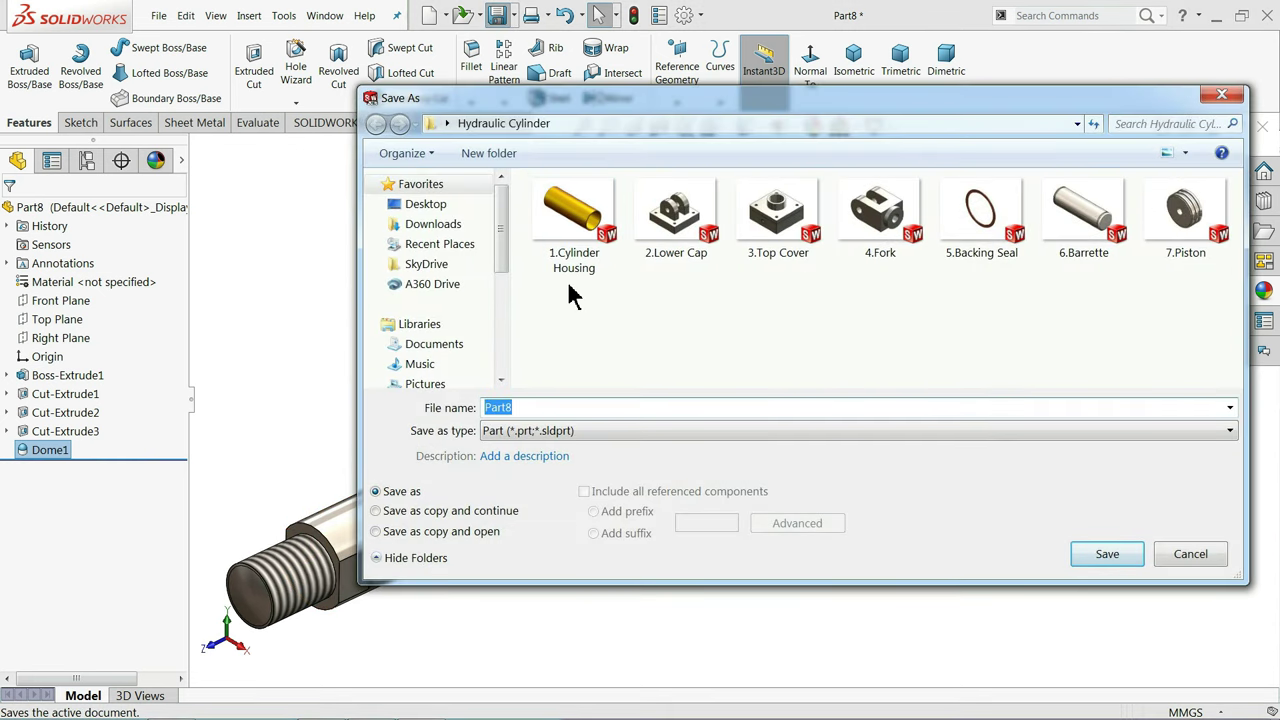
pyautogui.write('8.Piston rod')
pyautogui.click(1100, 556)
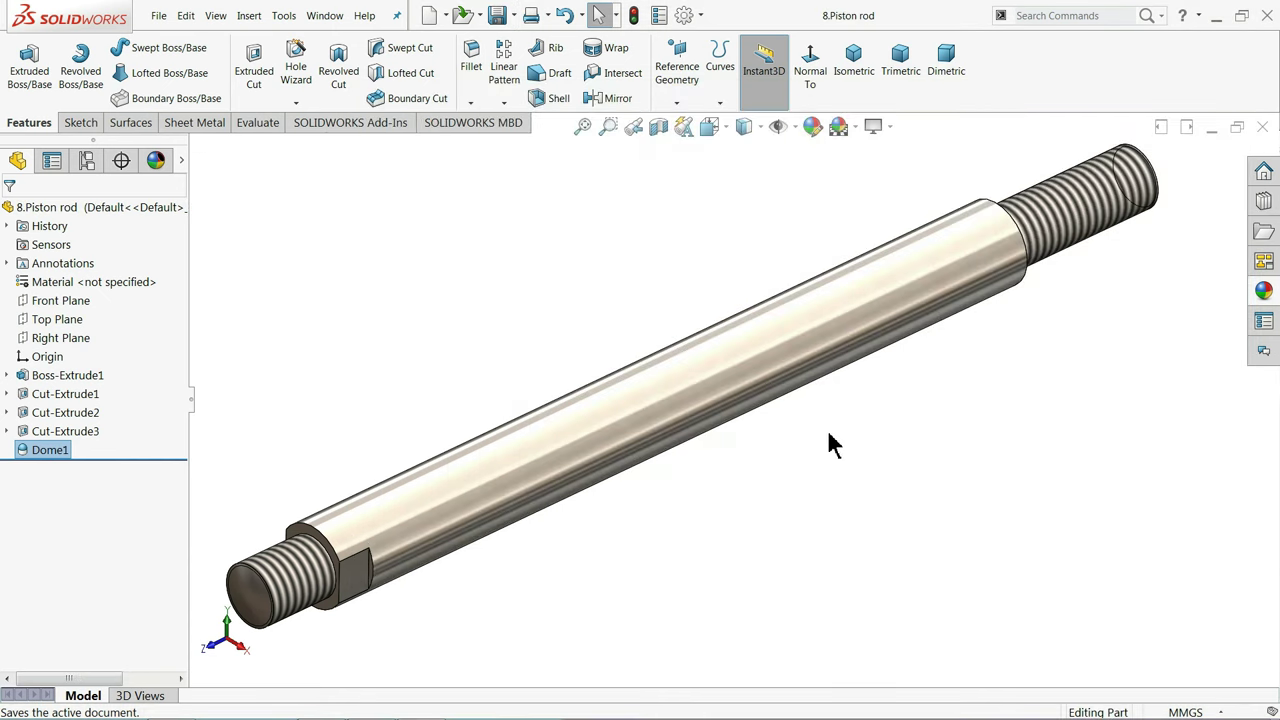
pyautogui.moveTo(829, 443)
pyautogui.mouseDown(button='middle')
pyautogui.moveTo(784, 317)
pyautogui.moveTo(811, 403)
pyautogui.moveTo(834, 391)
pyautogui.mouseUp(button='middle')
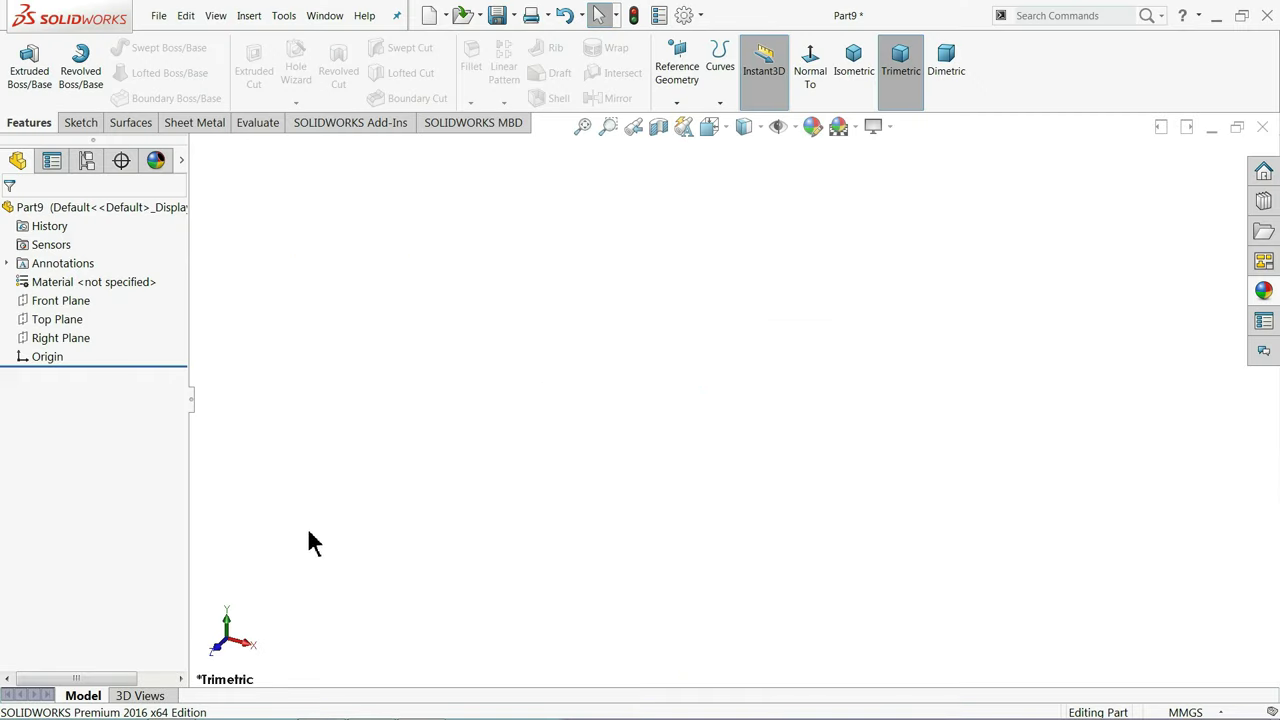
# Start a sketch on the Front Plane and draw a circle centred on the origin
pyautogui.click(55, 300)
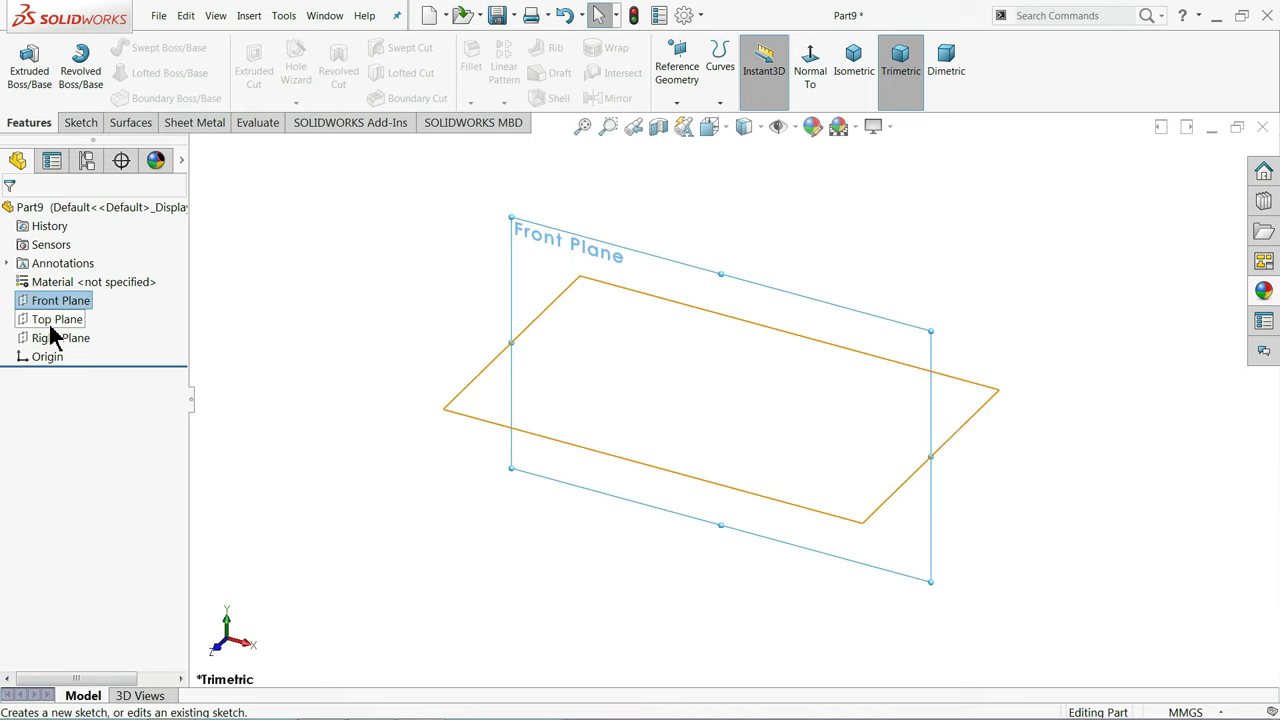
pyautogui.click(78, 122)
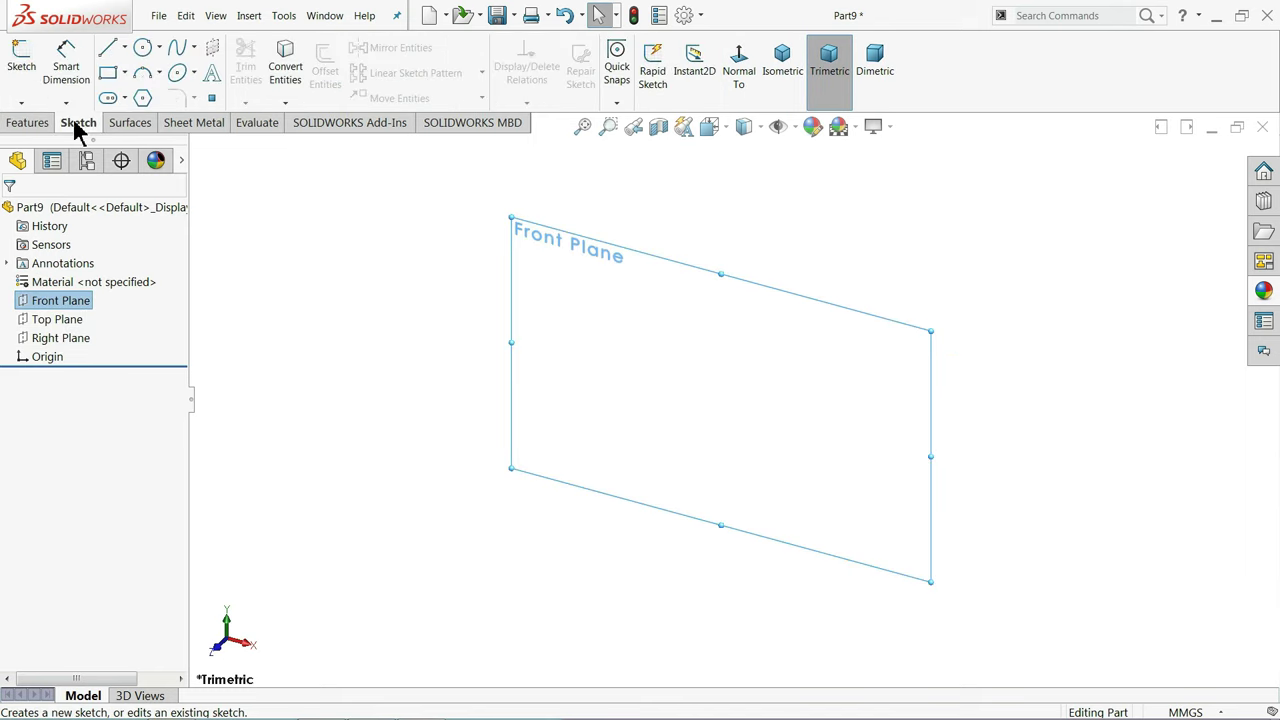
pyautogui.click(21, 65)
pyautogui.click(143, 47)
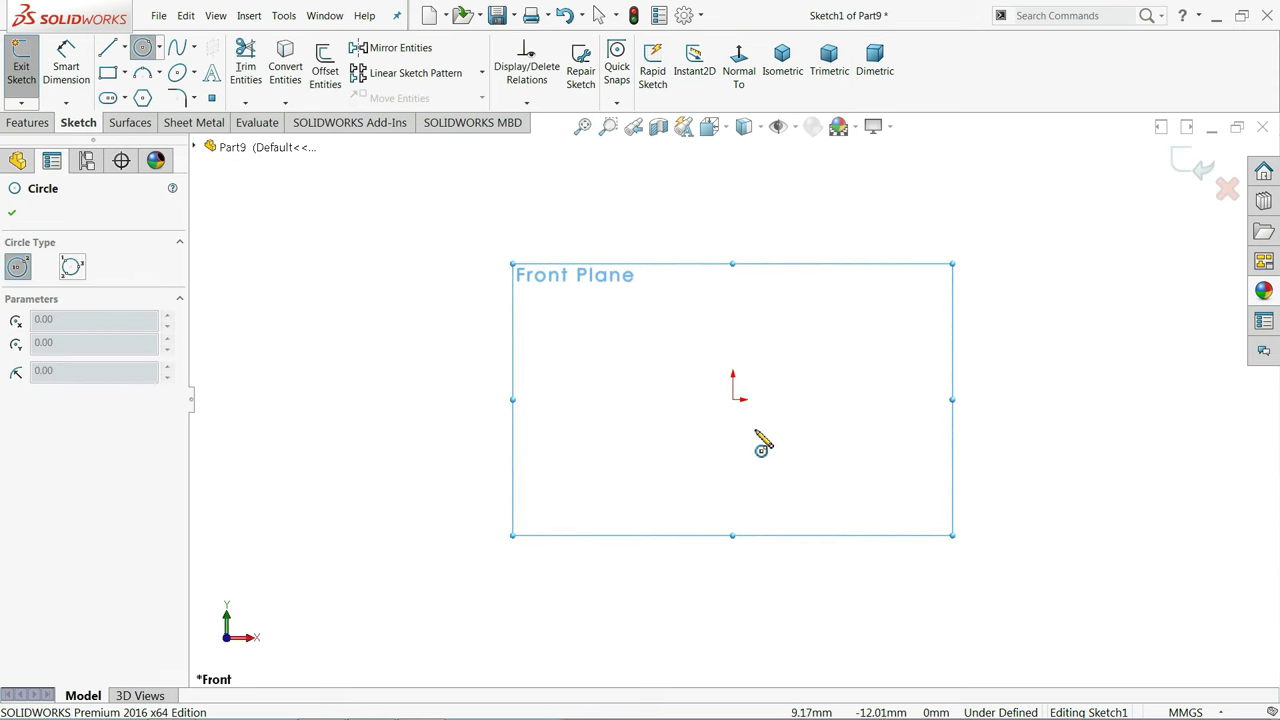
pyautogui.click(733, 398)
pyautogui.click(586, 349)
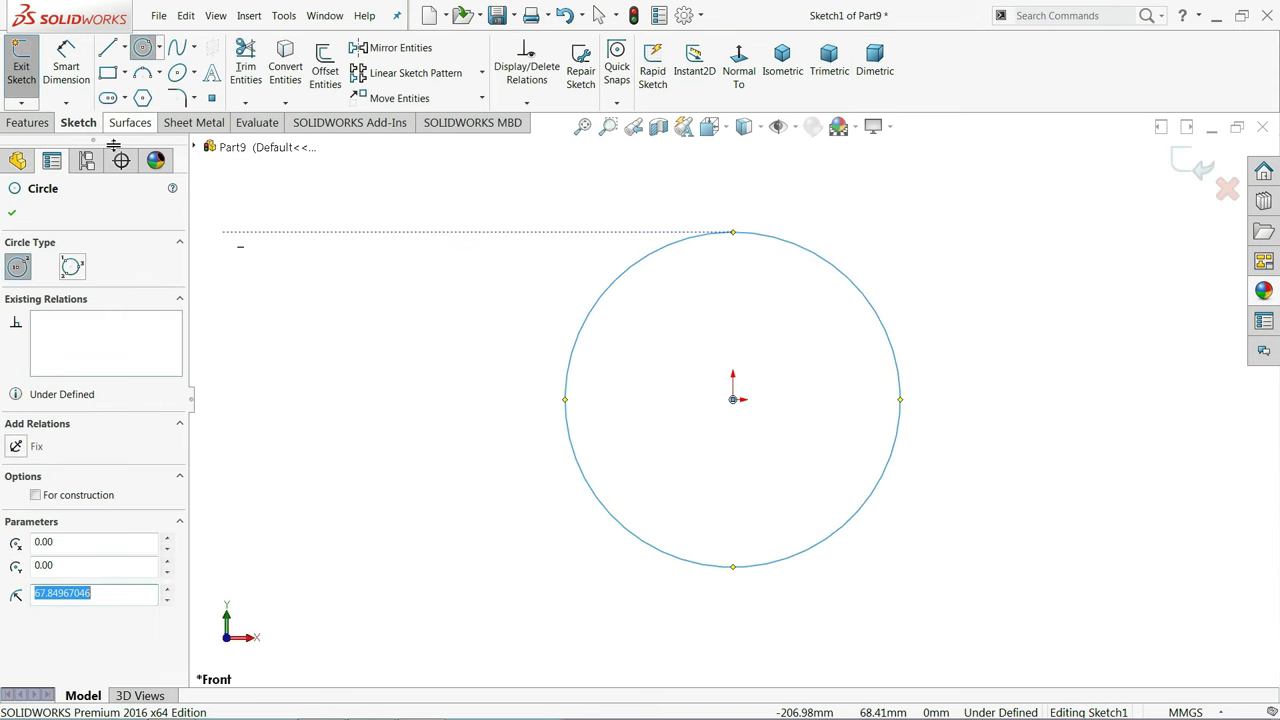
pyautogui.press('d')
# Dimension the circle's diameter to 12.7 mm
pyautogui.click(568, 389)
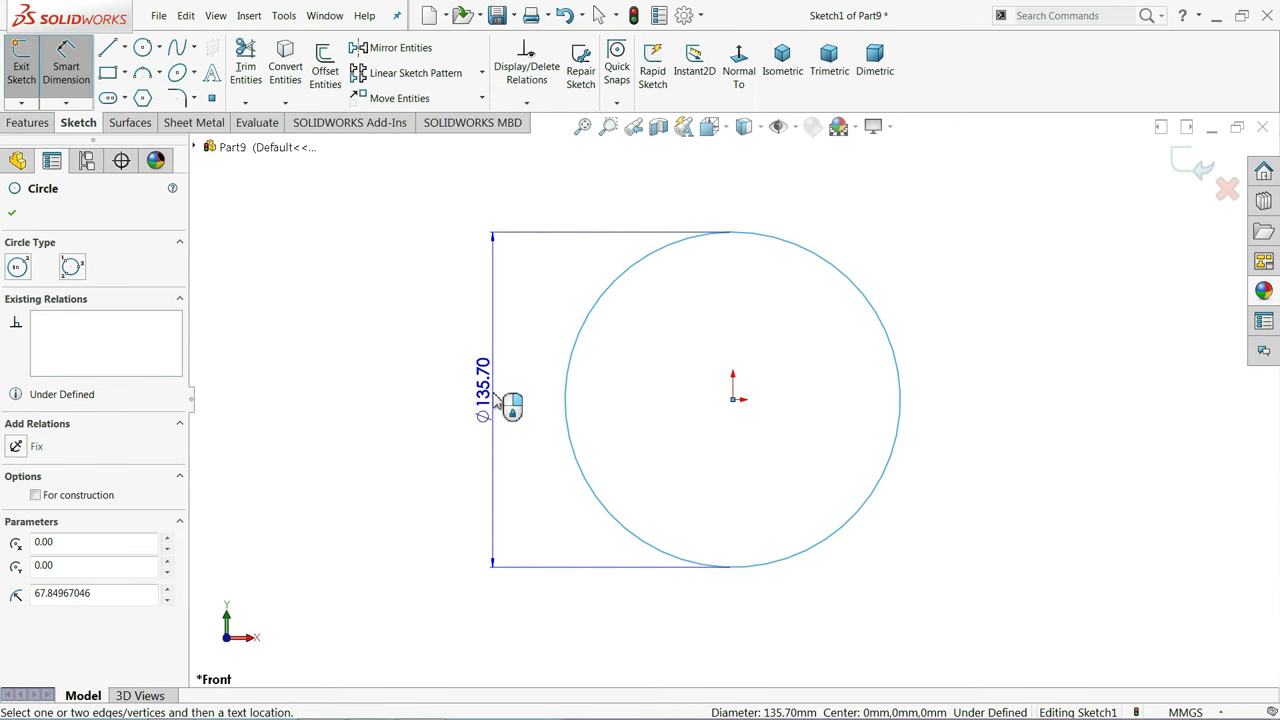
pyautogui.click(492, 392)
pyautogui.write('12.7')
pyautogui.press('Return')
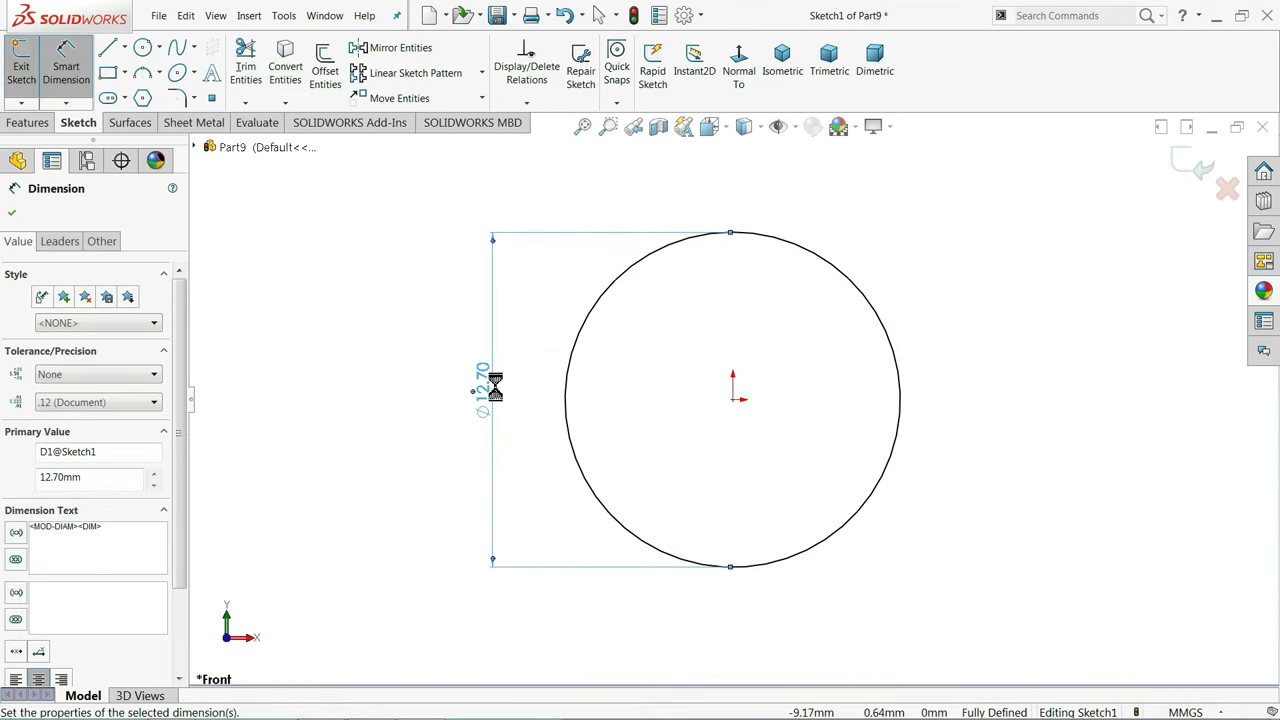
pyautogui.click(27, 122)
# Extrude the 12.70 mm circle 536 mm with a Mid Plane end condition as Boss-Extrude1
pyautogui.click(30, 80)
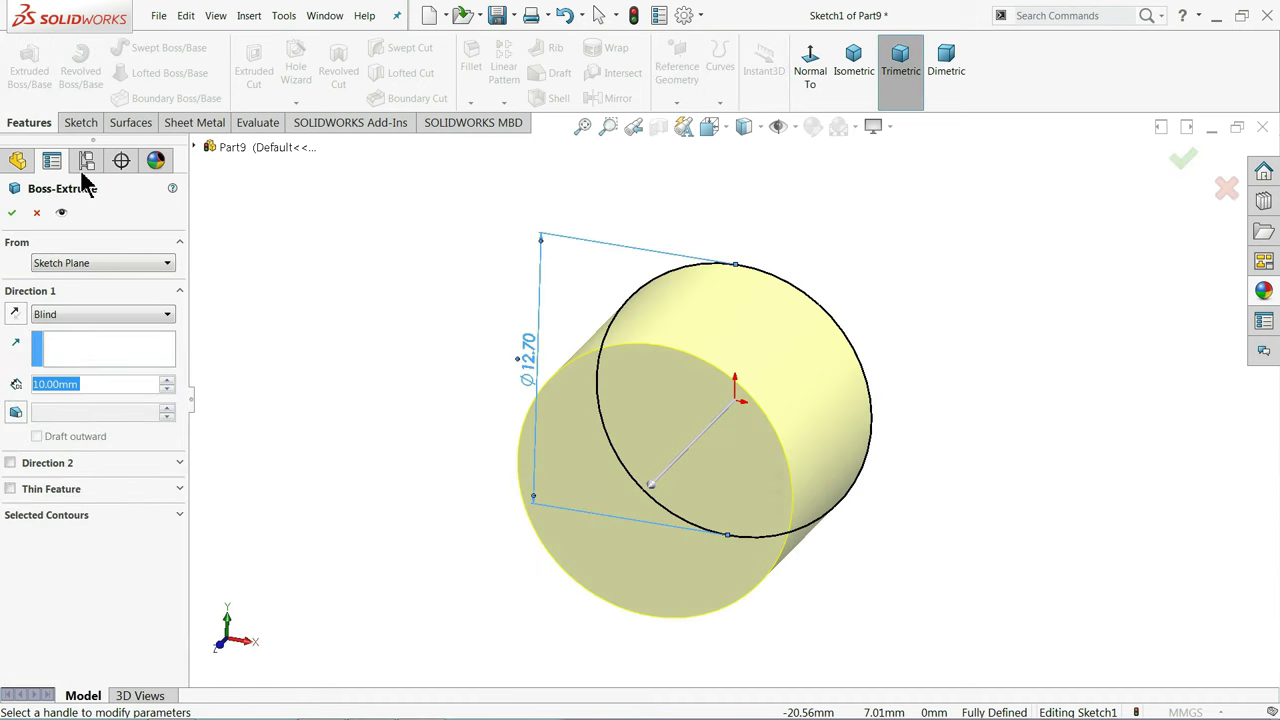
pyautogui.click(52, 316)
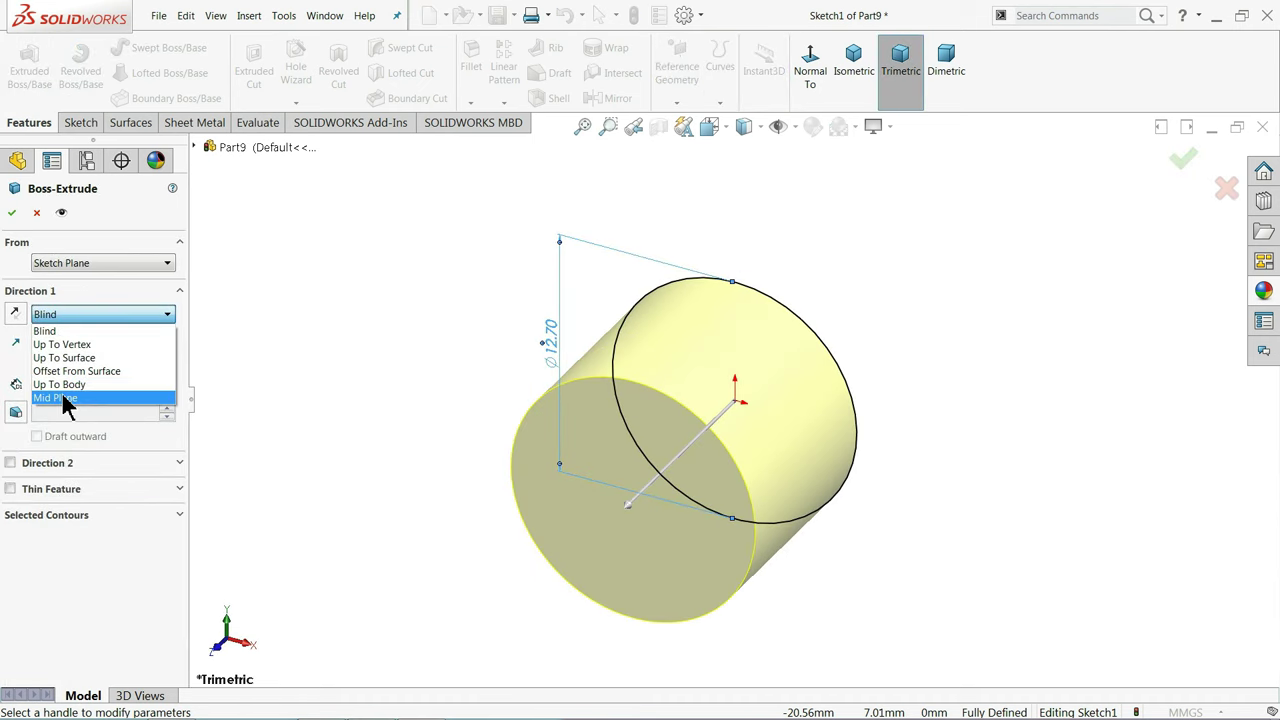
pyautogui.click(63, 400)
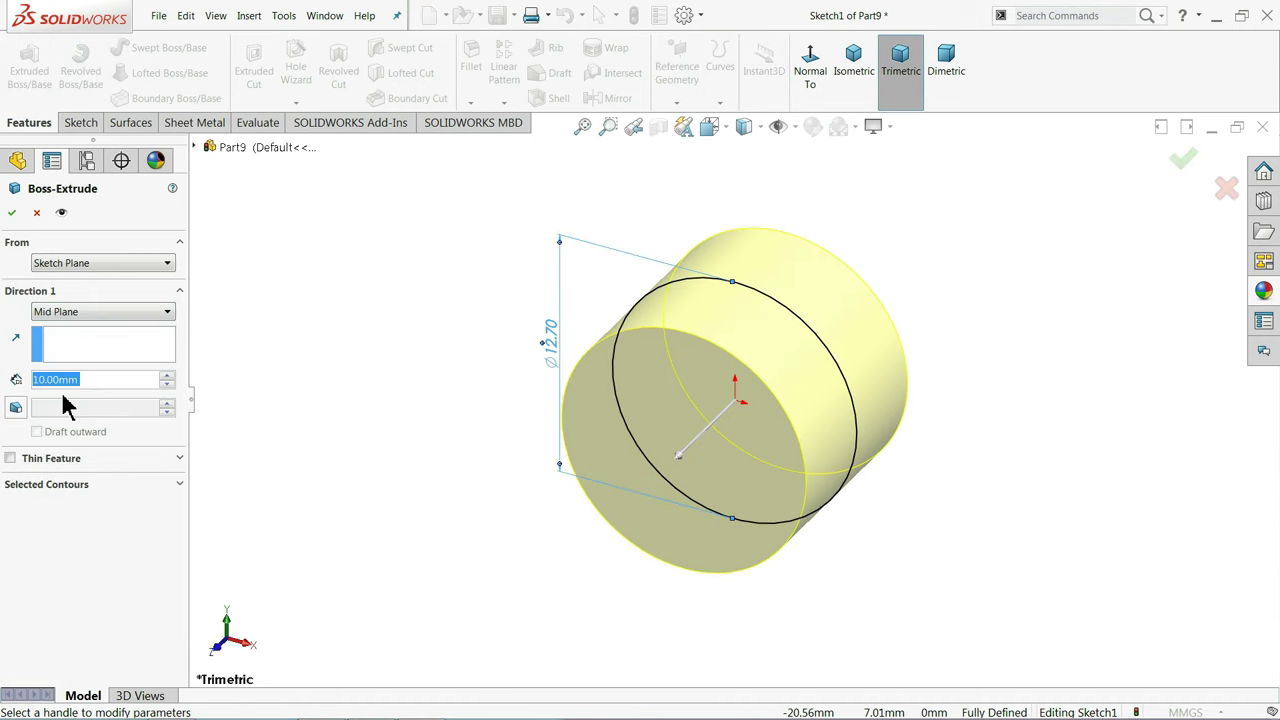
pyautogui.write('536')
pyautogui.press('Return')
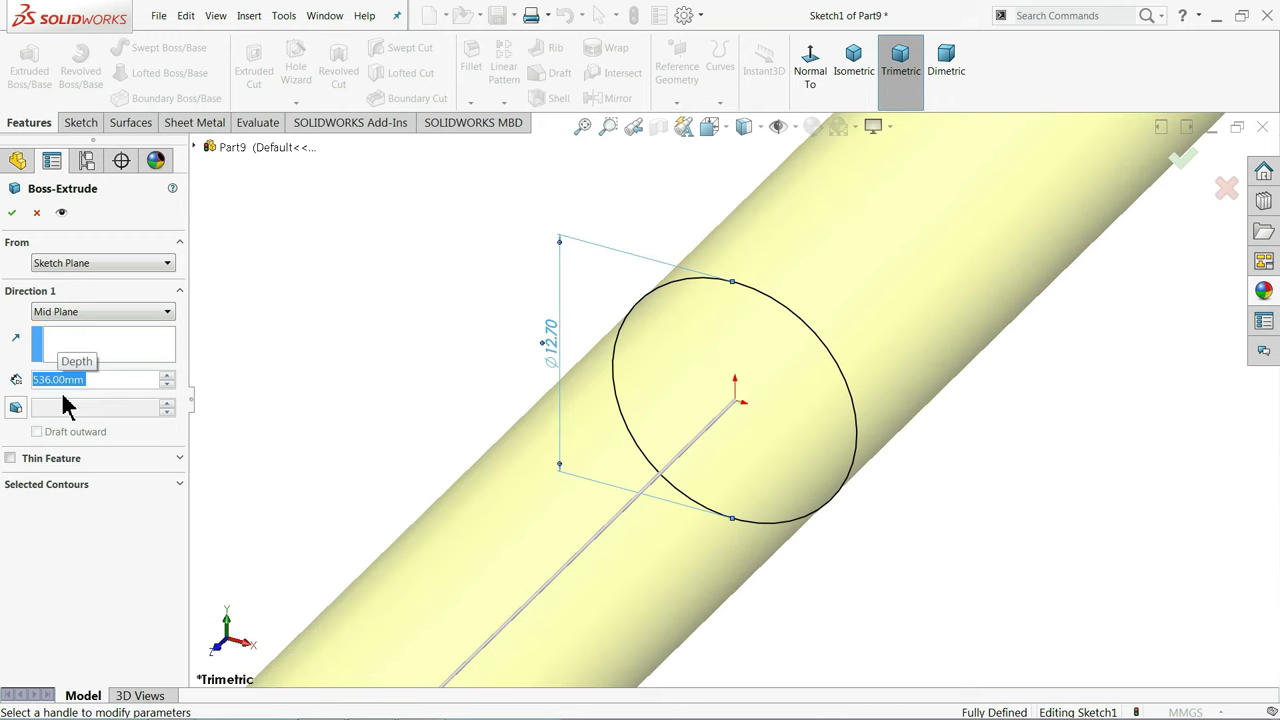
pyautogui.click(848, 62)
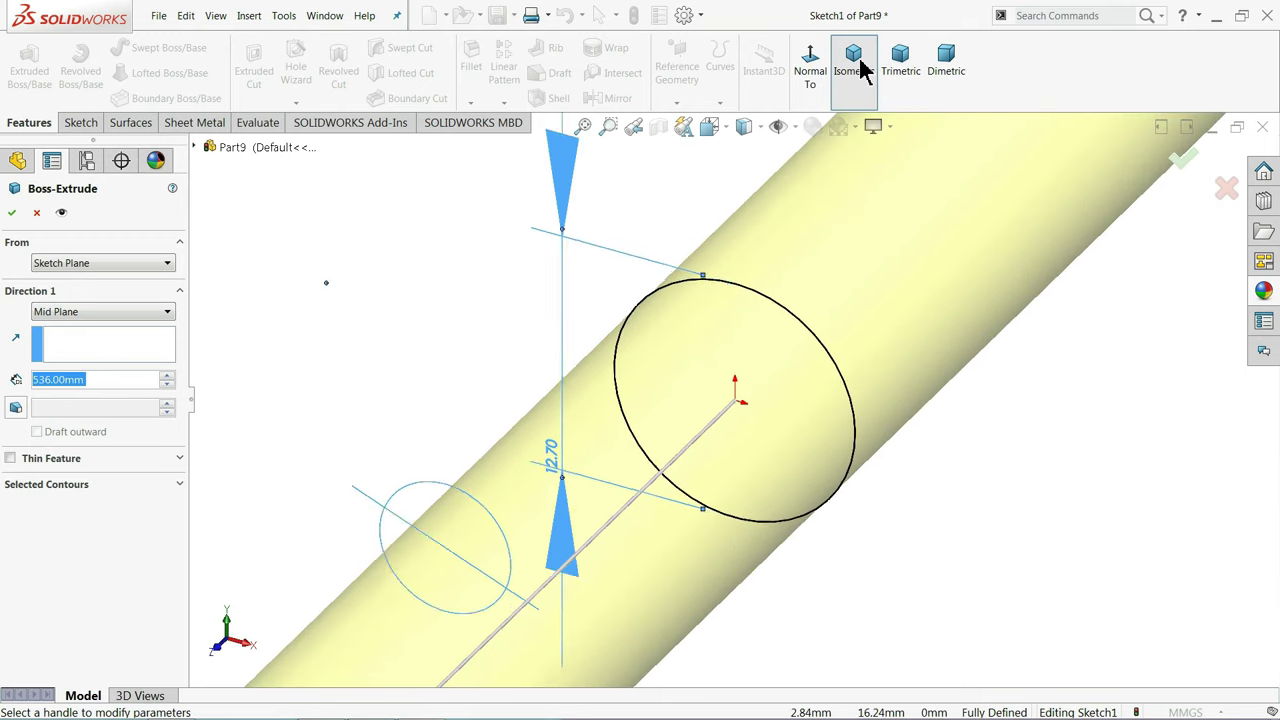
pyautogui.scroll(-3, 714, 451)
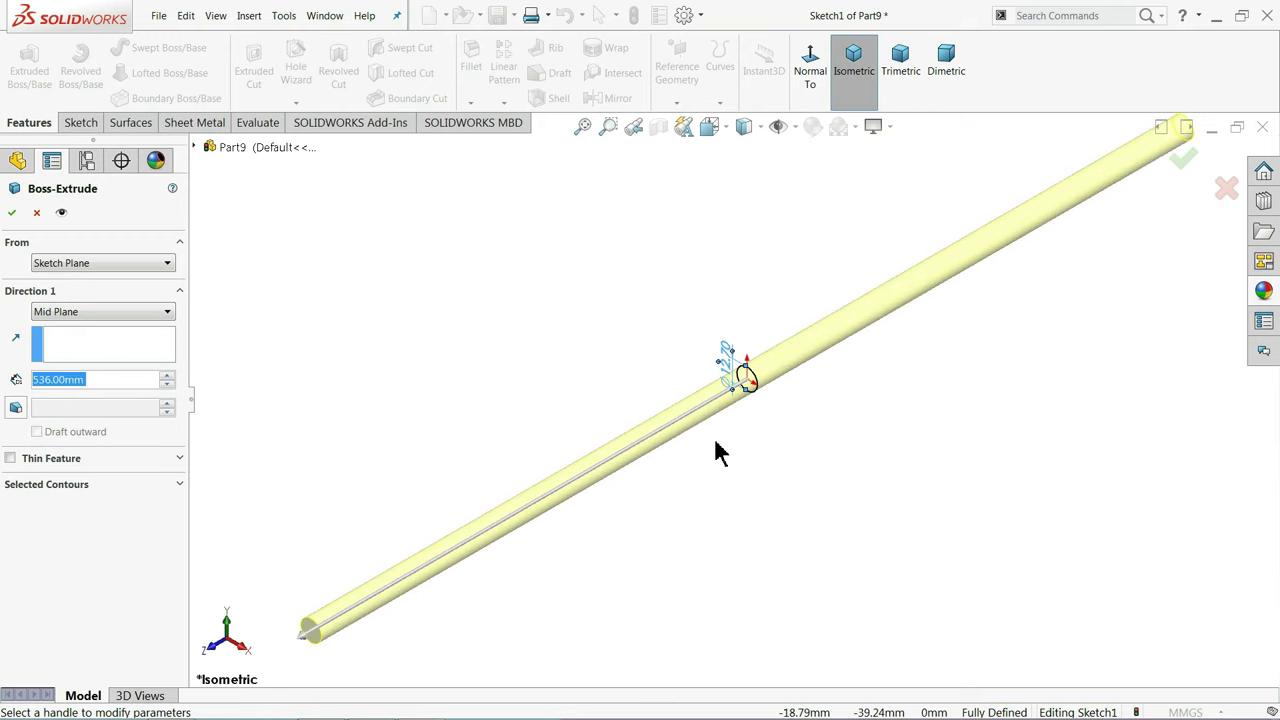
pyautogui.click(12, 213)
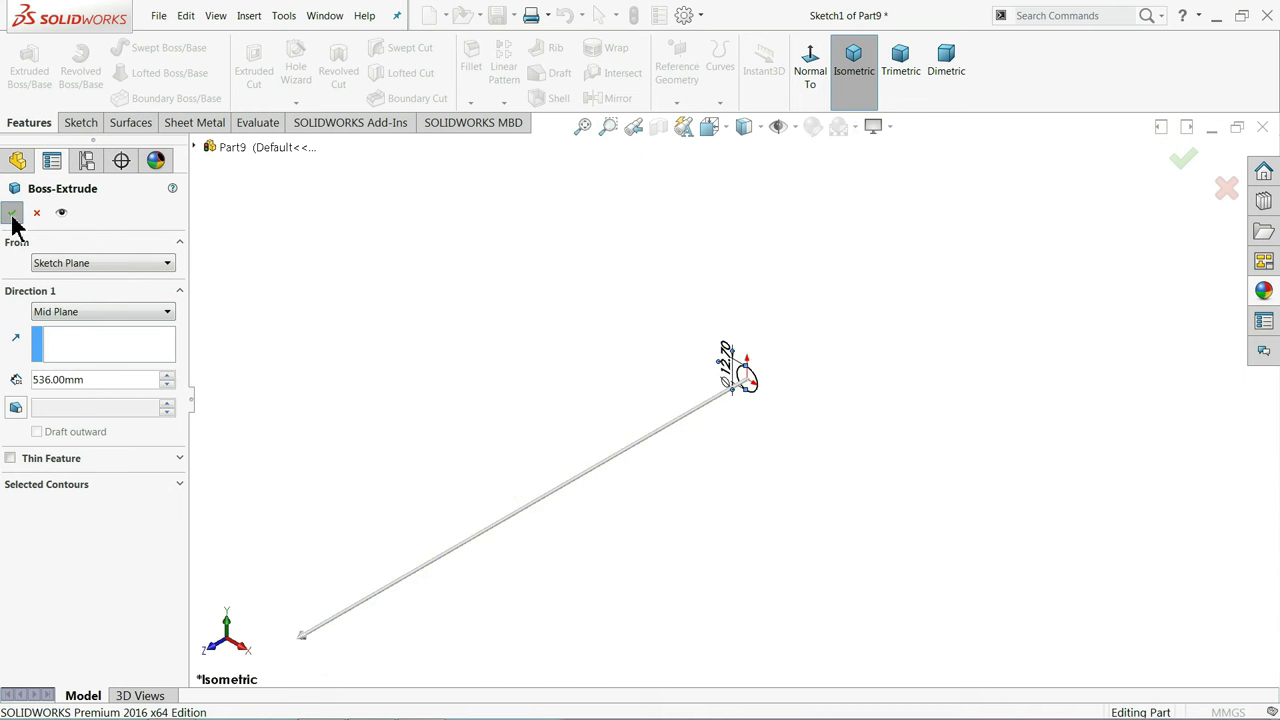
pyautogui.scroll(-3, 351, 634)
pyautogui.scroll(-3, 380, 546)
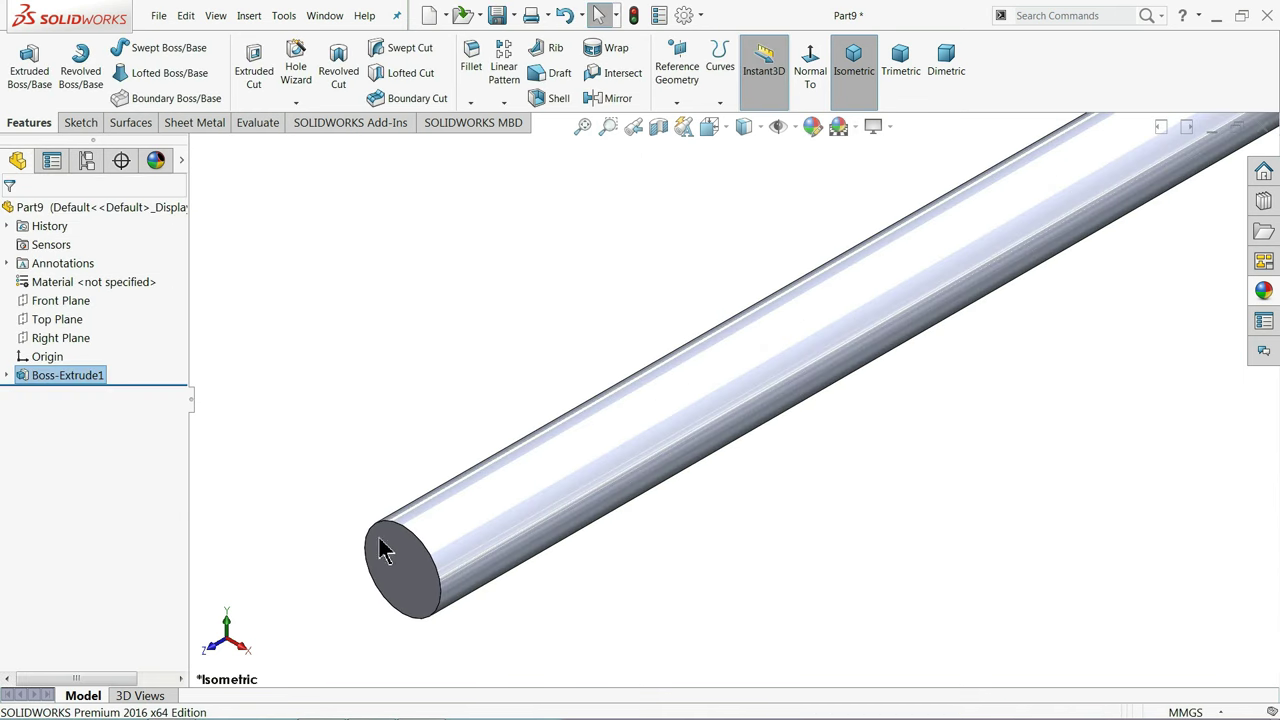
pyautogui.click(340, 230)
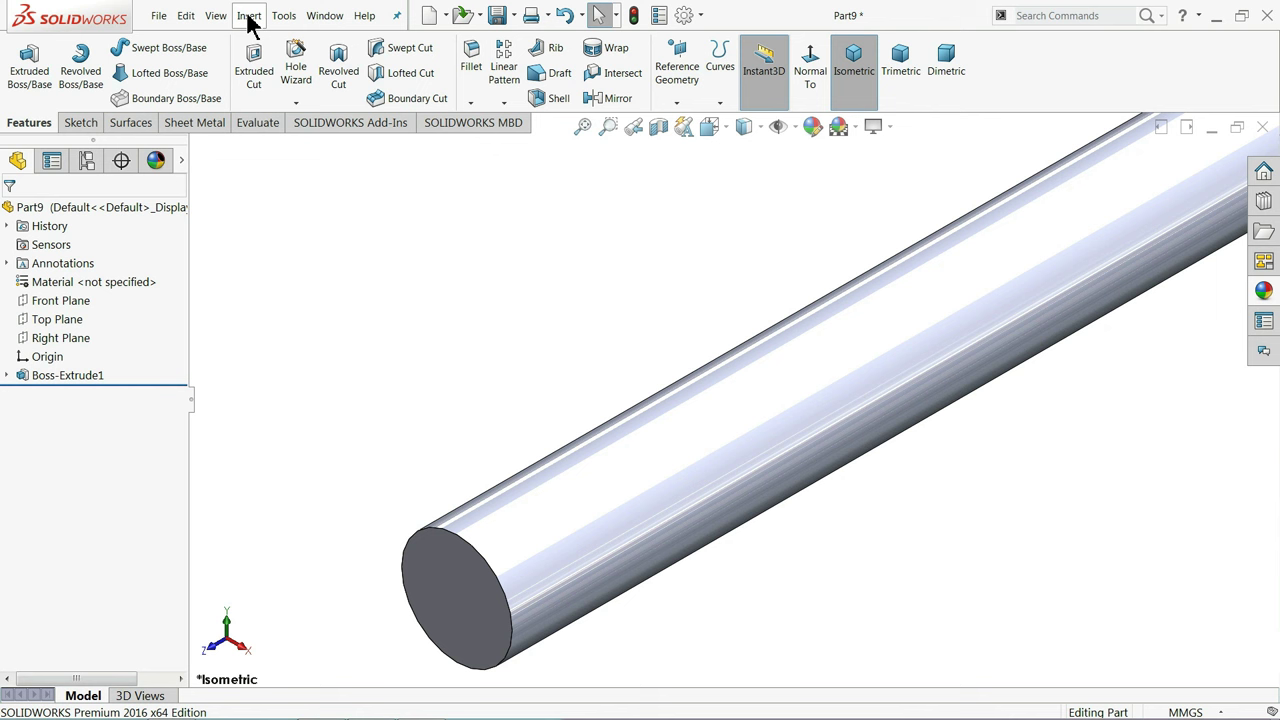
pyautogui.click(684, 15)
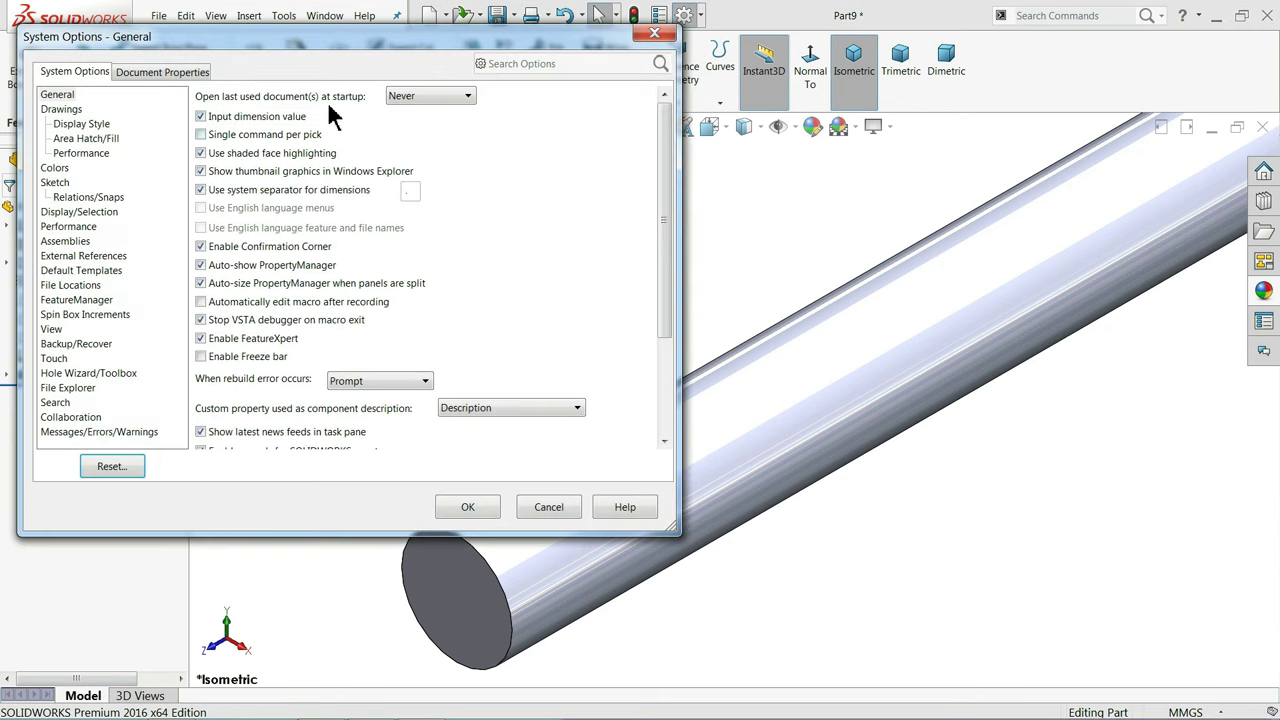
pyautogui.click(157, 72)
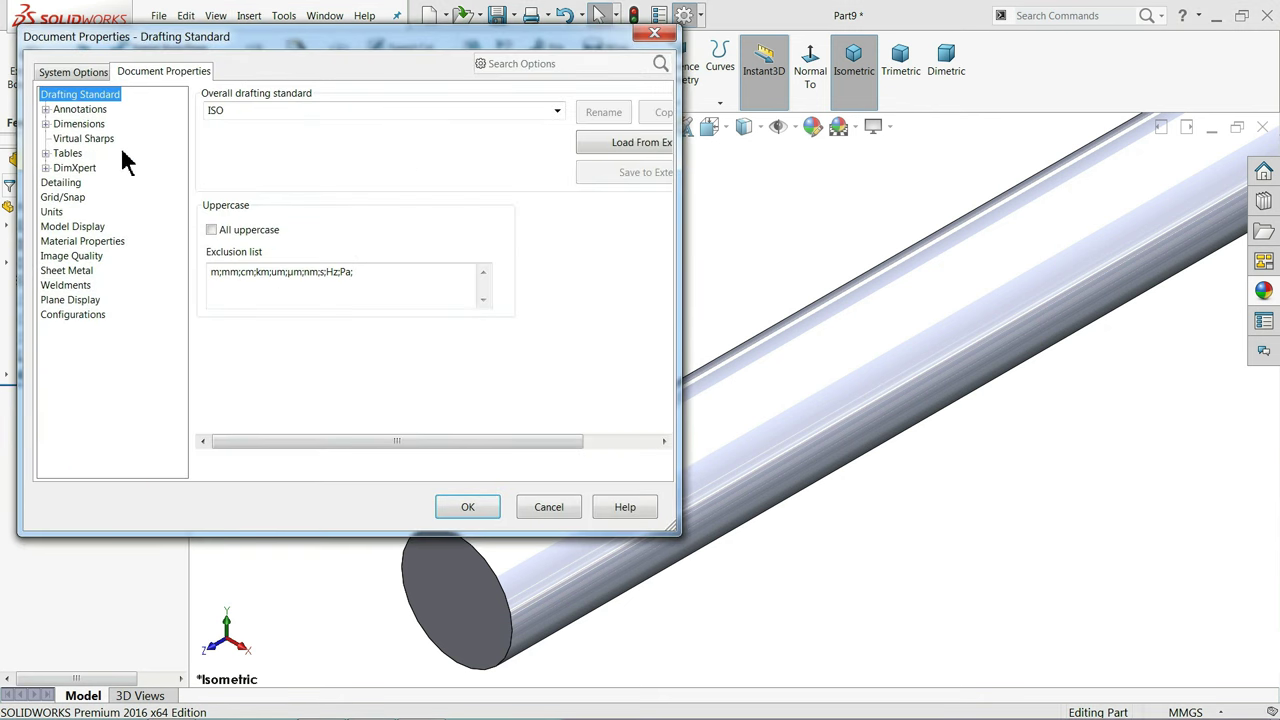
pyautogui.click(74, 186)
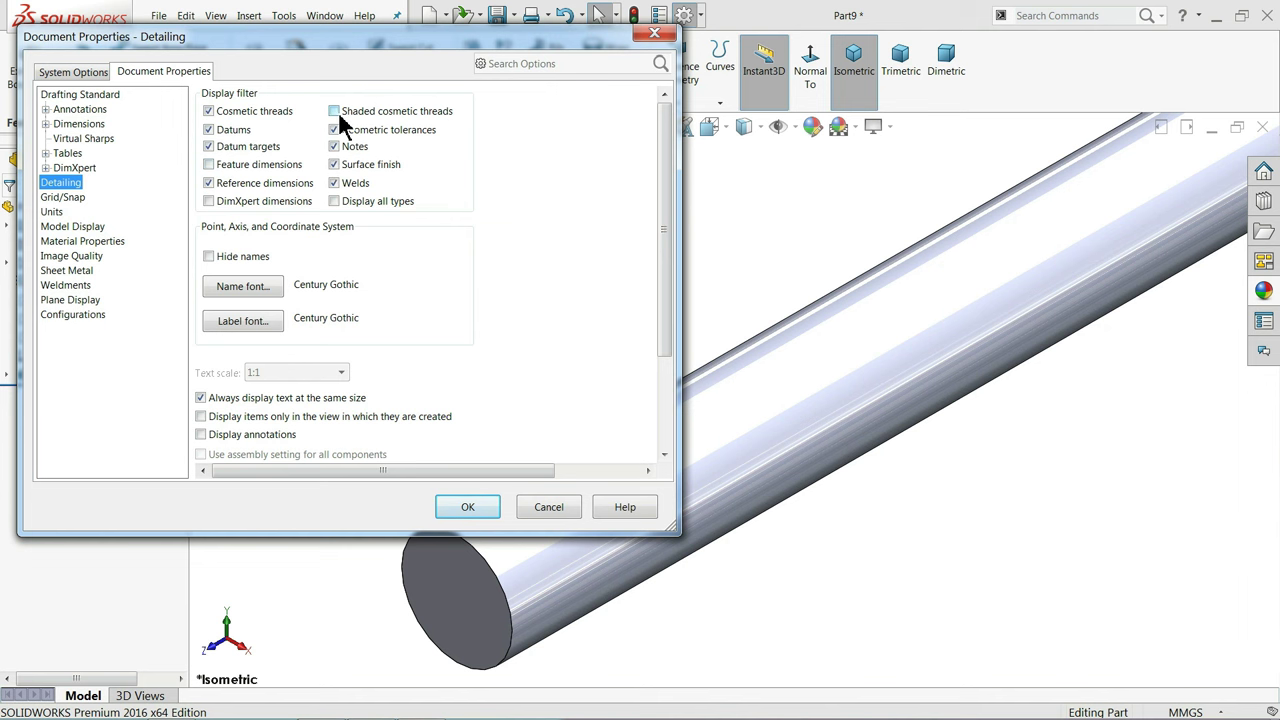
pyautogui.click(336, 112)
pyautogui.click(468, 507)
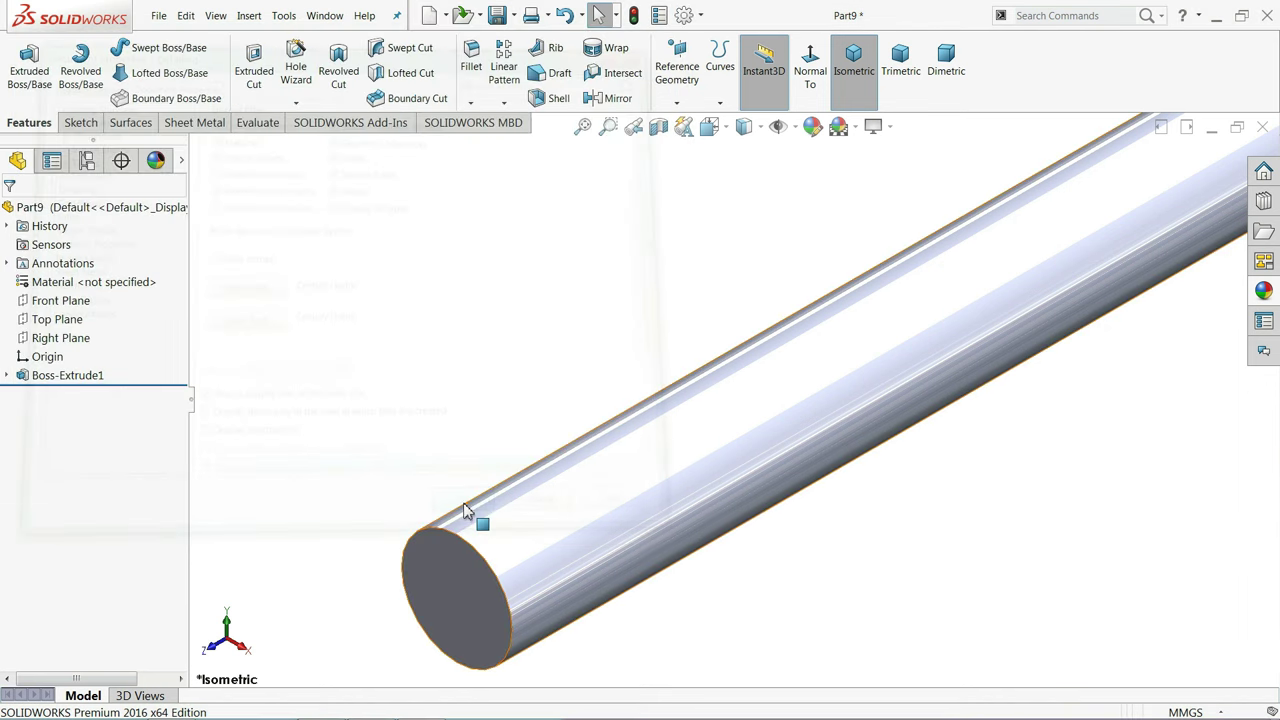
pyautogui.click(250, 15)
pyautogui.moveTo(287, 574)
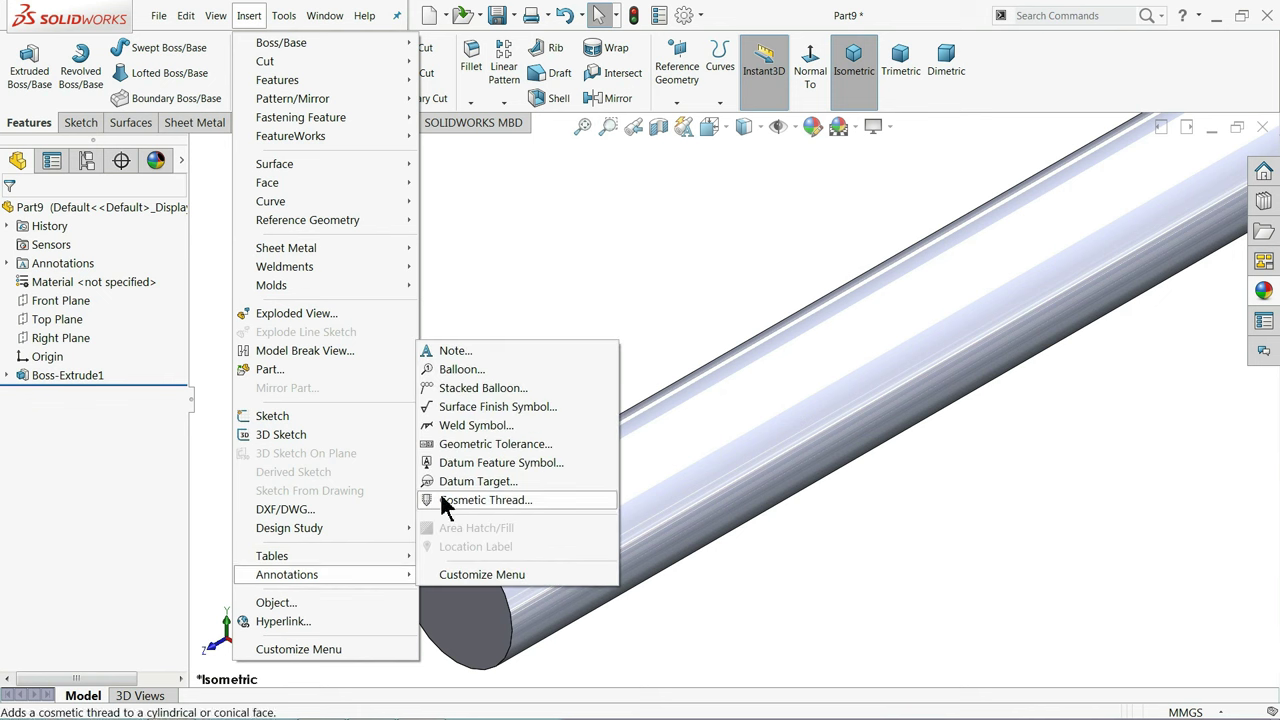
# Thread the rod's near end edge with a 1/2-20 ANSI Inch cosmetic thread, 44.5 mm deep
pyautogui.click(470, 500)
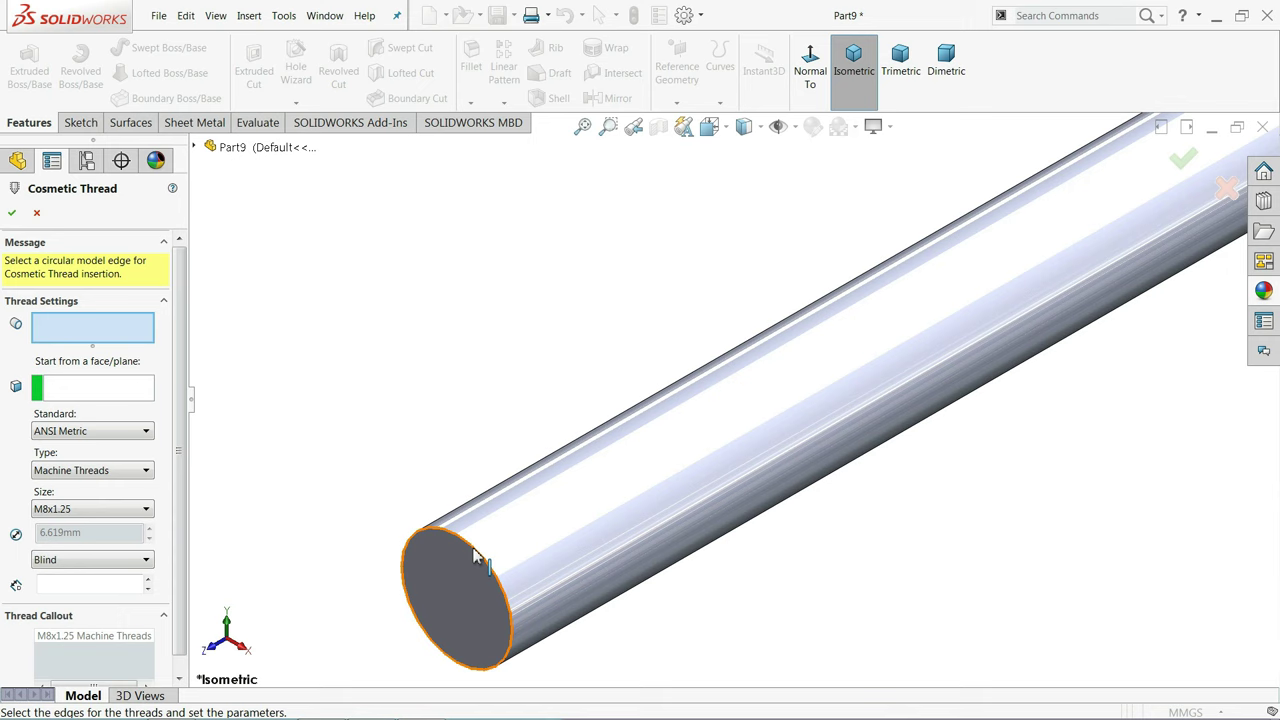
pyautogui.click(475, 557)
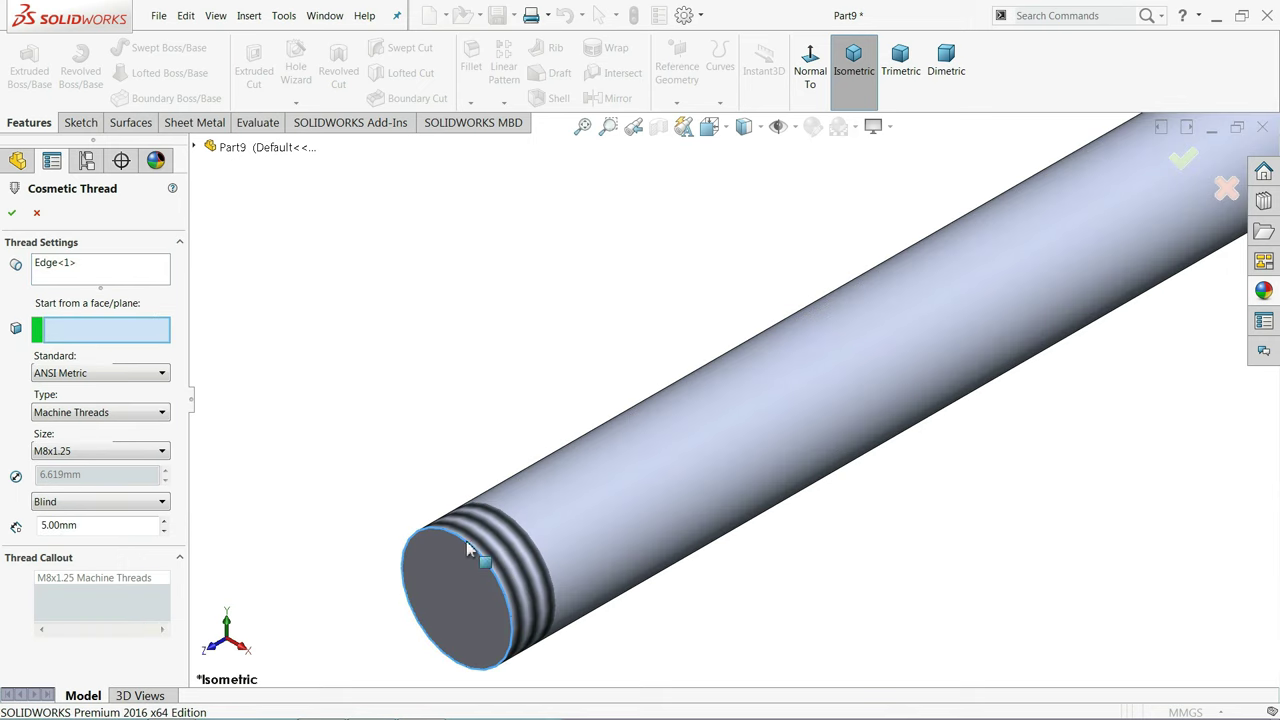
pyautogui.click(80, 374)
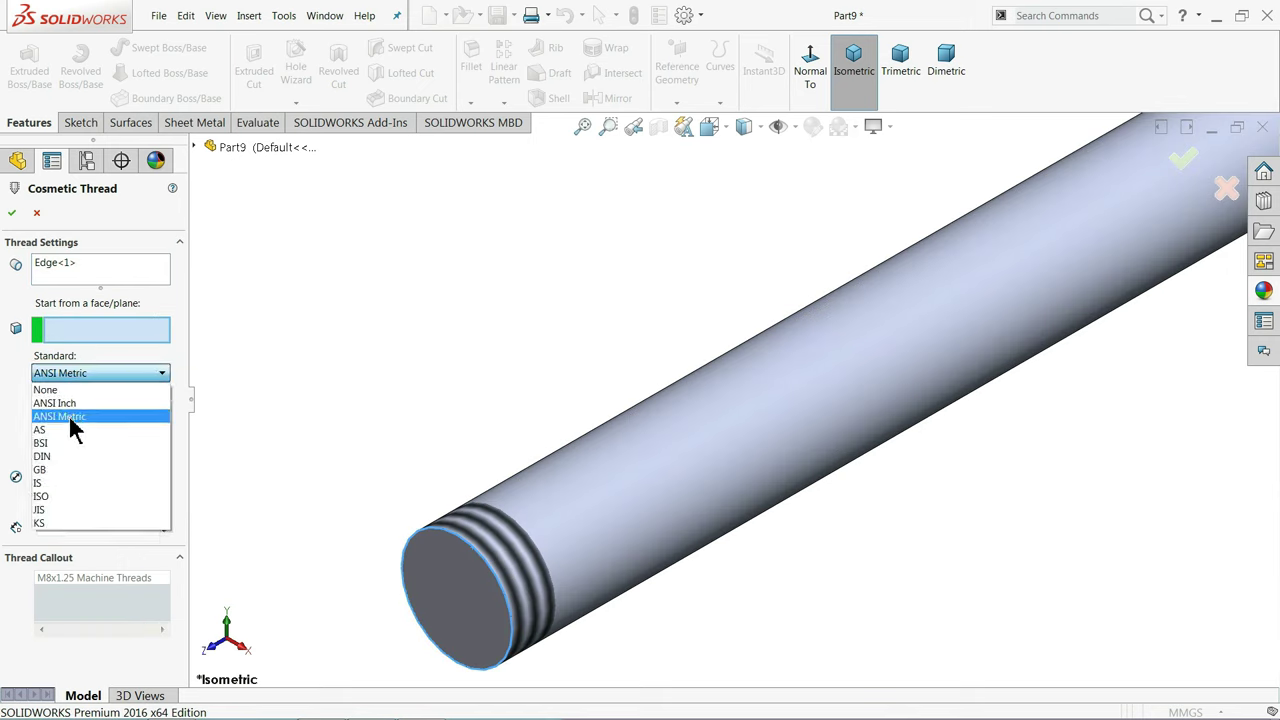
pyautogui.click(65, 403)
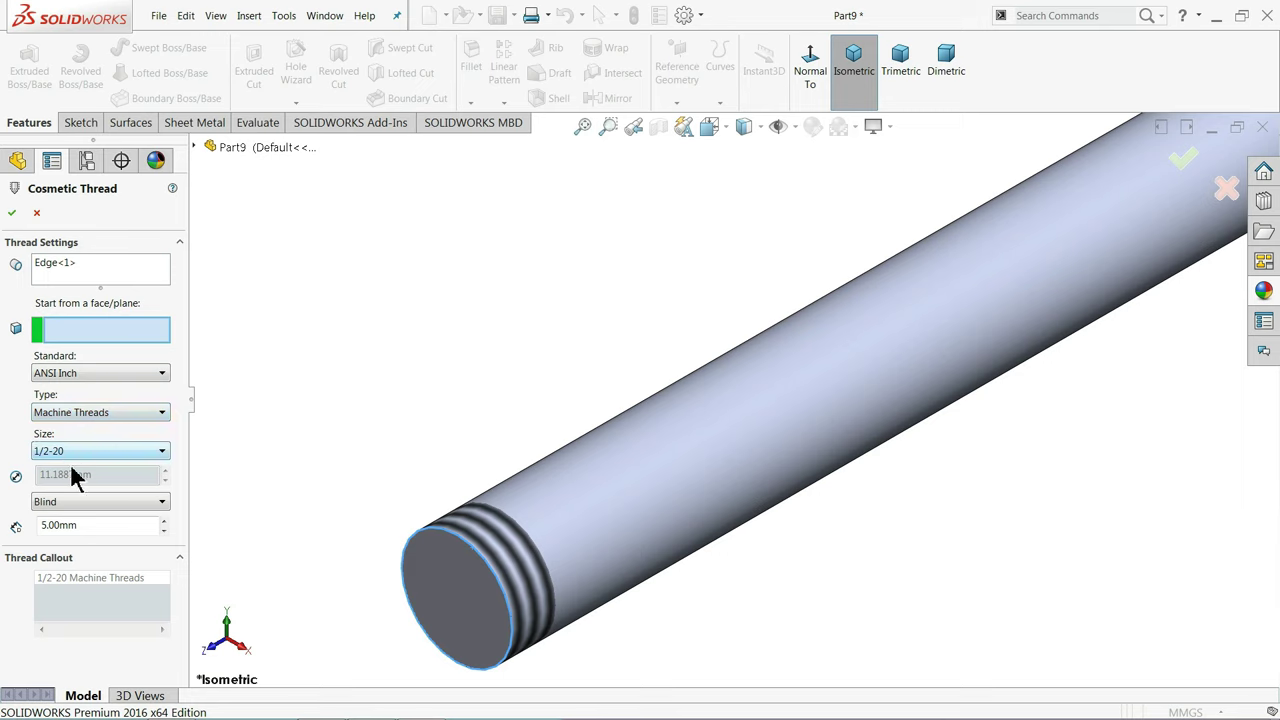
pyautogui.doubleClick(66, 527)
pyautogui.write('44.5')
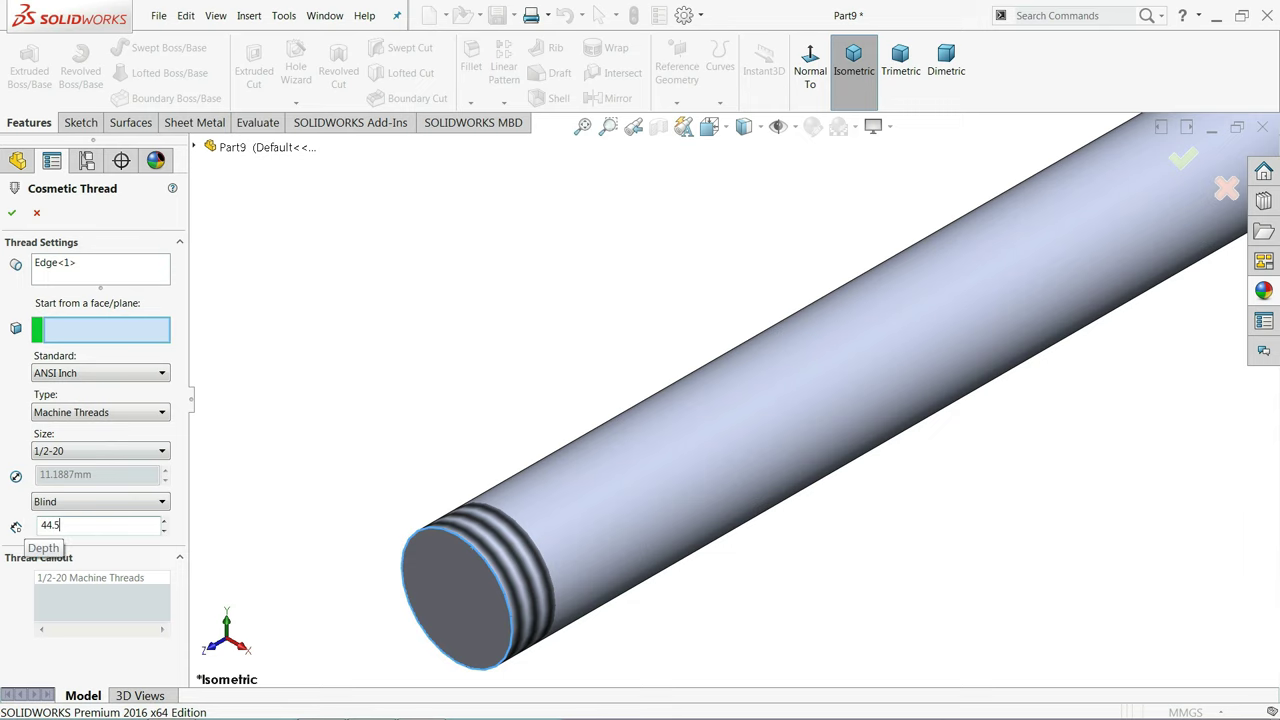
pyautogui.press('Return')
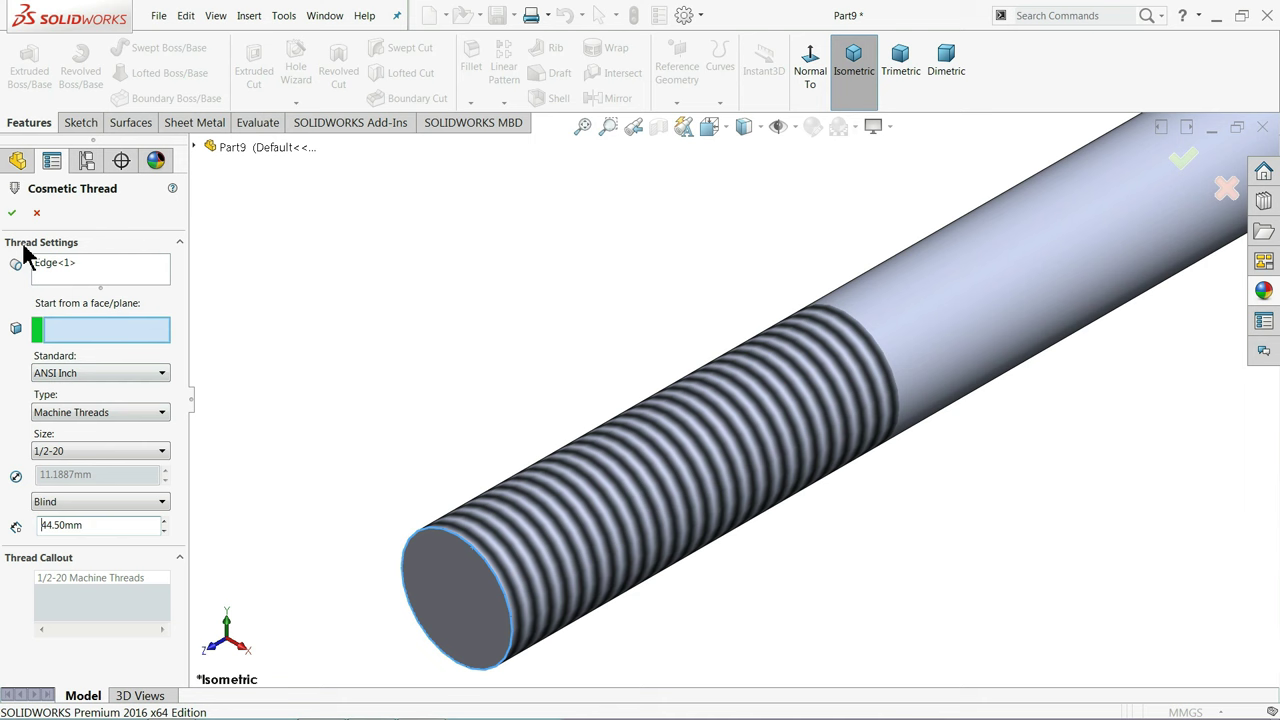
# Accept the first cosmetic thread on the rod
pyautogui.click(13, 213)
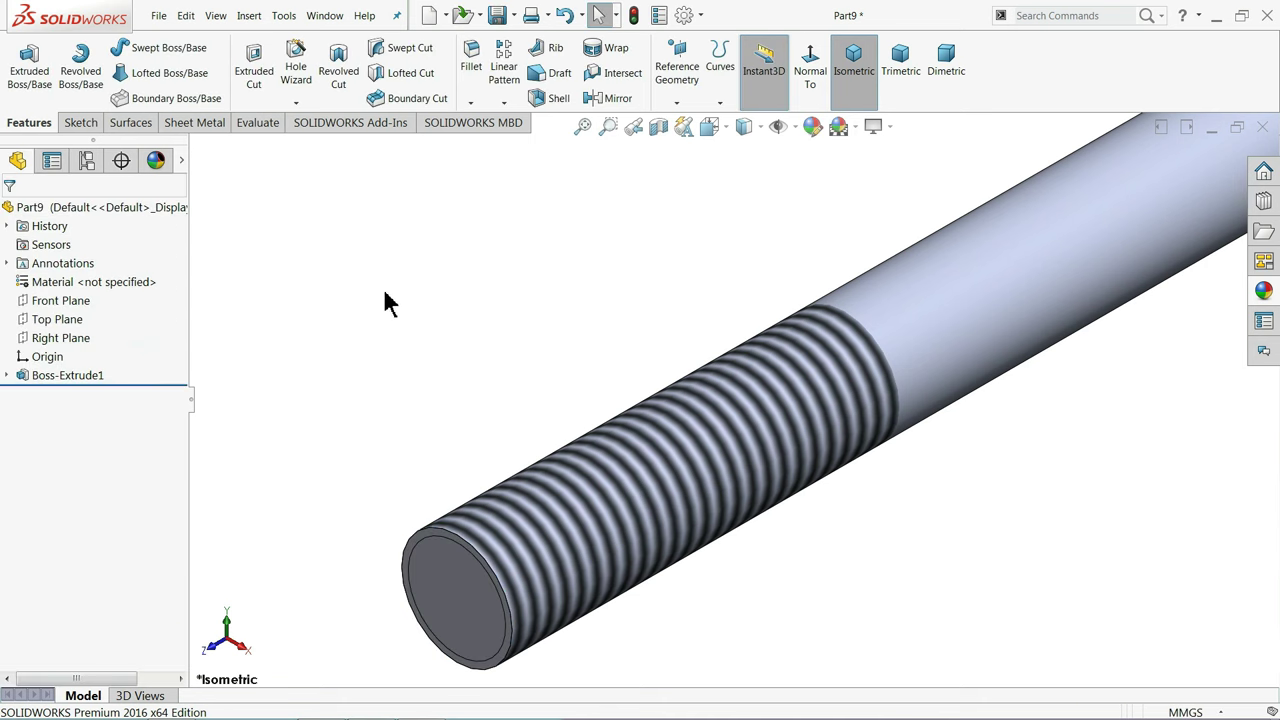
pyautogui.scroll(5, 383, 300)
pyautogui.scroll(-2, 1071, 229)
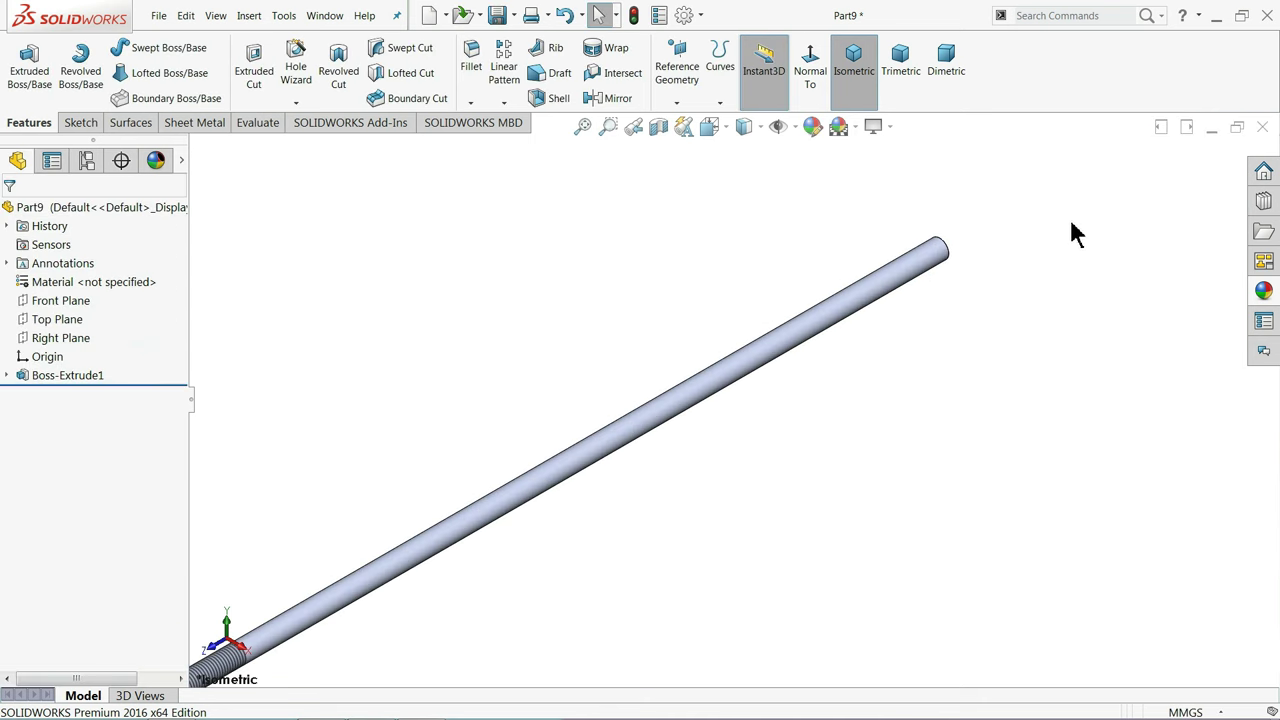
pyautogui.scroll(-3, 894, 277)
pyautogui.scroll(-3, 834, 331)
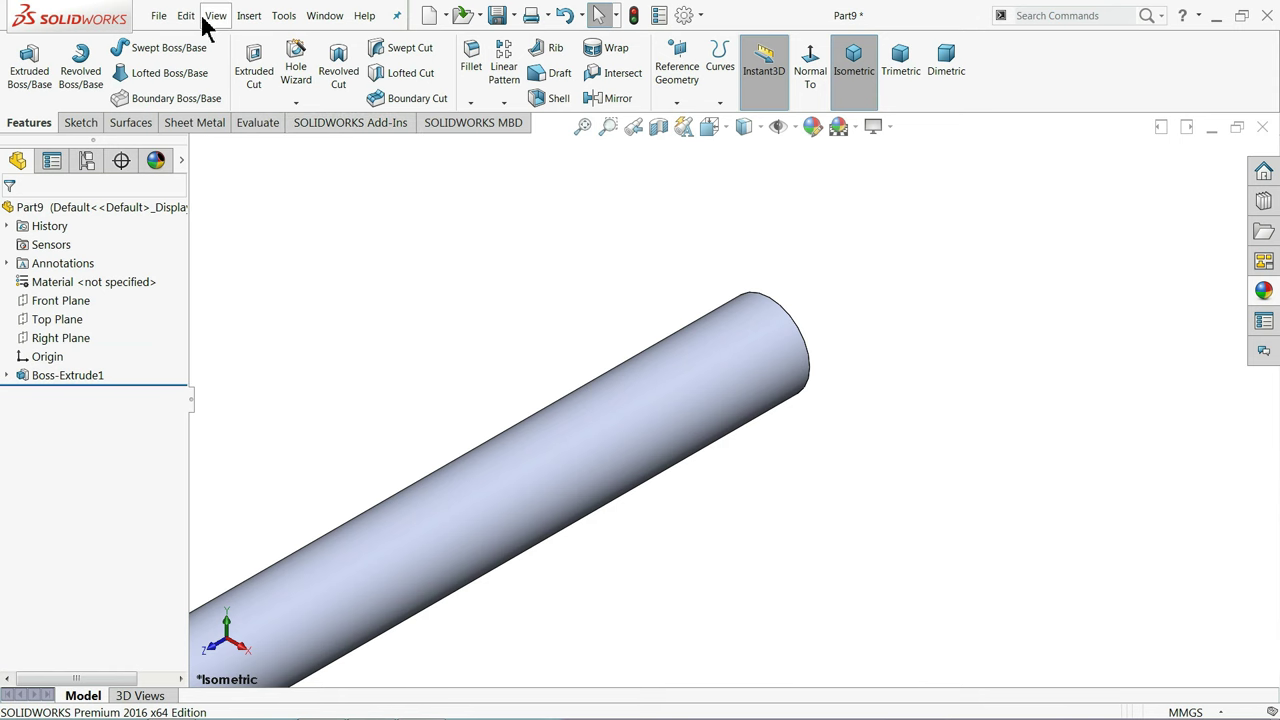
# Start a second cosmetic thread on the rod's far-end circular edge
pyautogui.click(249, 20)
pyautogui.moveTo(287, 574)
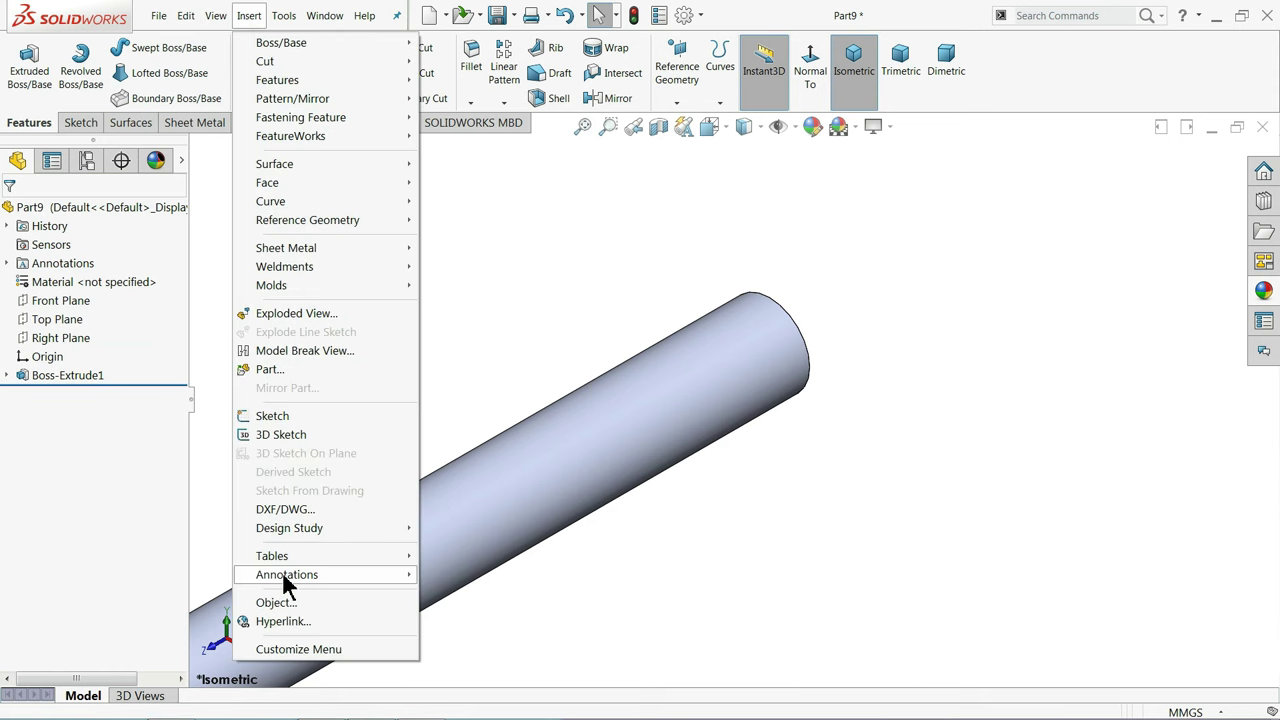
pyautogui.click(443, 502)
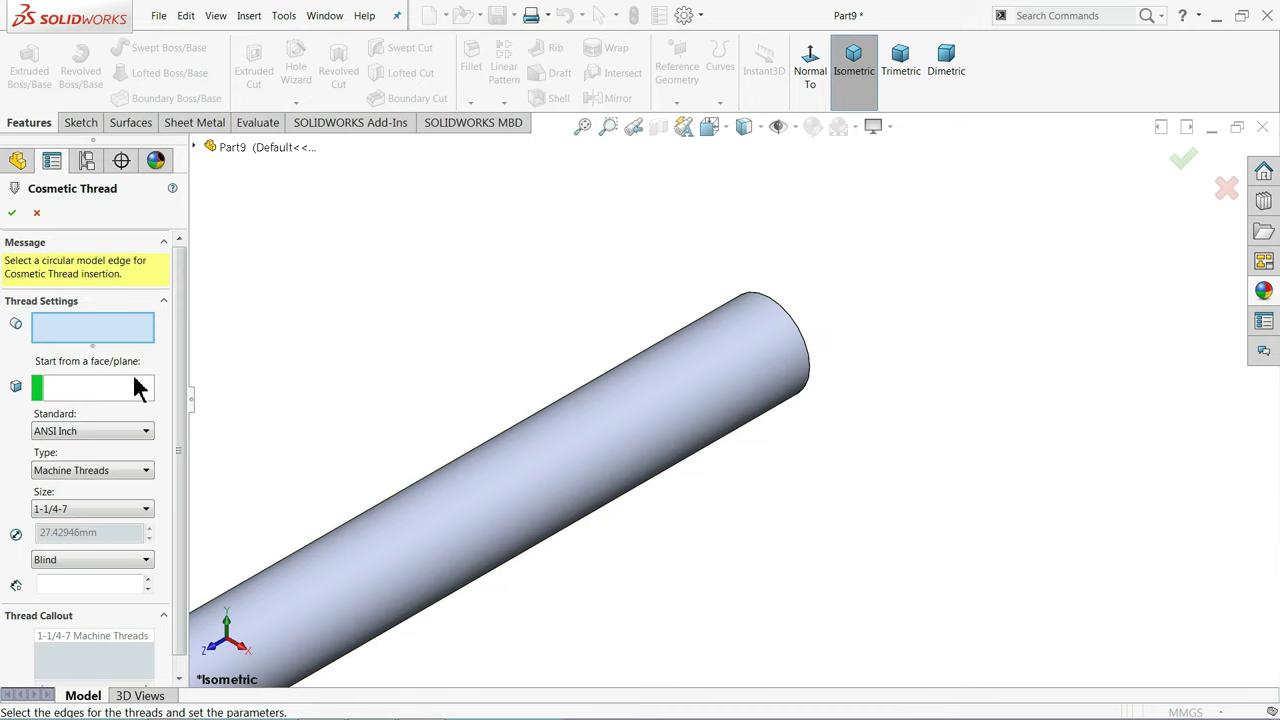
pyautogui.click(143, 392)
pyautogui.moveTo(474, 346); pyautogui.dragTo(404, 375, button='middle')
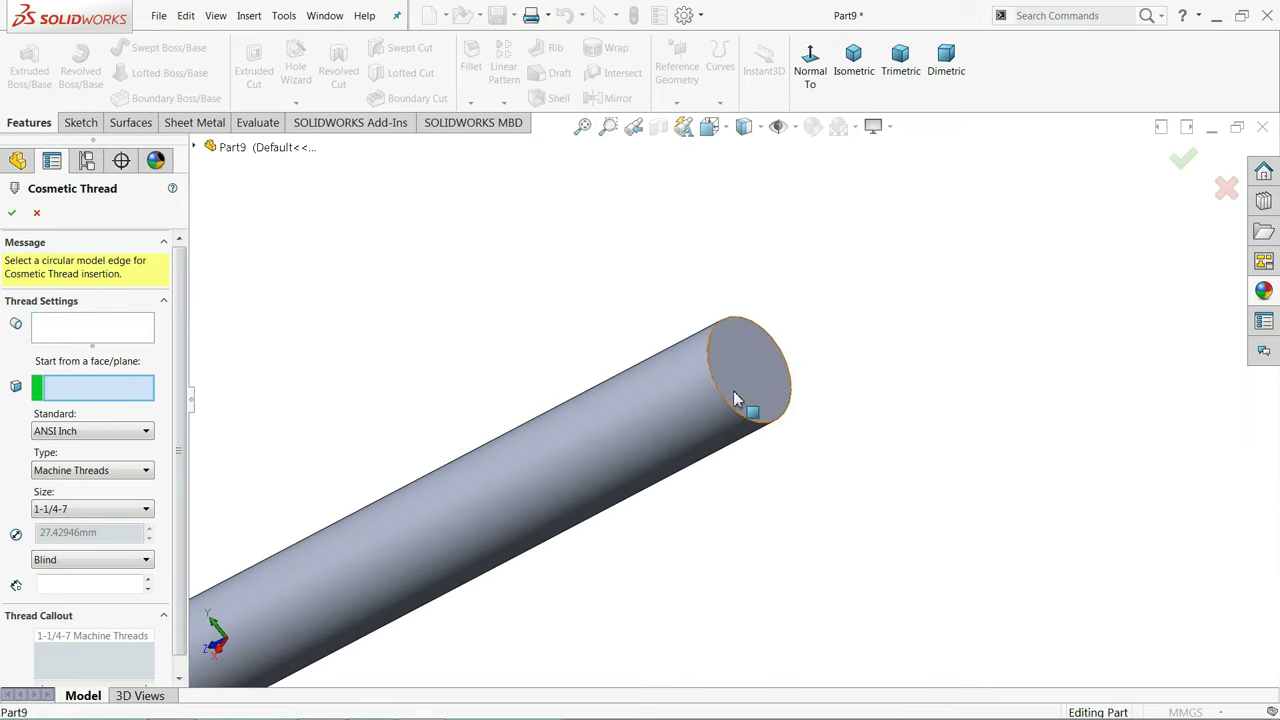
pyautogui.click(110, 330)
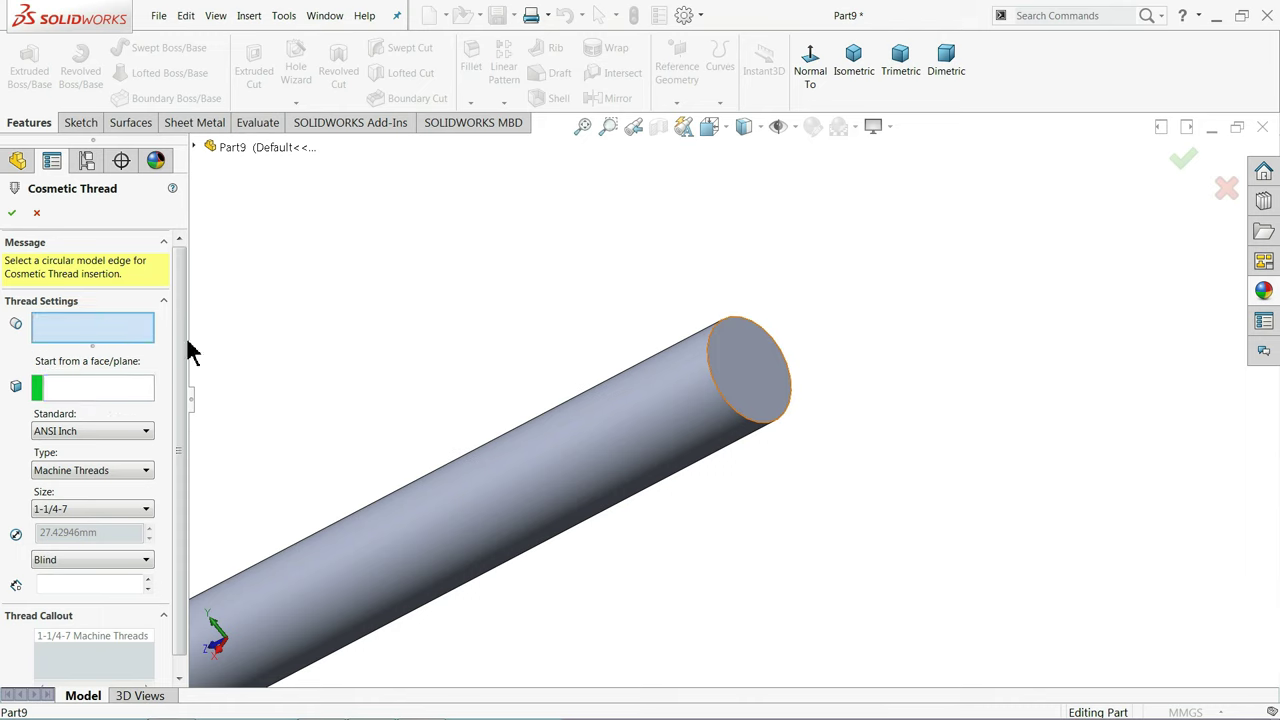
pyautogui.click(712, 368)
pyautogui.moveTo(712, 368); pyautogui.dragTo(813, 330, button='middle')
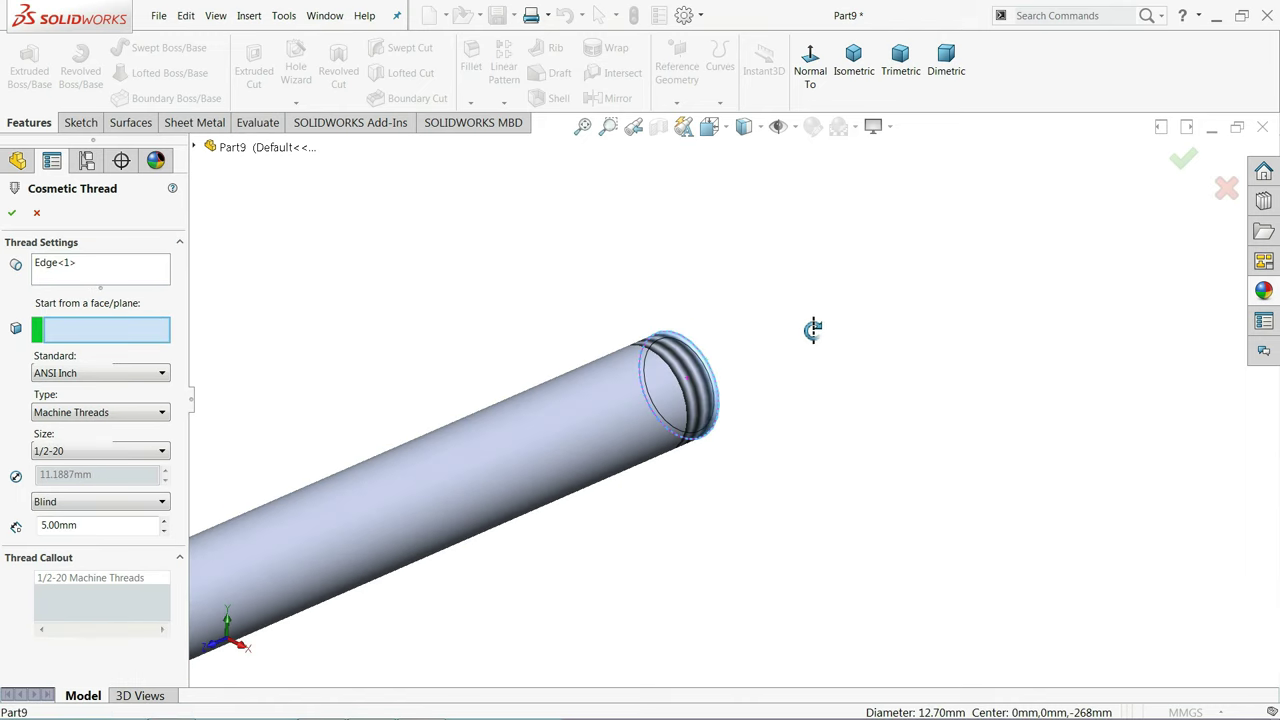
# Set the second thread to 44.5 mm deep, ANSI Inch 1/2-20, and accept it
pyautogui.doubleClick(63, 527)
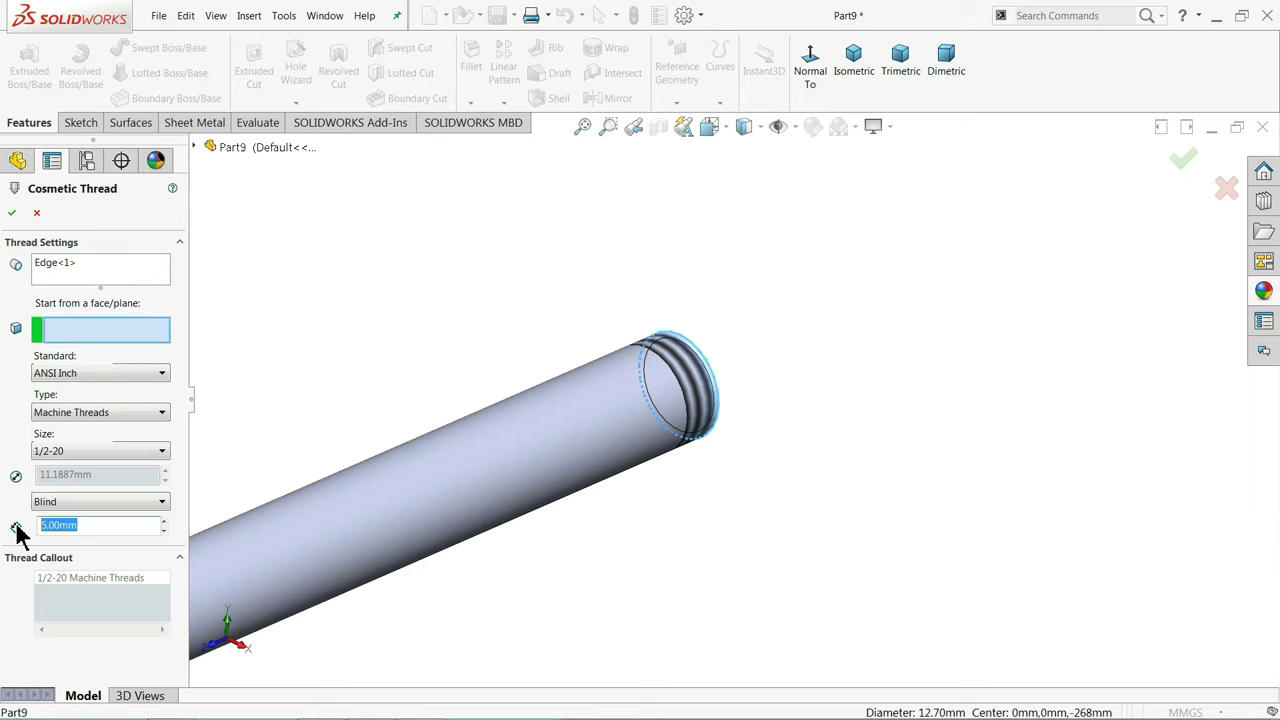
pyautogui.write('44.5')
pyautogui.press('Return')
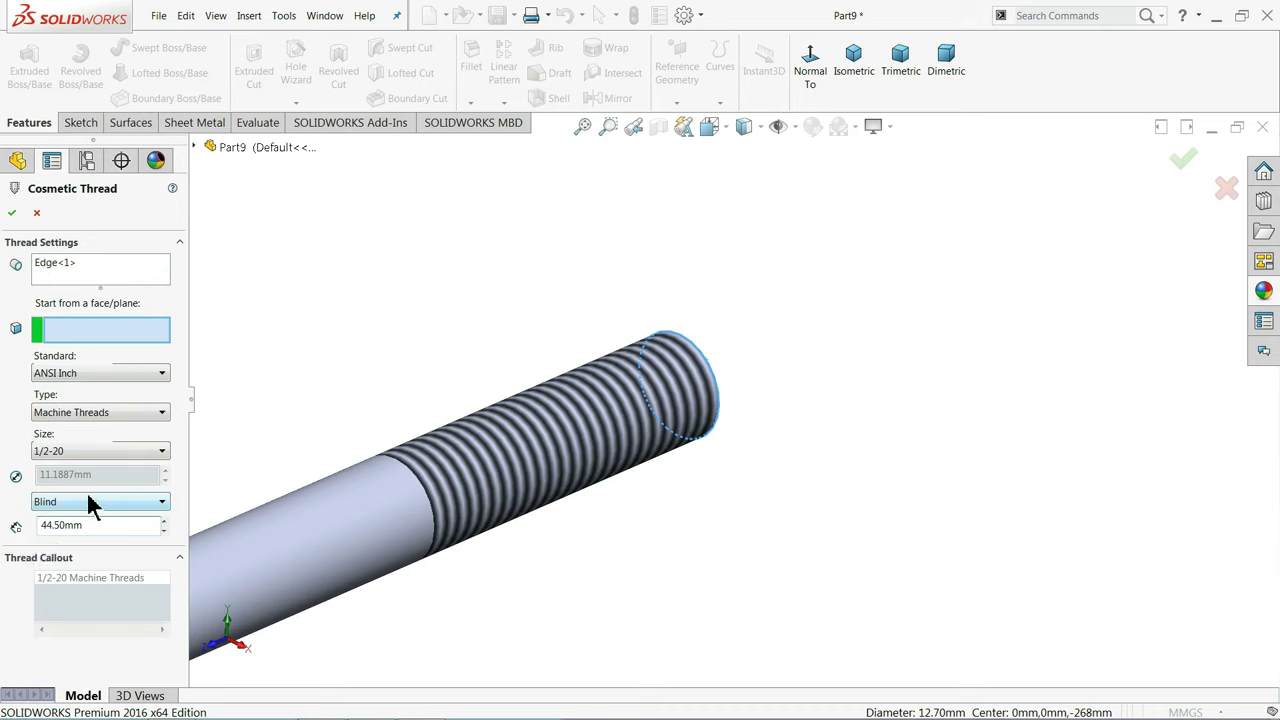
pyautogui.click(71, 372)
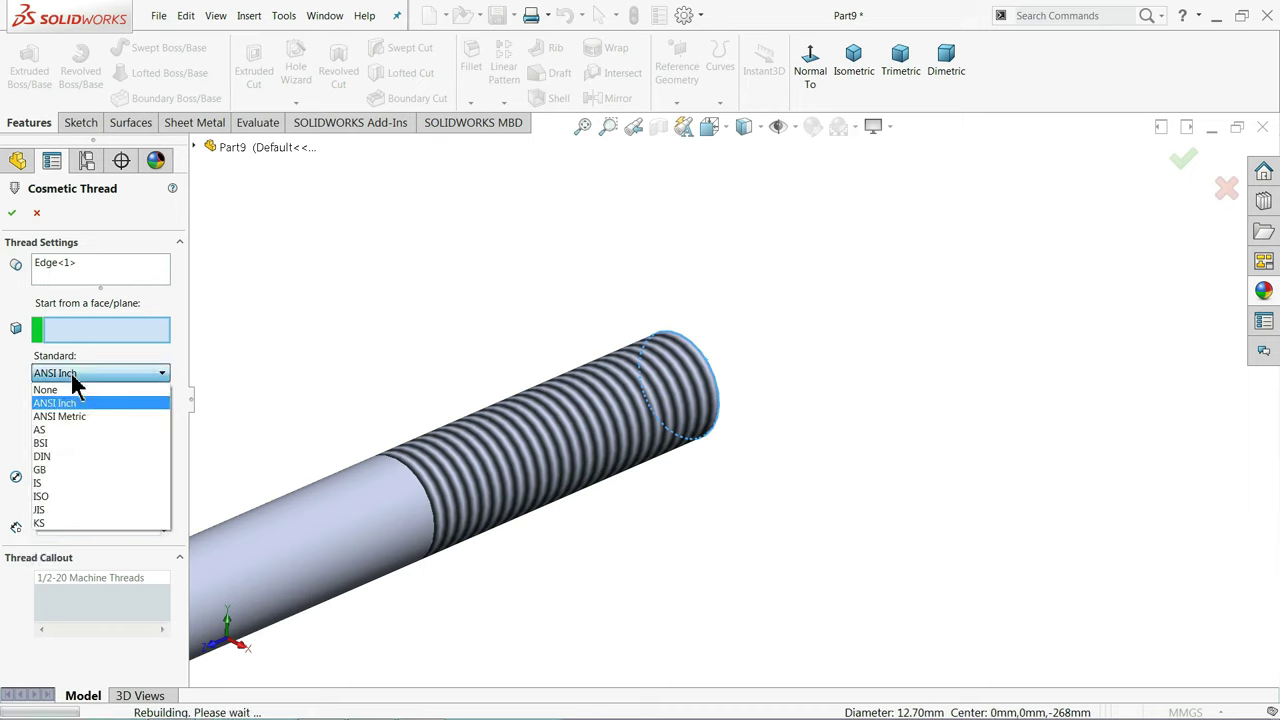
pyautogui.click(72, 395)
pyautogui.click(57, 452)
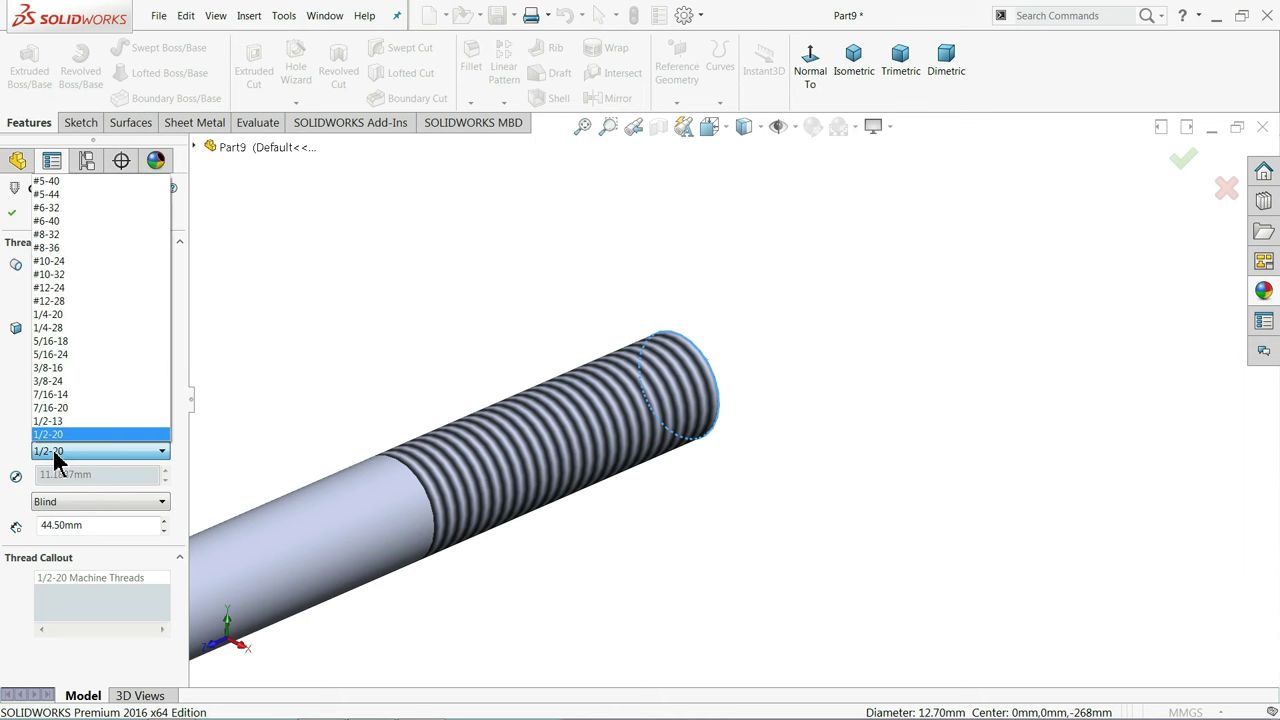
pyautogui.click(57, 455)
pyautogui.click(12, 213)
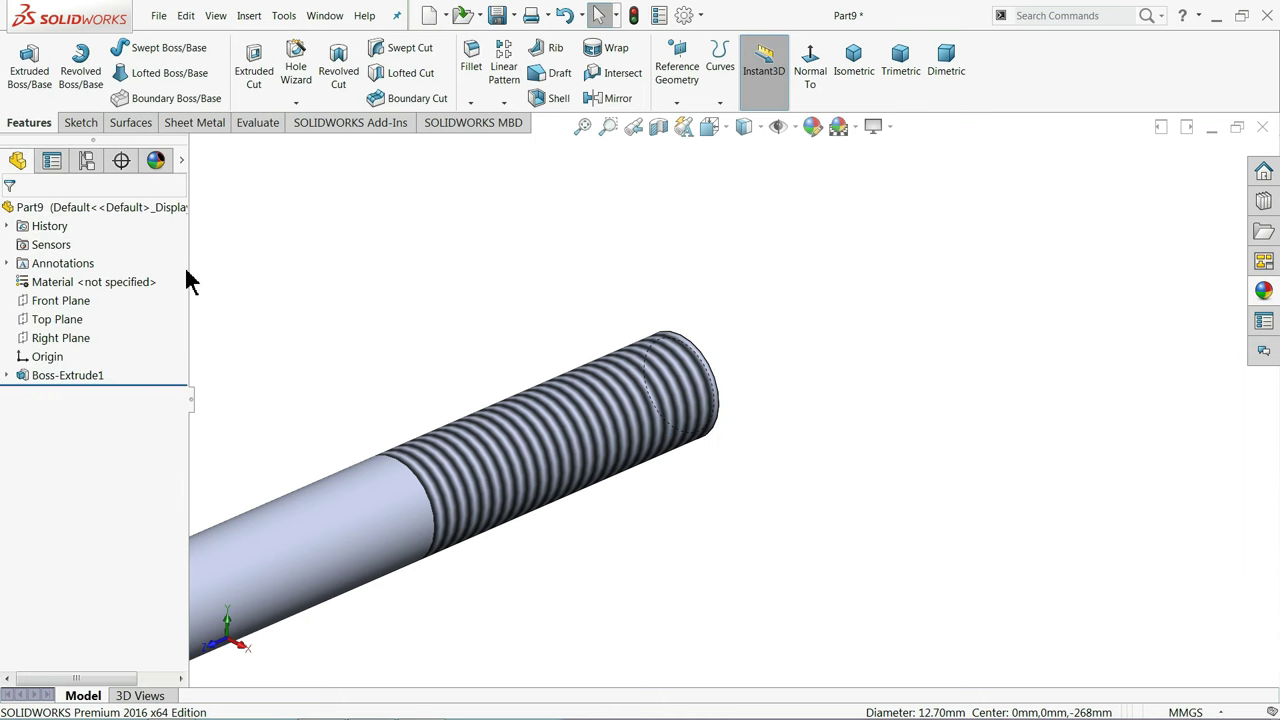
# Rebuild the part so both cosmetic threads display
pyautogui.scroll(2, 503, 383)
pyautogui.scroll(3, 503, 423)
pyautogui.scroll(2, 503, 480)
pyautogui.scroll(-3, 447, 550)
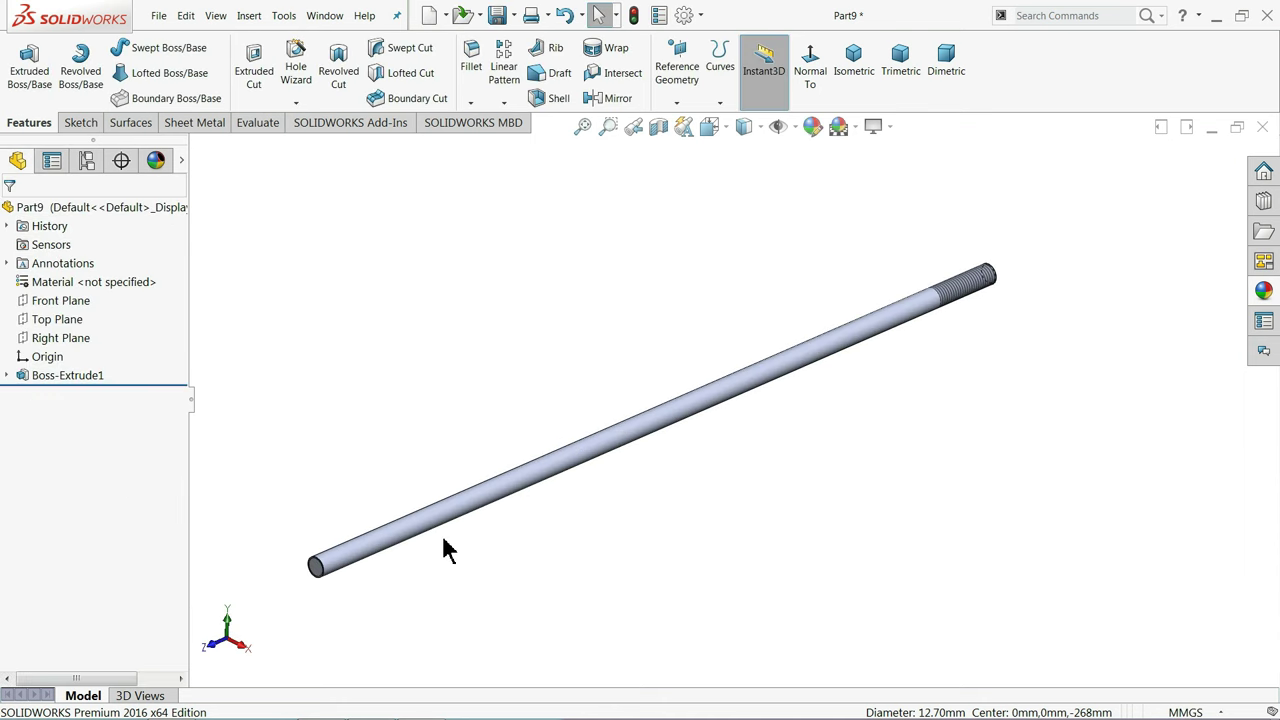
pyautogui.moveTo(423, 451); pyautogui.dragTo(407, 487, button='middle')
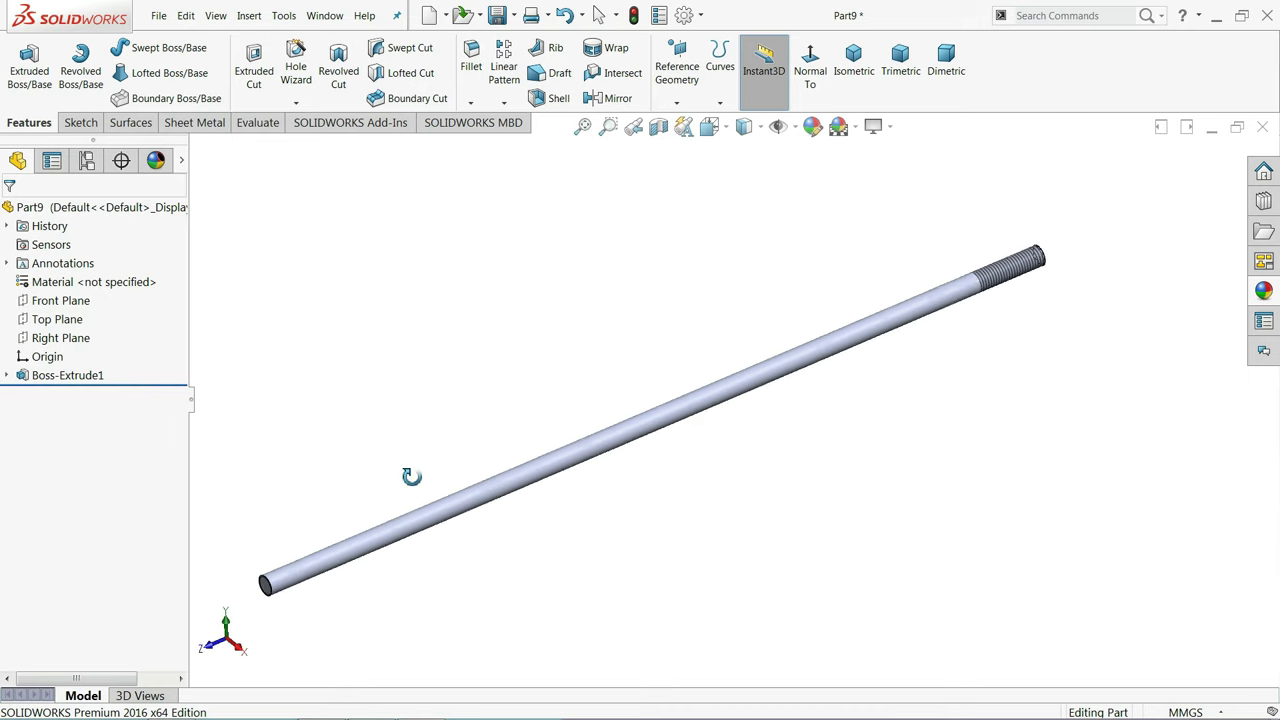
pyautogui.scroll(-2, 372, 540)
pyautogui.scroll(-1, 330, 655)
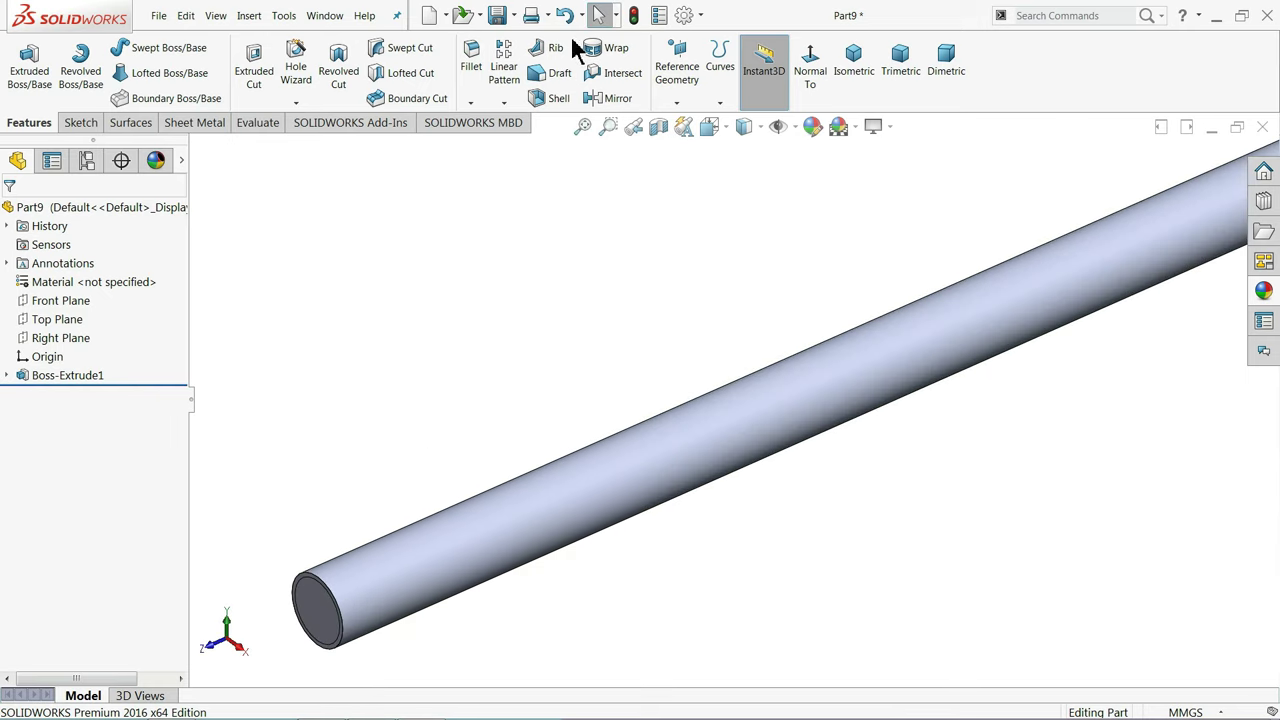
pyautogui.click(634, 15)
pyautogui.scroll(3, 423, 386)
pyautogui.scroll(2, 476, 401)
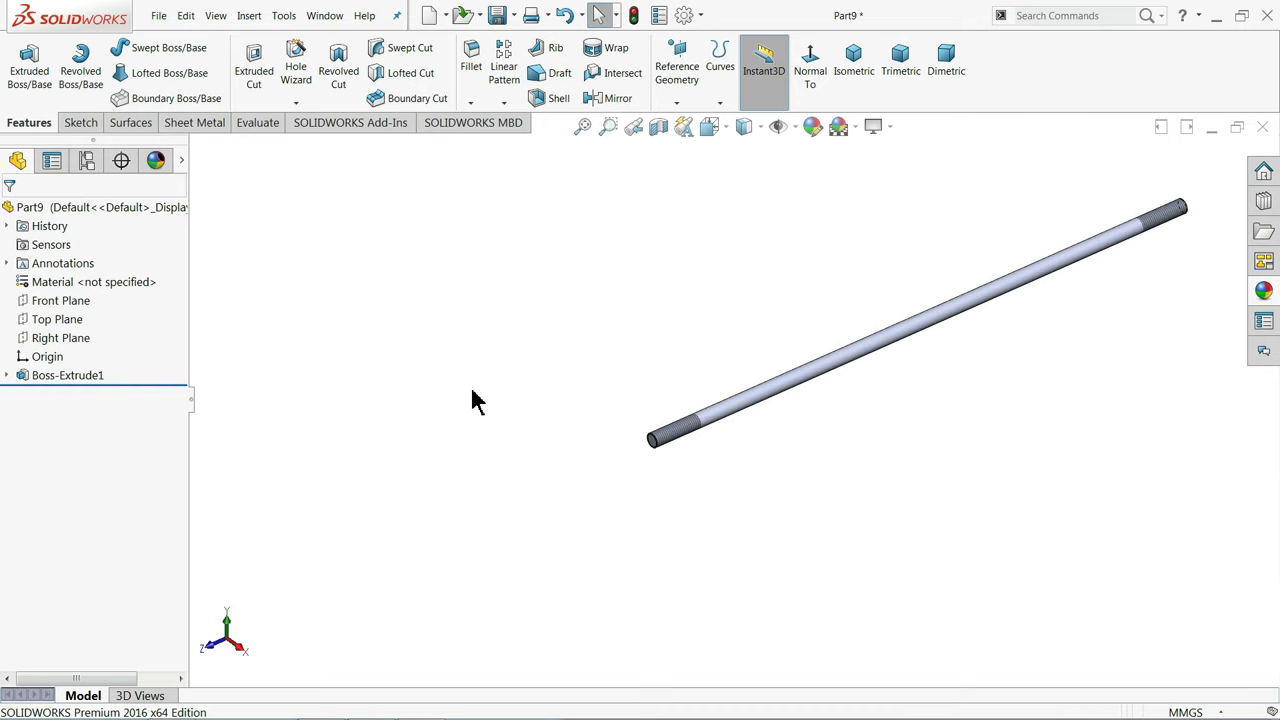
pyautogui.scroll(-3, 1012, 308)
pyautogui.scroll(2, 886, 366)
pyautogui.scroll(1, 875, 369)
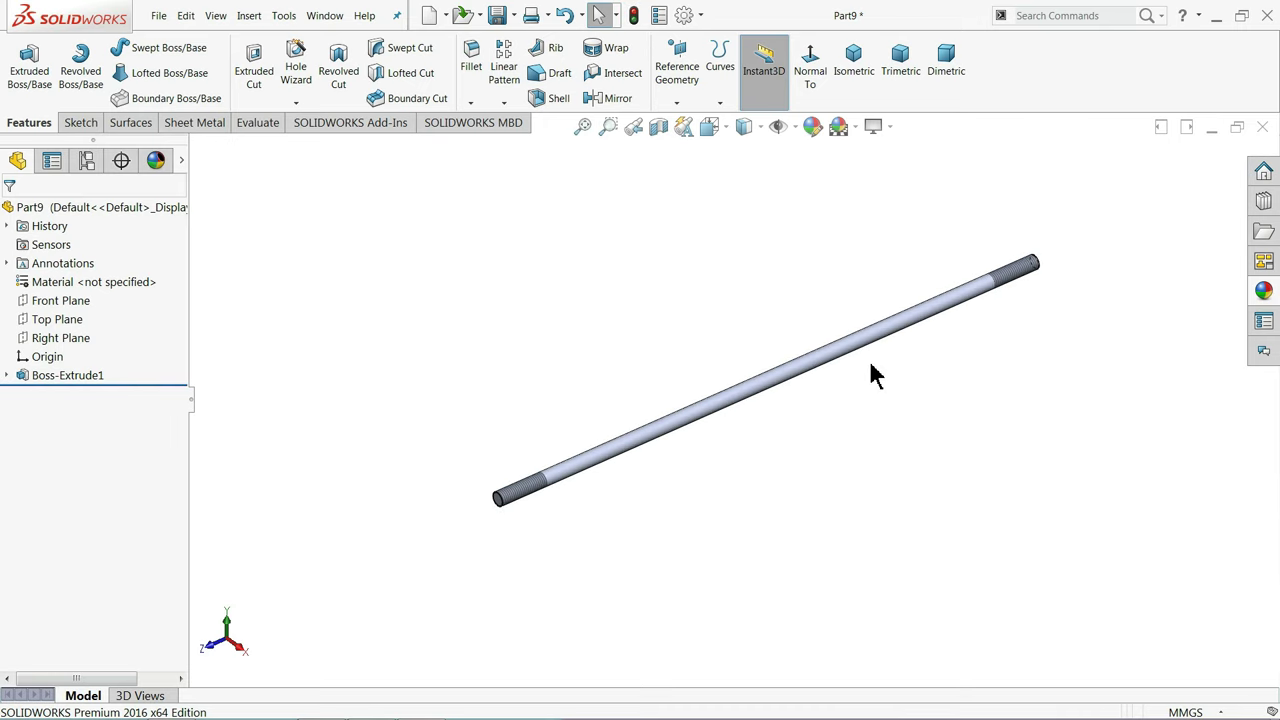
pyautogui.scroll(-1, 890, 370)
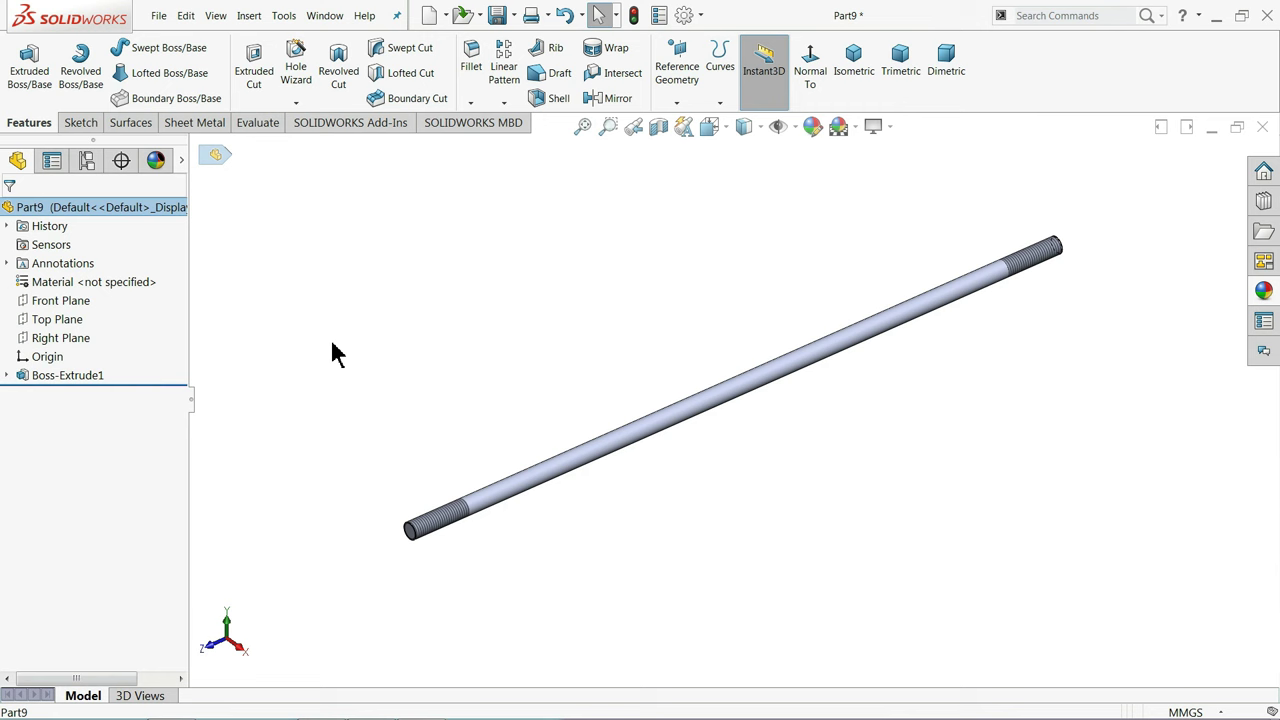
# Start a 2 mm dome on the rod's first threaded end face
pyautogui.click(248, 18)
pyautogui.moveTo(277, 80)
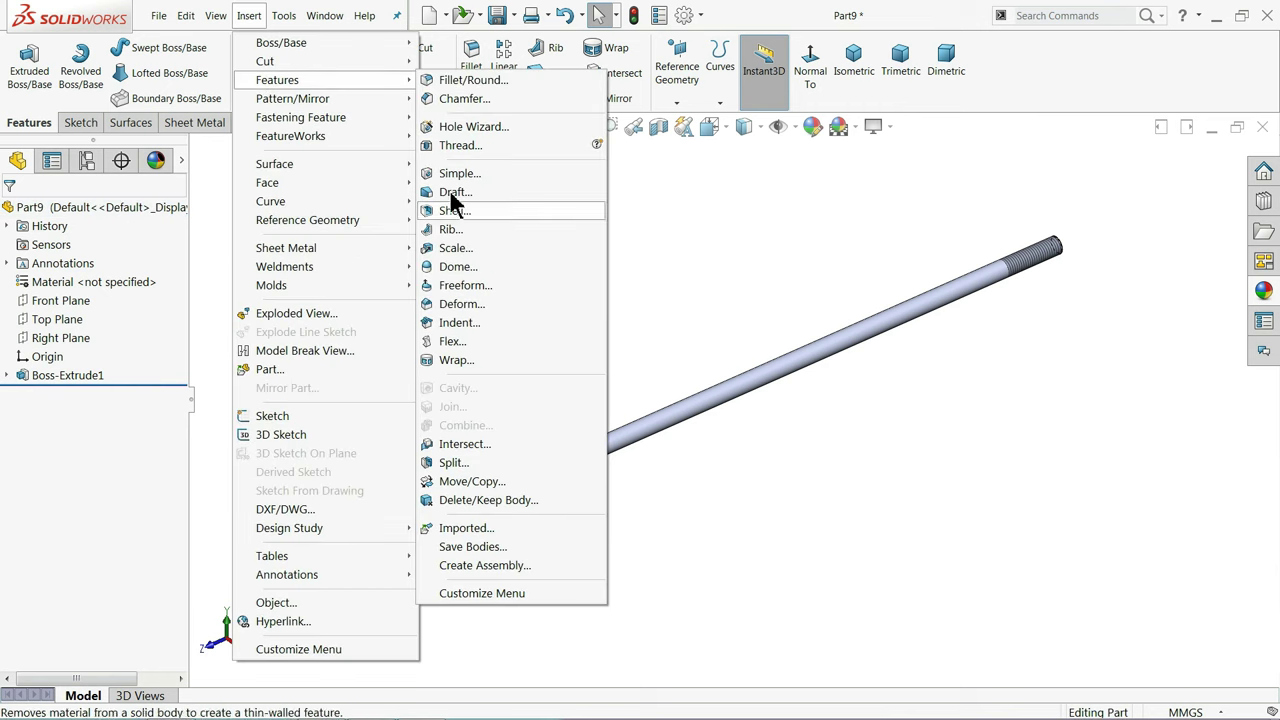
pyautogui.click(458, 266)
pyautogui.scroll(-2, 458, 565)
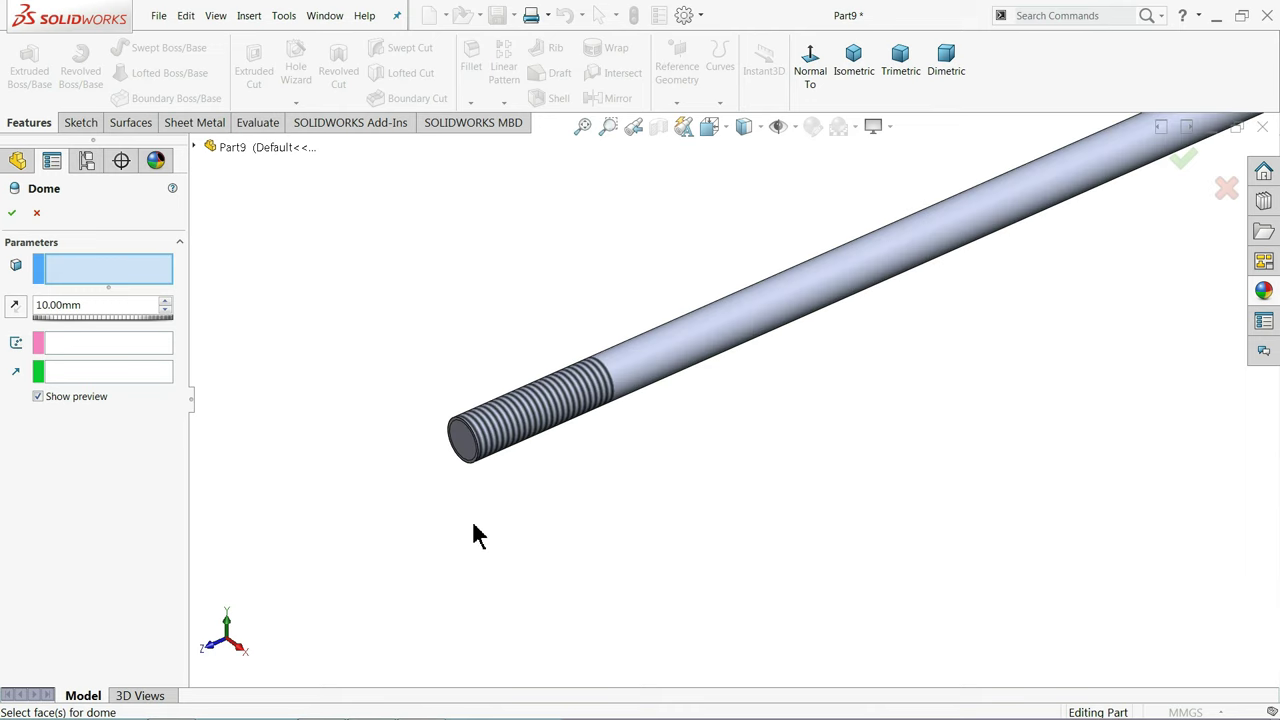
pyautogui.scroll(-2, 485, 505)
pyautogui.click(495, 398)
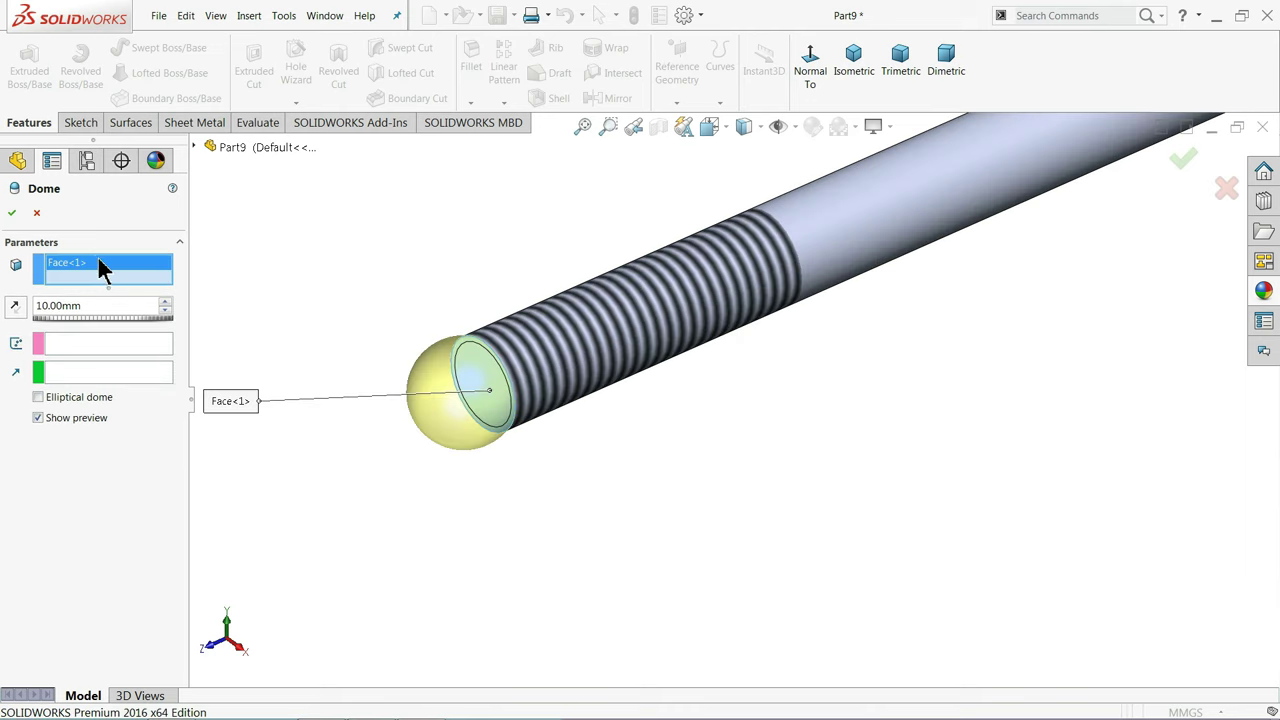
pyautogui.moveTo(99, 308); pyautogui.dragTo(22, 306)
pyautogui.write('2')
pyautogui.scroll(3, 337, 349)
pyautogui.scroll(2, 350, 352)
pyautogui.scroll(-2, 886, 342)
pyautogui.scroll(1, 1129, 268)
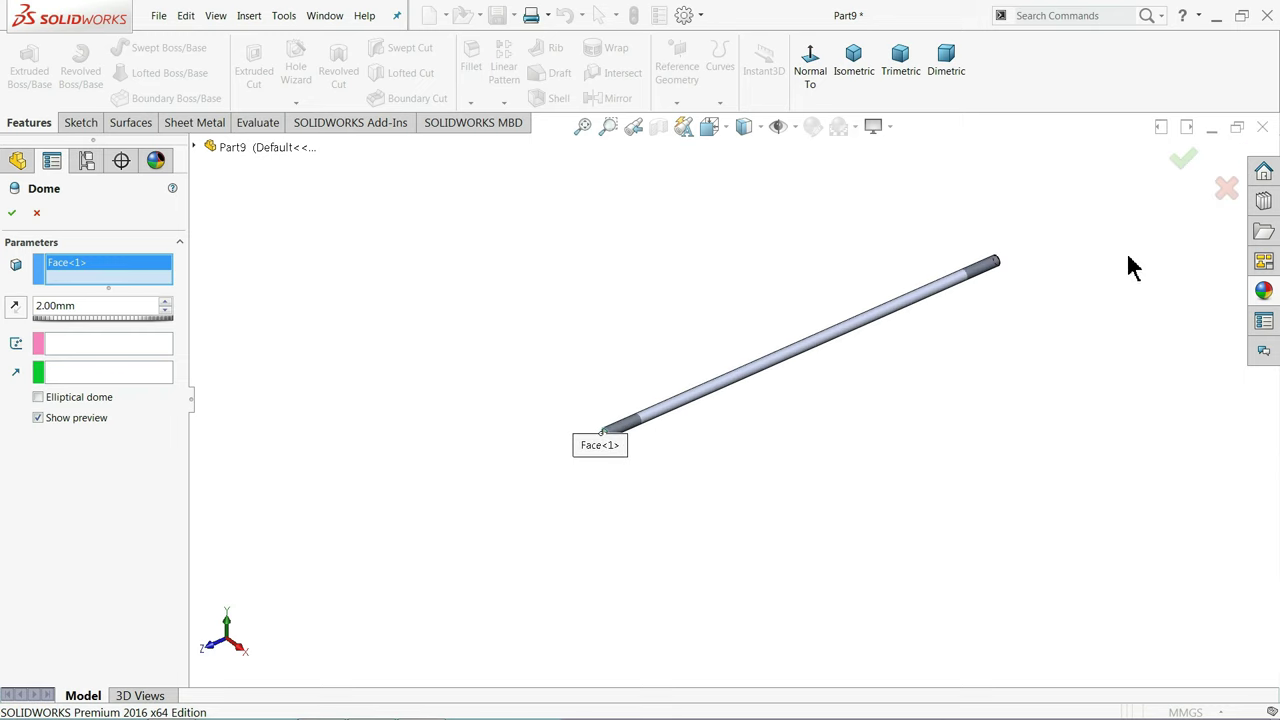
pyautogui.scroll(-3, 796, 278)
pyautogui.scroll(-2, 603, 385)
pyautogui.scroll(-1, 733, 355)
# Add the rod's other end face, confirm Dome1, and switch to Isometric view
pyautogui.moveTo(733, 346); pyautogui.dragTo(747, 366, button='middle')
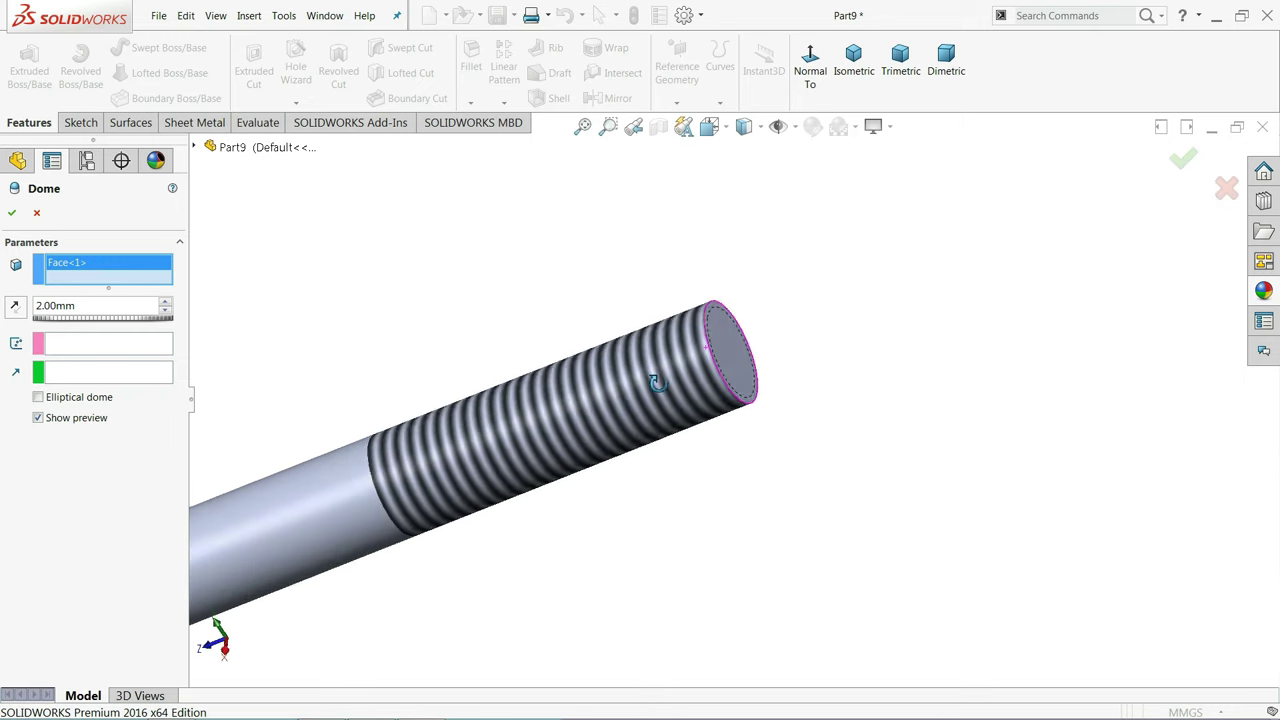
pyautogui.click(747, 366)
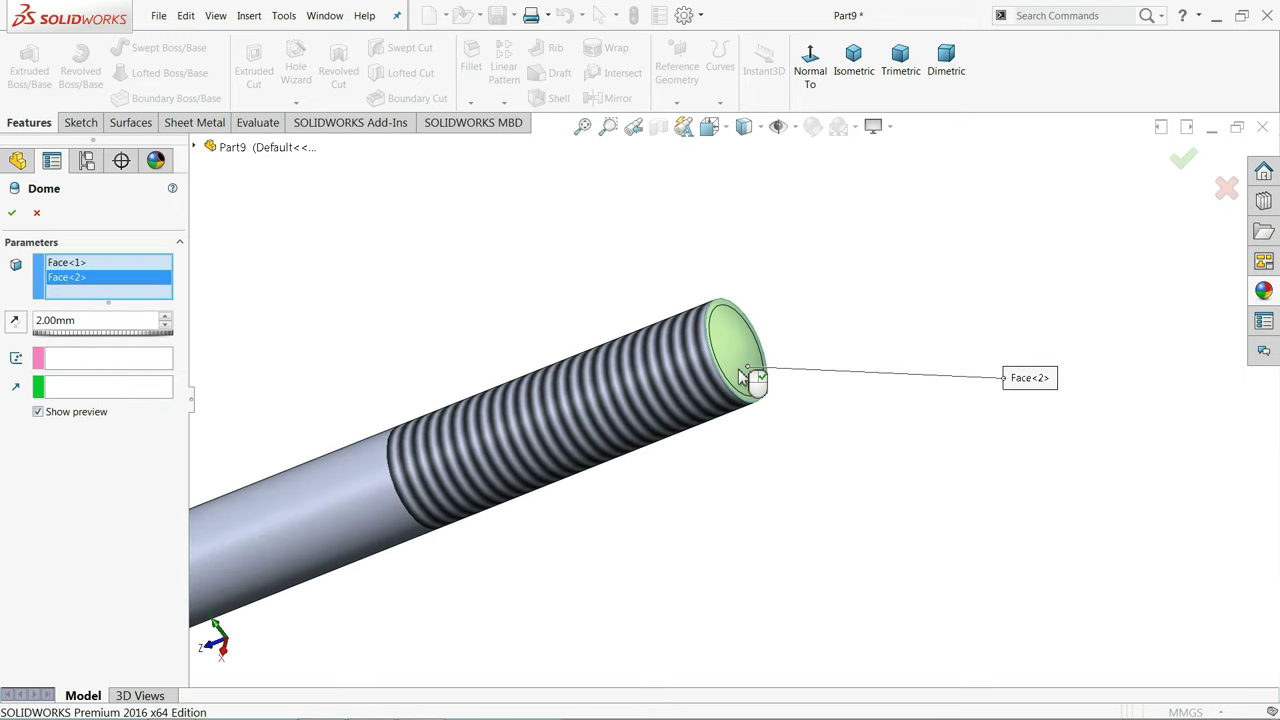
pyautogui.click(12, 212)
pyautogui.click(814, 88)
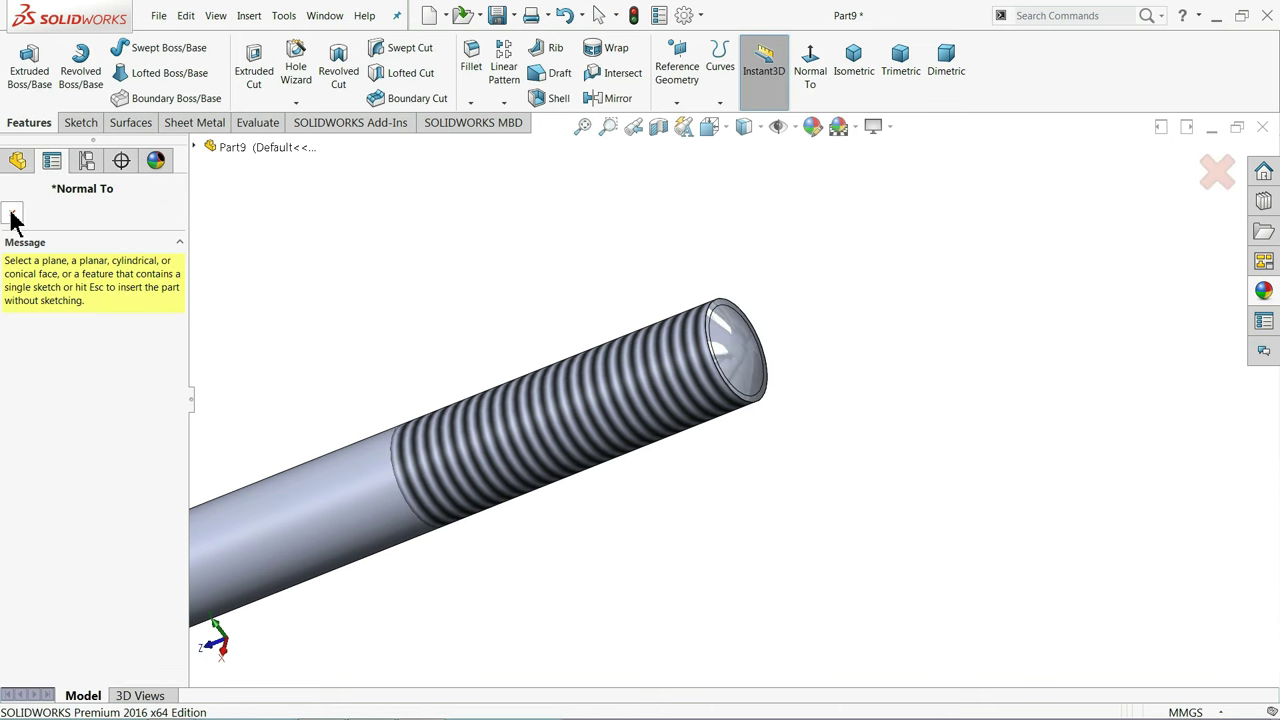
pyautogui.click(12, 215)
pyautogui.click(860, 88)
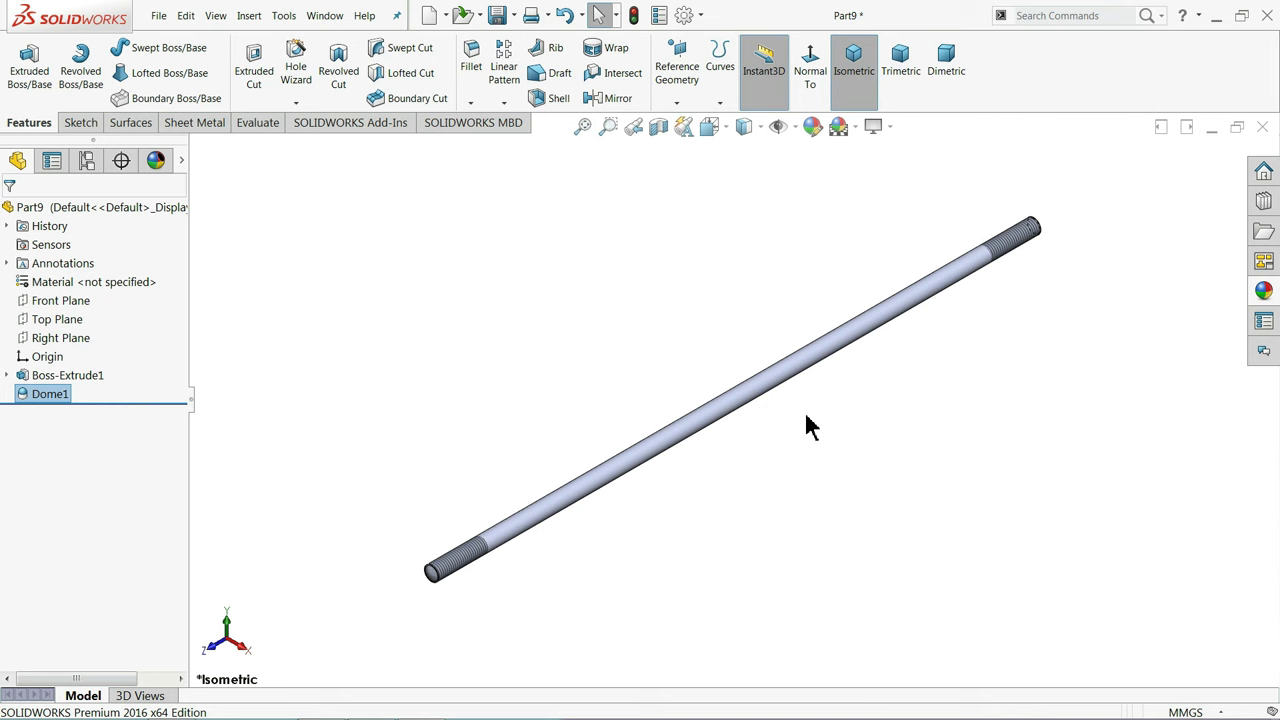
# Select Part9 and try satin finish stainless steel and matte steel appearances
pyautogui.scroll(-2, 810, 425)
pyautogui.click(142, 211)
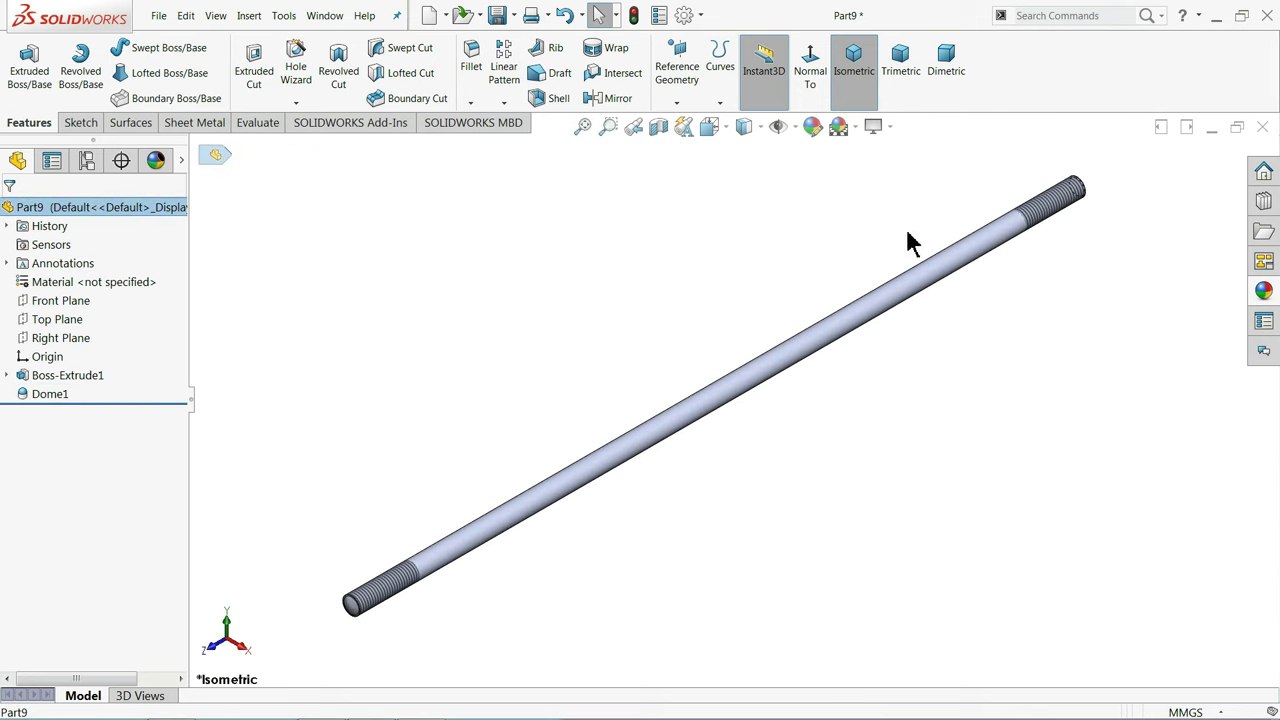
pyautogui.click(1262, 292)
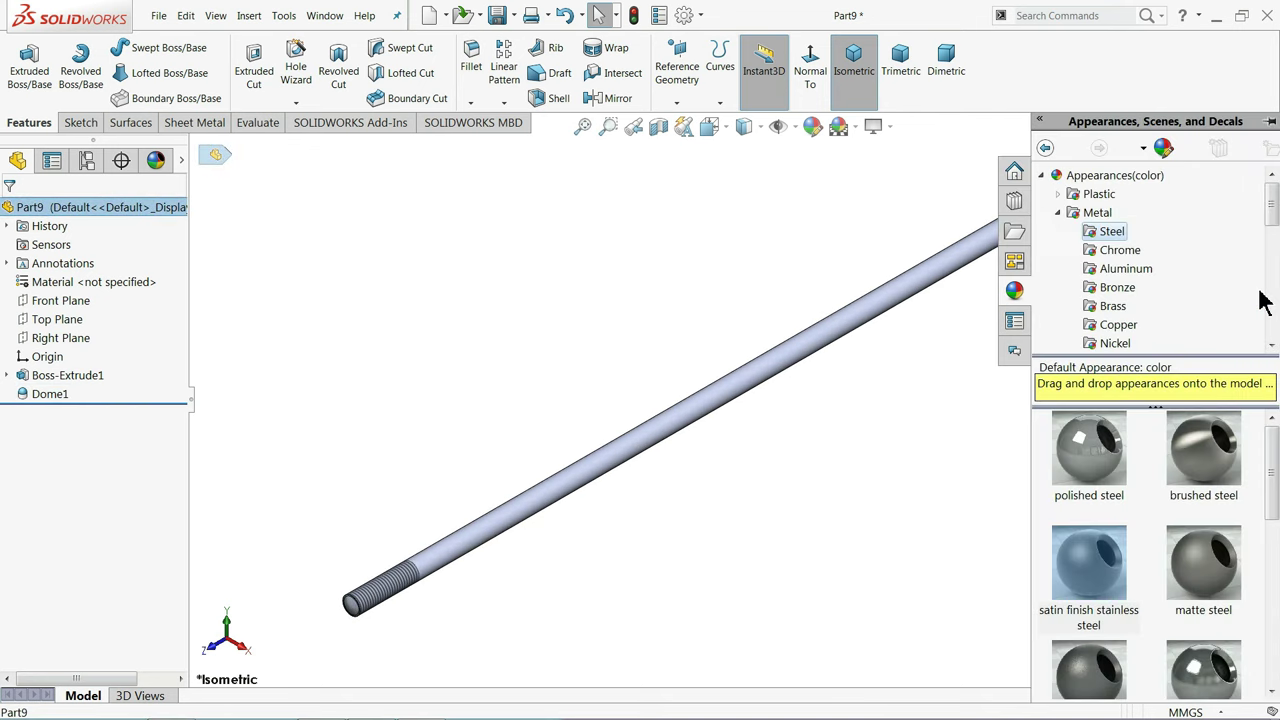
pyautogui.doubleClick(1105, 600)
pyautogui.scroll(-2, 622, 495)
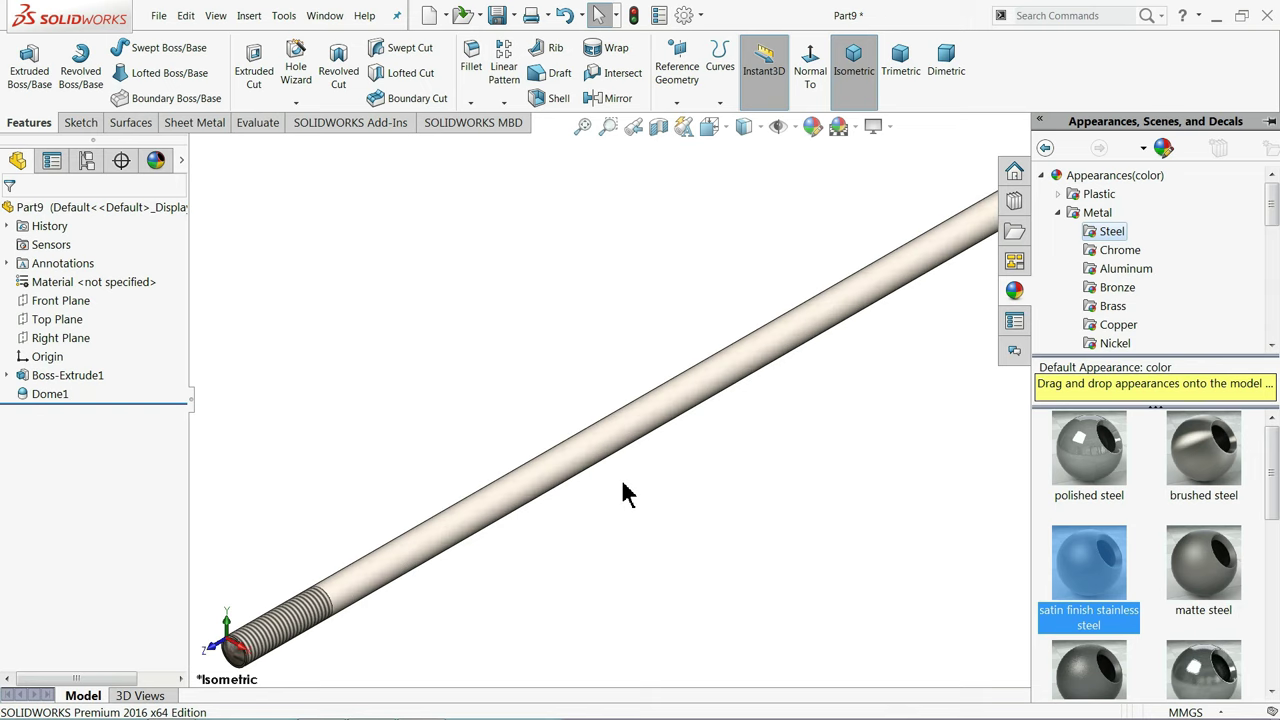
pyautogui.scroll(-1, 622, 495)
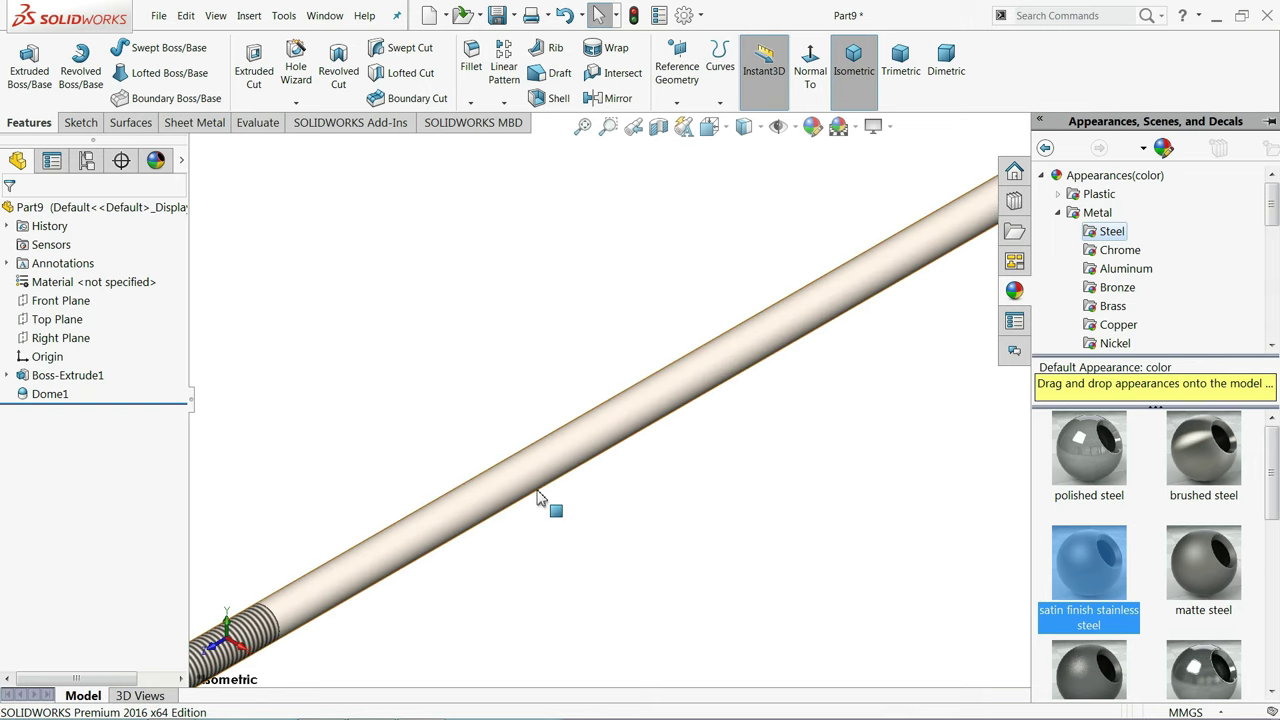
pyautogui.doubleClick(1197, 585)
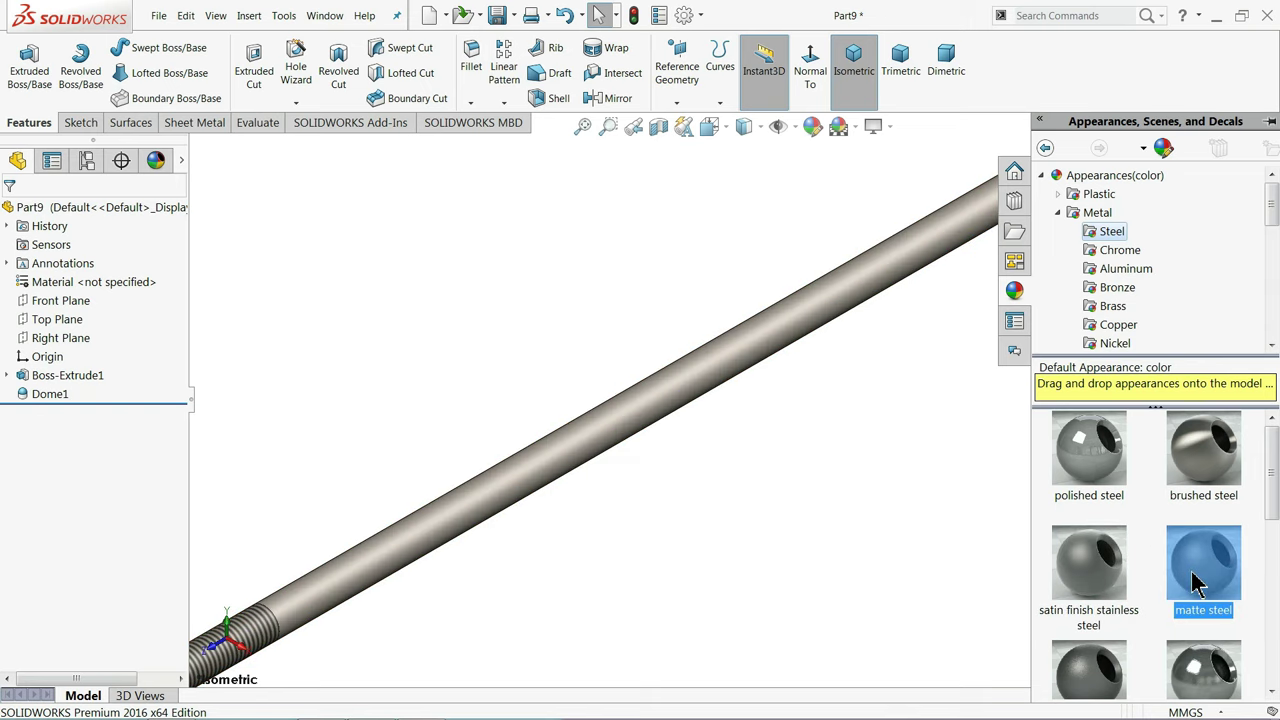
pyautogui.scroll(2, 594, 506)
pyautogui.scroll(1, 600, 508)
pyautogui.scroll(1, 634, 491)
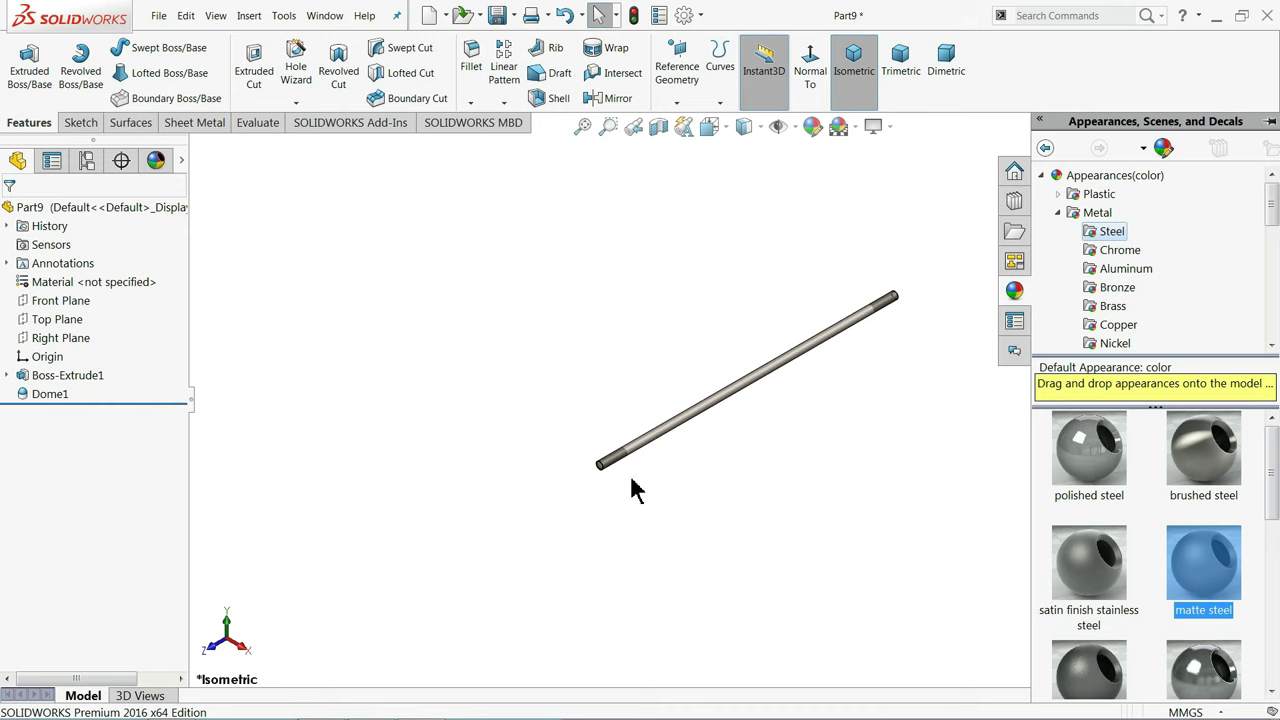
pyautogui.scroll(-1, 797, 378)
pyautogui.scroll(-1, 797, 378)
# Compare satin finish stainless steel against matte steel on the rod again
pyautogui.doubleClick(1090, 585)
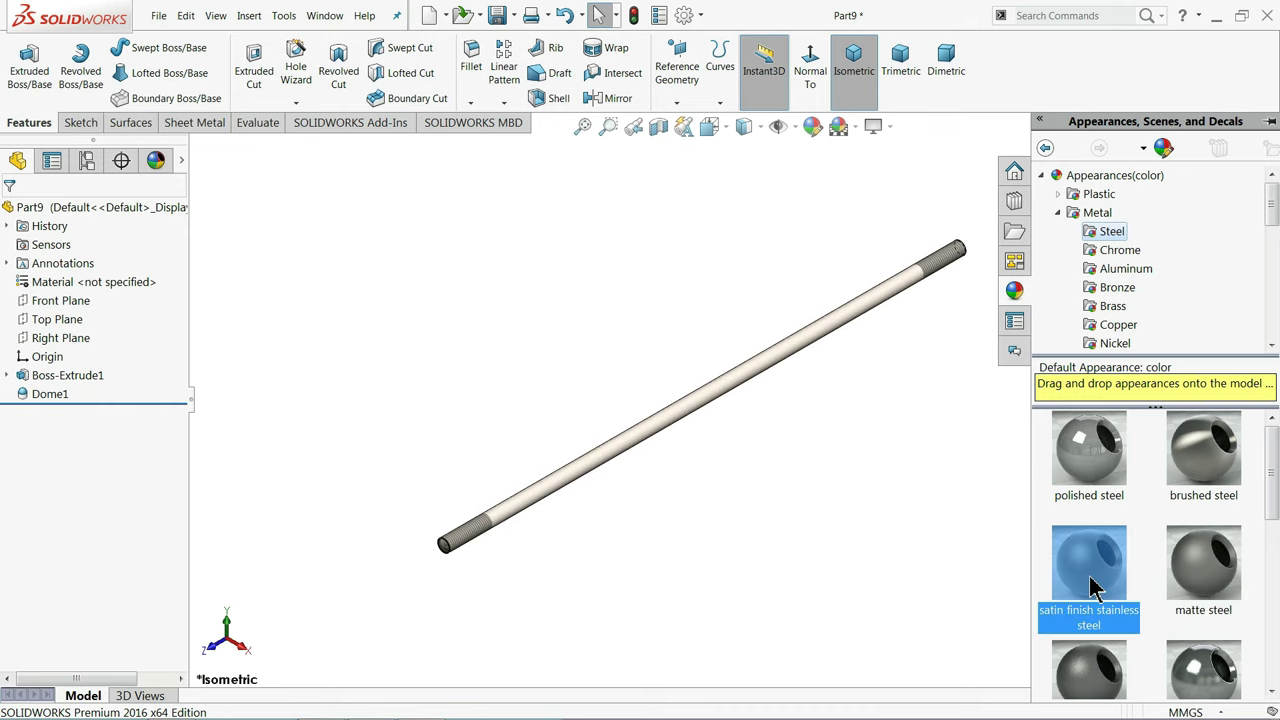
pyautogui.scroll(-2, 503, 506)
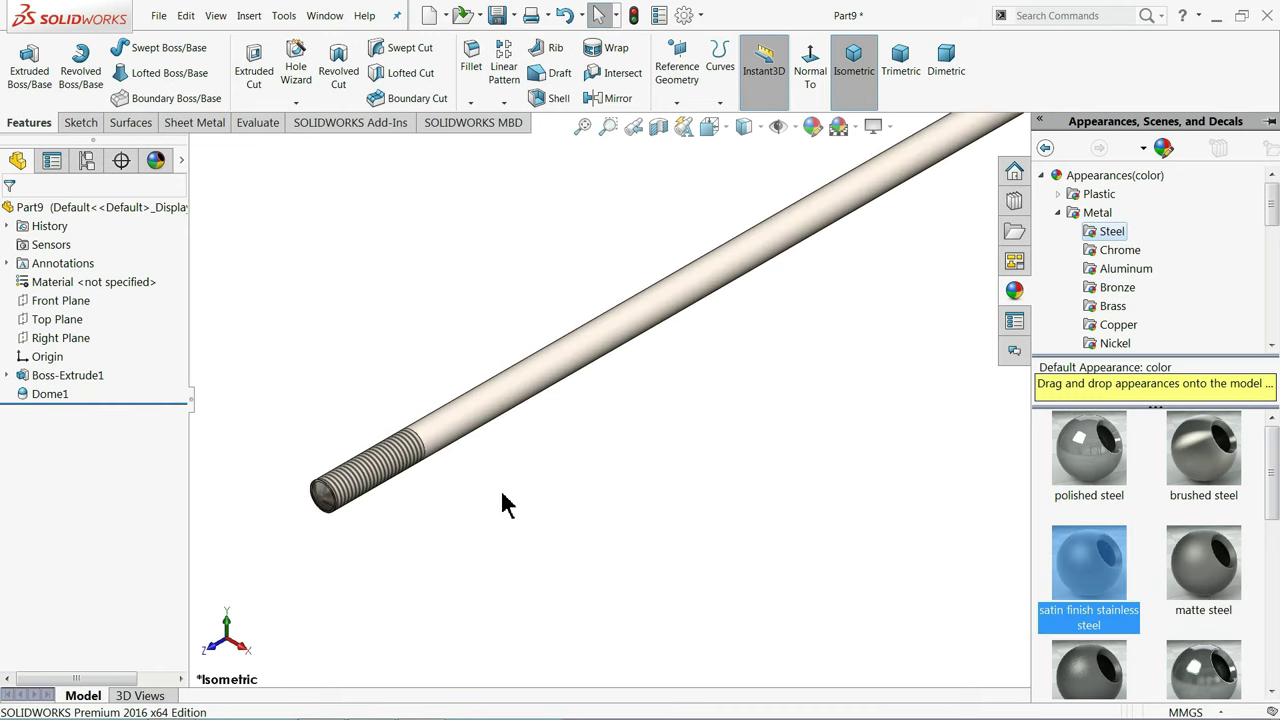
pyautogui.scroll(-2, 451, 446)
pyautogui.moveTo(457, 441); pyautogui.dragTo(464, 415, button='middle')
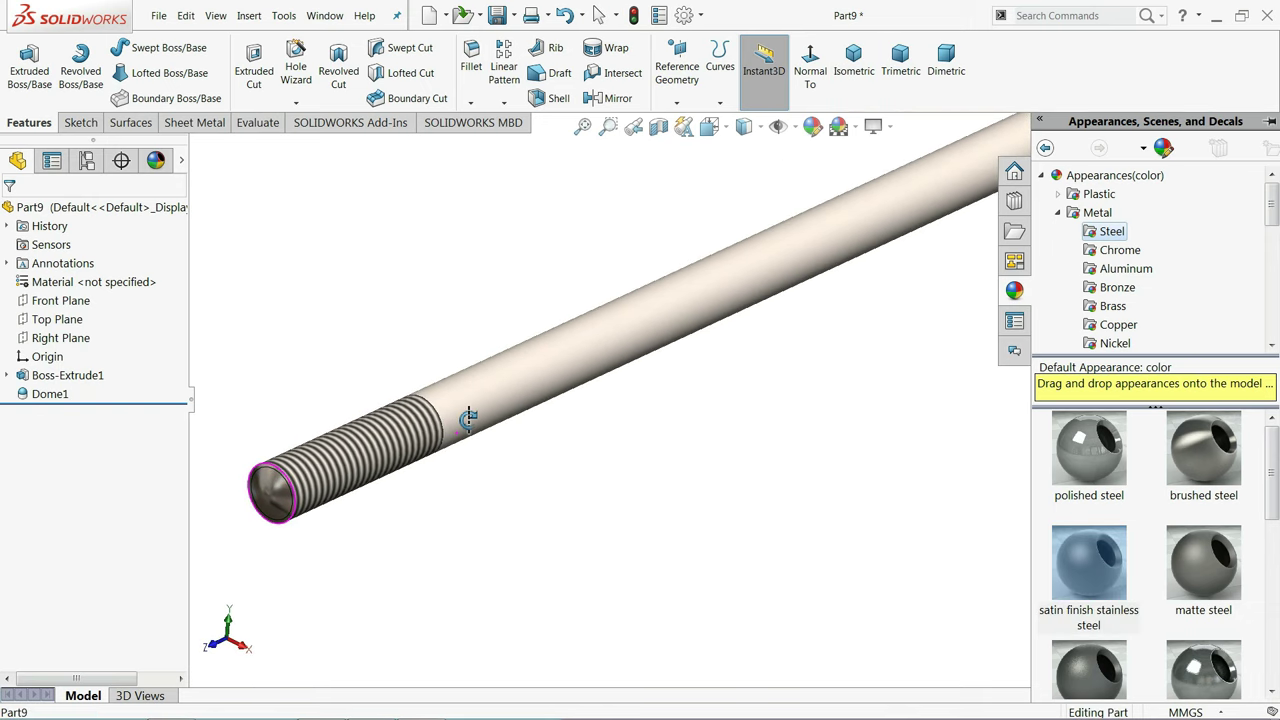
pyautogui.doubleClick(1203, 565)
pyautogui.scroll(2, 657, 449)
pyautogui.scroll(2, 670, 450)
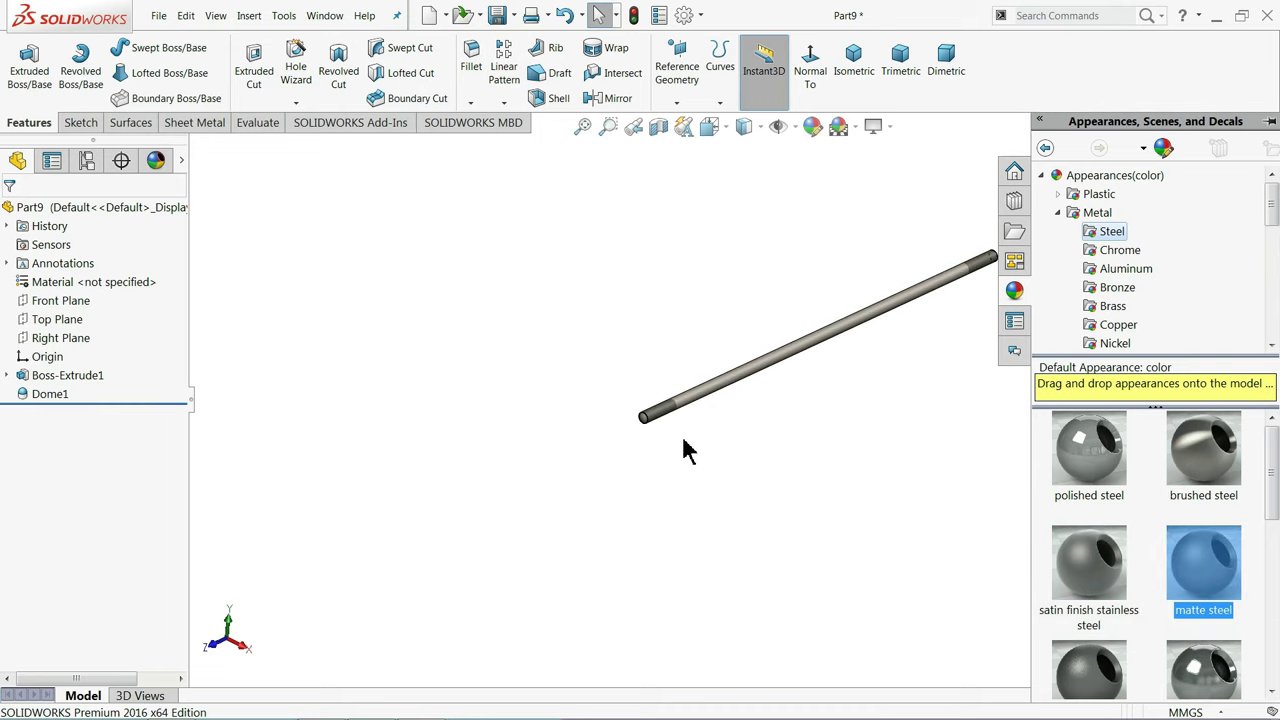
pyautogui.scroll(-2, 846, 357)
pyautogui.scroll(-2, 846, 357)
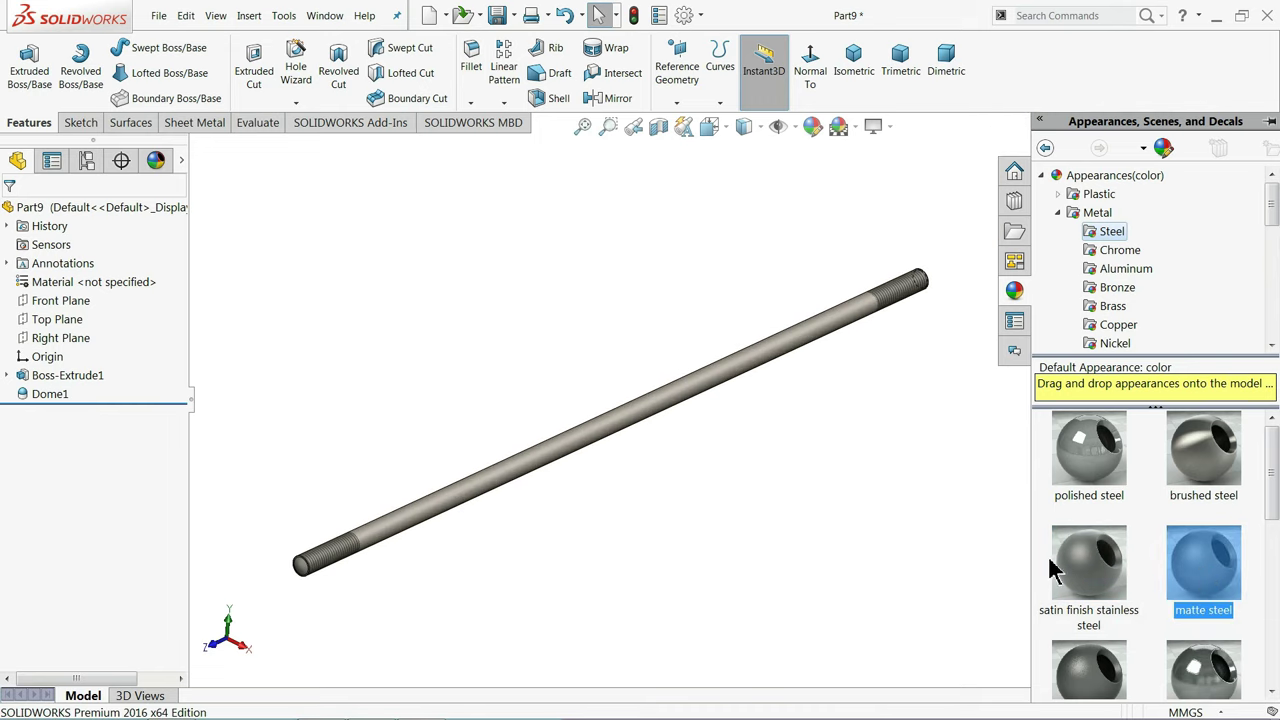
pyautogui.doubleClick(1088, 578)
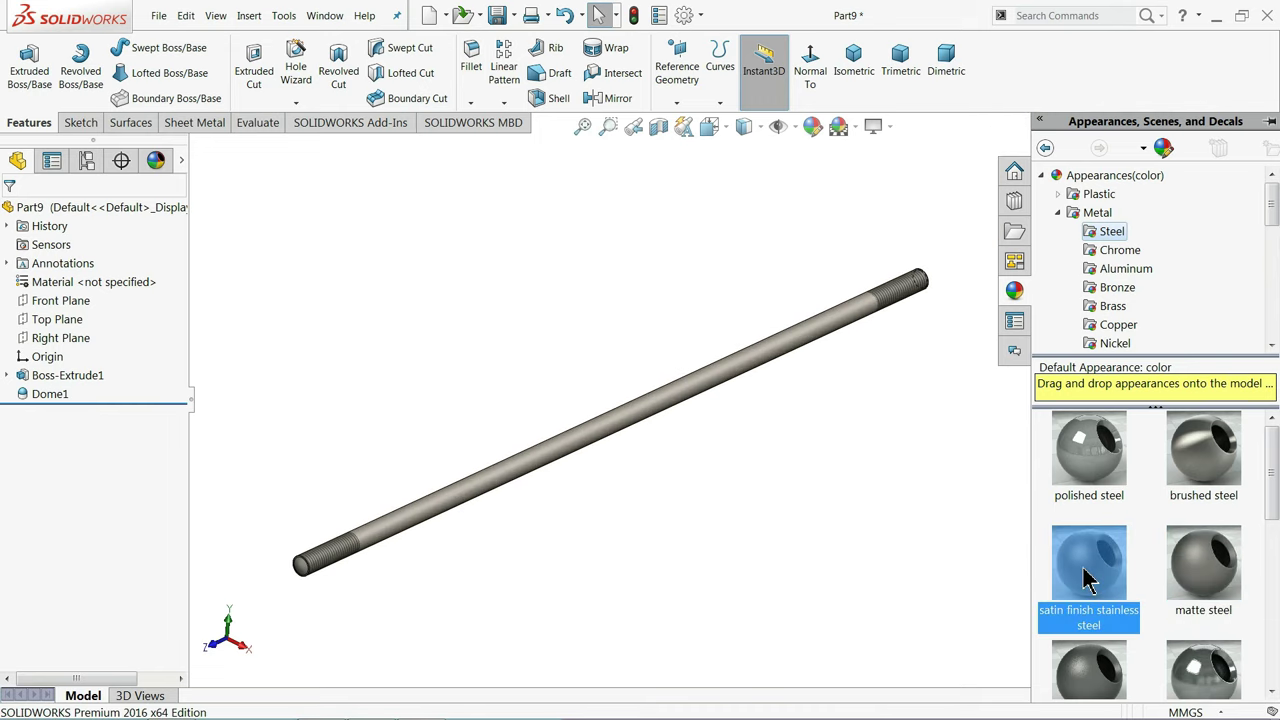
pyautogui.doubleClick(1186, 585)
# Apply polished steel to the rod and close the appearances pane
pyautogui.doubleClick(1093, 465)
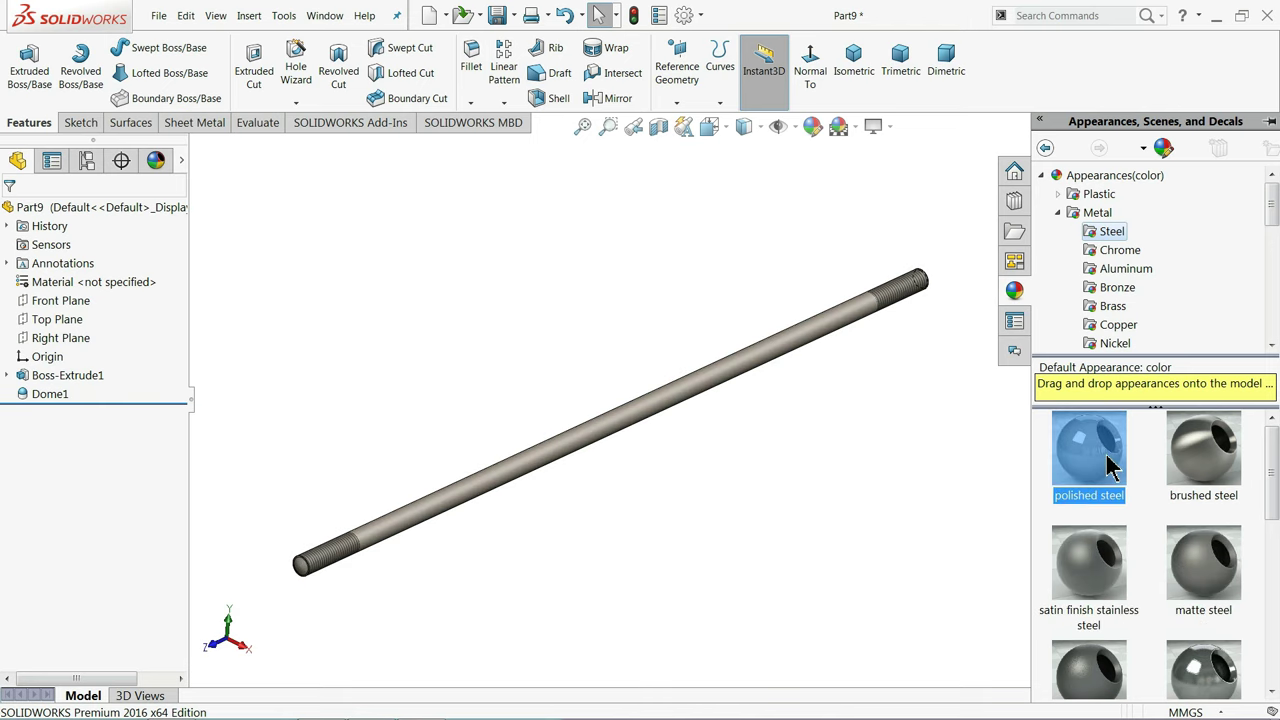
pyautogui.scroll(-2, 743, 429)
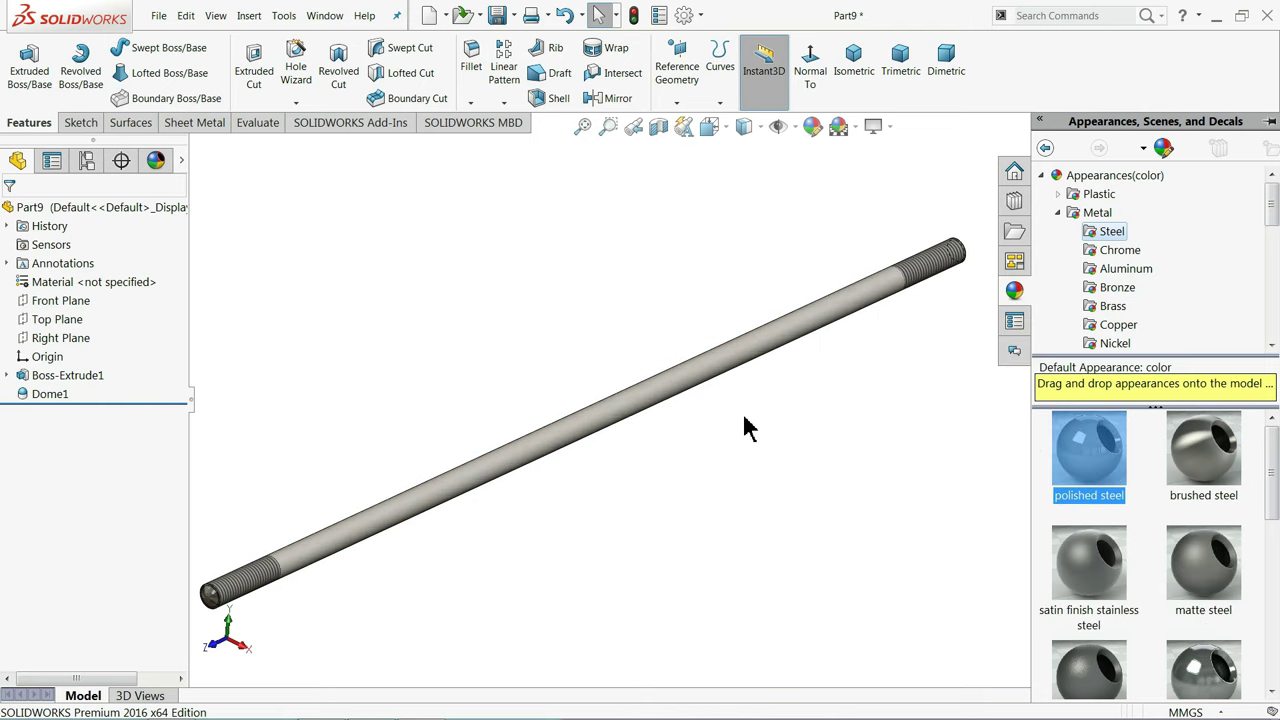
pyautogui.scroll(-2, 700, 429)
pyautogui.moveTo(700, 429)
pyautogui.mouseDown(button='middle')
pyautogui.moveTo(617, 420)
pyautogui.moveTo(610, 443)
pyautogui.moveTo(654, 409)
pyautogui.moveTo(683, 410)
pyautogui.moveTo(651, 463)
pyautogui.mouseUp(button='middle')
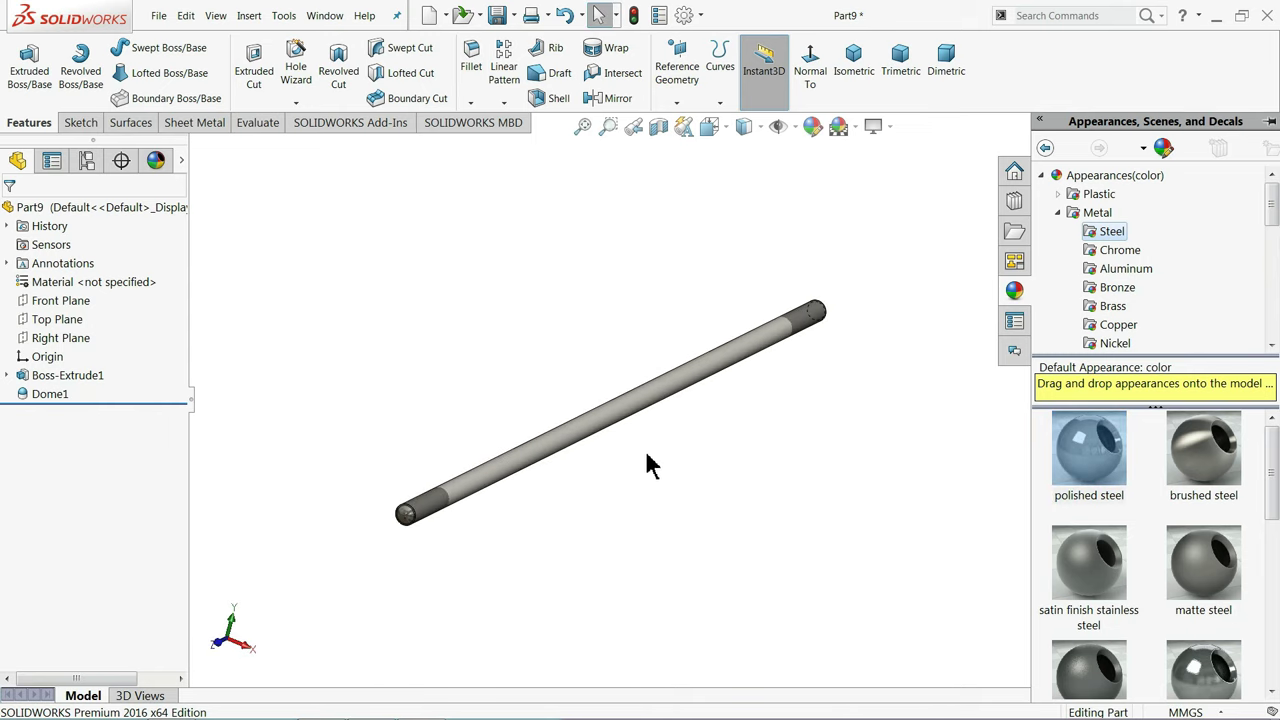
pyautogui.scroll(-3, 429, 509)
pyautogui.scroll(-3, 466, 466)
pyautogui.scroll(3, 537, 480)
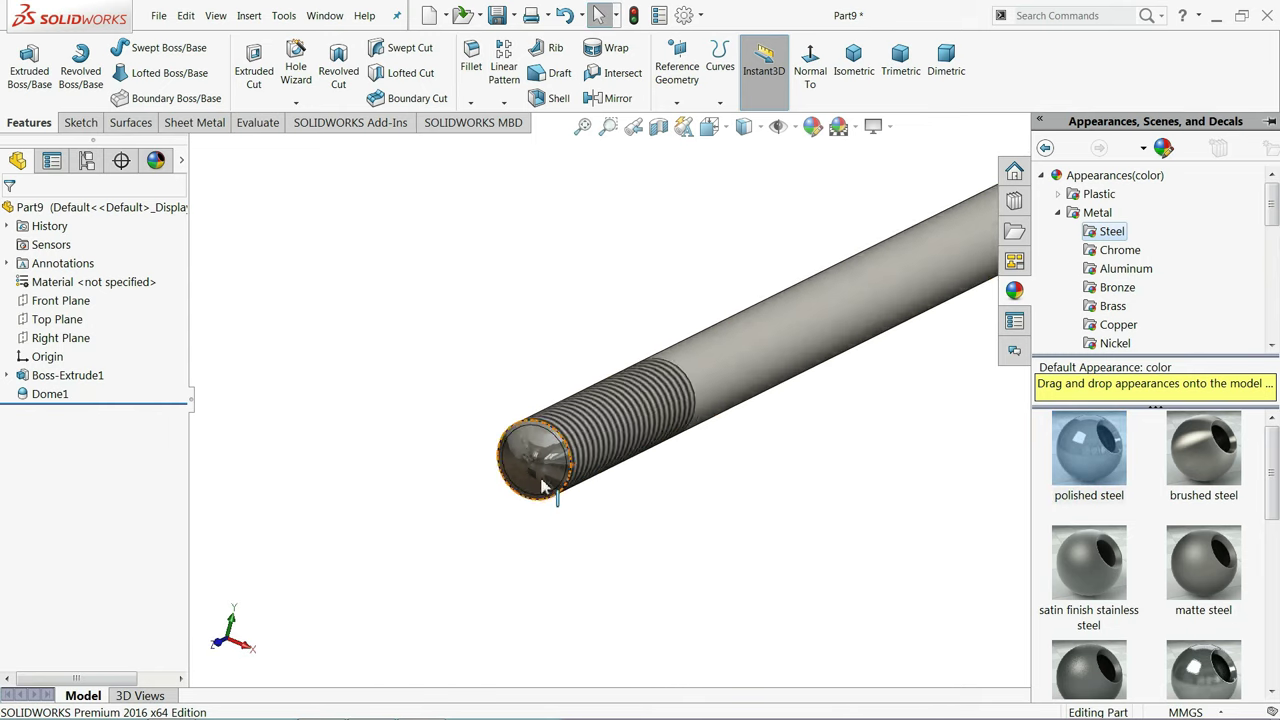
pyautogui.scroll(3, 546, 486)
pyautogui.scroll(2, 660, 451)
pyautogui.scroll(-2, 838, 372)
pyautogui.scroll(-1, 850, 365)
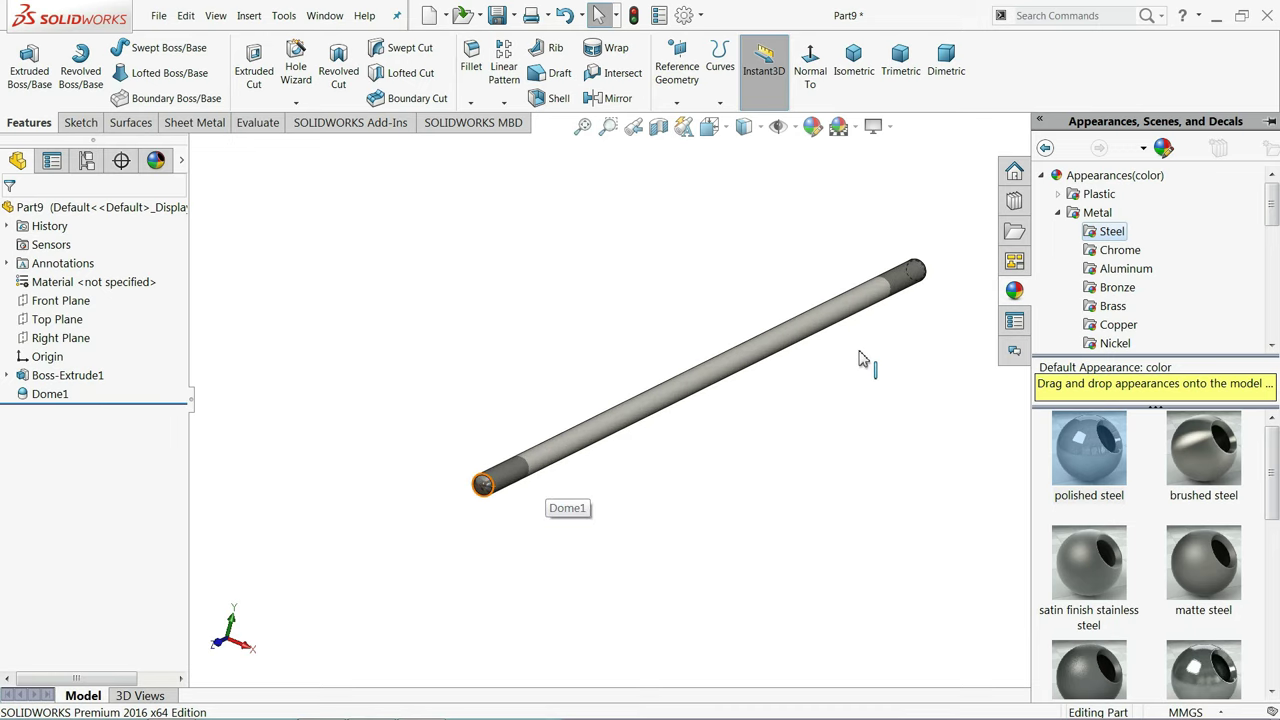
pyautogui.scroll(-2, 814, 320)
pyautogui.scroll(-1, 785, 340)
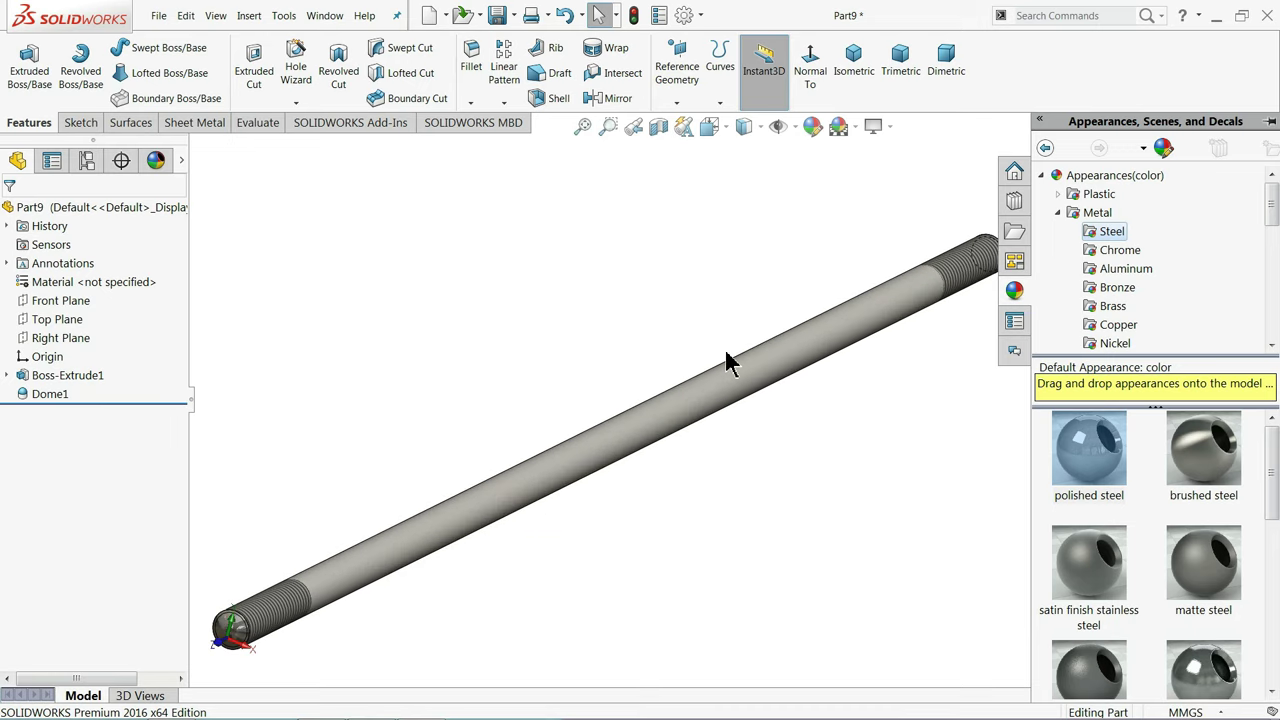
pyautogui.click(595, 348)
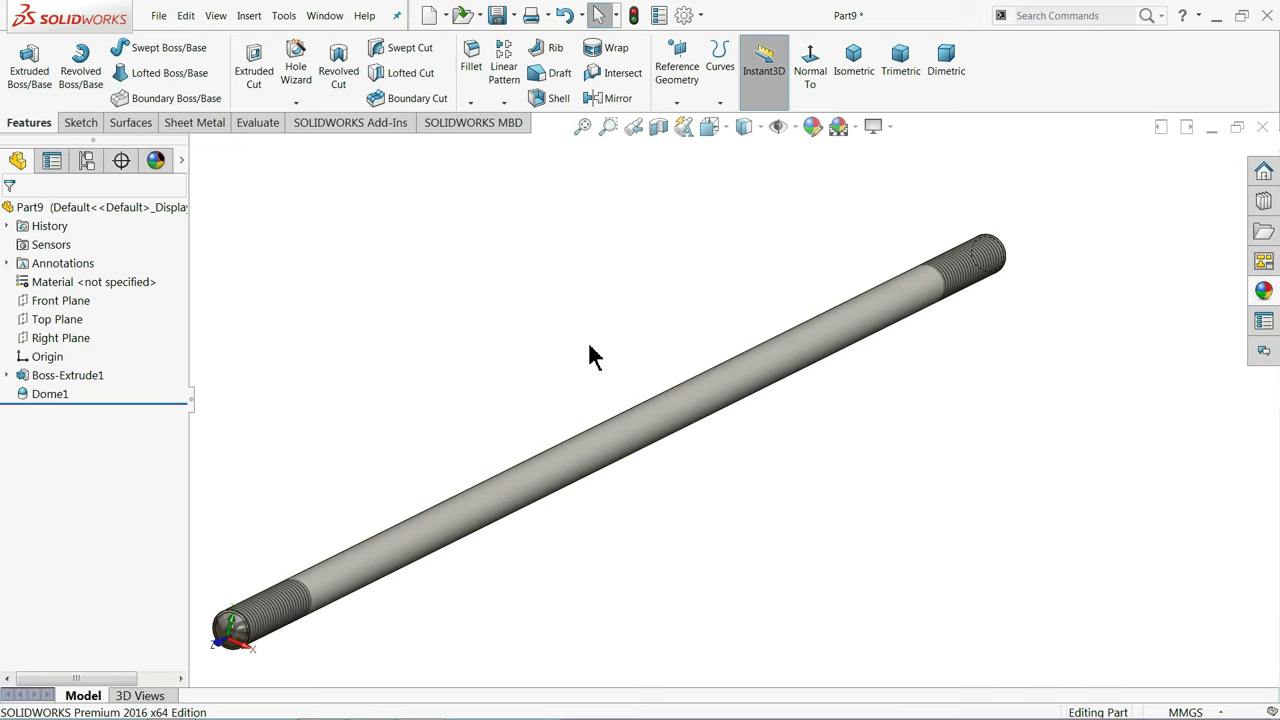
# Save Part9 under the file name '9.tension bolt' in Hydraulic Cylinder
pyautogui.click(497, 15)
pyautogui.write('9.tension bolt')
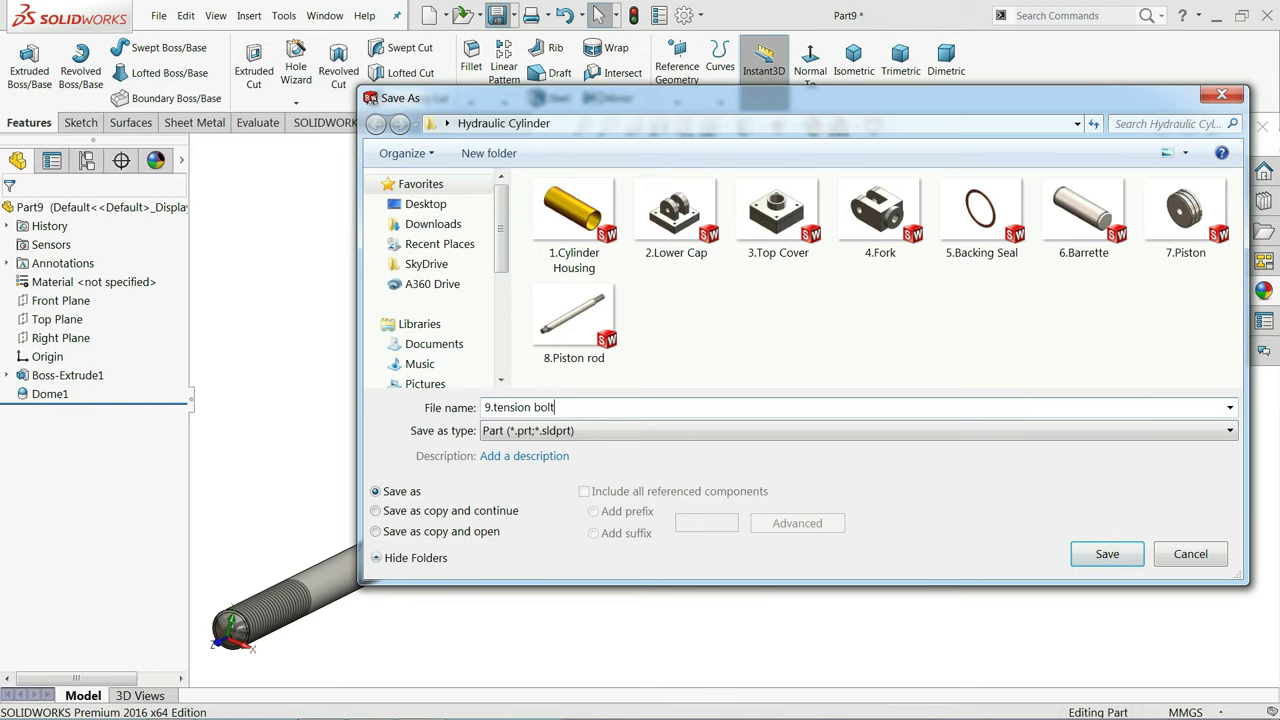
pyautogui.click(1106, 555)
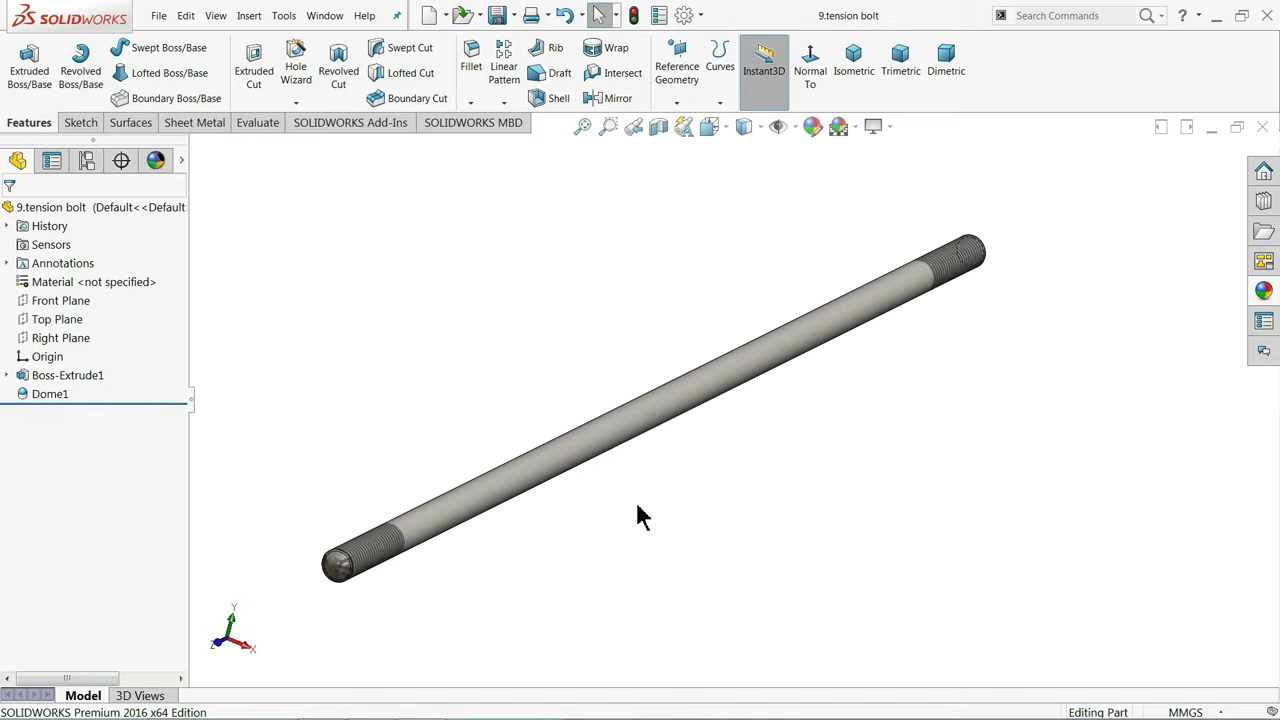
# Start a sketch on the Top Plane and draw a hexagon centred on the origin
pyautogui.moveTo(631, 512); pyautogui.dragTo(632, 522, button='middle')
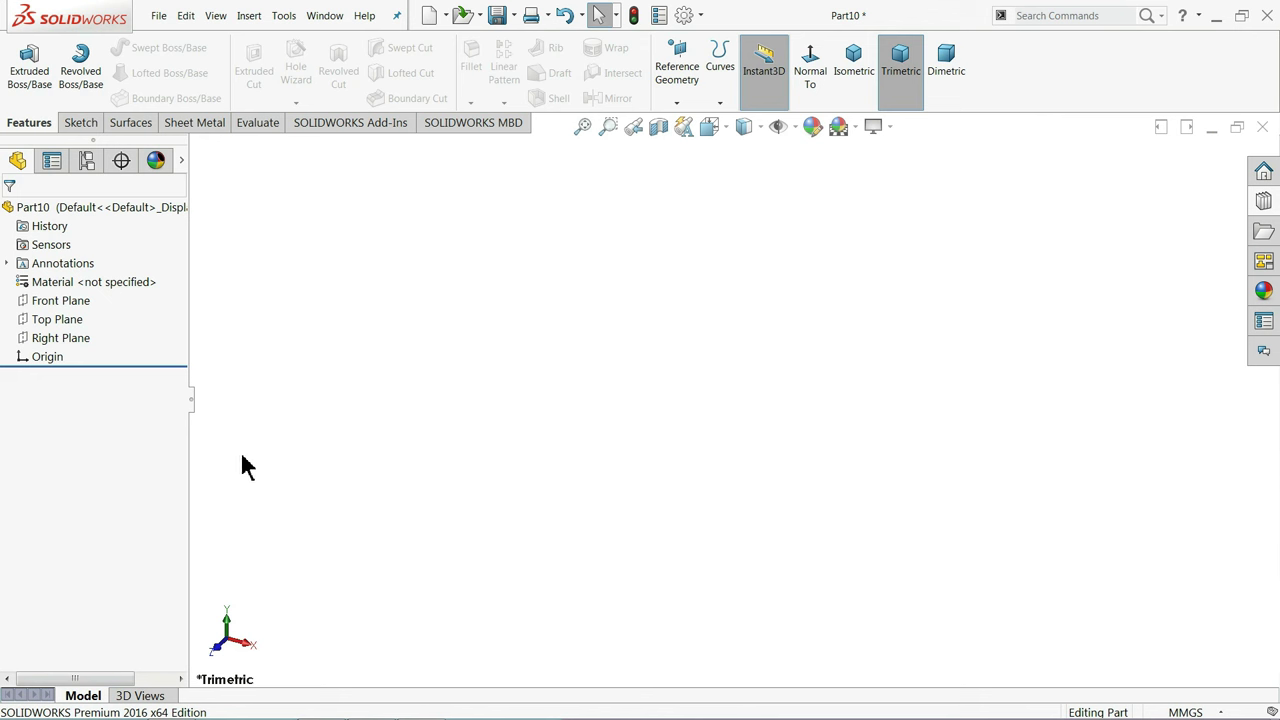
pyautogui.click(38, 302)
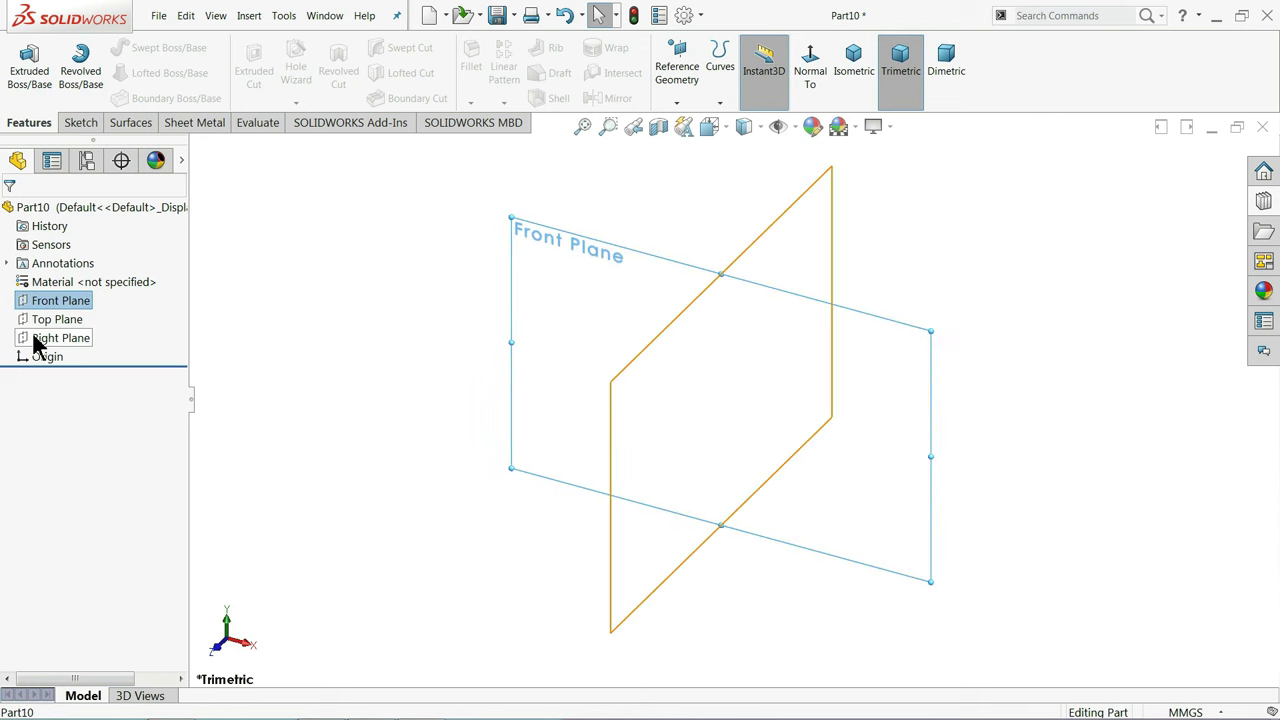
pyautogui.click(40, 320)
pyautogui.click(44, 308)
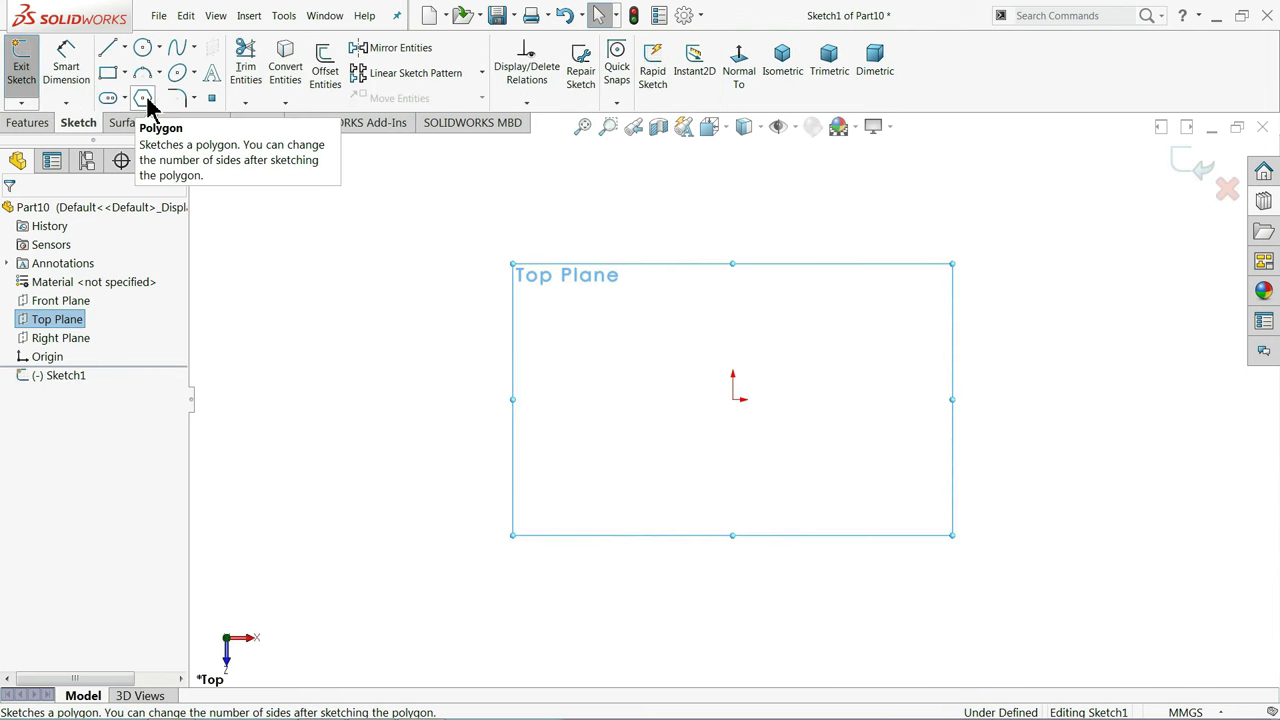
pyautogui.click(144, 100)
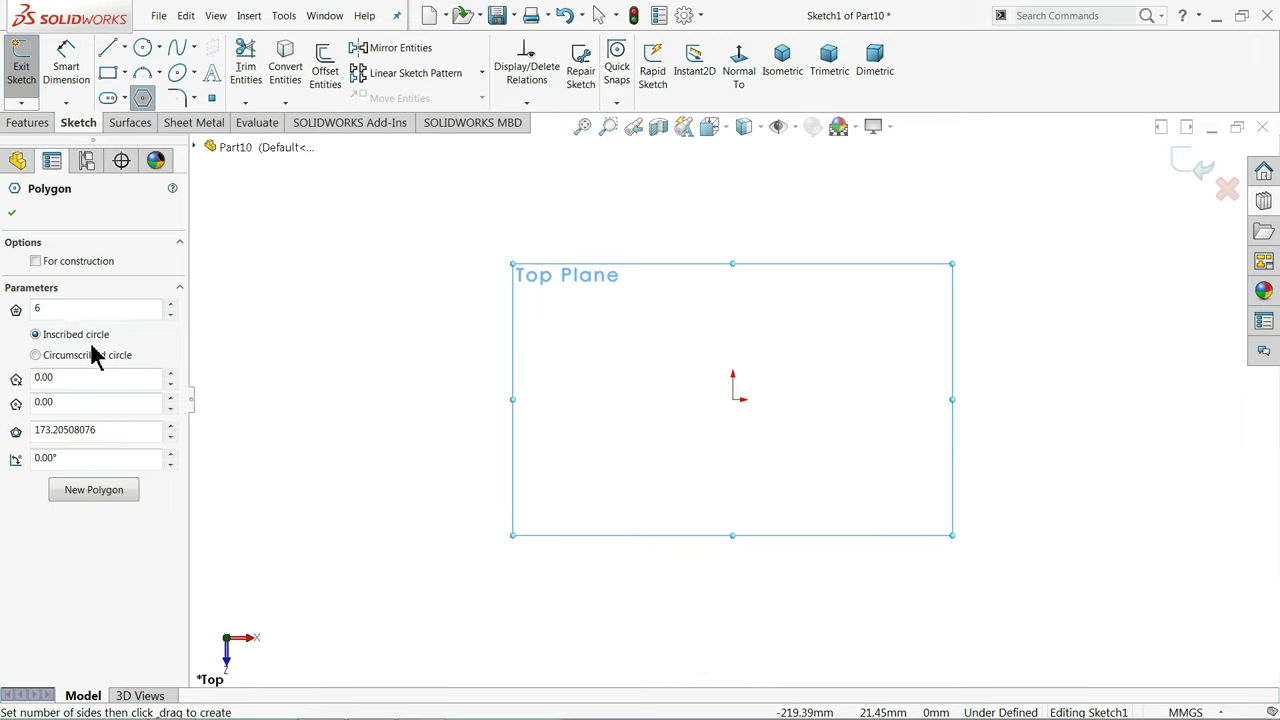
pyautogui.click(733, 400)
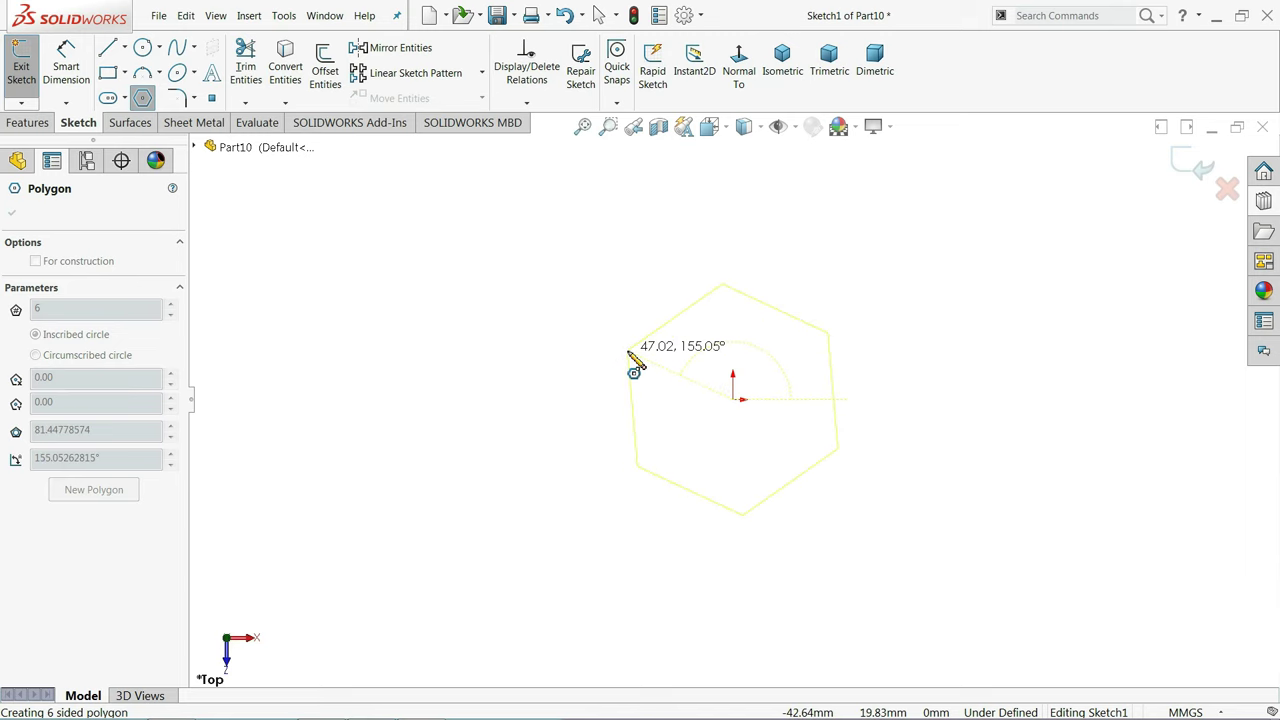
pyautogui.click(629, 262)
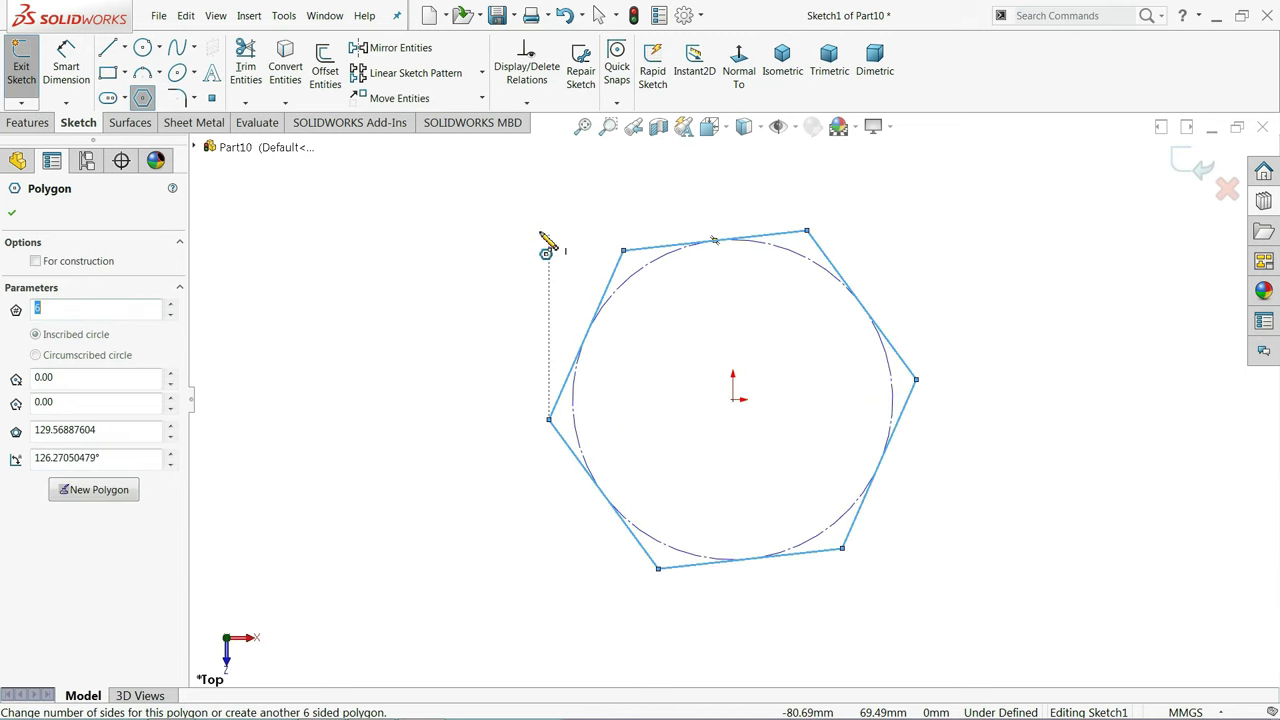
pyautogui.rightClick(560, 245)
pyautogui.click(563, 240)
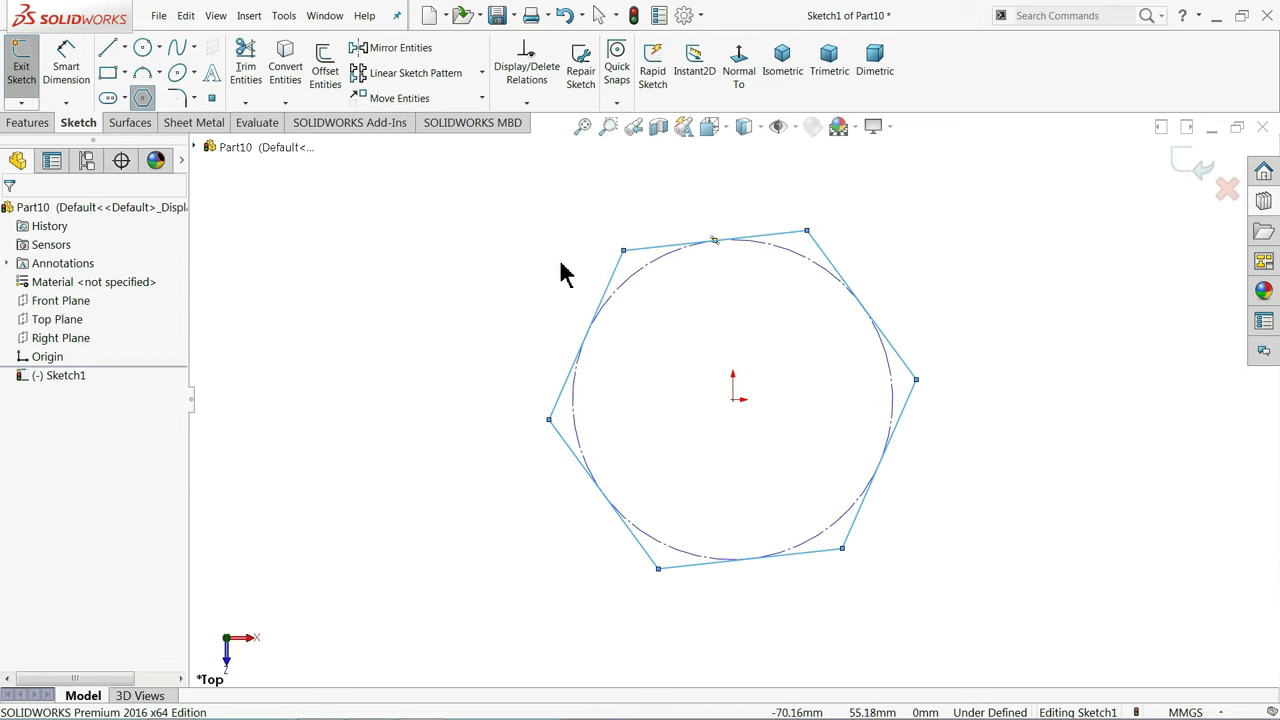
# Add a Vertical relation to the hexagon's left edge
pyautogui.click(612, 293)
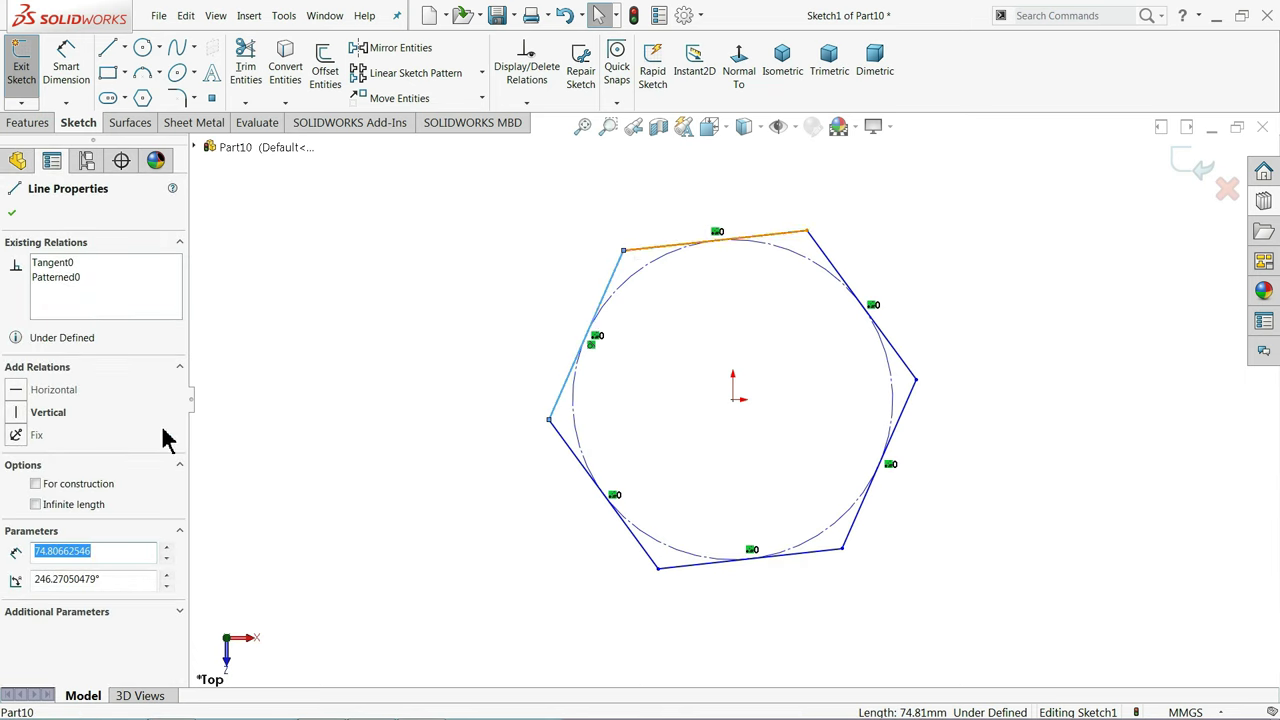
pyautogui.click(47, 413)
pyautogui.click(360, 375)
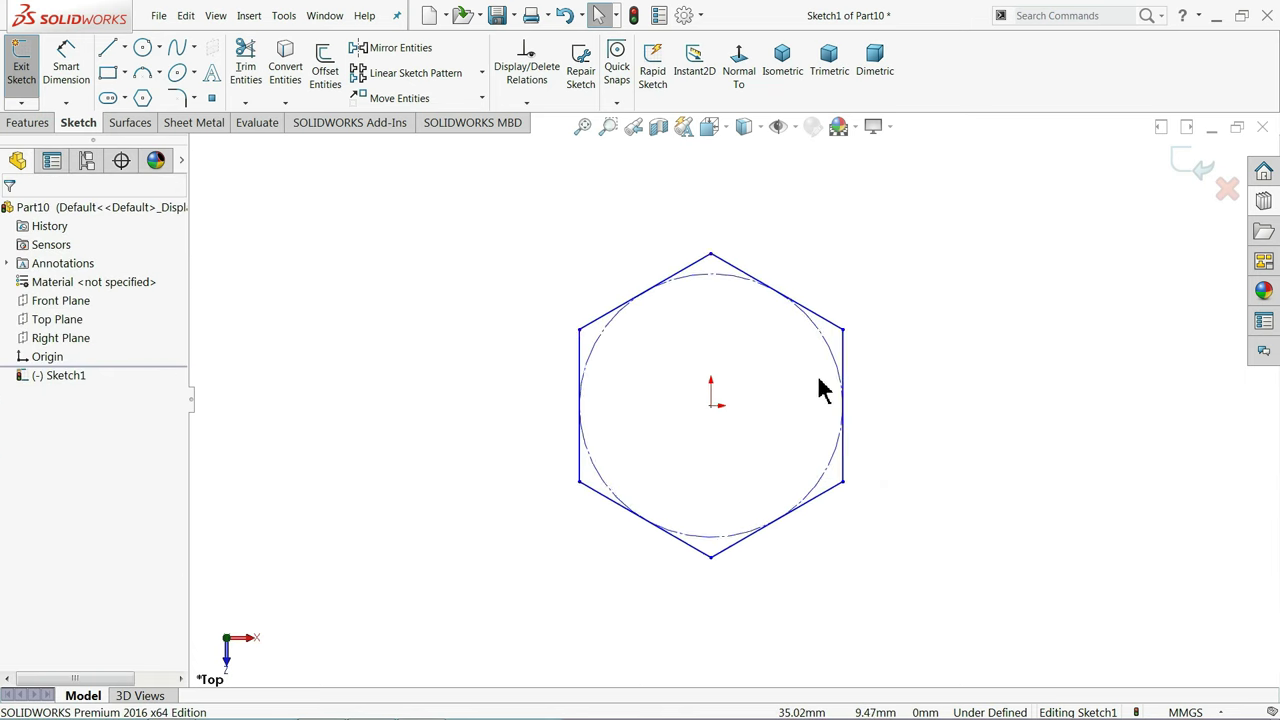
pyautogui.scroll(-2, 823, 390)
# Dimension the hexagon 25.4 mm across the flats
pyautogui.click(72, 85)
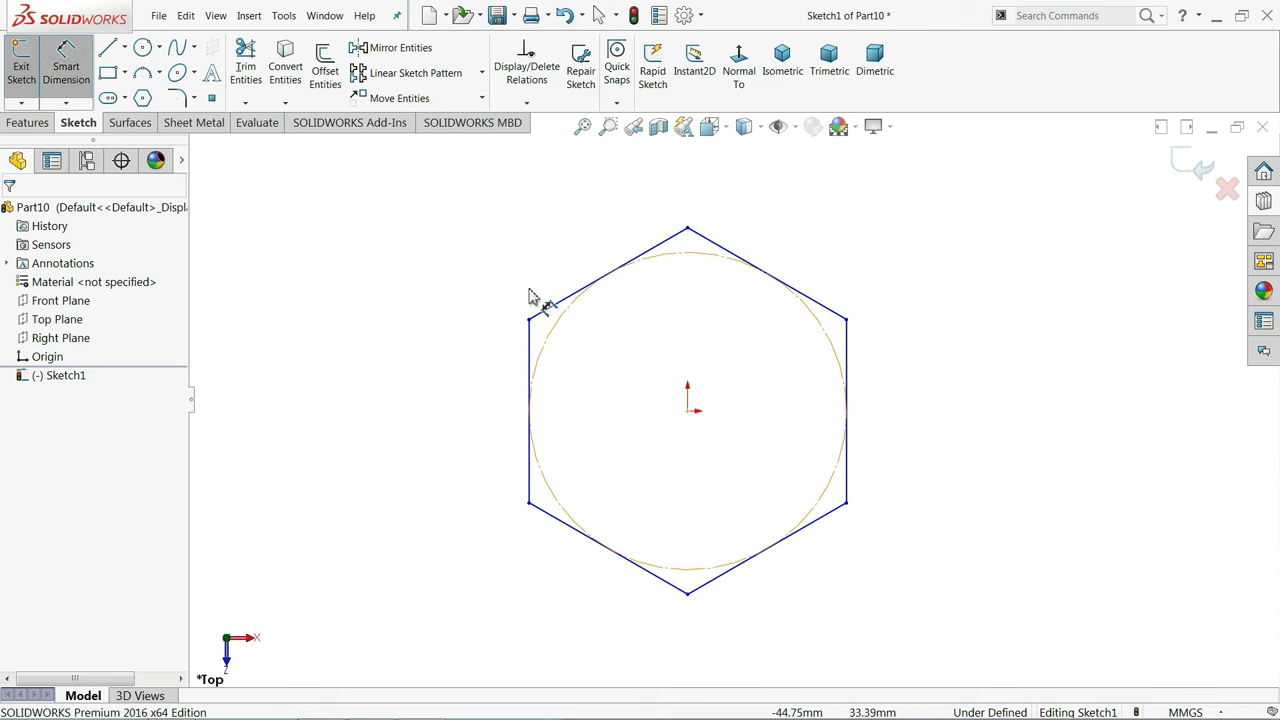
pyautogui.click(529, 334)
pyautogui.click(847, 340)
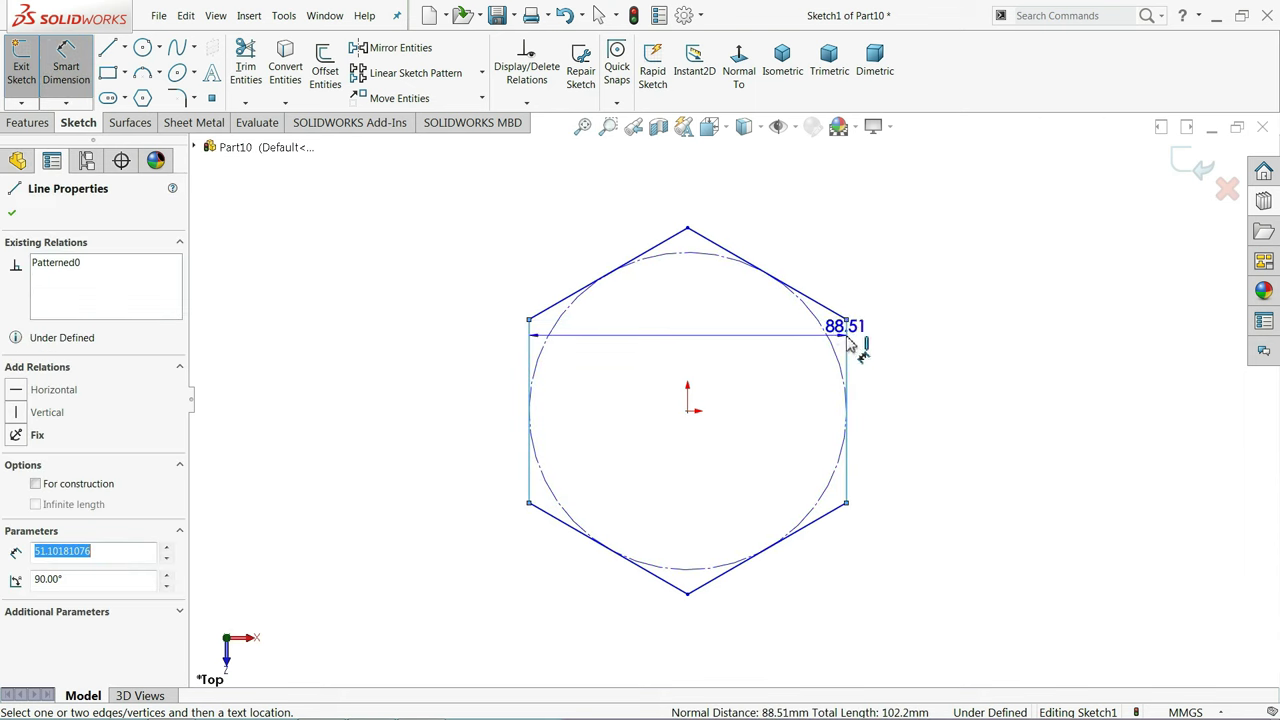
pyautogui.click(687, 180)
pyautogui.write('25.4')
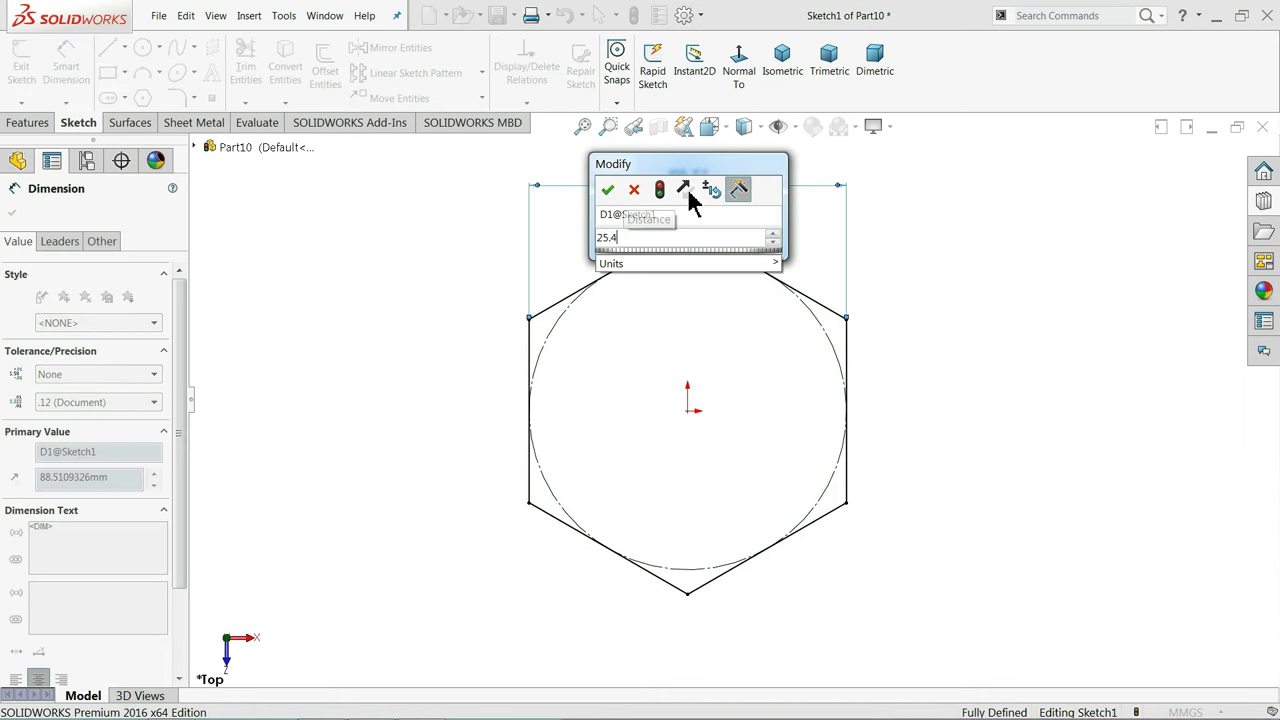
pyautogui.press('Return')
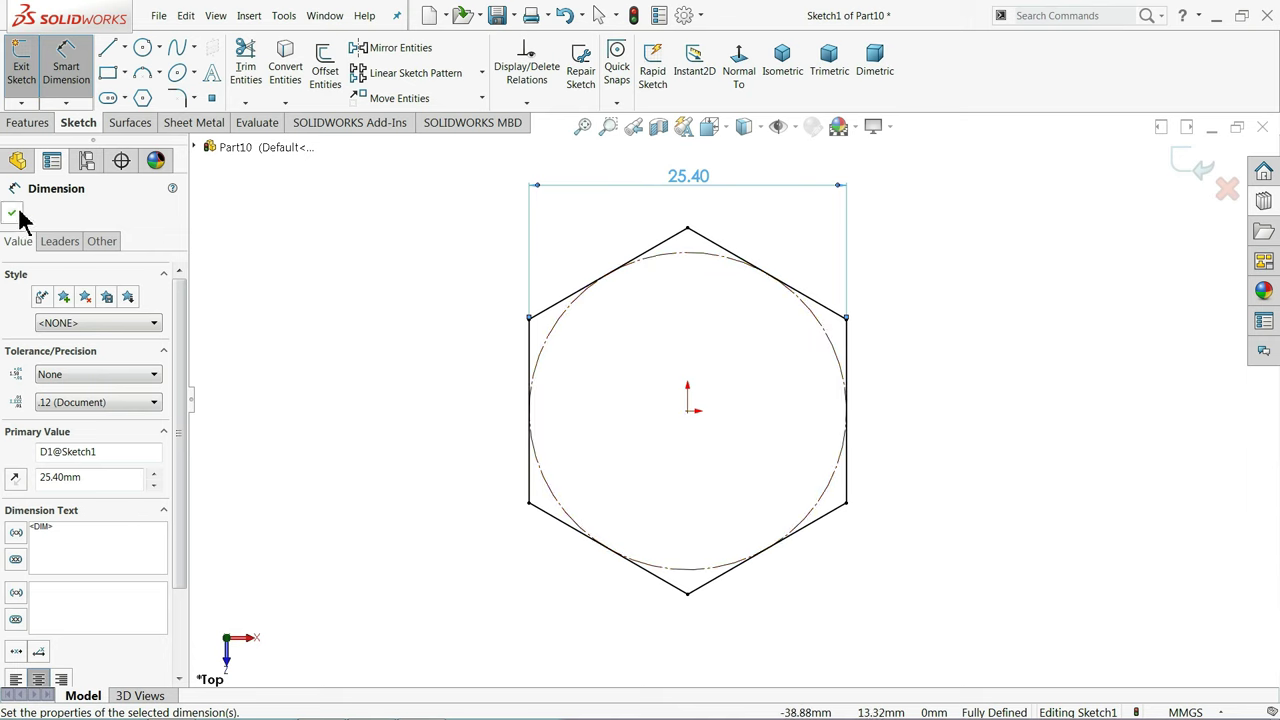
pyautogui.click(12, 214)
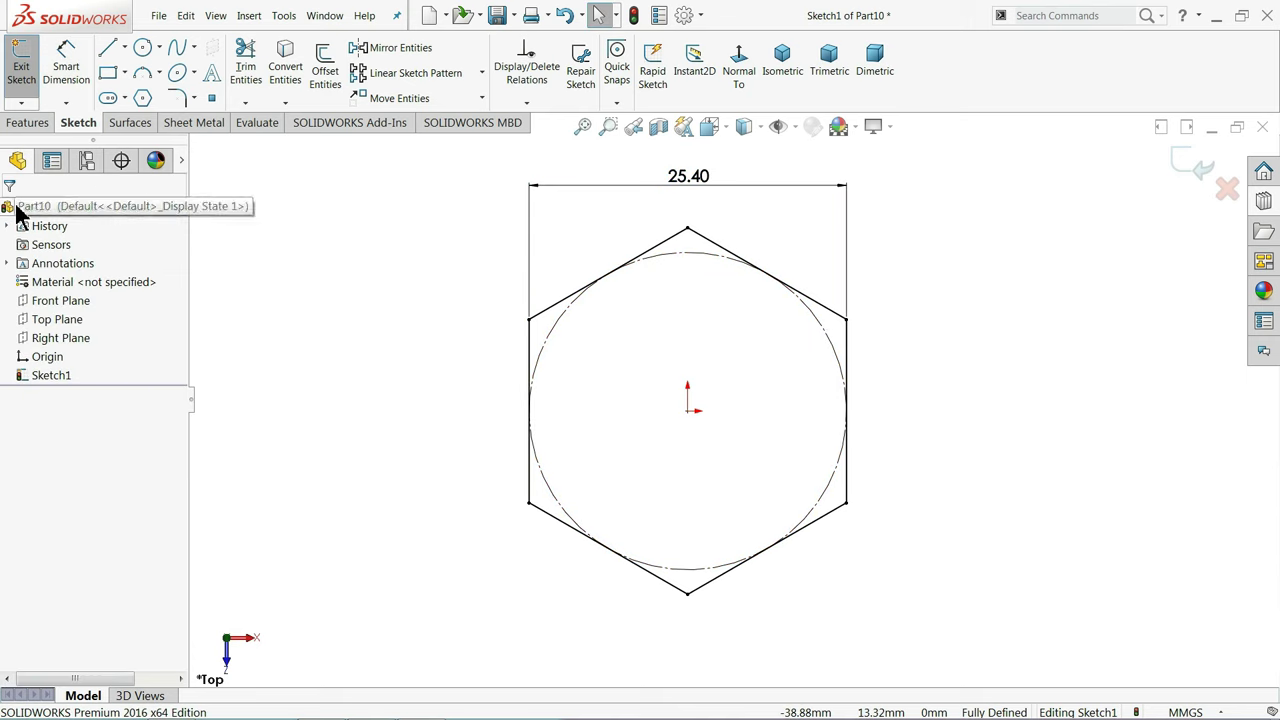
# Extrude the hexagon sketch 10 mm with a Mid Plane end condition
pyautogui.click(28, 124)
pyautogui.click(38, 88)
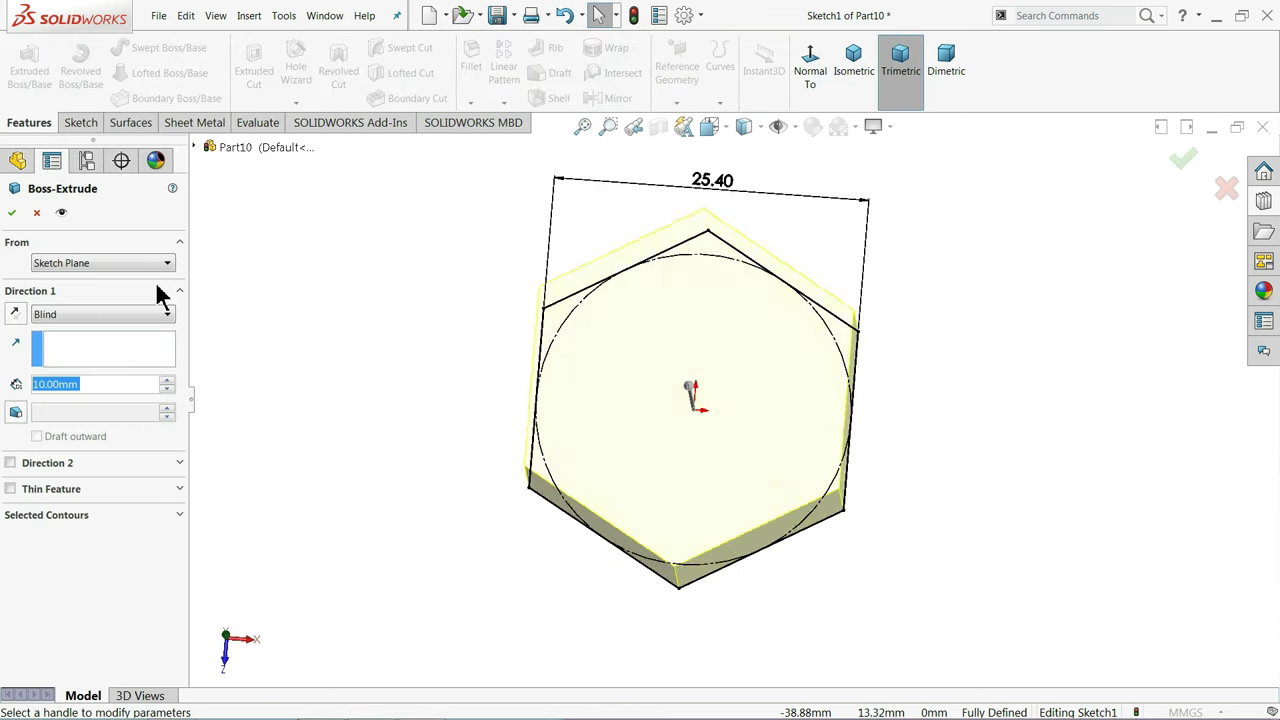
pyautogui.click(78, 316)
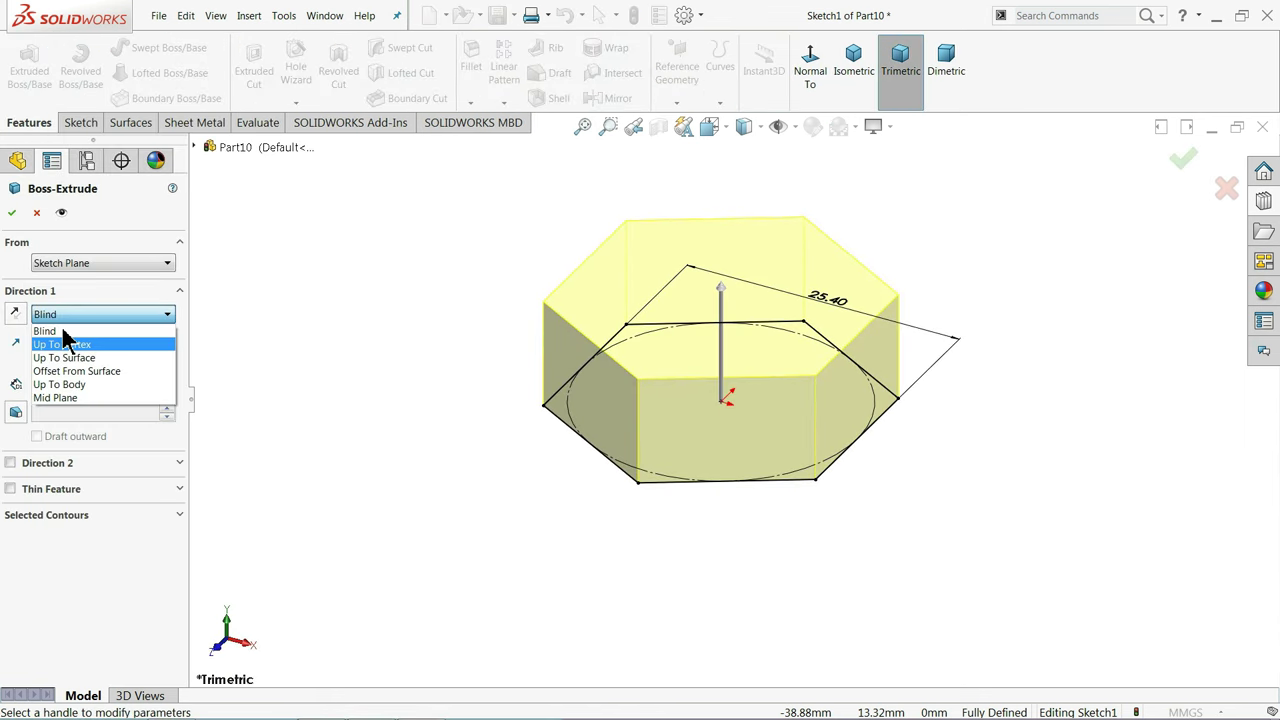
pyautogui.click(62, 399)
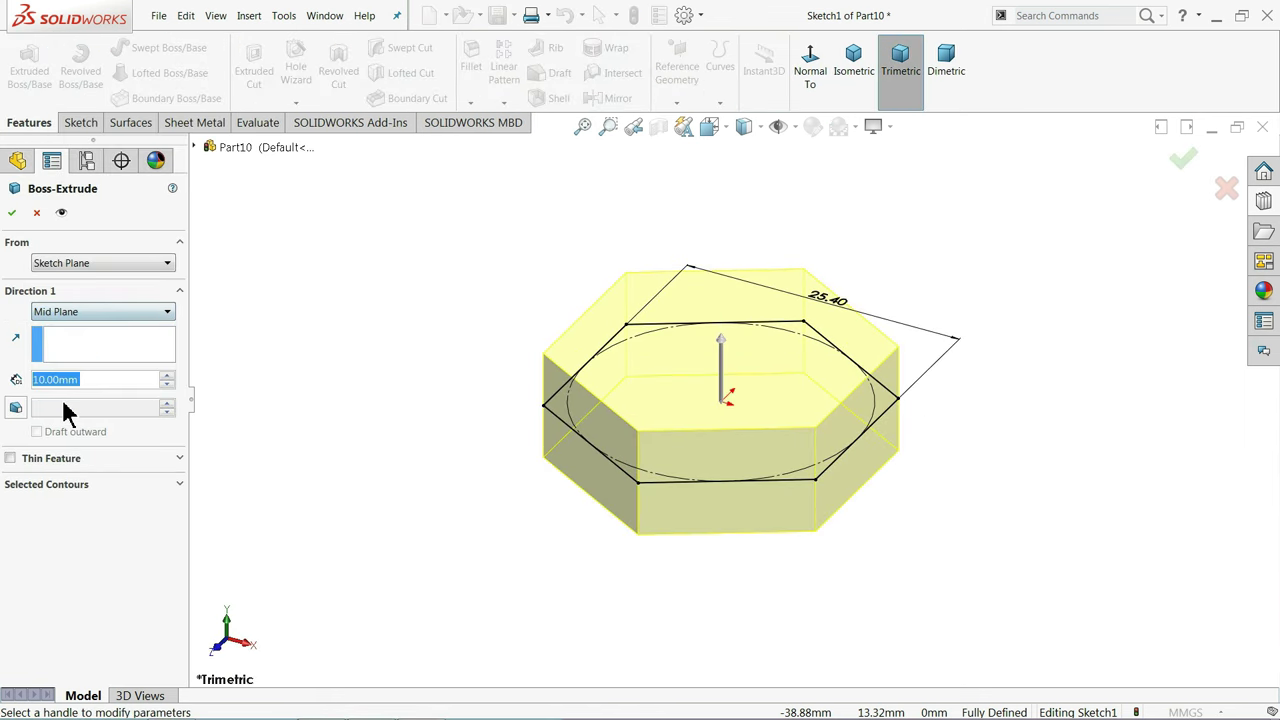
pyautogui.click(12, 212)
pyautogui.click(684, 350)
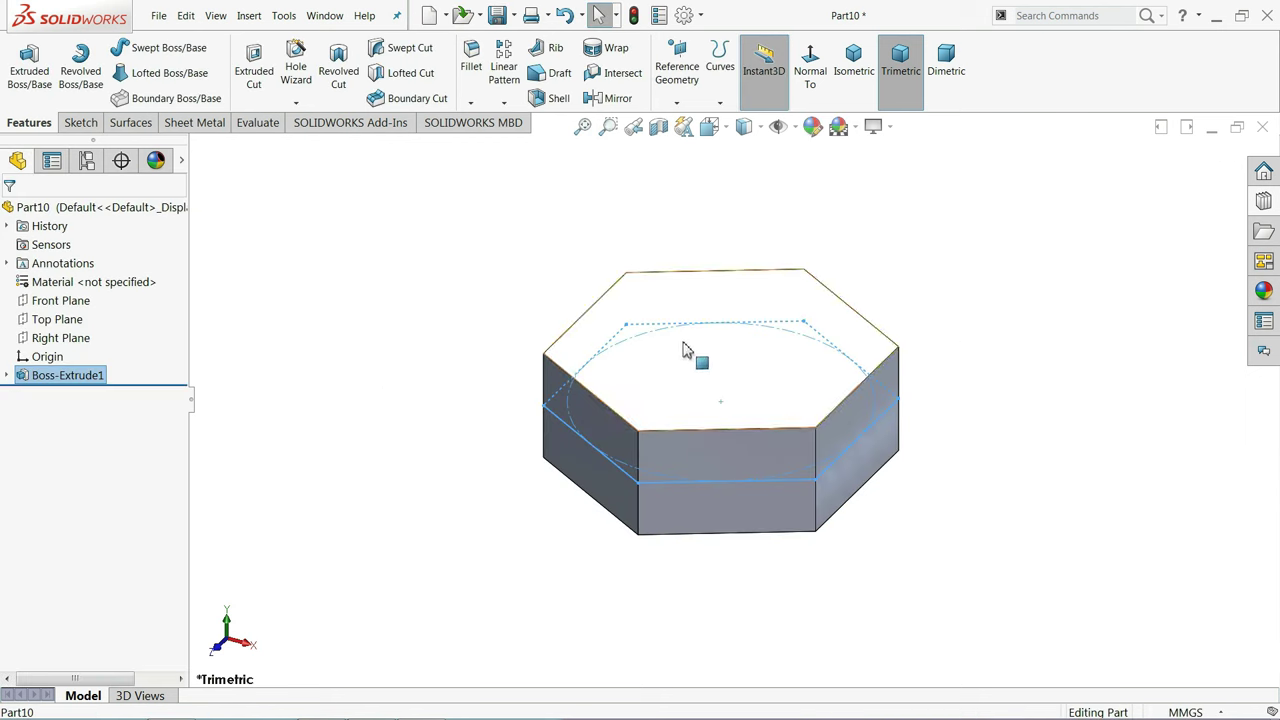
# Sketch a 12.7 mm diameter circle at the centre of the block's top face
pyautogui.click(743, 284)
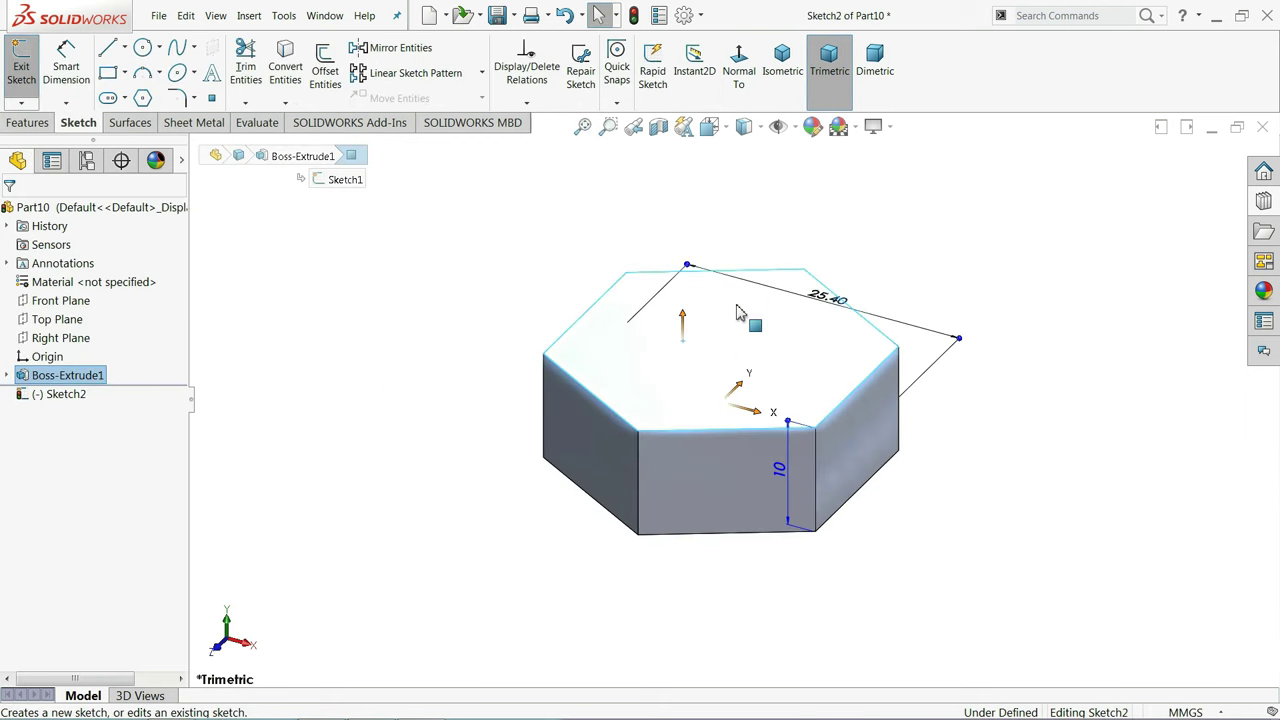
pyautogui.click(143, 47)
pyautogui.scroll(-2, 748, 343)
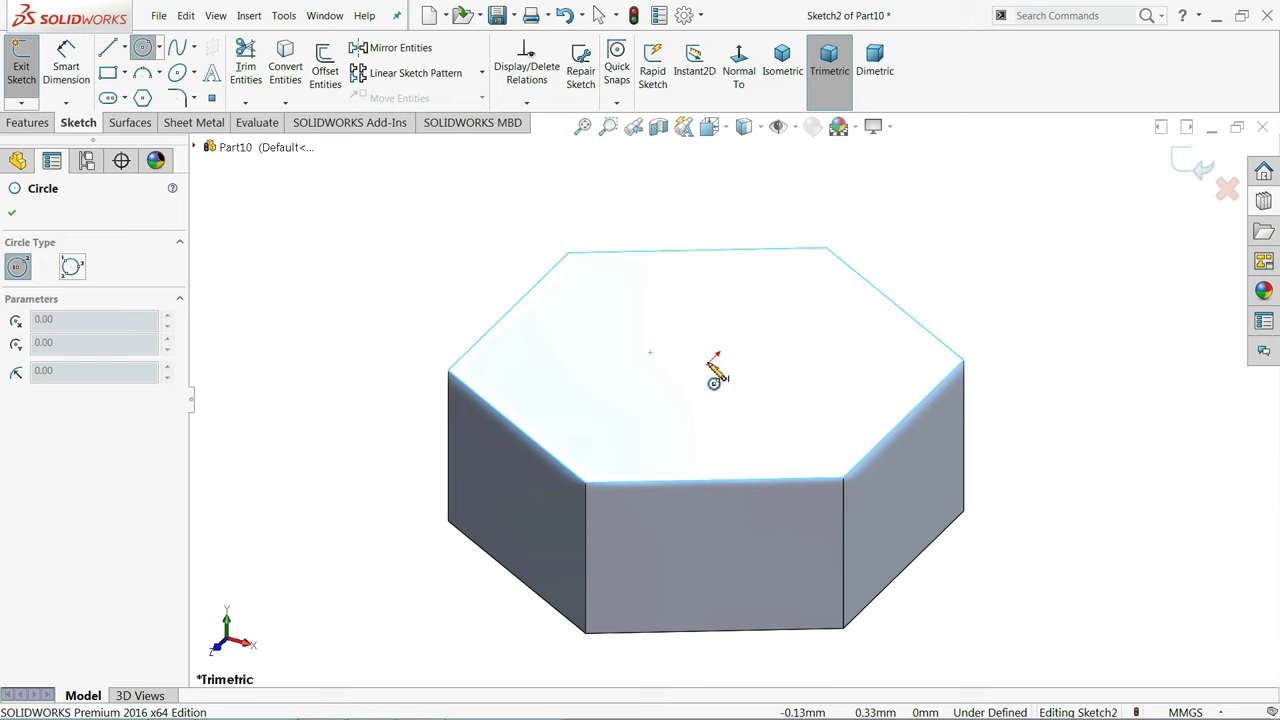
pyautogui.click(707, 364)
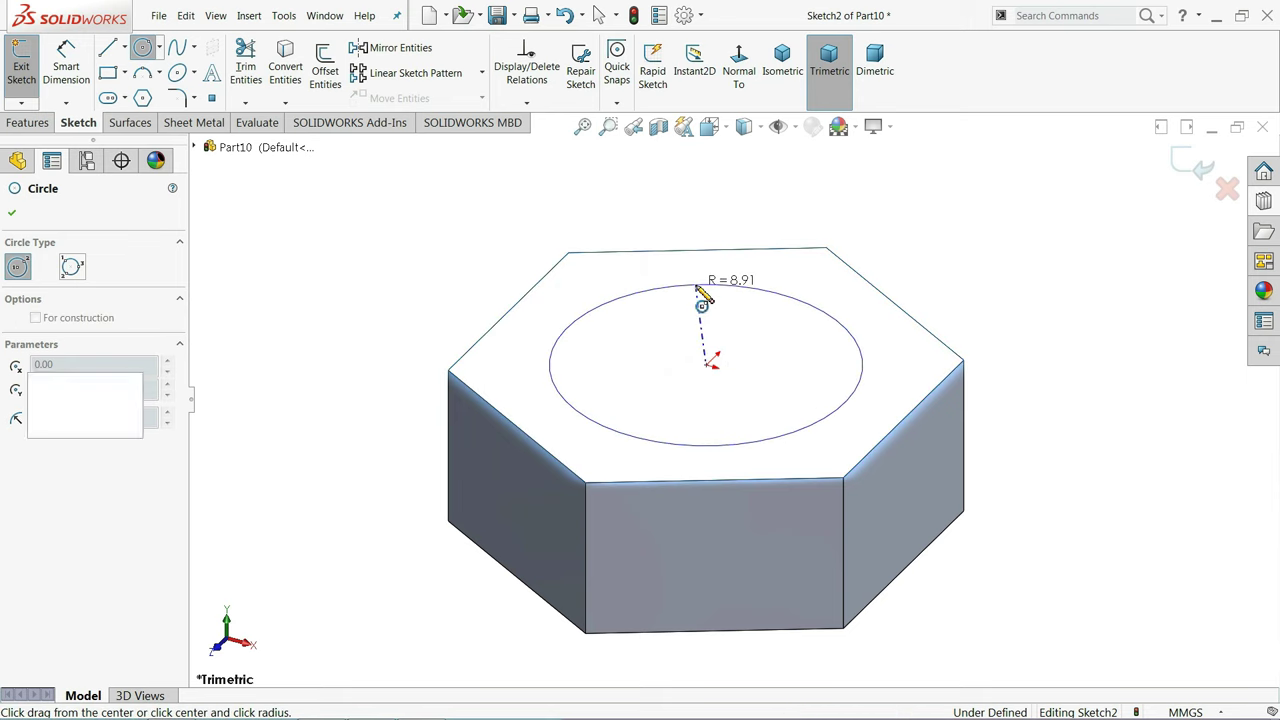
pyautogui.click(705, 286)
pyautogui.click(66, 65)
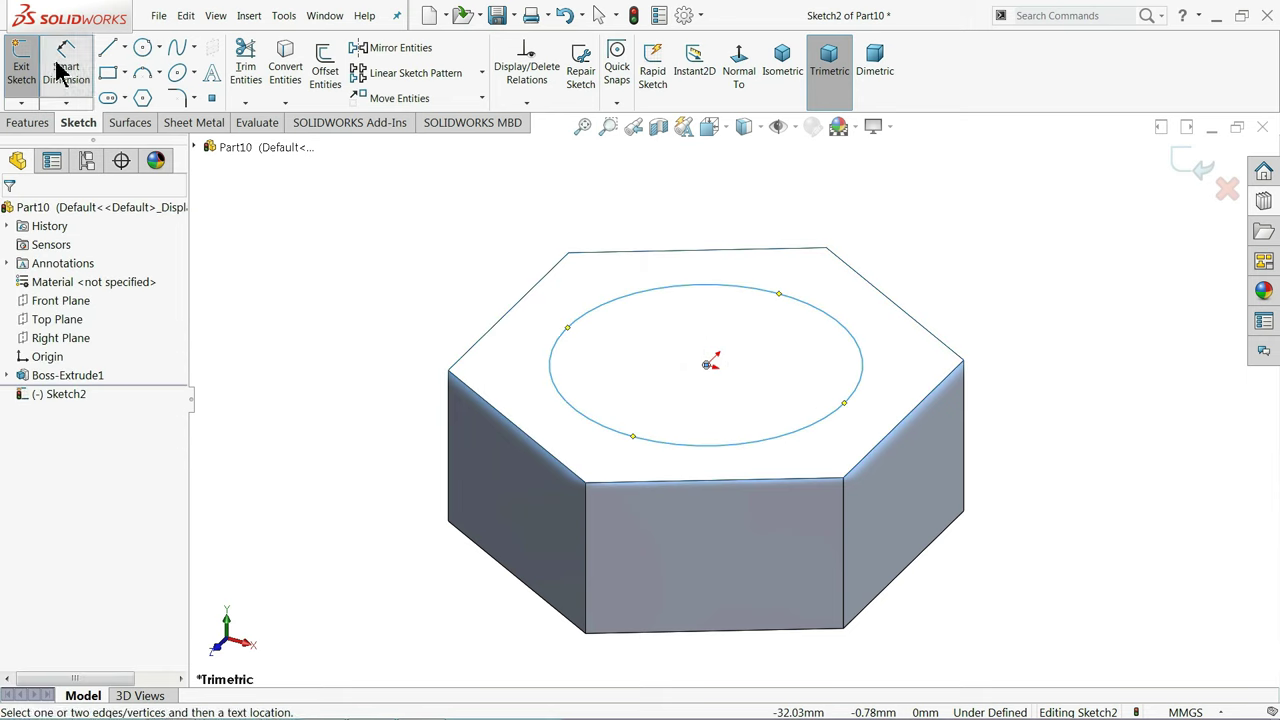
pyautogui.click(612, 305)
pyautogui.click(531, 262)
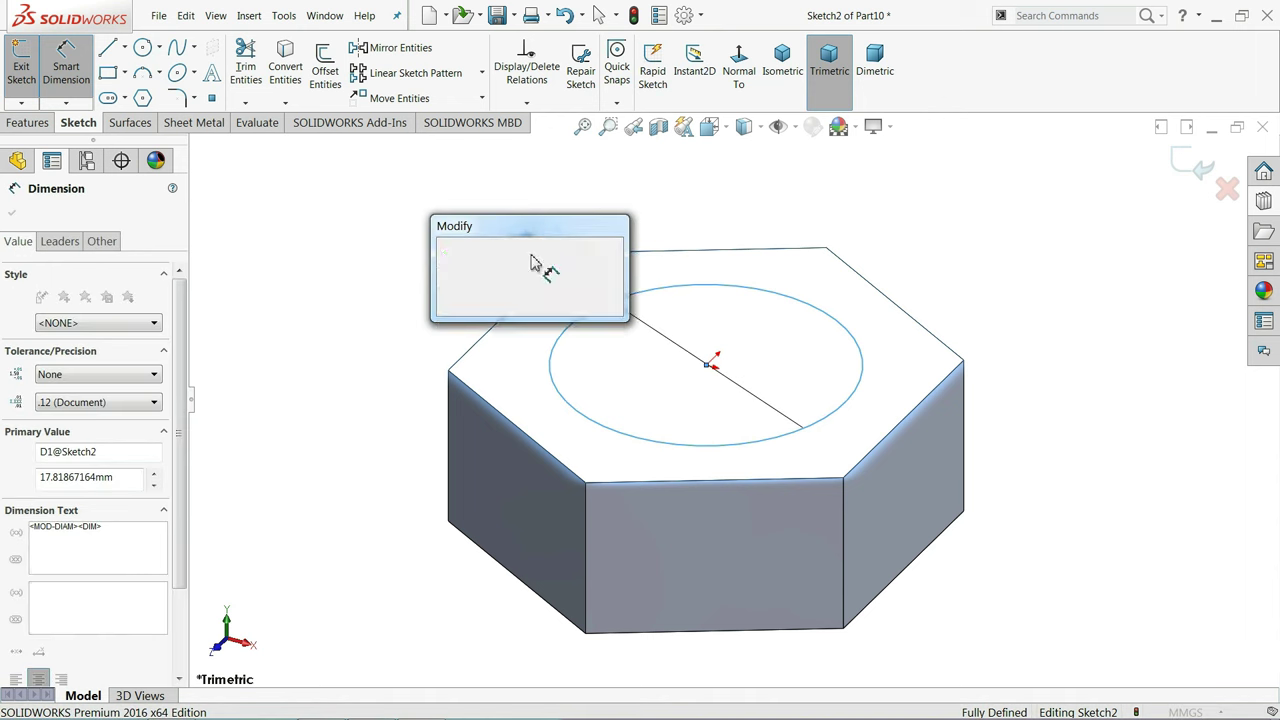
pyautogui.write('12.7')
pyautogui.press('Return')
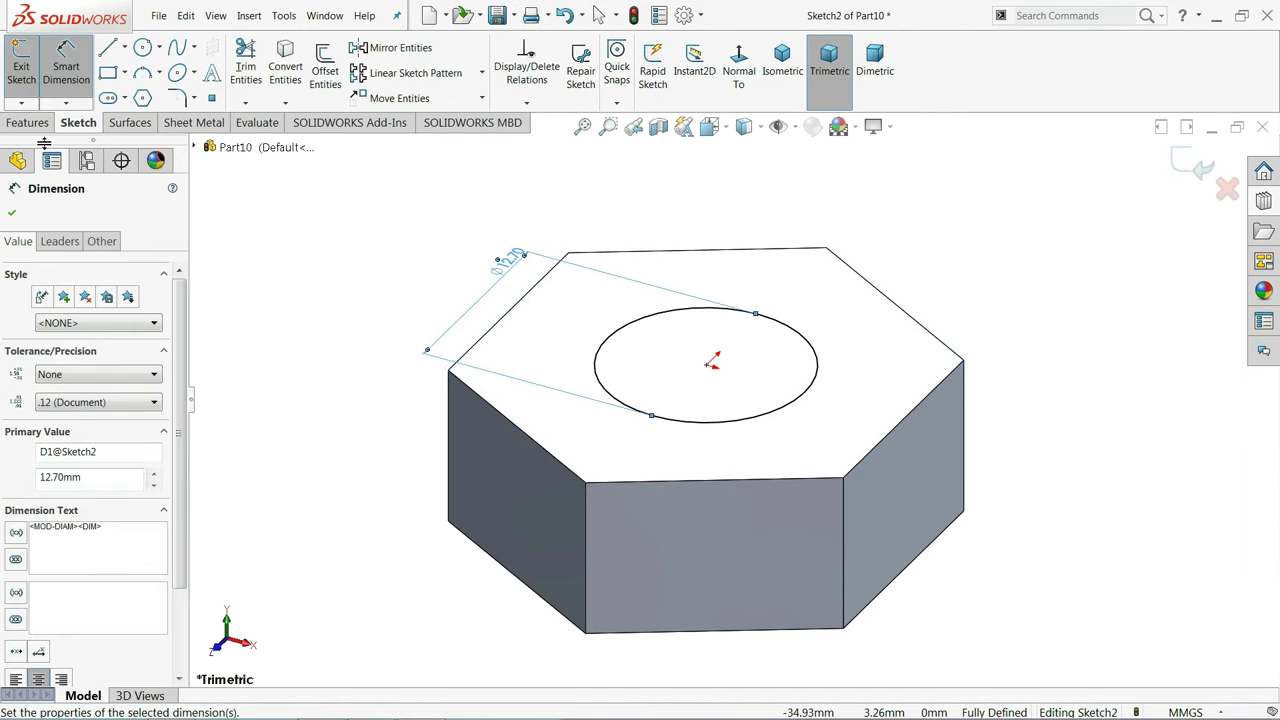
# Extruded Cut the circle Through All to bore the hole
pyautogui.click(28, 122)
pyautogui.click(253, 62)
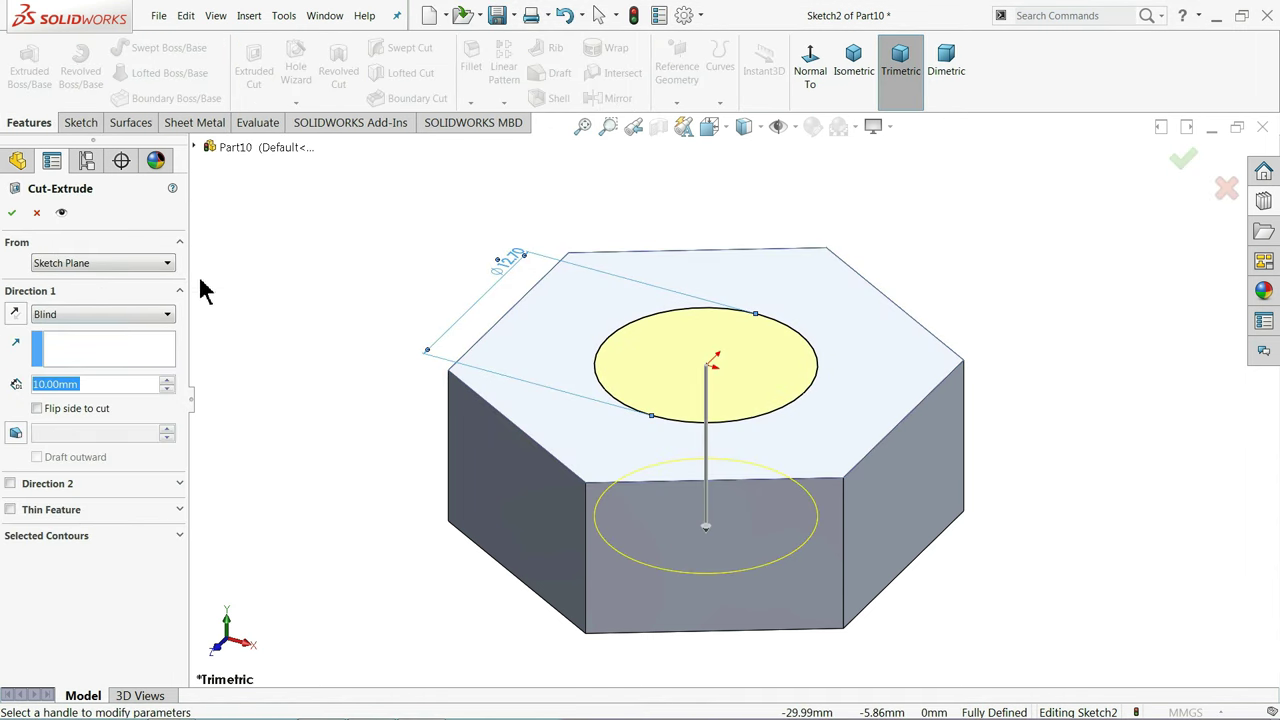
pyautogui.click(100, 314)
pyautogui.click(60, 344)
pyautogui.click(13, 212)
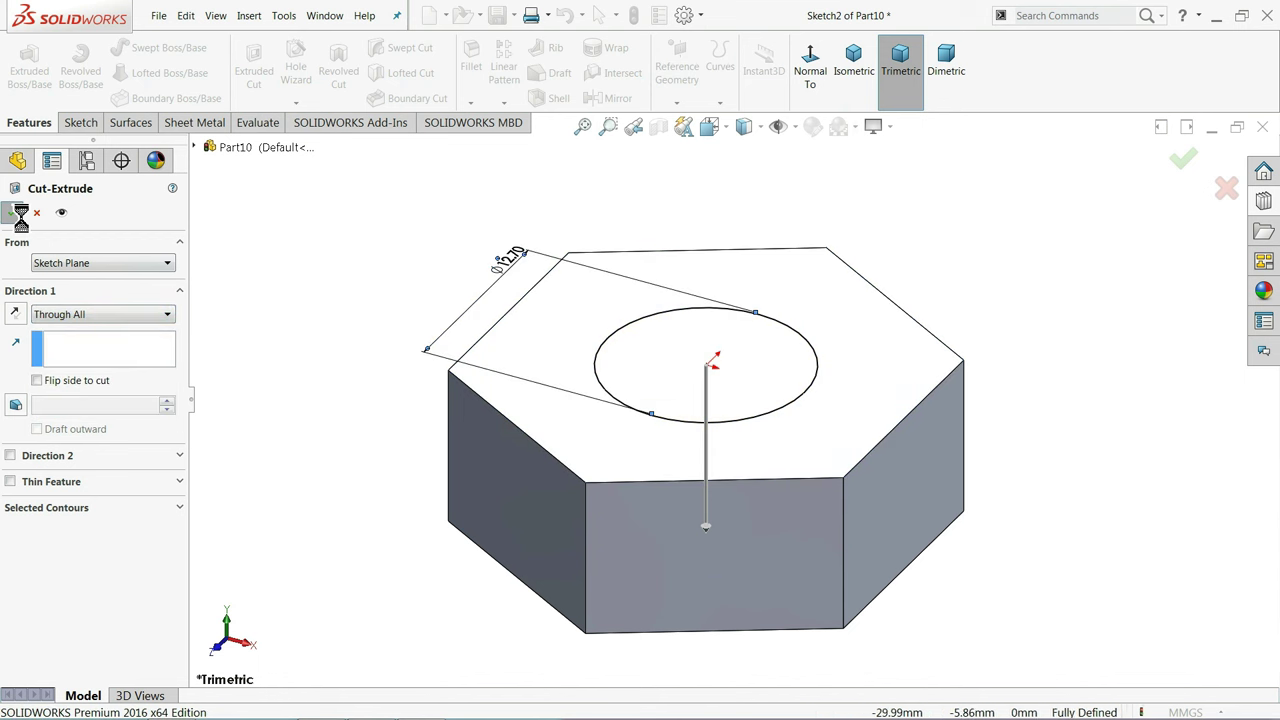
pyautogui.click(249, 16)
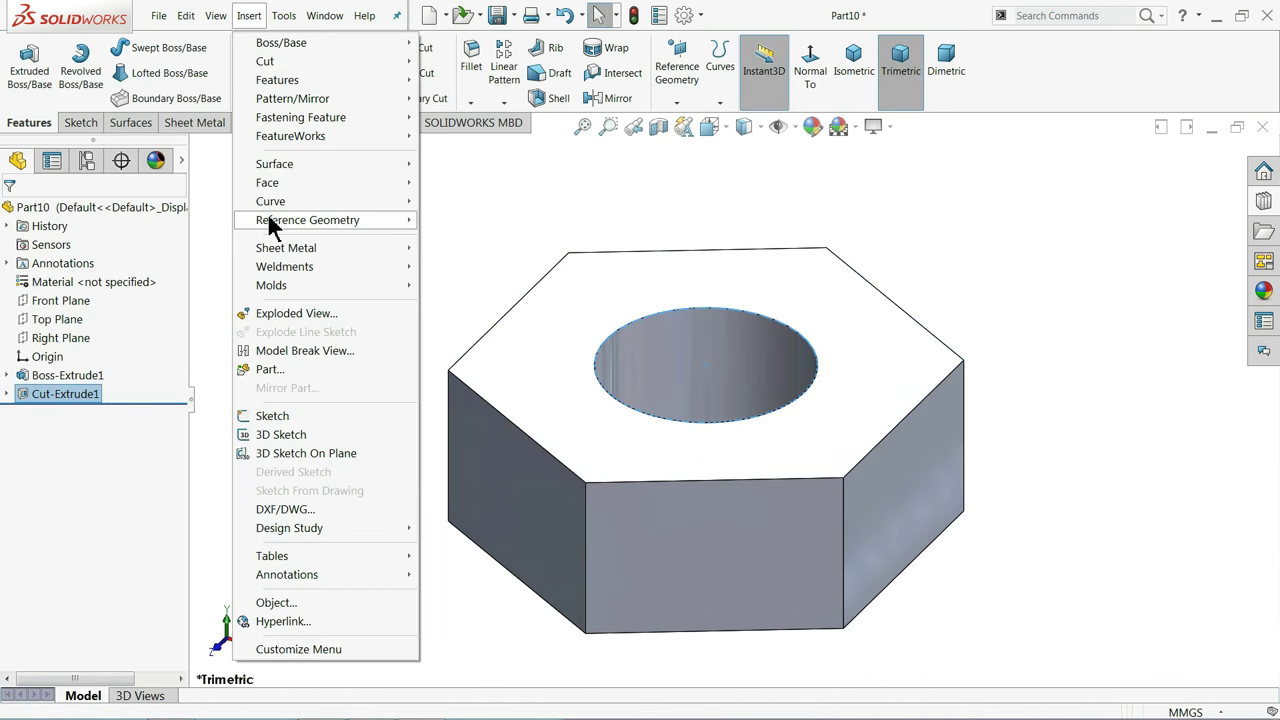
pyautogui.moveTo(287, 574)
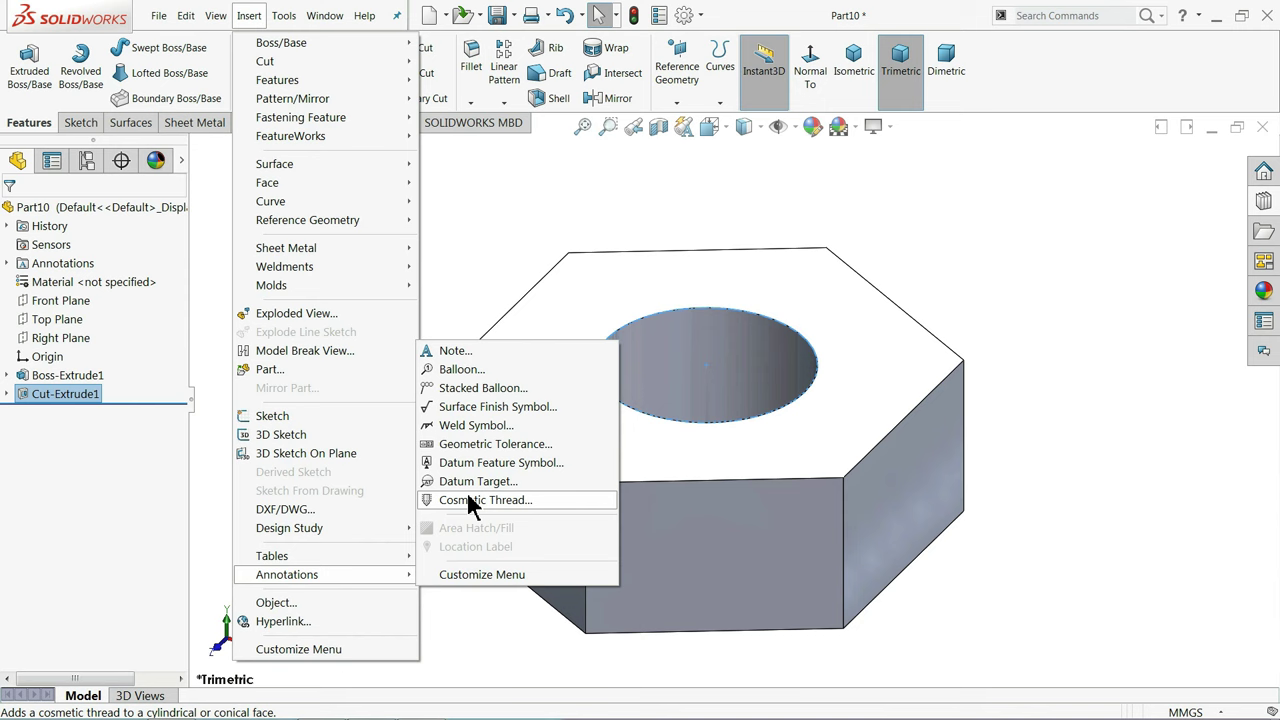
# Add a 9/16-18 machine cosmetic thread on the hole's top edge
pyautogui.click(470, 500)
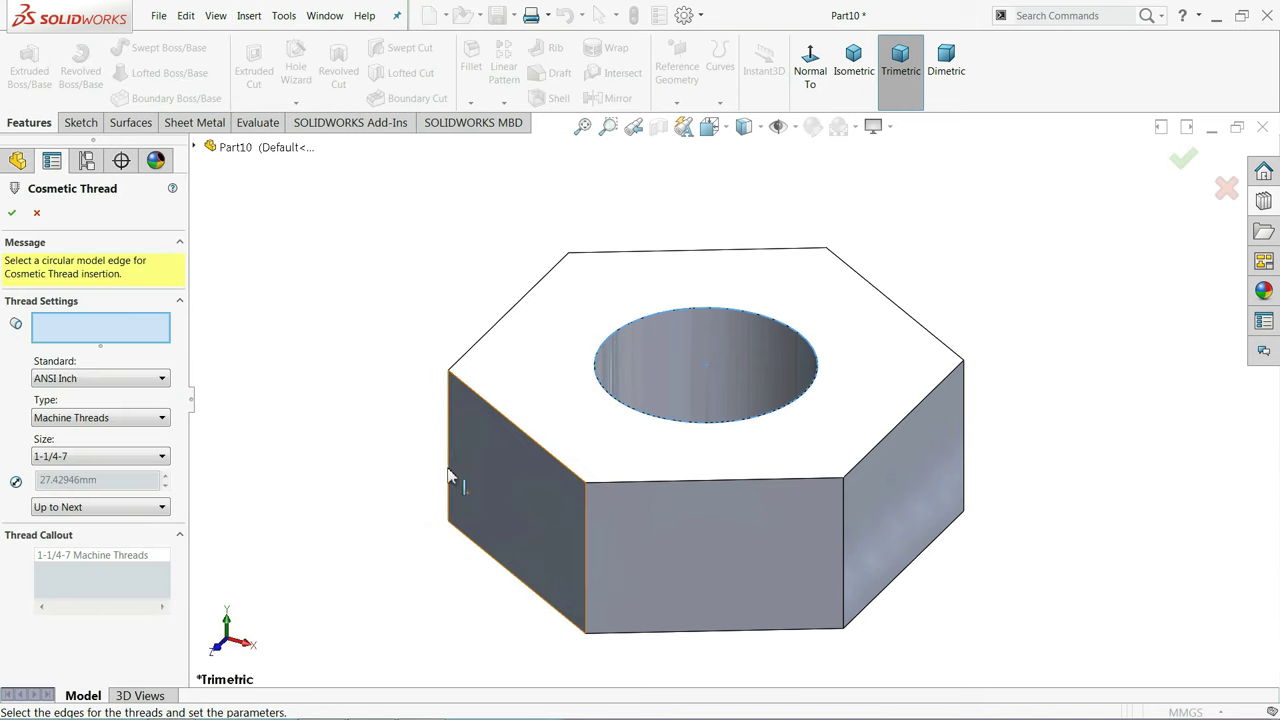
pyautogui.click(598, 352)
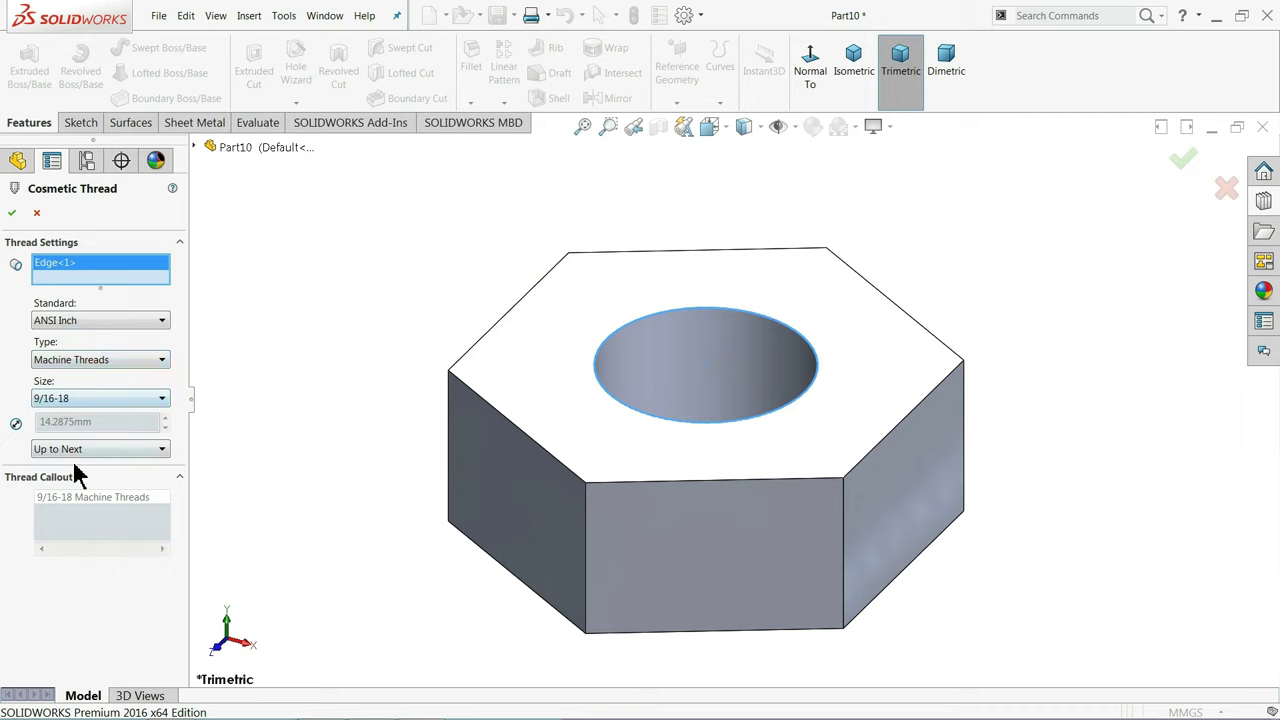
pyautogui.click(12, 215)
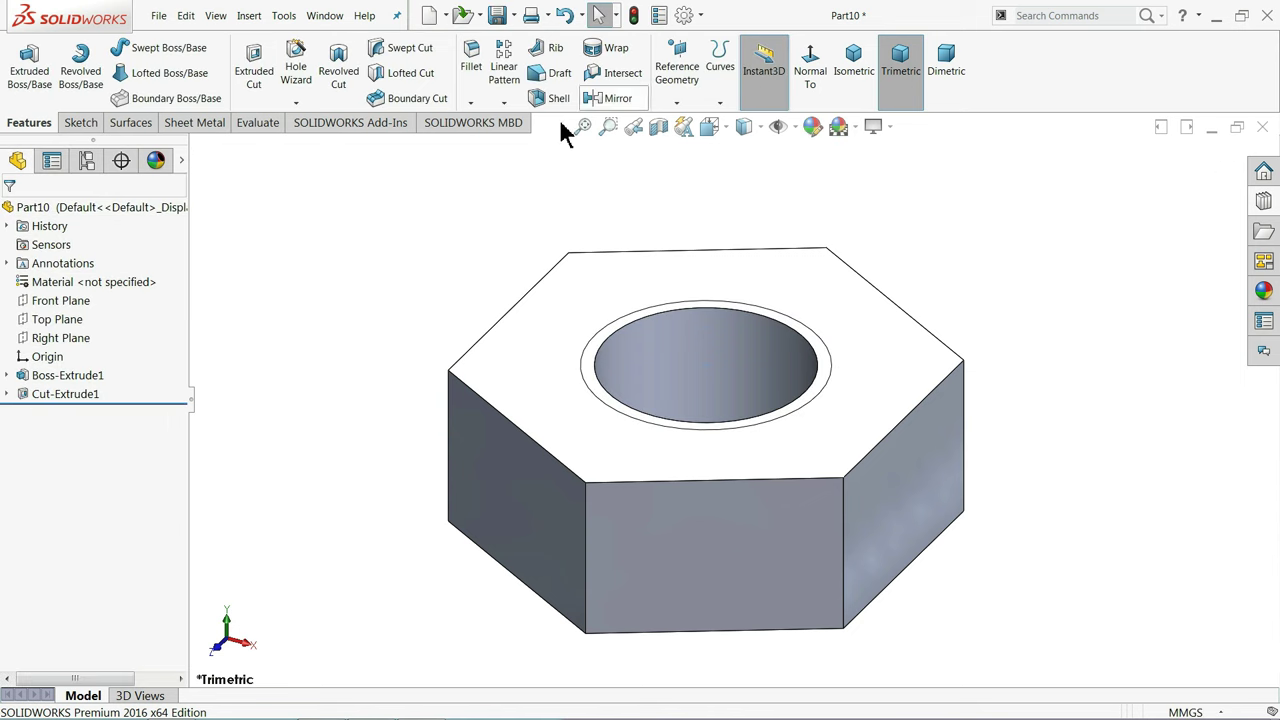
# Turn on shaded cosmetic threads in the document's Detailing properties
pyautogui.click(684, 15)
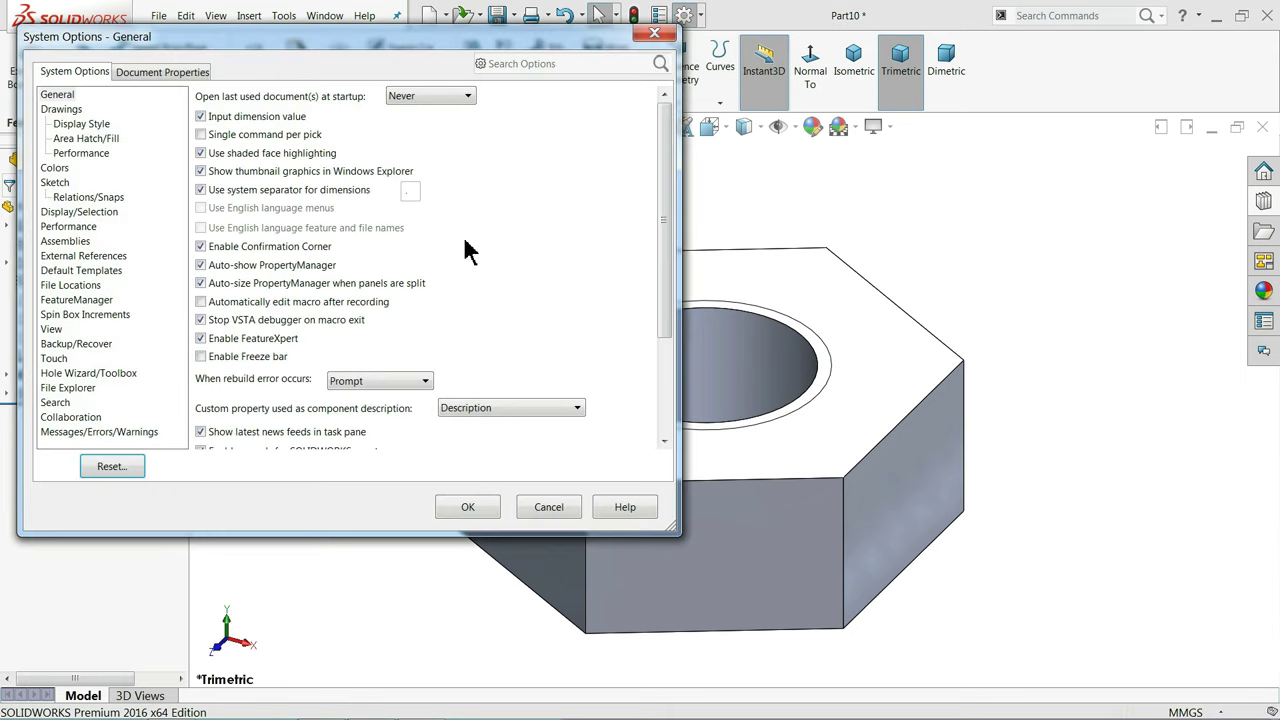
pyautogui.click(151, 74)
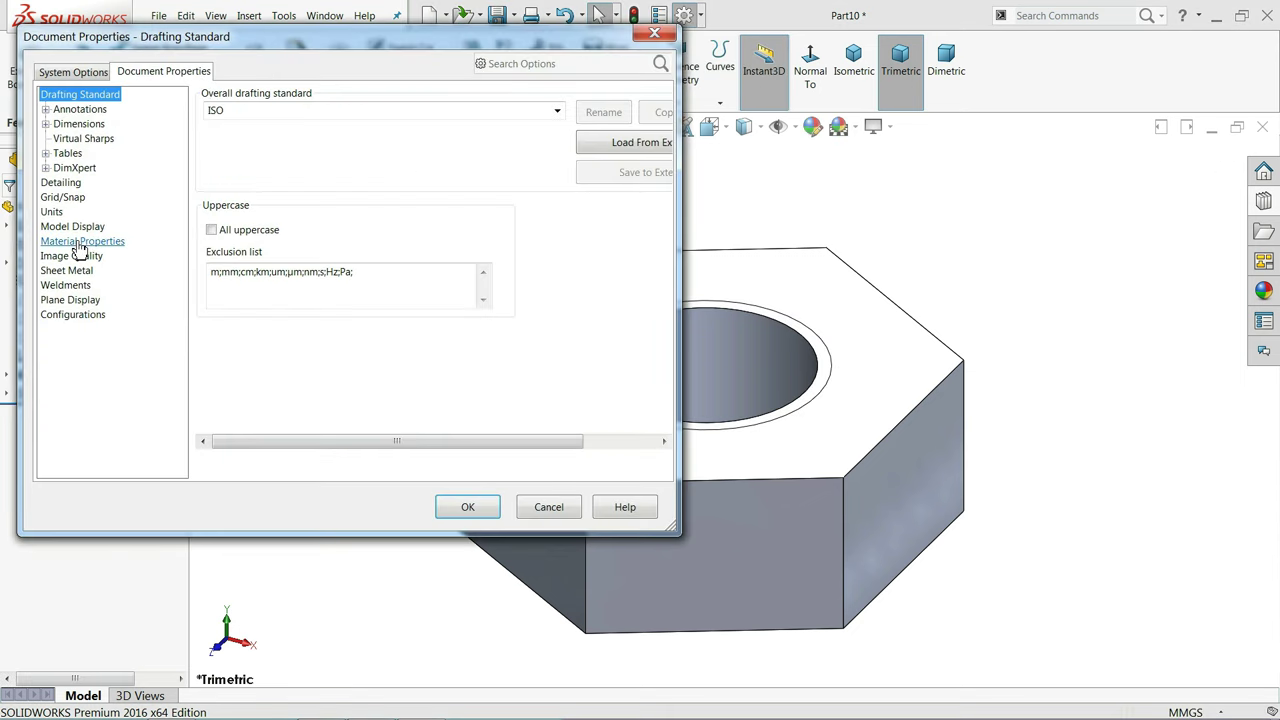
pyautogui.click(76, 185)
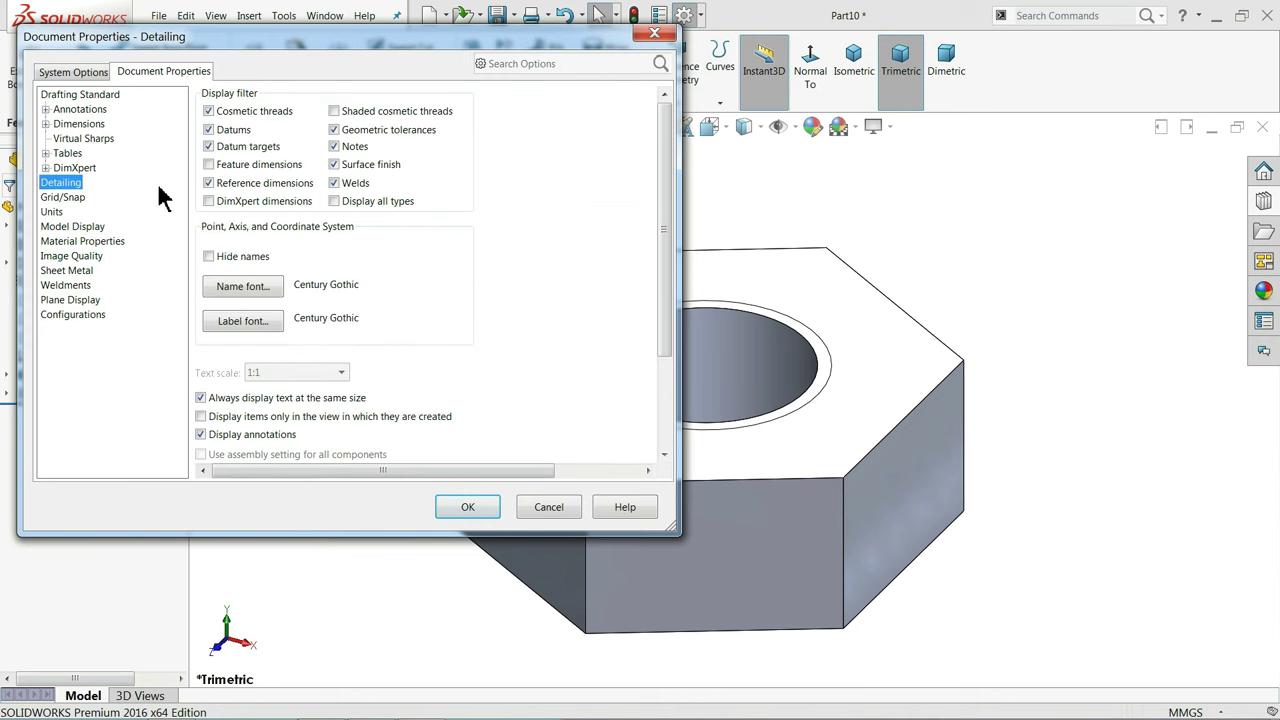
pyautogui.click(333, 113)
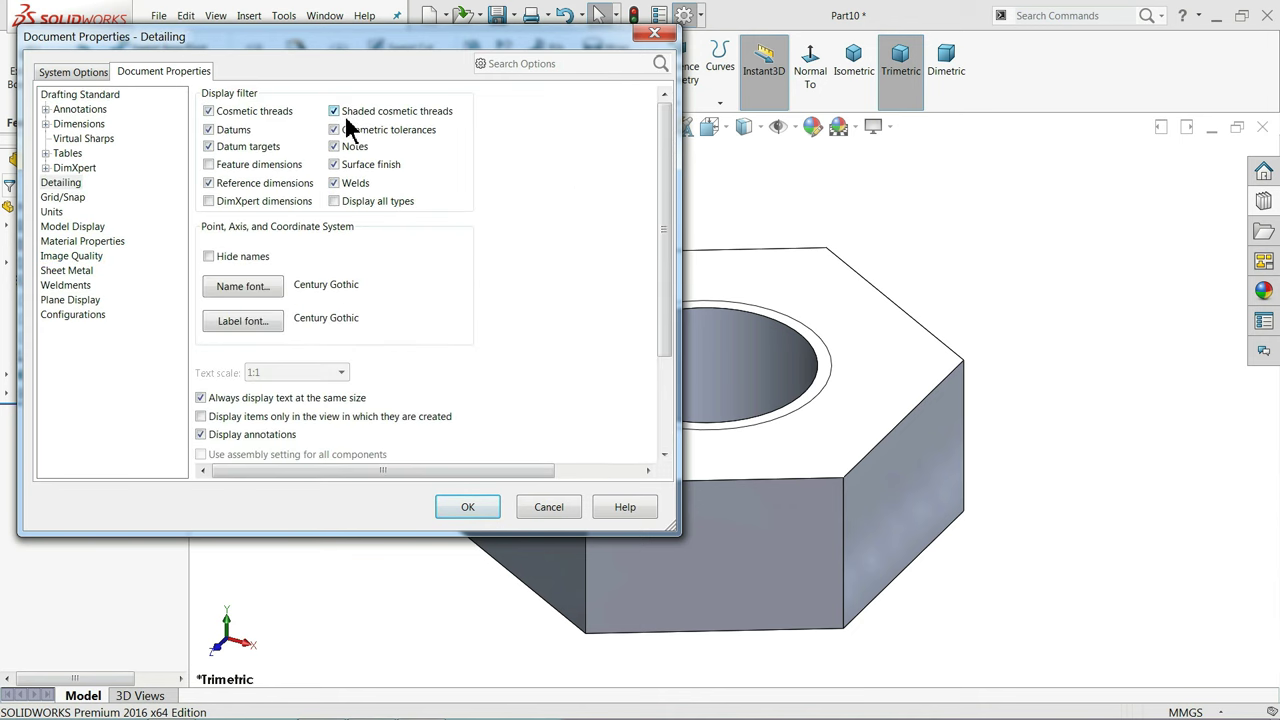
pyautogui.click(445, 518)
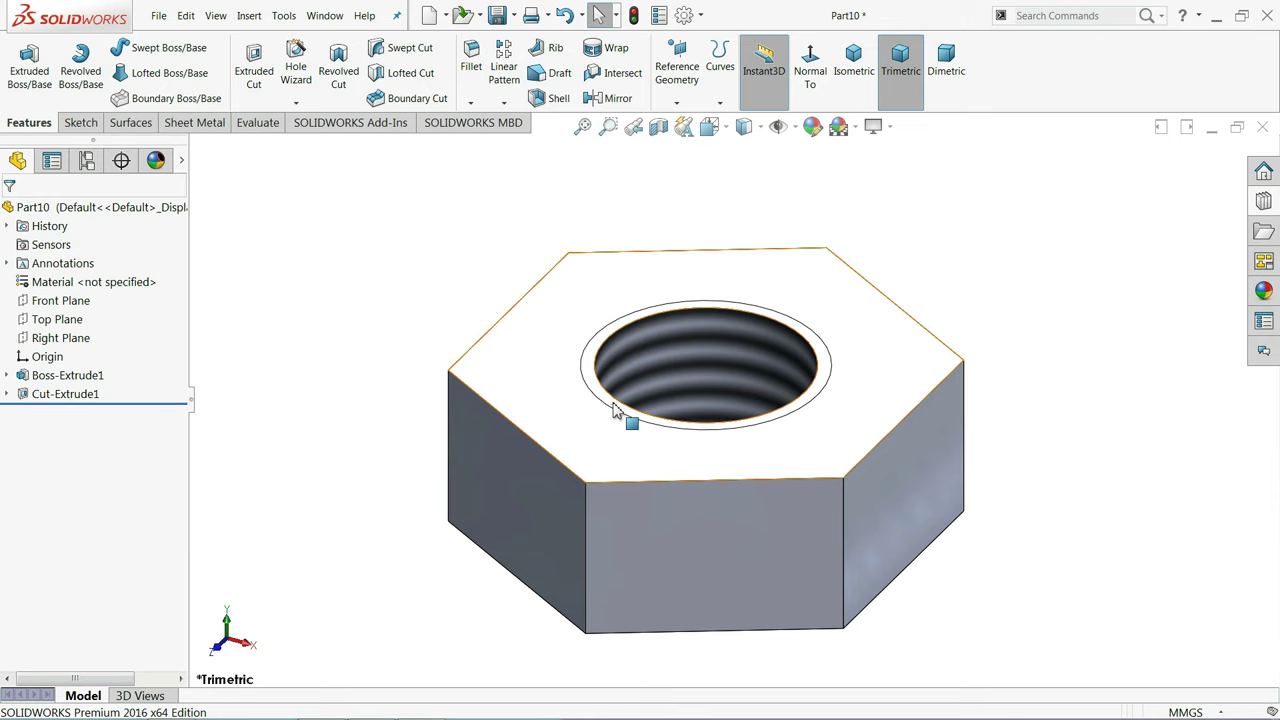
# Orbit the nut to an angled view of its top face
pyautogui.moveTo(623, 409)
pyautogui.mouseDown(button='middle')
pyautogui.moveTo(617, 520)
pyautogui.moveTo(587, 458)
pyautogui.moveTo(617, 409)
pyautogui.mouseUp(button='middle')
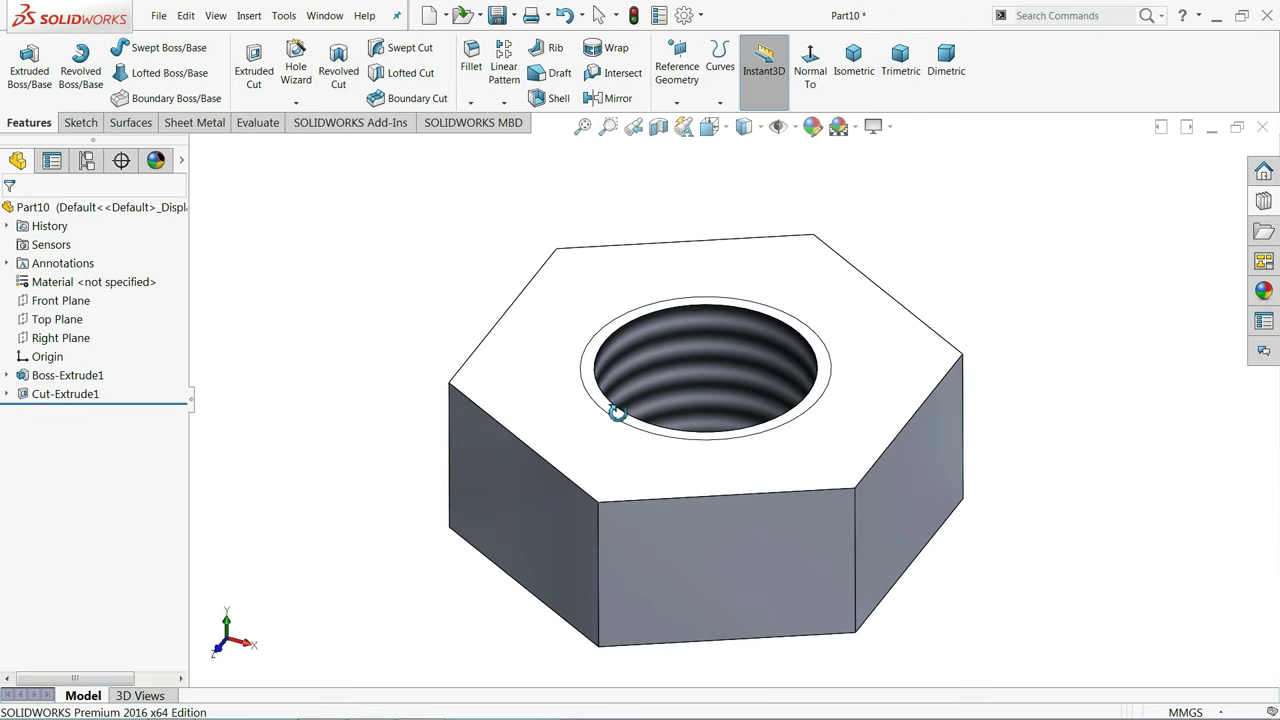
pyautogui.moveTo(654, 451)
pyautogui.mouseDown(button='middle')
pyautogui.moveTo(677, 214)
pyautogui.moveTo(1100, 271)
pyautogui.mouseUp(button='middle')
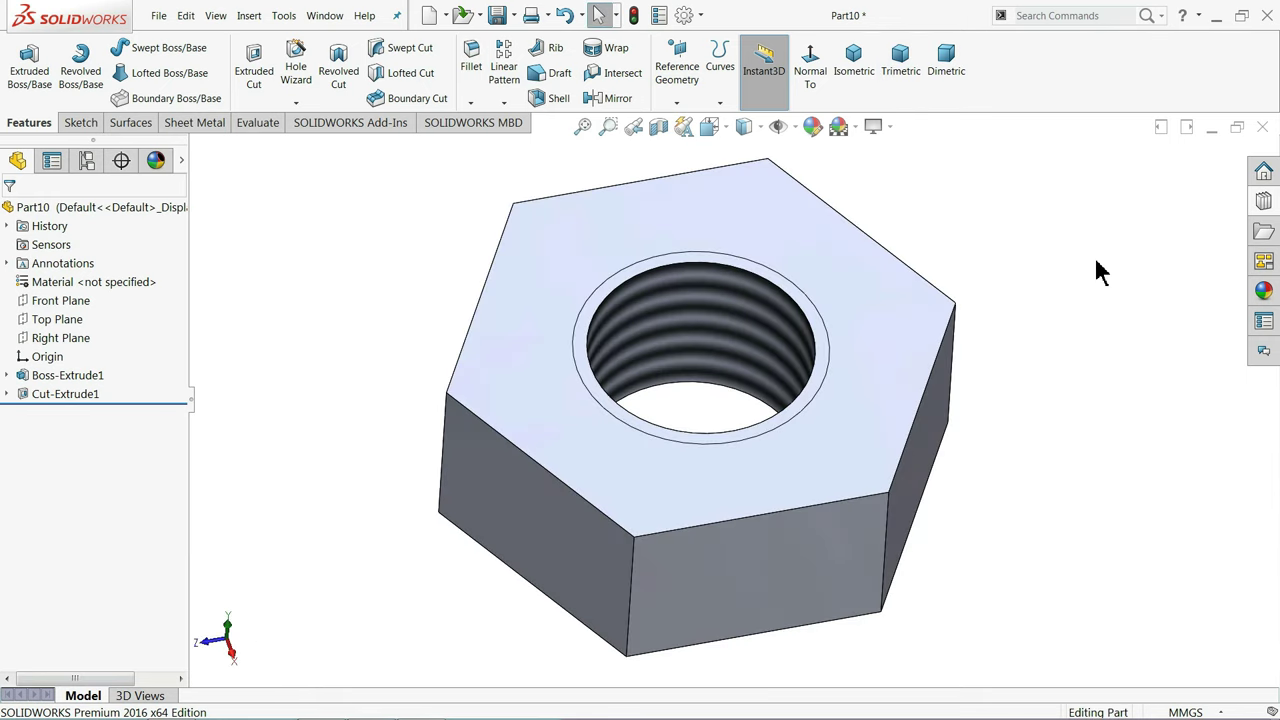
pyautogui.moveTo(594, 451); pyautogui.dragTo(576, 389, button='middle')
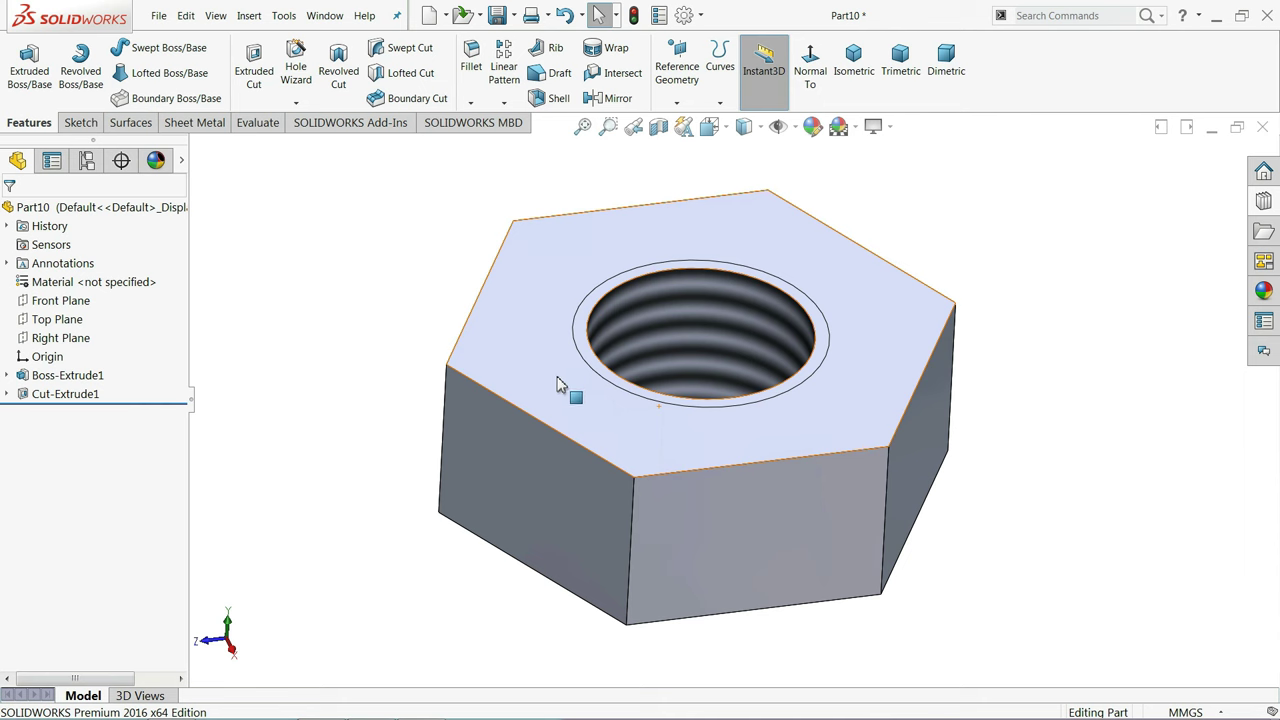
# Sketch a 12.70 circle on the nut's top face, centred on the hole
pyautogui.click(532, 349)
pyautogui.click(590, 288)
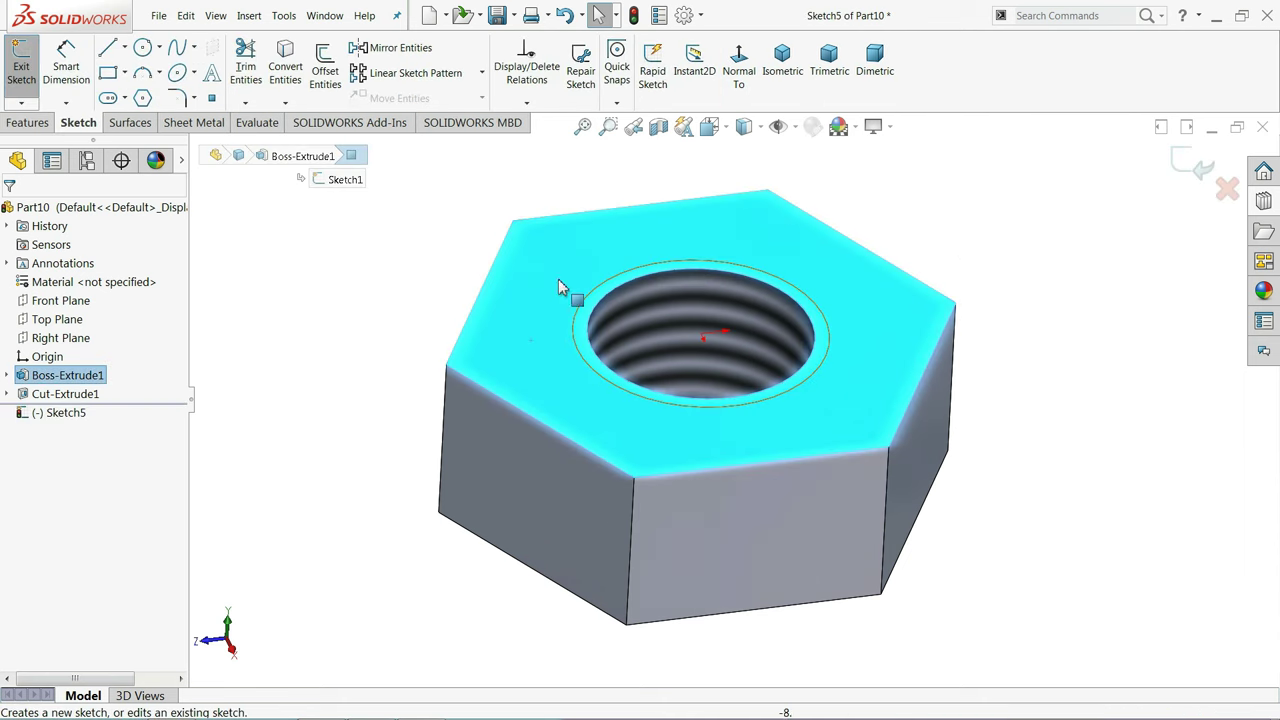
pyautogui.click(143, 47)
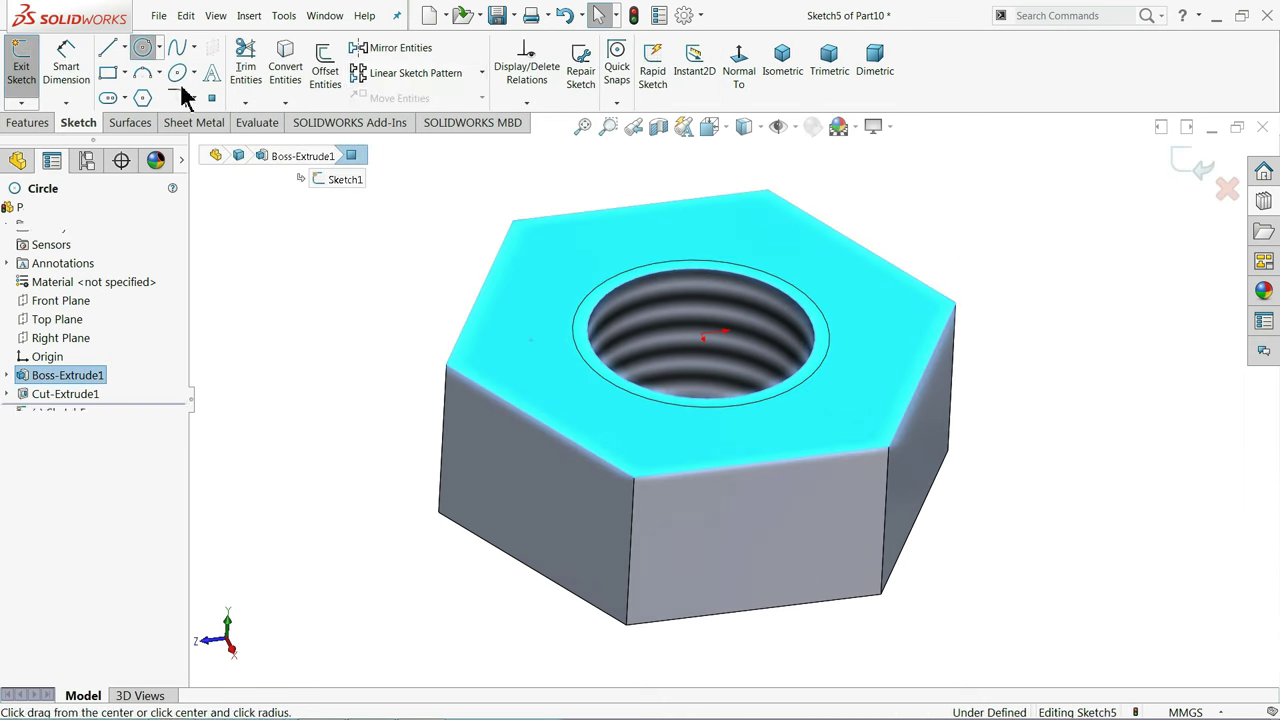
pyautogui.click(701, 334)
pyautogui.click(489, 294)
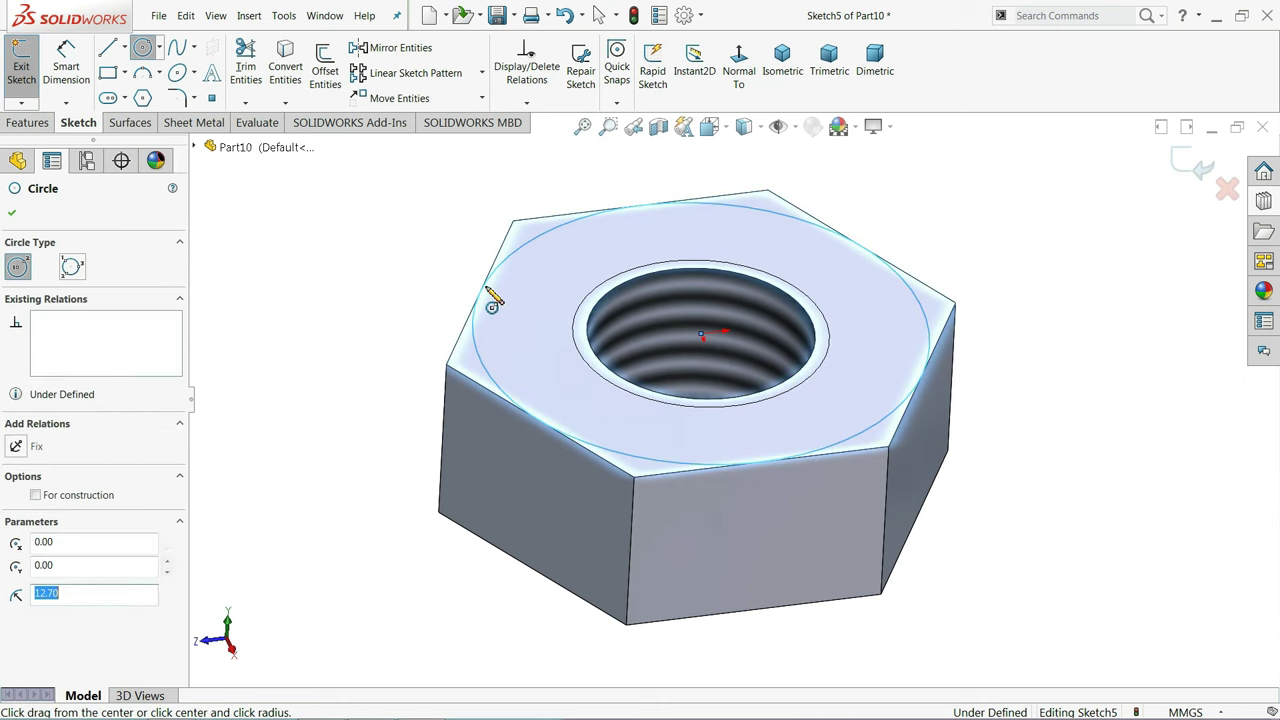
# Cut outside the circle Through All with a 60° draft to chamfer the top corners
pyautogui.click(27, 122)
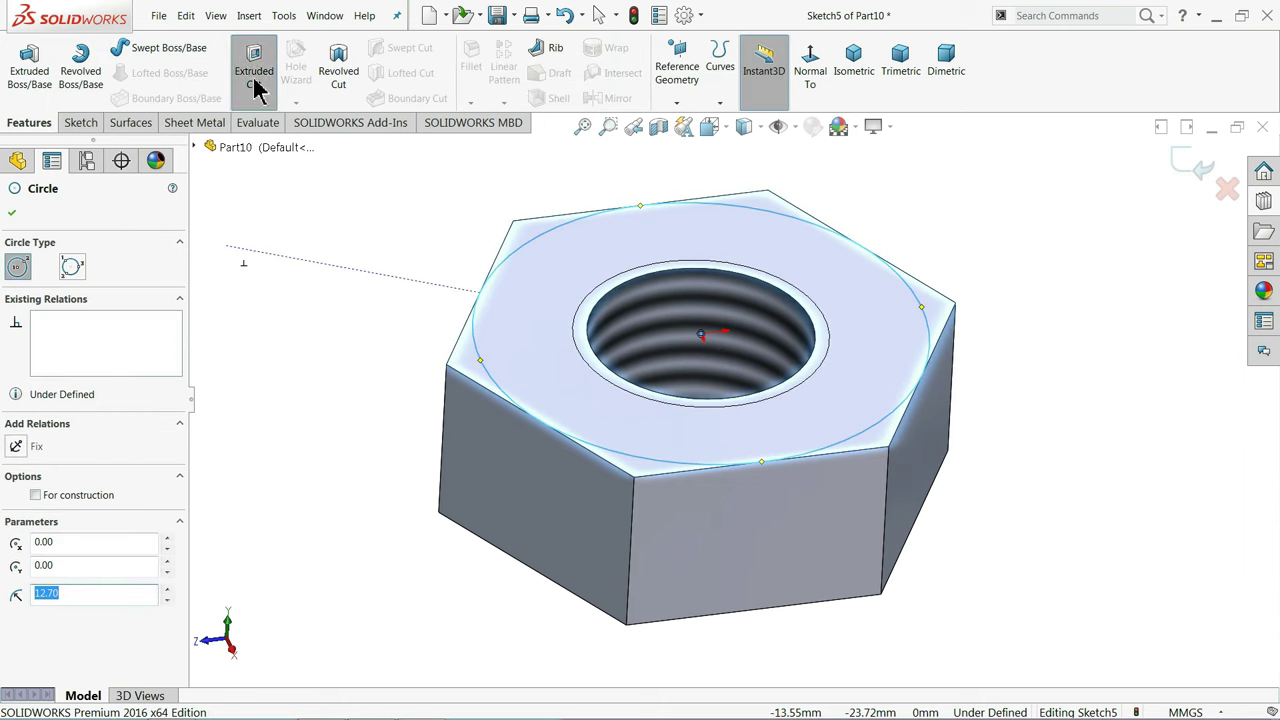
pyautogui.click(256, 88)
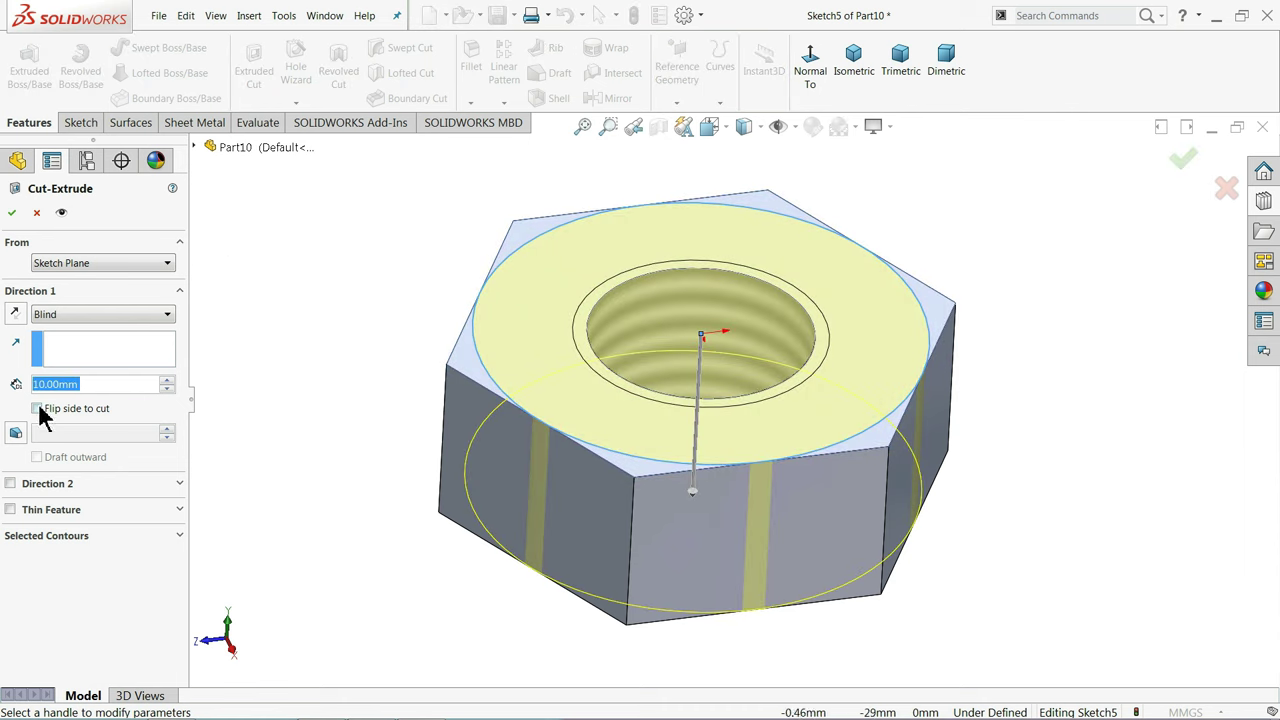
pyautogui.click(37, 409)
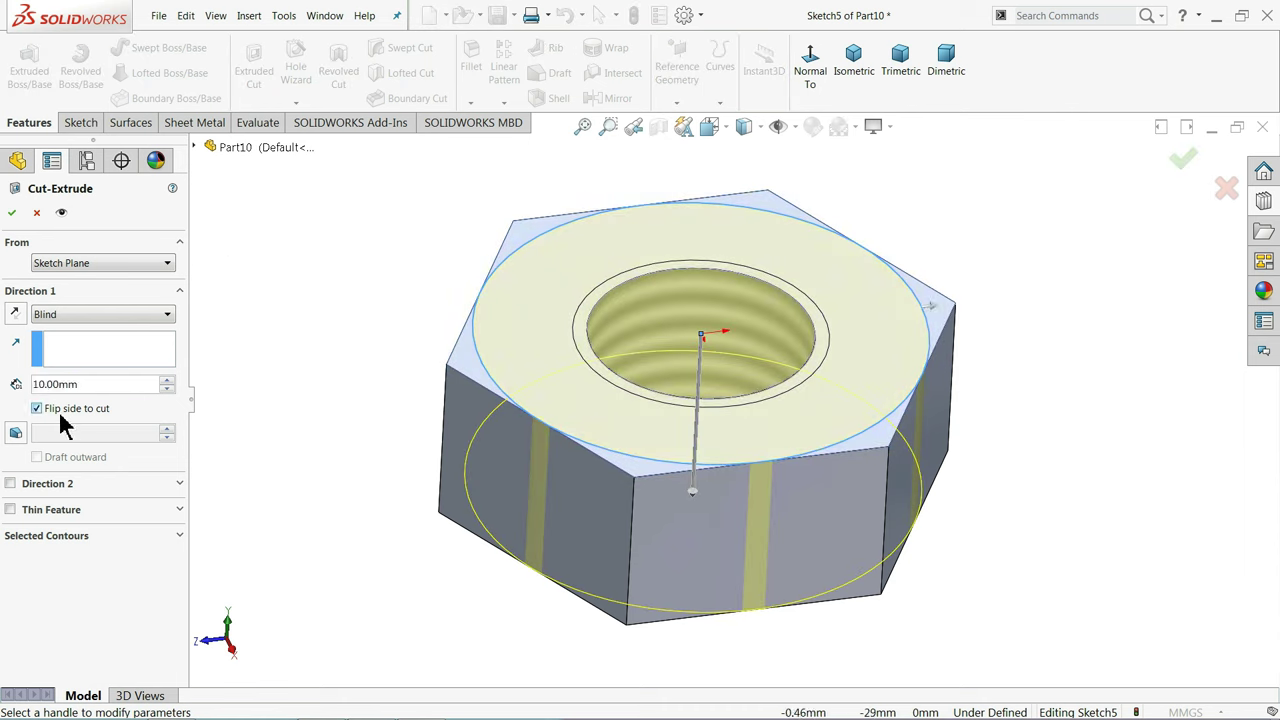
pyautogui.click(72, 316)
pyautogui.click(76, 347)
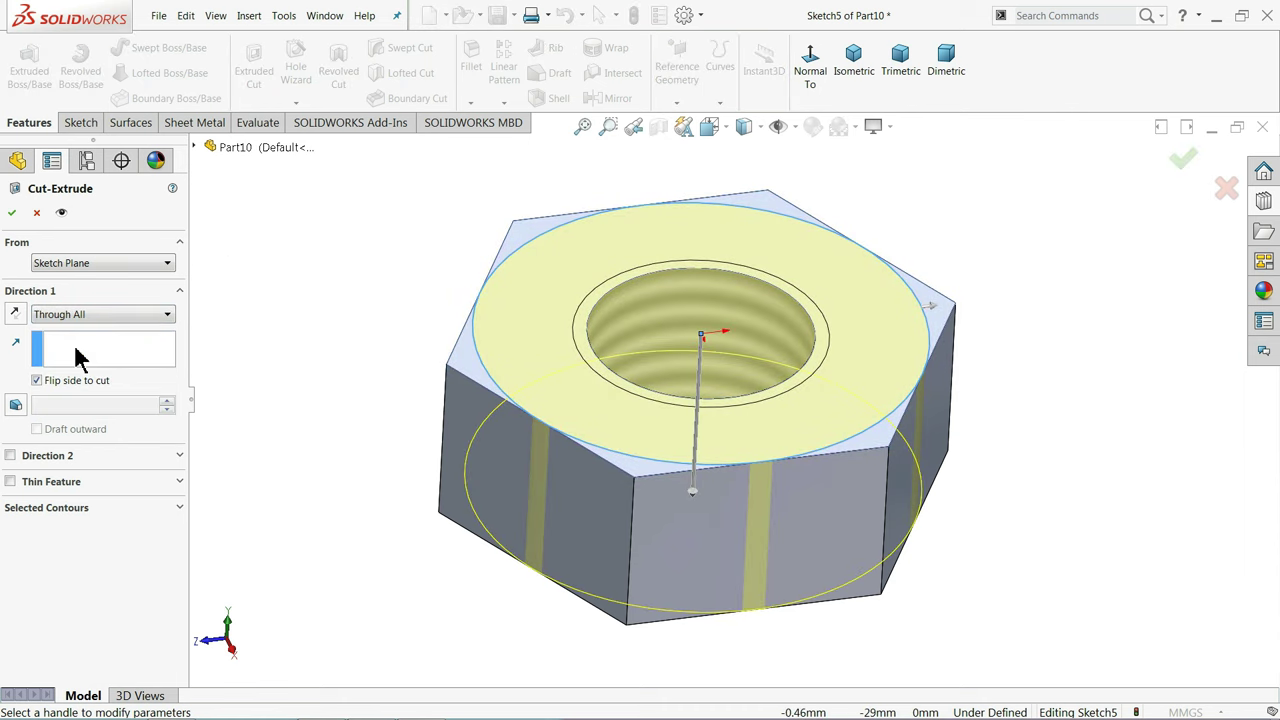
pyautogui.click(16, 405)
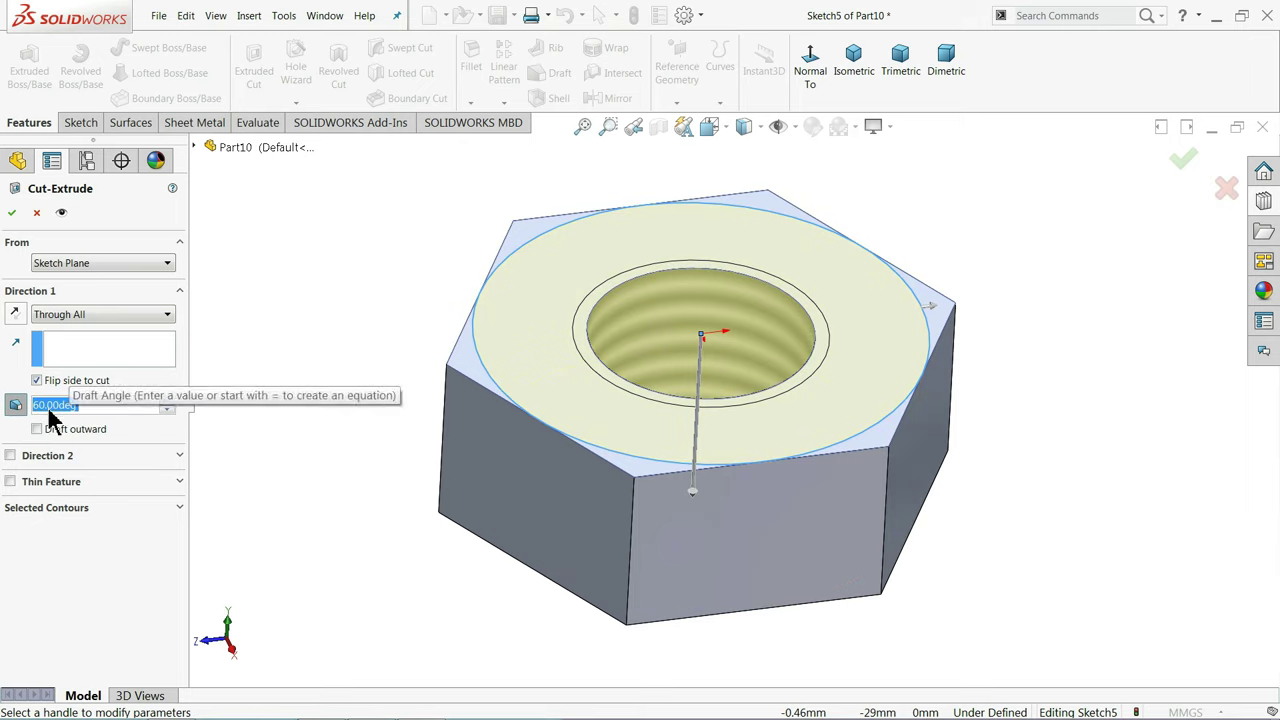
pyautogui.click(12, 214)
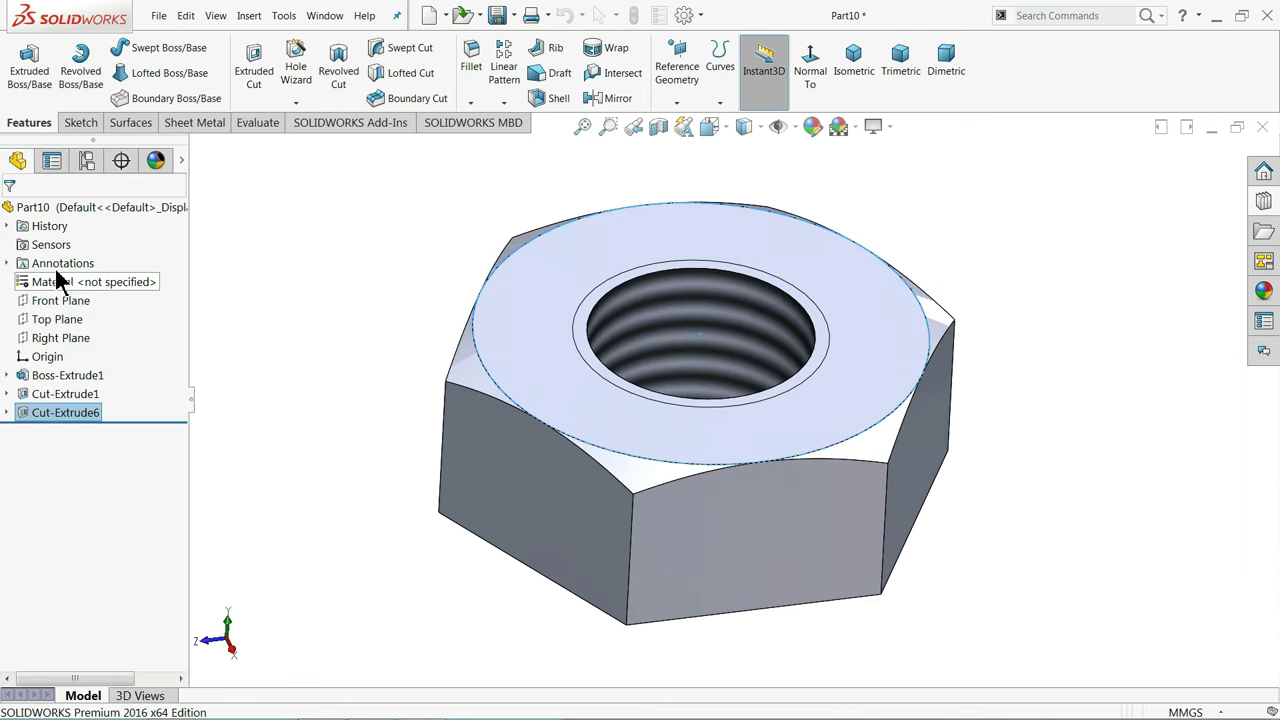
# Mirror Cut-Extrude6 across the Top Plane to chamfer the bottom corners
pyautogui.moveTo(340, 376)
pyautogui.mouseDown(button='middle')
pyautogui.moveTo(337, 249)
pyautogui.moveTo(337, 332)
pyautogui.mouseUp(button='middle')
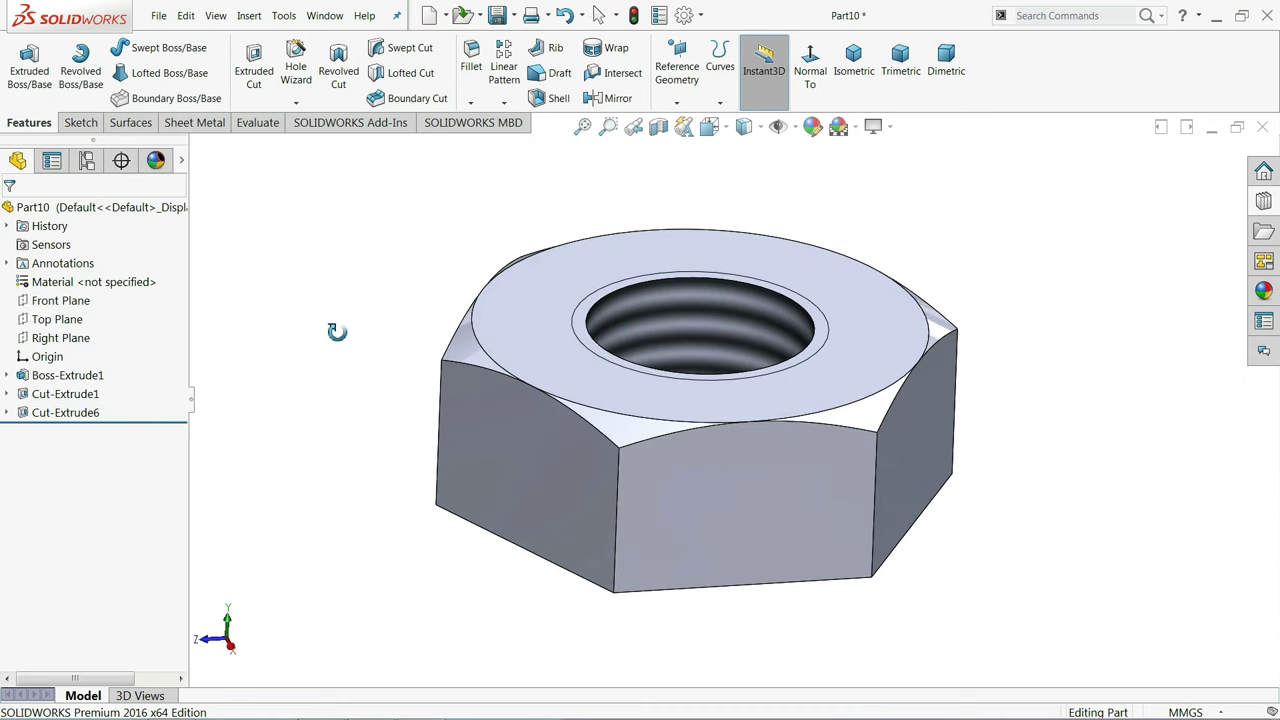
pyautogui.click(50, 319)
pyautogui.moveTo(295, 358)
pyautogui.mouseDown(button='middle')
pyautogui.moveTo(300, 266)
pyautogui.moveTo(300, 306)
pyautogui.mouseUp(button='middle')
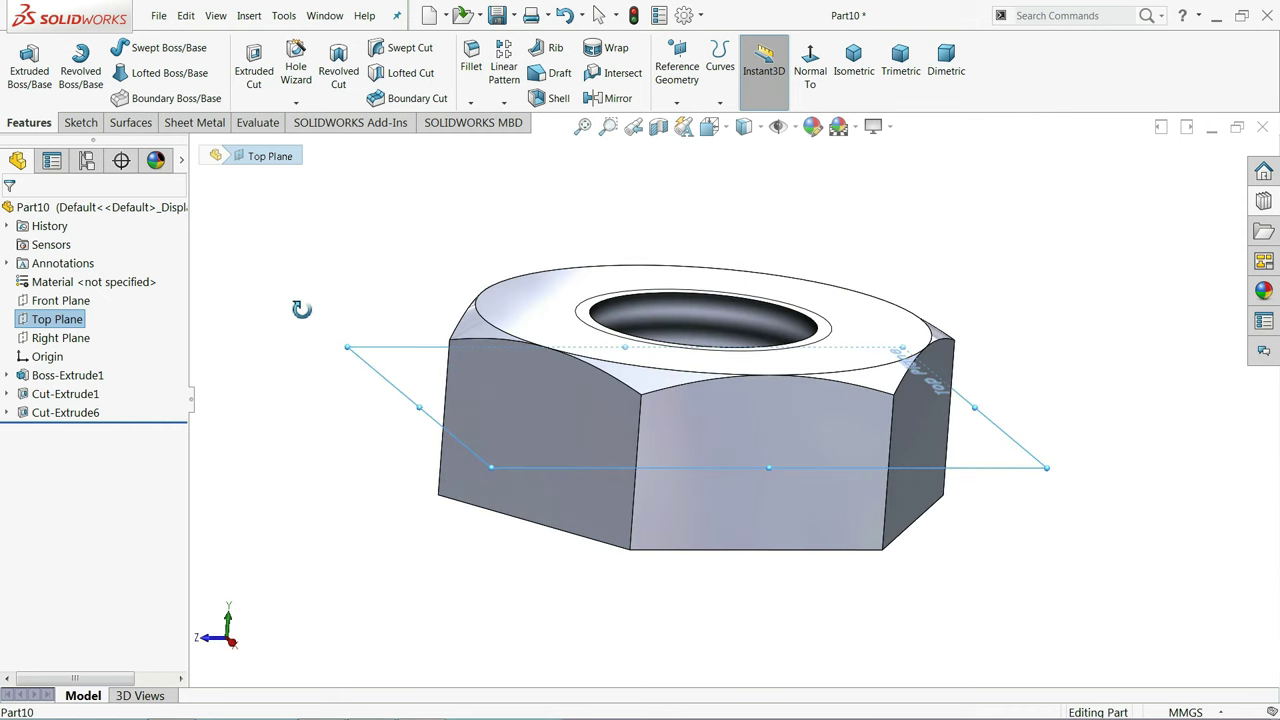
pyautogui.click(612, 100)
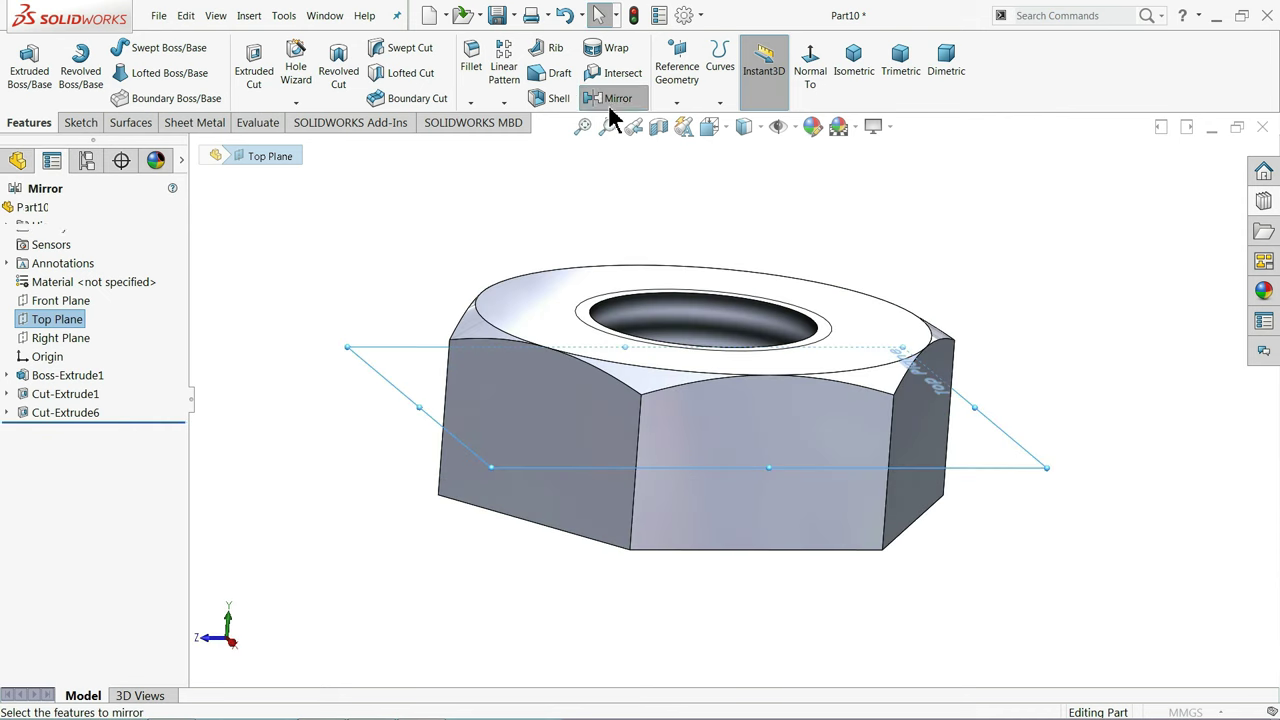
pyautogui.click(490, 338)
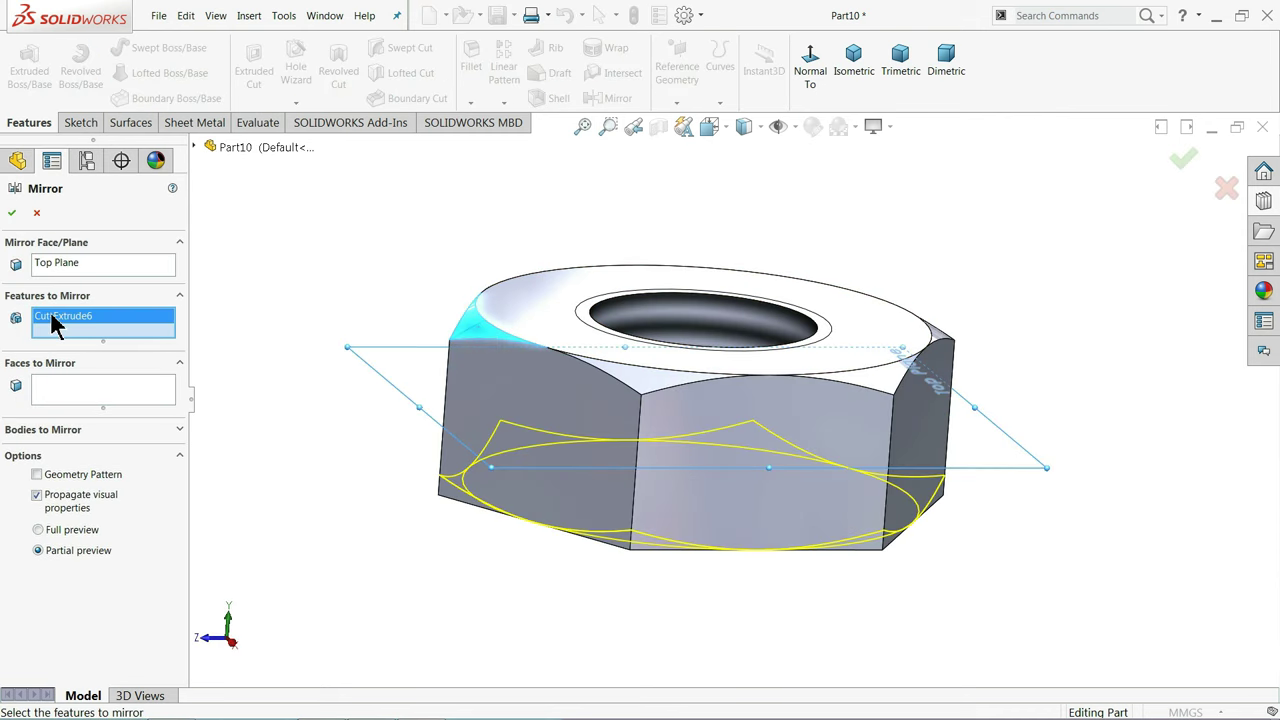
pyautogui.click(12, 212)
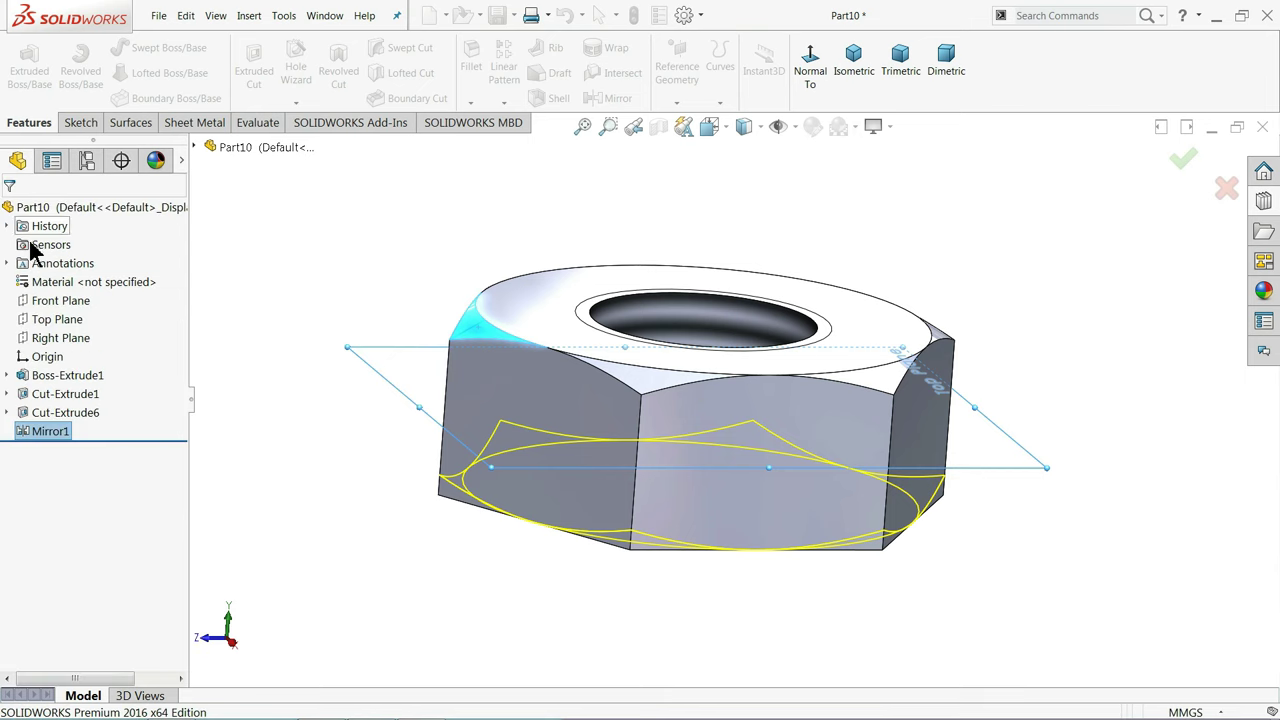
pyautogui.moveTo(352, 415)
pyautogui.mouseDown(button='middle')
pyautogui.moveTo(366, 206)
pyautogui.moveTo(293, 525)
pyautogui.moveTo(309, 480)
pyautogui.moveTo(394, 451)
pyautogui.moveTo(384, 629)
pyautogui.mouseUp(button='middle')
pyautogui.press('Escape')
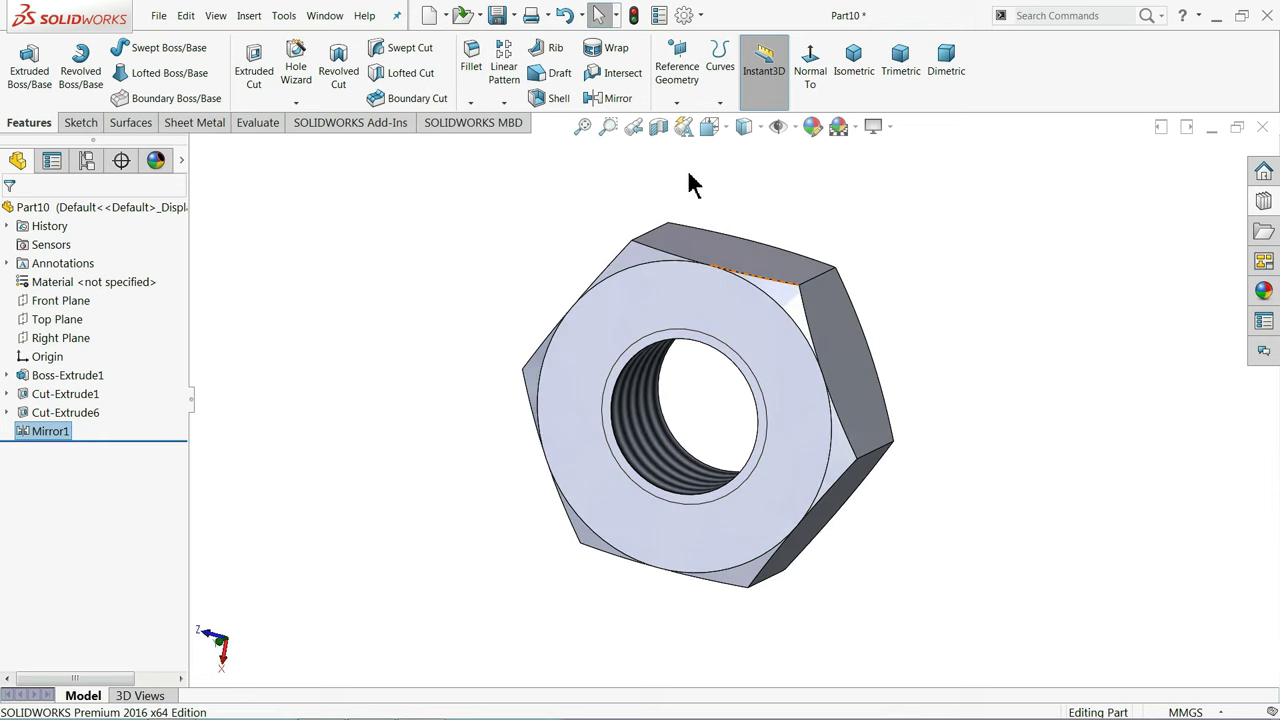
# Apply the satin finish stainless steel appearance to the nut in isometric view
pyautogui.click(853, 65)
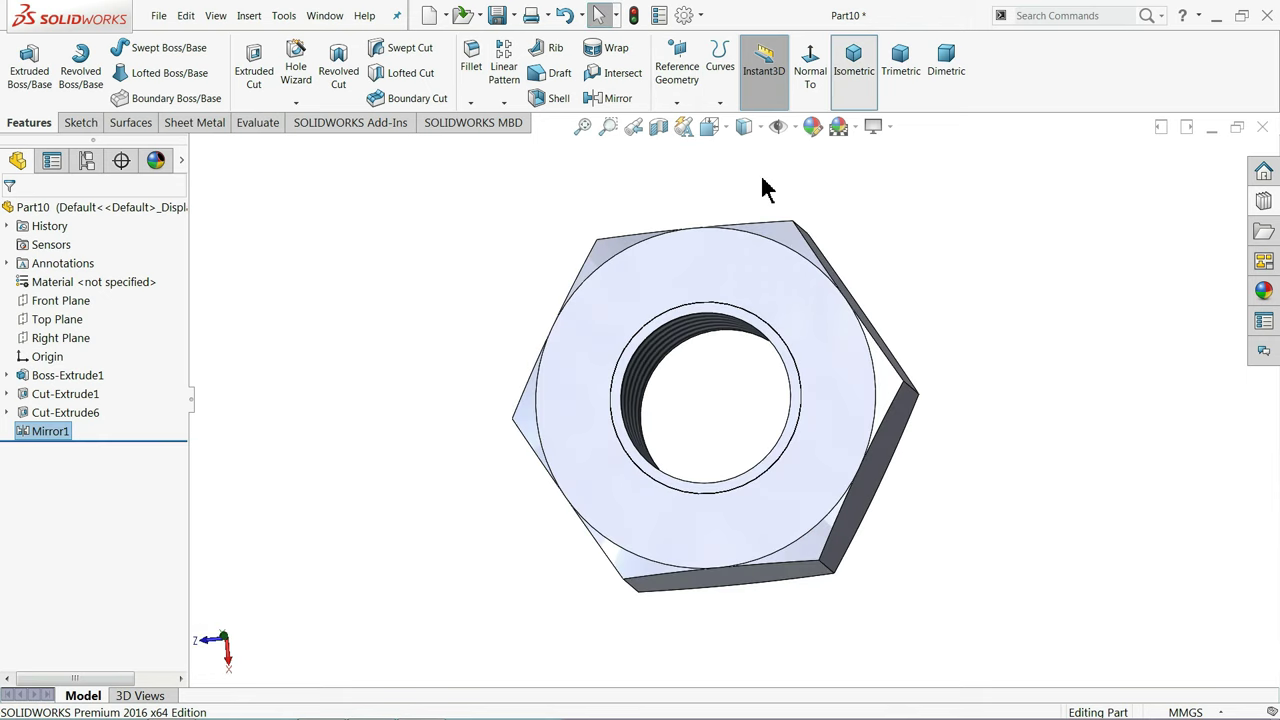
pyautogui.click(1263, 291)
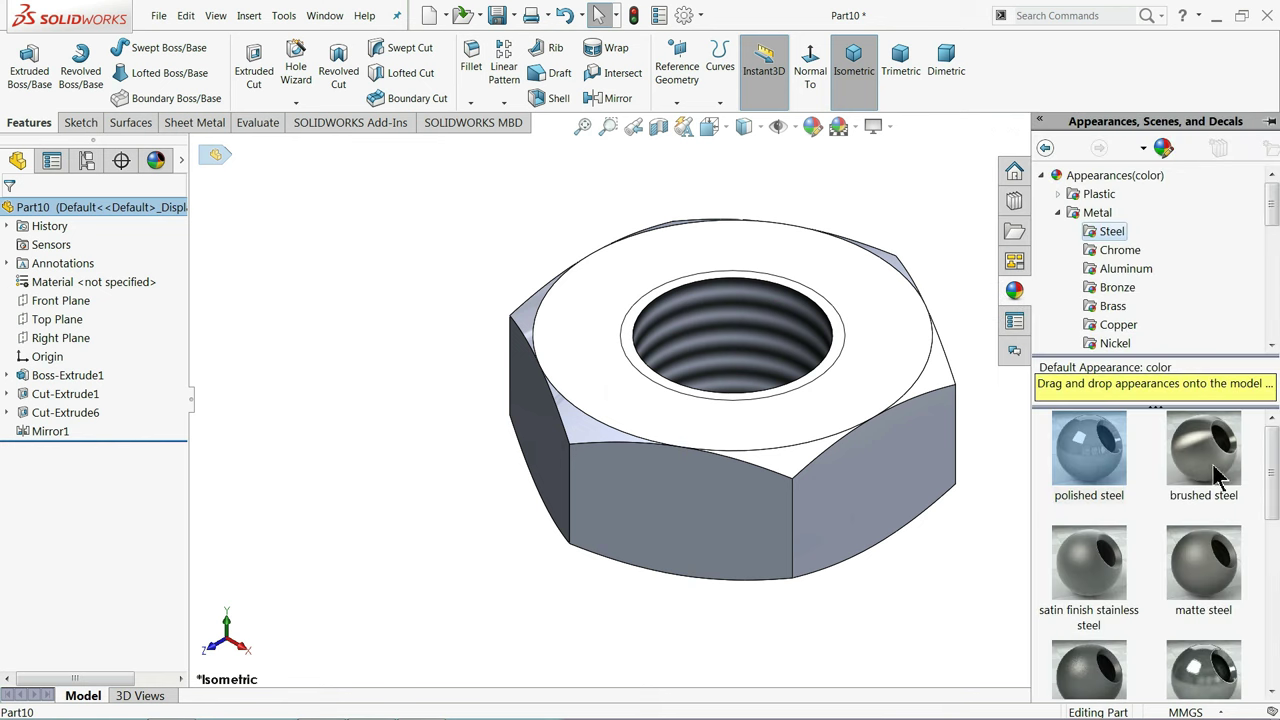
pyautogui.moveTo(1099, 563); pyautogui.dragTo(730, 450)
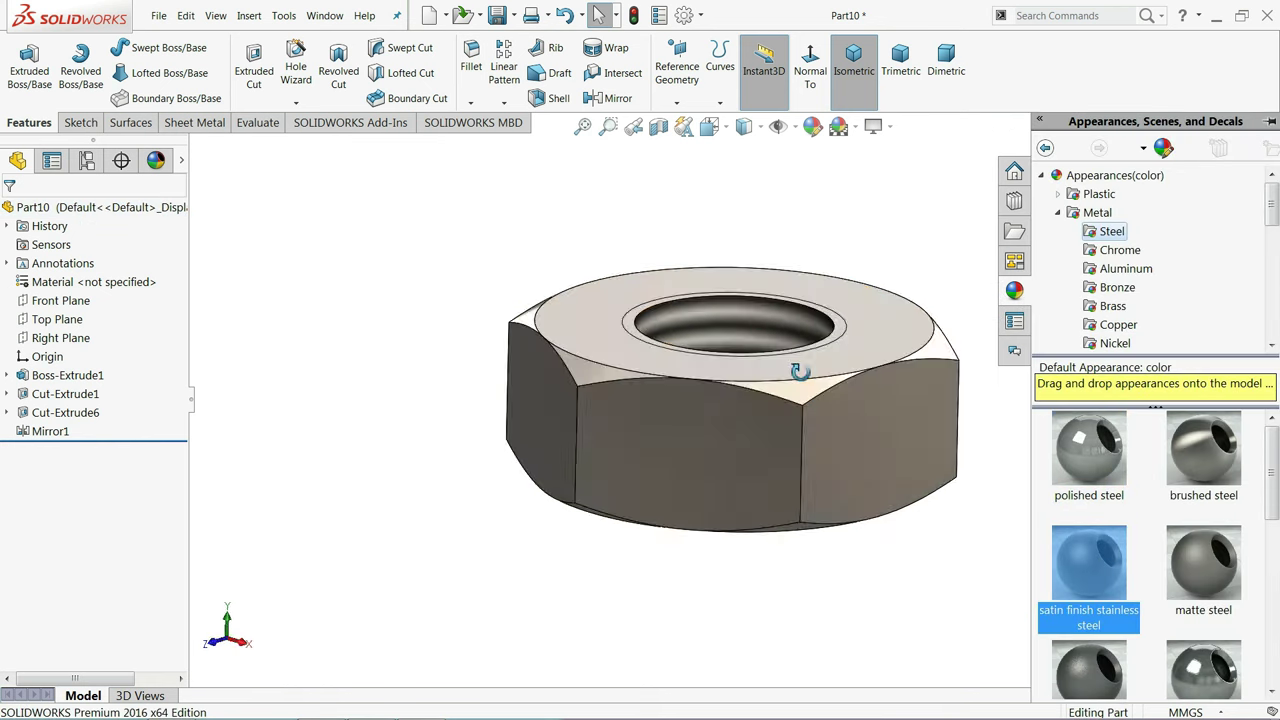
pyautogui.moveTo(730, 450)
pyautogui.mouseDown(button='middle')
pyautogui.moveTo(768, 290)
pyautogui.moveTo(660, 349)
pyautogui.mouseUp(button='middle')
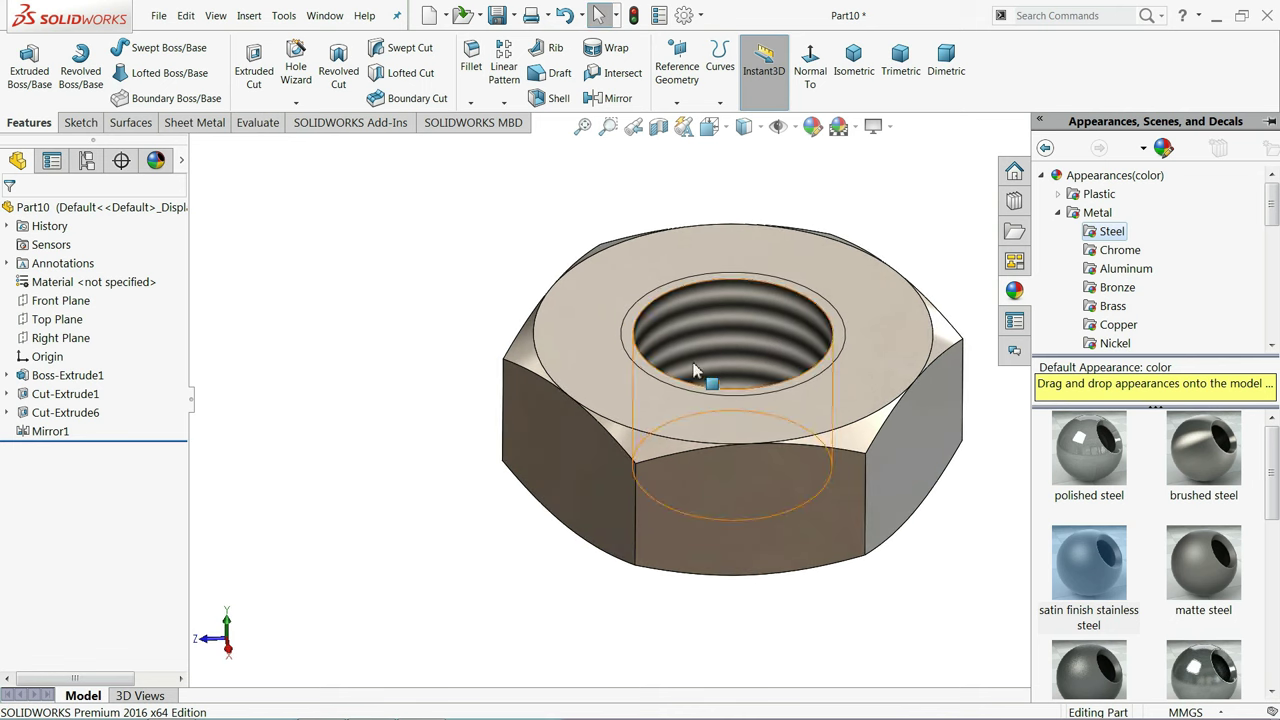
# Save the part as 10.tension bolt nut in the Hydraulic Cylinder folder
pyautogui.click(499, 22)
pyautogui.write('10.tension bolt nut')
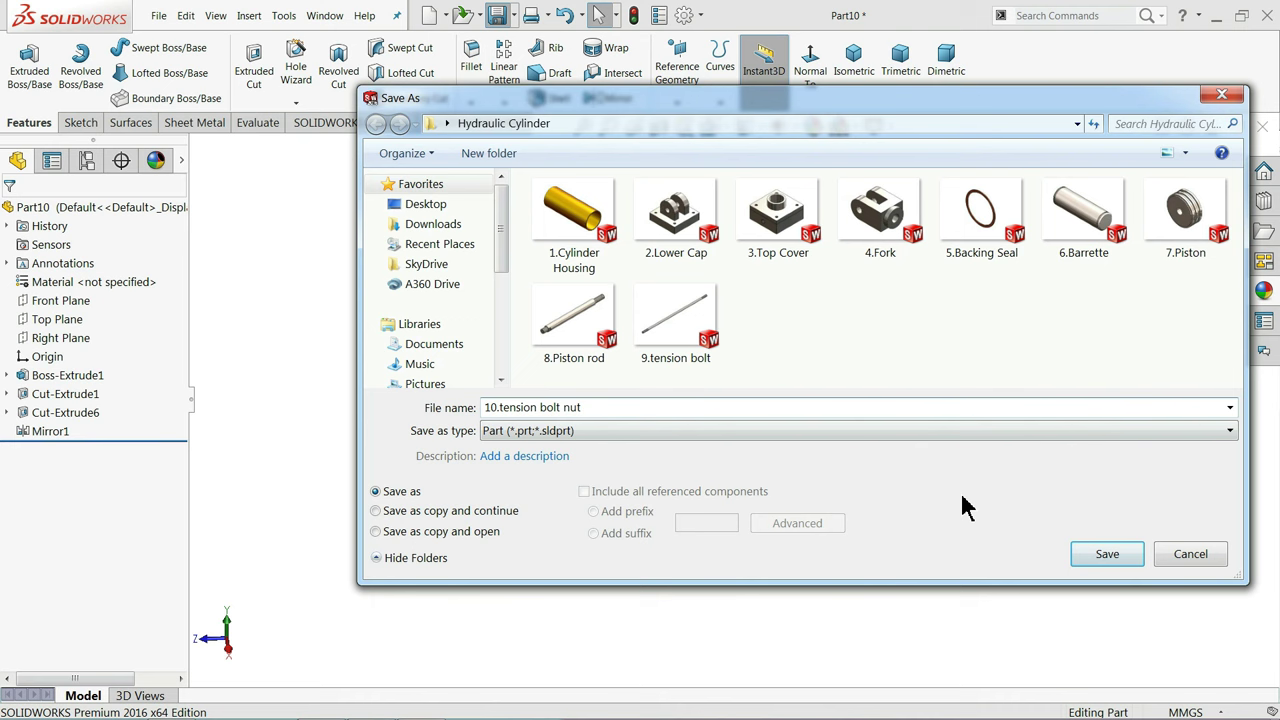
pyautogui.click(1108, 557)
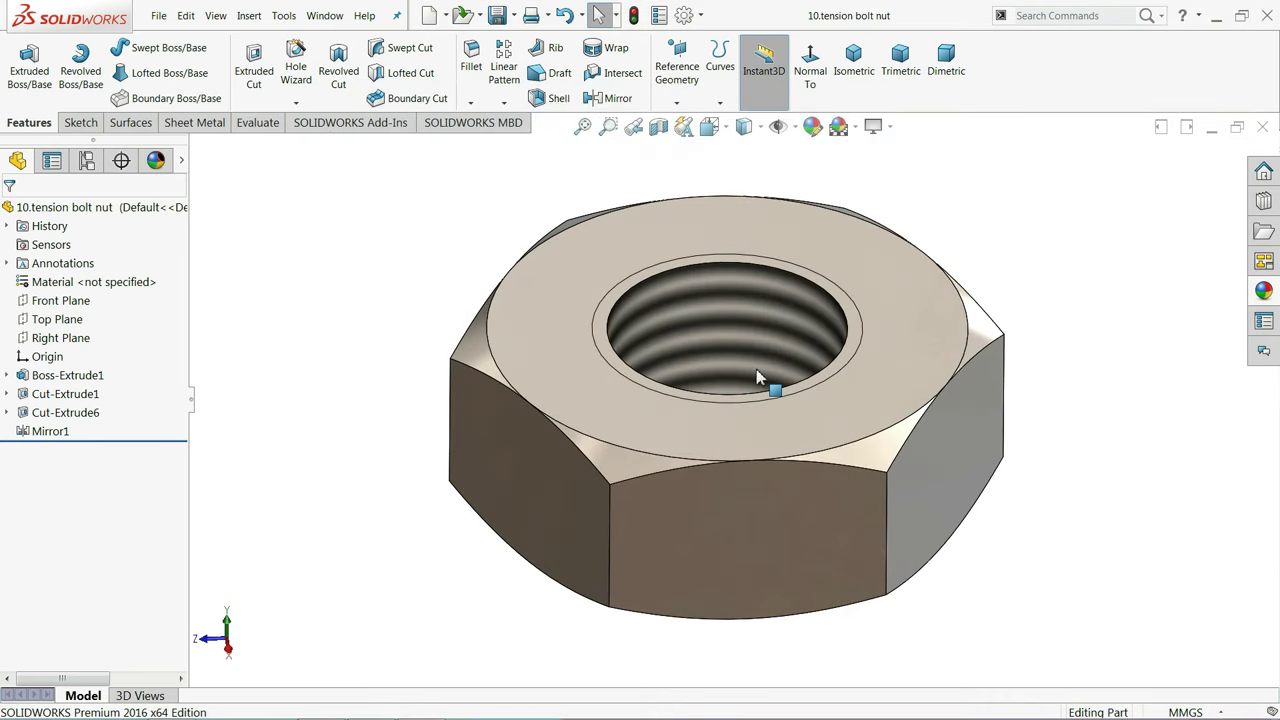
pyautogui.moveTo(755, 381)
pyautogui.mouseDown(button='middle')
pyautogui.moveTo(701, 478)
pyautogui.moveTo(765, 440)
pyautogui.mouseUp(button='middle')
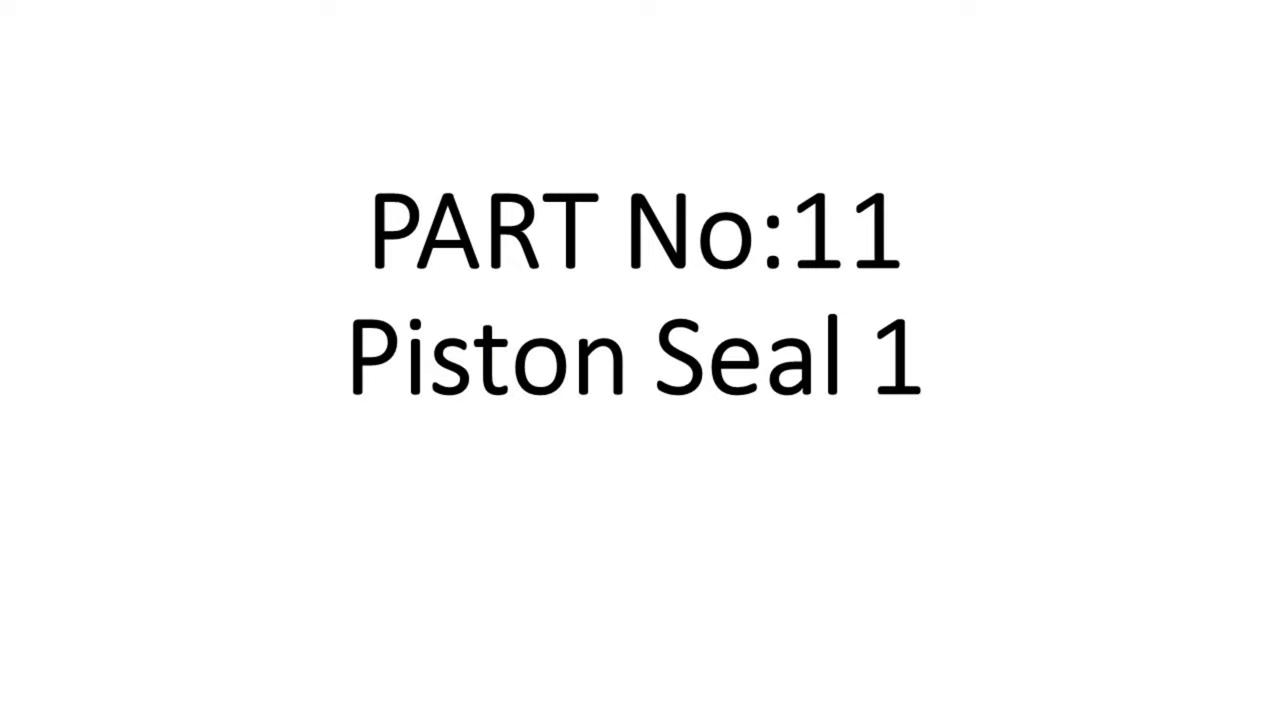
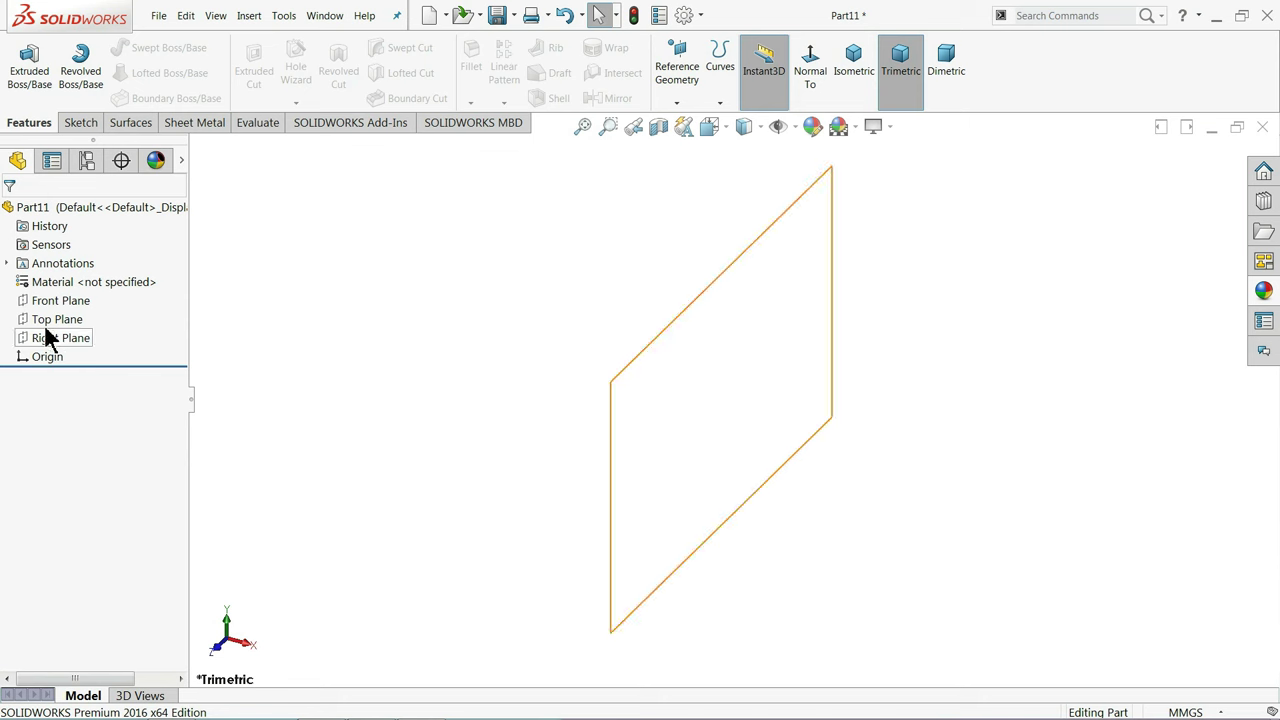
# Start a sketch on the Front Plane with vertical and horizontal centerlines from the origin
pyautogui.click(38, 300)
pyautogui.click(36, 284)
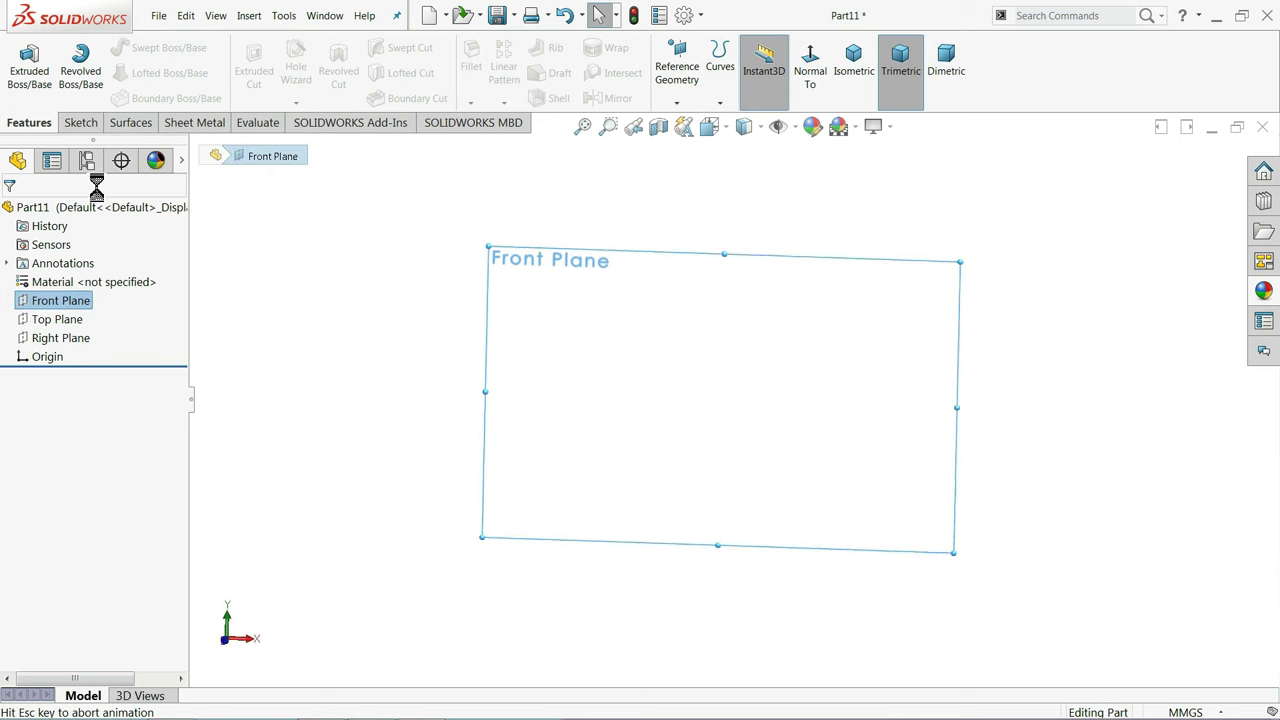
pyautogui.click(125, 48)
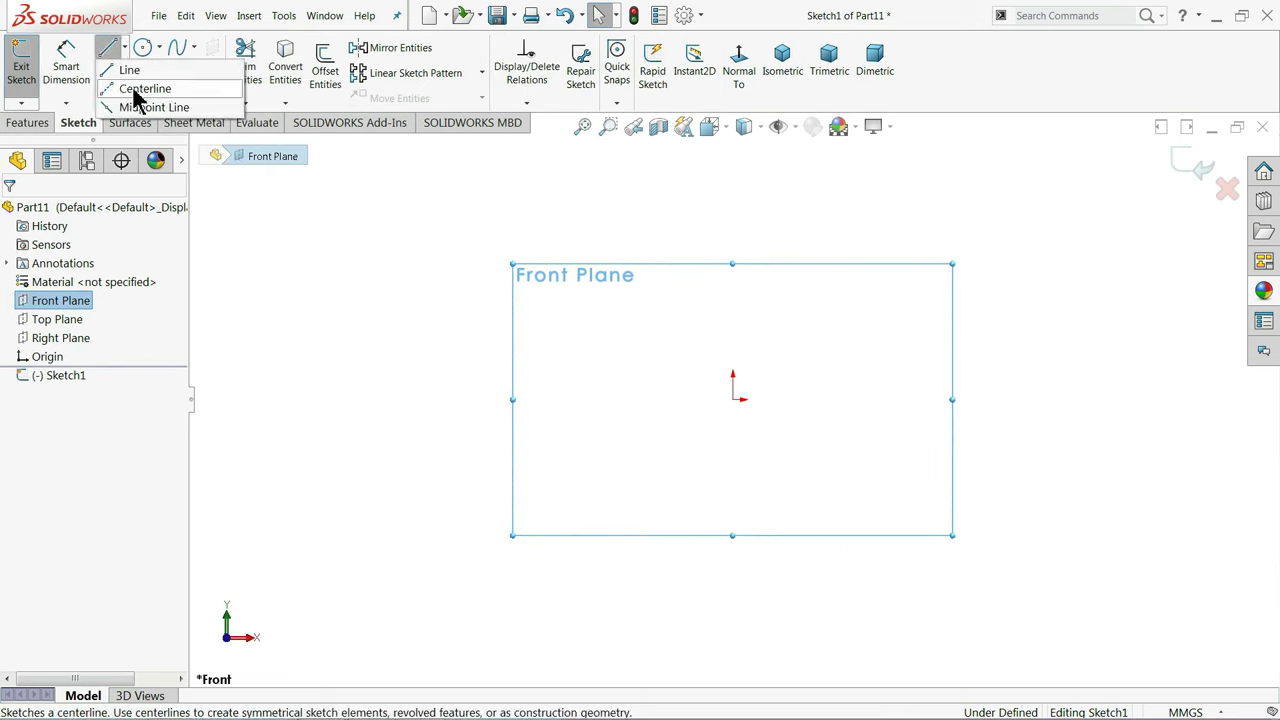
pyautogui.click(130, 89)
pyautogui.click(732, 204)
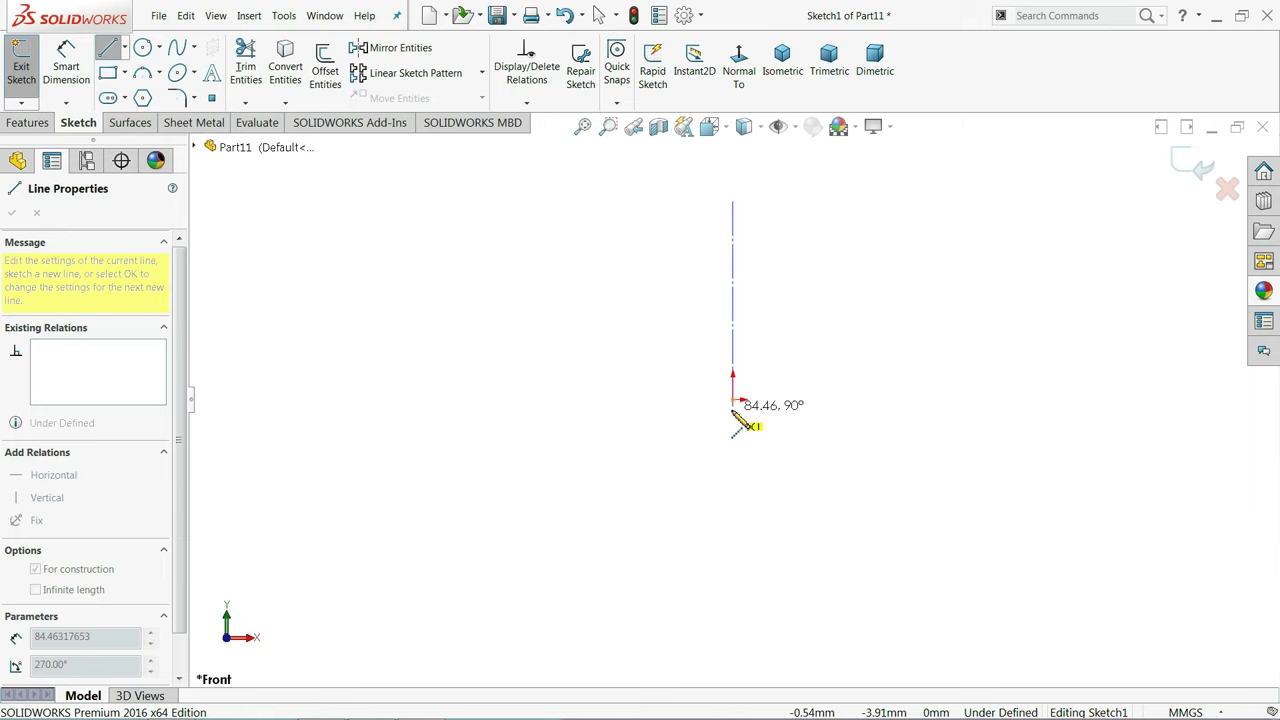
pyautogui.click(733, 398)
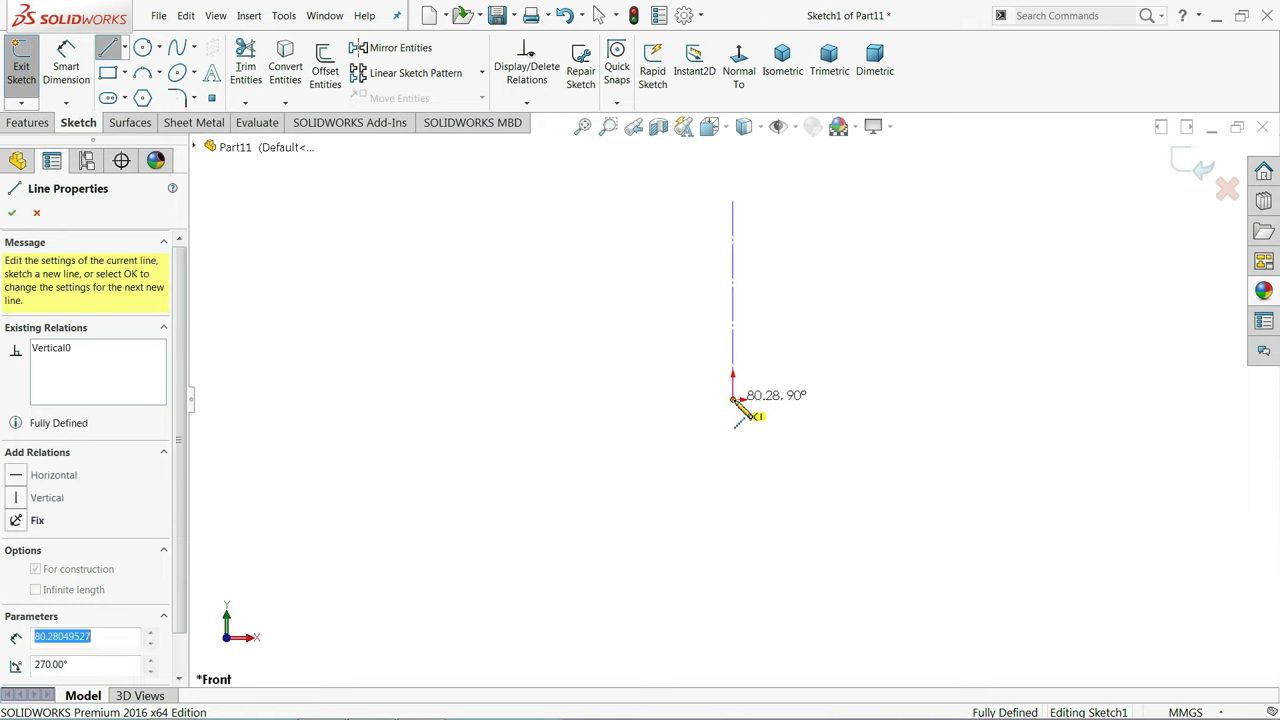
pyautogui.click(345, 399)
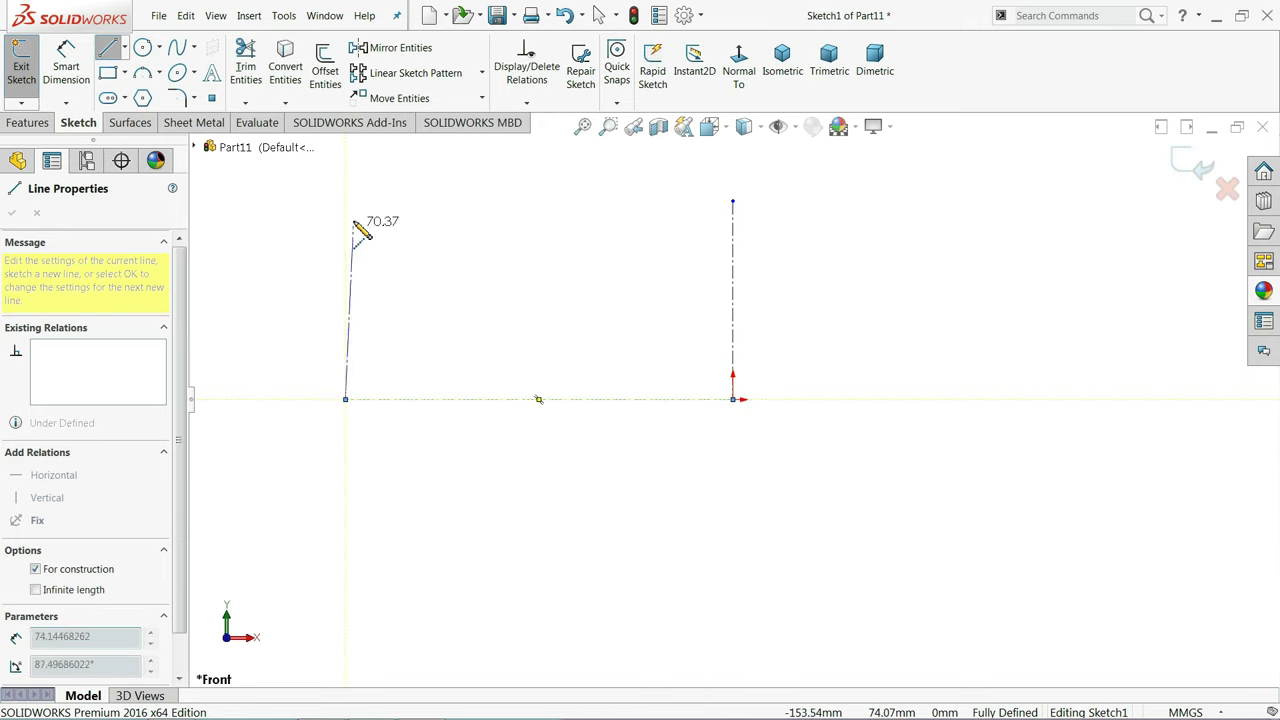
pyautogui.click(345, 168)
pyautogui.rightClick(405, 188)
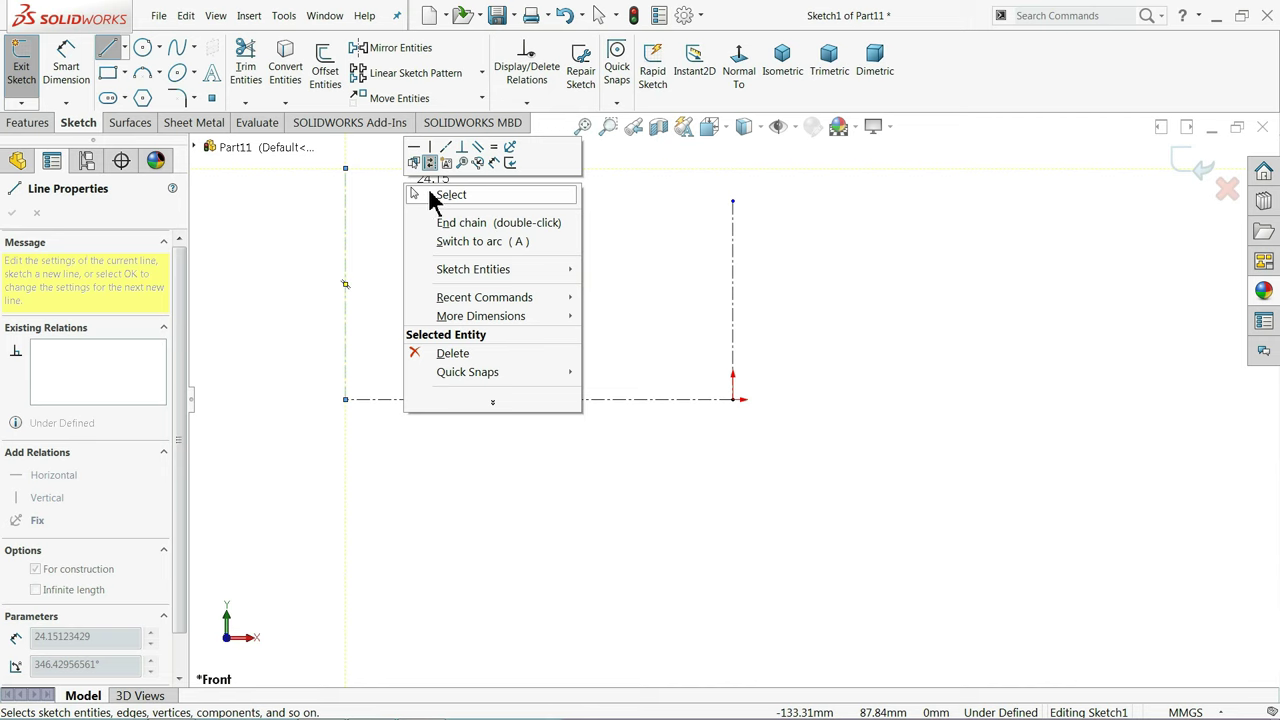
pyautogui.click(450, 195)
# Draw the top edge, left slanted side, bottom-left ledge and inner left notch side
pyautogui.click(107, 48)
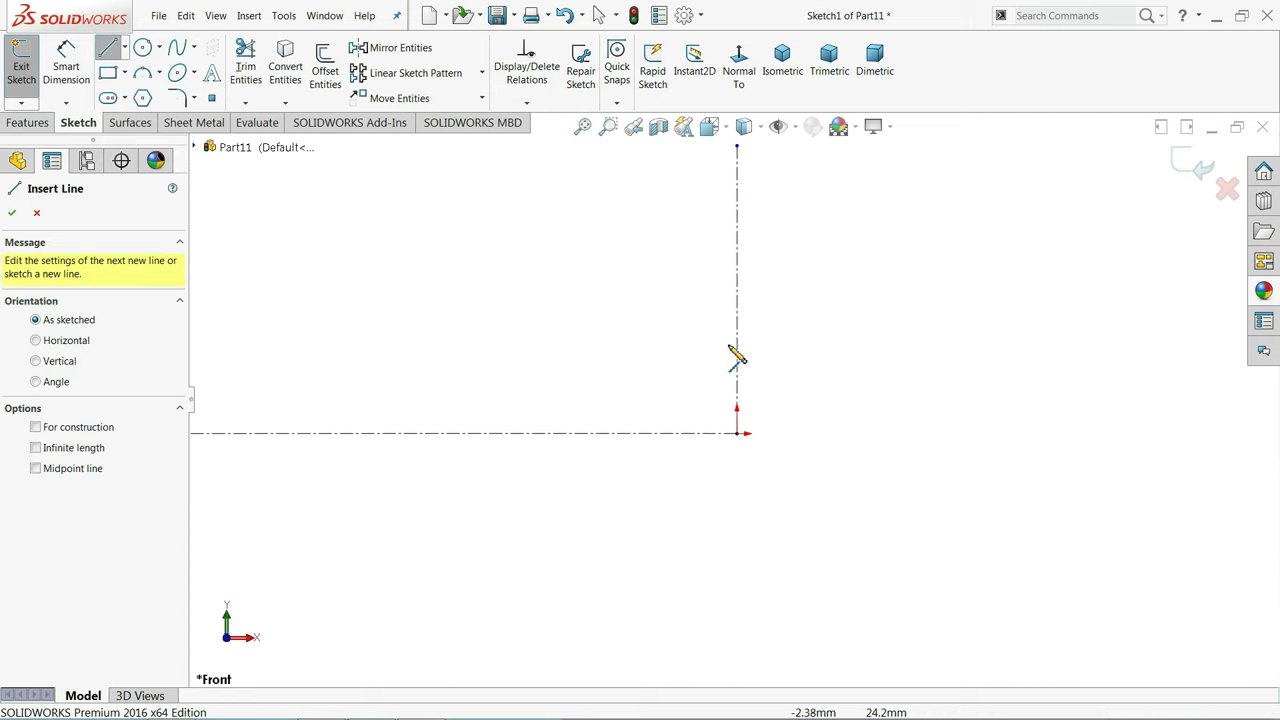
pyautogui.scroll(-1, 760, 390)
pyautogui.scroll(-1, 760, 420)
pyautogui.scroll(-1, 765, 405)
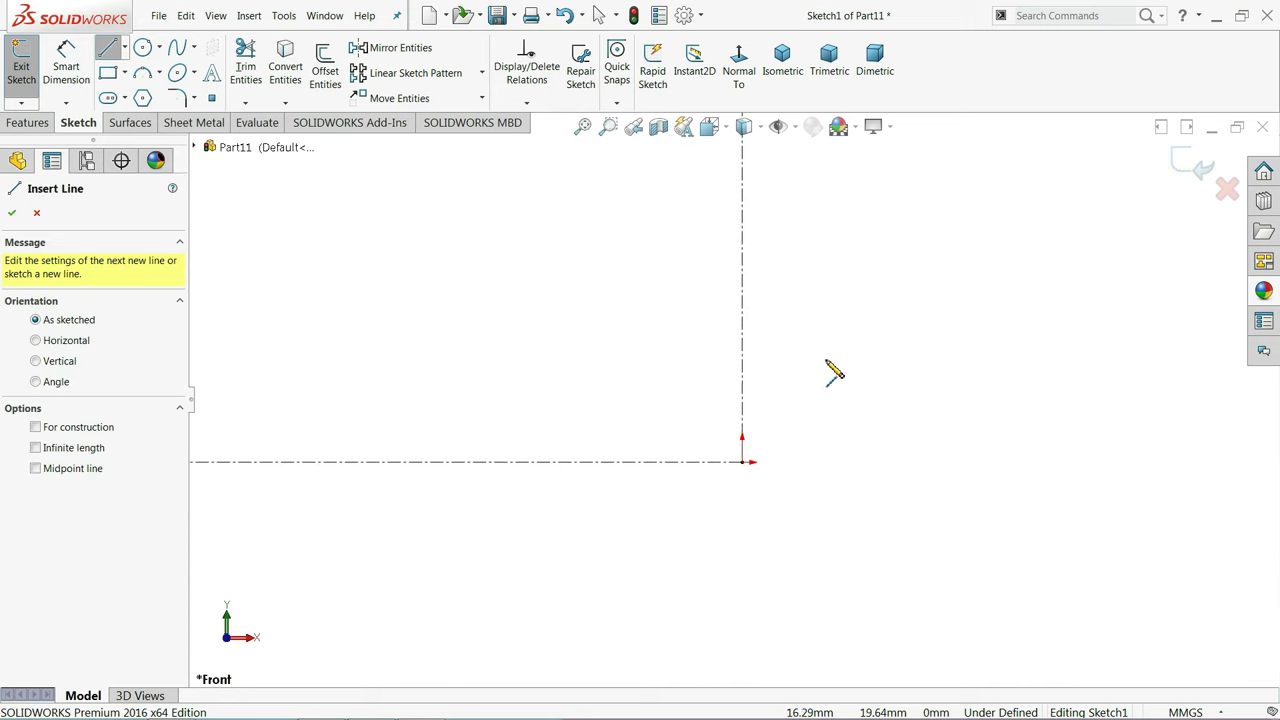
pyautogui.click(789, 357)
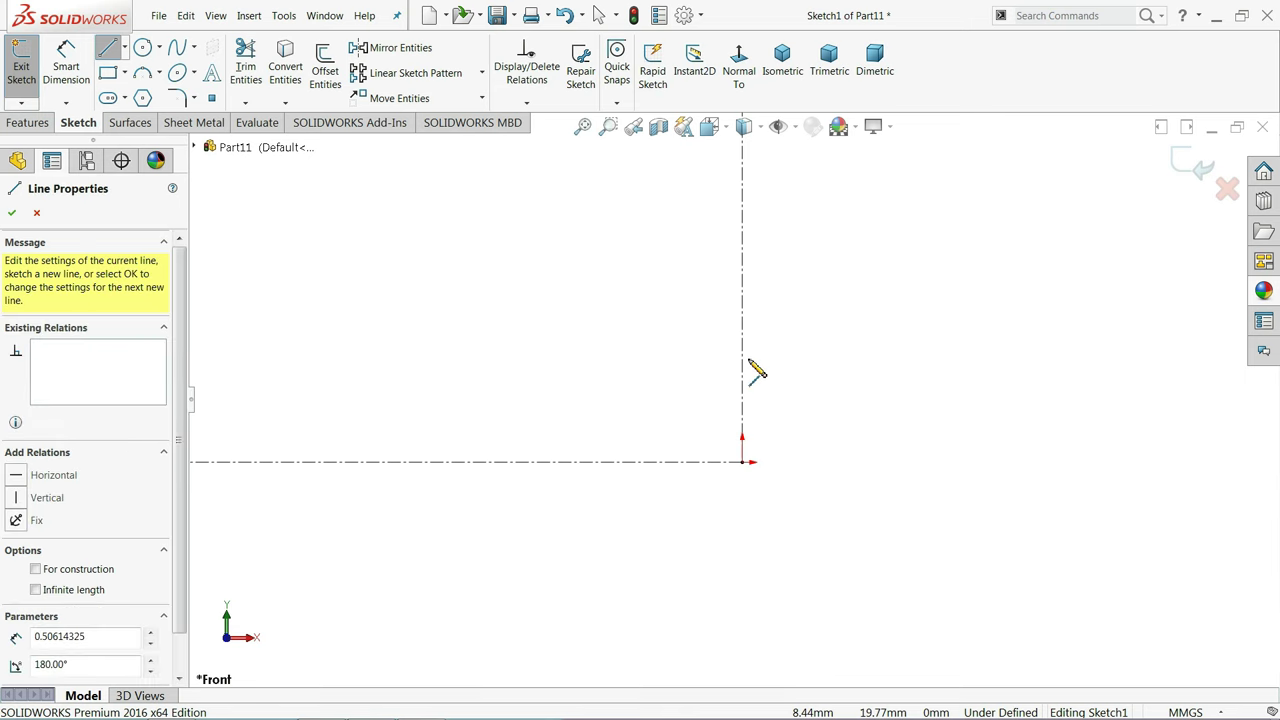
pyautogui.click(685, 357)
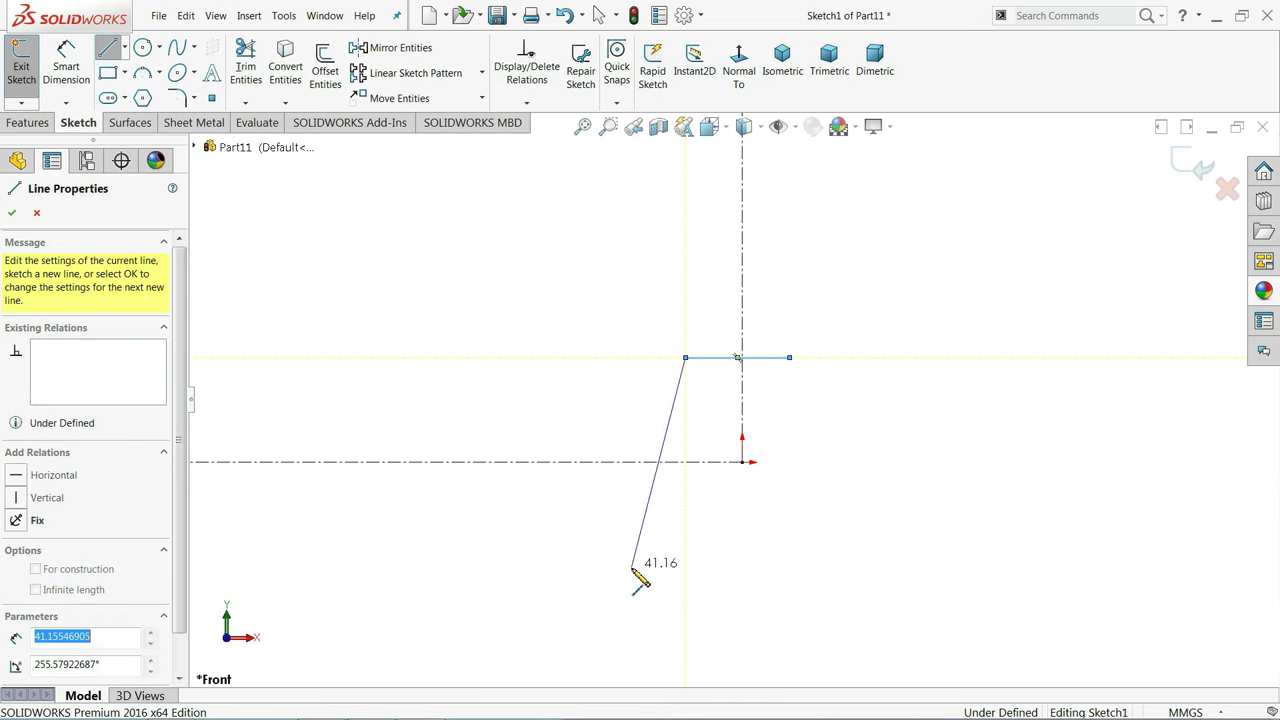
pyautogui.click(632, 567)
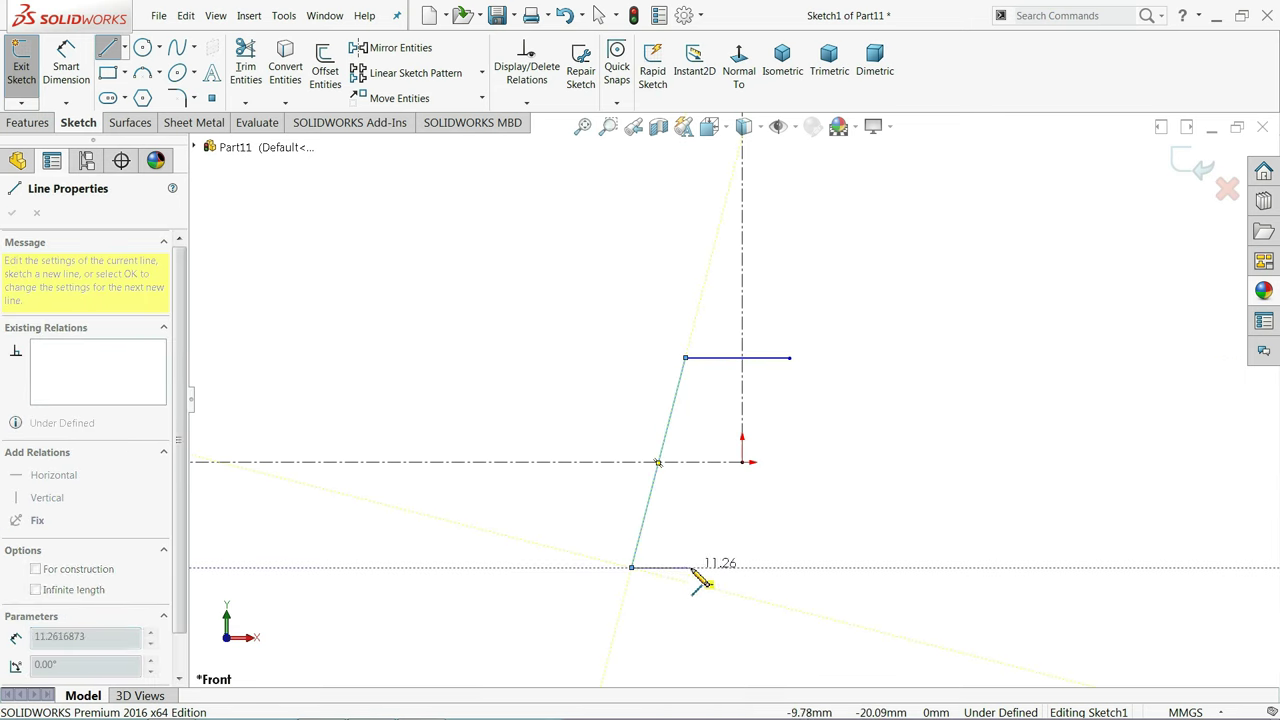
pyautogui.click(691, 567)
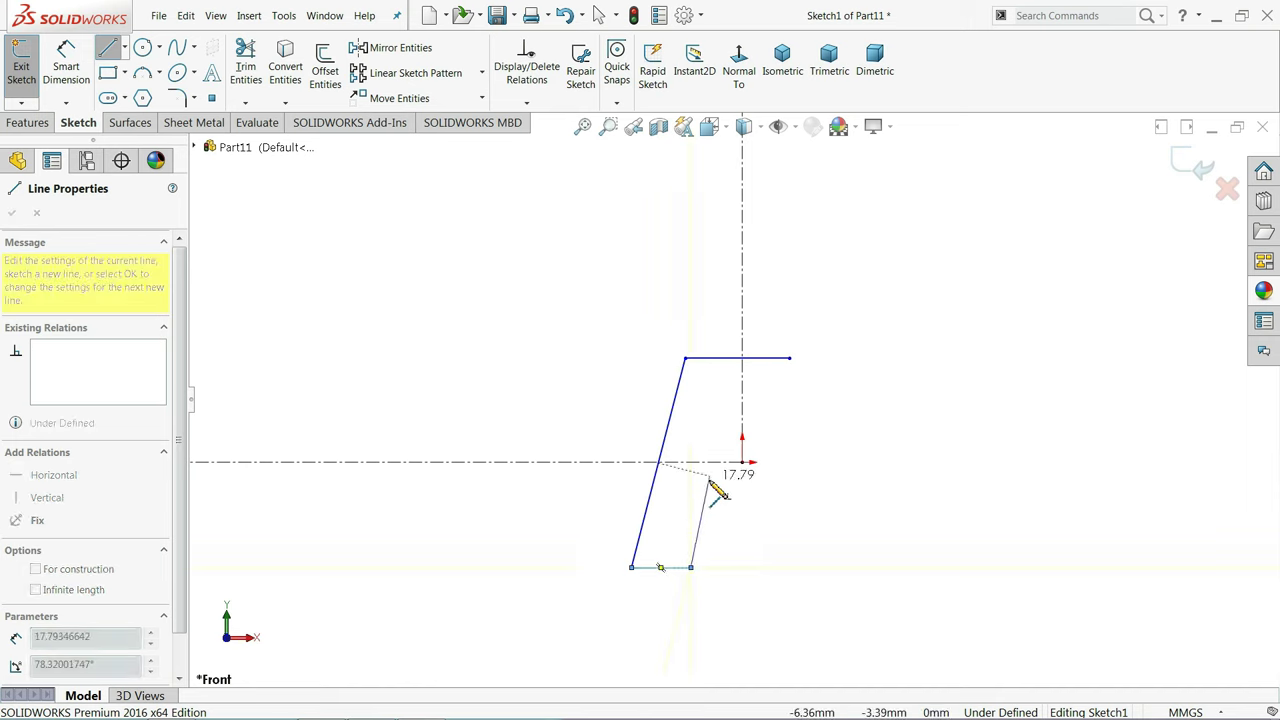
pyautogui.click(710, 493)
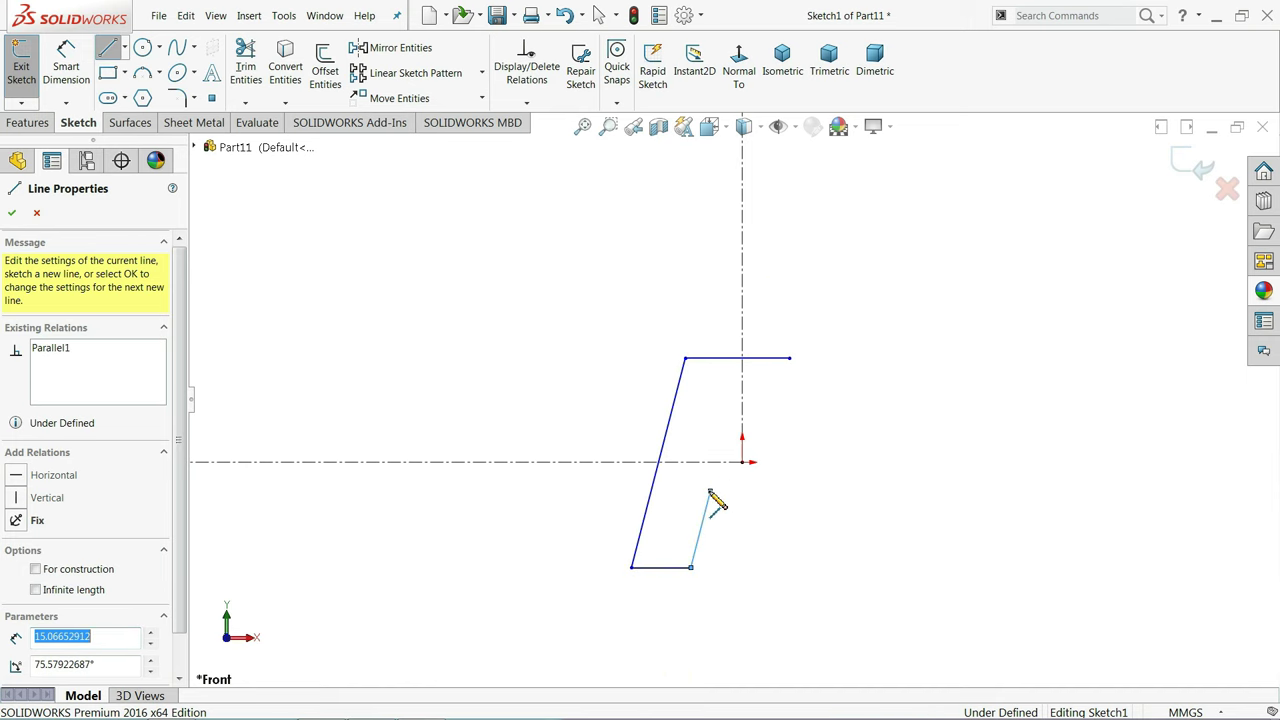
# Add the arch over the notch and the right-side lines to close the profile
pyautogui.scroll(3, 710, 493)
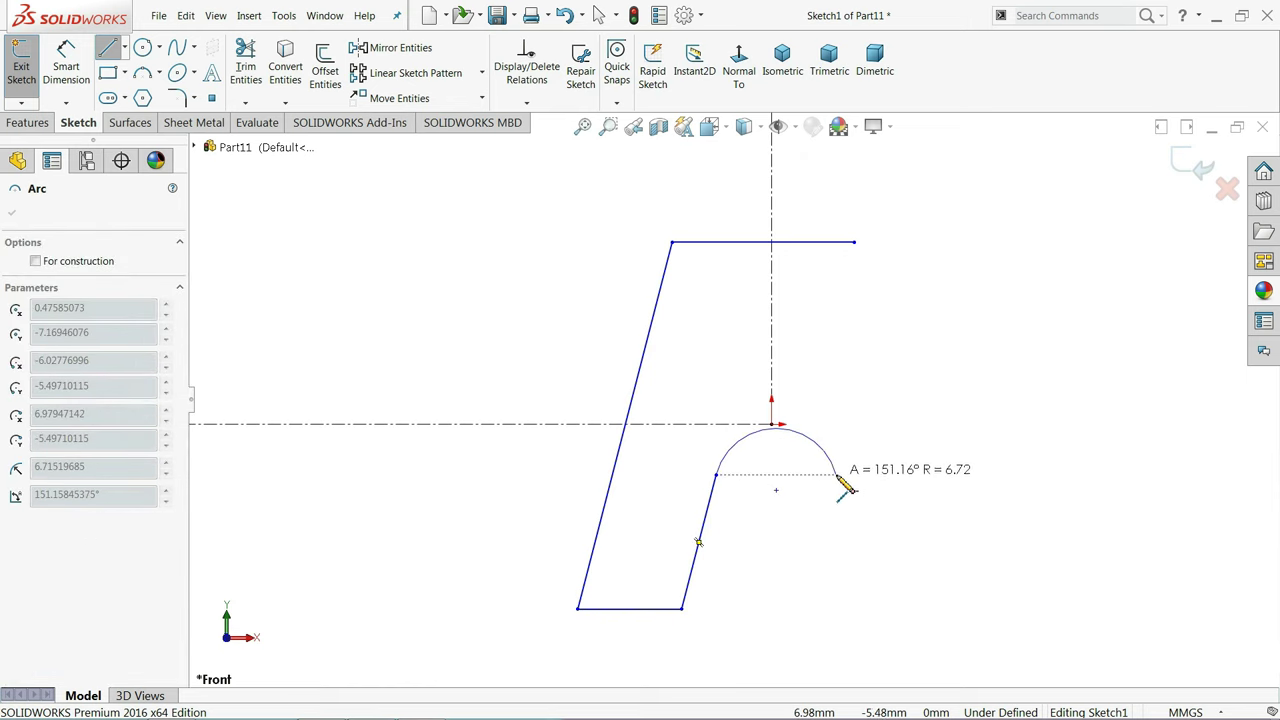
pyautogui.click(837, 476)
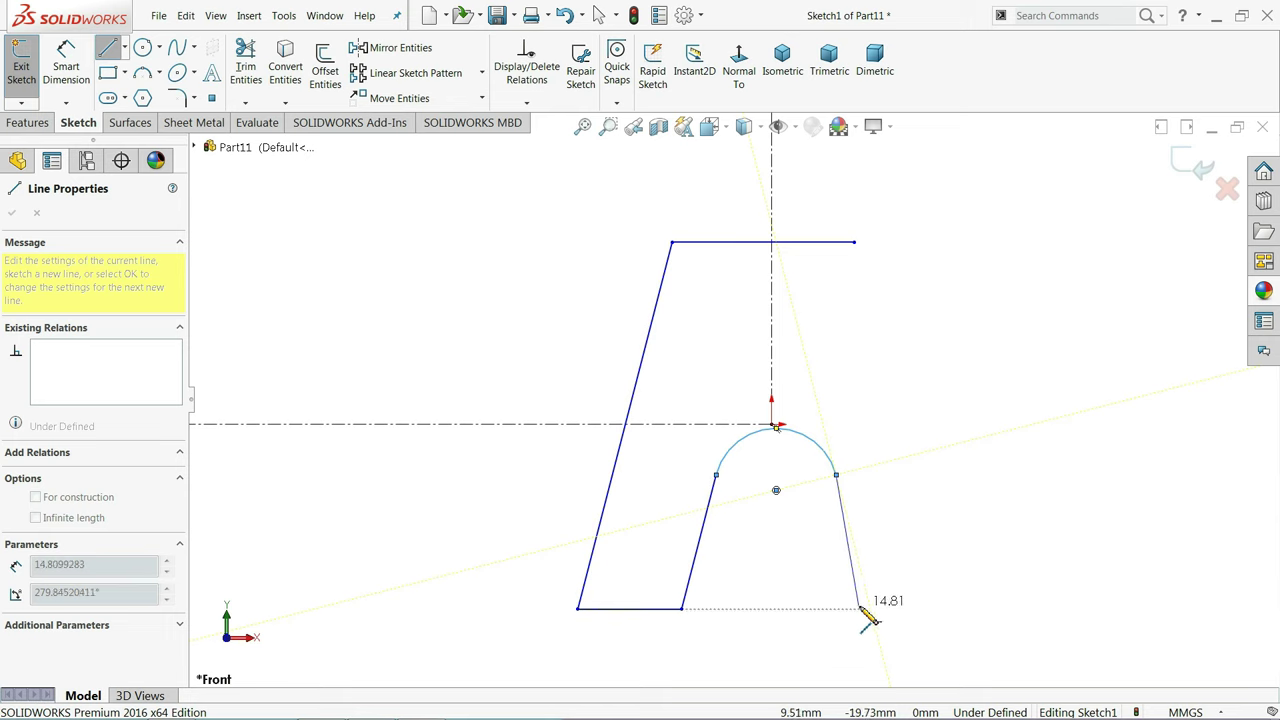
pyautogui.click(859, 608)
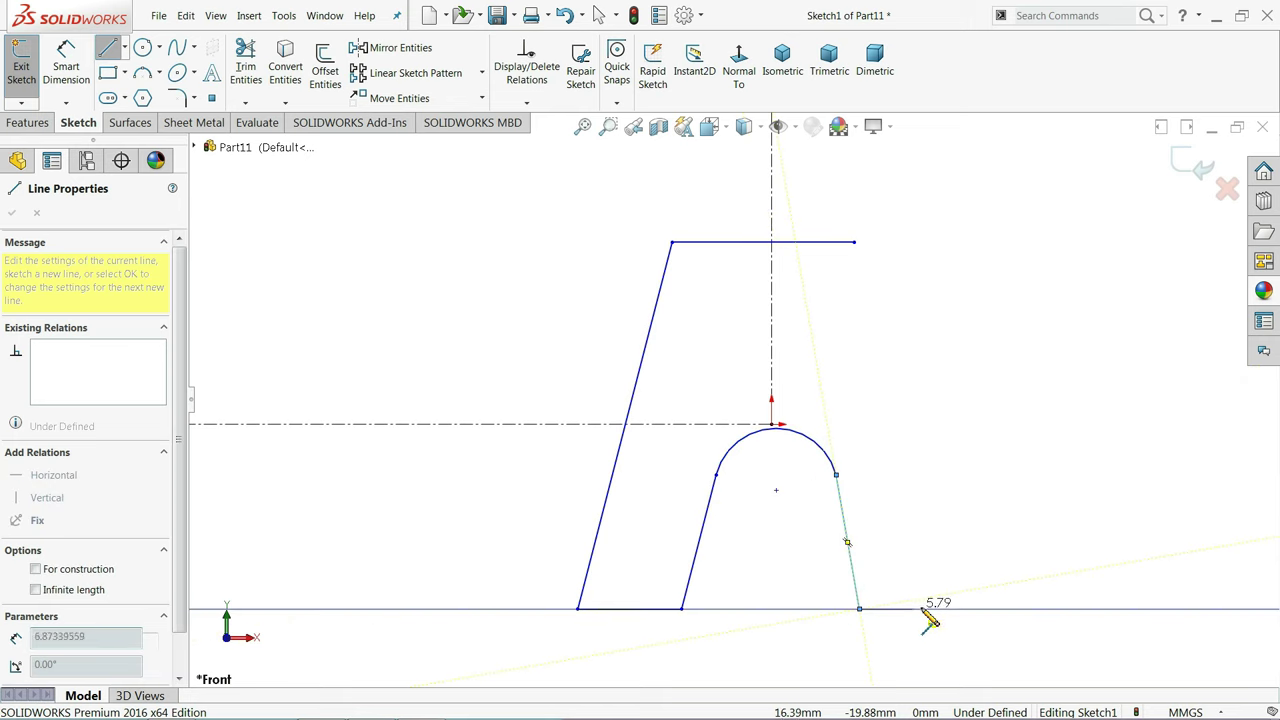
pyautogui.click(985, 608)
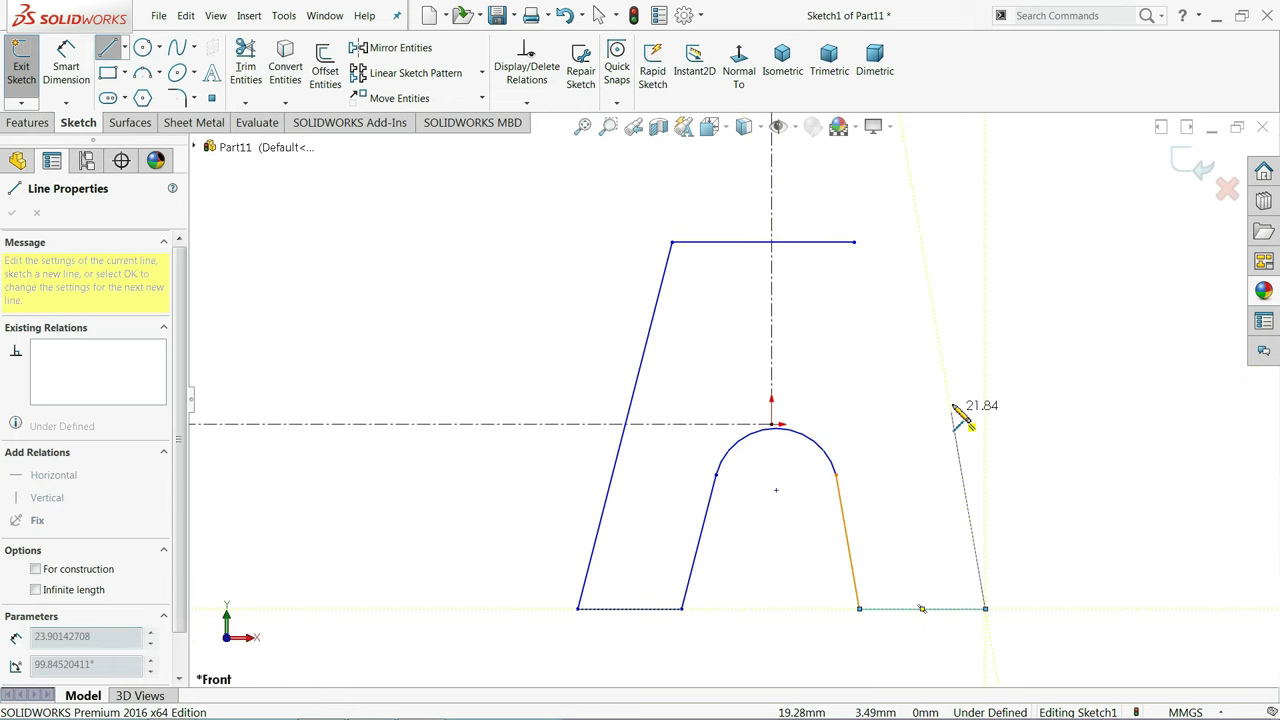
pyautogui.click(855, 243)
pyautogui.rightClick(908, 251)
pyautogui.click(937, 271)
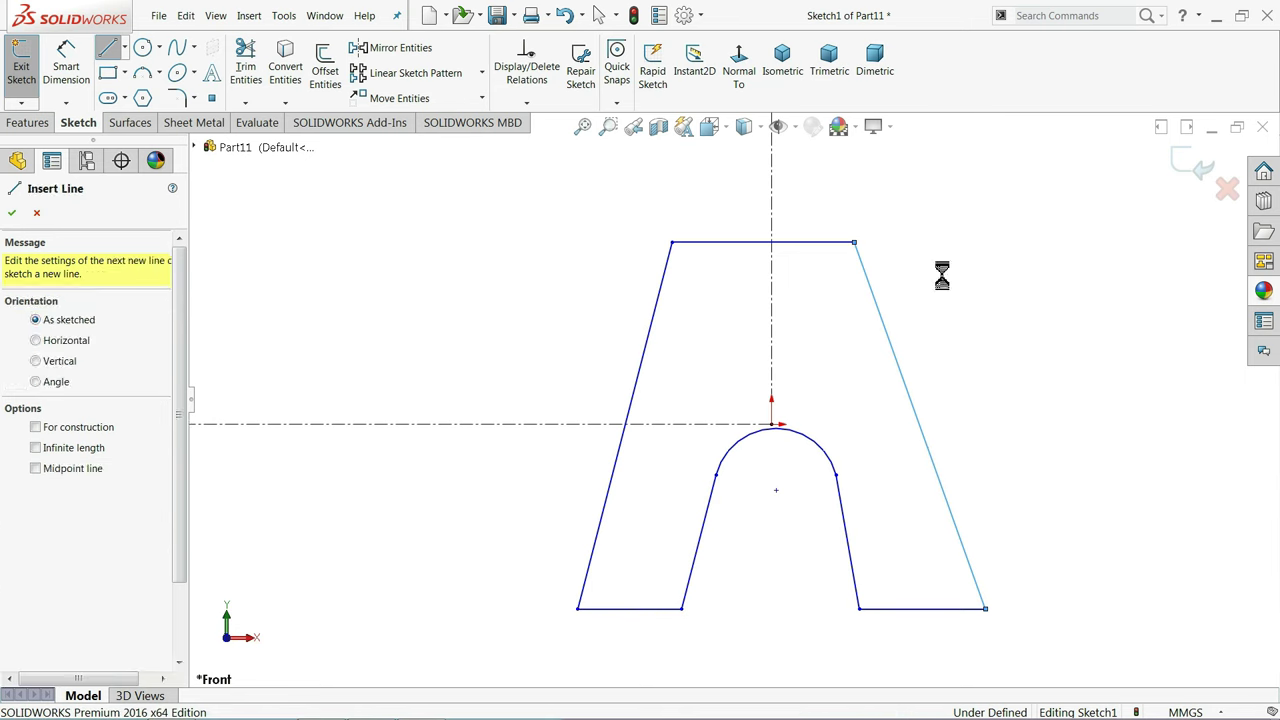
pyautogui.scroll(-2, 849, 529)
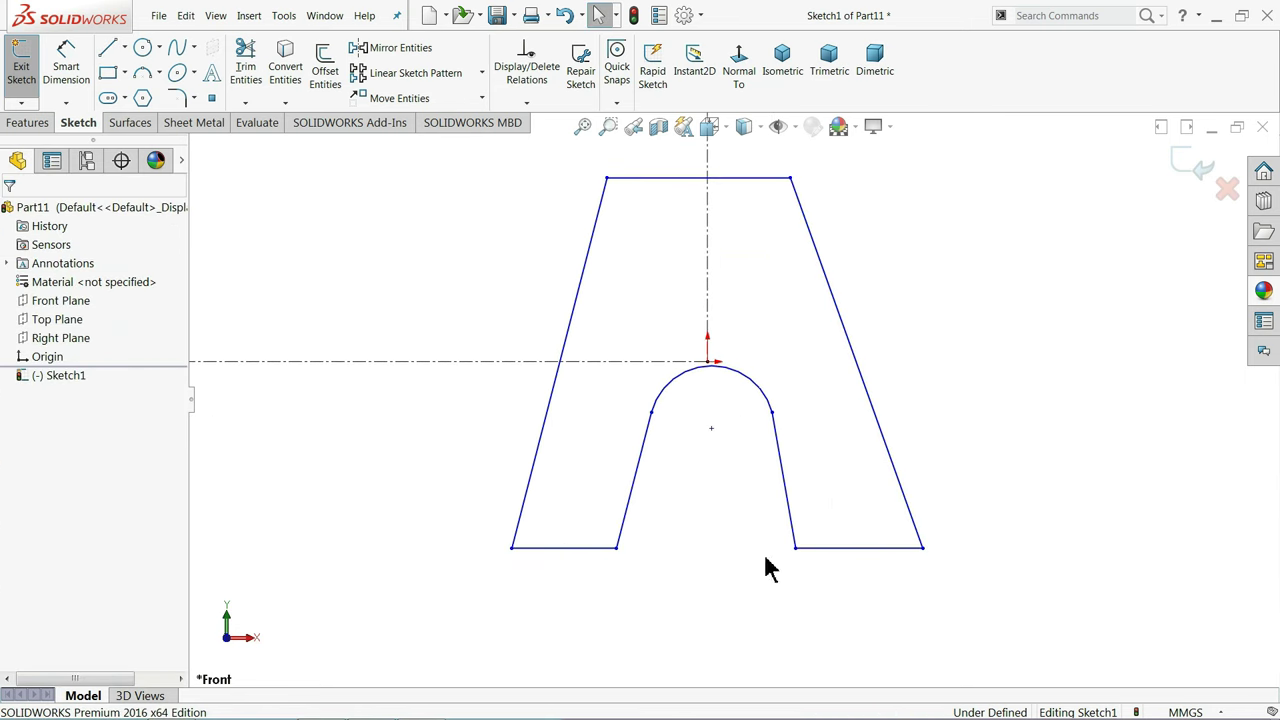
# Make the two bottom edges collinear and equal in length
pyautogui.click(848, 548)
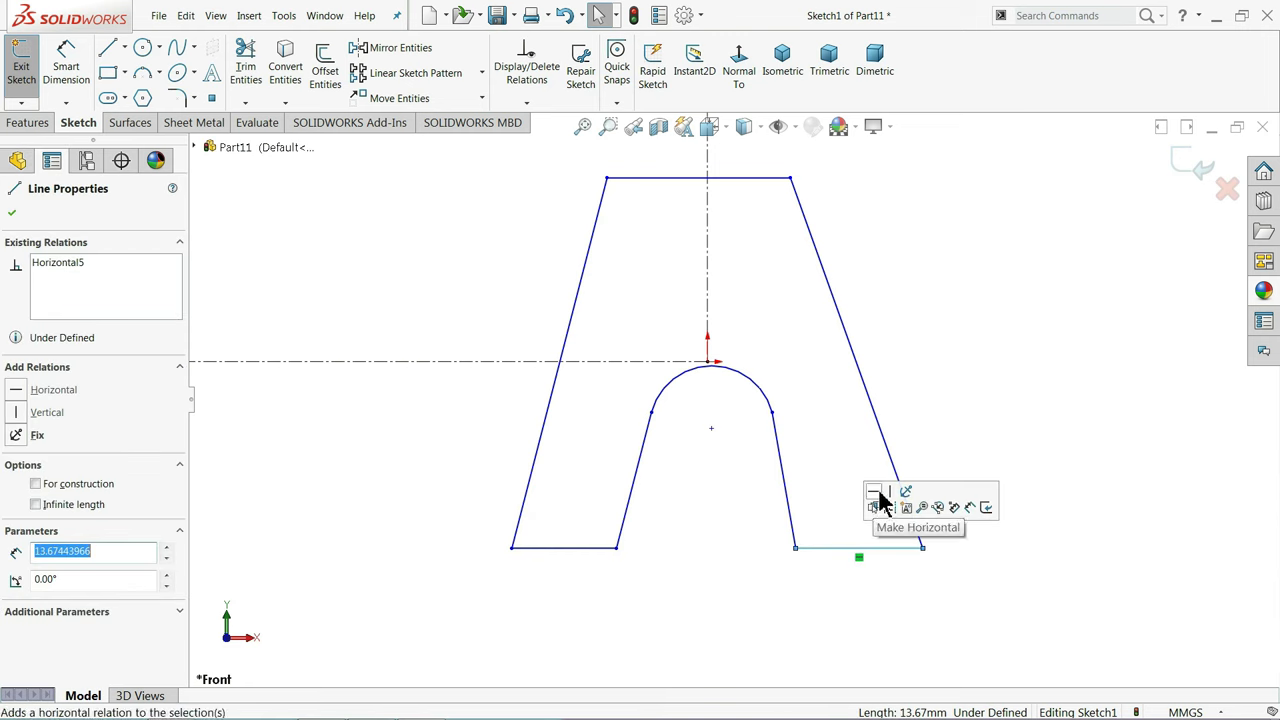
pyautogui.keyDown('ctrl'); pyautogui.click(589, 552); pyautogui.keyUp('ctrl')
pyautogui.click(655, 497)
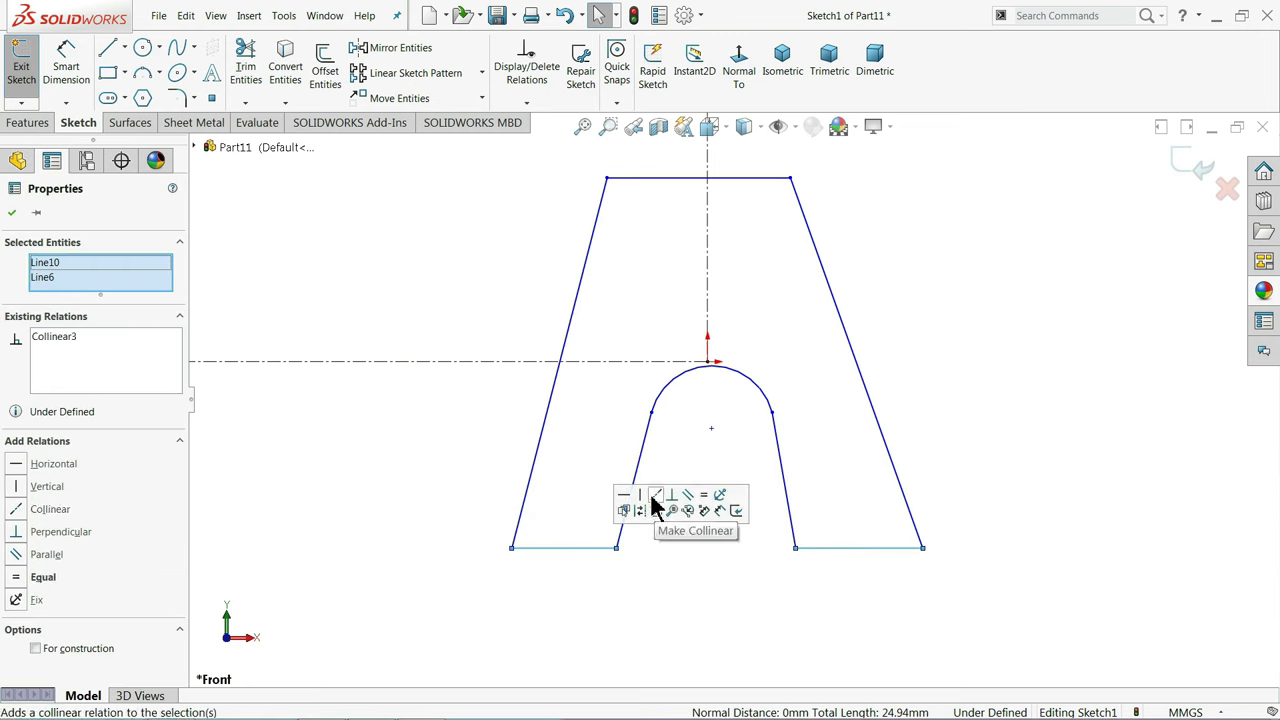
pyautogui.click(703, 497)
pyautogui.click(743, 584)
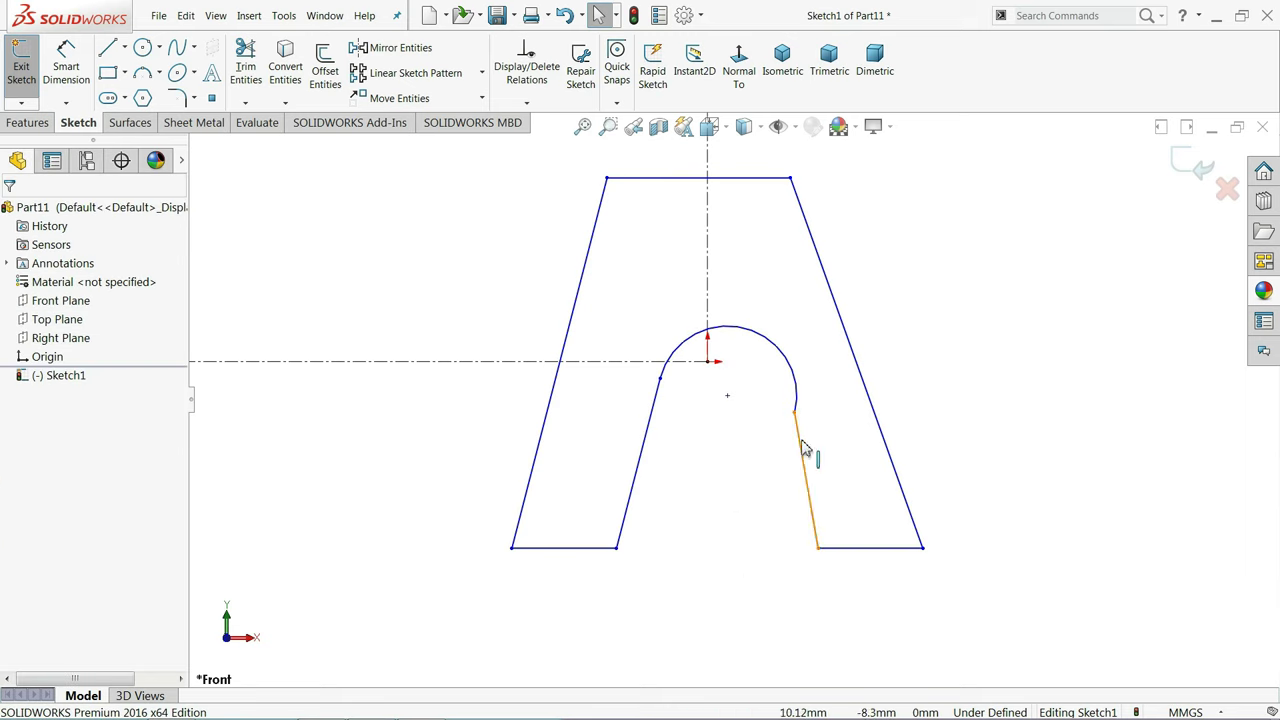
# Make the arch tangent to the inner right side of the notch
pyautogui.moveTo(812, 392); pyautogui.dragTo(762, 443)
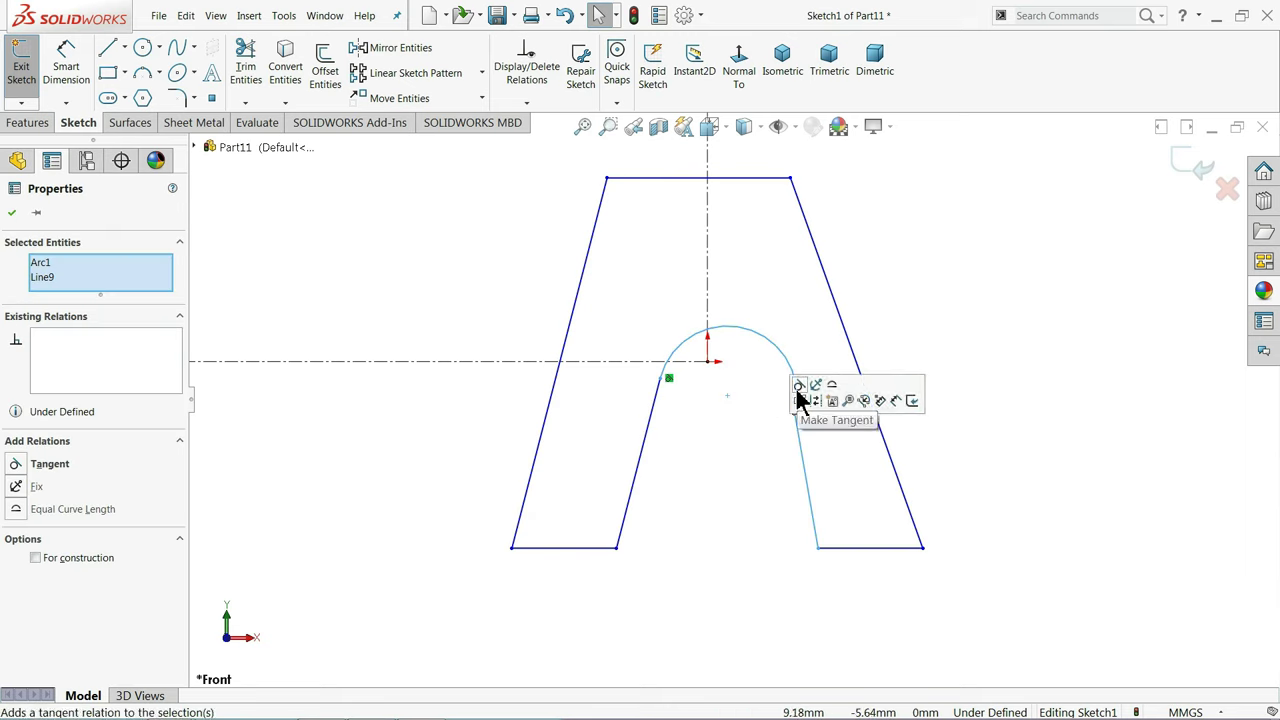
pyautogui.click(720, 410)
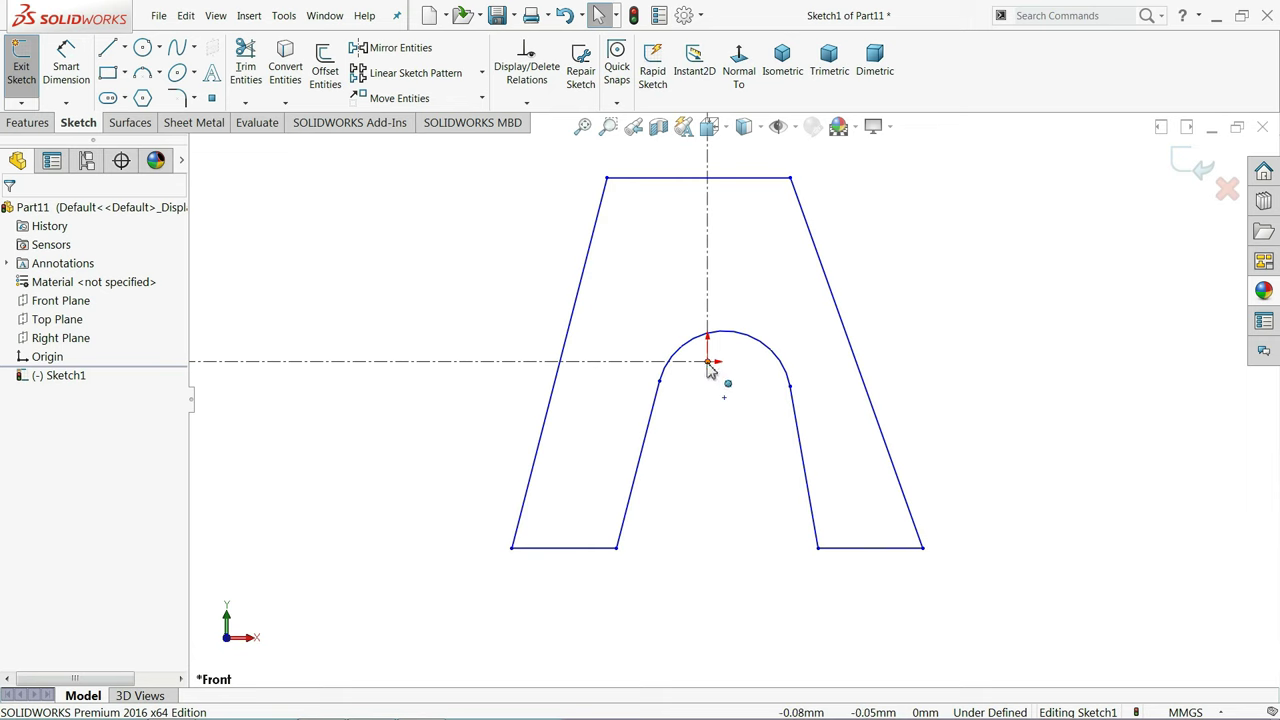
pyautogui.click(708, 362)
pyautogui.keyDown('ctrl'); pyautogui.click(730, 336); pyautogui.keyUp('ctrl')
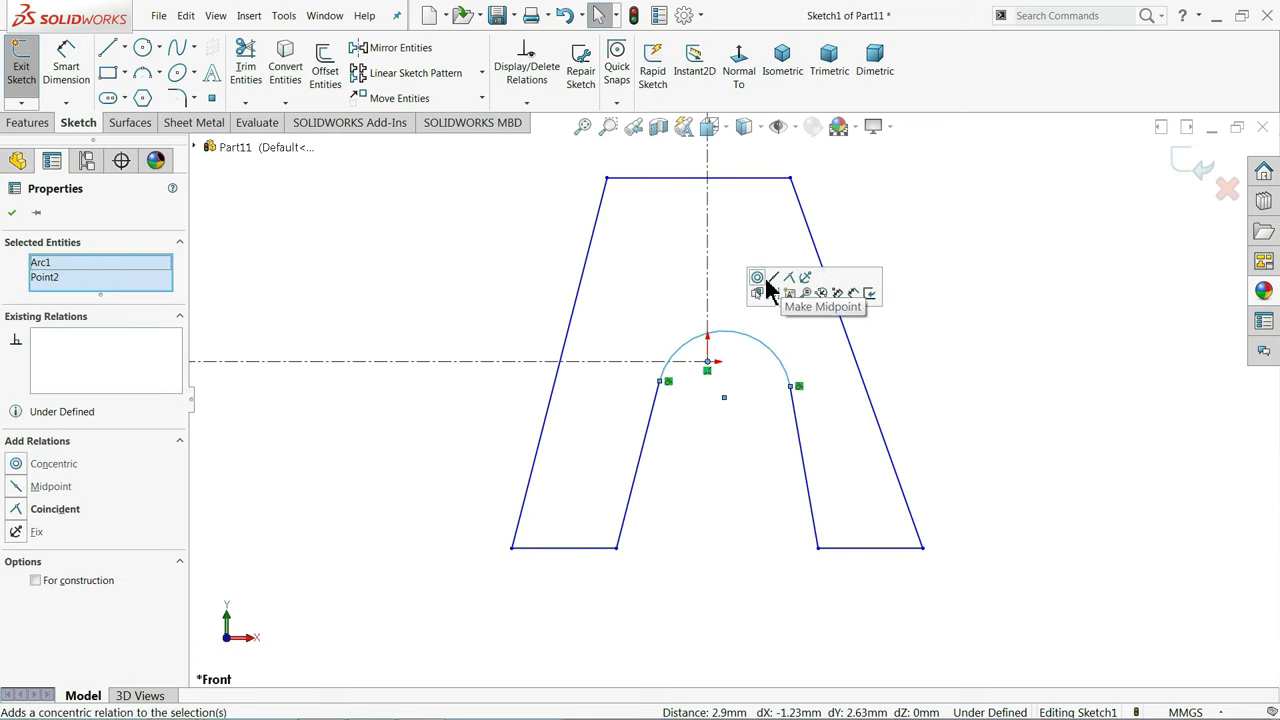
pyautogui.press('Escape')
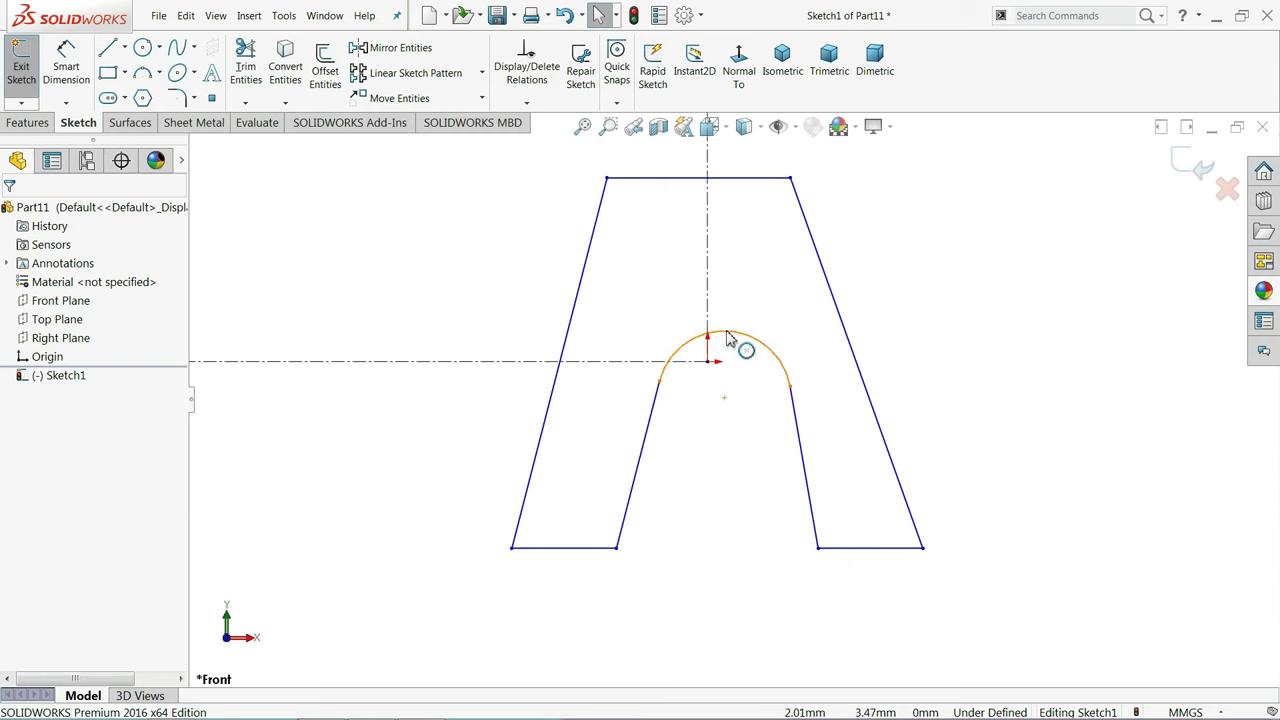
# Enlarge the arch and make it pass through the origin
pyautogui.moveTo(728, 340)
pyautogui.mouseDown()
pyautogui.moveTo(740, 373)
pyautogui.moveTo(752, 355)
pyautogui.moveTo(729, 380)
pyautogui.mouseUp()
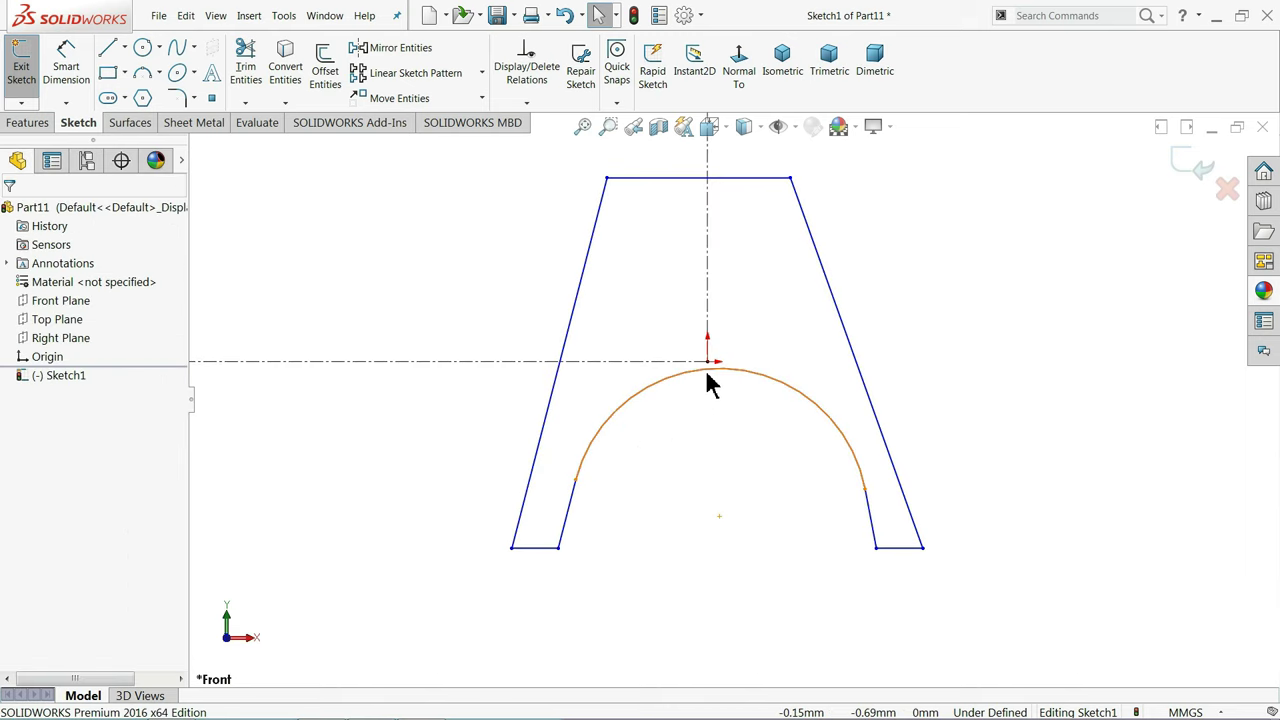
pyautogui.click(709, 369)
pyautogui.keyDown('ctrl'); pyautogui.click(695, 378); pyautogui.keyUp('ctrl')
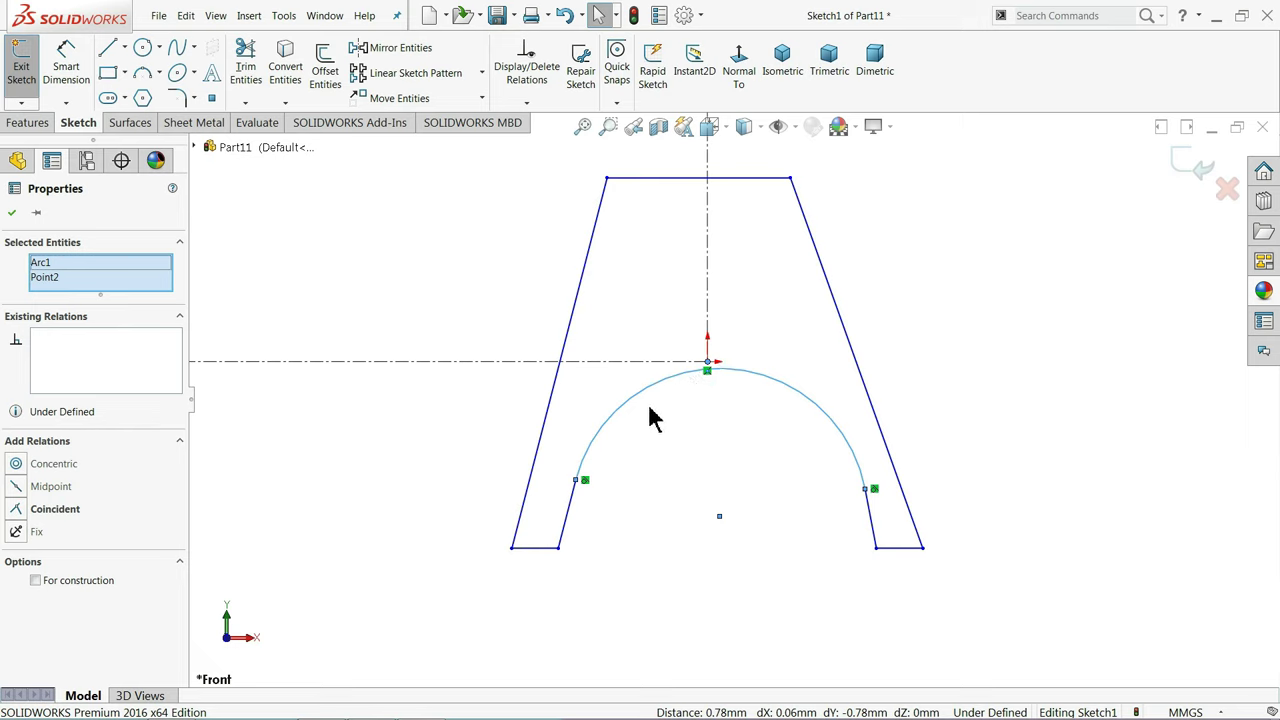
pyautogui.click(427, 433)
pyautogui.press('f')
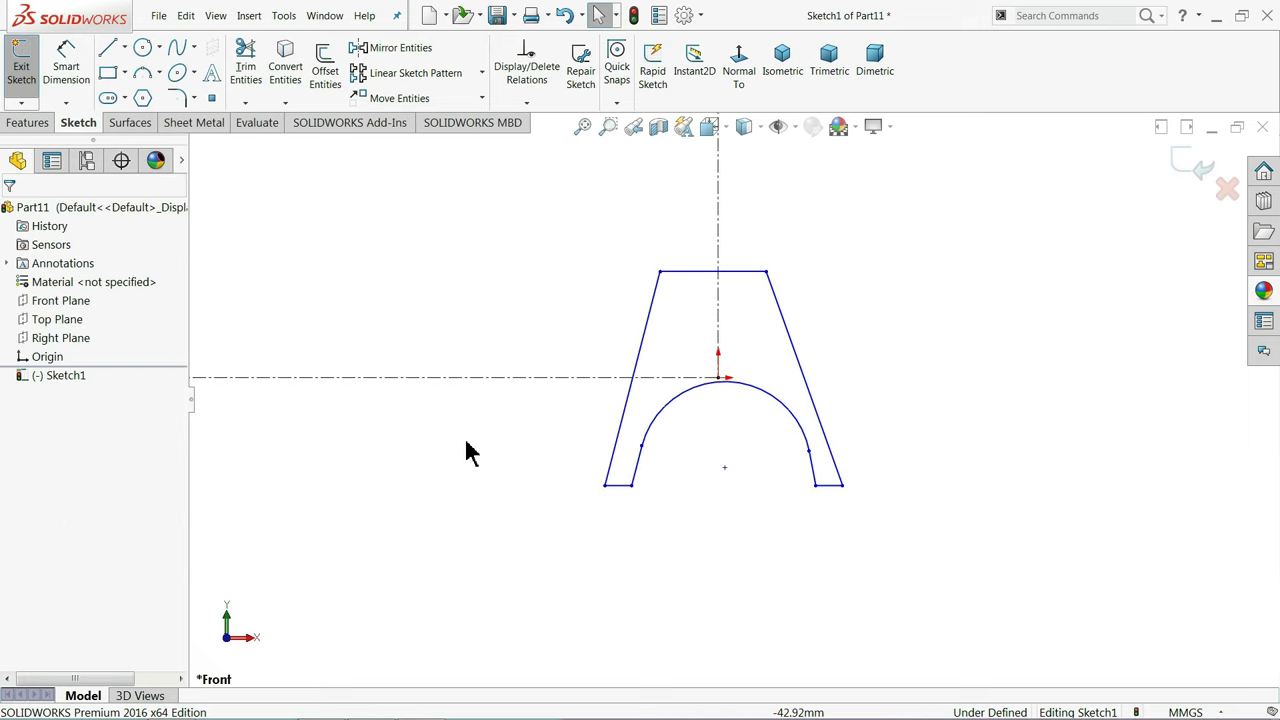
pyautogui.scroll(-2, 770, 352)
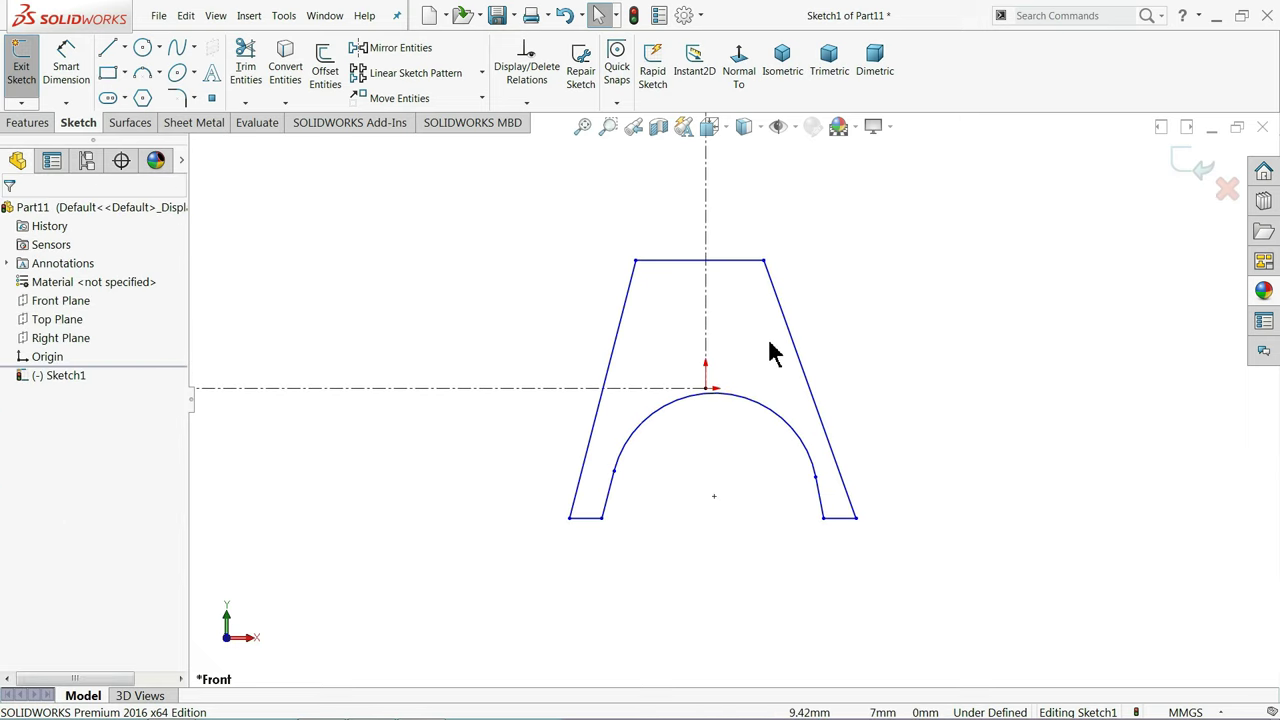
# Dimension the top line to 6 mm and the base width to 12 mm
pyautogui.click(80, 76)
pyautogui.click(674, 265)
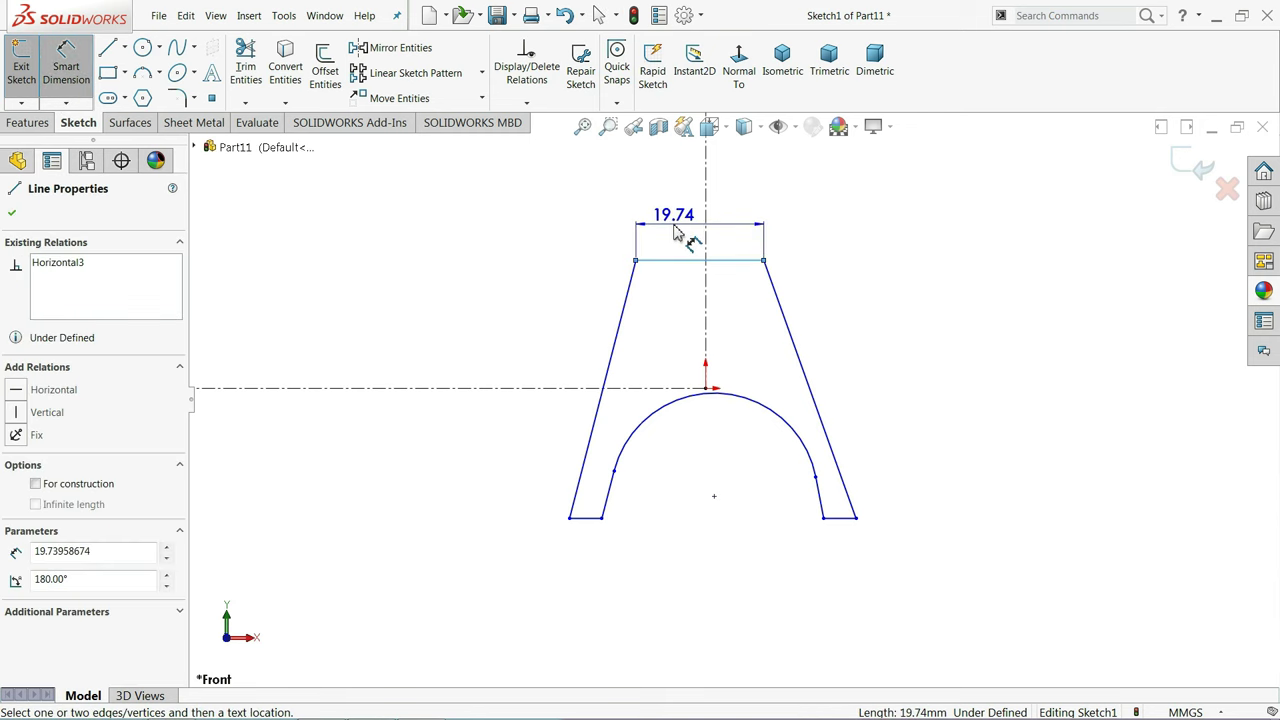
pyautogui.click(677, 236)
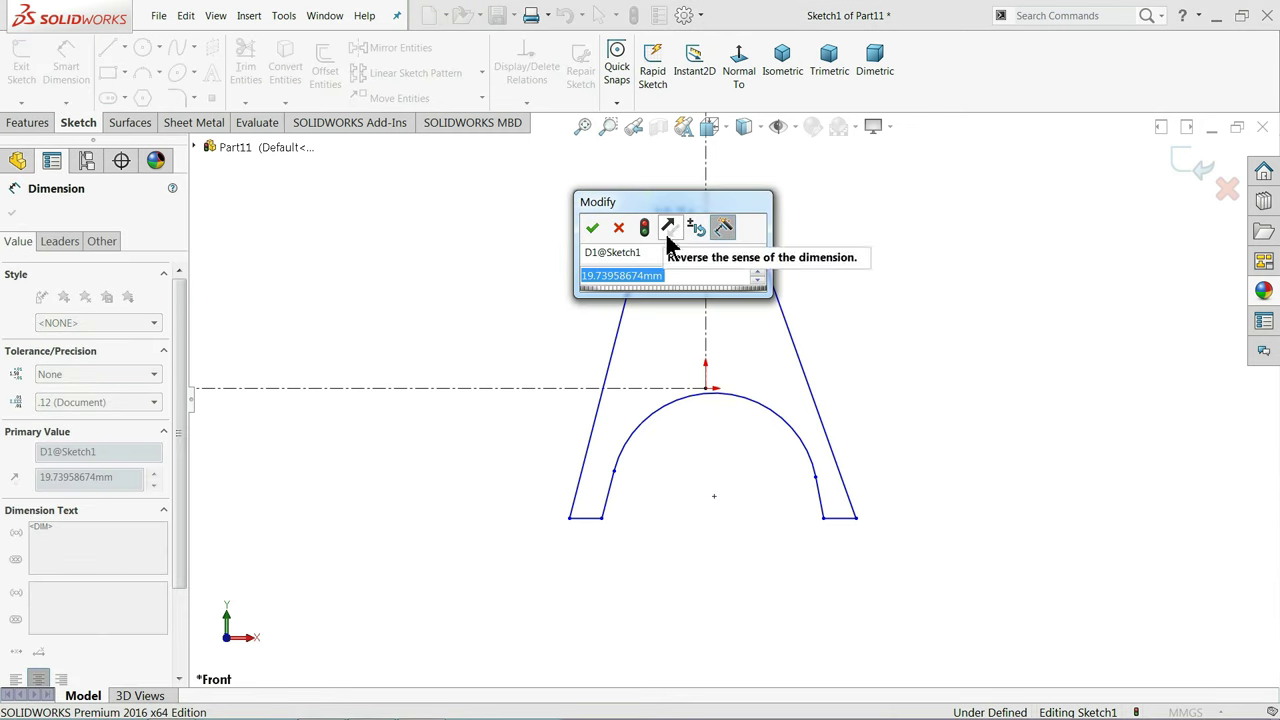
pyautogui.write('6')
pyautogui.press('Return')
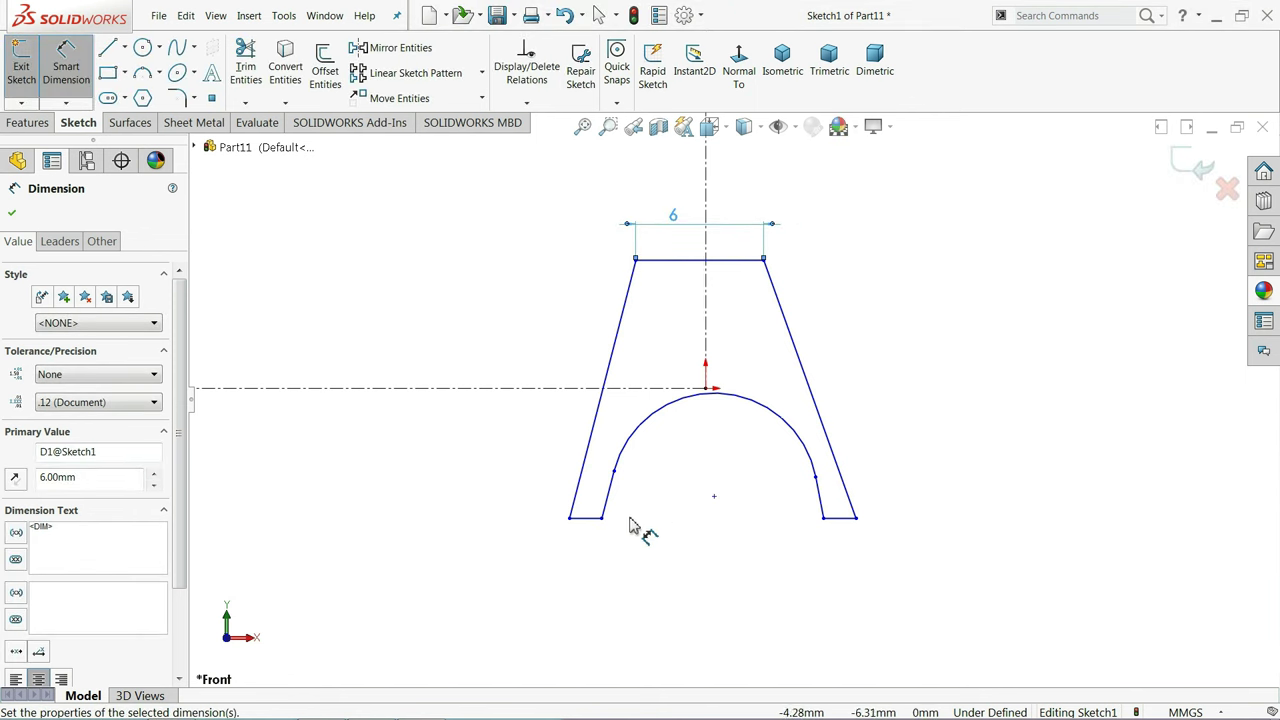
pyautogui.click(570, 522)
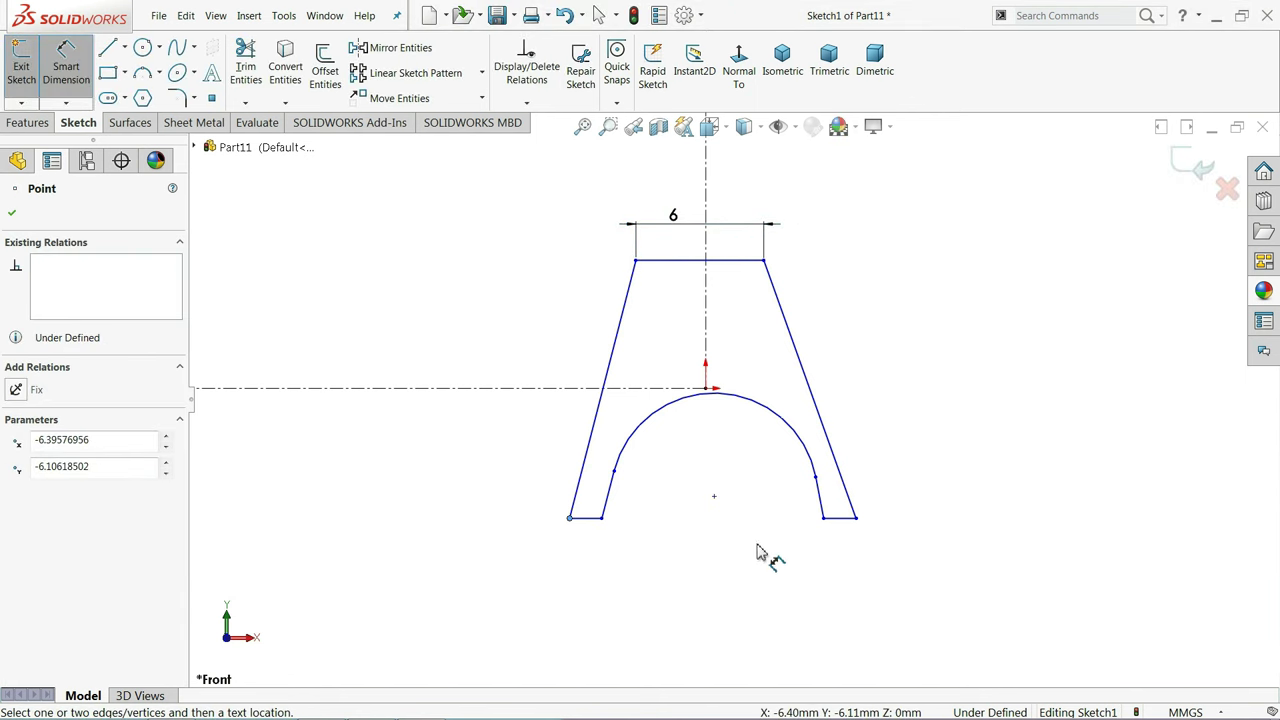
pyautogui.click(857, 518)
pyautogui.click(712, 584)
pyautogui.write('12')
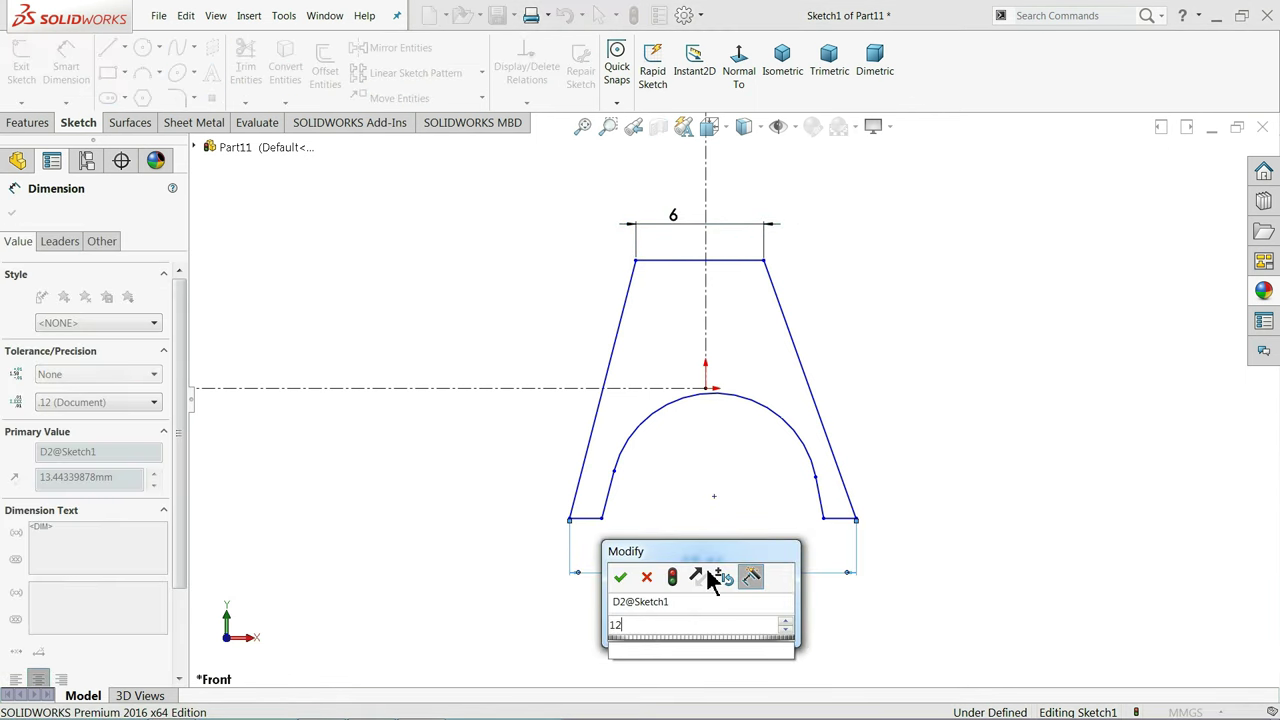
pyautogui.press('Return')
# Dimension the bottom-left ledge to 3 mm and the overall height to 12 mm
pyautogui.click(586, 518)
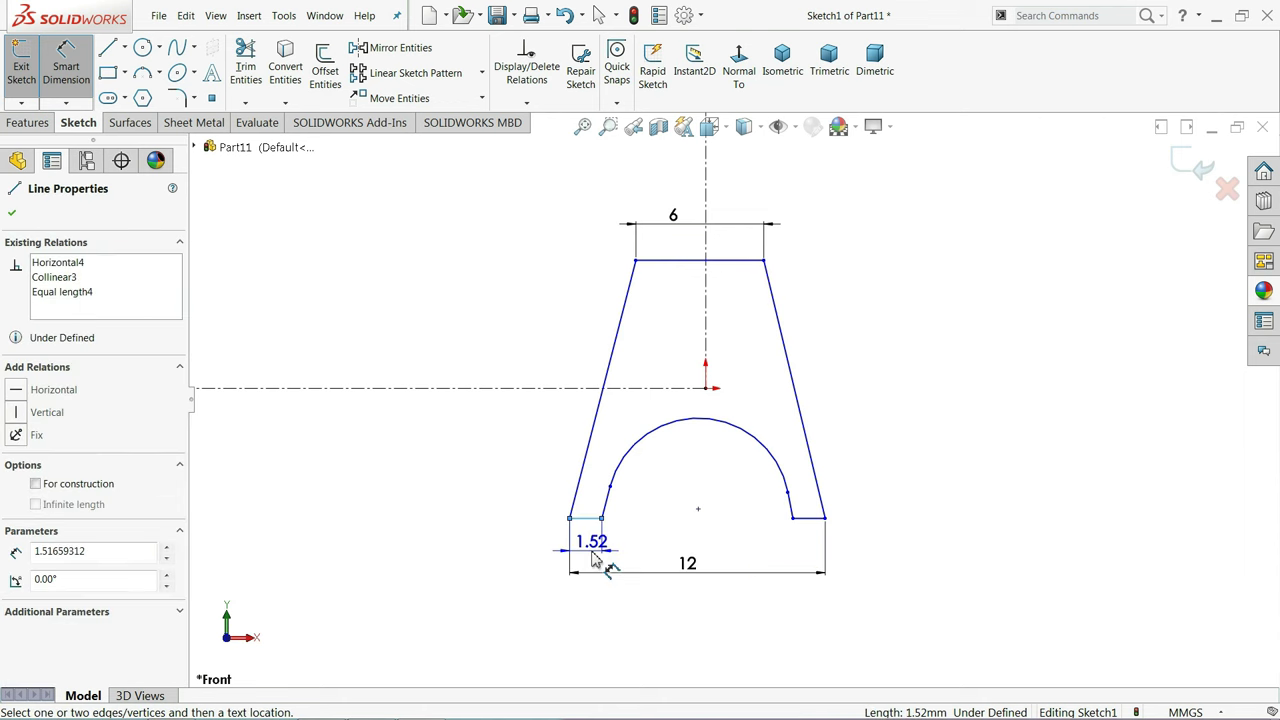
pyautogui.click(593, 558)
pyautogui.write('3')
pyautogui.press('Return')
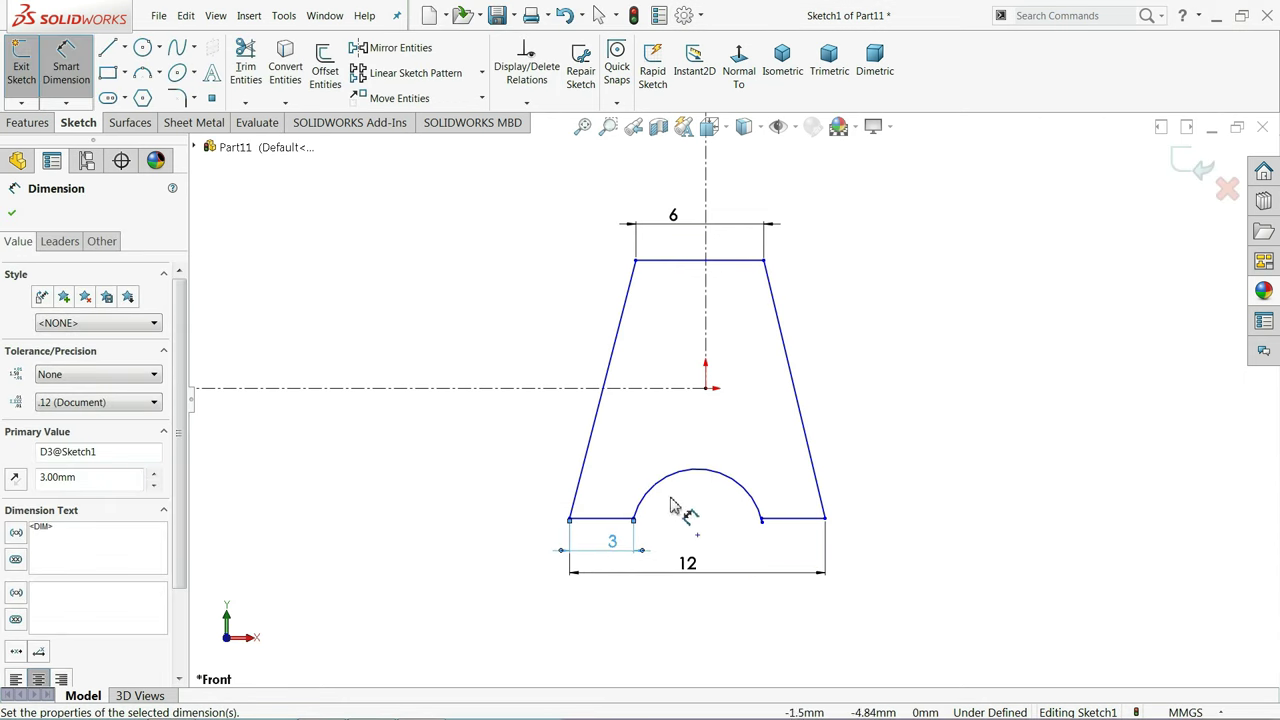
pyautogui.scroll(-1, 700, 505)
pyautogui.scroll(1, 720, 428)
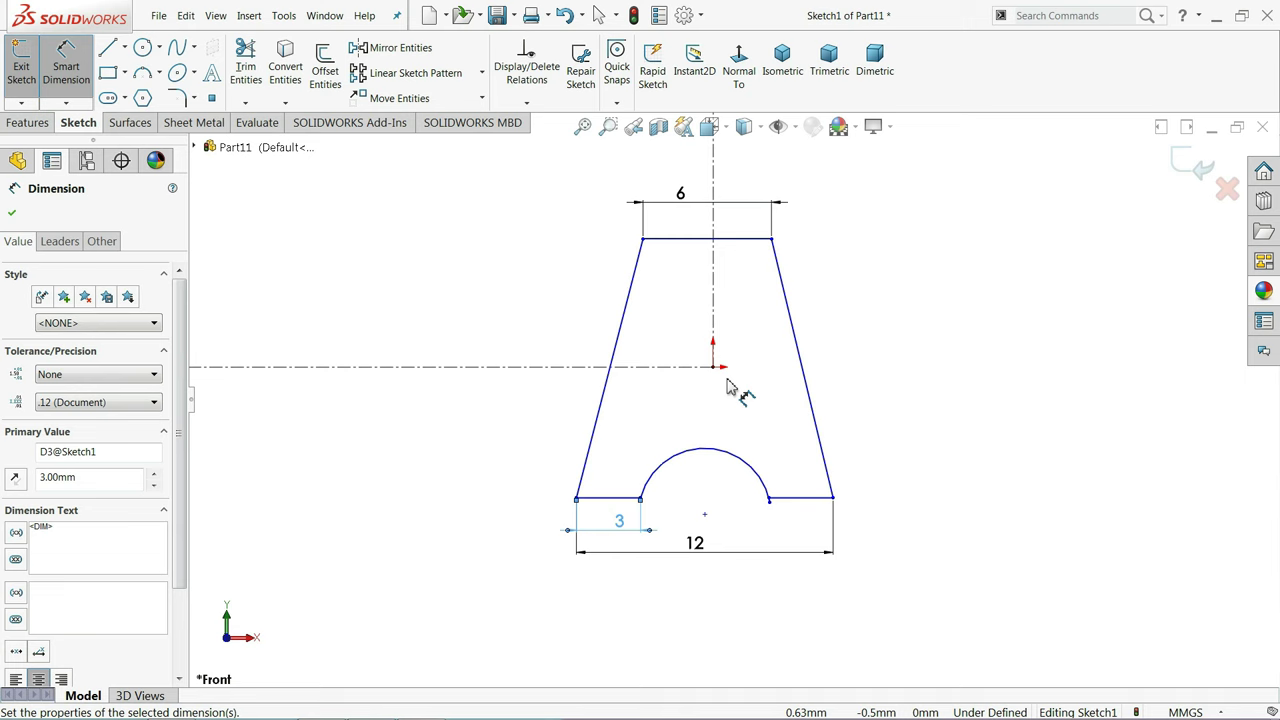
pyautogui.click(790, 498)
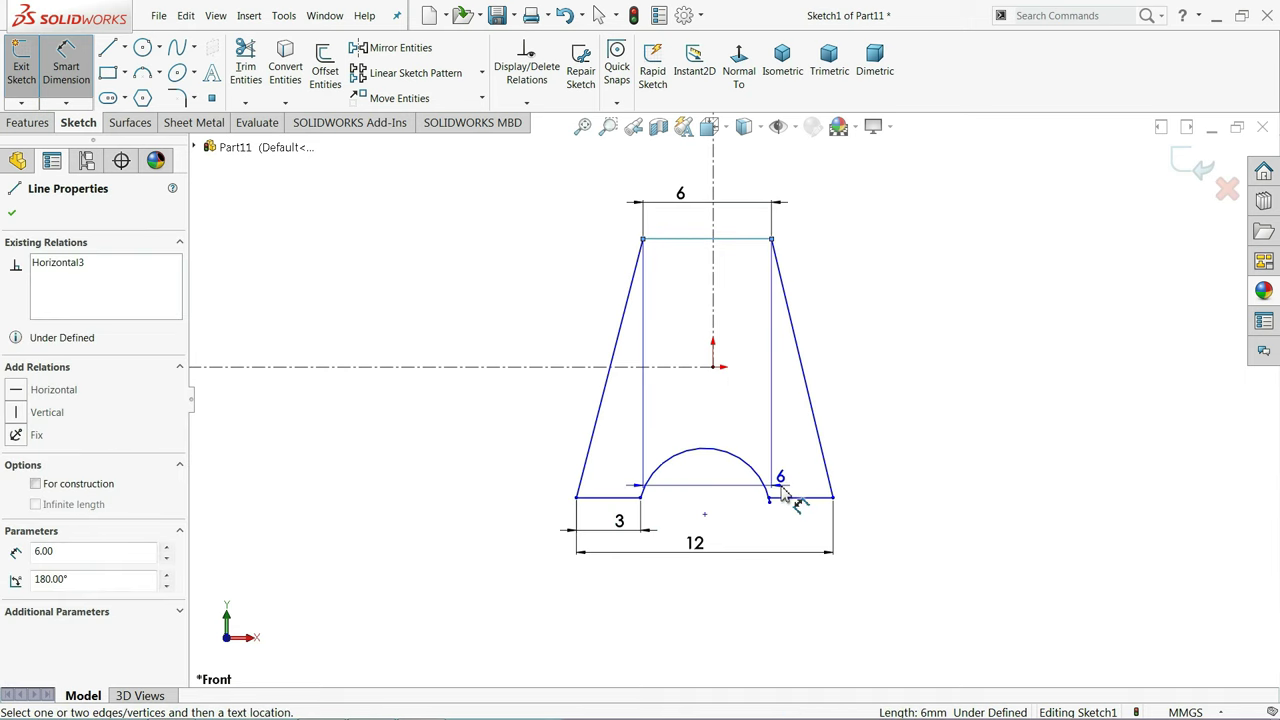
pyautogui.click(750, 238)
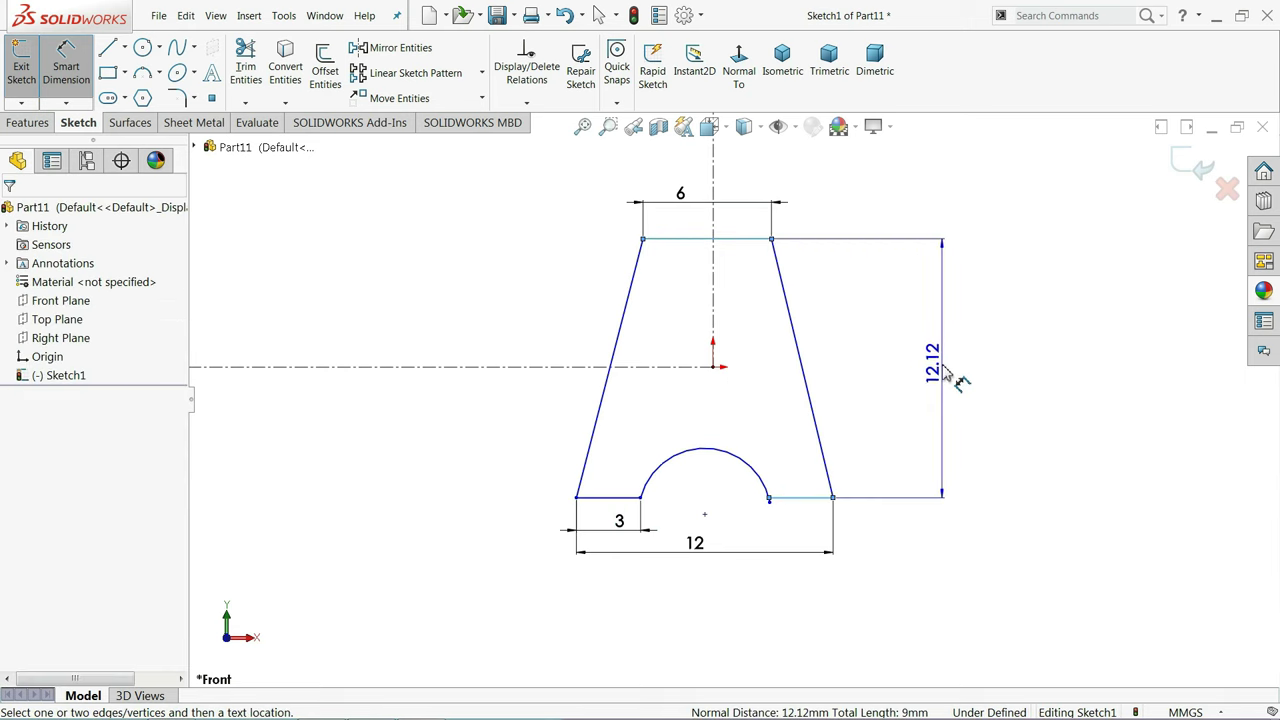
pyautogui.click(945, 385)
pyautogui.press('Return')
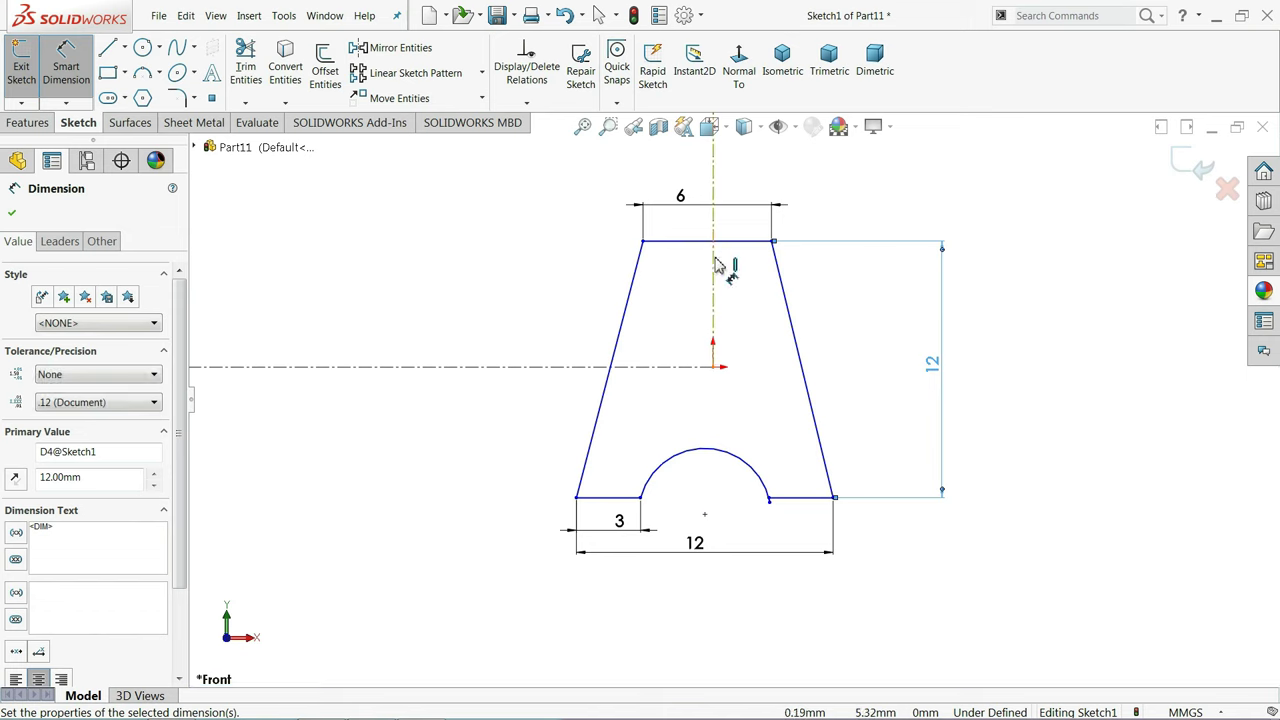
# Set the top line 6 mm from the origin and the bottom-right corner 6 mm from the centreline
pyautogui.click(735, 244)
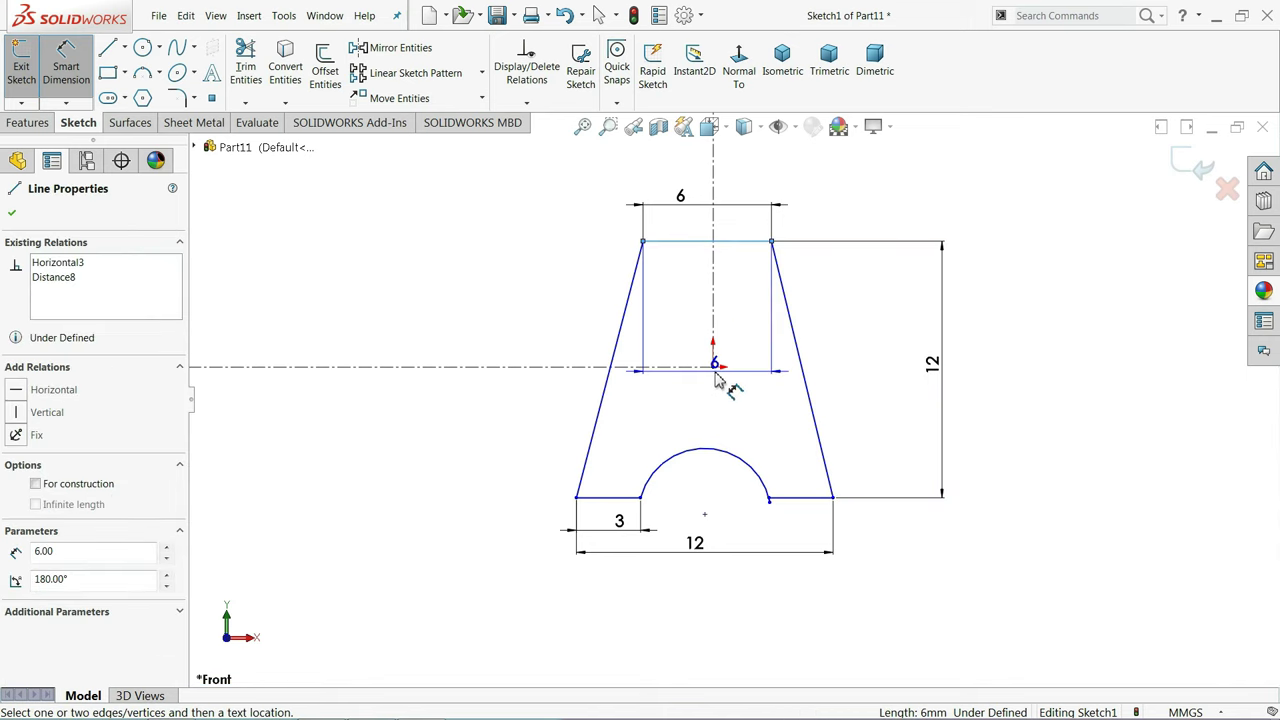
pyautogui.click(713, 366)
pyautogui.click(870, 320)
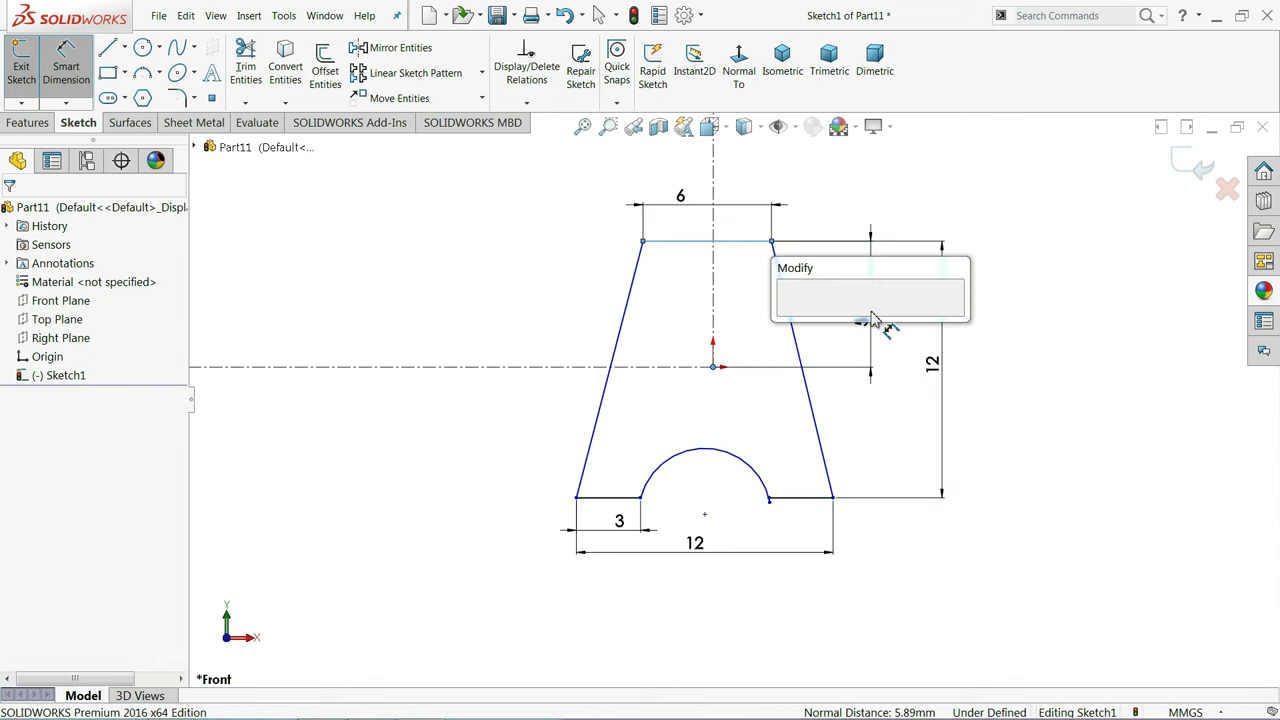
pyautogui.write('6')
pyautogui.press('Return')
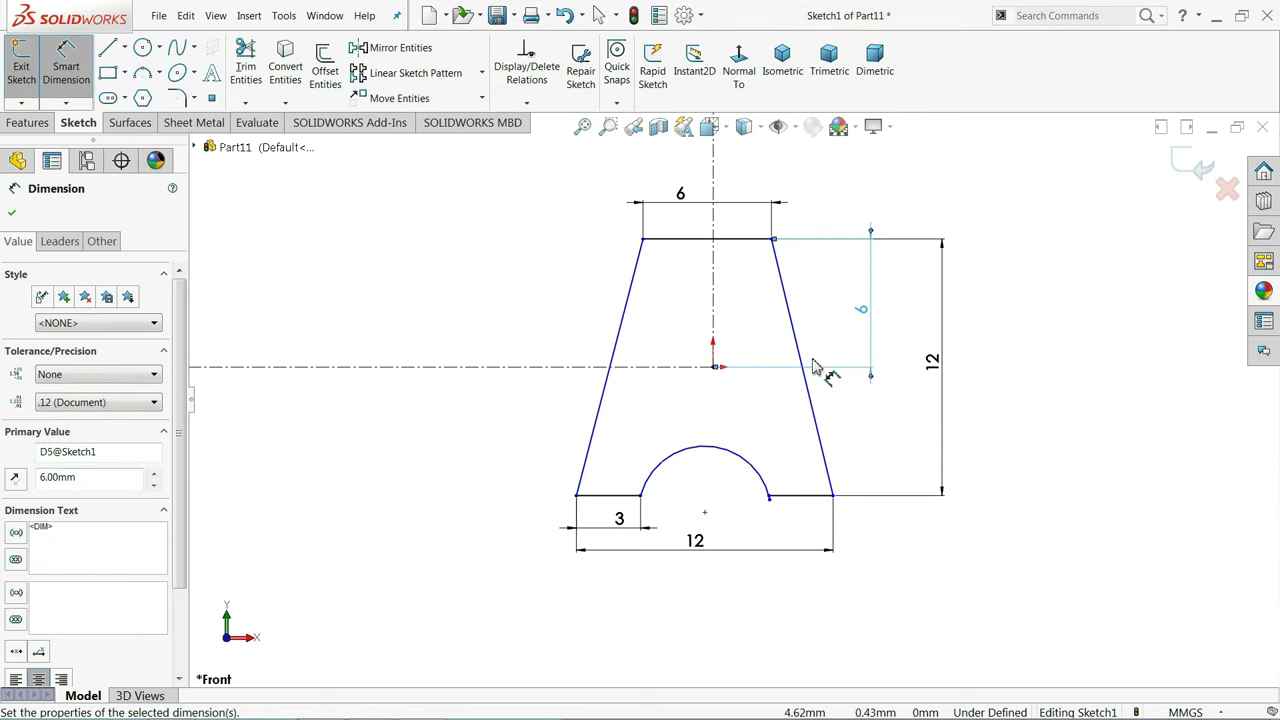
pyautogui.click(713, 330)
pyautogui.click(832, 495)
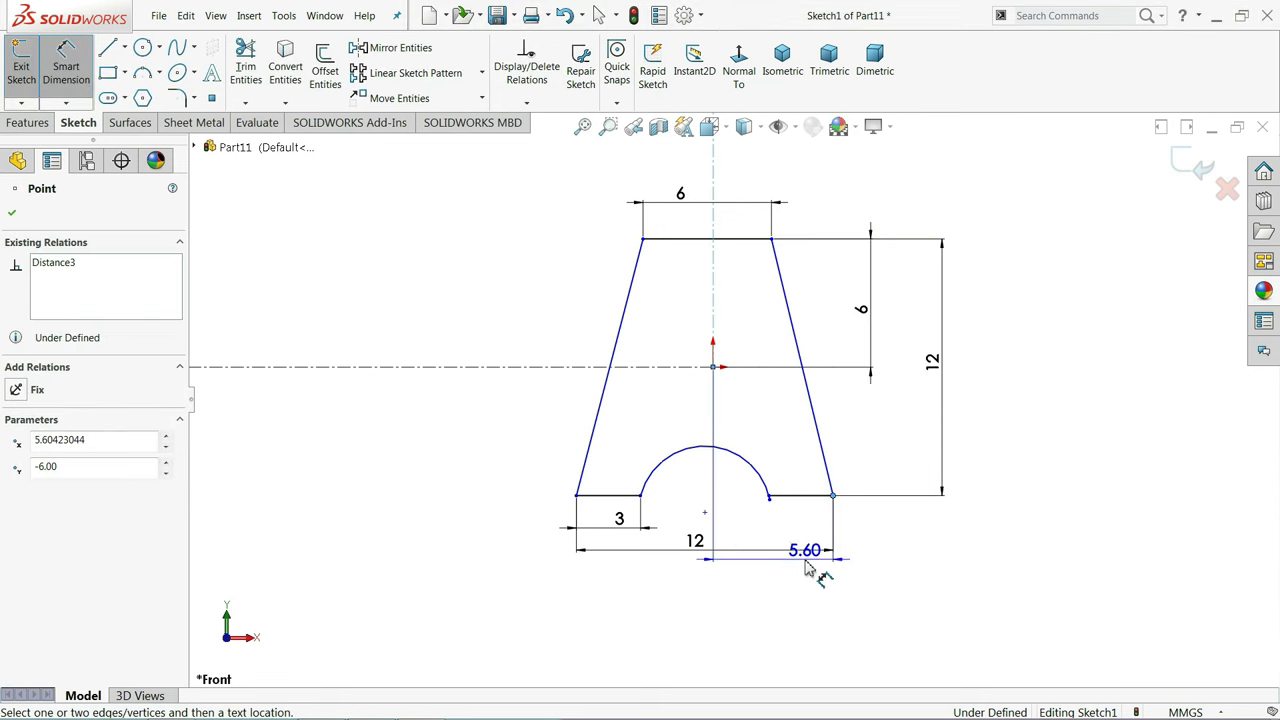
pyautogui.click(790, 598)
pyautogui.write('6')
pyautogui.press('Return')
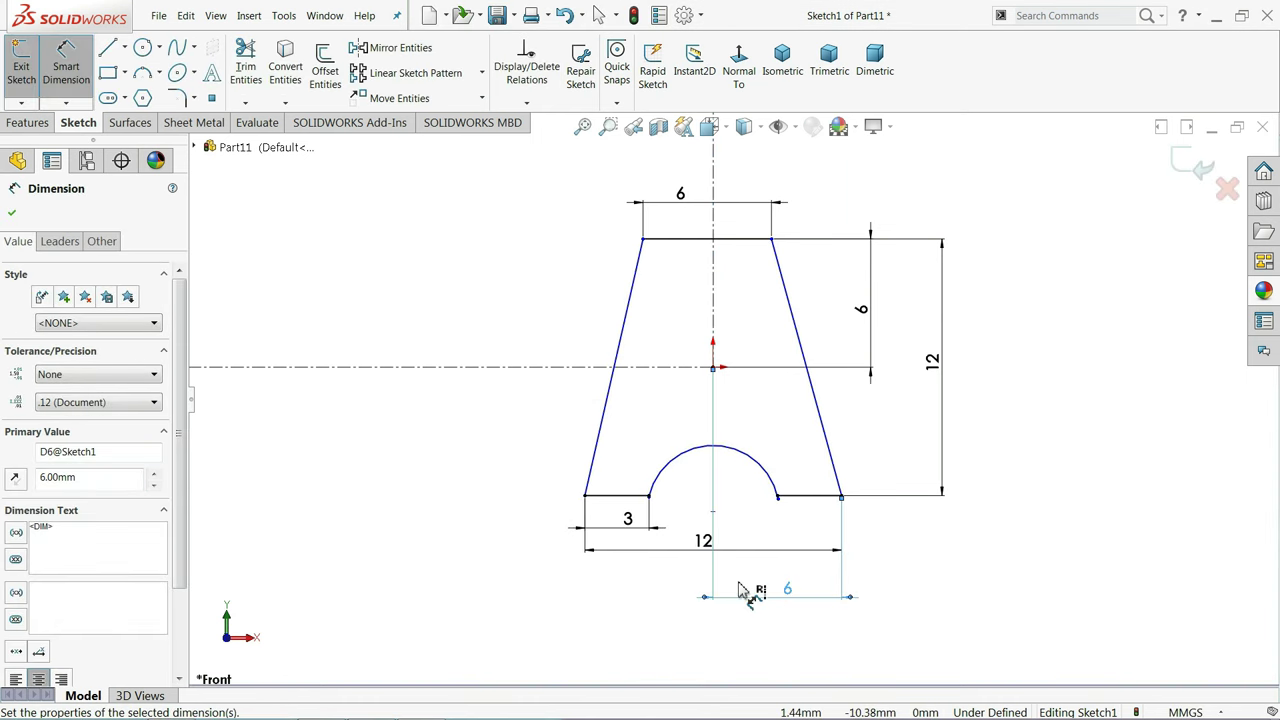
pyautogui.click(533, 460)
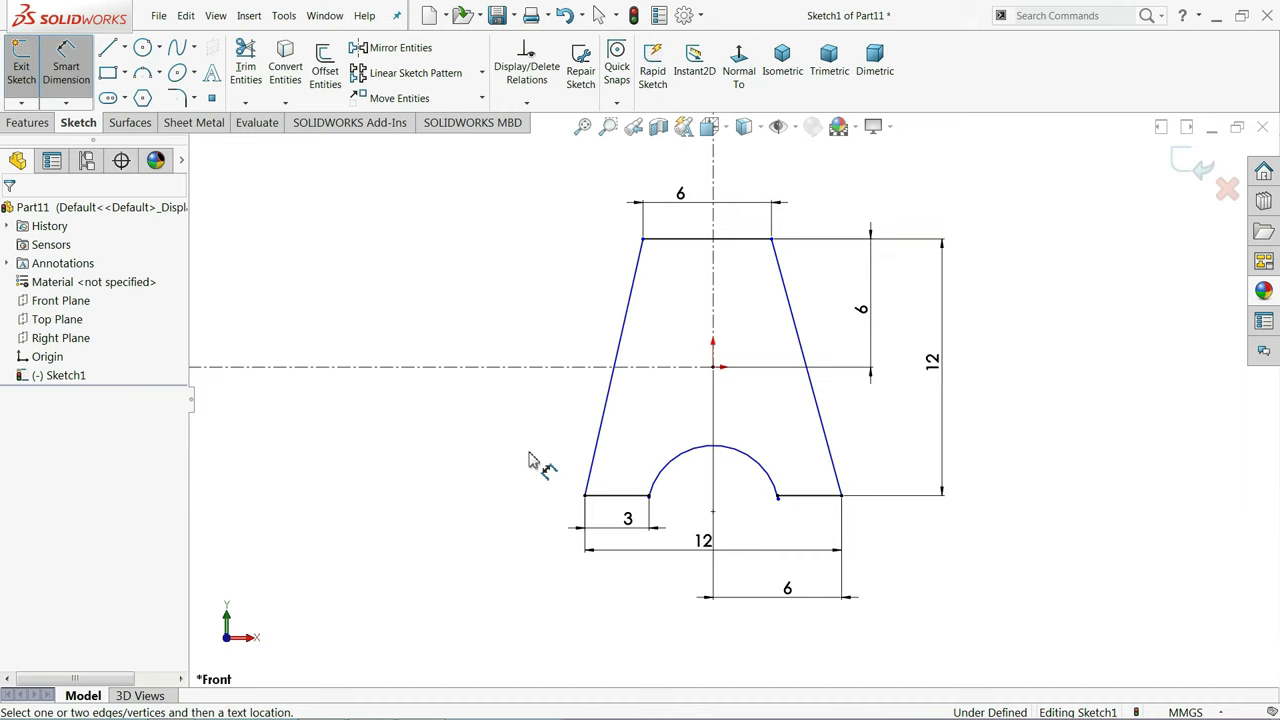
pyautogui.click(66, 68)
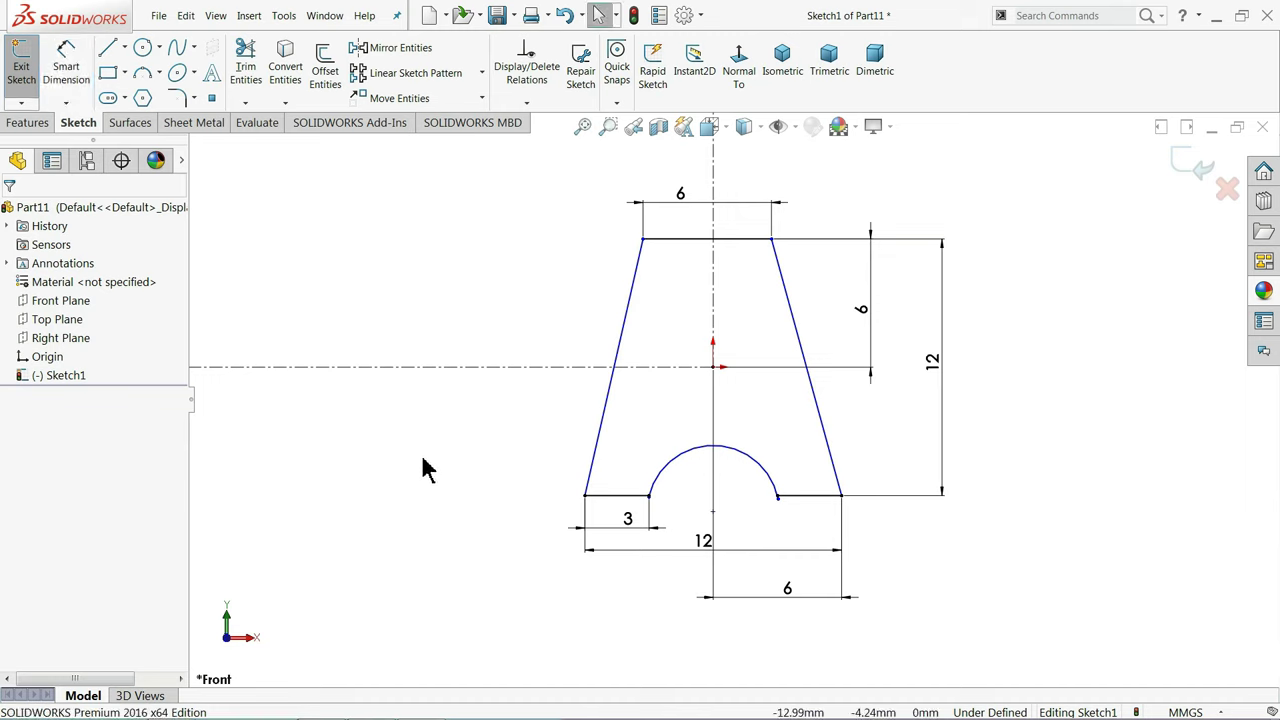
# Delete the arch over the notch
pyautogui.click(708, 452)
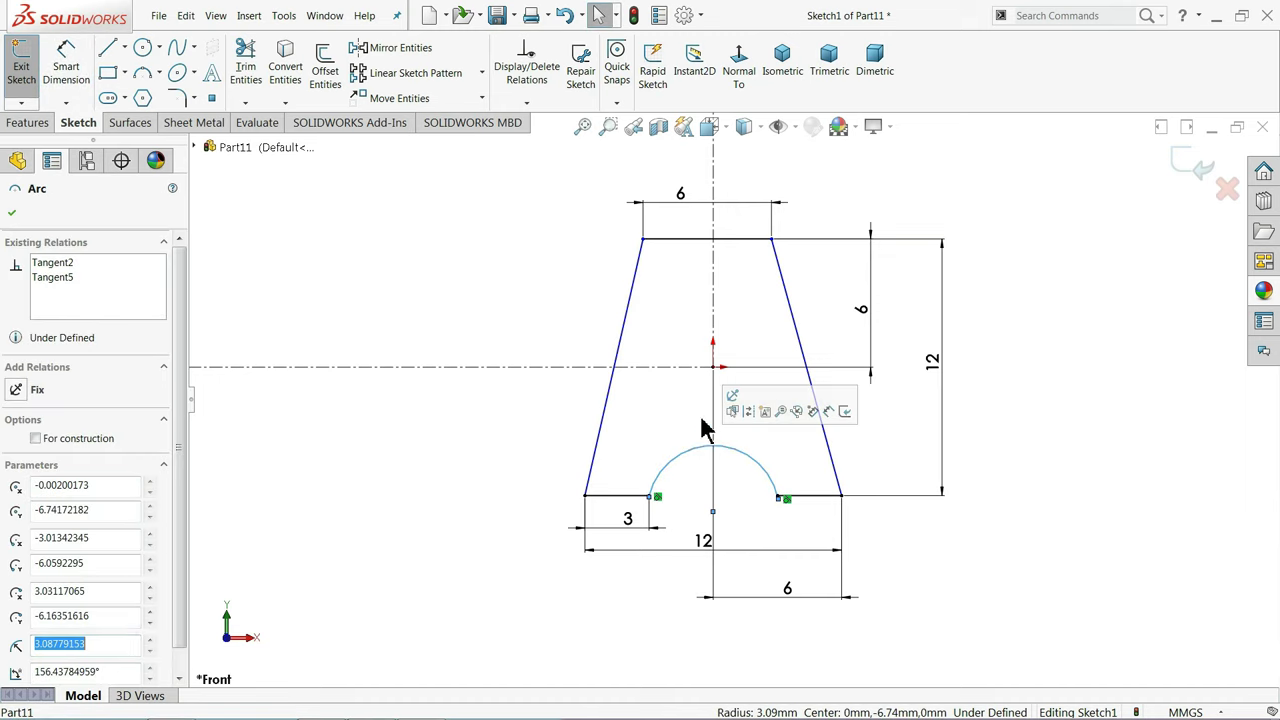
pyautogui.press('Delete')
pyautogui.scroll(-2, 688, 505)
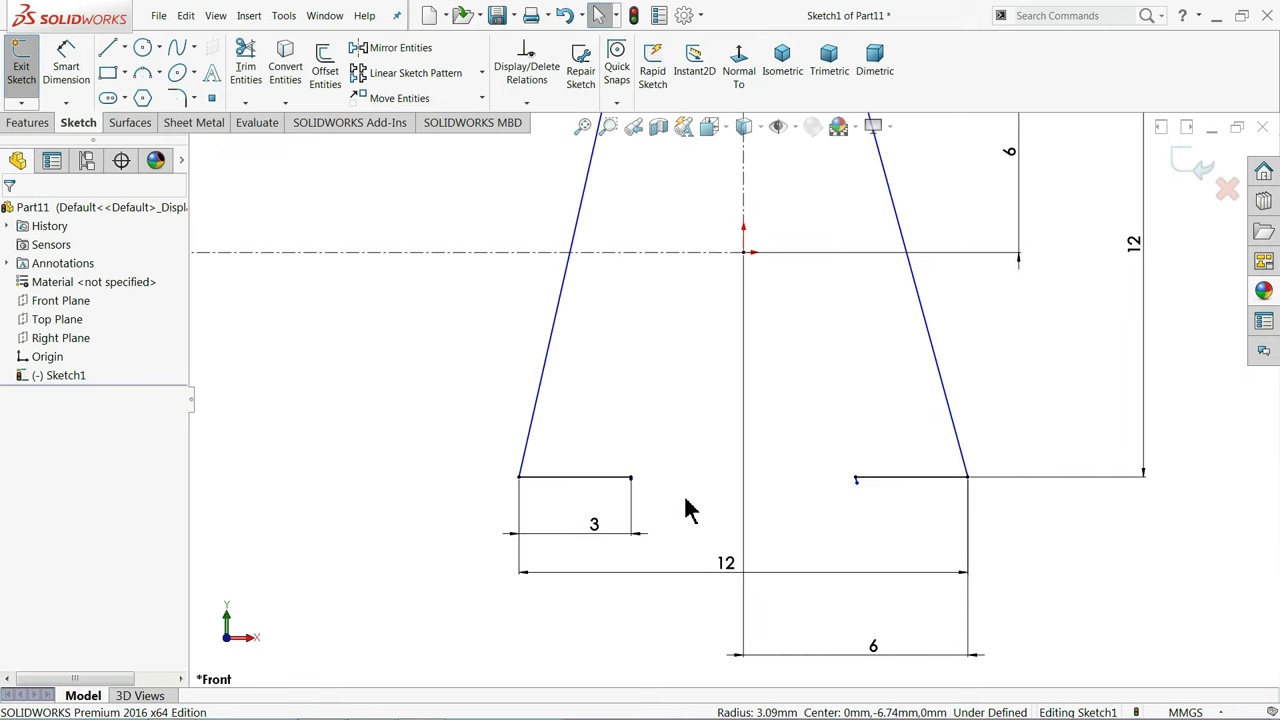
pyautogui.scroll(-2, 660, 498)
pyautogui.scroll(-2, 700, 488)
pyautogui.scroll(-2, 735, 490)
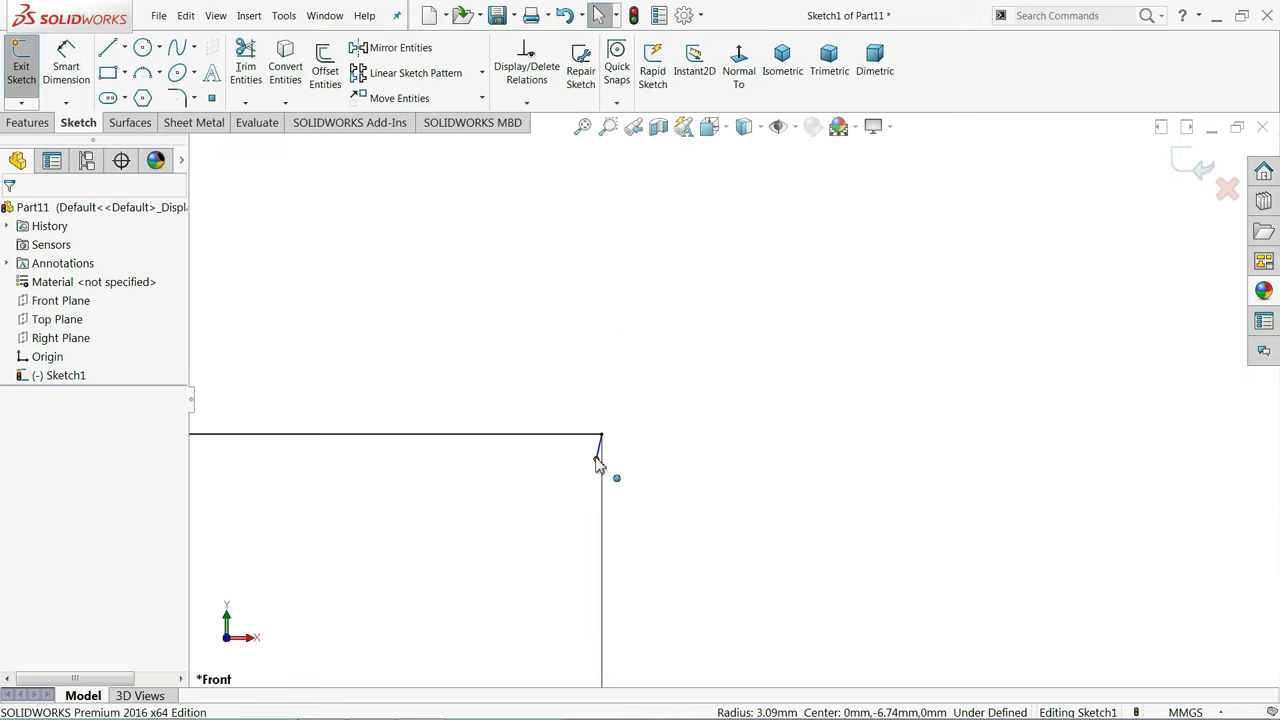
# Drag the freed endpoints upward into two slanted lines rising from the ledges
pyautogui.moveTo(598, 462); pyautogui.dragTo(660, 234)
pyautogui.scroll(3, 670, 325)
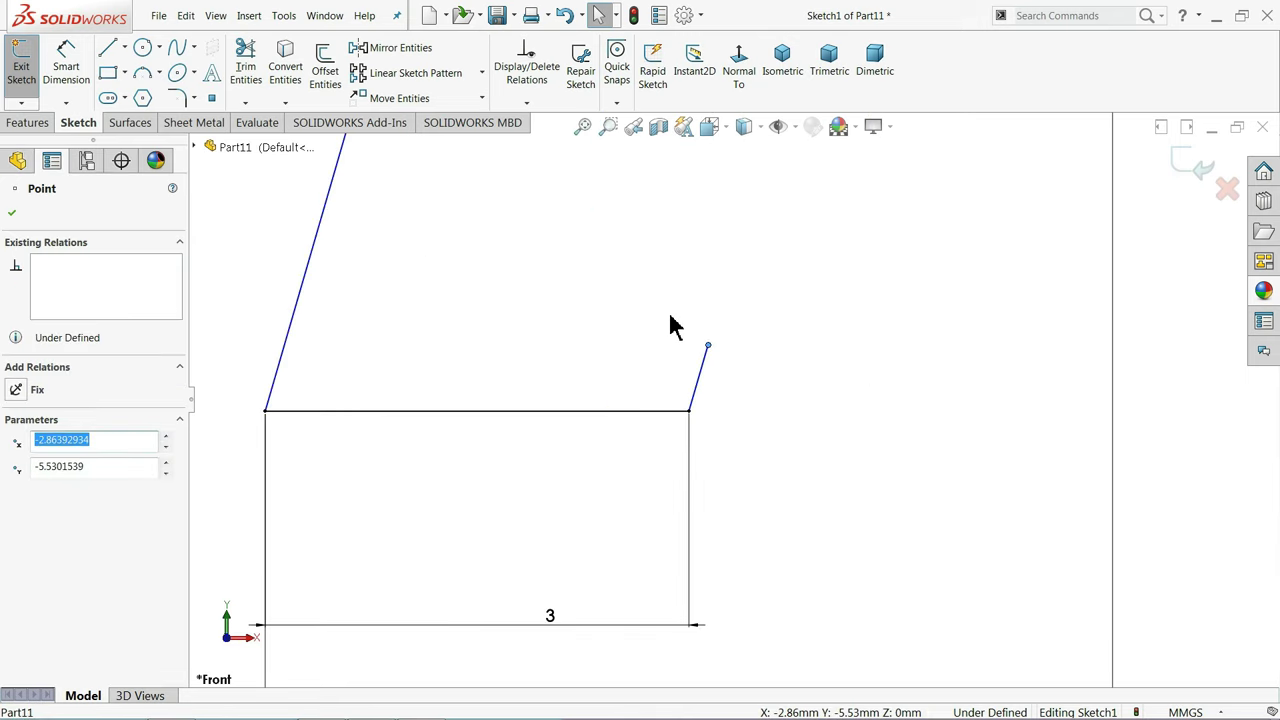
pyautogui.scroll(3, 745, 355)
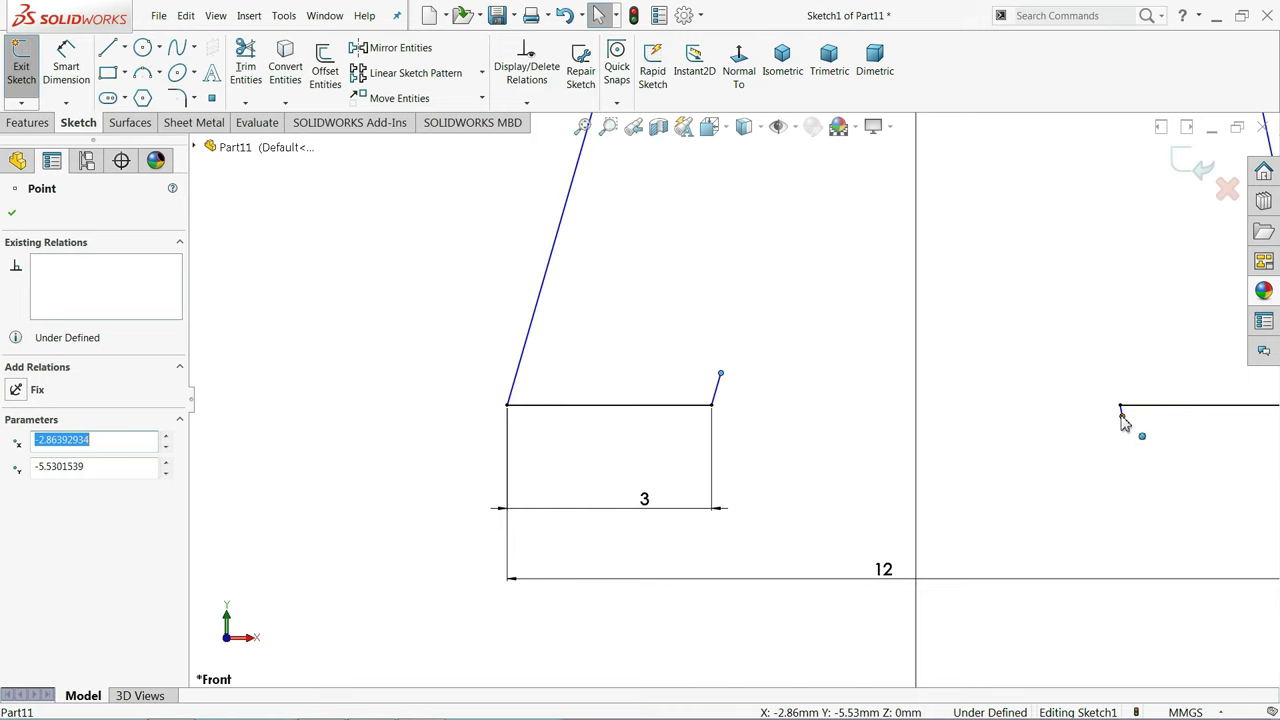
pyautogui.moveTo(1121, 412); pyautogui.dragTo(1037, 134)
pyautogui.scroll(3, 1000, 240)
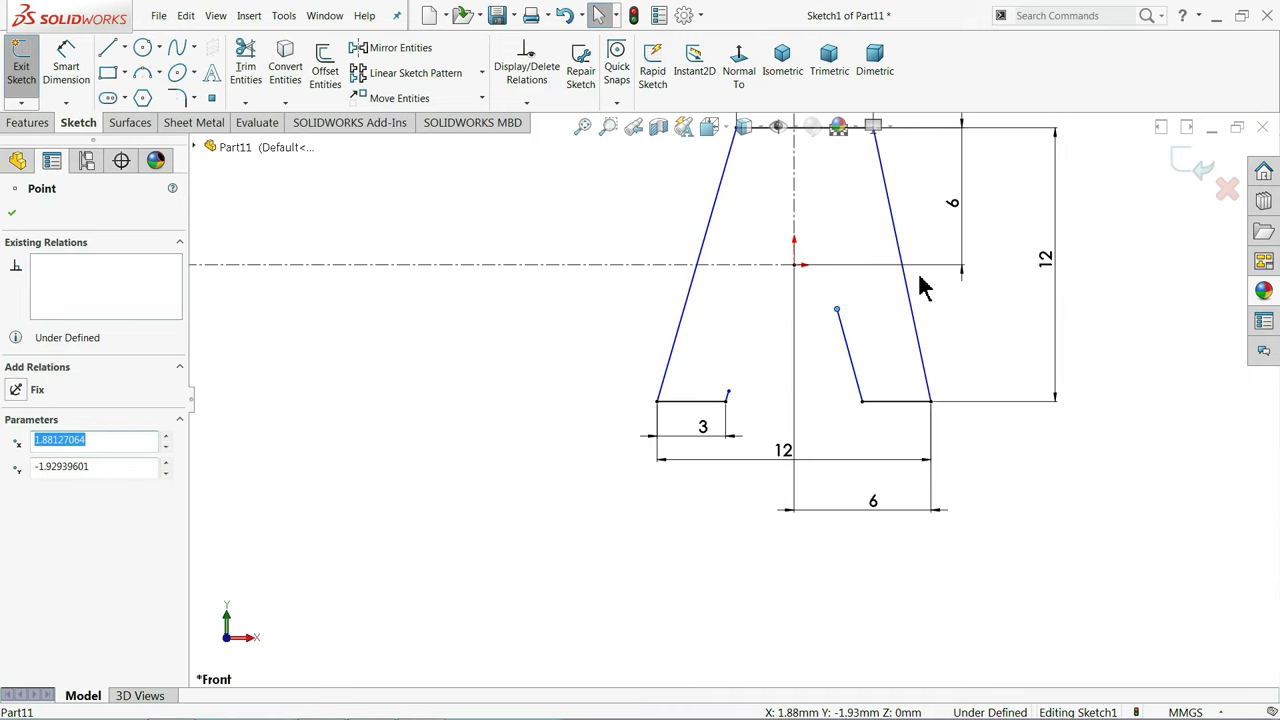
pyautogui.scroll(-2, 800, 338)
pyautogui.moveTo(647, 505); pyautogui.dragTo(701, 325)
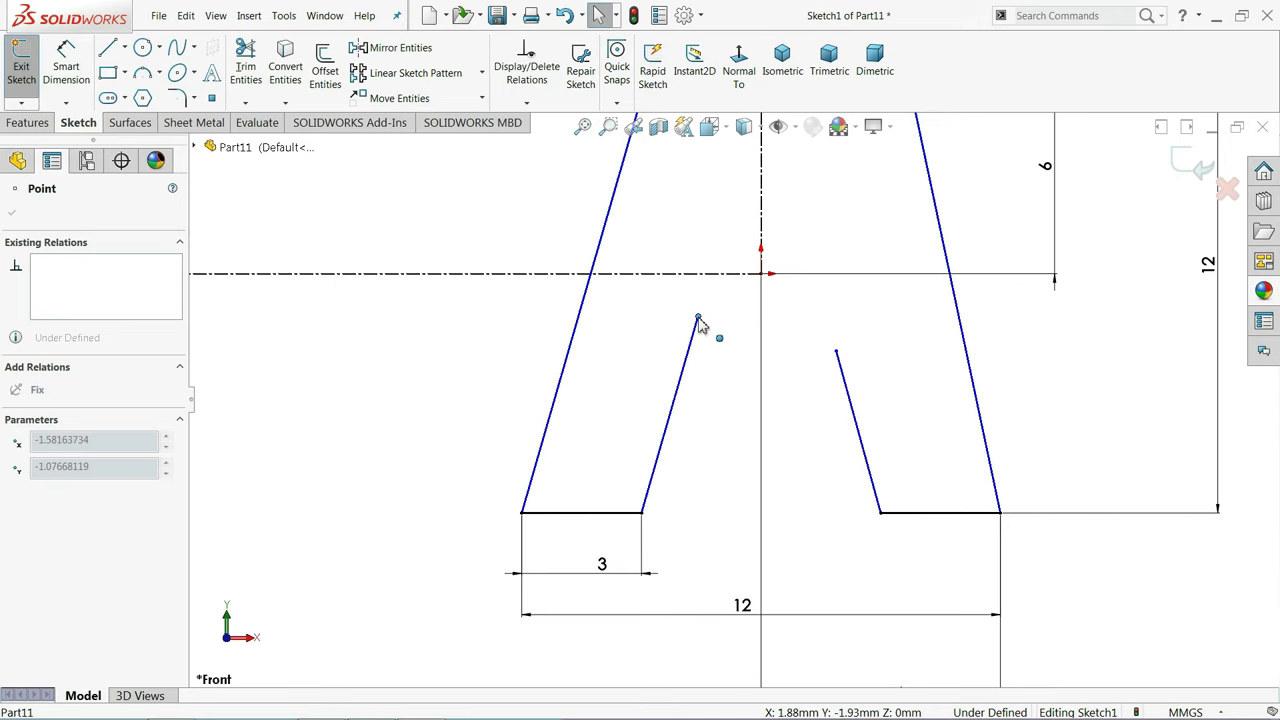
pyautogui.scroll(3, 701, 325)
pyautogui.scroll(-2, 760, 322)
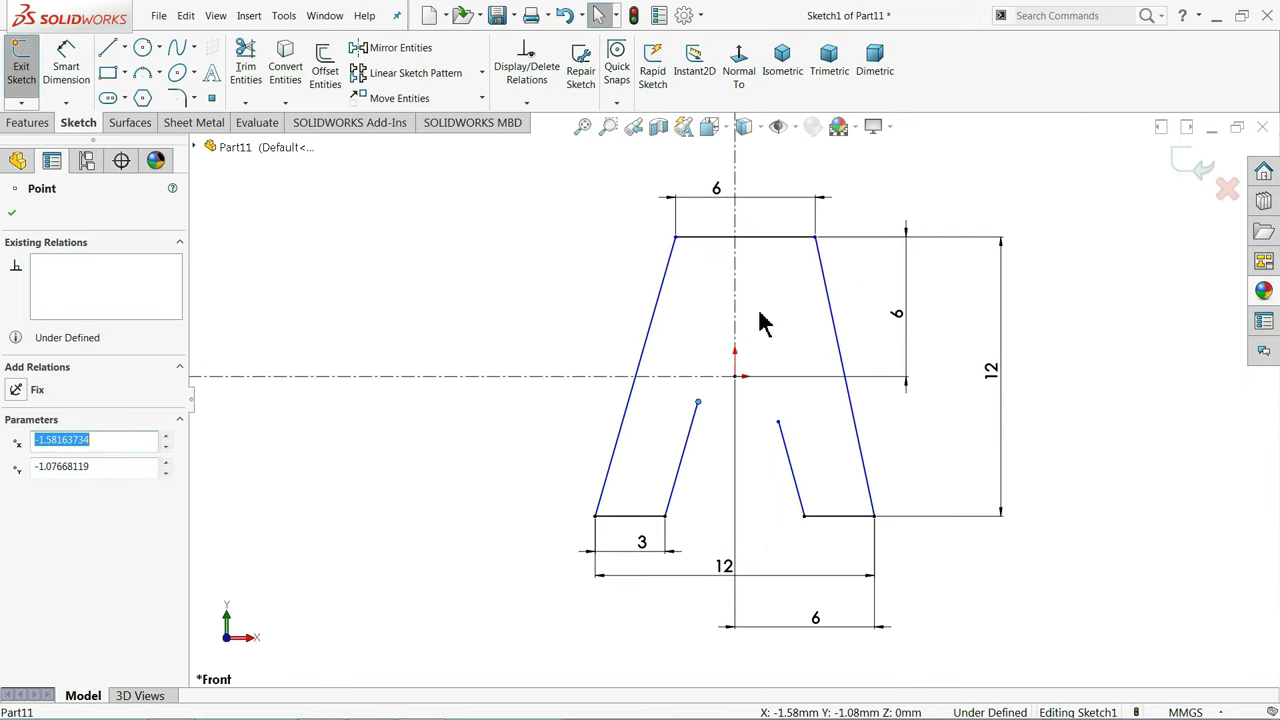
pyautogui.scroll(-1, 799, 268)
pyautogui.scroll(-1, 797, 280)
pyautogui.scroll(-1, 822, 322)
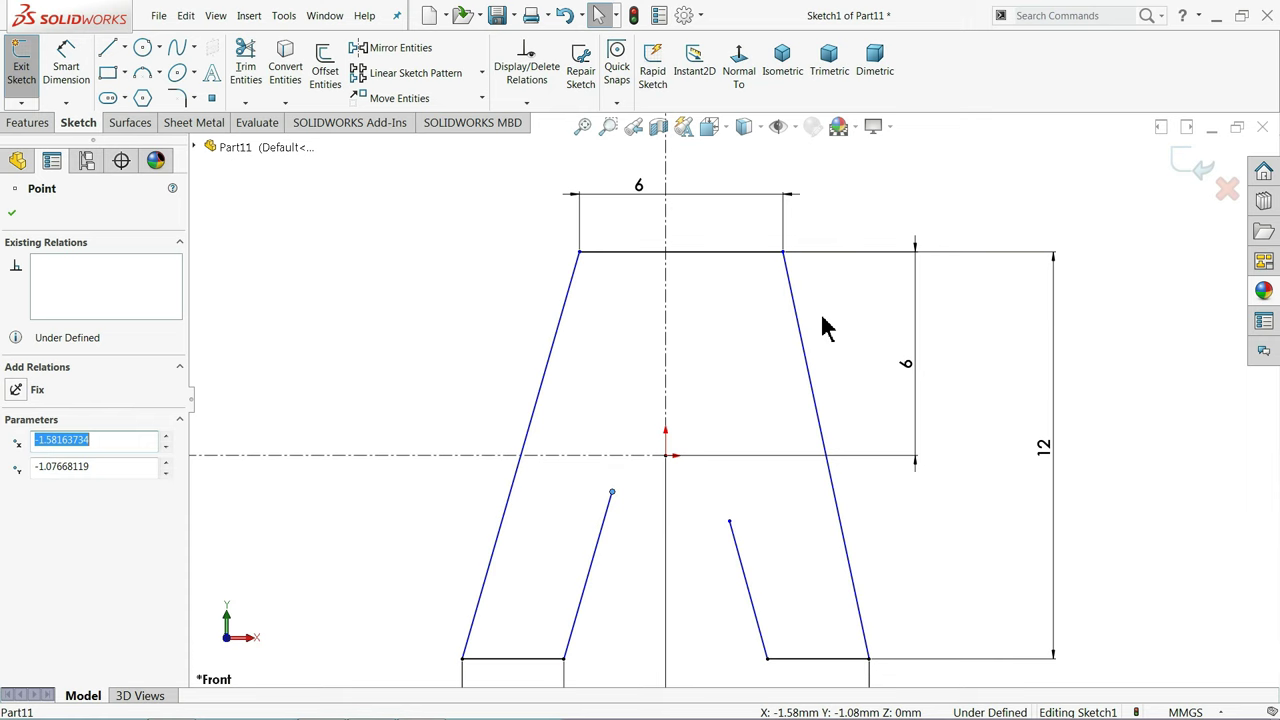
# Remove the unwanted 8.69 diagonal dimension
pyautogui.click(62, 86)
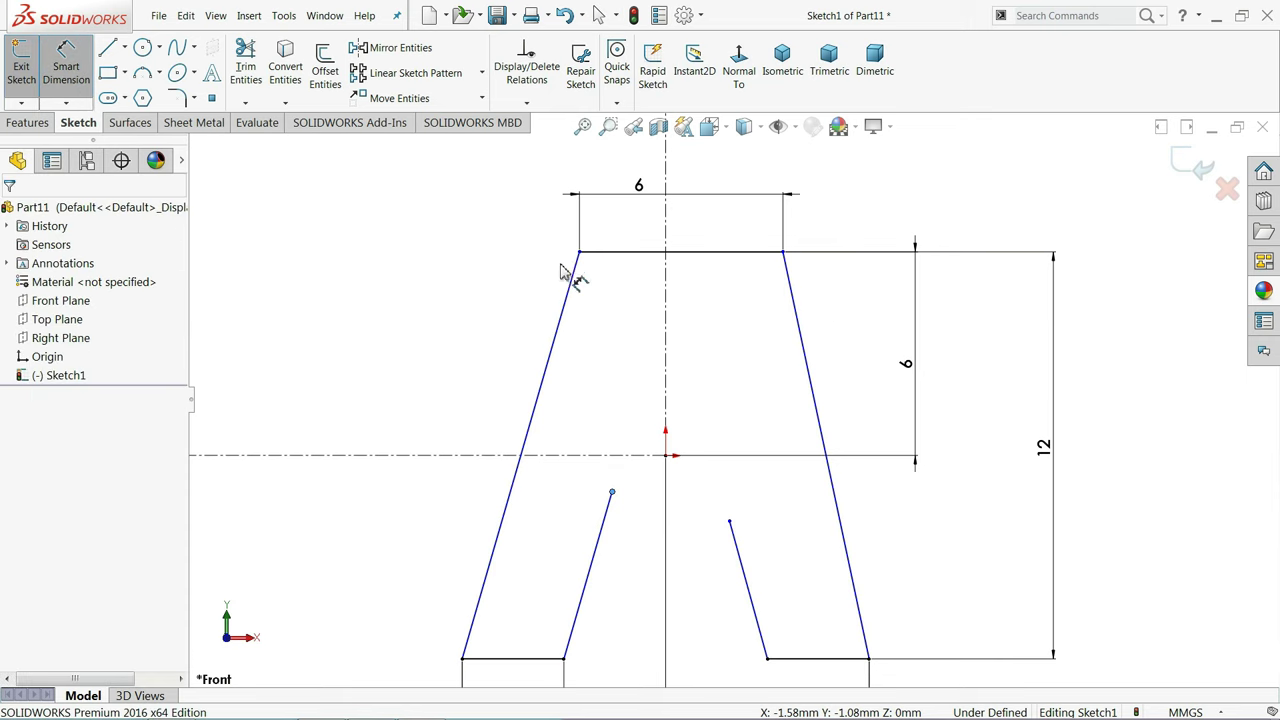
pyautogui.click(667, 281)
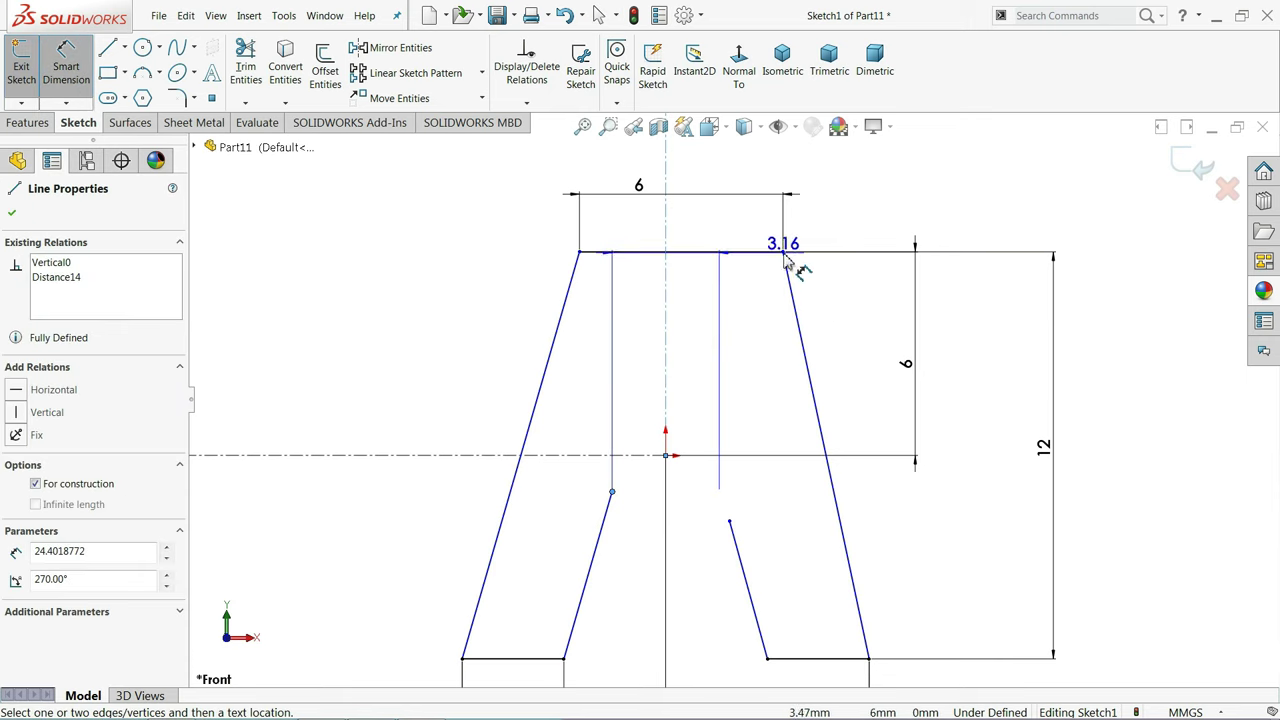
pyautogui.press('Escape')
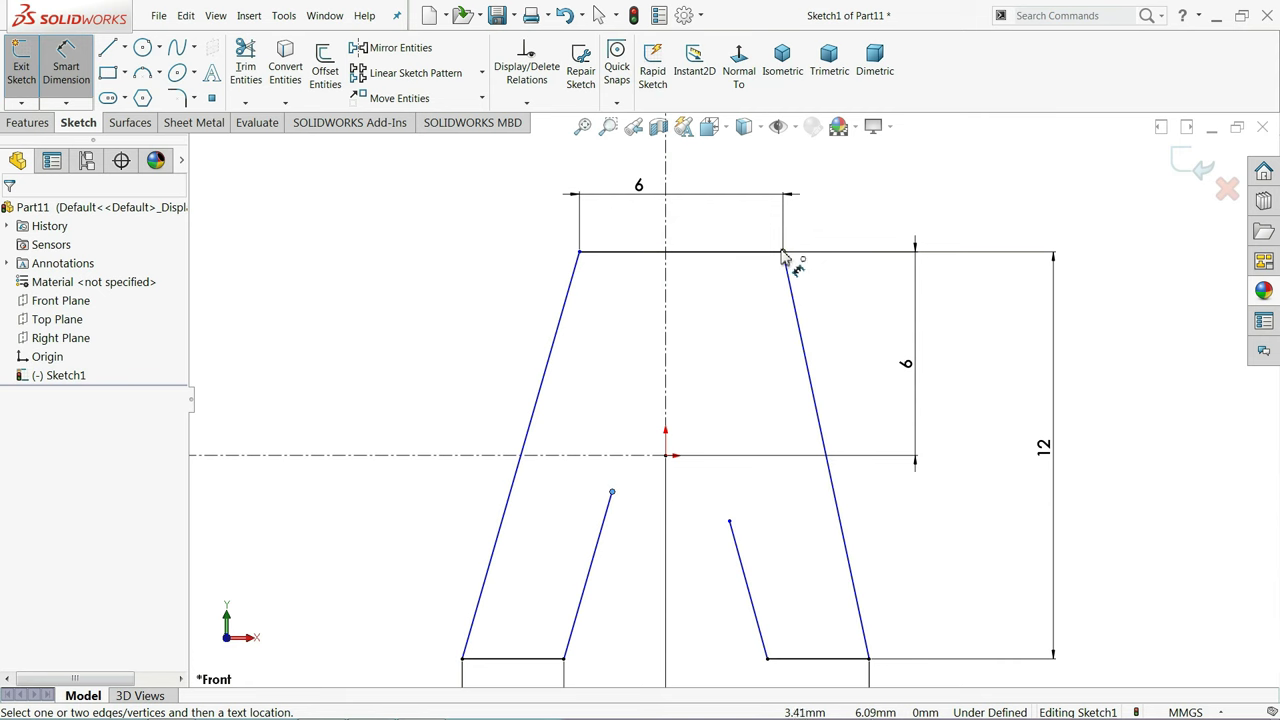
pyautogui.click(783, 252)
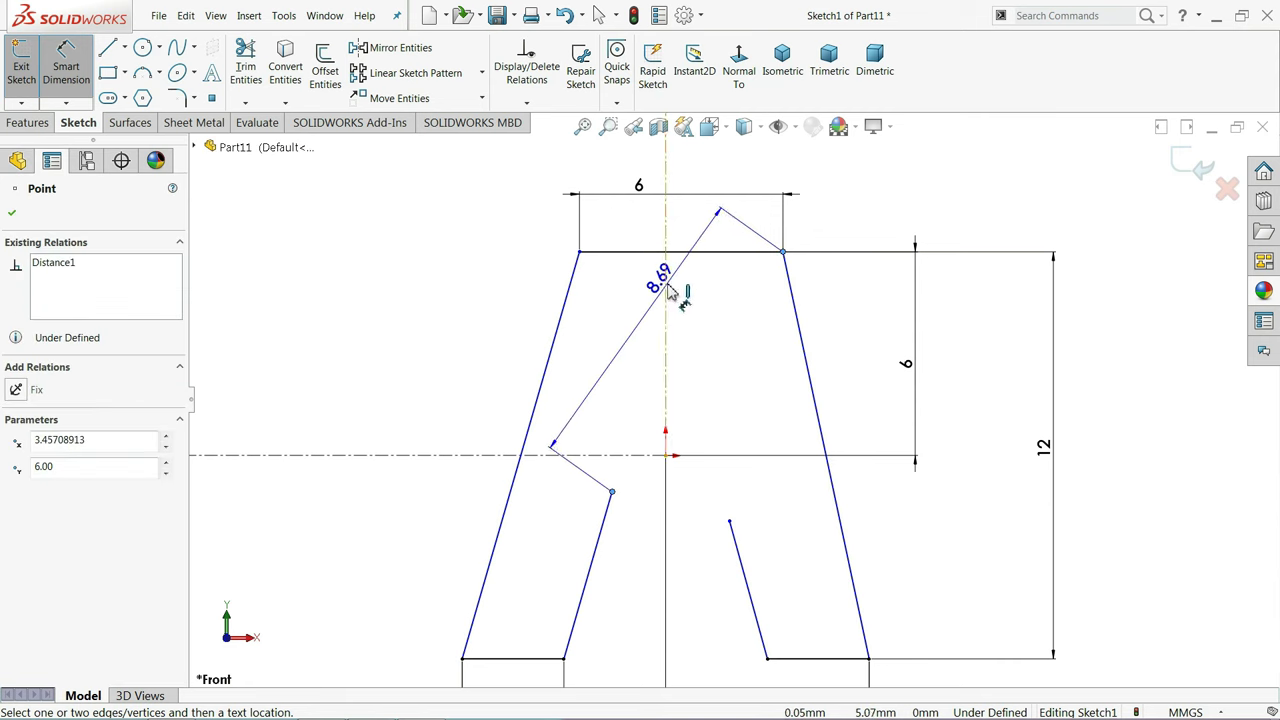
pyautogui.click(710, 258)
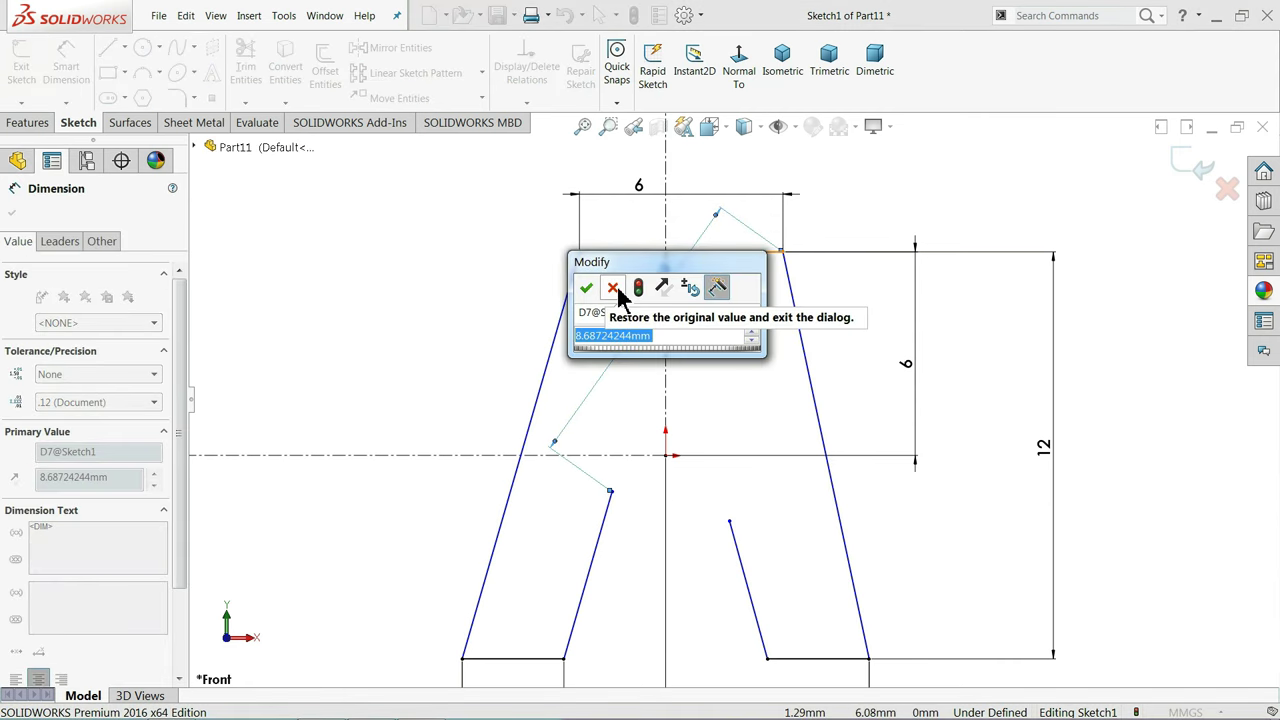
pyautogui.click(613, 288)
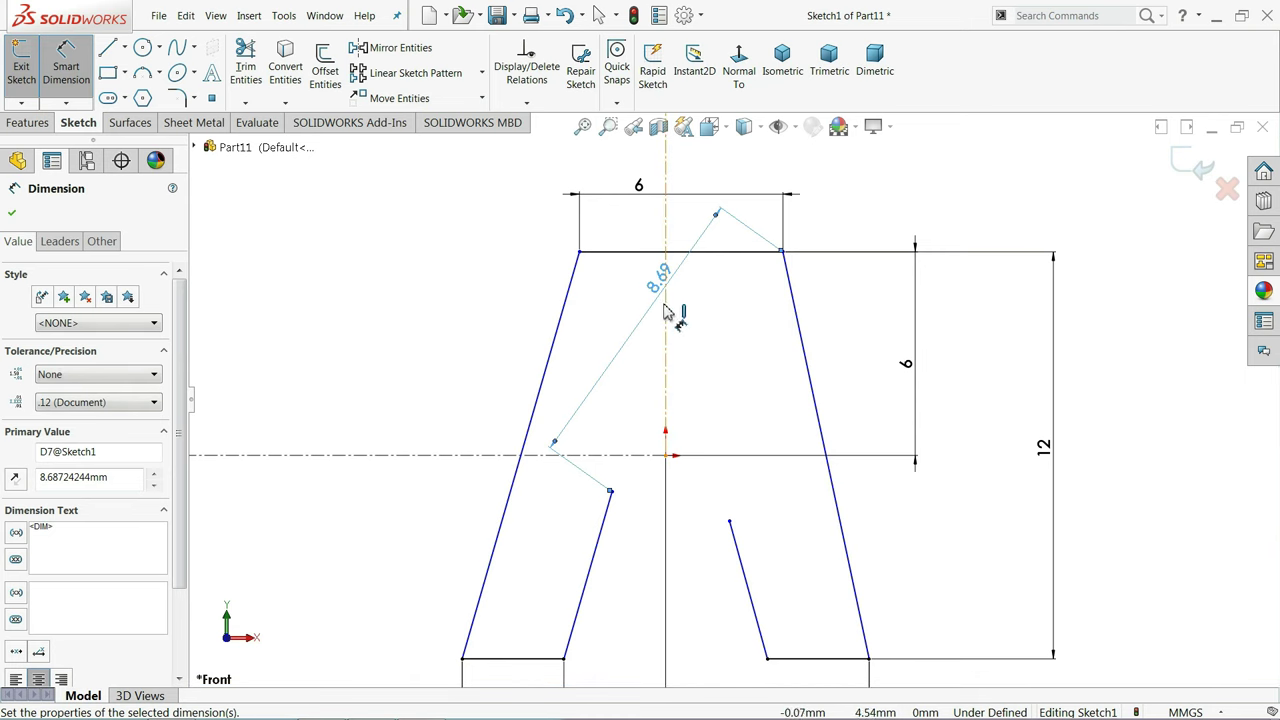
pyautogui.press('Delete')
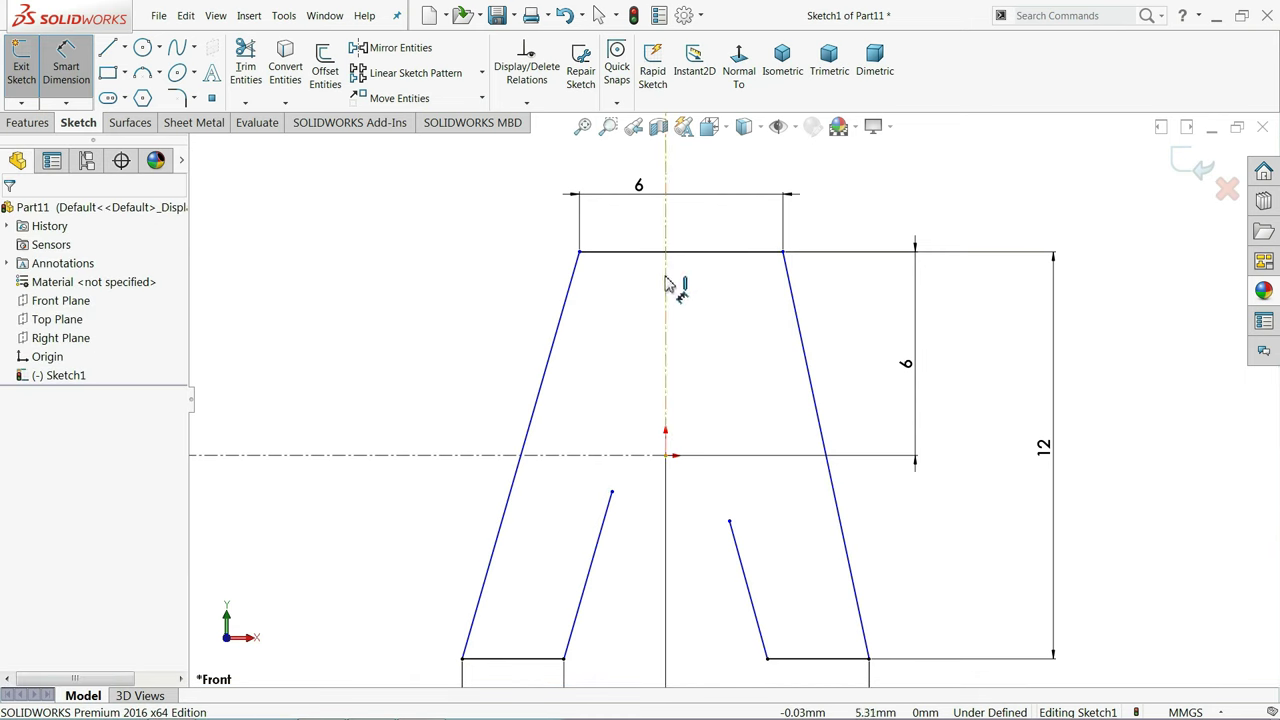
# Dimension the centerline to the top-right corner as a 3 mm half-width
pyautogui.click(666, 284)
pyautogui.click(784, 252)
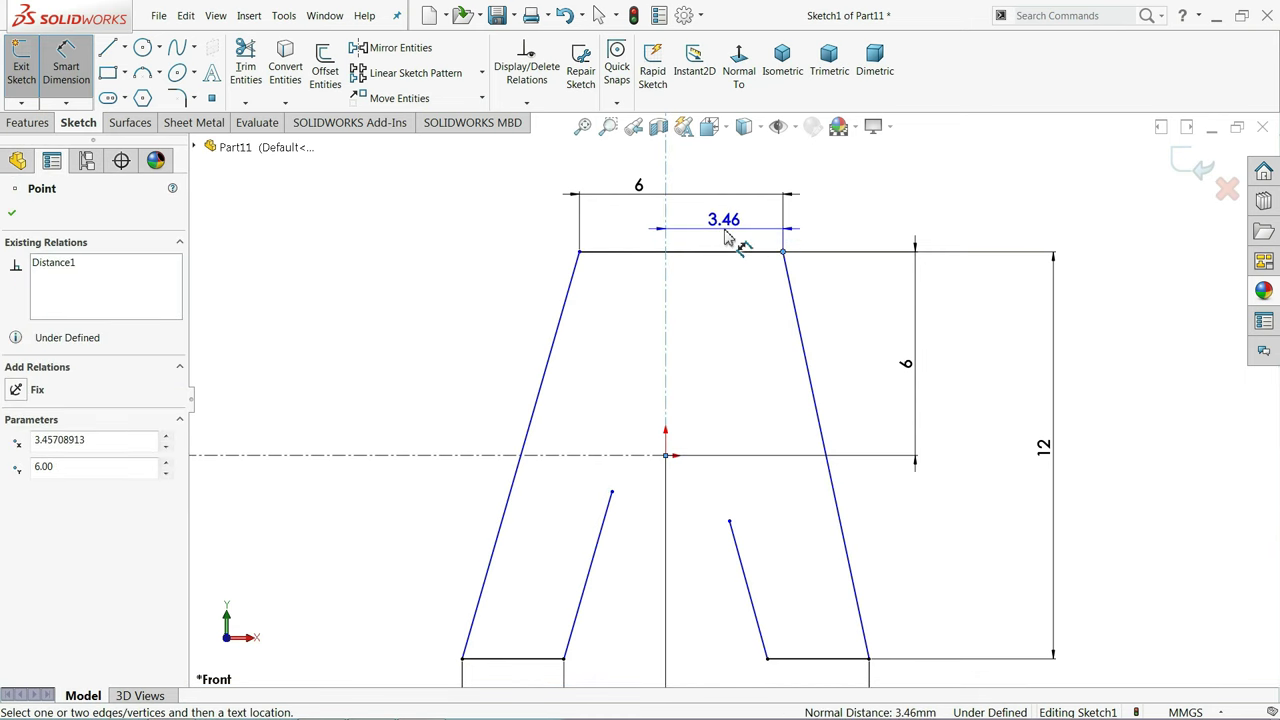
pyautogui.click(727, 237)
pyautogui.write('3')
pyautogui.press('Return')
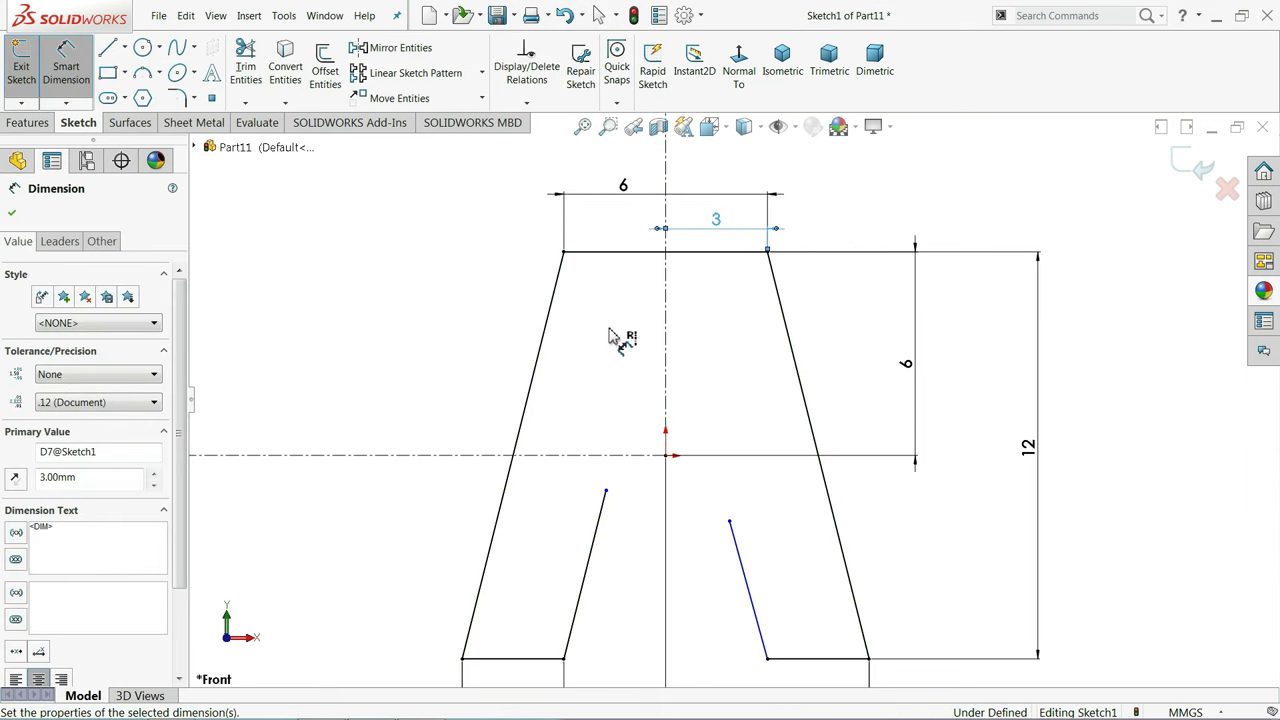
pyautogui.click(12, 215)
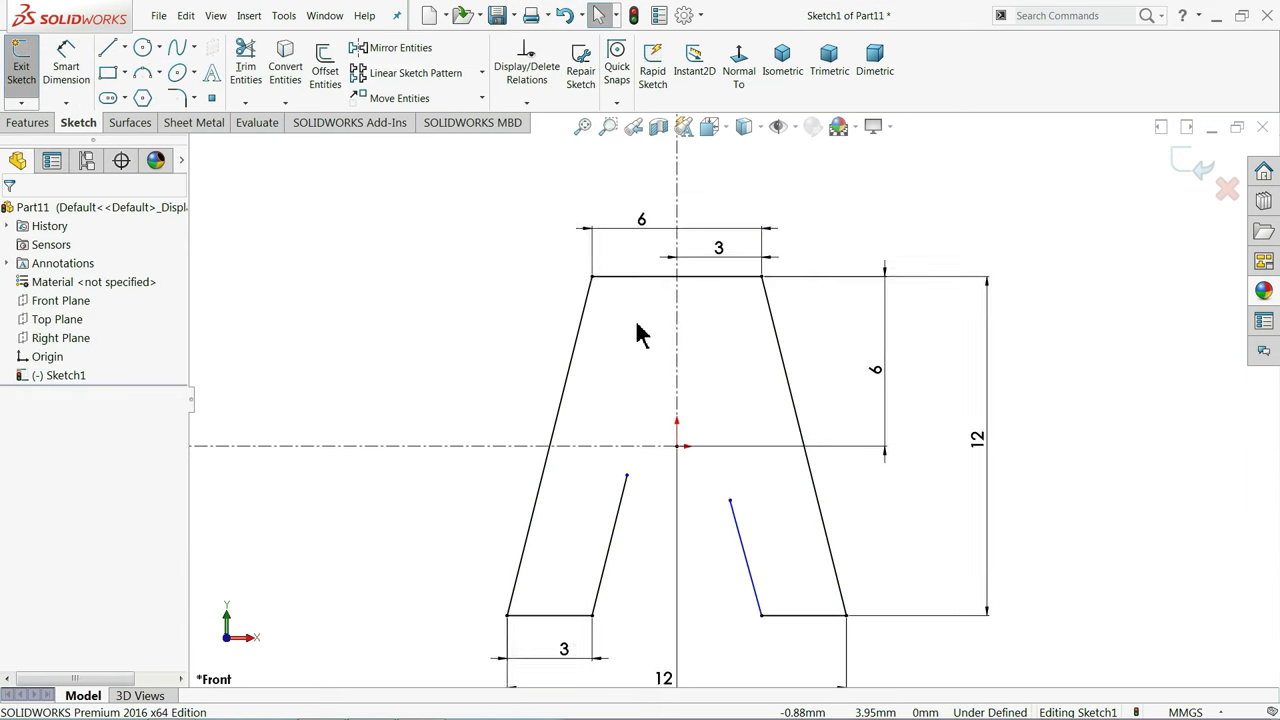
# Make the inner slot lines parallel to the outer edges with their tops level
pyautogui.click(745, 513)
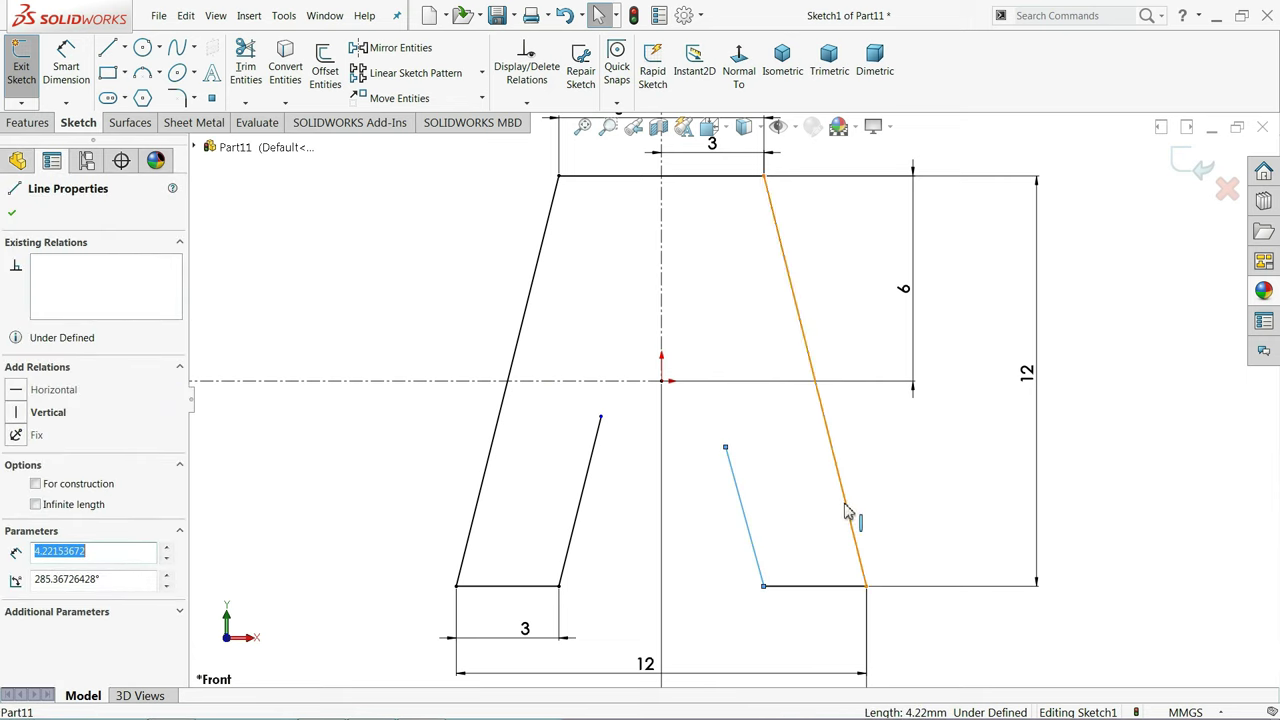
pyautogui.keyDown('ctrl'); pyautogui.click(850, 520); pyautogui.keyUp('ctrl')
pyautogui.click(945, 447)
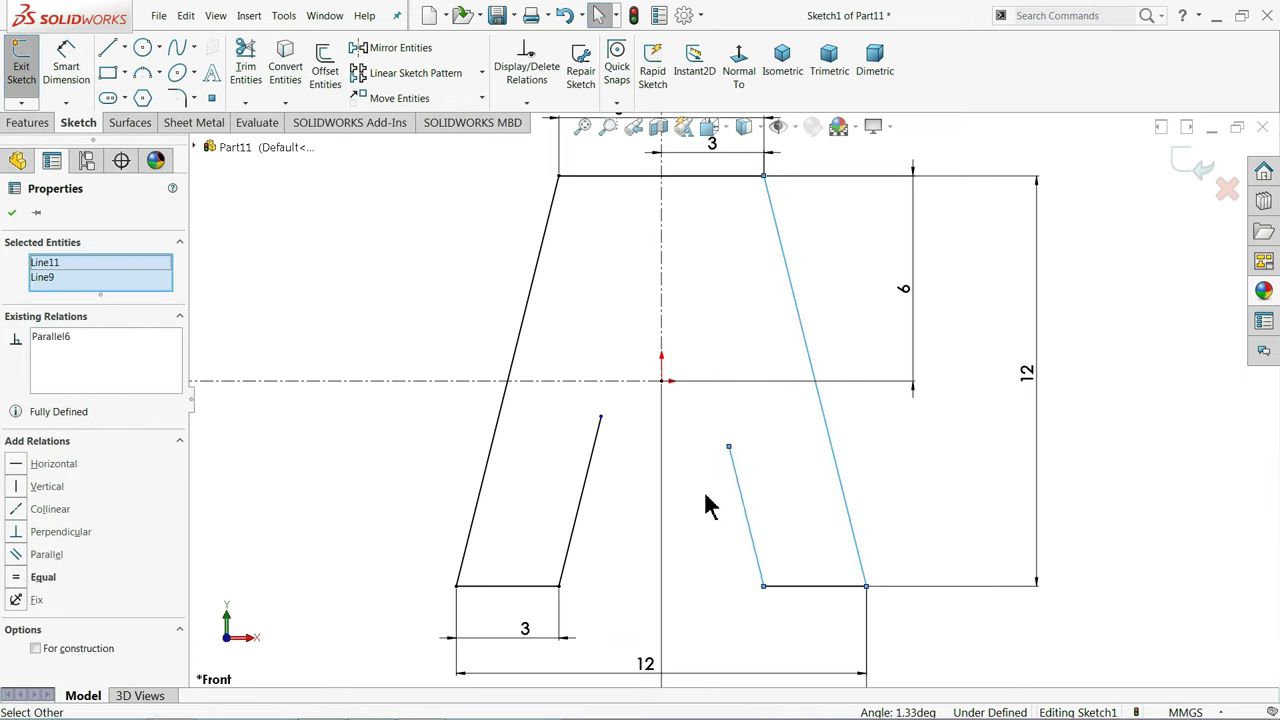
pyautogui.click(670, 508)
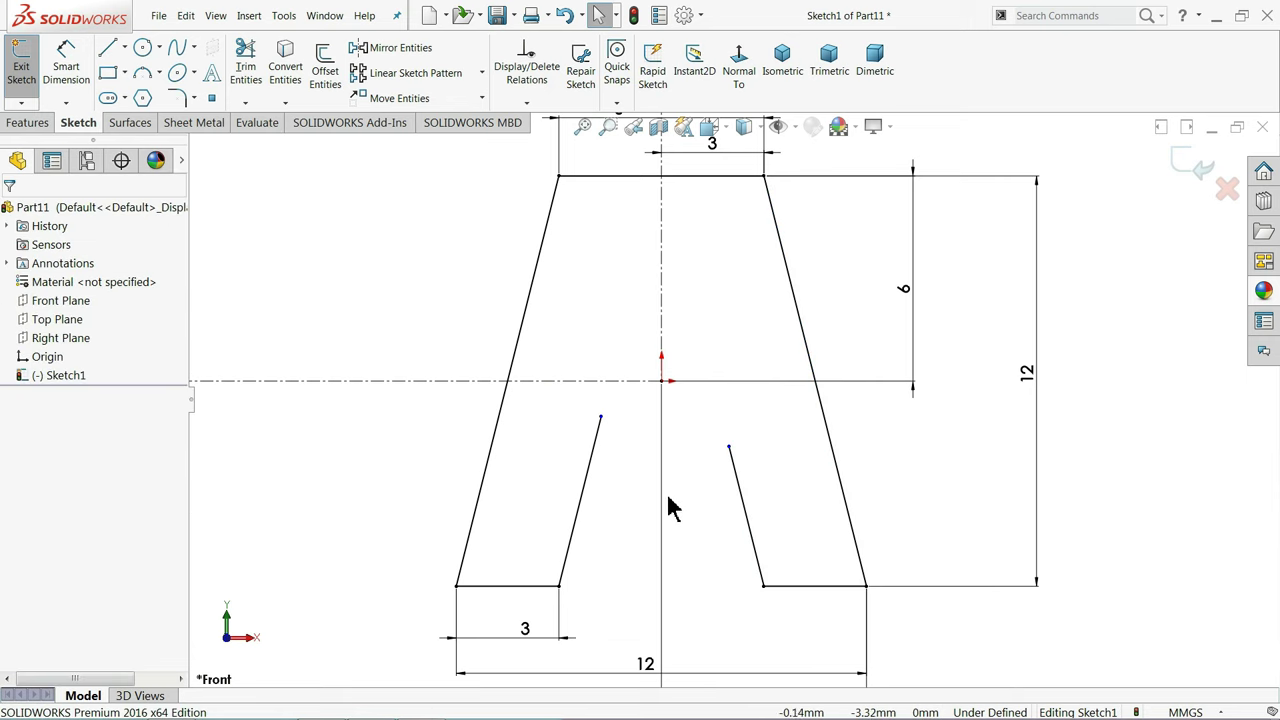
pyautogui.click(585, 500)
pyautogui.keyDown('ctrl'); pyautogui.click(490, 490); pyautogui.keyUp('ctrl')
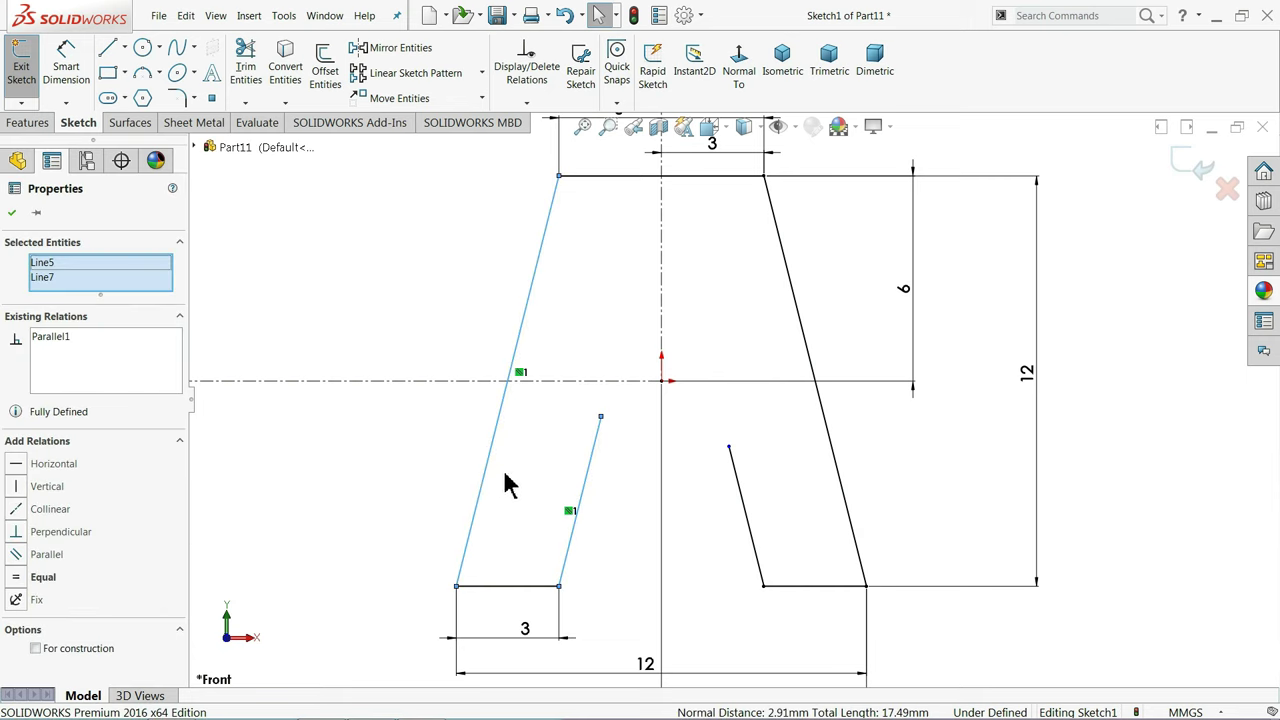
pyautogui.click(440, 450)
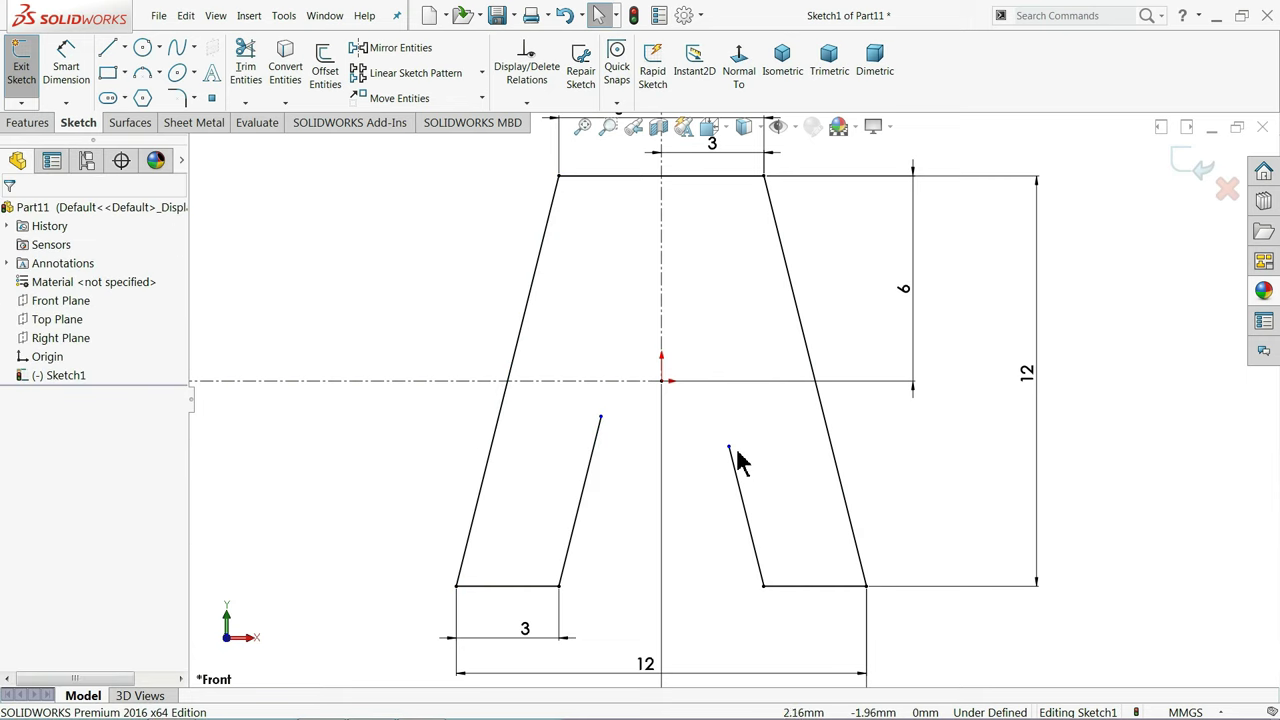
pyautogui.moveTo(729, 449); pyautogui.dragTo(723, 419)
# Draw a three-point arc joining the inner line tops, peaking at the origin
pyautogui.click(144, 75)
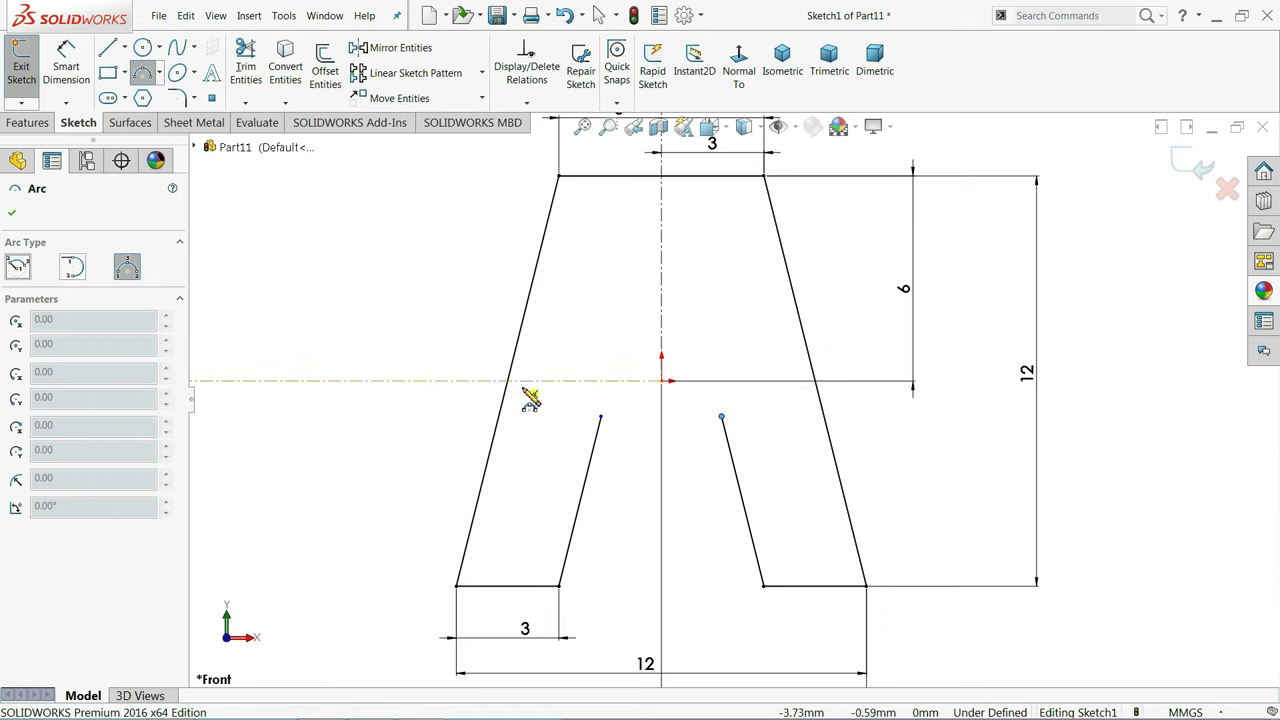
pyautogui.click(601, 417)
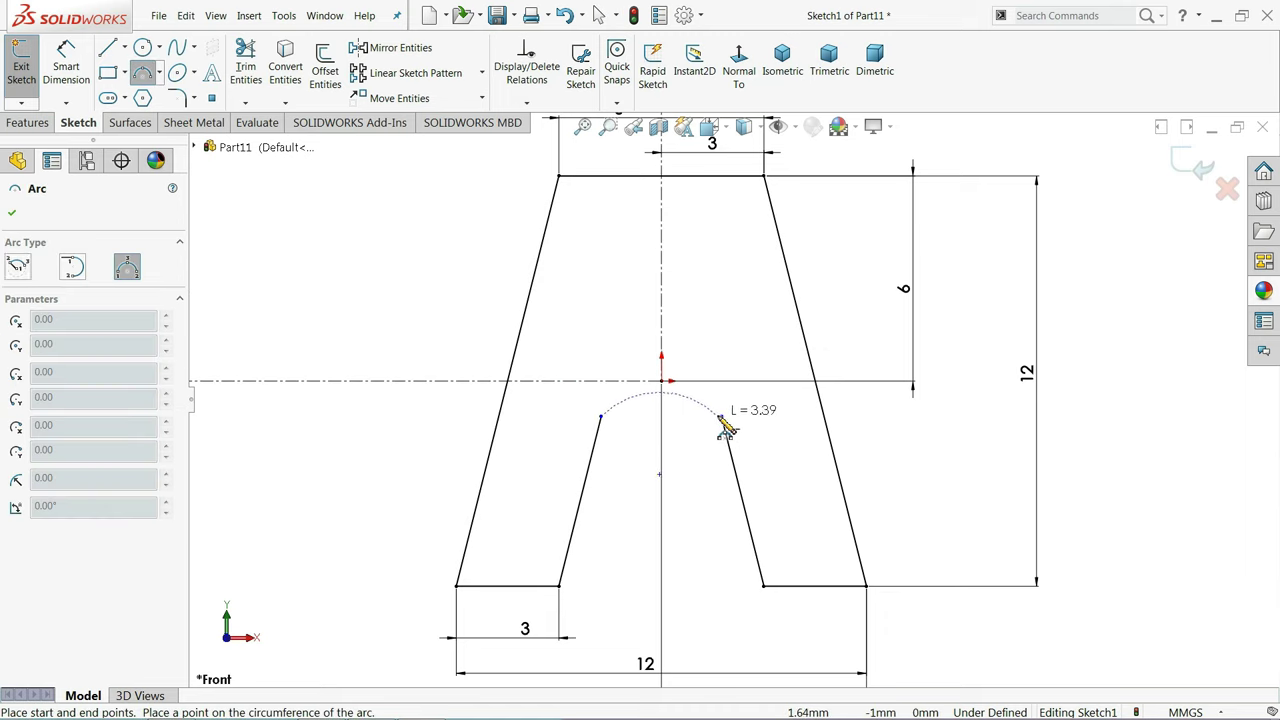
pyautogui.click(722, 417)
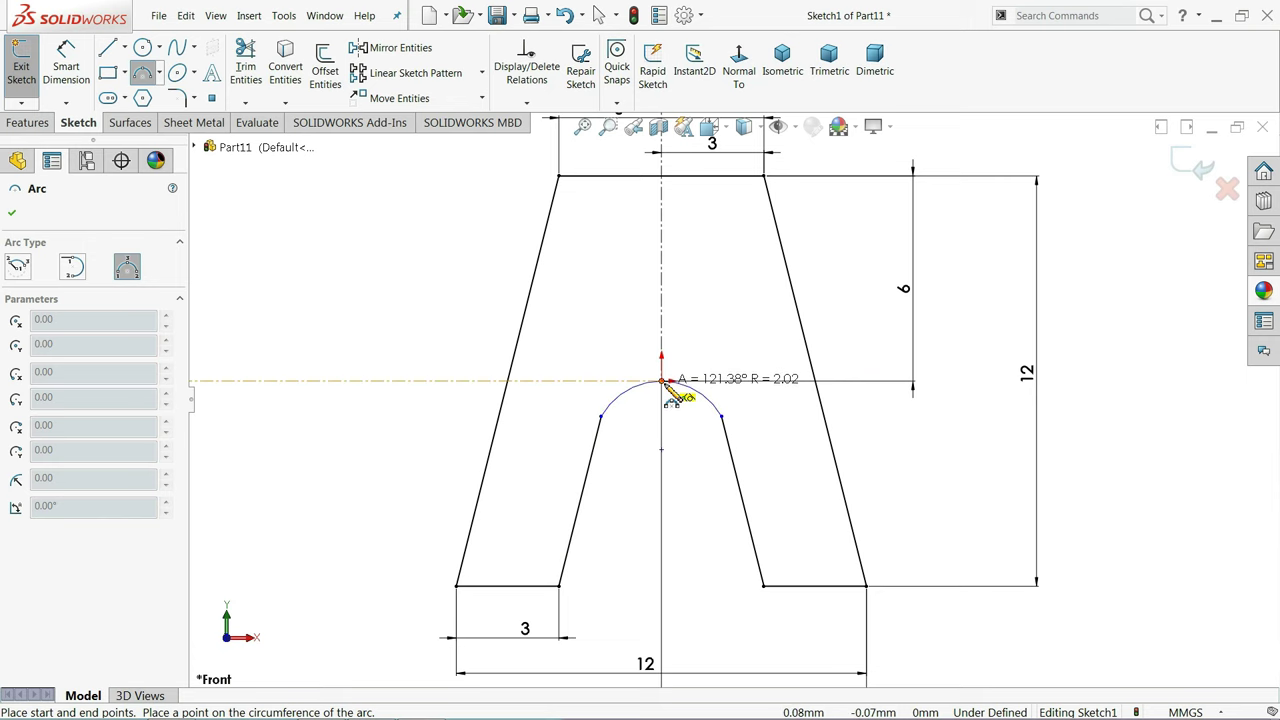
pyautogui.click(663, 388)
pyautogui.rightClick(432, 279)
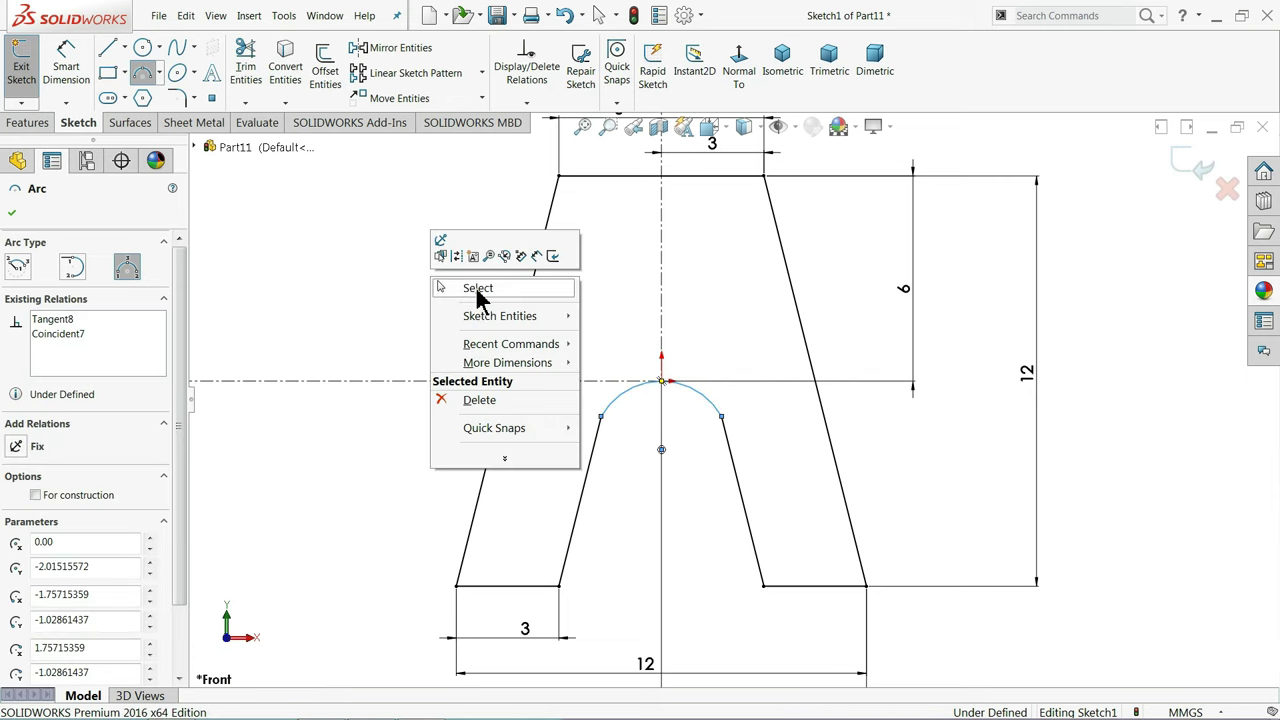
pyautogui.click(474, 288)
pyautogui.scroll(-3, 610, 440)
pyautogui.scroll(-3, 645, 367)
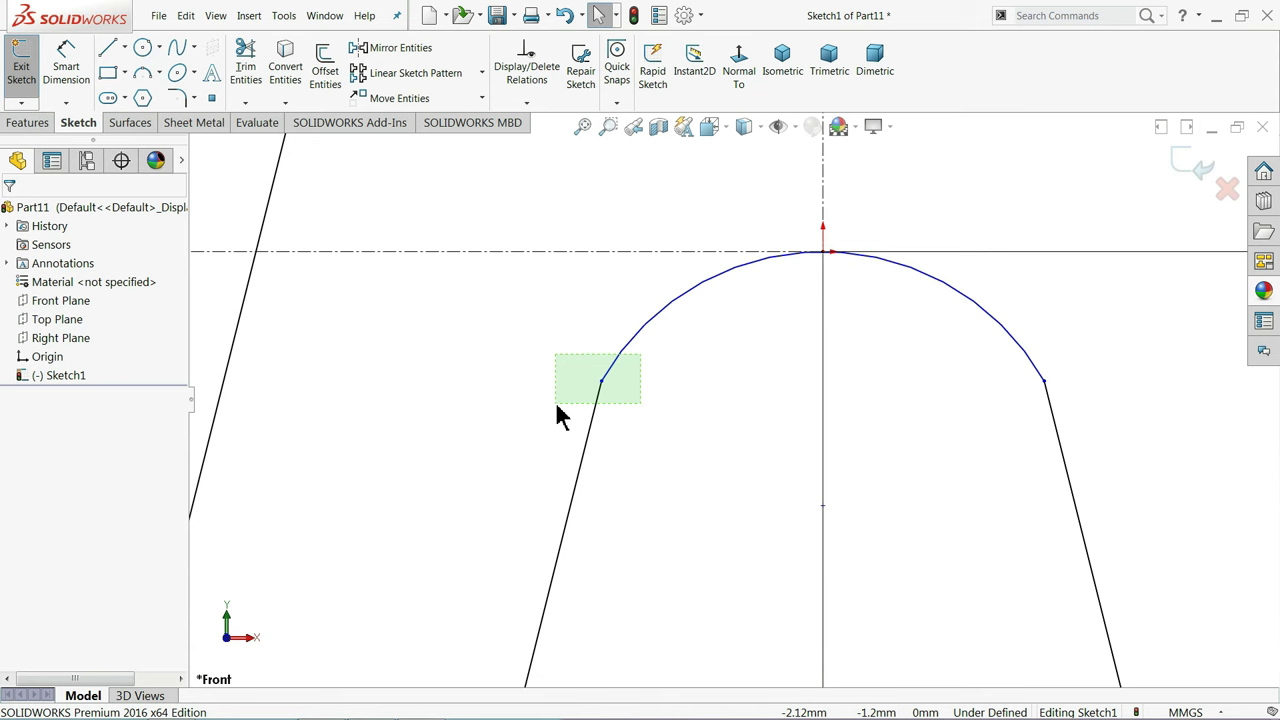
# Add tangent relations to the arc and delete the conflicting Tangent10 relation
pyautogui.moveTo(556, 405); pyautogui.dragTo(556, 405)
pyautogui.click(594, 348)
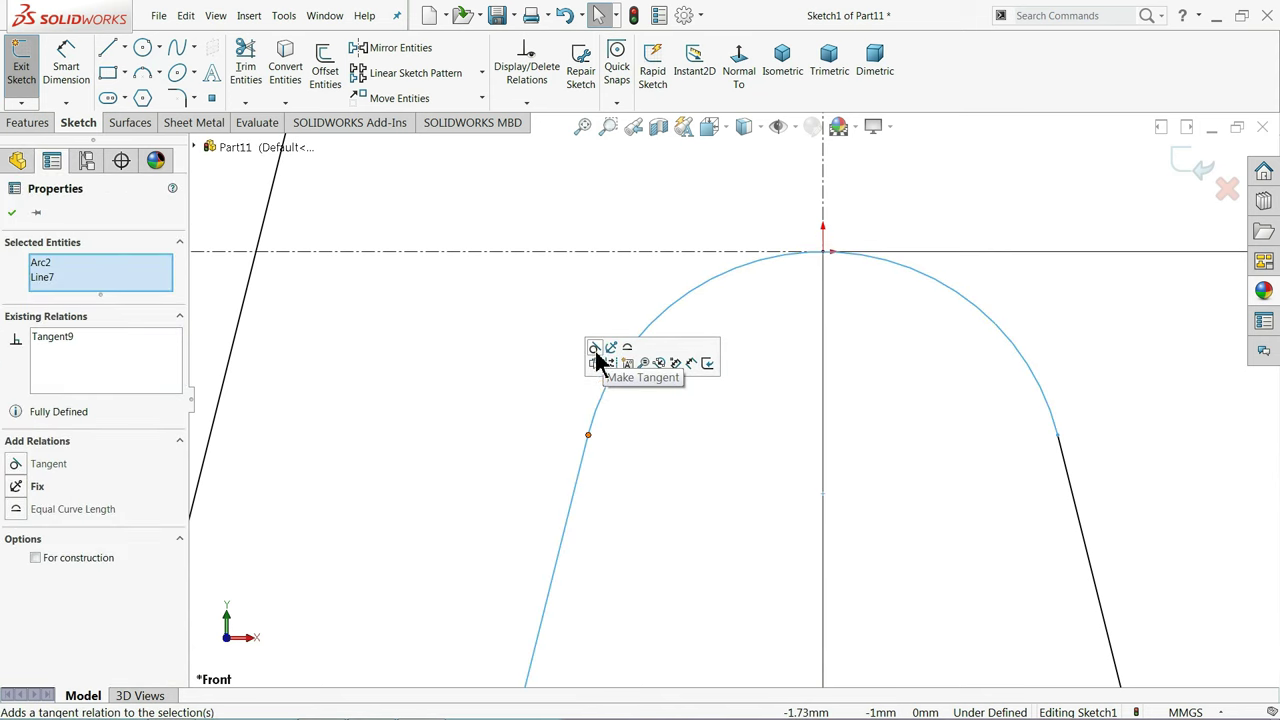
pyautogui.click(775, 390)
pyautogui.moveTo(1103, 394); pyautogui.dragTo(998, 478)
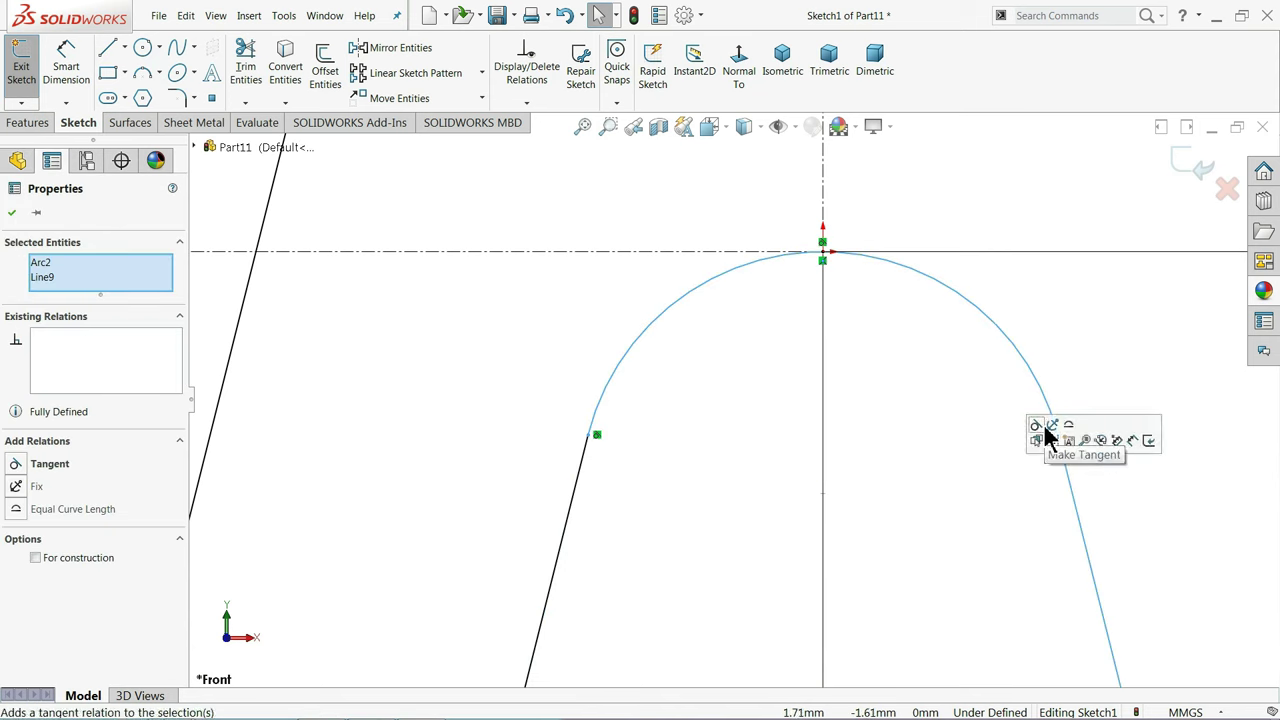
pyautogui.click(1045, 430)
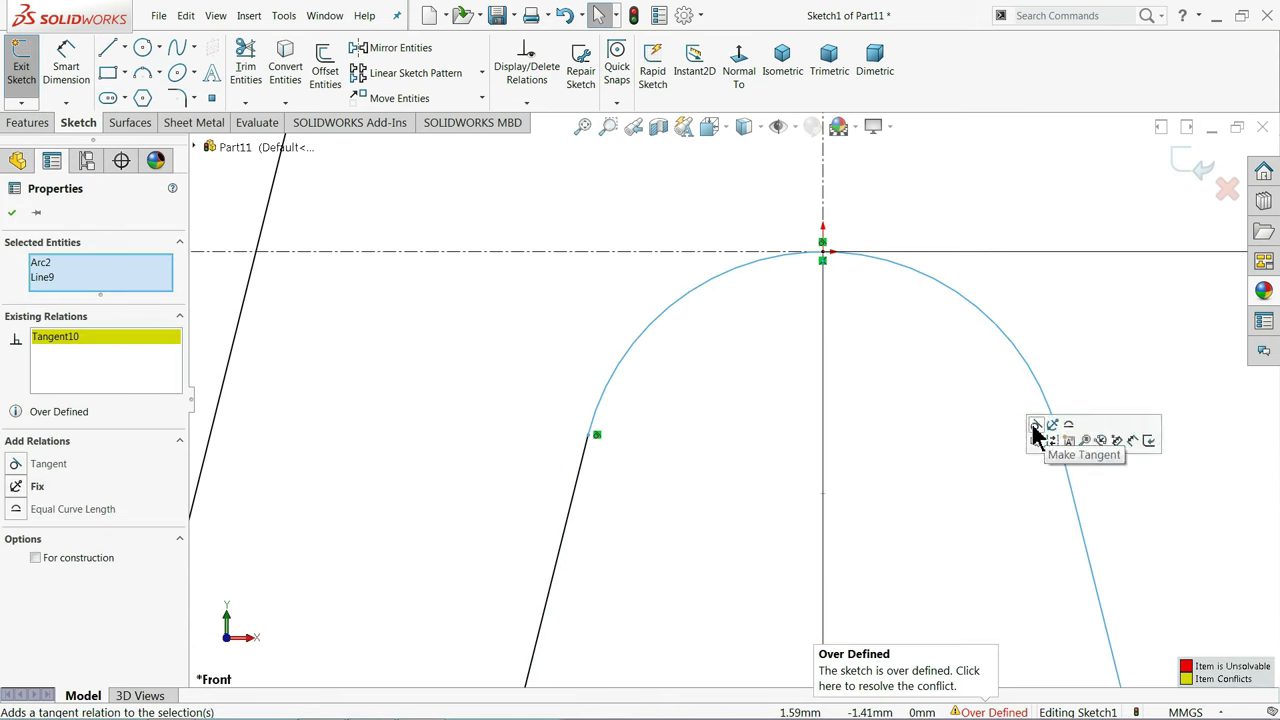
pyautogui.rightClick(75, 348)
pyautogui.click(115, 352)
pyautogui.click(497, 362)
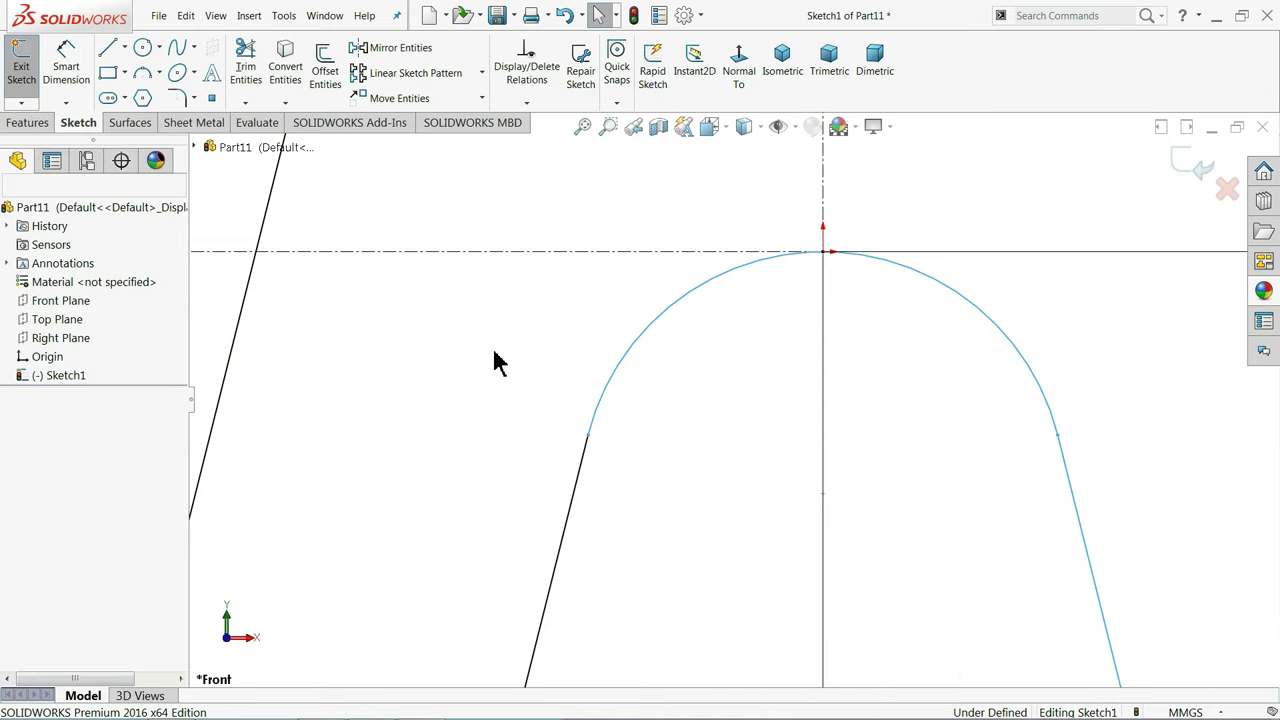
pyautogui.press('f')
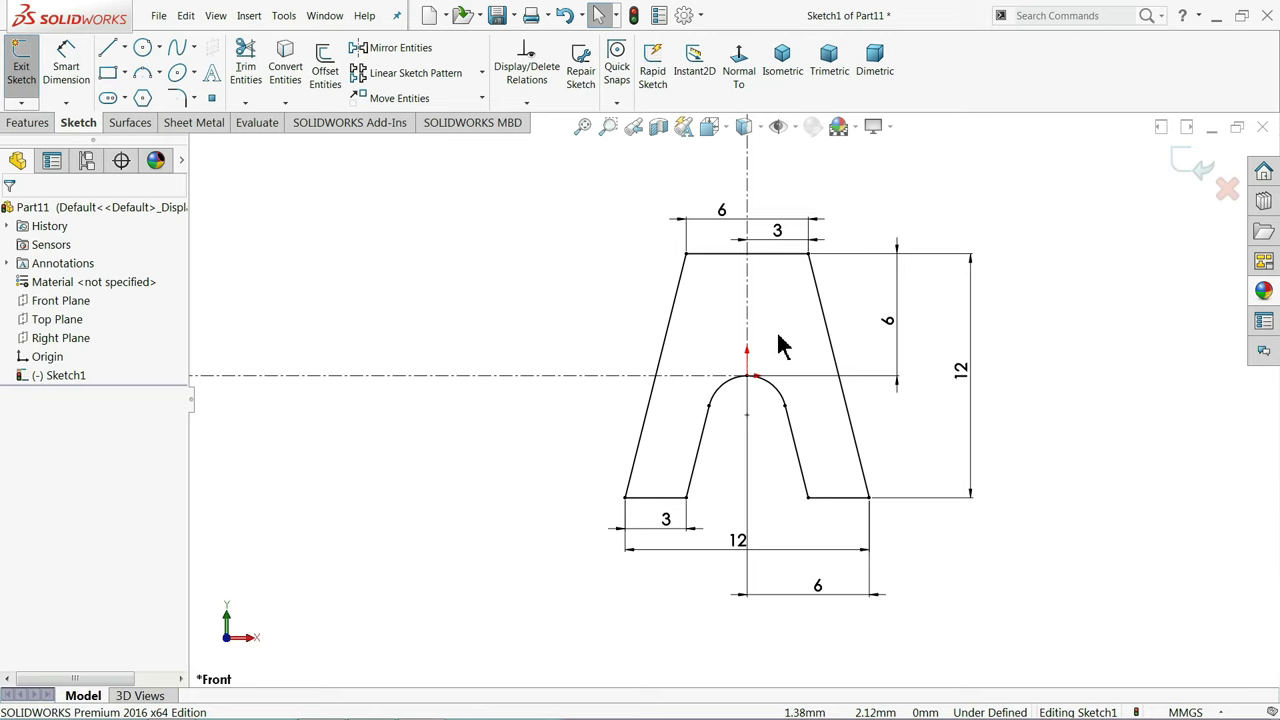
# Dimension the spacing between the two vertical centerlines as 67.31 mm
pyautogui.scroll(4, 750, 346)
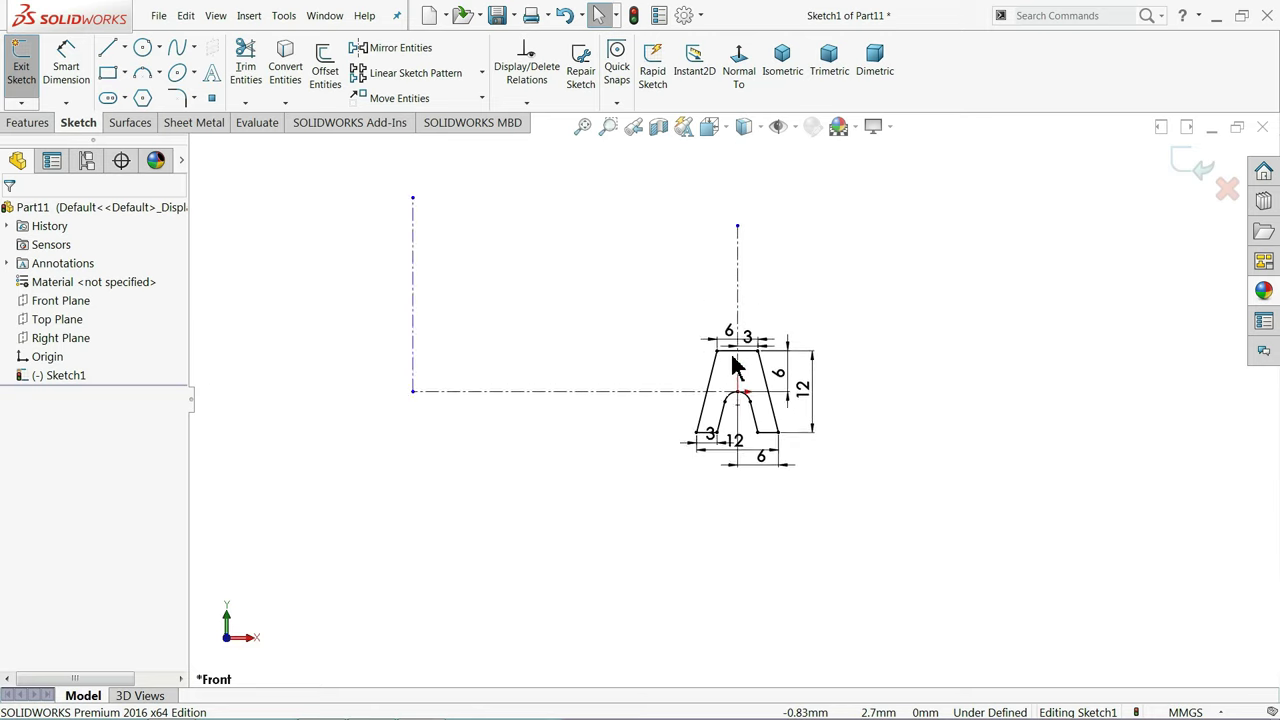
pyautogui.scroll(-2, 643, 347)
pyautogui.click(66, 72)
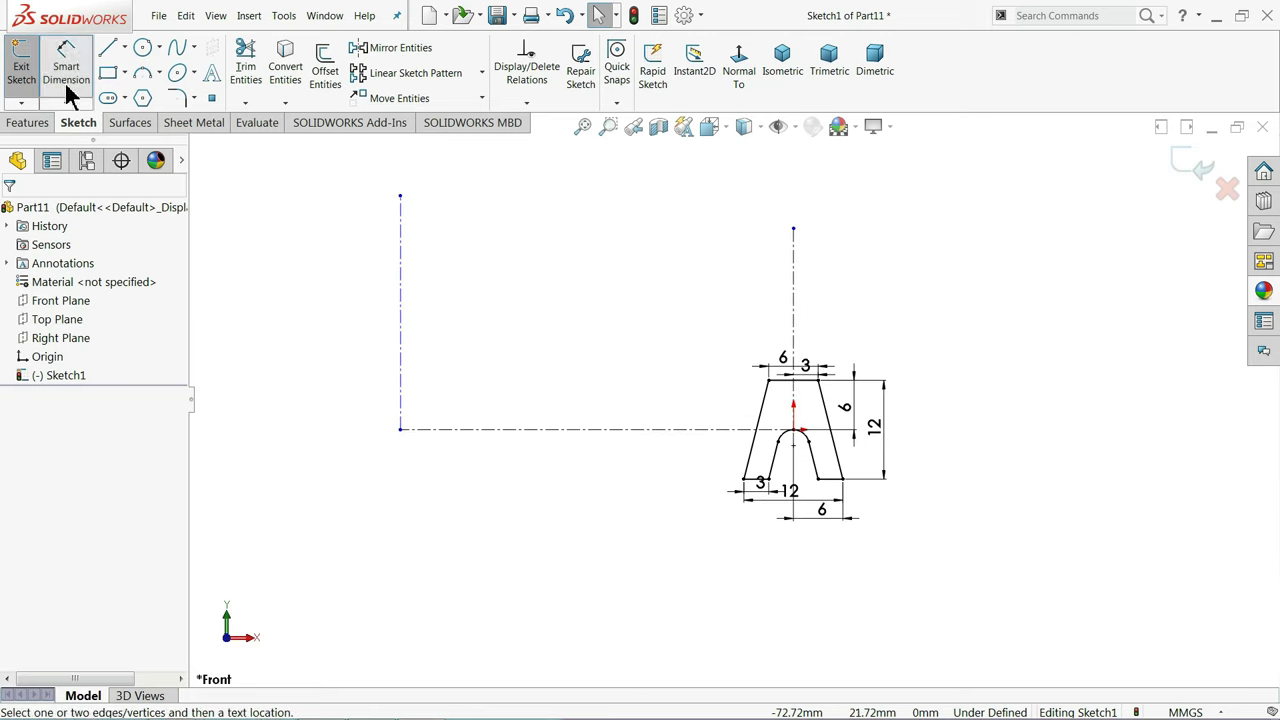
pyautogui.click(400, 376)
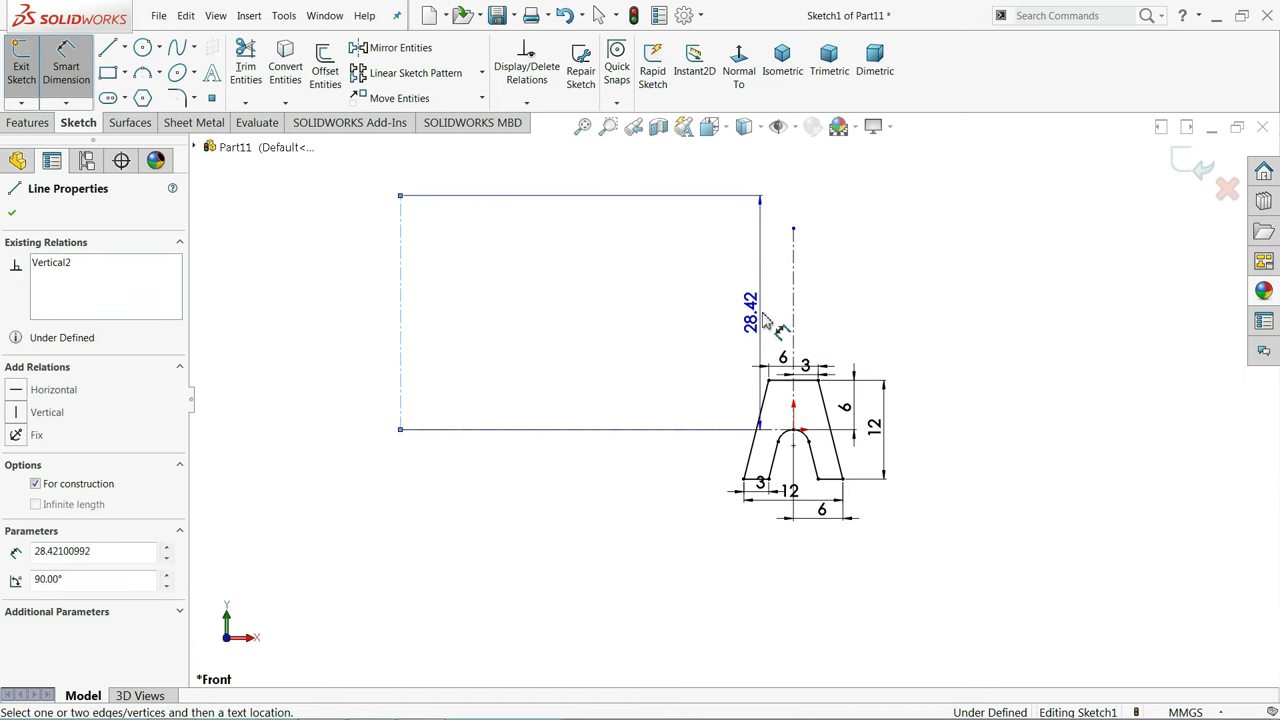
pyautogui.click(795, 326)
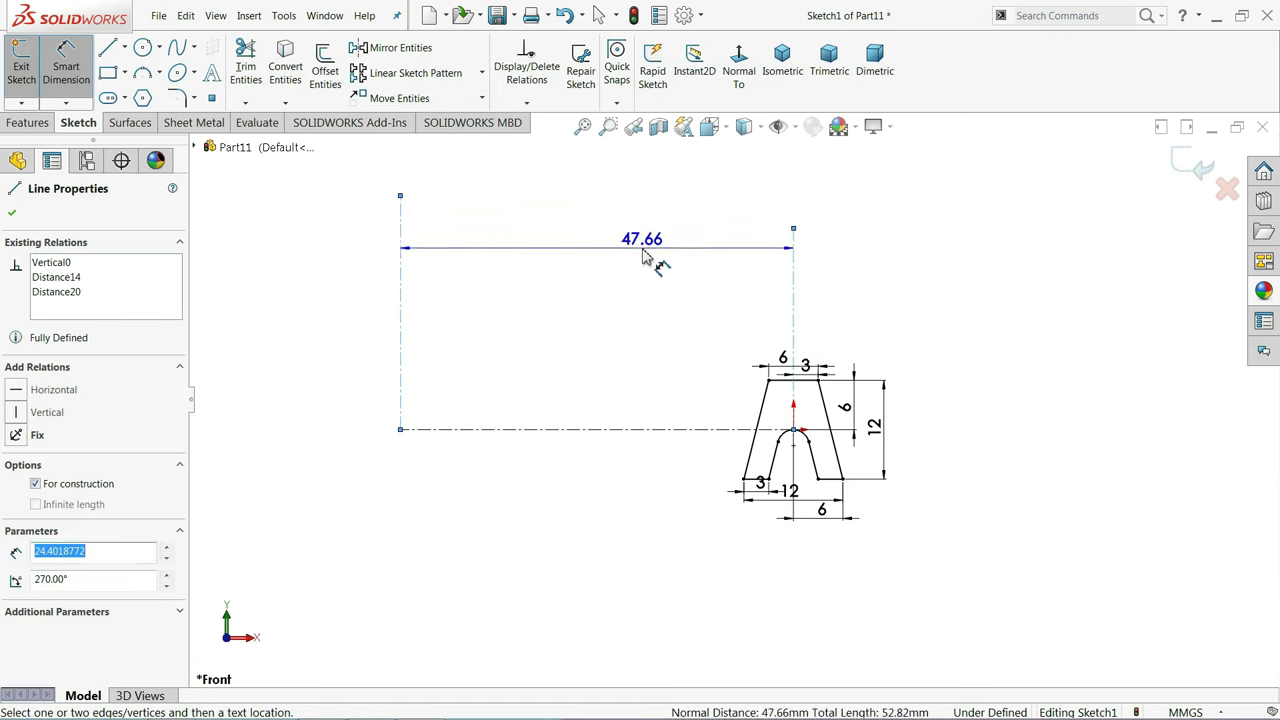
pyautogui.click(650, 257)
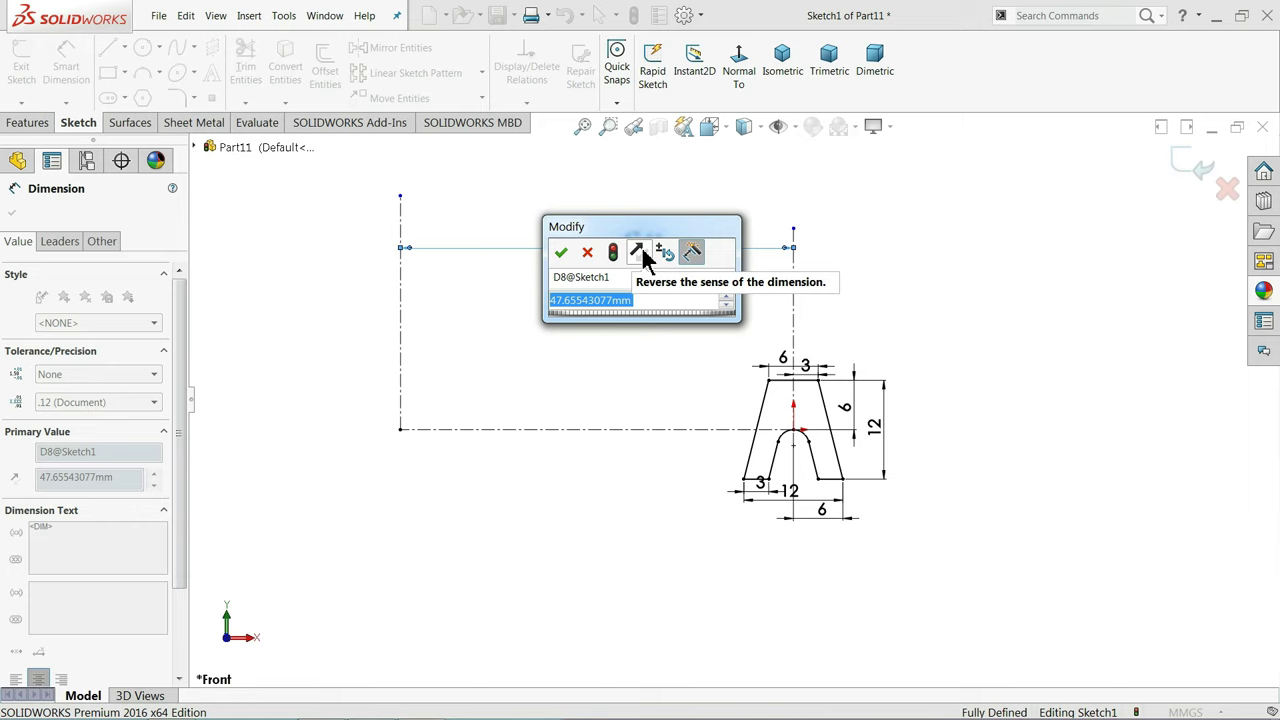
pyautogui.write('67.31')
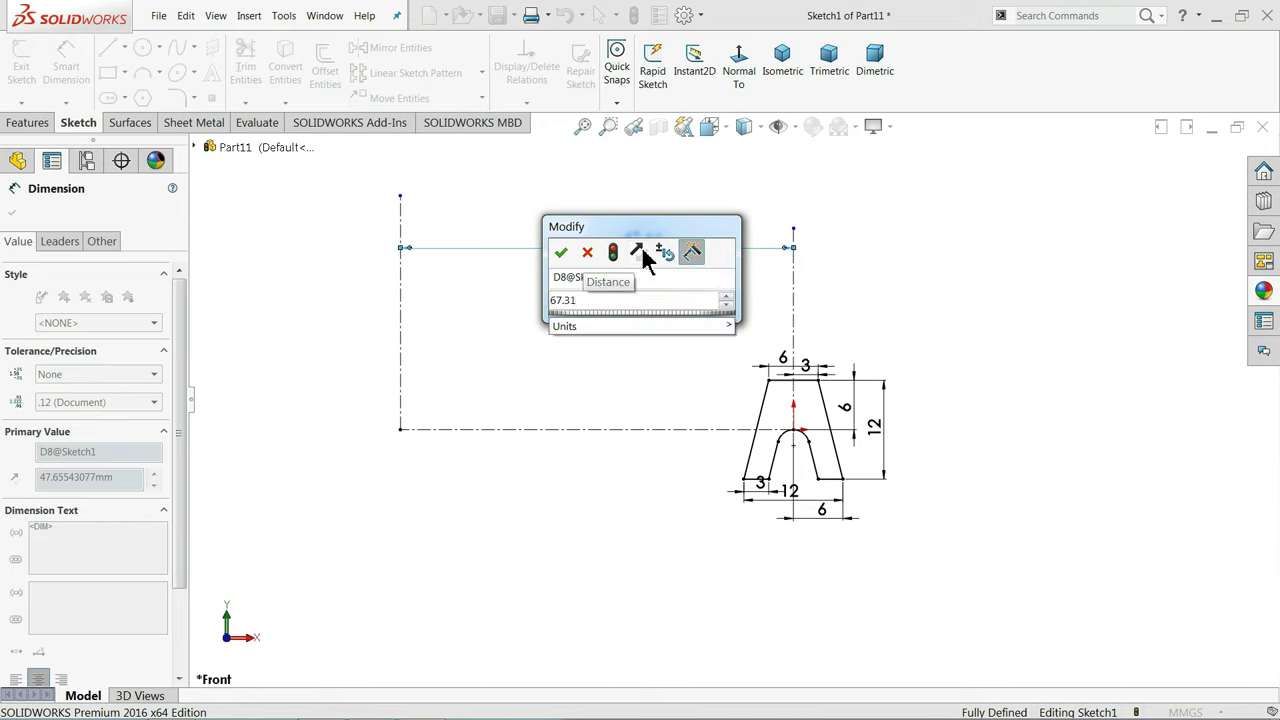
pyautogui.press('Return')
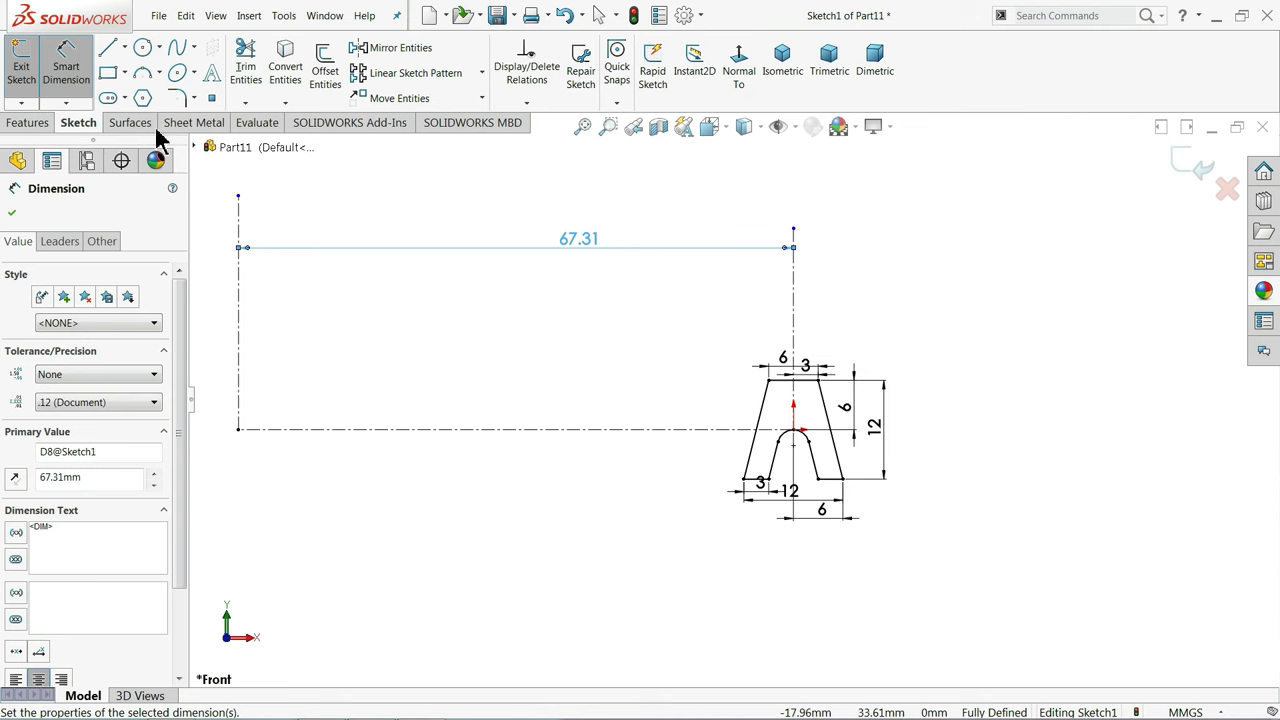
# Revolve the sketch about the far-left construction line into a tapered ring
pyautogui.click(28, 126)
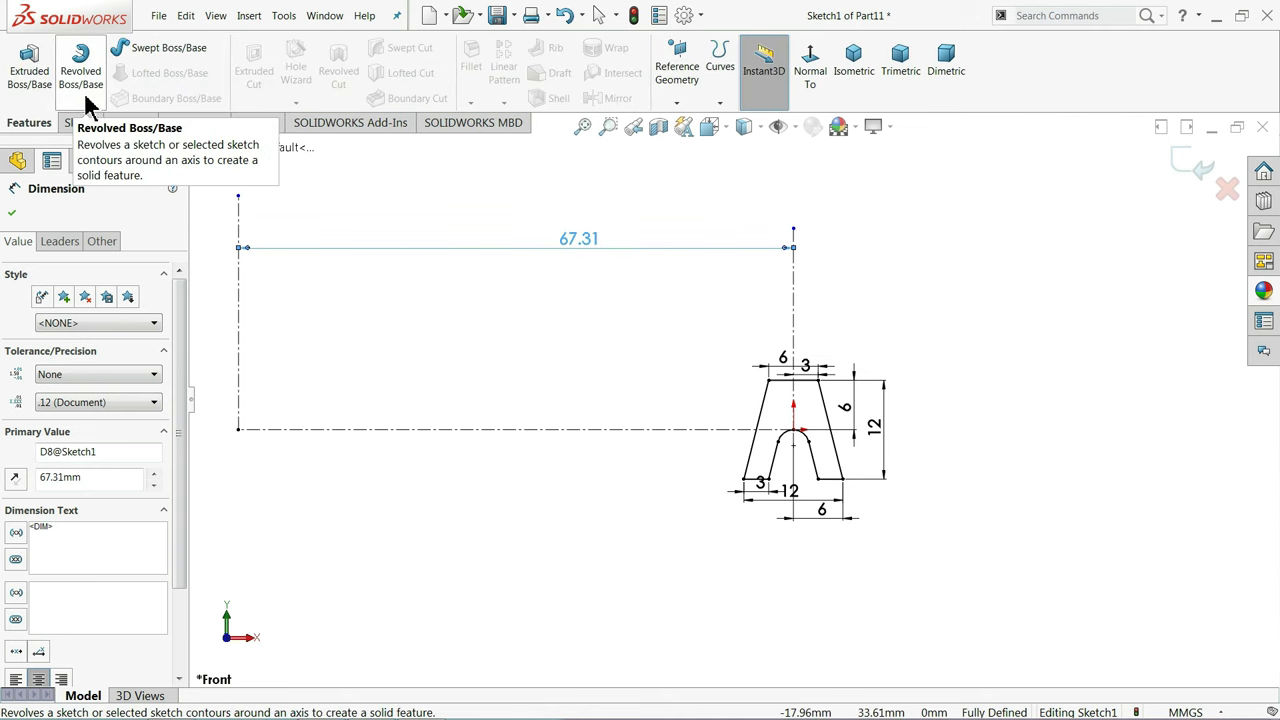
pyautogui.click(85, 90)
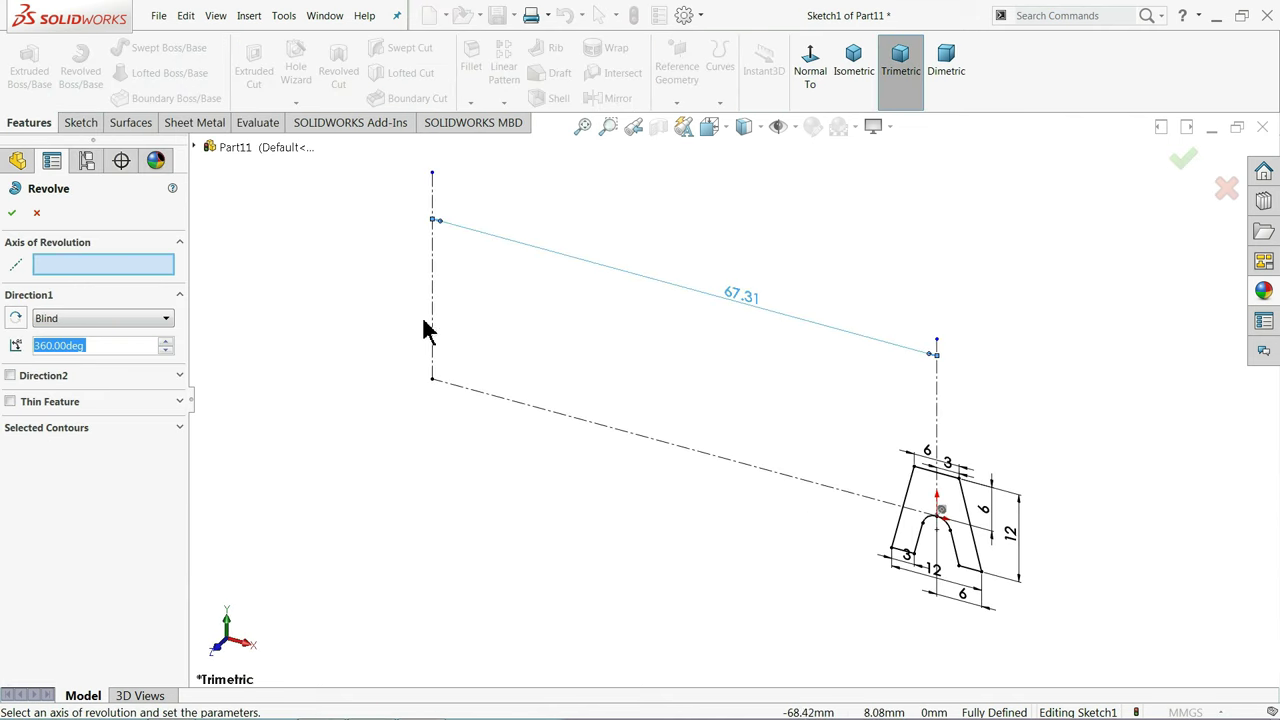
pyautogui.click(434, 331)
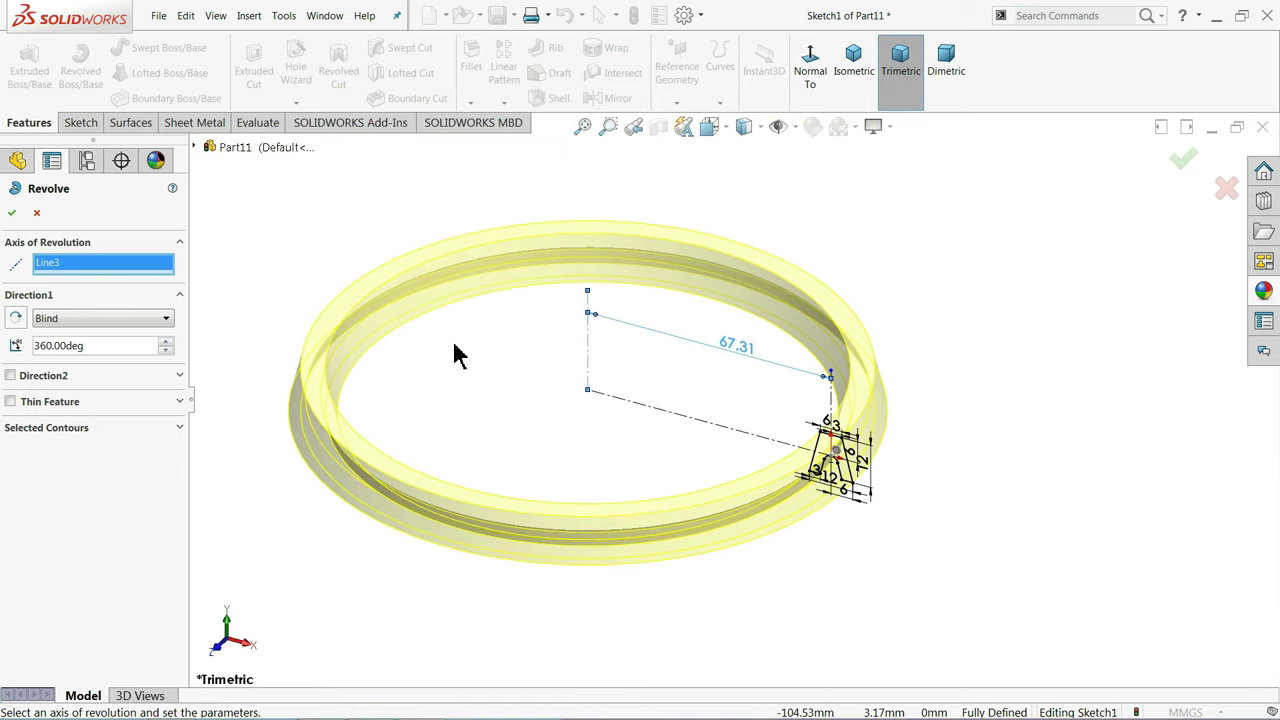
pyautogui.scroll(-1, 377, 330)
pyautogui.click(12, 213)
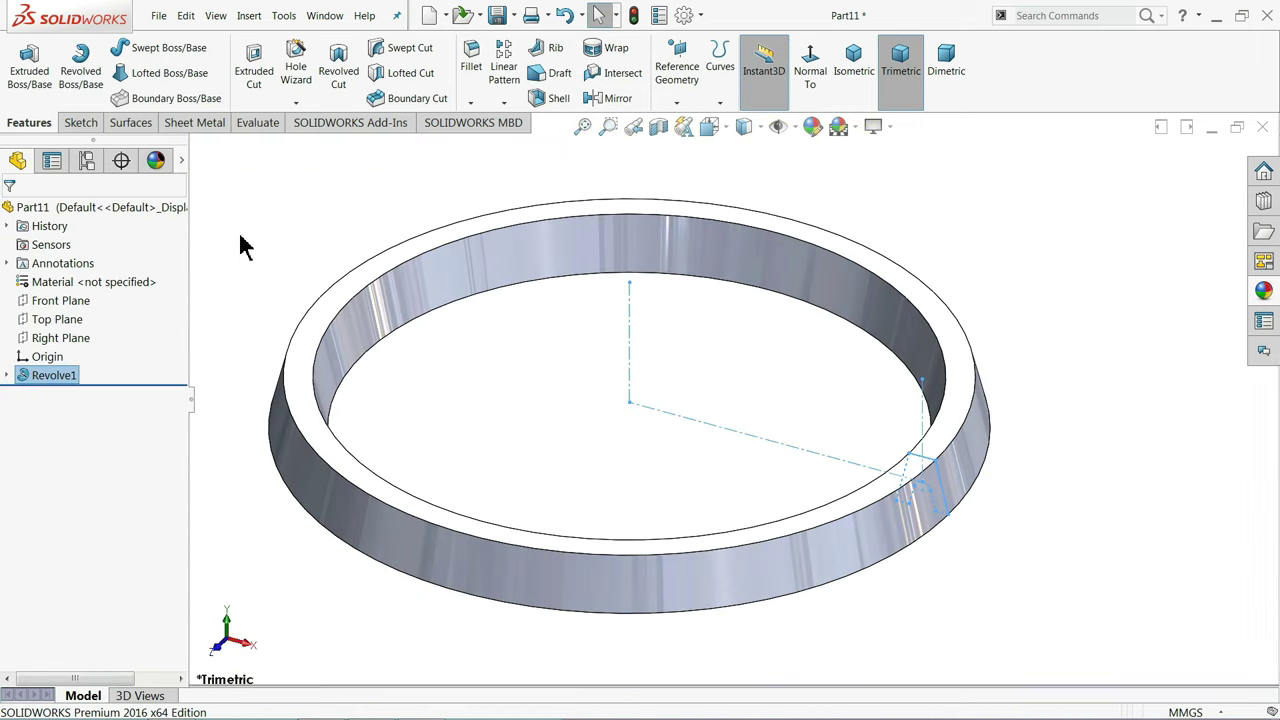
# Browse the Rubber appearances and drag Matte rubber onto the ring, turning it black
pyautogui.click(1264, 292)
pyautogui.click(1058, 213)
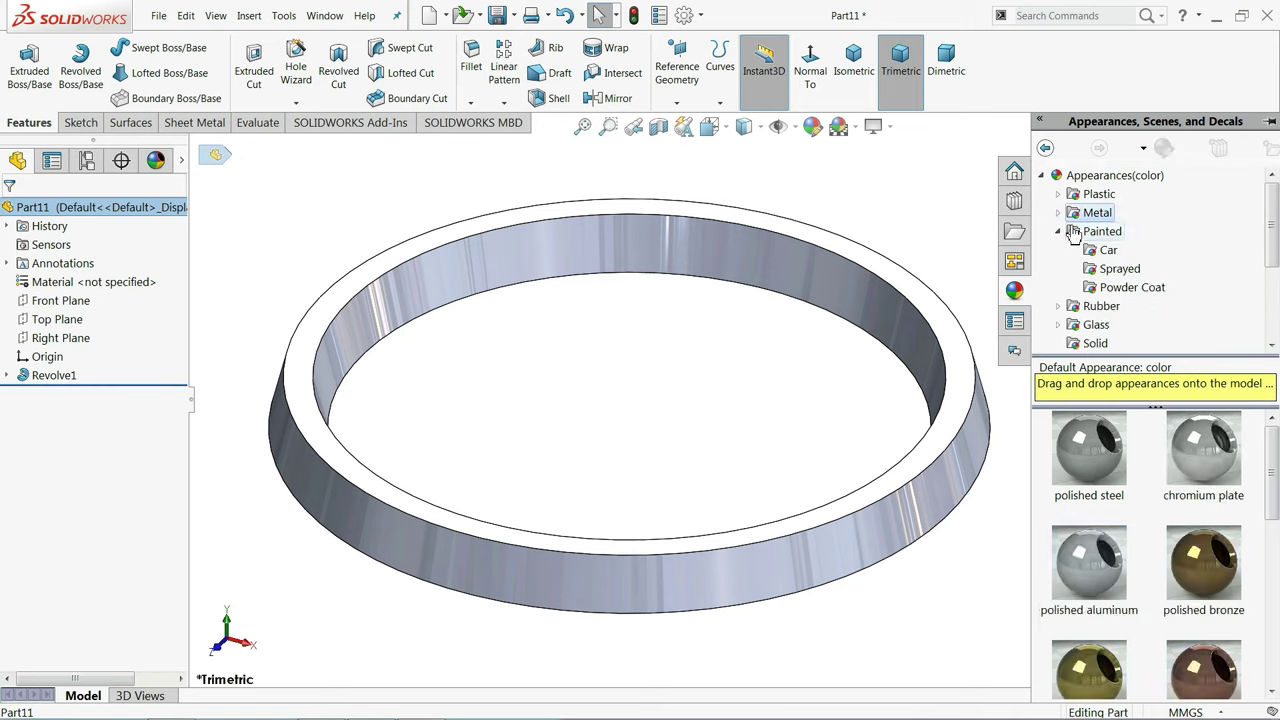
pyautogui.click(1058, 231)
pyautogui.click(1059, 250)
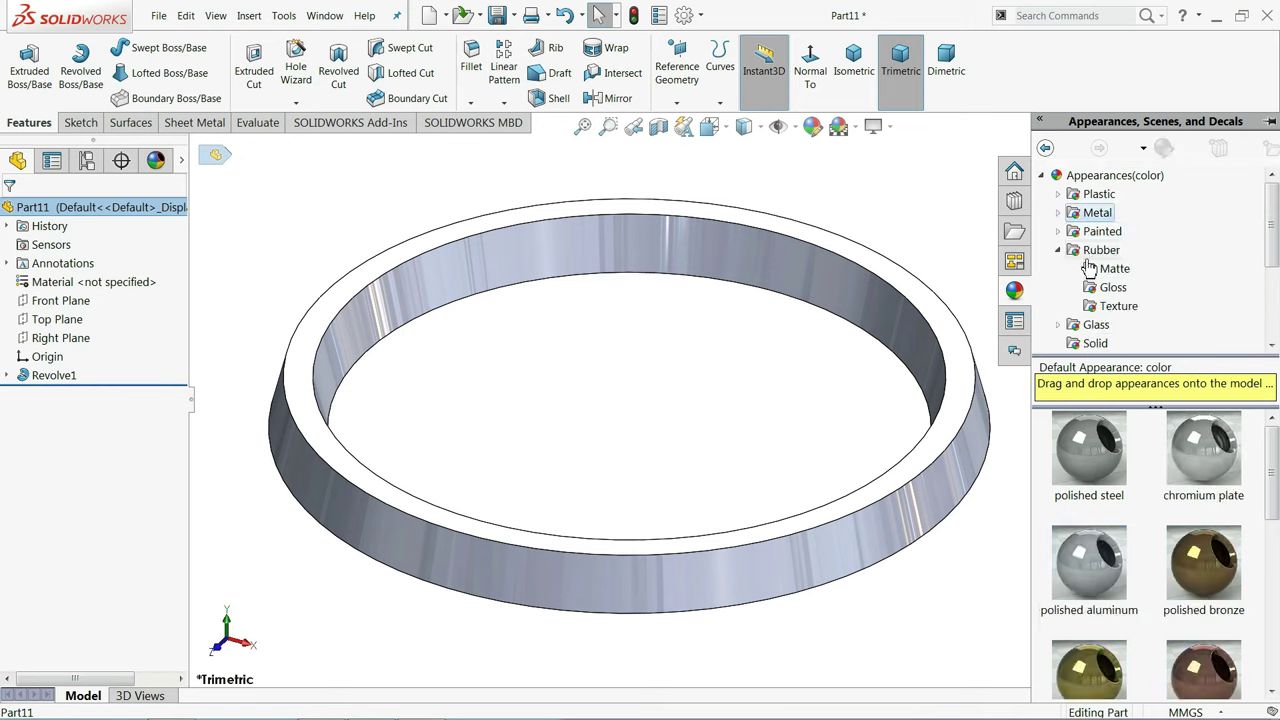
pyautogui.click(1110, 271)
pyautogui.click(1112, 289)
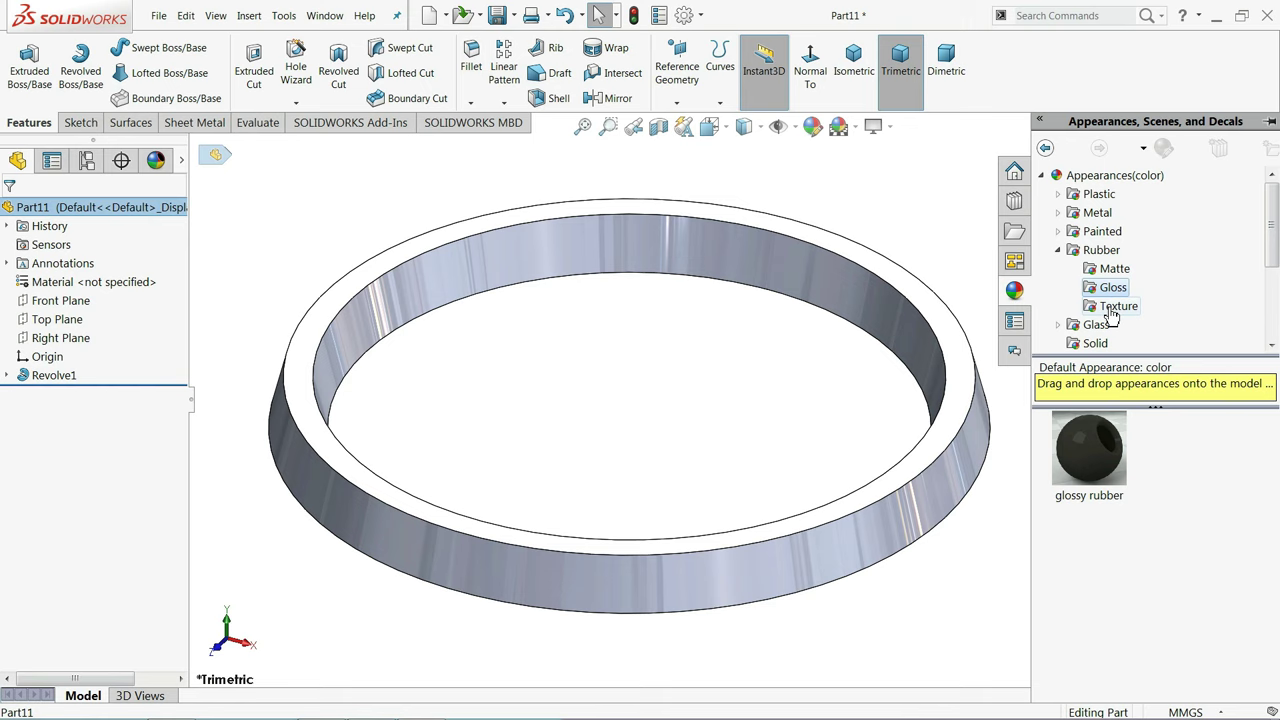
pyautogui.click(1112, 310)
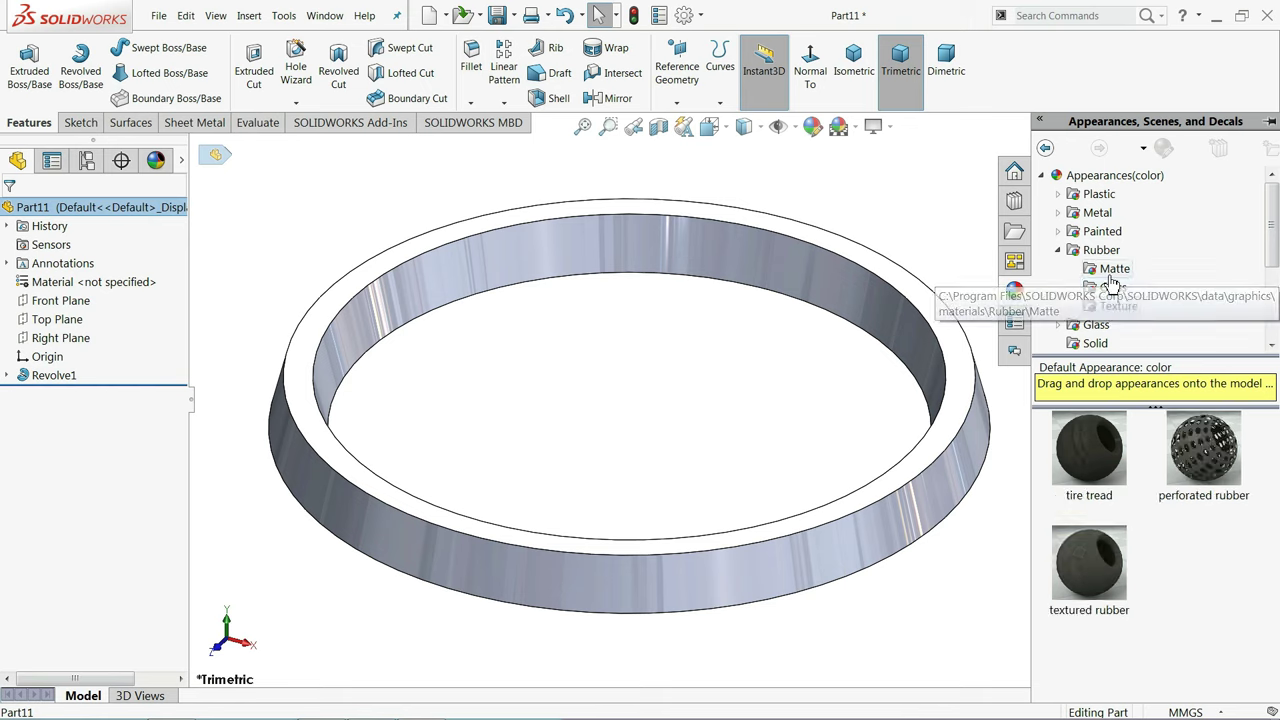
pyautogui.click(1112, 270)
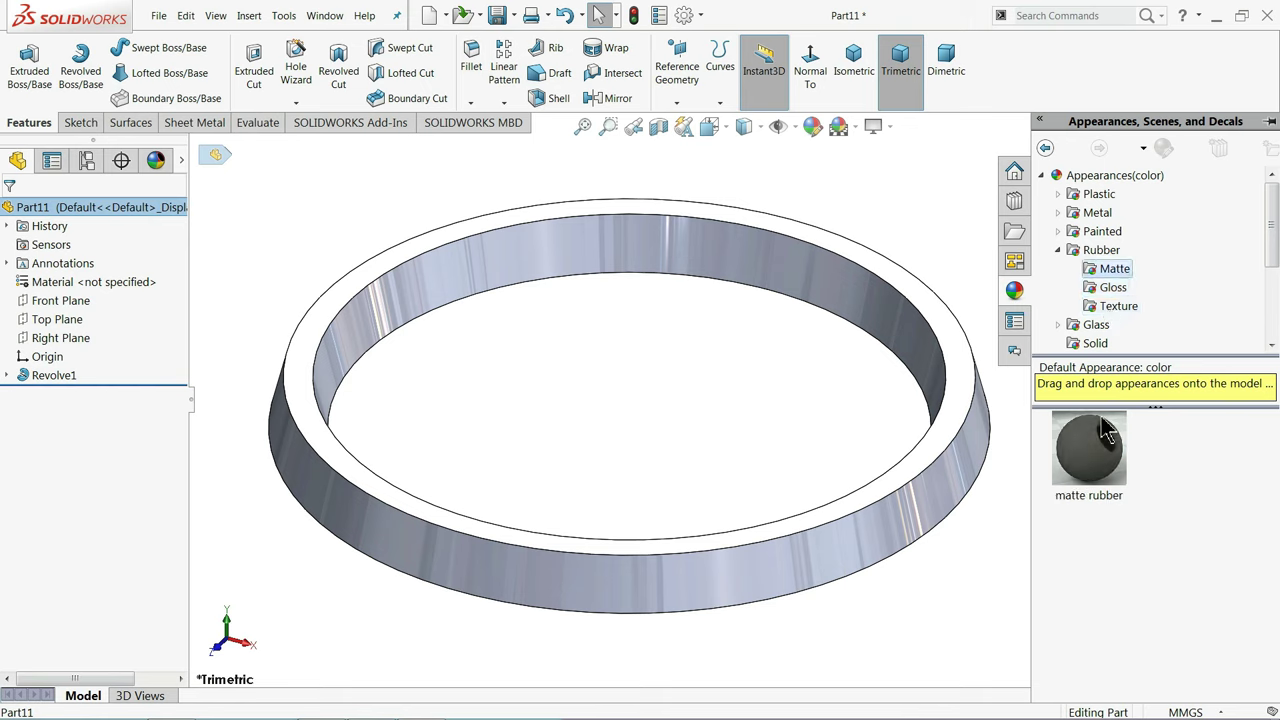
pyautogui.click(1097, 468)
pyautogui.moveTo(1097, 468); pyautogui.dragTo(958, 460)
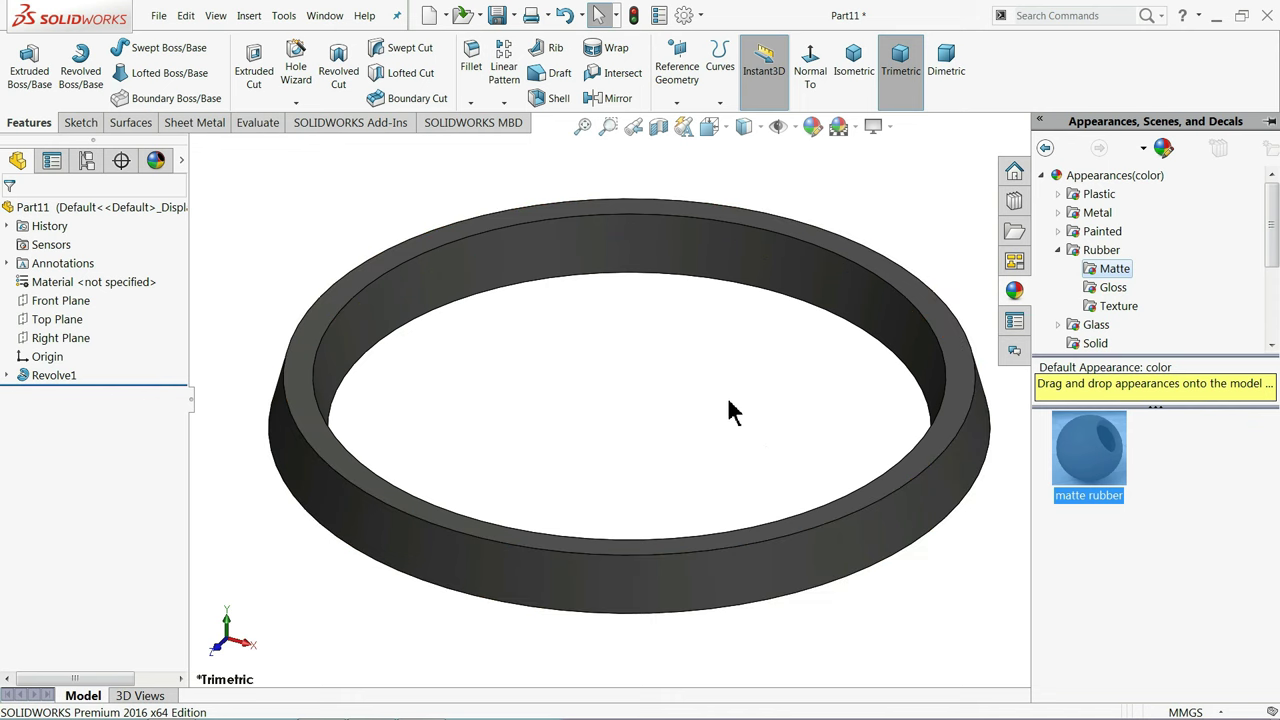
pyautogui.moveTo(728, 411)
pyautogui.mouseDown(button='middle')
pyautogui.moveTo(566, 108)
pyautogui.moveTo(543, 363)
pyautogui.moveTo(489, 363)
pyautogui.mouseUp(button='middle')
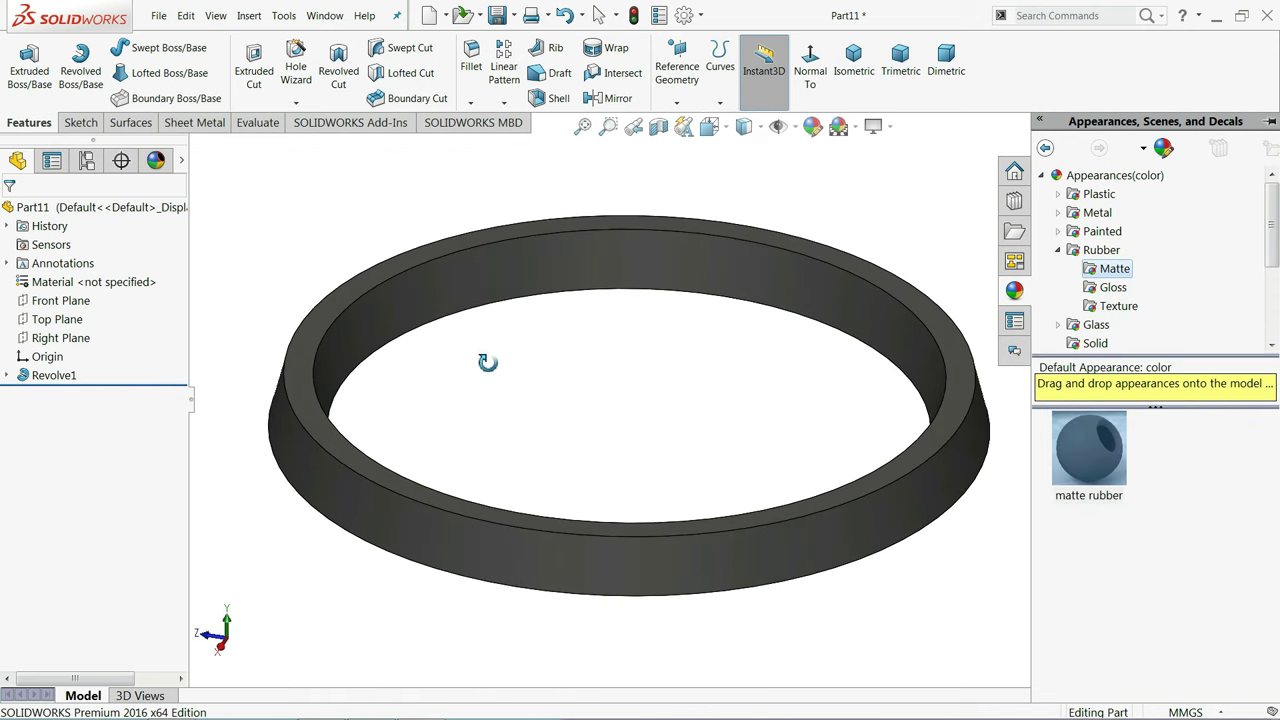
# Save the ring part as 11.piston seal 1 in the Hydraulic Cylinder folder
pyautogui.click(497, 16)
pyautogui.write('11.piston seal 1')
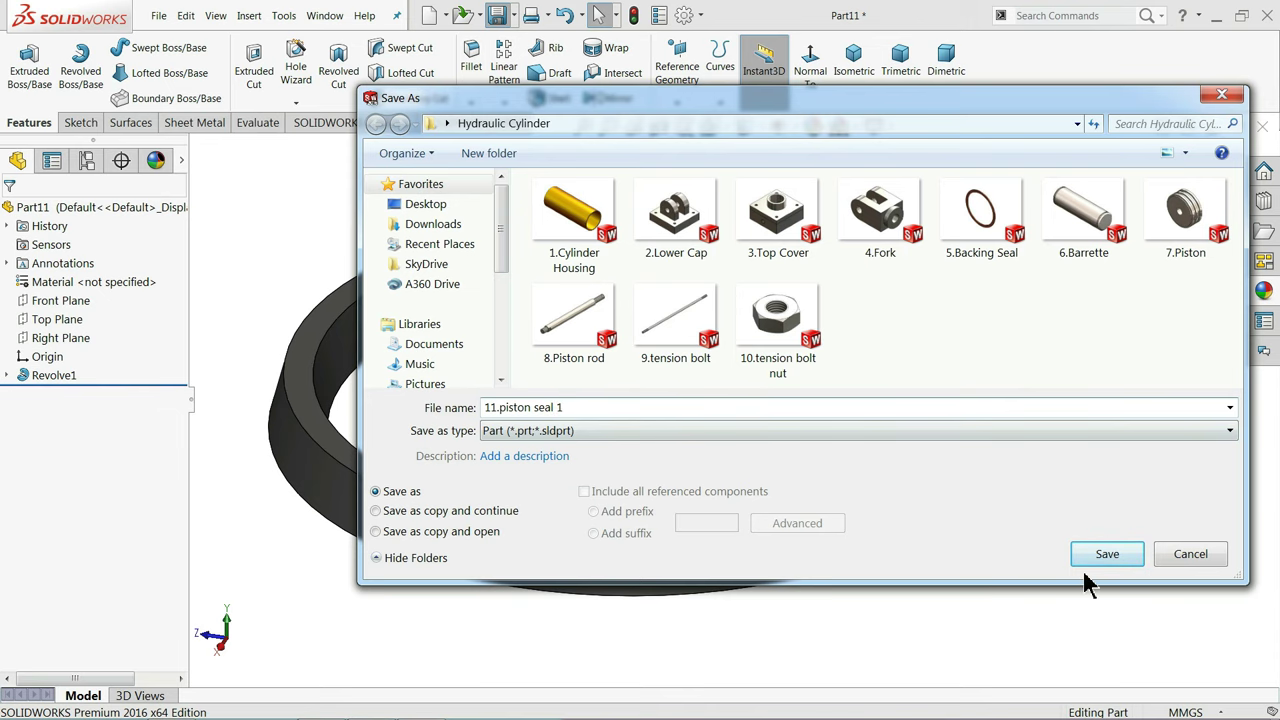
pyautogui.click(1112, 558)
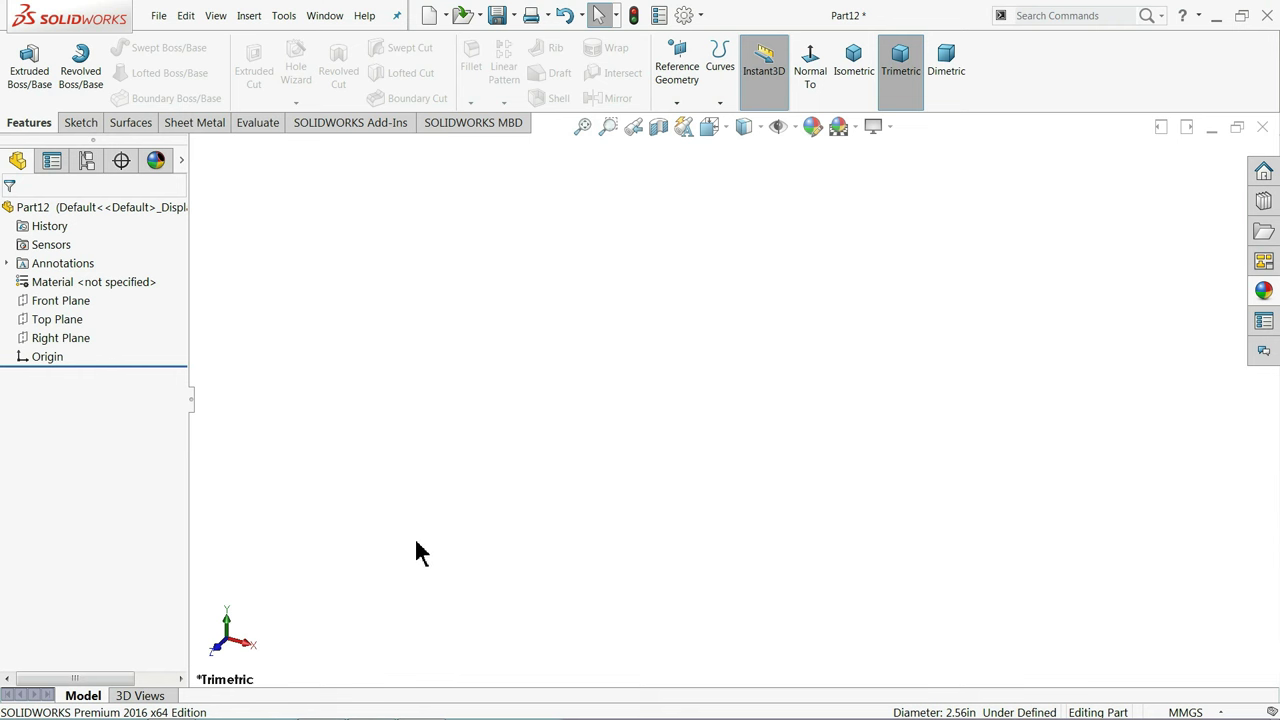
# Draw two concentric circles centred on the origin in a new Front Plane sketch
pyautogui.click(35, 302)
pyautogui.click(16, 285)
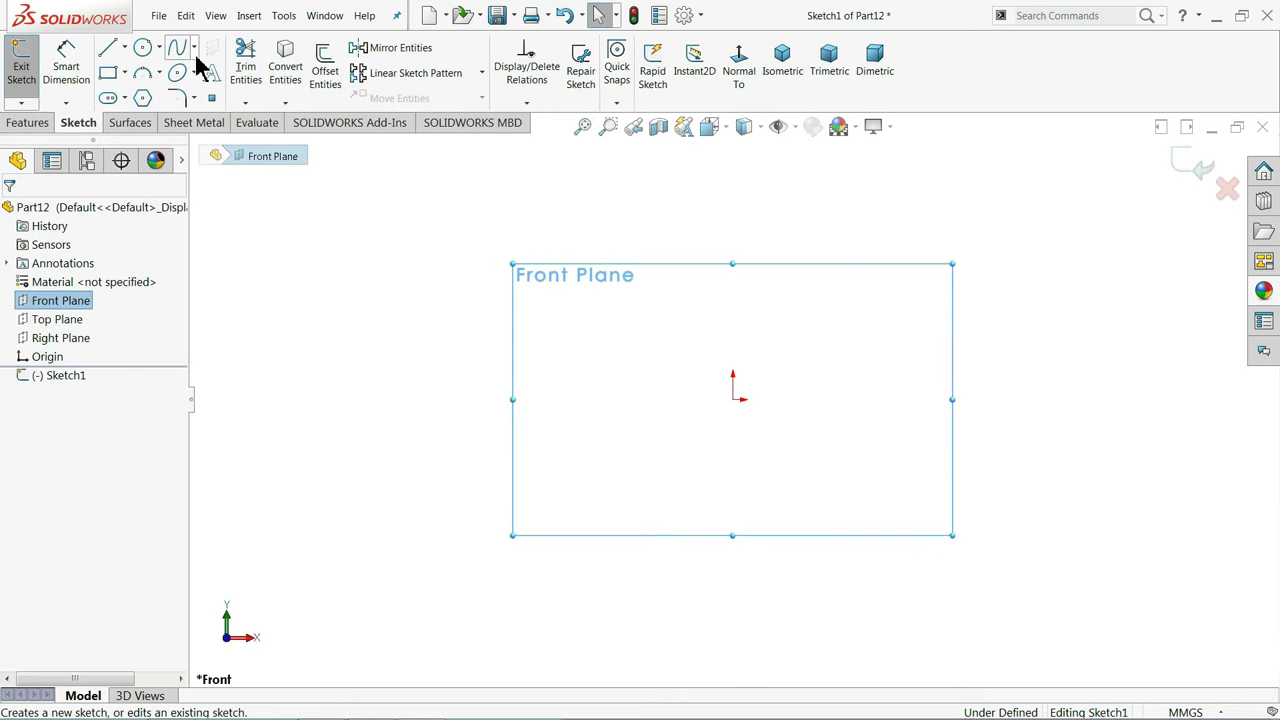
pyautogui.click(143, 48)
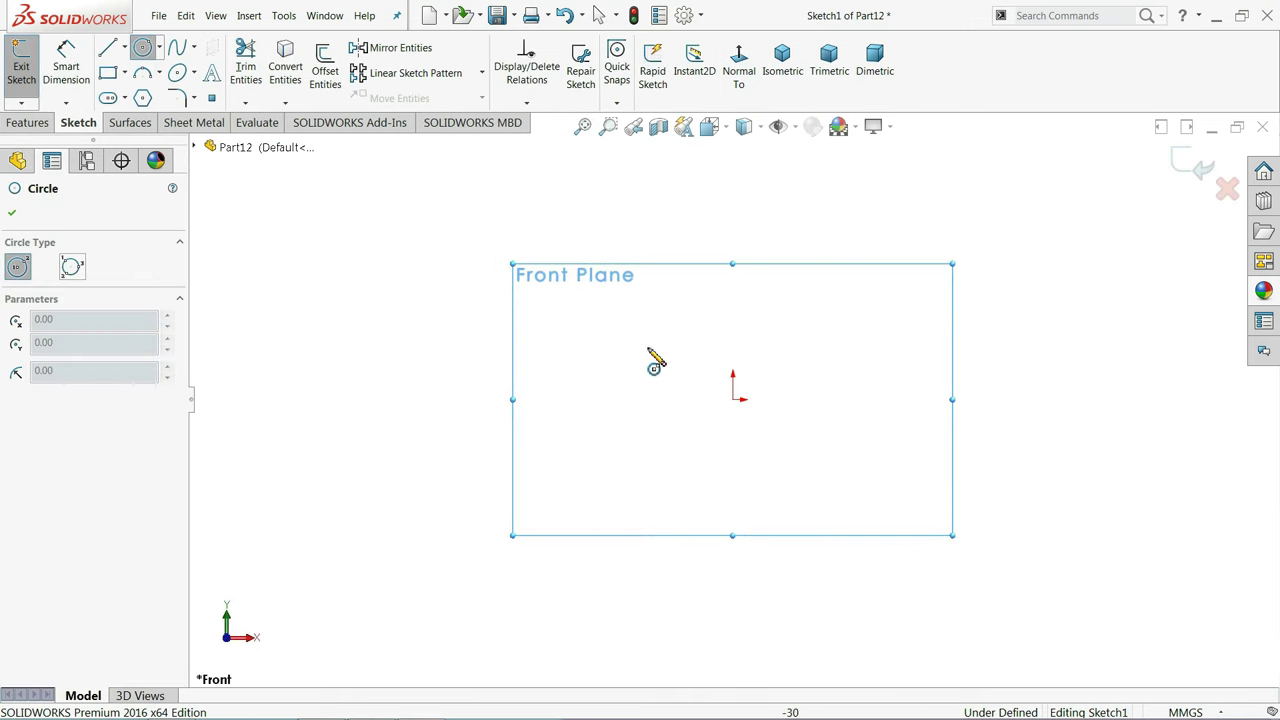
pyautogui.click(735, 400)
pyautogui.click(538, 283)
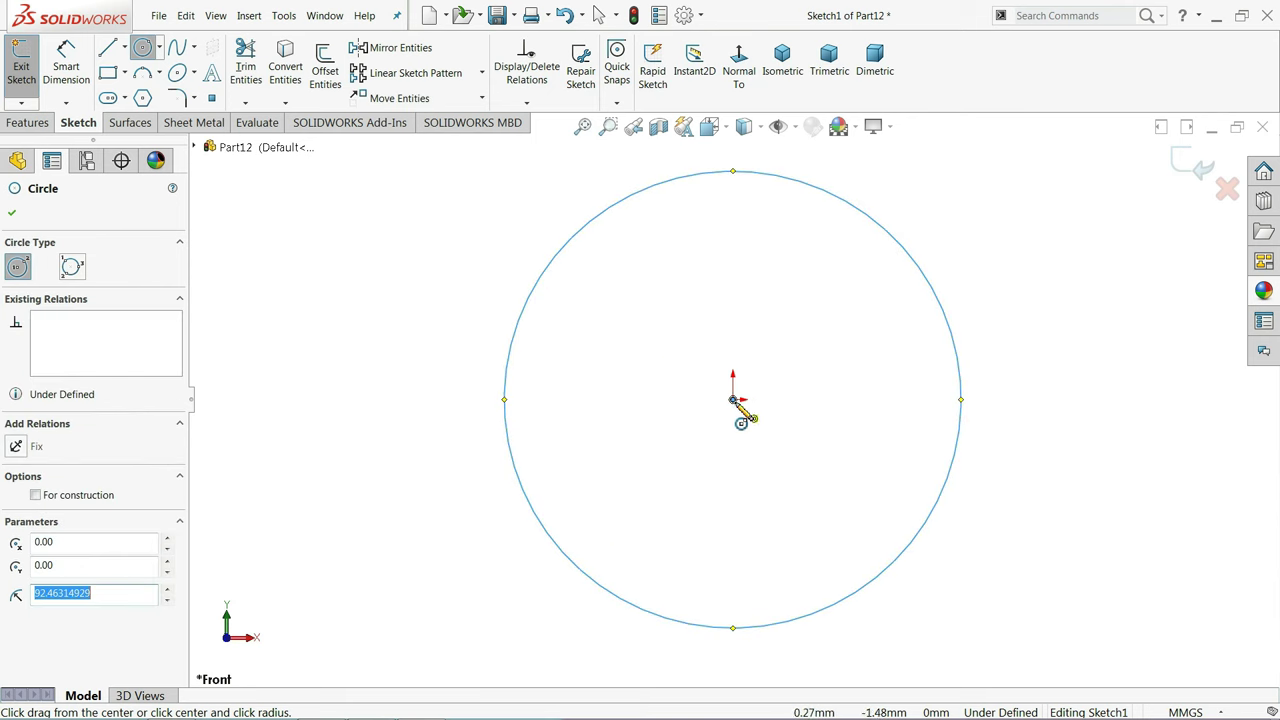
pyautogui.click(733, 400)
pyautogui.click(556, 347)
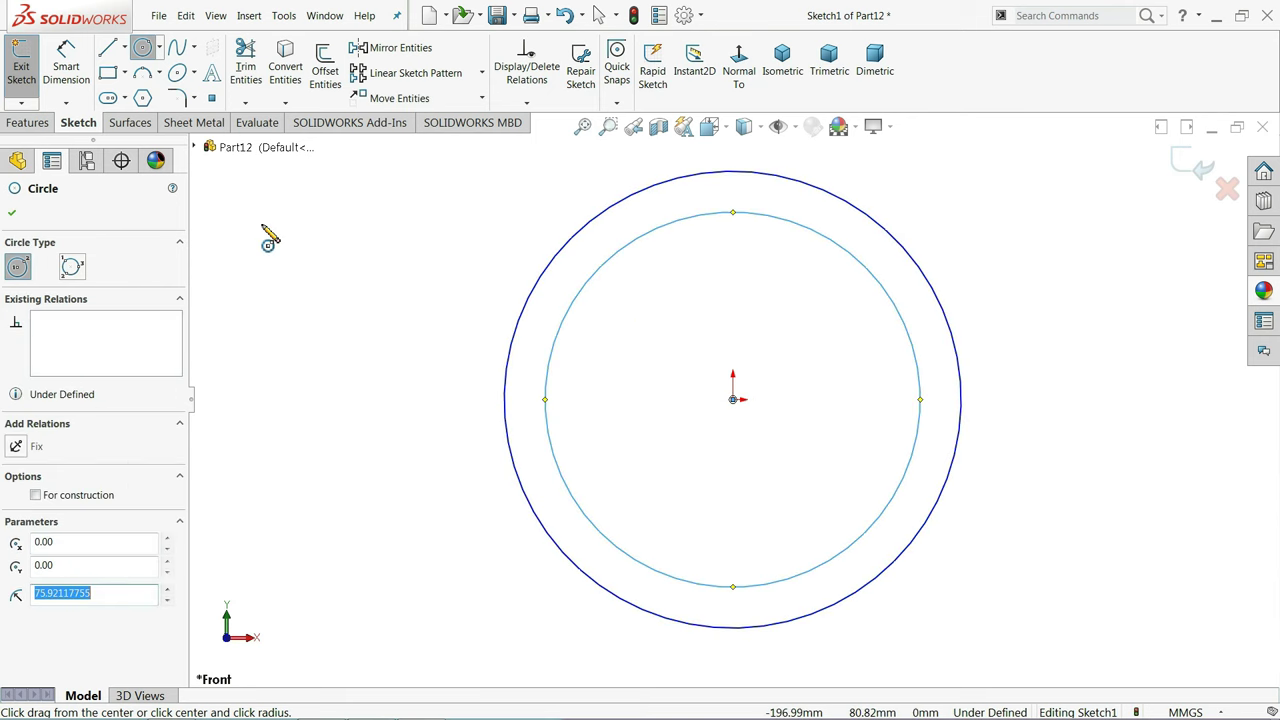
# Dimension the outer circle Ø65 mm and the inner circle Ø60 mm
pyautogui.moveTo(268, 240); pyautogui.dragTo(315, 190, button='right')
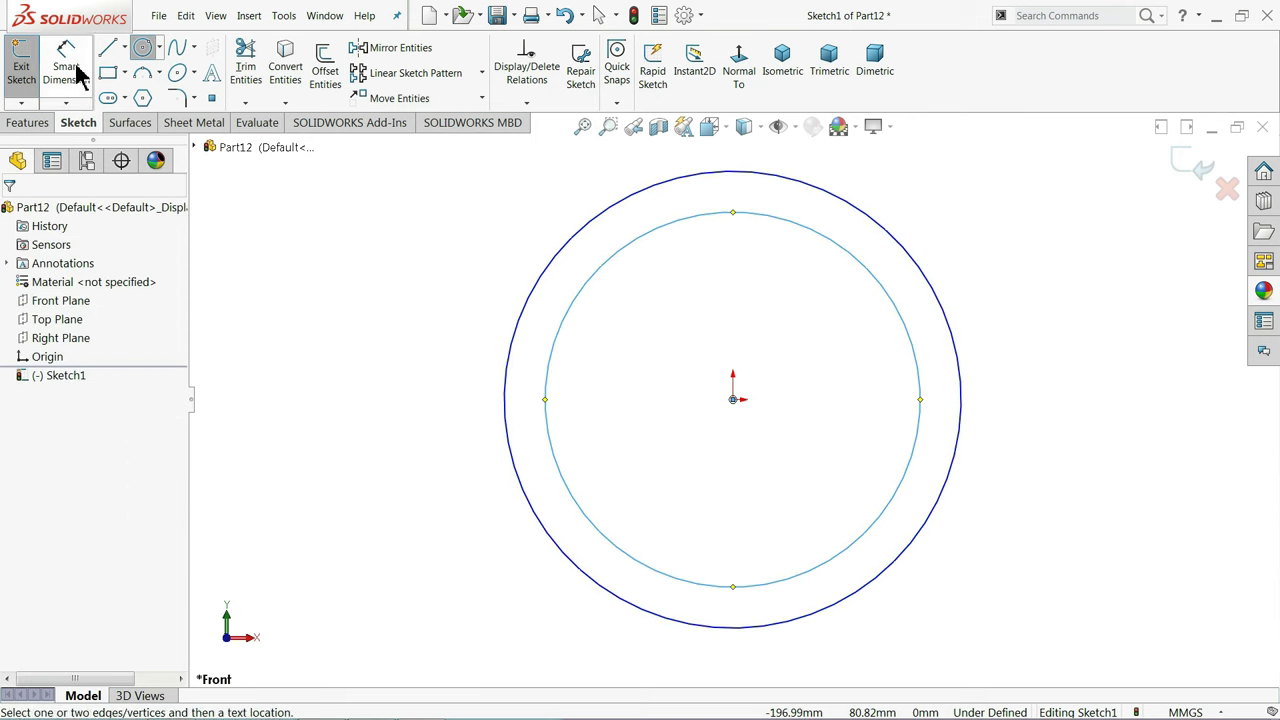
pyautogui.click(510, 370)
pyautogui.click(412, 368)
pyautogui.write('6')
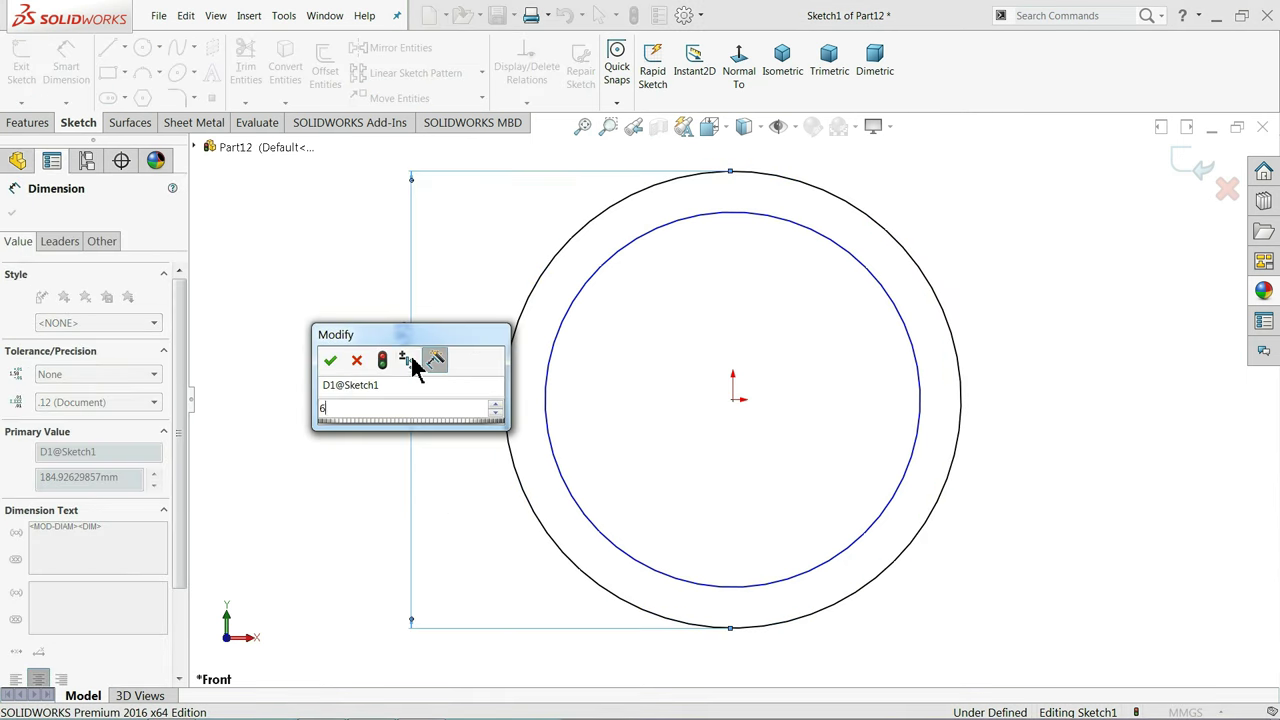
pyautogui.write('5')
pyautogui.click(331, 361)
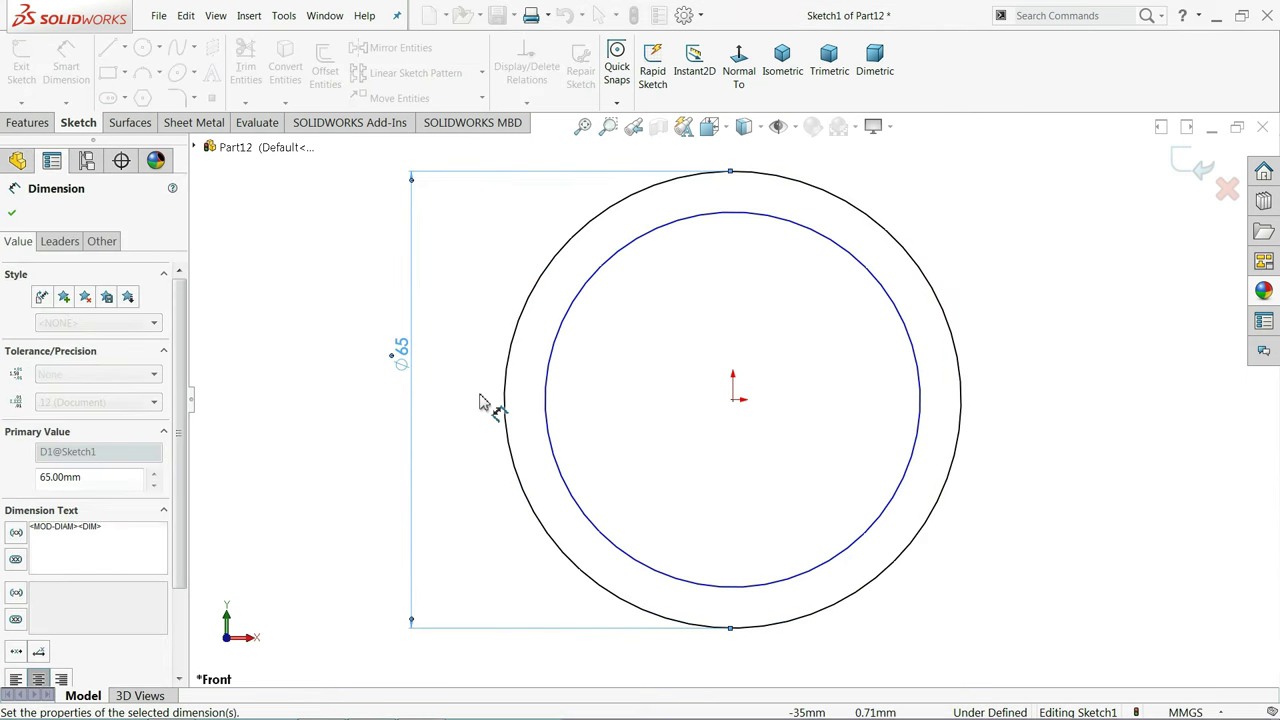
pyautogui.click(546, 400)
pyautogui.click(466, 395)
pyautogui.write('60')
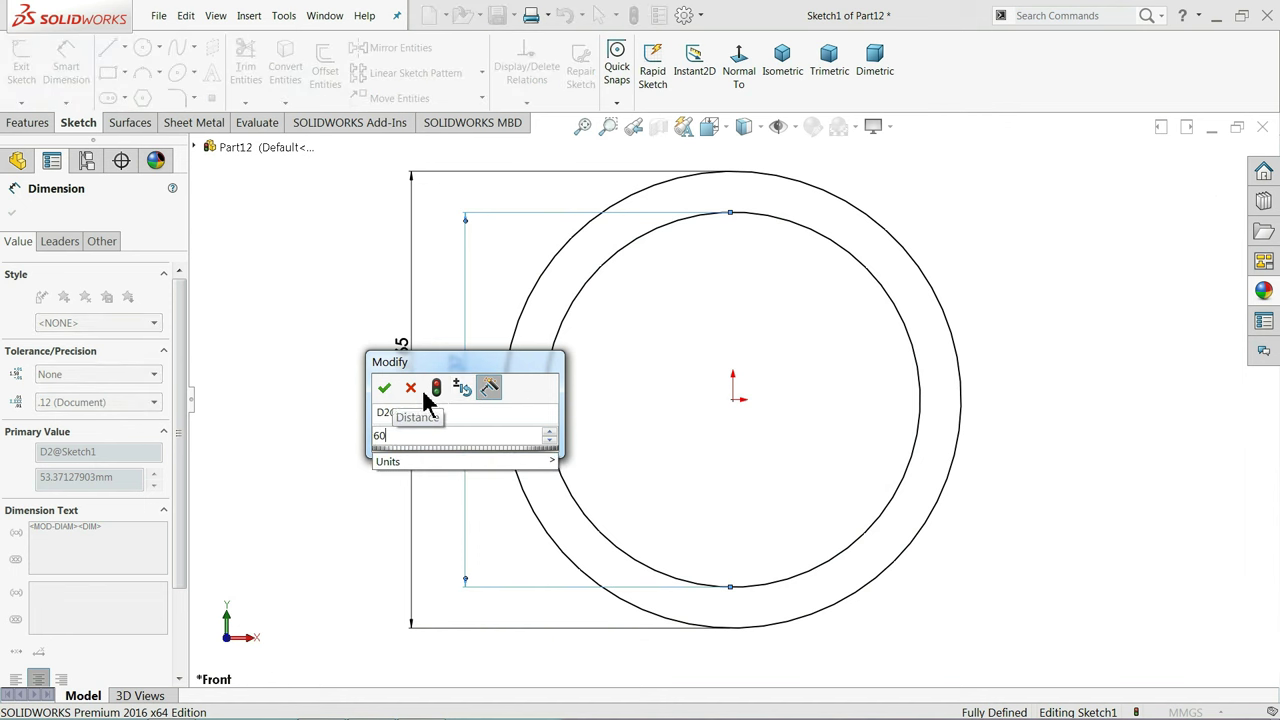
pyautogui.click(383, 384)
# Extrude the two-circle sketch 6 mm mid-plane into a ring
pyautogui.click(29, 122)
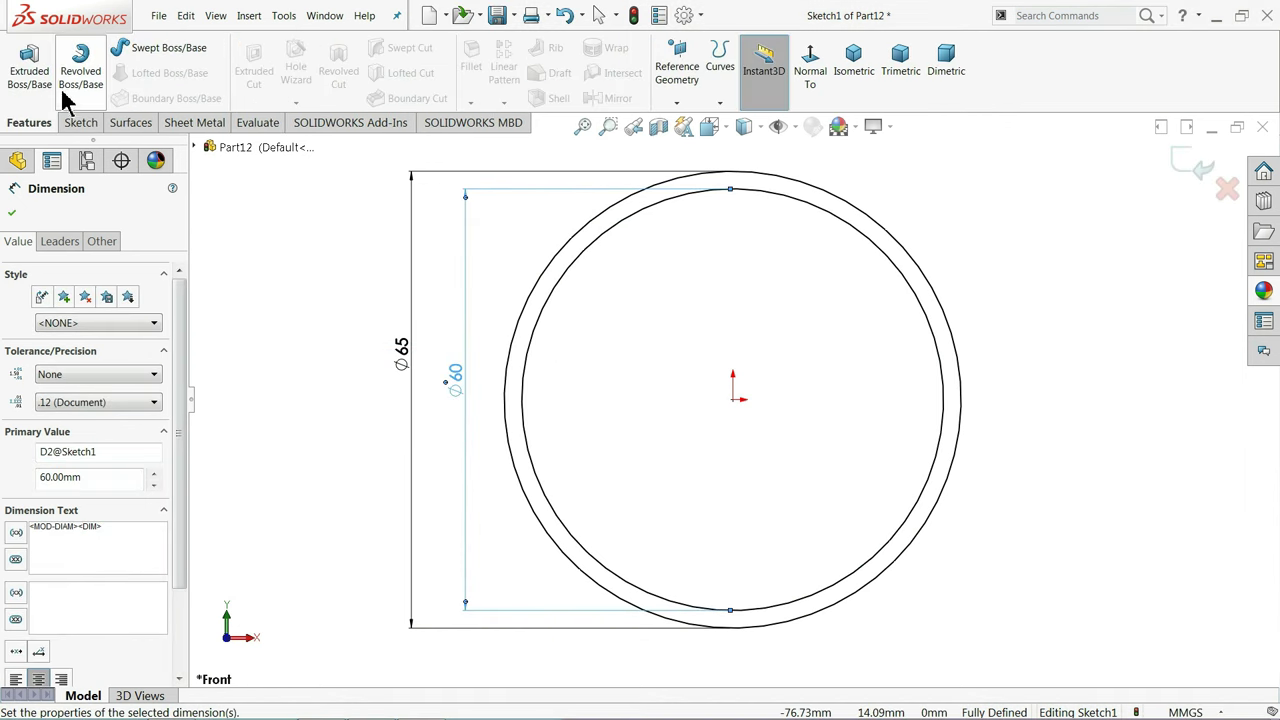
pyautogui.click(29, 65)
pyautogui.click(88, 314)
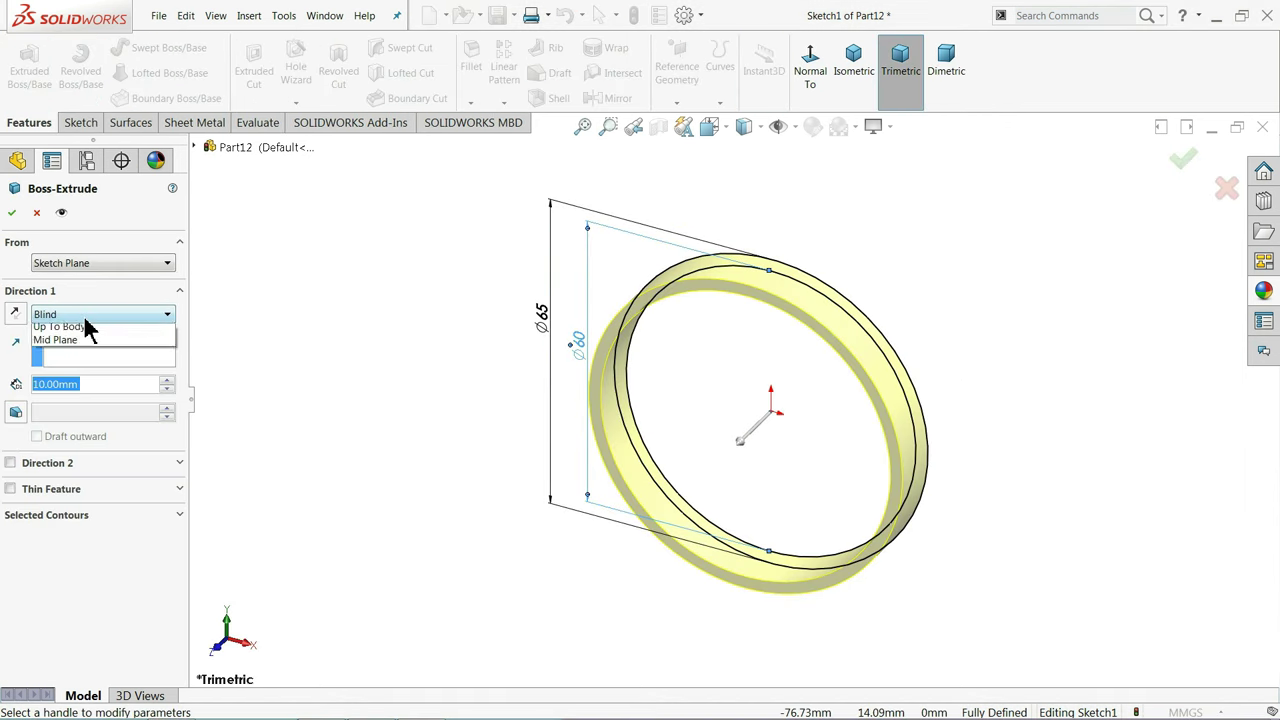
pyautogui.click(88, 398)
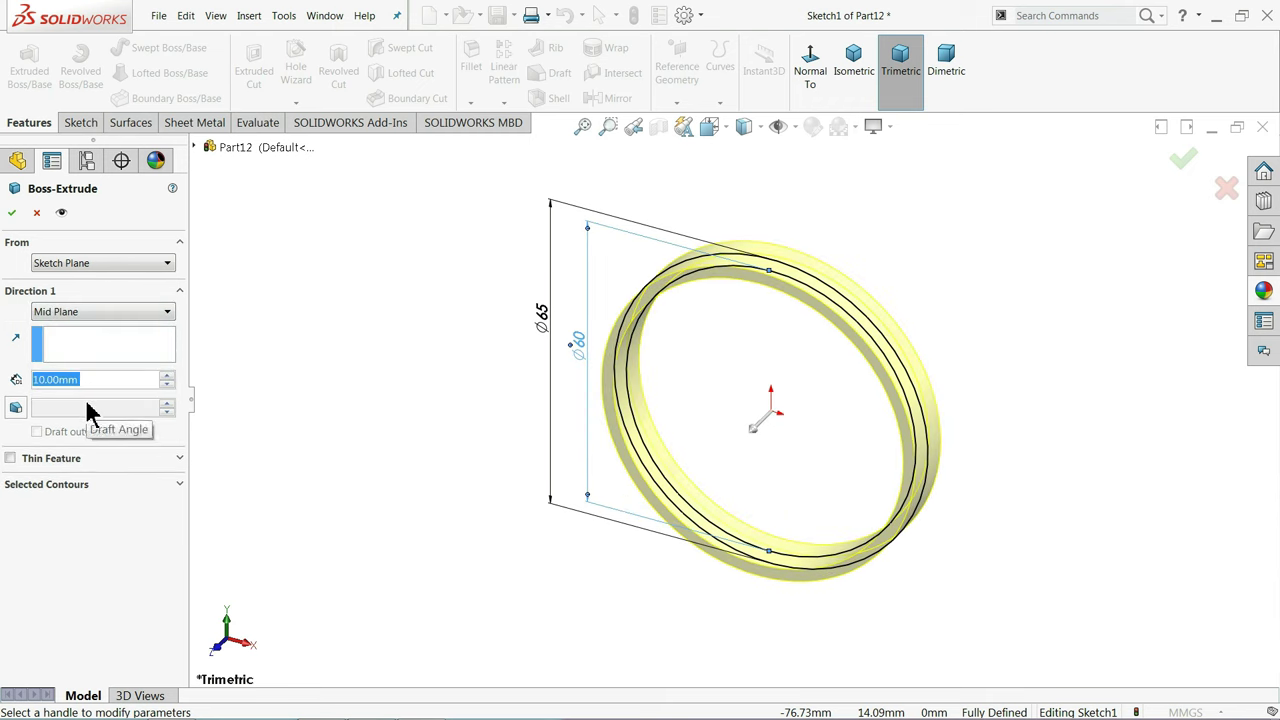
pyautogui.write('6')
pyautogui.press('Return')
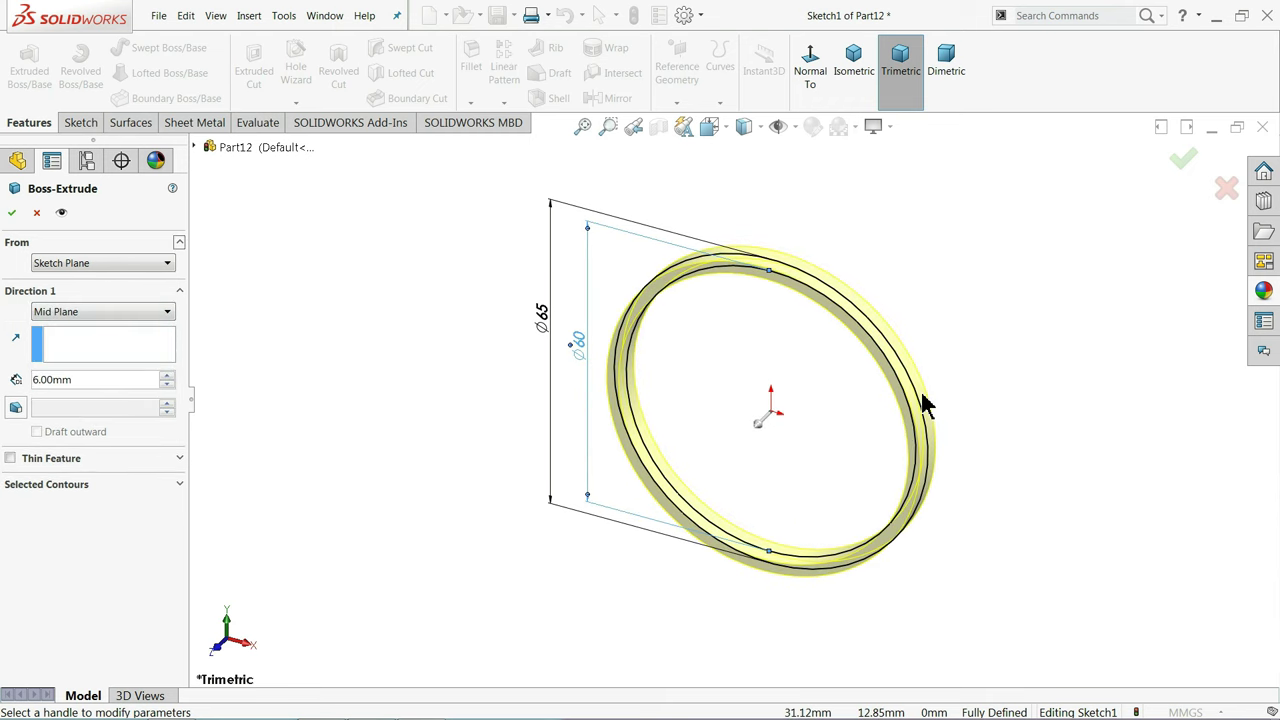
pyautogui.scroll(-2, 905, 400)
pyautogui.click(11, 212)
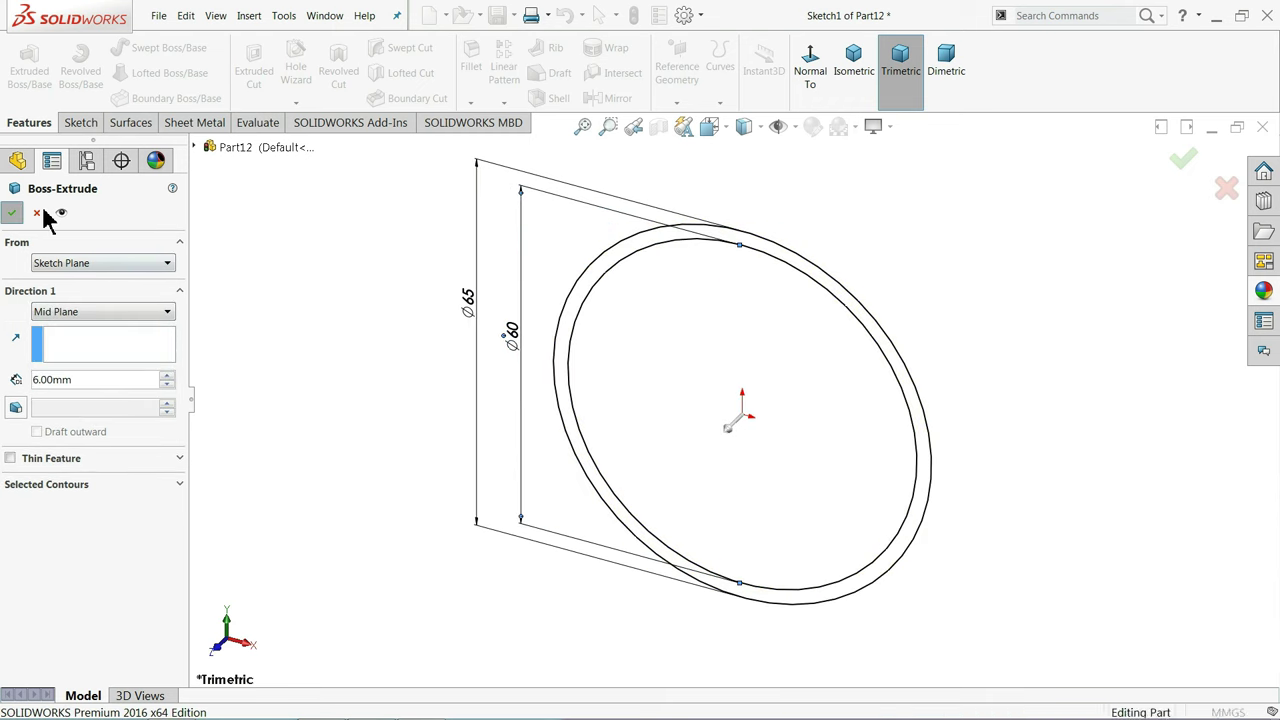
# Apply matte rubber to the ring, trying a grey part colour but not keeping it
pyautogui.click(1263, 290)
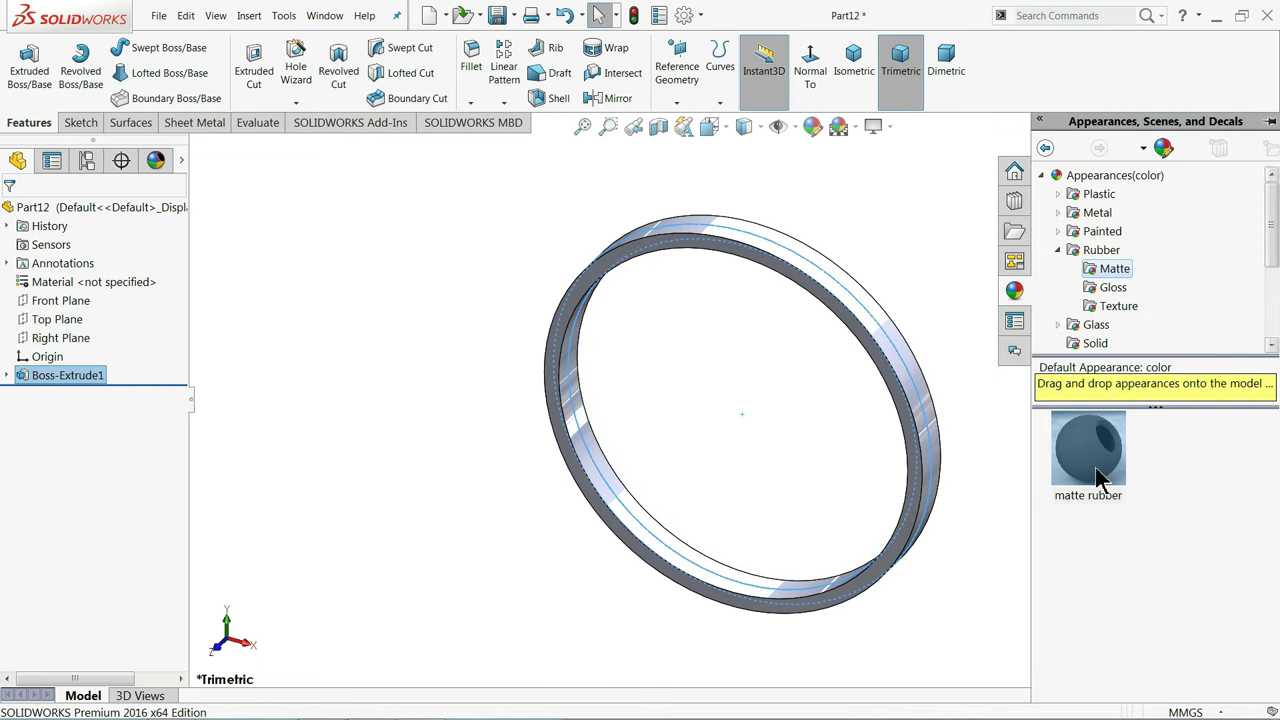
pyautogui.click(1068, 488)
pyautogui.doubleClick(1068, 488)
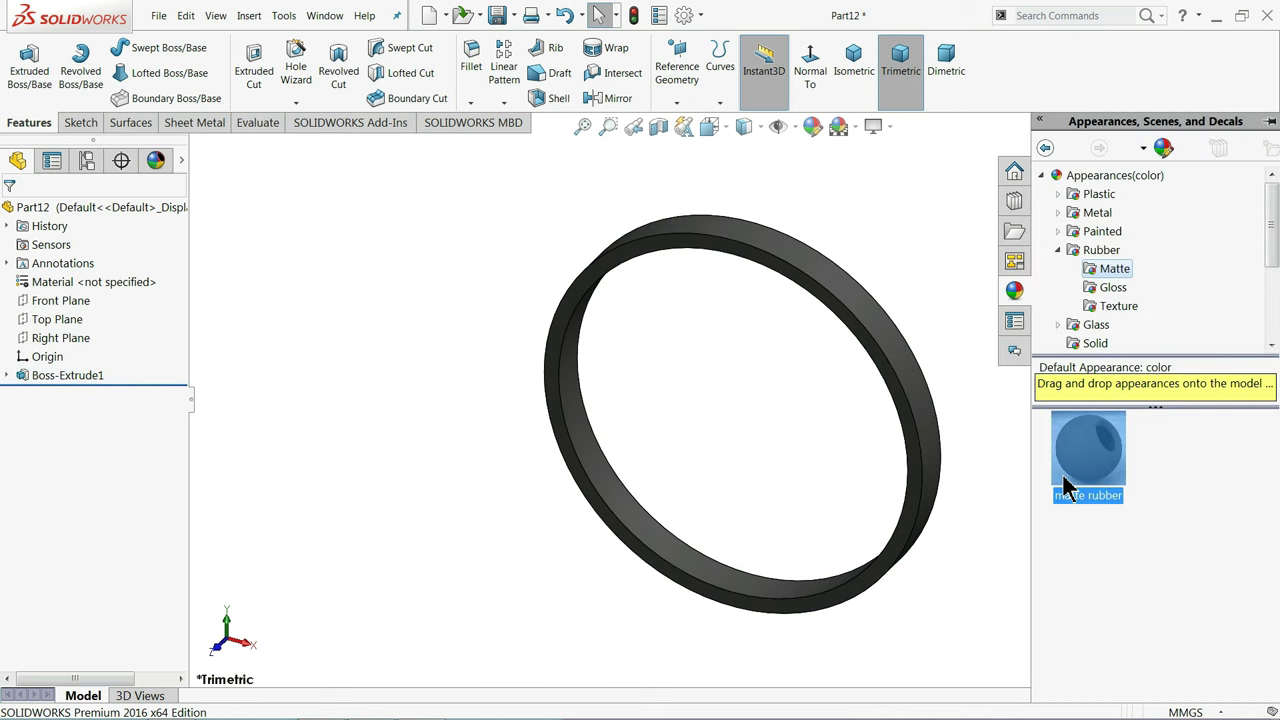
pyautogui.click(812, 126)
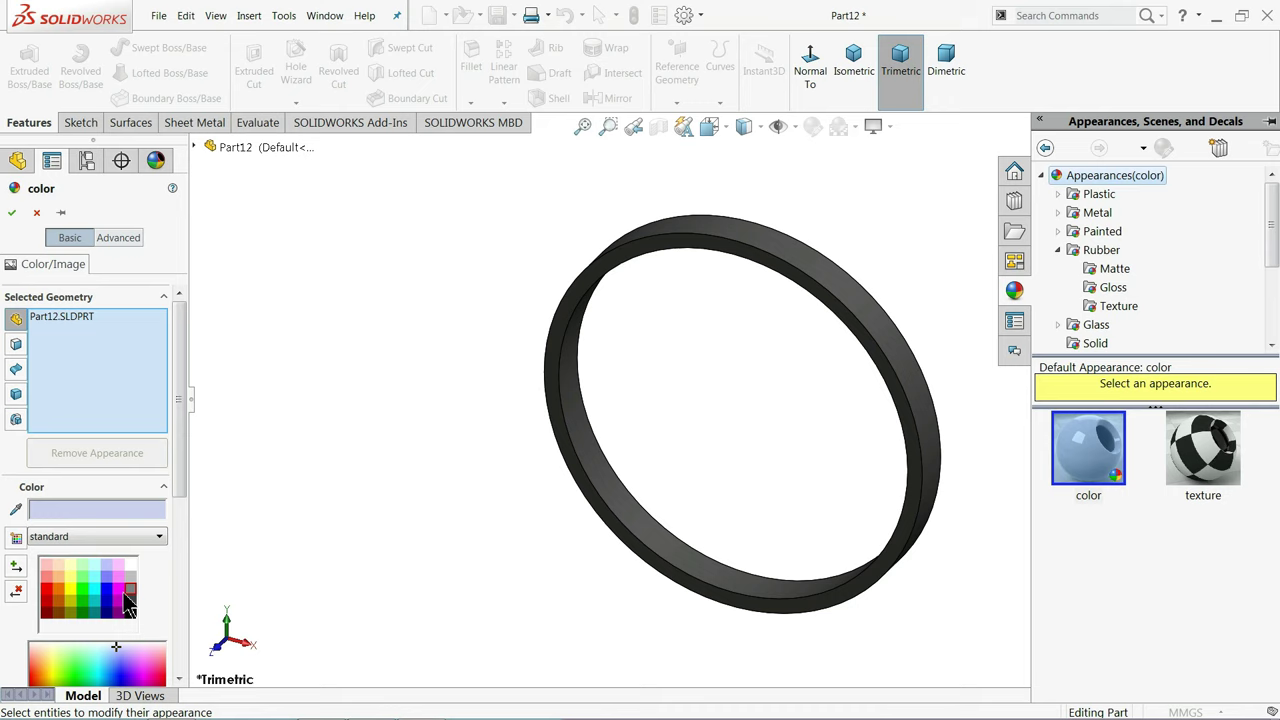
pyautogui.click(129, 590)
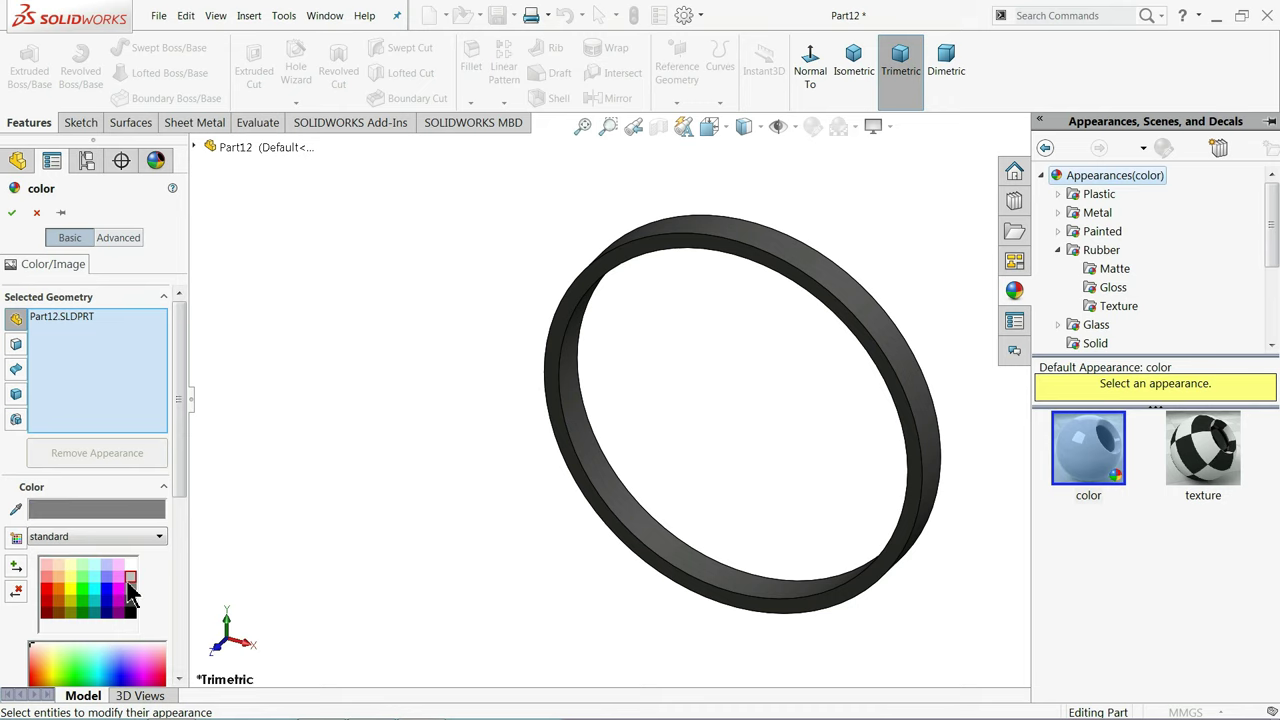
pyautogui.click(558, 460)
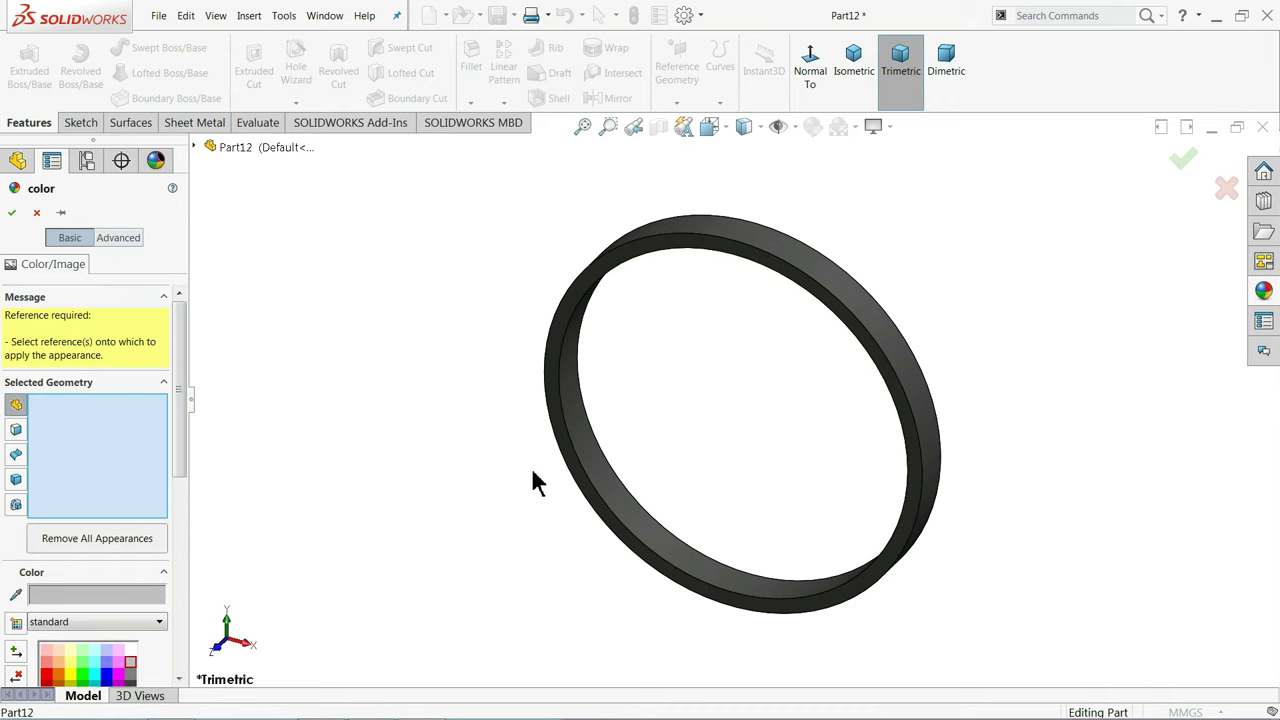
pyautogui.click(36, 213)
pyautogui.moveTo(329, 309)
pyautogui.mouseDown(button='middle')
pyautogui.moveTo(229, 306)
pyautogui.moveTo(403, 300)
pyautogui.moveTo(340, 283)
pyautogui.mouseUp(button='middle')
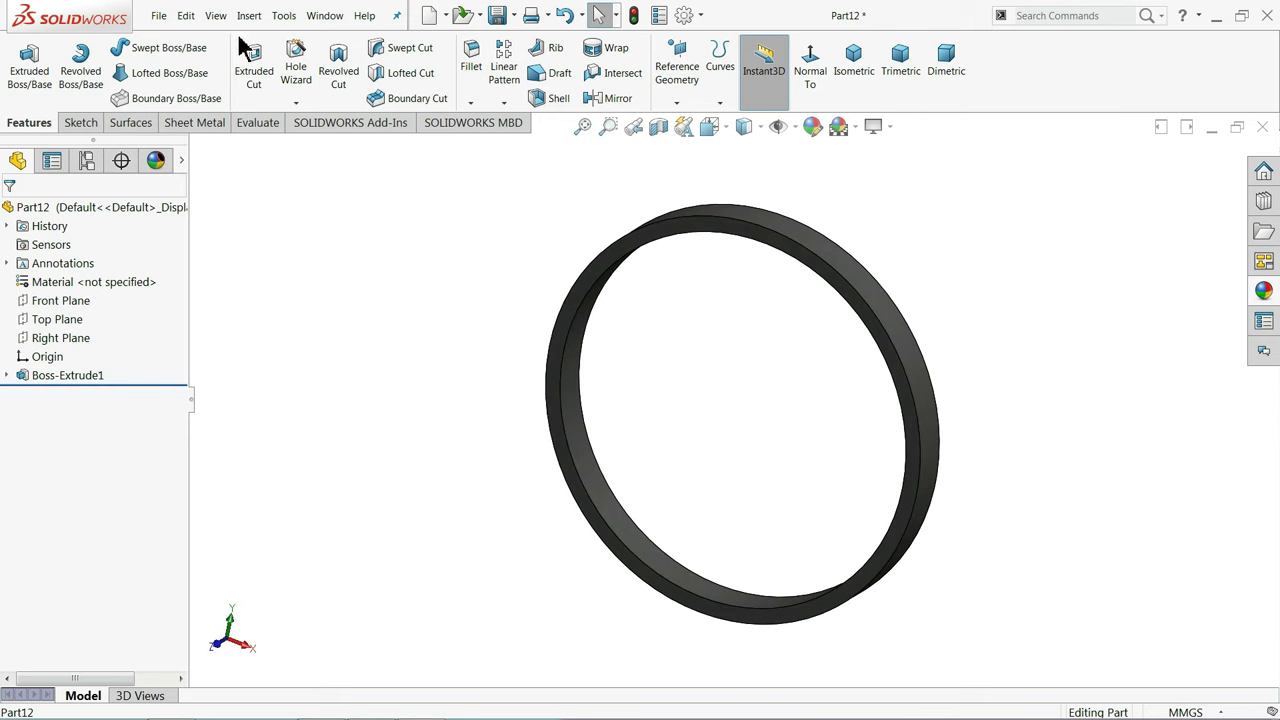
# Save the seal ring as 12.seal2 and orbit to inspect it
pyautogui.click(497, 15)
pyautogui.write('12.seal2')
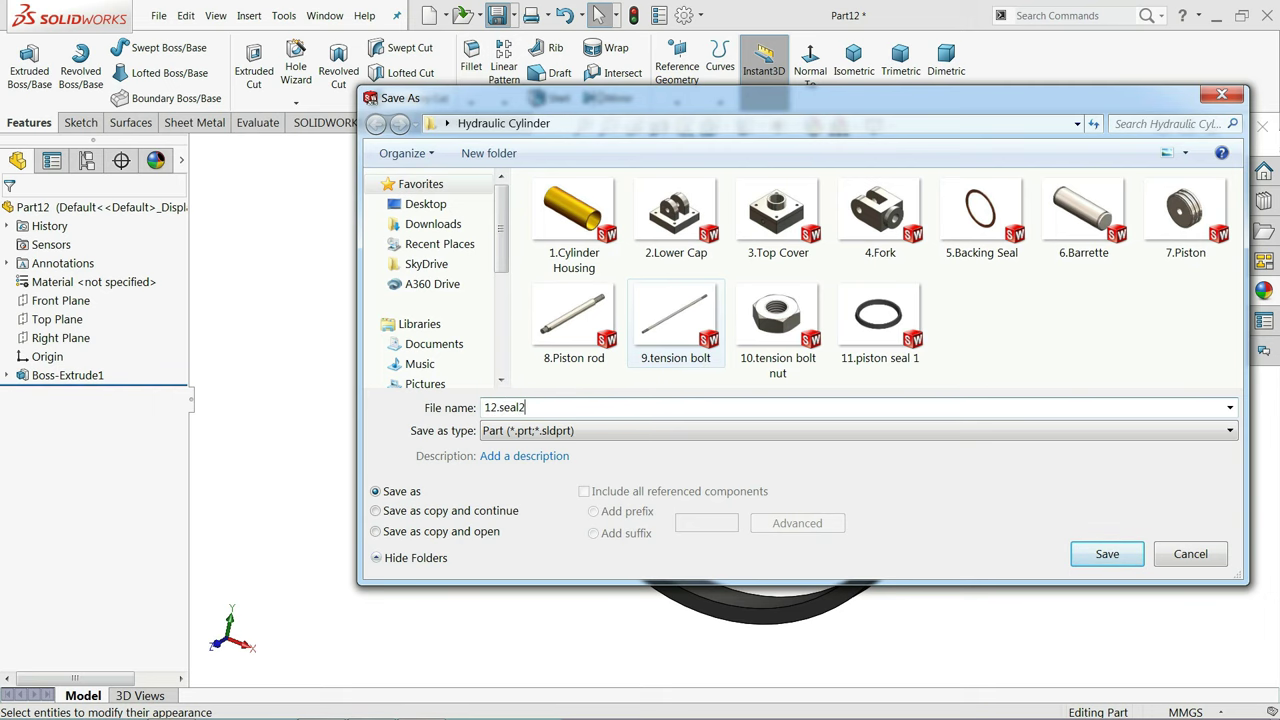
pyautogui.press('Return')
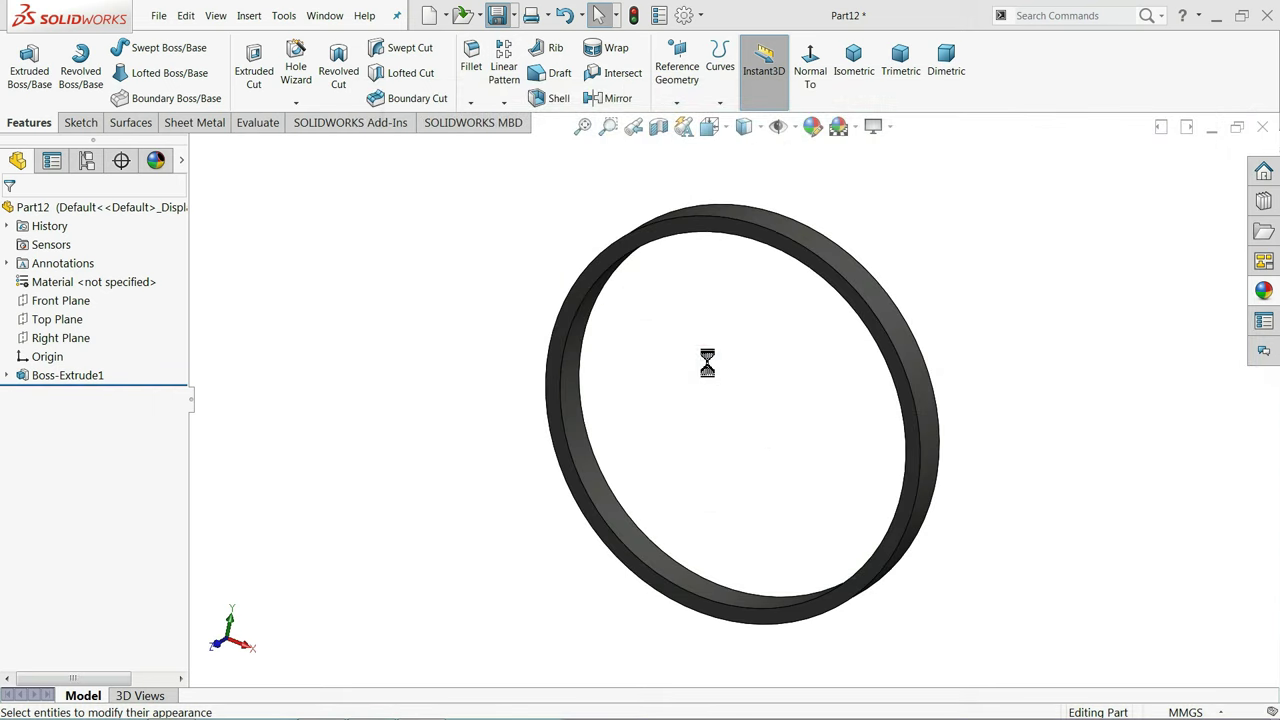
pyautogui.moveTo(728, 420); pyautogui.dragTo(663, 374, button='middle')
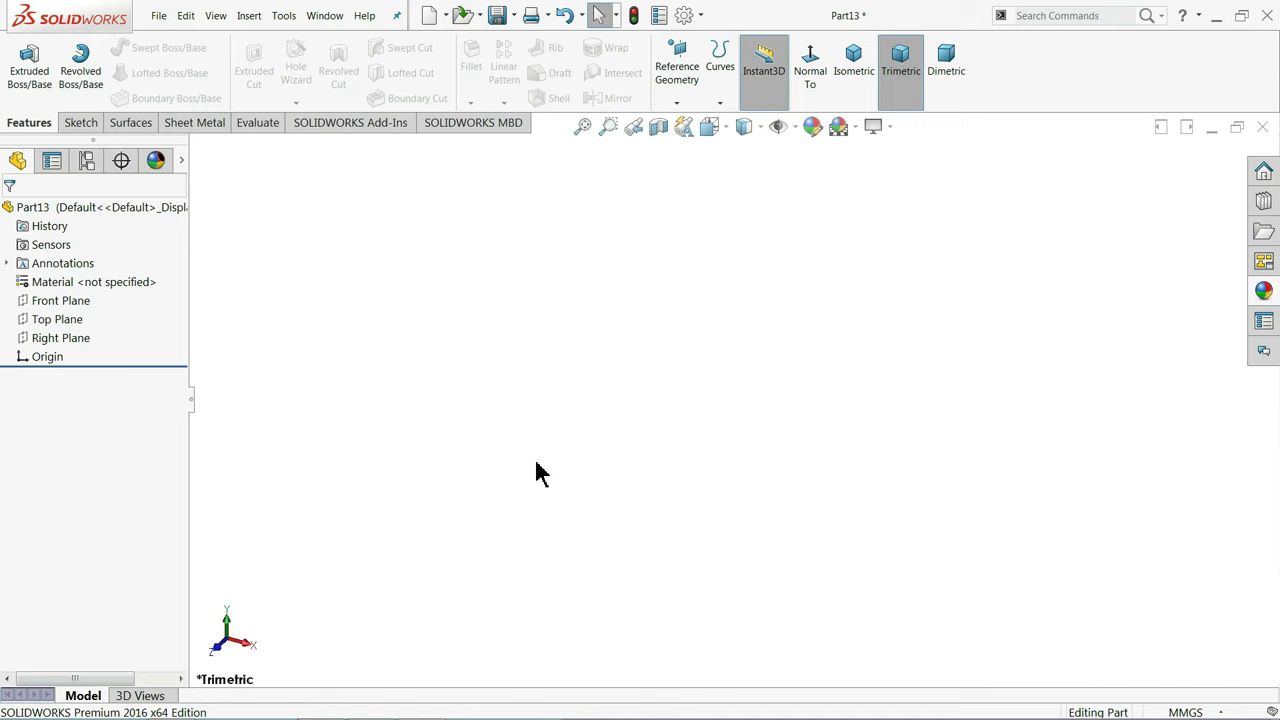
# Sketch two concentric circles from the origin on the Front Plane
pyautogui.click(55, 305)
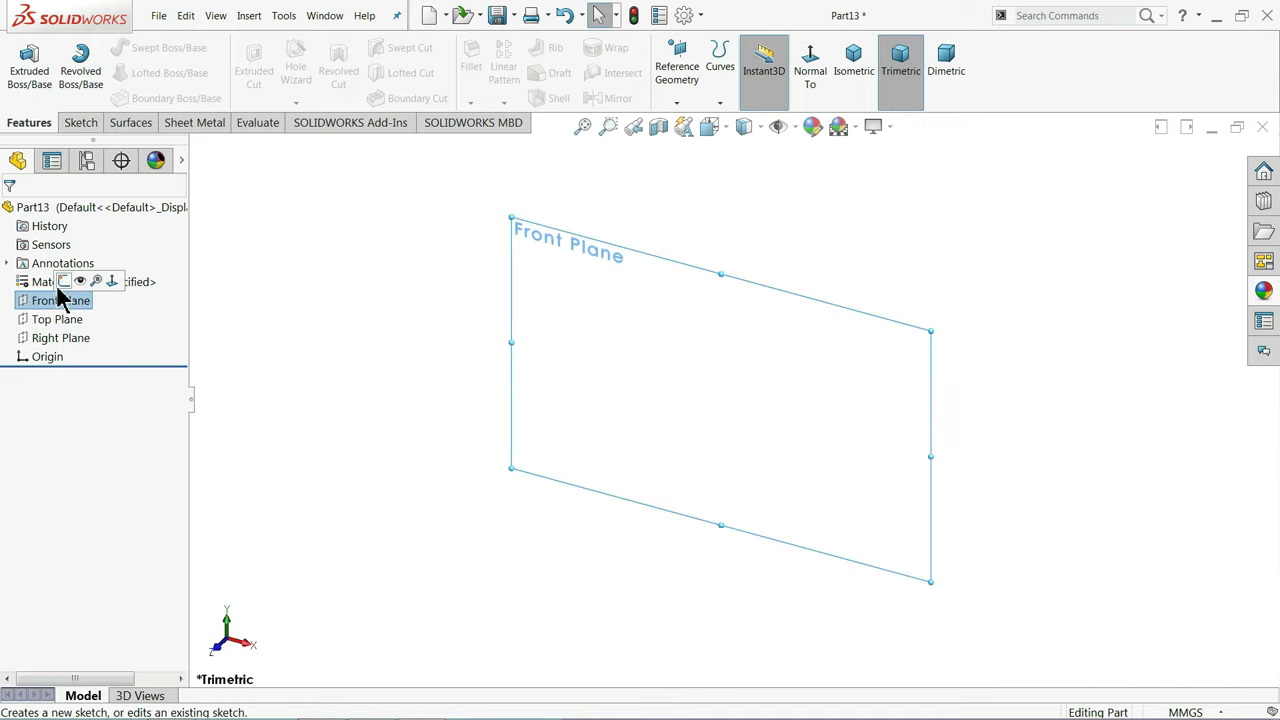
pyautogui.click(72, 283)
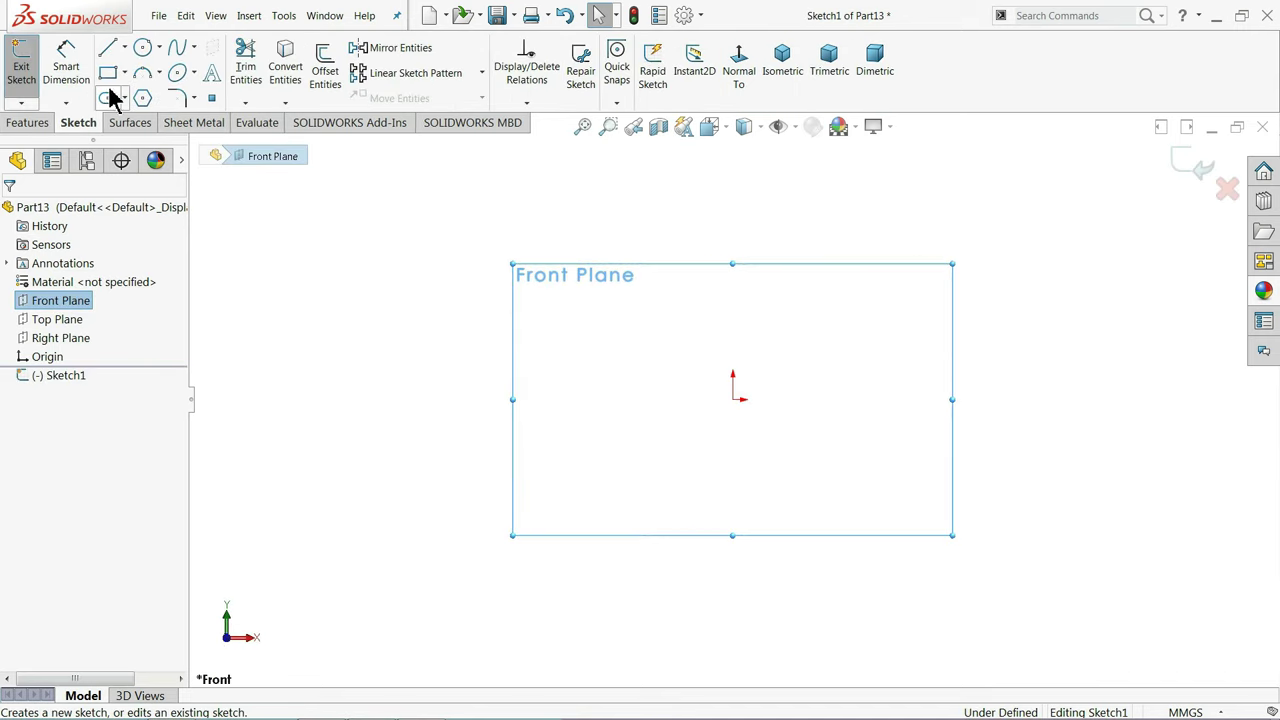
pyautogui.click(143, 50)
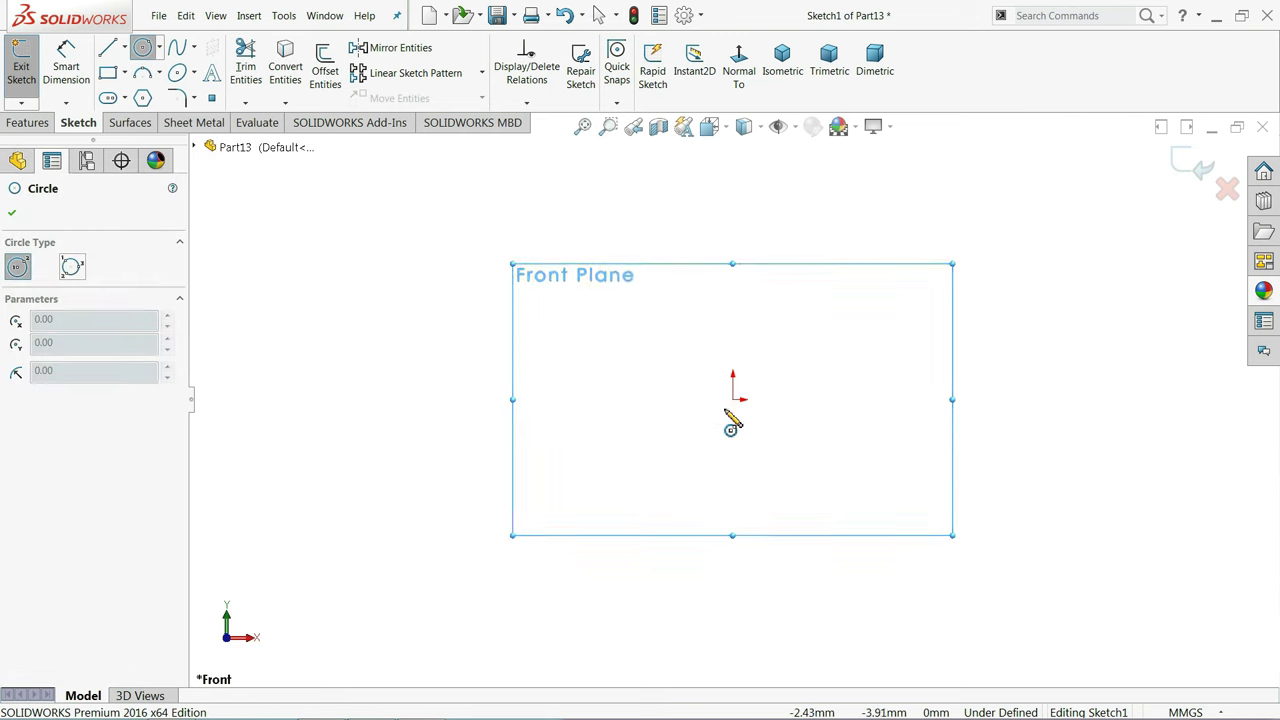
pyautogui.click(732, 398)
pyautogui.click(486, 316)
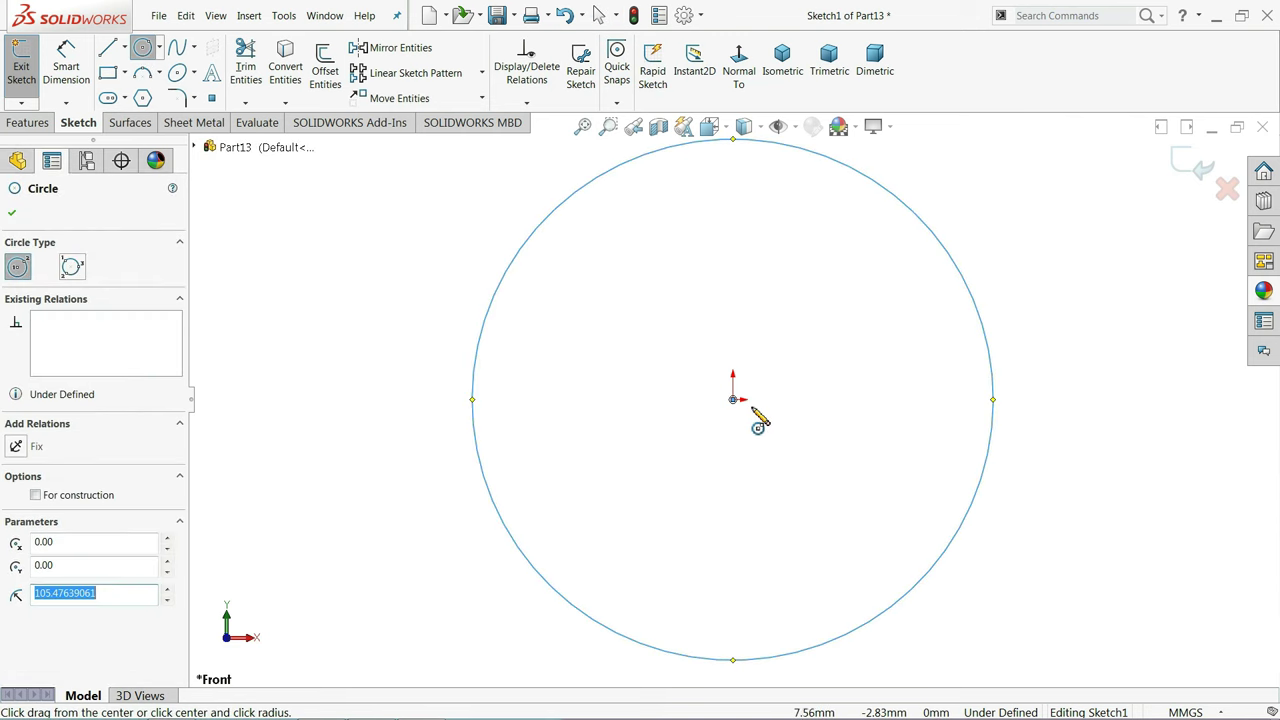
pyautogui.click(732, 398)
pyautogui.click(531, 358)
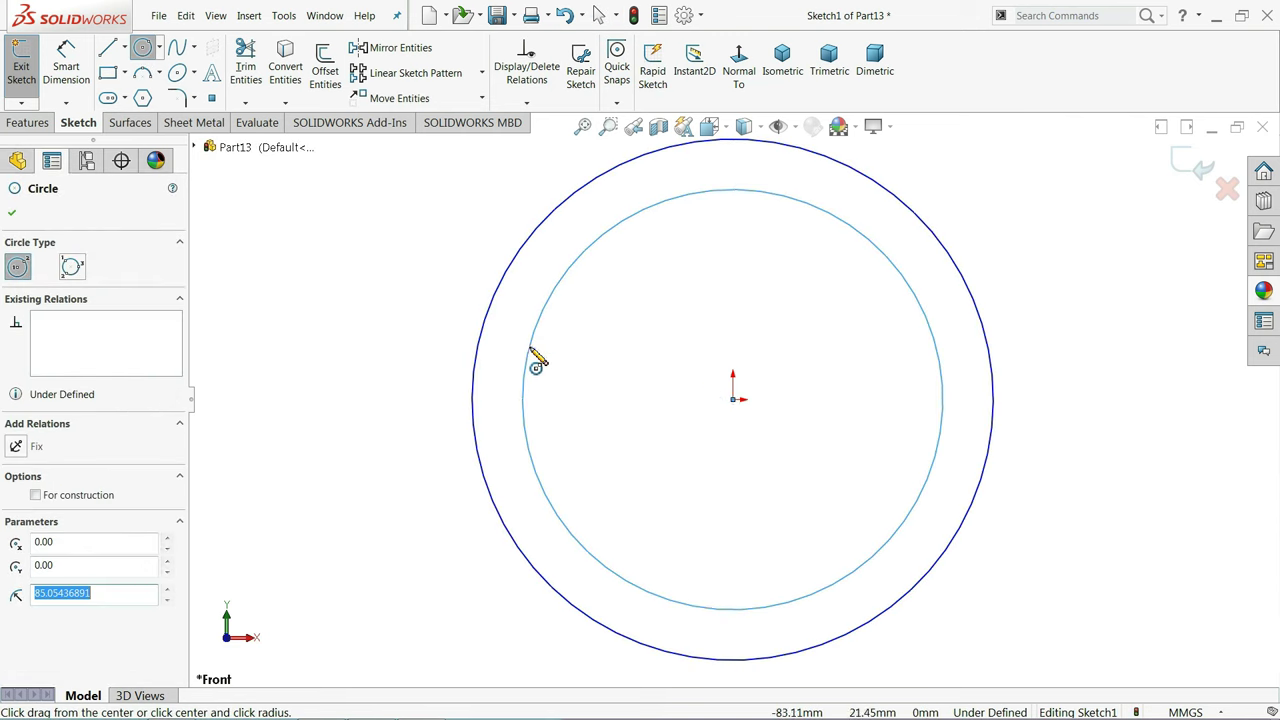
# Dimension the circles to Ø60 mm outer and Ø40 mm inner
pyautogui.click(66, 62)
pyautogui.click(477, 416)
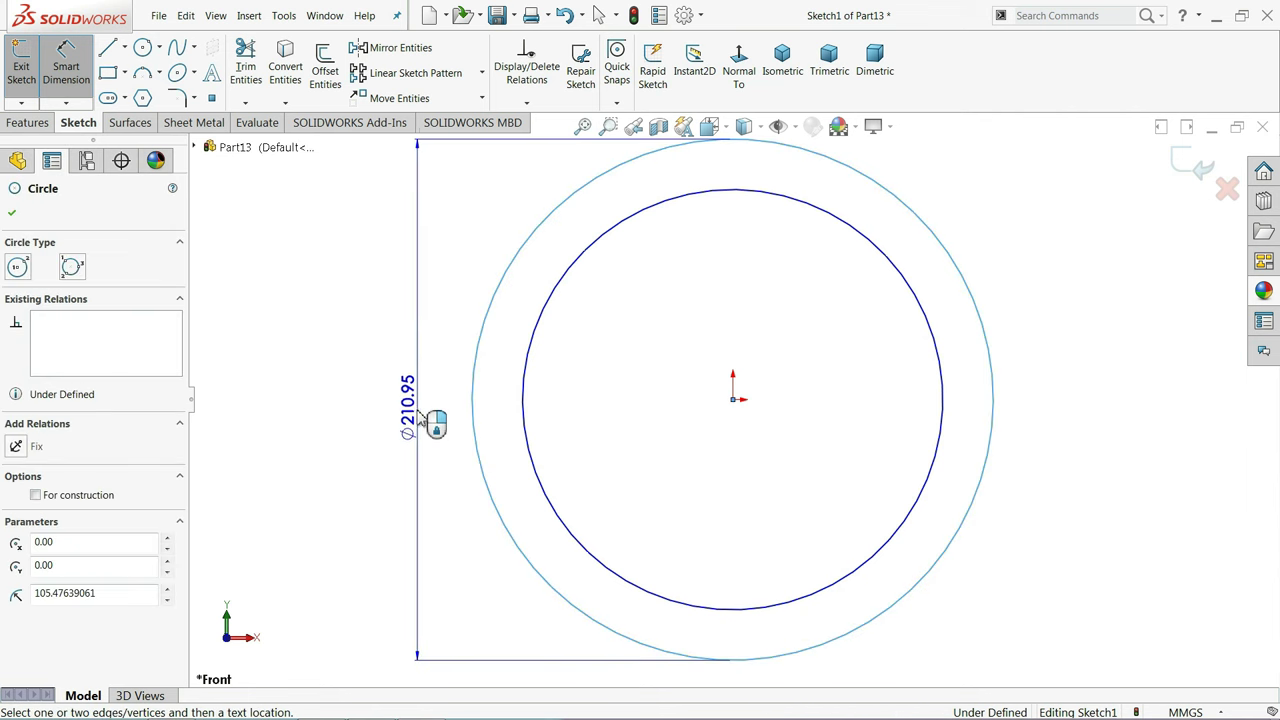
pyautogui.click(413, 418)
pyautogui.write('60')
pyautogui.press('Return')
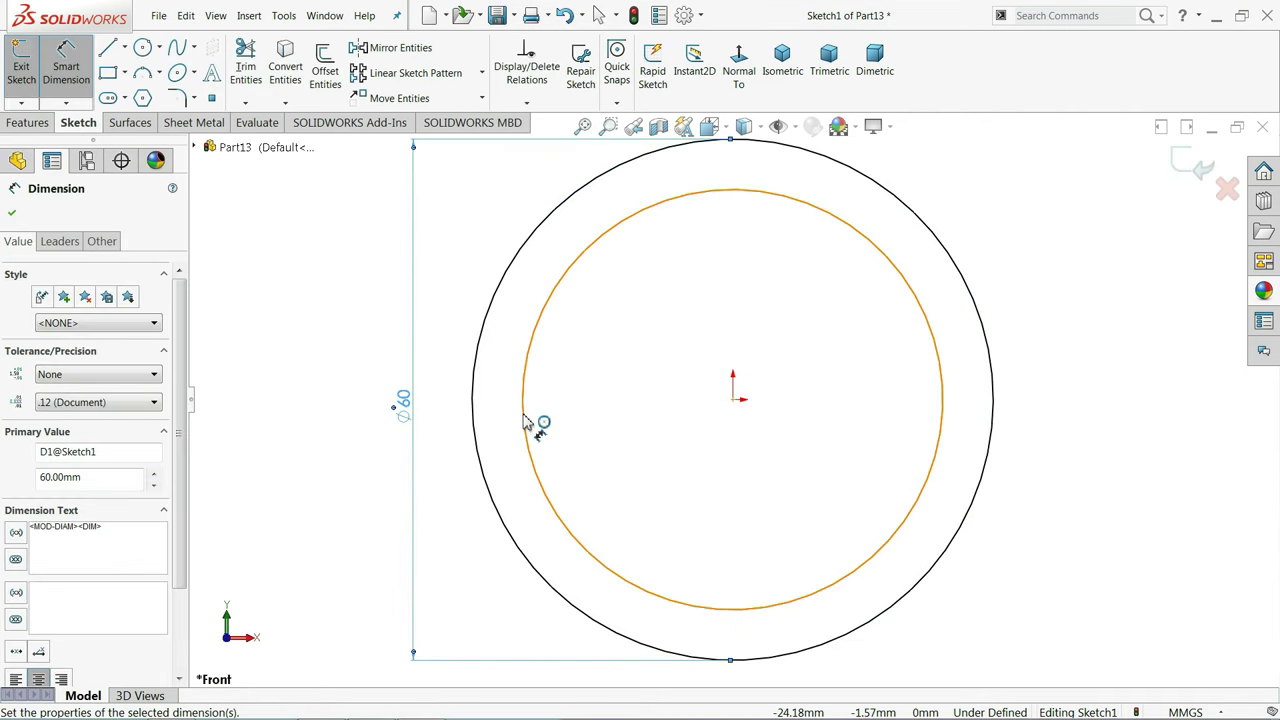
pyautogui.click(523, 420)
pyautogui.click(448, 416)
pyautogui.write('40')
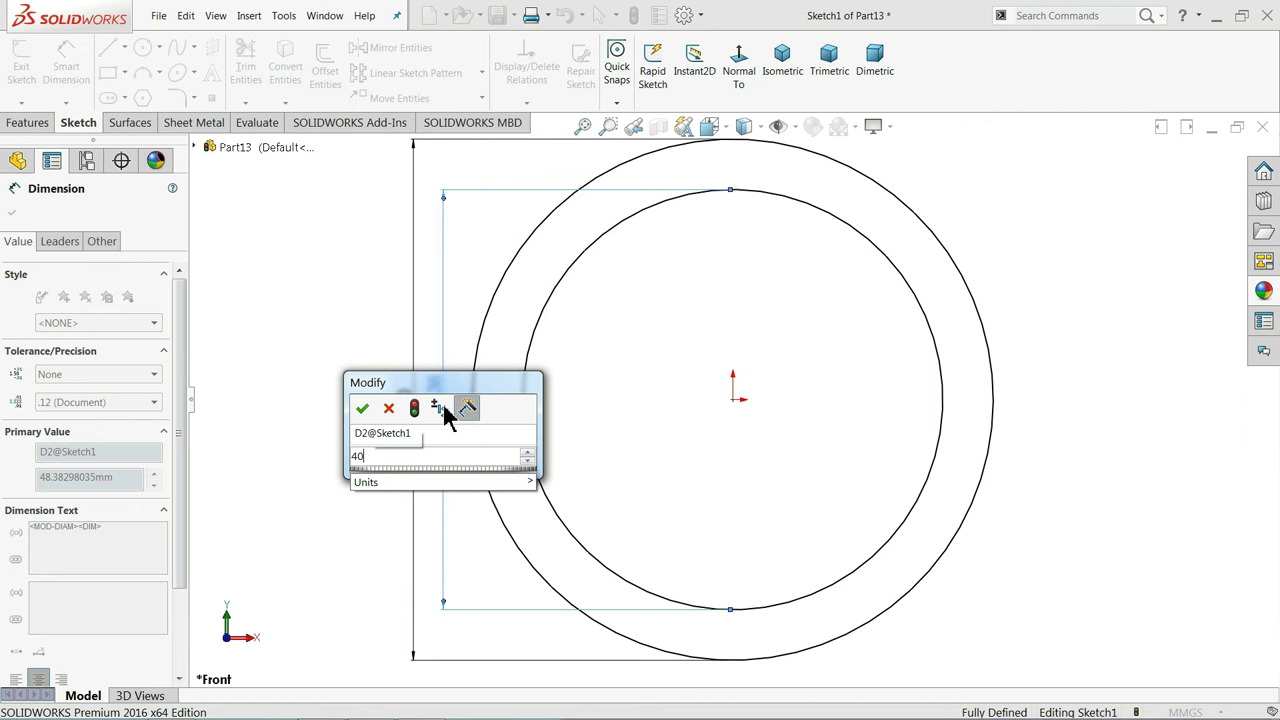
pyautogui.press('Return')
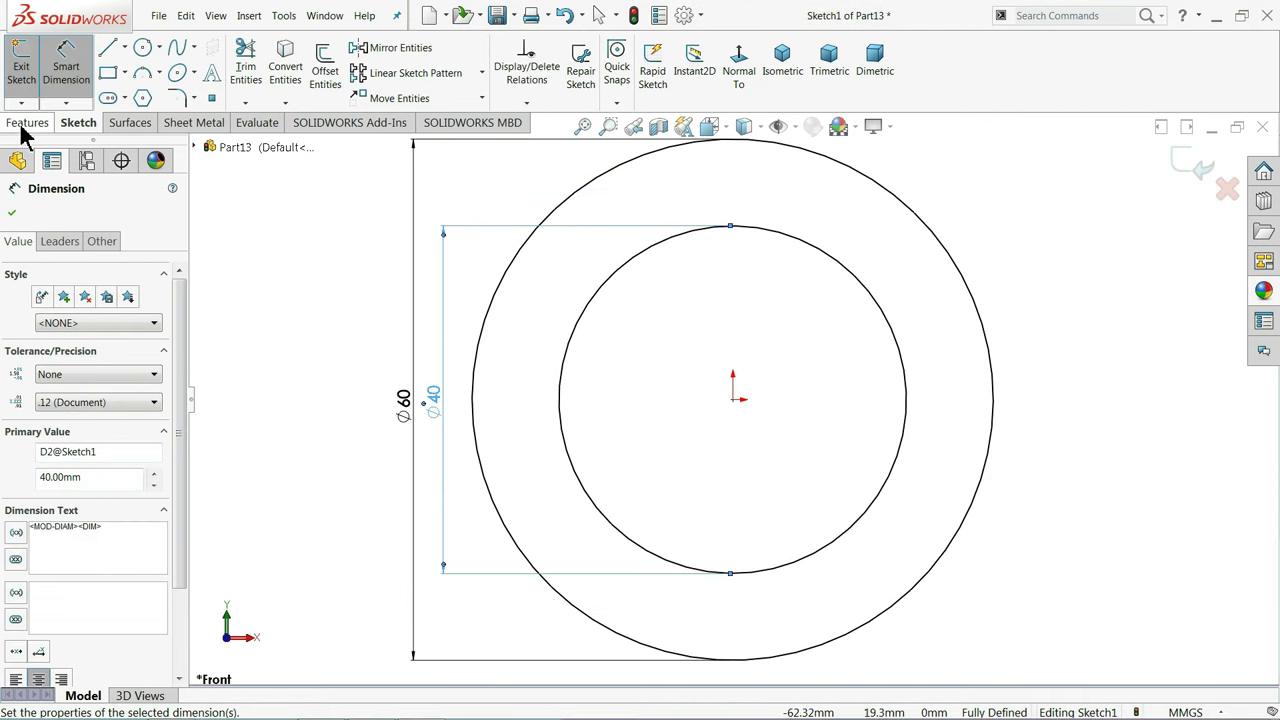
# Extrude the ring sketch mid-plane to a 28 mm depth, forming a tube
pyautogui.click(27, 123)
pyautogui.click(29, 65)
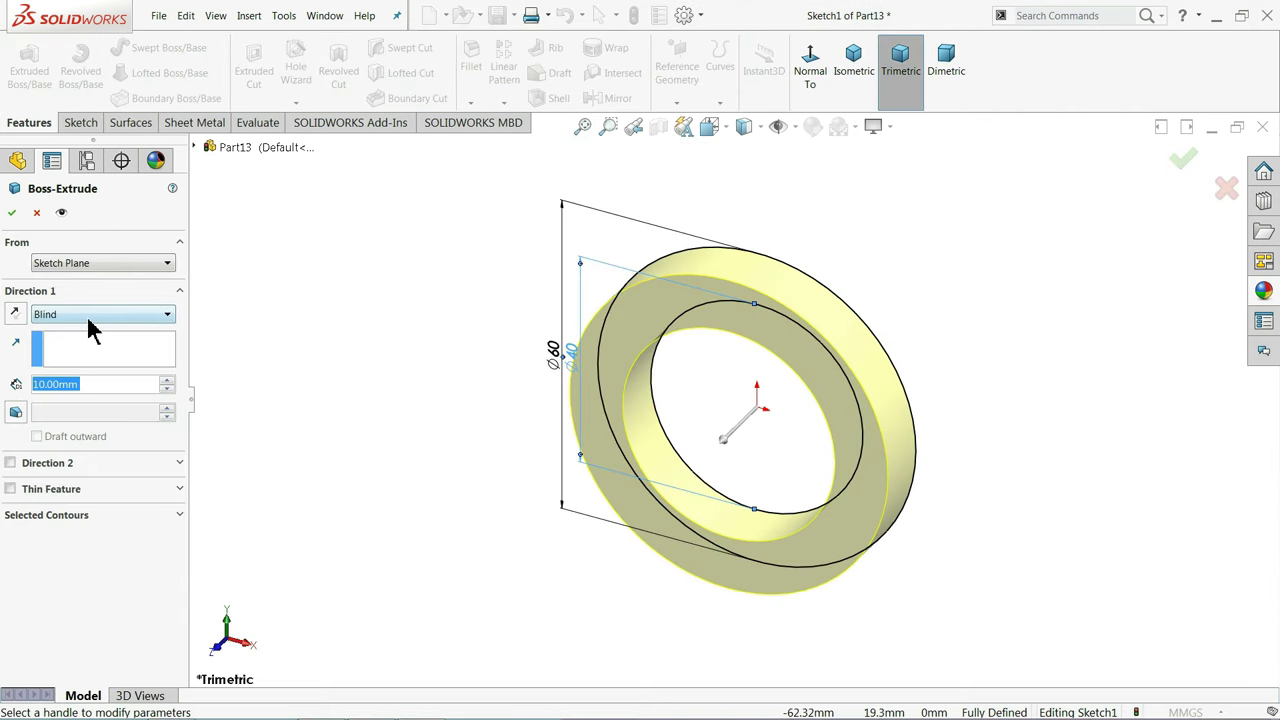
pyautogui.write('60')
pyautogui.press('Return')
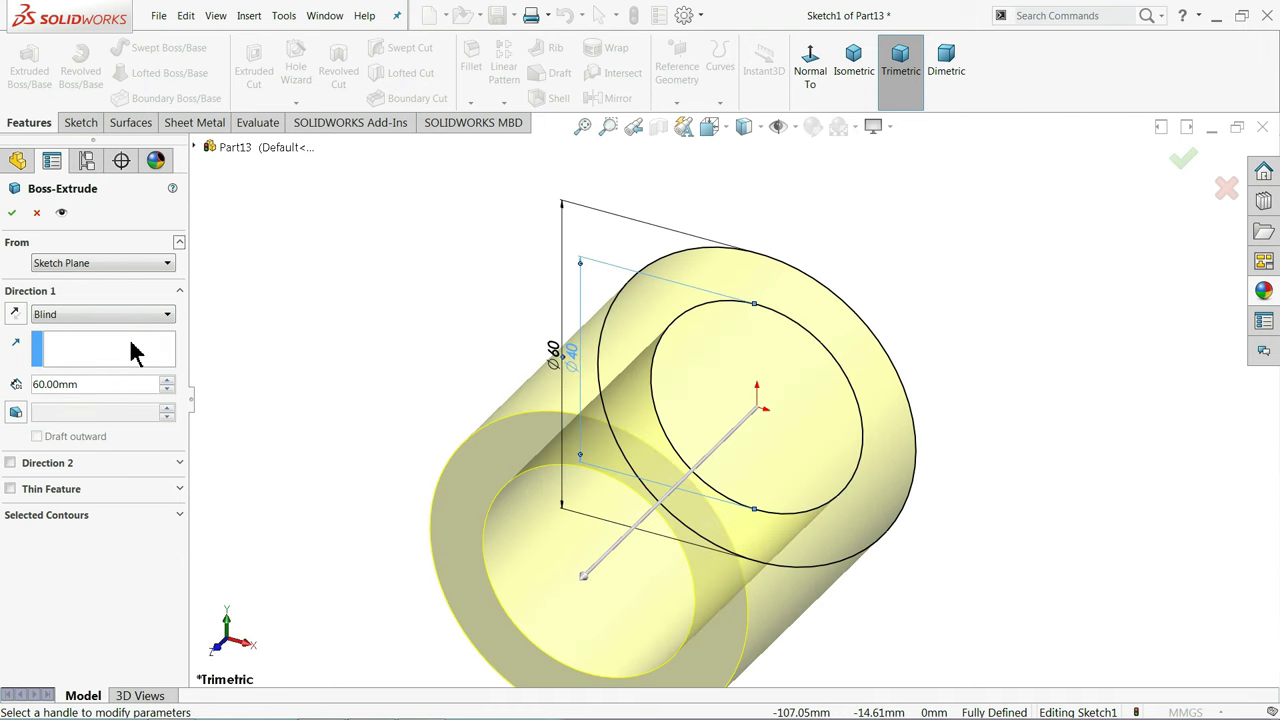
pyautogui.click(91, 318)
pyautogui.click(92, 395)
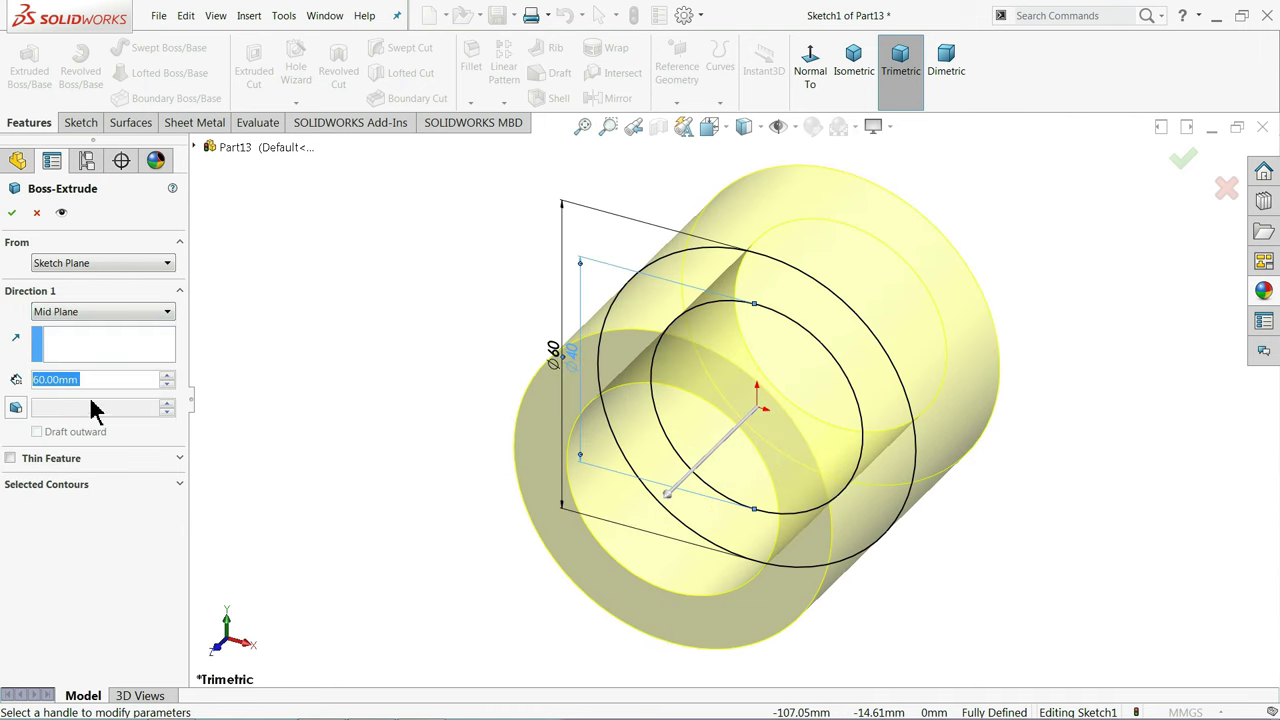
pyautogui.moveTo(293, 353)
pyautogui.mouseDown(button='middle')
pyautogui.moveTo(229, 354)
pyautogui.moveTo(270, 358)
pyautogui.mouseUp(button='middle')
pyautogui.moveTo(77, 385); pyautogui.dragTo(11, 394)
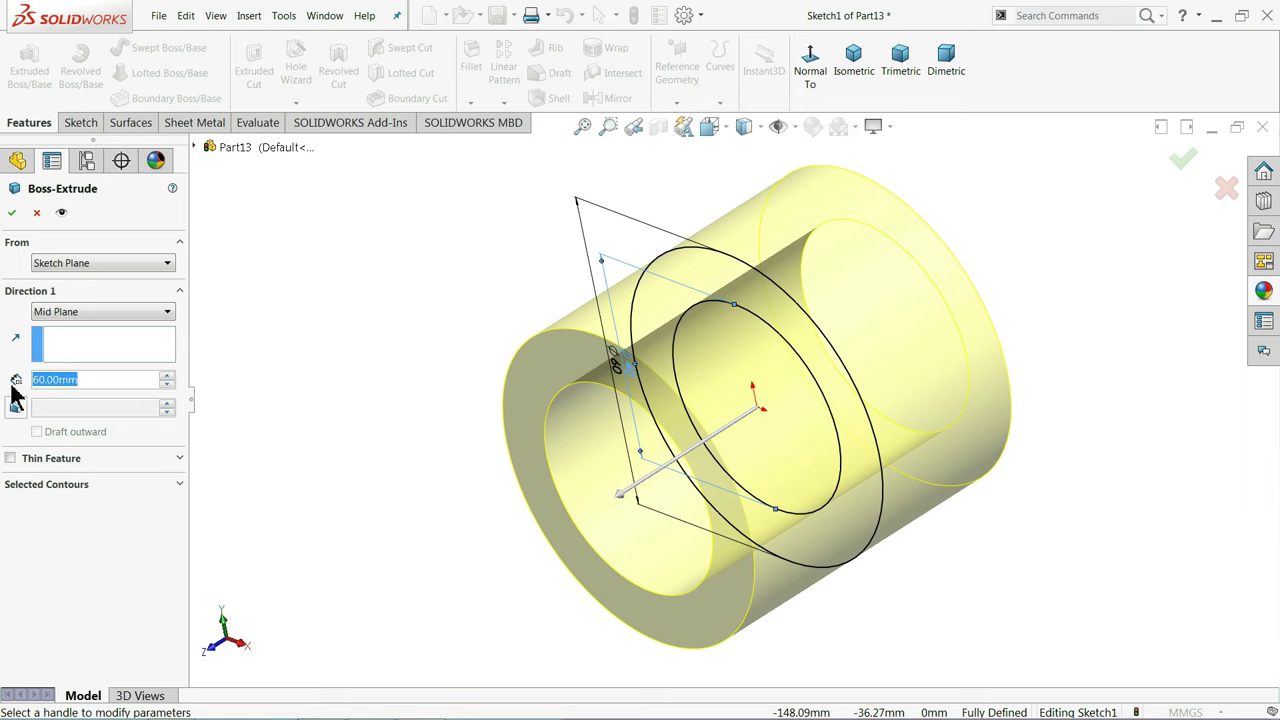
pyautogui.write('28')
pyautogui.press('Return')
pyautogui.moveTo(333, 347)
pyautogui.mouseDown(button='middle')
pyautogui.moveTo(371, 331)
pyautogui.moveTo(352, 330)
pyautogui.mouseUp(button='middle')
pyautogui.click(12, 213)
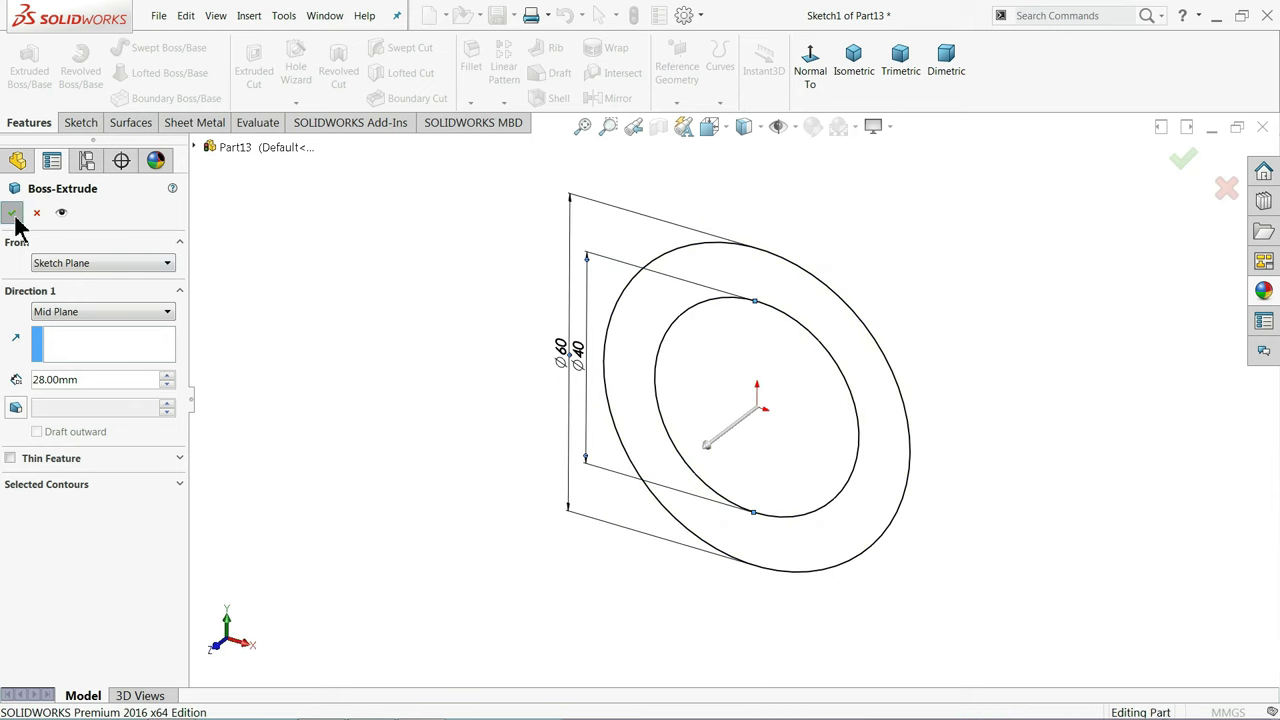
# Try textured rubber and tire tread appearances, then drag Matte rubber onto the tube
pyautogui.click(1264, 290)
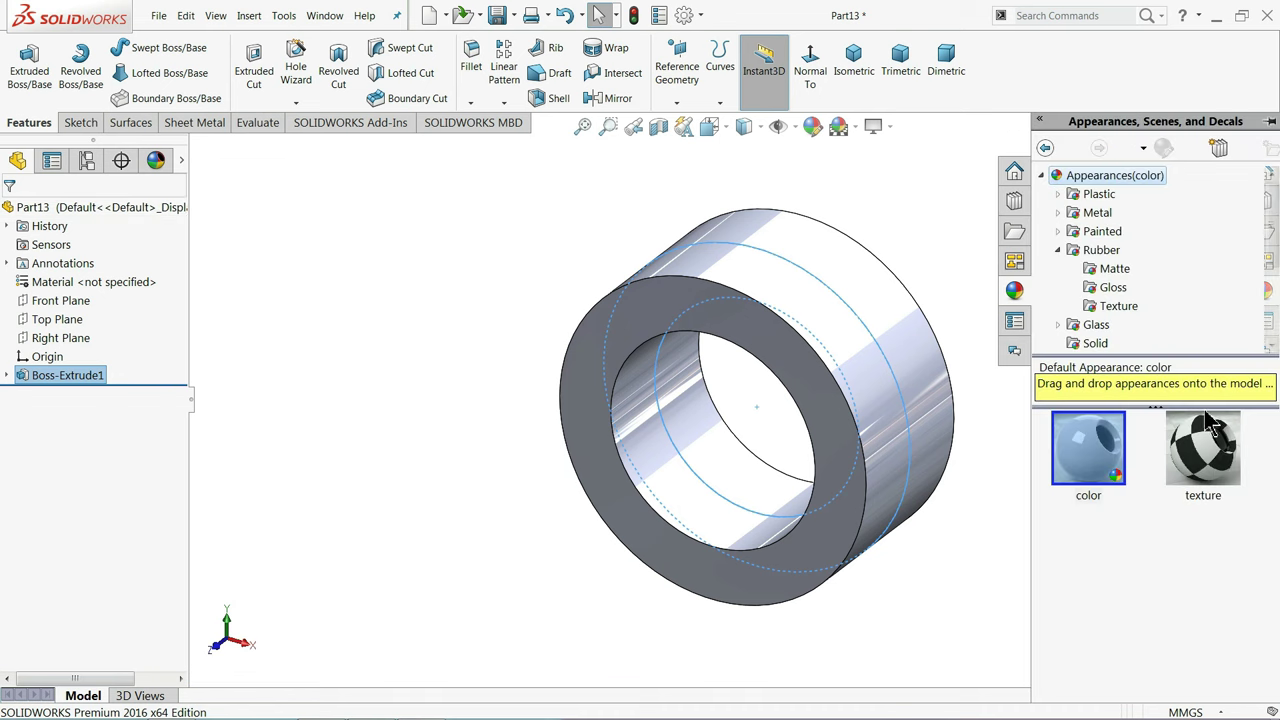
pyautogui.click(1118, 272)
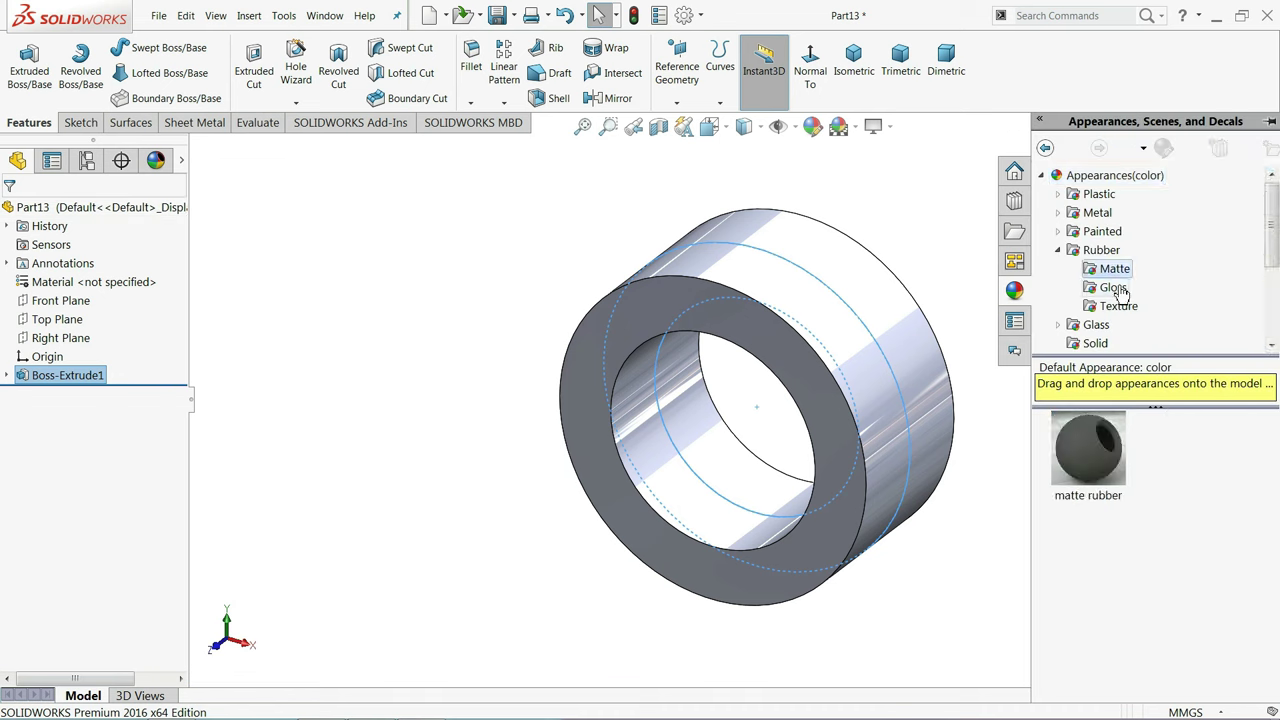
pyautogui.click(1119, 307)
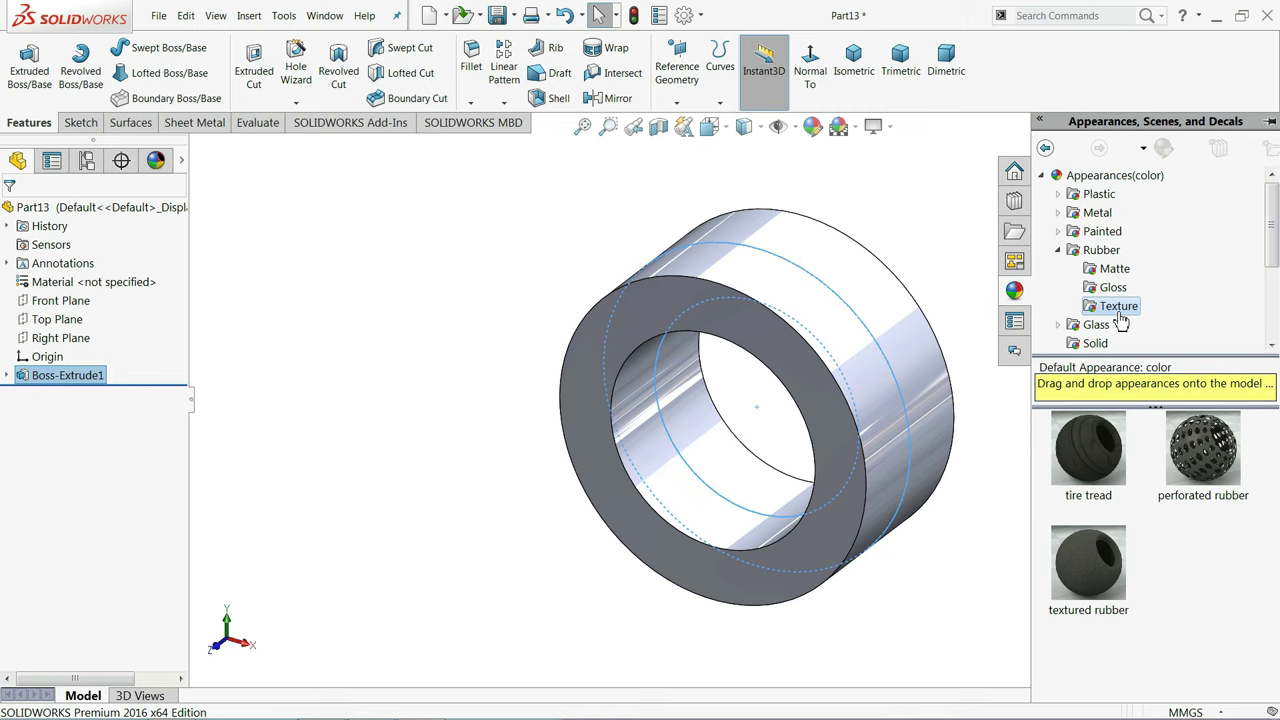
pyautogui.doubleClick(1105, 612)
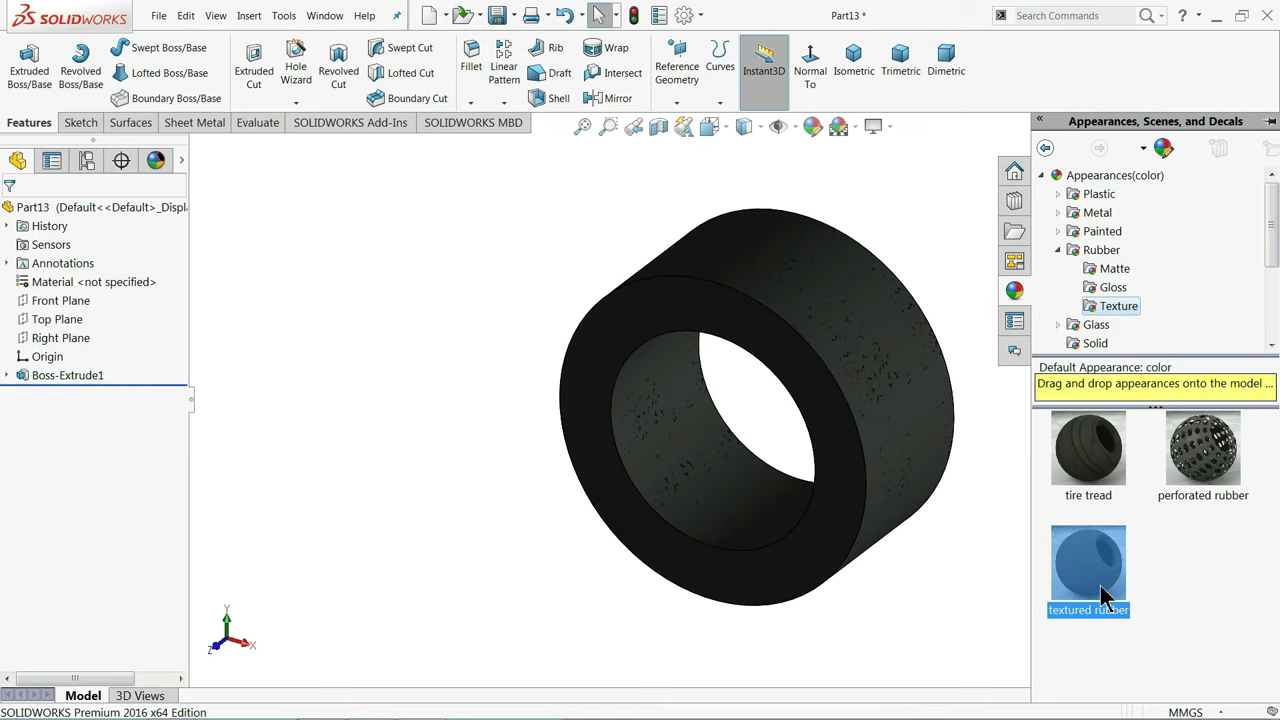
pyautogui.click(1086, 448)
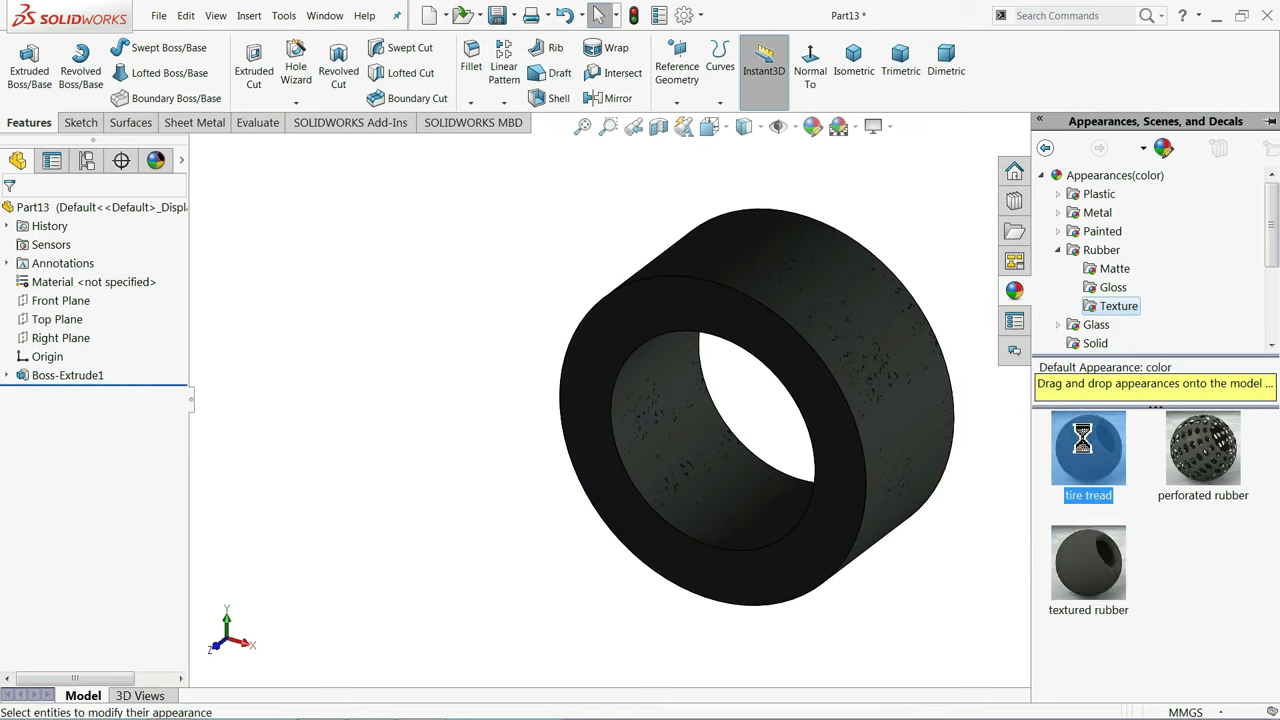
pyautogui.click(1113, 270)
pyautogui.moveTo(1088, 450); pyautogui.dragTo(875, 455)
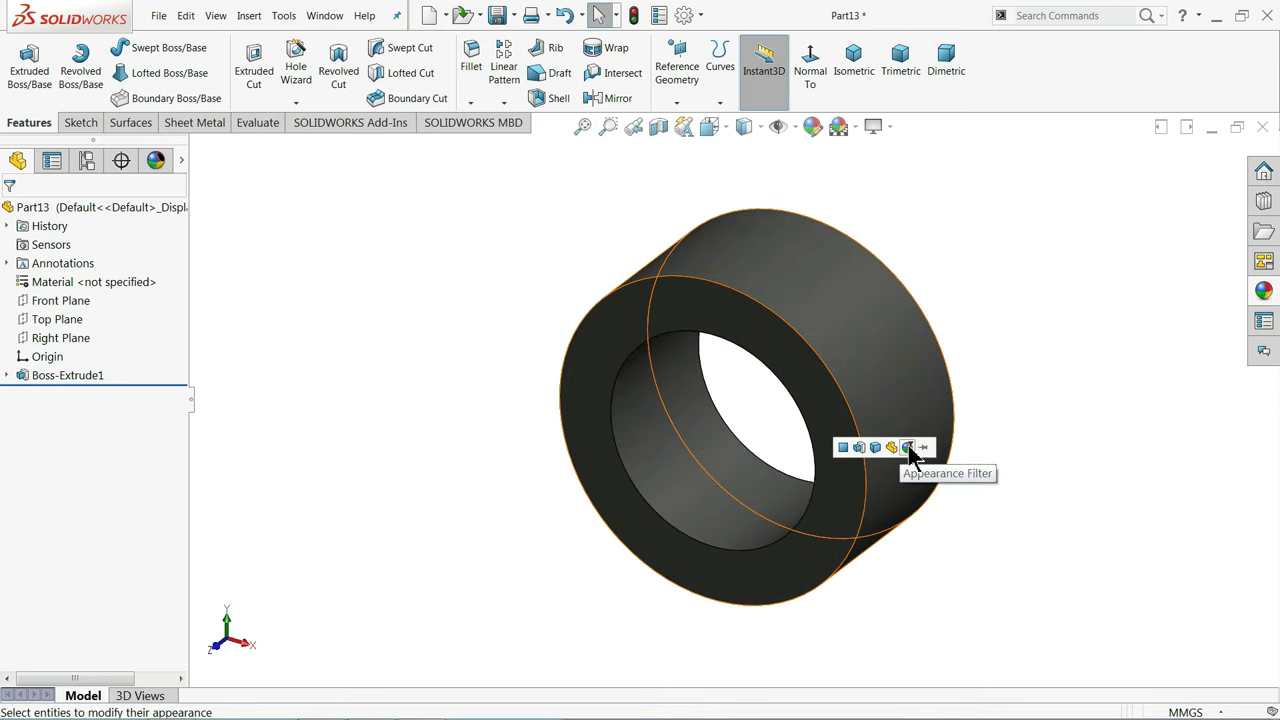
# Save the tube as 13.Rod Guide in the Hydraulic Cylinder folder
pyautogui.click(497, 15)
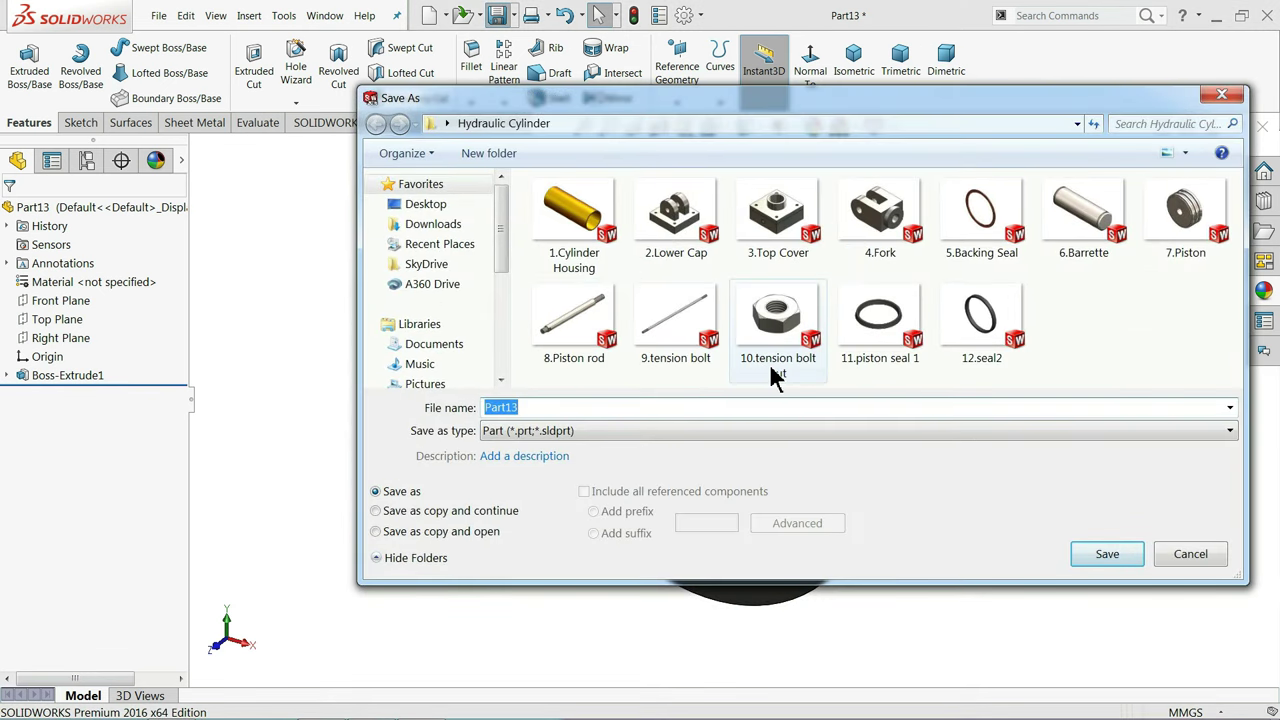
pyautogui.write('13.Rod Guide')
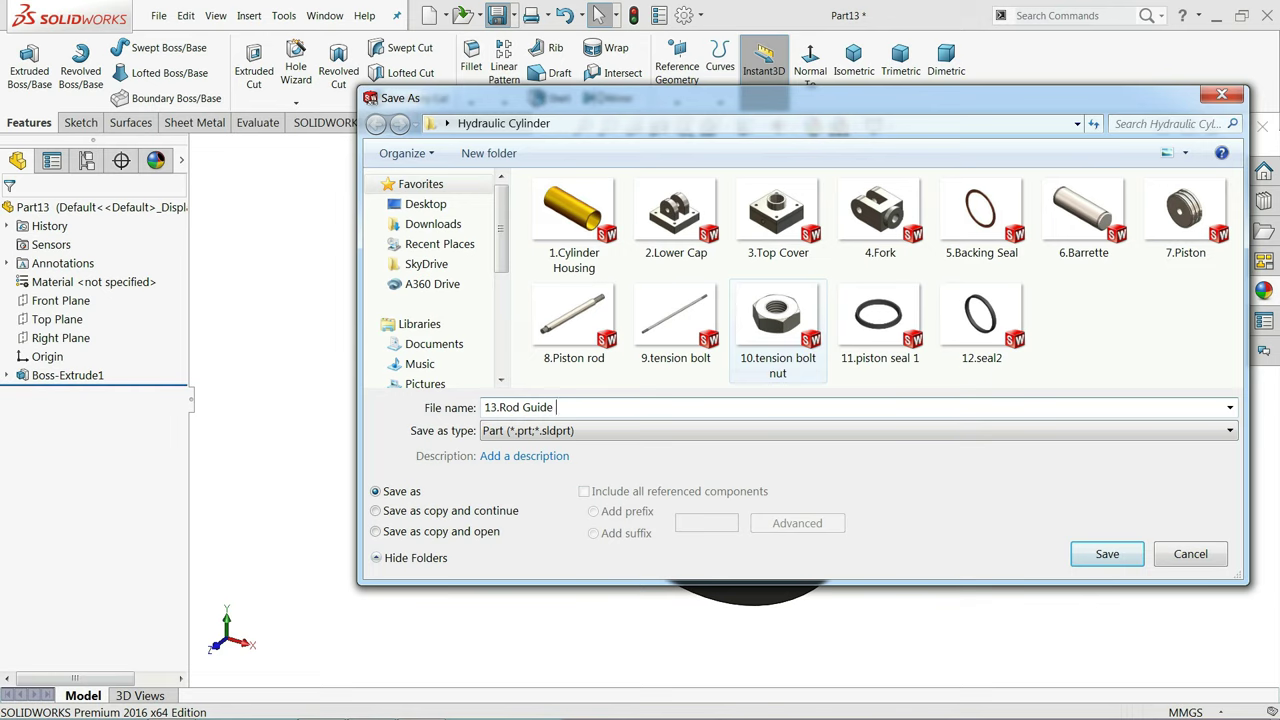
pyautogui.click(1113, 556)
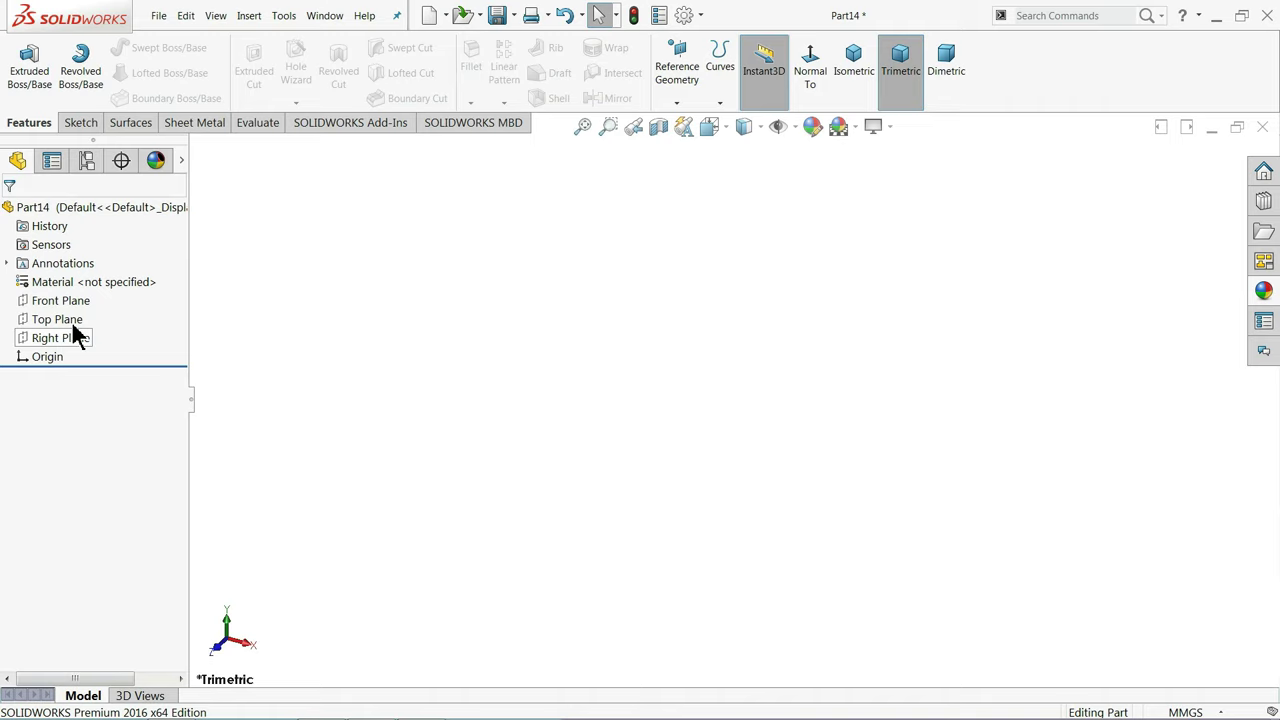
# Sketch a hexagon centred on the origin on the Front Plane with a vertical left edge
pyautogui.click(40, 303)
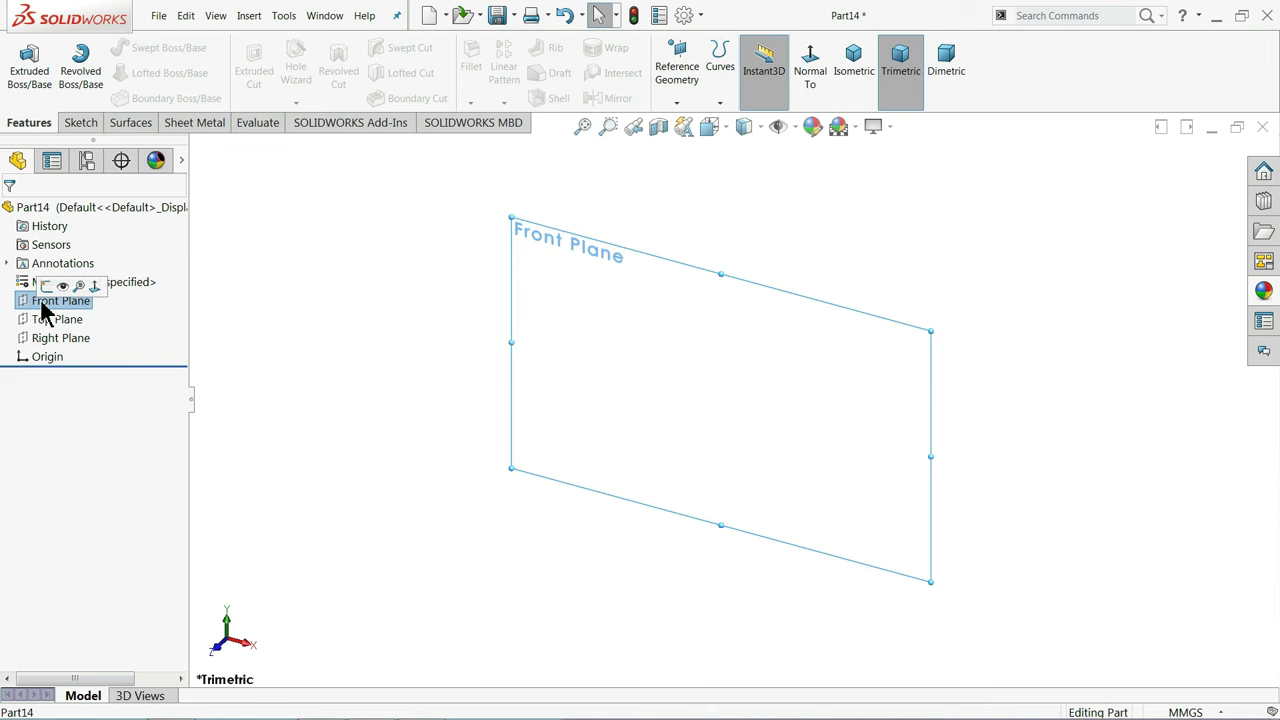
pyautogui.click(48, 289)
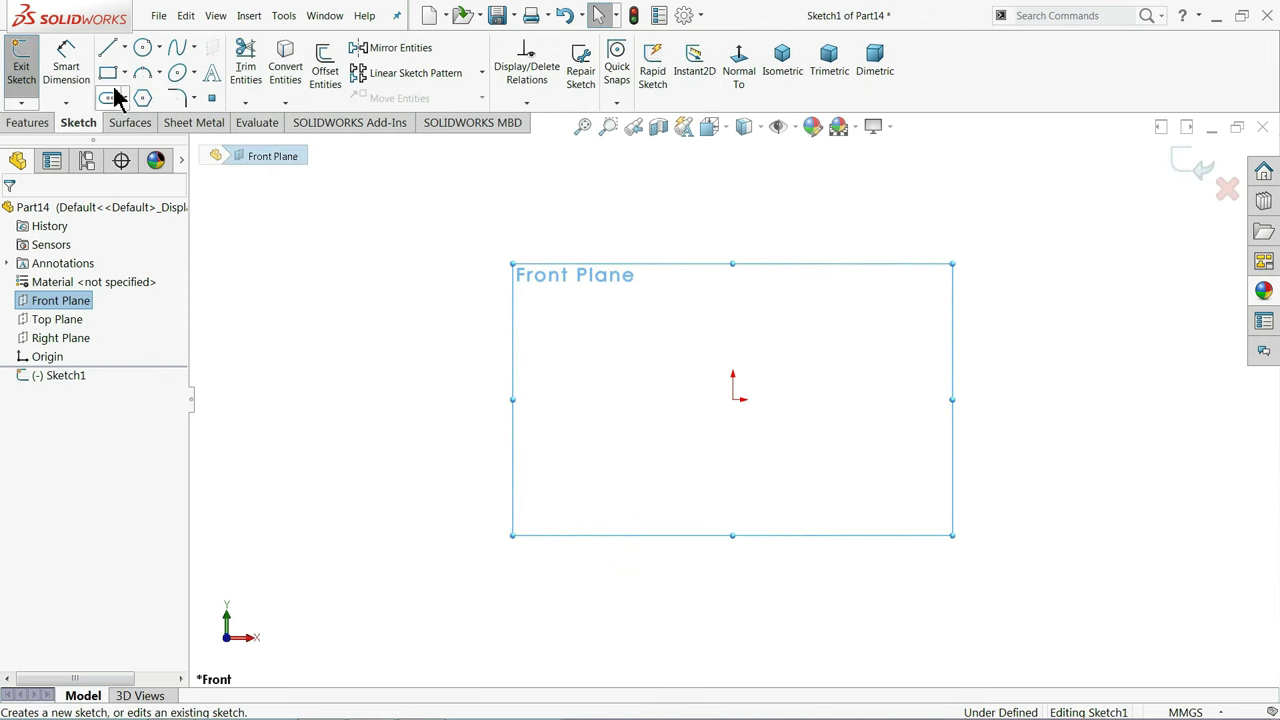
pyautogui.click(143, 48)
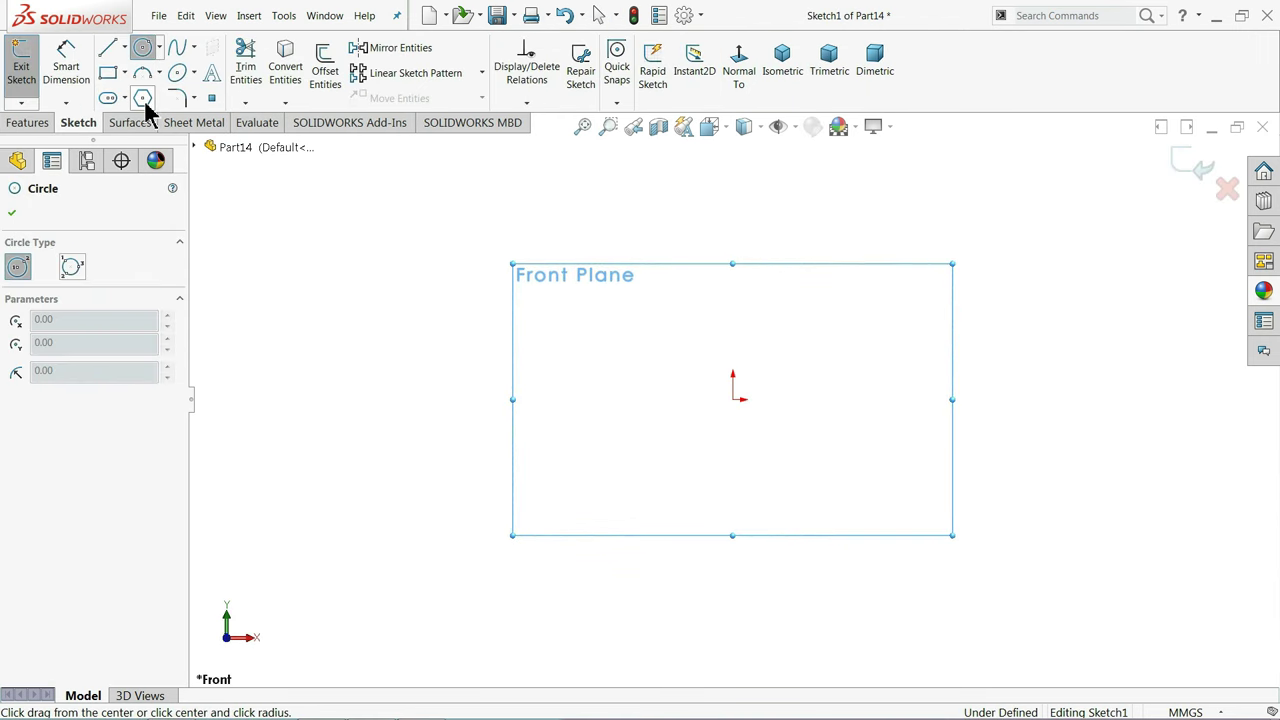
pyautogui.click(145, 102)
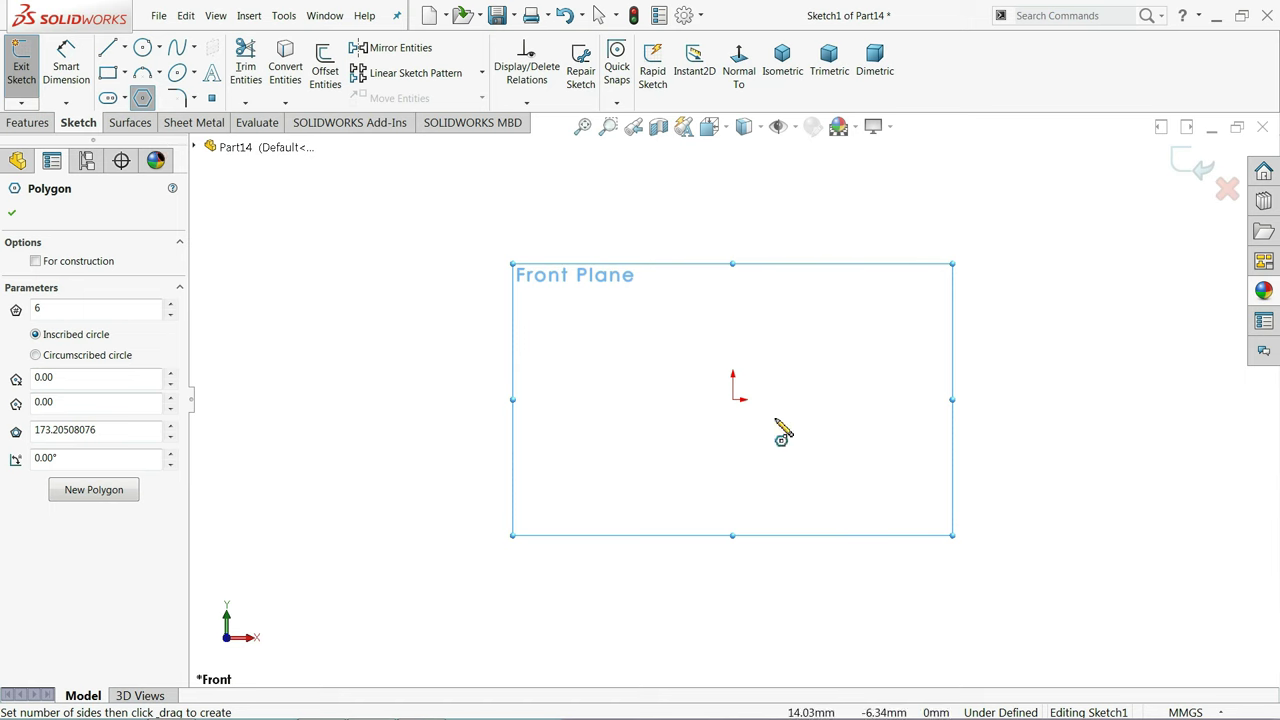
pyautogui.moveTo(734, 400); pyautogui.dragTo(596, 219)
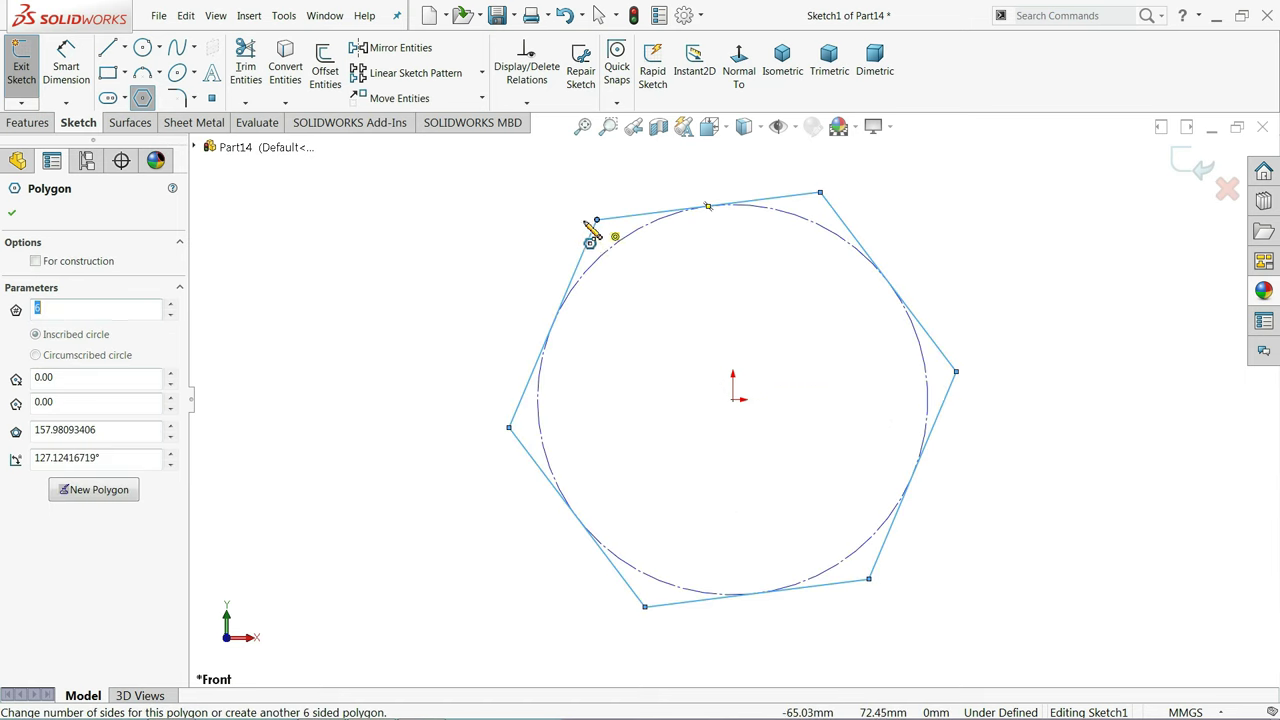
pyautogui.rightClick(447, 208)
pyautogui.click(484, 212)
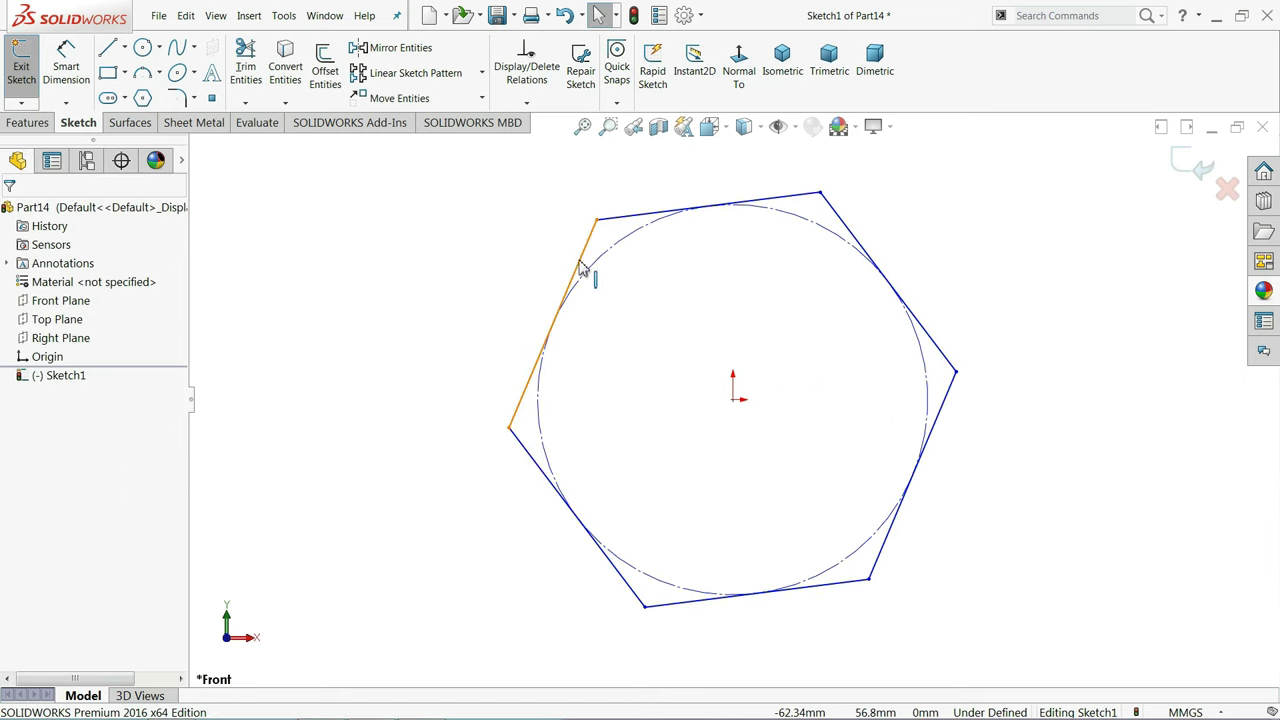
pyautogui.click(575, 274)
pyautogui.click(631, 209)
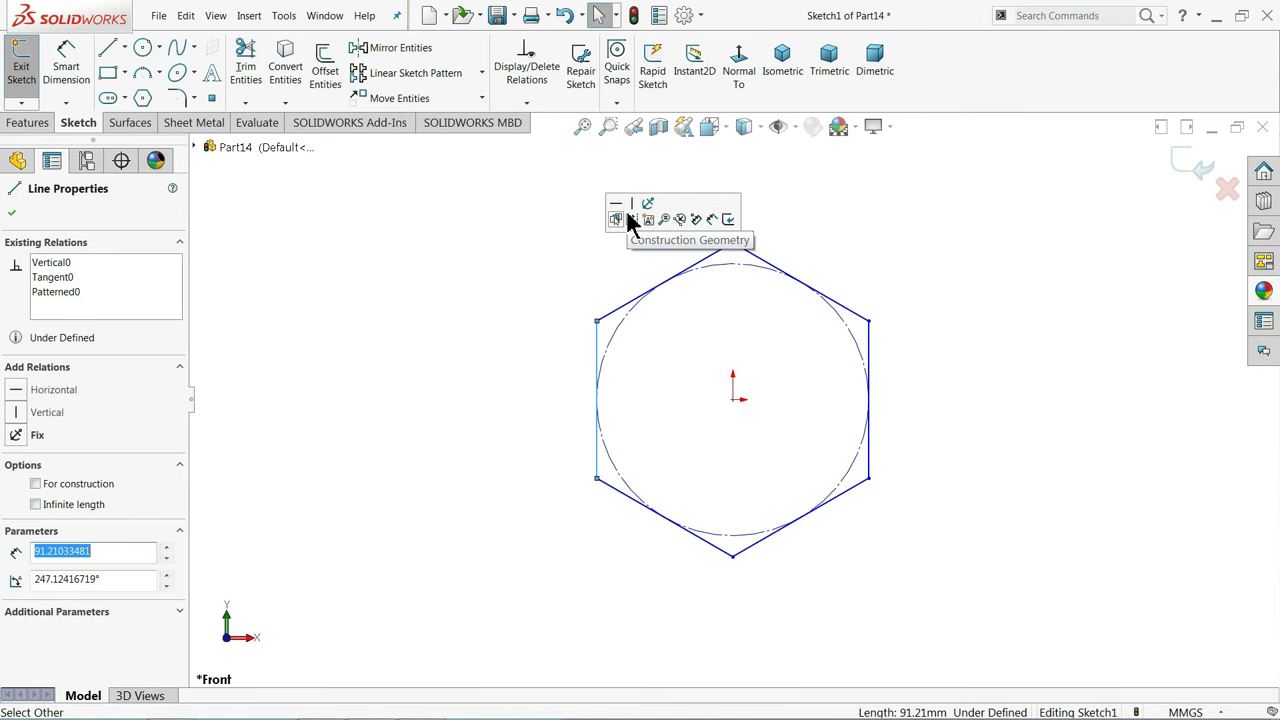
pyautogui.click(497, 262)
# Dimension the hexagon 45 mm across flats
pyautogui.click(66, 65)
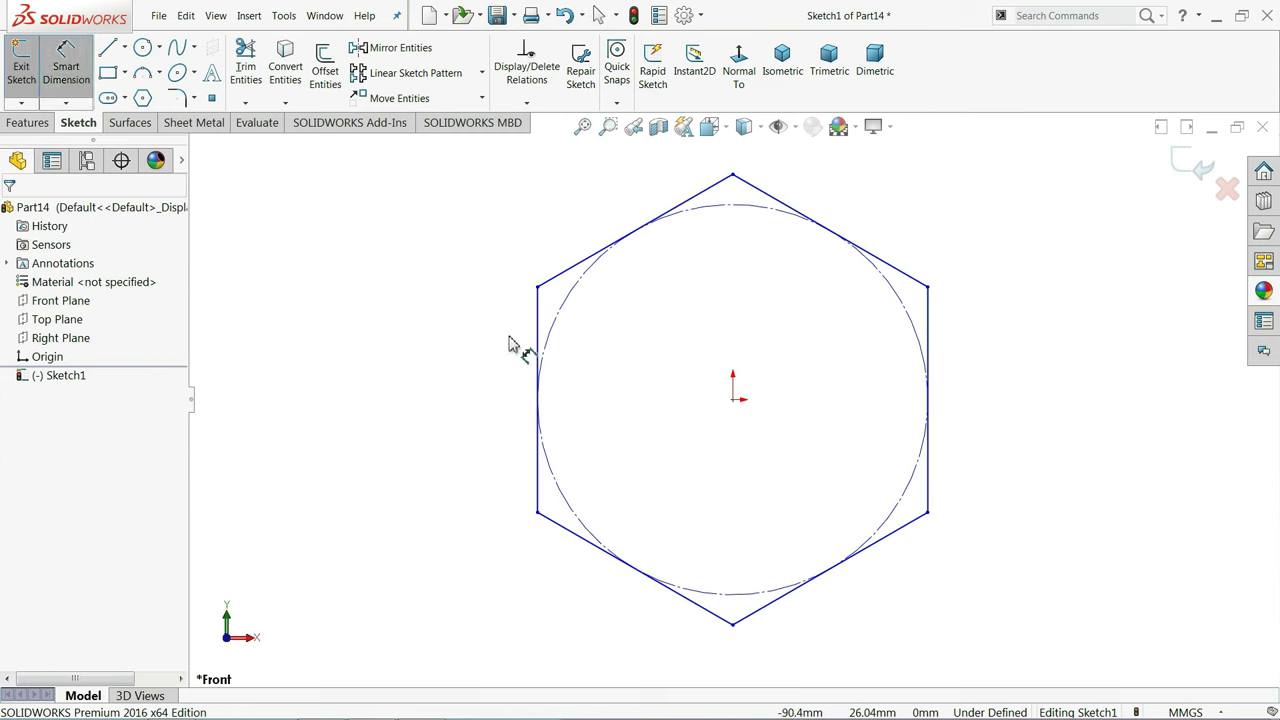
pyautogui.click(539, 330)
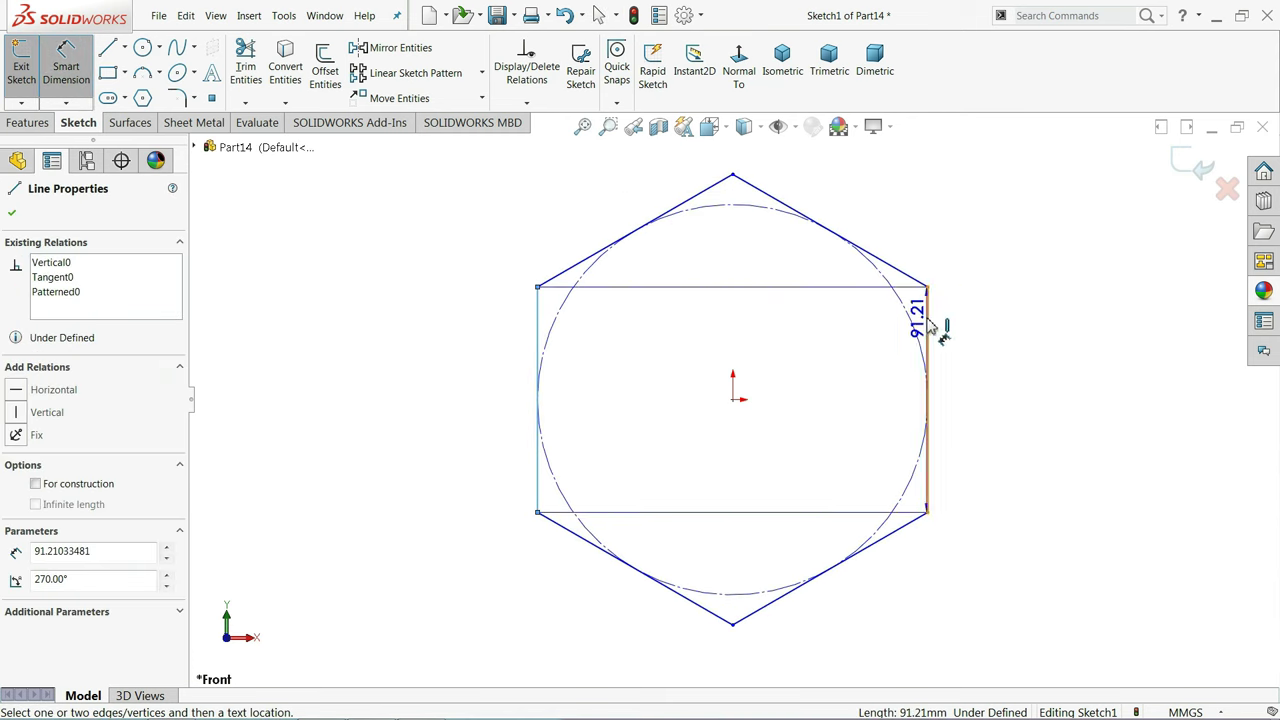
pyautogui.click(926, 324)
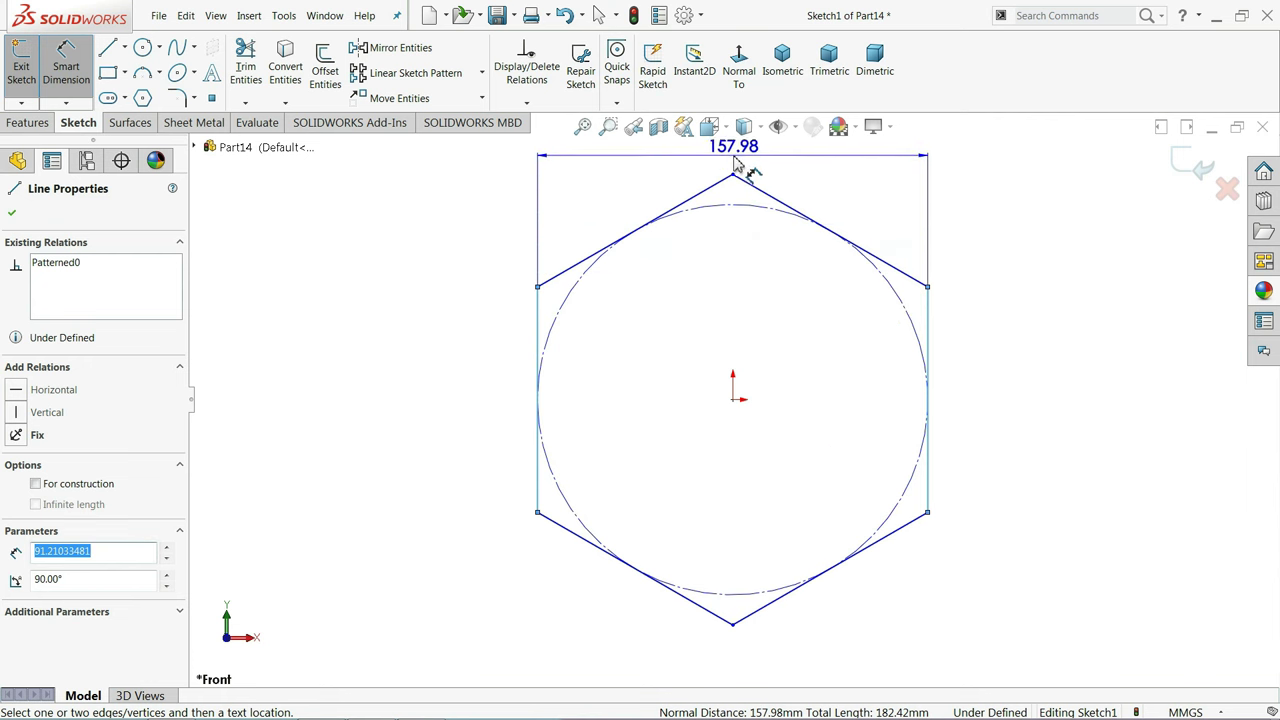
pyautogui.click(738, 155)
pyautogui.write('45')
pyautogui.press('Return')
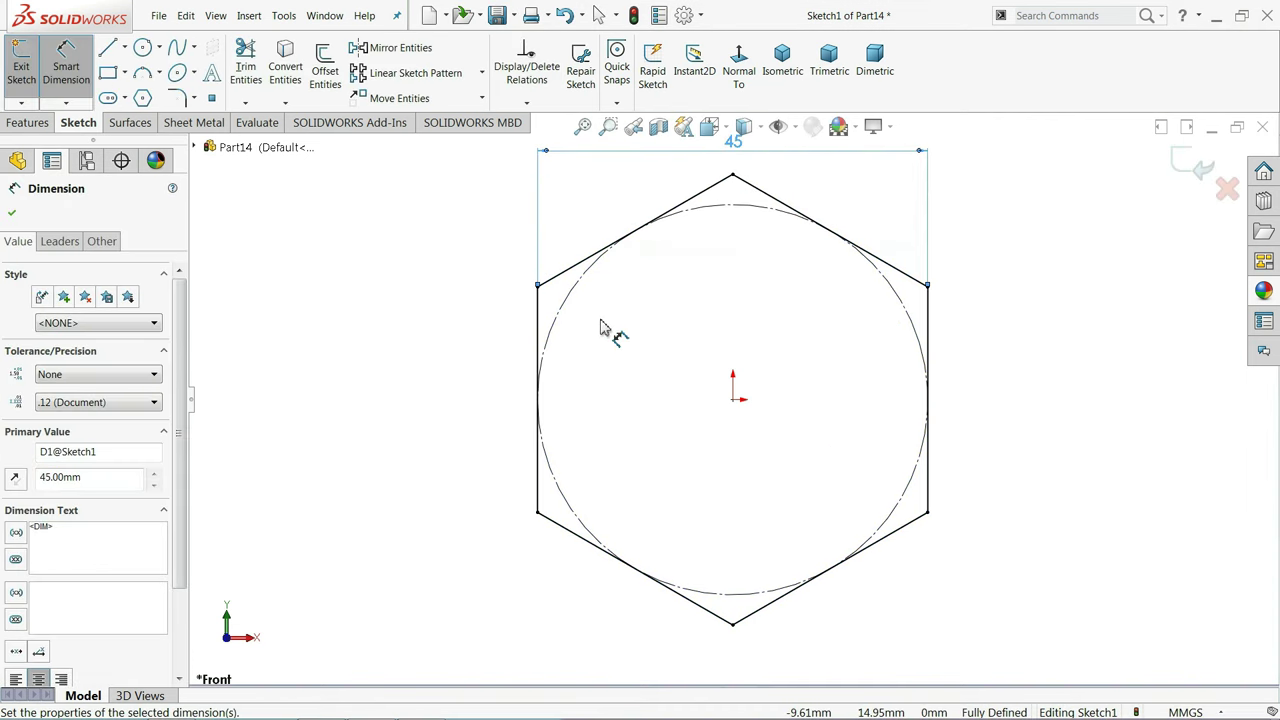
# Extrude the hexagon 20 mm into a hexagonal prism
pyautogui.click(29, 122)
pyautogui.click(29, 72)
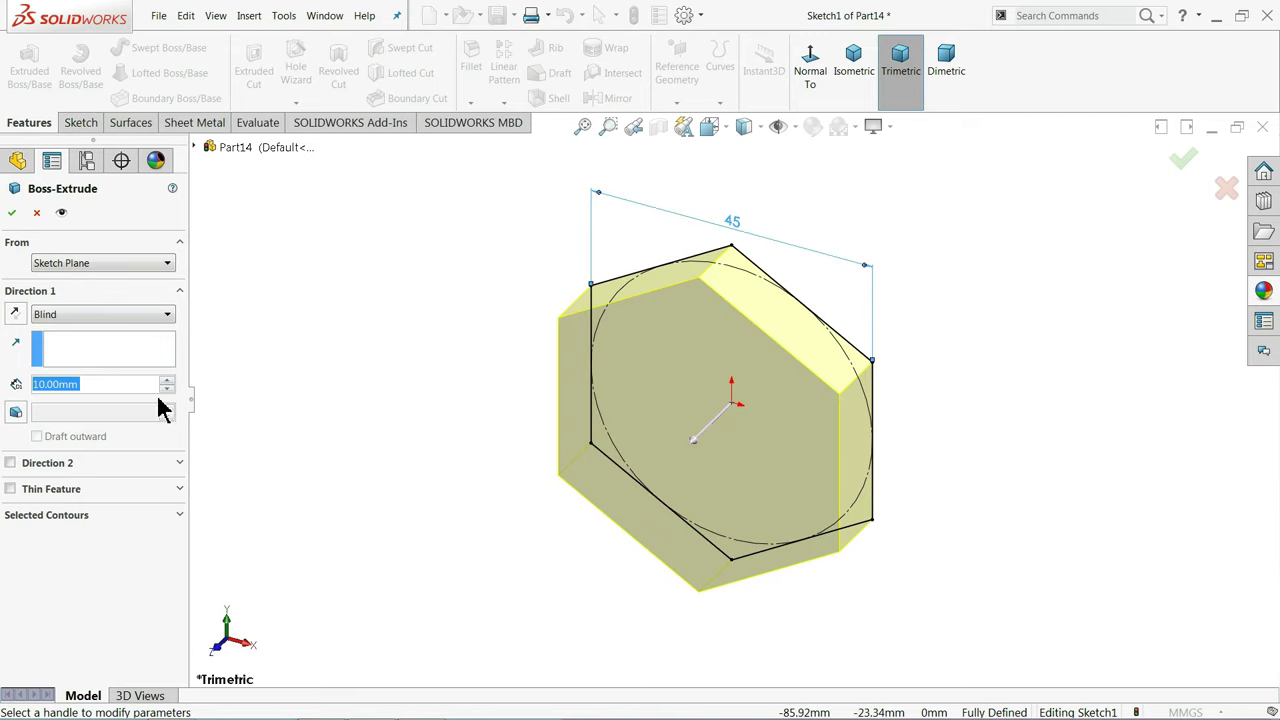
pyautogui.write('20')
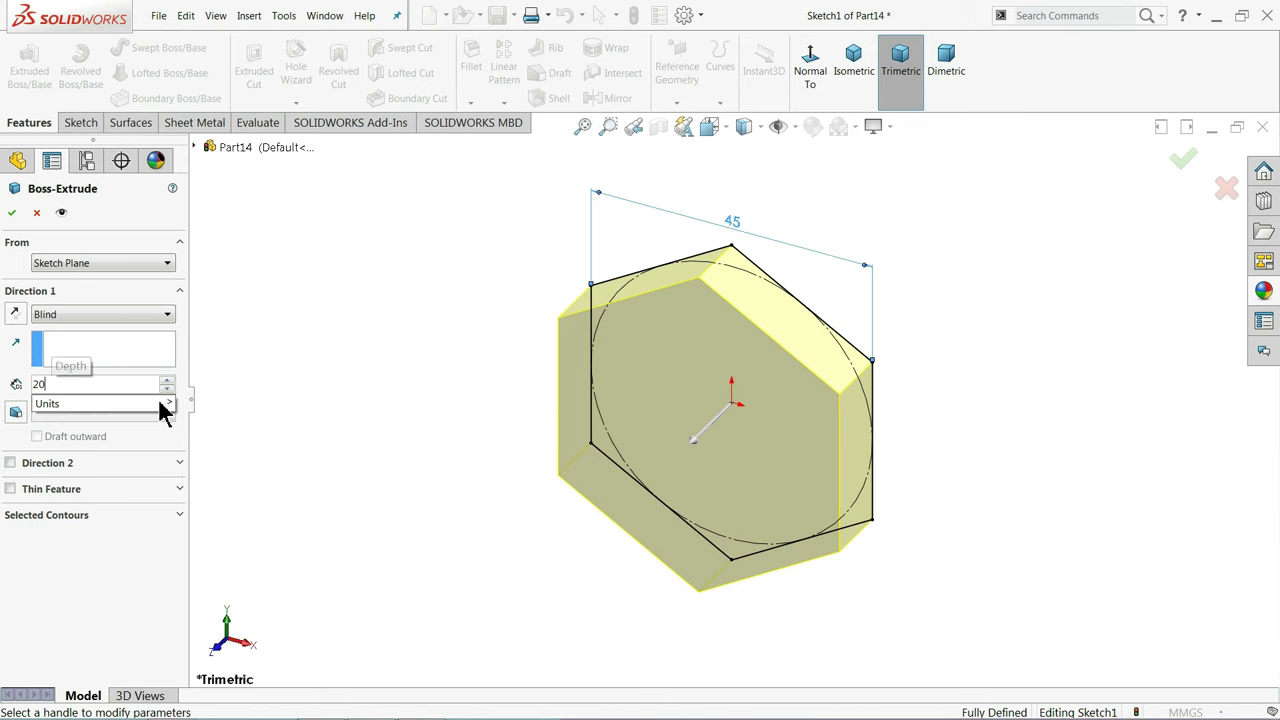
pyautogui.press('Return')
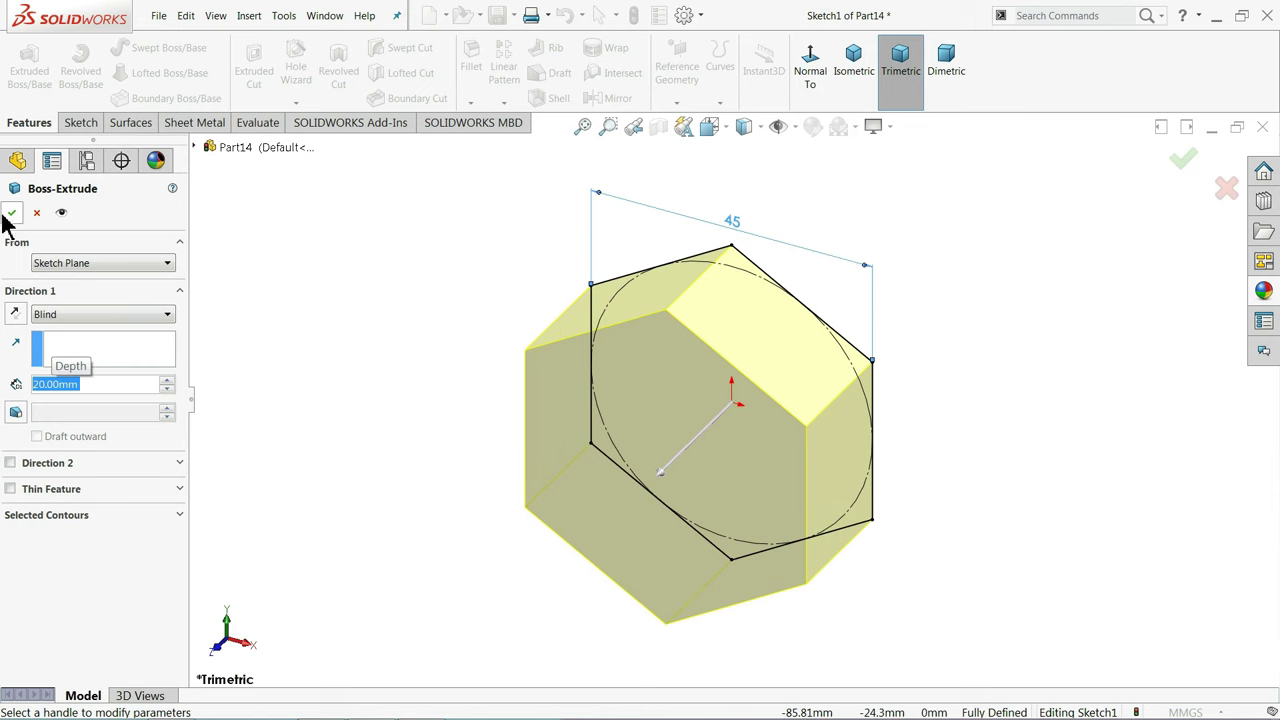
pyautogui.click(12, 220)
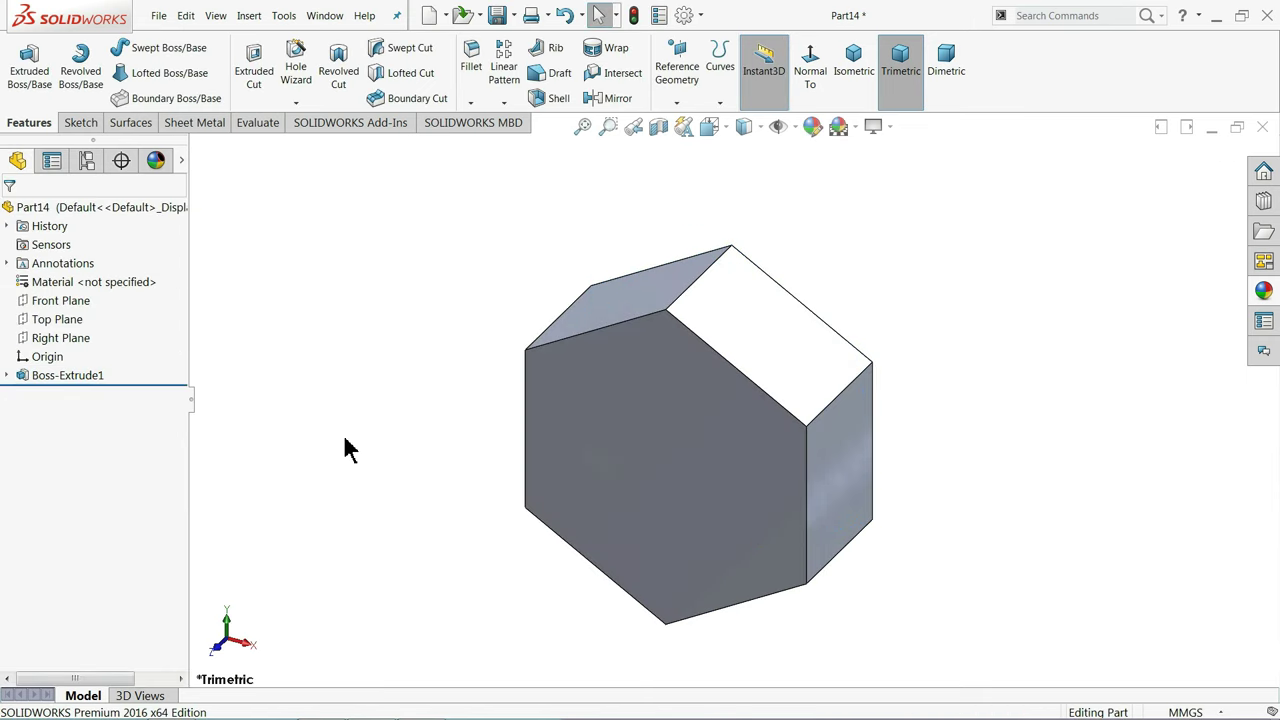
# Start a new sketch on the Right Plane, viewed normal to it
pyautogui.click(72, 346)
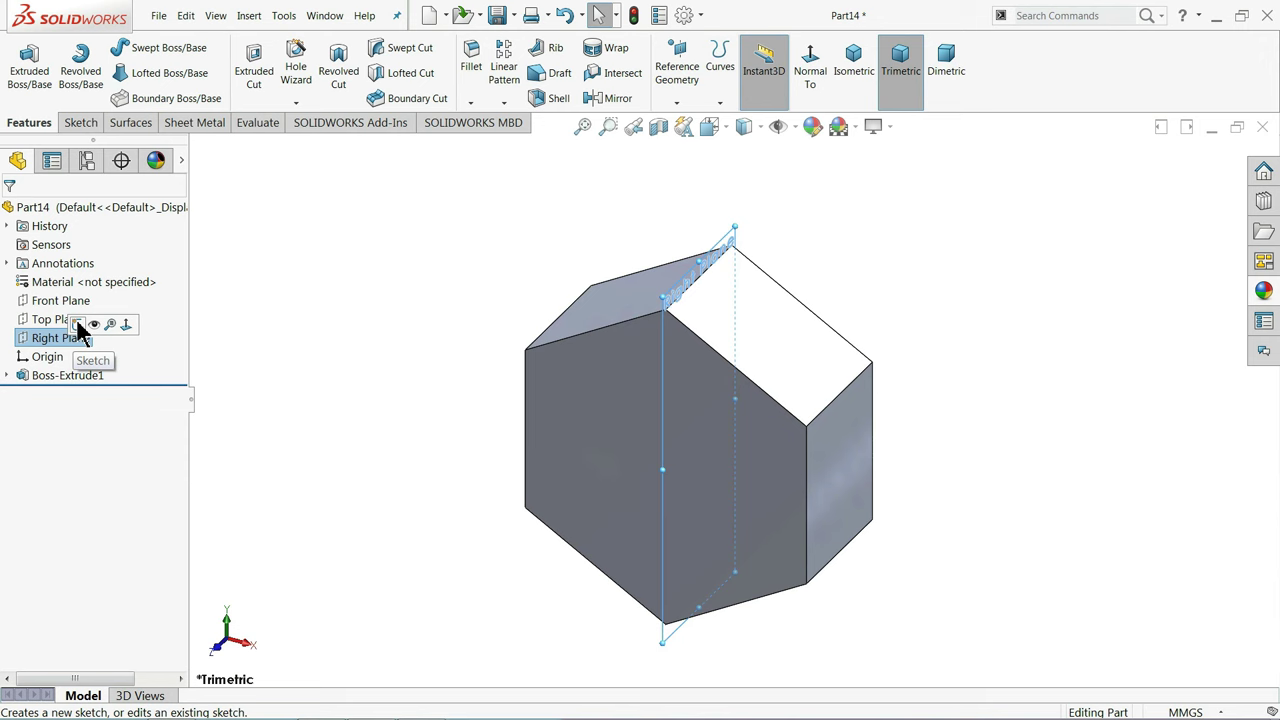
pyautogui.click(79, 327)
pyautogui.click(738, 84)
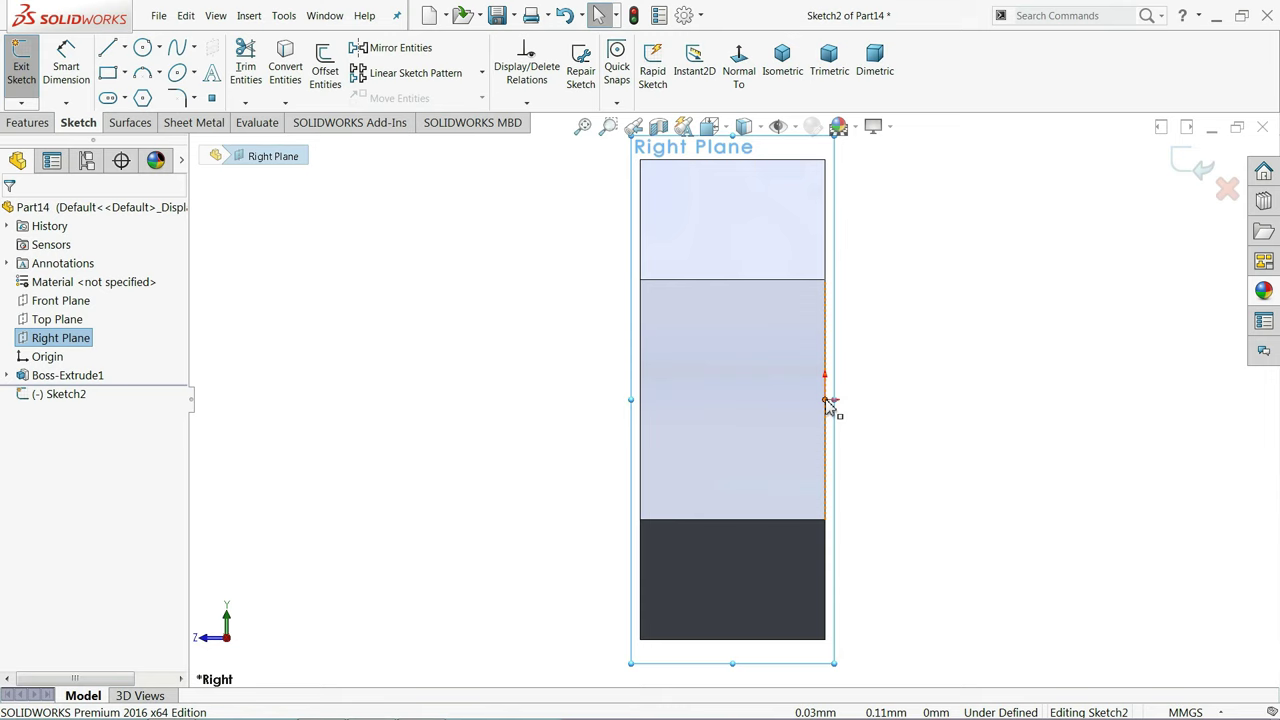
# Sketch a closed profile from the origin: horizontal line, downward tangent arc, vertical line back
pyautogui.click(110, 62)
pyautogui.scroll(3, 751, 417)
pyautogui.scroll(2, 786, 500)
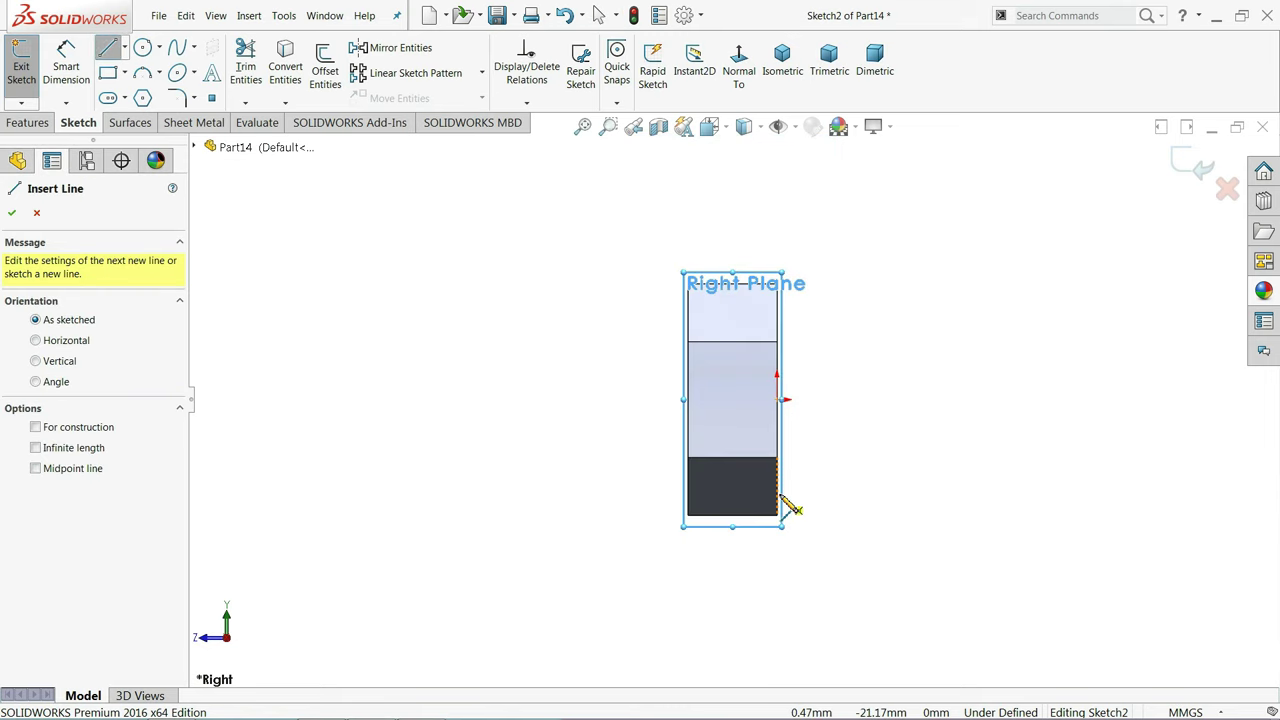
pyautogui.scroll(-2, 772, 385)
pyautogui.click(771, 348)
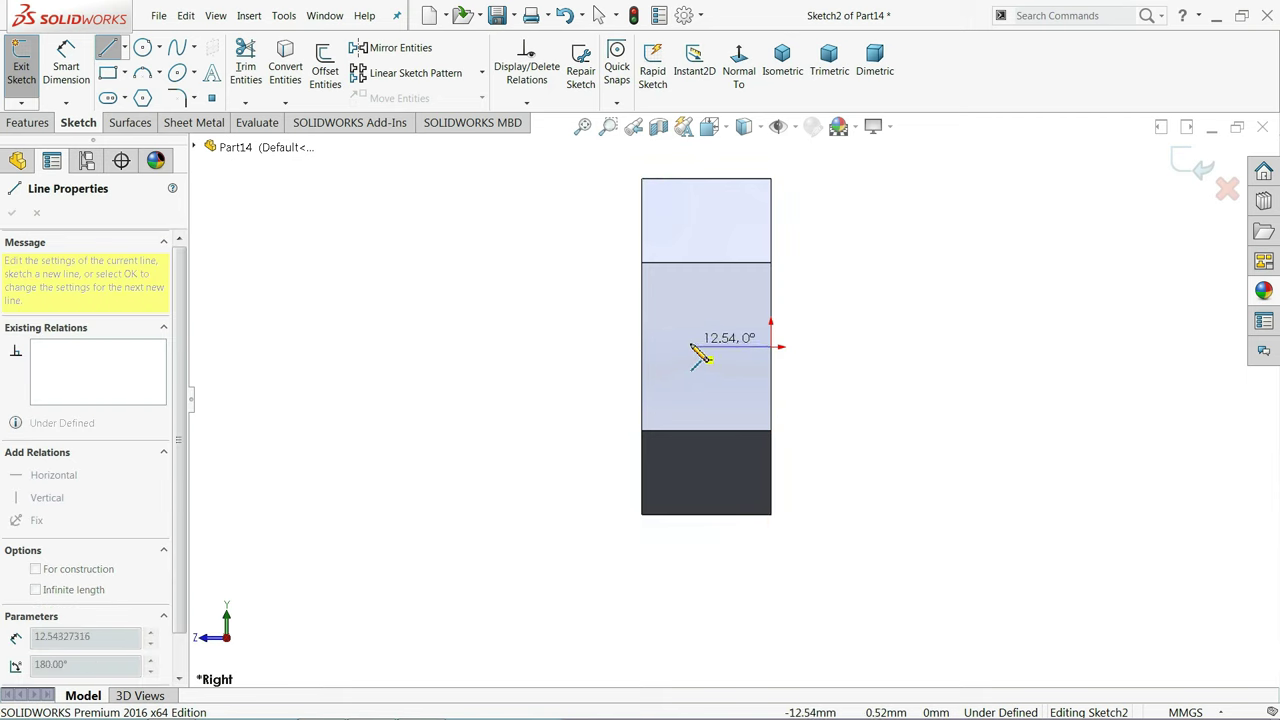
pyautogui.click(691, 347)
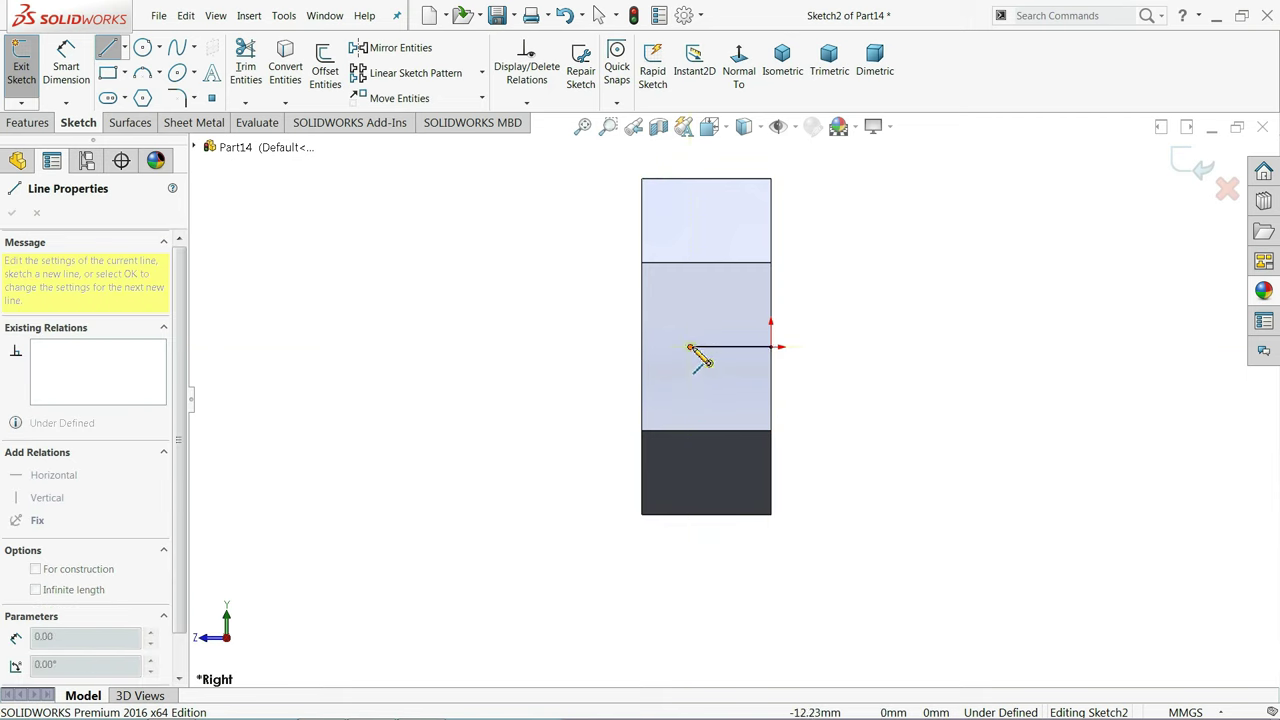
pyautogui.click(773, 614)
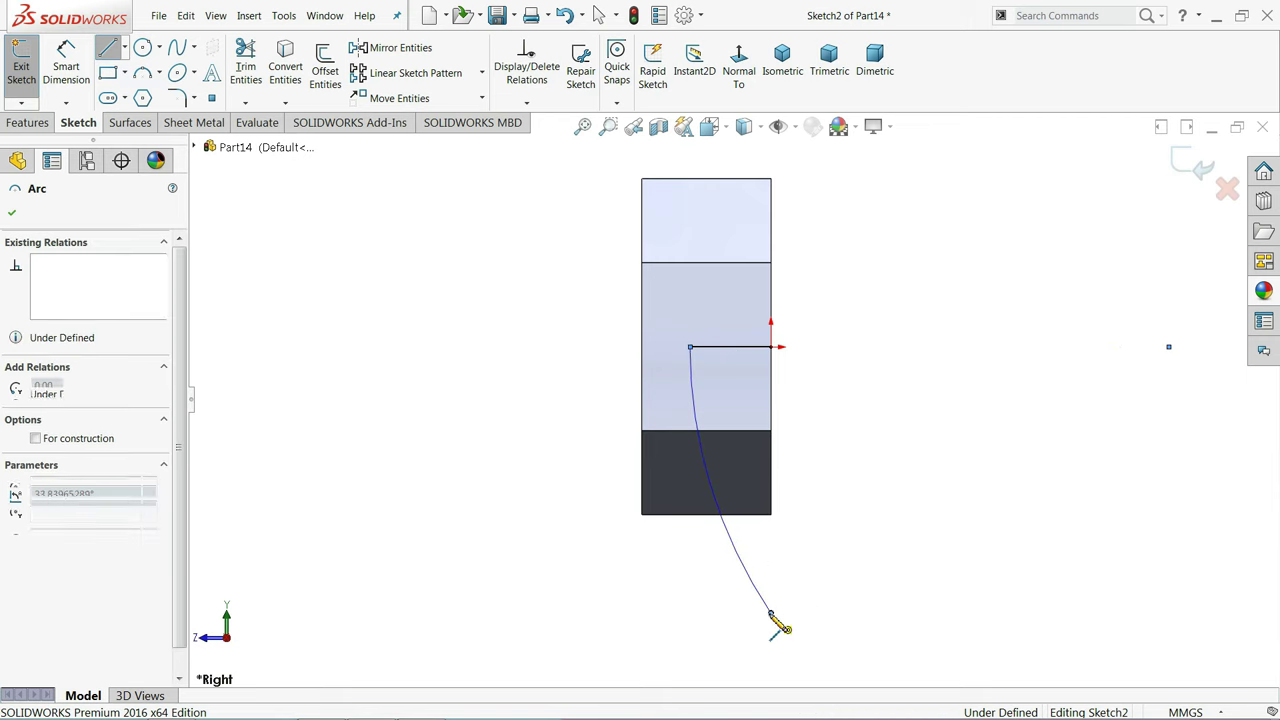
pyautogui.click(773, 347)
pyautogui.rightClick(834, 236)
pyautogui.click(848, 234)
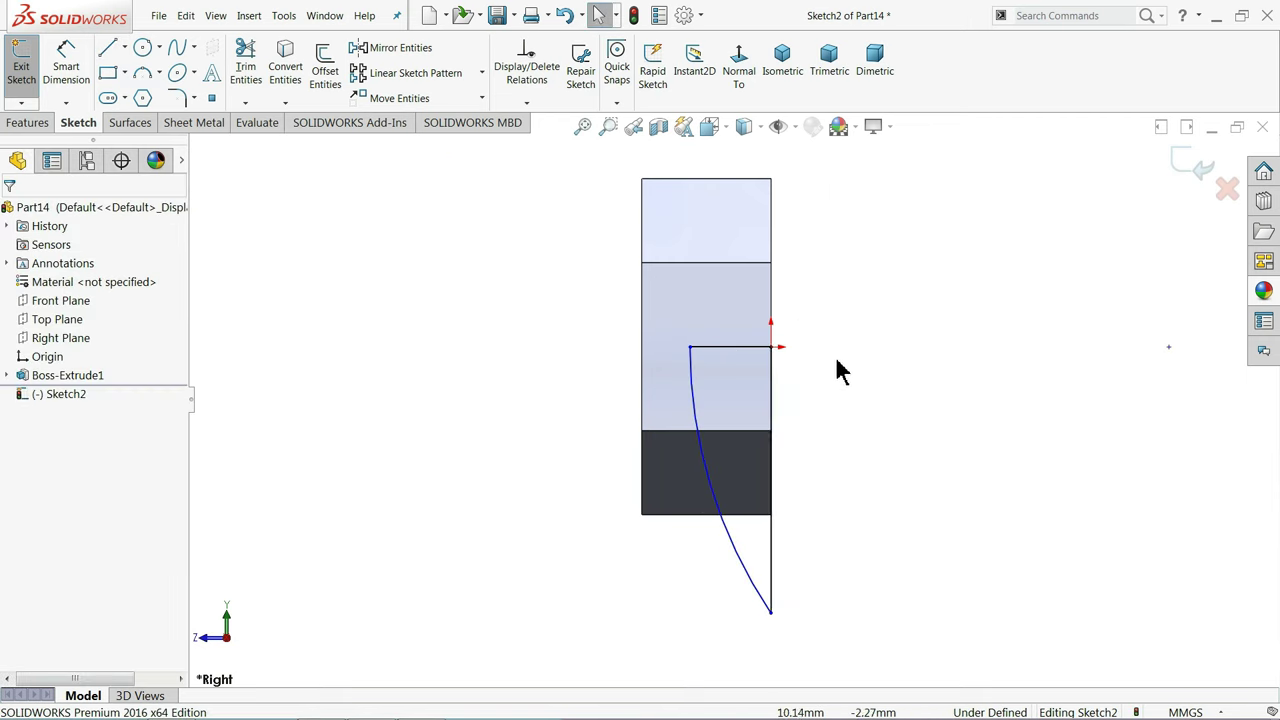
pyautogui.scroll(2, 780, 557)
pyautogui.scroll(-4, 729, 286)
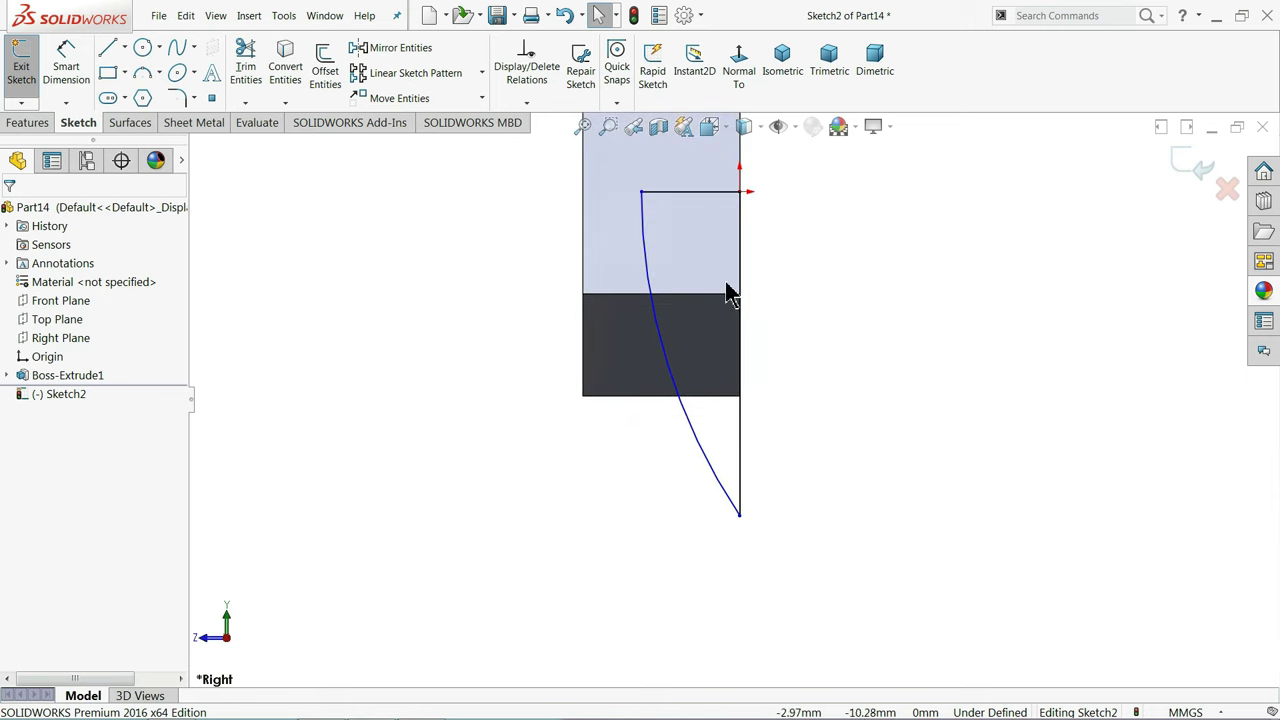
# Dimension the top horizontal line to 12 mm
pyautogui.click(70, 82)
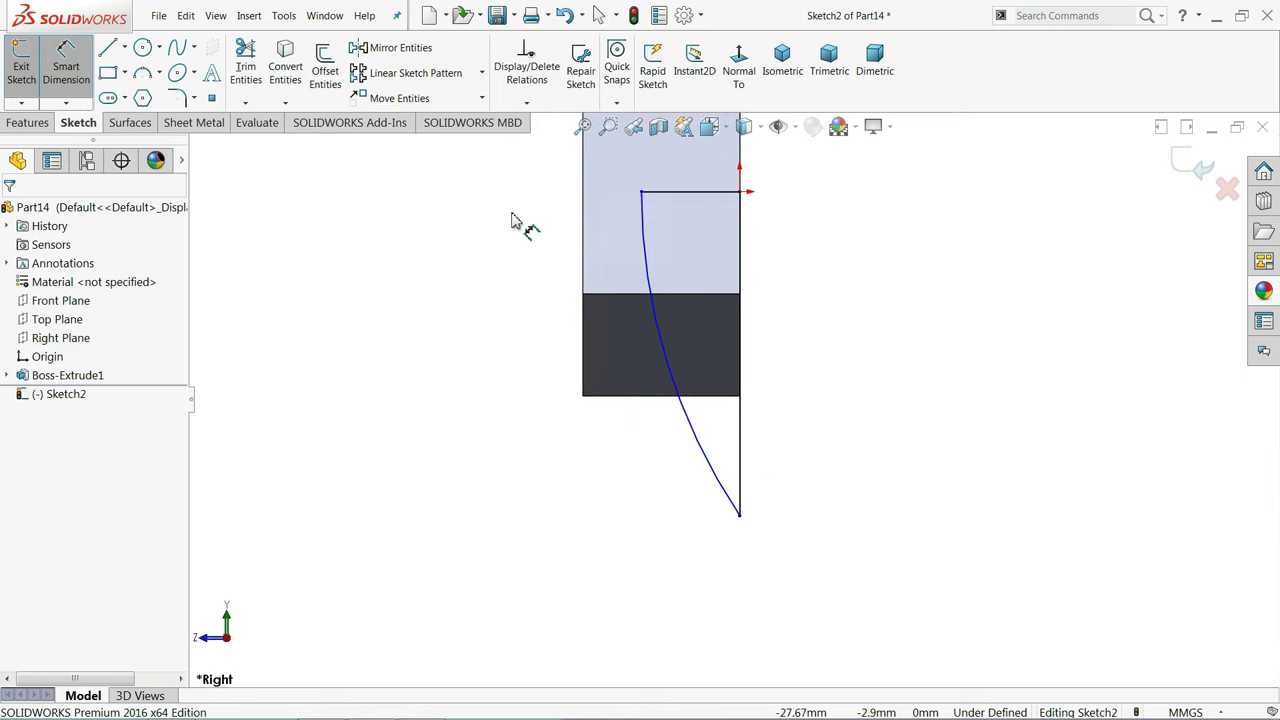
pyautogui.click(689, 192)
pyautogui.click(678, 175)
pyautogui.write('12')
pyautogui.press('Return')
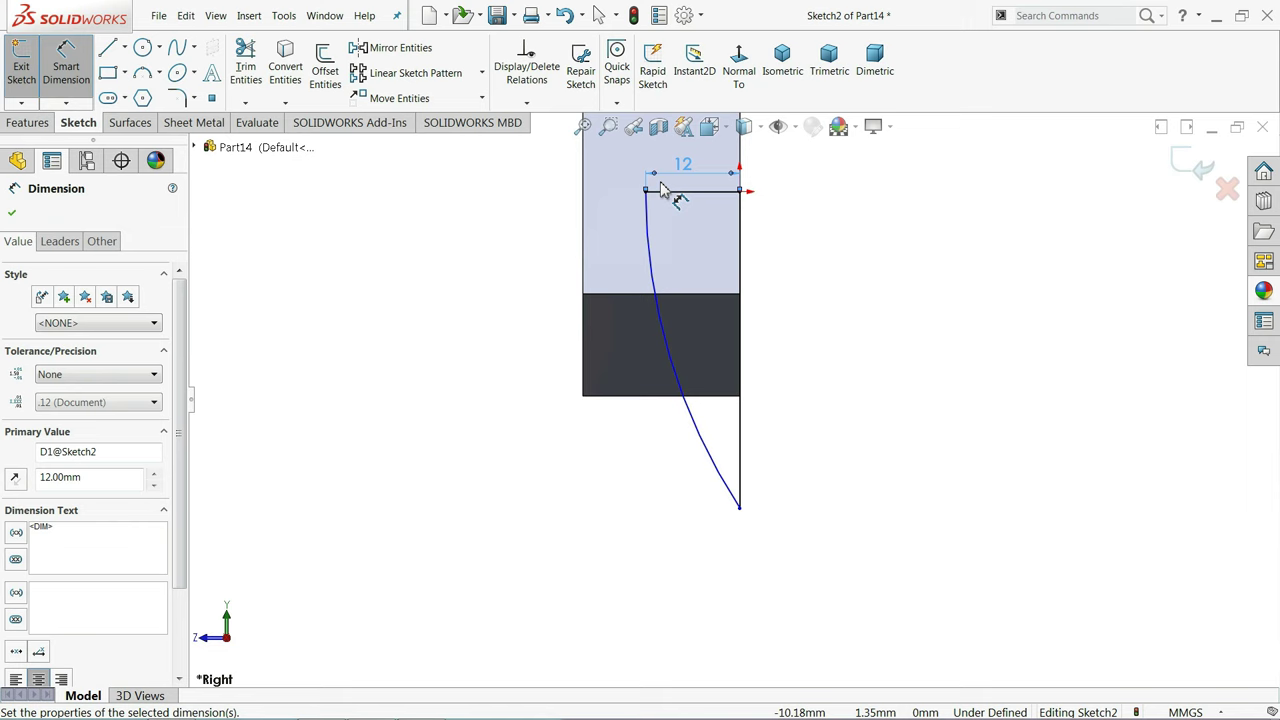
# Round the profile's bottom corner, where arc meets line, with a 0.5 mm sketch fillet
pyautogui.click(176, 100)
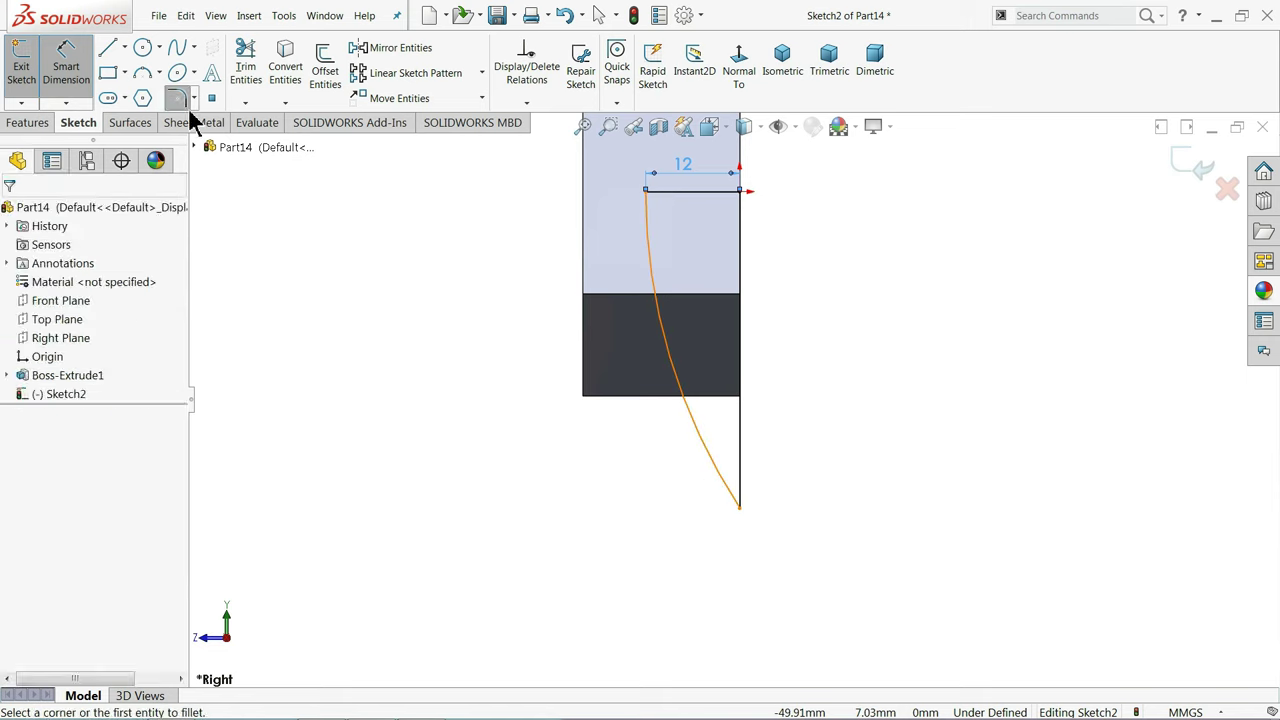
pyautogui.scroll(-4, 750, 500)
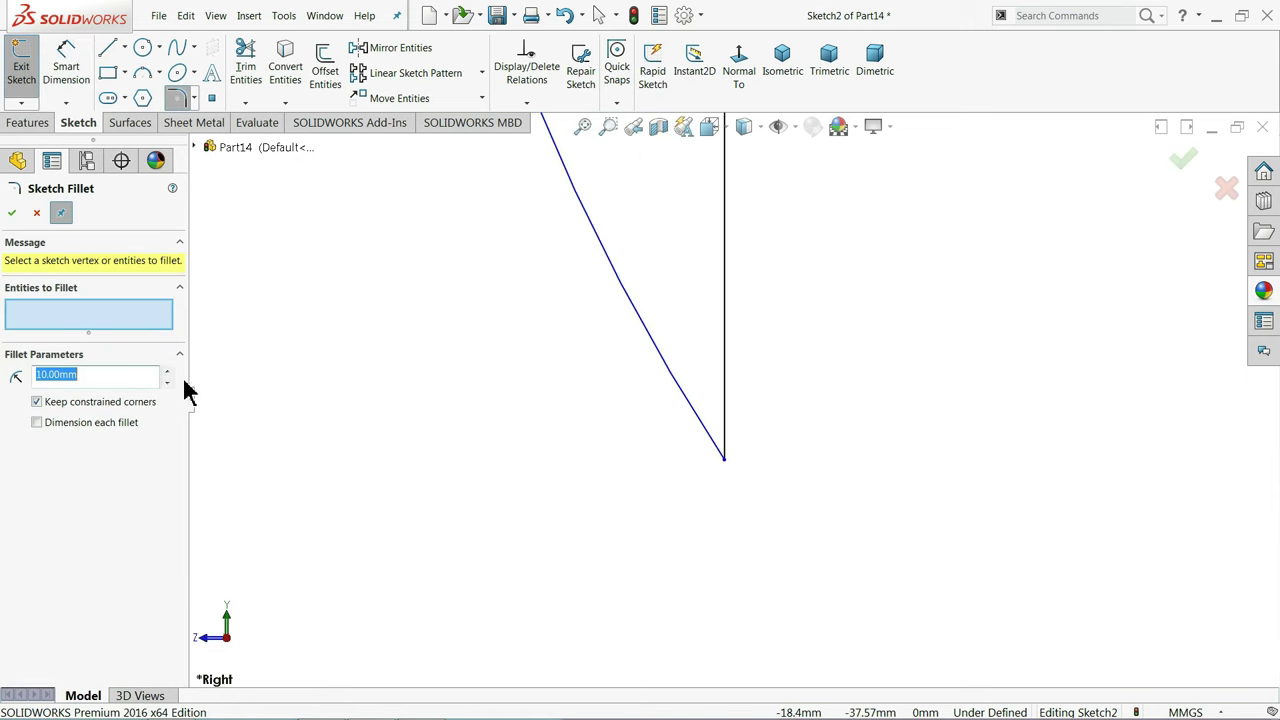
pyautogui.click(727, 466)
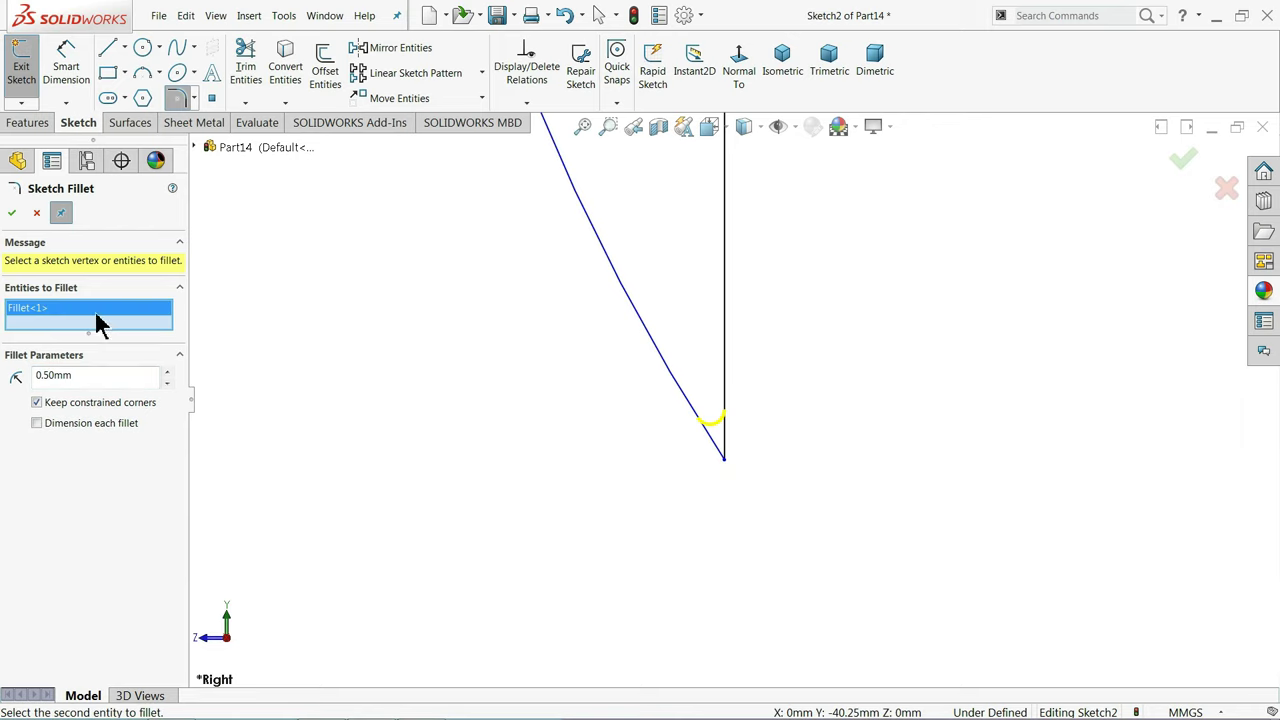
pyautogui.click(11, 215)
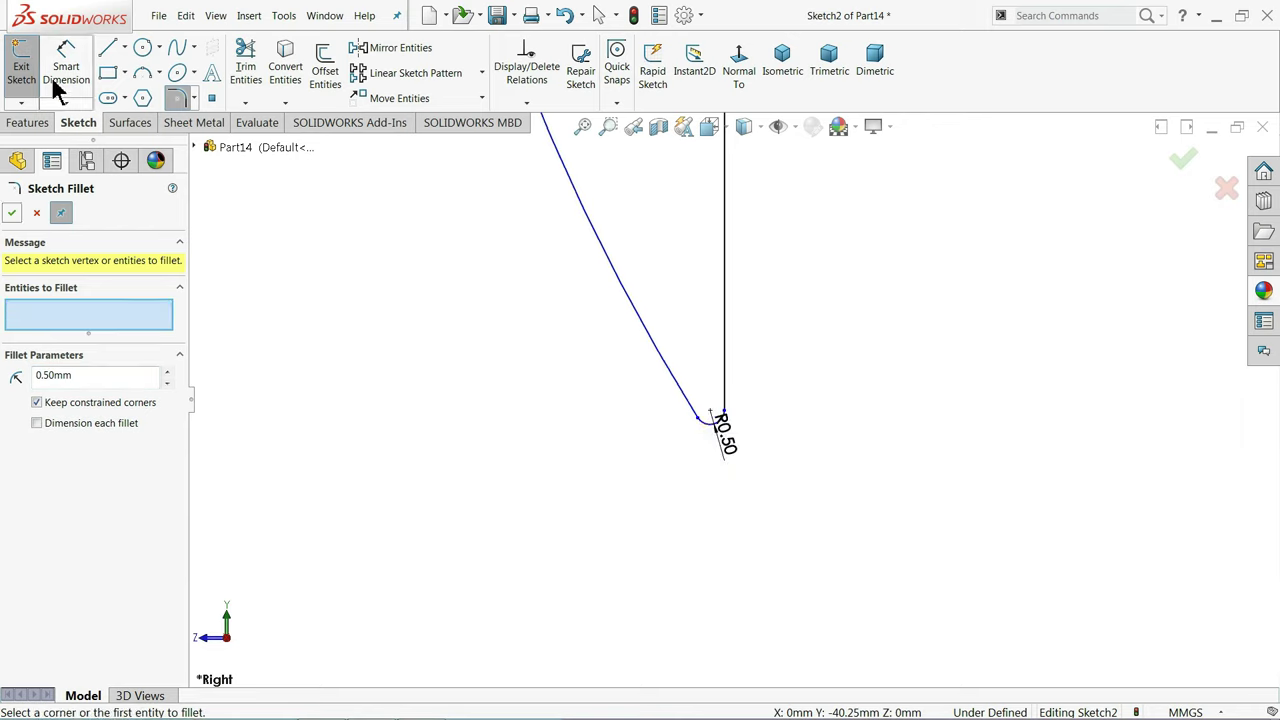
pyautogui.click(14, 215)
# Dimension the vertical height from the origin to the lower arc endpoint as 31.95 mm
pyautogui.click(66, 62)
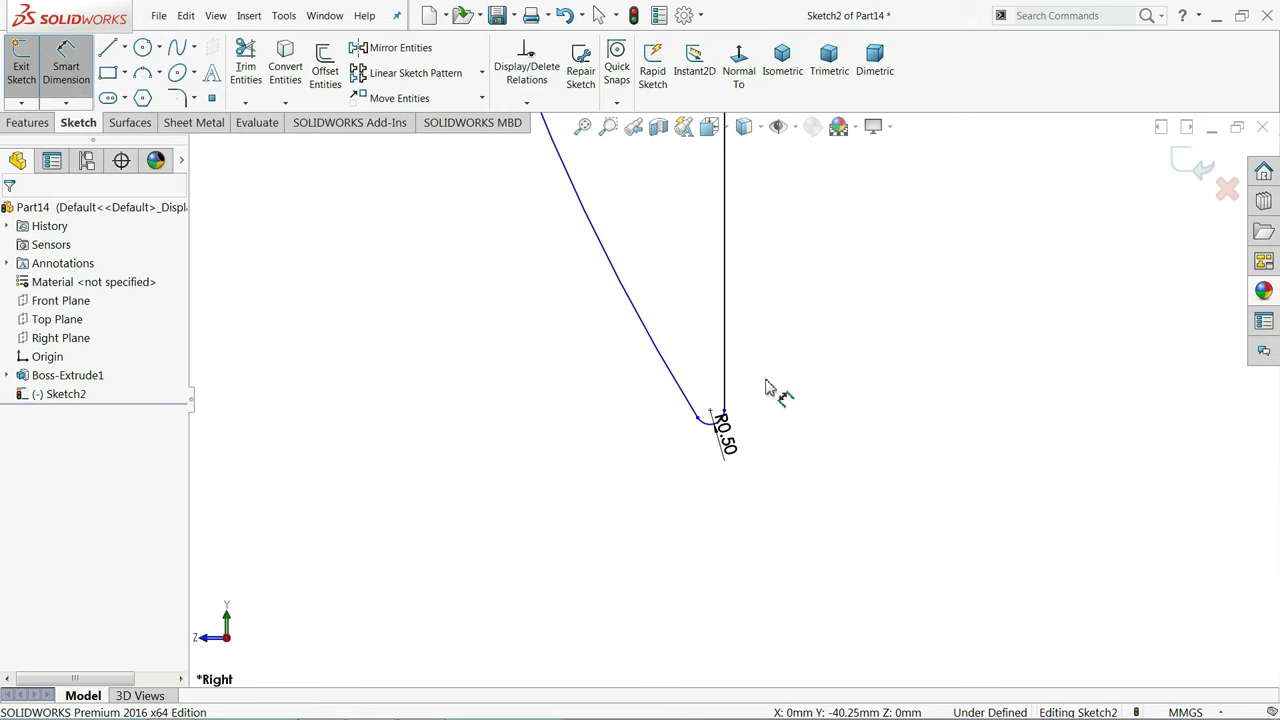
pyautogui.scroll(2, 790, 390)
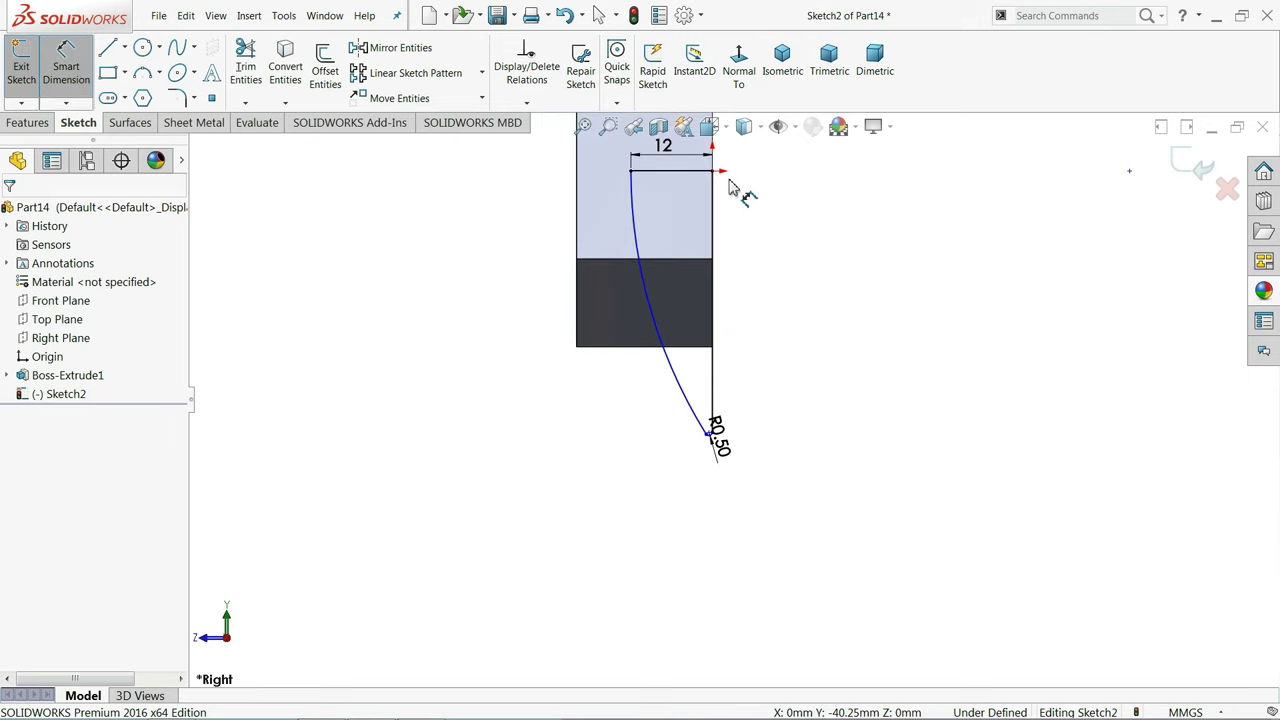
pyautogui.scroll(-2, 725, 190)
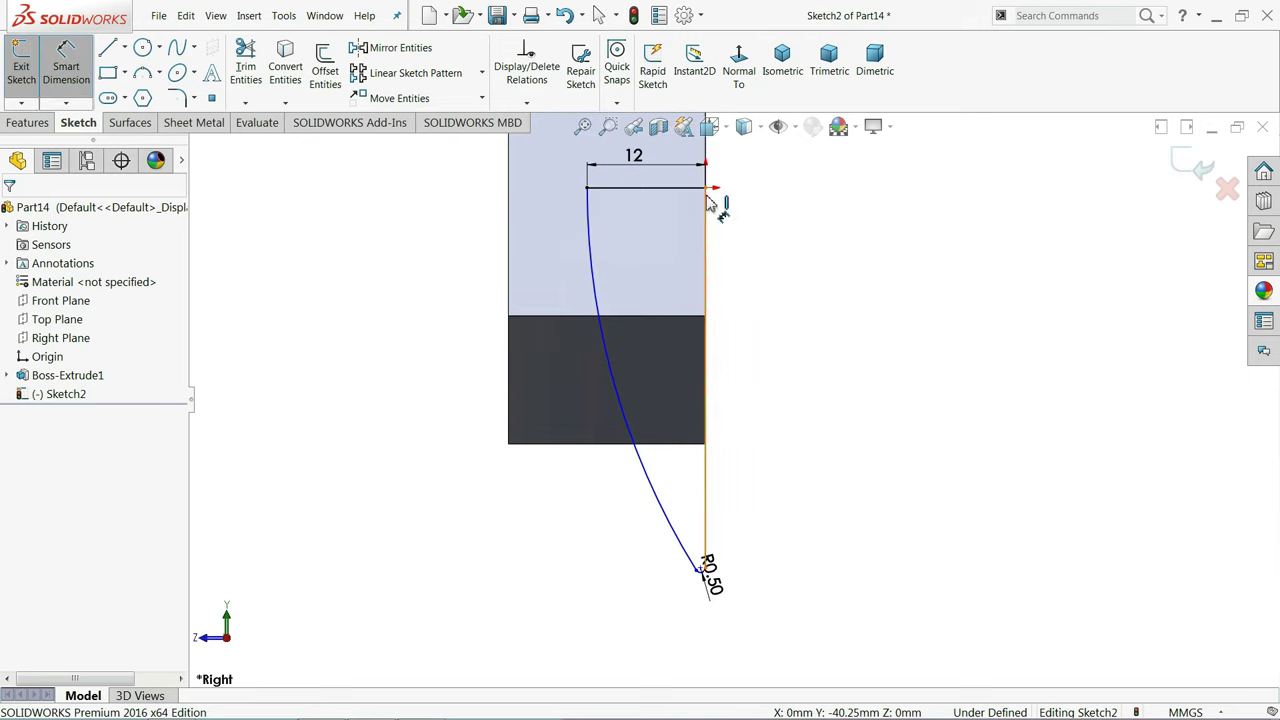
pyautogui.click(707, 189)
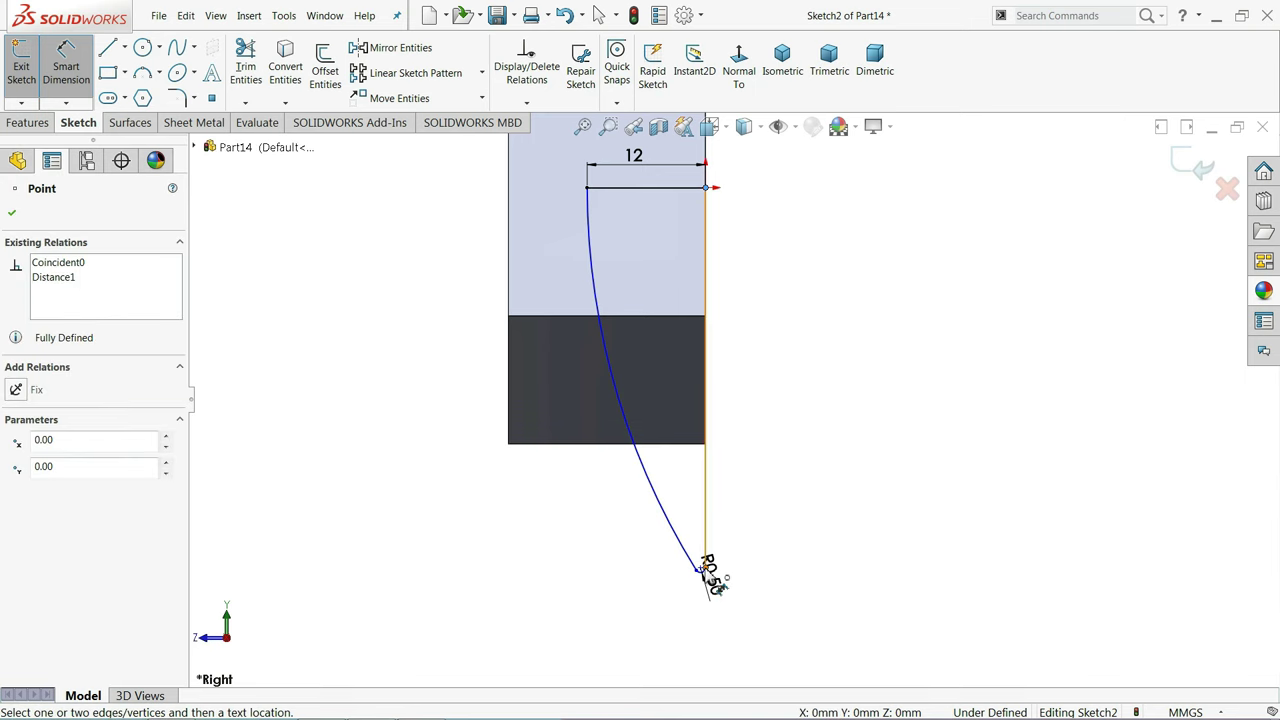
pyautogui.scroll(-3, 701, 561)
pyautogui.click(704, 523)
pyautogui.scroll(3, 790, 500)
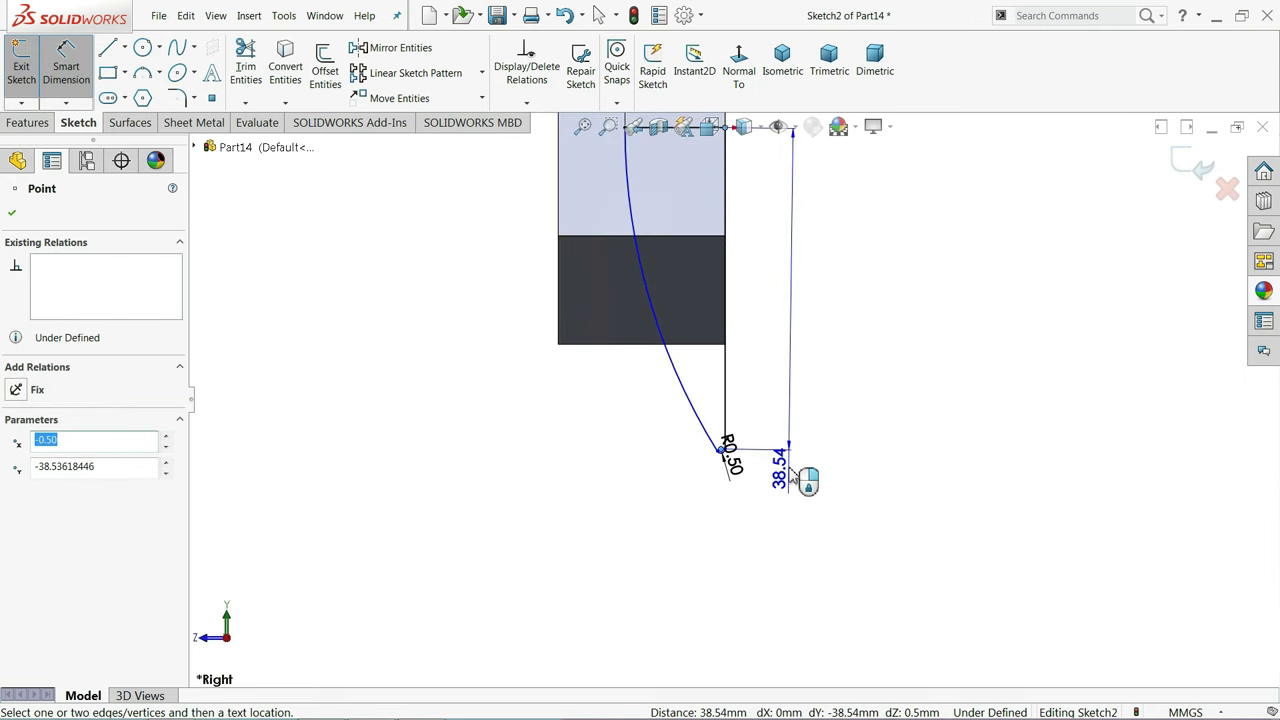
pyautogui.click(795, 287)
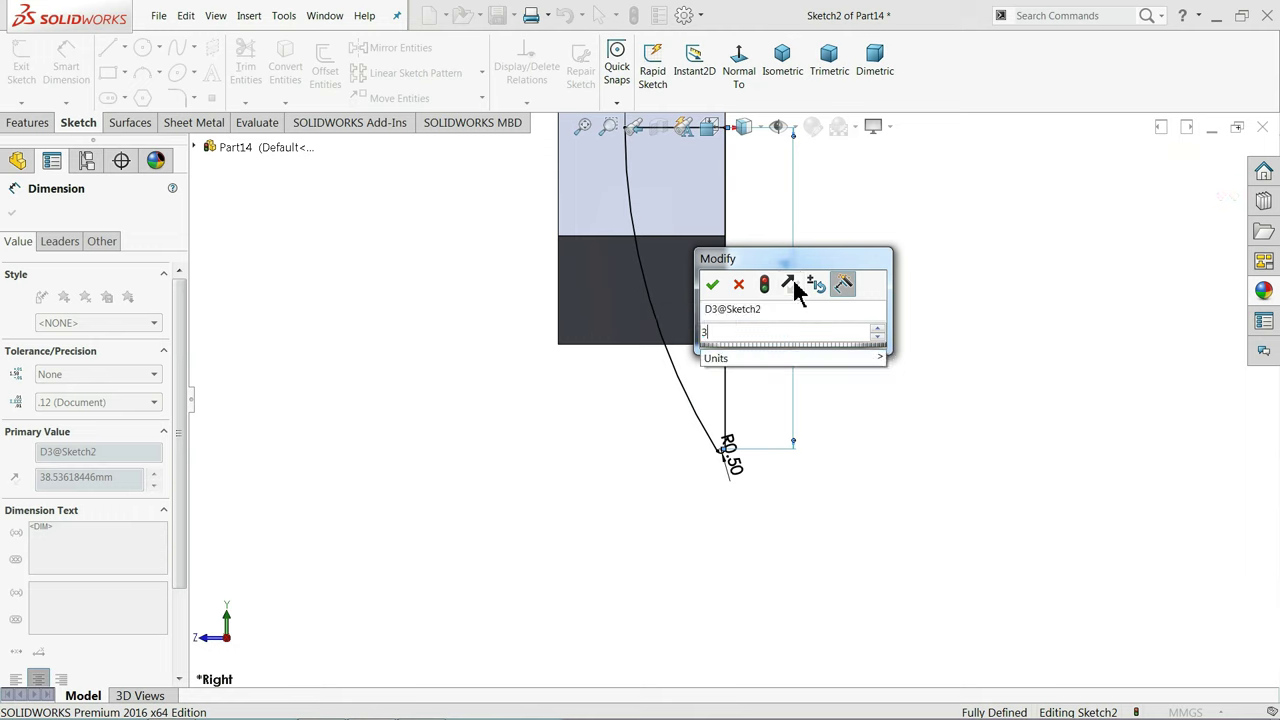
pyautogui.write('31.95')
pyautogui.press('Return')
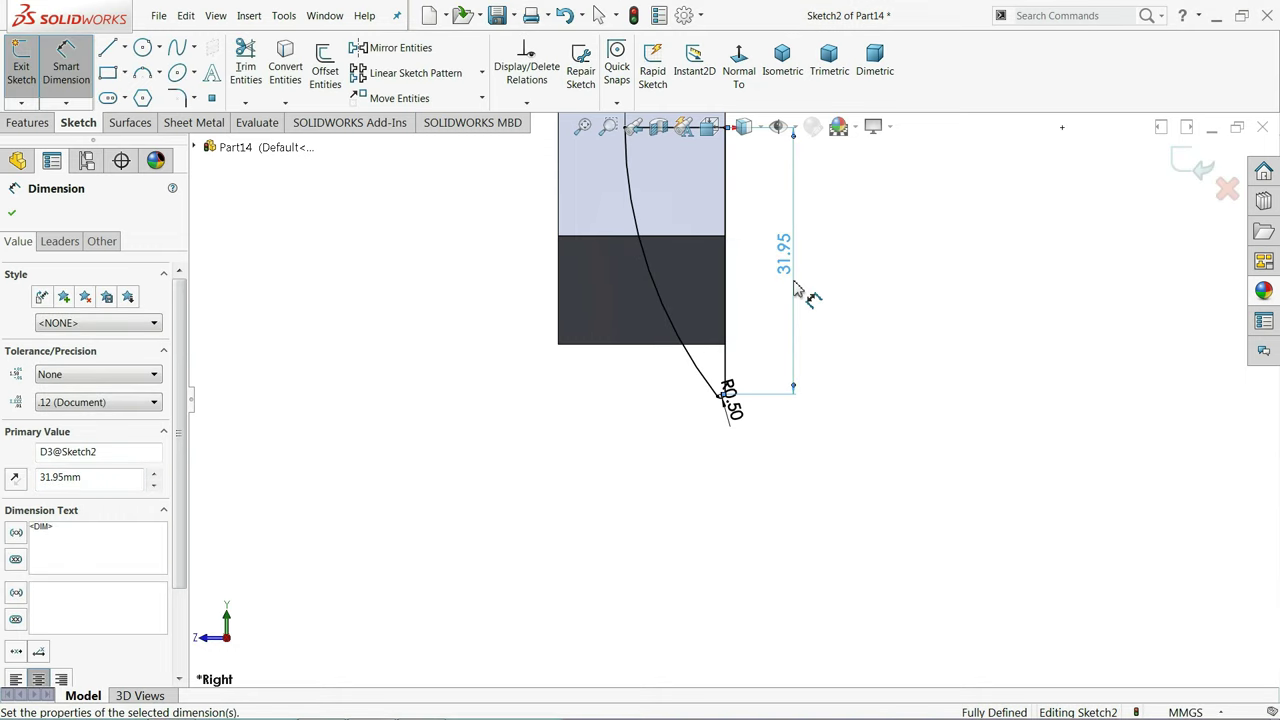
pyautogui.press('z')
pyautogui.hotkey('ctrl', 'Down')
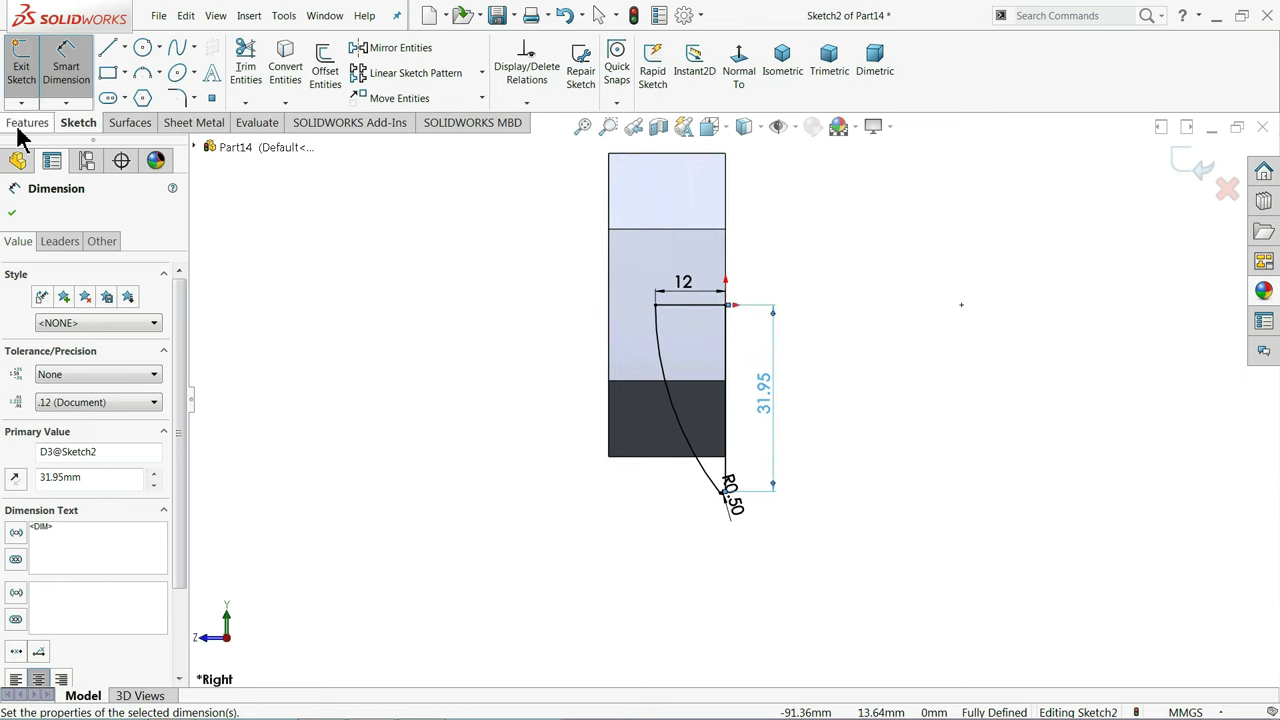
pyautogui.click(26, 123)
# Revolve Sketch2 Blind 360° about Line1 into a flange behind the hex body
pyautogui.click(80, 72)
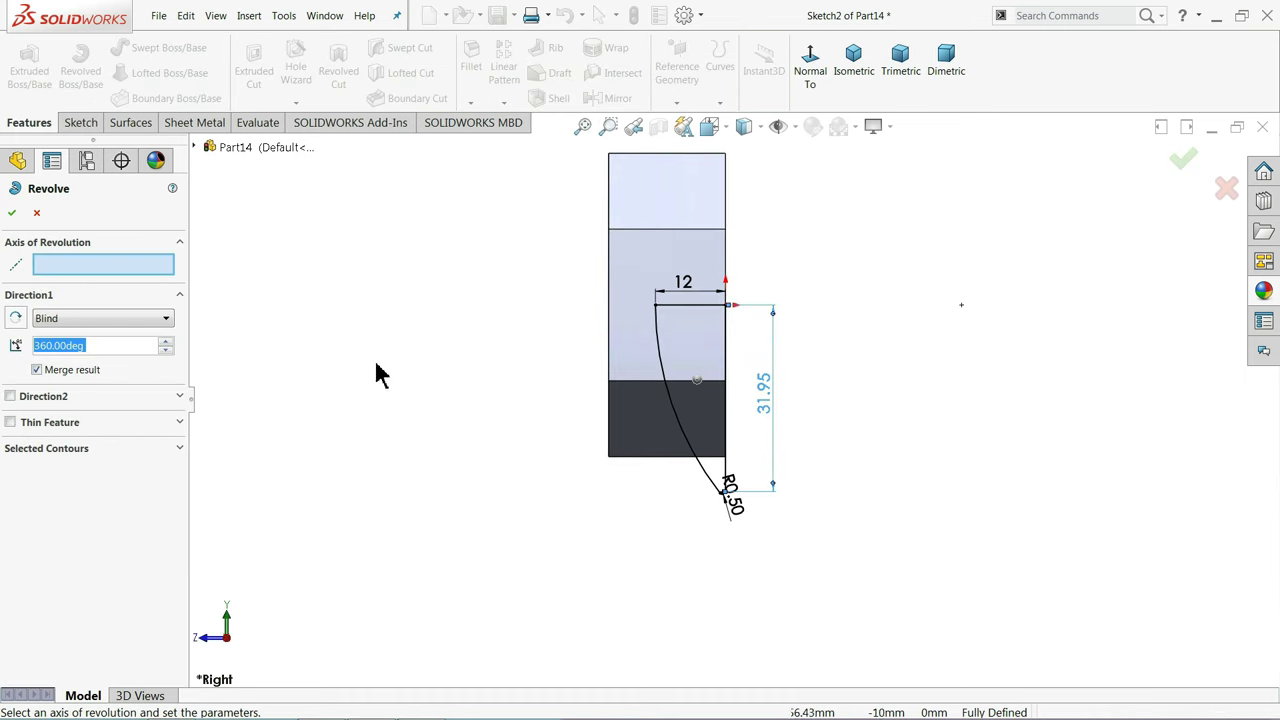
pyautogui.click(690, 304)
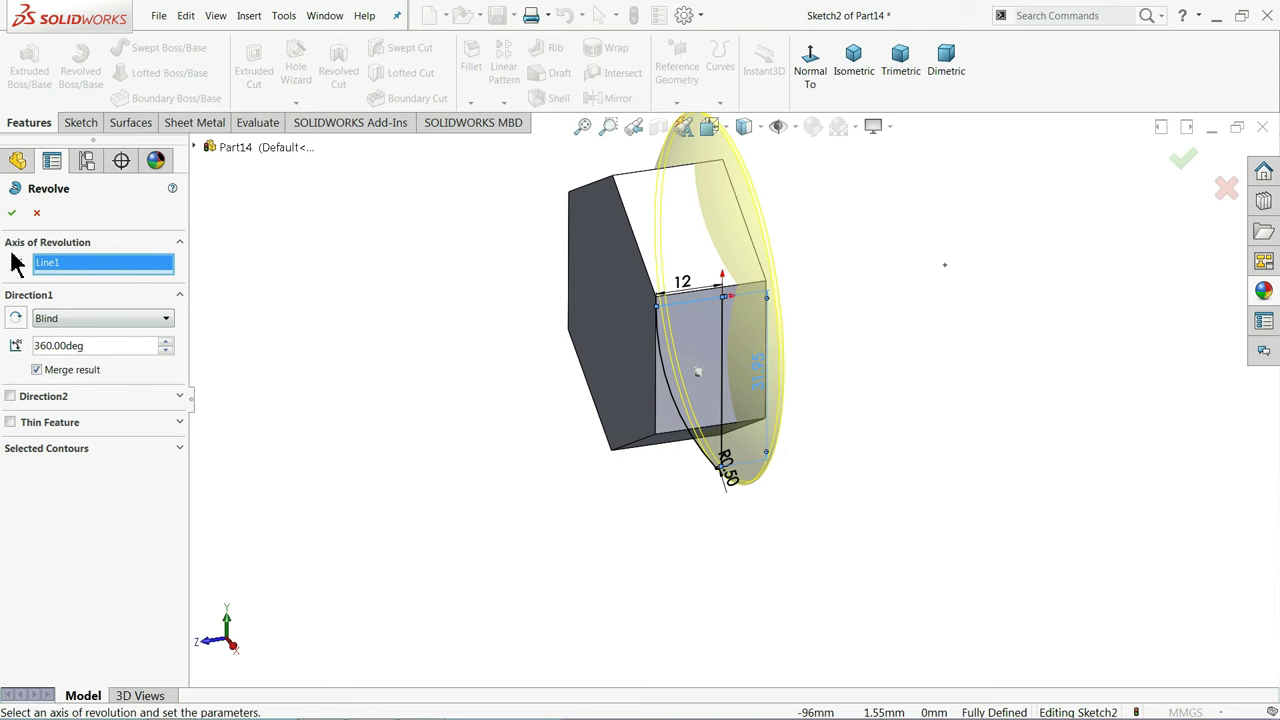
pyautogui.click(13, 215)
pyautogui.moveTo(417, 374)
pyautogui.mouseDown(button='middle')
pyautogui.moveTo(320, 400)
pyautogui.moveTo(494, 403)
pyautogui.mouseUp(button='middle')
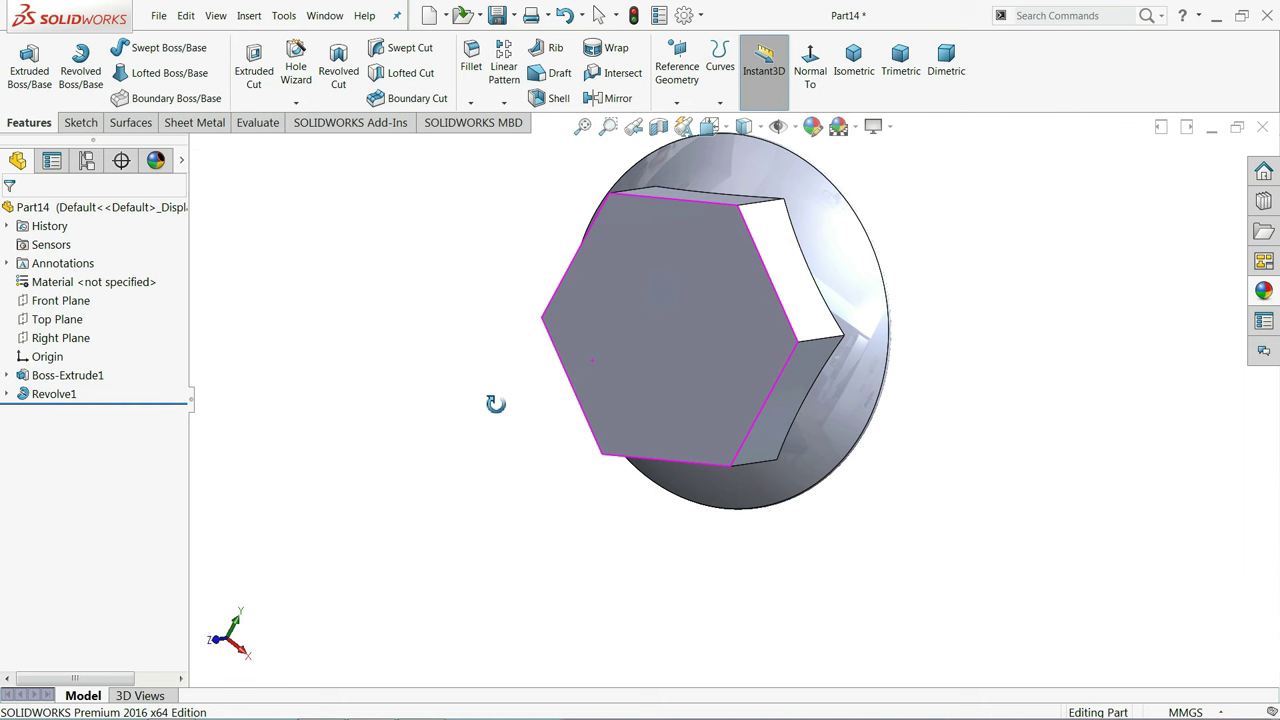
# Sketch a 22.5 mm-radius circle centred on the hex head's front face
pyautogui.click(613, 378)
pyautogui.click(720, 323)
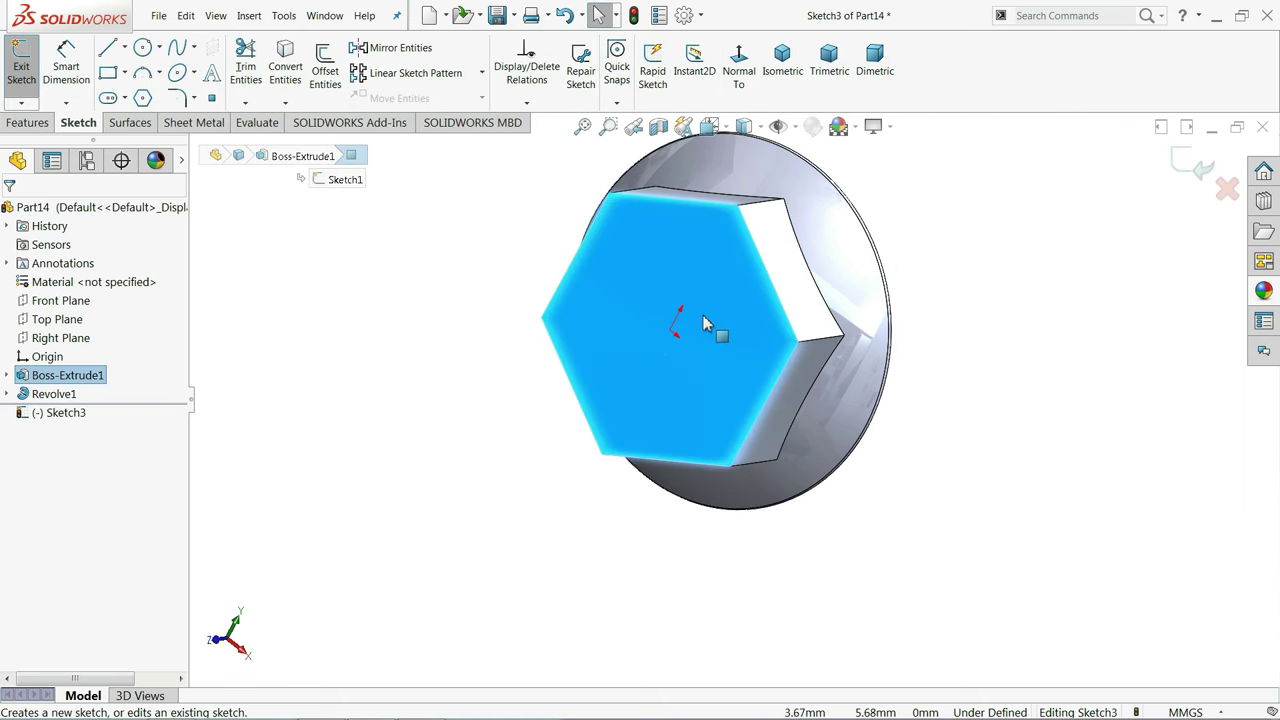
pyautogui.click(141, 47)
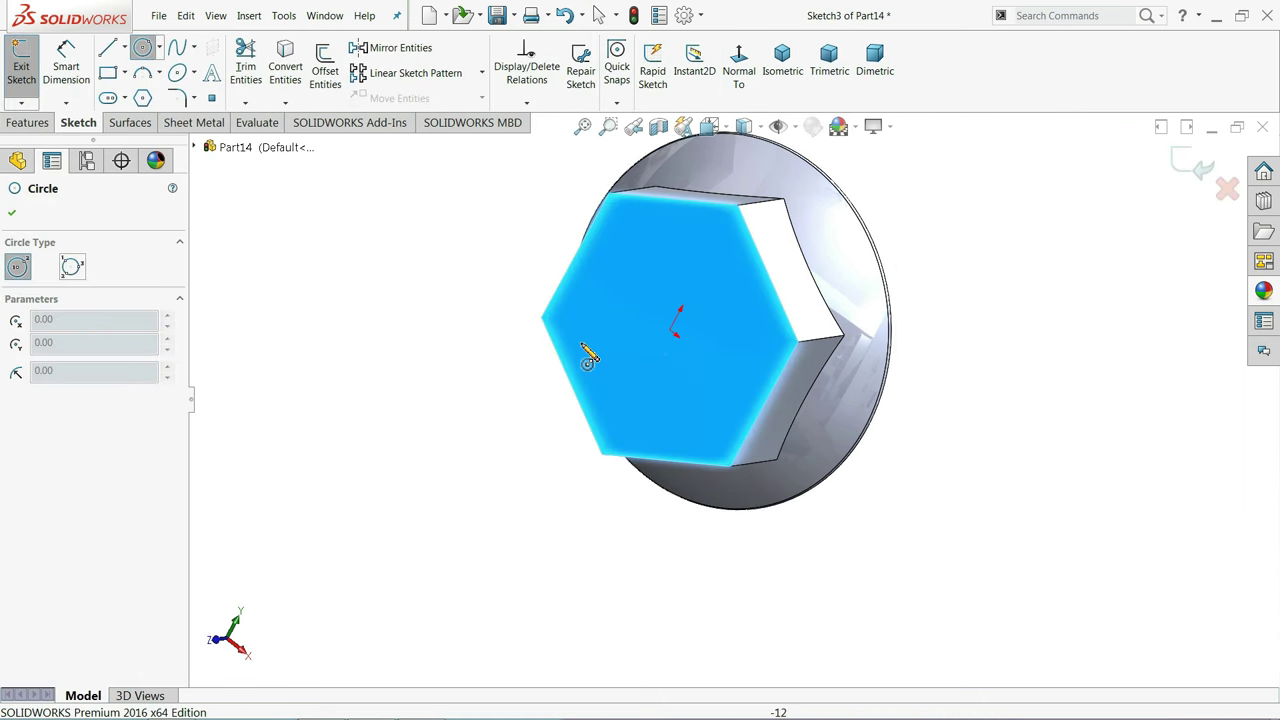
pyautogui.click(676, 332)
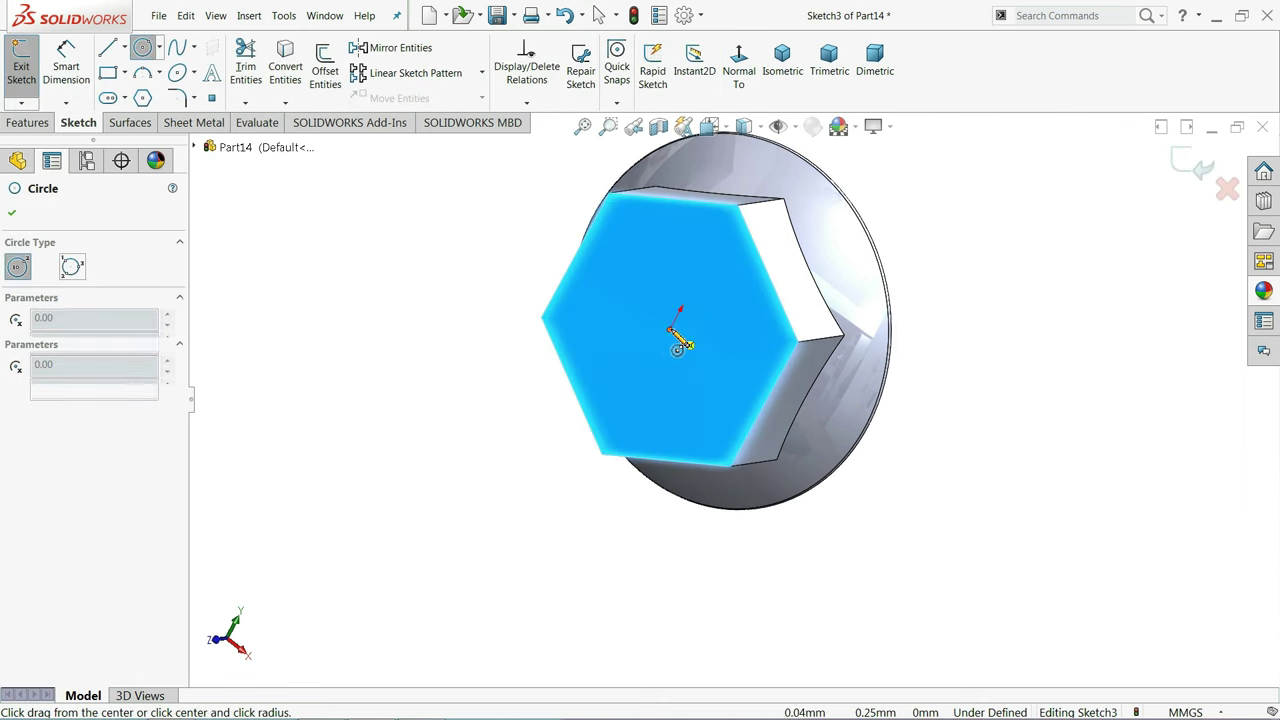
pyautogui.click(582, 262)
# Cut away material outside the circle 20 mm deep with a 60° draft, chamfering the hex corners
pyautogui.click(29, 122)
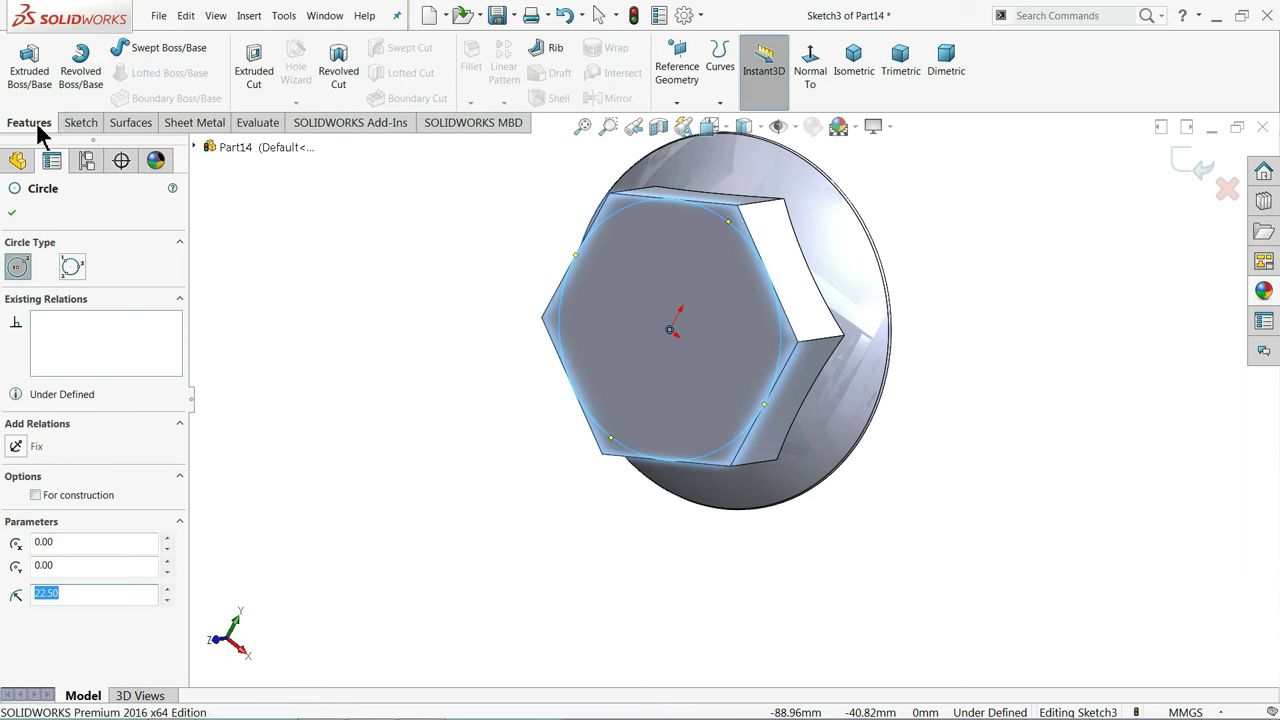
pyautogui.click(252, 80)
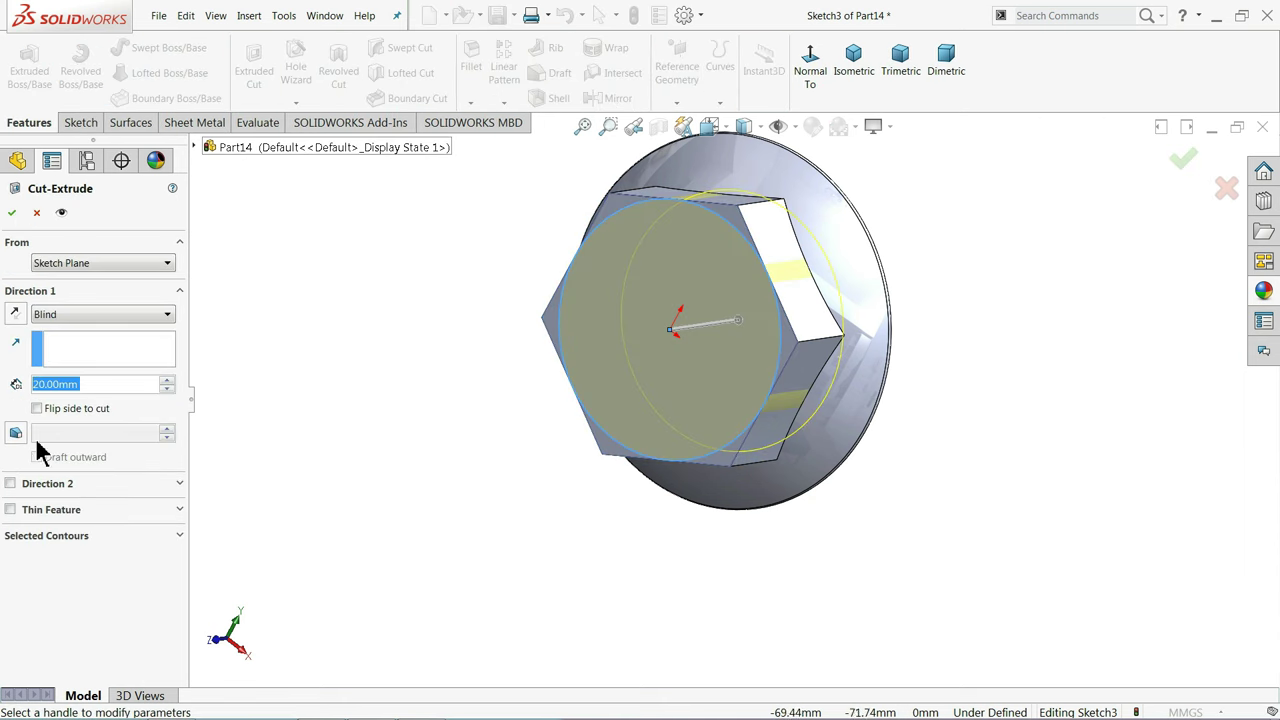
pyautogui.click(37, 409)
pyautogui.click(13, 438)
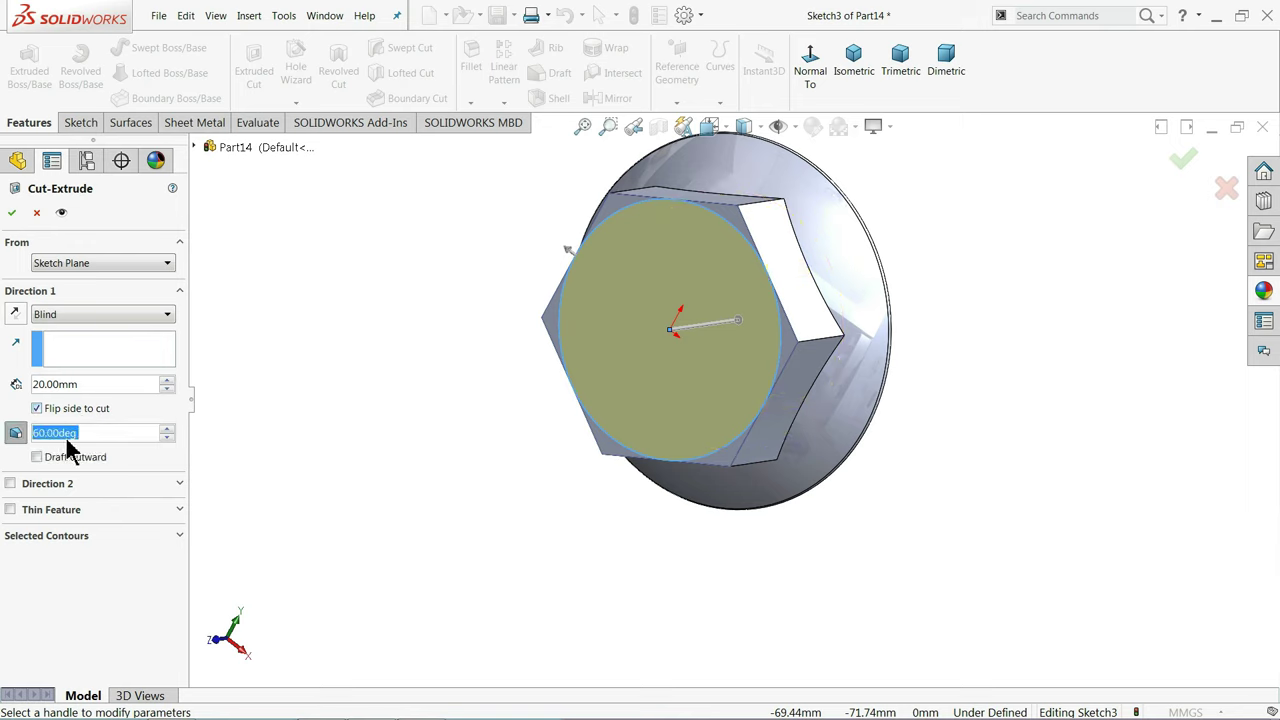
pyautogui.click(12, 222)
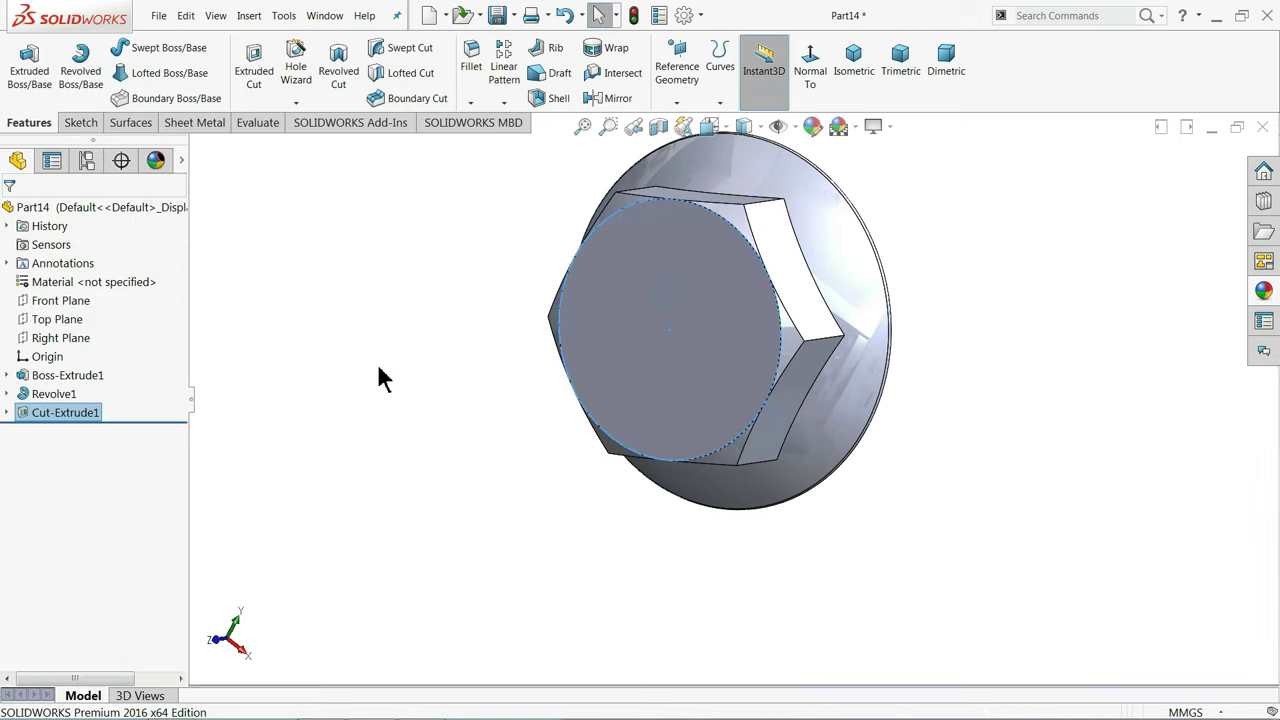
pyautogui.click(380, 316)
pyautogui.moveTo(600, 310)
pyautogui.mouseDown(button='middle')
pyautogui.moveTo(824, 176)
pyautogui.moveTo(688, 358)
pyautogui.mouseUp(button='middle')
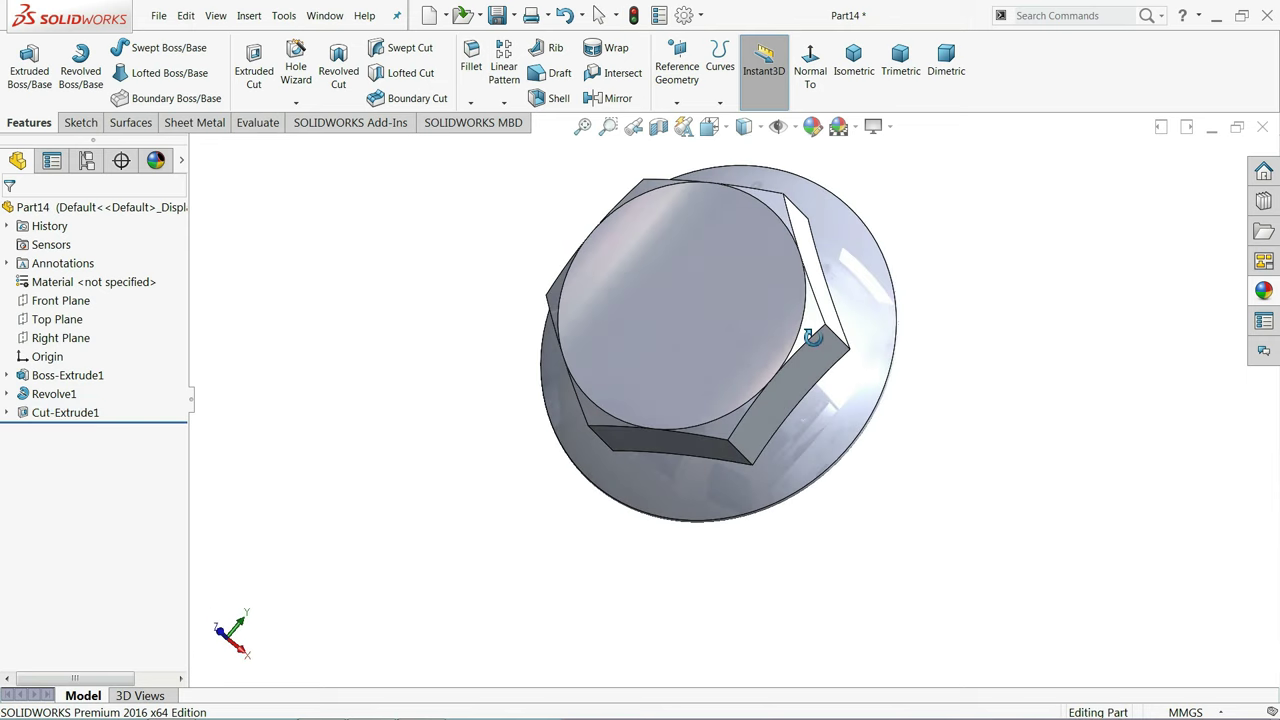
# Sketch a circle centred on the nut's round front face, dimensioned to Ø30 mm
pyautogui.scroll(-5, 688, 358)
pyautogui.click(688, 353)
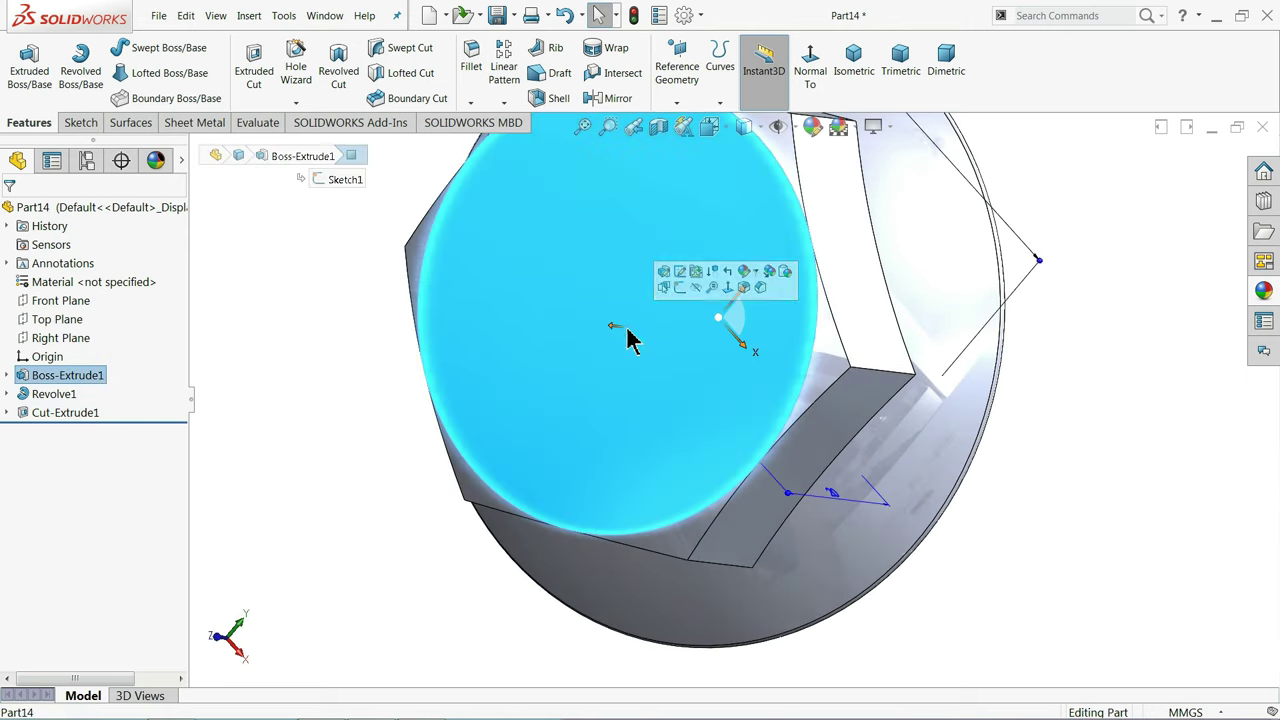
pyautogui.click(671, 291)
pyautogui.click(141, 50)
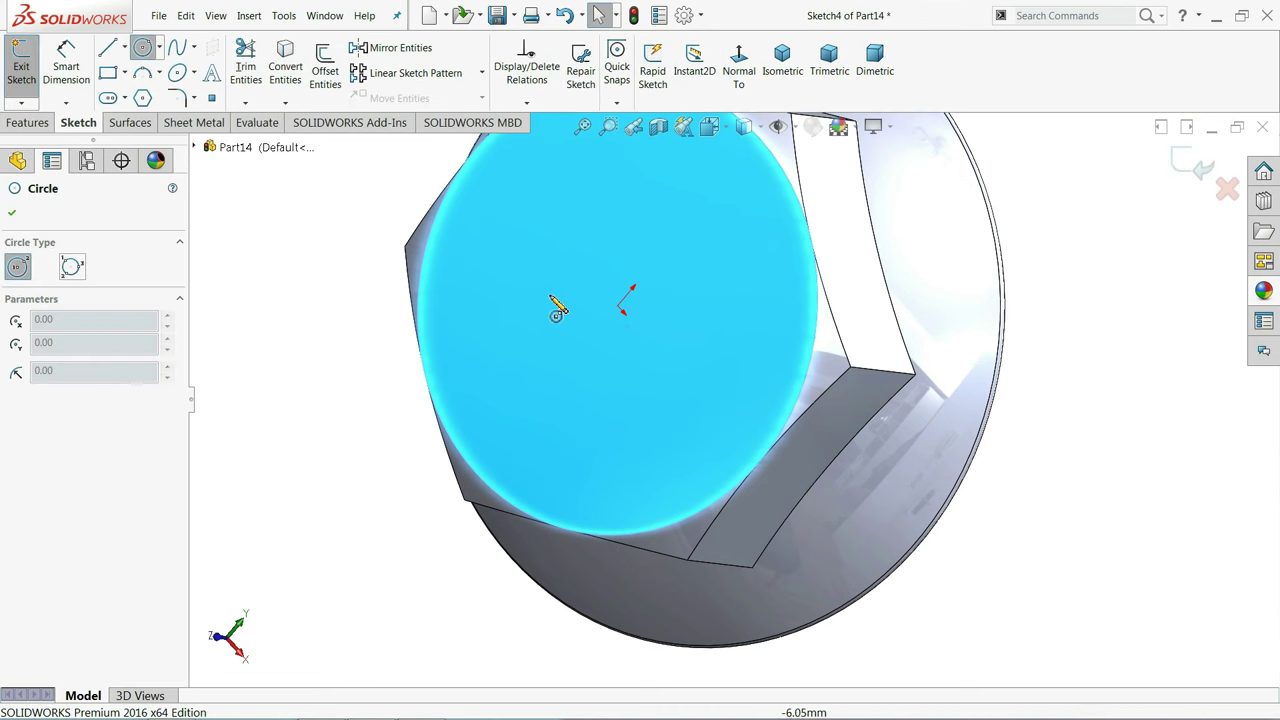
pyautogui.click(618, 306)
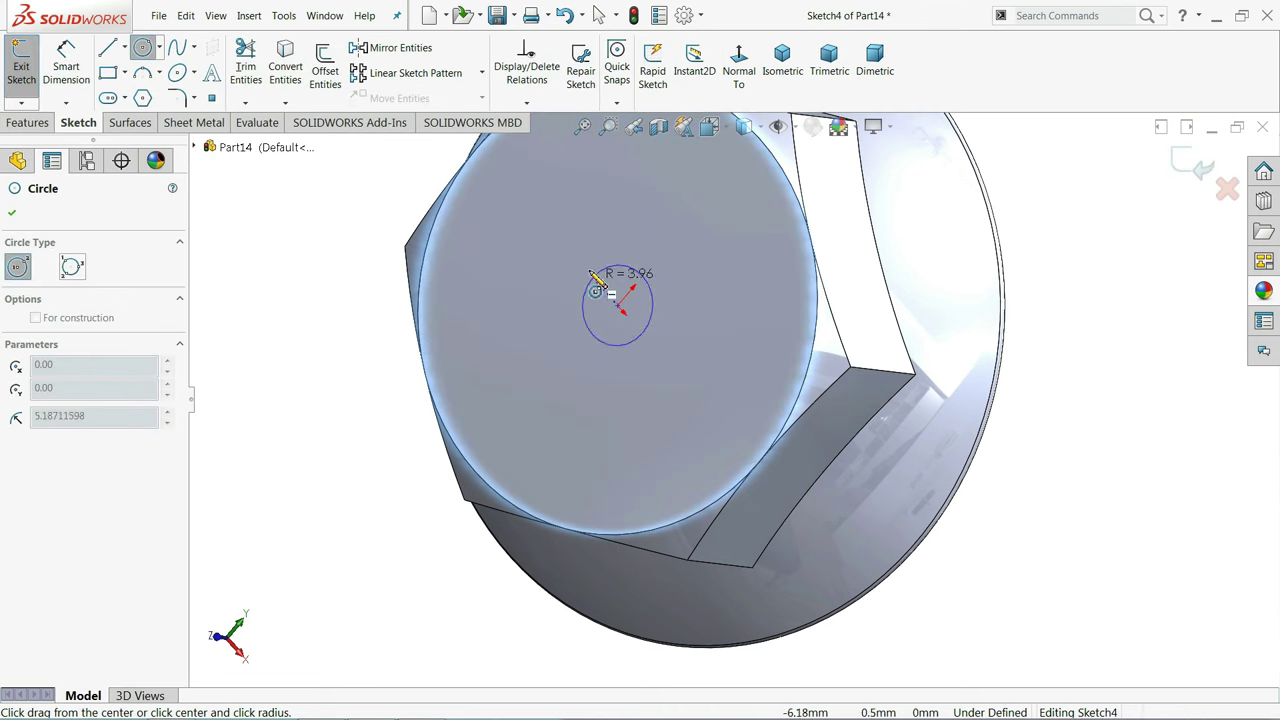
pyautogui.click(578, 210)
pyautogui.click(65, 80)
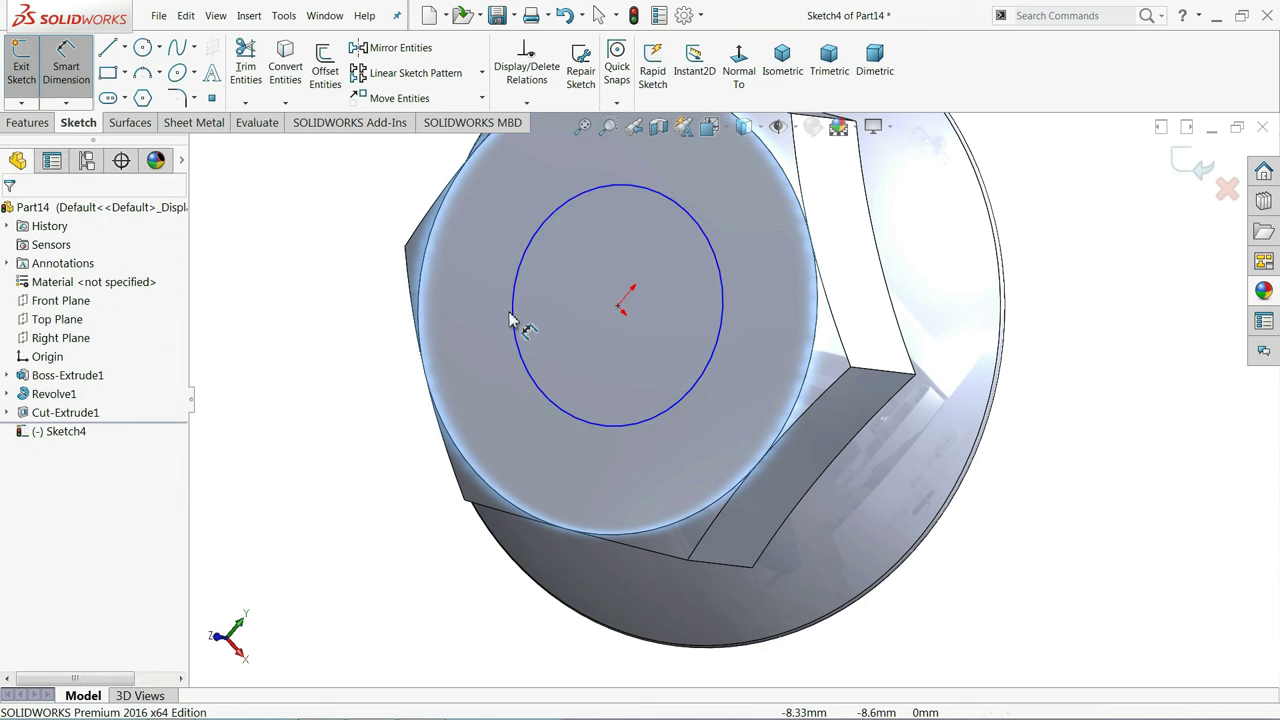
pyautogui.click(516, 311)
pyautogui.click(487, 296)
pyautogui.write('30')
pyautogui.press('Return')
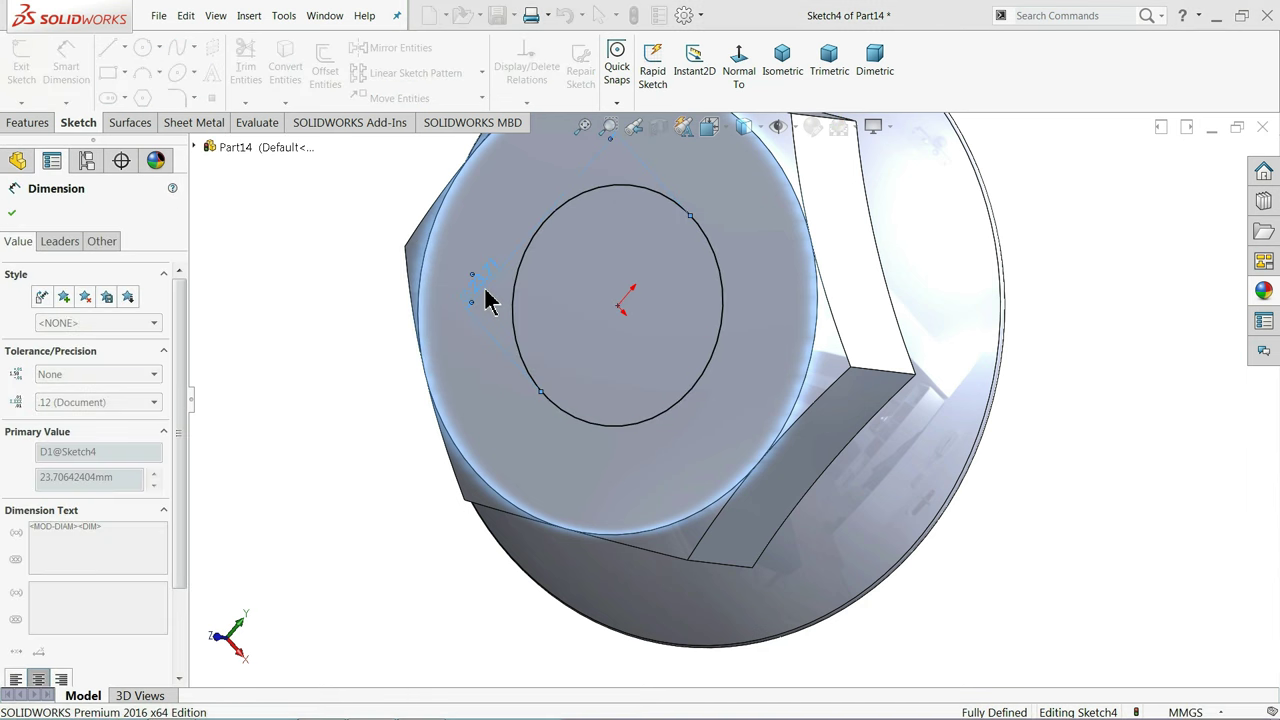
# Cut the Ø30 circle Through All to bore the nut, then start a Cosmetic Thread
pyautogui.click(27, 124)
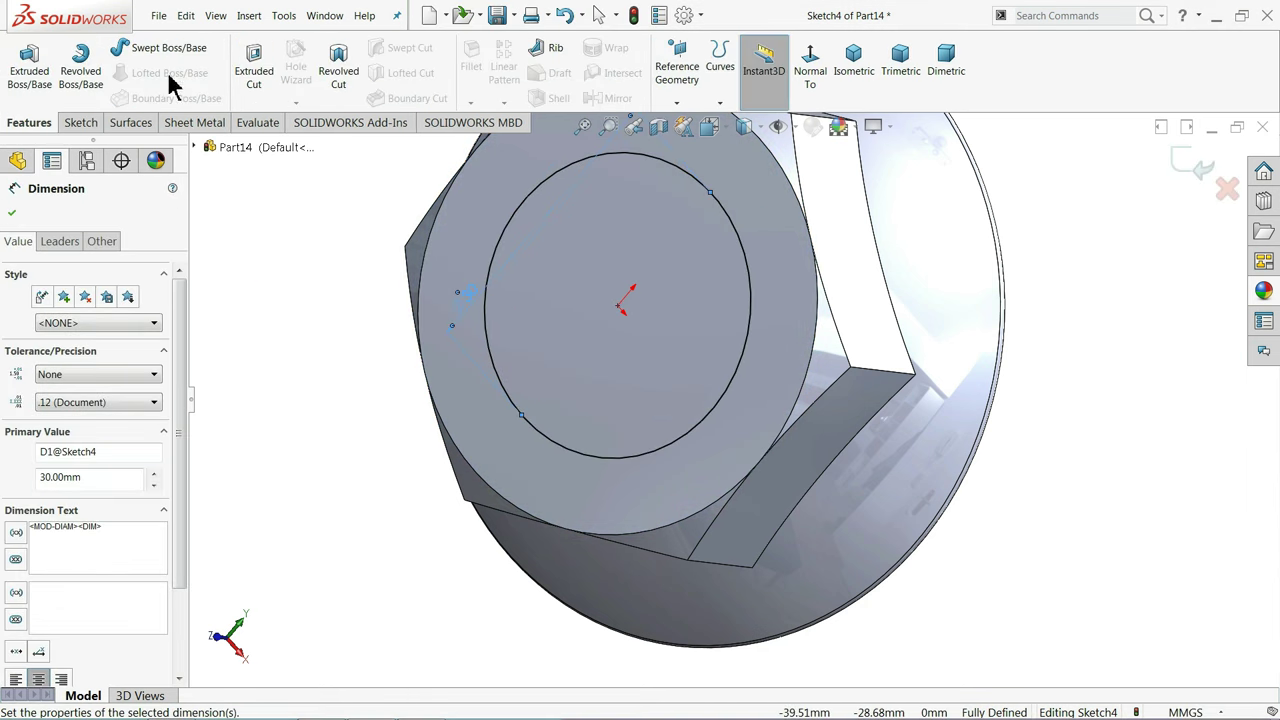
pyautogui.click(254, 62)
pyautogui.click(70, 314)
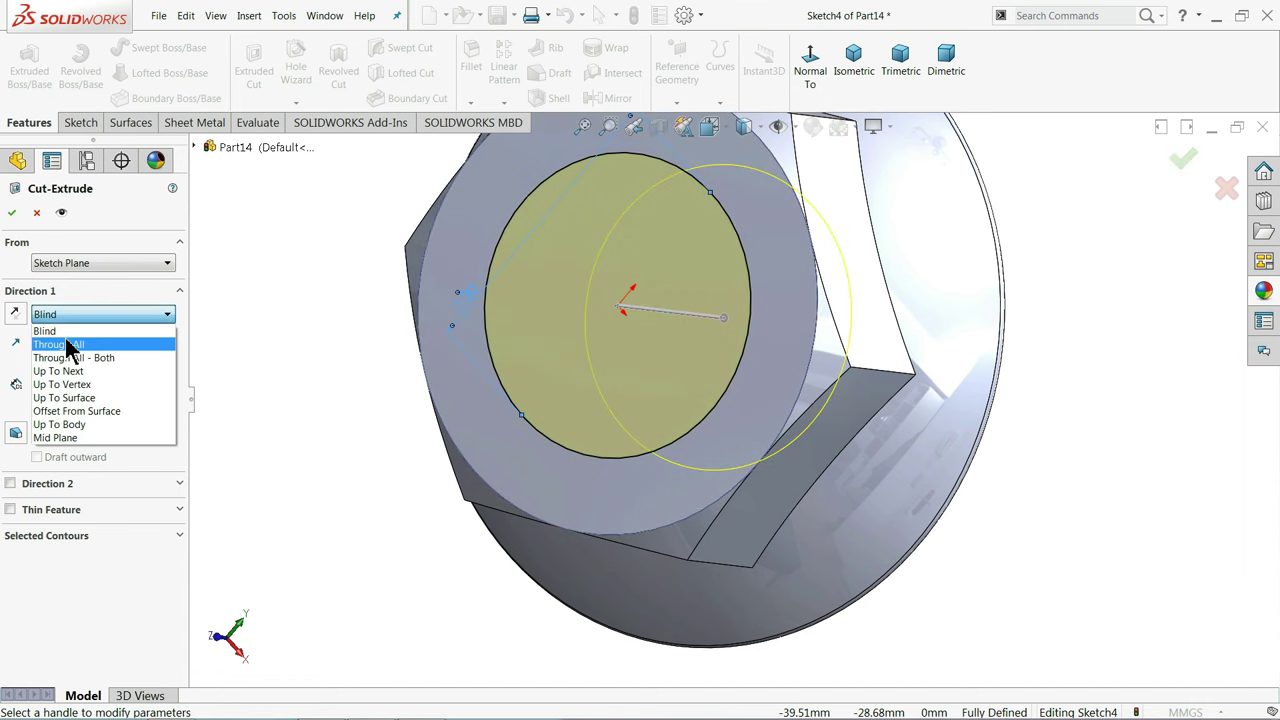
pyautogui.click(70, 345)
pyautogui.click(11, 214)
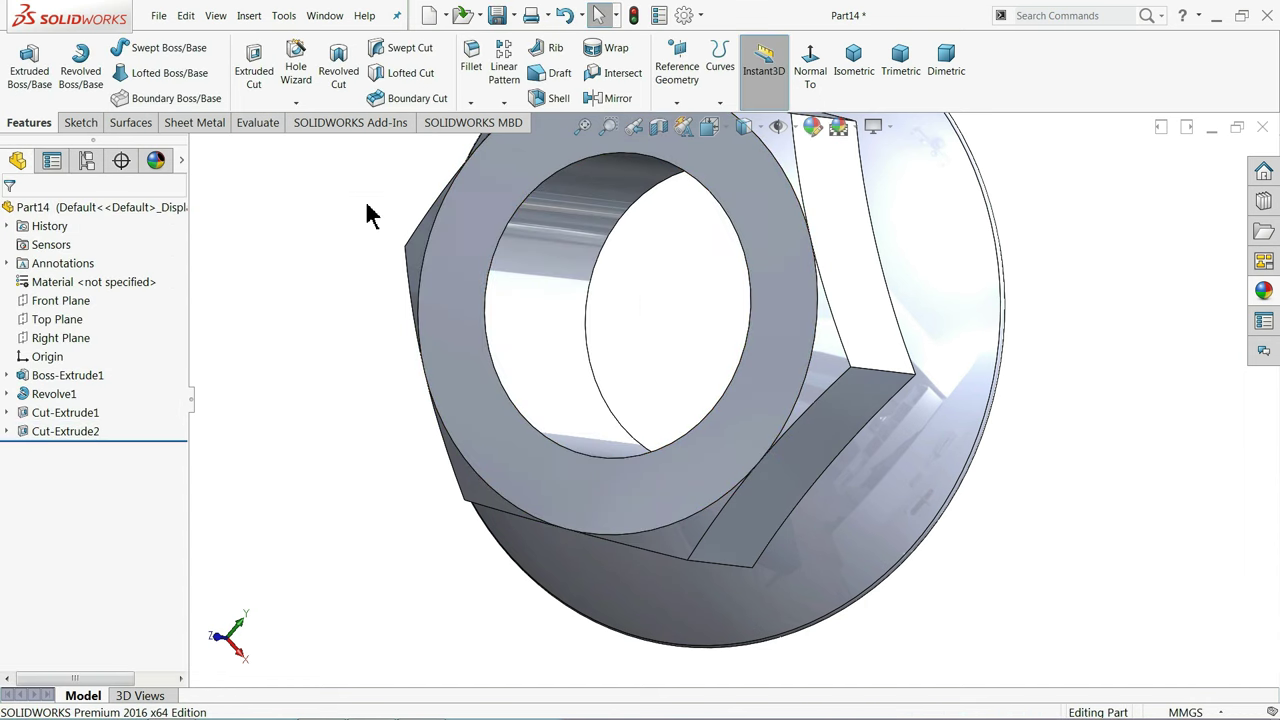
pyautogui.click(249, 17)
pyautogui.moveTo(287, 574)
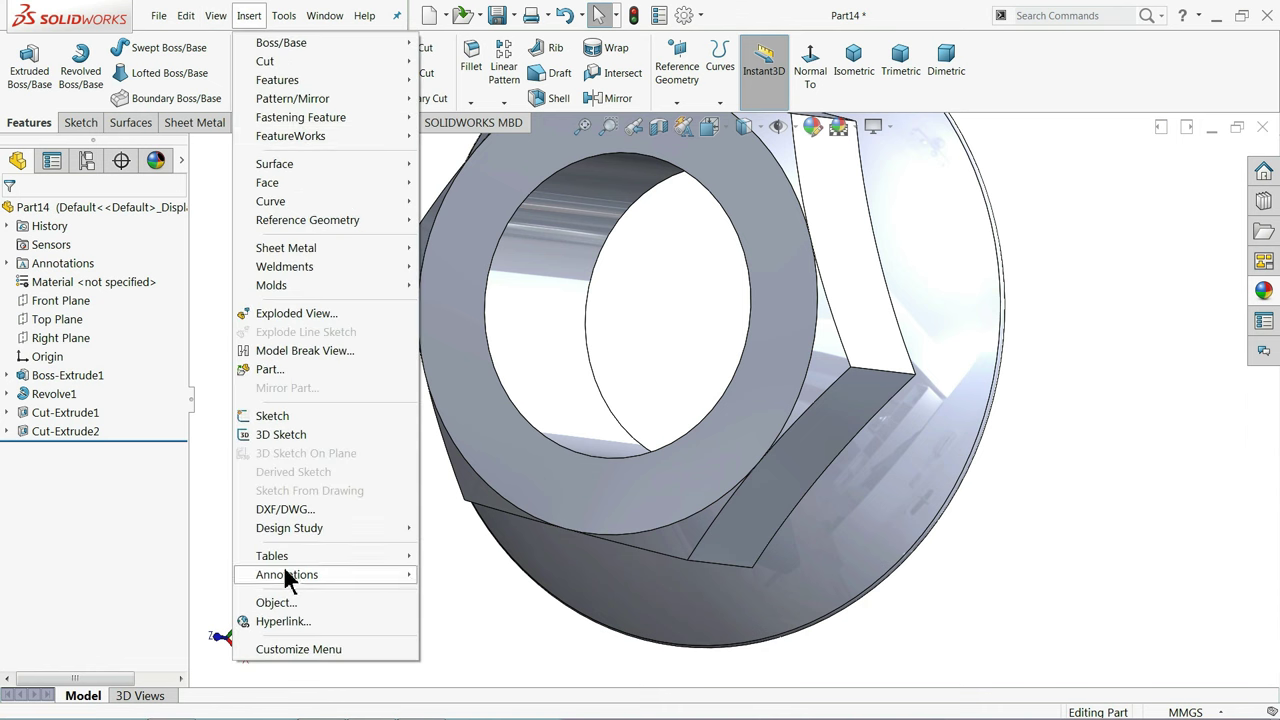
pyautogui.click(462, 500)
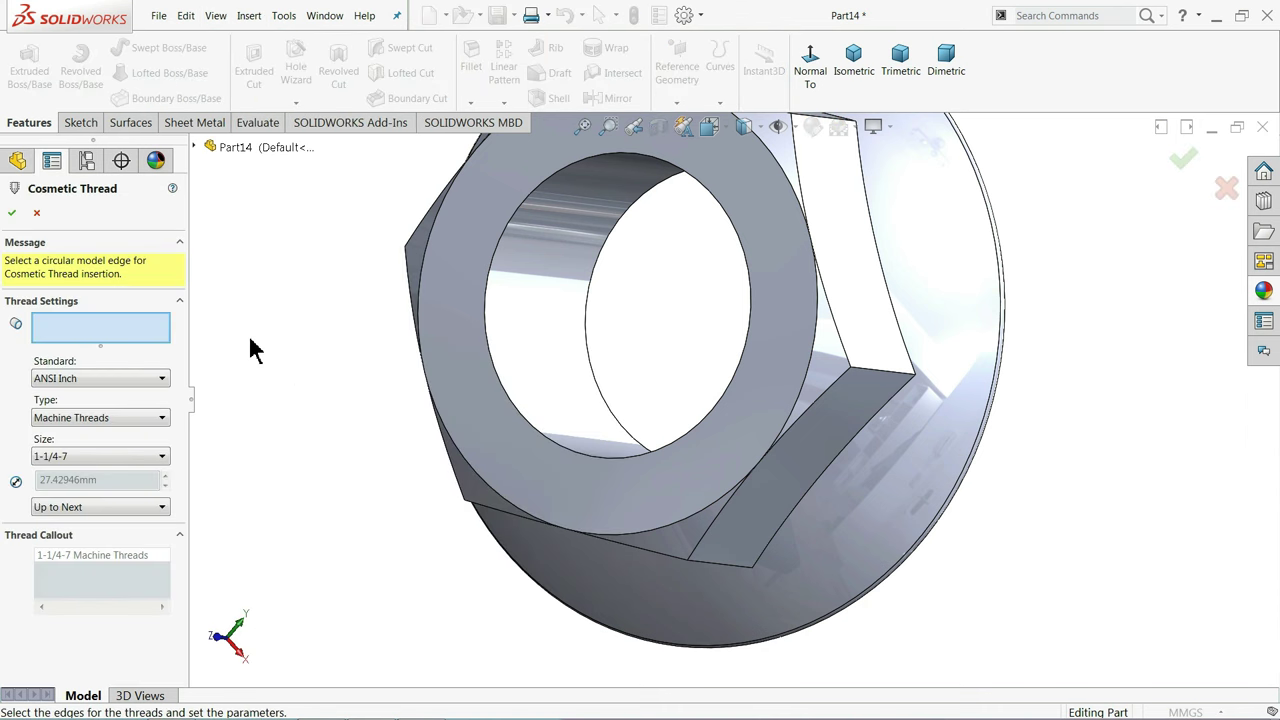
# Apply a 1-1/4-12 cosmetic thread to the hole's front edge
pyautogui.click(490, 347)
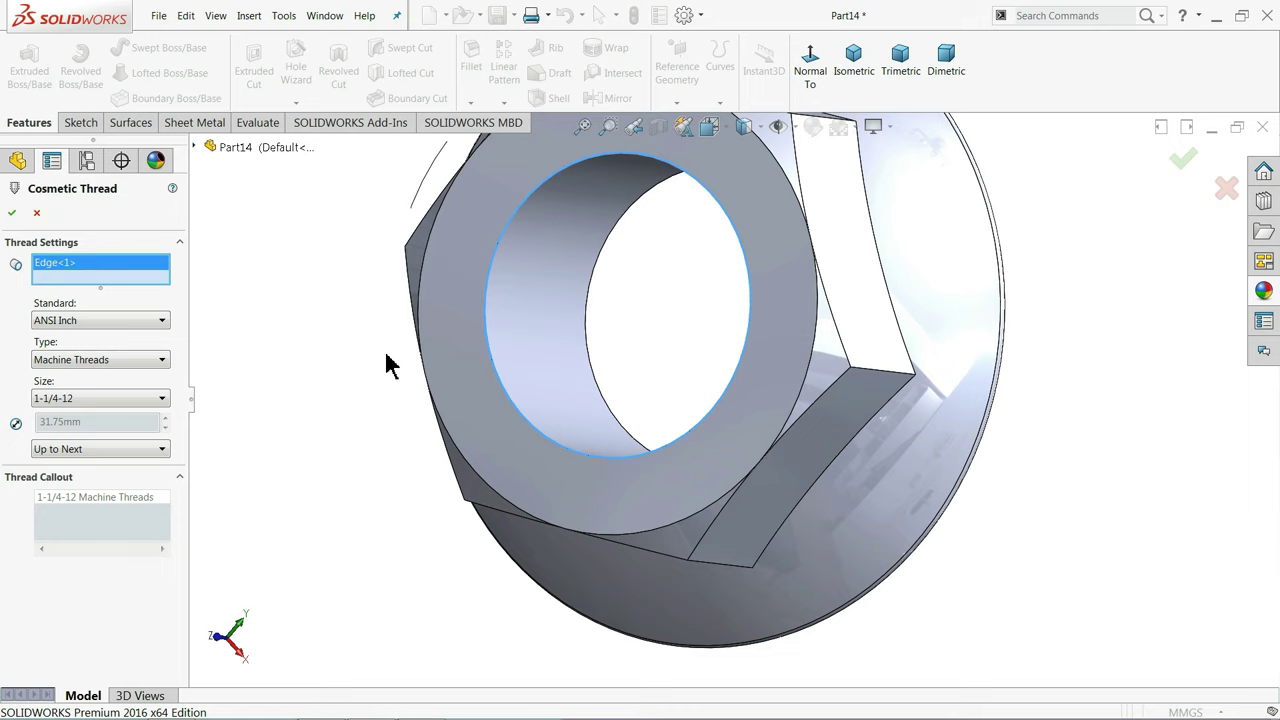
pyautogui.click(78, 399)
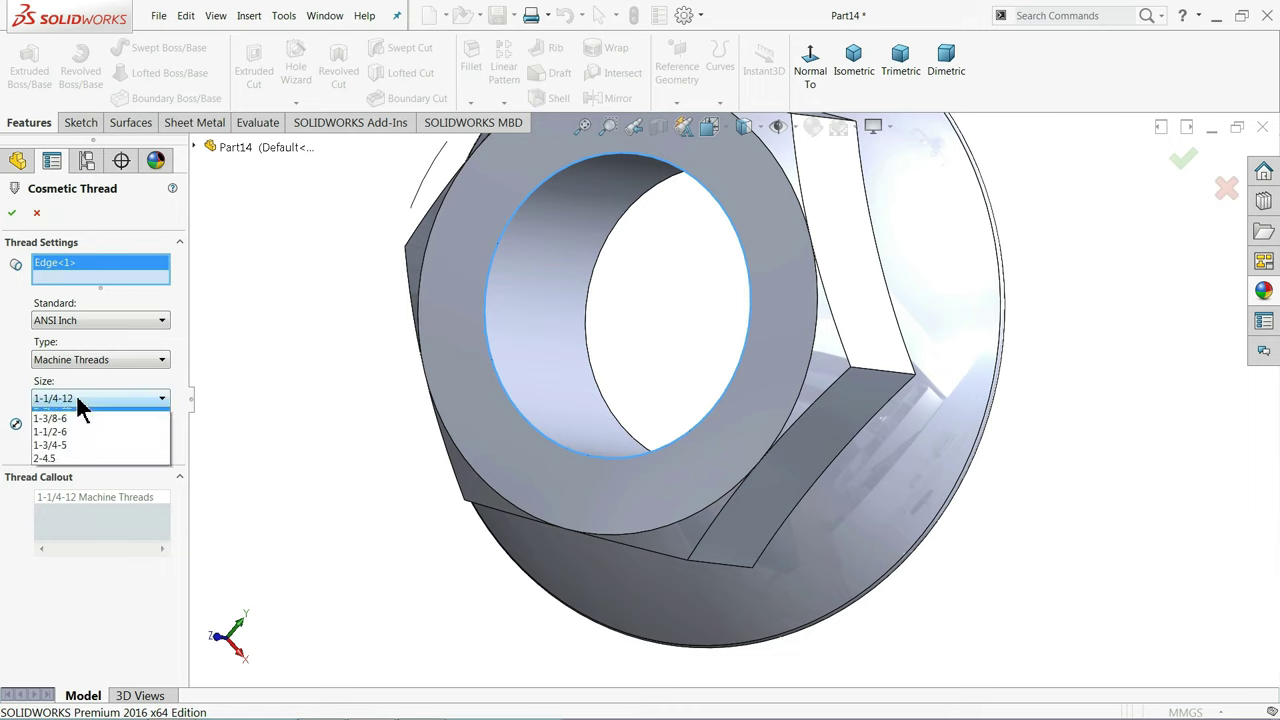
pyautogui.click(87, 397)
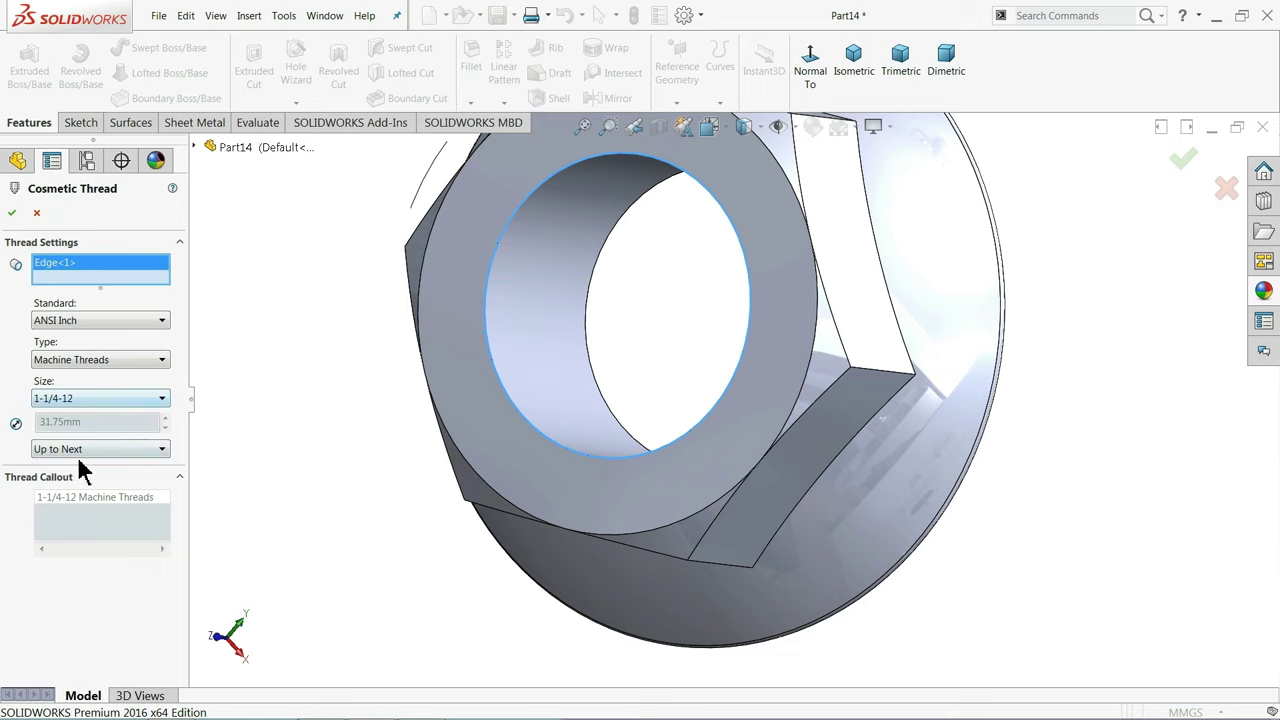
pyautogui.click(12, 213)
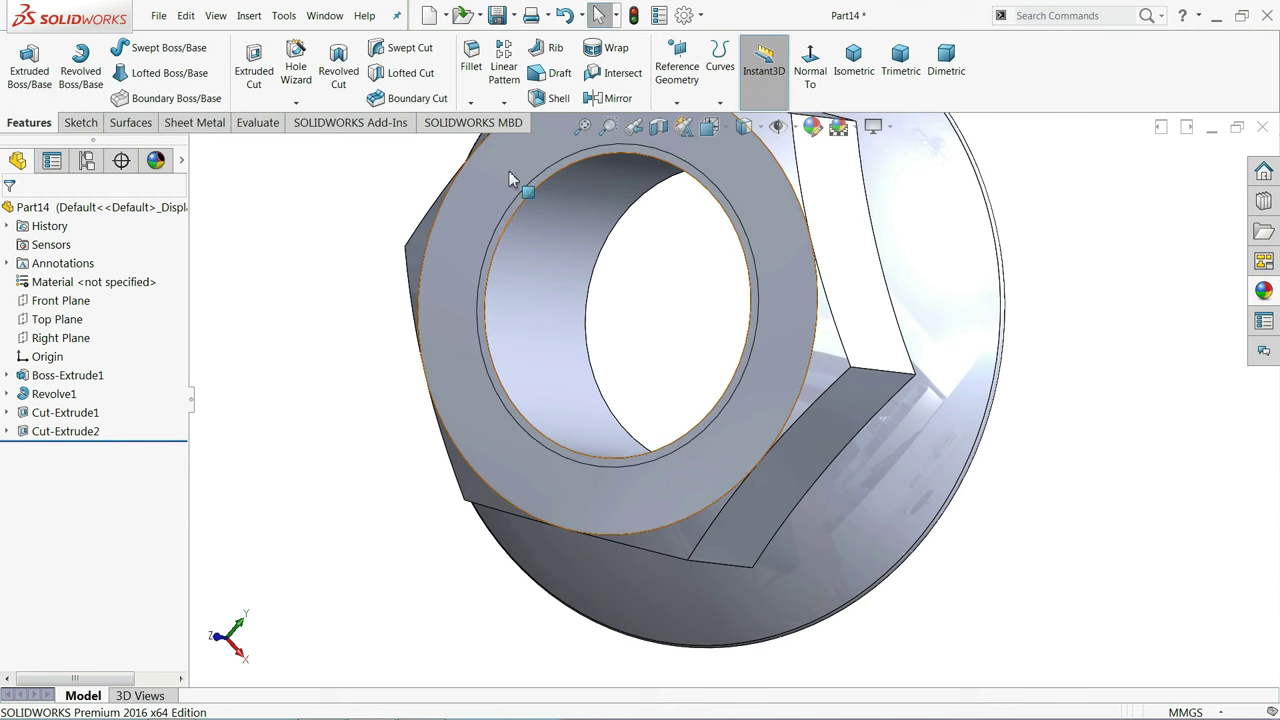
# Enable shaded cosmetic threads in the document's Detailing properties
pyautogui.click(685, 17)
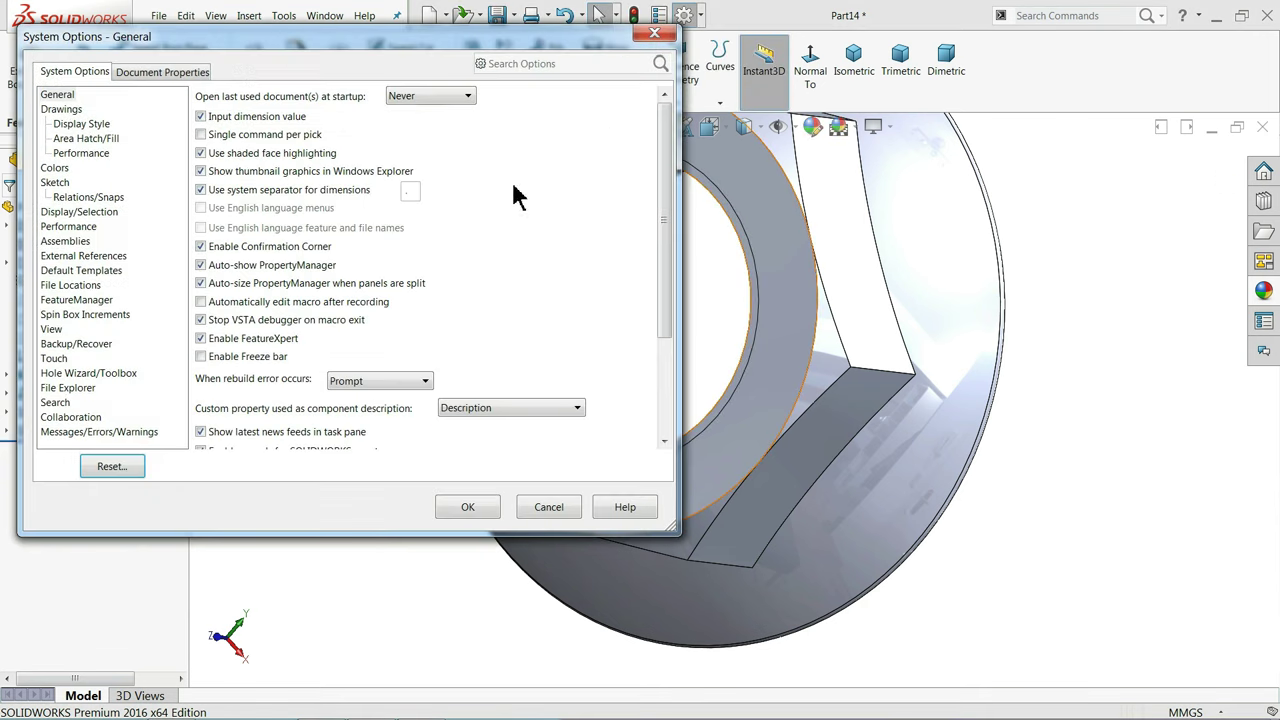
pyautogui.click(183, 76)
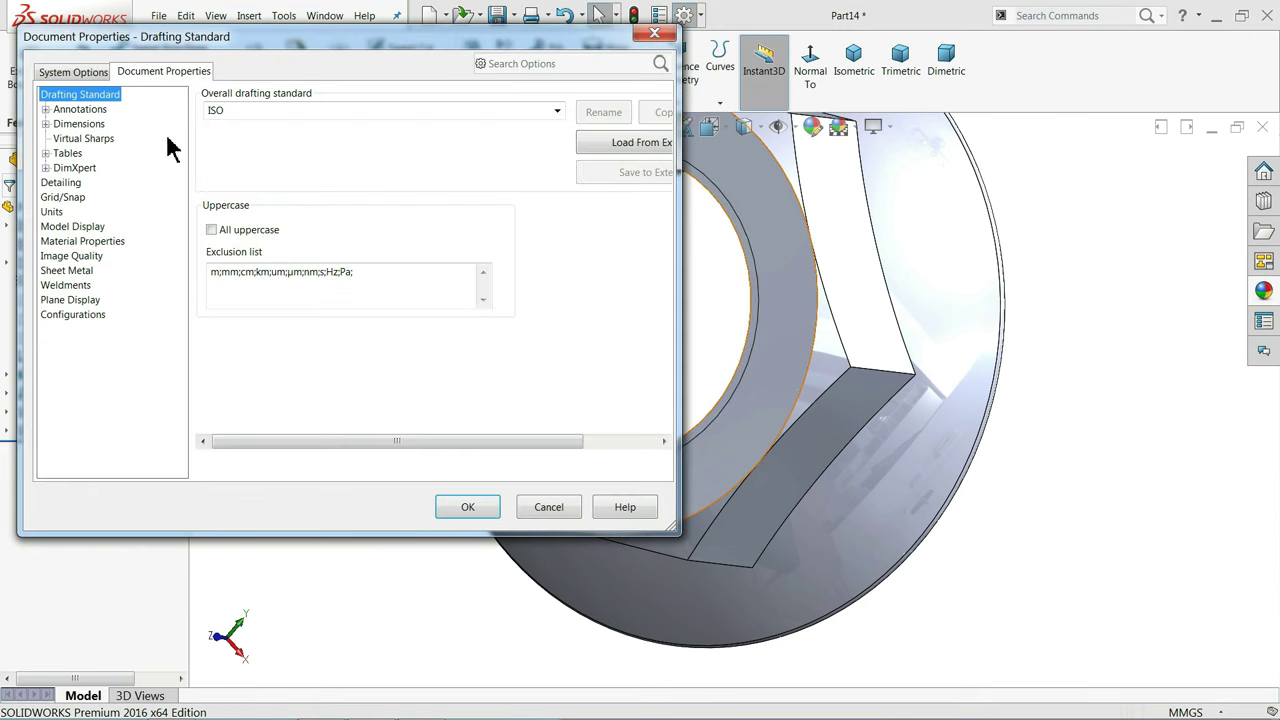
pyautogui.click(62, 183)
pyautogui.click(337, 114)
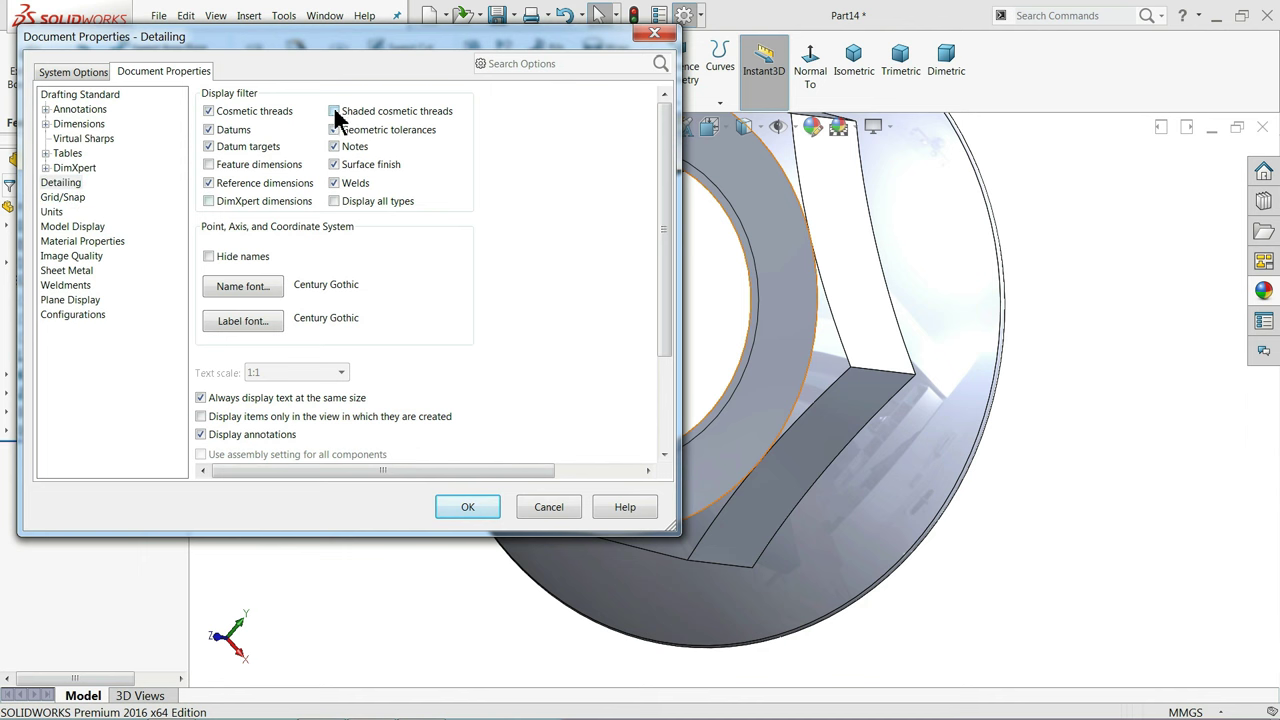
pyautogui.click(466, 507)
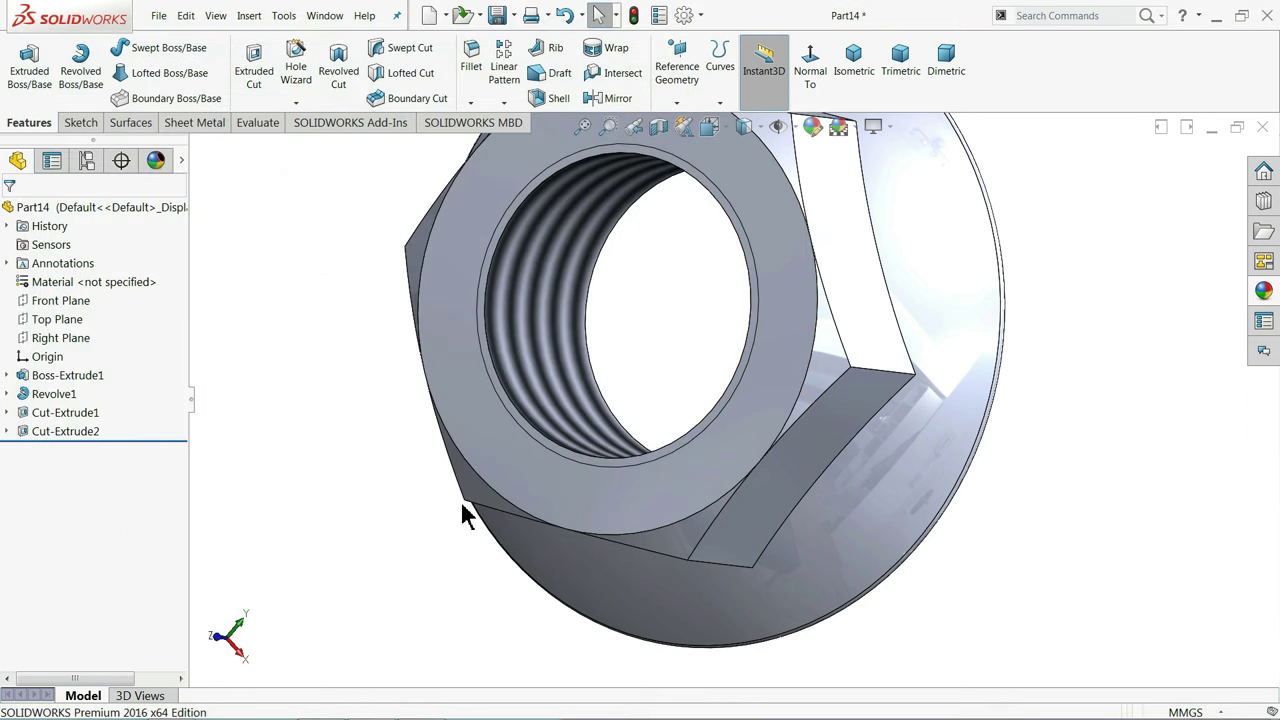
# Apply polished steel from Metal > Steel to the nut, then switch to brushed steel
pyautogui.press('f')
pyautogui.moveTo(342, 400); pyautogui.dragTo(358, 313, button='middle')
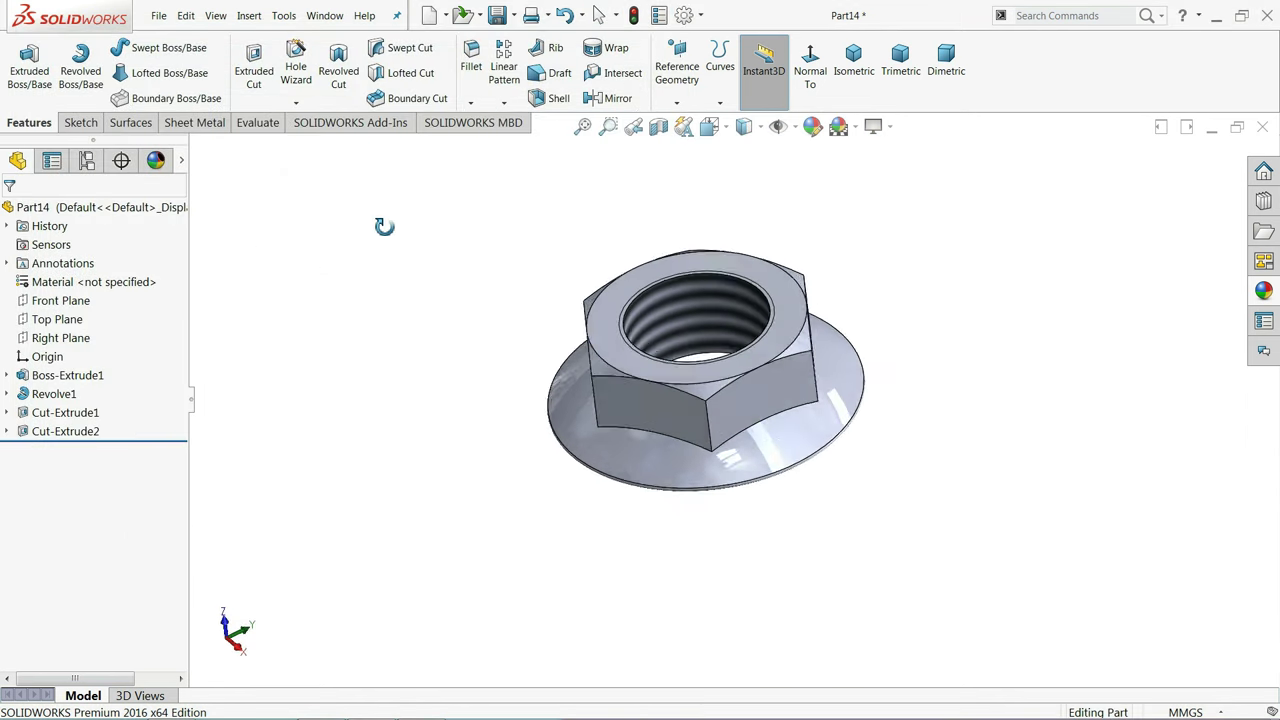
pyautogui.scroll(-2, 729, 332)
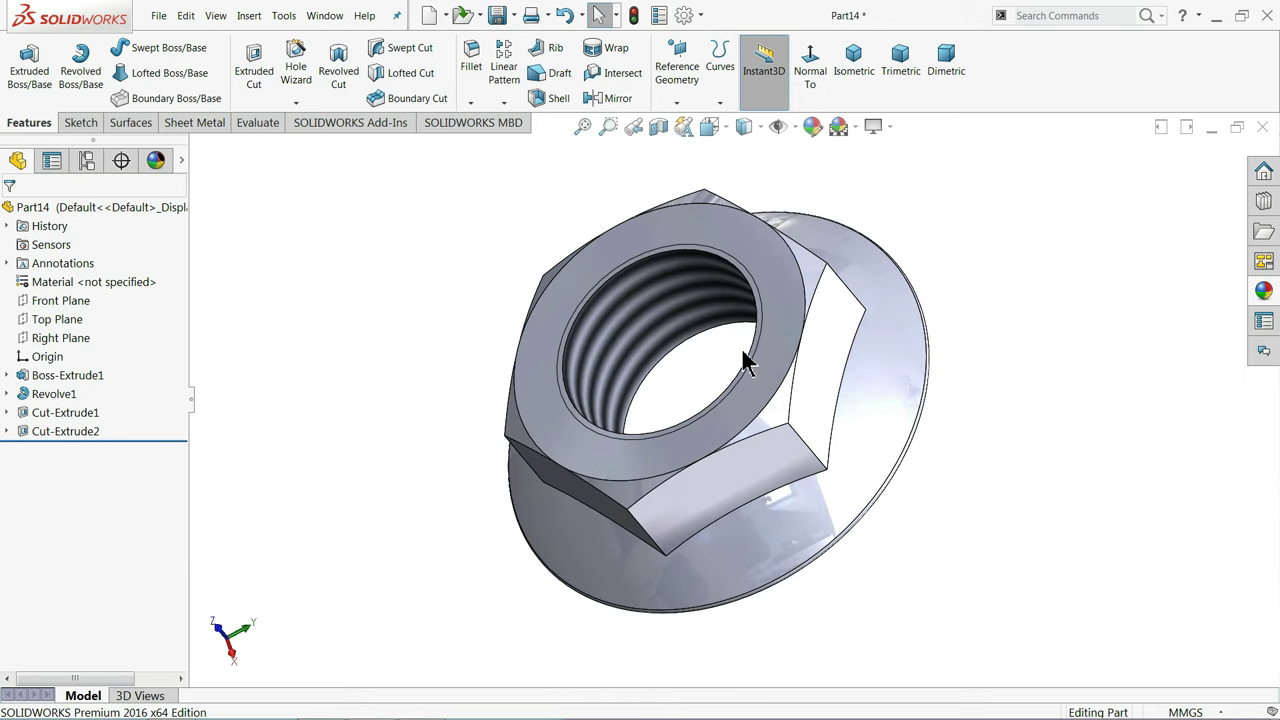
pyautogui.moveTo(748, 348)
pyautogui.mouseDown(button='middle')
pyautogui.moveTo(766, 368)
pyautogui.moveTo(766, 334)
pyautogui.mouseUp(button='middle')
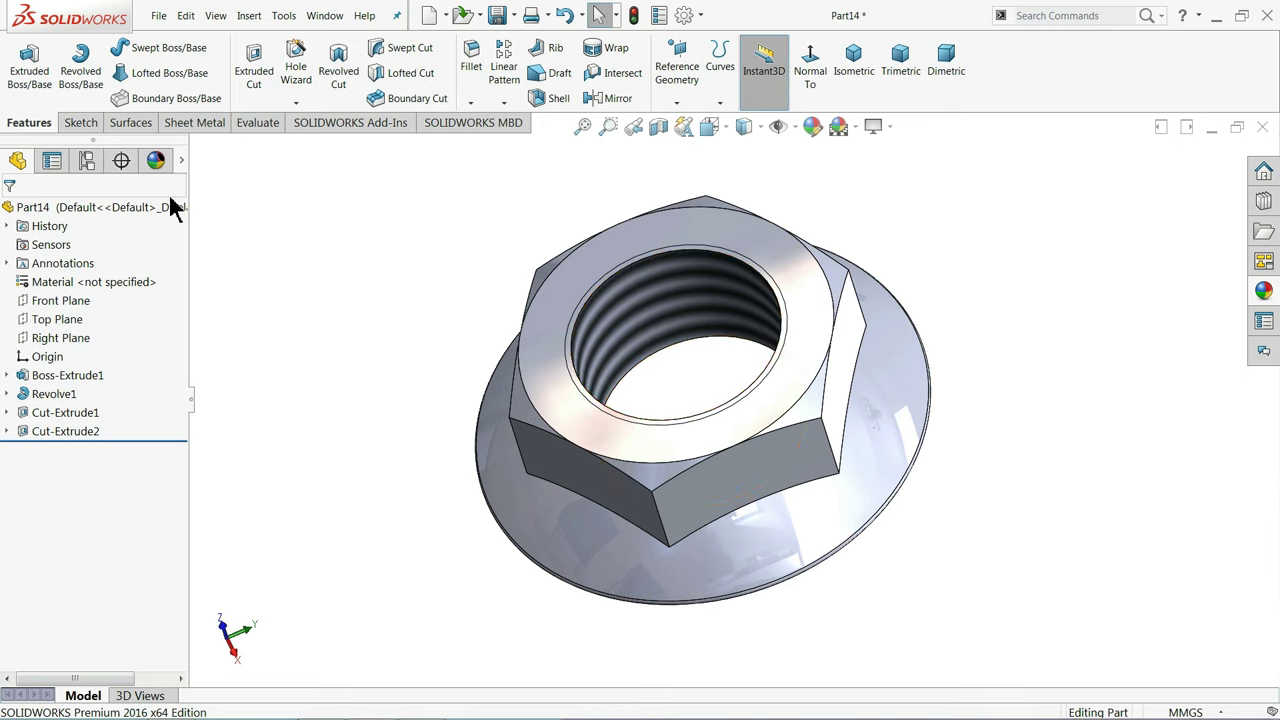
pyautogui.click(62, 207)
pyautogui.click(1263, 291)
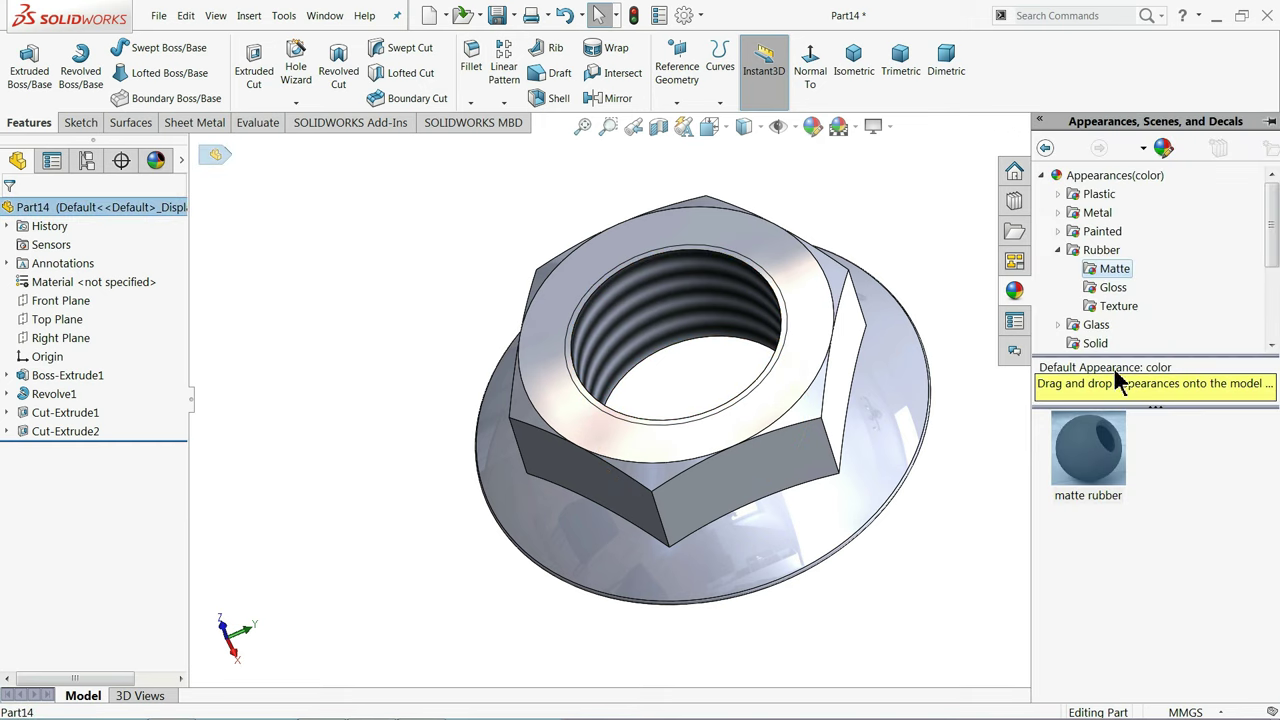
pyautogui.doubleClick(1096, 213)
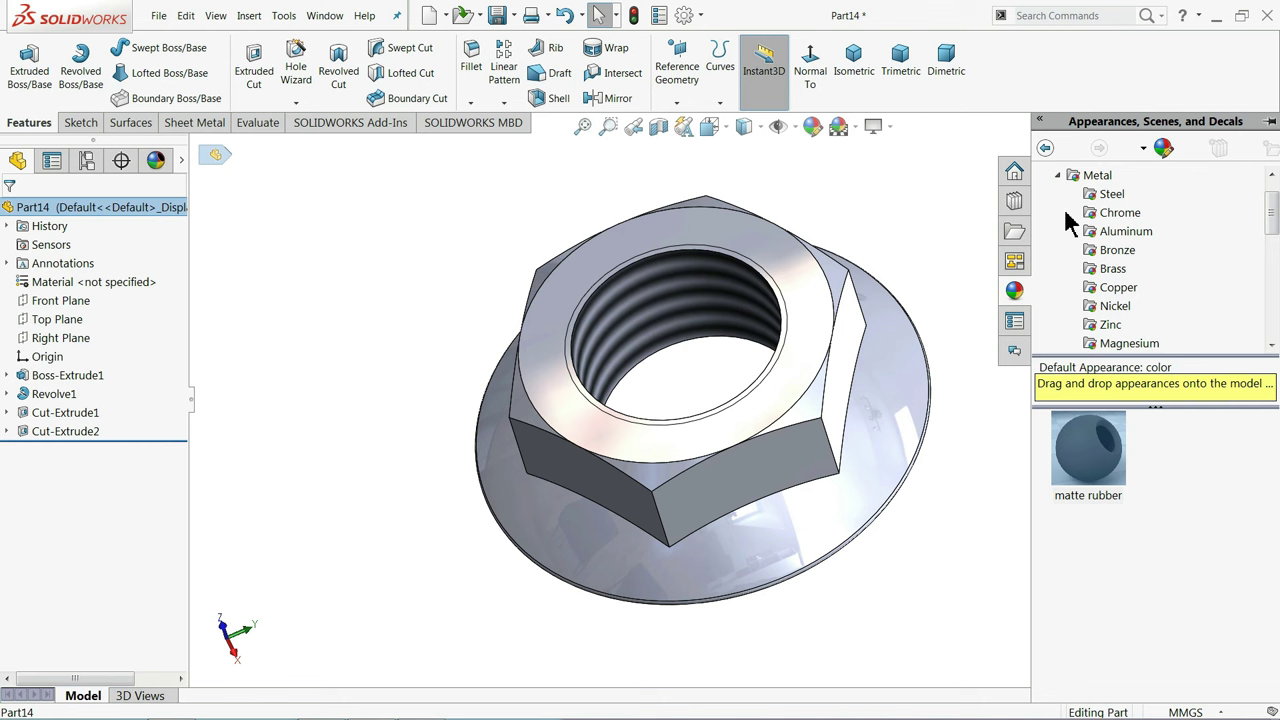
pyautogui.click(1116, 196)
pyautogui.doubleClick(1098, 460)
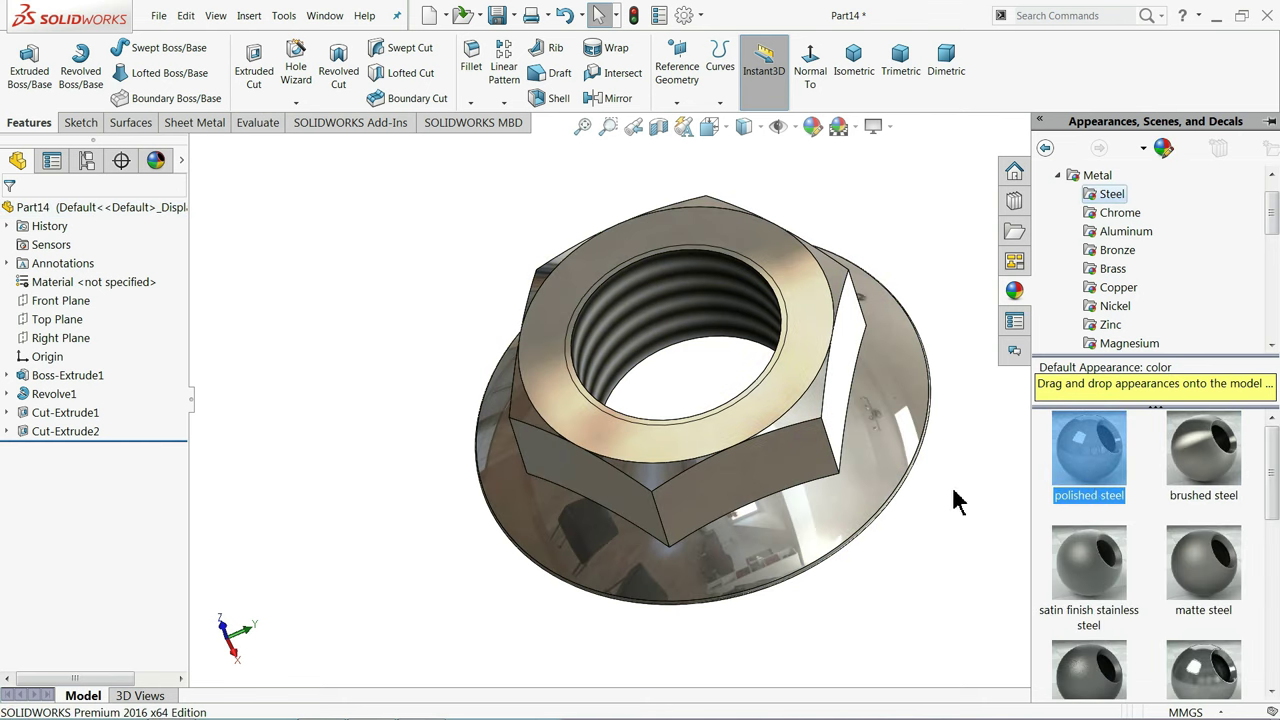
pyautogui.moveTo(957, 500)
pyautogui.mouseDown(button='middle')
pyautogui.moveTo(760, 530)
pyautogui.moveTo(832, 503)
pyautogui.moveTo(806, 600)
pyautogui.moveTo(800, 470)
pyautogui.mouseUp(button='middle')
pyautogui.doubleClick(1183, 505)
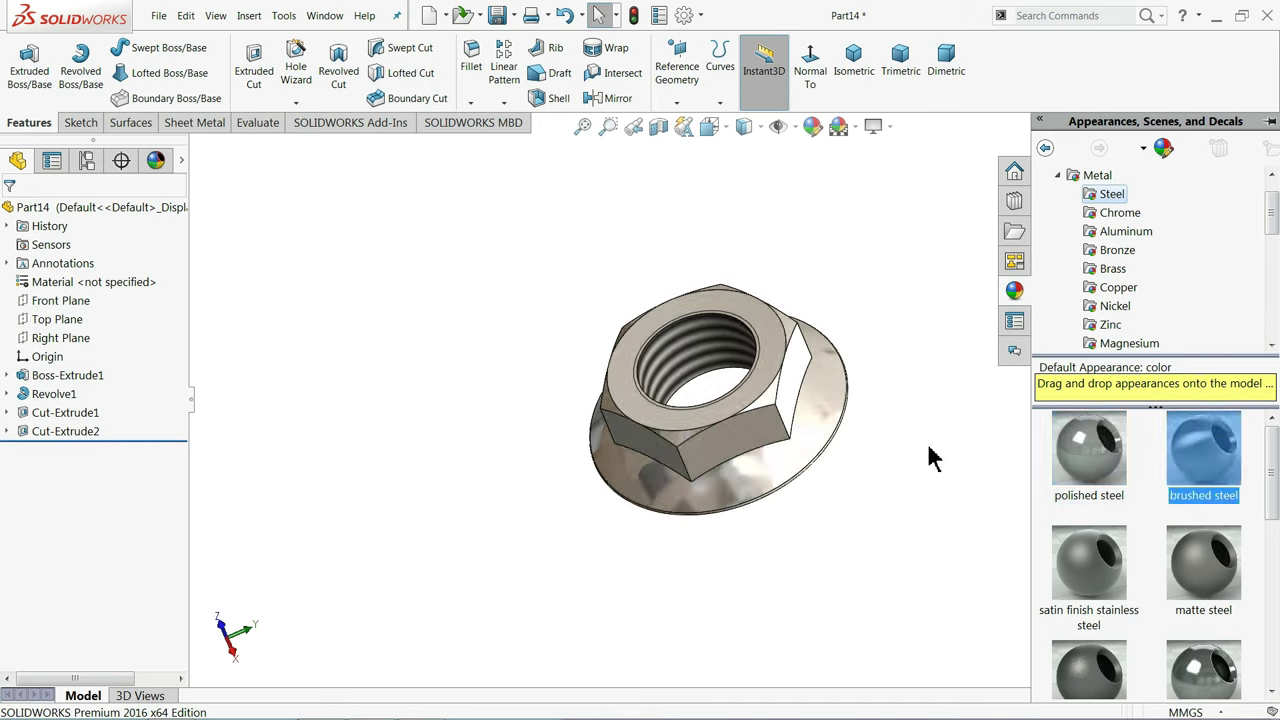
pyautogui.moveTo(929, 452)
pyautogui.mouseDown(button='middle')
pyautogui.moveTo(878, 569)
pyautogui.moveTo(891, 543)
pyautogui.moveTo(800, 460)
pyautogui.mouseUp(button='middle')
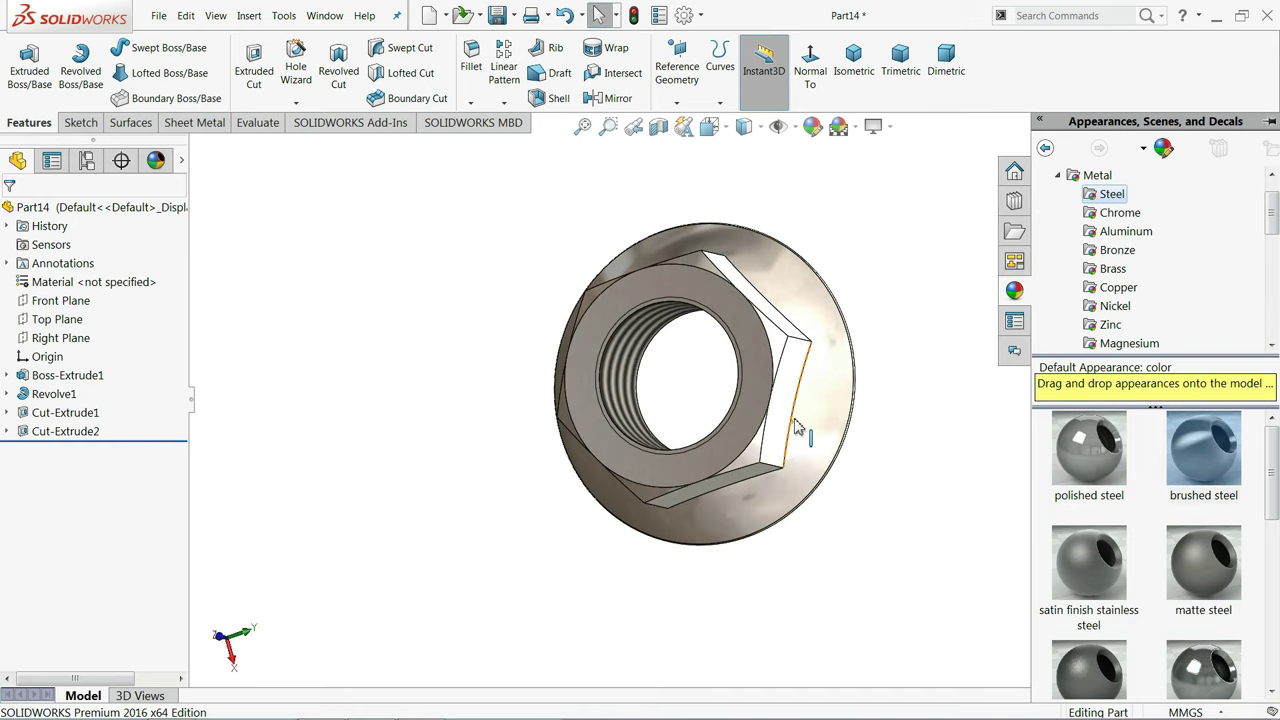
# Save the nut as '14.Rod nut' in the Hydraulic Cylinder folder
pyautogui.click(503, 22)
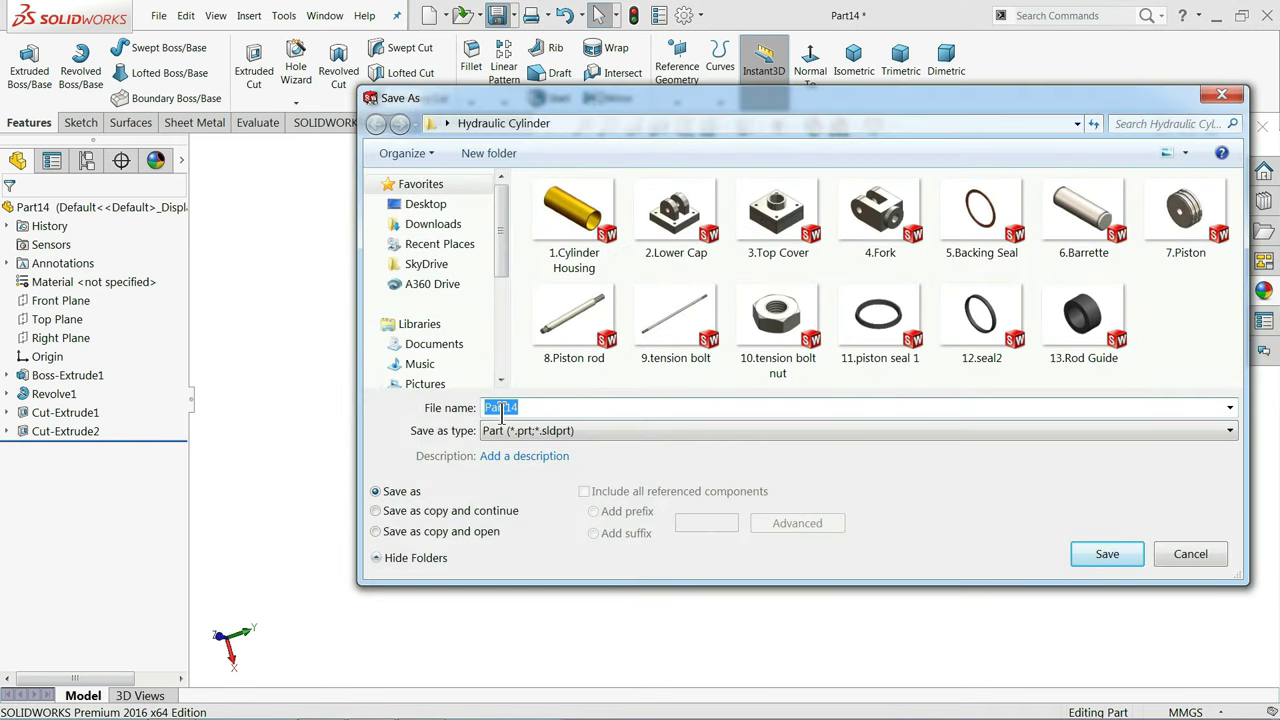
pyautogui.write('14.Rod nut')
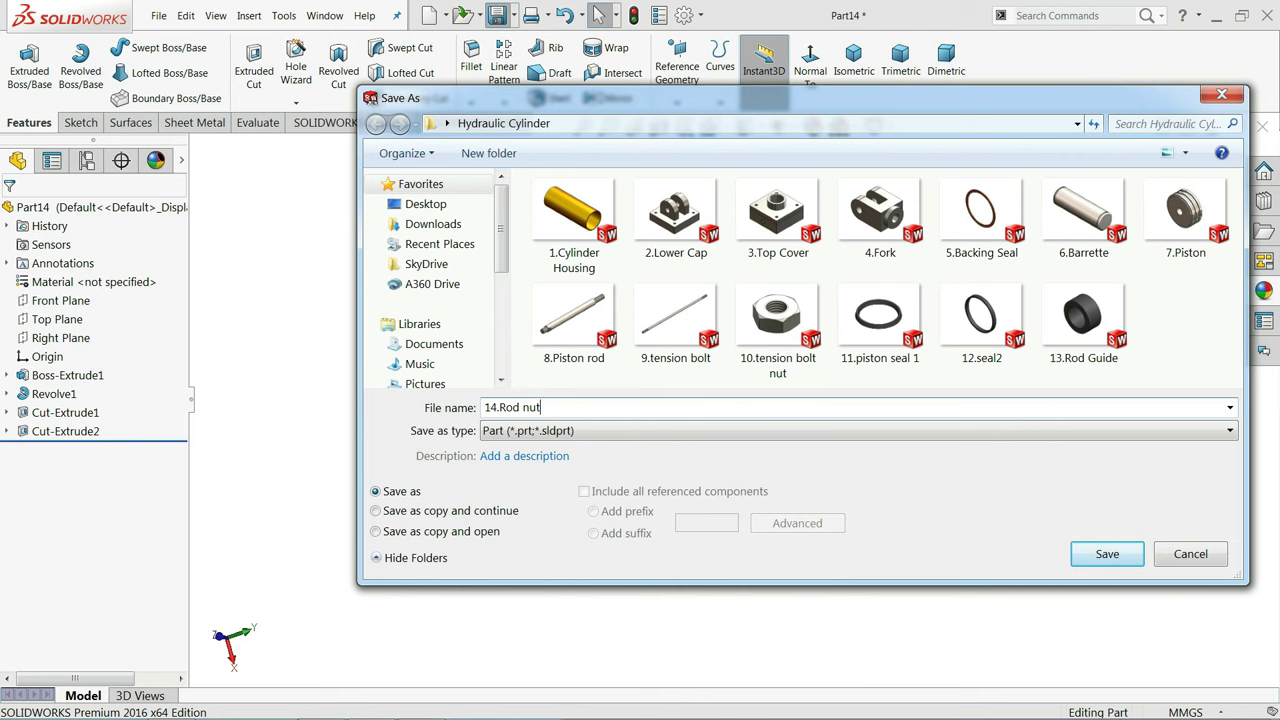
pyautogui.click(1093, 559)
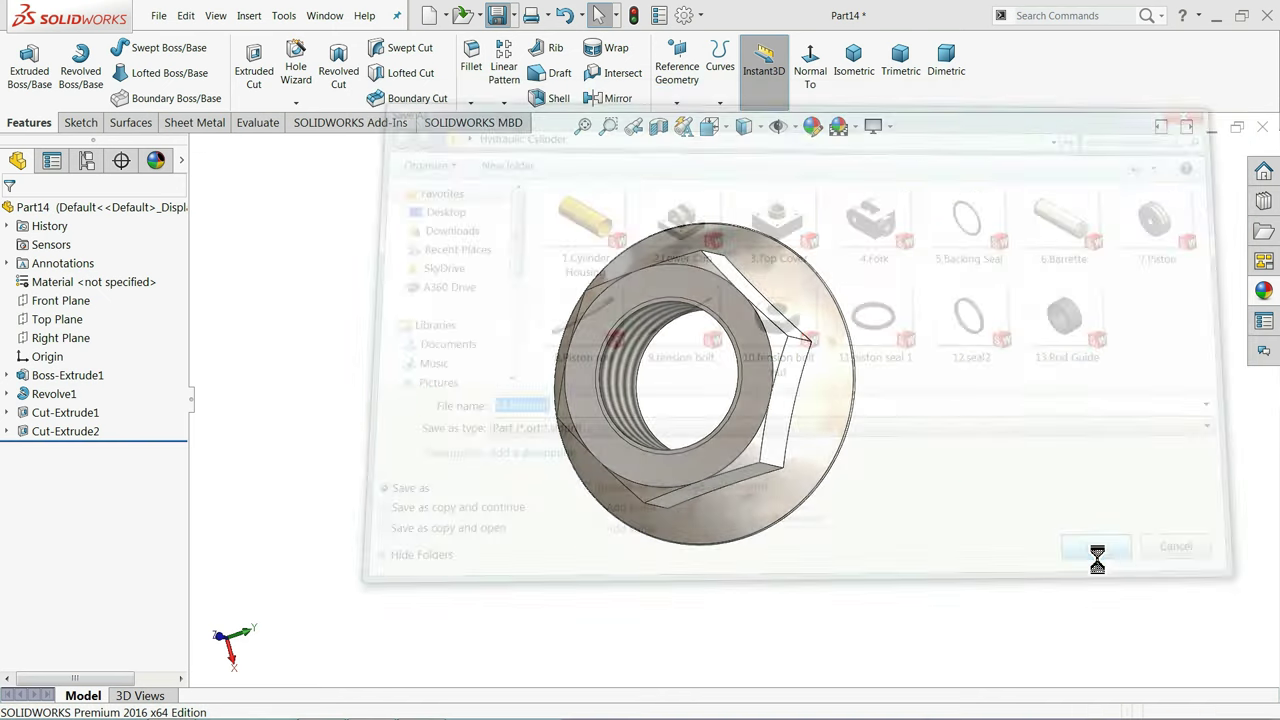
pyautogui.moveTo(1022, 546); pyautogui.dragTo(946, 374, button='middle')
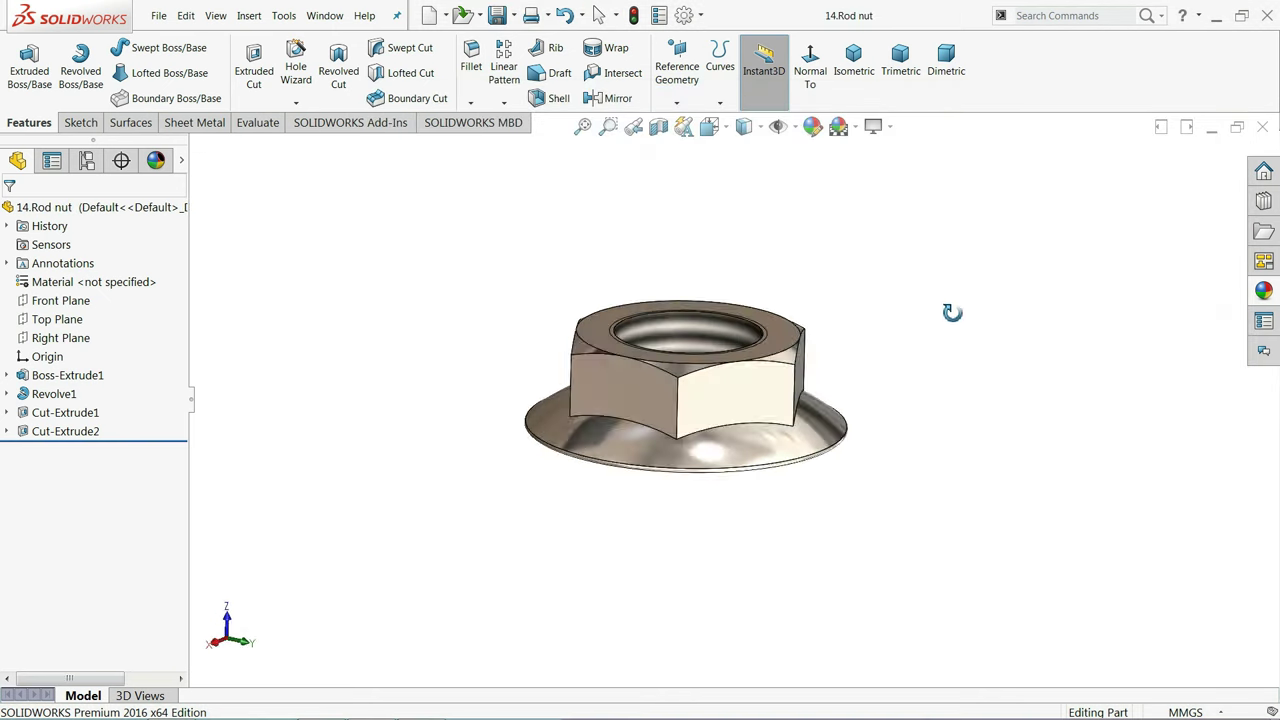
pyautogui.scroll(-3, 684, 369)
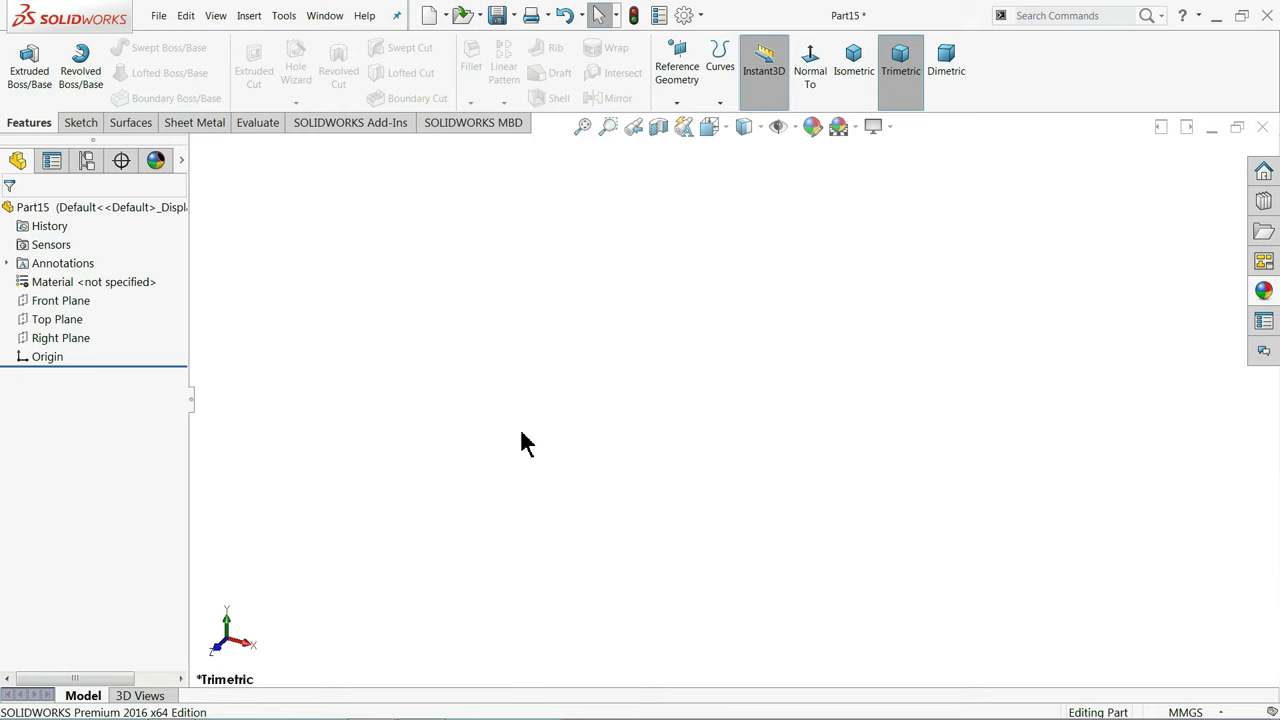
# Sketch a circle at the origin on the Front Plane, dimensioned to Ø65 mm
pyautogui.click(37, 319)
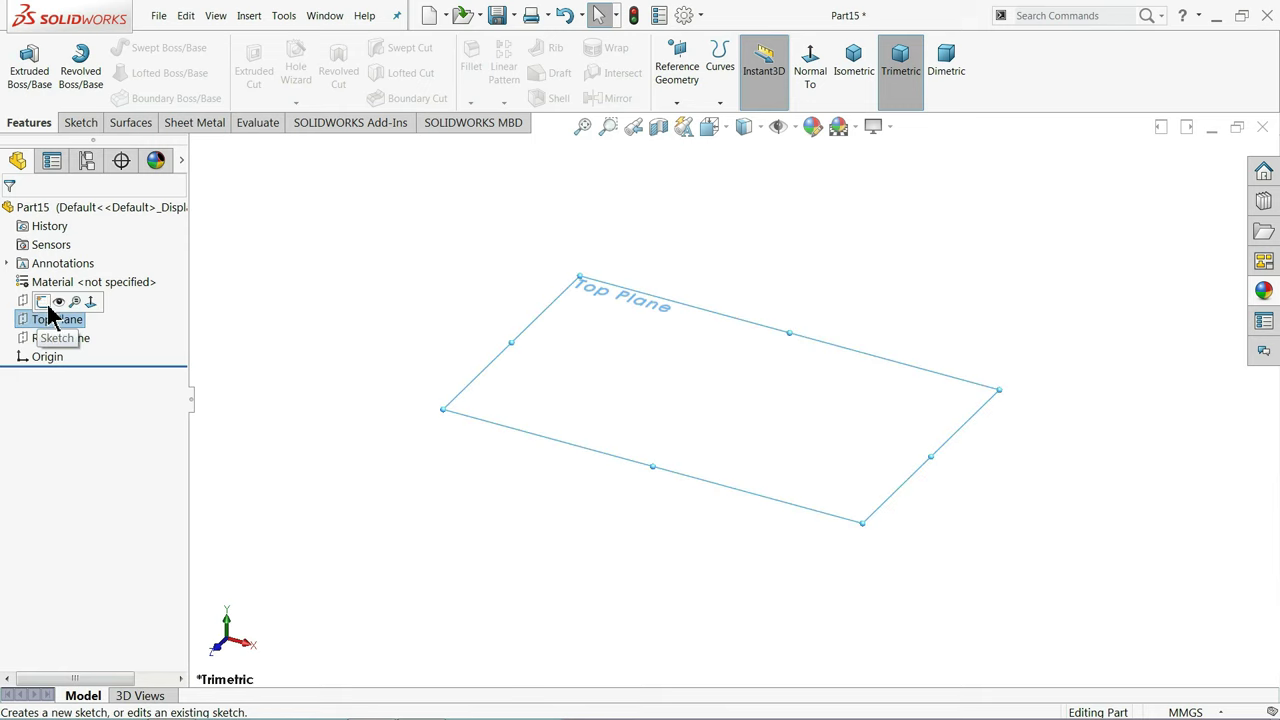
pyautogui.click(25, 300)
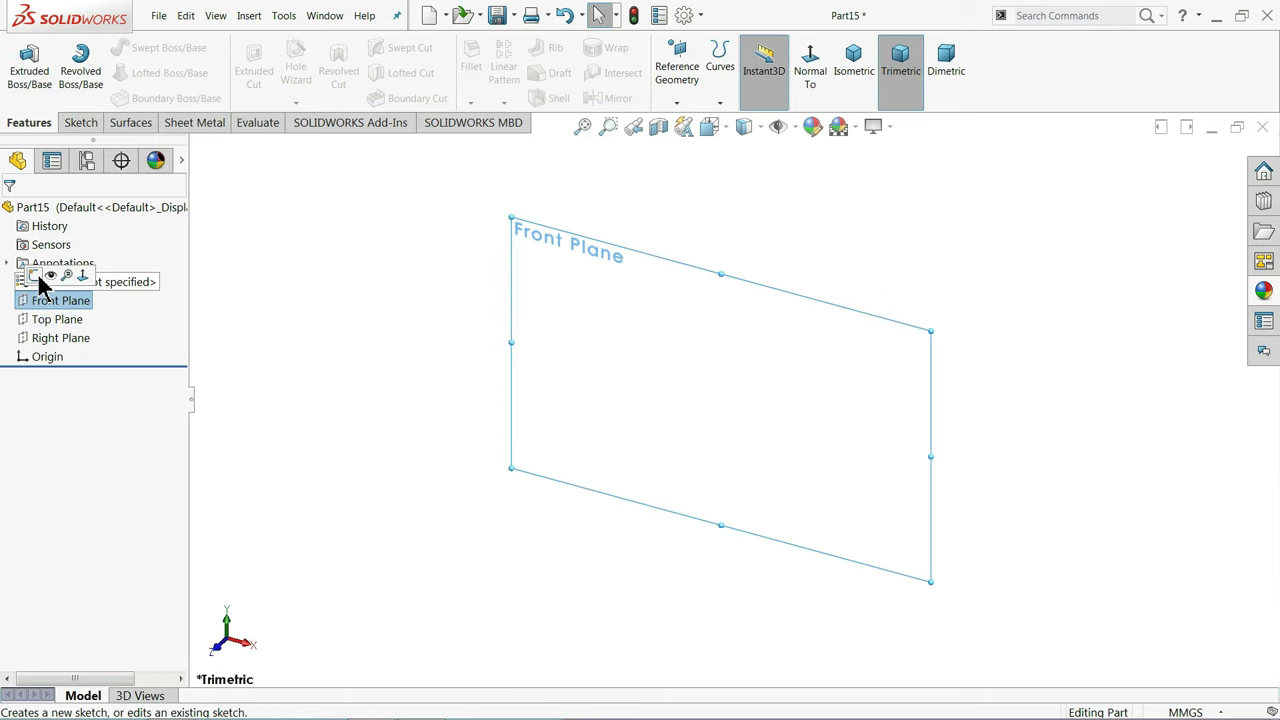
pyautogui.click(36, 277)
pyautogui.click(142, 50)
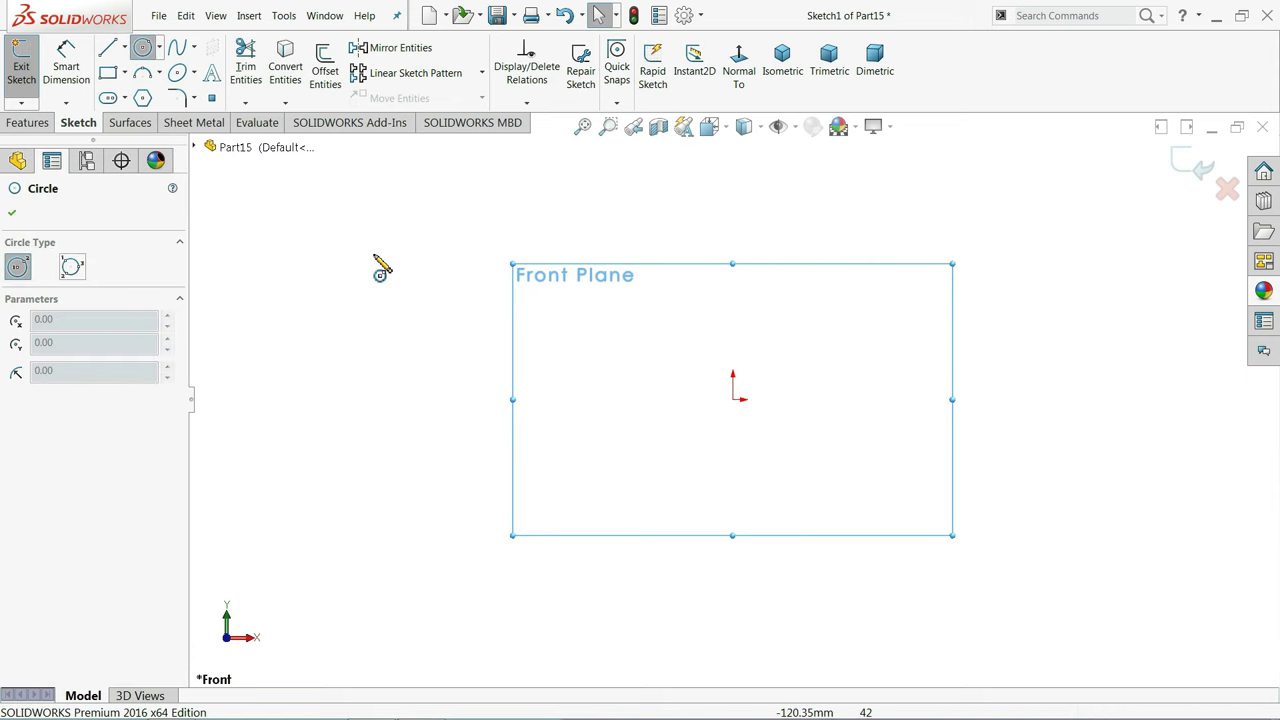
pyautogui.click(735, 400)
pyautogui.click(550, 329)
pyautogui.click(66, 62)
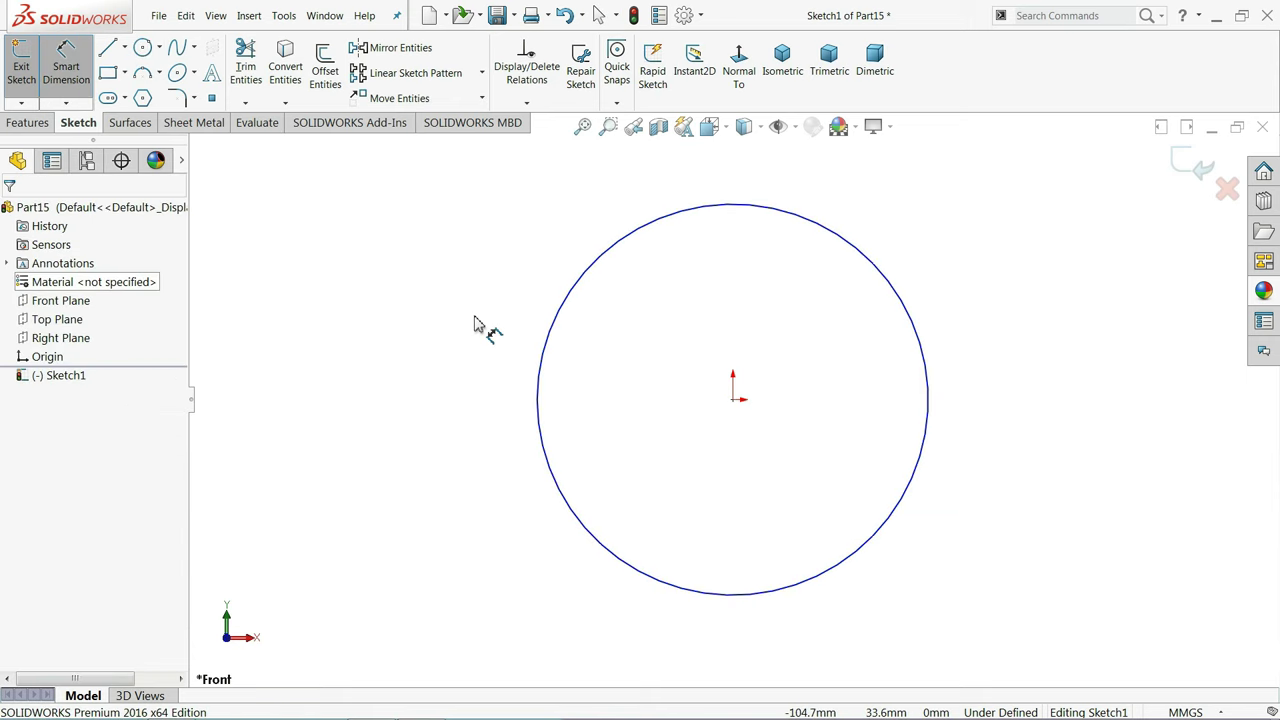
pyautogui.click(537, 385)
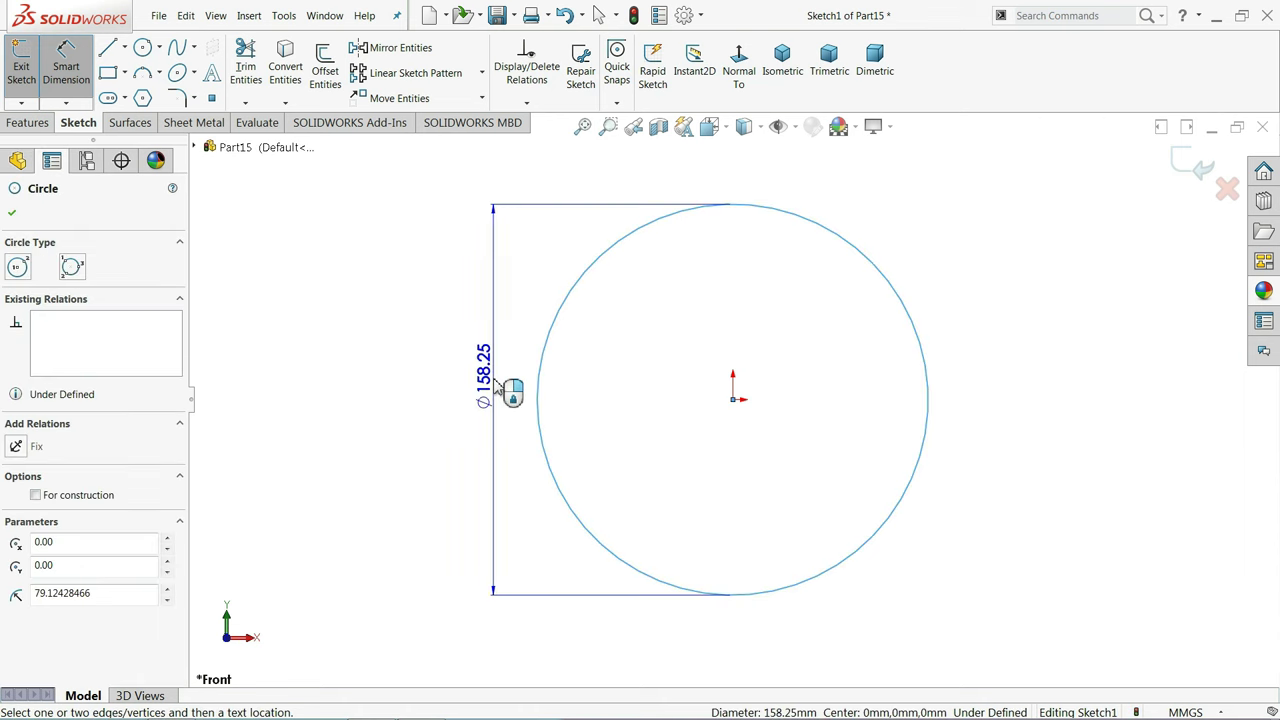
pyautogui.click(463, 381)
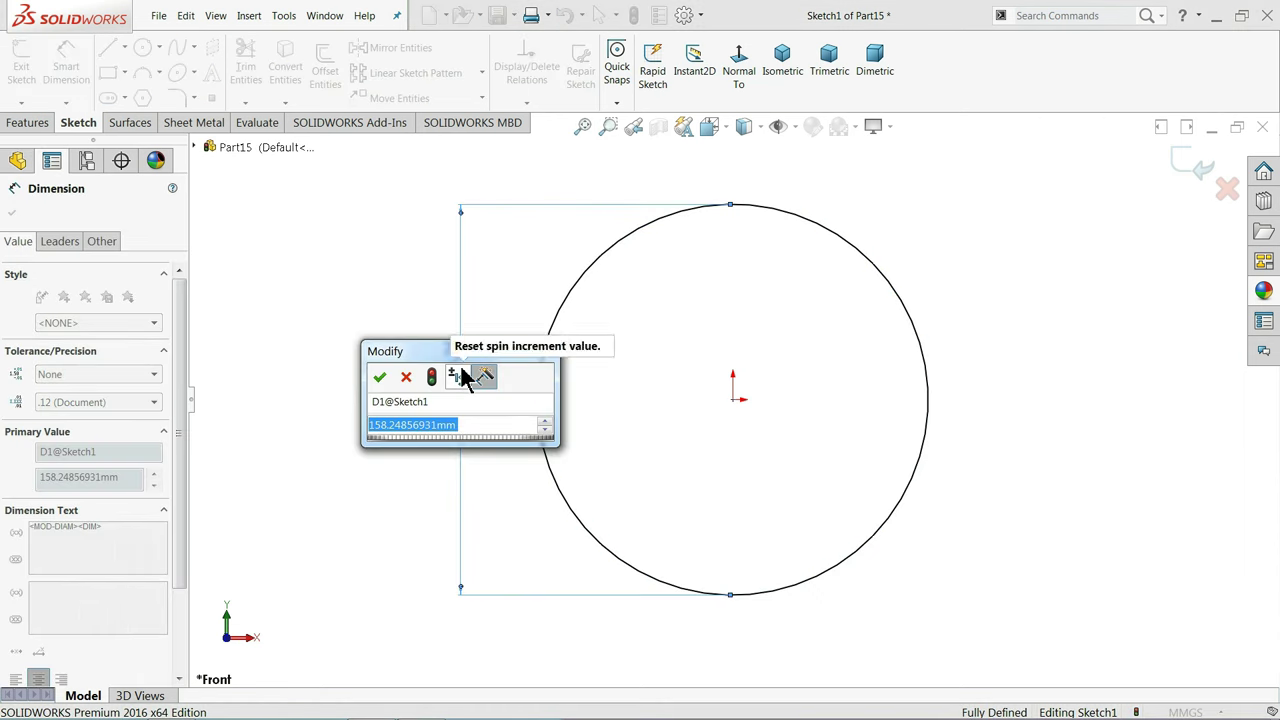
pyautogui.write('65')
pyautogui.click(380, 378)
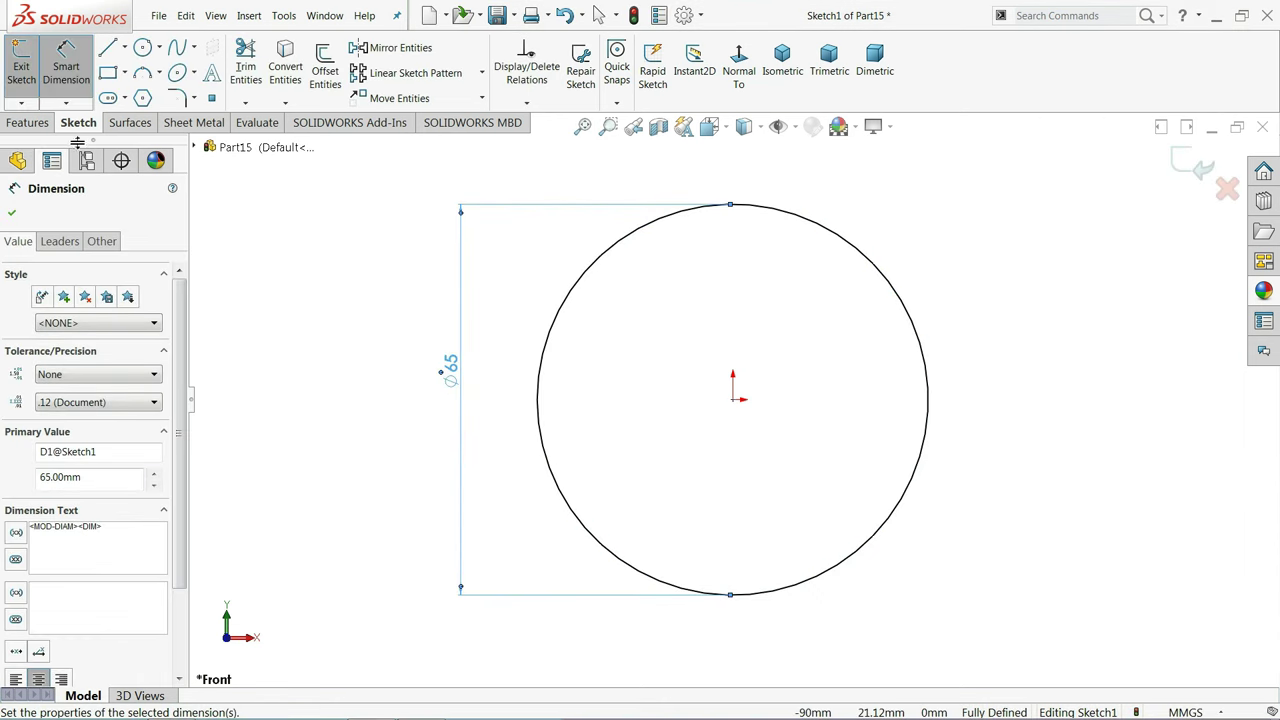
# Extrude the Ø65 circle 42 mm into a solid cylinder
pyautogui.click(28, 122)
pyautogui.click(27, 75)
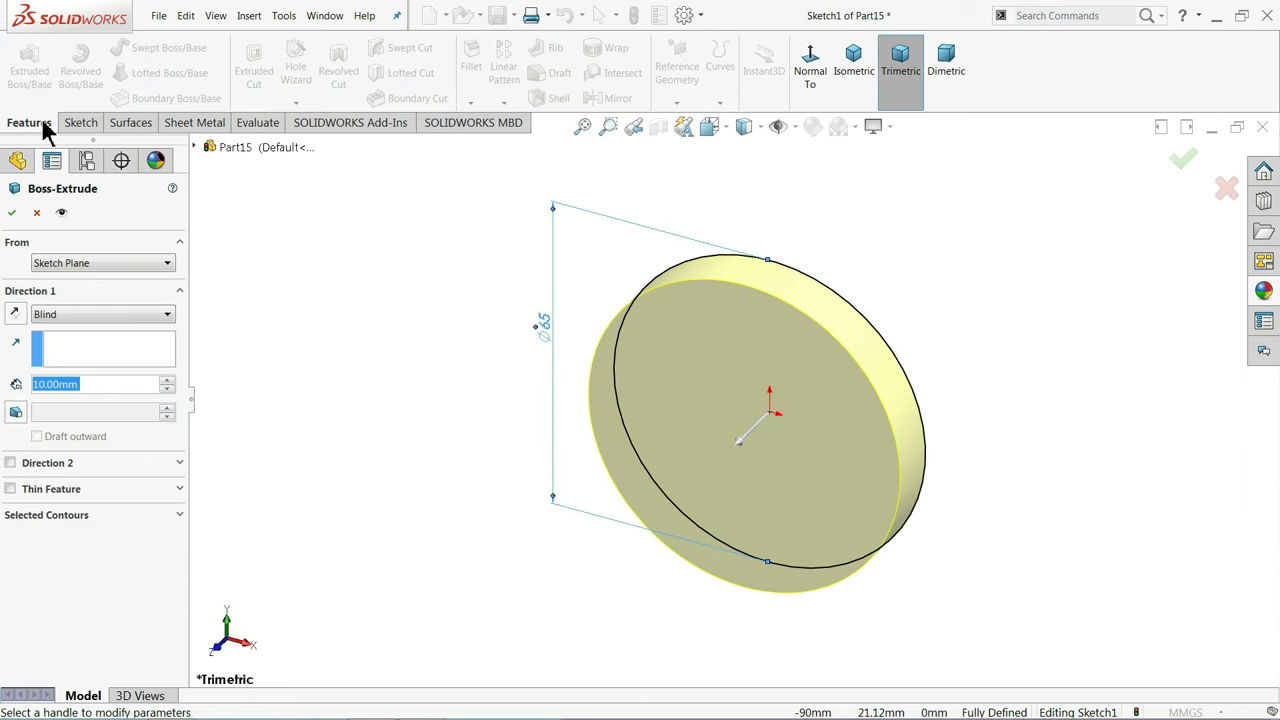
pyautogui.write('42')
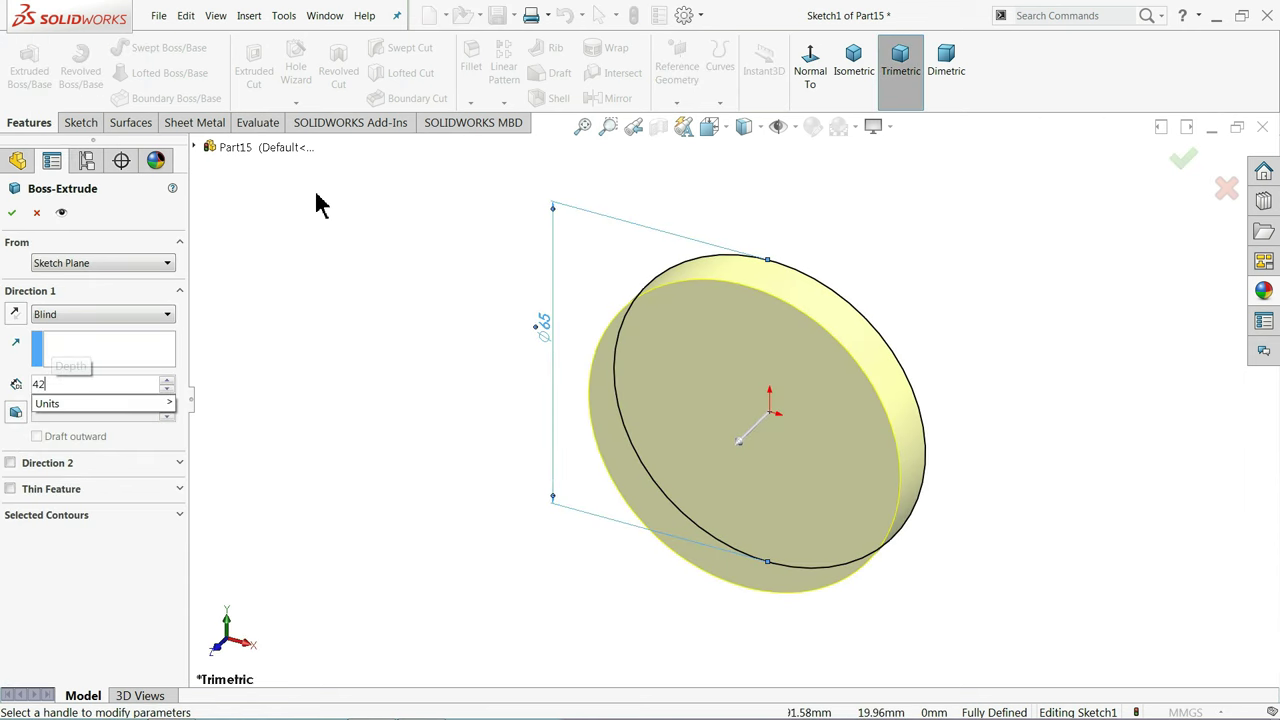
pyautogui.press('Return')
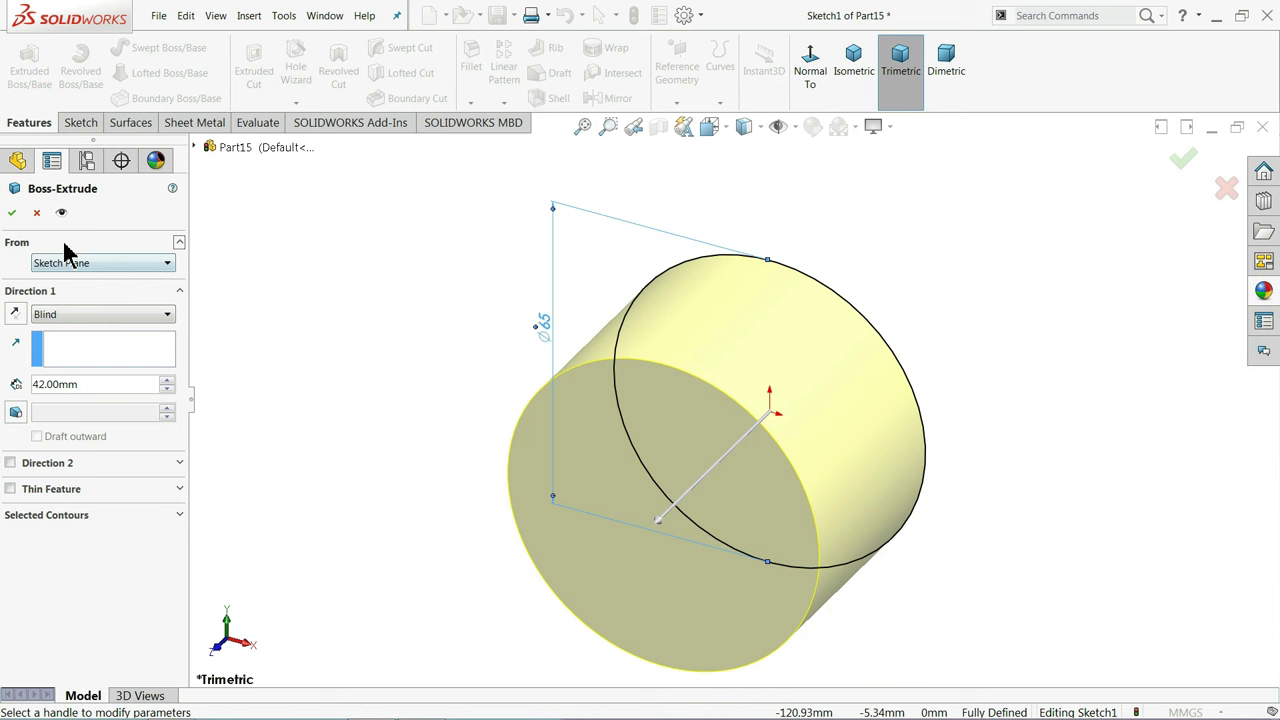
pyautogui.click(11, 213)
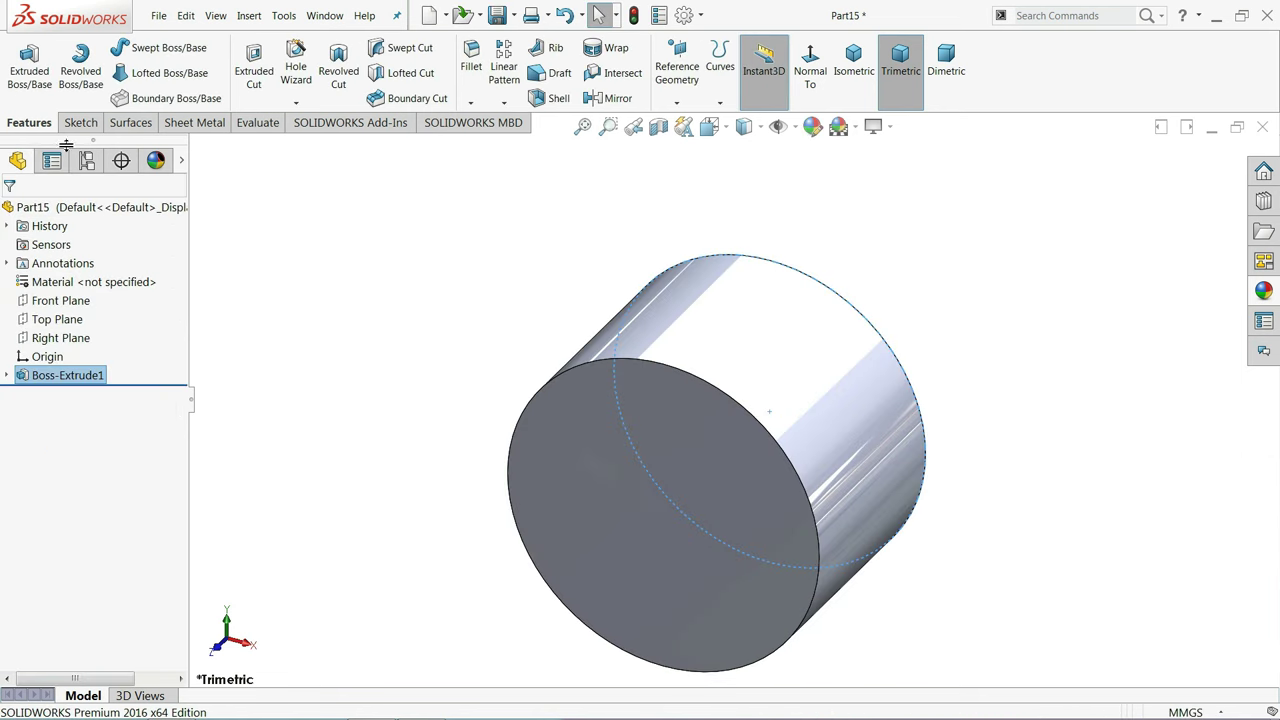
# Set a cosmetic thread on the cylinder's front edge to ANSI Metric, giving size M64x4.0
pyautogui.click(249, 16)
pyautogui.moveTo(287, 574)
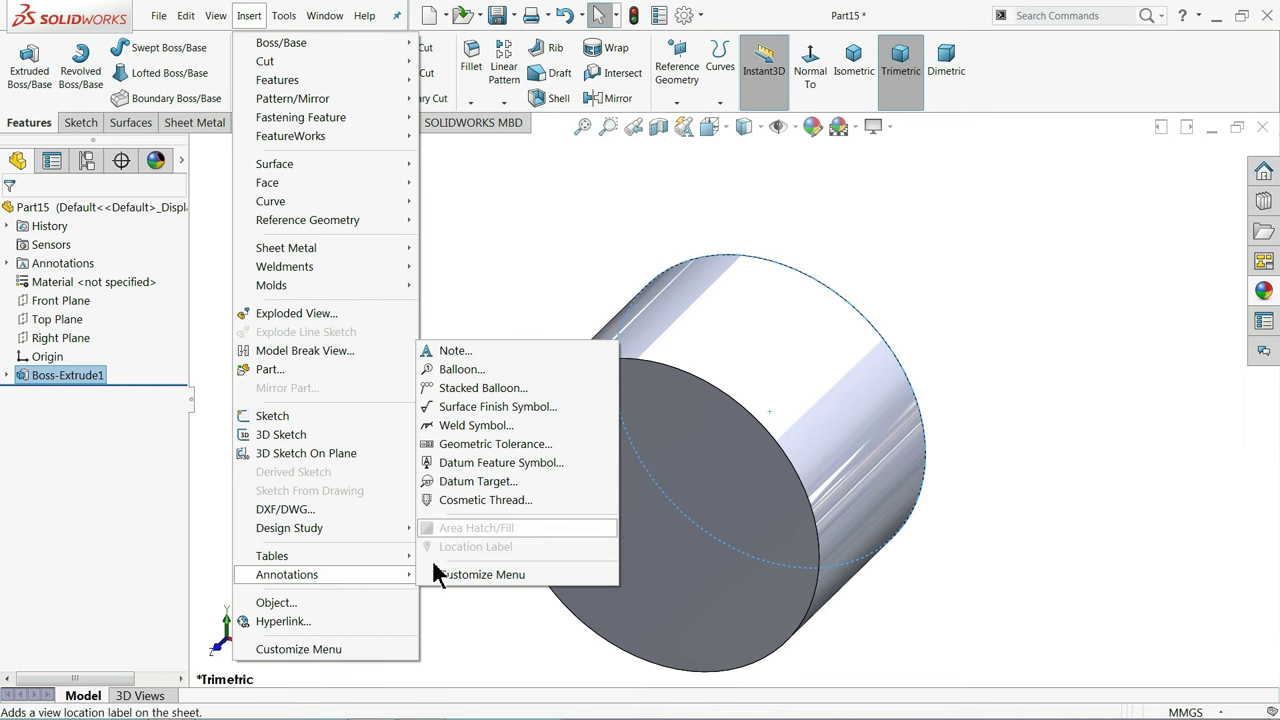
pyautogui.click(441, 499)
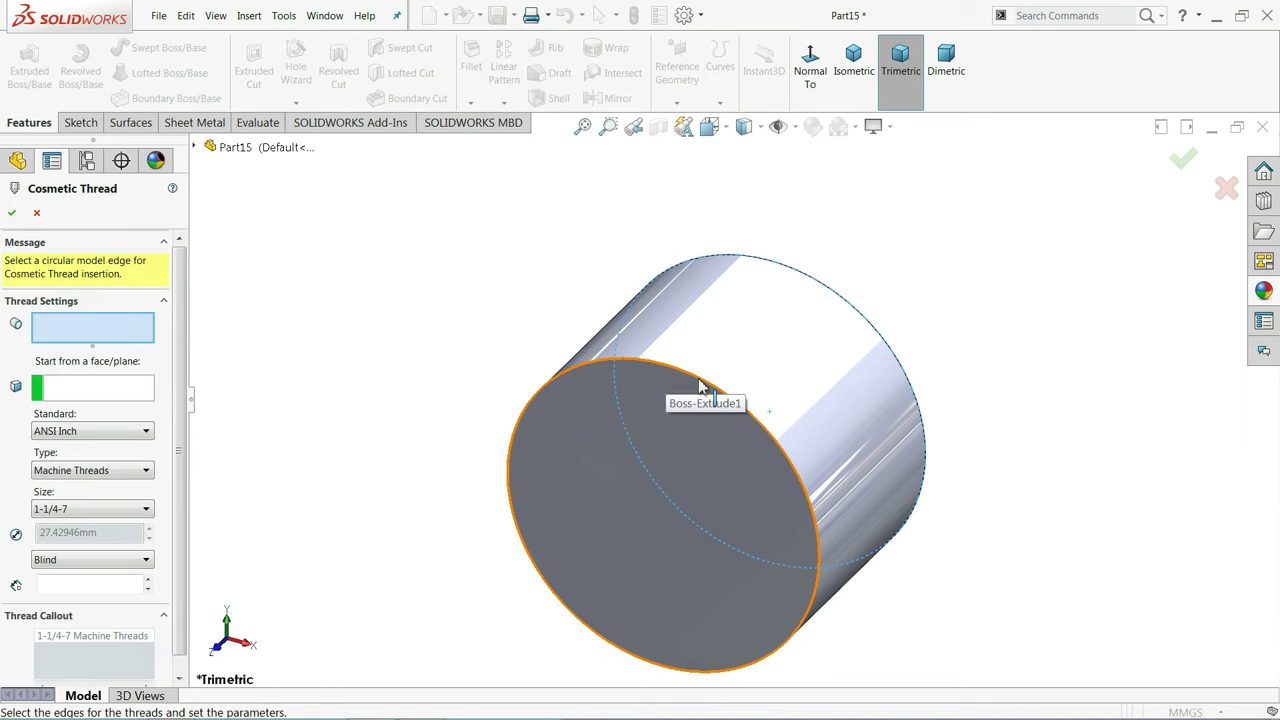
pyautogui.click(670, 390)
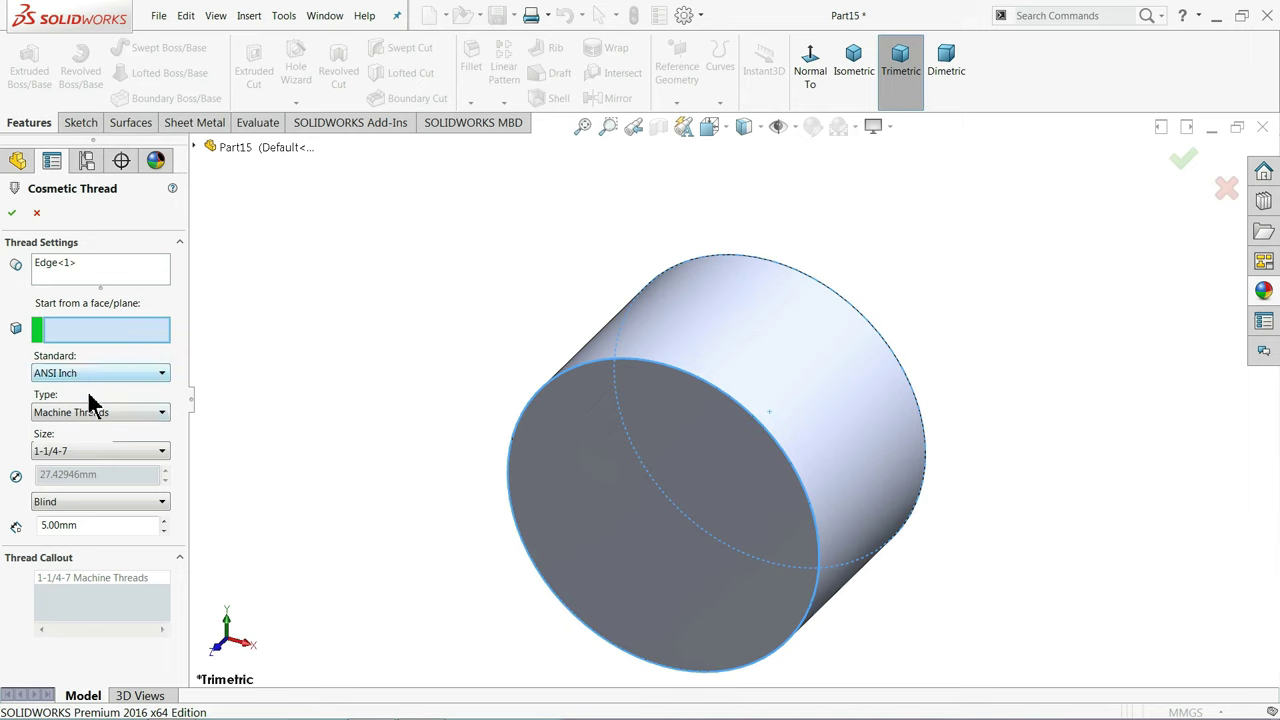
pyautogui.click(84, 453)
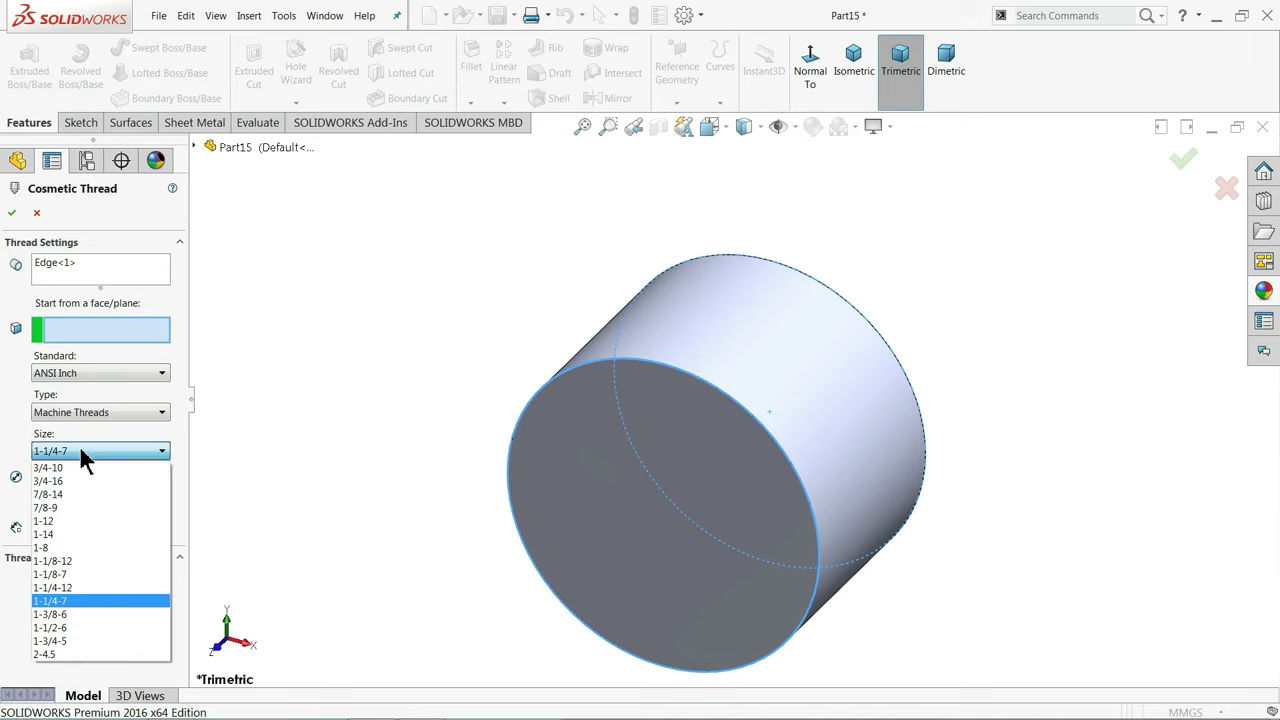
pyautogui.click(82, 452)
pyautogui.click(90, 378)
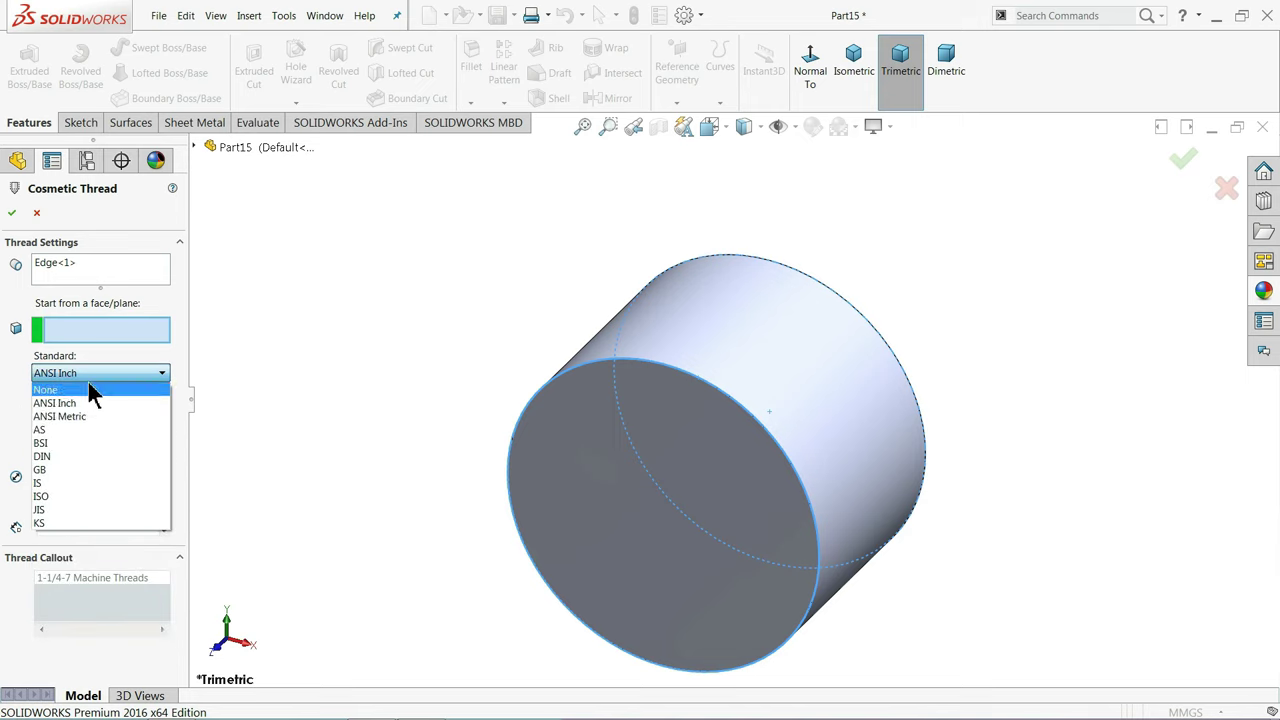
pyautogui.click(62, 413)
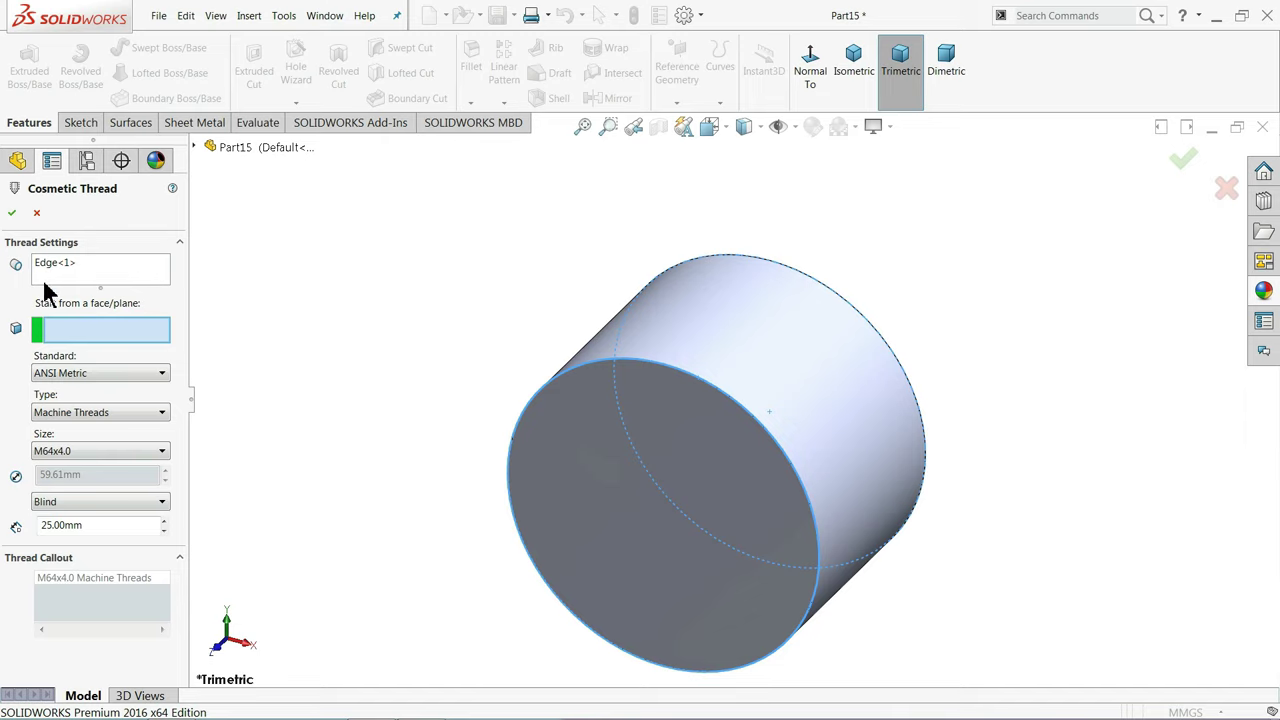
# Accept the M64x4.0 cosmetic thread and turn on shaded cosmetic threads in Document Properties > Detailing
pyautogui.click(12, 214)
pyautogui.click(683, 16)
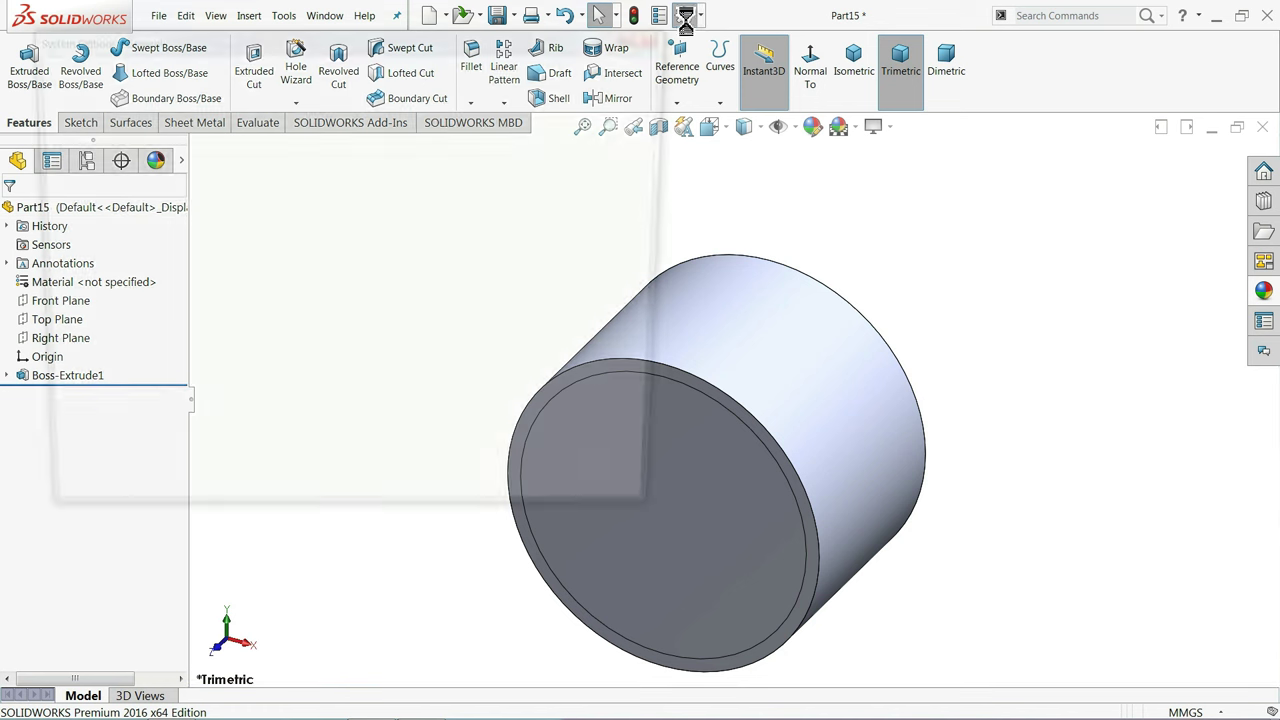
pyautogui.click(165, 78)
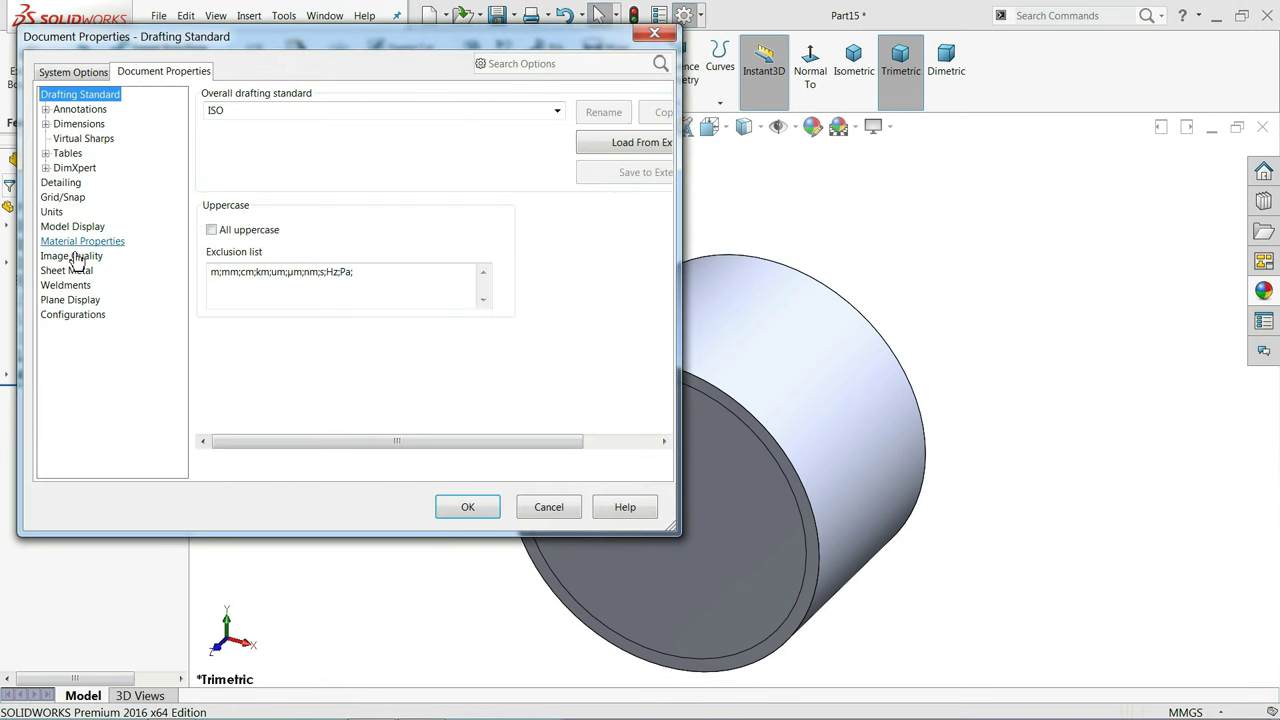
pyautogui.click(88, 186)
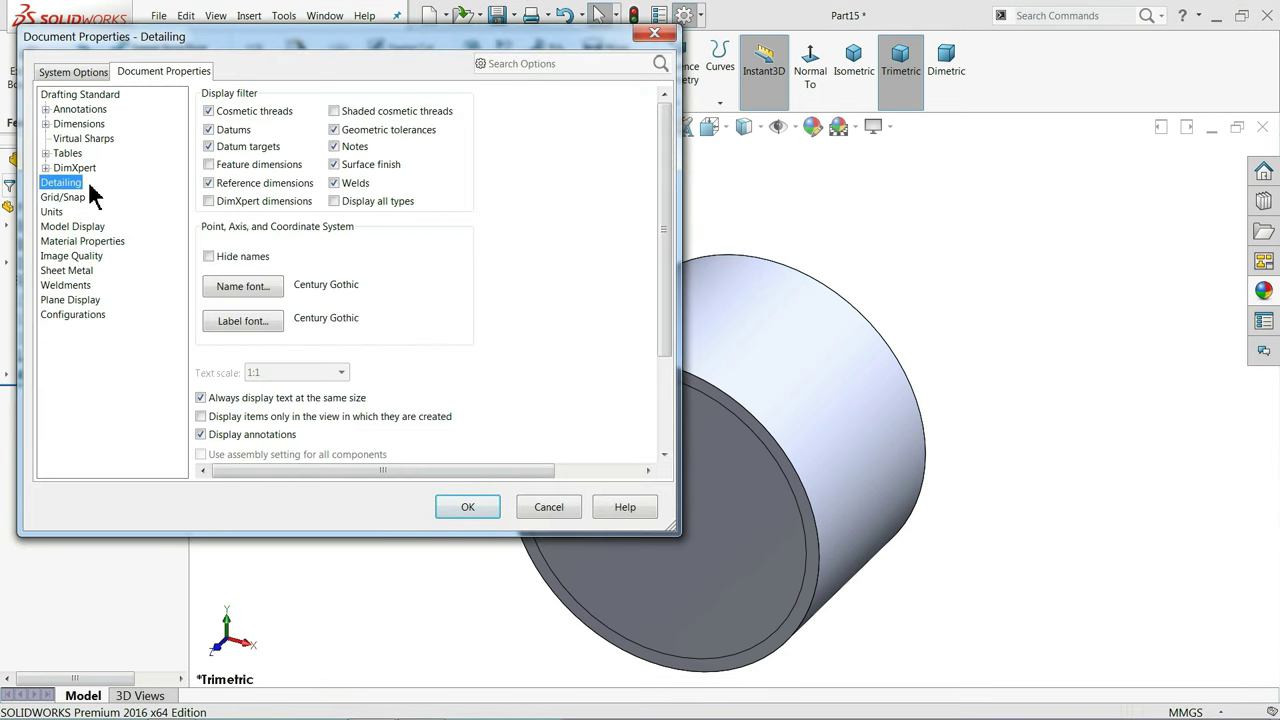
pyautogui.click(464, 508)
pyautogui.moveTo(392, 410)
pyautogui.mouseDown(button='middle')
pyautogui.moveTo(352, 411)
pyautogui.moveTo(384, 414)
pyautogui.mouseUp(button='middle')
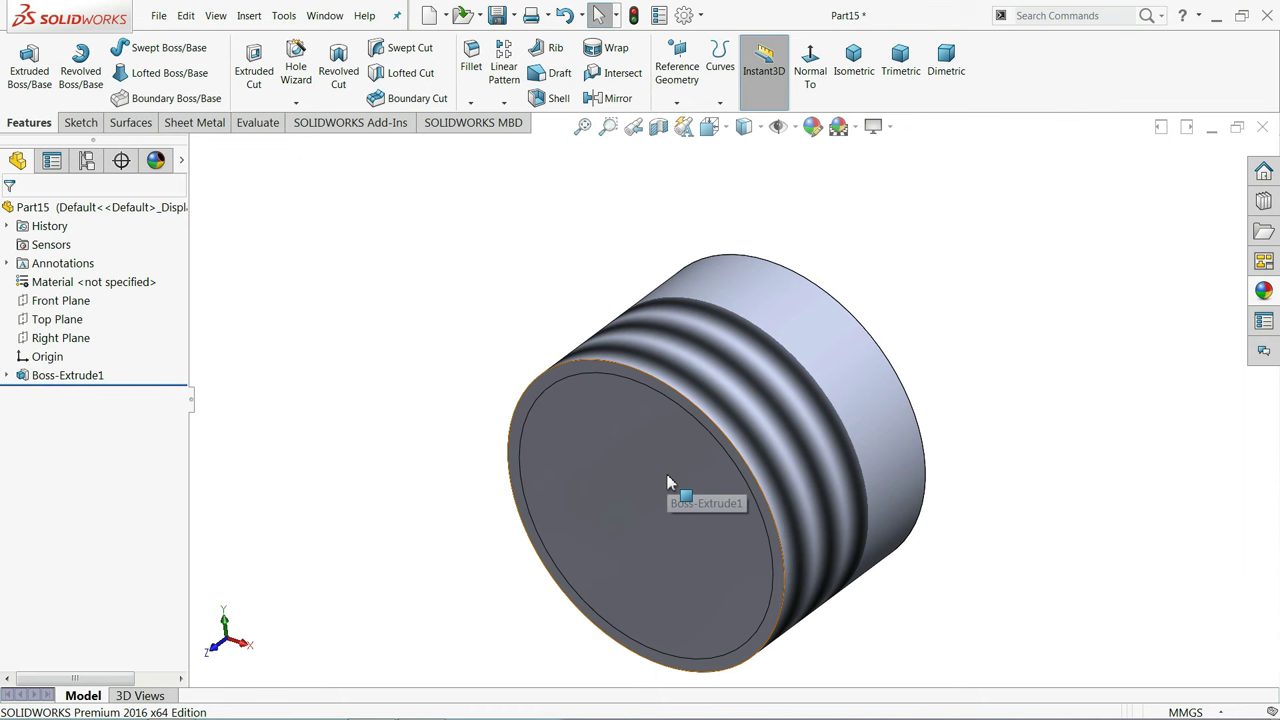
# Sketch an origin-centred circle on the cylinder's front face and dimension it to 60 mm diameter
pyautogui.scroll(-2, 696, 497)
pyautogui.click(621, 422)
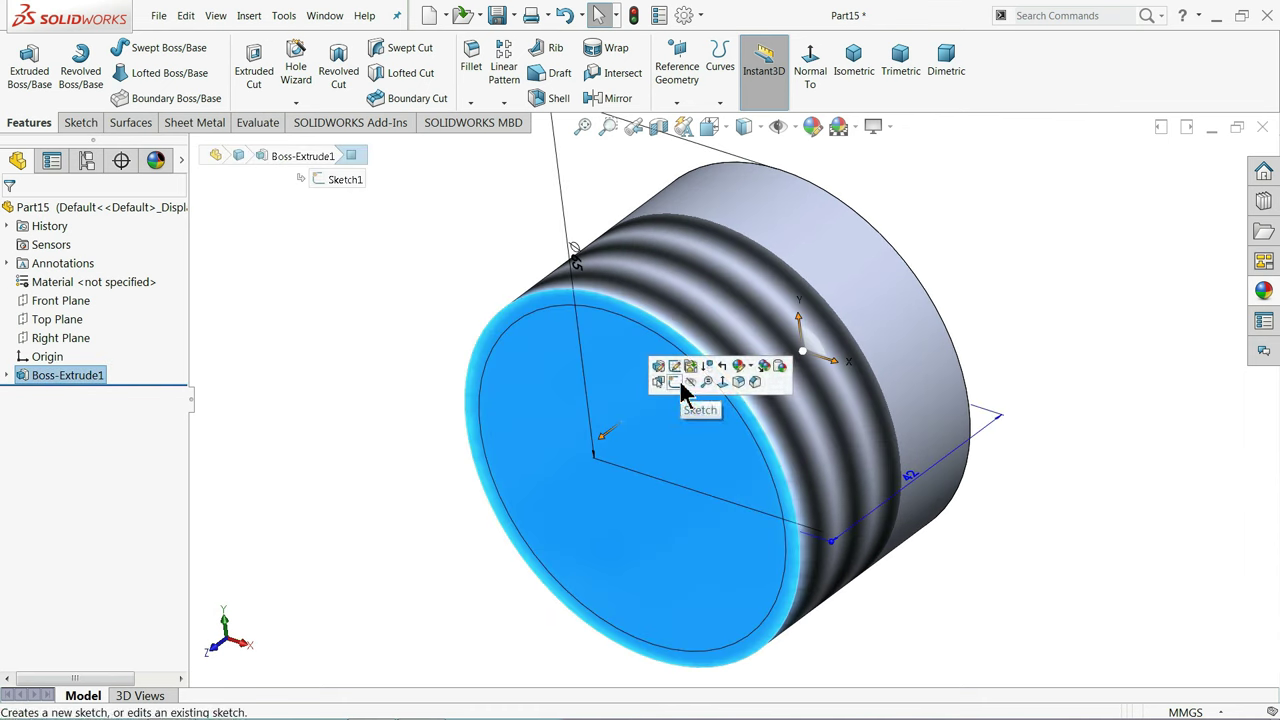
pyautogui.click(680, 384)
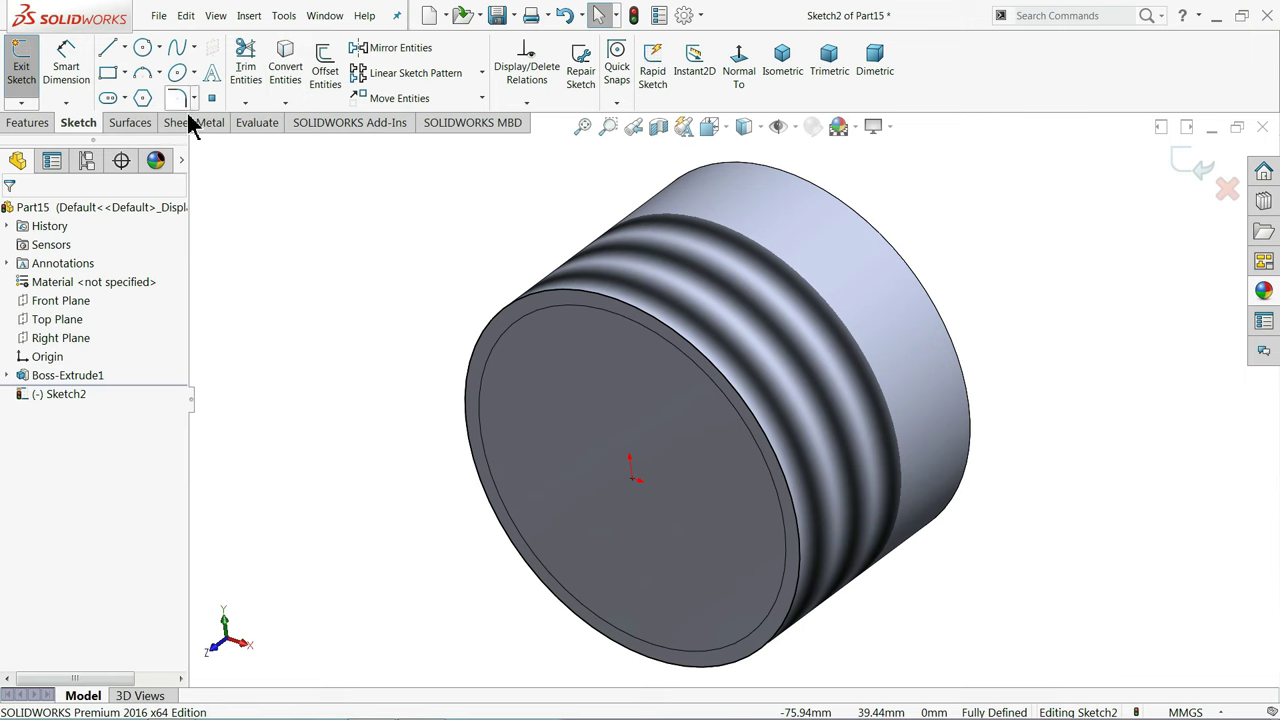
pyautogui.click(141, 46)
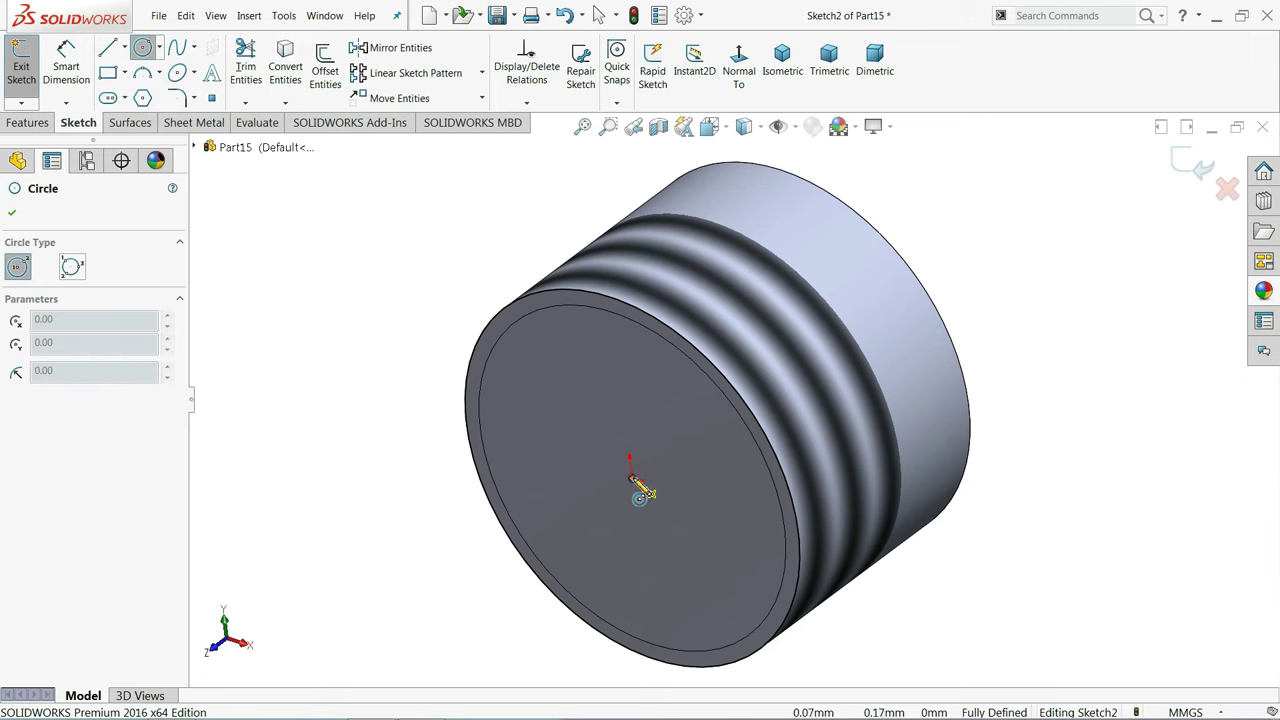
pyautogui.click(632, 480)
pyautogui.click(533, 368)
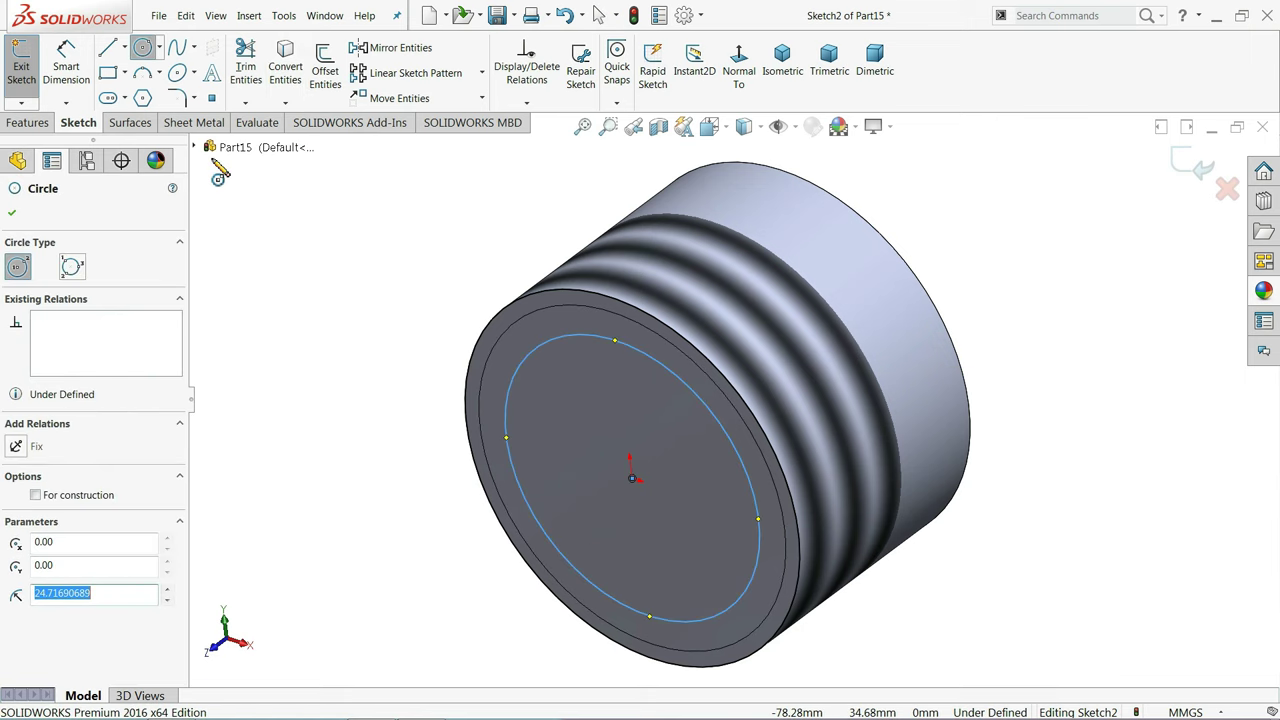
pyautogui.click(58, 72)
pyautogui.click(503, 397)
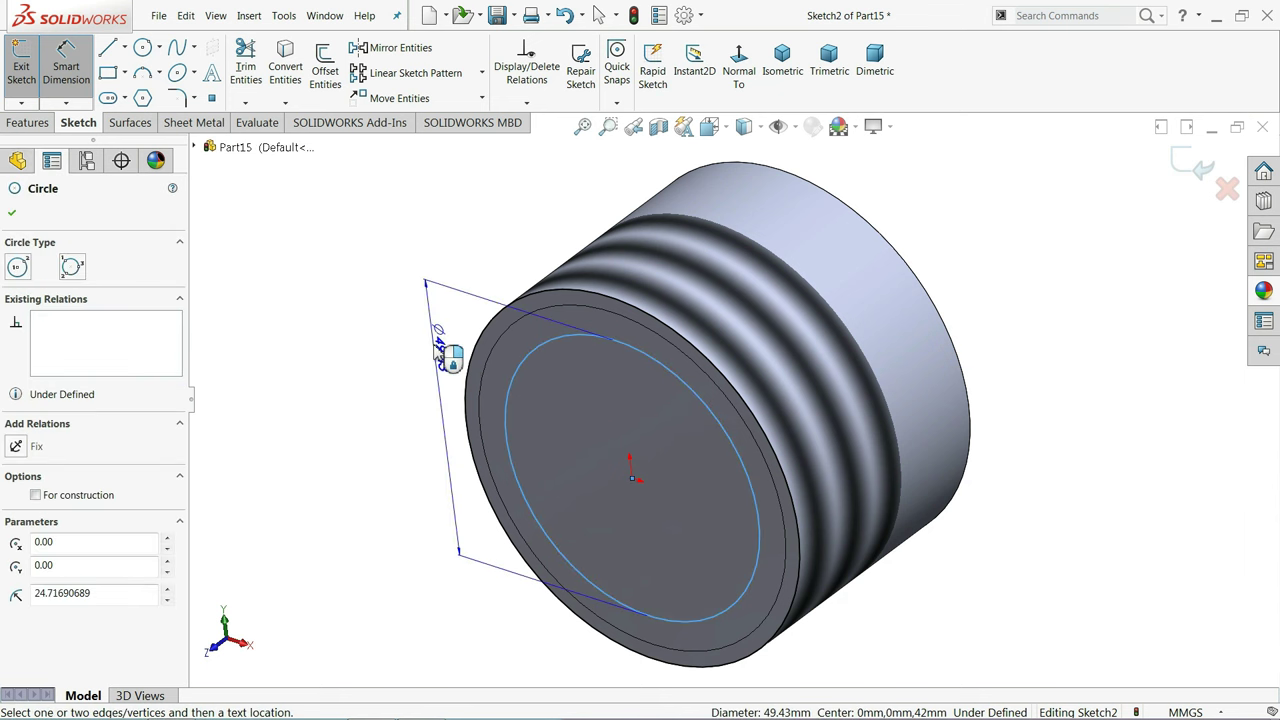
pyautogui.click(441, 352)
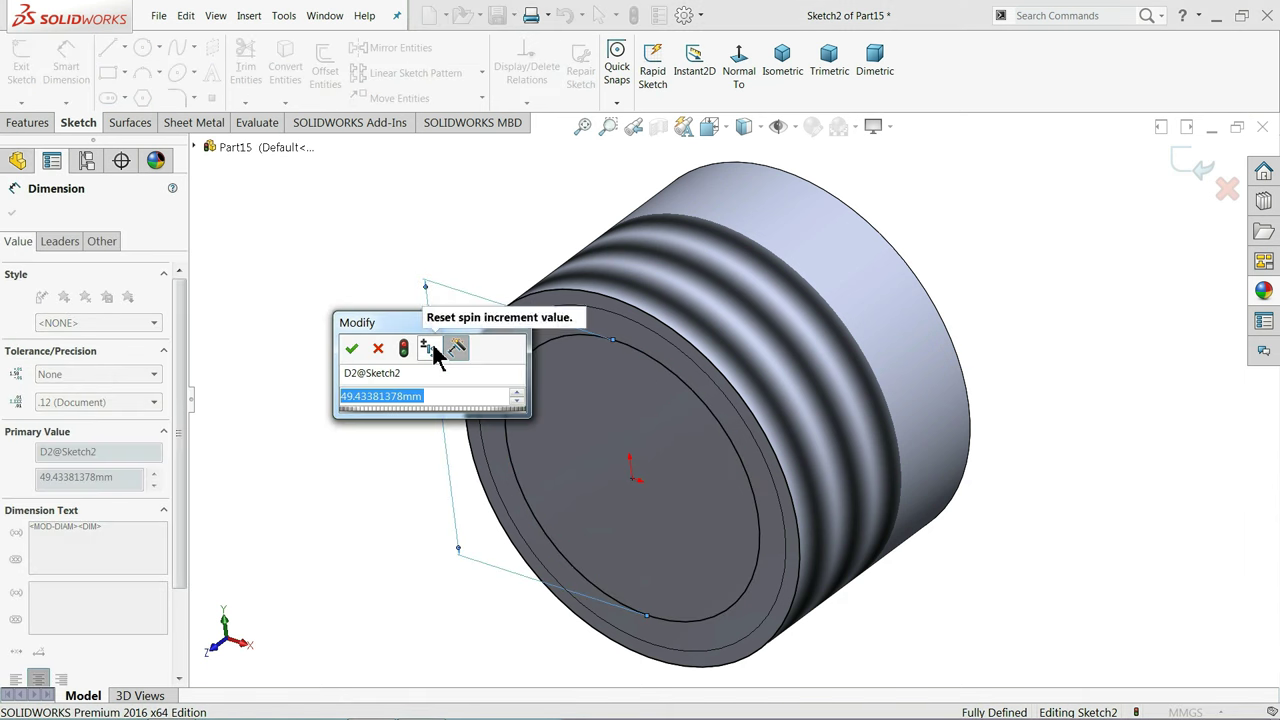
pyautogui.write('60')
pyautogui.press('Return')
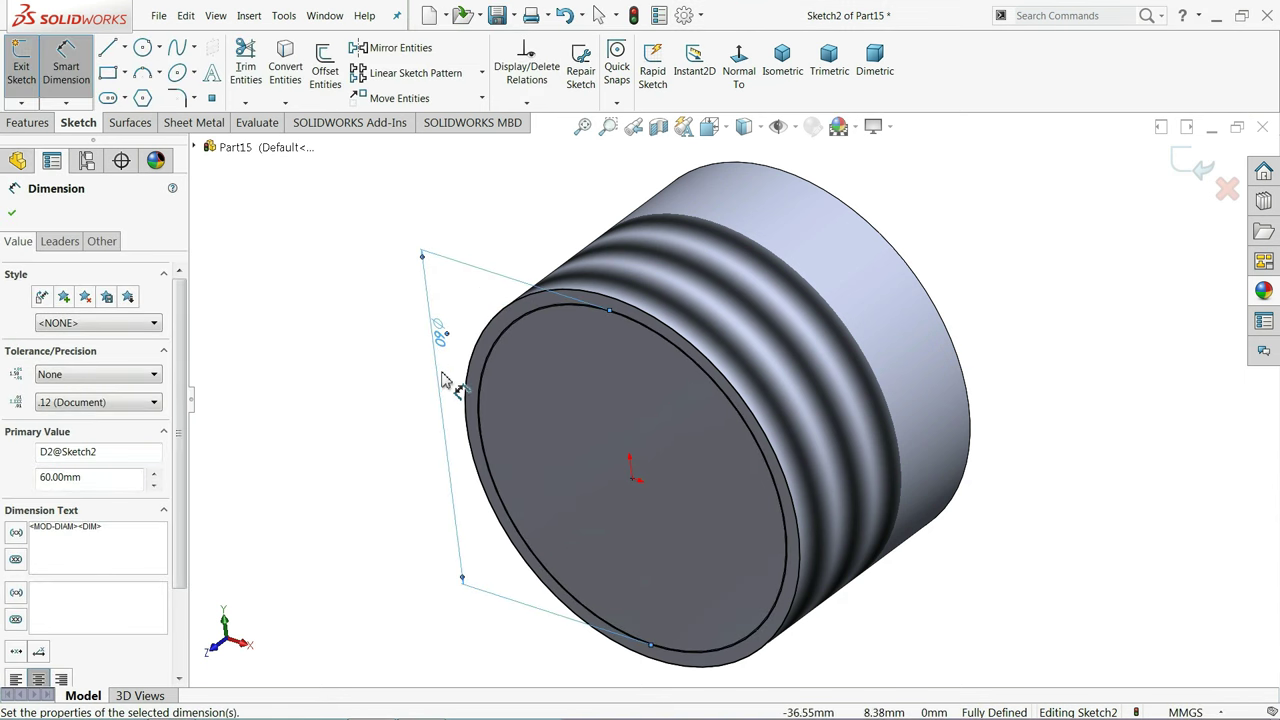
# Start an Extruded Cut from a 28 mm offset, reversed into the part
pyautogui.click(28, 124)
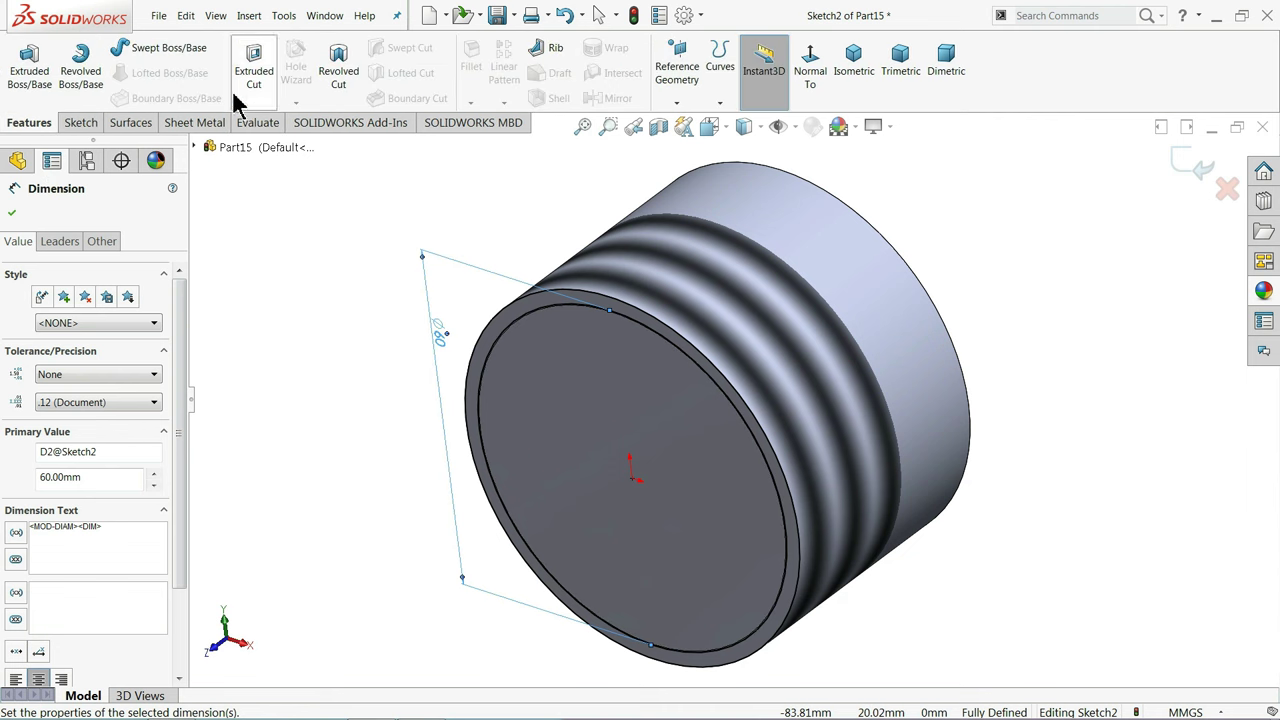
pyautogui.click(254, 70)
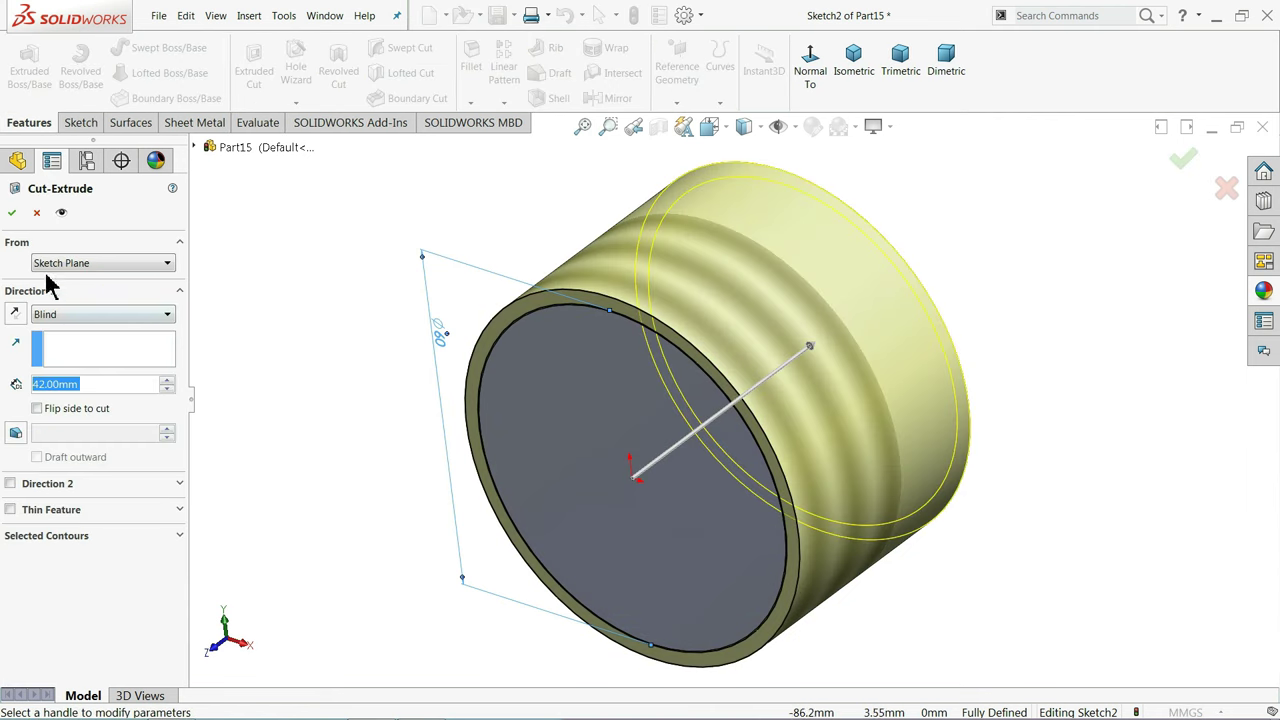
pyautogui.click(46, 263)
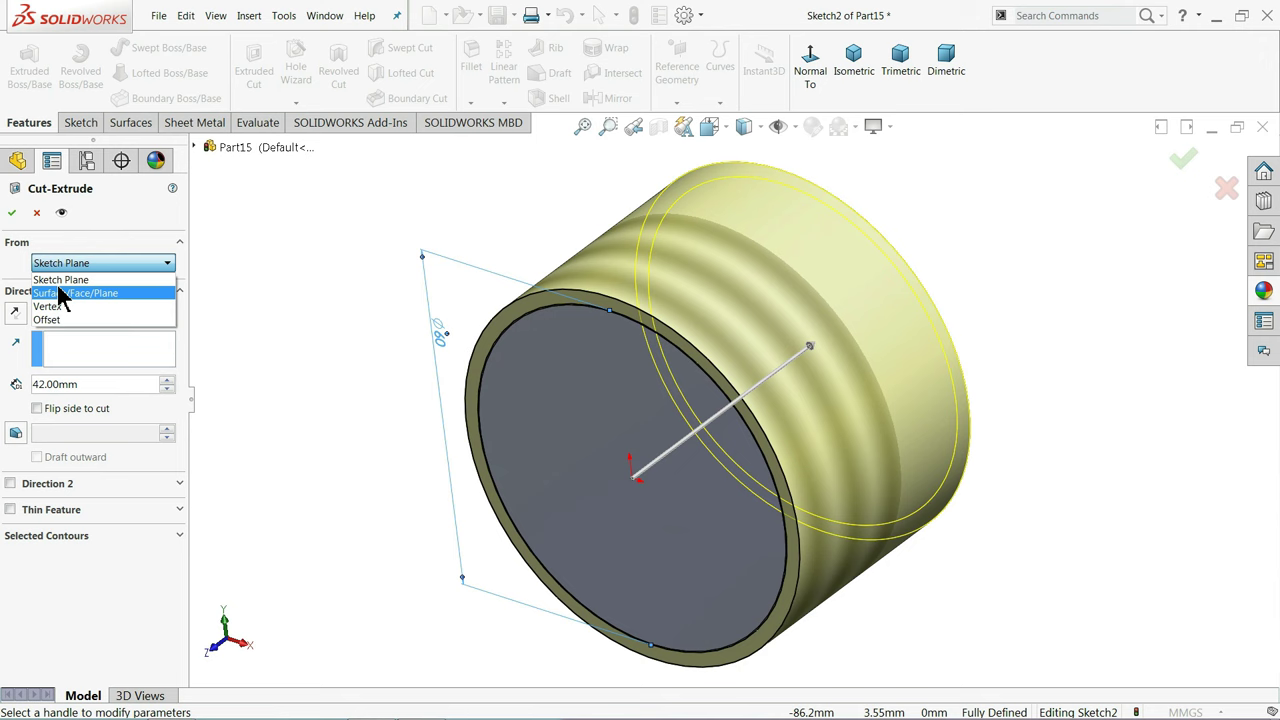
pyautogui.click(50, 319)
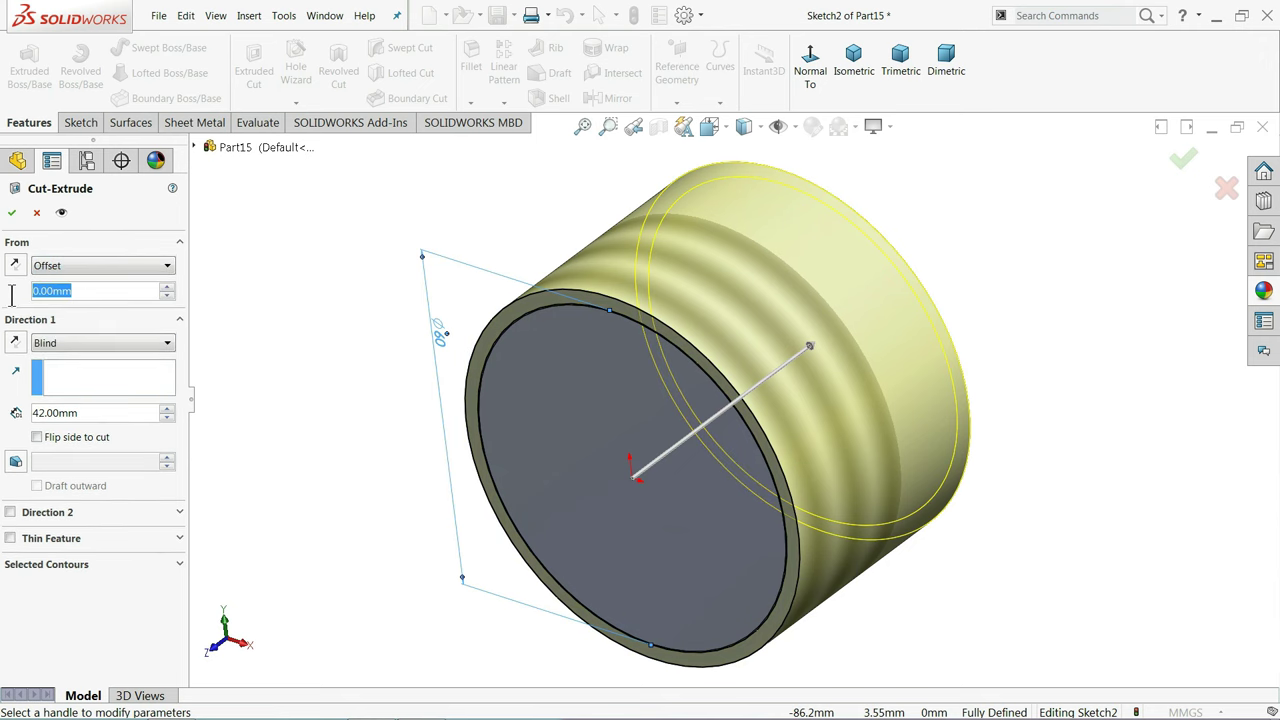
pyautogui.write('28')
pyautogui.press('Return')
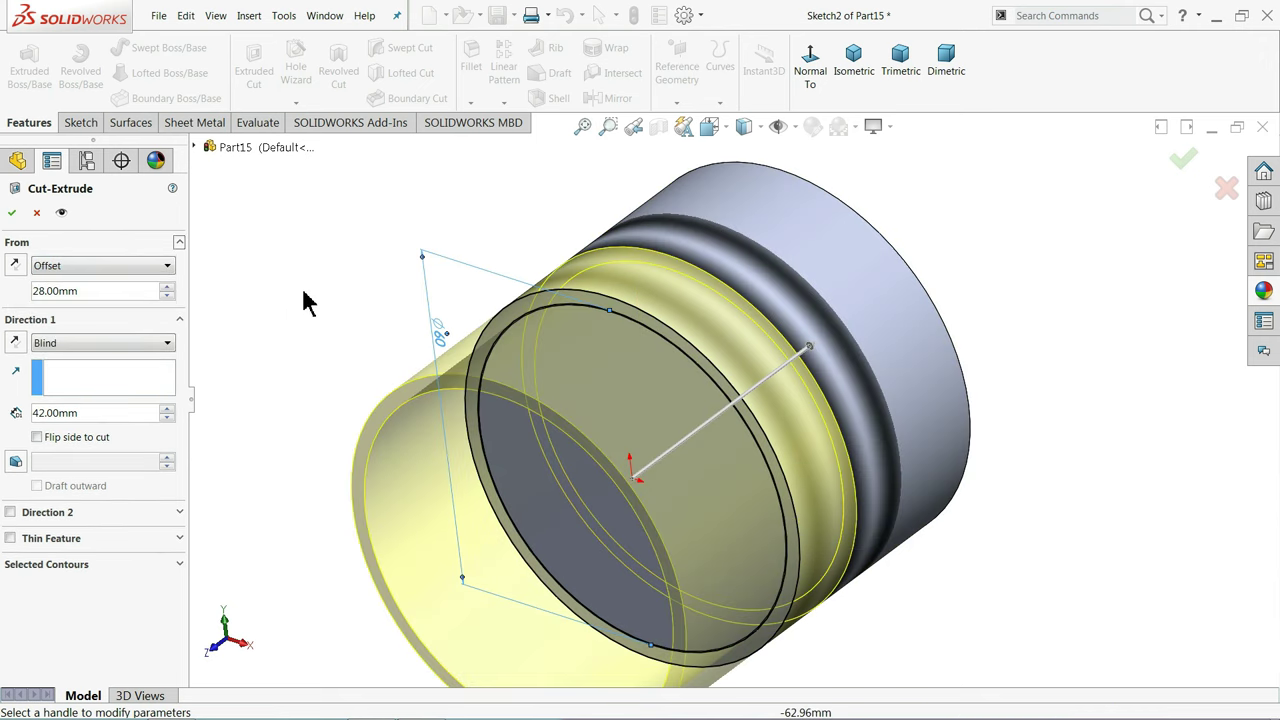
pyautogui.moveTo(266, 351)
pyautogui.mouseDown(button='middle')
pyautogui.moveTo(211, 340)
pyautogui.moveTo(196, 354)
pyautogui.moveTo(249, 363)
pyautogui.mouseUp(button='middle')
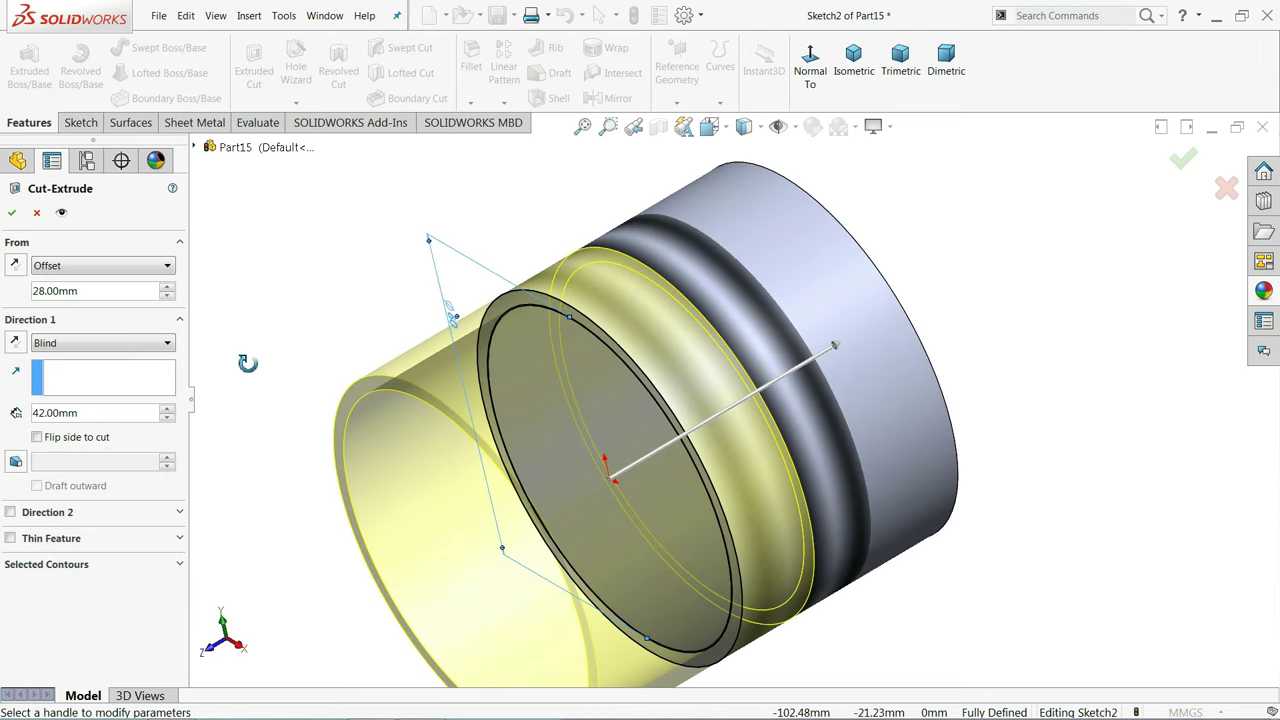
pyautogui.click(17, 268)
# Set the cut to 3 mm blind depth, flip its direction, and accept Cut-Extrude1
pyautogui.press('f')
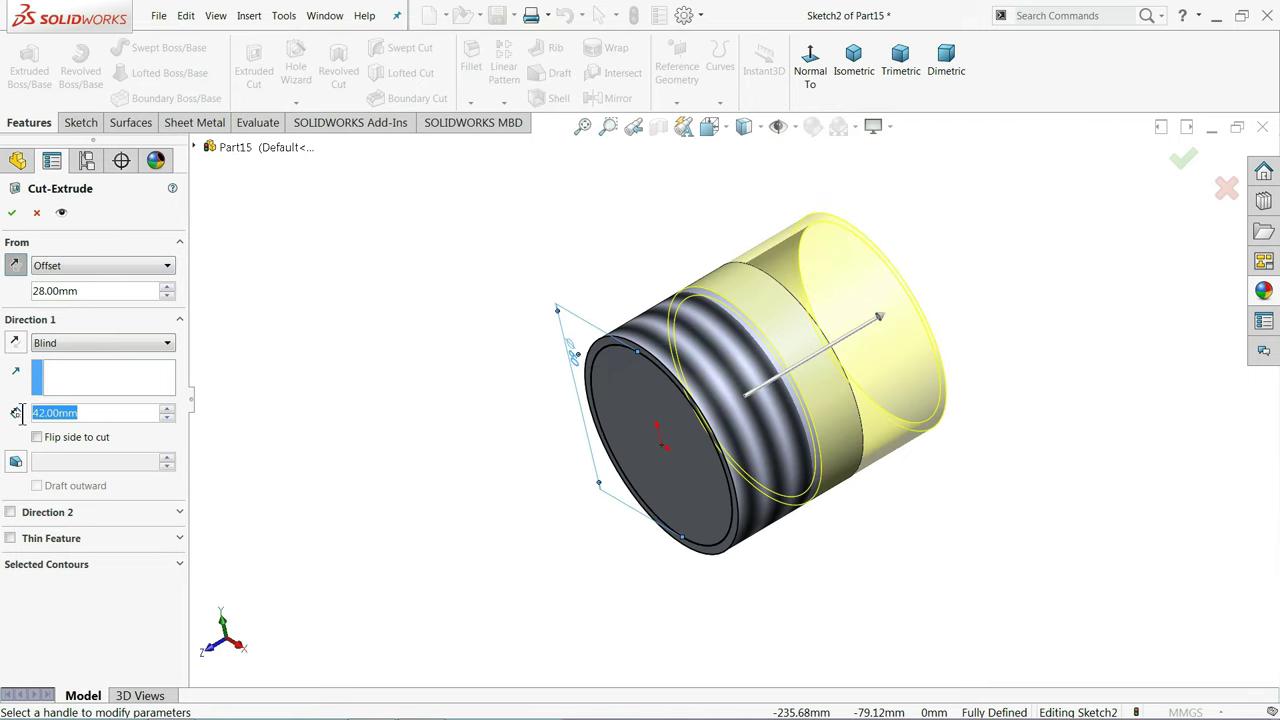
pyautogui.write('3')
pyautogui.press('Return')
pyautogui.moveTo(789, 357)
pyautogui.mouseDown(button='middle')
pyautogui.moveTo(700, 414)
pyautogui.moveTo(629, 386)
pyautogui.mouseUp(button='middle')
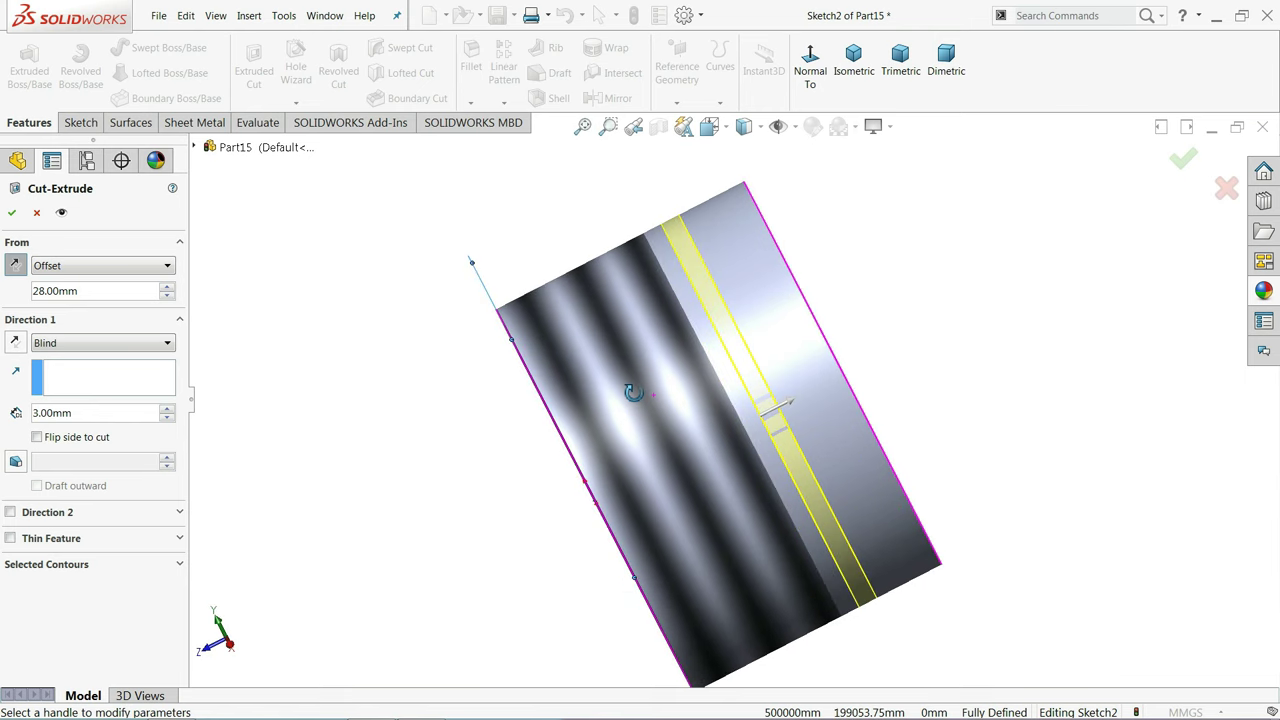
pyautogui.click(15, 344)
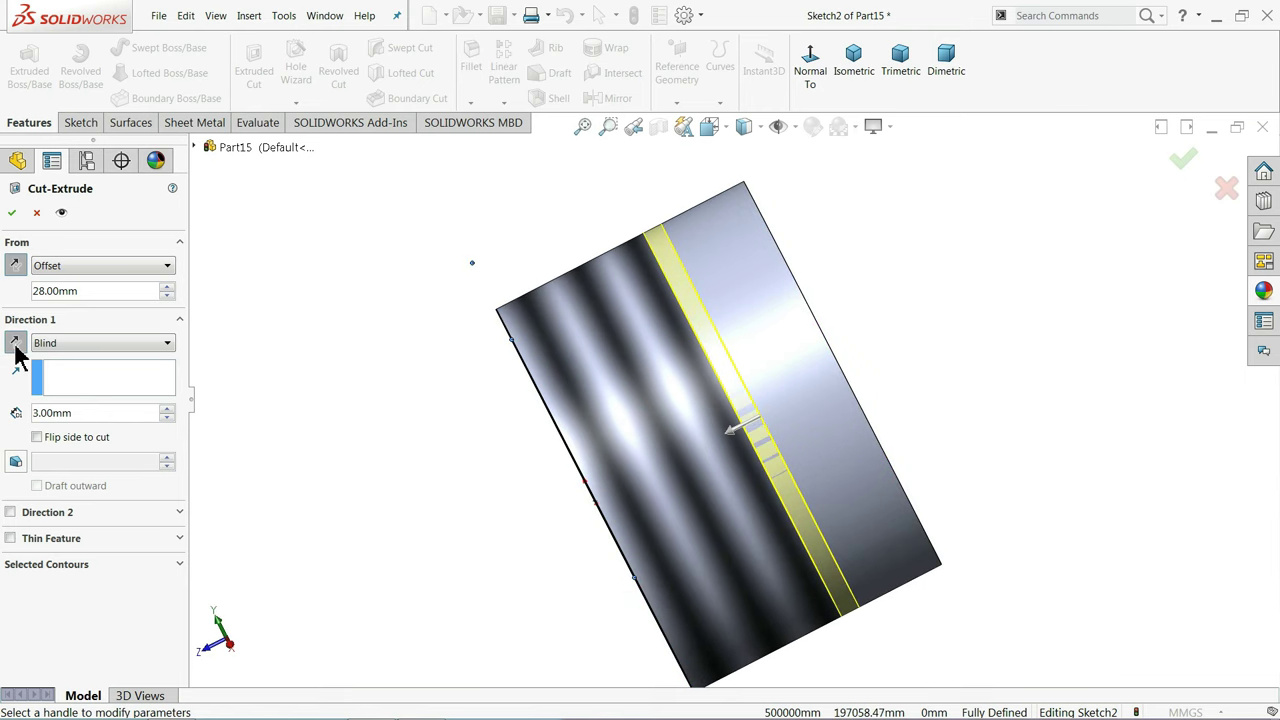
pyautogui.click(13, 213)
pyautogui.moveTo(363, 372)
pyautogui.mouseDown(button='middle')
pyautogui.moveTo(340, 362)
pyautogui.moveTo(397, 371)
pyautogui.mouseUp(button='middle')
pyautogui.scroll(-3, 787, 352)
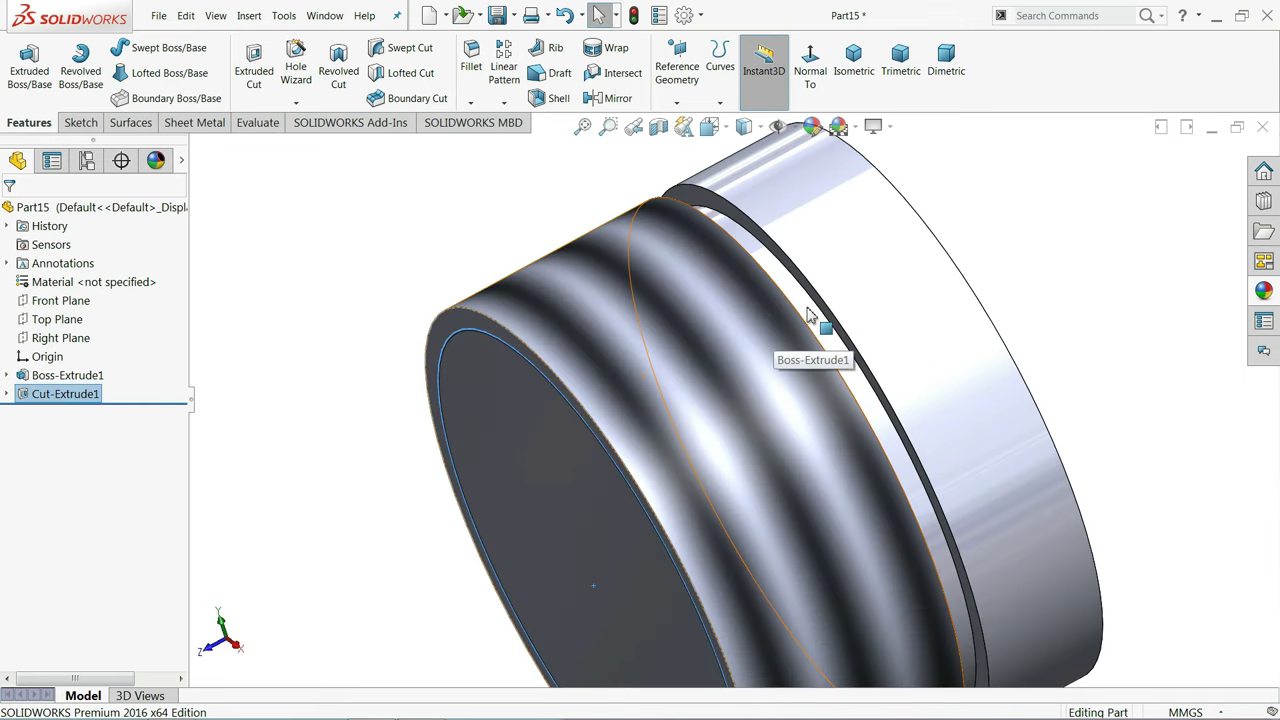
# Draw a hexagon centred on the origin in a new sketch on the cylinder's plain end face
pyautogui.scroll(4, 786, 345)
pyautogui.moveTo(784, 348)
pyautogui.mouseDown(button='middle')
pyautogui.moveTo(764, 343)
pyautogui.moveTo(731, 365)
pyautogui.moveTo(771, 387)
pyautogui.mouseUp(button='middle')
pyautogui.click(775, 385)
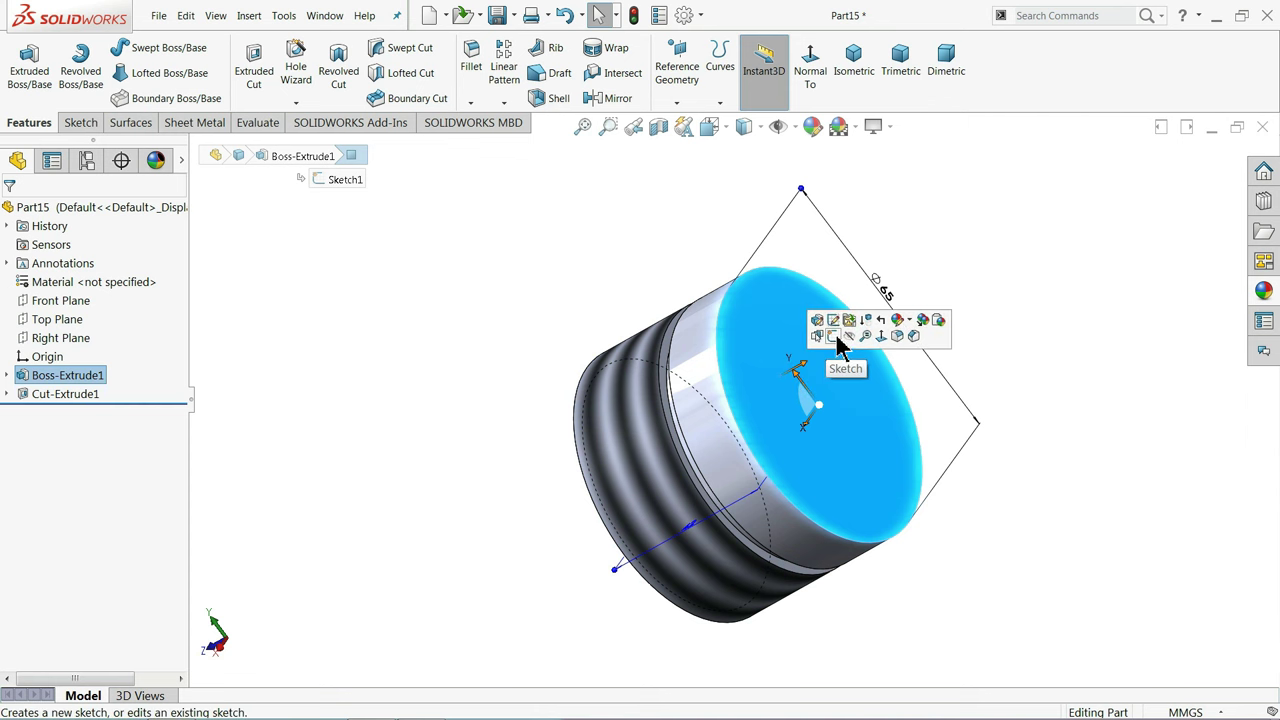
pyautogui.click(838, 343)
pyautogui.click(742, 75)
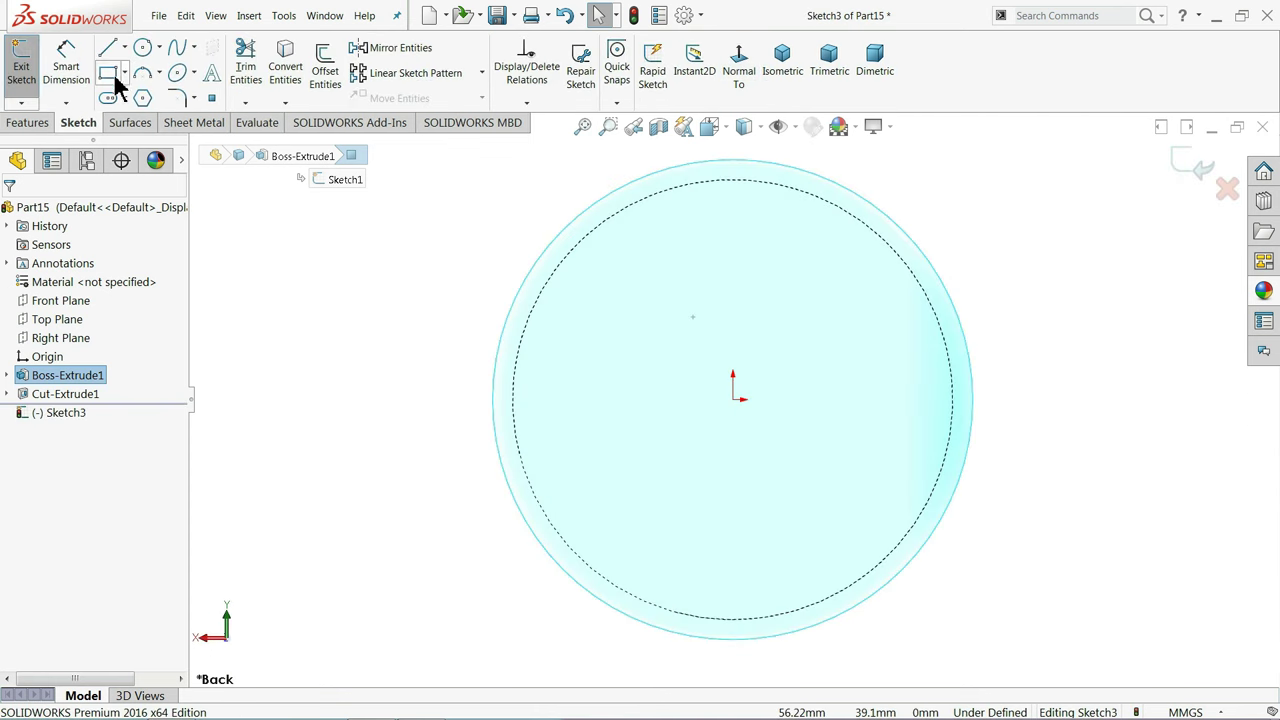
pyautogui.click(143, 98)
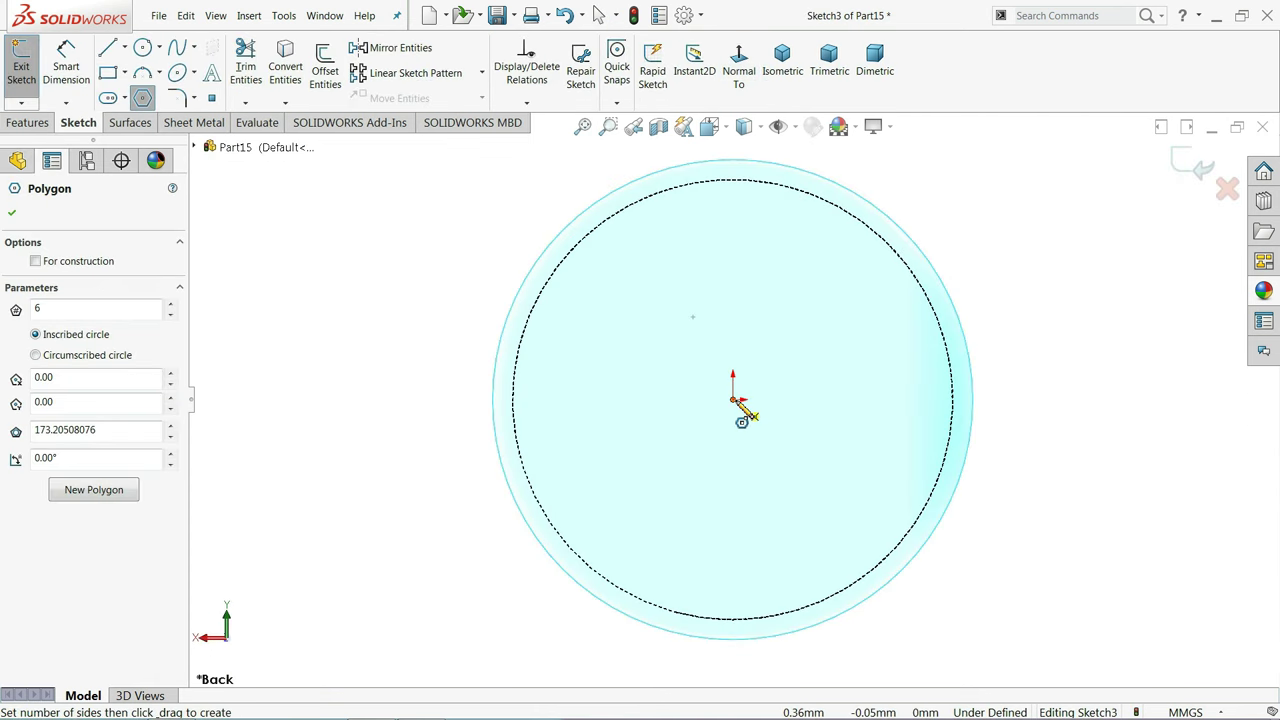
pyautogui.click(733, 400)
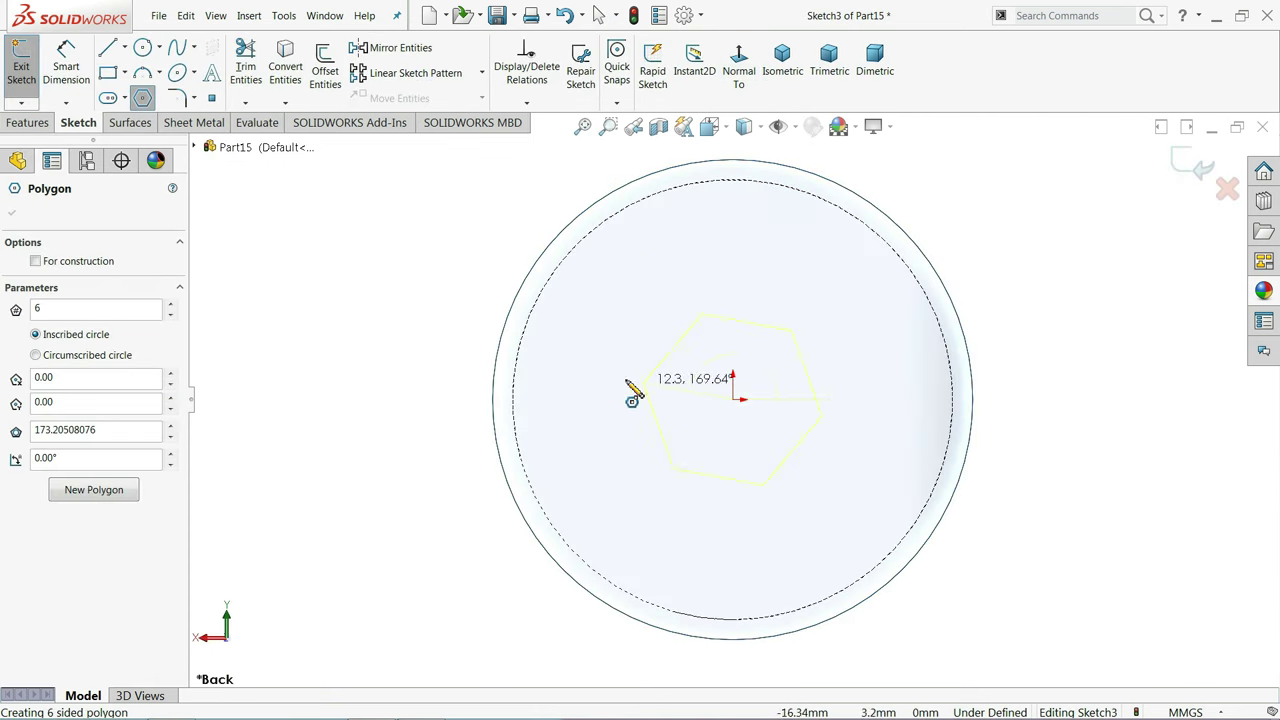
pyautogui.click(460, 253)
pyautogui.rightClick(343, 243)
pyautogui.click(380, 247)
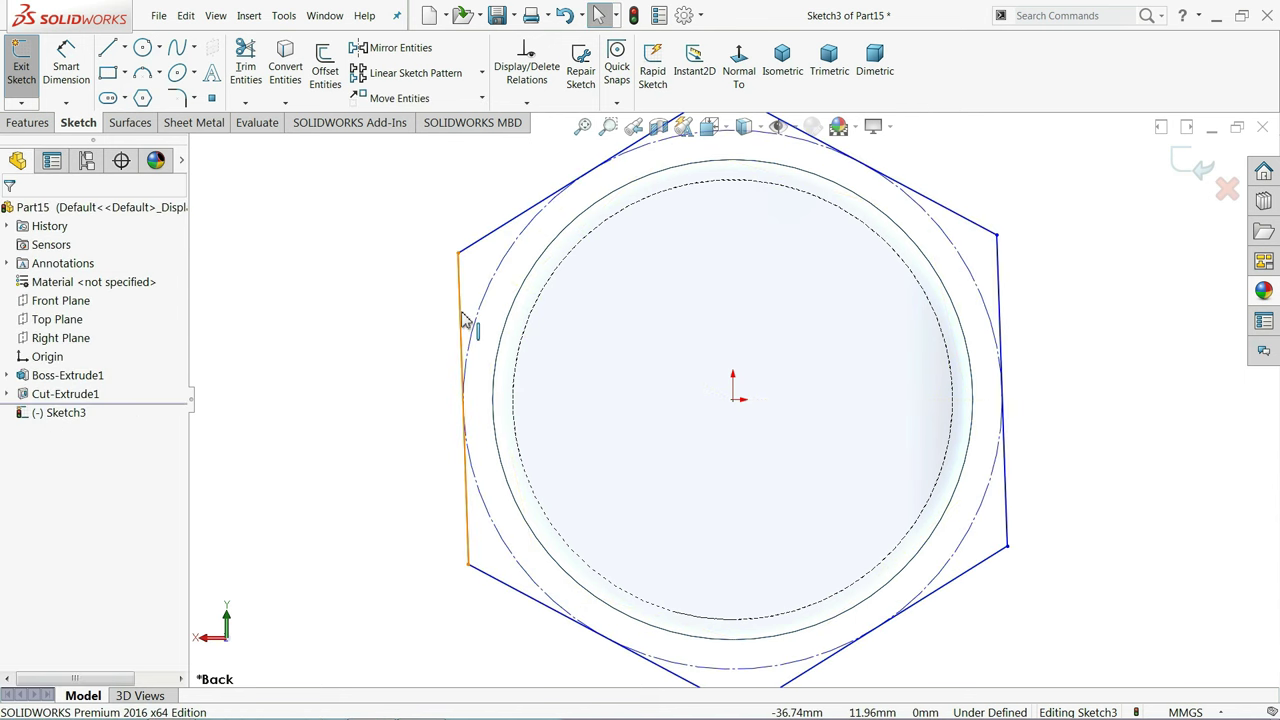
# Make the hexagon's left edge vertical and tangent to the 65 mm circle
pyautogui.click(463, 320)
pyautogui.click(523, 251)
pyautogui.click(374, 297)
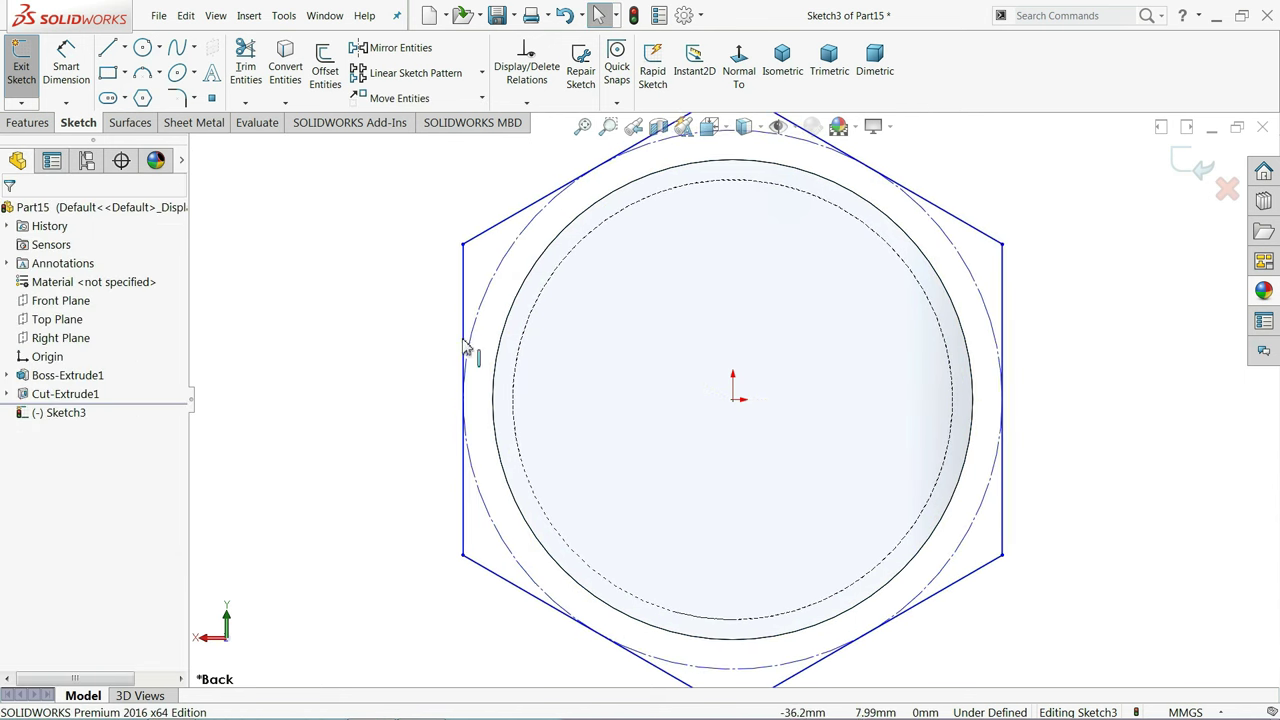
pyautogui.click(488, 378)
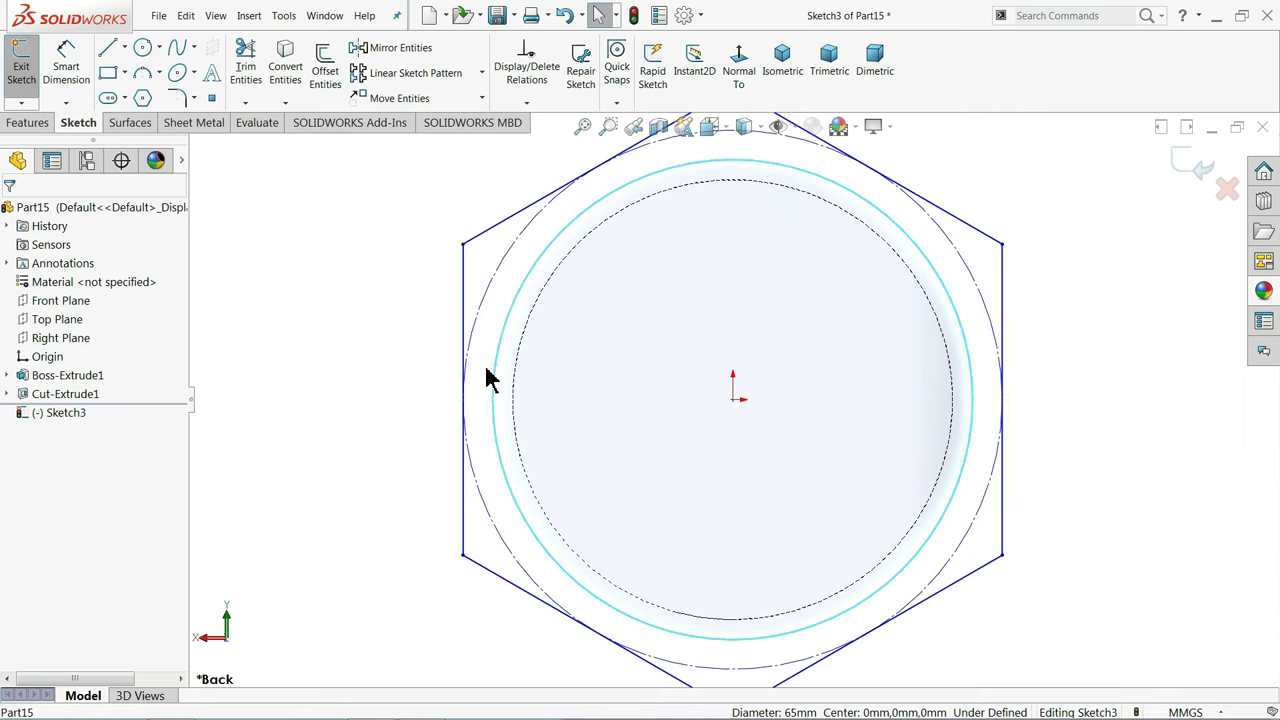
pyautogui.keyDown('ctrl'); pyautogui.click(466, 332); pyautogui.keyUp('ctrl')
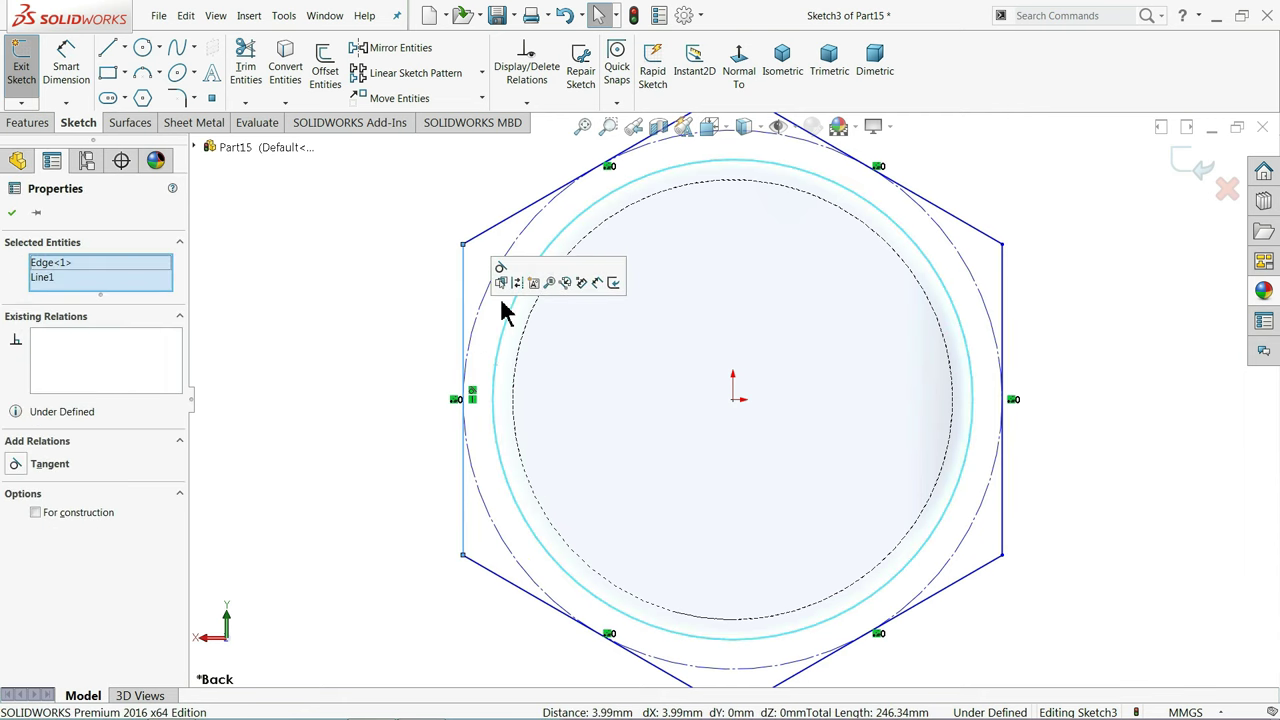
pyautogui.click(499, 279)
pyautogui.click(437, 305)
pyautogui.hotkey('ctrl', '7')
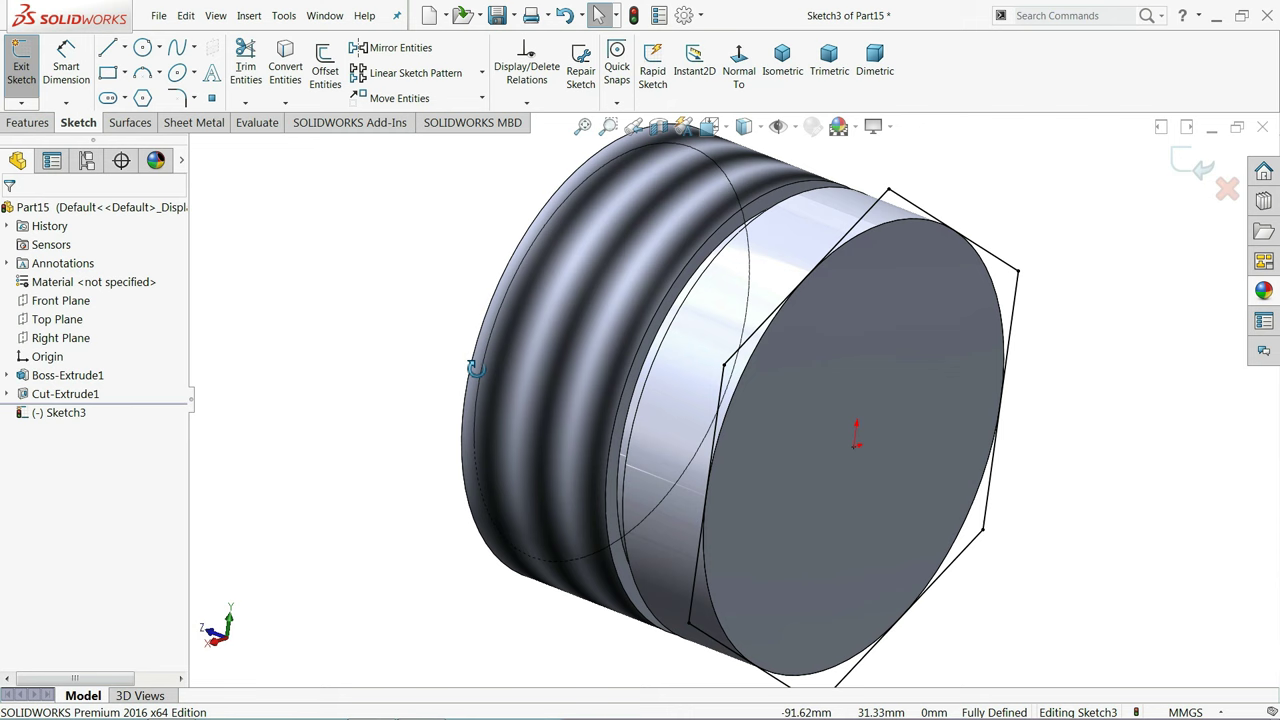
pyautogui.click(40, 125)
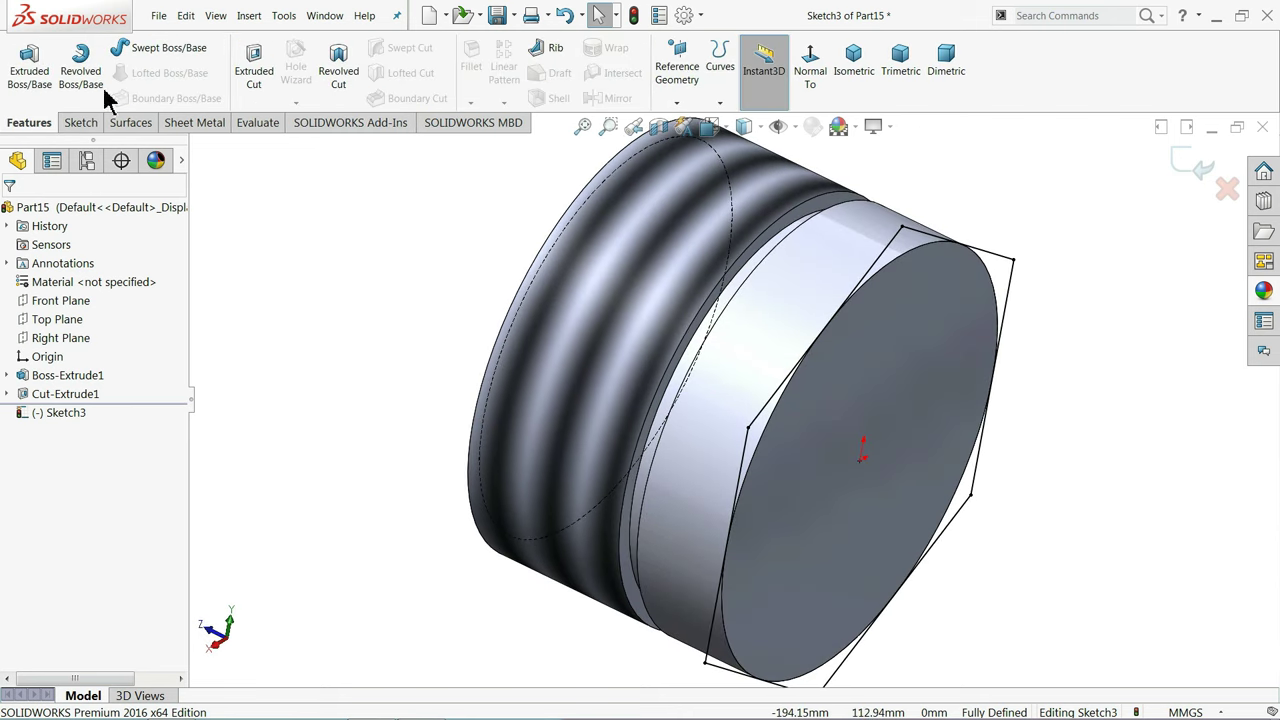
# Extrude the hexagon 14 mm in the reversed direction as Boss-Extrude2
pyautogui.click(20, 88)
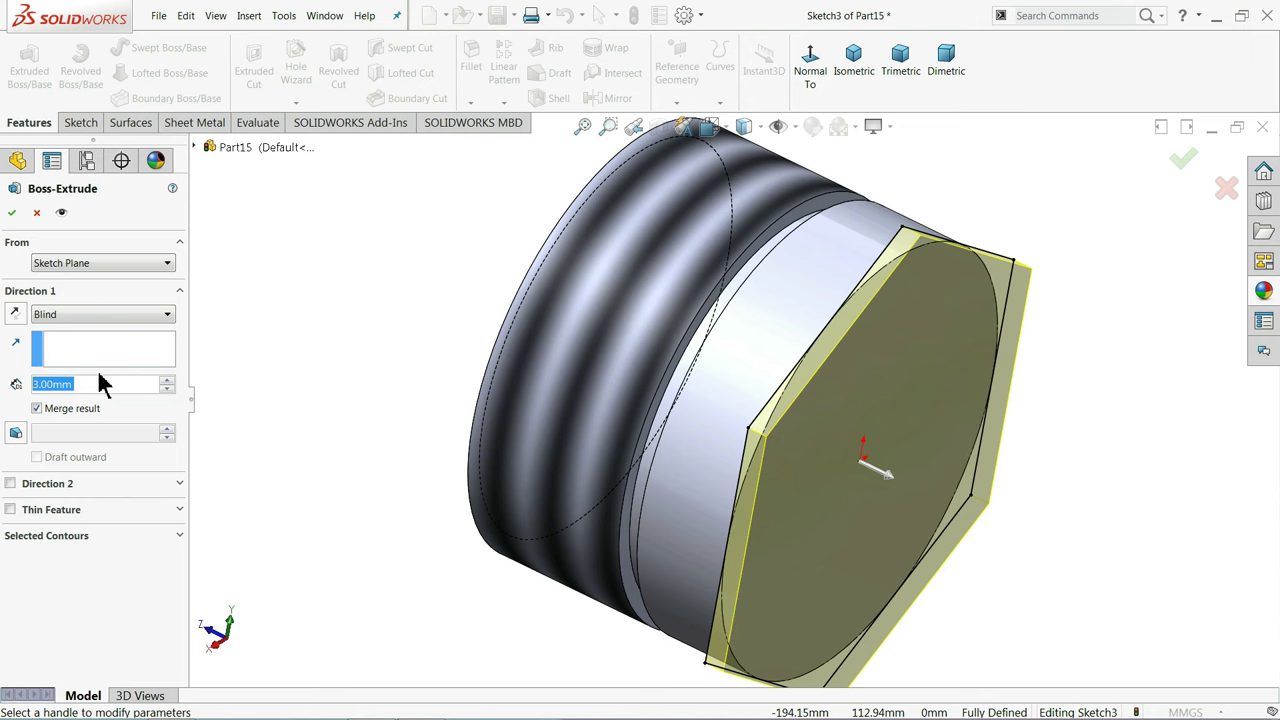
pyautogui.write('14')
pyautogui.press('Return')
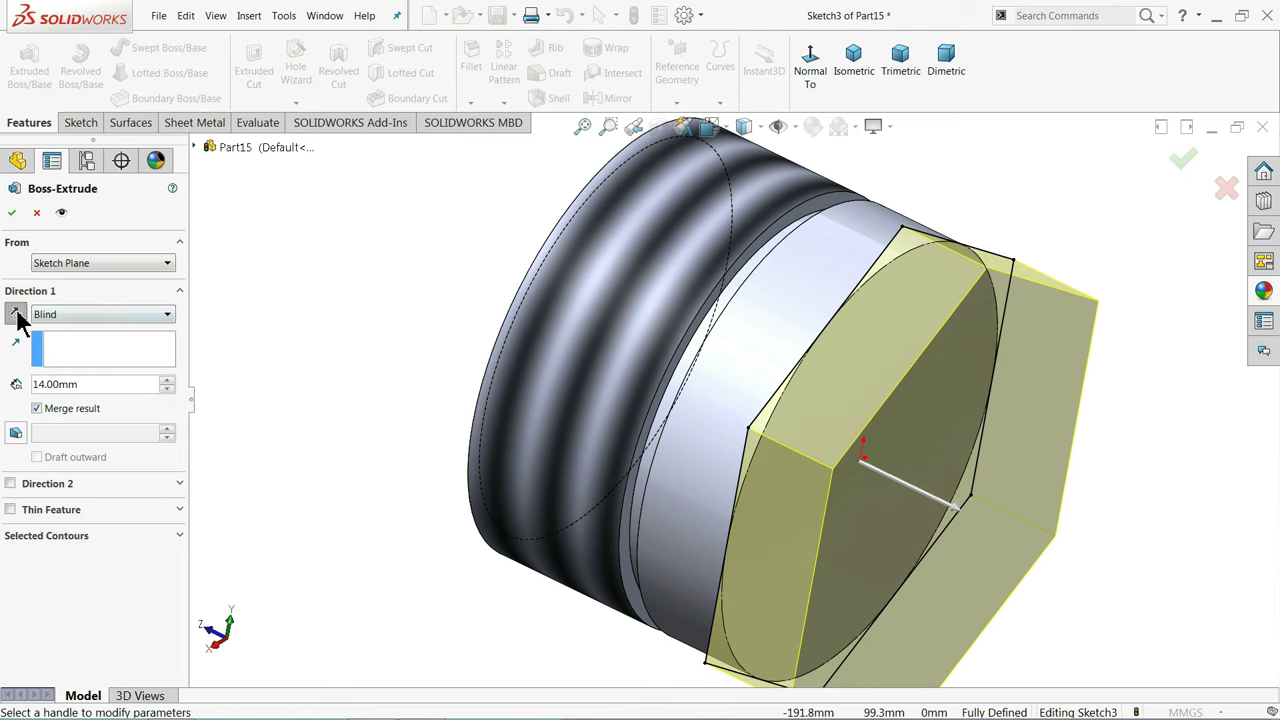
pyautogui.click(15, 314)
pyautogui.click(8, 212)
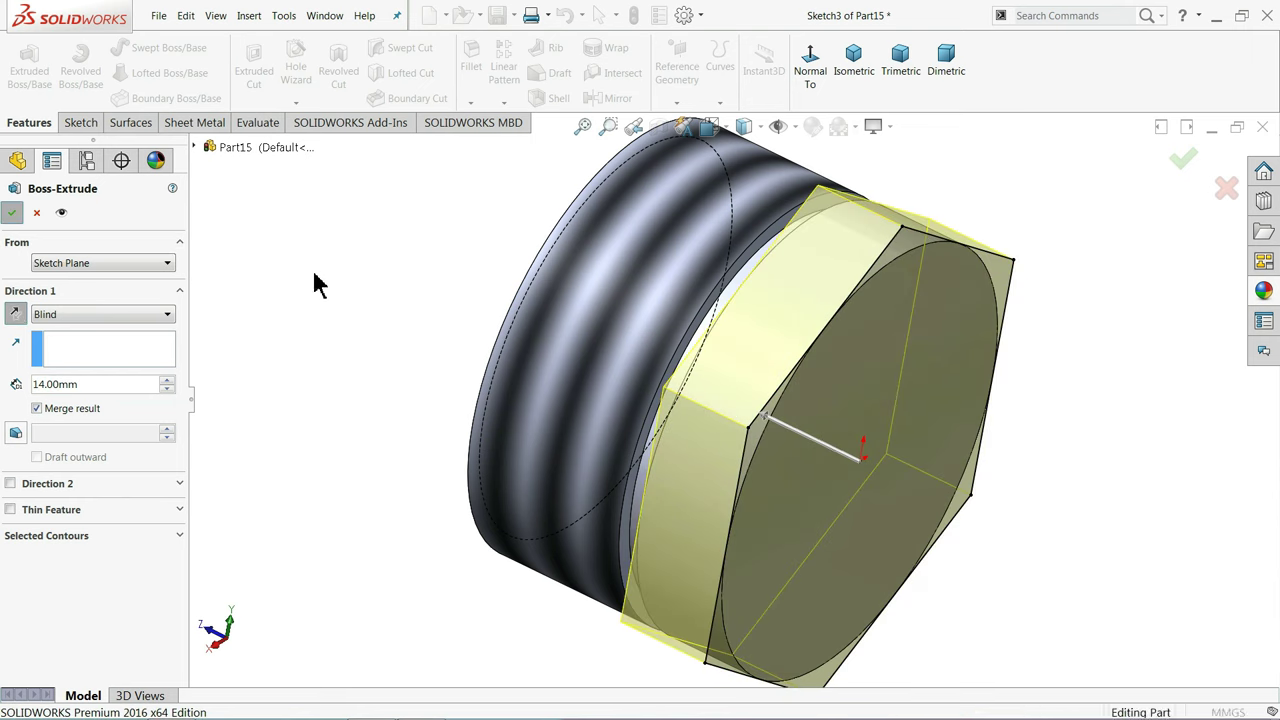
pyautogui.moveTo(422, 362); pyautogui.dragTo(380, 337, button='middle')
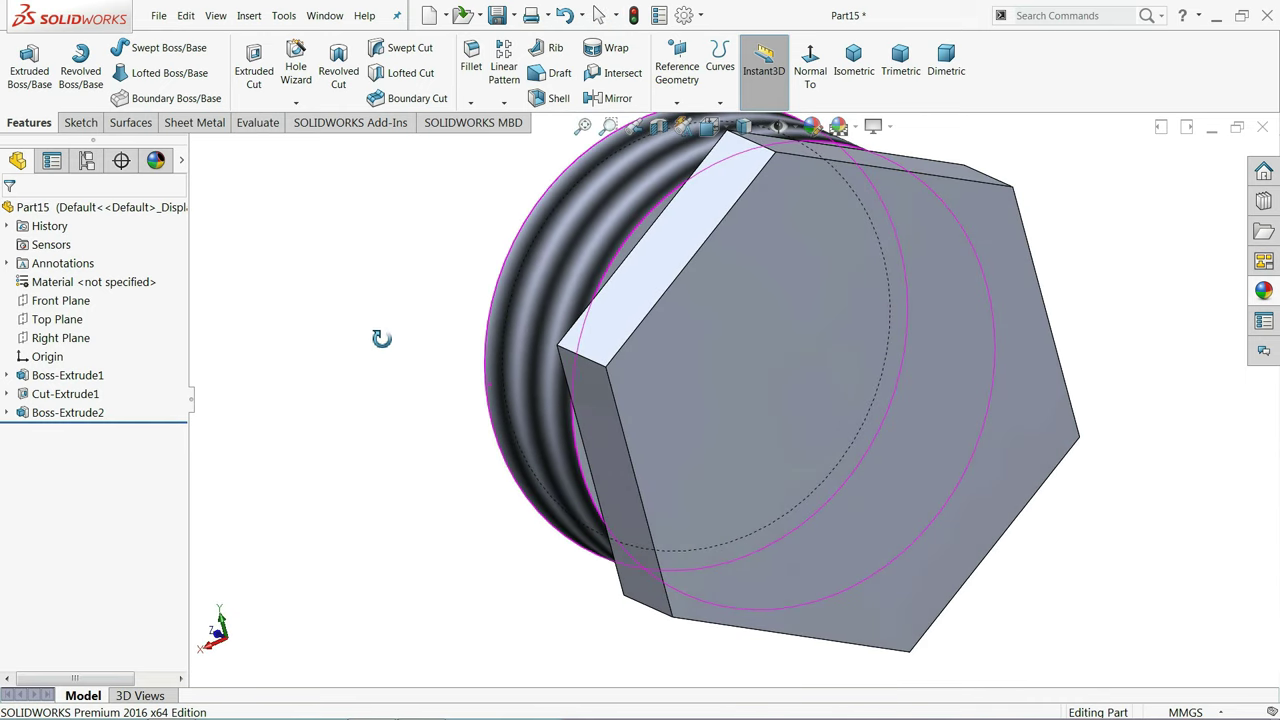
pyautogui.scroll(3, 378, 336)
pyautogui.scroll(-3, 860, 435)
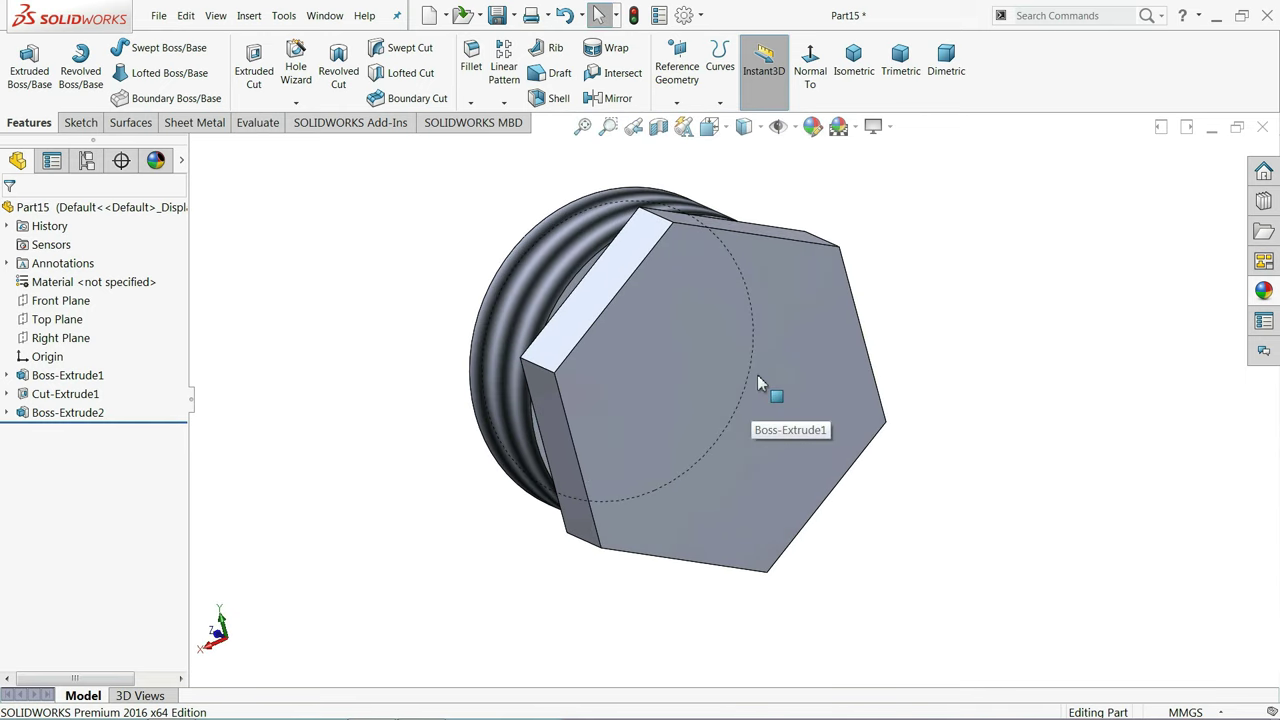
pyautogui.moveTo(766, 382); pyautogui.dragTo(751, 380, button='middle')
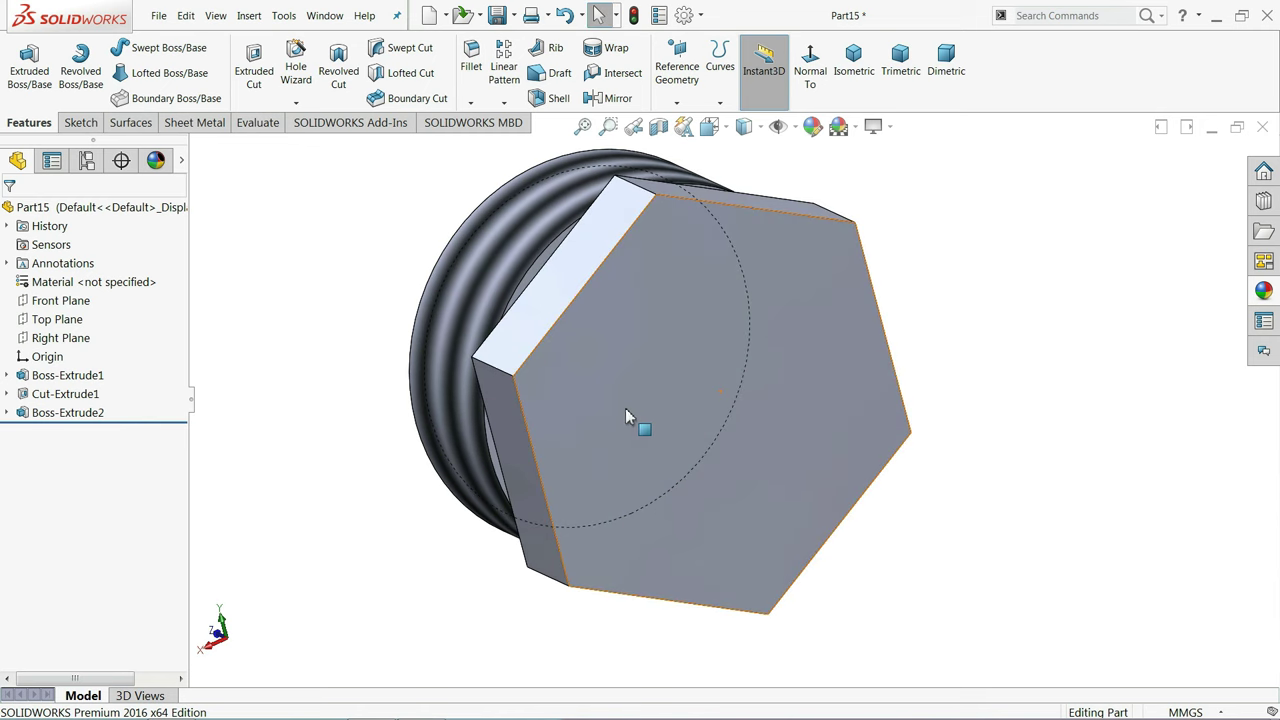
pyautogui.scroll(-2, 600, 400)
# Fillet all six hex-head corner edges with a 2 mm radius as Fillet1
pyautogui.click(466, 358)
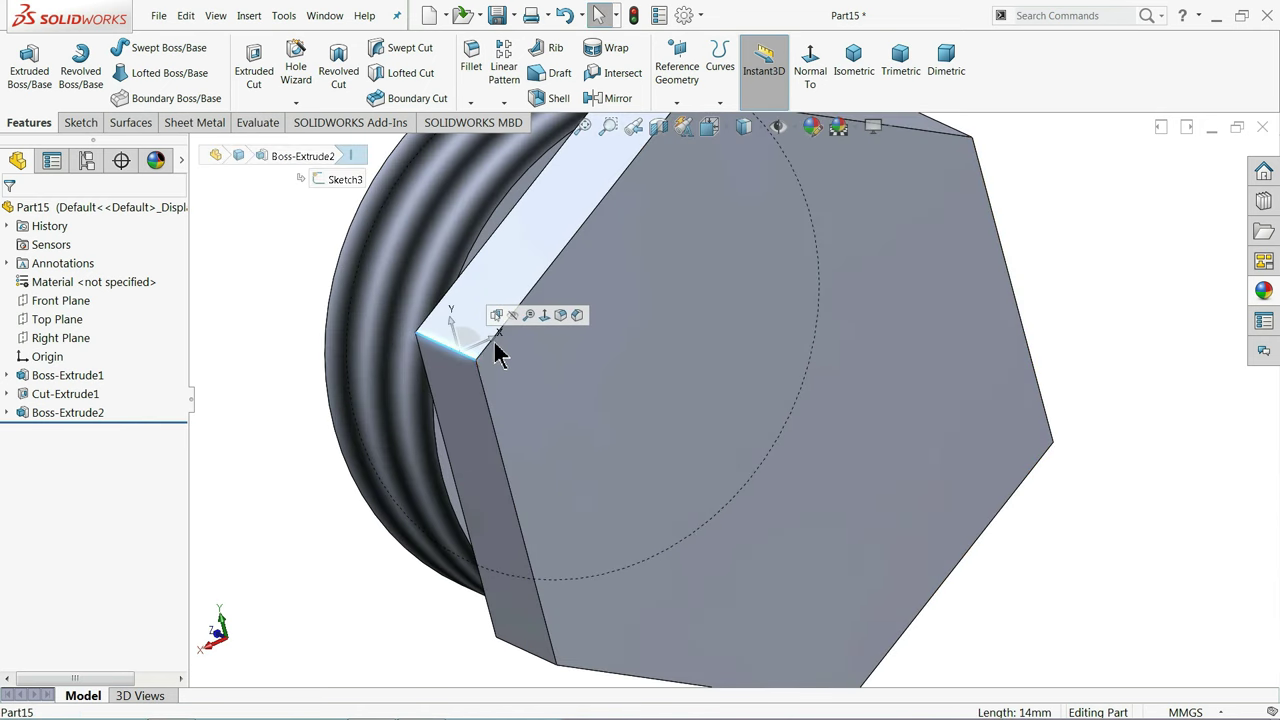
pyautogui.click(257, 271)
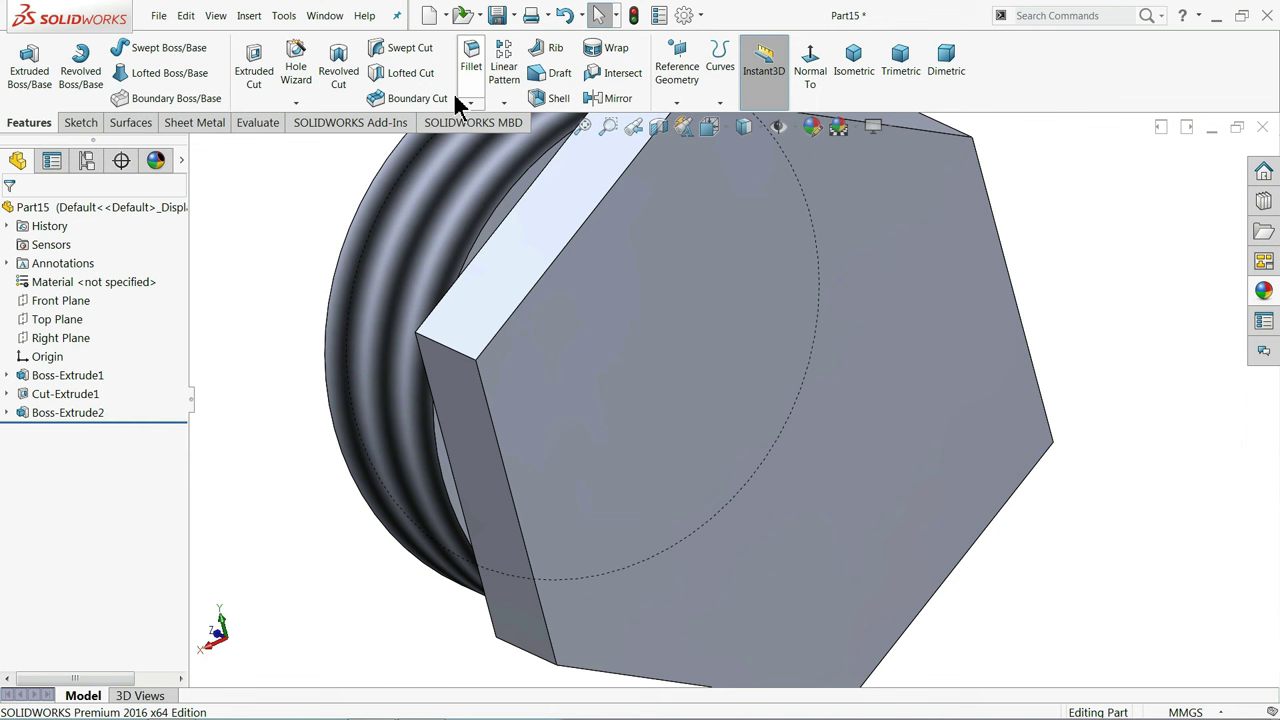
pyautogui.click(472, 64)
pyautogui.write('2.00mm')
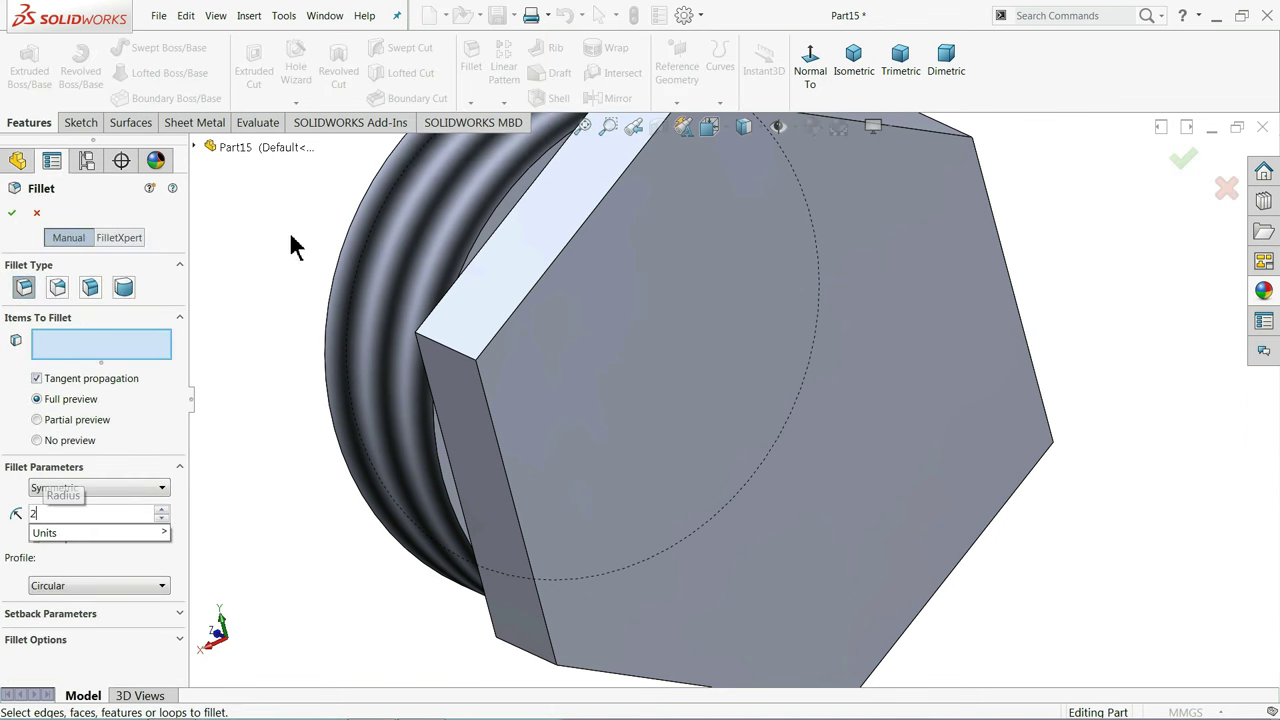
pyautogui.click(462, 350)
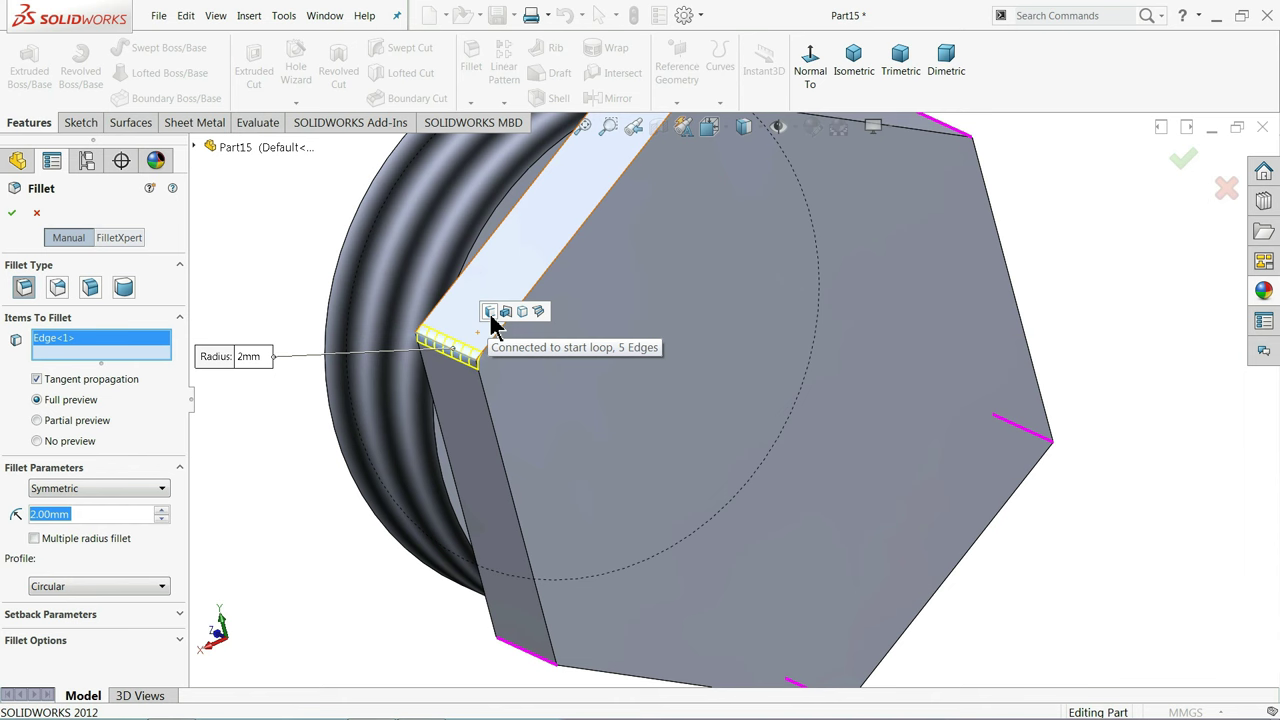
pyautogui.click(490, 313)
pyautogui.press('f')
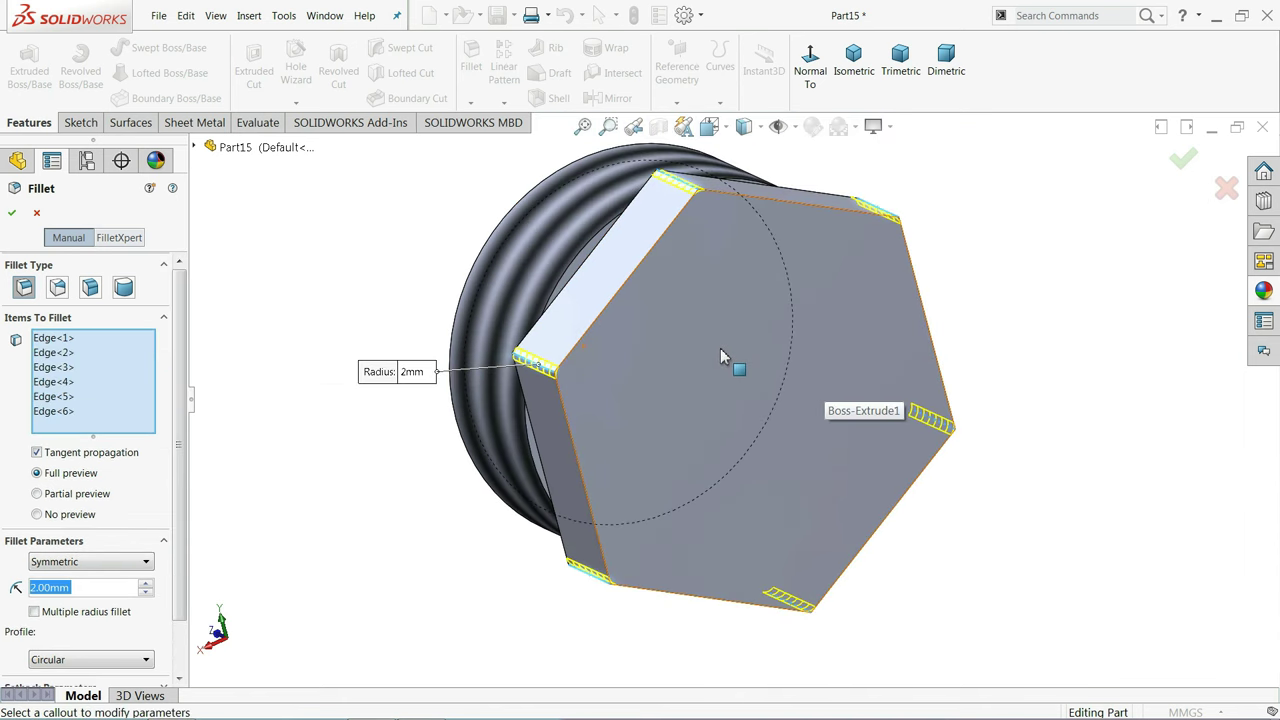
pyautogui.click(13, 214)
pyautogui.moveTo(291, 371); pyautogui.dragTo(440, 465, button='middle')
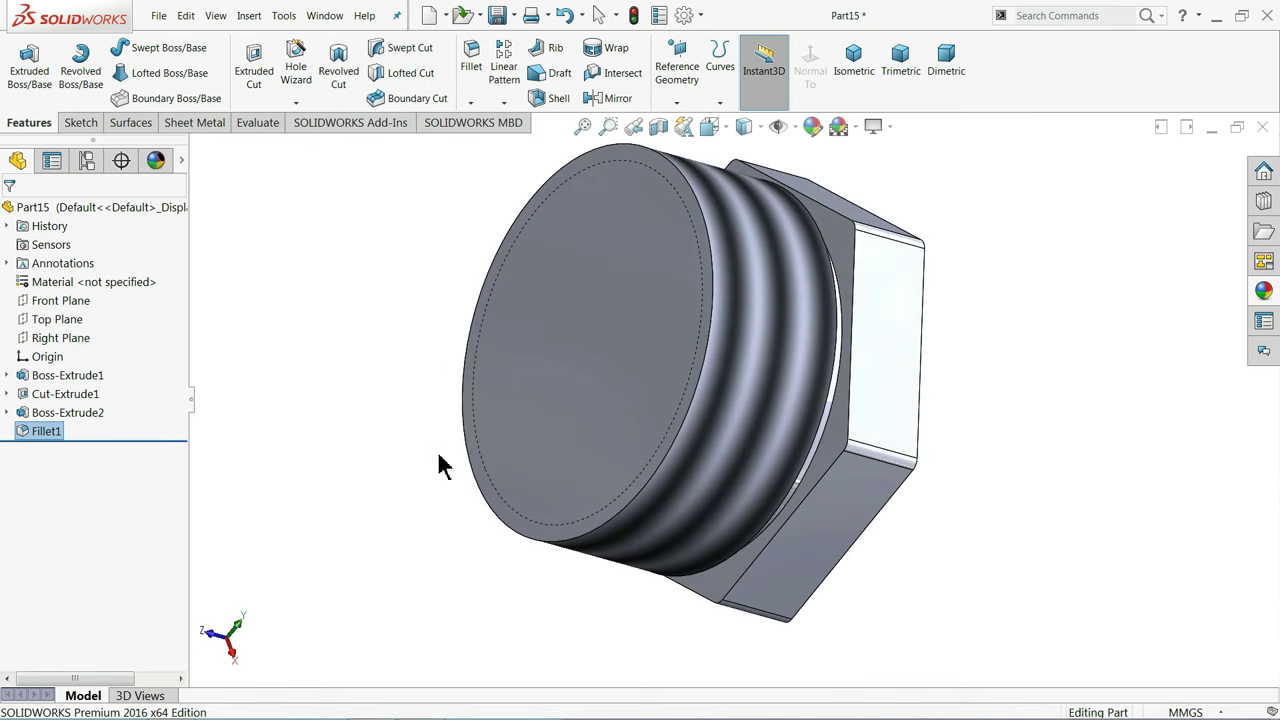
# Chamfer the threaded end's outer circular edge 2 mm at 45°
pyautogui.click(470, 102)
pyautogui.click(477, 137)
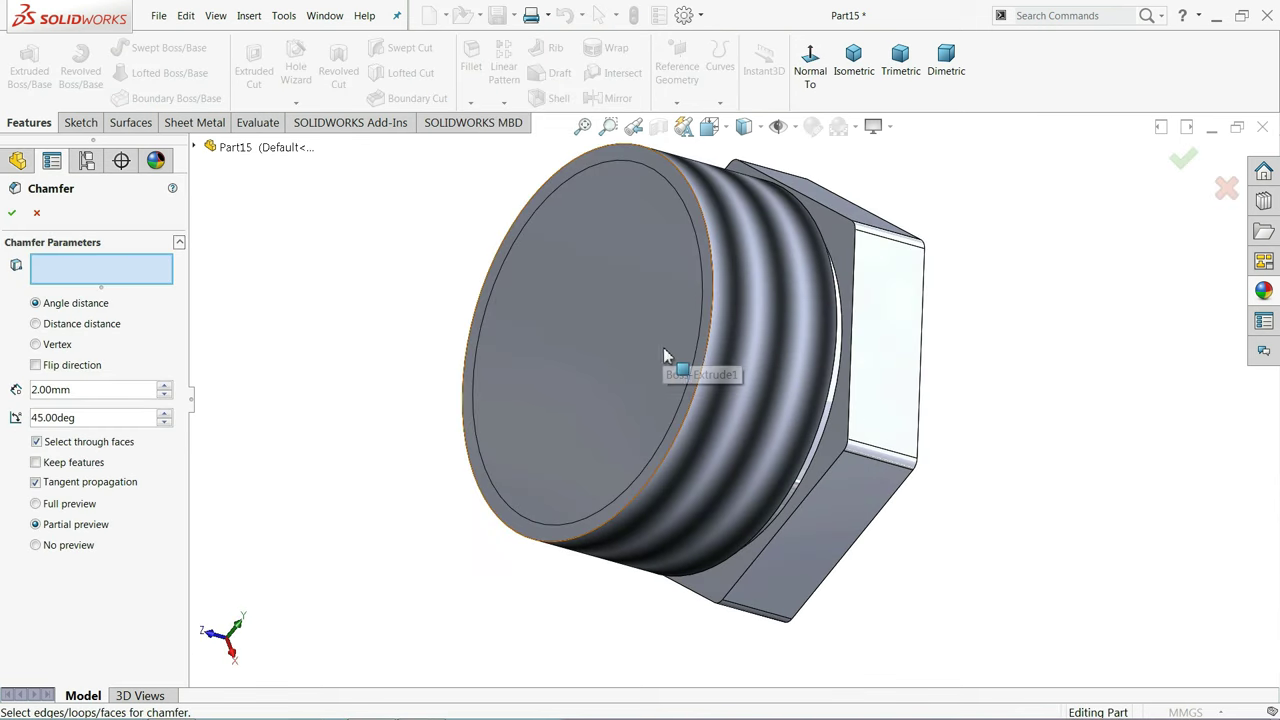
pyautogui.click(703, 366)
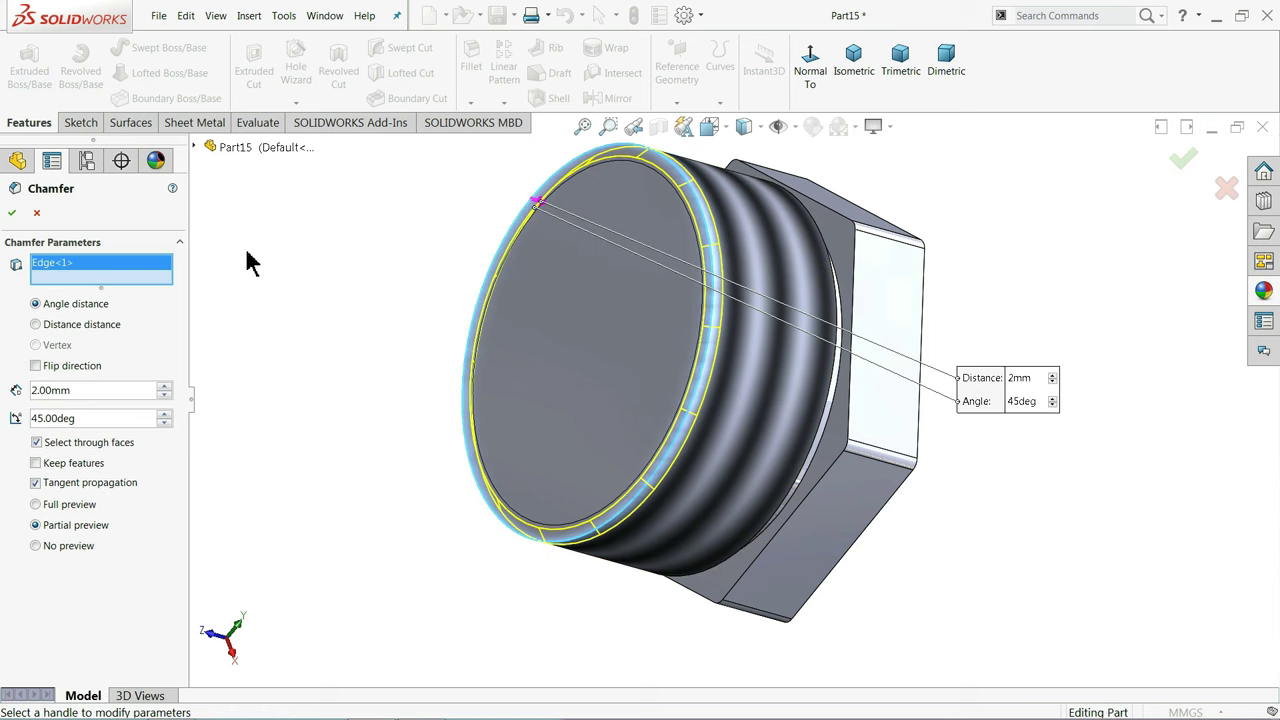
pyautogui.click(12, 213)
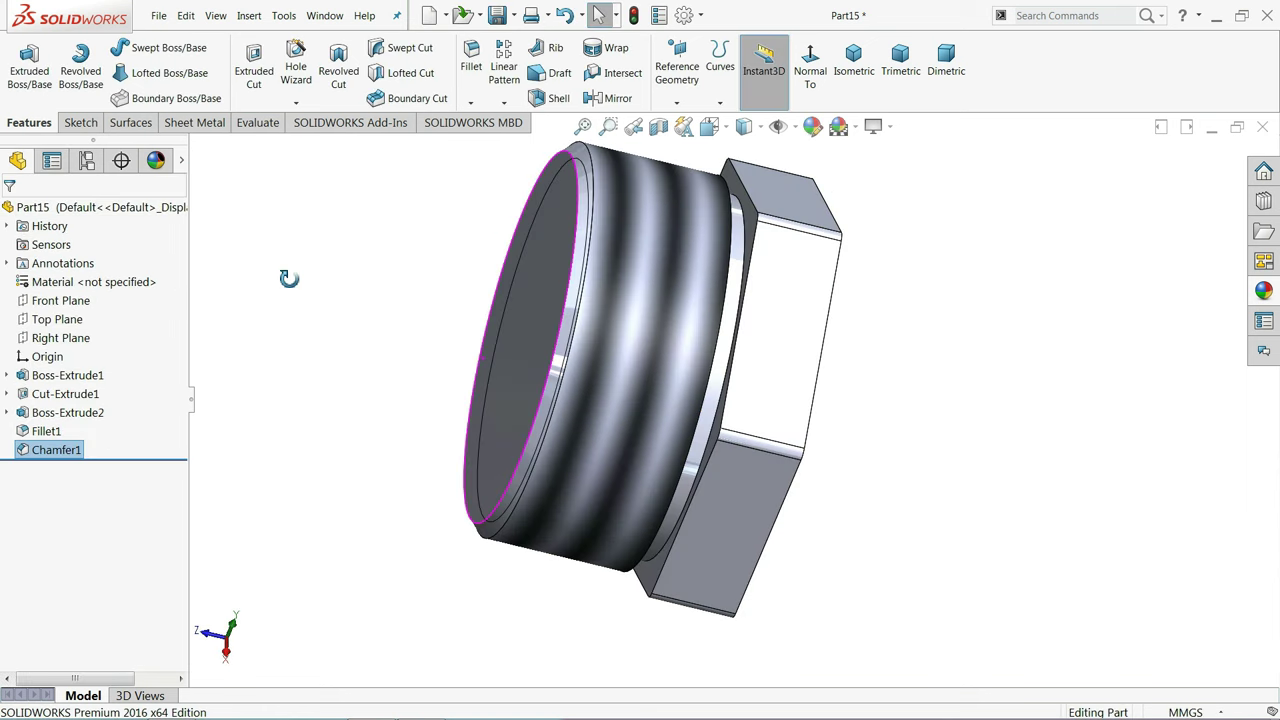
pyautogui.moveTo(286, 277)
pyautogui.mouseDown(button='middle')
pyautogui.moveTo(188, 240)
pyautogui.moveTo(220, 265)
pyautogui.mouseUp(button='middle')
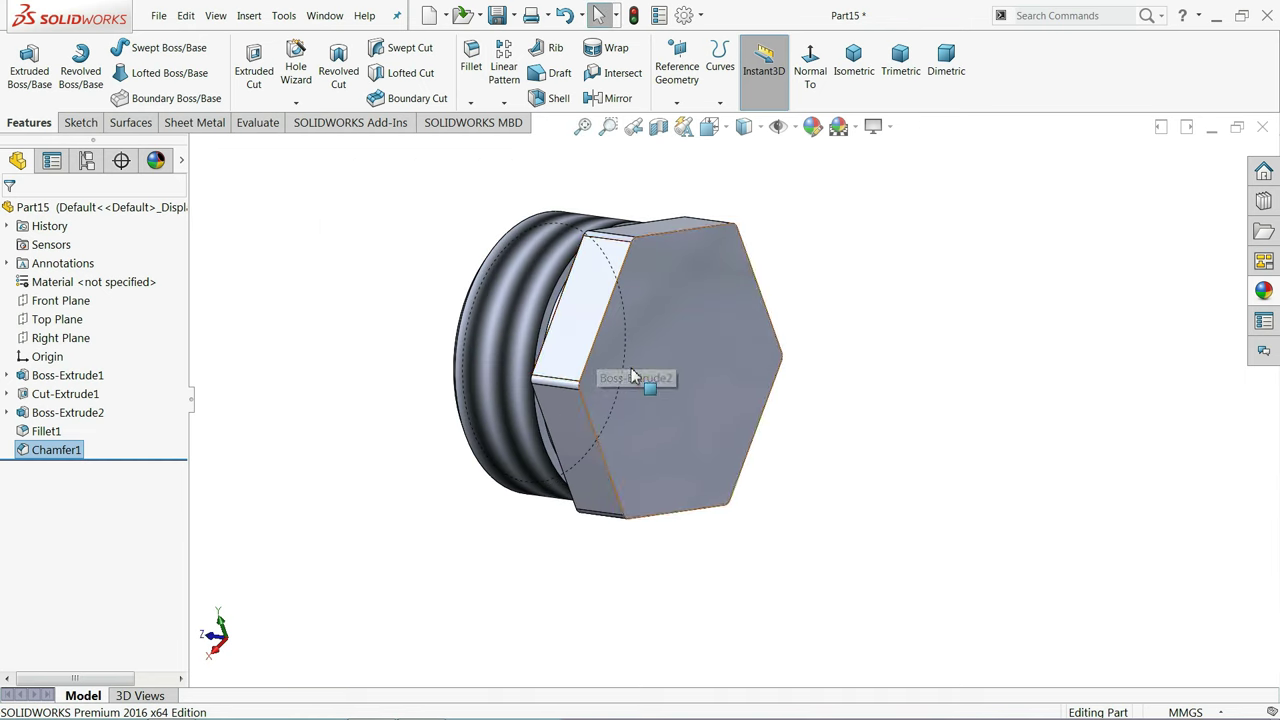
pyautogui.moveTo(673, 345); pyautogui.dragTo(670, 403, button='middle')
pyautogui.click(588, 394)
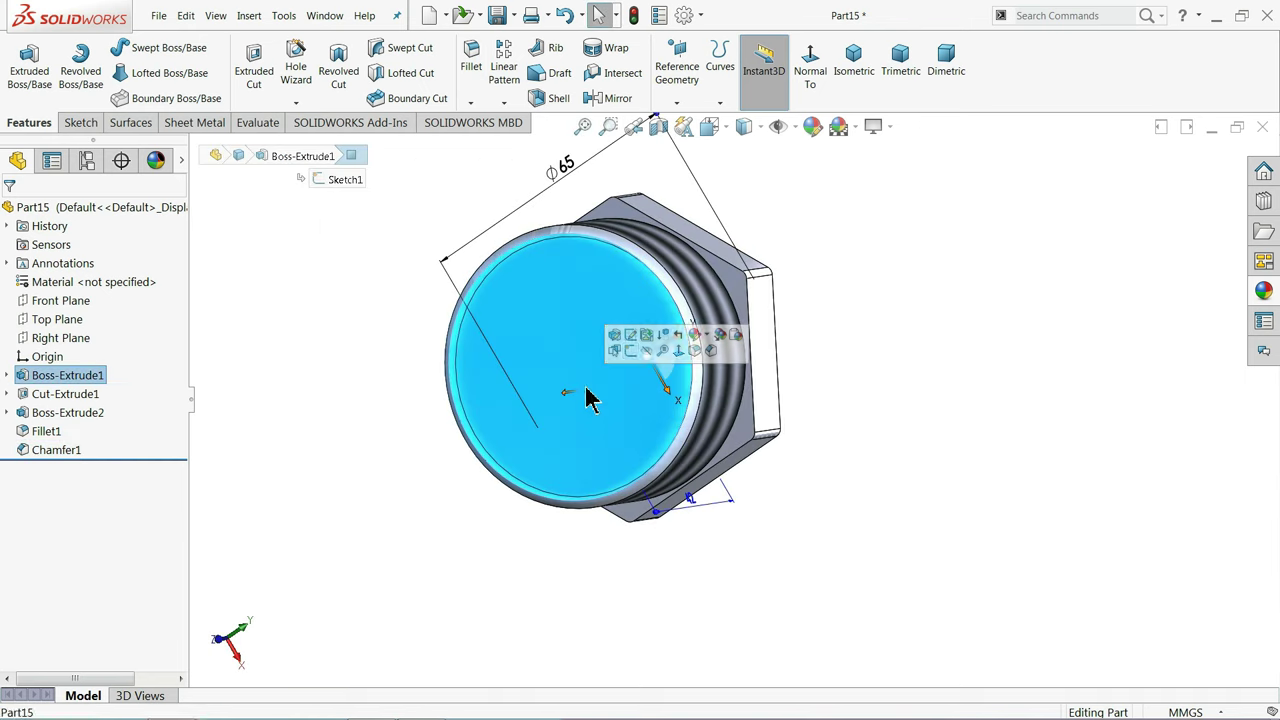
# Sketch an origin-centred circle on the round end face dimensioned to 42 mm diameter
pyautogui.click(630, 352)
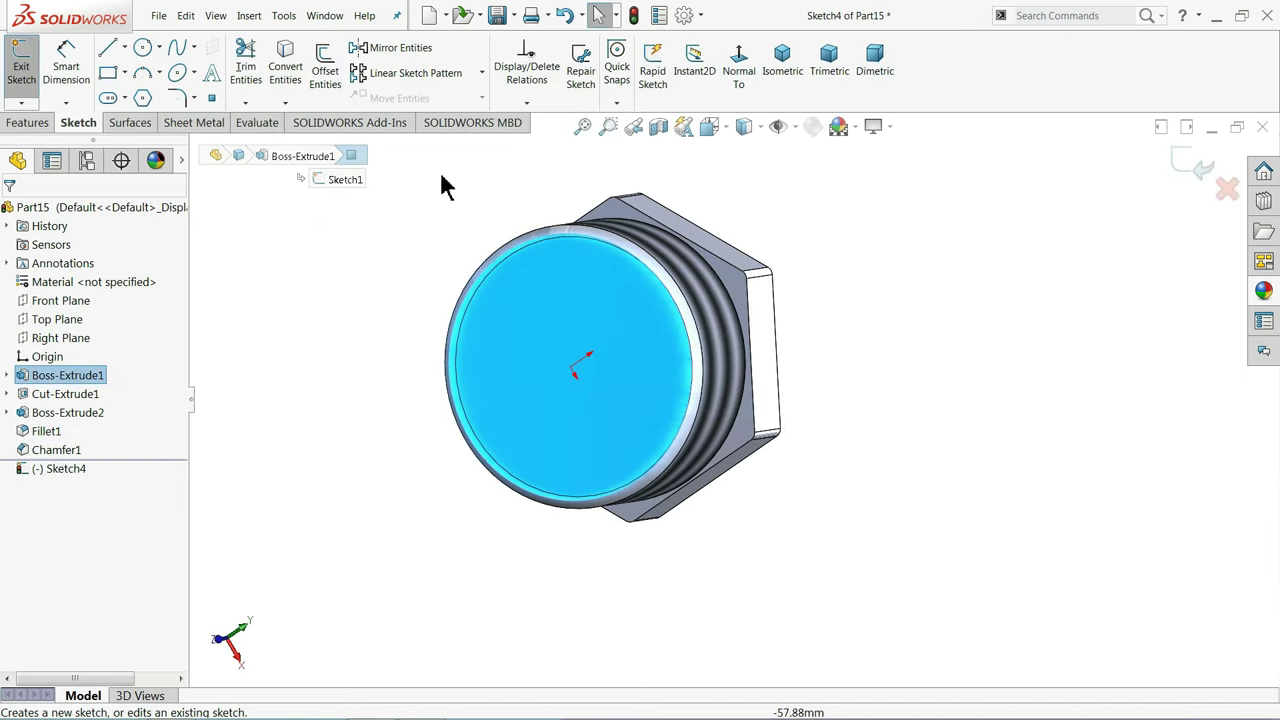
pyautogui.click(146, 52)
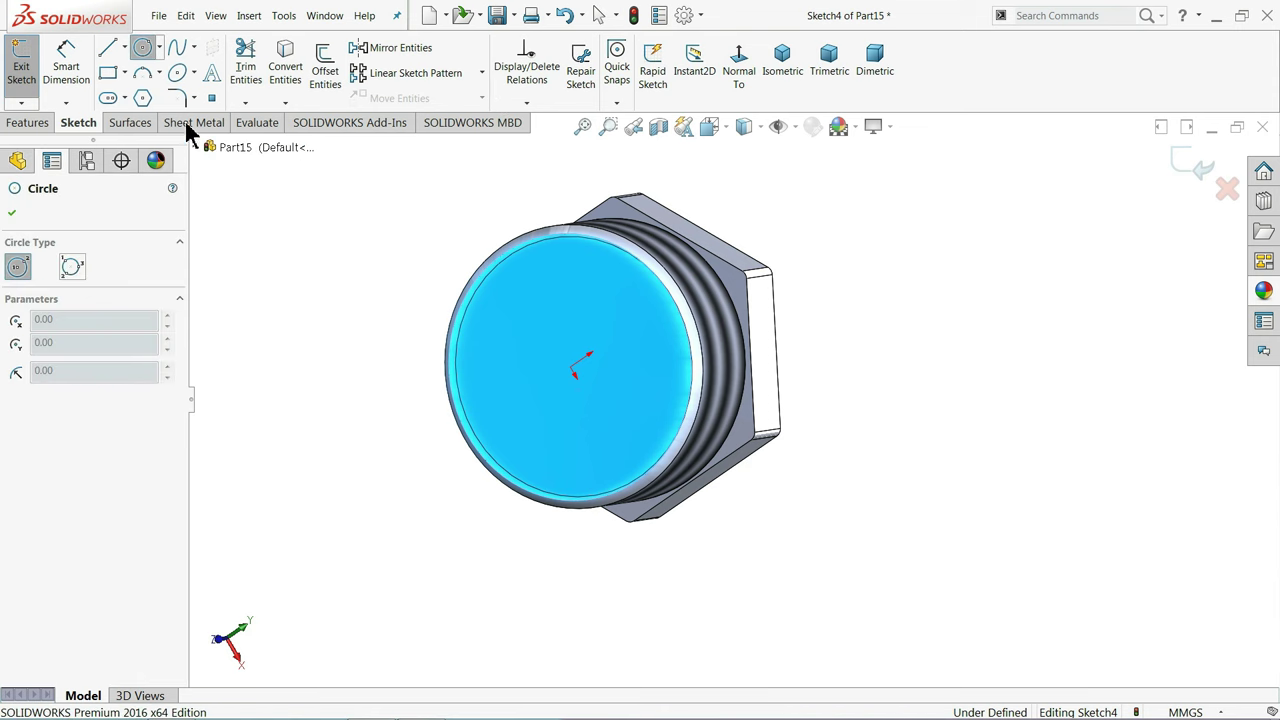
pyautogui.click(573, 368)
pyautogui.click(556, 273)
pyautogui.click(66, 60)
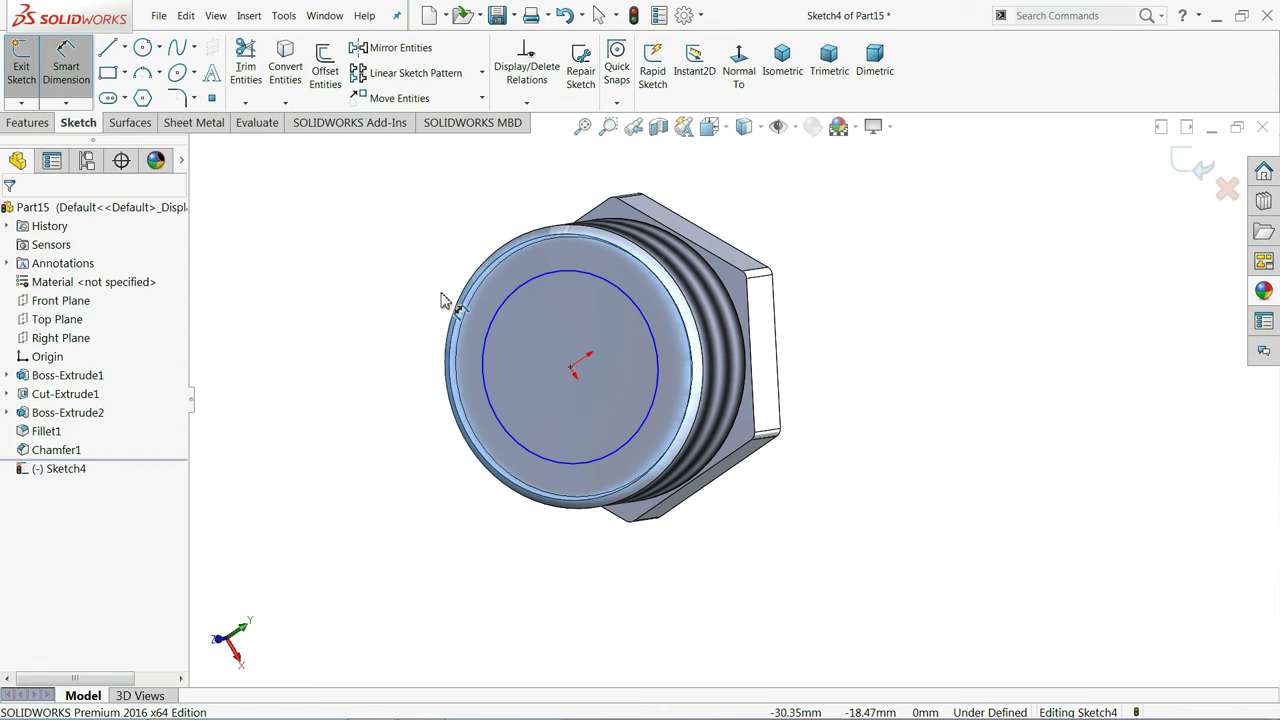
pyautogui.click(490, 342)
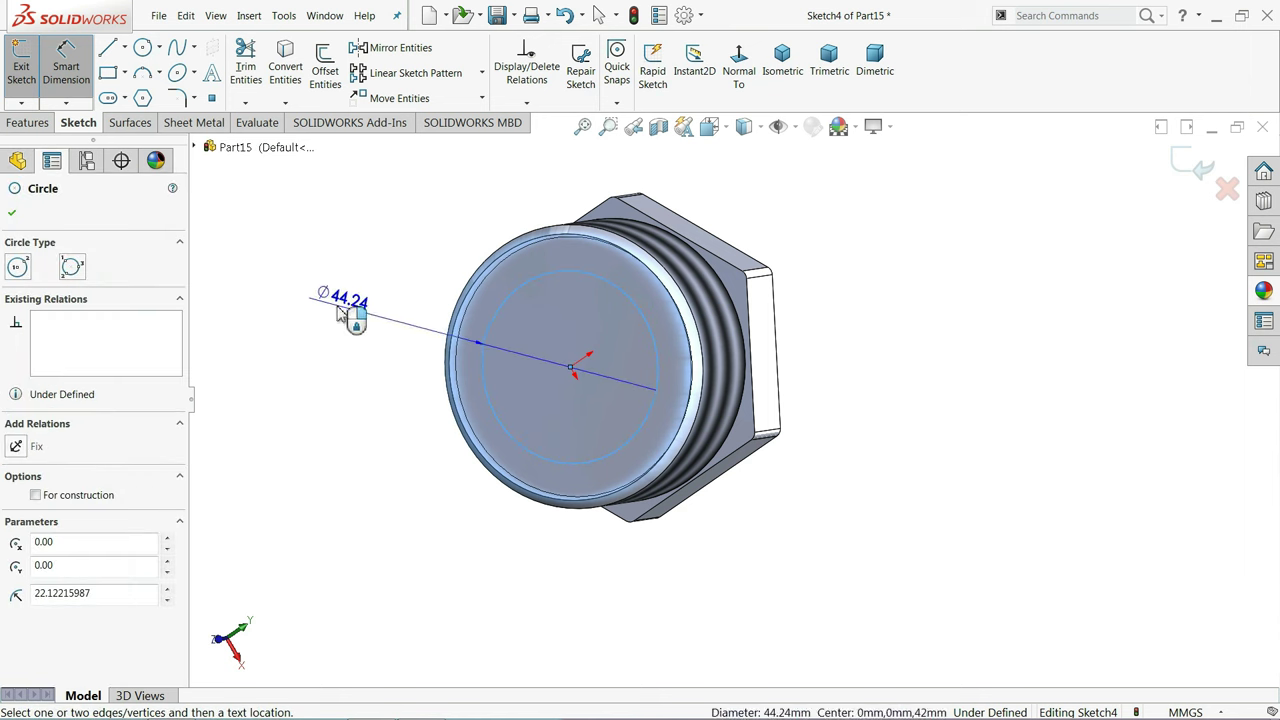
pyautogui.click(278, 305)
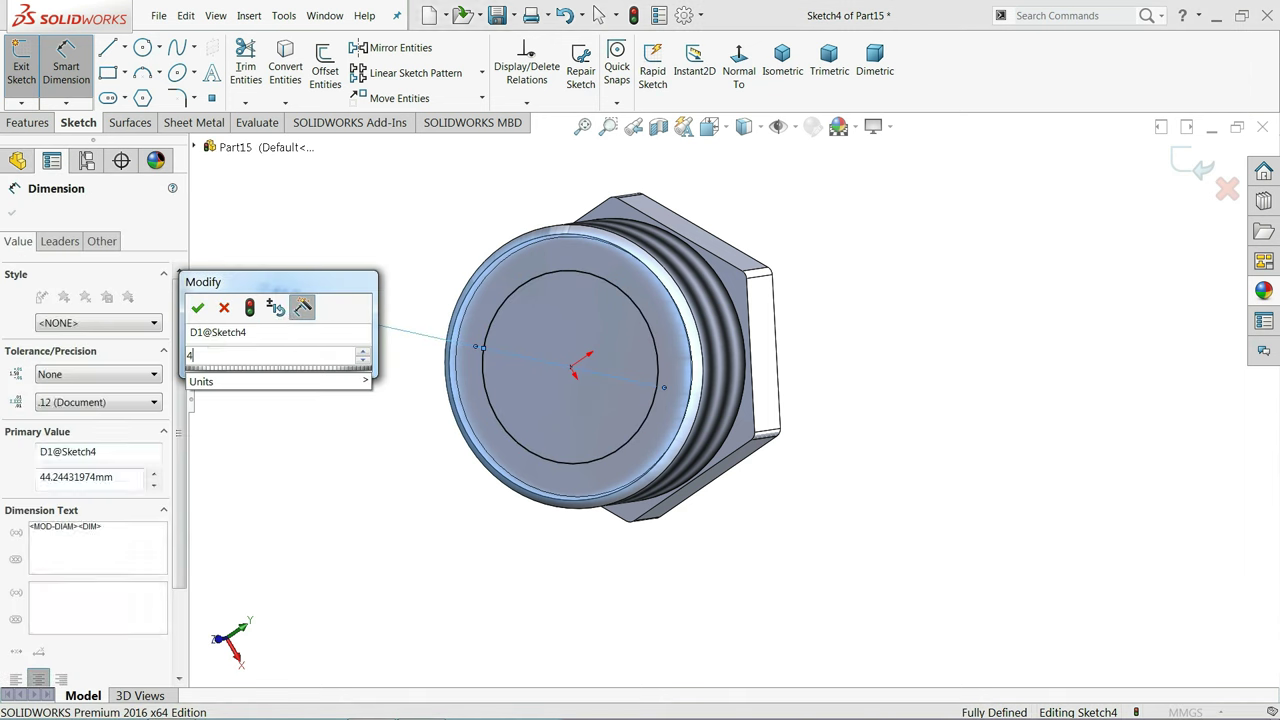
pyautogui.write('42')
pyautogui.press('Return')
# Cut the 42 mm circle Through All as Cut-Extrude2
pyautogui.click(28, 122)
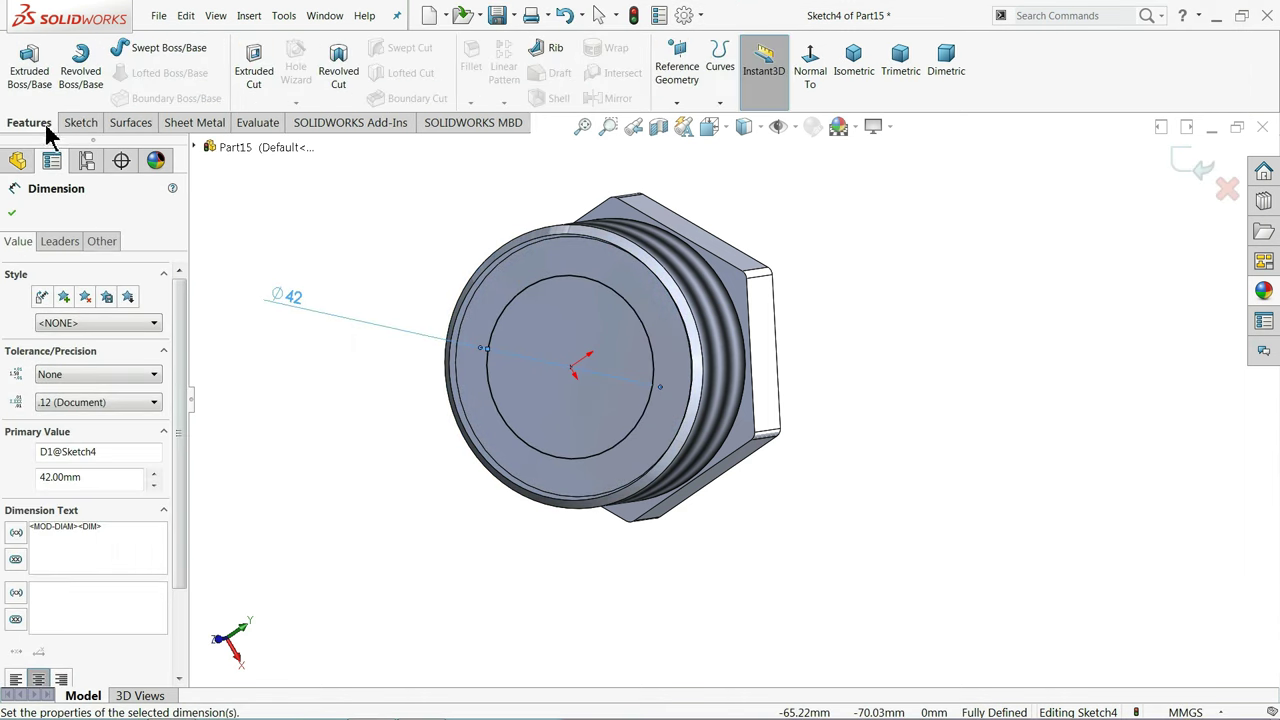
pyautogui.click(256, 84)
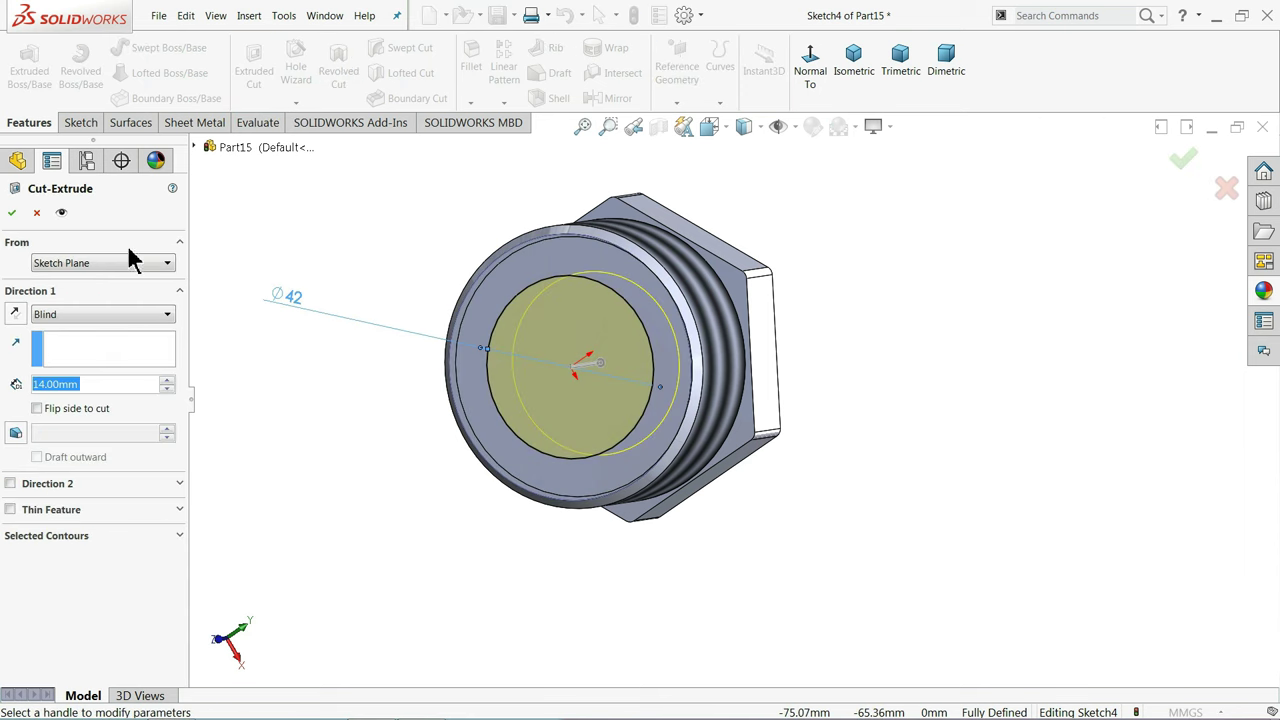
pyautogui.click(65, 318)
pyautogui.click(60, 340)
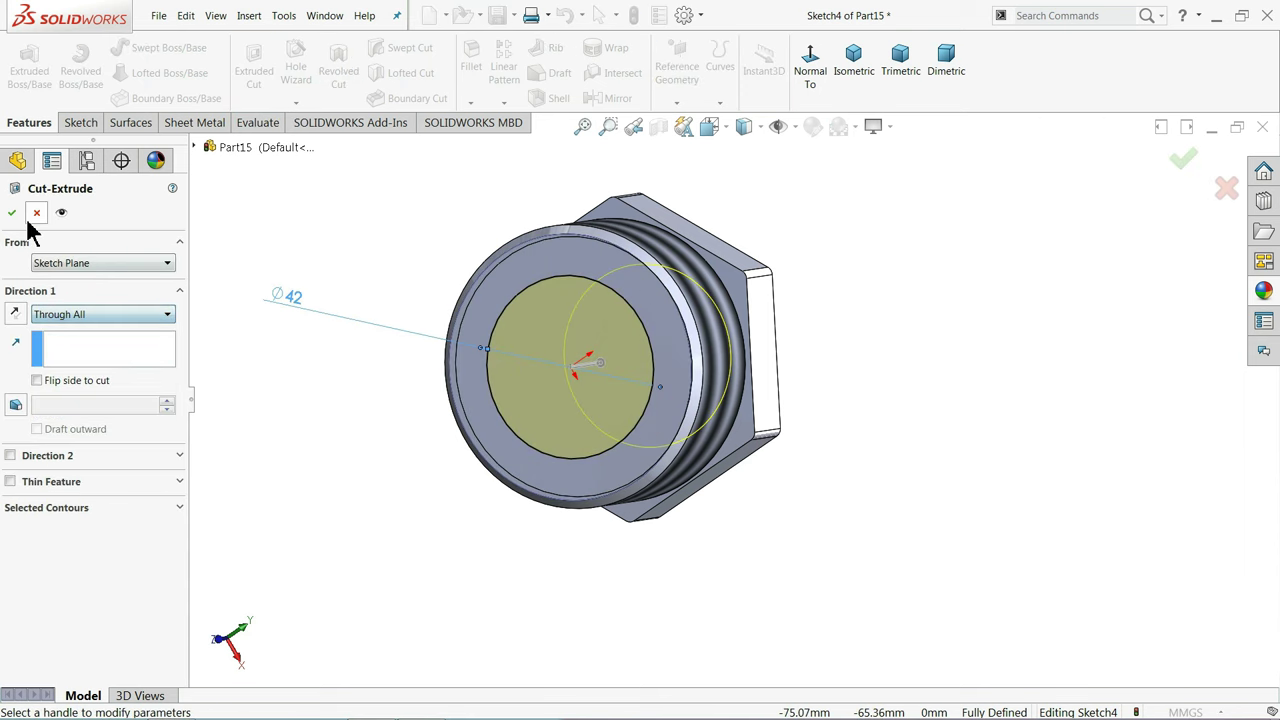
pyautogui.click(12, 212)
pyautogui.moveTo(392, 276)
pyautogui.mouseDown(button='middle')
pyautogui.moveTo(369, 294)
pyautogui.moveTo(241, 305)
pyautogui.moveTo(242, 345)
pyautogui.mouseUp(button='middle')
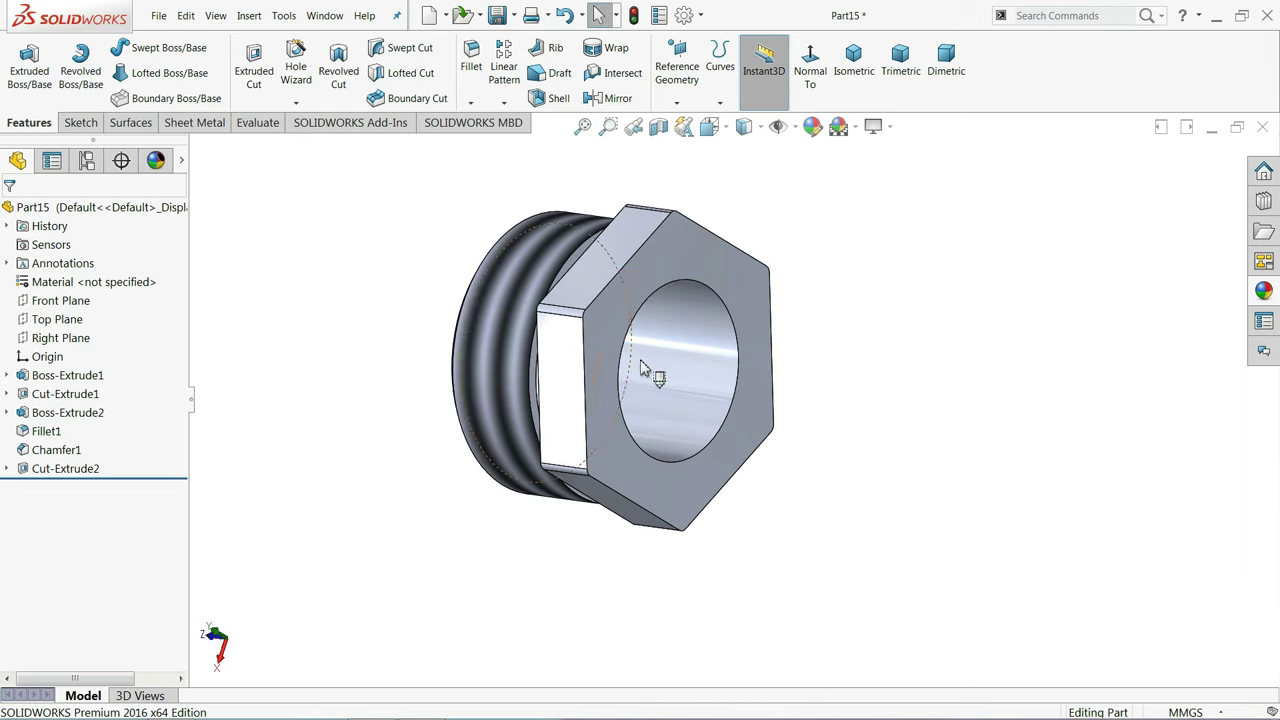
# Apply the Metal > Copper polished copper appearance to the whole part
pyautogui.scroll(-3, 651, 370)
pyautogui.click(80, 207)
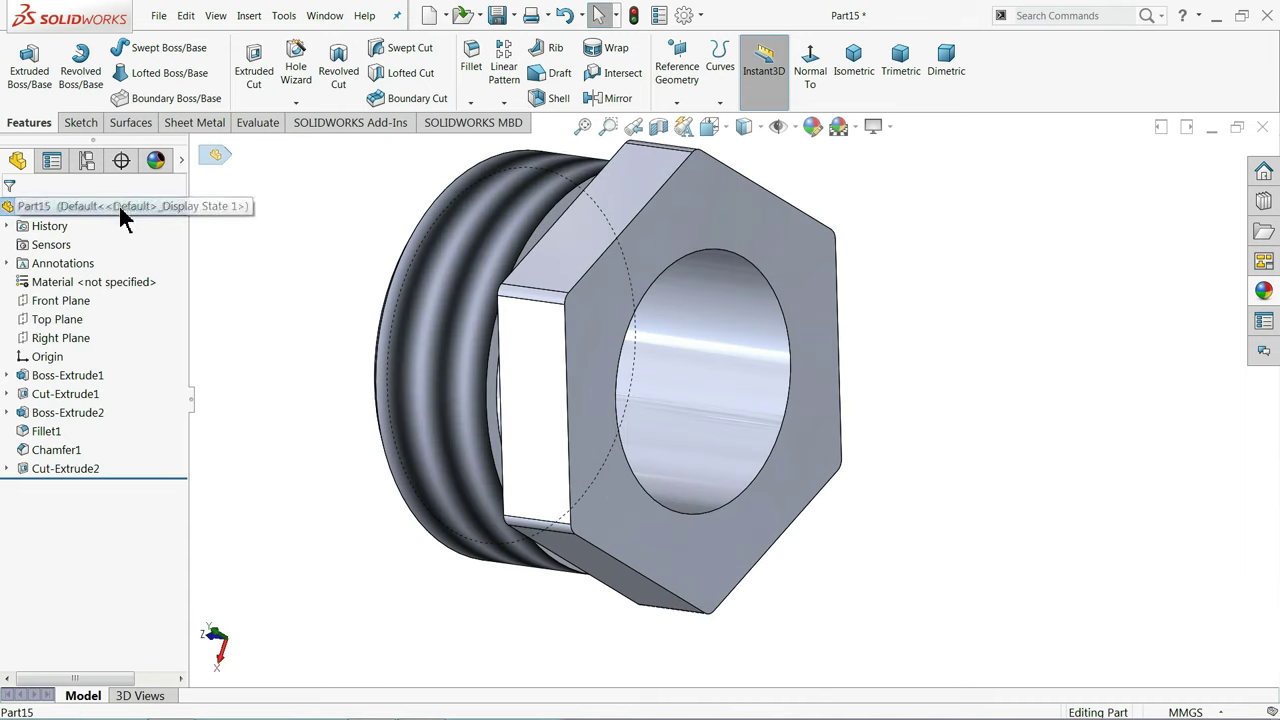
pyautogui.click(1264, 290)
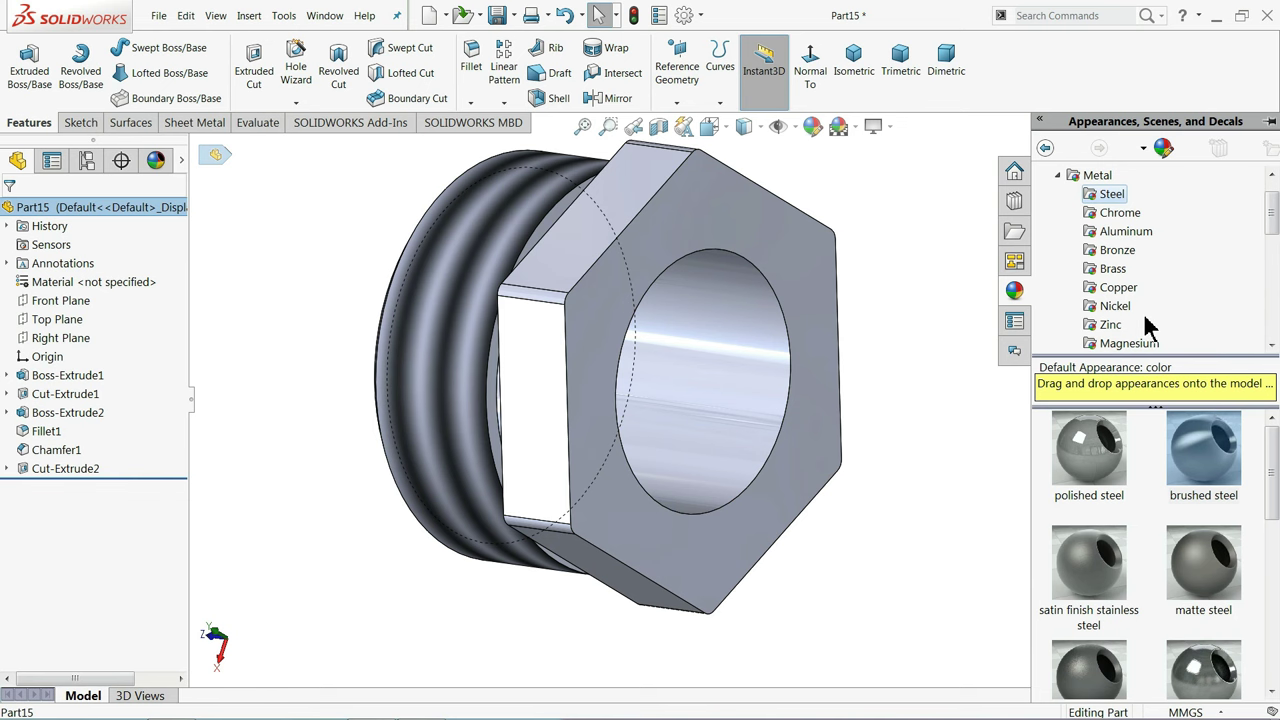
pyautogui.click(1118, 290)
pyautogui.doubleClick(1110, 470)
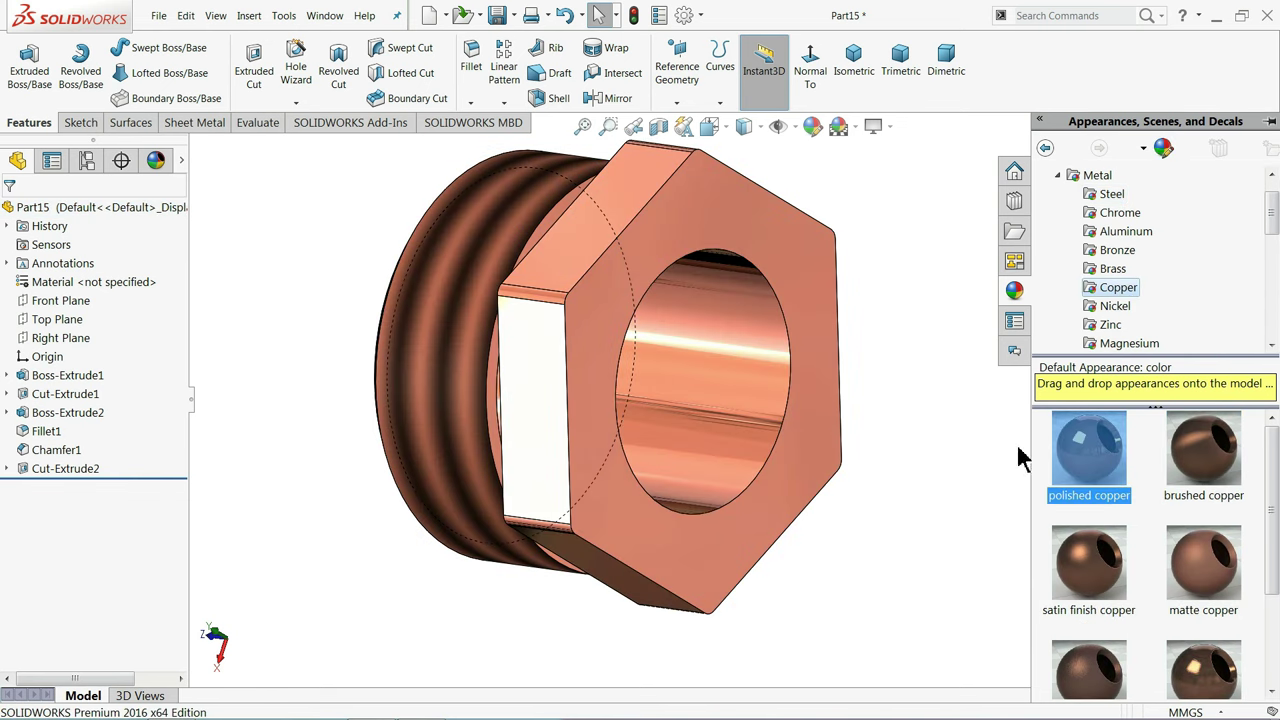
pyautogui.scroll(2, 855, 385)
pyautogui.moveTo(855, 385); pyautogui.dragTo(820, 357, button='middle')
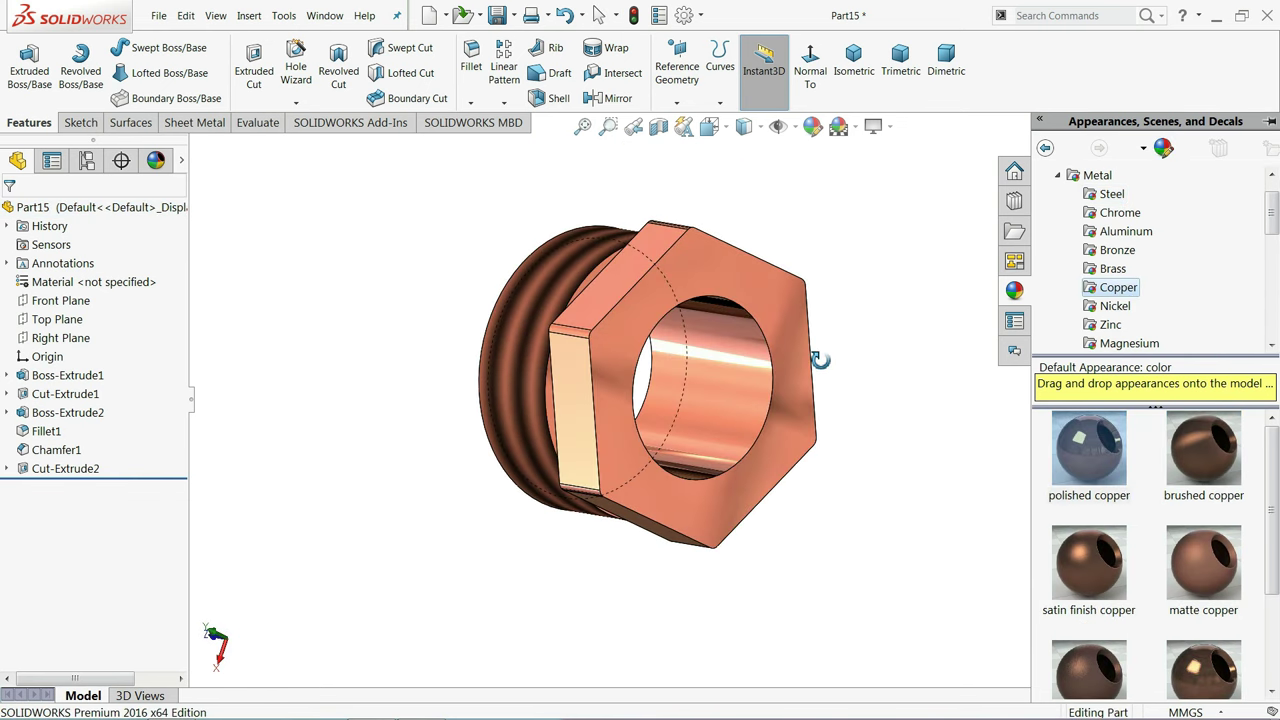
pyautogui.scroll(-1, 752, 371)
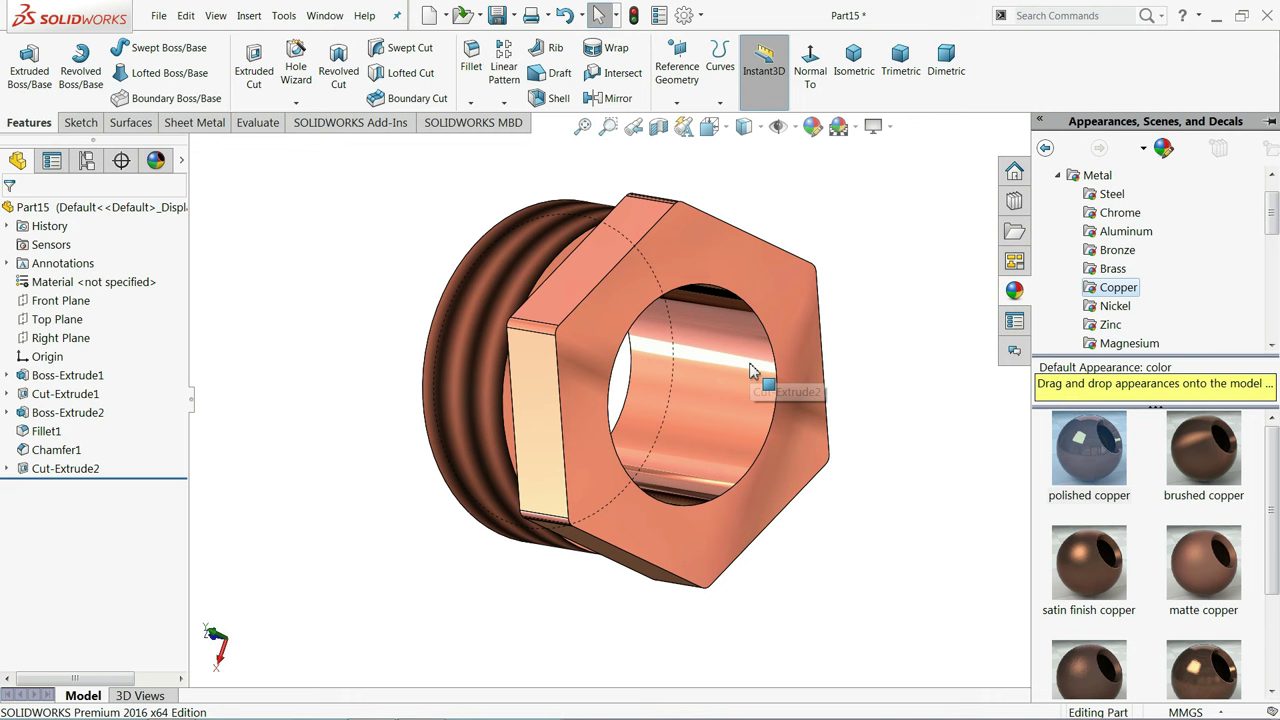
pyautogui.click(497, 16)
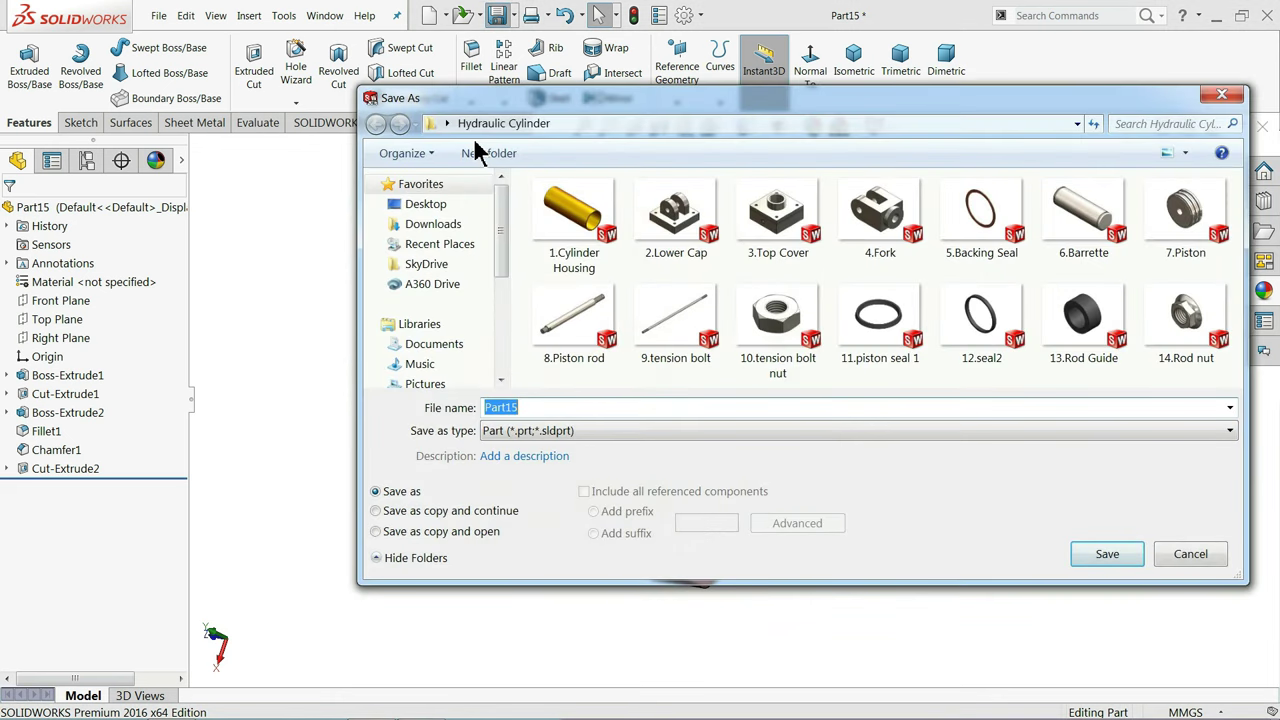
# Save the part as '15.Nut Guide rod' in the Hydraulic Cylinder folder
pyautogui.write('15.Nut Guide rod')
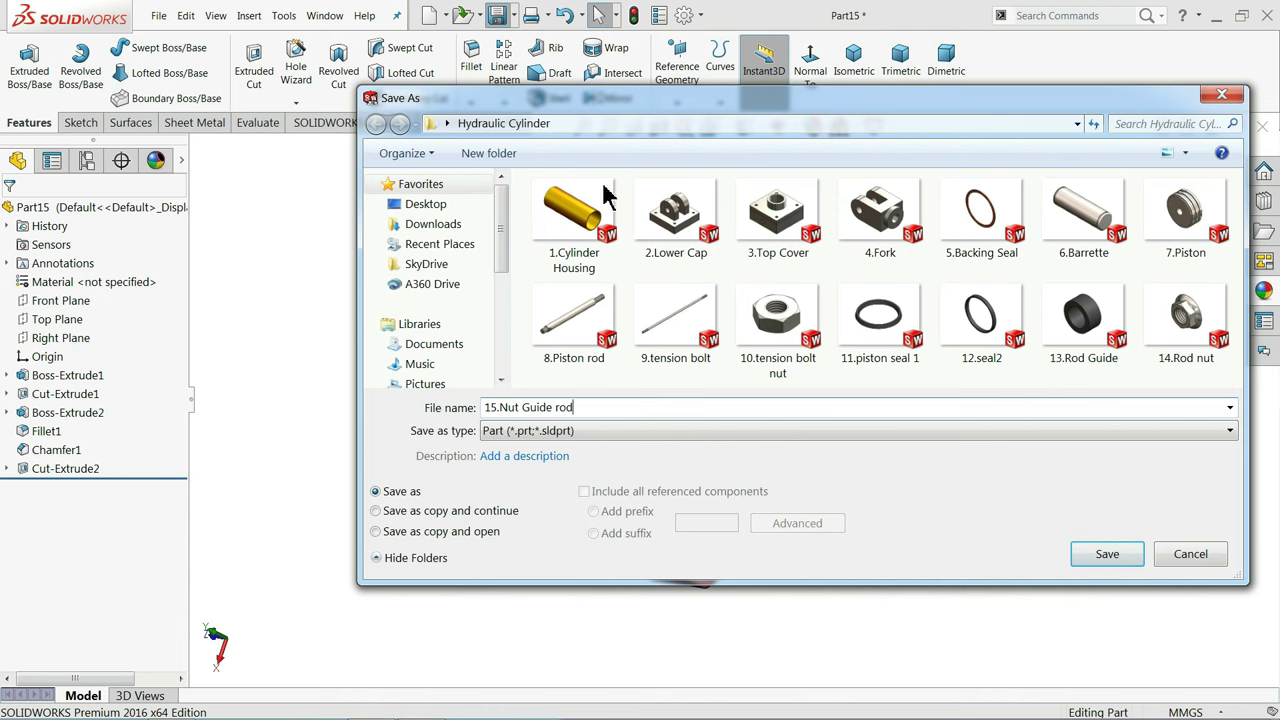
pyautogui.click(1105, 554)
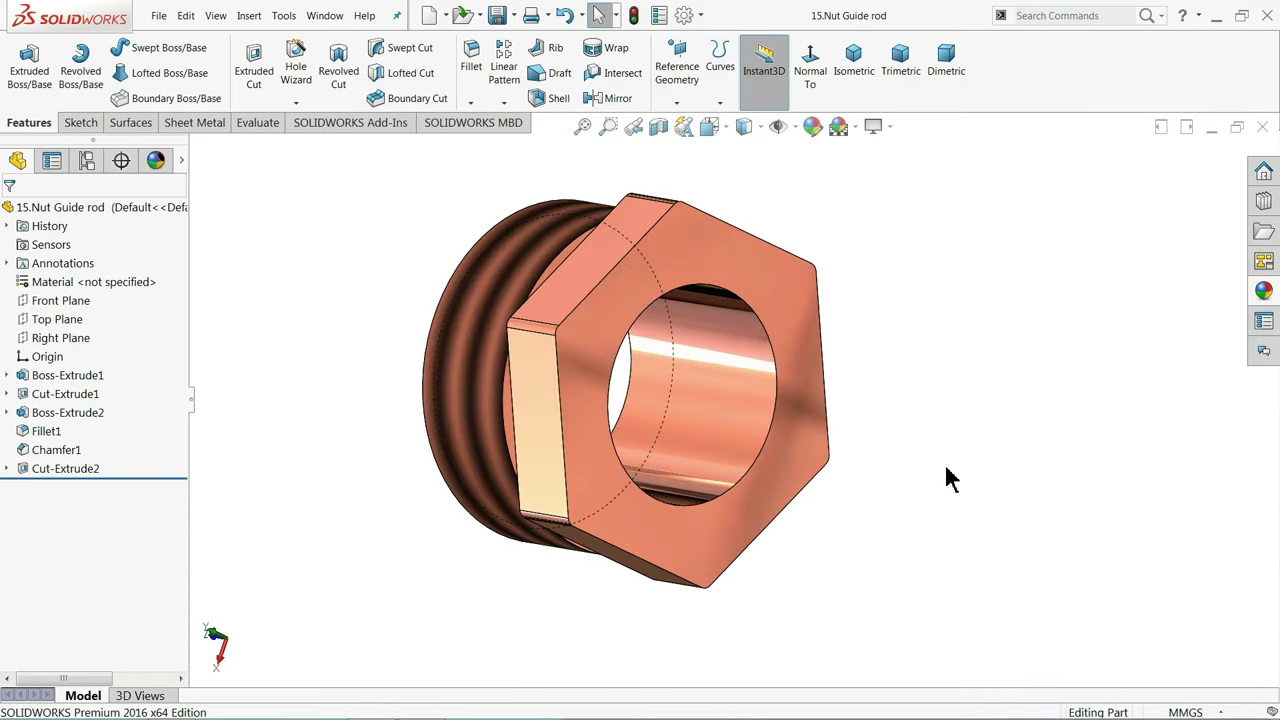
pyautogui.scroll(-2, 634, 391)
pyautogui.scroll(-2, 632, 388)
pyautogui.moveTo(630, 388)
pyautogui.mouseDown(button='middle')
pyautogui.moveTo(549, 294)
pyautogui.moveTo(586, 371)
pyautogui.moveTo(657, 371)
pyautogui.moveTo(632, 375)
pyautogui.moveTo(514, 320)
pyautogui.moveTo(643, 380)
pyautogui.moveTo(695, 379)
pyautogui.moveTo(888, 448)
pyautogui.moveTo(711, 403)
pyautogui.moveTo(666, 406)
pyautogui.mouseUp(button='middle')
pyautogui.scroll(2, 632, 378)
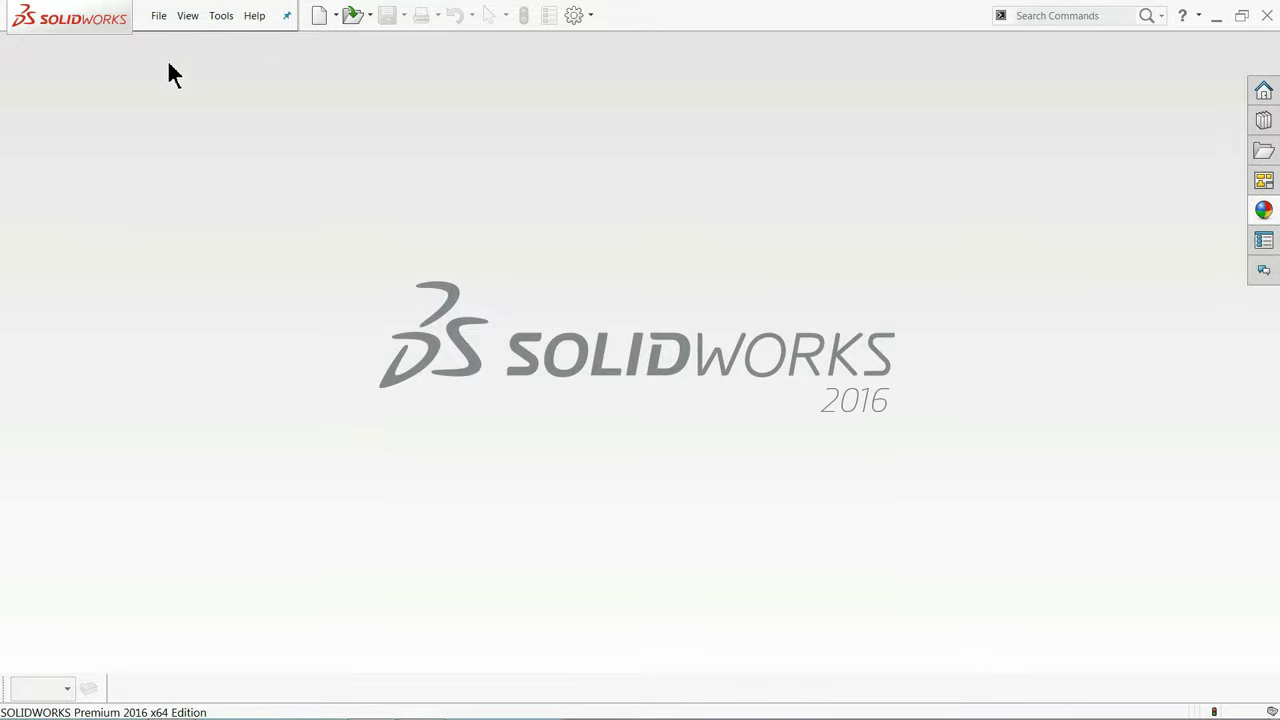
# Create a new SolidWorks assembly document
pyautogui.click(158, 16)
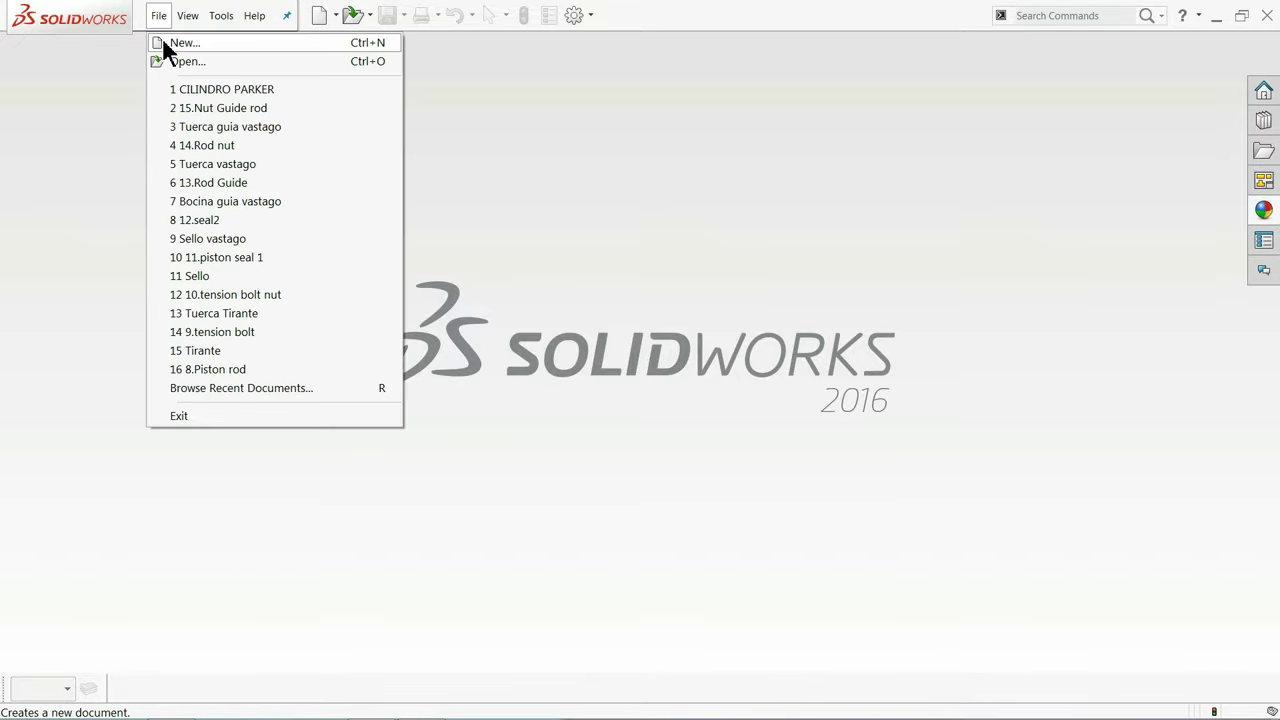
pyautogui.click(165, 45)
pyautogui.click(494, 343)
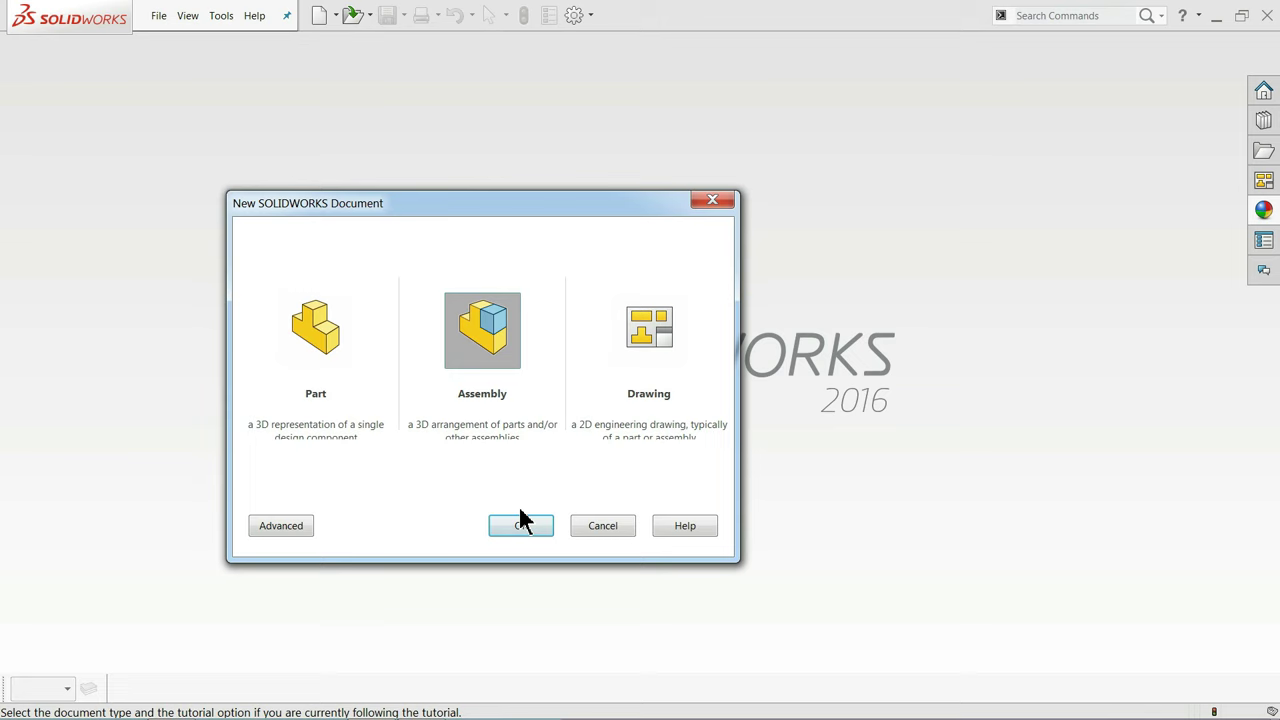
pyautogui.click(520, 525)
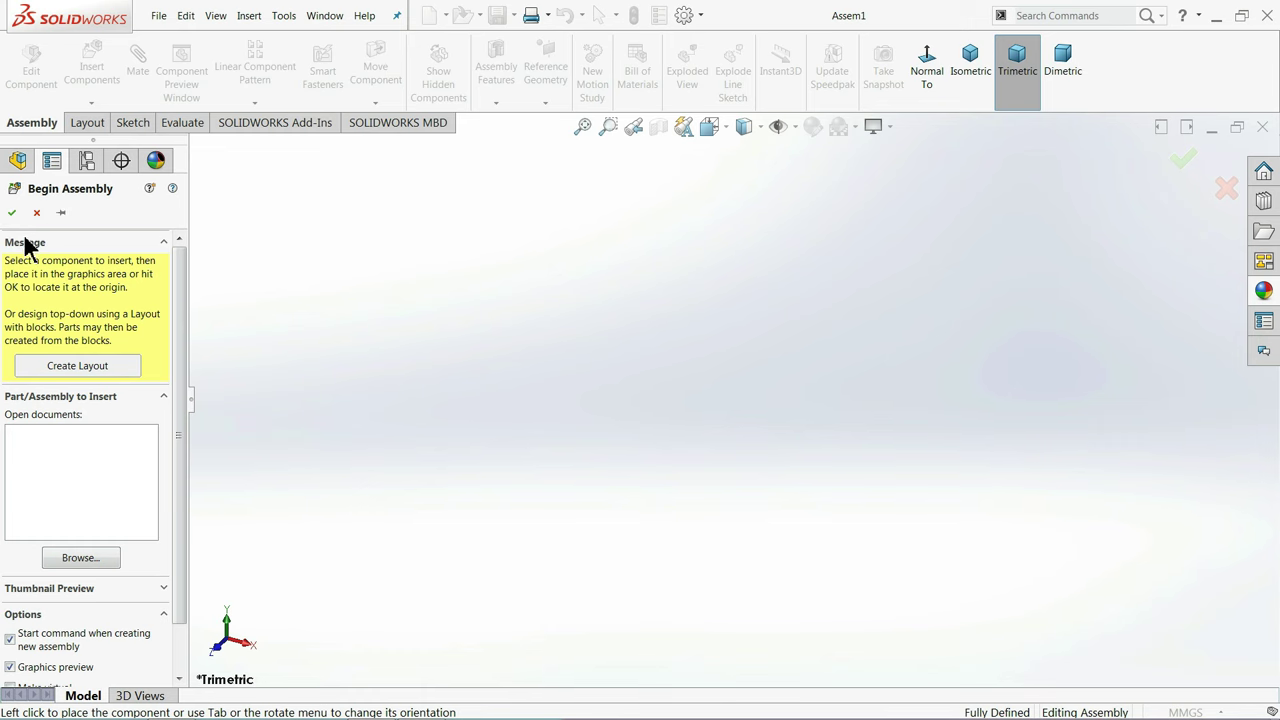
# Insert 2.Lower Cap and place it as the assembly's first component
pyautogui.click(63, 568)
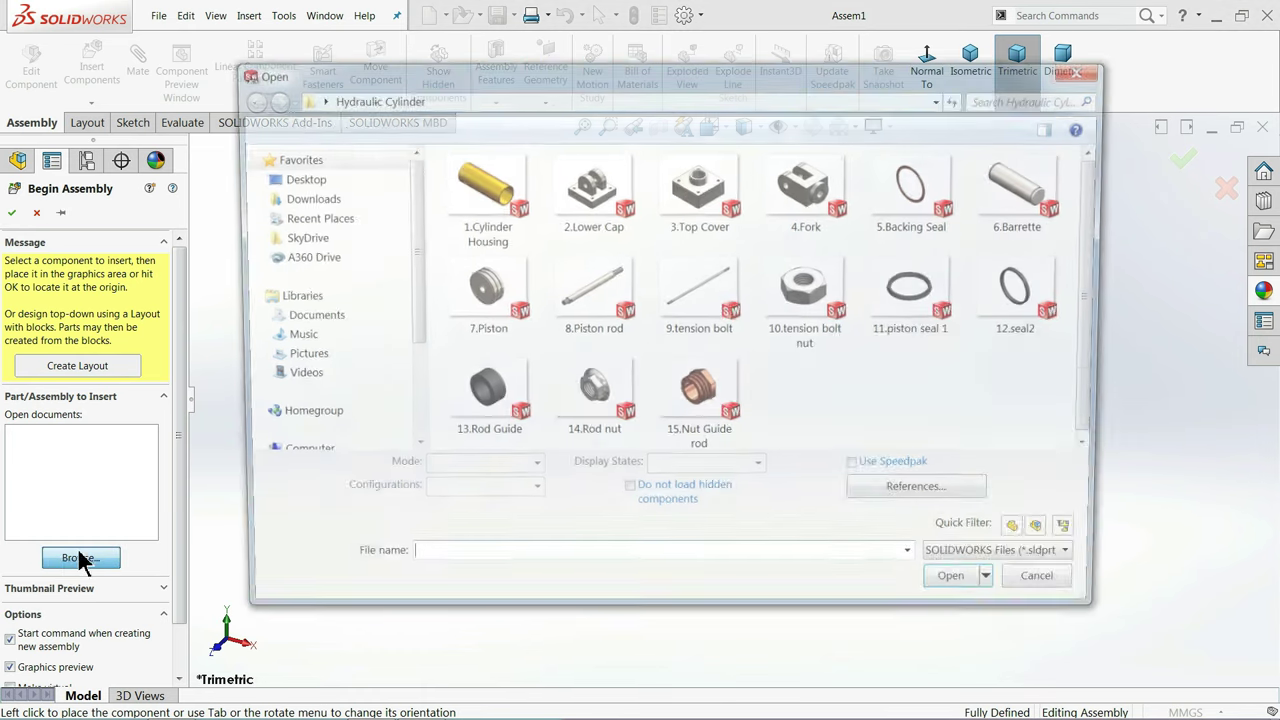
pyautogui.click(596, 228)
pyautogui.click(967, 582)
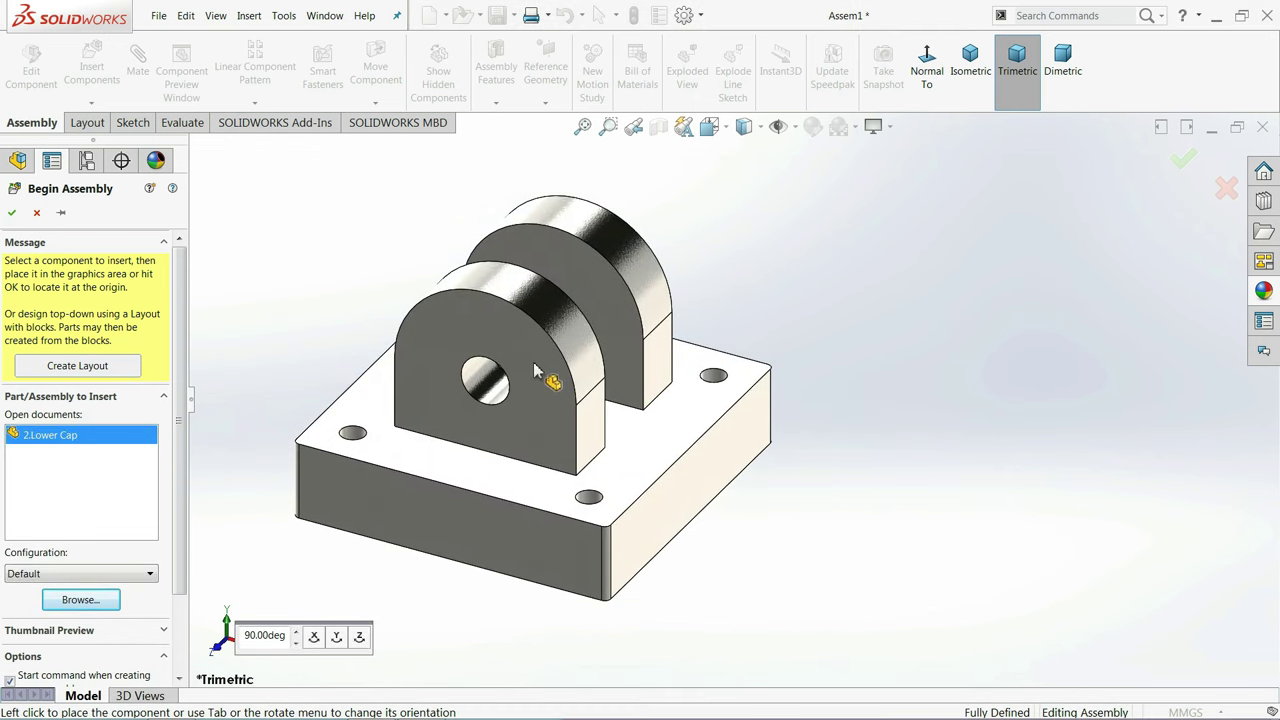
pyautogui.click(540, 368)
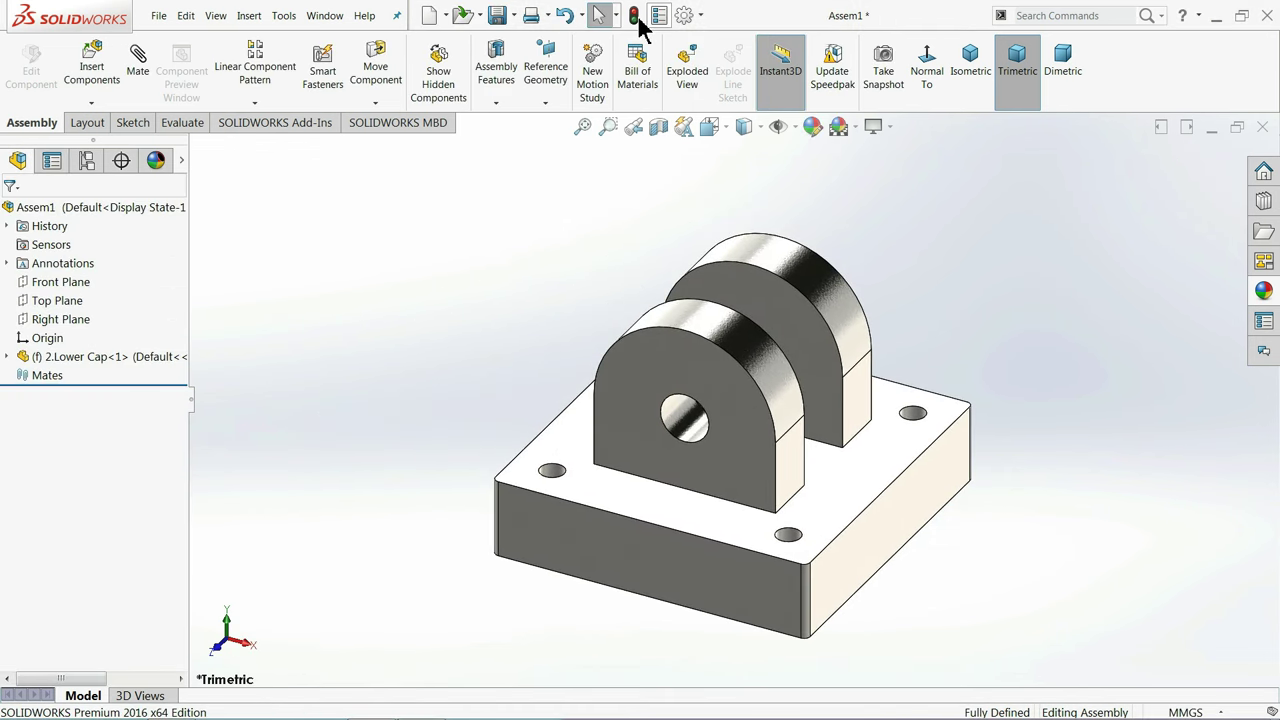
# Change the background scene and orbit the Lower Cap to a side view
pyautogui.click(858, 128)
pyautogui.click(880, 37)
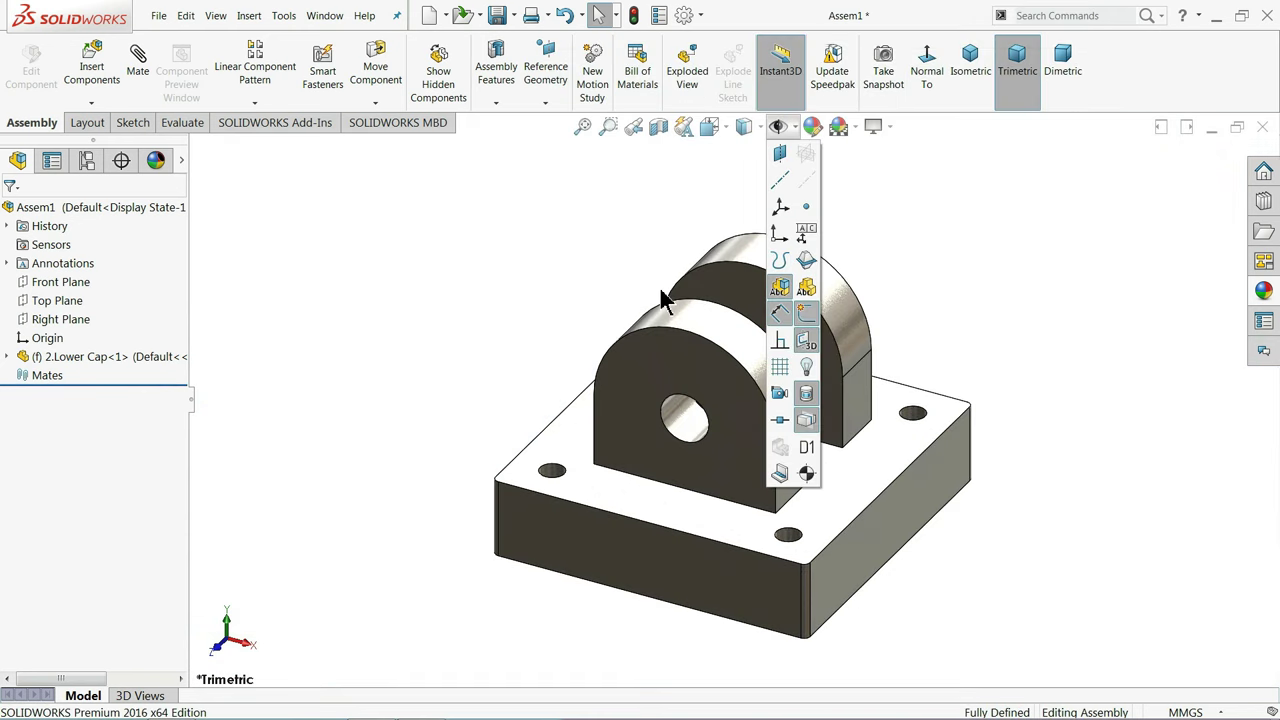
pyautogui.moveTo(628, 249)
pyautogui.mouseDown(button='middle')
pyautogui.moveTo(628, 523)
pyautogui.moveTo(520, 297)
pyautogui.moveTo(520, 171)
pyautogui.moveTo(537, 171)
pyautogui.moveTo(526, 218)
pyautogui.mouseUp(button='middle')
pyautogui.scroll(3, 800, 357)
pyautogui.scroll(-2, 963, 363)
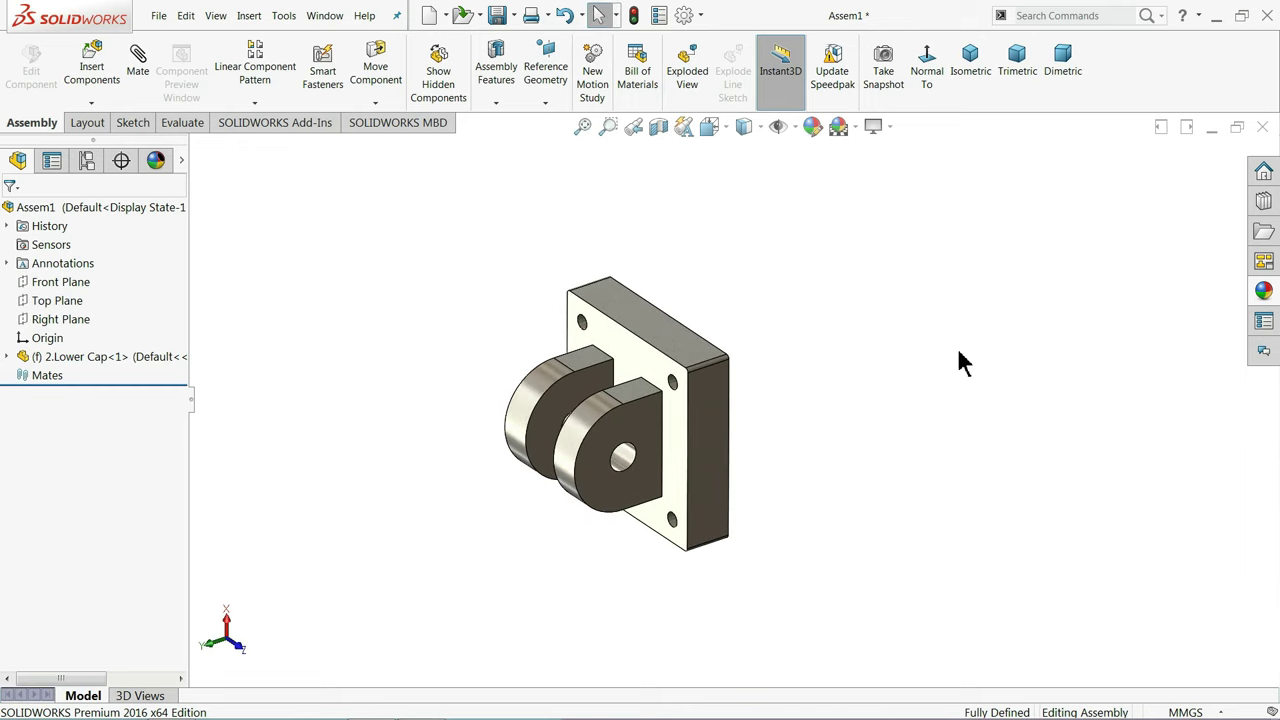
pyautogui.scroll(2, 900, 380)
pyautogui.scroll(-2, 855, 383)
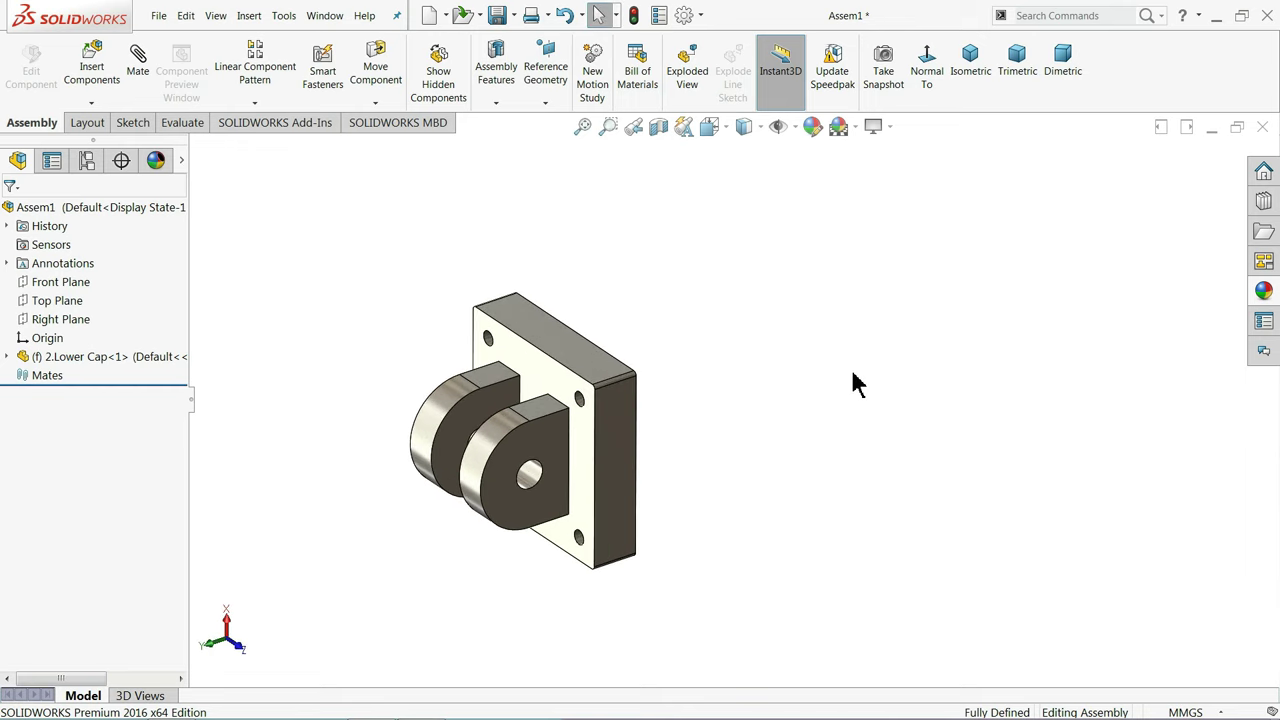
# Insert 3.Top Cover and place it to the right of the Lower Cap
pyautogui.click(104, 68)
pyautogui.click(58, 546)
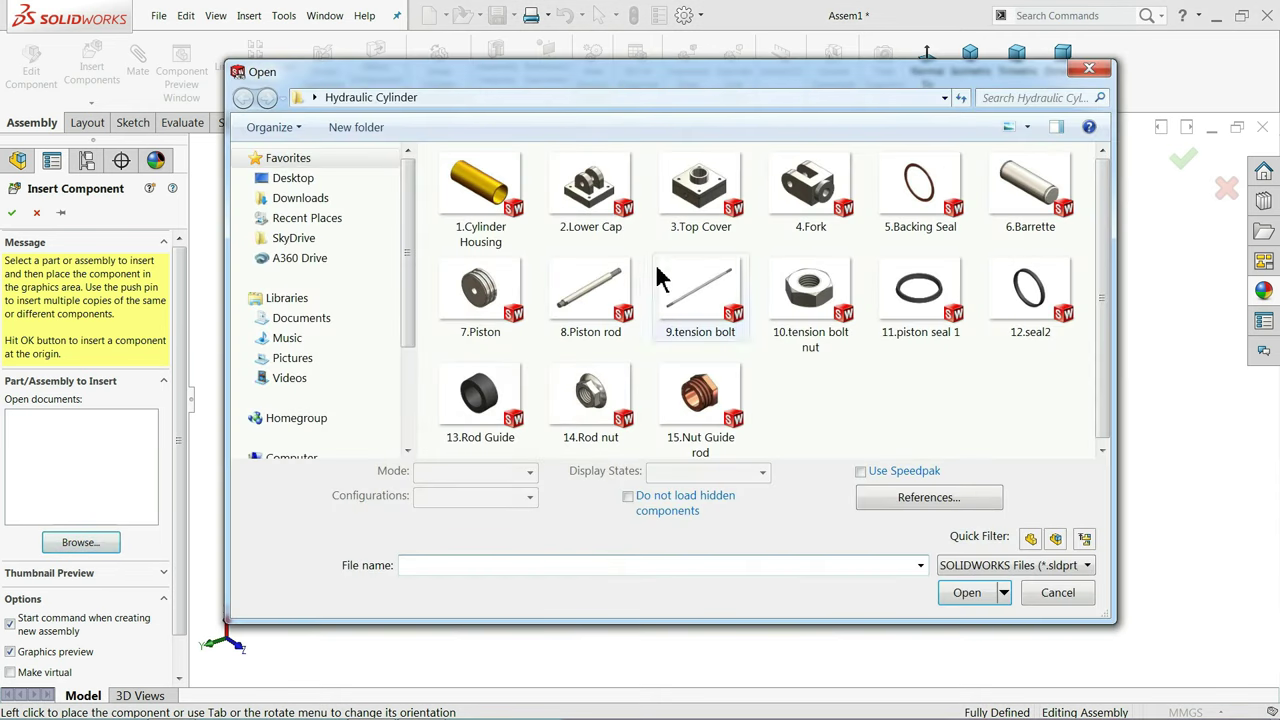
pyautogui.click(697, 228)
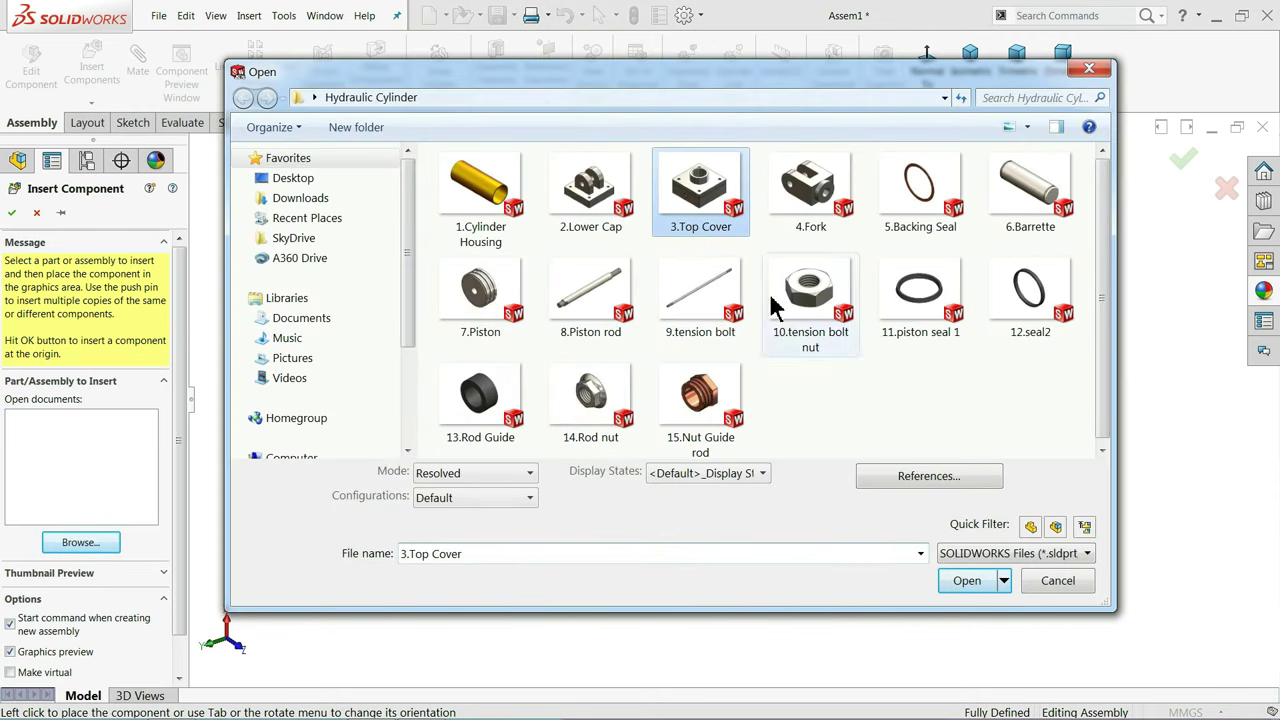
pyautogui.click(966, 581)
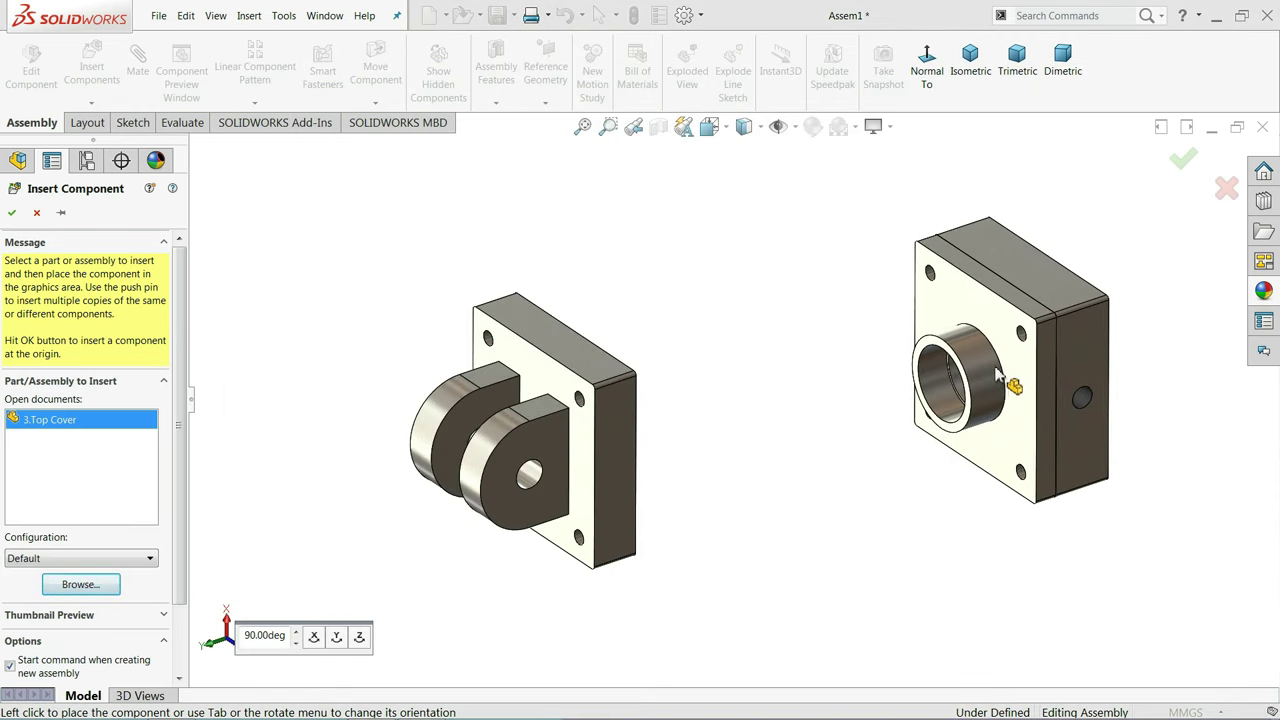
pyautogui.click(886, 320)
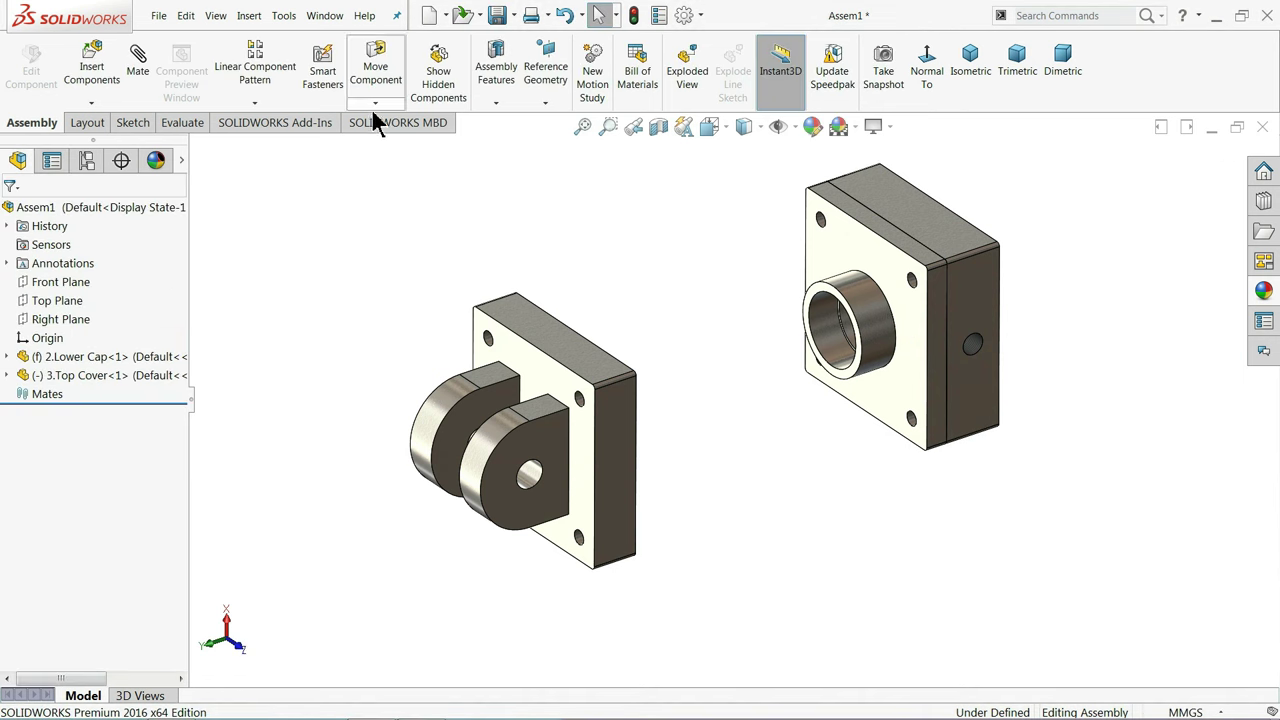
# Rotate the Top Cover so its face points toward the viewer
pyautogui.click(416, 140)
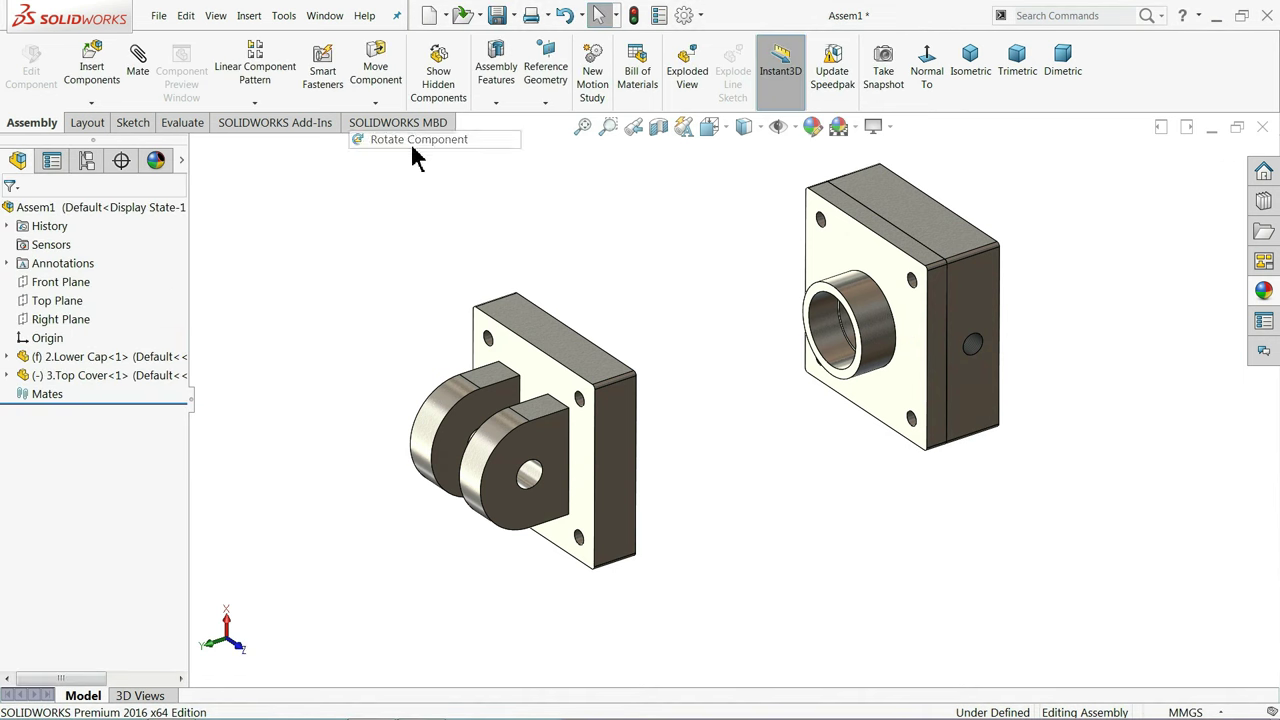
pyautogui.moveTo(815, 320)
pyautogui.mouseDown()
pyautogui.moveTo(868, 256)
pyautogui.moveTo(850, 480)
pyautogui.moveTo(914, 537)
pyautogui.moveTo(717, 360)
pyautogui.moveTo(744, 425)
pyautogui.moveTo(914, 286)
pyautogui.moveTo(827, 506)
pyautogui.moveTo(882, 254)
pyautogui.moveTo(983, 383)
pyautogui.moveTo(983, 517)
pyautogui.moveTo(1134, 314)
pyautogui.moveTo(950, 163)
pyautogui.moveTo(1106, 223)
pyautogui.moveTo(1180, 280)
pyautogui.moveTo(1158, 272)
pyautogui.mouseUp()
pyautogui.moveTo(737, 363)
pyautogui.mouseDown(button='middle')
pyautogui.moveTo(822, 150)
pyautogui.moveTo(703, 317)
pyautogui.moveTo(703, 360)
pyautogui.moveTo(729, 336)
pyautogui.mouseUp(button='middle')
pyautogui.click(13, 214)
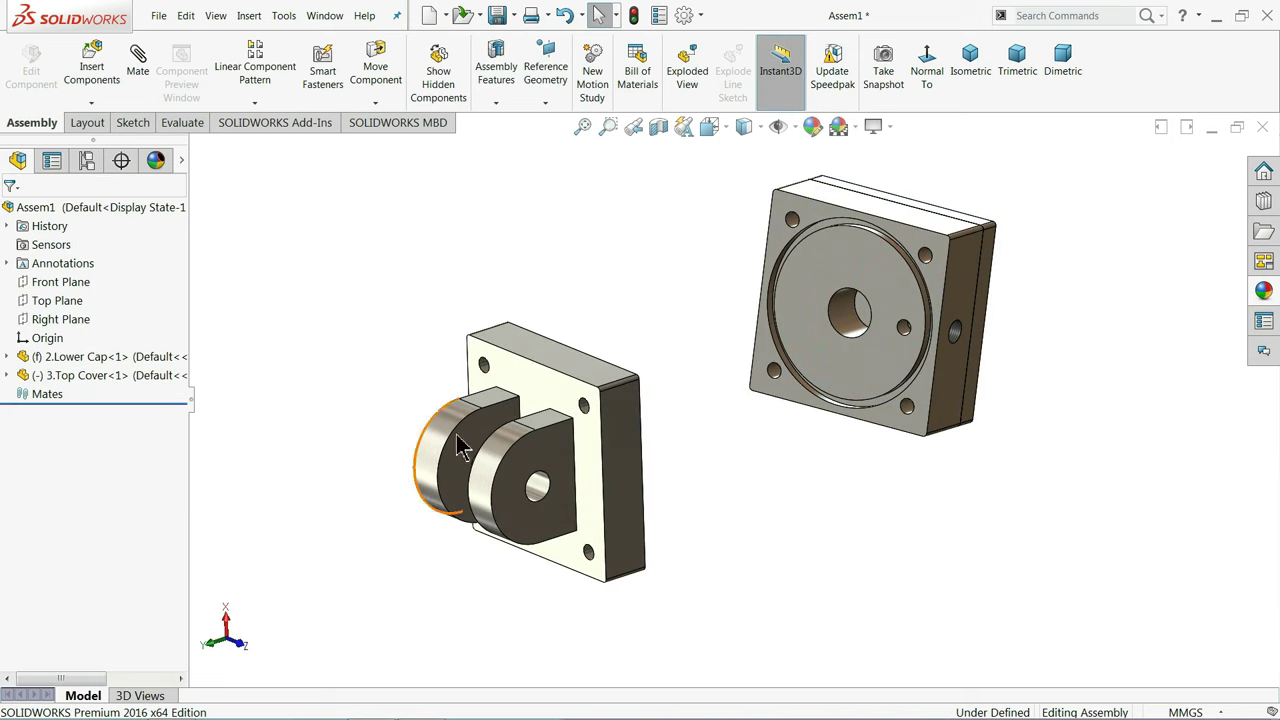
# Float the Lower Cap and drag it to a new position
pyautogui.click(613, 396)
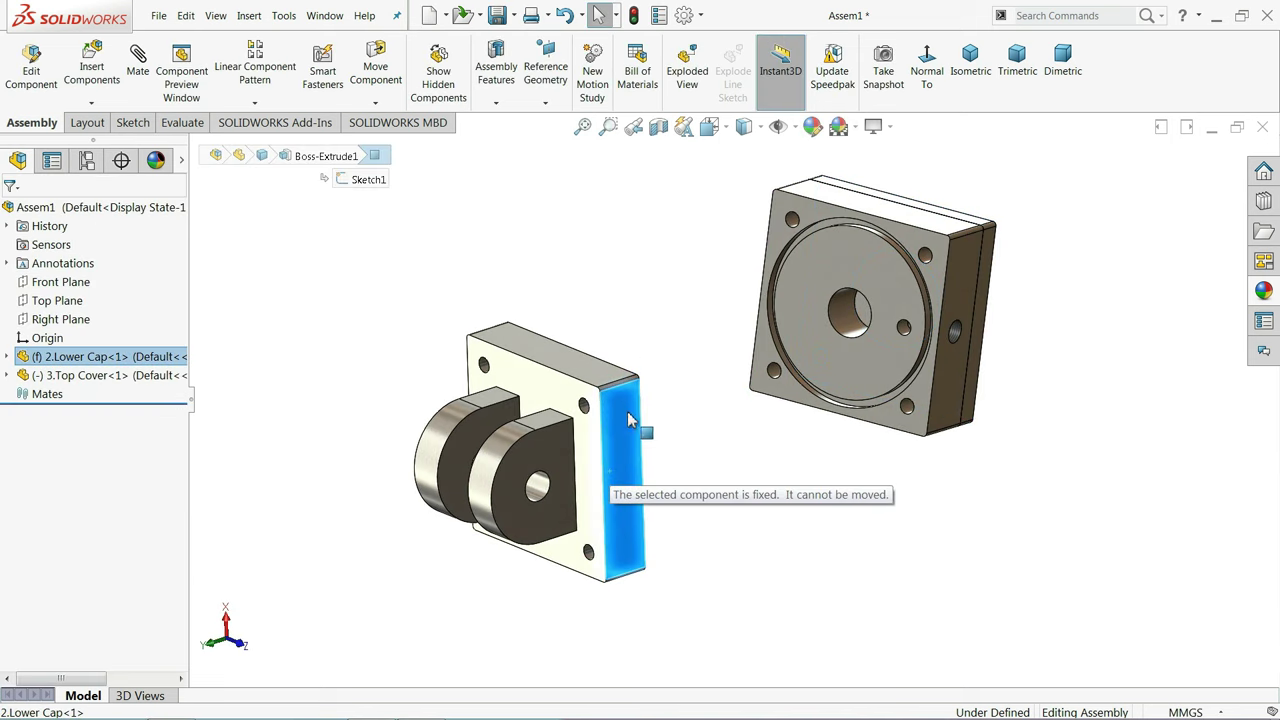
pyautogui.moveTo(629, 473); pyautogui.dragTo(713, 514)
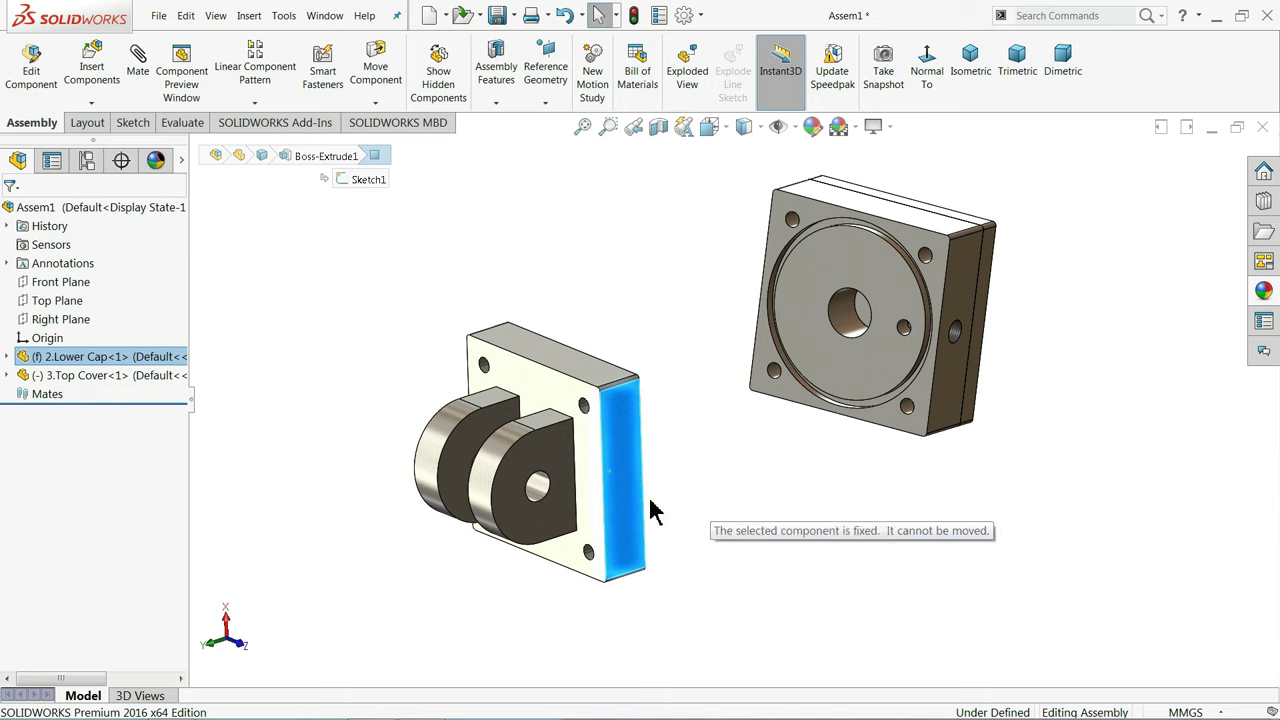
pyautogui.rightClick(612, 462)
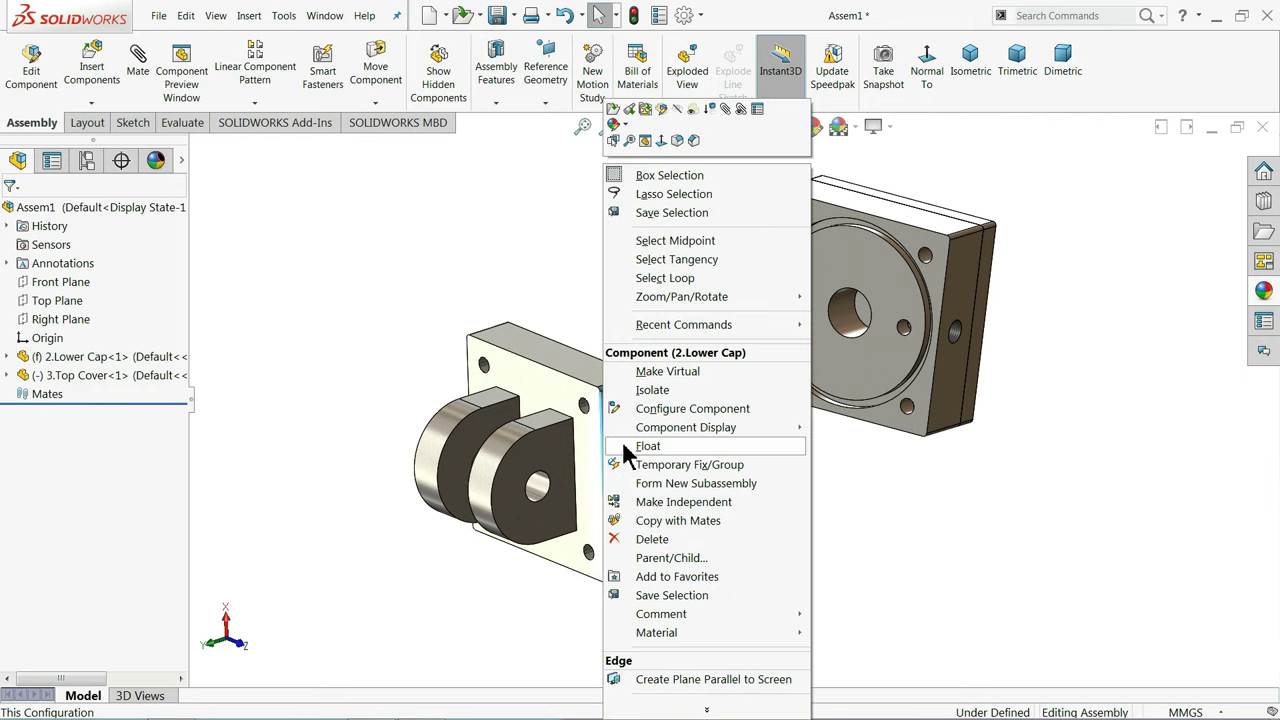
pyautogui.click(647, 446)
pyautogui.moveTo(640, 480)
pyautogui.mouseDown()
pyautogui.moveTo(629, 191)
pyautogui.moveTo(623, 457)
pyautogui.mouseUp()
# Rotate the Lower Cap and turn the Top Cover about a vertical axis
pyautogui.click(500, 248)
pyautogui.click(375, 103)
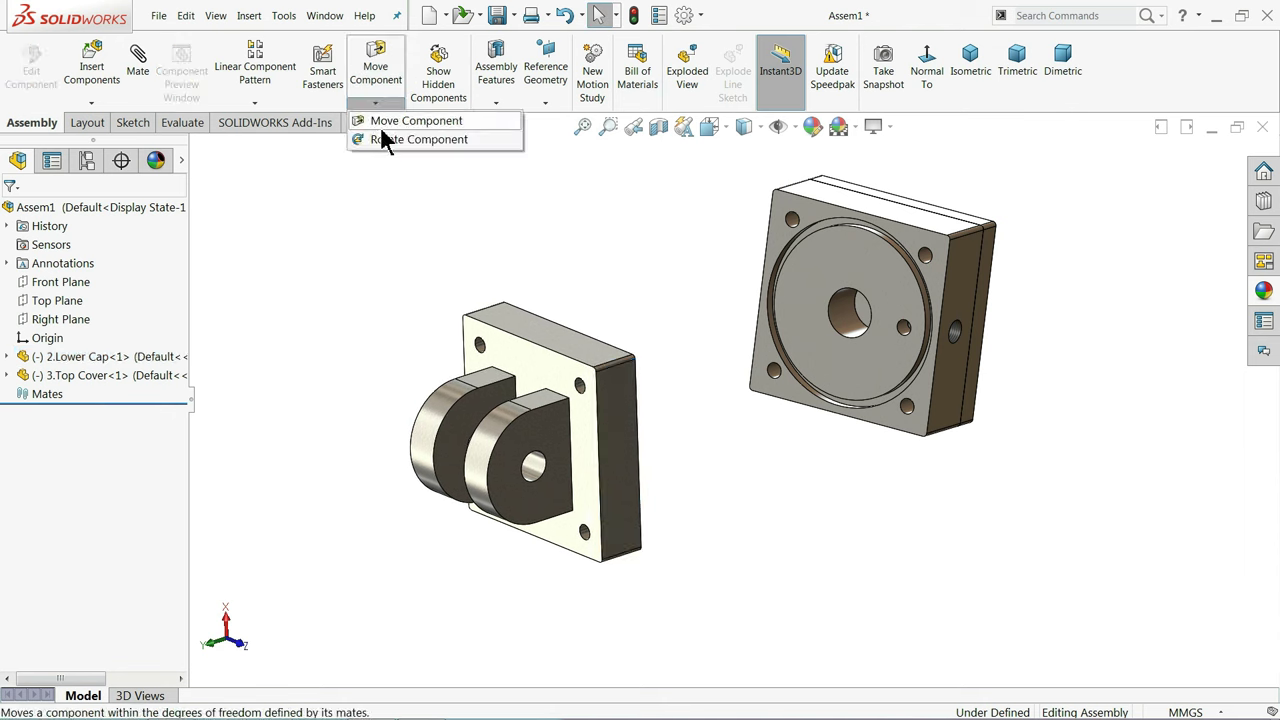
pyautogui.click(410, 138)
pyautogui.moveTo(626, 474)
pyautogui.mouseDown()
pyautogui.moveTo(609, 186)
pyautogui.moveTo(589, 434)
pyautogui.moveTo(659, 518)
pyautogui.moveTo(620, 569)
pyautogui.moveTo(609, 540)
pyautogui.moveTo(819, 449)
pyautogui.mouseUp()
pyautogui.moveTo(819, 449); pyautogui.dragTo(821, 443, button='middle')
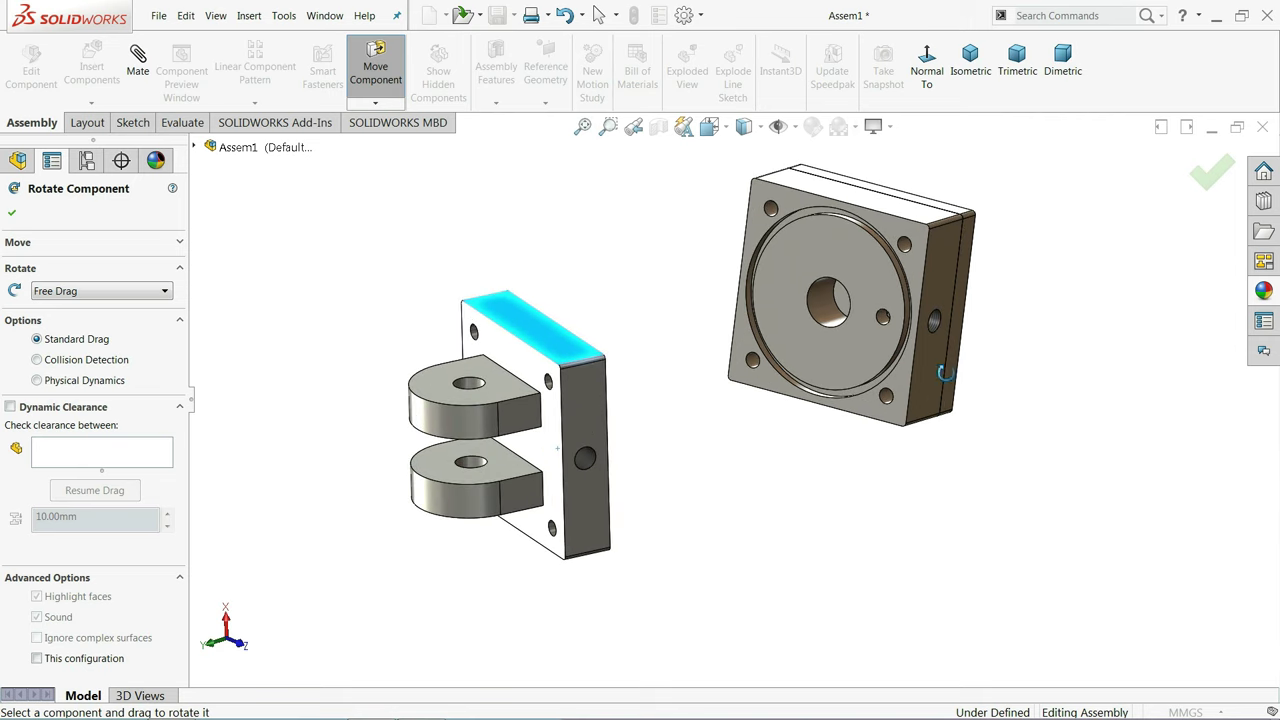
pyautogui.moveTo(944, 372); pyautogui.dragTo(493, 387)
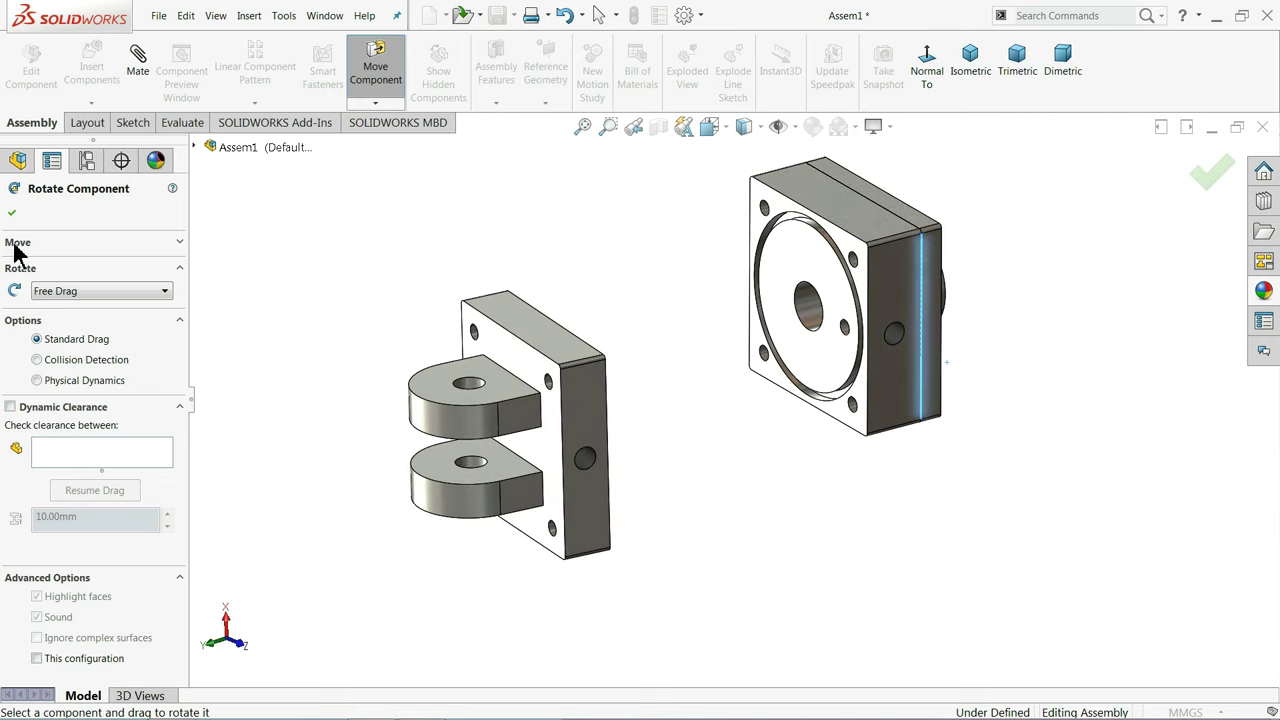
pyautogui.click(13, 215)
# Fix the Lower Cap and select its top face for a mate
pyautogui.rightClick(580, 410)
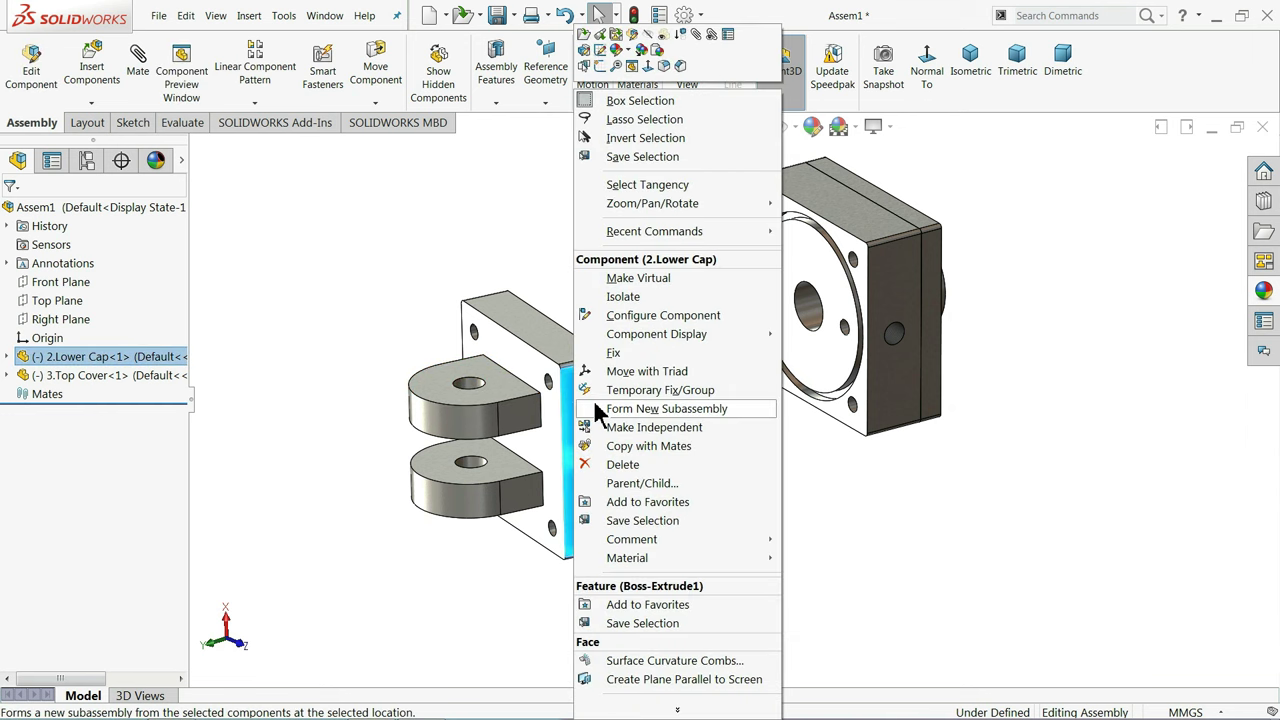
pyautogui.click(614, 353)
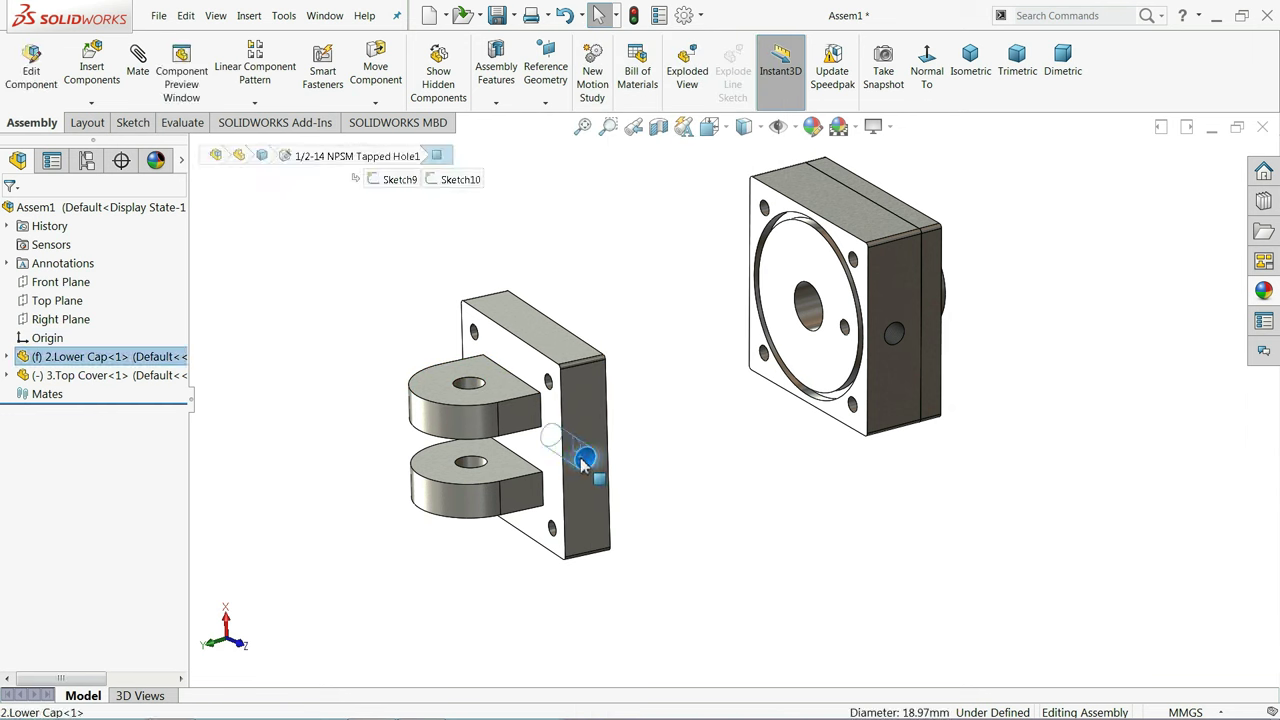
pyautogui.click(890, 338)
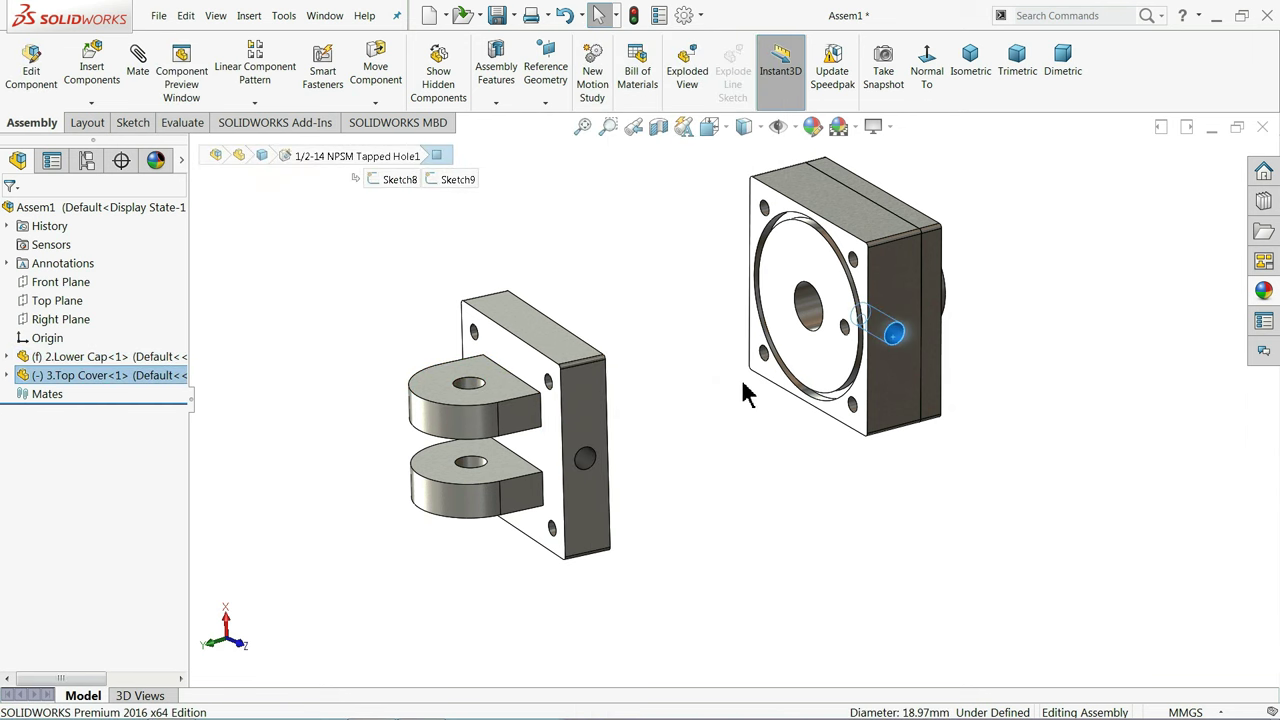
pyautogui.click(405, 253)
pyautogui.click(138, 62)
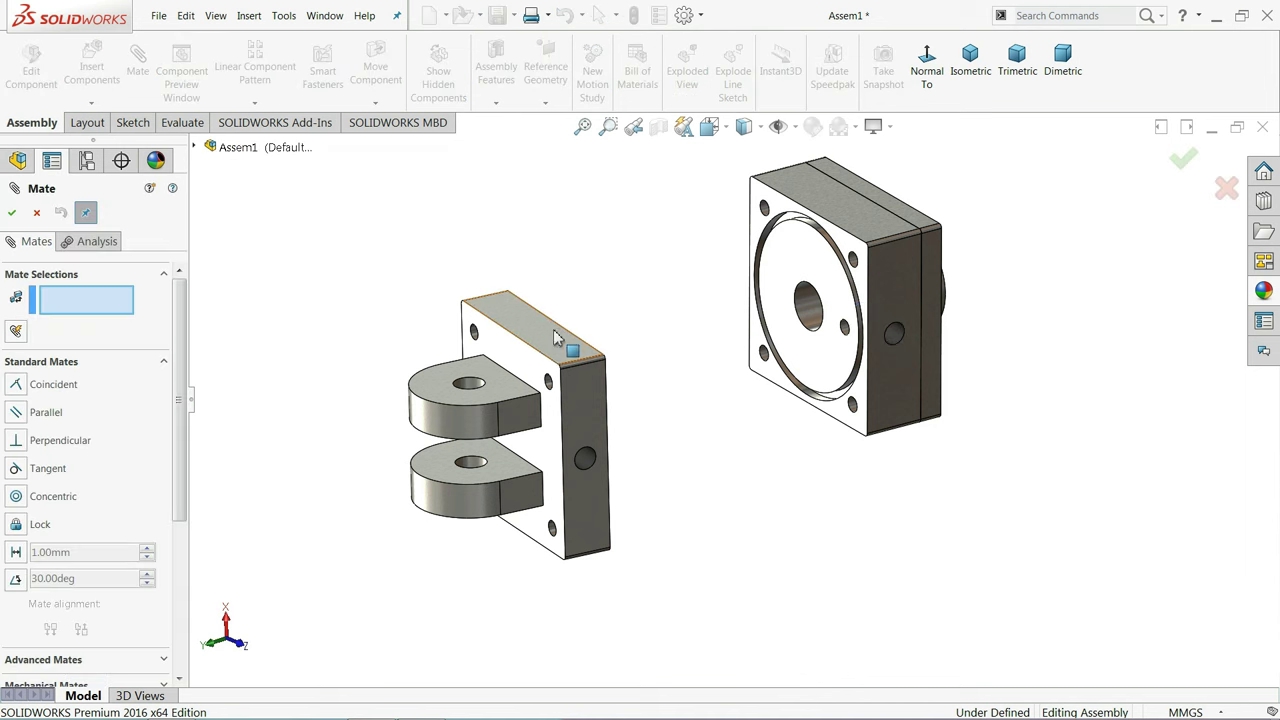
# Add Coincident mates joining the Top Cover's top and side faces to the Lower Cap
pyautogui.click(560, 338)
pyautogui.click(835, 207)
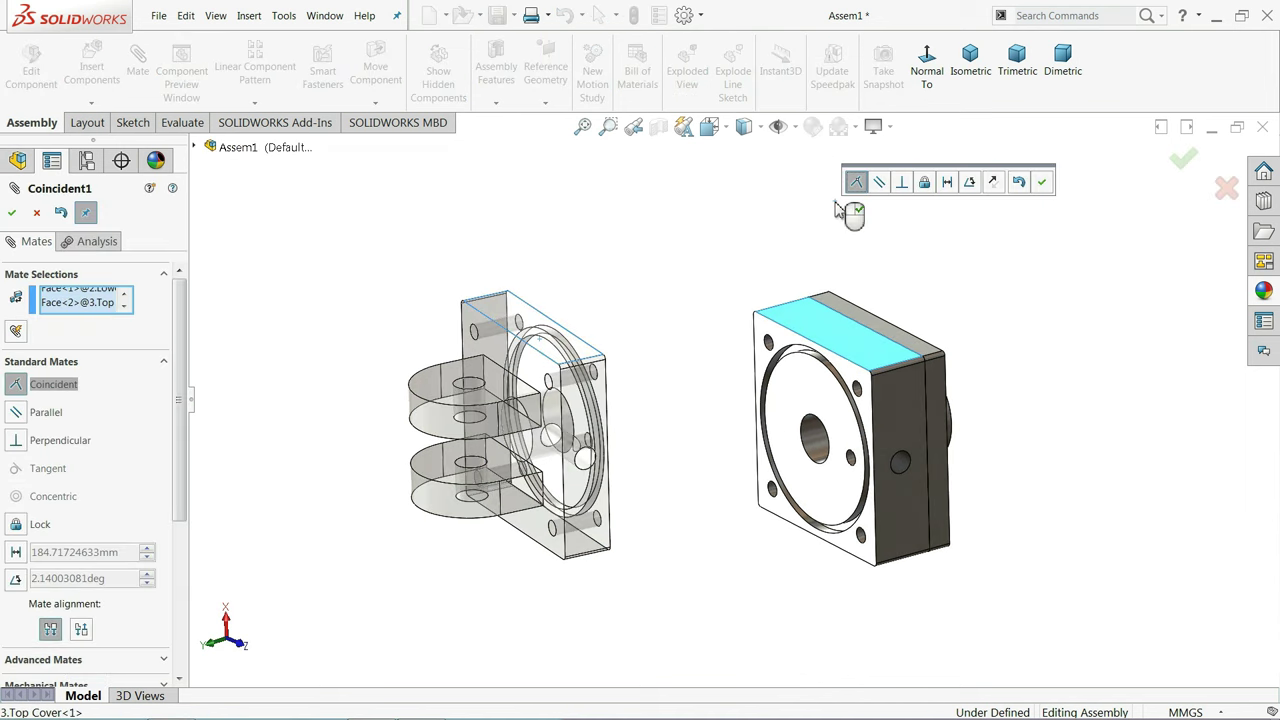
pyautogui.click(1041, 185)
pyautogui.click(905, 432)
pyautogui.click(590, 425)
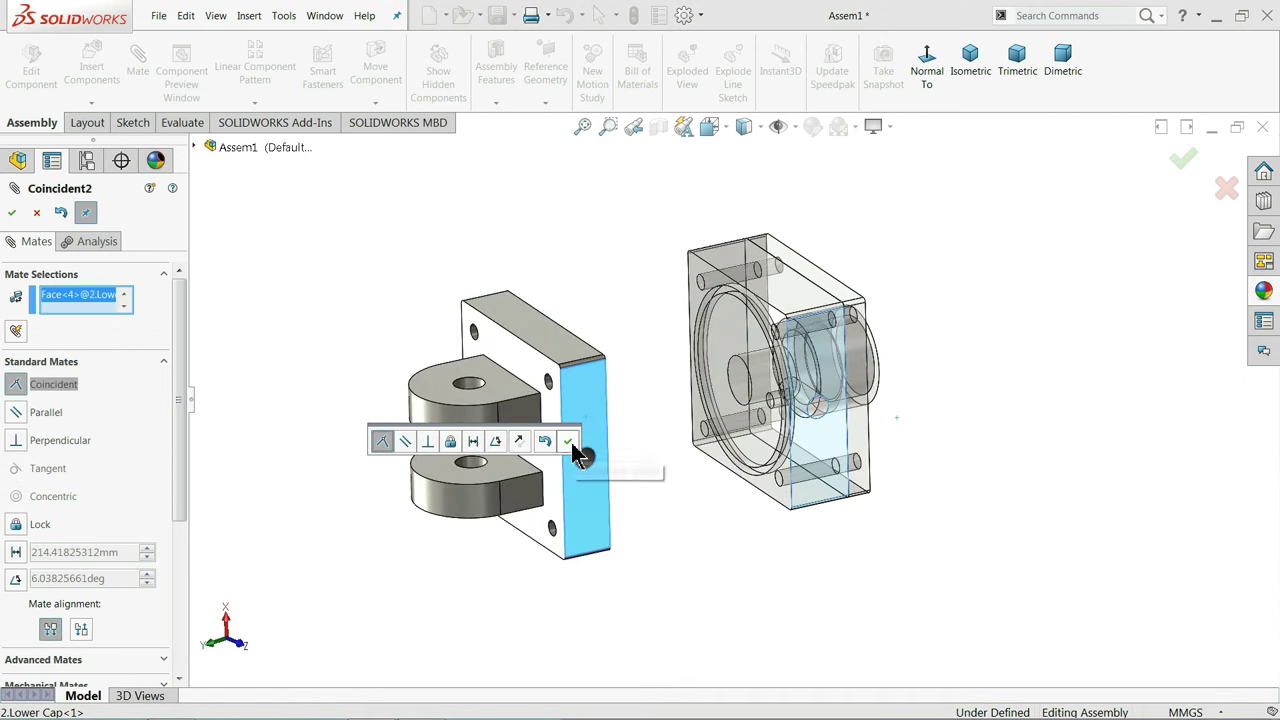
pyautogui.click(573, 452)
pyautogui.moveTo(777, 371)
pyautogui.mouseDown(button='middle')
pyautogui.moveTo(700, 366)
pyautogui.moveTo(730, 333)
pyautogui.moveTo(760, 368)
pyautogui.moveTo(771, 414)
pyautogui.mouseUp(button='middle')
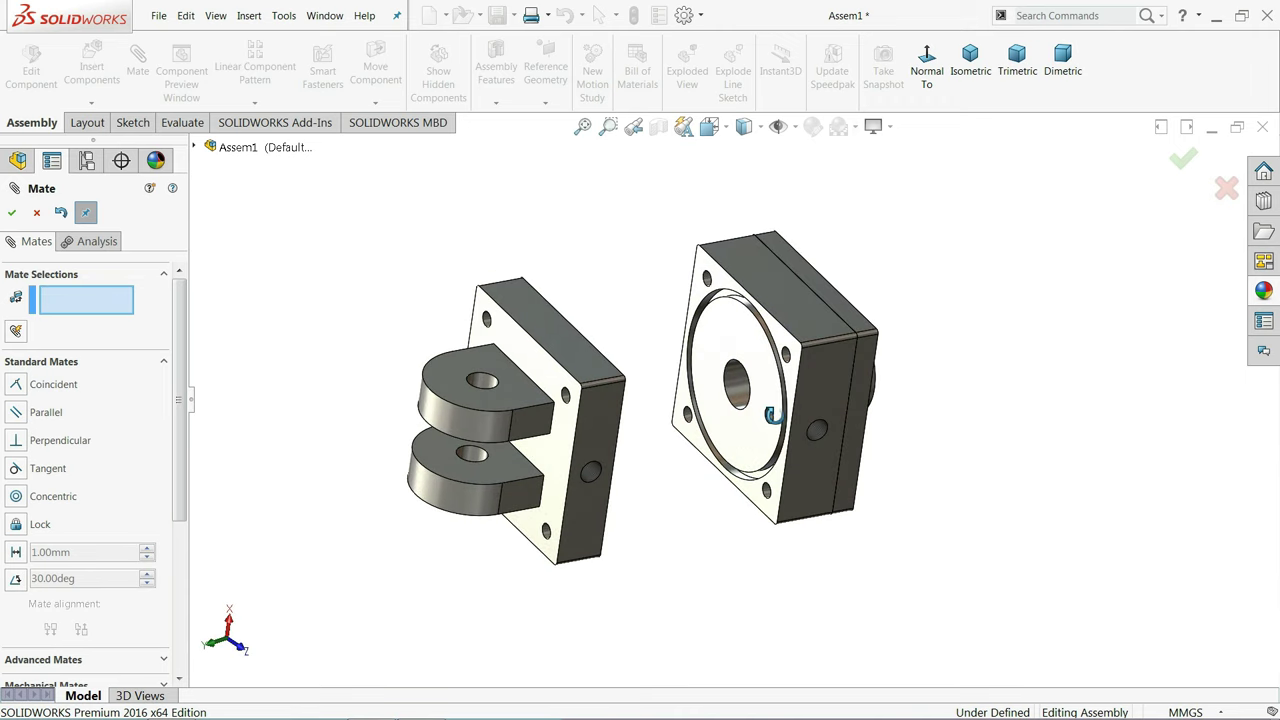
pyautogui.click(12, 214)
# Insert 1.Cylinder Housing and 5.Backing Seal together and place each beside the caps
pyautogui.click(92, 65)
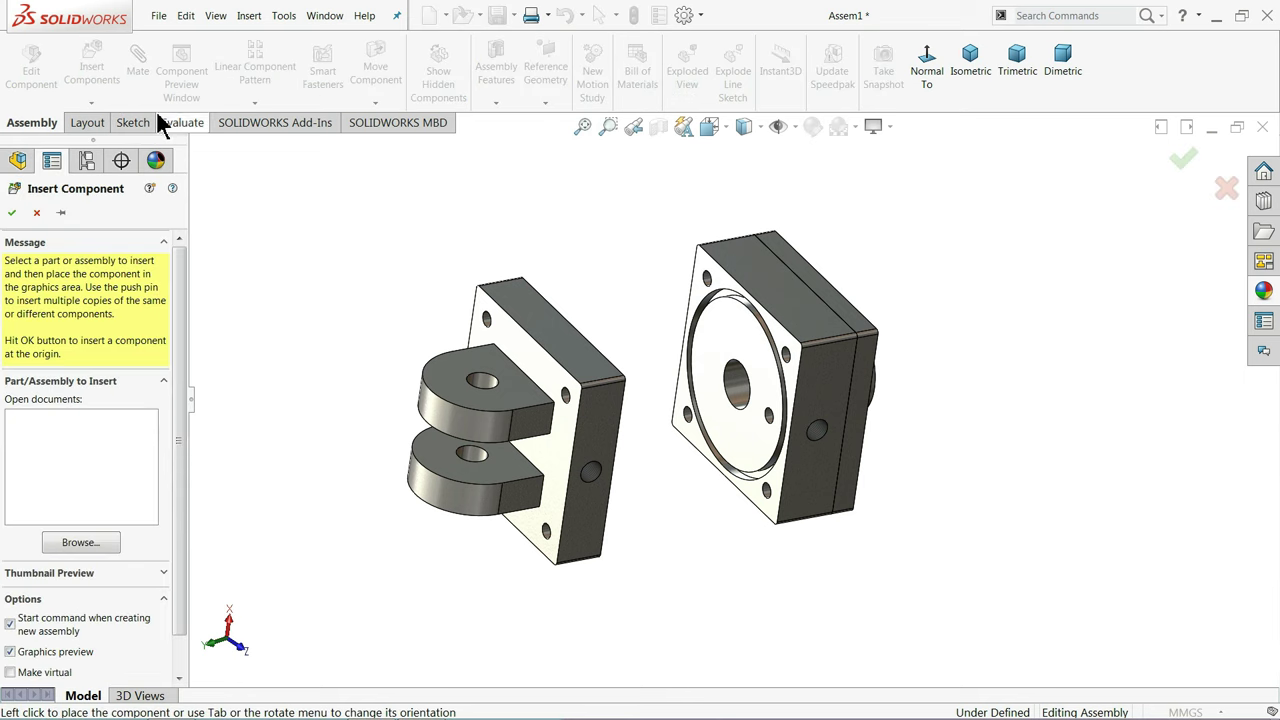
pyautogui.click(80, 543)
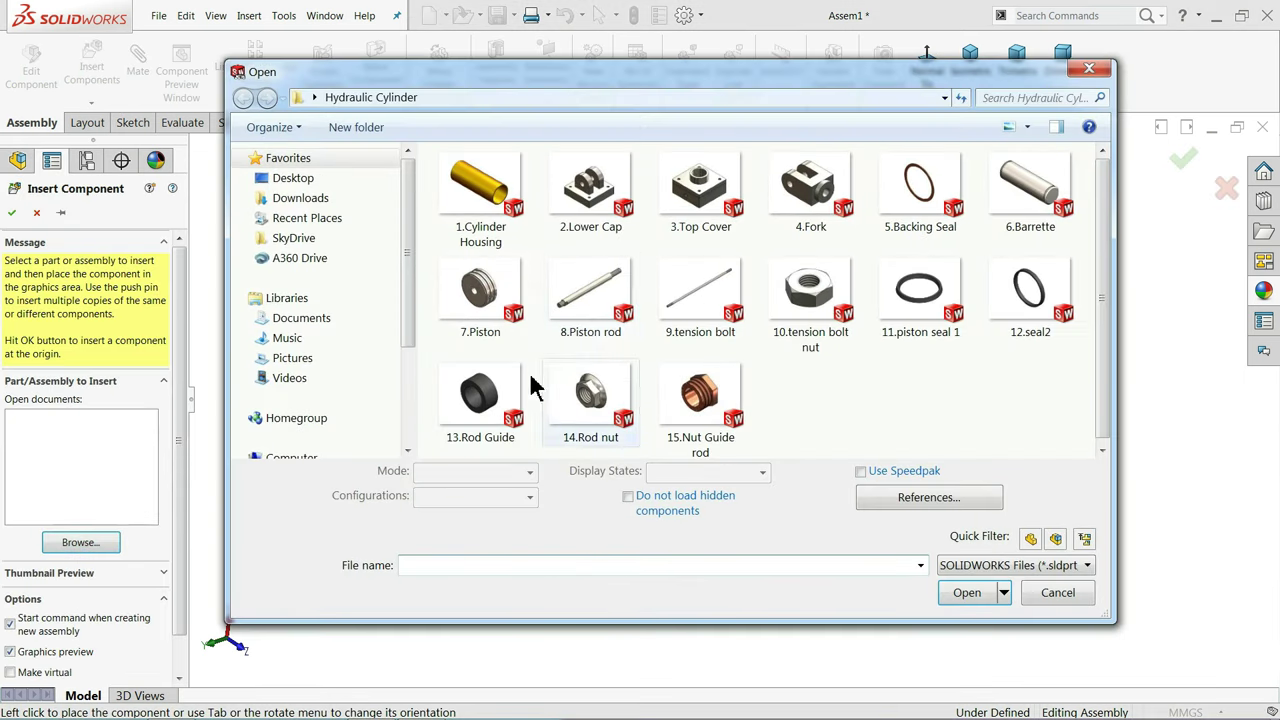
pyautogui.click(490, 222)
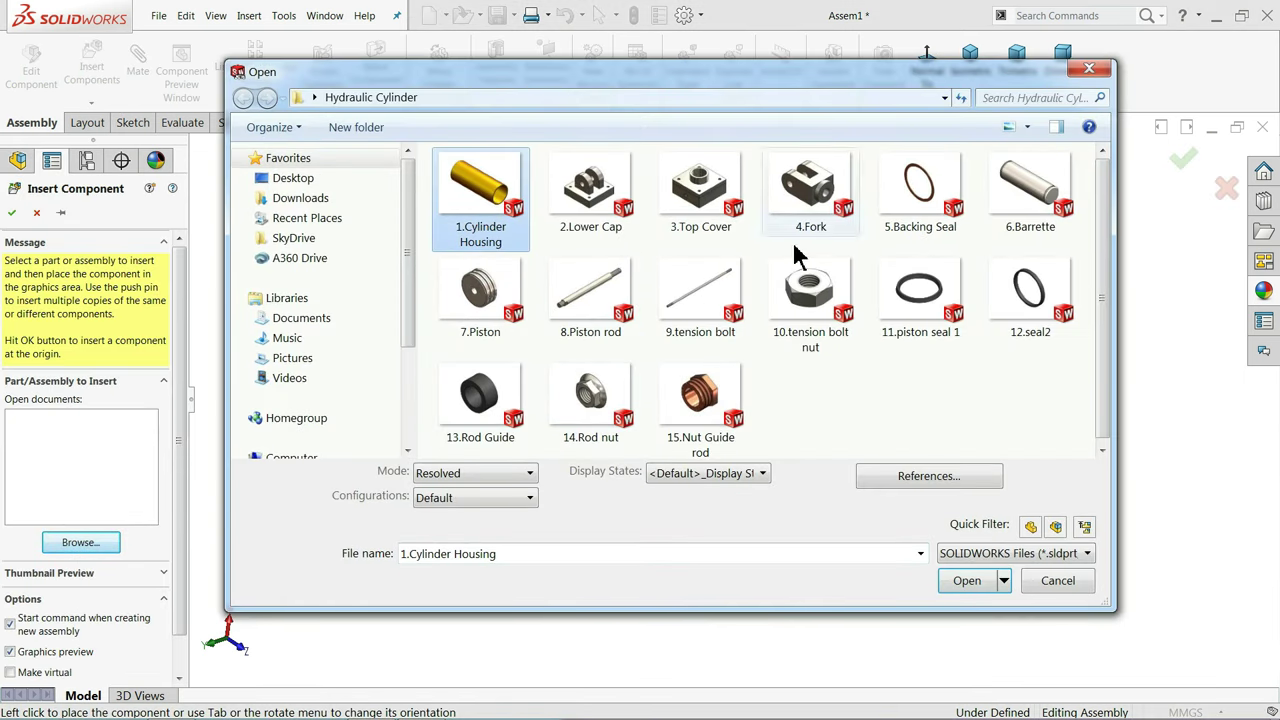
pyautogui.keyDown('shift'); pyautogui.click(918, 212); pyautogui.keyUp('shift')
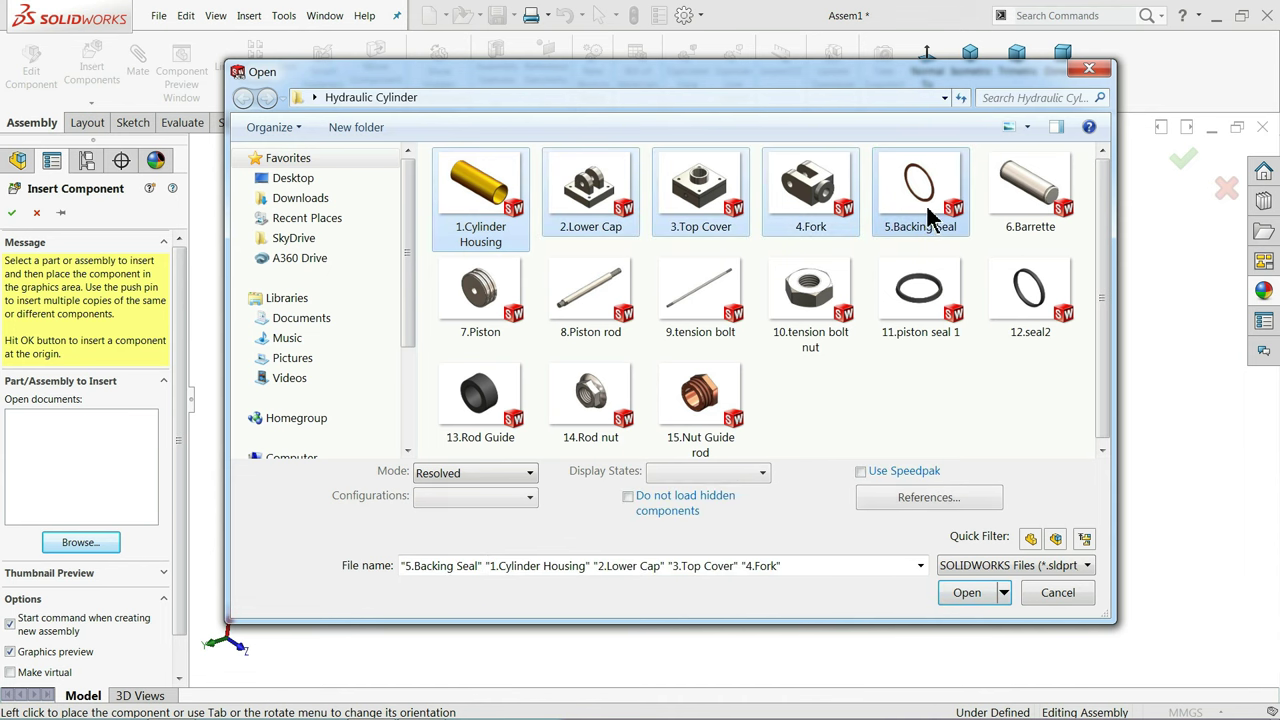
pyautogui.keyDown('shift'); pyautogui.click(475, 220); pyautogui.keyUp('shift')
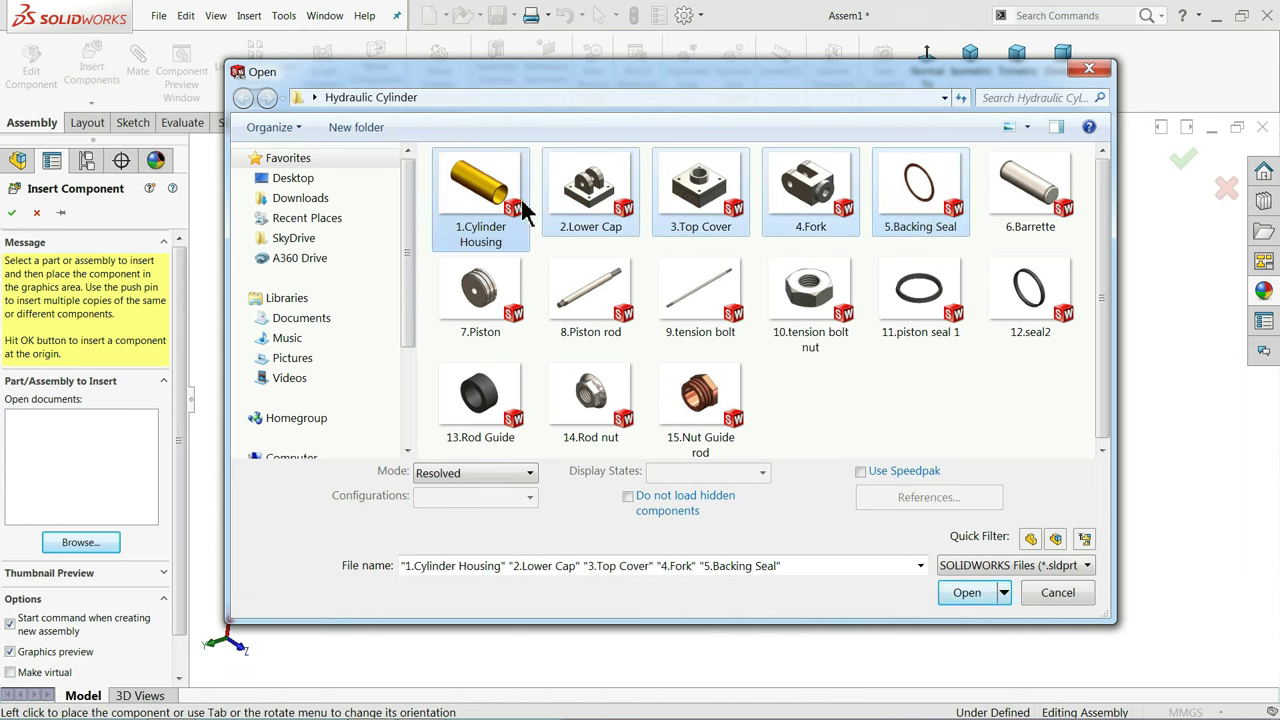
pyautogui.click(522, 210)
pyautogui.keyDown('ctrl'); pyautogui.click(920, 200); pyautogui.keyUp('ctrl')
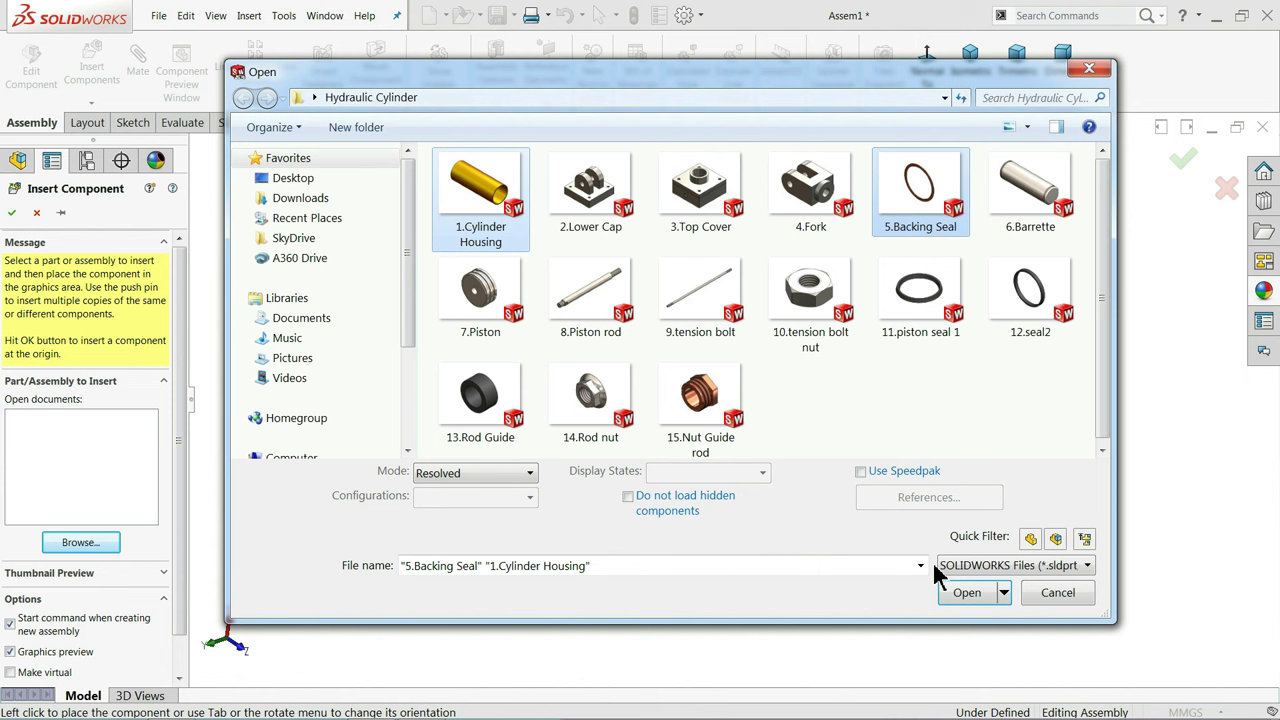
pyautogui.click(966, 593)
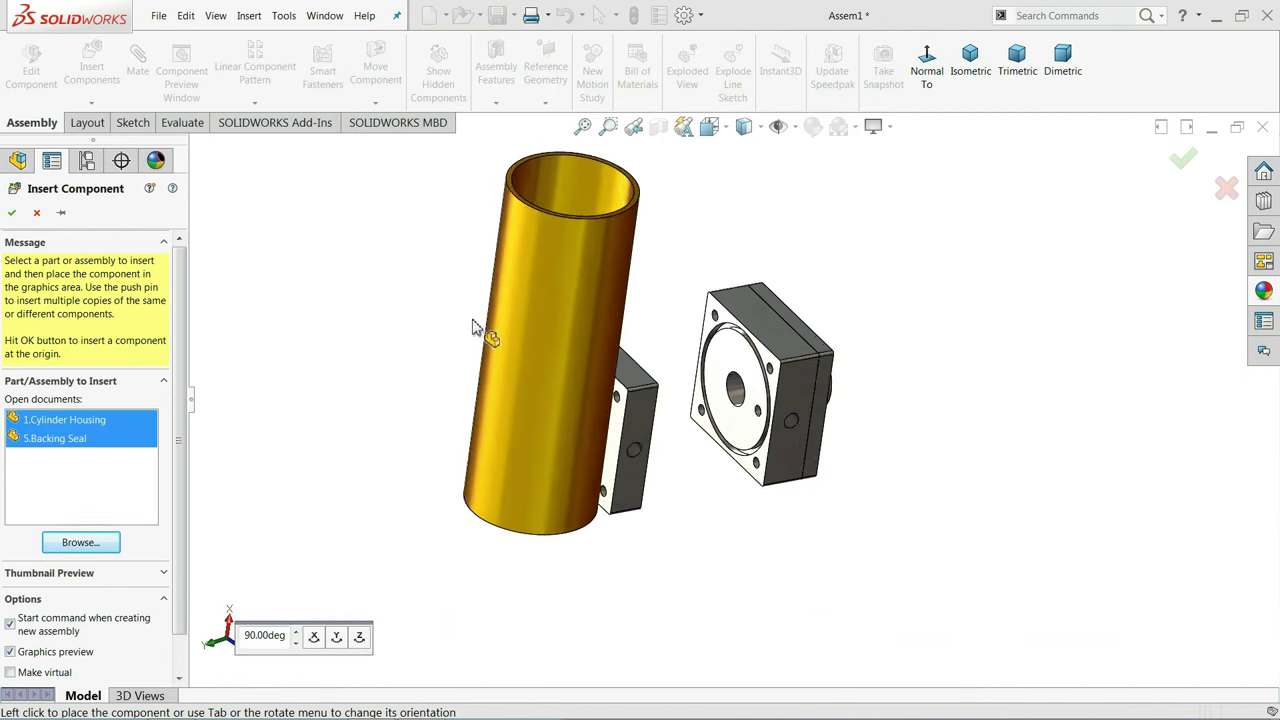
pyautogui.click(426, 296)
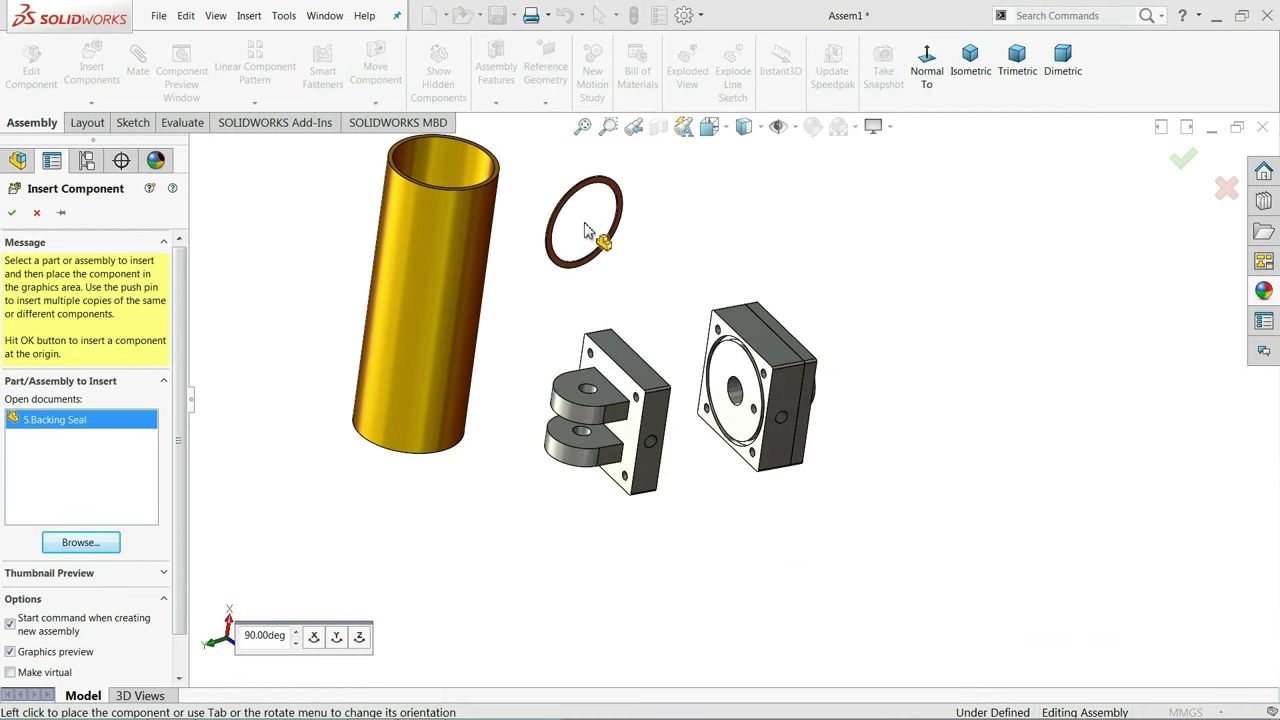
pyautogui.click(590, 245)
pyautogui.scroll(-3, 560, 268)
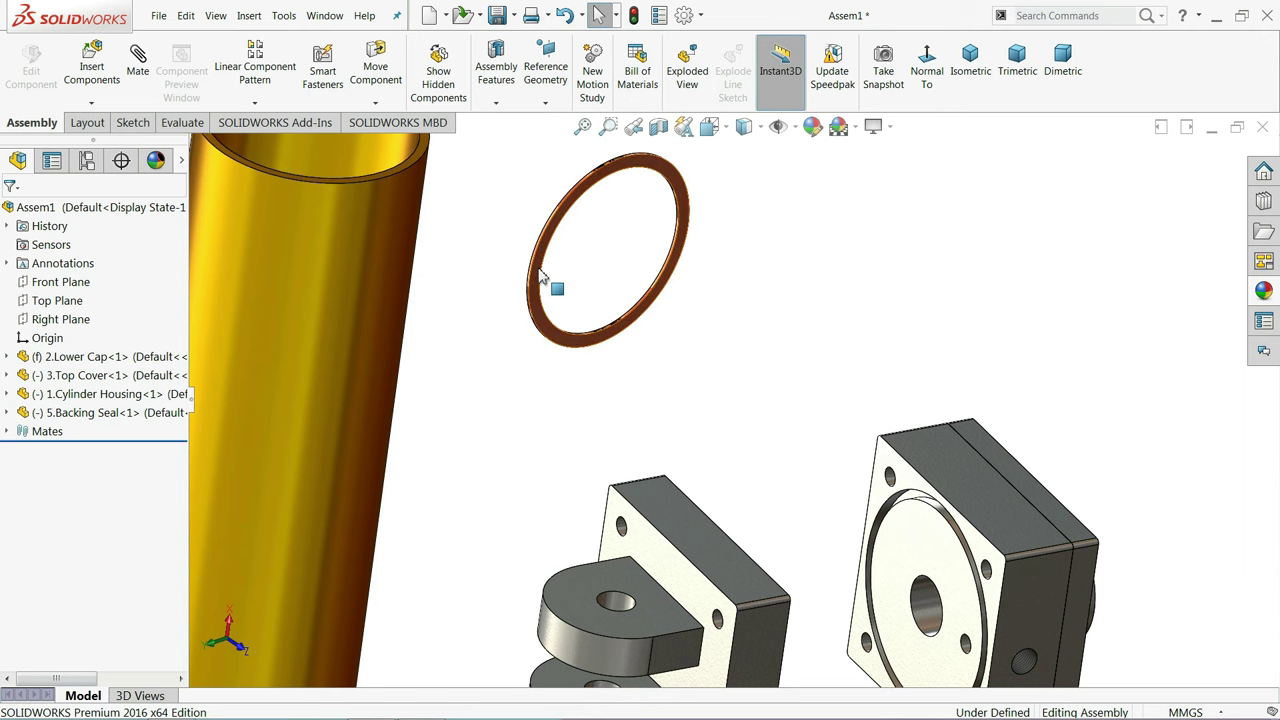
pyautogui.scroll(-3, 585, 280)
# Open 5.Backing Seal, apply the Rubber > Matte appearance, and close the part
pyautogui.click(574, 286)
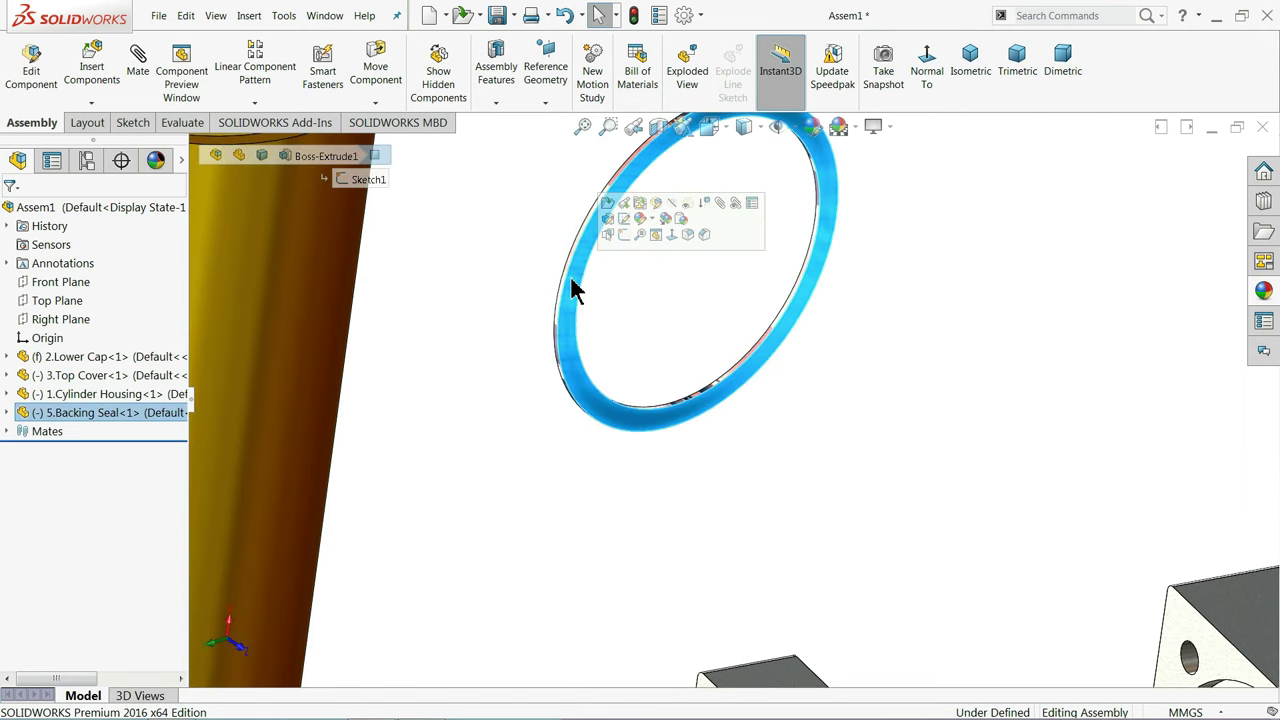
pyautogui.click(623, 218)
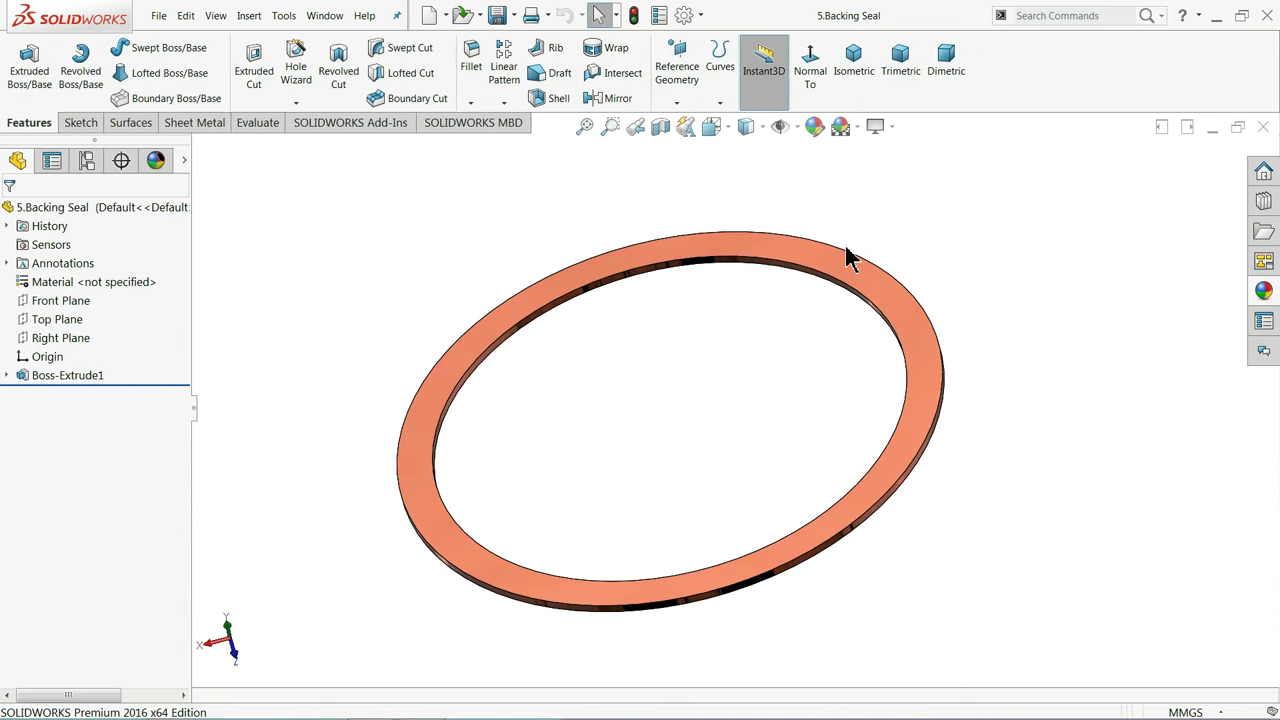
pyautogui.click(1263, 292)
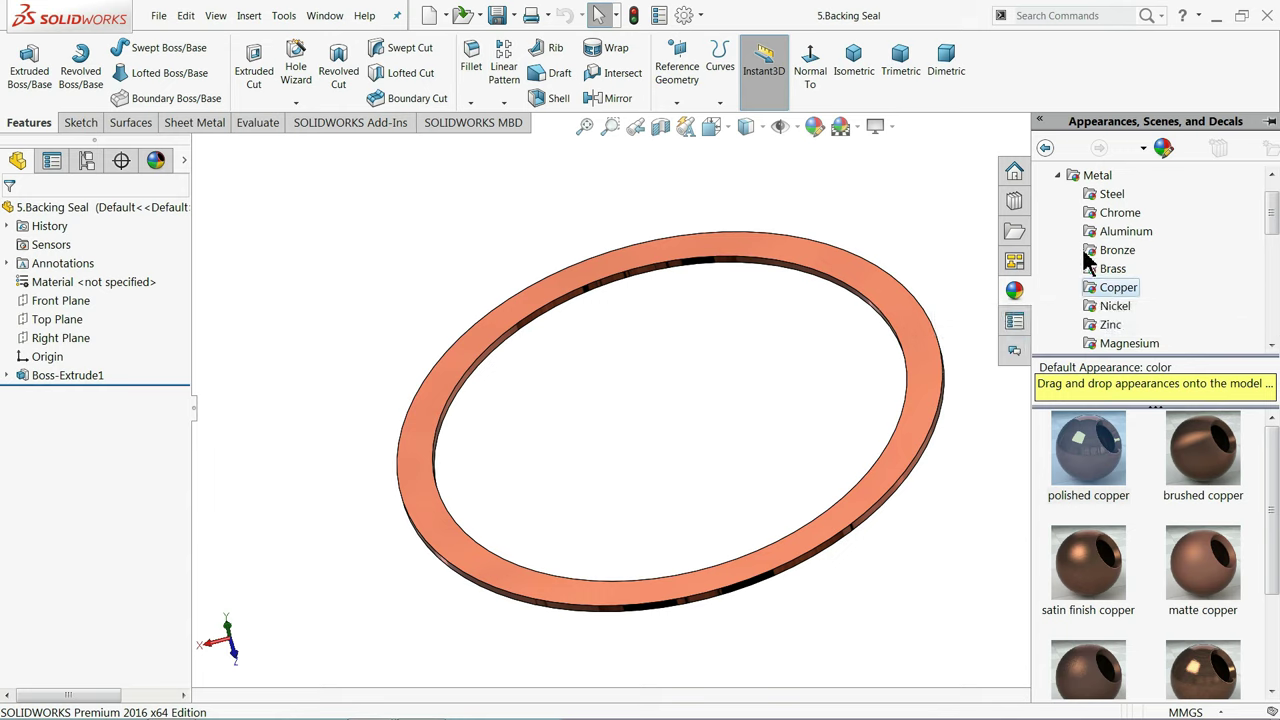
pyautogui.scroll(-3, 1110, 305)
pyautogui.scroll(-1, 1108, 305)
pyautogui.click(1105, 305)
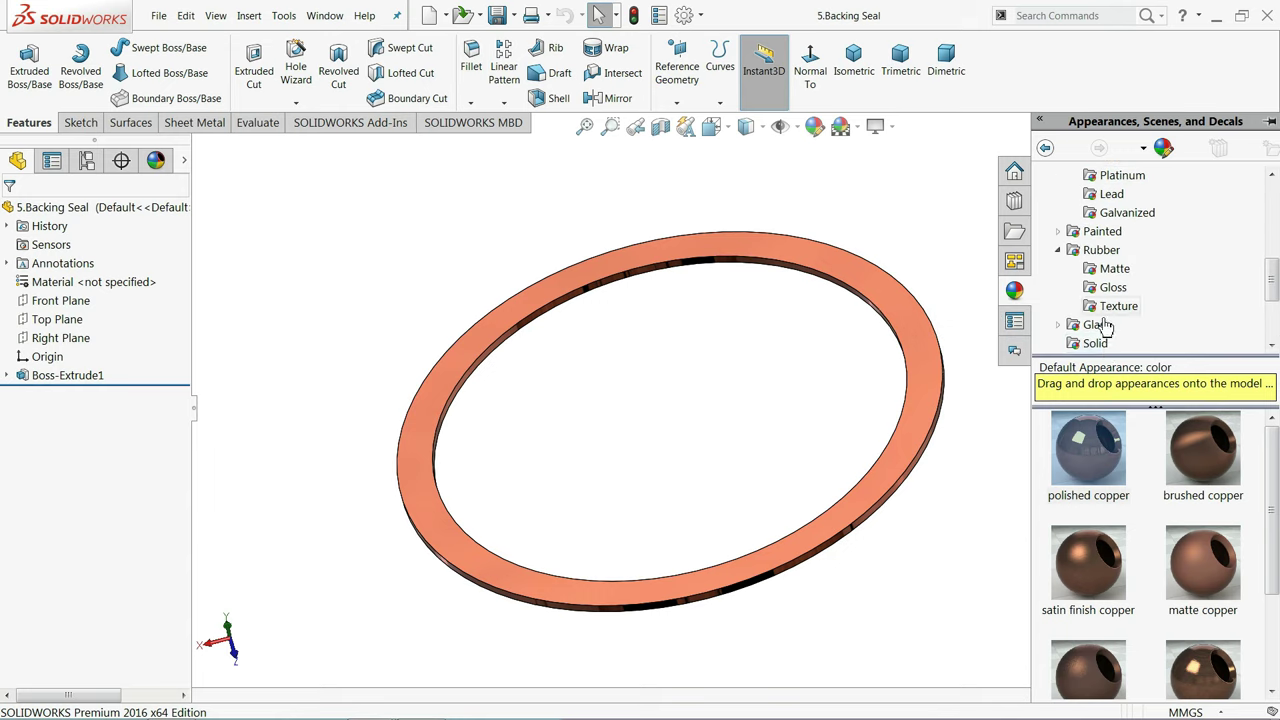
pyautogui.click(1113, 269)
pyautogui.doubleClick(1106, 462)
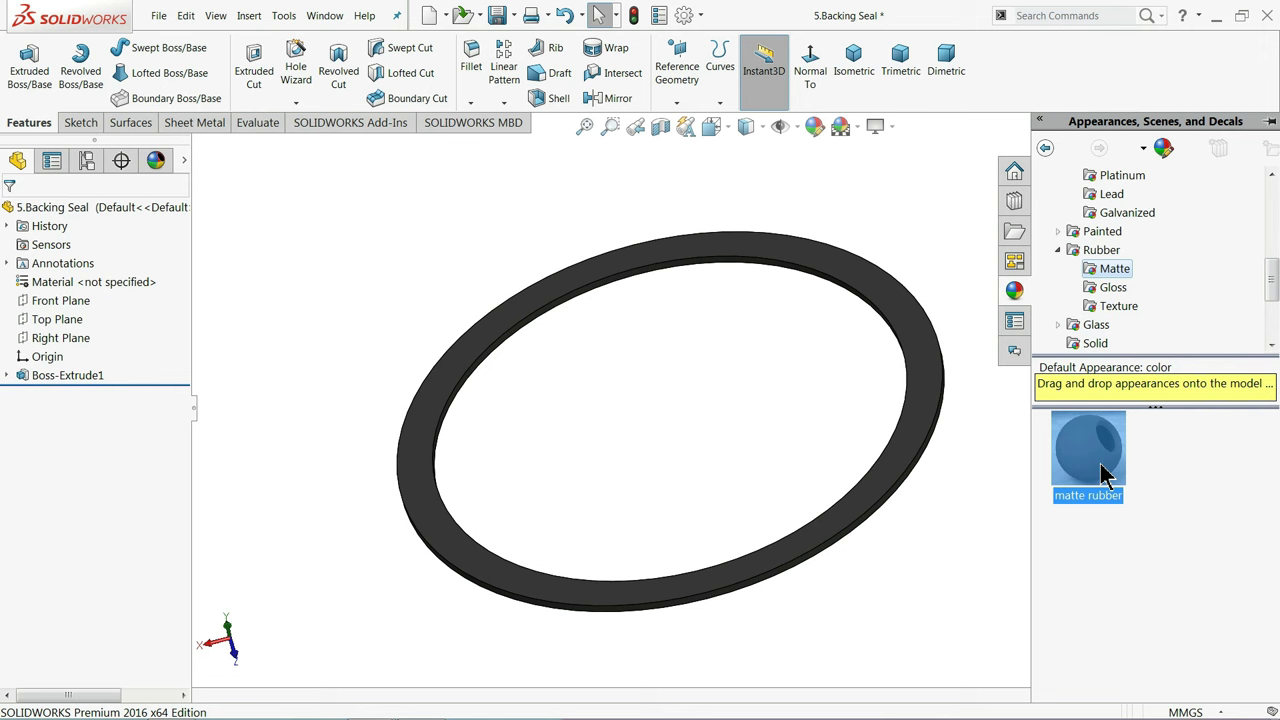
pyautogui.click(672, 300)
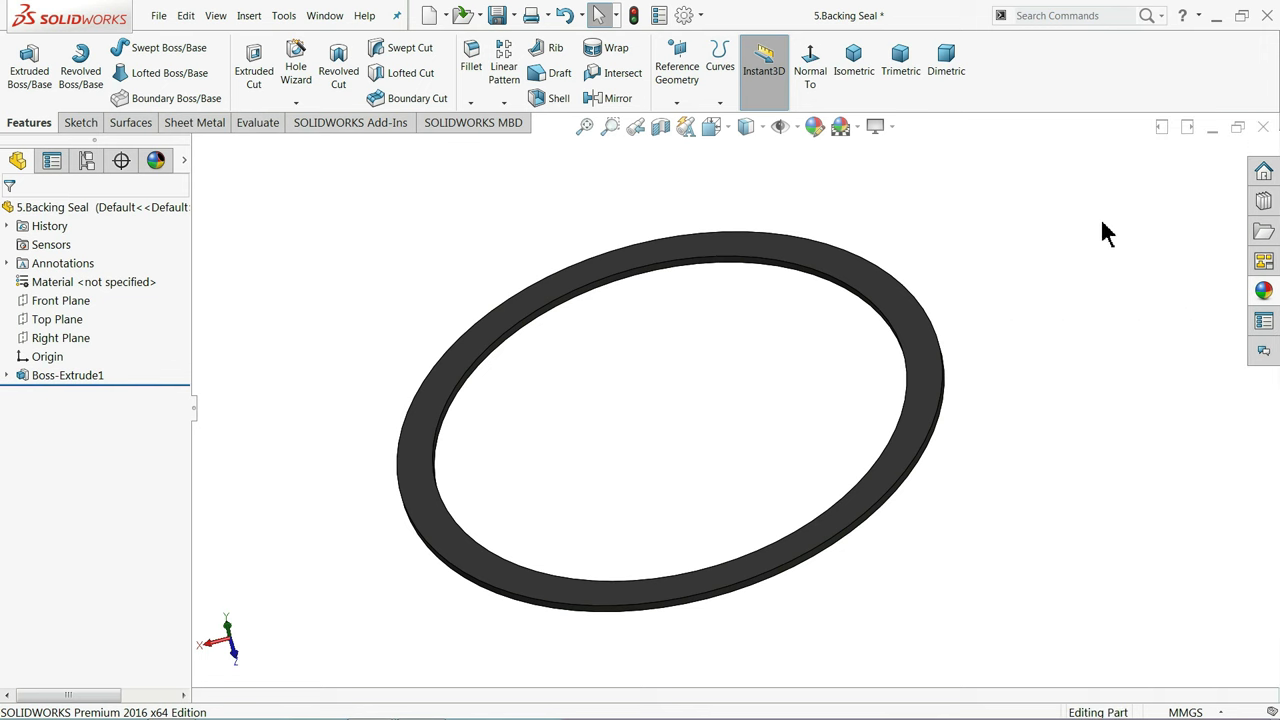
pyautogui.click(1264, 129)
# Save the Backing Seal changes and return to the assembly
pyautogui.click(620, 366)
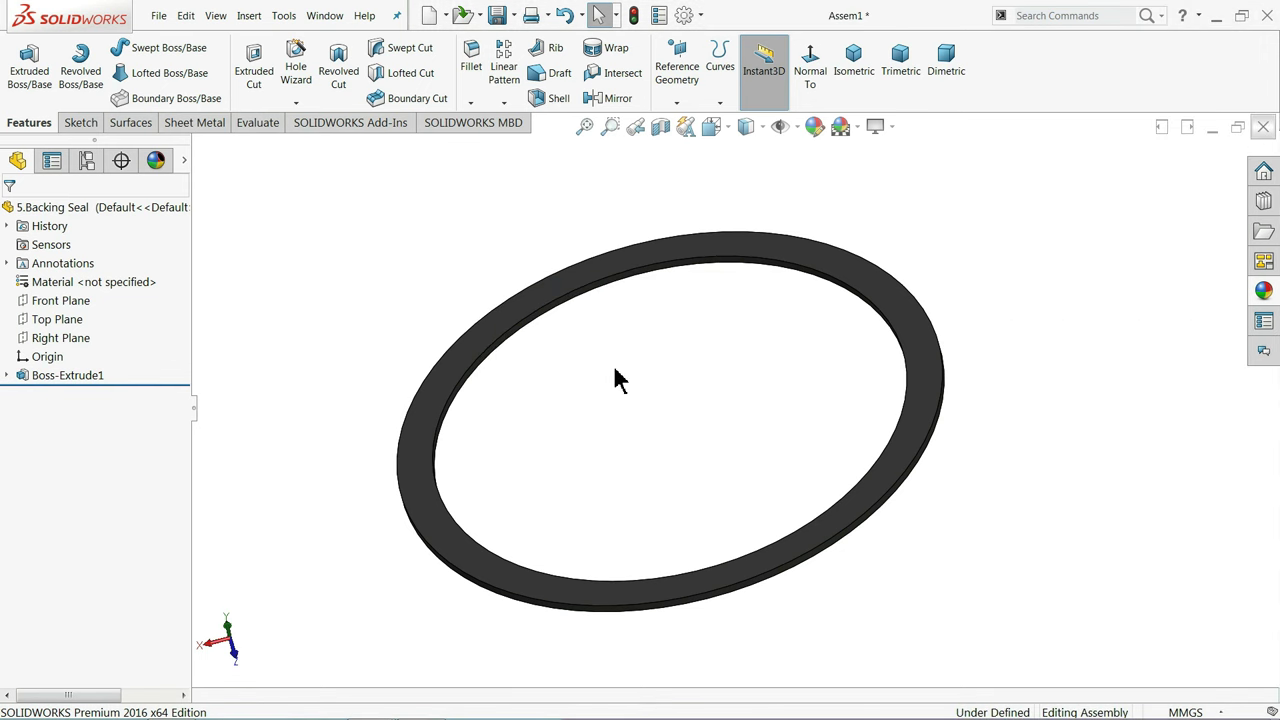
pyautogui.scroll(-1, 636, 312)
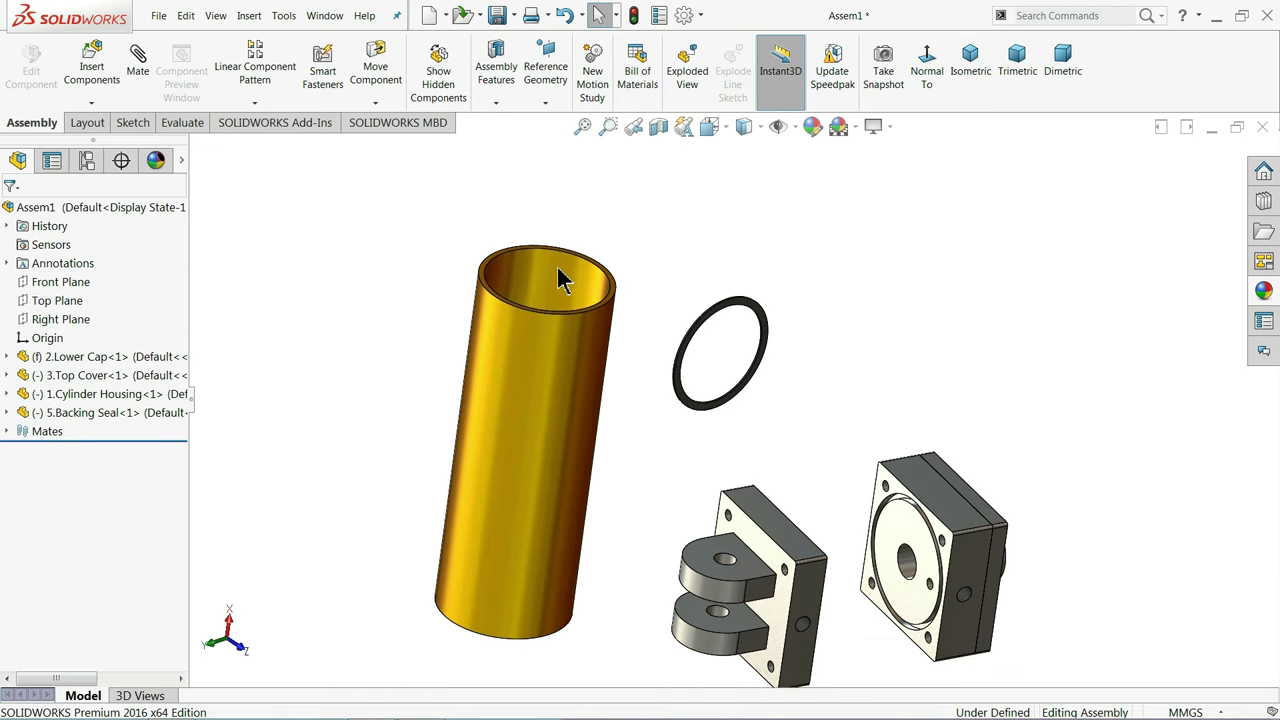
pyautogui.scroll(-1, 565, 295)
pyautogui.scroll(-1, 700, 360)
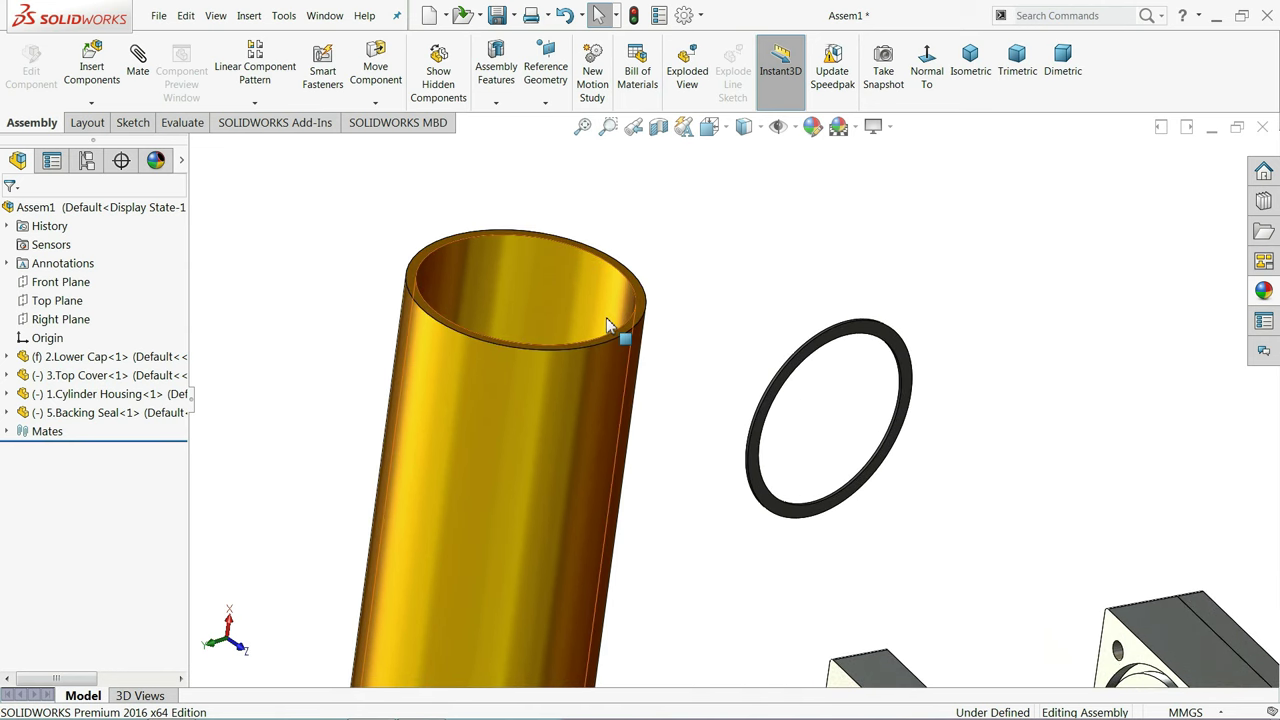
pyautogui.scroll(2, 620, 334)
# Rotate the Cylinder Housing diagonally and turn the Backing Seal ring edge-on
pyautogui.click(370, 70)
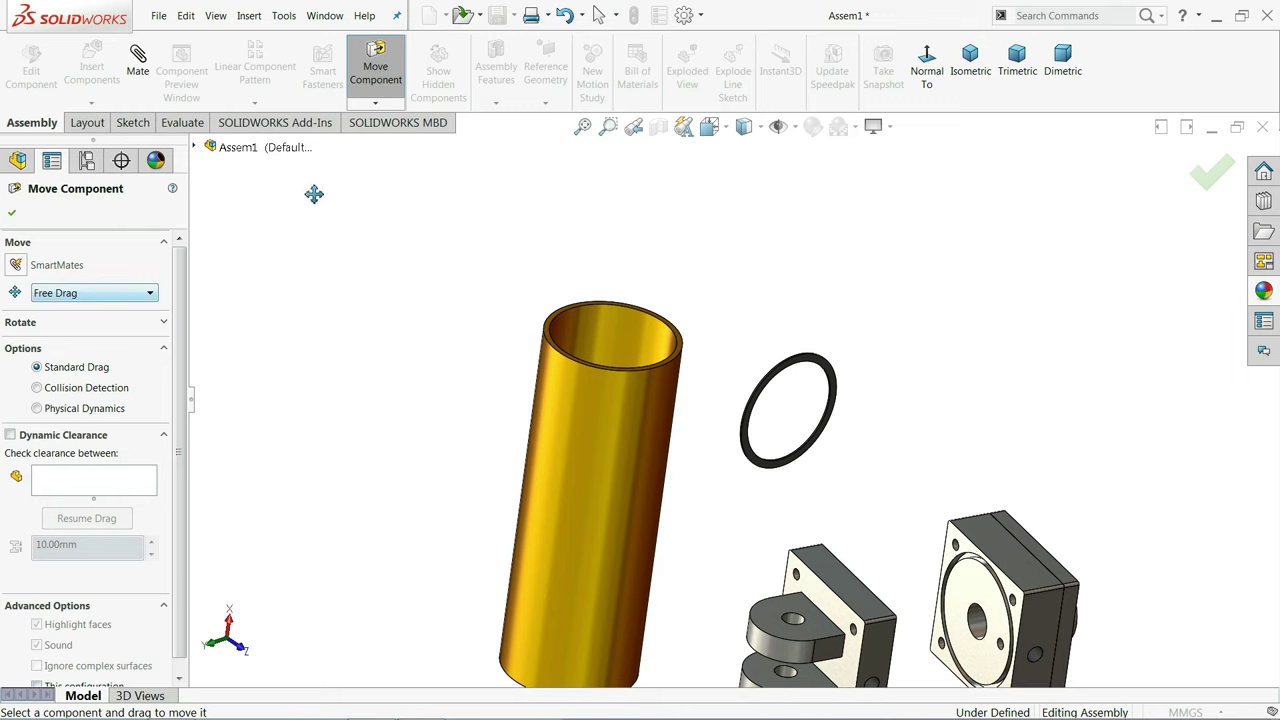
pyautogui.click(376, 104)
pyautogui.click(385, 139)
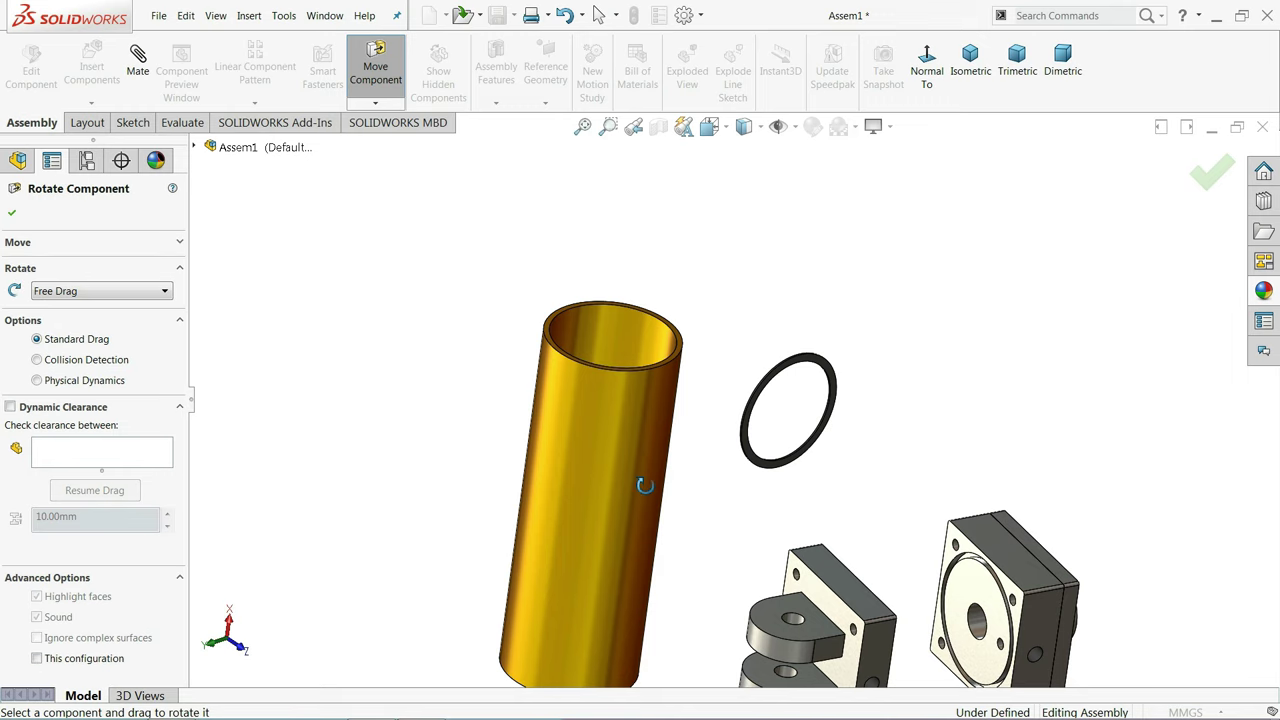
pyautogui.moveTo(645, 485)
pyautogui.mouseDown()
pyautogui.moveTo(599, 316)
pyautogui.moveTo(603, 280)
pyautogui.mouseUp()
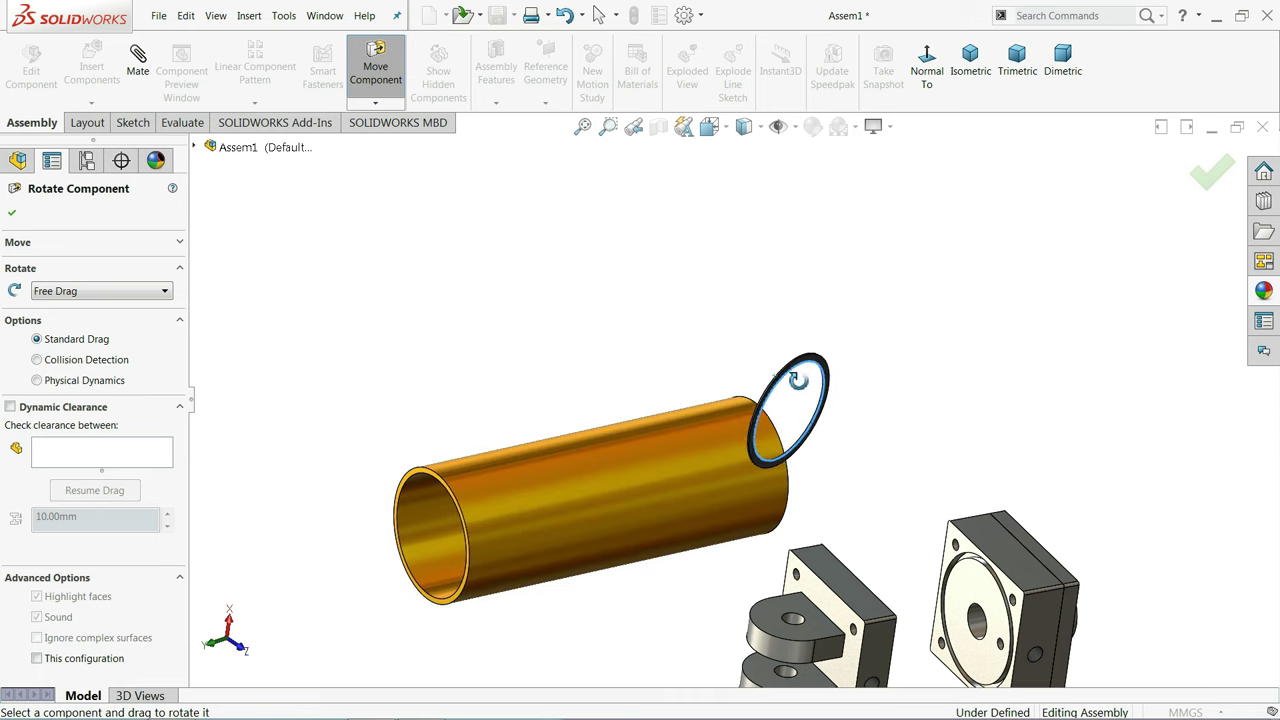
pyautogui.moveTo(781, 381); pyautogui.dragTo(872, 476)
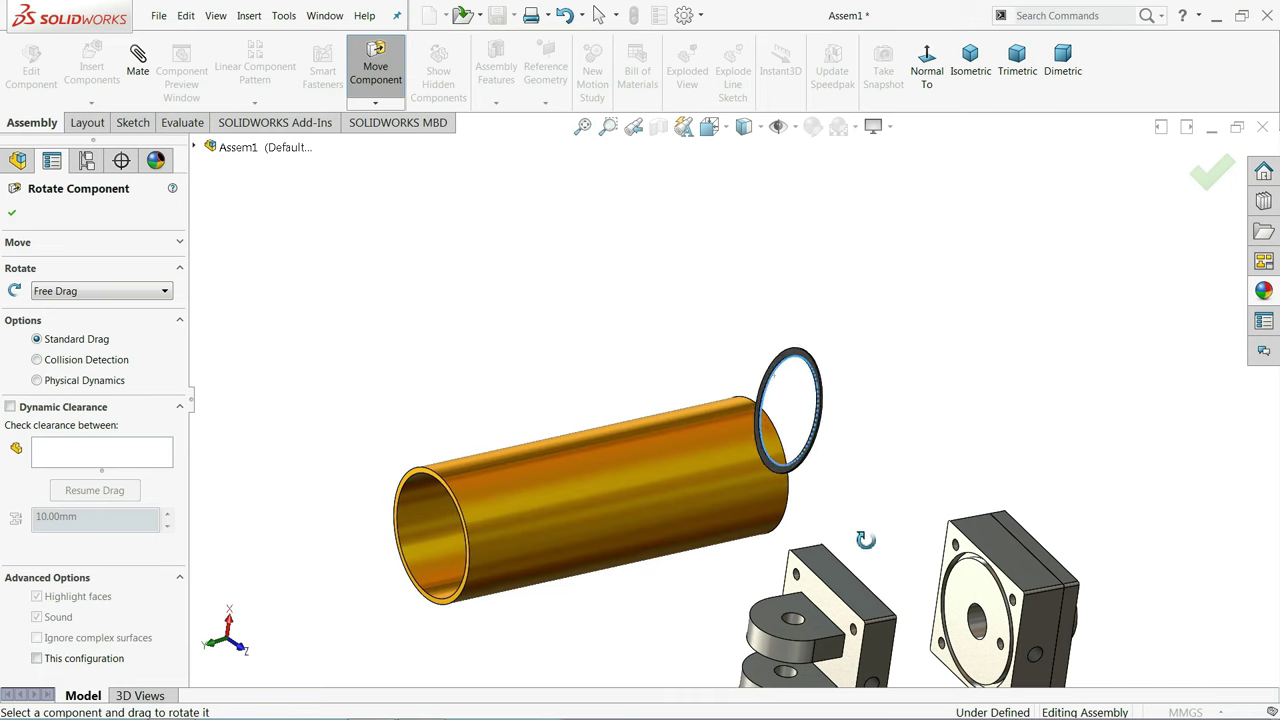
pyautogui.click(12, 214)
# Place a second Backing Seal ring in the assembly
pyautogui.scroll(-2, 850, 490)
pyautogui.scroll(-2, 790, 437)
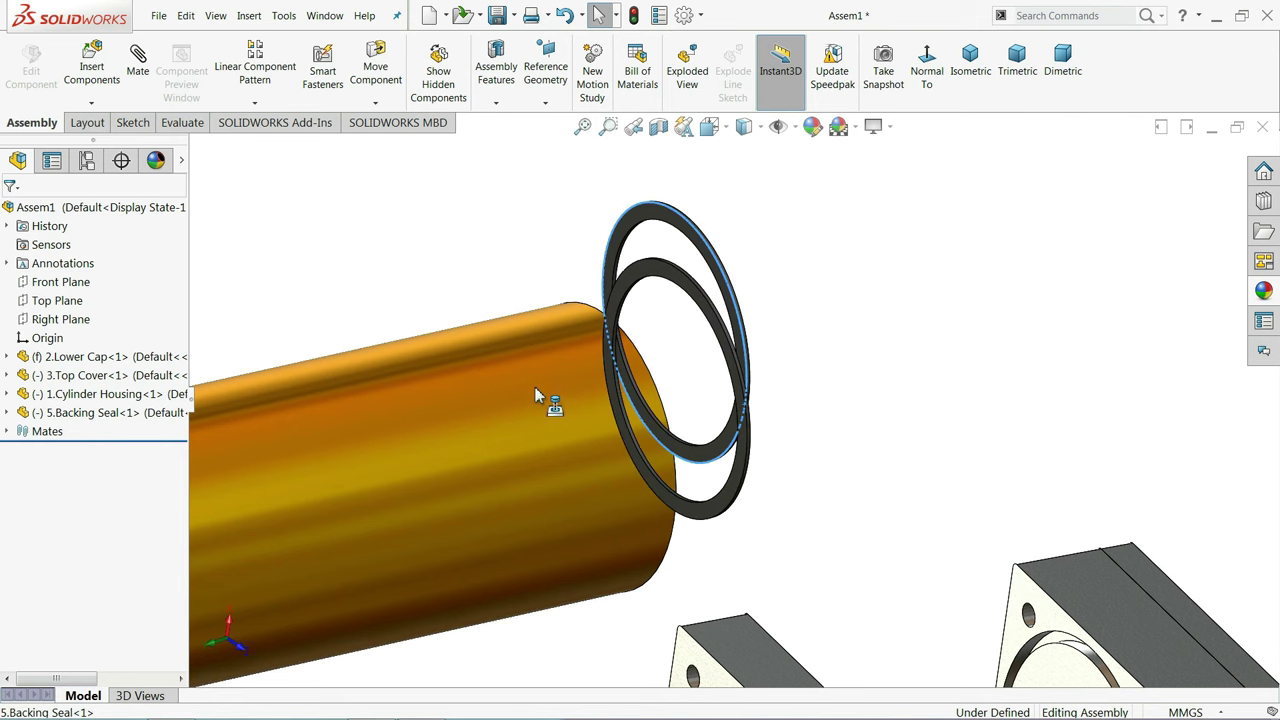
pyautogui.click(245, 260)
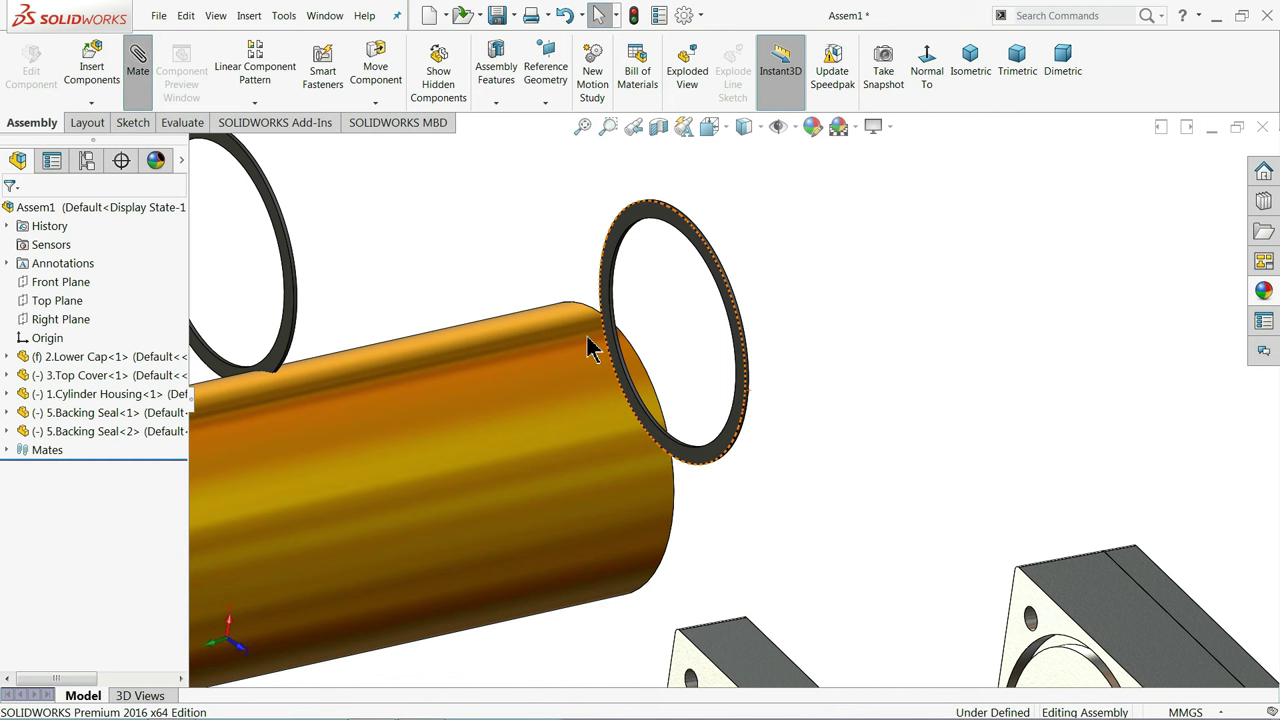
# Make the Backing Seal ring concentric with the cylinder bore
pyautogui.scroll(-3, 595, 355)
pyautogui.scroll(-3, 586, 414)
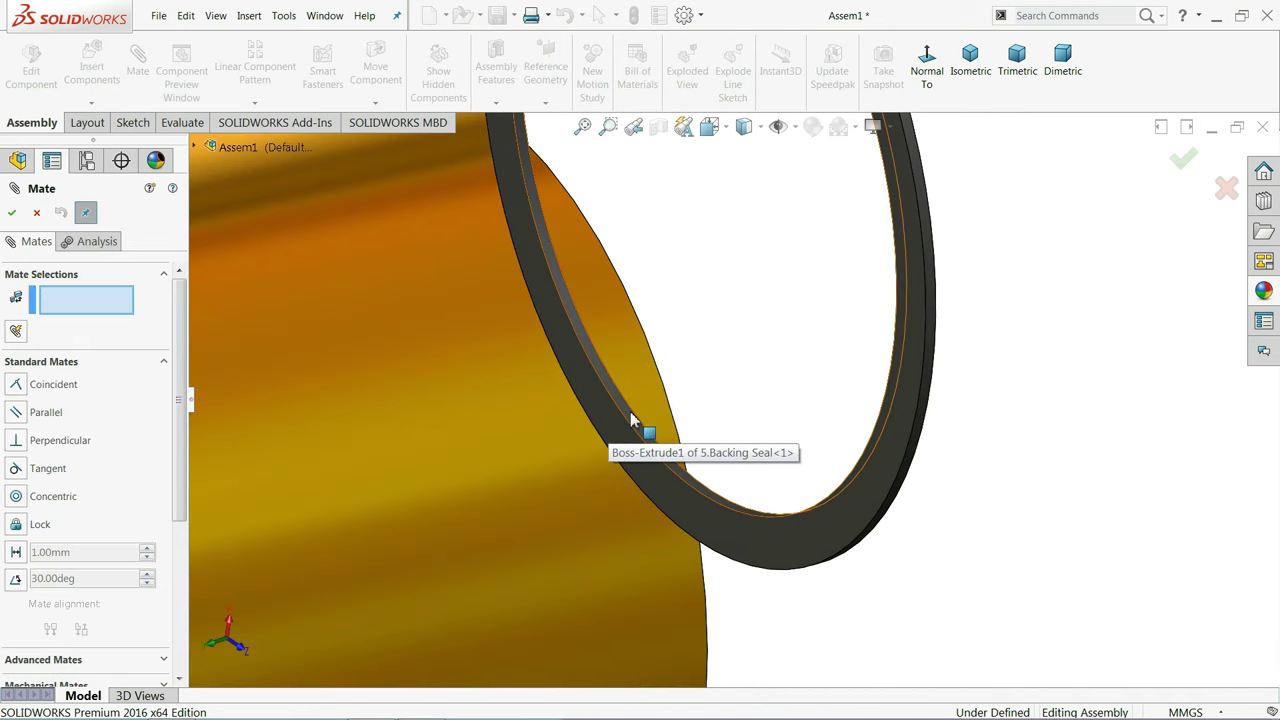
pyautogui.click(630, 418)
pyautogui.scroll(3, 633, 460)
pyautogui.click(645, 462)
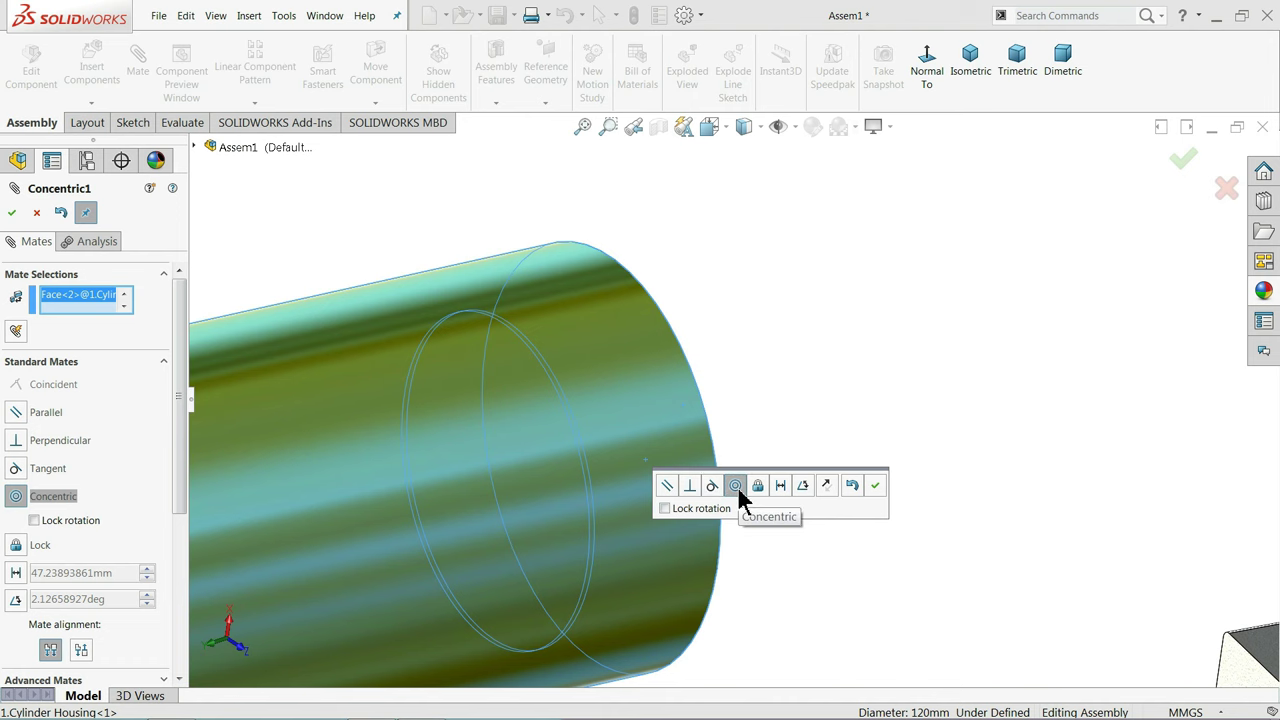
pyautogui.click(873, 490)
# Add a Coincident mate making the ring flush with the cylinder's open end face
pyautogui.moveTo(806, 489)
pyautogui.mouseDown(button='middle')
pyautogui.moveTo(720, 489)
pyautogui.moveTo(783, 488)
pyautogui.mouseUp(button='middle')
pyautogui.moveTo(783, 488); pyautogui.dragTo(1080, 466)
pyautogui.moveTo(1027, 408)
pyautogui.mouseDown(button='middle')
pyautogui.moveTo(1040, 400)
pyautogui.moveTo(829, 286)
pyautogui.mouseUp(button='middle')
pyautogui.click(896, 305)
pyautogui.scroll(3, 896, 311)
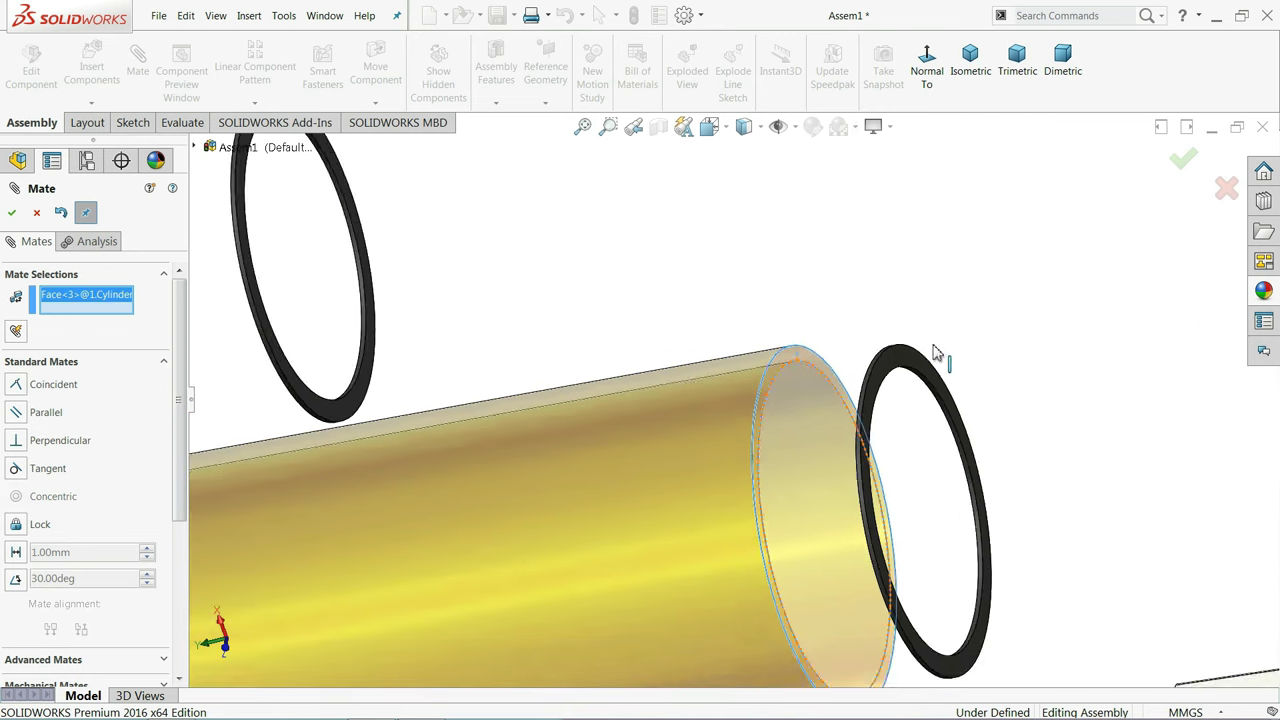
pyautogui.moveTo(937, 354)
pyautogui.mouseDown(button='middle')
pyautogui.moveTo(986, 349)
pyautogui.moveTo(949, 386)
pyautogui.mouseUp(button='middle')
pyautogui.click(893, 368)
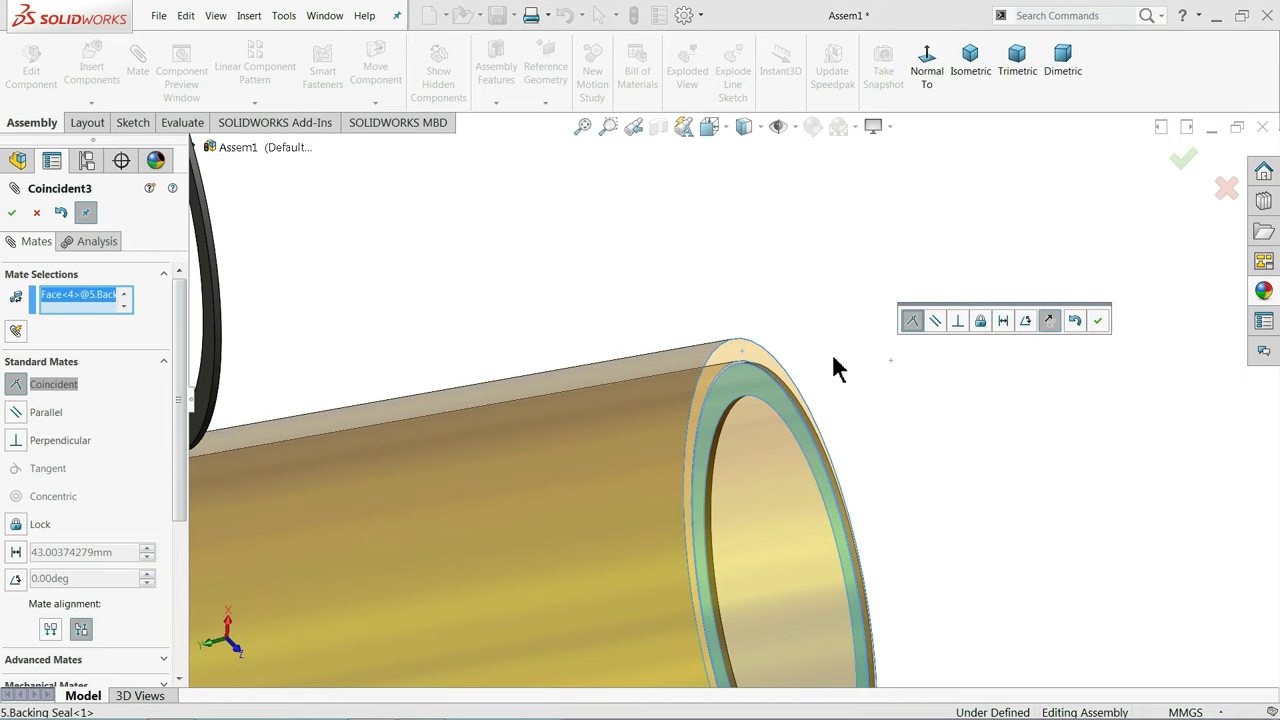
pyautogui.click(1099, 320)
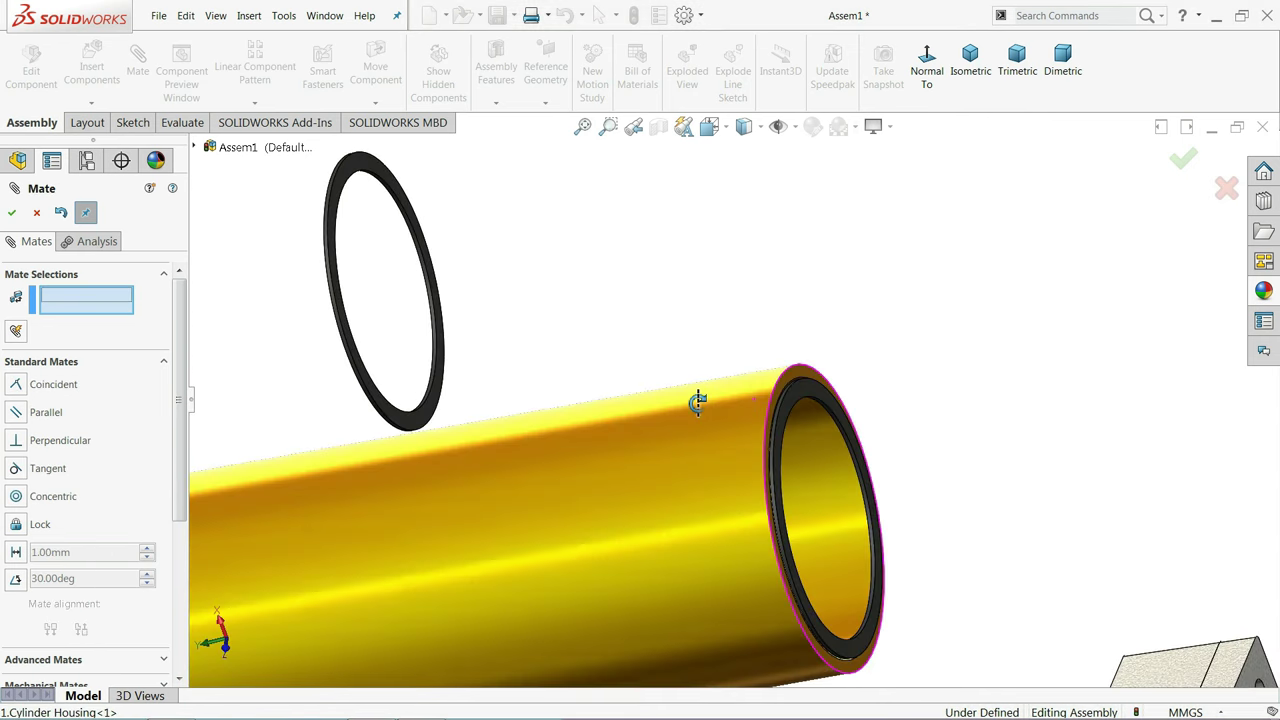
pyautogui.scroll(2, 794, 417)
pyautogui.scroll(3, 757, 423)
pyautogui.moveTo(757, 423)
pyautogui.mouseDown(button='middle')
pyautogui.moveTo(654, 446)
pyautogui.moveTo(718, 425)
pyautogui.mouseUp(button='middle')
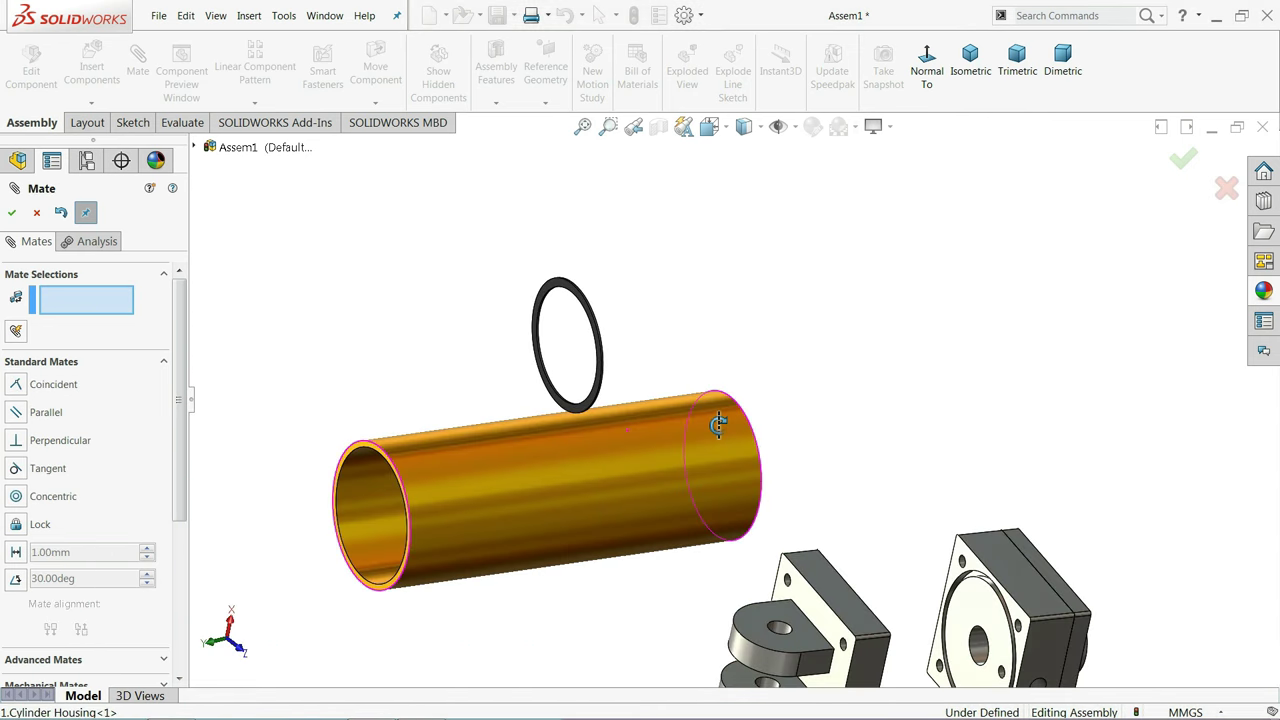
# Make the second Backing Seal ring concentric with the cylinder bore
pyautogui.scroll(-3, 591, 414)
pyautogui.scroll(-3, 523, 349)
pyautogui.scroll(-2, 543, 343)
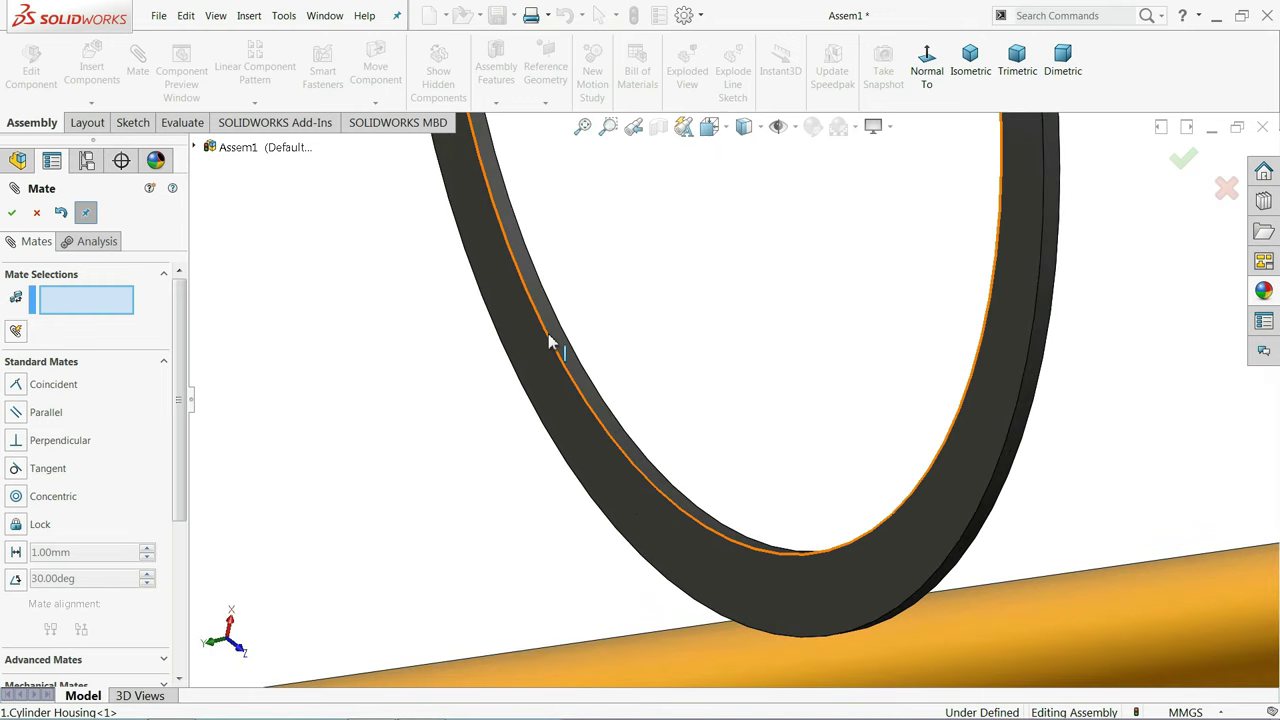
pyautogui.click(548, 342)
pyautogui.scroll(2, 543, 351)
pyautogui.scroll(3, 534, 449)
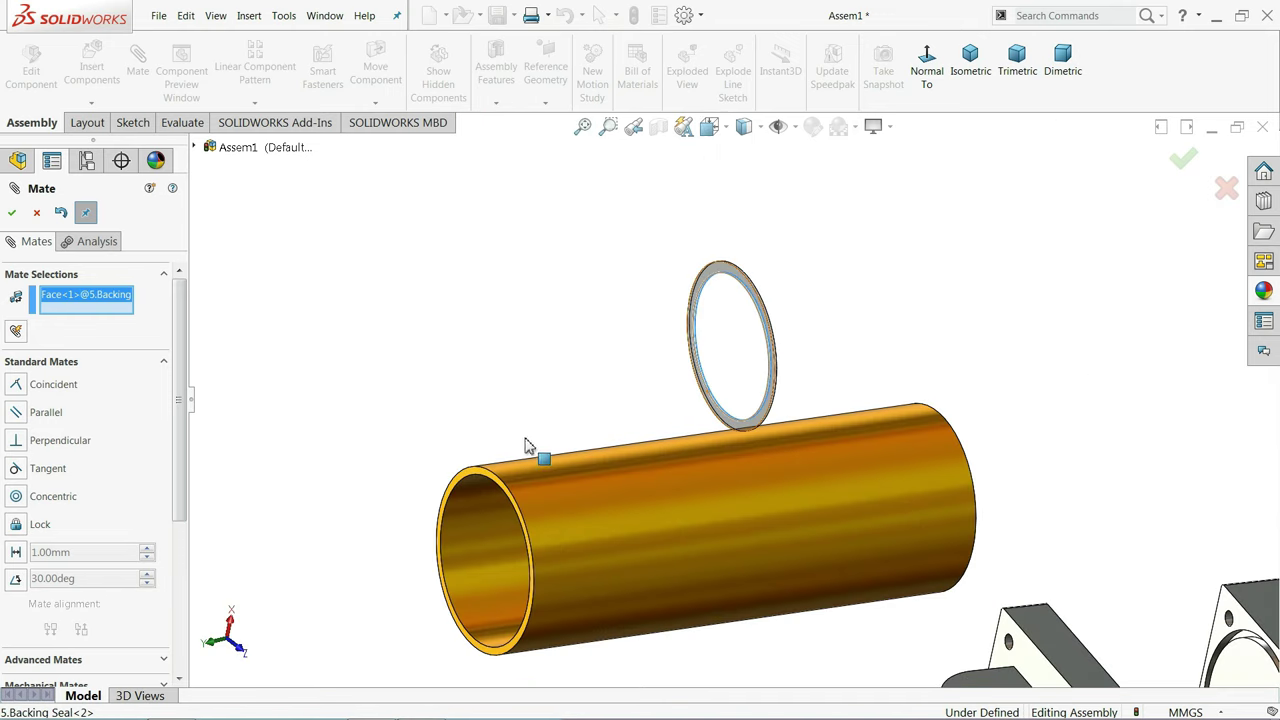
pyautogui.click(493, 557)
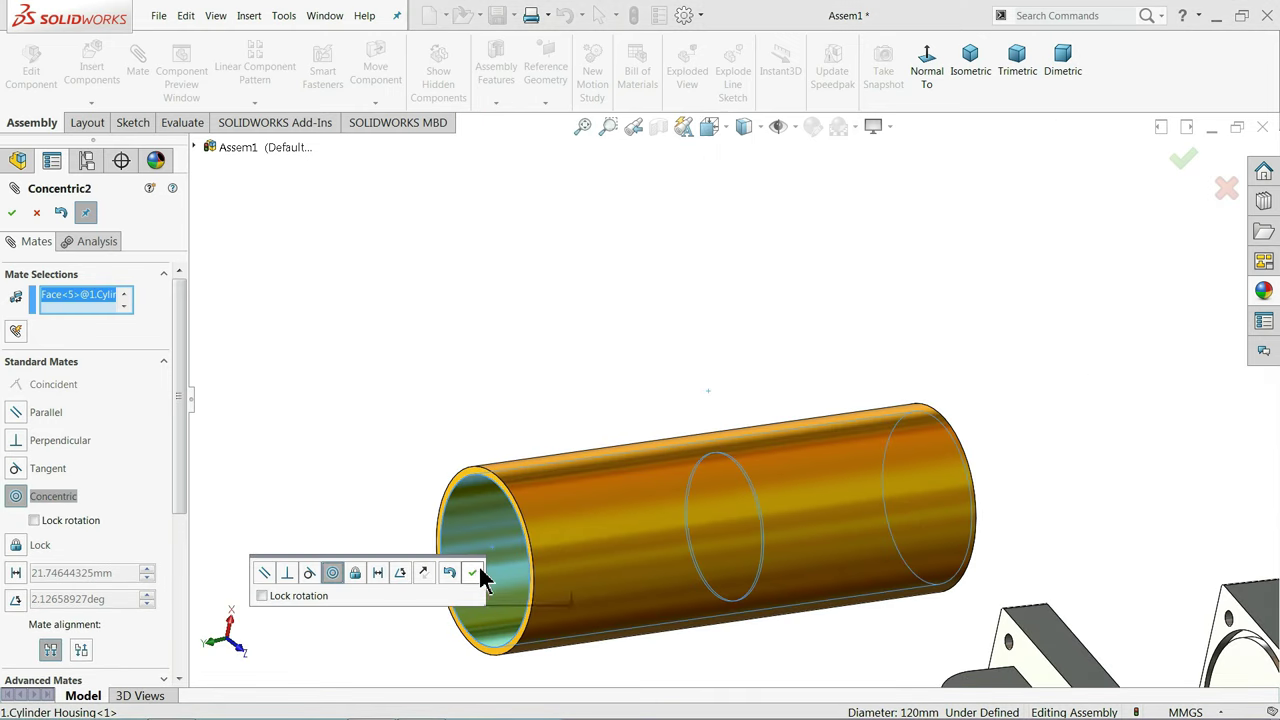
pyautogui.click(474, 575)
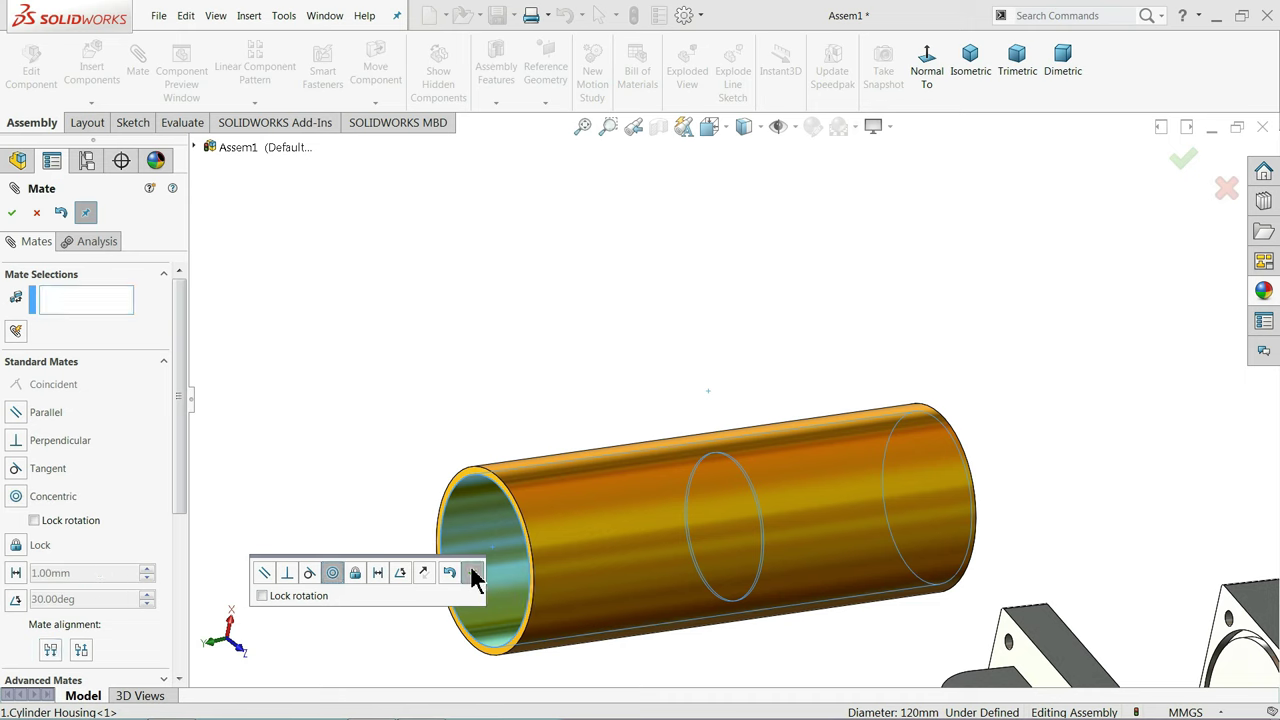
# Add a Coincident mate making the second ring flush with the cylinder's other end
pyautogui.moveTo(694, 586)
pyautogui.mouseDown(button='middle')
pyautogui.moveTo(733, 563)
pyautogui.moveTo(694, 586)
pyautogui.moveTo(400, 585)
pyautogui.moveTo(569, 560)
pyautogui.moveTo(551, 551)
pyautogui.moveTo(540, 560)
pyautogui.moveTo(583, 560)
pyautogui.moveTo(503, 554)
pyautogui.moveTo(420, 603)
pyautogui.mouseUp(button='middle')
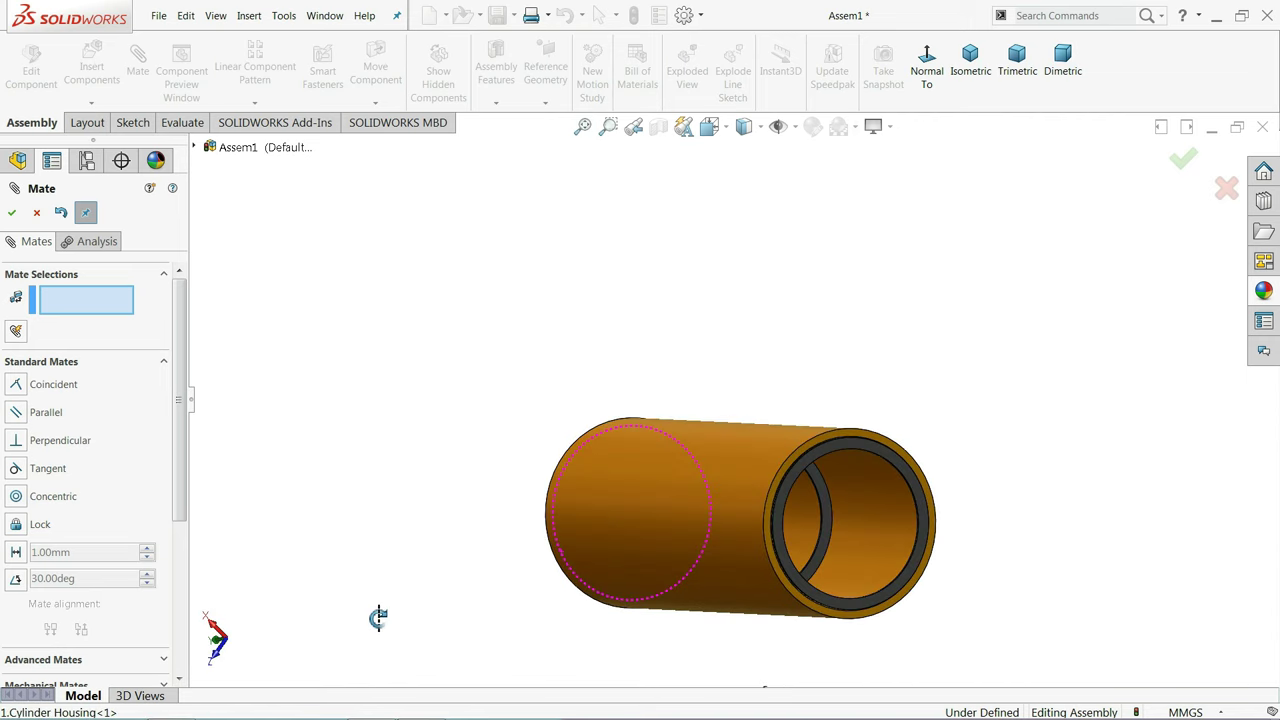
pyautogui.scroll(-3, 825, 546)
pyautogui.scroll(-3, 841, 489)
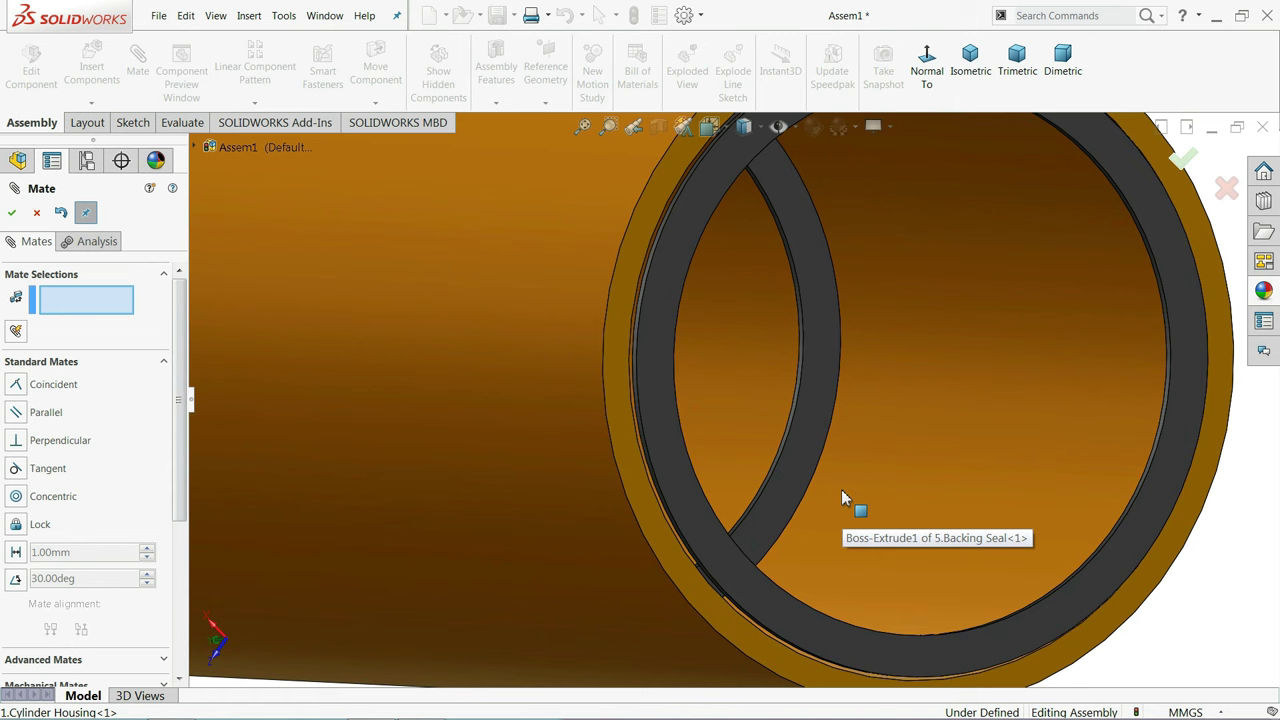
pyautogui.click(808, 451)
pyautogui.scroll(5, 808, 451)
pyautogui.scroll(2, 728, 457)
pyautogui.moveTo(680, 422); pyautogui.dragTo(811, 446, button='middle')
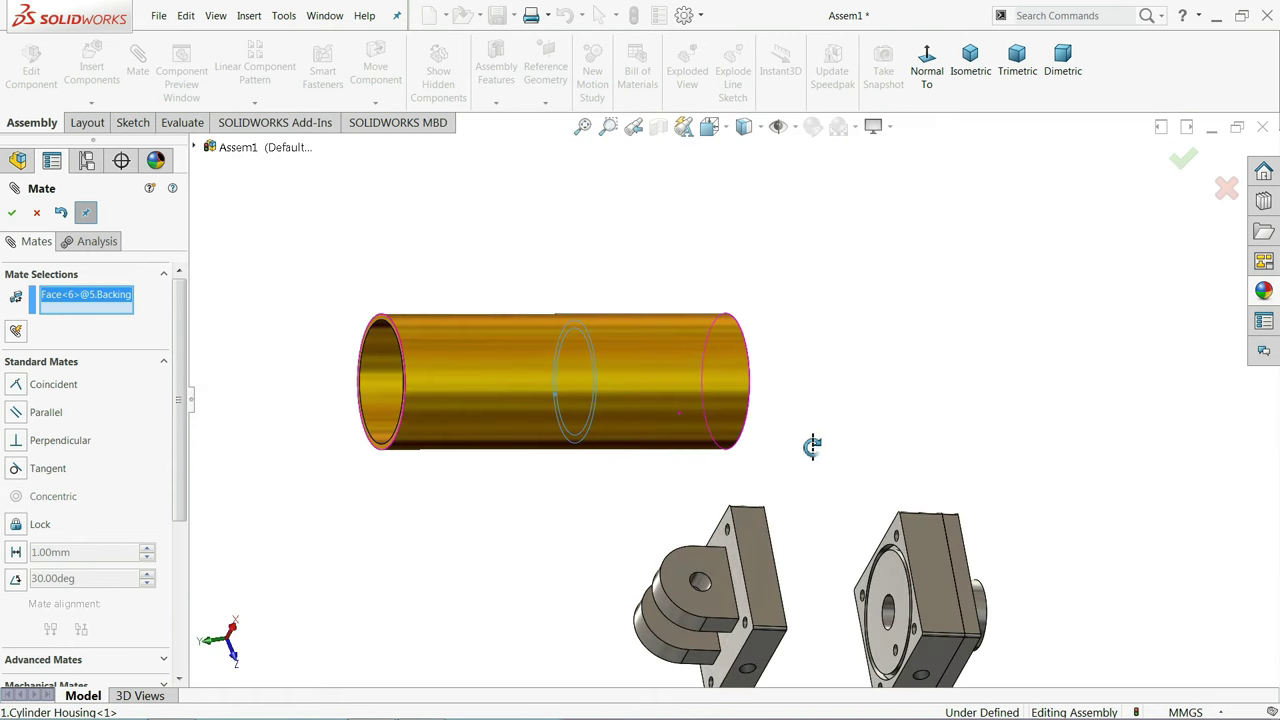
pyautogui.scroll(-3, 423, 449)
pyautogui.scroll(-2, 410, 430)
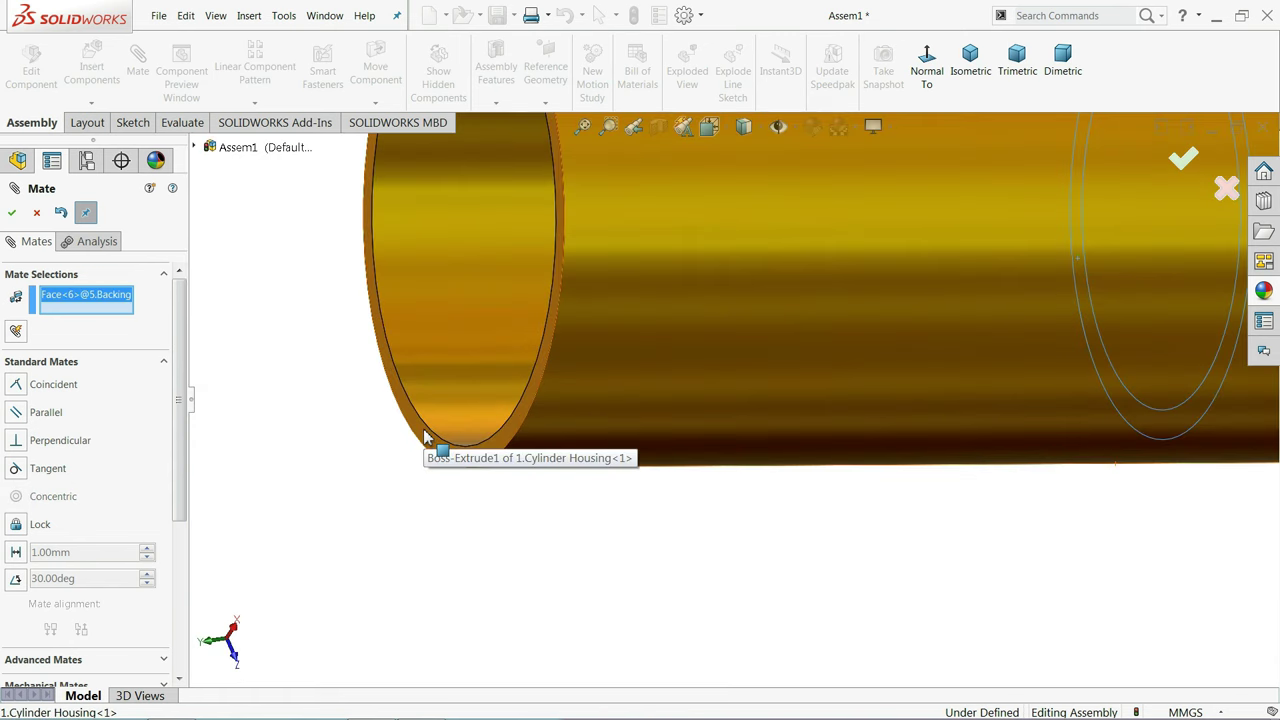
pyautogui.click(423, 443)
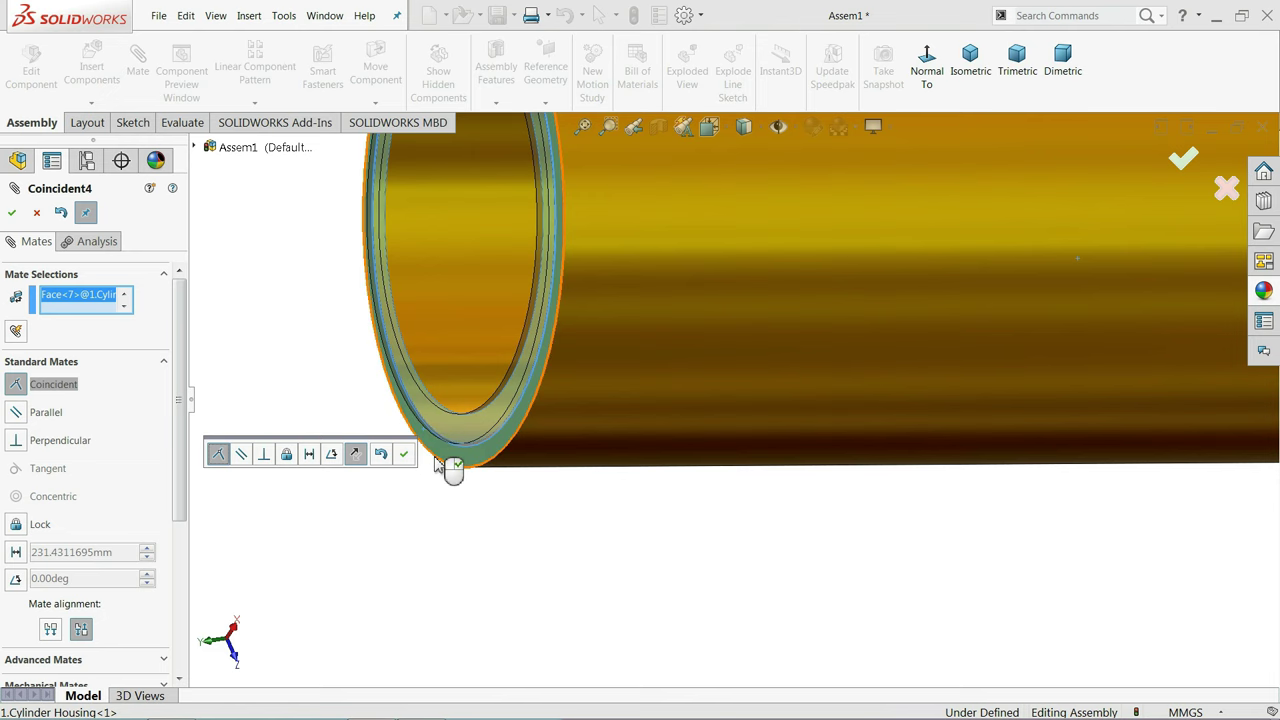
pyautogui.moveTo(420, 460); pyautogui.dragTo(405, 450, button='middle')
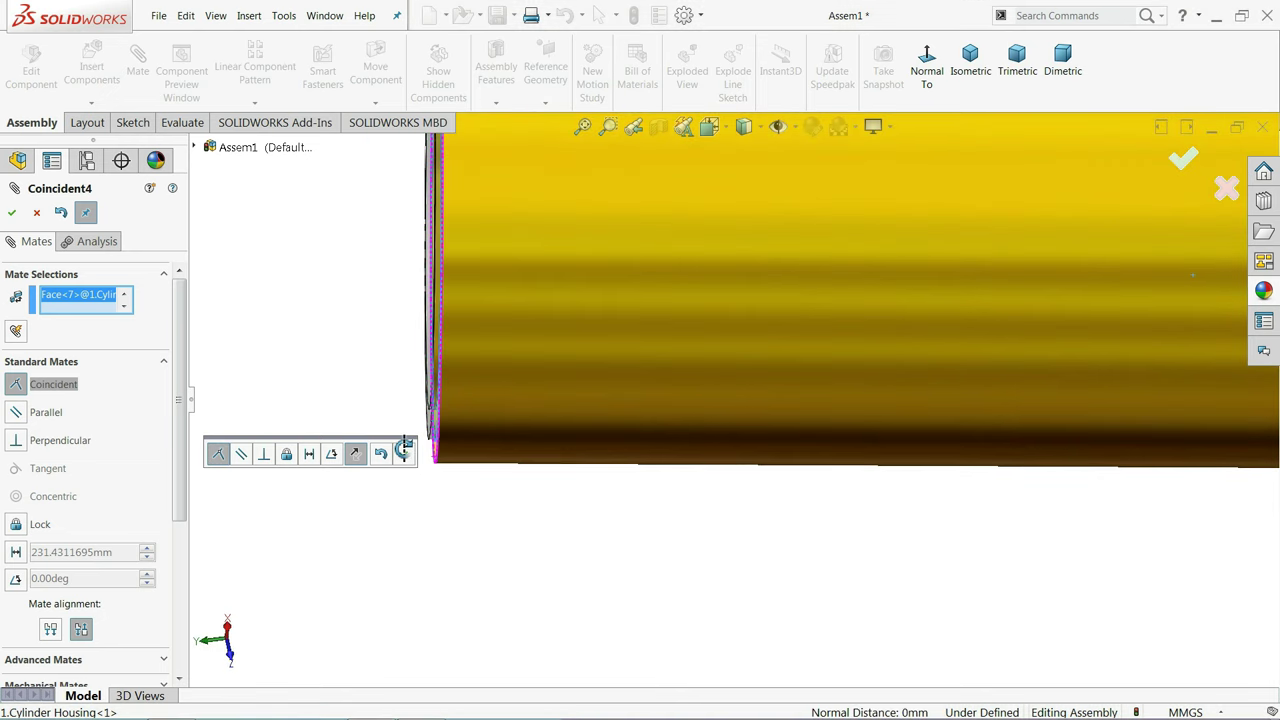
pyautogui.click(404, 452)
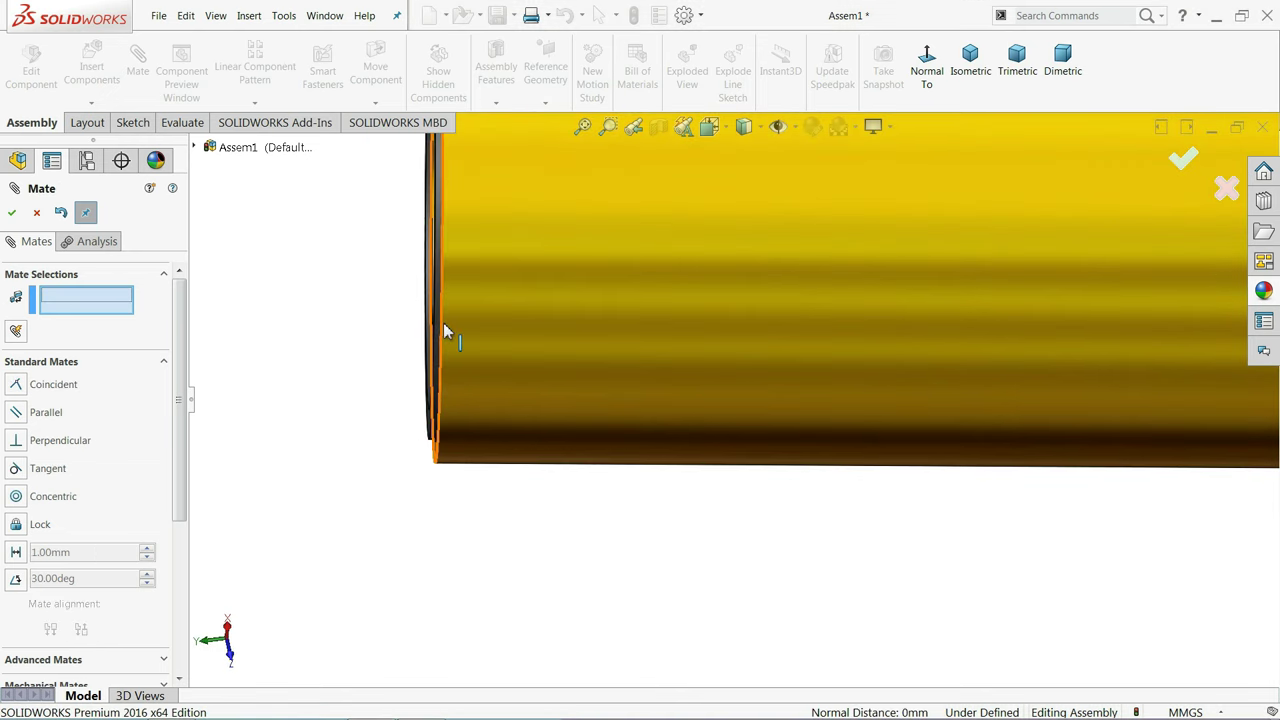
# Zoom to fit and orbit the assembly to a 3D view
pyautogui.scroll(-2, 447, 332)
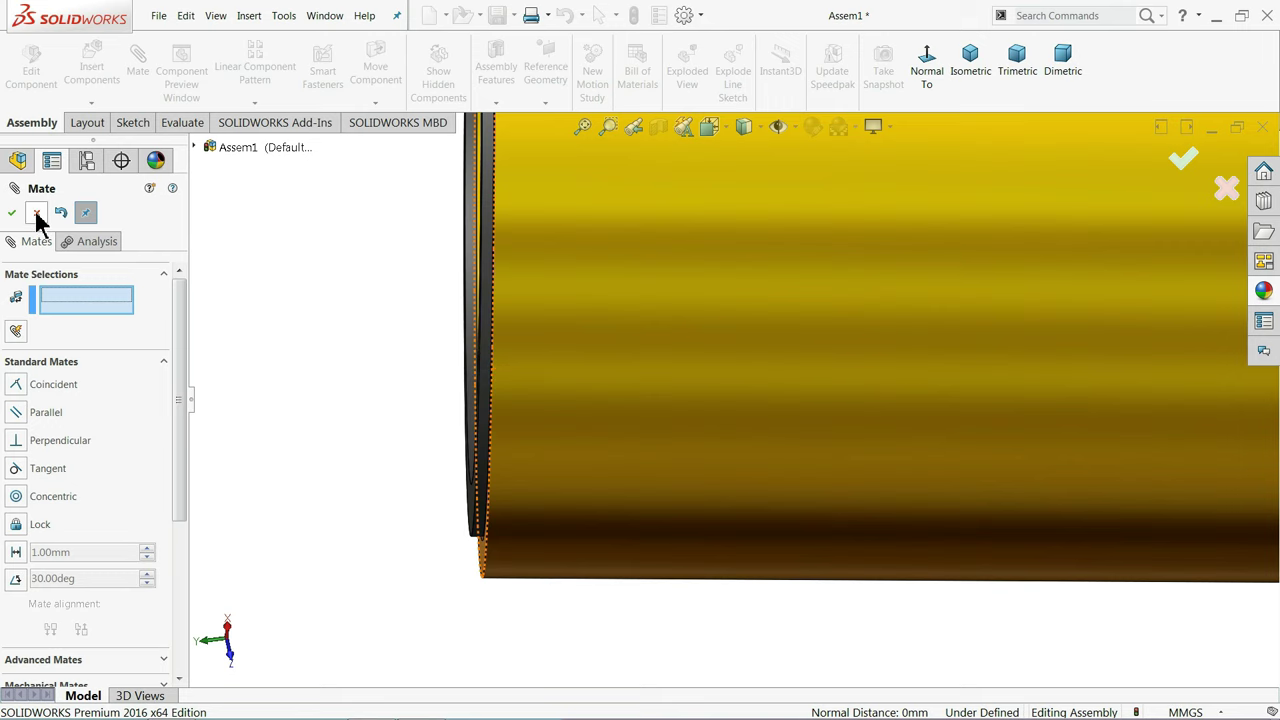
pyautogui.press('f')
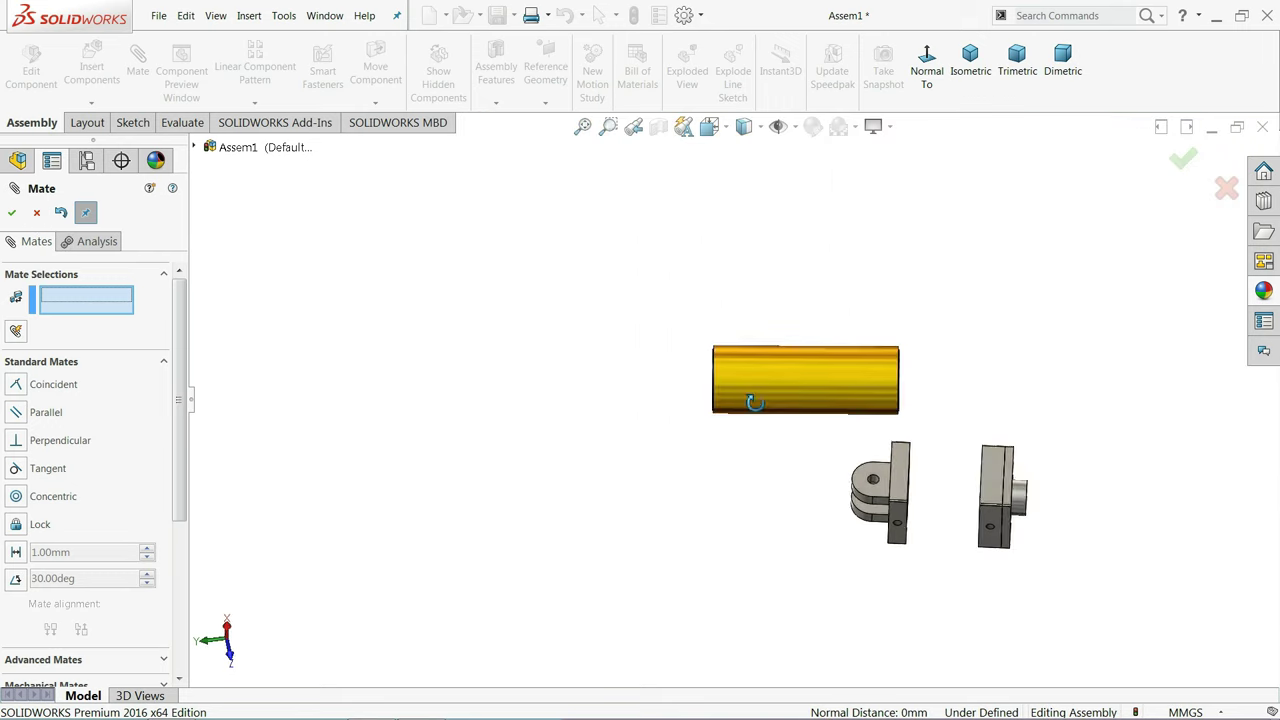
pyautogui.moveTo(755, 402); pyautogui.dragTo(811, 286, button='middle')
pyautogui.scroll(-2, 968, 467)
# Make the Top Cover recess concentric with the cylinder housing
pyautogui.scroll(-2, 975, 475)
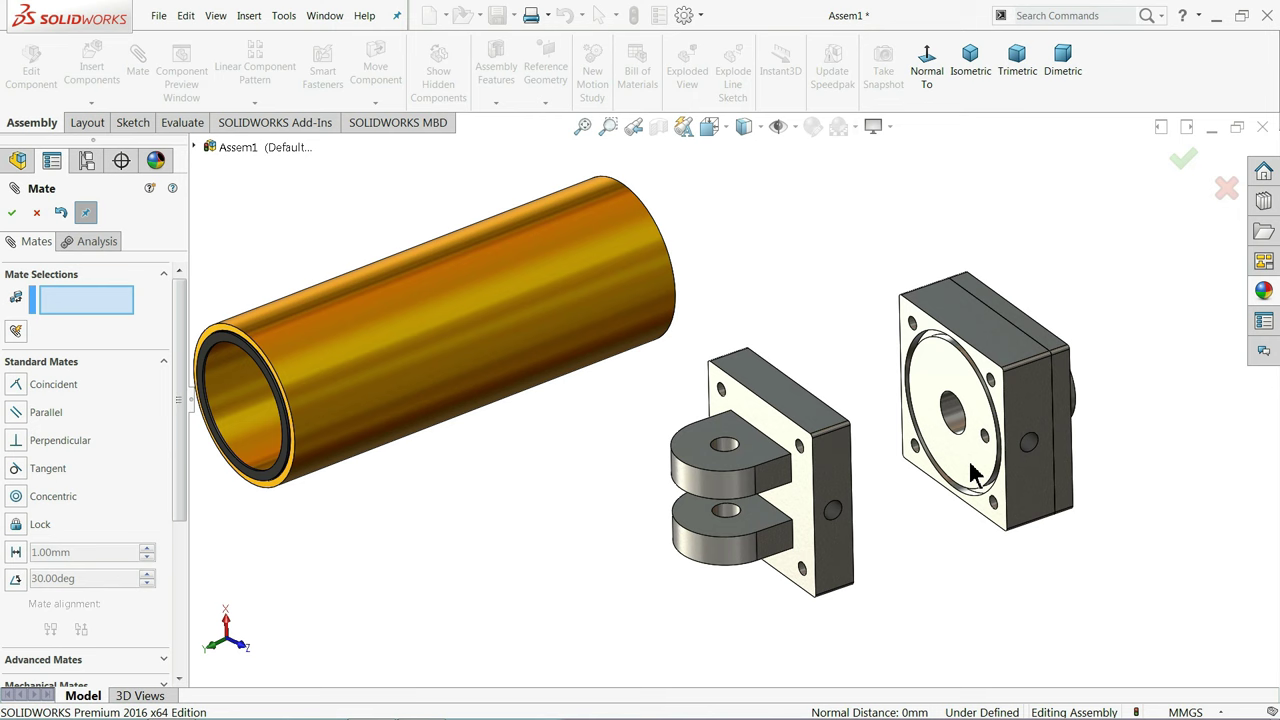
pyautogui.scroll(-1, 830, 405)
pyautogui.click(587, 282)
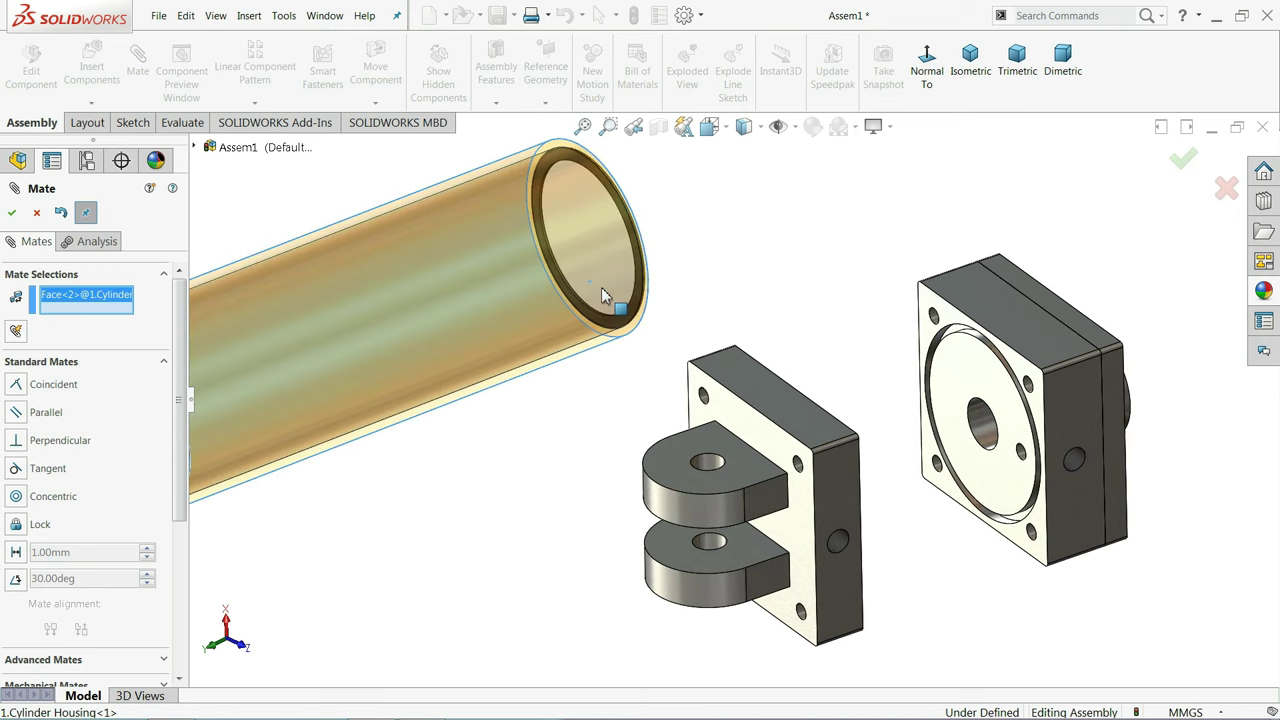
pyautogui.scroll(-1, 975, 420)
pyautogui.scroll(-2, 897, 331)
pyautogui.scroll(-2, 897, 290)
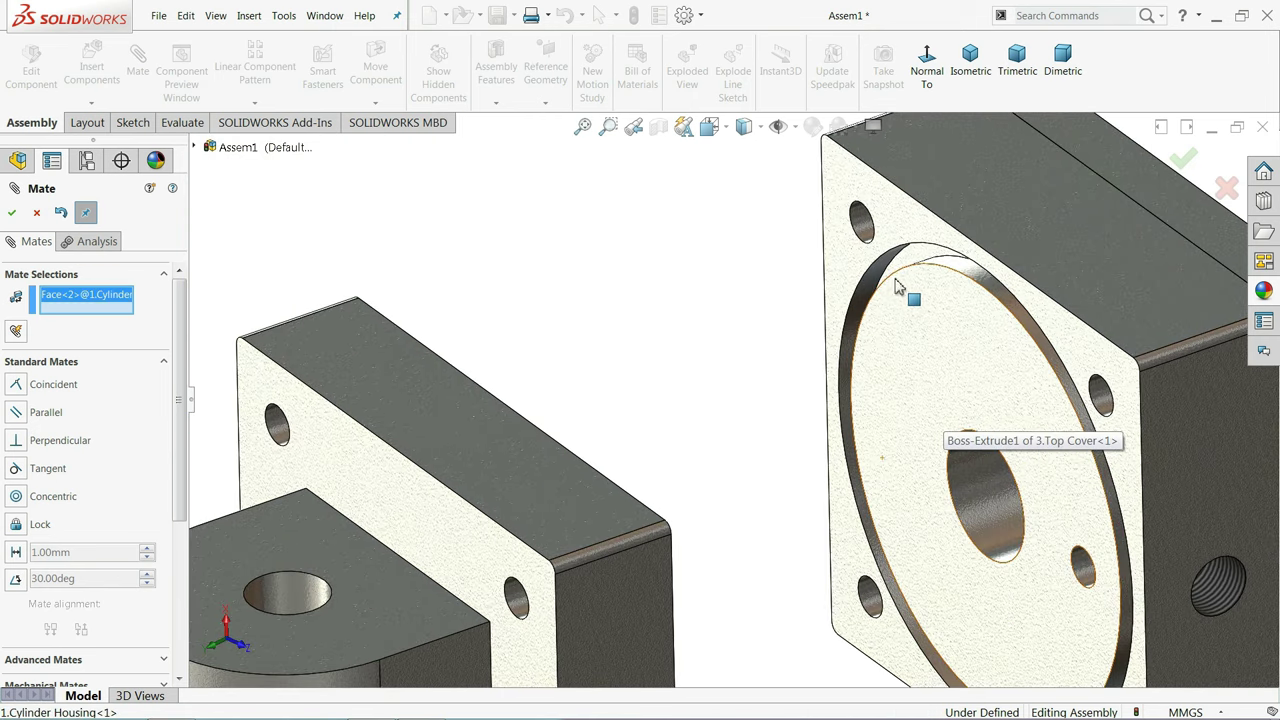
pyautogui.click(897, 287)
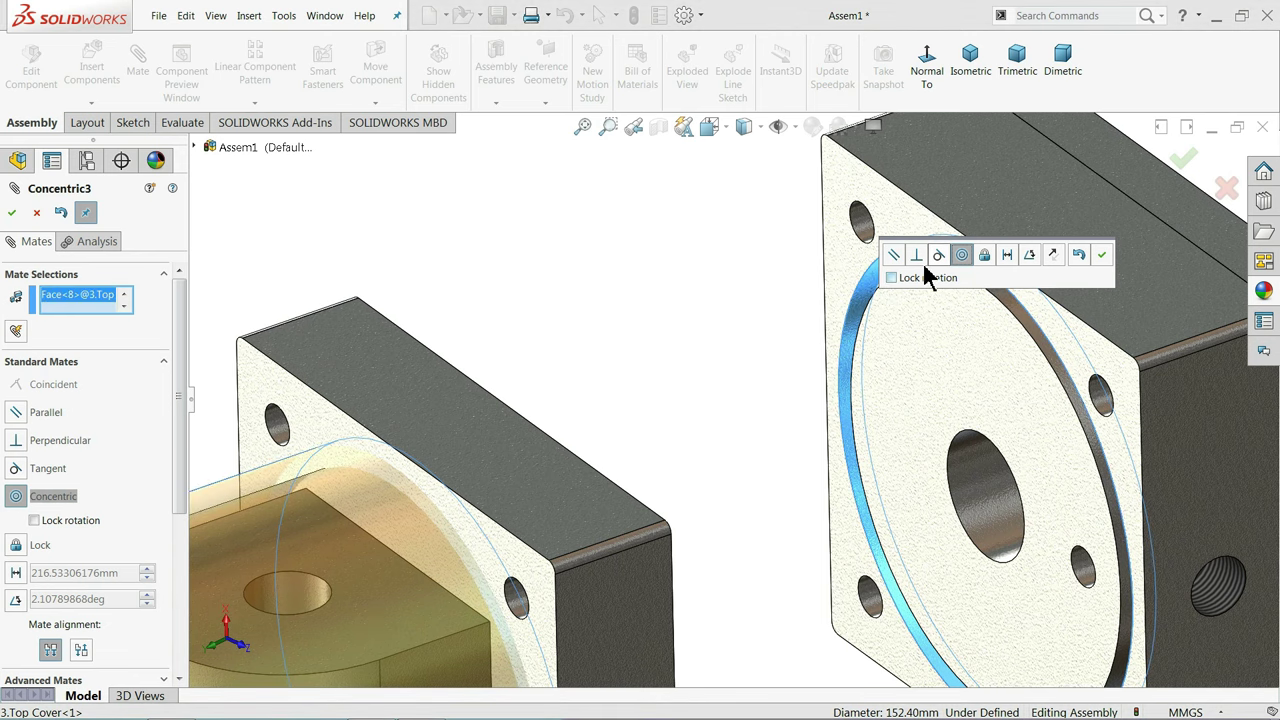
pyautogui.click(1103, 258)
# Mate the cylinder tube end face coincident with the Top Cover
pyautogui.scroll(-2, 920, 286)
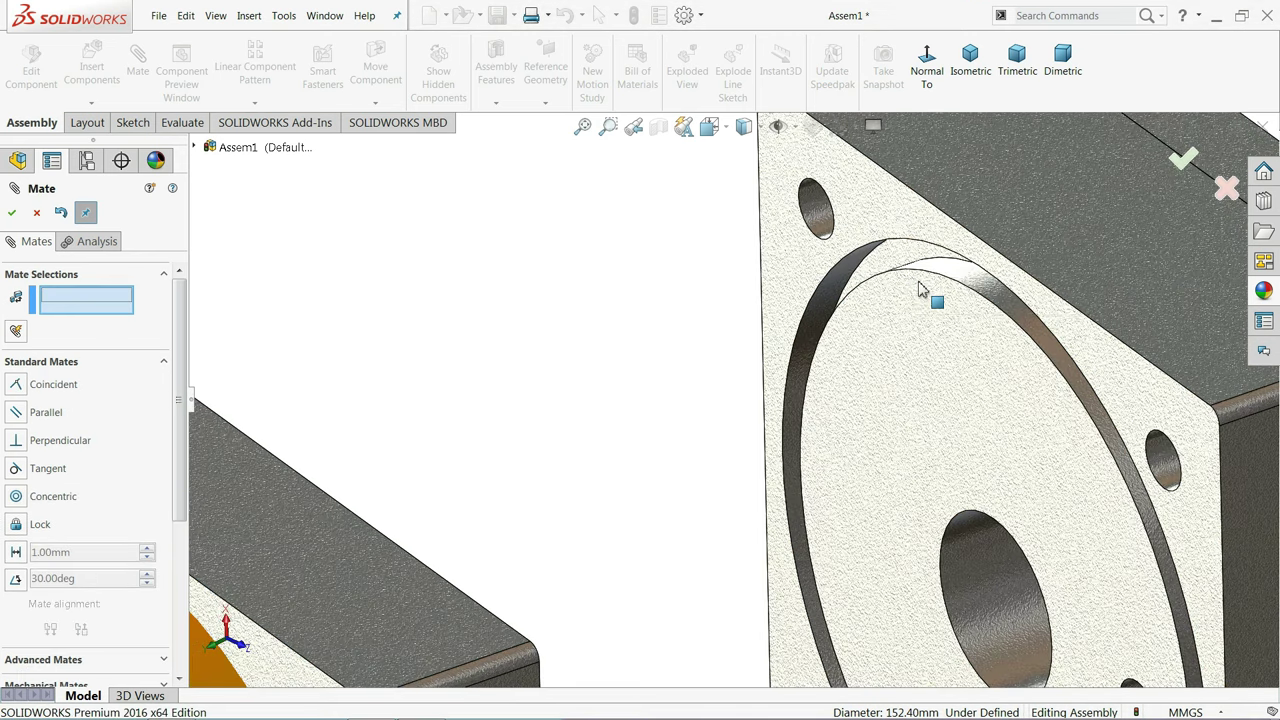
pyautogui.click(897, 262)
pyautogui.scroll(3, 894, 277)
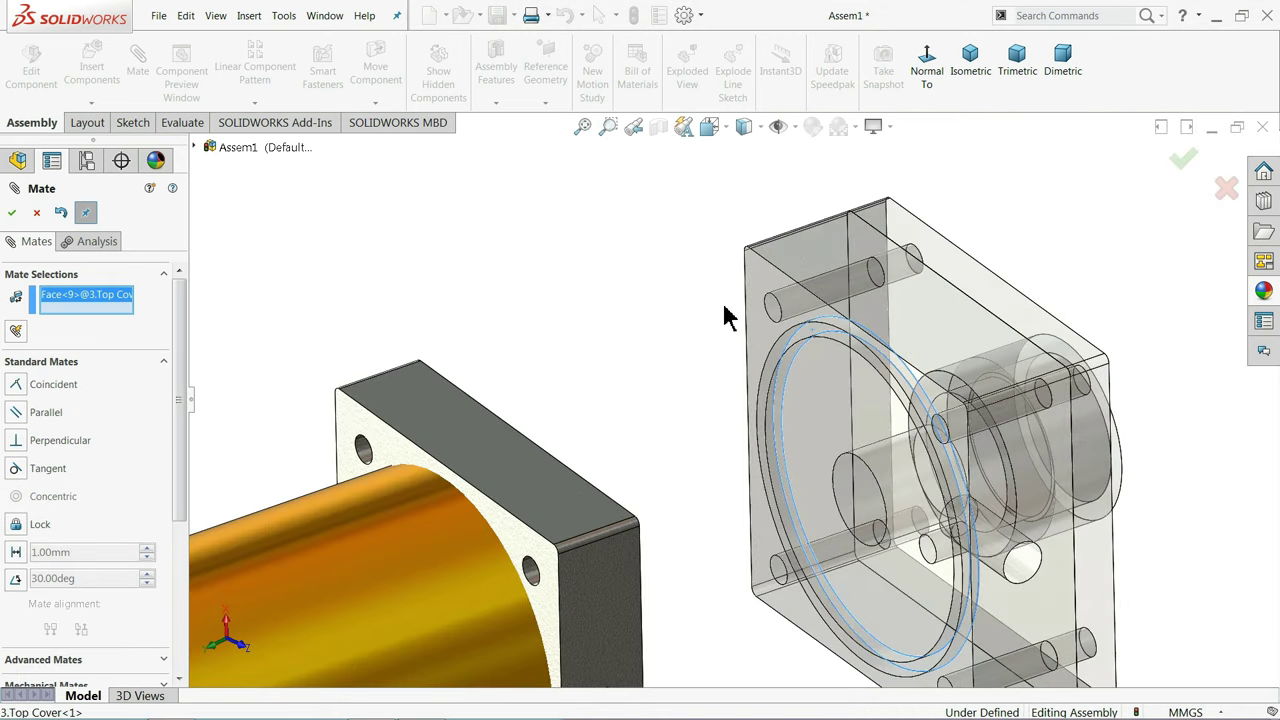
pyautogui.scroll(2, 729, 314)
pyautogui.scroll(2, 680, 400)
pyautogui.moveTo(629, 400); pyautogui.dragTo(609, 463, button='middle')
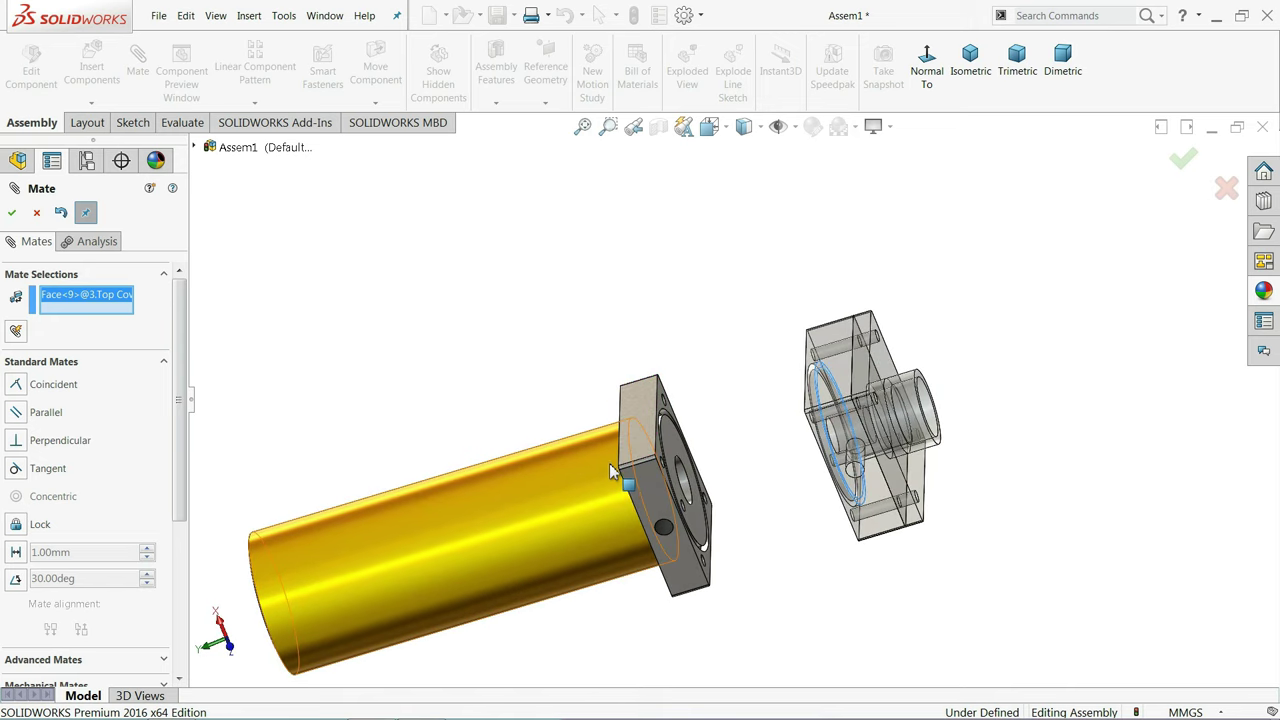
pyautogui.scroll(-5, 590, 440)
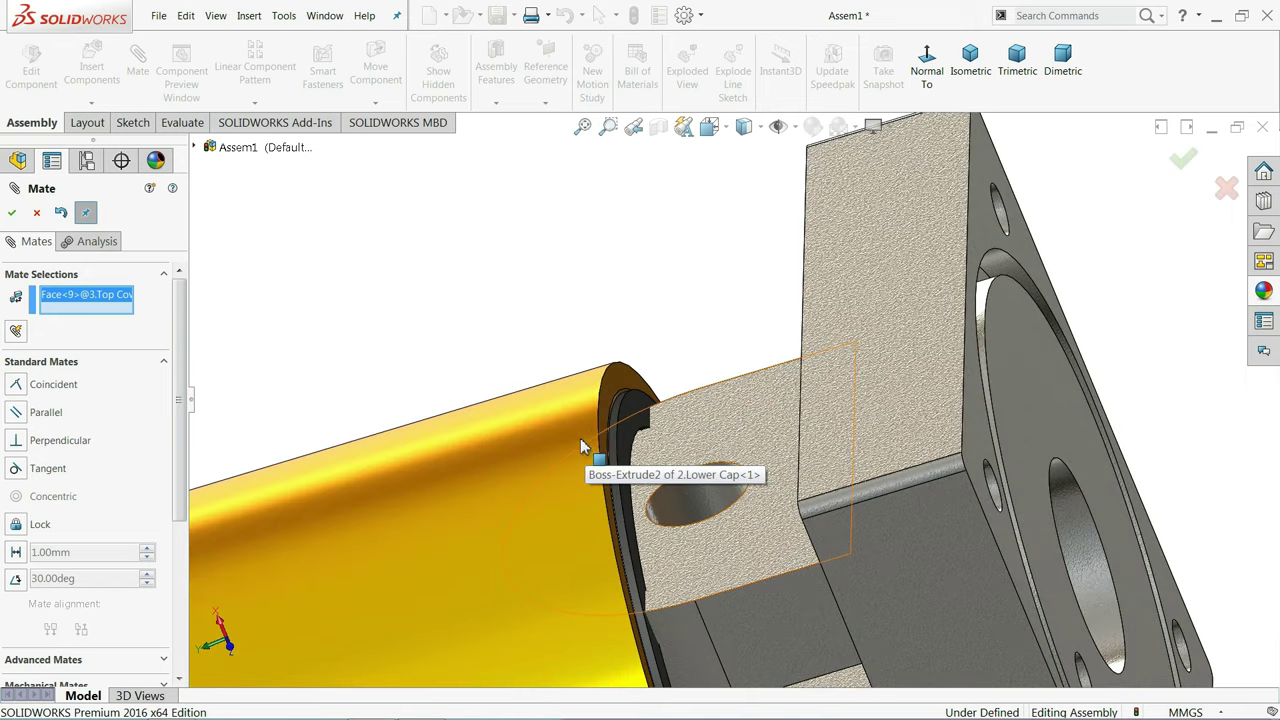
pyautogui.press('Escape')
pyautogui.click(622, 350)
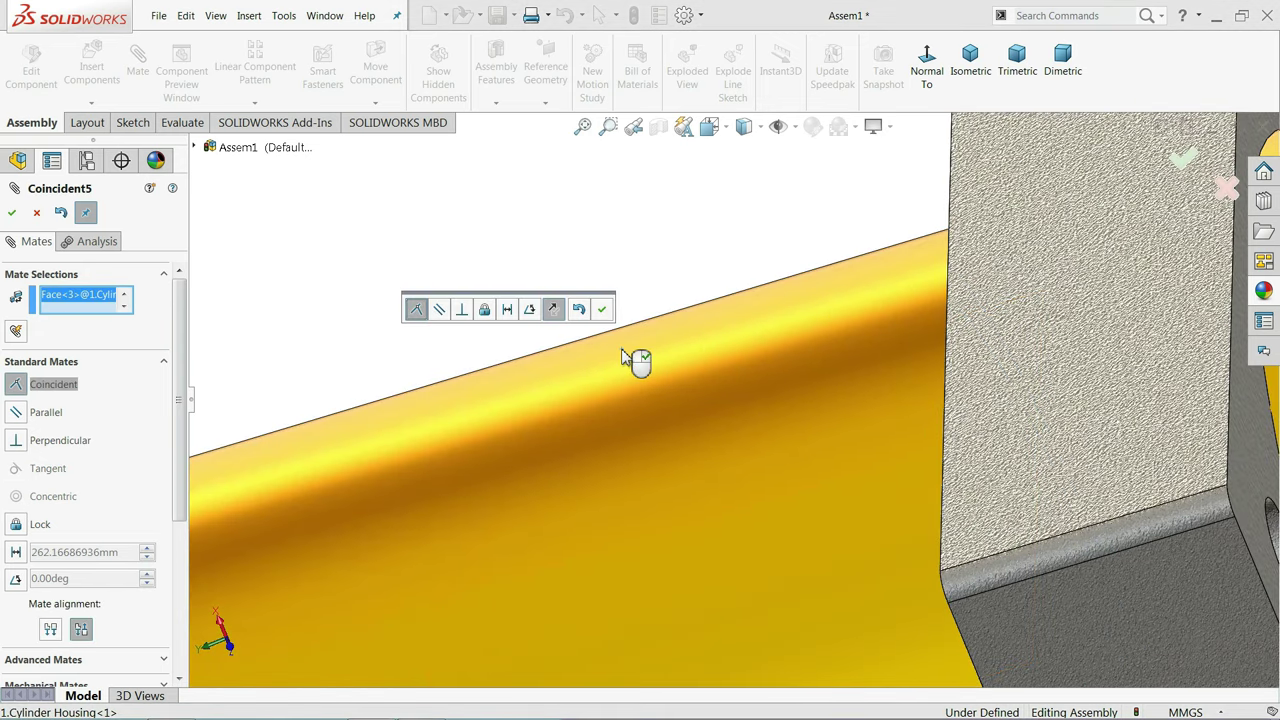
pyautogui.scroll(10, 777, 329)
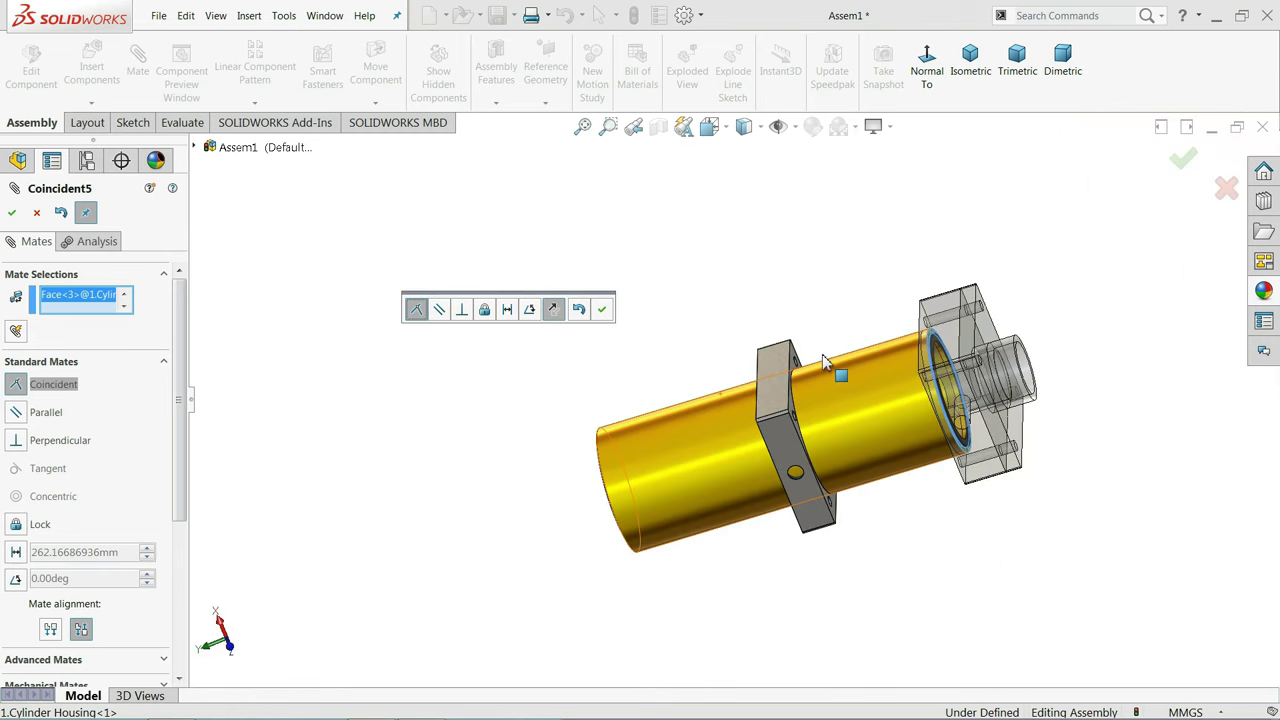
pyautogui.moveTo(829, 366)
pyautogui.mouseDown(button='middle')
pyautogui.moveTo(885, 367)
pyautogui.moveTo(885, 345)
pyautogui.mouseUp(button='middle')
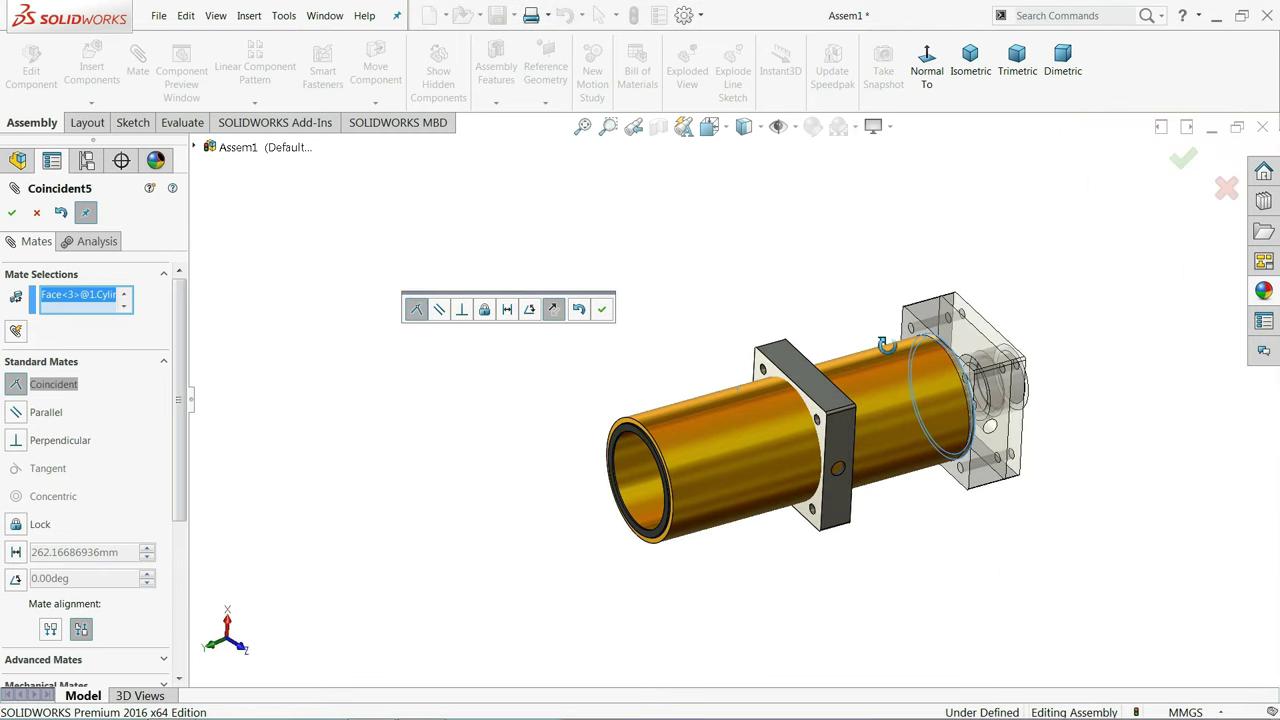
pyautogui.click(605, 312)
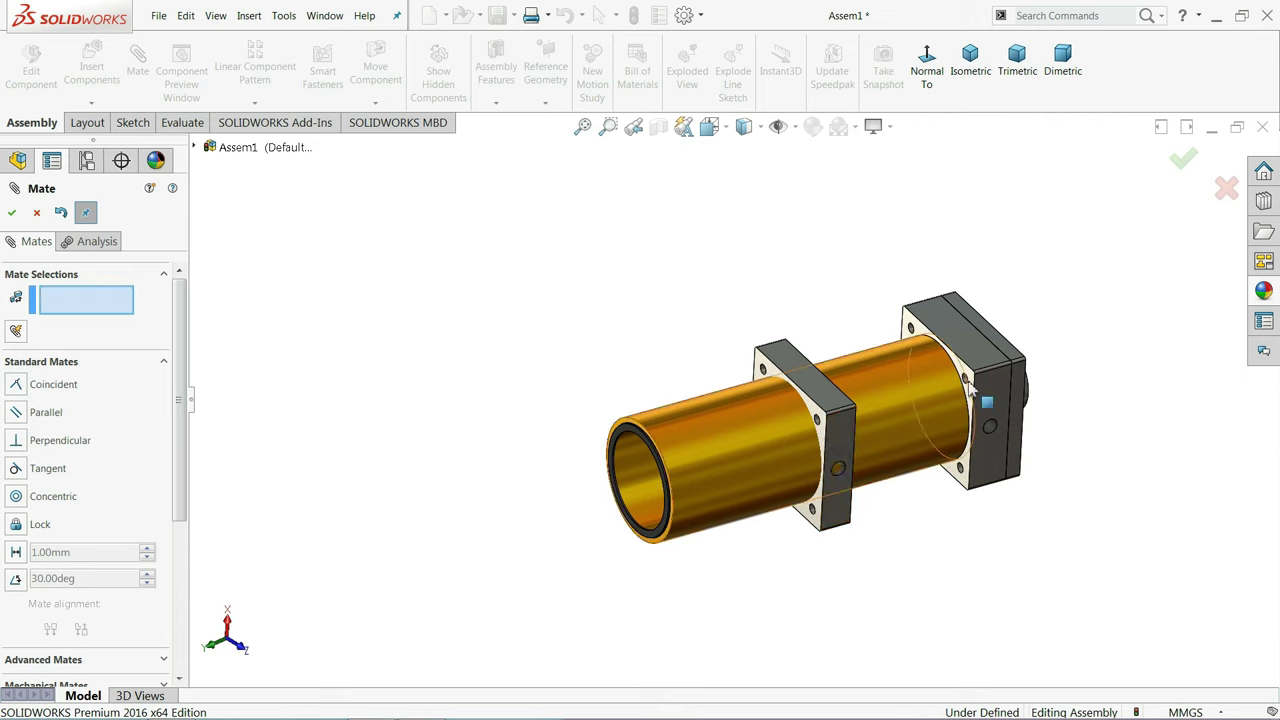
# Mate the tube rim coincident with the Lower Cap flange face as Coincident6
pyautogui.moveTo(995, 391); pyautogui.dragTo(1250, 325)
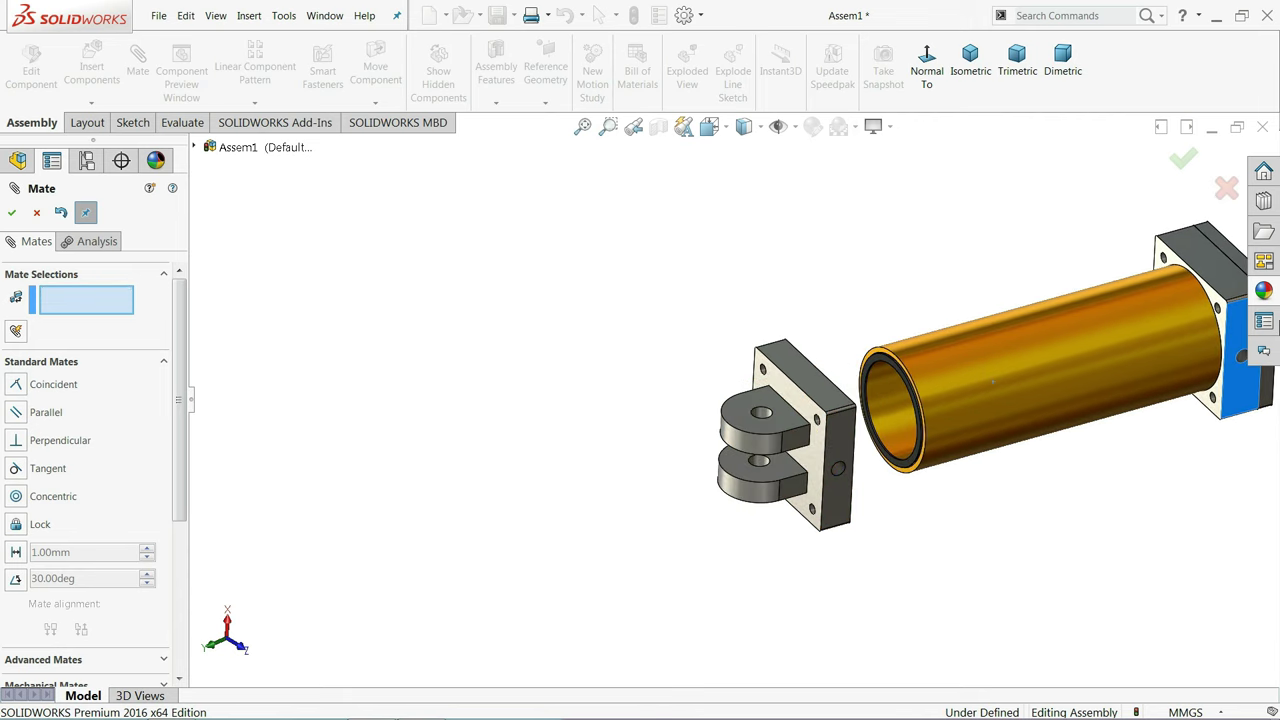
pyautogui.scroll(-2, 850, 270)
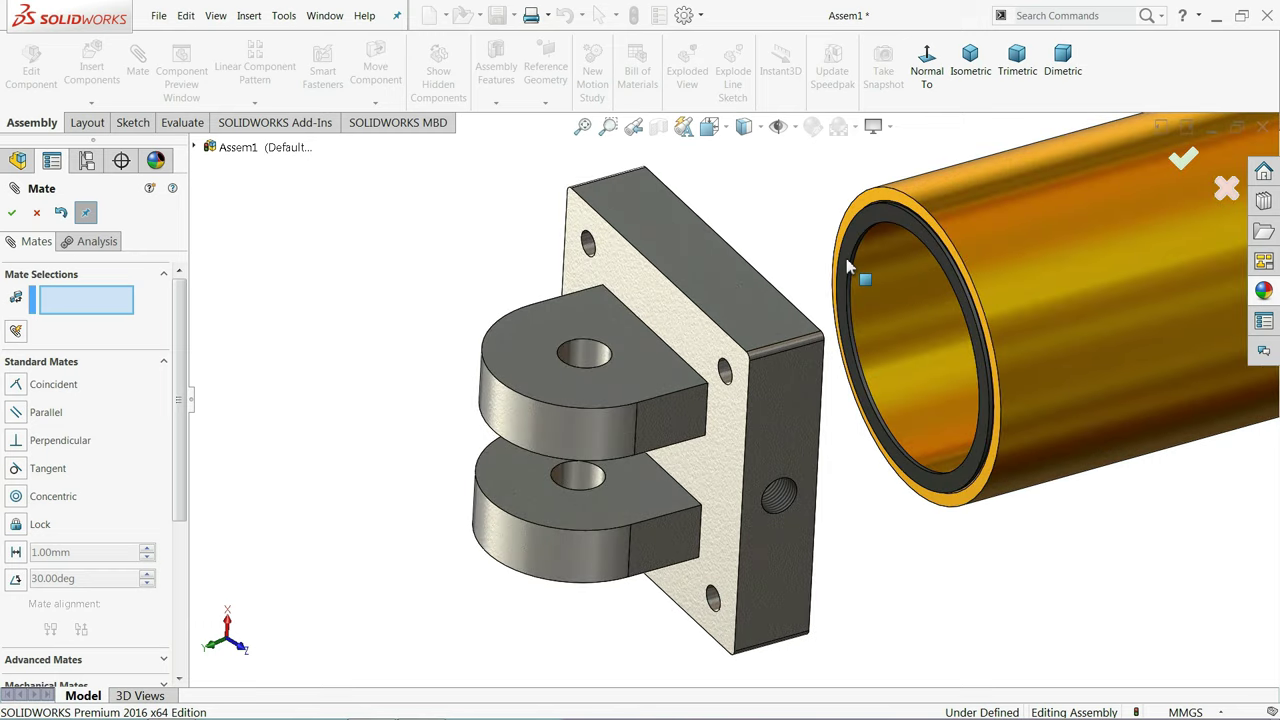
pyautogui.scroll(-2, 846, 258)
pyautogui.click(856, 193)
pyautogui.scroll(3, 720, 280)
pyautogui.moveTo(720, 280); pyautogui.dragTo(560, 350, button='middle')
pyautogui.scroll(-3, 537, 365)
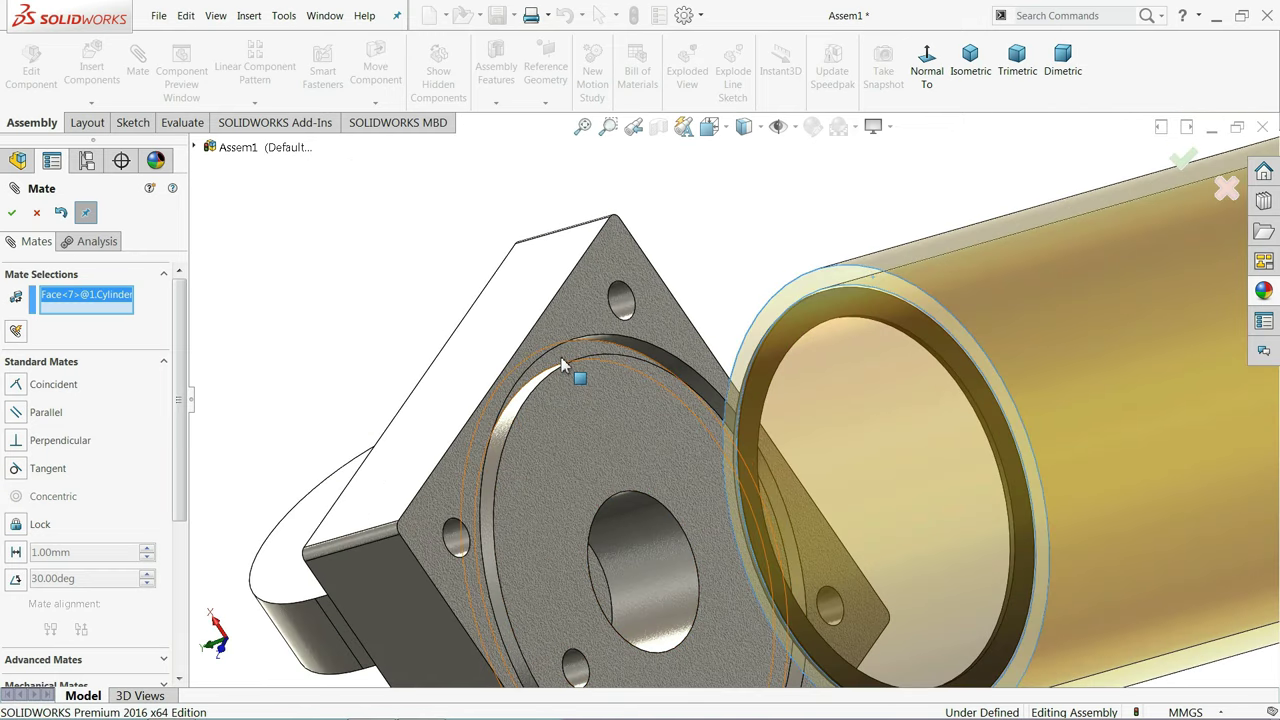
pyautogui.click(565, 367)
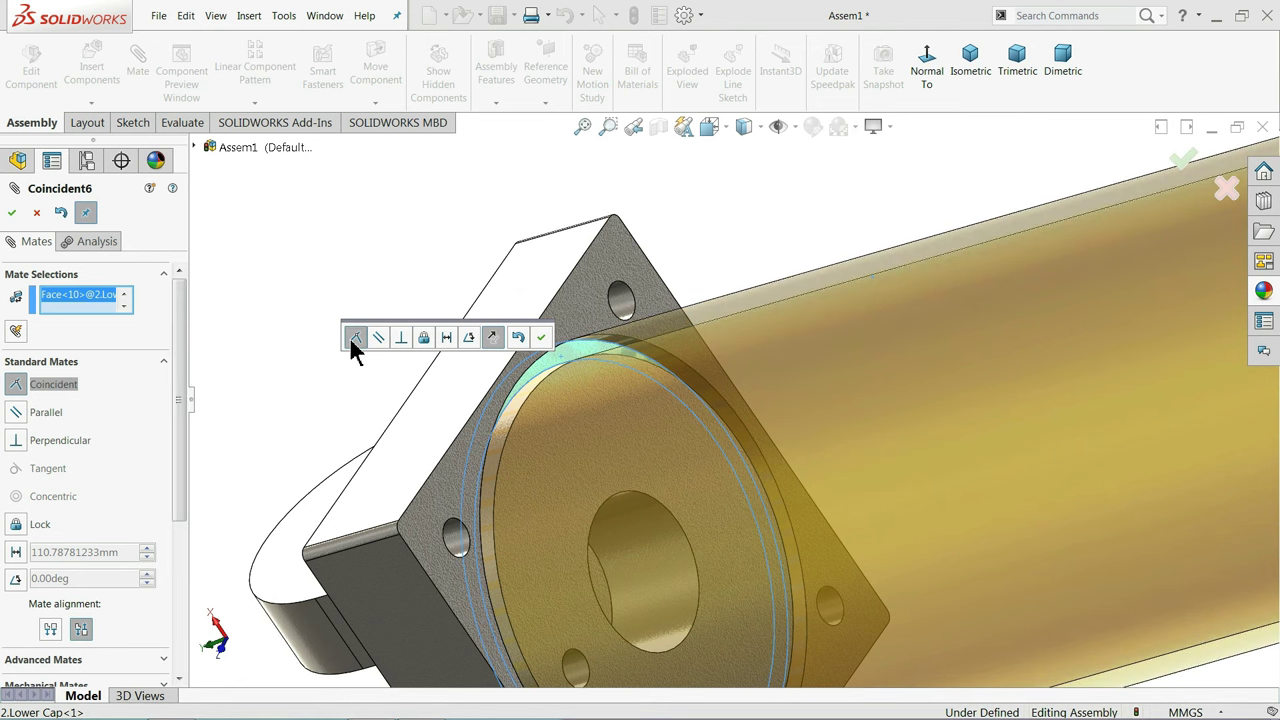
pyautogui.click(540, 338)
pyautogui.scroll(3, 571, 357)
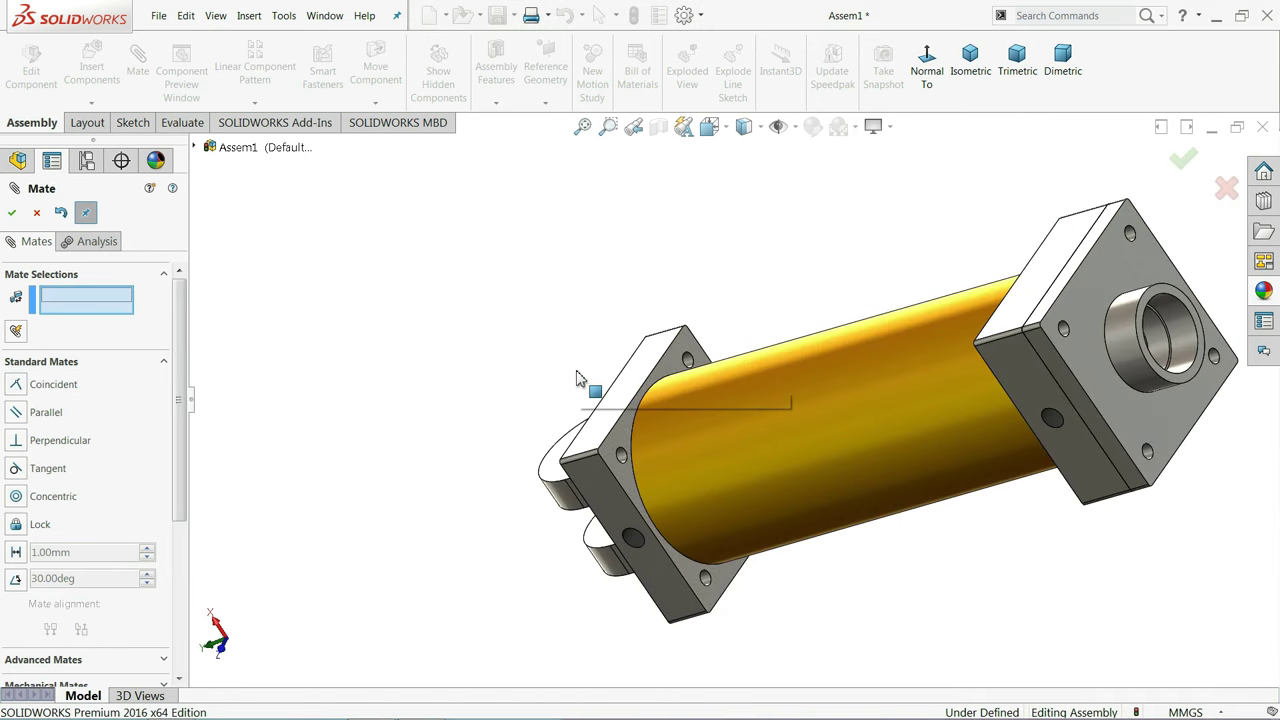
pyautogui.scroll(2, 586, 380)
pyautogui.moveTo(629, 405); pyautogui.dragTo(706, 360, button='middle')
pyautogui.scroll(-2, 874, 399)
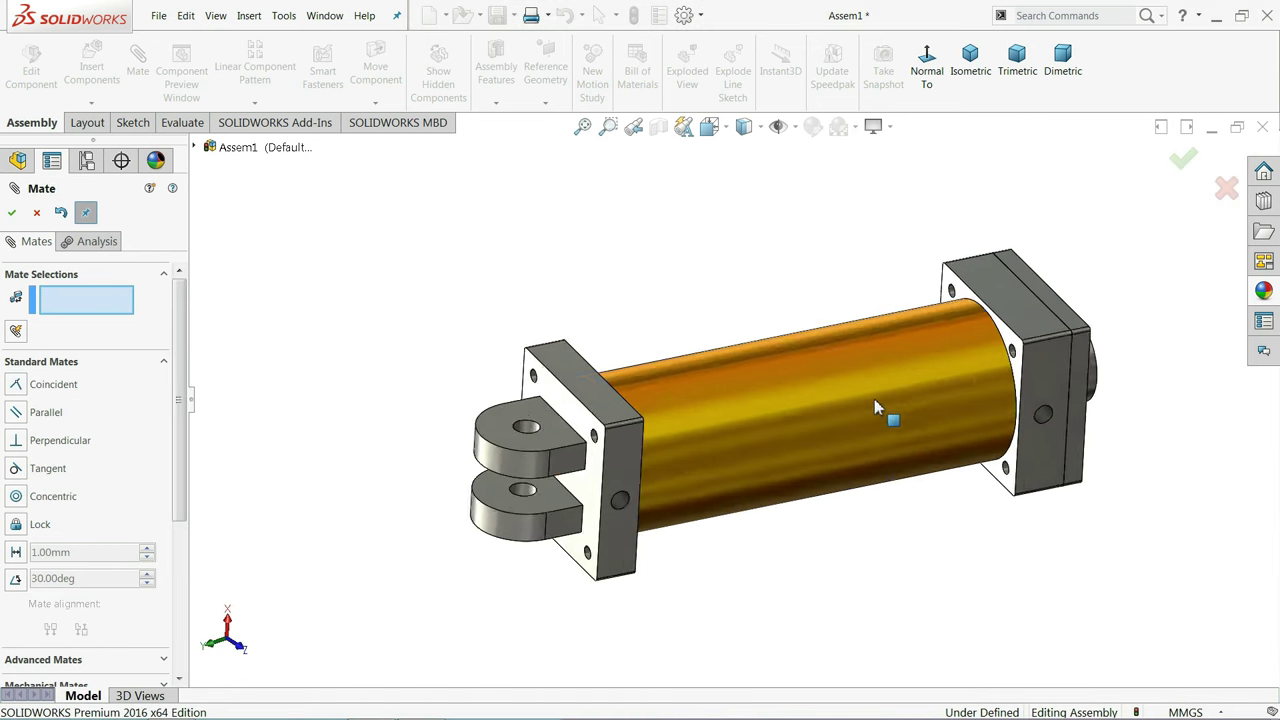
pyautogui.scroll(-1, 975, 455)
pyautogui.scroll(-2, 980, 462)
pyautogui.moveTo(809, 451); pyautogui.dragTo(821, 457, button='middle')
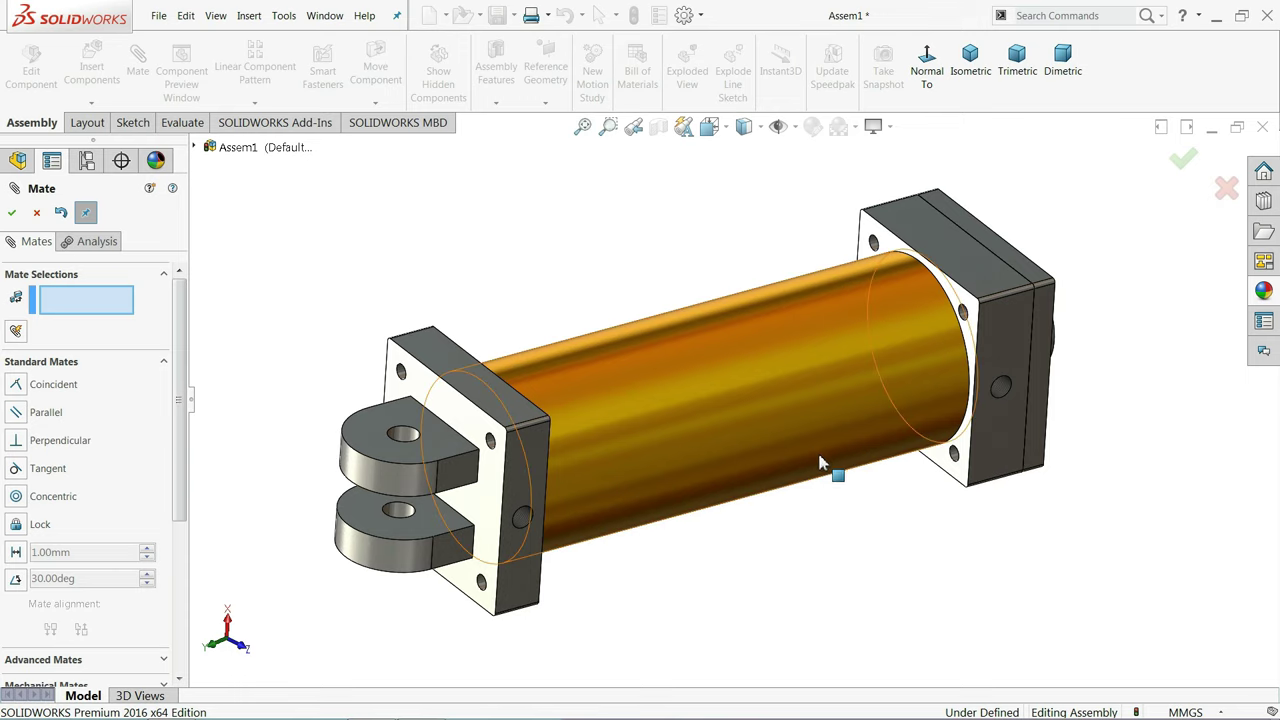
pyautogui.moveTo(822, 460)
pyautogui.mouseDown(button='middle')
pyautogui.moveTo(740, 451)
pyautogui.moveTo(793, 471)
pyautogui.mouseUp(button='middle')
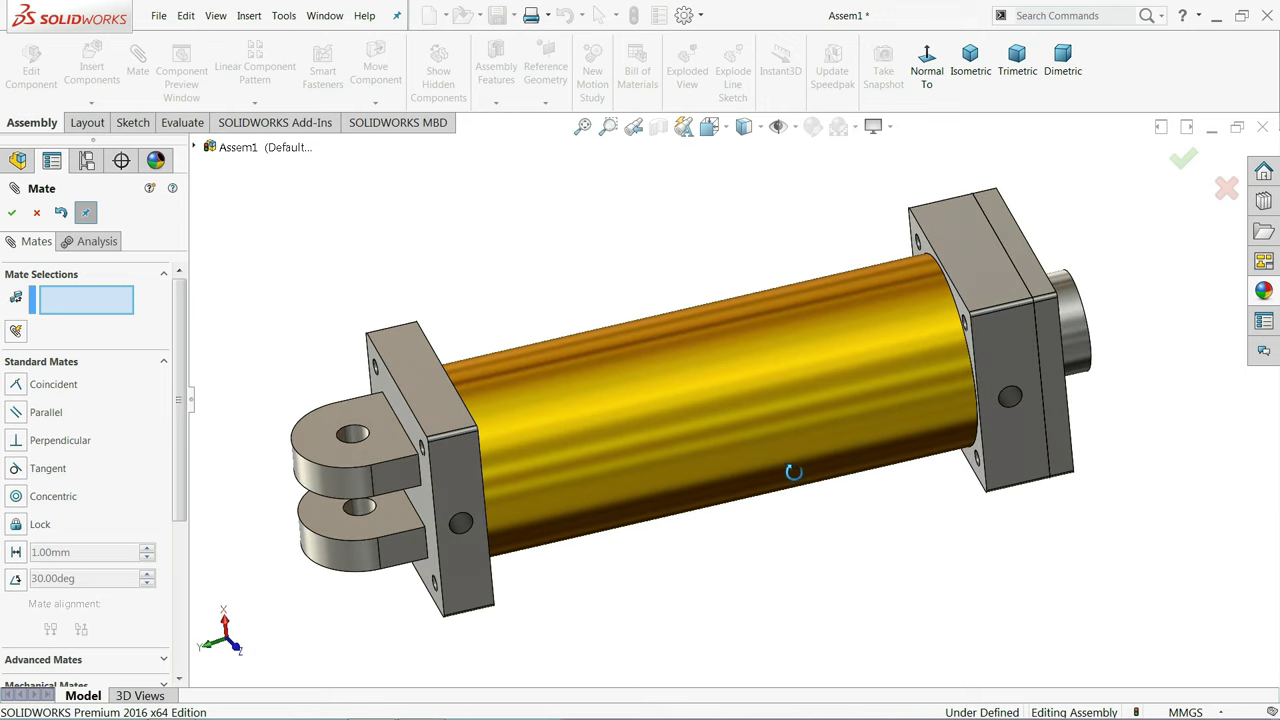
pyautogui.moveTo(793, 471); pyautogui.dragTo(792, 468, button='middle')
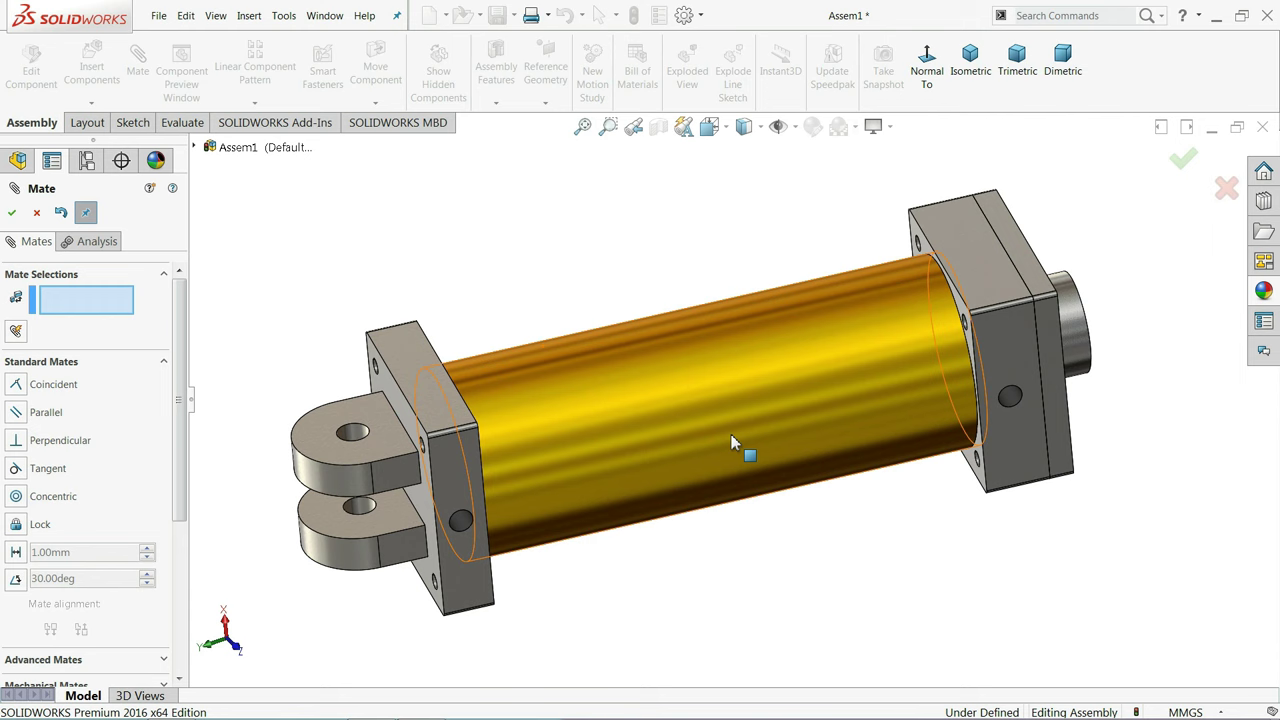
pyautogui.moveTo(731, 443)
pyautogui.mouseDown(button='middle')
pyautogui.moveTo(692, 416)
pyautogui.moveTo(726, 431)
pyautogui.mouseUp(button='middle')
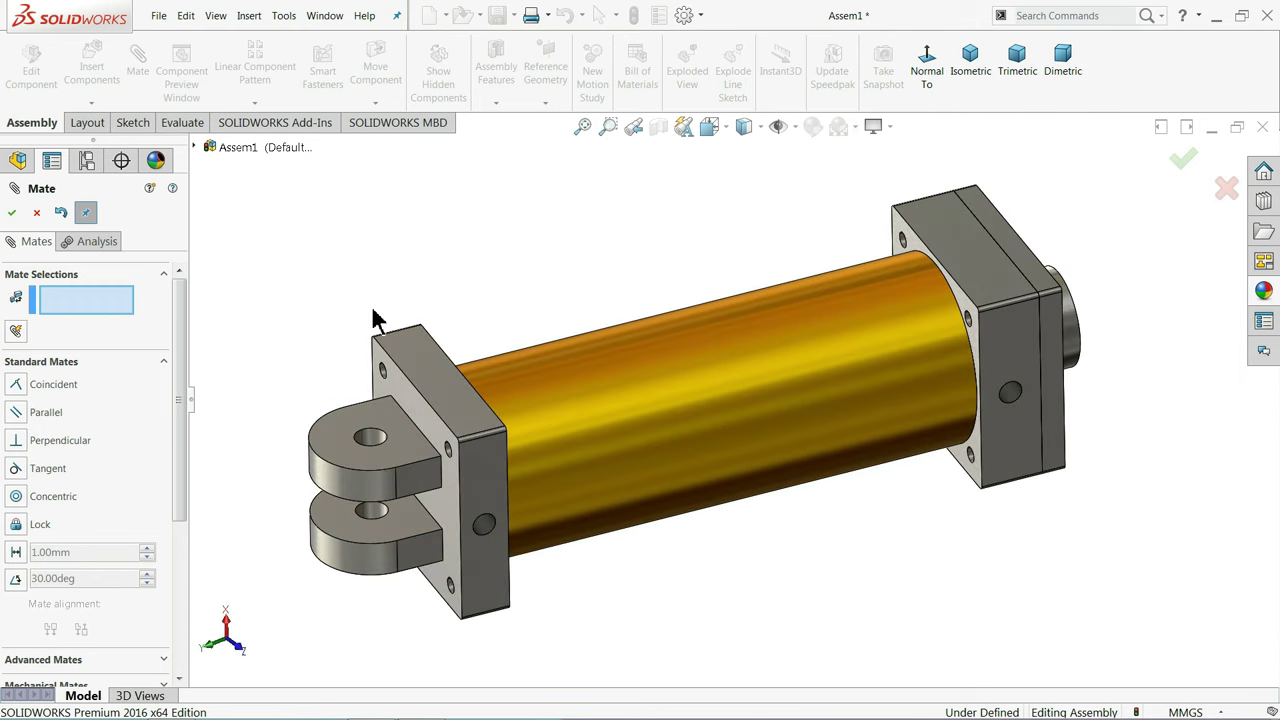
# Insert the 7.Piston and 8.Piston rod parts above the cylinder
pyautogui.click(37, 213)
pyautogui.click(92, 70)
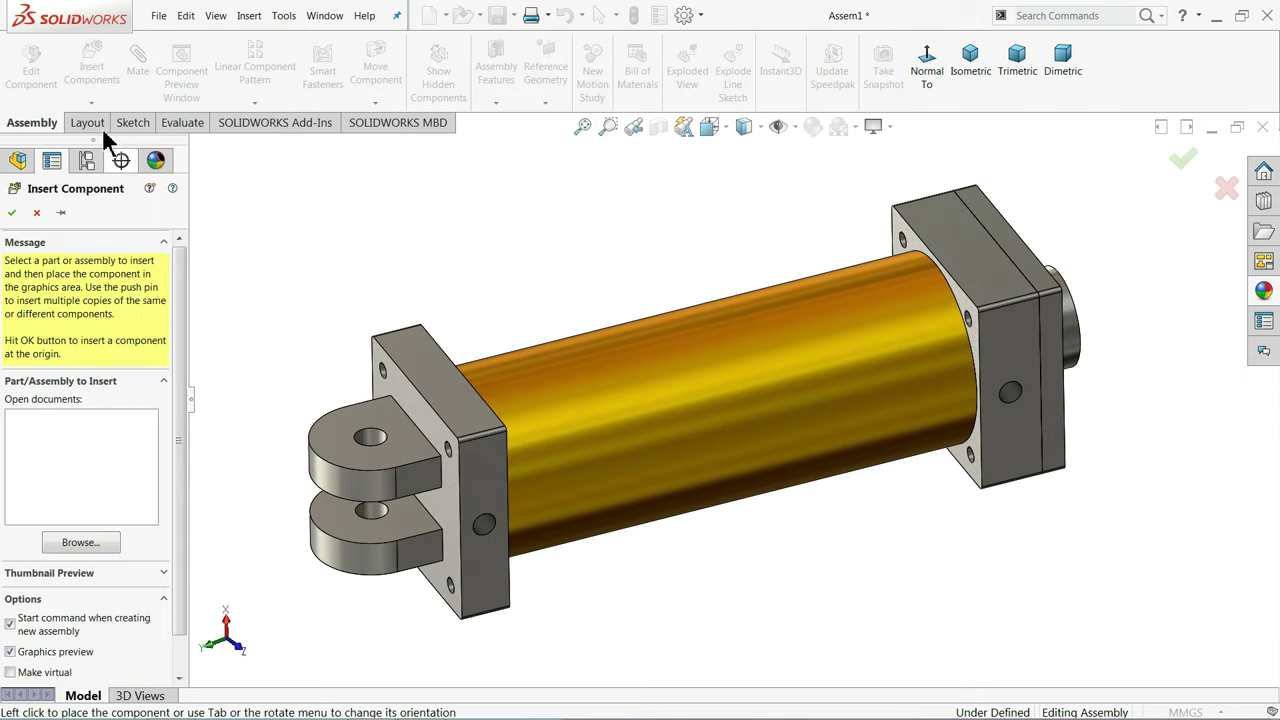
pyautogui.click(80, 543)
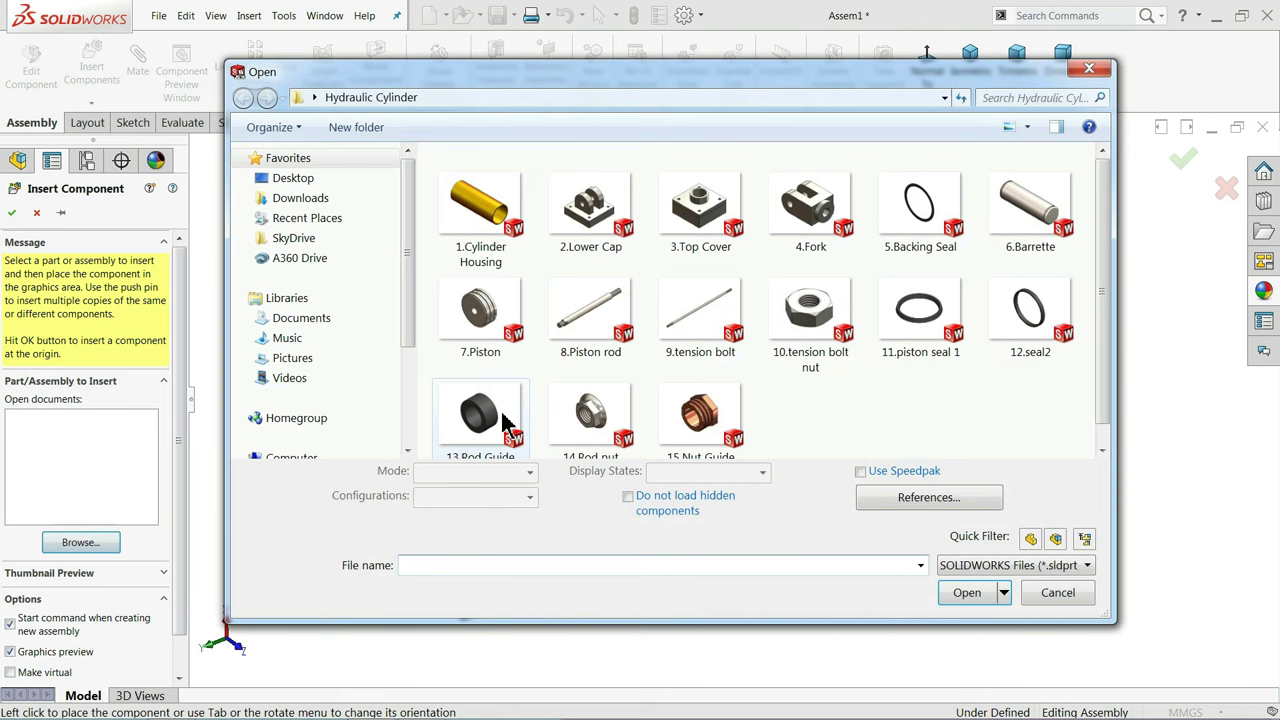
pyautogui.click(594, 346)
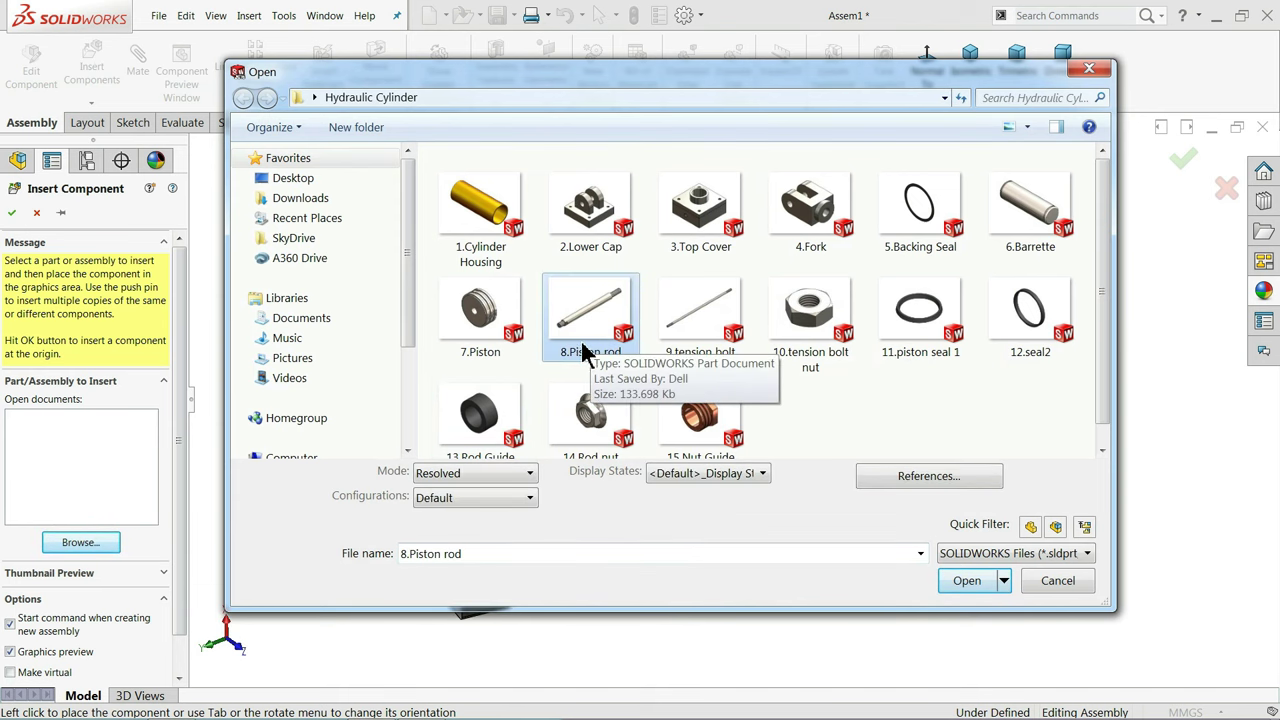
pyautogui.keyDown('ctrl'); pyautogui.click(472, 334); pyautogui.keyUp('ctrl')
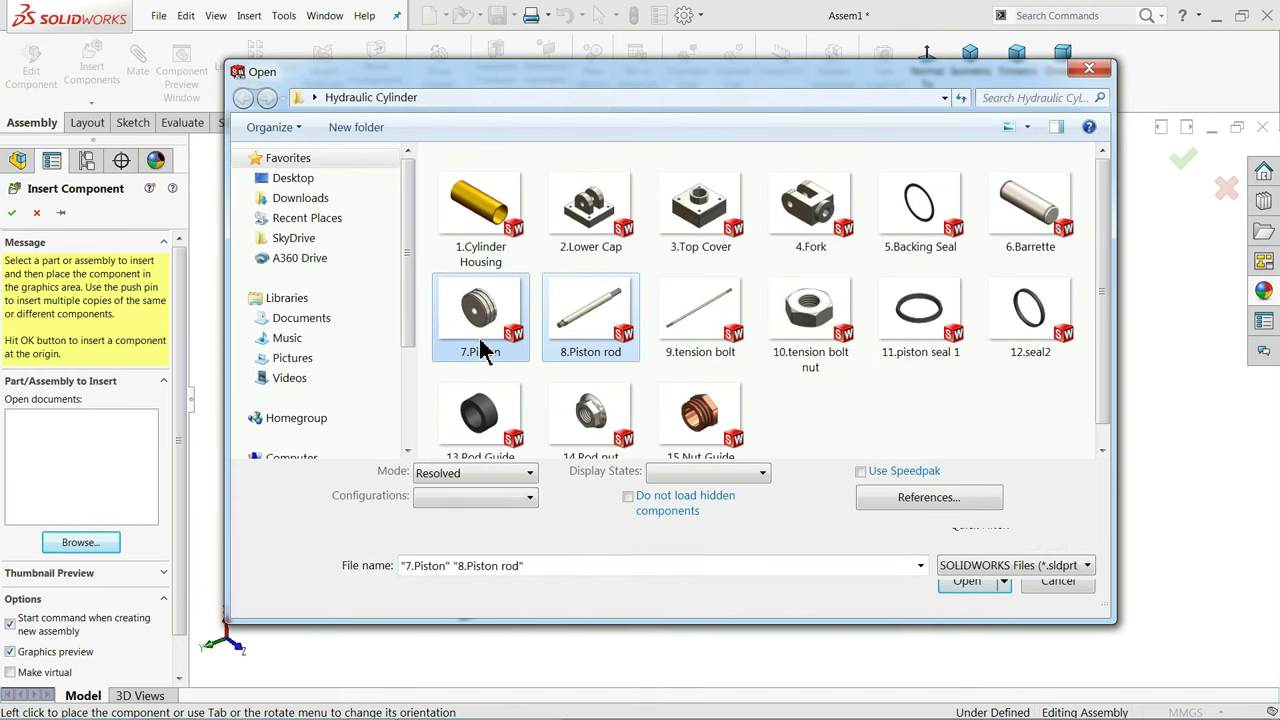
pyautogui.click(963, 593)
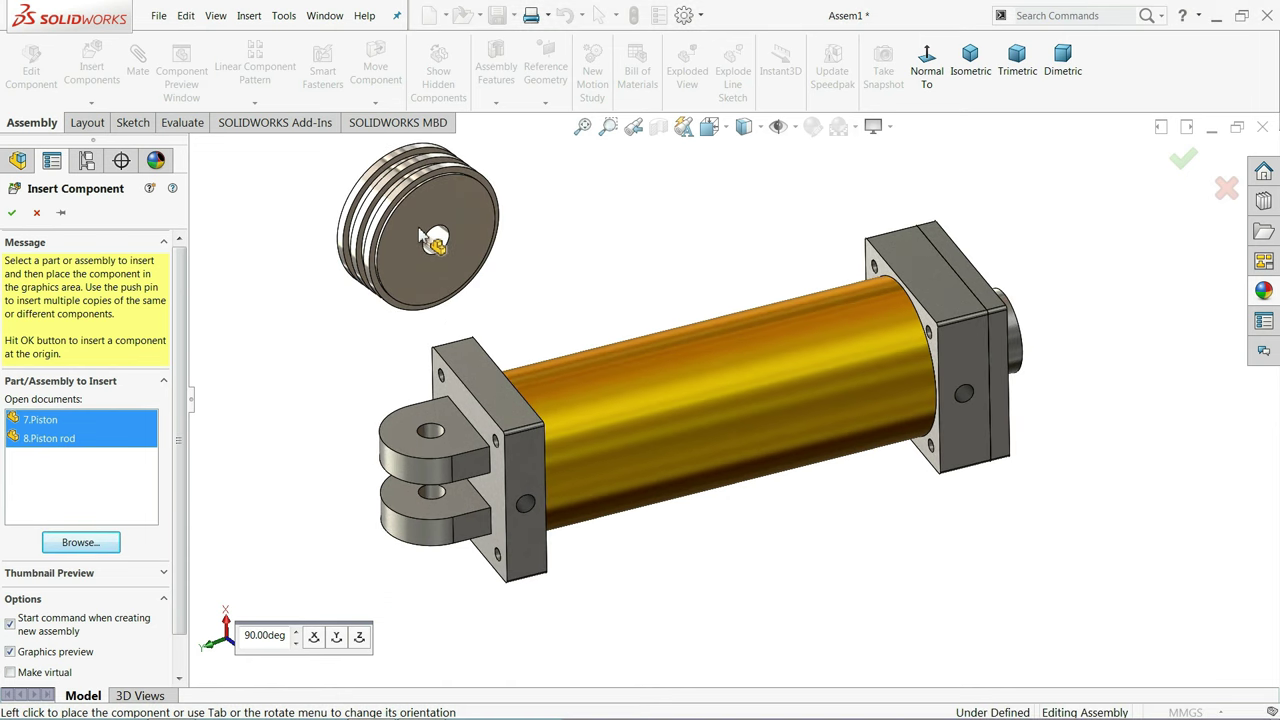
pyautogui.click(567, 250)
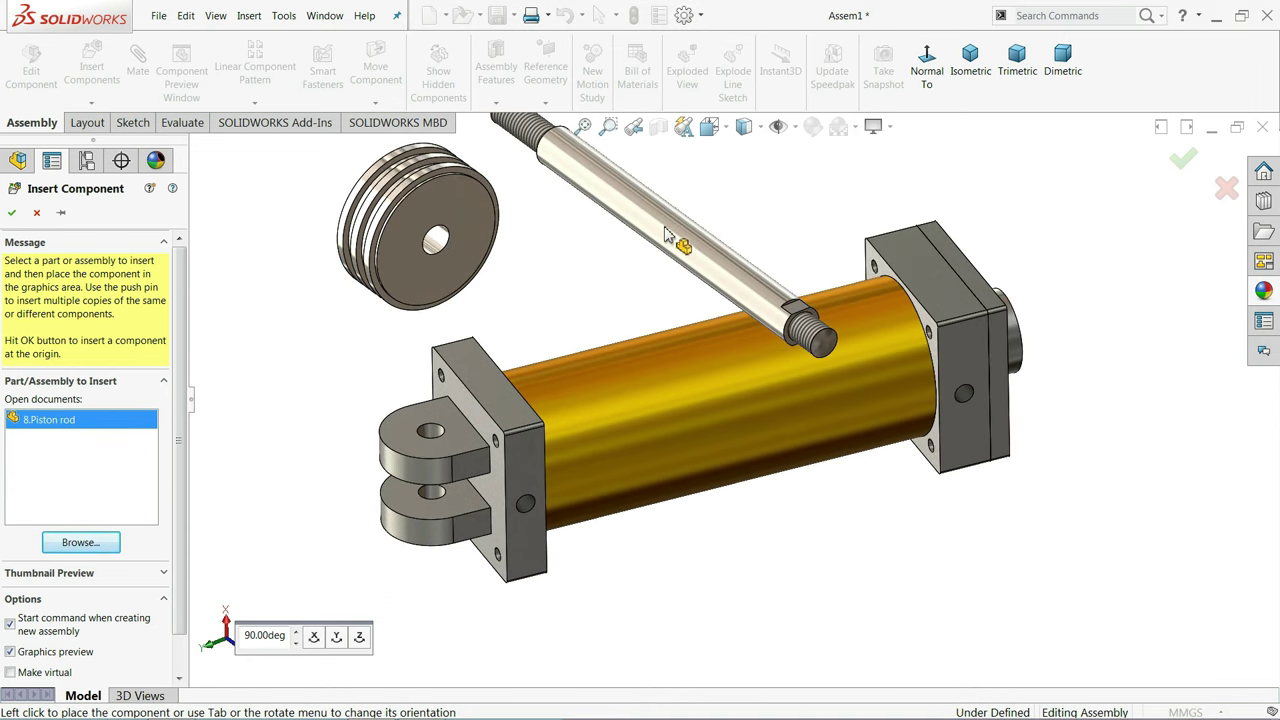
pyautogui.click(662, 234)
# Rotate the piston rod and piston so the piston faces the rod end
pyautogui.scroll(3, 640, 260)
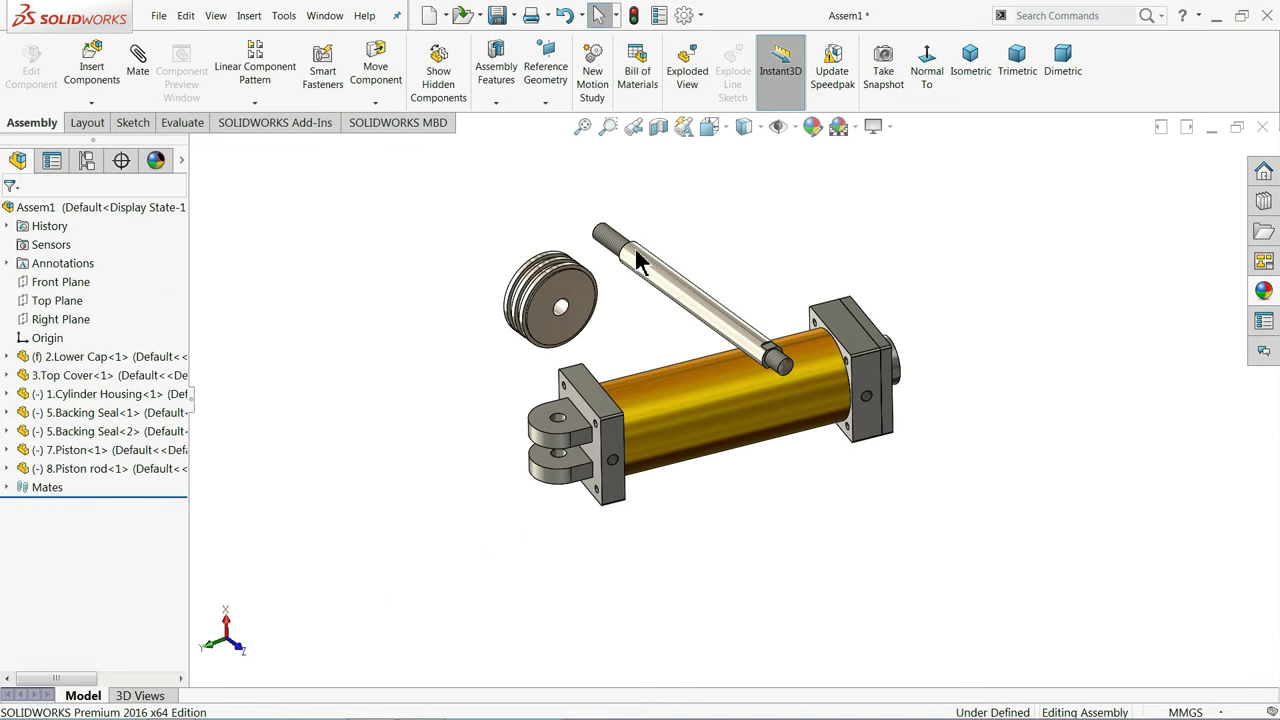
pyautogui.click(374, 106)
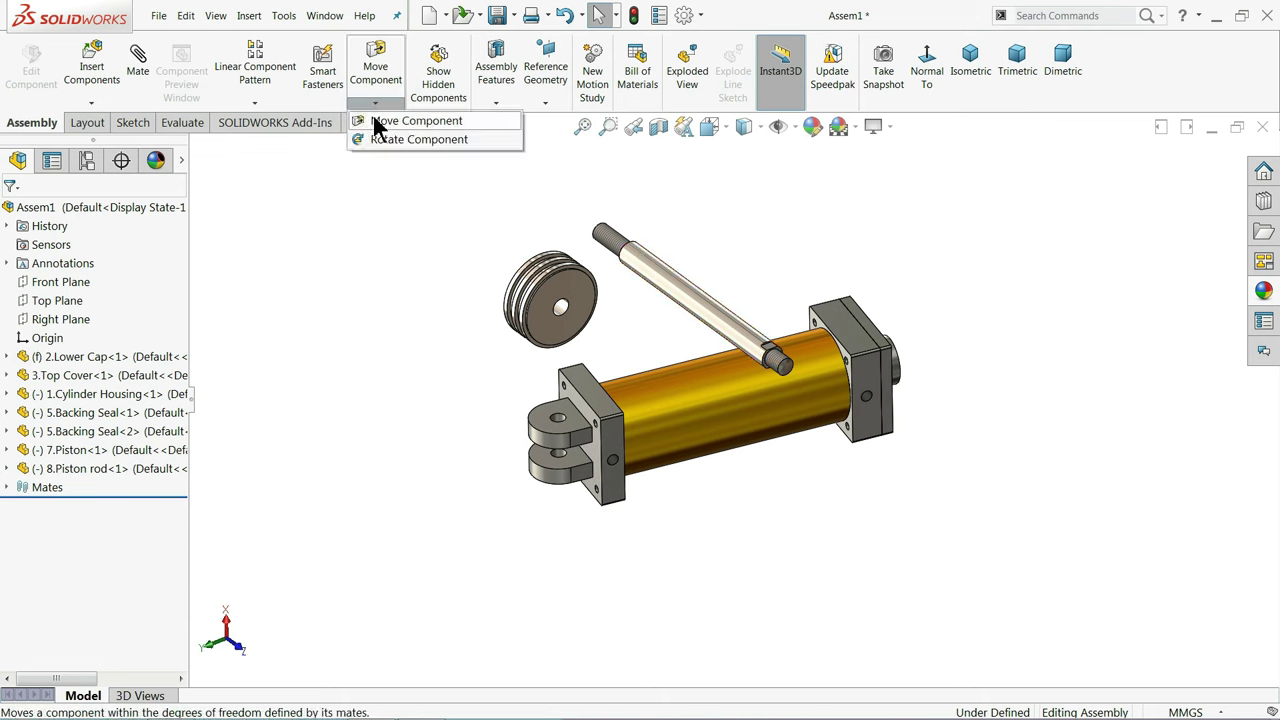
pyautogui.click(386, 140)
pyautogui.moveTo(672, 284)
pyautogui.mouseDown()
pyautogui.moveTo(742, 250)
pyautogui.moveTo(751, 286)
pyautogui.moveTo(808, 322)
pyautogui.moveTo(785, 366)
pyautogui.moveTo(624, 298)
pyautogui.mouseUp()
pyautogui.scroll(-3, 624, 298)
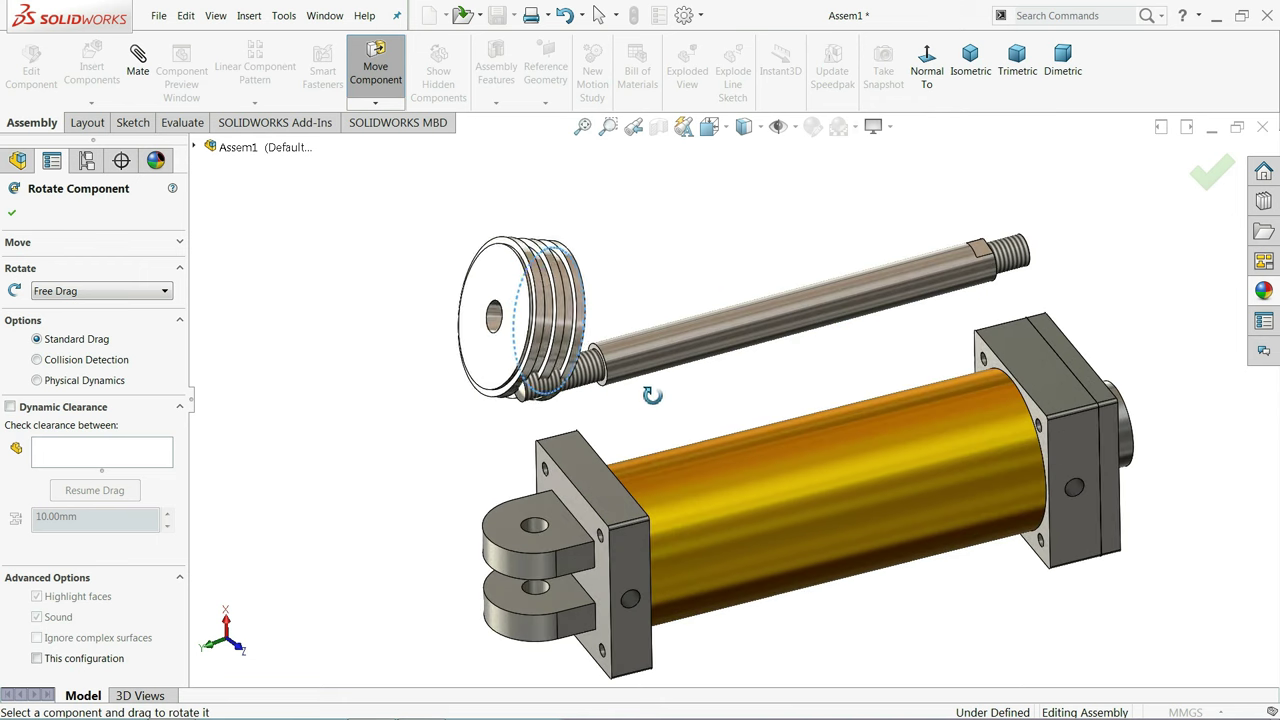
pyautogui.moveTo(651, 395); pyautogui.dragTo(290, 288)
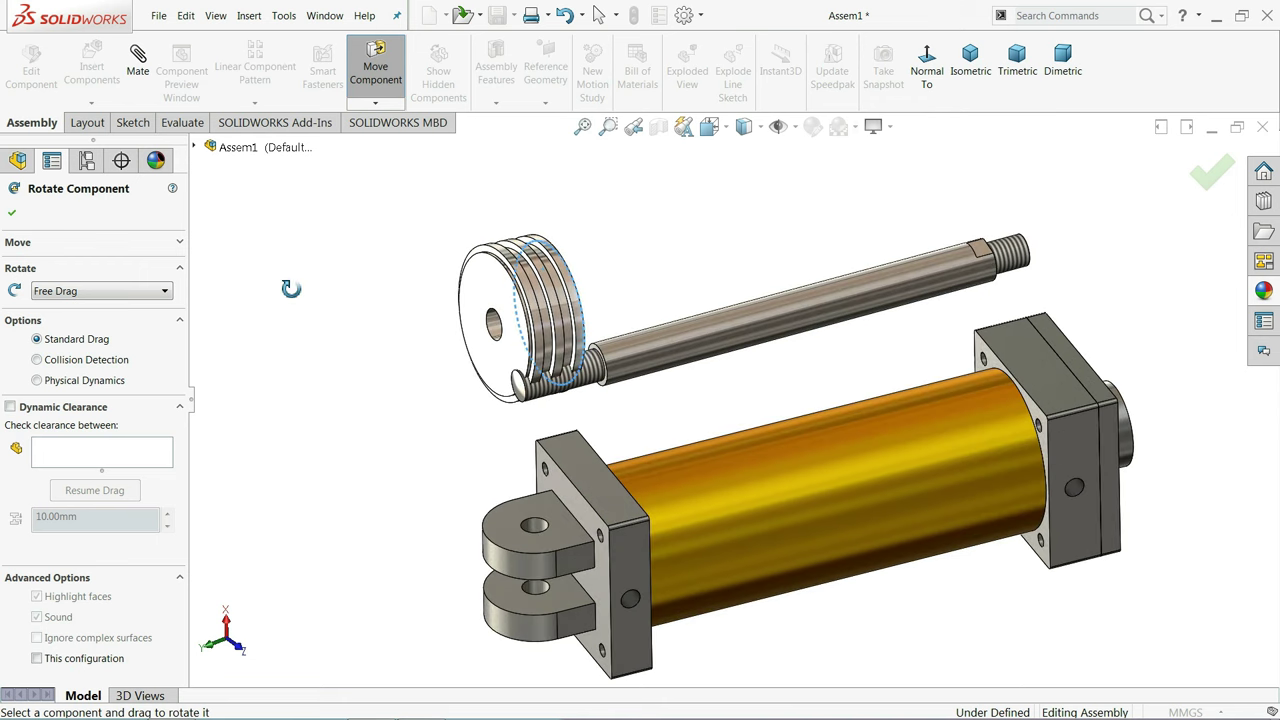
pyautogui.click(11, 215)
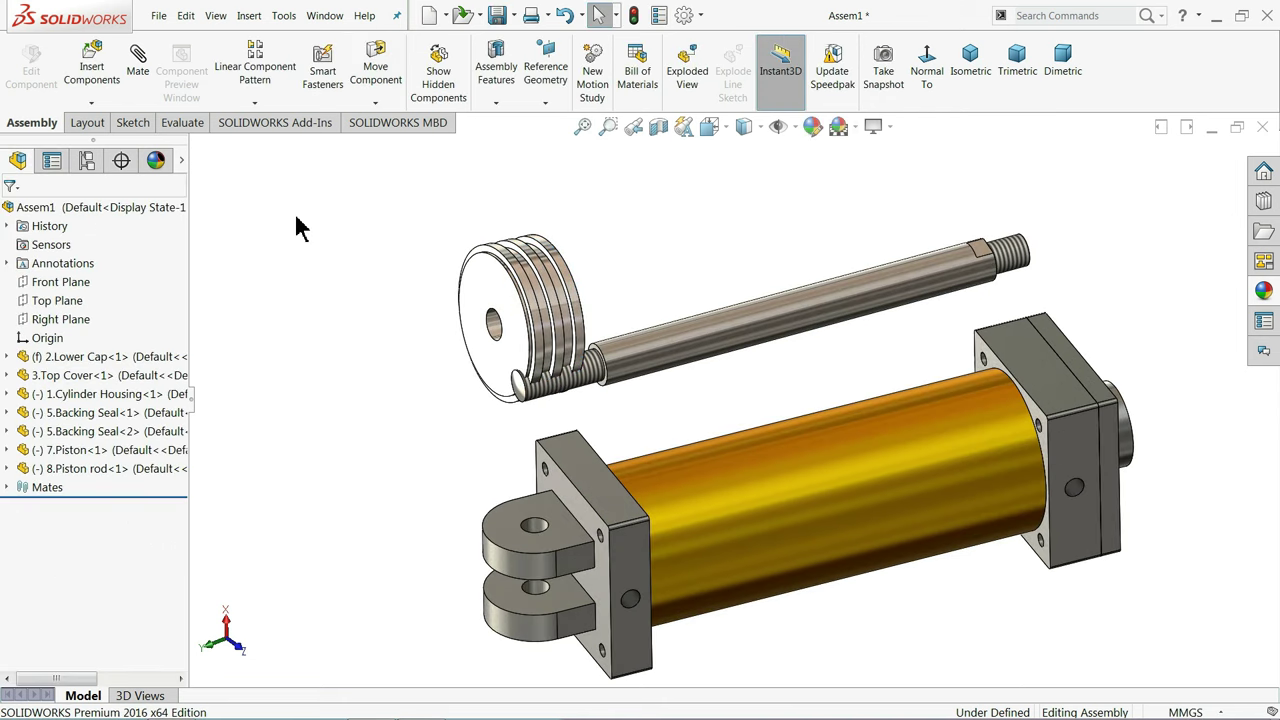
# Make the piston bore concentric with the piston rod's threaded end
pyautogui.click(138, 72)
pyautogui.scroll(-3, 527, 310)
pyautogui.click(452, 358)
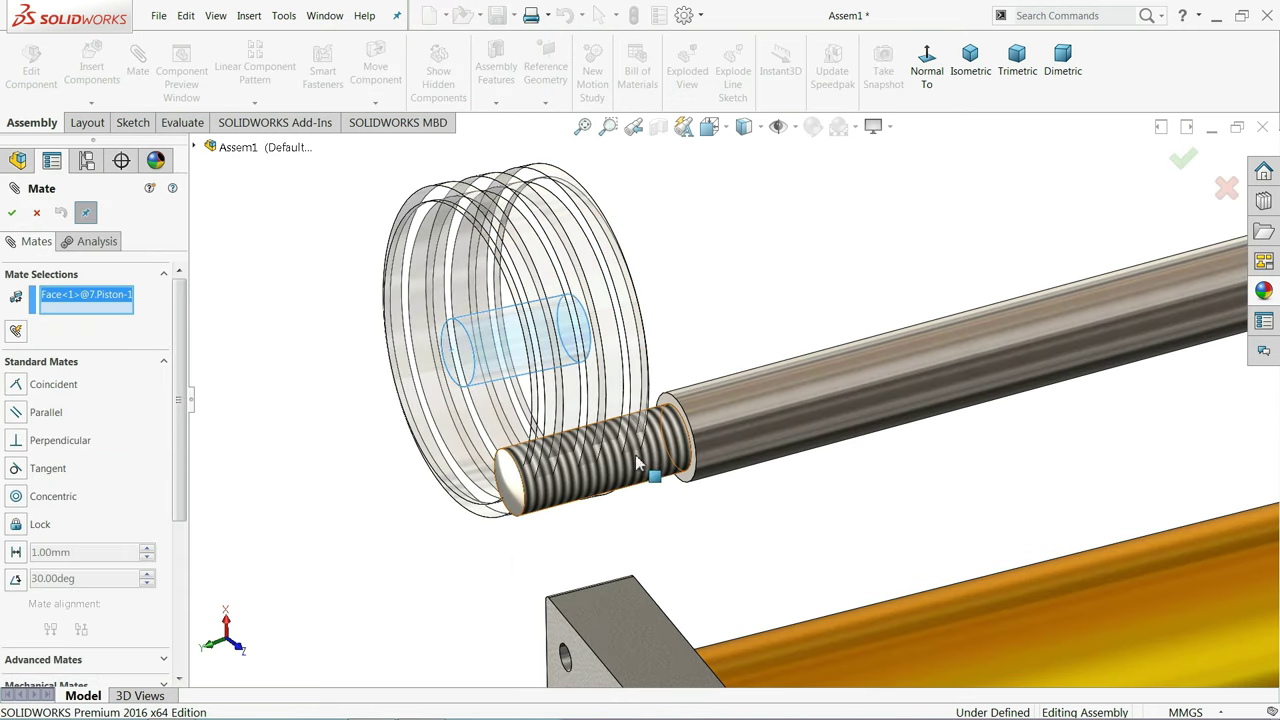
pyautogui.click(558, 500)
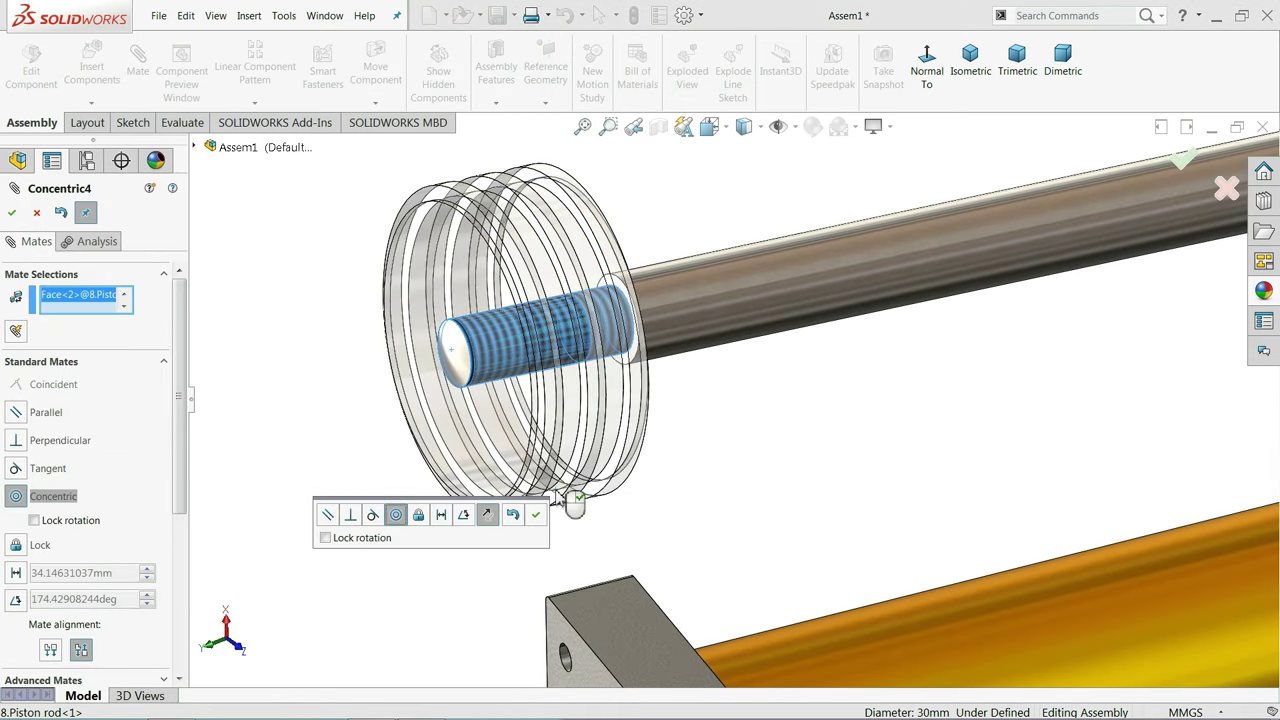
pyautogui.click(537, 518)
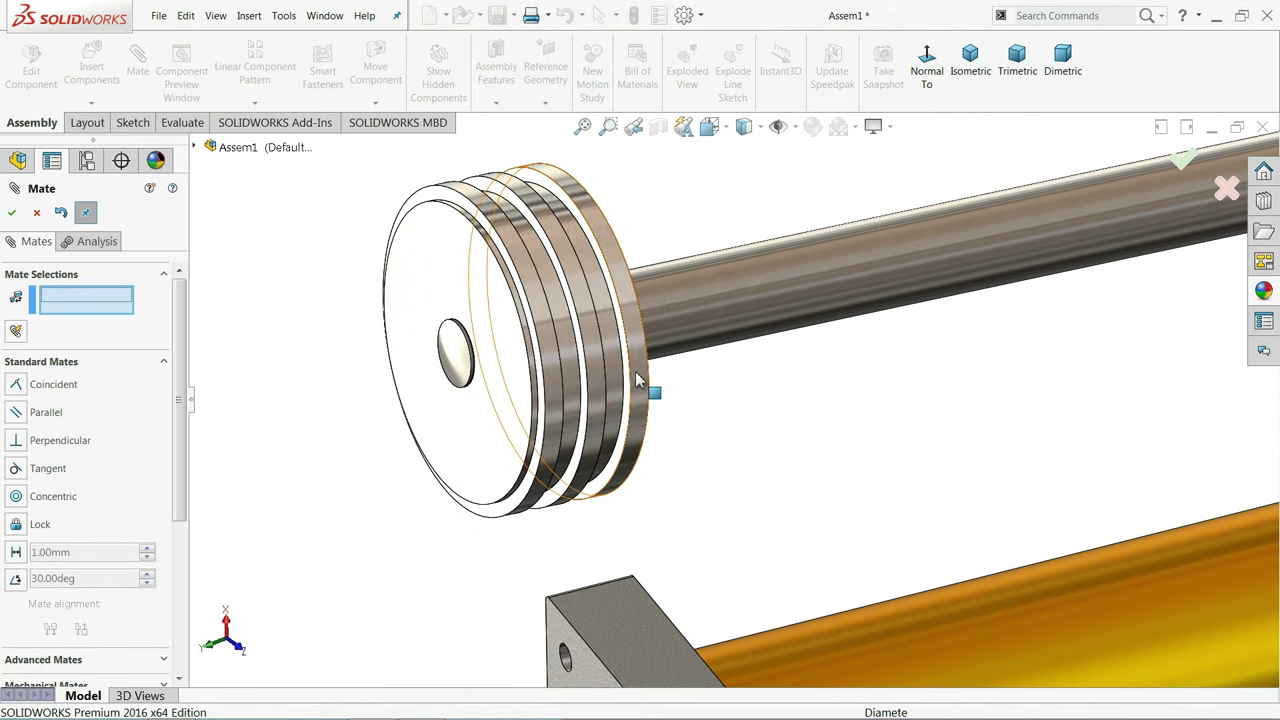
# Mate the piston face flush against the rod shoulder as Coincident7
pyautogui.moveTo(657, 386); pyautogui.dragTo(583, 377, button='middle')
pyautogui.scroll(-3, 685, 345)
pyautogui.moveTo(731, 416)
pyautogui.mouseDown(button='middle')
pyautogui.moveTo(777, 420)
pyautogui.moveTo(749, 434)
pyautogui.mouseUp(button='middle')
pyautogui.scroll(-3, 866, 405)
pyautogui.click(870, 415)
pyautogui.scroll(3, 870, 415)
pyautogui.click(815, 440)
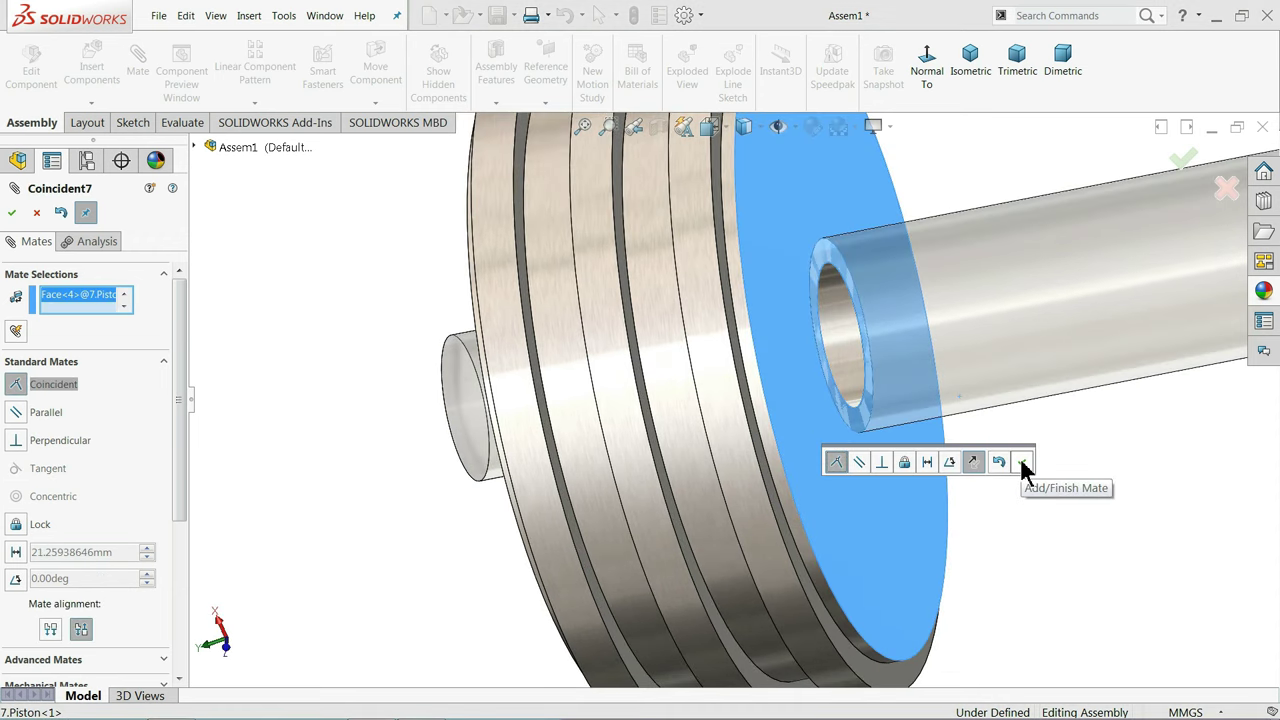
pyautogui.scroll(2, 1020, 468)
pyautogui.scroll(1, 1005, 466)
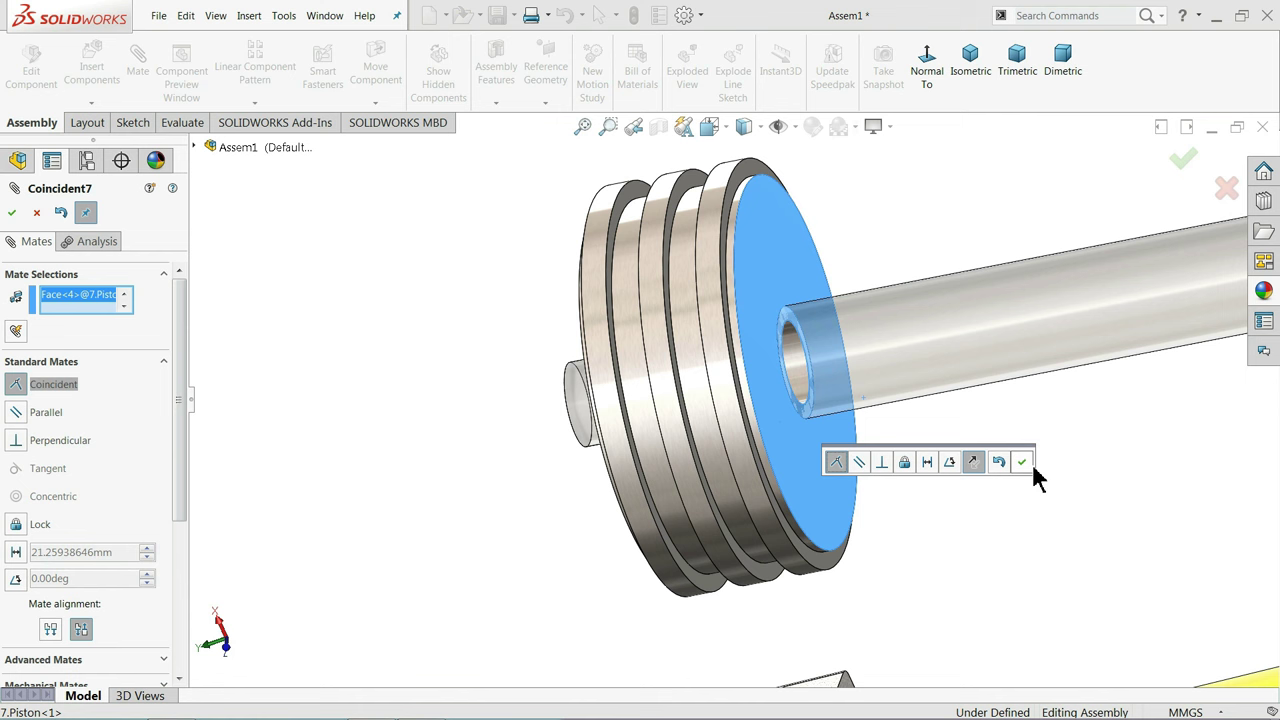
pyautogui.click(1021, 461)
pyautogui.moveTo(928, 471)
pyautogui.mouseDown(button='middle')
pyautogui.moveTo(871, 443)
pyautogui.moveTo(903, 446)
pyautogui.moveTo(874, 443)
pyautogui.mouseUp(button='middle')
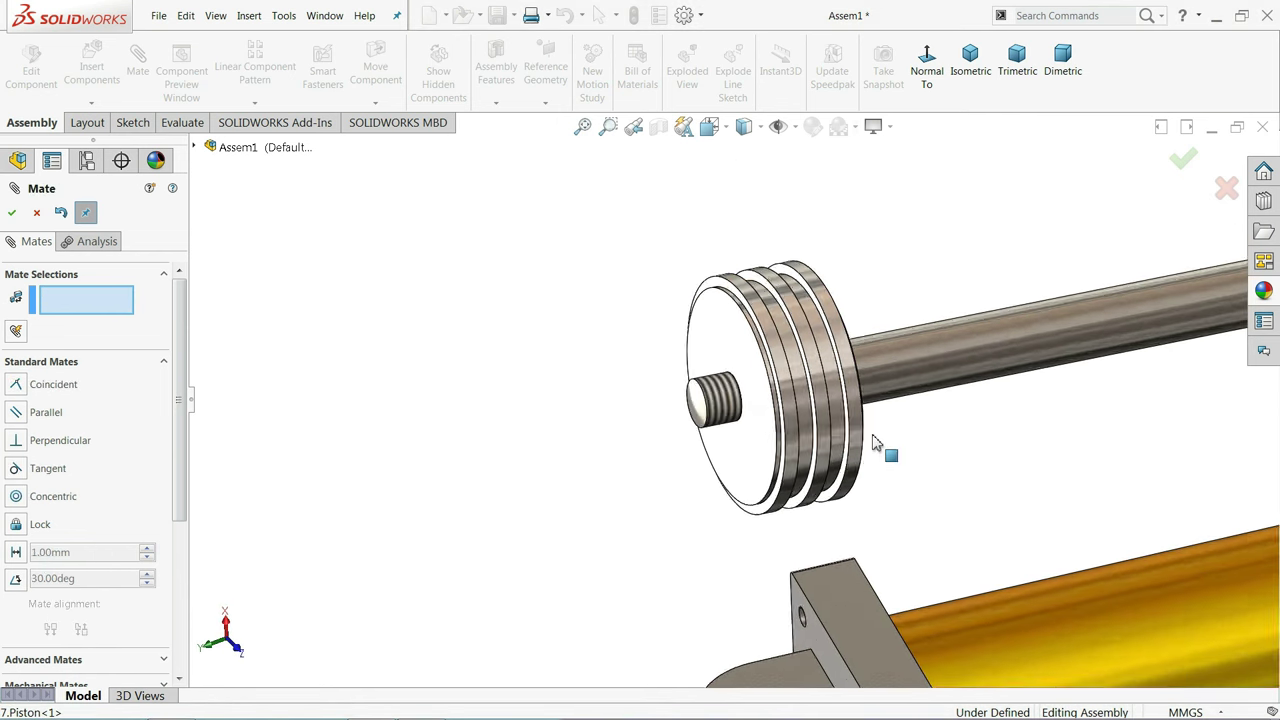
pyautogui.scroll(-2, 872, 430)
# Insert 14.Rod nut and 11.piston seal 1 beside the piston and begin mating the nut
pyautogui.click(37, 212)
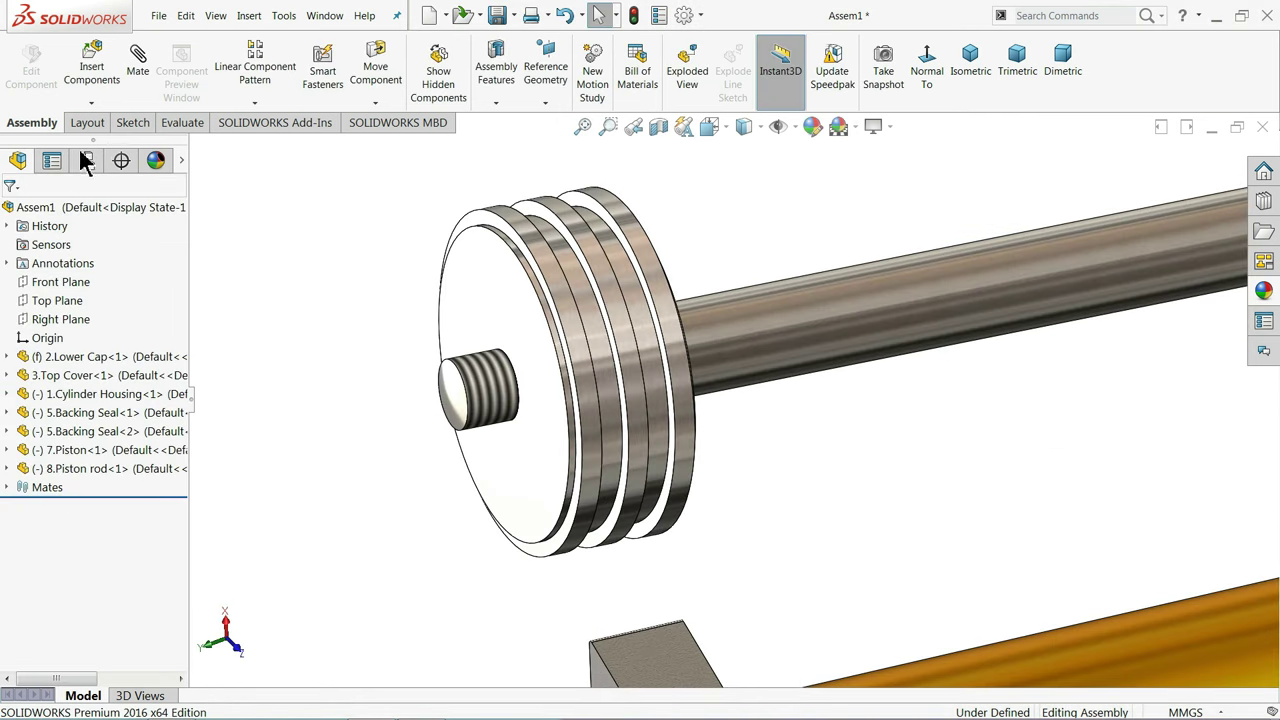
pyautogui.click(104, 92)
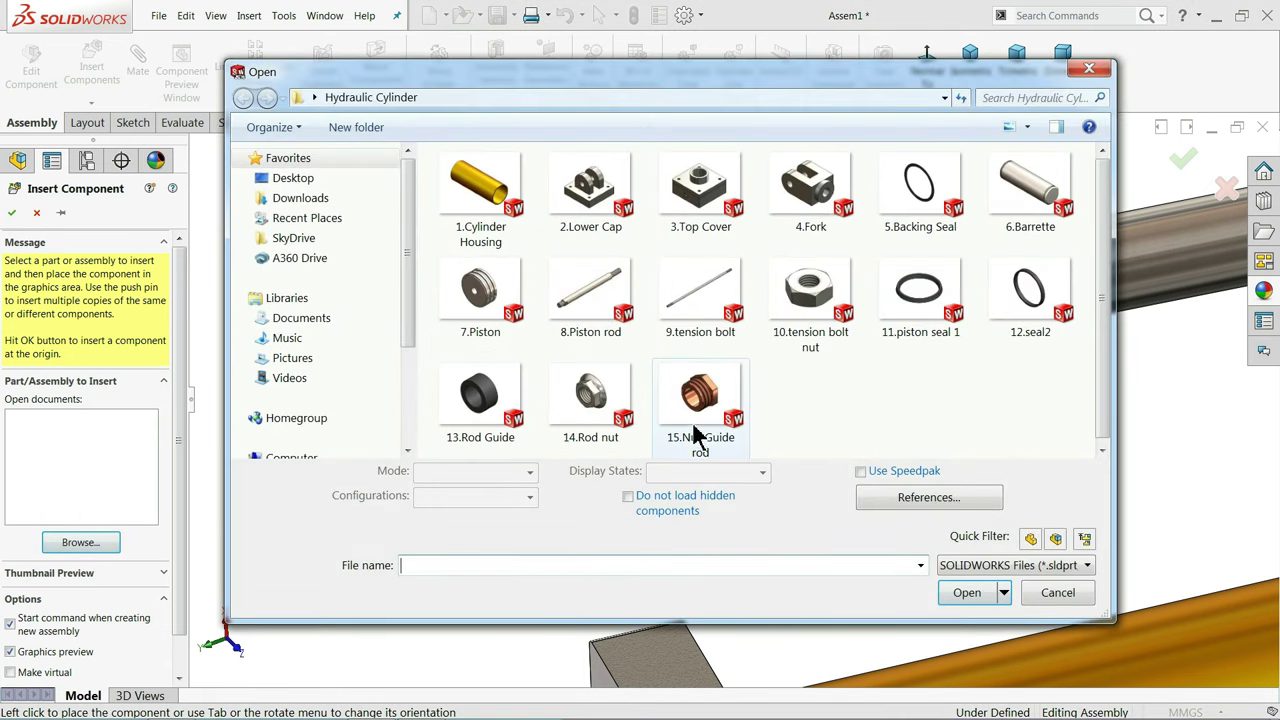
pyautogui.click(600, 420)
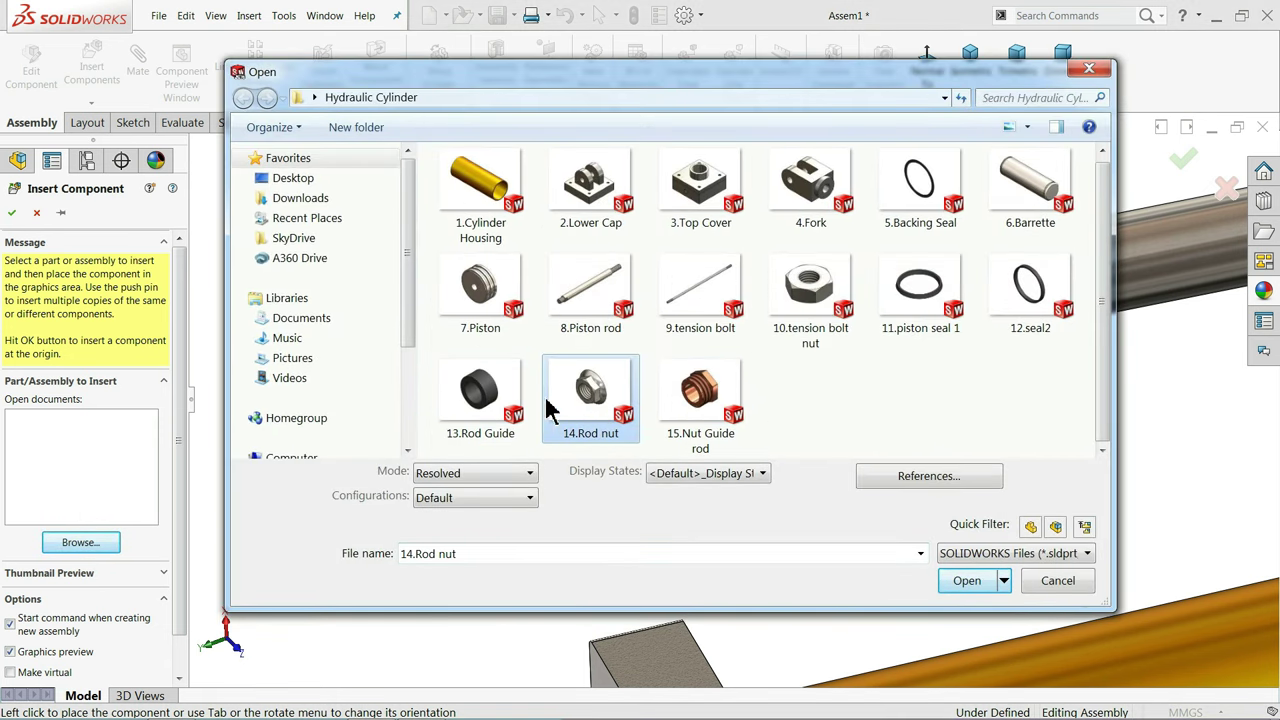
pyautogui.keyDown('ctrl'); pyautogui.click(922, 307); pyautogui.keyUp('ctrl')
pyautogui.click(970, 585)
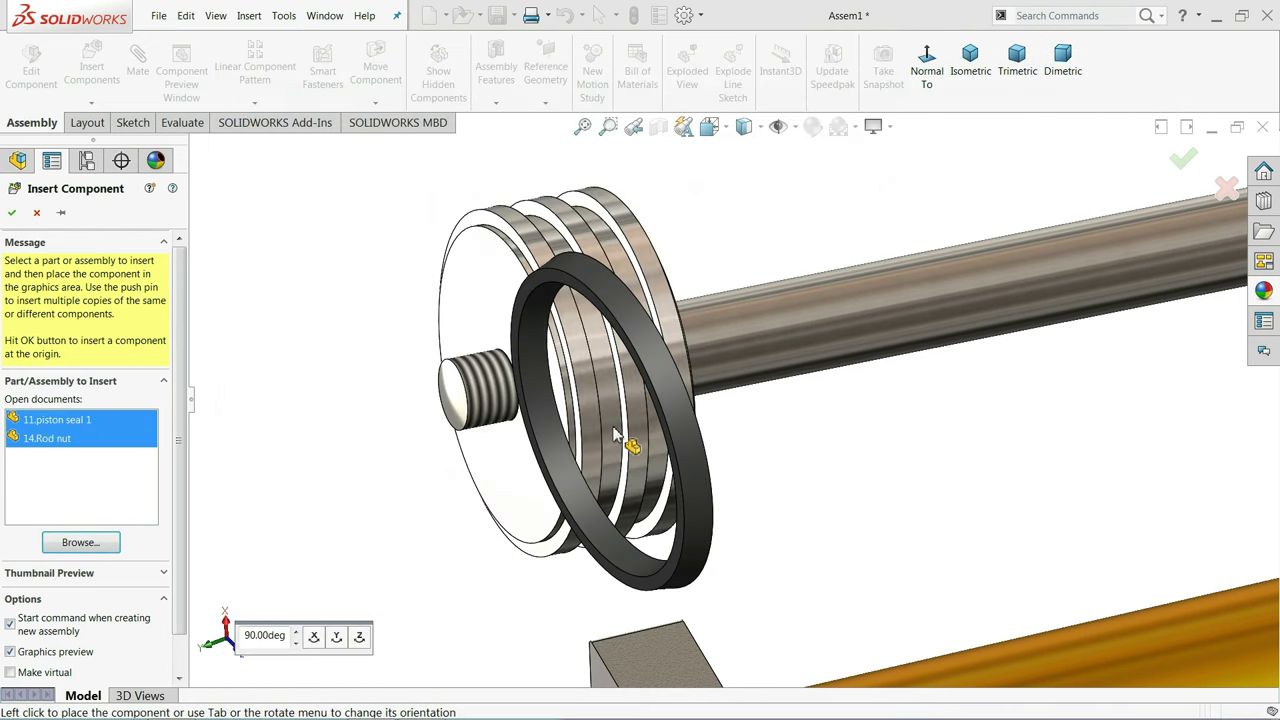
pyautogui.click(420, 342)
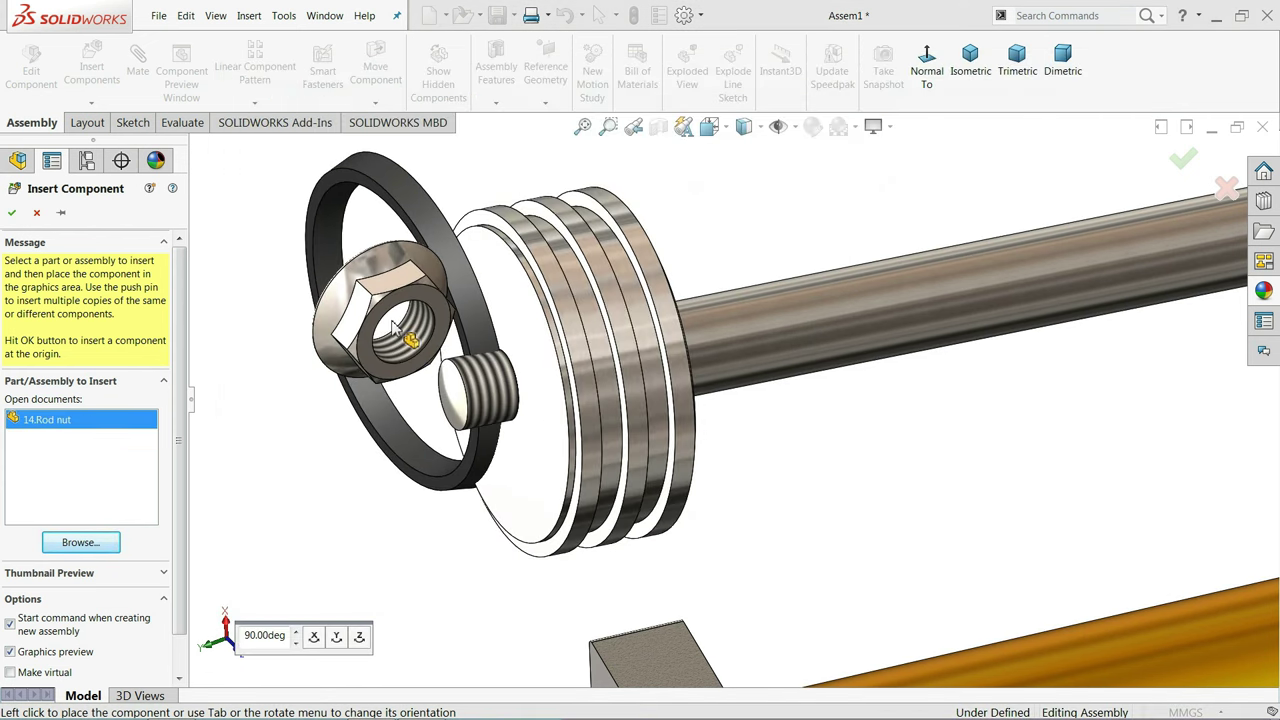
pyautogui.click(395, 328)
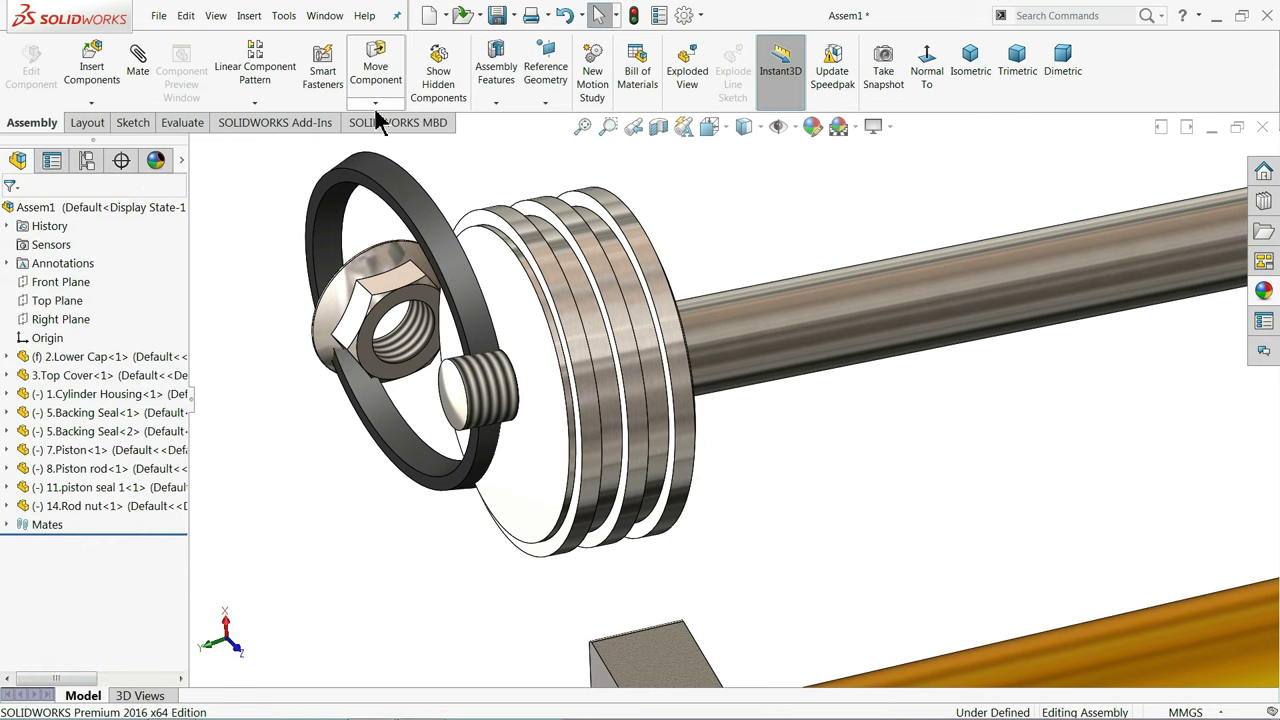
pyautogui.click(375, 103)
pyautogui.click(400, 137)
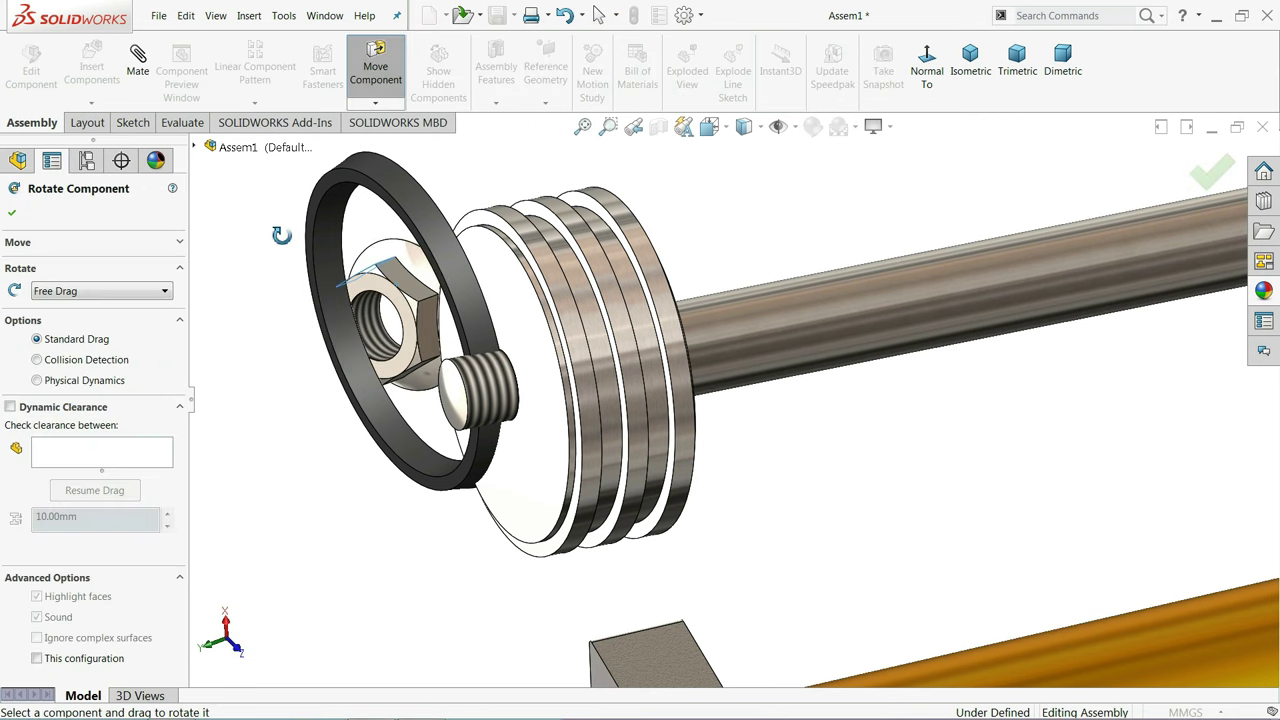
pyautogui.click(138, 80)
pyautogui.click(380, 320)
# Make the rod nut concentric with the piston rod's threaded end
pyautogui.rightClick(109, 304)
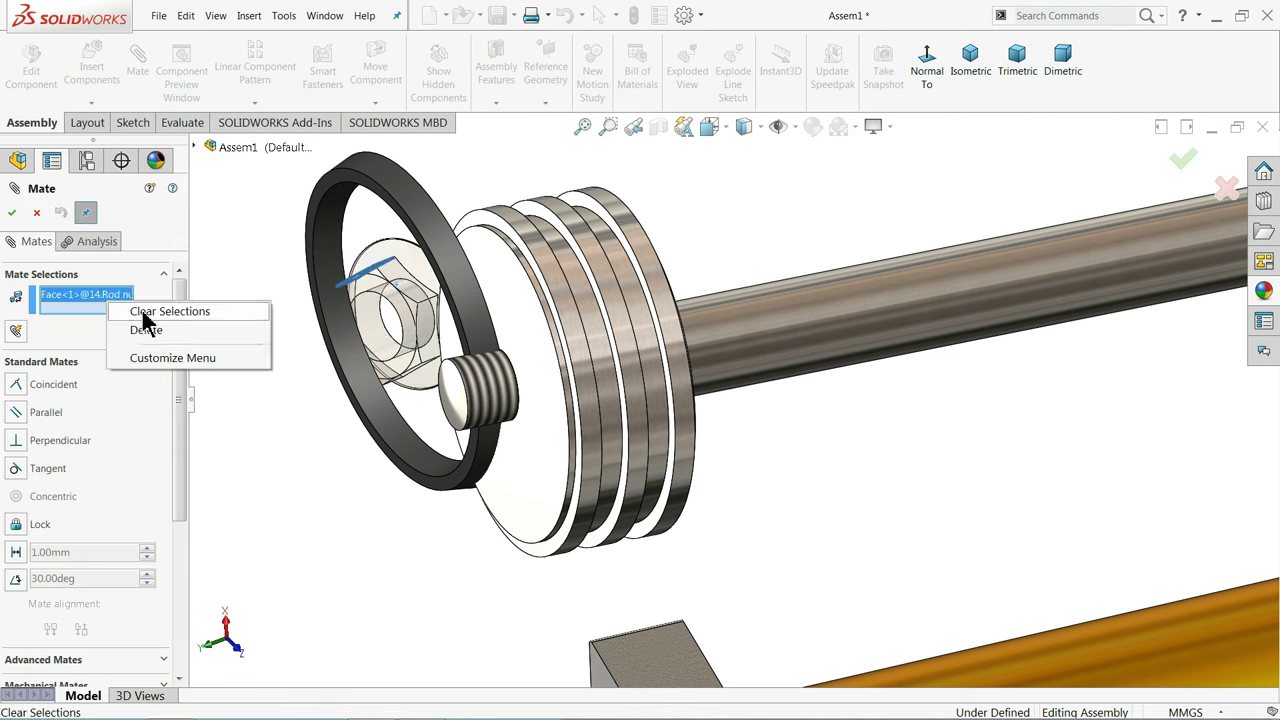
pyautogui.click(143, 314)
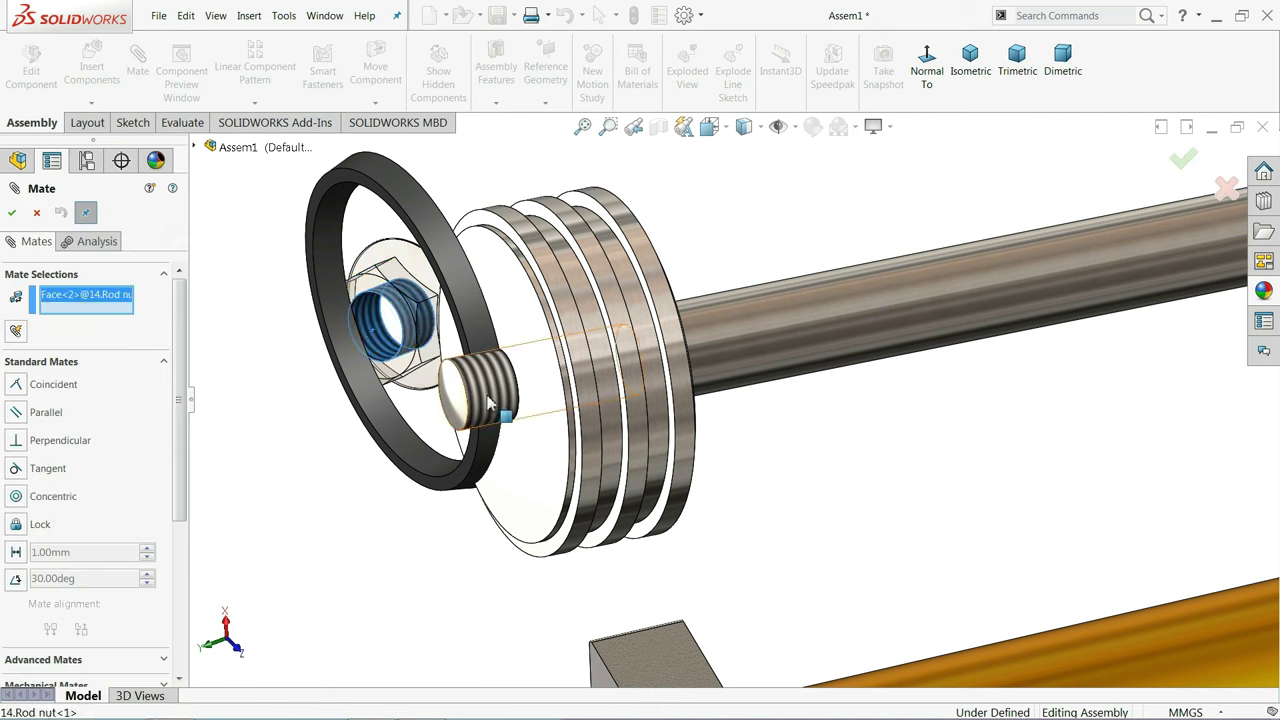
pyautogui.click(488, 400)
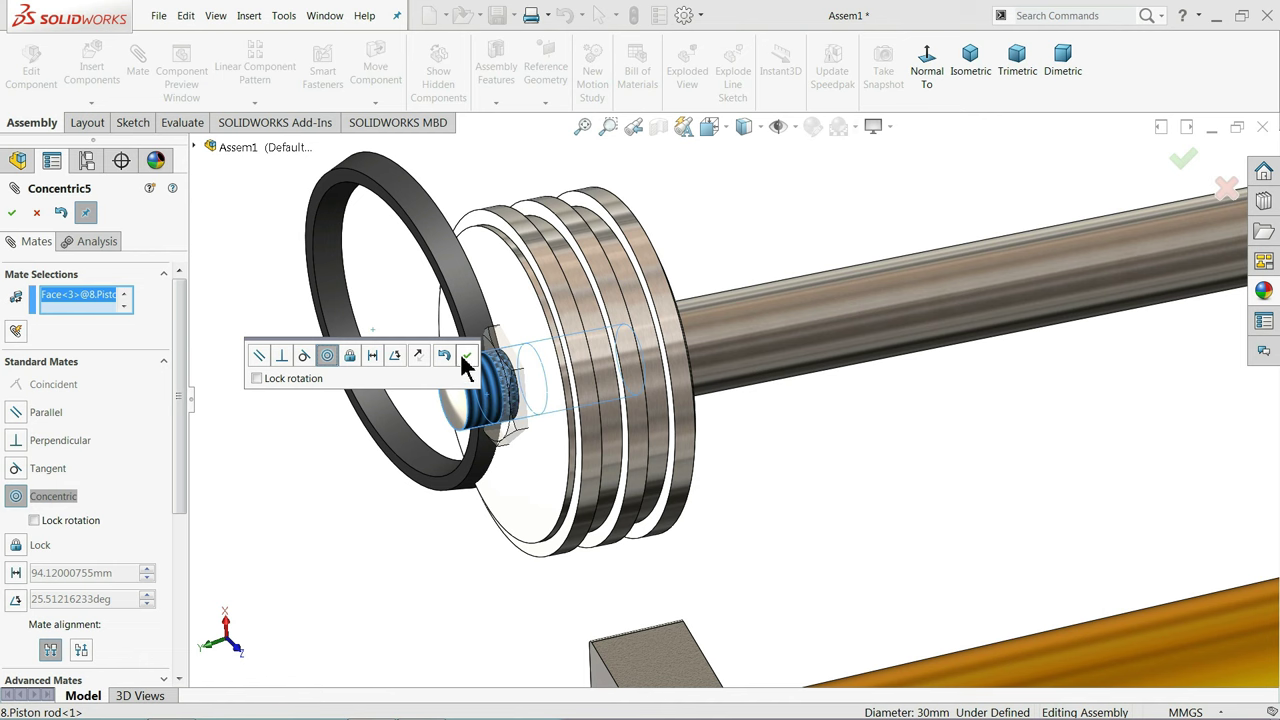
pyautogui.click(469, 358)
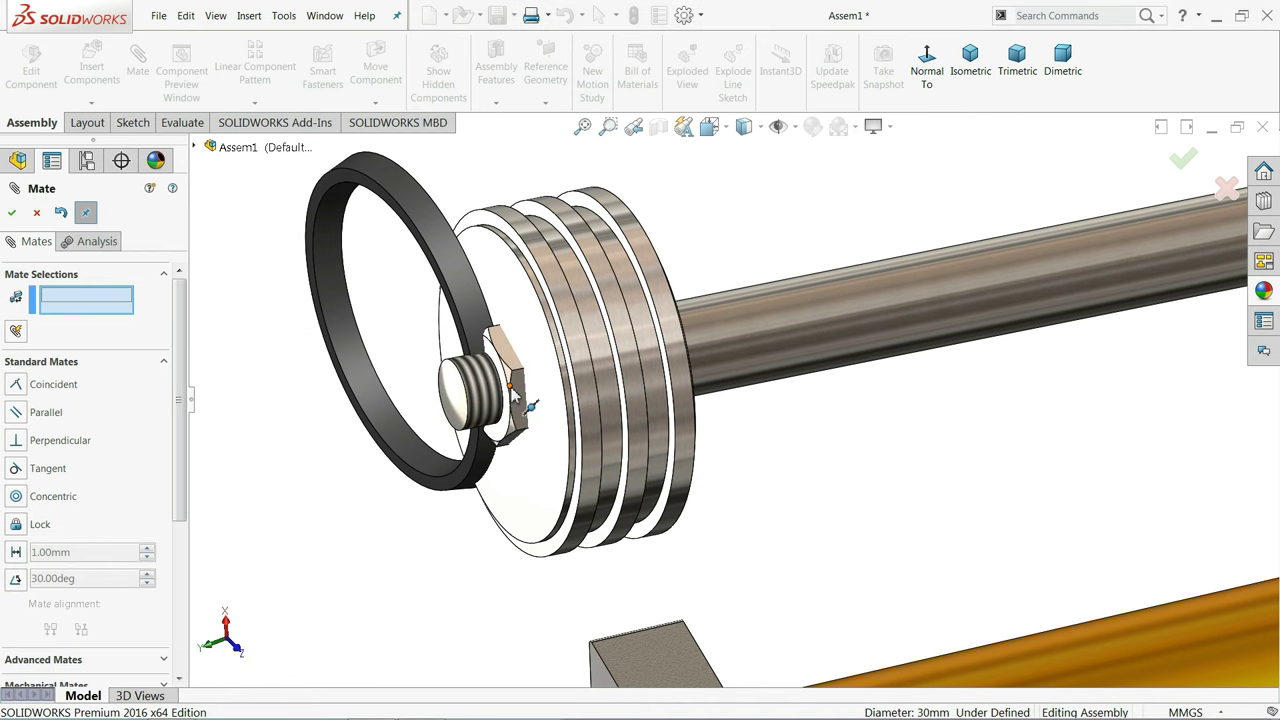
# Seat the rod nut's inner face flush against the piston's front face
pyautogui.moveTo(518, 395); pyautogui.dragTo(592, 390, button='middle')
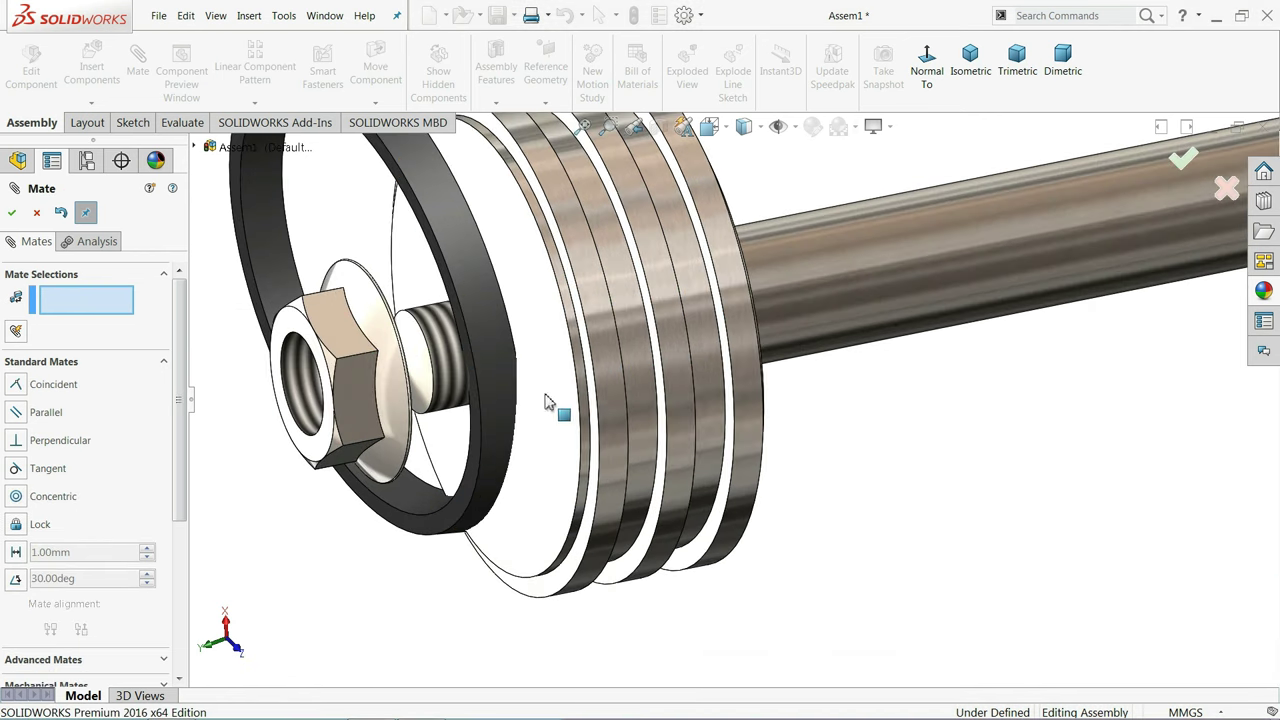
pyautogui.moveTo(541, 266); pyautogui.dragTo(331, 274)
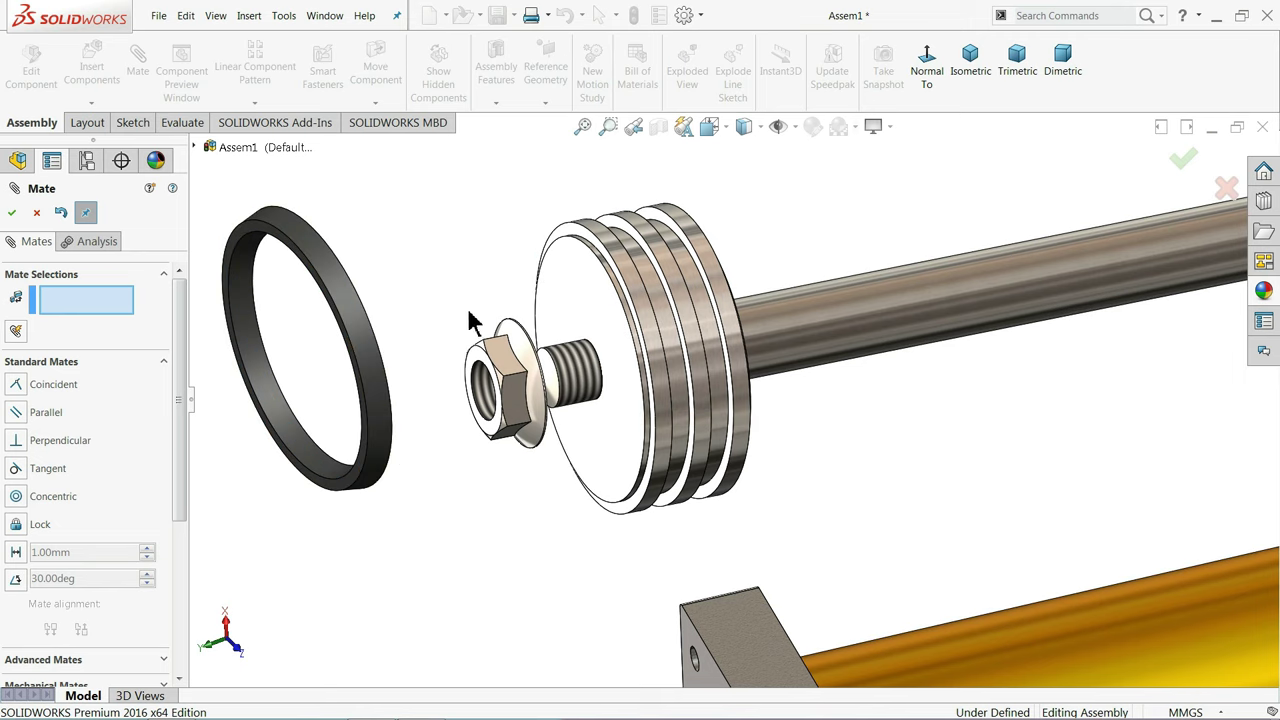
pyautogui.moveTo(331, 274)
pyautogui.mouseDown(button='middle')
pyautogui.moveTo(543, 350)
pyautogui.moveTo(517, 371)
pyautogui.moveTo(470, 343)
pyautogui.mouseUp(button='middle')
pyautogui.click(443, 390)
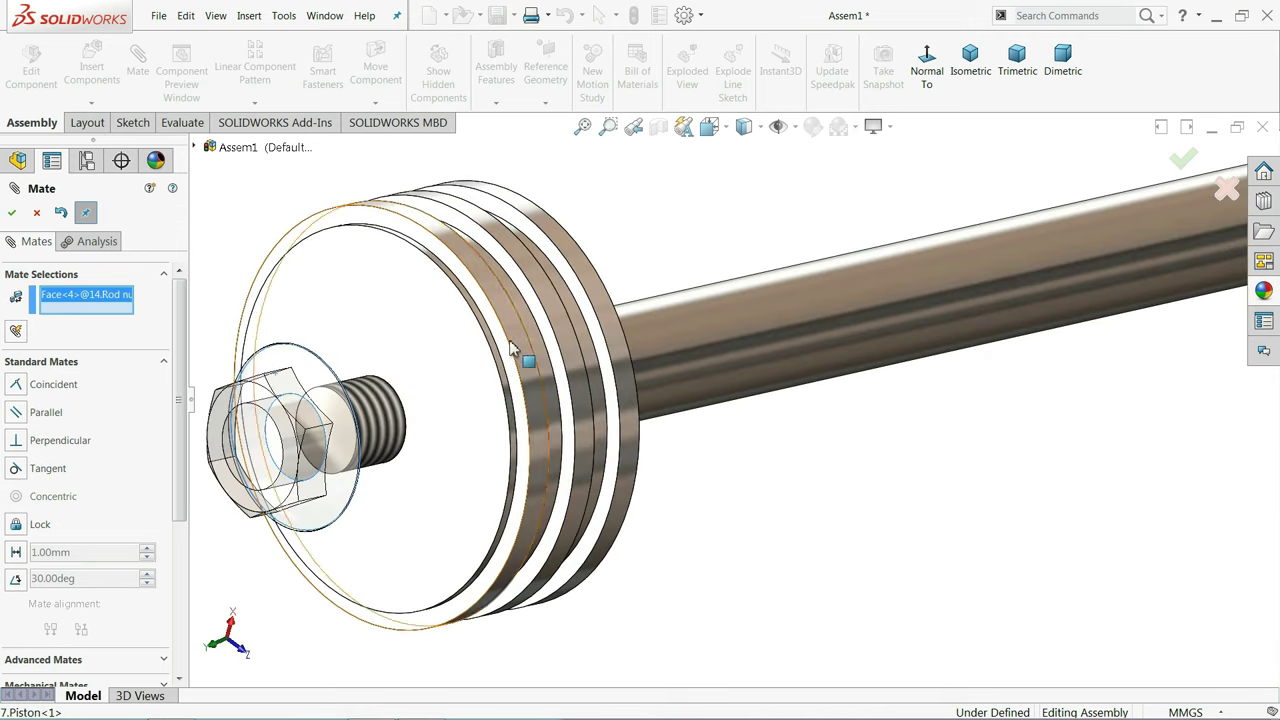
pyautogui.click(470, 343)
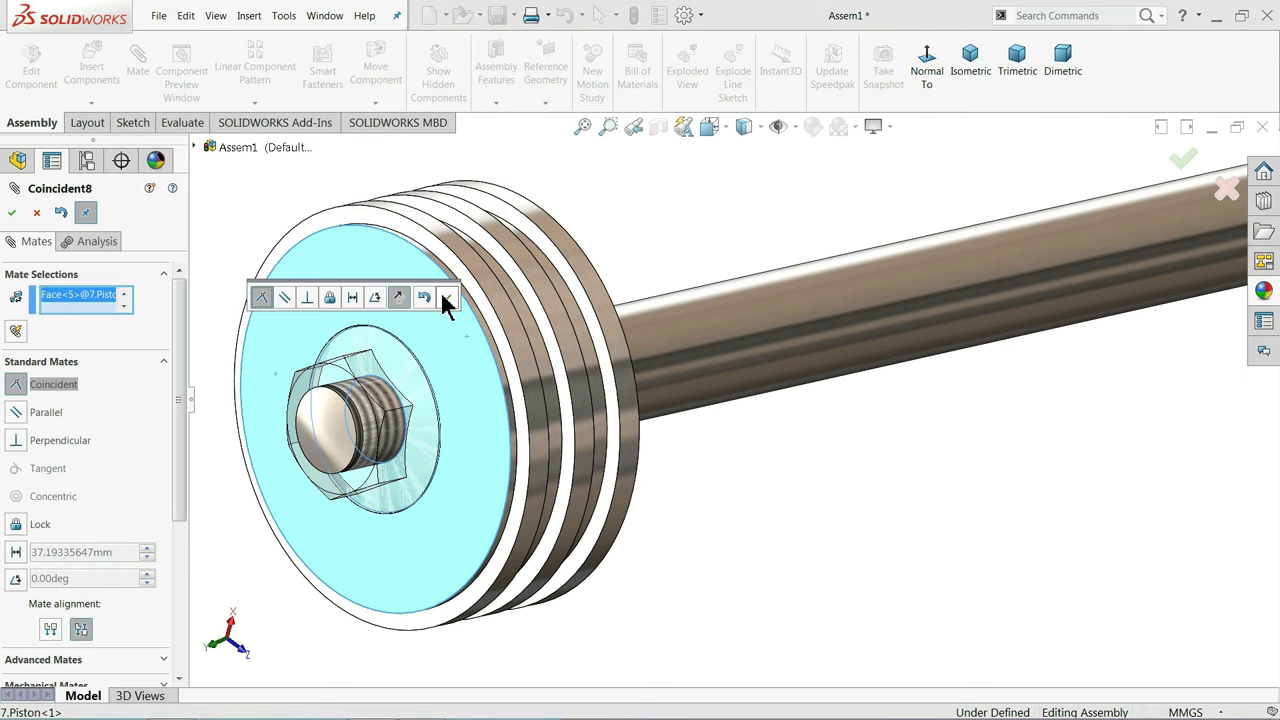
pyautogui.click(447, 298)
pyautogui.scroll(2, 432, 318)
pyautogui.scroll(3, 428, 330)
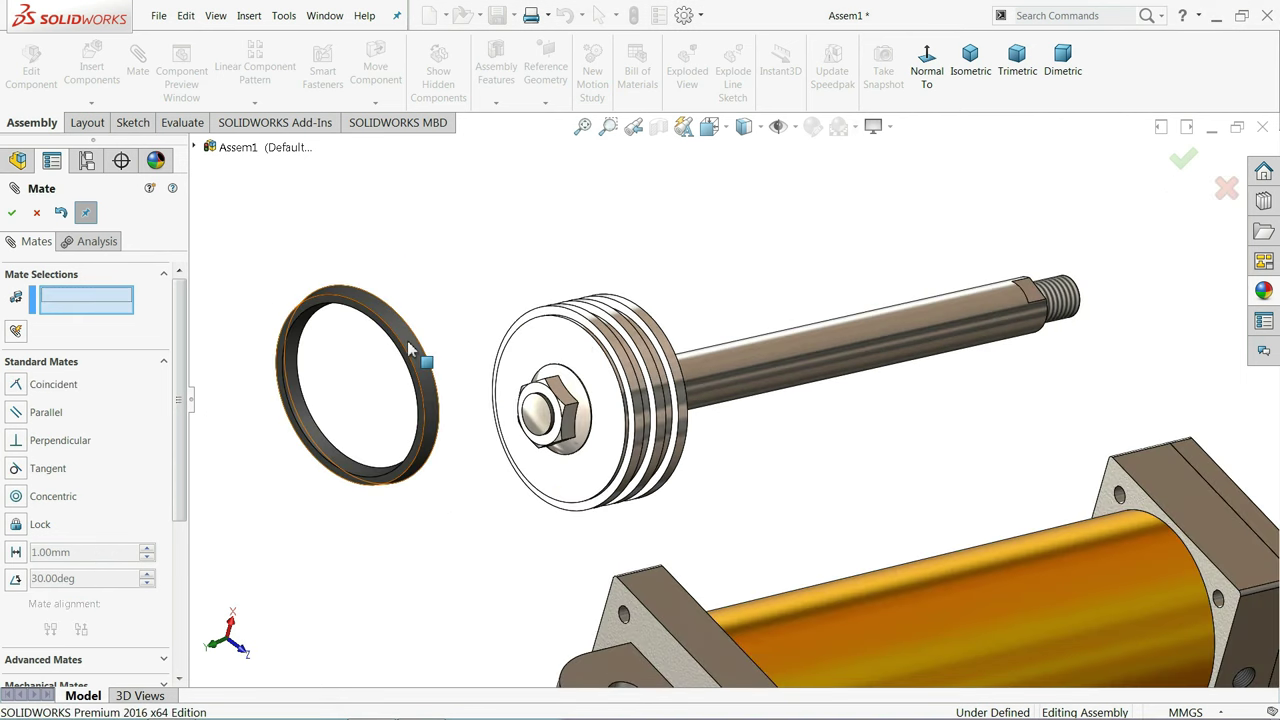
# Make the seal ring's edge concentric with the piston groove edge
pyautogui.moveTo(420, 350); pyautogui.dragTo(368, 345, button='middle')
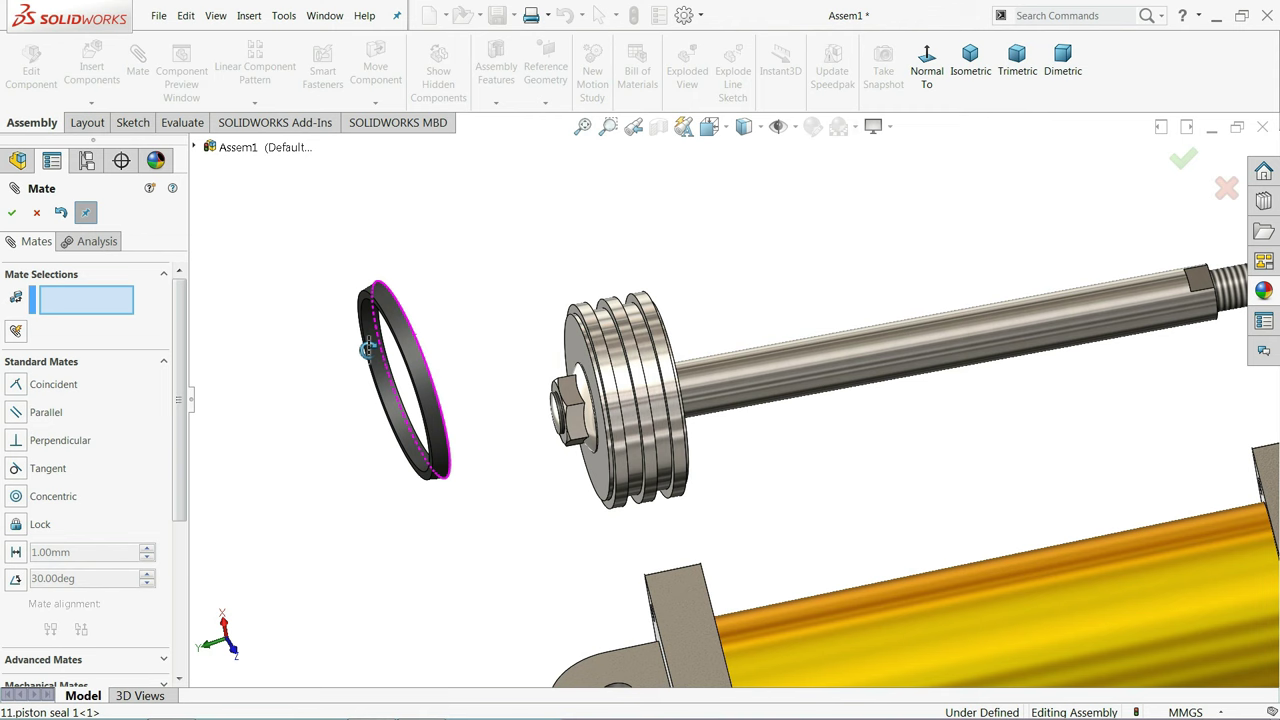
pyautogui.scroll(-3, 428, 345)
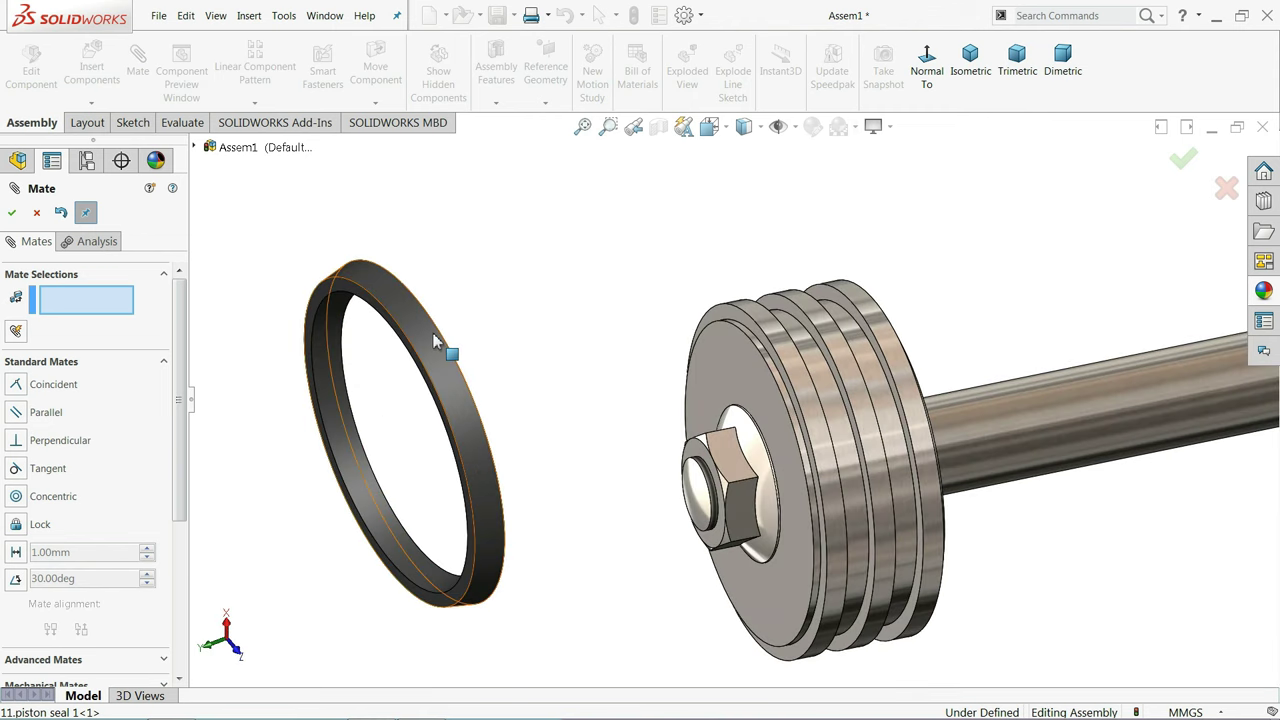
pyautogui.scroll(-1, 433, 333)
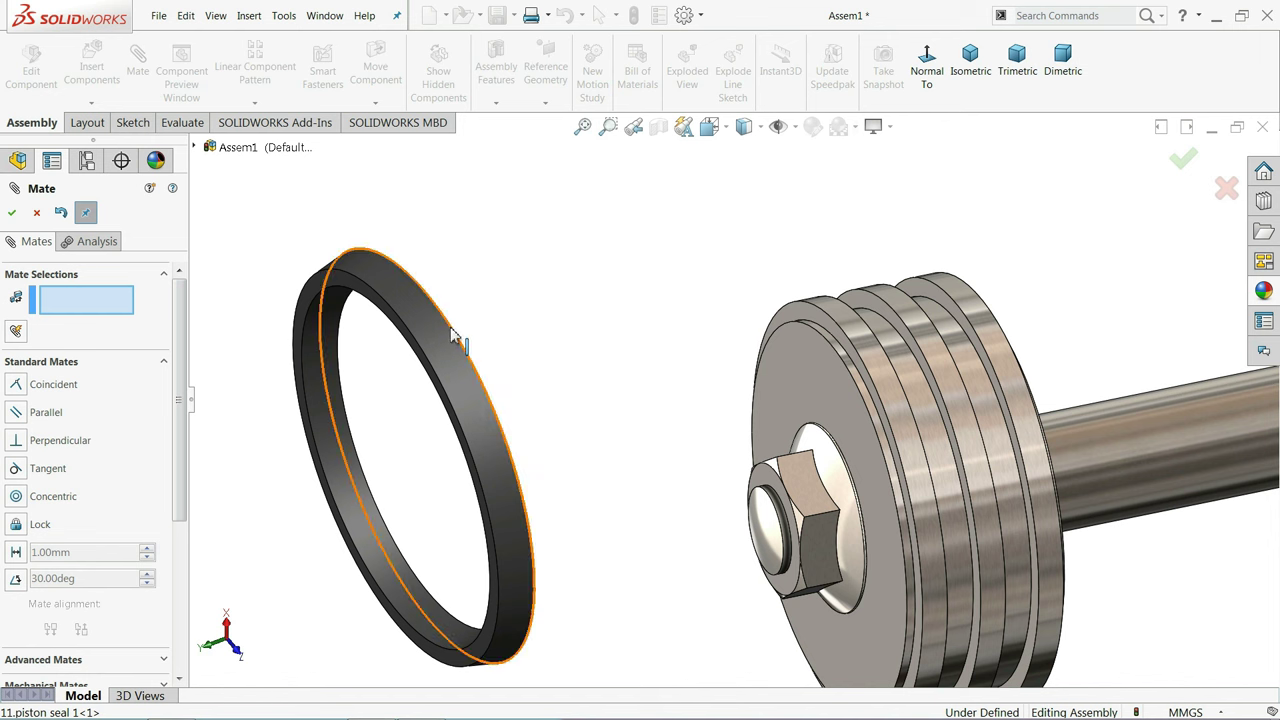
pyautogui.click(452, 336)
pyautogui.click(848, 338)
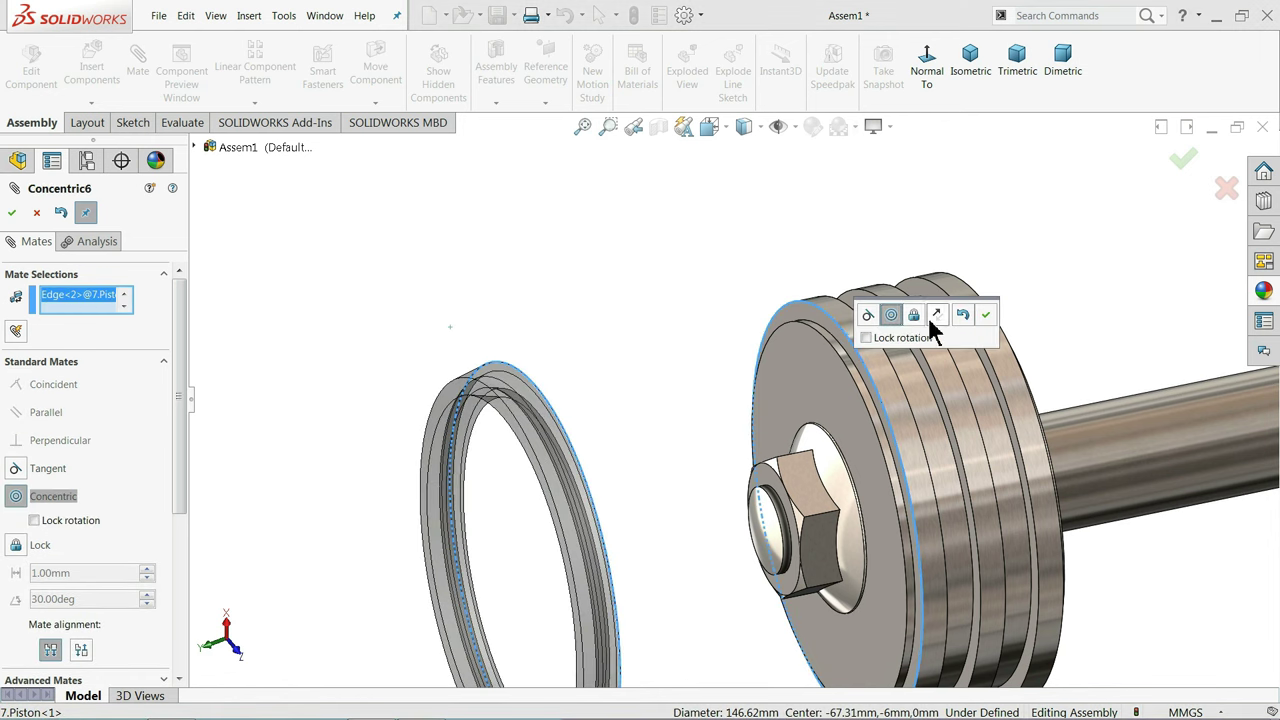
pyautogui.click(988, 318)
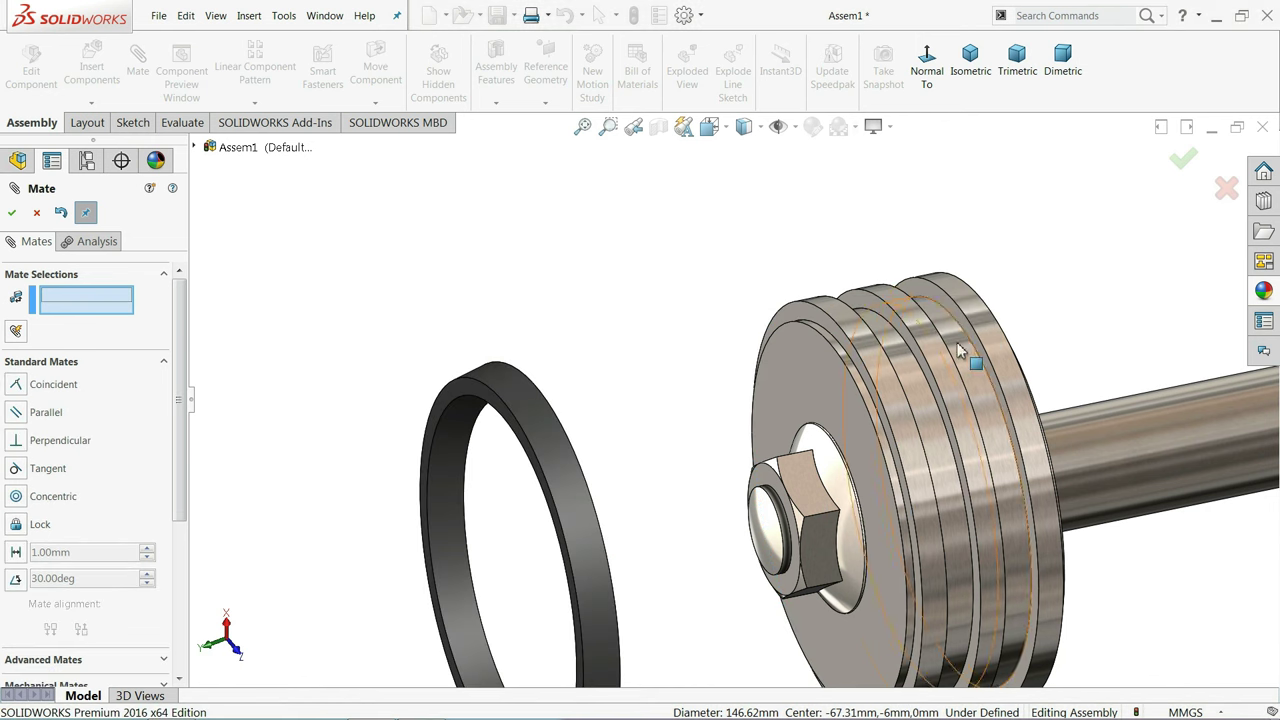
# Seat the seal's side face coincident with the groove's side face
pyautogui.scroll(-3, 952, 336)
pyautogui.click(873, 293)
pyautogui.scroll(2, 600, 380)
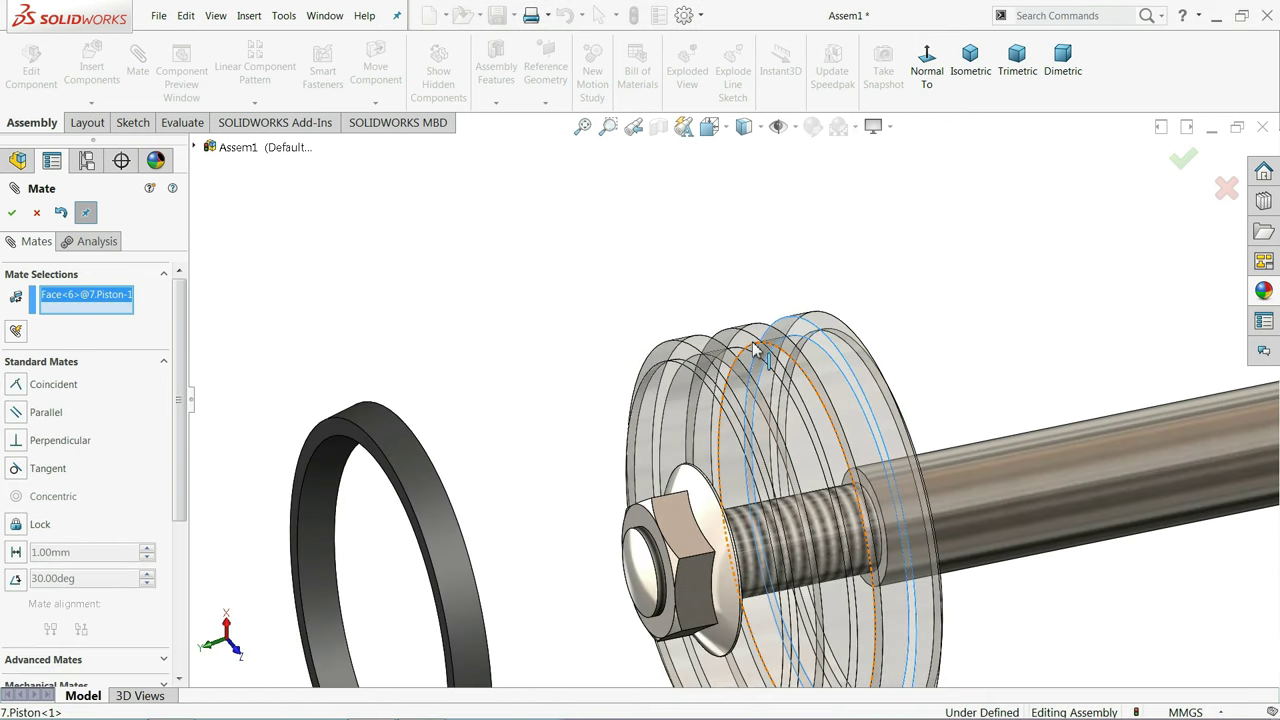
pyautogui.scroll(2, 450, 400)
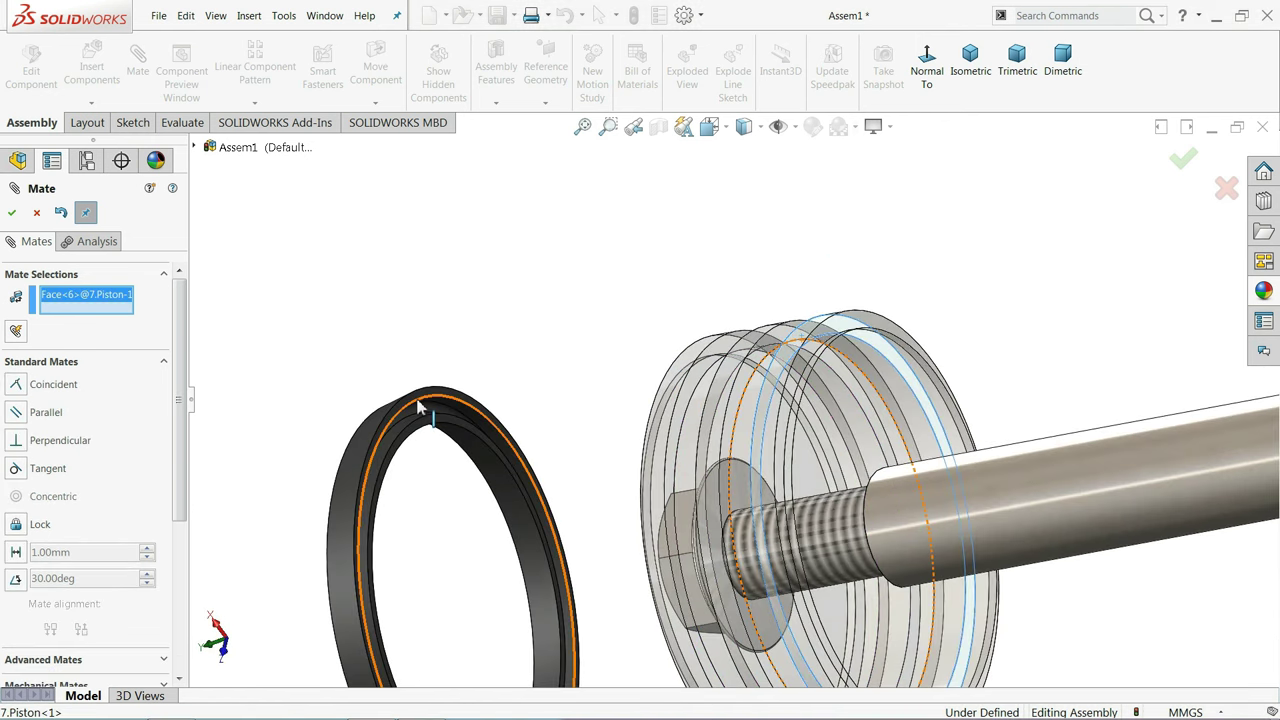
pyautogui.click(420, 400)
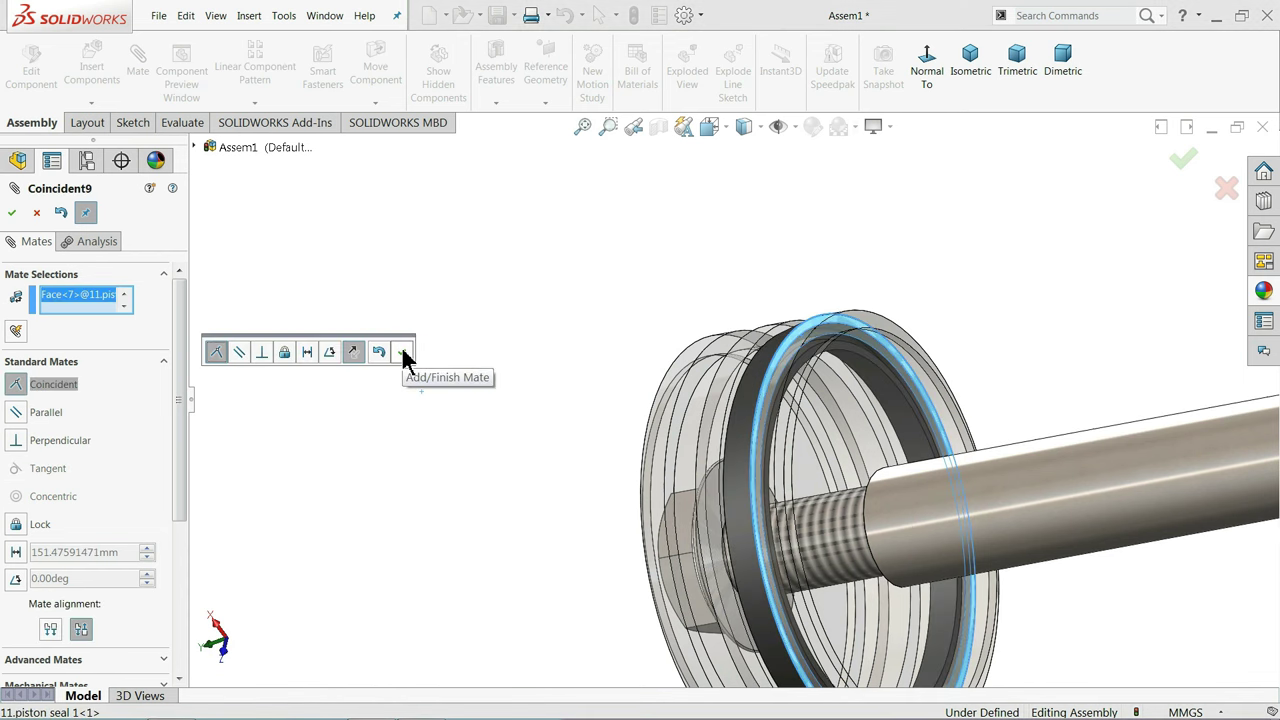
pyautogui.click(405, 355)
pyautogui.scroll(3, 514, 374)
pyautogui.moveTo(514, 374); pyautogui.dragTo(633, 392, button='middle')
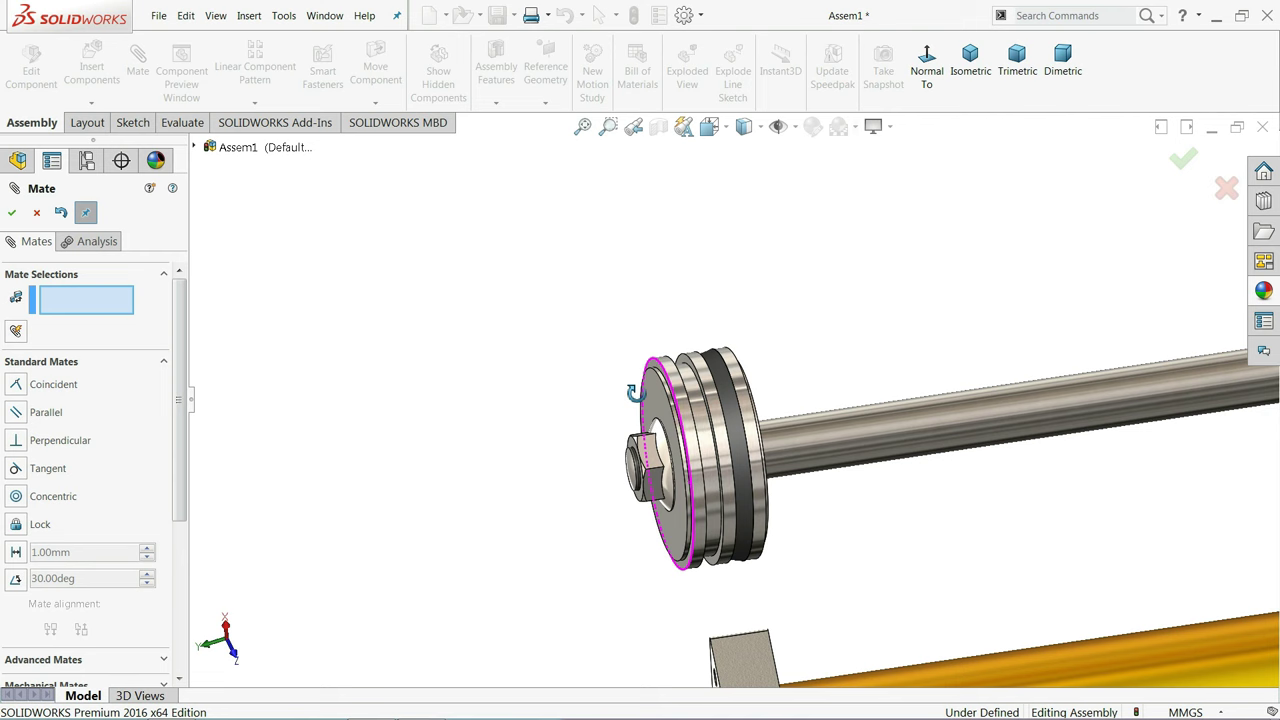
pyautogui.scroll(-2, 633, 392)
pyautogui.scroll(-2, 697, 370)
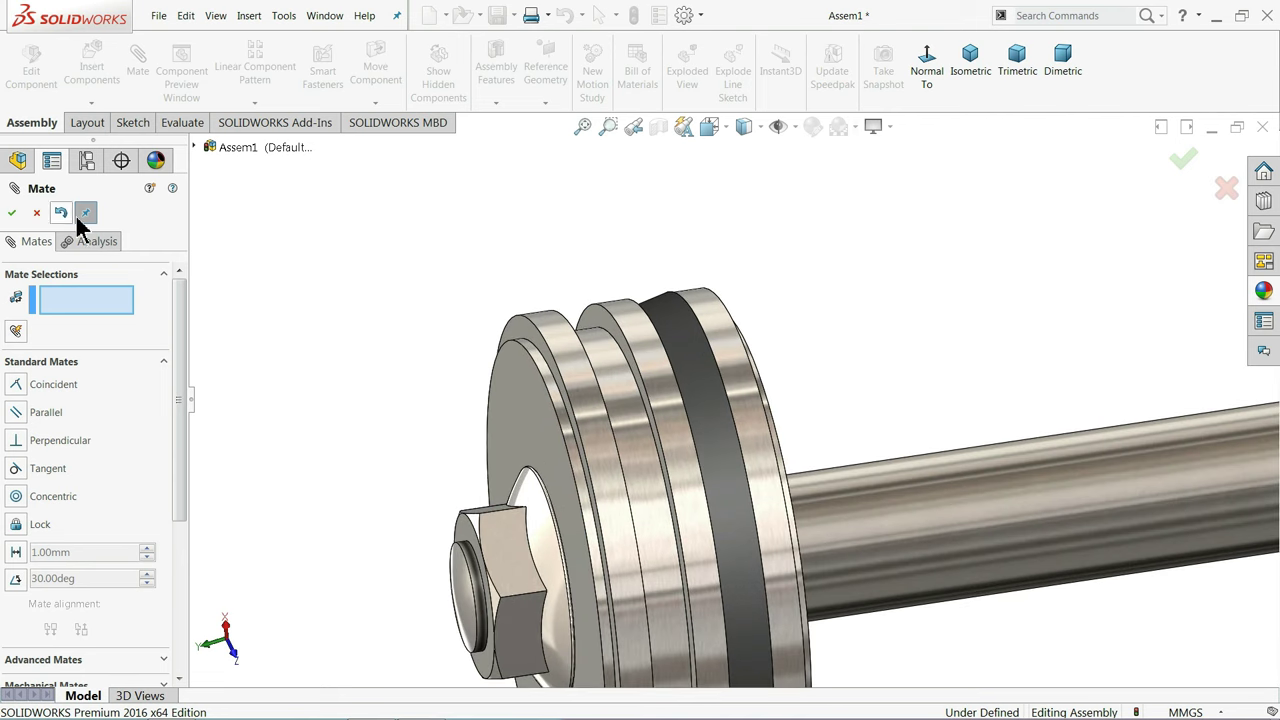
# Copy the piston seal as a second ring and rotate it to face the piston
pyautogui.click(37, 215)
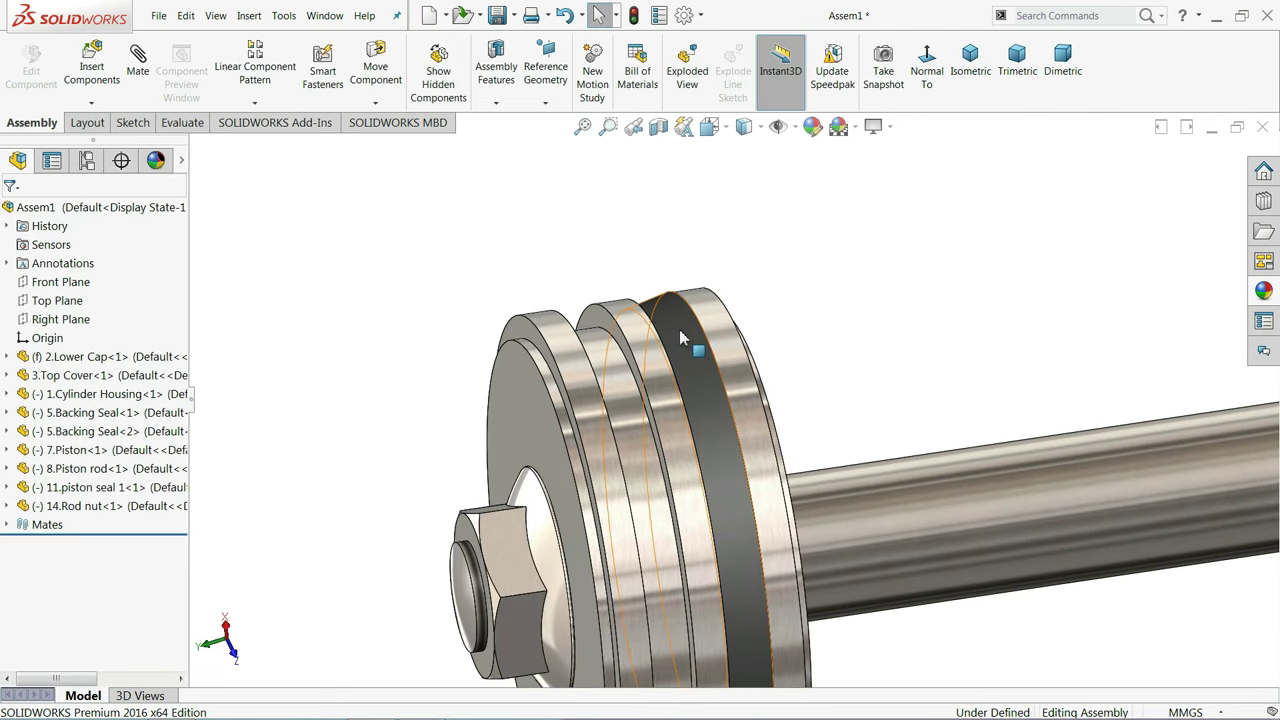
pyautogui.moveTo(670, 333); pyautogui.dragTo(368, 303)
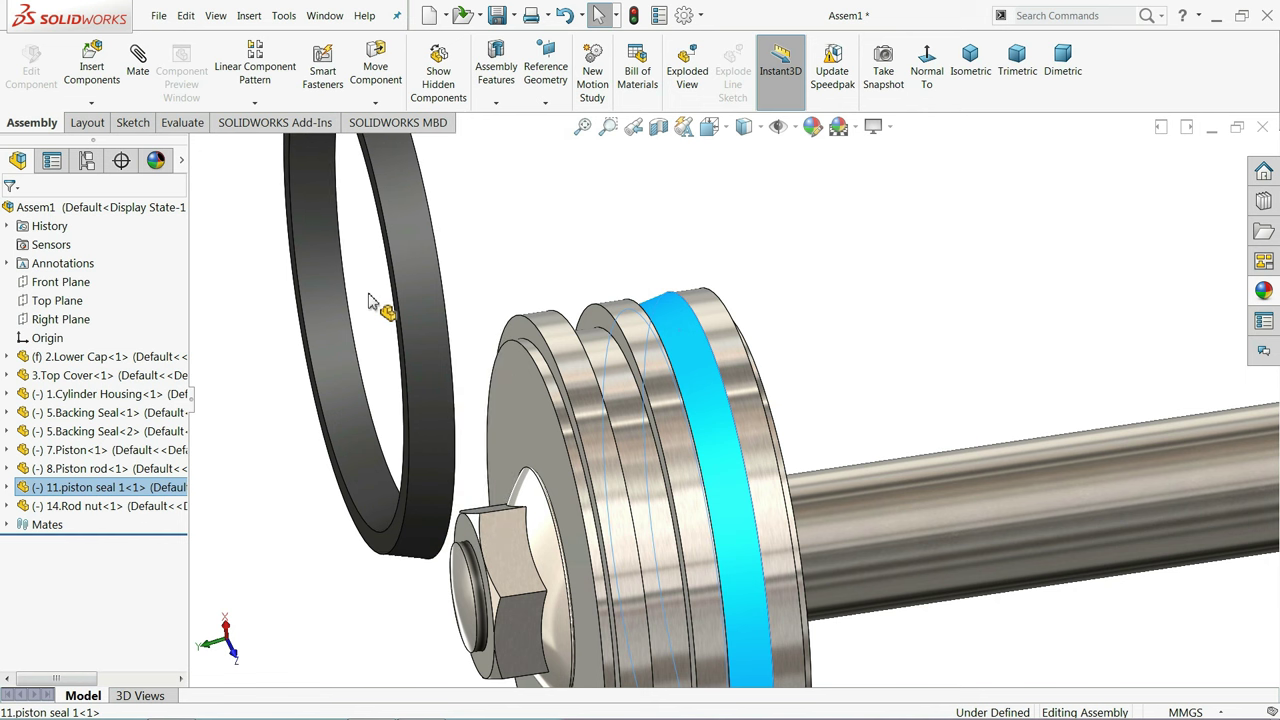
pyautogui.click(266, 312)
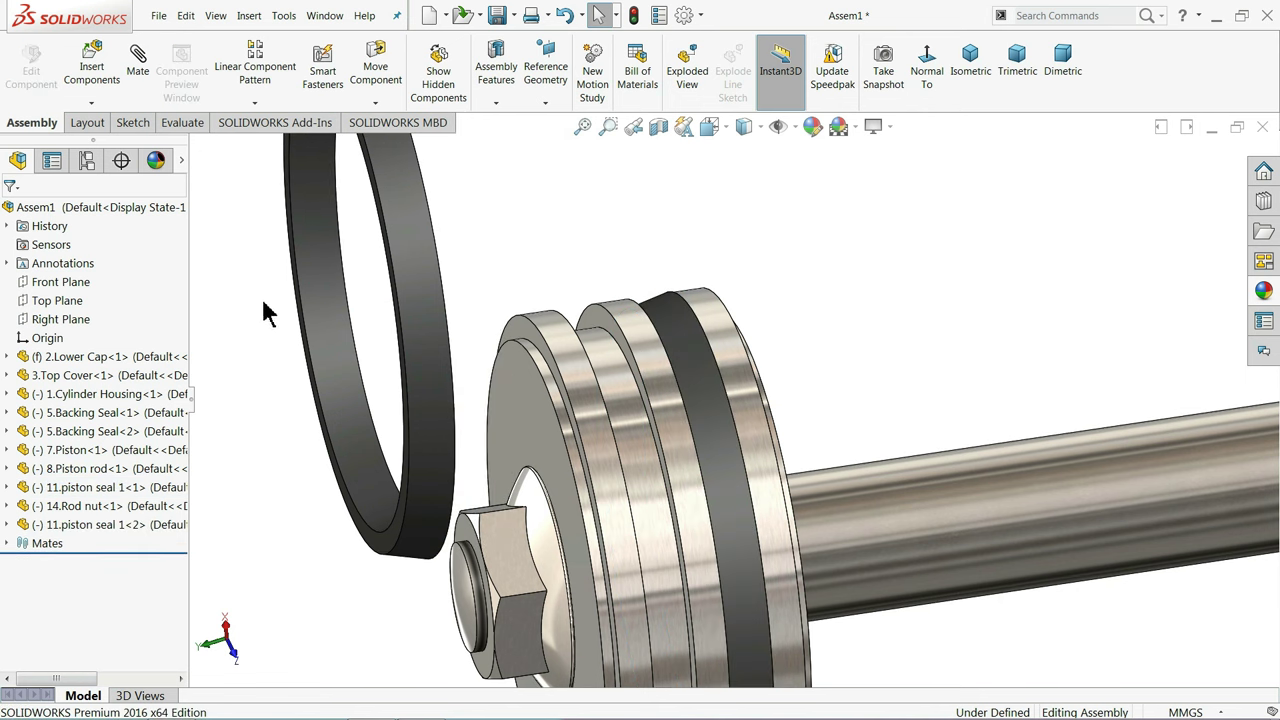
pyautogui.click(376, 103)
pyautogui.click(400, 140)
pyautogui.moveTo(391, 206)
pyautogui.mouseDown()
pyautogui.moveTo(654, 206)
pyautogui.moveTo(680, 329)
pyautogui.moveTo(485, 245)
pyautogui.mouseUp()
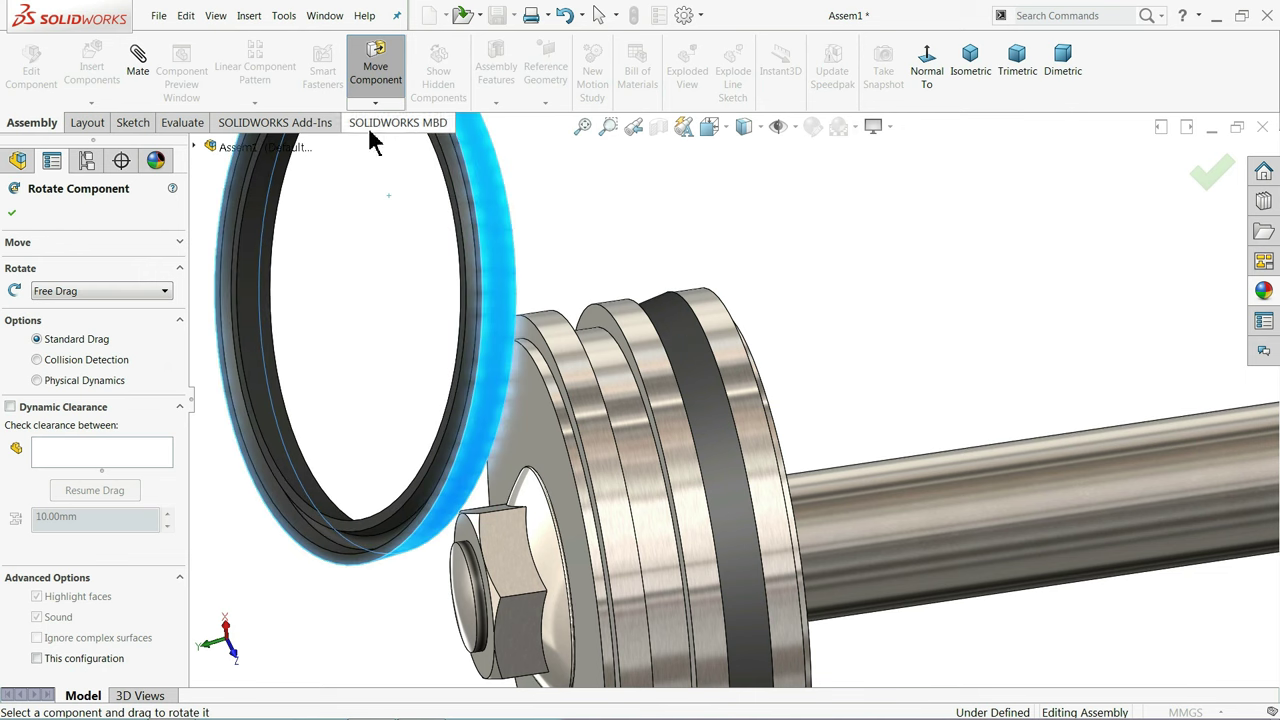
pyautogui.click(12, 213)
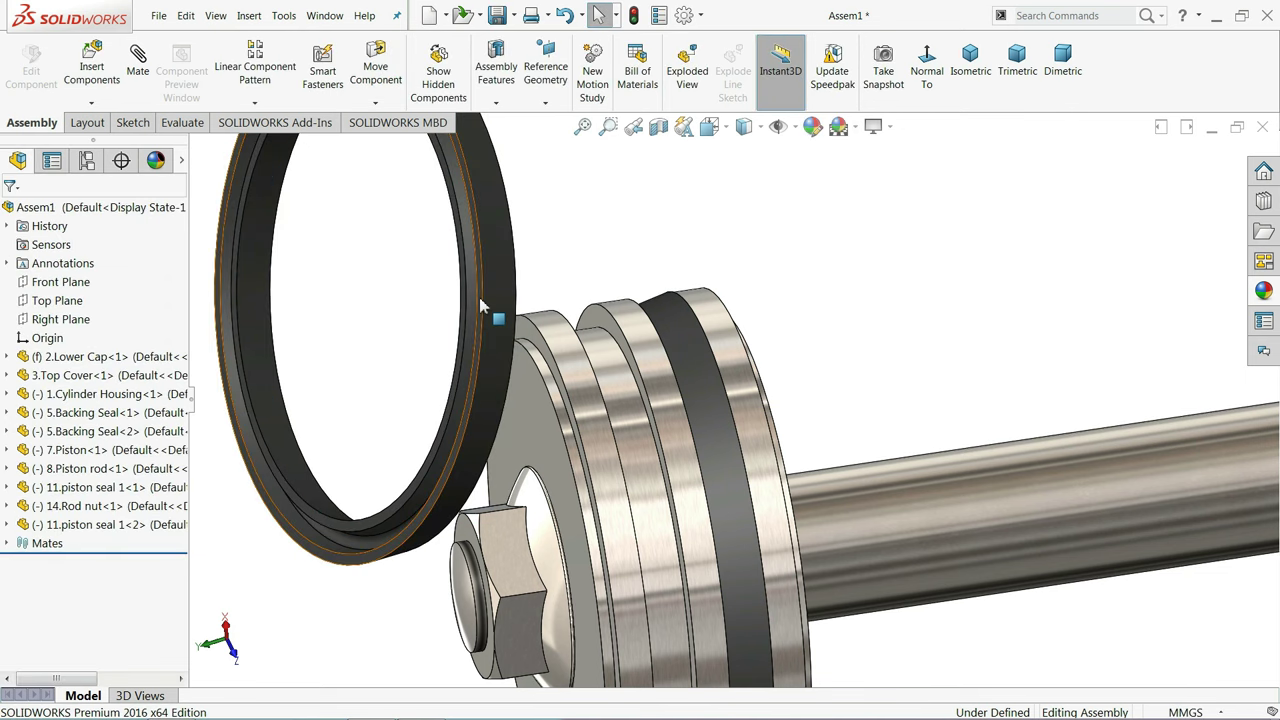
# Make the second seal's circular edge concentric with the piston
pyautogui.click(508, 332)
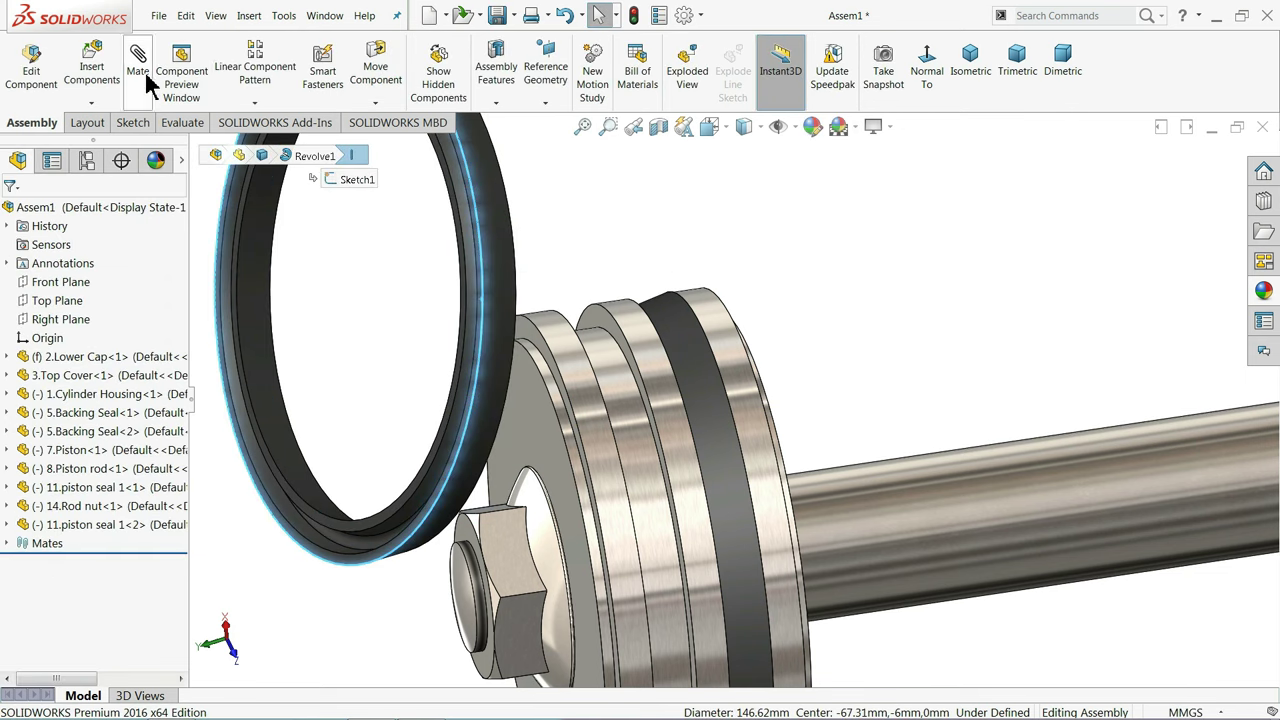
pyautogui.click(617, 325)
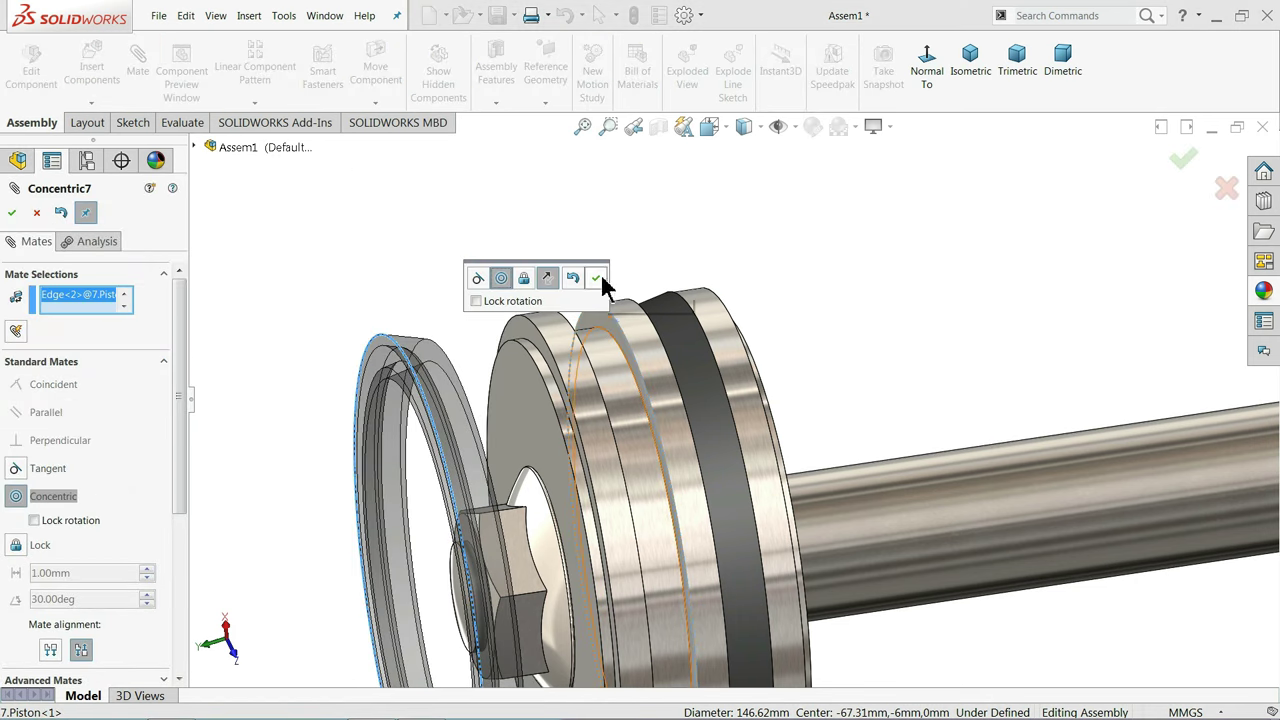
pyautogui.click(596, 279)
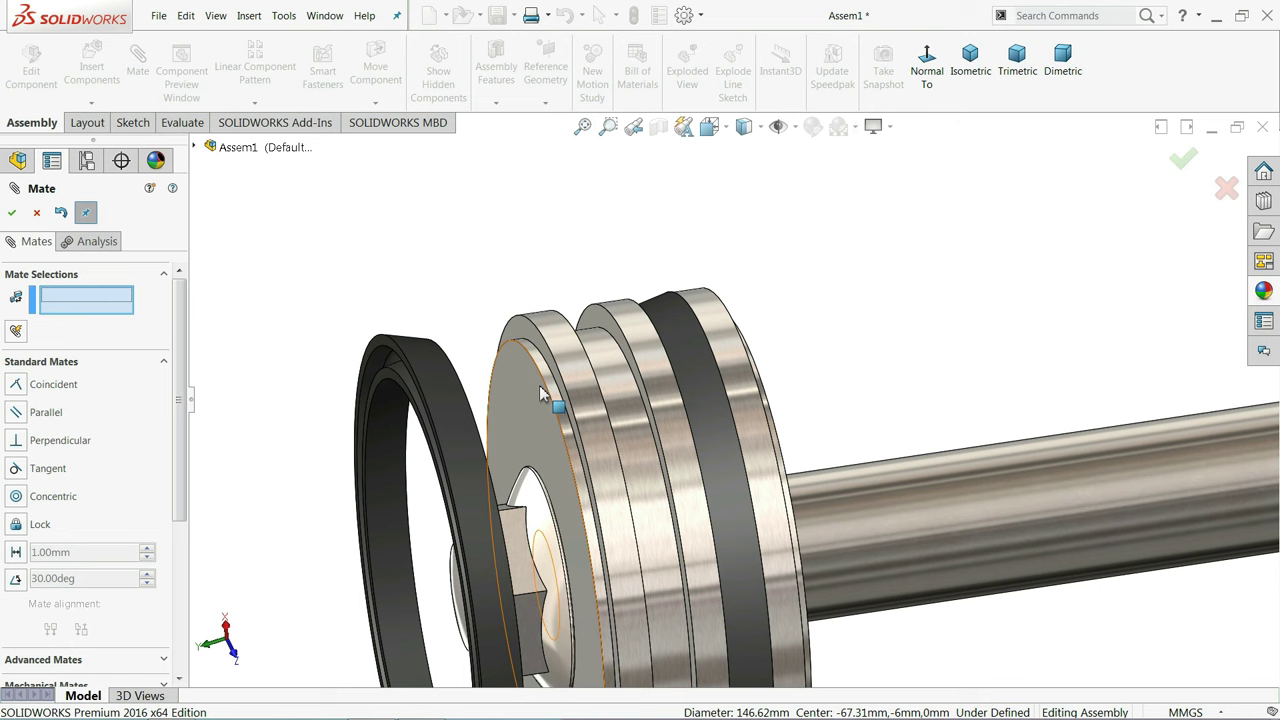
pyautogui.scroll(-2, 399, 389)
pyautogui.scroll(-3, 410, 380)
# Seat the second seal's side face coincident in the piston's other groove
pyautogui.click(427, 372)
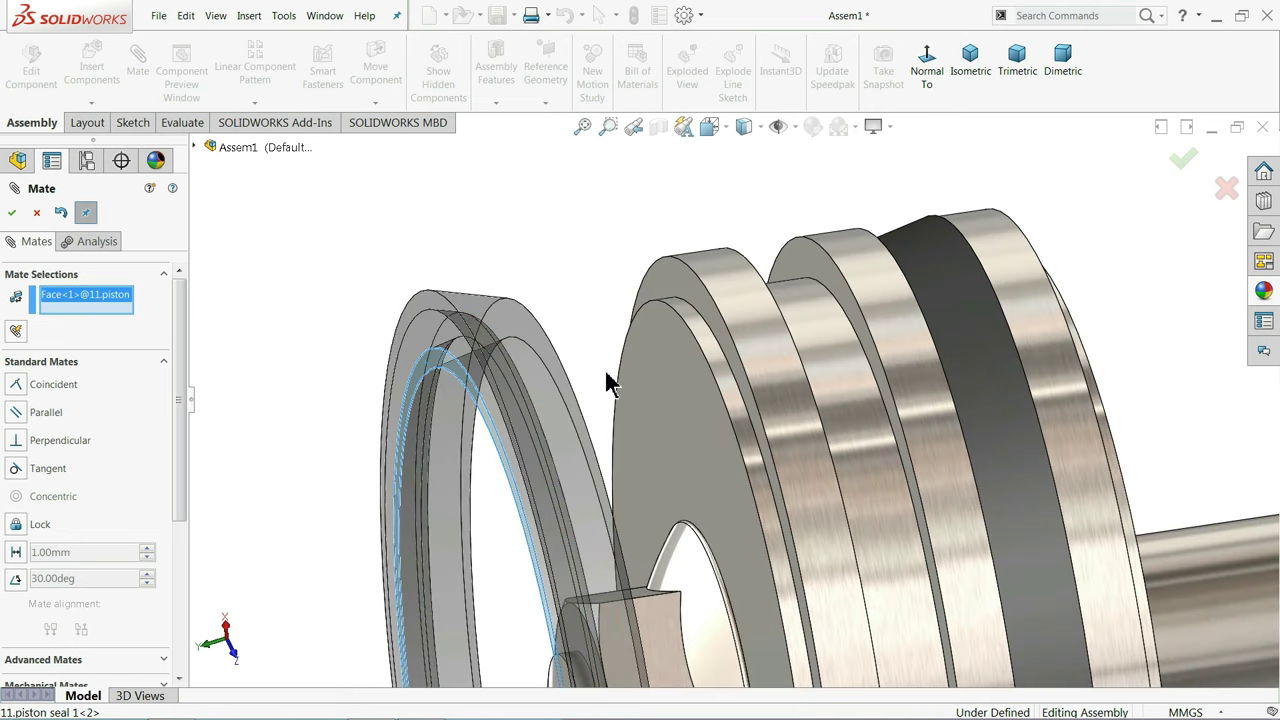
pyautogui.moveTo(609, 380)
pyautogui.mouseDown(button='middle')
pyautogui.moveTo(674, 349)
pyautogui.moveTo(749, 343)
pyautogui.mouseUp(button='middle')
pyautogui.click(797, 290)
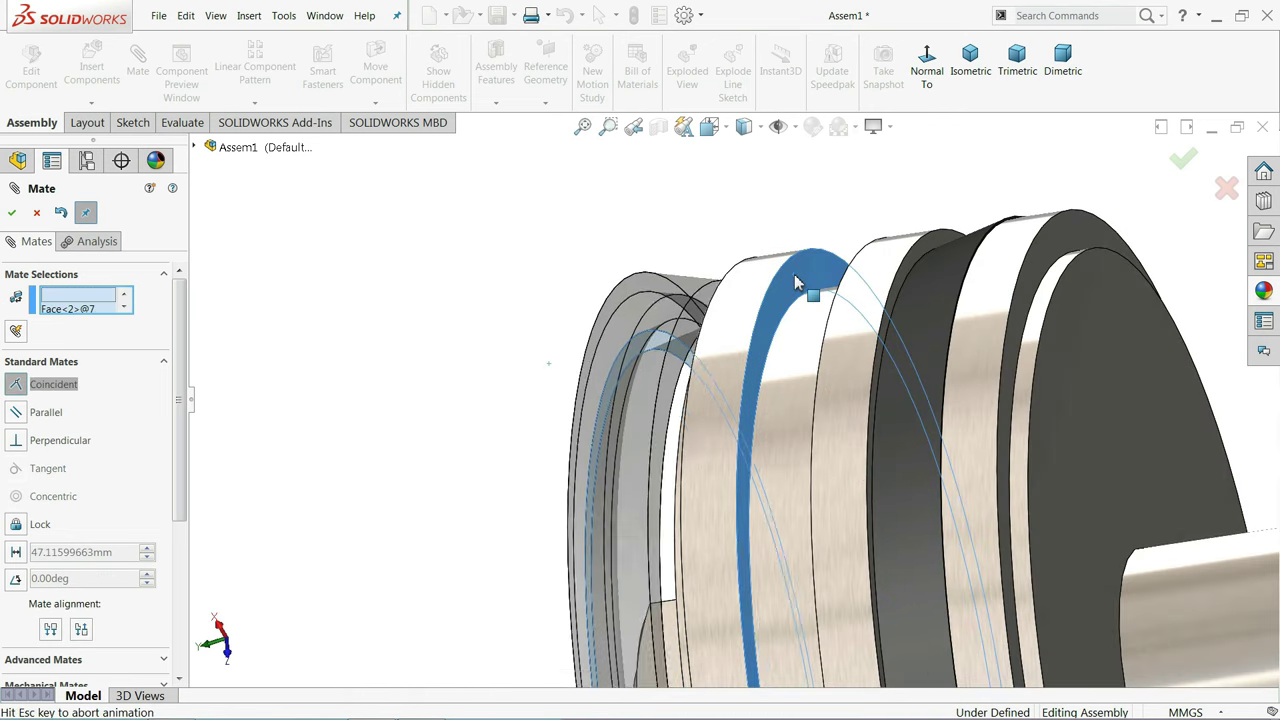
pyautogui.click(1000, 234)
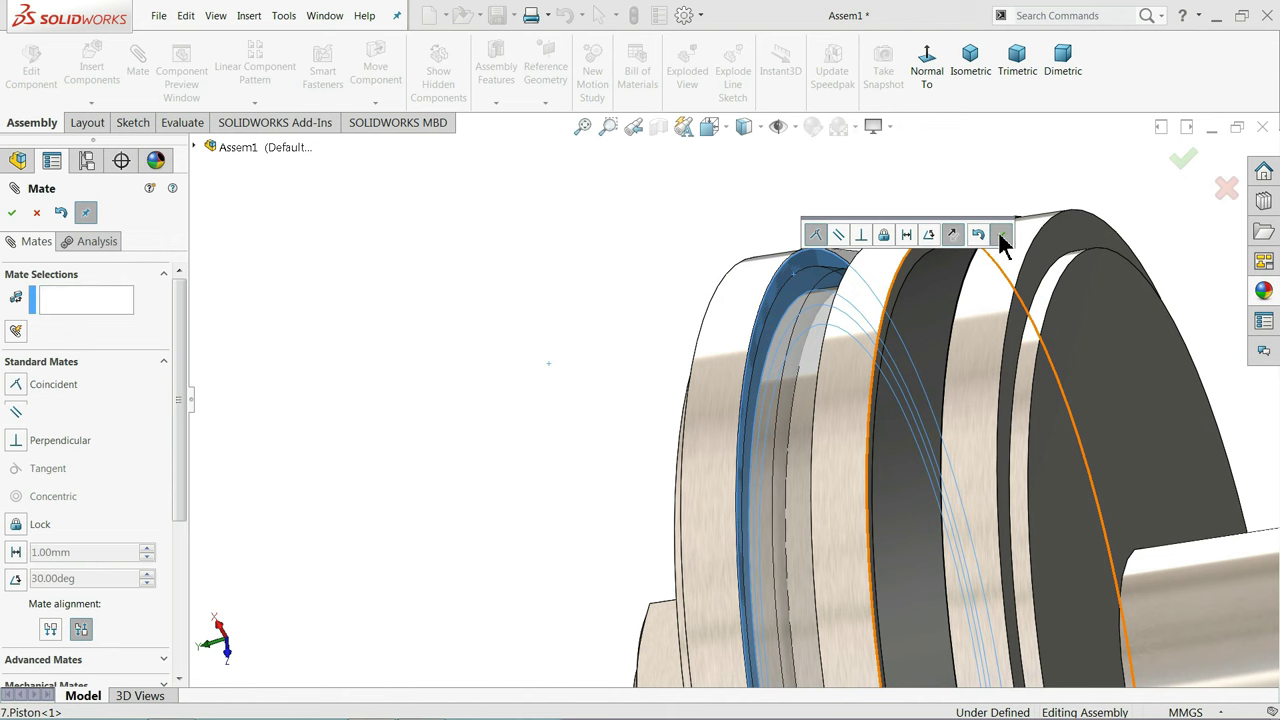
pyautogui.scroll(2, 729, 297)
pyautogui.scroll(2, 751, 357)
pyautogui.moveTo(751, 357); pyautogui.dragTo(787, 345, button='middle')
pyautogui.scroll(1, 788, 350)
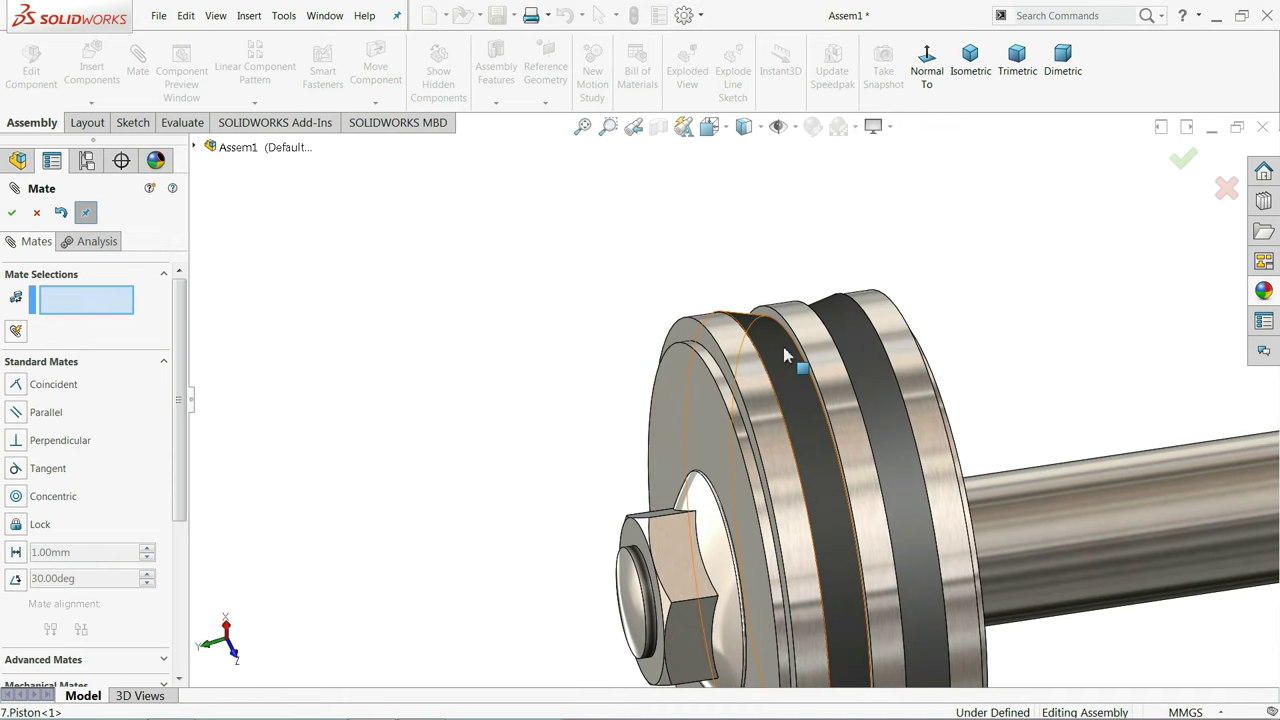
pyautogui.scroll(2, 800, 363)
pyautogui.scroll(2, 812, 405)
pyautogui.scroll(-2, 831, 440)
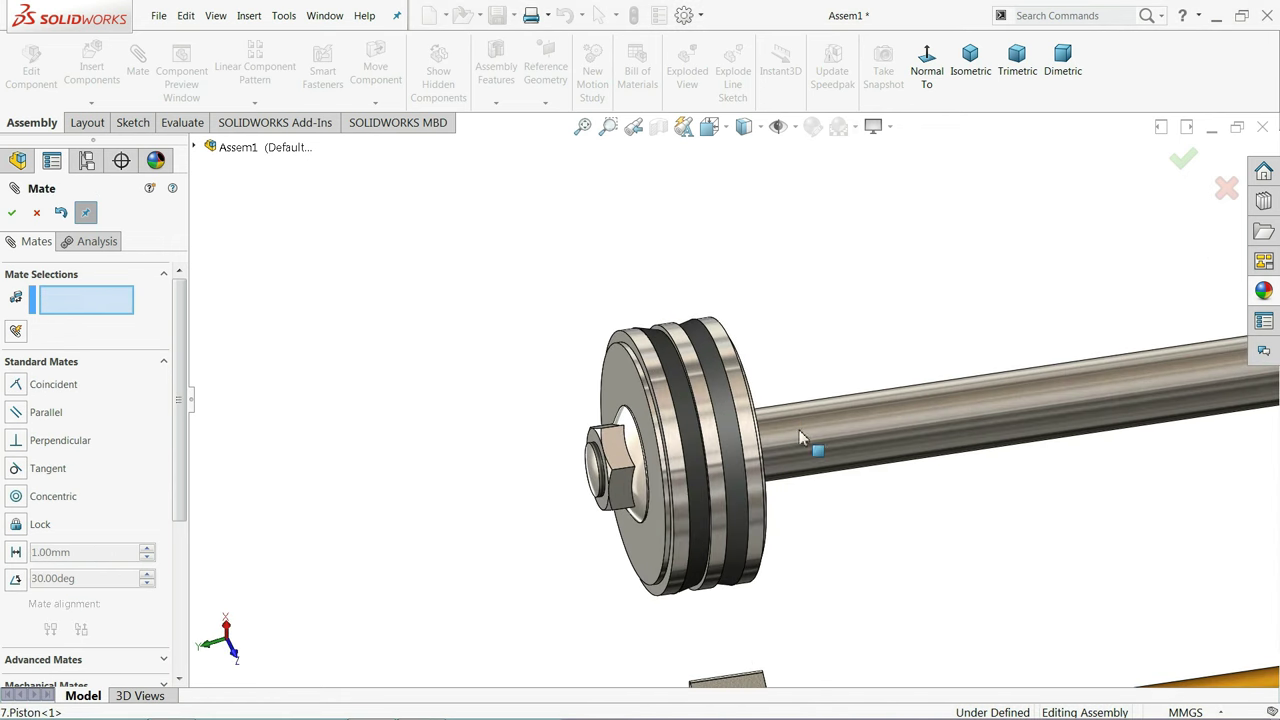
pyautogui.moveTo(814, 449); pyautogui.dragTo(710, 447, button='middle')
pyautogui.scroll(1, 712, 455)
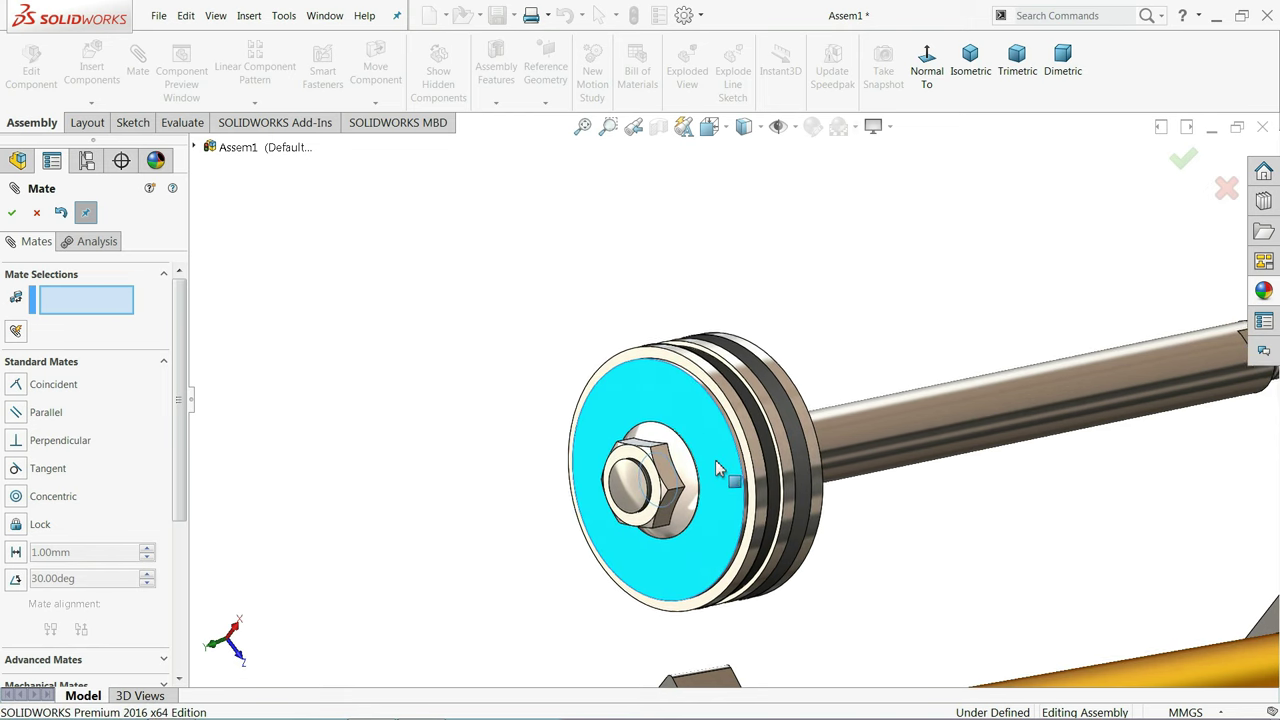
pyautogui.scroll(1, 690, 465)
pyautogui.scroll(1, 660, 460)
pyautogui.scroll(2, 612, 418)
pyautogui.scroll(2, 612, 418)
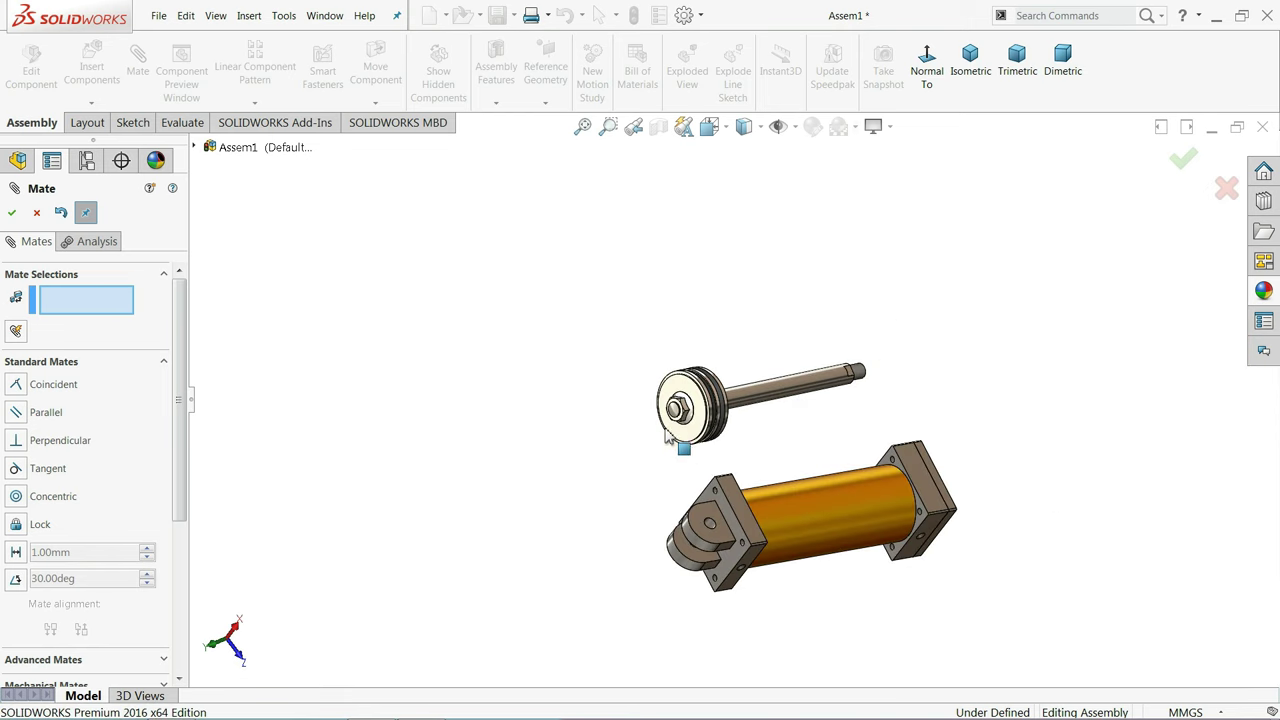
pyautogui.moveTo(677, 434)
pyautogui.mouseDown(button='middle')
pyautogui.moveTo(714, 423)
pyautogui.moveTo(748, 380)
pyautogui.moveTo(710, 351)
pyautogui.moveTo(709, 606)
pyautogui.moveTo(751, 609)
pyautogui.moveTo(754, 666)
pyautogui.moveTo(691, 374)
pyautogui.moveTo(691, 200)
pyautogui.moveTo(755, 500)
pyautogui.moveTo(795, 385)
pyautogui.mouseUp(button='middle')
pyautogui.scroll(-3, 893, 393)
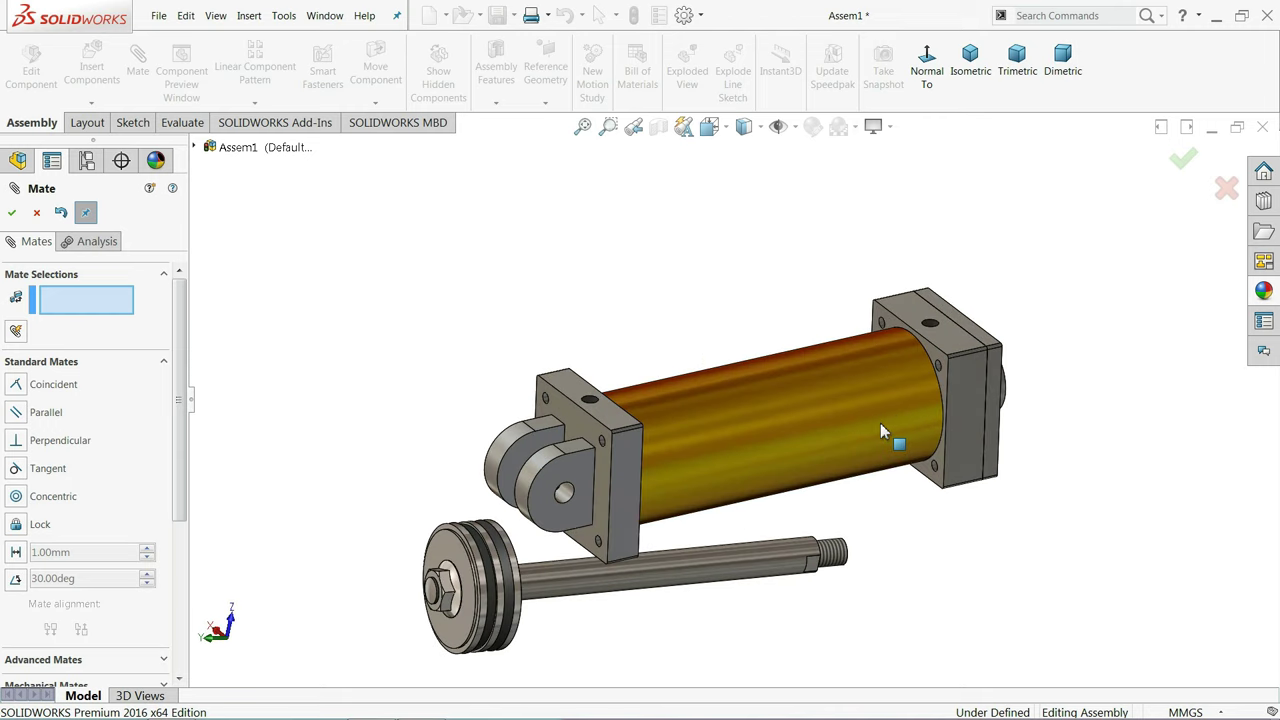
pyautogui.moveTo(868, 428)
pyautogui.mouseDown(button='middle')
pyautogui.moveTo(894, 583)
pyautogui.moveTo(849, 394)
pyautogui.moveTo(902, 556)
pyautogui.moveTo(875, 407)
pyautogui.moveTo(863, 191)
pyautogui.moveTo(903, 294)
pyautogui.moveTo(860, 140)
pyautogui.moveTo(868, 118)
pyautogui.mouseUp(button='middle')
pyautogui.scroll(3, 761, 386)
pyautogui.scroll(-5, 860, 472)
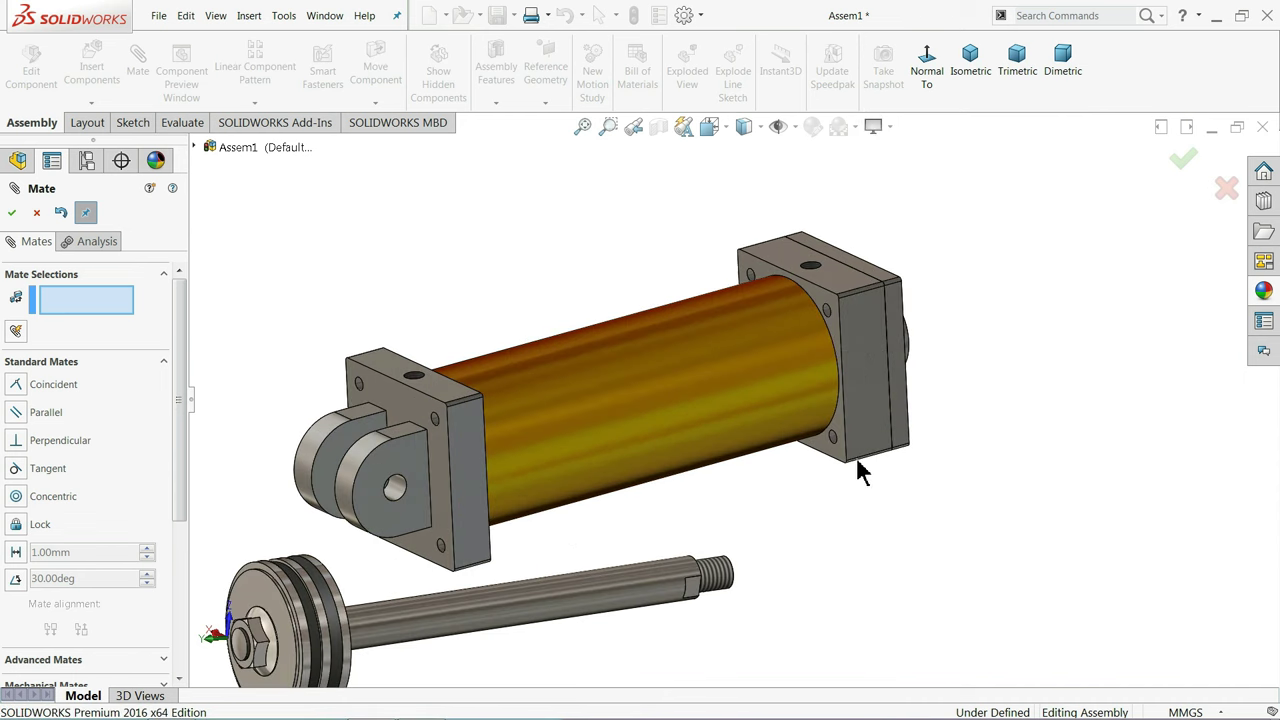
pyautogui.moveTo(663, 398); pyautogui.dragTo(626, 417, button='middle')
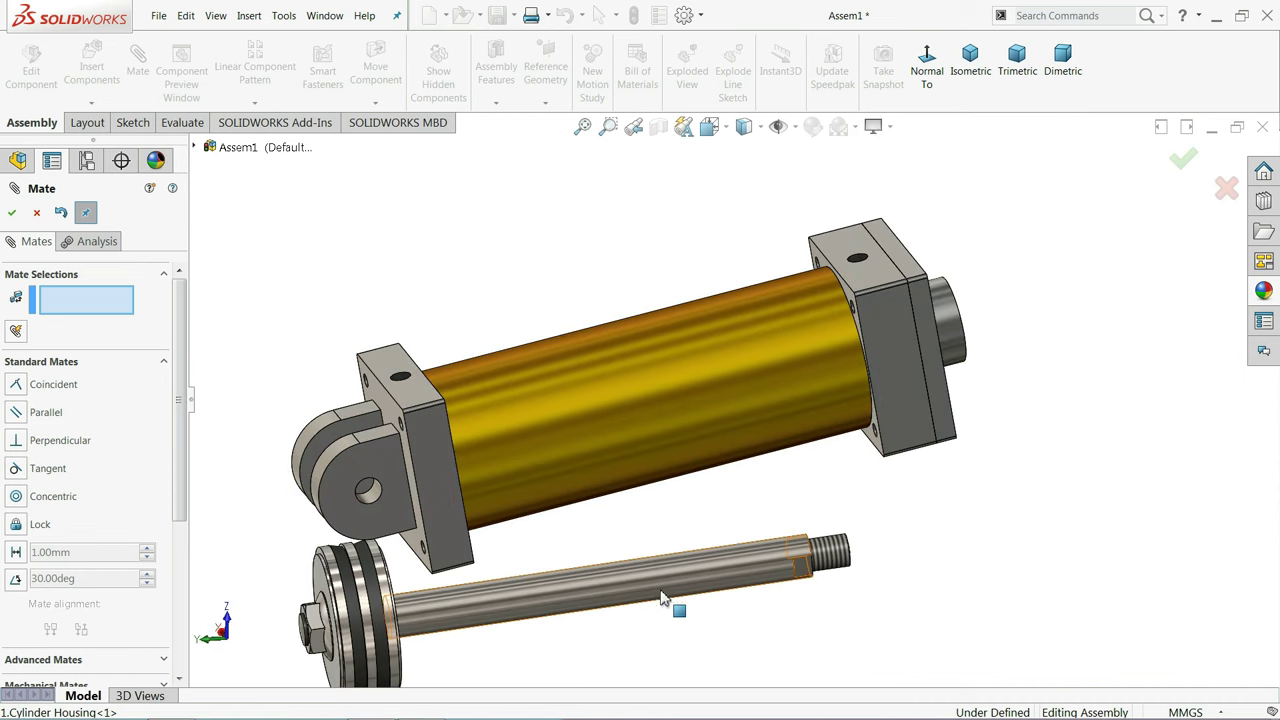
# Close the mate and load 15.Nut Guide rod, 13.Rod Guide and 12.seal2 for insertion
pyautogui.click(37, 213)
pyautogui.click(92, 84)
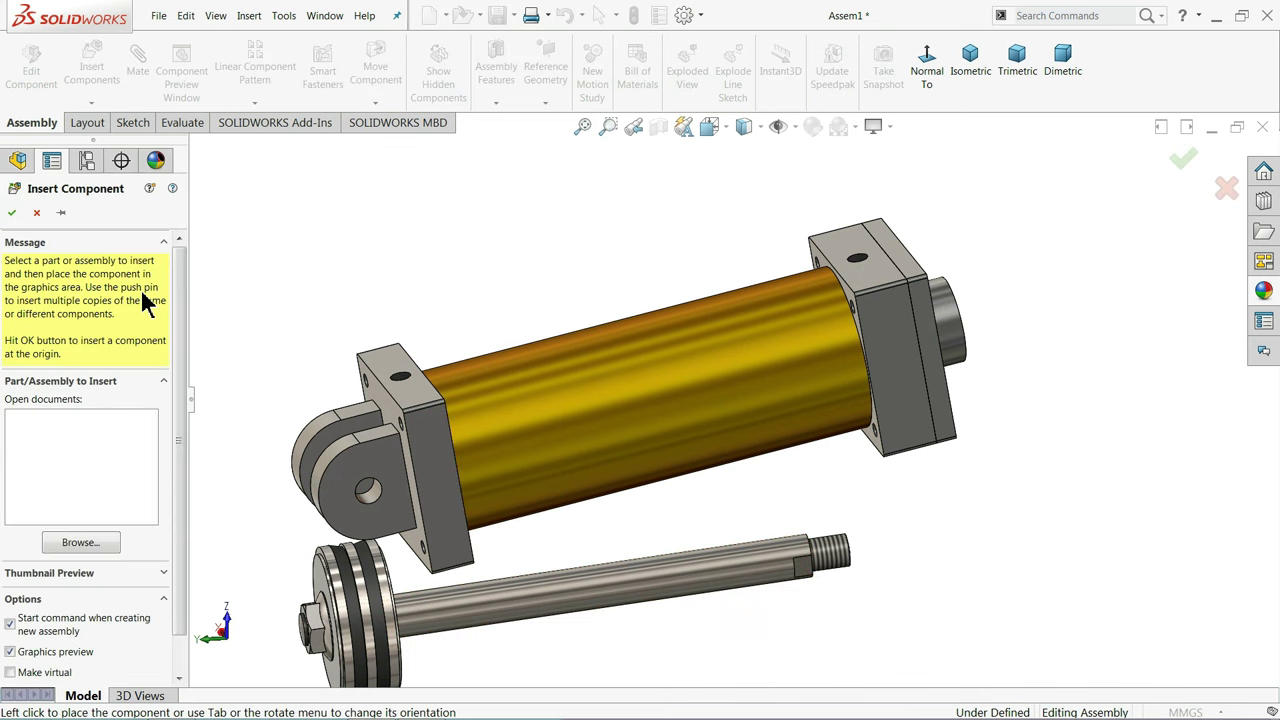
pyautogui.click(100, 541)
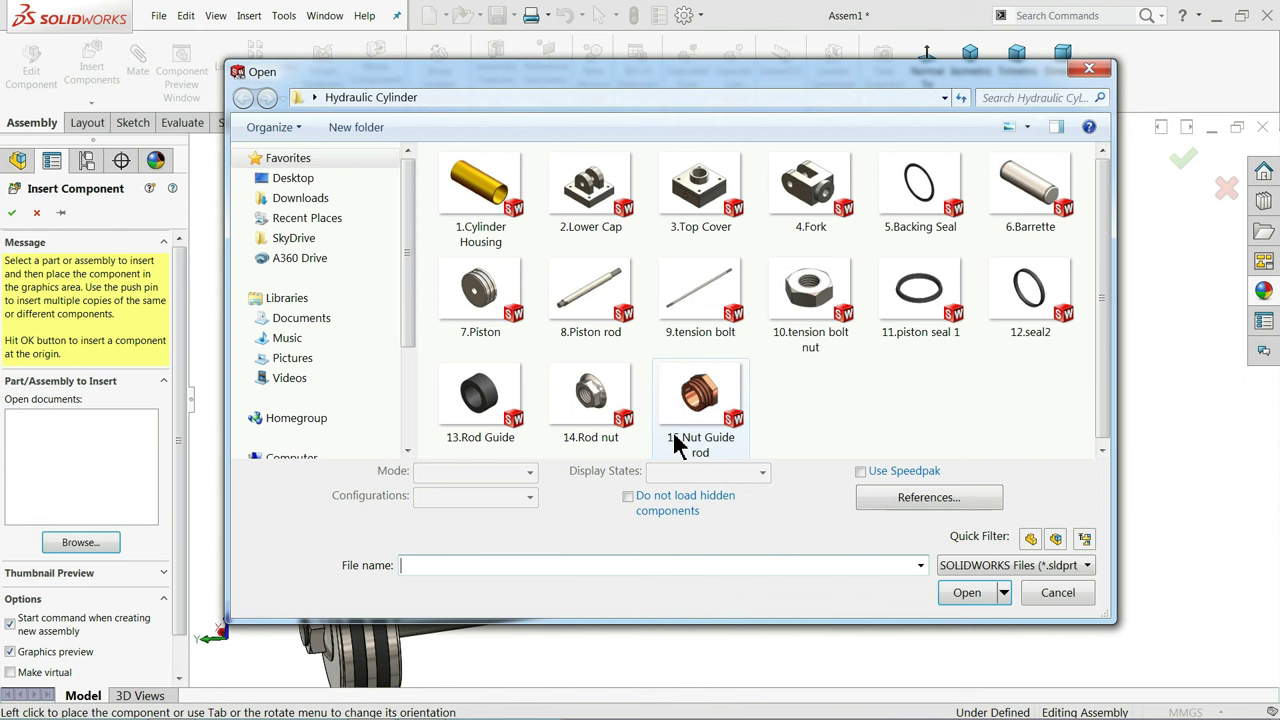
pyautogui.click(678, 444)
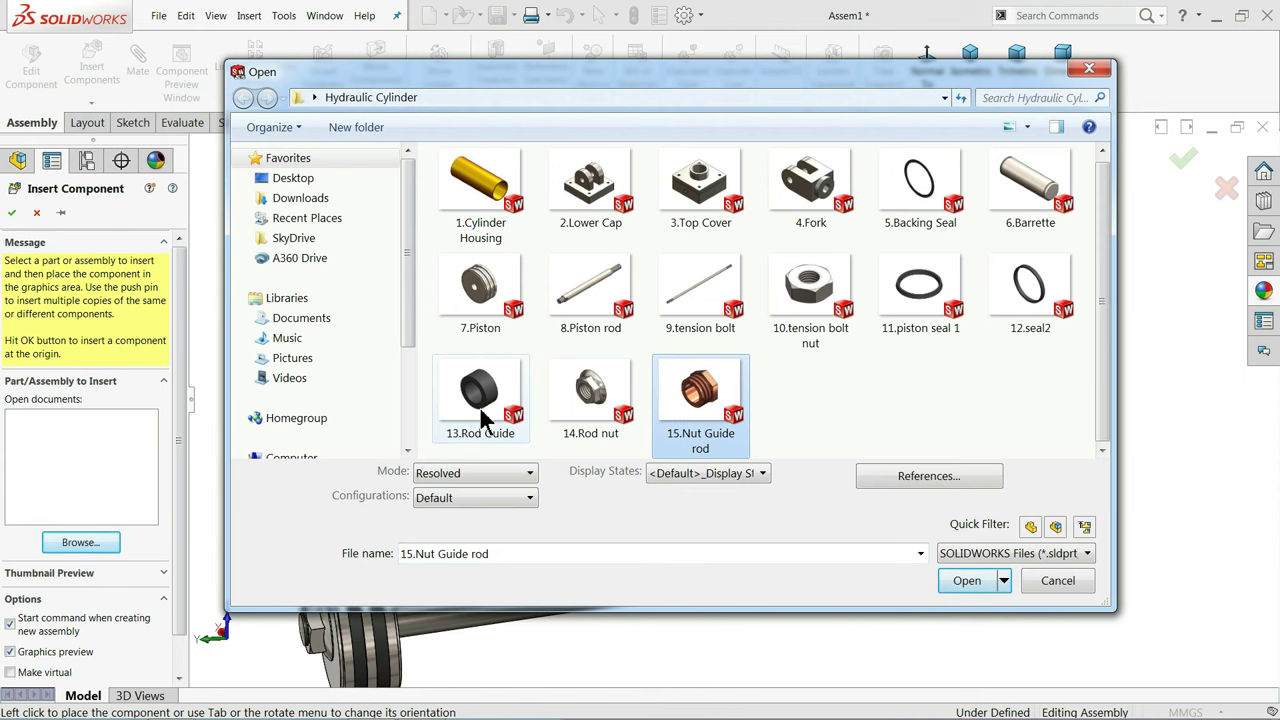
pyautogui.keyDown('ctrl'); pyautogui.click(478, 412); pyautogui.keyUp('ctrl')
pyautogui.keyDown('ctrl'); pyautogui.click(1046, 324); pyautogui.keyUp('ctrl')
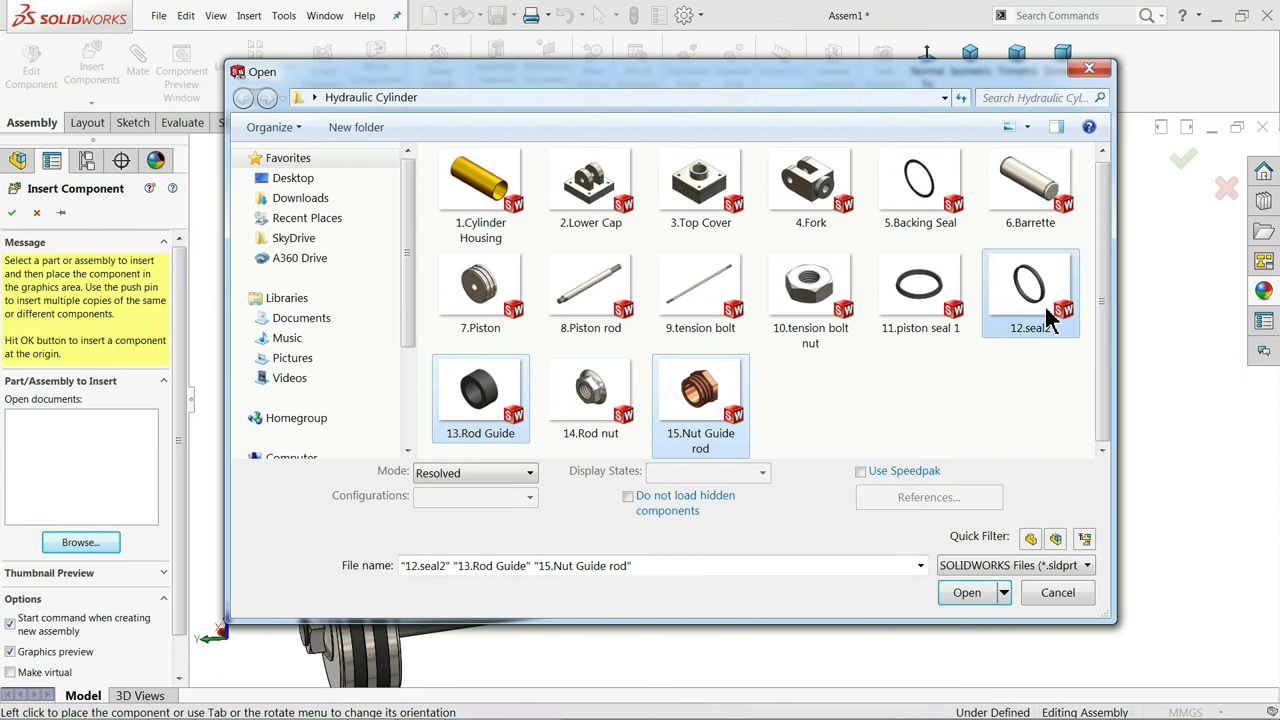
pyautogui.click(967, 594)
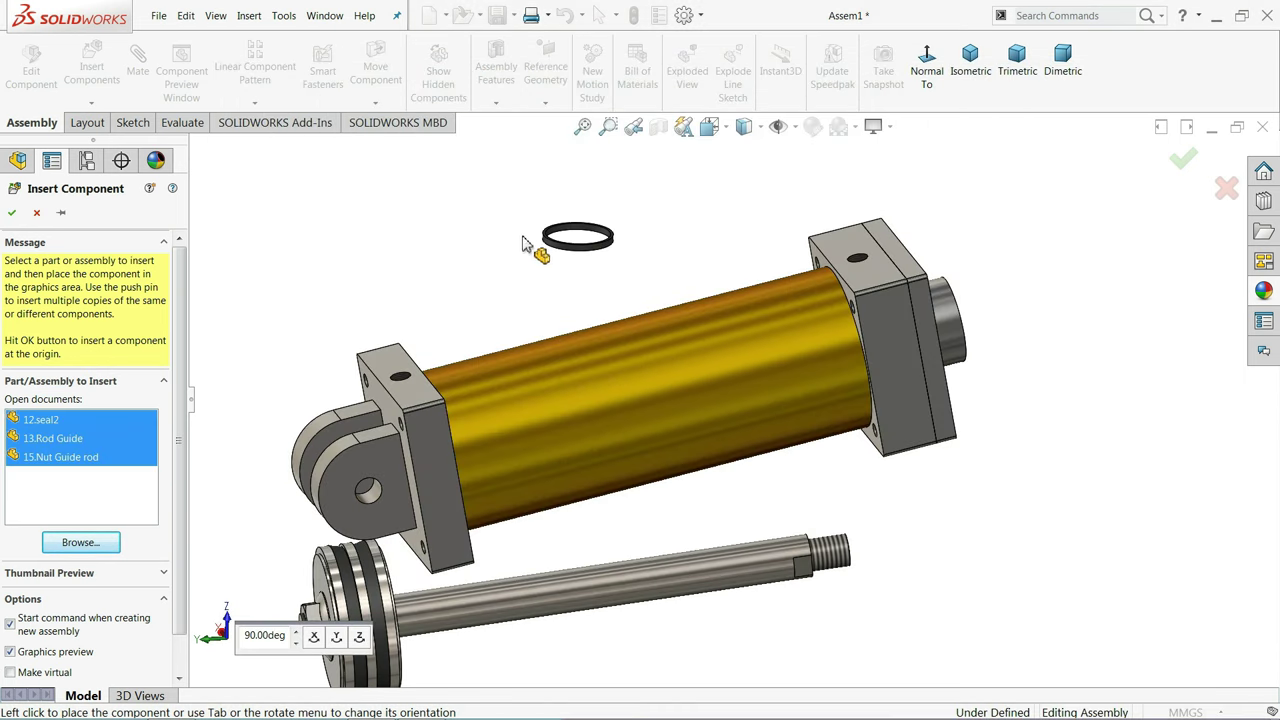
# Place seal2 above the cylinder with the Rod Guide and Nut Guide rod beside it
pyautogui.click(522, 245)
pyautogui.click(490, 222)
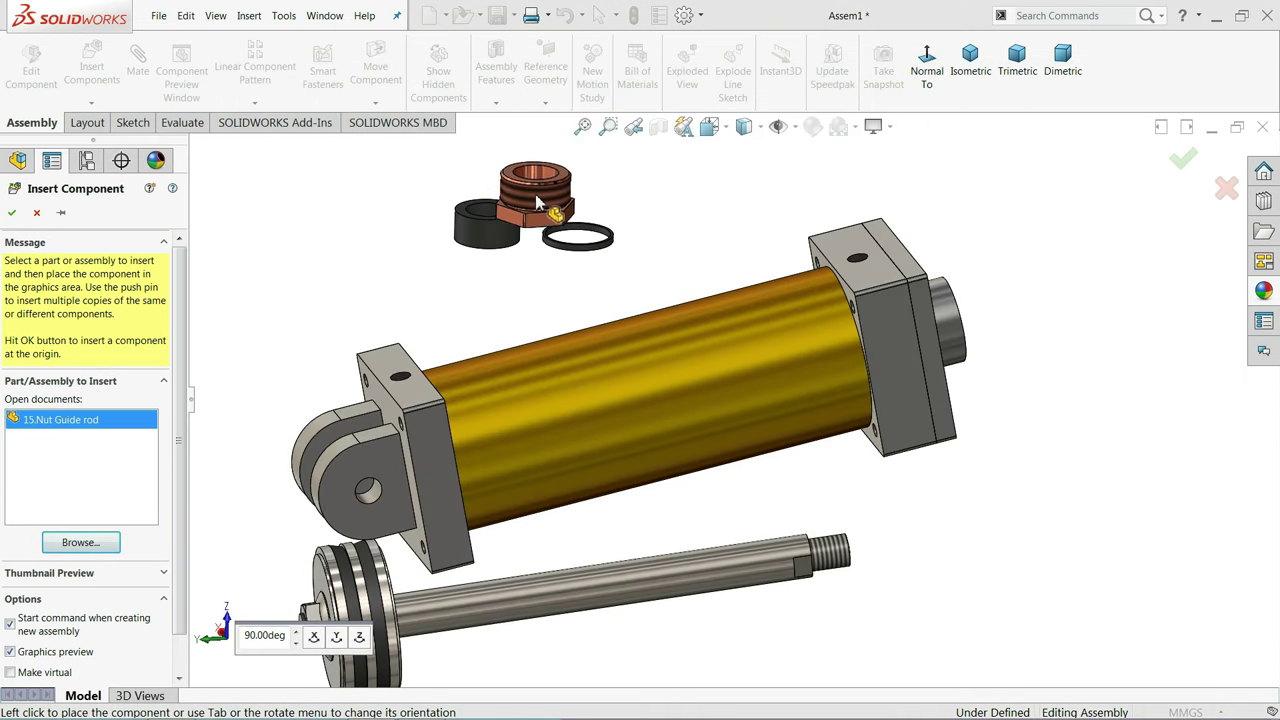
pyautogui.click(590, 195)
pyautogui.scroll(-3, 580, 200)
pyautogui.scroll(-3, 548, 300)
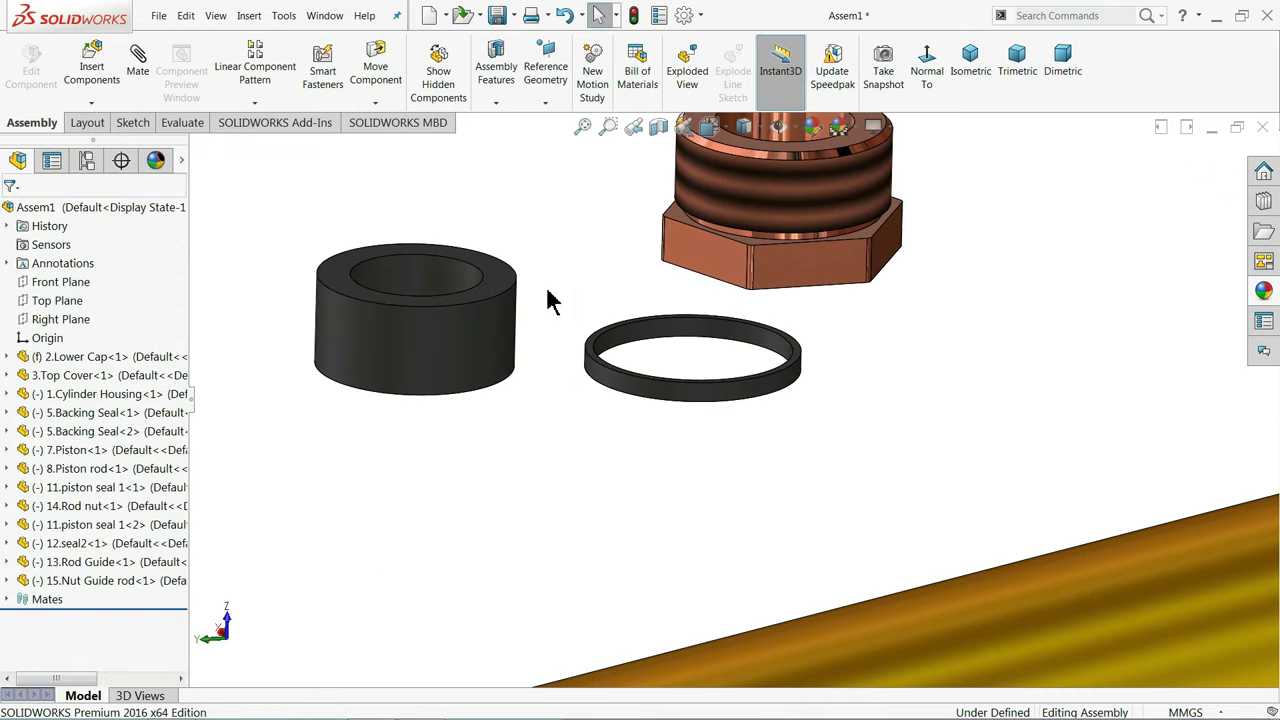
# Rotate the Rod Guide onto its edge and stand the seal2 ring upright
pyautogui.click(377, 106)
pyautogui.click(407, 140)
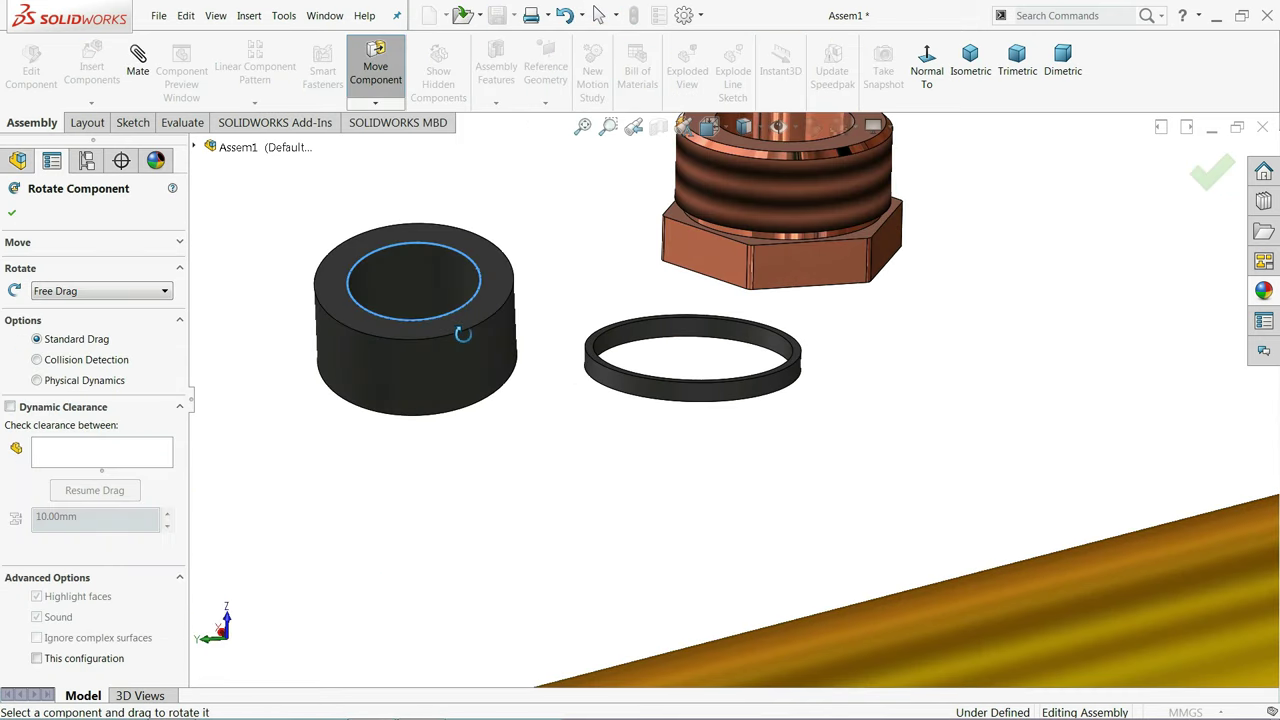
pyautogui.moveTo(470, 272); pyautogui.dragTo(367, 215)
pyautogui.moveTo(606, 371); pyautogui.dragTo(527, 165)
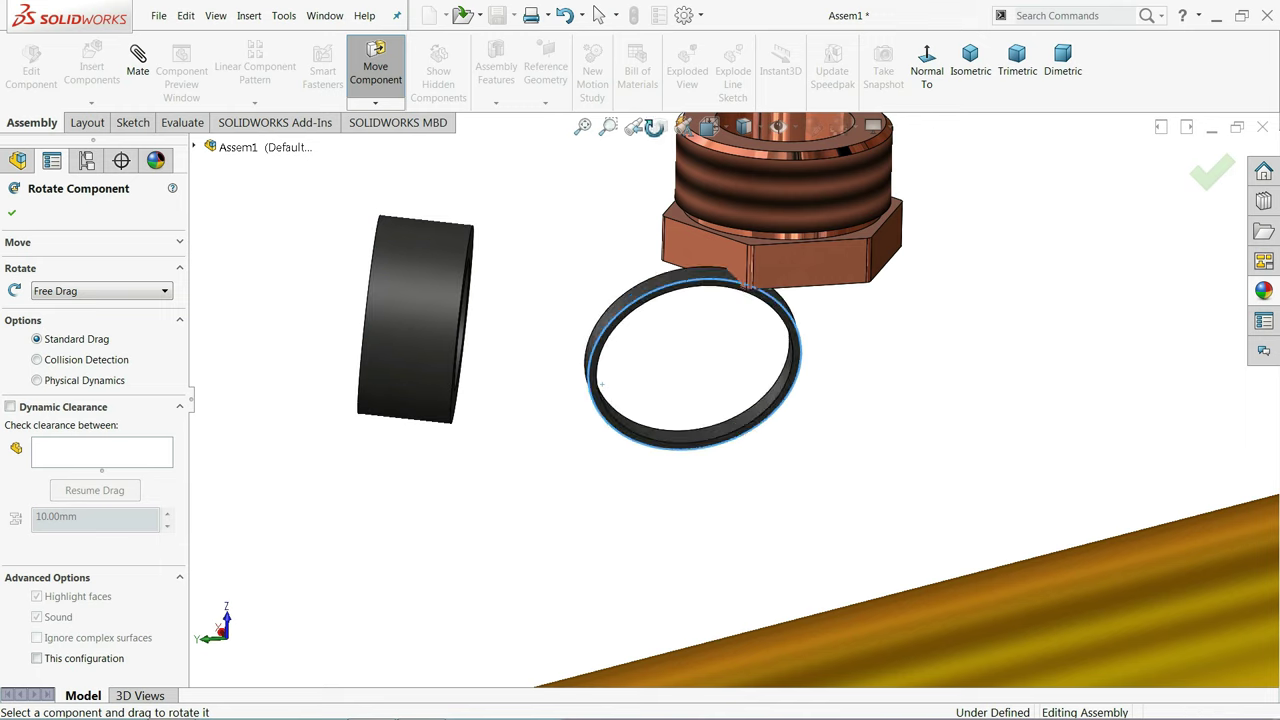
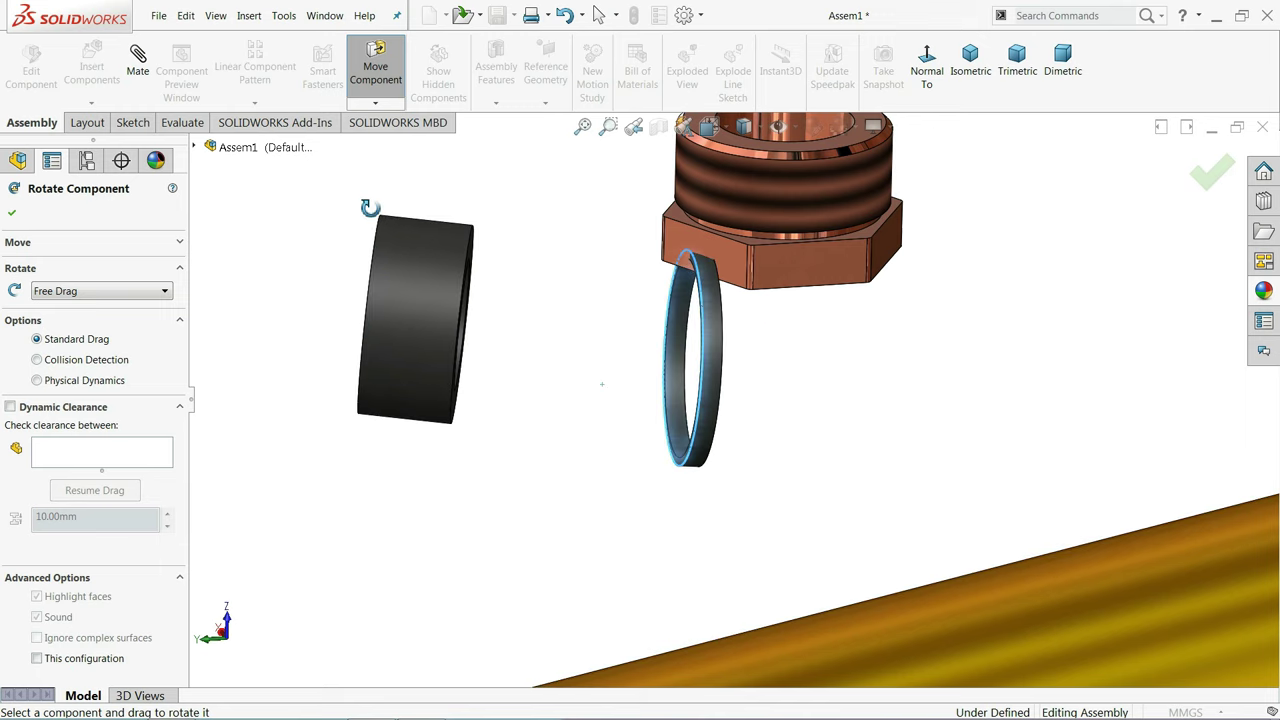
# Centre the seal ring concentrically on the Rod Guide's round face
pyautogui.click(13, 213)
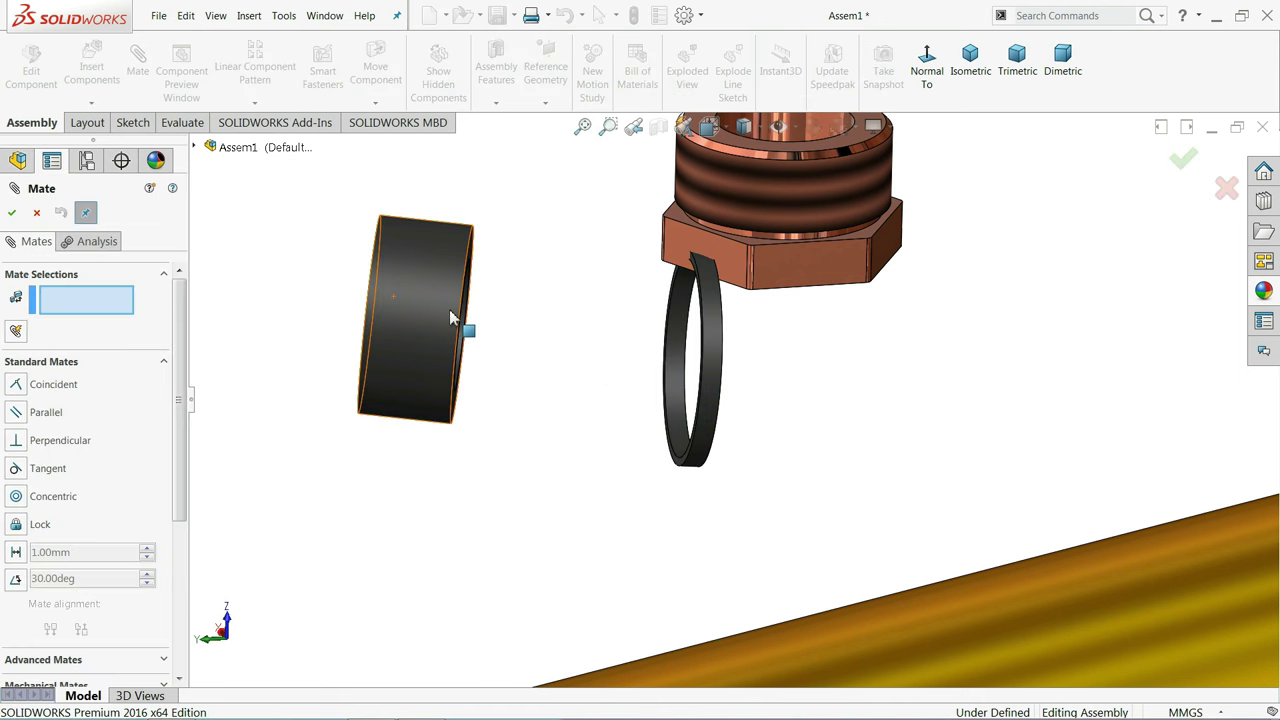
pyautogui.click(714, 377)
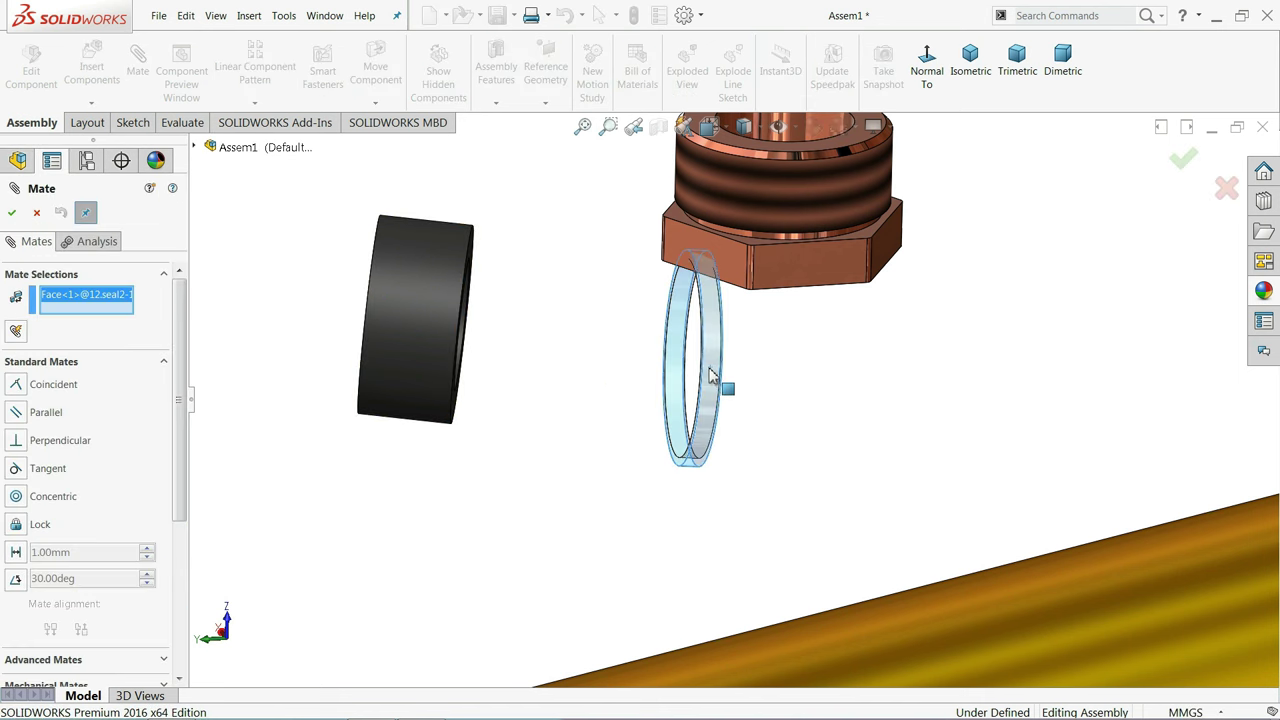
pyautogui.click(449, 333)
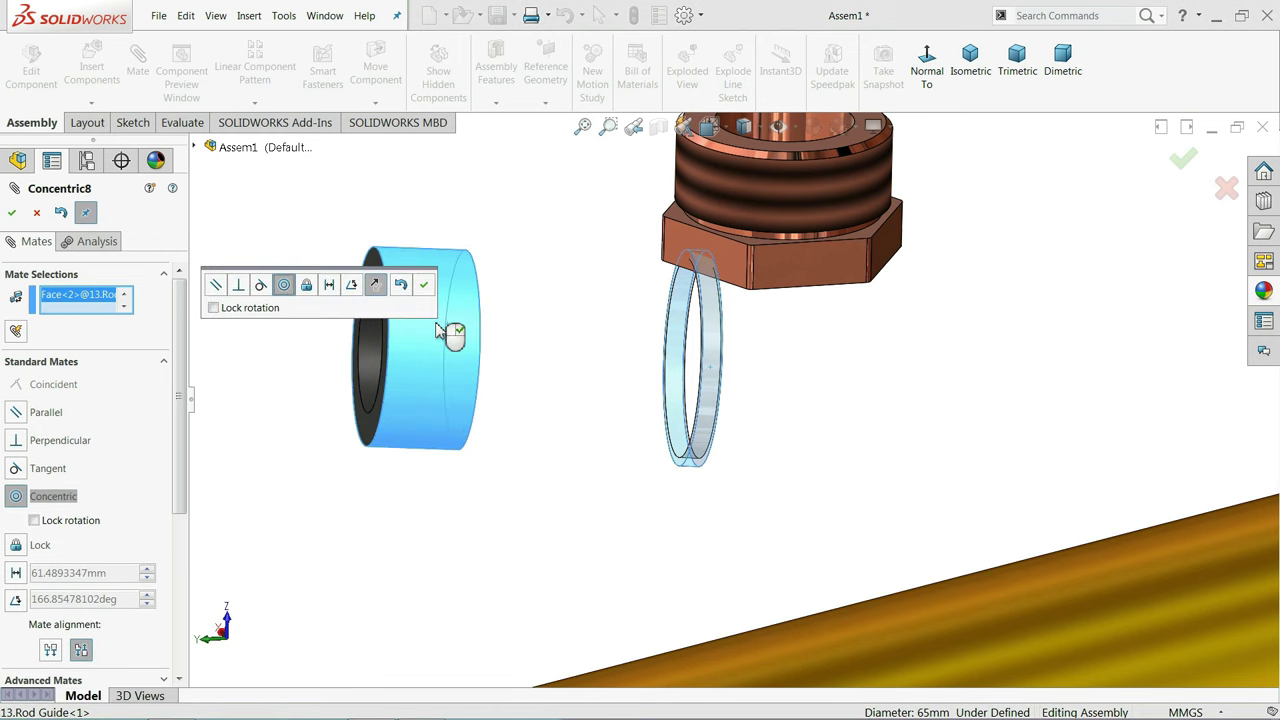
pyautogui.click(424, 286)
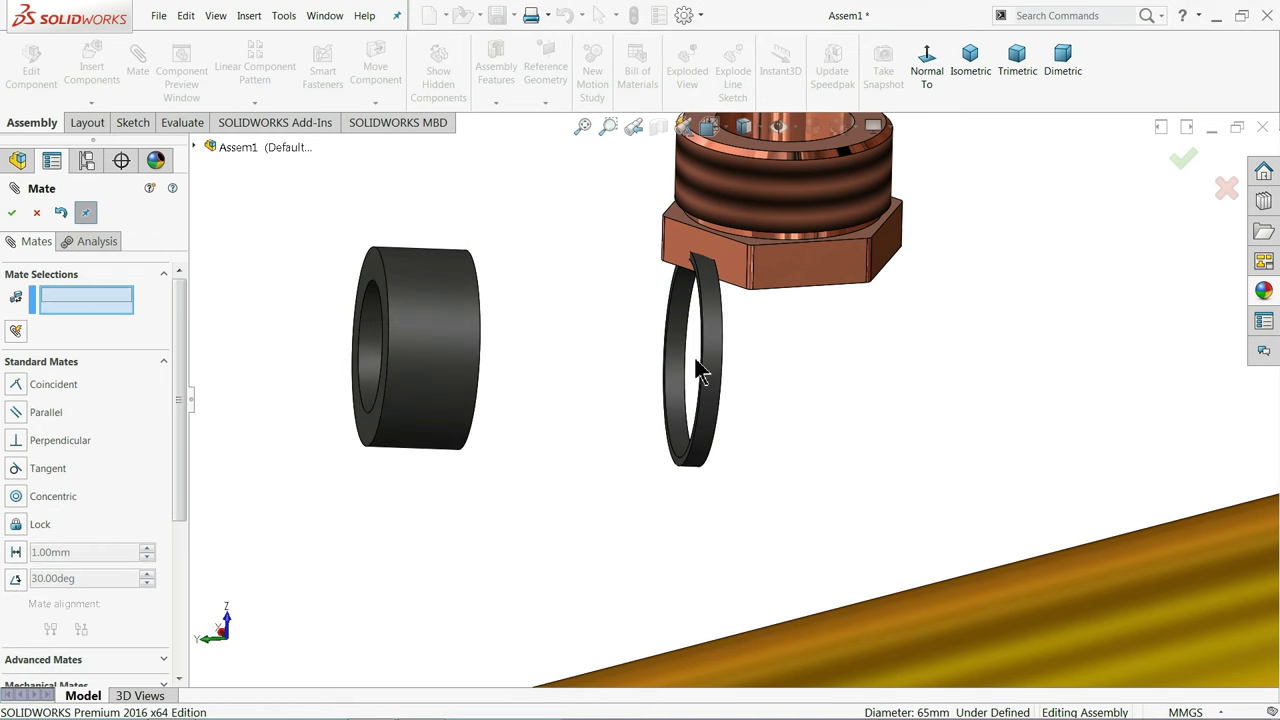
# Make the seal ring's flat face coincident, flush with the Rod Guide end face
pyautogui.scroll(-2, 700, 372)
pyautogui.moveTo(732, 362)
pyautogui.mouseDown(button='middle')
pyautogui.moveTo(686, 340)
pyautogui.moveTo(800, 394)
pyautogui.mouseUp(button='middle')
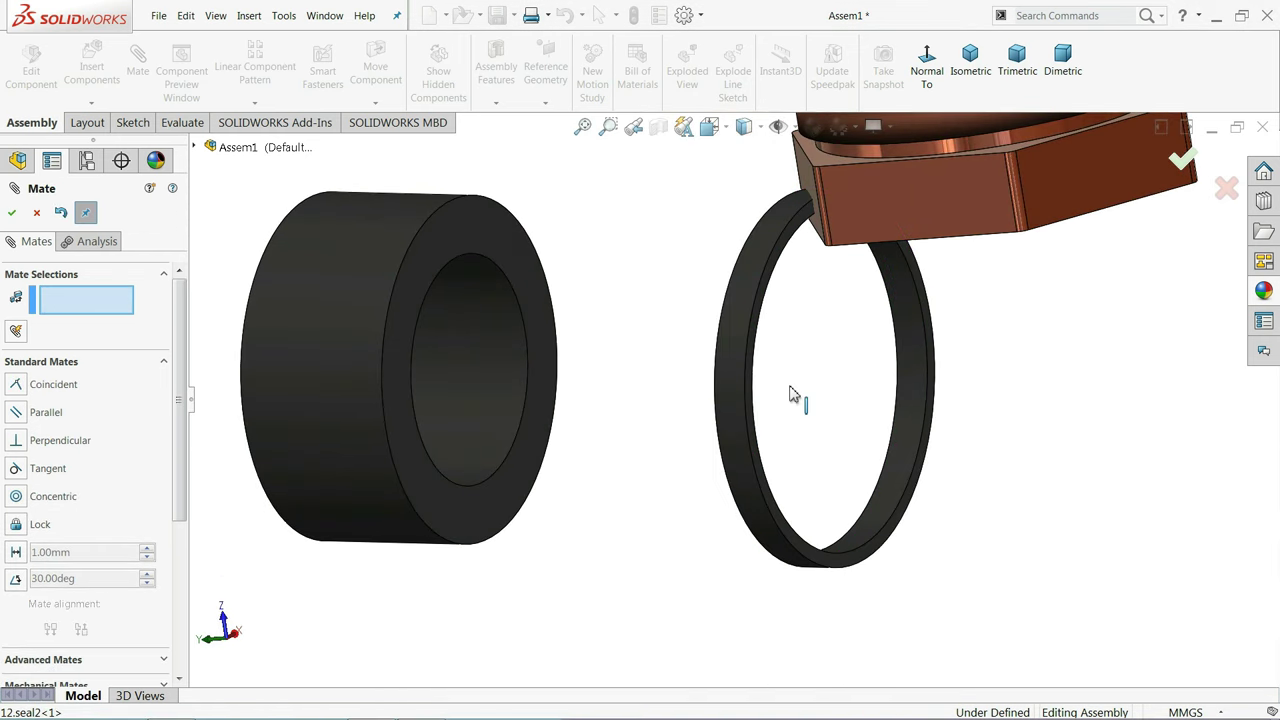
pyautogui.scroll(-3, 691, 457)
pyautogui.click(697, 467)
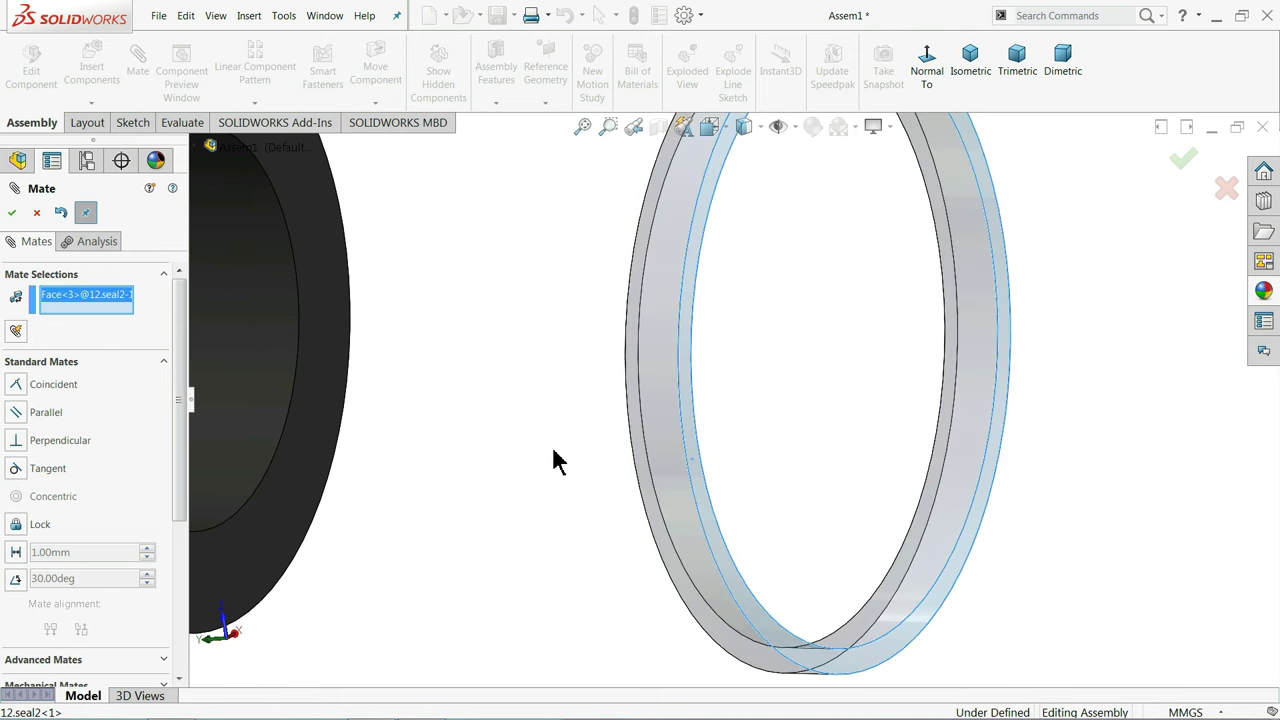
pyautogui.scroll(3, 463, 440)
pyautogui.click(430, 445)
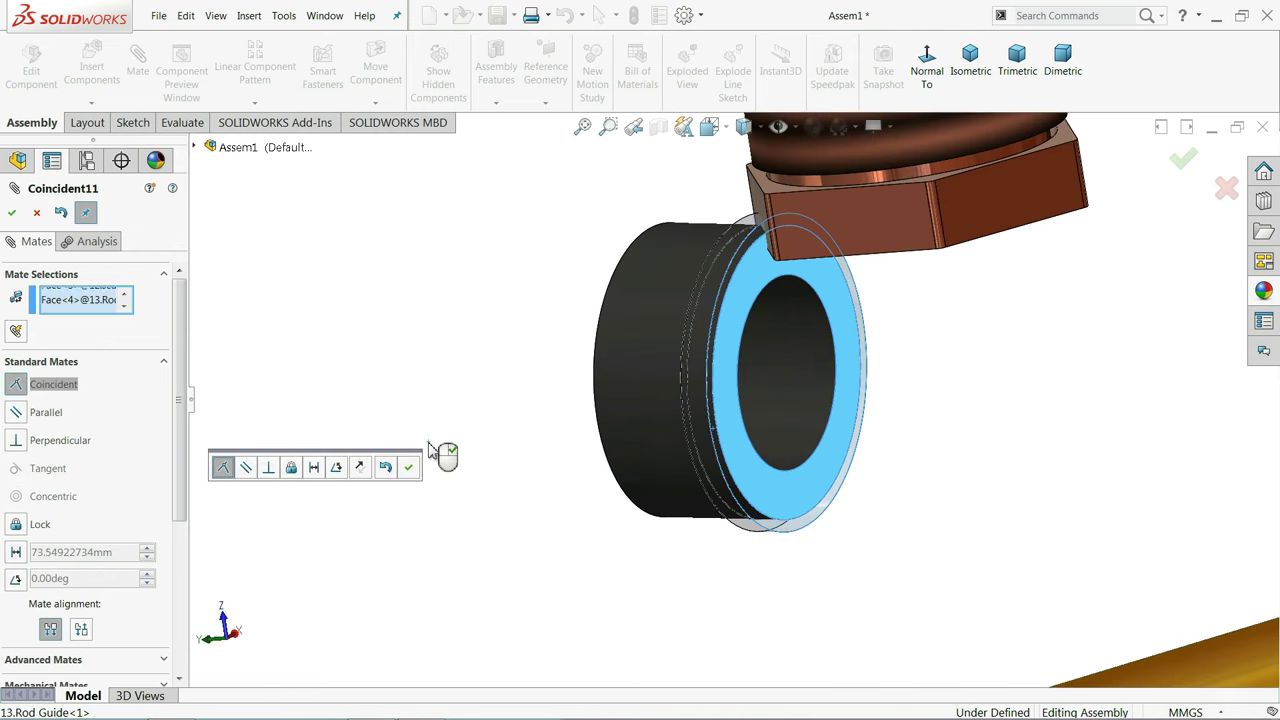
pyautogui.click(414, 465)
pyautogui.scroll(2, 849, 429)
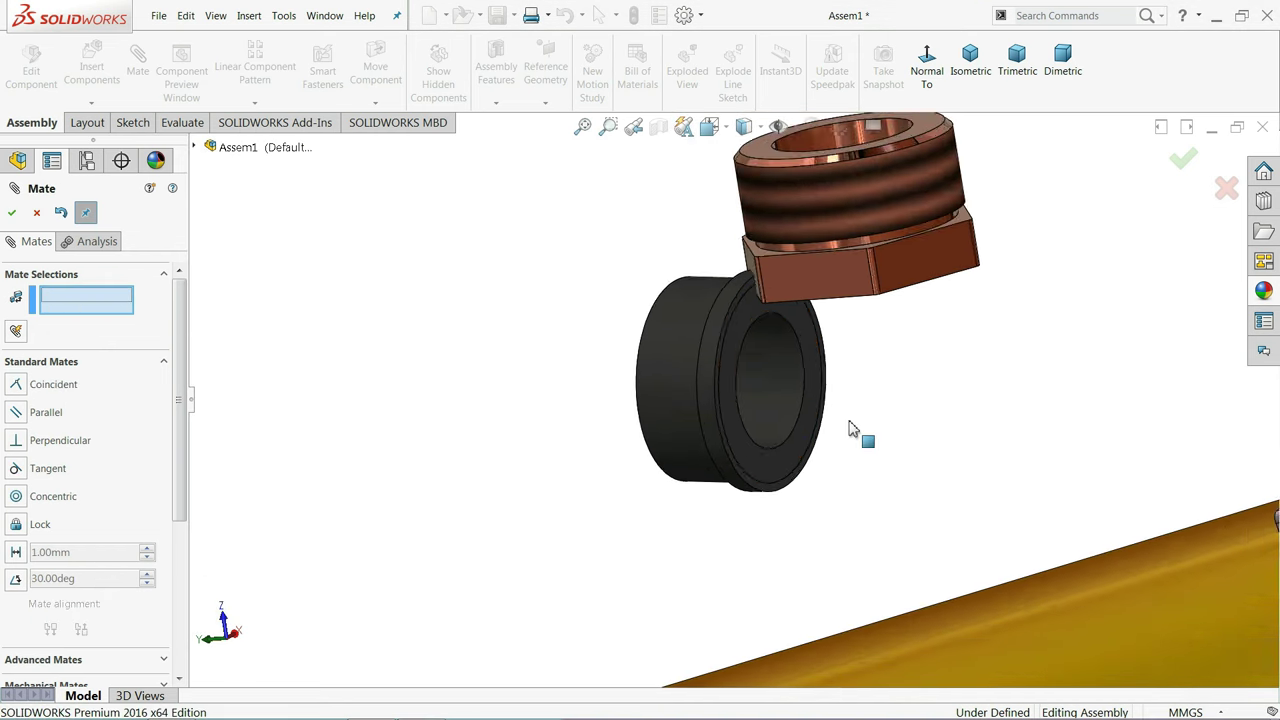
pyautogui.scroll(2, 843, 434)
# Move the Rod Guide beside the cylinder and centre it in the Top Cover's boss bore
pyautogui.scroll(2, 768, 425)
pyautogui.scroll(2, 768, 425)
pyautogui.scroll(1, 760, 424)
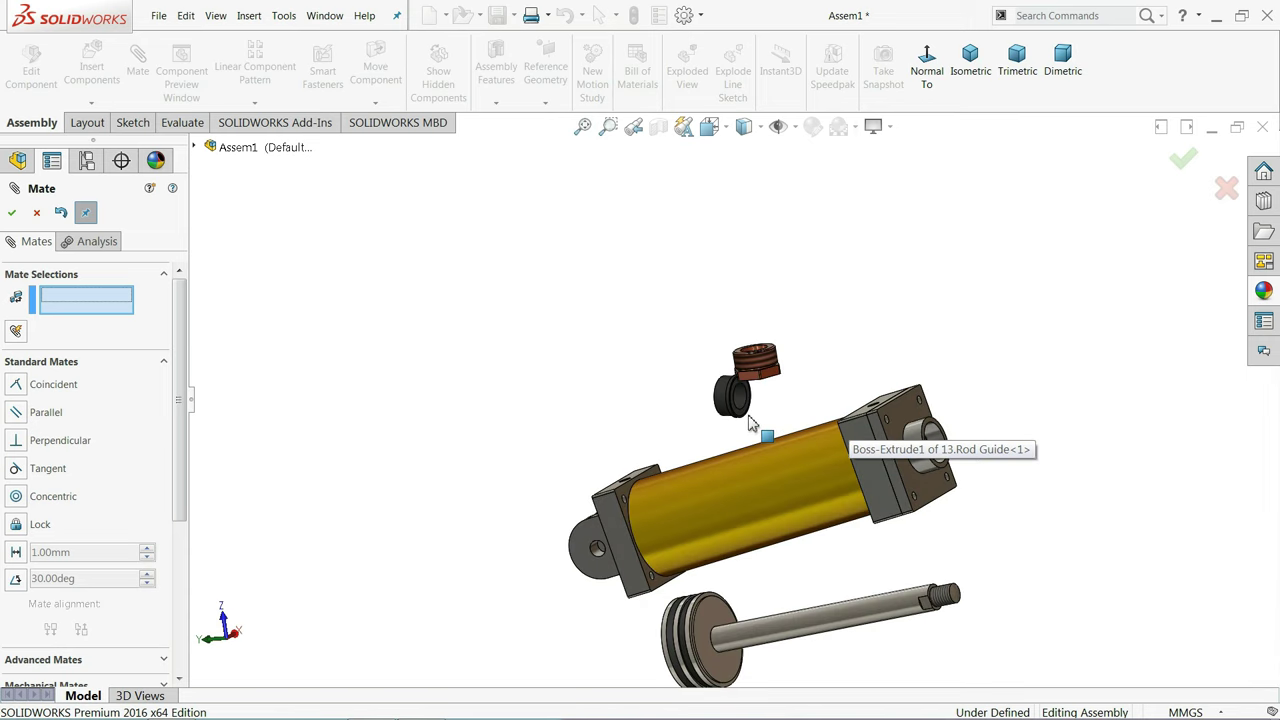
pyautogui.moveTo(728, 405)
pyautogui.mouseDown()
pyautogui.moveTo(790, 410)
pyautogui.moveTo(806, 352)
pyautogui.mouseUp()
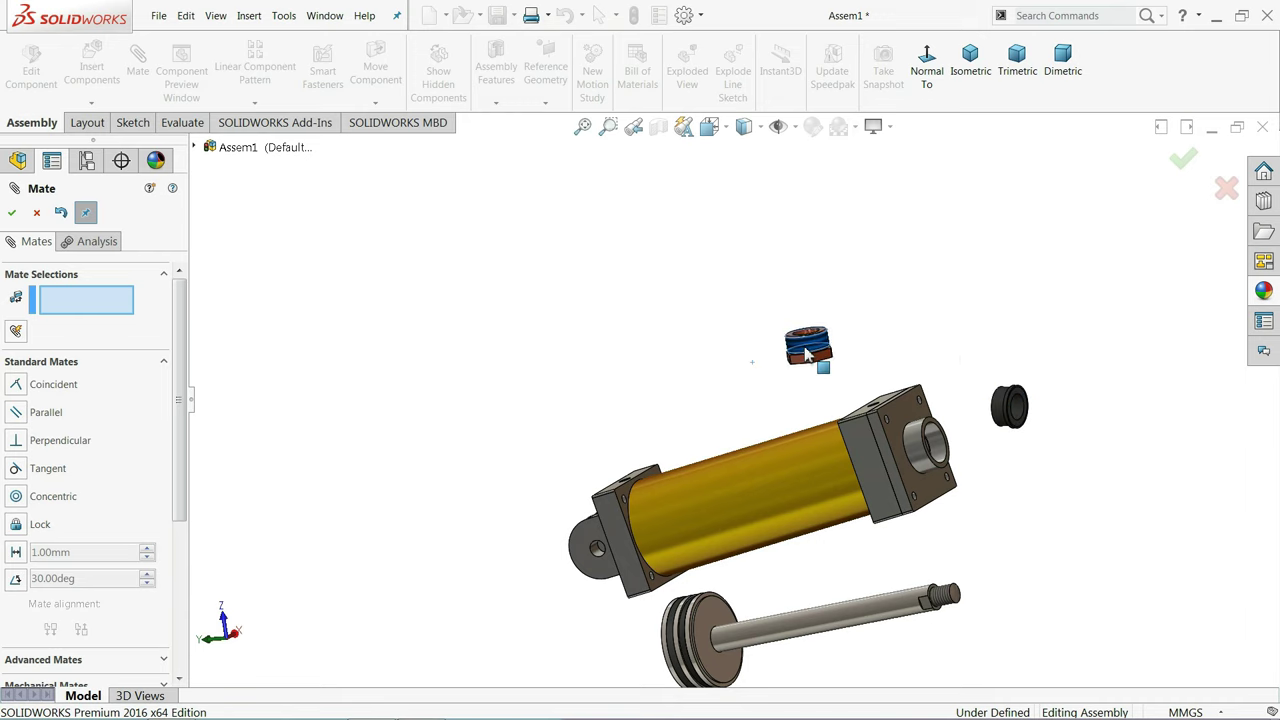
pyautogui.scroll(-4, 993, 440)
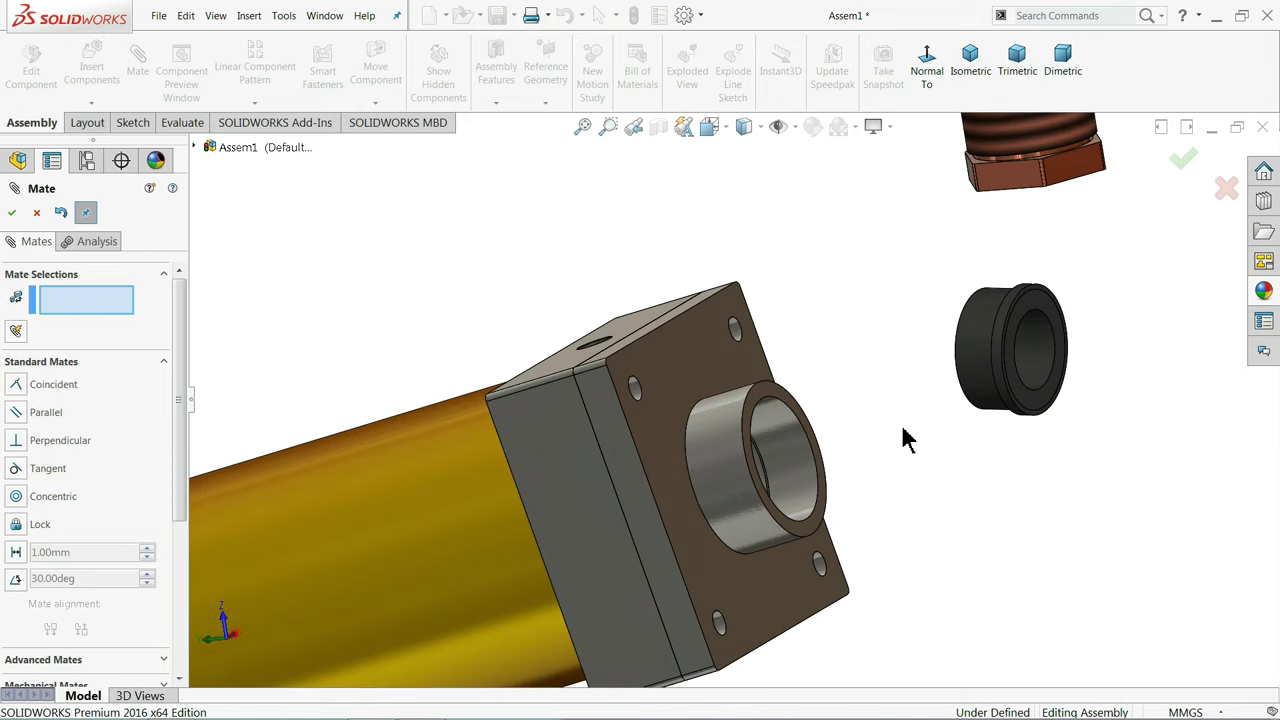
pyautogui.moveTo(880, 440)
pyautogui.mouseDown(button='middle')
pyautogui.moveTo(846, 429)
pyautogui.moveTo(826, 449)
pyautogui.moveTo(911, 466)
pyautogui.moveTo(891, 463)
pyautogui.mouseUp(button='middle')
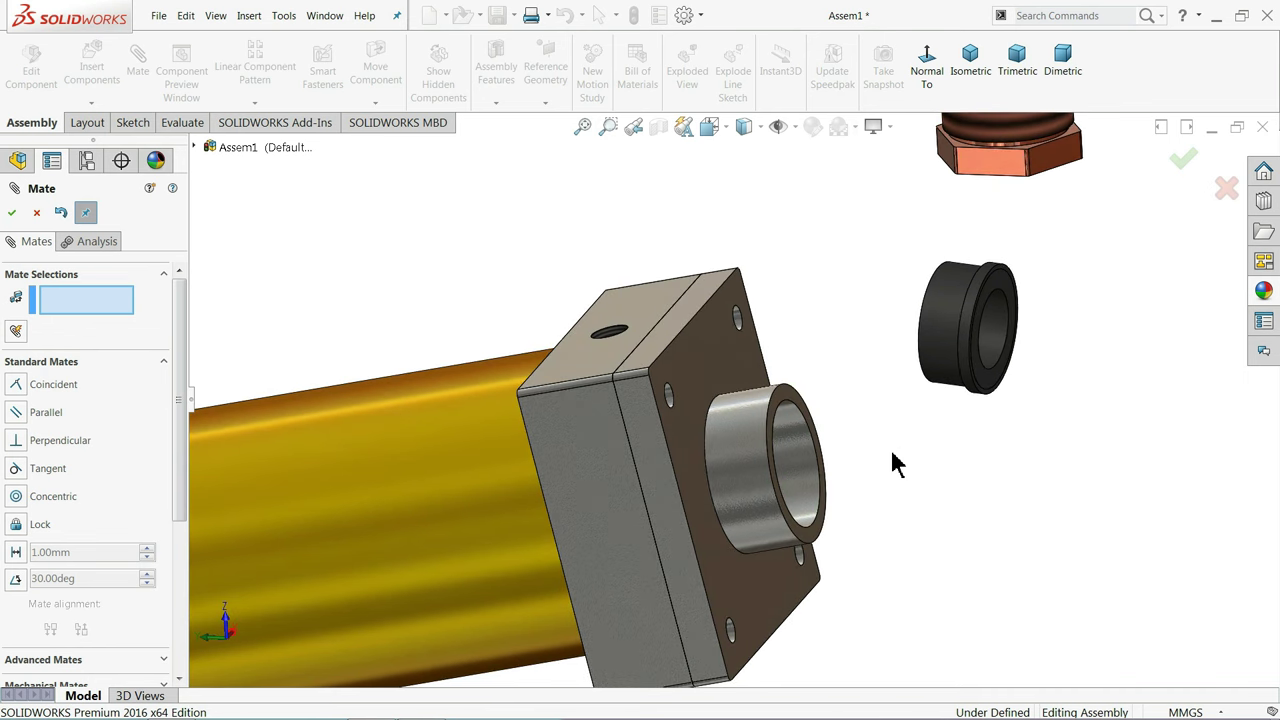
pyautogui.click(798, 470)
pyautogui.click(946, 378)
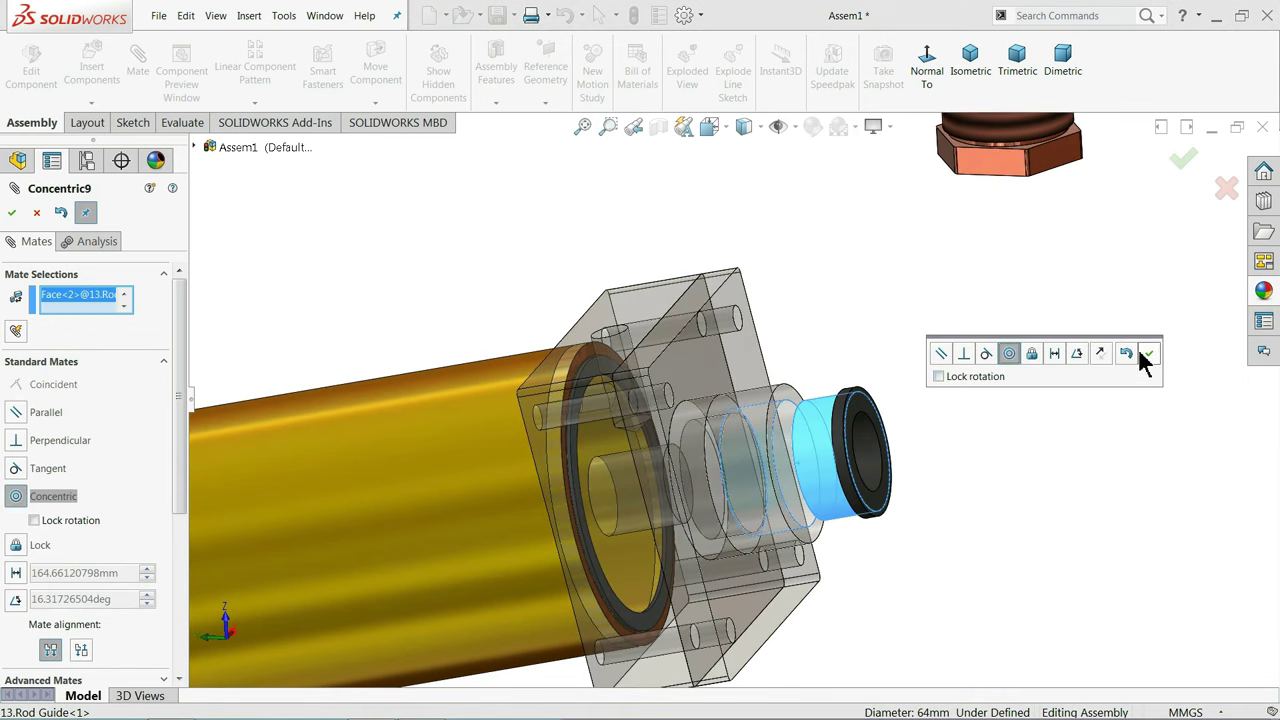
pyautogui.click(1147, 354)
# Seat the Rod Guide's shoulder coincident against the Top Cover face at zero distance
pyautogui.scroll(-5, 814, 423)
pyautogui.scroll(-5, 720, 453)
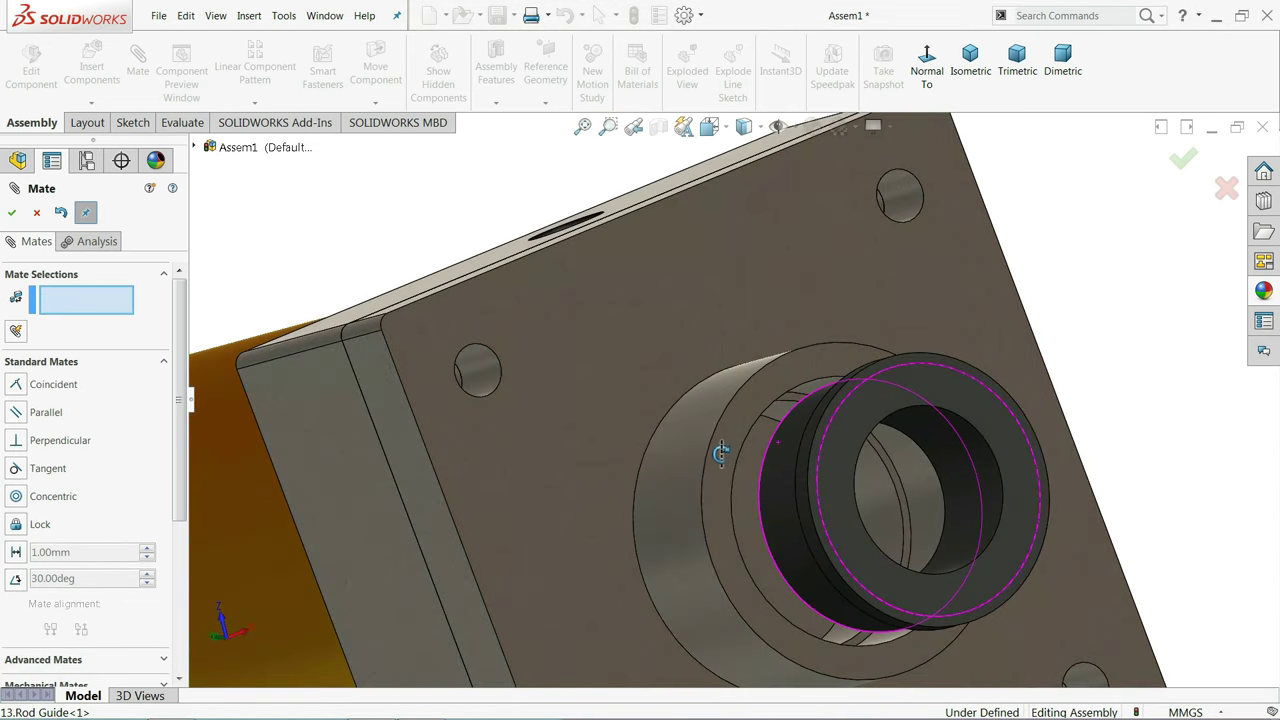
pyautogui.moveTo(720, 453); pyautogui.dragTo(742, 482, button='middle')
pyautogui.click(863, 484)
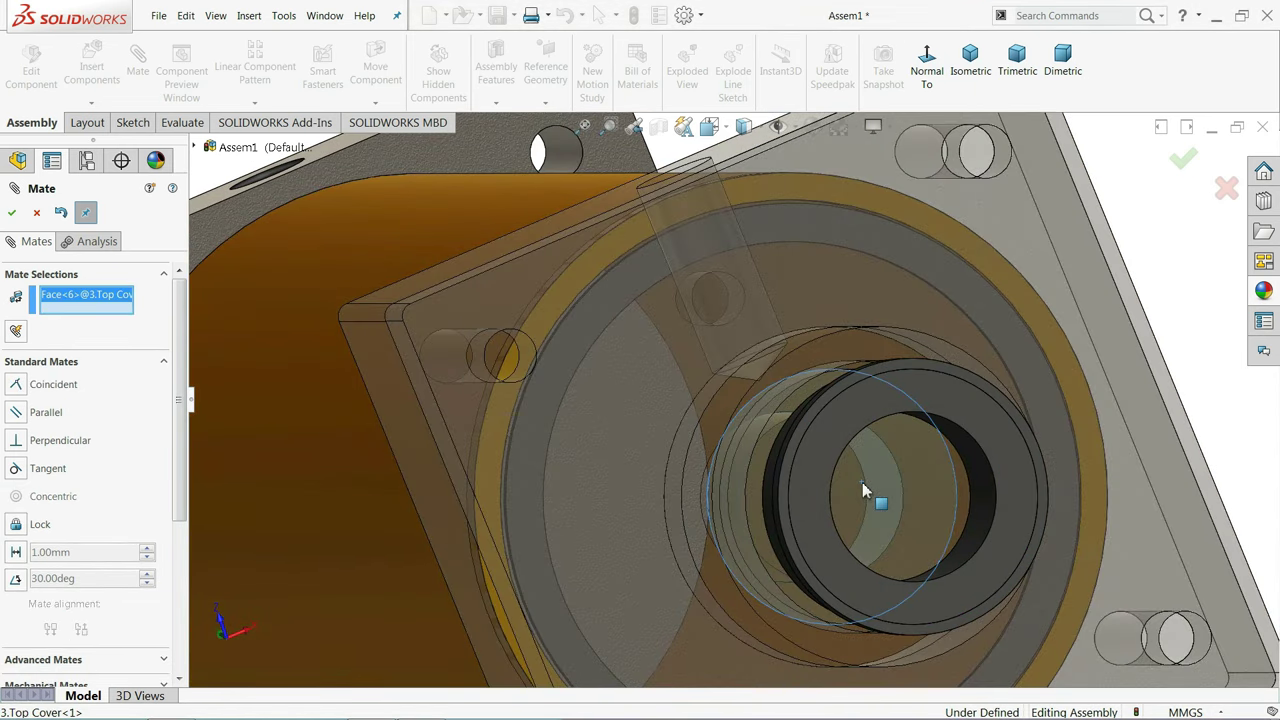
pyautogui.moveTo(862, 482); pyautogui.dragTo(929, 486, button='middle')
pyautogui.scroll(3, 920, 480)
pyautogui.scroll(5, 911, 477)
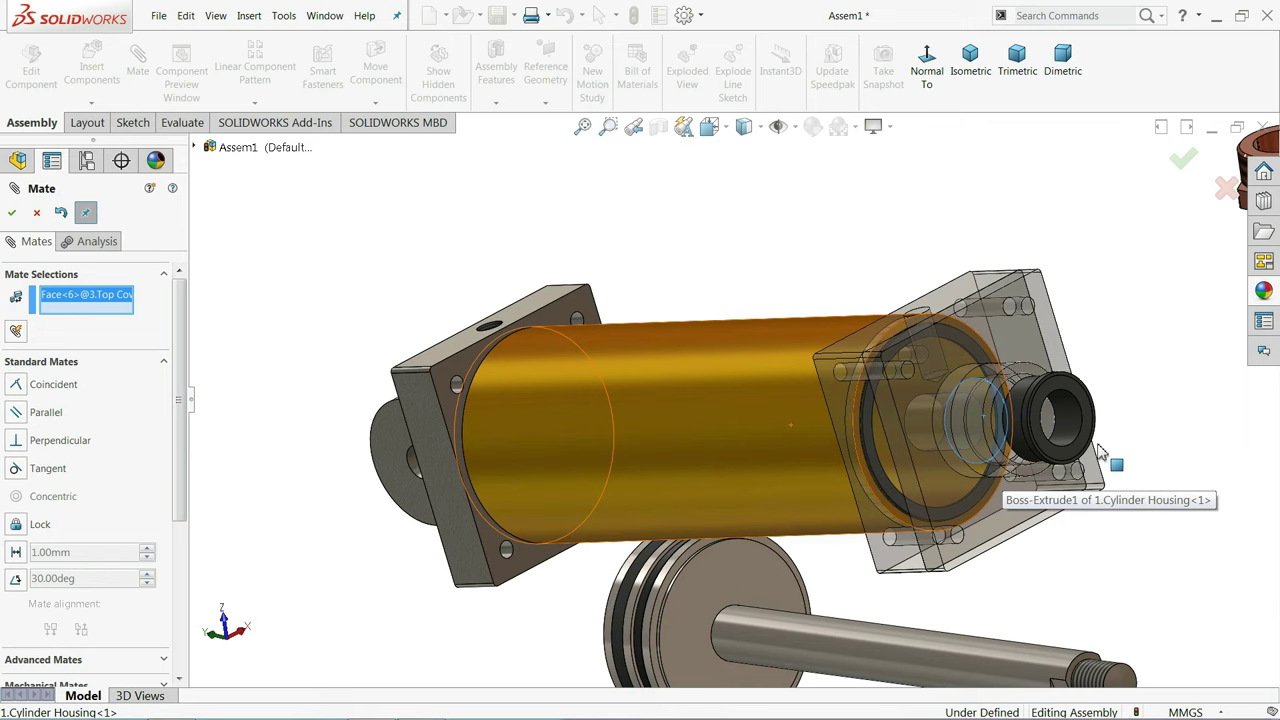
pyautogui.scroll(2, 1100, 452)
pyautogui.moveTo(1100, 452); pyautogui.dragTo(1110, 448, button='middle')
pyautogui.scroll(-5, 1112, 447)
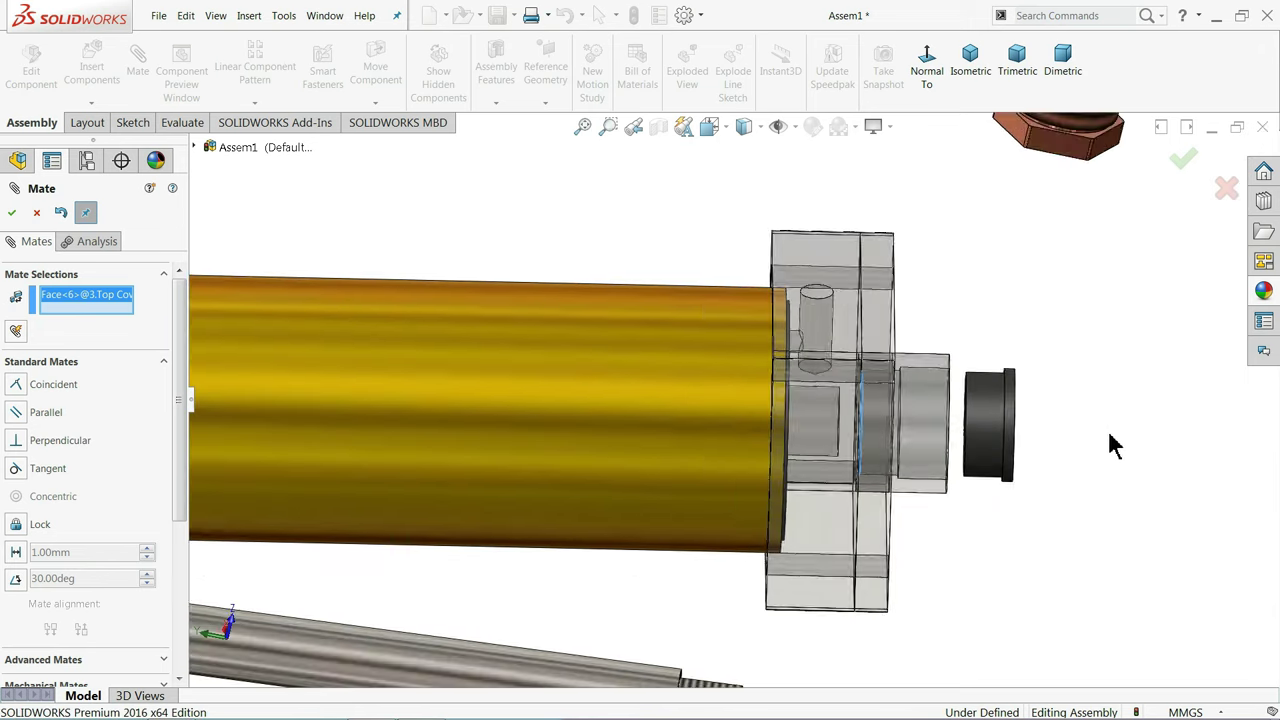
pyautogui.scroll(-3, 1110, 447)
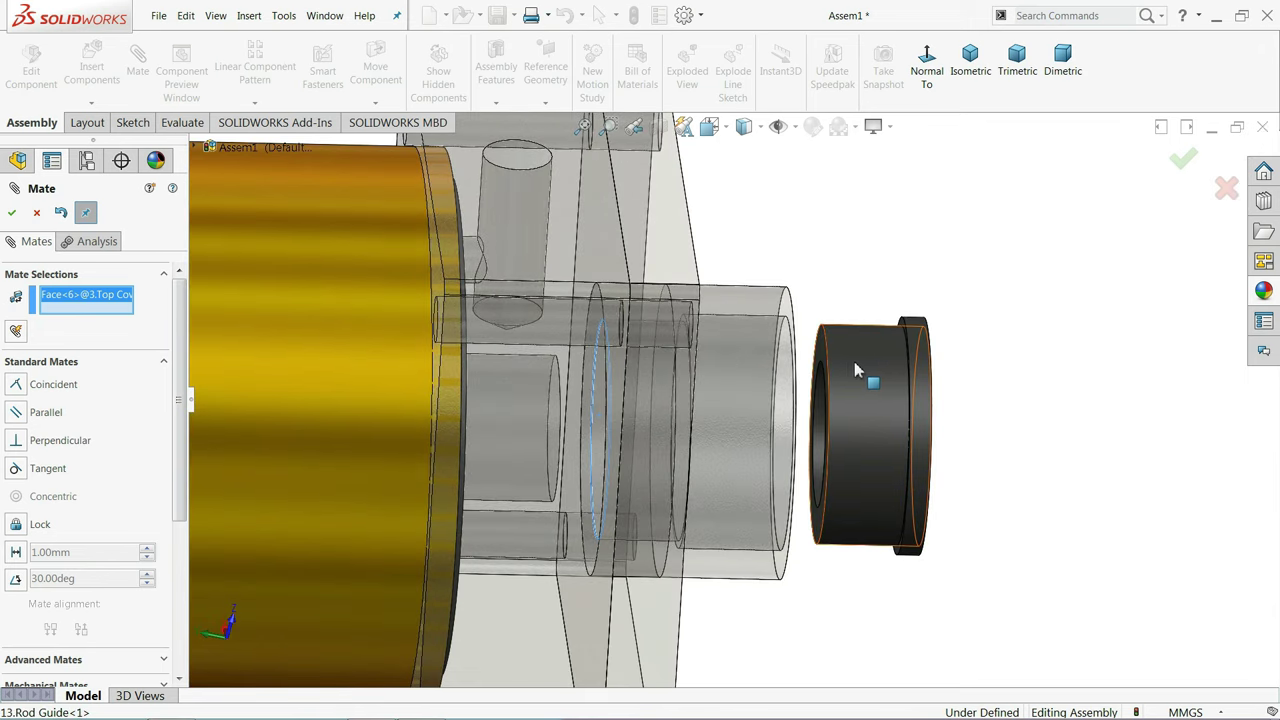
pyautogui.scroll(-2, 855, 370)
pyautogui.click(800, 364)
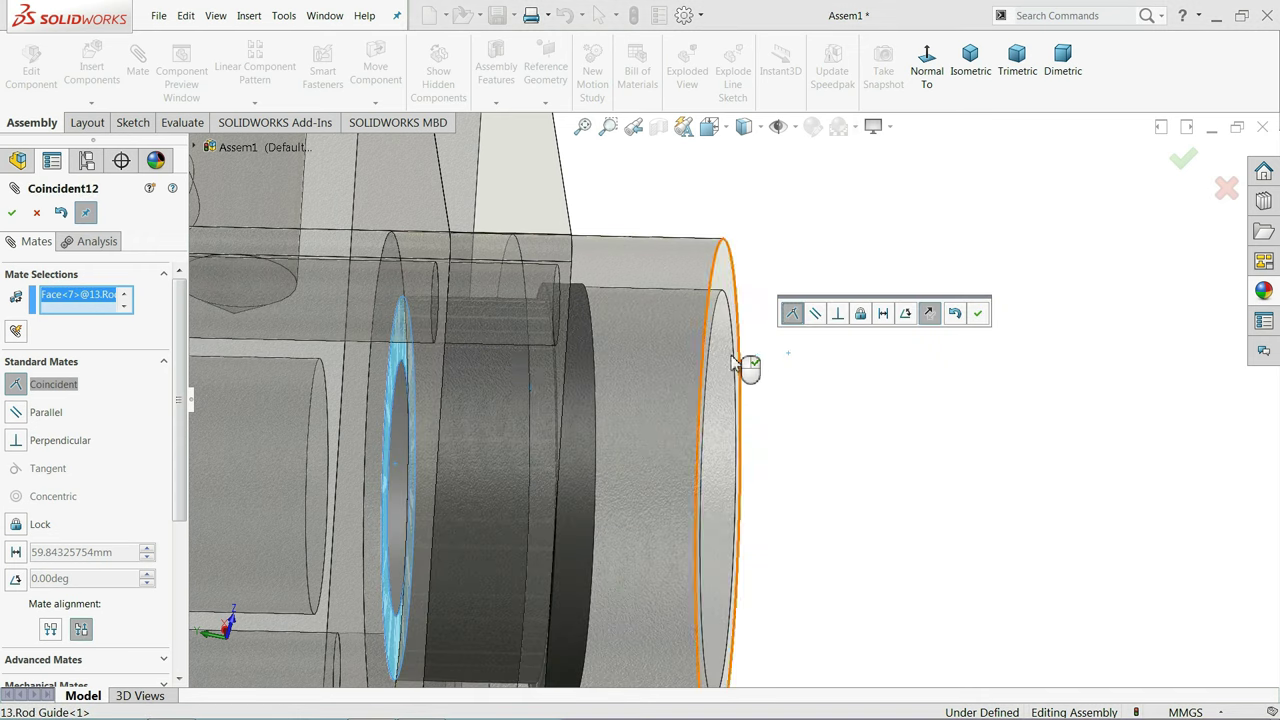
pyautogui.scroll(2, 413, 359)
pyautogui.scroll(2, 413, 359)
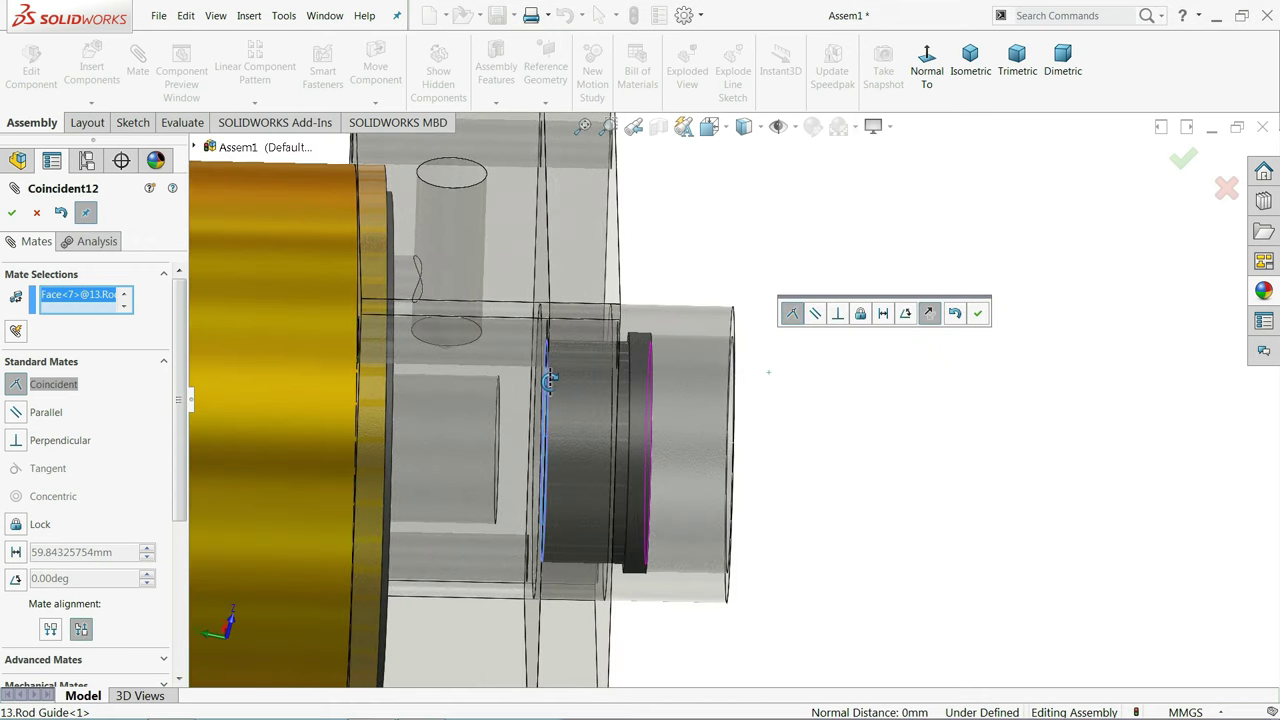
pyautogui.moveTo(549, 378); pyautogui.dragTo(531, 377, button='middle')
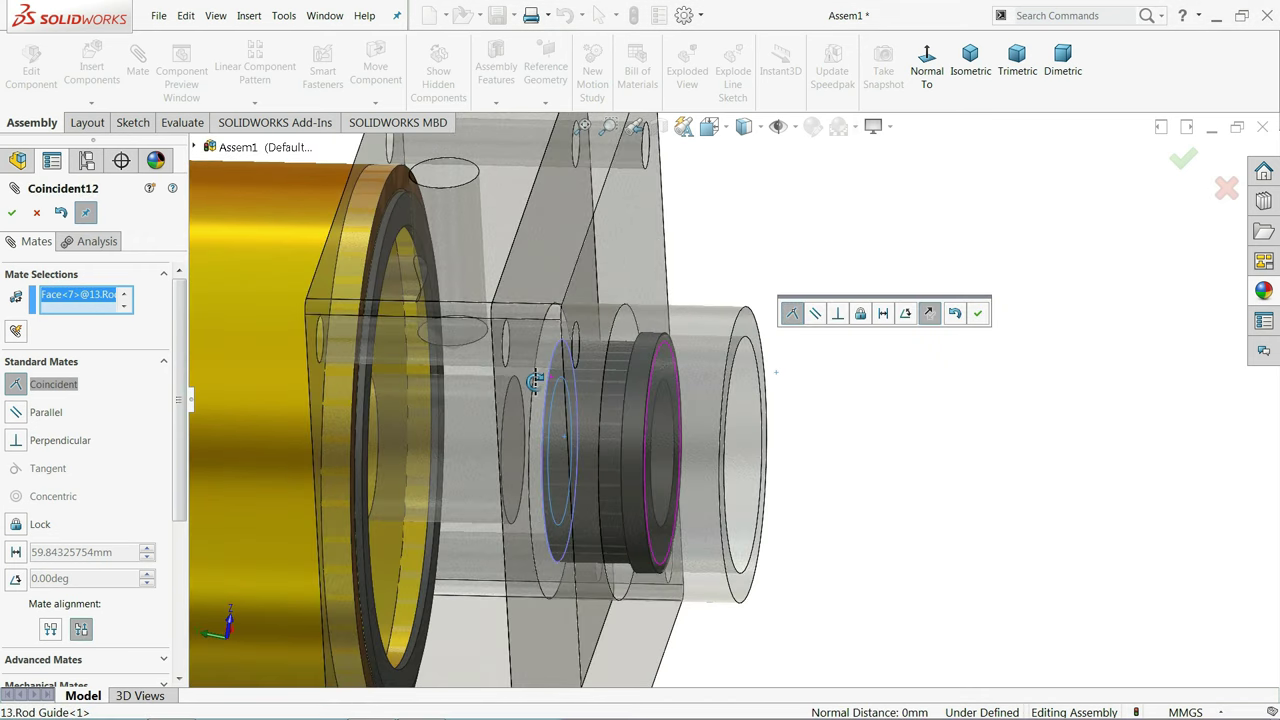
pyautogui.click(978, 313)
pyautogui.moveTo(771, 380); pyautogui.dragTo(690, 372, button='middle')
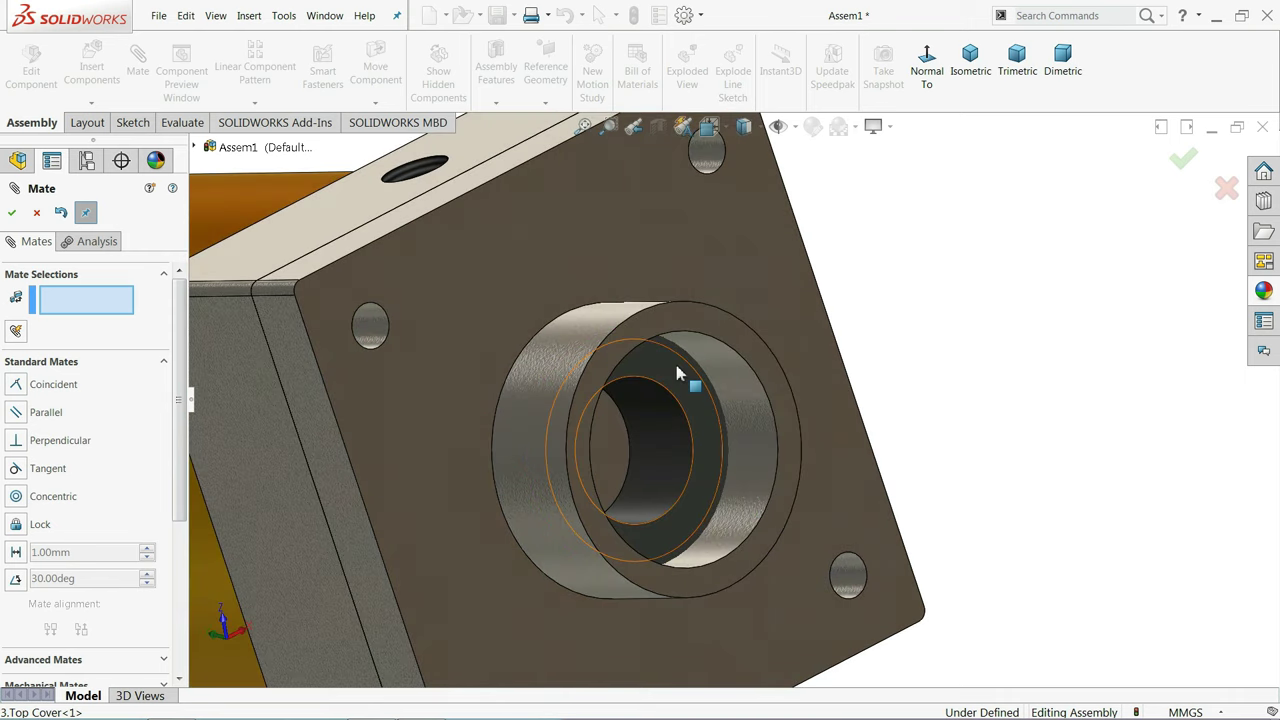
# Seat the nut guide flush against the Rod Guide end face, flipping its alignment
pyautogui.click(690, 370)
pyautogui.scroll(2, 686, 370)
pyautogui.scroll(1, 686, 370)
pyautogui.scroll(-2, 968, 166)
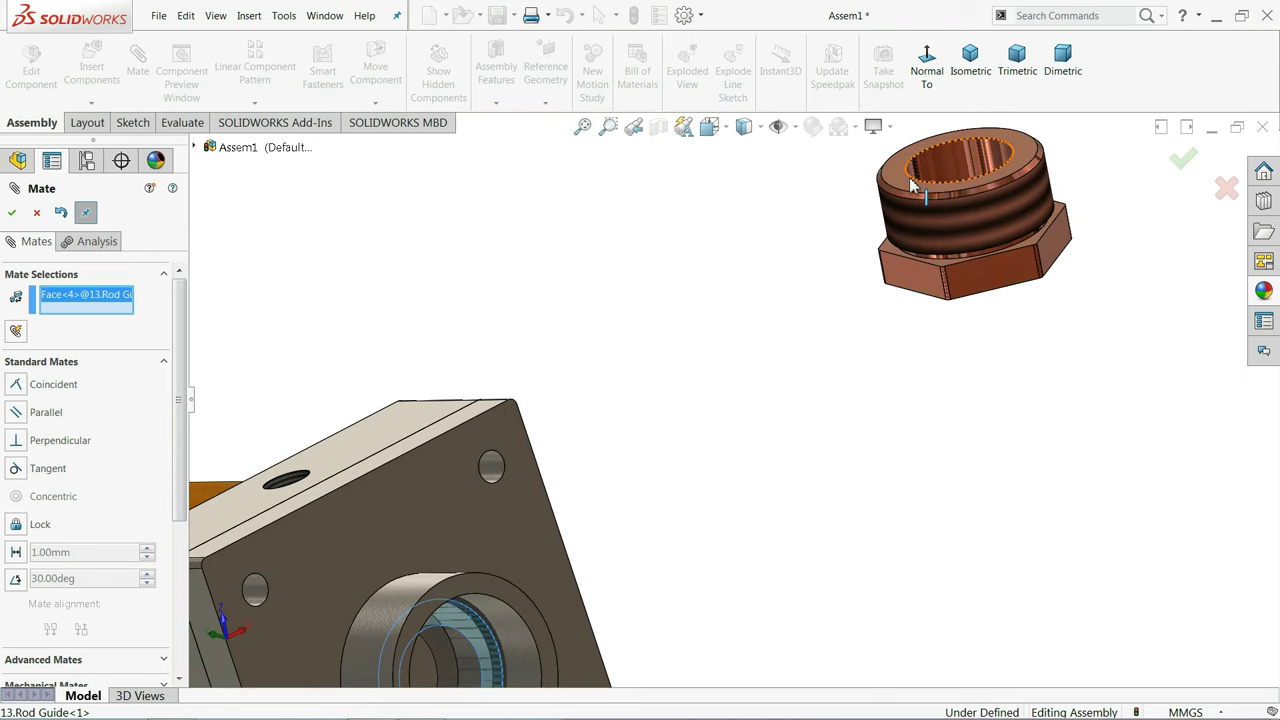
pyautogui.click(905, 191)
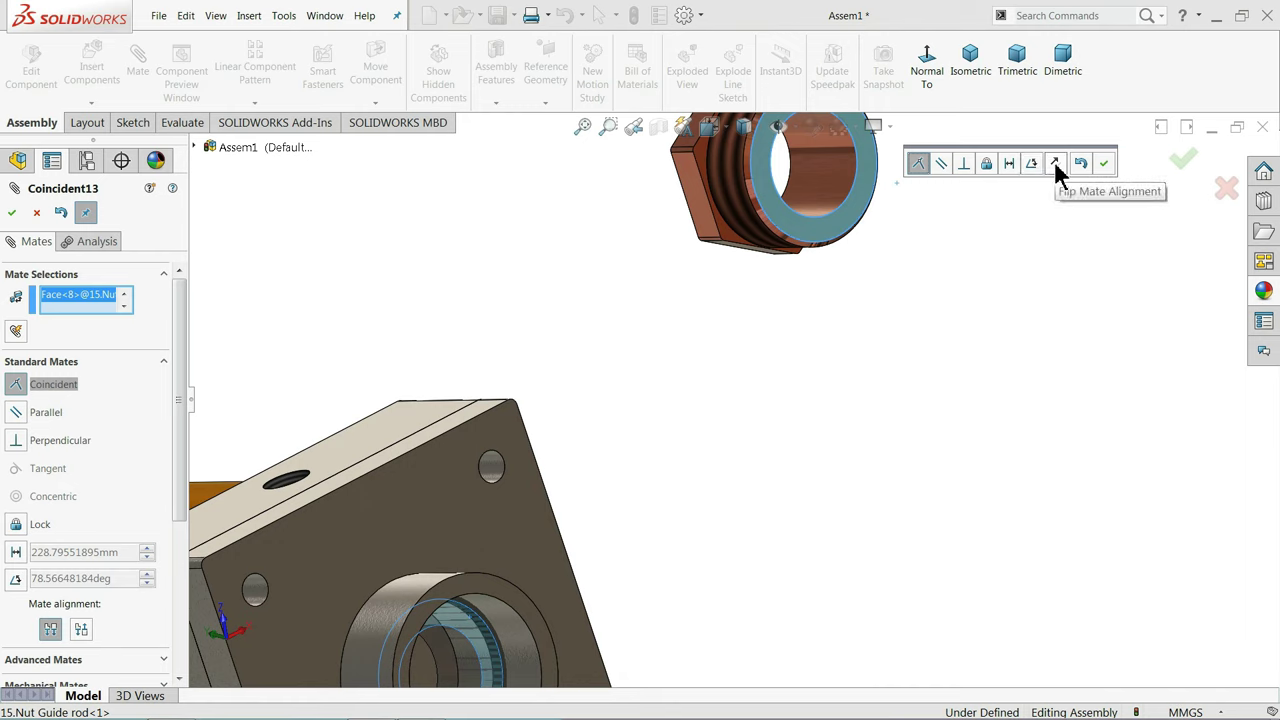
pyautogui.click(1055, 165)
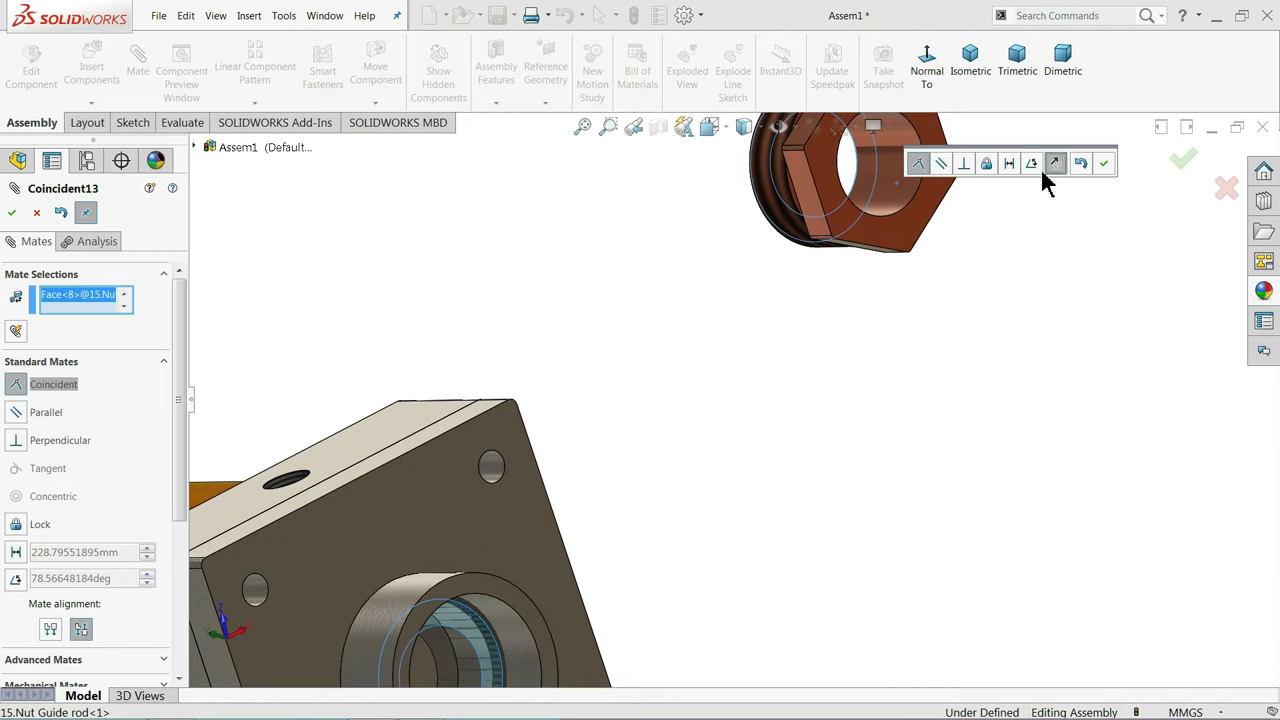
pyautogui.moveTo(868, 287); pyautogui.dragTo(870, 324, button='middle')
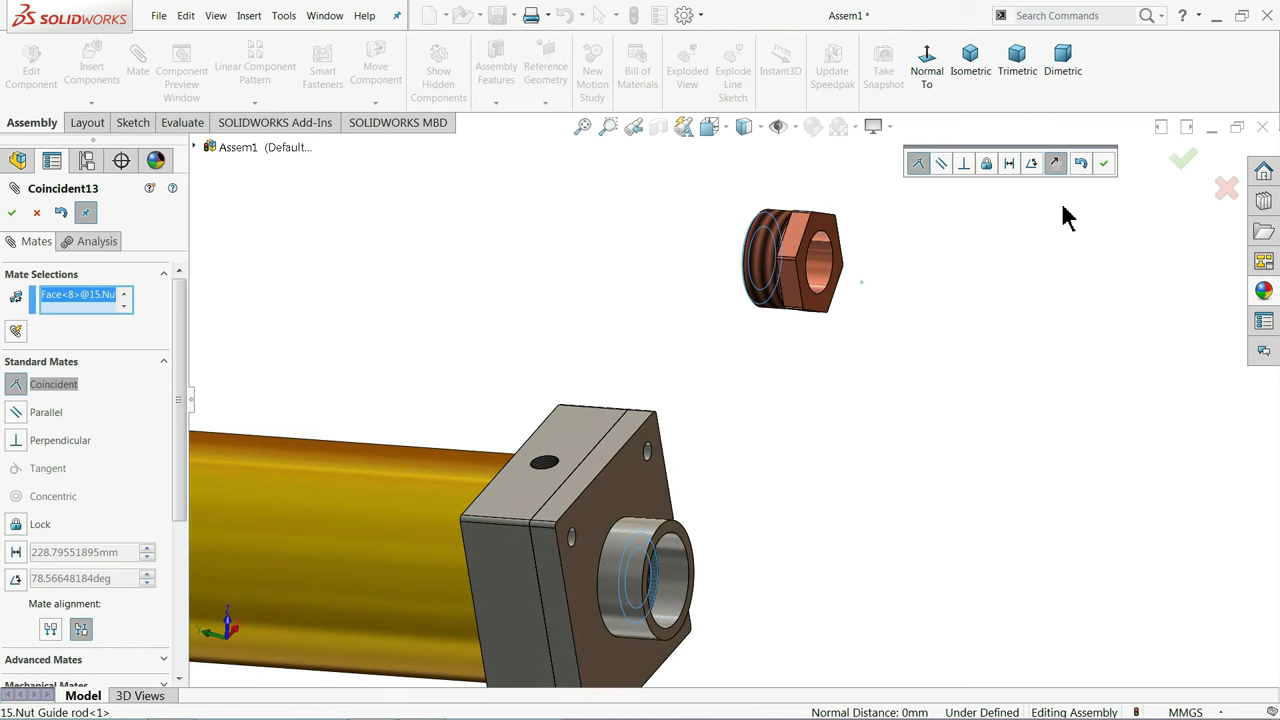
pyautogui.click(1105, 165)
# Centre the nut guide on the cover bore and make it parallel to the Top Cover
pyautogui.click(771, 276)
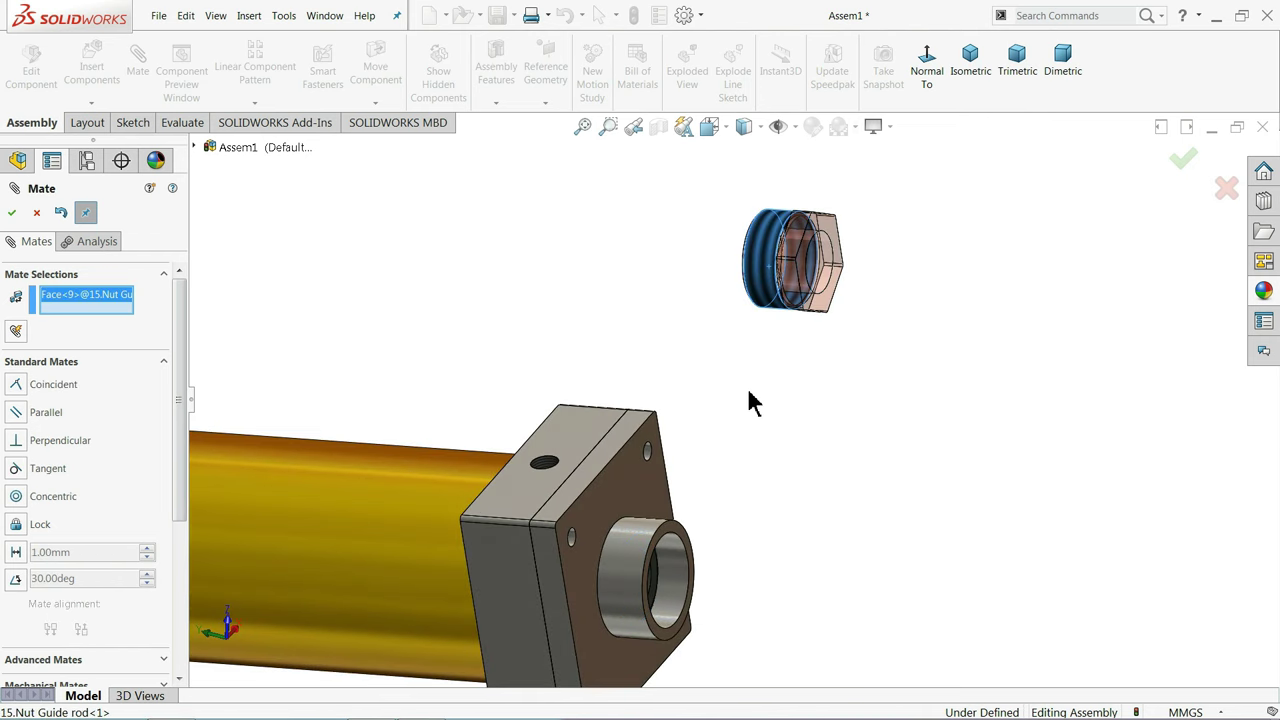
pyautogui.click(641, 565)
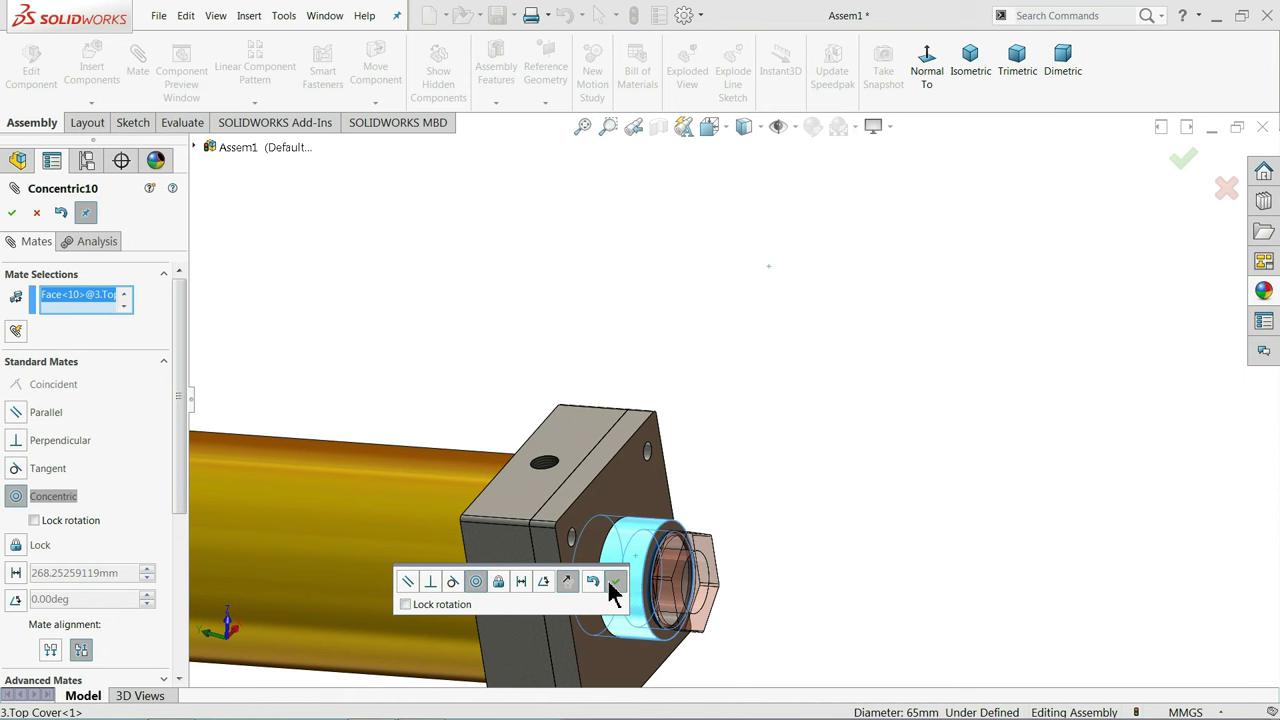
pyautogui.click(614, 582)
pyautogui.scroll(5, 700, 560)
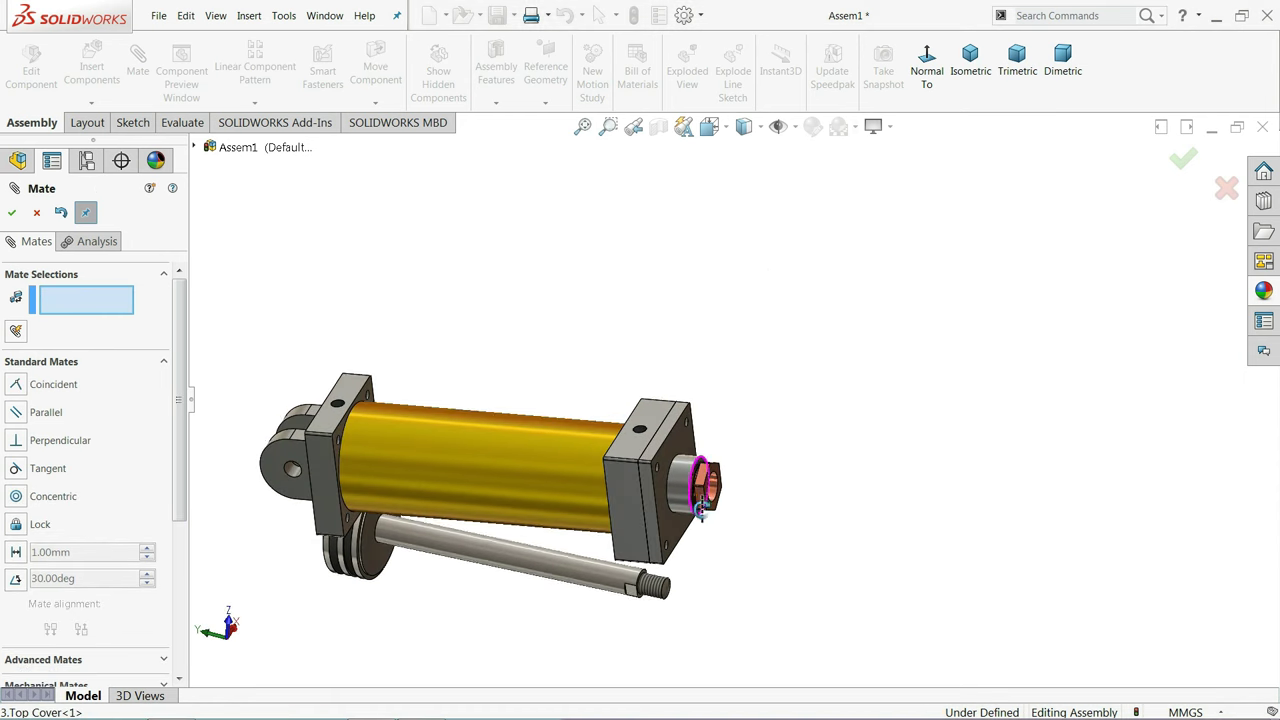
pyautogui.scroll(-3, 700, 505)
pyautogui.scroll(-2, 705, 495)
pyautogui.click(770, 460)
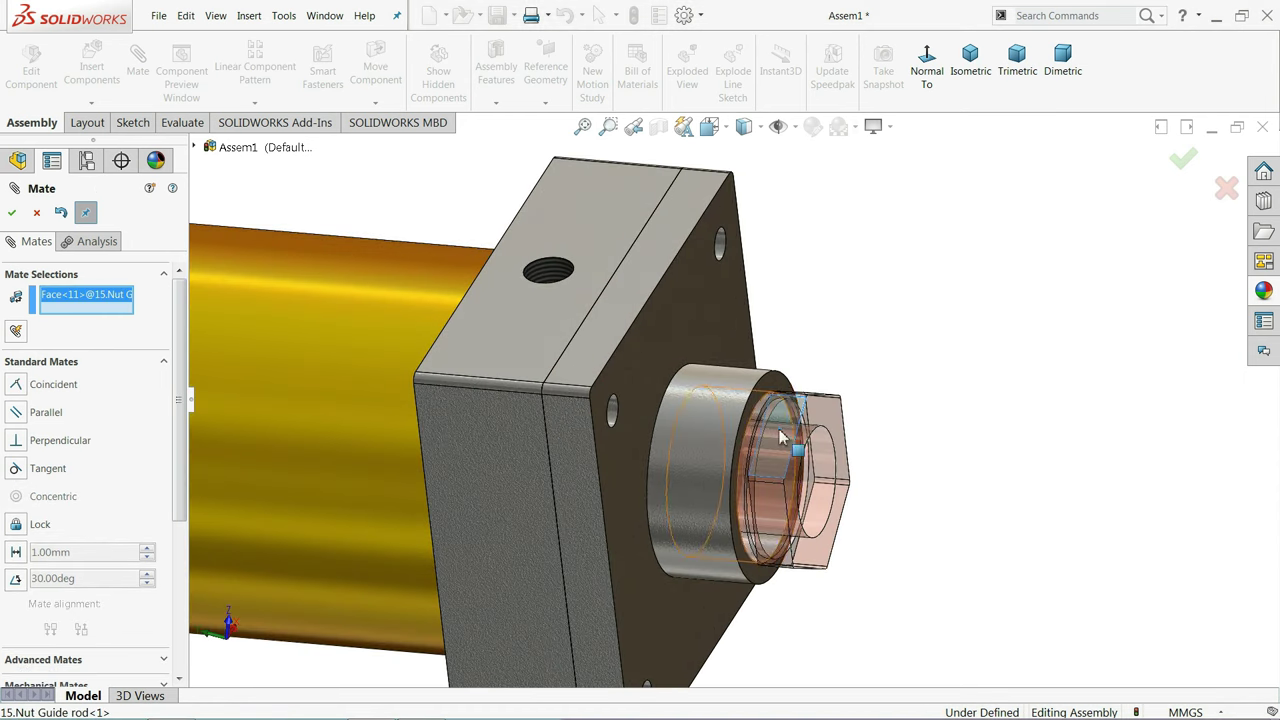
pyautogui.click(608, 280)
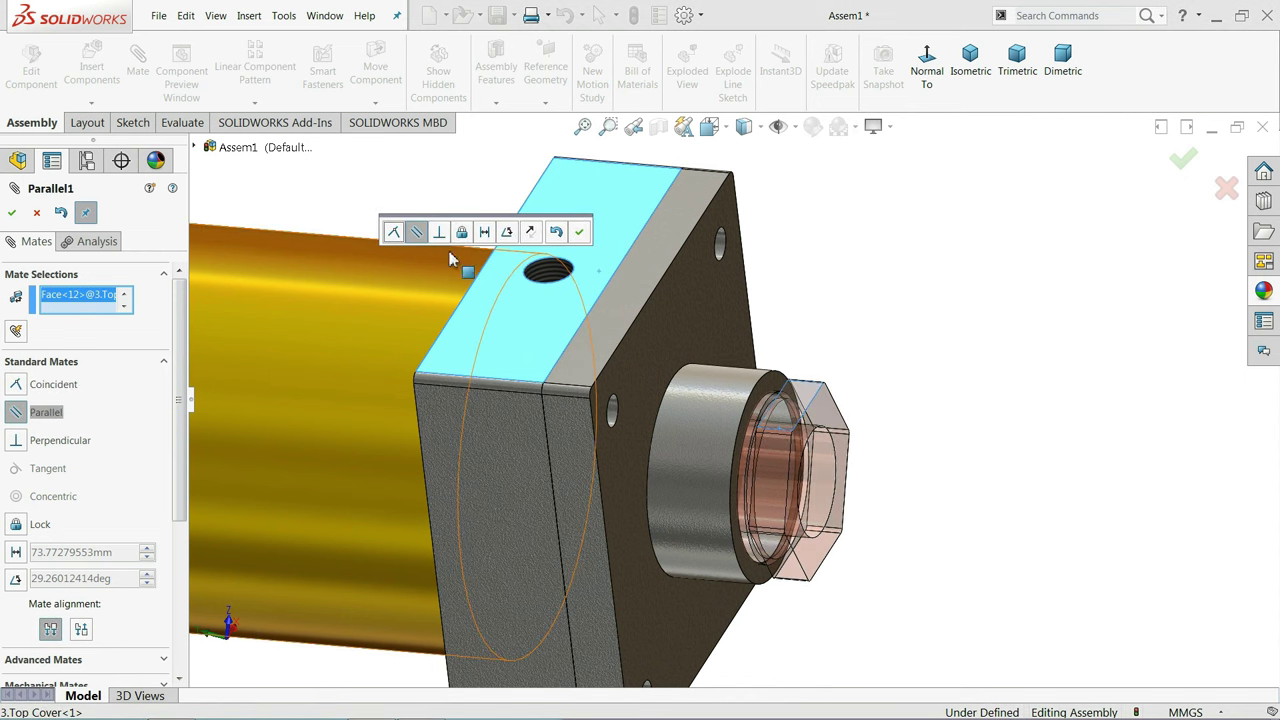
pyautogui.click(580, 233)
# Make the nut's inner bore concentric with the piston rod
pyautogui.scroll(3, 557, 400)
pyautogui.scroll(2, 550, 420)
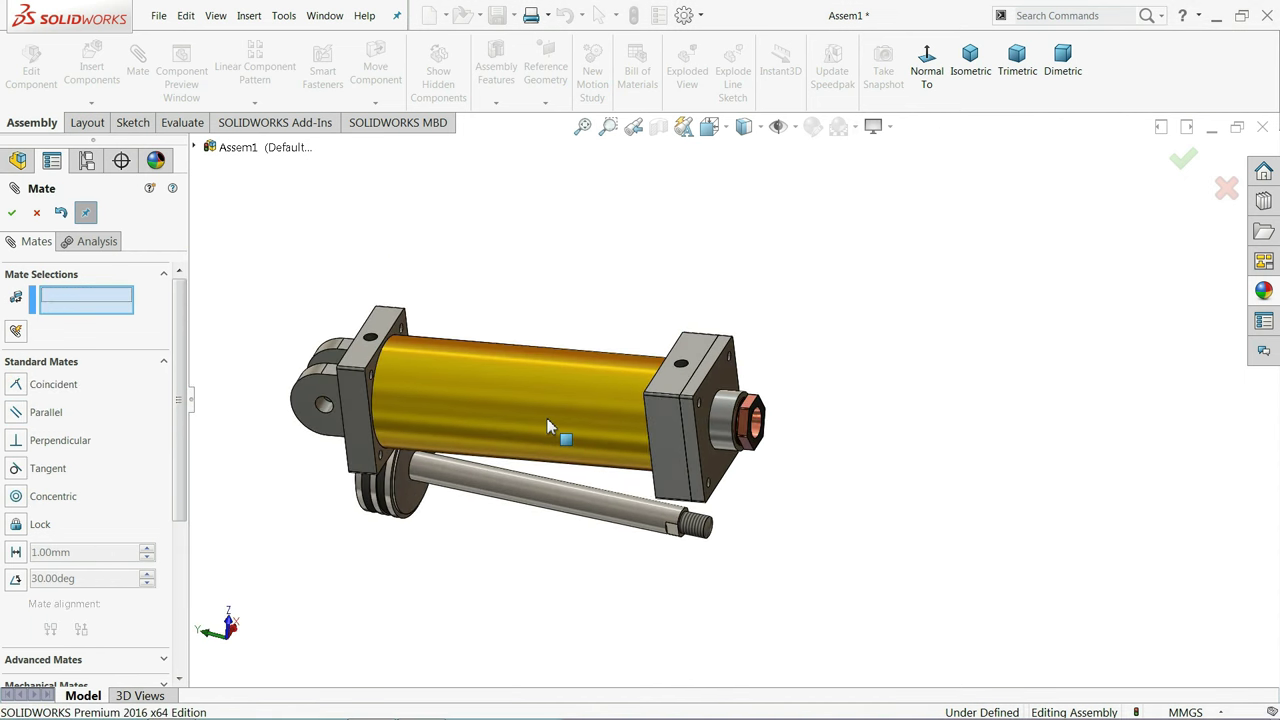
pyautogui.scroll(-2, 520, 455)
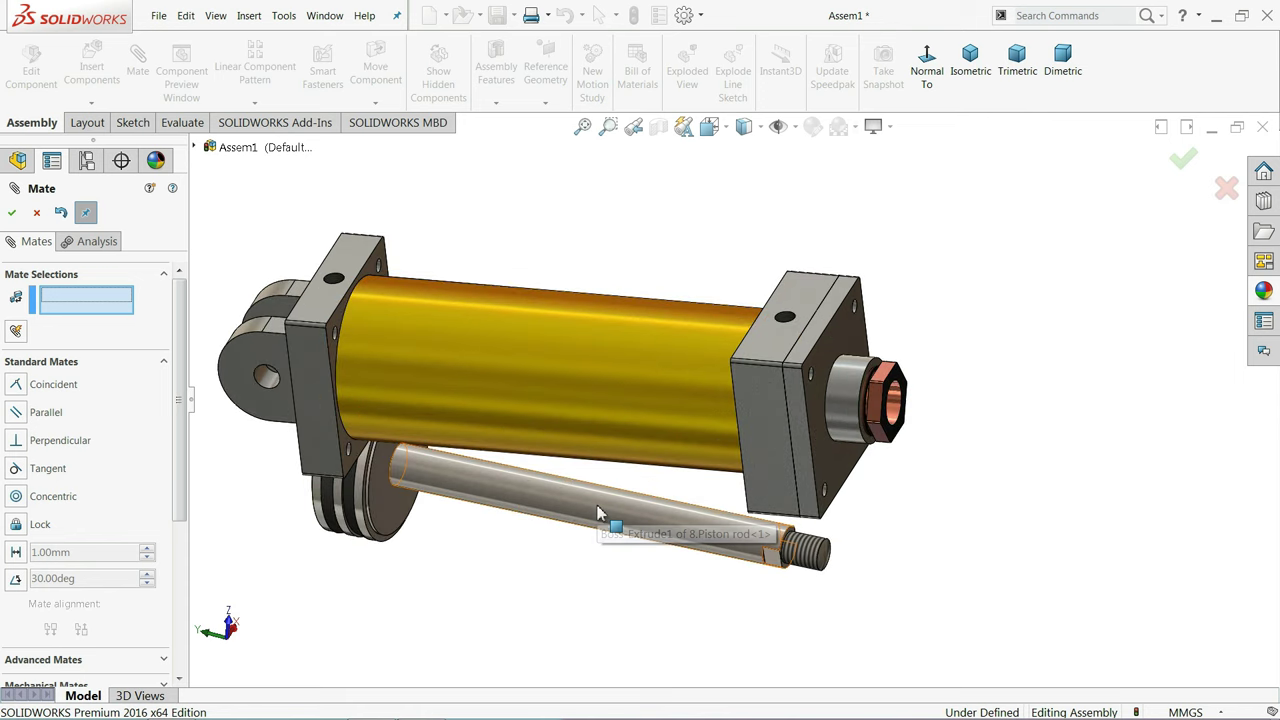
pyautogui.click(597, 514)
pyautogui.scroll(-1, 757, 492)
pyautogui.scroll(-1, 790, 480)
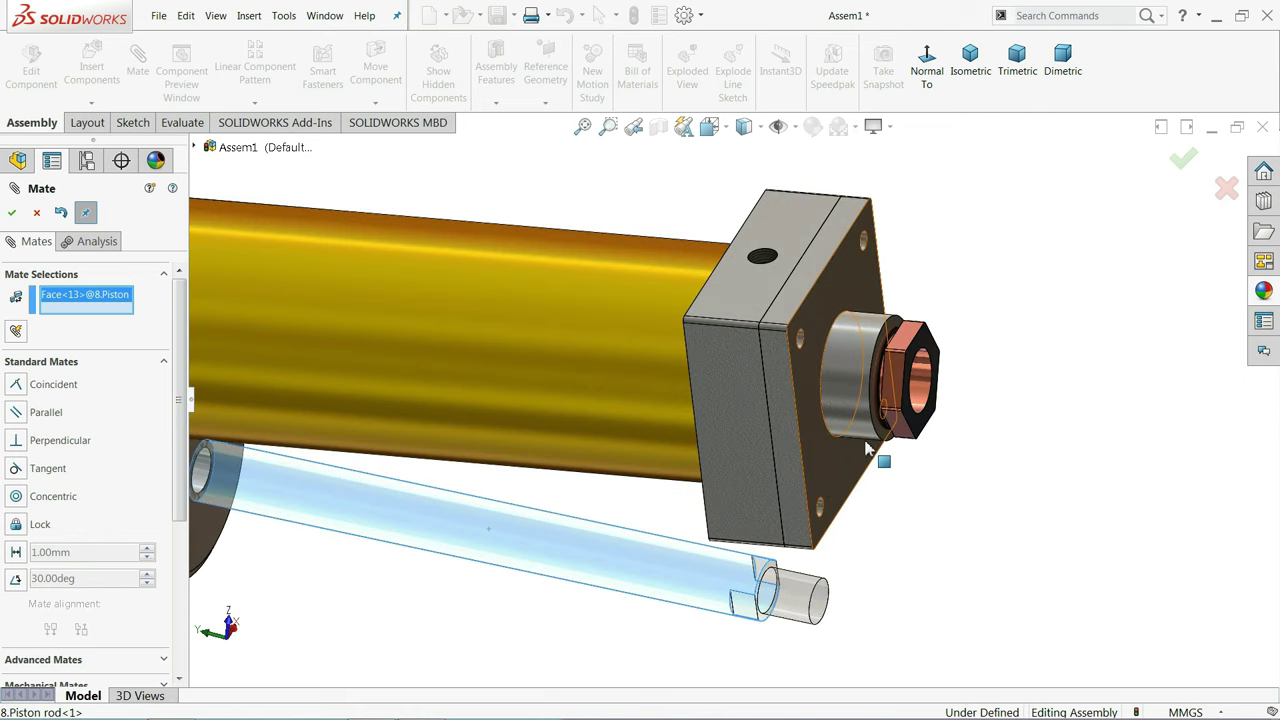
pyautogui.scroll(-1, 866, 449)
pyautogui.click(928, 362)
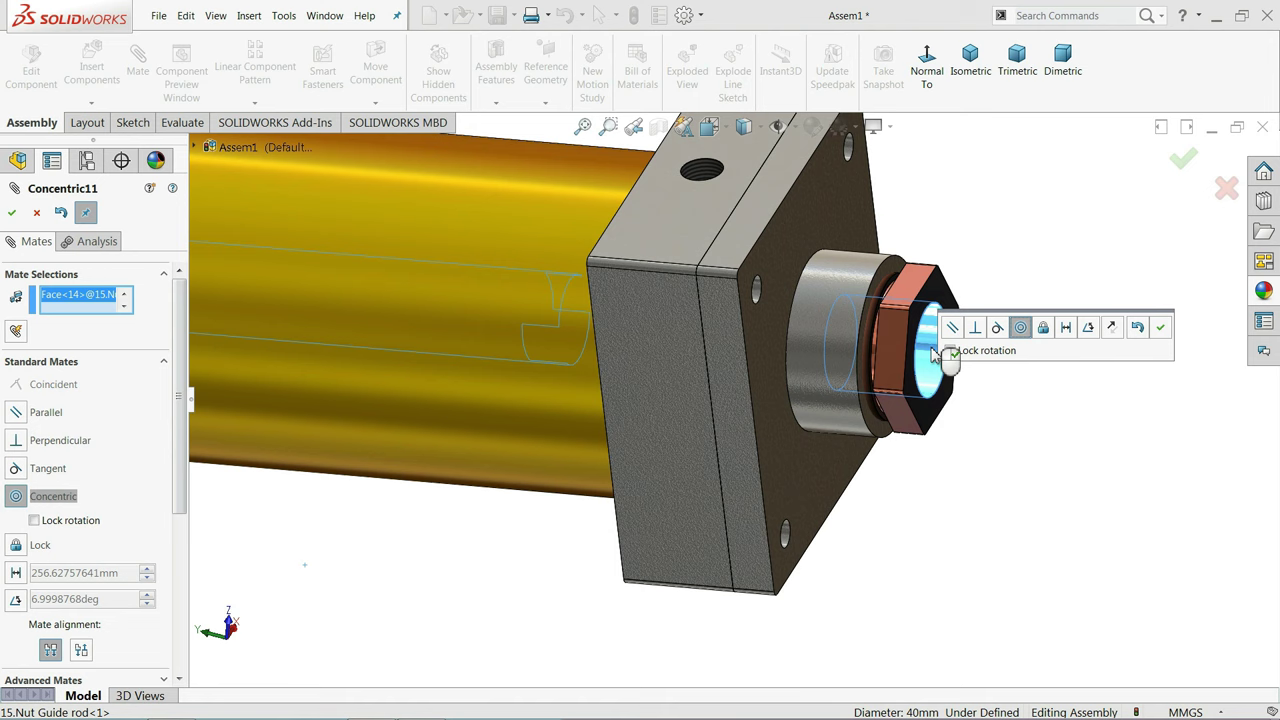
pyautogui.click(1162, 323)
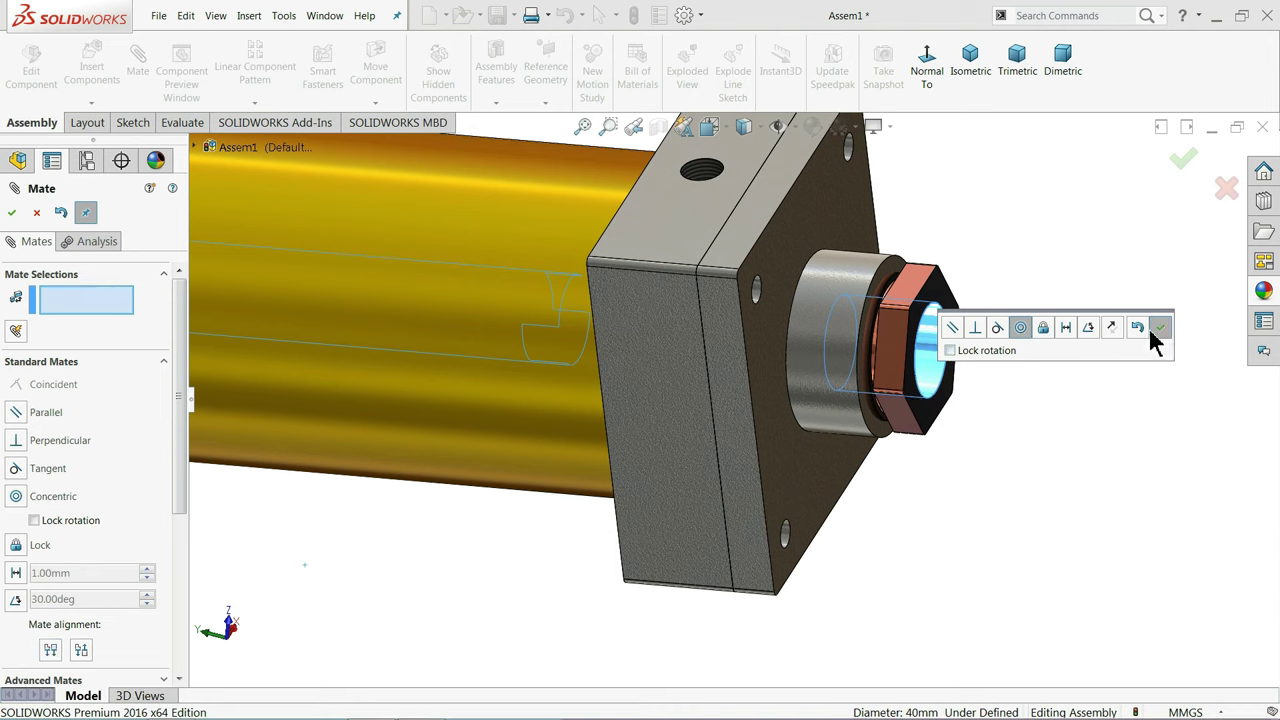
# Slide the piston rod outward to extend it from the cylinder
pyautogui.scroll(3, 880, 340)
pyautogui.scroll(2, 700, 360)
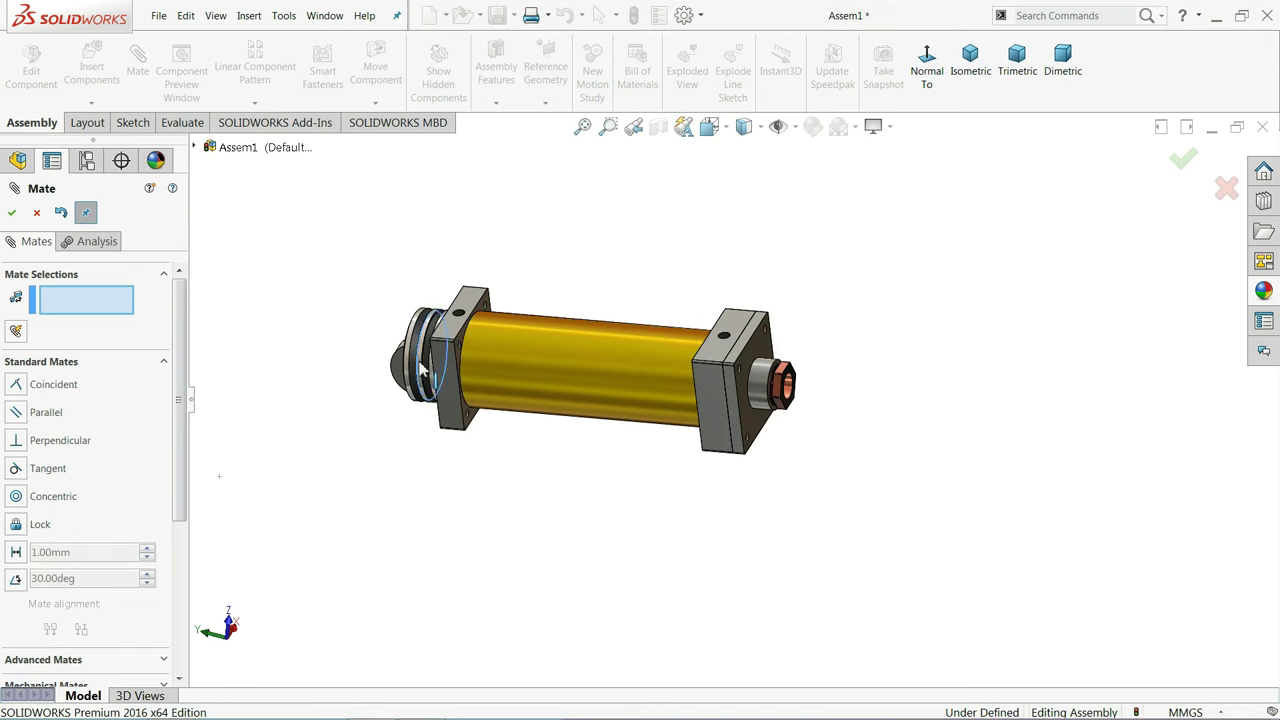
pyautogui.moveTo(420, 370)
pyautogui.mouseDown()
pyautogui.moveTo(778, 398)
pyautogui.moveTo(686, 396)
pyautogui.mouseUp()
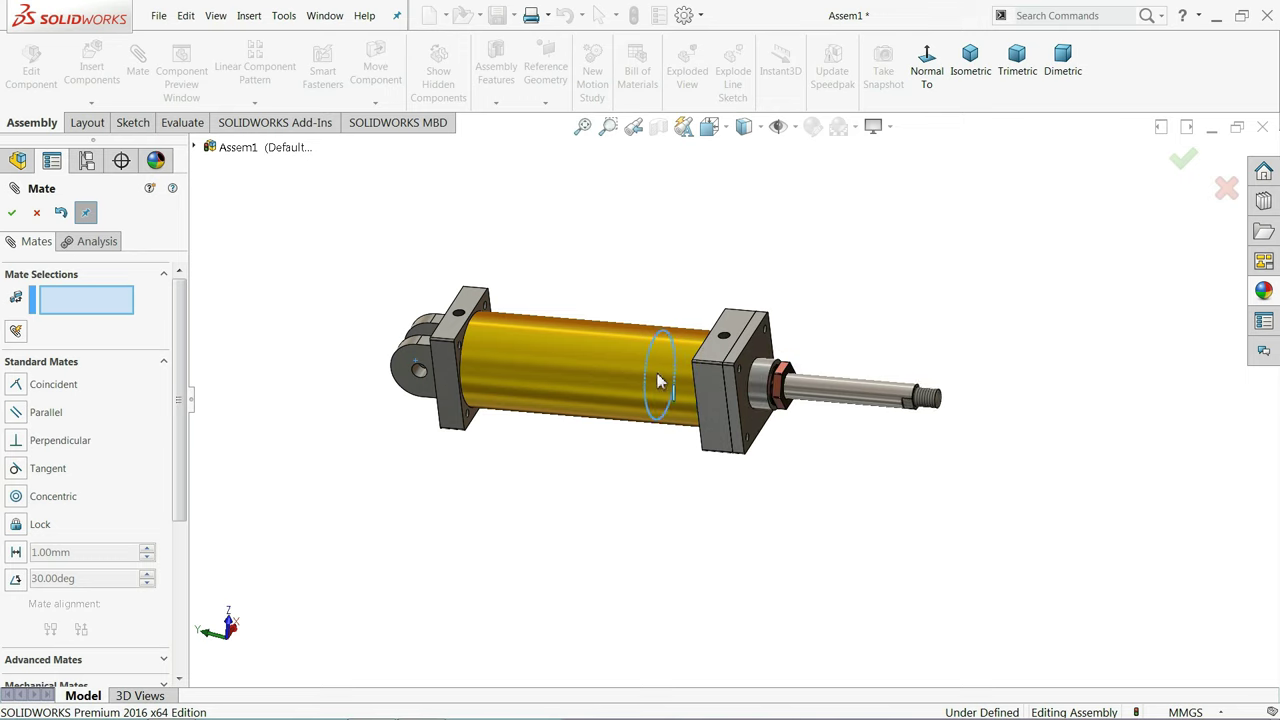
pyautogui.moveTo(660, 354); pyautogui.dragTo(812, 368)
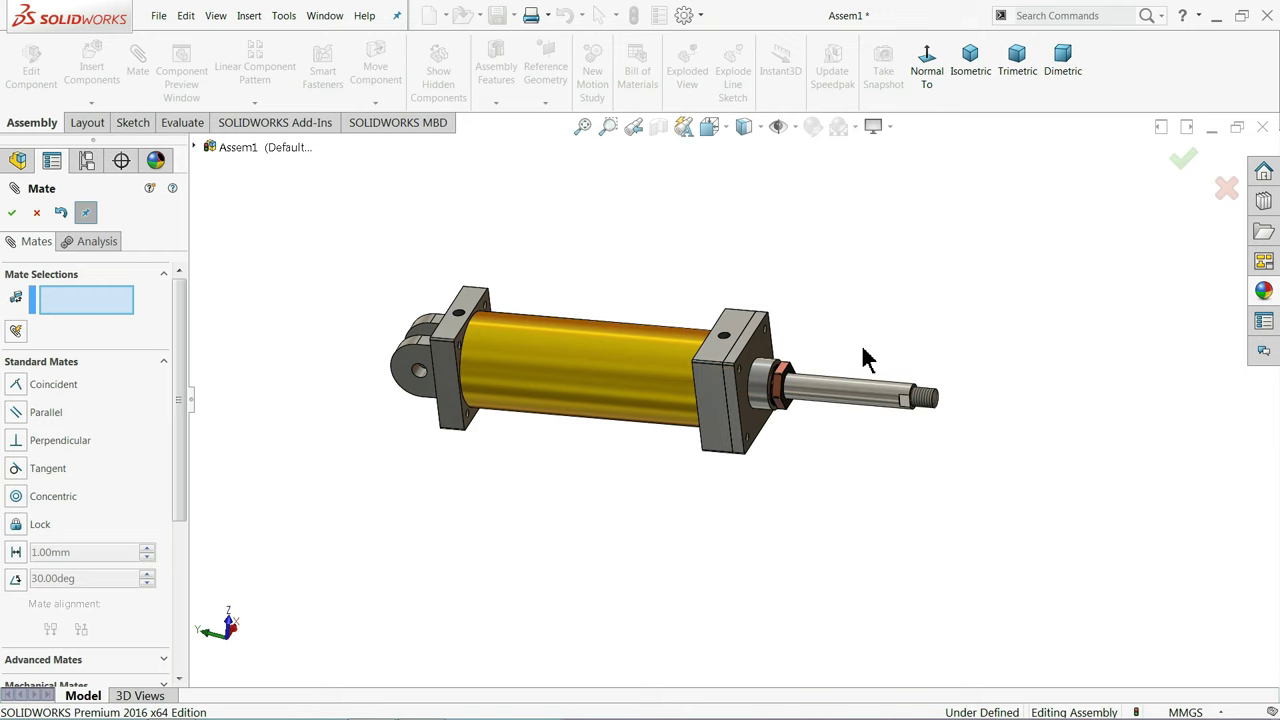
# Make the flat on the rod end parallel to the housing end face
pyautogui.scroll(-3, 918, 405)
pyautogui.scroll(-3, 915, 410)
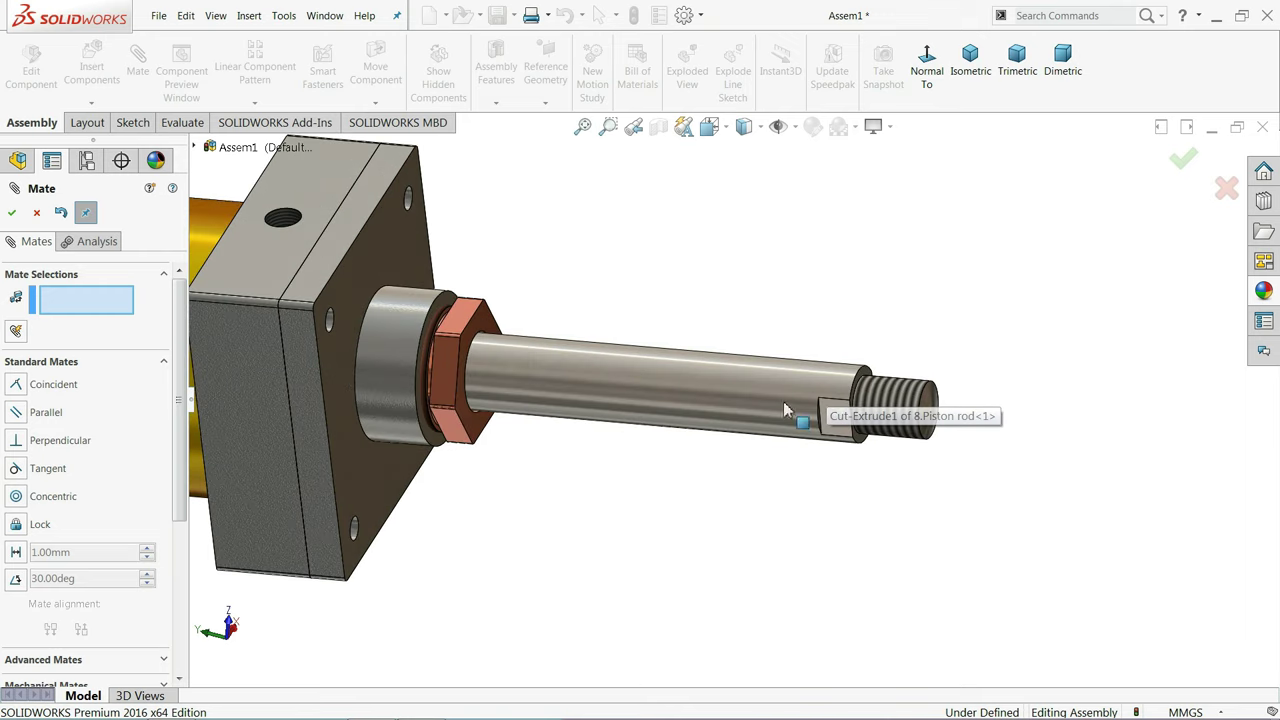
pyautogui.click(330, 428)
pyautogui.click(838, 425)
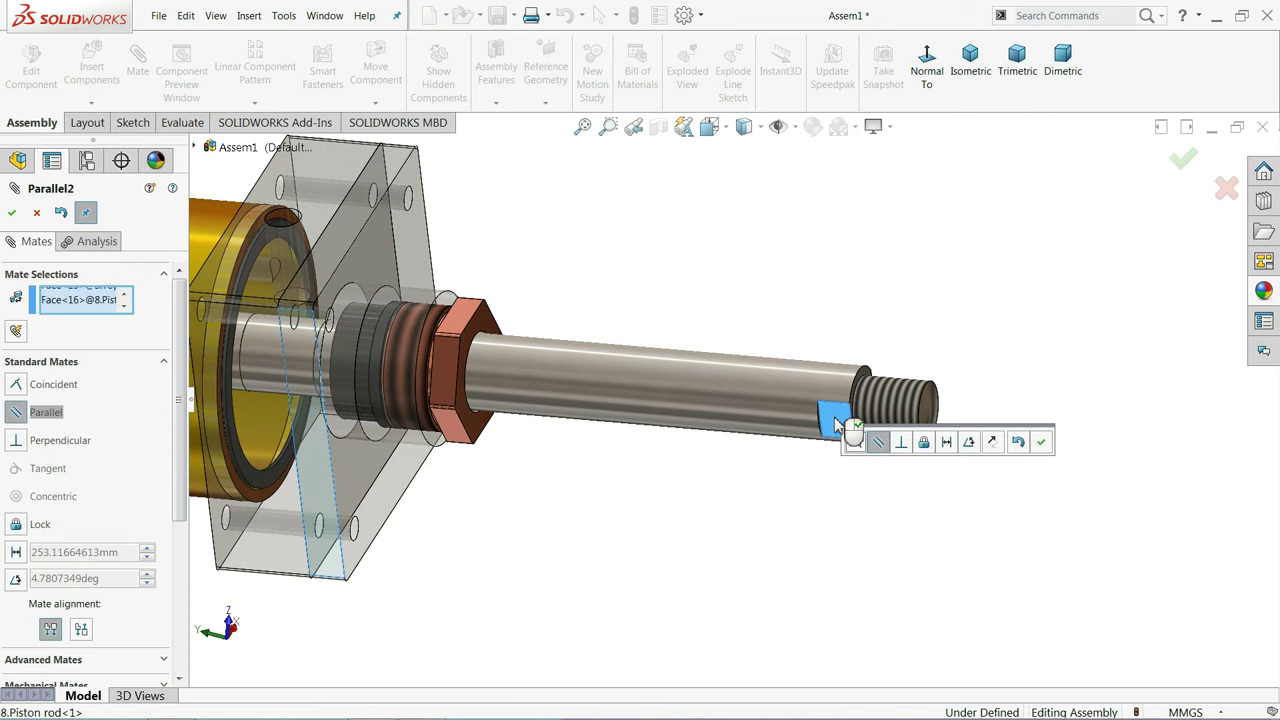
pyautogui.click(1042, 442)
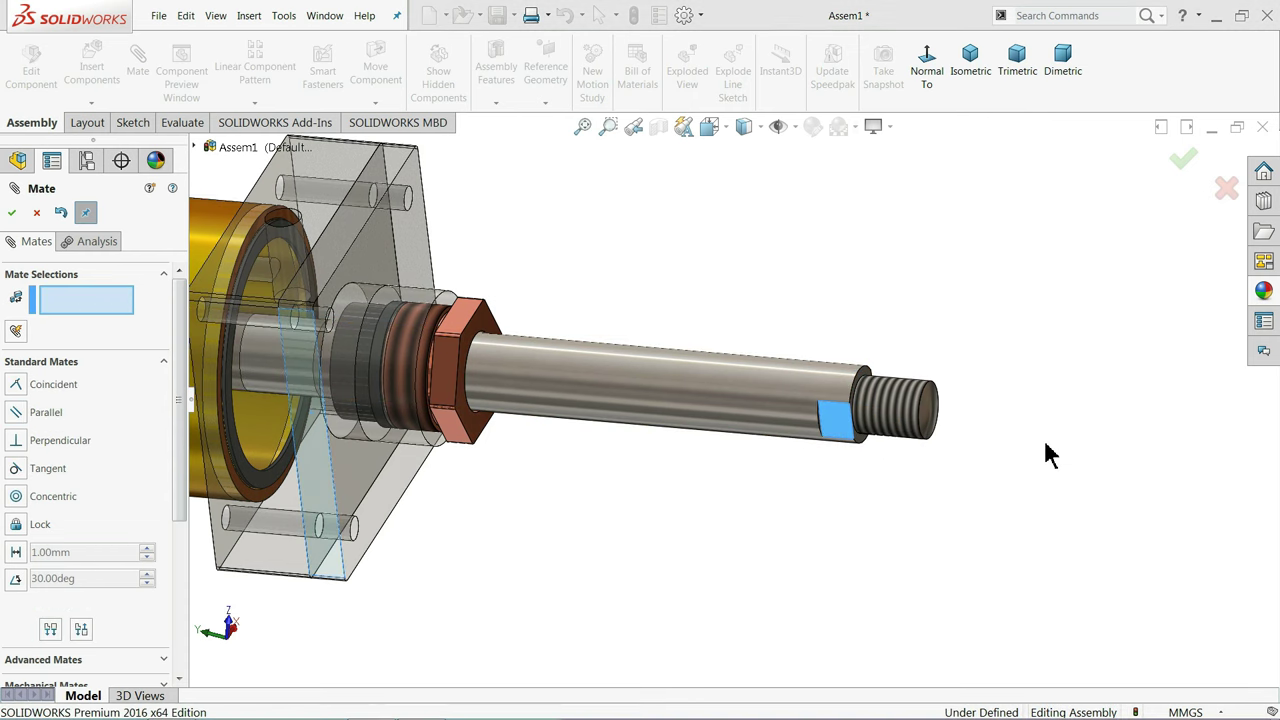
pyautogui.scroll(3, 690, 385)
pyautogui.scroll(2, 660, 386)
pyautogui.scroll(3, 658, 386)
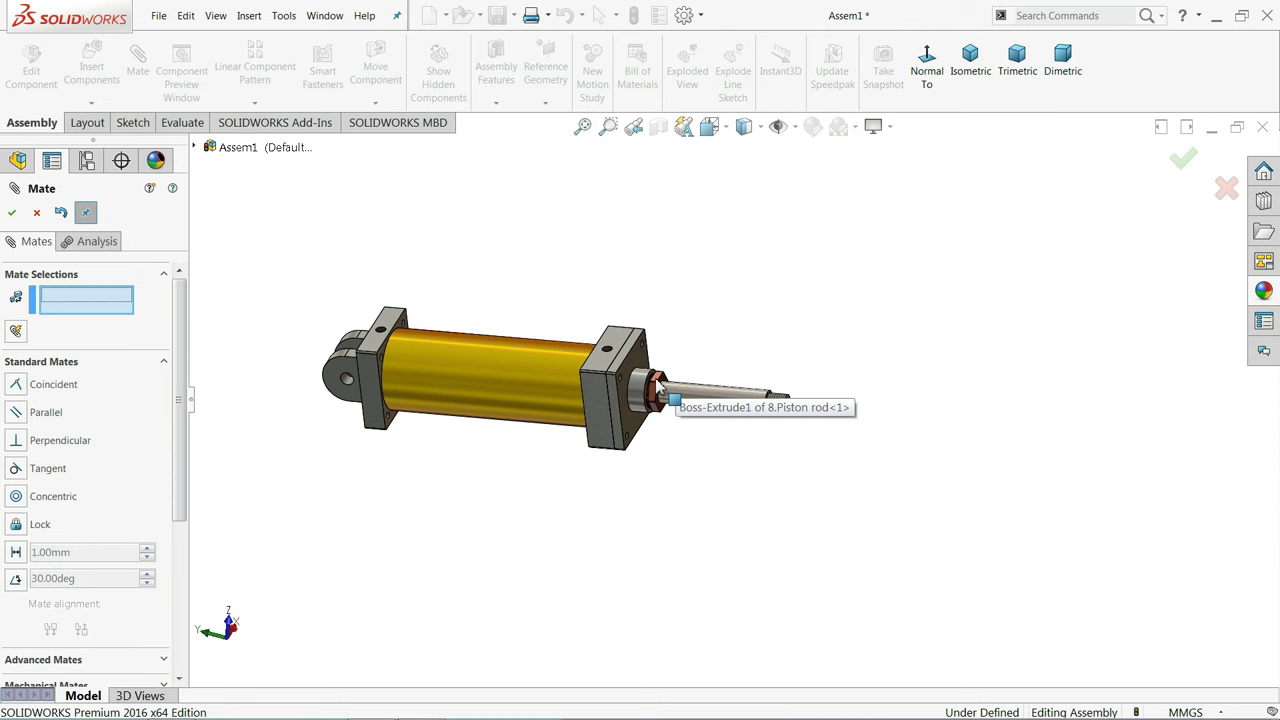
pyautogui.scroll(-2, 611, 377)
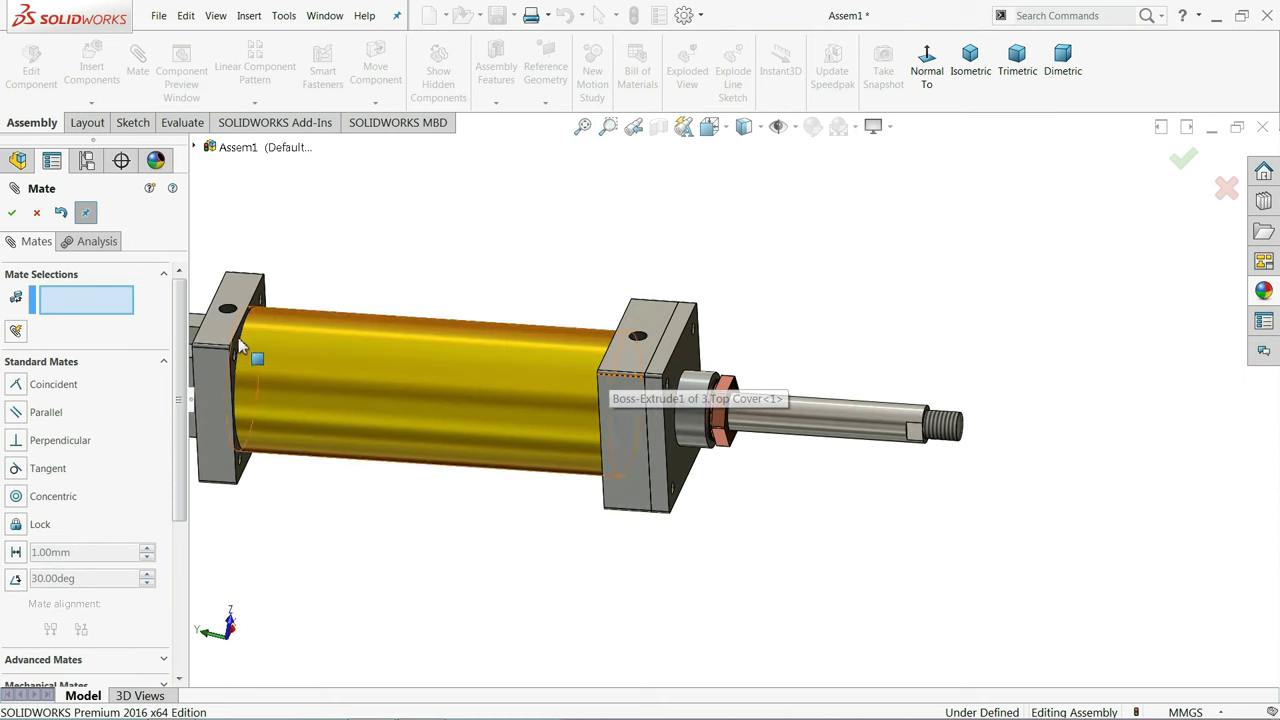
pyautogui.click(37, 214)
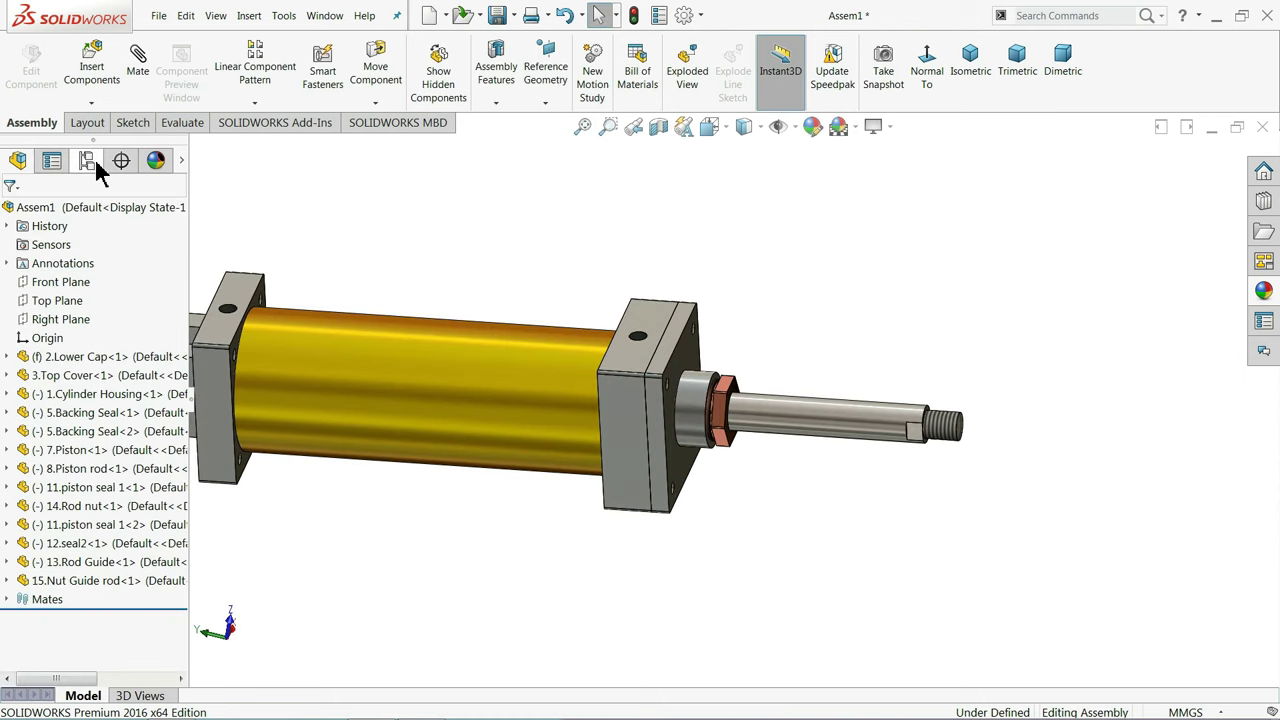
pyautogui.click(92, 70)
# Insert the 4.Fork part, placing it just beyond the piston rod's threaded end
pyautogui.click(100, 548)
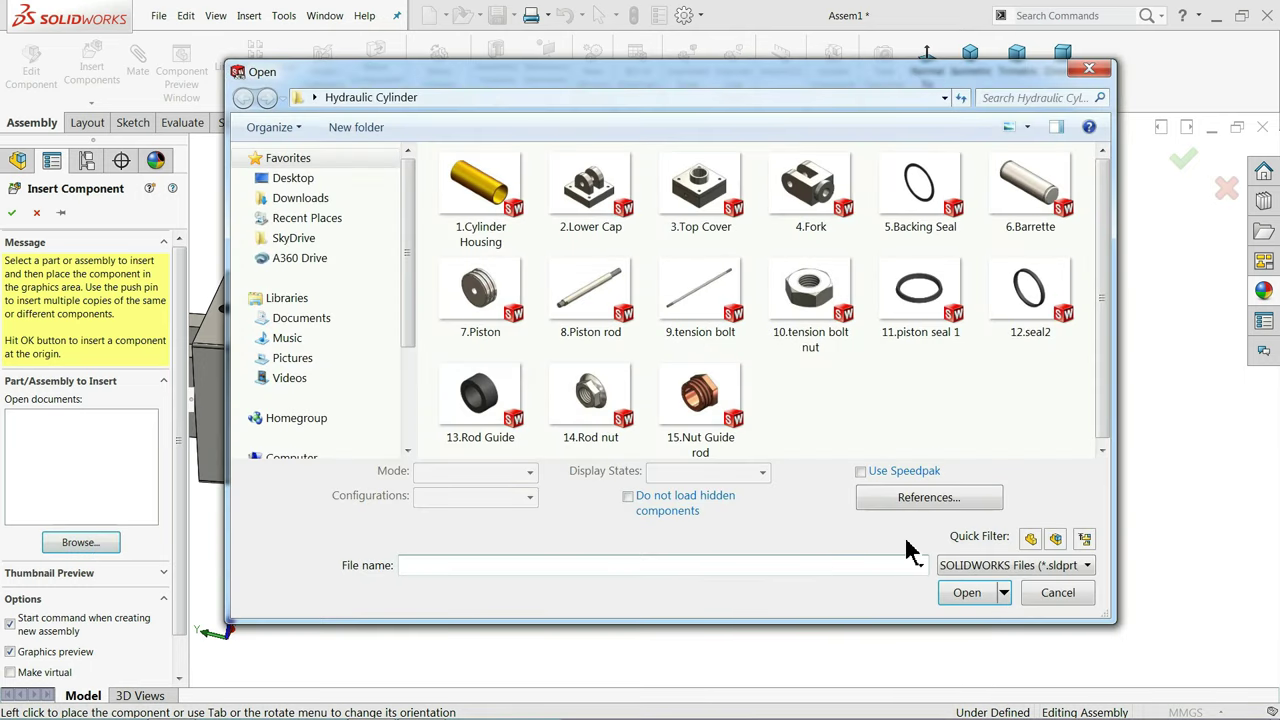
pyautogui.click(806, 218)
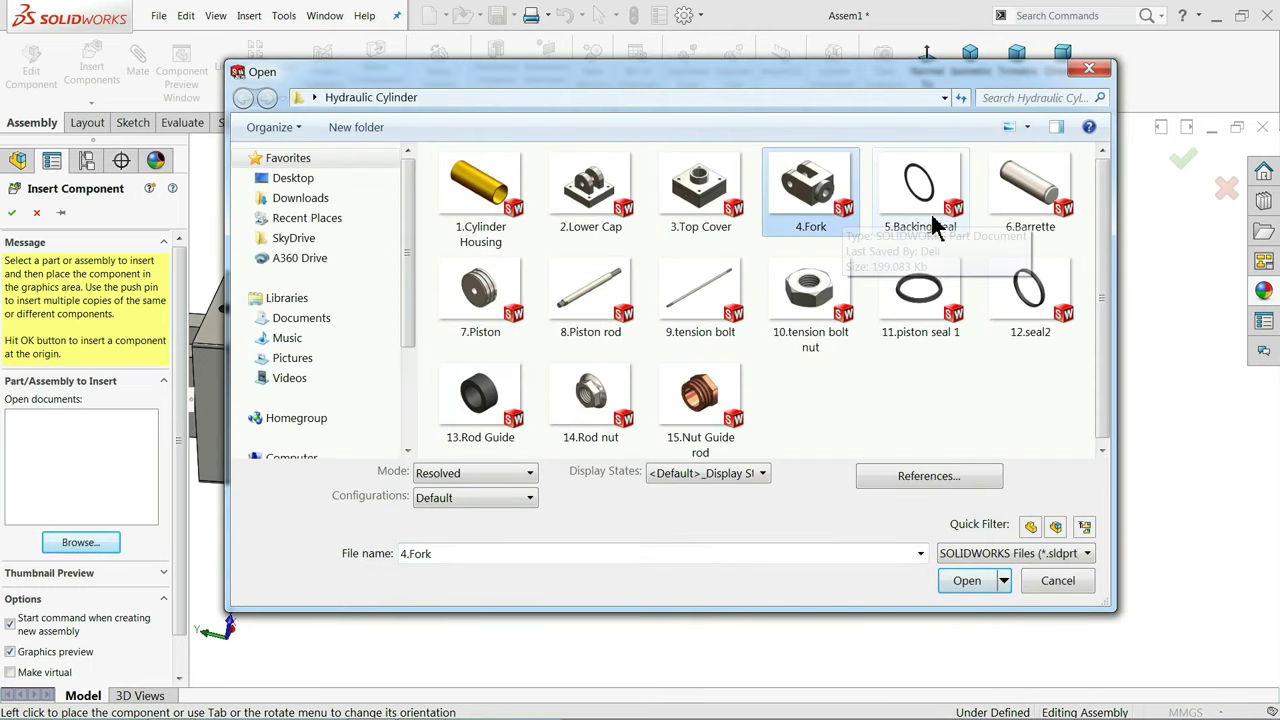
pyautogui.click(967, 581)
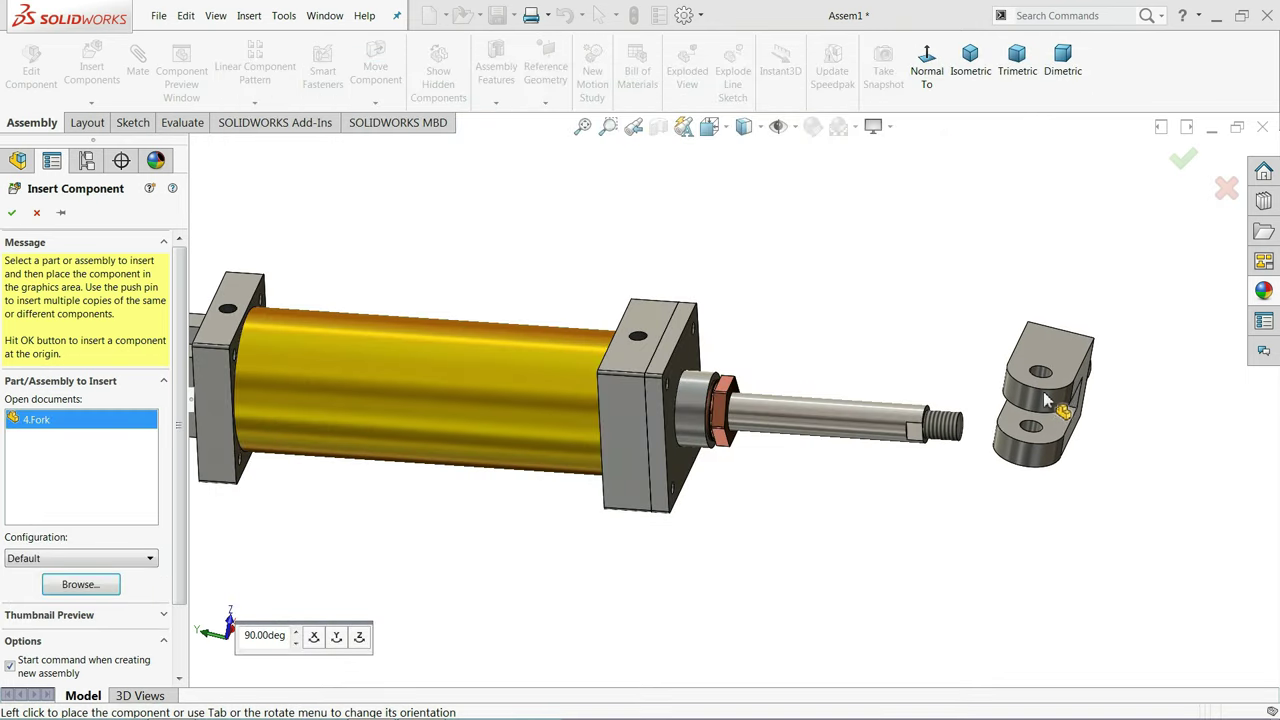
pyautogui.click(993, 380)
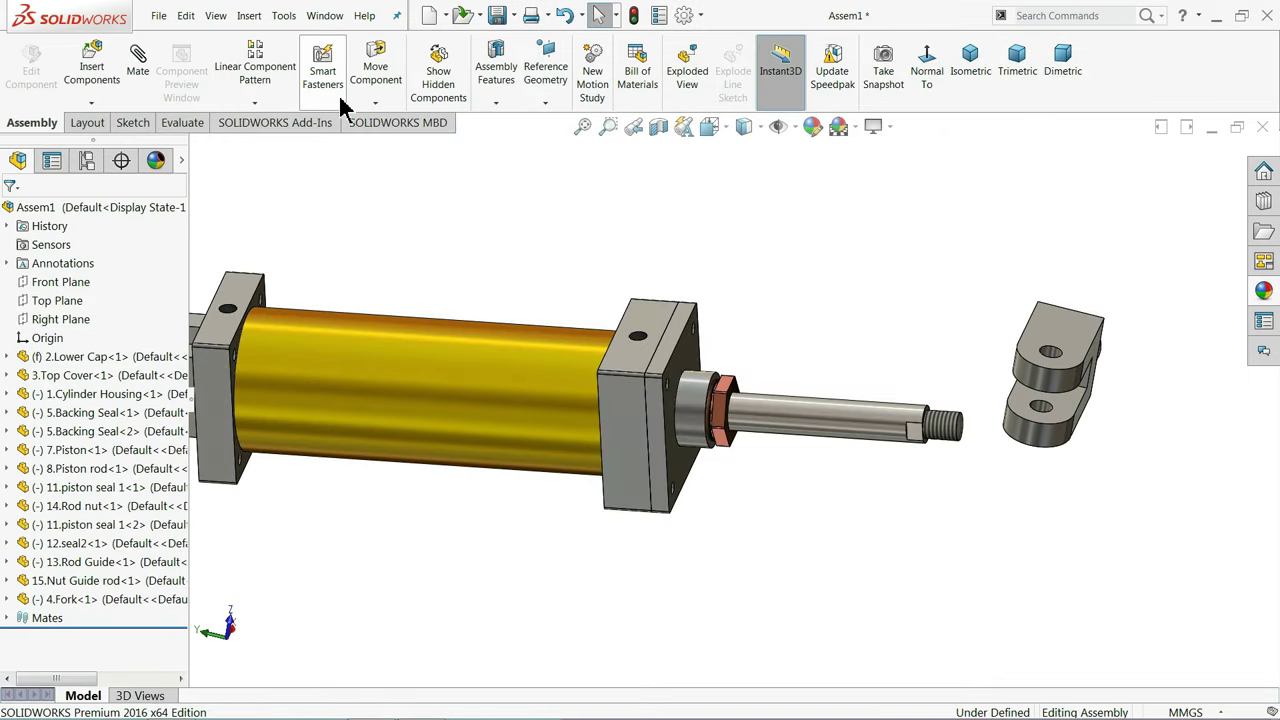
pyautogui.click(375, 103)
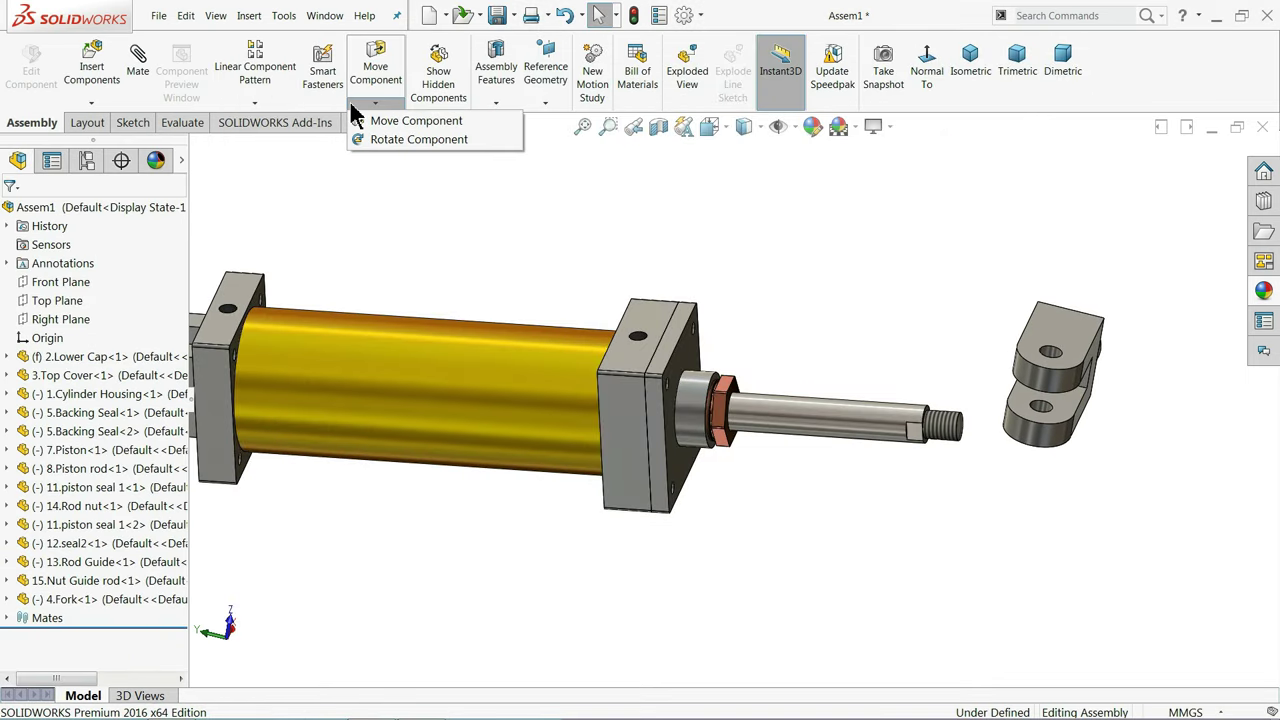
# Rotate the 4.Fork so its solid end faces the rod thread, clevis pointing away
pyautogui.click(390, 140)
pyautogui.moveTo(1047, 398); pyautogui.dragTo(1174, 399)
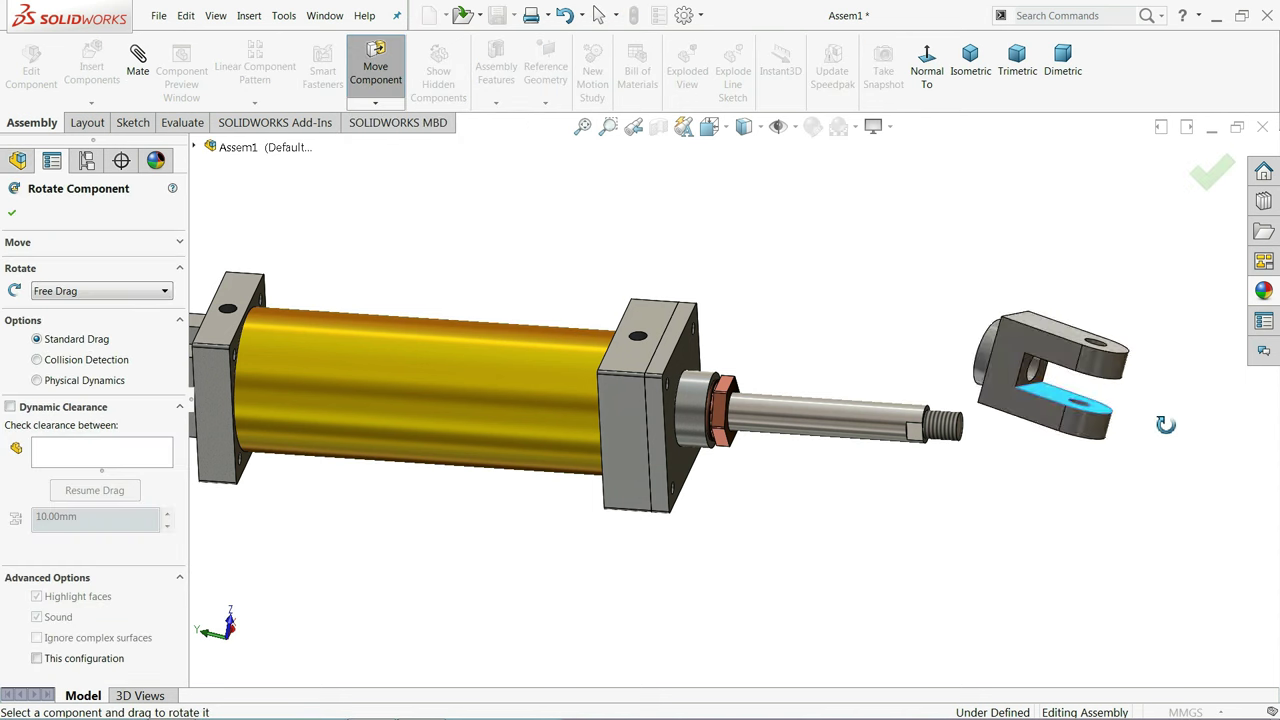
pyautogui.moveTo(1174, 399); pyautogui.dragTo(920, 403, button='middle')
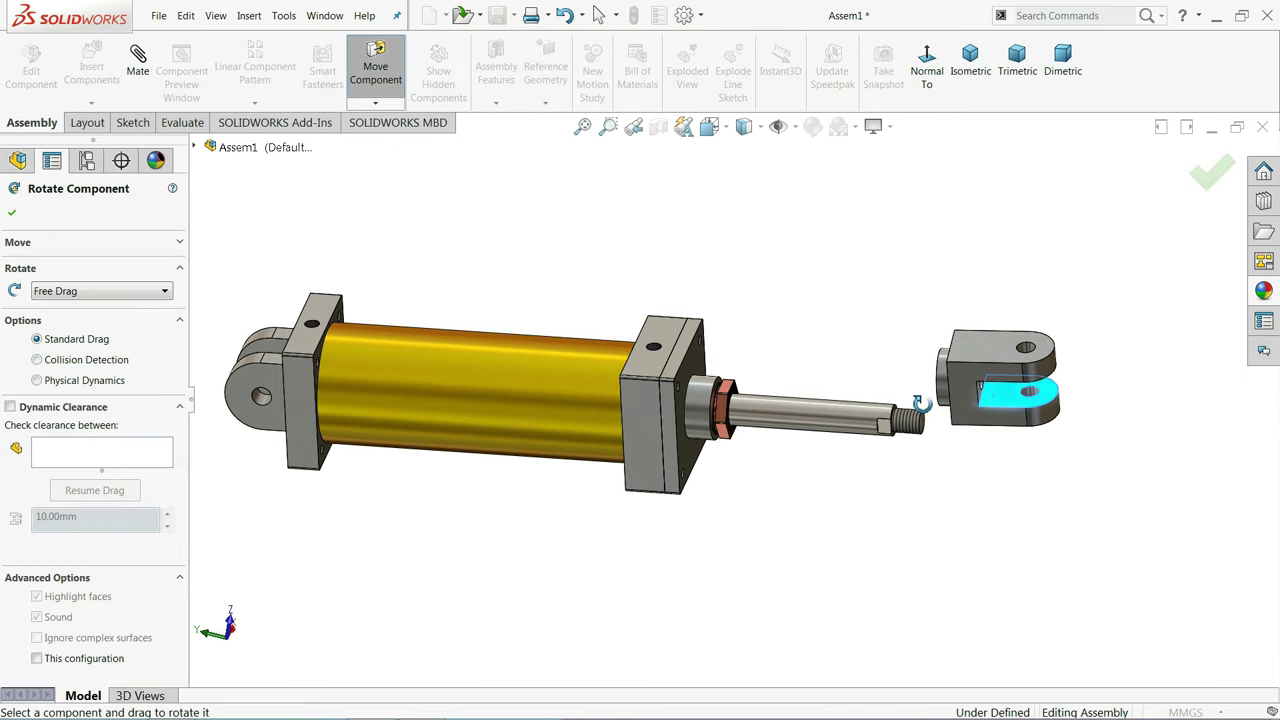
pyautogui.moveTo(1006, 364)
pyautogui.mouseDown()
pyautogui.moveTo(989, 519)
pyautogui.moveTo(991, 457)
pyautogui.moveTo(995, 502)
pyautogui.mouseUp()
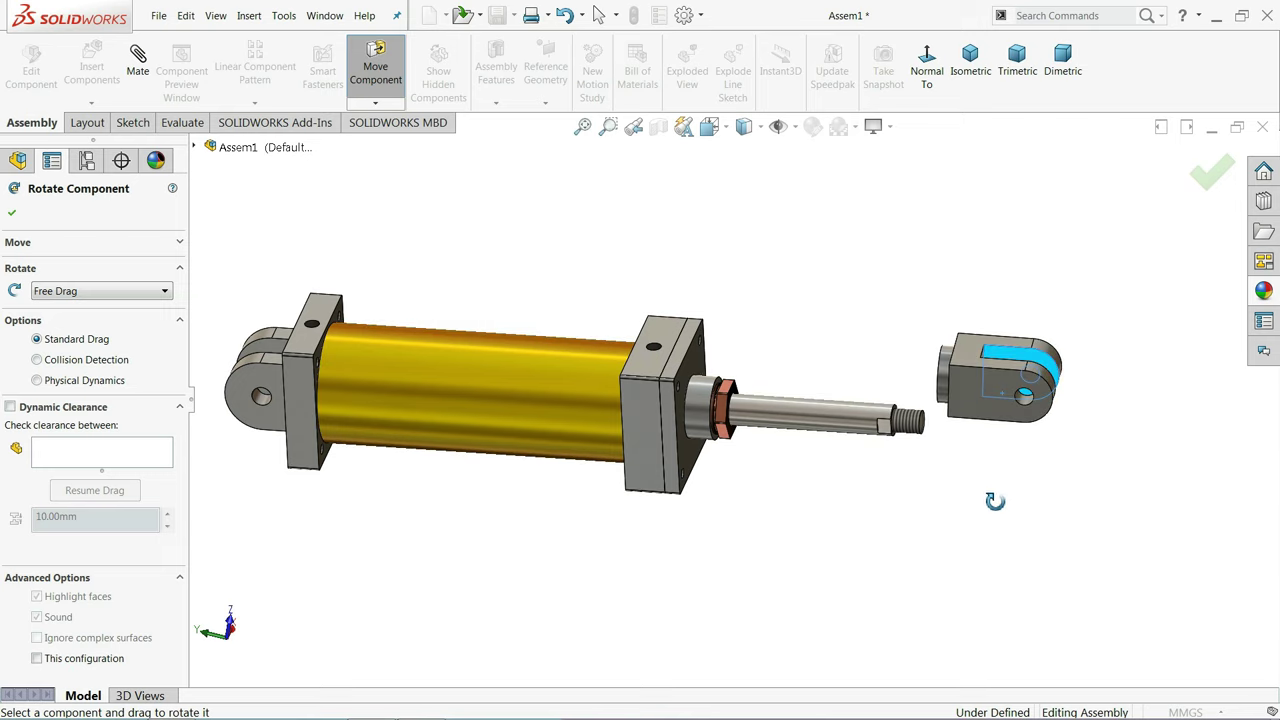
pyautogui.scroll(-2, 978, 402)
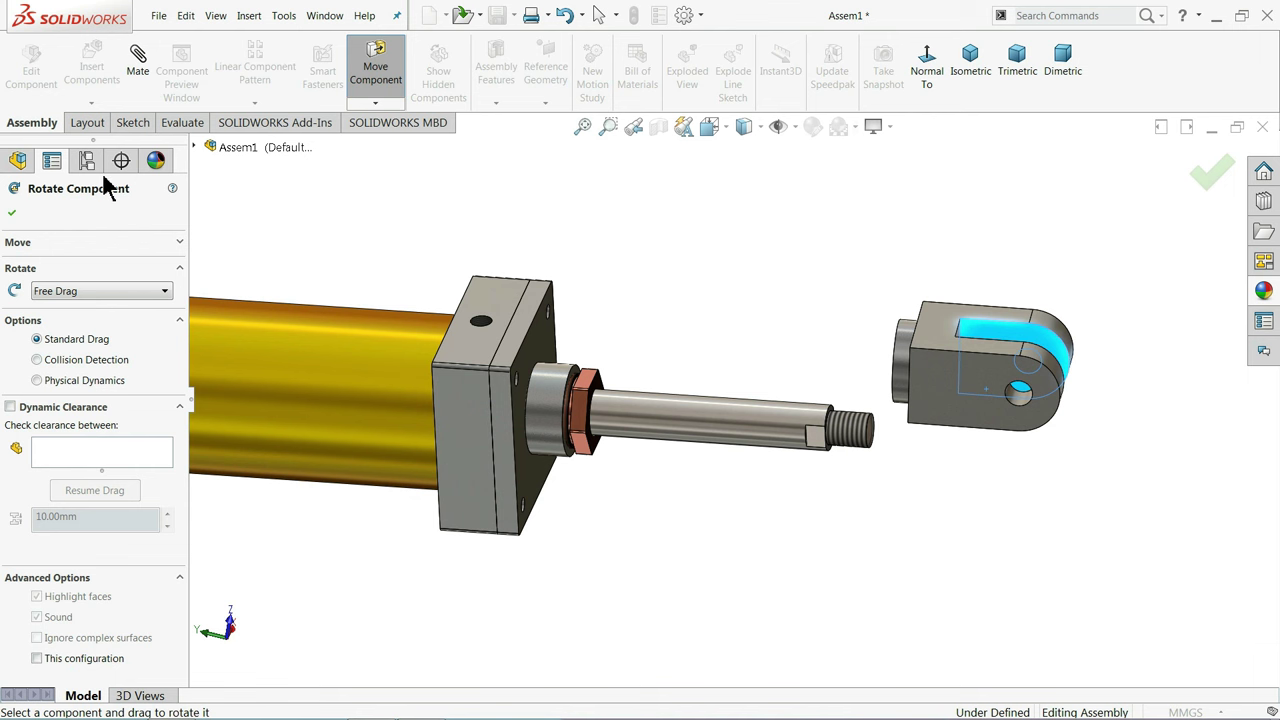
pyautogui.click(12, 214)
pyautogui.scroll(-1, 585, 285)
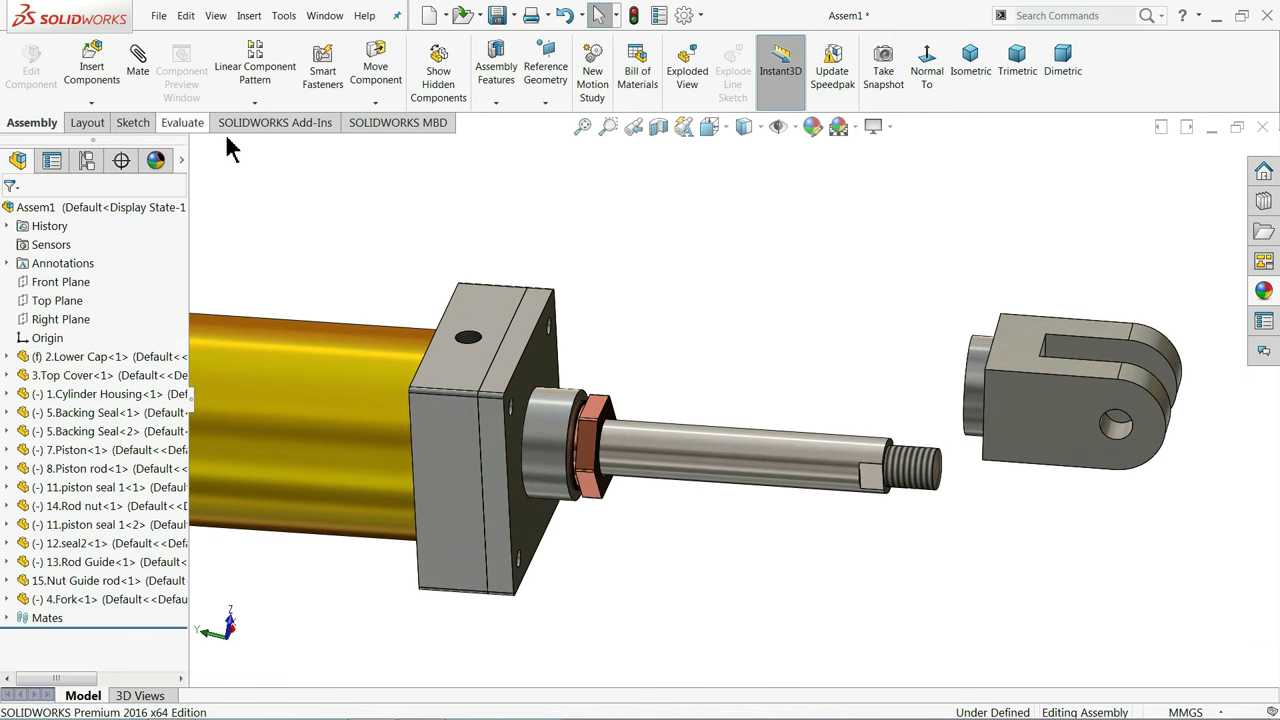
# Make the fork's top face parallel to the Top Cover face
pyautogui.click(486, 366)
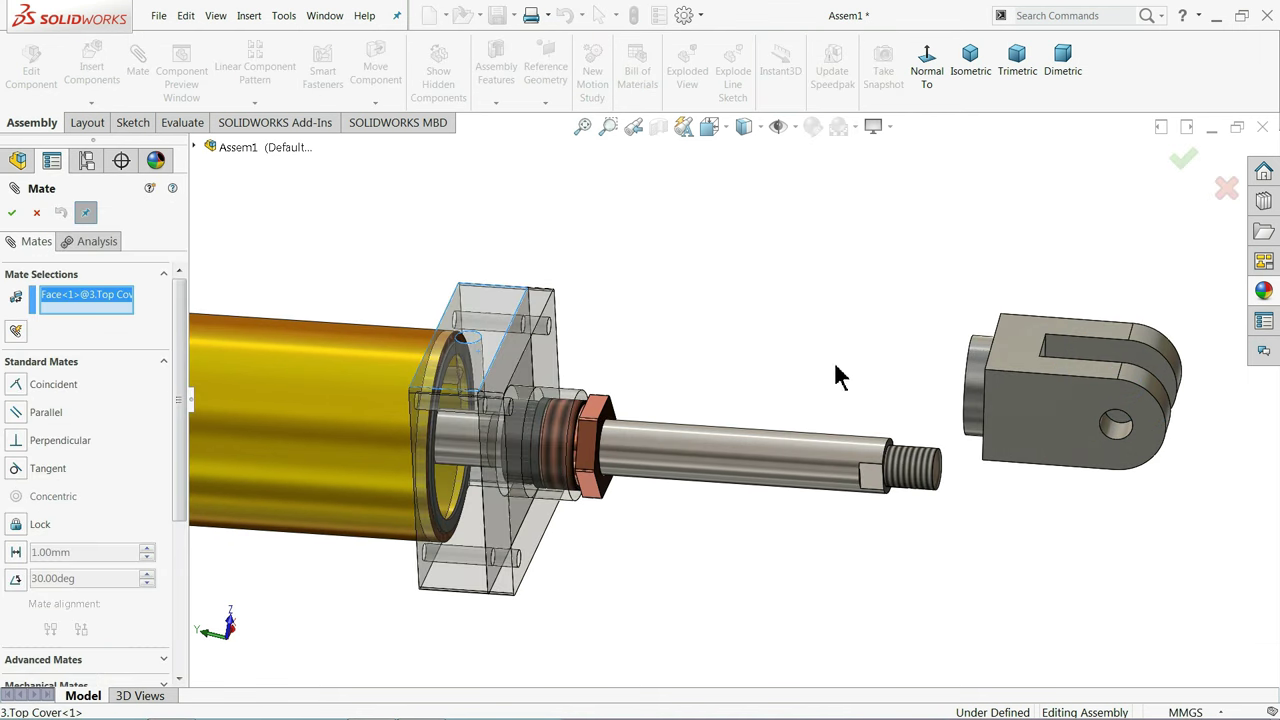
pyautogui.click(1025, 360)
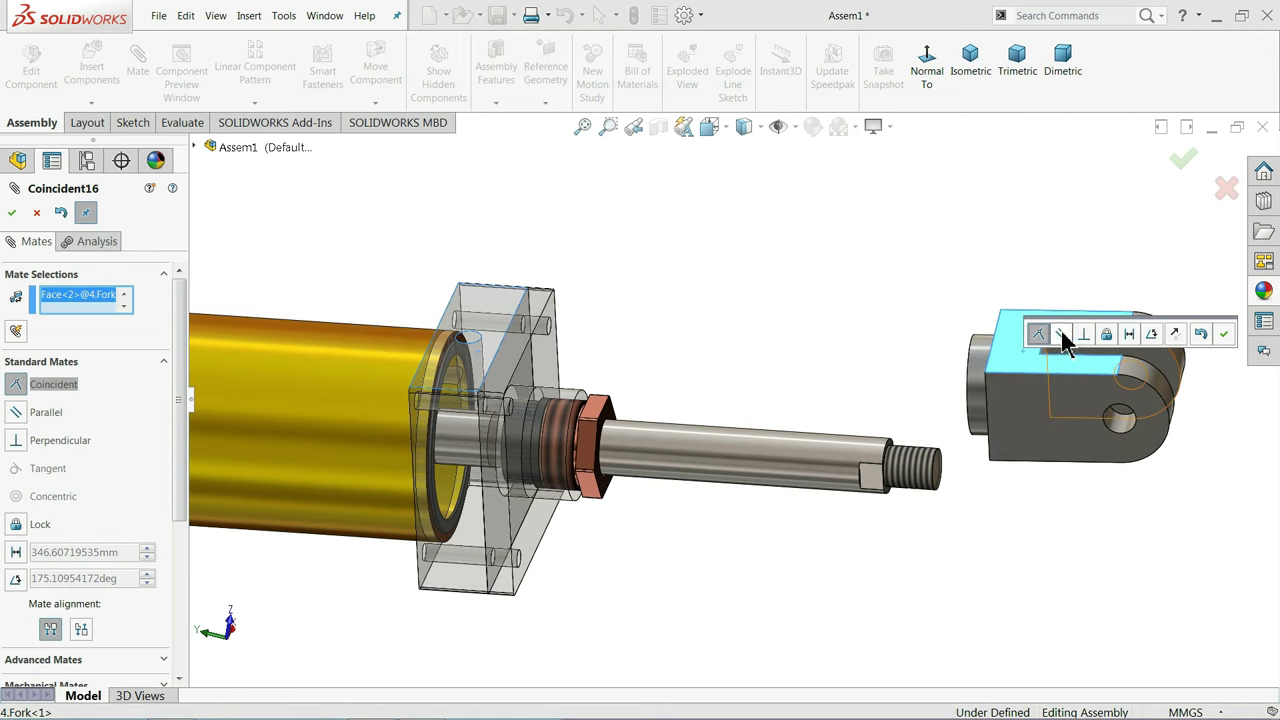
pyautogui.click(1062, 336)
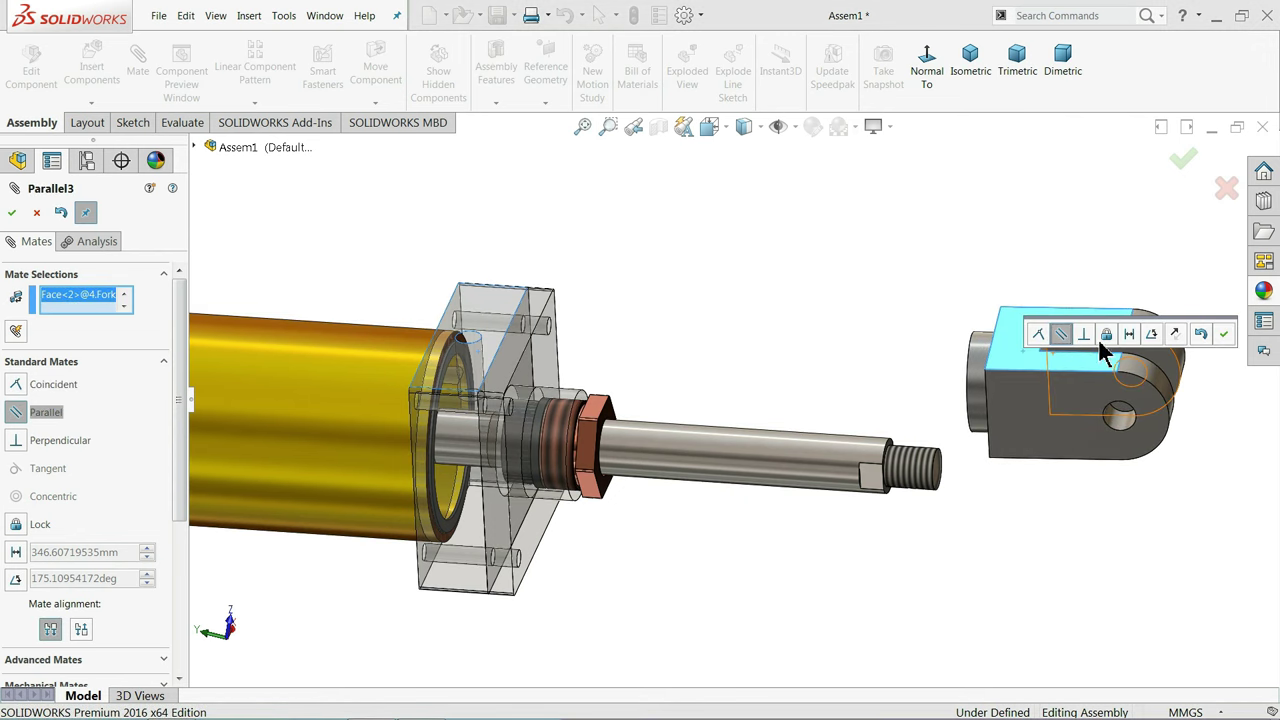
pyautogui.click(1225, 336)
pyautogui.scroll(-2, 943, 468)
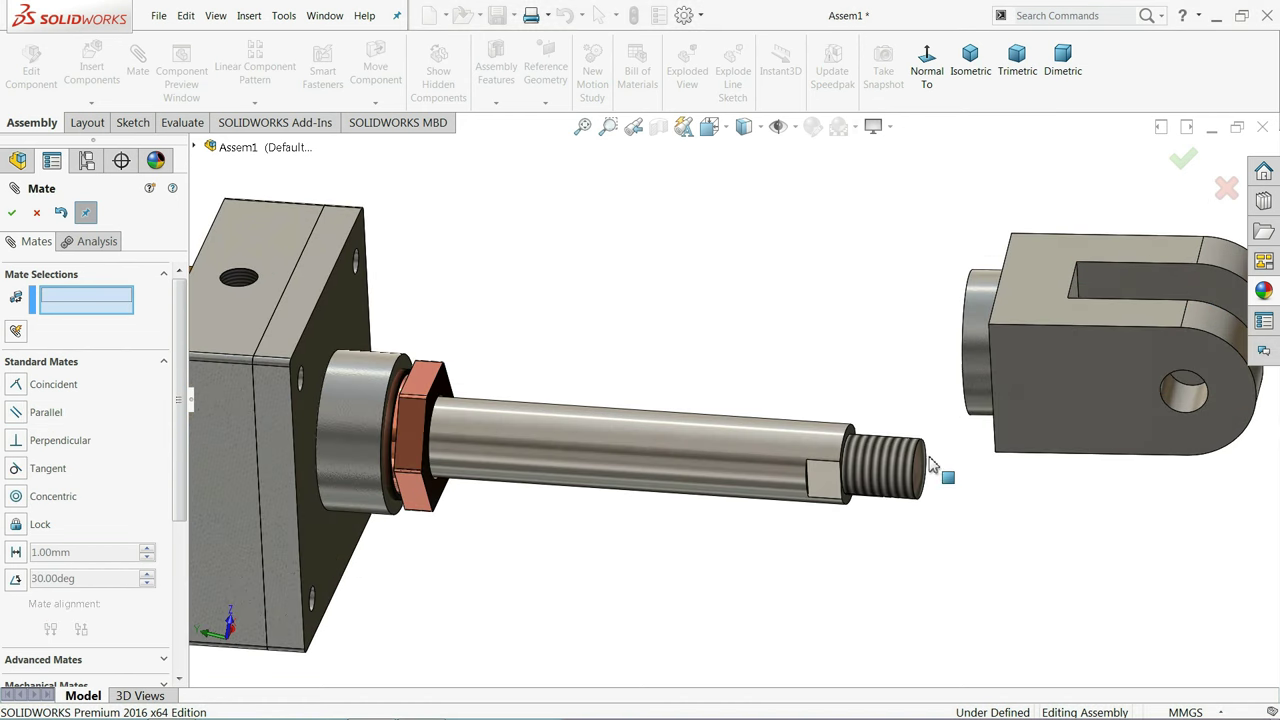
pyautogui.scroll(-2, 997, 459)
# Centre the fork hole concentrically on the piston rod's threaded end
pyautogui.click(897, 472)
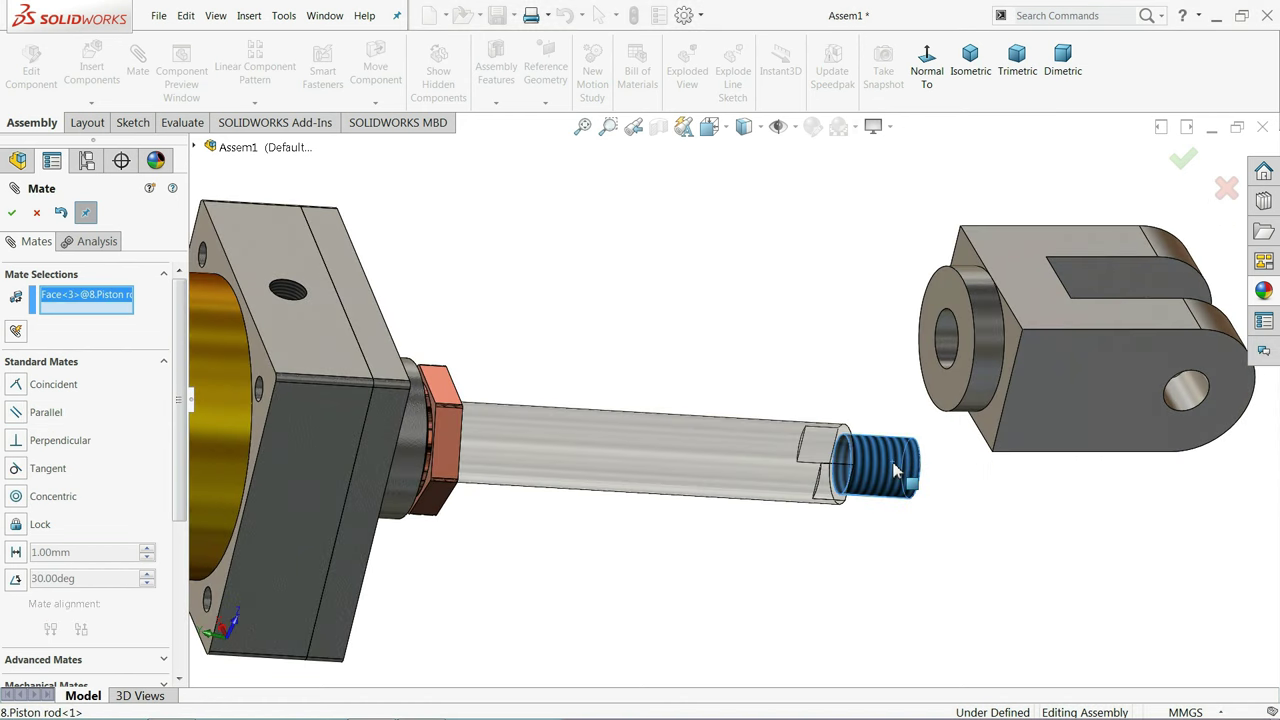
pyautogui.click(943, 350)
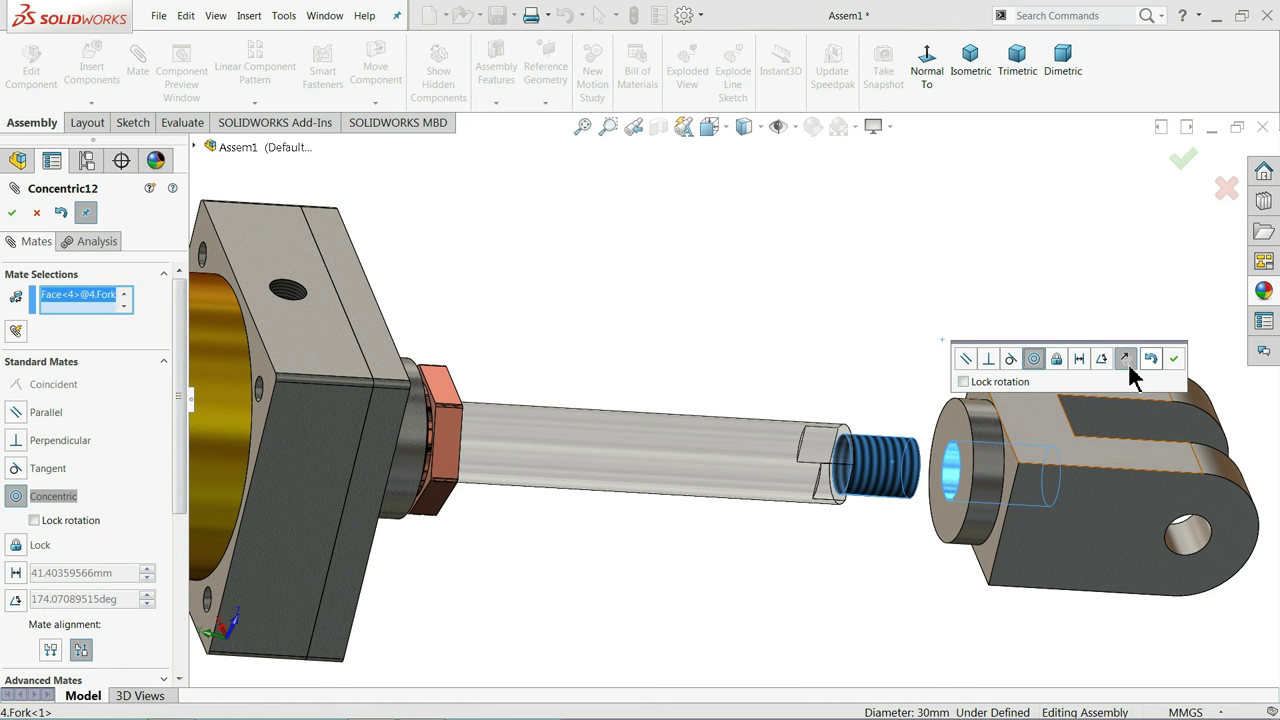
pyautogui.click(1178, 362)
# Seat the fork's end face coincident against the rod shoulder
pyautogui.click(945, 465)
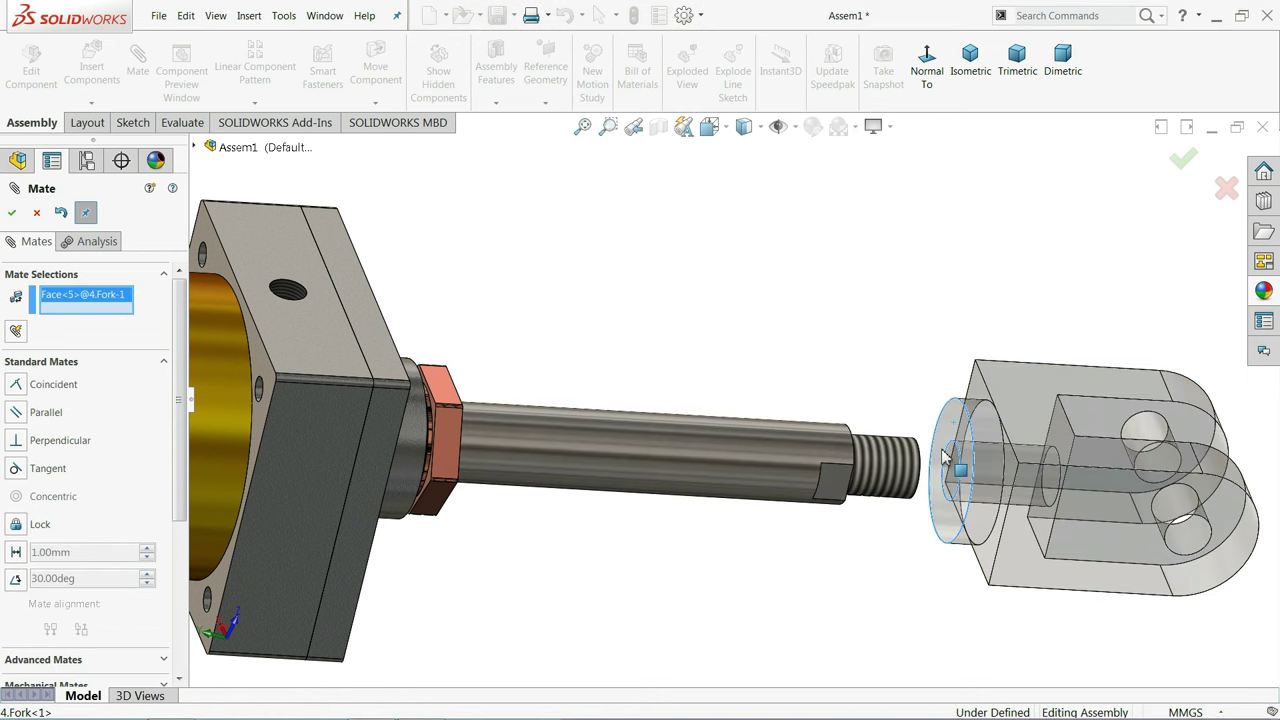
pyautogui.moveTo(945, 465); pyautogui.dragTo(897, 452, button='middle')
pyautogui.scroll(-2, 897, 452)
pyautogui.scroll(-3, 860, 440)
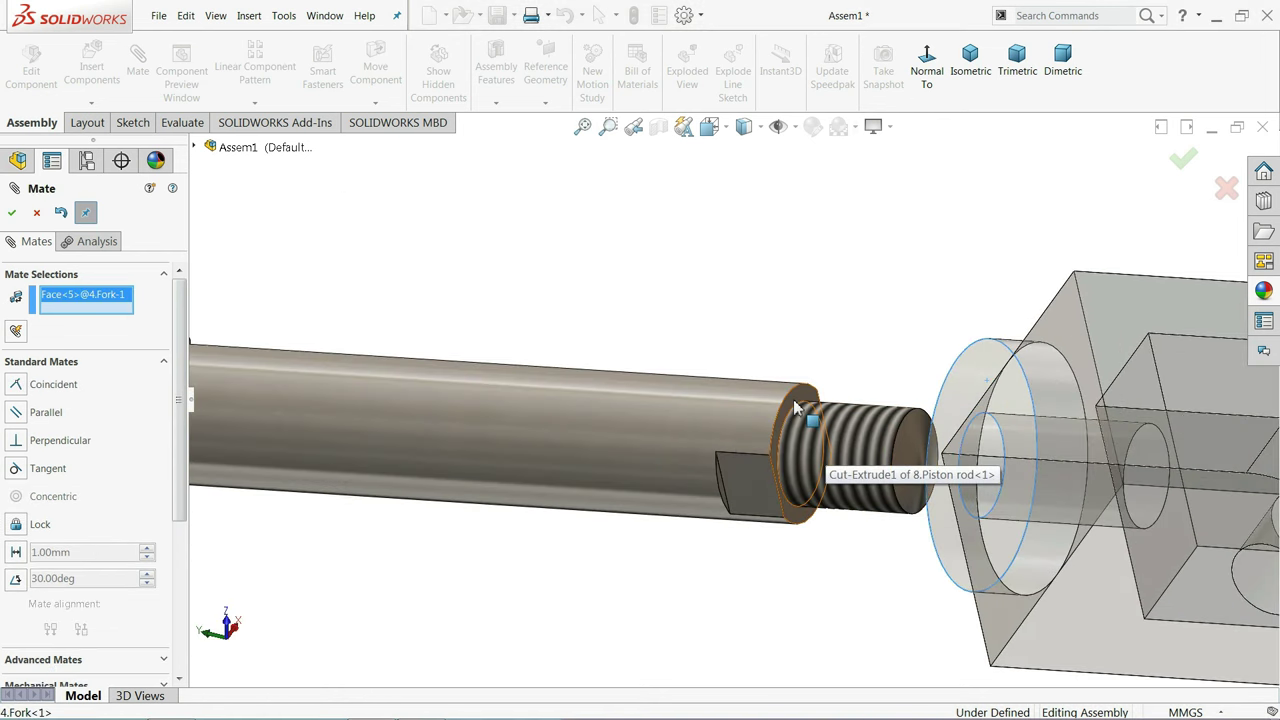
pyautogui.click(797, 407)
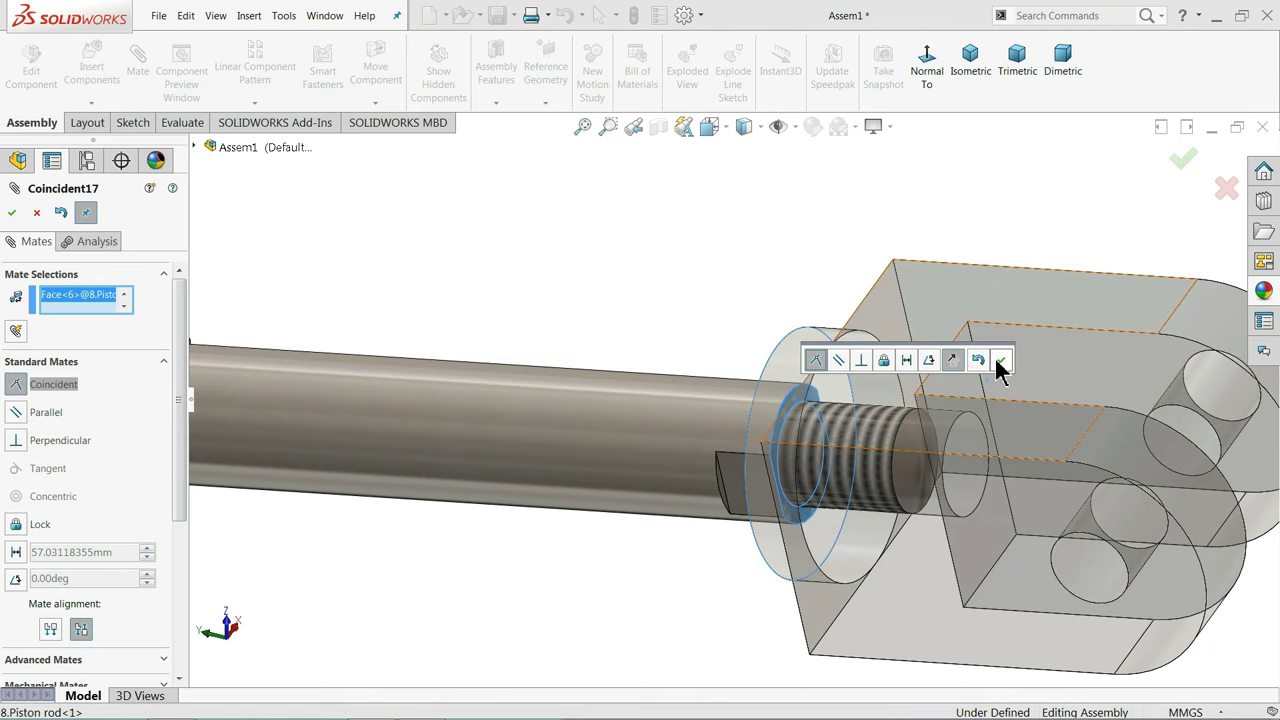
pyautogui.click(1001, 361)
pyautogui.scroll(3, 749, 463)
# Drag the fork and rod to test their sliding motion from several angles, then close Mate
pyautogui.scroll(-1, 851, 430)
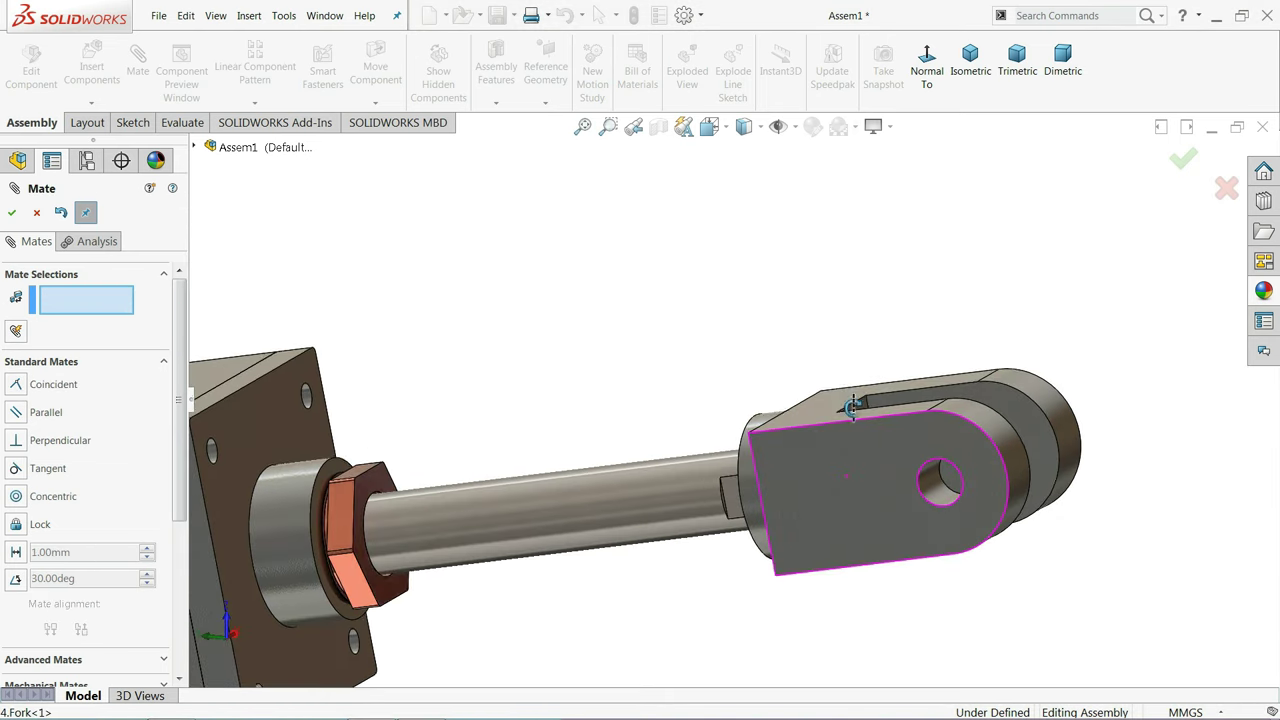
pyautogui.moveTo(851, 407); pyautogui.dragTo(871, 471, button='middle')
pyautogui.scroll(3, 850, 470)
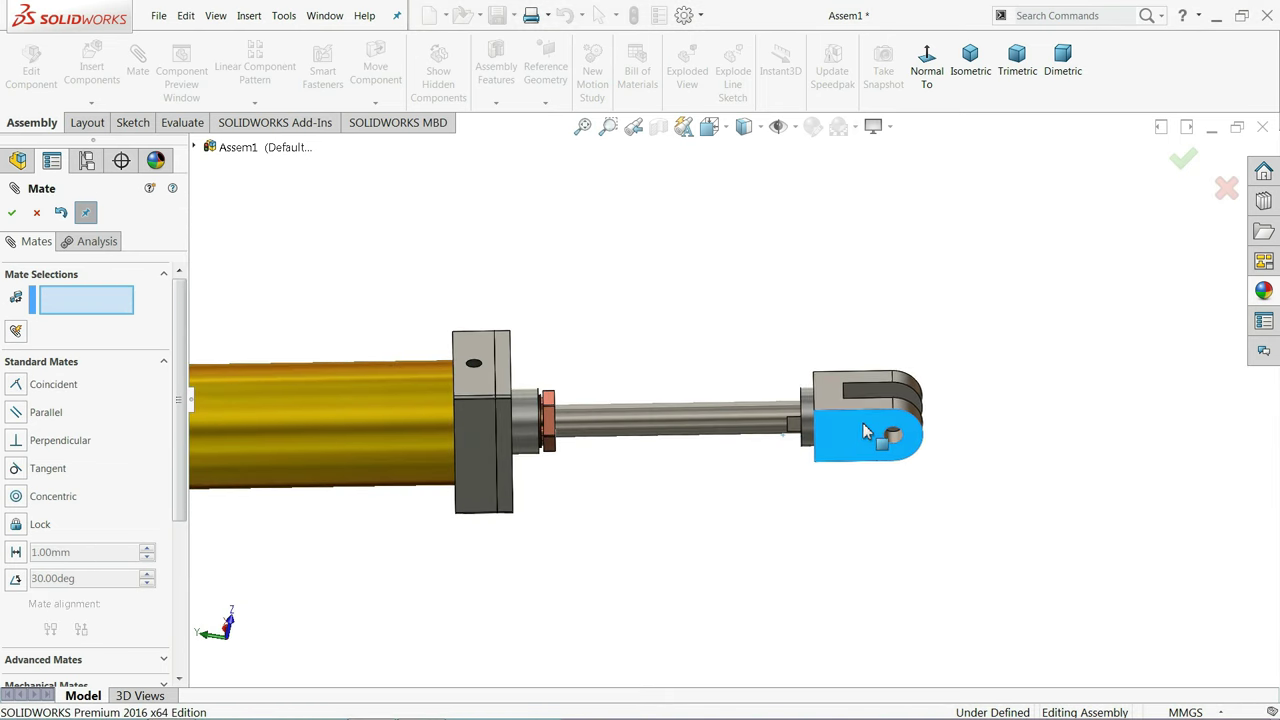
pyautogui.moveTo(866, 430); pyautogui.dragTo(730, 418)
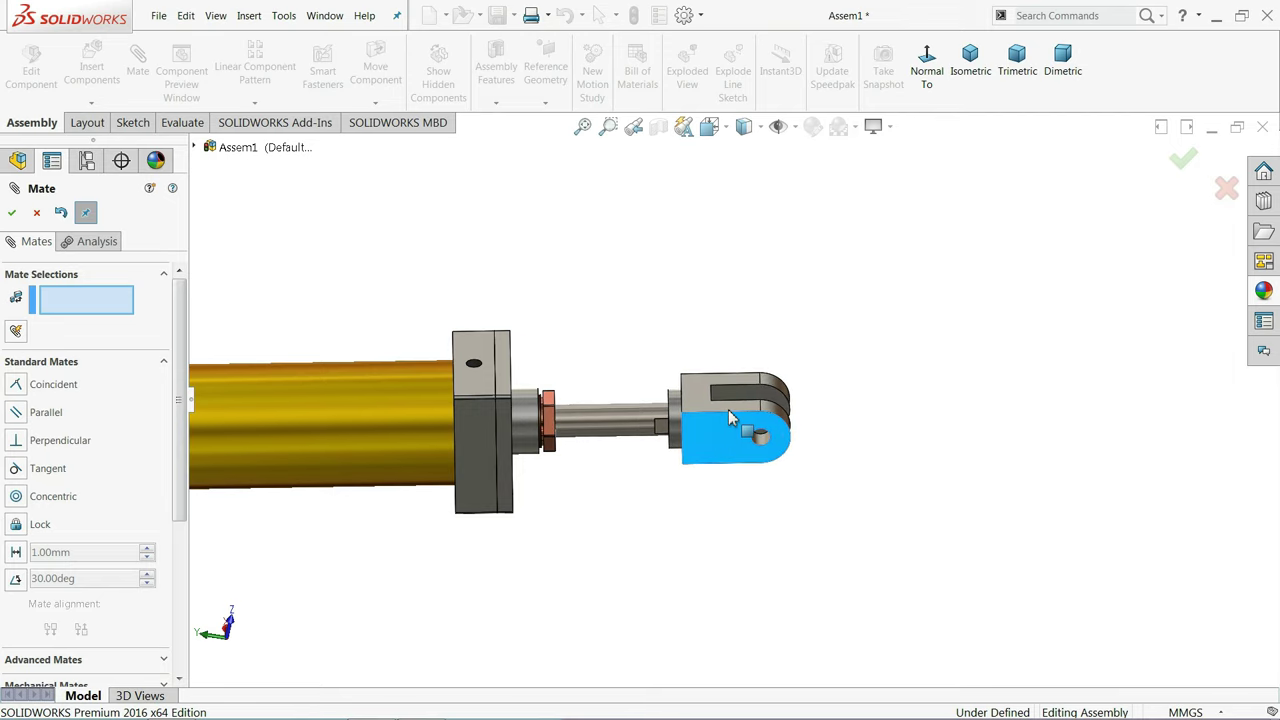
pyautogui.moveTo(730, 418)
pyautogui.mouseDown(button='middle')
pyautogui.moveTo(703, 353)
pyautogui.moveTo(680, 451)
pyautogui.moveTo(720, 431)
pyautogui.moveTo(731, 477)
pyautogui.moveTo(719, 459)
pyautogui.mouseUp(button='middle')
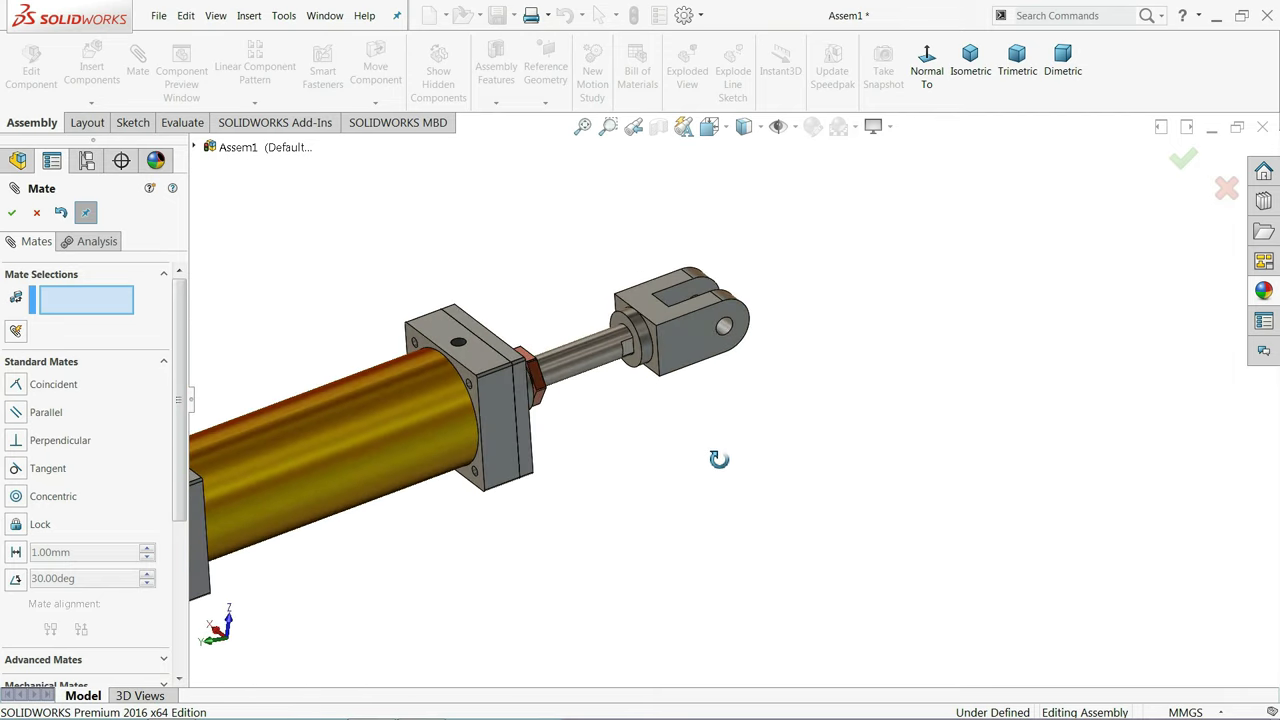
pyautogui.scroll(3, 492, 453)
pyautogui.scroll(-2, 661, 364)
pyautogui.scroll(-2, 797, 338)
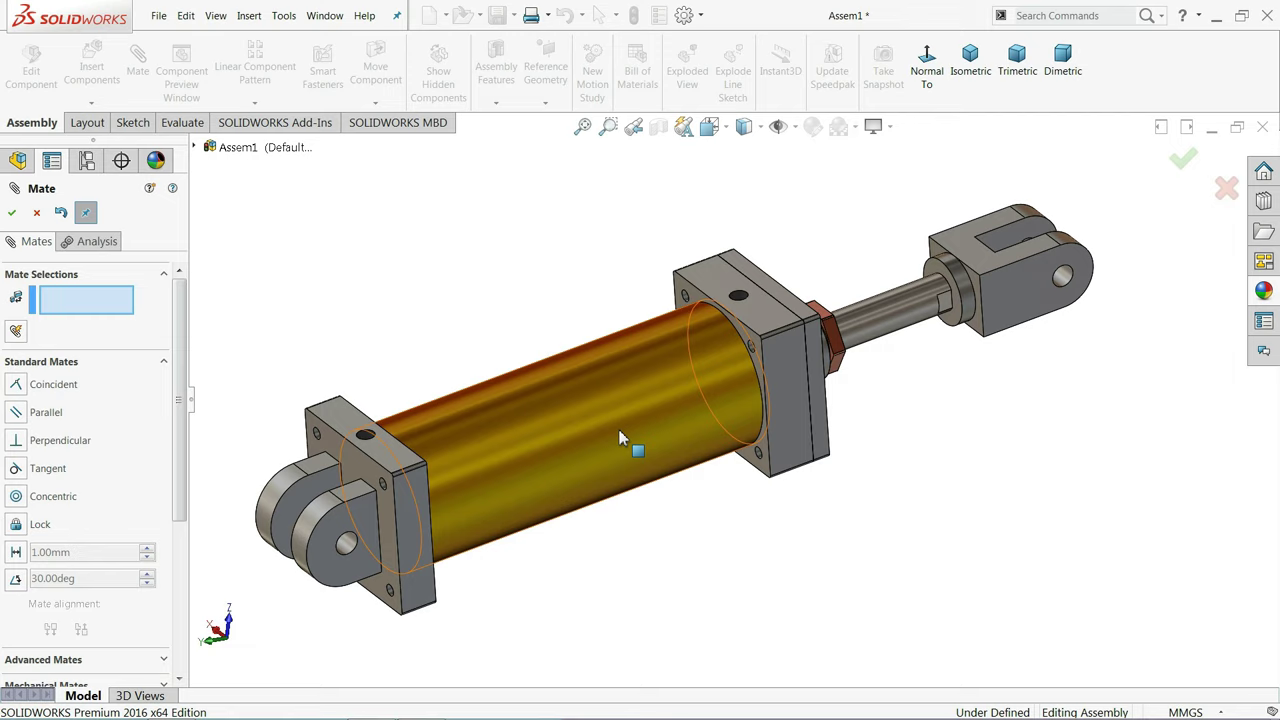
pyautogui.moveTo(622, 442)
pyautogui.mouseDown(button='middle')
pyautogui.moveTo(609, 383)
pyautogui.moveTo(617, 408)
pyautogui.moveTo(877, 371)
pyautogui.moveTo(900, 352)
pyautogui.moveTo(877, 386)
pyautogui.moveTo(894, 363)
pyautogui.moveTo(915, 372)
pyautogui.mouseUp(button='middle')
pyautogui.scroll(-1, 950, 368)
pyautogui.scroll(-1, 986, 357)
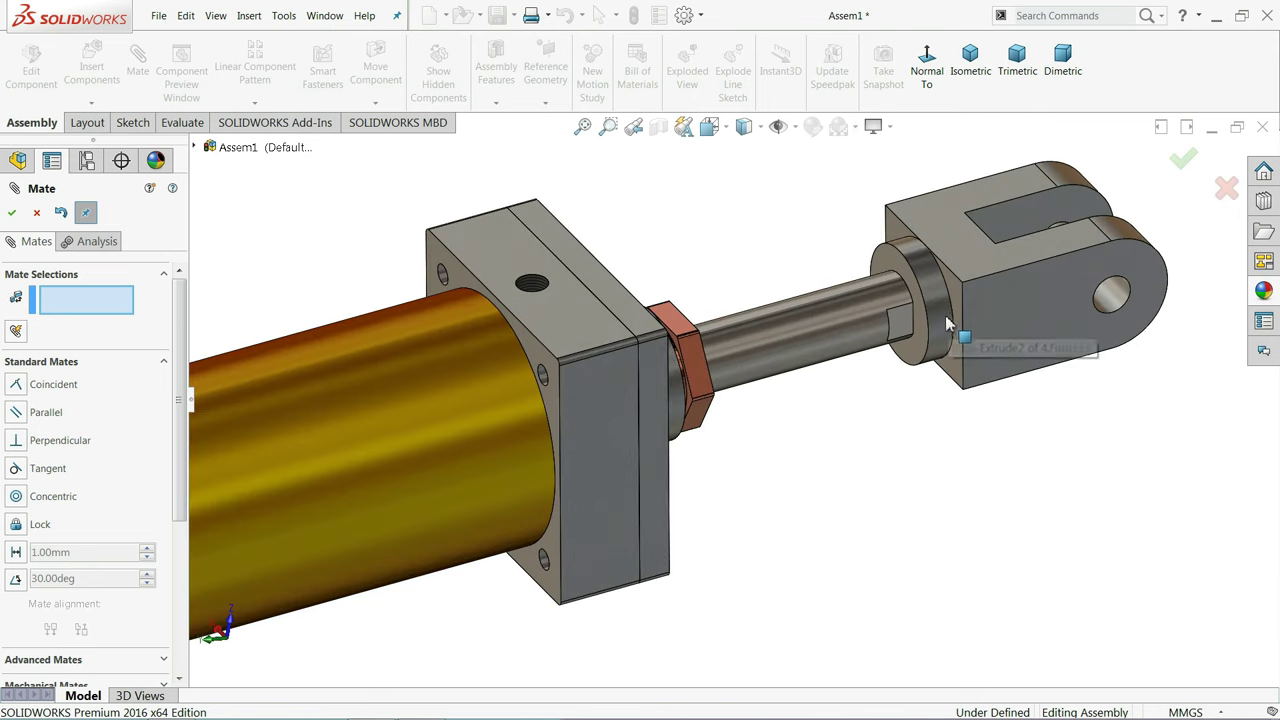
pyautogui.scroll(-1, 930, 325)
pyautogui.scroll(-1, 900, 310)
pyautogui.moveTo(900, 310); pyautogui.dragTo(908, 318, button='middle')
pyautogui.click(37, 214)
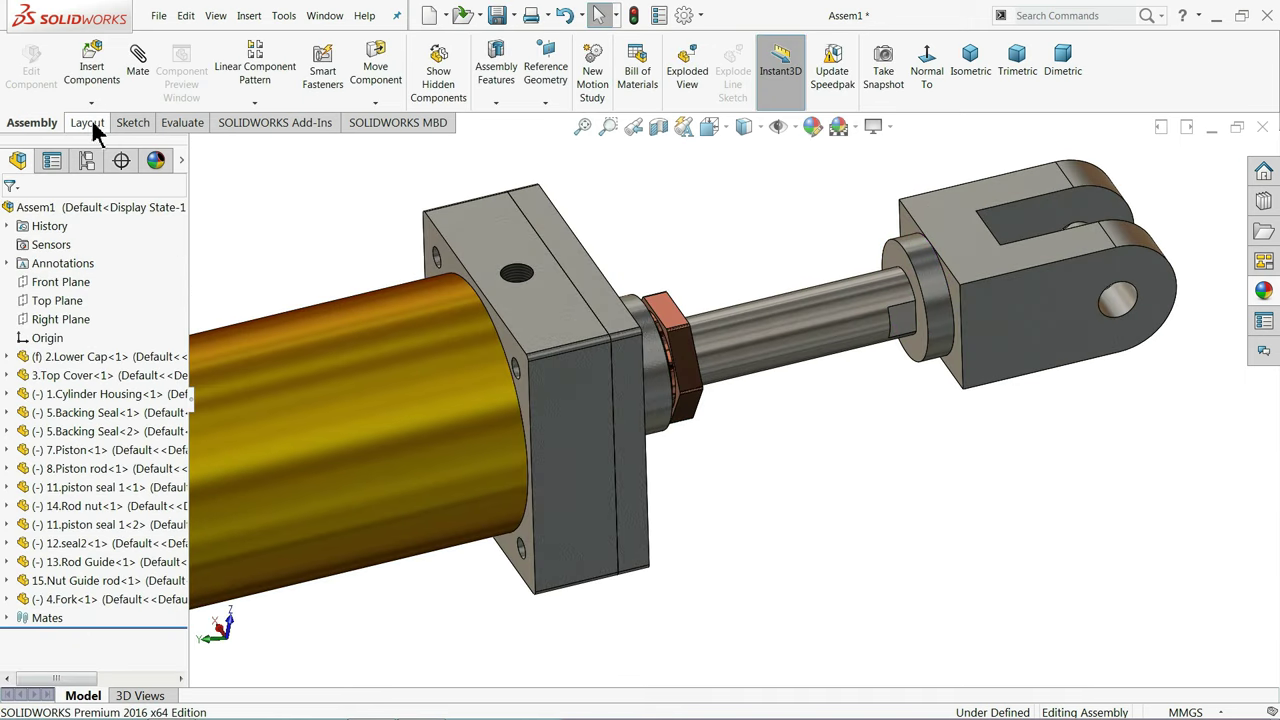
# Insert the 6.Barrette pin beside the fork's clevis and start the Mate tool
pyautogui.click(92, 55)
pyautogui.click(99, 545)
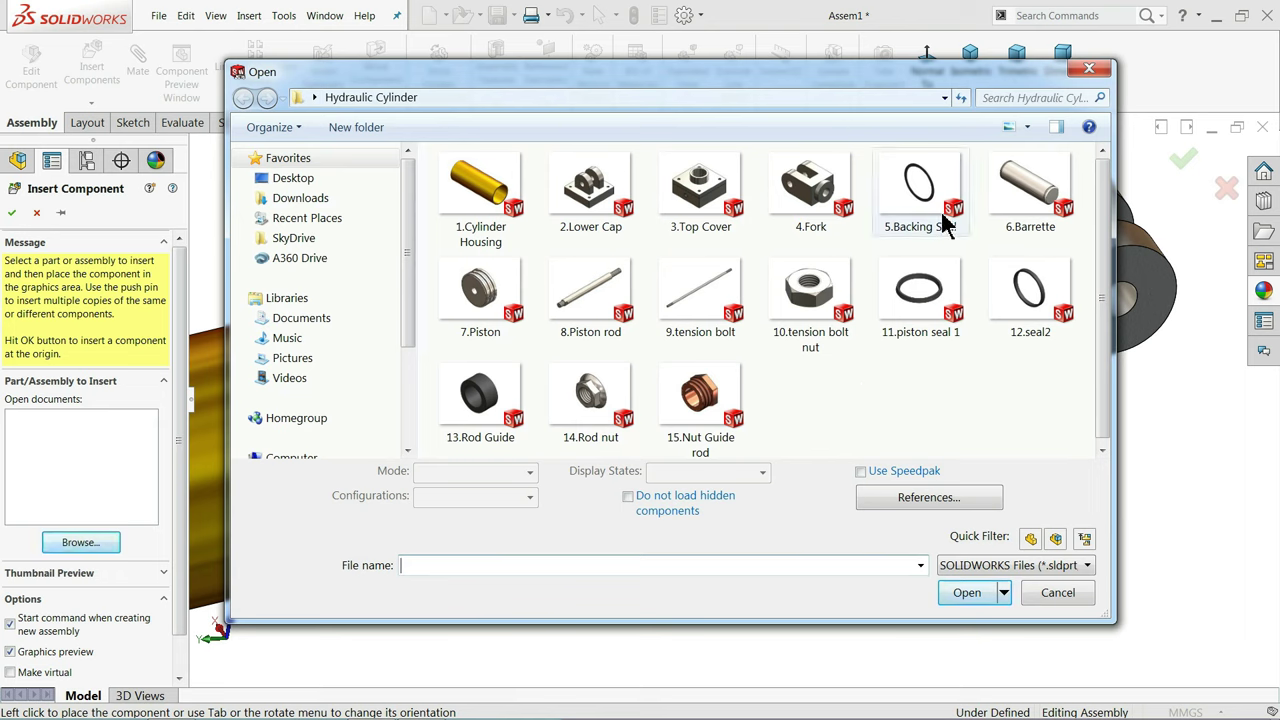
pyautogui.click(1015, 215)
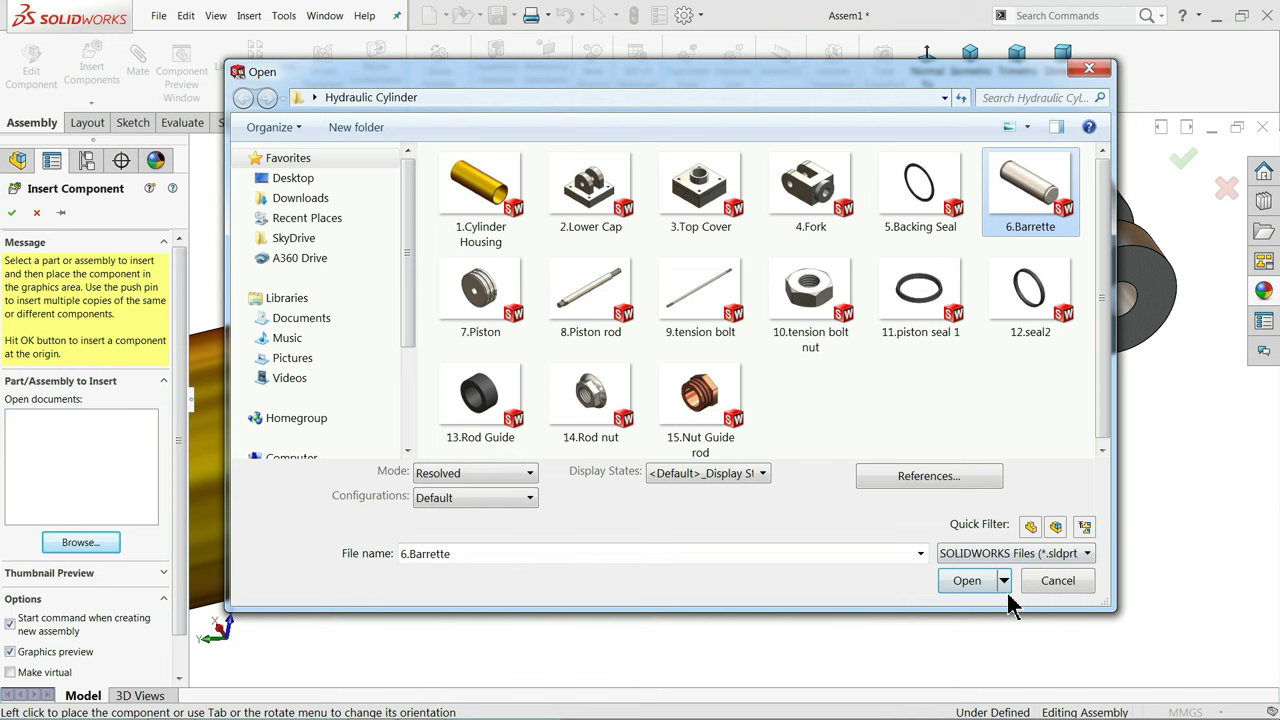
pyautogui.click(965, 582)
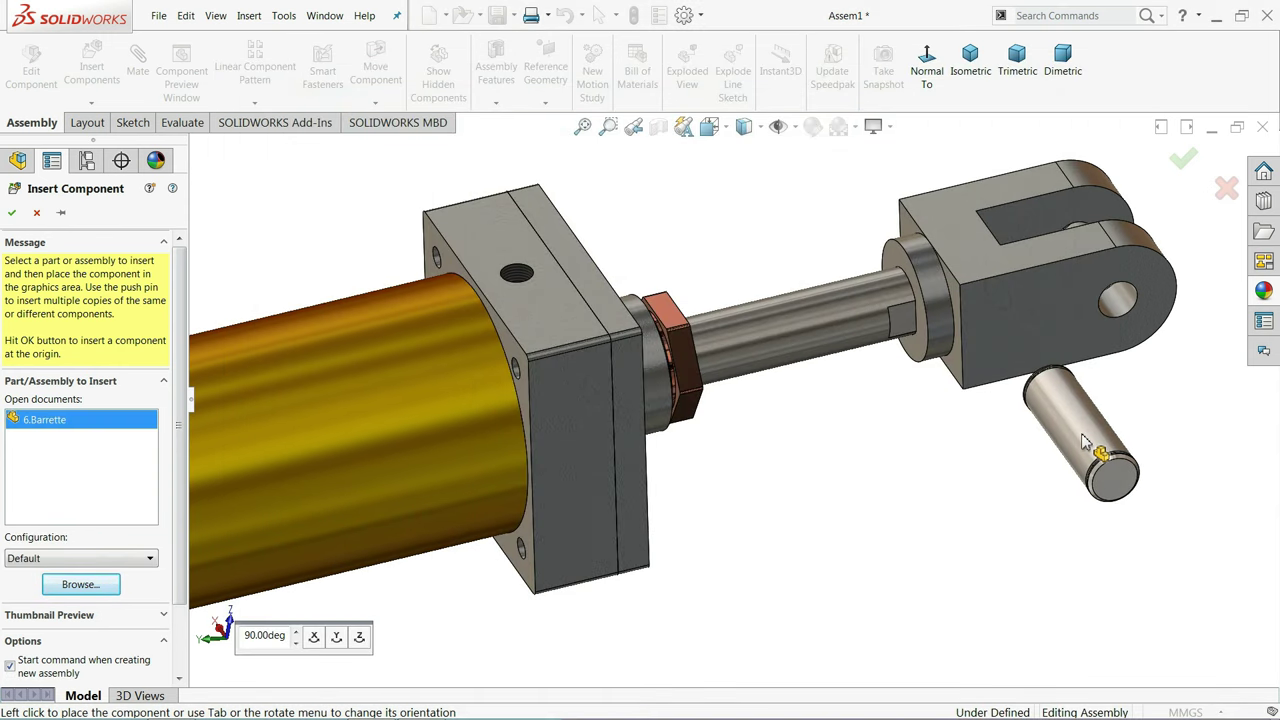
pyautogui.click(1104, 440)
pyautogui.scroll(-3, 914, 400)
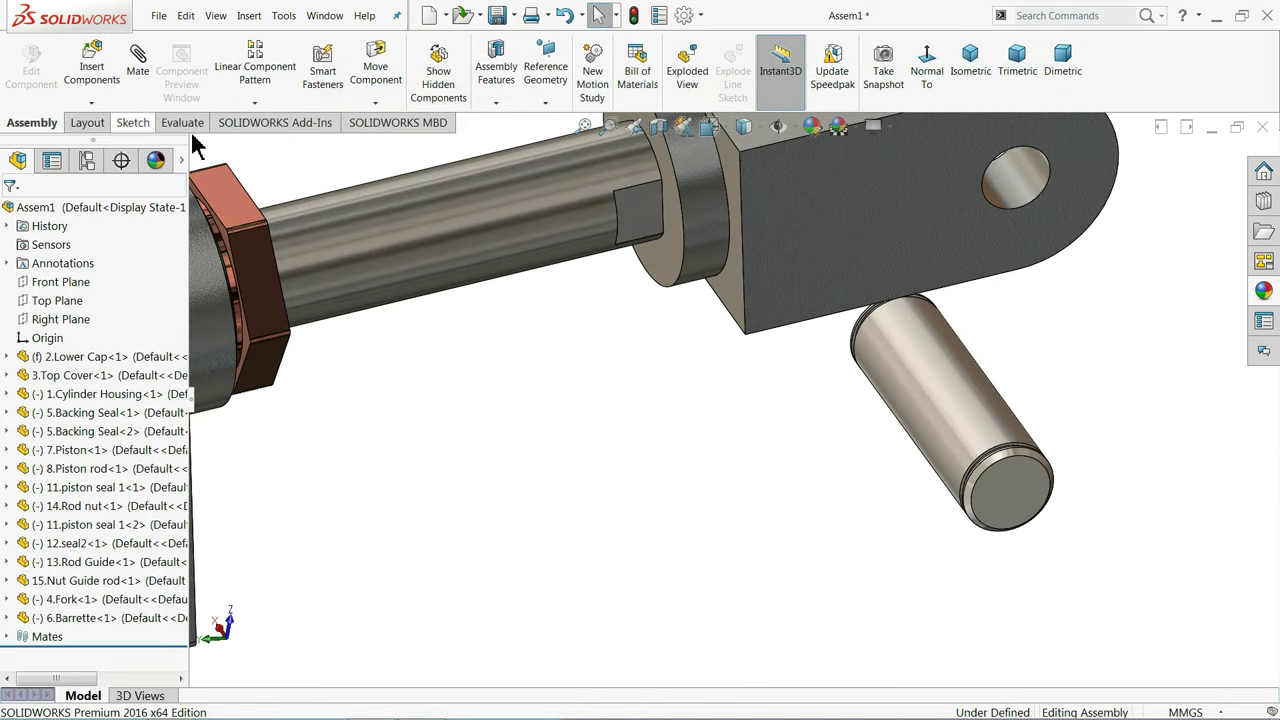
pyautogui.click(145, 92)
pyautogui.scroll(3, 757, 380)
# Make the Barrette pin concentric with the fork hole
pyautogui.scroll(-2, 900, 310)
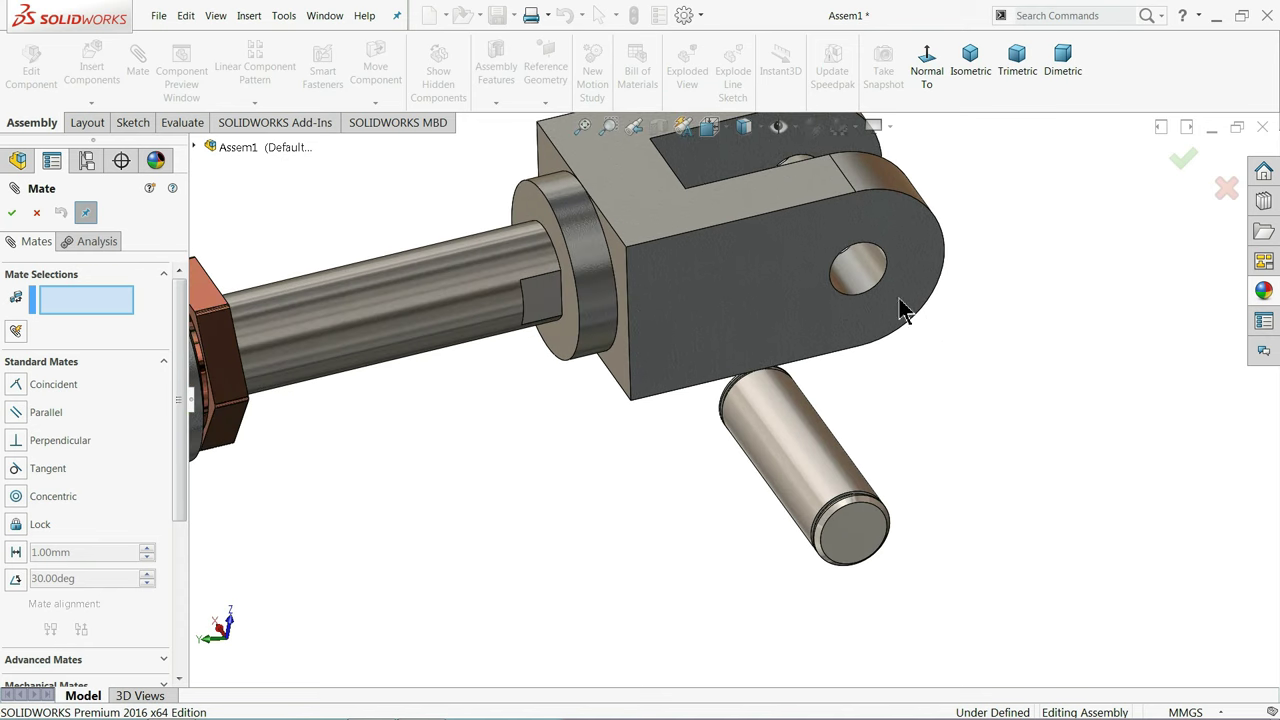
pyautogui.click(830, 465)
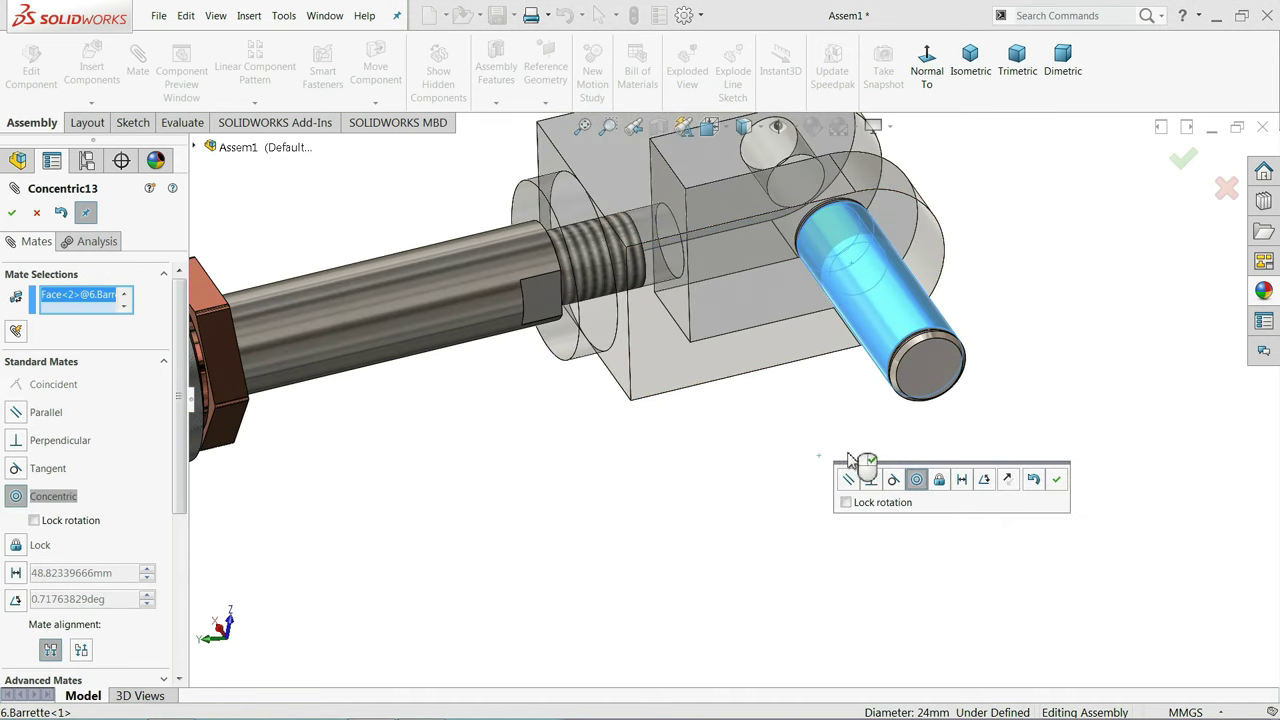
pyautogui.click(1057, 482)
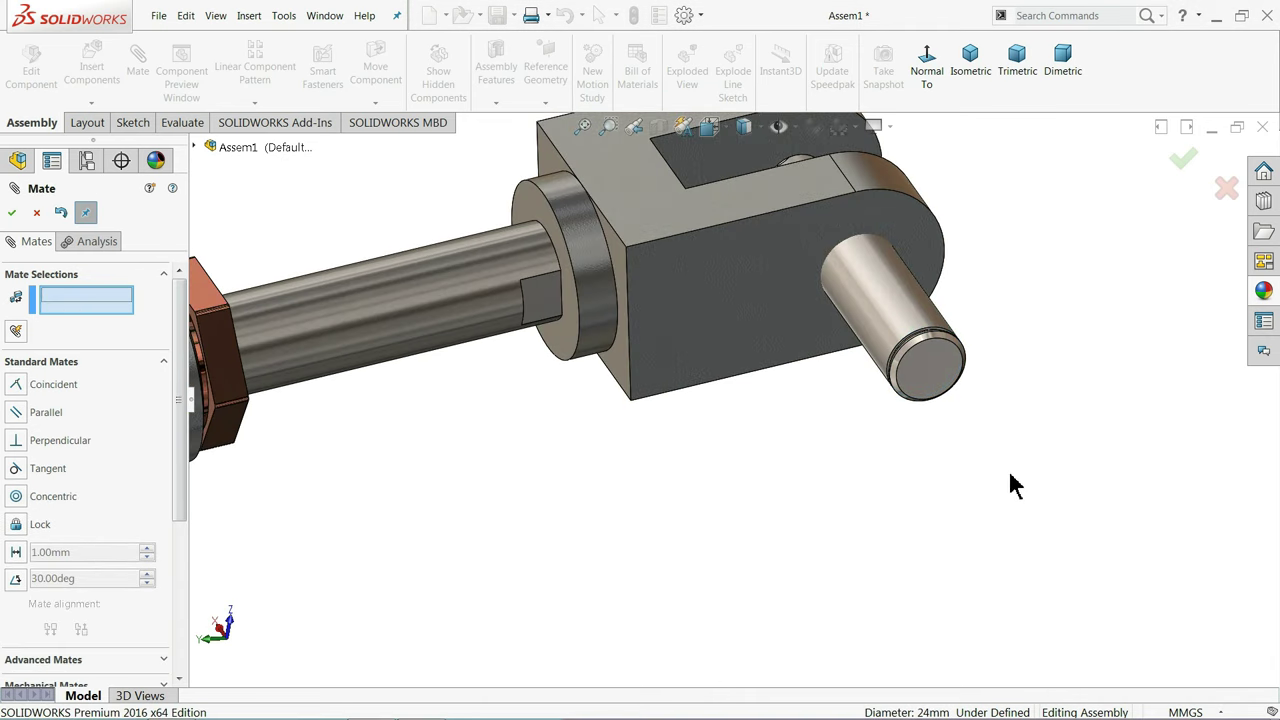
# Start an Advanced Width mate with both fork sides as width references
pyautogui.click(163, 364)
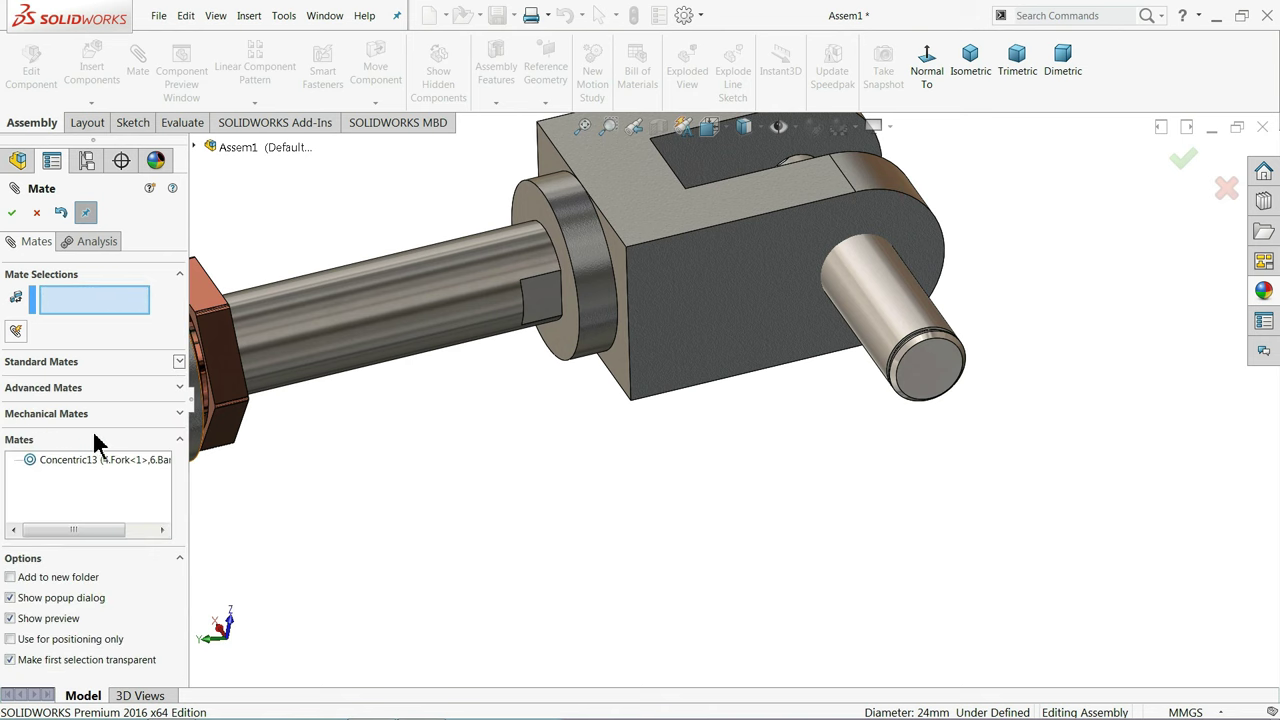
pyautogui.click(82, 392)
pyautogui.click(40, 440)
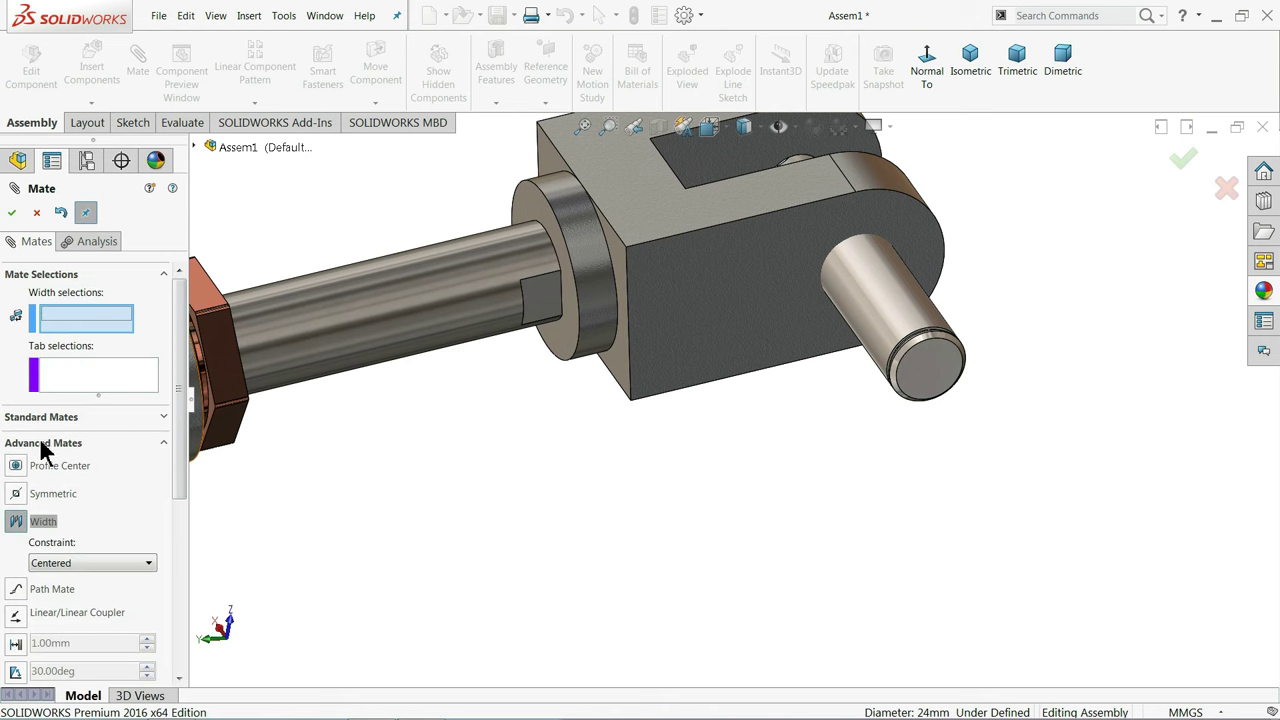
pyautogui.scroll(4, 740, 340)
pyautogui.click(752, 318)
pyautogui.moveTo(752, 318); pyautogui.dragTo(833, 441, button='middle')
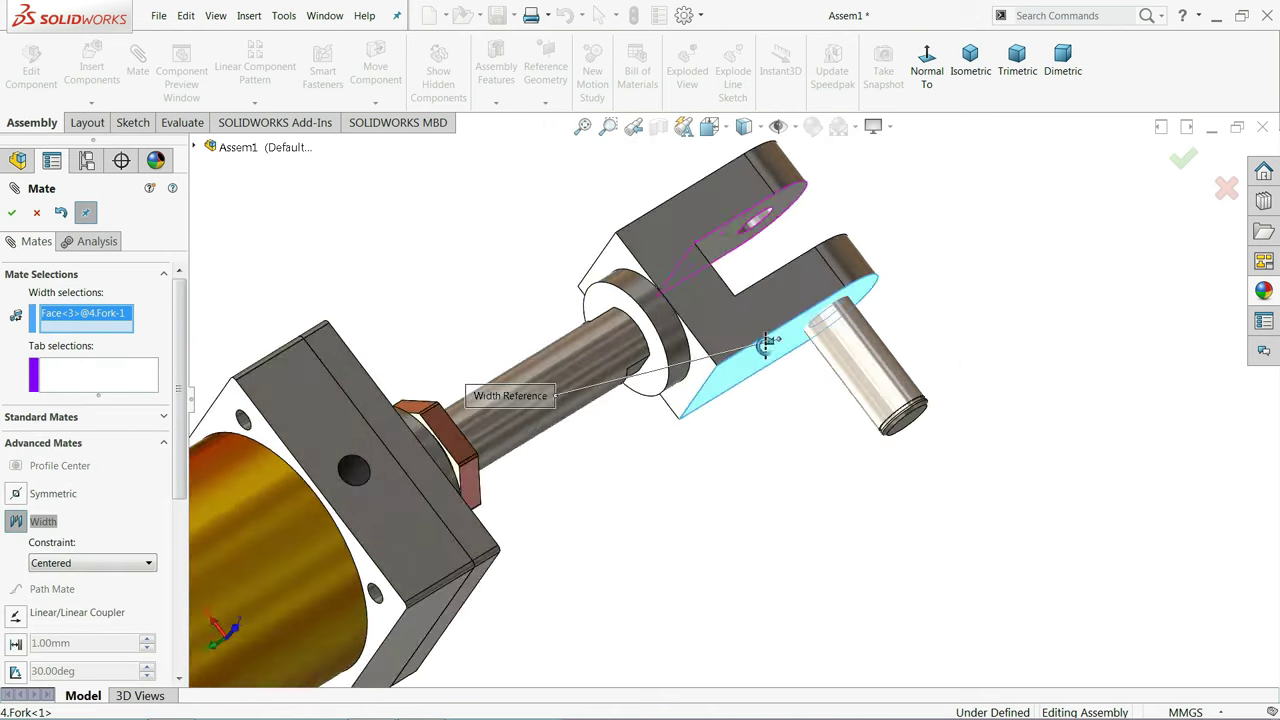
pyautogui.click(678, 243)
# Add both pin end faces as tab references and confirm the centred Width mate
pyautogui.moveTo(678, 243)
pyautogui.mouseDown(button='middle')
pyautogui.moveTo(634, 257)
pyautogui.moveTo(606, 214)
pyautogui.mouseUp(button='middle')
pyautogui.moveTo(932, 412)
pyautogui.mouseDown()
pyautogui.moveTo(1010, 495)
pyautogui.moveTo(1127, 565)
pyautogui.mouseUp()
pyautogui.click(1082, 550)
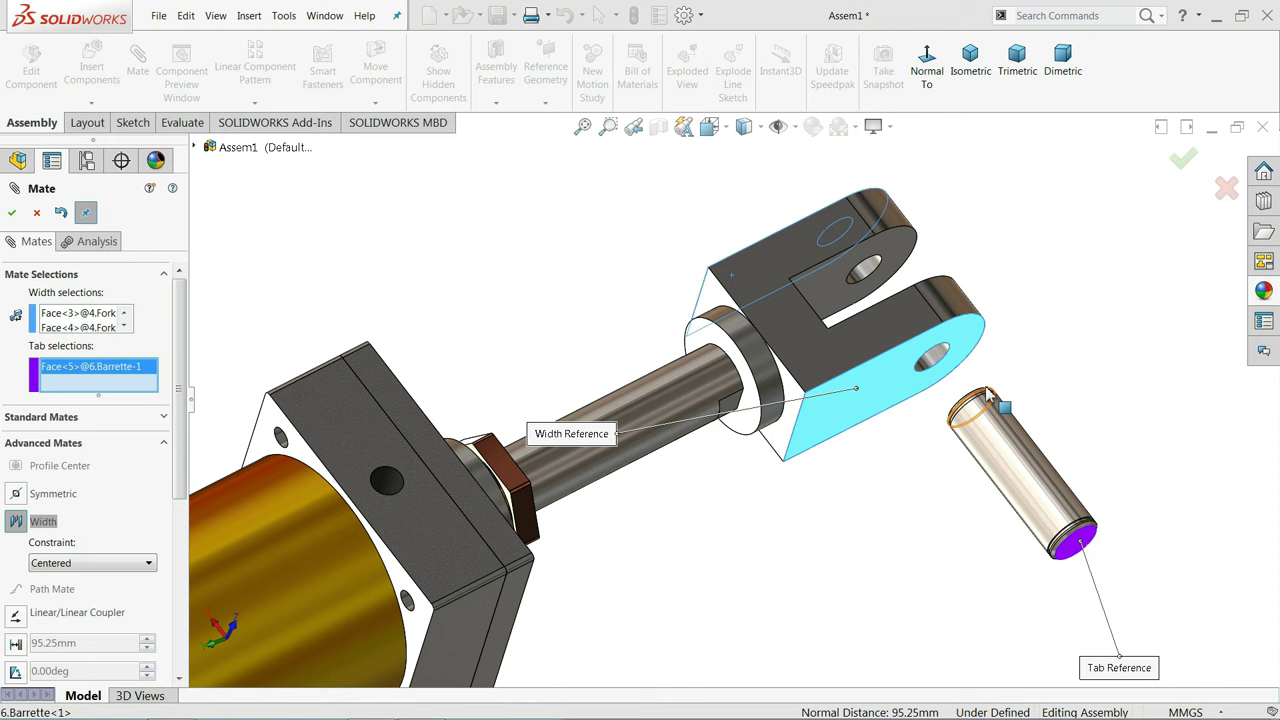
pyautogui.moveTo(1082, 550); pyautogui.dragTo(997, 418, button='middle')
pyautogui.click(955, 398)
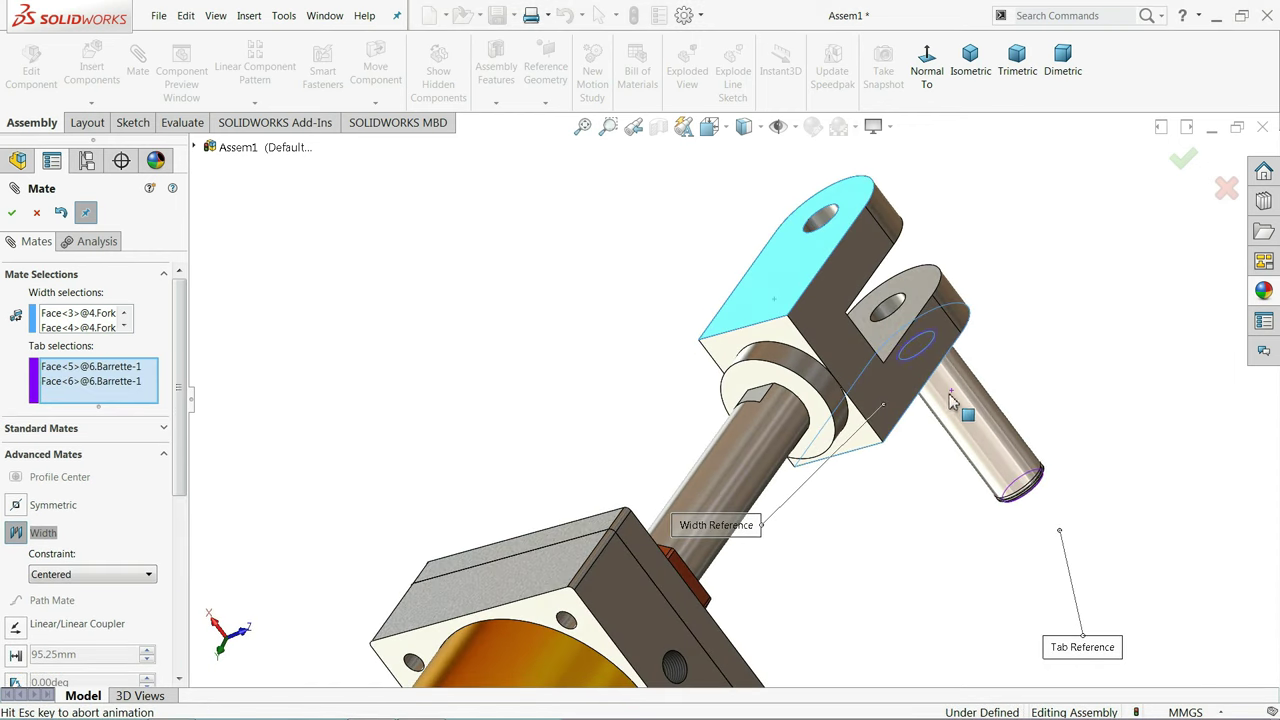
pyautogui.click(12, 212)
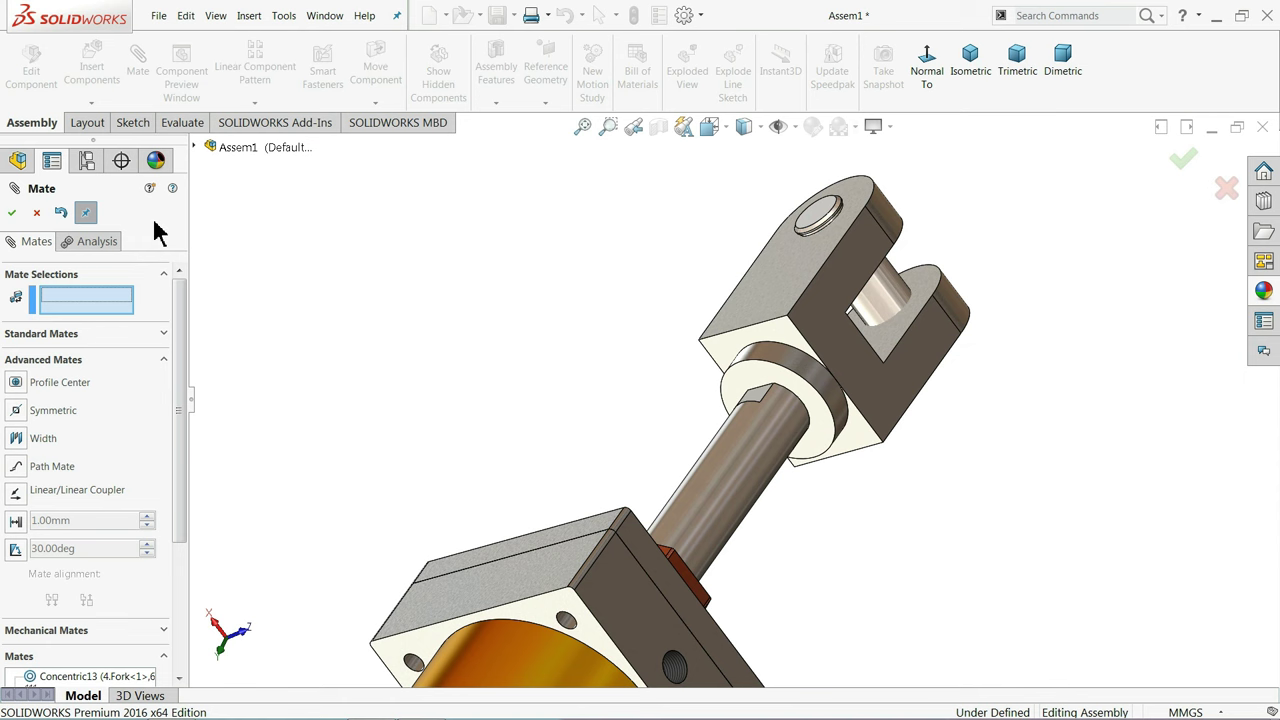
# Create a second Barrette pin and move it to the lower cap's fork
pyautogui.click(37, 214)
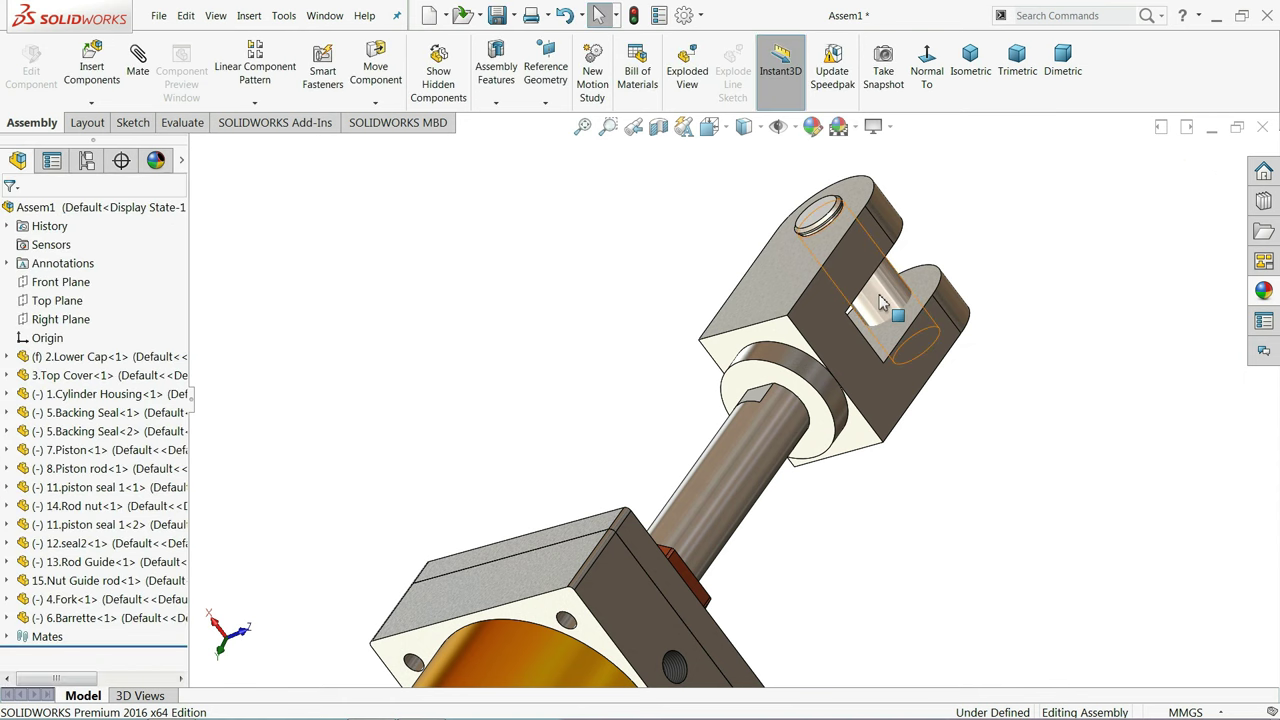
pyautogui.moveTo(881, 304)
pyautogui.mouseDown()
pyautogui.moveTo(620, 258)
pyautogui.moveTo(818, 218)
pyautogui.mouseUp()
pyautogui.press('f')
pyautogui.moveTo(538, 341)
pyautogui.mouseDown(button='middle')
pyautogui.moveTo(517, 380)
pyautogui.moveTo(502, 297)
pyautogui.moveTo(508, 334)
pyautogui.mouseUp(button='middle')
pyautogui.scroll(2, 572, 397)
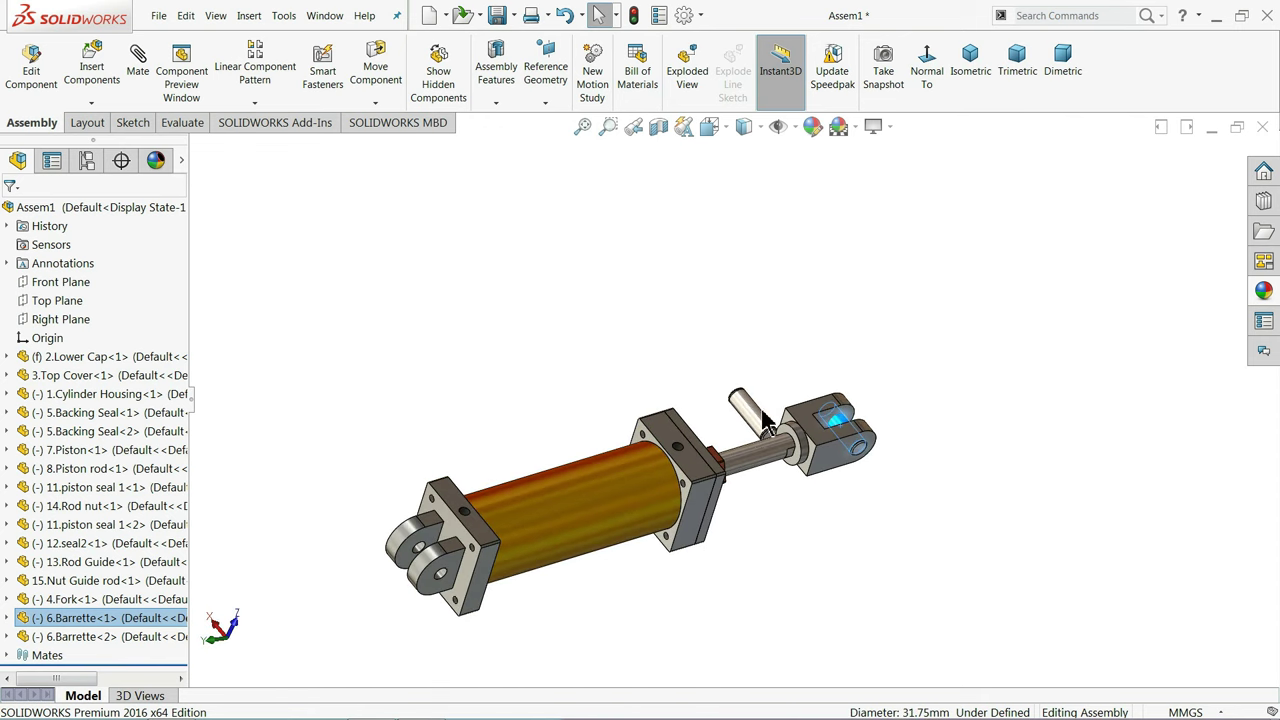
pyautogui.moveTo(760, 418); pyautogui.dragTo(360, 520)
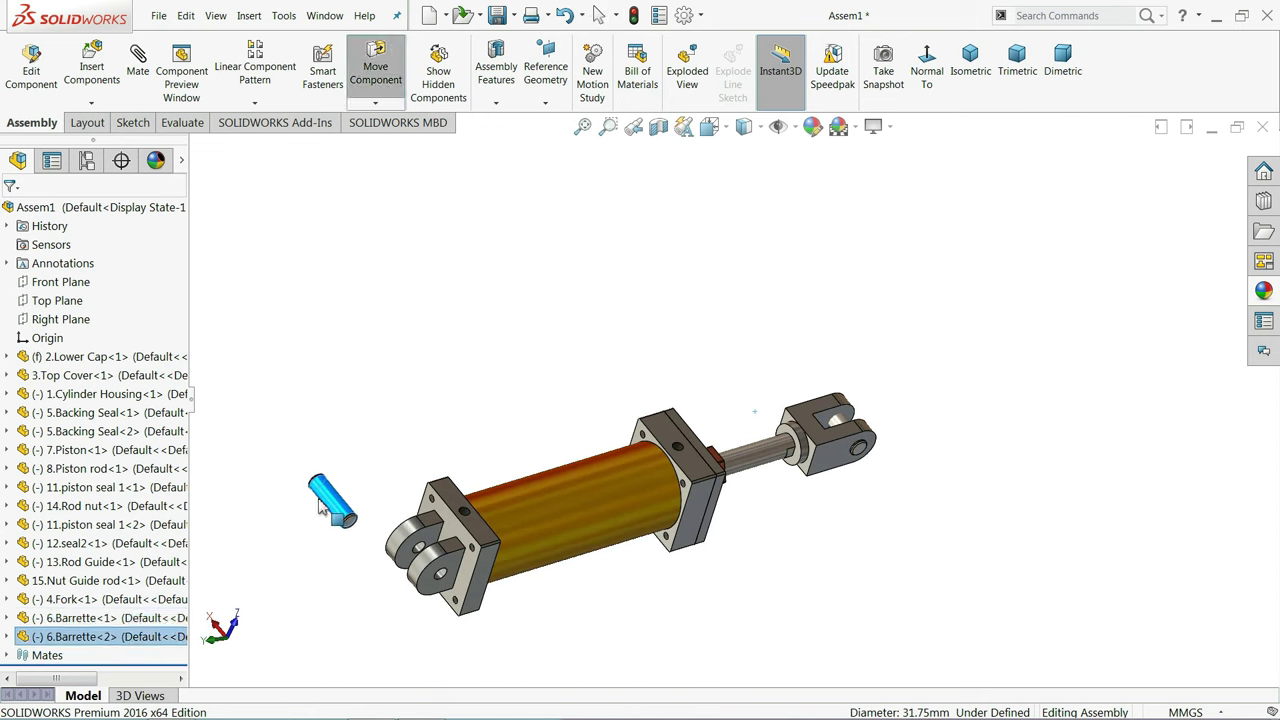
pyautogui.moveTo(360, 520); pyautogui.dragTo(345, 500, button='middle')
pyautogui.scroll(2, 330, 470)
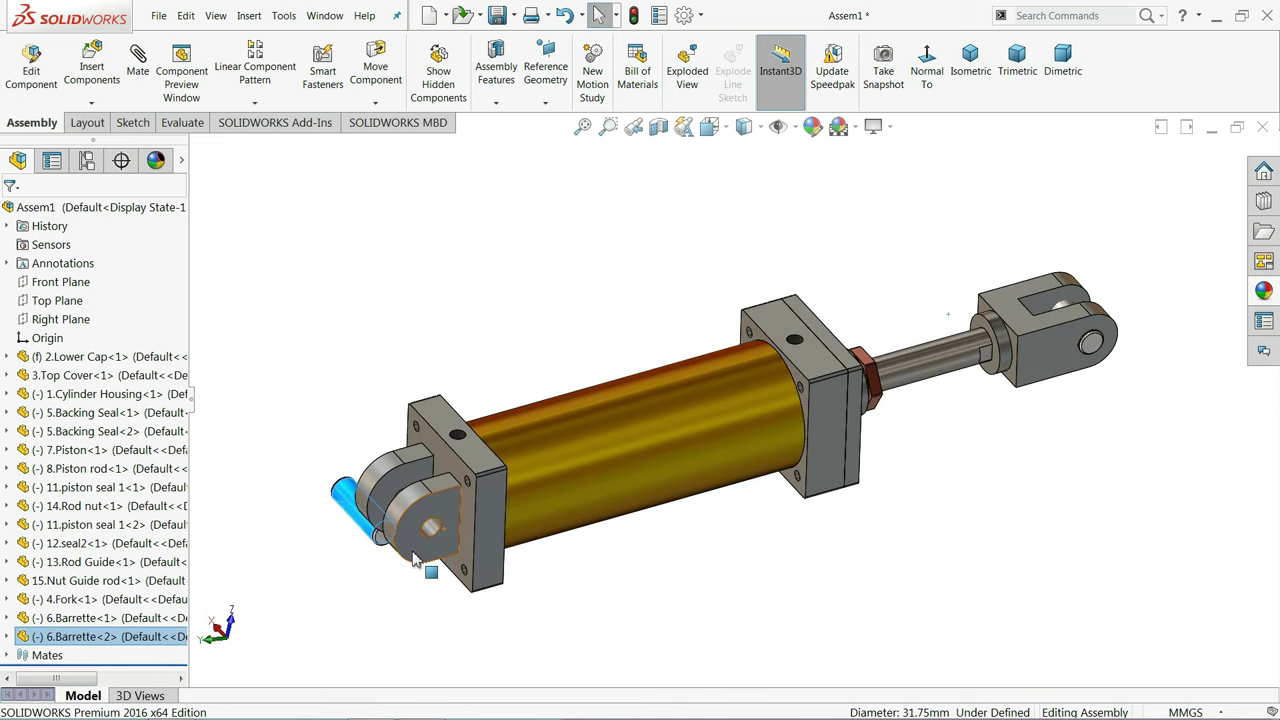
pyautogui.click(314, 408)
# Mate the second pin concentric with the lower cap's fork hole
pyautogui.click(128, 85)
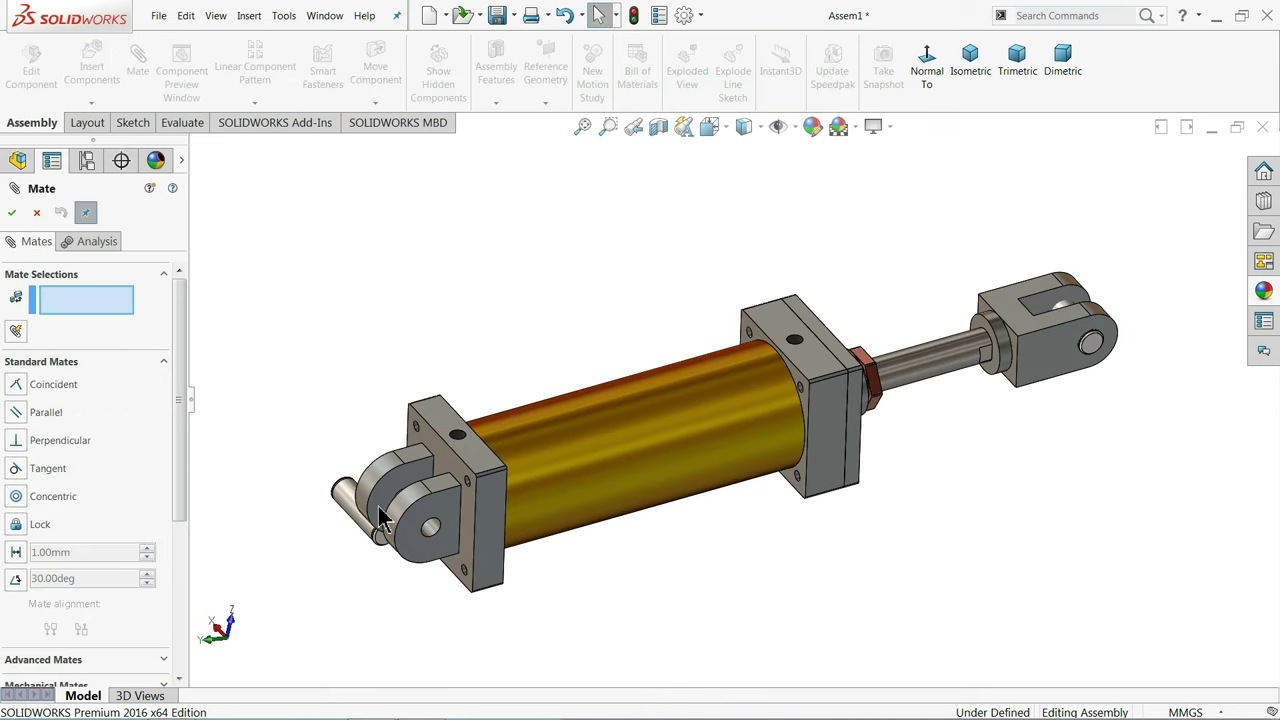
pyautogui.scroll(5, 470, 540)
pyautogui.scroll(2, 470, 540)
pyautogui.click(630, 500)
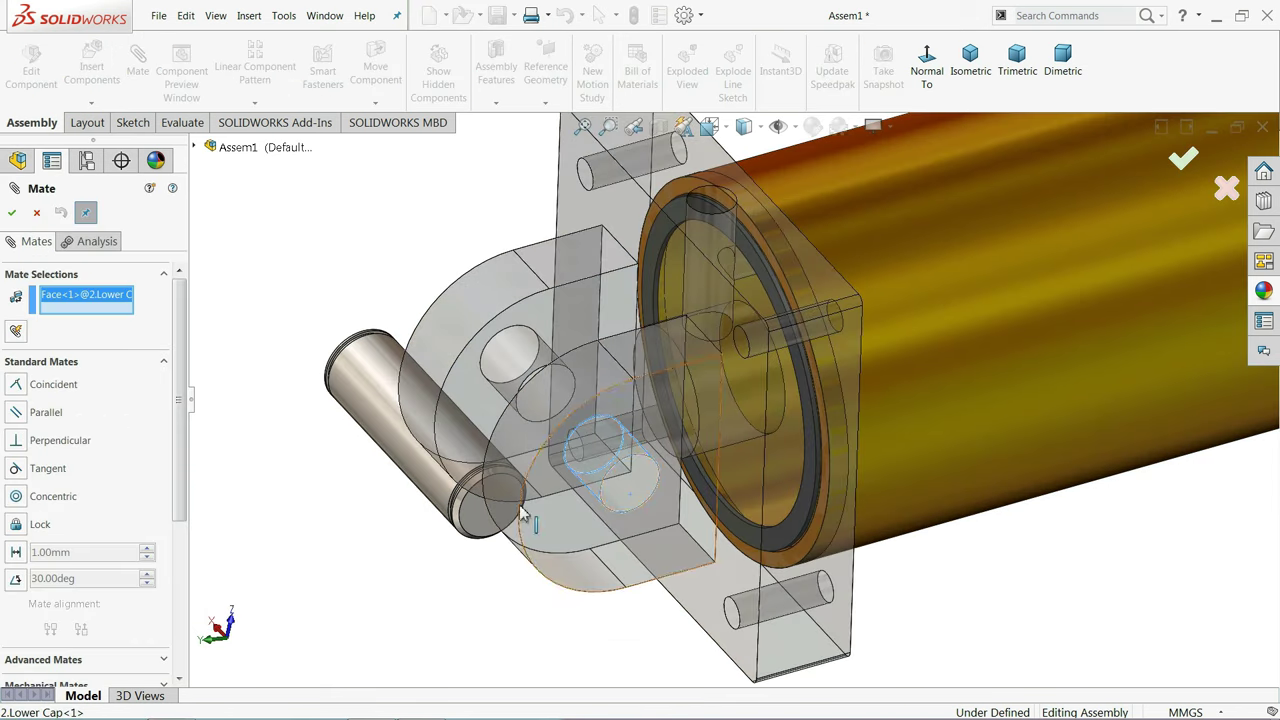
pyautogui.click(430, 490)
pyautogui.click(409, 513)
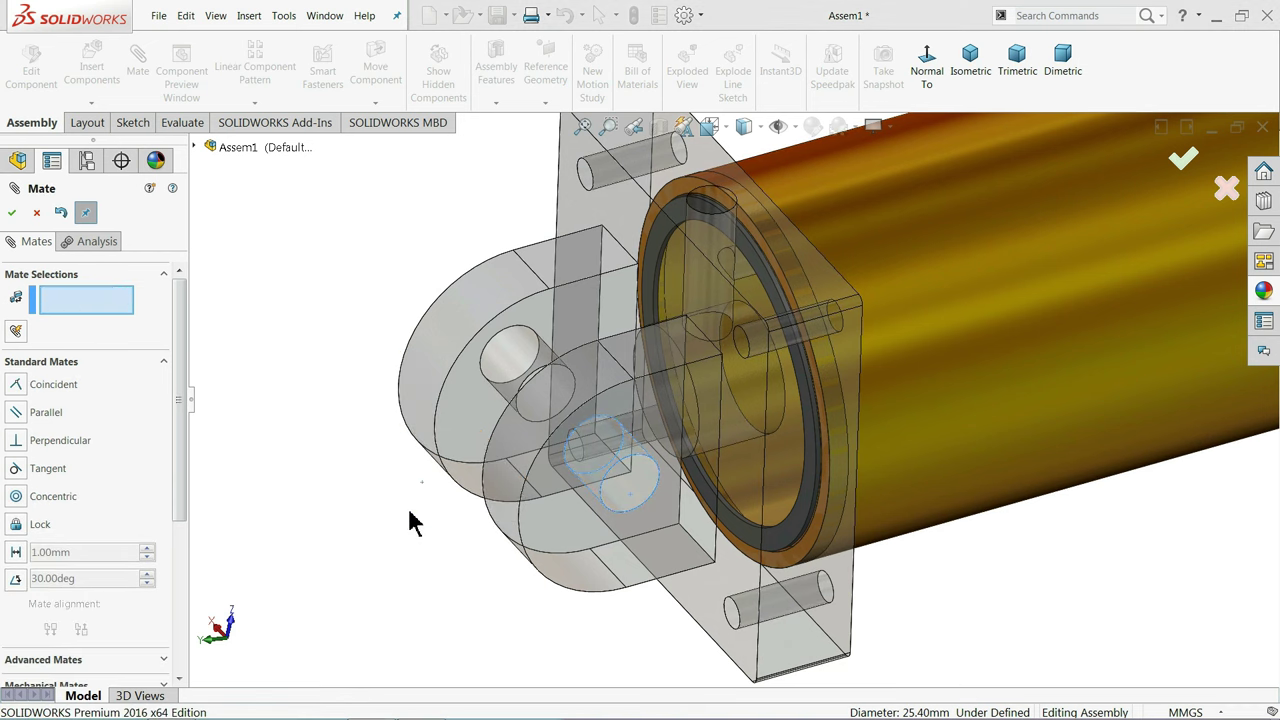
# Start a Width mate using both inner fork faces as width references
pyautogui.click(156, 366)
pyautogui.click(116, 390)
pyautogui.click(46, 438)
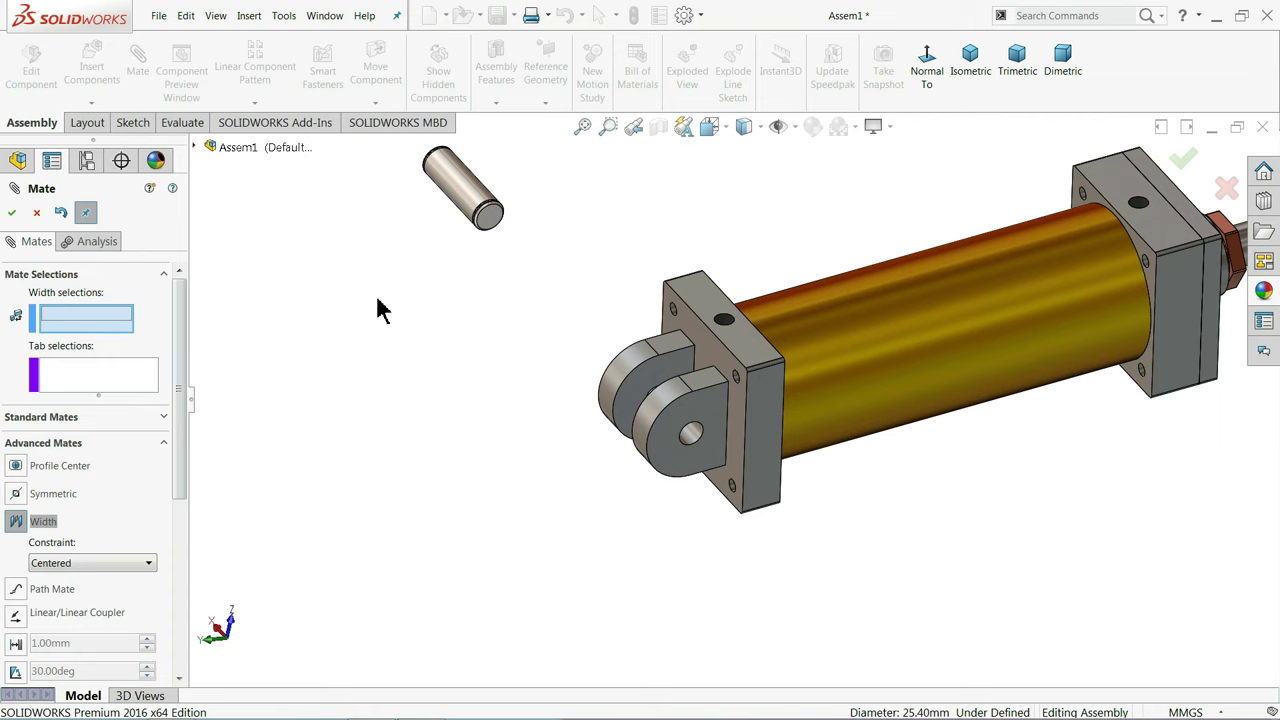
pyautogui.click(693, 432)
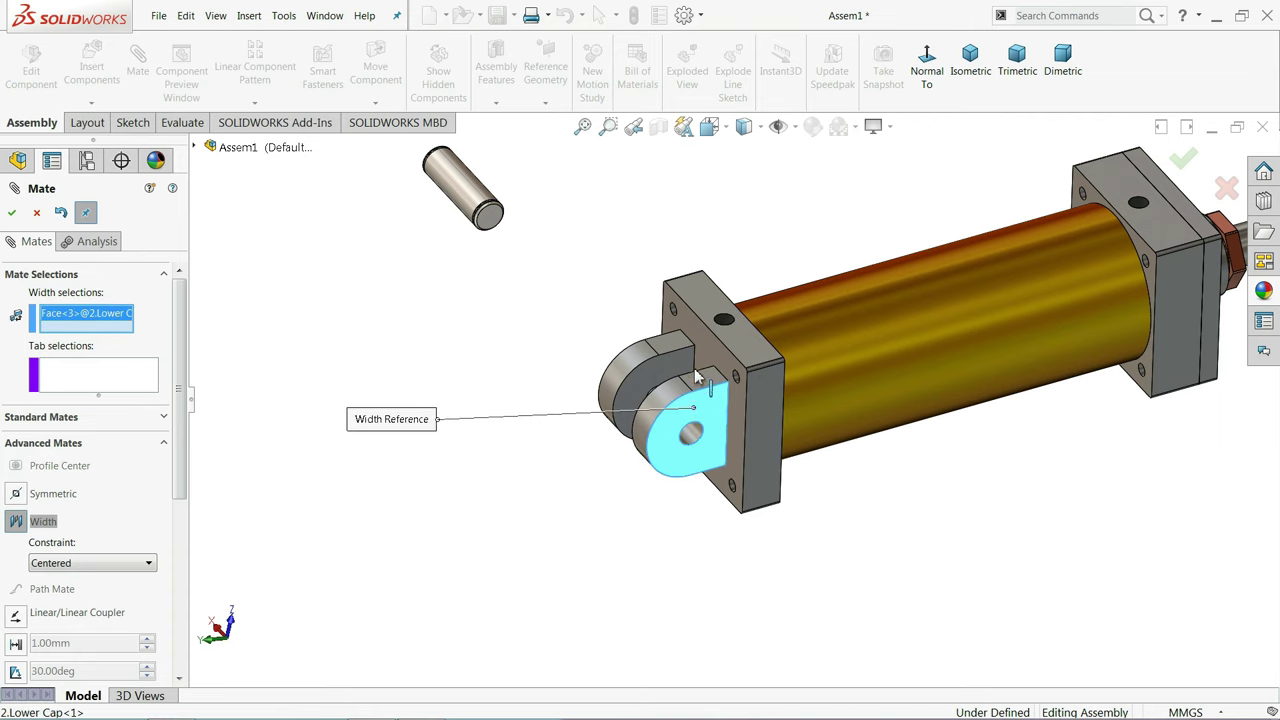
pyautogui.press('Up')
pyautogui.press('Up')
pyautogui.press('Up')
pyautogui.click(627, 411)
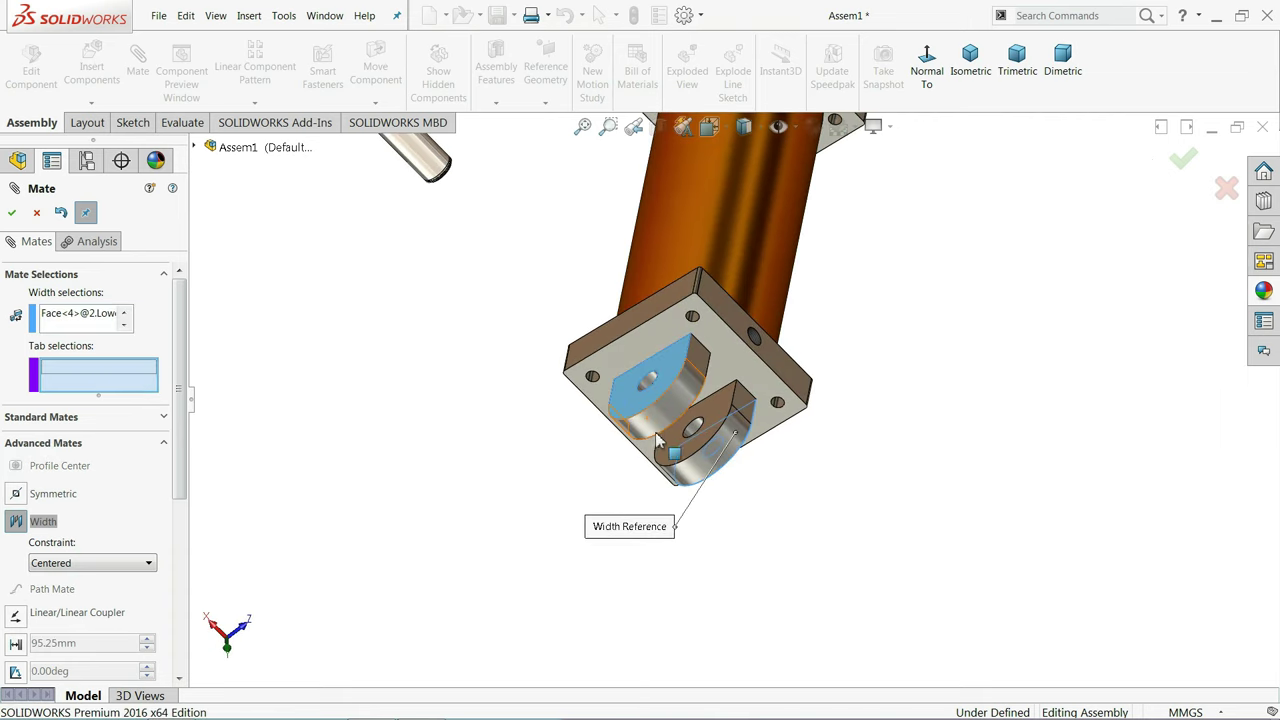
# Pick both pin end faces as tabs and accept the centred Width mate
pyautogui.moveTo(655, 432); pyautogui.dragTo(559, 329, button='middle')
pyautogui.scroll(-2, 505, 238)
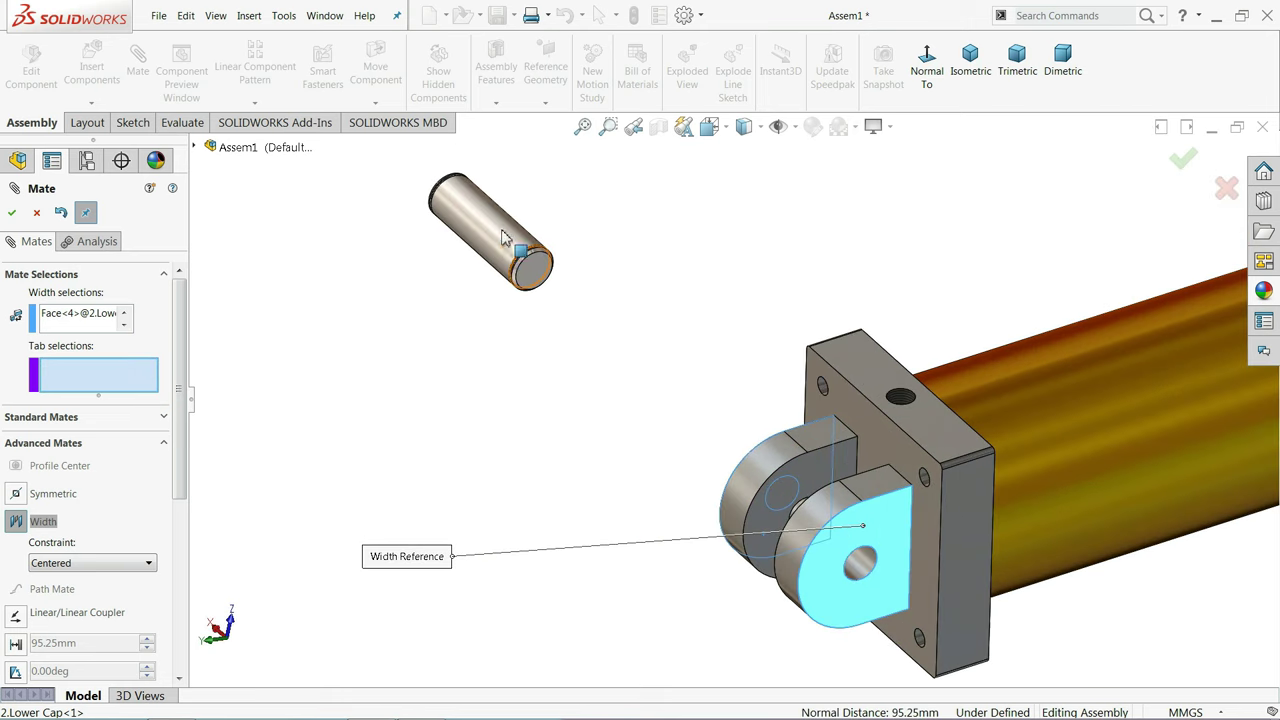
pyautogui.click(527, 280)
pyautogui.moveTo(530, 278)
pyautogui.mouseDown(button='middle')
pyautogui.moveTo(606, 314)
pyautogui.moveTo(537, 200)
pyautogui.moveTo(420, 197)
pyautogui.mouseUp(button='middle')
pyautogui.click(420, 197)
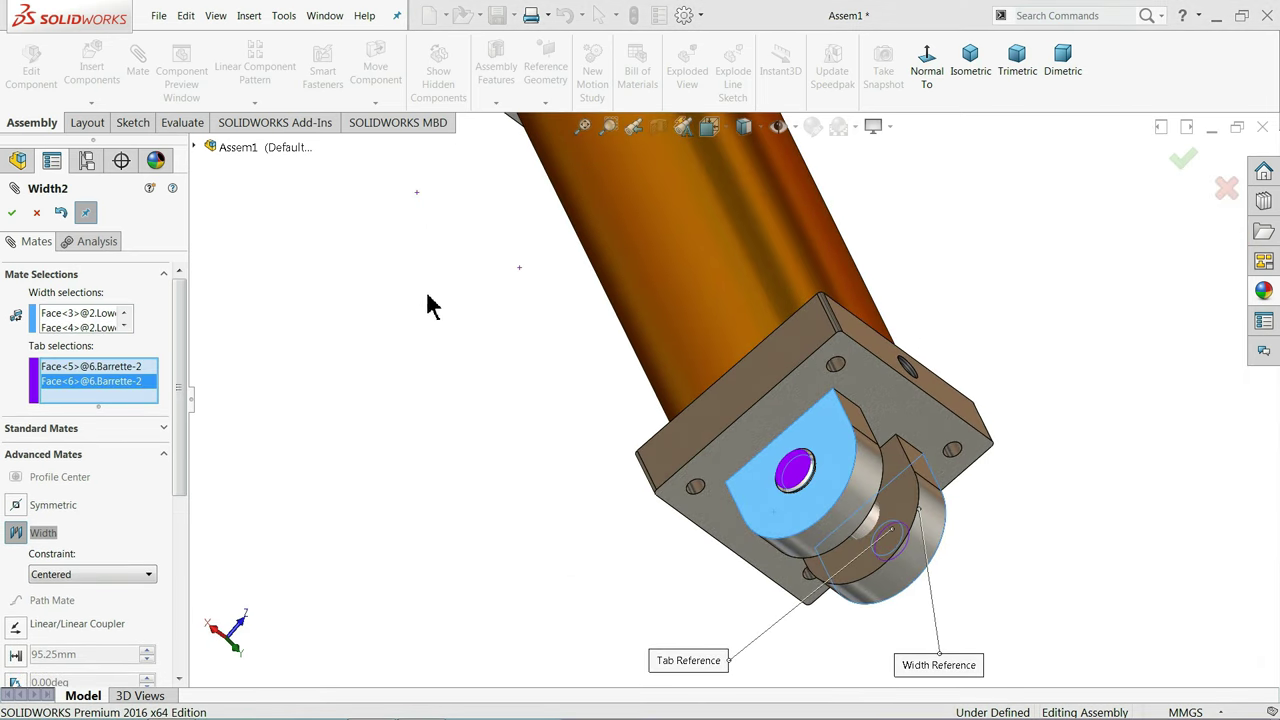
pyautogui.click(11, 212)
pyautogui.click(36, 212)
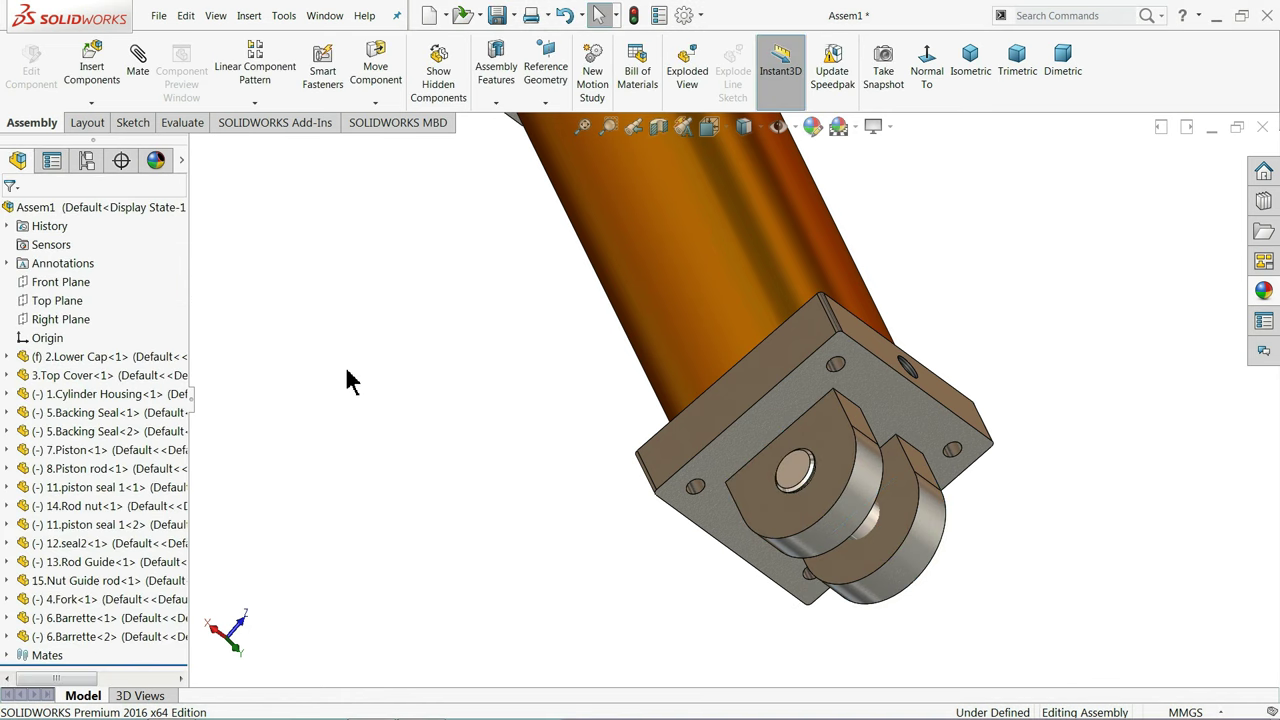
pyautogui.moveTo(346, 371)
pyautogui.mouseDown(button='middle')
pyautogui.moveTo(383, 375)
pyautogui.moveTo(334, 394)
pyautogui.mouseUp(button='middle')
pyautogui.scroll(6, 350, 397)
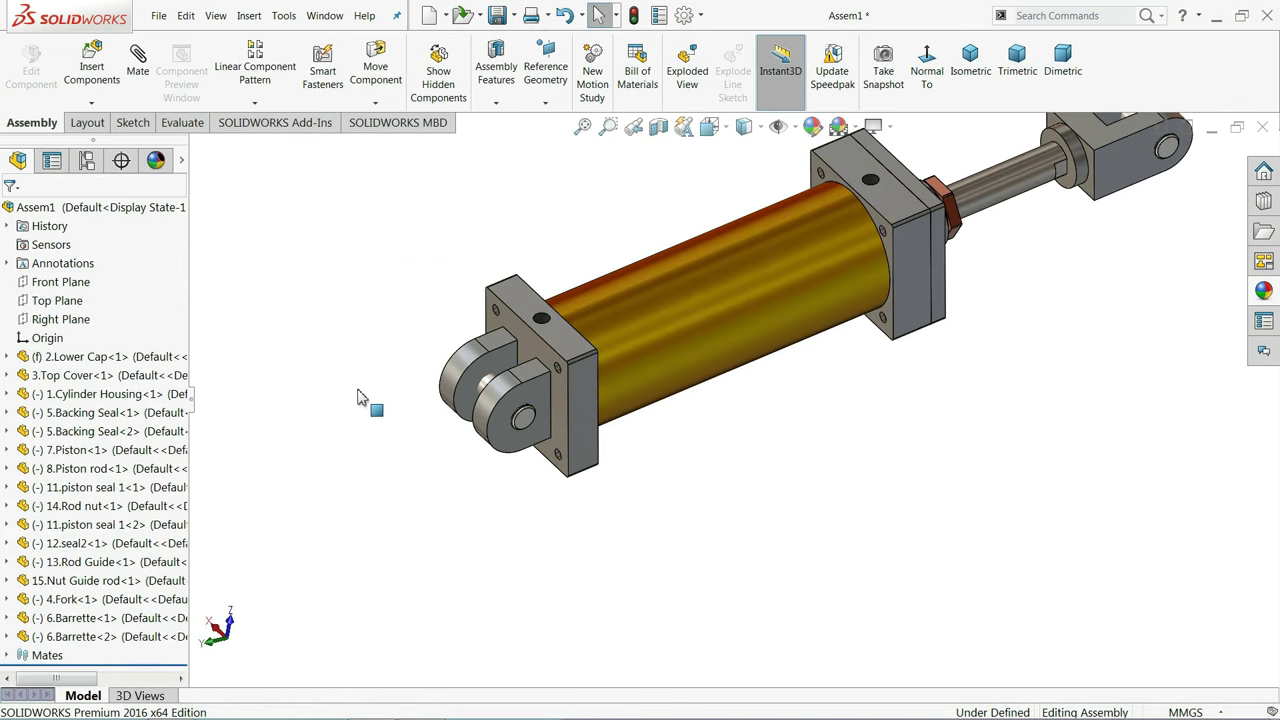
pyautogui.scroll(-4, 731, 340)
pyautogui.moveTo(763, 347); pyautogui.dragTo(768, 335, button='middle')
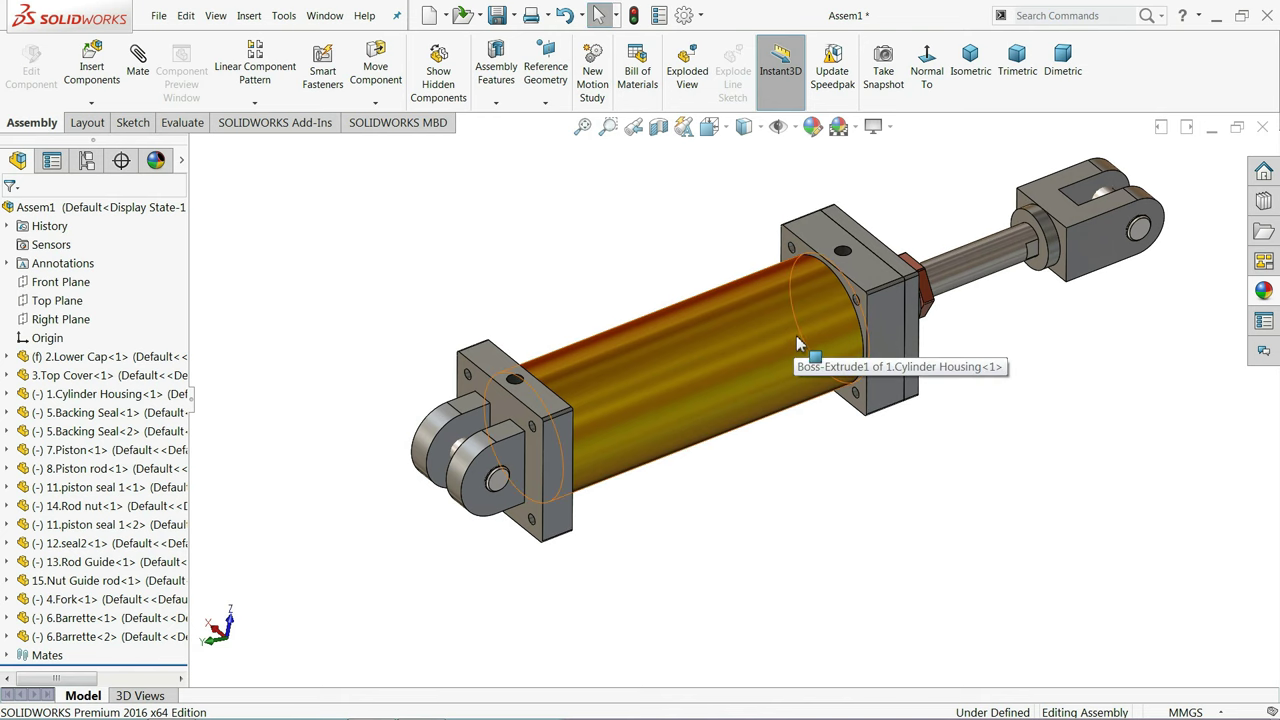
pyautogui.scroll(-3, 908, 330)
pyautogui.scroll(3, 908, 338)
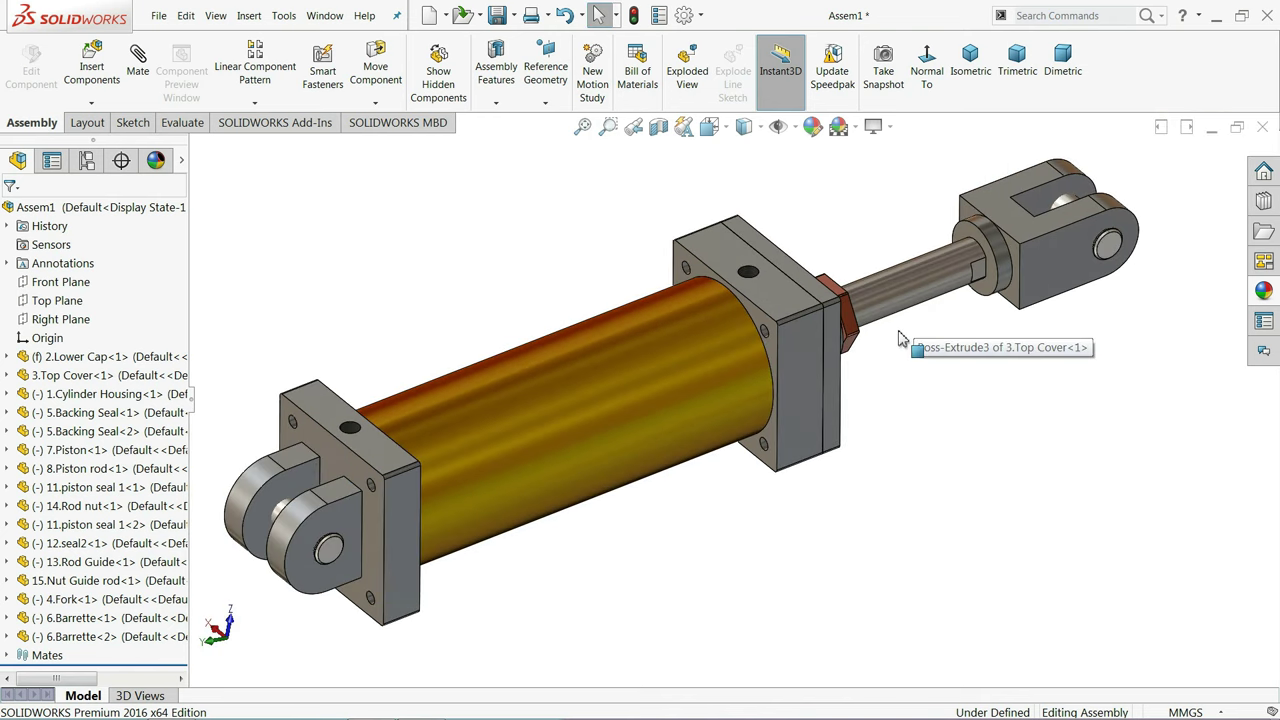
pyautogui.moveTo(905, 343); pyautogui.dragTo(822, 347, button='middle')
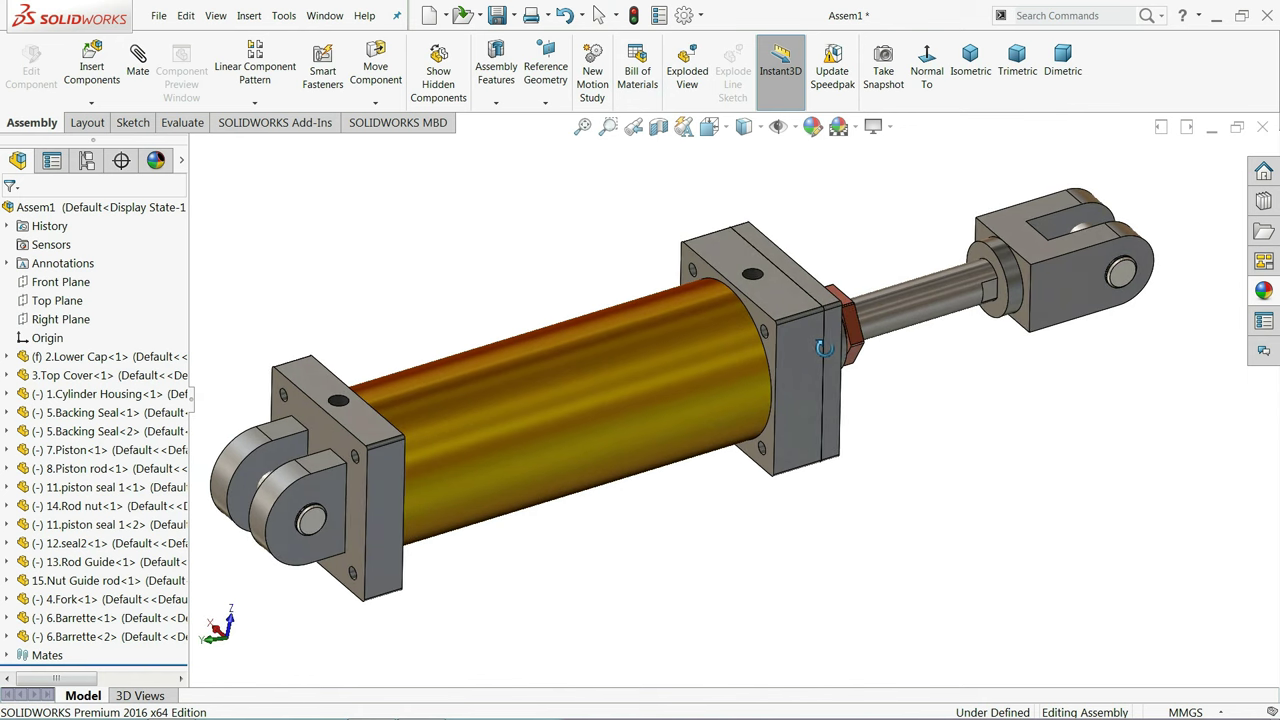
pyautogui.moveTo(819, 365)
pyautogui.mouseDown(button='middle')
pyautogui.moveTo(775, 366)
pyautogui.moveTo(801, 374)
pyautogui.moveTo(785, 370)
pyautogui.mouseUp(button='middle')
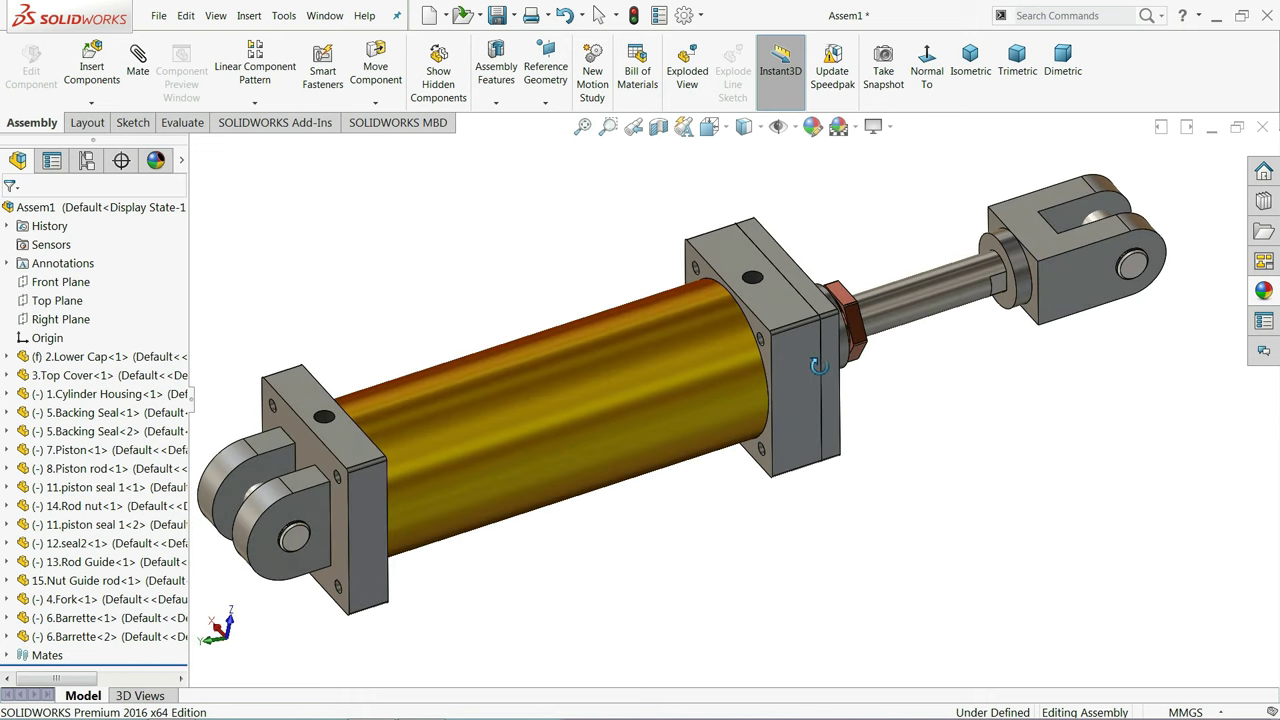
# Insert the 9.tension bolt and 10.tension bolt nut parts beside the cylinder
pyautogui.click(91, 72)
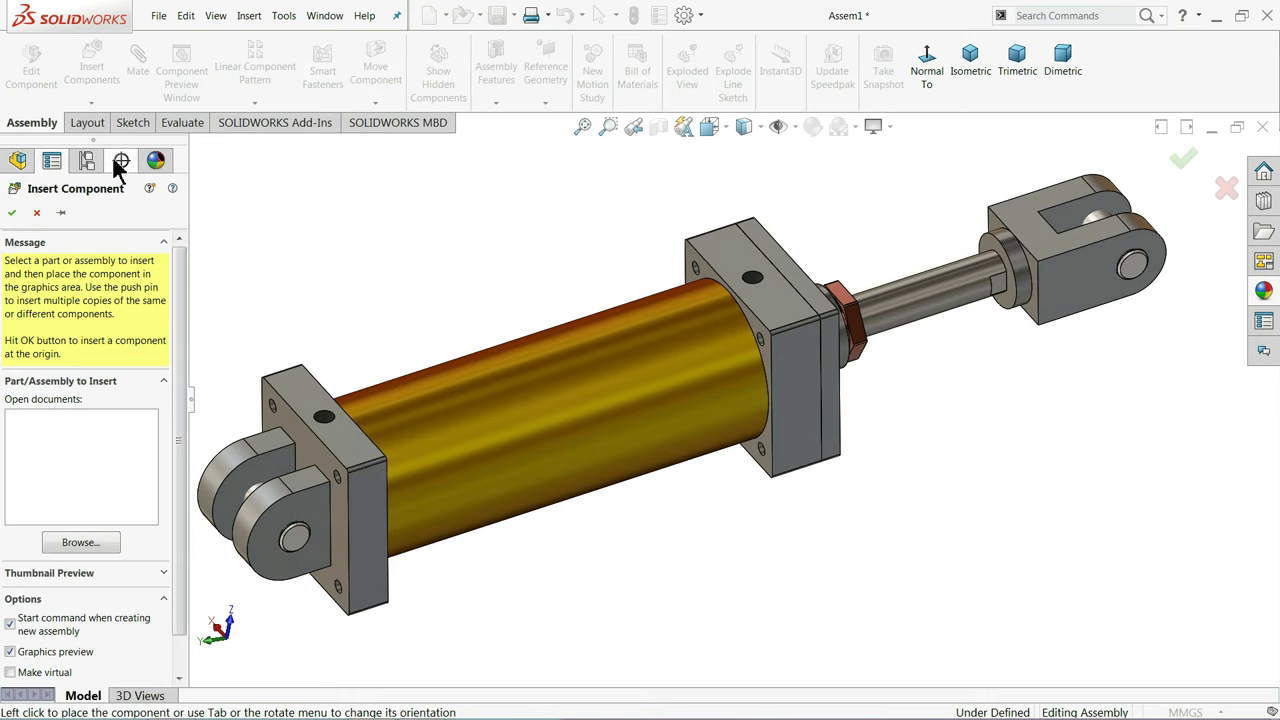
pyautogui.click(82, 546)
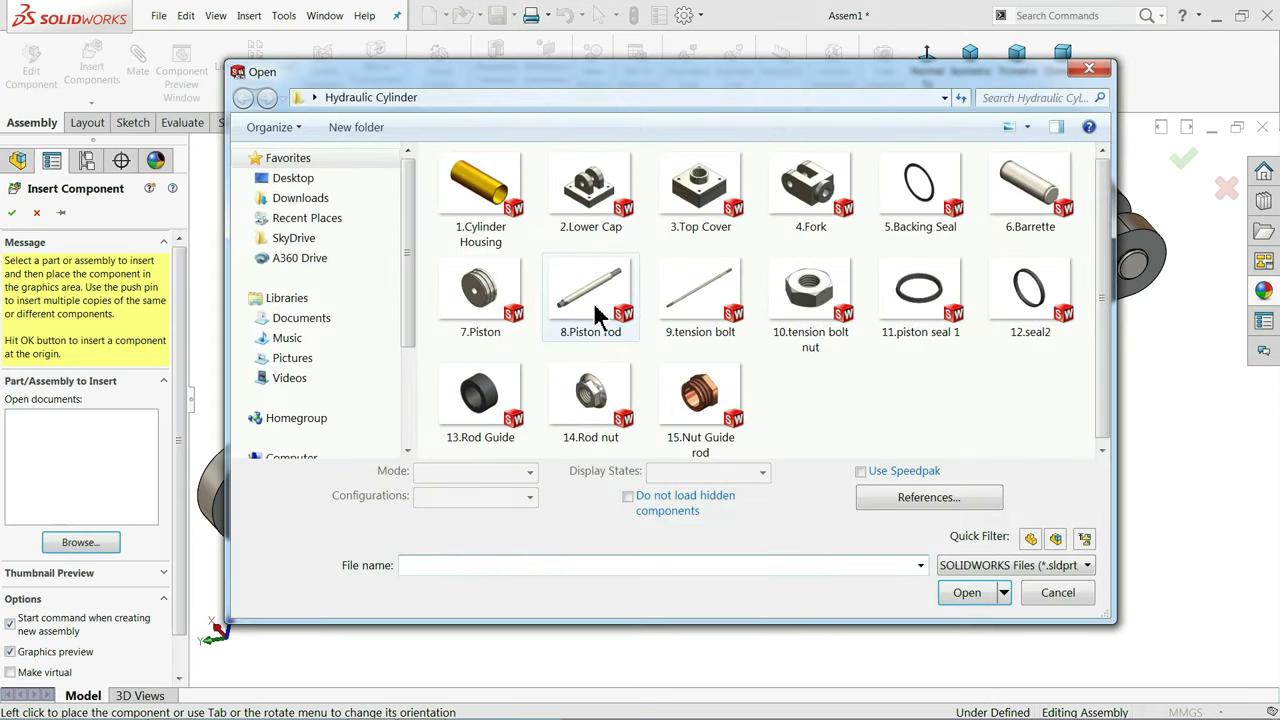
pyautogui.click(686, 330)
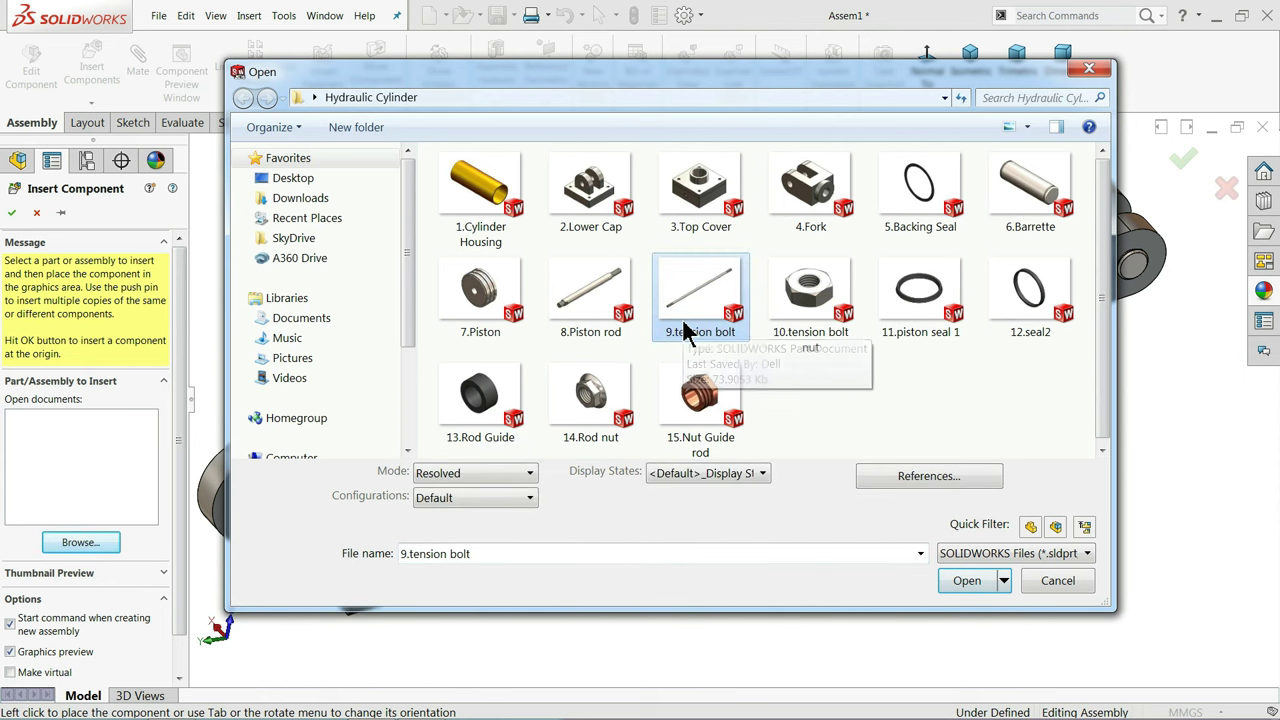
pyautogui.keyDown('ctrl'); pyautogui.click(828, 362); pyautogui.keyUp('ctrl')
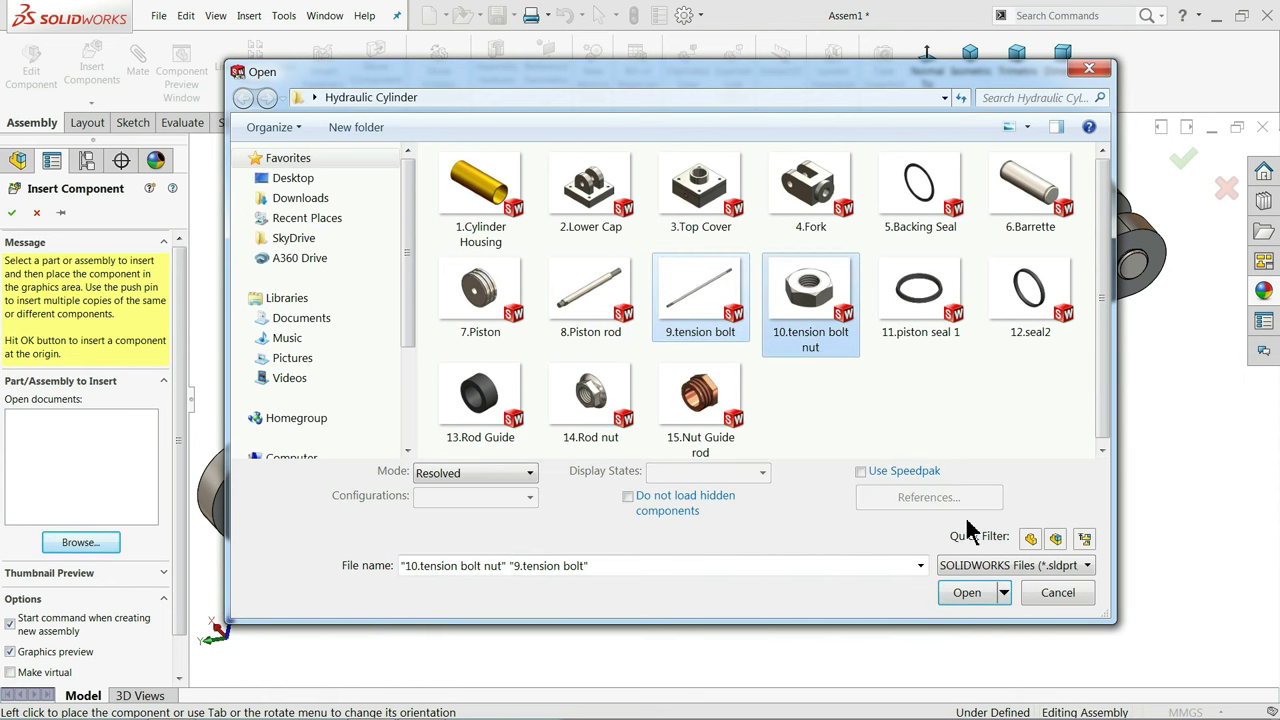
pyautogui.click(961, 598)
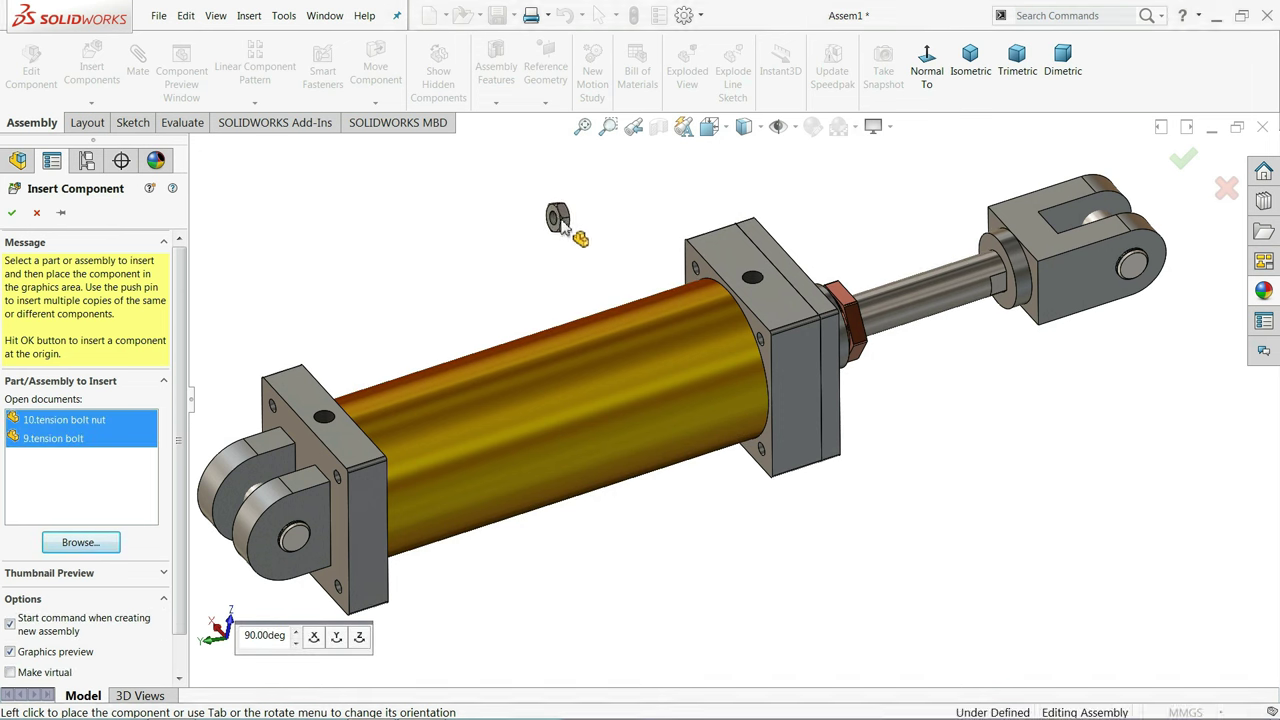
pyautogui.click(558, 222)
pyautogui.click(578, 258)
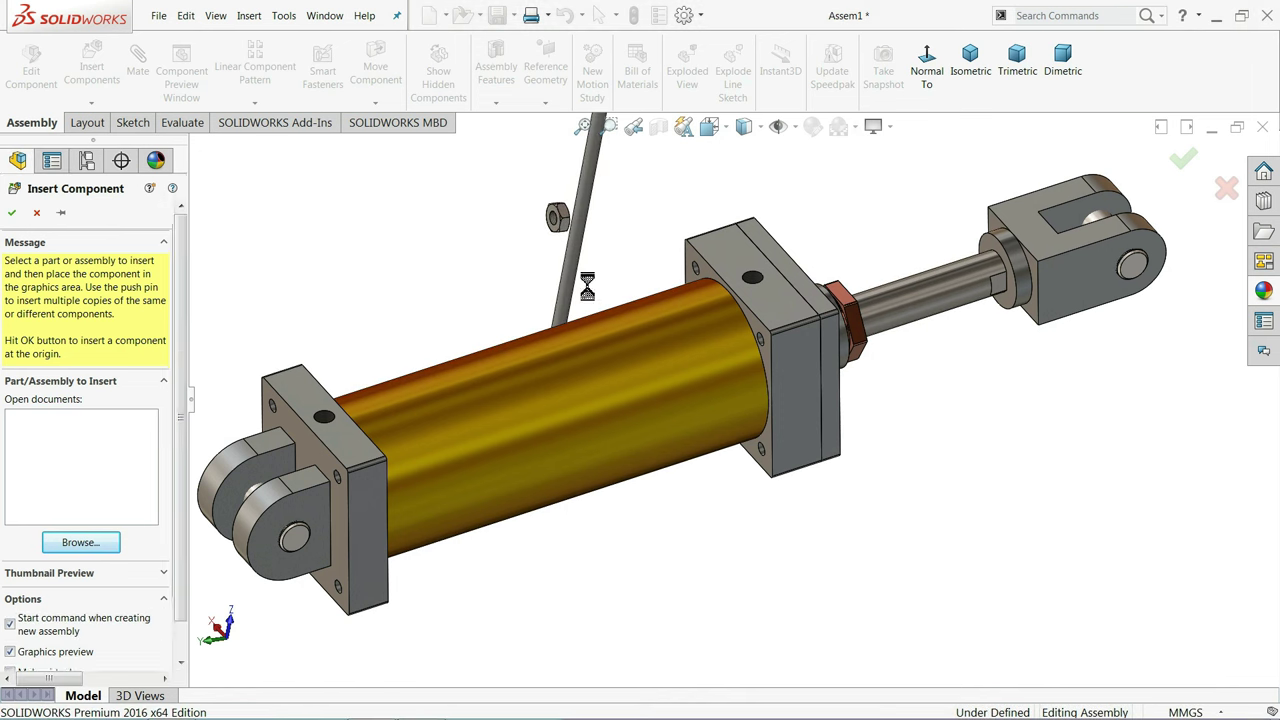
# Rotate the tension bolt to lie roughly along the cylinder
pyautogui.click(375, 103)
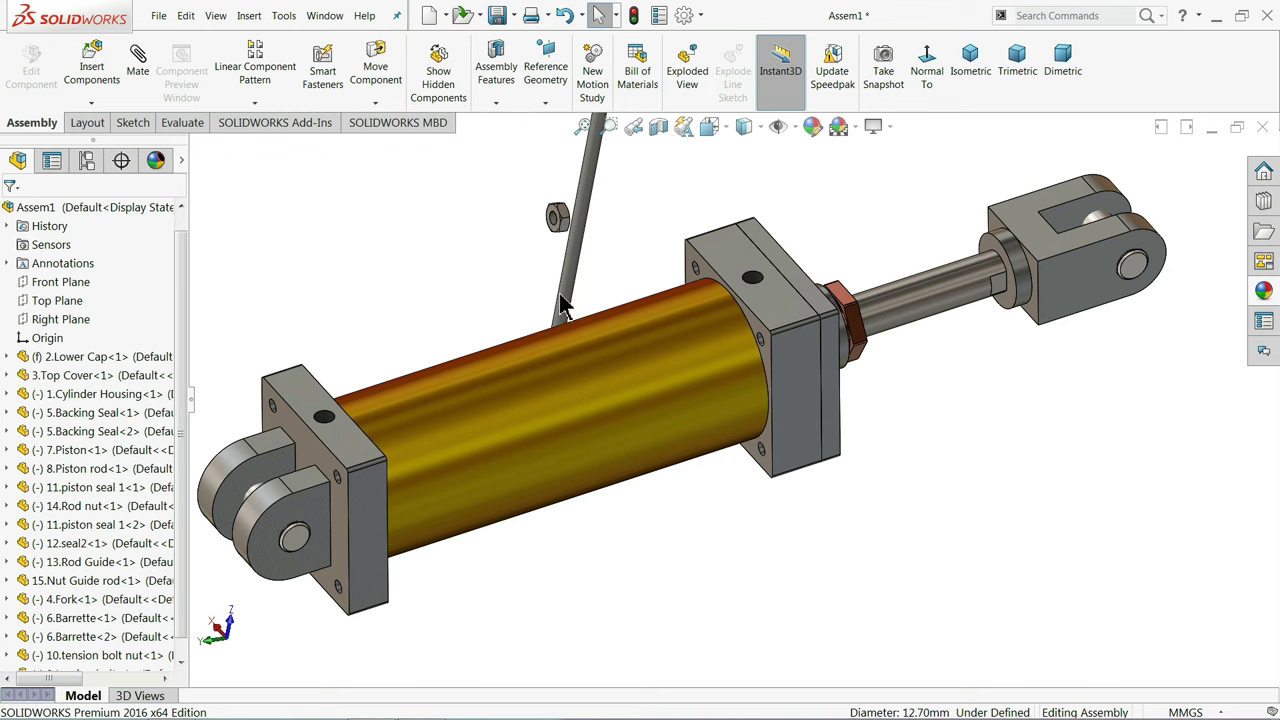
pyautogui.moveTo(563, 315); pyautogui.dragTo(458, 375)
pyautogui.click(375, 103)
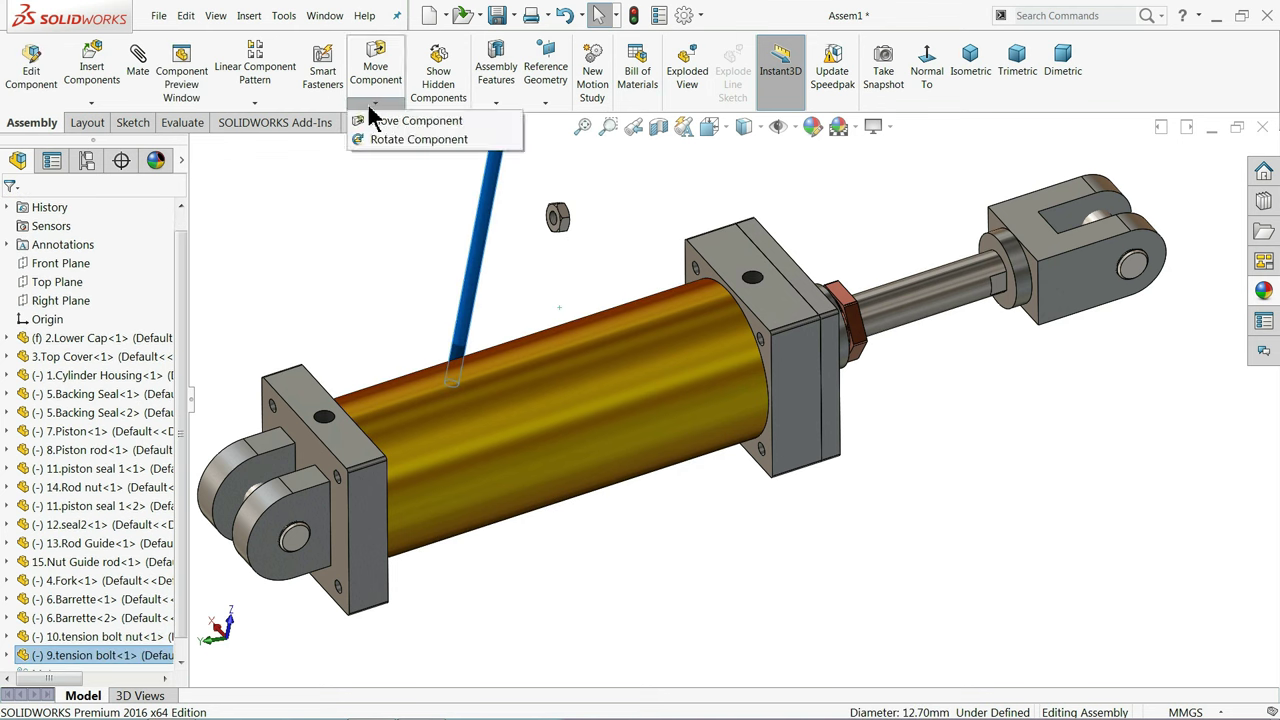
pyautogui.click(380, 121)
pyautogui.click(372, 104)
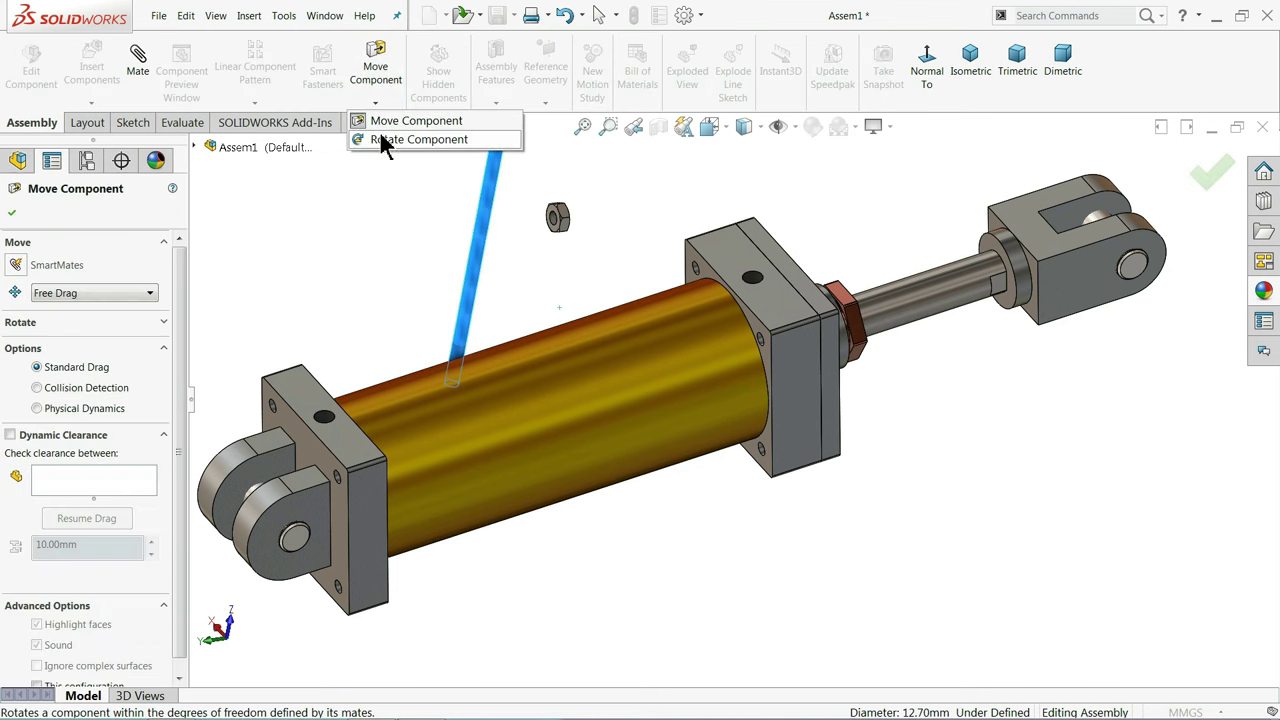
pyautogui.click(386, 140)
pyautogui.moveTo(471, 314)
pyautogui.mouseDown()
pyautogui.moveTo(453, 159)
pyautogui.moveTo(551, 205)
pyautogui.moveTo(497, 214)
pyautogui.moveTo(506, 246)
pyautogui.moveTo(483, 247)
pyautogui.moveTo(437, 295)
pyautogui.mouseUp()
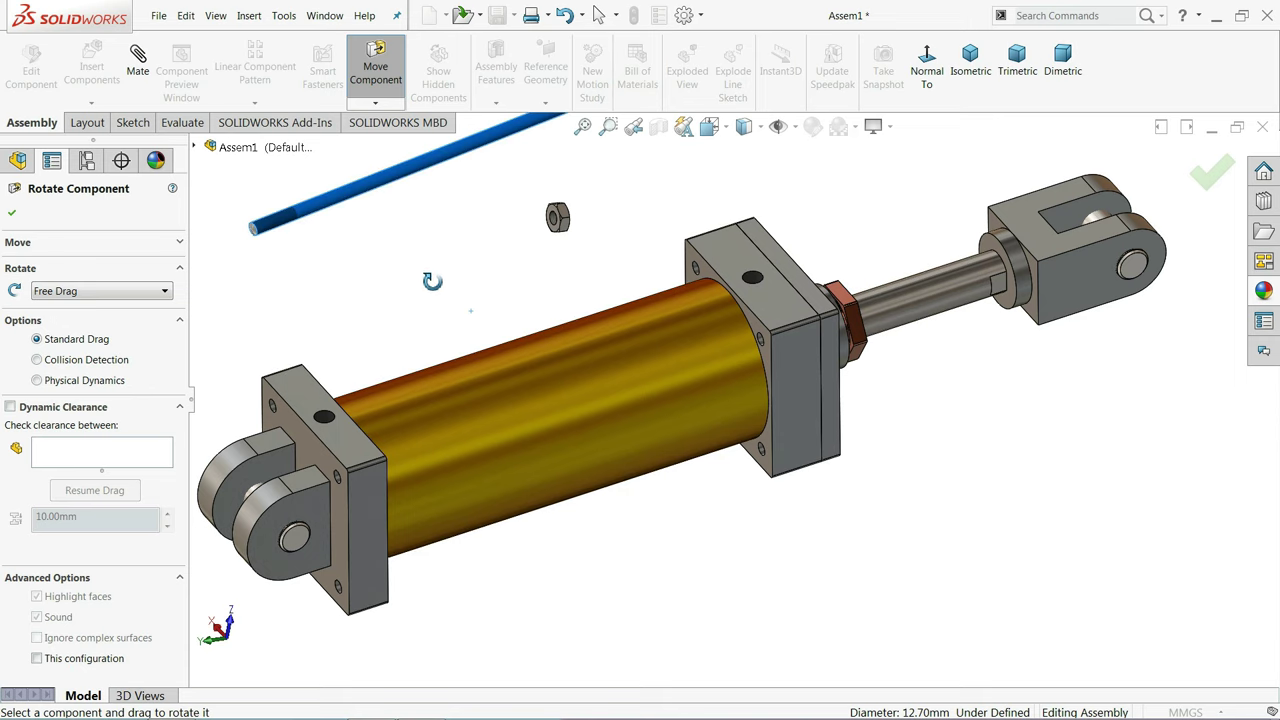
pyautogui.scroll(3, 645, 280)
pyautogui.scroll(-1, 666, 280)
pyautogui.scroll(-1, 632, 300)
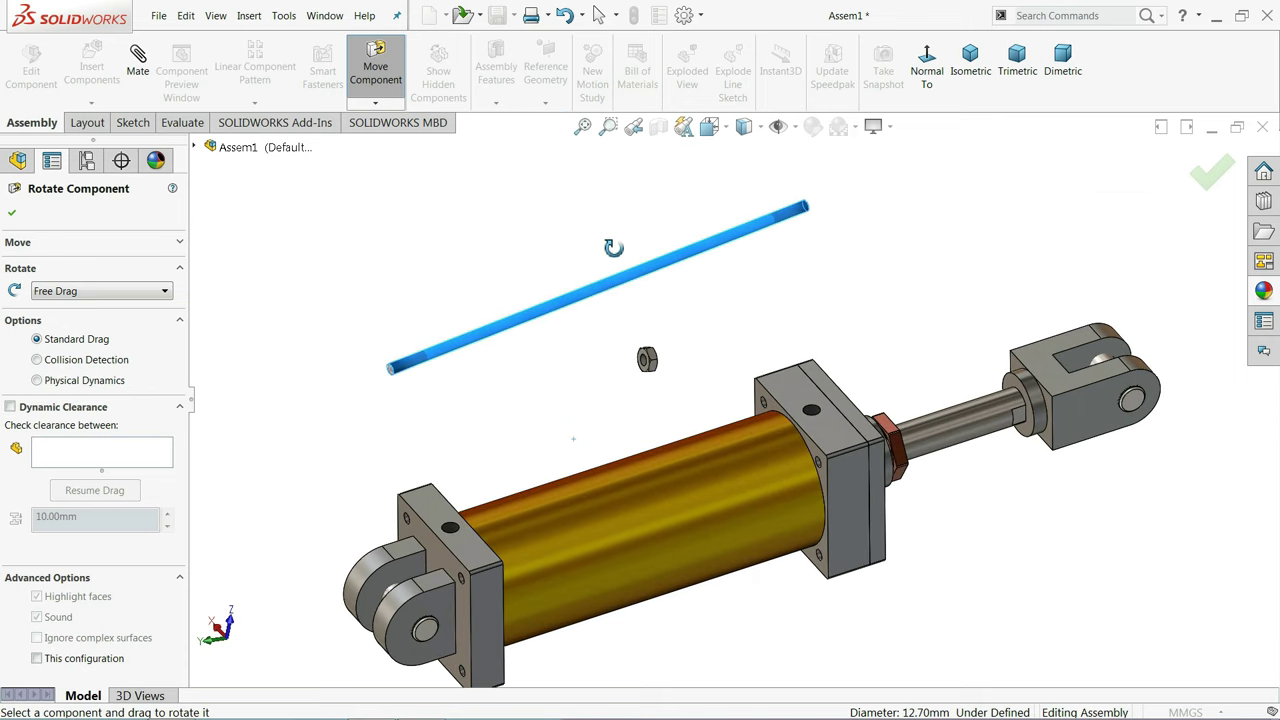
pyautogui.click(11, 212)
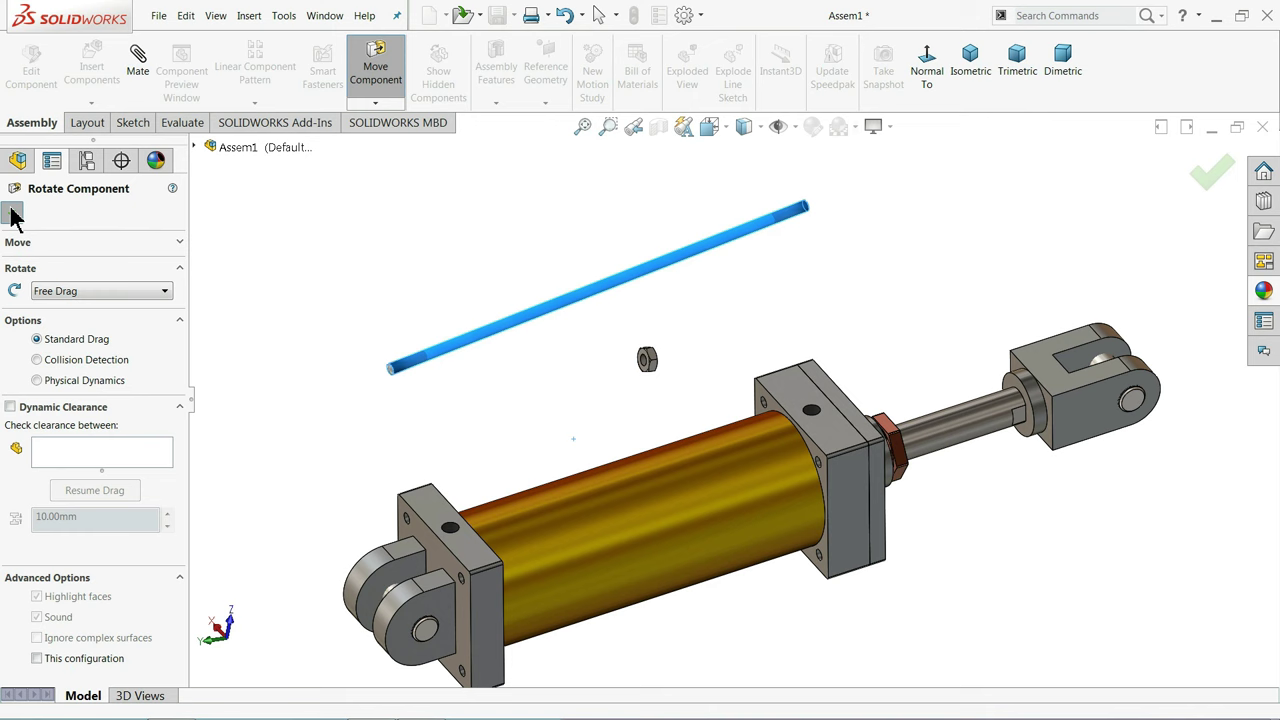
# Select the tension bolt in the assembly
pyautogui.scroll(-1, 515, 340)
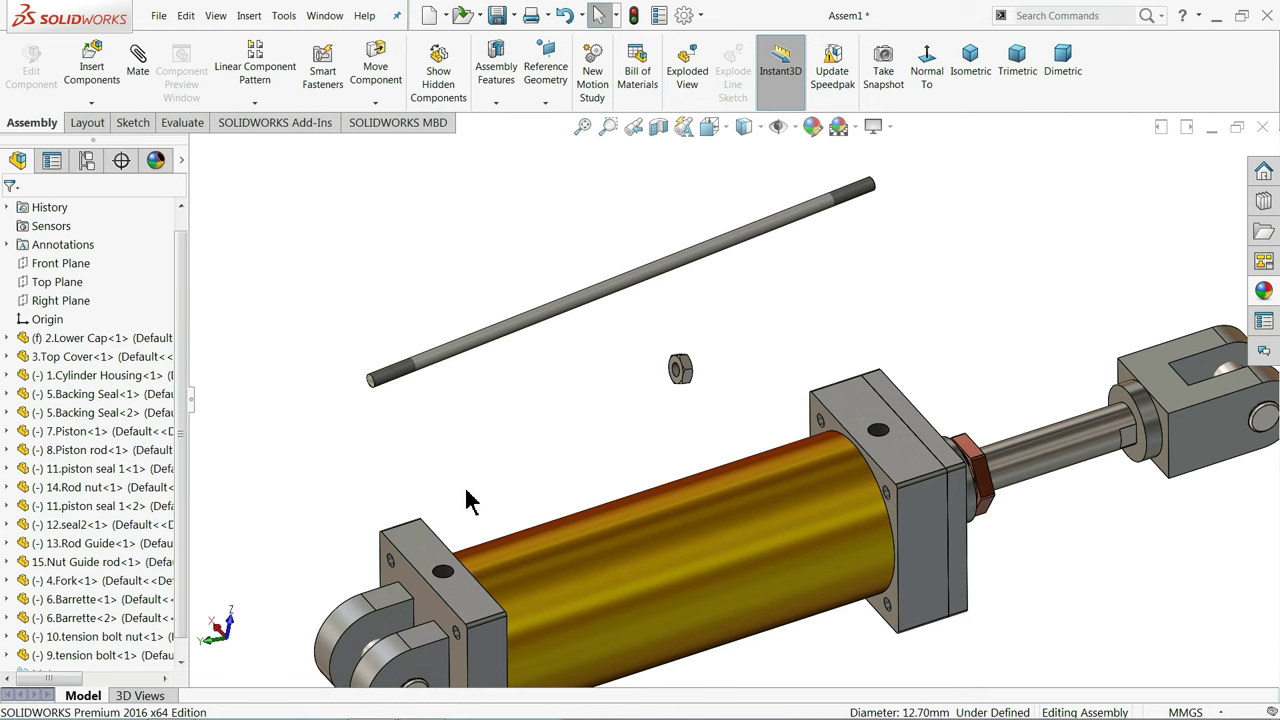
pyautogui.scroll(-1, 443, 391)
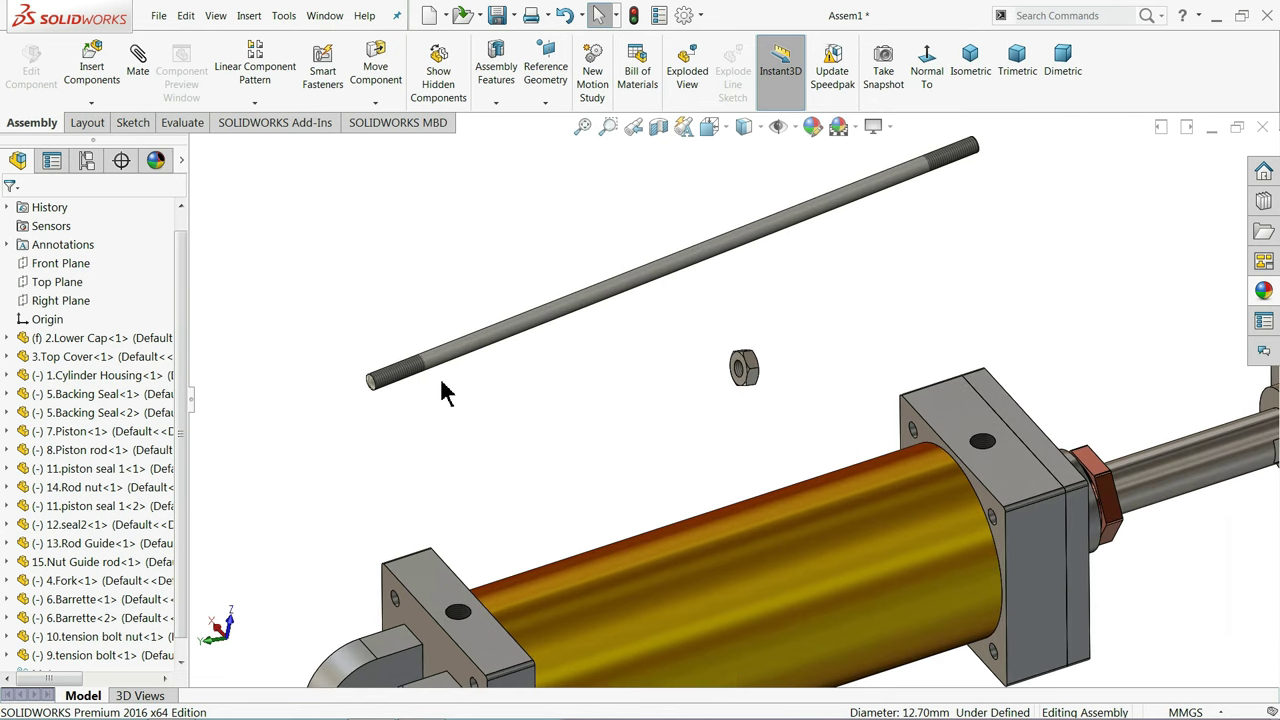
pyautogui.scroll(-1, 443, 391)
pyautogui.click(505, 336)
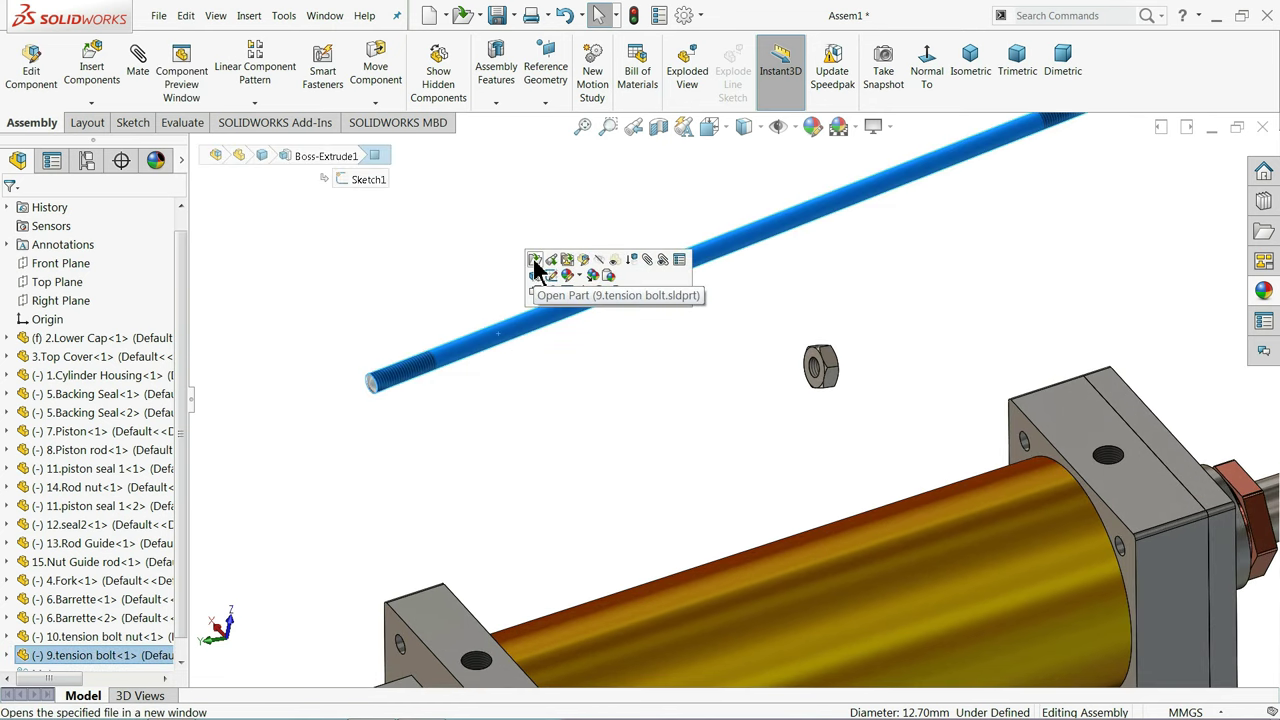
# Open the tension bolt part and delete its Dome1 feature
pyautogui.click(535, 261)
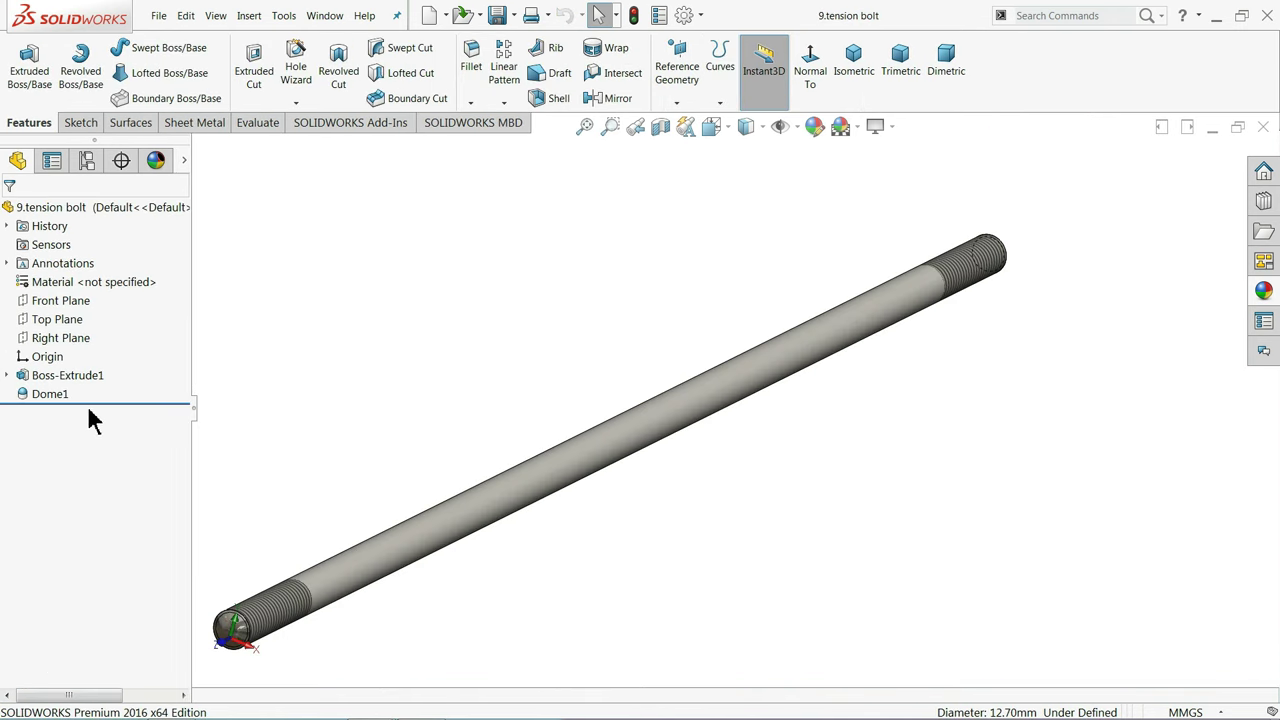
pyautogui.click(46, 392)
pyautogui.rightClick(47, 393)
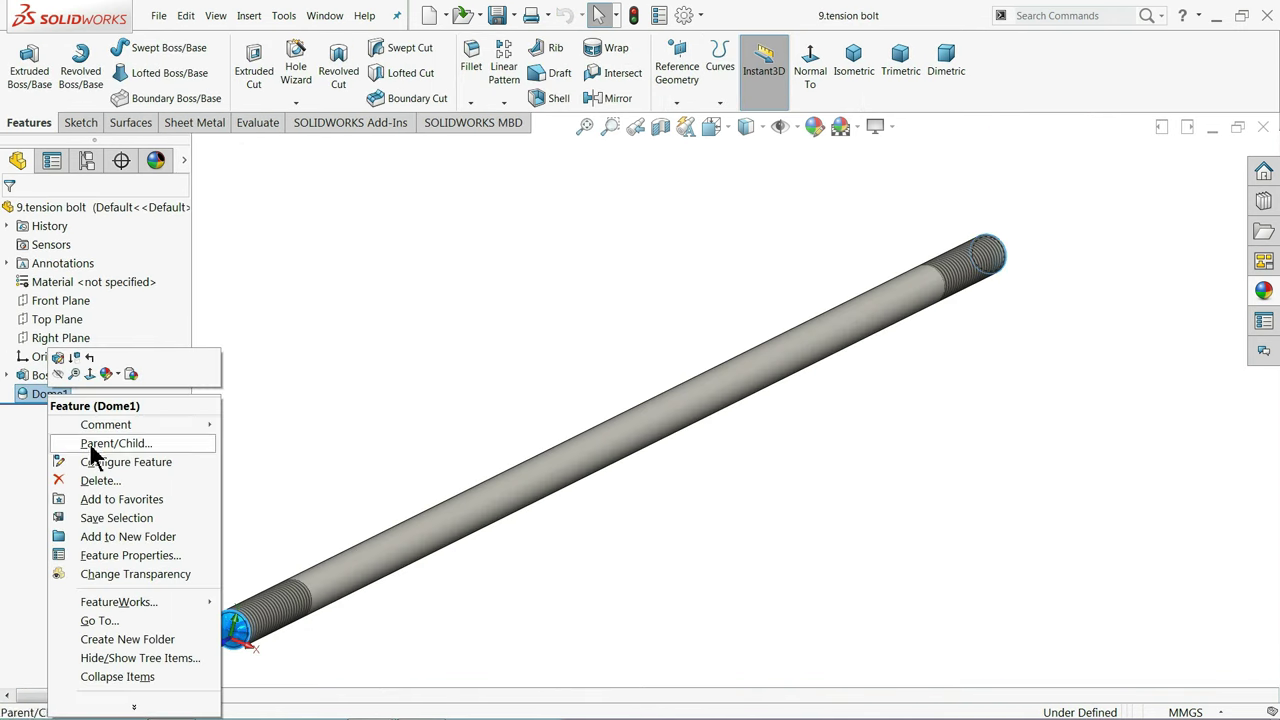
pyautogui.click(102, 480)
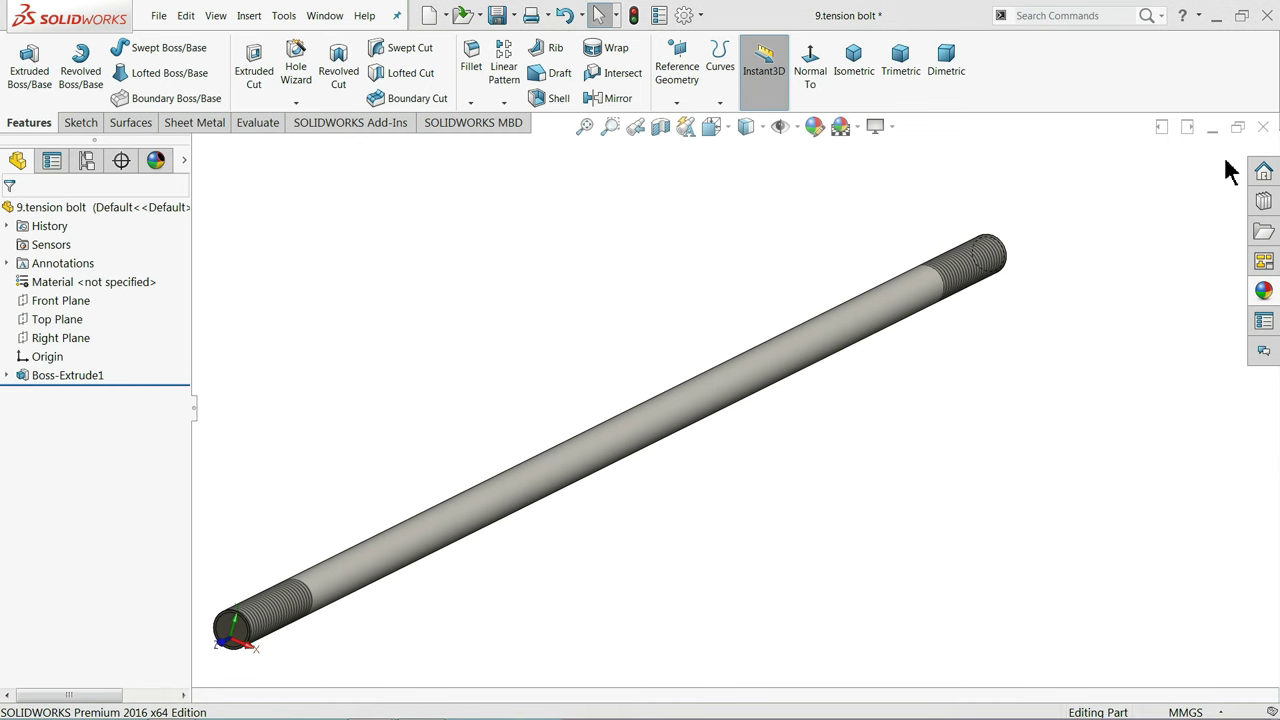
# Close and save the tension bolt part, then rebuild Assem1
pyautogui.click(1263, 127)
pyautogui.click(610, 367)
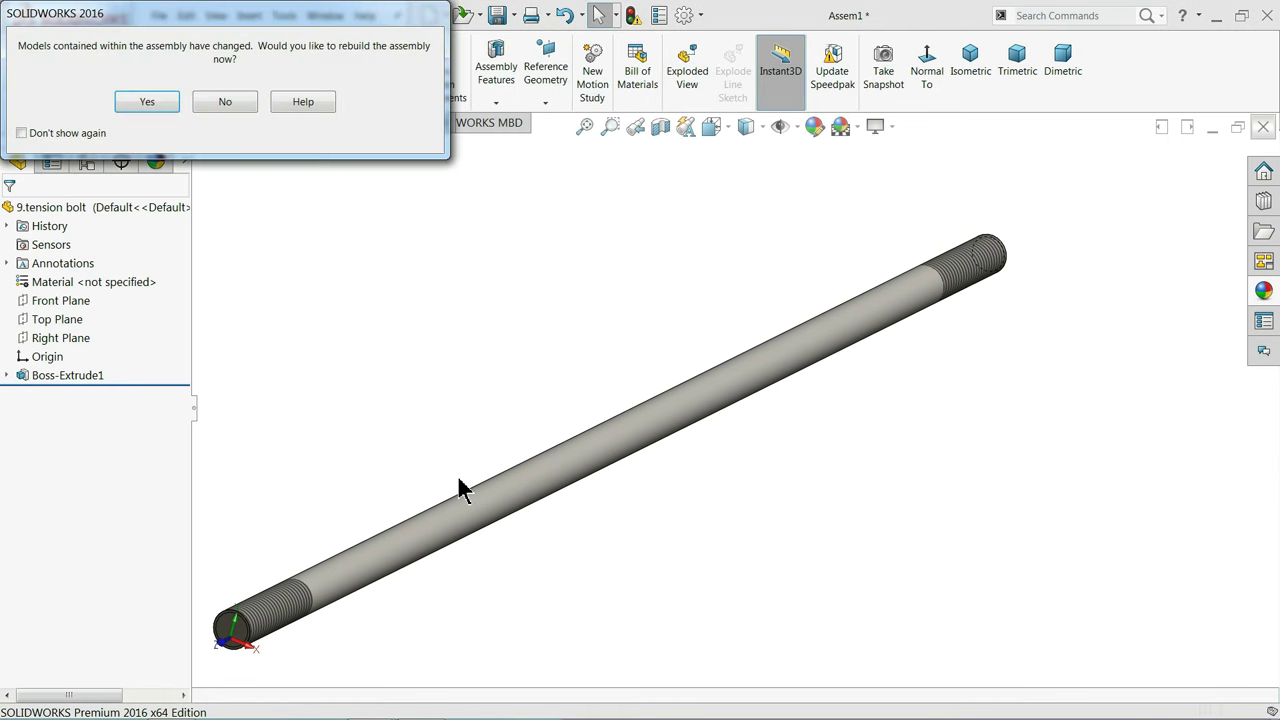
pyautogui.click(160, 105)
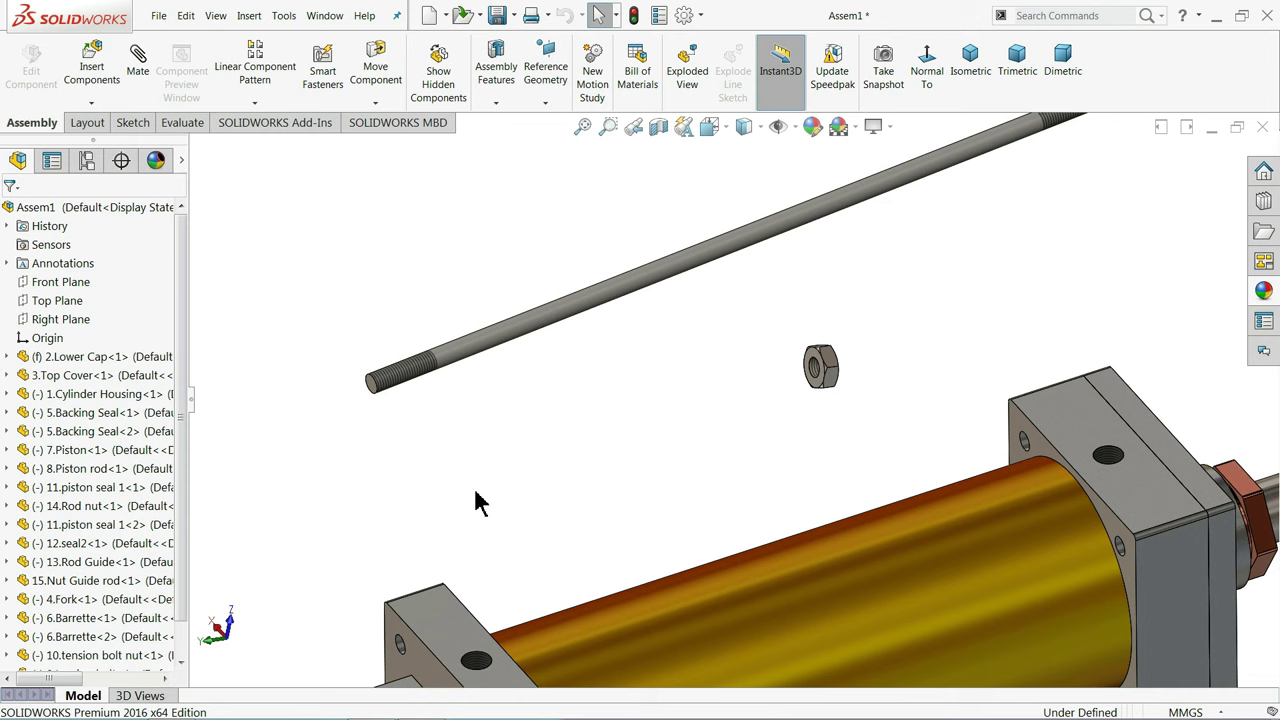
# Mate the tension bolt concentric with the lower cap's corner hole
pyautogui.scroll(-3, 840, 342)
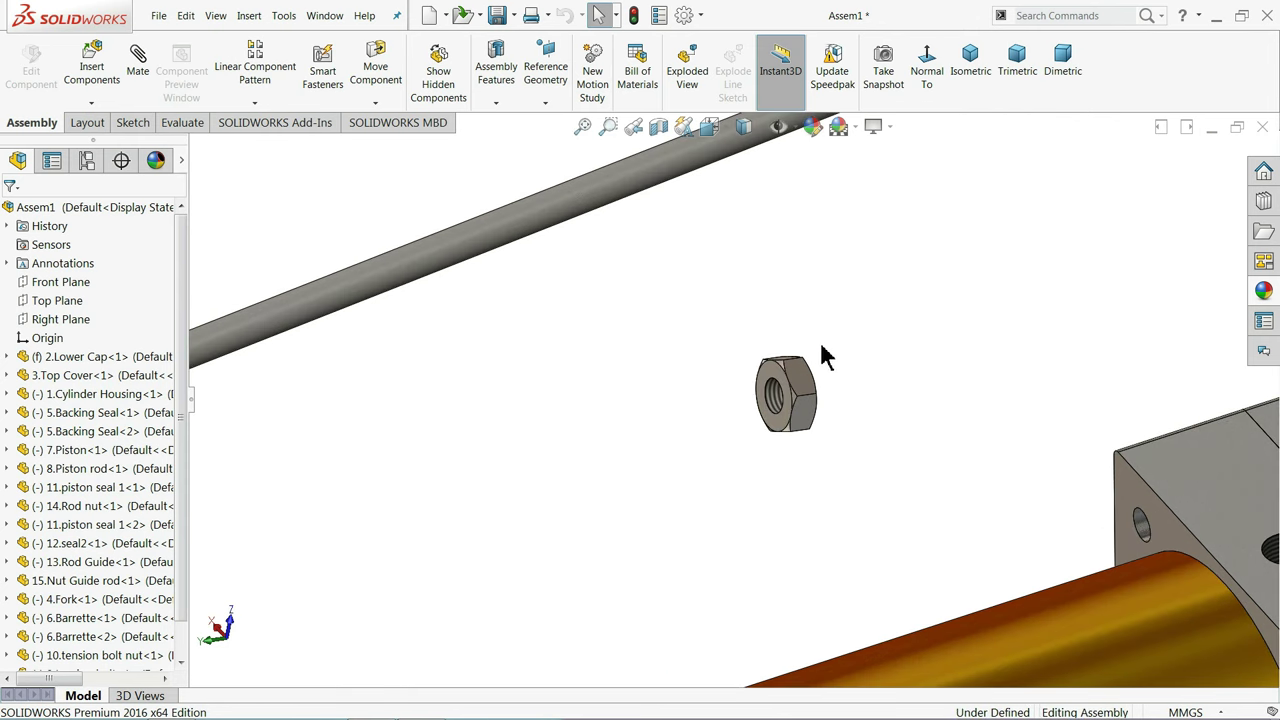
pyautogui.scroll(3, 821, 348)
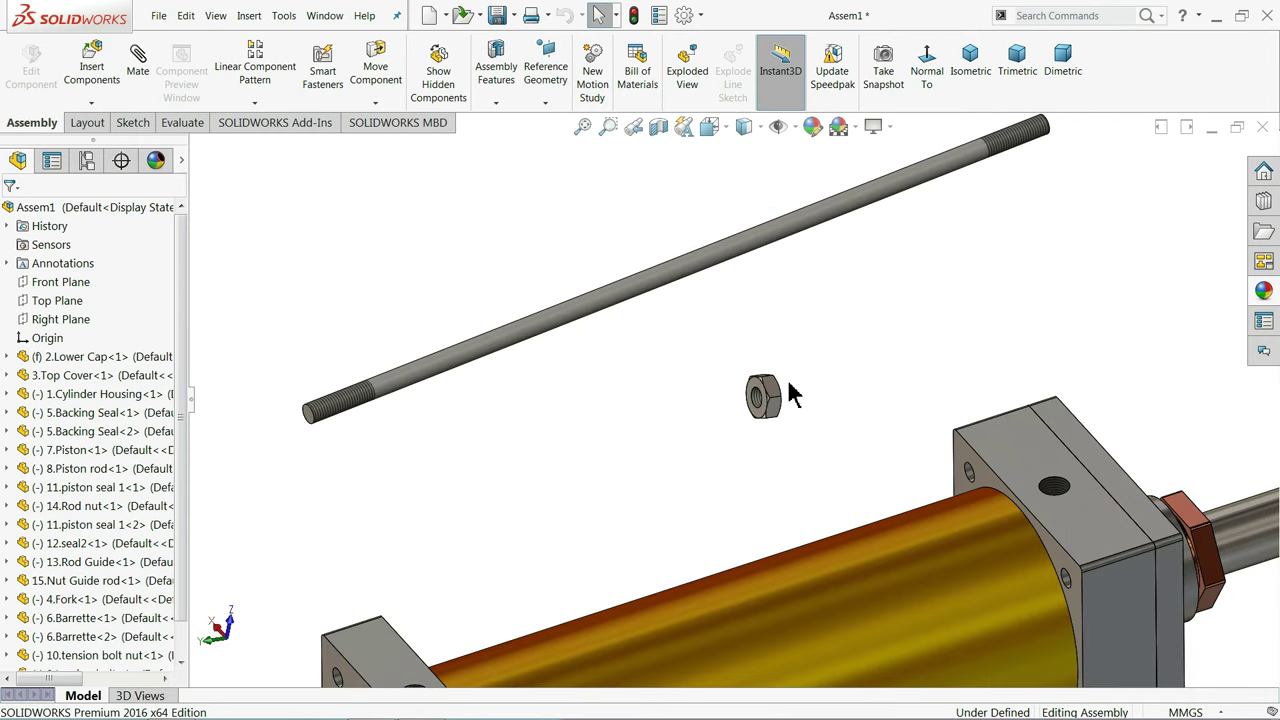
pyautogui.moveTo(790, 370); pyautogui.dragTo(788, 368, button='middle')
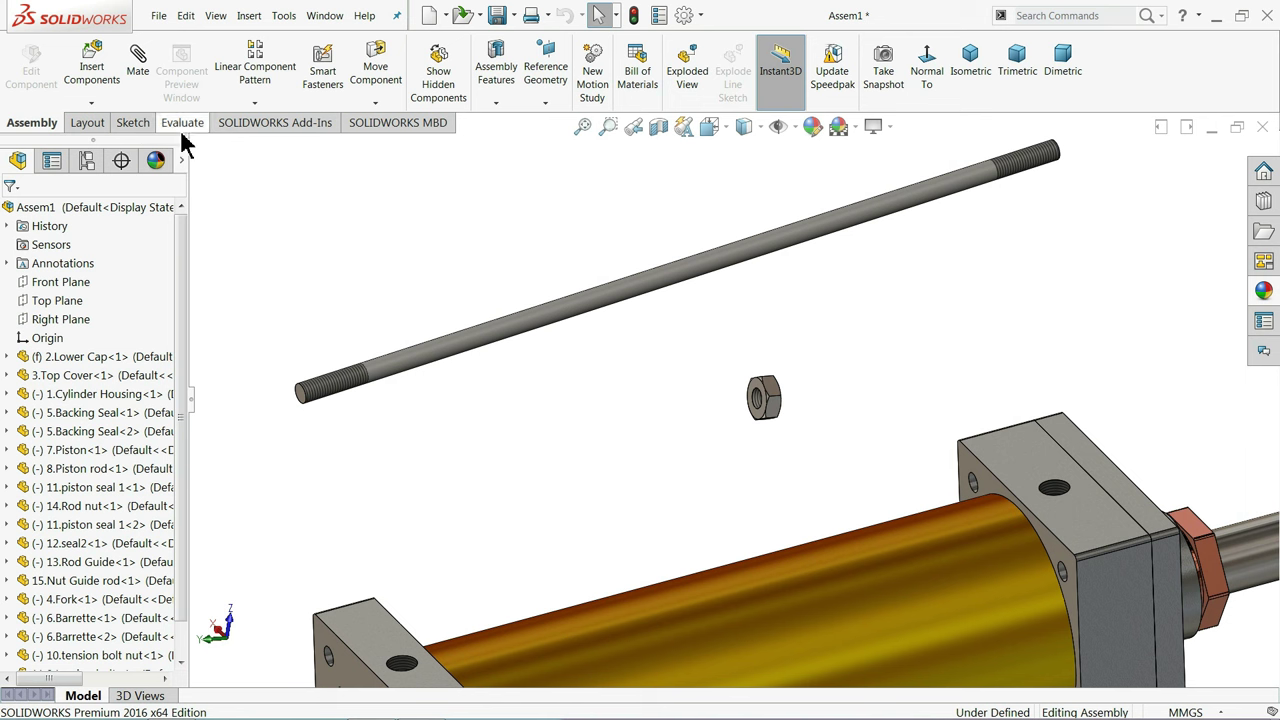
pyautogui.click(138, 62)
pyautogui.scroll(-1, 383, 526)
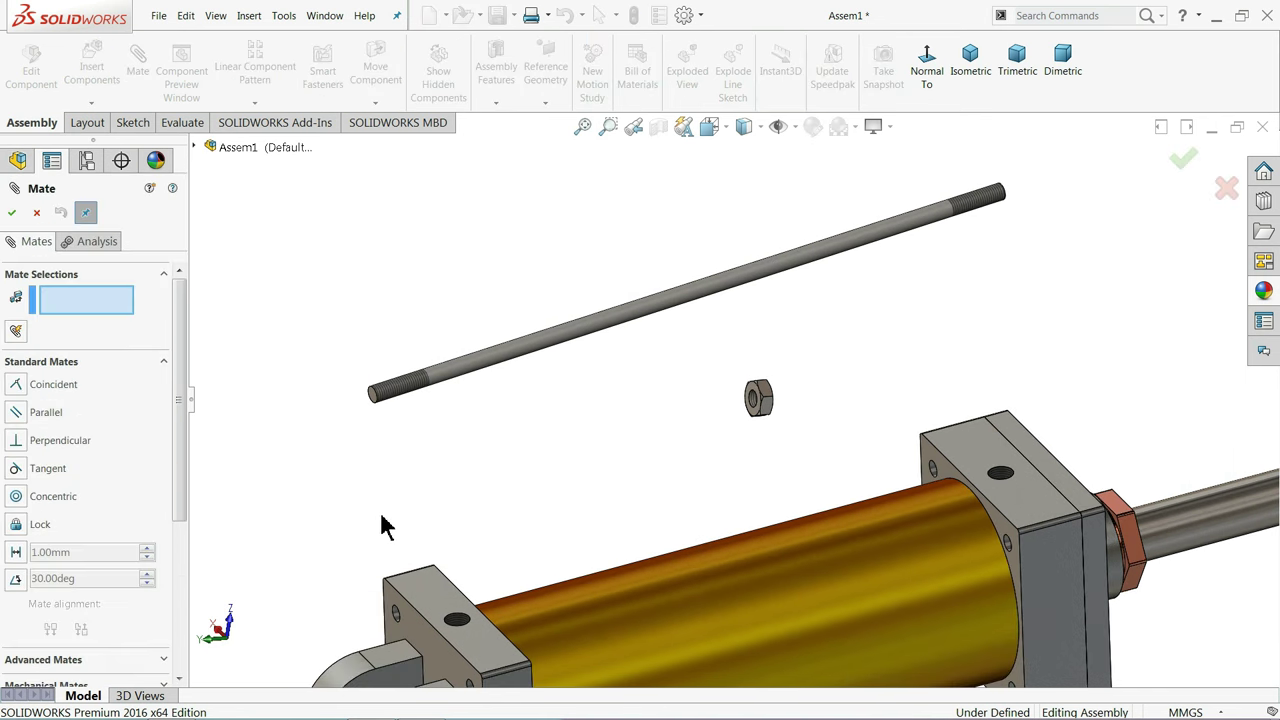
pyautogui.scroll(-2, 443, 634)
pyautogui.scroll(-2, 443, 634)
pyautogui.click(425, 560)
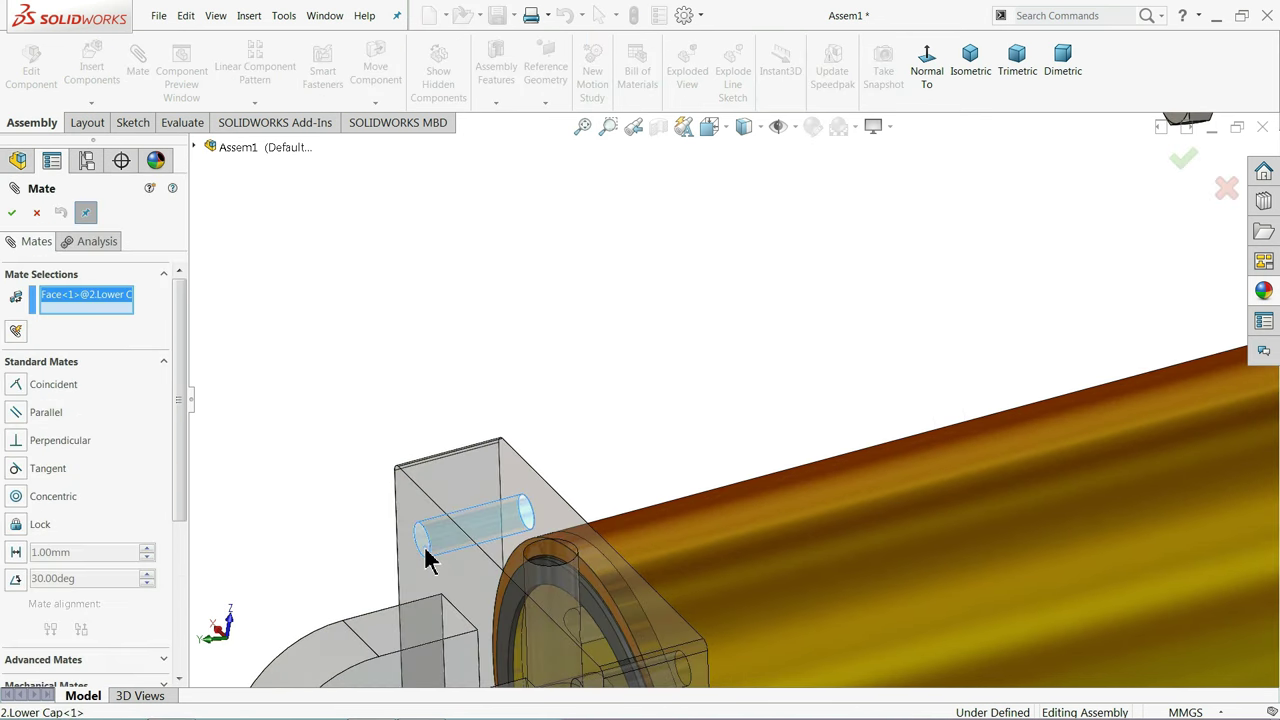
pyautogui.scroll(3, 440, 550)
pyautogui.click(642, 230)
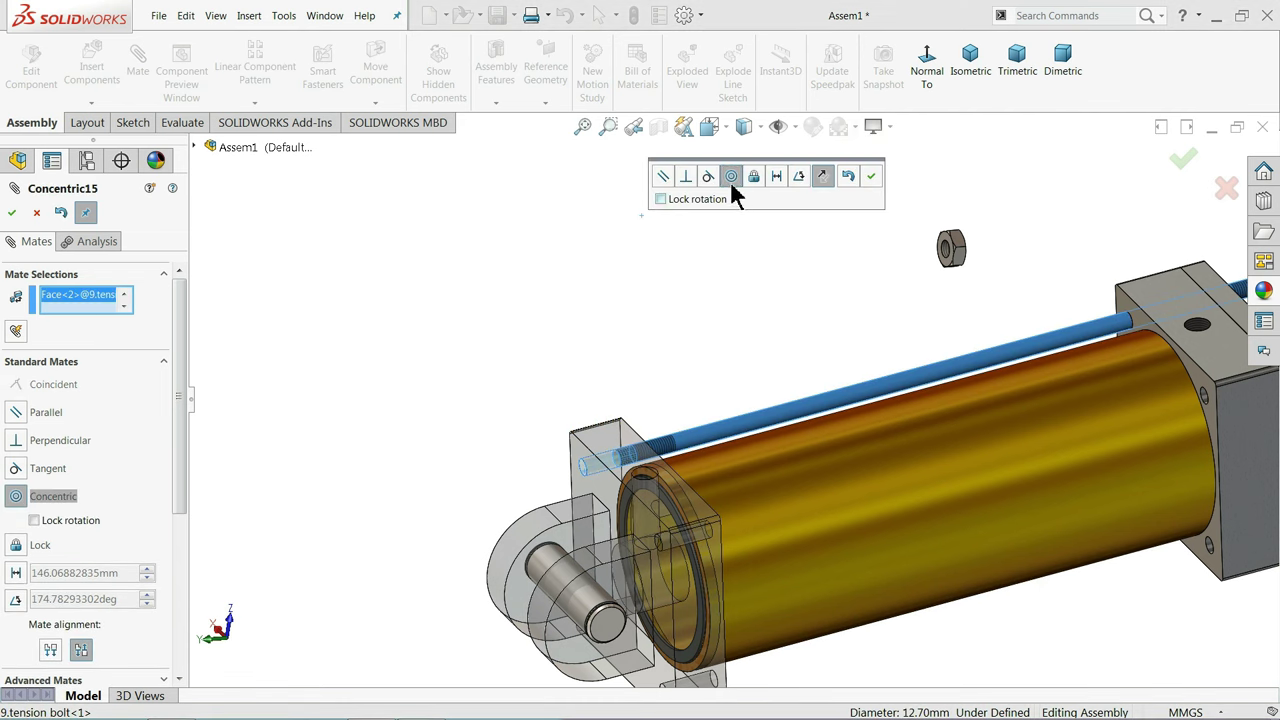
pyautogui.click(870, 180)
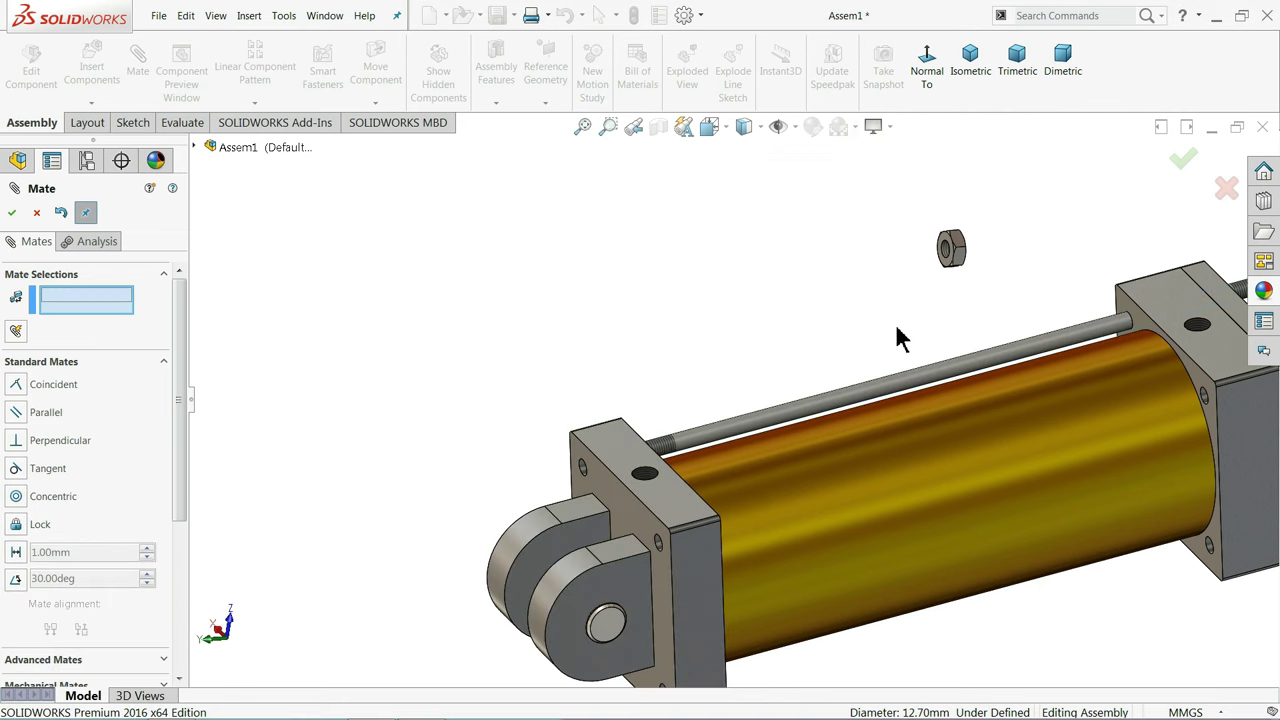
# Slide the tension bolt along its axis through the lower cap
pyautogui.scroll(3, 892, 400)
pyautogui.scroll(-1, 1015, 415)
pyautogui.scroll(-1, 1015, 415)
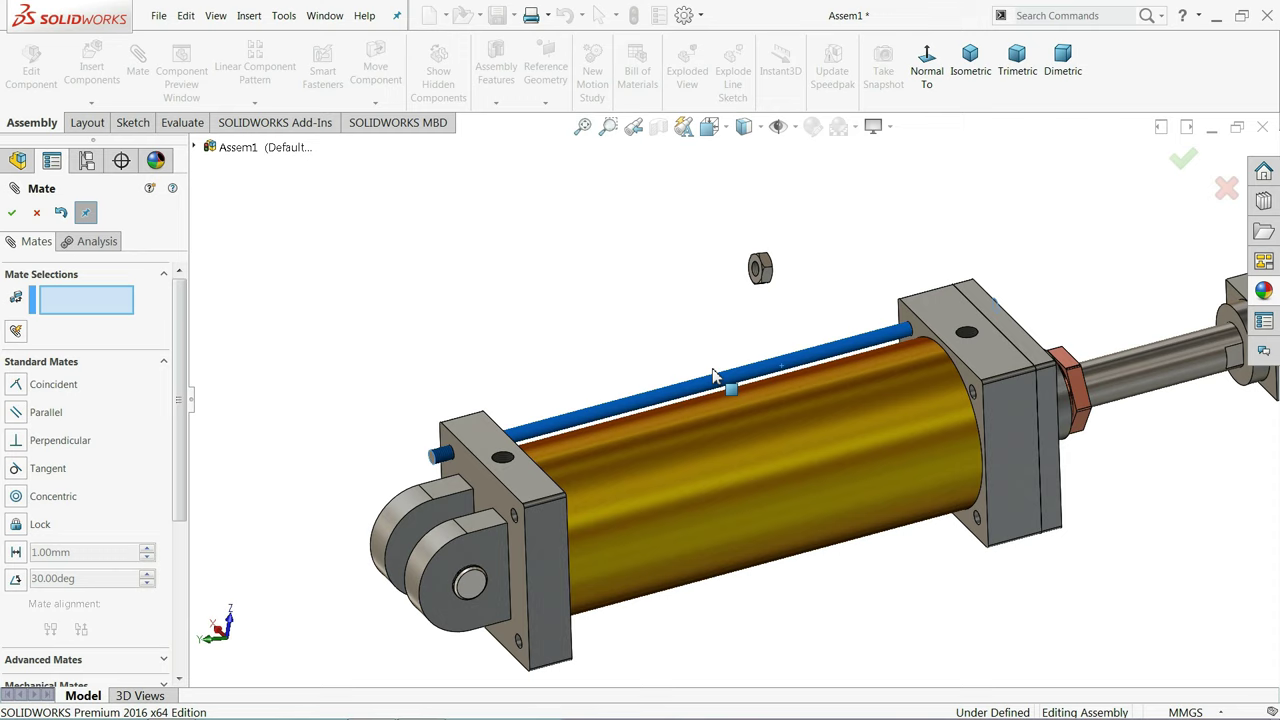
pyautogui.moveTo(714, 375); pyautogui.dragTo(545, 390)
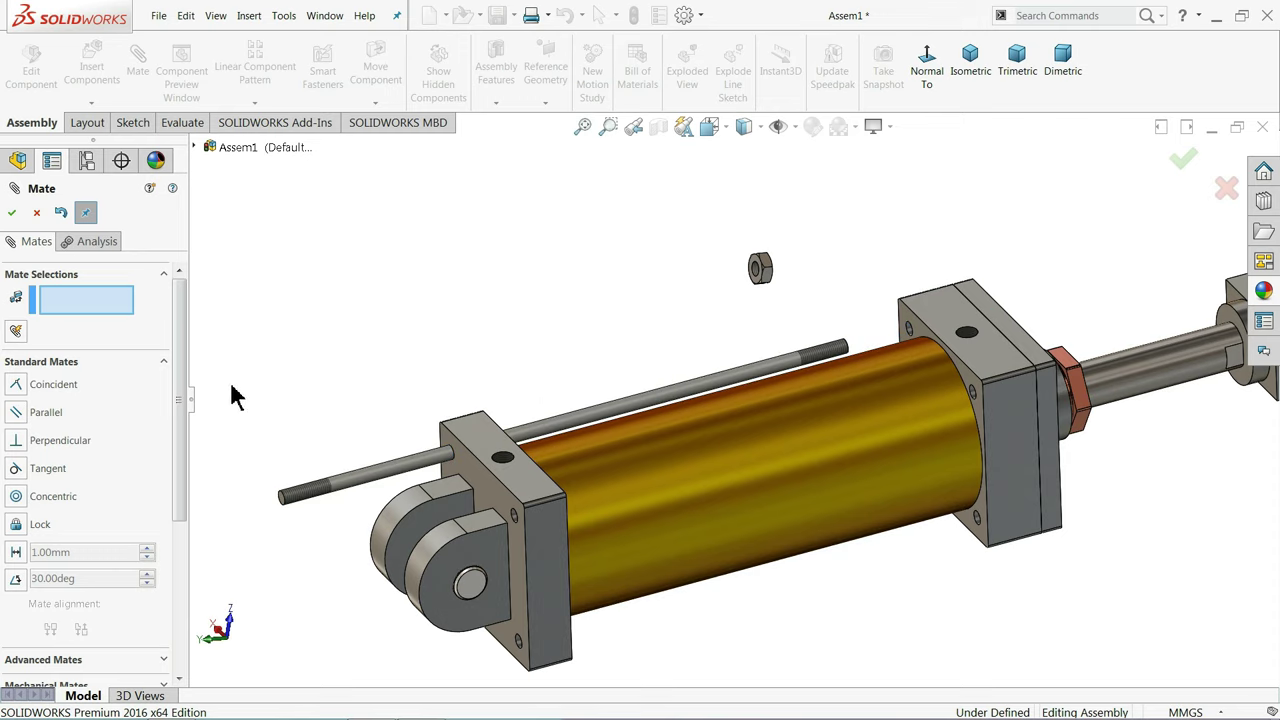
pyautogui.click(160, 362)
pyautogui.click(88, 390)
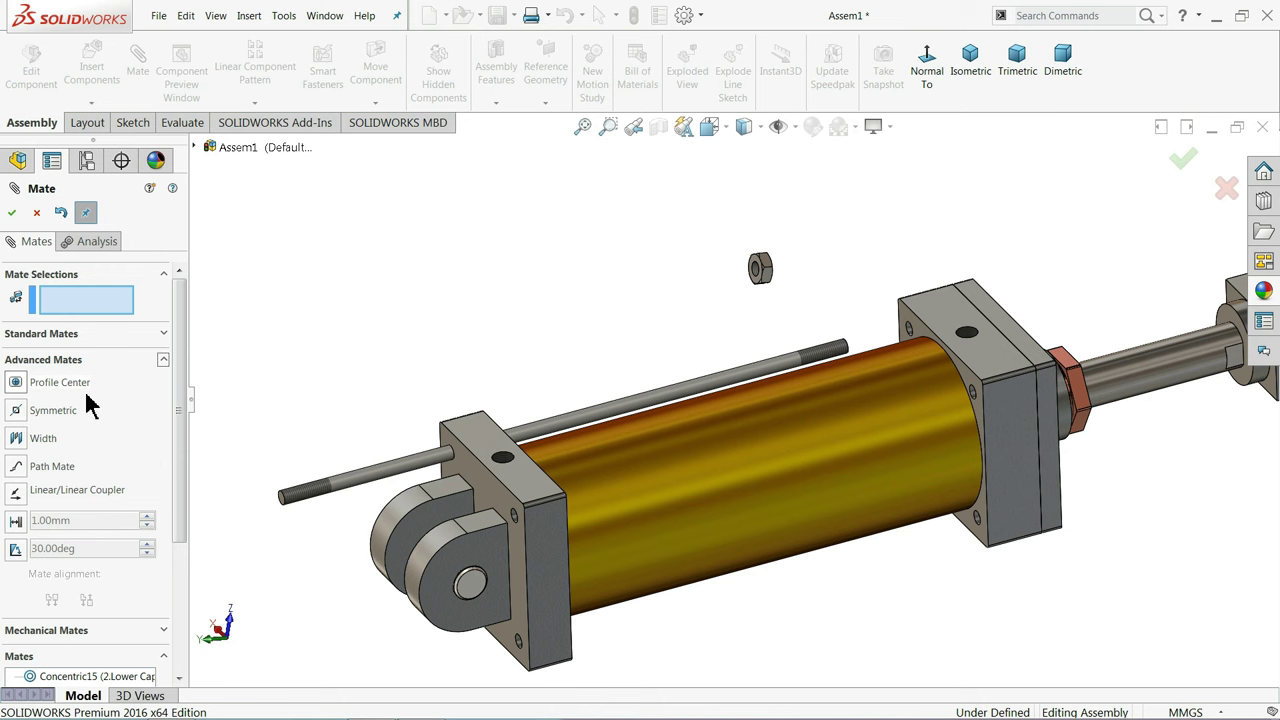
# Start a Width mate with the lower cap and top cover outer faces as width references
pyautogui.click(18, 438)
pyautogui.click(478, 473)
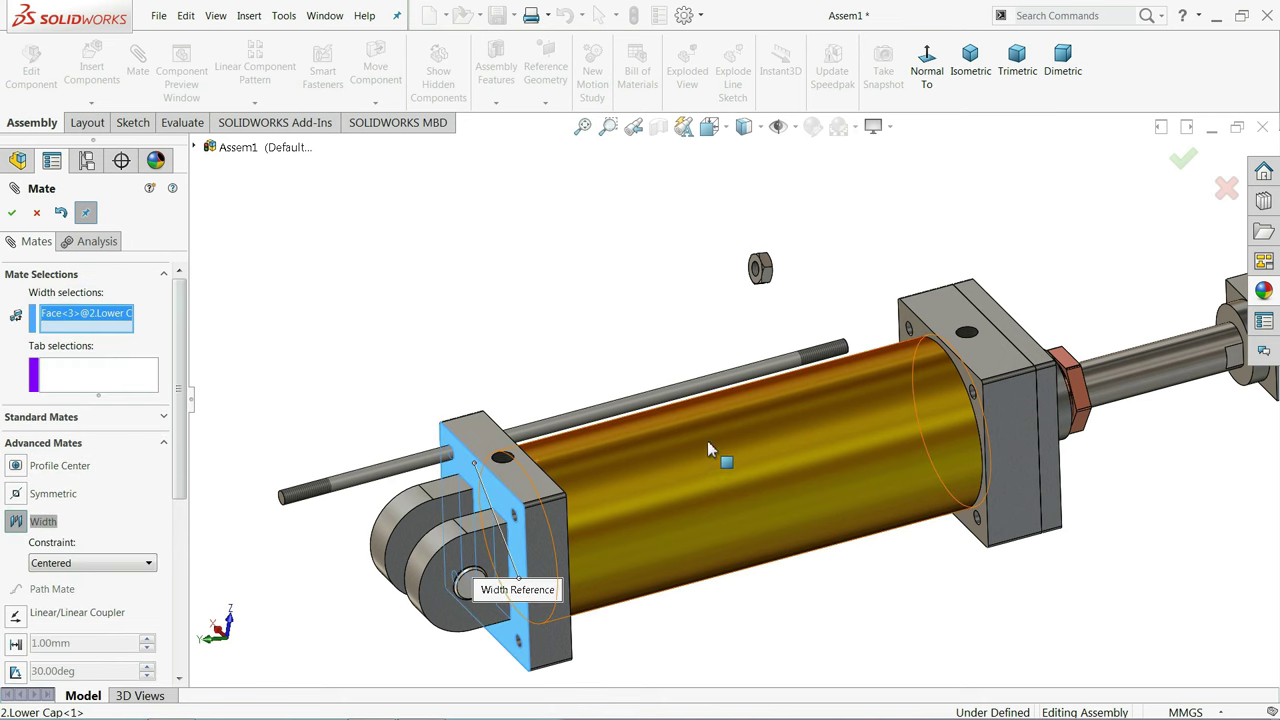
pyautogui.moveTo(723, 451)
pyautogui.mouseDown(button='middle')
pyautogui.moveTo(726, 429)
pyautogui.moveTo(857, 449)
pyautogui.mouseUp(button='middle')
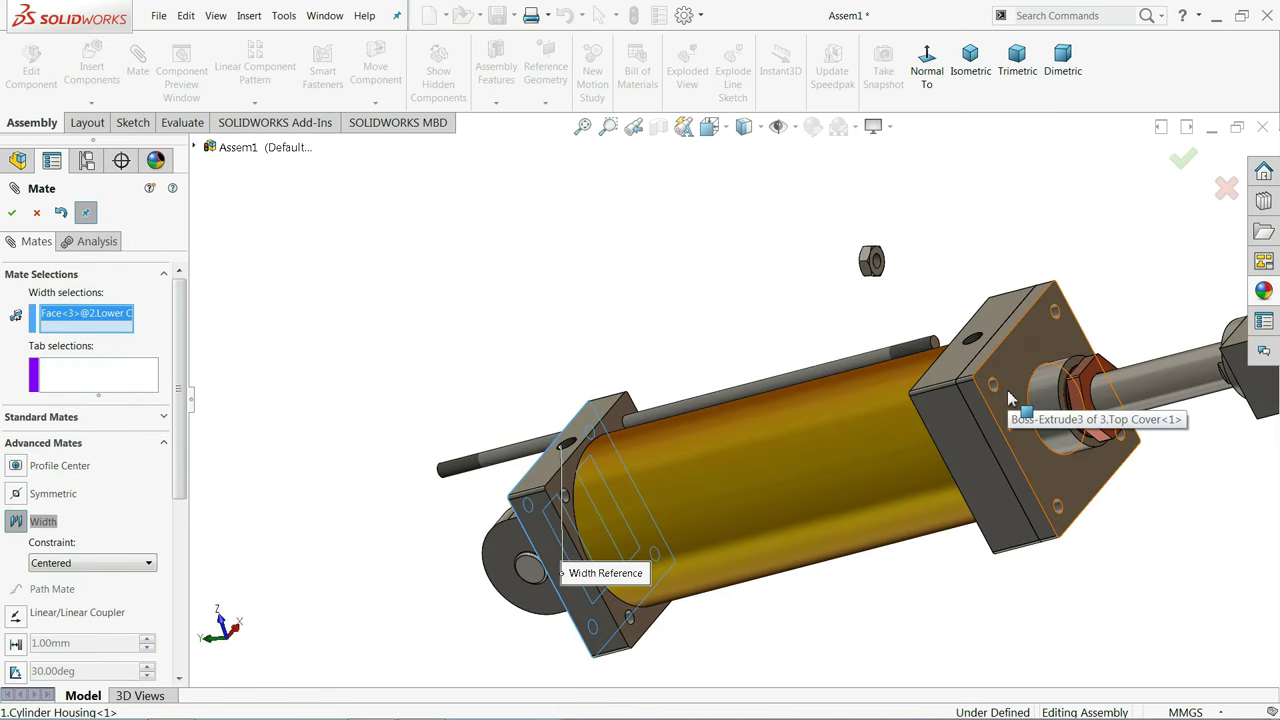
pyautogui.click(1025, 355)
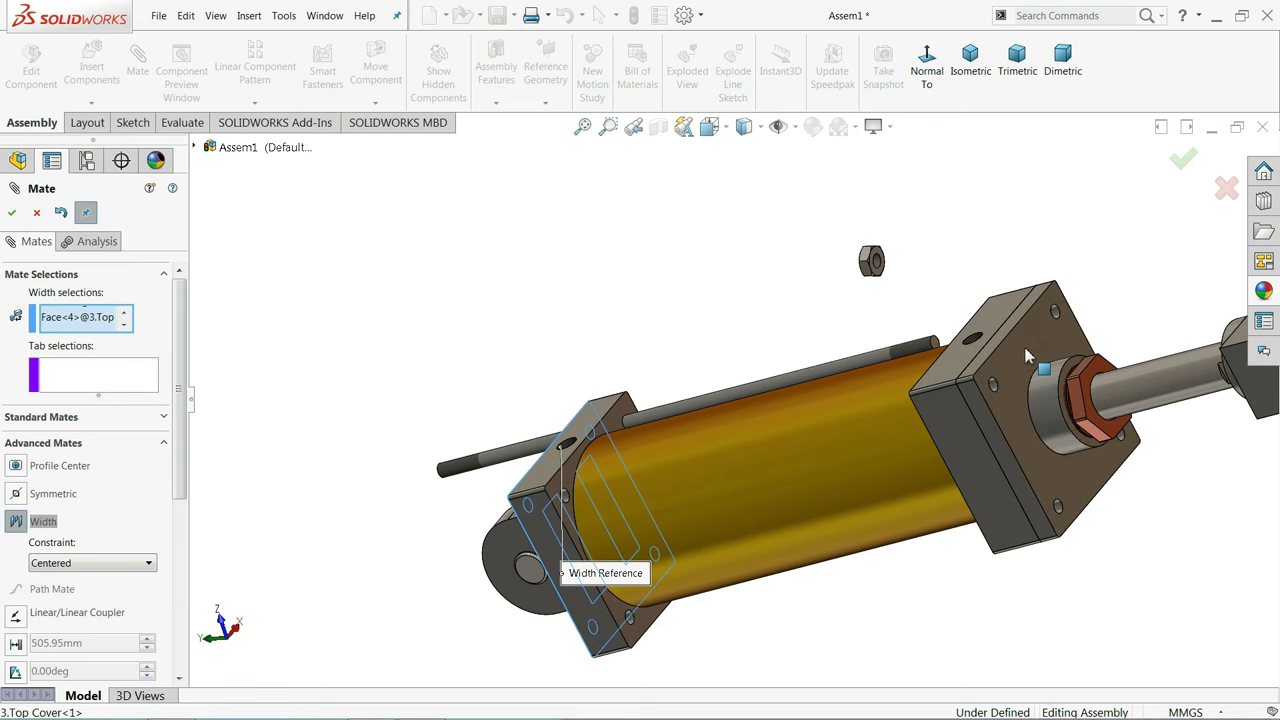
pyautogui.moveTo(852, 410); pyautogui.dragTo(857, 391, button='middle')
# Pick both bolt end faces as tabs and confirm the centred Width mate
pyautogui.scroll(-3, 922, 345)
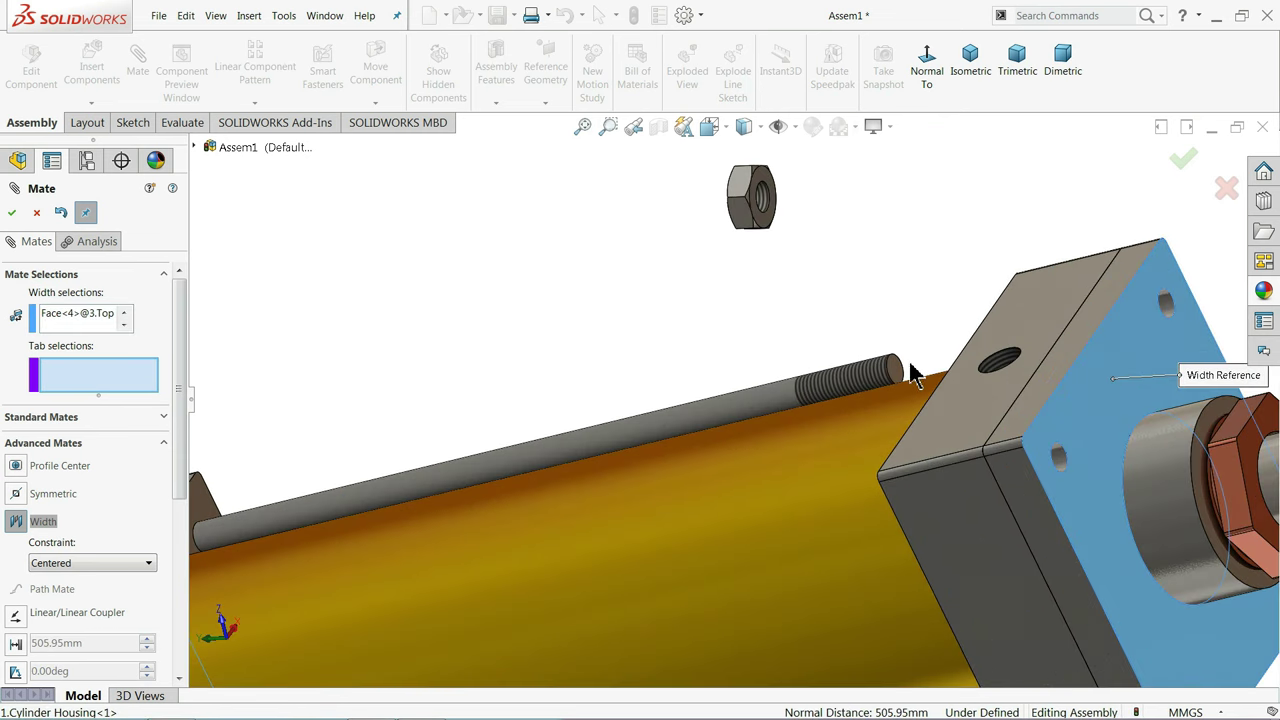
pyautogui.click(905, 368)
pyautogui.scroll(3, 860, 391)
pyautogui.scroll(3, 743, 413)
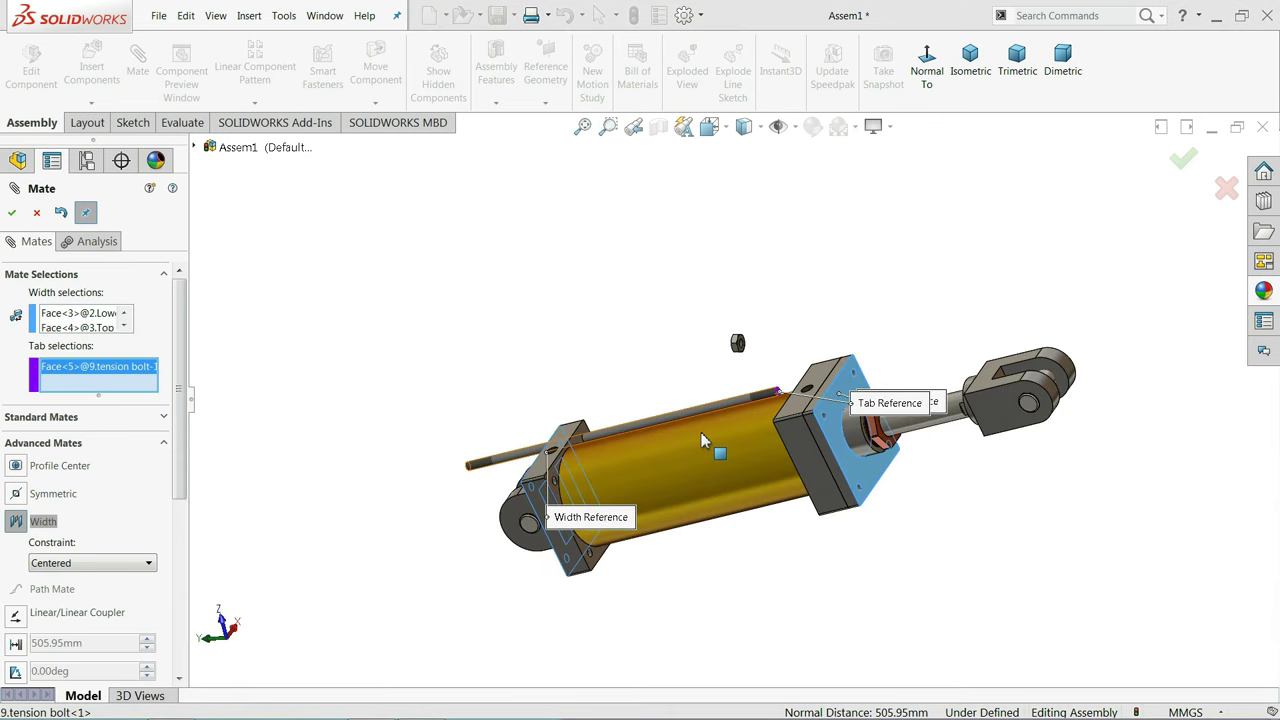
pyautogui.moveTo(701, 432); pyautogui.dragTo(484, 440, button='middle')
pyautogui.scroll(-3, 484, 440)
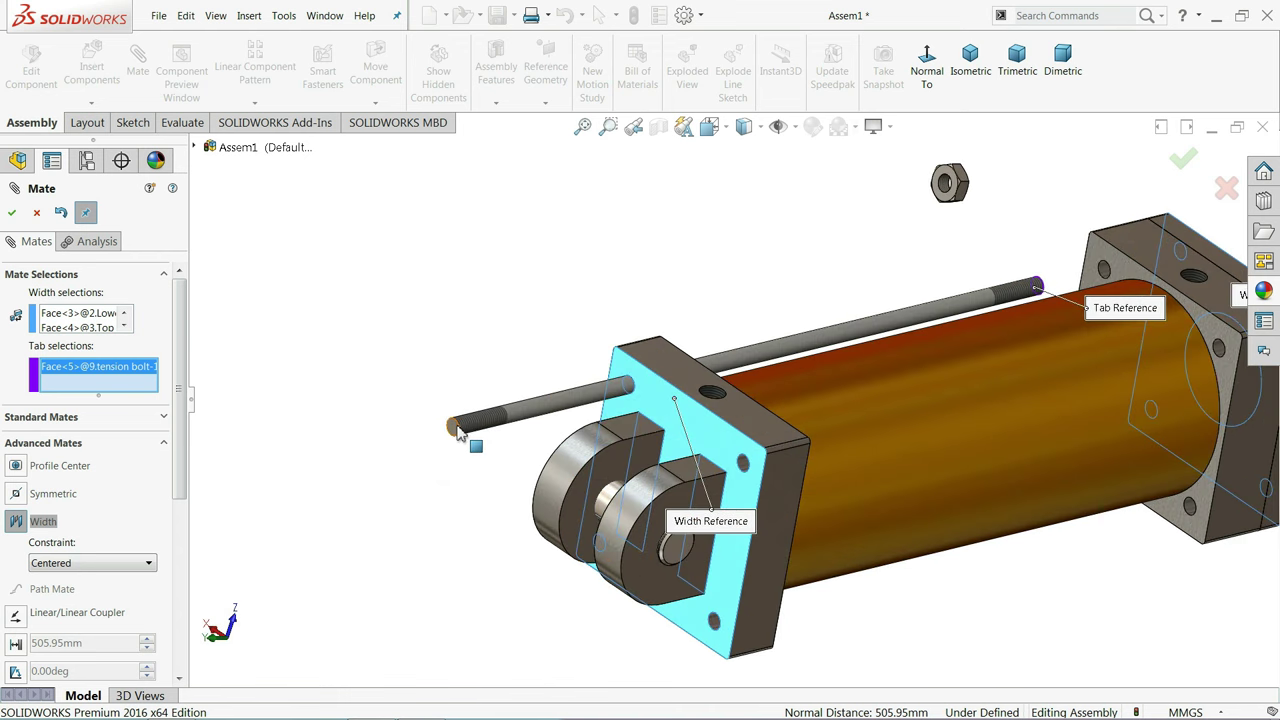
pyautogui.click(455, 427)
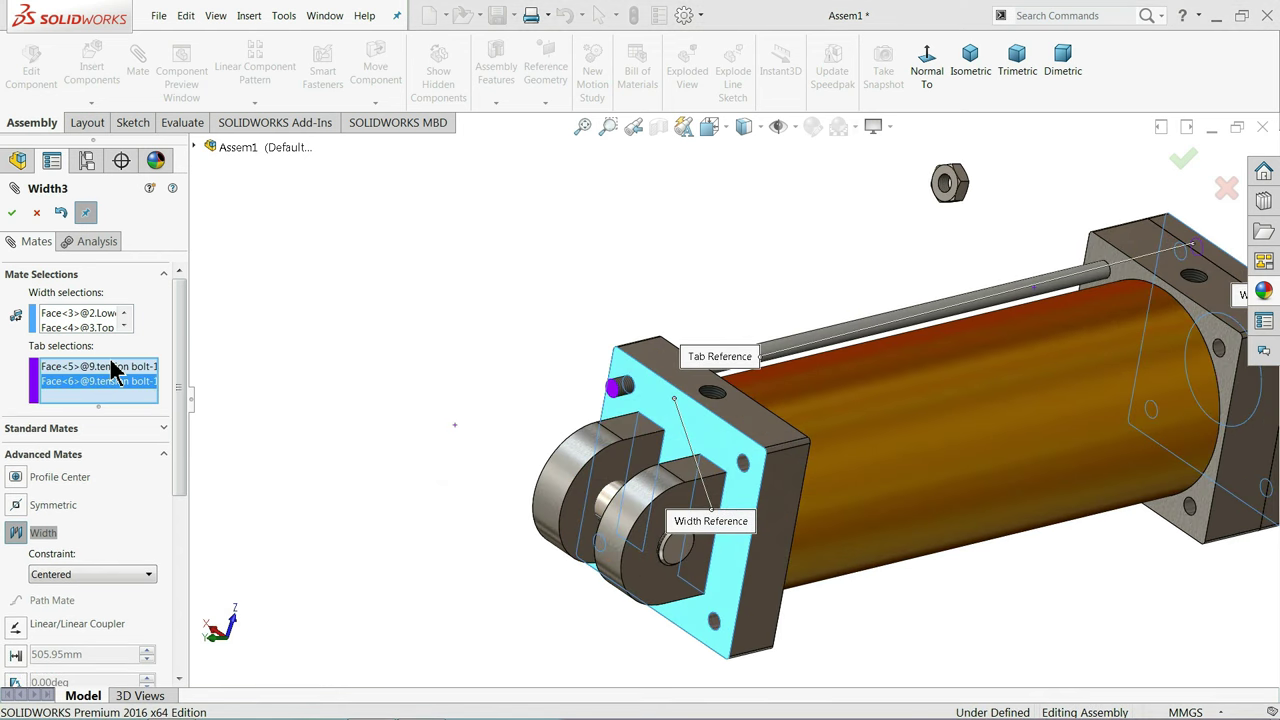
pyautogui.click(11, 212)
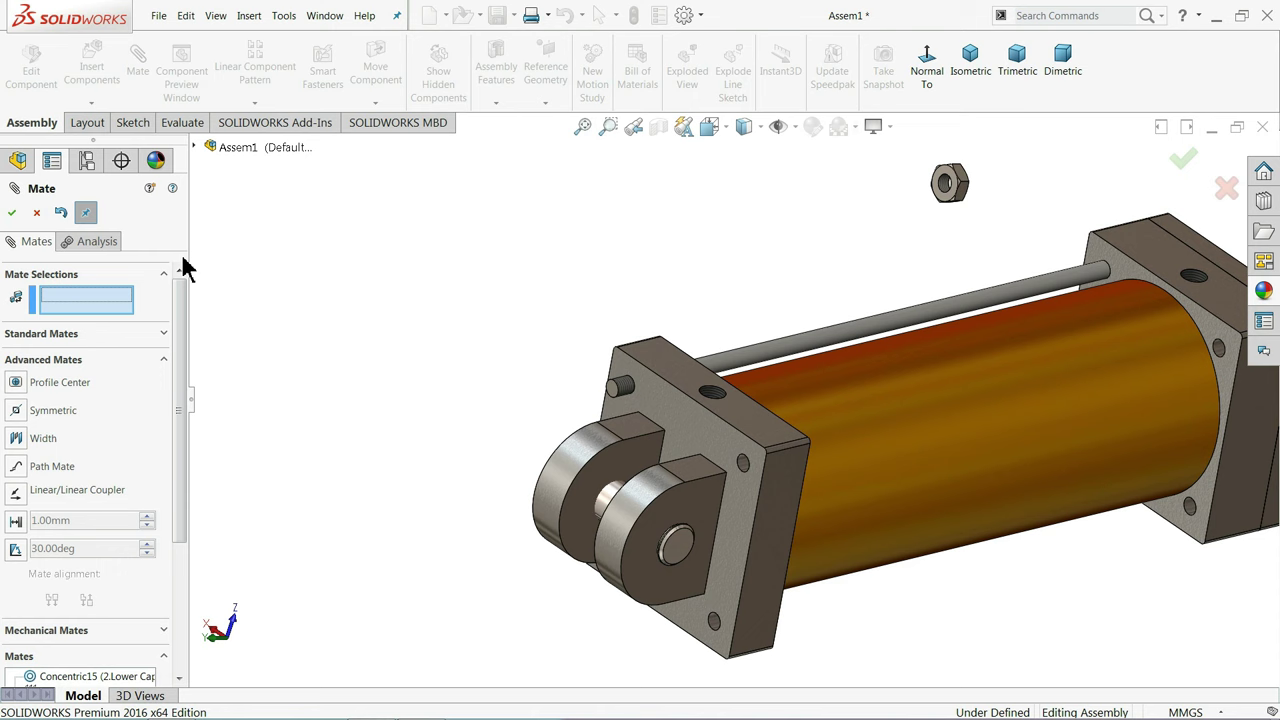
# Mate the nut's inner face concentric with the tension bolt
pyautogui.scroll(-3, 1046, 229)
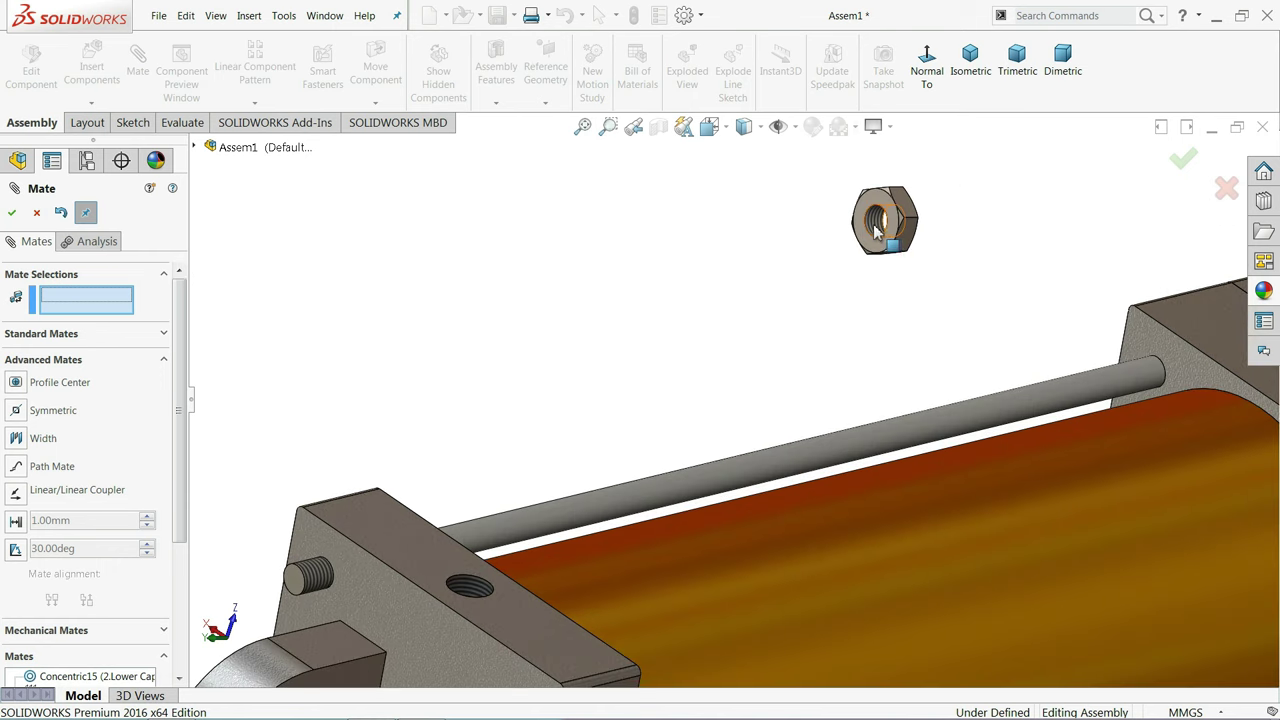
pyautogui.click(878, 222)
pyautogui.click(897, 434)
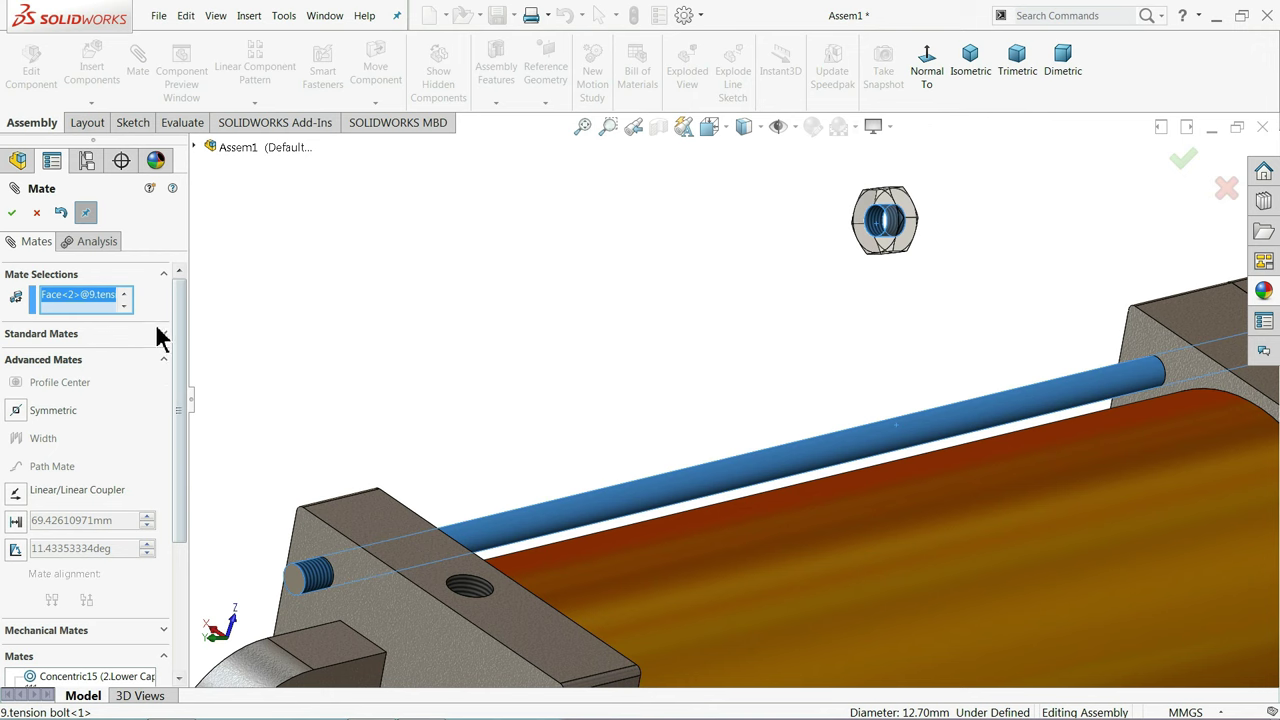
pyautogui.click(50, 338)
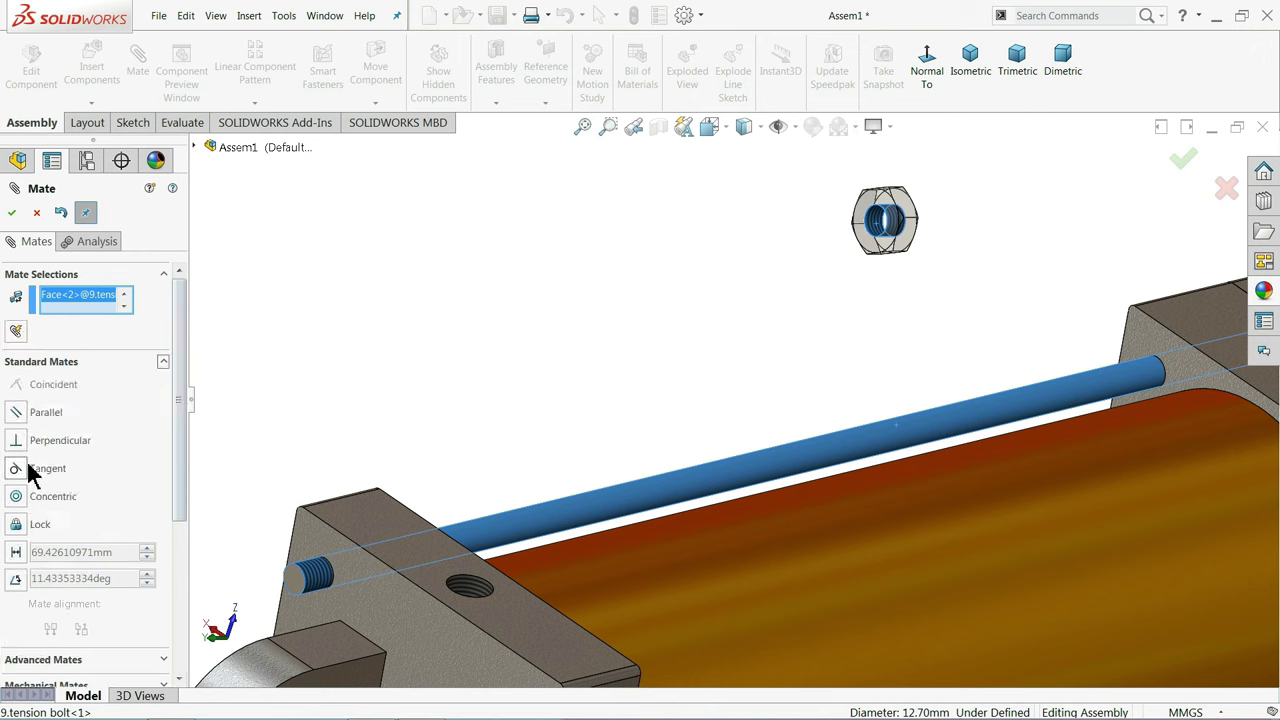
pyautogui.click(16, 498)
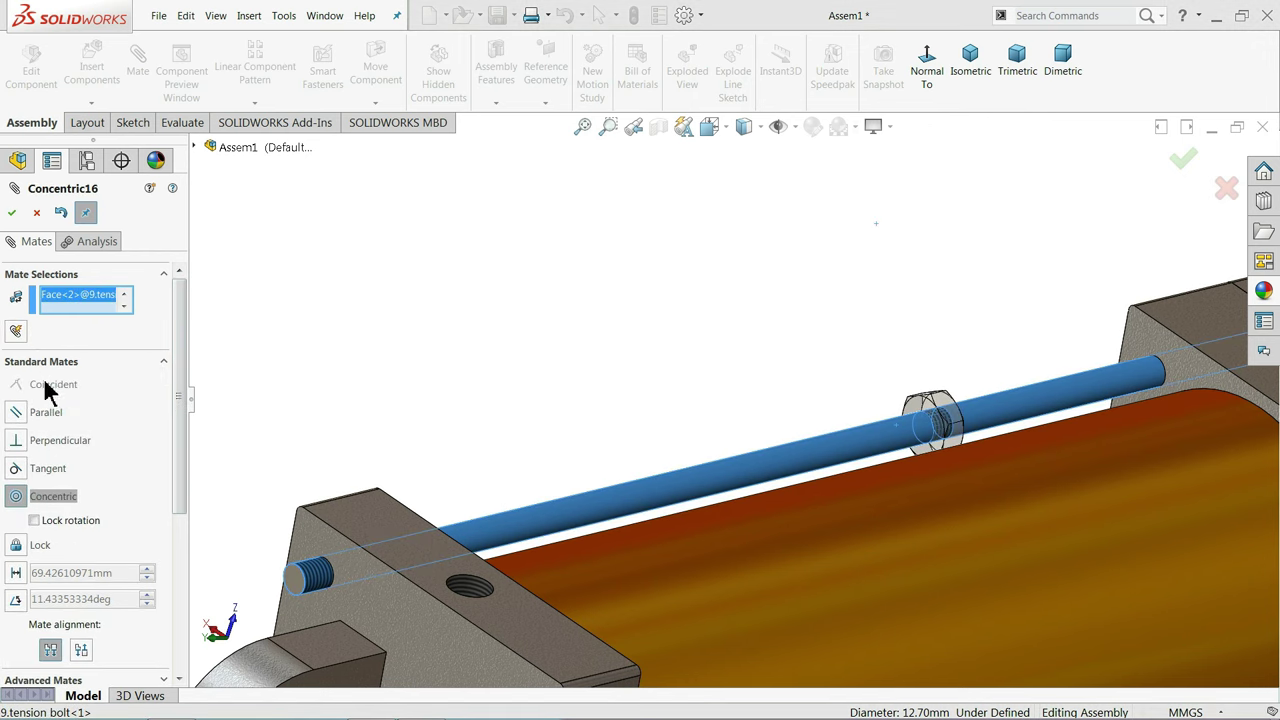
pyautogui.click(11, 214)
# Seat the nut face coincident with the lower cap's outer face
pyautogui.click(351, 567)
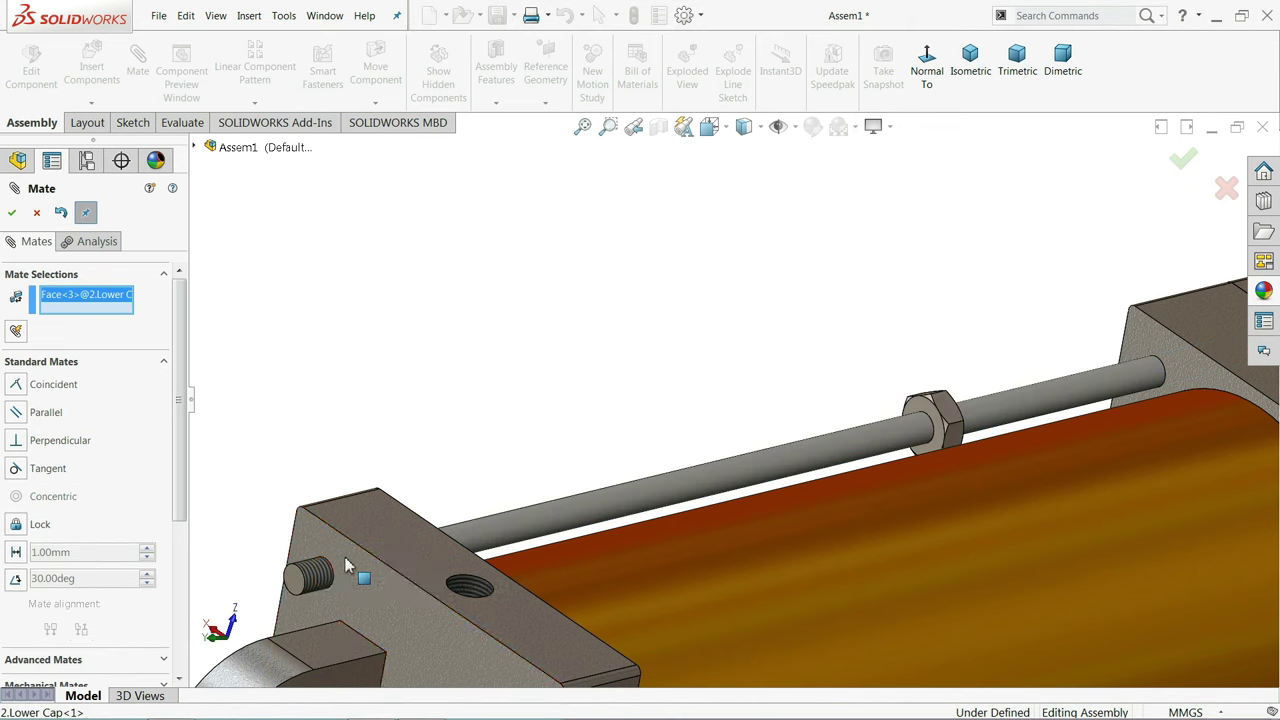
pyautogui.moveTo(351, 567)
pyautogui.mouseDown(button='middle')
pyautogui.moveTo(746, 489)
pyautogui.moveTo(686, 508)
pyautogui.moveTo(991, 523)
pyautogui.moveTo(963, 414)
pyautogui.mouseUp(button='middle')
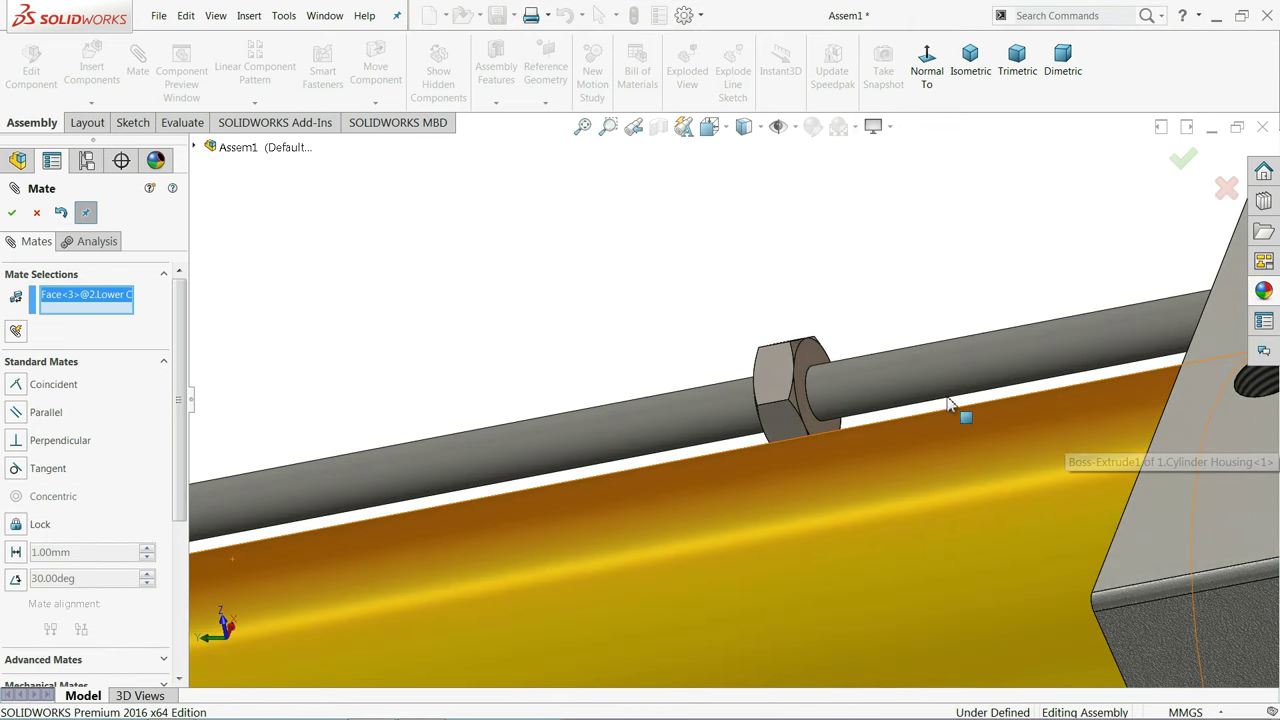
pyautogui.click(808, 368)
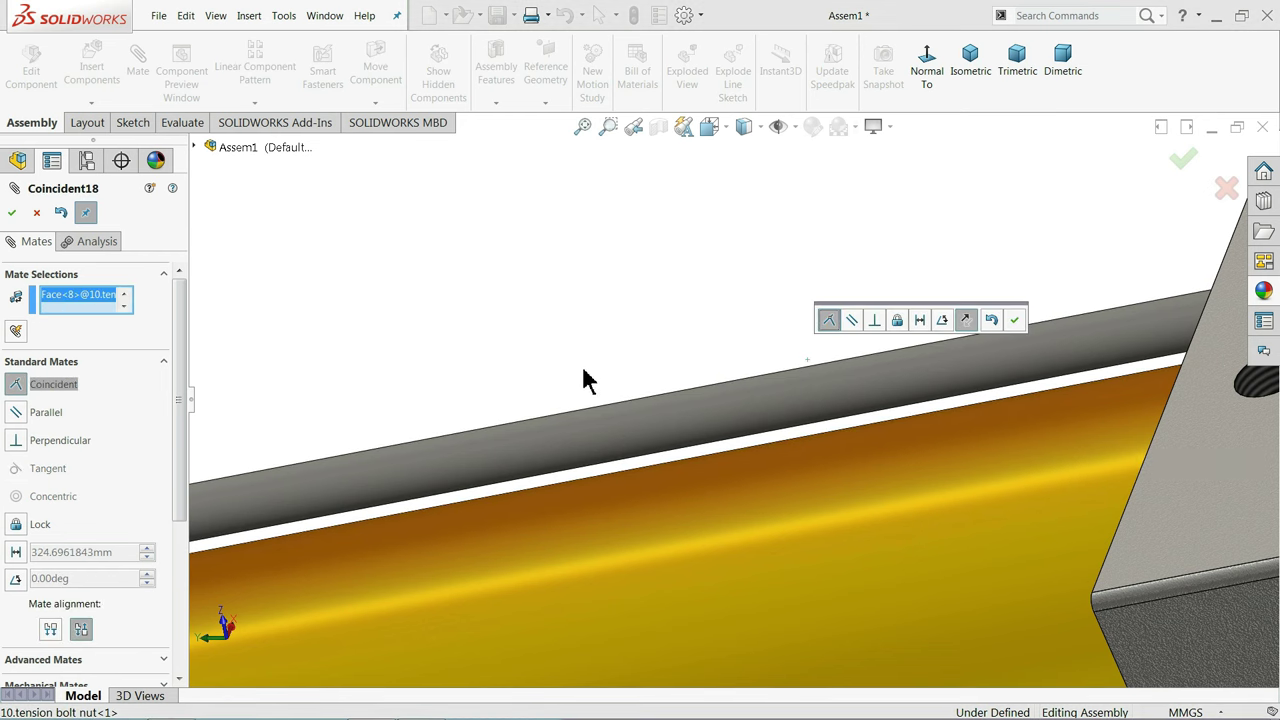
pyautogui.scroll(3, 578, 380)
pyautogui.scroll(3, 503, 417)
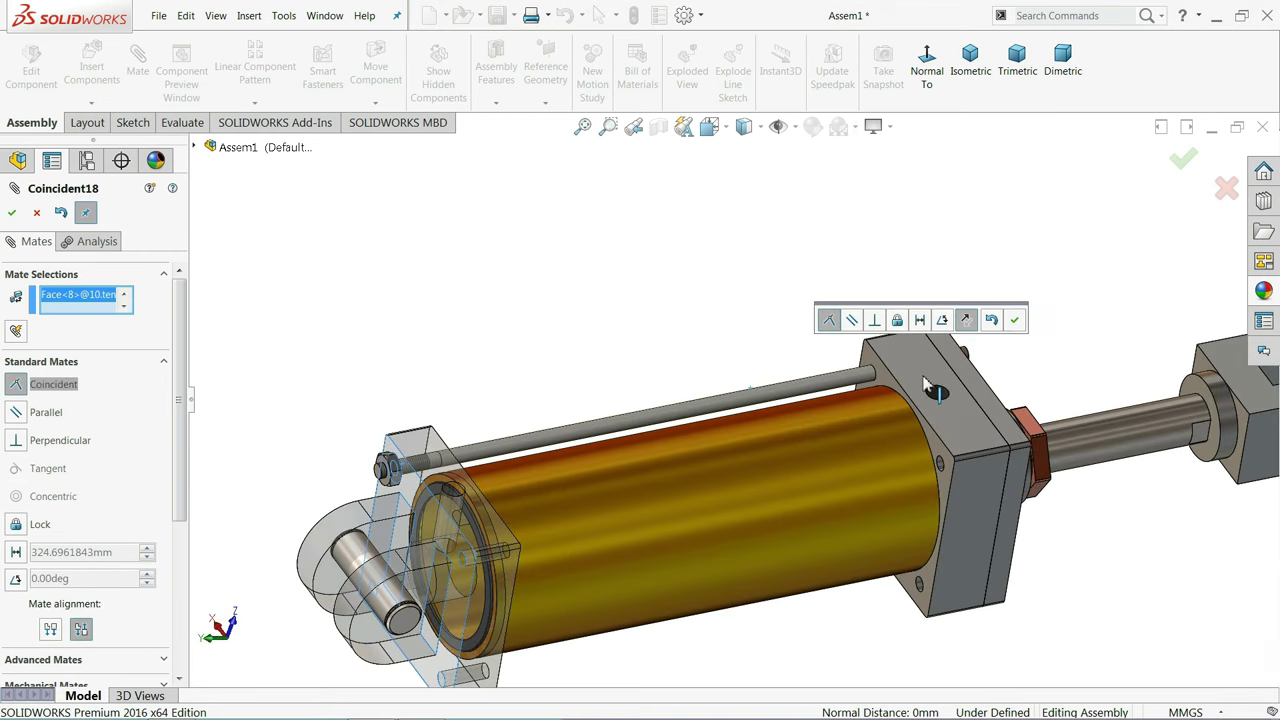
pyautogui.click(1013, 320)
pyautogui.scroll(-1, 545, 476)
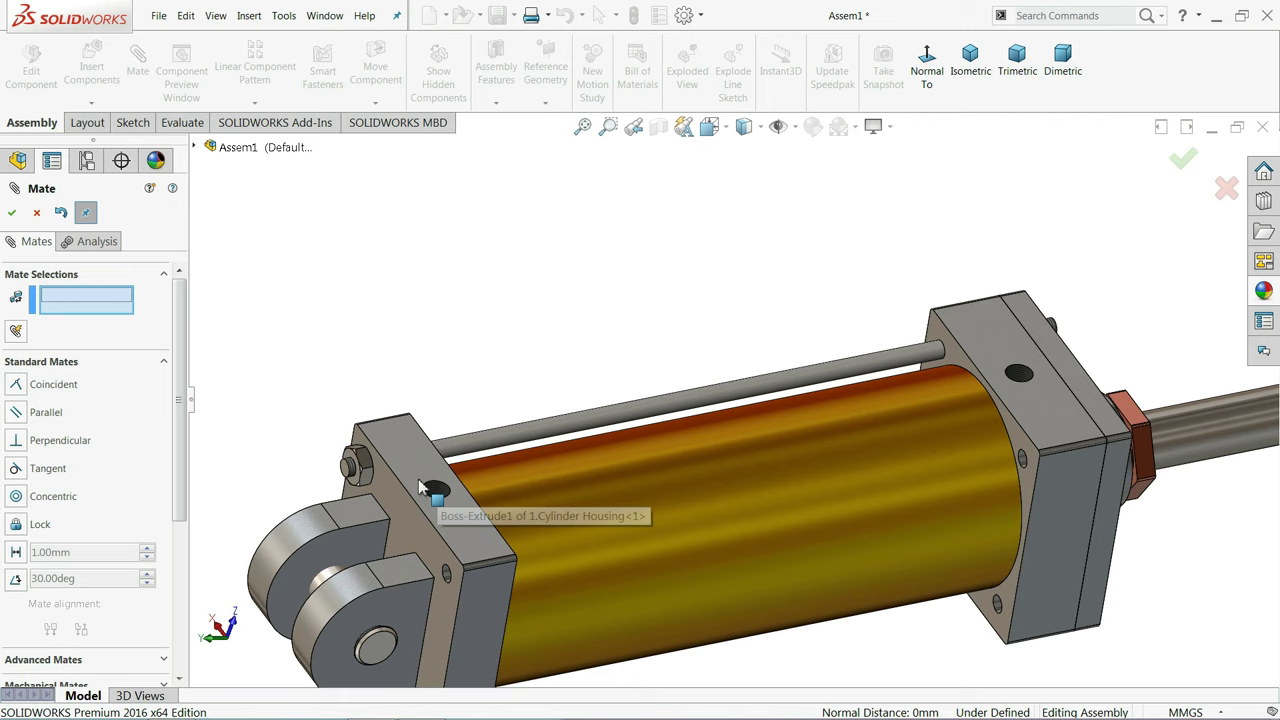